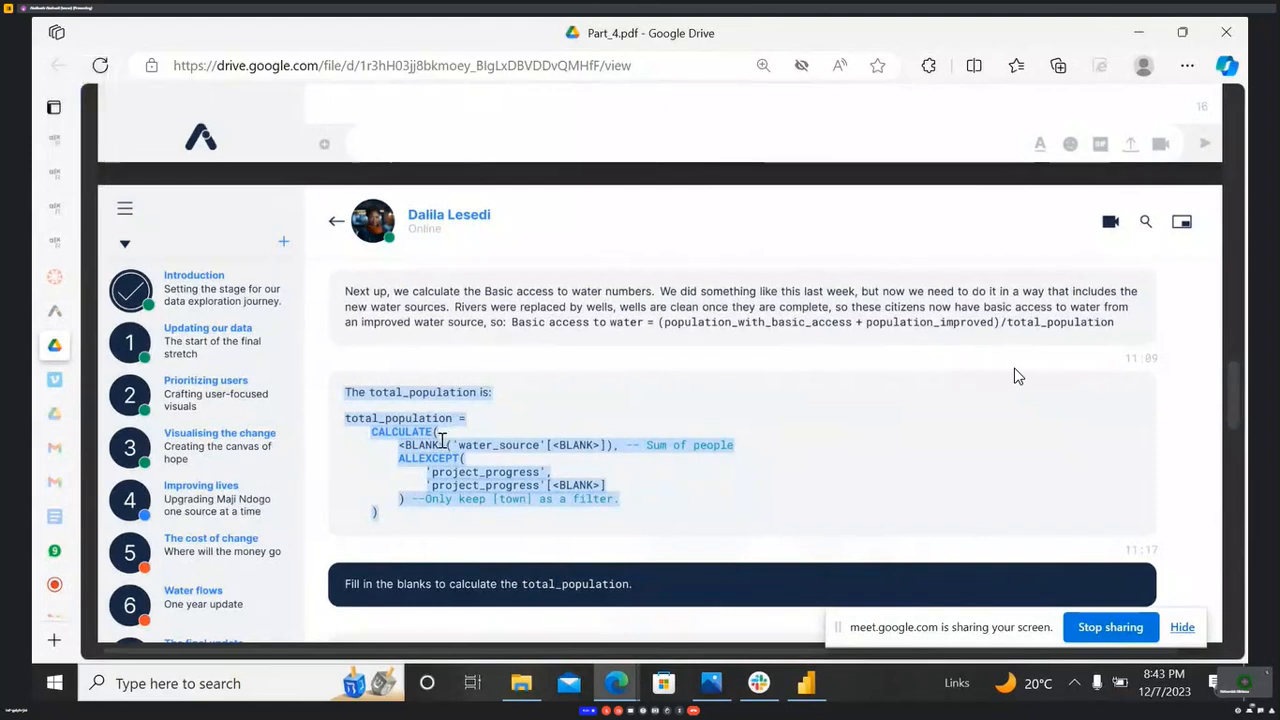
- Switch from the PDF instructions to Power BI and expand the project_progress table's fields, rechecking the total_population template in the PDF
{"action": "left_click", "coordinate": [806, 684]}
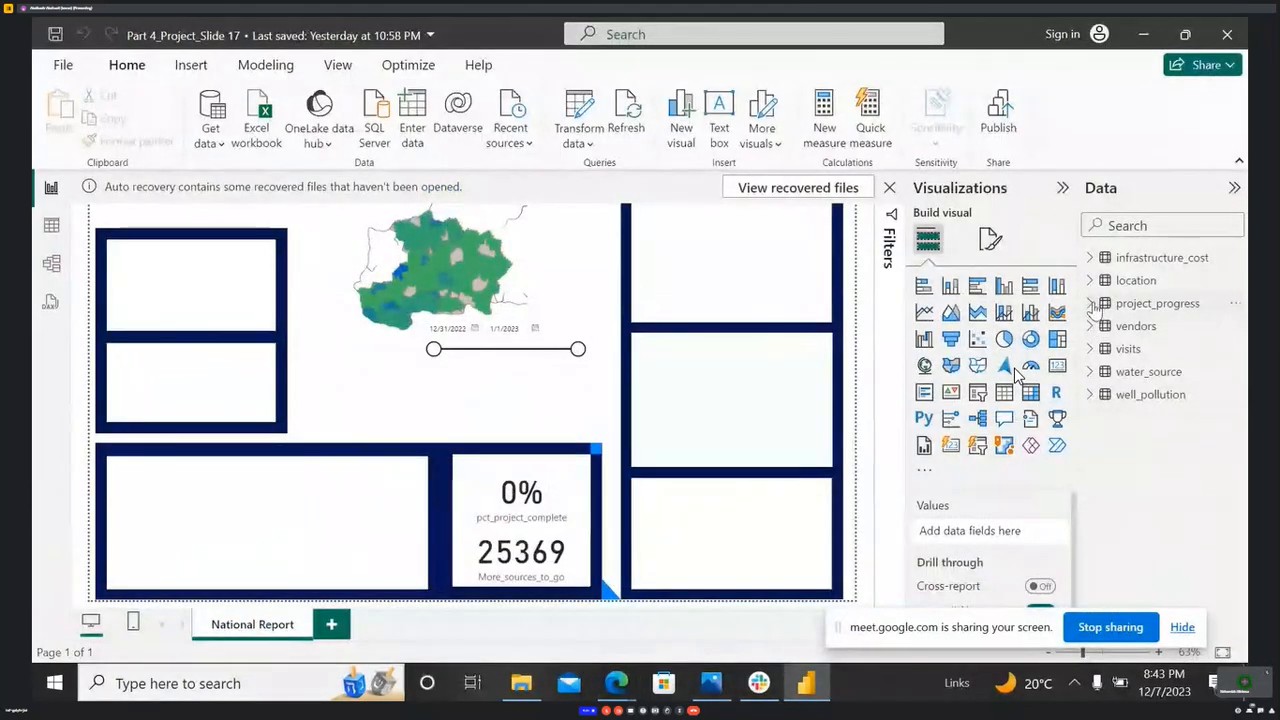
{"action": "left_click", "coordinate": [1091, 303]}
{"action": "scroll", "coordinate": [1157, 355], "scroll_direction": "down", "scroll_amount": 5}
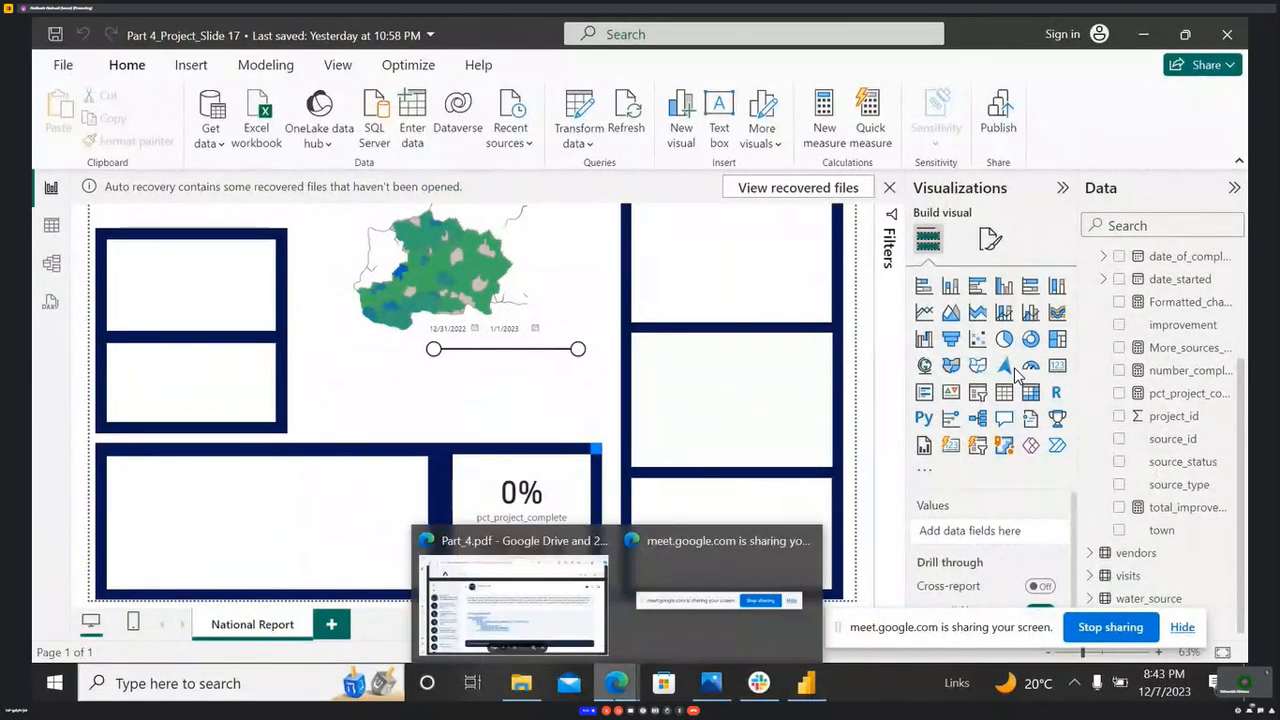
{"action": "left_click", "coordinate": [517, 612]}
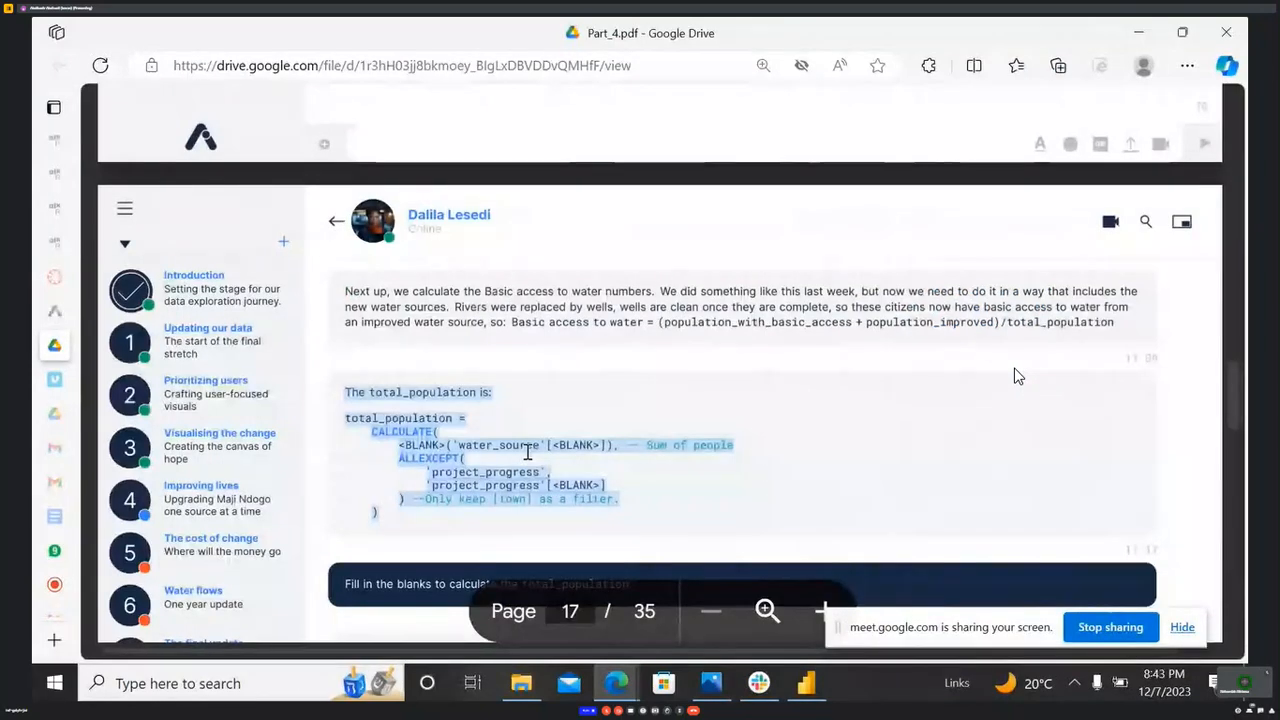
{"action": "left_click", "coordinate": [808, 685]}
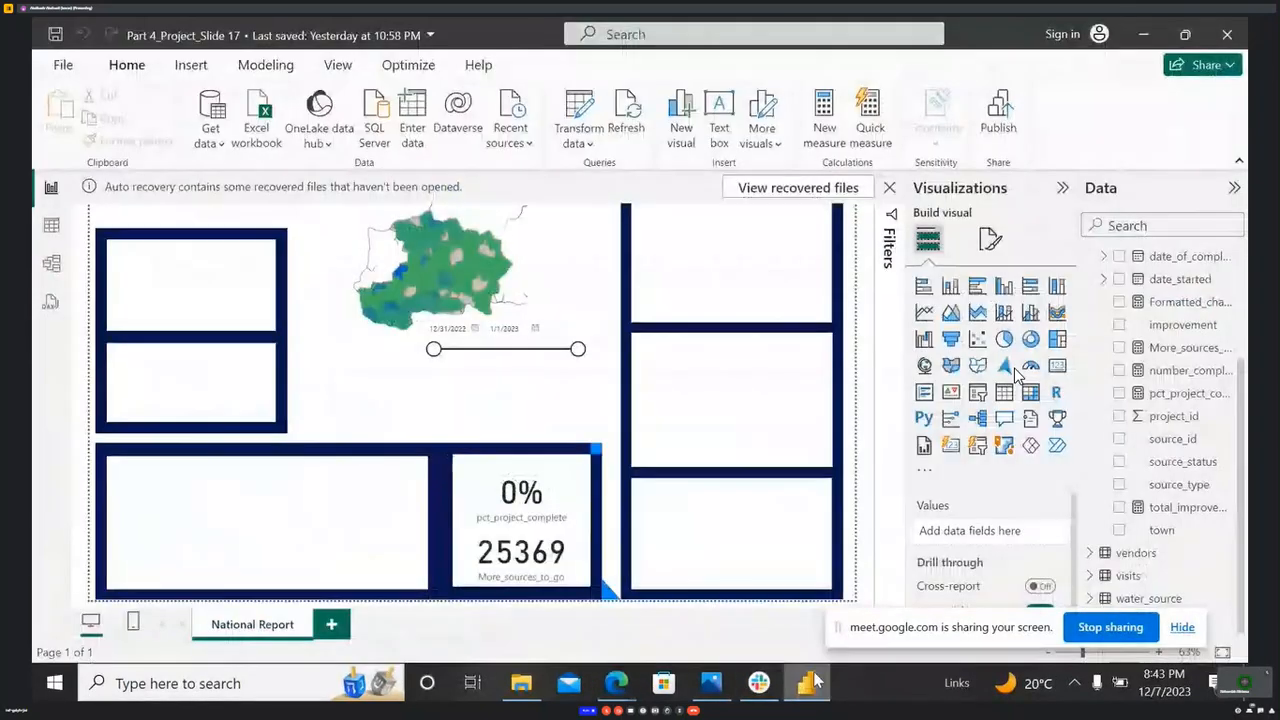
{"action": "scroll", "coordinate": [1148, 370], "scroll_direction": "up", "scroll_amount": 1}
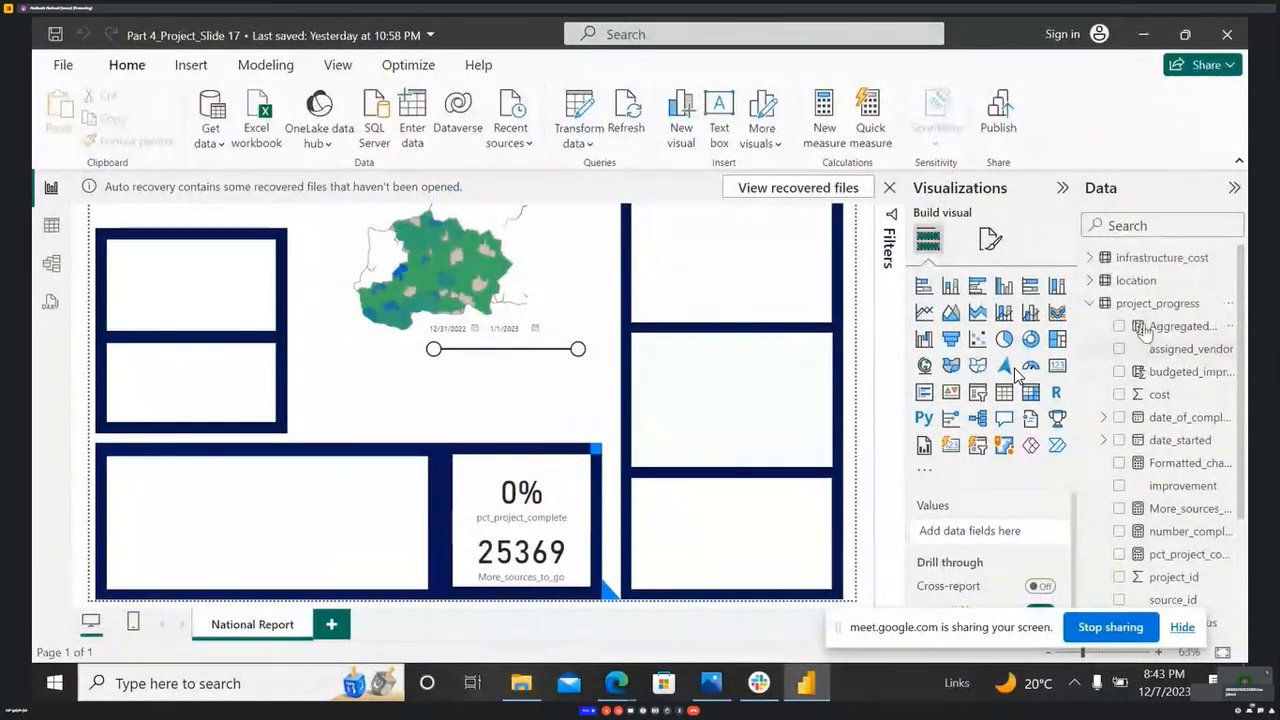
{"action": "right_click", "coordinate": [1150, 303]}
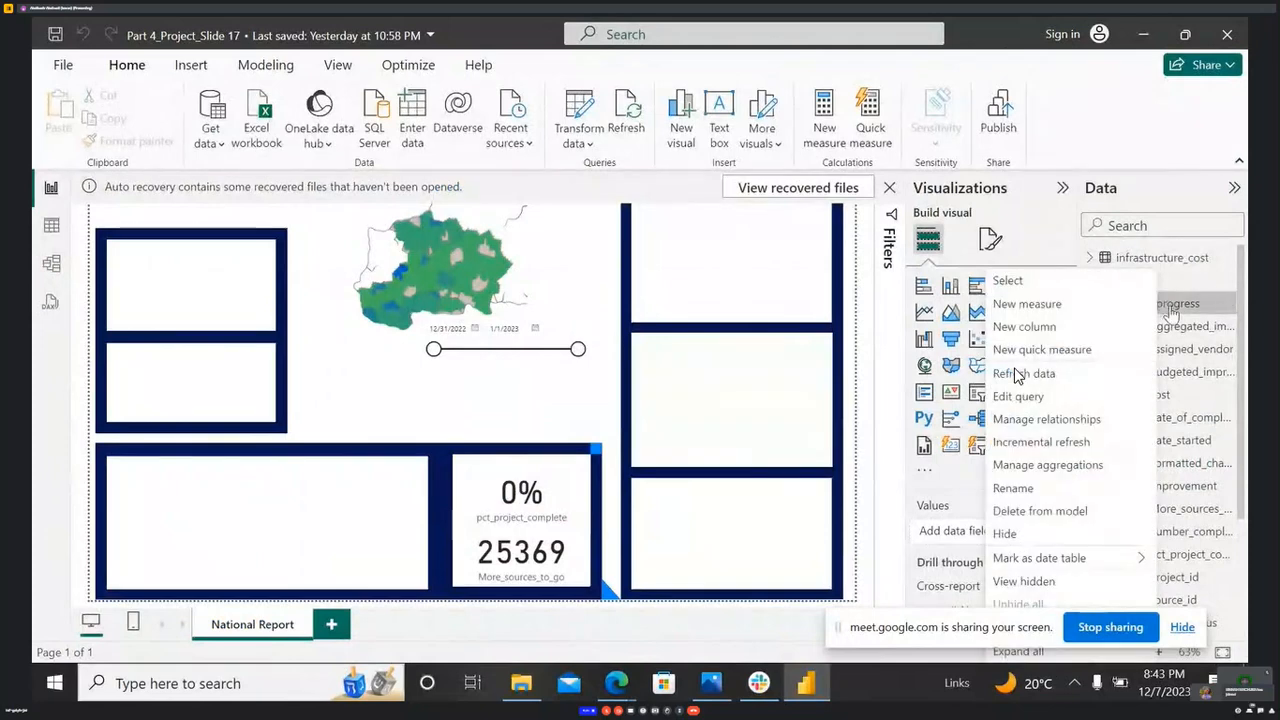
{"action": "left_click", "coordinate": [1081, 308]}
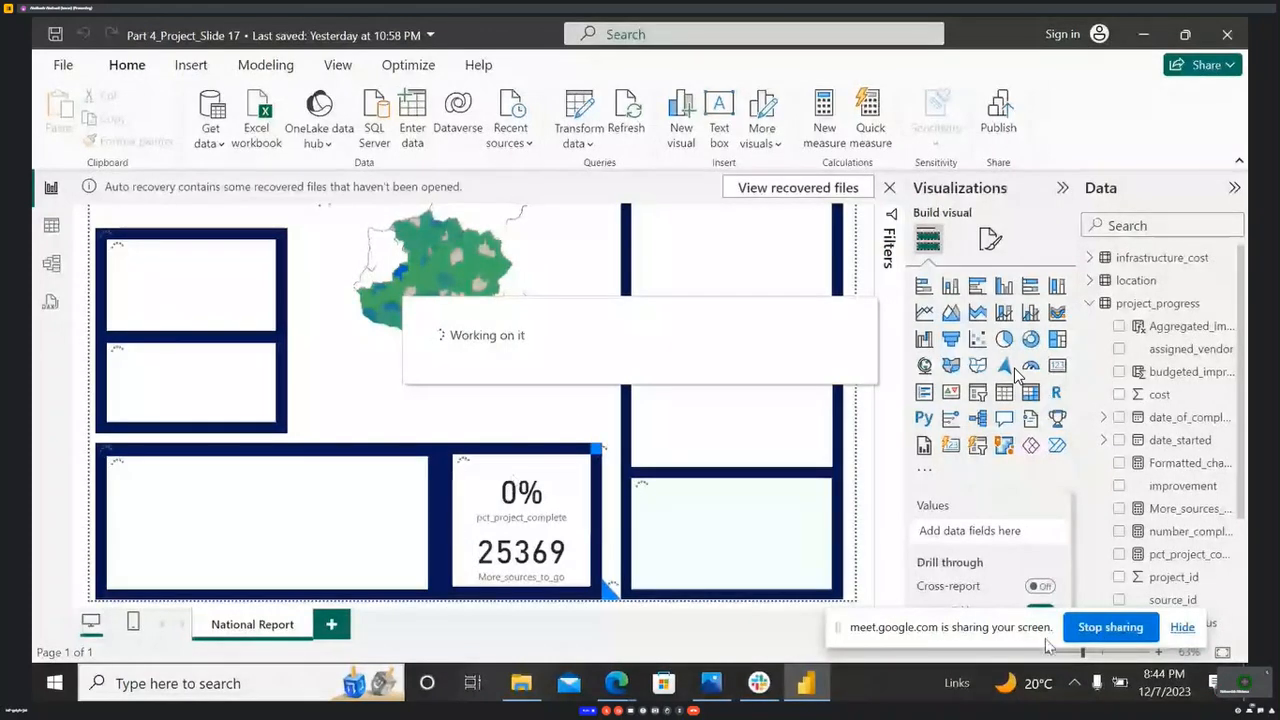
{"action": "left_click_drag", "start_coordinate": [989, 615], "coordinate": [827, 625]}
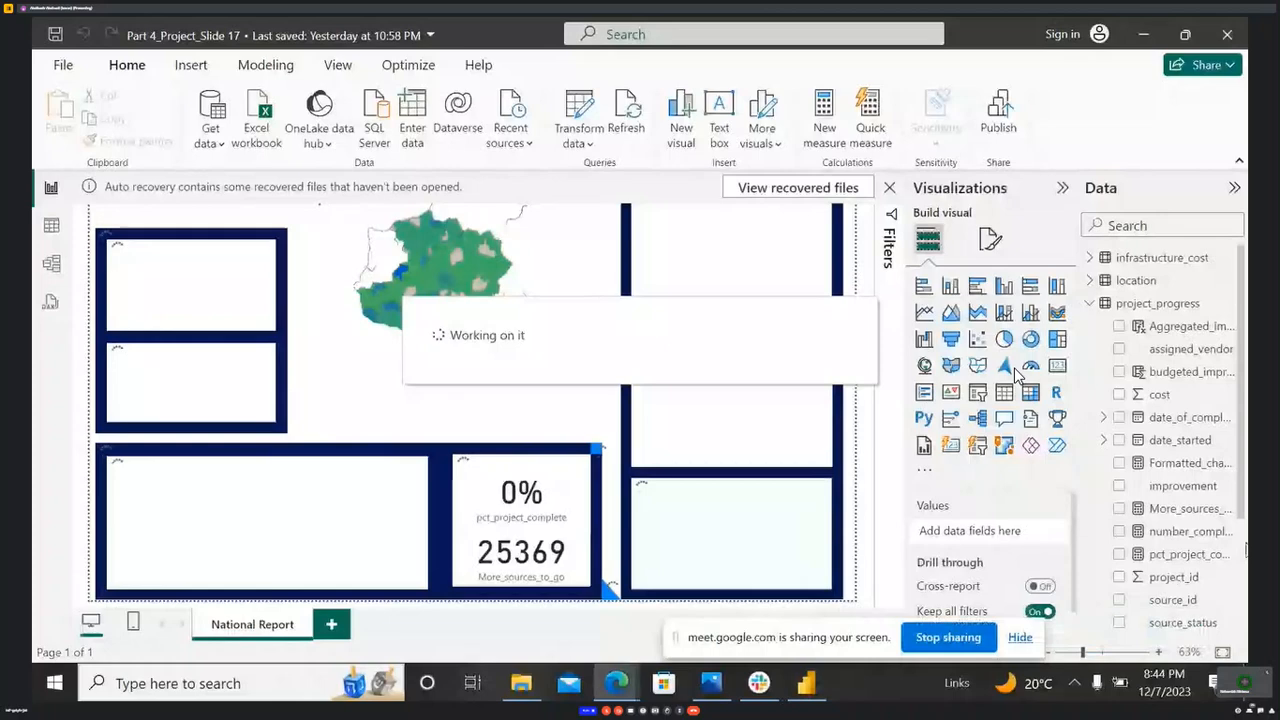
{"action": "left_click", "coordinate": [1245, 546]}
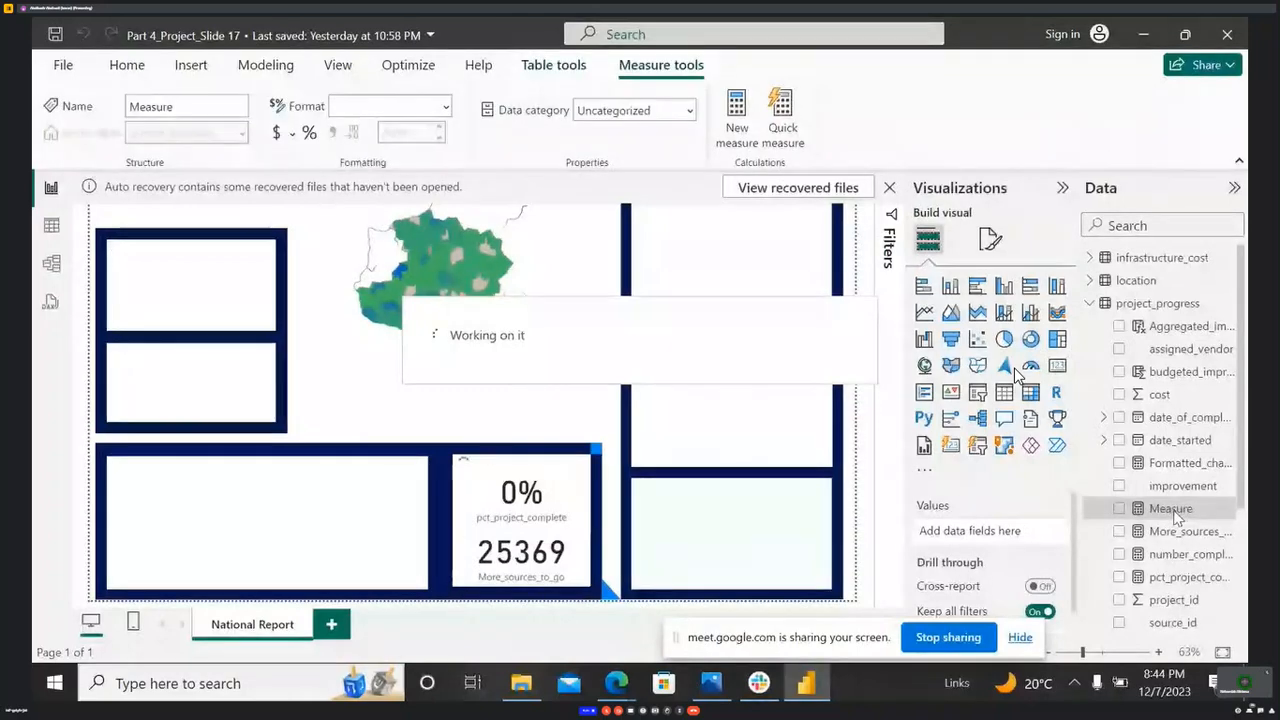
{"action": "right_click", "coordinate": [1180, 515]}
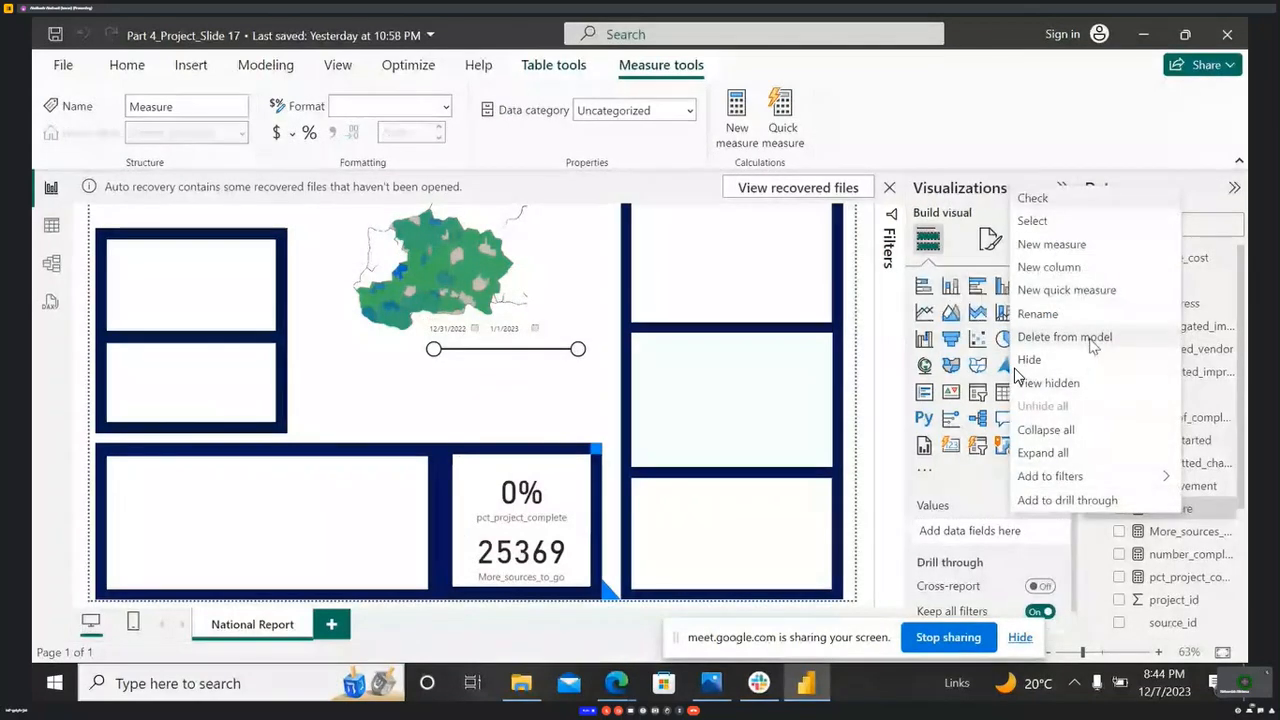
{"action": "left_click", "coordinate": [1091, 341]}
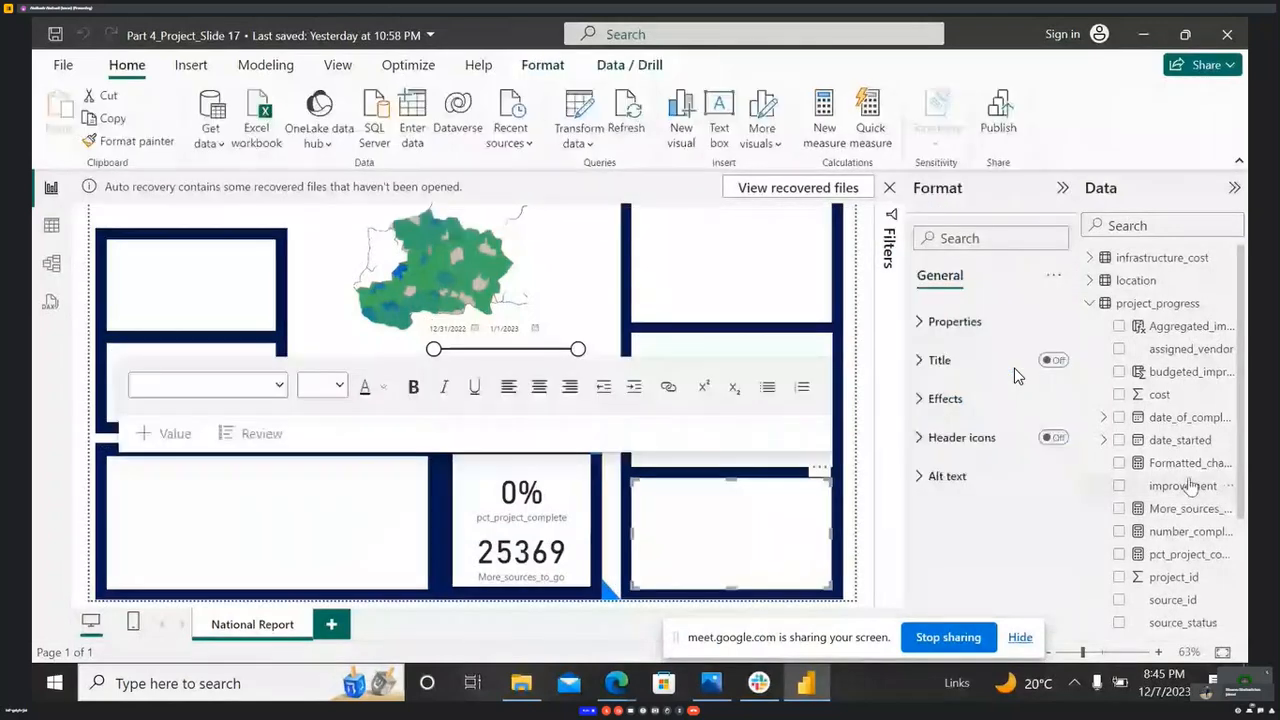
- Expand the water_source table and create a new measure in it
{"action": "scroll", "coordinate": [1188, 466], "scroll_direction": "down", "scroll_amount": 3}
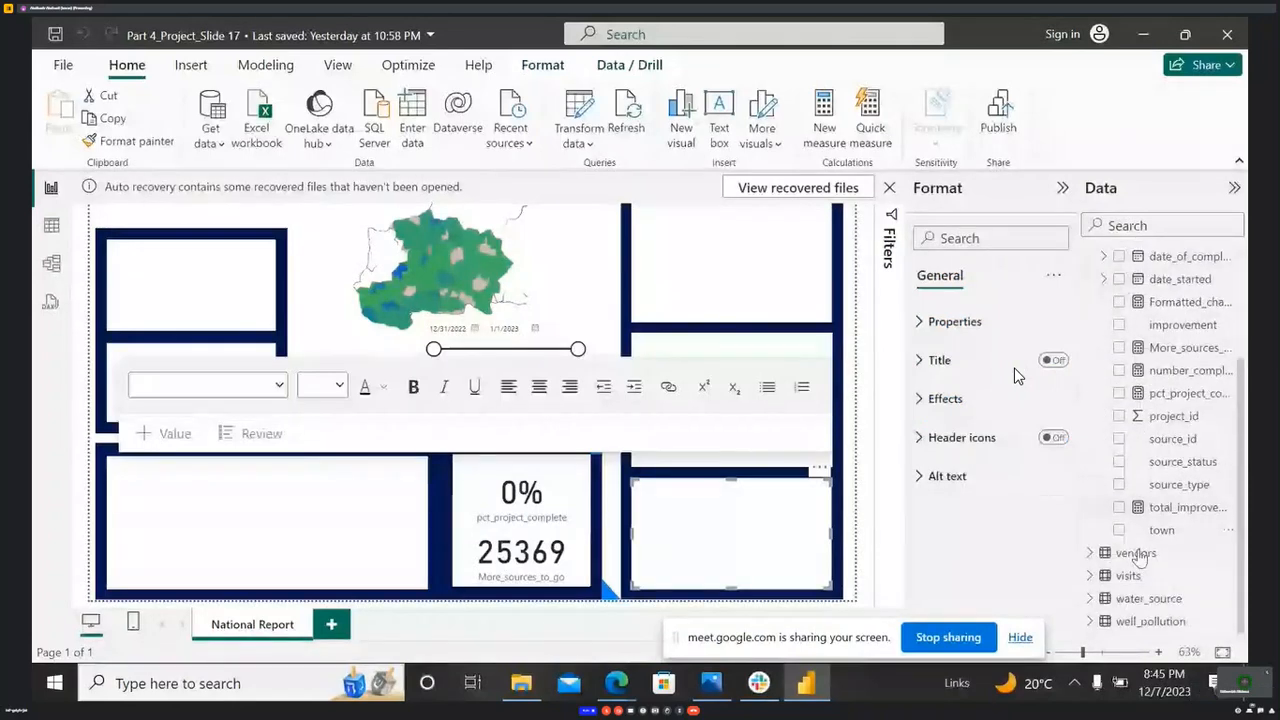
{"action": "left_click", "coordinate": [1098, 595]}
{"action": "left_click", "coordinate": [1098, 595]}
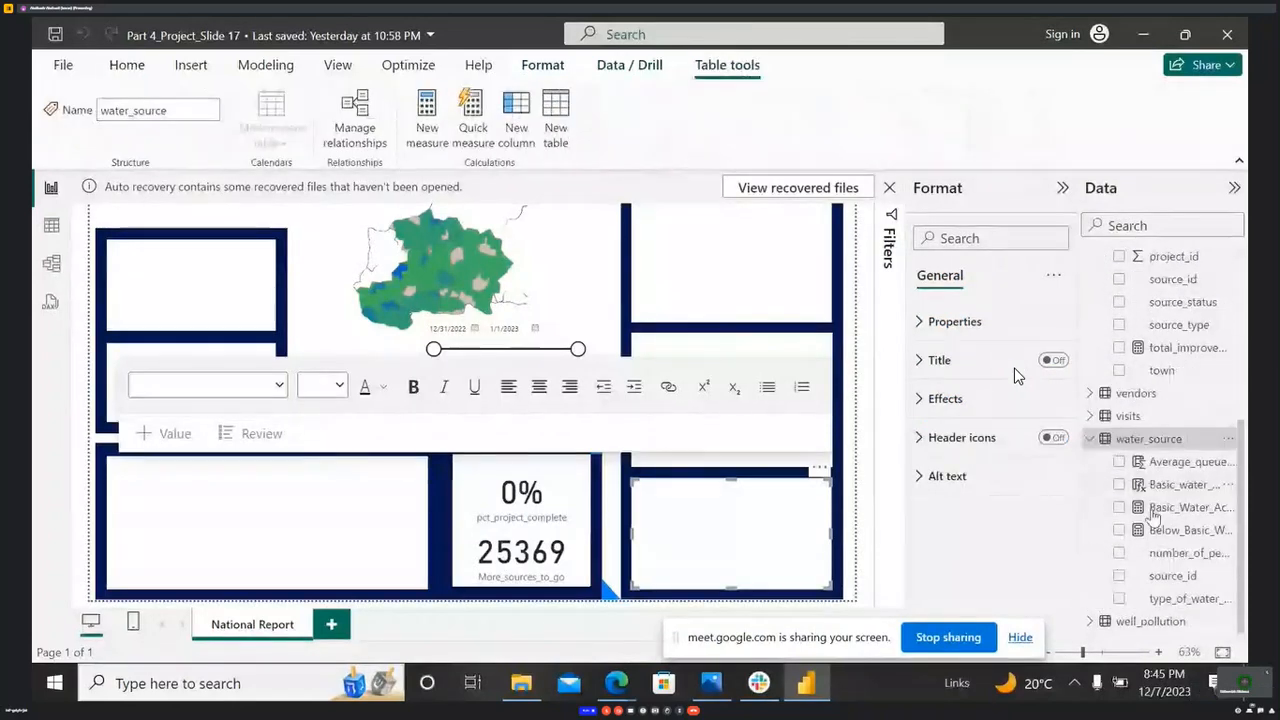
{"action": "right_click", "coordinate": [1147, 436]}
{"action": "left_click", "coordinate": [1032, 103]}
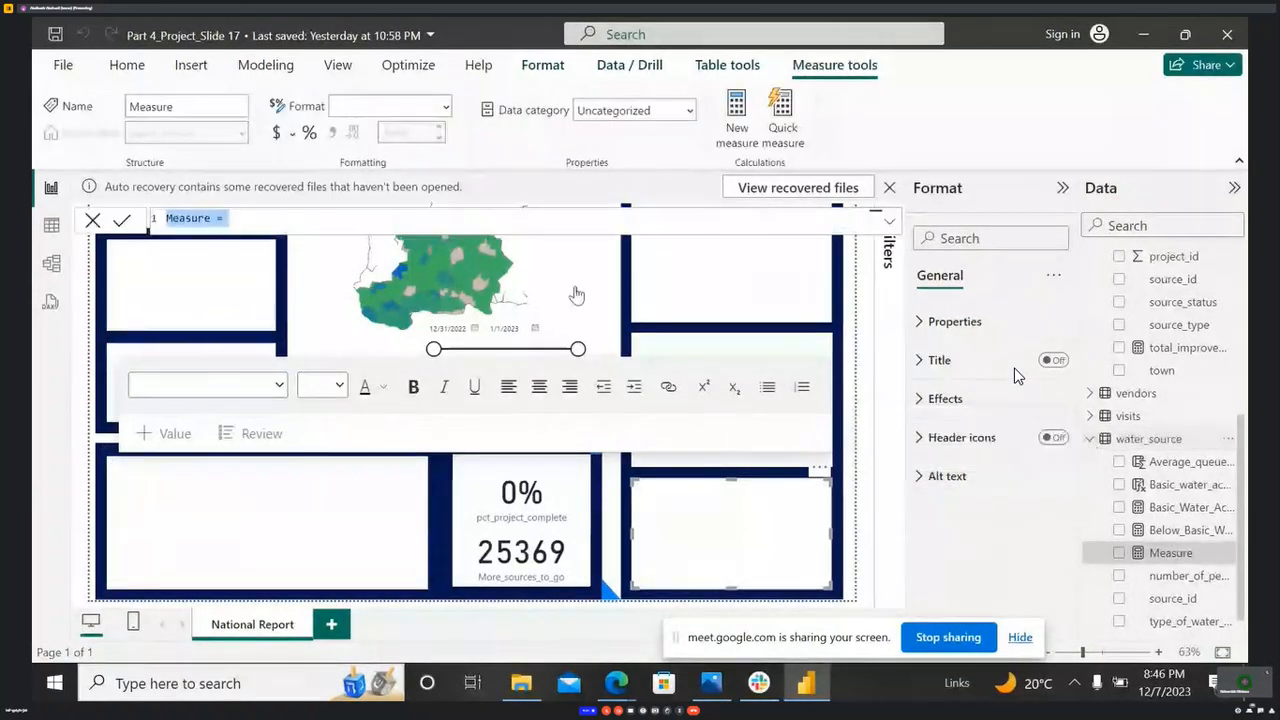
- Replace the new measure's default formula with the copied total_population template containing CALCULATE, ALLEXCEPT and the <BLANK> placeholders
{"action": "left_click", "coordinate": [237, 218]}
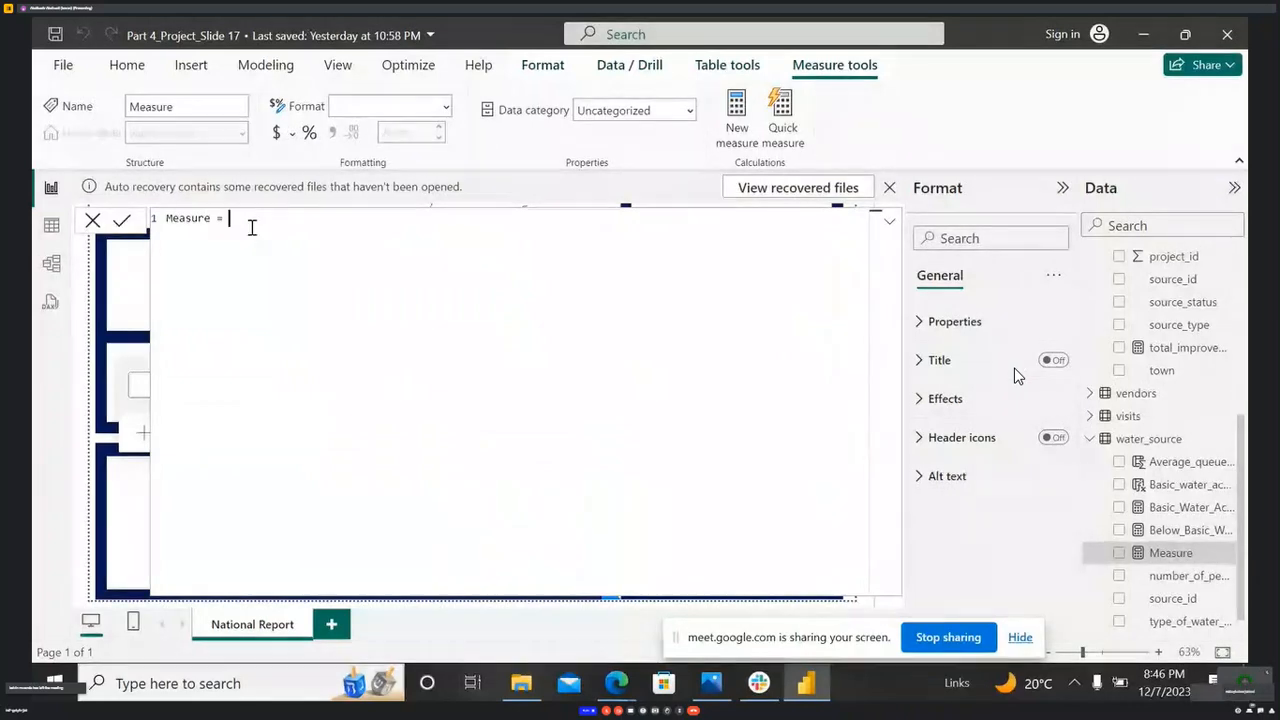
{"action": "left_click_drag", "start_coordinate": [251, 226], "coordinate": [88, 217]}
{"action": "type", "text": "The total_population is: total_population = CALCULATE( <BLANK>('water_source'[<BLANK>]), -- Sum of people ALLEXCEPT( 'project_progress', 'project_progress'[<BLANK>] ) --Only keep [town] as a filter. )"}
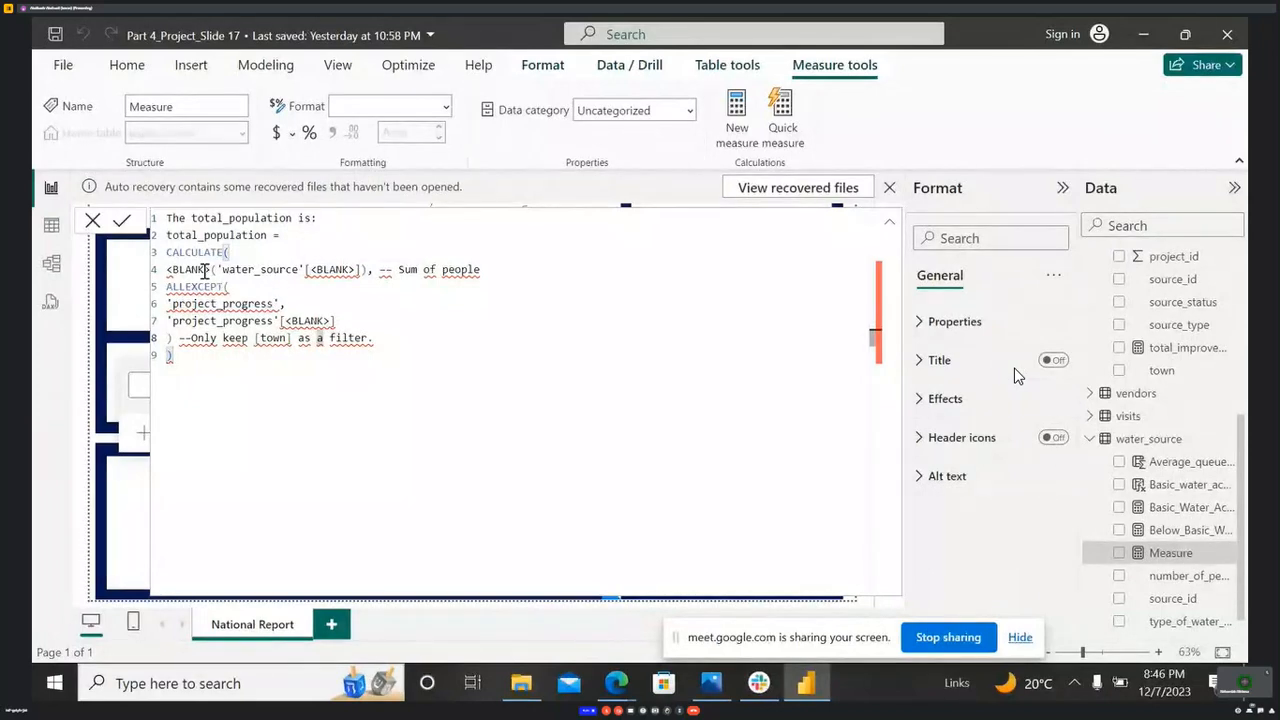
- Replace the <BLANK> function placeholder before 'water_source' with the SUM function in the total_population formula
{"action": "left_click_drag", "start_coordinate": [399, 271], "coordinate": [452, 289]}
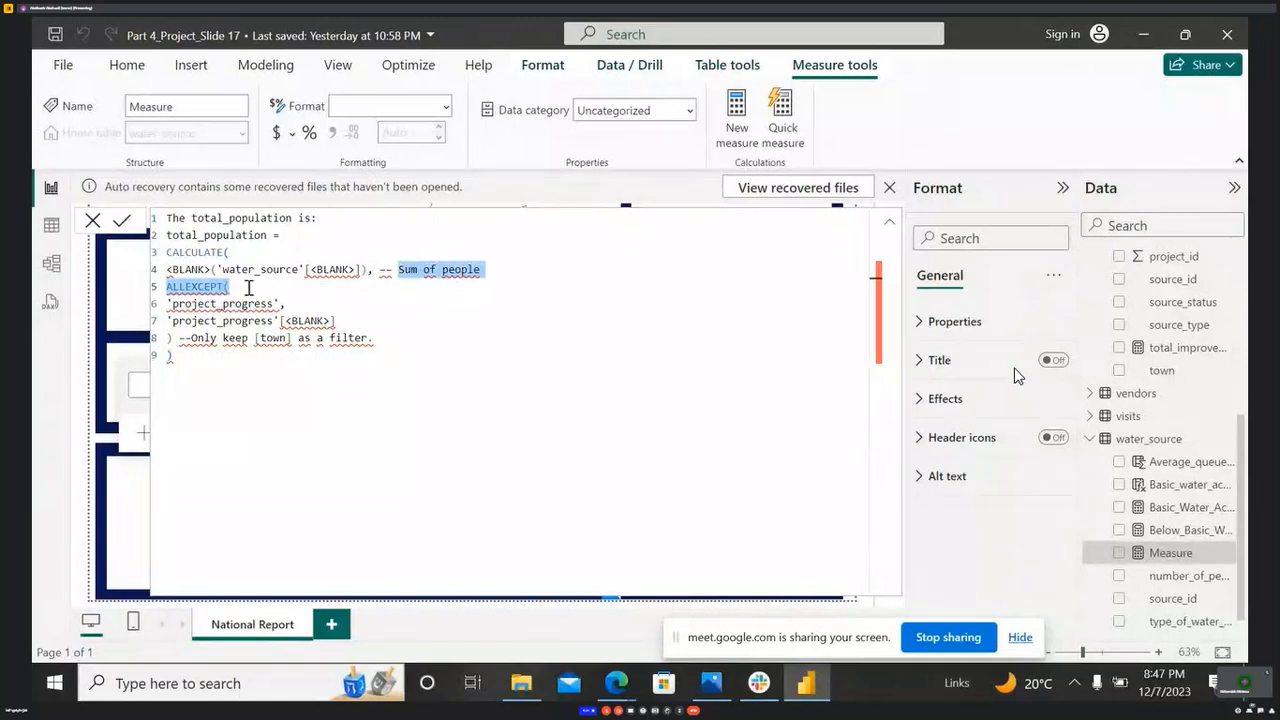
{"action": "left_click", "coordinate": [212, 270]}
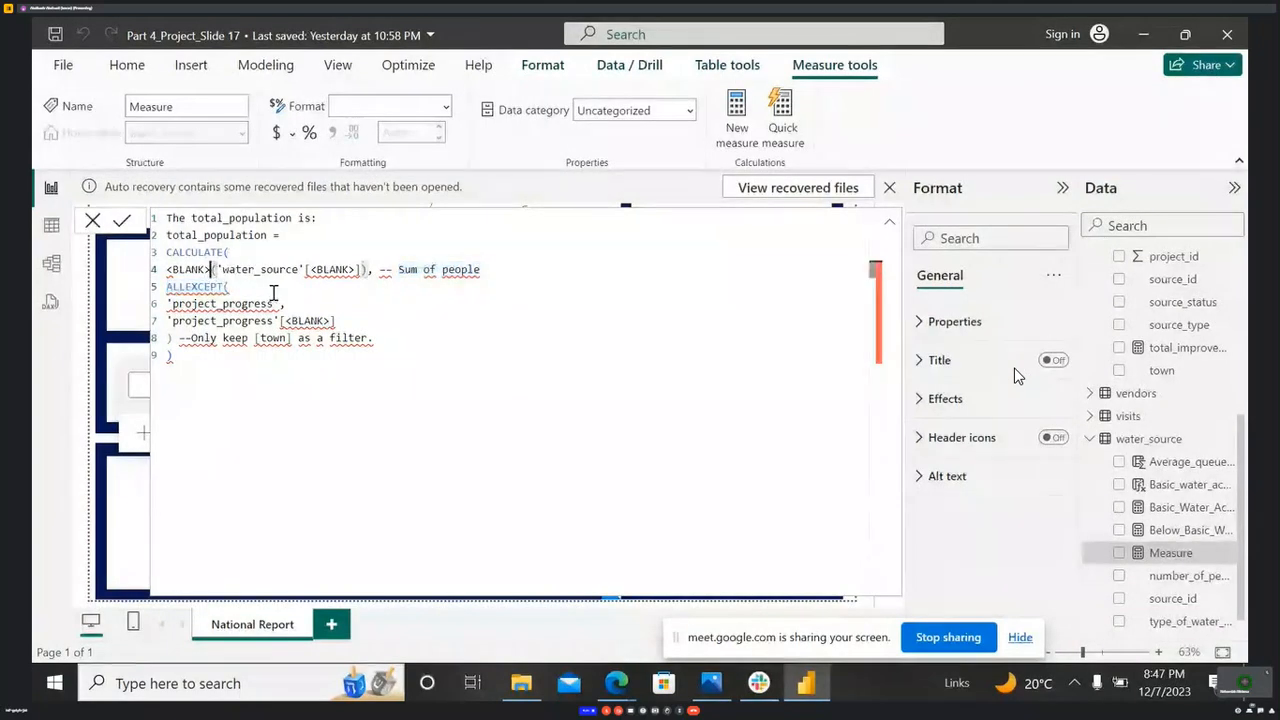
{"action": "key", "text": "BackSpace"}
{"action": "key", "text": "BackSpace"}
{"action": "key", "text": "BackSpace"}
{"action": "key", "text": "BackSpace"}
{"action": "key", "text": "BackSpace"}
{"action": "key", "text": "BackSpace"}
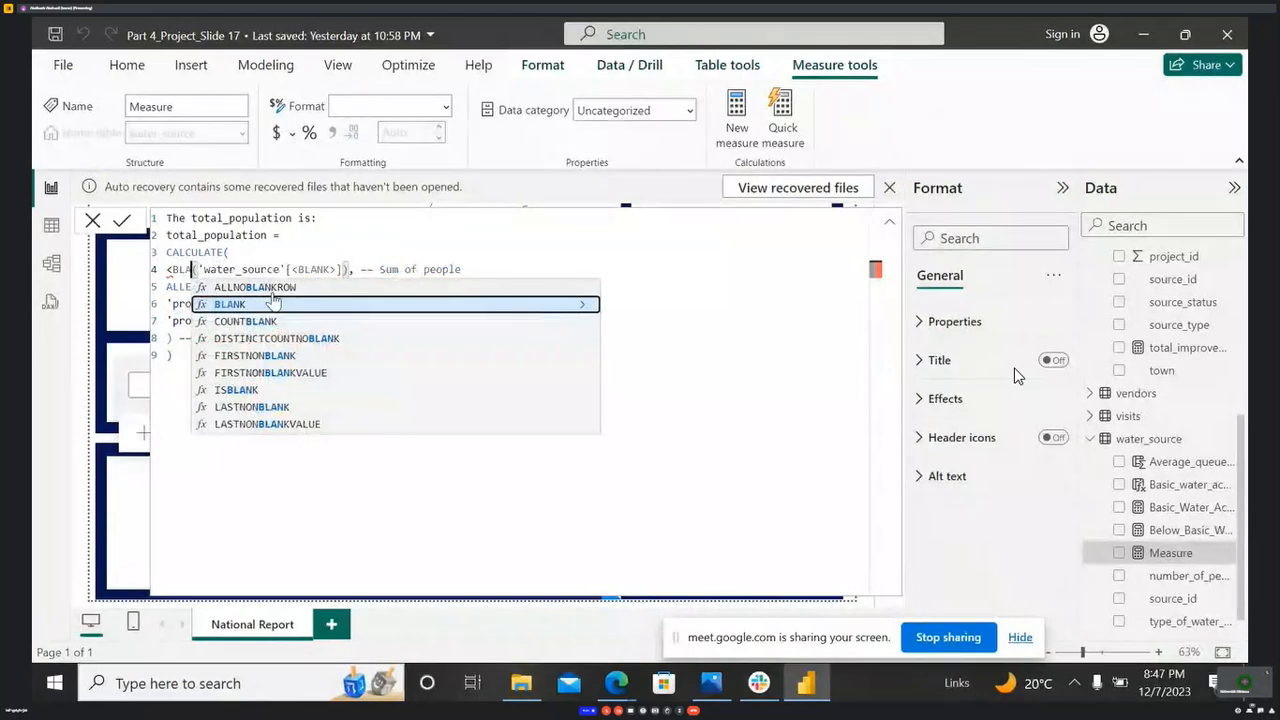
{"action": "key", "text": "BackSpace"}
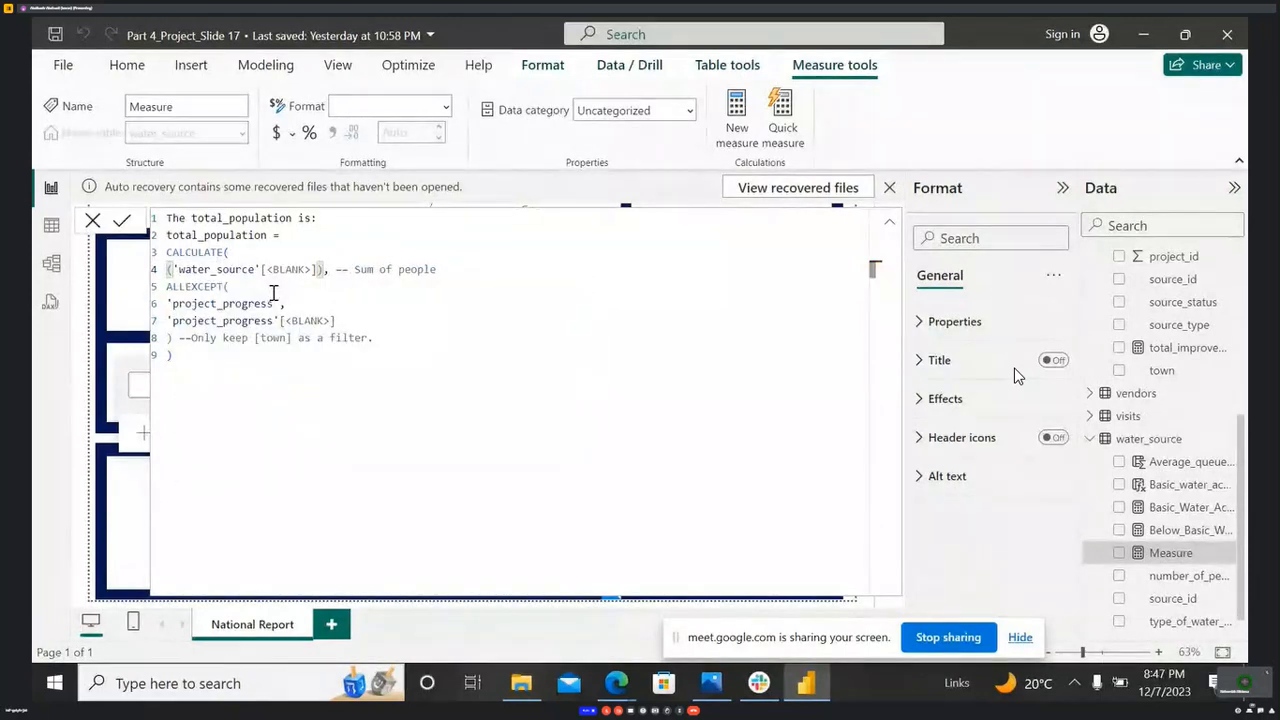
{"action": "type", "text": "sum"}
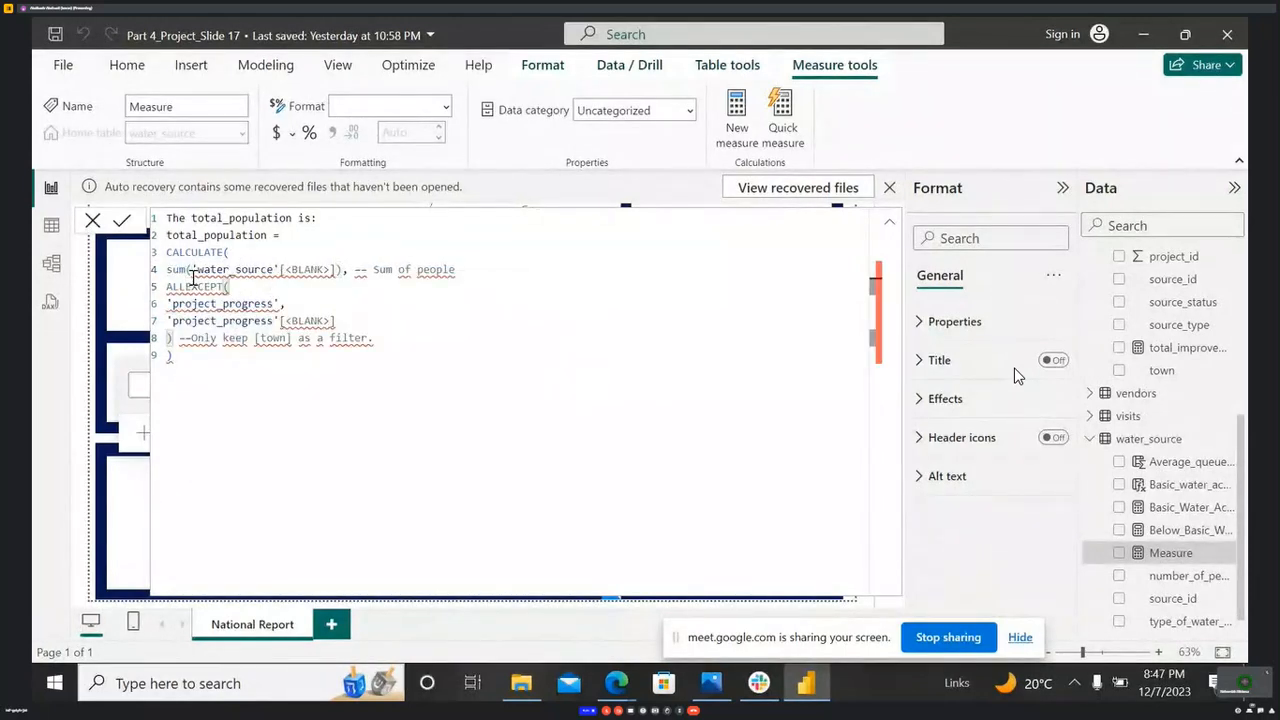
{"action": "key", "text": "BackSpace"}
{"action": "key", "text": "BackSpace"}
{"action": "key", "text": "BackSpace"}
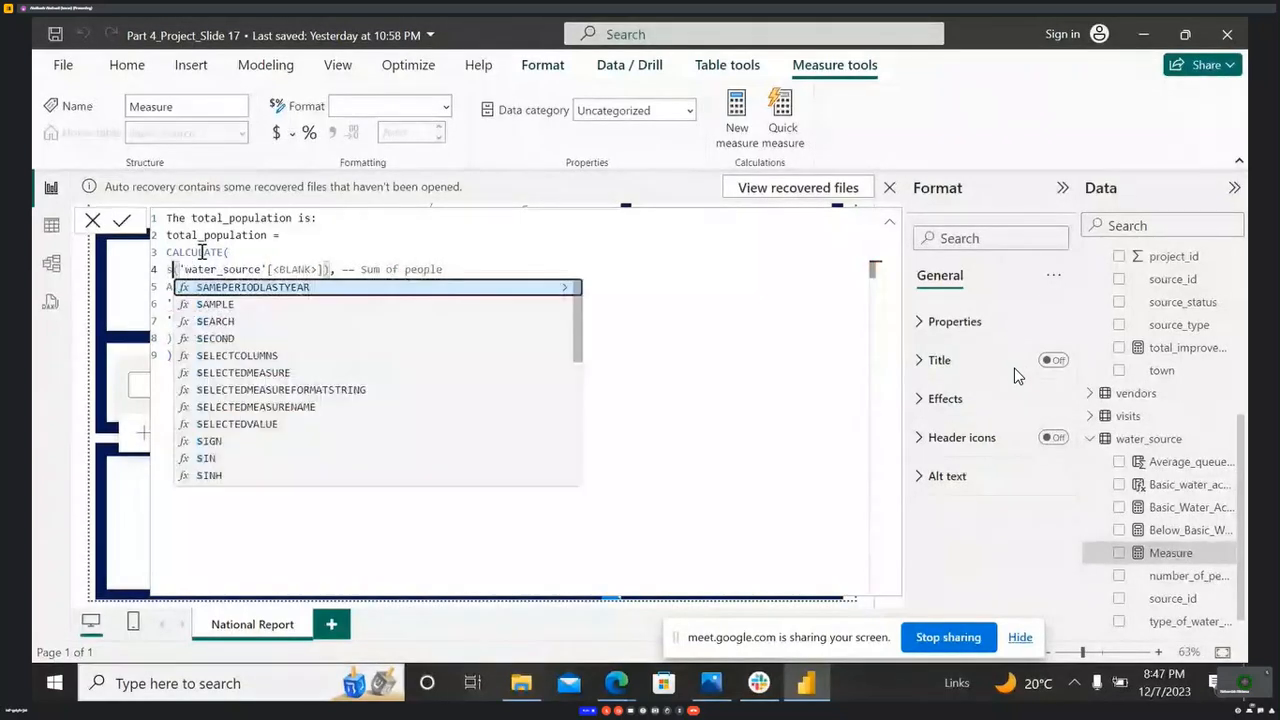
{"action": "type", "text": "Sum"}
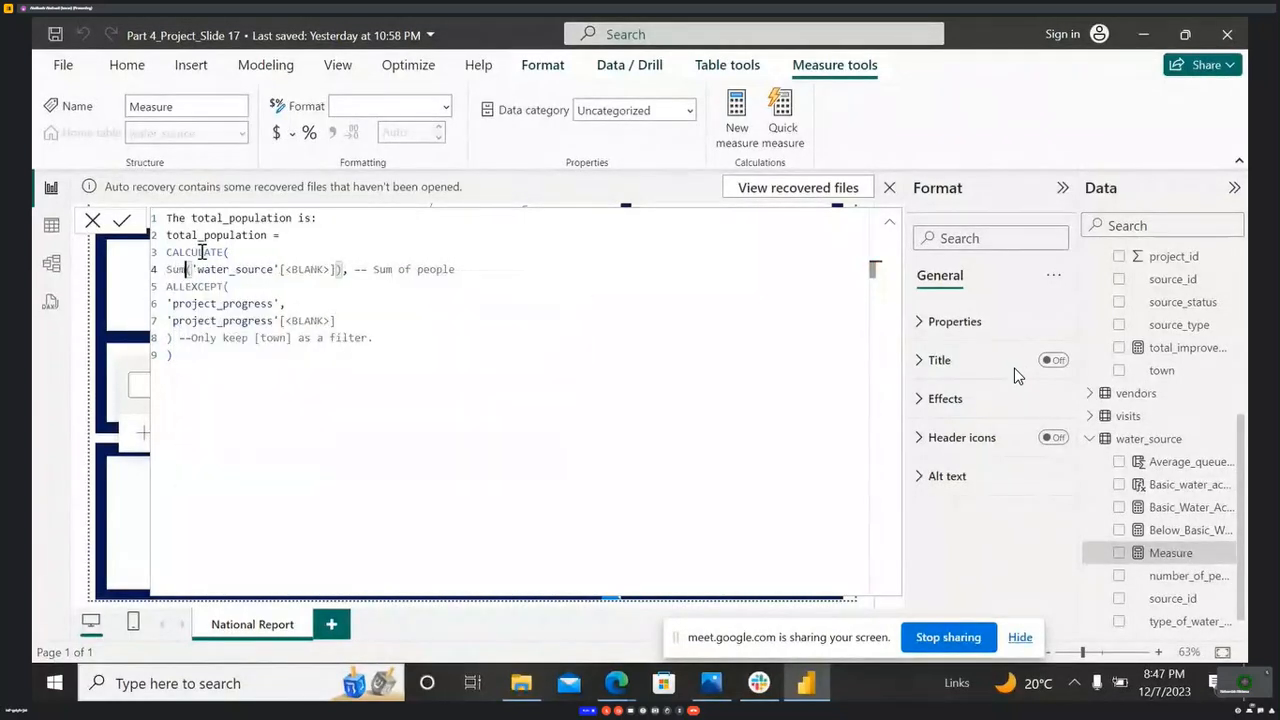
{"action": "left_click", "coordinate": [211, 250]}
{"action": "left_click", "coordinate": [188, 272]}
{"action": "type", "text": "c"}
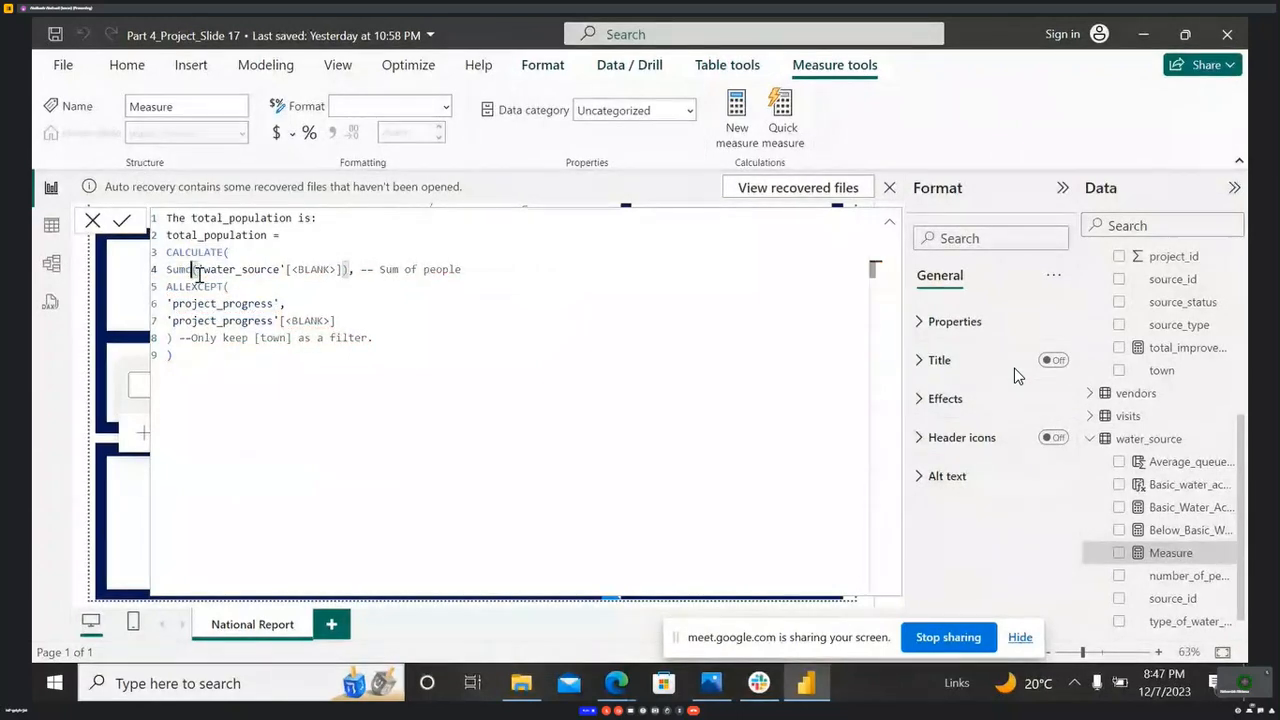
{"action": "key", "text": "BackSpace"}
{"action": "left_click", "coordinate": [232, 306]}
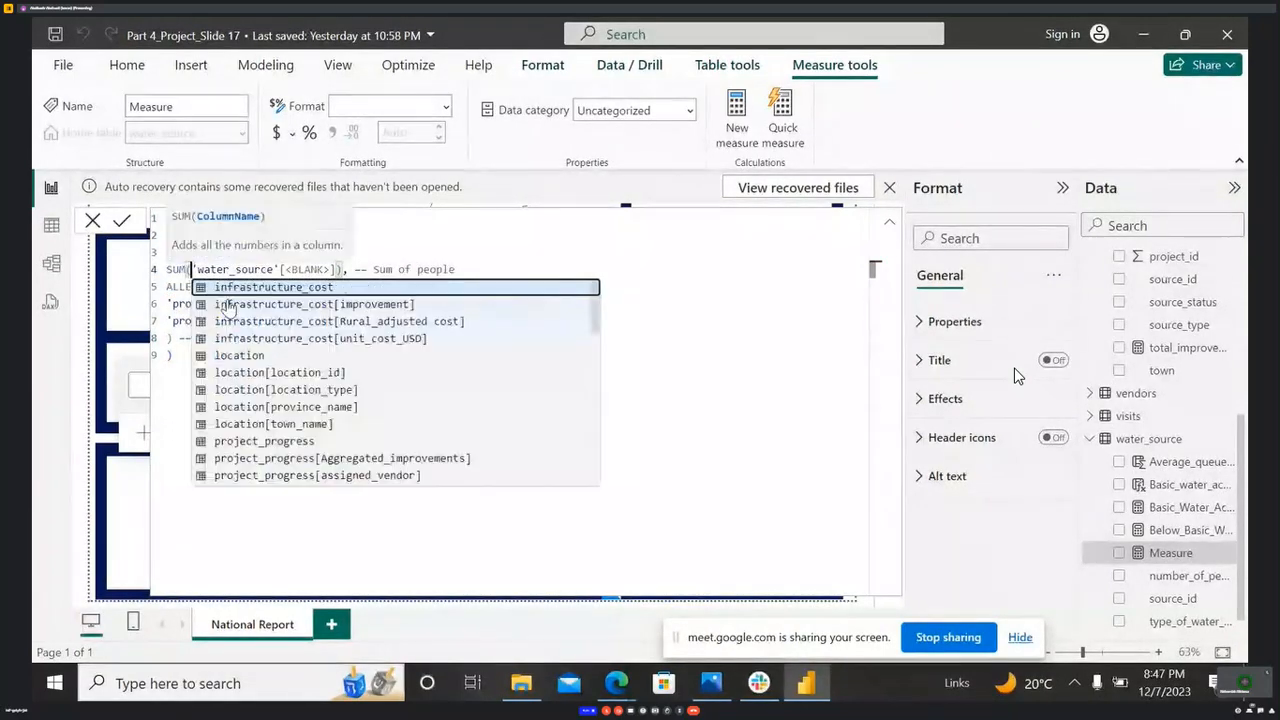
{"action": "left_click", "coordinate": [477, 270]}
{"action": "left_click", "coordinate": [229, 287]}
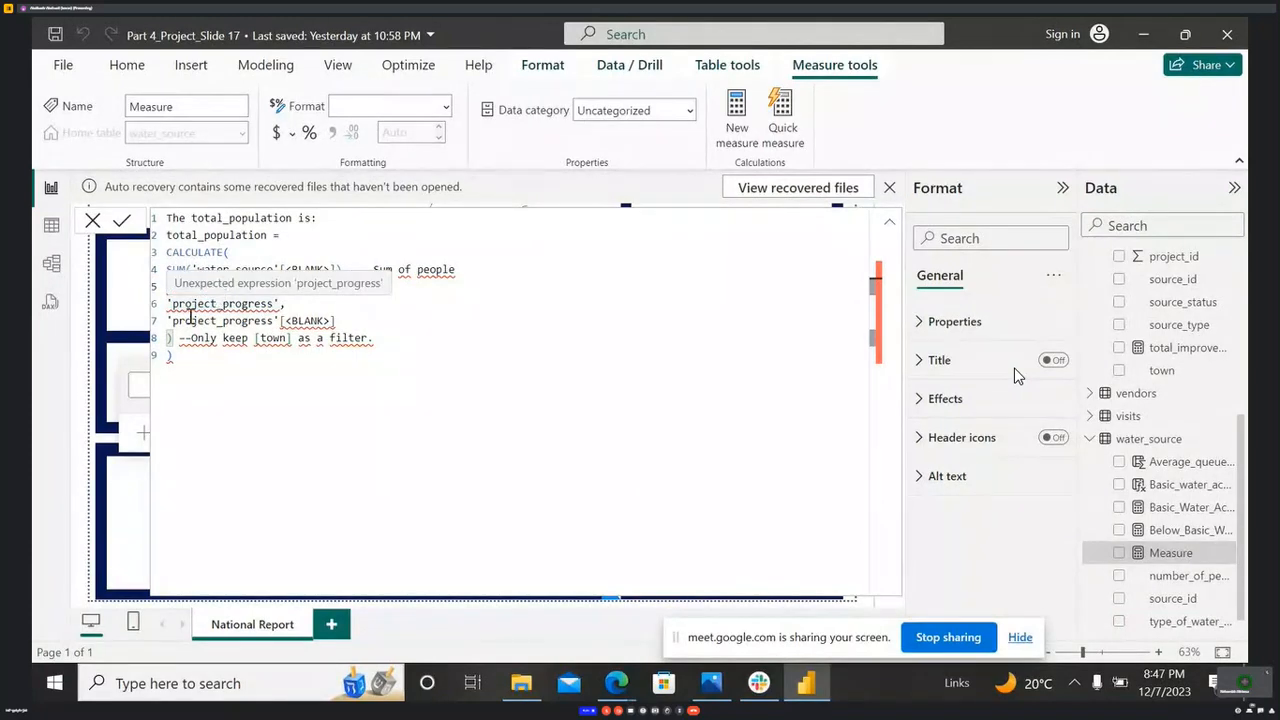
- Fill the blank column reference after the second 'project_progress' in ALLEXCEPT with the town column
{"action": "left_click", "coordinate": [331, 338]}
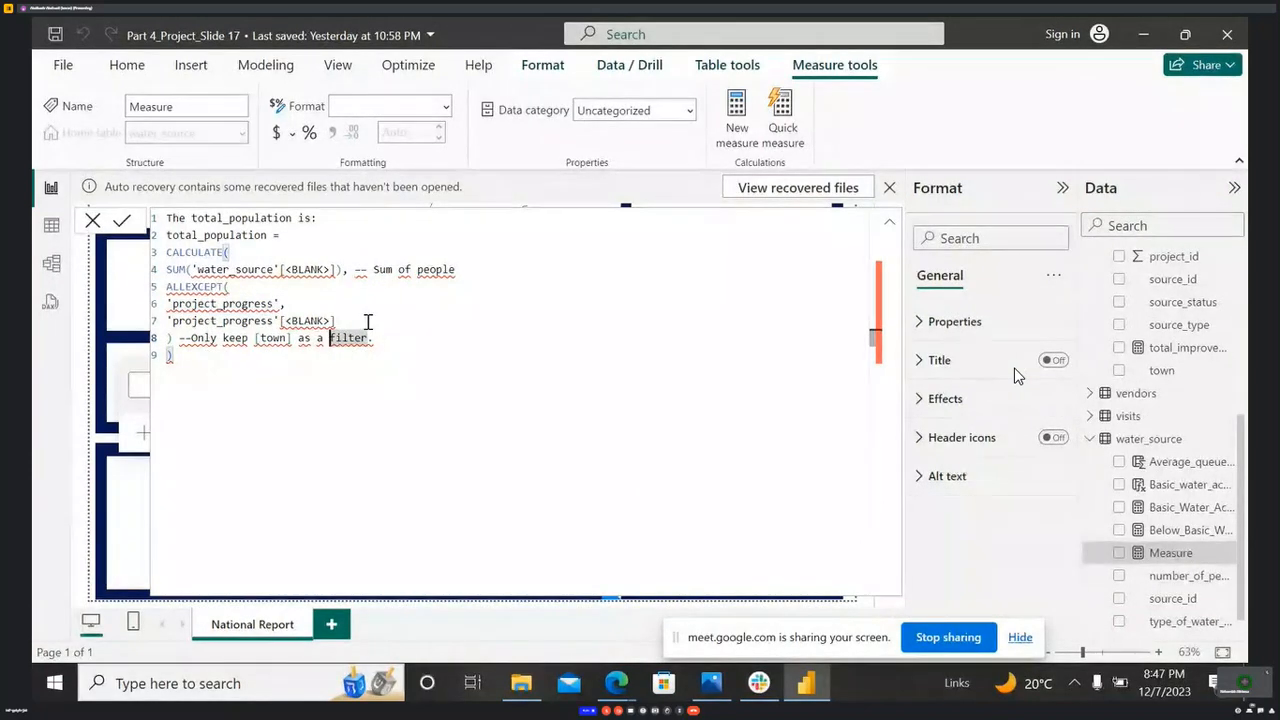
{"action": "mouse_move", "coordinate": [205, 289]}
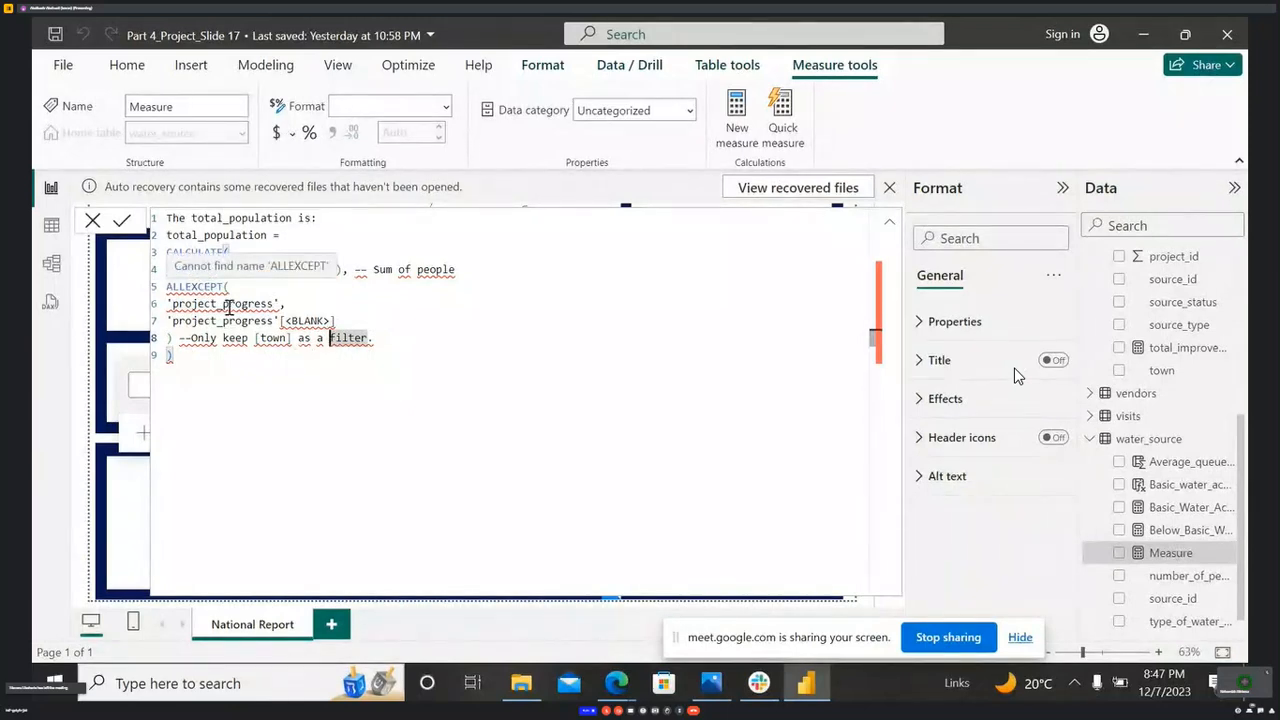
{"action": "mouse_move", "coordinate": [245, 316]}
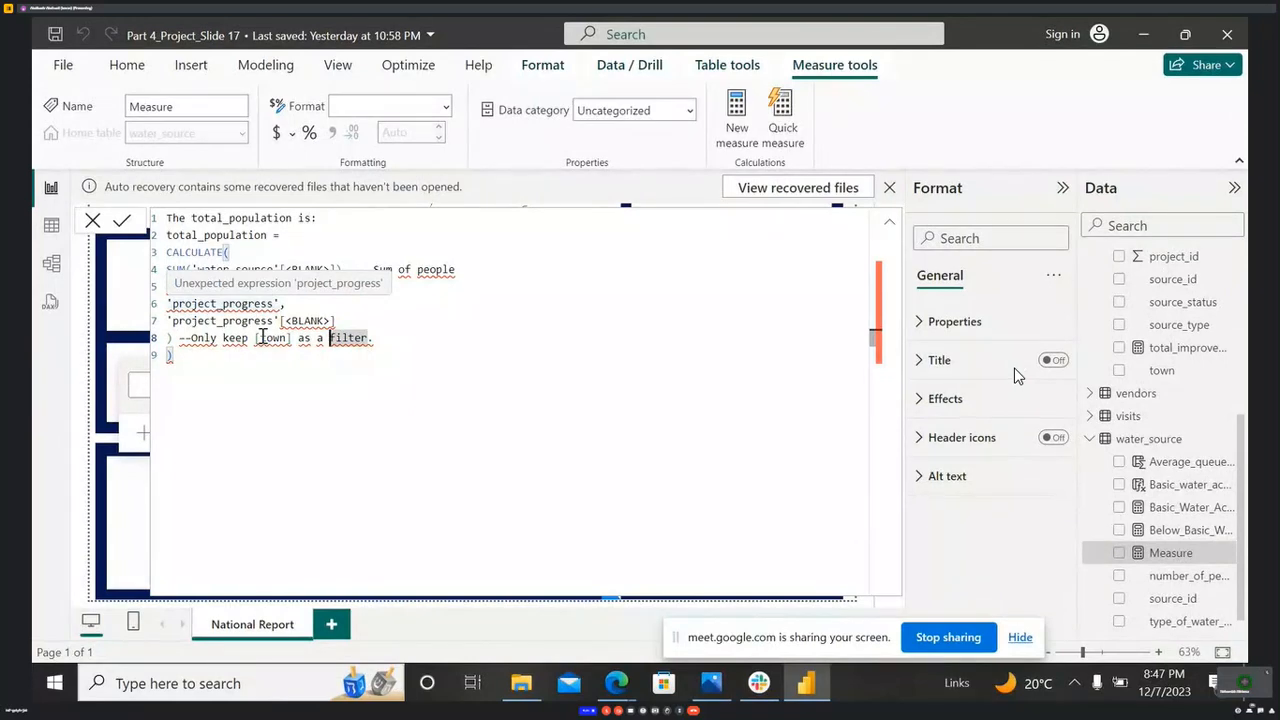
{"action": "left_click_drag", "start_coordinate": [286, 321], "coordinate": [332, 321]}
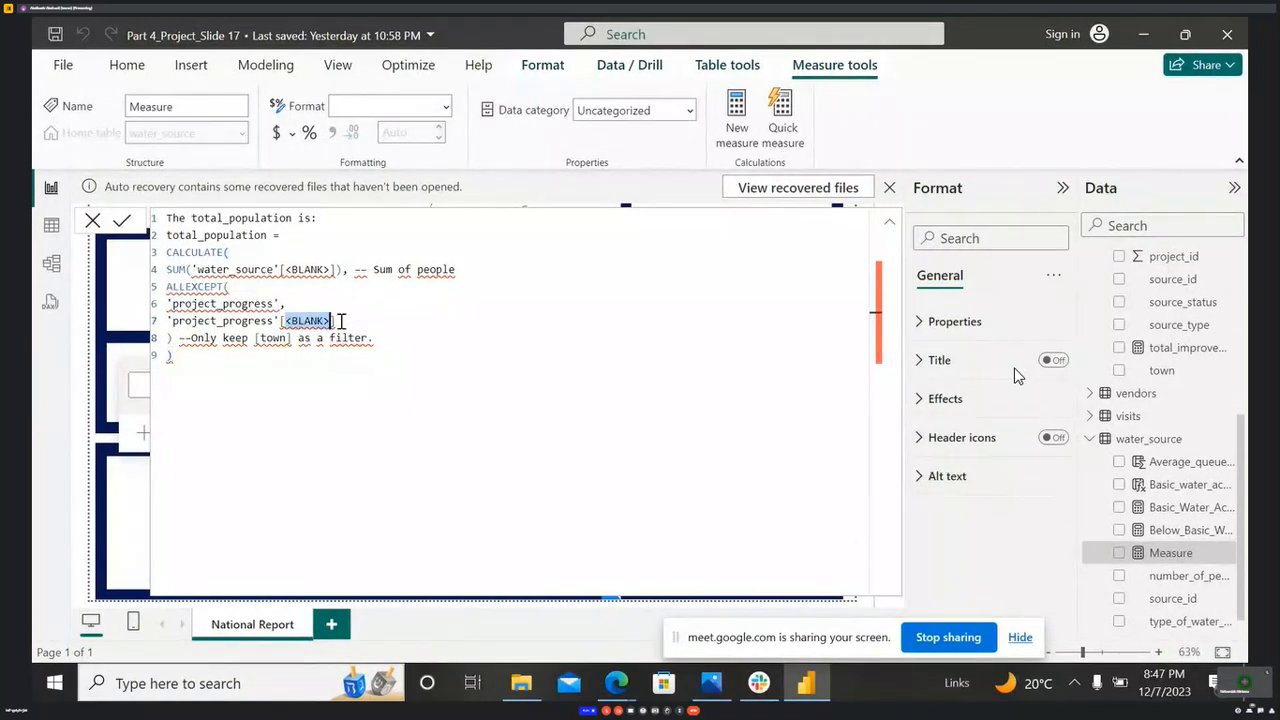
{"action": "type", "text": "t"}
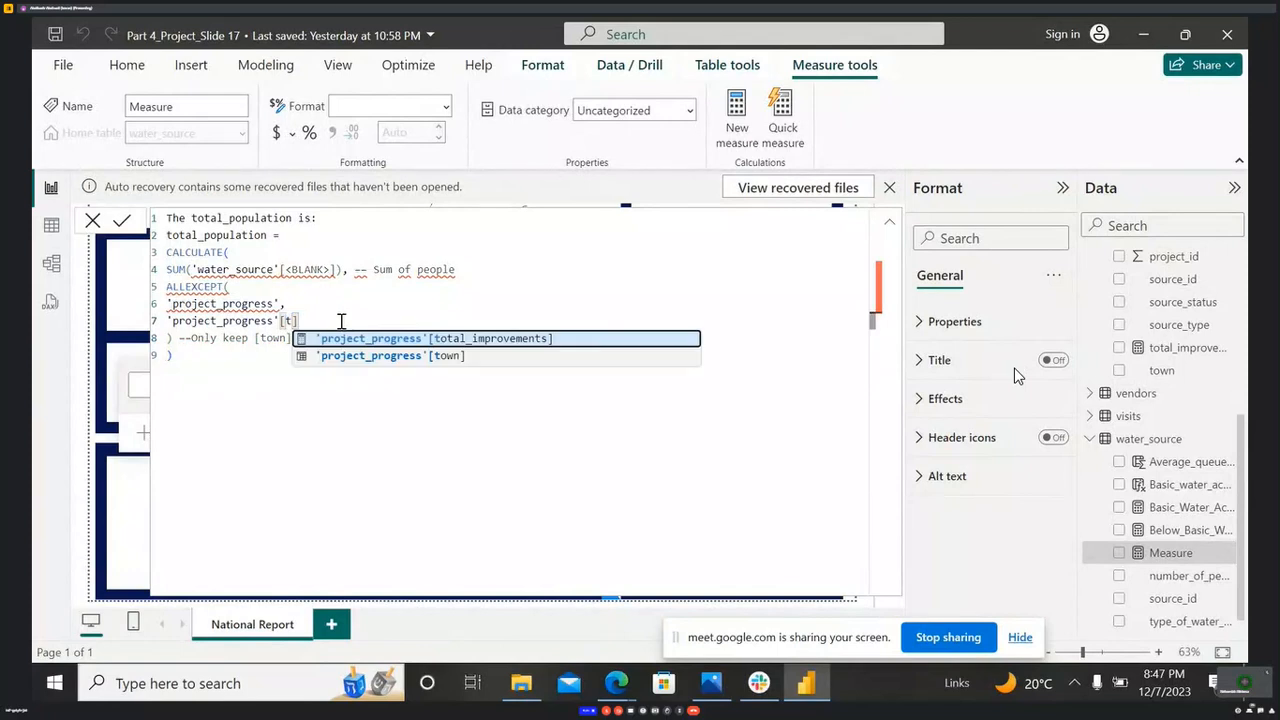
{"action": "left_click", "coordinate": [421, 356]}
{"action": "left_click", "coordinate": [225, 358]}
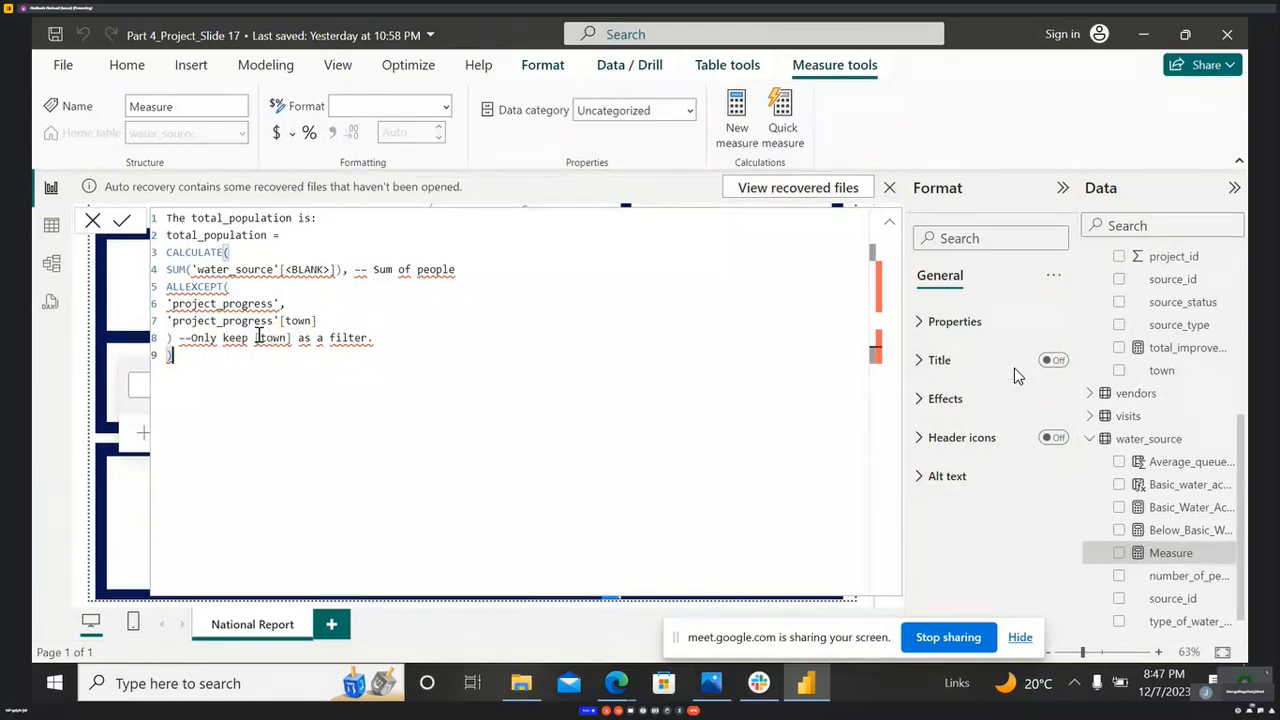
- Remove the "-- Sum of people" comment from the end of the SUM line in the formula
{"action": "left_click", "coordinate": [370, 270]}
{"action": "key", "text": "BackSpace"}
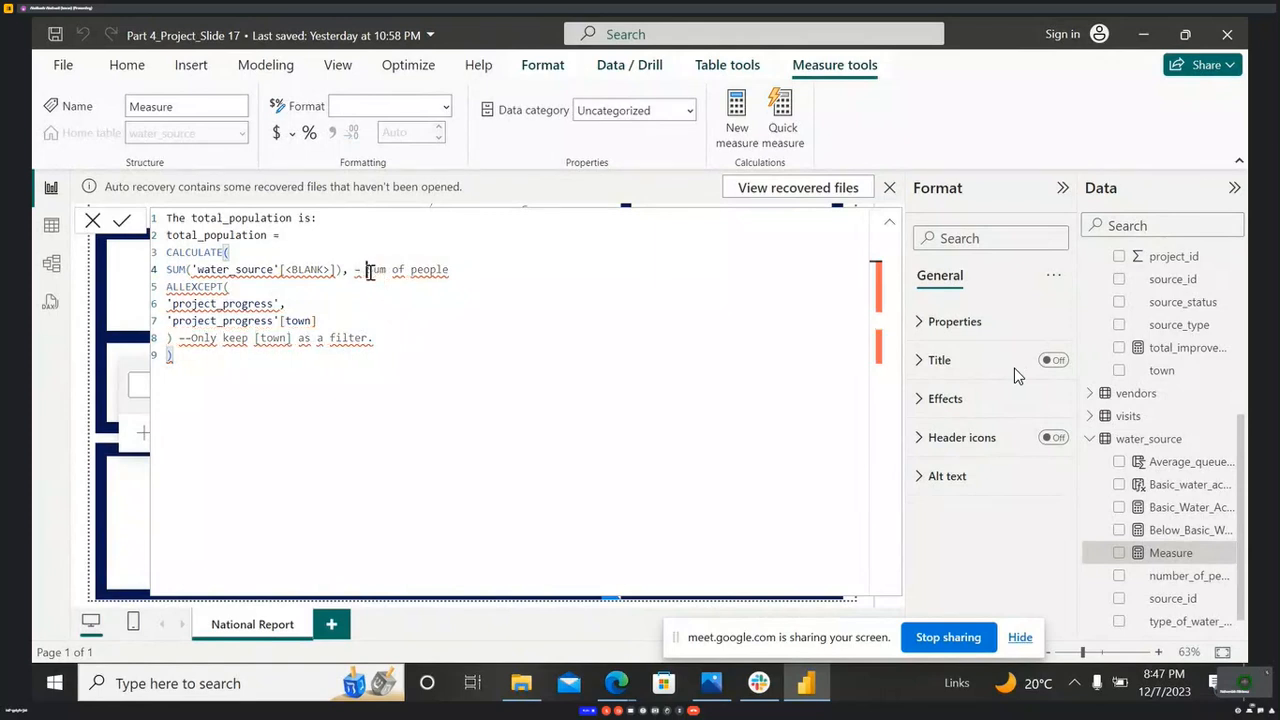
{"action": "key", "text": "BackSpace"}
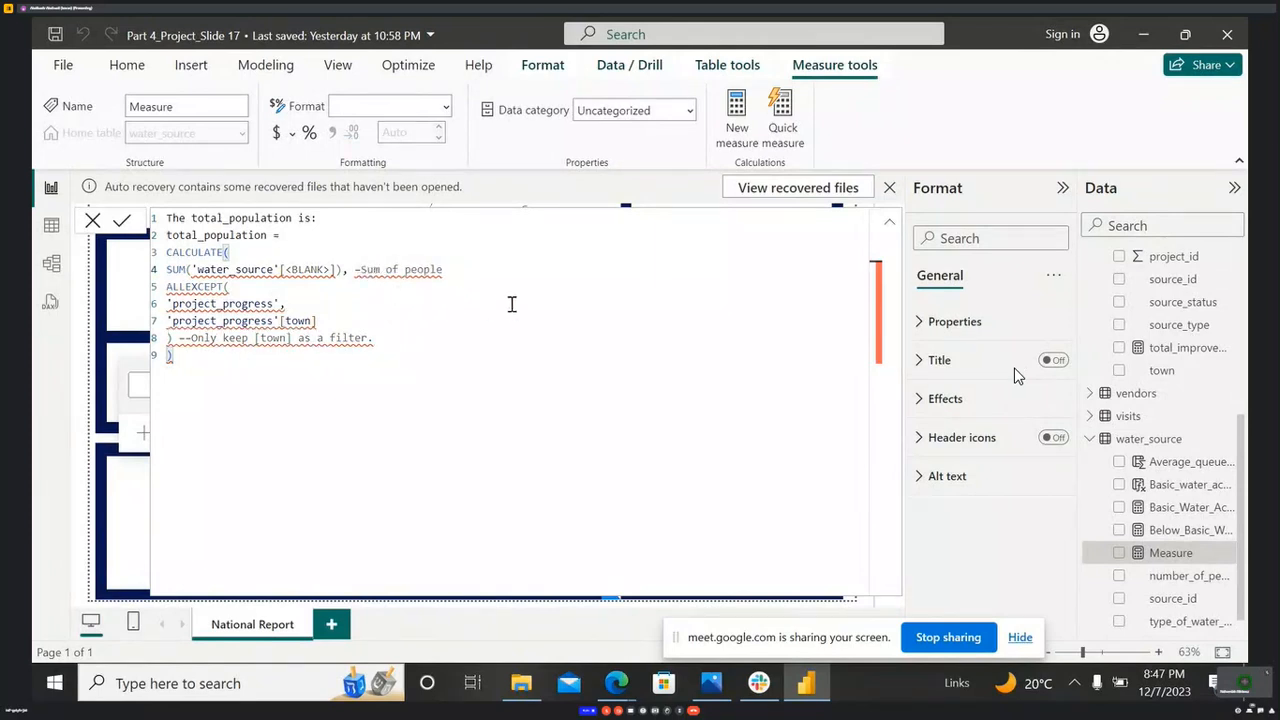
{"action": "left_click_drag", "start_coordinate": [354, 272], "coordinate": [460, 272]}
{"action": "key", "text": "BackSpace"}
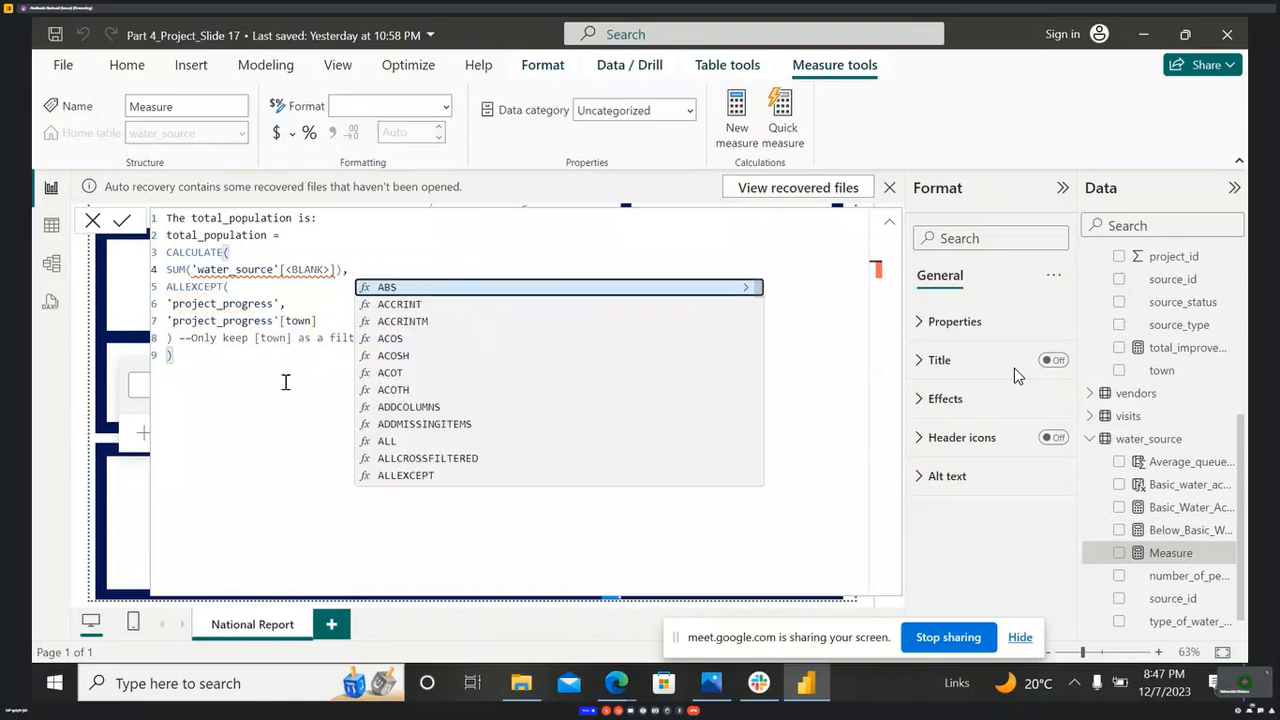
- Remove the "--Only keep [town] as a filter" comment after the closing parenthesis of ALLEXCEPT in the total_population formula
{"action": "left_click", "coordinate": [286, 383]}
{"action": "left_click_drag", "start_coordinate": [178, 338], "coordinate": [391, 343]}
{"action": "key", "text": "BackSpace"}
- Replace the <BLANK> column placeholder inside SUM with the number_of_people_served column of water_source
{"action": "left_click_drag", "start_coordinate": [291, 270], "coordinate": [330, 275]}
{"action": "left_click", "coordinate": [333, 274]}
{"action": "key", "text": "BackSpace"}
{"action": "key", "text": "BackSpace"}
{"action": "key", "text": "BackSpace"}
{"action": "key", "text": "BackSpace"}
{"action": "key", "text": "BackSpace"}
{"action": "key", "text": "BackSpace"}
{"action": "key", "text": "BackSpace"}
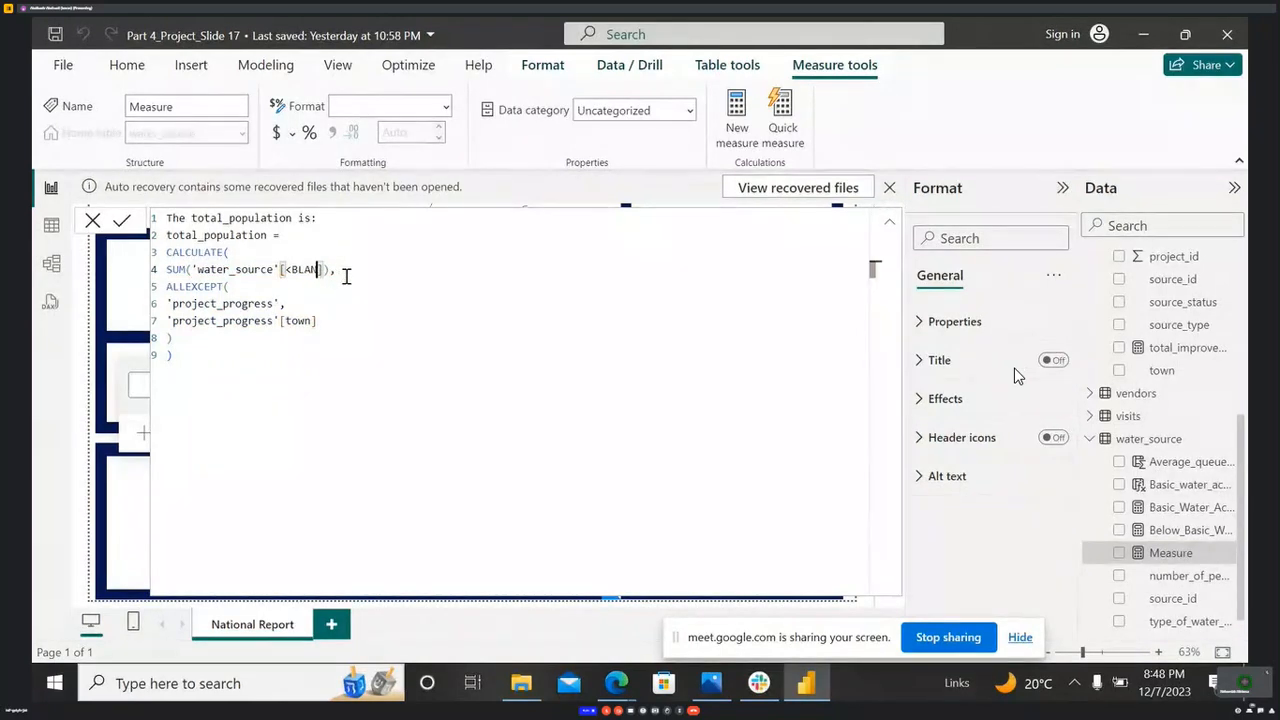
{"action": "type", "text": "nu"}
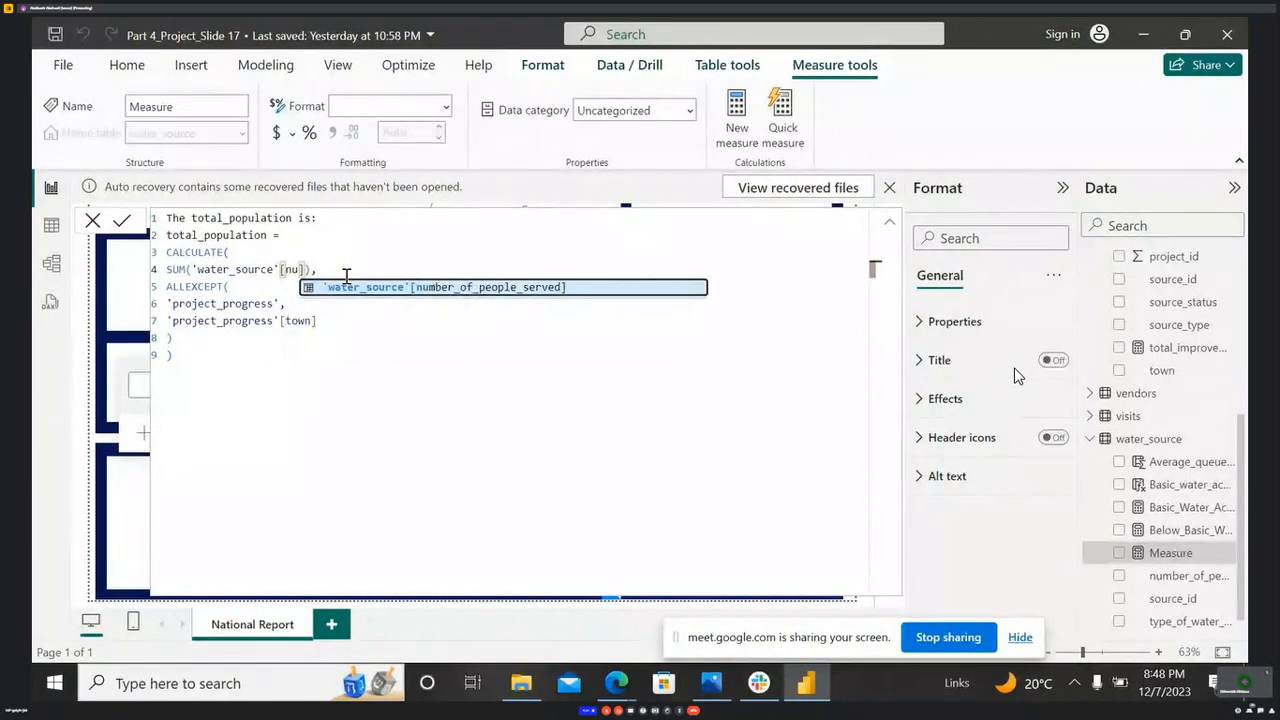
{"action": "key", "text": "Tab"}
- Commit the completed total population measure and collapse the formula editor
{"action": "left_click", "coordinate": [362, 350]}
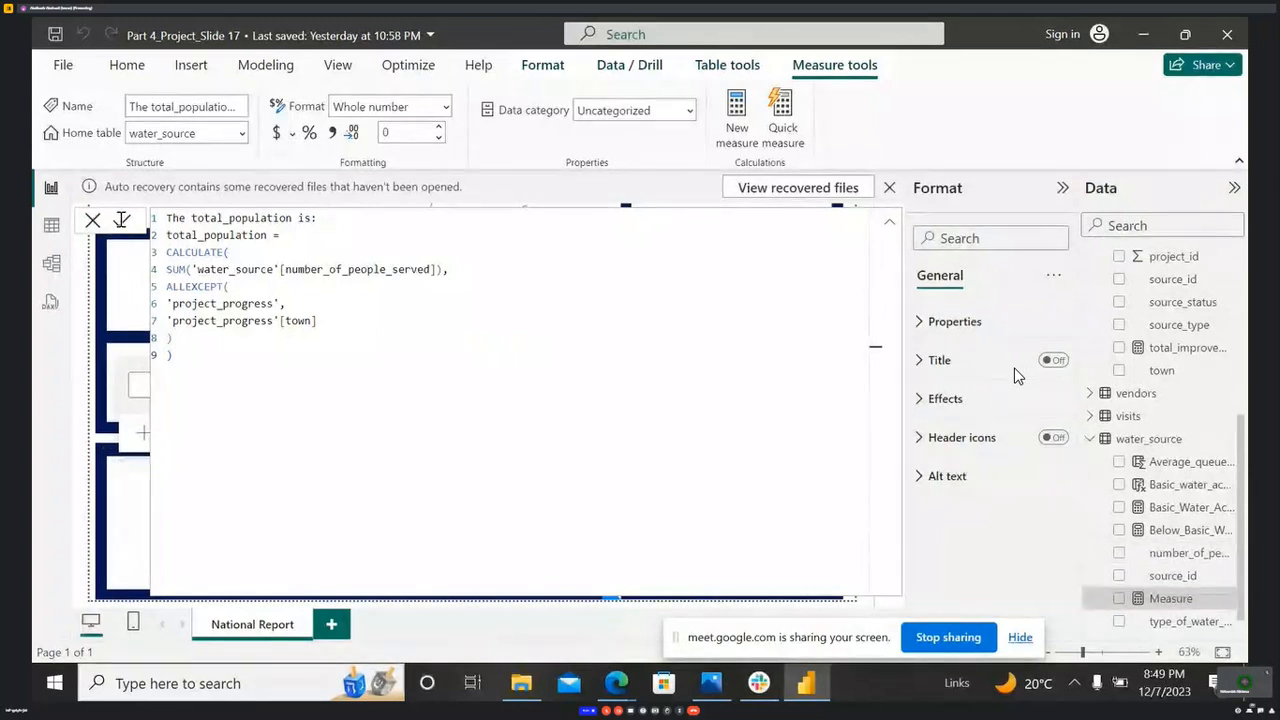
{"action": "left_click", "coordinate": [118, 222]}
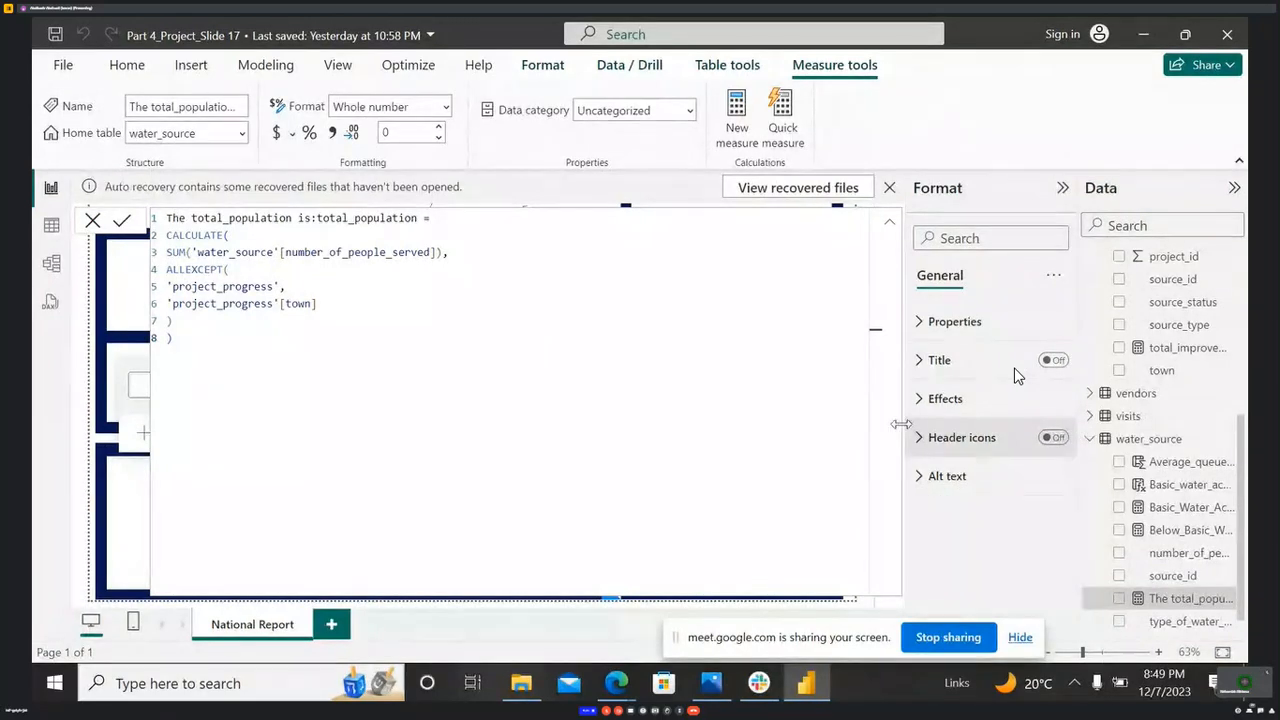
{"action": "left_click", "coordinate": [889, 222]}
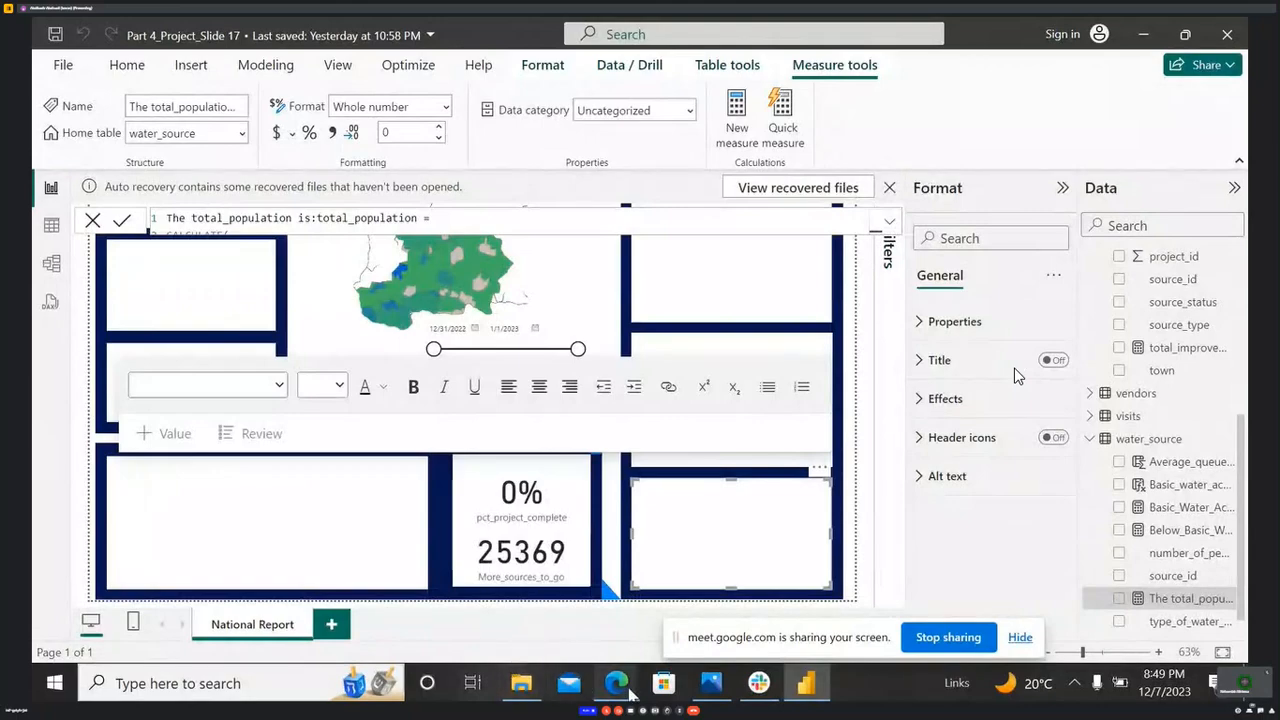
- Switch to Part_4.pdf in the browser and check the expected populations for Maji Ndogo and Kilimani
{"action": "mouse_move", "coordinate": [629, 690]}
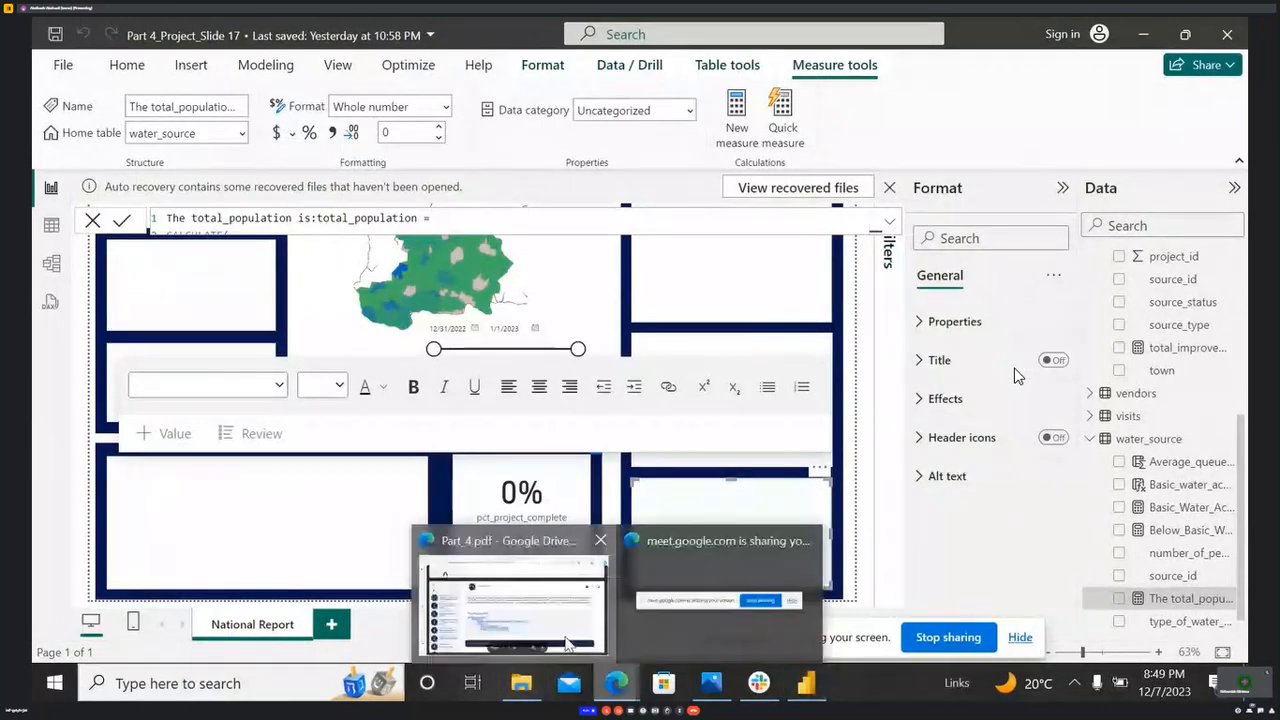
{"action": "left_click", "coordinate": [567, 643]}
{"action": "scroll", "coordinate": [677, 388], "scroll_direction": "down", "scroll_amount": 2}
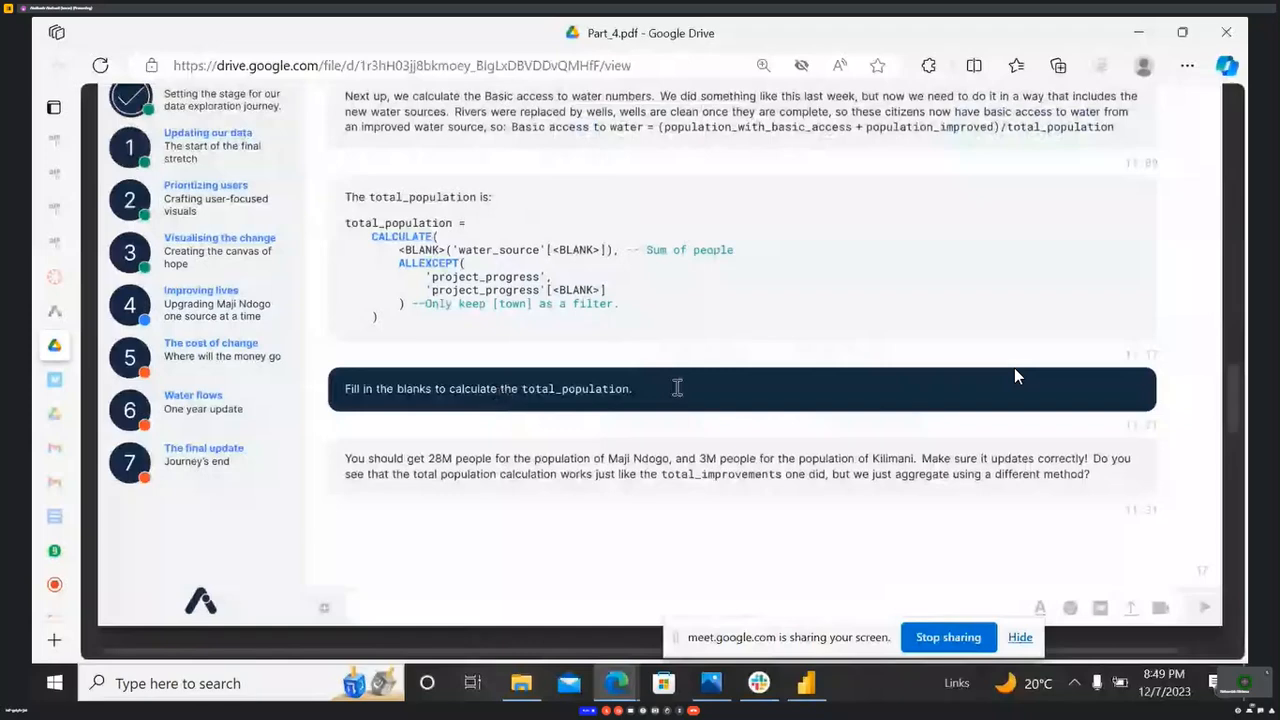
{"action": "left_click_drag", "start_coordinate": [407, 459], "coordinate": [451, 458]}
{"action": "left_click", "coordinate": [403, 458]}
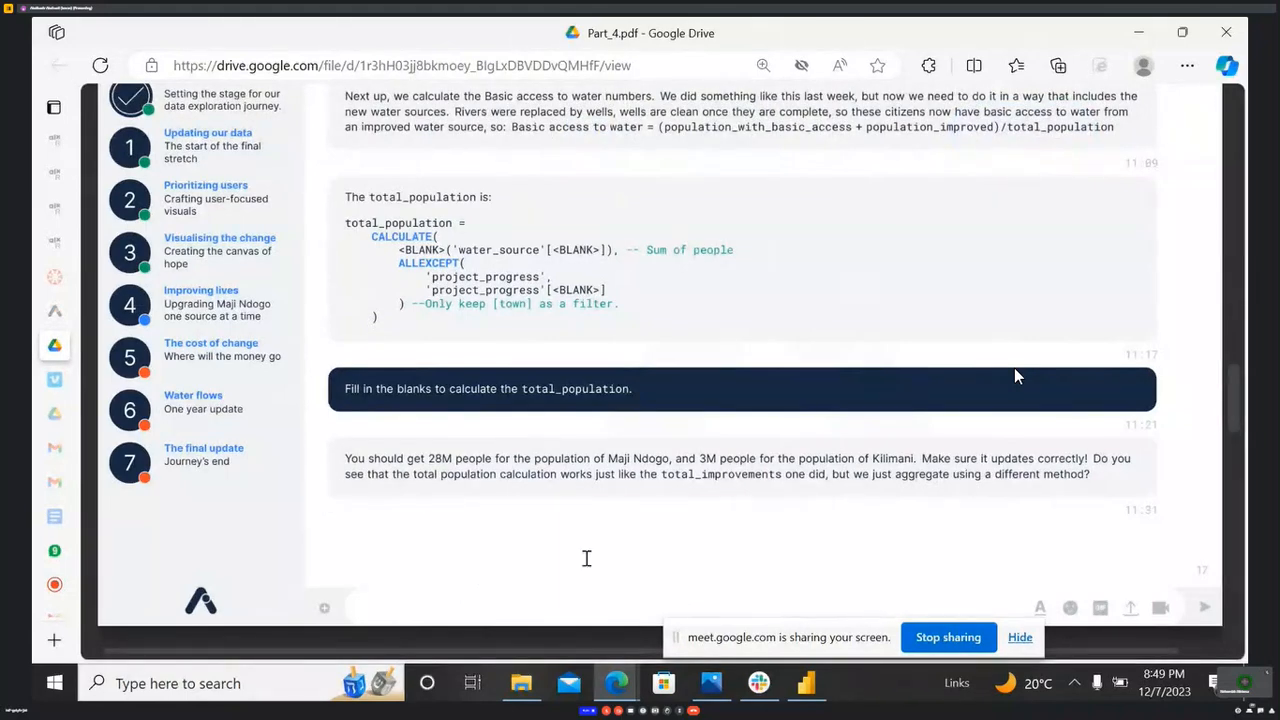
- Switch back to Power BI and insert a card visual showing the new total population measure on the National Report page
{"action": "mouse_move", "coordinate": [818, 693]}
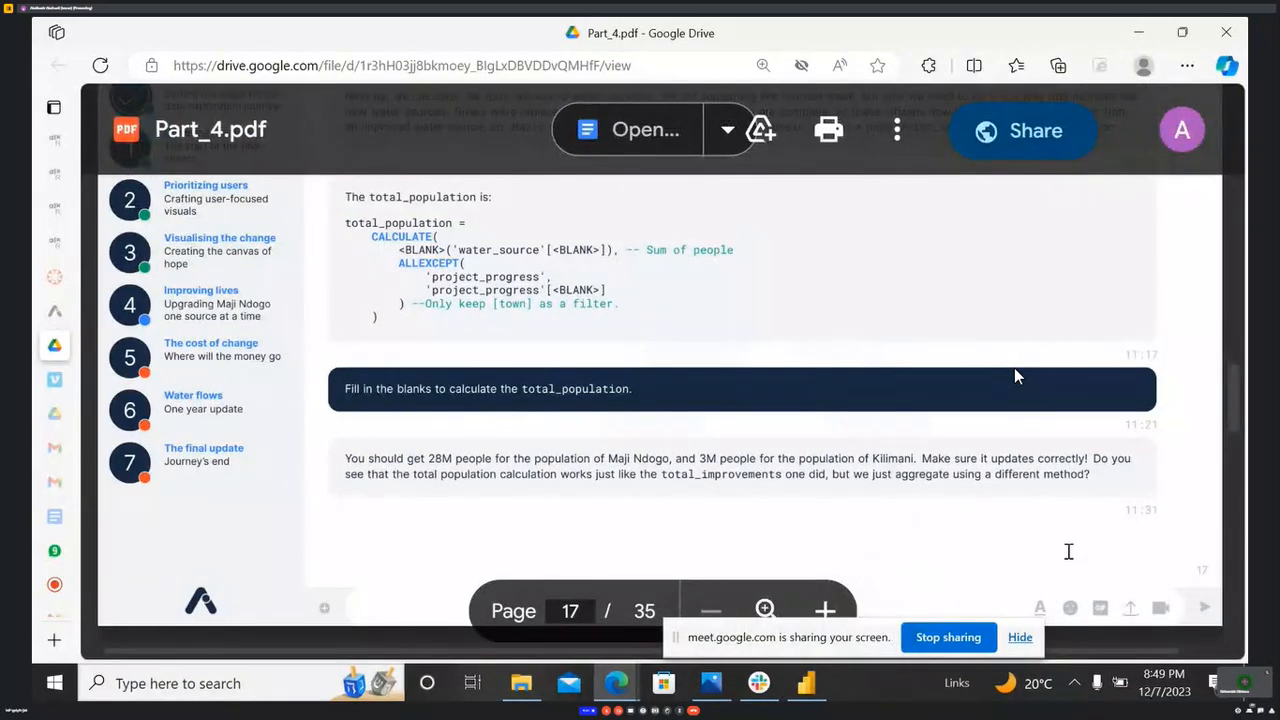
{"action": "left_click", "coordinate": [806, 683]}
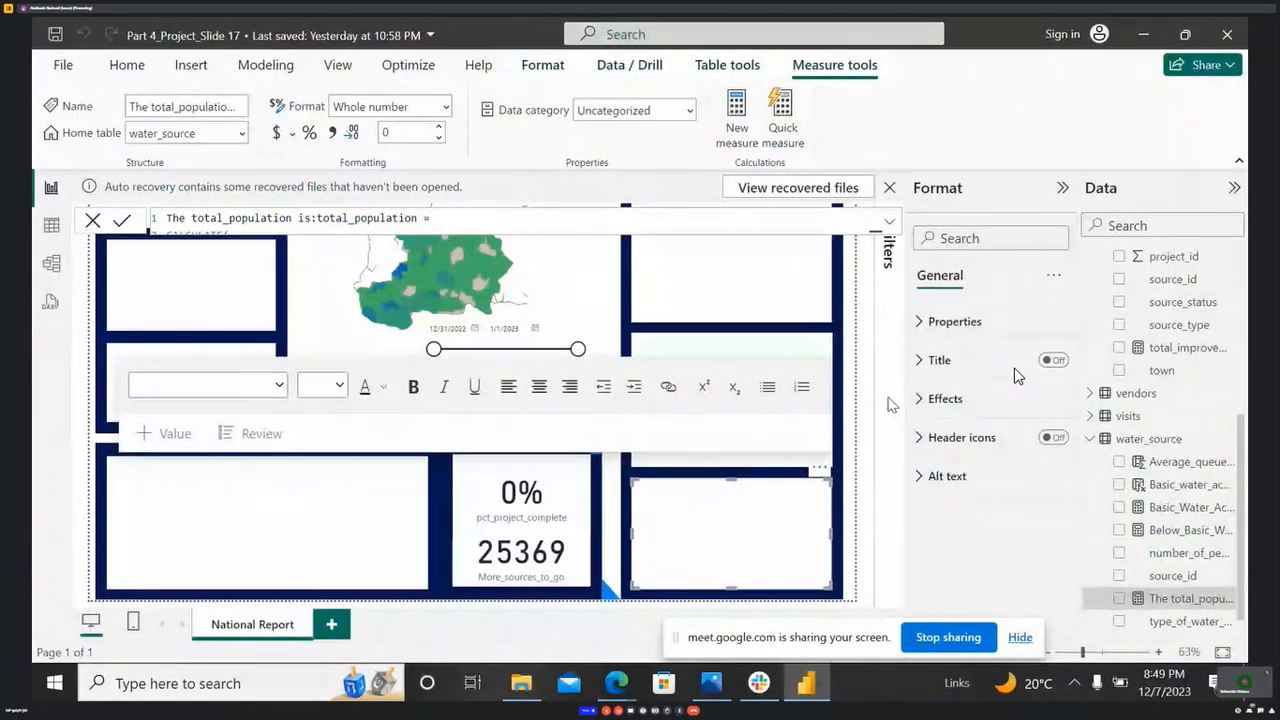
{"action": "scroll", "coordinate": [1144, 512], "scroll_direction": "down", "scroll_amount": 1}
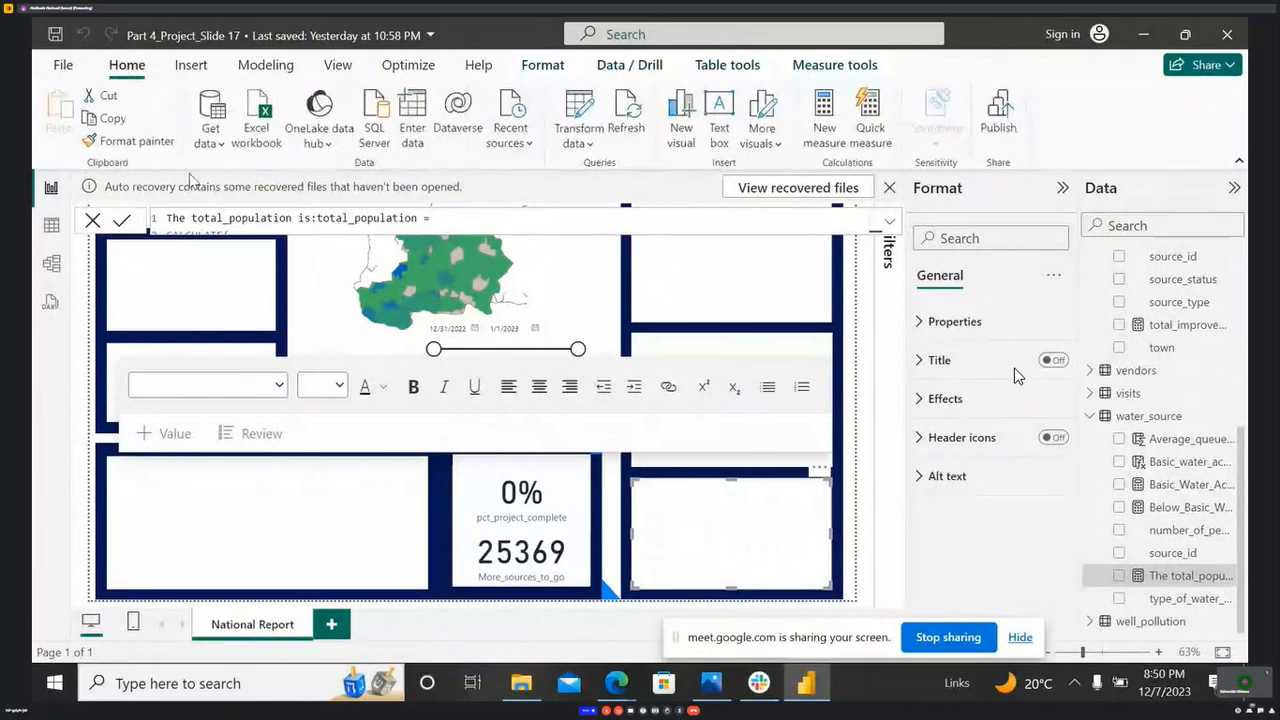
{"action": "left_click", "coordinate": [681, 125]}
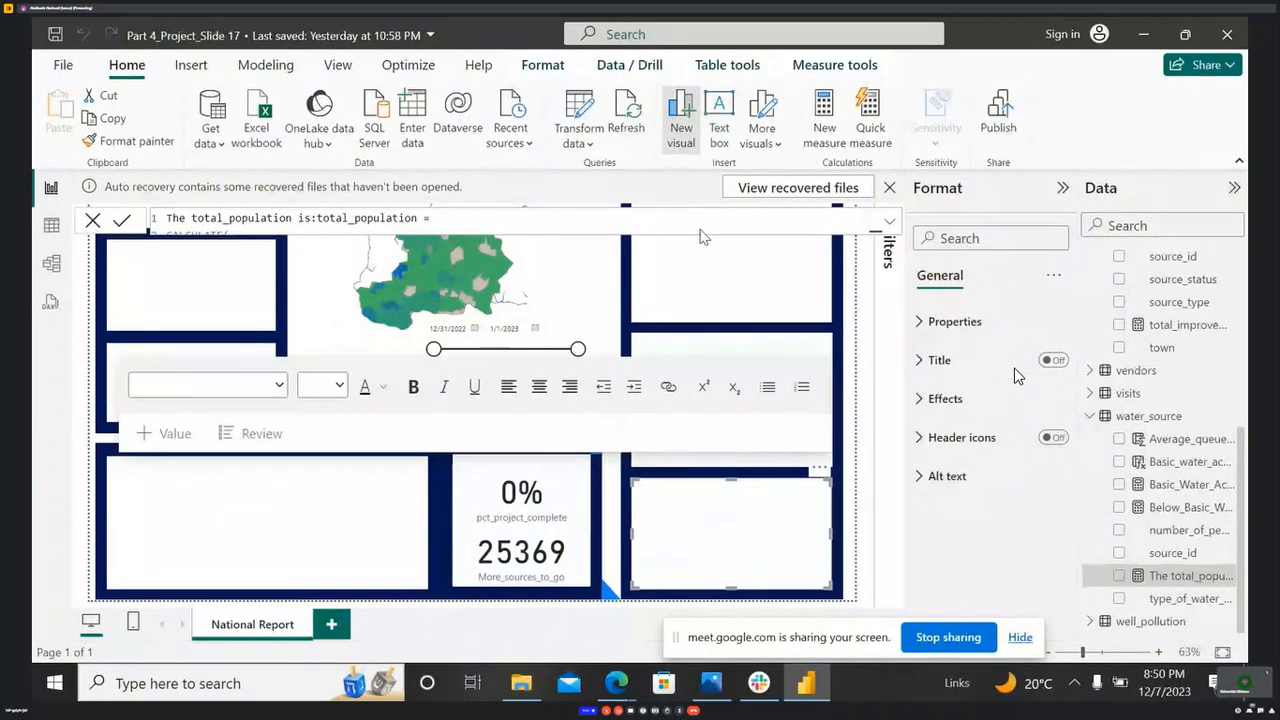
{"action": "left_click_drag", "start_coordinate": [464, 276], "coordinate": [439, 326]}
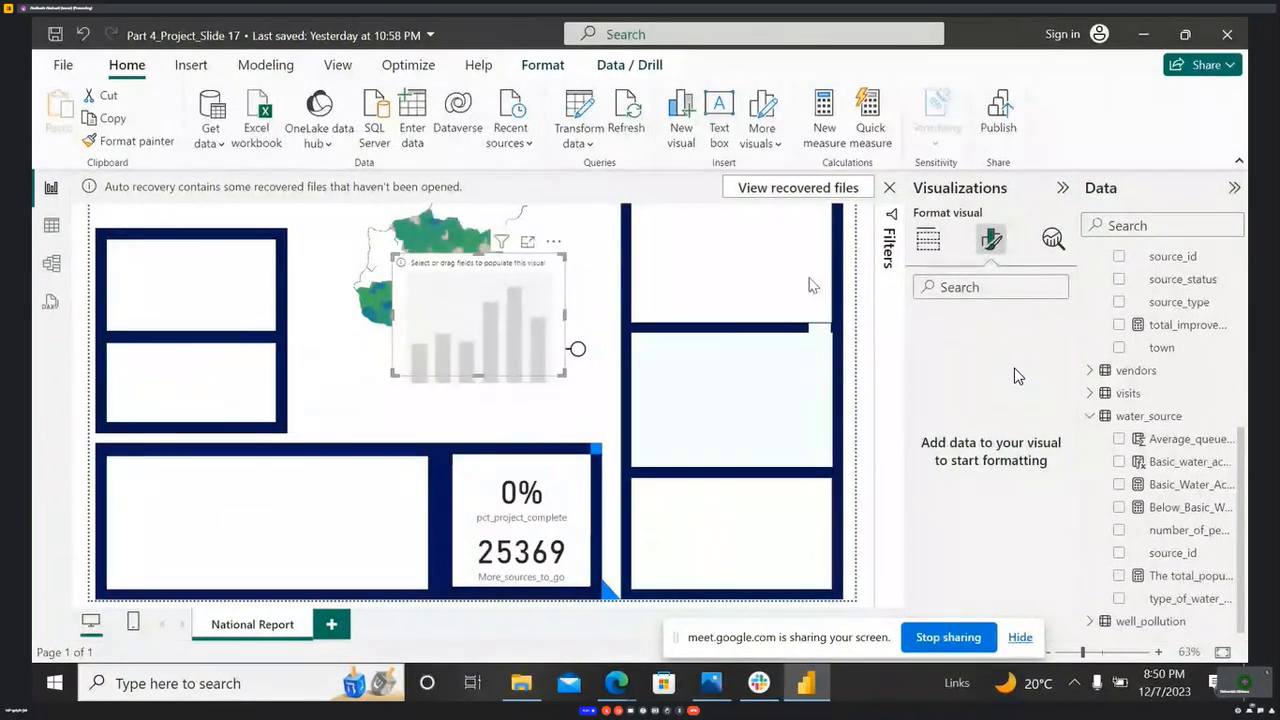
{"action": "left_click", "coordinate": [928, 239]}
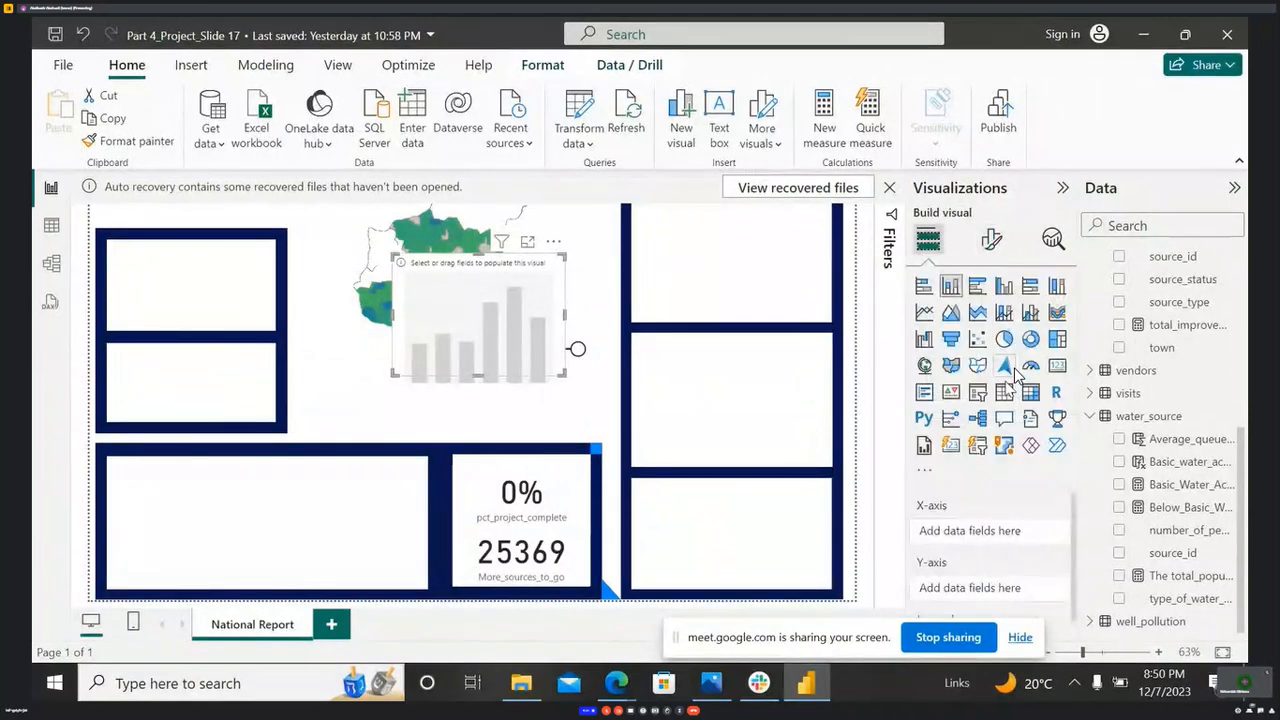
{"action": "left_click", "coordinate": [1057, 366]}
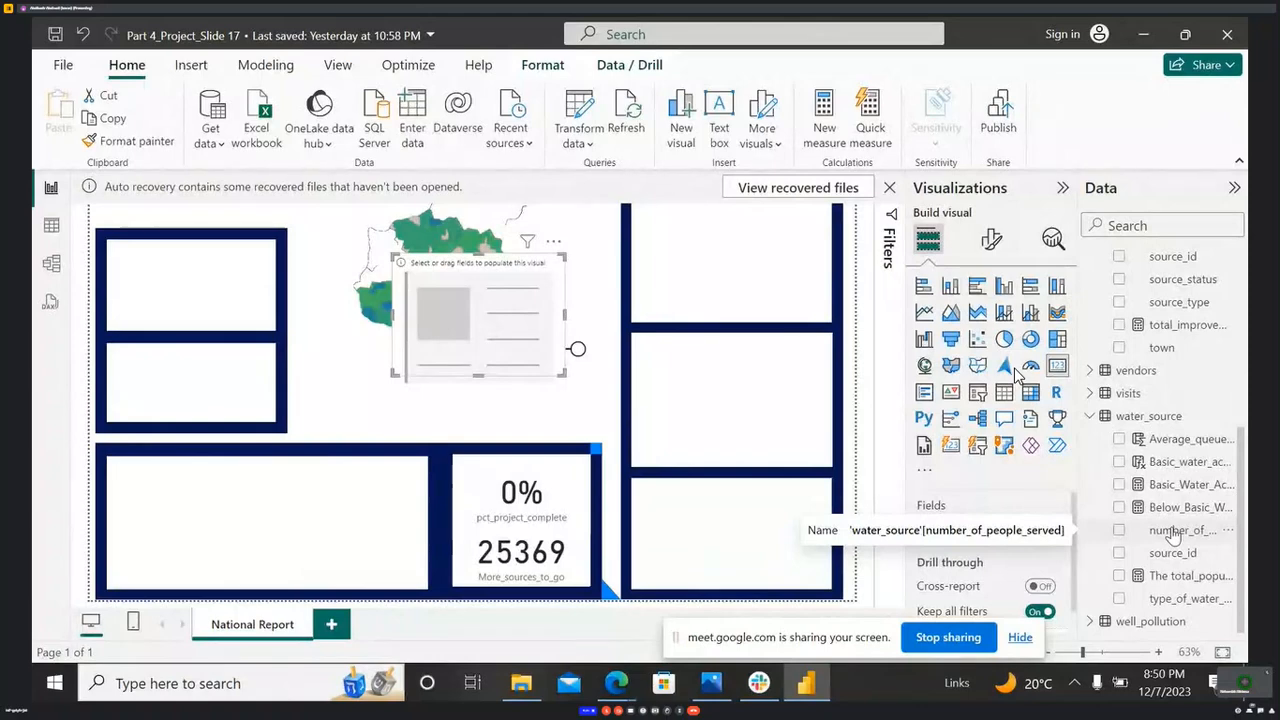
{"action": "left_click_drag", "start_coordinate": [1176, 576], "coordinate": [533, 336]}
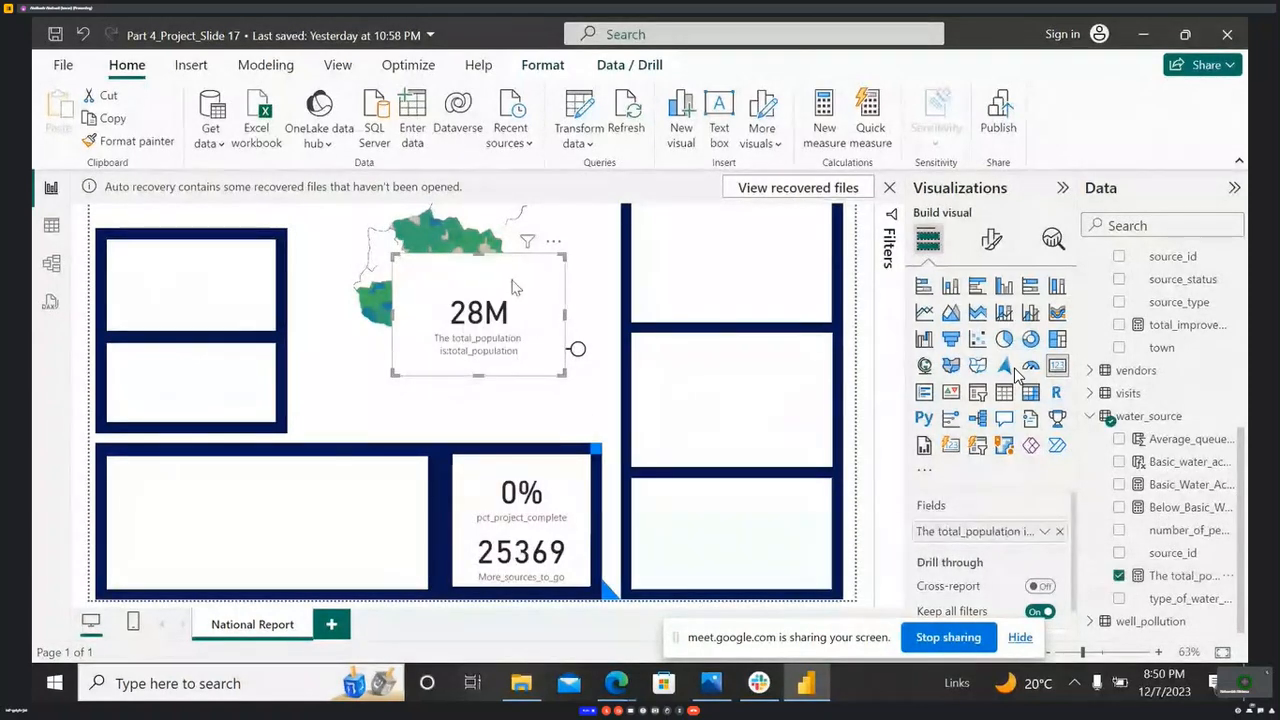
- Move the total population card off the map to the area just below the date slicer
{"action": "left_click_drag", "start_coordinate": [494, 262], "coordinate": [449, 249]}
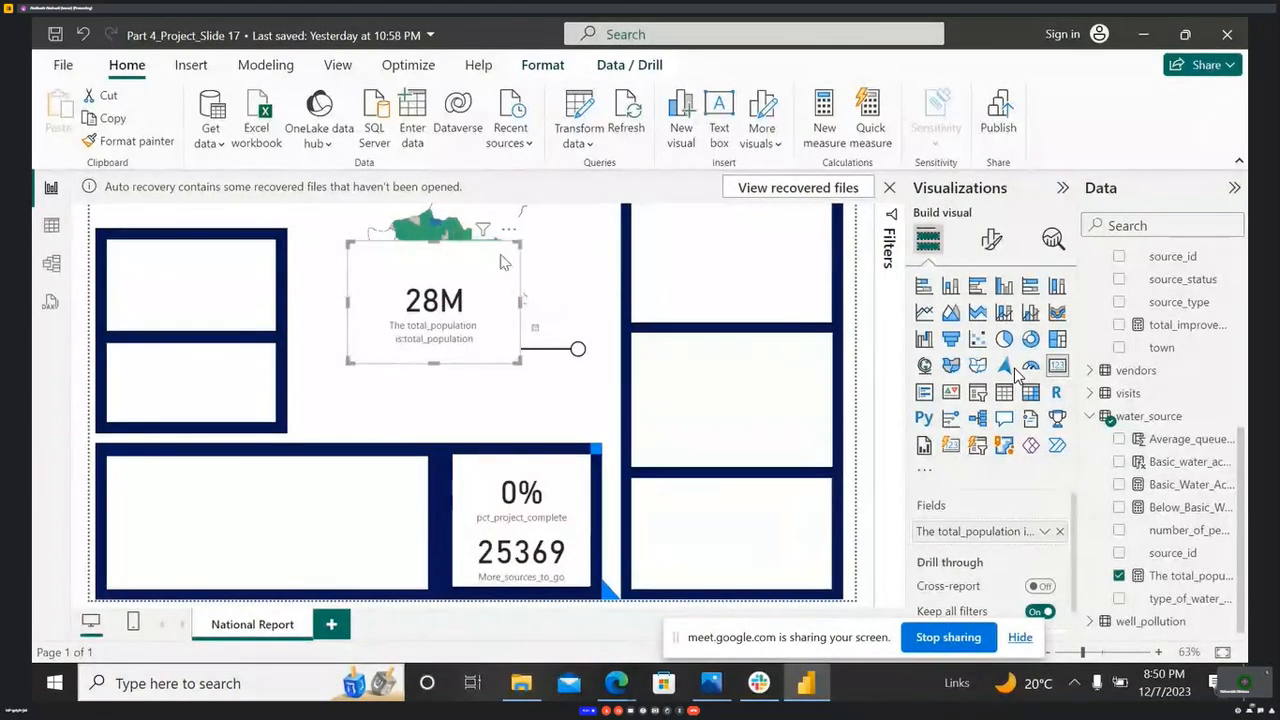
{"action": "left_click_drag", "start_coordinate": [503, 262], "coordinate": [471, 279]}
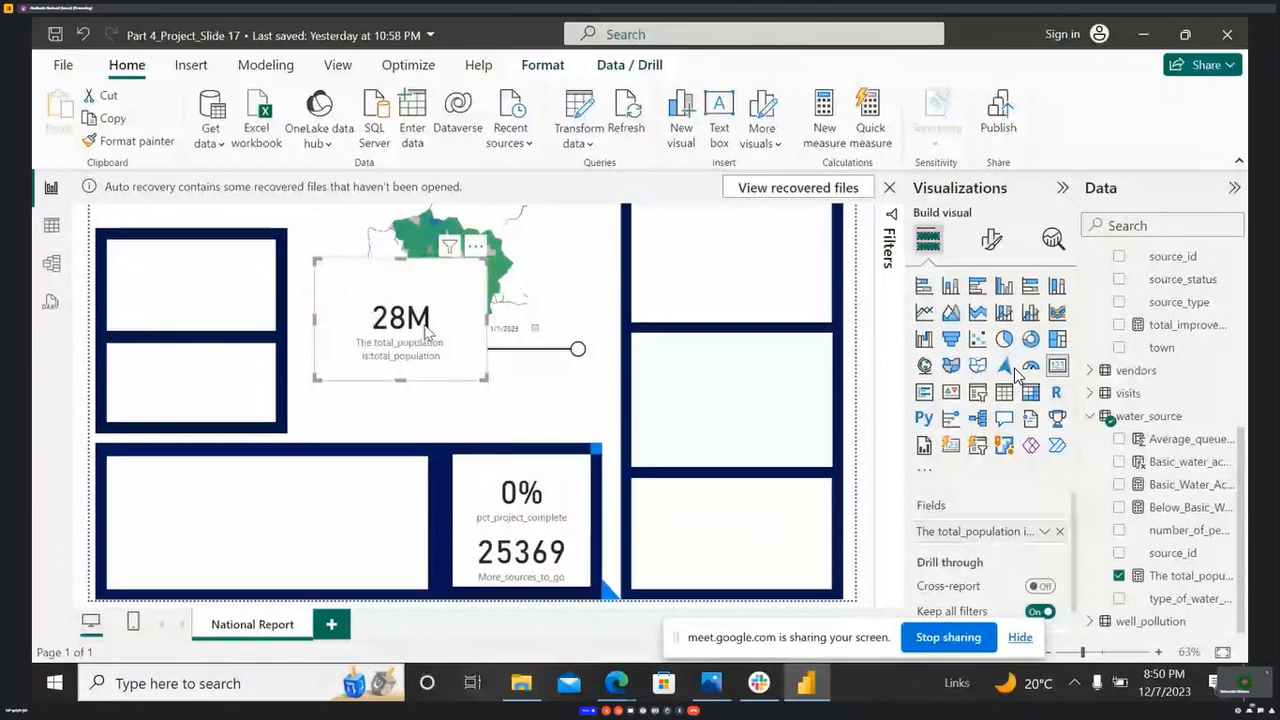
{"action": "left_click_drag", "start_coordinate": [427, 333], "coordinate": [411, 439]}
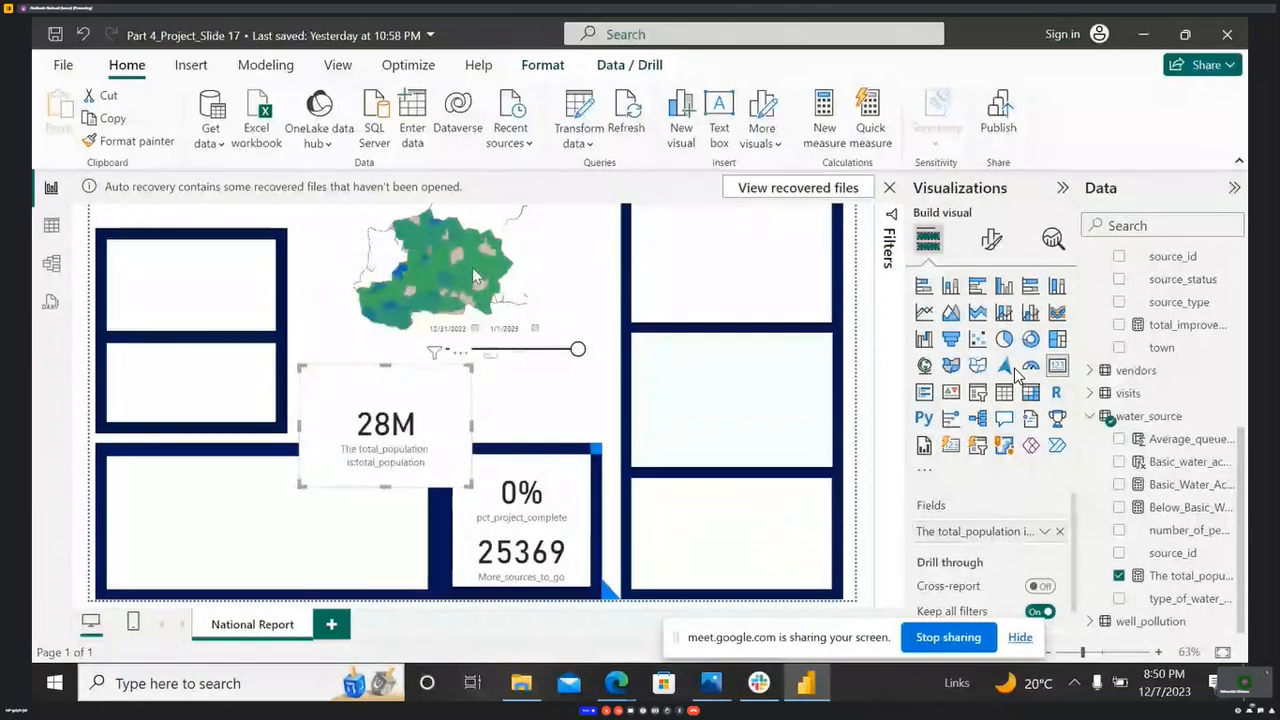
- Filter the report to Rural_Kilimani on the map and nudge the total population card slightly below the date slicer
{"action": "left_click", "coordinate": [472, 268]}
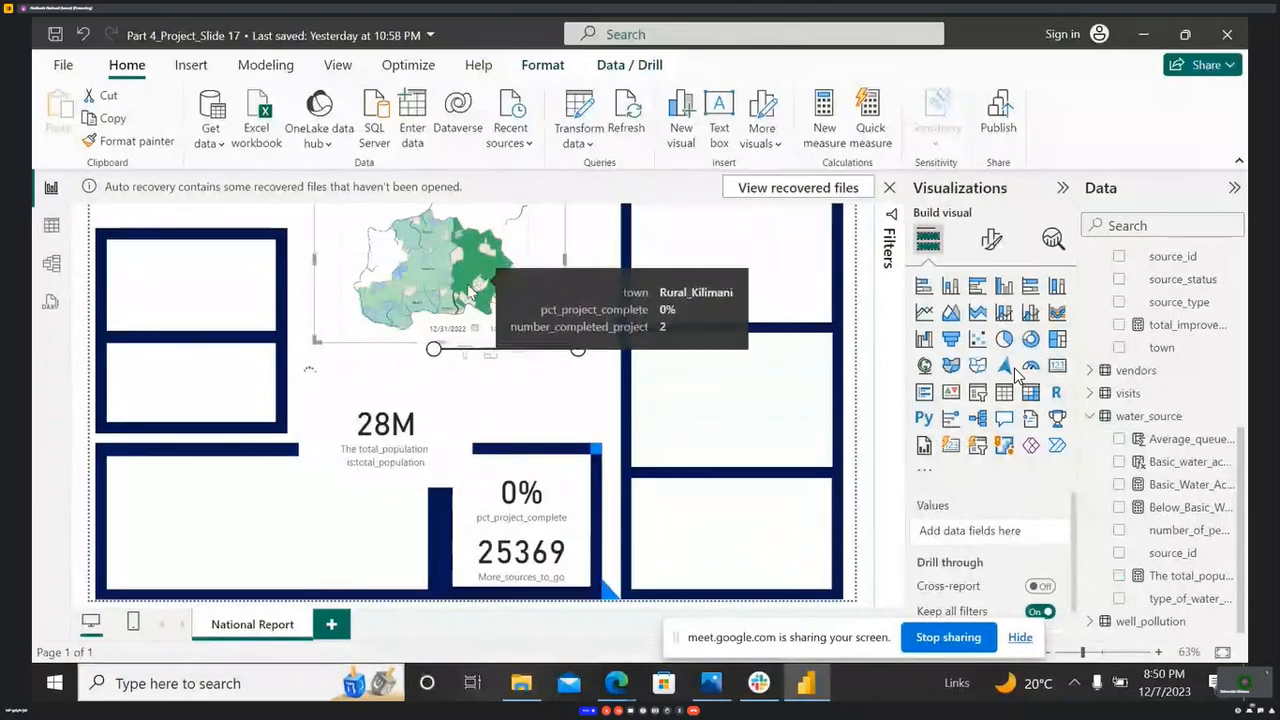
{"action": "left_click", "coordinate": [425, 399]}
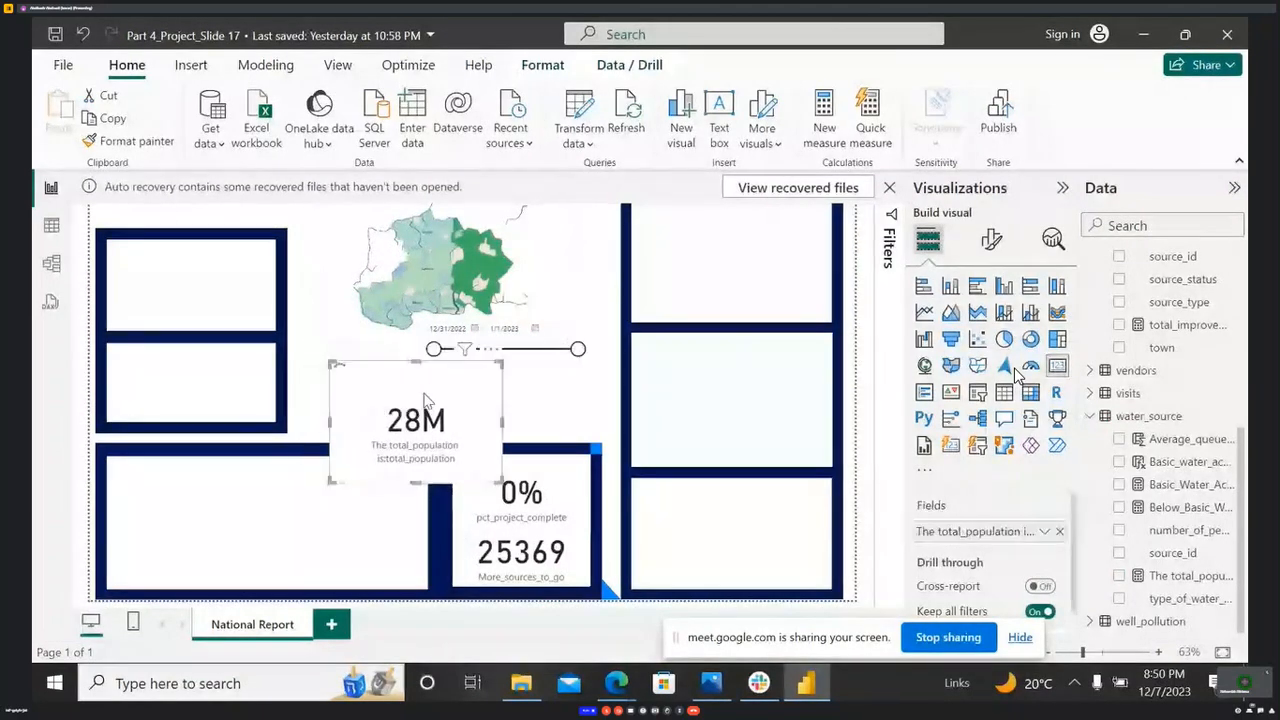
{"action": "left_click_drag", "start_coordinate": [438, 386], "coordinate": [408, 379]}
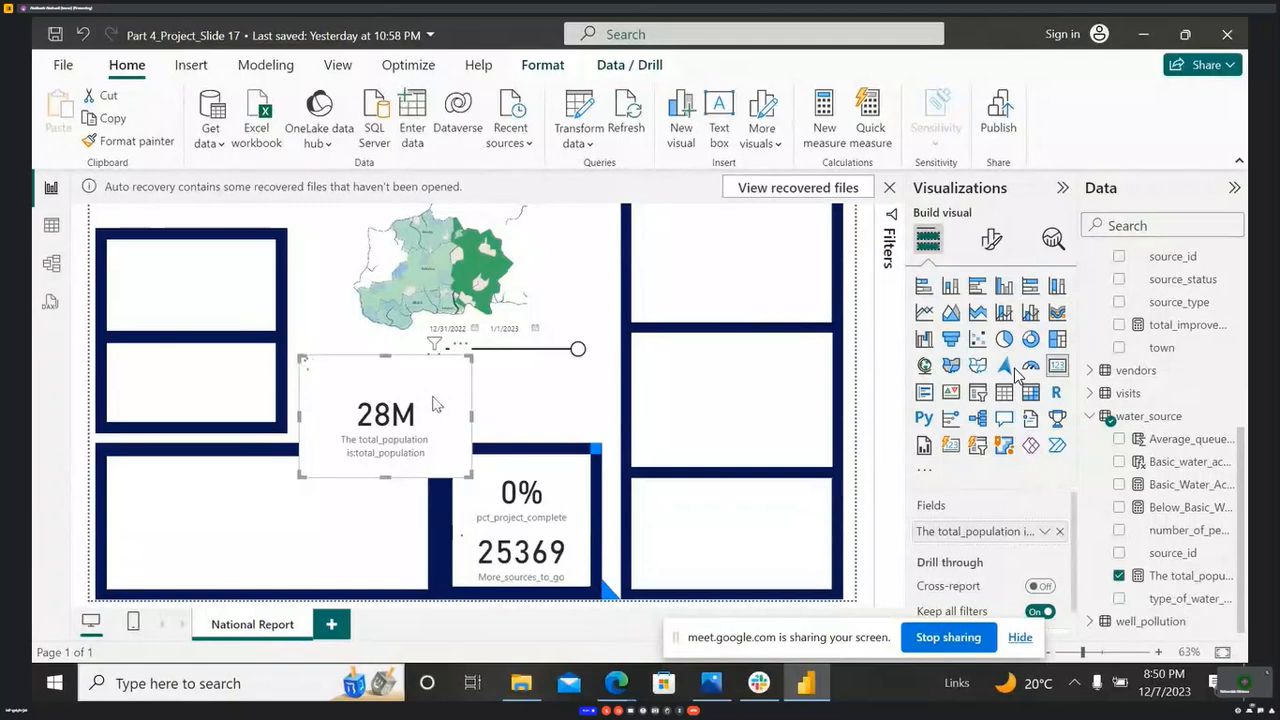
{"action": "mouse_move", "coordinate": [467, 280]}
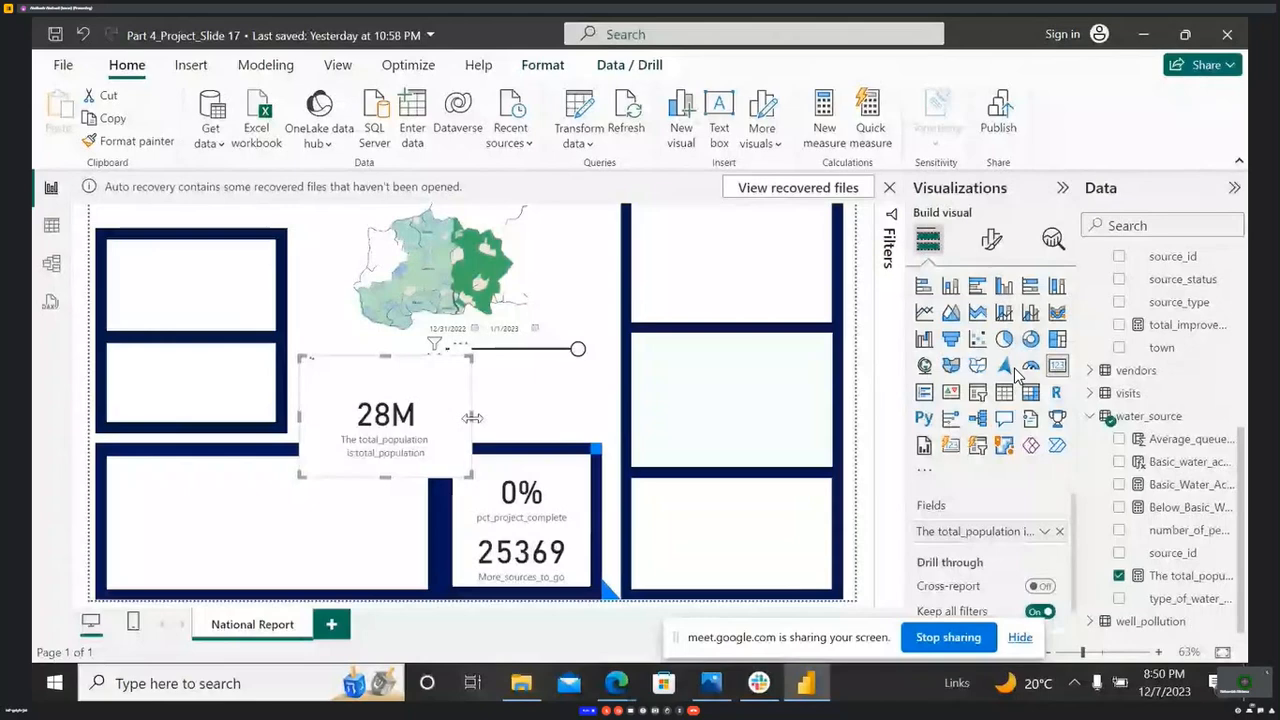
{"action": "mouse_move", "coordinate": [472, 417]}
{"action": "left_mouse_down"}
{"action": "mouse_move", "coordinate": [507, 425]}
{"action": "mouse_move", "coordinate": [467, 428]}
{"action": "left_mouse_up"}
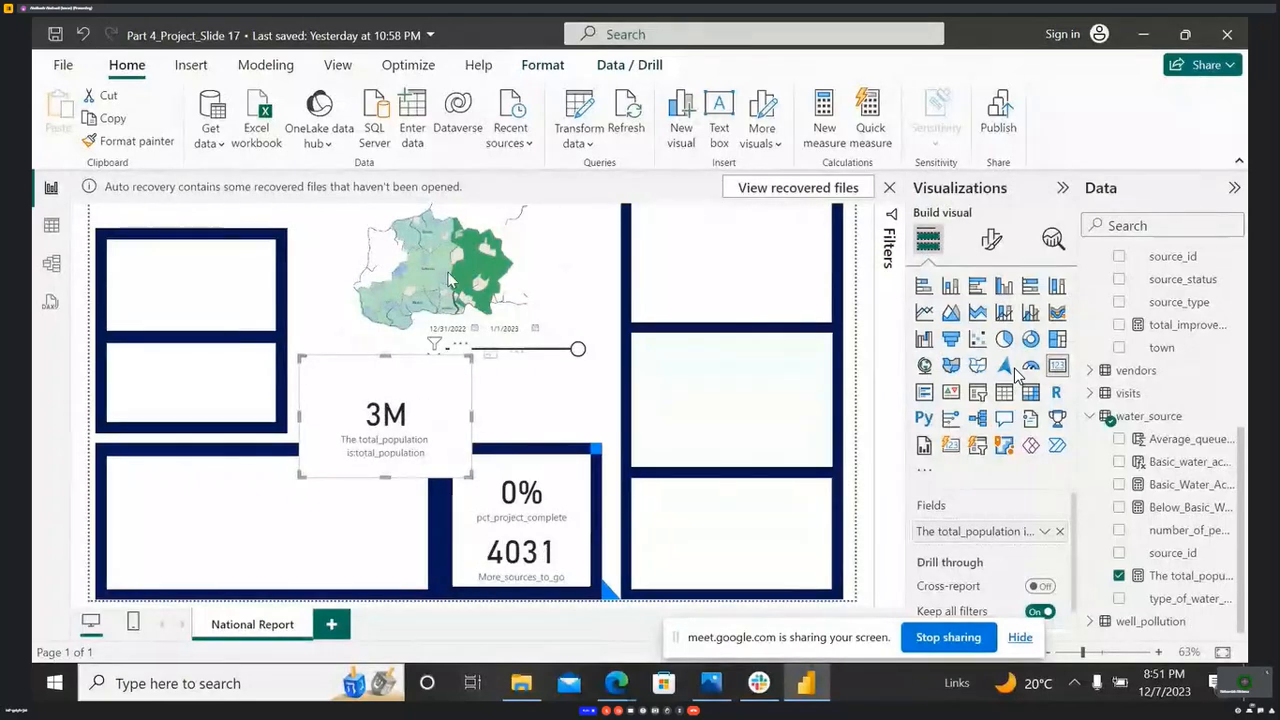
- Check the population card for Rural_Hawassa and the northernmost province on the map, ending with Kilimani selected
{"action": "left_click", "coordinate": [420, 288]}
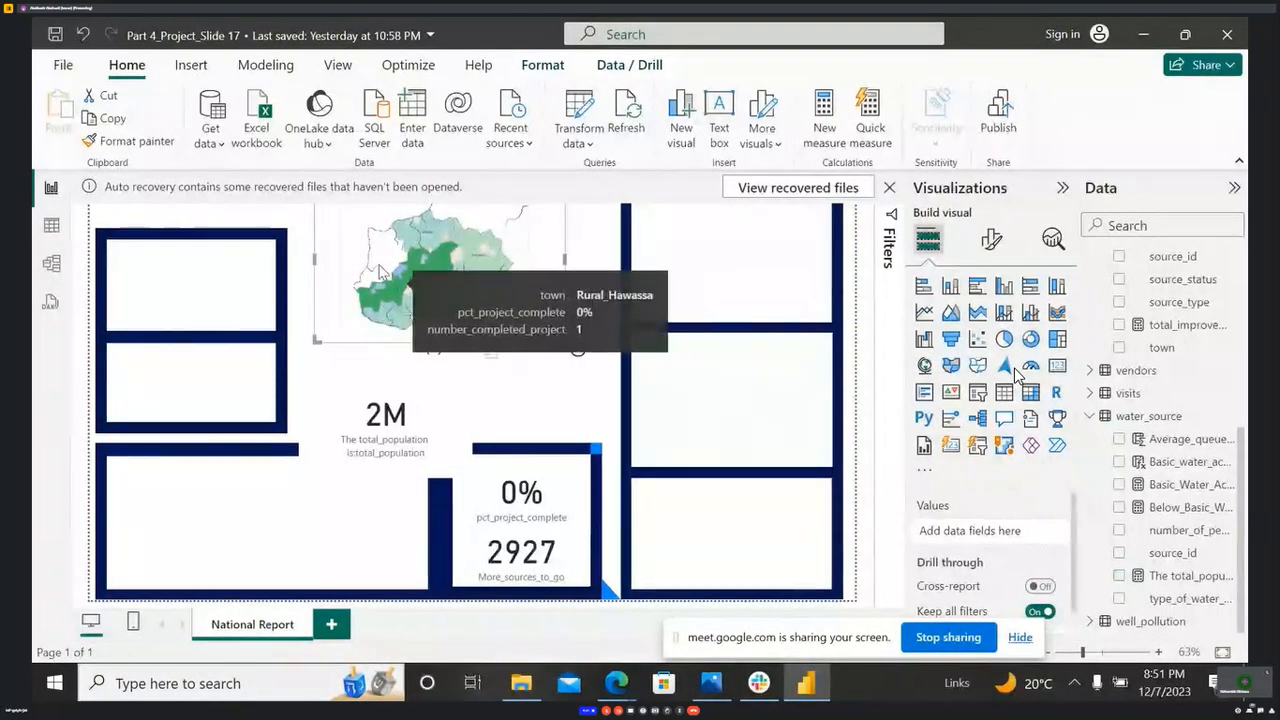
{"action": "left_click", "coordinate": [430, 232]}
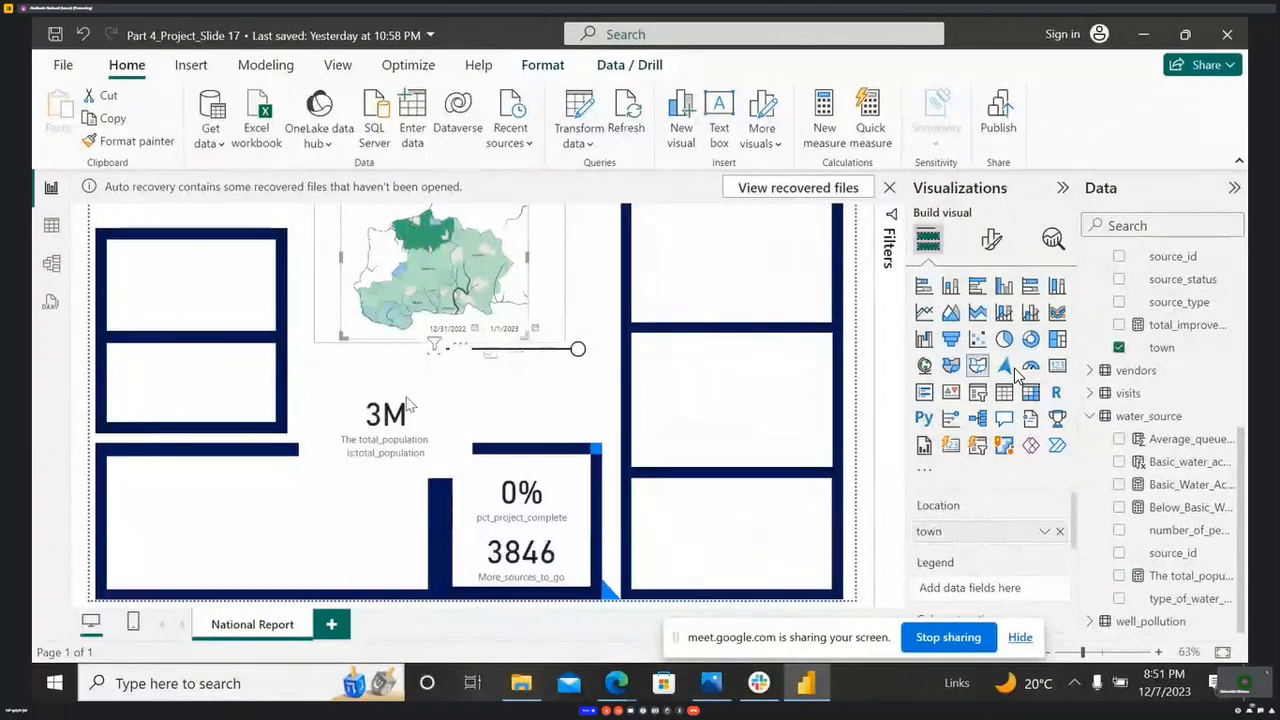
{"action": "left_click", "coordinate": [478, 265]}
- Switch to Part_4.pdf in the browser, compare the expected populations and read on to the population_with_basic_access instructions
{"action": "mouse_move", "coordinate": [616, 683]}
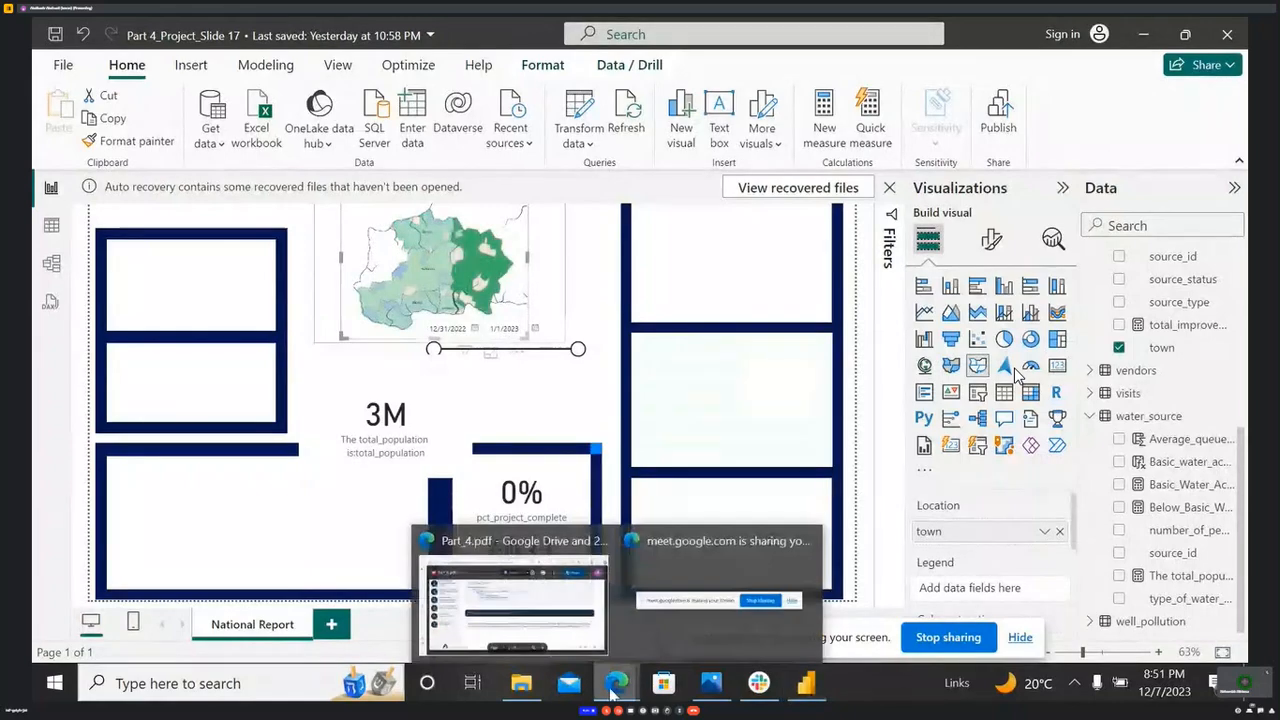
{"action": "left_click", "coordinate": [517, 612]}
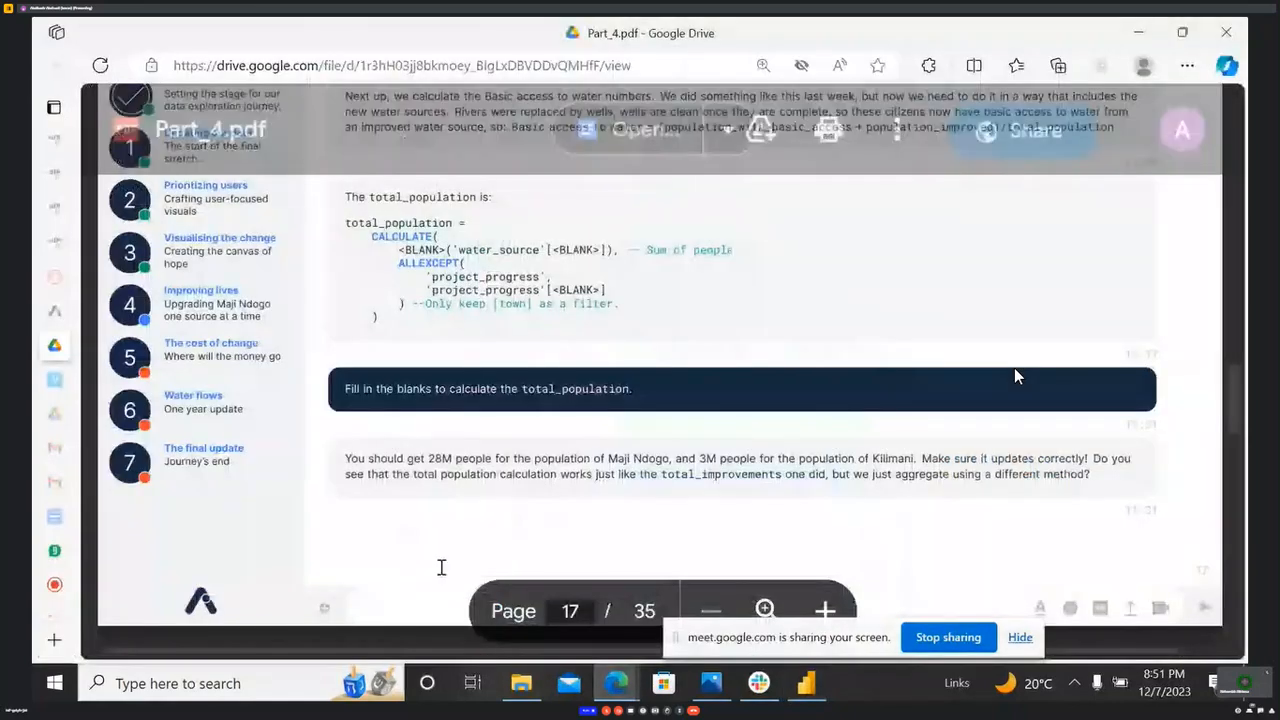
{"action": "scroll", "coordinate": [1017, 376], "scroll_direction": "down", "scroll_amount": 2}
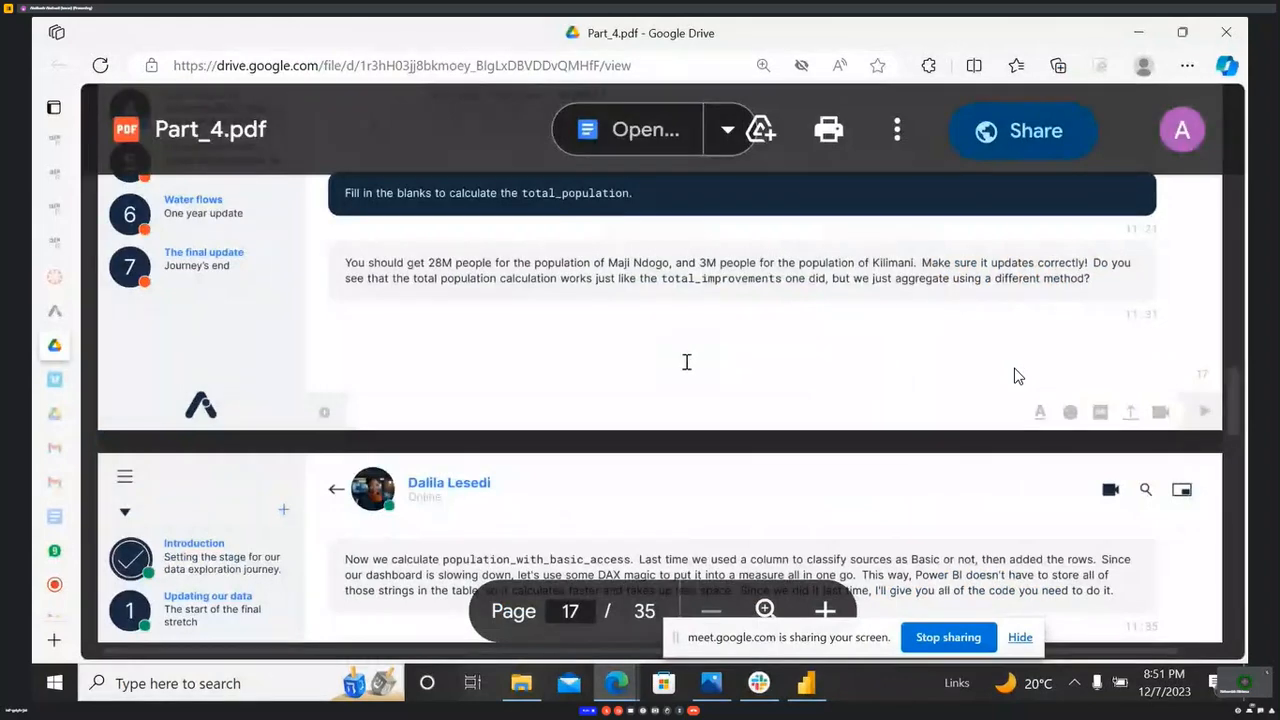
{"action": "scroll", "coordinate": [1015, 376], "scroll_direction": "up", "scroll_amount": 2}
{"action": "scroll", "coordinate": [1015, 376], "scroll_direction": "down", "scroll_amount": 2}
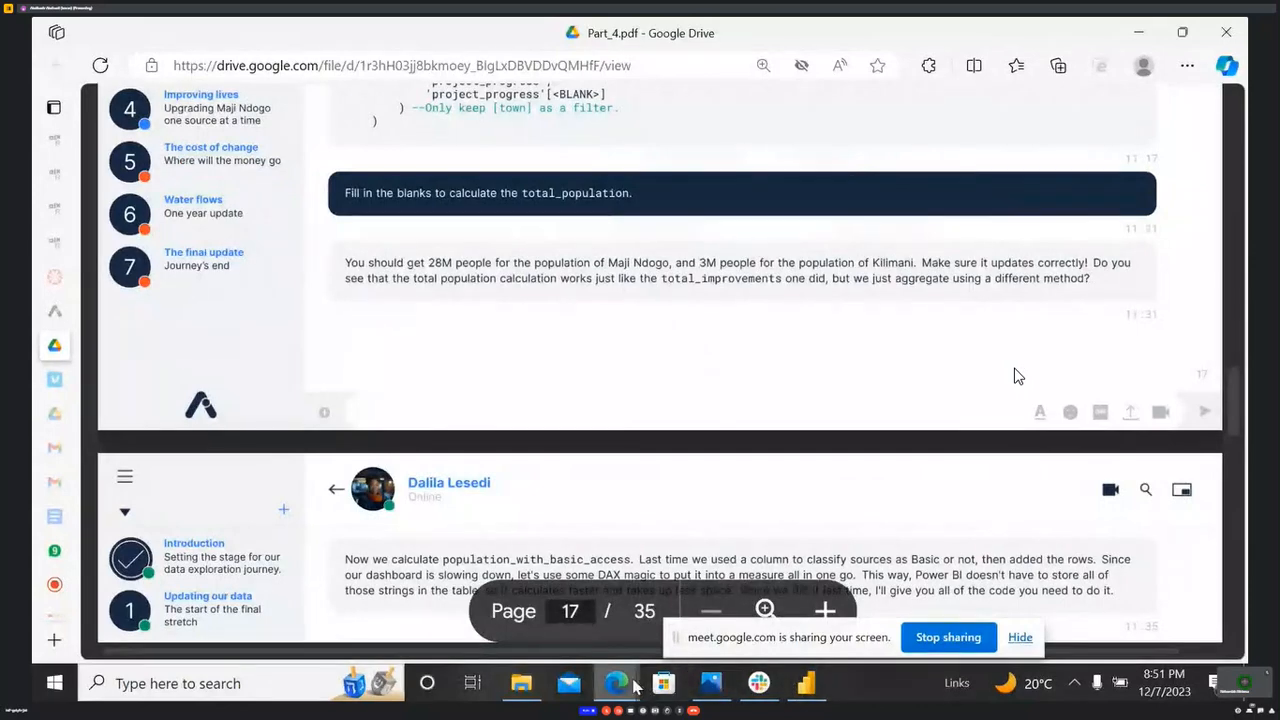
- Switch back to Power BI, expand the total population measure's formula and copy all of it
{"action": "left_click", "coordinate": [806, 683]}
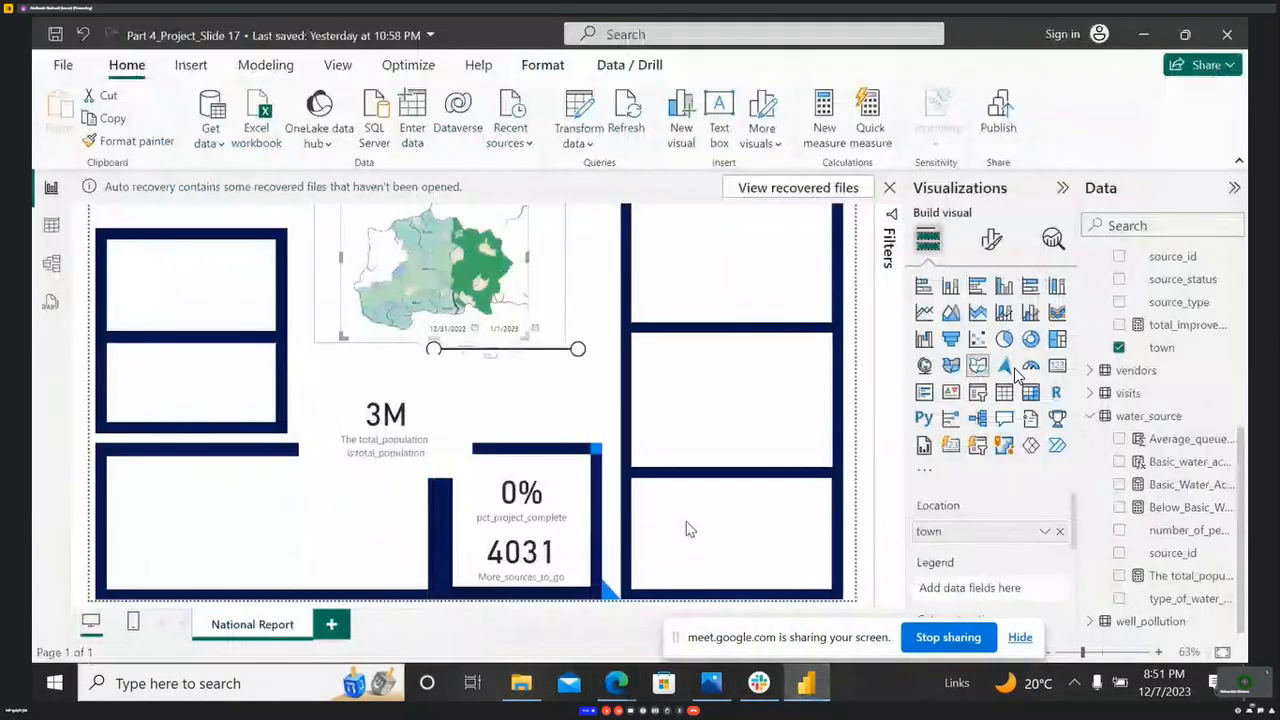
{"action": "left_click", "coordinate": [1160, 578]}
{"action": "left_click_drag", "start_coordinate": [1158, 578], "coordinate": [983, 474]}
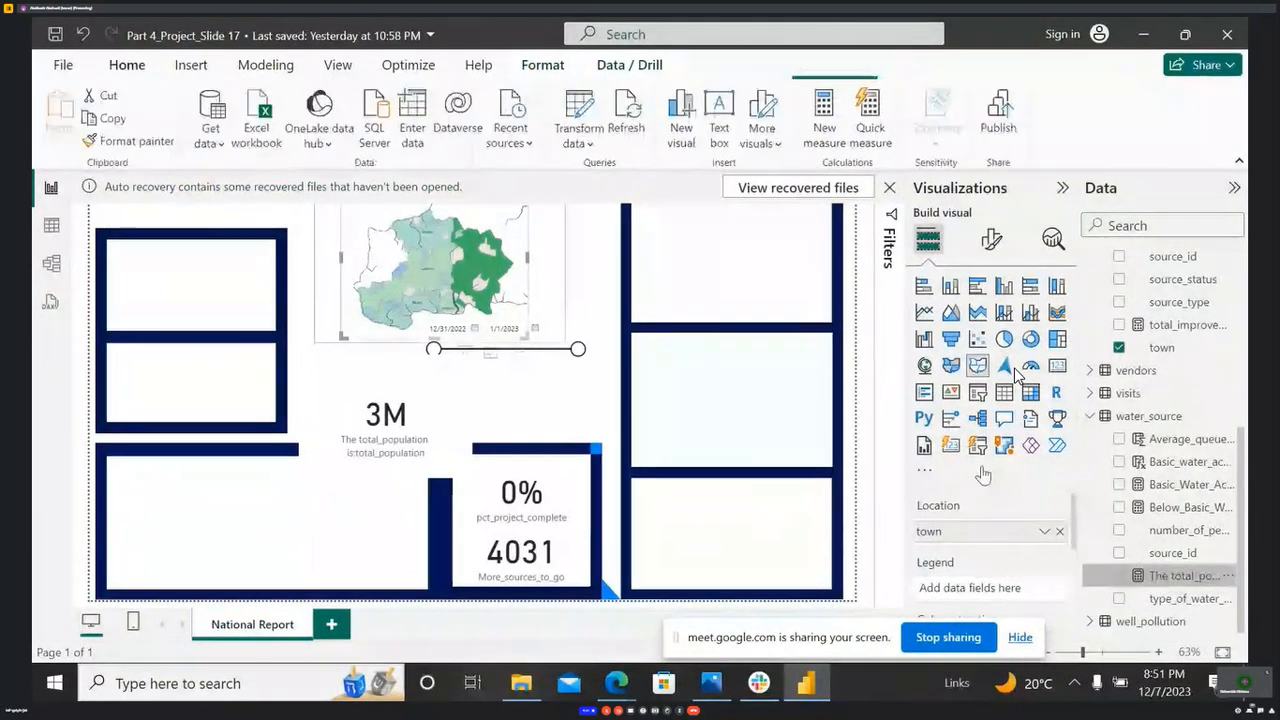
{"action": "left_click", "coordinate": [1160, 576]}
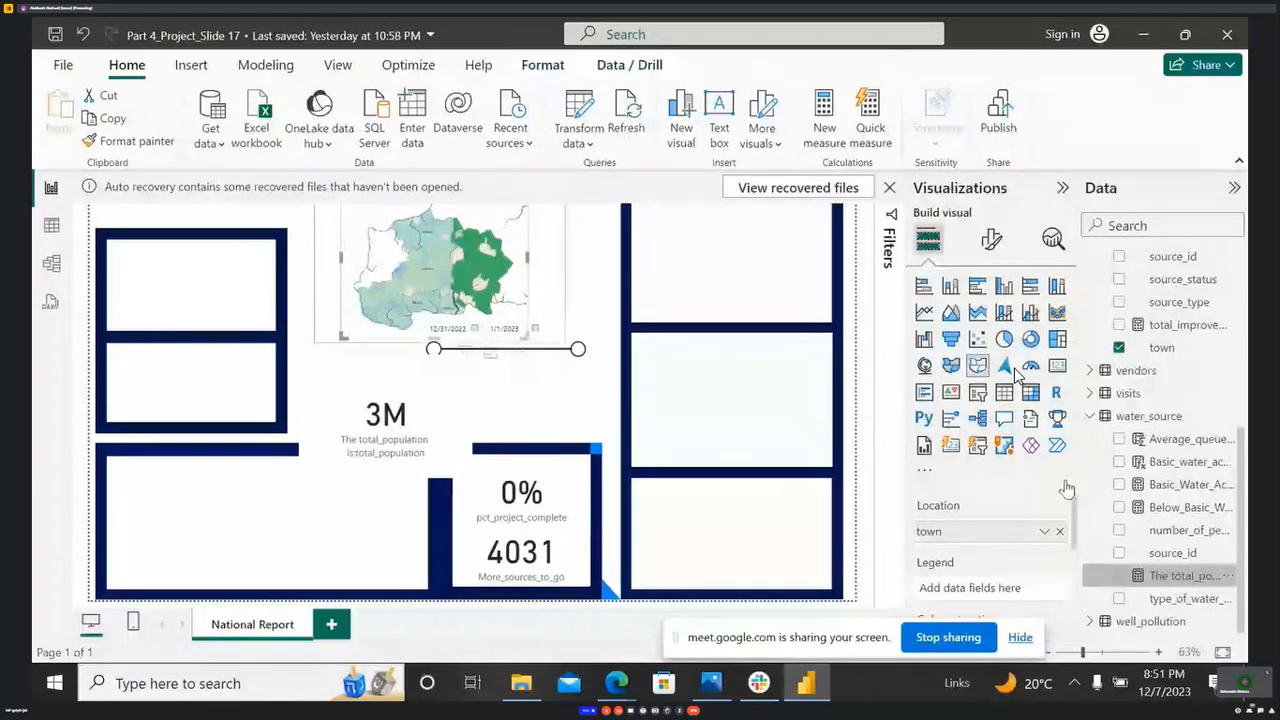
{"action": "left_click", "coordinate": [889, 220]}
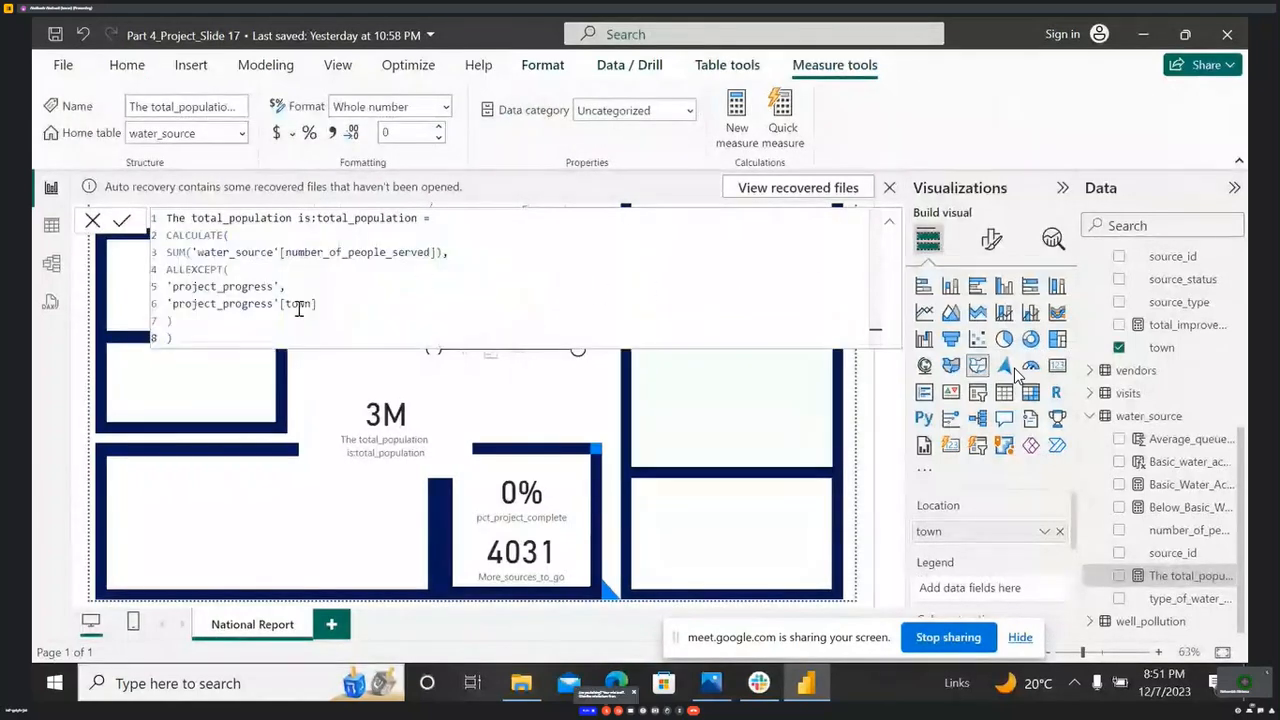
{"action": "key", "text": "ctrl+a"}
{"action": "key", "text": "ctrl+c"}
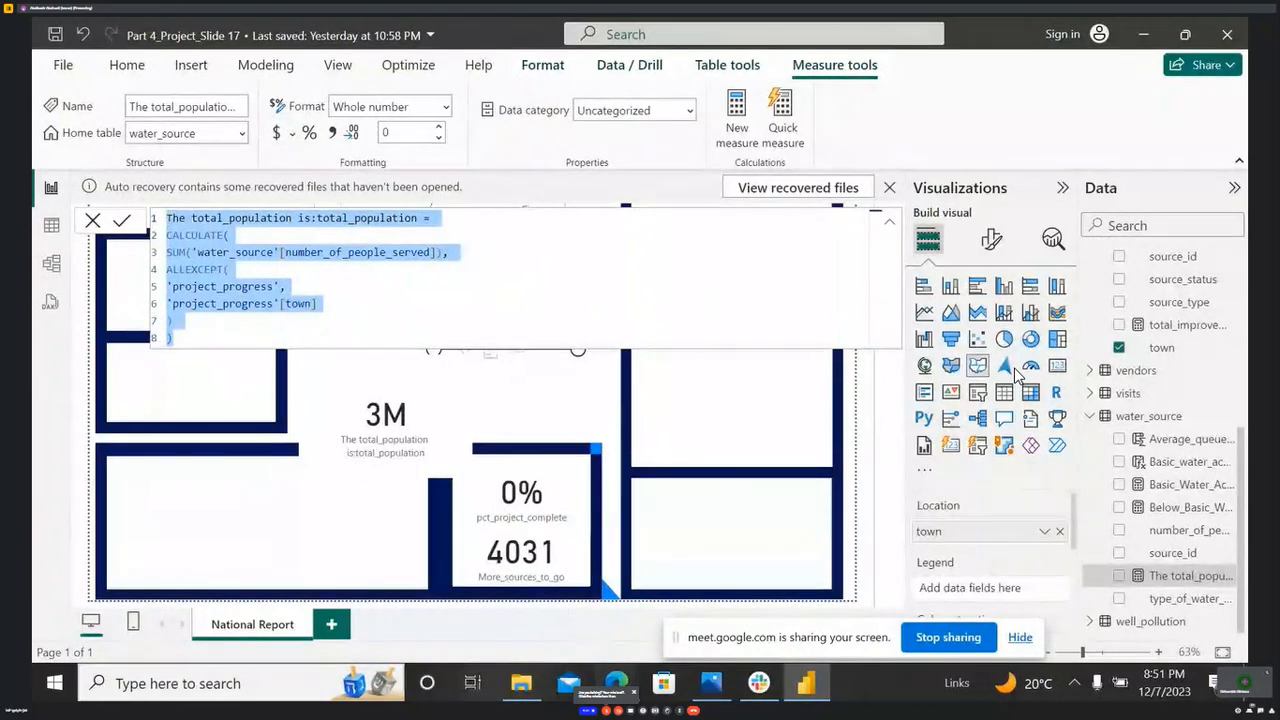
- Switch to the Google Meet call in the browser and post the copied total population formula in the in-call messages
{"action": "left_click", "coordinate": [616, 683]}
{"action": "left_click", "coordinate": [560, 615]}
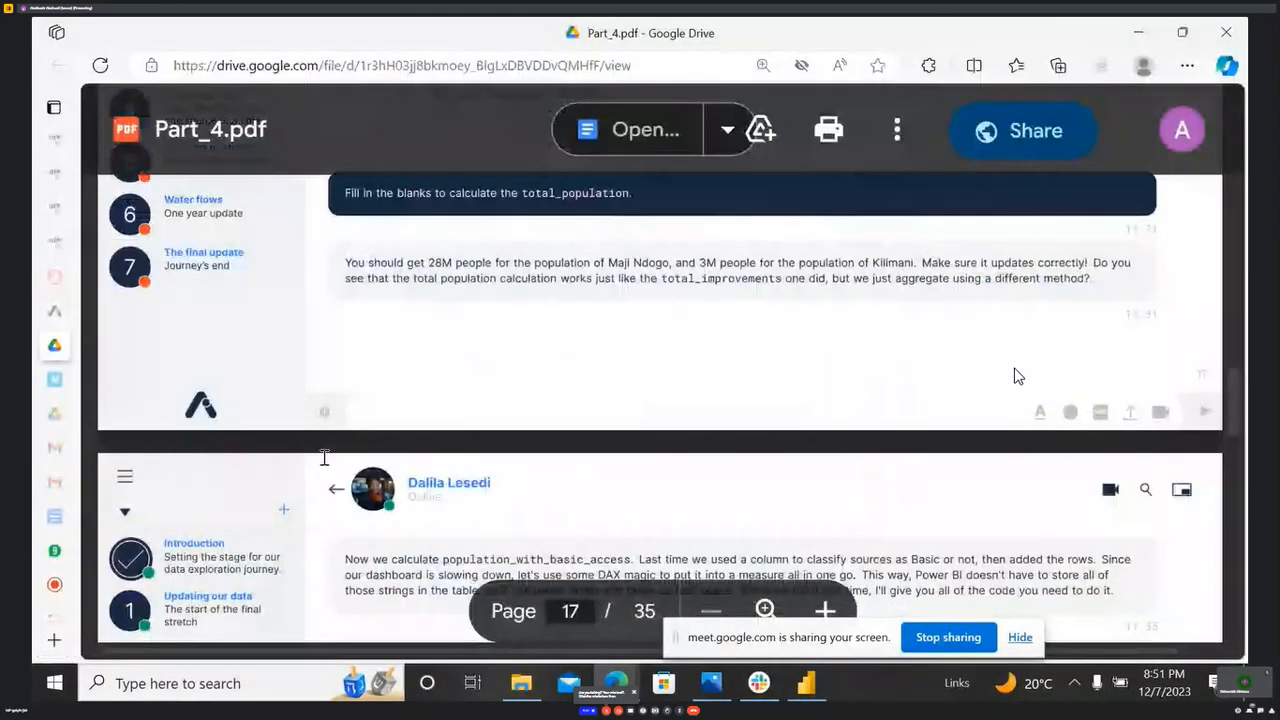
{"action": "left_click", "coordinate": [56, 584]}
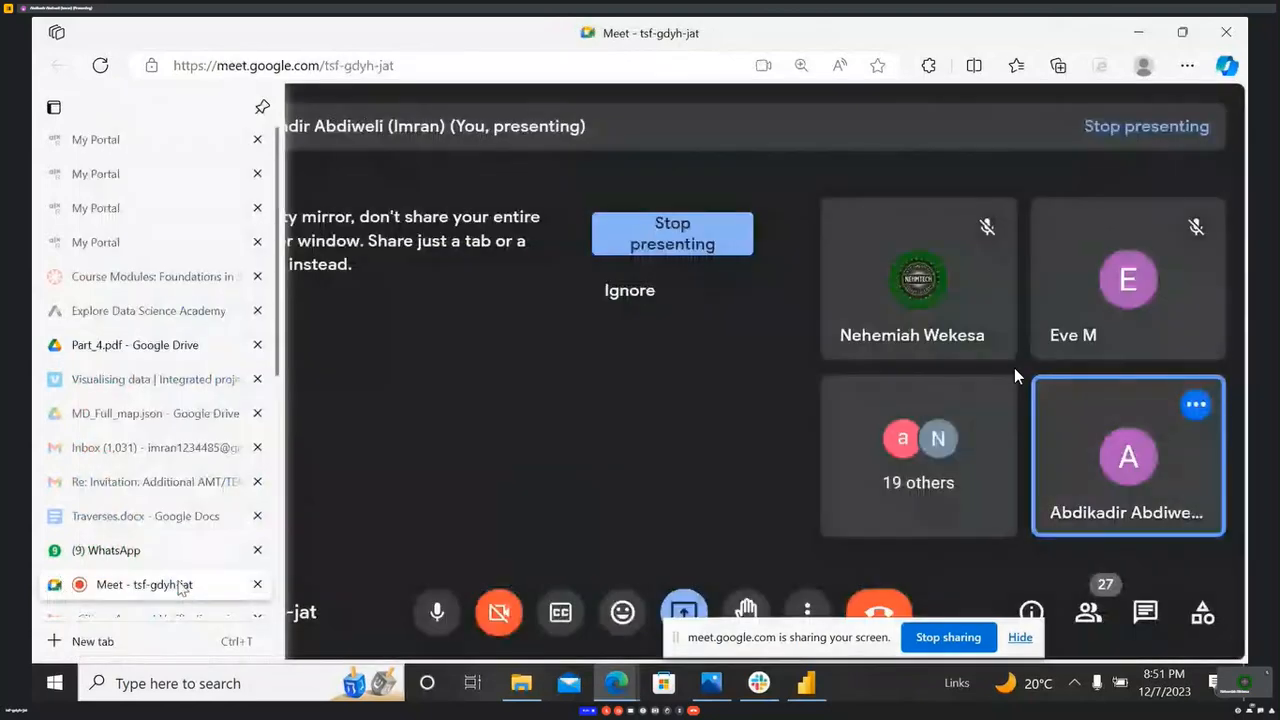
{"action": "left_click", "coordinate": [1145, 612]}
{"action": "key", "text": "ctrl+v"}
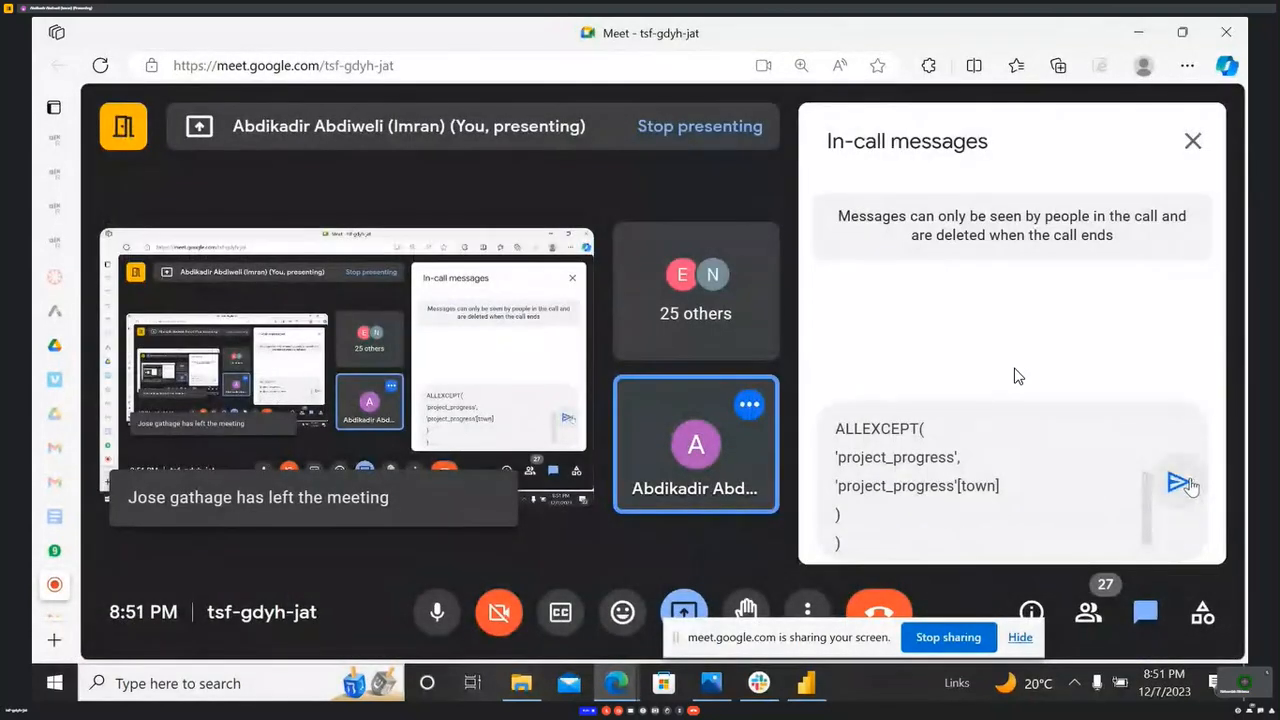
{"action": "key", "text": "Return"}
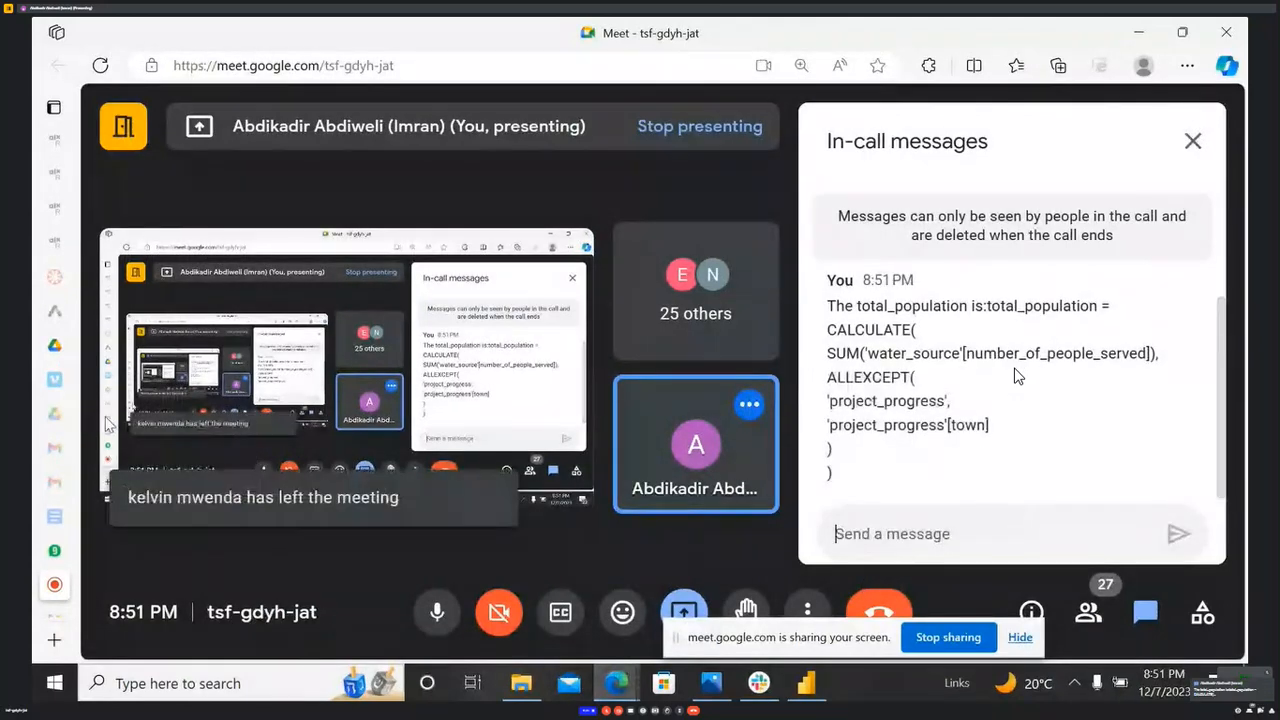
- Return to Part_4.pdf and read the page 18 instructions and code for population_with_basic_access
{"action": "key", "text": "ctrl+Tab"}
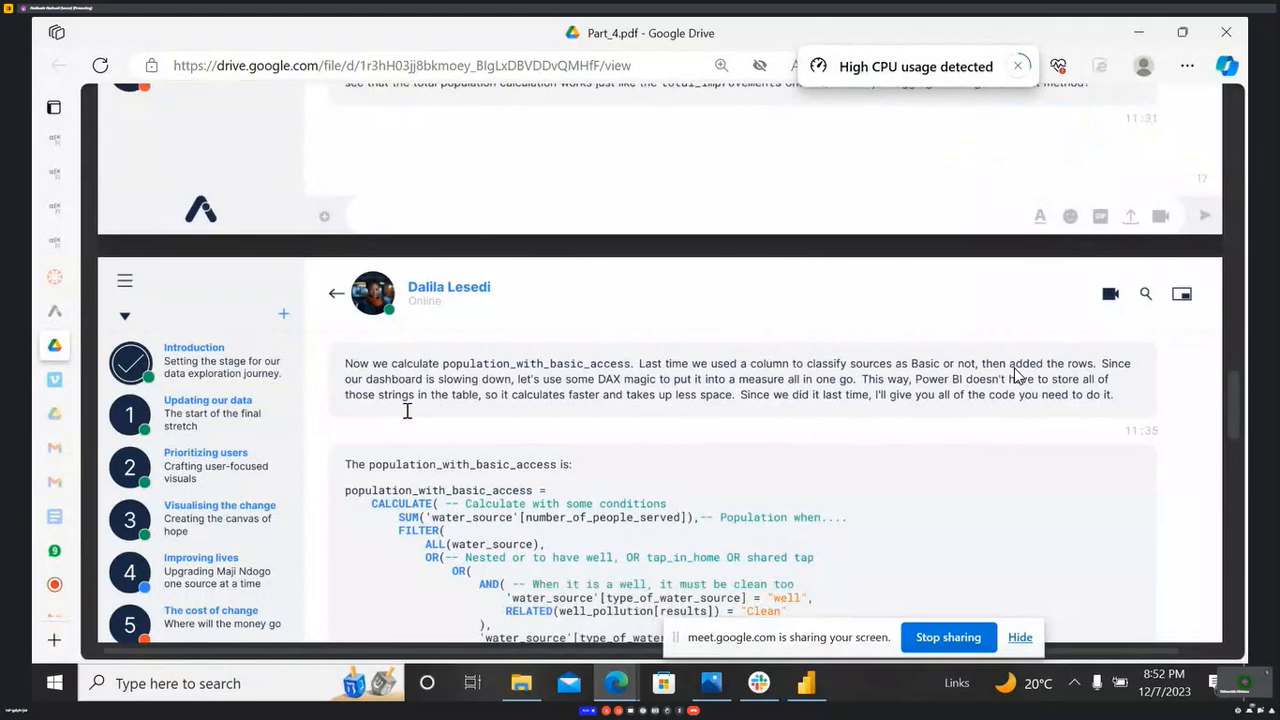
{"action": "scroll", "coordinate": [302, 417], "scroll_direction": "down", "scroll_amount": 2}
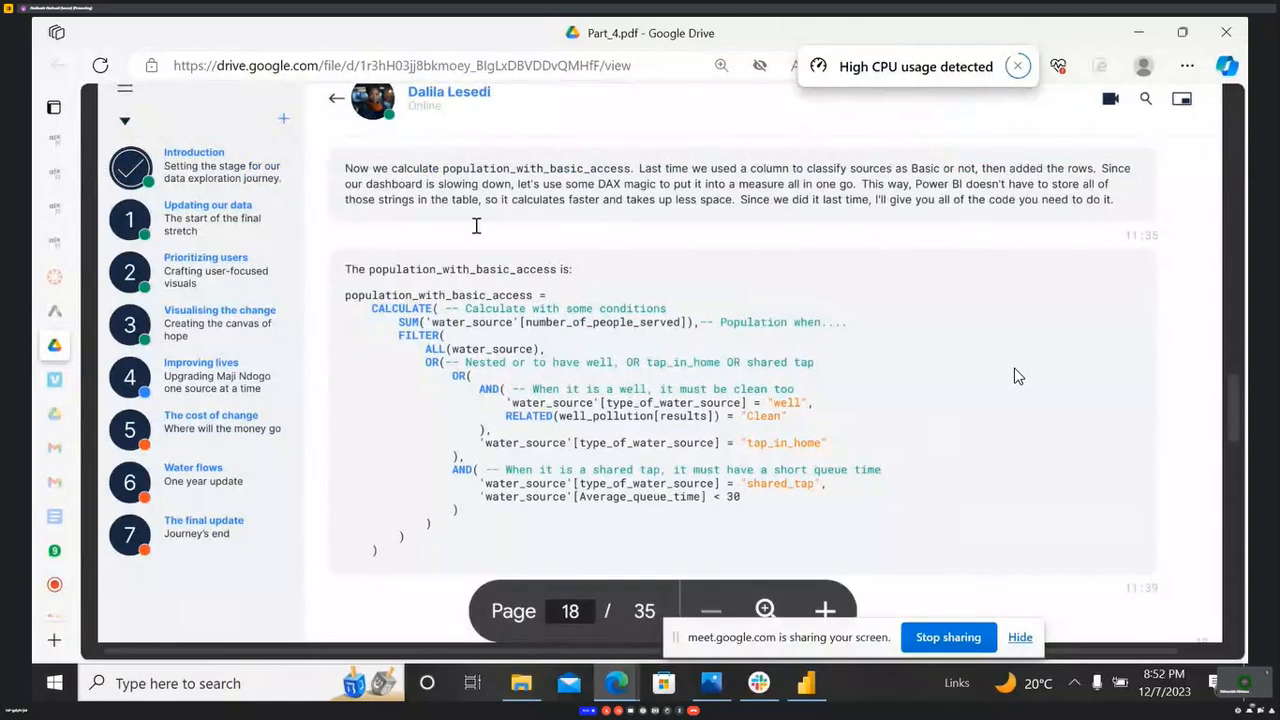
{"action": "scroll", "coordinate": [527, 214], "scroll_direction": "up", "scroll_amount": 2}
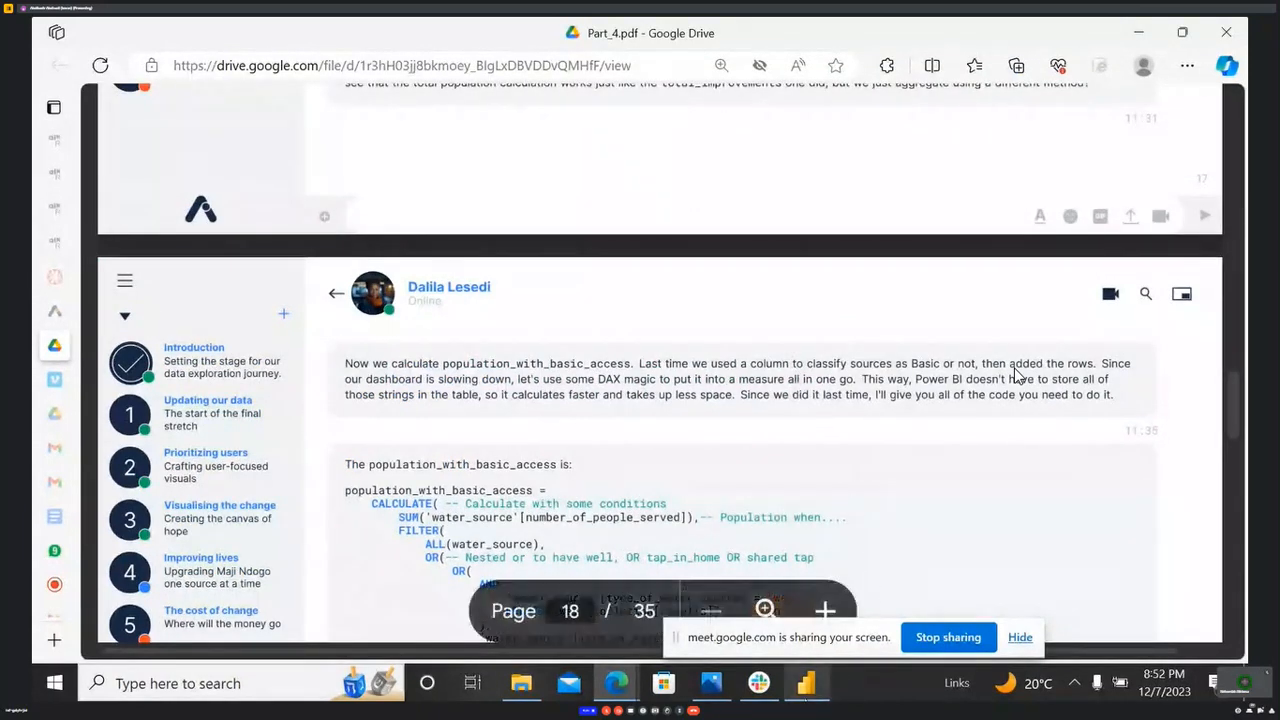
- Switch to Power BI and review the formulas of the Basic_Water_Access_% measure and the Basic_water_access column
{"action": "key", "text": "alt+Tab"}
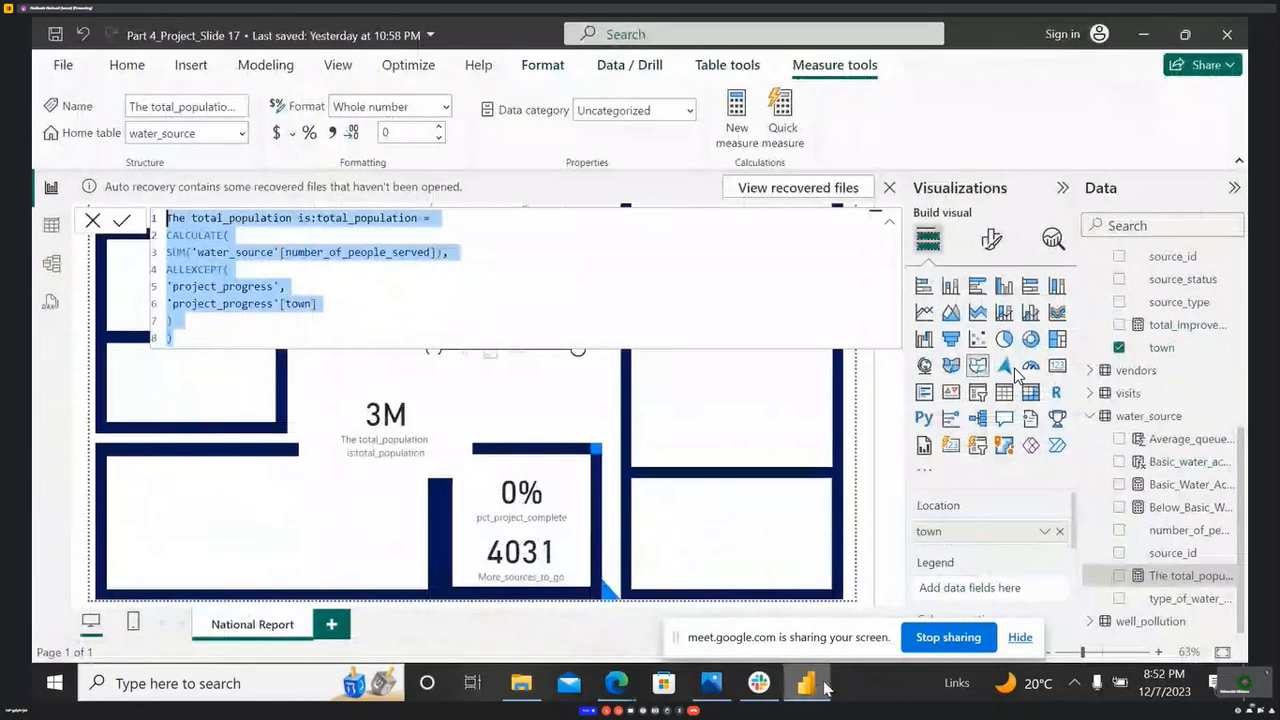
{"action": "left_click", "coordinate": [1178, 486]}
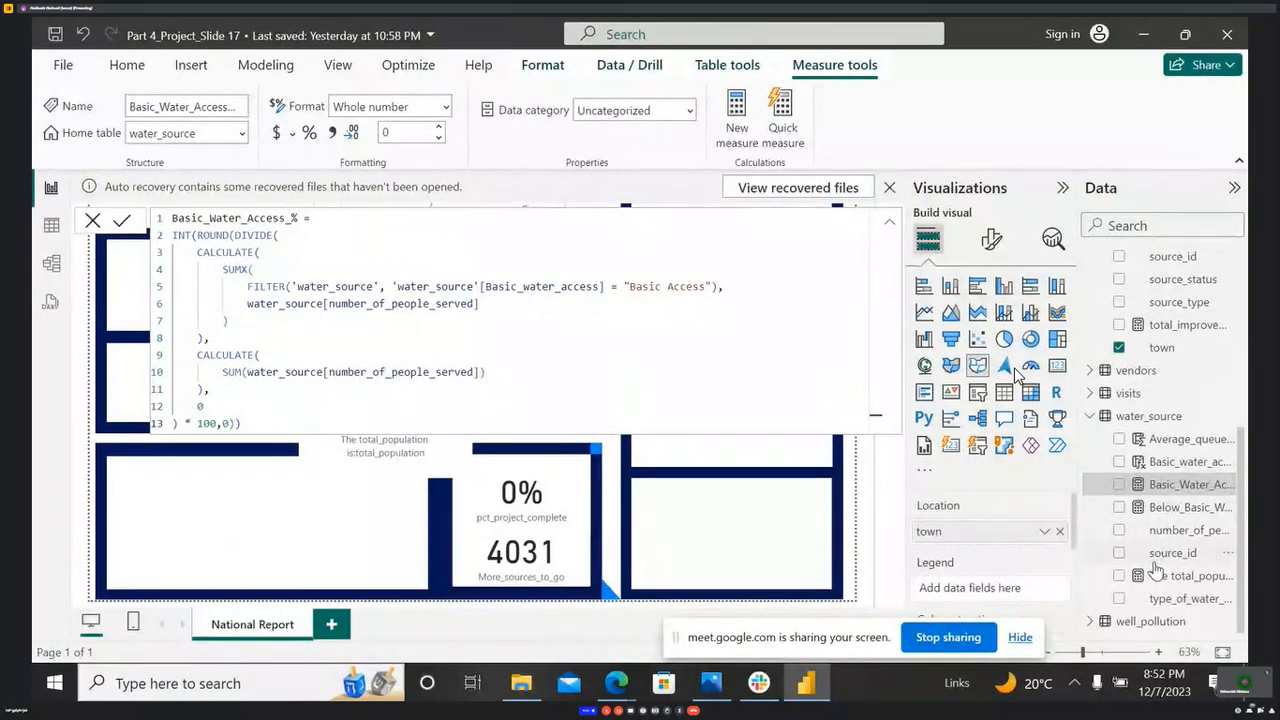
{"action": "left_click", "coordinate": [1172, 462]}
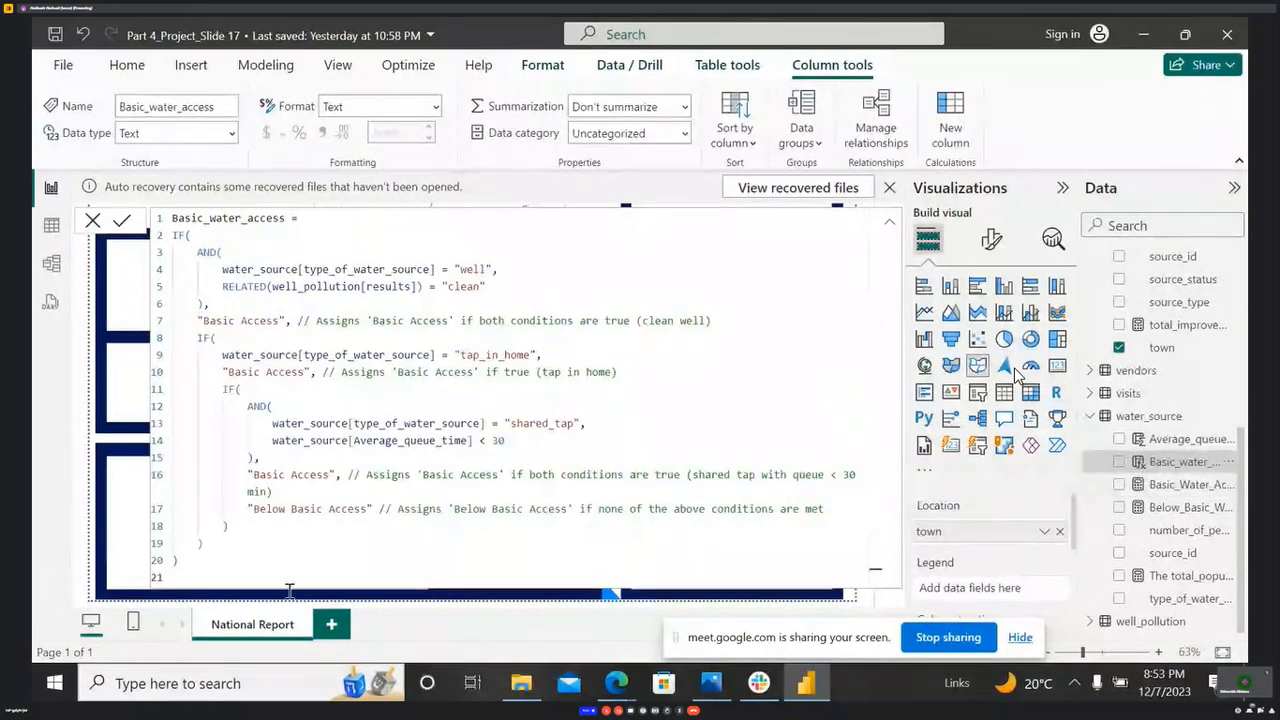
- Switch back to Part_4.pdf and copy the complete population_with_basic_access code, including its introductory line
{"action": "mouse_move", "coordinate": [810, 684]}
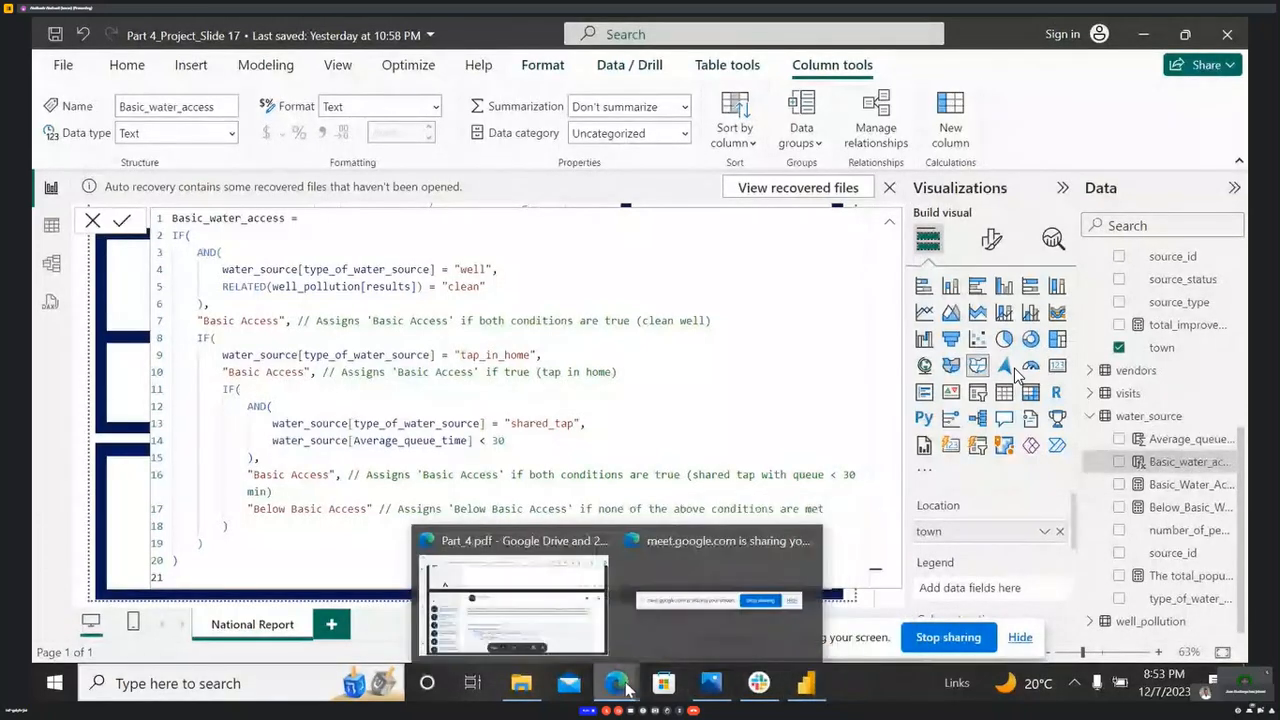
{"action": "left_click", "coordinate": [514, 605]}
{"action": "scroll", "coordinate": [1017, 376], "scroll_direction": "down", "scroll_amount": 2}
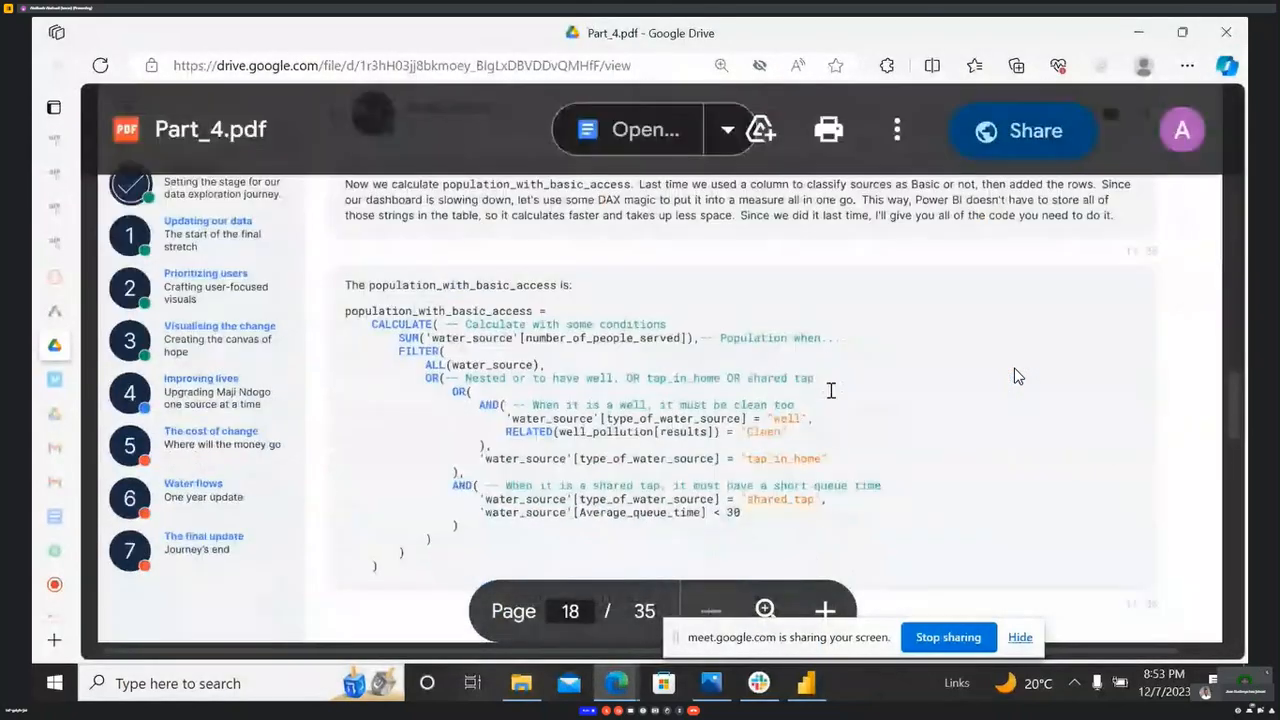
{"action": "left_click_drag", "start_coordinate": [410, 540], "coordinate": [352, 276]}
{"action": "key", "text": "ctrl+c"}
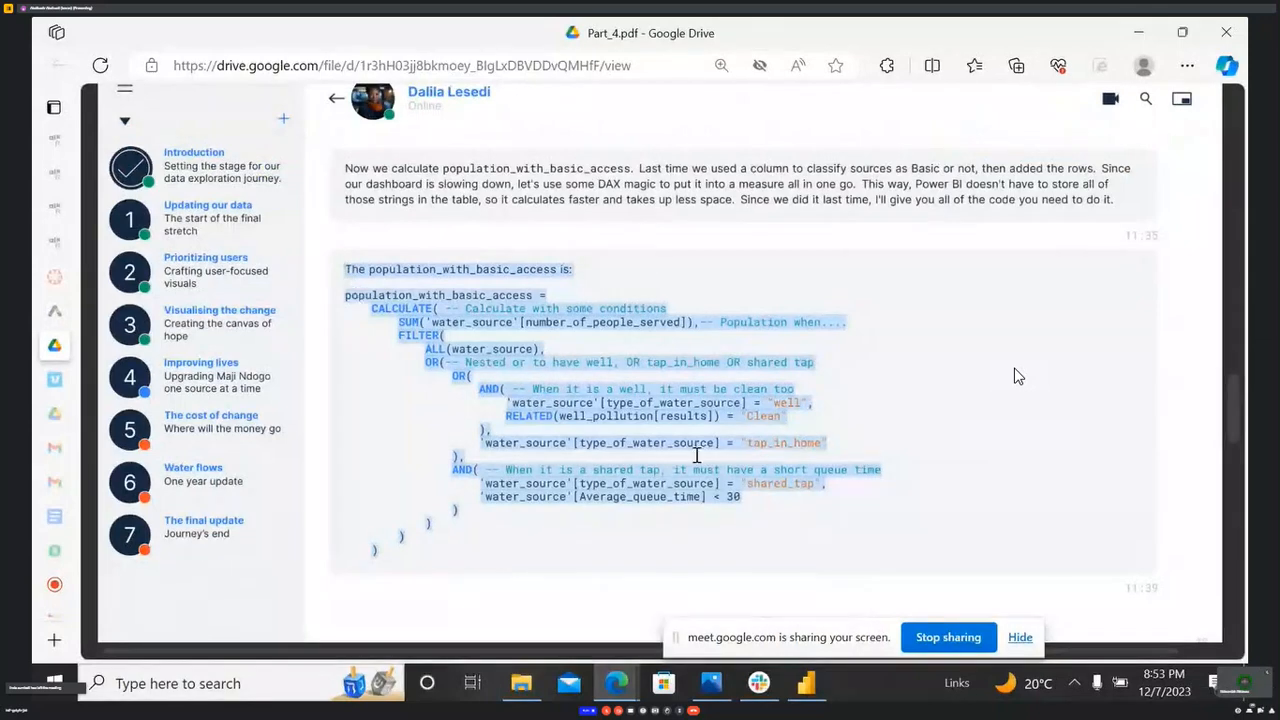
- Switch to Power BI, add a new measure to the water_source table and move the total population card onto the empty lower-left report panel
{"action": "left_click", "coordinate": [810, 683]}
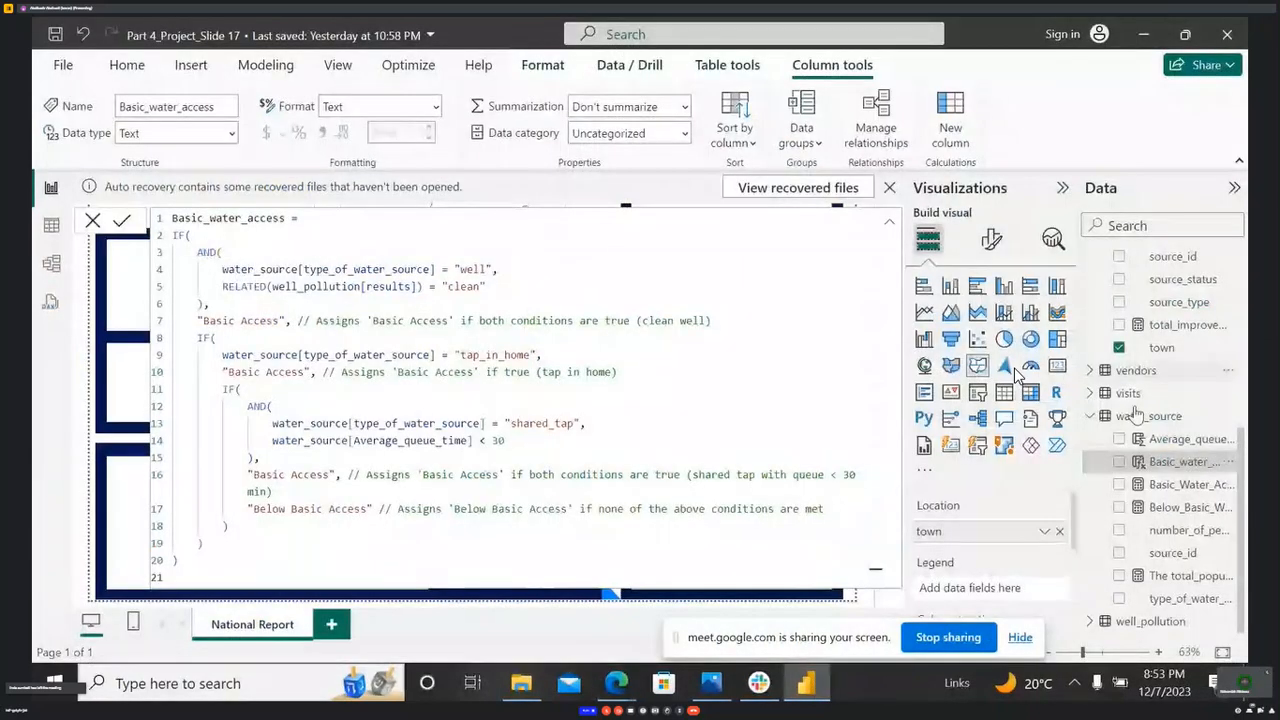
{"action": "right_click", "coordinate": [1192, 420]}
{"action": "left_click", "coordinate": [1087, 79]}
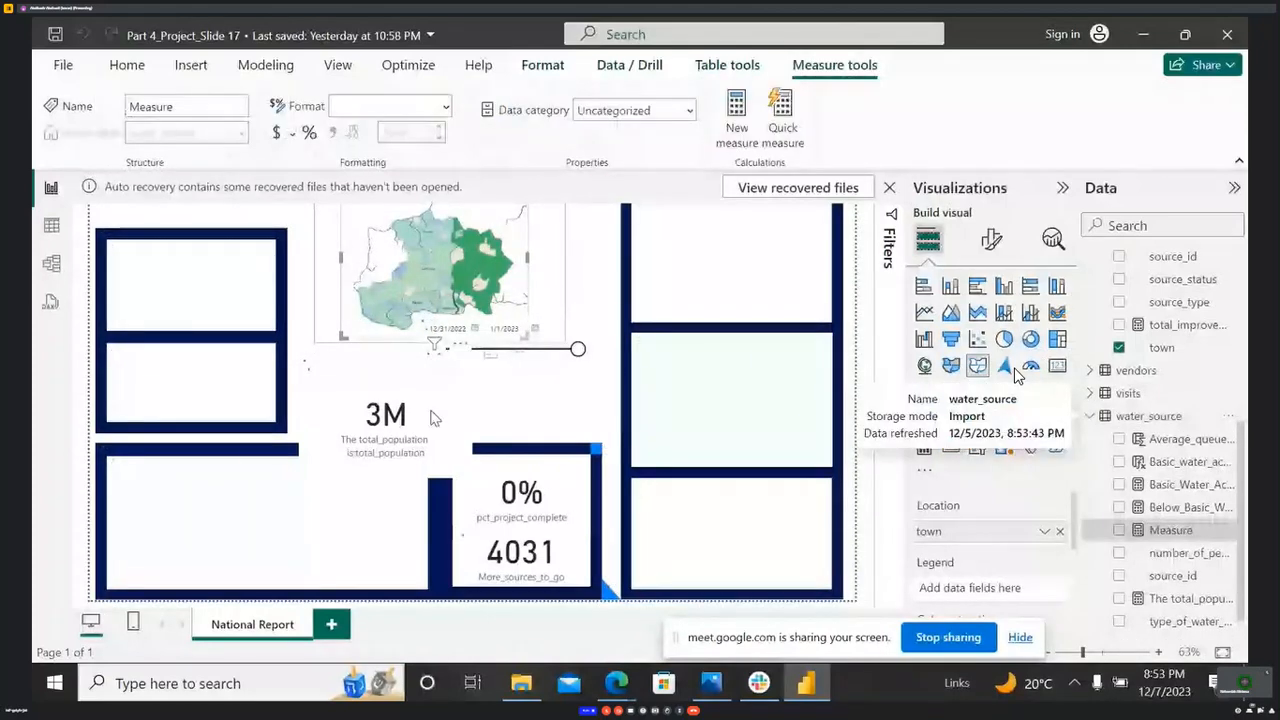
{"action": "left_click_drag", "start_coordinate": [403, 361], "coordinate": [305, 437]}
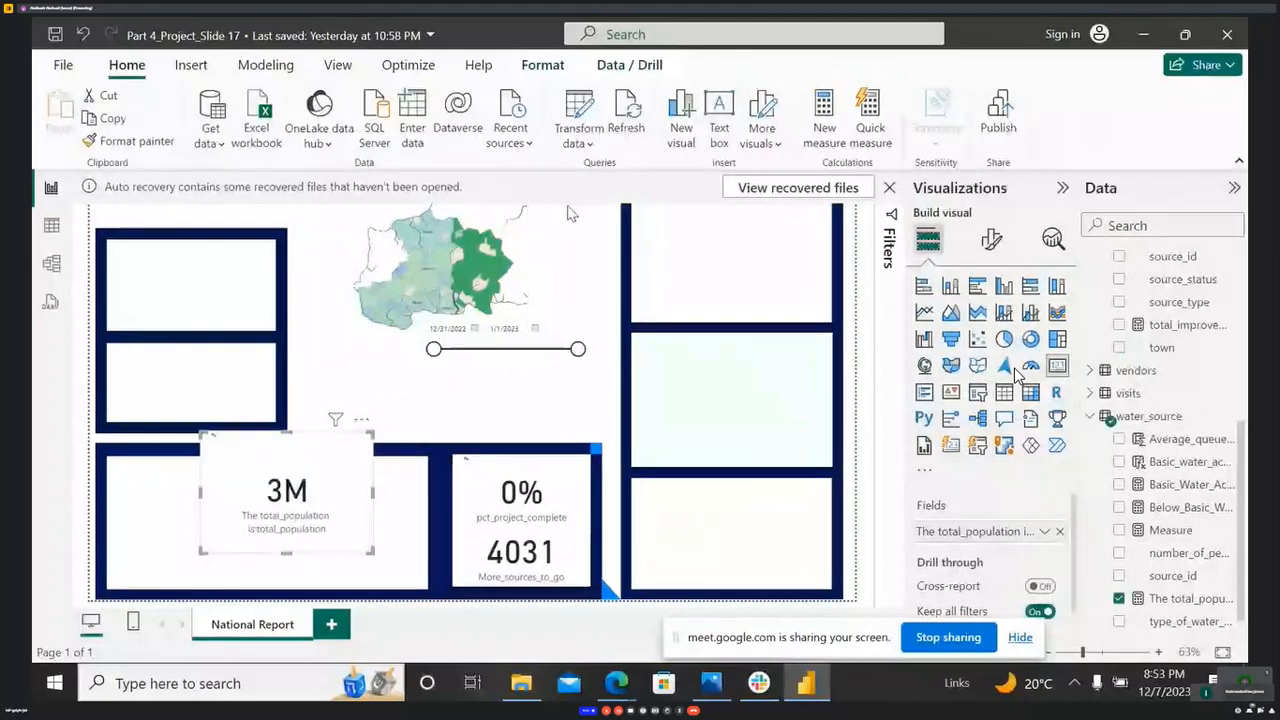
{"action": "scroll", "coordinate": [1187, 586], "scroll_direction": "down", "scroll_amount": 1}
{"action": "left_click", "coordinate": [1183, 582]}
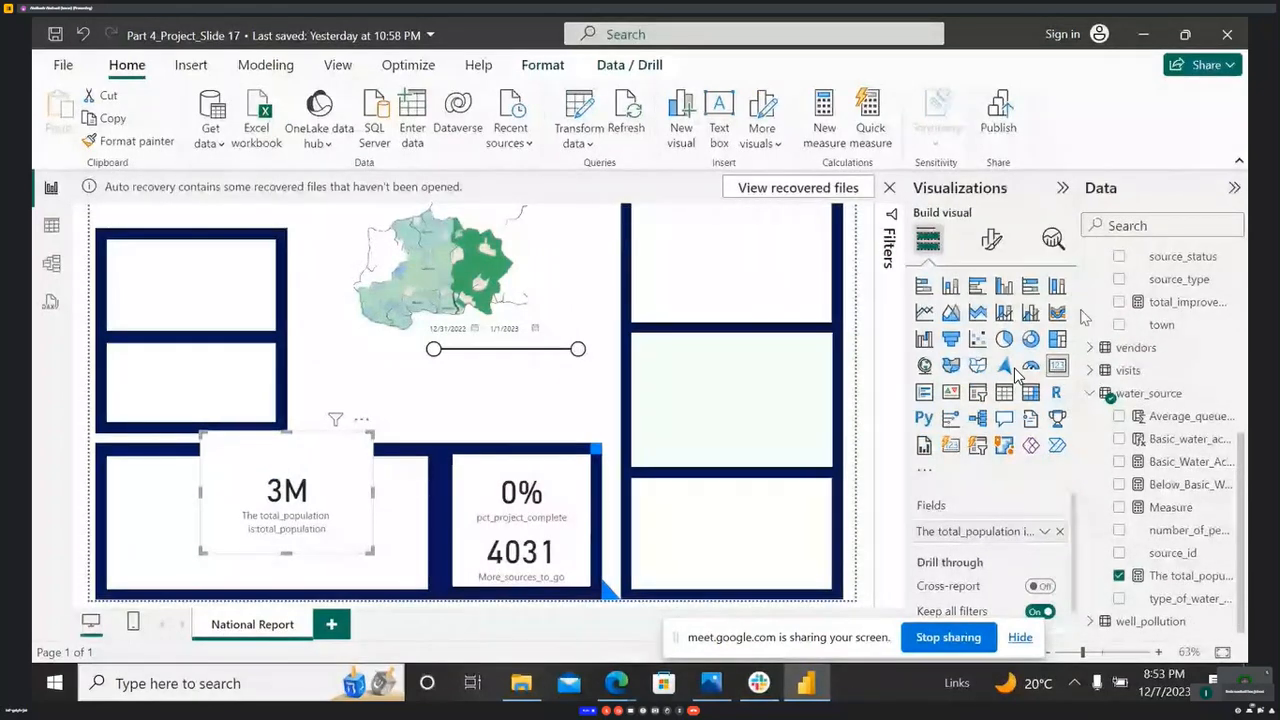
- Open the new measure in an expanded formula editor and replace its default text with the copied population_with_basic_access code
{"action": "right_click", "coordinate": [1155, 395]}
{"action": "left_click", "coordinate": [1170, 507]}
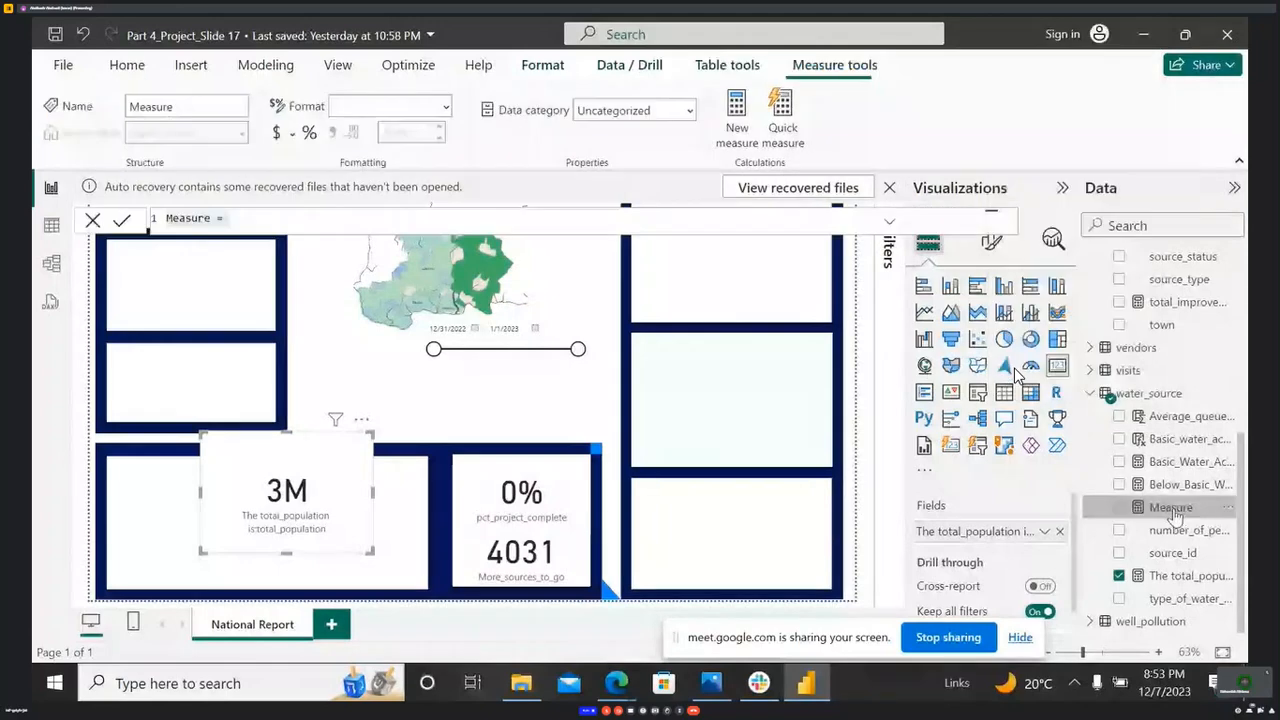
{"action": "left_click", "coordinate": [889, 221]}
{"action": "left_click", "coordinate": [286, 235]}
{"action": "key", "text": "ctrl+a"}
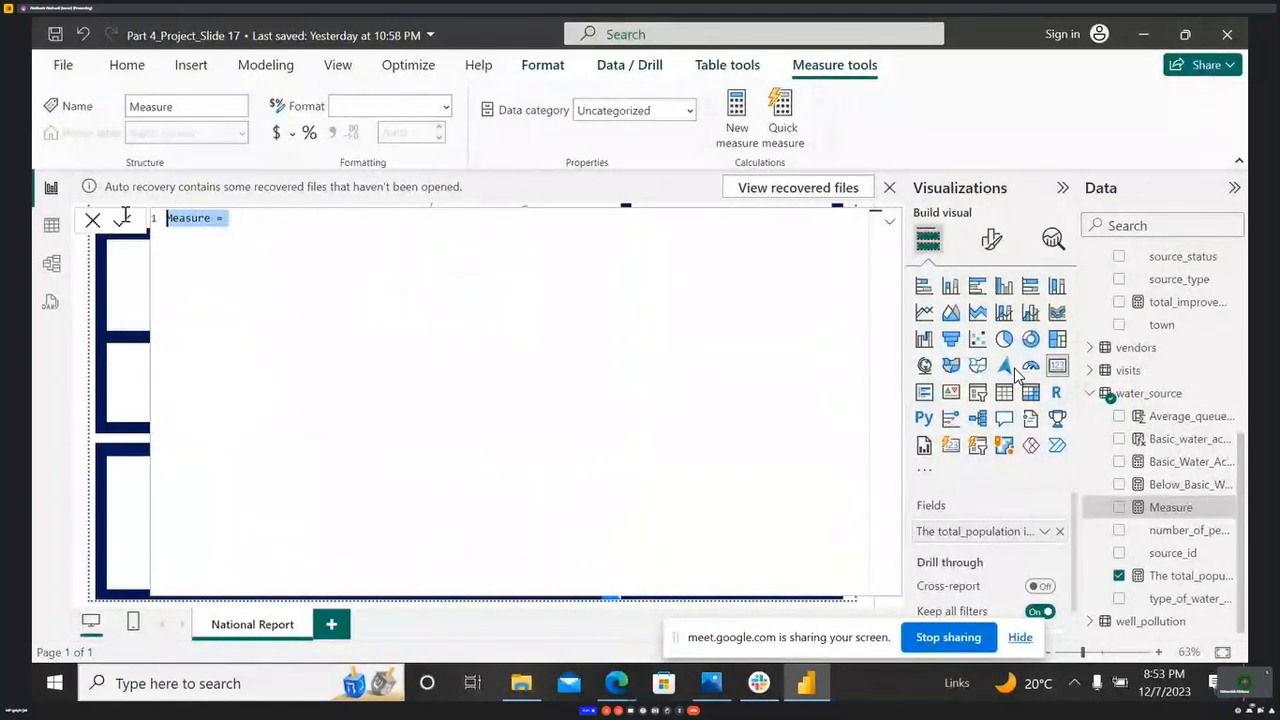
{"action": "key", "text": "ctrl+v"}
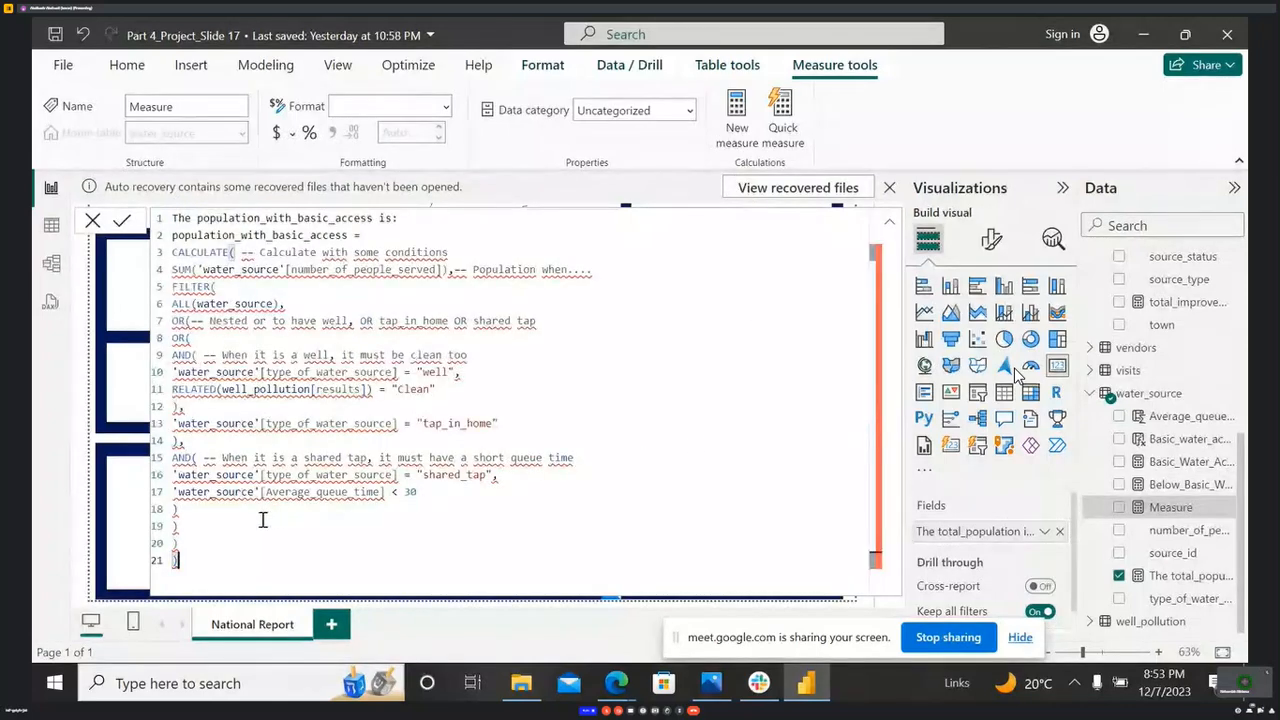
- Remove the "-- Calculate with some conditions" comment from the CALCULATE line of the formula
{"action": "mouse_move", "coordinate": [245, 252]}
{"action": "left_mouse_down"}
{"action": "mouse_move", "coordinate": [298, 254]}
{"action": "mouse_move", "coordinate": [257, 252]}
{"action": "left_mouse_up"}
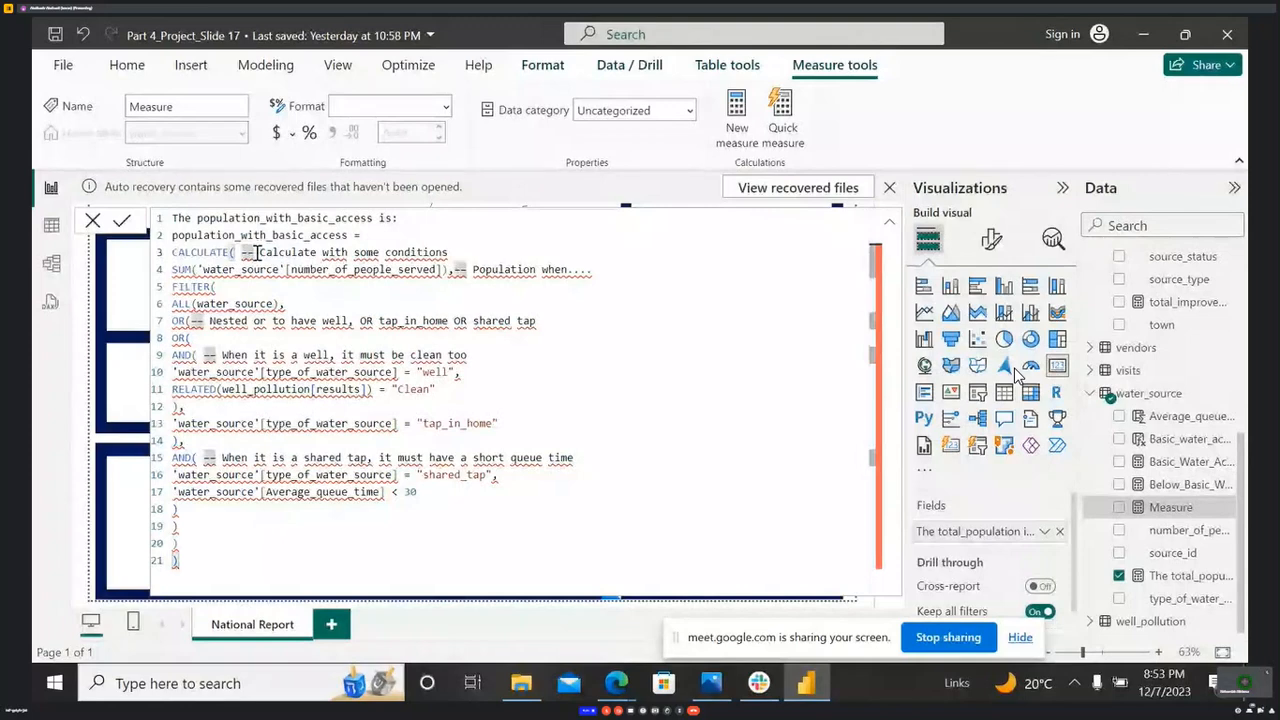
{"action": "left_click", "coordinate": [258, 255]}
{"action": "key", "text": "BackSpace"}
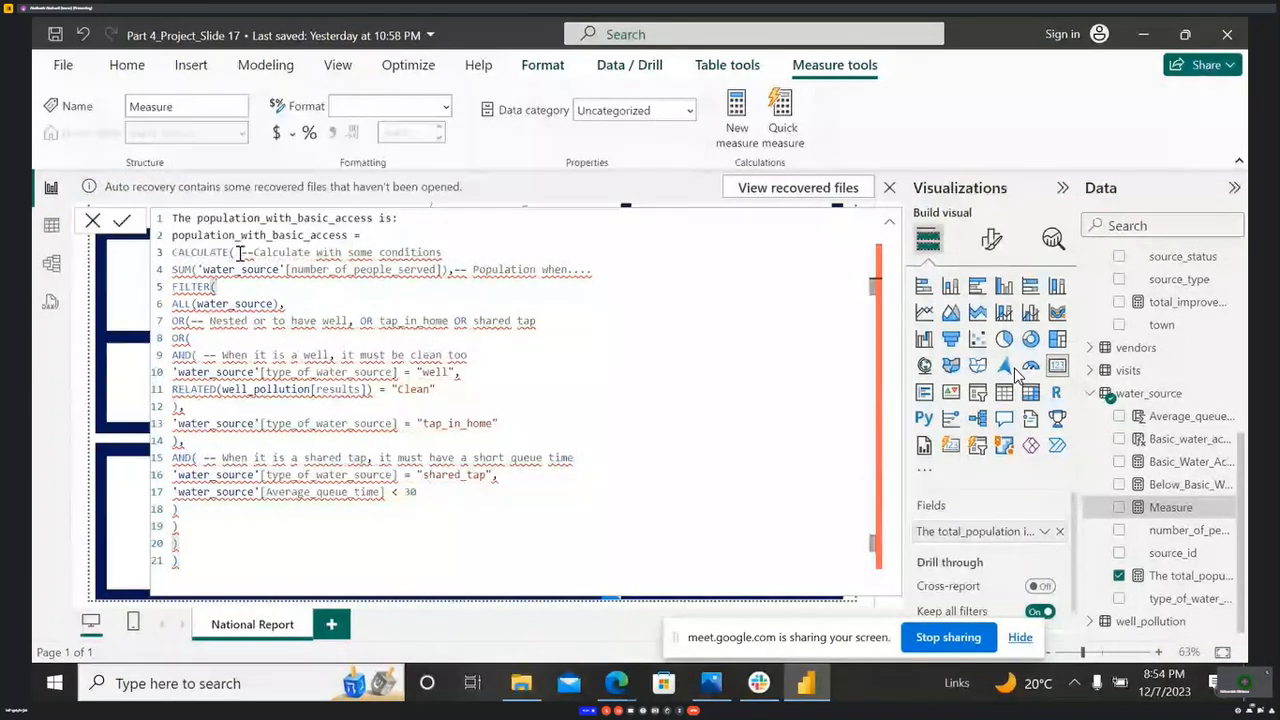
{"action": "double_click", "coordinate": [243, 254]}
{"action": "left_click_drag", "start_coordinate": [293, 299], "coordinate": [446, 252]}
{"action": "key", "text": "BackSpace"}
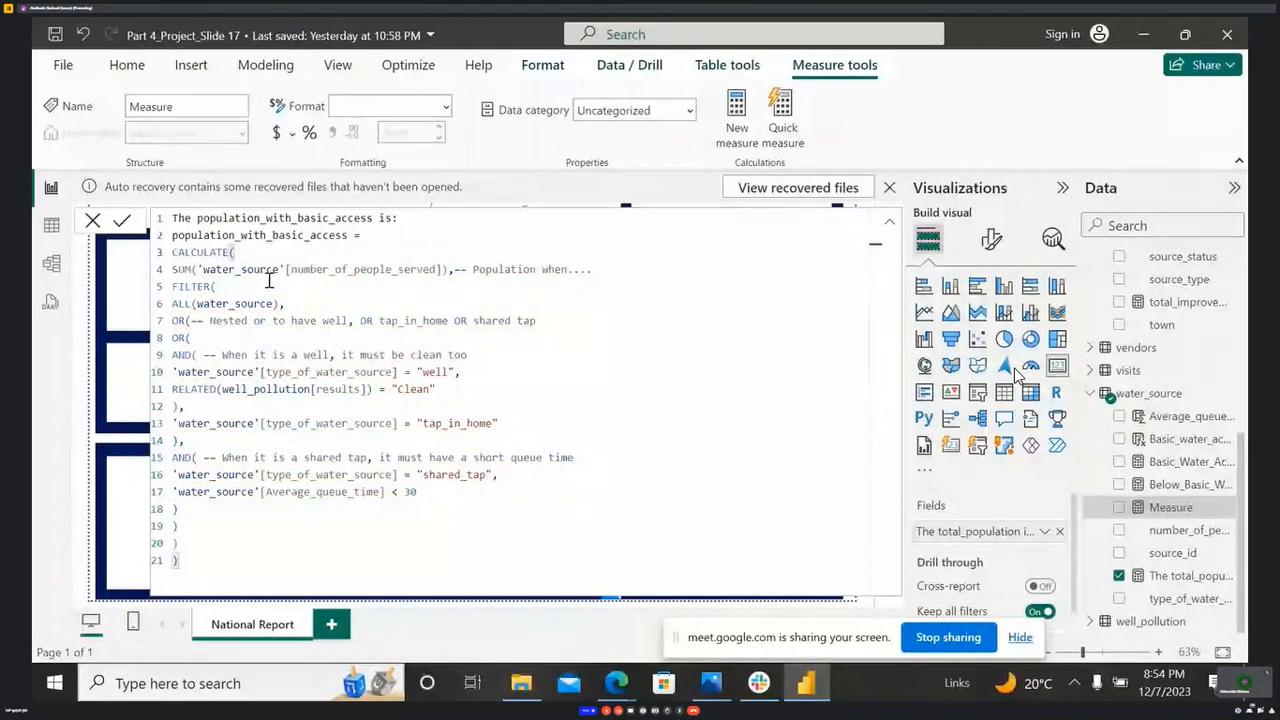
- Strip the comments following the SUM line, the outer OR and the well condition's AND from the formula
{"action": "left_click_drag", "start_coordinate": [455, 270], "coordinate": [588, 276]}
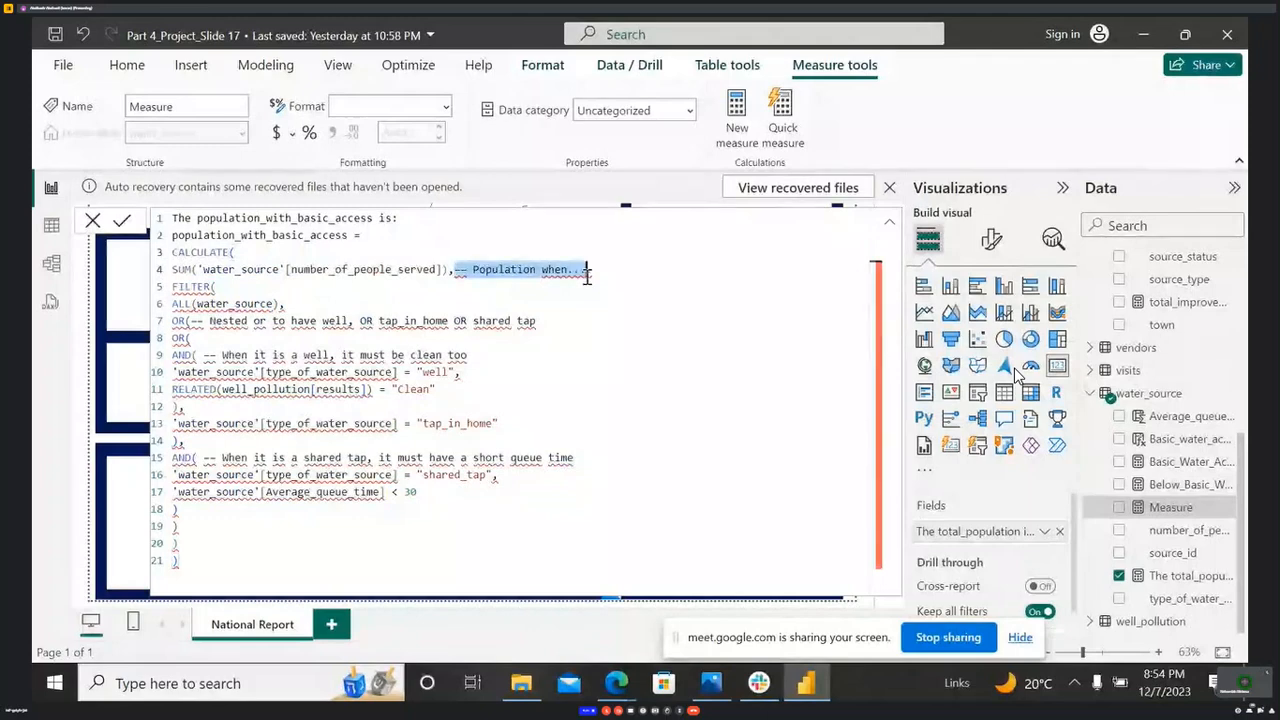
{"action": "key", "text": "BackSpace"}
{"action": "left_click_drag", "start_coordinate": [196, 321], "coordinate": [547, 321]}
{"action": "key", "text": "BackSpace"}
{"action": "left_click_drag", "start_coordinate": [203, 354], "coordinate": [470, 355]}
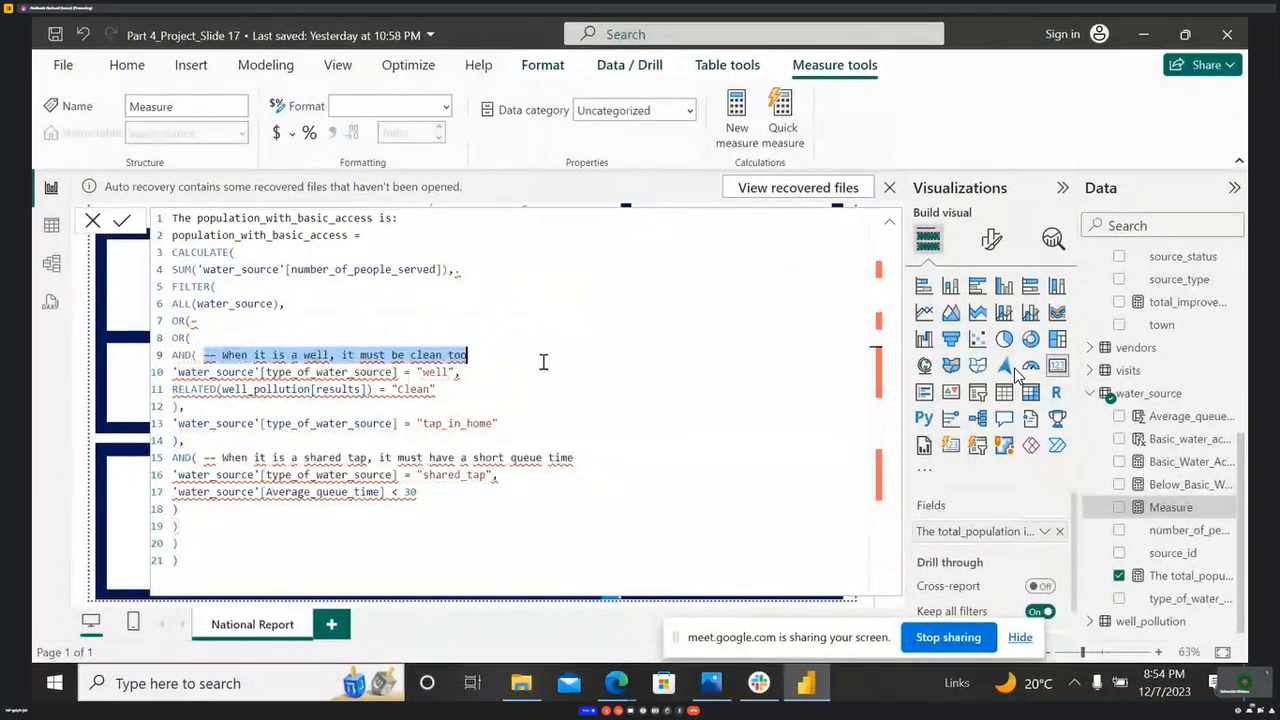
{"action": "key", "text": "BackSpace"}
{"action": "left_click", "coordinate": [197, 321]}
{"action": "key", "text": "BackSpace"}
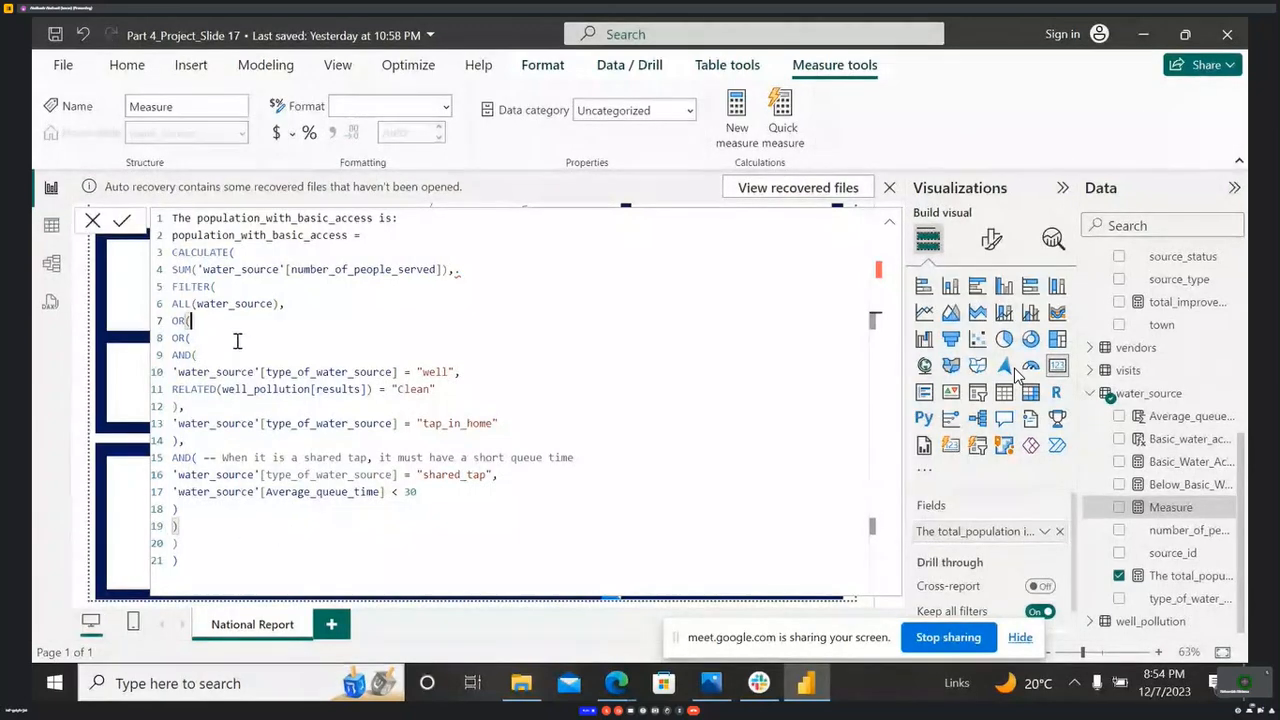
- Delete the short queue time comment and the shared_tap condition from the last AND clause, and remove the closing parenthesis below it
{"action": "left_click", "coordinate": [250, 559]}
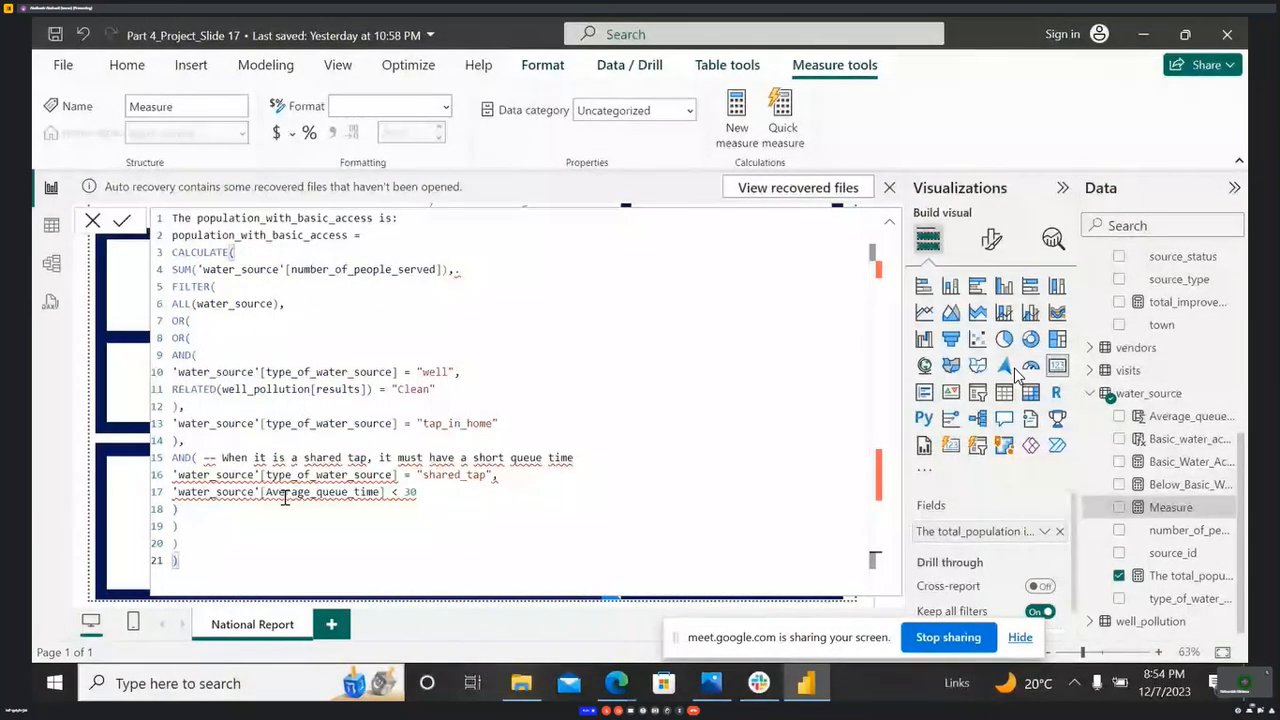
{"action": "left_click_drag", "start_coordinate": [203, 460], "coordinate": [606, 472]}
{"action": "key", "text": "Delete"}
{"action": "left_click", "coordinate": [350, 540]}
{"action": "left_click", "coordinate": [174, 496]}
{"action": "type", "text": ")"}
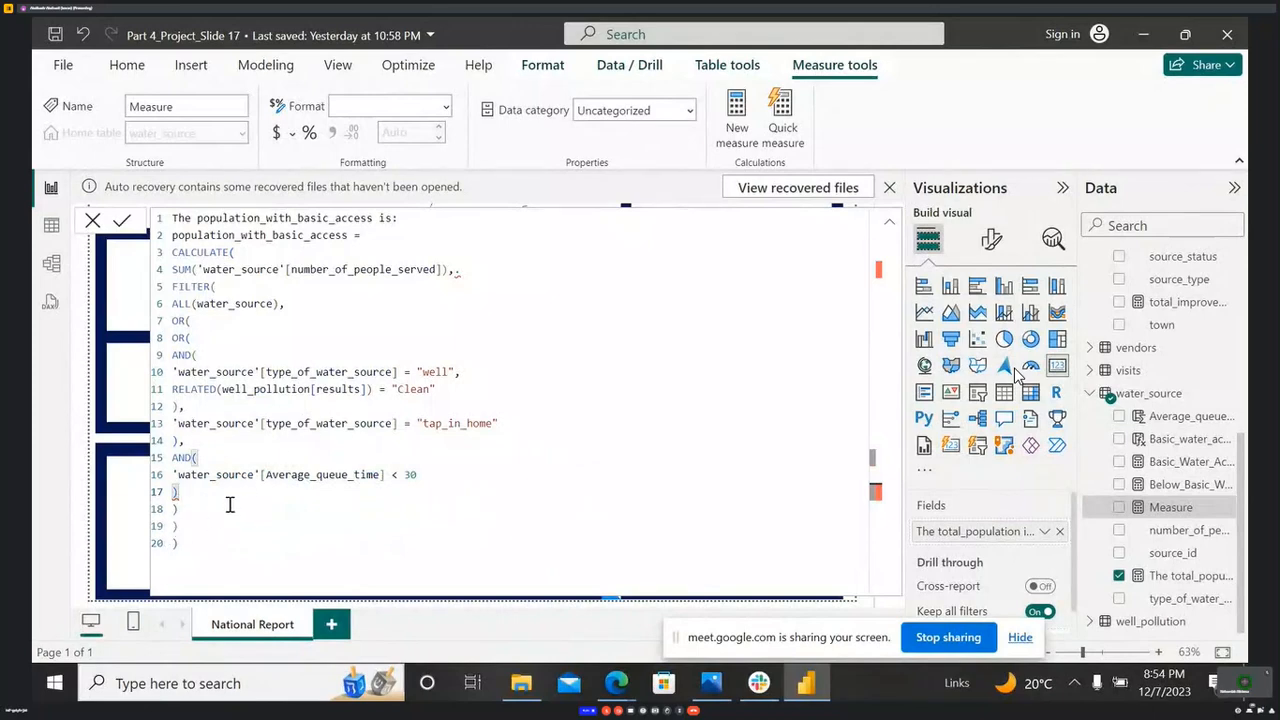
{"action": "key", "text": "BackSpace"}
{"action": "left_click", "coordinate": [214, 526]}
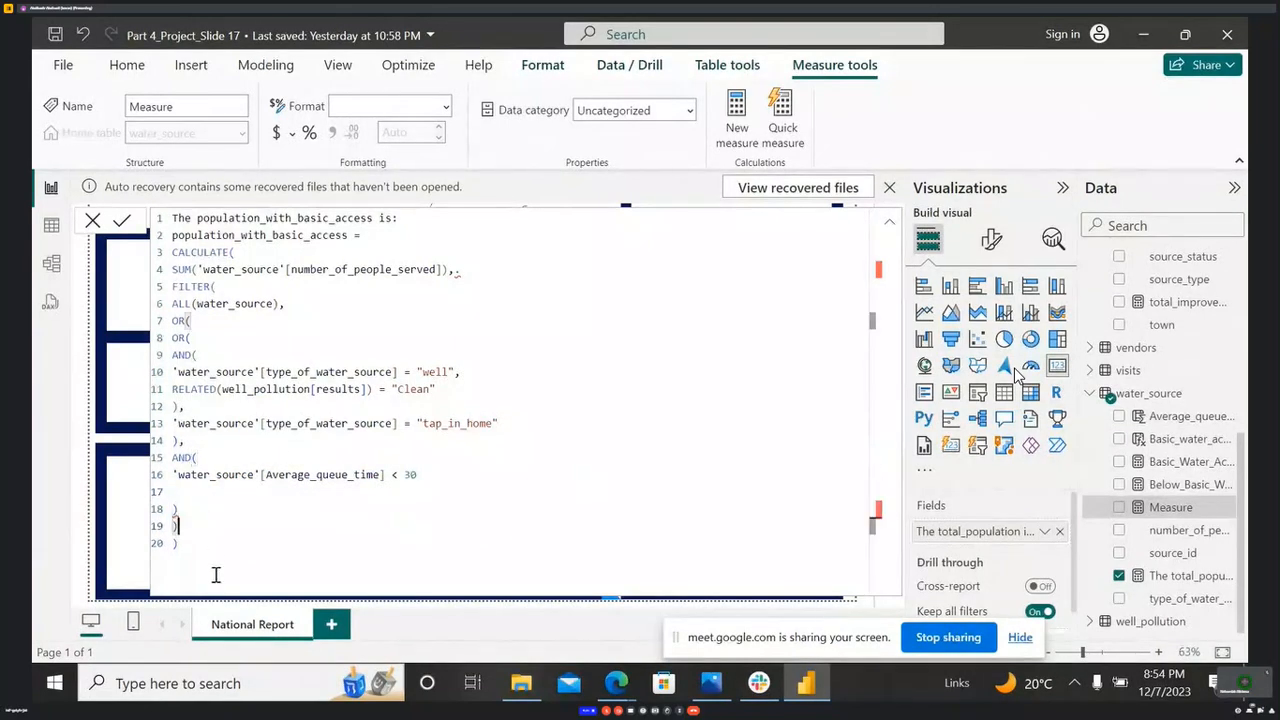
- Try closing the last AND clause with ")," directly after the Average_queue_time < 30 condition
{"action": "left_click", "coordinate": [416, 475]}
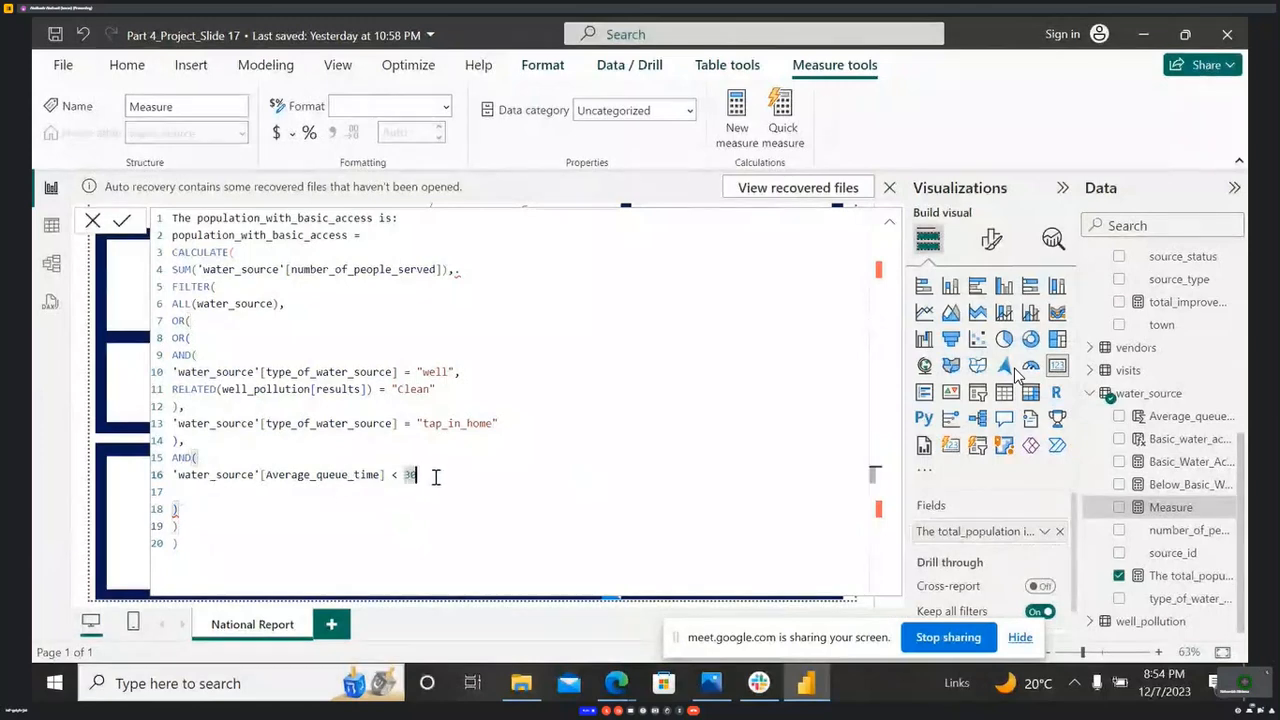
{"action": "type", "text": ")"}
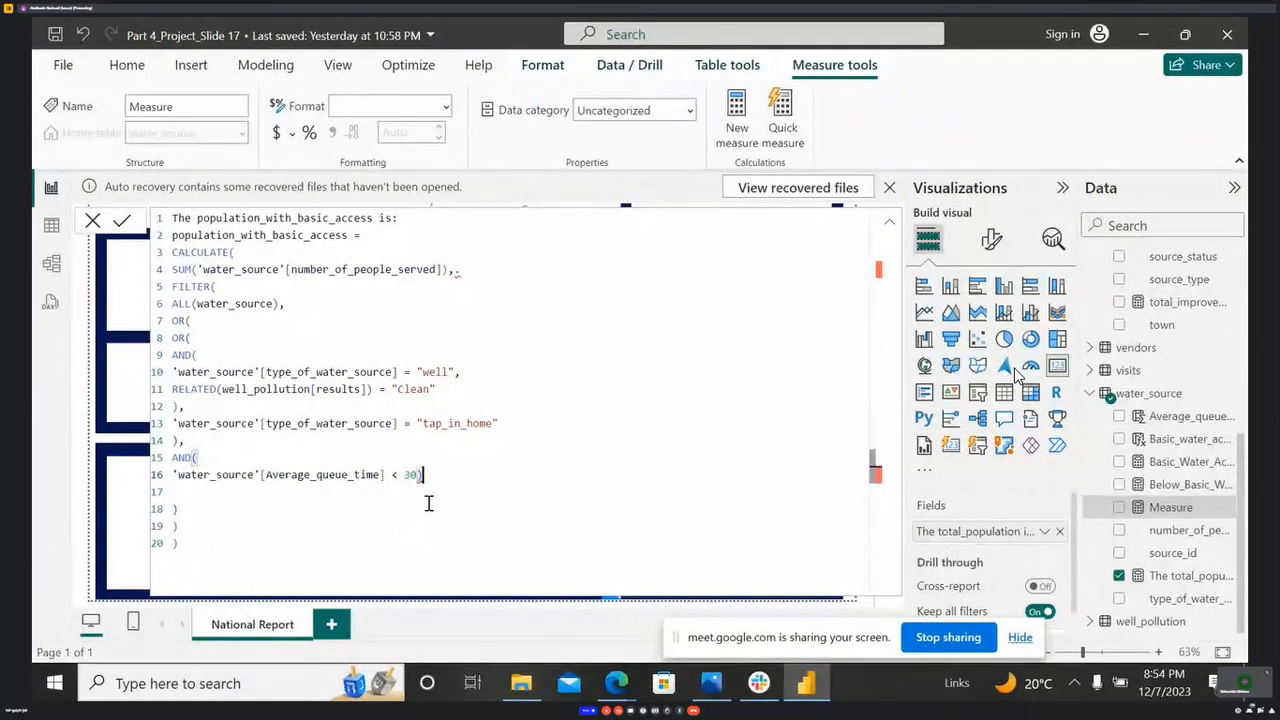
{"action": "left_click", "coordinate": [325, 545]}
{"action": "left_click", "coordinate": [454, 478]}
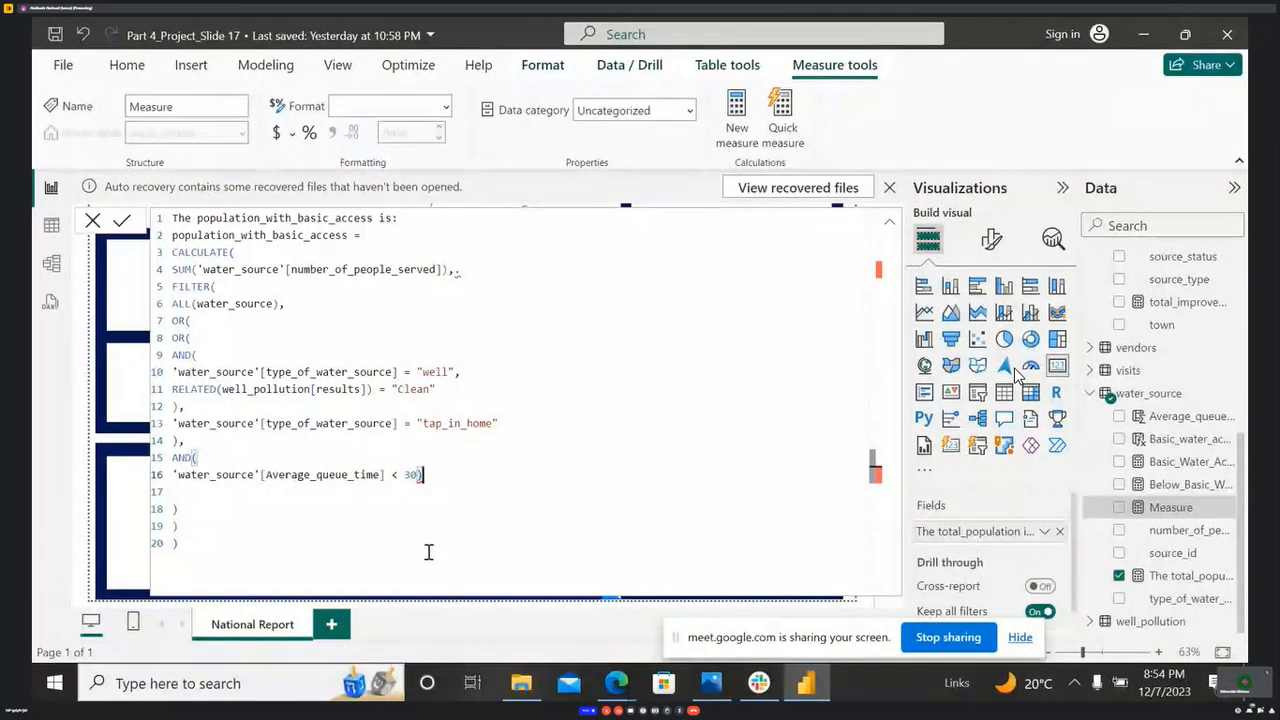
{"action": "type", "text": ","}
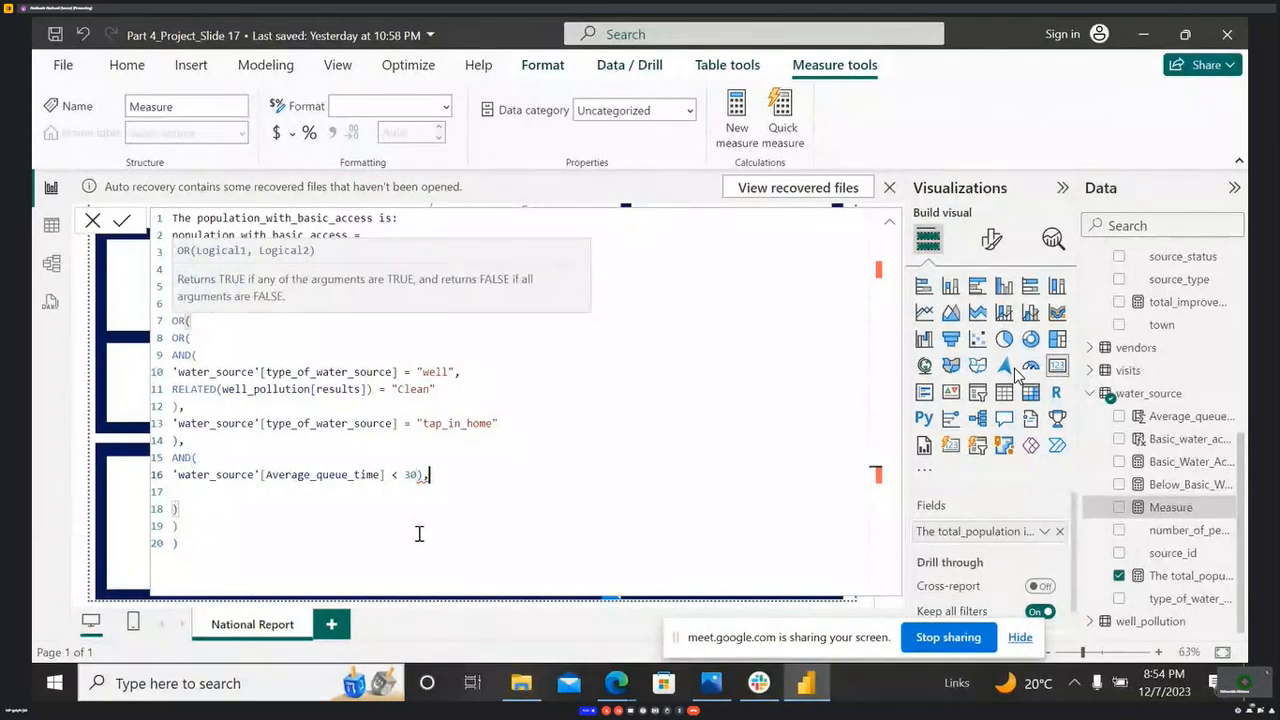
- Delete one of the trailing closing parentheses and remove the ")," after the Average_queue_time < 30 condition
{"action": "left_click", "coordinate": [434, 509]}
{"action": "key", "text": "BackSpace"}
{"action": "key", "text": "BackSpace"}
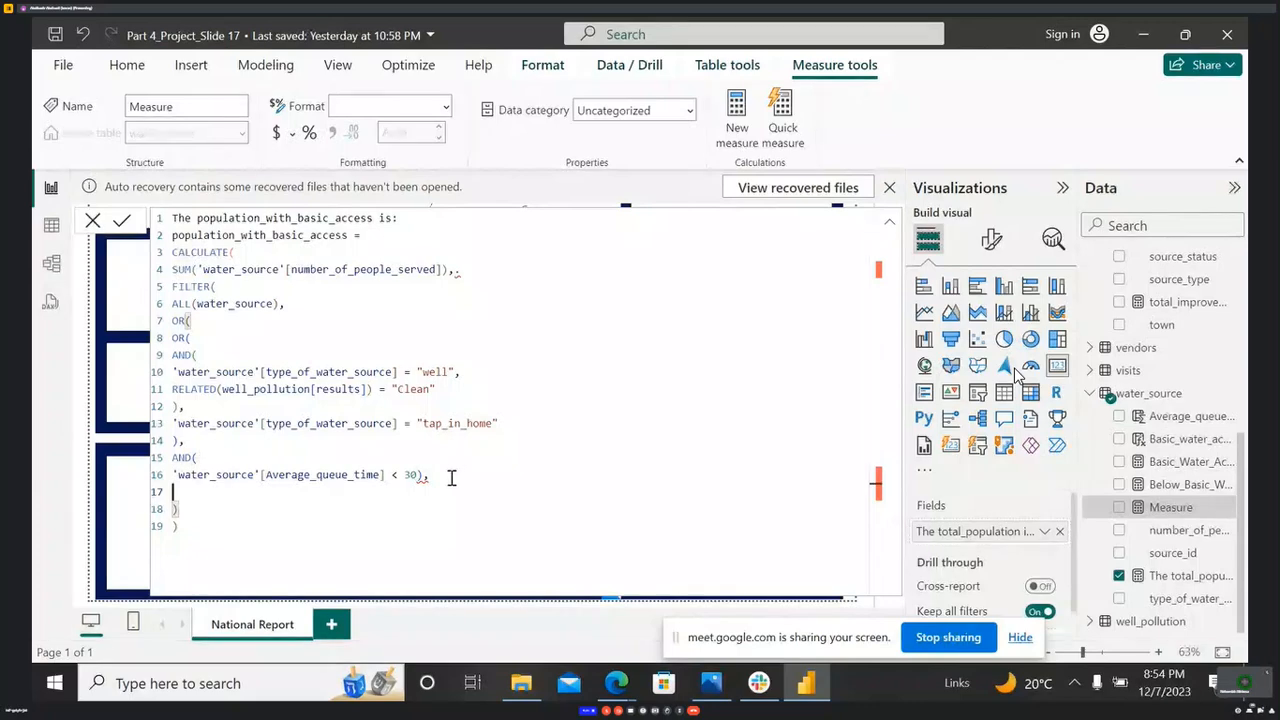
{"action": "left_click", "coordinate": [452, 478]}
{"action": "key", "text": "BackSpace"}
{"action": "key", "text": "BackSpace"}
{"action": "left_click", "coordinate": [244, 538]}
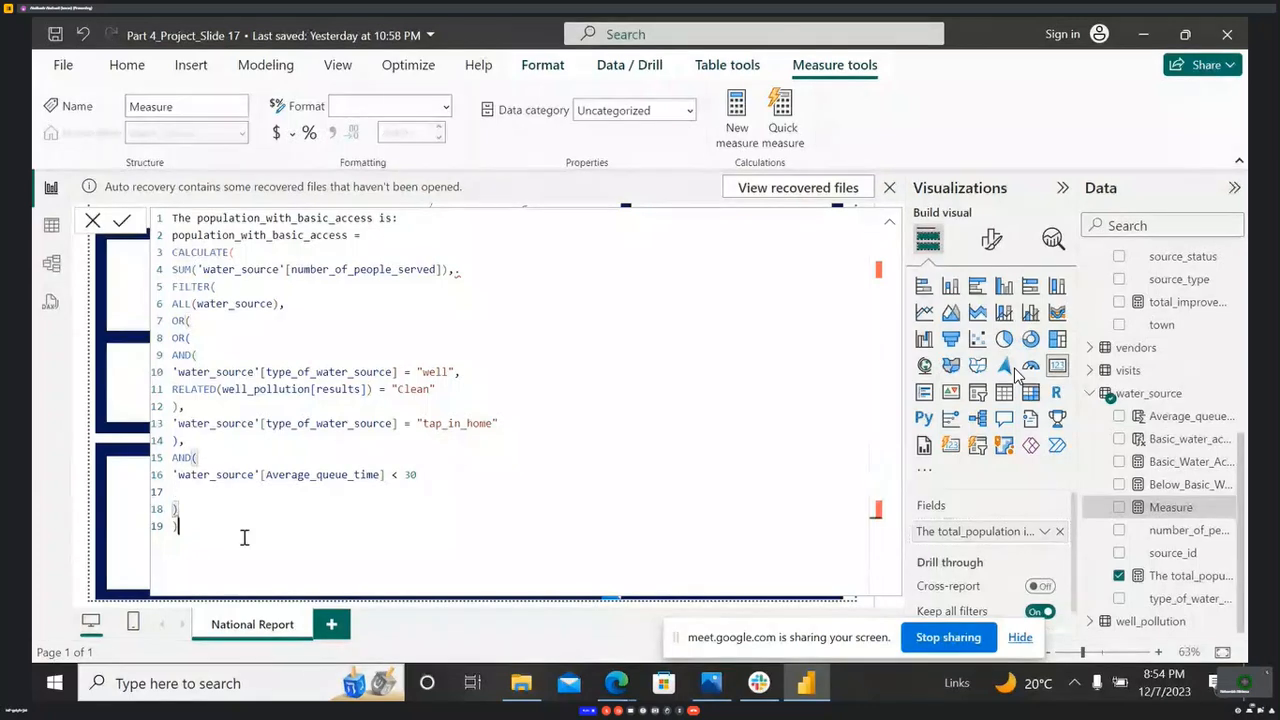
- Try adding another closing parenthesis on a new line at the end of the formula
{"action": "key", "text": "Return"}
{"action": "type", "text": ")"}
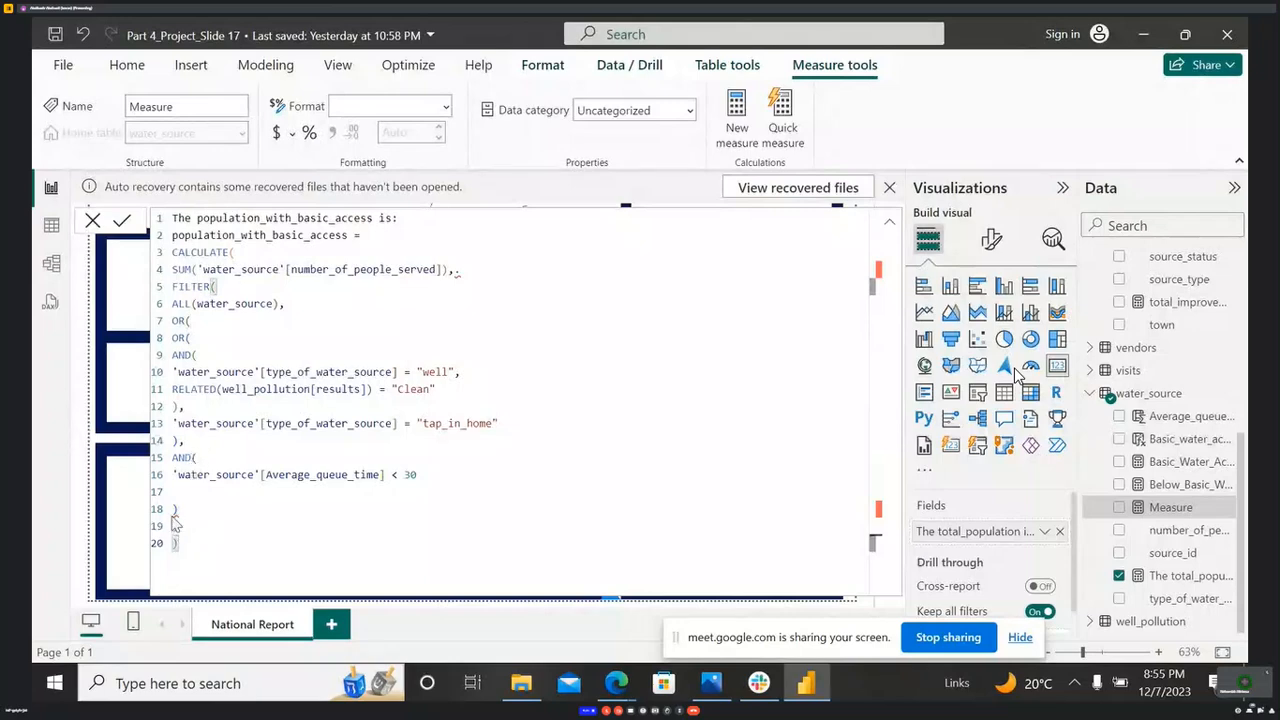
{"action": "mouse_move", "coordinate": [175, 511]}
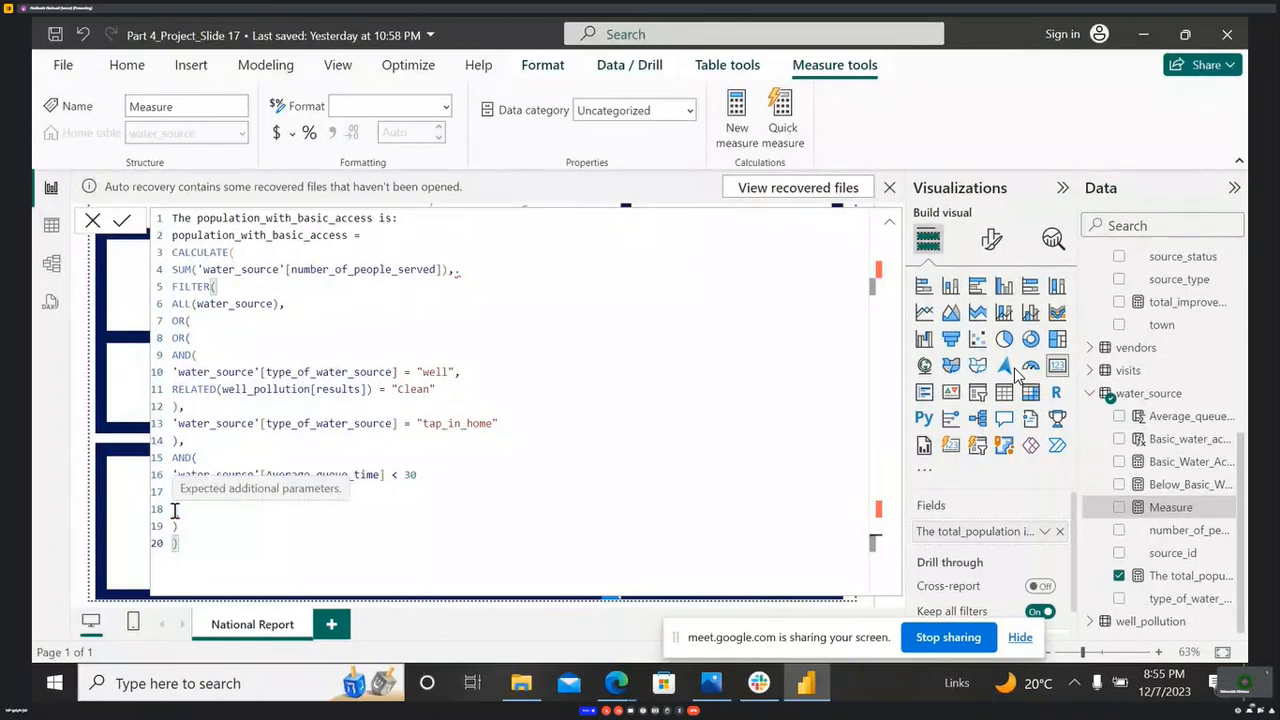
{"action": "left_click", "coordinate": [179, 511]}
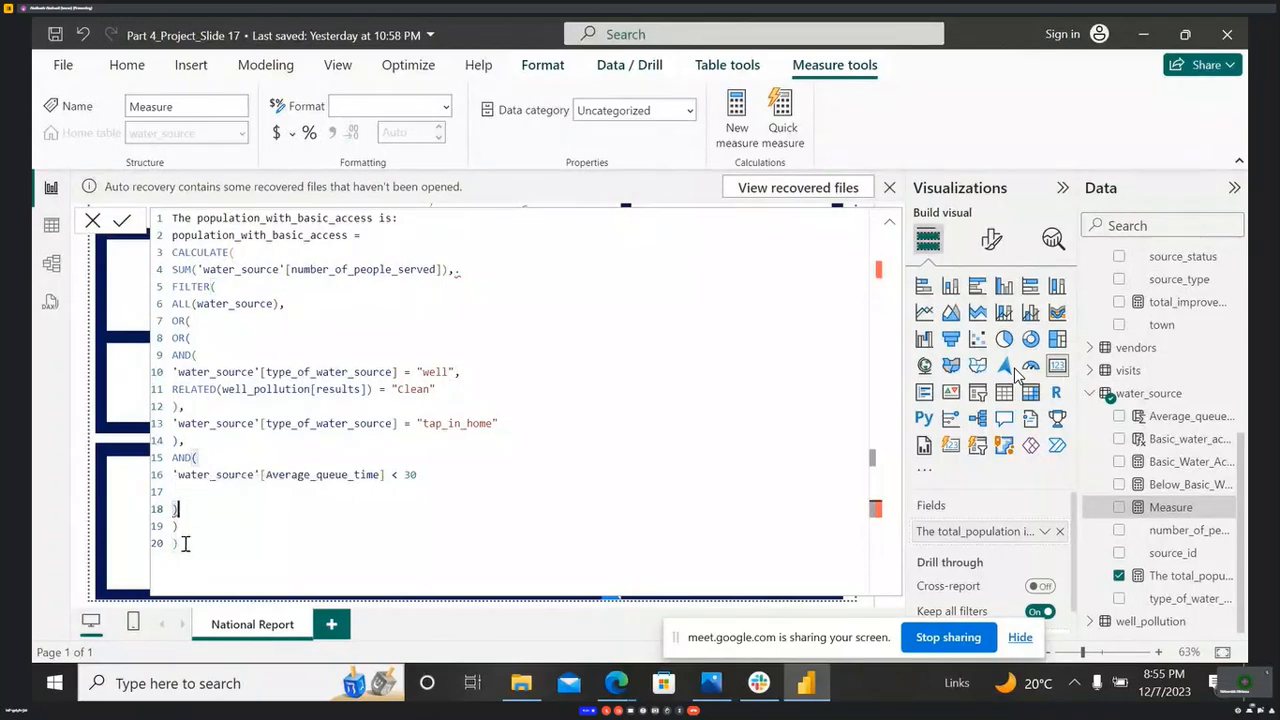
- Replace the whole formula with the original population_with_basic_access code and retype the dashes of the comment after CALCULATE
{"action": "left_click_drag", "start_coordinate": [180, 543], "coordinate": [160, 213]}
{"action": "type", "text": "The population_with_basic_access is: population_with_basic_access = CALCULATE( -- Calculate with some conditions SUM('water_source'[number_of_people_served]),-- Population when.... FILTER( ALL(water_source), OR(-- Nested or to have well, OR tap_in_home OR shared tap OR( AND( -- When it is a well, it must be clean too 'water_source'[type_of_water_source] = \"well\", RELATED(well_pollution[results]) = \"Clean\" ), 'water_source'[type_of_water_source] = \"tap_in_home\" ), AND( -- When it is a shared tap, it must have a short queue time 'water_source'[type_of_water_source] = \"shared_tap\", 'water_source'[Average_queue_time] < 30 ) ) ) )"}
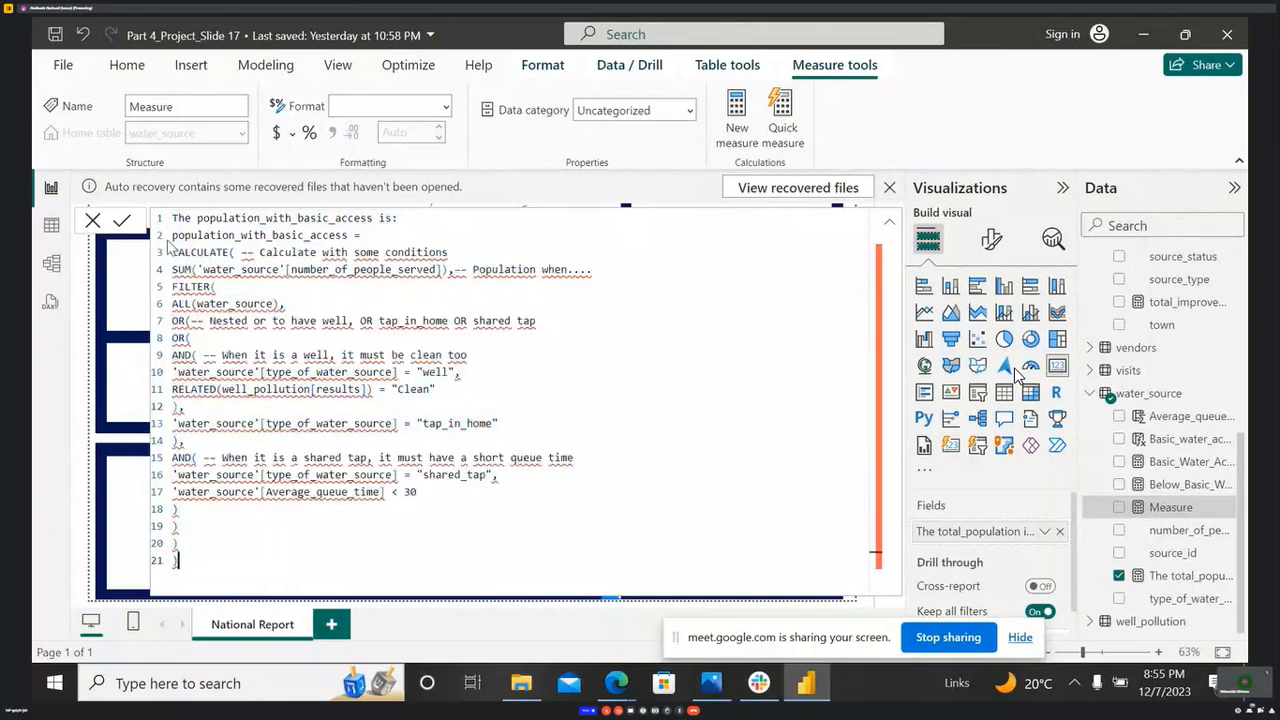
{"action": "left_click", "coordinate": [263, 249]}
{"action": "key", "text": "BackSpace"}
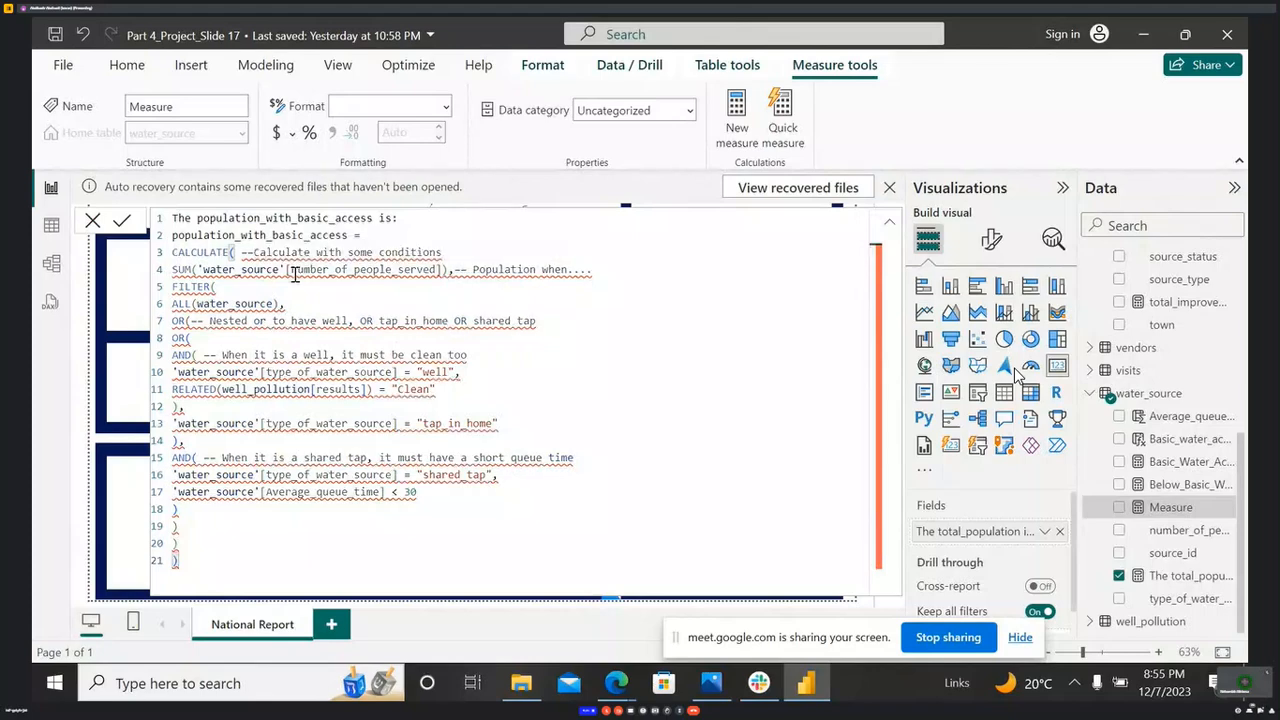
{"action": "type", "text": "-"}
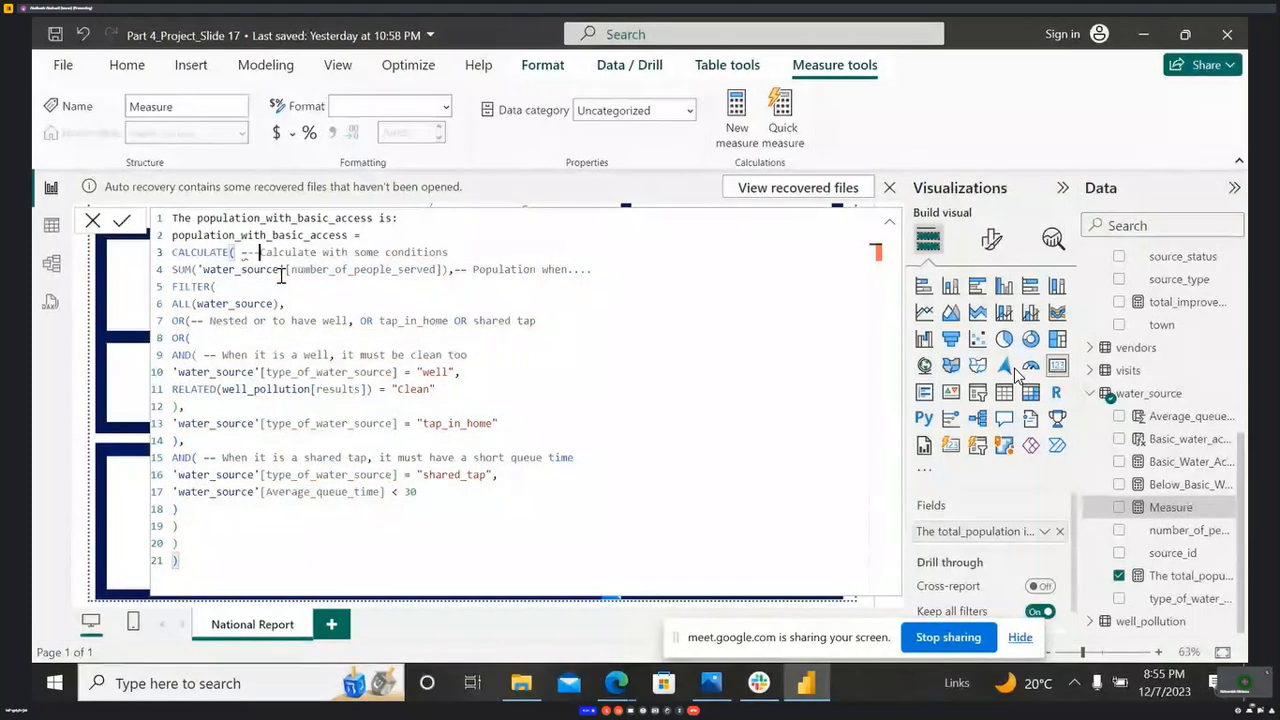
- Retype the "--" marker directly before the "Population when...." comment on the SUM line
{"action": "double_click", "coordinate": [472, 270]}
{"action": "key", "text": "BackSpace"}
{"action": "key", "text": "BackSpace"}
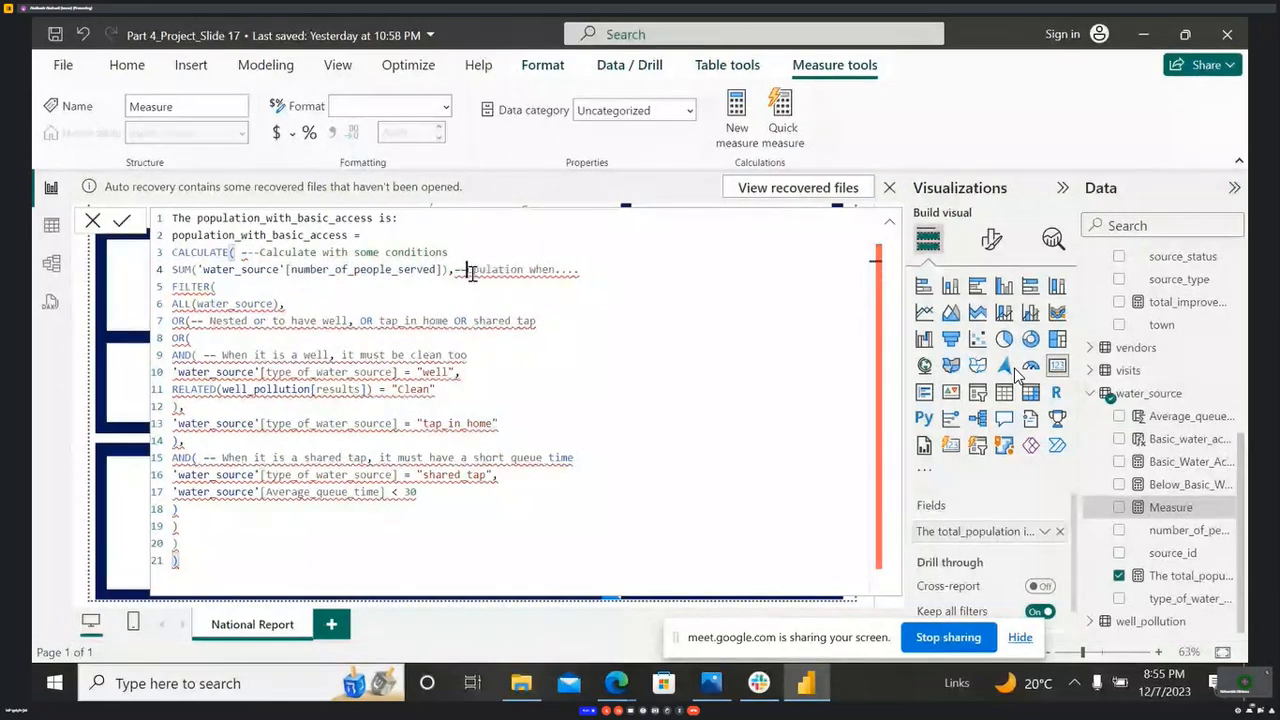
{"action": "type", "text": "P"}
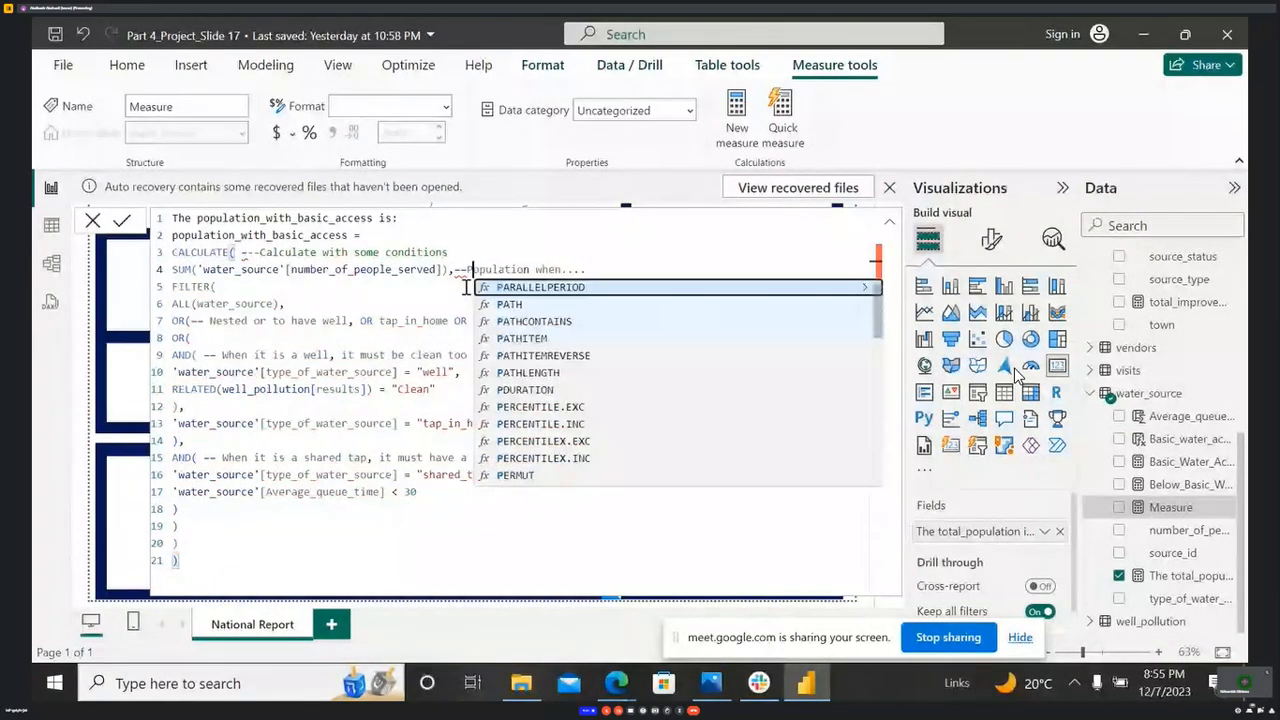
{"action": "key", "text": "Escape"}
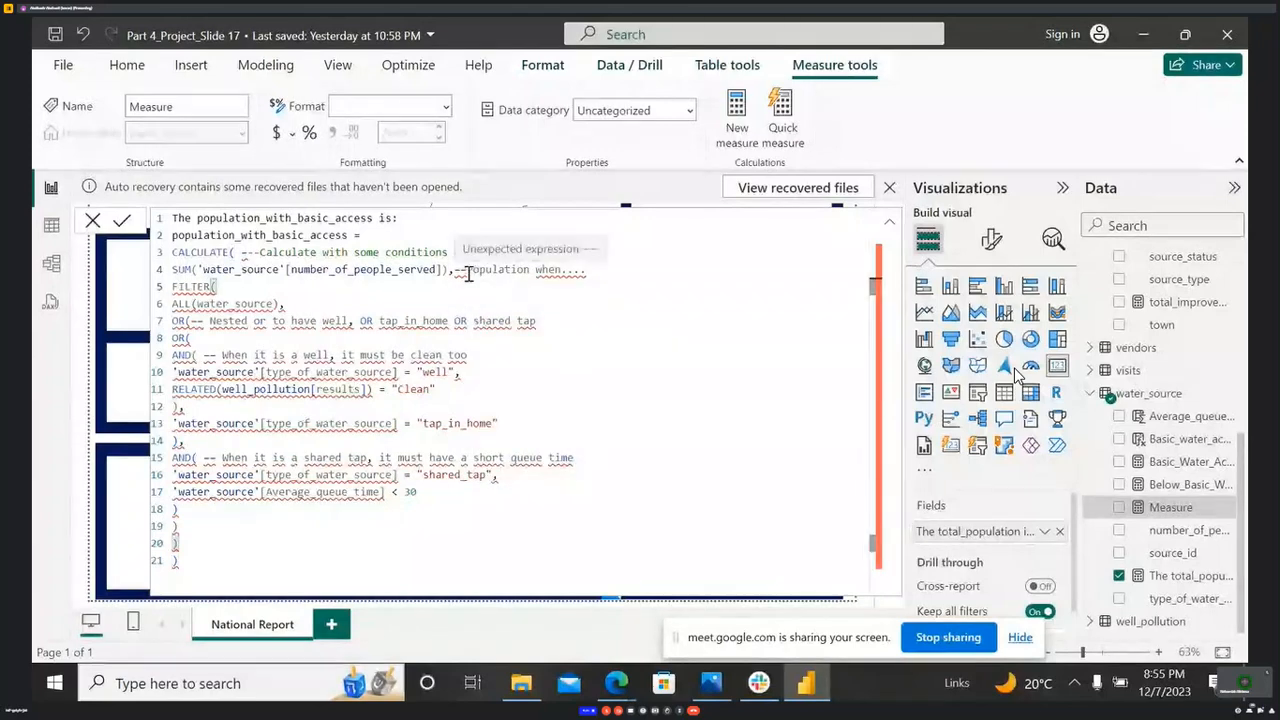
{"action": "key", "text": "BackSpace"}
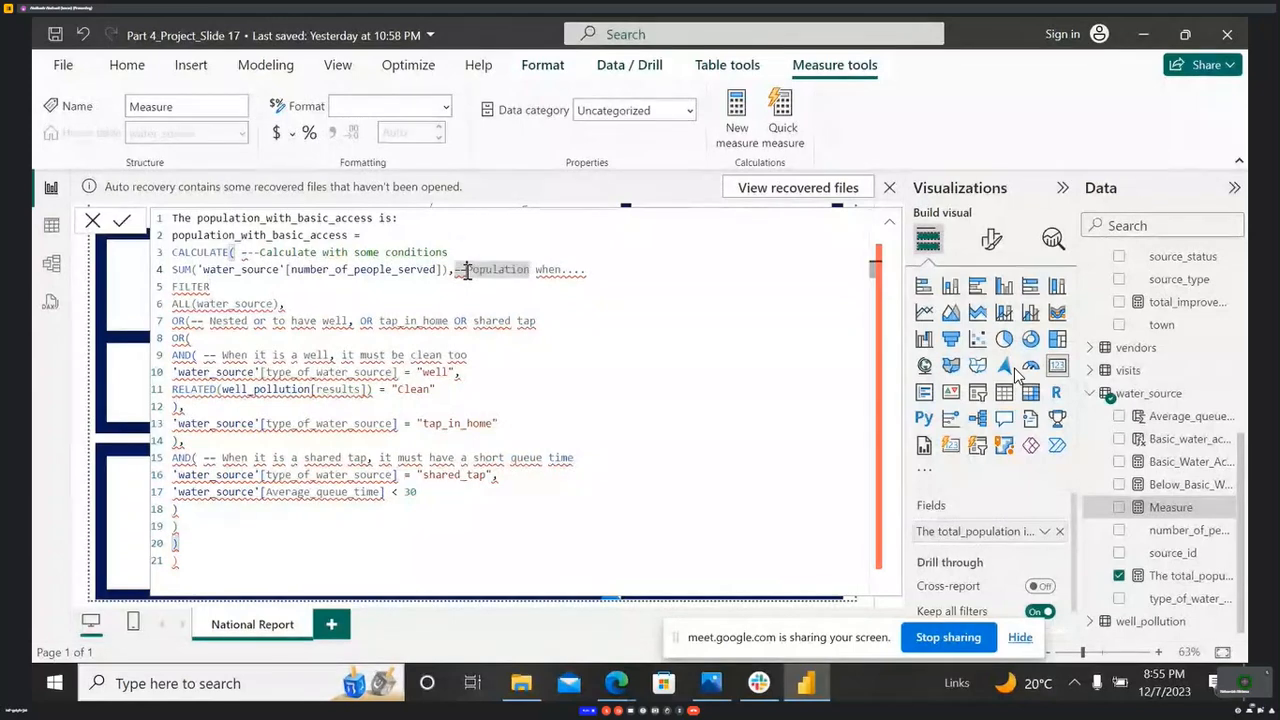
{"action": "key", "text": "BackSpace"}
{"action": "type", "text": "-"}
{"action": "left_click", "coordinate": [393, 340]}
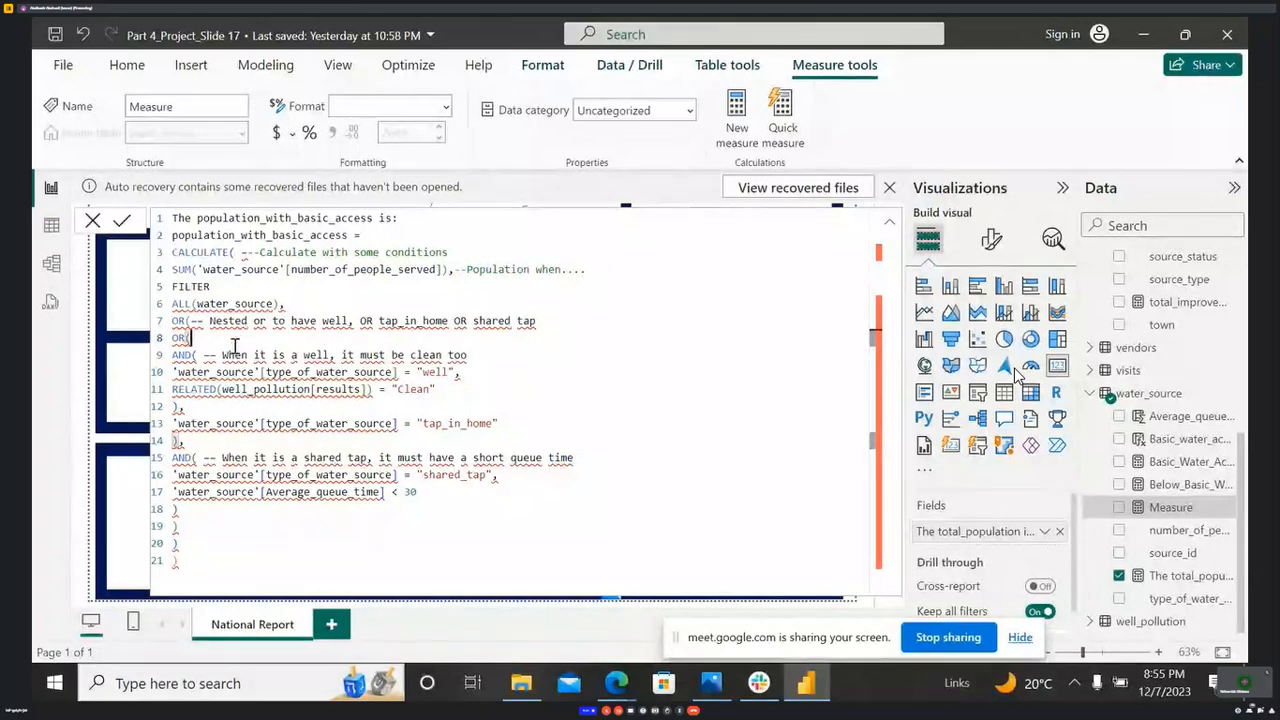
- Retype the outer OR's comment marker as "--" and remove the extra dash from the CALCULATE comment
{"action": "left_click", "coordinate": [209, 321]}
{"action": "key", "text": "BackSpace"}
{"action": "key", "text": "BackSpace"}
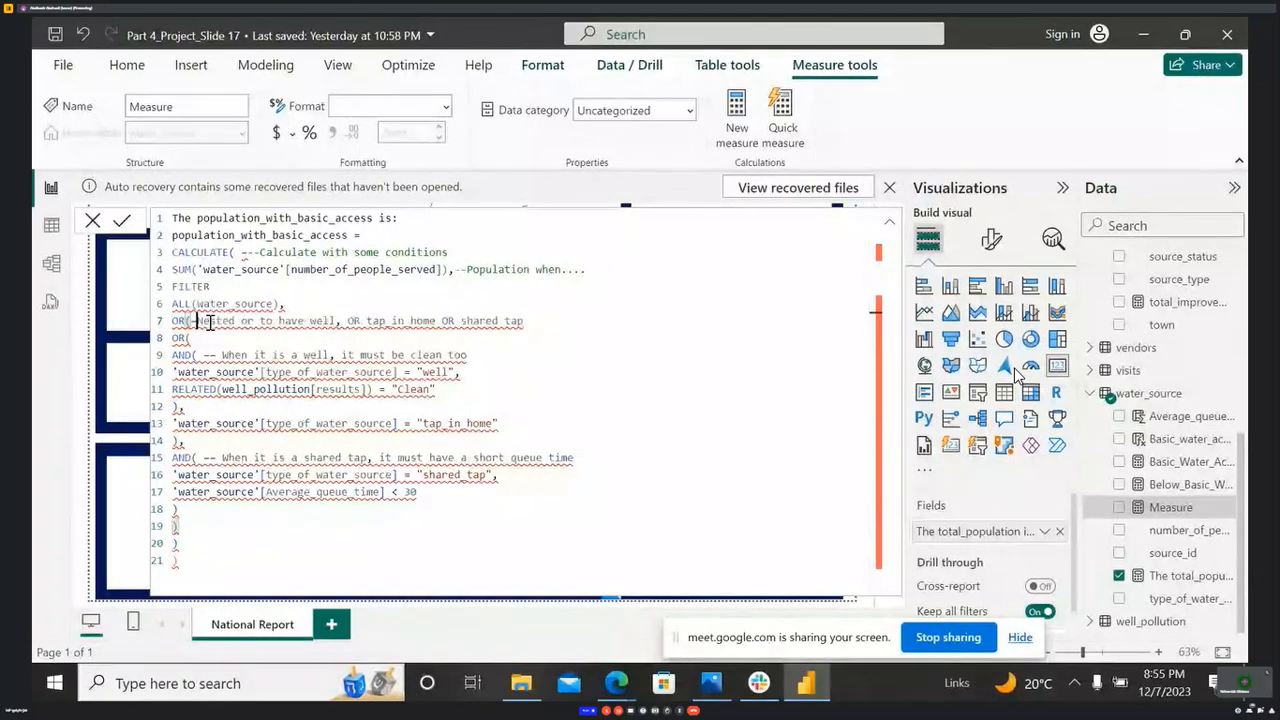
{"action": "key", "text": "BackSpace"}
{"action": "type", "text": "--"}
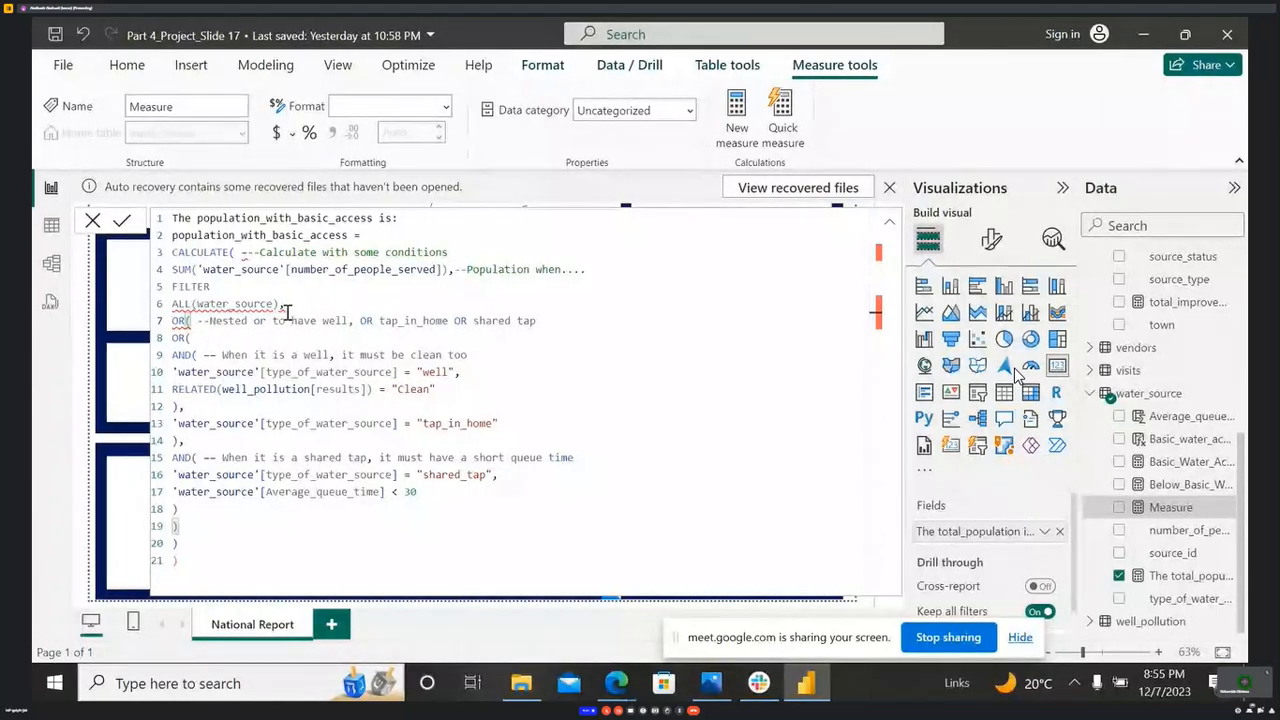
{"action": "key", "text": "BackSpace"}
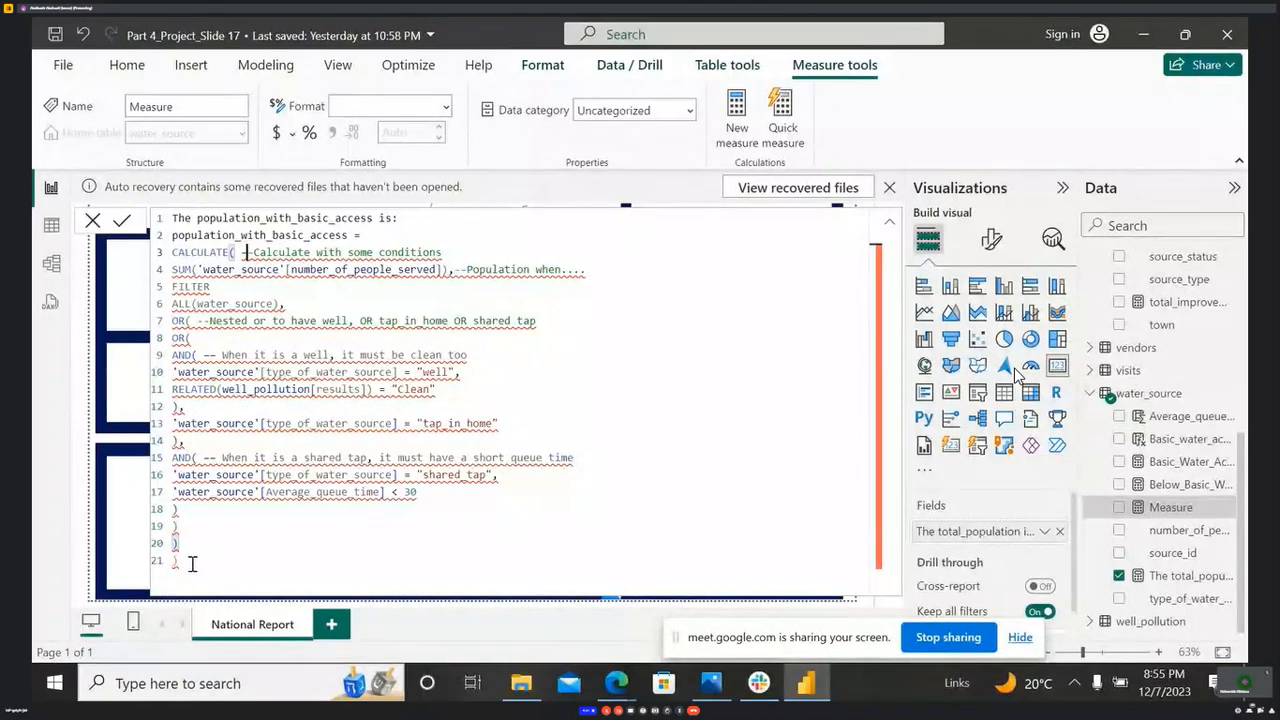
- Overwrite the edited formula with the originally copied population_with_basic_access code
{"action": "left_click_drag", "start_coordinate": [192, 564], "coordinate": [179, 509]}
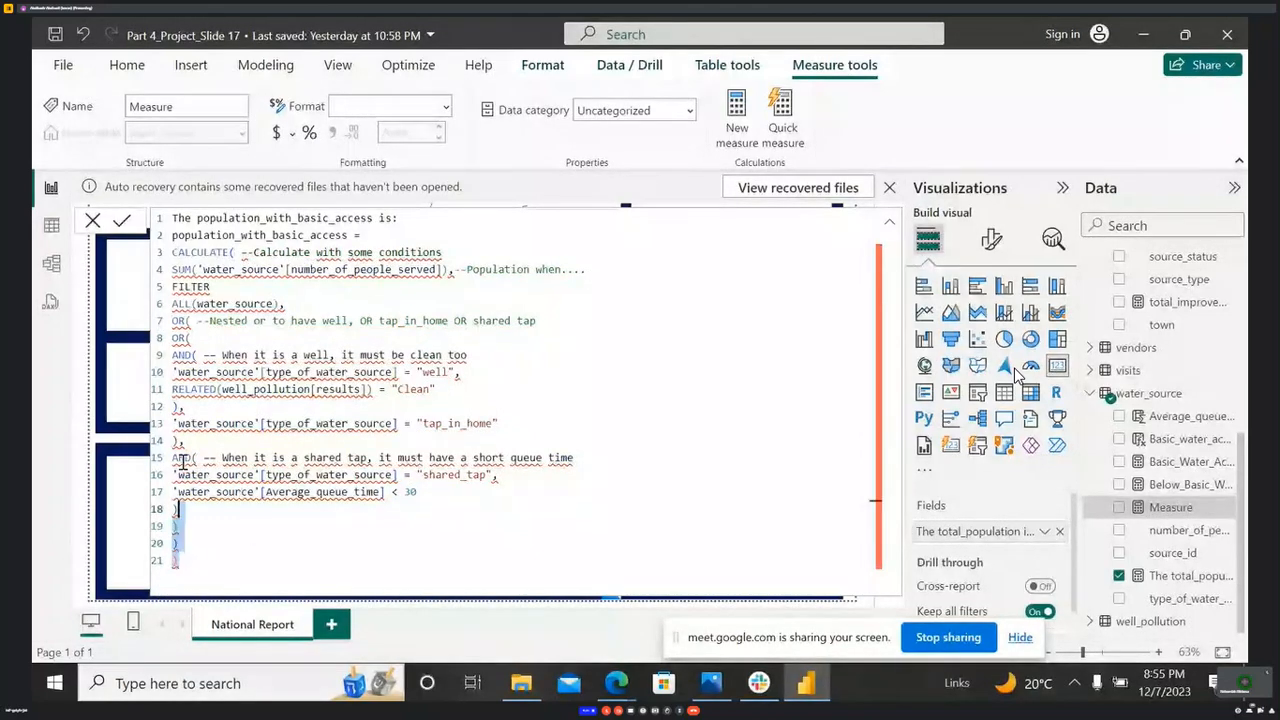
{"action": "key", "text": "ctrl+a"}
{"action": "type", "text": "The population_with_basic_access is: population_with_basic_access = CALCULATE( -- Calculate with some conditions SUM('water_source'[number_of_people_served]),-- Population when.... FILTER( ALL(water_source), OR(-- Nested or to have well, OR tap_in_home OR shared tap OR( AND( -- When it is a well, it must be clean too 'water_source'[type_of_water_source] = \"well\", RELATED(well_pollution[results]) = \"Clean\" ), 'water_source'[type_of_water_source] = \"tap_in_home\" ), AND( -- When it is a shared tap, it must have a short queue time 'water_source'[type_of_water_source] = \"shared_tap\", 'water_source'[Average_queue_time] < 30 ) ) ) )"}
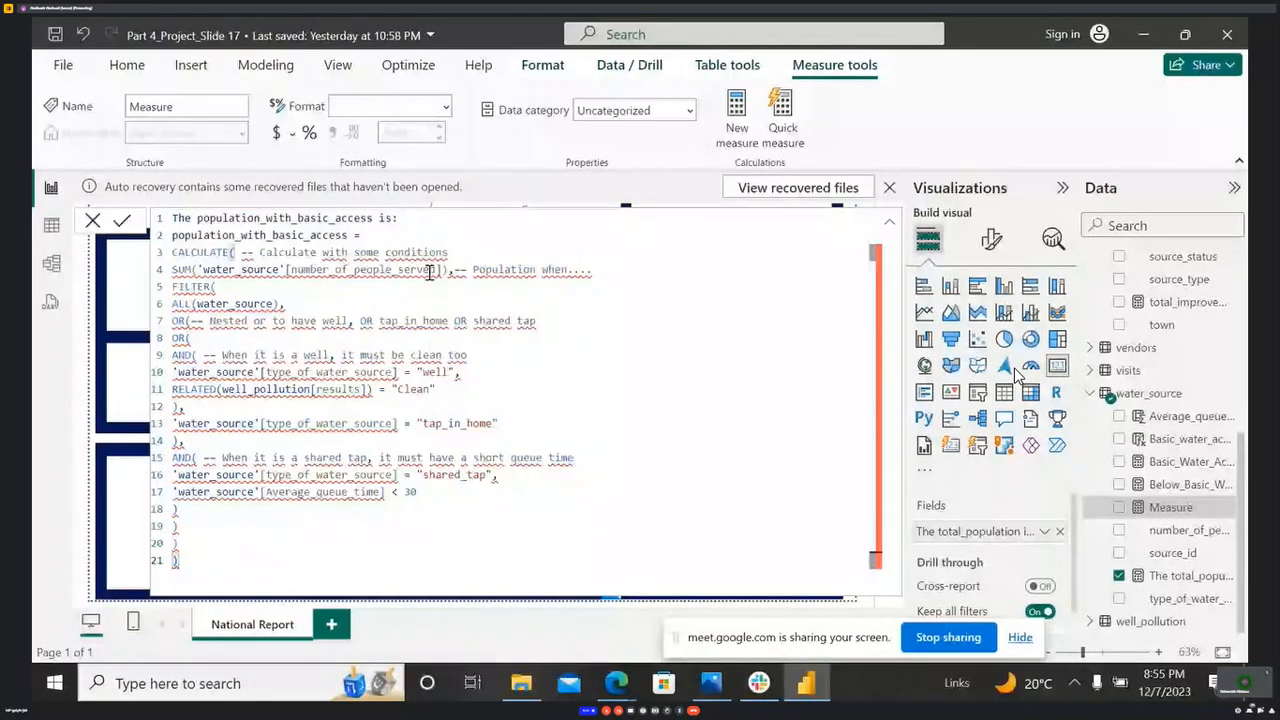
- Copy the full population_with_basic_access code from Part_4.pdf in the browser again and paste it over the measure's formula in Power BI
{"action": "left_click", "coordinate": [618, 684]}
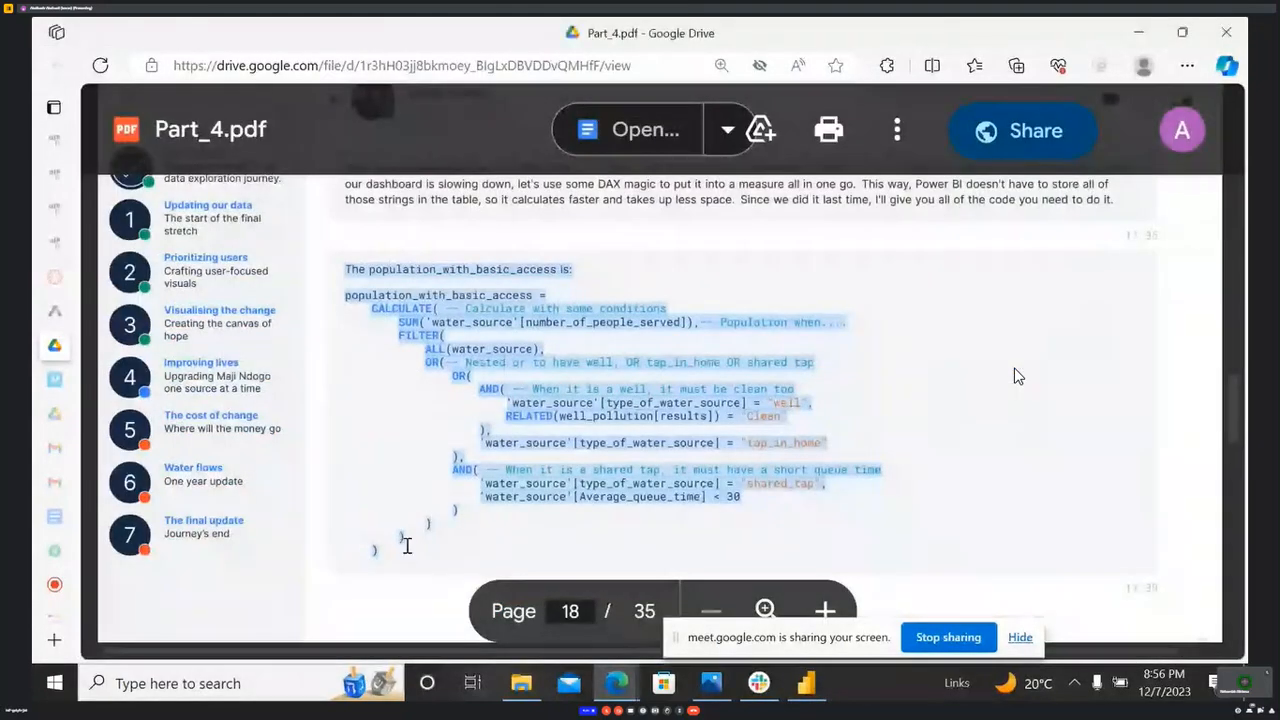
{"action": "left_click_drag", "start_coordinate": [392, 554], "coordinate": [348, 286]}
{"action": "left_click_drag", "start_coordinate": [374, 551], "coordinate": [341, 269]}
{"action": "key", "text": "ctrl+c"}
{"action": "key", "text": "alt+Tab"}
{"action": "key", "text": "ctrl+v"}
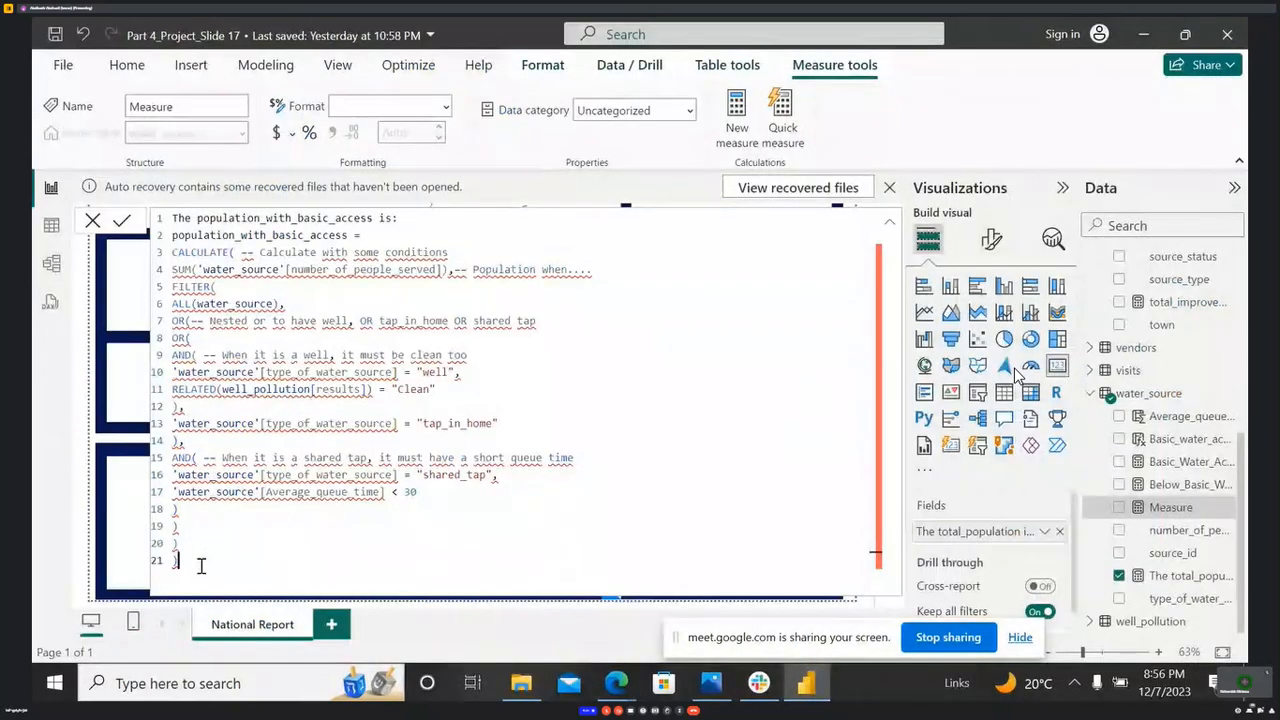
{"action": "left_click_drag", "start_coordinate": [201, 566], "coordinate": [166, 205]}
{"action": "left_click", "coordinate": [192, 222]}
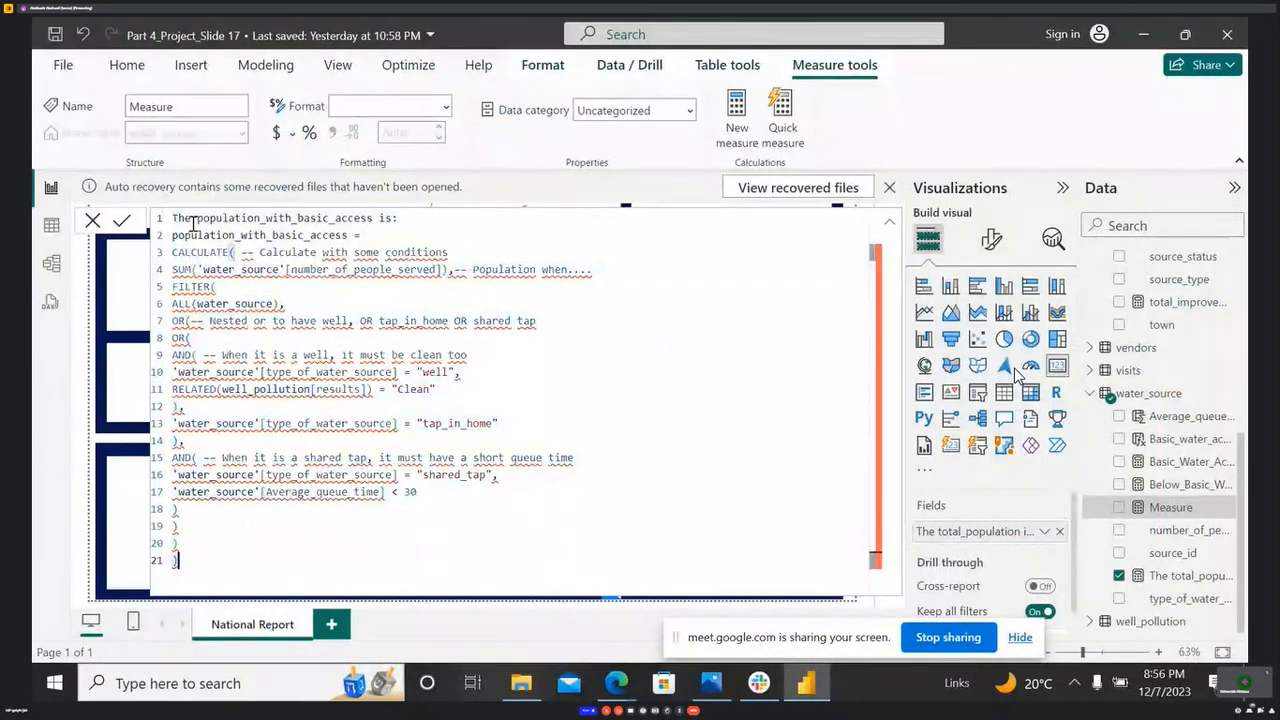
- Retype the comment markers after CALCULATE and the outer OR as "--" directly before the comment text
{"action": "left_click", "coordinate": [263, 252]}
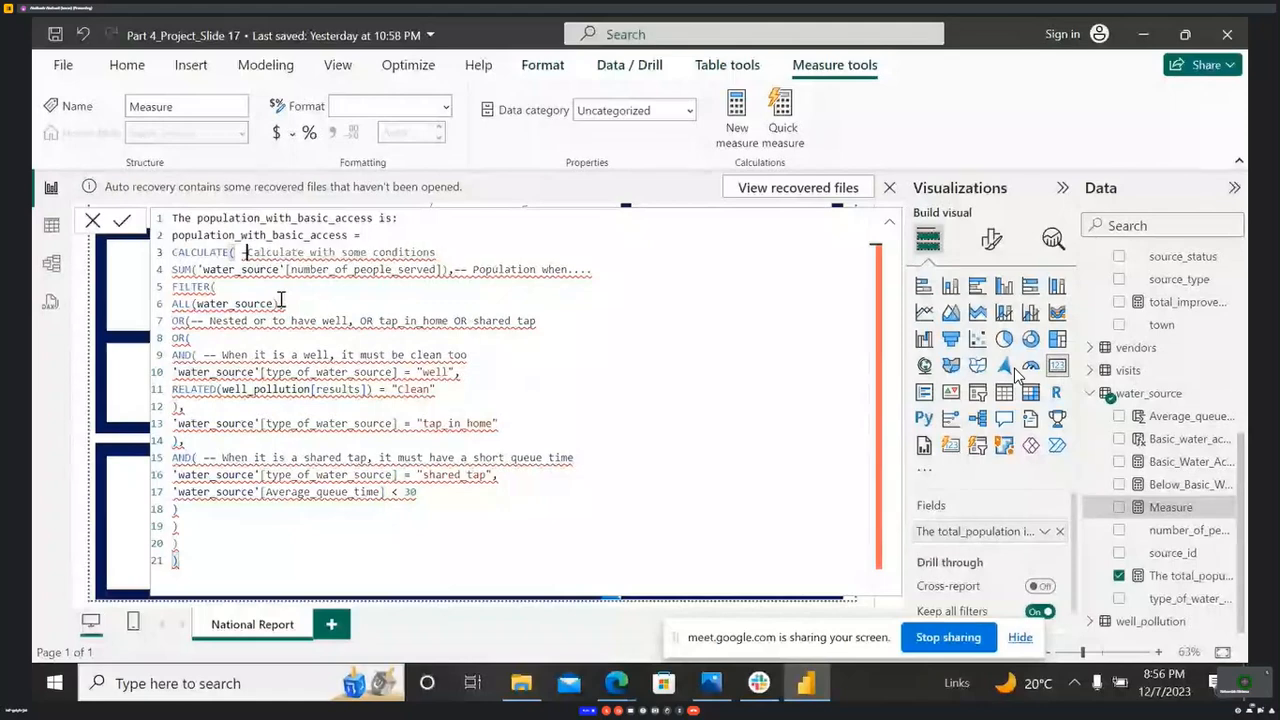
{"action": "key", "text": "BackSpace"}
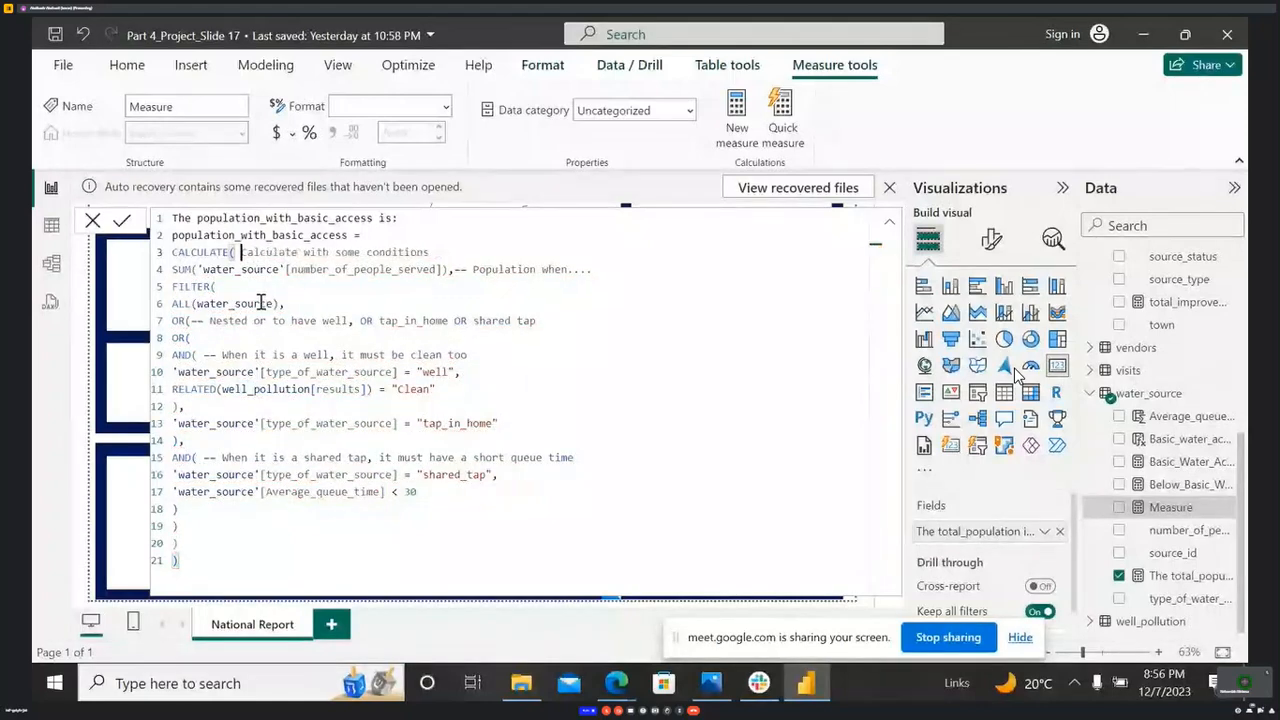
{"action": "left_click", "coordinate": [209, 321]}
{"action": "key", "text": "BackSpace"}
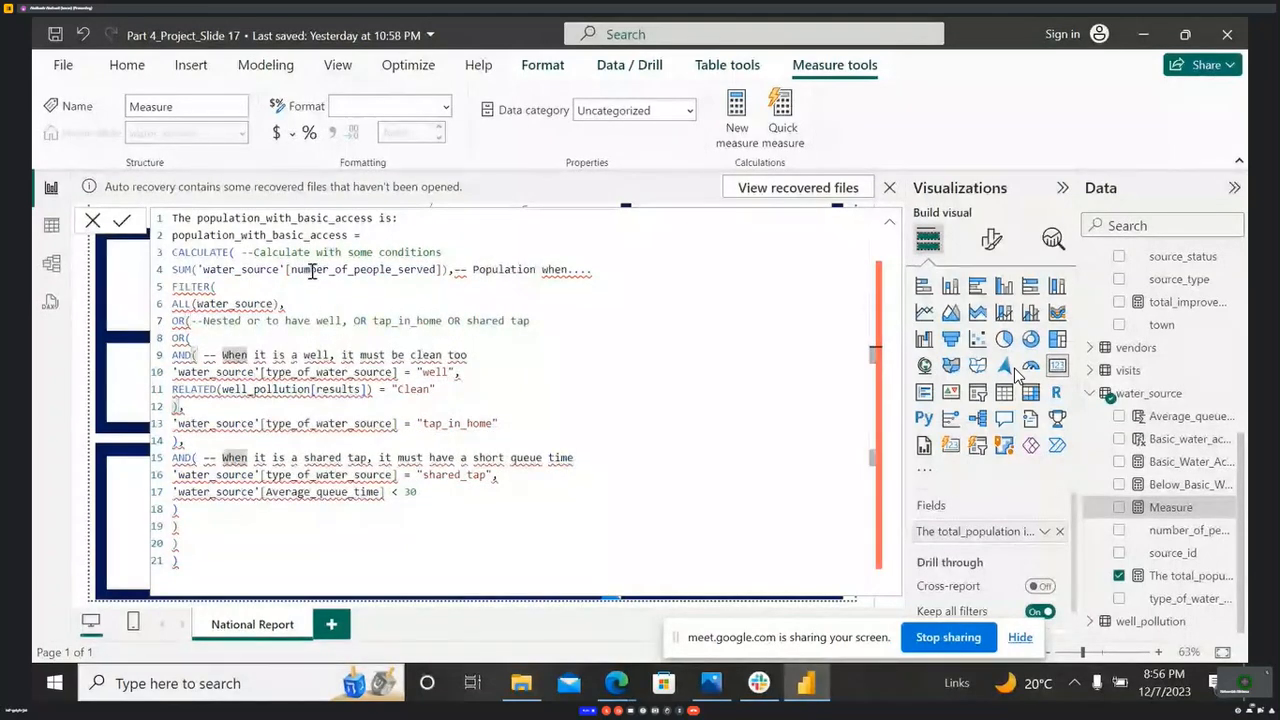
- Delete the heading "The population_with_basic_access is:" from line 1 and keep "--" directly before the outer OR's "Nested" comment
{"action": "double_click", "coordinate": [388, 218]}
{"action": "left_click_drag", "start_coordinate": [340, 218], "coordinate": [170, 218]}
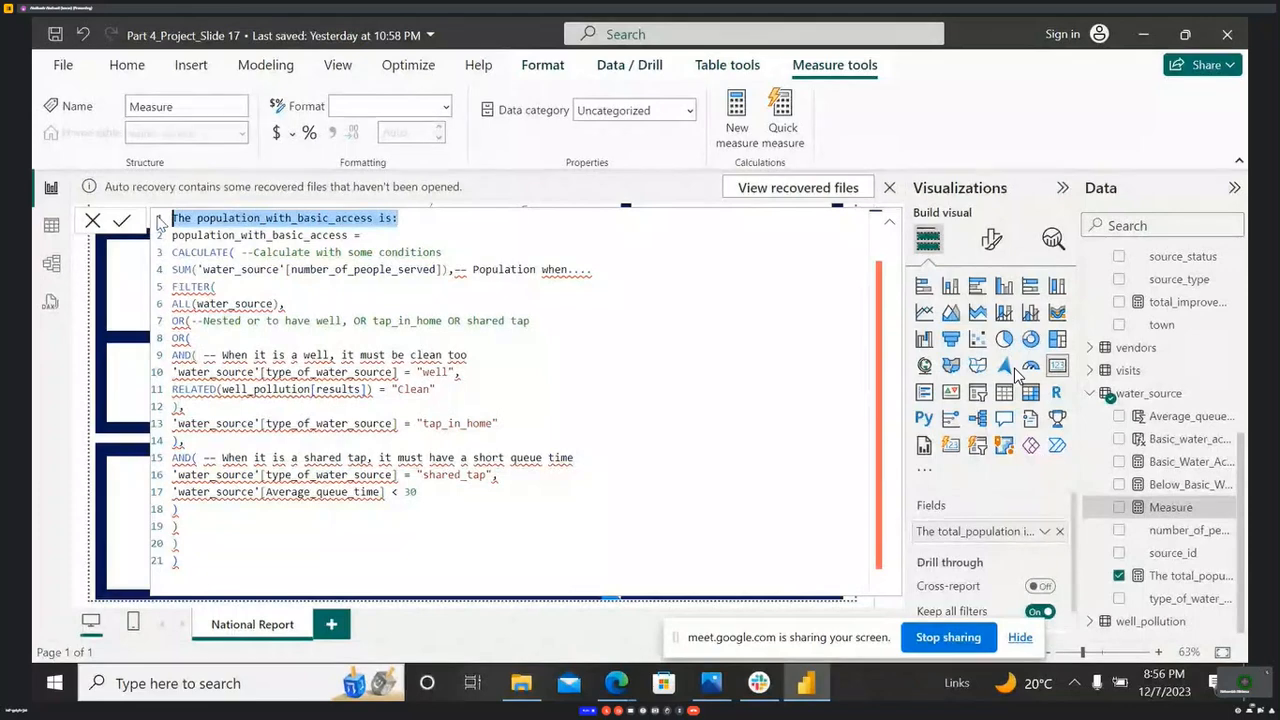
{"action": "key", "text": "BackSpace"}
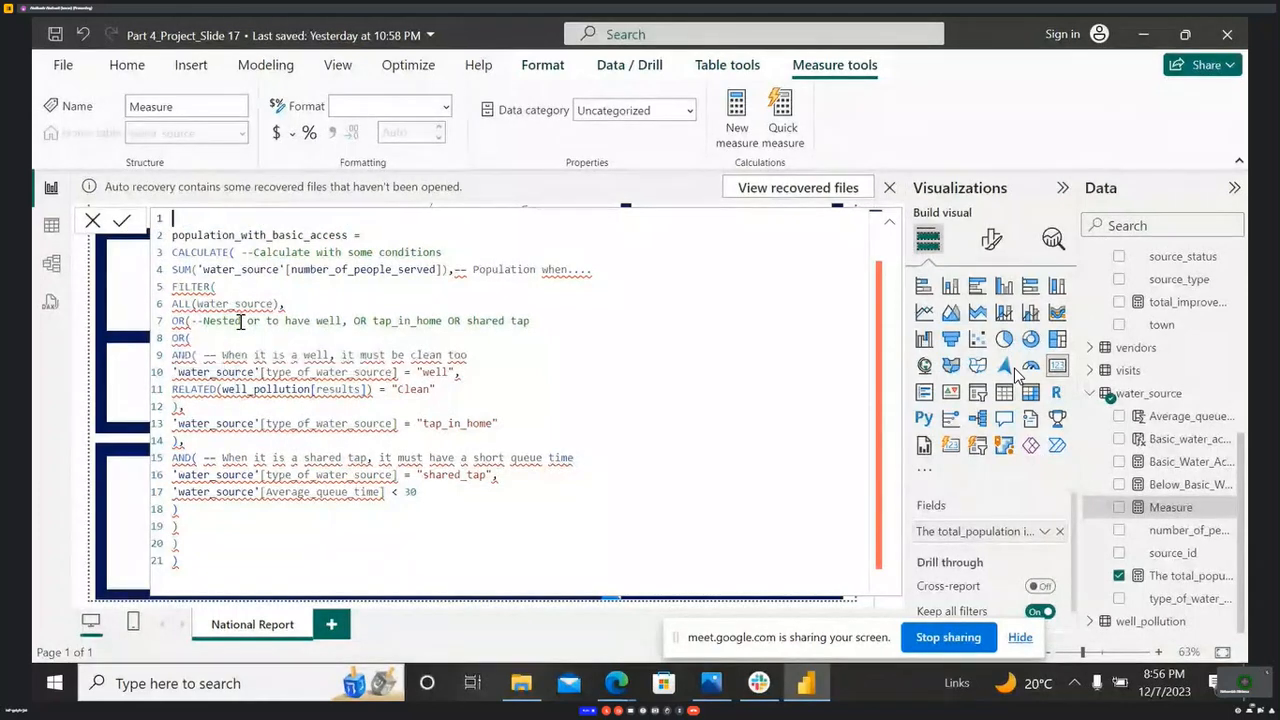
{"action": "left_click", "coordinate": [205, 323]}
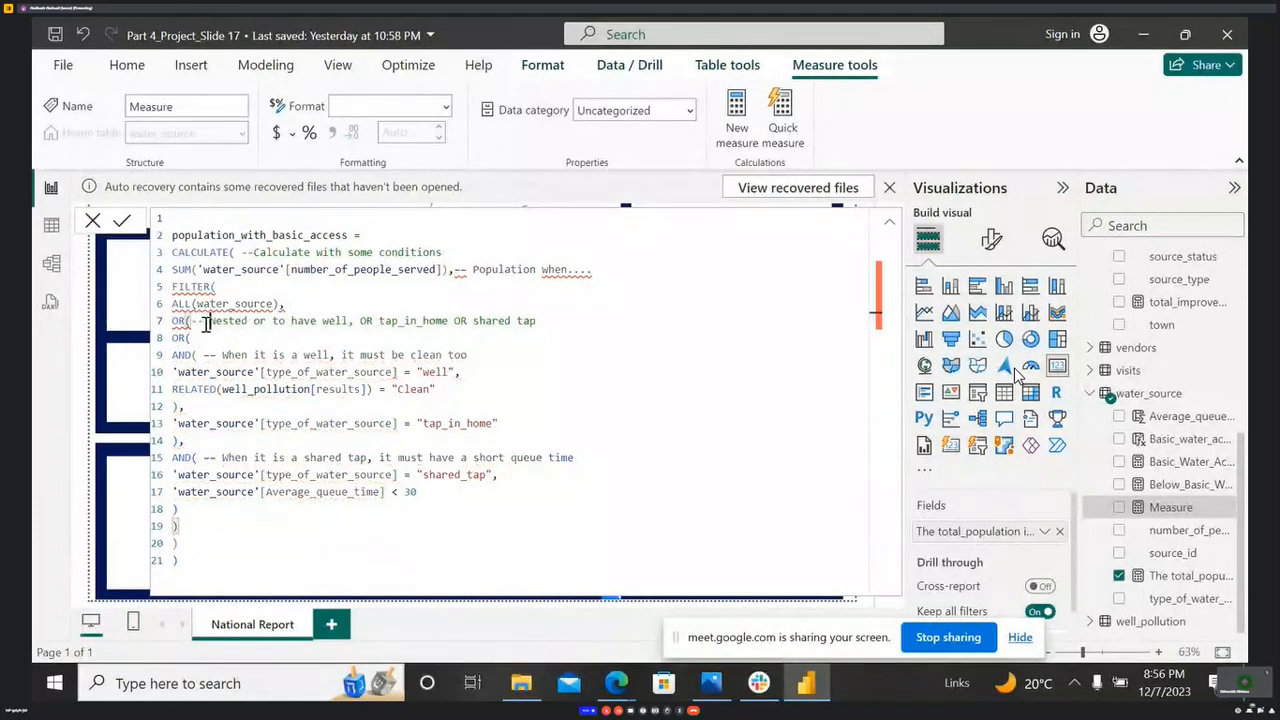
{"action": "key", "text": "BackSpace"}
{"action": "key", "text": "BackSpace"}
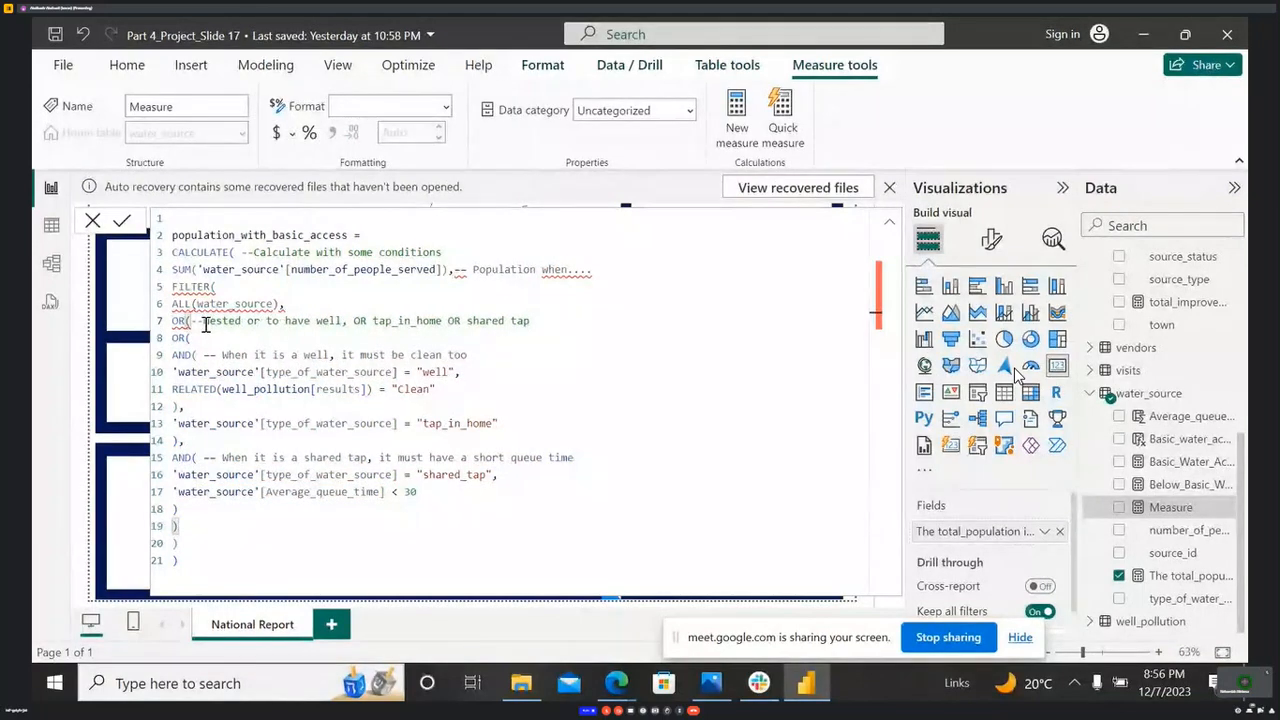
- Retype the well condition's AND comment marker as "--" directly before "When it is a well, it must be clean too"
{"action": "left_click", "coordinate": [222, 355]}
{"action": "key", "text": "BackSpace"}
{"action": "key", "text": "BackSpace"}
{"action": "key", "text": "BackSpace"}
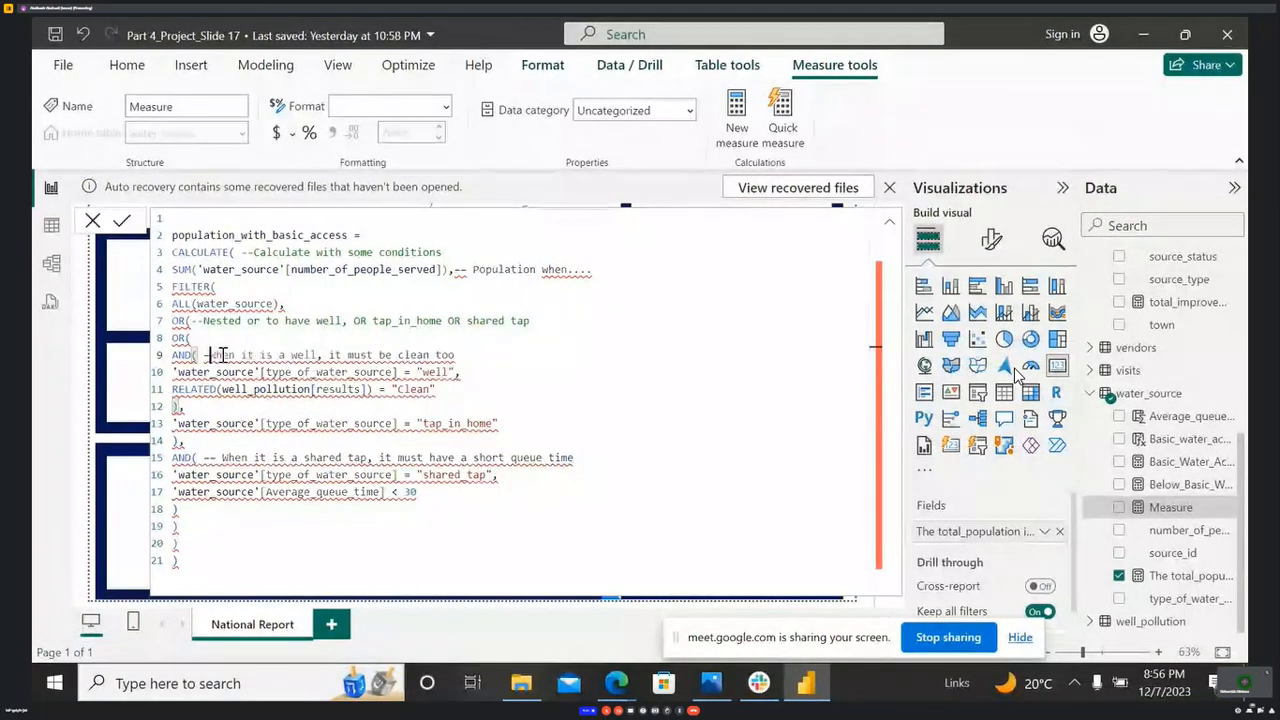
{"action": "type", "text": "--"}
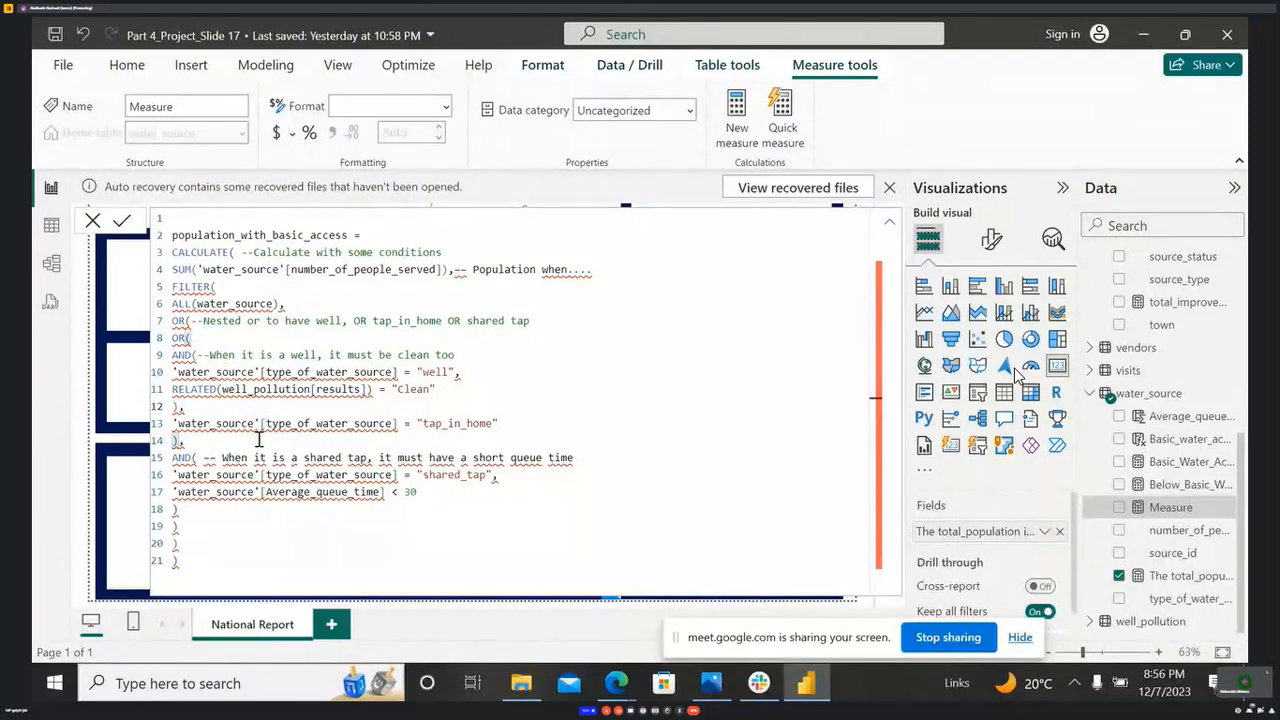
- Retype the comment marker on the SUM line as "--" directly before "Population when...."
{"action": "left_click", "coordinate": [472, 268]}
{"action": "key", "text": "BackSpace"}
{"action": "key", "text": "BackSpace"}
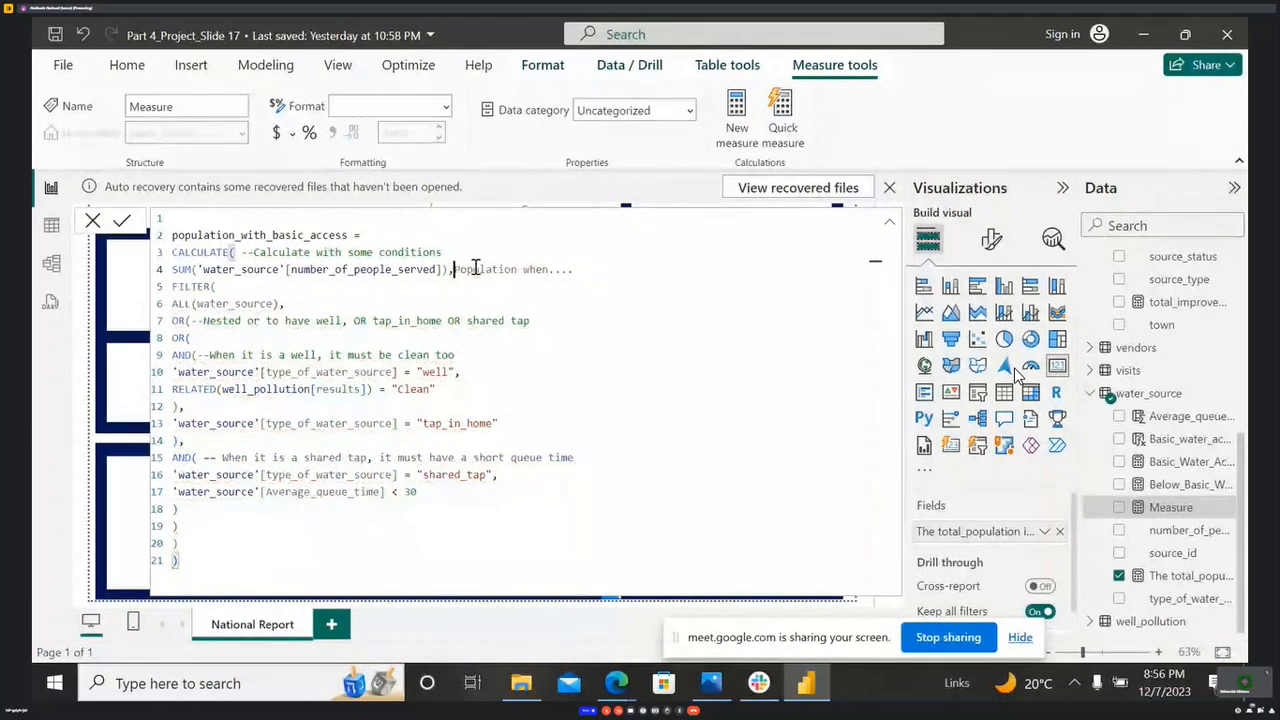
{"action": "left_click", "coordinate": [466, 305]}
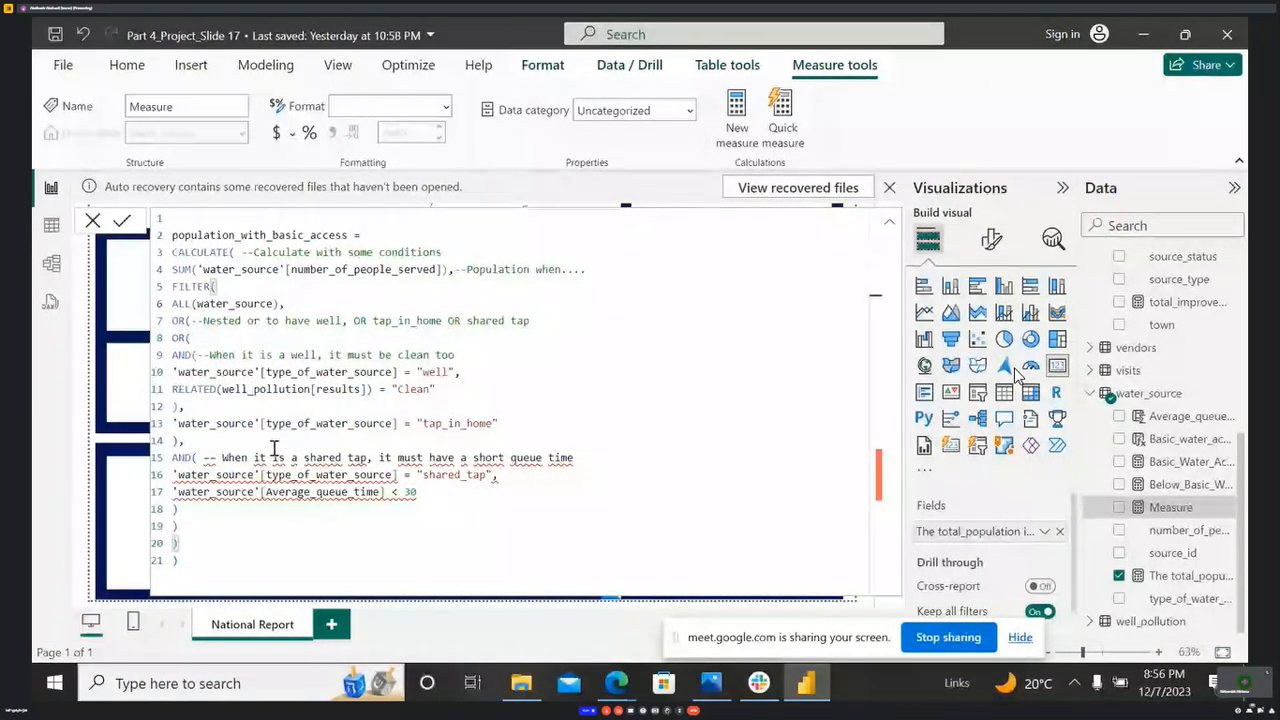
- Retype the shared tap AND comment marker as "--" directly before "When it is a shared tap"
{"action": "left_click_drag", "start_coordinate": [203, 458], "coordinate": [224, 458]}
{"action": "key", "text": "BackSpace"}
{"action": "key", "text": "BackSpace"}
{"action": "type", "text": "--"}
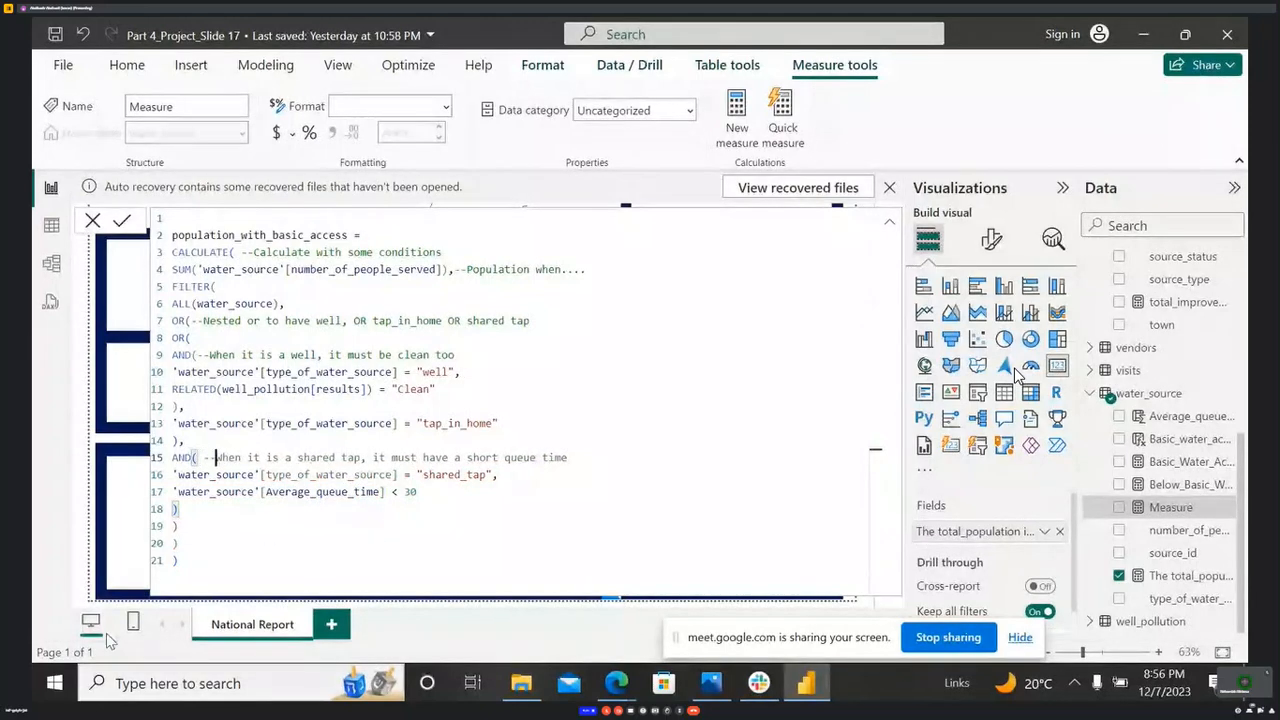
{"action": "left_click_drag", "start_coordinate": [242, 558], "coordinate": [172, 302]}
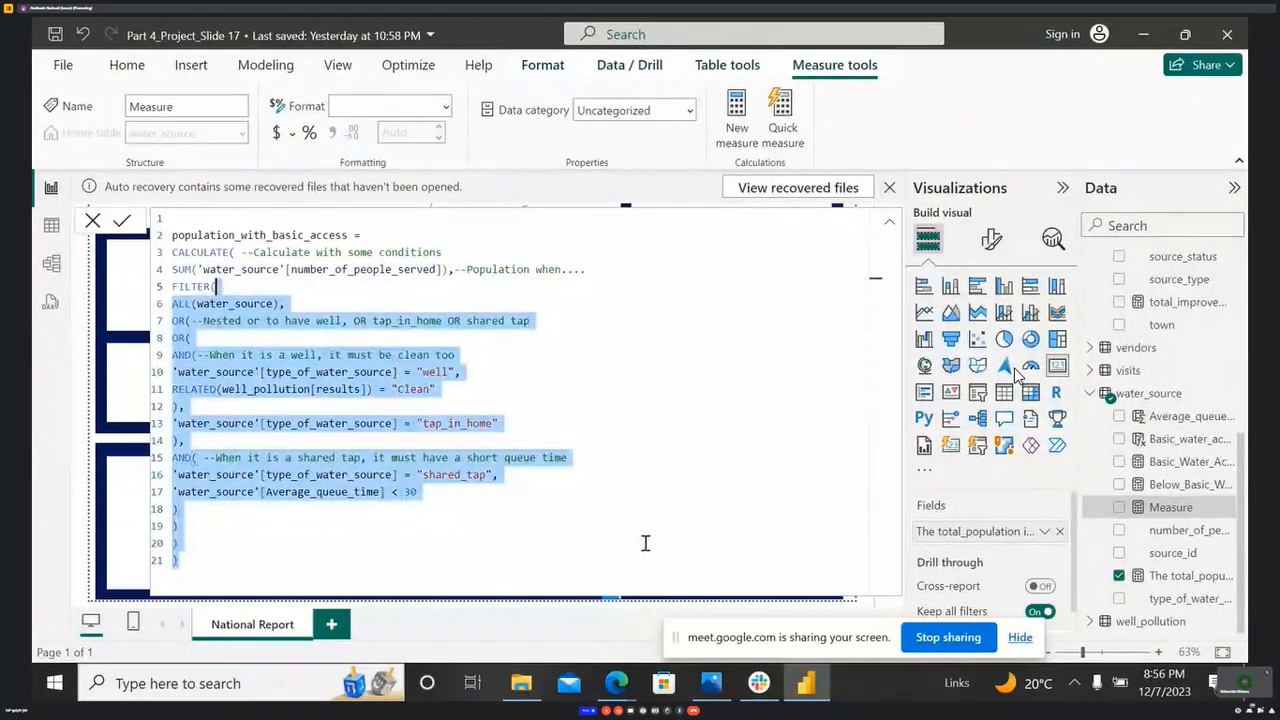
{"action": "left_click", "coordinate": [645, 541]}
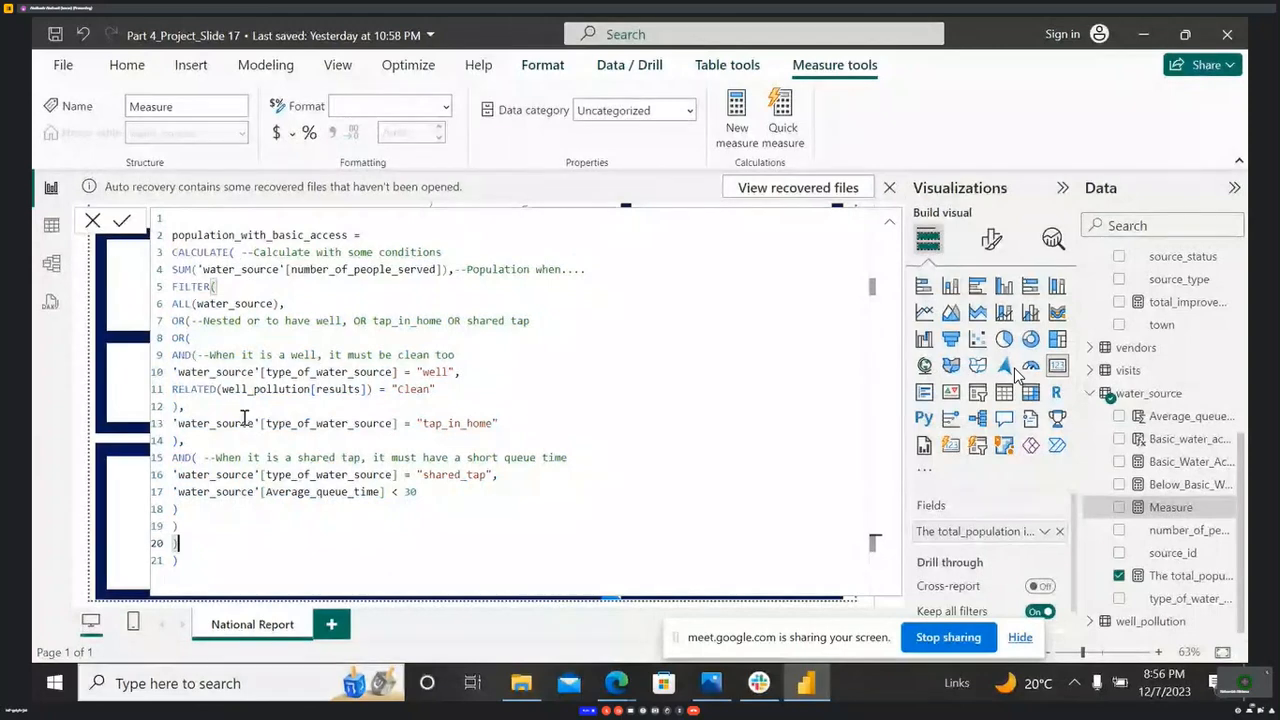
{"action": "left_click", "coordinate": [255, 254]}
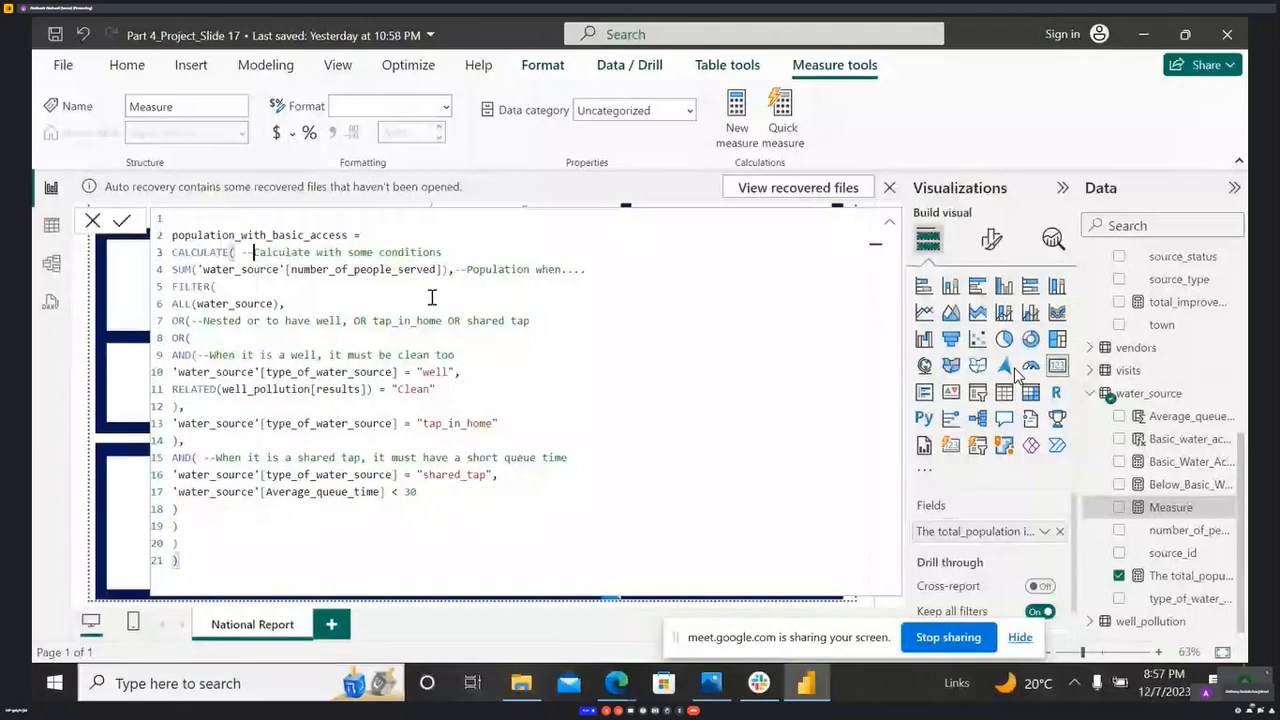
{"action": "left_click", "coordinate": [398, 320]}
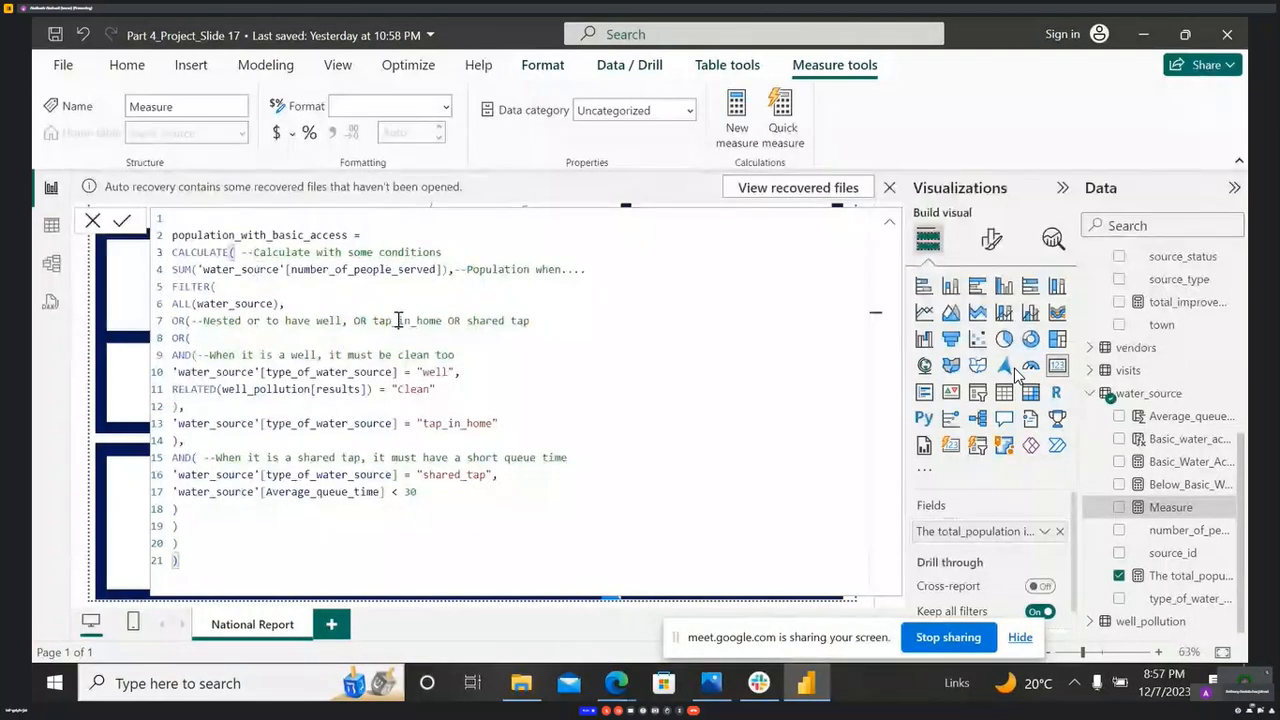
- Review the "well"/"Clean", "tap_in_home" and "shared_tap" conditions in the population_with_basic_access formula, through to its closing bracket
{"action": "left_click", "coordinate": [643, 380]}
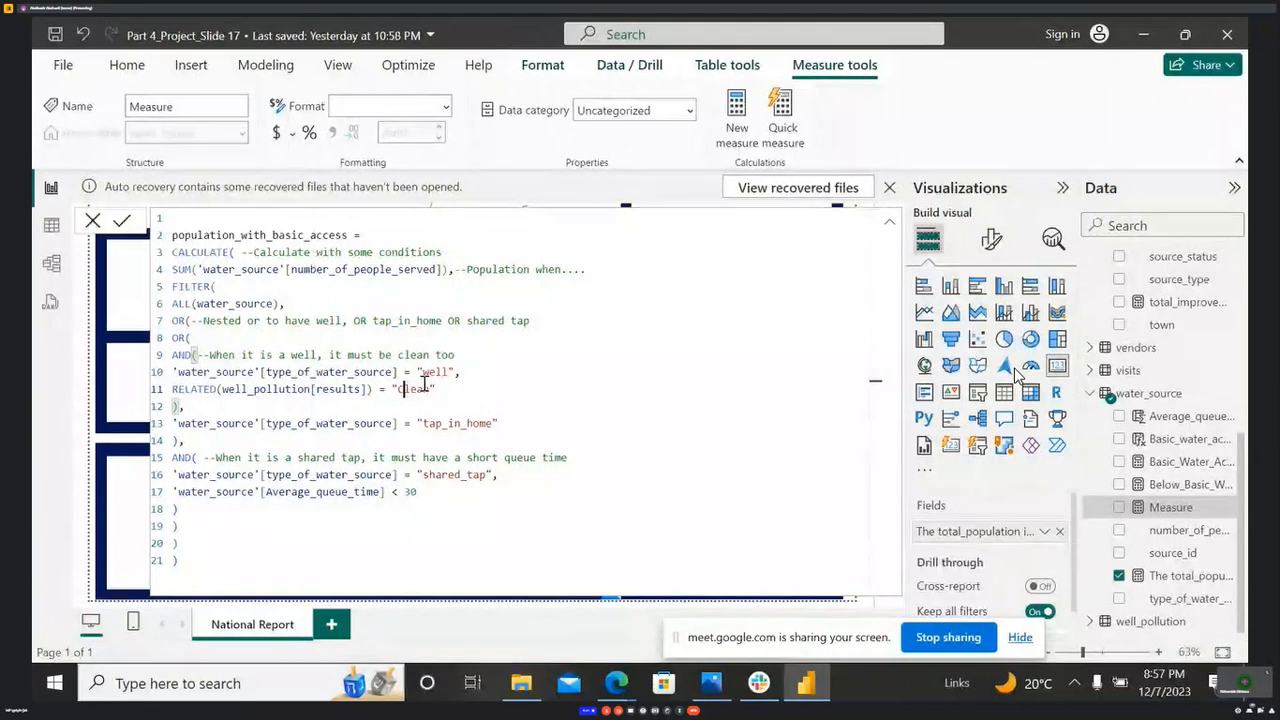
{"action": "left_click_drag", "start_coordinate": [403, 389], "coordinate": [446, 374]}
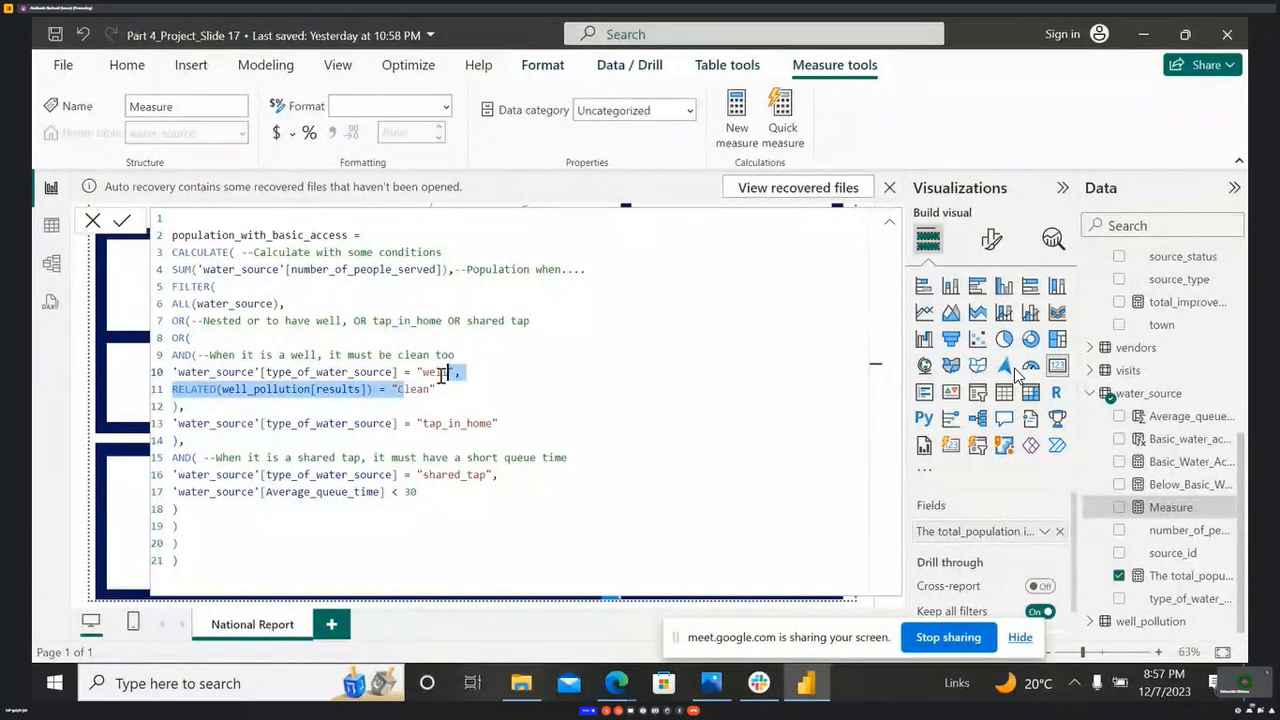
{"action": "left_click_drag", "start_coordinate": [425, 426], "coordinate": [490, 428]}
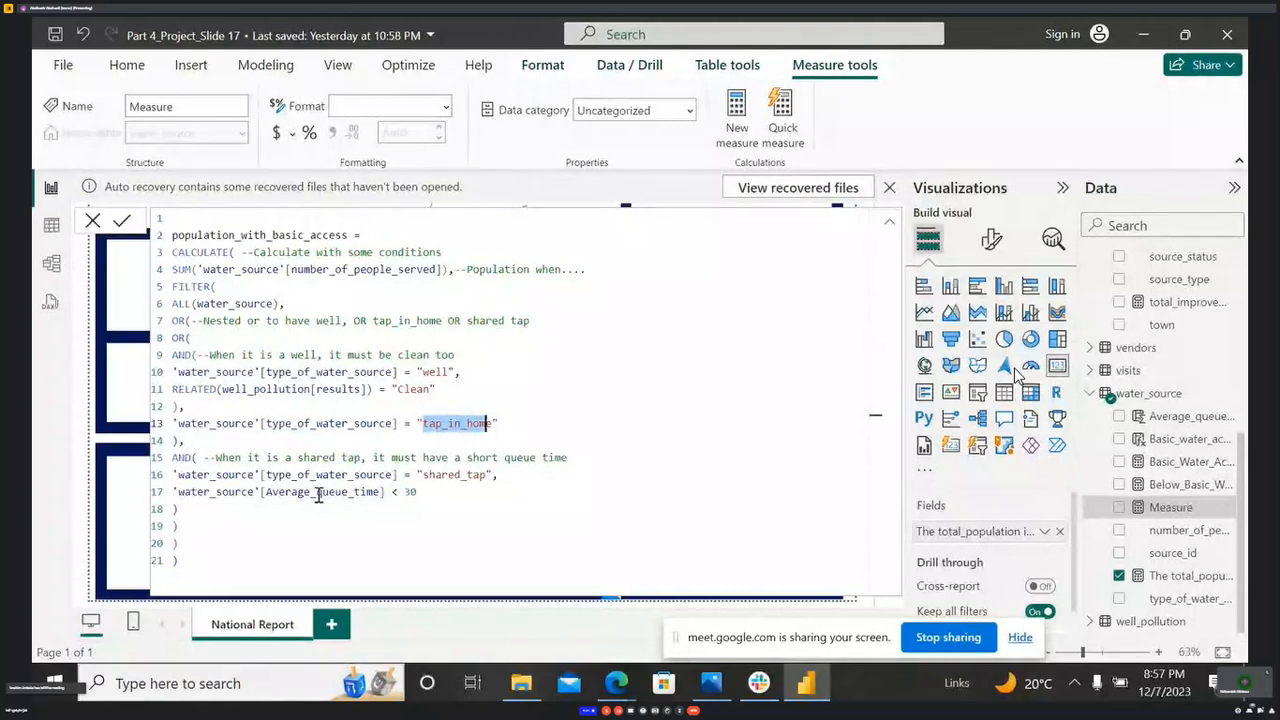
{"action": "left_click_drag", "start_coordinate": [297, 492], "coordinate": [492, 476]}
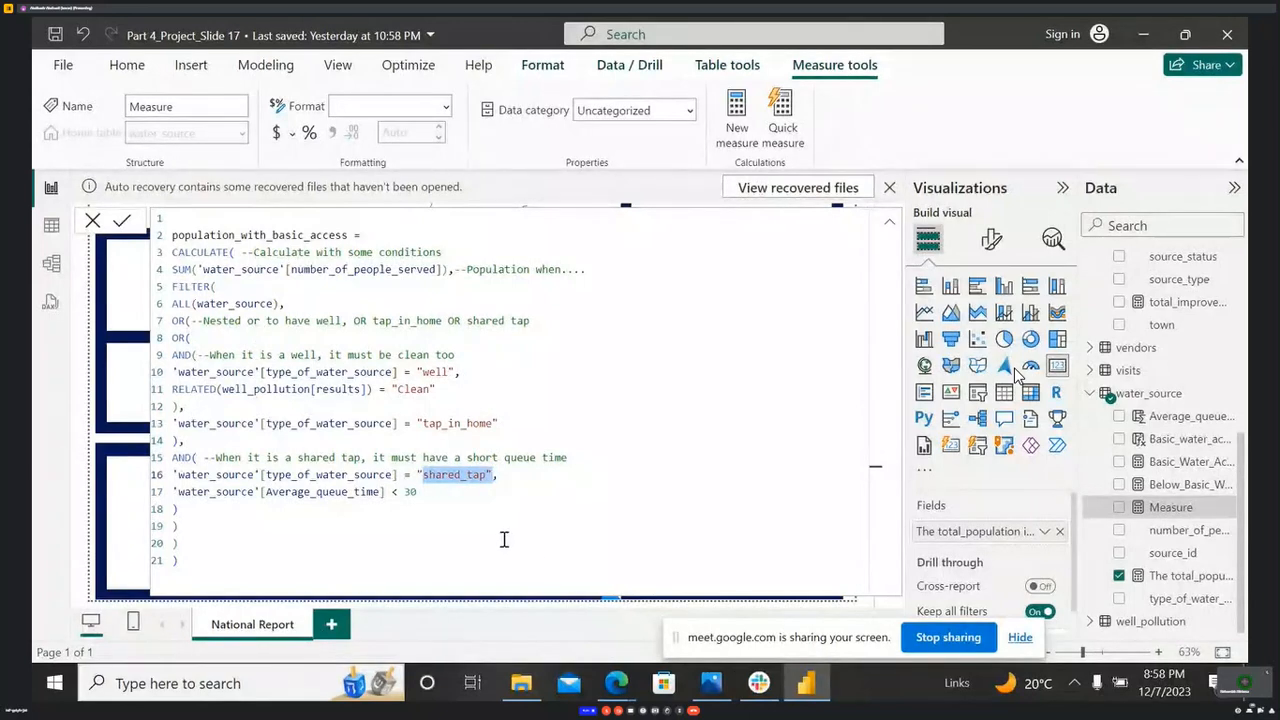
{"action": "left_click", "coordinate": [182, 558]}
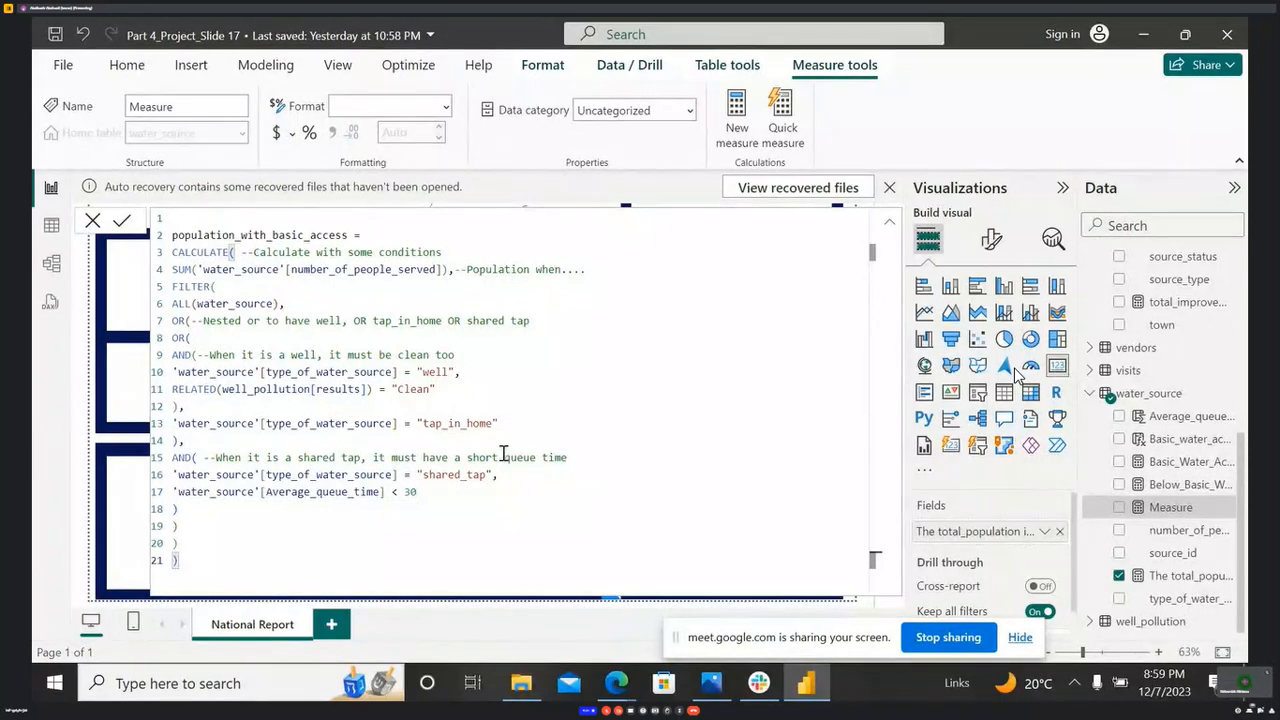
- Examine the ALL(water_source) argument inside the formula's FILTER function
{"action": "double_click", "coordinate": [177, 304]}
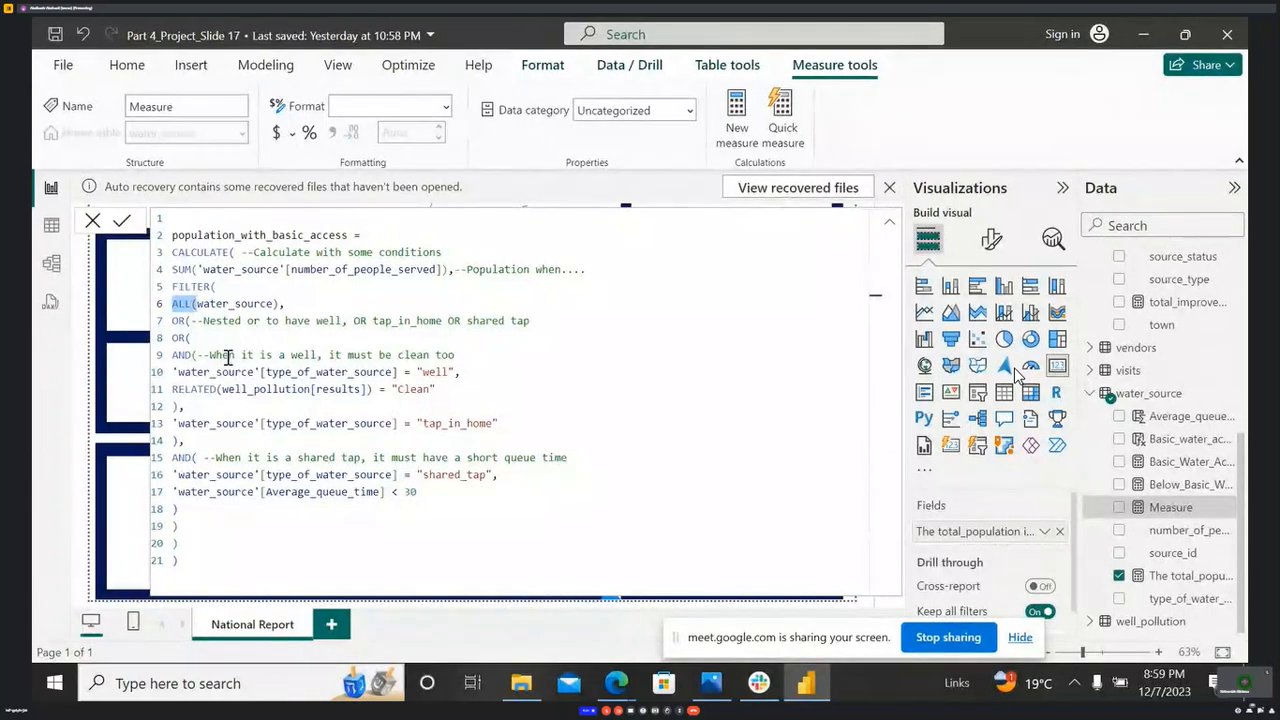
{"action": "left_click", "coordinate": [176, 304]}
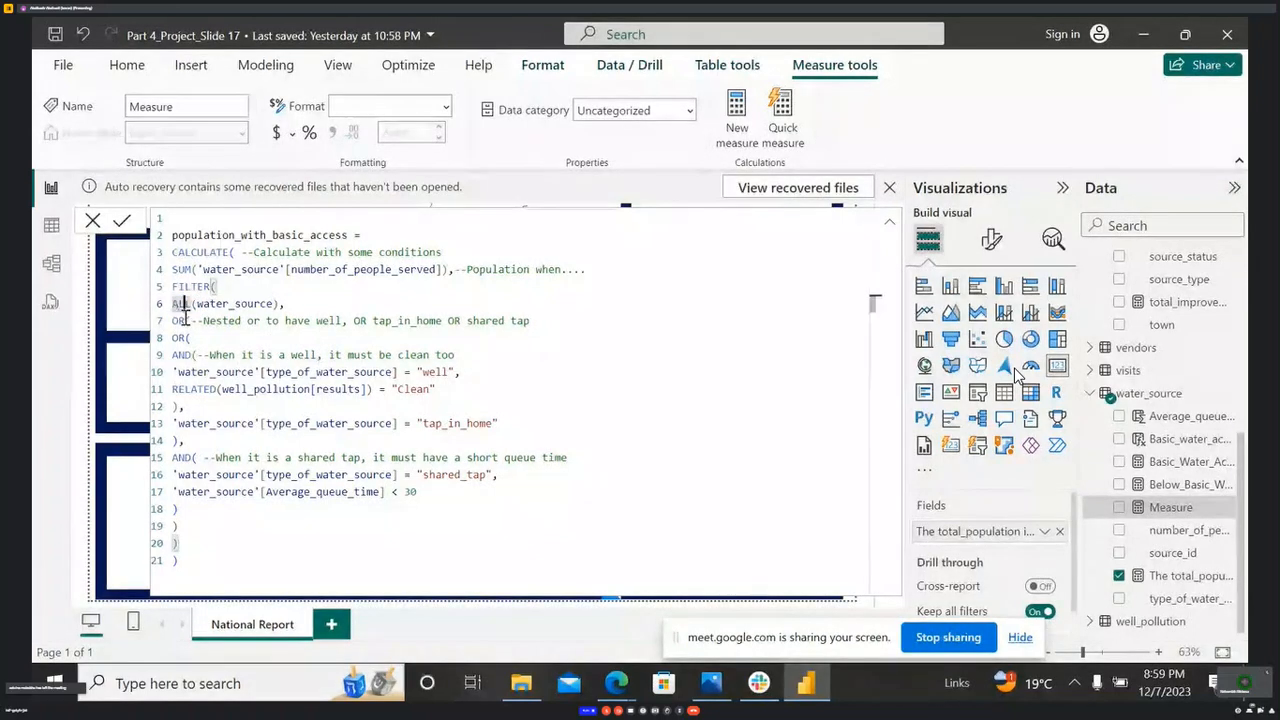
{"action": "left_click_drag", "start_coordinate": [176, 304], "coordinate": [201, 304]}
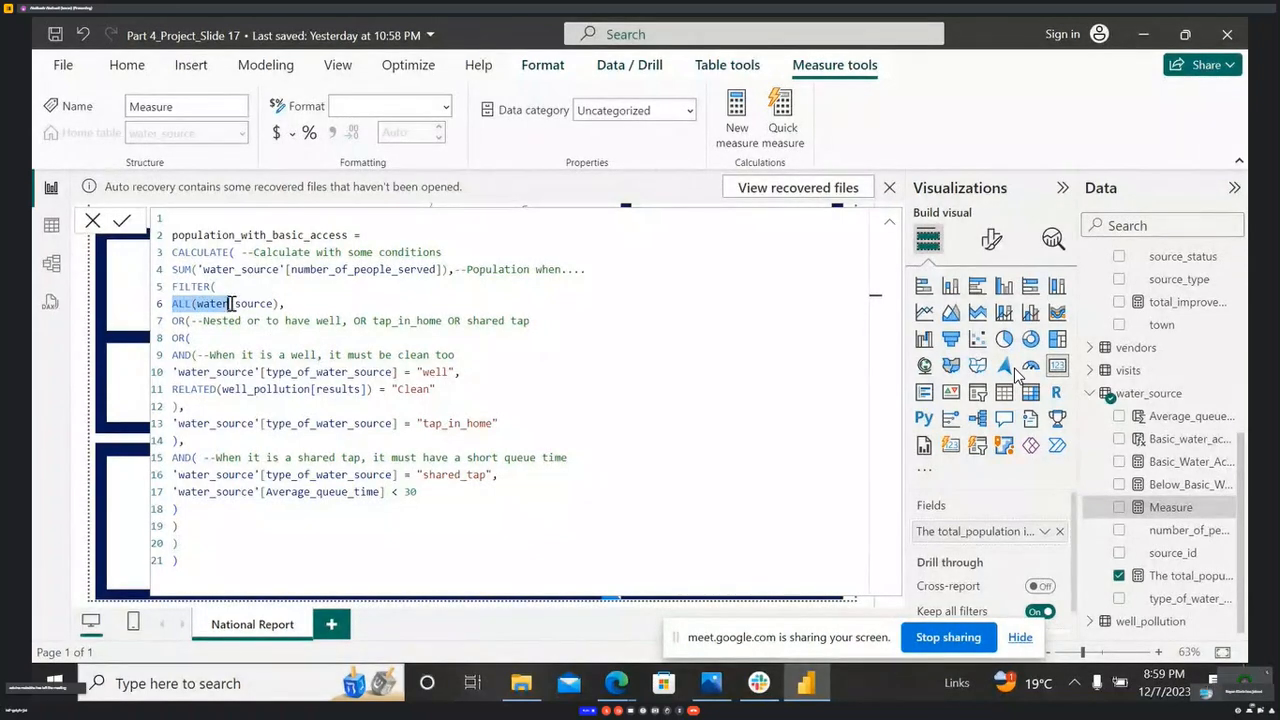
{"action": "left_click_drag", "start_coordinate": [230, 304], "coordinate": [236, 304]}
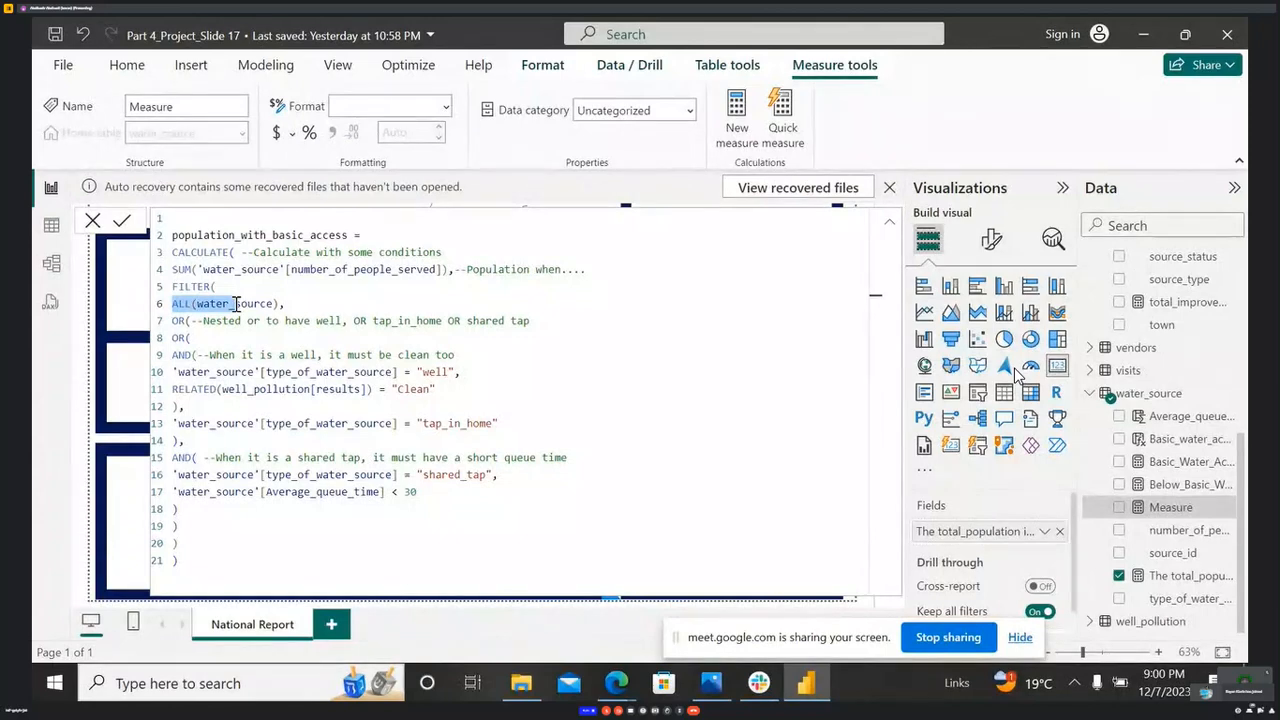
{"action": "left_click", "coordinate": [237, 304]}
{"action": "left_click_drag", "start_coordinate": [212, 303], "coordinate": [283, 305]}
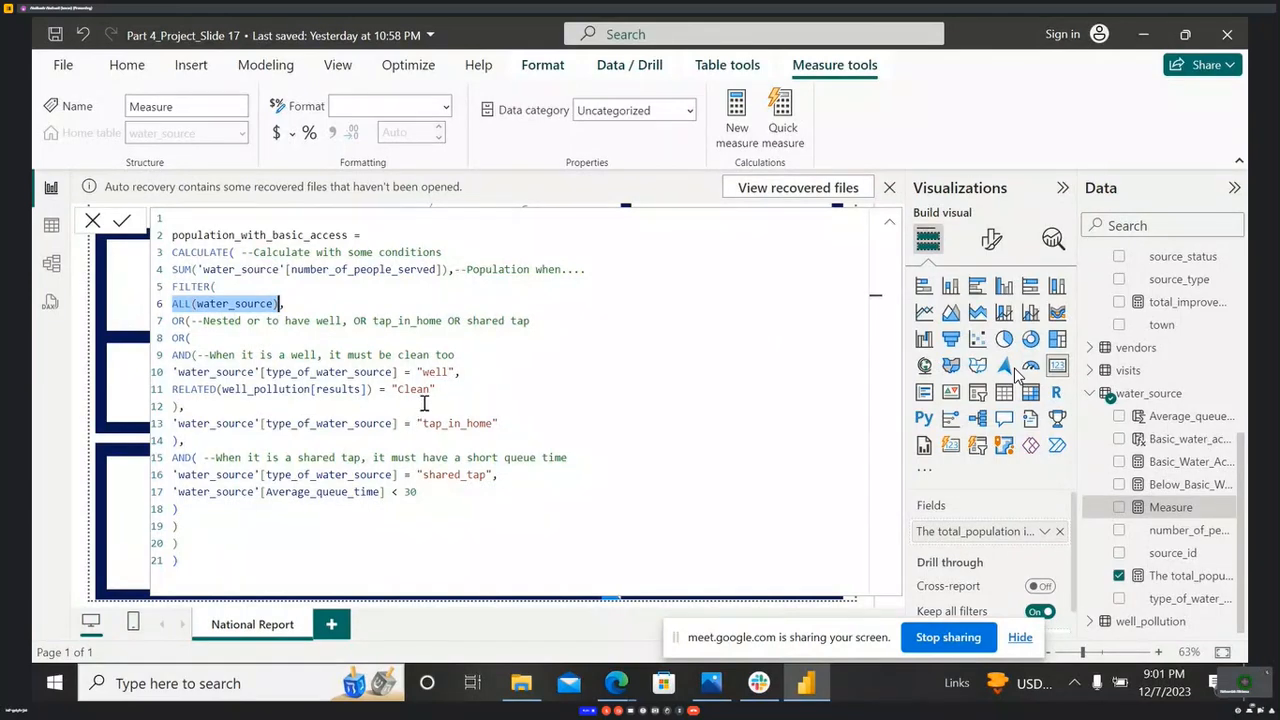
{"action": "left_click", "coordinate": [424, 403]}
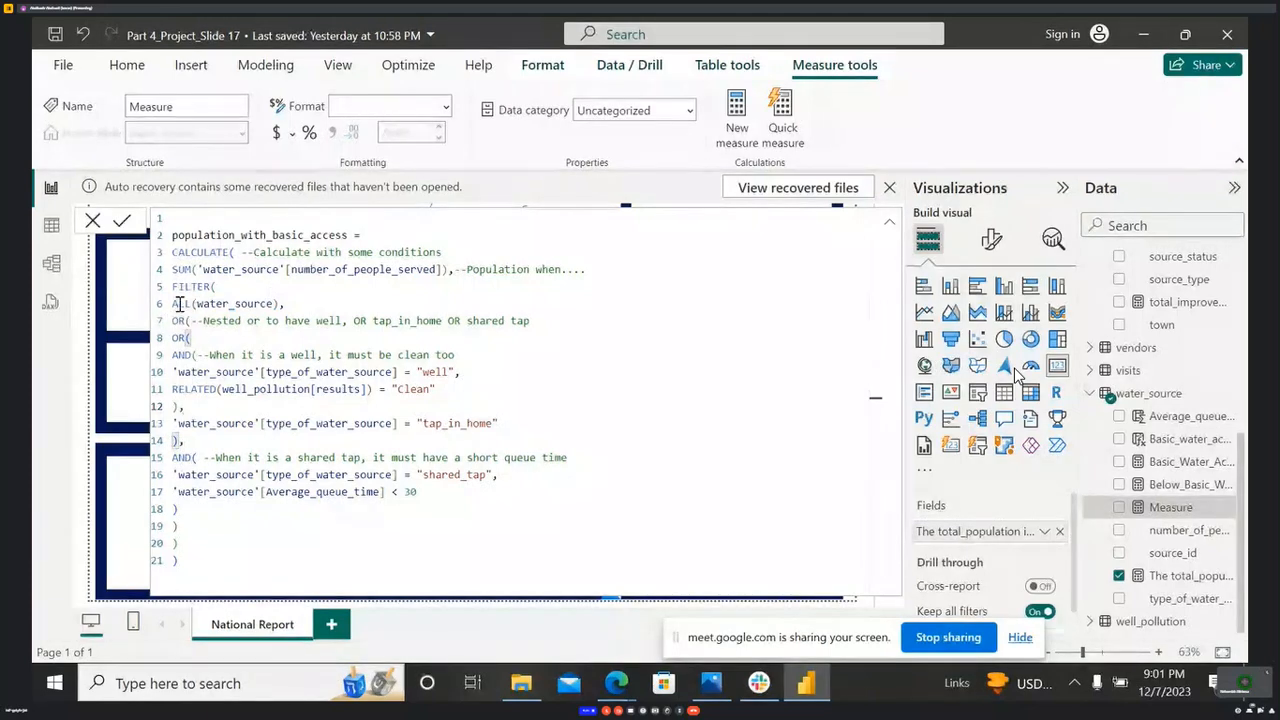
{"action": "left_click_drag", "start_coordinate": [174, 304], "coordinate": [286, 305]}
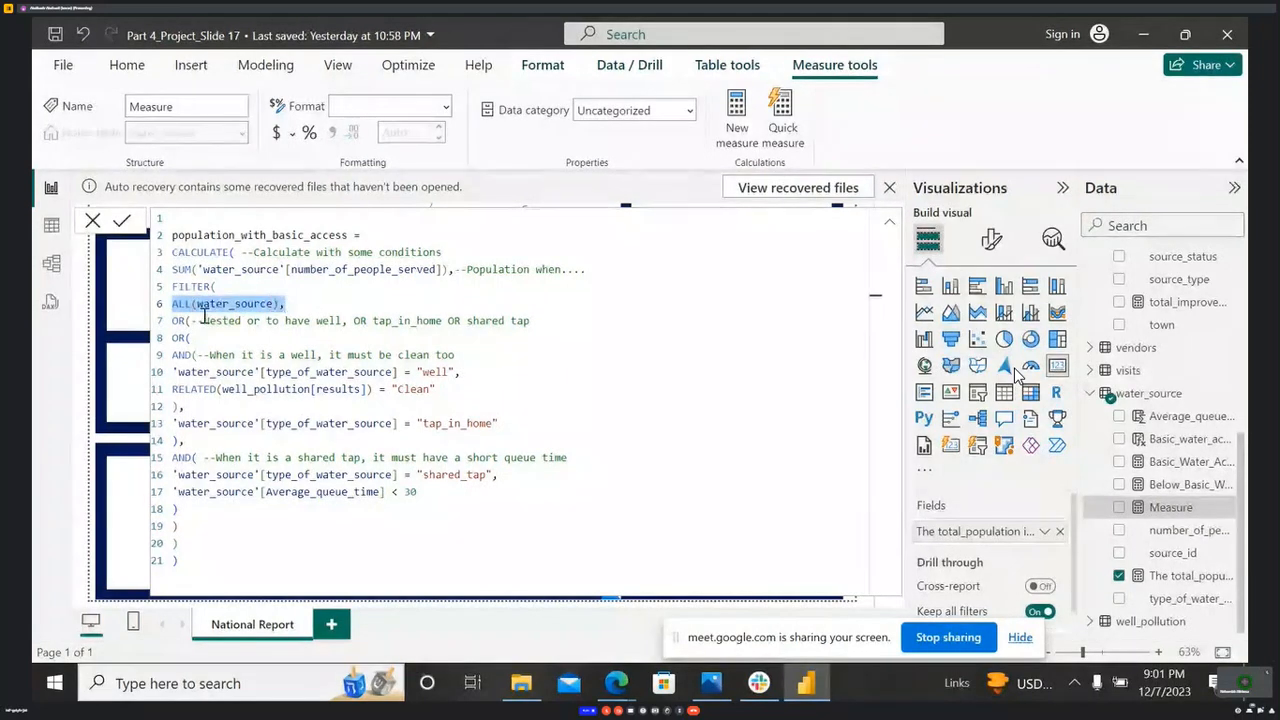
{"action": "left_click", "coordinate": [185, 306]}
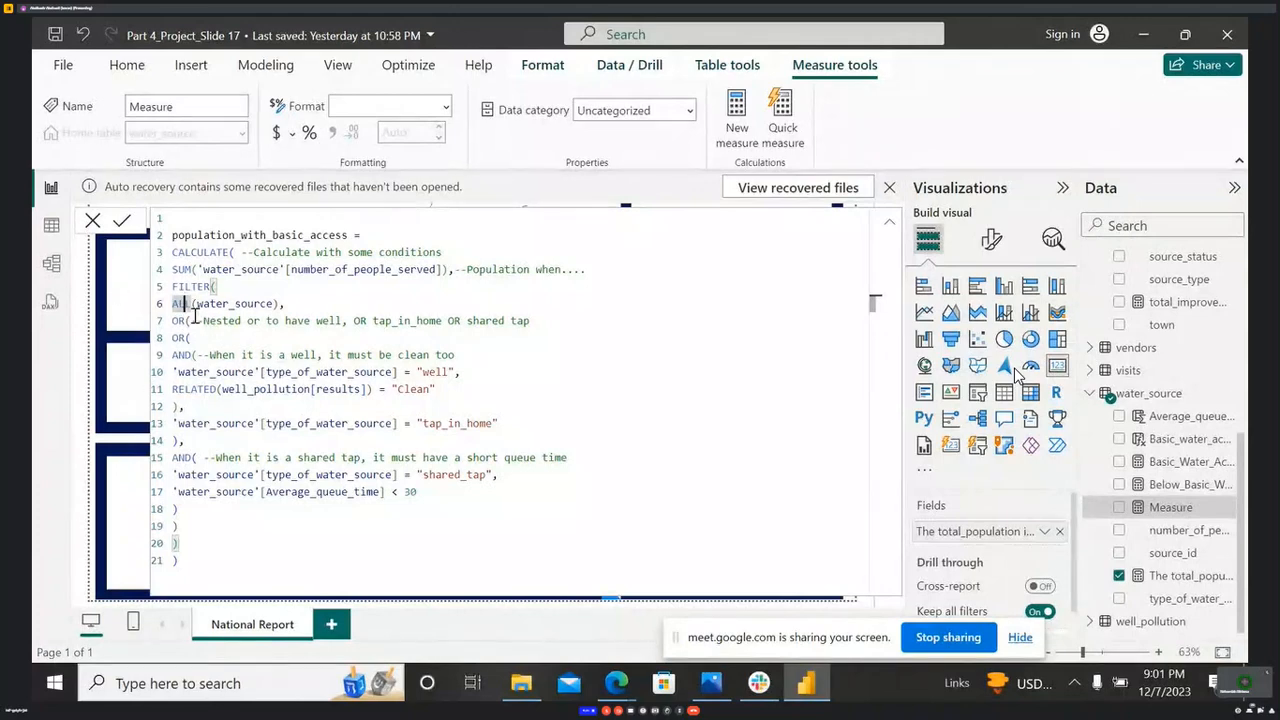
- Examine the nested OR comment and the AND condition pairing type_of_water_source "well" with RELATED(well_pollution[results]) = "Clean"
{"action": "left_click", "coordinate": [204, 321]}
{"action": "left_click_drag", "start_coordinate": [204, 322], "coordinate": [508, 324]}
{"action": "left_click", "coordinate": [388, 328]}
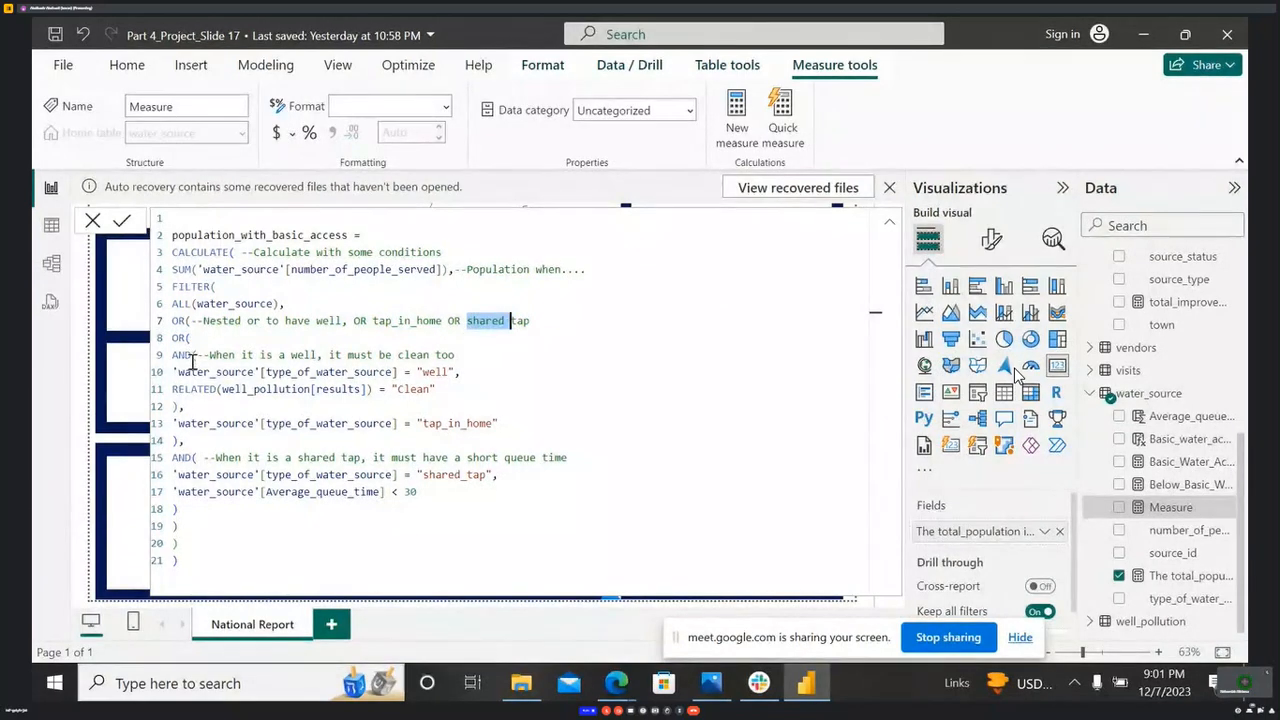
{"action": "left_click_drag", "start_coordinate": [209, 354], "coordinate": [416, 354]}
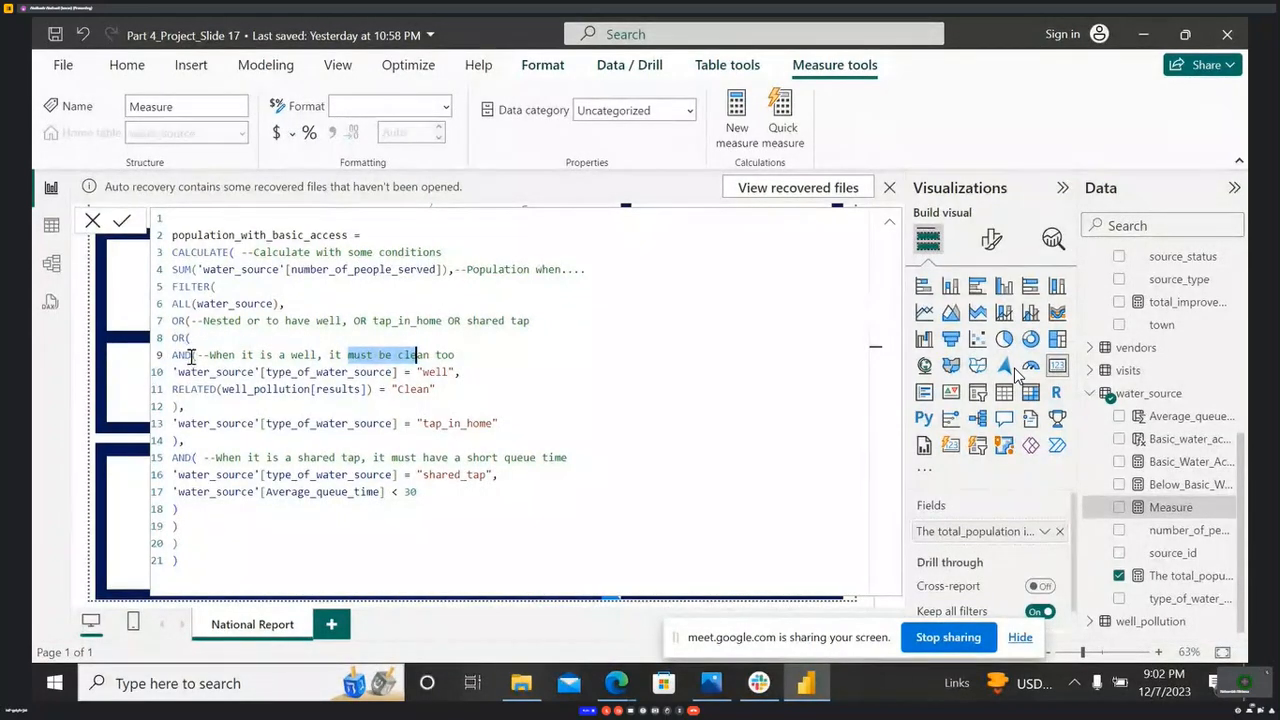
{"action": "left_click_drag", "start_coordinate": [211, 356], "coordinate": [318, 357]}
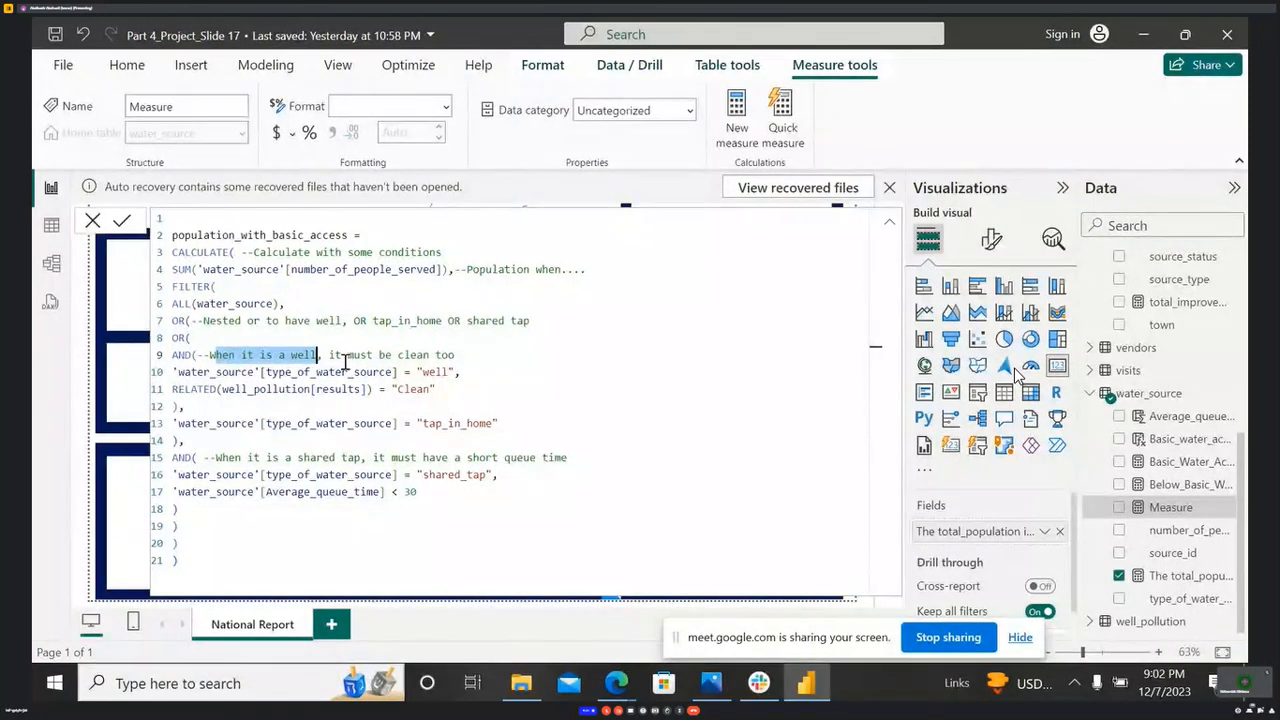
{"action": "left_click_drag", "start_coordinate": [347, 356], "coordinate": [392, 371]}
{"action": "left_click", "coordinate": [191, 371]}
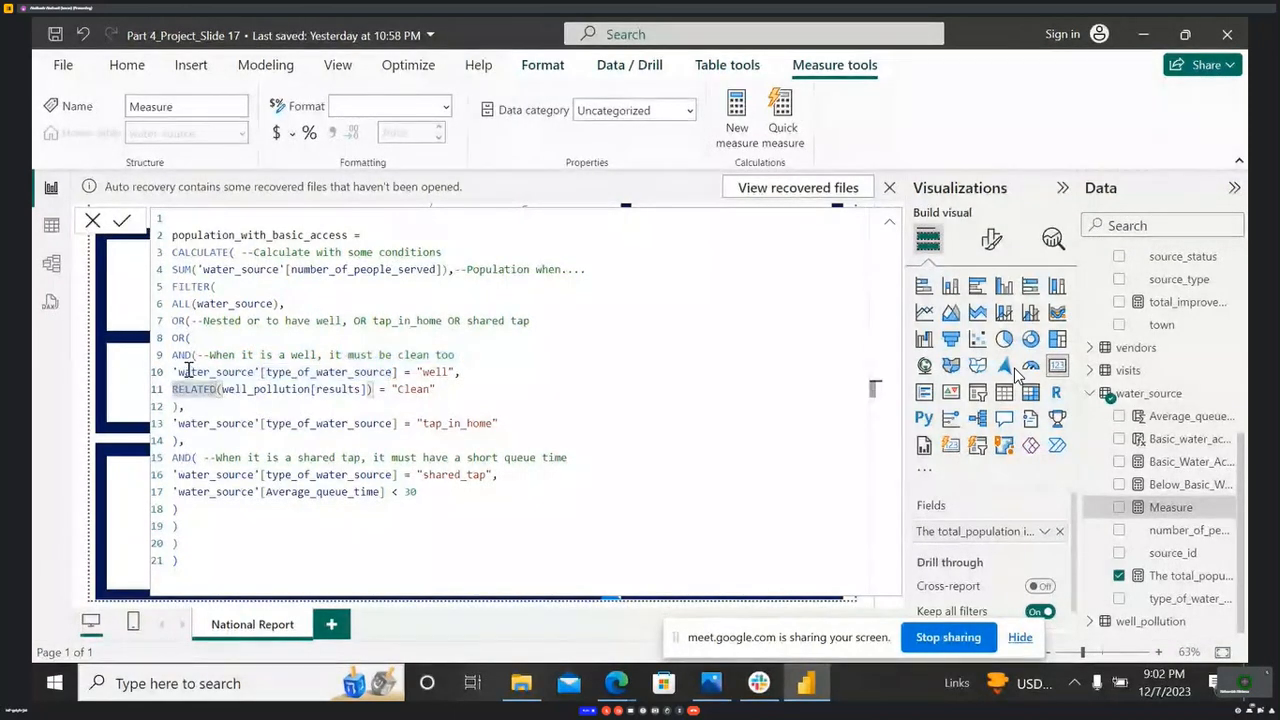
{"action": "left_click", "coordinate": [321, 372]}
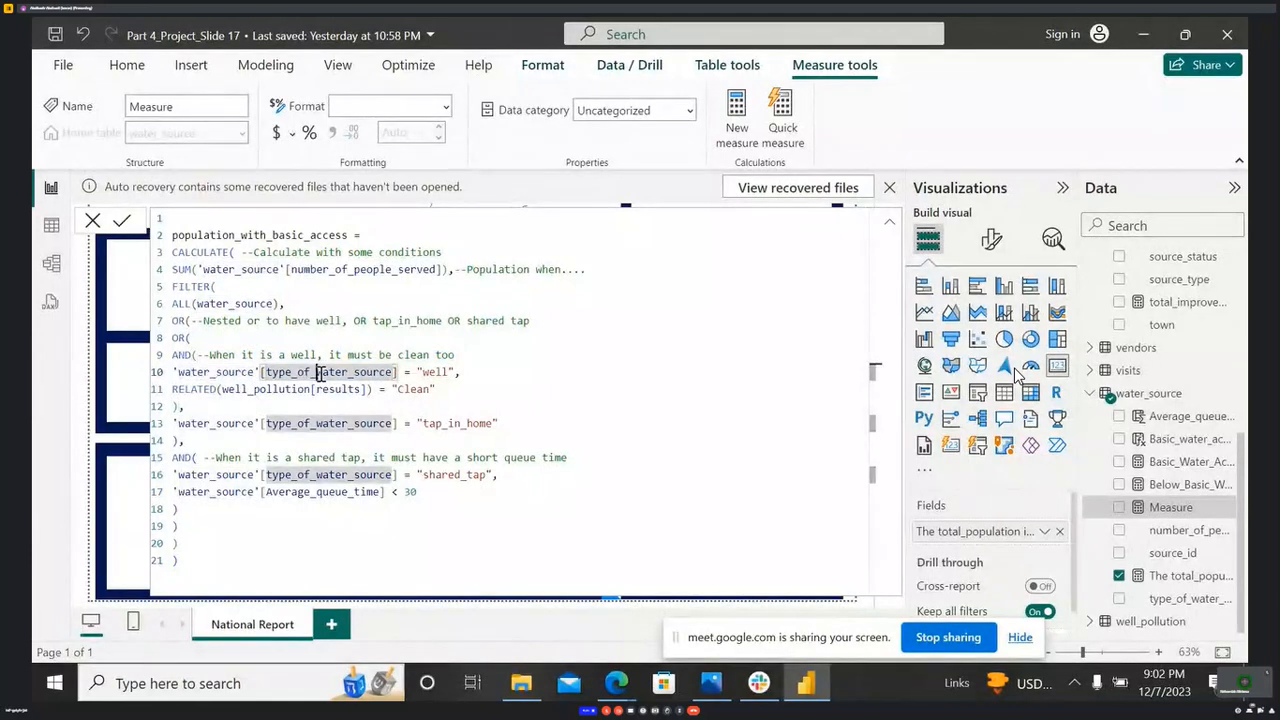
{"action": "double_click", "coordinate": [437, 372]}
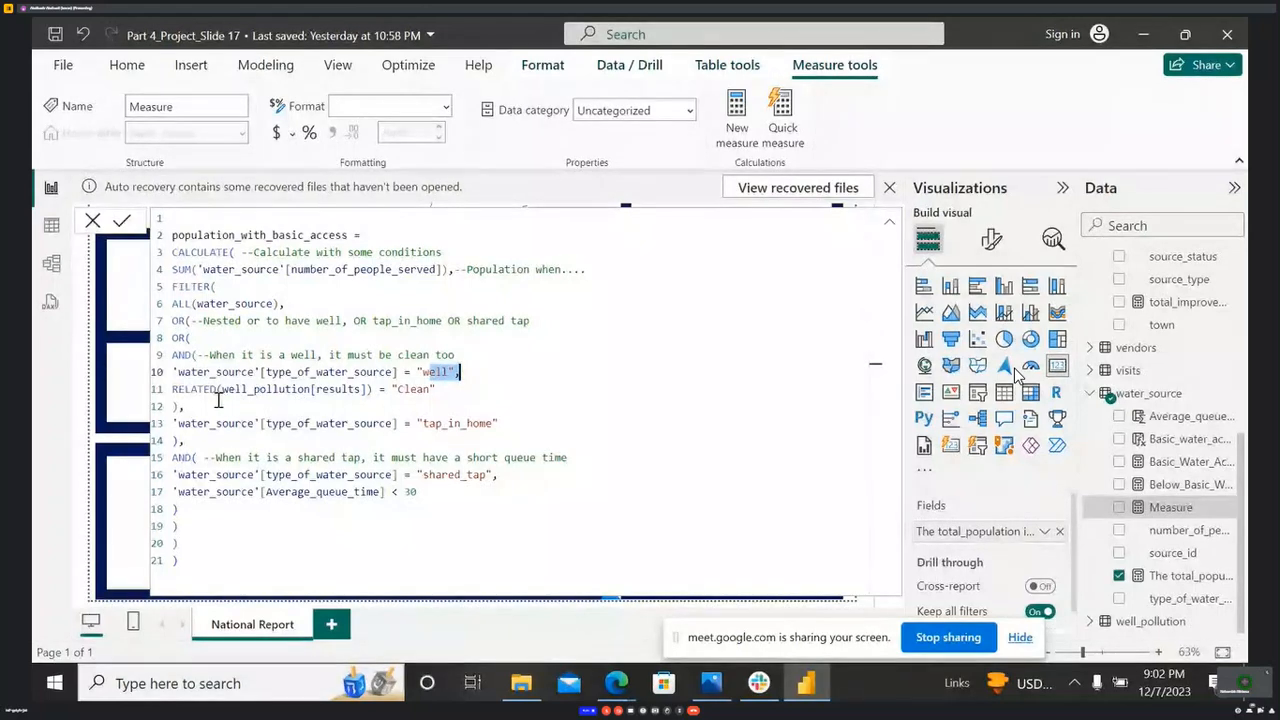
{"action": "left_click", "coordinate": [340, 390]}
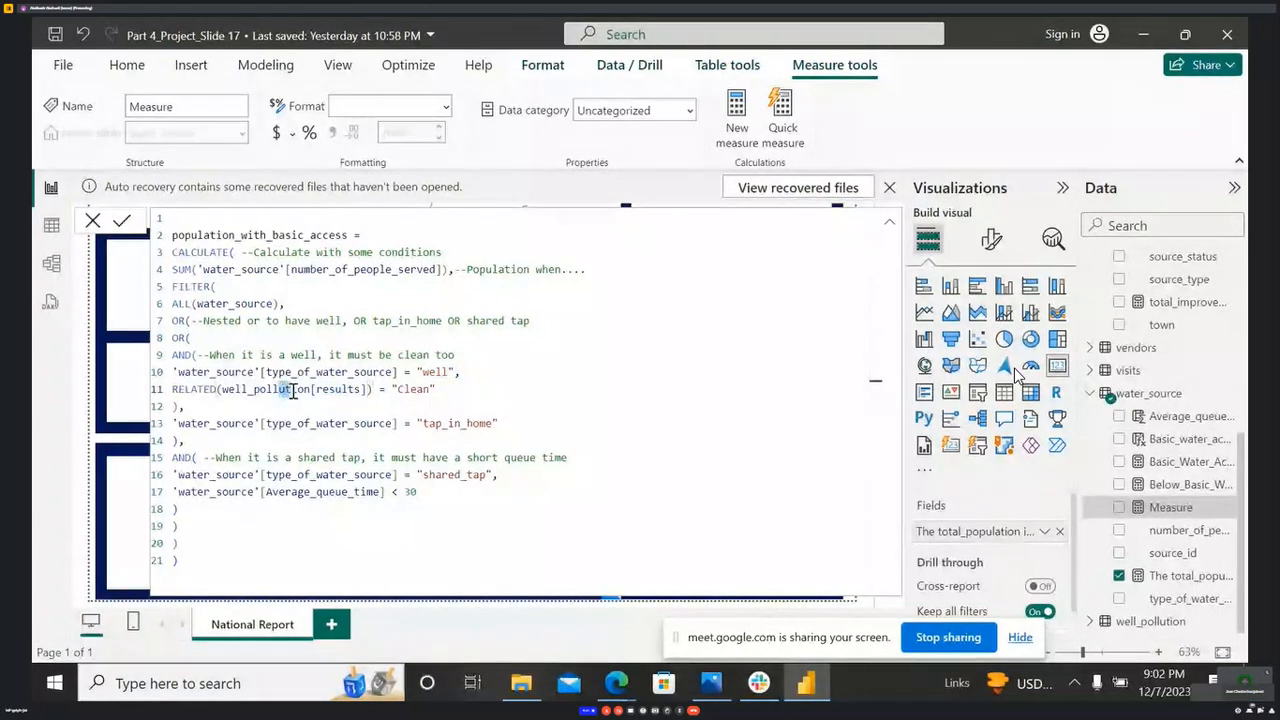
{"action": "left_click_drag", "start_coordinate": [397, 389], "coordinate": [422, 392]}
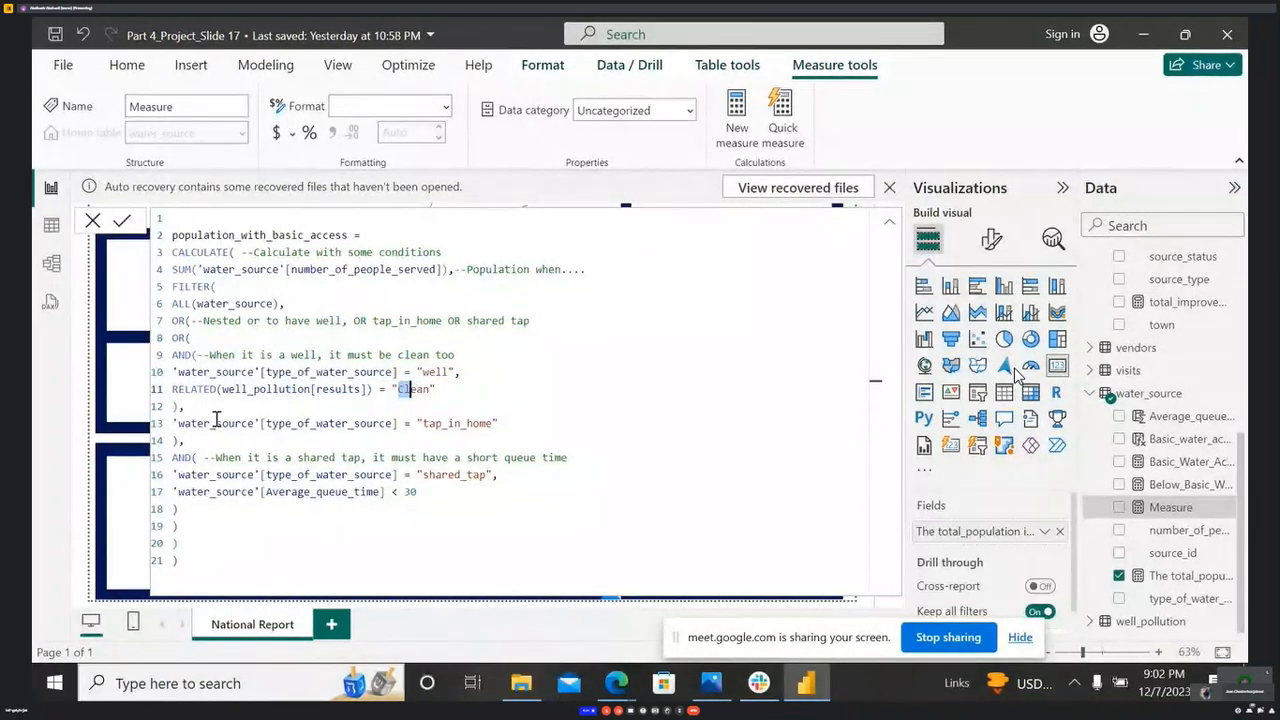
- Examine the "tap_in_home" condition and the AND condition pairing "shared_tap" with Average_queue_time < 30
{"action": "left_click_drag", "start_coordinate": [180, 423], "coordinate": [205, 424]}
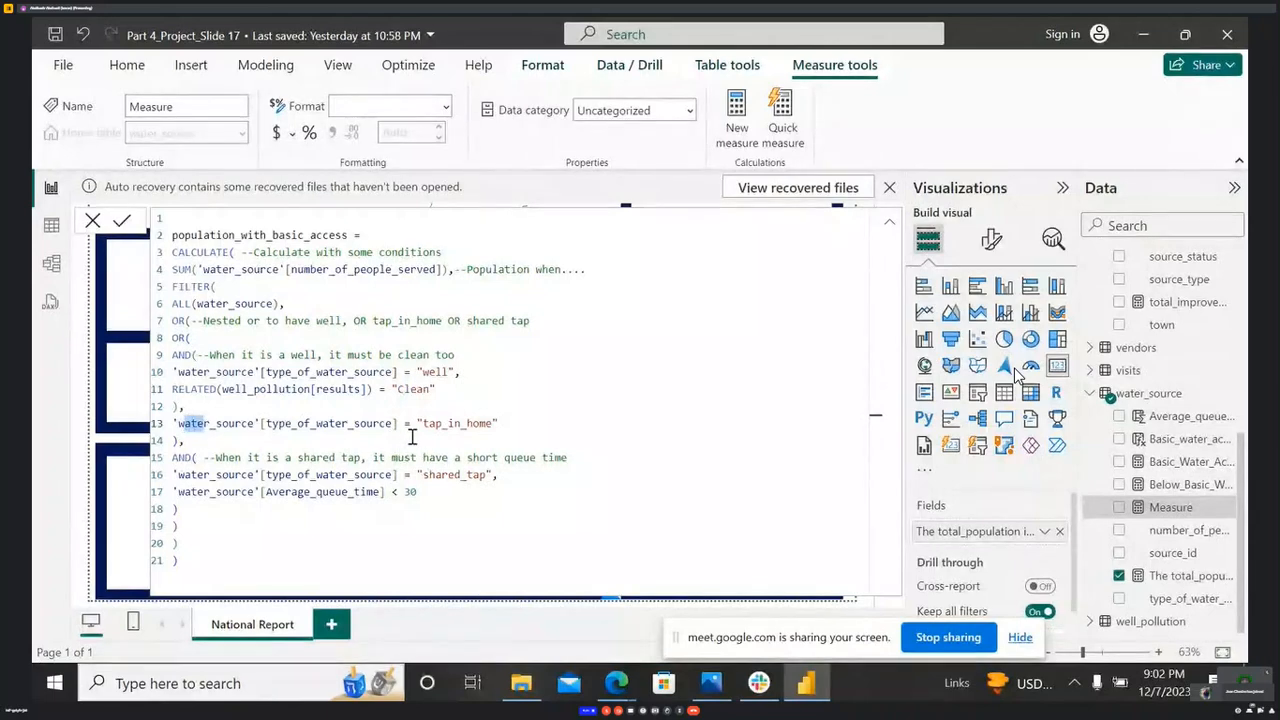
{"action": "left_click_drag", "start_coordinate": [316, 423], "coordinate": [355, 424]}
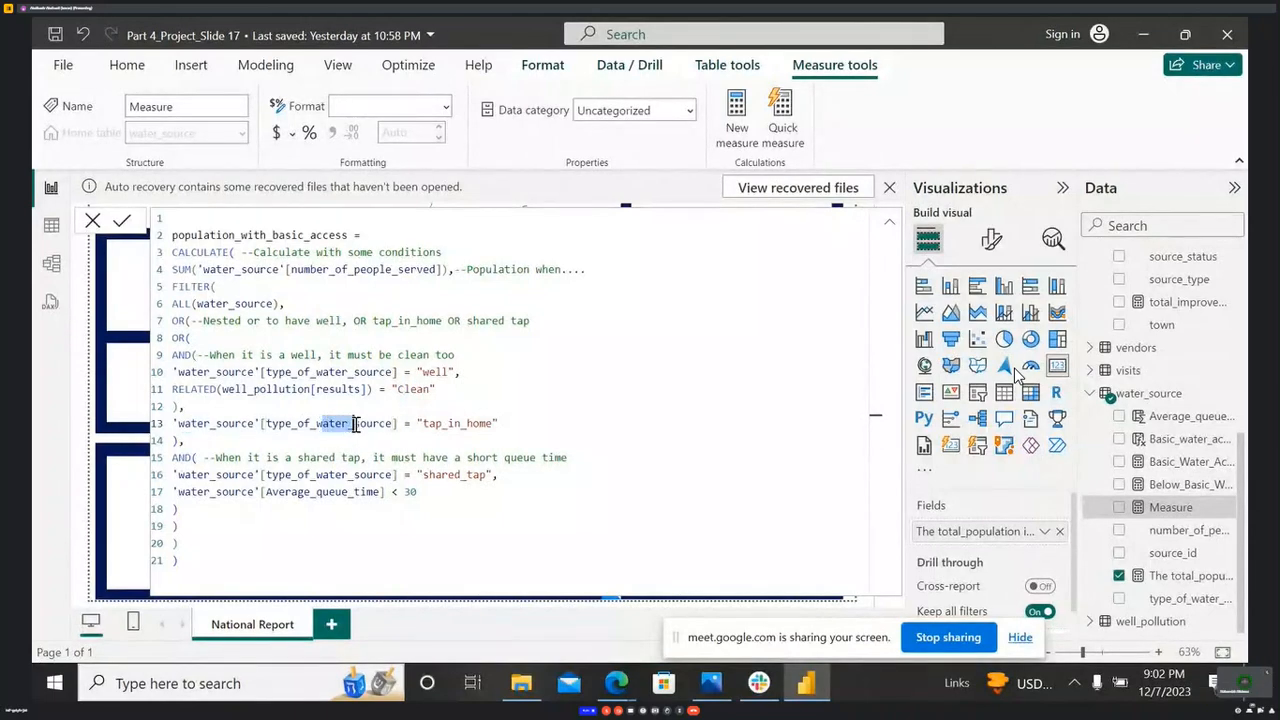
{"action": "left_click", "coordinate": [252, 424]}
{"action": "left_click_drag", "start_coordinate": [425, 423], "coordinate": [462, 428]}
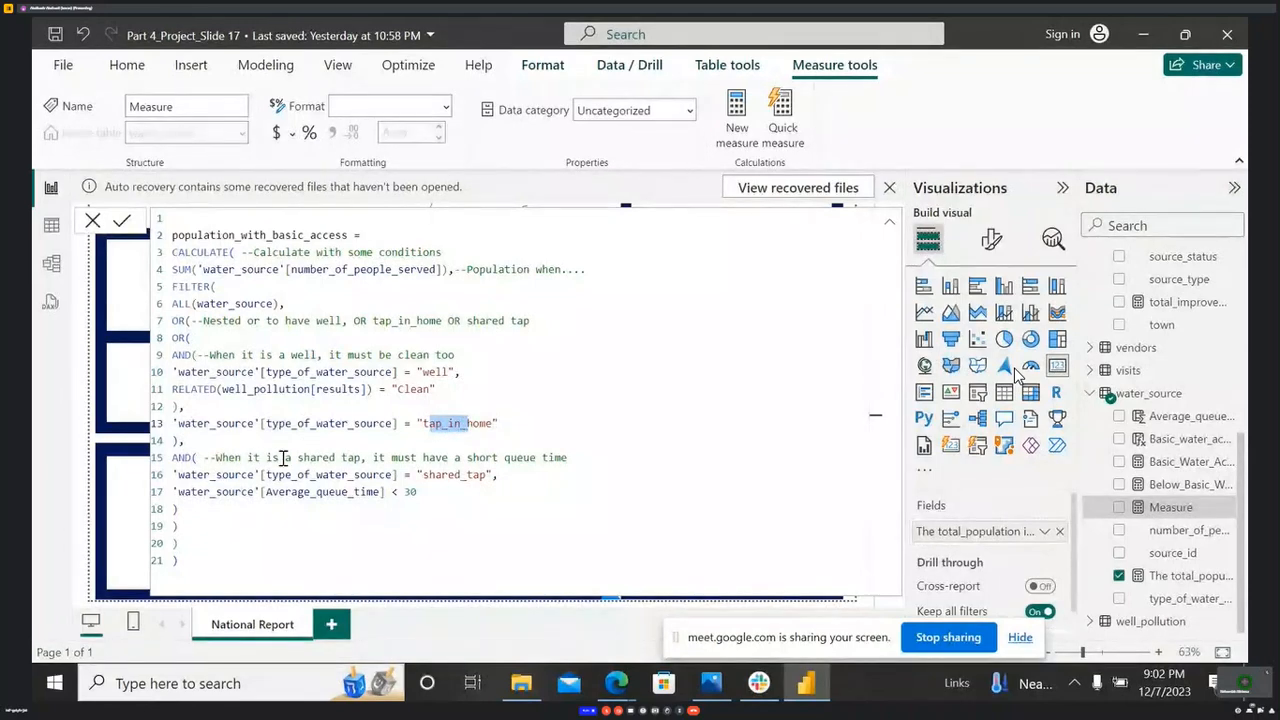
{"action": "left_click_drag", "start_coordinate": [299, 495], "coordinate": [369, 492]}
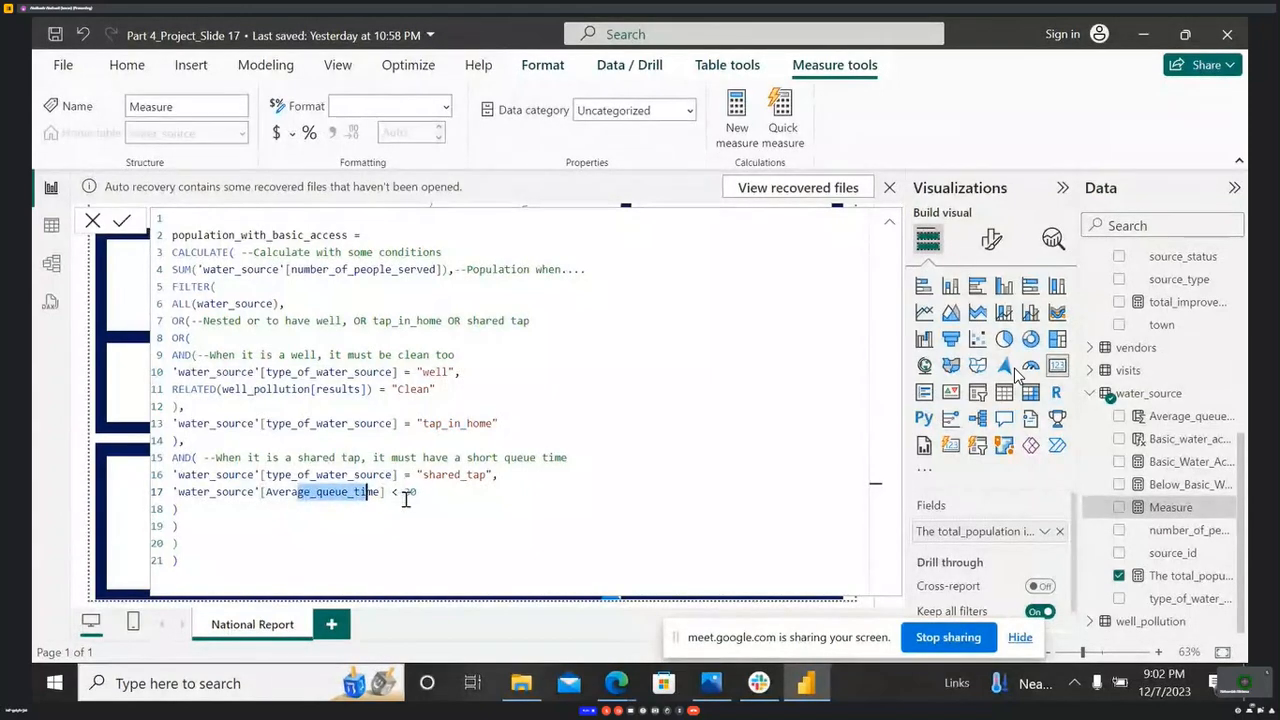
{"action": "left_click_drag", "start_coordinate": [425, 475], "coordinate": [493, 476]}
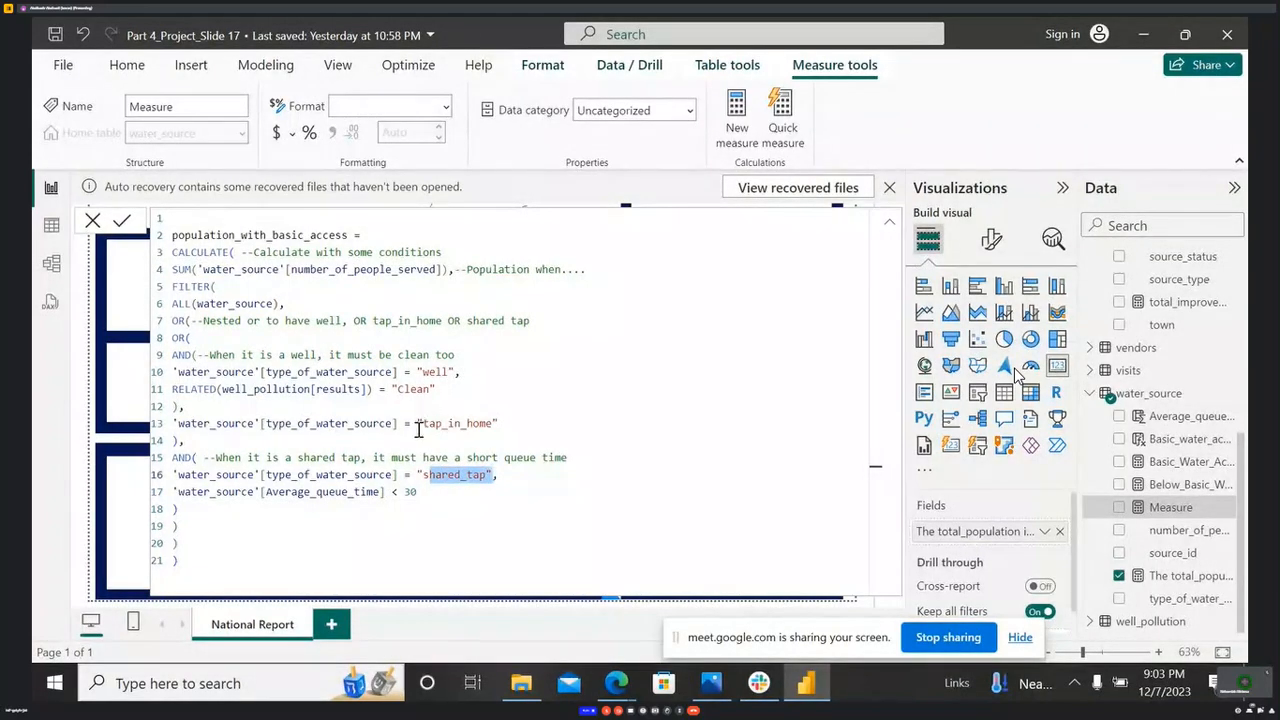
{"action": "left_click", "coordinate": [432, 455]}
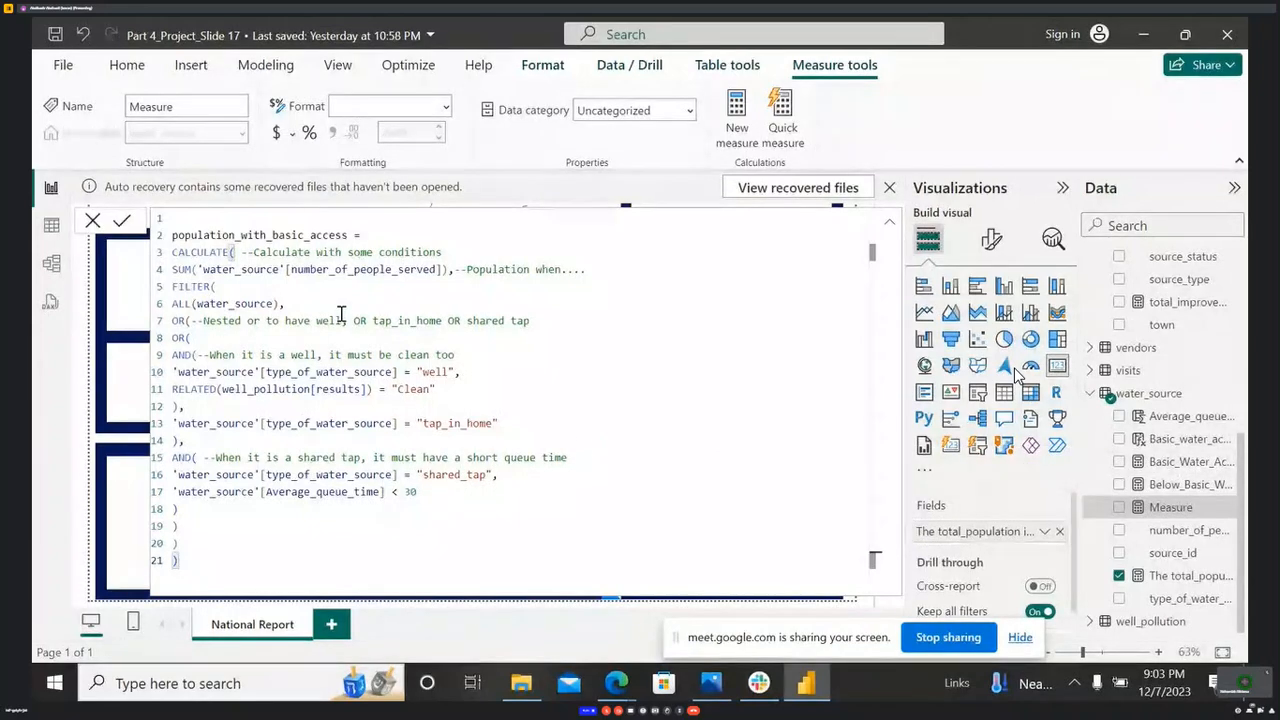
- Check the measure name population_with_basic_access and commit the finished formula to the water_source table
{"action": "left_click", "coordinate": [256, 235]}
{"action": "left_click_drag", "start_coordinate": [256, 235], "coordinate": [328, 238]}
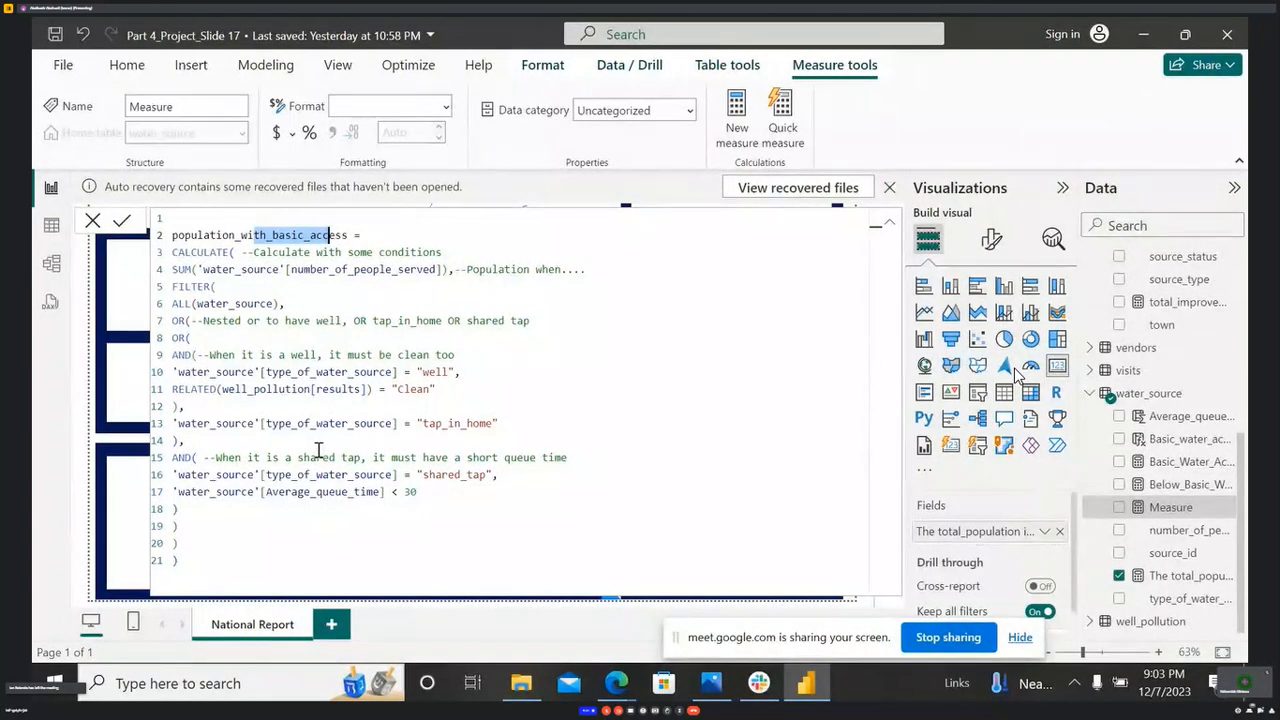
{"action": "left_click", "coordinate": [386, 538]}
{"action": "left_click", "coordinate": [384, 562]}
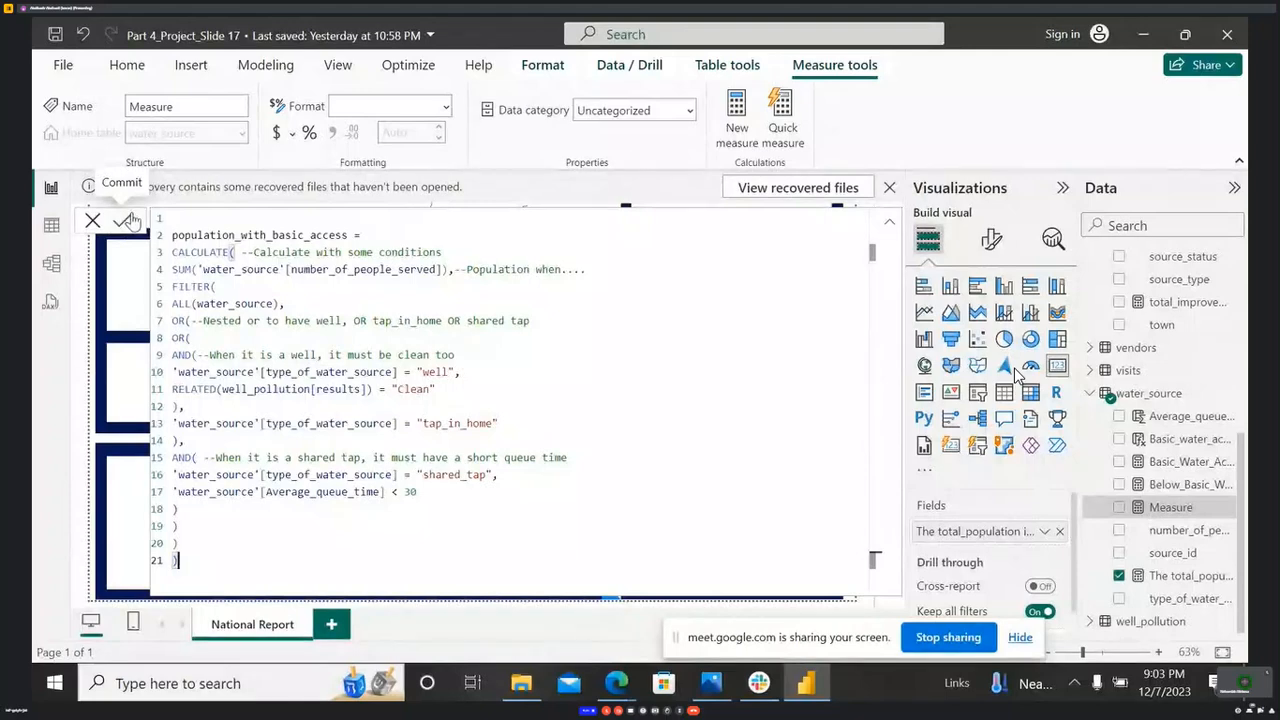
{"action": "left_click", "coordinate": [131, 220]}
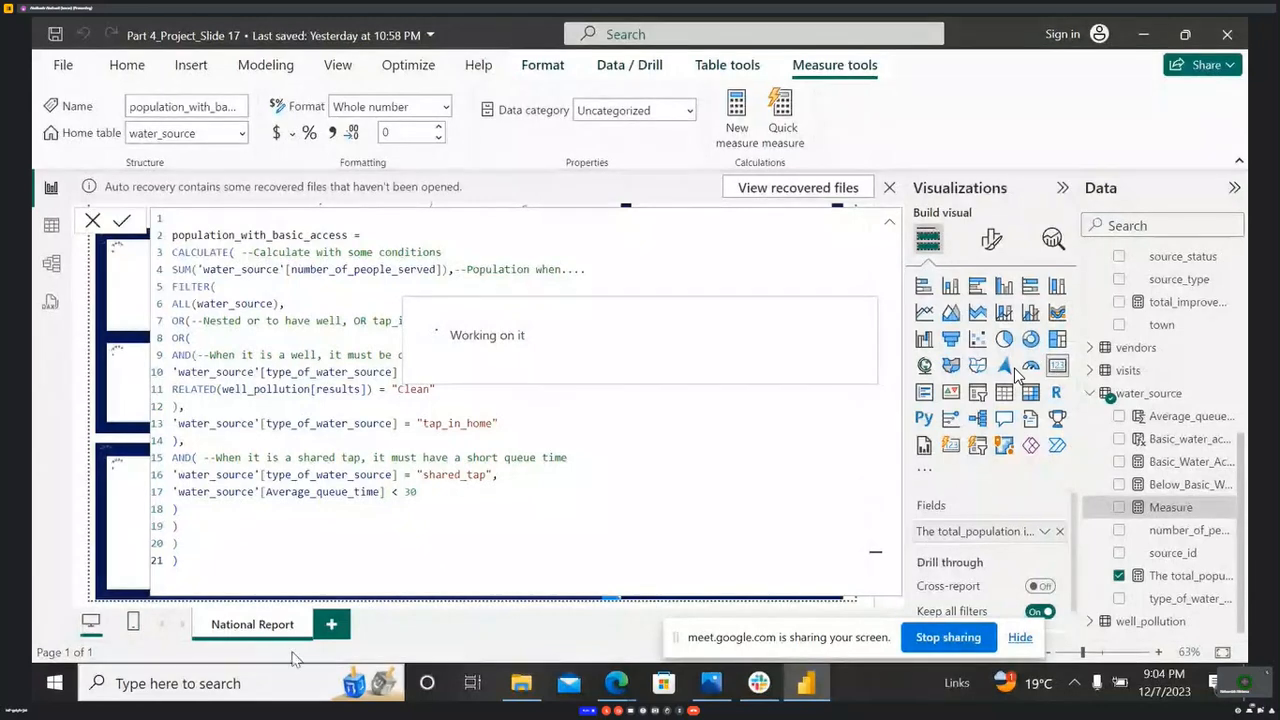
- Clear the code selection in Part_4.pdf, then copy the complete population_with_basic_access formula from Power BI
{"action": "left_click", "coordinate": [616, 683]}
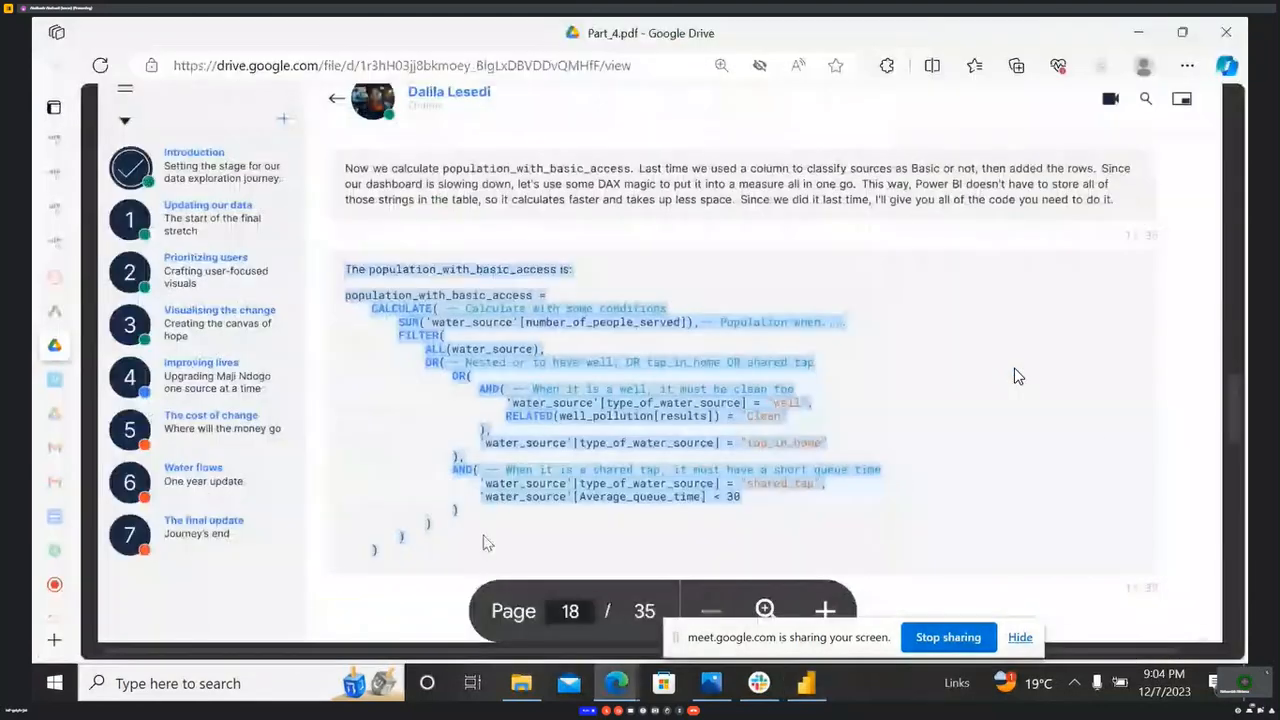
{"action": "left_click", "coordinate": [510, 490]}
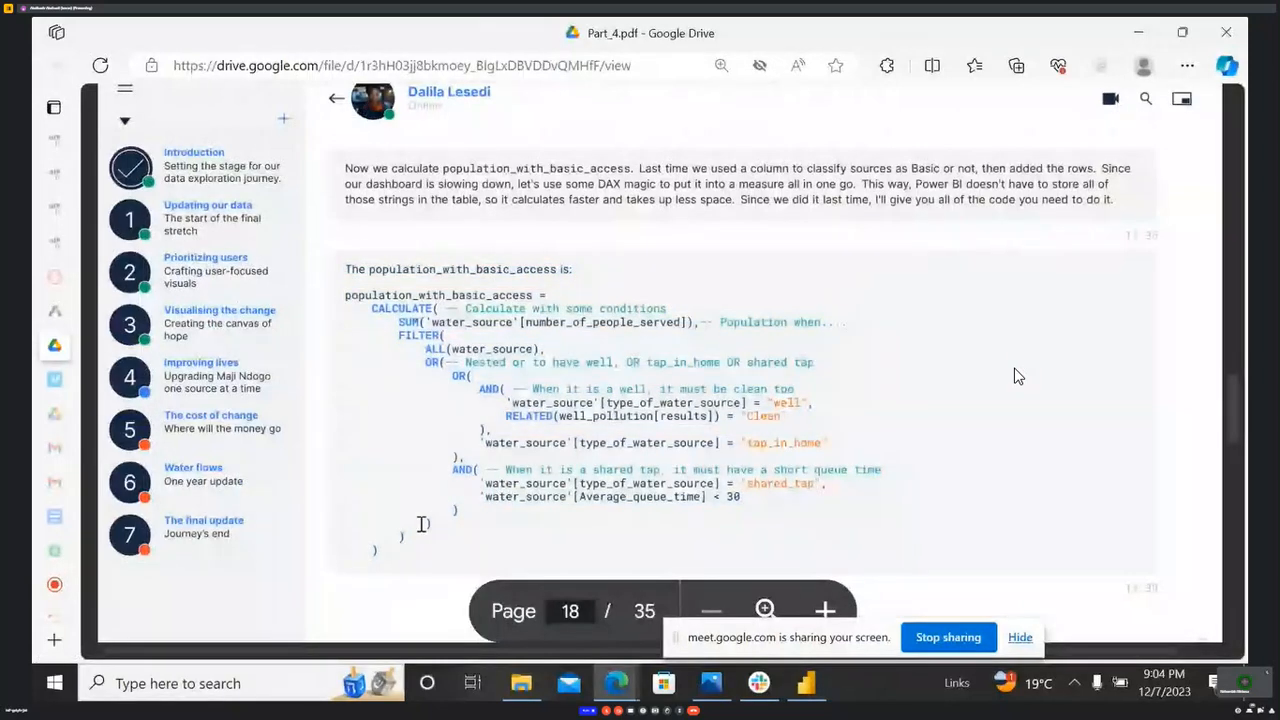
{"action": "left_click", "coordinate": [806, 683]}
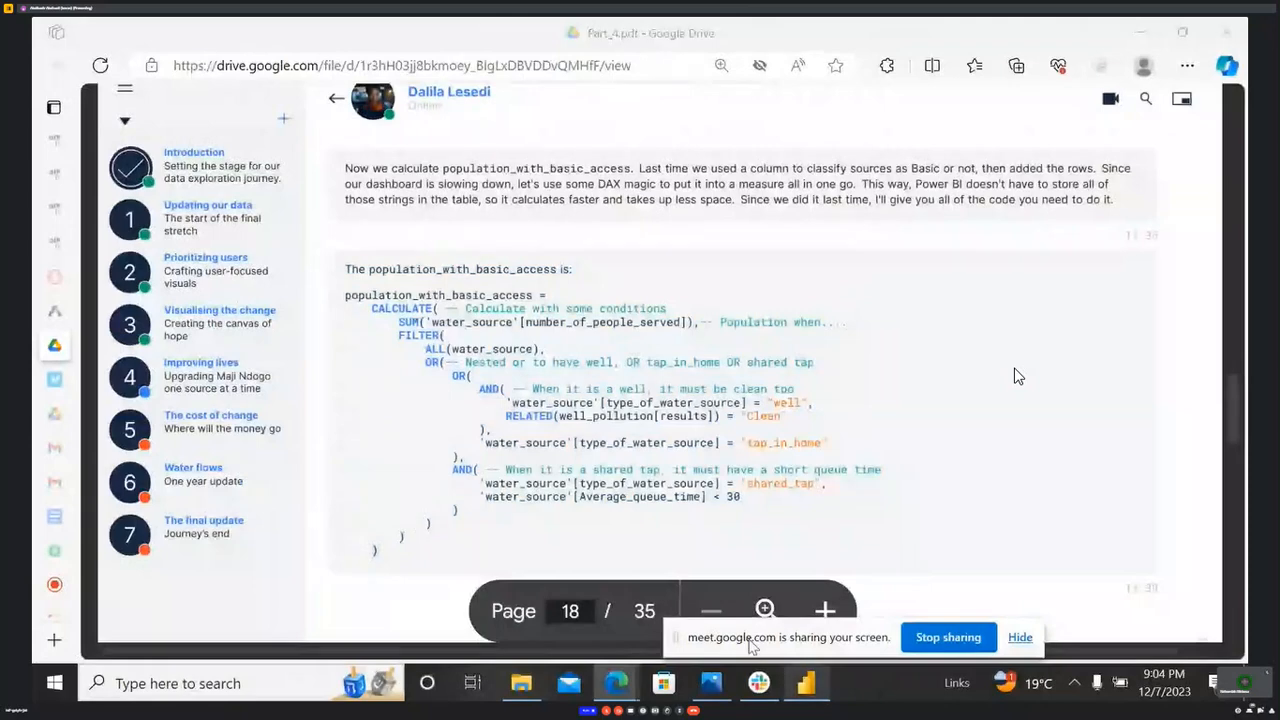
{"action": "left_click_drag", "start_coordinate": [200, 556], "coordinate": [164, 252]}
{"action": "left_click_drag", "start_coordinate": [187, 567], "coordinate": [168, 220]}
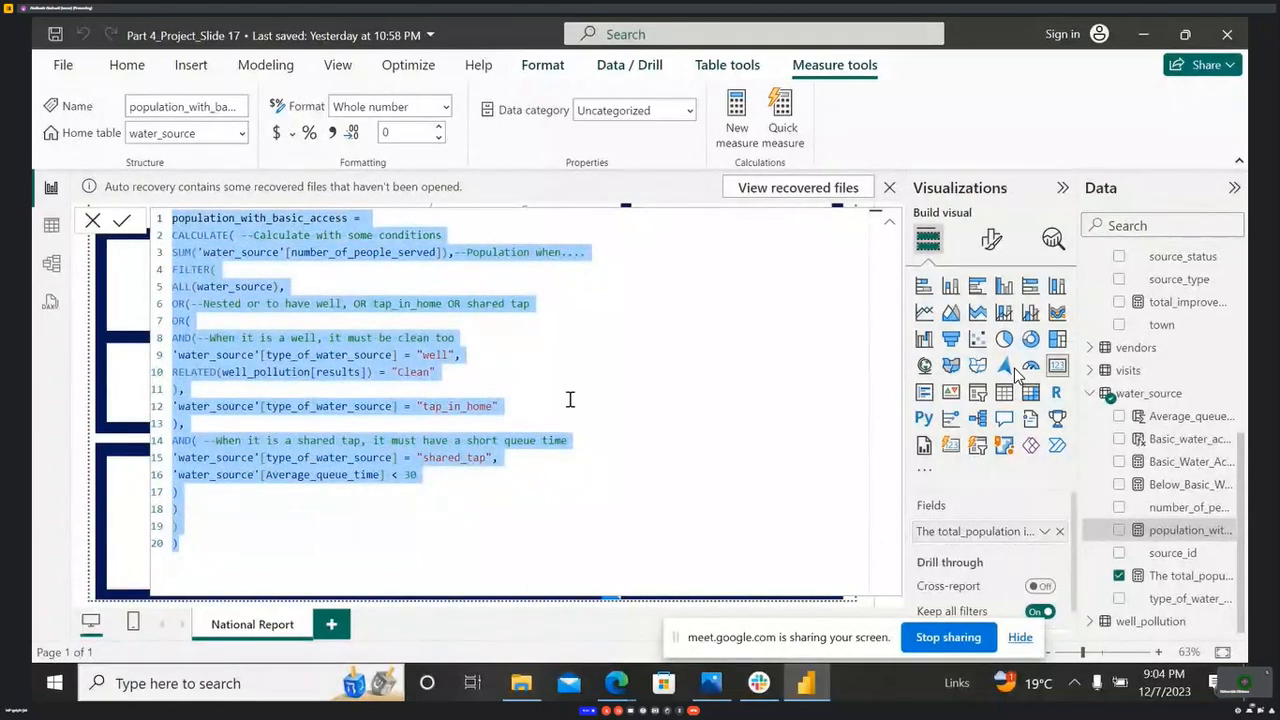
- Switch to the Google Meet call in Edge, post the copied formula as an in-call message and check the posted text
{"action": "mouse_move", "coordinate": [616, 683]}
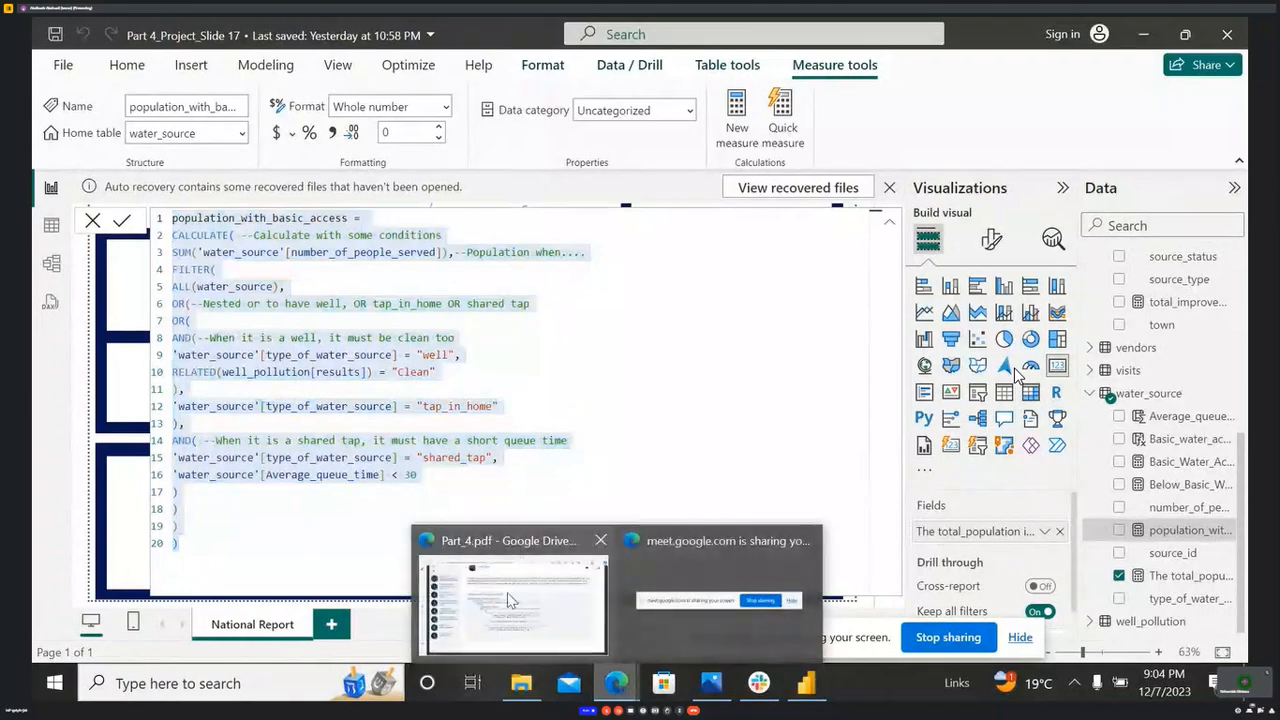
{"action": "left_click", "coordinate": [520, 600]}
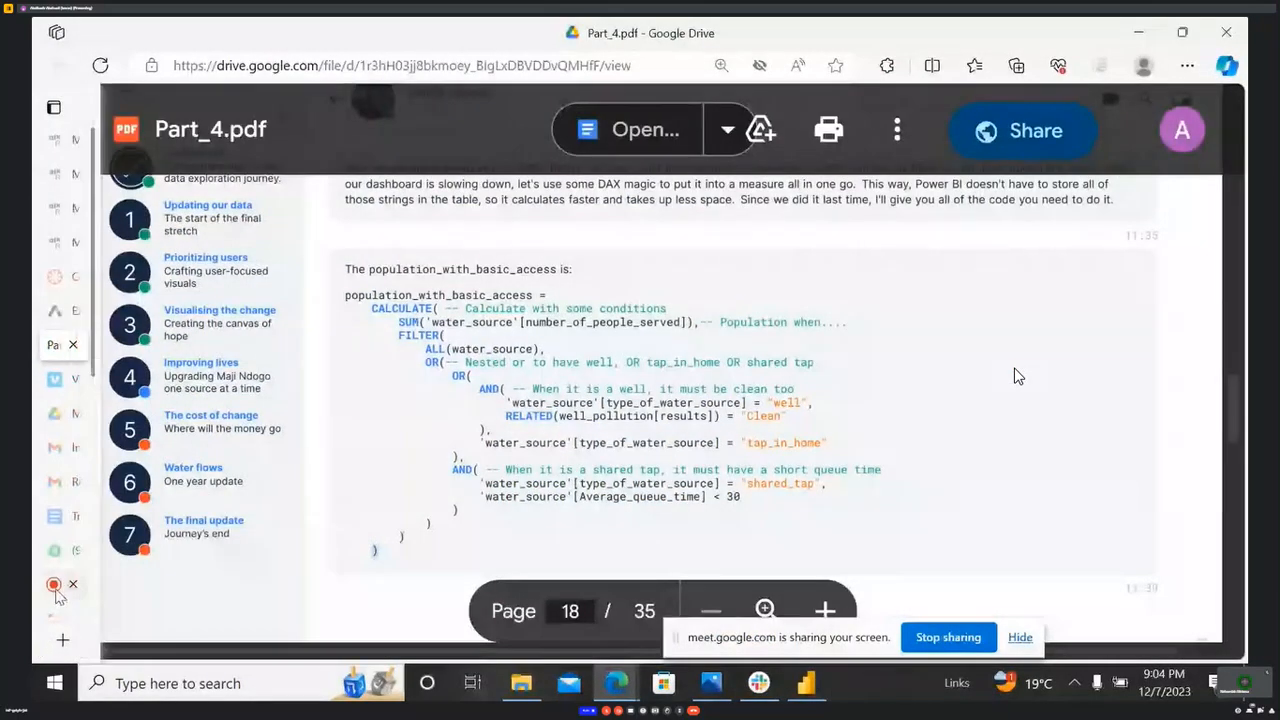
{"action": "left_click", "coordinate": [58, 586]}
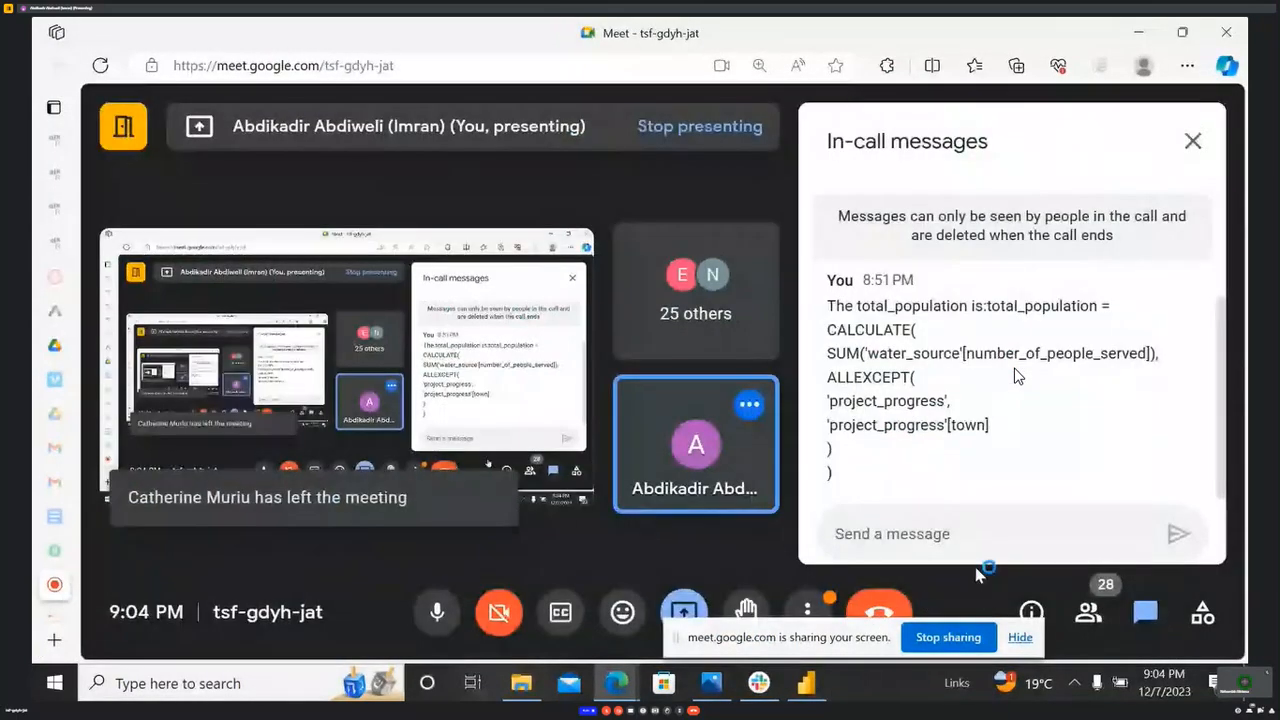
{"action": "left_click", "coordinate": [972, 532]}
{"action": "key", "text": "ctrl+v"}
{"action": "left_click", "coordinate": [1175, 503]}
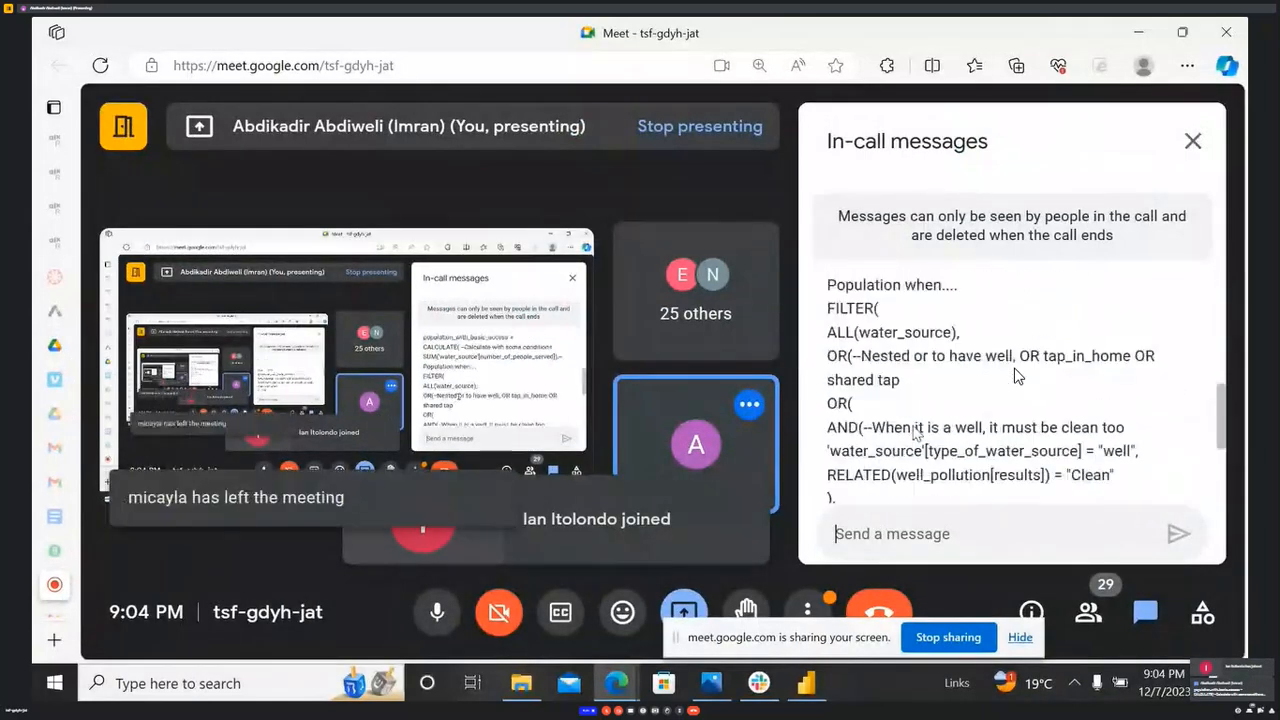
{"action": "scroll", "coordinate": [914, 425], "scroll_direction": "down", "scroll_amount": 2}
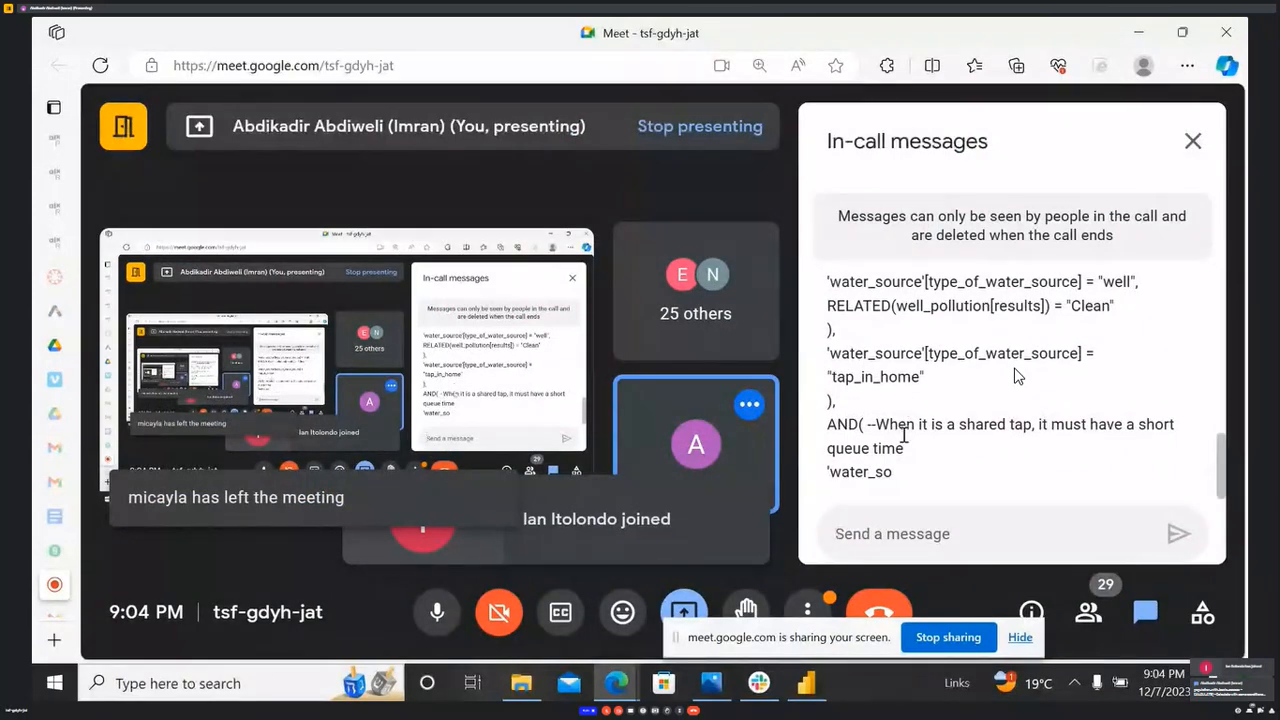
{"action": "scroll", "coordinate": [930, 352], "scroll_direction": "up", "scroll_amount": 3}
{"action": "scroll", "coordinate": [971, 360], "scroll_direction": "down", "scroll_amount": 3}
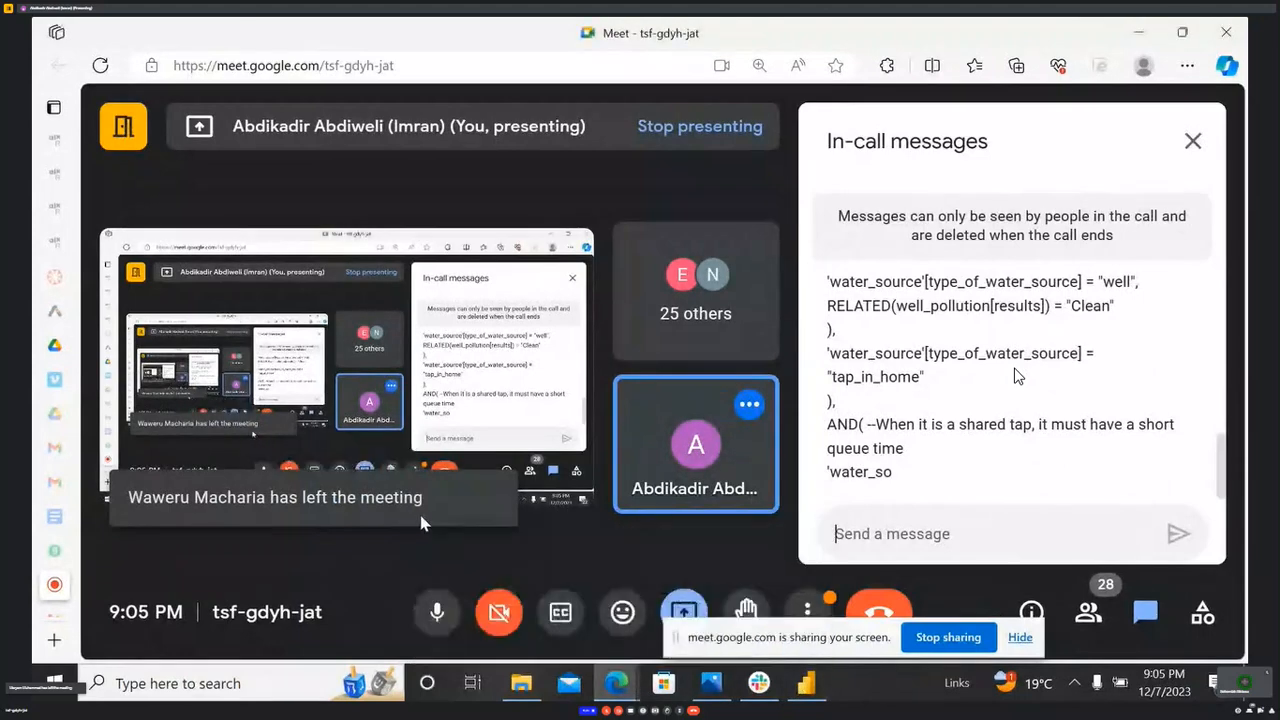
- Copy the whole formula from Power BI again and paste it as a new draft message in the Meet chat
{"action": "left_click", "coordinate": [823, 686]}
{"action": "left_click", "coordinate": [203, 527]}
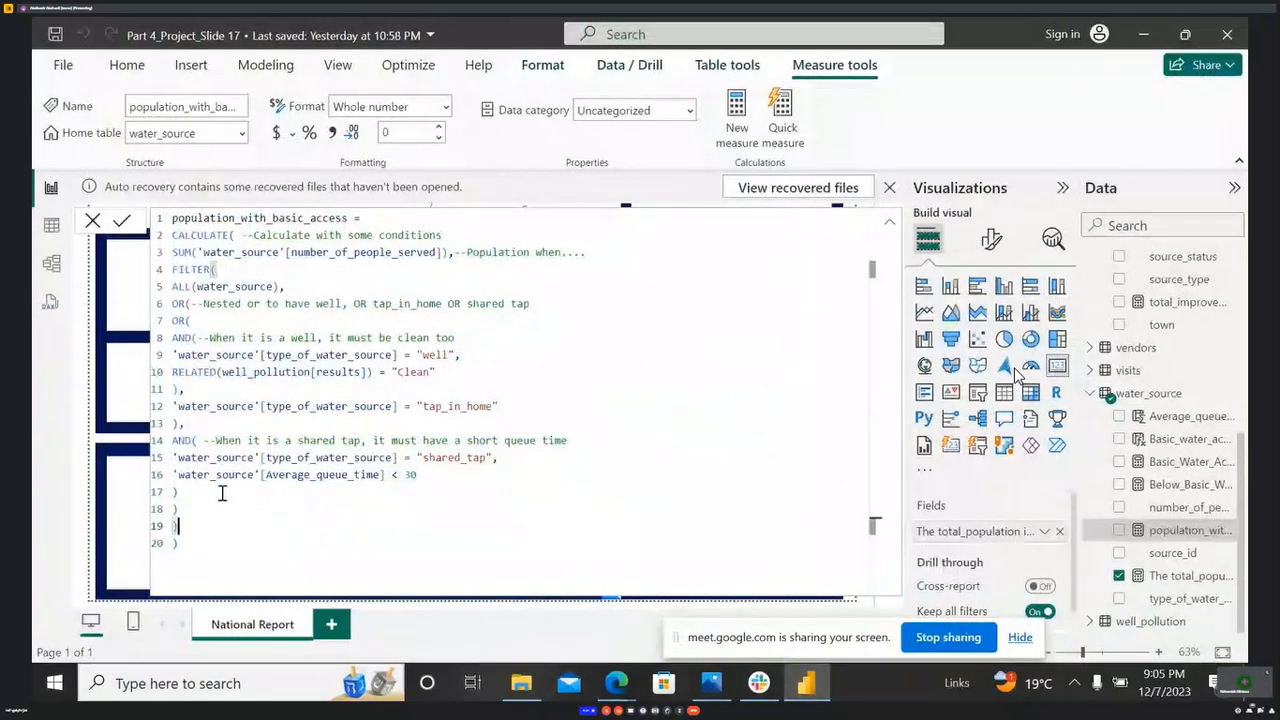
{"action": "left_click_drag", "start_coordinate": [182, 543], "coordinate": [171, 210]}
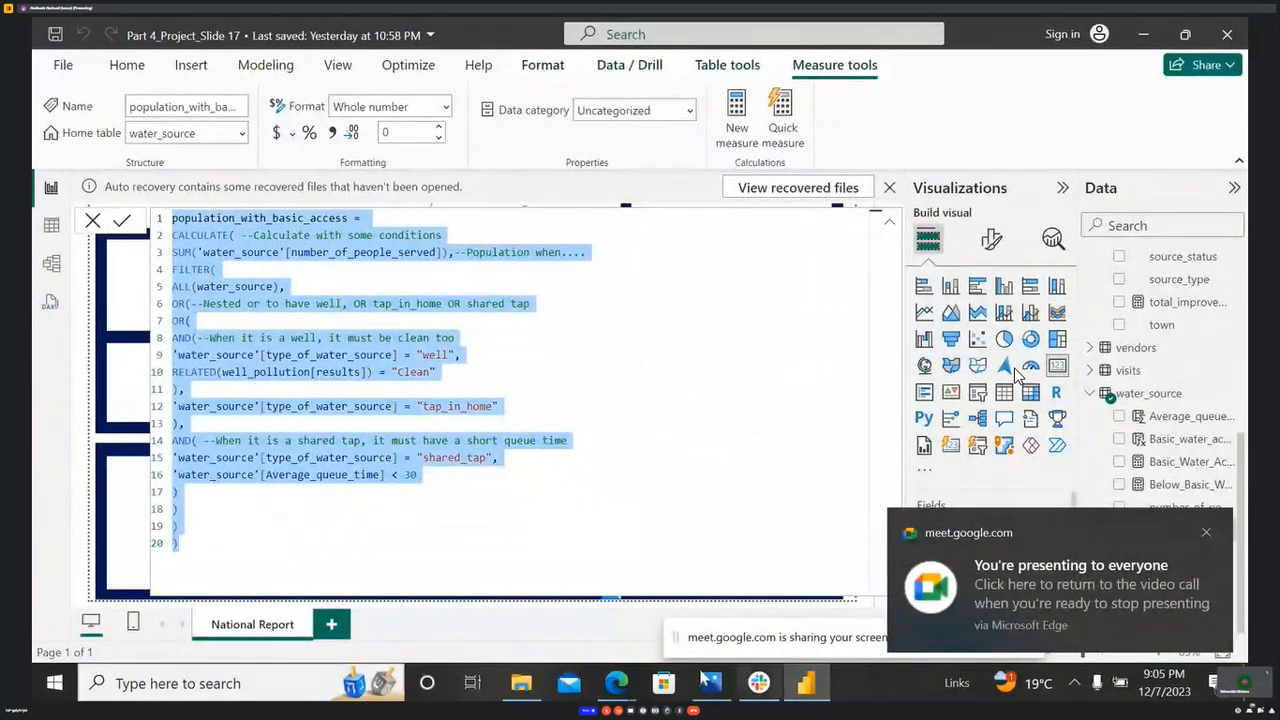
{"action": "mouse_move", "coordinate": [614, 693]}
{"action": "left_click", "coordinate": [515, 605]}
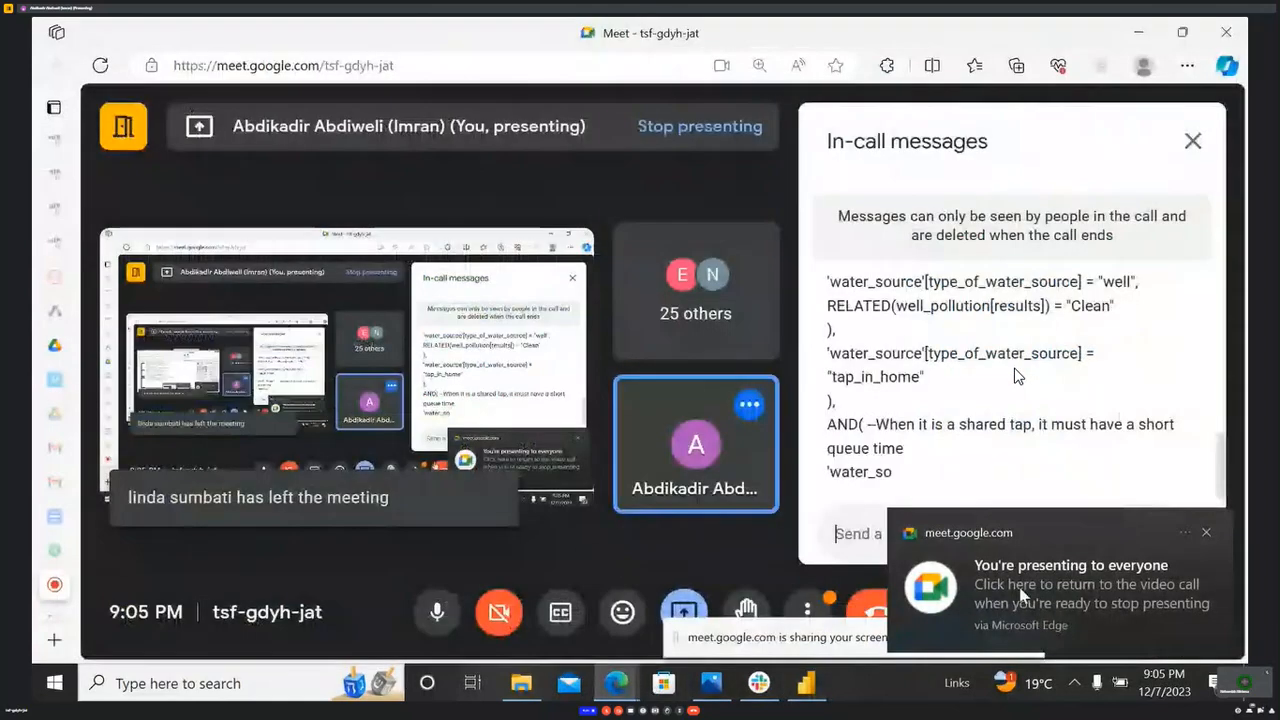
{"action": "left_click", "coordinate": [930, 533]}
{"action": "key", "text": "ctrl+v"}
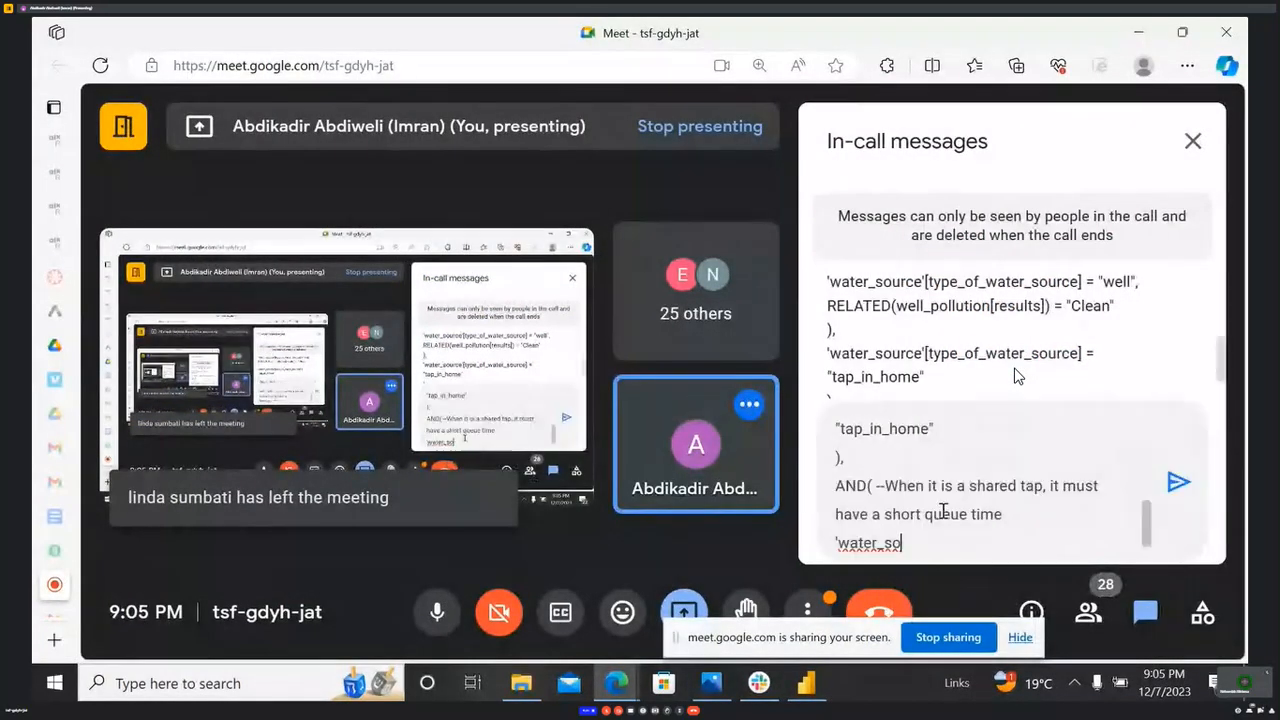
- Check the pasted draft from beginning to end and delete it from the Meet chat
{"action": "scroll", "coordinate": [971, 485], "scroll_direction": "up", "scroll_amount": 10}
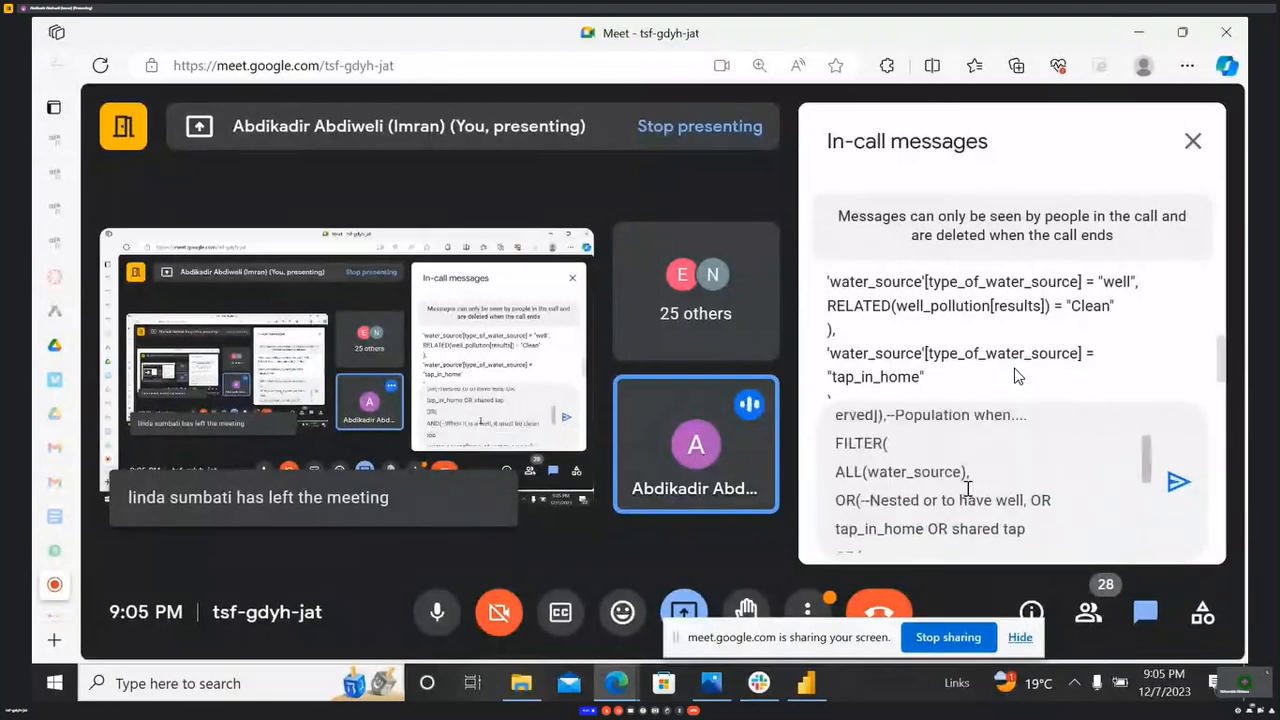
{"action": "scroll", "coordinate": [973, 469], "scroll_direction": "down", "scroll_amount": 10}
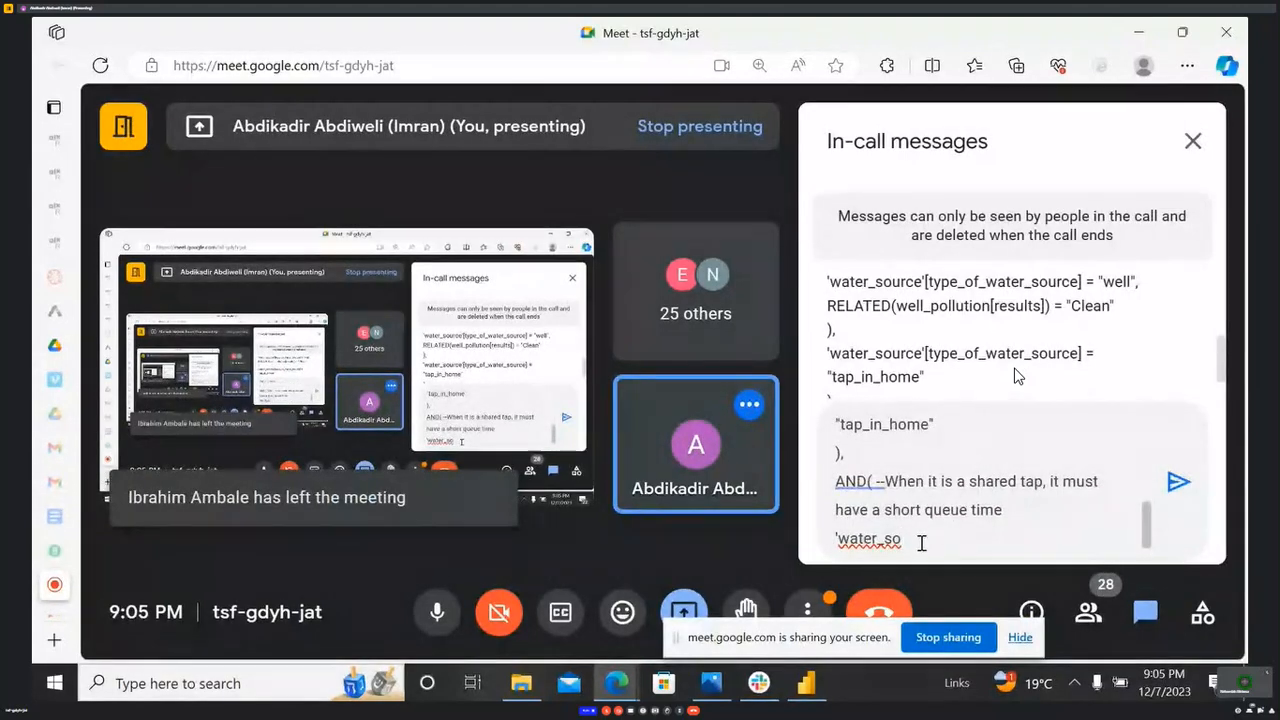
{"action": "left_click_drag", "start_coordinate": [905, 541], "coordinate": [829, 330]}
{"action": "key", "text": "BackSpace"}
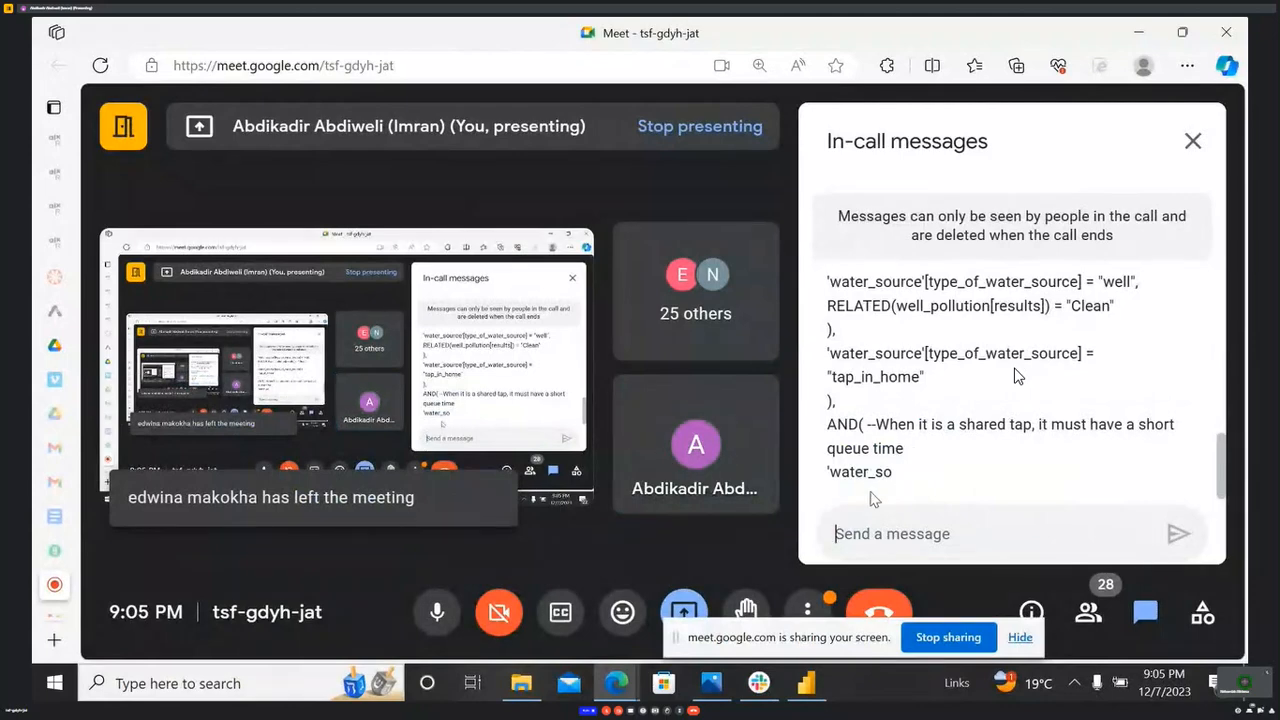
{"action": "left_click", "coordinate": [806, 683]}
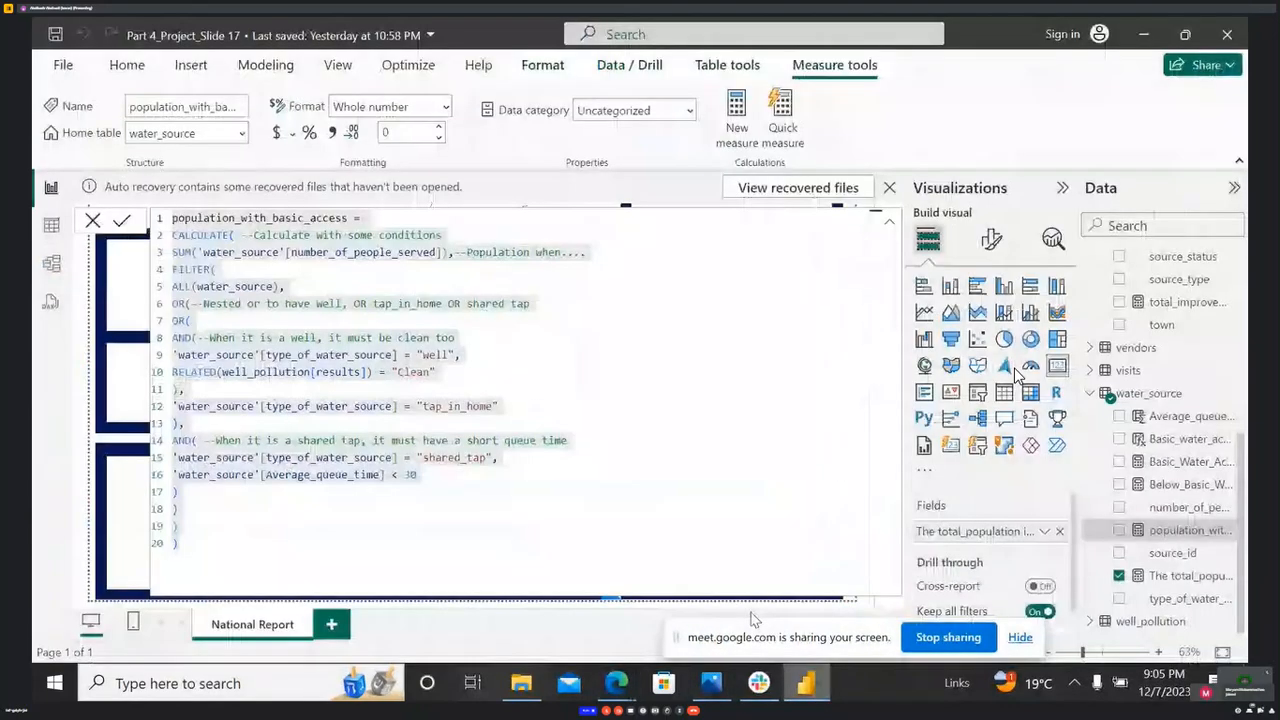
{"action": "key", "text": "ctrl+a"}
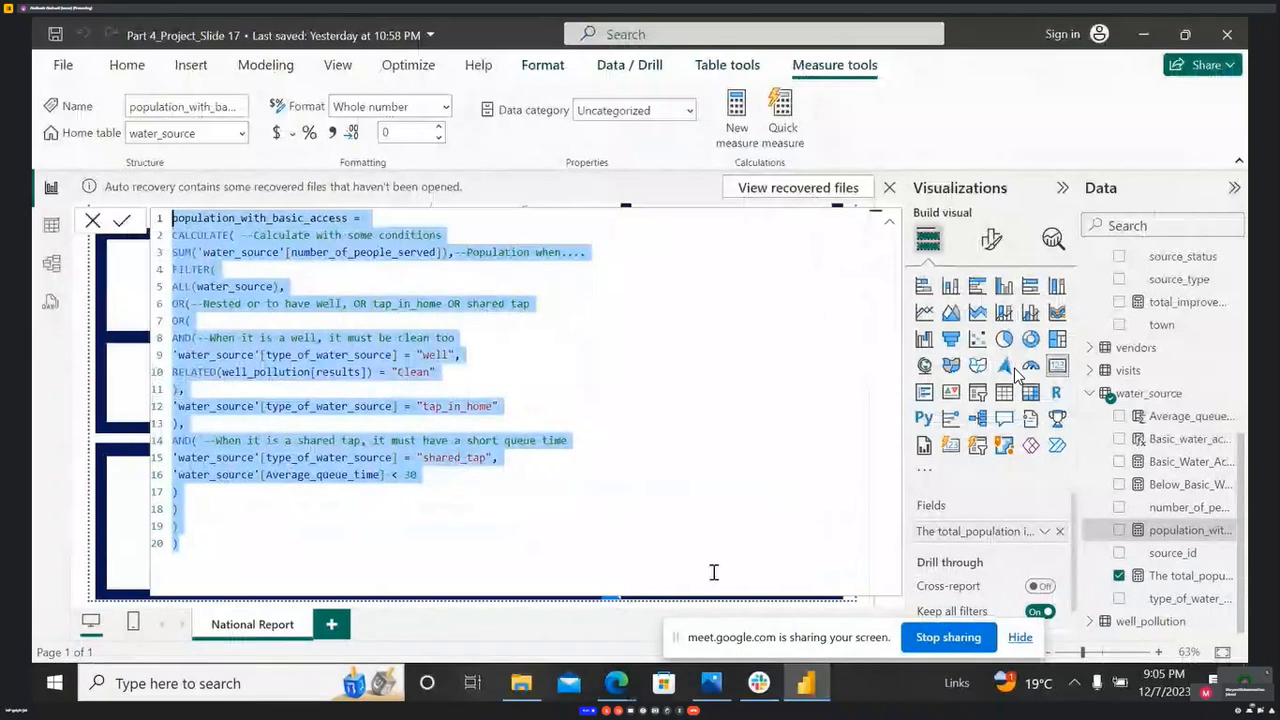
{"action": "left_click", "coordinate": [615, 686]}
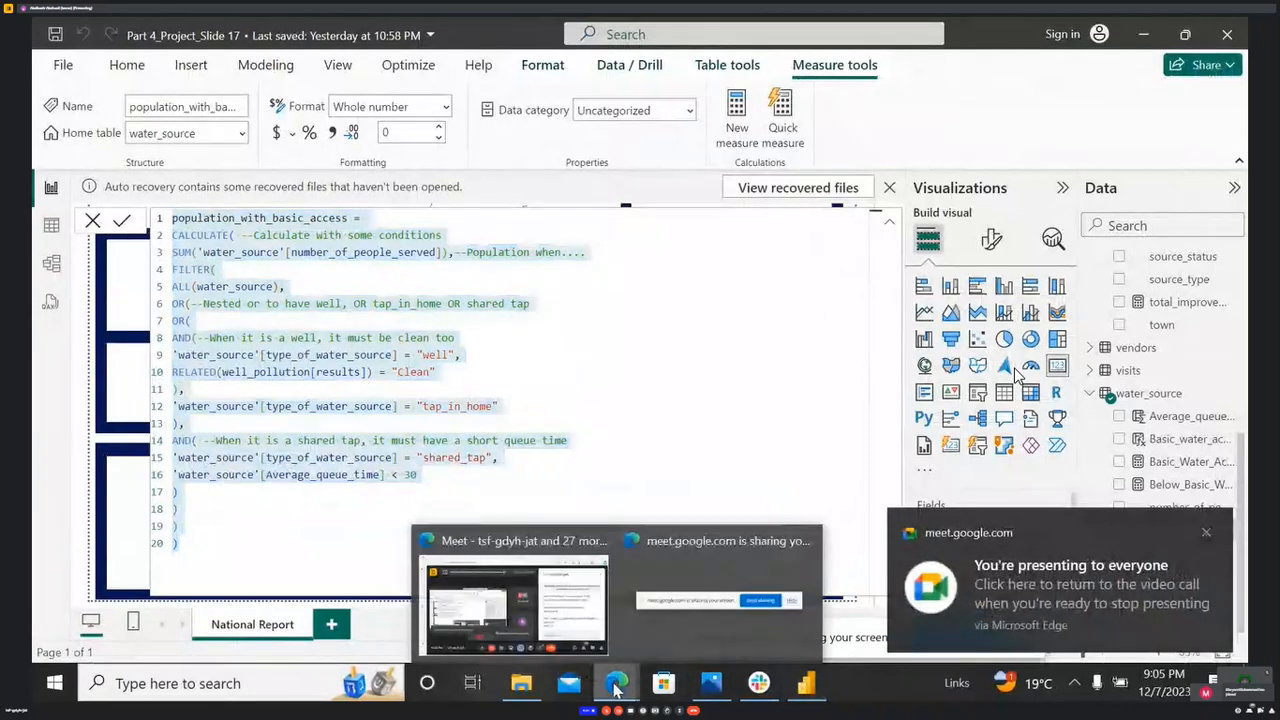
{"action": "left_click", "coordinate": [515, 600]}
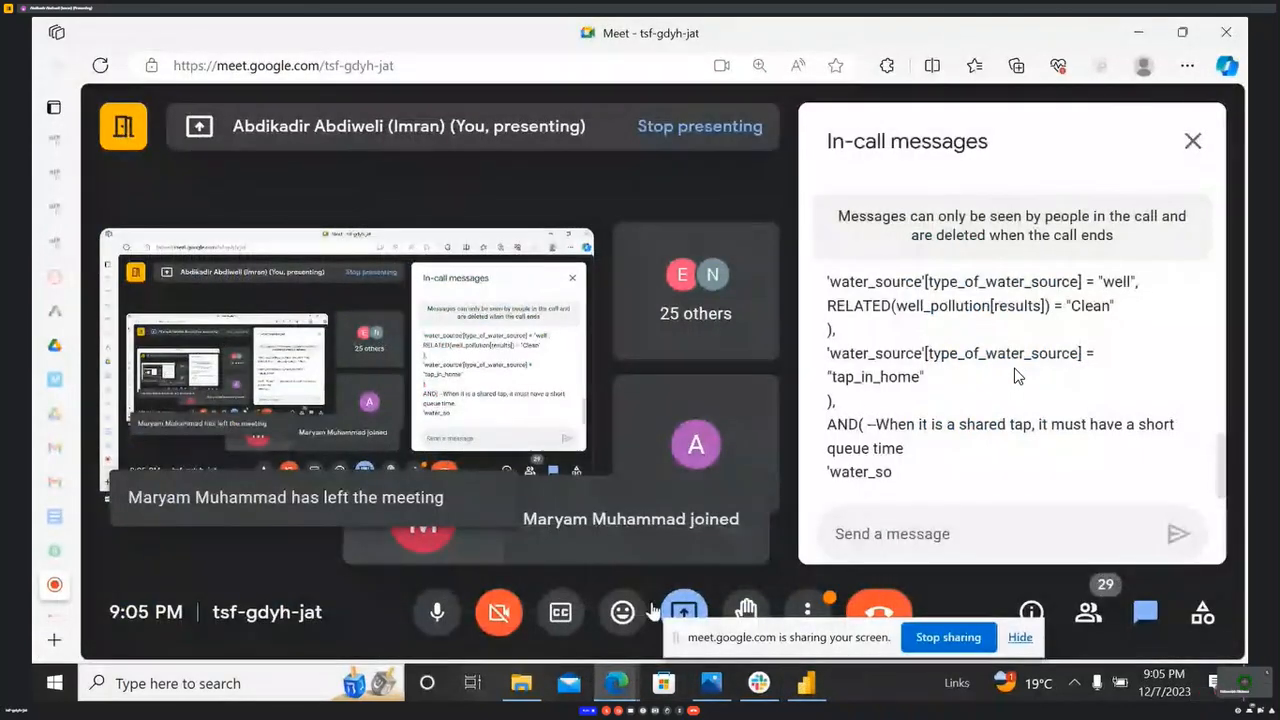
- Copy the Power BI formula from the "shared_tap" AND condition through the final closing parenthesis and post it in the Meet chat
{"action": "key", "text": "alt+Tab"}
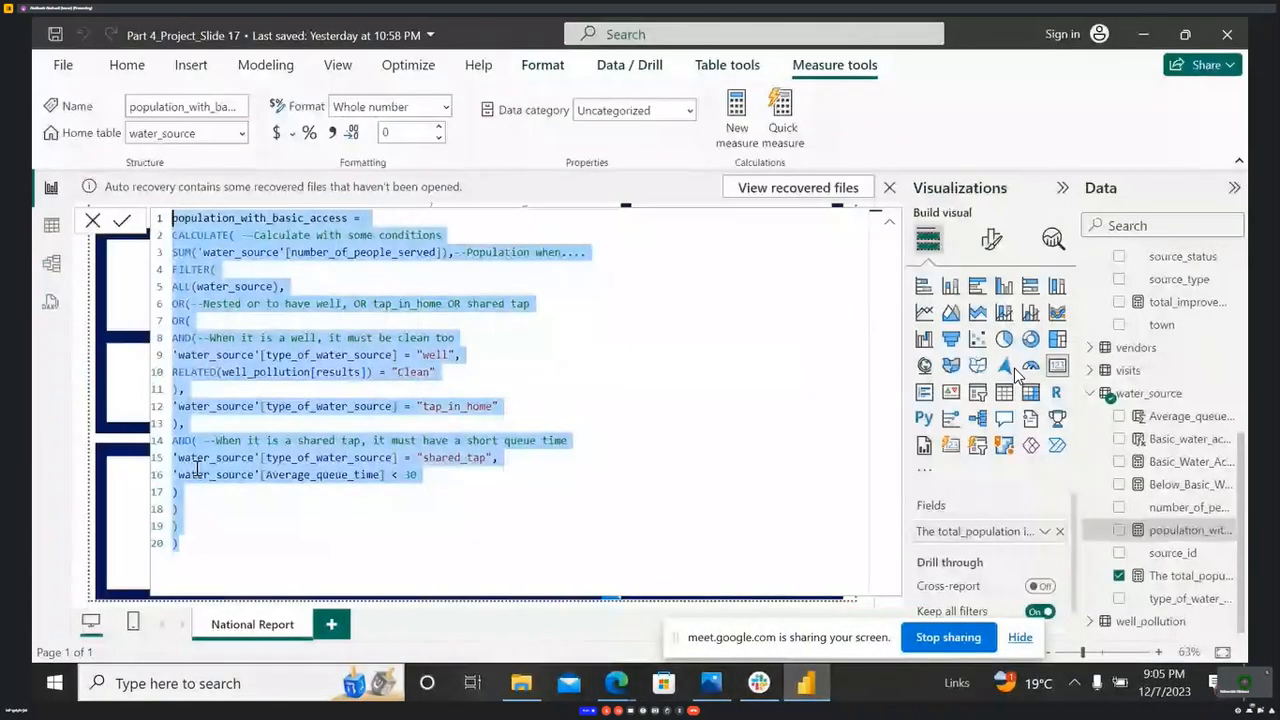
{"action": "left_click", "coordinate": [178, 443]}
{"action": "left_click_drag", "start_coordinate": [184, 443], "coordinate": [197, 526]}
{"action": "key", "text": "ctrl+c"}
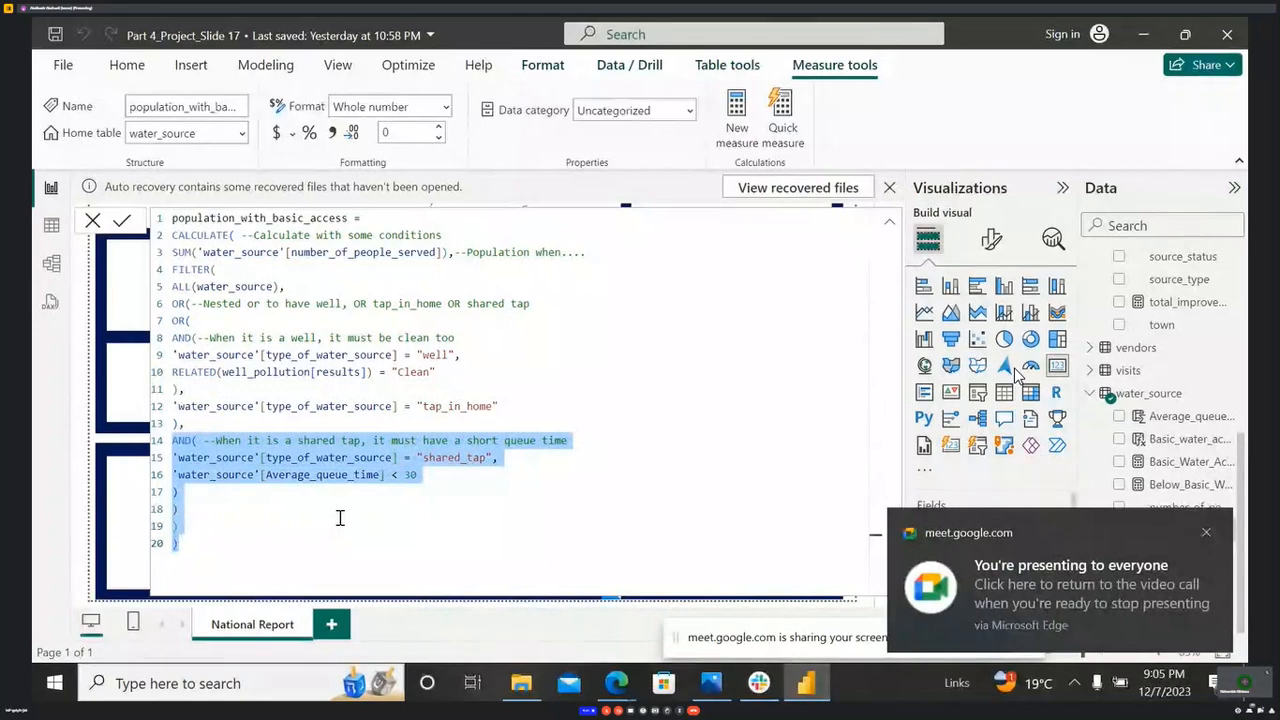
{"action": "mouse_move", "coordinate": [645, 672]}
{"action": "left_click", "coordinate": [514, 605]}
{"action": "key", "text": "ctrl+v"}
{"action": "left_click", "coordinate": [1180, 476]}
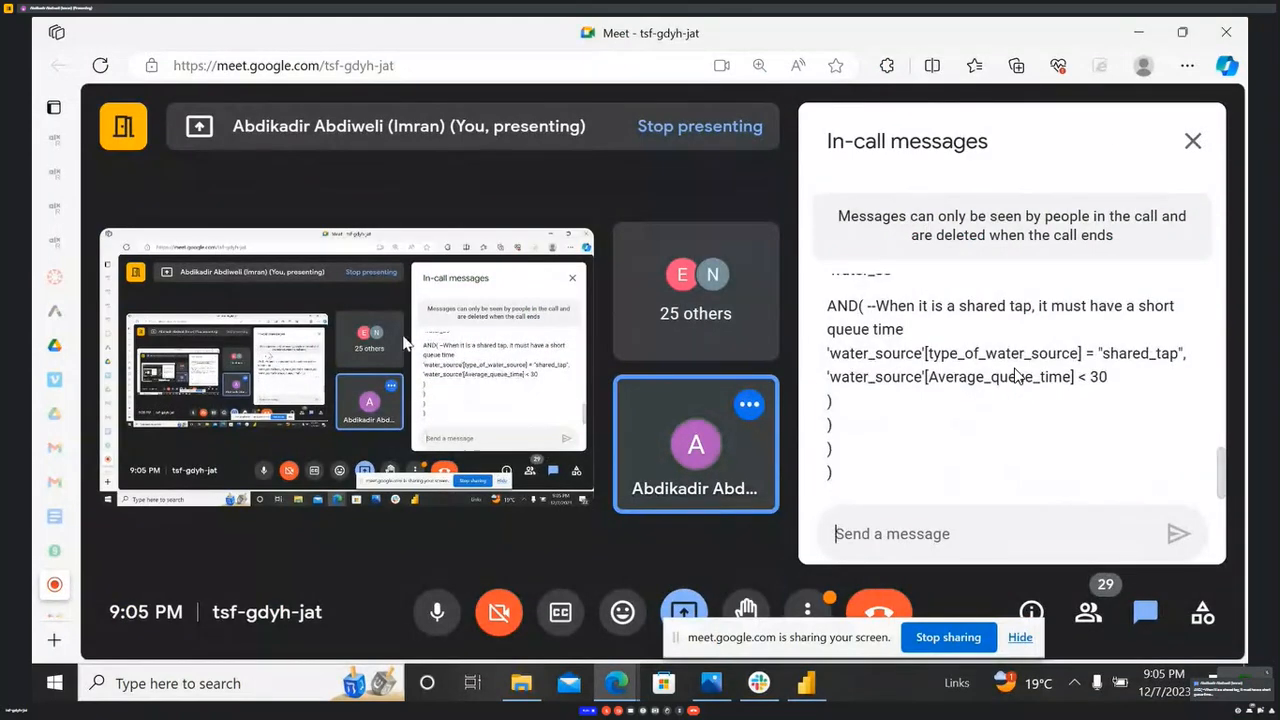
- Commit the population_with_basic_access formula in Power BI and return to Part_4.pdf in Edge
{"action": "left_click", "coordinate": [804, 681]}
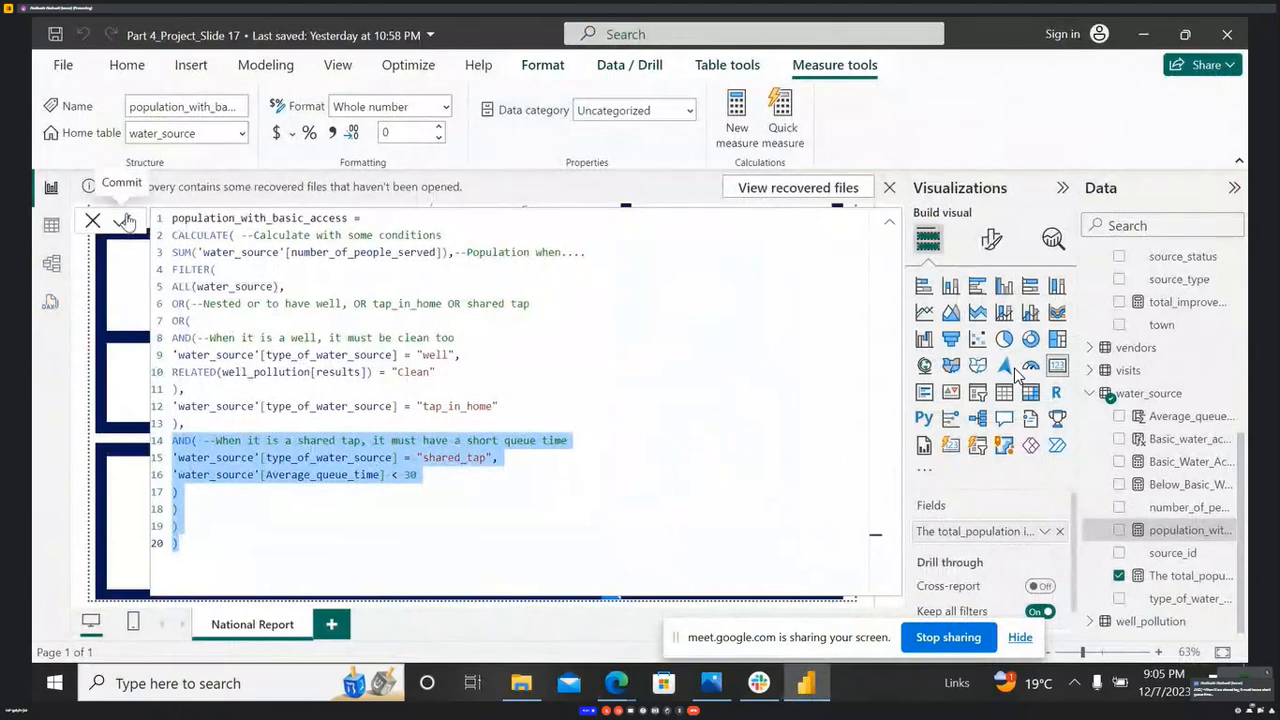
{"action": "left_click", "coordinate": [125, 220]}
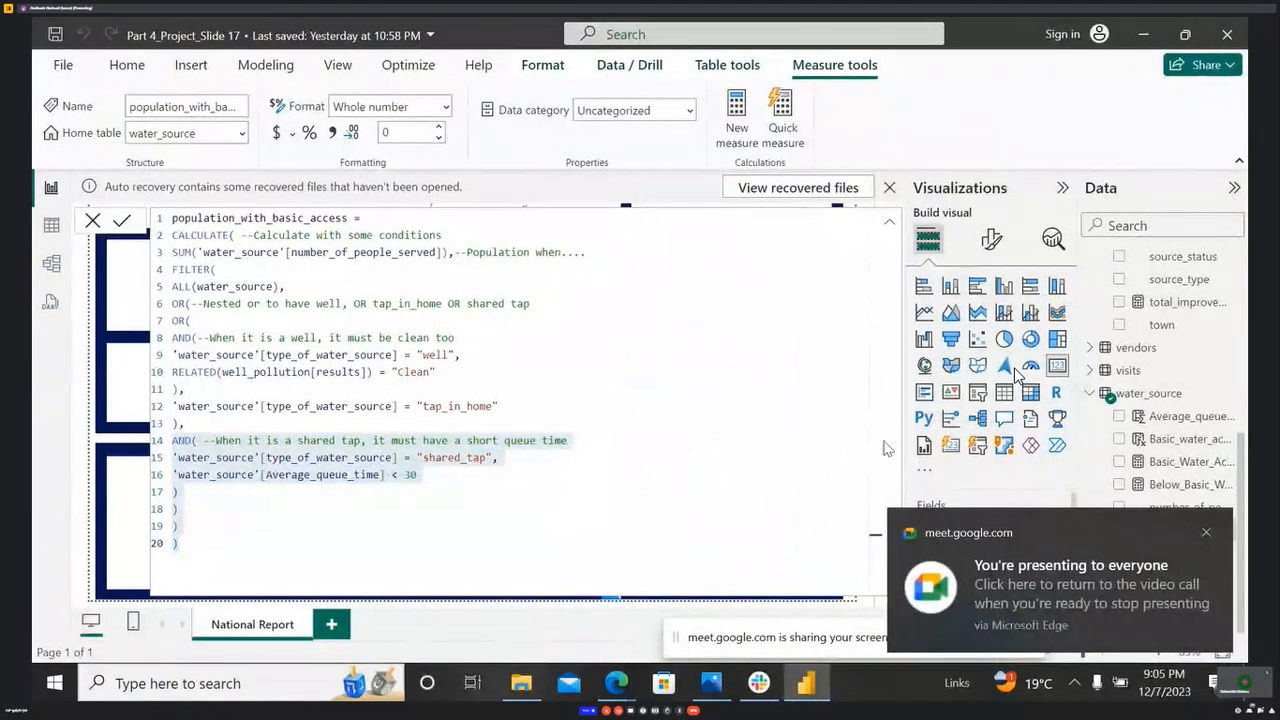
{"action": "mouse_move", "coordinate": [616, 683]}
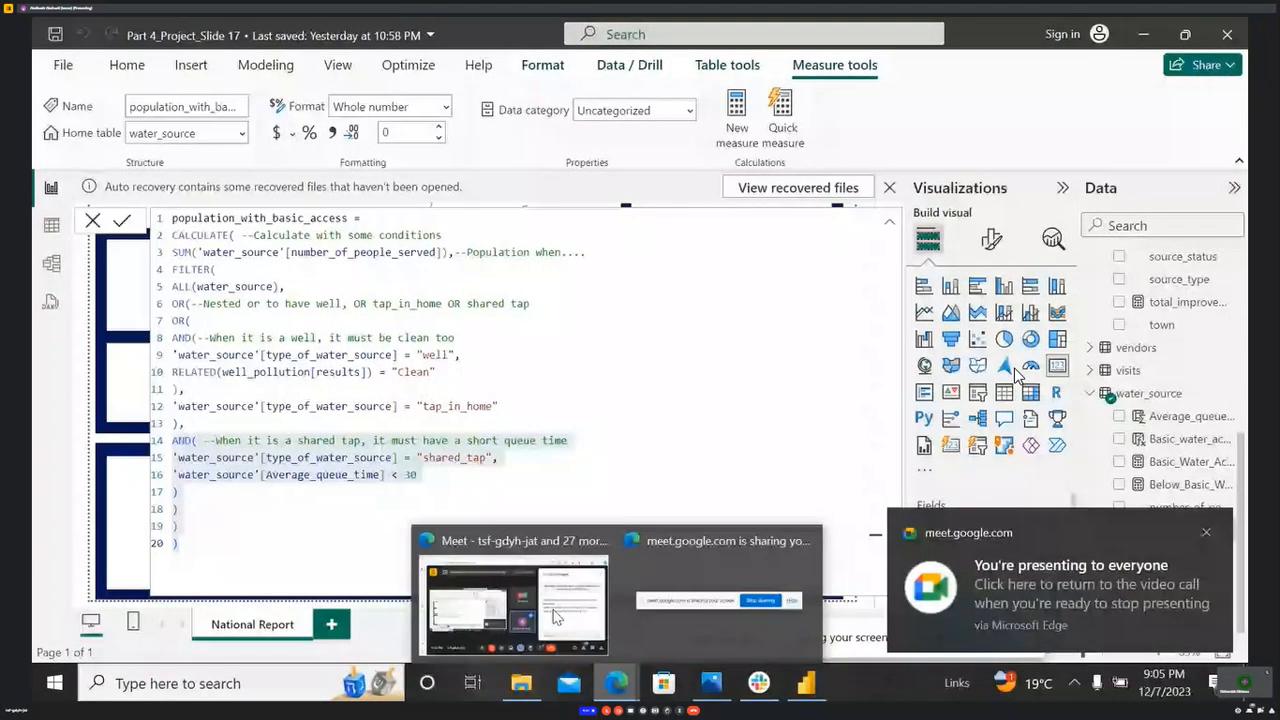
{"action": "mouse_move", "coordinate": [527, 604]}
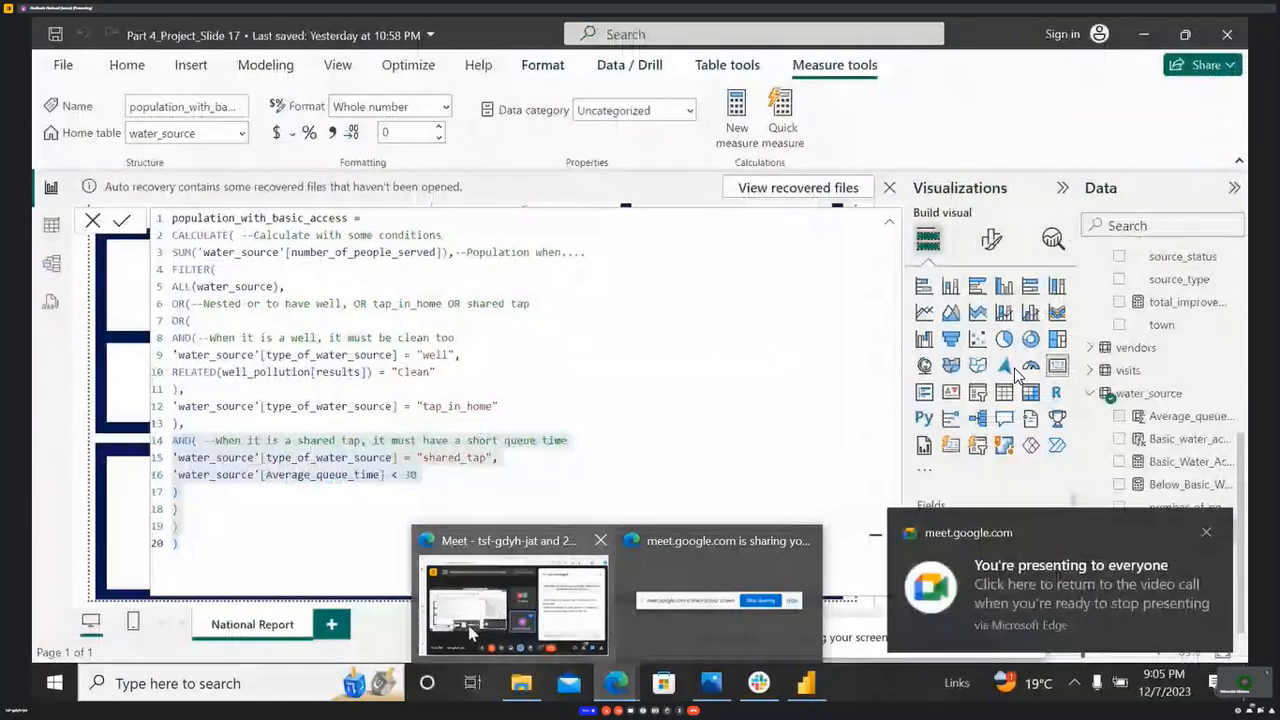
{"action": "left_click", "coordinate": [470, 632]}
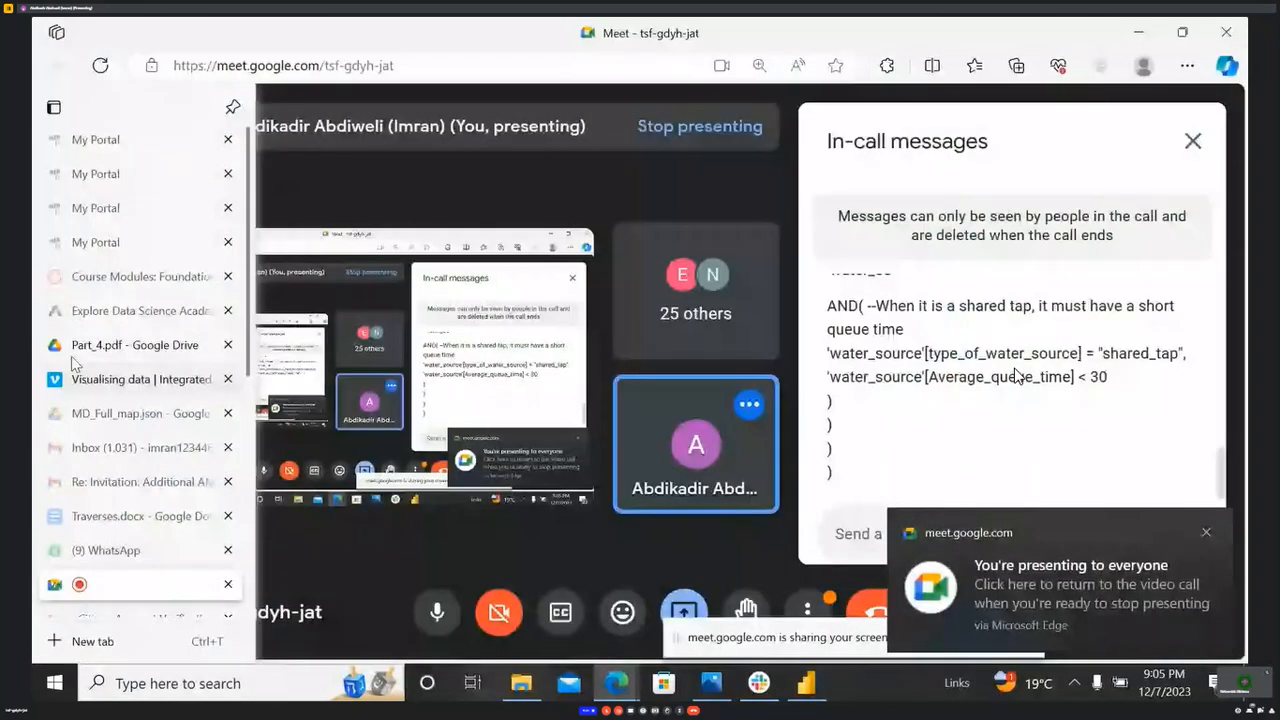
{"action": "left_click", "coordinate": [72, 355]}
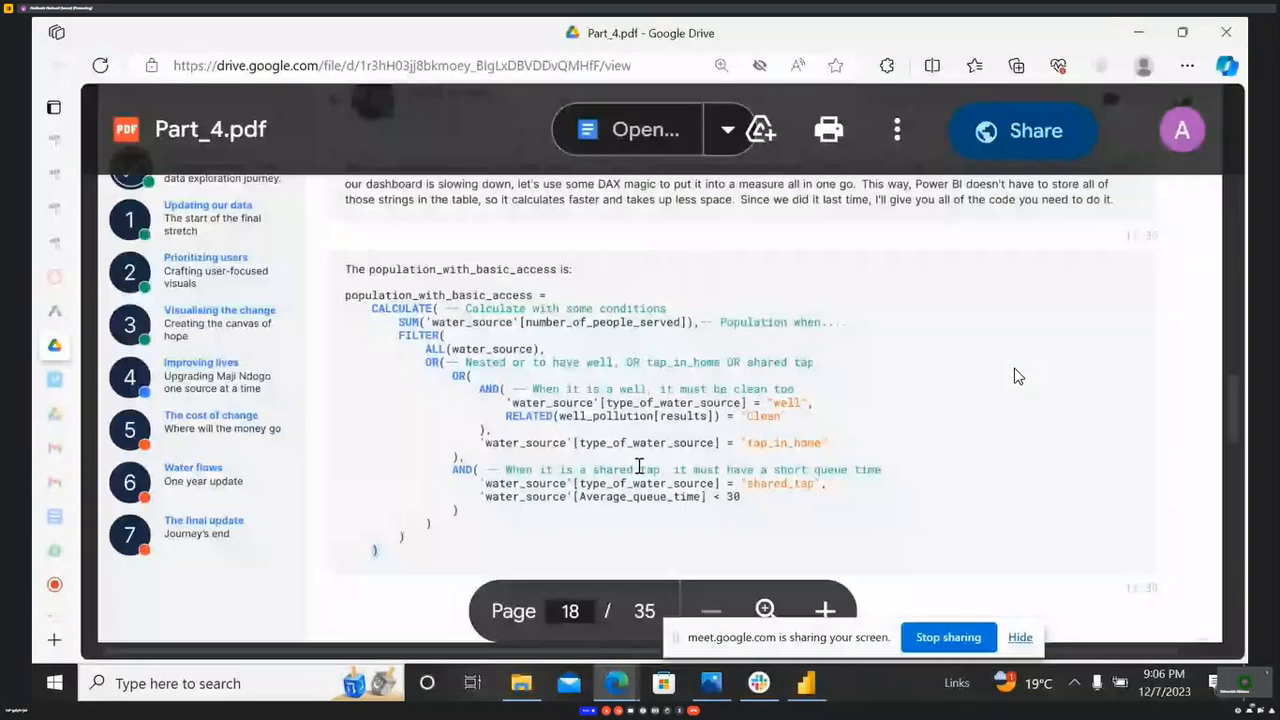
- Read page 19 of Part_4.pdf on the measure's purpose, the population_now_basic_access task and the number of people it should return
{"action": "scroll", "coordinate": [1014, 376], "scroll_direction": "down", "scroll_amount": 4}
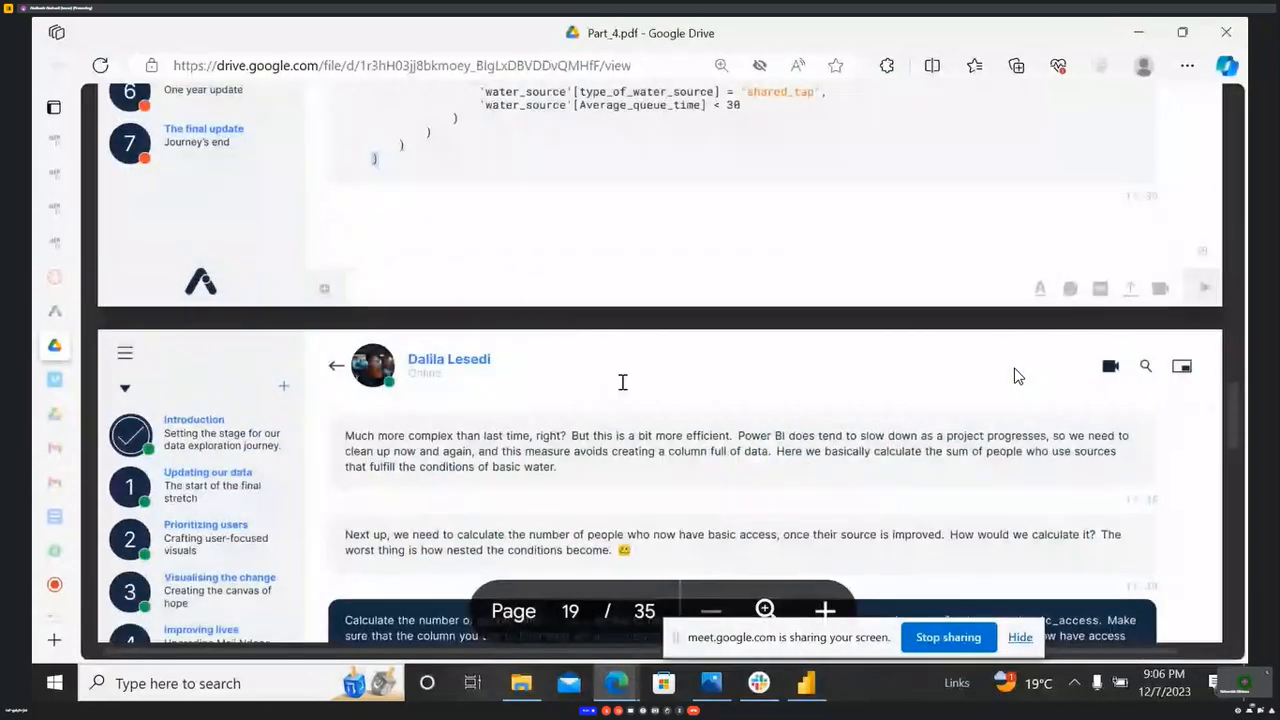
{"action": "scroll", "coordinate": [1014, 376], "scroll_direction": "down", "scroll_amount": 2}
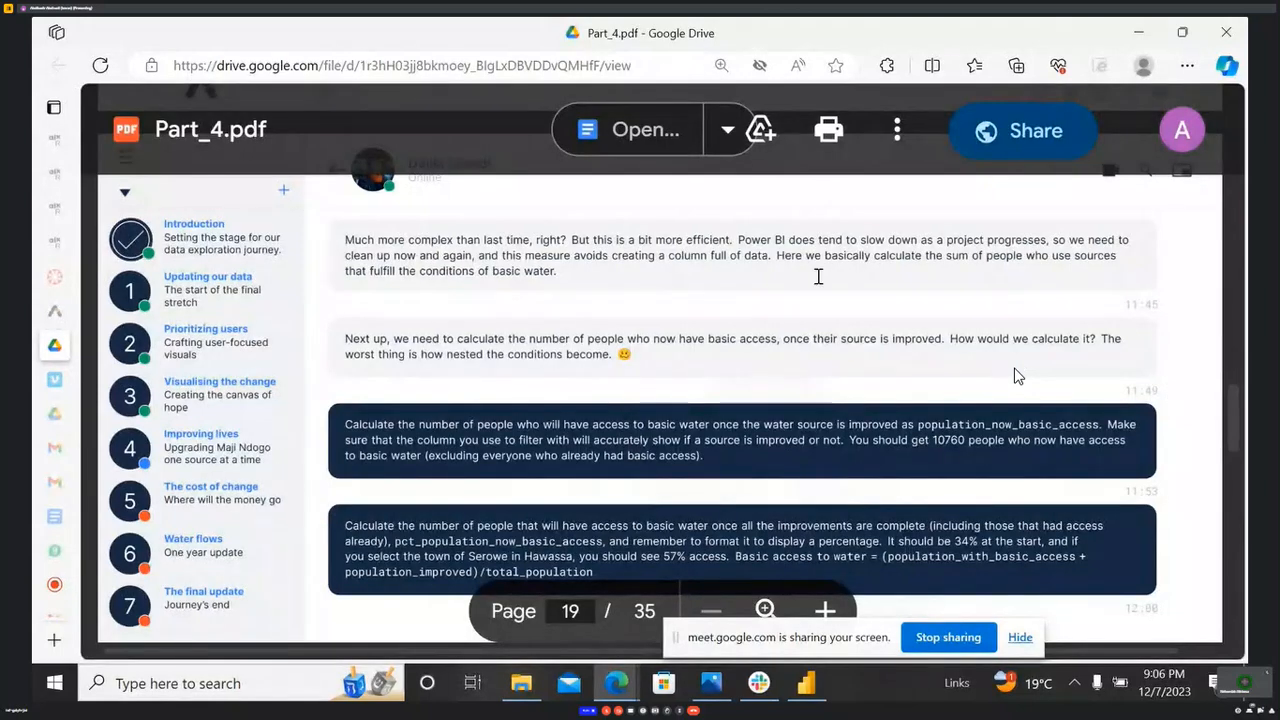
{"action": "left_click_drag", "start_coordinate": [779, 266], "coordinate": [1108, 285]}
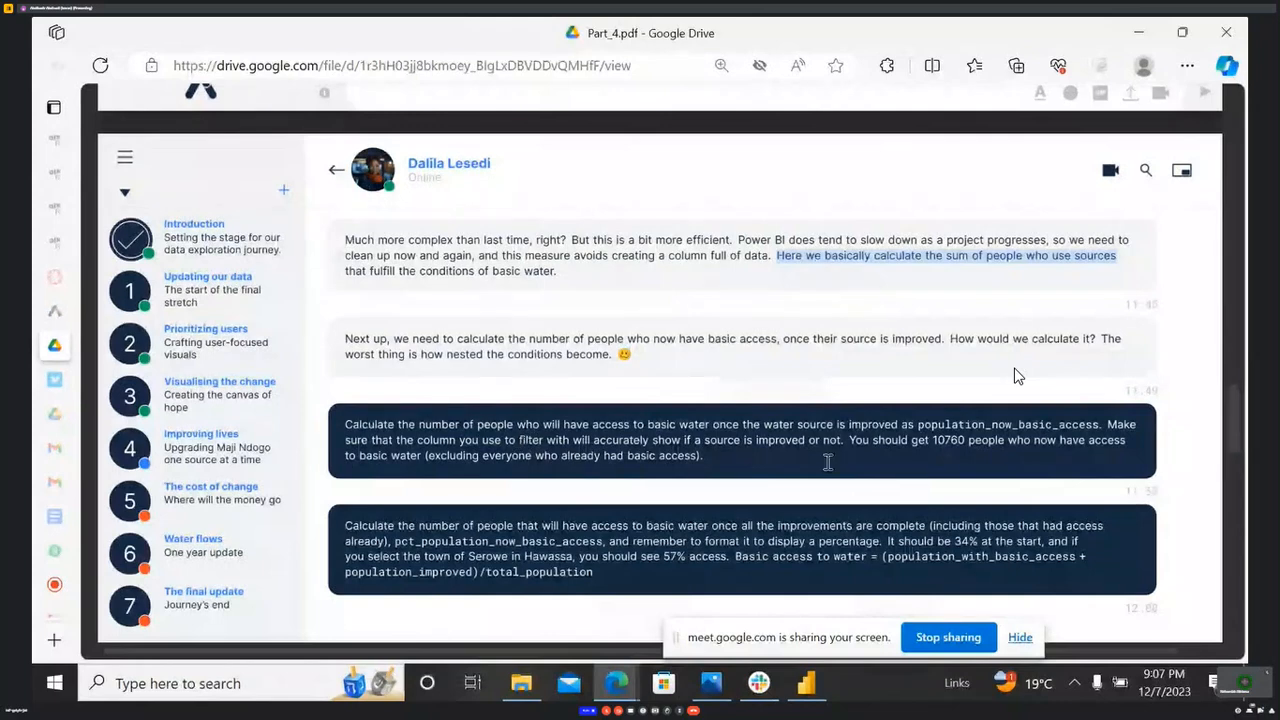
{"action": "left_click_drag", "start_coordinate": [924, 446], "coordinate": [961, 447]}
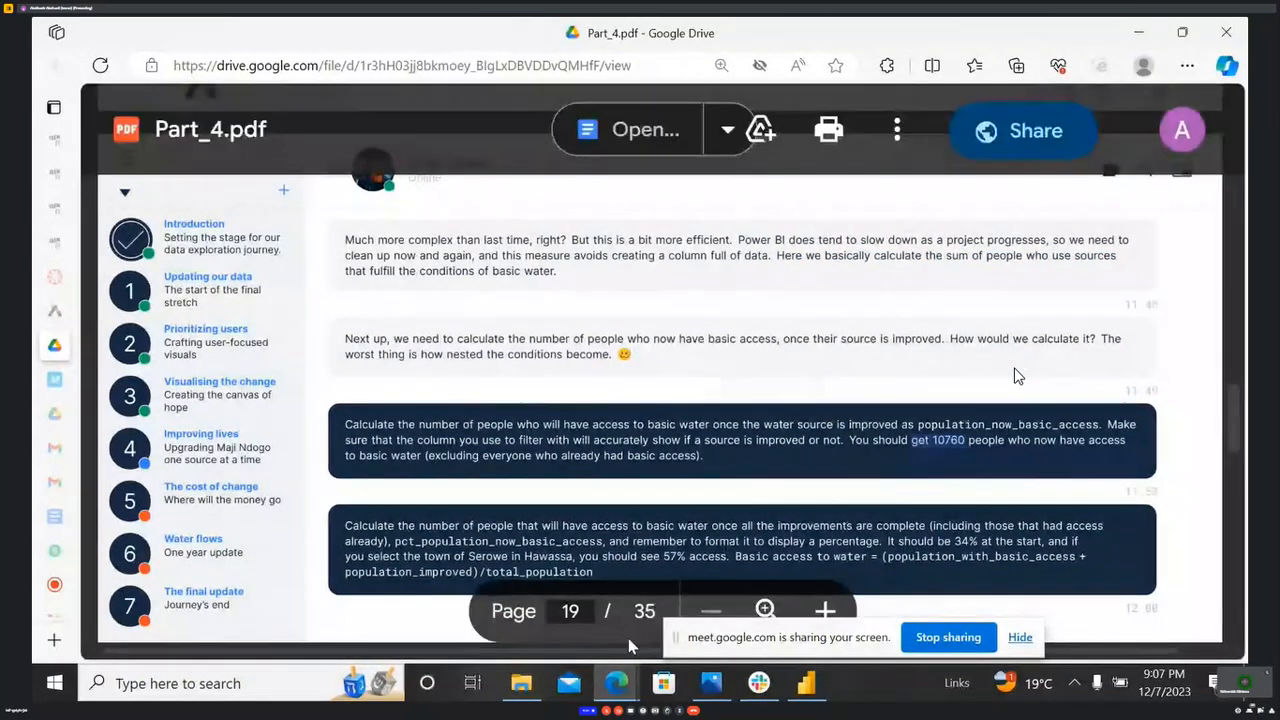
{"action": "left_click", "coordinate": [716, 442]}
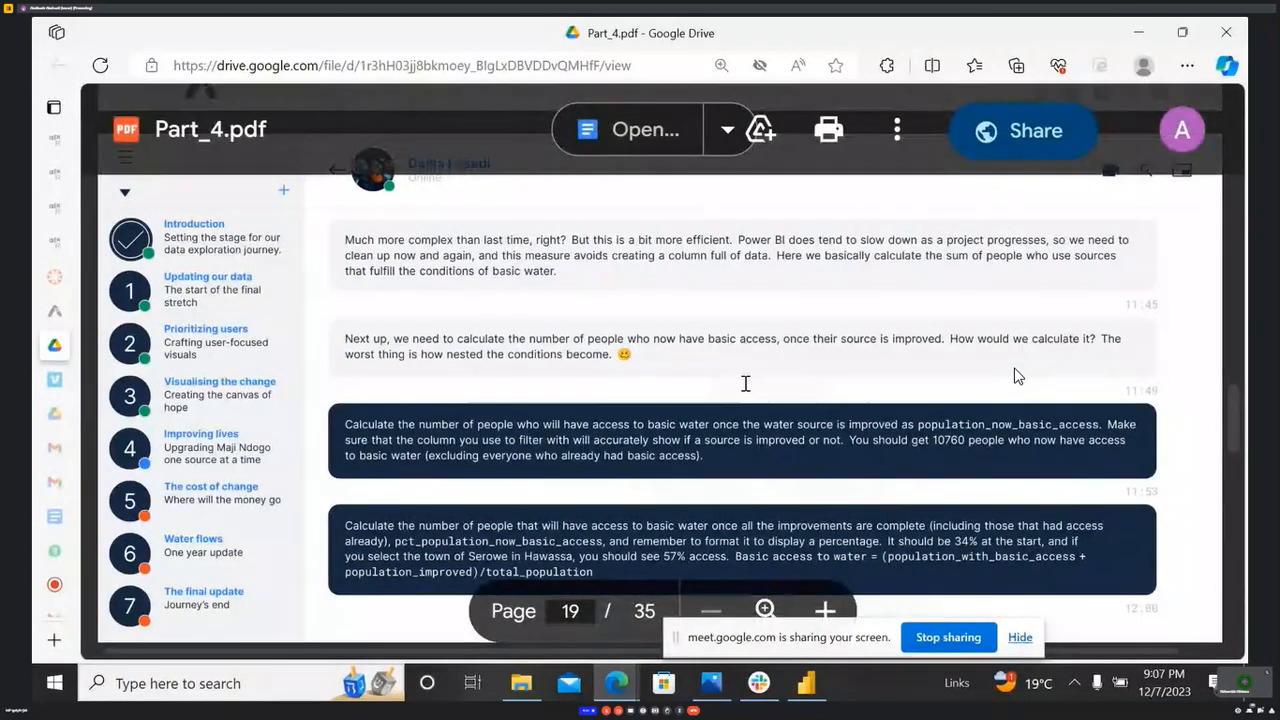
- Review each term of the "Basic access to water" formula on page 17 of Part_4.pdf
{"action": "scroll", "coordinate": [1014, 375], "scroll_direction": "up", "scroll_amount": 10}
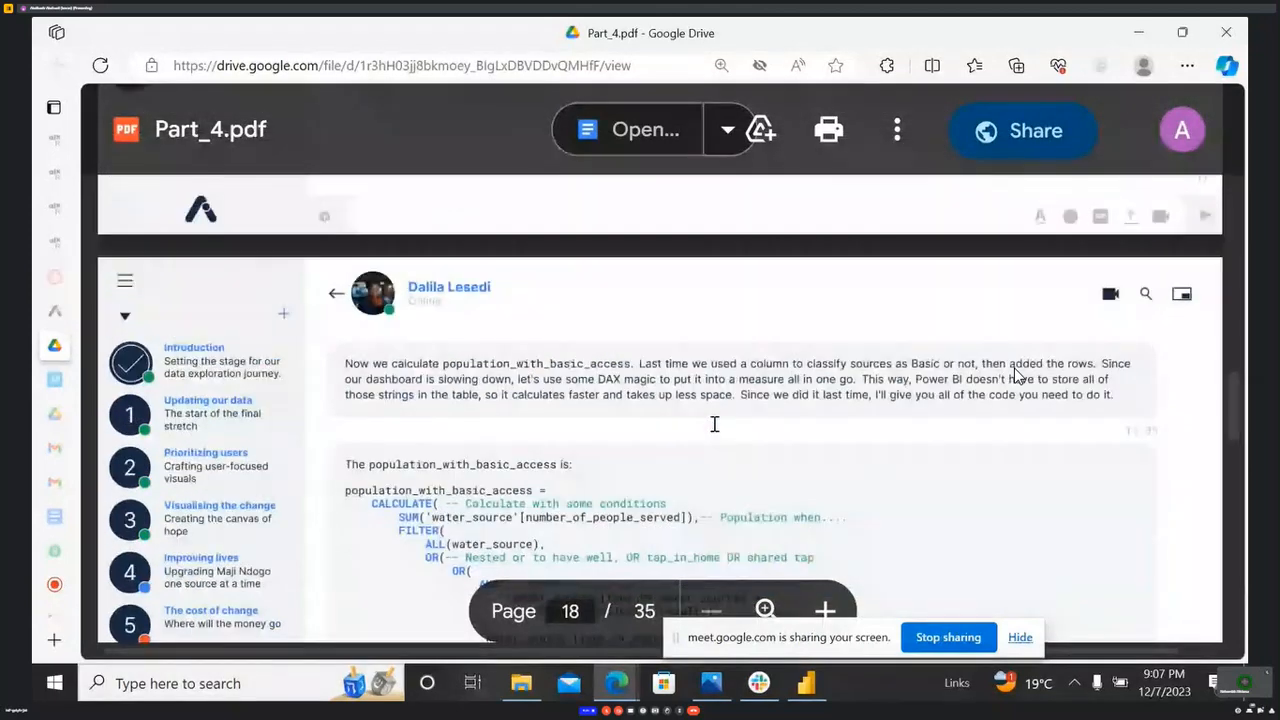
{"action": "scroll", "coordinate": [1014, 372], "scroll_direction": "down", "scroll_amount": 2}
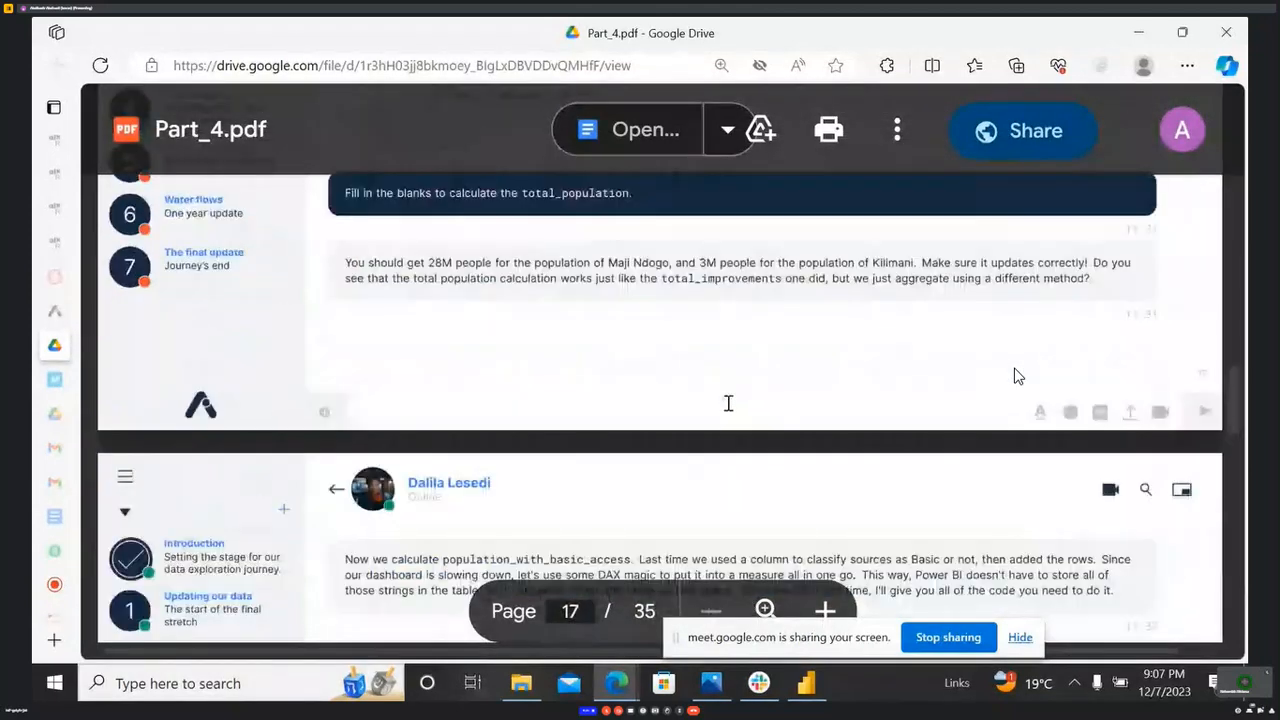
{"action": "scroll", "coordinate": [1014, 375], "scroll_direction": "up", "scroll_amount": 5}
{"action": "scroll", "coordinate": [1014, 375], "scroll_direction": "down", "scroll_amount": 5}
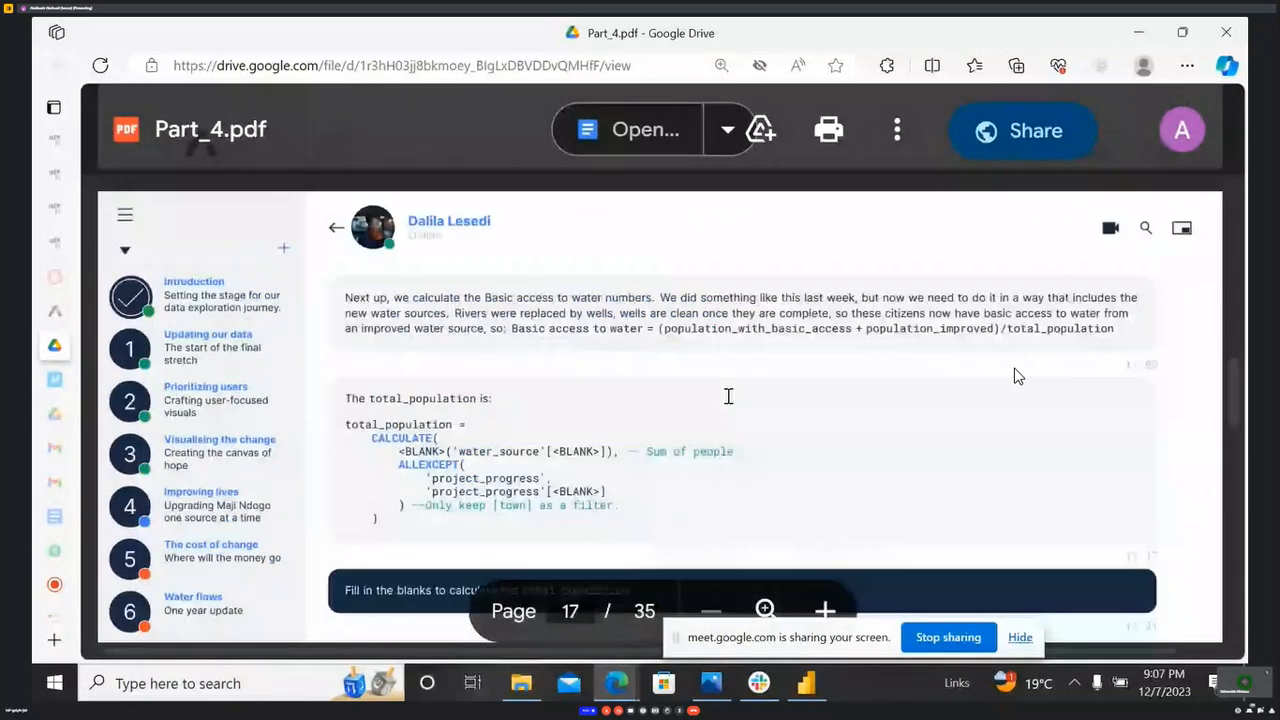
{"action": "scroll", "coordinate": [1014, 376], "scroll_direction": "up", "scroll_amount": 3}
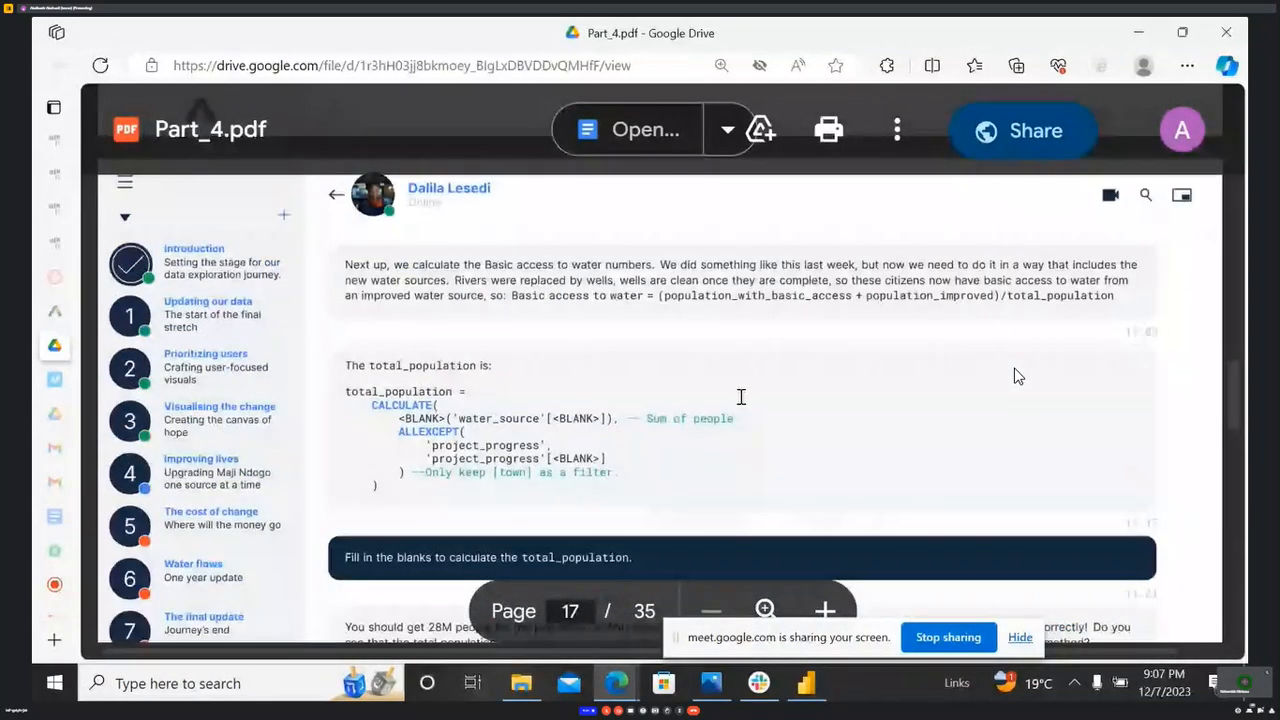
{"action": "left_click_drag", "start_coordinate": [511, 322], "coordinate": [643, 322]}
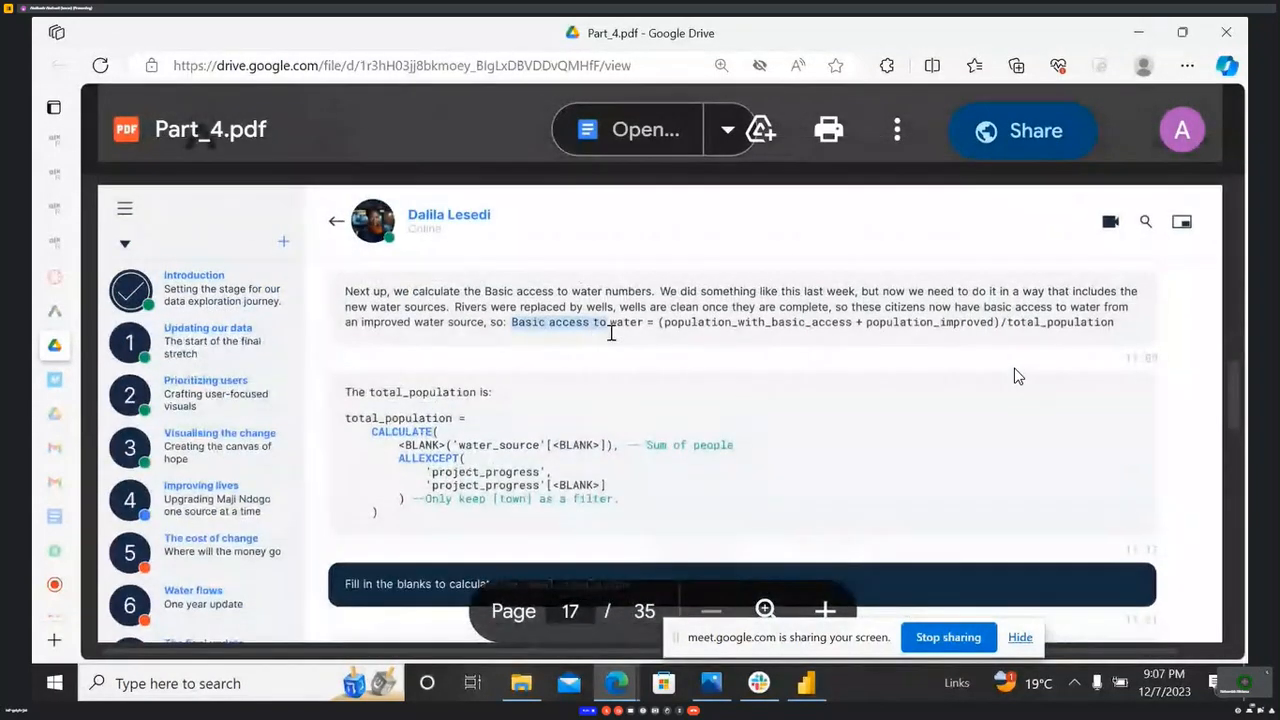
{"action": "double_click", "coordinate": [802, 328]}
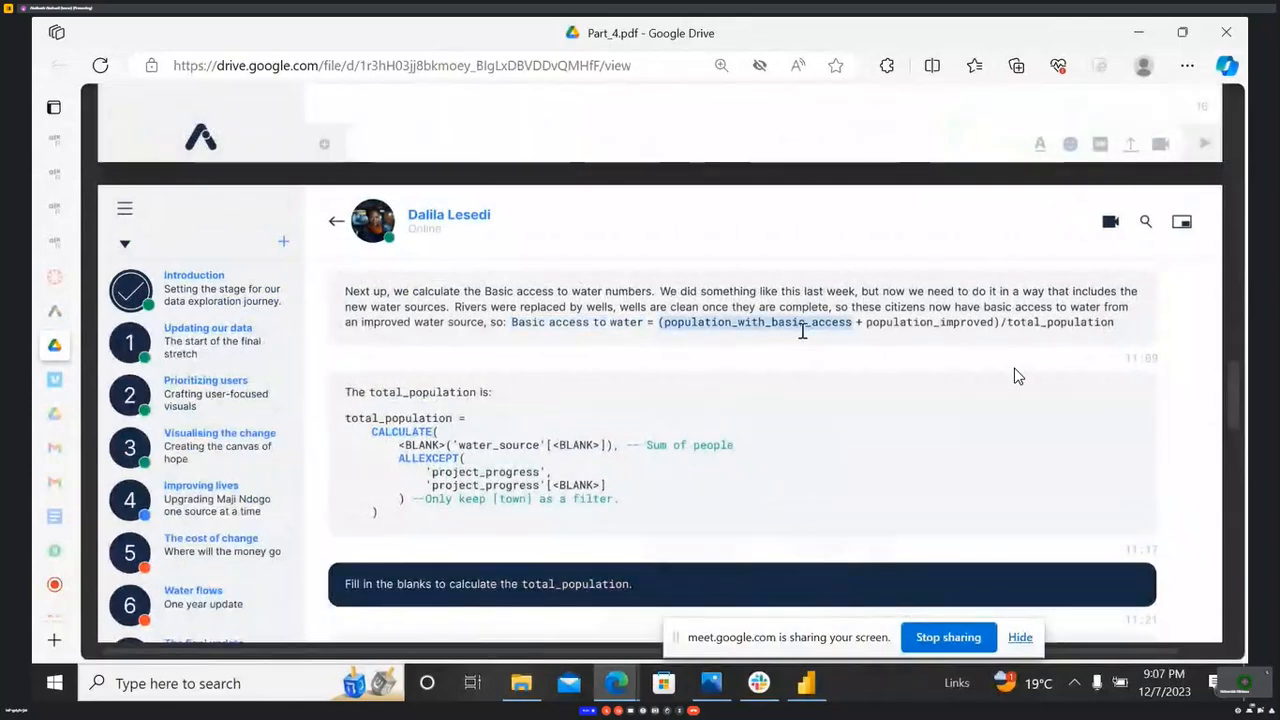
{"action": "double_click", "coordinate": [1030, 326]}
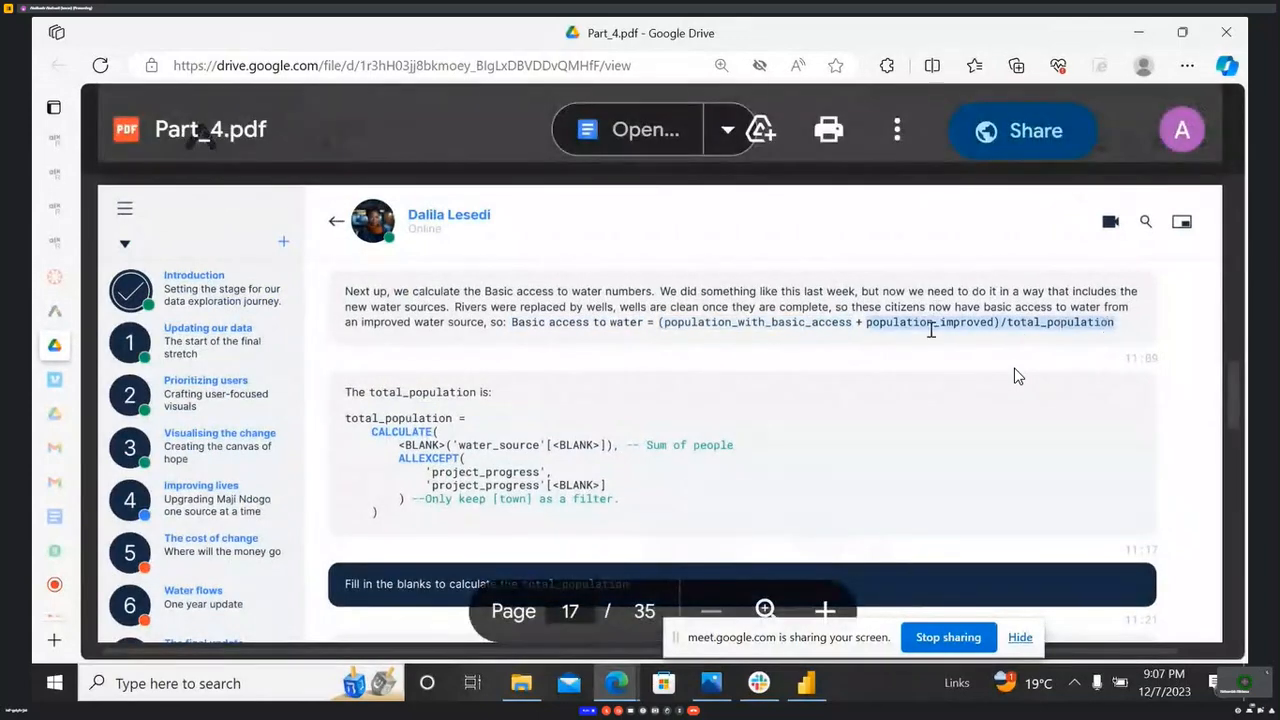
{"action": "left_click", "coordinate": [928, 329]}
{"action": "double_click", "coordinate": [866, 322]}
{"action": "left_click", "coordinate": [935, 322]}
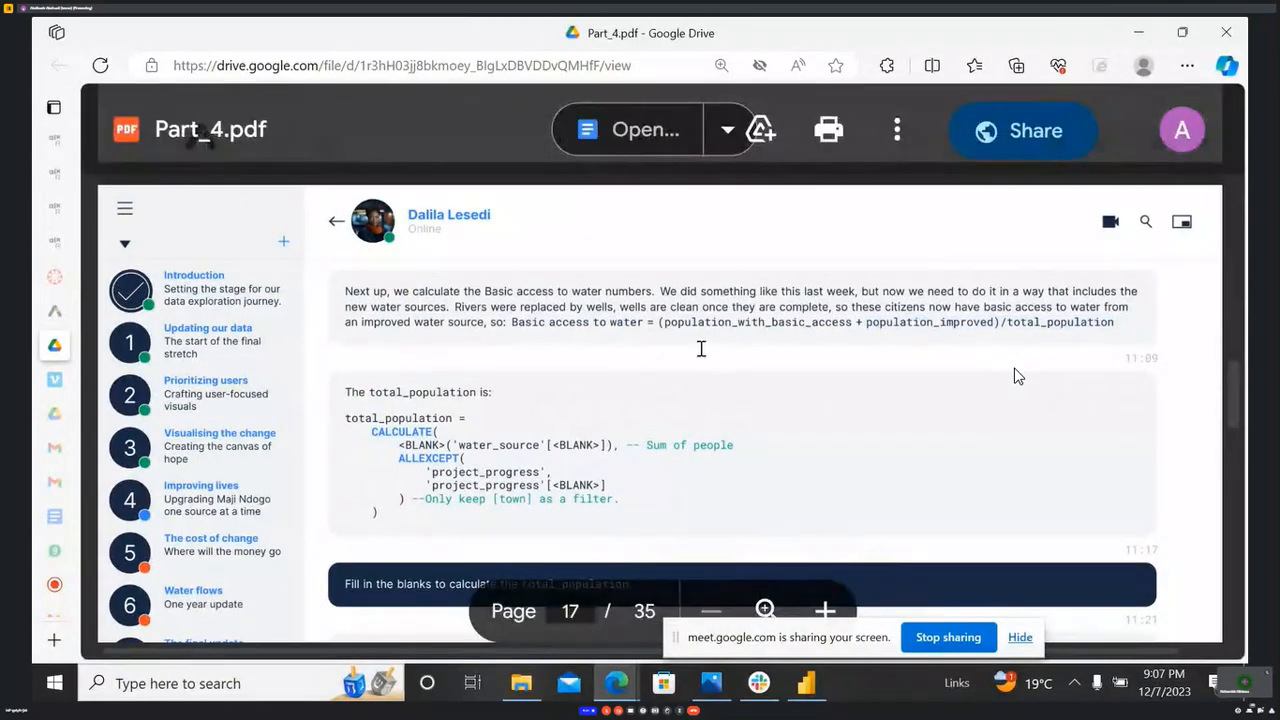
- Return to page 19 of Part_4.pdf and copy the measure name population_now_basic_access from the task text
{"action": "scroll", "coordinate": [701, 348], "scroll_direction": "down", "scroll_amount": 15}
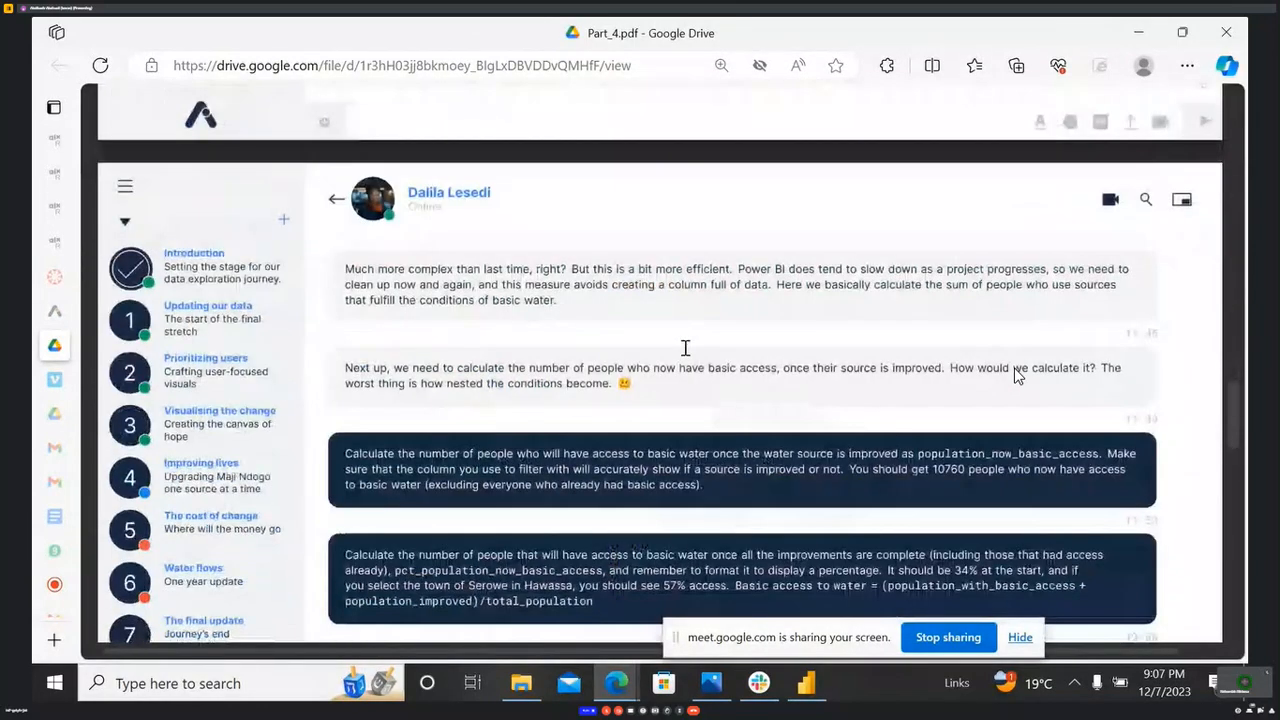
{"action": "scroll", "coordinate": [685, 347], "scroll_direction": "down", "scroll_amount": 1}
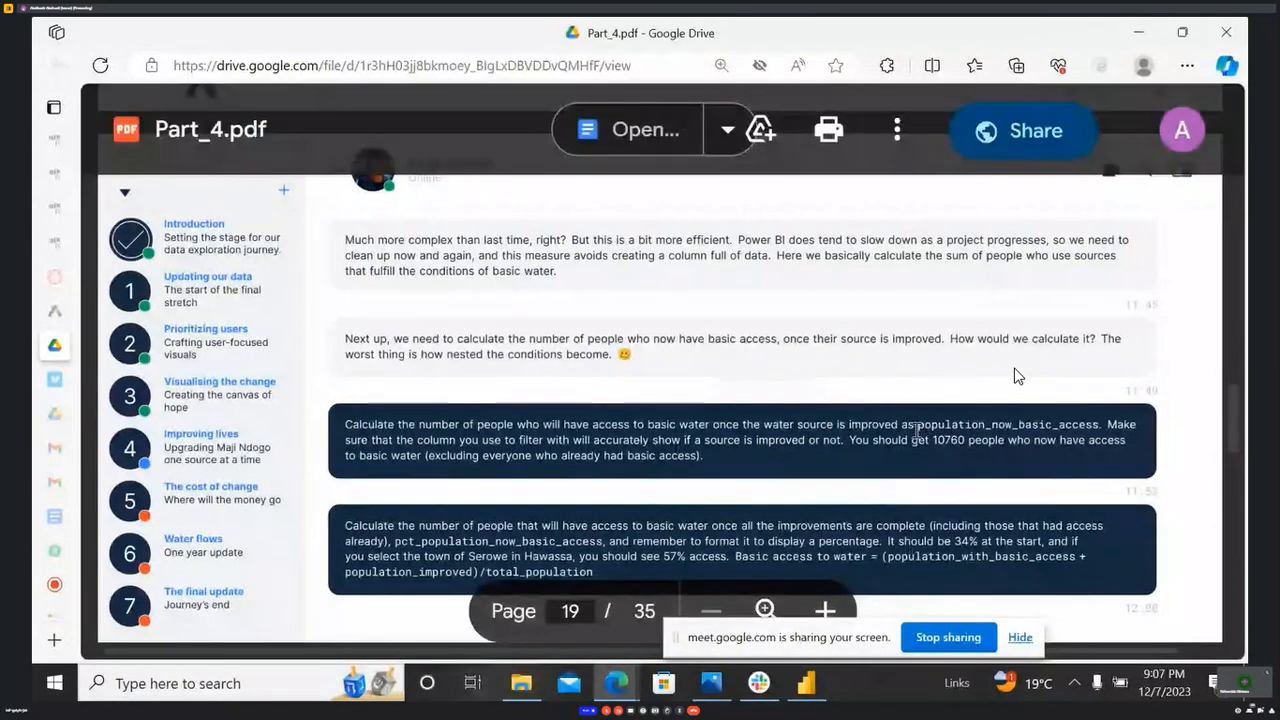
{"action": "double_click", "coordinate": [1058, 427]}
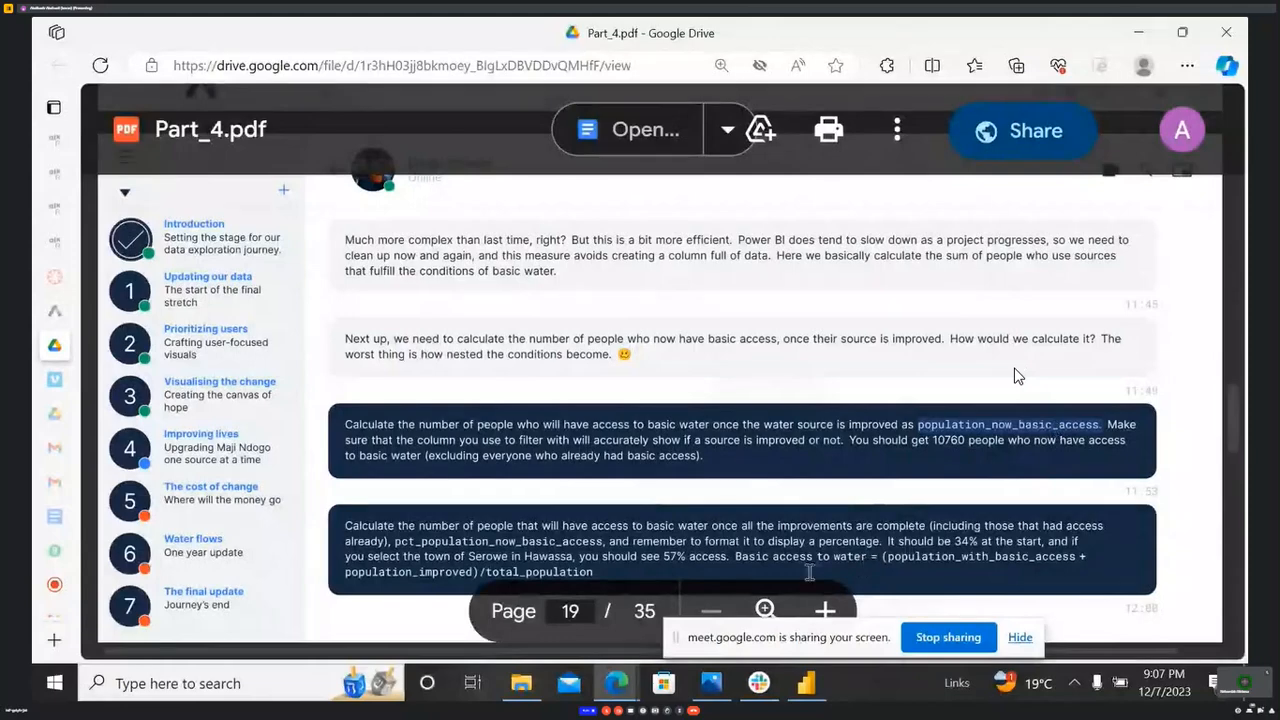
- Switch to Power BI and add a new measure to the water_source table
{"action": "left_click", "coordinate": [806, 683]}
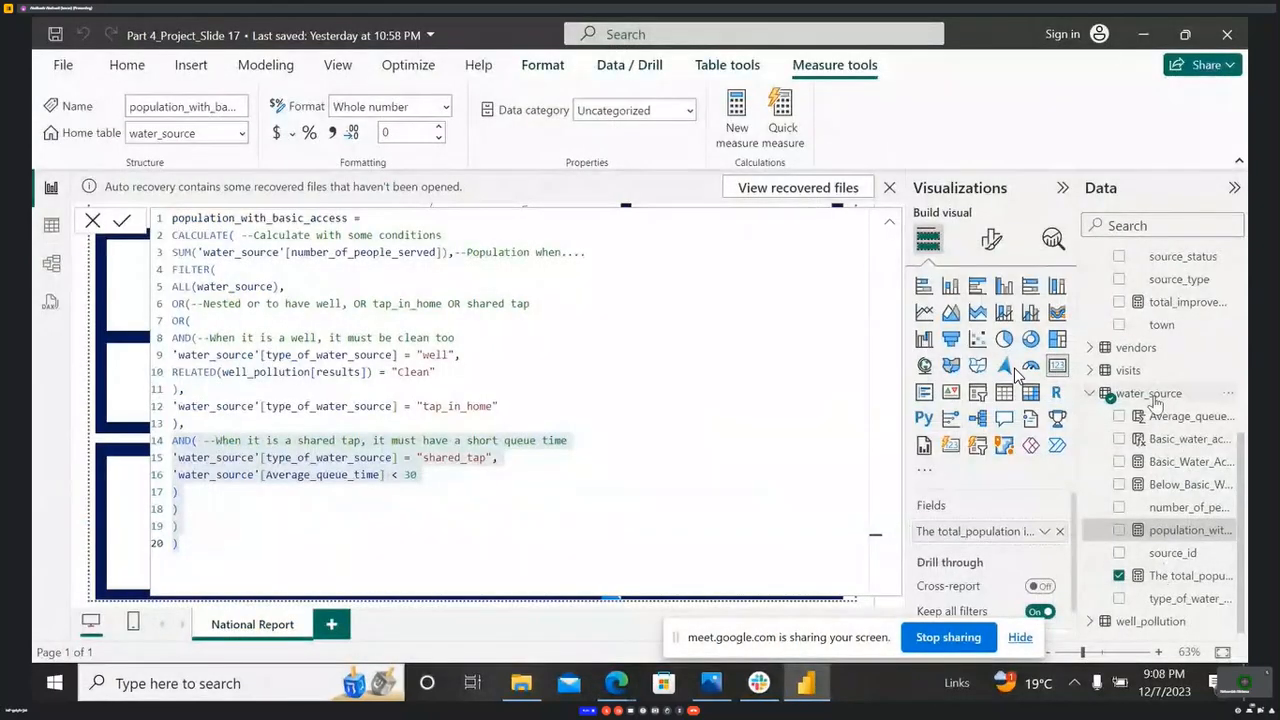
{"action": "right_click", "coordinate": [1156, 391]}
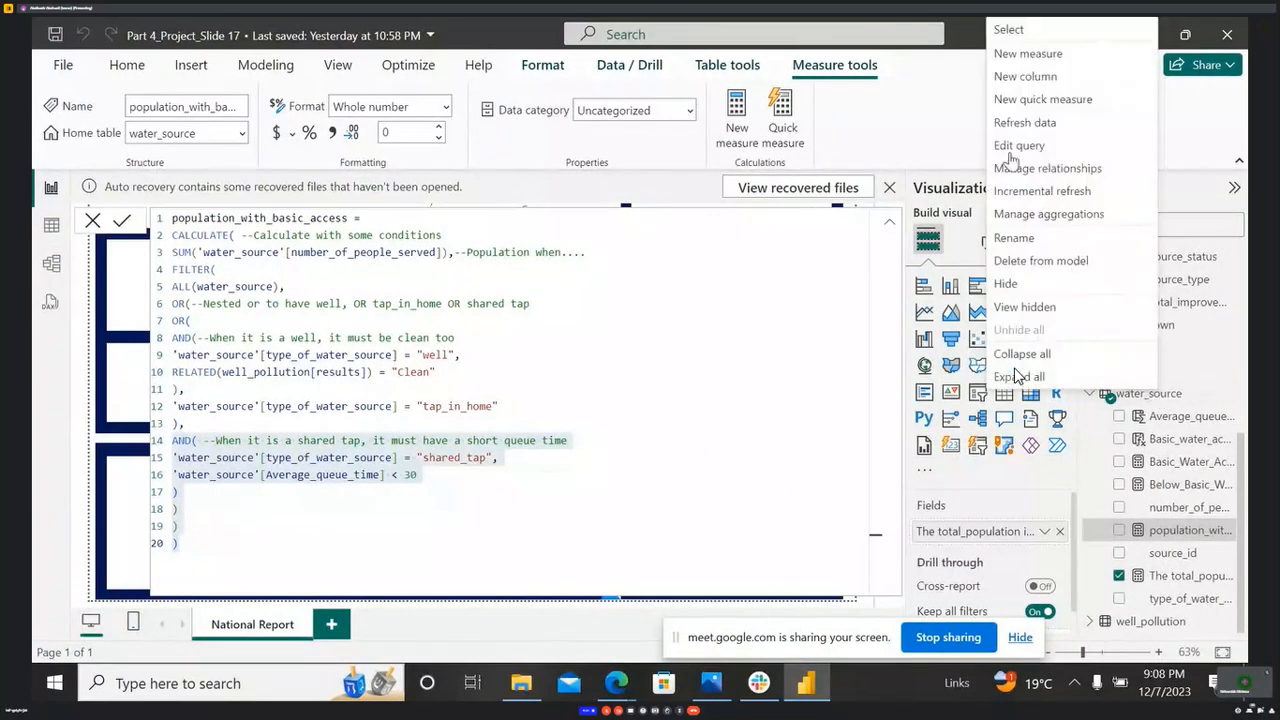
{"action": "left_click", "coordinate": [1017, 55]}
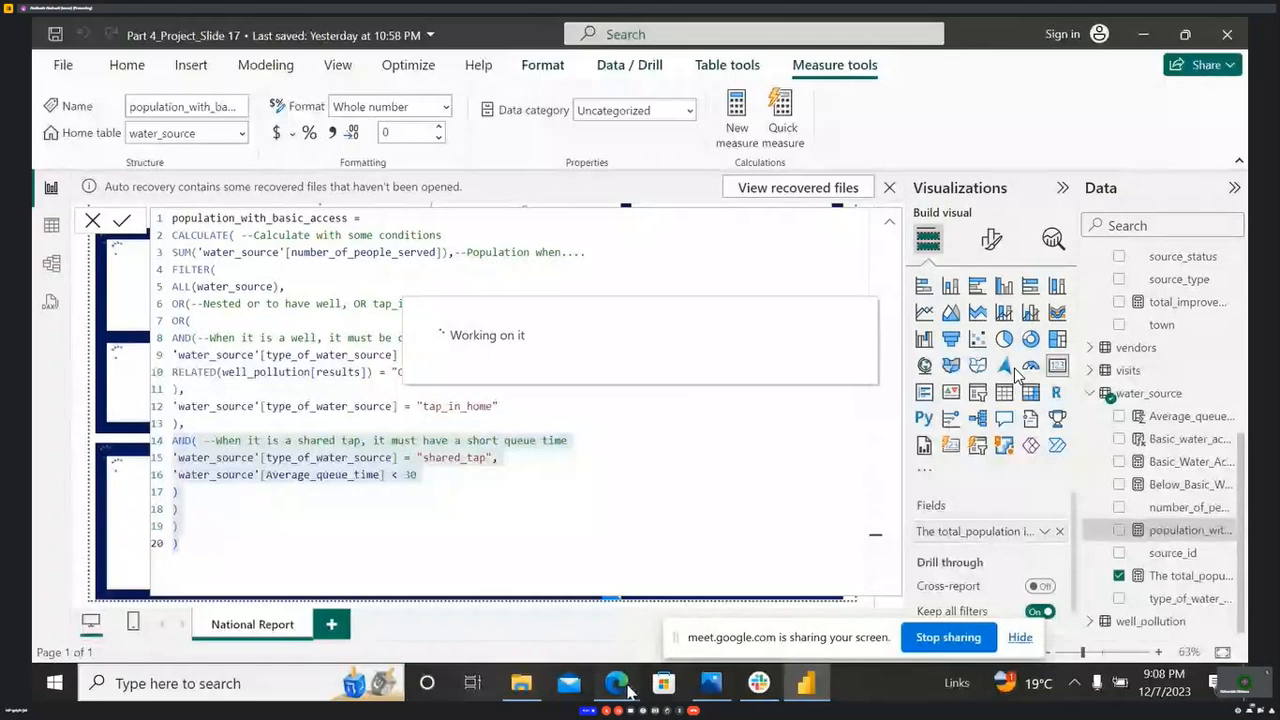
- Switch to Part_4.pdf in Edge and reread the population_now_basic_access task, focusing on the condition that the water source is improved
{"action": "left_click", "coordinate": [624, 686]}
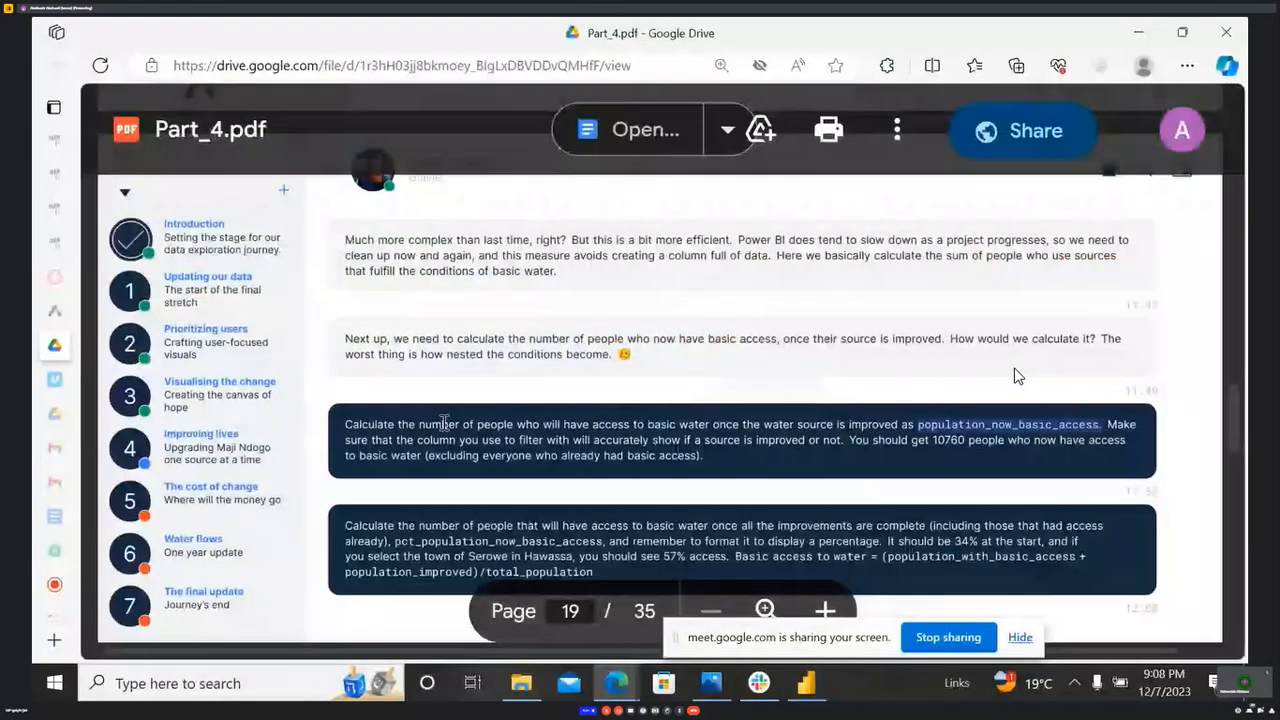
{"action": "left_click_drag", "start_coordinate": [445, 423], "coordinate": [835, 440]}
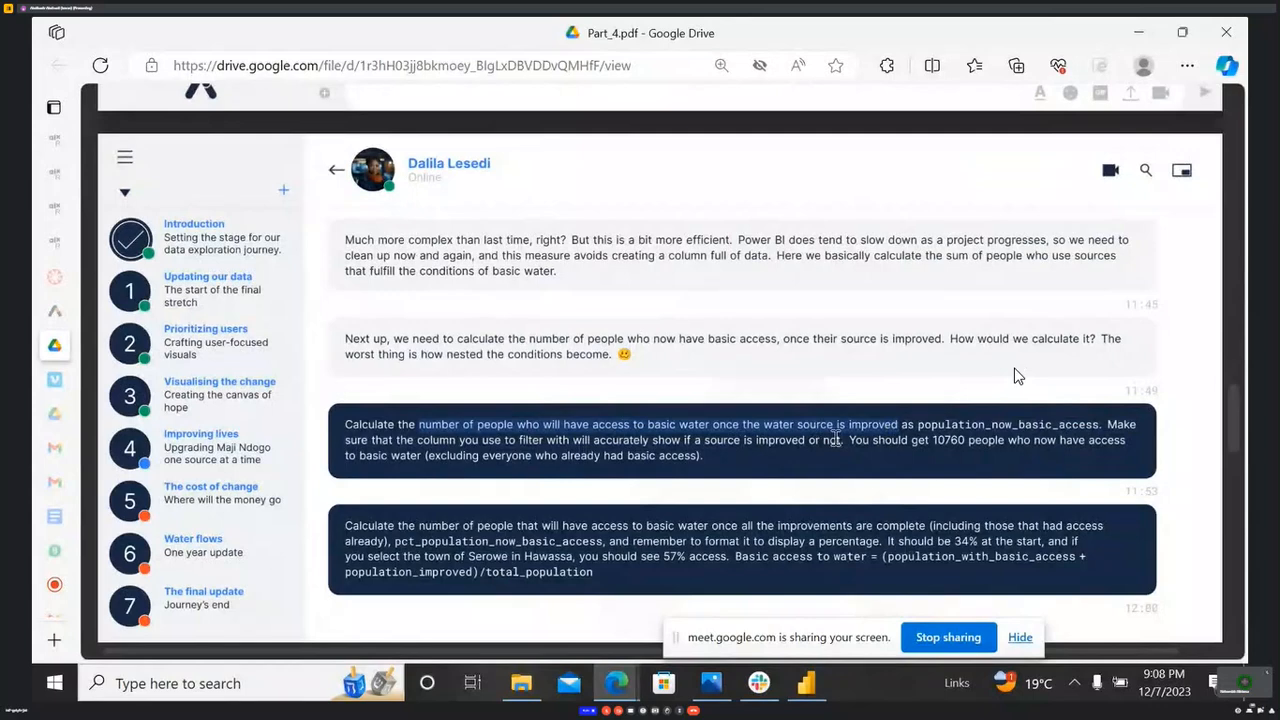
{"action": "left_click", "coordinate": [806, 425]}
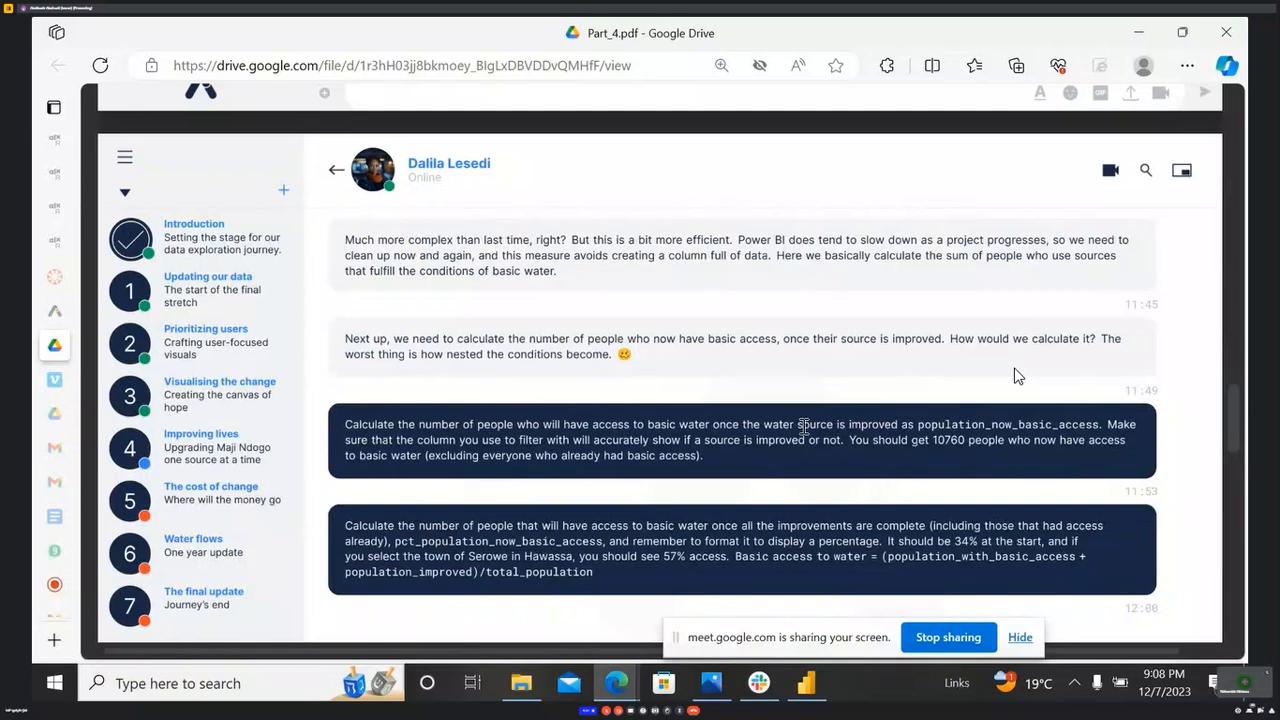
{"action": "left_click_drag", "start_coordinate": [798, 425], "coordinate": [898, 426]}
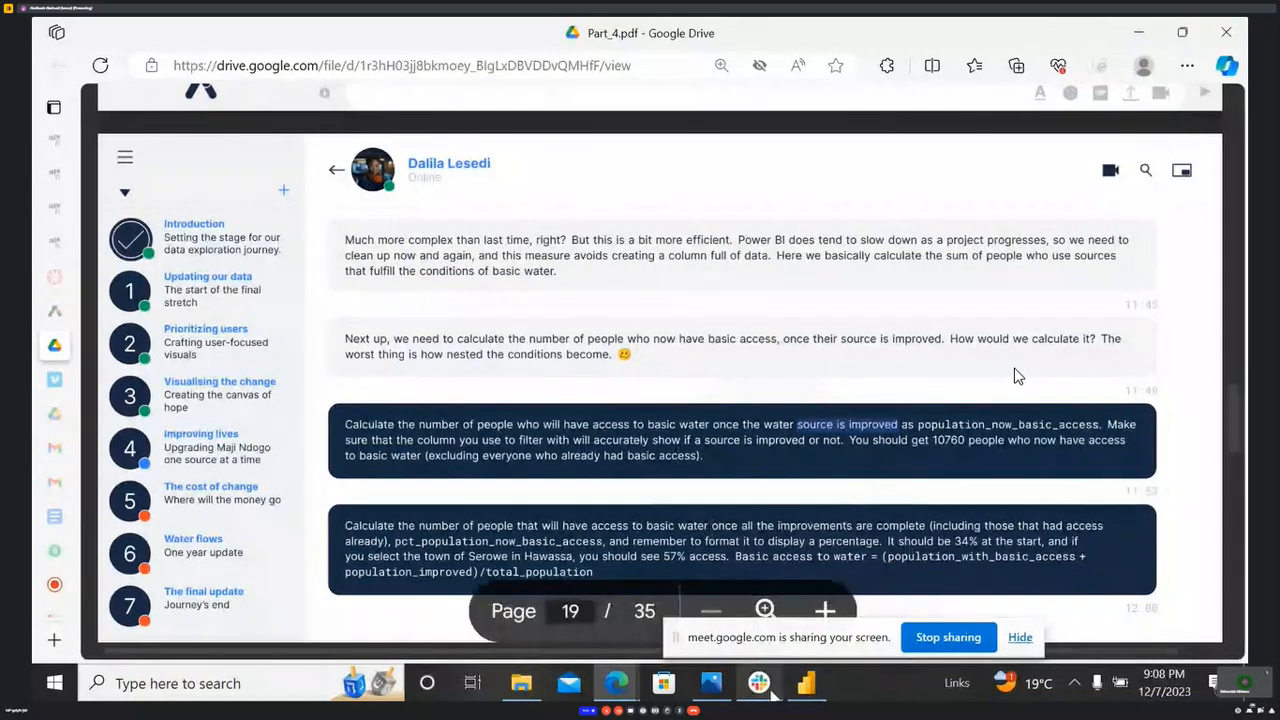
- Back in Power BI, name the new measure population_now_basic_access and open a CALCULATE function on line 2 of its formula
{"action": "left_click", "coordinate": [806, 683]}
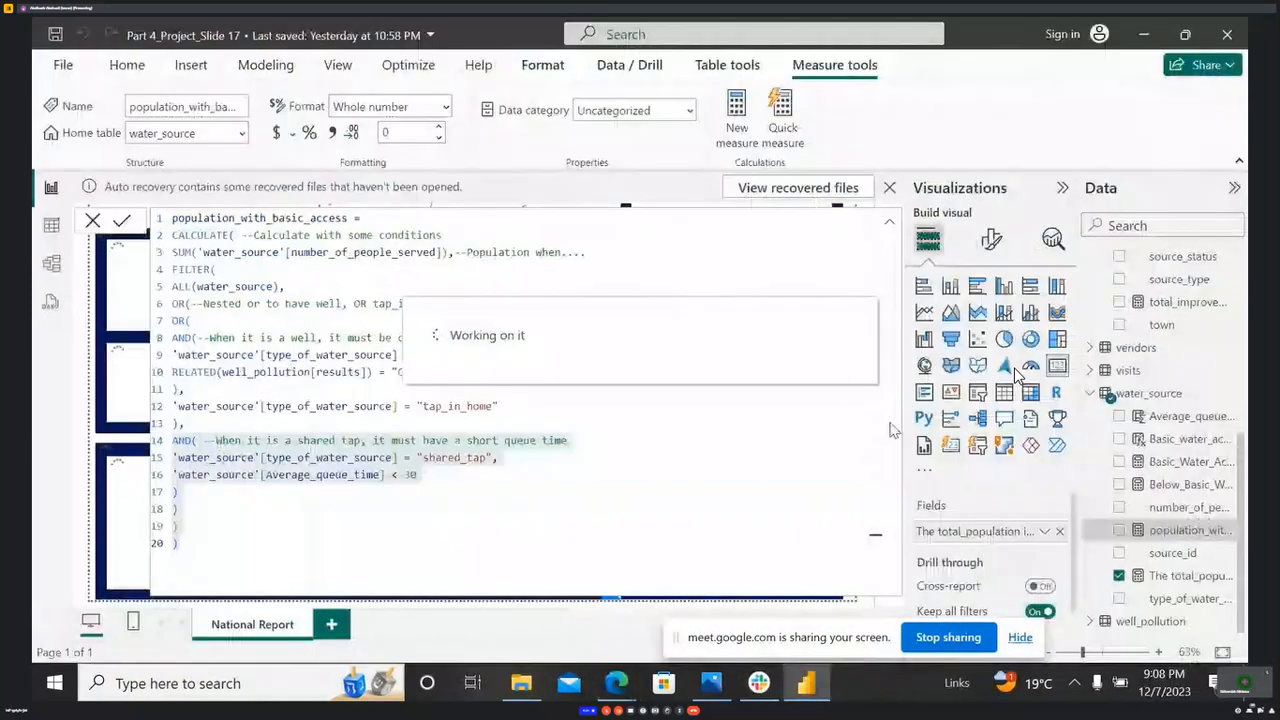
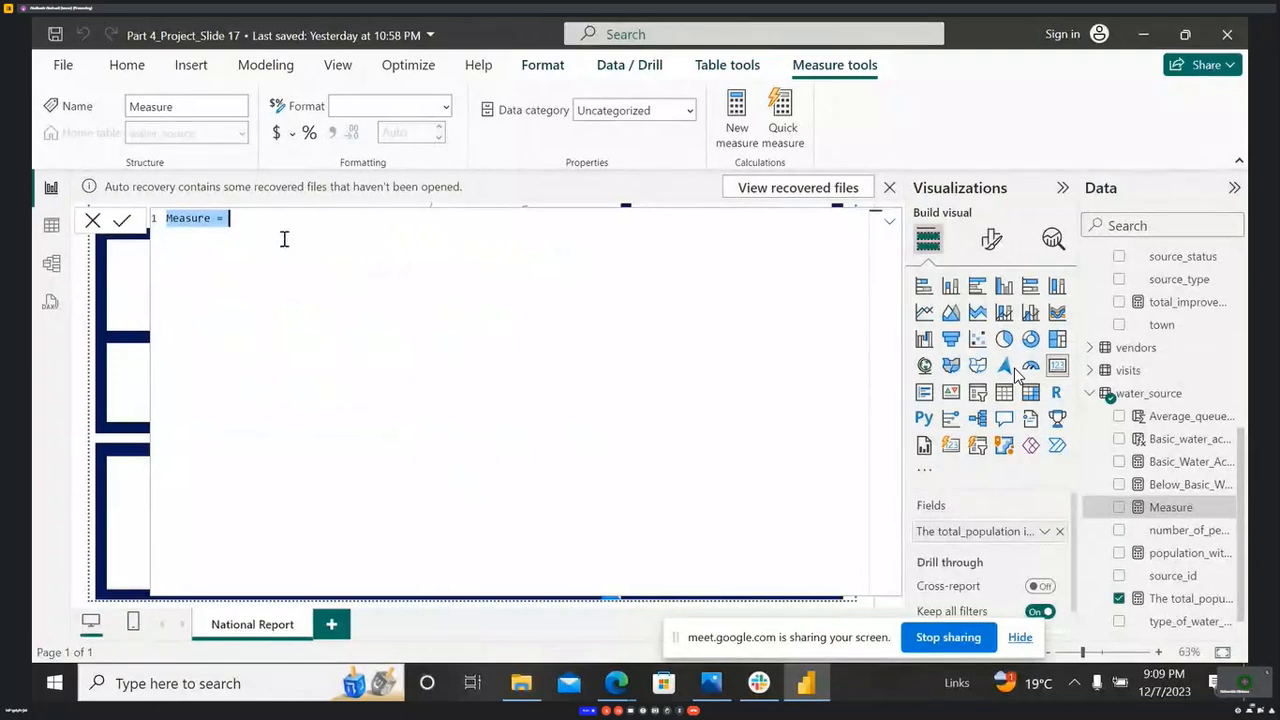
{"action": "type", "text": "population_now_basic_access."}
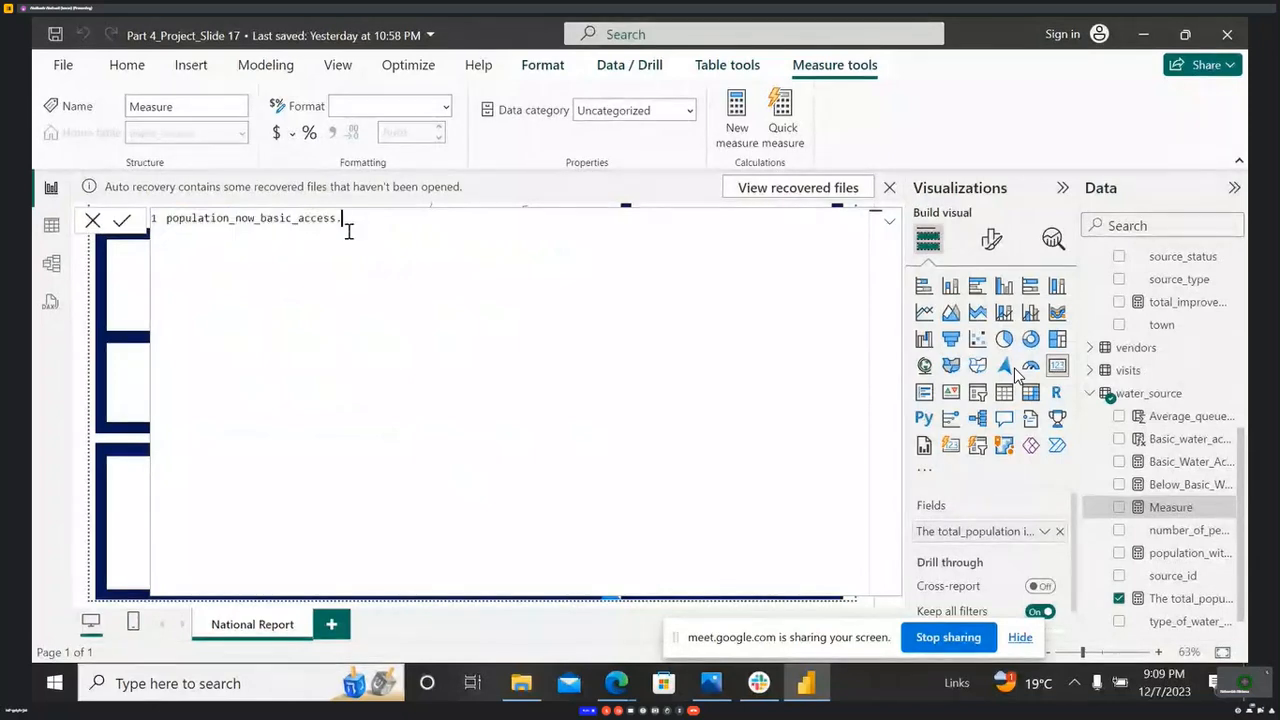
{"action": "key", "text": "BackSpace"}
{"action": "type", "text": "="}
{"action": "key", "text": "shift+Return"}
{"action": "type", "text": "calc"}
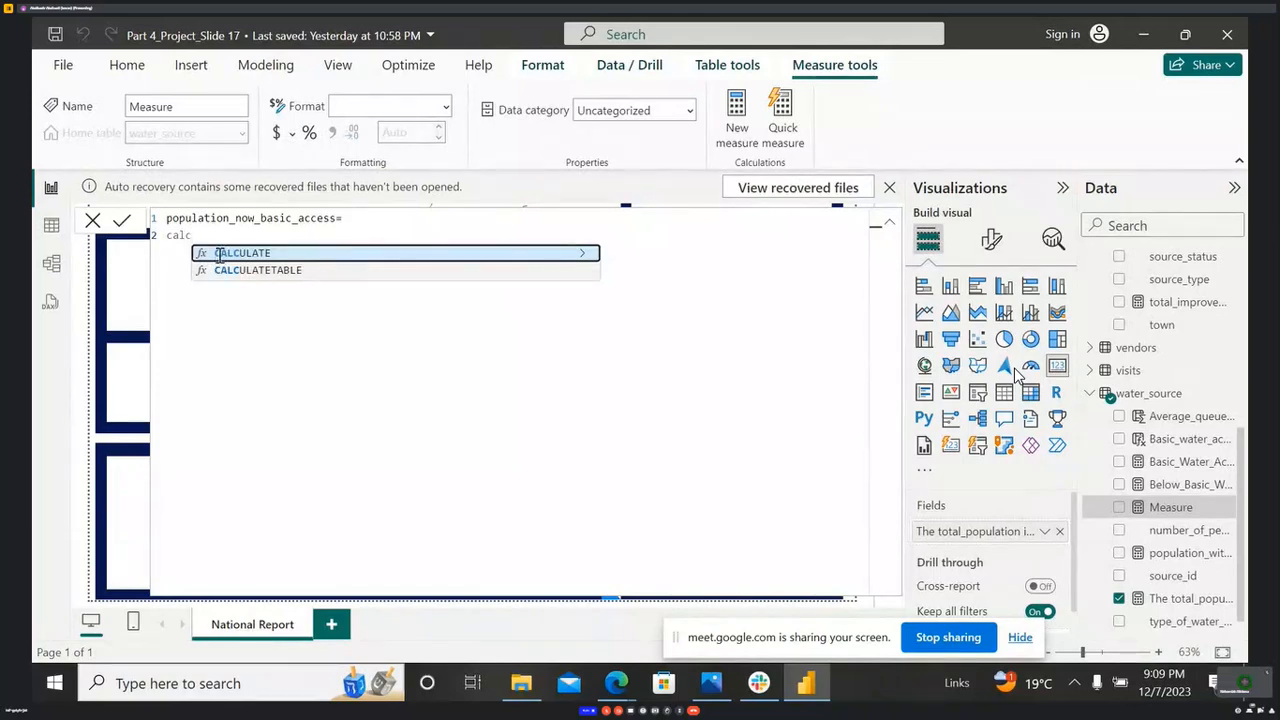
{"action": "left_click", "coordinate": [220, 254]}
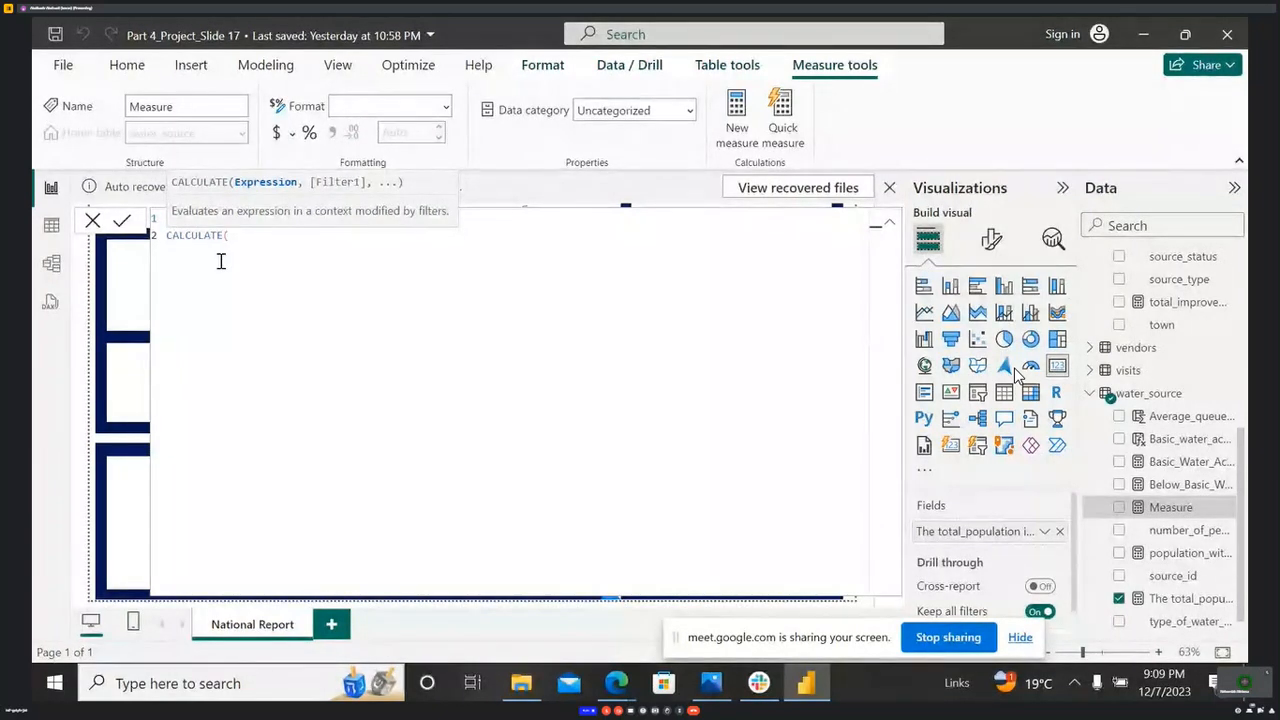
{"action": "key", "text": "shift+Return"}
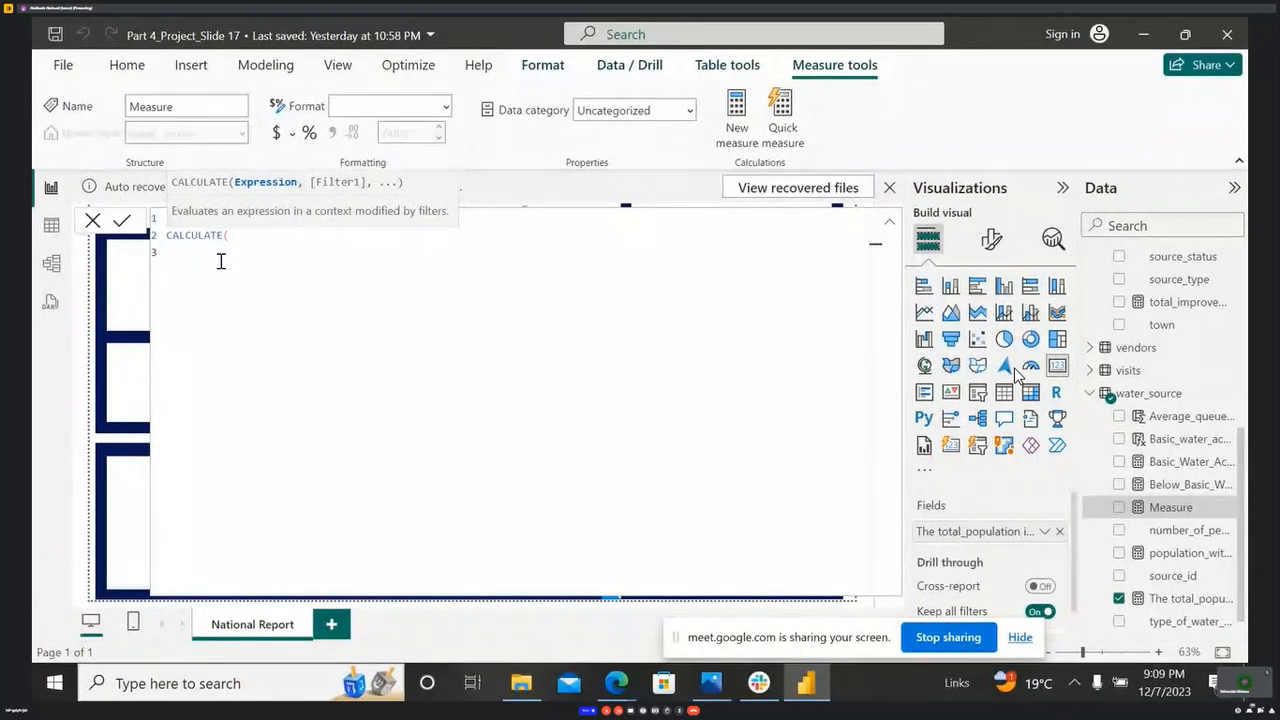
- Add SUM('water_source'[Basic_water_access]) as the CALCULATE expression on line 3 and start a new line below it
{"action": "type", "text": "sum"}
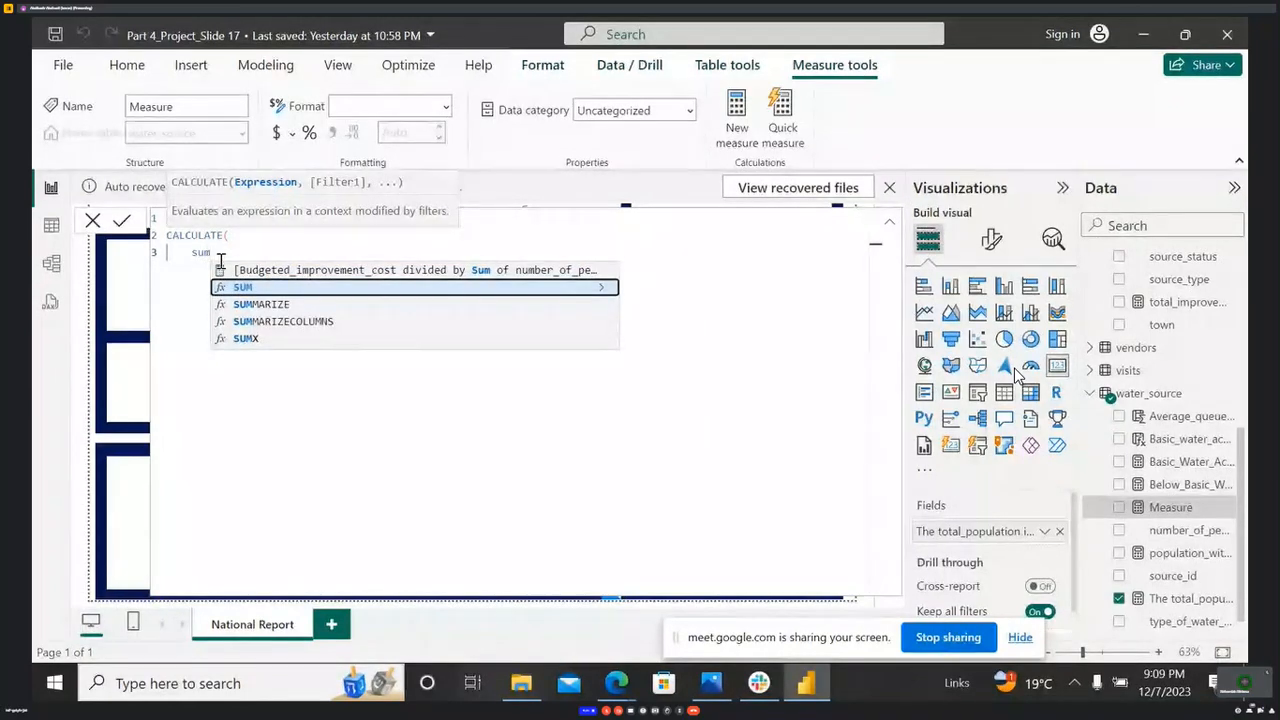
{"action": "left_click", "coordinate": [260, 289]}
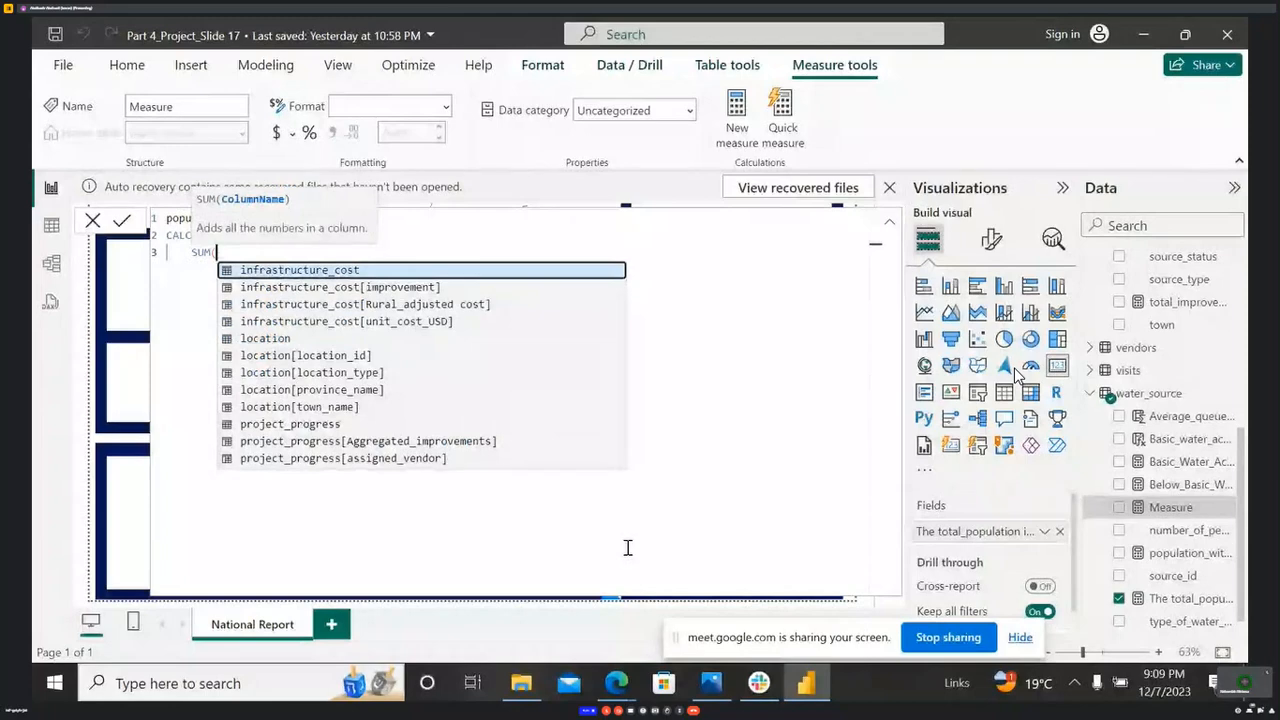
{"action": "type", "text": "'"}
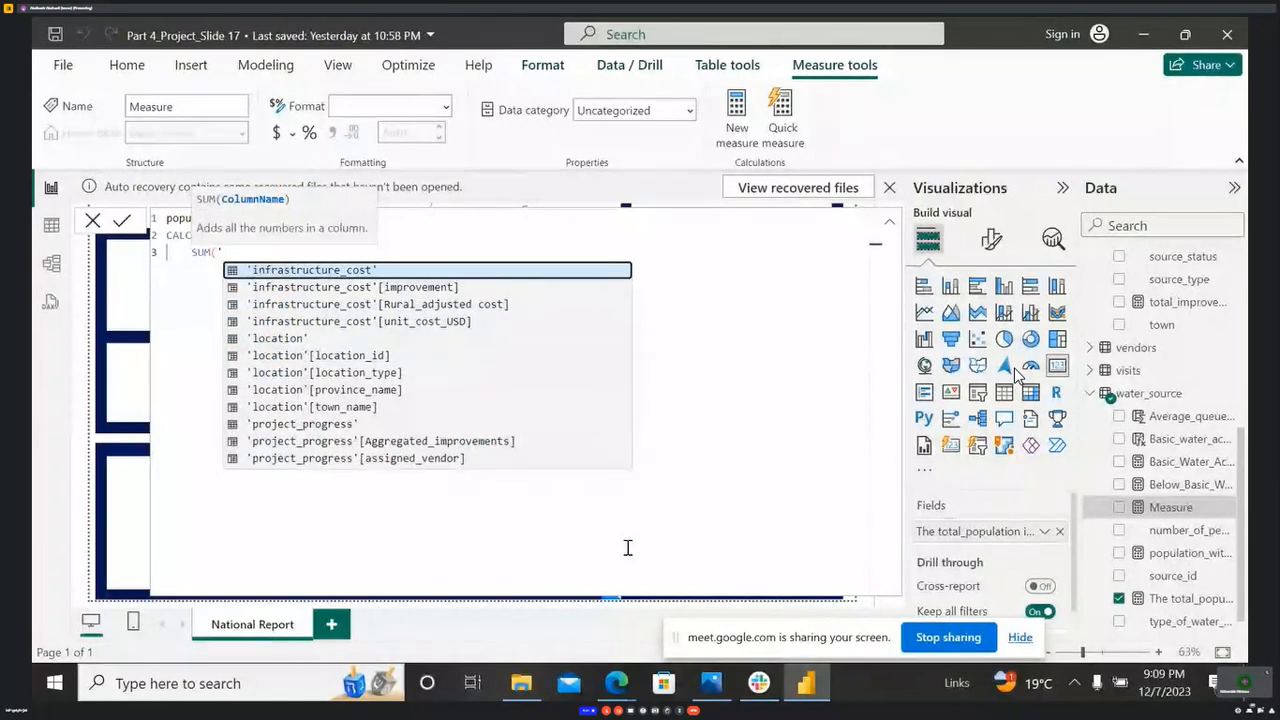
{"action": "type", "text": "wat"}
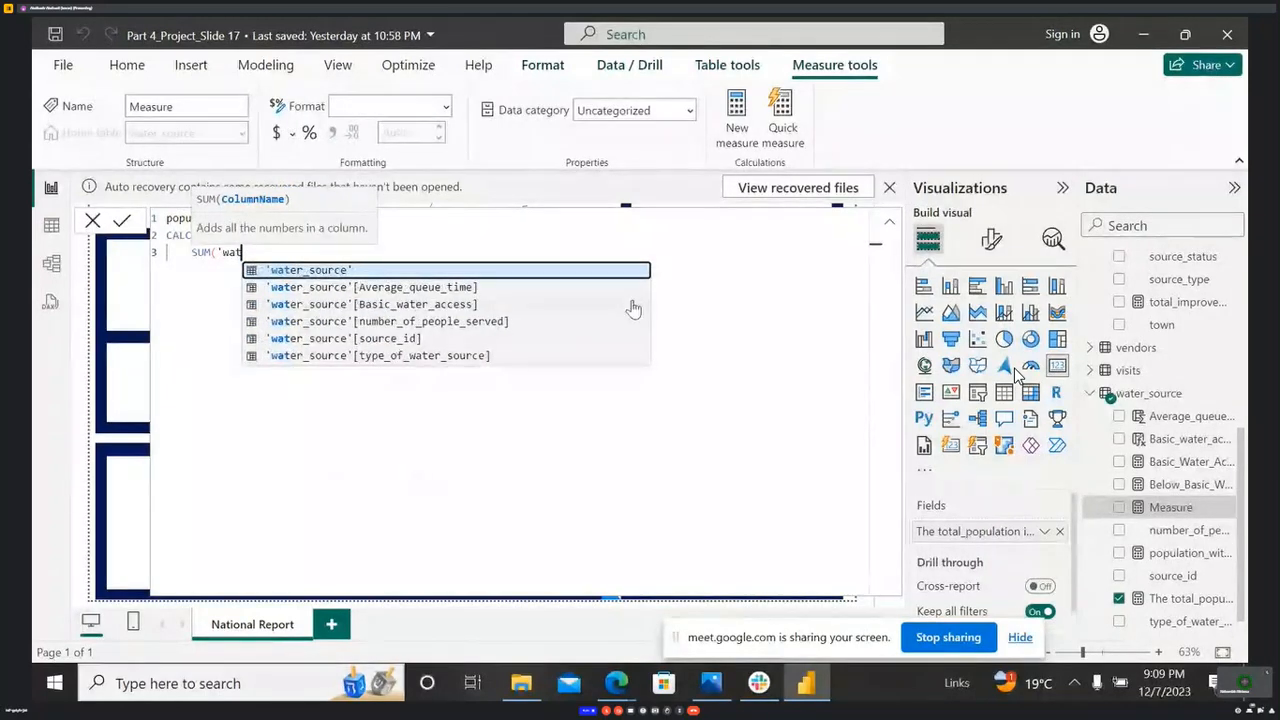
{"action": "left_click", "coordinate": [508, 304]}
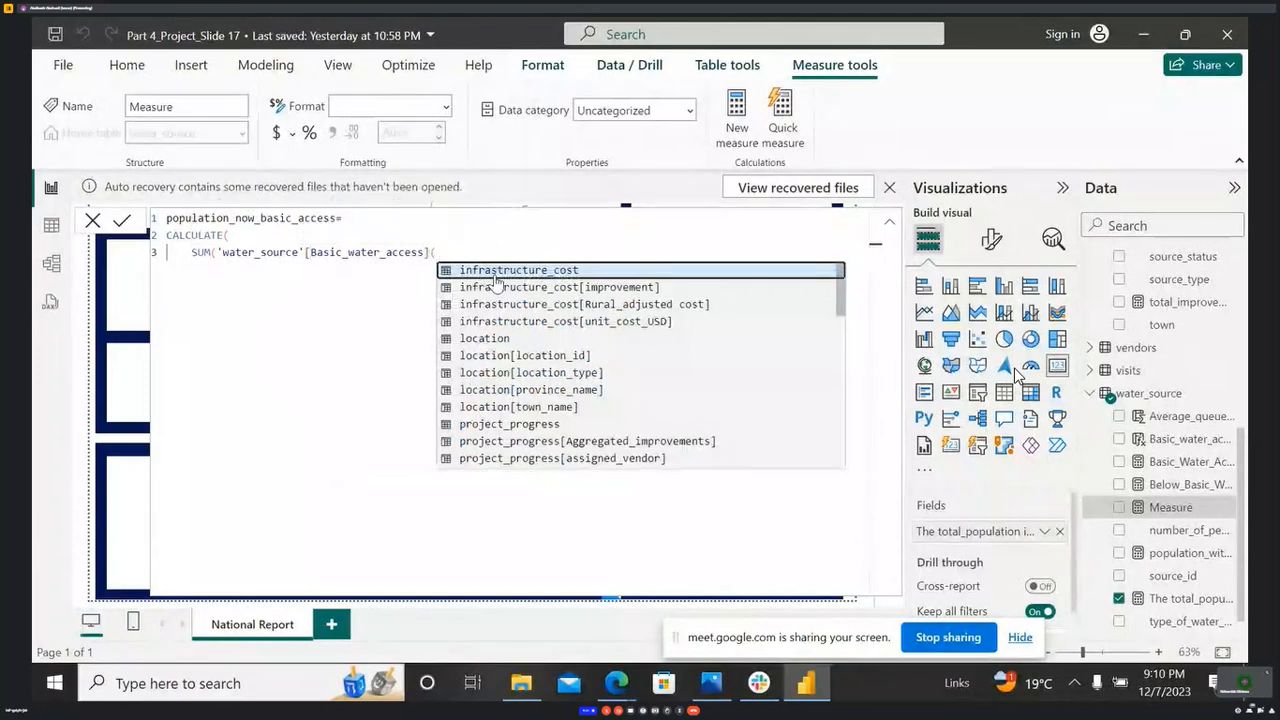
{"action": "key", "text": "BackSpace"}
{"action": "type", "text": ")"}
{"action": "key", "text": "Return"}
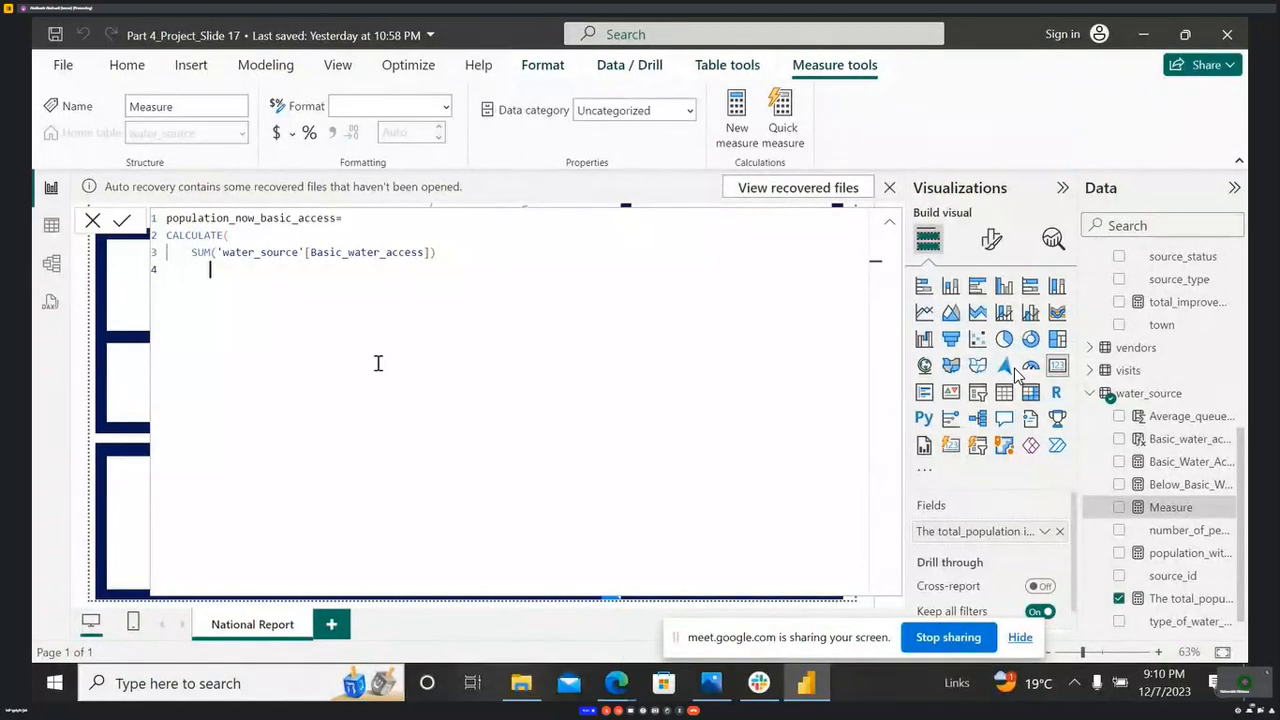
- Replace the column inside the SUM with number_of_people_served from water_source
{"action": "left_click", "coordinate": [423, 253]}
{"action": "double_click", "coordinate": [423, 253]}
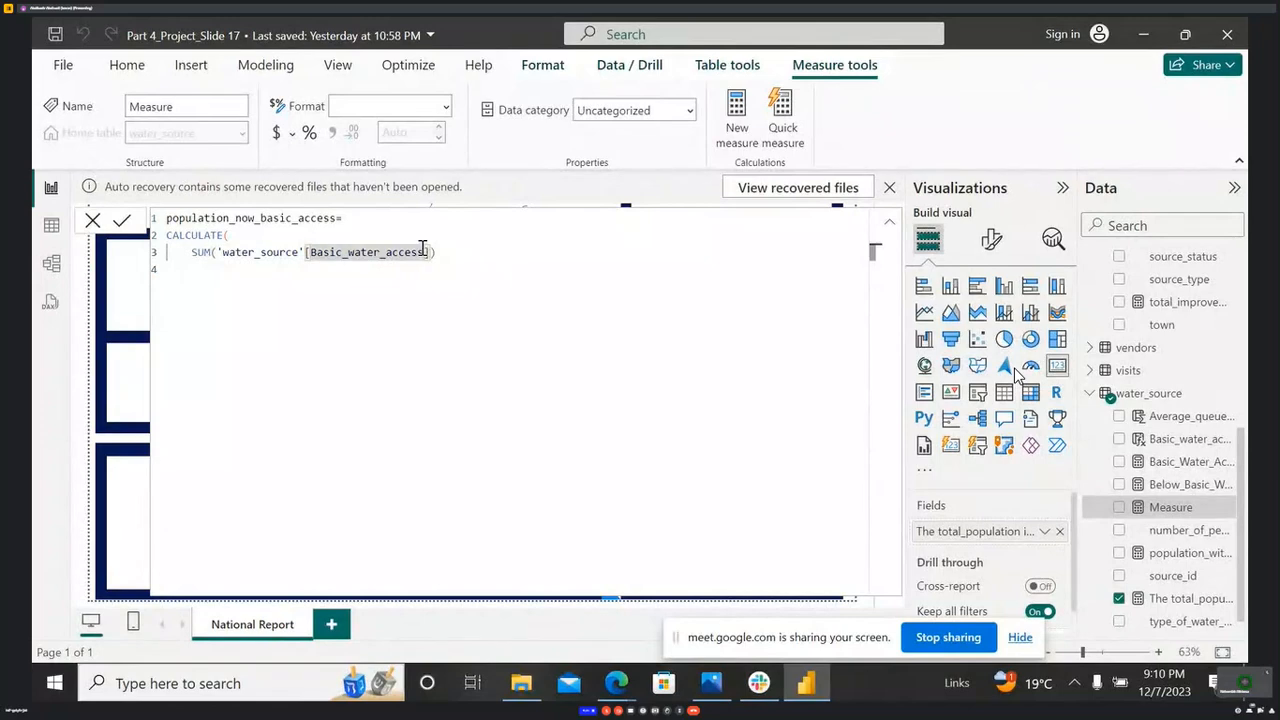
{"action": "key", "text": "BackSpace"}
{"action": "key", "text": "BackSpace"}
{"action": "key", "text": "BackSpace"}
{"action": "key", "text": "BackSpace"}
{"action": "key", "text": "BackSpace"}
{"action": "key", "text": "BackSpace"}
{"action": "key", "text": "BackSpace"}
{"action": "key", "text": "BackSpace"}
{"action": "key", "text": "BackSpace"}
{"action": "key", "text": "BackSpace"}
{"action": "key", "text": "BackSpace"}
{"action": "key", "text": "BackSpace"}
{"action": "key", "text": "BackSpace"}
{"action": "key", "text": "BackSpace"}
{"action": "key", "text": "BackSpace"}
{"action": "key", "text": "BackSpace"}
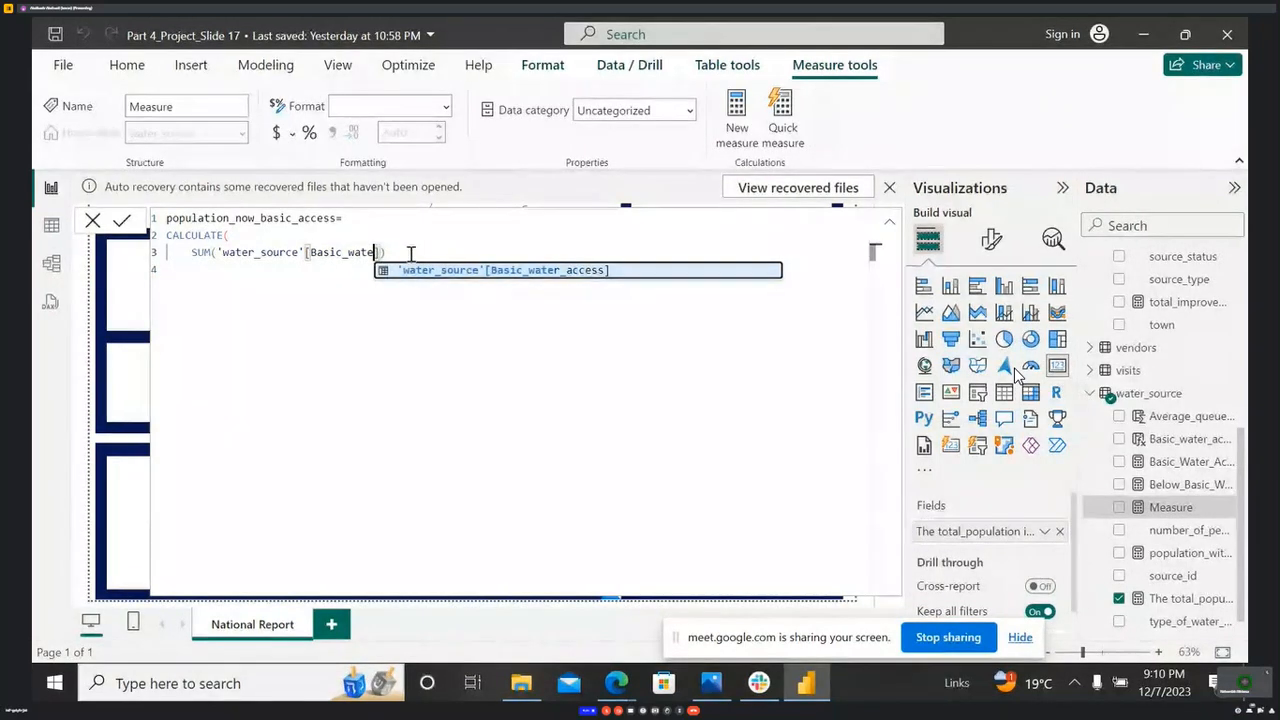
{"action": "key", "text": "BackSpace"}
{"action": "key", "text": "BackSpace"}
{"action": "key", "text": "BackSpace"}
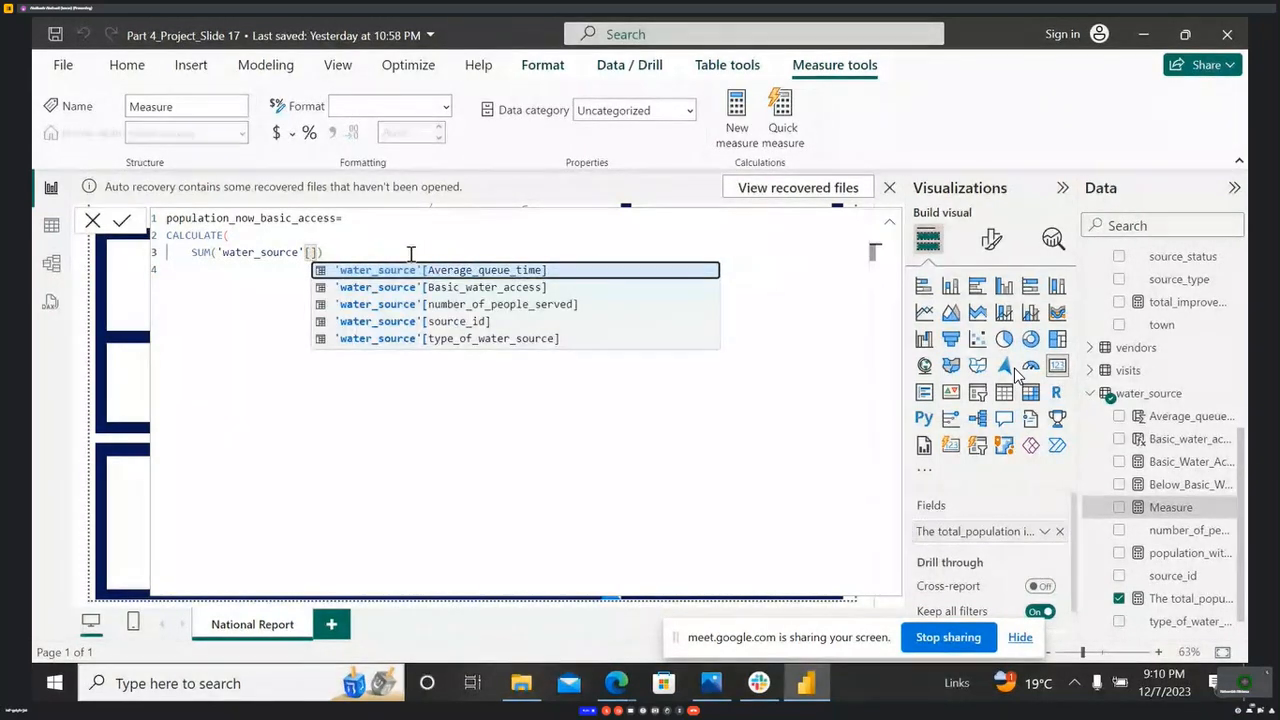
{"action": "double_click", "coordinate": [557, 305]}
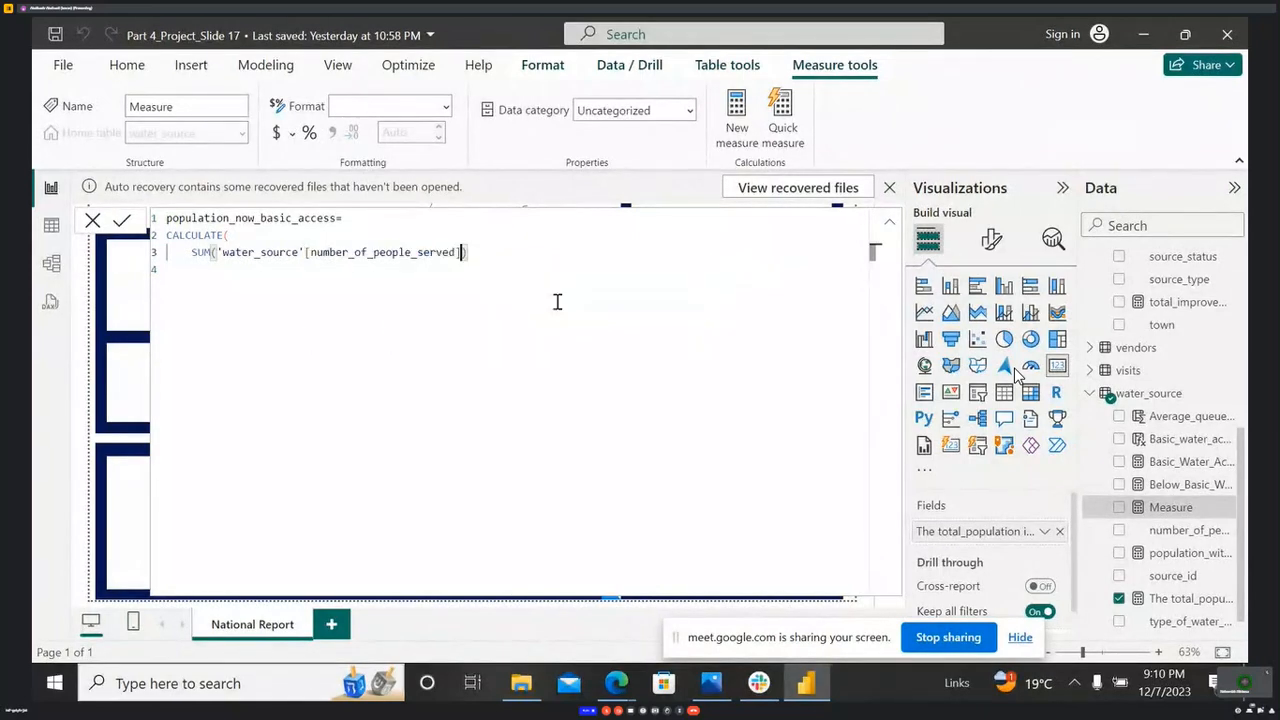
{"action": "left_click", "coordinate": [522, 263]}
{"action": "type", "text": "'wate"}
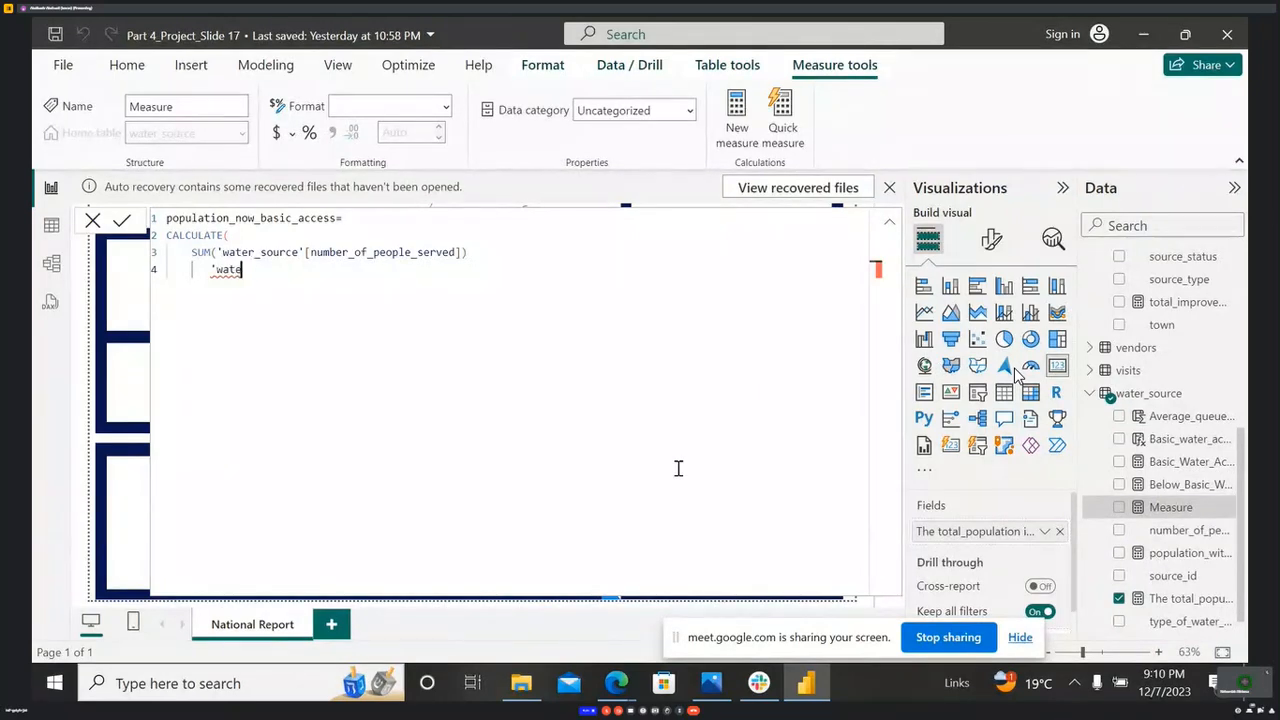
{"action": "key", "text": "BackSpace"}
{"action": "key", "text": "BackSpace"}
{"action": "key", "text": "BackSpace"}
{"action": "key", "text": "BackSpace"}
{"action": "key", "text": "BackSpace"}
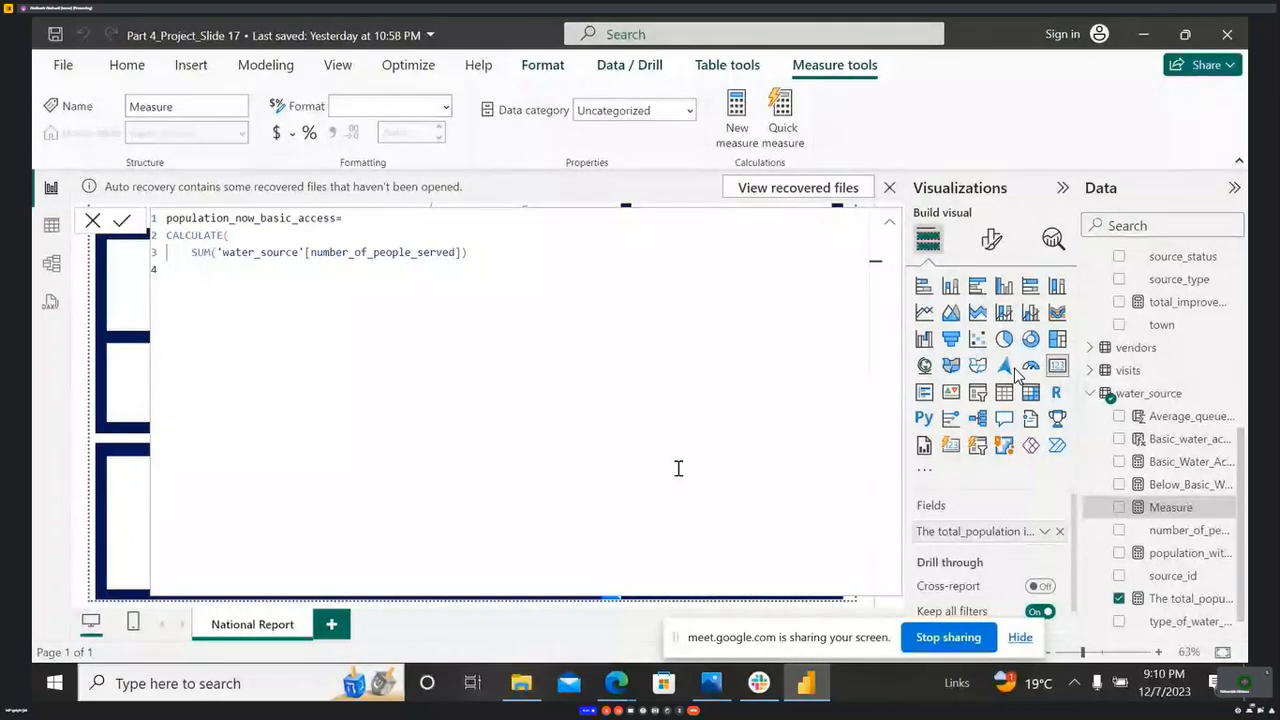
{"action": "type", "text": ")"}
{"action": "key", "text": "BackSpace"}
{"action": "type", "text": "'pr"}
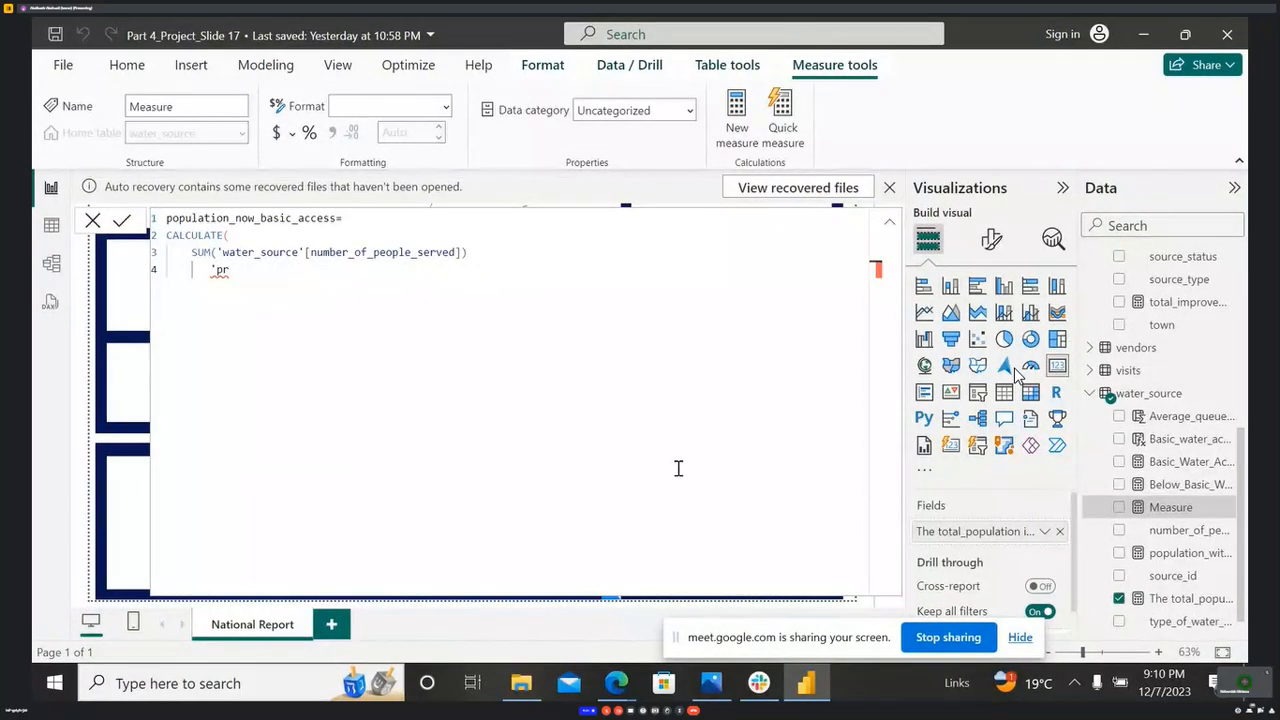
- End the SUM expression on line 3 with a comma and remove the partial table name on line 4
{"action": "left_click", "coordinate": [505, 260]}
{"action": "type", "text": ","}
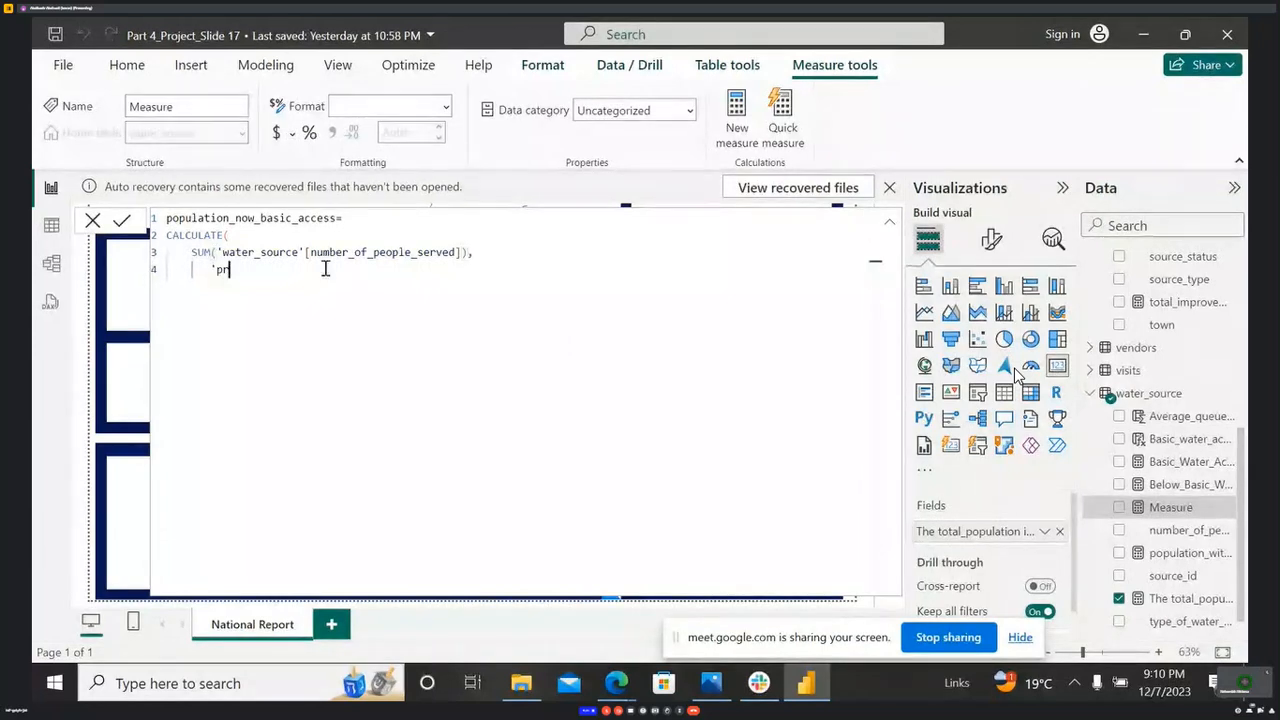
{"action": "left_click", "coordinate": [323, 267]}
{"action": "key", "text": "BackSpace"}
{"action": "key", "text": "BackSpace"}
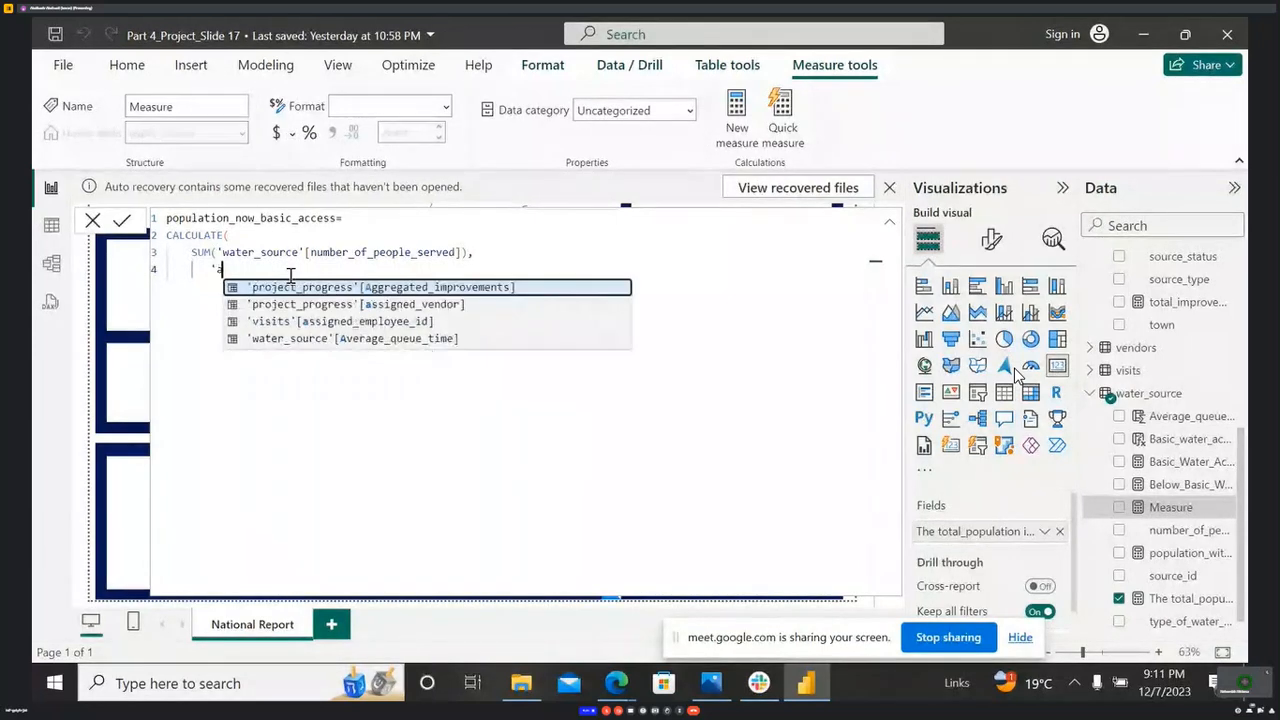
- Try to enter 'water_source' on line 4 as a CALCULATE argument, followed by a comma and the RELATED function
{"action": "type", "text": "water"}
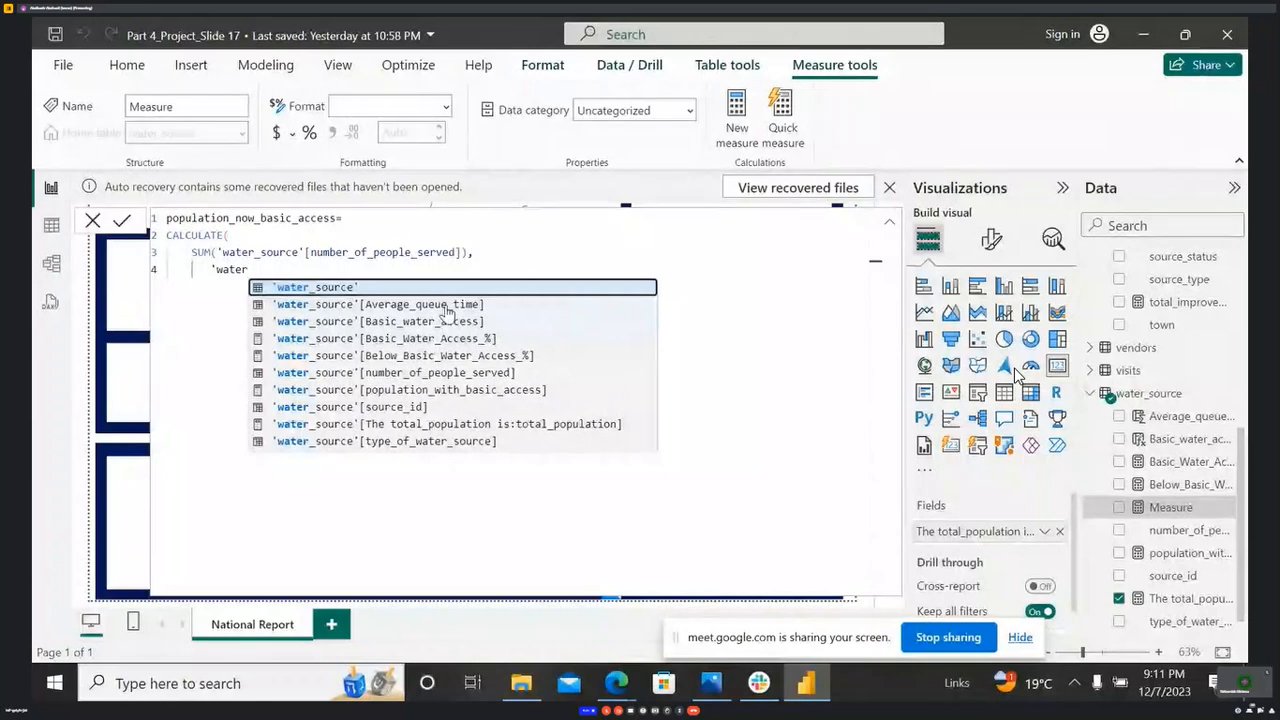
{"action": "left_click", "coordinate": [330, 288]}
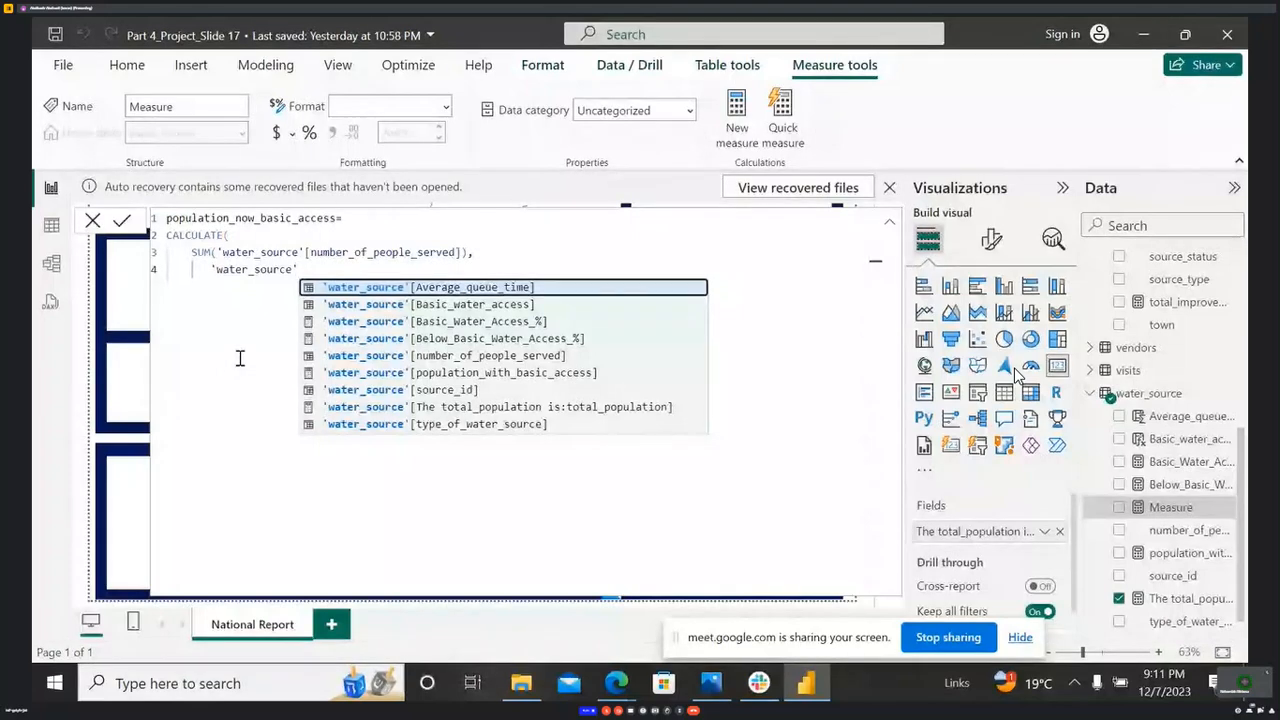
{"action": "type", "text": ","}
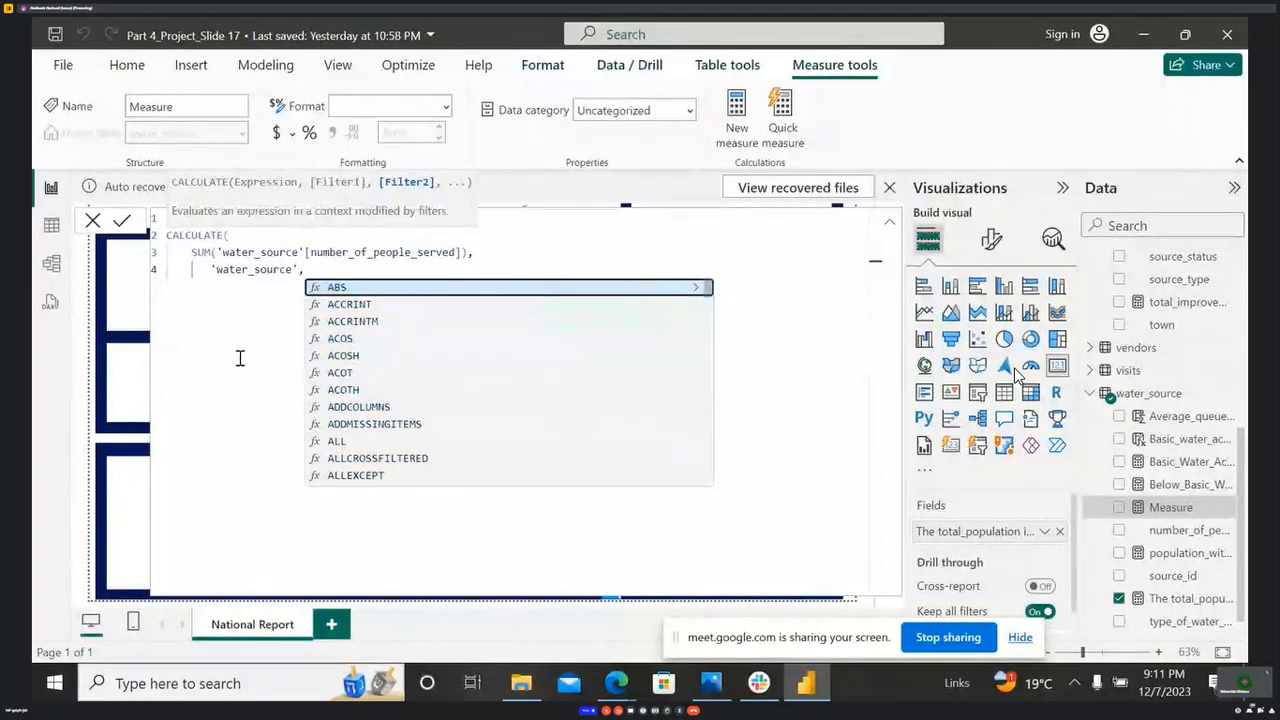
{"action": "type", "text": "re"}
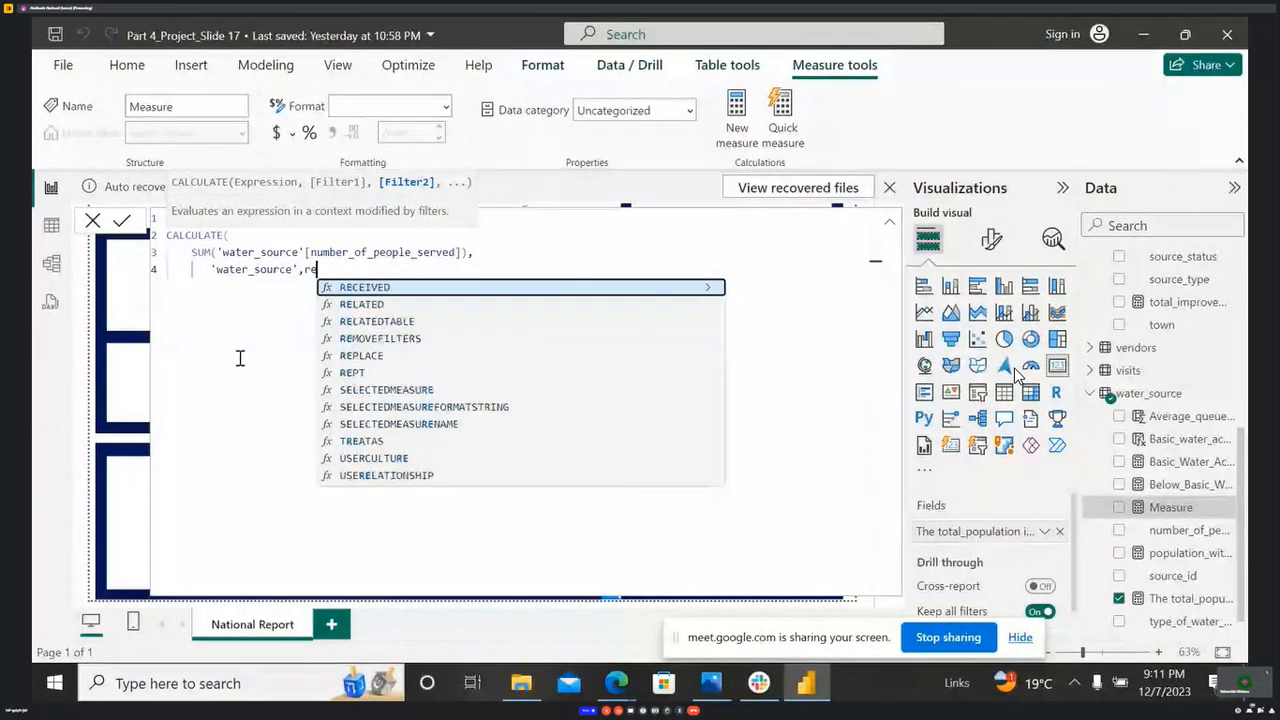
{"action": "left_click", "coordinate": [405, 304]}
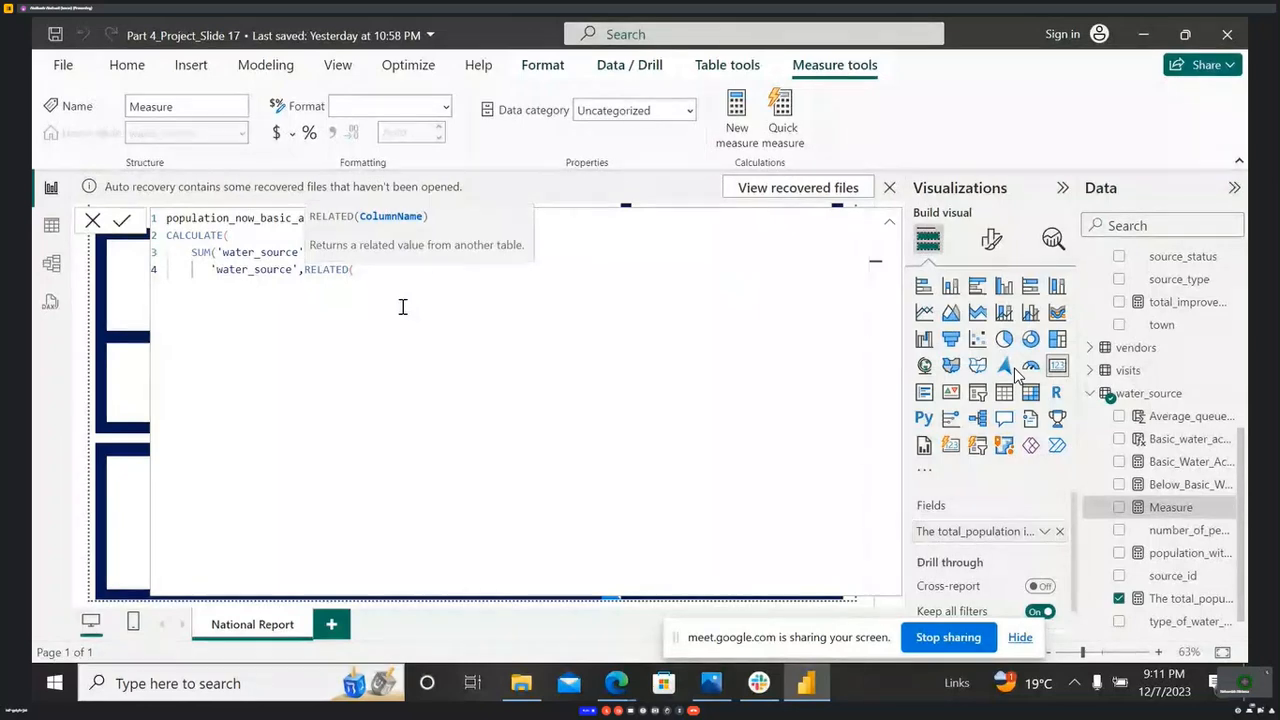
- Try to reference a source column of 'project_progress' inside RELATED
{"action": "type", "text": "'"}
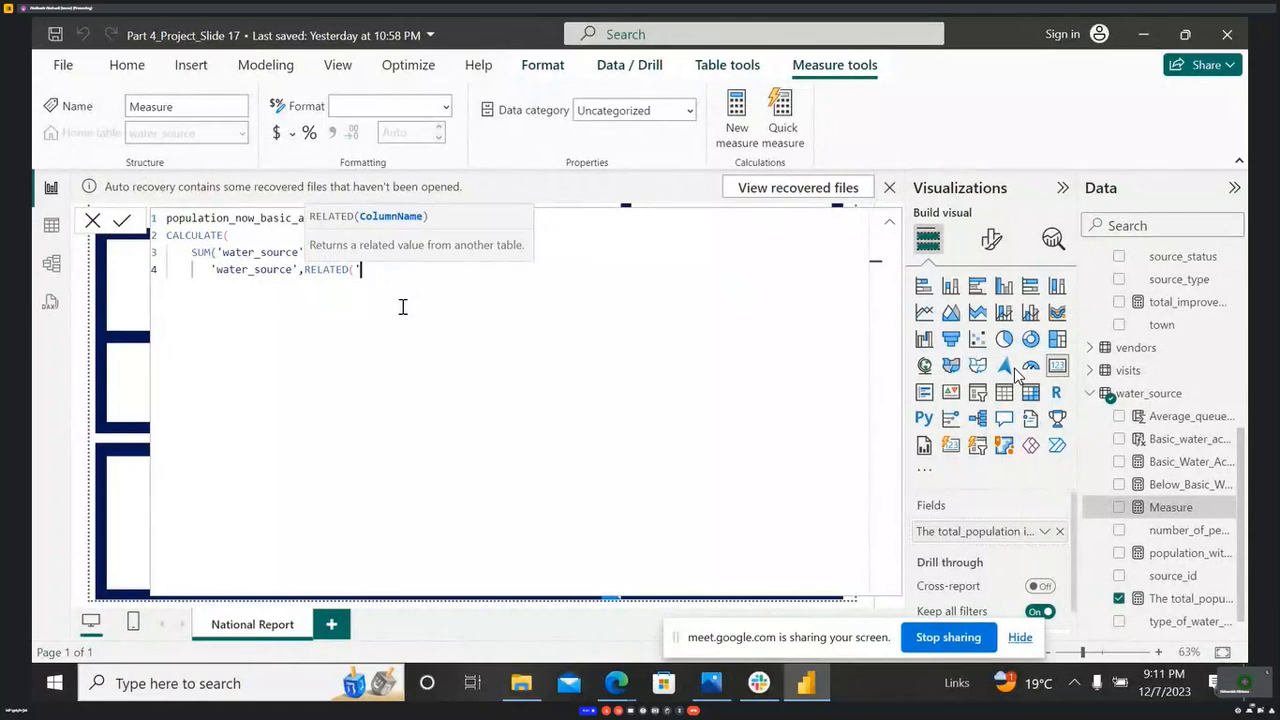
{"action": "type", "text": "pr"}
{"action": "type", "text": "pro"}
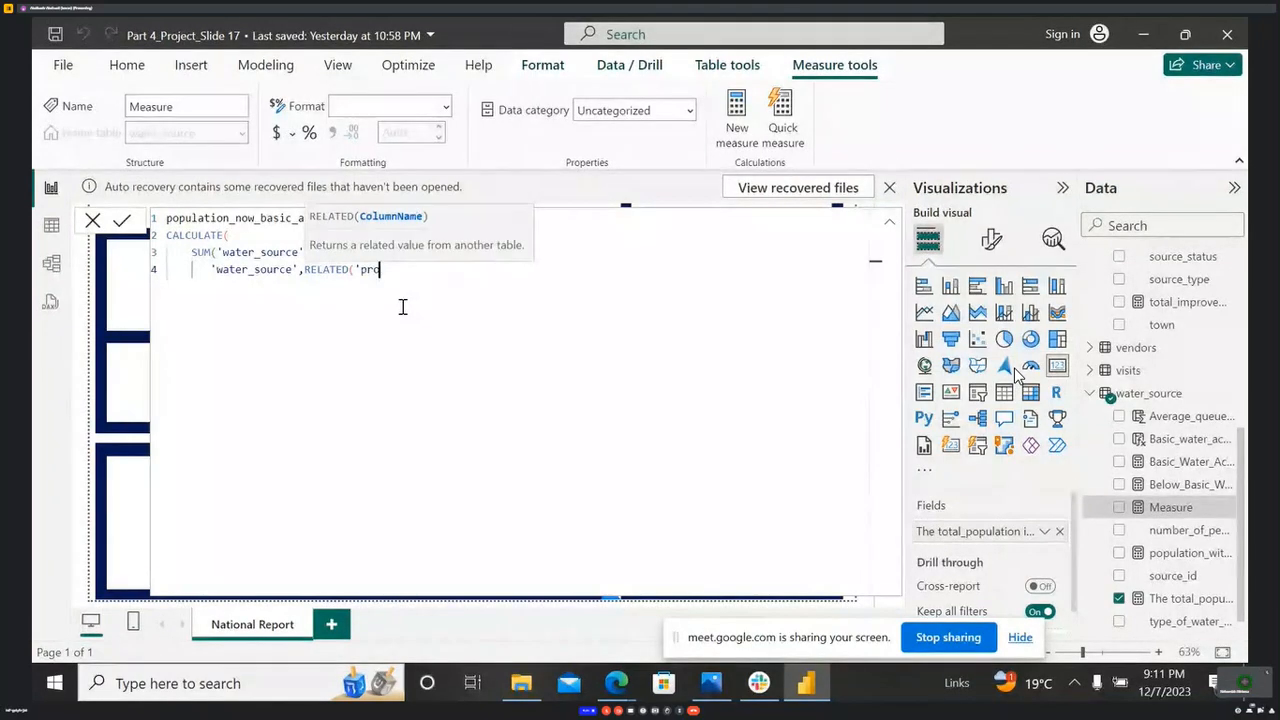
{"action": "type", "text": "ject progress"}
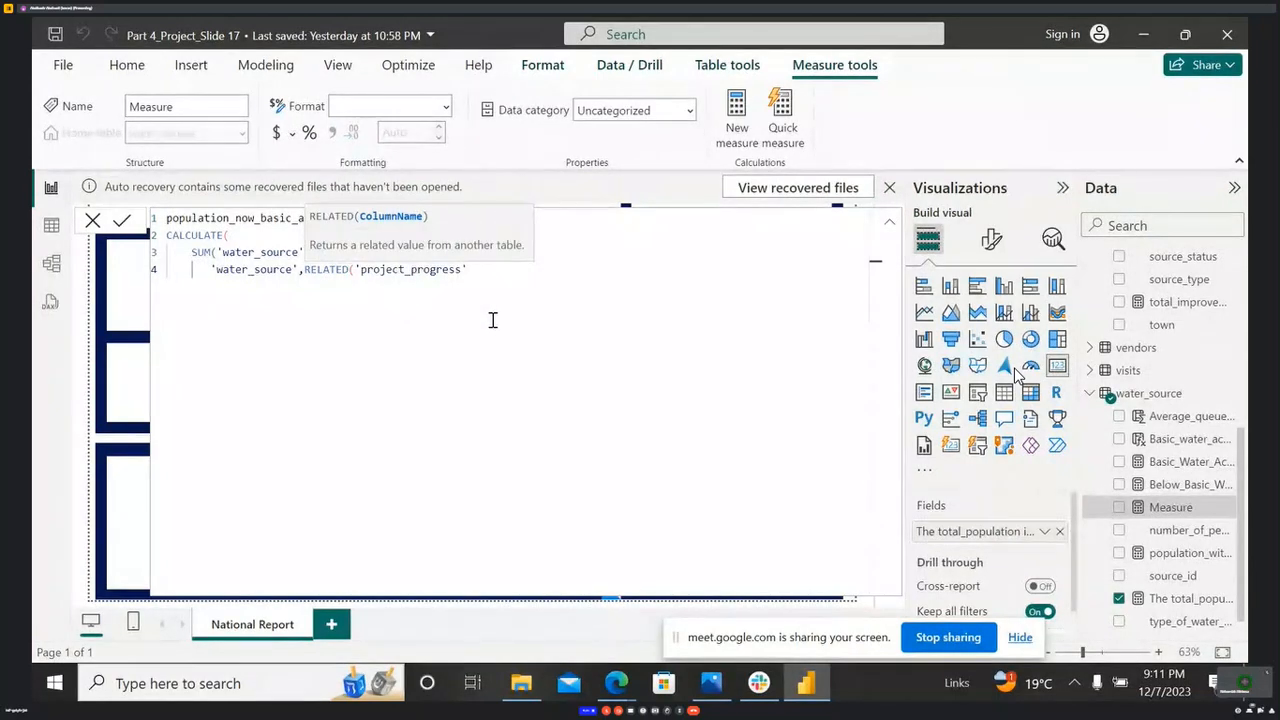
{"action": "type", "text": "."}
{"action": "key", "text": "BackSpace"}
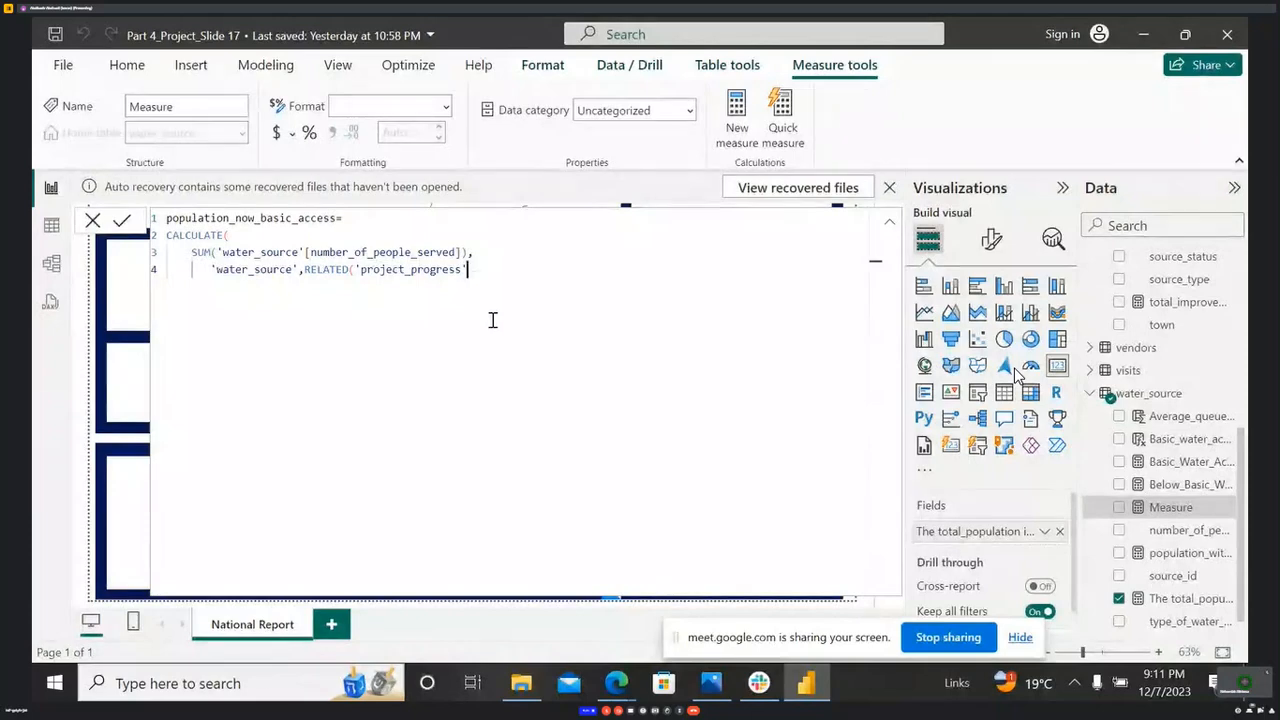
{"action": "type", "text": ")"}
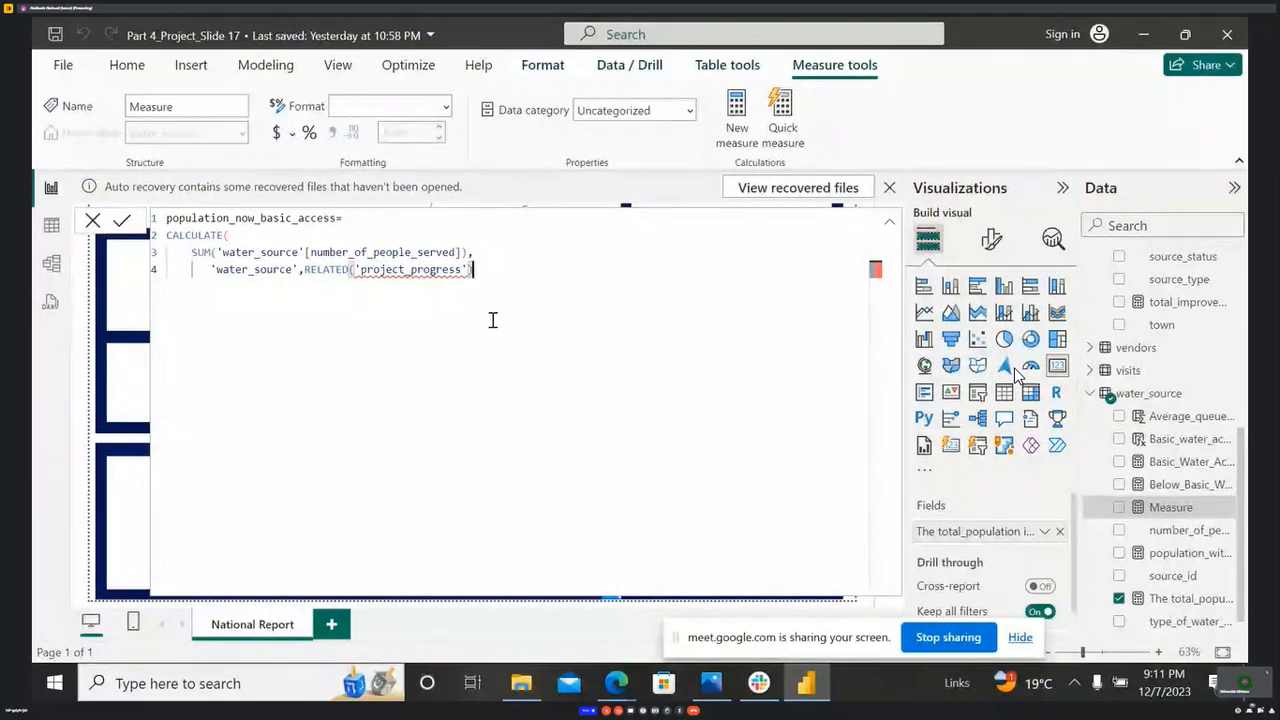
{"action": "key", "text": "BackSpace"}
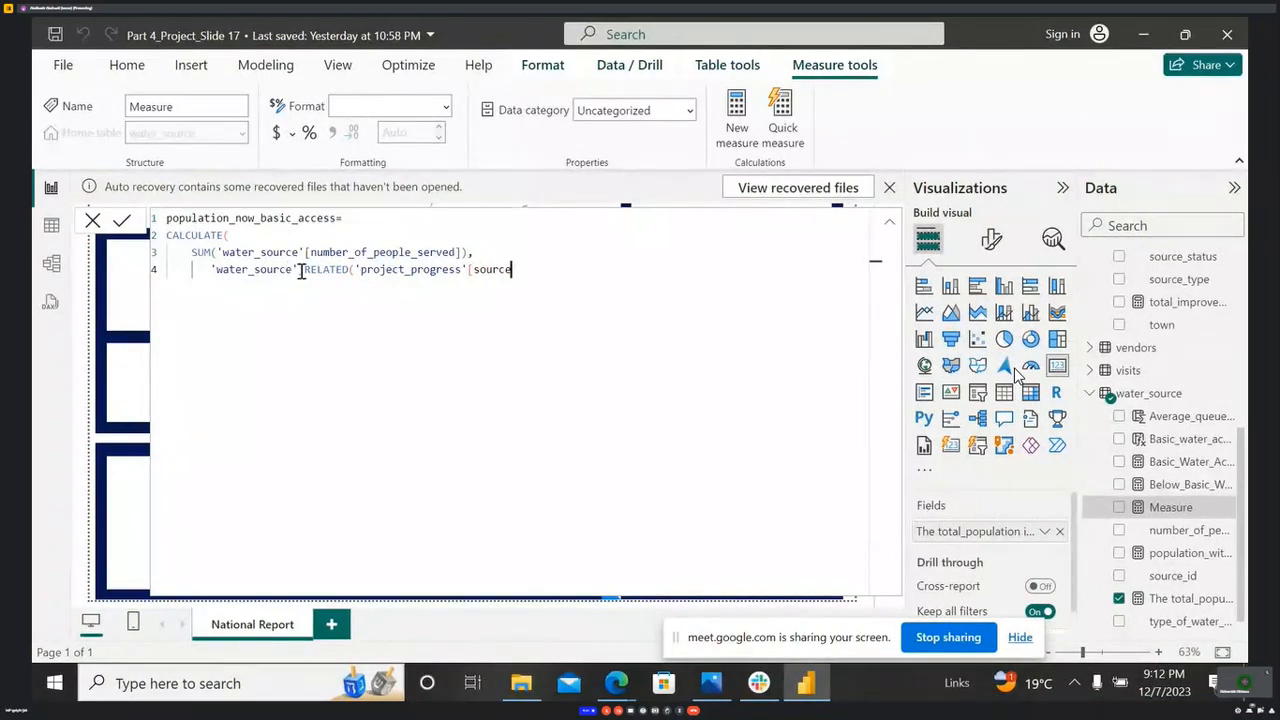
- Remove the 'water_source' argument, its comma and the unfinished column reference from line 4, keeping RELATED and project_progress
{"action": "left_click_drag", "start_coordinate": [297, 270], "coordinate": [216, 272]}
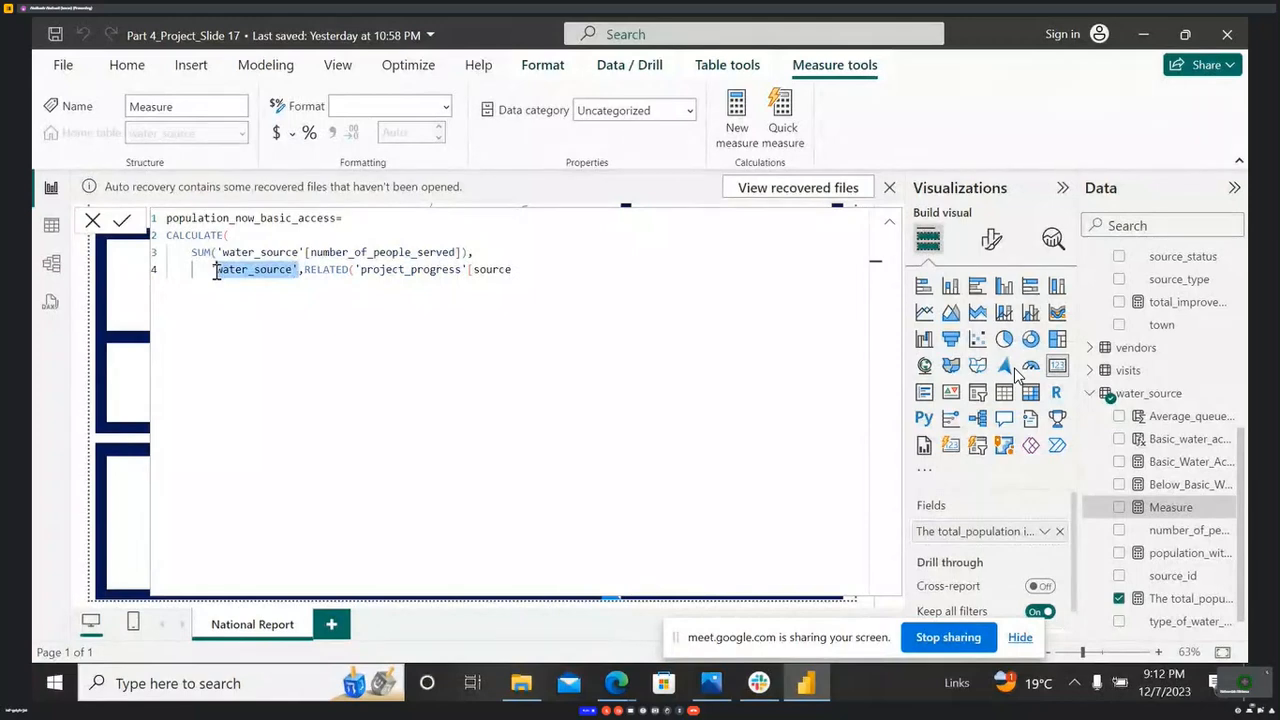
{"action": "key", "text": "BackSpace"}
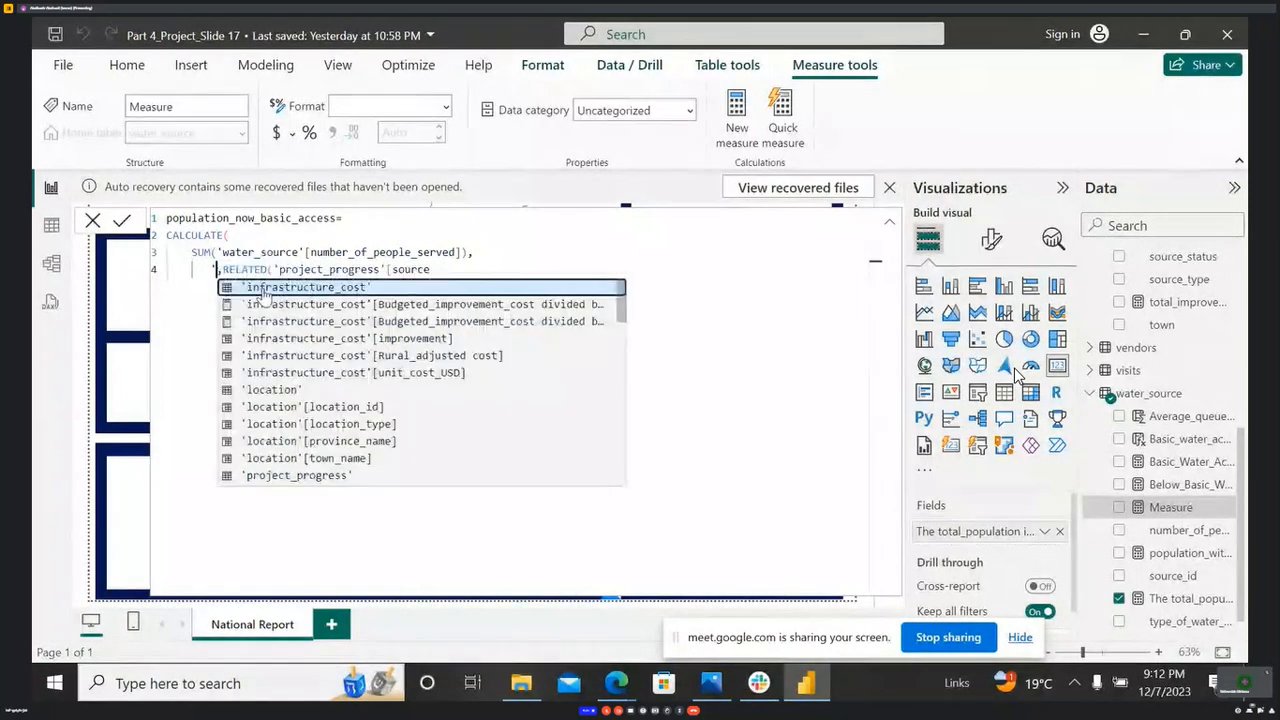
{"action": "key", "text": "BackSpace"}
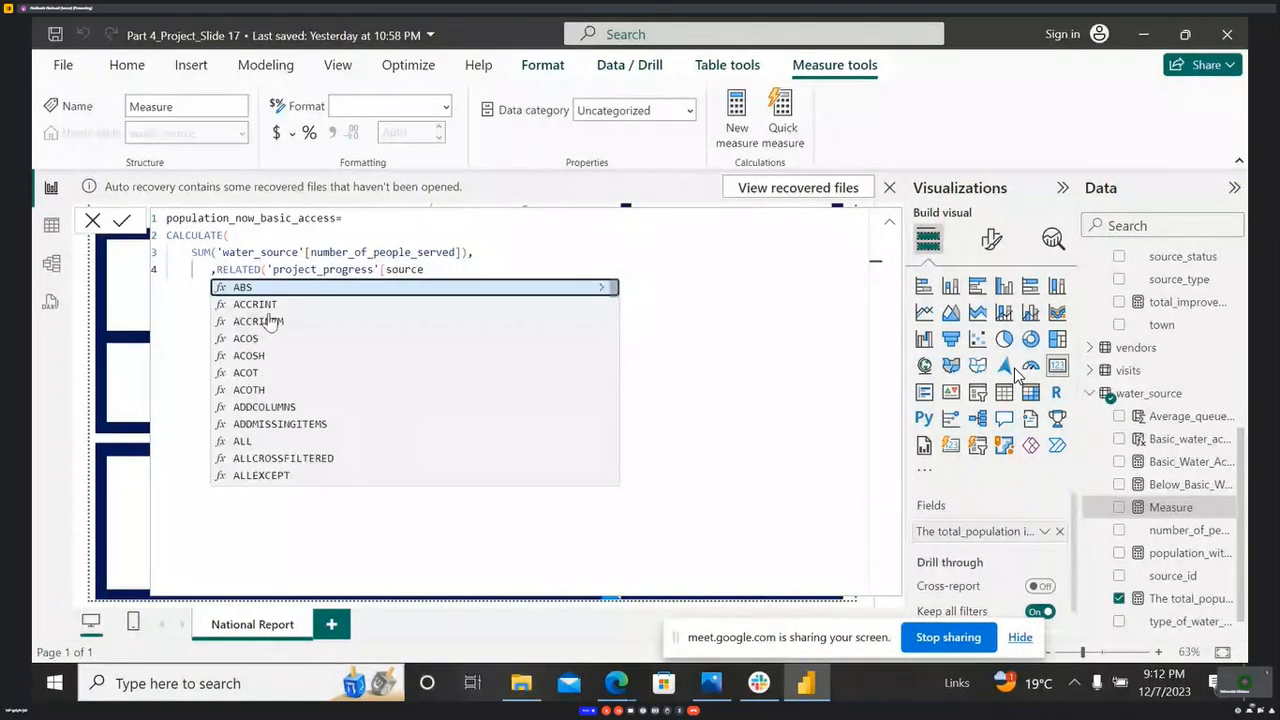
{"action": "key", "text": "End"}
{"action": "double_click", "coordinate": [405, 270]}
{"action": "key", "text": "BackSpace"}
{"action": "key", "text": "BackSpace"}
{"action": "key", "text": "BackSpace"}
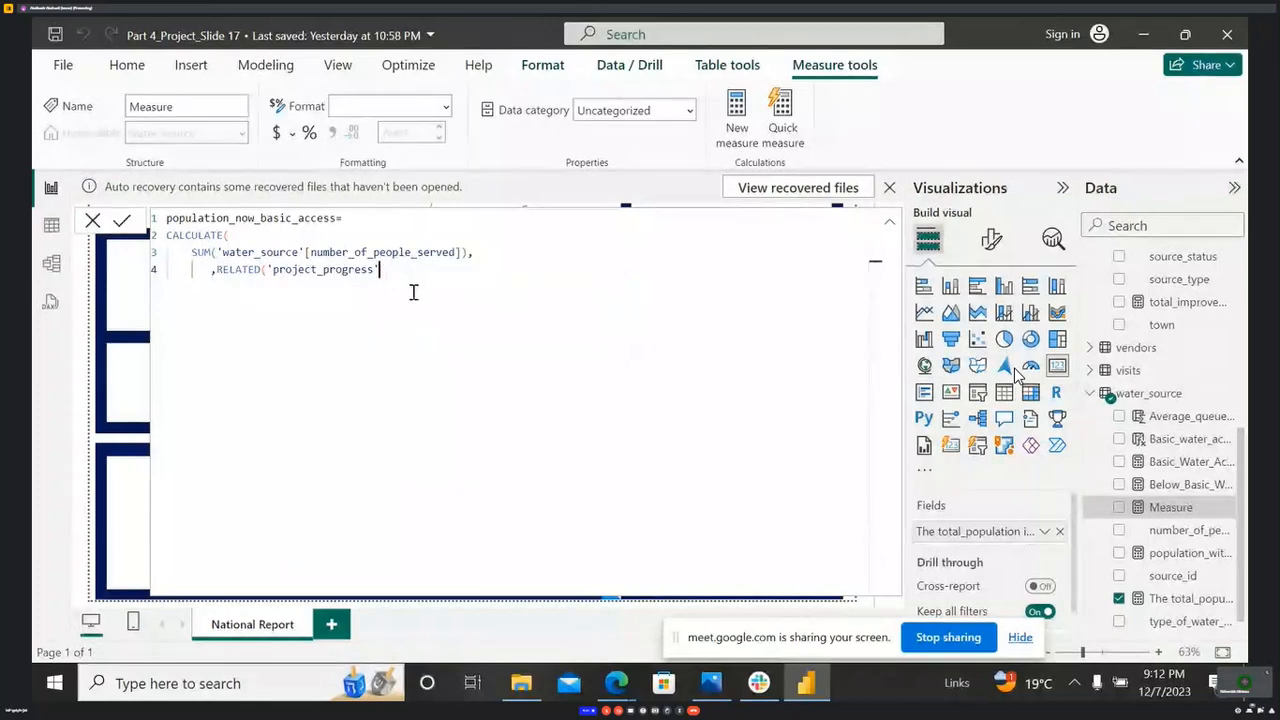
{"action": "double_click", "coordinate": [280, 270]}
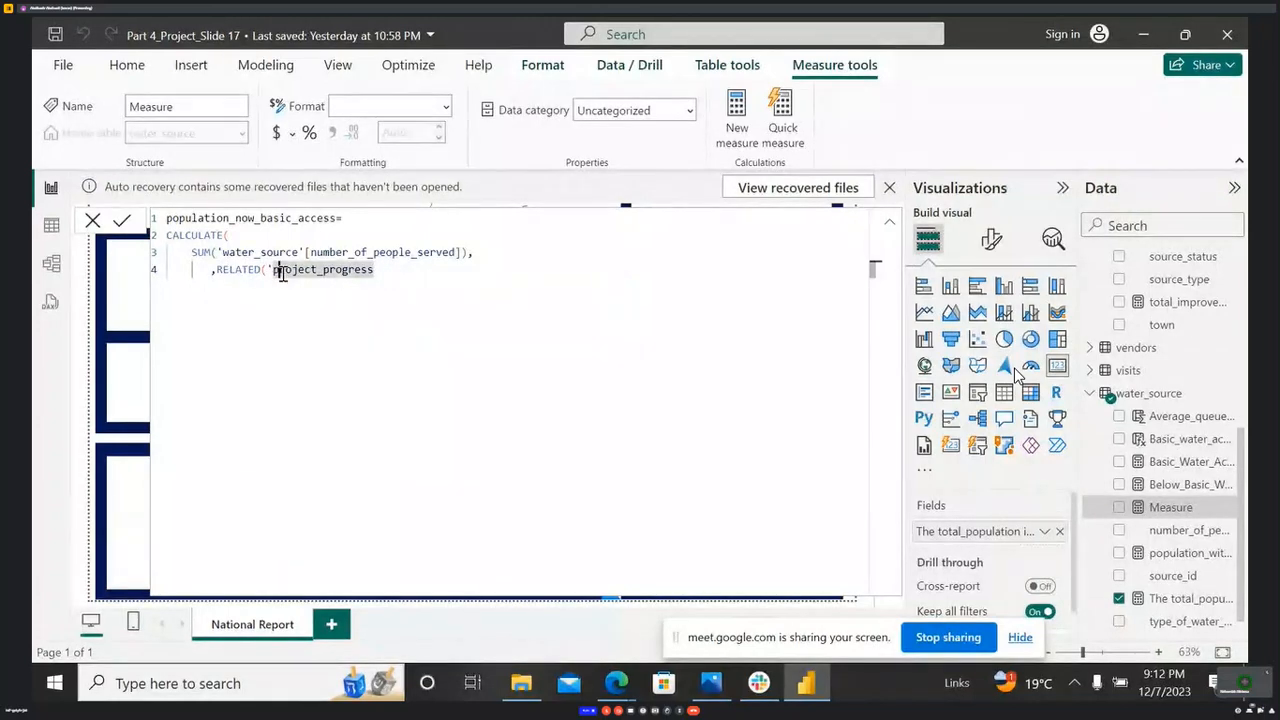
{"action": "left_click", "coordinate": [215, 268]}
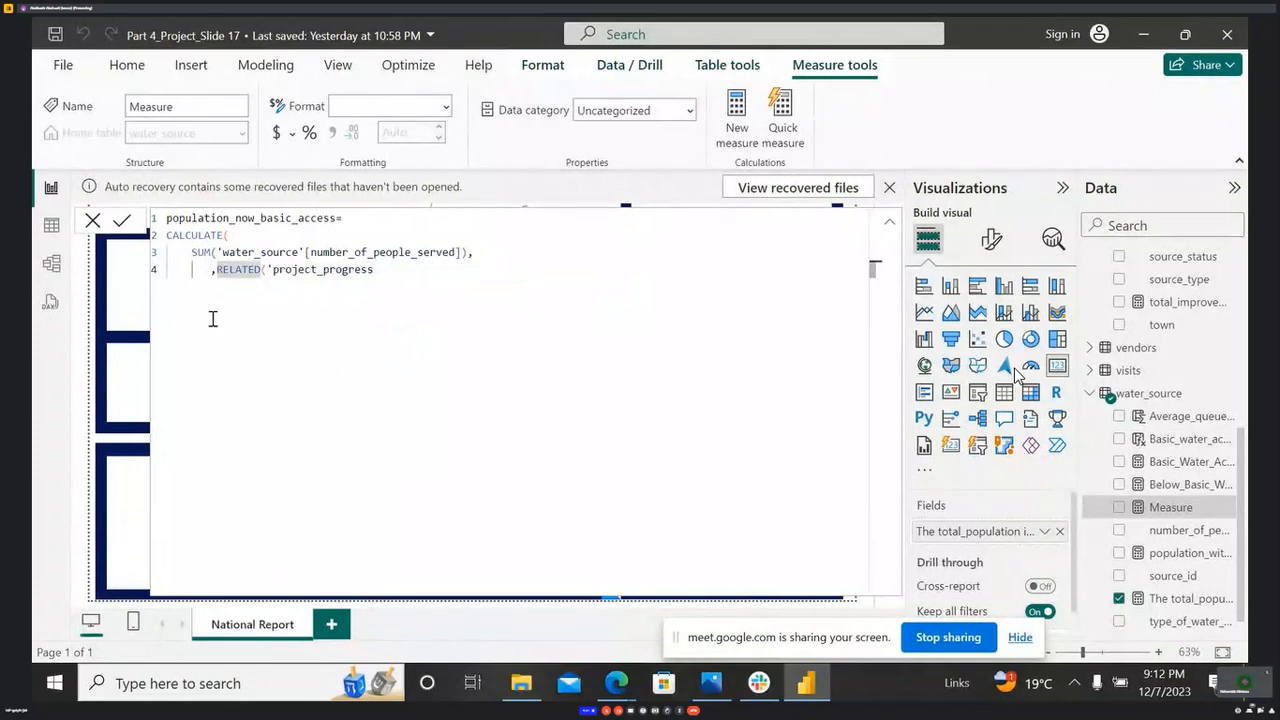
{"action": "left_click", "coordinate": [211, 271]}
{"action": "key", "text": "Delete"}
{"action": "left_click", "coordinate": [329, 270]}
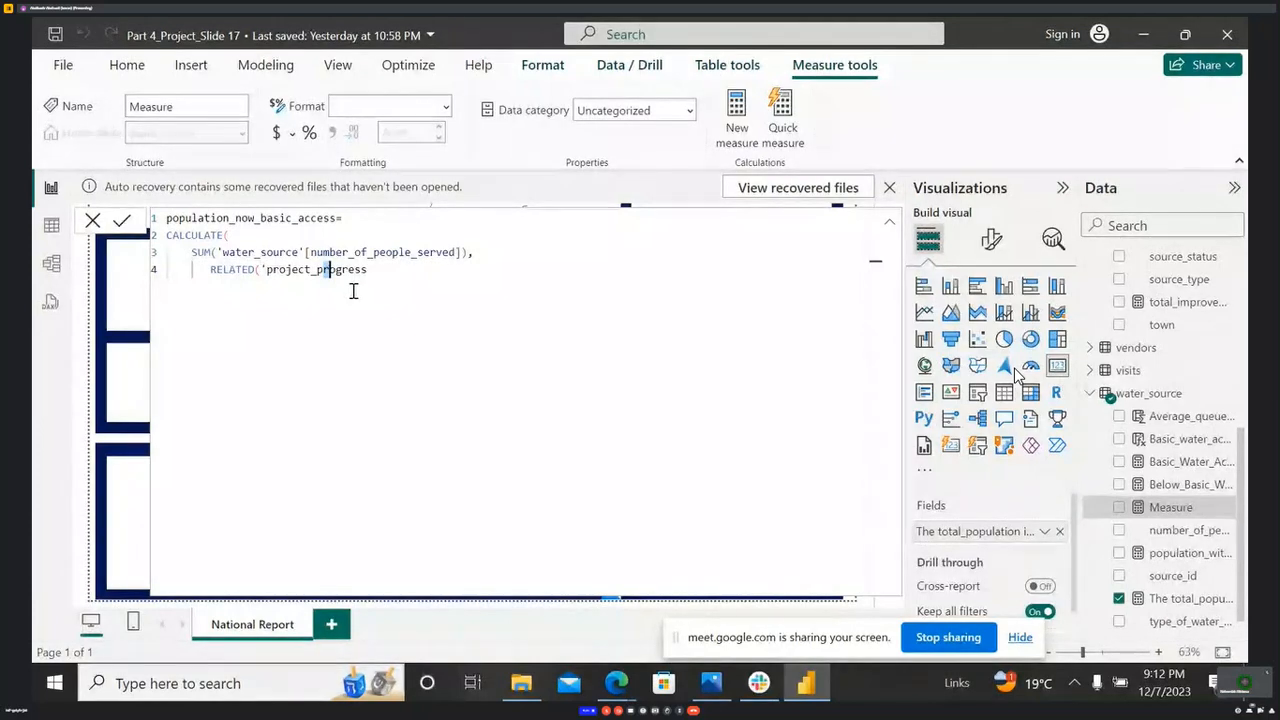
- Clear the remaining RELATED and project_progress text from line 4 of the formula
{"action": "left_click", "coordinate": [259, 286]}
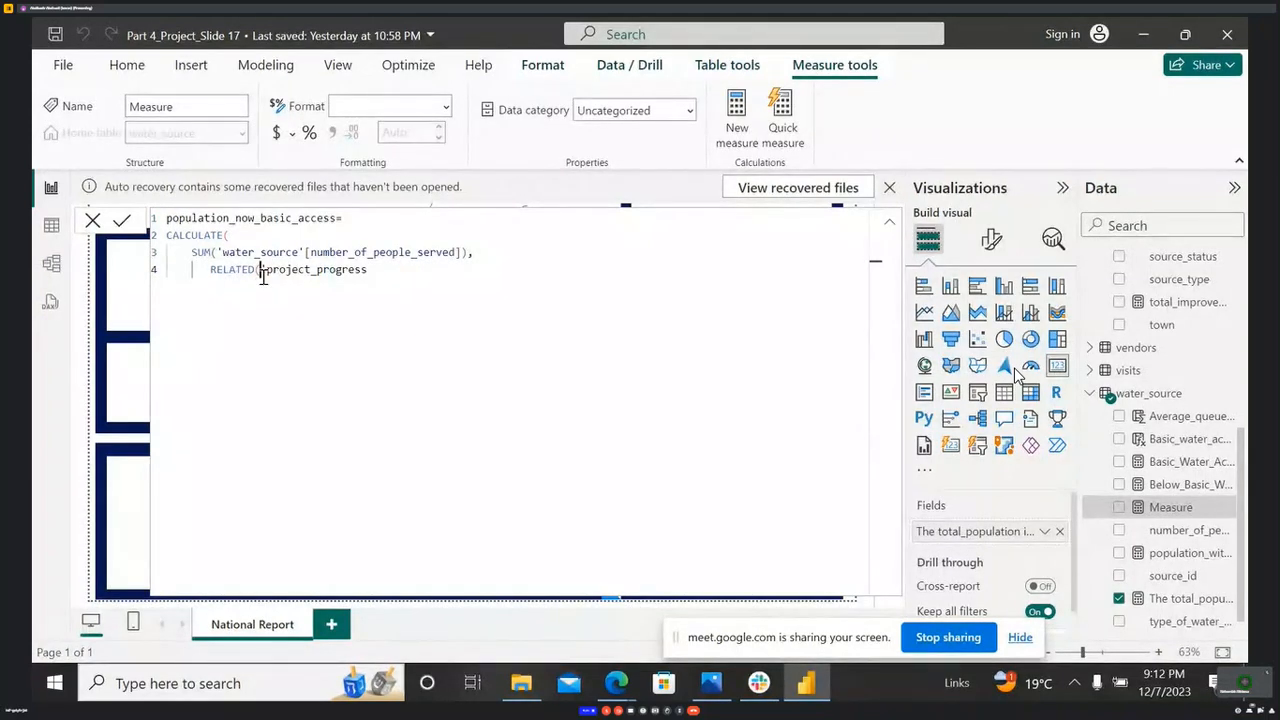
{"action": "key", "text": "BackSpace"}
{"action": "key", "text": "BackSpace"}
{"action": "key", "text": "BackSpace"}
{"action": "key", "text": "BackSpace"}
{"action": "key", "text": "BackSpace"}
{"action": "key", "text": "BackSpace"}
{"action": "key", "text": "BackSpace"}
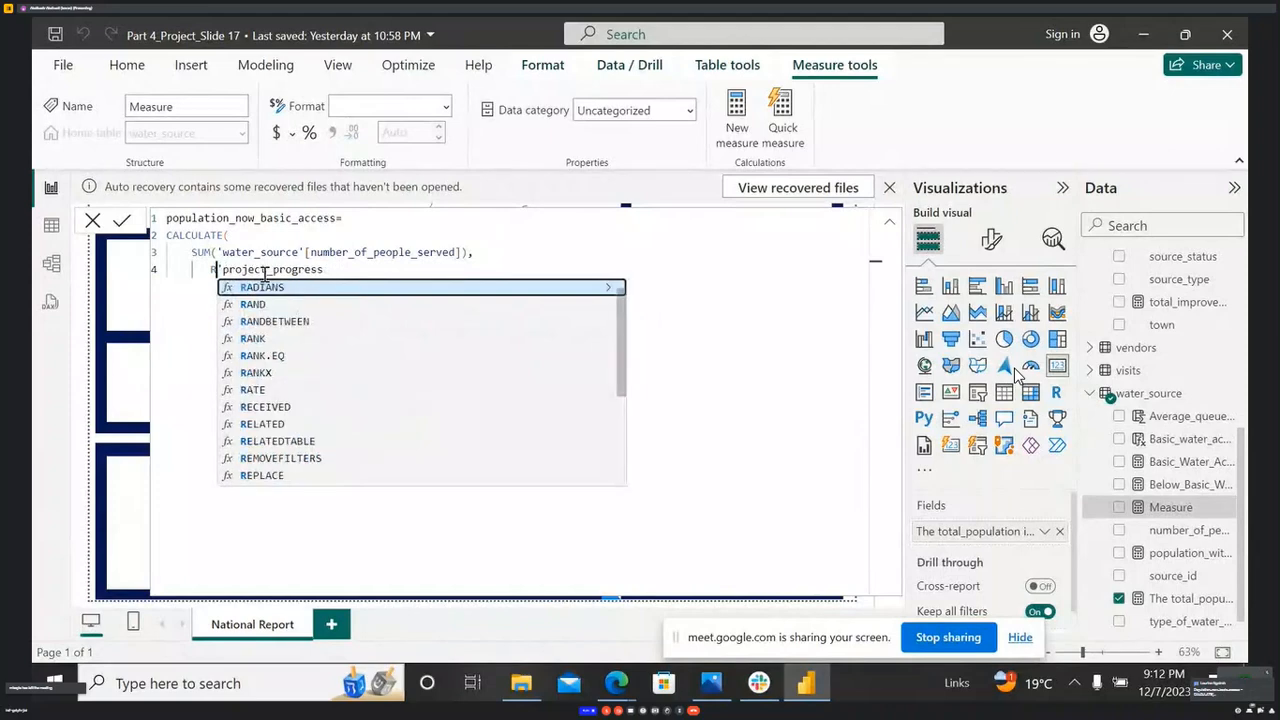
{"action": "left_click", "coordinate": [226, 272]}
{"action": "key", "text": "BackSpace"}
{"action": "key", "text": "BackSpace"}
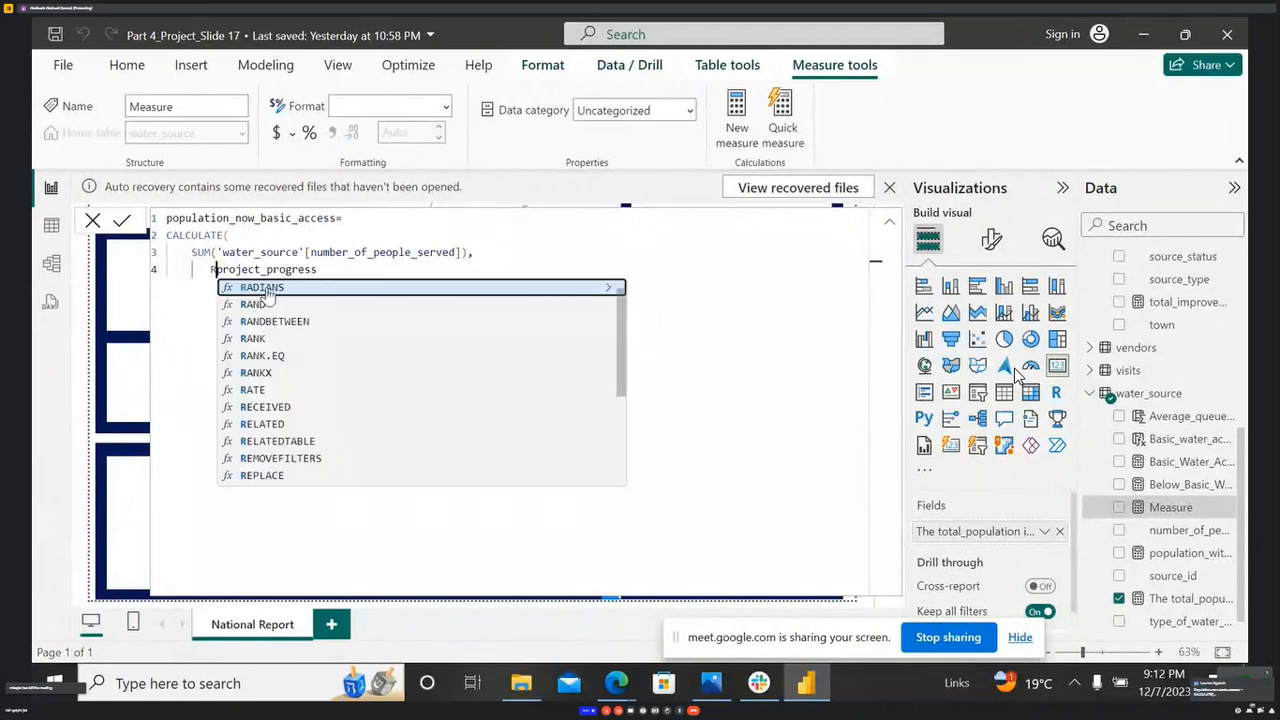
{"action": "left_click", "coordinate": [316, 270]}
{"action": "key", "text": "BackSpace"}
{"action": "key", "text": "BackSpace"}
{"action": "key", "text": "BackSpace"}
{"action": "key", "text": "BackSpace"}
{"action": "key", "text": "BackSpace"}
{"action": "key", "text": "BackSpace"}
{"action": "key", "text": "BackSpace"}
{"action": "key", "text": "BackSpace"}
{"action": "key", "text": "BackSpace"}
{"action": "key", "text": "BackSpace"}
{"action": "key", "text": "BackSpace"}
{"action": "key", "text": "BackSpace"}
{"action": "key", "text": "BackSpace"}
{"action": "key", "text": "BackSpace"}
{"action": "key", "text": "BackSpace"}
{"action": "key", "text": "BackSpace"}
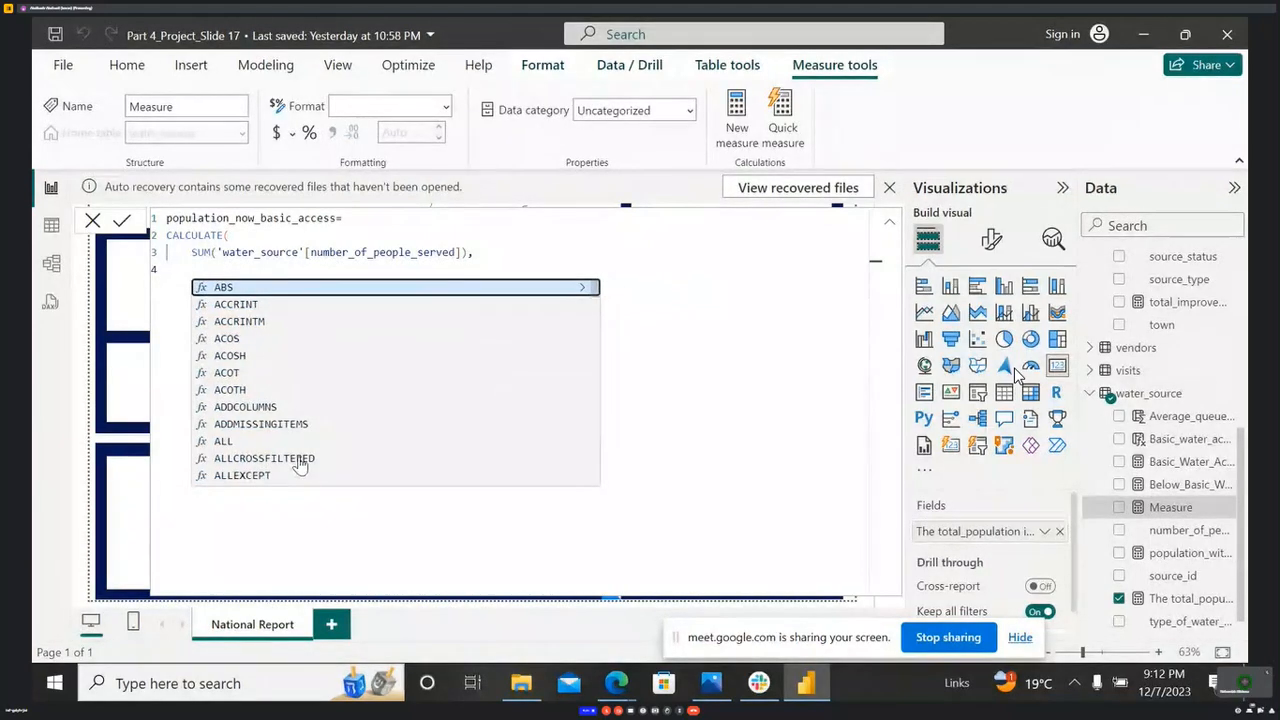
- Check the Google Meet call in Edge and return to the measure formula in Power BI
{"action": "left_click", "coordinate": [616, 683]}
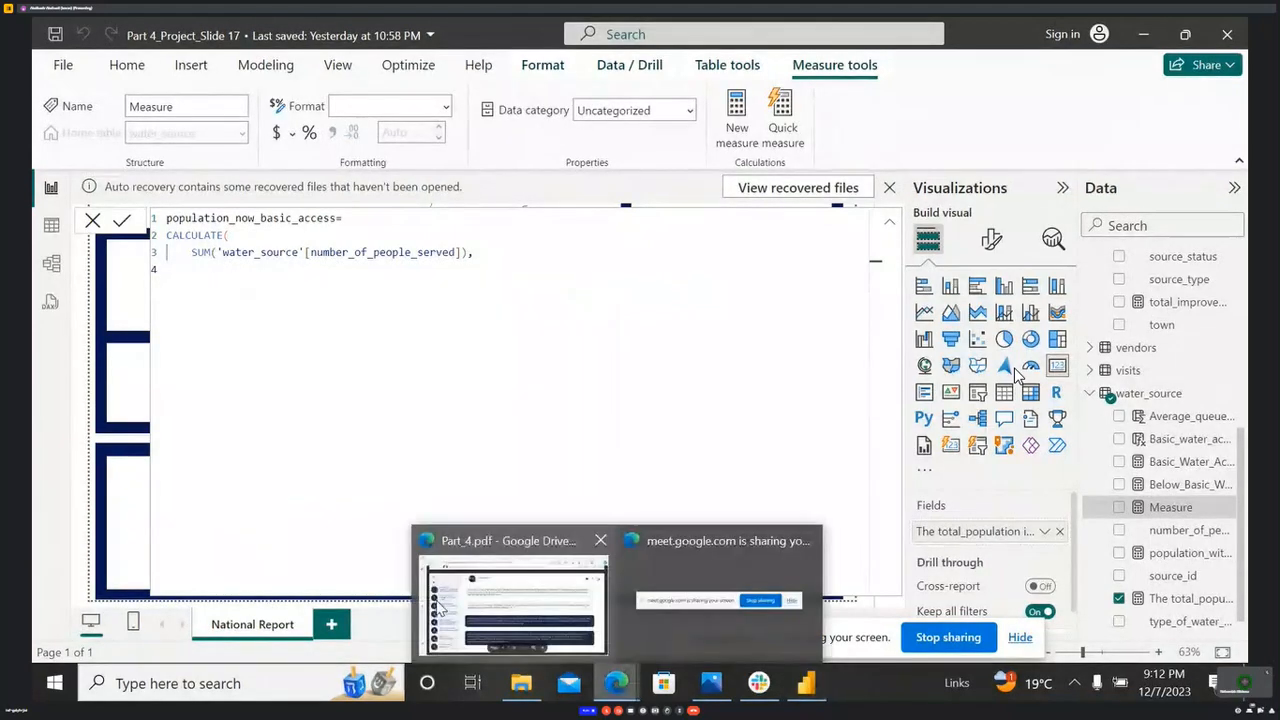
{"action": "left_click", "coordinate": [490, 605]}
{"action": "left_click", "coordinate": [66, 588]}
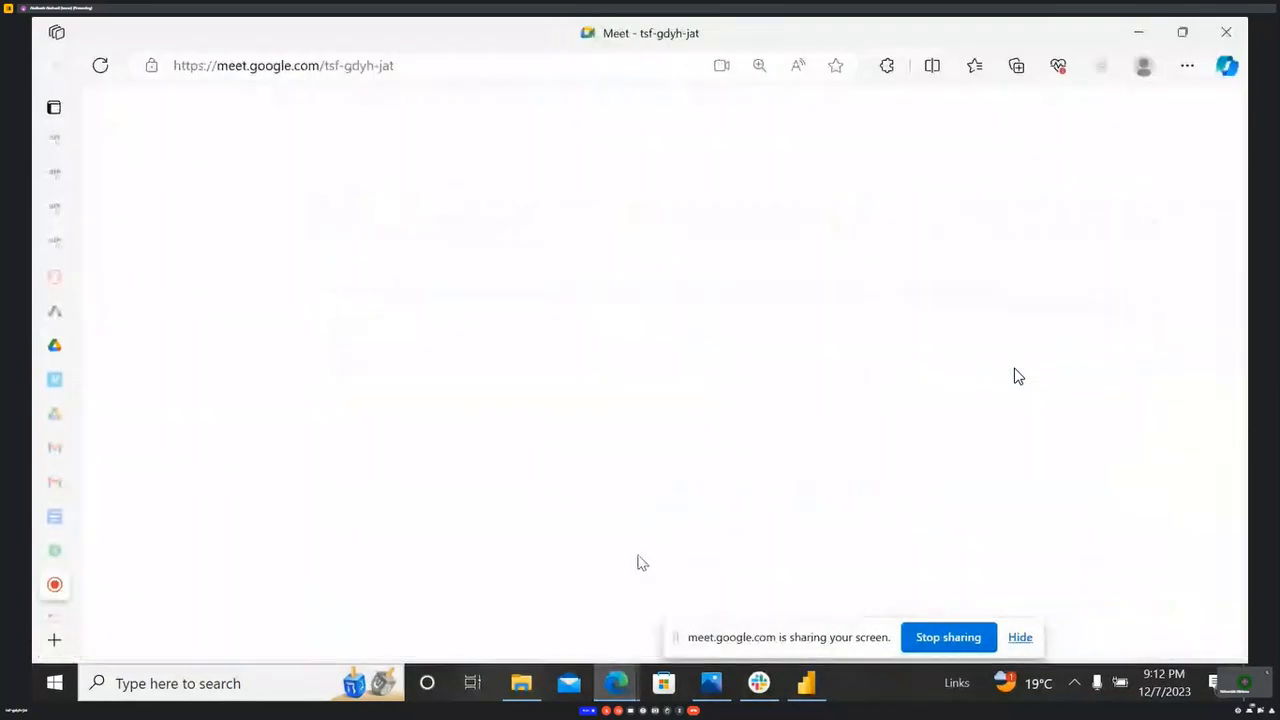
{"action": "scroll", "coordinate": [954, 386], "scroll_direction": "up", "scroll_amount": 3}
{"action": "scroll", "coordinate": [954, 386], "scroll_direction": "down", "scroll_amount": 3}
{"action": "left_click", "coordinate": [806, 684]}
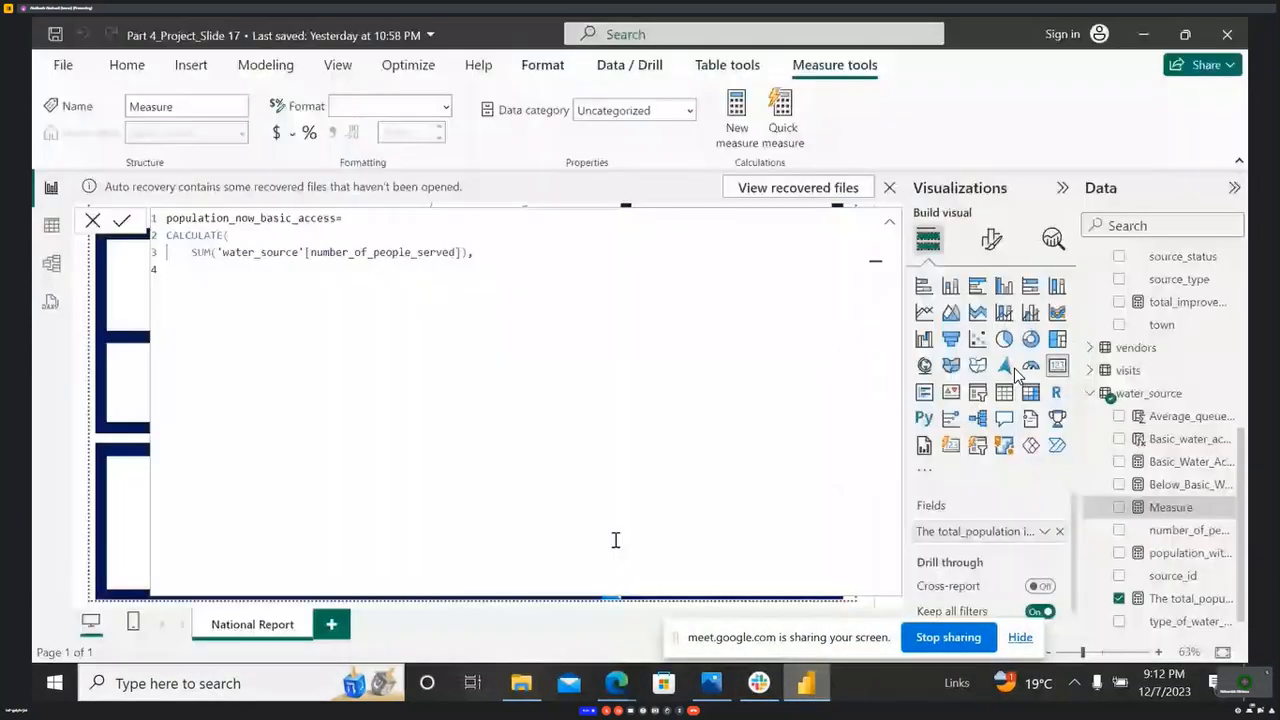
- Add 'project_progress'[date_of_completion] as the CALCULATE filter on line 4, close the function and start a new line below
{"action": "type", "text": "'pro"}
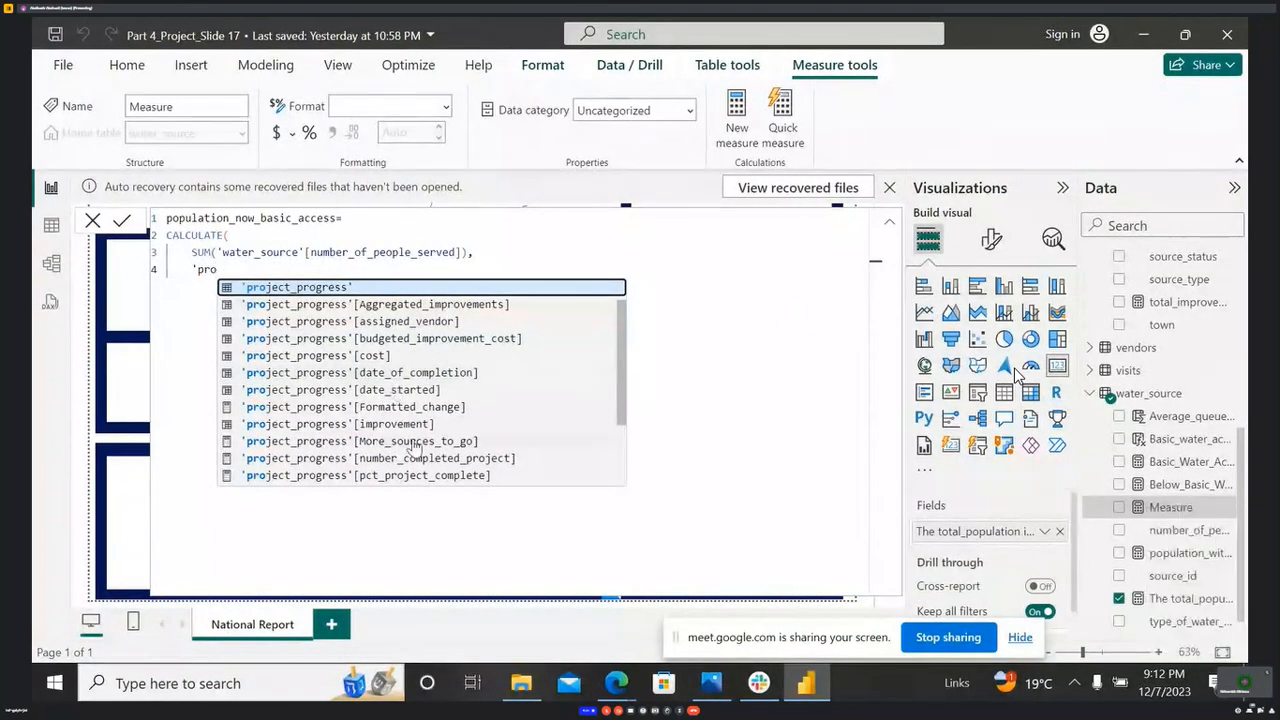
{"action": "left_click", "coordinate": [416, 373]}
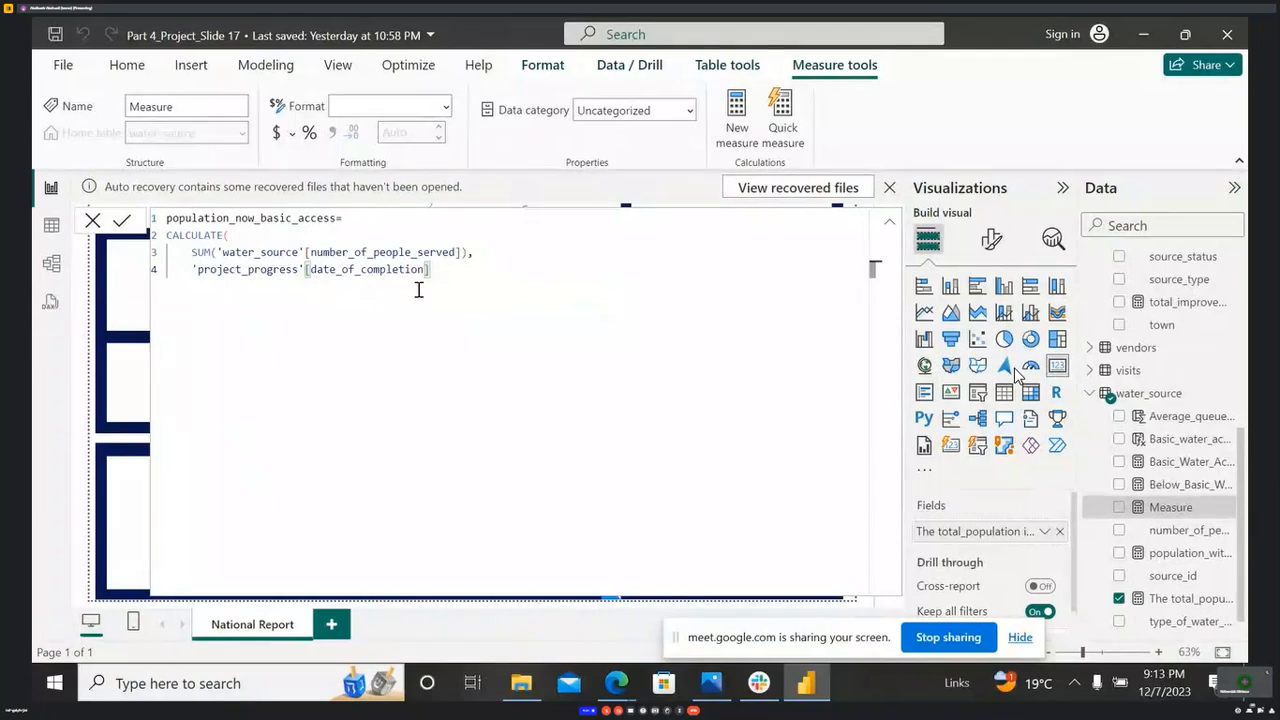
{"action": "type", "text": ")"}
{"action": "key", "text": "Return"}
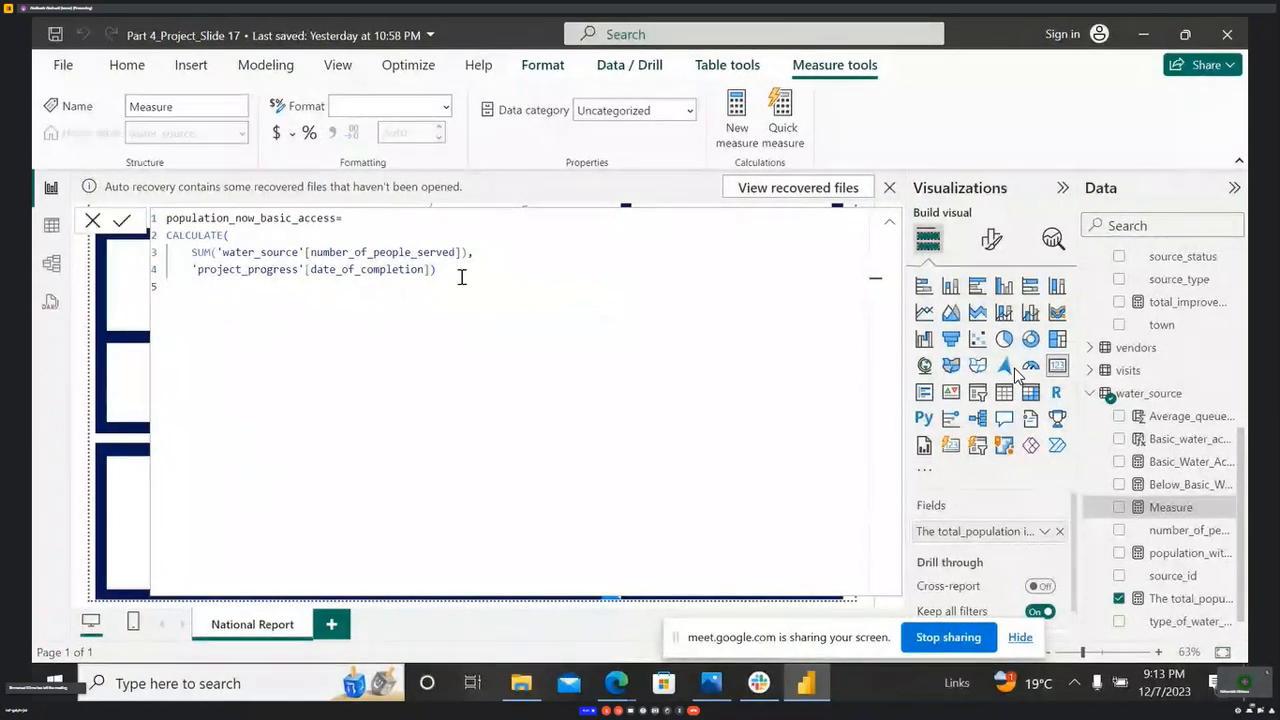
- Switch to the Google Meet call in Edge and copy the suggested Population_now_basic_access formula from the in-call messages
{"action": "left_click_drag", "start_coordinate": [437, 270], "coordinate": [170, 218]}
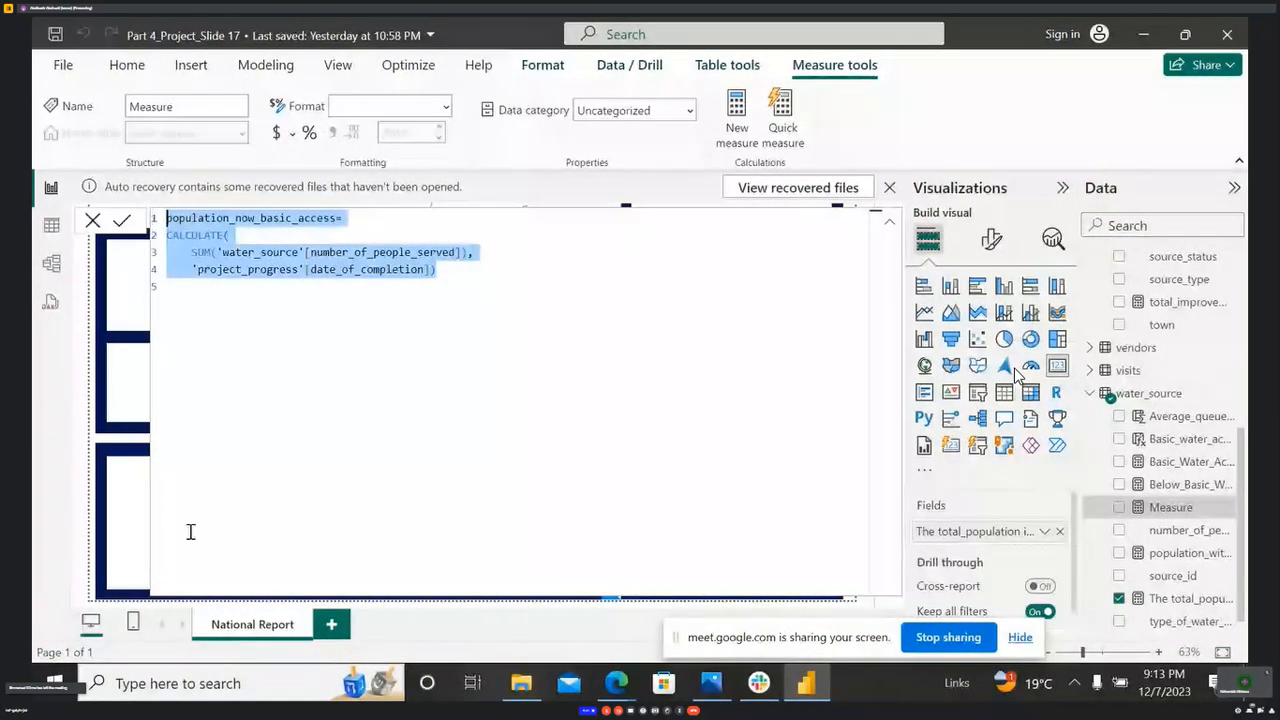
{"action": "left_click", "coordinate": [617, 683]}
{"action": "left_click", "coordinate": [616, 595]}
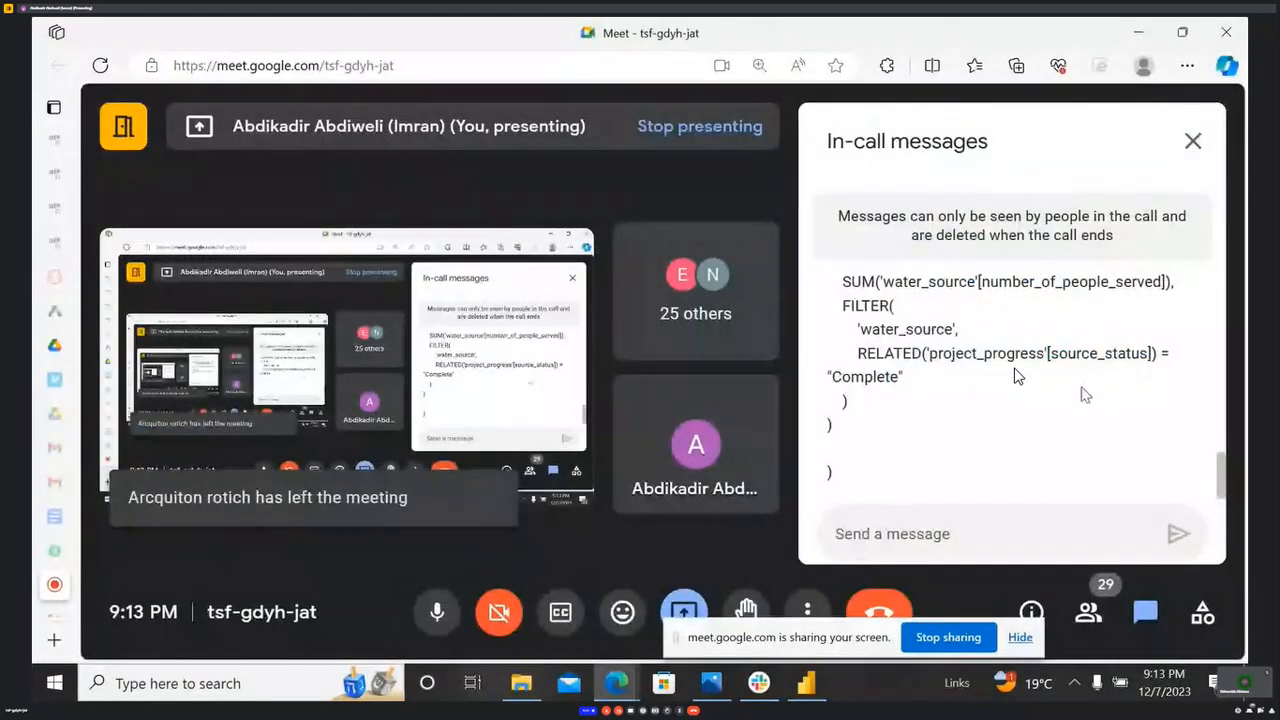
{"action": "scroll", "coordinate": [1084, 395], "scroll_direction": "up", "scroll_amount": 1}
{"action": "scroll", "coordinate": [1080, 390], "scroll_direction": "down", "scroll_amount": 1}
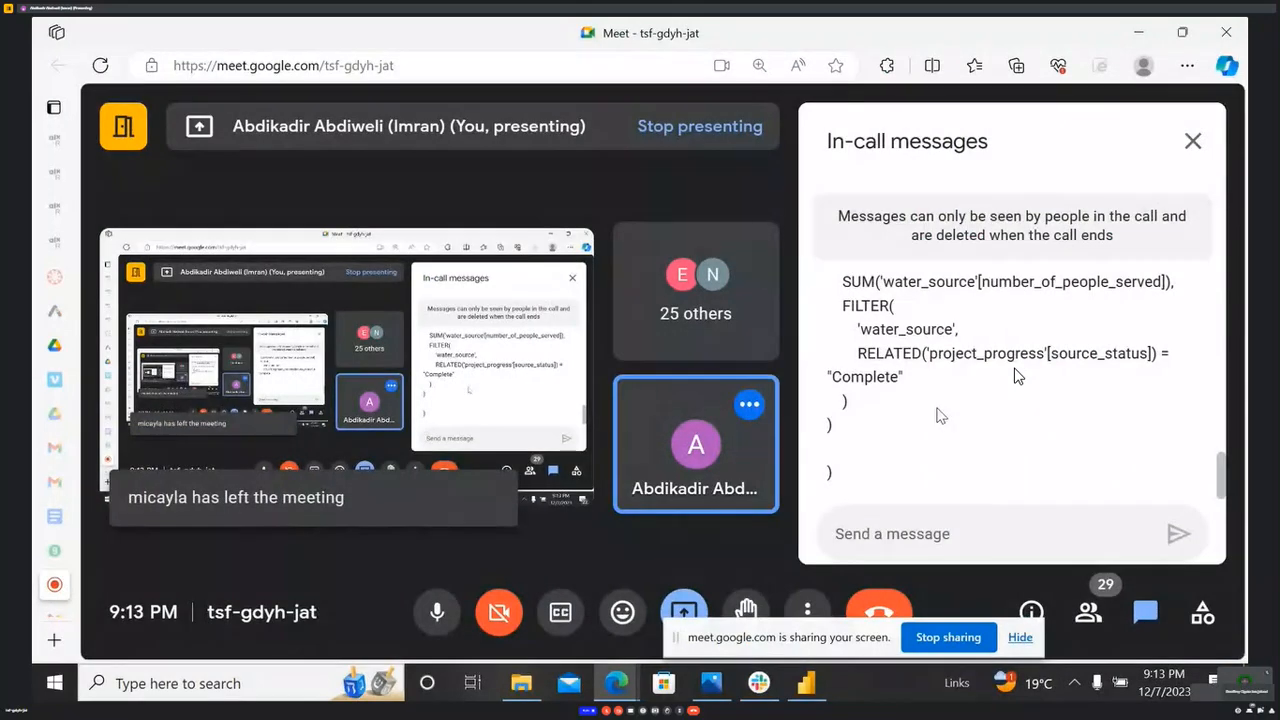
{"action": "scroll", "coordinate": [1017, 375], "scroll_direction": "up", "scroll_amount": 1}
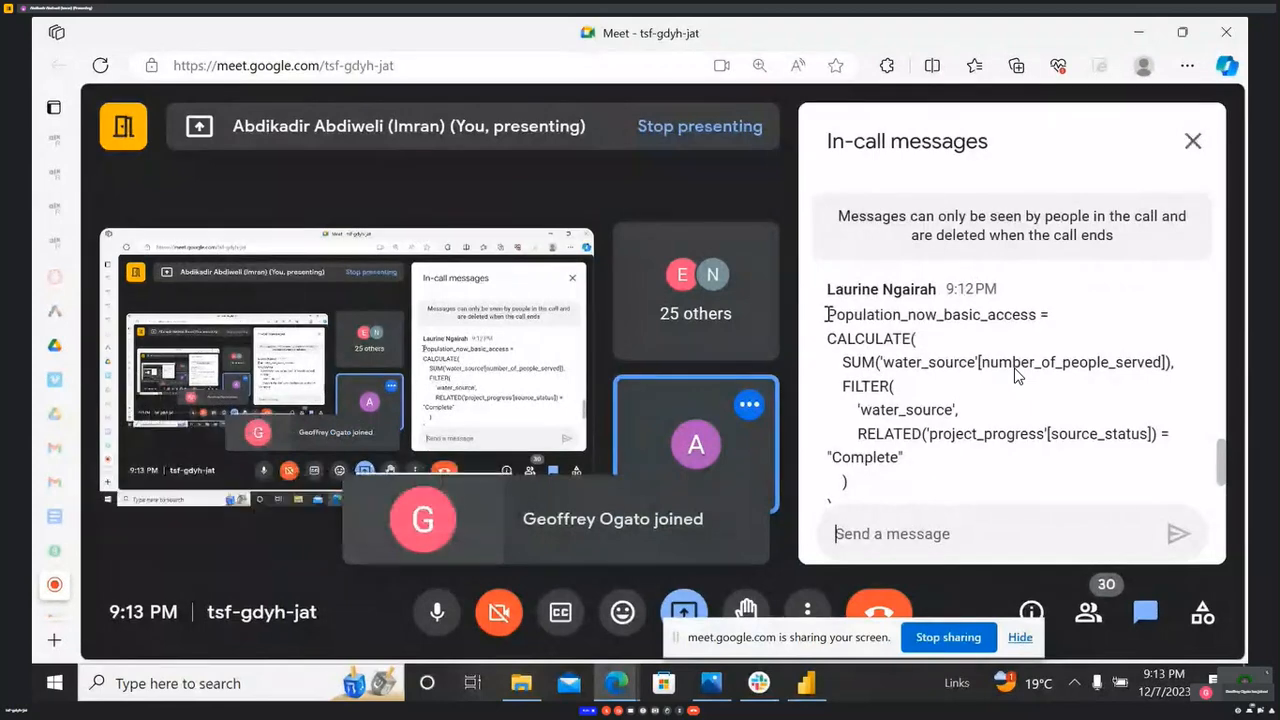
{"action": "left_click_drag", "start_coordinate": [829, 314], "coordinate": [910, 547]}
{"action": "key", "text": "ctrl+c"}
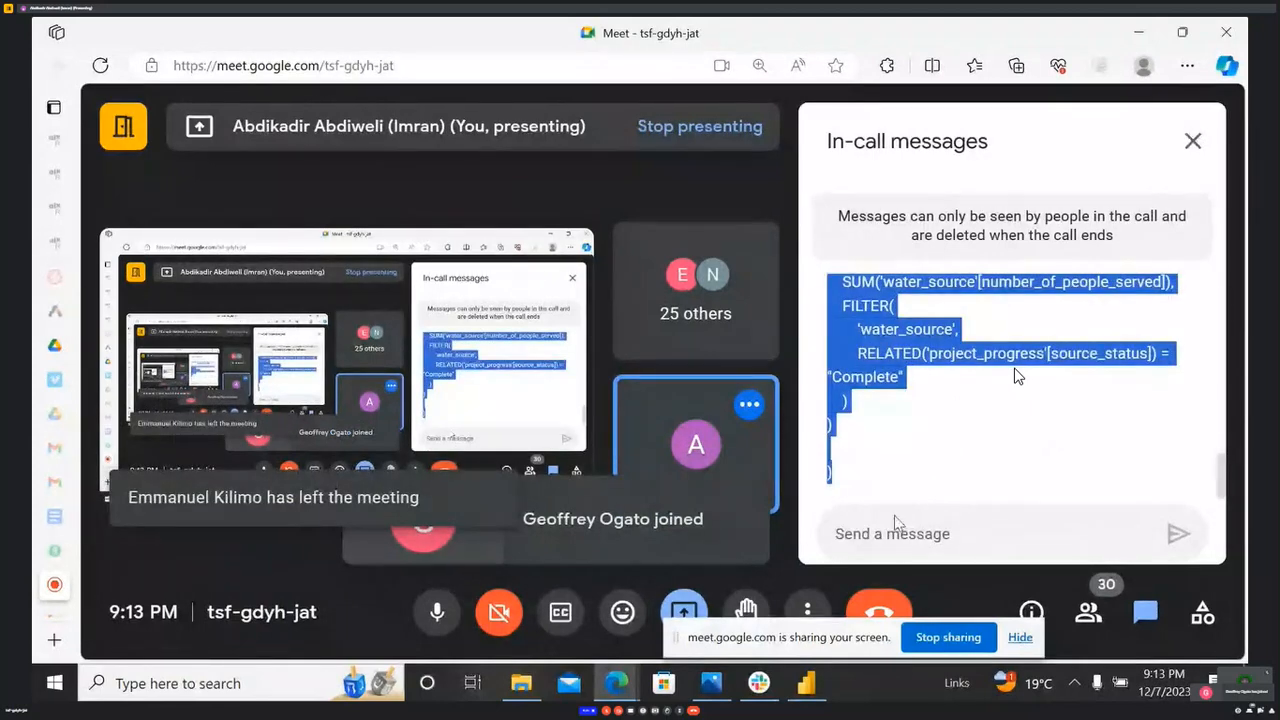
- Back in Power BI, replace the whole measure formula with the copied one and delete the extra closing parenthesis on line 10
{"action": "key", "text": "alt+Tab"}
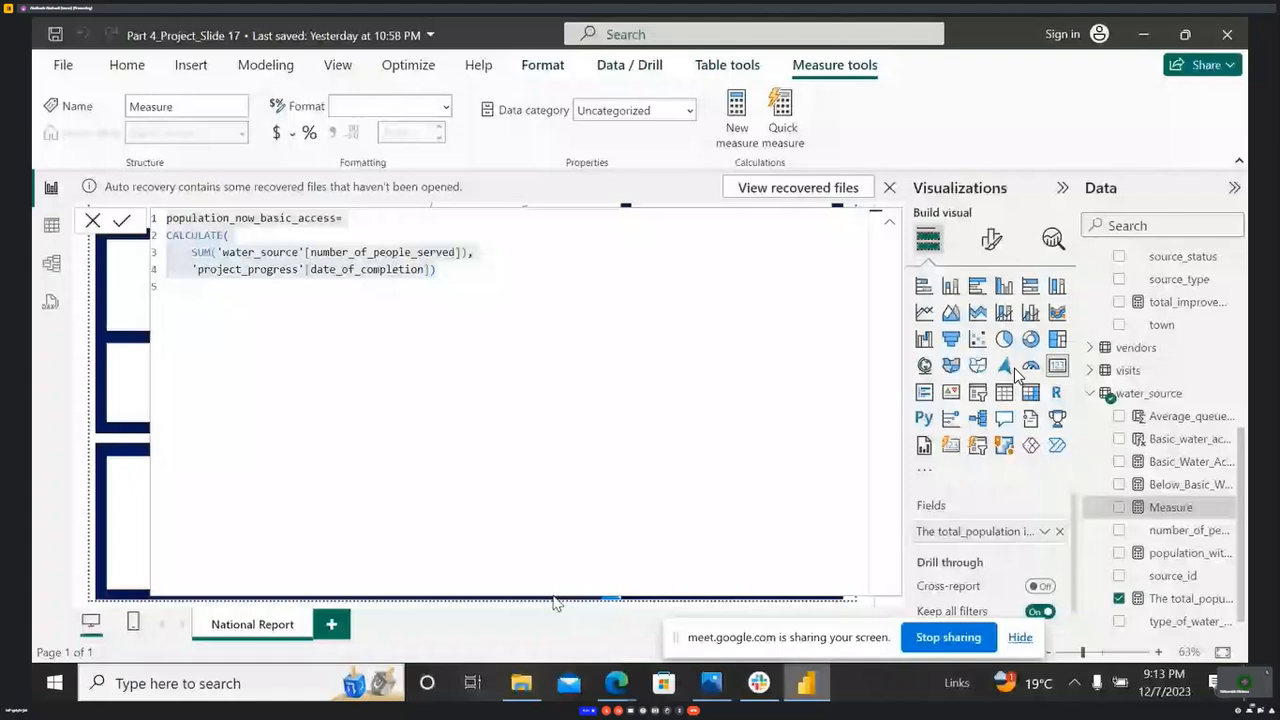
{"action": "key", "text": "ctrl+a"}
{"action": "key", "text": "ctrl+v"}
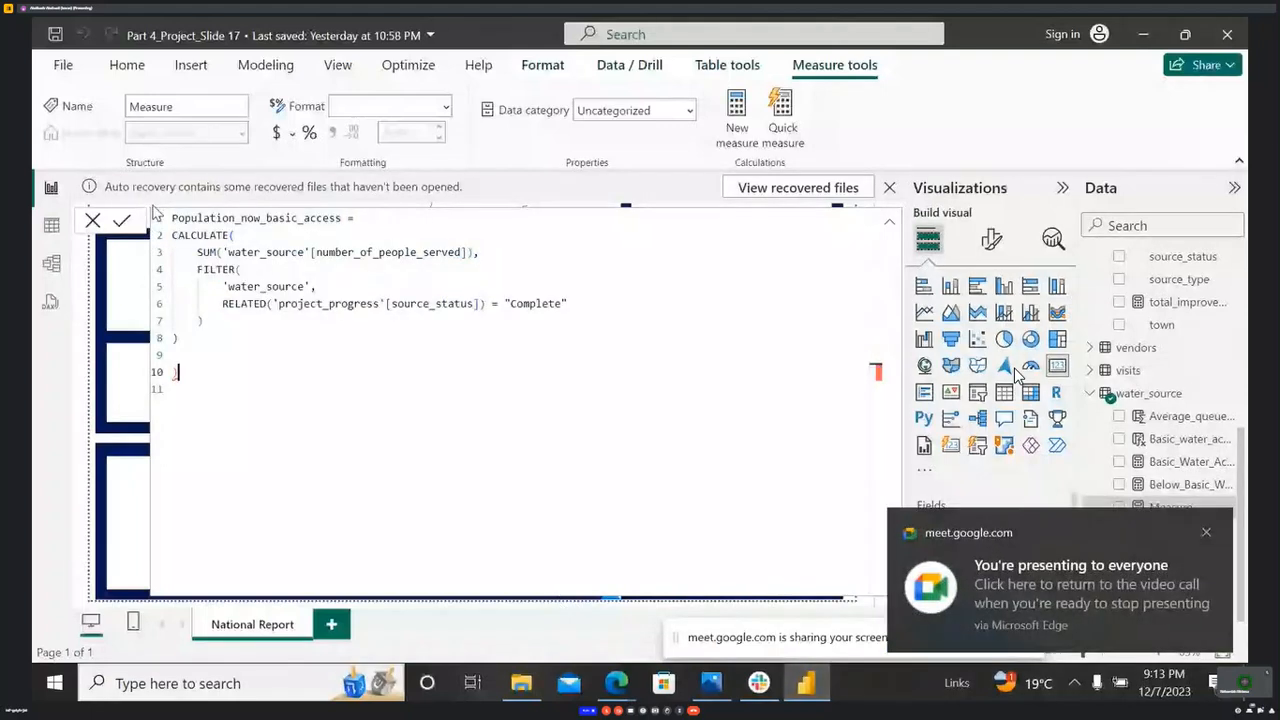
{"action": "triple_click", "coordinate": [200, 375]}
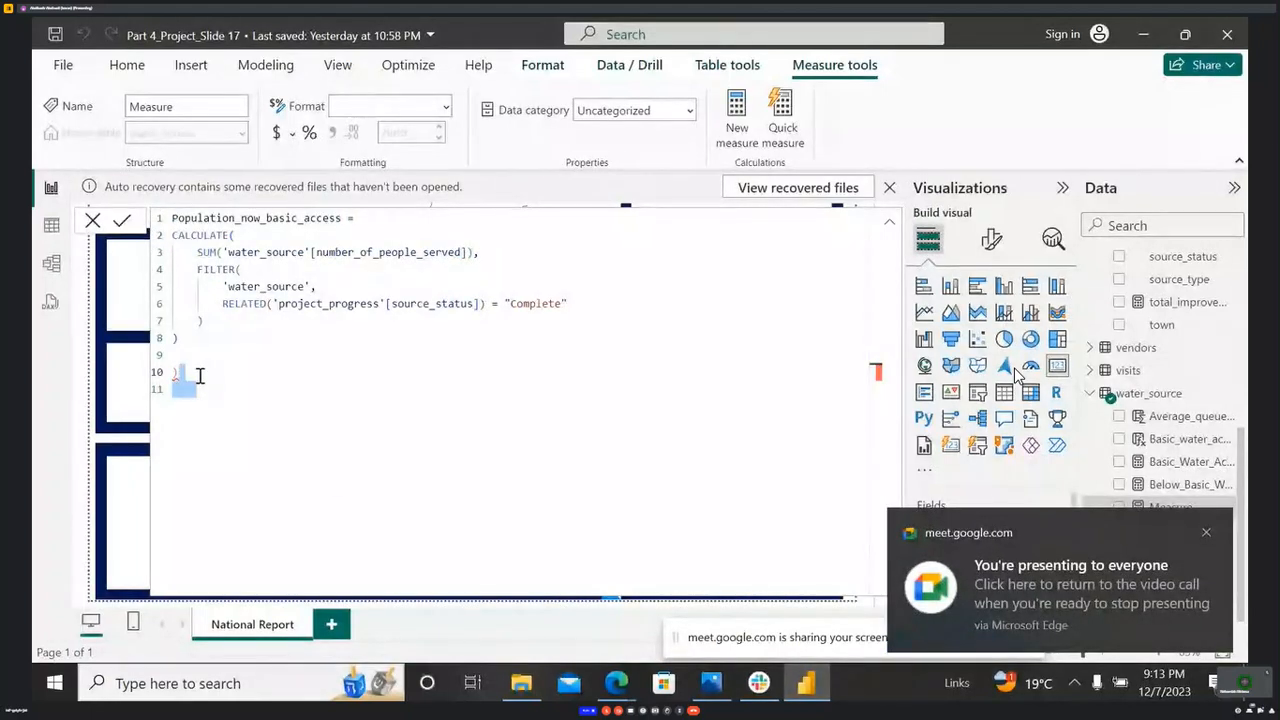
{"action": "key", "text": "BackSpace"}
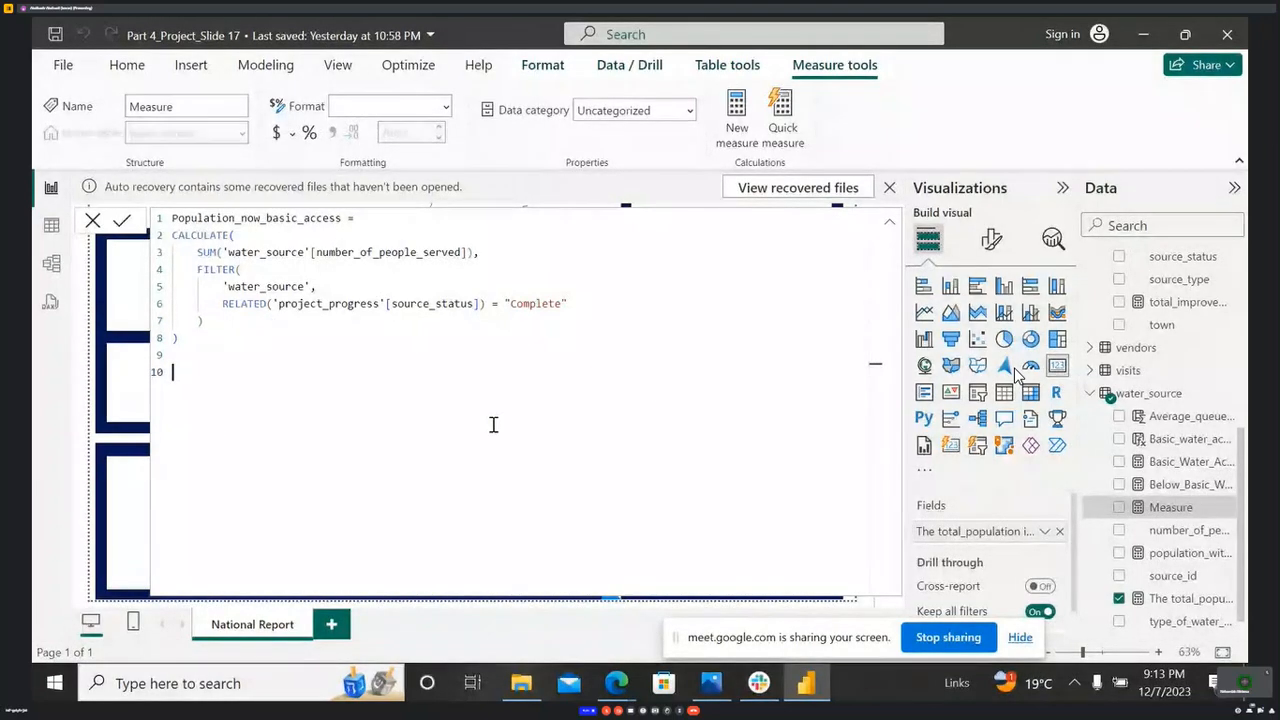
- Review the enlarged formula with its FILTER on 'water_source' and commit it as the Population_now_basic_access measure
{"action": "scroll", "coordinate": [493, 424], "scroll_direction": "up", "scroll_amount": 1}
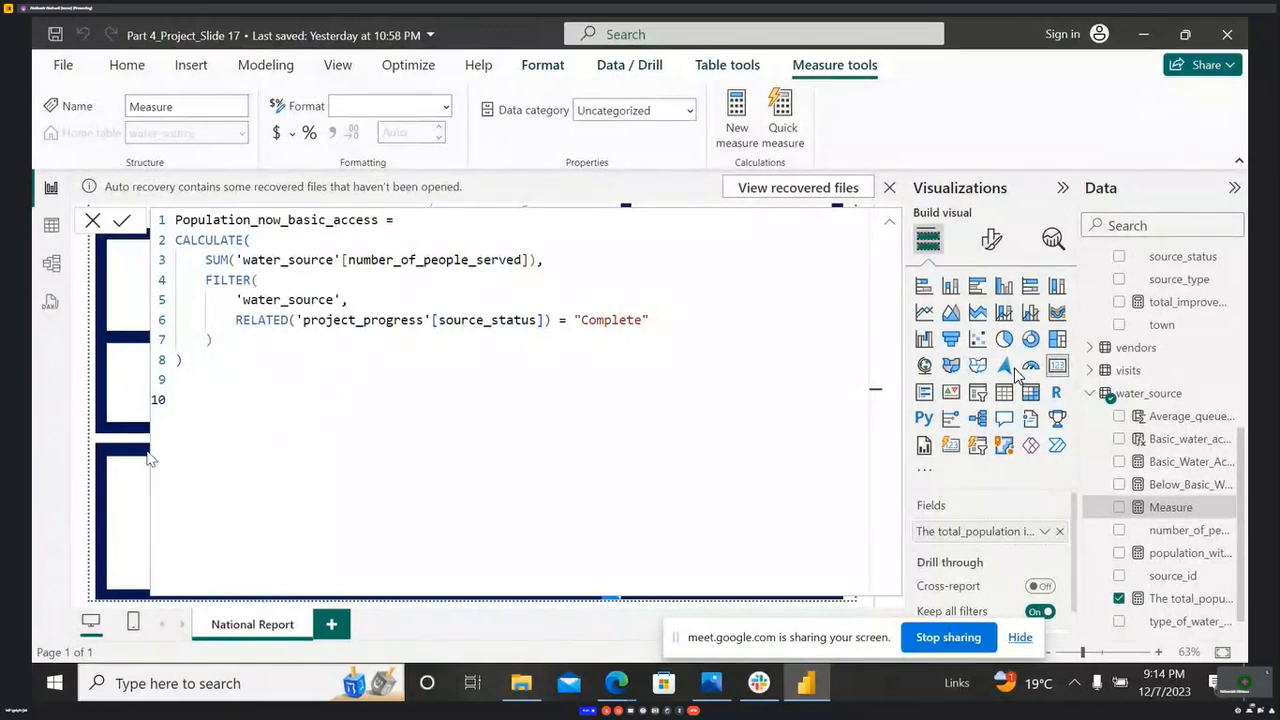
{"action": "left_click", "coordinate": [196, 366]}
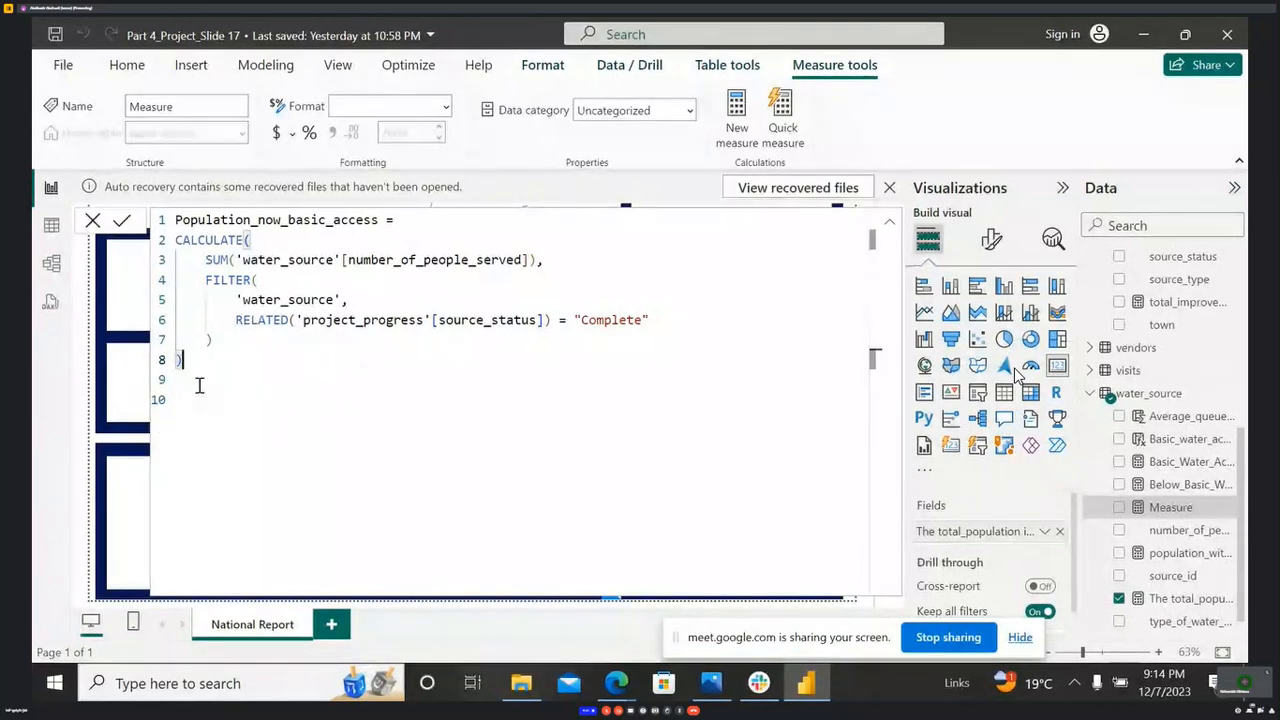
{"action": "left_click", "coordinate": [204, 380]}
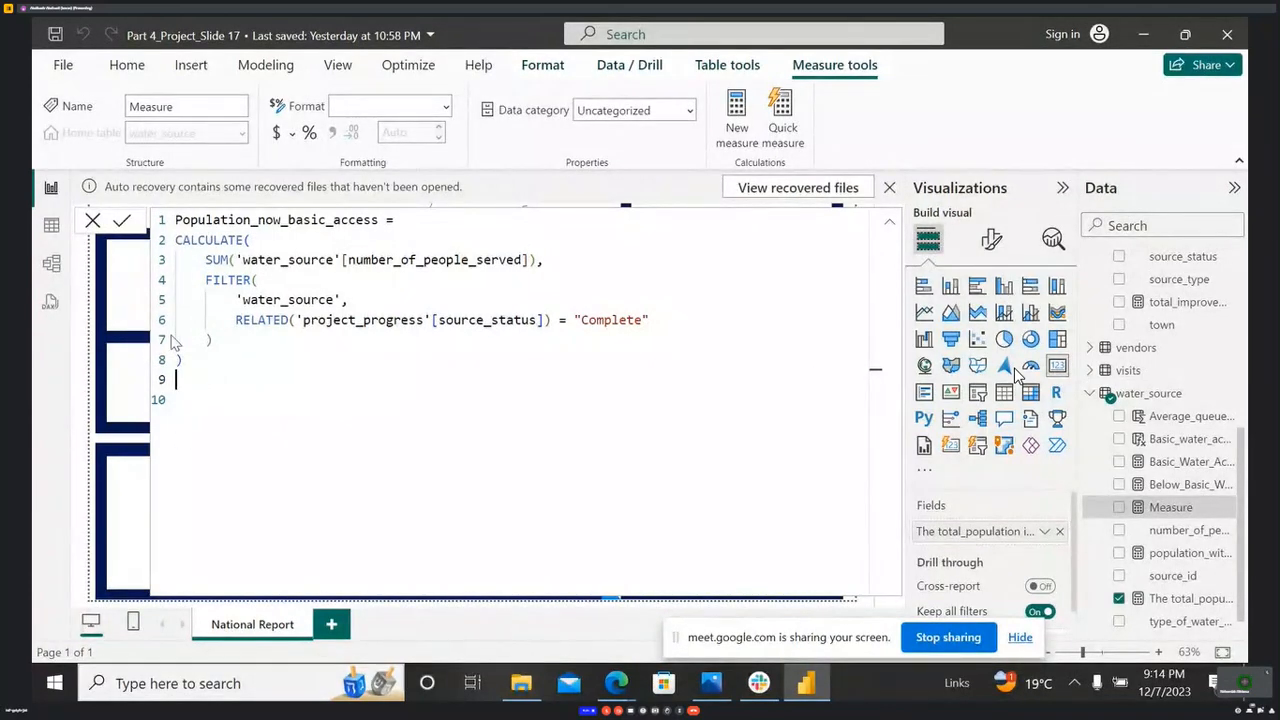
{"action": "left_click_drag", "start_coordinate": [186, 360], "coordinate": [166, 217]}
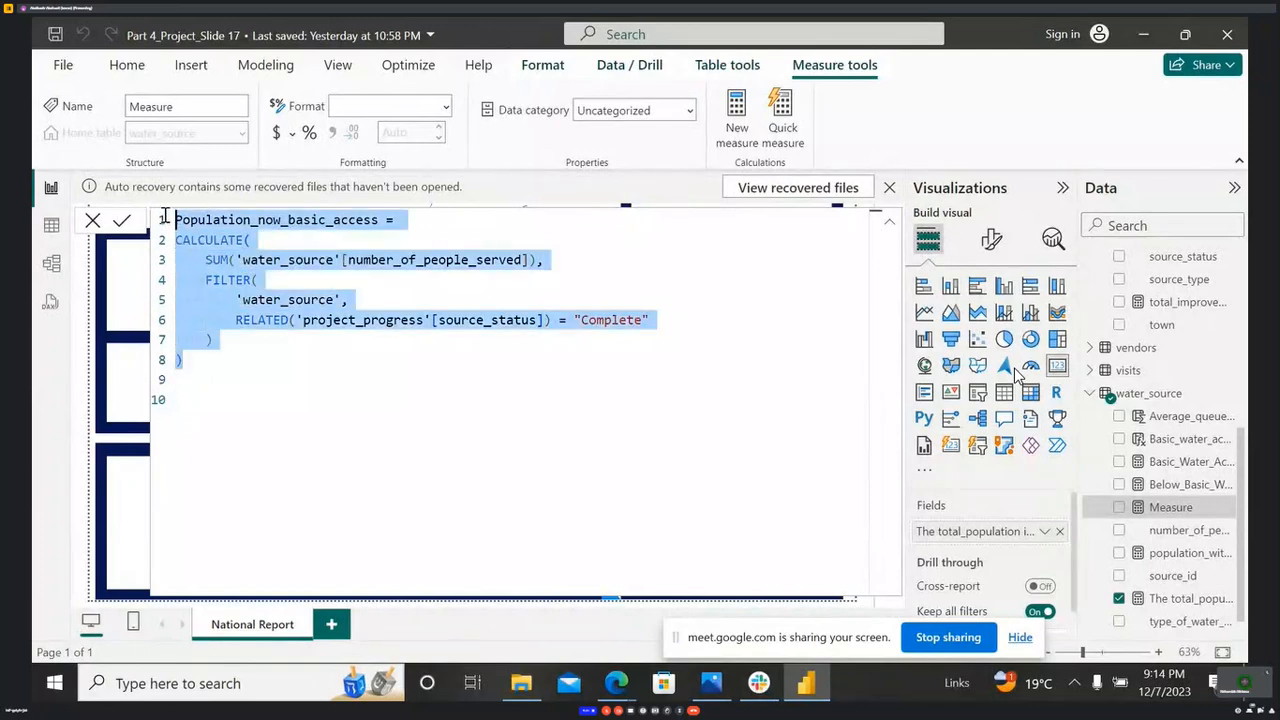
{"action": "left_click", "coordinate": [243, 435]}
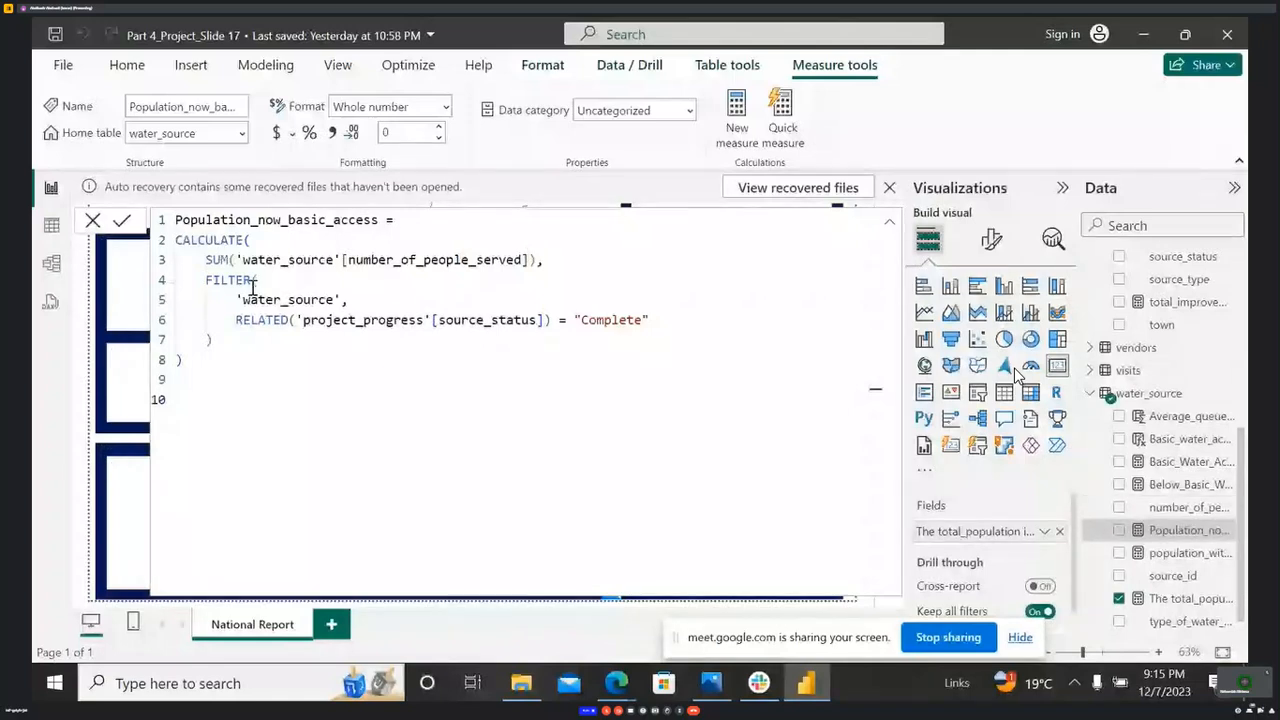
{"action": "double_click", "coordinate": [250, 299]}
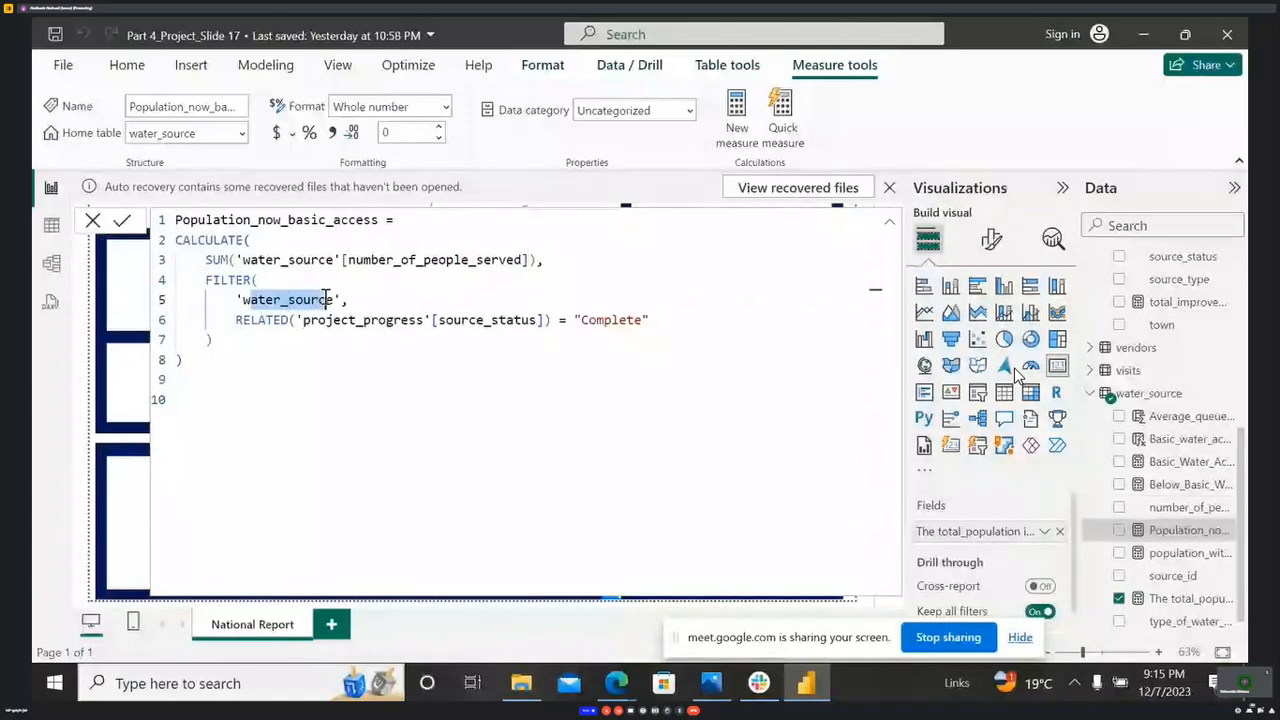
{"action": "left_click", "coordinate": [305, 357]}
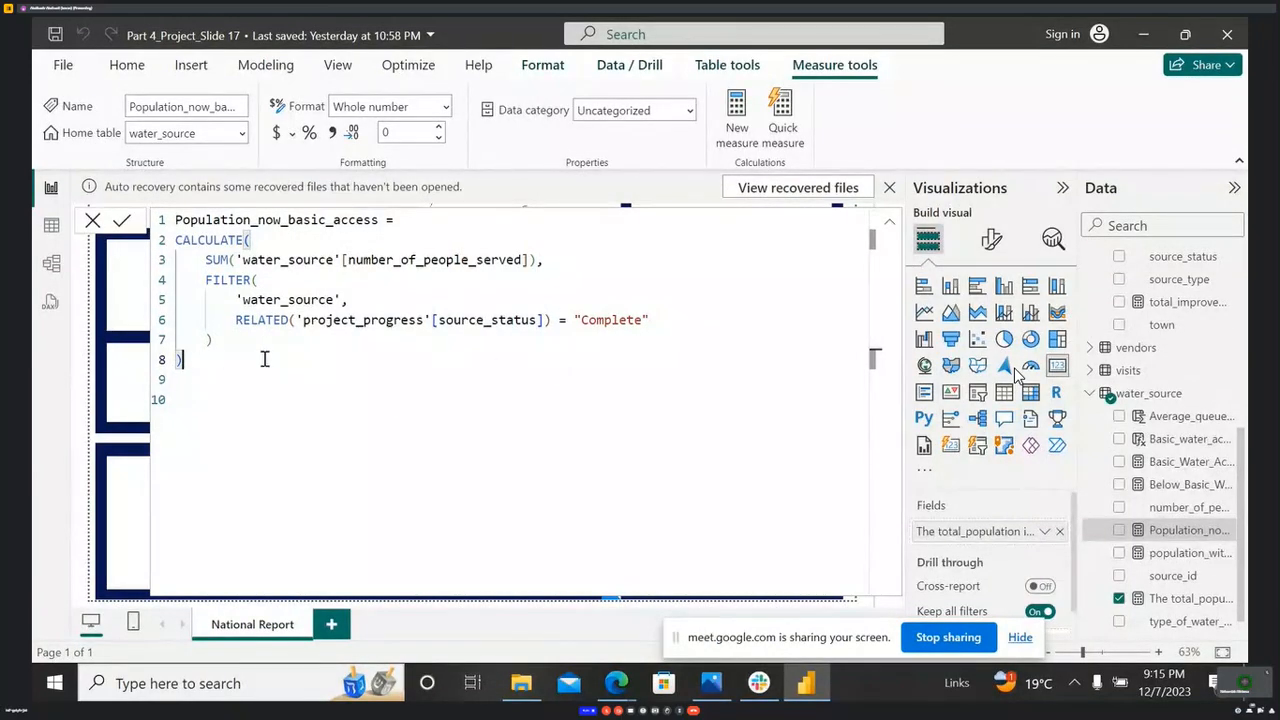
- Switch to Edge and reread the population_now_basic_access task in Part_4.pdf
{"action": "mouse_move", "coordinate": [617, 683]}
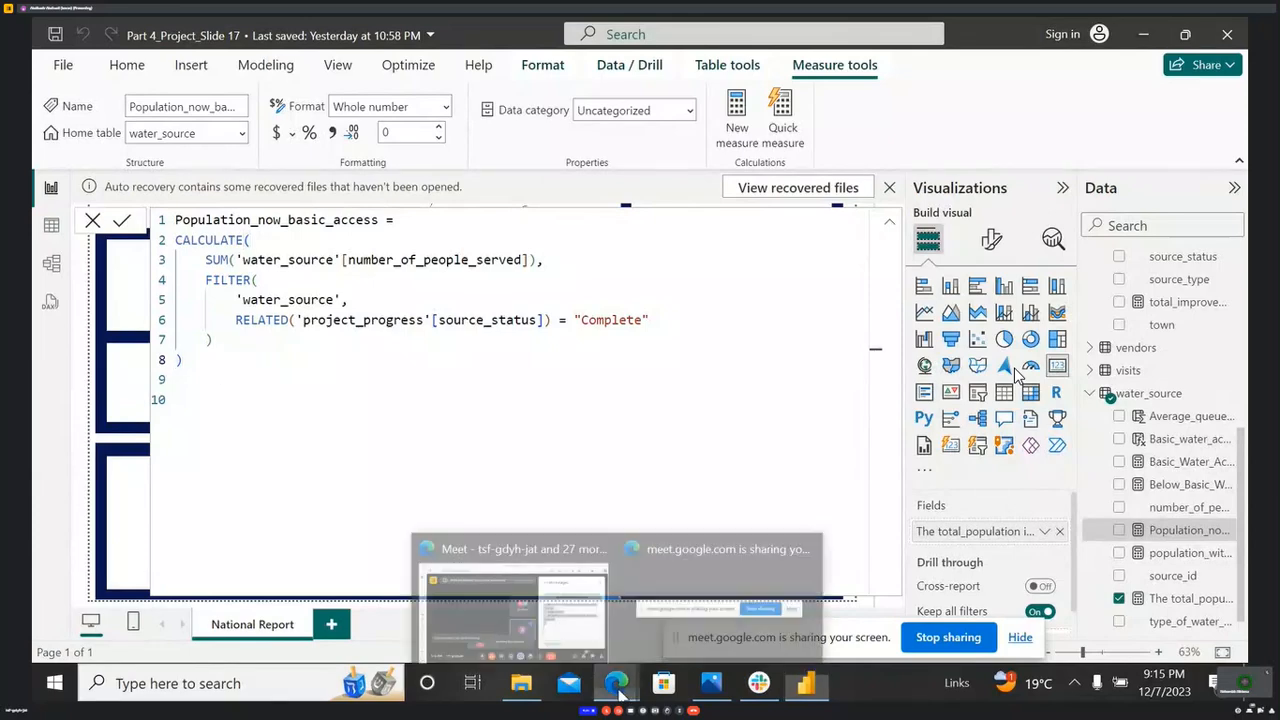
{"action": "left_click", "coordinate": [508, 595]}
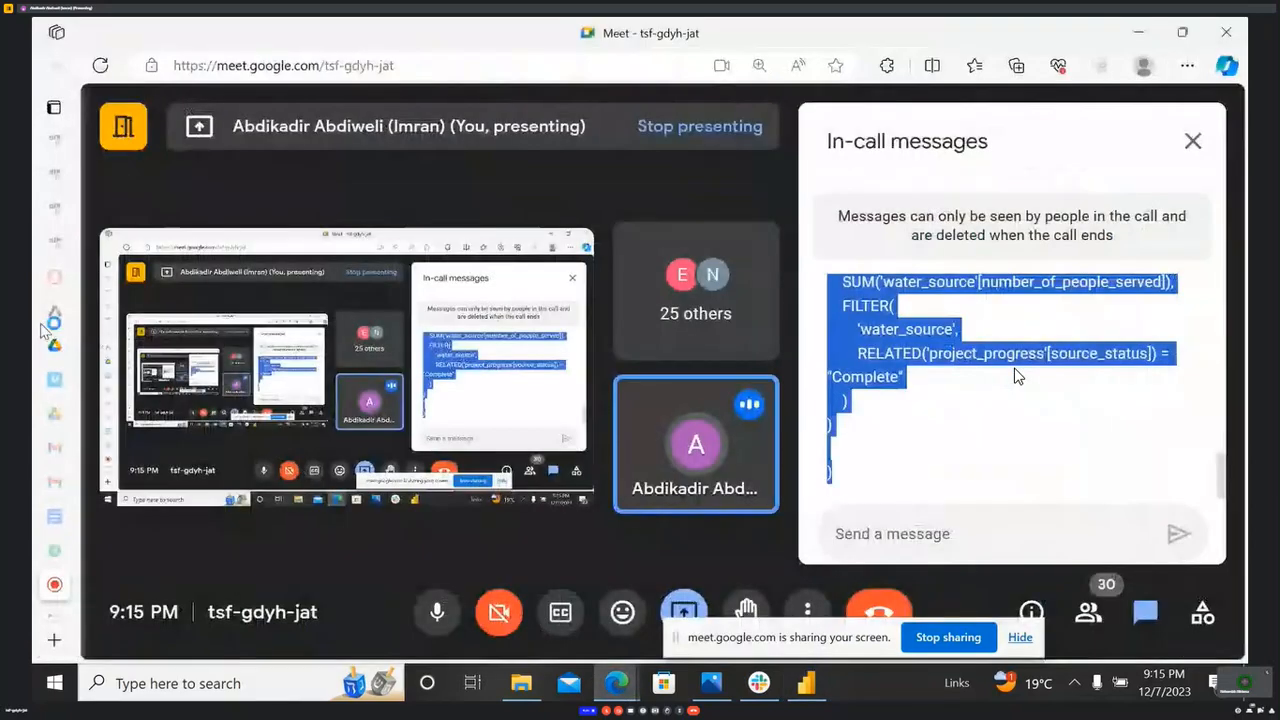
{"action": "mouse_move", "coordinate": [62, 318]}
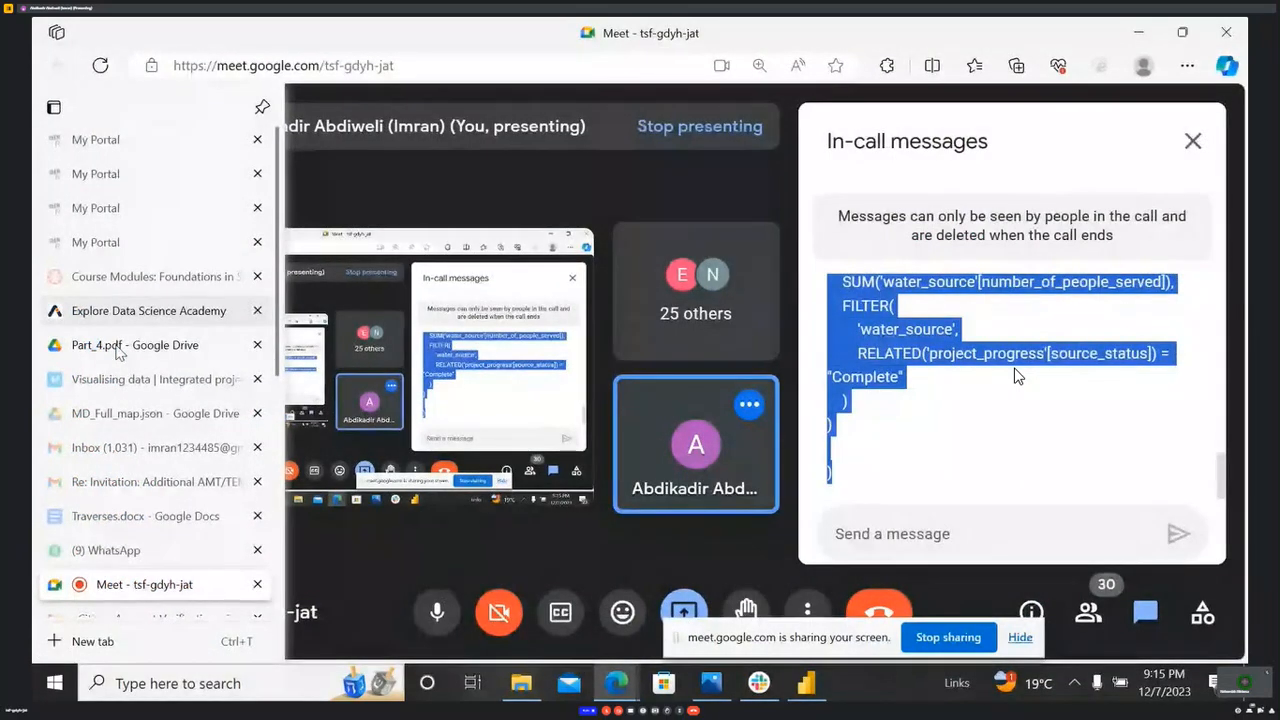
{"action": "left_click", "coordinate": [118, 346]}
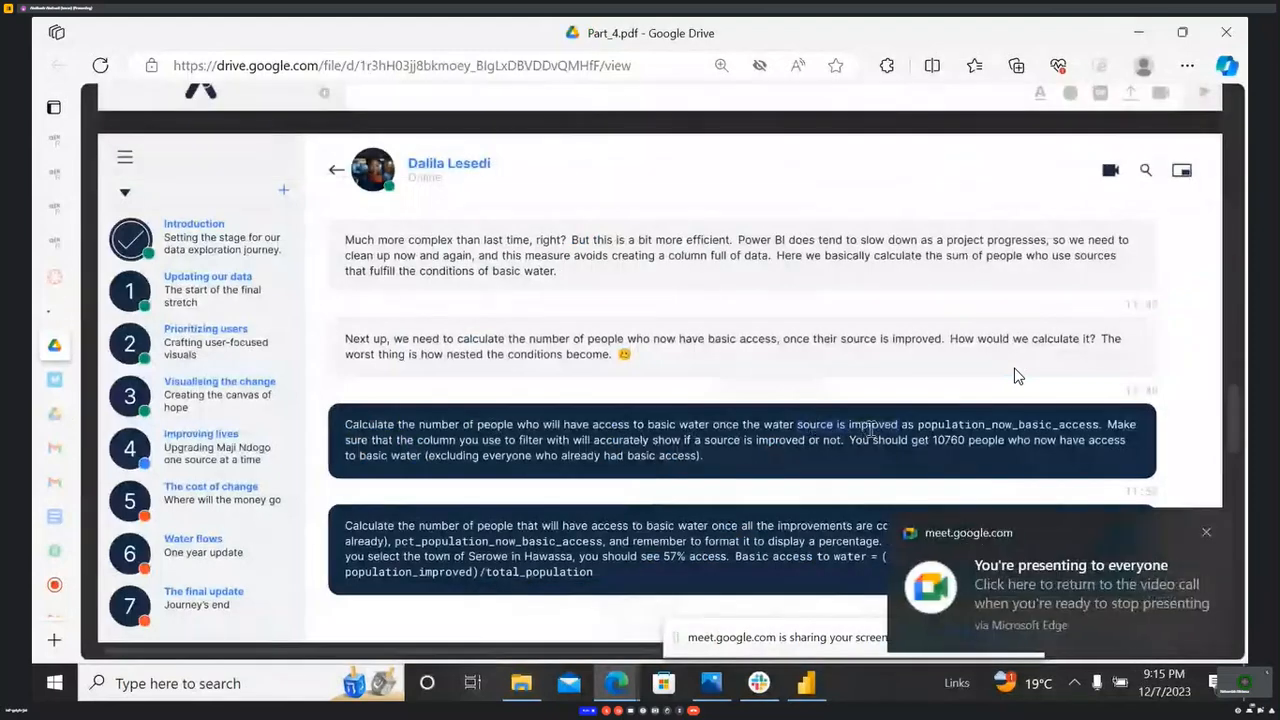
{"action": "left_click_drag", "start_coordinate": [870, 430], "coordinate": [962, 431]}
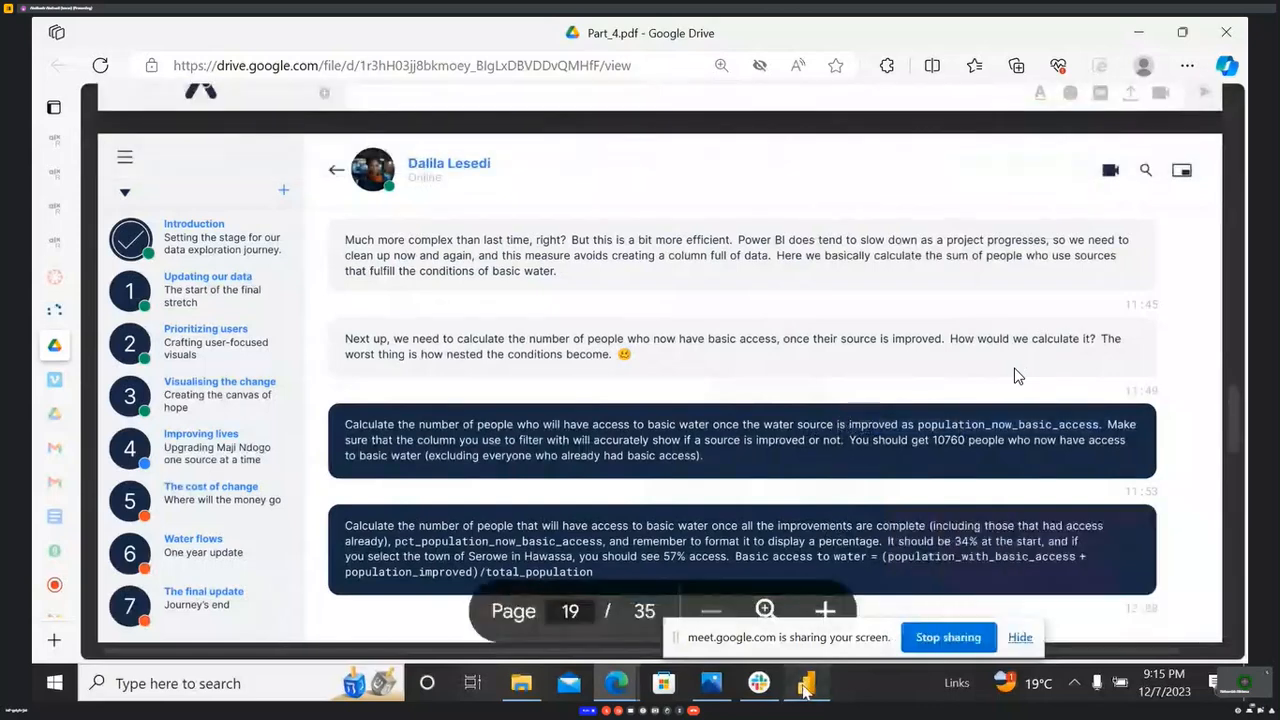
- Return to Power BI and display the project_progress table's rows in Table view
{"action": "left_click", "coordinate": [805, 684]}
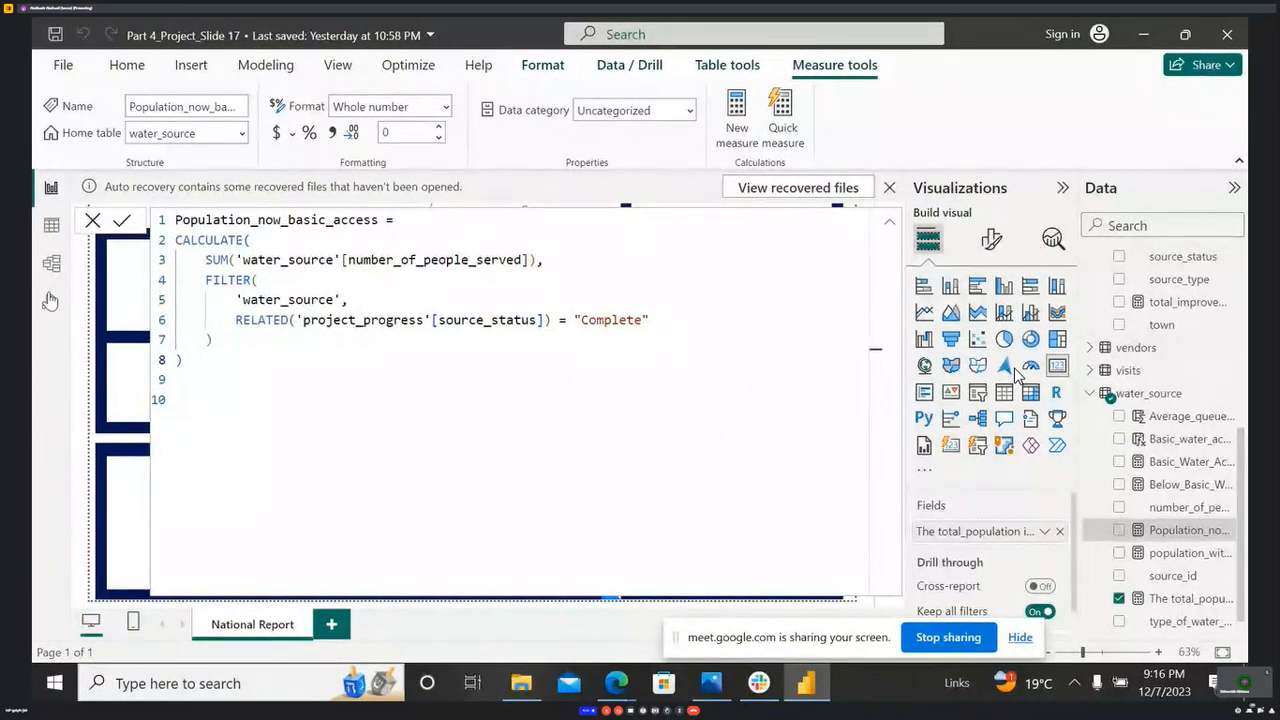
{"action": "left_click", "coordinate": [51, 228]}
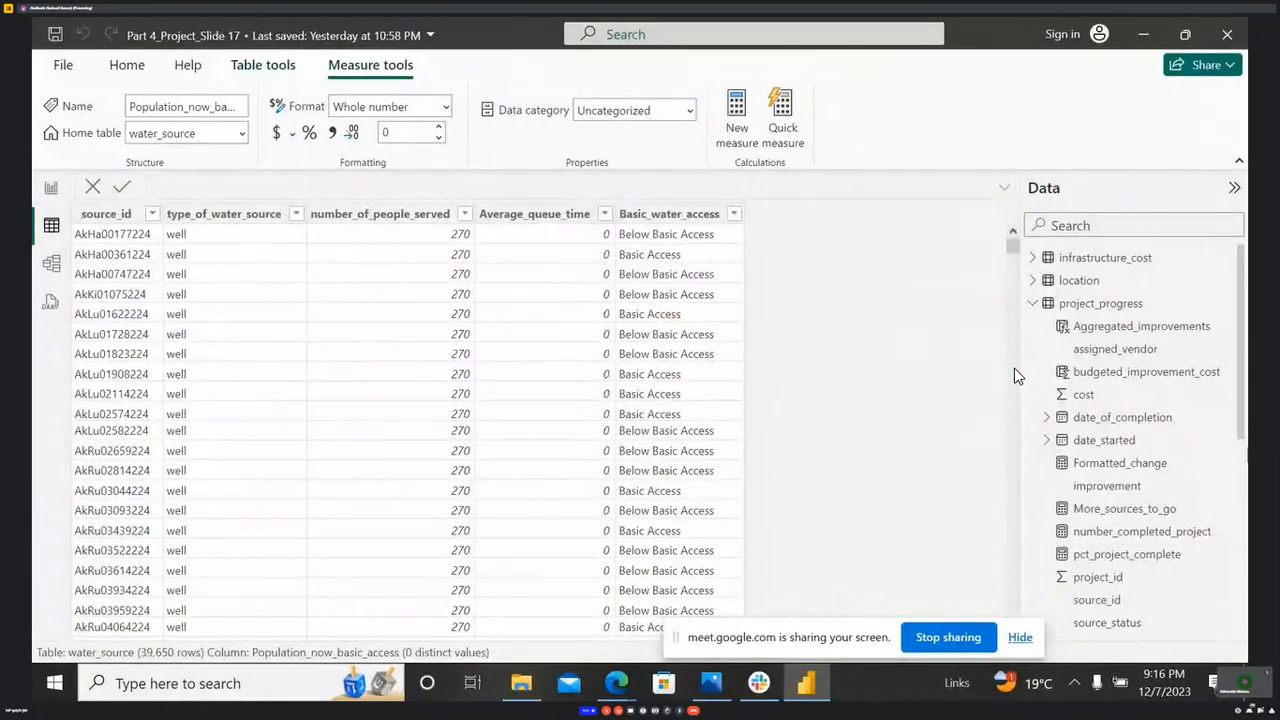
{"action": "scroll", "coordinate": [1162, 493], "scroll_direction": "down", "scroll_amount": 5}
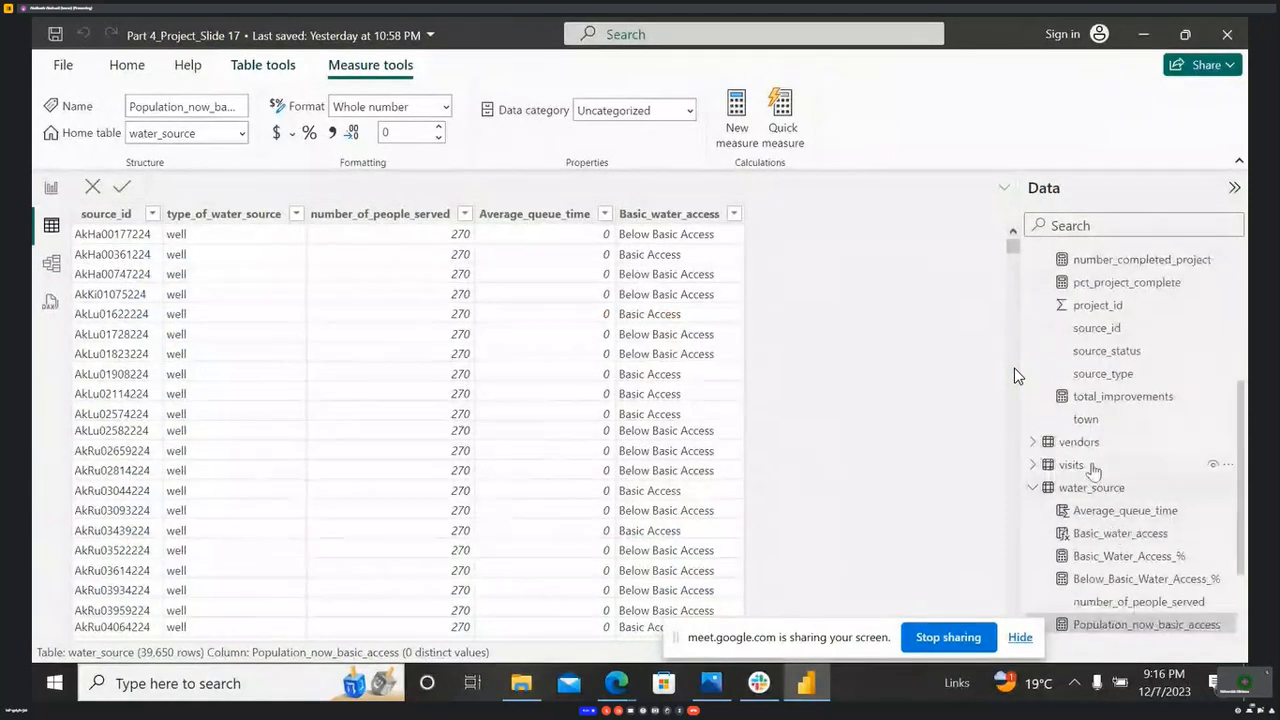
{"action": "scroll", "coordinate": [1093, 456], "scroll_direction": "up", "scroll_amount": 5}
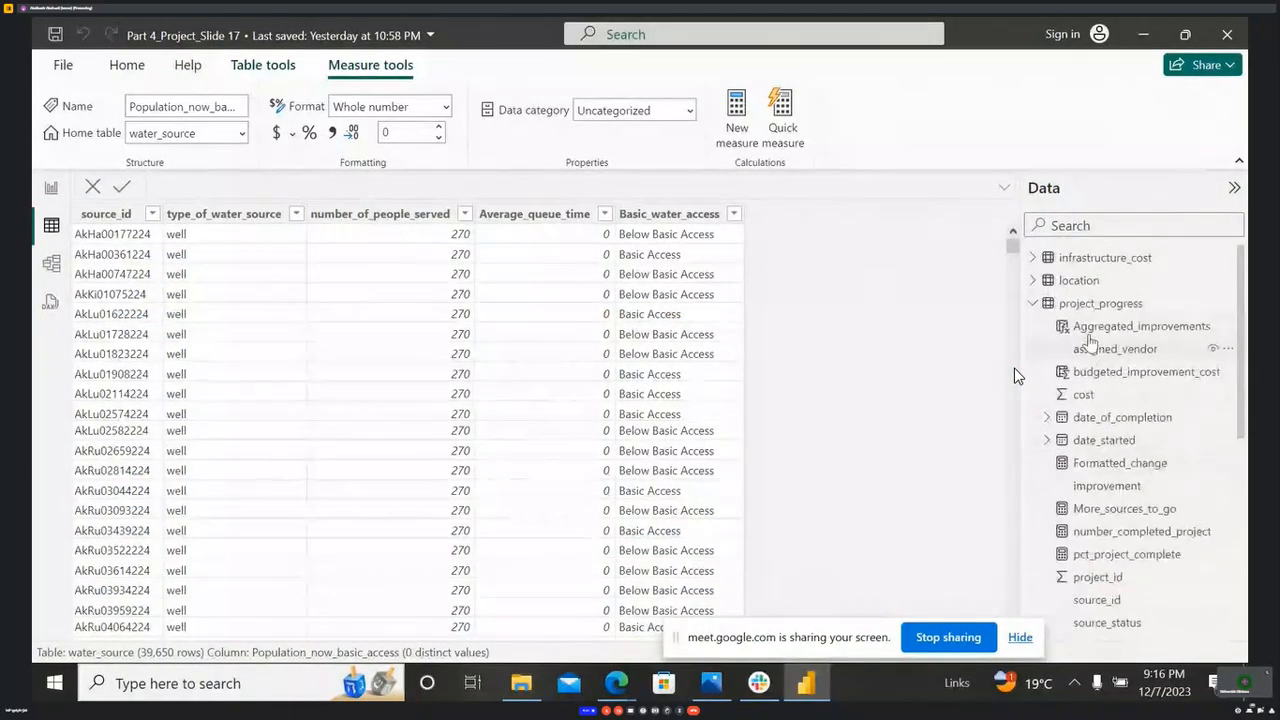
{"action": "left_click", "coordinate": [1072, 306]}
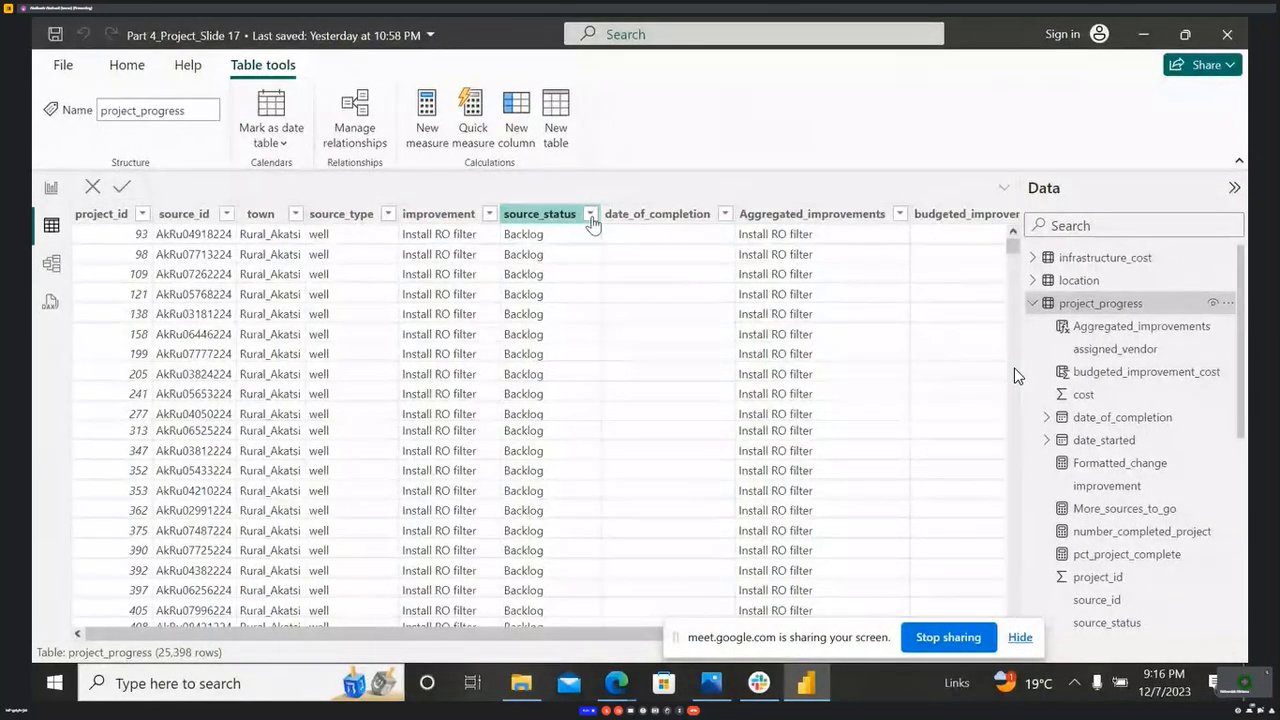
- Filter the date_of_completion column to exclude blank values, keeping 12/31/2022 and 1/1/2023
{"action": "left_click", "coordinate": [725, 214]}
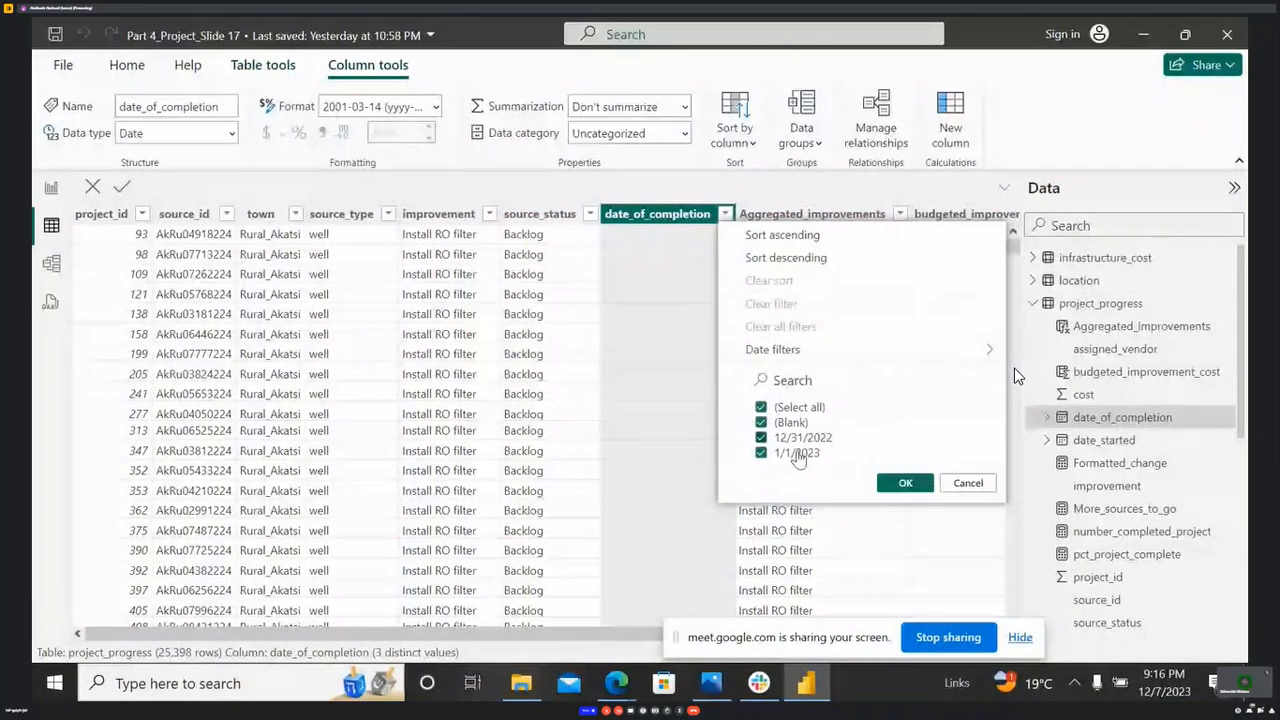
{"action": "left_click", "coordinate": [762, 423]}
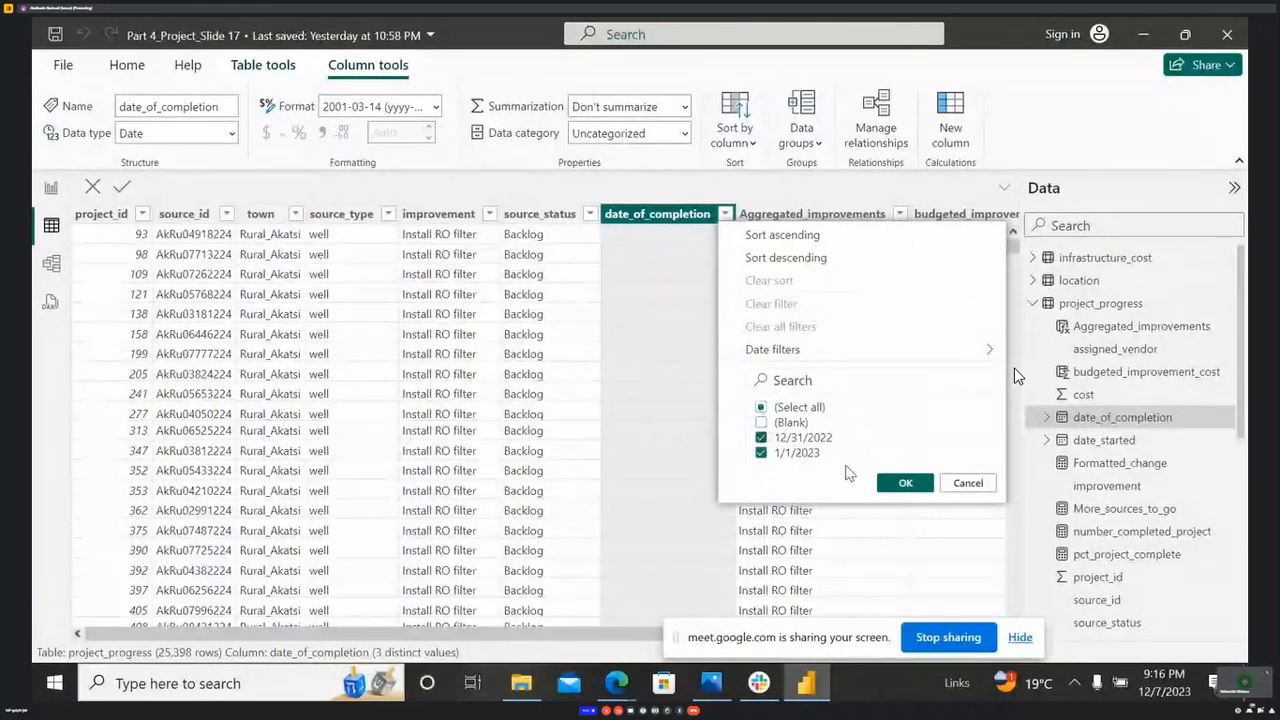
{"action": "left_click", "coordinate": [891, 486]}
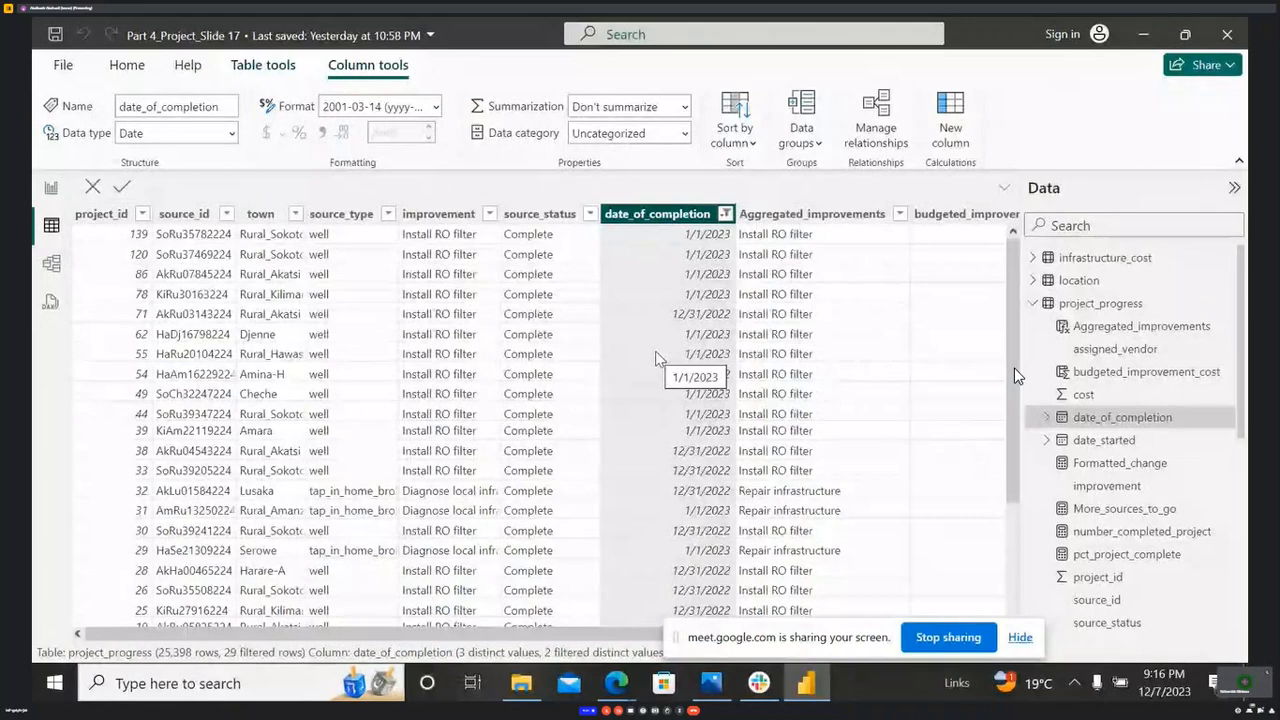
- Include the blank values in the date_of_completion filter again to restore all project_progress rows
{"action": "left_click", "coordinate": [725, 215]}
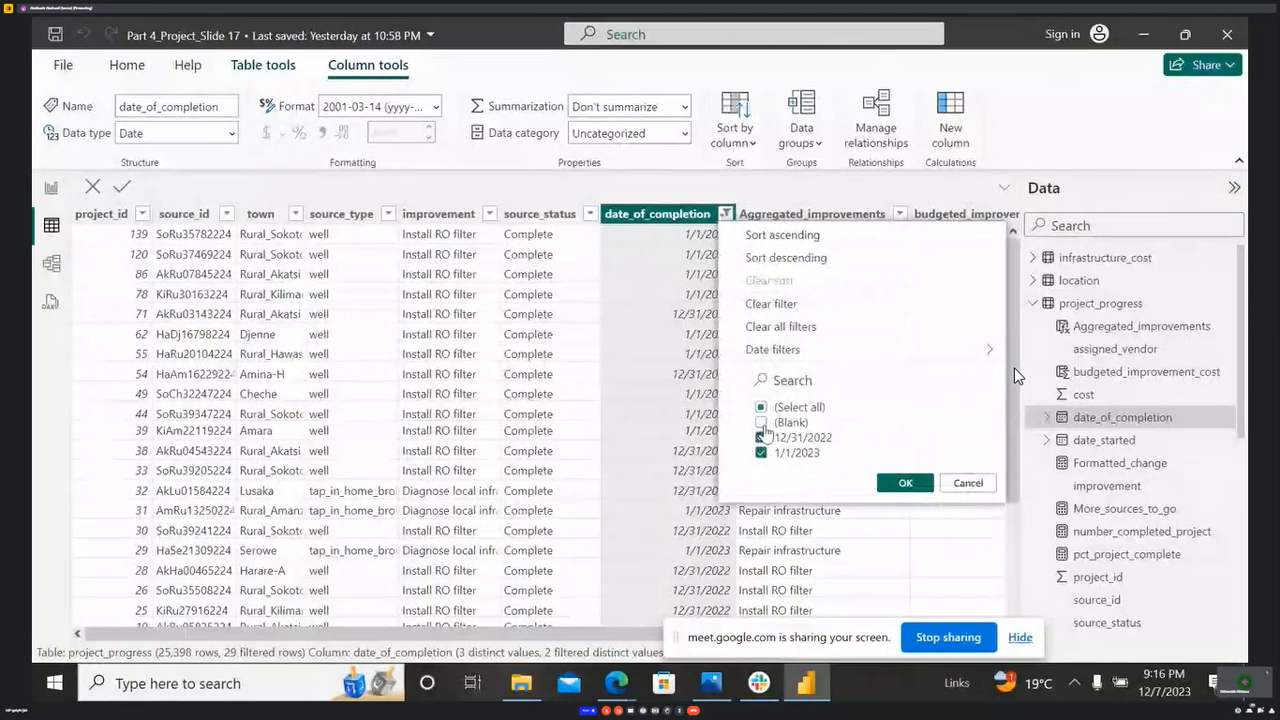
{"action": "left_click", "coordinate": [761, 422]}
{"action": "left_click", "coordinate": [906, 483]}
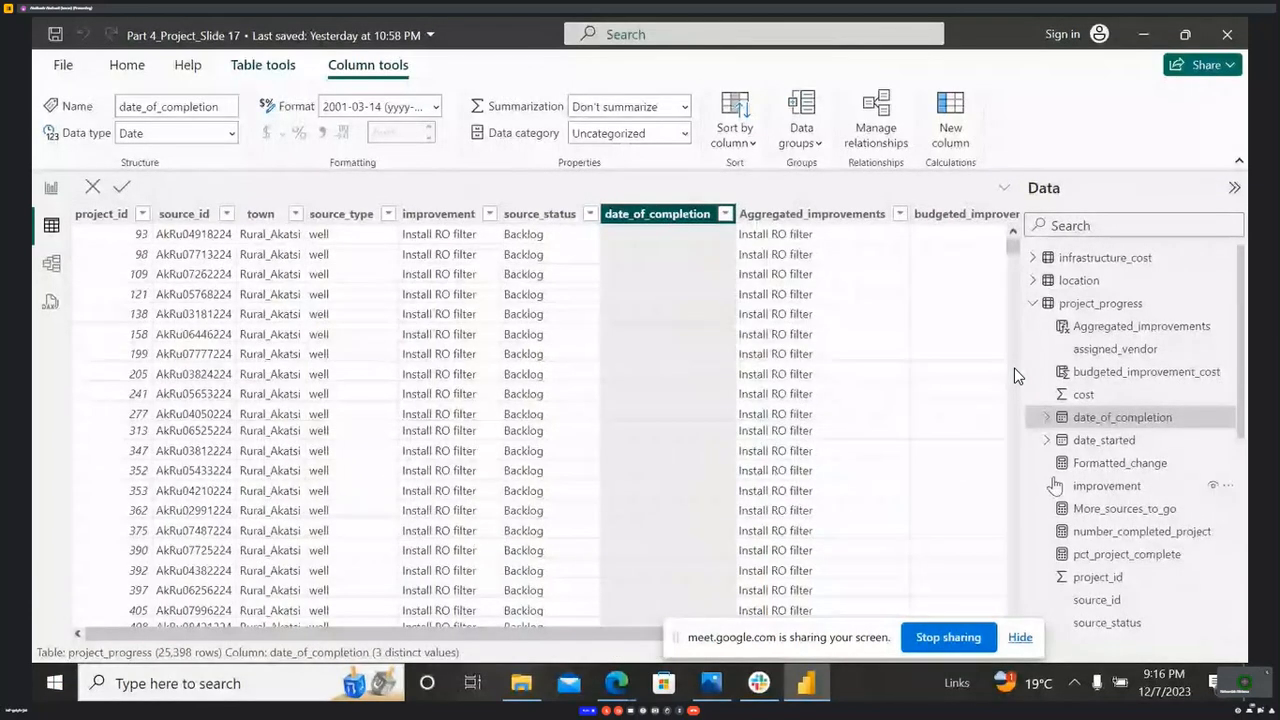
- Open the Population_now_basic_access measure under water_source and examine the 'water_source' argument of its FILTER
{"action": "scroll", "coordinate": [1125, 505], "scroll_direction": "down", "scroll_amount": 4}
{"action": "scroll", "coordinate": [1125, 507], "scroll_direction": "down", "scroll_amount": 3}
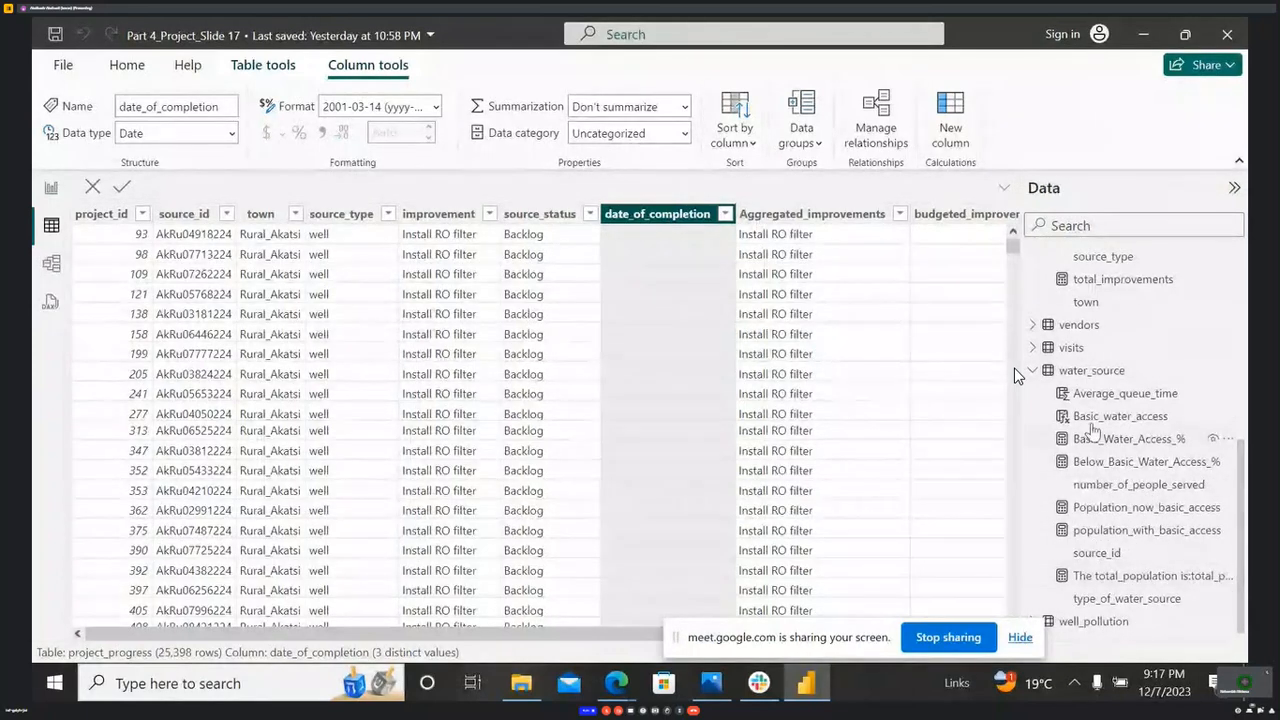
{"action": "left_click", "coordinate": [1135, 509]}
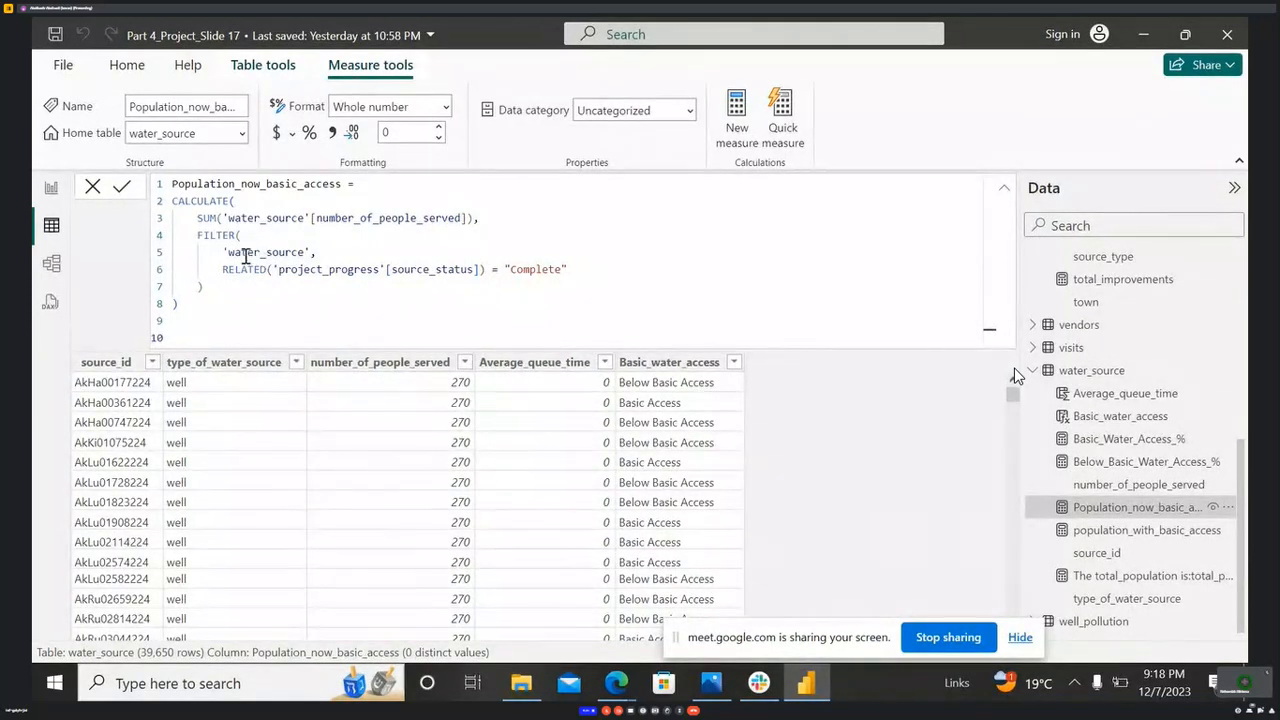
{"action": "left_click_drag", "start_coordinate": [230, 258], "coordinate": [299, 253]}
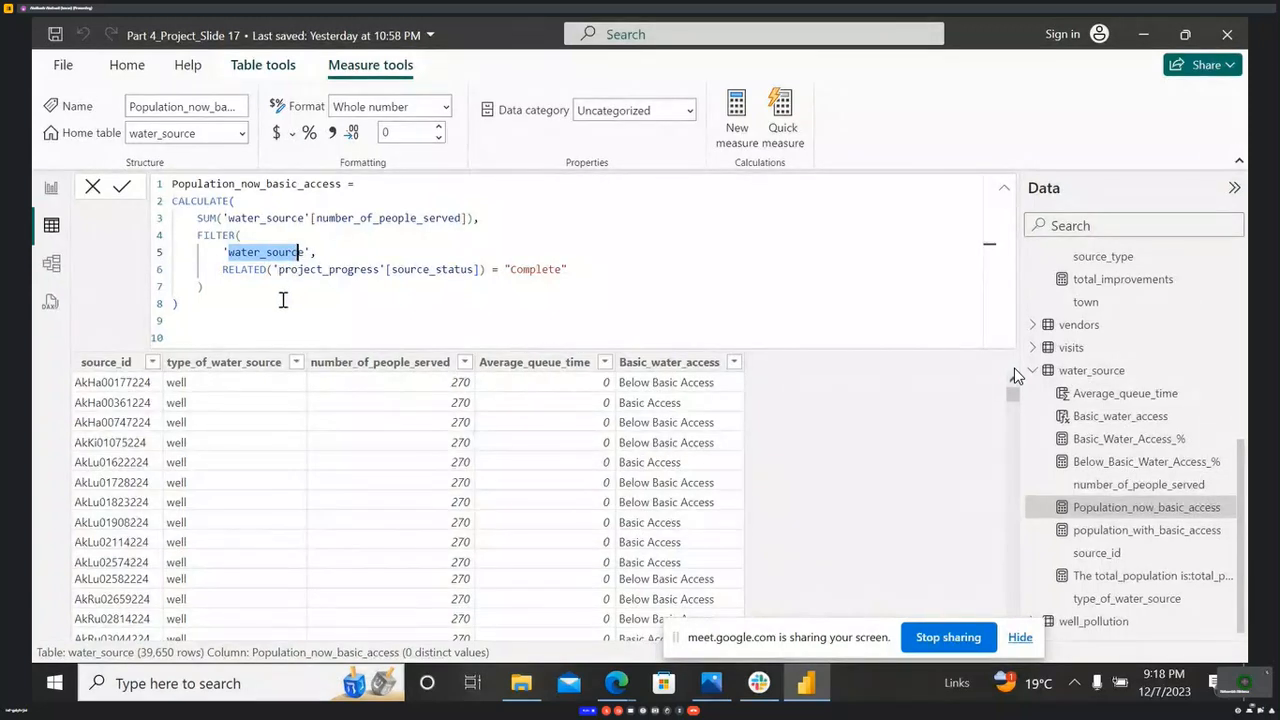
{"action": "left_click", "coordinate": [283, 300]}
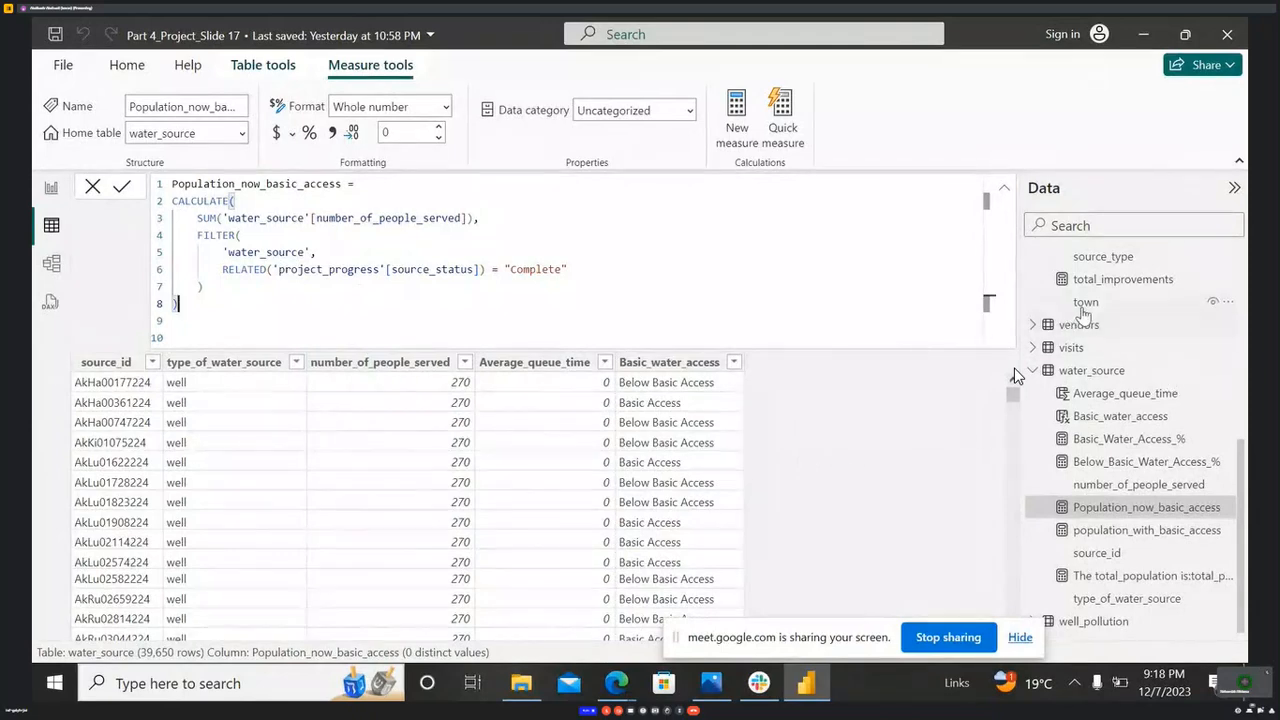
- Display the project_progress table, filter date_of_completion to exclude blanks, and examine the rows dated 12/31/2022 and 1/1/2023
{"action": "scroll", "coordinate": [1107, 400], "scroll_direction": "up", "scroll_amount": 5}
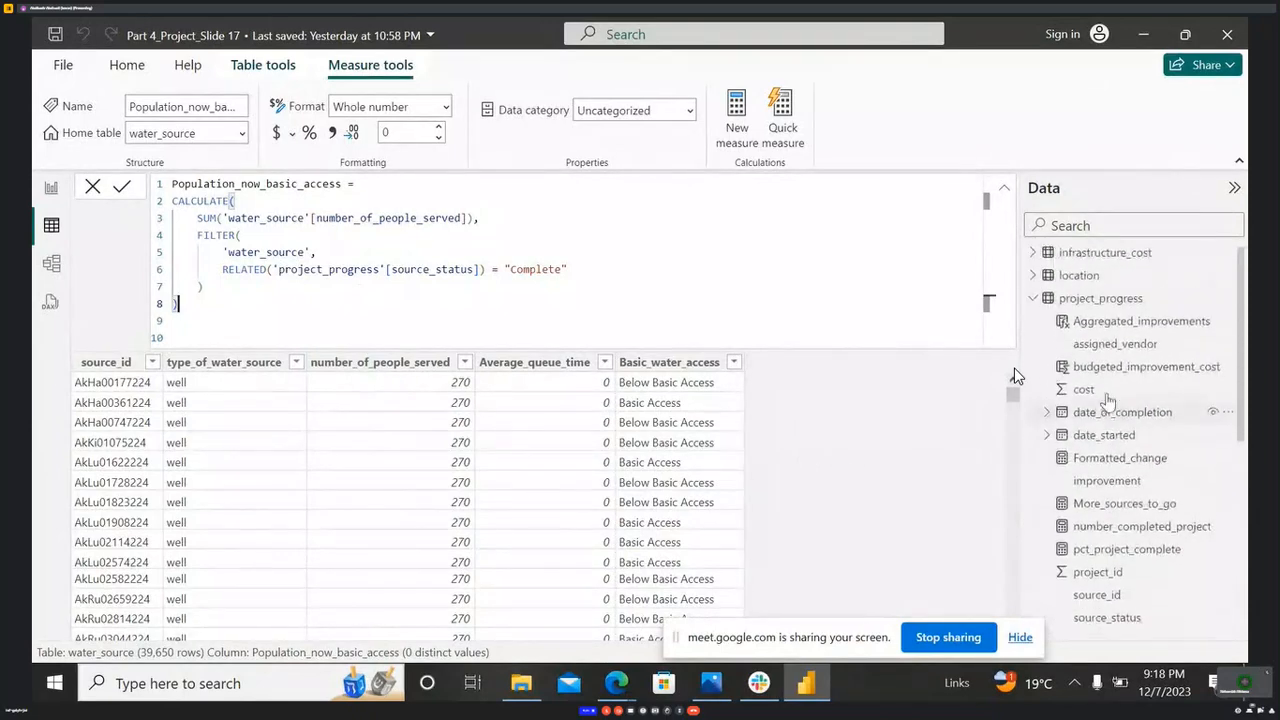
{"action": "left_click", "coordinate": [1100, 304]}
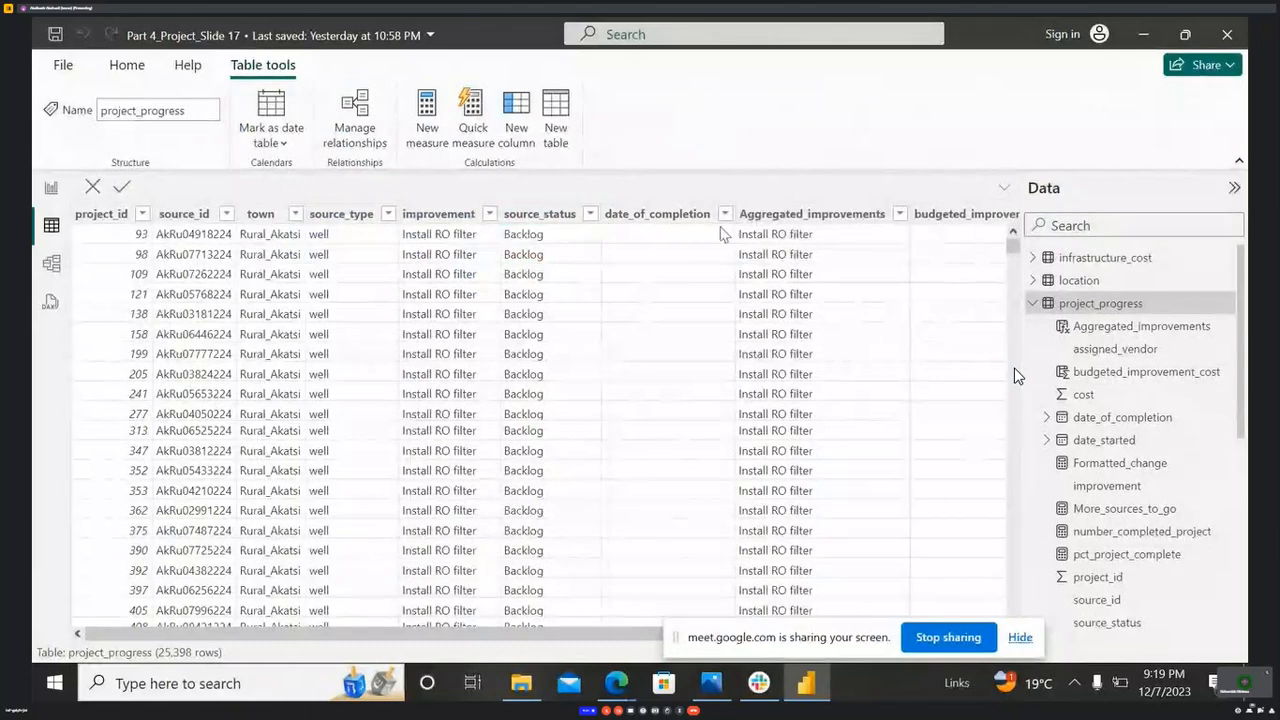
{"action": "left_click", "coordinate": [657, 214]}
{"action": "left_click", "coordinate": [725, 214]}
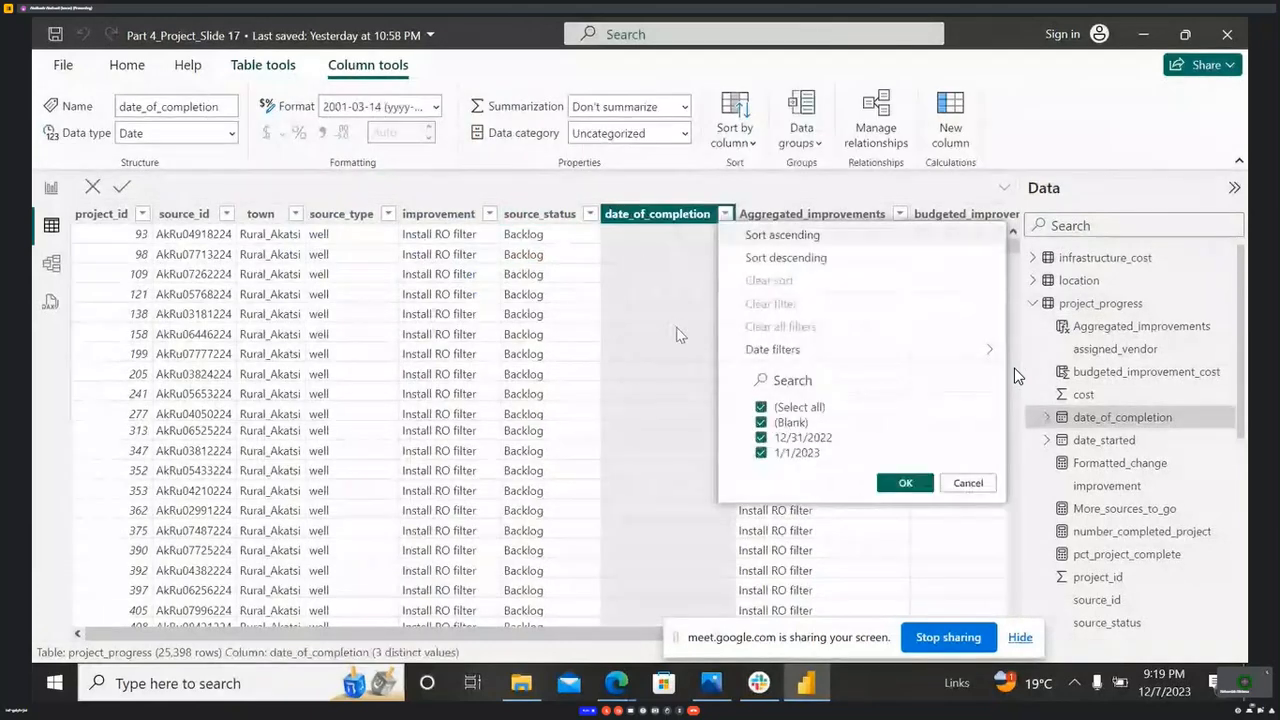
{"action": "left_click", "coordinate": [761, 437]}
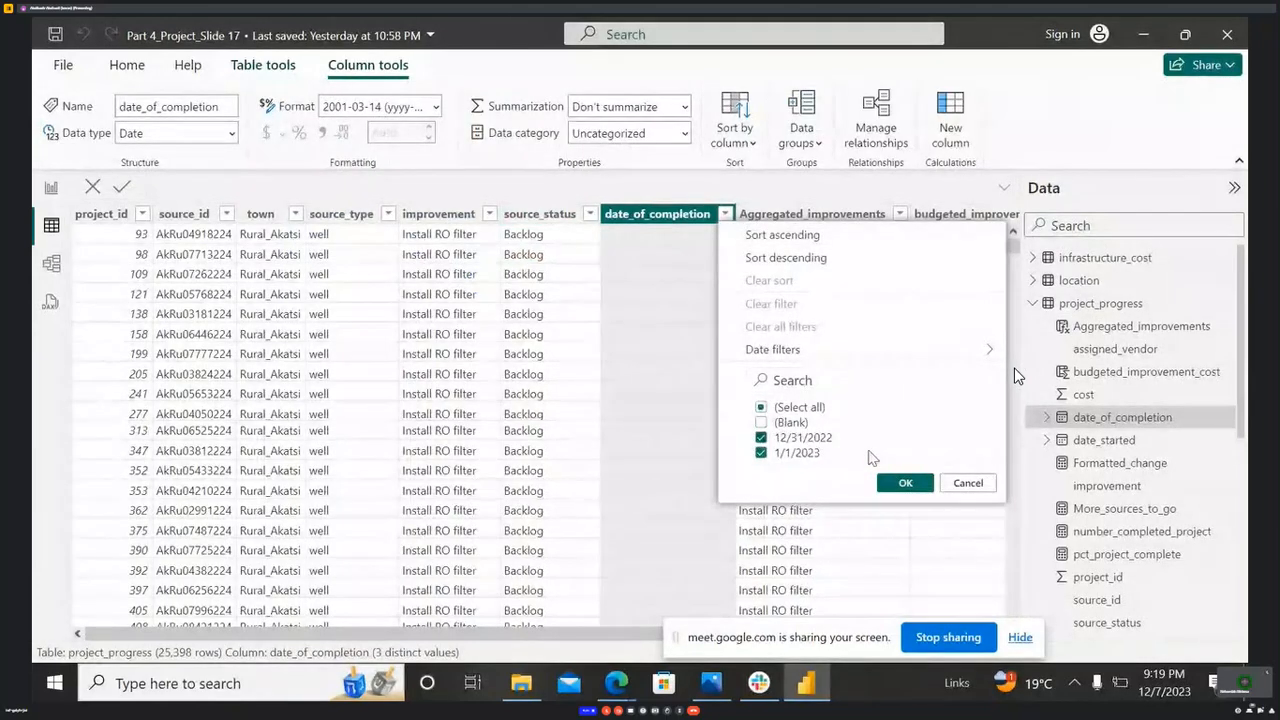
{"action": "left_click", "coordinate": [906, 482]}
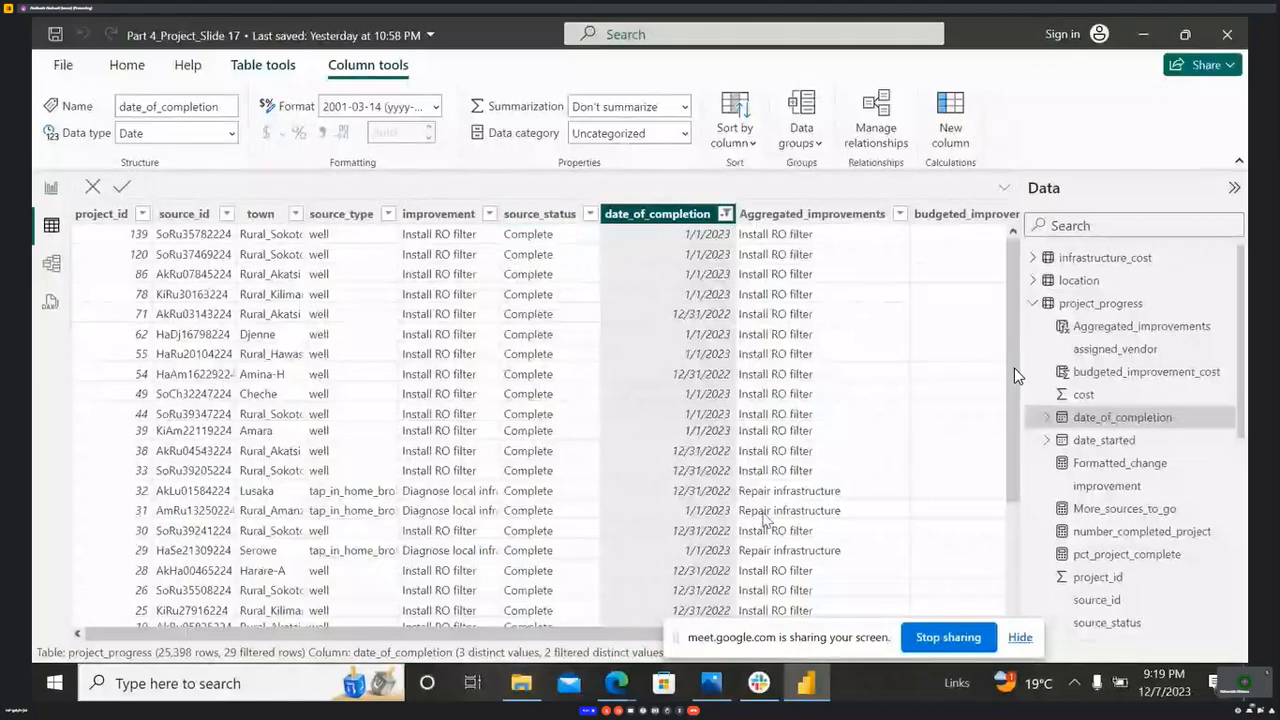
{"action": "scroll", "coordinate": [672, 430], "scroll_direction": "down", "scroll_amount": 3}
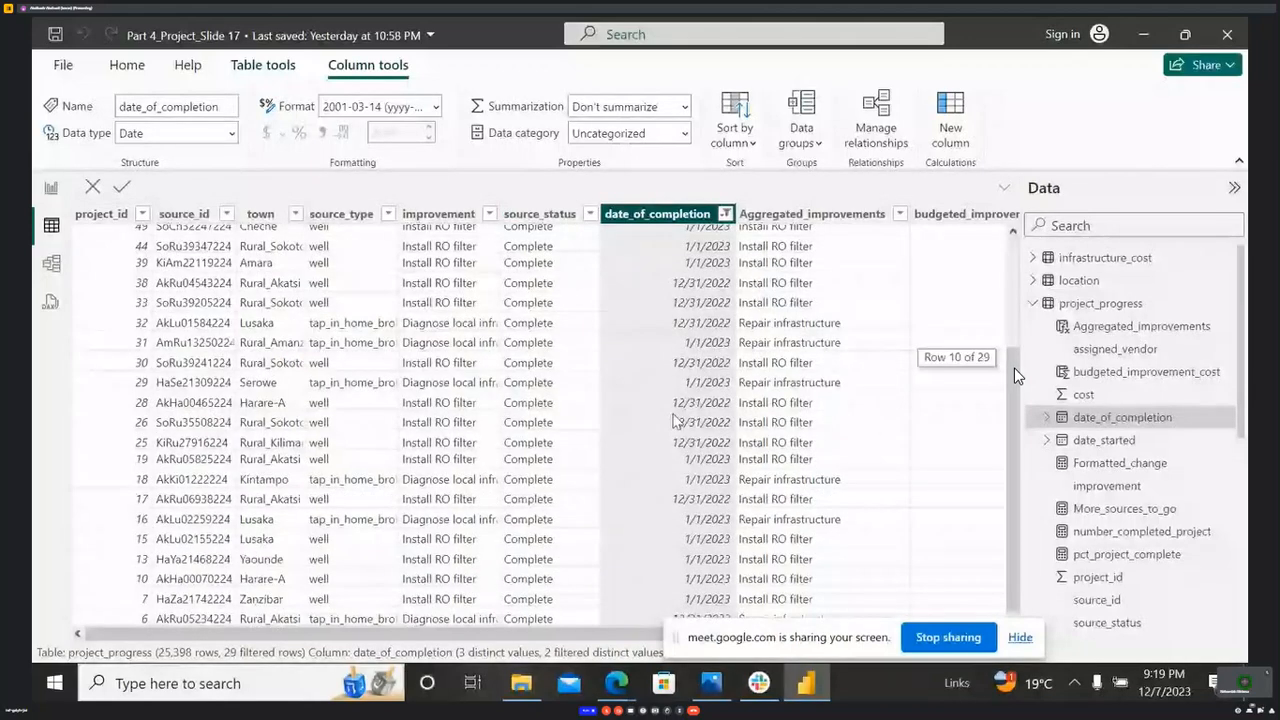
{"action": "scroll", "coordinate": [675, 420], "scroll_direction": "up", "scroll_amount": 3}
- Include the blank values in the date_of_completion filter again, and collapse the project_progress table's field list
{"action": "left_click", "coordinate": [725, 214]}
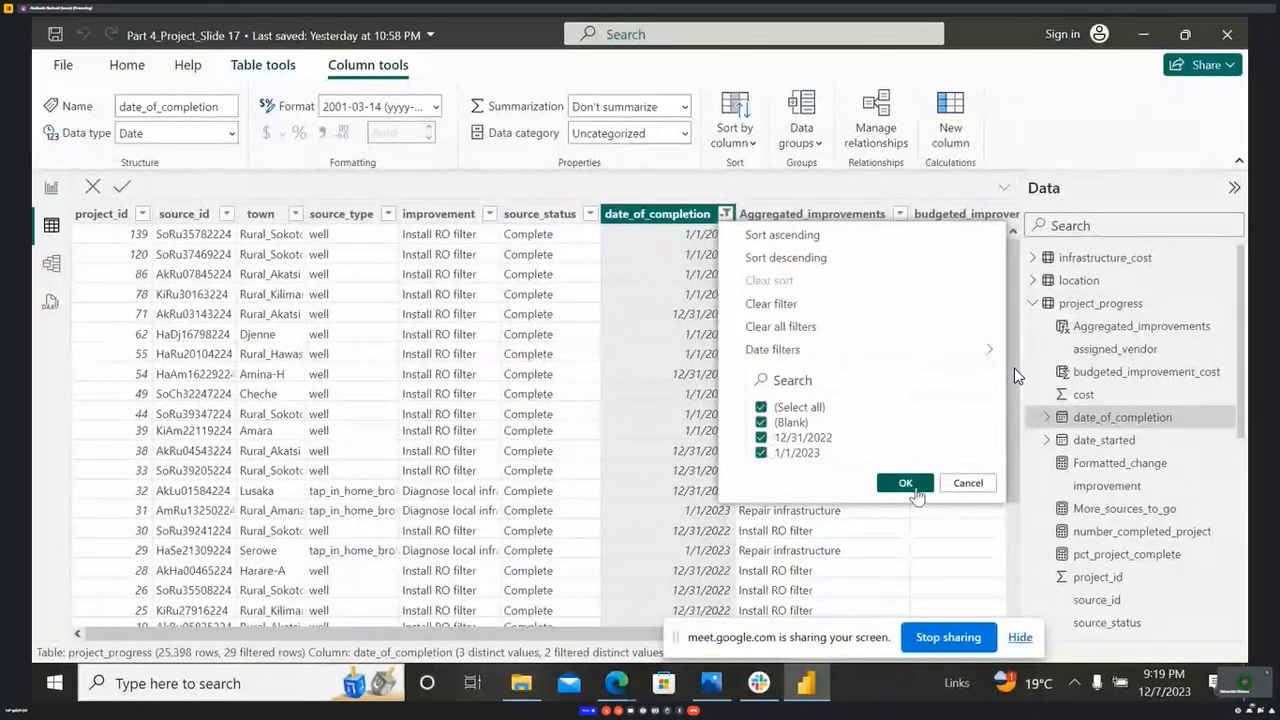
{"action": "left_click", "coordinate": [908, 484]}
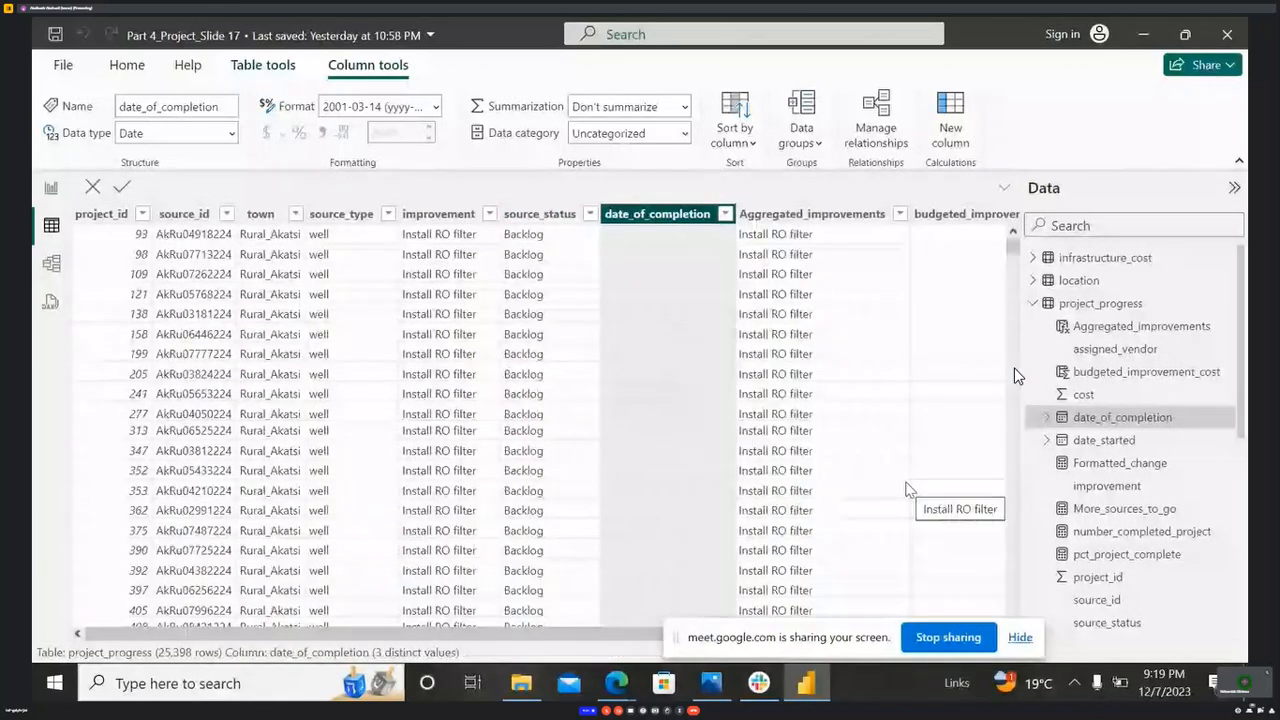
{"action": "scroll", "coordinate": [1093, 374], "scroll_direction": "down", "scroll_amount": 5}
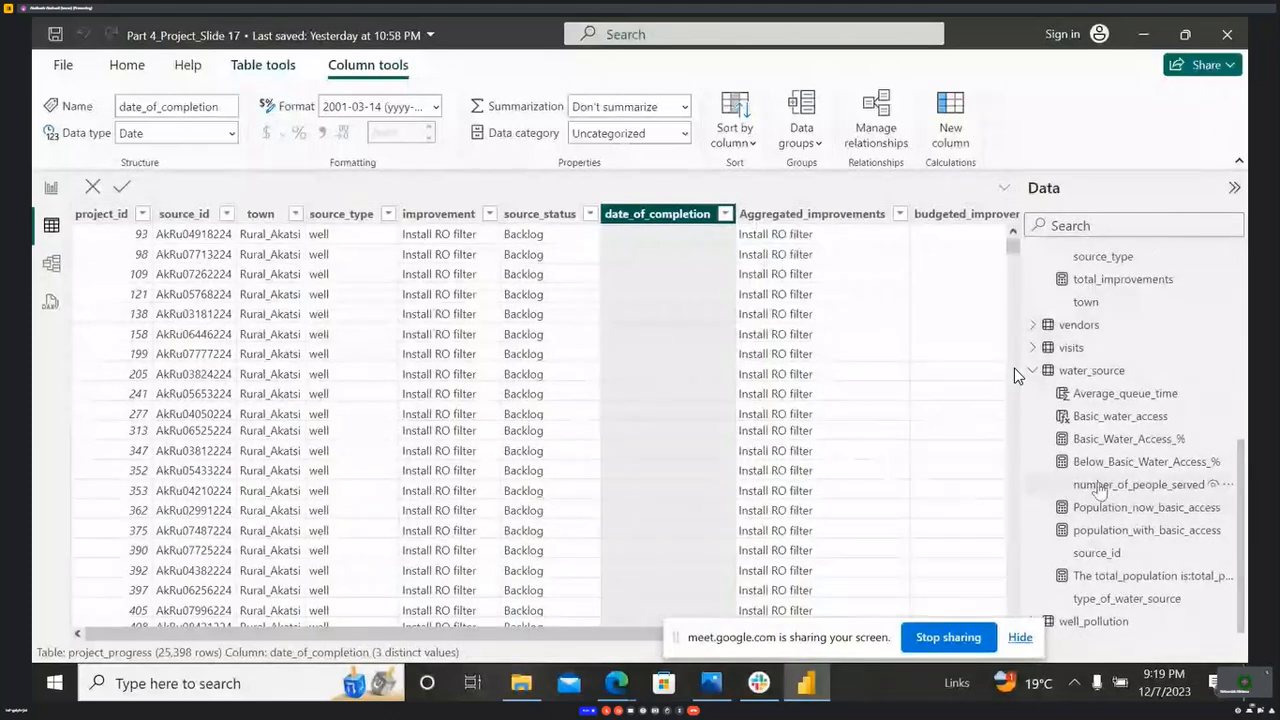
{"action": "scroll", "coordinate": [1054, 305], "scroll_direction": "up", "scroll_amount": 5}
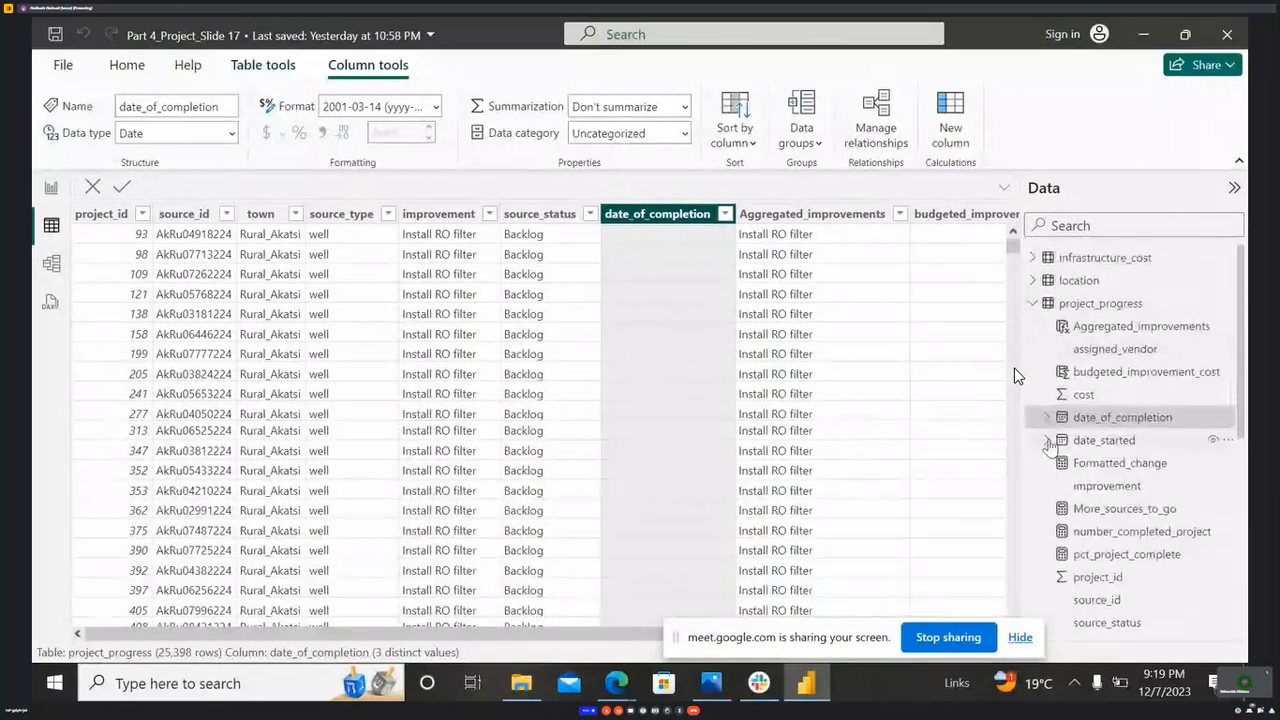
{"action": "left_click", "coordinate": [1035, 305]}
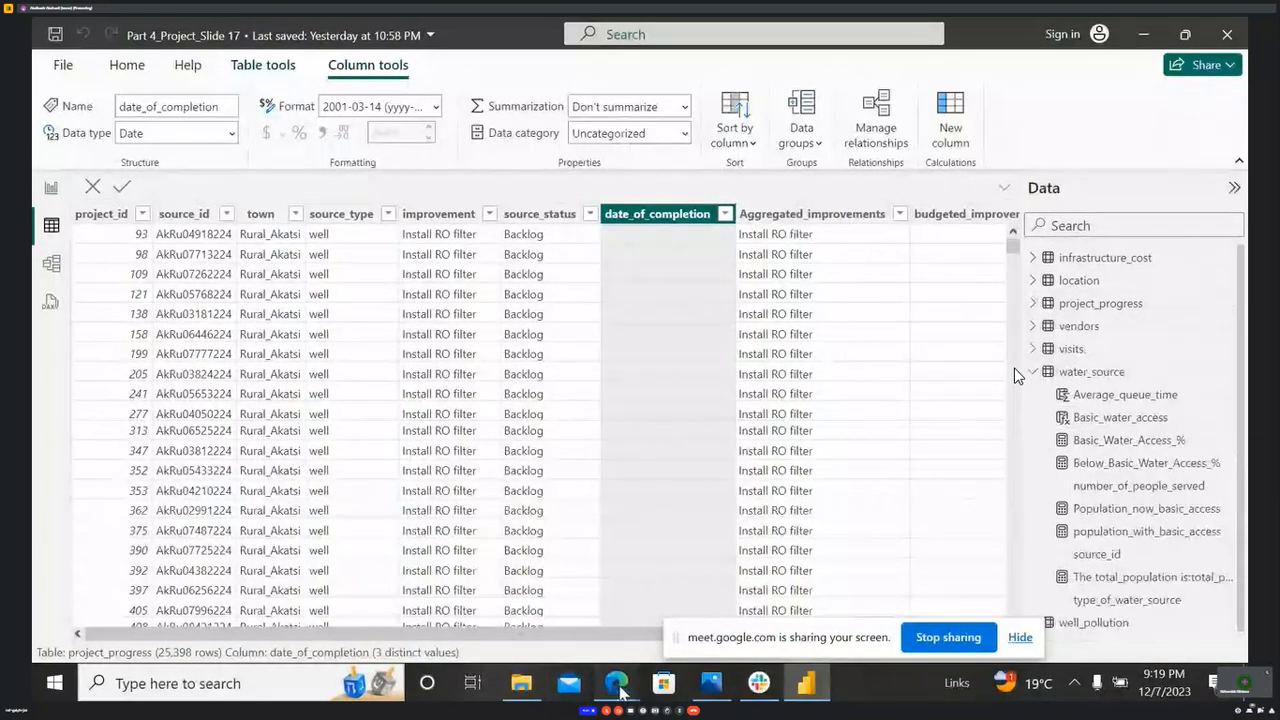
- Switch to Part_4.pdf in Edge and examine the expected population_now_basic_access figure and the note on who is excluded
{"action": "mouse_move", "coordinate": [620, 690]}
{"action": "left_click", "coordinate": [600, 590]}
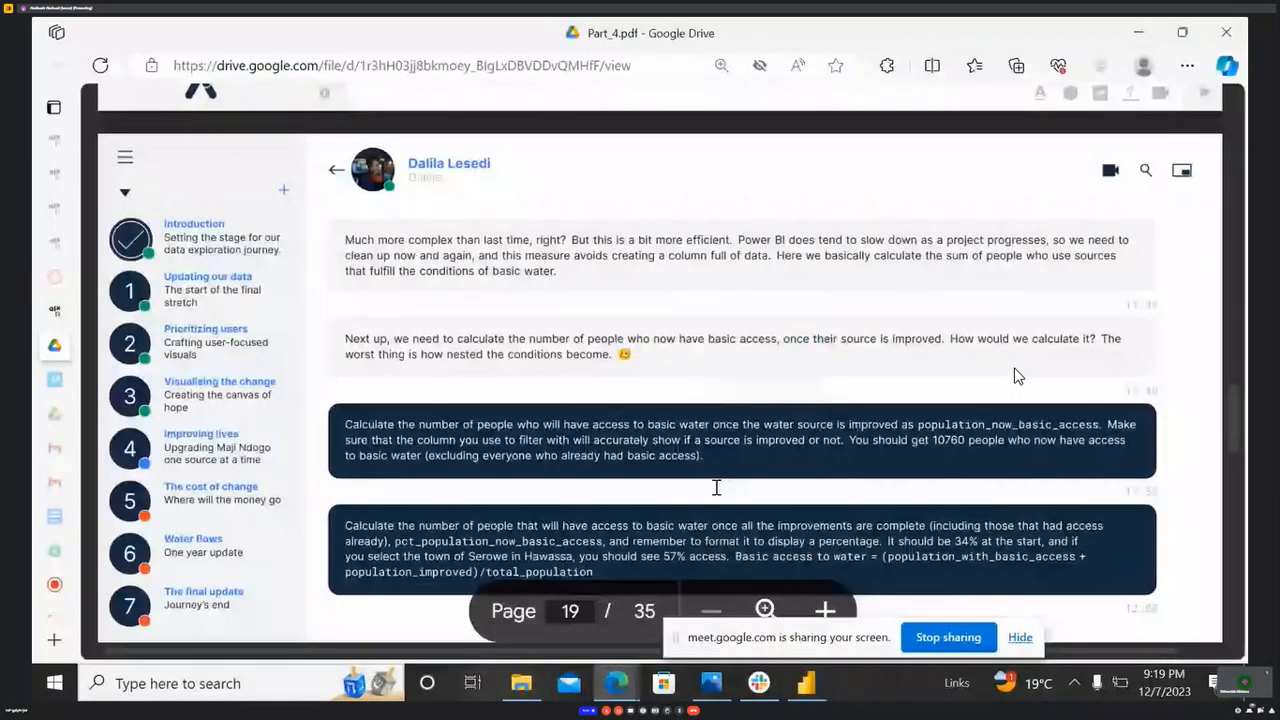
{"action": "left_click_drag", "start_coordinate": [849, 441], "coordinate": [948, 443]}
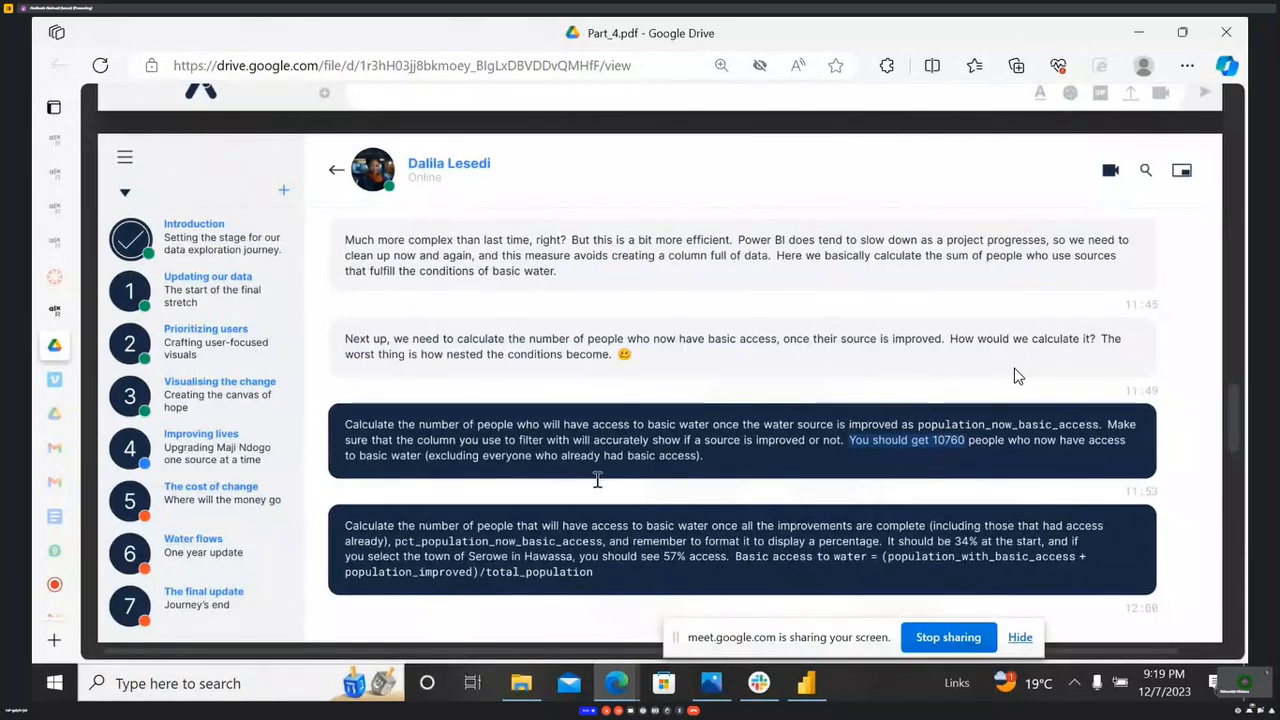
{"action": "left_click_drag", "start_coordinate": [428, 462], "coordinate": [703, 461]}
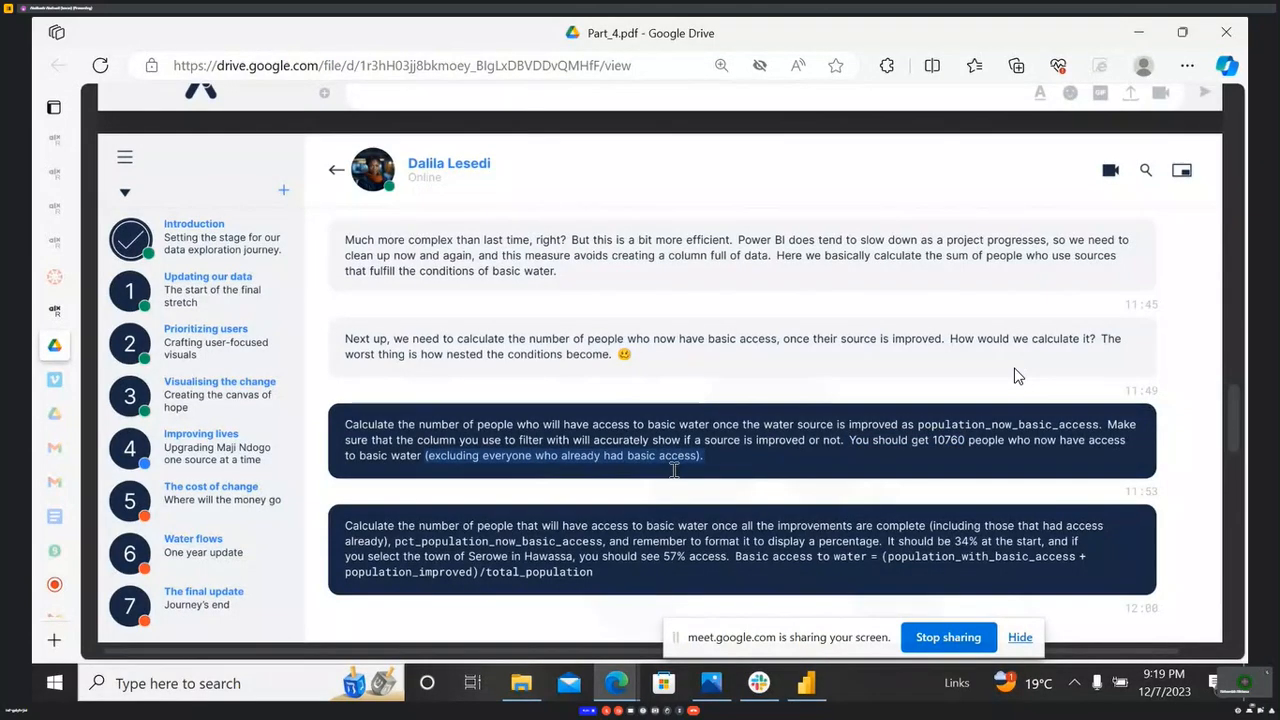
- Return to Power BI's Report view and replace the card's total population measure with Population_now_basic_access, placing the card below the date slicer
{"action": "left_click", "coordinate": [805, 685]}
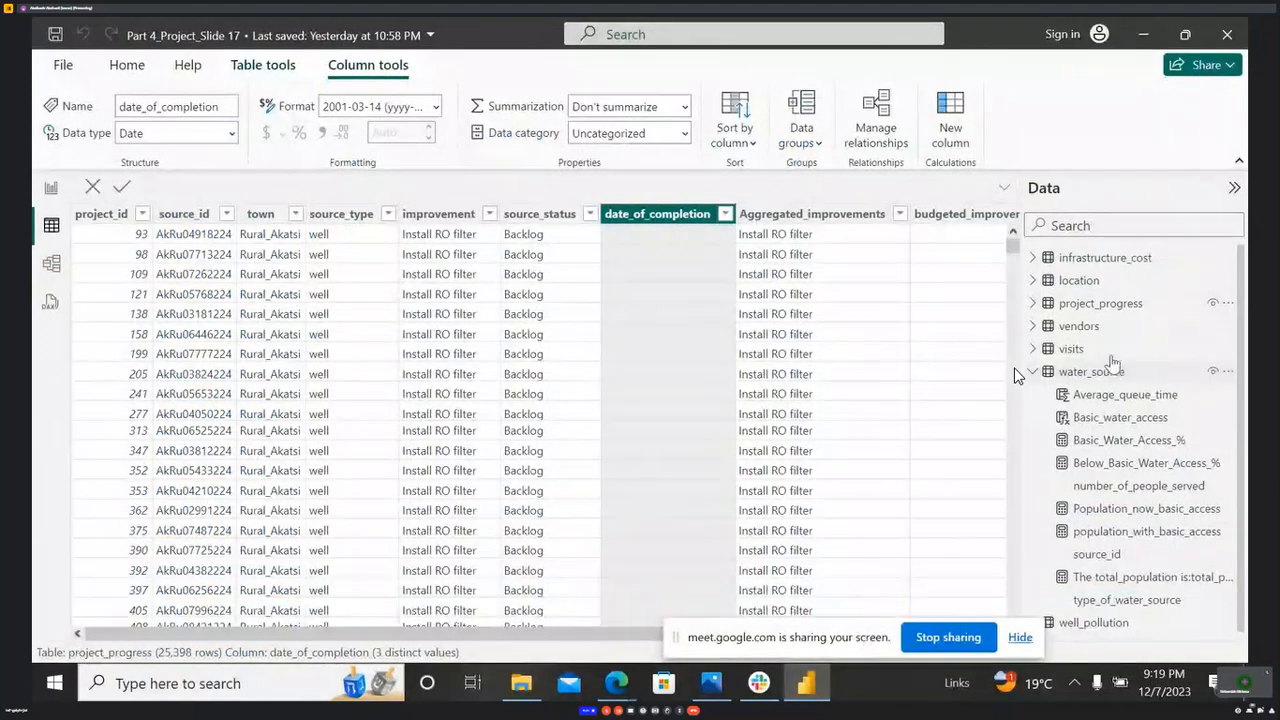
{"action": "left_click", "coordinate": [50, 190]}
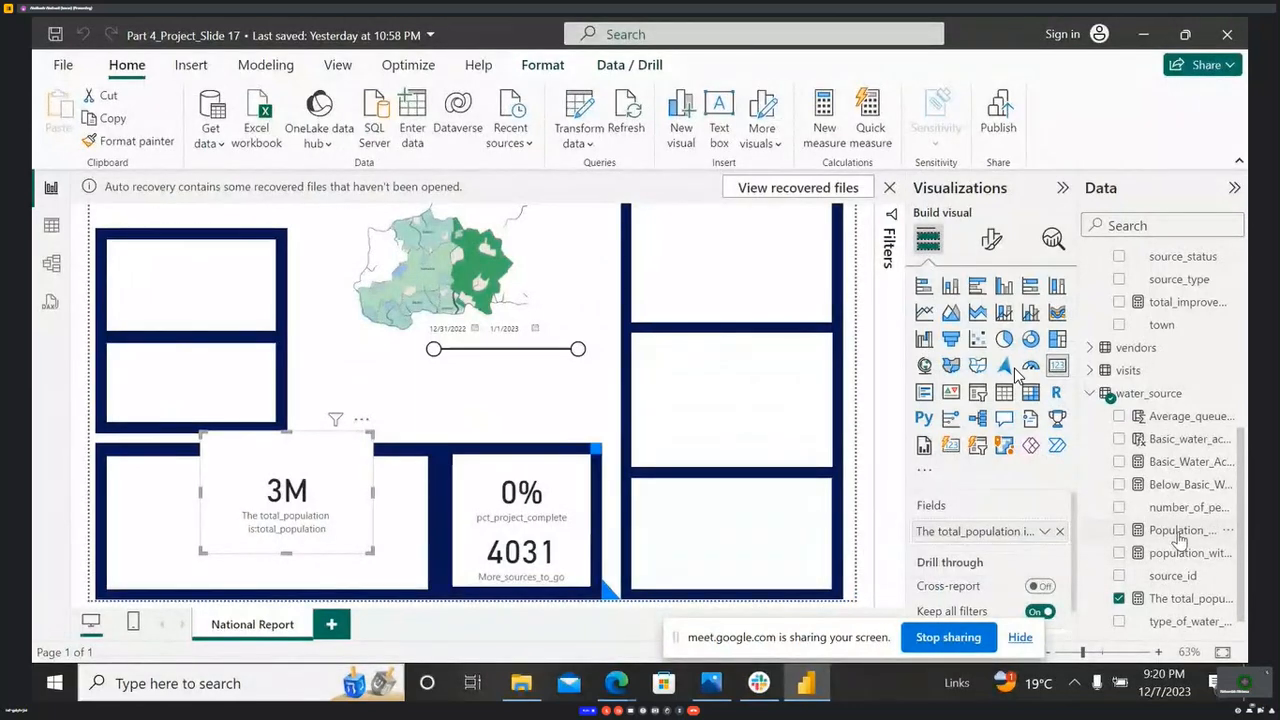
{"action": "left_click_drag", "start_coordinate": [341, 447], "coordinate": [632, 413]}
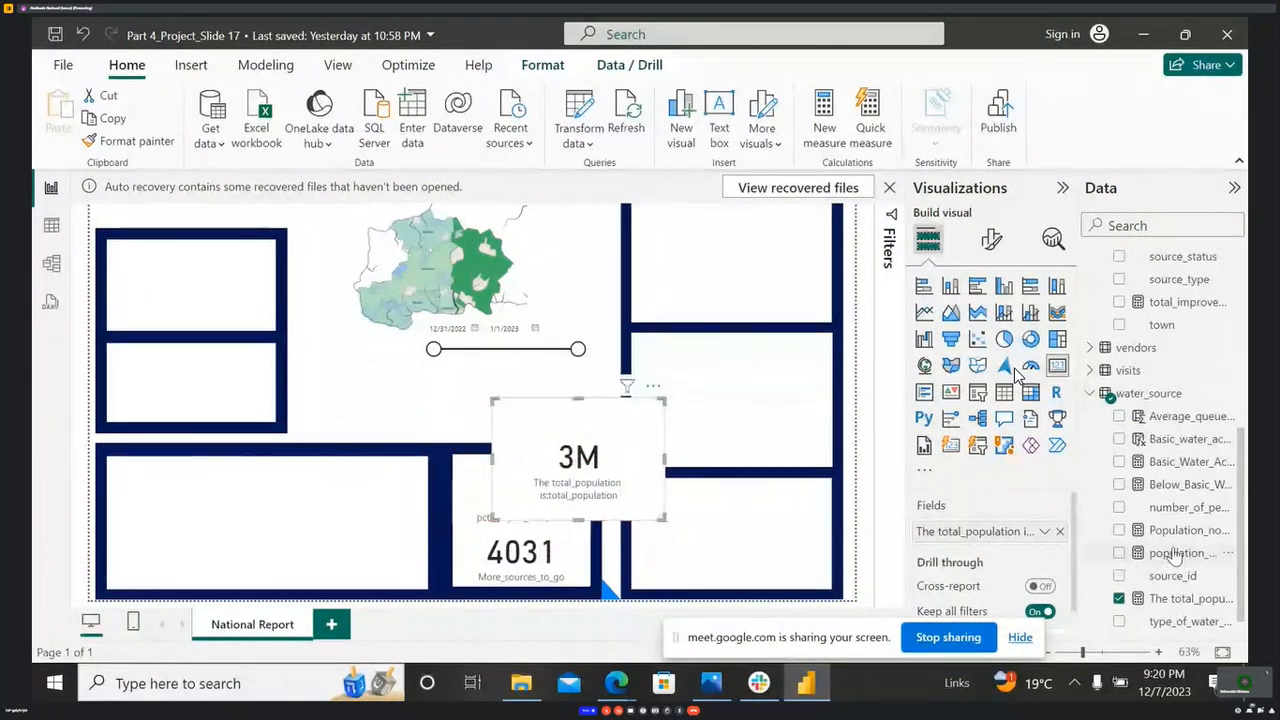
{"action": "left_click", "coordinate": [1119, 599]}
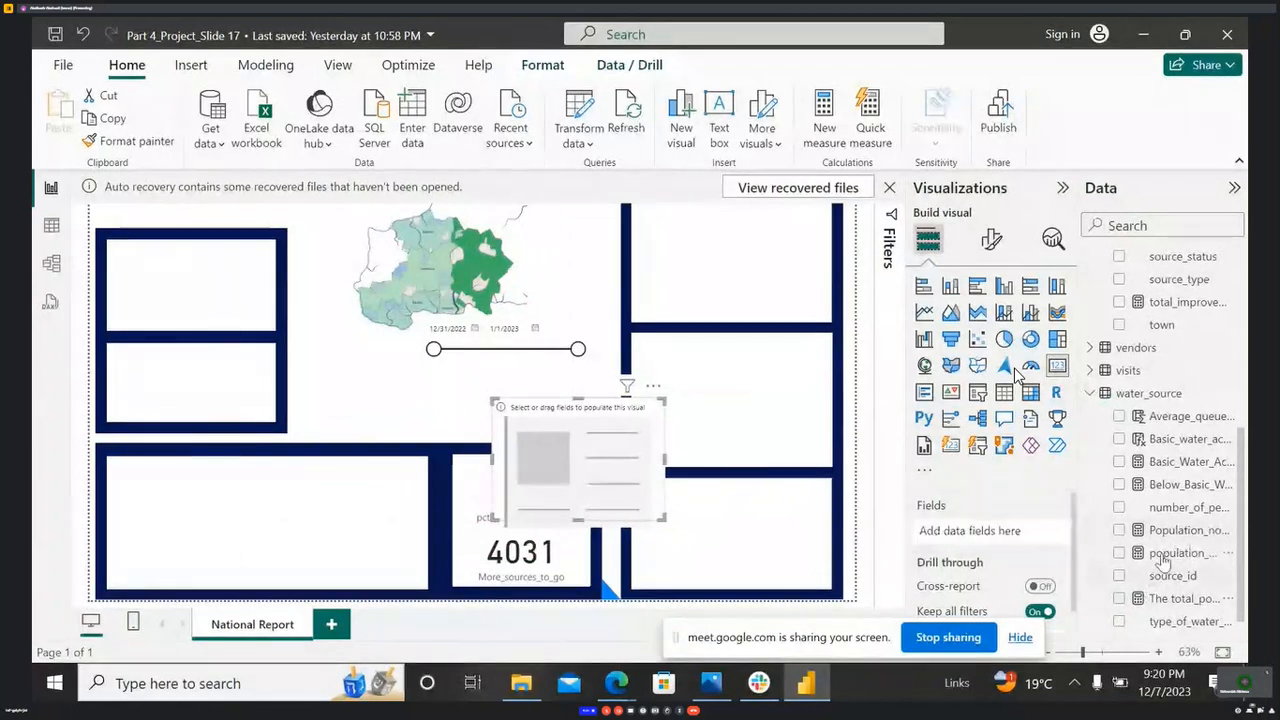
{"action": "left_click_drag", "start_coordinate": [1176, 533], "coordinate": [600, 443]}
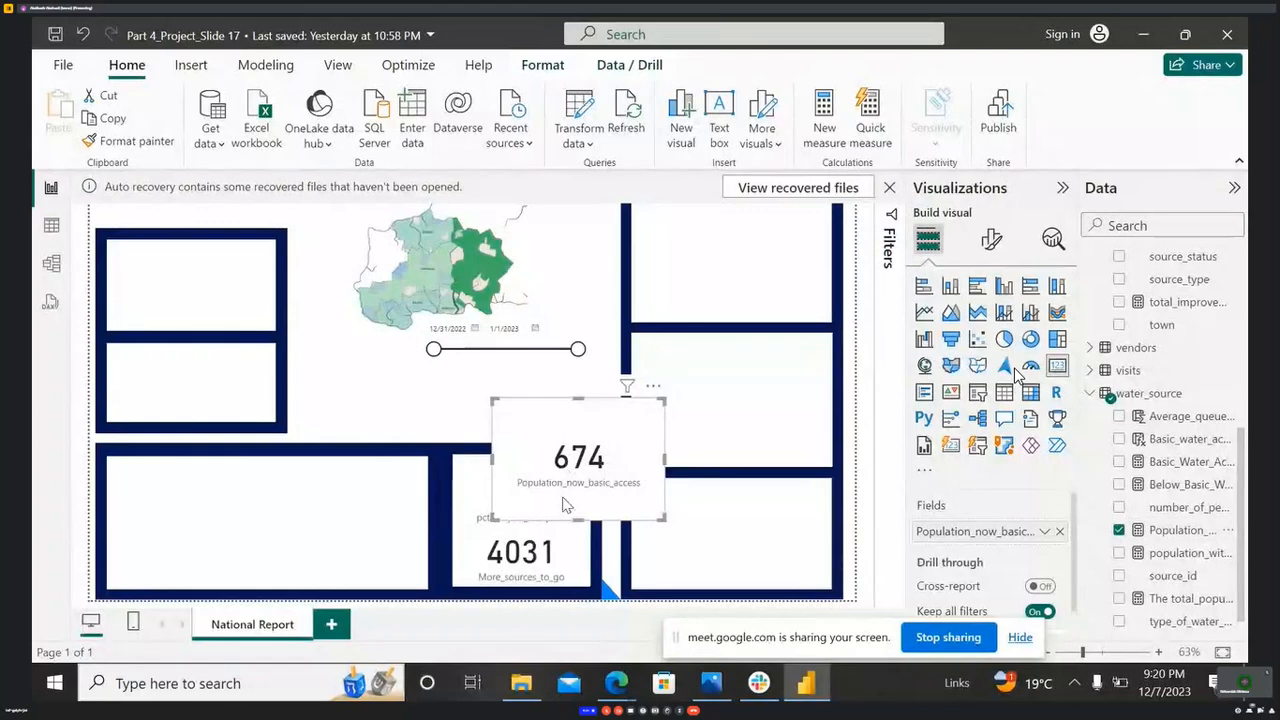
{"action": "left_click_drag", "start_coordinate": [566, 505], "coordinate": [566, 406]}
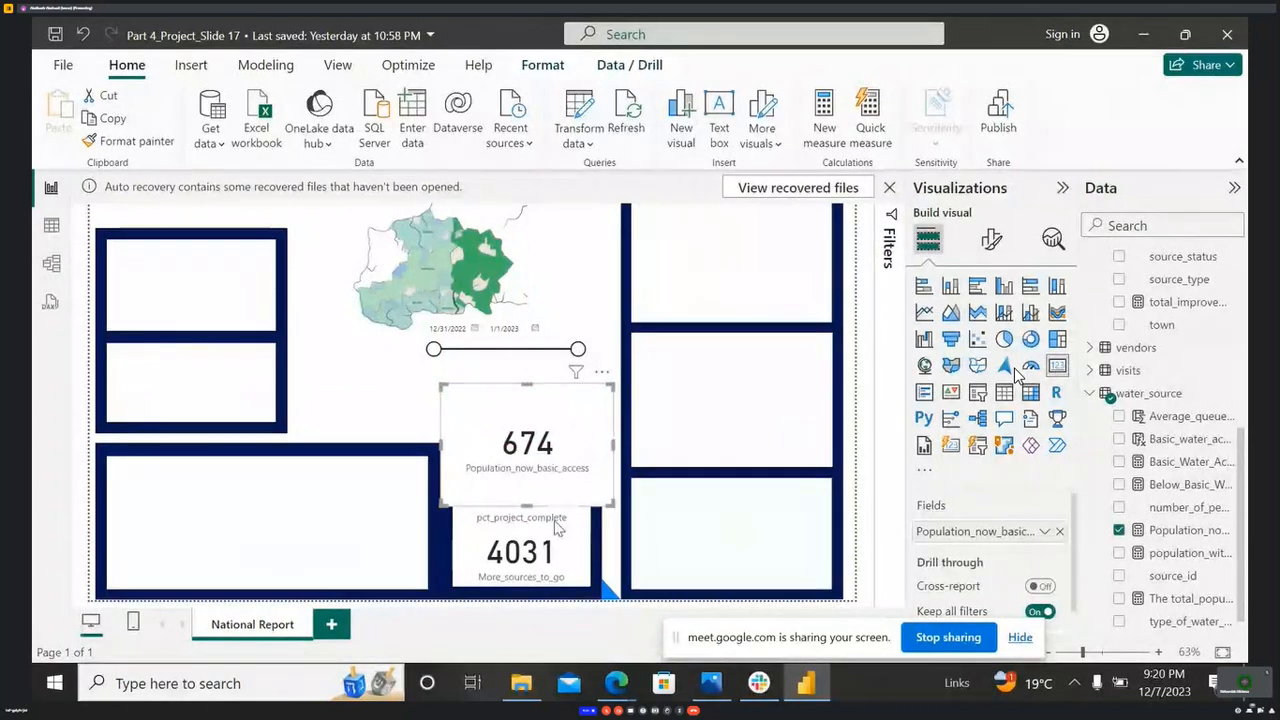
- Clear the map's region selection and set the Population_now_basic_access card's callout display units to None
{"action": "left_click", "coordinate": [524, 236]}
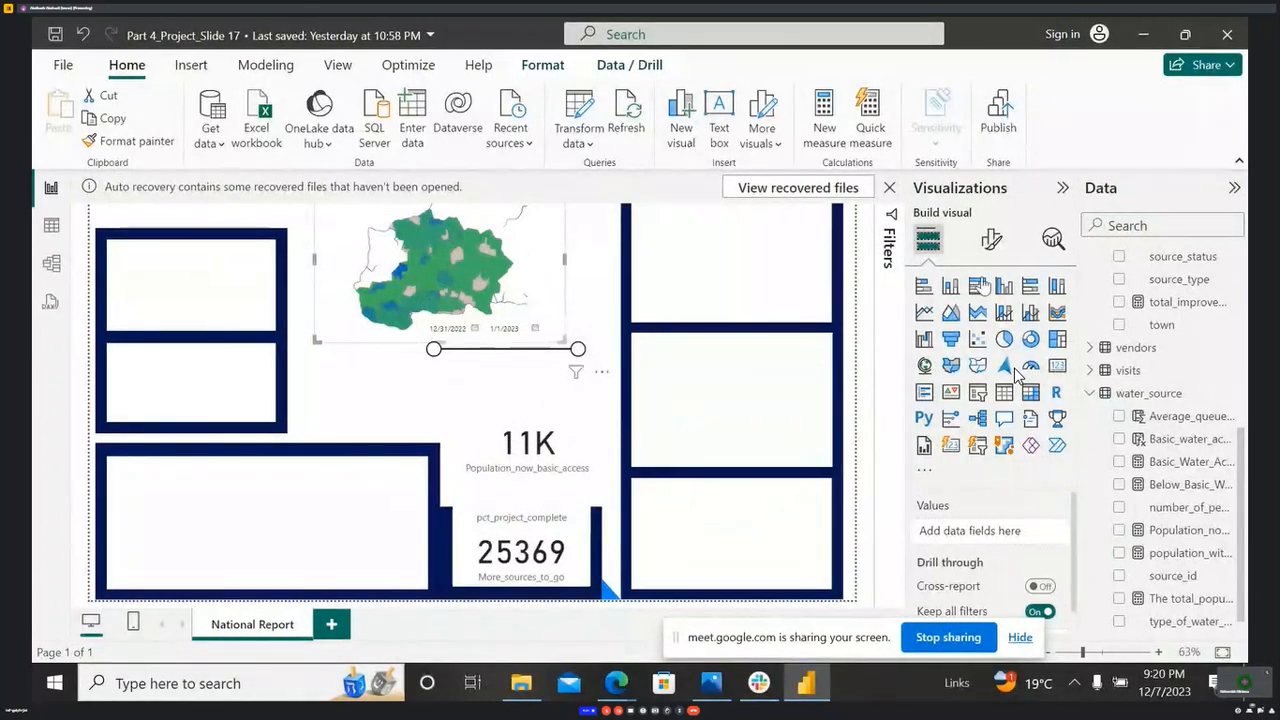
{"action": "left_click", "coordinate": [991, 239]}
{"action": "left_click", "coordinate": [1010, 372]}
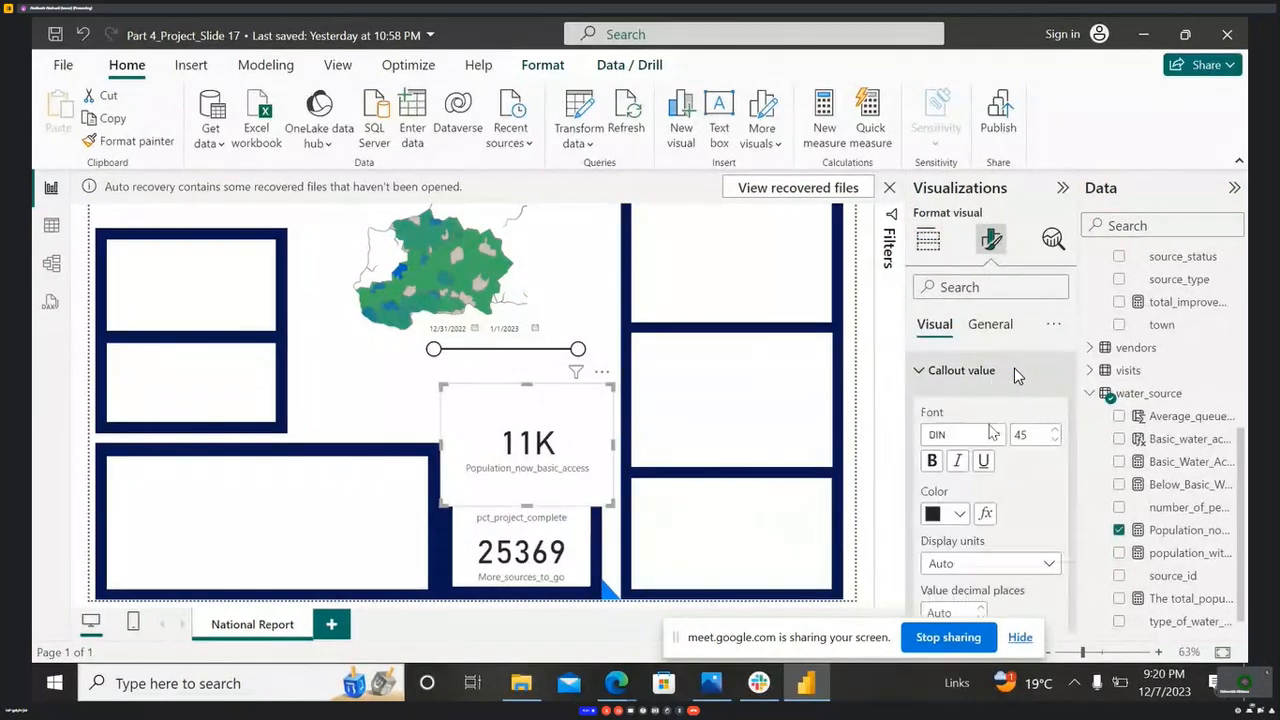
{"action": "scroll", "coordinate": [988, 510], "scroll_direction": "down", "scroll_amount": 2}
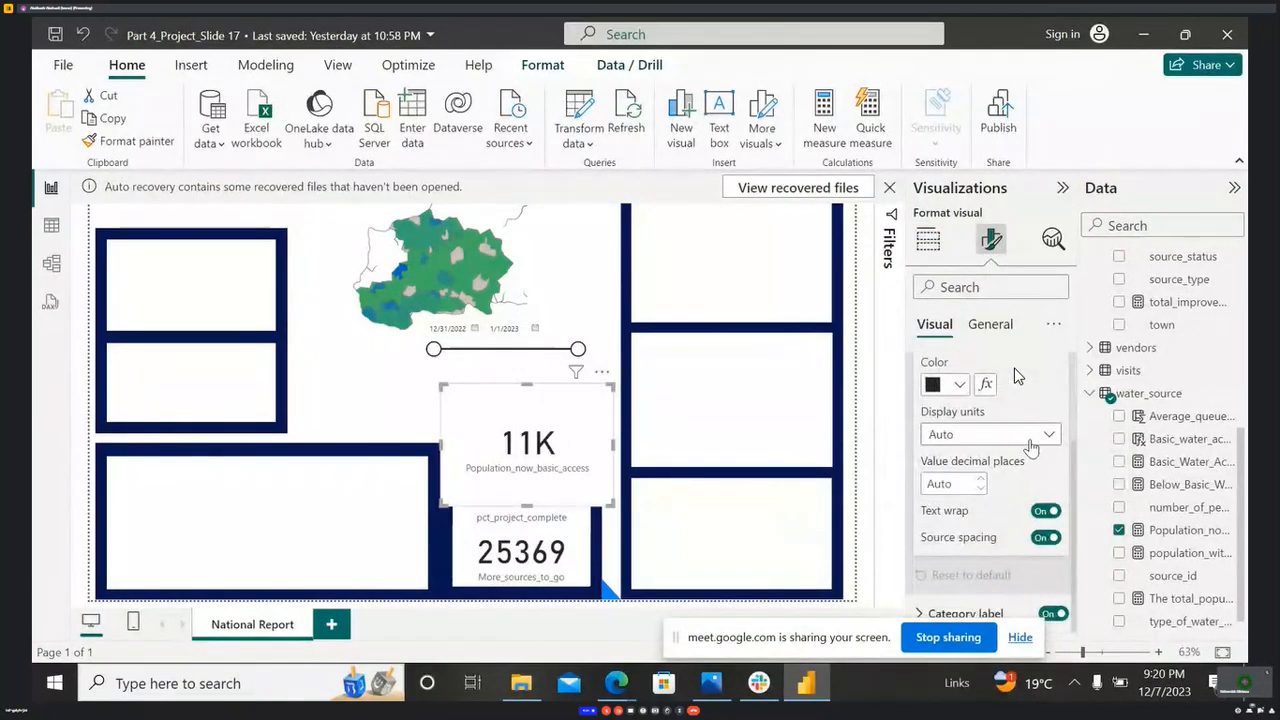
{"action": "left_click", "coordinate": [1044, 441]}
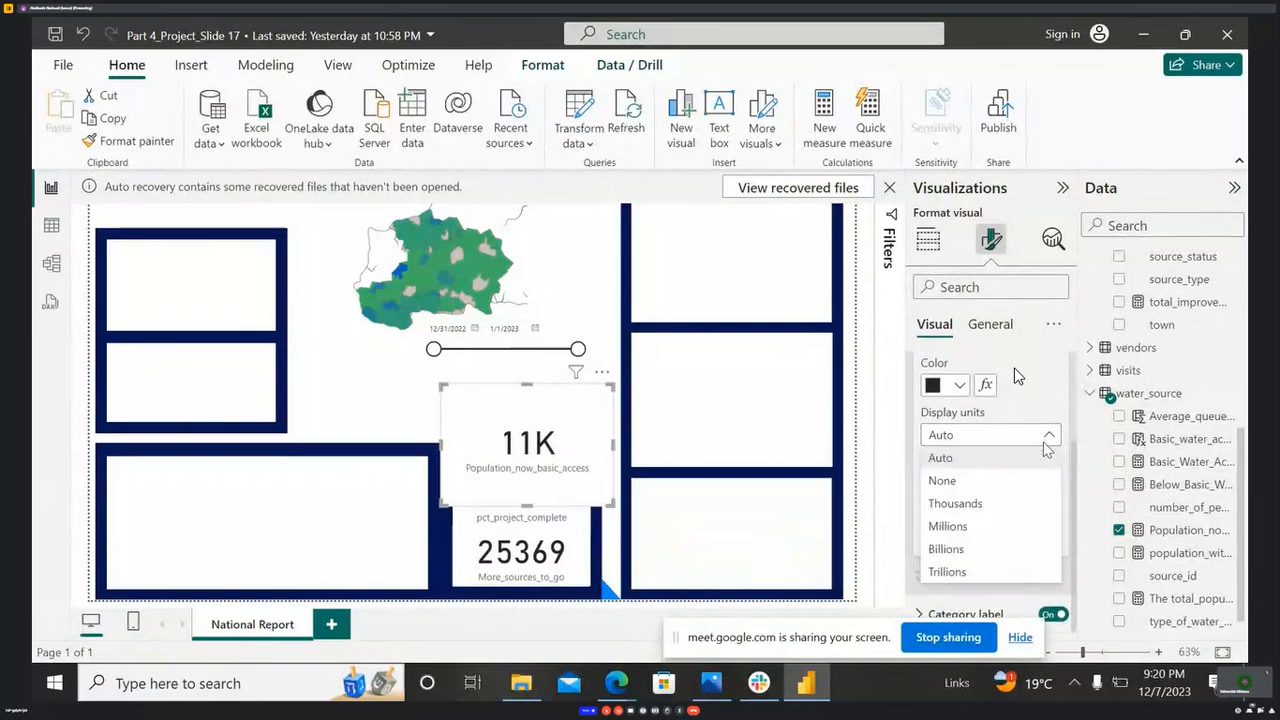
{"action": "left_click", "coordinate": [980, 484]}
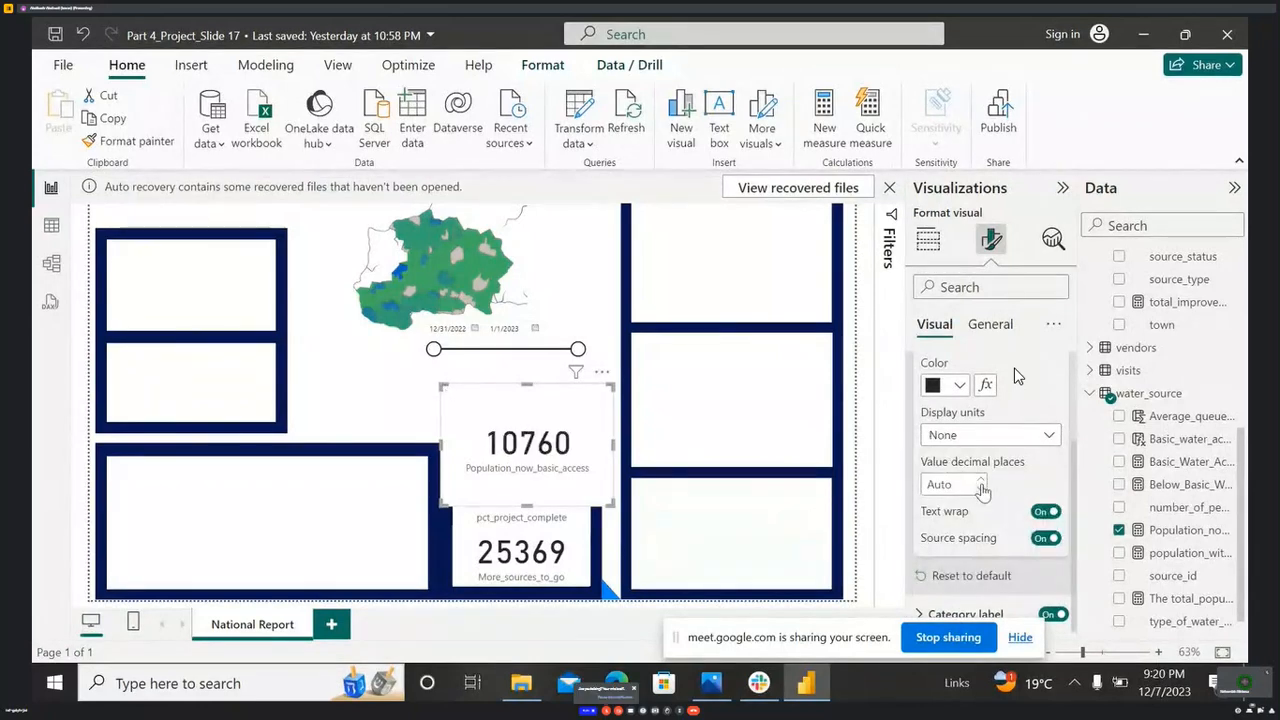
- Move the Population_now_basic_access card into the wide white panel beside the pct_project_complete card
{"action": "left_click_drag", "start_coordinate": [580, 432], "coordinate": [363, 496]}
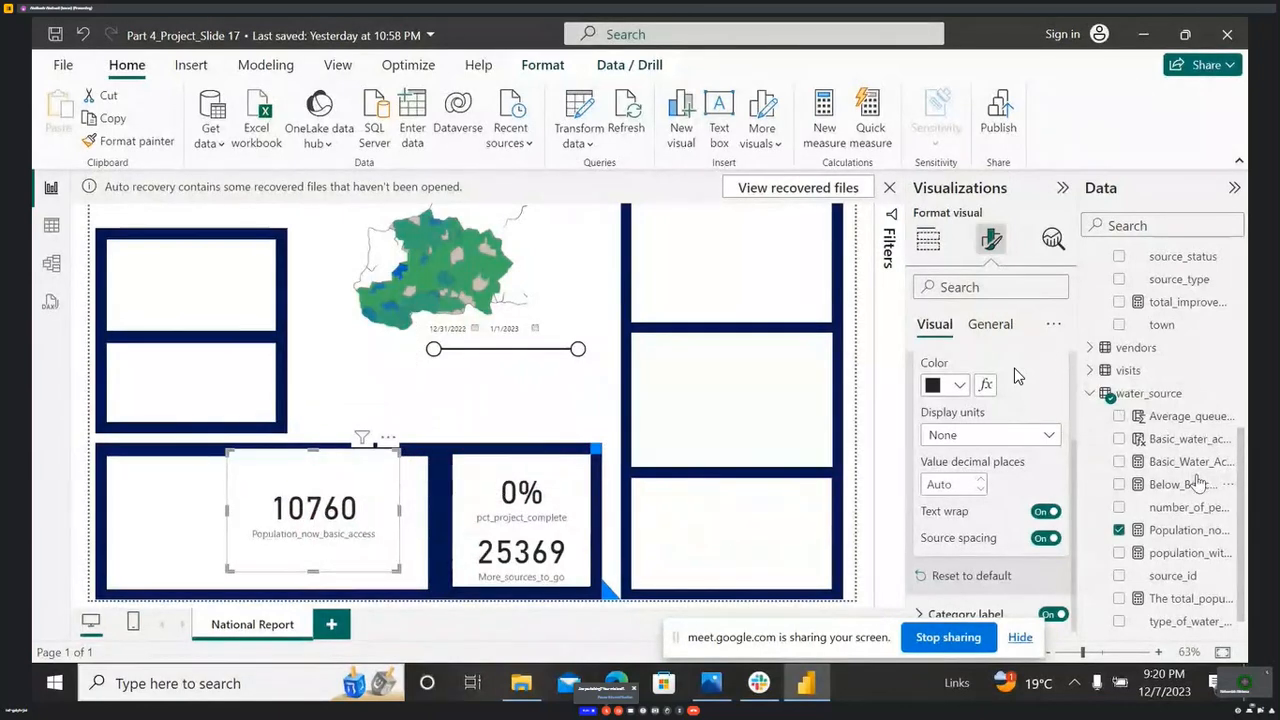
{"action": "left_click_drag", "start_coordinate": [360, 470], "coordinate": [378, 463]}
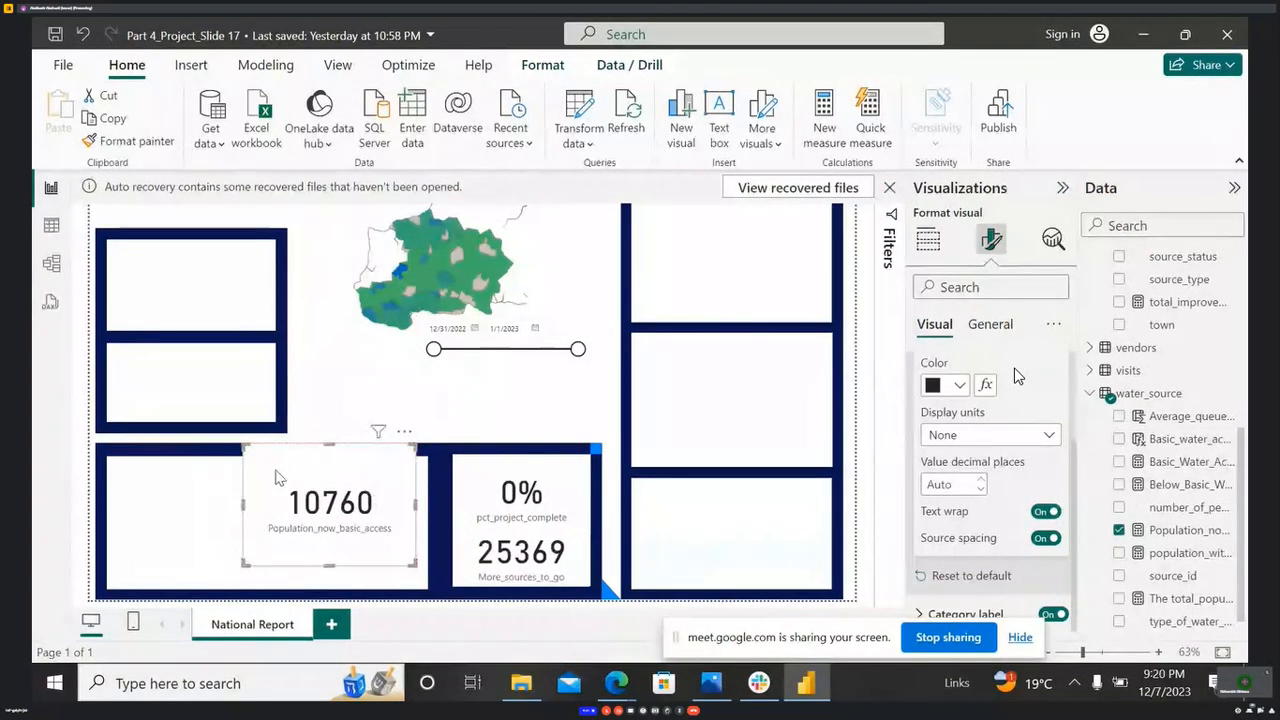
{"action": "mouse_move", "coordinate": [373, 476]}
{"action": "left_mouse_down"}
{"action": "mouse_move", "coordinate": [358, 468]}
{"action": "mouse_move", "coordinate": [374, 495]}
{"action": "left_mouse_up"}
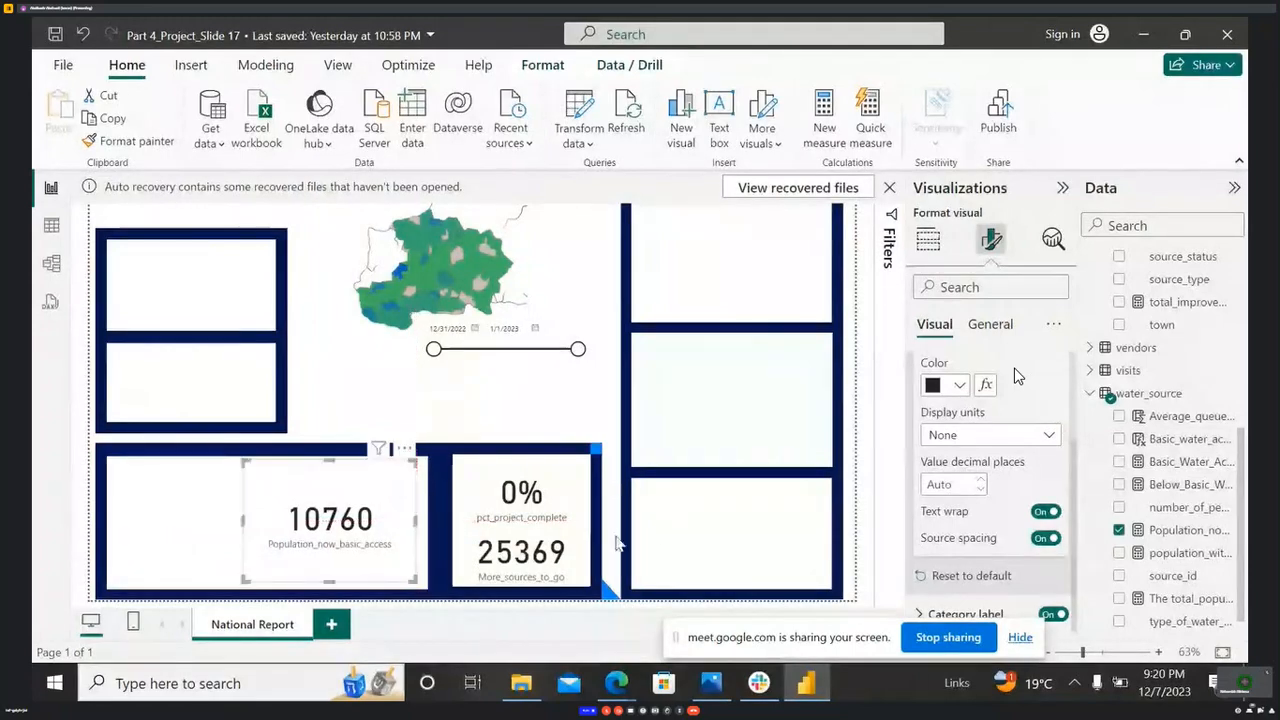
- Switch to Part_4.pdf in Edge and read the pct_population_now_basic_access task, including its percentage format and basic-access formula
{"action": "mouse_move", "coordinate": [630, 690]}
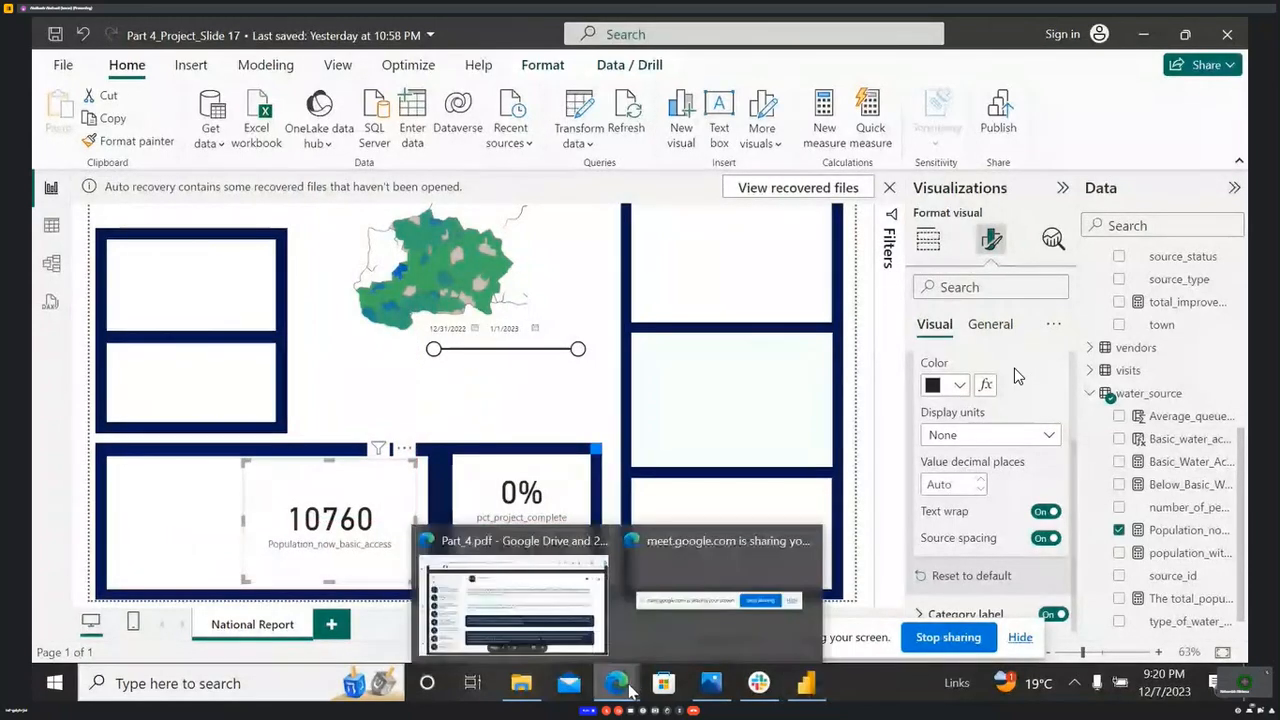
{"action": "left_click", "coordinate": [590, 618]}
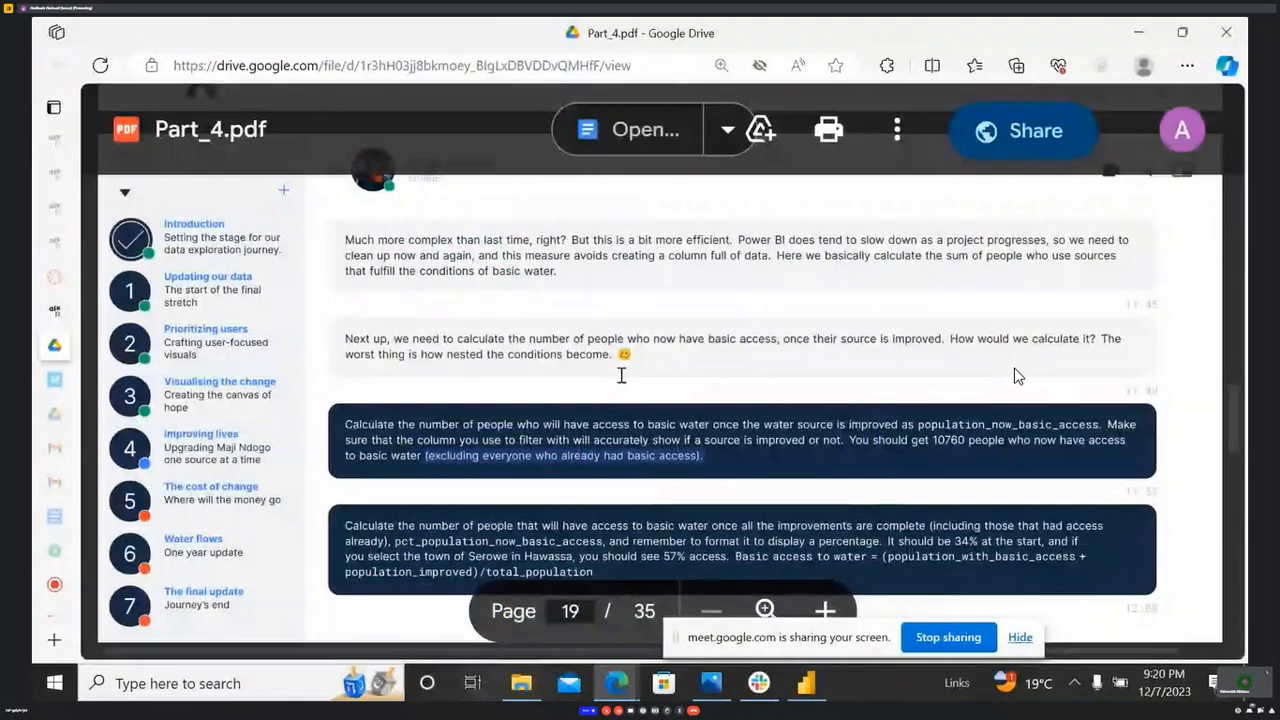
{"action": "left_click", "coordinate": [546, 411]}
{"action": "scroll", "coordinate": [545, 410], "scroll_direction": "down", "scroll_amount": 1}
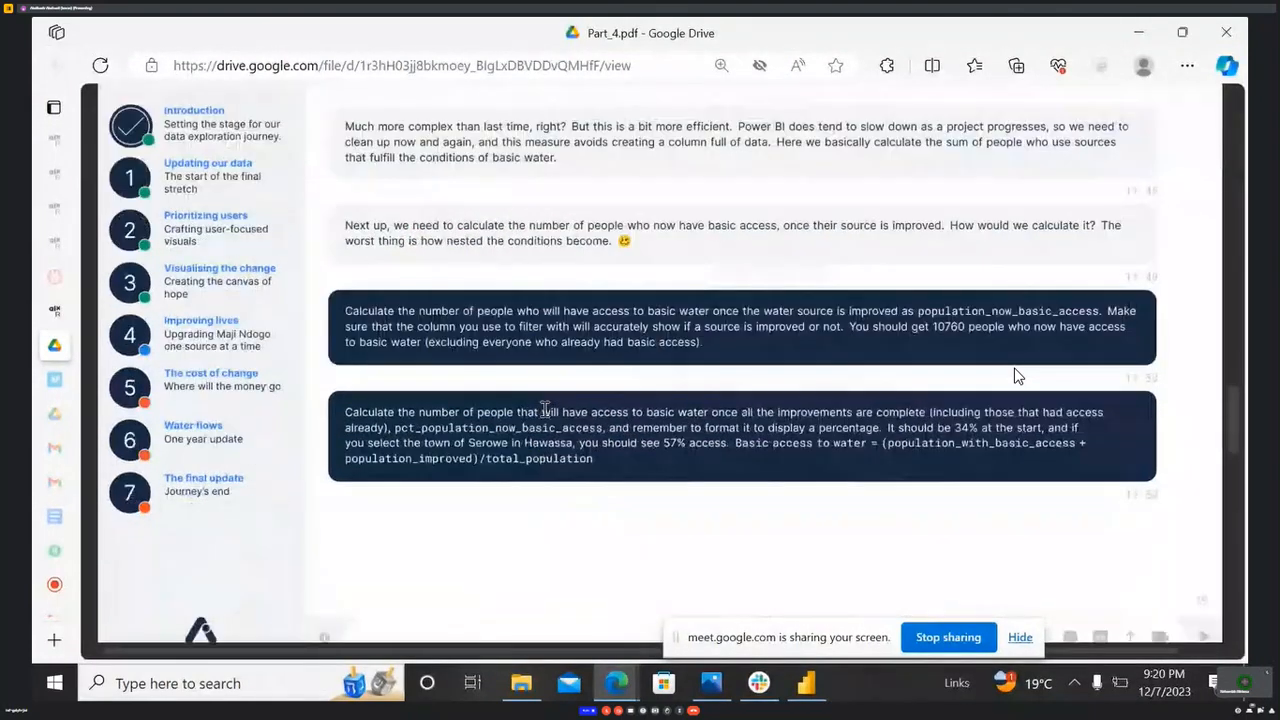
{"action": "scroll", "coordinate": [545, 410], "scroll_direction": "down", "scroll_amount": 1}
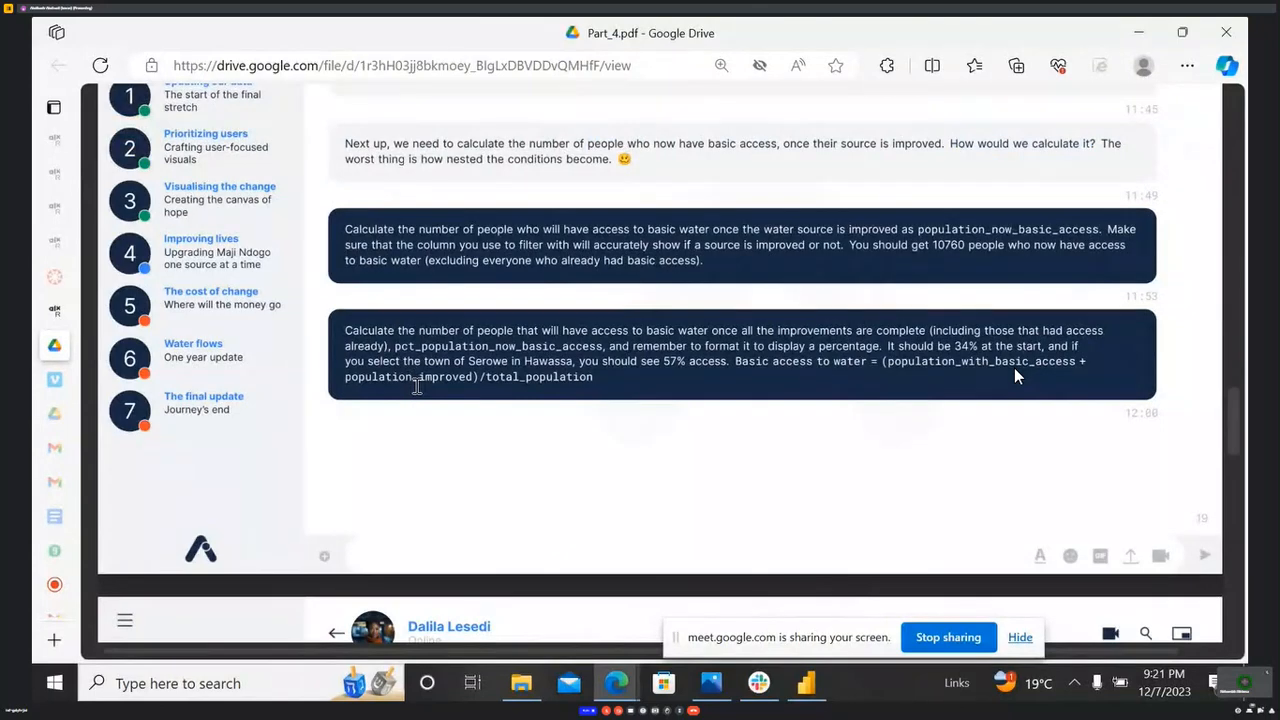
{"action": "left_click_drag", "start_coordinate": [736, 363], "coordinate": [831, 363]}
{"action": "double_click", "coordinate": [795, 364]}
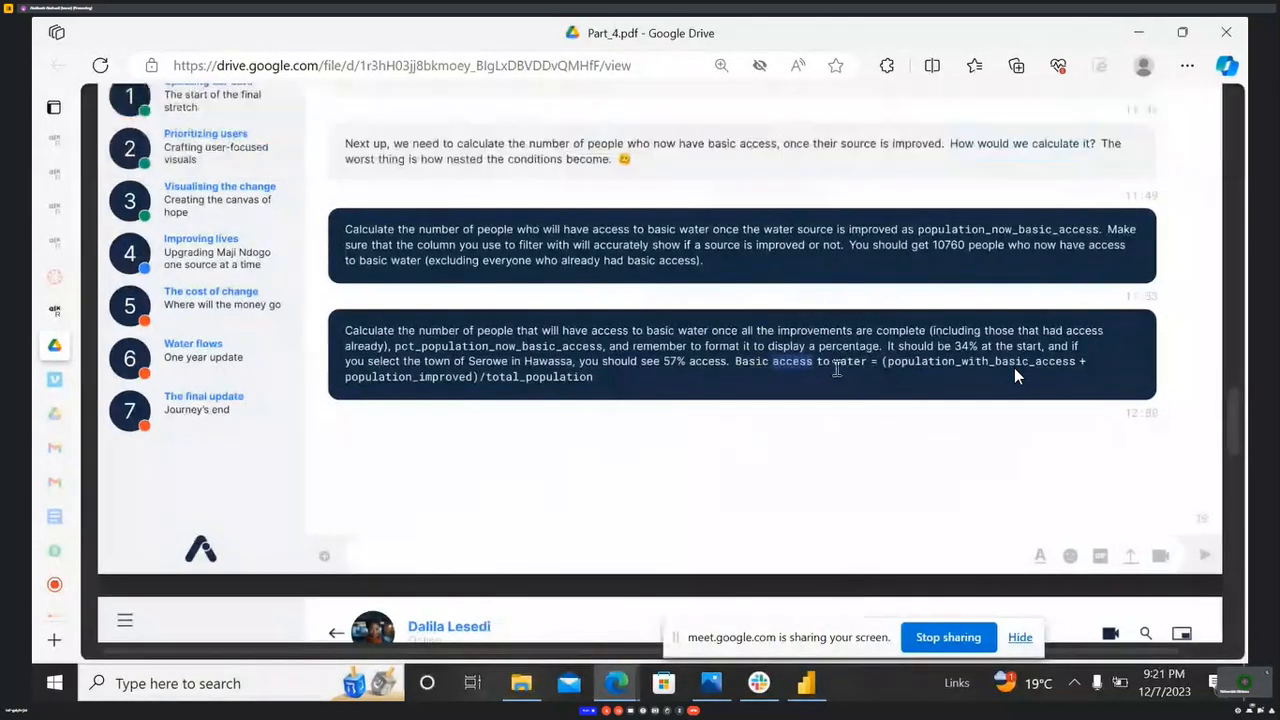
{"action": "left_click_drag", "start_coordinate": [345, 330], "coordinate": [586, 331]}
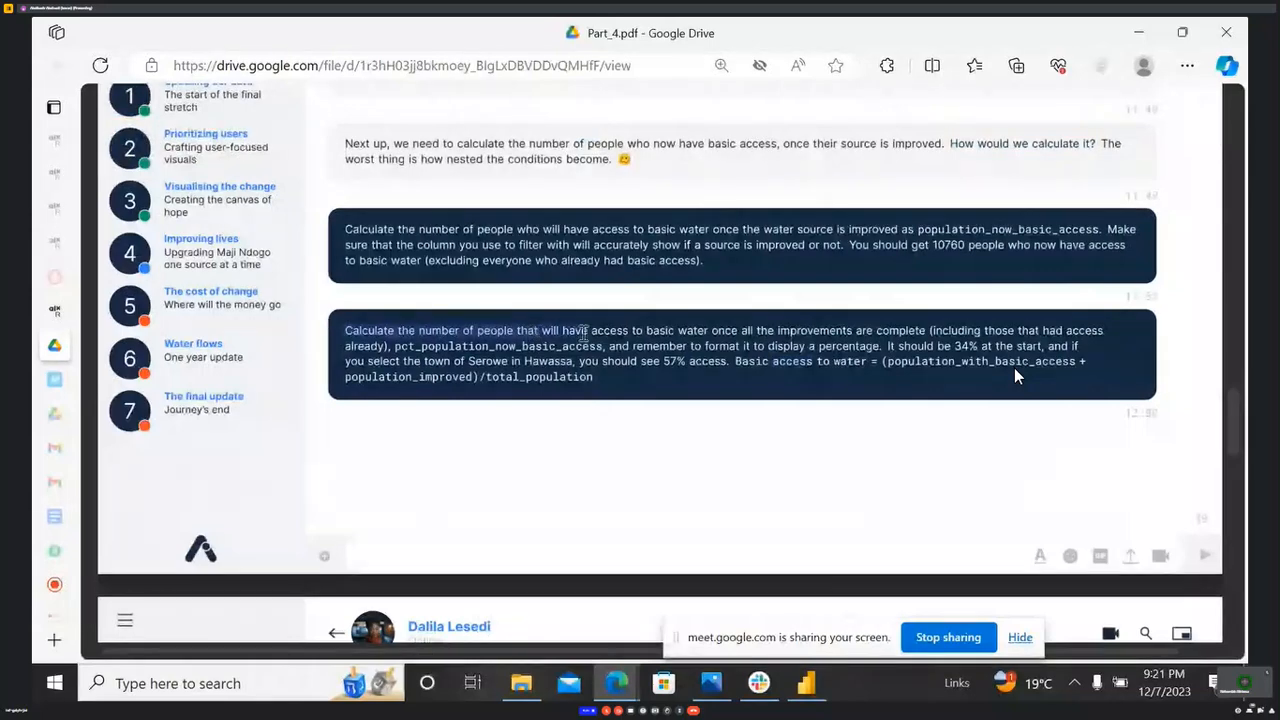
{"action": "left_click_drag", "start_coordinate": [586, 334], "coordinate": [1077, 340]}
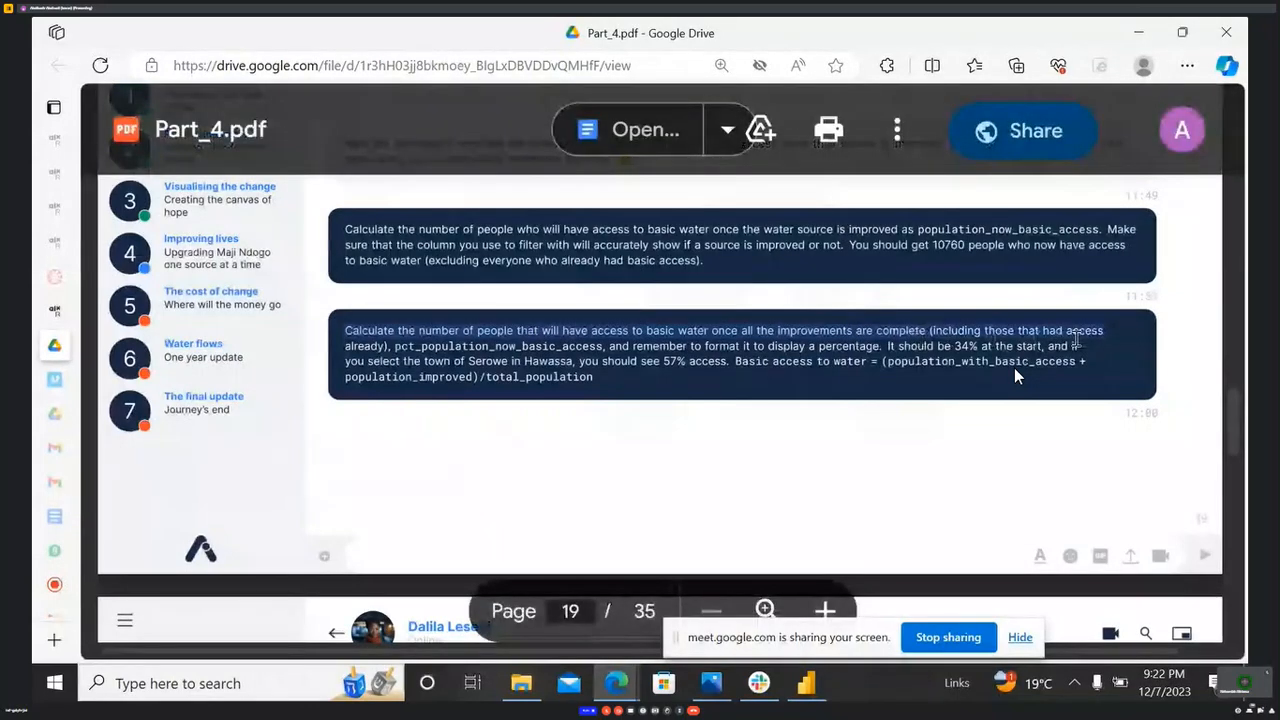
{"action": "left_click_drag", "start_coordinate": [737, 361], "coordinate": [866, 361]}
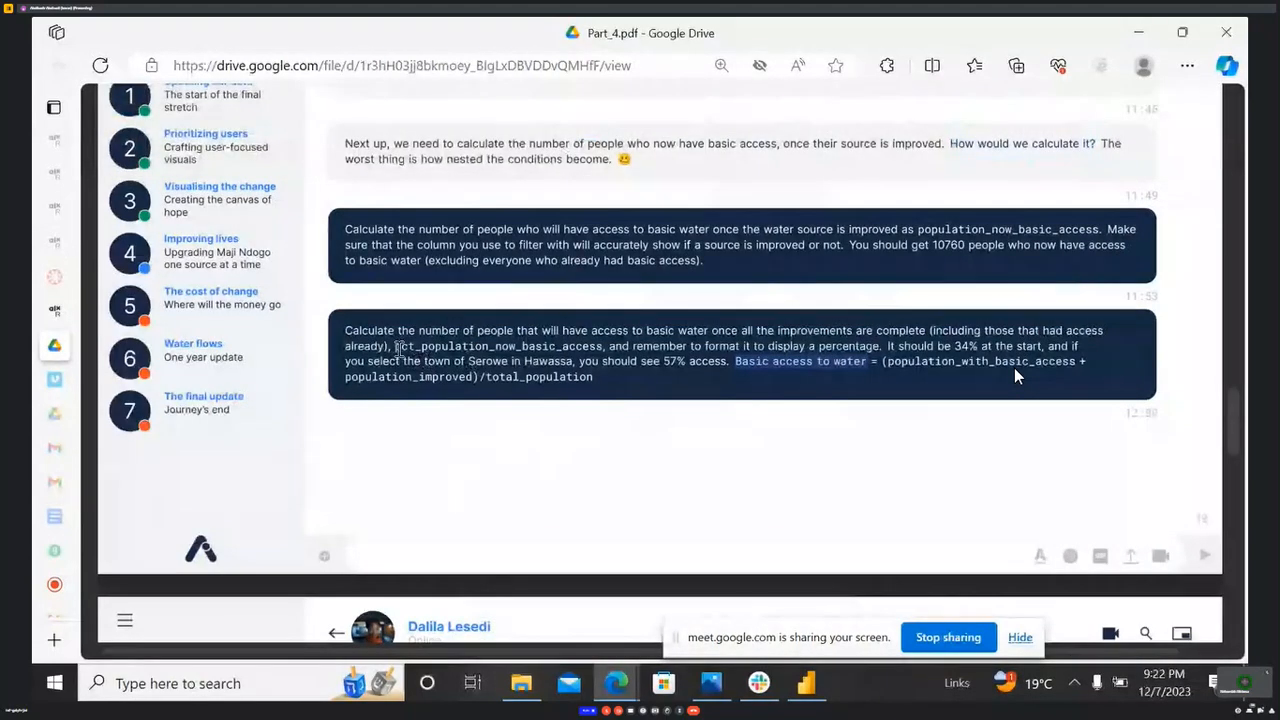
- Copy the measure name pct_population_now_basic_access from Part_4.pdf and return to Power BI
{"action": "left_click_drag", "start_coordinate": [398, 349], "coordinate": [597, 346]}
{"action": "key", "text": "ctrl+c"}
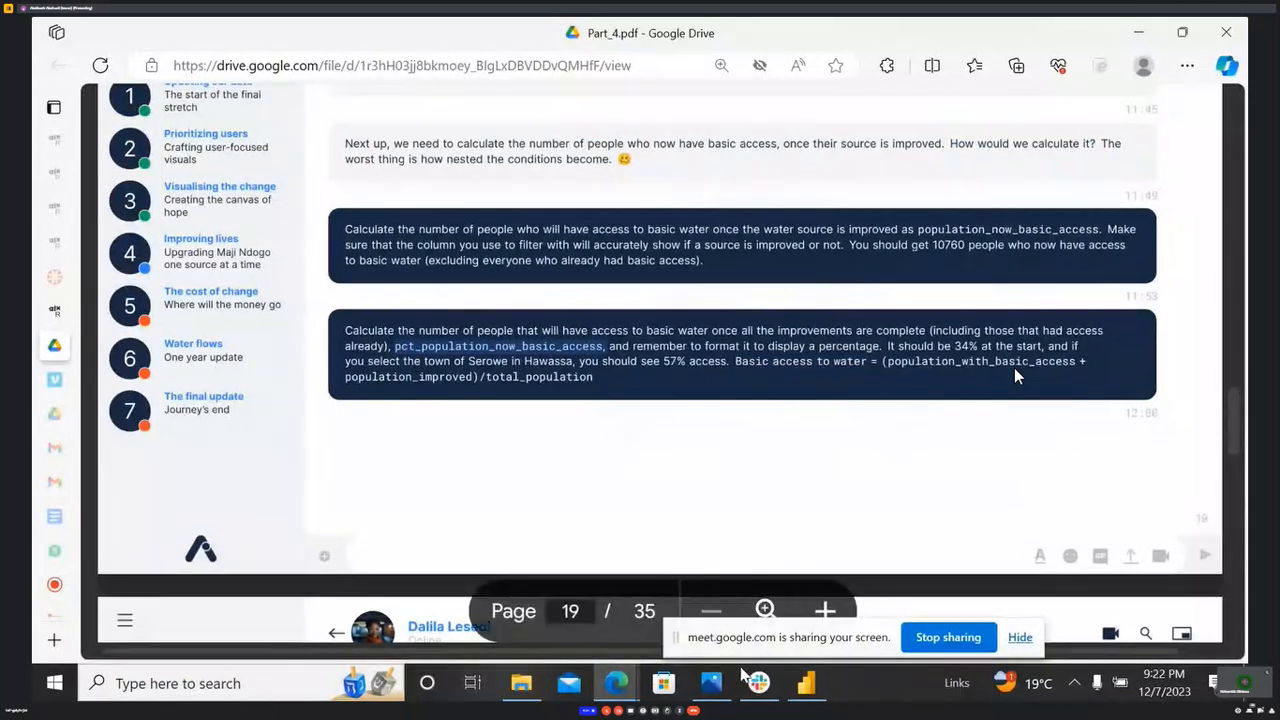
{"action": "key", "text": "alt+Tab"}
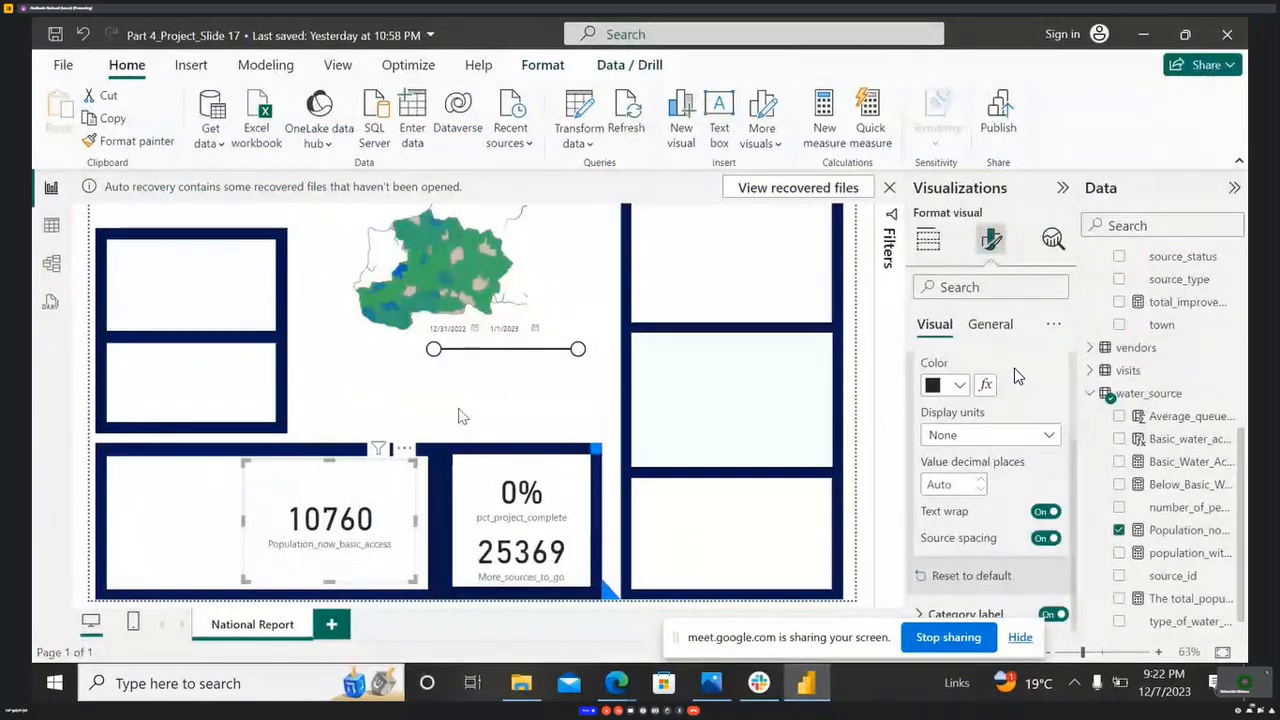
- Shift the Population_now_basic_access card slightly toward the pct_project_complete card and open the water_source table's context options
{"action": "left_click_drag", "start_coordinate": [370, 484], "coordinate": [405, 458]}
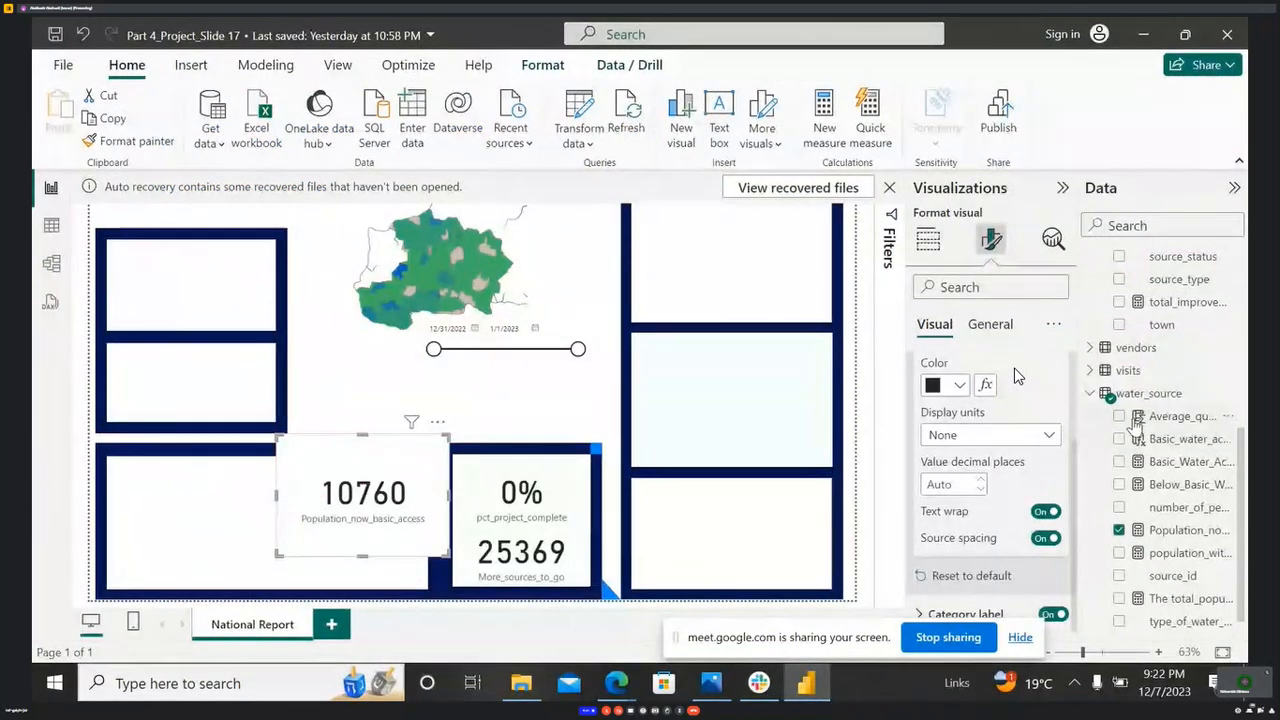
{"action": "right_click", "coordinate": [1163, 403]}
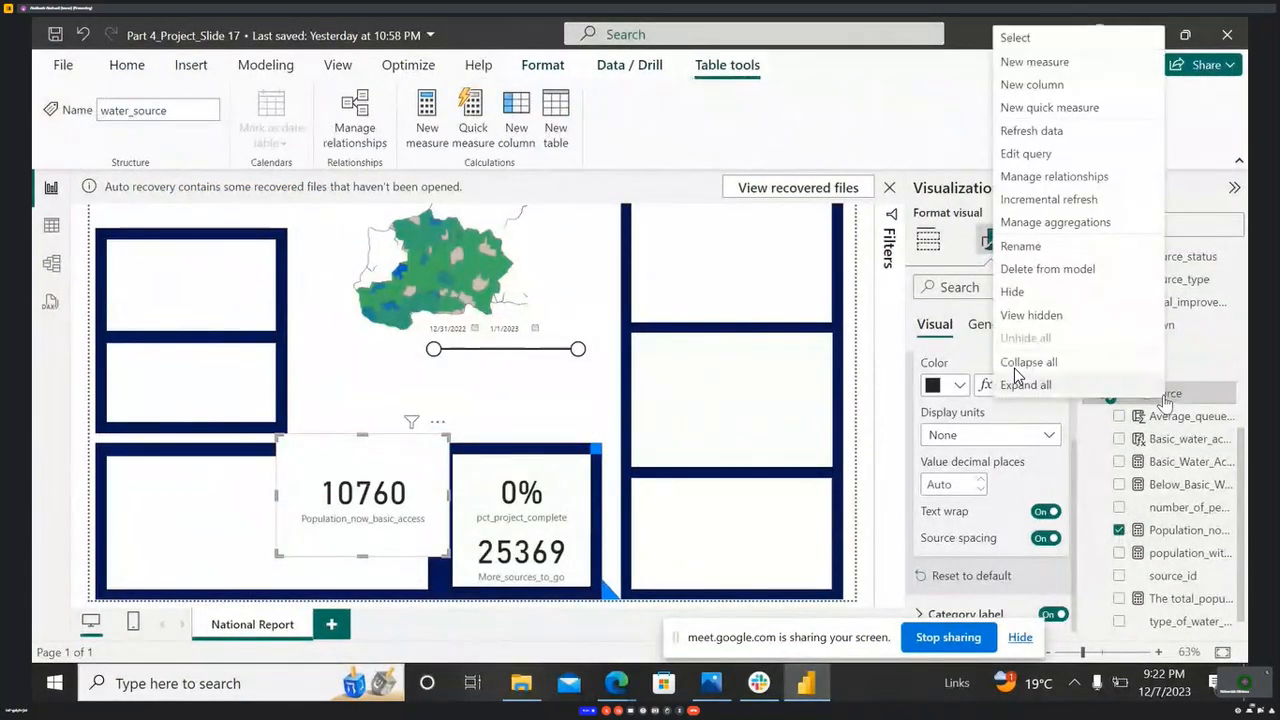
- Add a new measure to the water_source table and name it pct_population_now_basic_access, as given in Part_4.pdf
{"action": "left_click", "coordinate": [594, 432]}
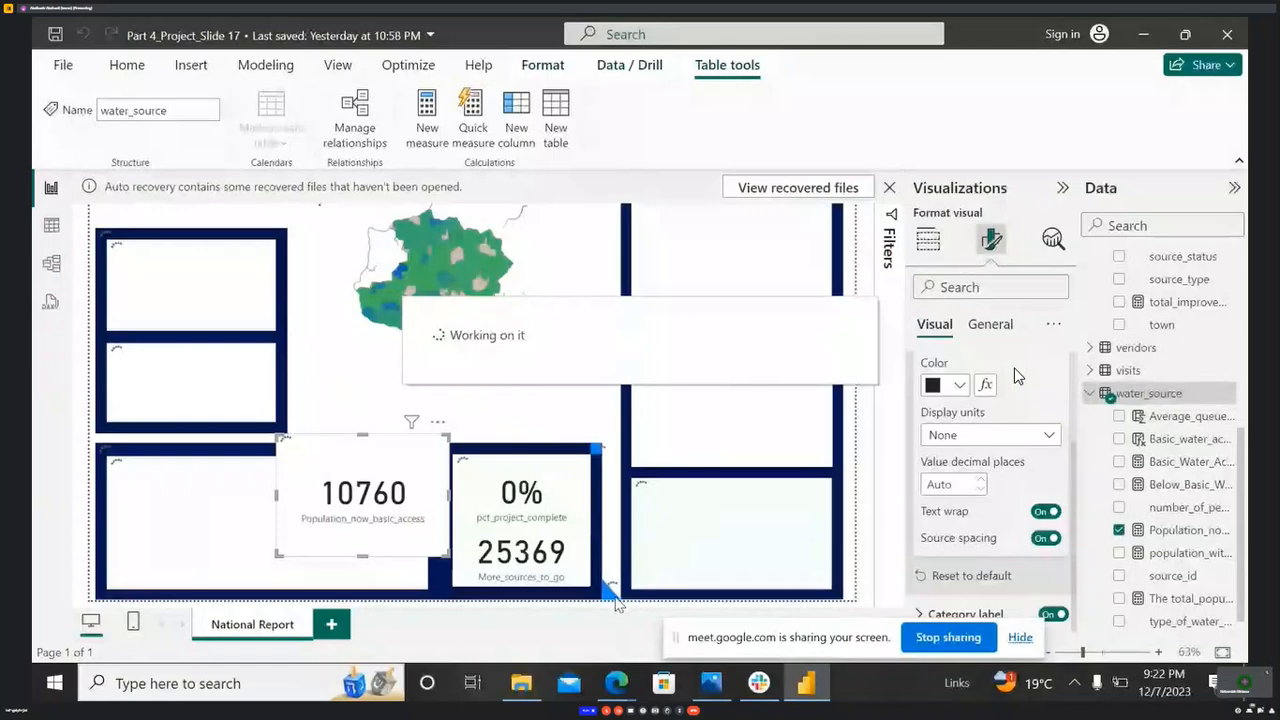
{"action": "left_click", "coordinate": [616, 683]}
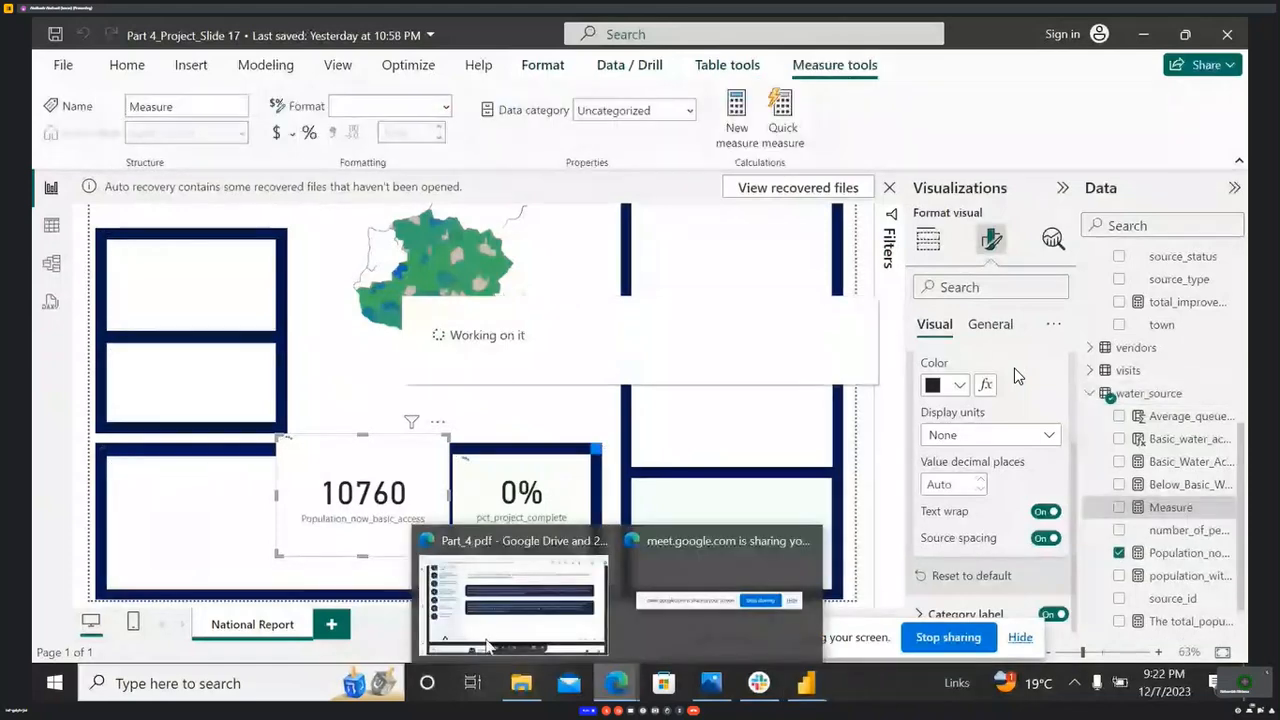
{"action": "left_click", "coordinate": [512, 590]}
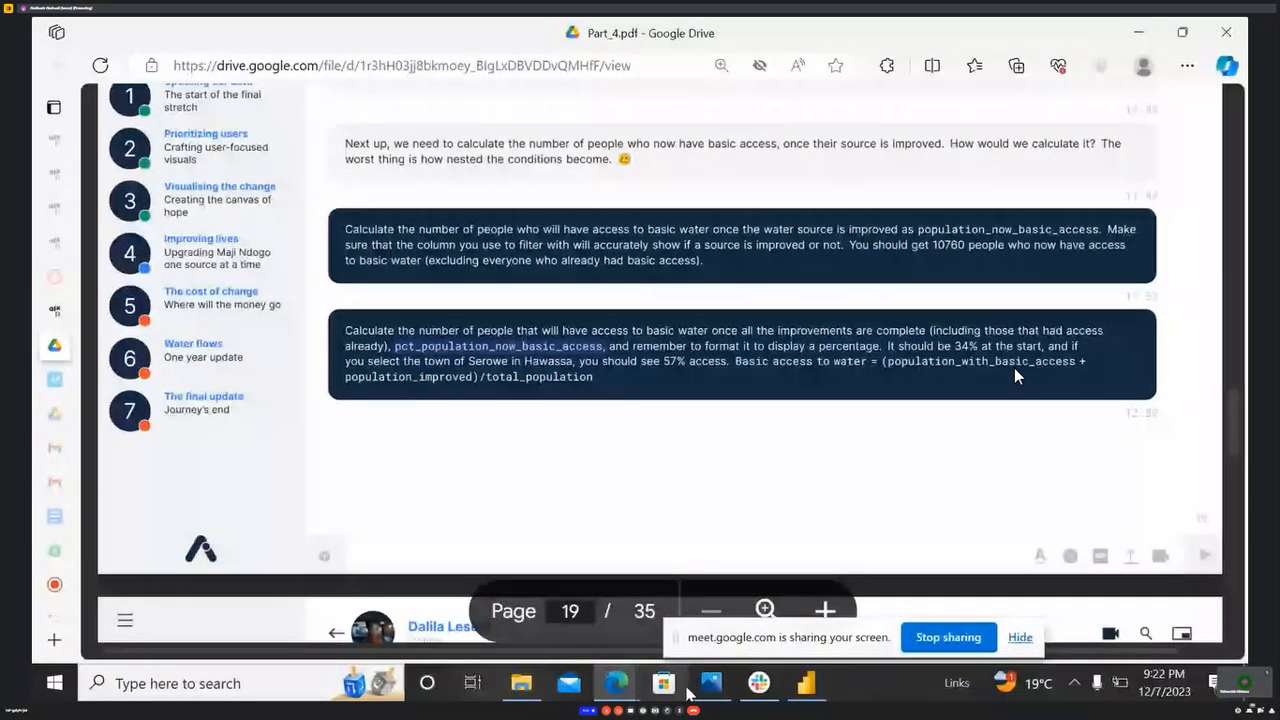
{"action": "key", "text": "alt+Tab"}
{"action": "type", "text": "V"}
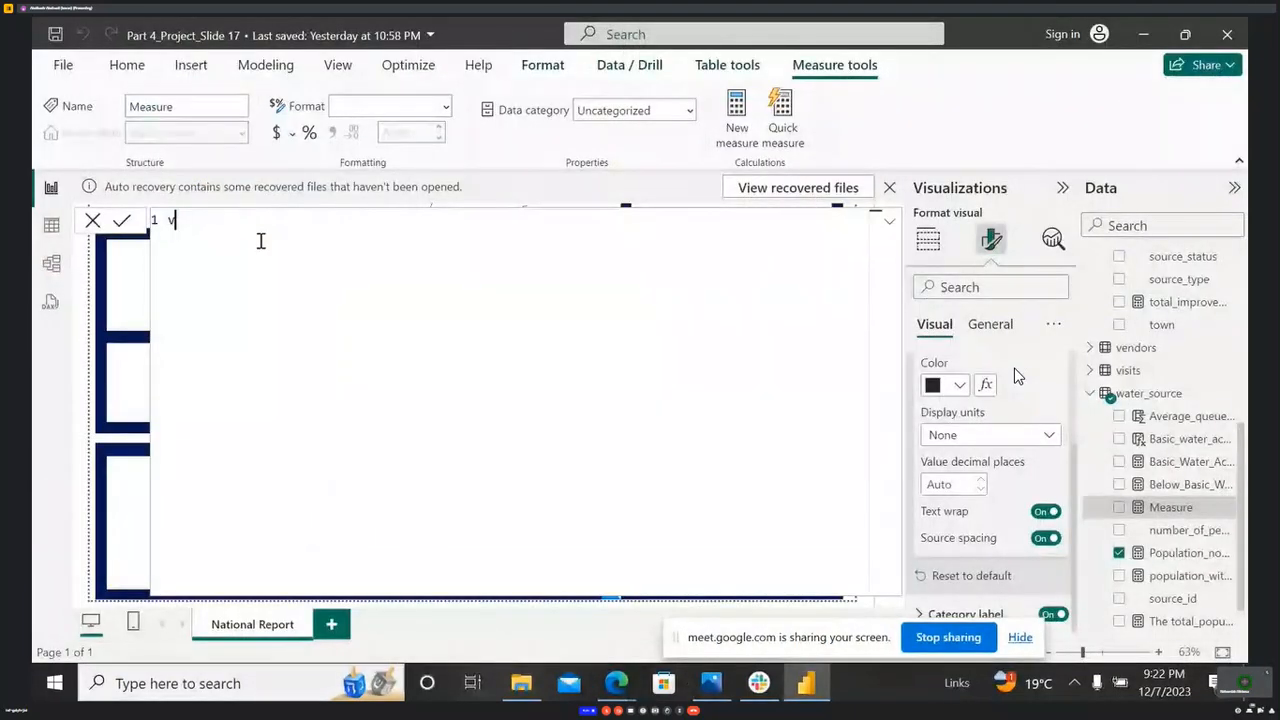
{"action": "key", "text": "BackSpace"}
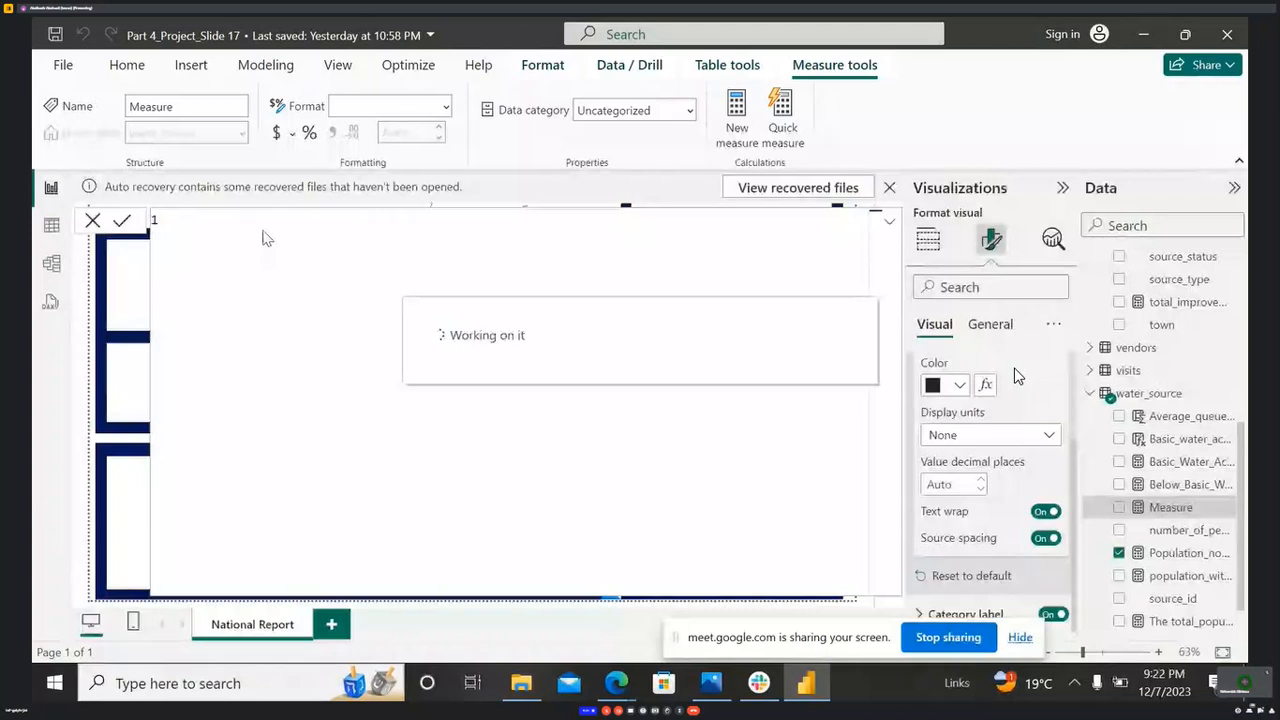
{"action": "key", "text": "ctrl+v"}
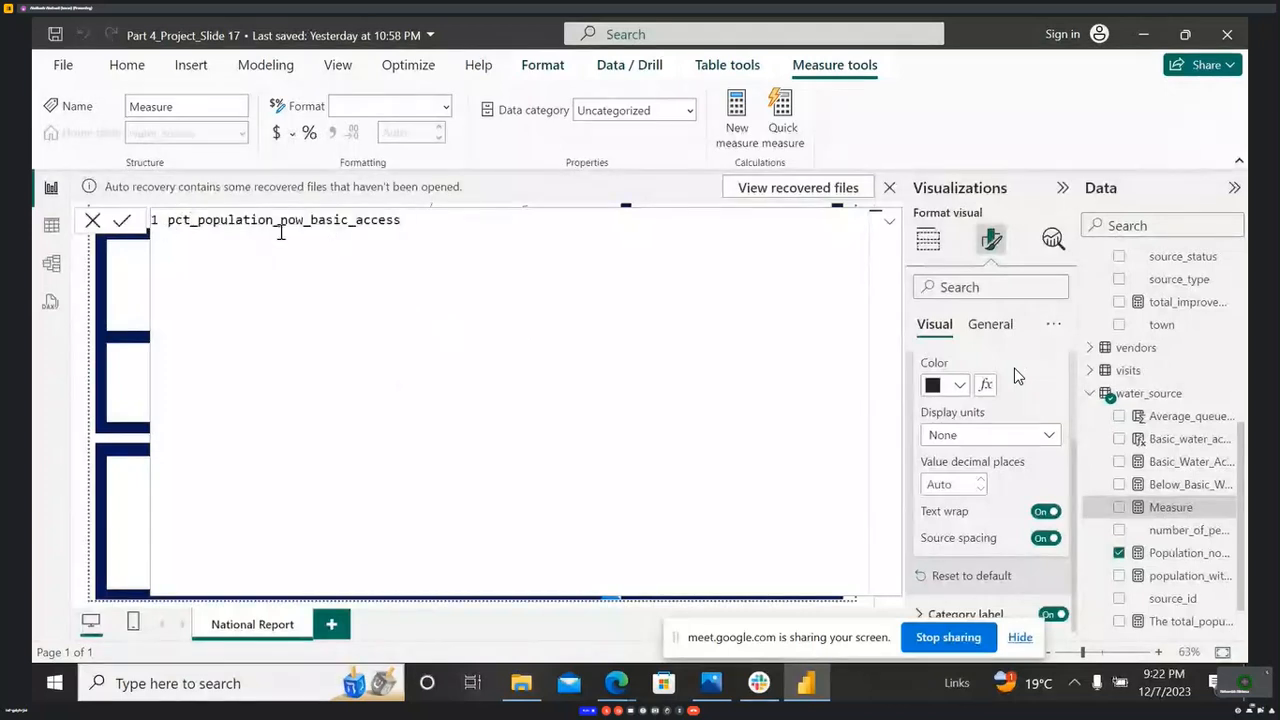
{"action": "type", "text": "="}
{"action": "key", "text": "shift+Return"}
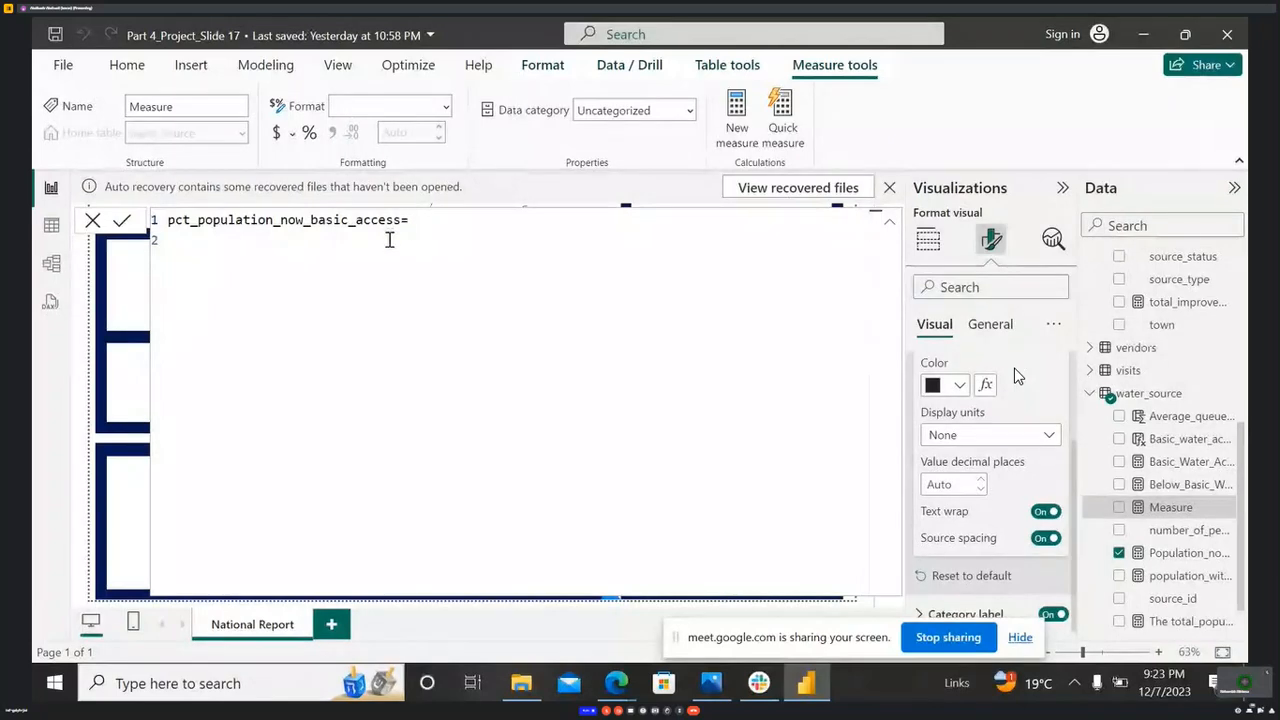
- Check Part_4.pdf in the browser for how basic access to water is calculated, and return to Power BI
{"action": "mouse_move", "coordinate": [618, 688]}
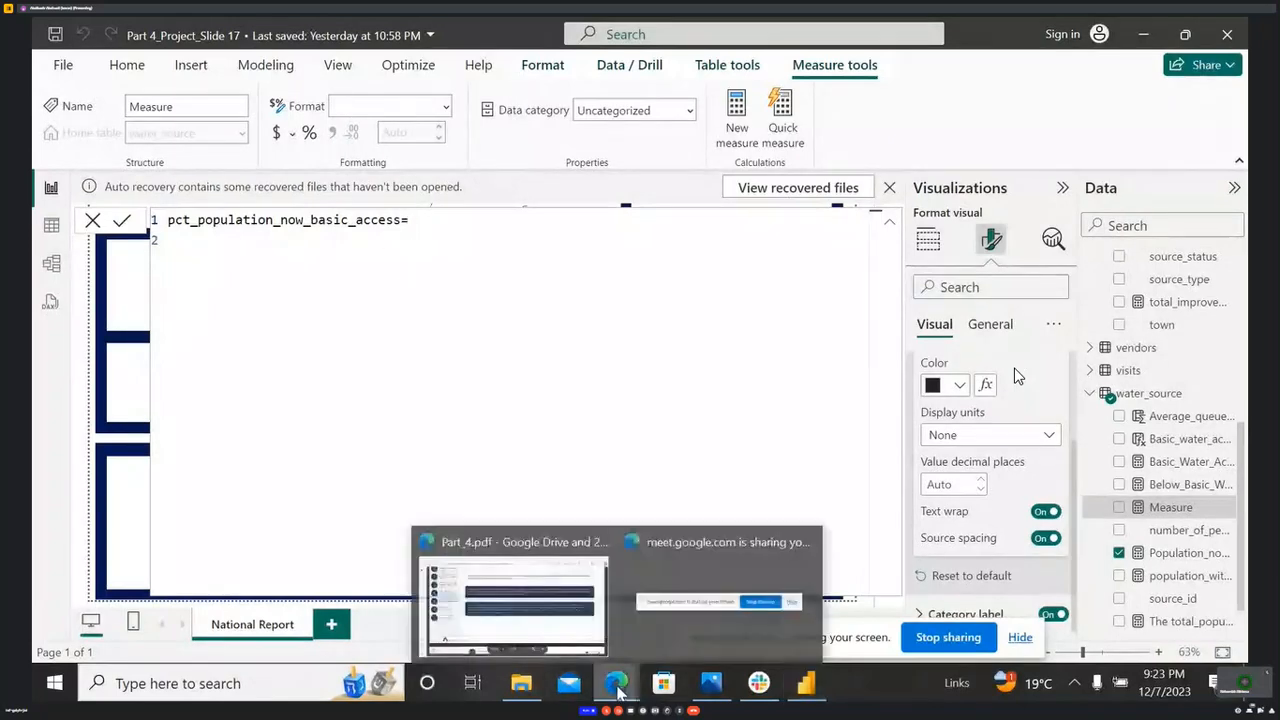
{"action": "left_click", "coordinate": [553, 607]}
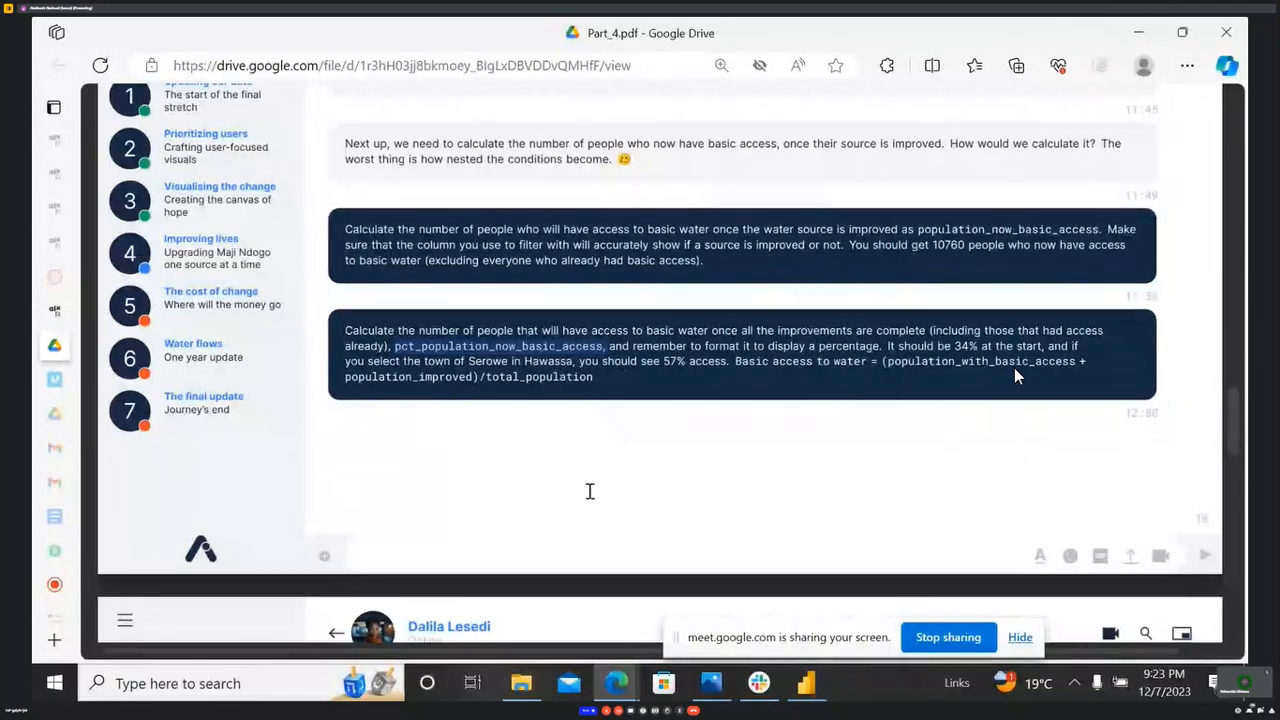
{"action": "left_click", "coordinate": [806, 683]}
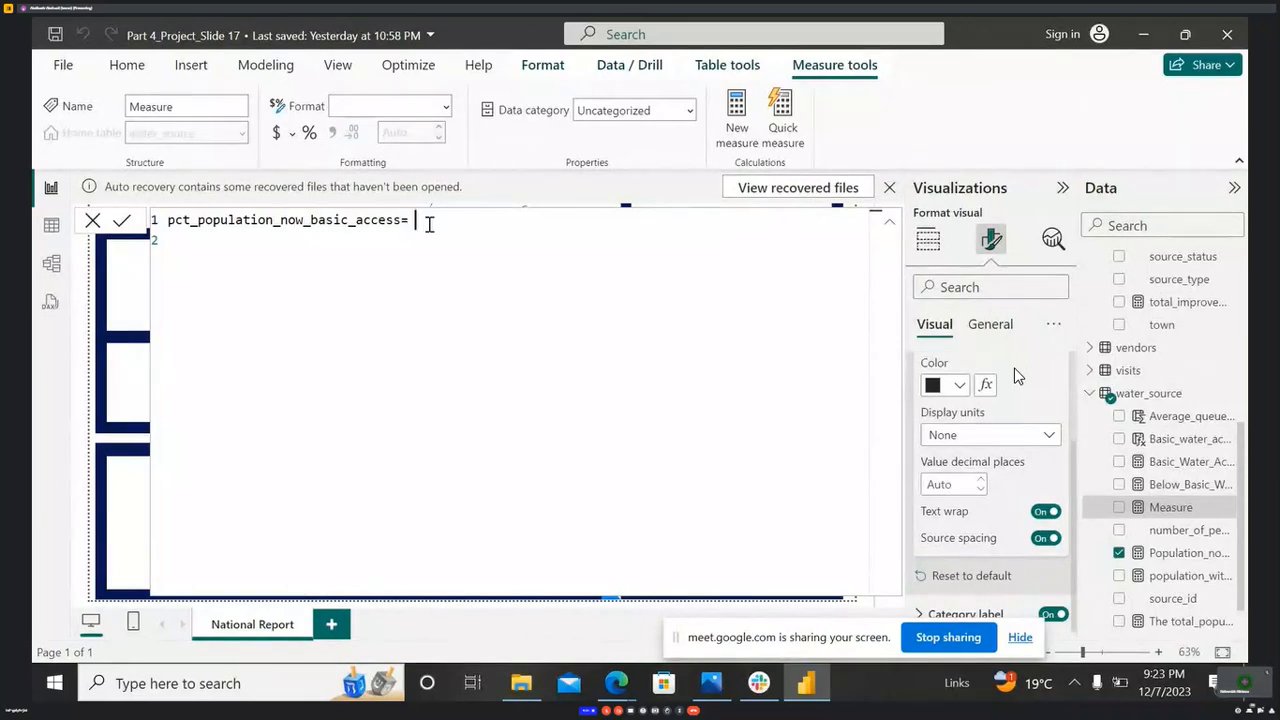
{"action": "mouse_move", "coordinate": [617, 683]}
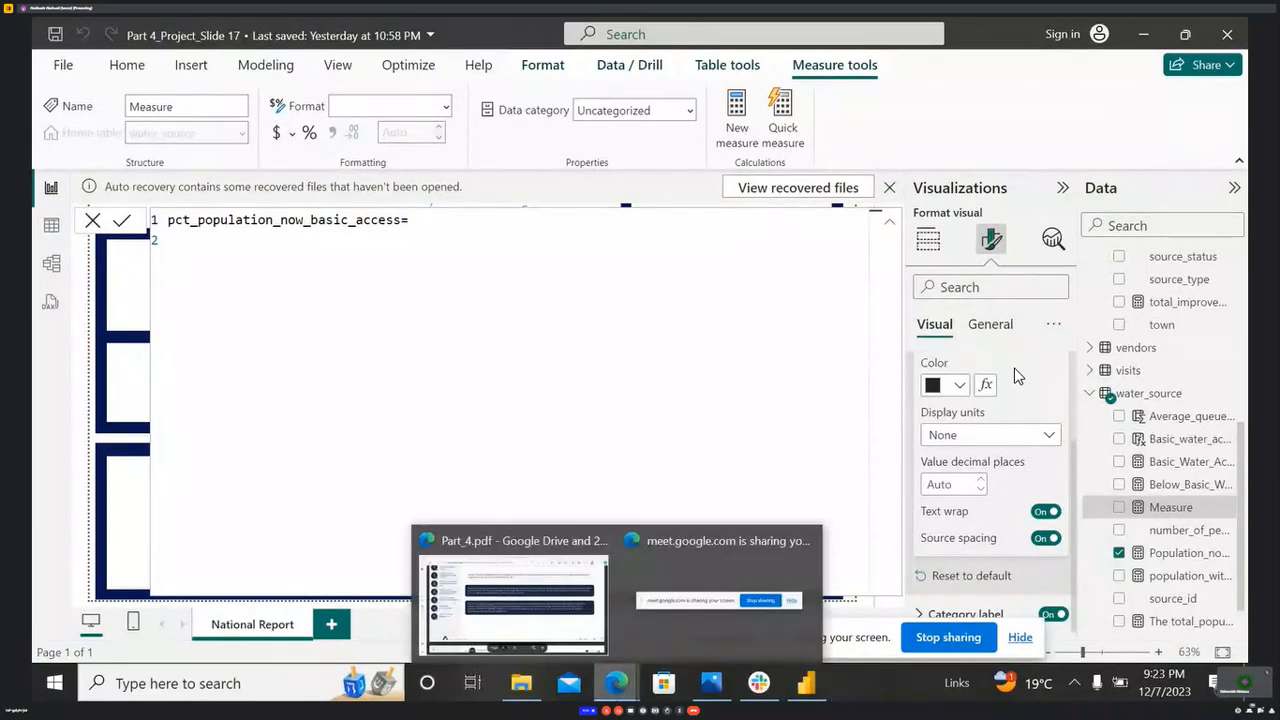
{"action": "left_click", "coordinate": [573, 605]}
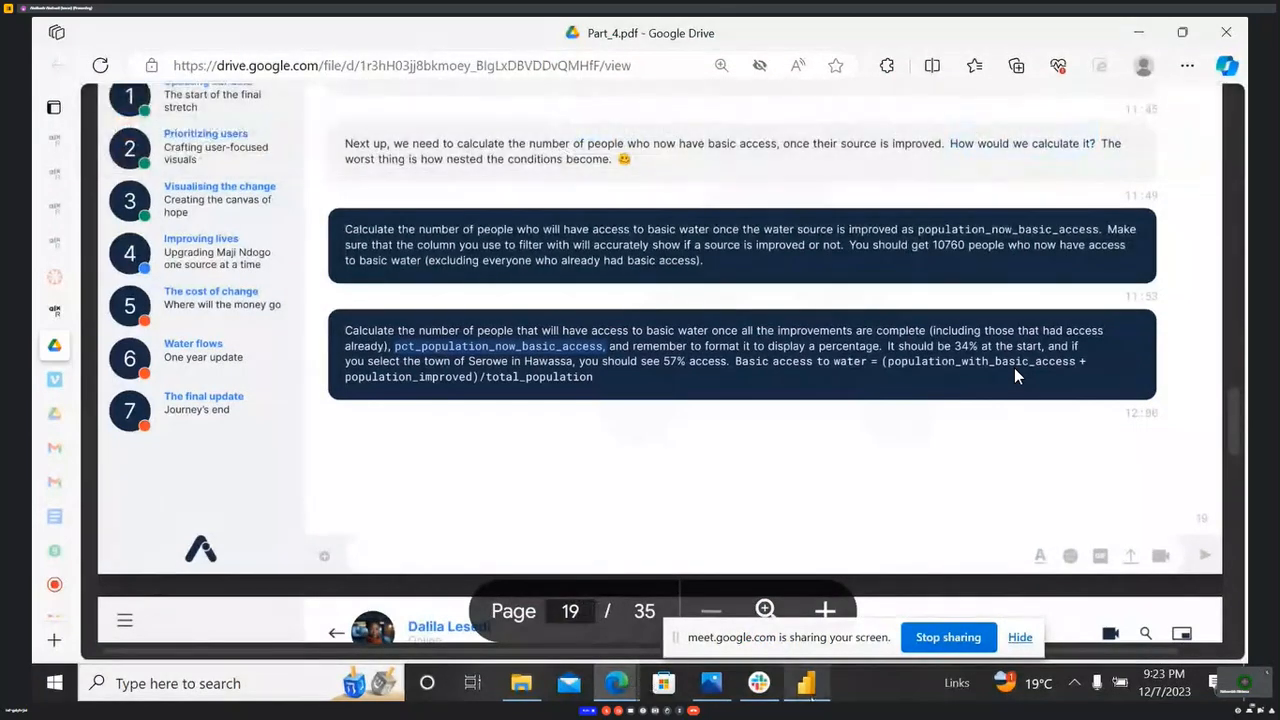
{"action": "left_click", "coordinate": [806, 684]}
- Enter the sum [population_with_basic_access]+[Population_now_basic_access] as the new measure's expression
{"action": "type", "text": "po"}
{"action": "key", "text": "BackSpace"}
{"action": "key", "text": "BackSpace"}
{"action": "type", "text": "["}
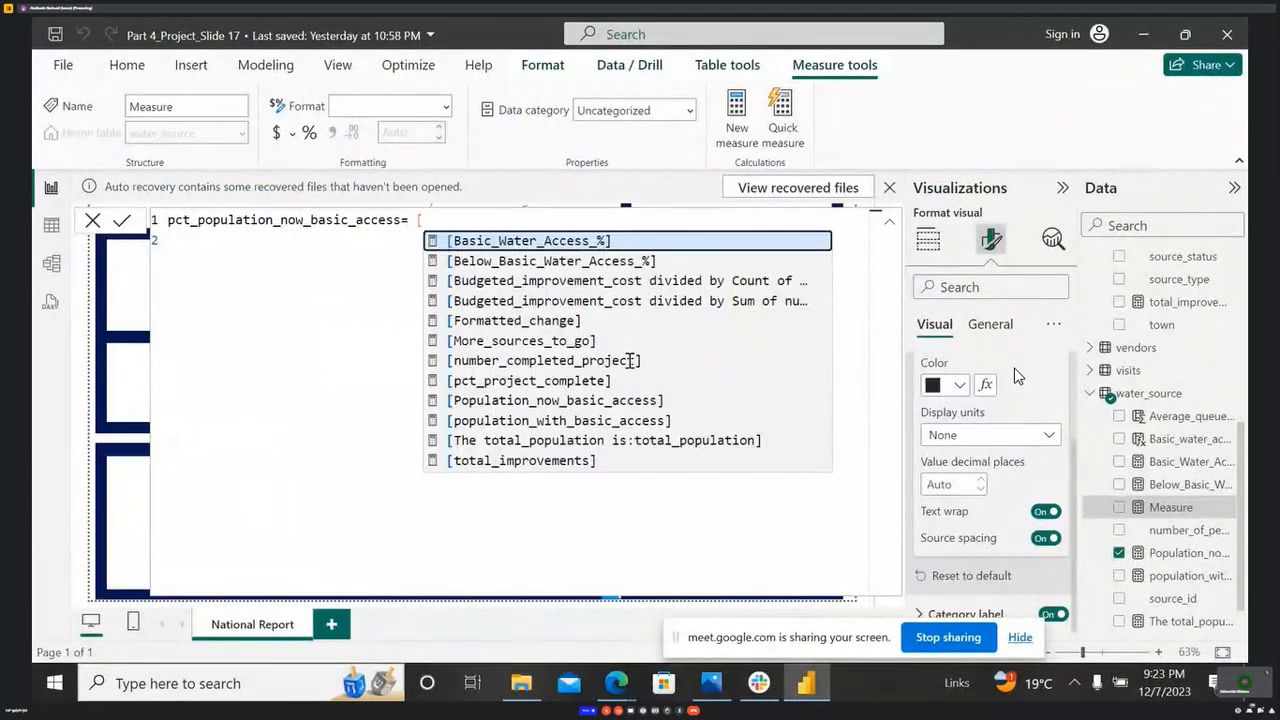
{"action": "type", "text": "pop"}
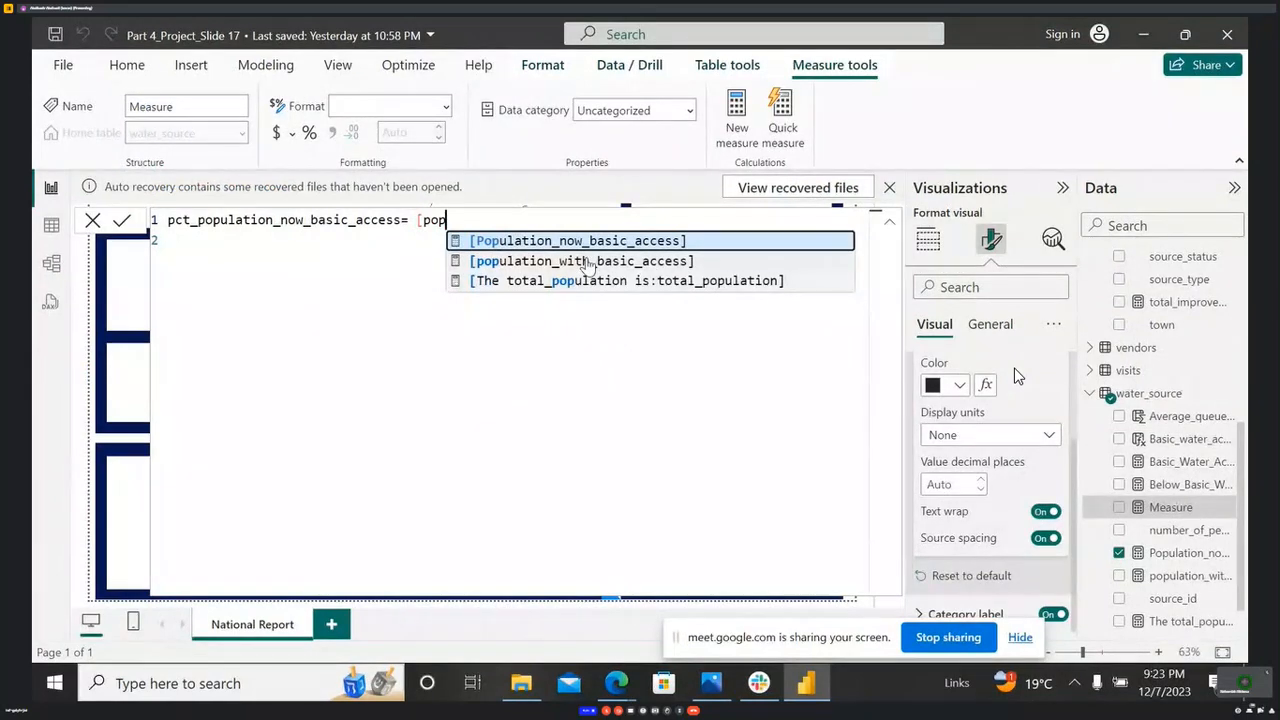
{"action": "left_click", "coordinate": [588, 262]}
{"action": "type", "text": "+"}
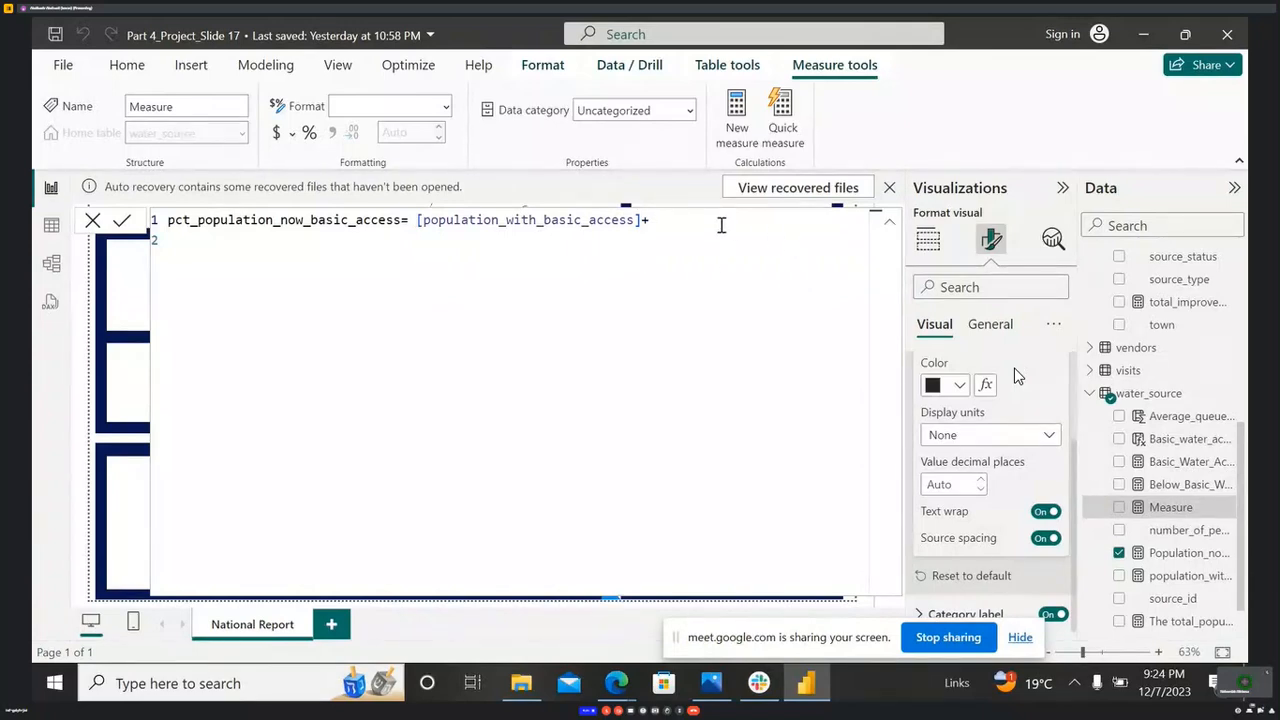
{"action": "type", "text": "["}
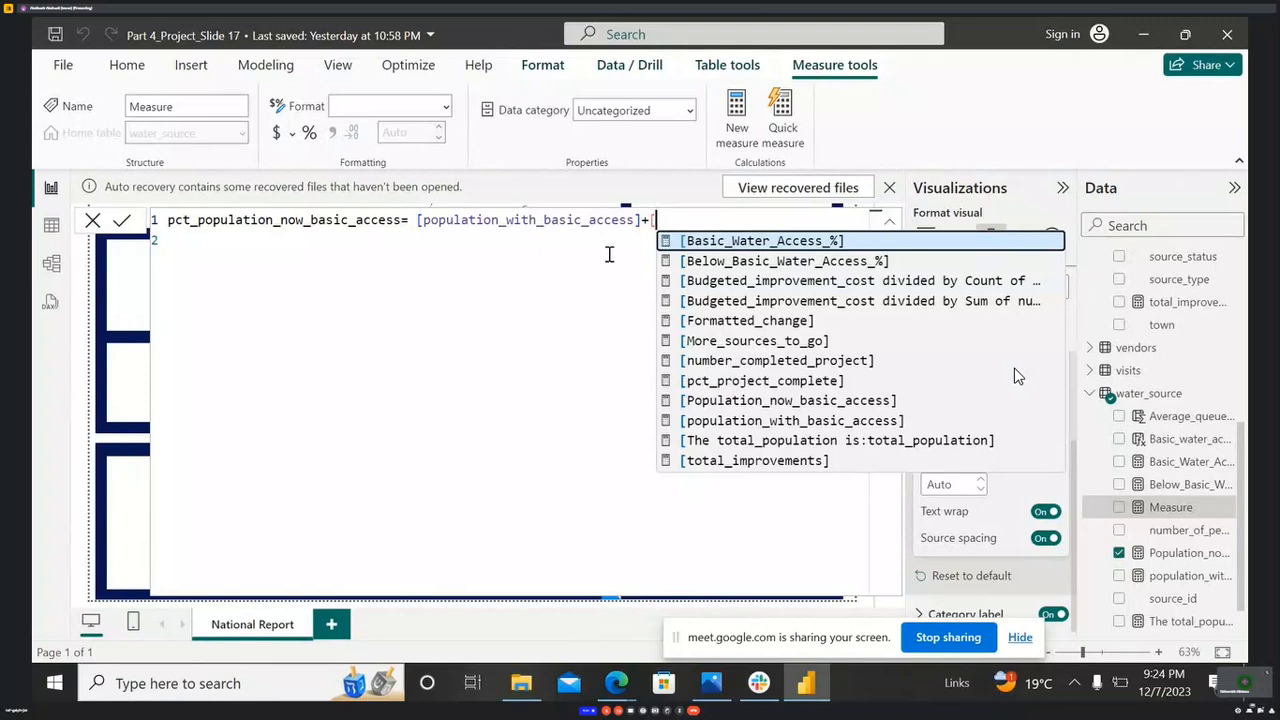
{"action": "left_click", "coordinate": [790, 401]}
- Wrap the sum in DIVIDE with [The total_population is:total_population] as the denominator, and commit the measure
{"action": "left_click", "coordinate": [419, 221]}
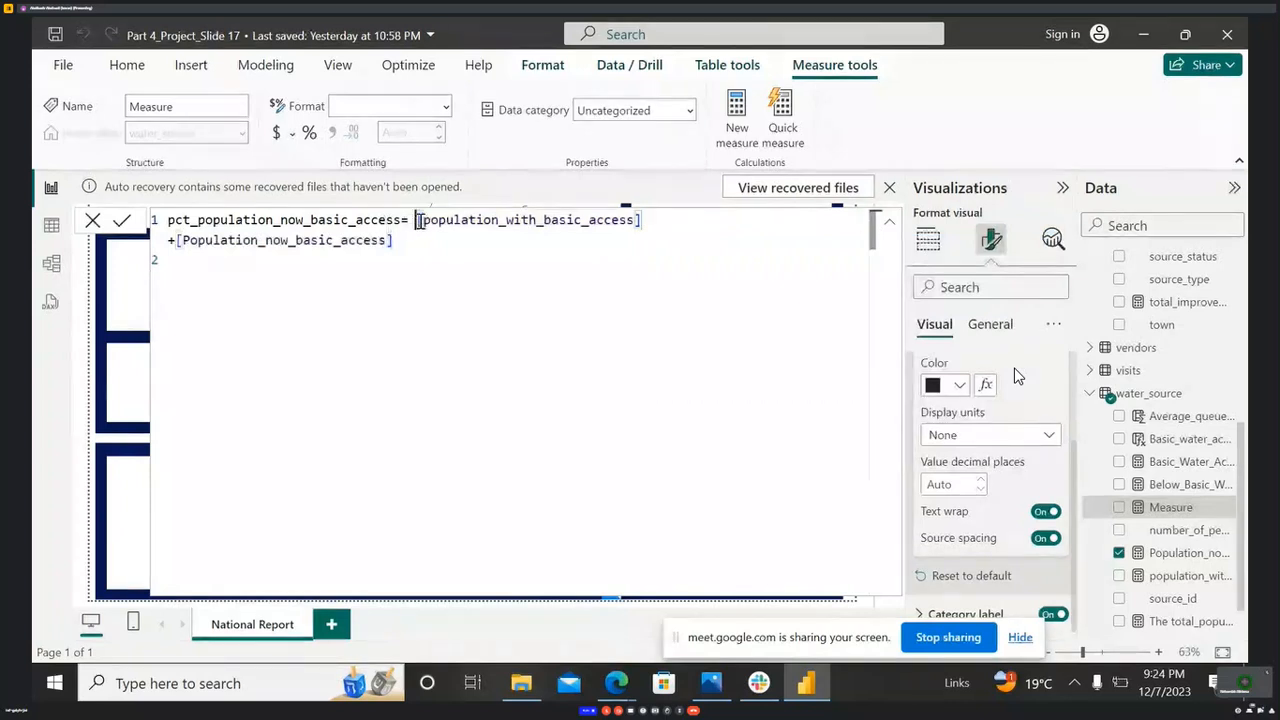
{"action": "type", "text": "Div"}
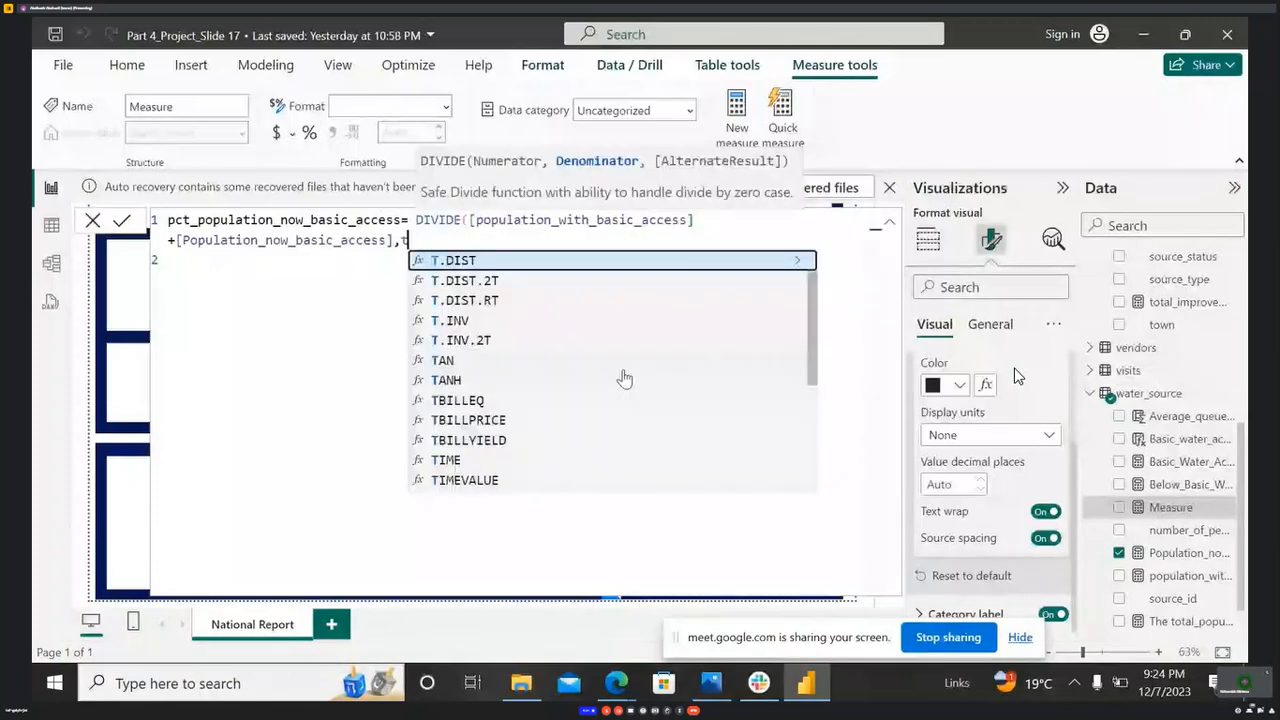
{"action": "key", "text": "BackSpace"}
{"action": "type", "text": "["}
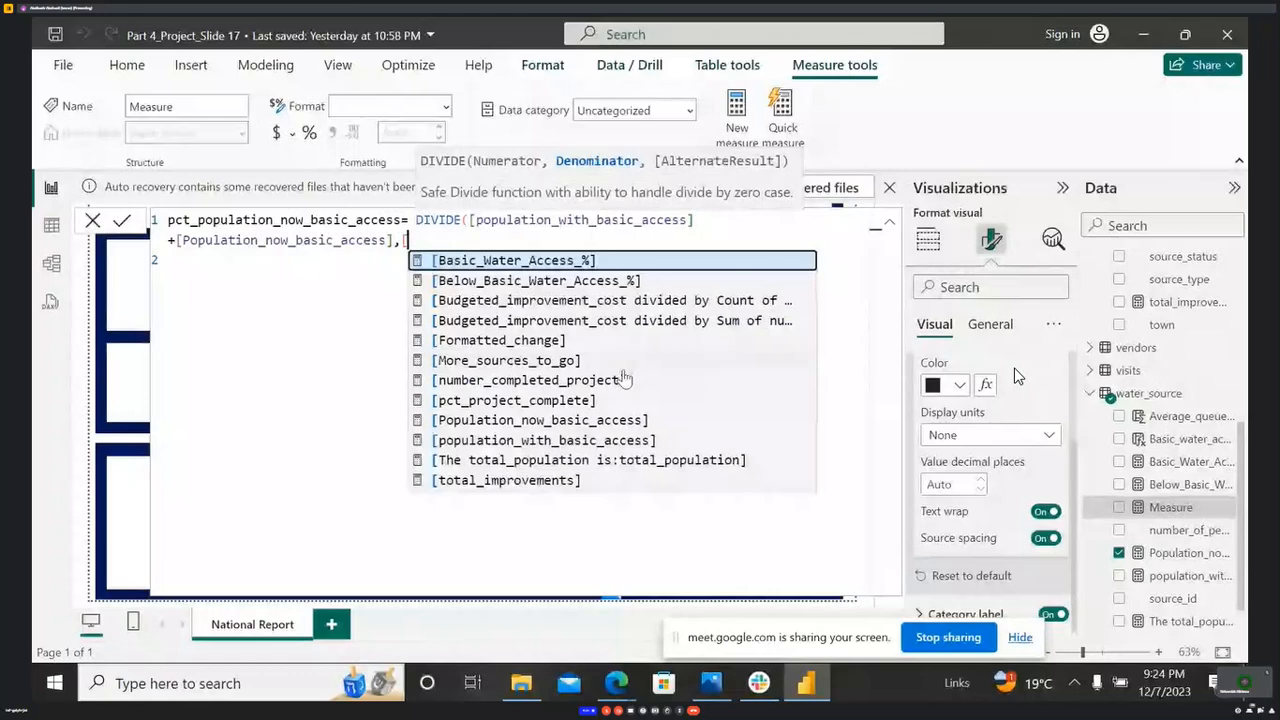
{"action": "type", "text": "to"}
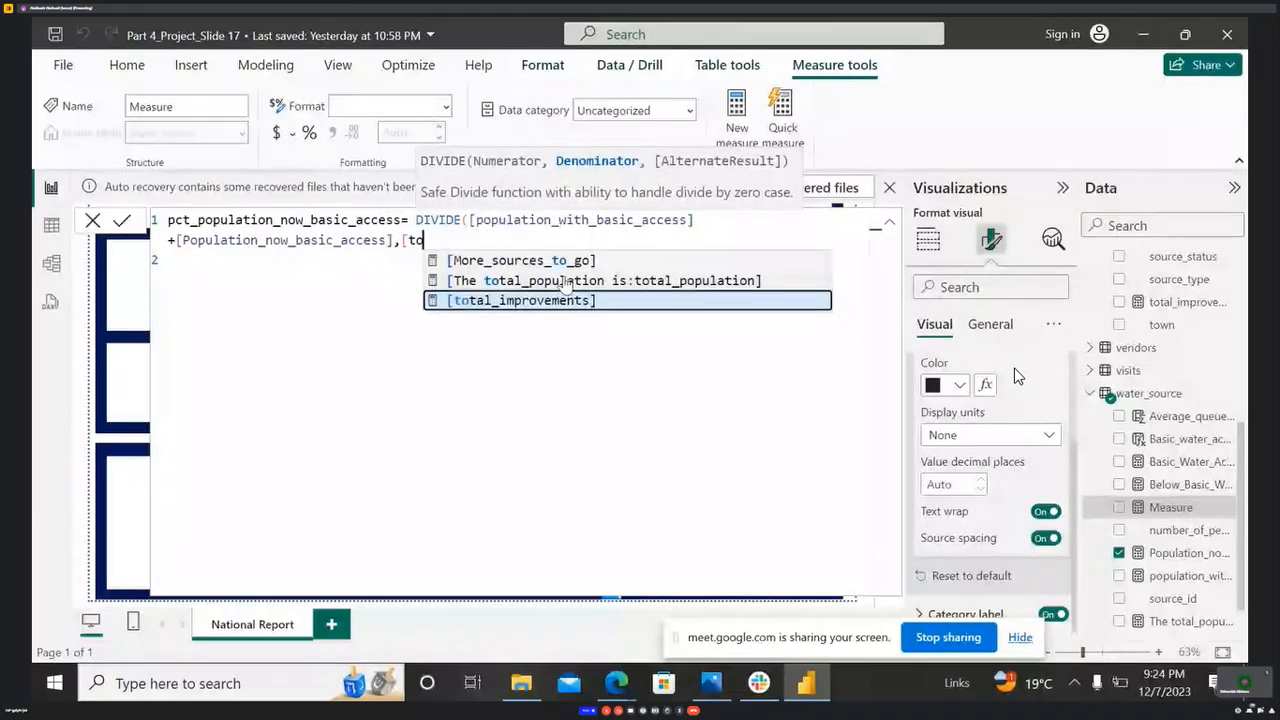
{"action": "left_click", "coordinate": [565, 281]}
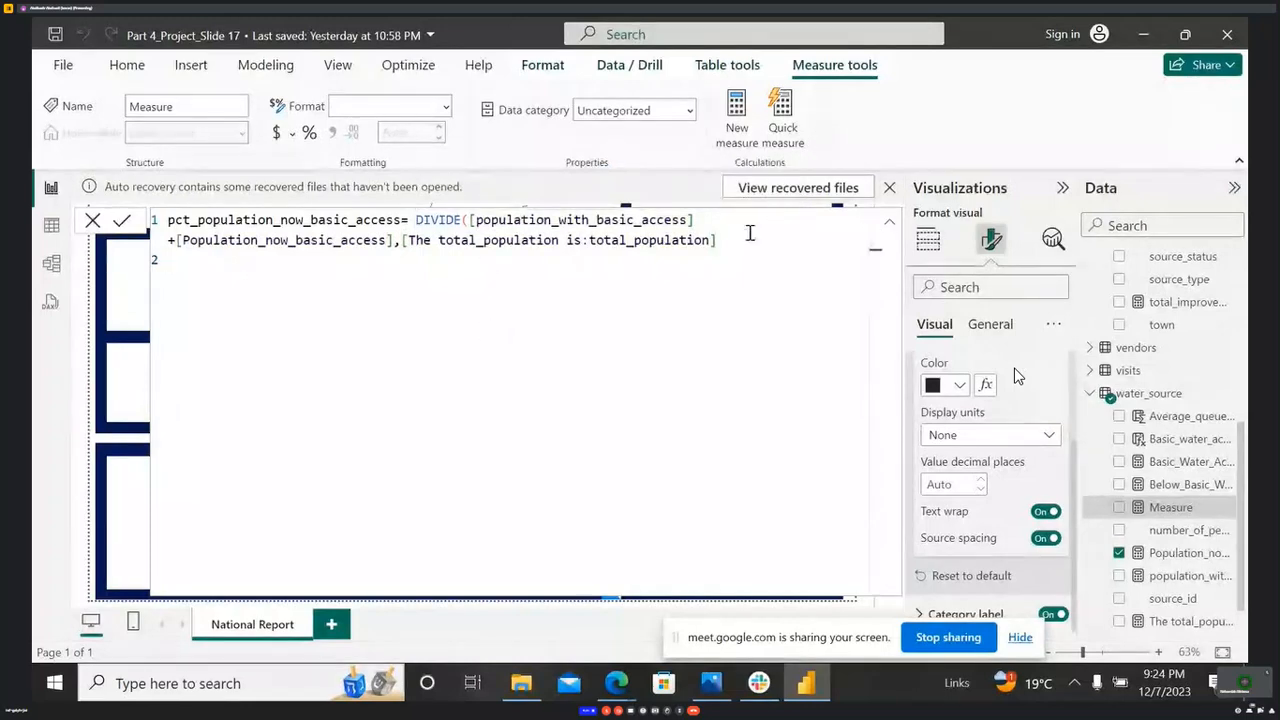
{"action": "left_click", "coordinate": [193, 274]}
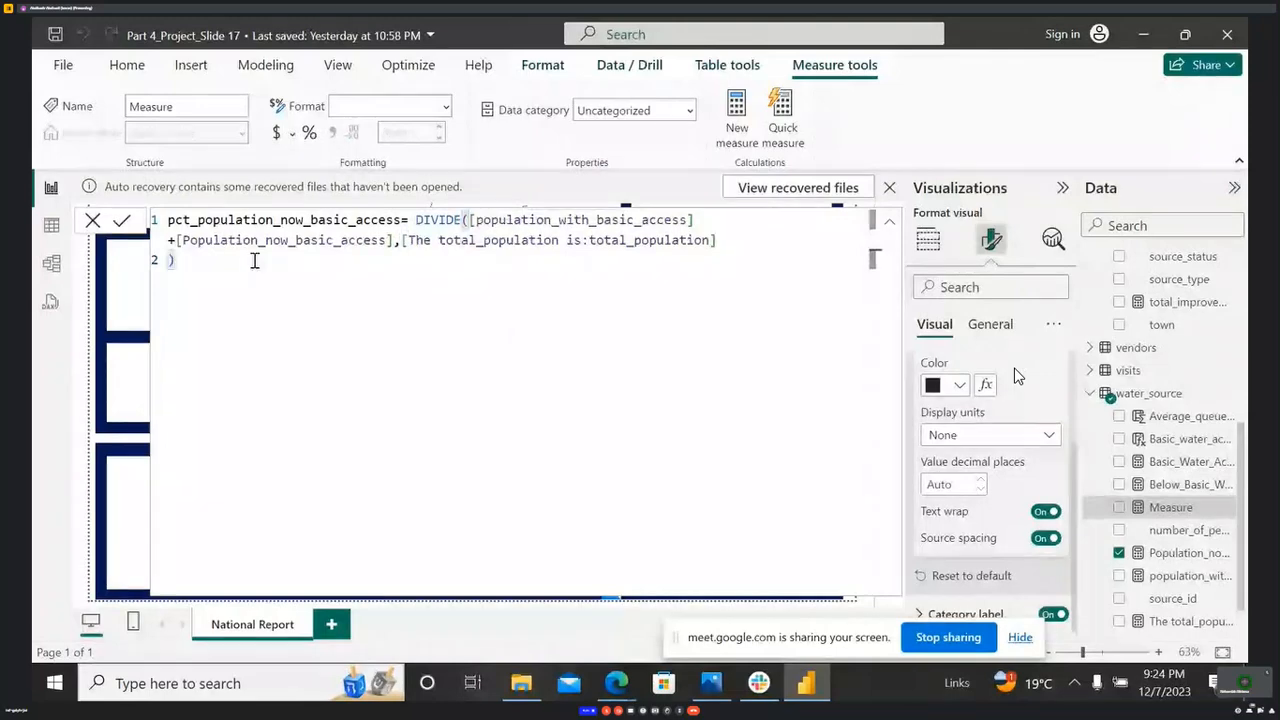
{"action": "type", "text": ")"}
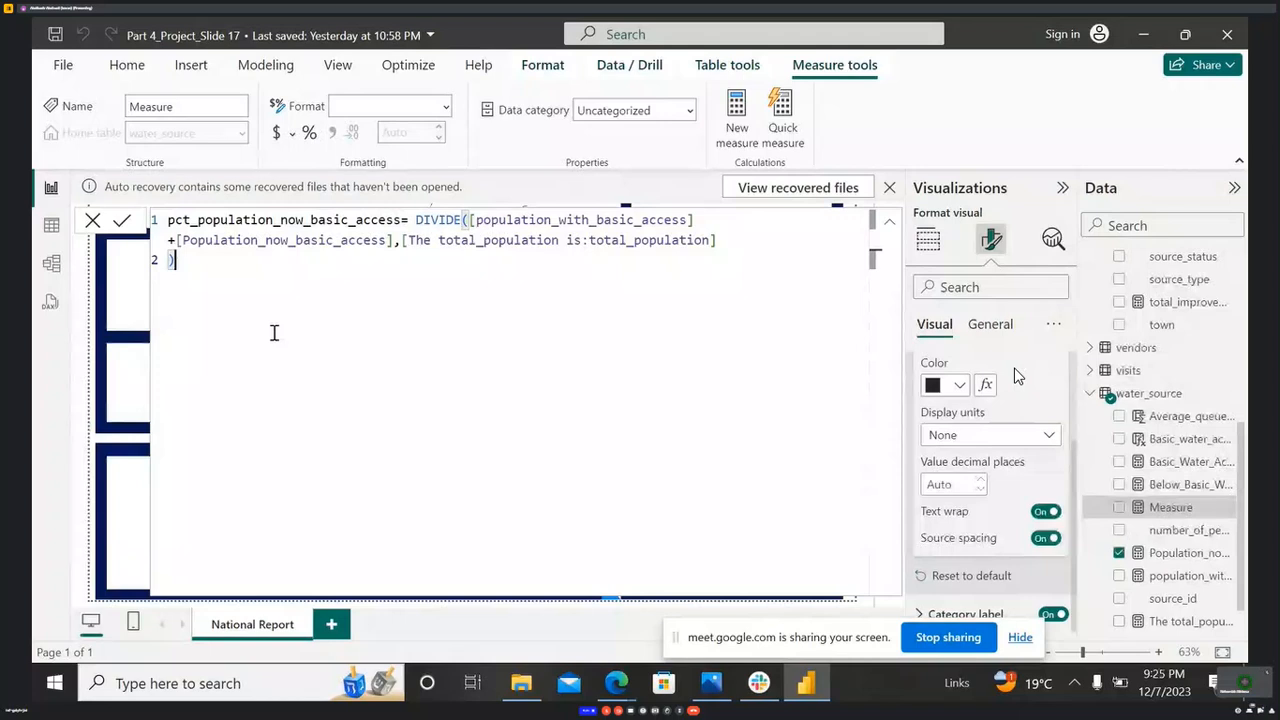
{"action": "key", "text": "Return"}
- Rename the measure "The total_population is:total_population" to total_population in its formula and commit it
{"action": "left_click", "coordinate": [1182, 622]}
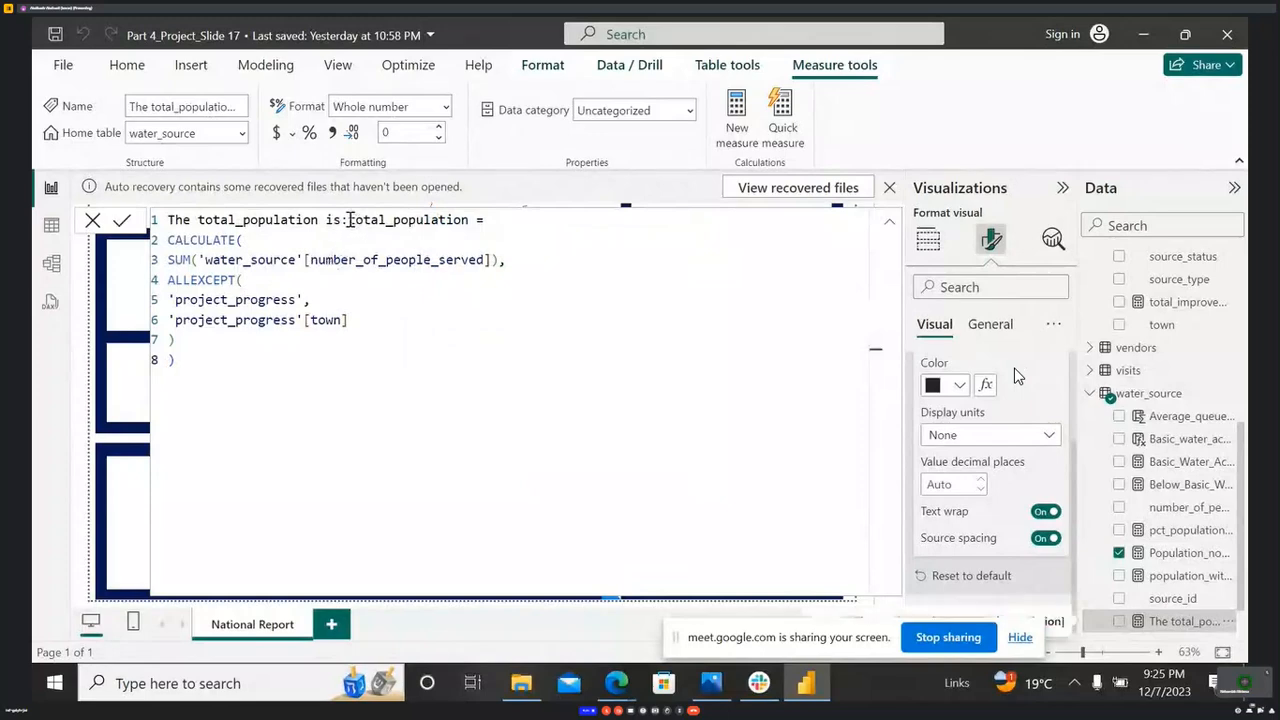
{"action": "left_click_drag", "start_coordinate": [349, 219], "coordinate": [154, 219]}
{"action": "key", "text": "BackSpace"}
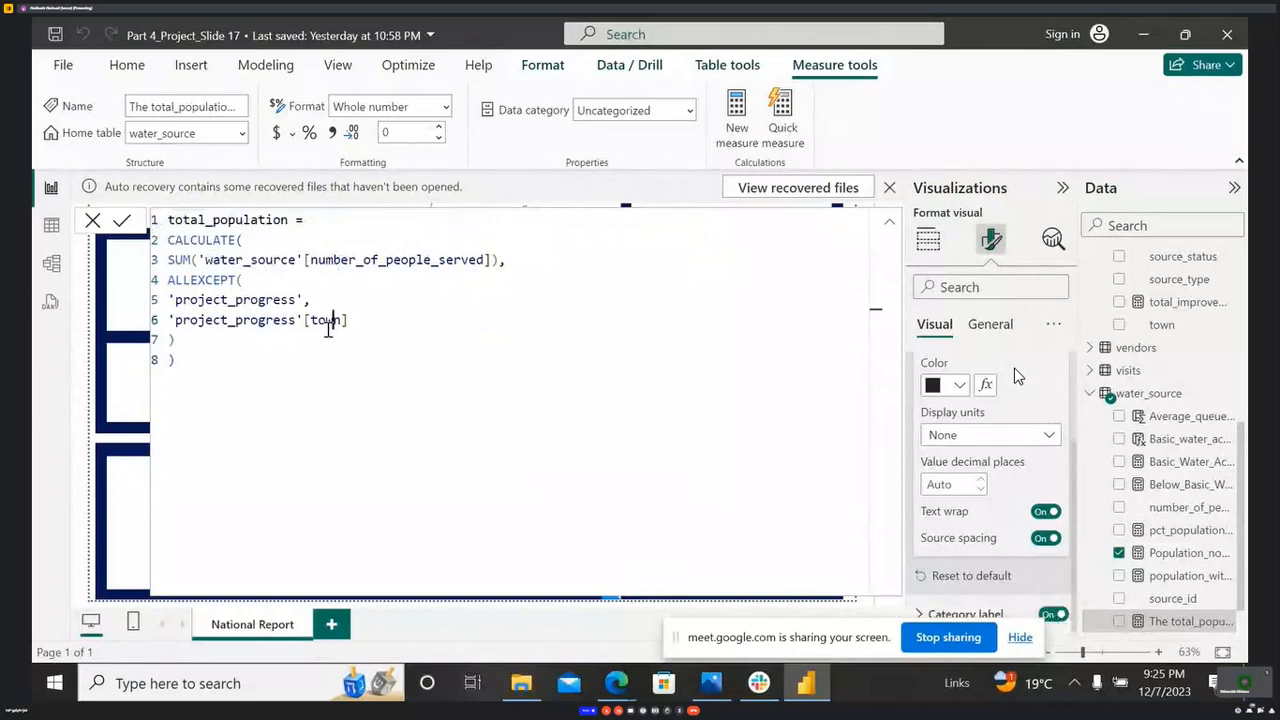
{"action": "left_click", "coordinate": [122, 221]}
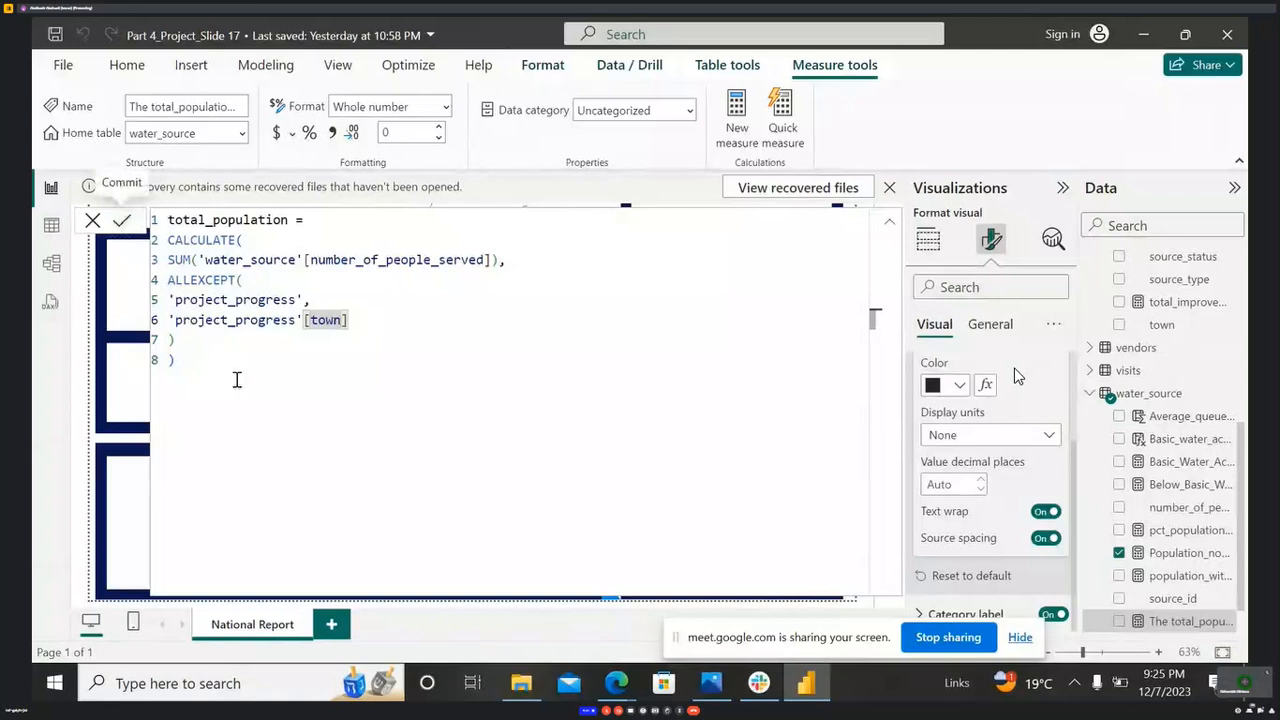
{"action": "left_click", "coordinate": [237, 380]}
{"action": "left_click", "coordinate": [123, 222]}
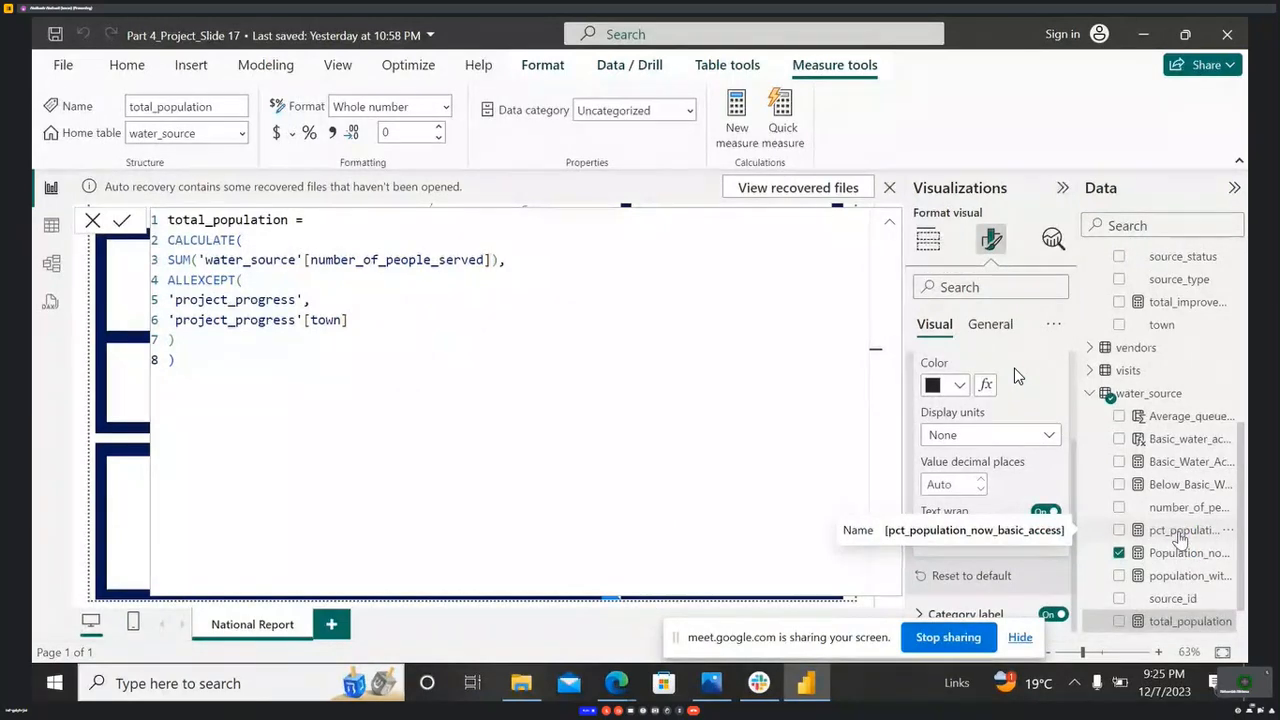
- Copy the DIVIDE formula of pct_population_now_basic_access and send it in the Google Meet in-call messages
{"action": "left_click", "coordinate": [1180, 540]}
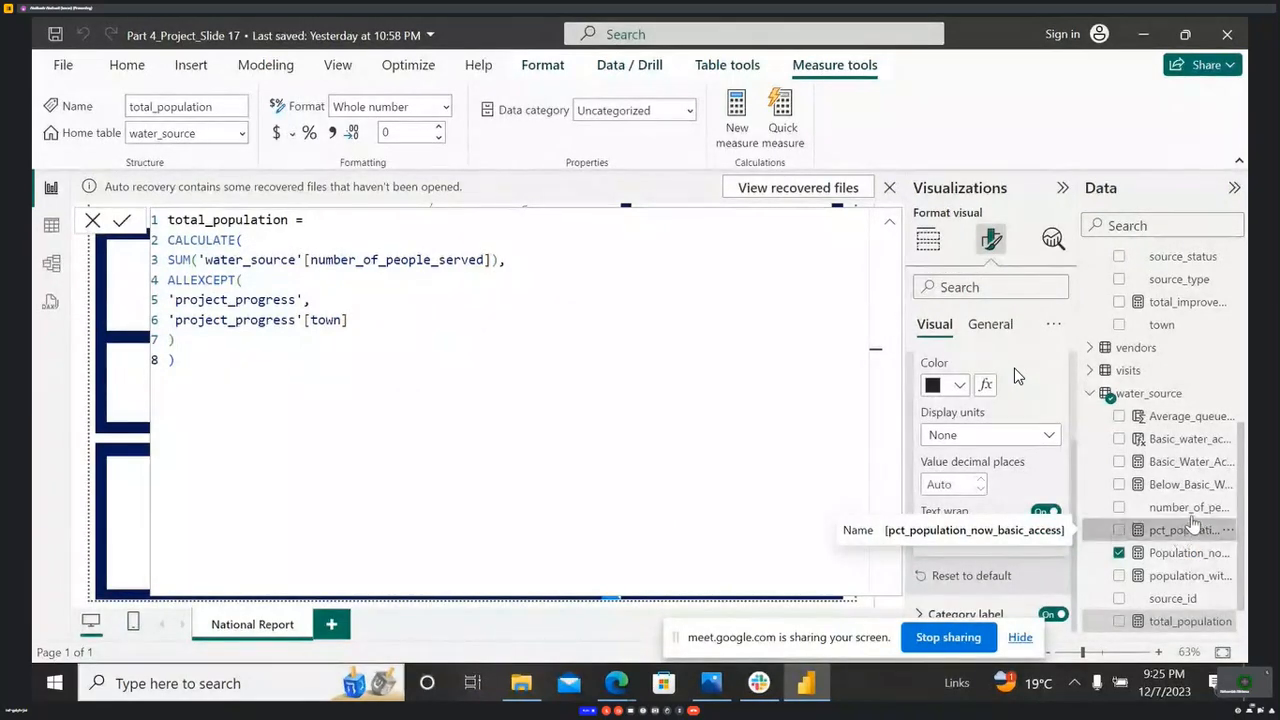
{"action": "left_click_drag", "start_coordinate": [309, 343], "coordinate": [157, 220]}
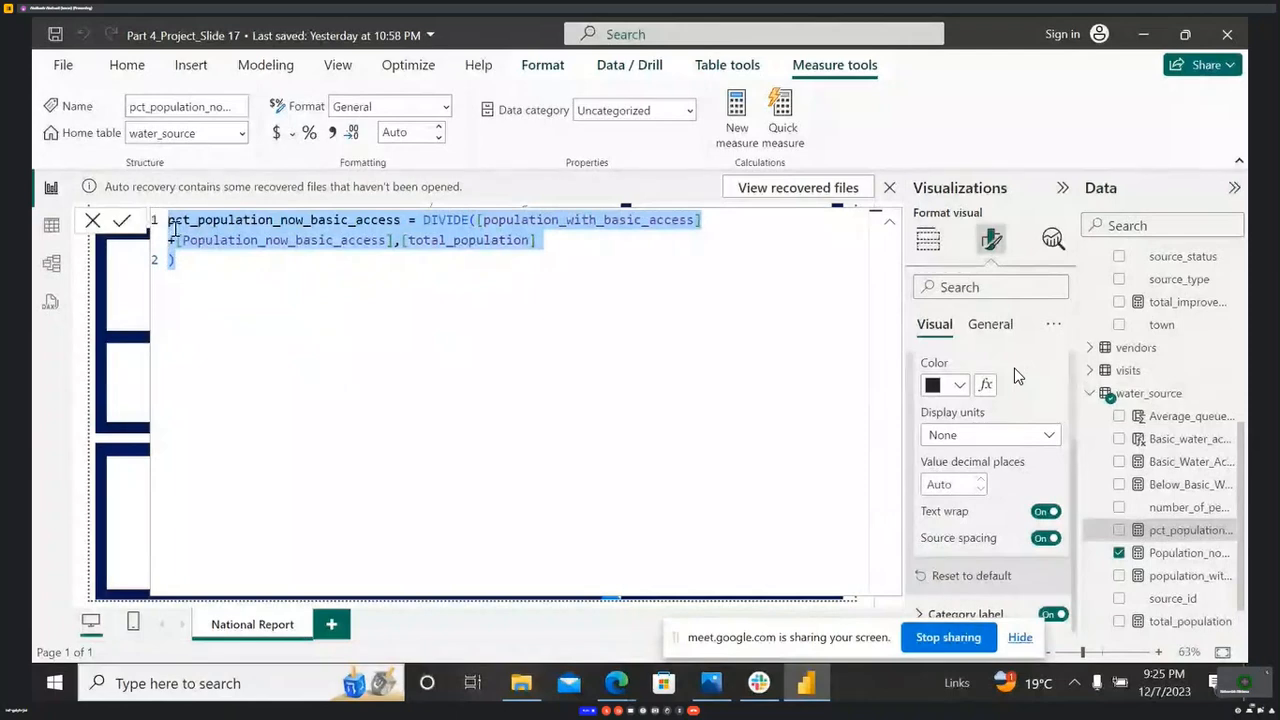
{"action": "left_click", "coordinate": [597, 553]}
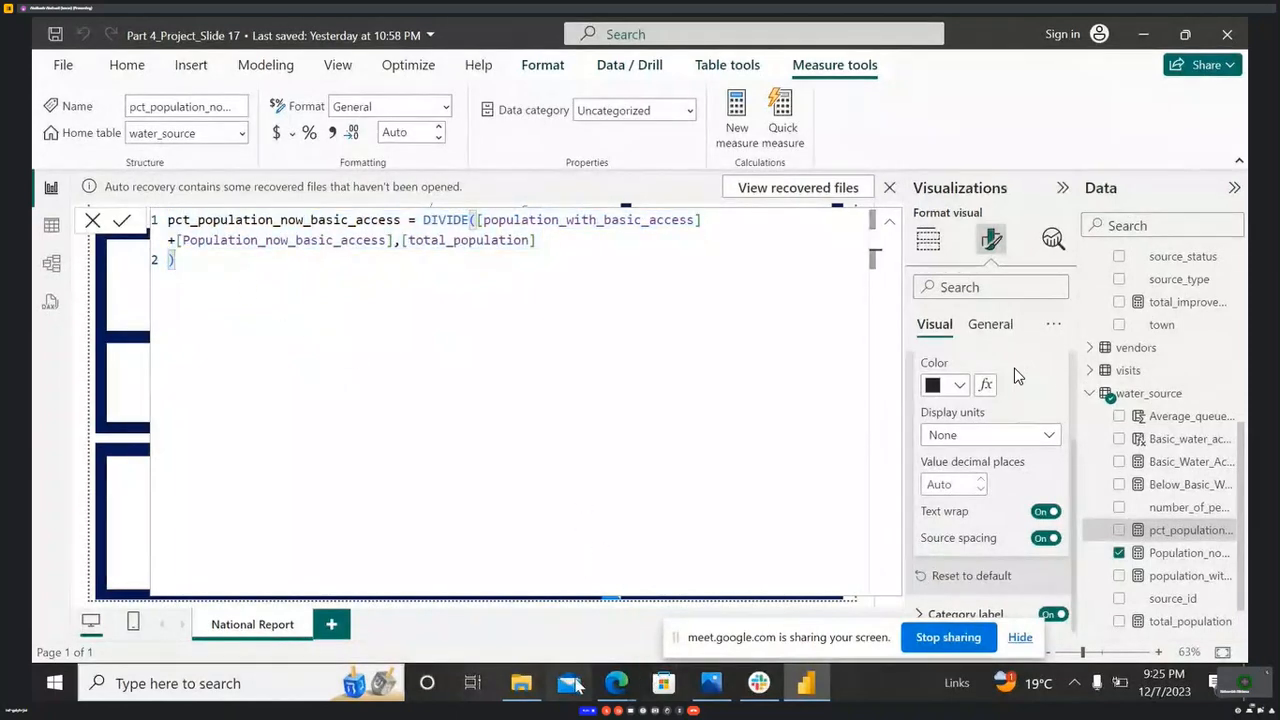
{"action": "left_click", "coordinate": [533, 627]}
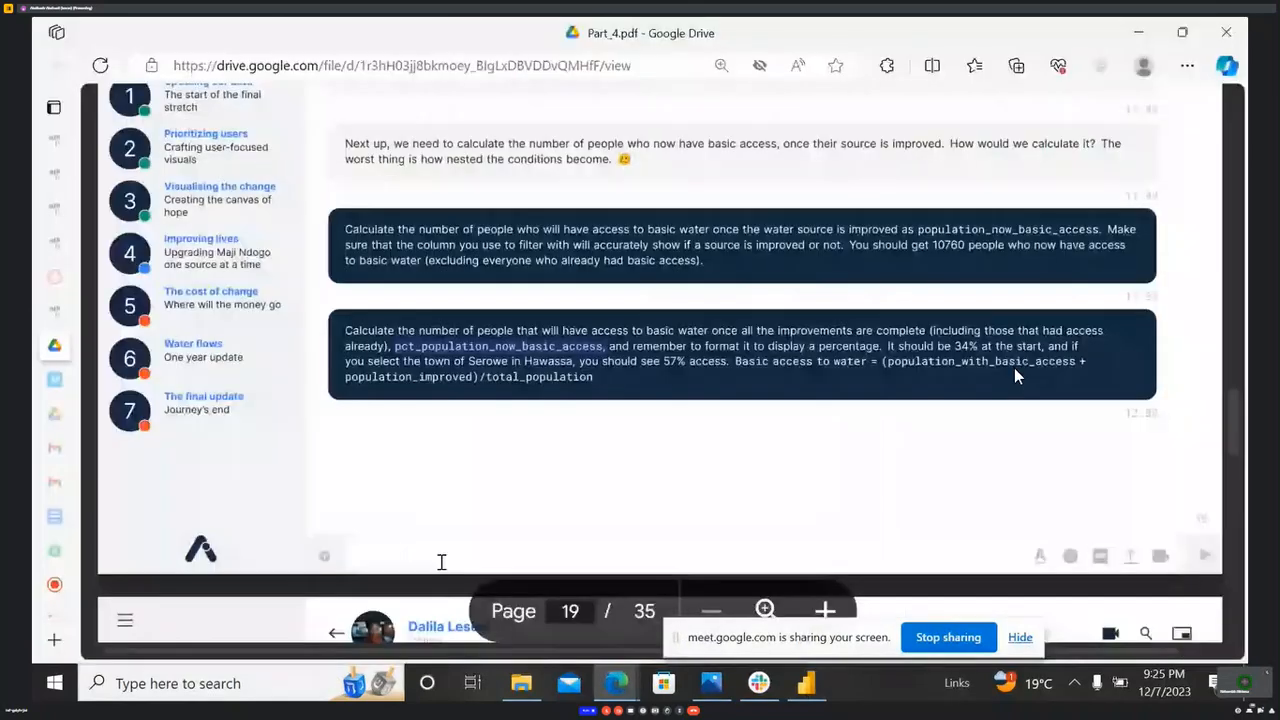
{"action": "left_click", "coordinate": [54, 585]}
{"action": "left_click", "coordinate": [963, 539]}
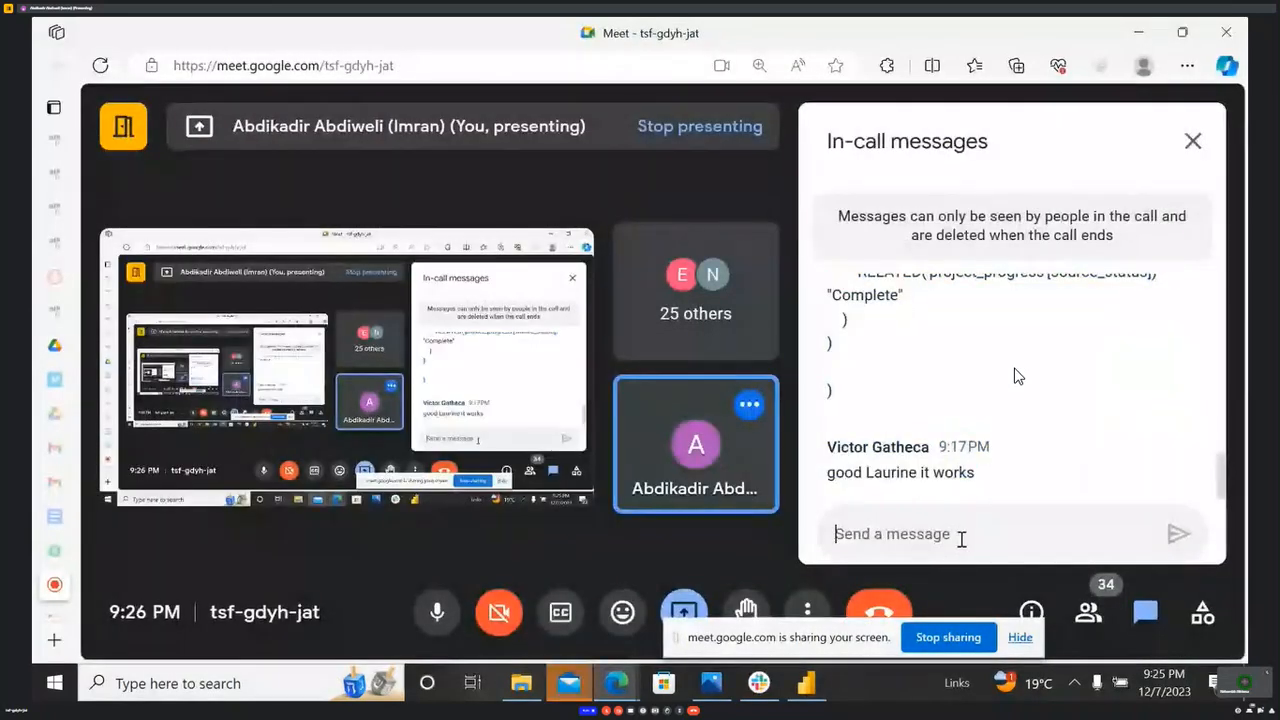
{"action": "type", "text": "DIVIDE([population_with_basic_access]+ [Population_now_basic_access], [total_population] )"}
{"action": "key", "text": "Return"}
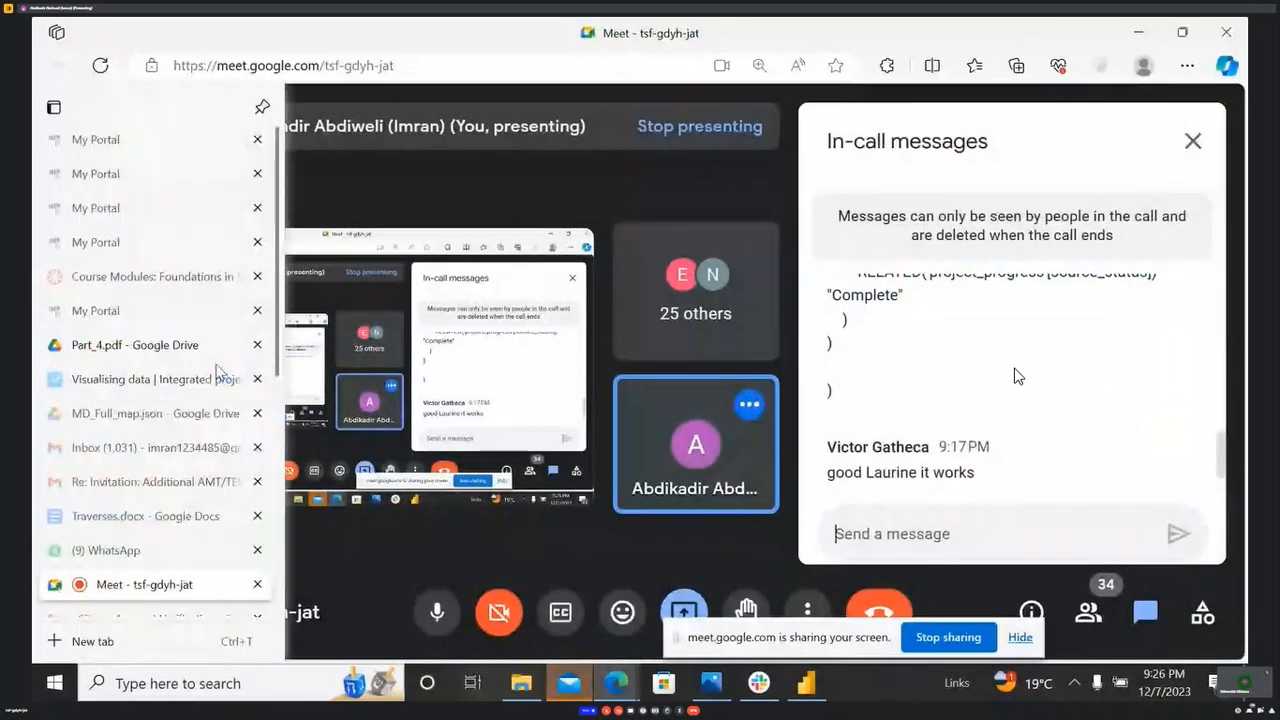
- Switch to Part_4.pdf in Google Drive and review the pct_population_now_basic_access task, marking the check for Serowe in Hawassa
{"action": "left_click", "coordinate": [57, 345]}
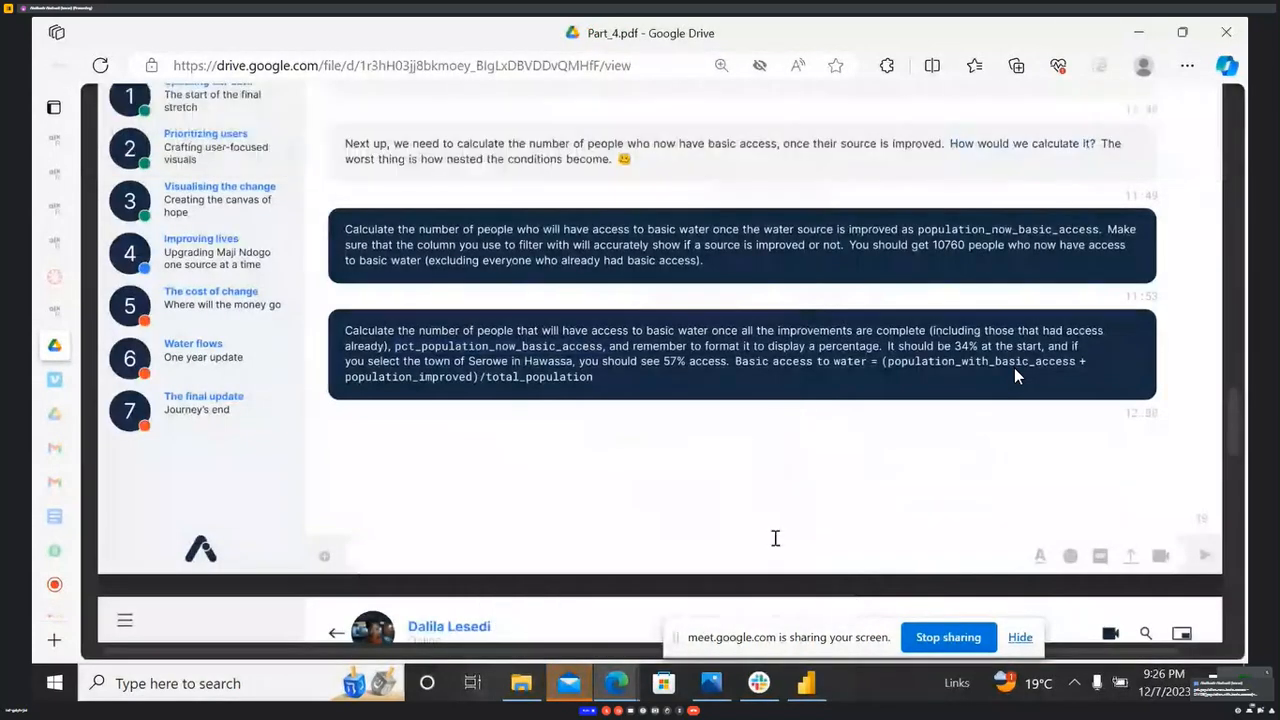
{"action": "left_click", "coordinate": [566, 684]}
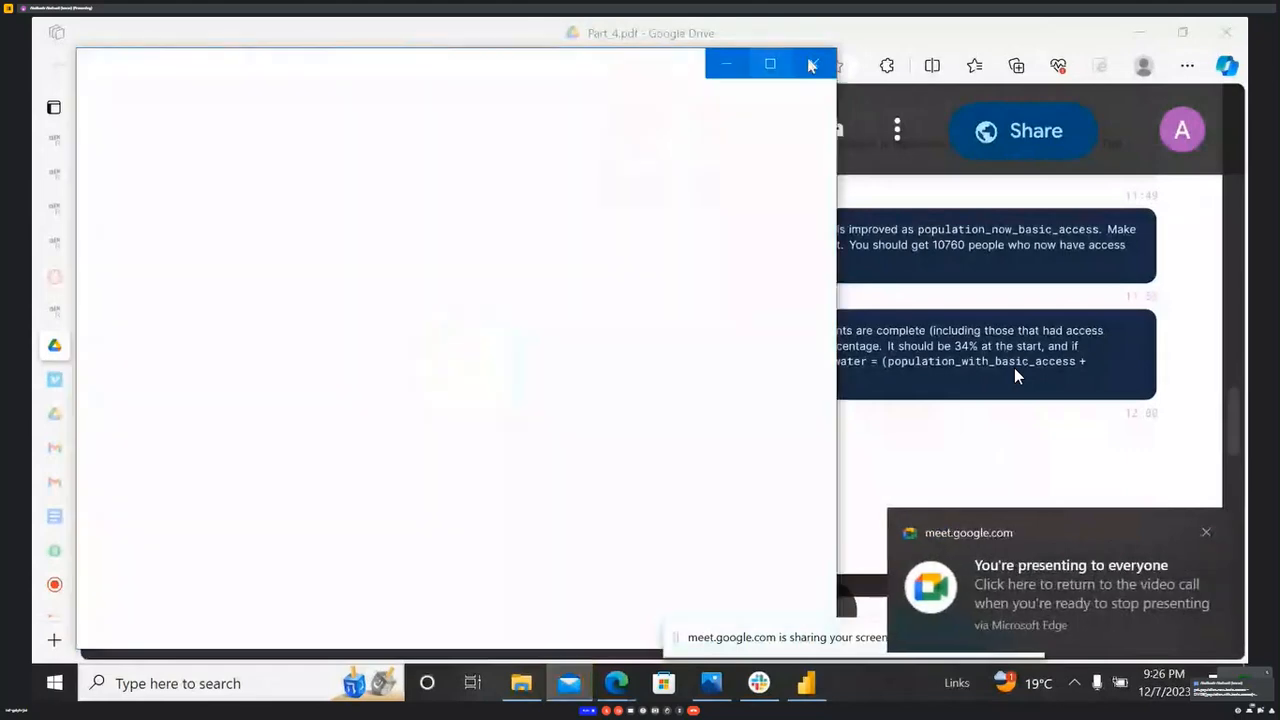
{"action": "left_click", "coordinate": [813, 63]}
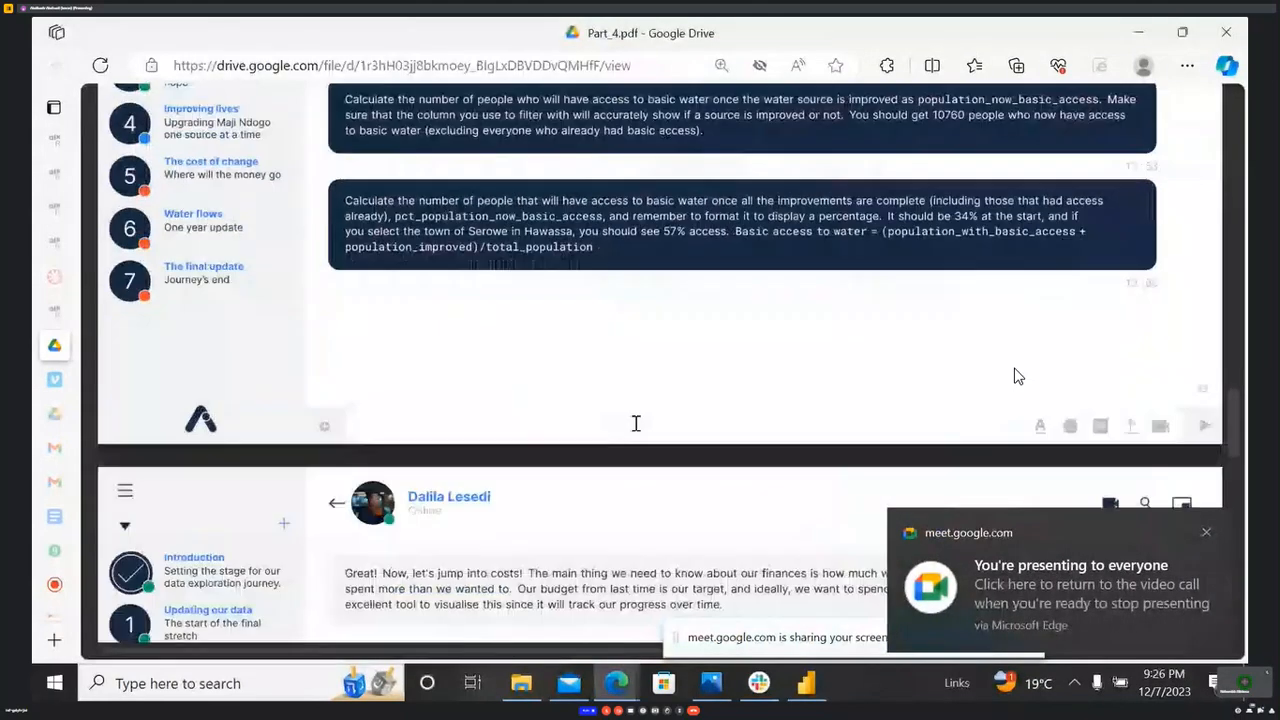
{"action": "scroll", "coordinate": [636, 423], "scroll_direction": "down", "scroll_amount": 1}
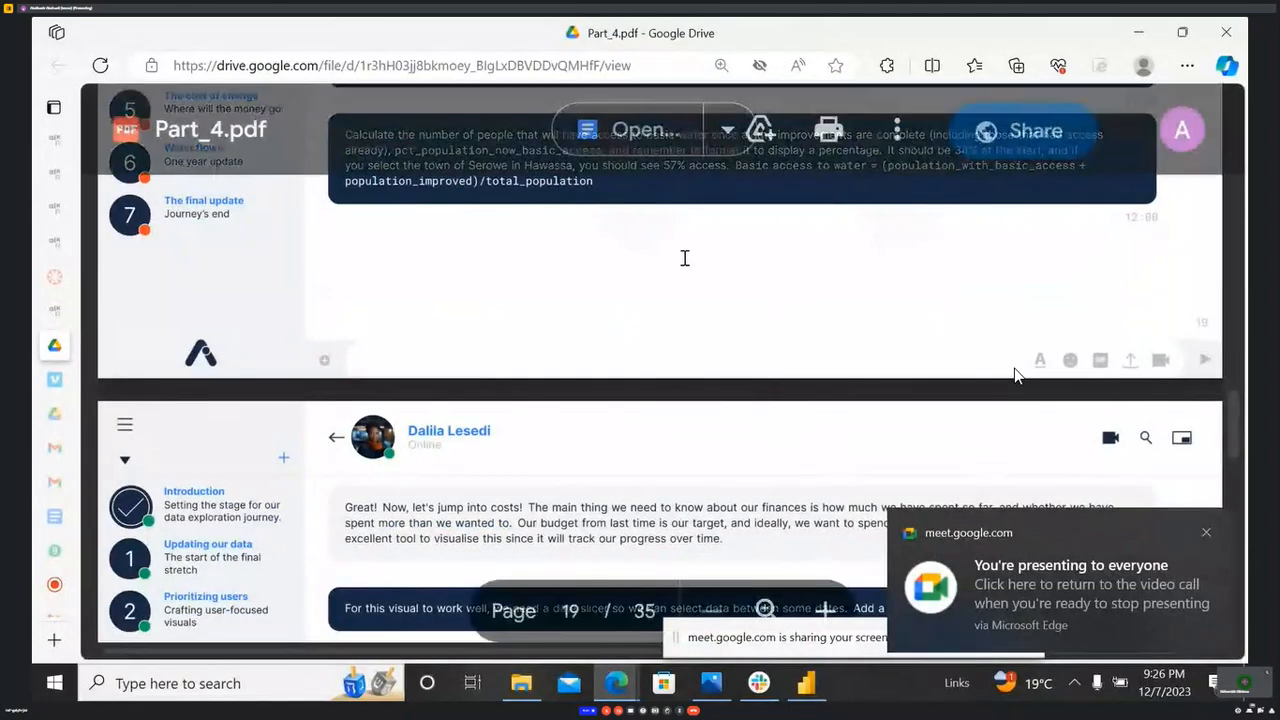
{"action": "scroll", "coordinate": [684, 372], "scroll_direction": "up", "scroll_amount": 4}
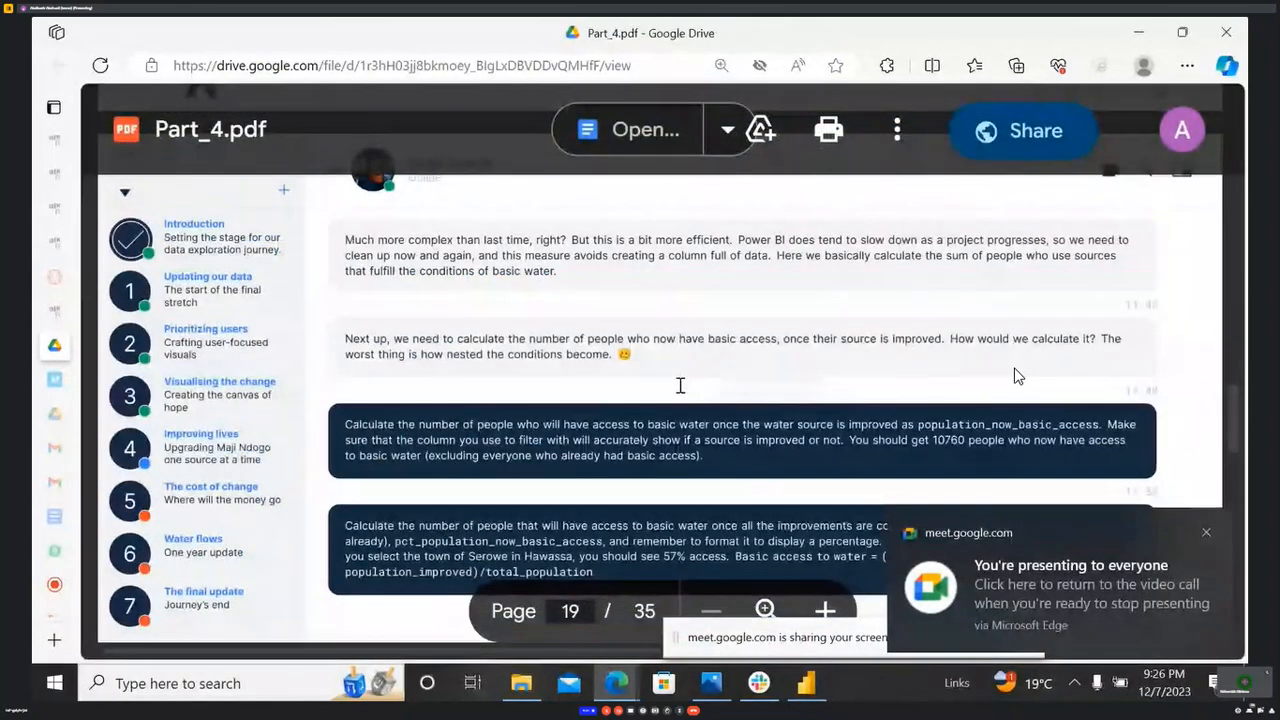
{"action": "scroll", "coordinate": [679, 354], "scroll_direction": "down", "scroll_amount": 4}
{"action": "scroll", "coordinate": [679, 352], "scroll_direction": "up", "scroll_amount": 2}
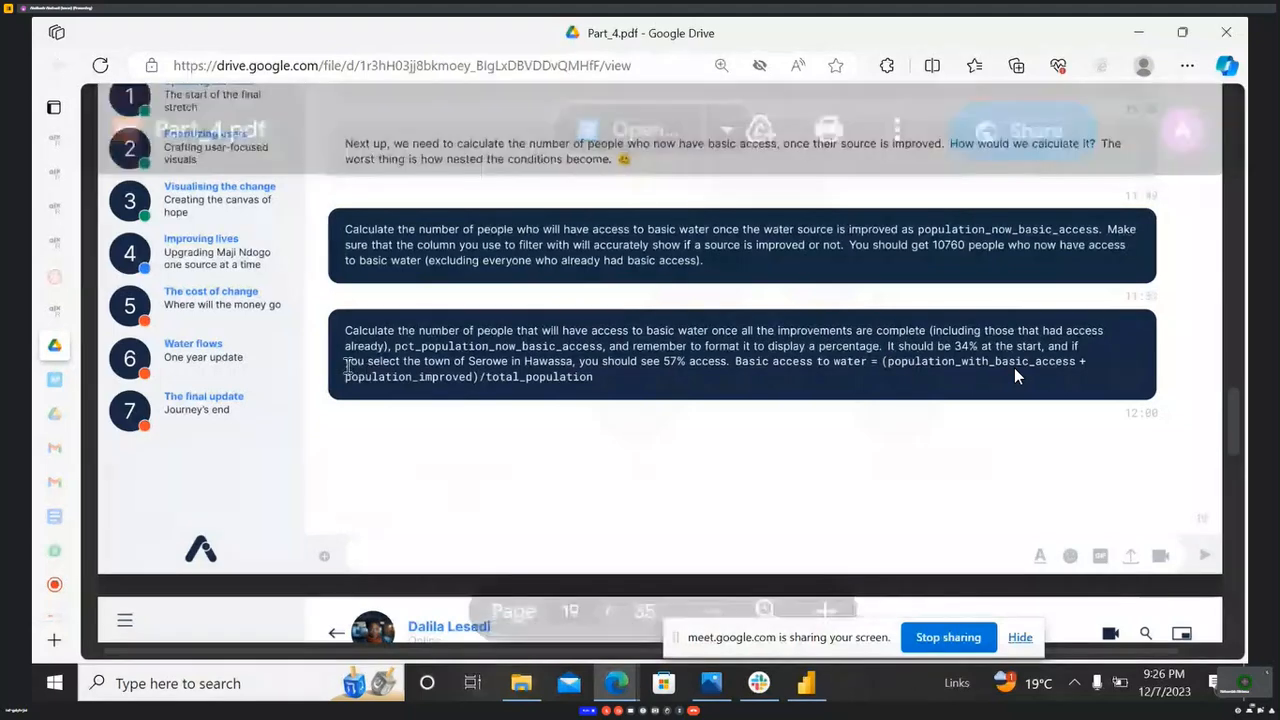
{"action": "left_click_drag", "start_coordinate": [347, 366], "coordinate": [729, 366]}
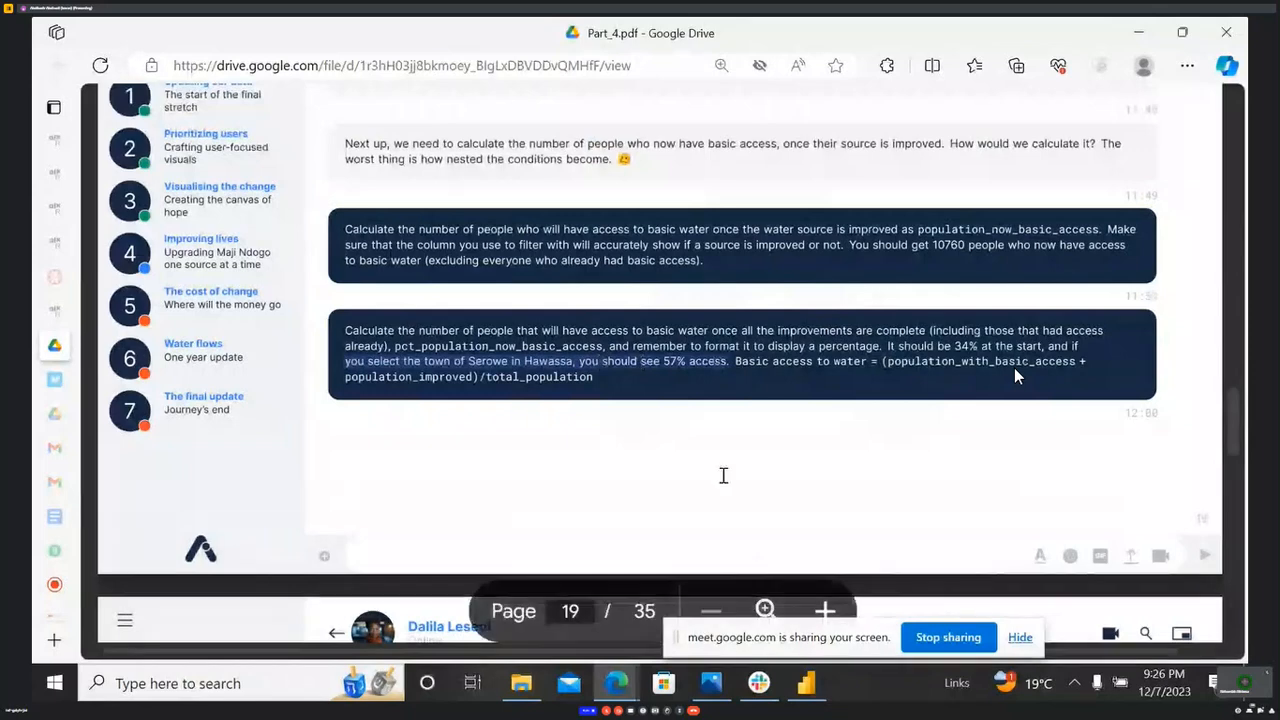
- Switch to Power BI and add a card visual showing pct_population_now_basic_access, placed above the pct_project_complete card
{"action": "left_click", "coordinate": [810, 685]}
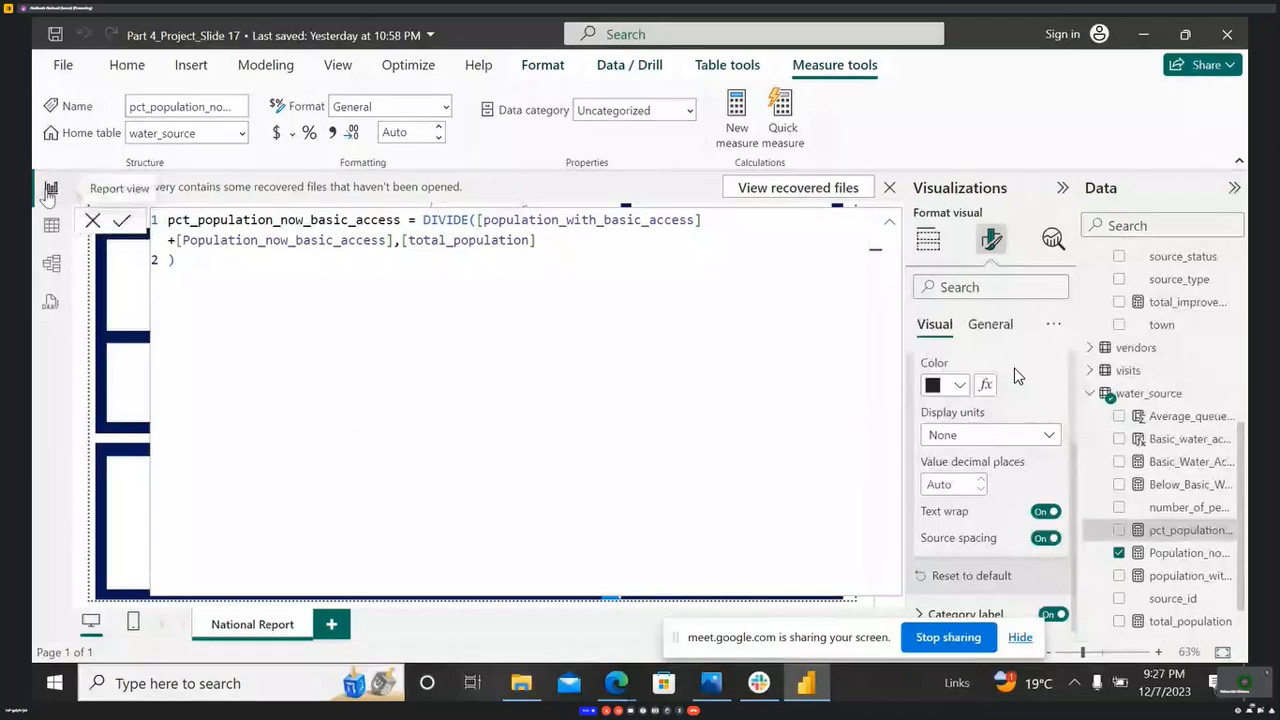
{"action": "left_click", "coordinate": [127, 64]}
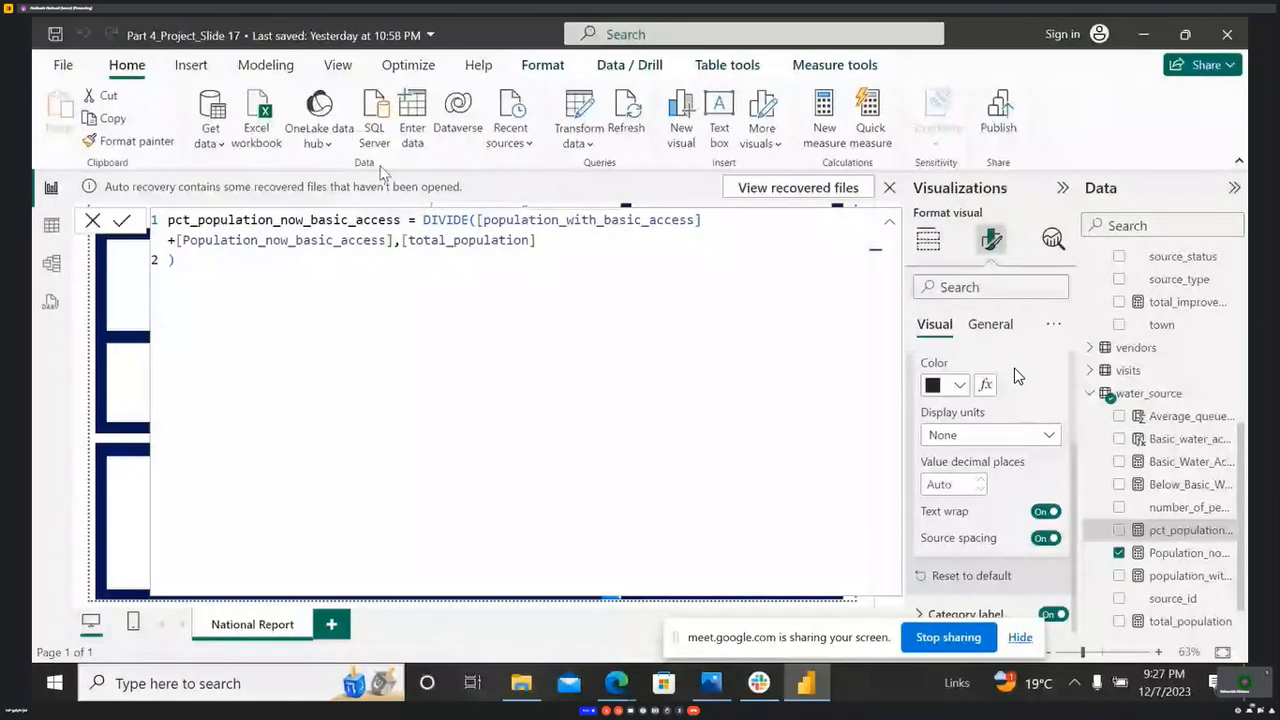
{"action": "left_click", "coordinate": [686, 141]}
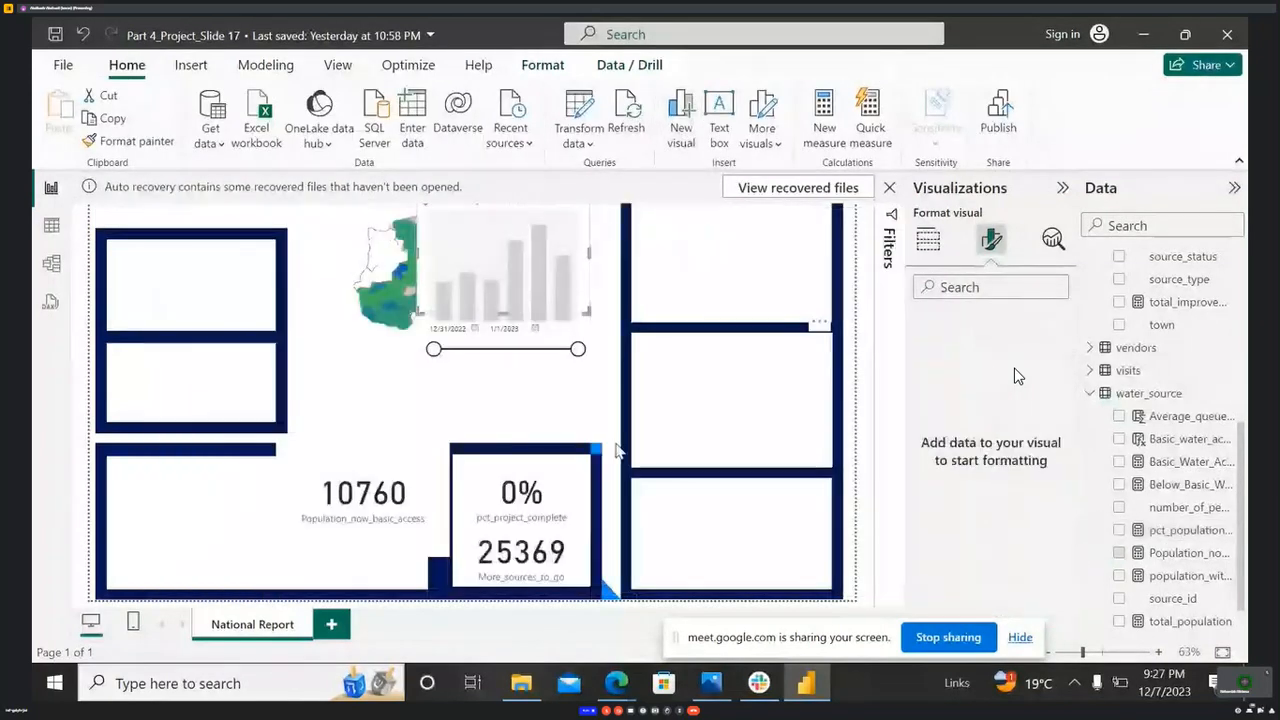
{"action": "left_click_drag", "start_coordinate": [517, 212], "coordinate": [549, 334]}
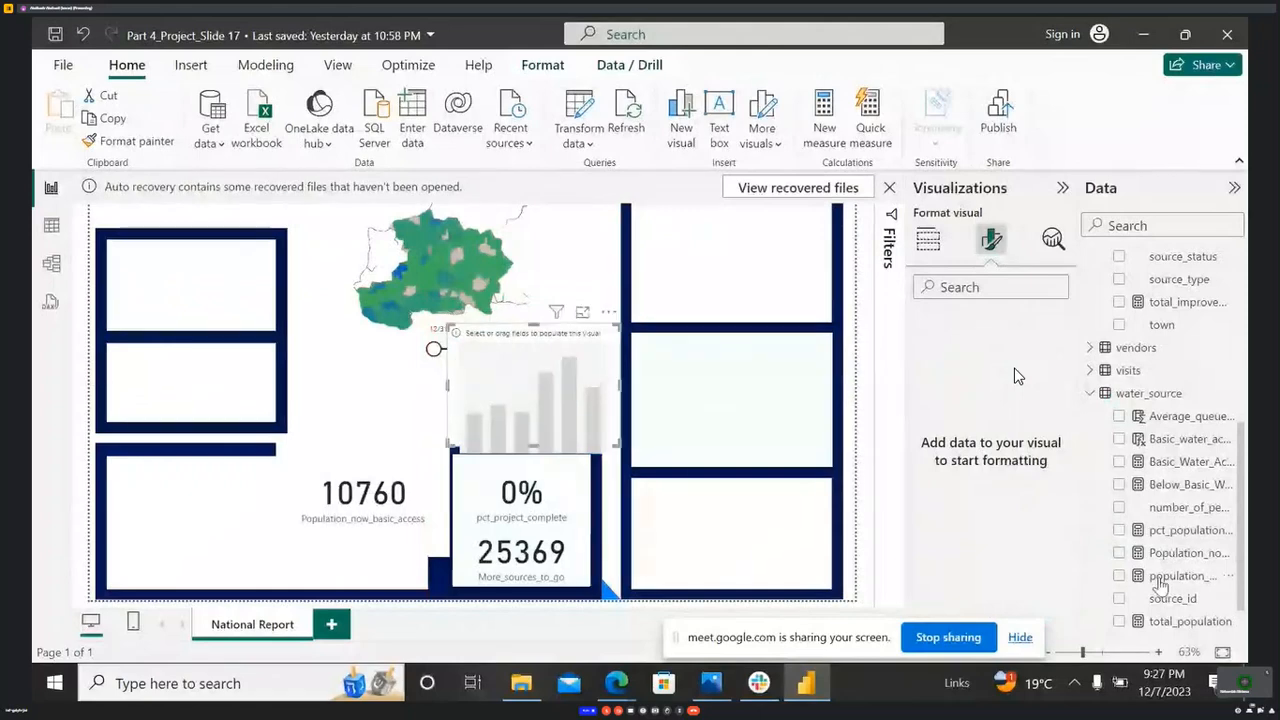
{"action": "left_click_drag", "start_coordinate": [1183, 532], "coordinate": [568, 399]}
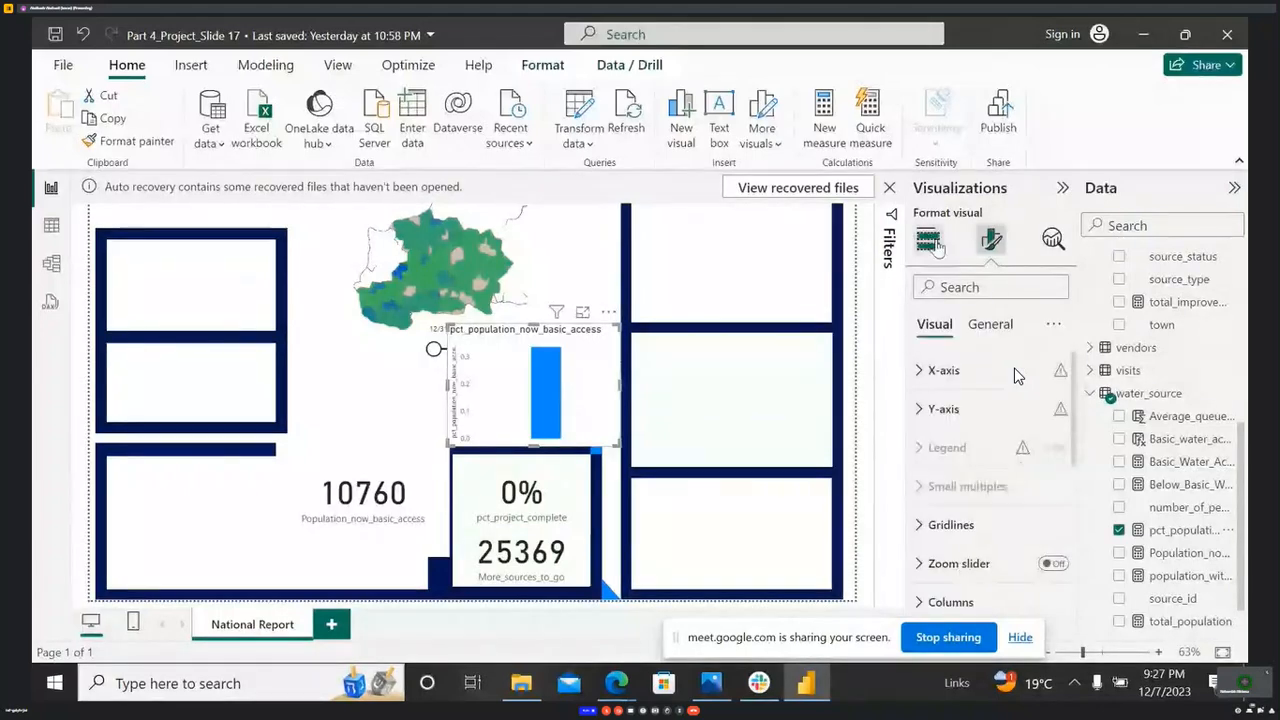
{"action": "left_click", "coordinate": [1050, 370]}
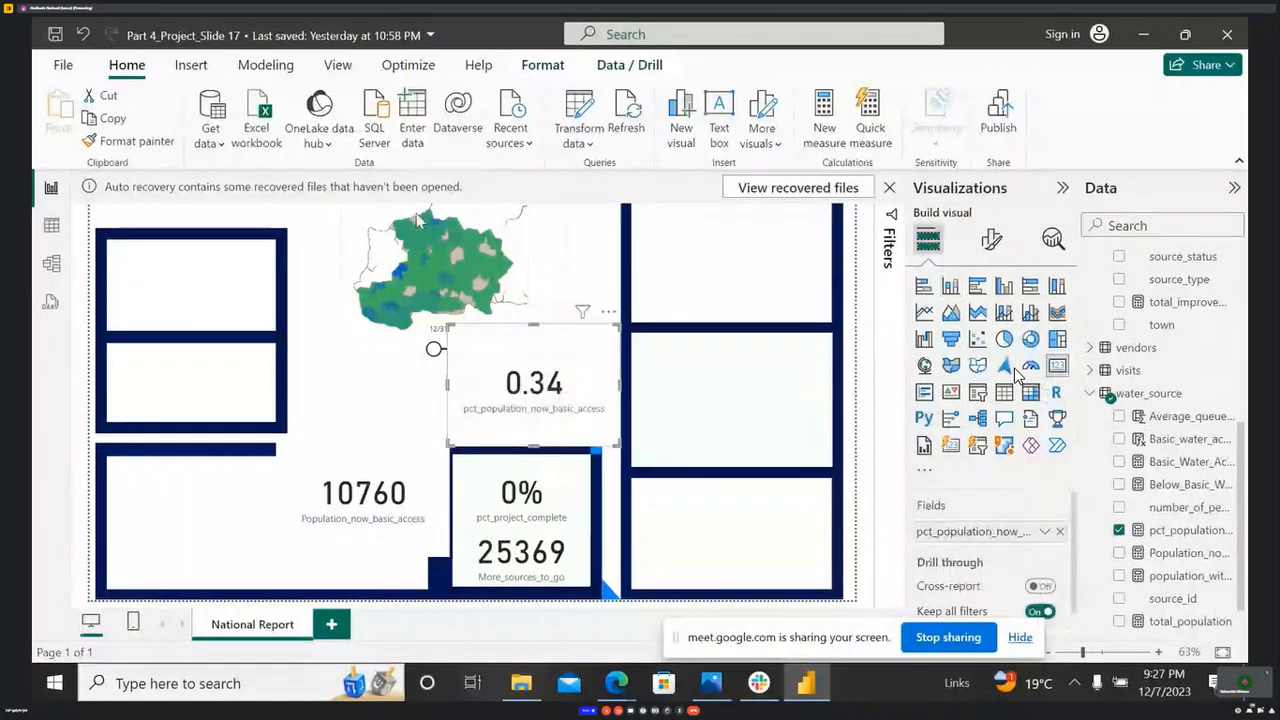
- Format the pct_population_now_basic_access measure as Percentage with 0 decimal places
{"action": "left_click", "coordinate": [1180, 530]}
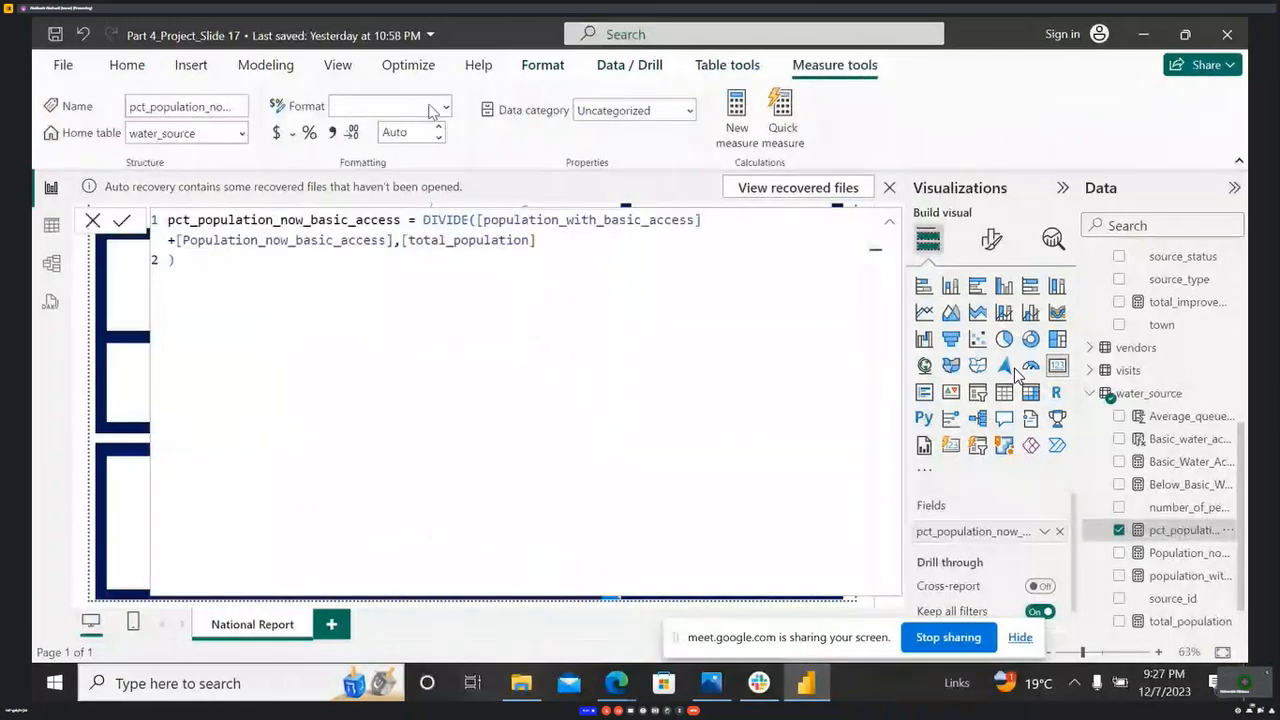
{"action": "left_click", "coordinate": [432, 108]}
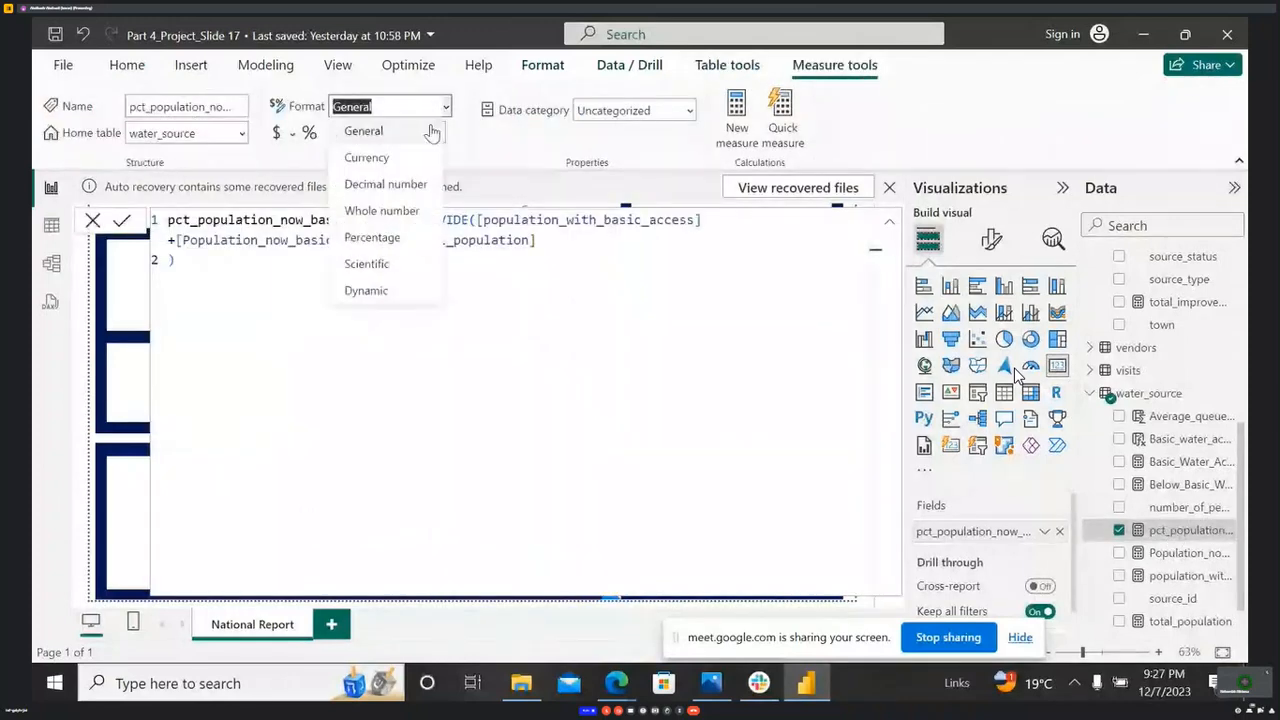
{"action": "left_click", "coordinate": [385, 239]}
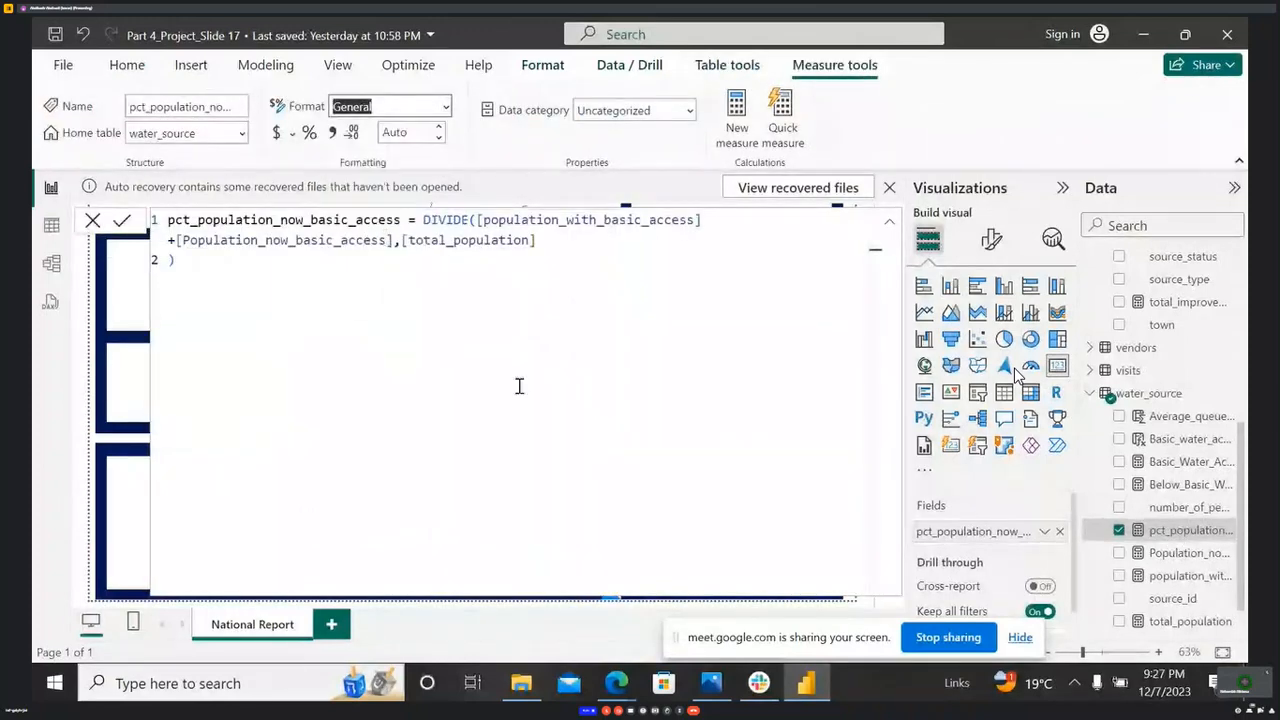
{"action": "left_click", "coordinate": [436, 138]}
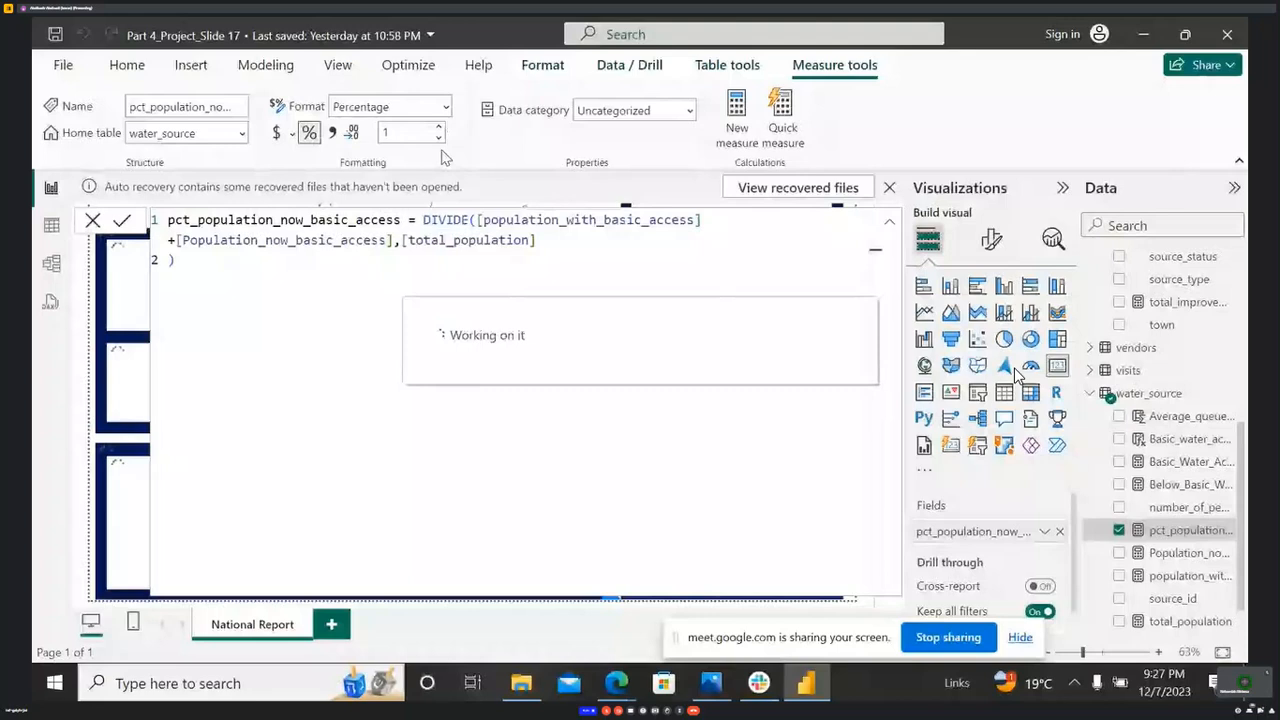
{"action": "left_click", "coordinate": [438, 138]}
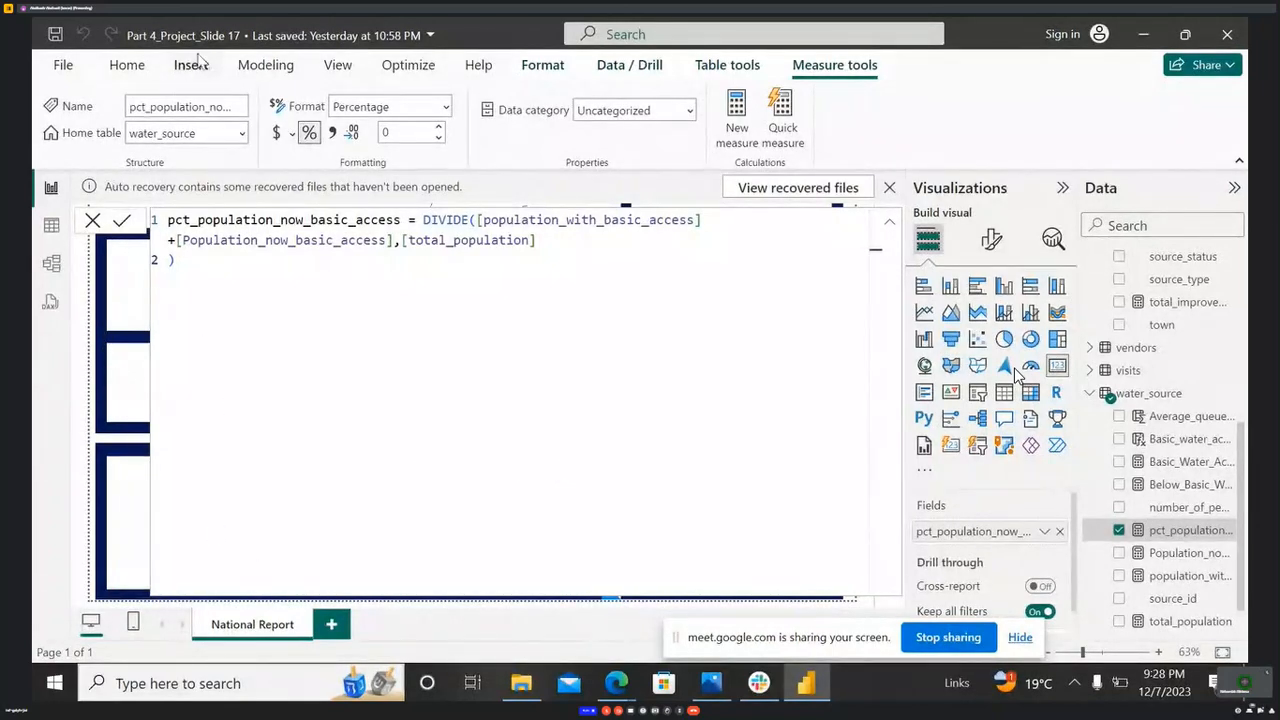
{"action": "left_click", "coordinate": [127, 64]}
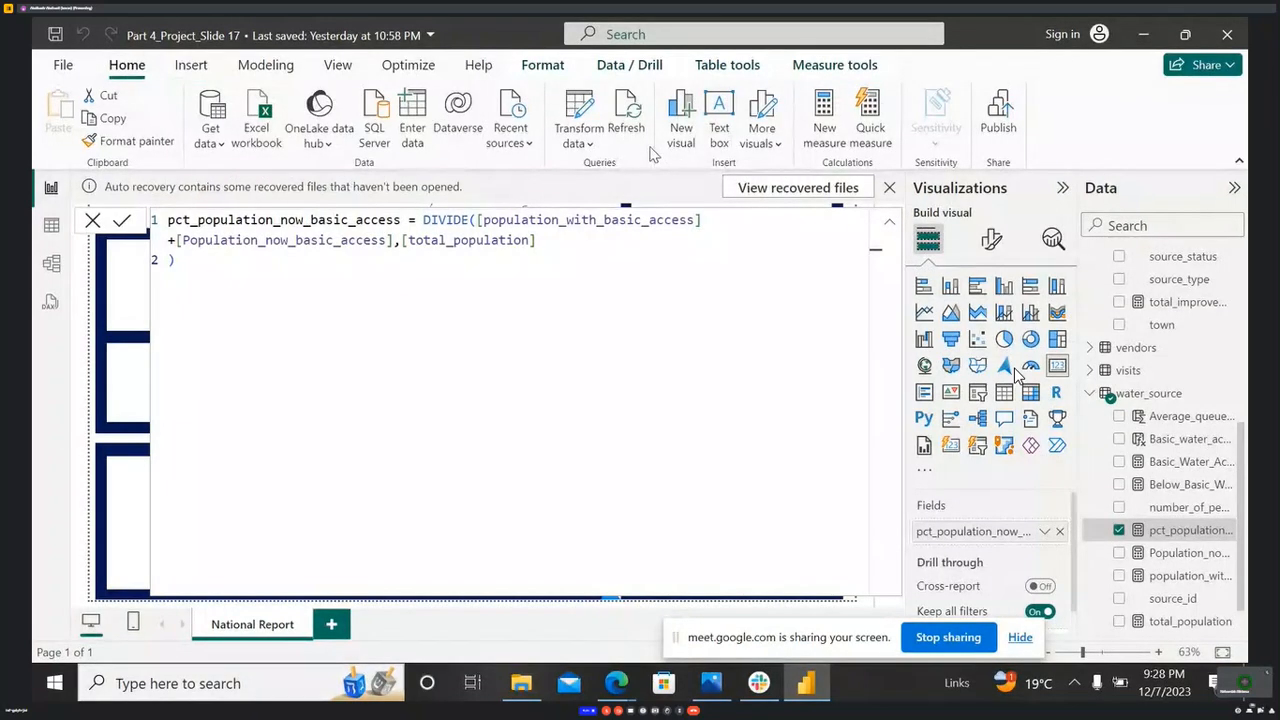
{"action": "left_click", "coordinate": [681, 118]}
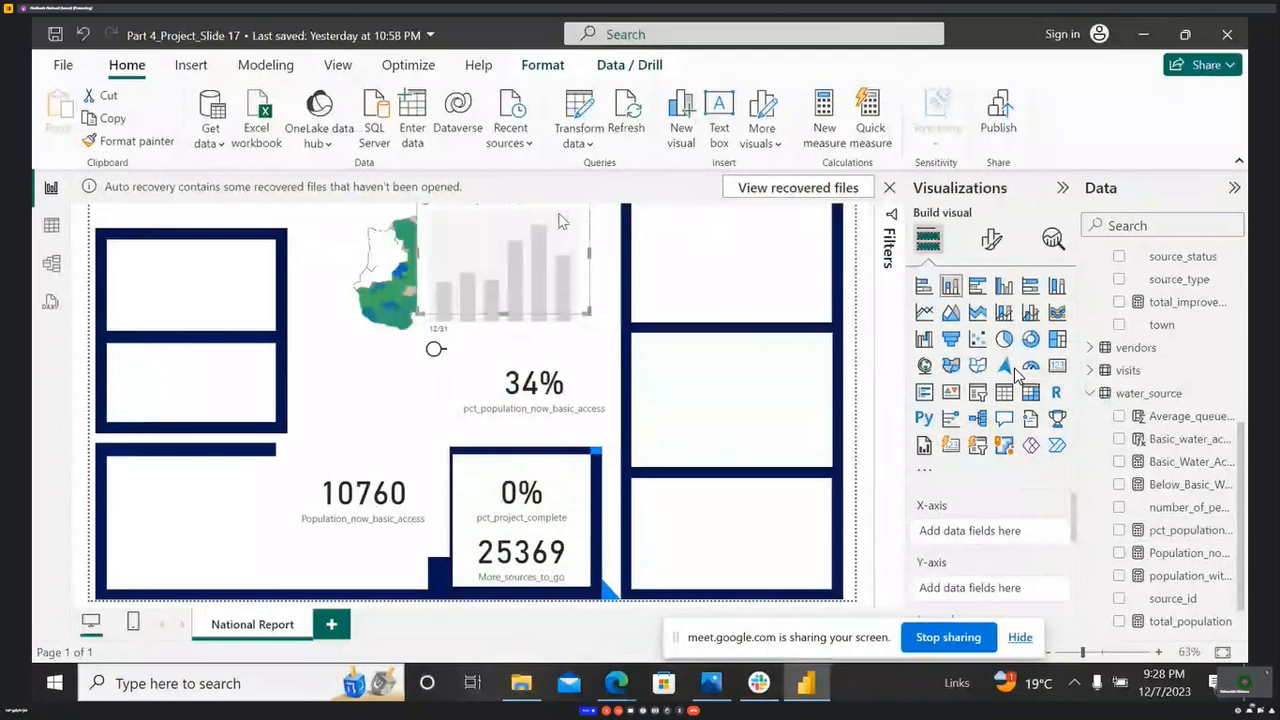
{"action": "left_click_drag", "start_coordinate": [560, 220], "coordinate": [530, 277]}
{"action": "left_click", "coordinate": [547, 248]}
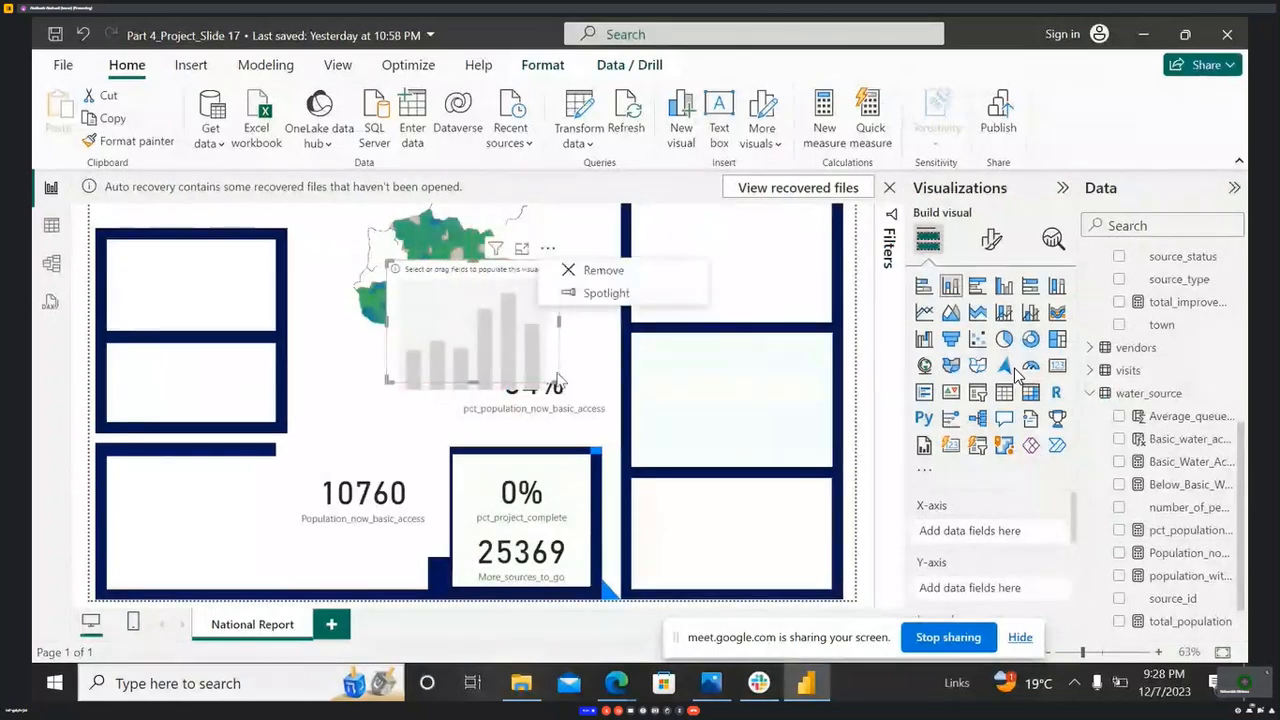
{"action": "left_click", "coordinate": [600, 270]}
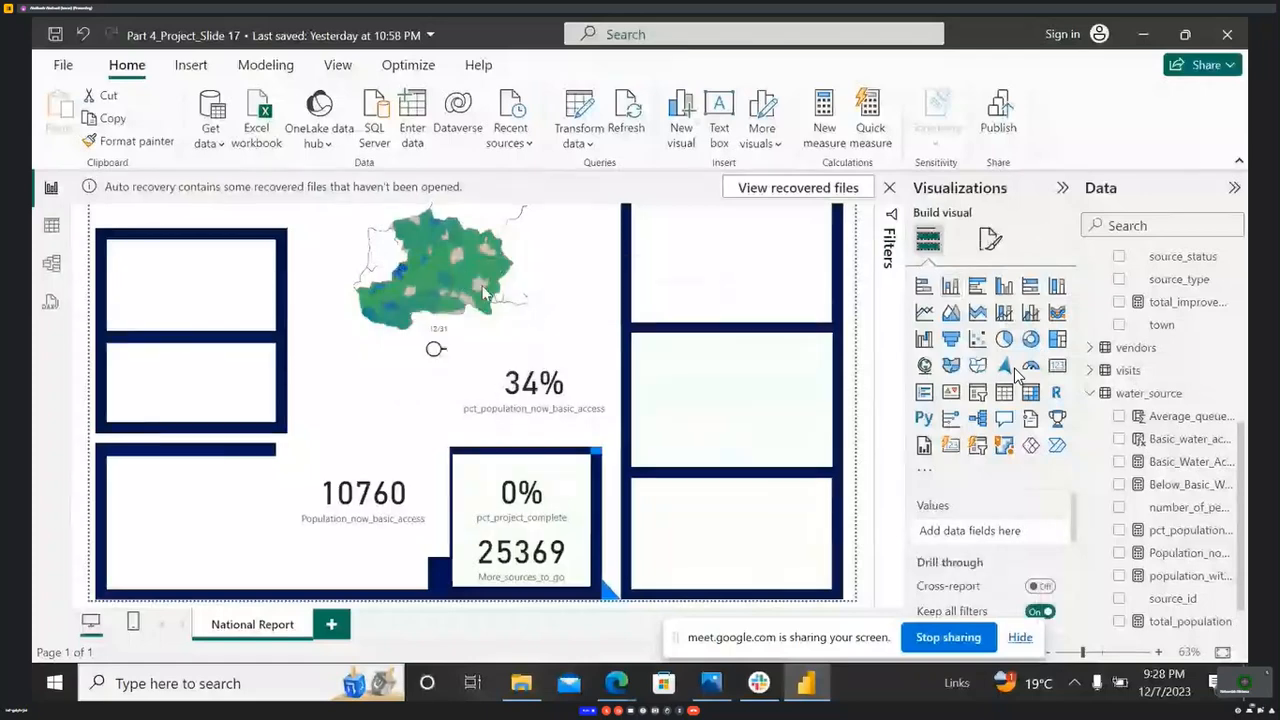
{"action": "left_click", "coordinate": [558, 330]}
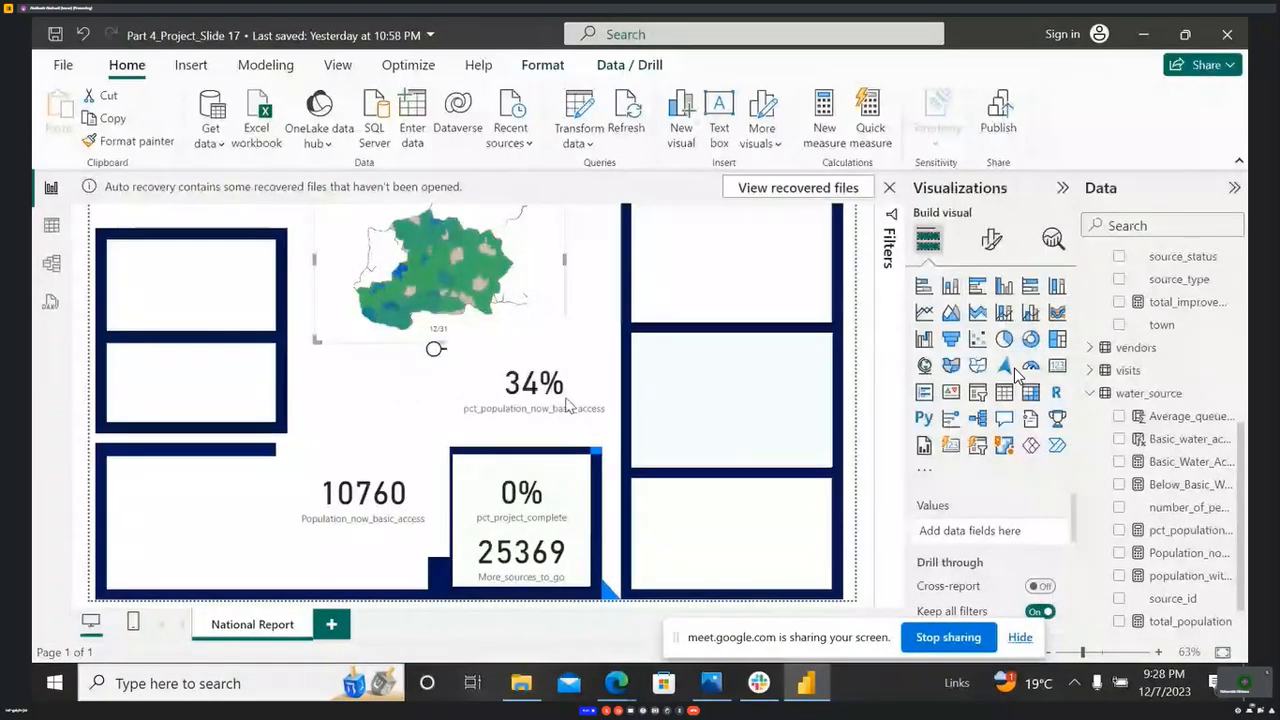
{"action": "double_click", "coordinate": [585, 338]}
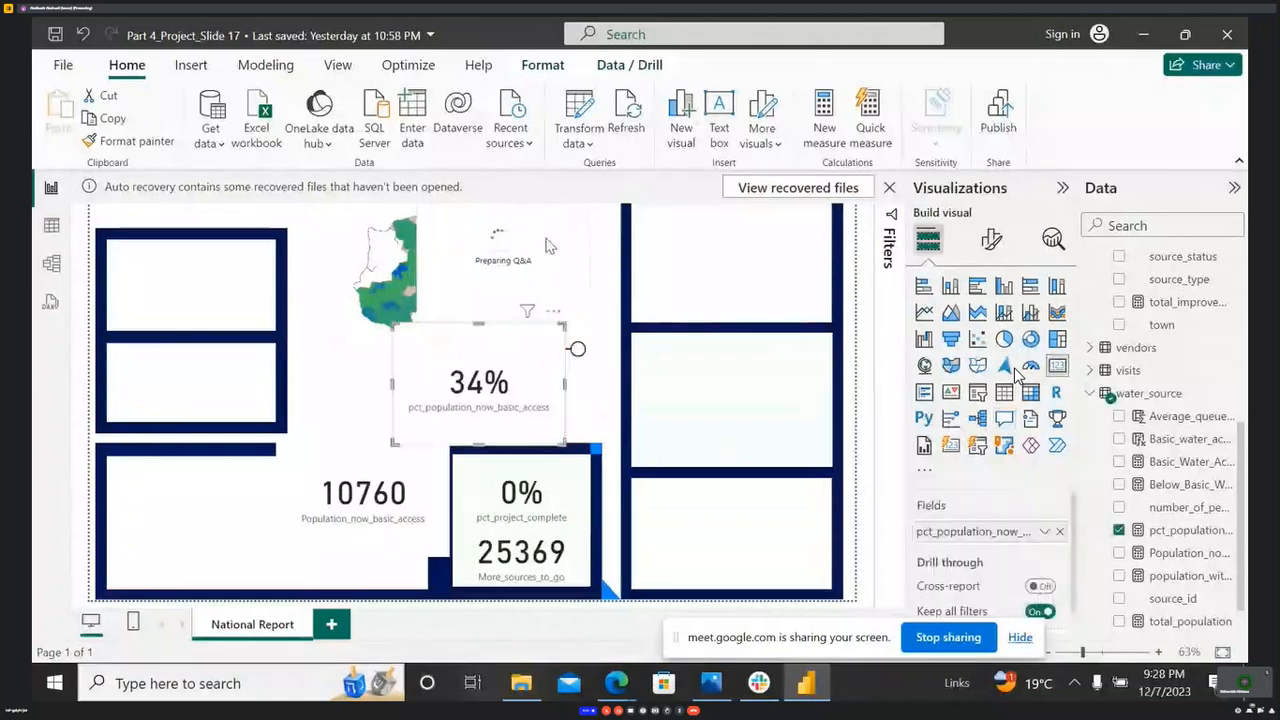
{"action": "left_click_drag", "start_coordinate": [501, 342], "coordinate": [362, 342]}
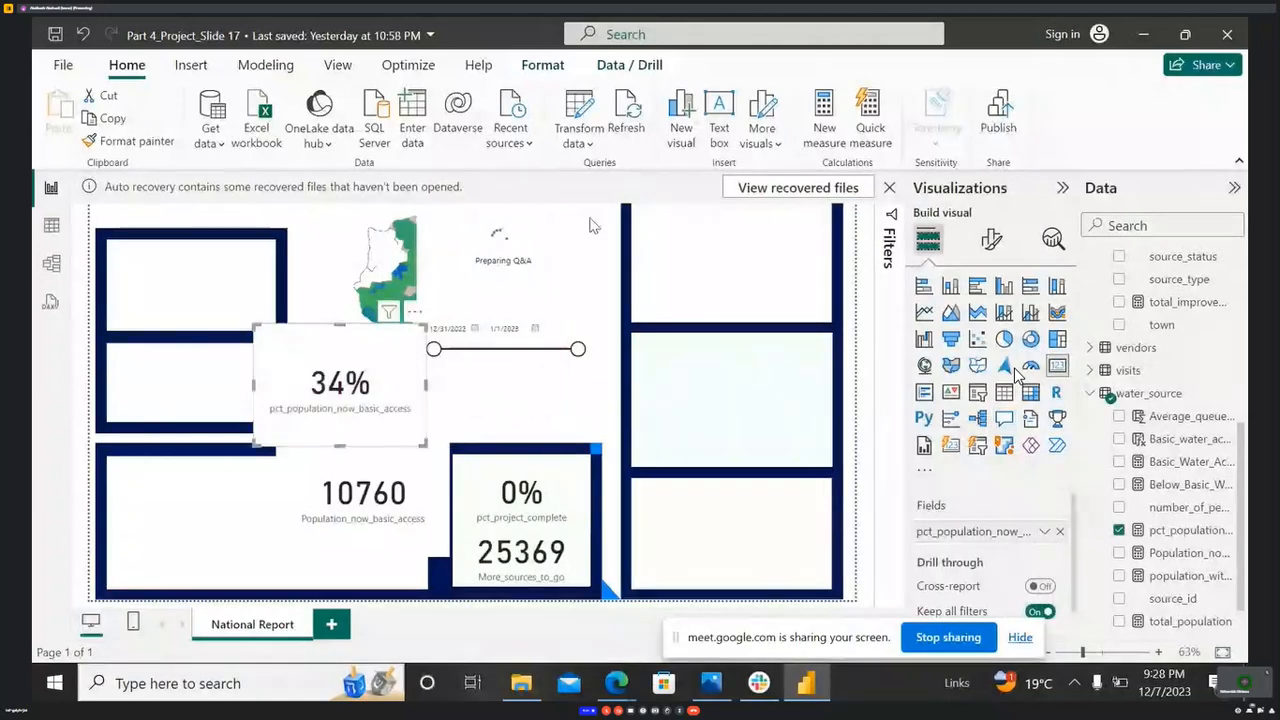
{"action": "left_click_drag", "start_coordinate": [563, 220], "coordinate": [618, 250]}
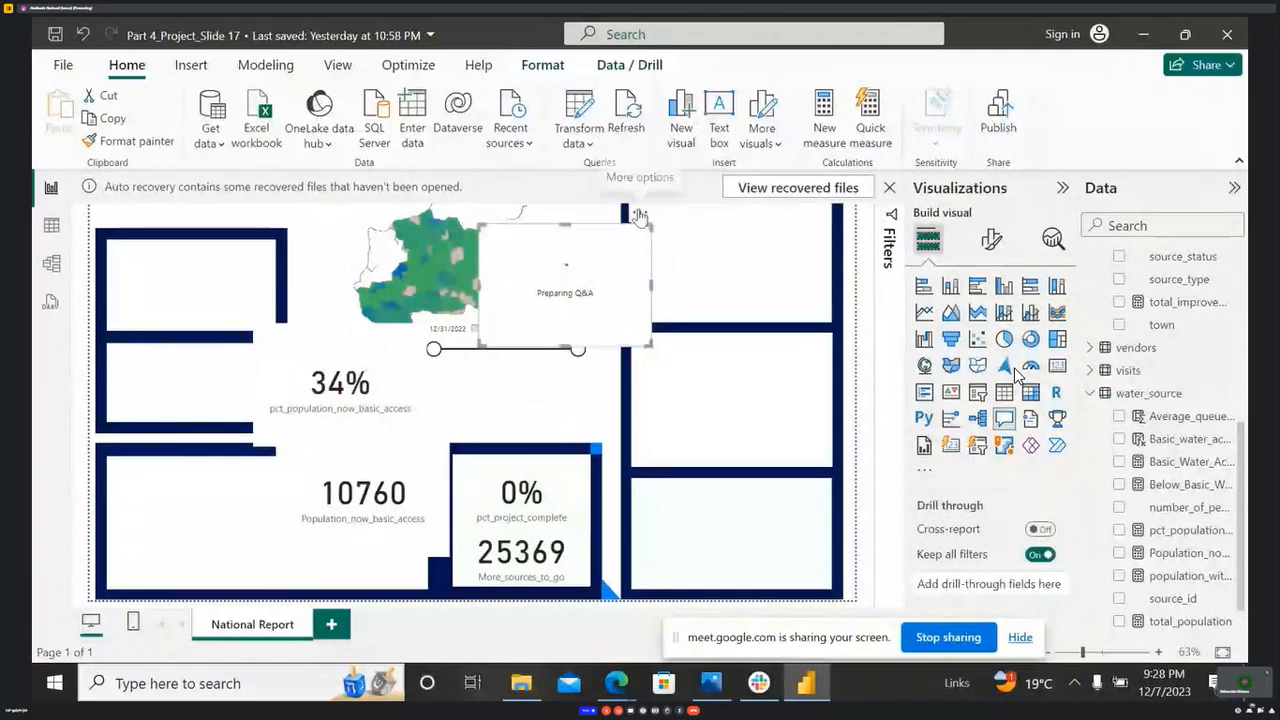
{"action": "left_click", "coordinate": [640, 212]}
{"action": "left_click", "coordinate": [663, 238]}
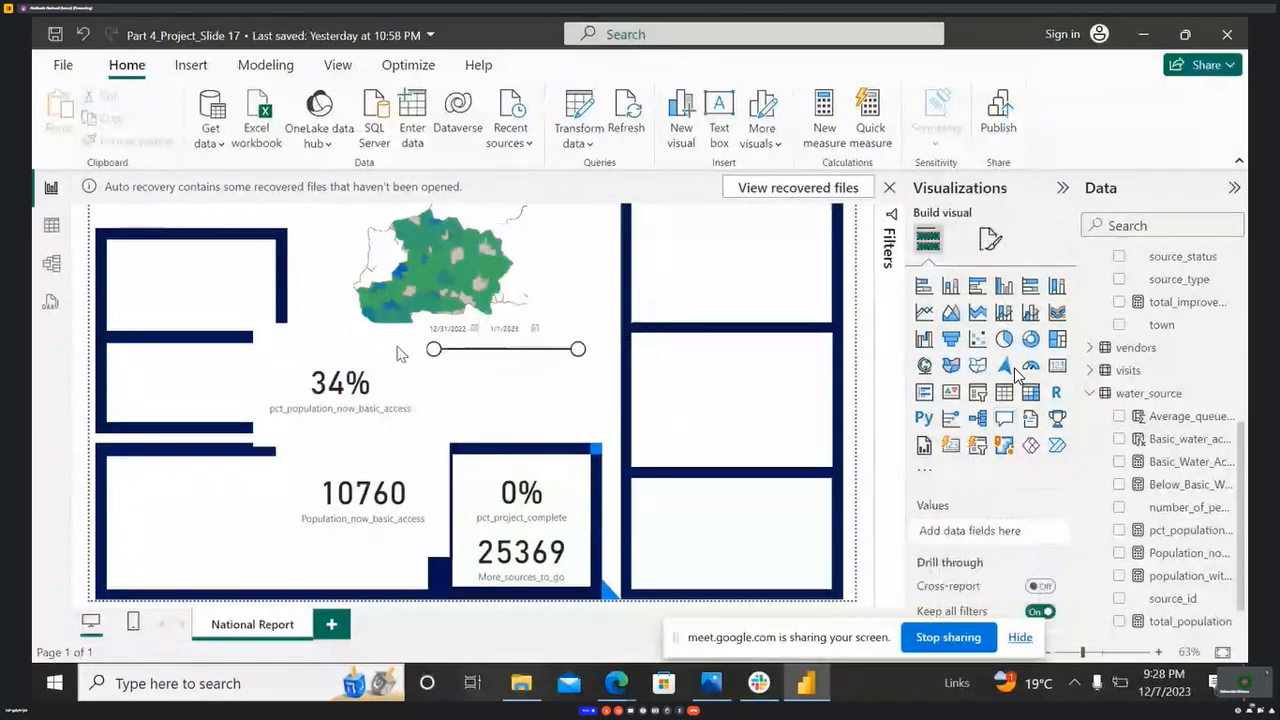
- Move the pct_population_now_basic_access card above the pct_project_complete card and filter the report by the small blue town in the map's west
{"action": "left_click_drag", "start_coordinate": [338, 346], "coordinate": [505, 347]}
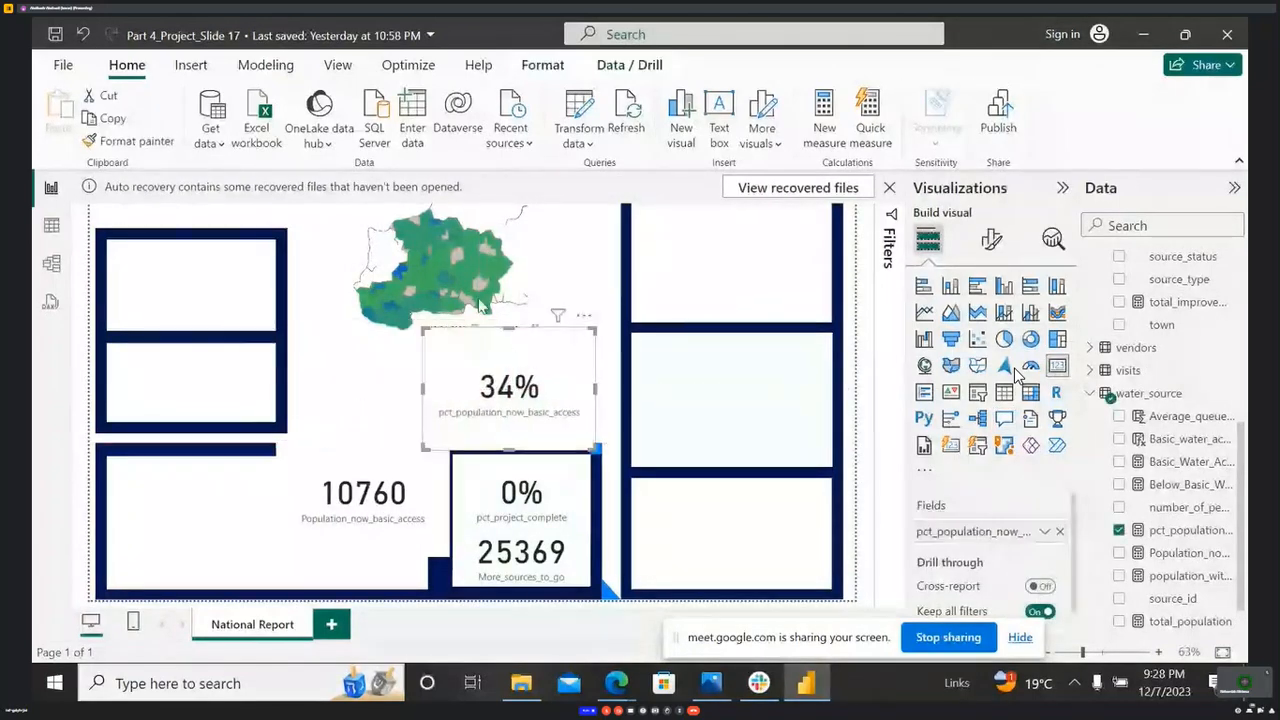
{"action": "left_click", "coordinate": [406, 293]}
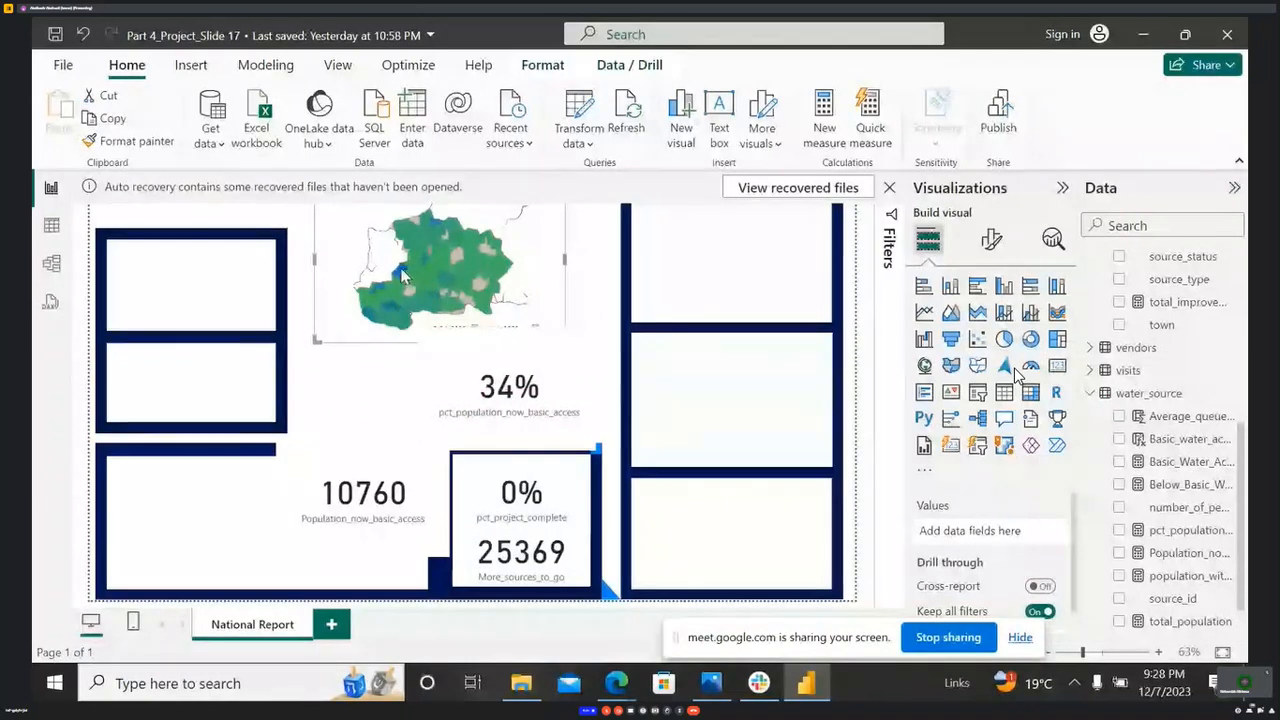
{"action": "left_click", "coordinate": [404, 277]}
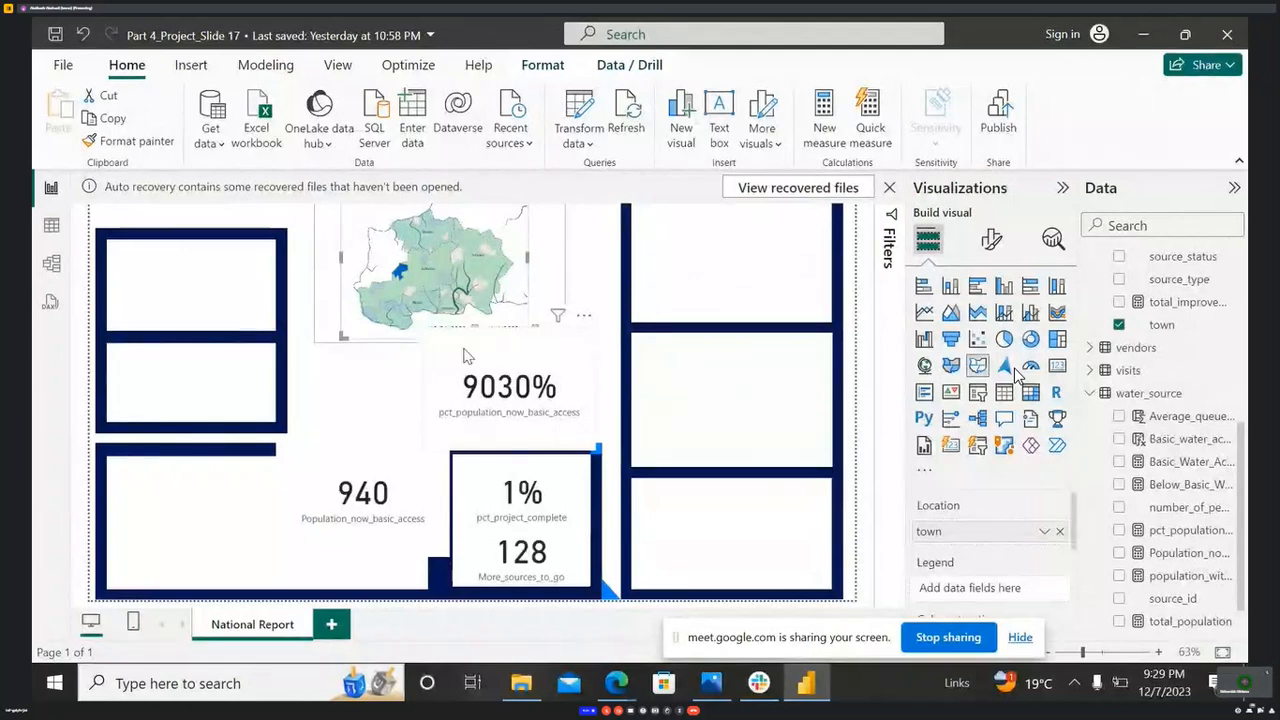
- Move the pct_population_now_basic_access card clear of the date_of_completion slicer, placing it just below, and select the slicer
{"action": "left_click_drag", "start_coordinate": [578, 343], "coordinate": [491, 371]}
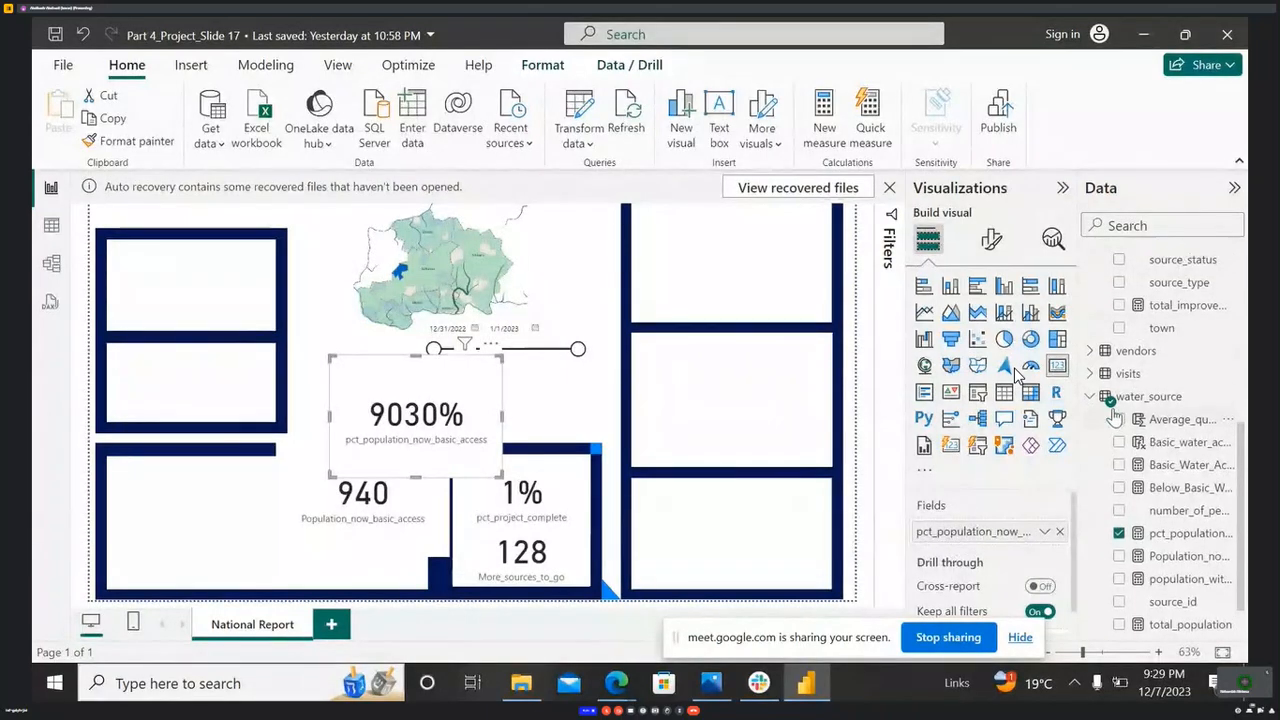
{"action": "scroll", "coordinate": [1160, 416], "scroll_direction": "up", "scroll_amount": 3}
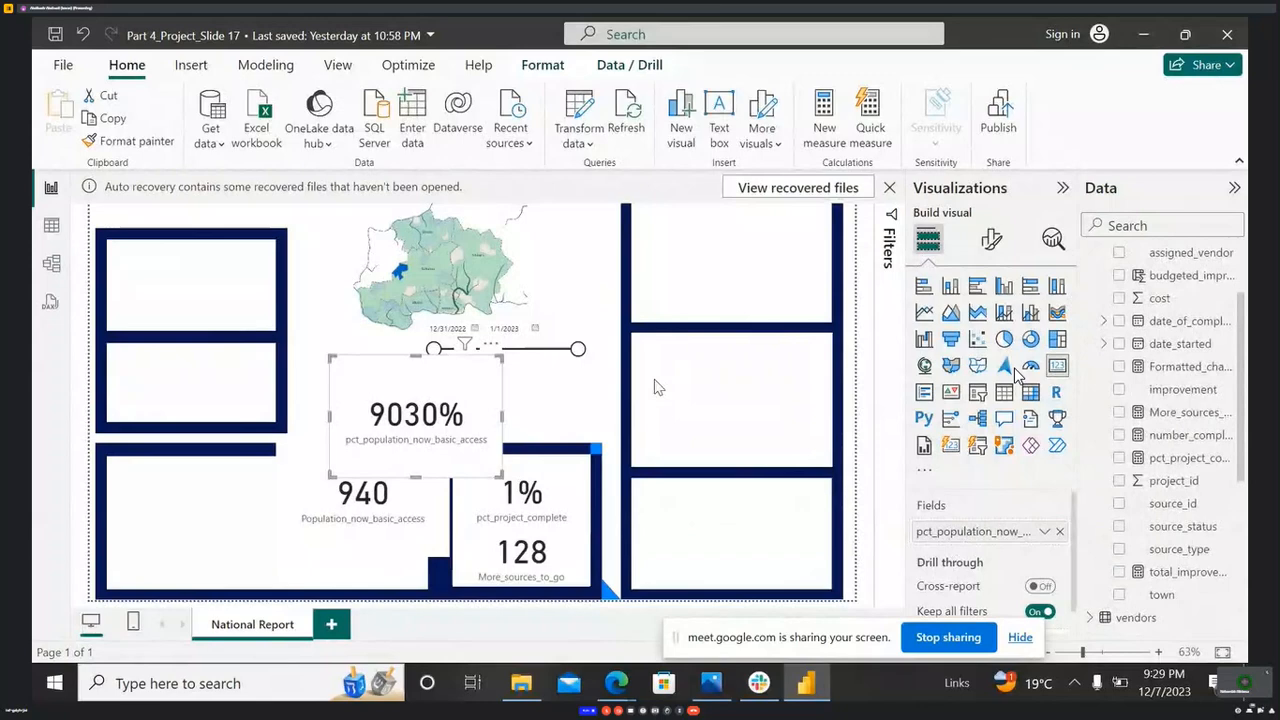
{"action": "left_click_drag", "start_coordinate": [430, 400], "coordinate": [516, 417]}
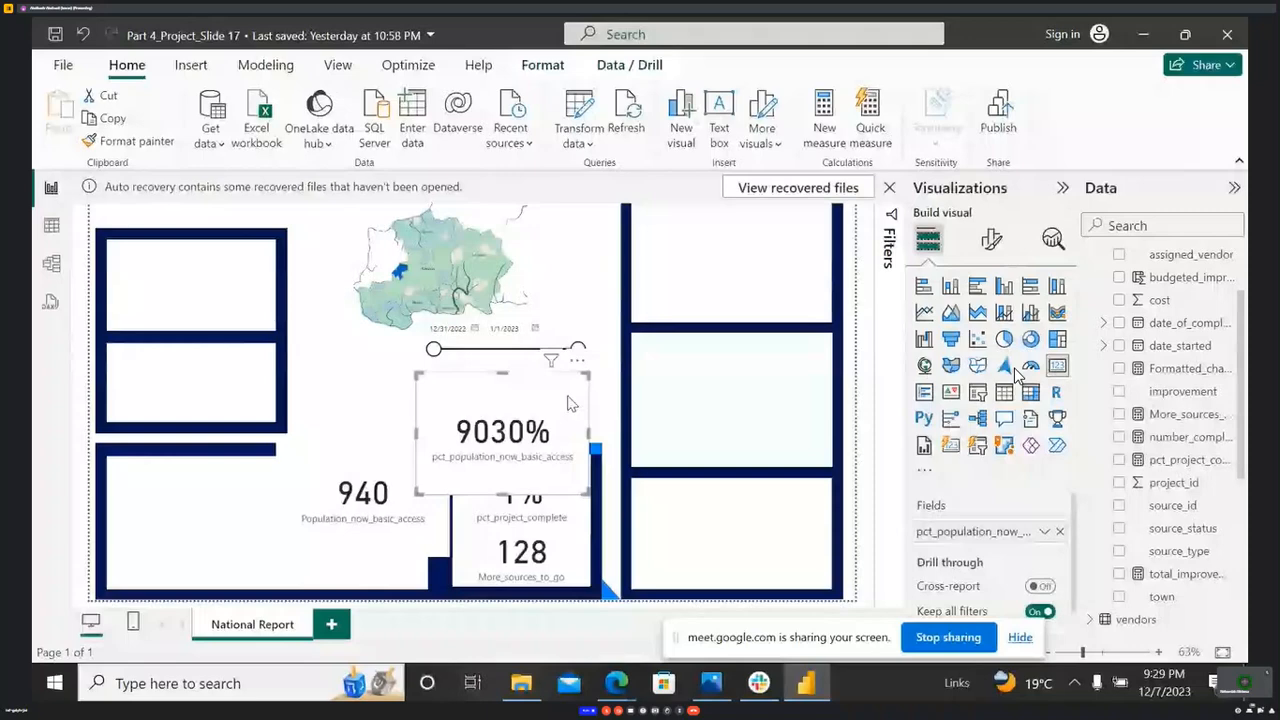
{"action": "left_click_drag", "start_coordinate": [567, 403], "coordinate": [543, 403]}
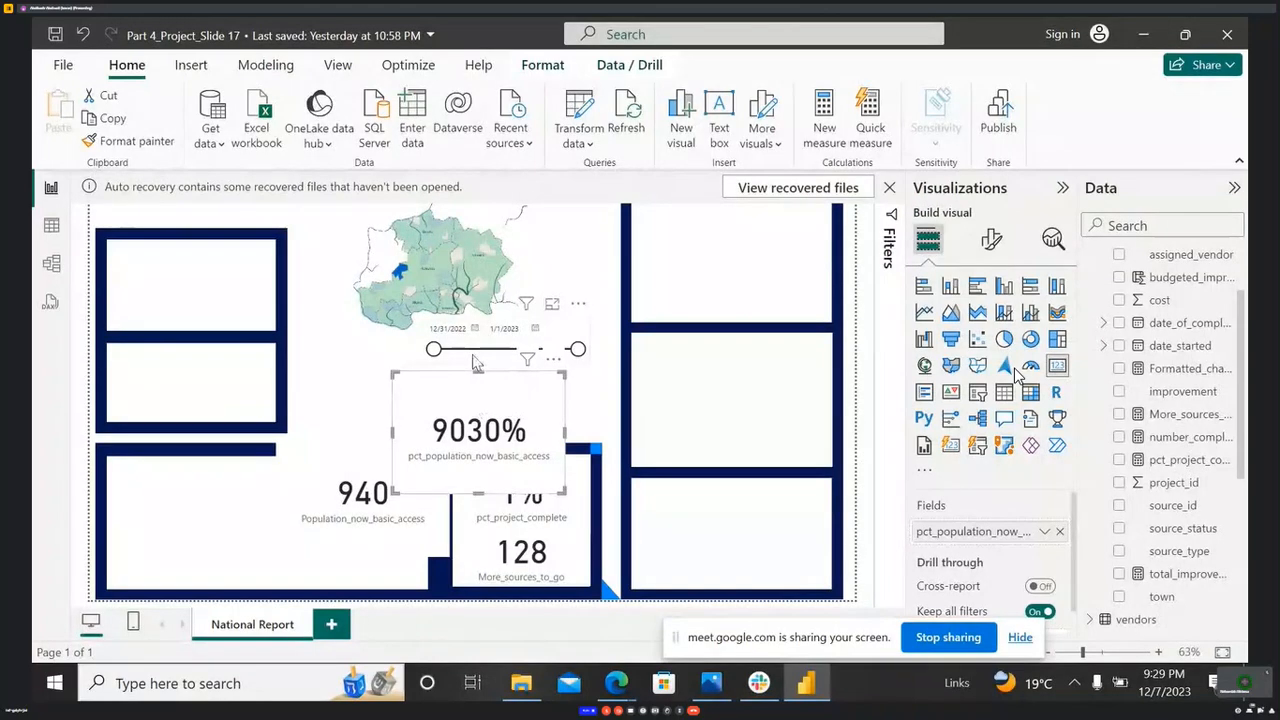
{"action": "left_click", "coordinate": [476, 363]}
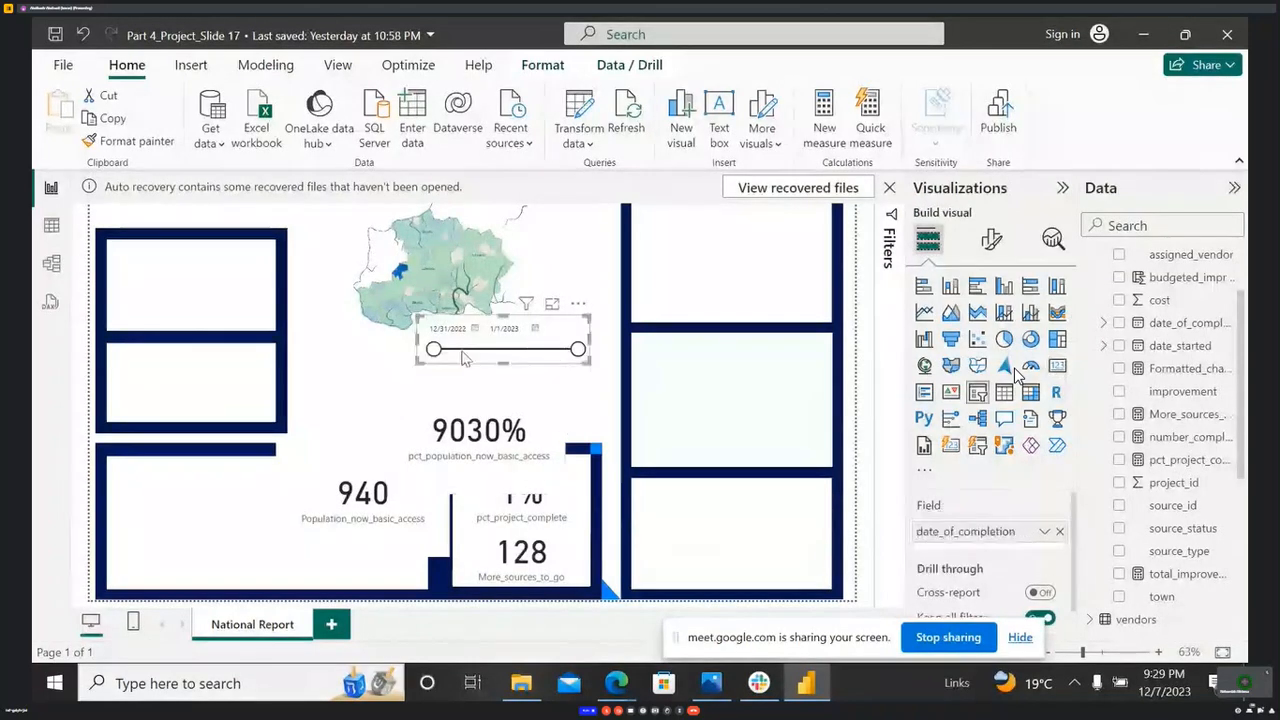
- Move the pct_population_now_basic_access card below the date_of_completion slicer, beside the pct_project_complete card, and clear the map's town selection
{"action": "left_click_drag", "start_coordinate": [557, 389], "coordinate": [478, 398]}
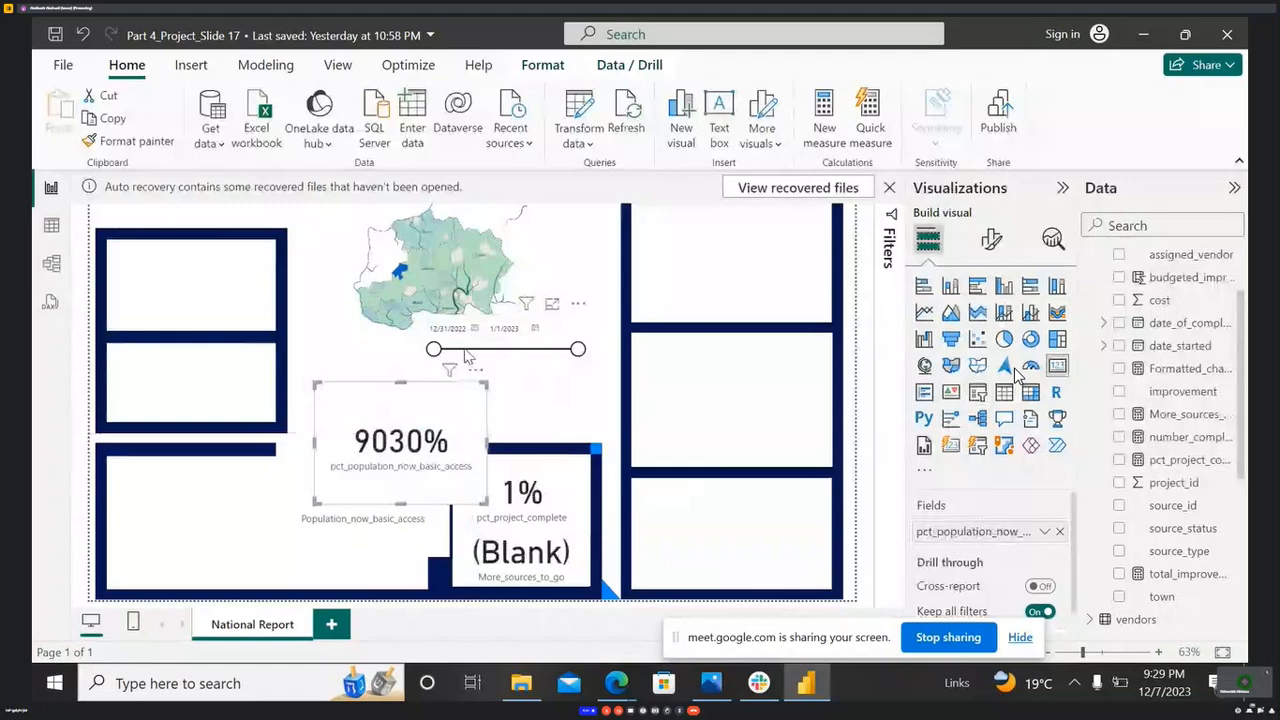
{"action": "left_click_drag", "start_coordinate": [465, 356], "coordinate": [599, 407]}
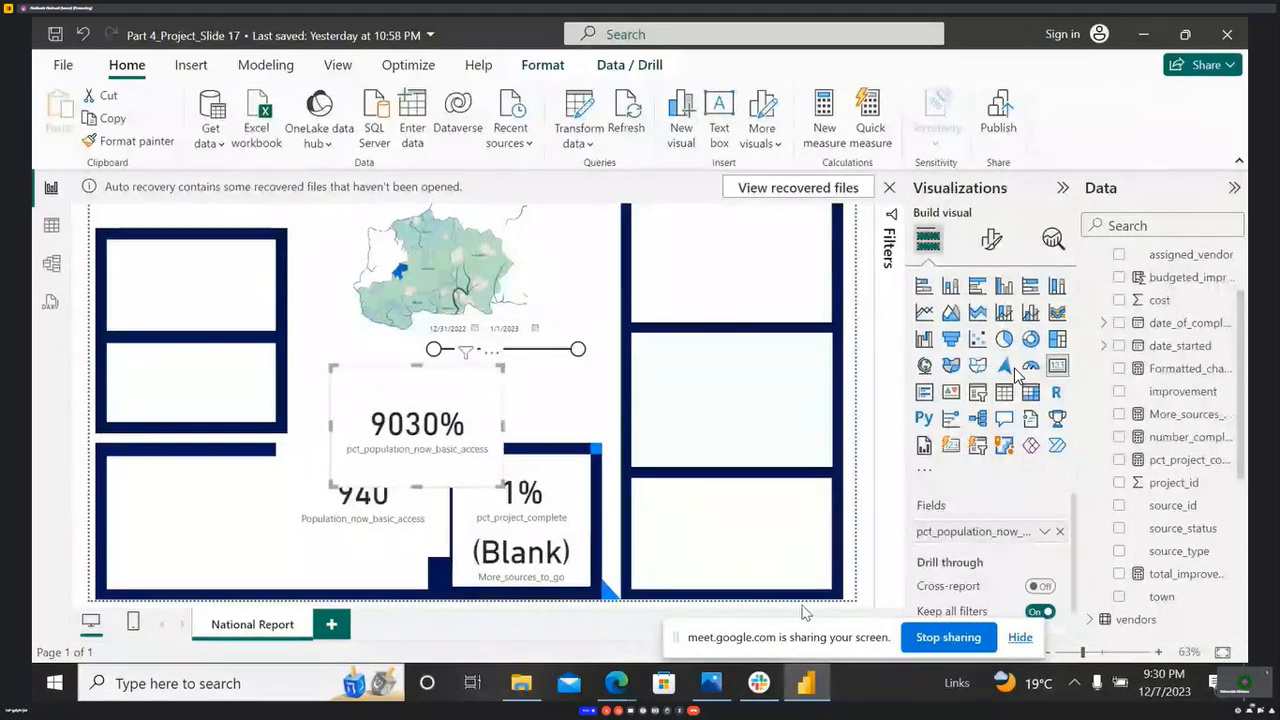
{"action": "left_click", "coordinate": [83, 35]}
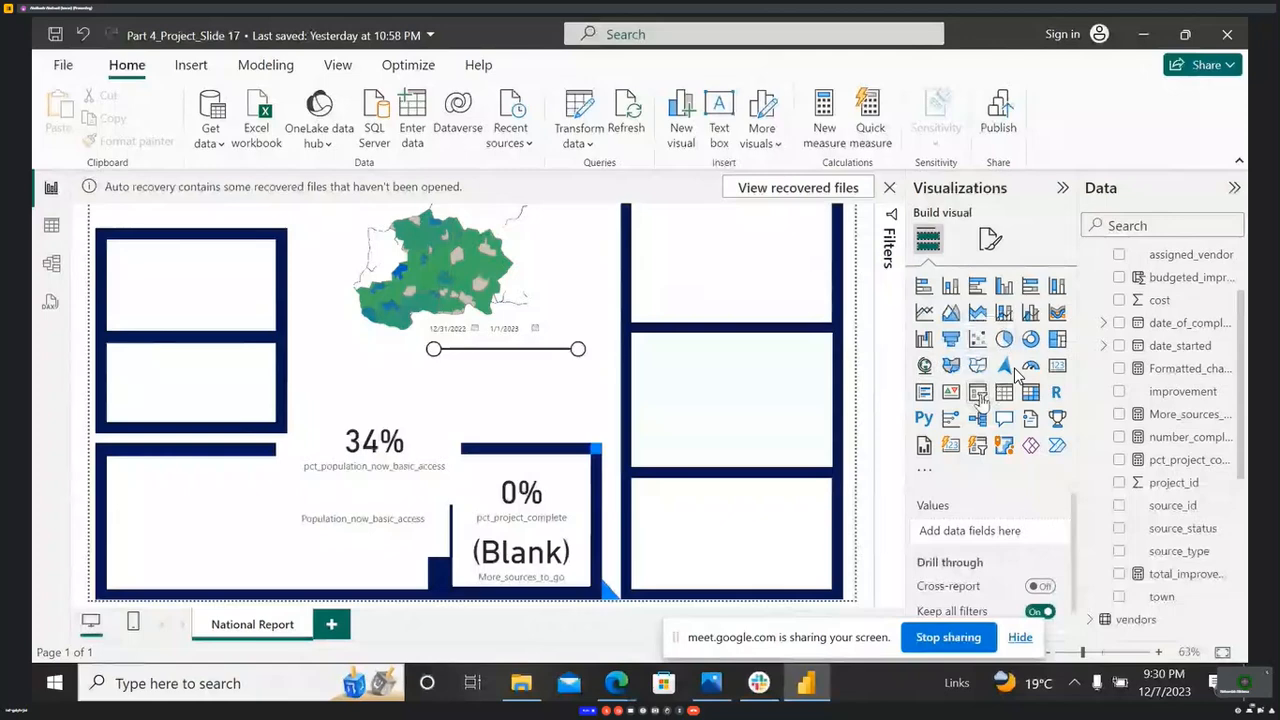
- Add a slicer visual to the page and fill it with town_name from the location table
{"action": "left_click", "coordinate": [978, 392]}
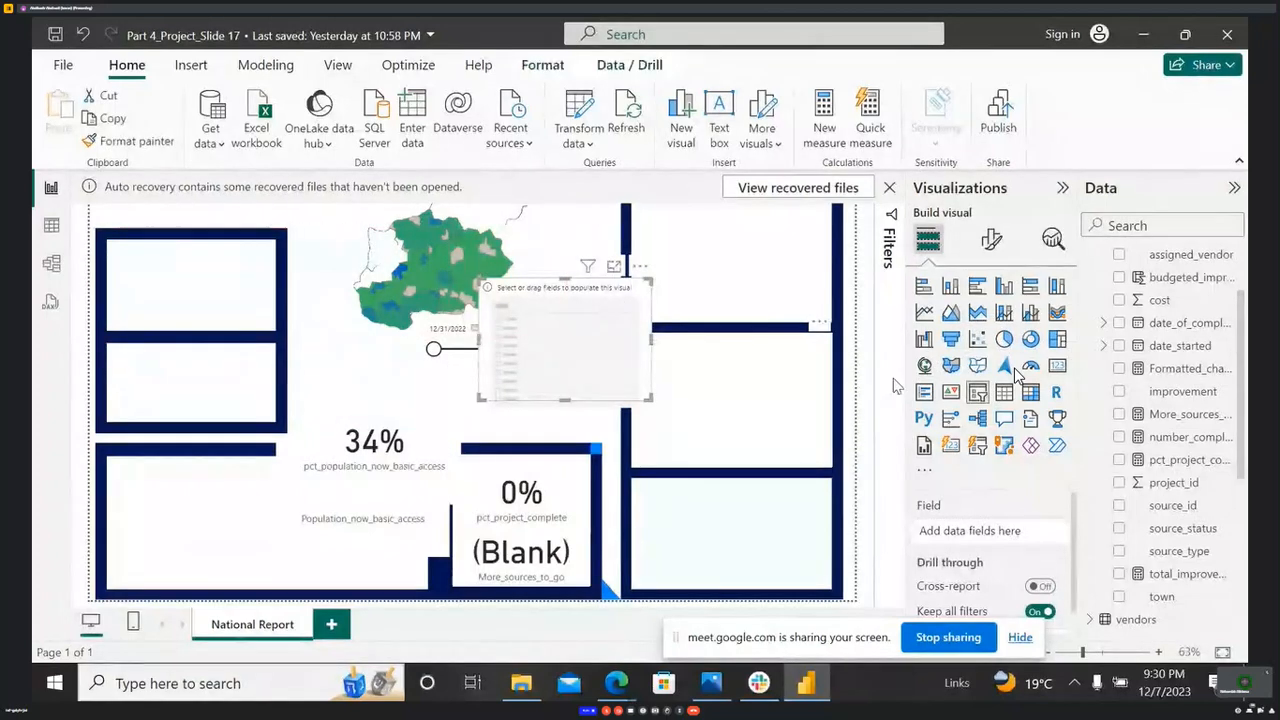
{"action": "scroll", "coordinate": [1150, 420], "scroll_direction": "up", "scroll_amount": 2}
{"action": "scroll", "coordinate": [1165, 480], "scroll_direction": "down", "scroll_amount": 4}
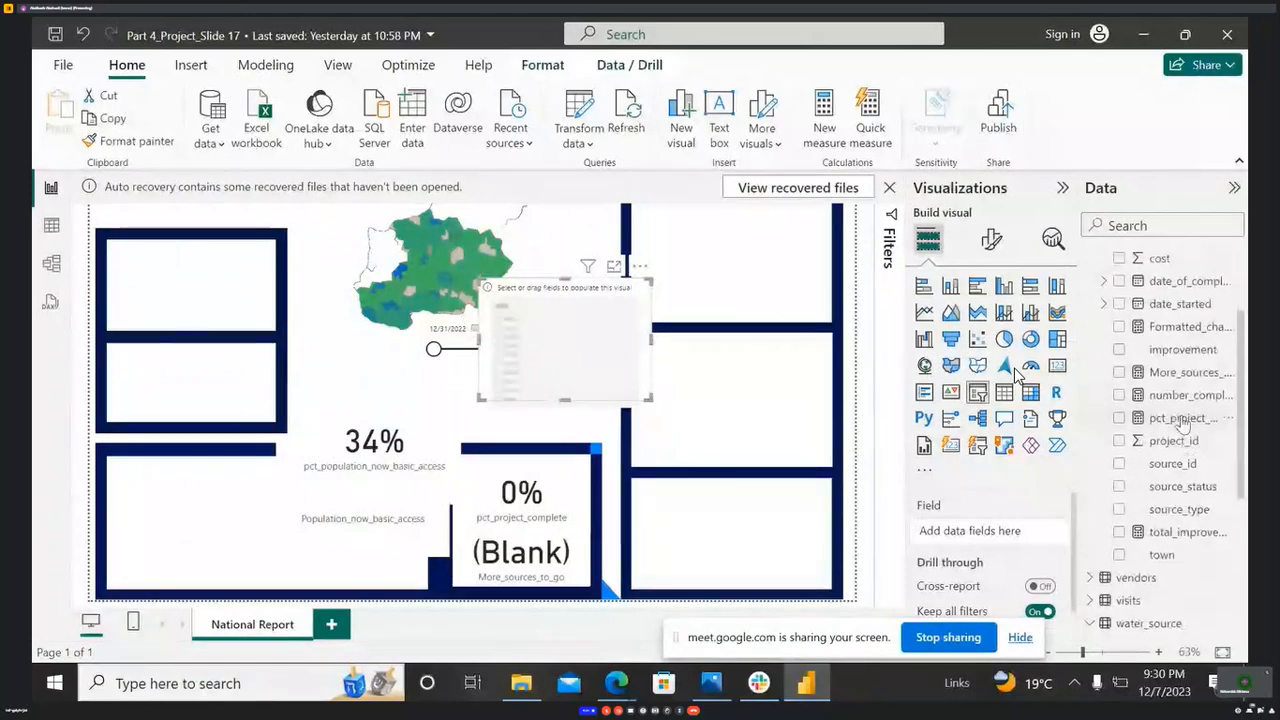
{"action": "scroll", "coordinate": [1150, 450], "scroll_direction": "up", "scroll_amount": 3}
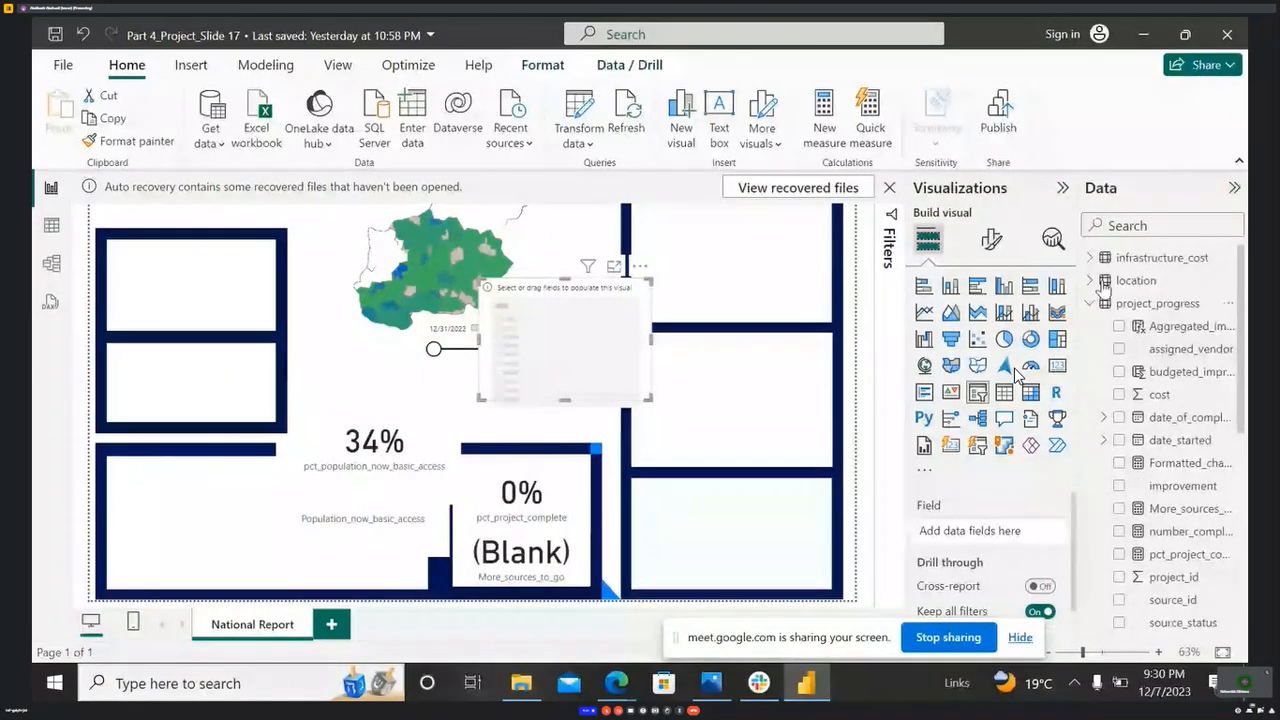
{"action": "left_click", "coordinate": [1130, 280]}
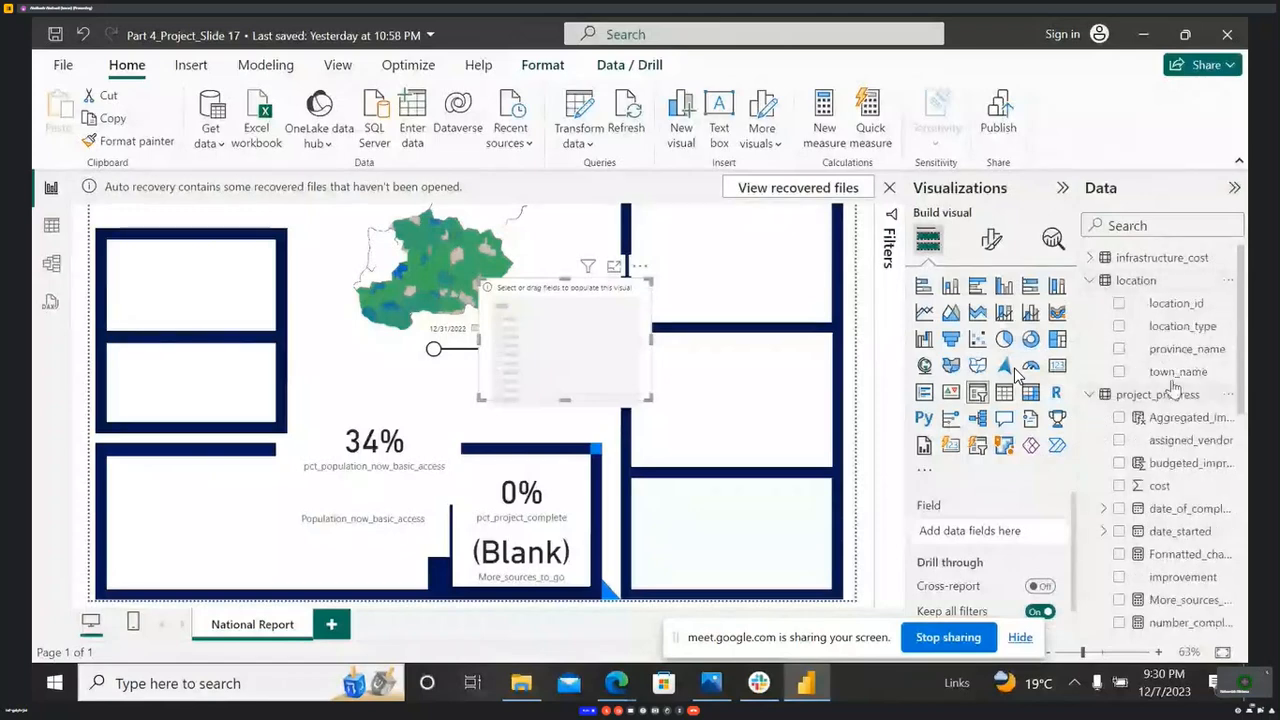
{"action": "left_click_drag", "start_coordinate": [1178, 375], "coordinate": [603, 336]}
- Filter the report by Serowe in the town_name slicer
{"action": "scroll", "coordinate": [532, 366], "scroll_direction": "down", "scroll_amount": 3}
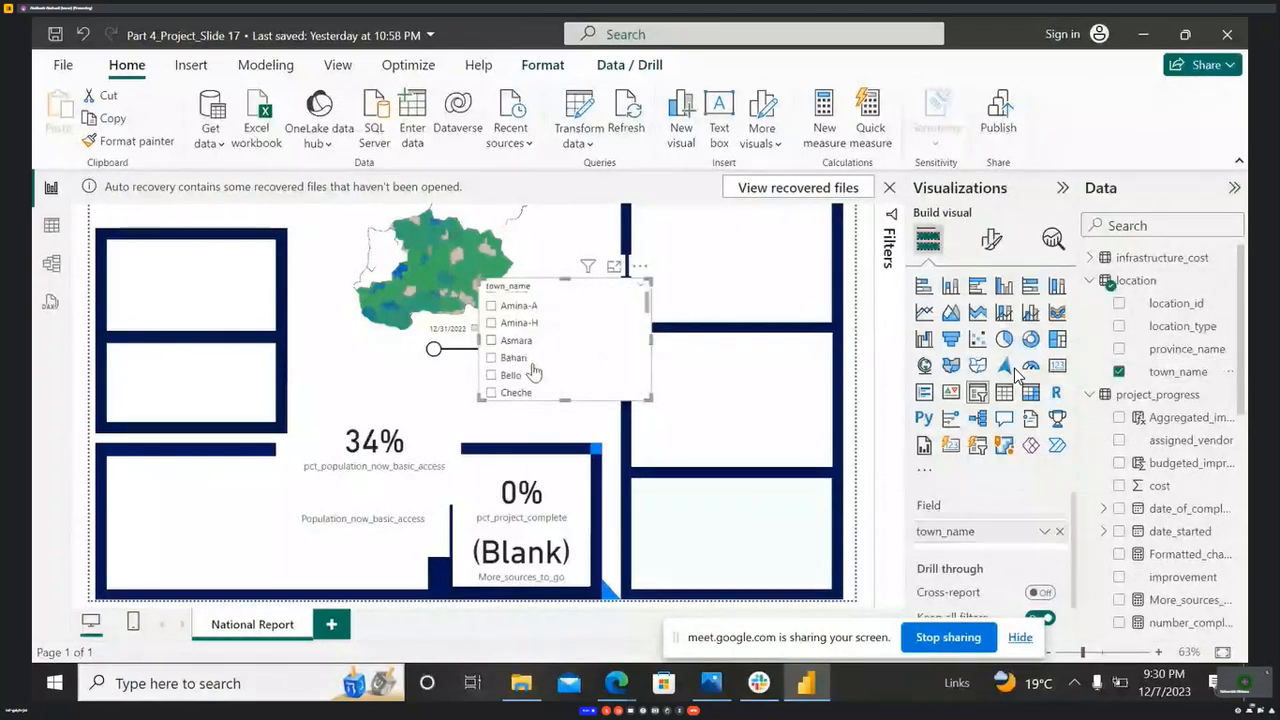
{"action": "scroll", "coordinate": [532, 368], "scroll_direction": "down", "scroll_amount": 6}
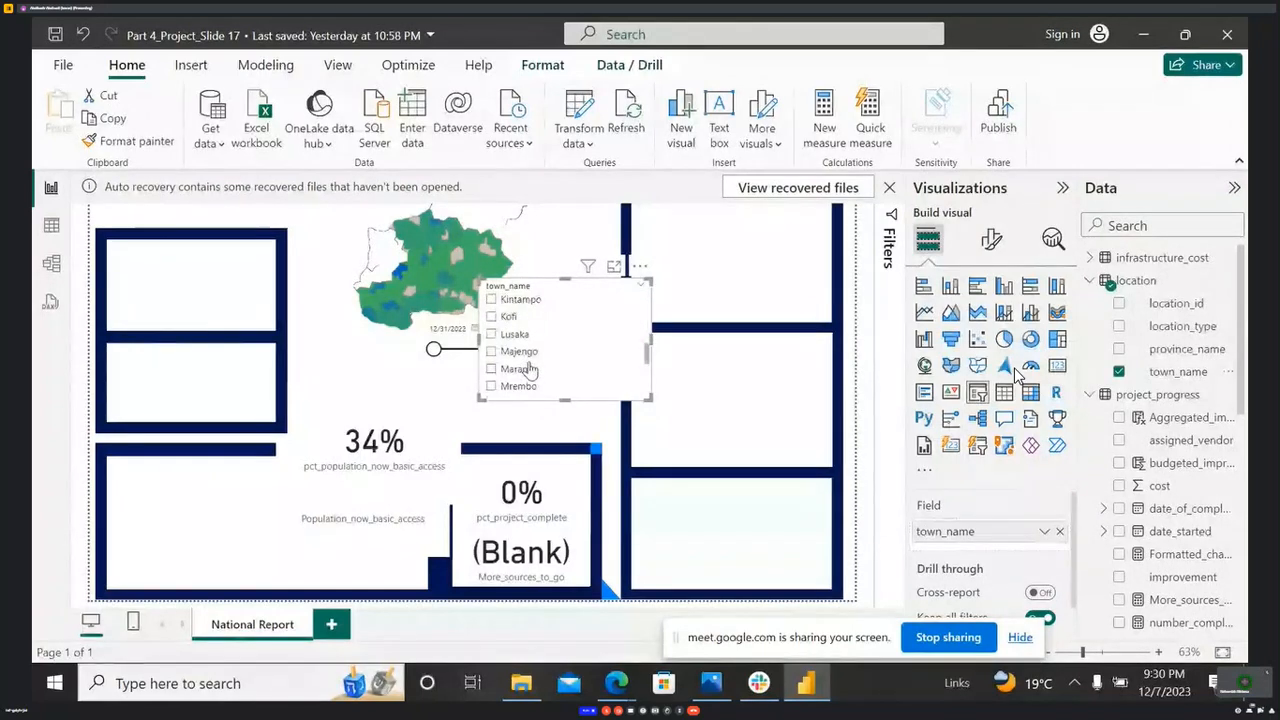
{"action": "scroll", "coordinate": [530, 368], "scroll_direction": "up", "scroll_amount": 3}
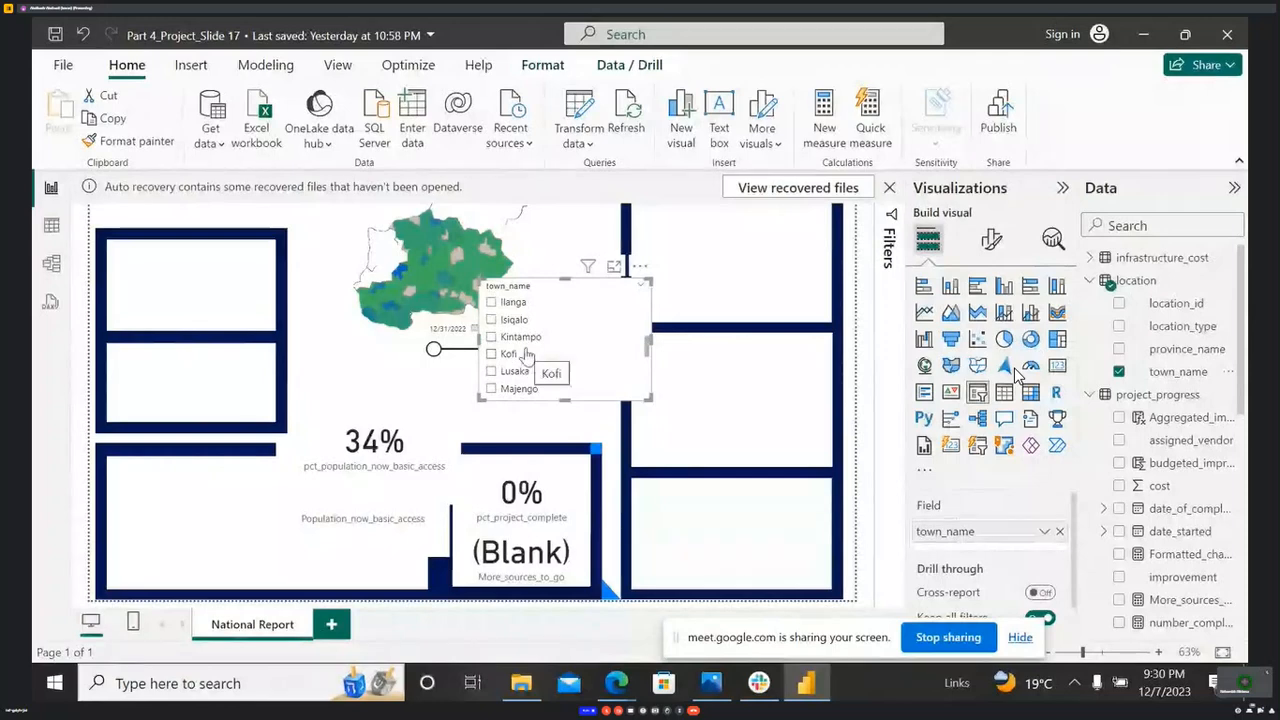
{"action": "scroll", "coordinate": [527, 362], "scroll_direction": "down", "scroll_amount": 2}
{"action": "scroll", "coordinate": [525, 352], "scroll_direction": "down", "scroll_amount": 4}
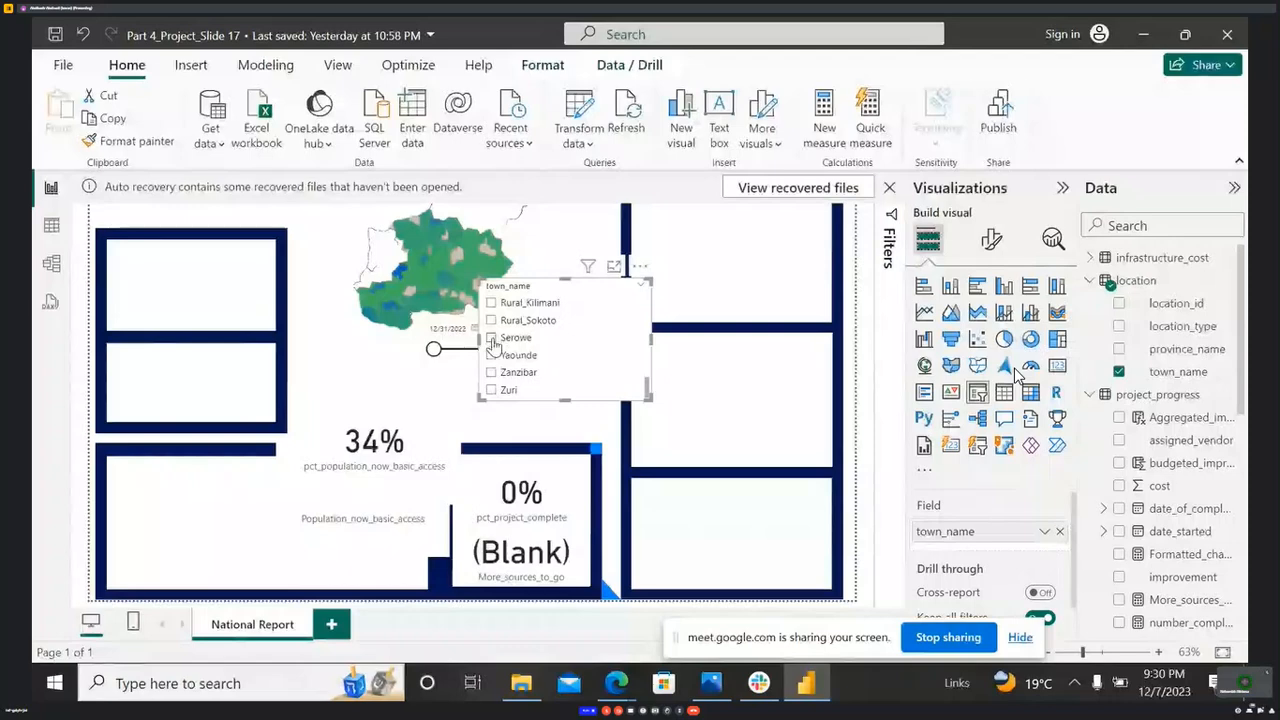
{"action": "left_click", "coordinate": [492, 342]}
- Move the town_name slicer over the west side of the map, beside the empty boxes
{"action": "left_click_drag", "start_coordinate": [608, 305], "coordinate": [418, 255]}
{"action": "left_click", "coordinate": [453, 222]}
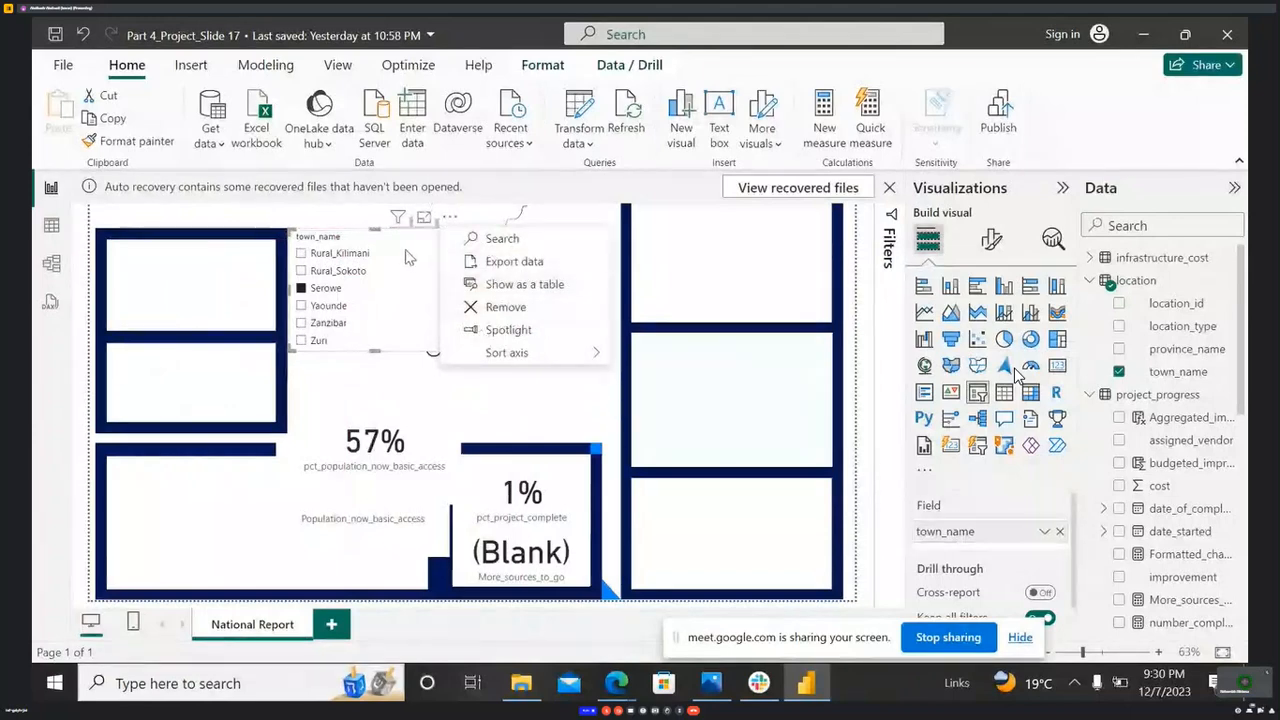
{"action": "left_click", "coordinate": [977, 556]}
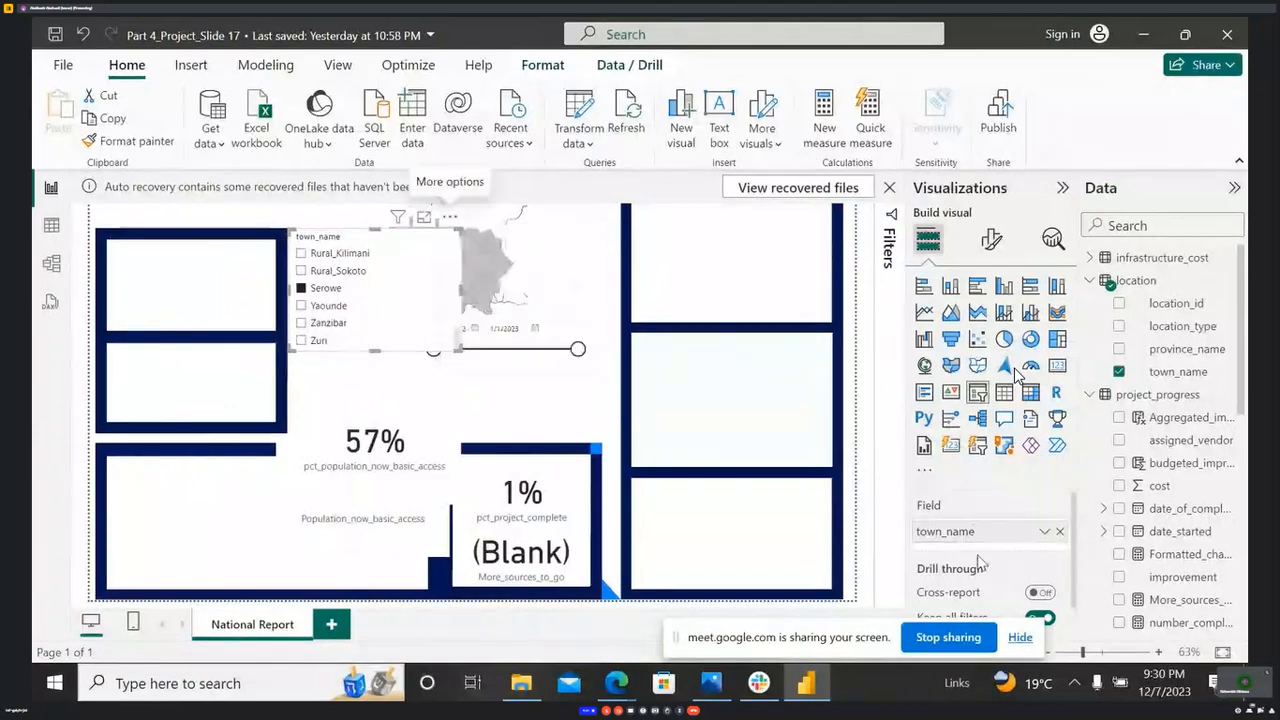
- Replace the map's Location field with town_name from the location table and move the town_name slicer to the map's east side
{"action": "left_click", "coordinate": [533, 238]}
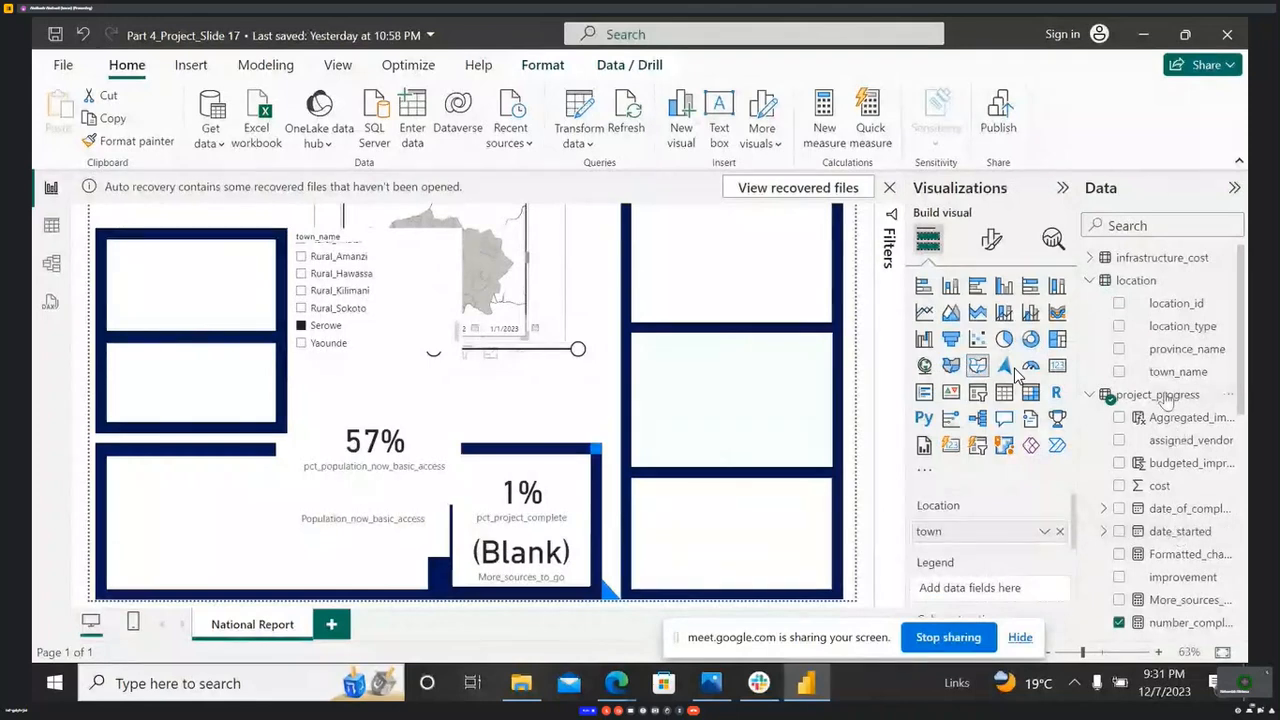
{"action": "left_click_drag", "start_coordinate": [1176, 371], "coordinate": [995, 536]}
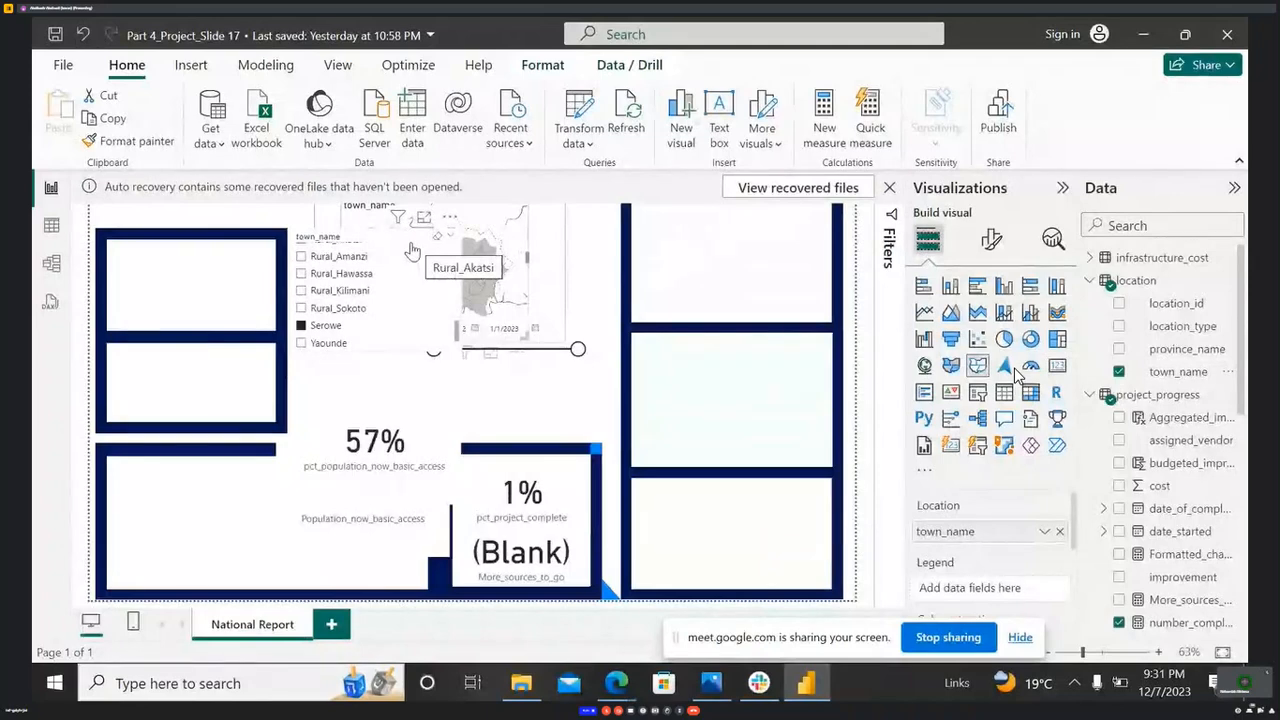
{"action": "left_click_drag", "start_coordinate": [493, 270], "coordinate": [686, 277]}
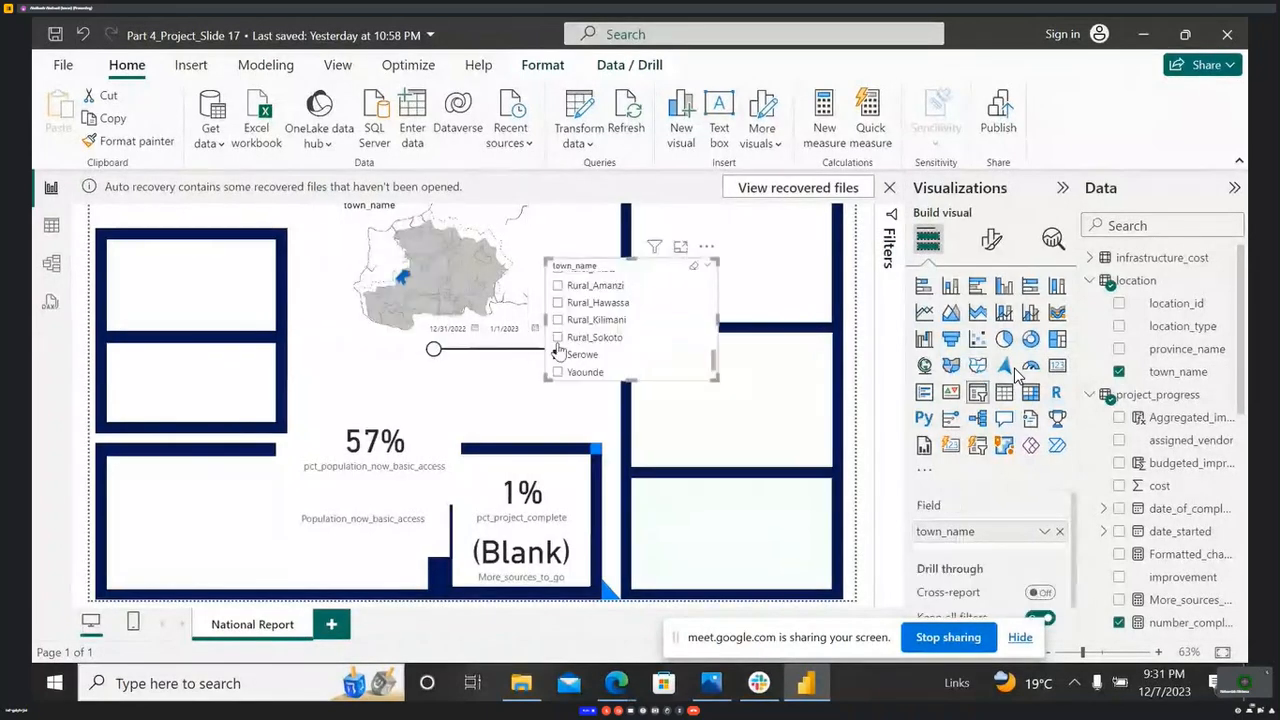
- Remove the town_name slicer from the National Report page
{"action": "left_click", "coordinate": [383, 450]}
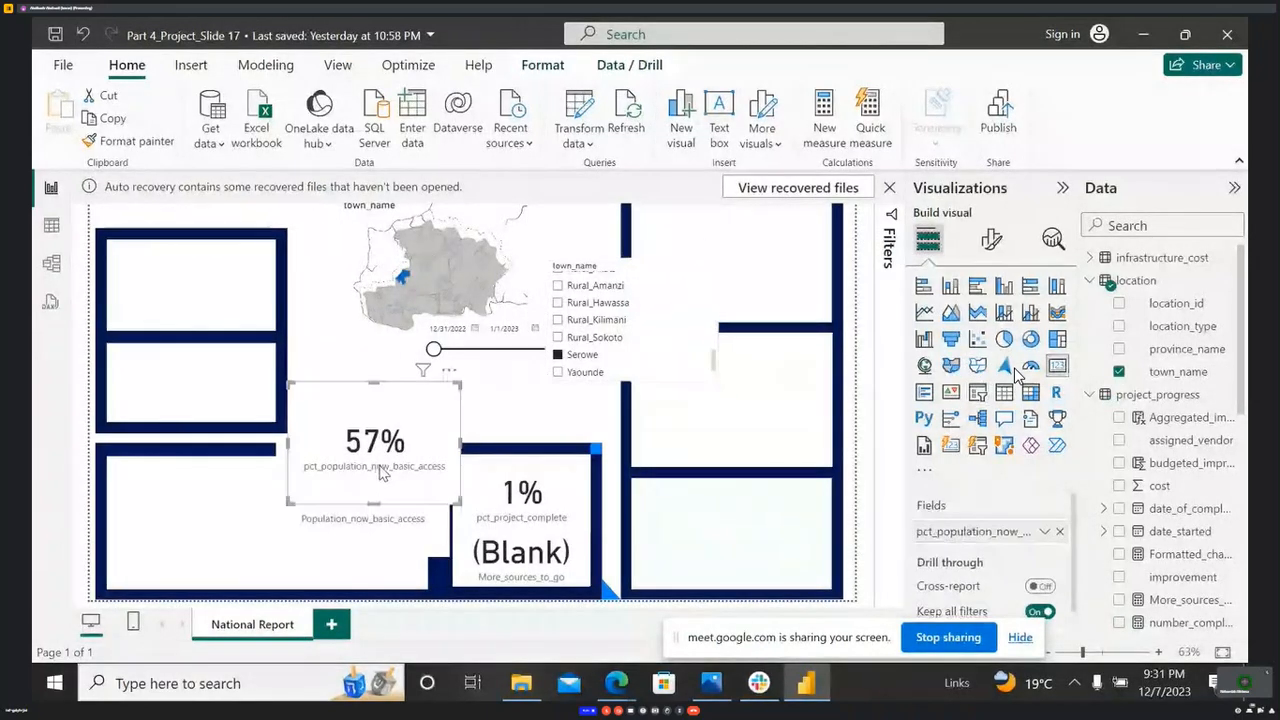
{"action": "left_click", "coordinate": [707, 247]}
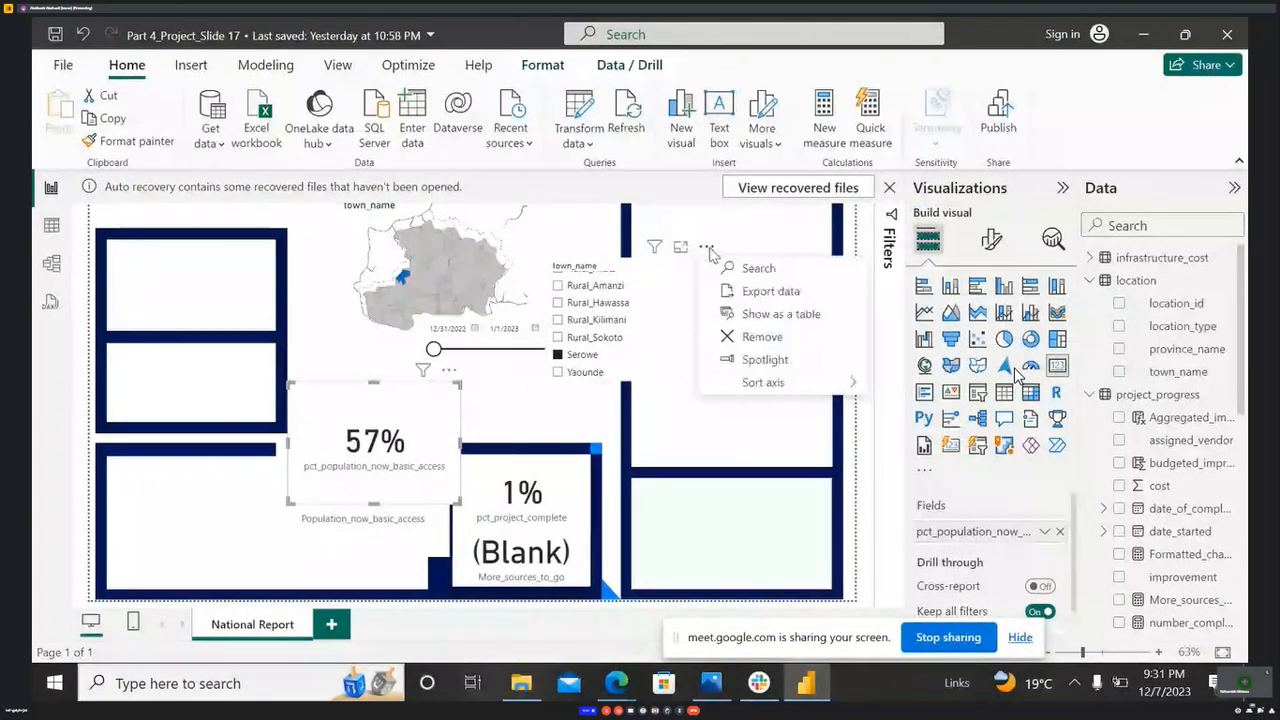
{"action": "left_click", "coordinate": [760, 338]}
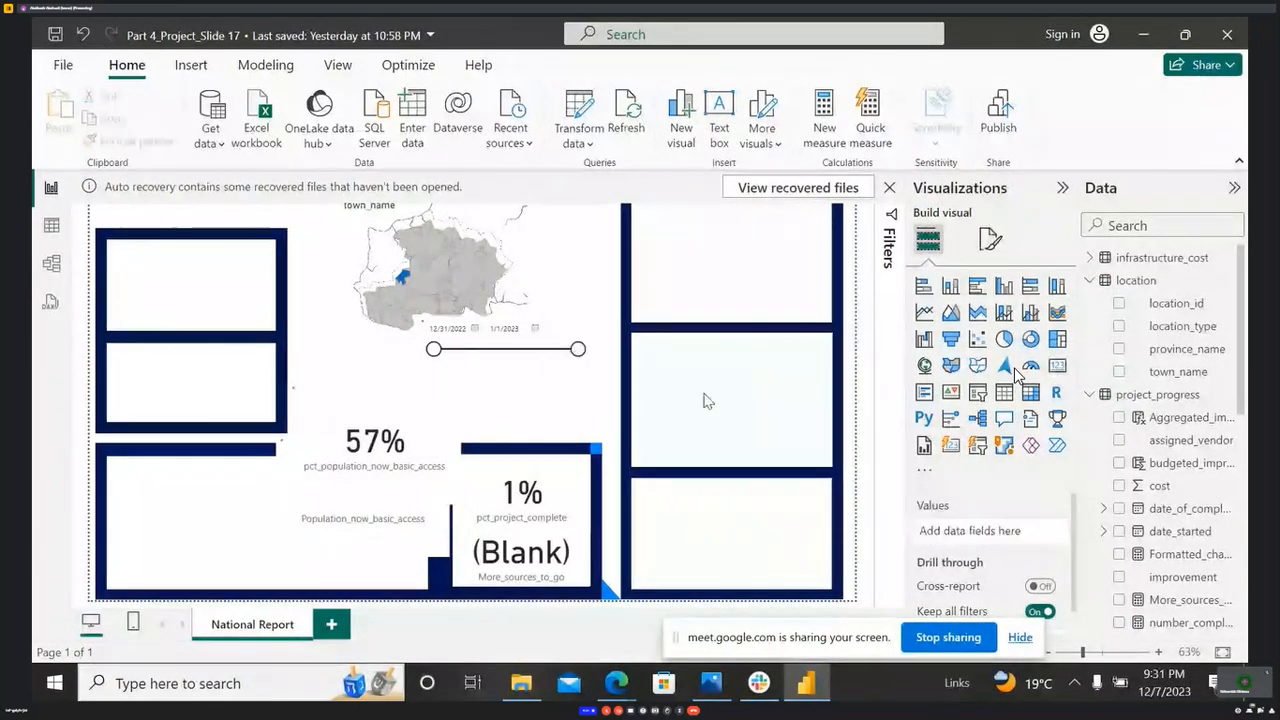
- Check the cards for the small blue town in the map's west, clear the selection, and locate the town field in project_progress
{"action": "left_click", "coordinate": [404, 285]}
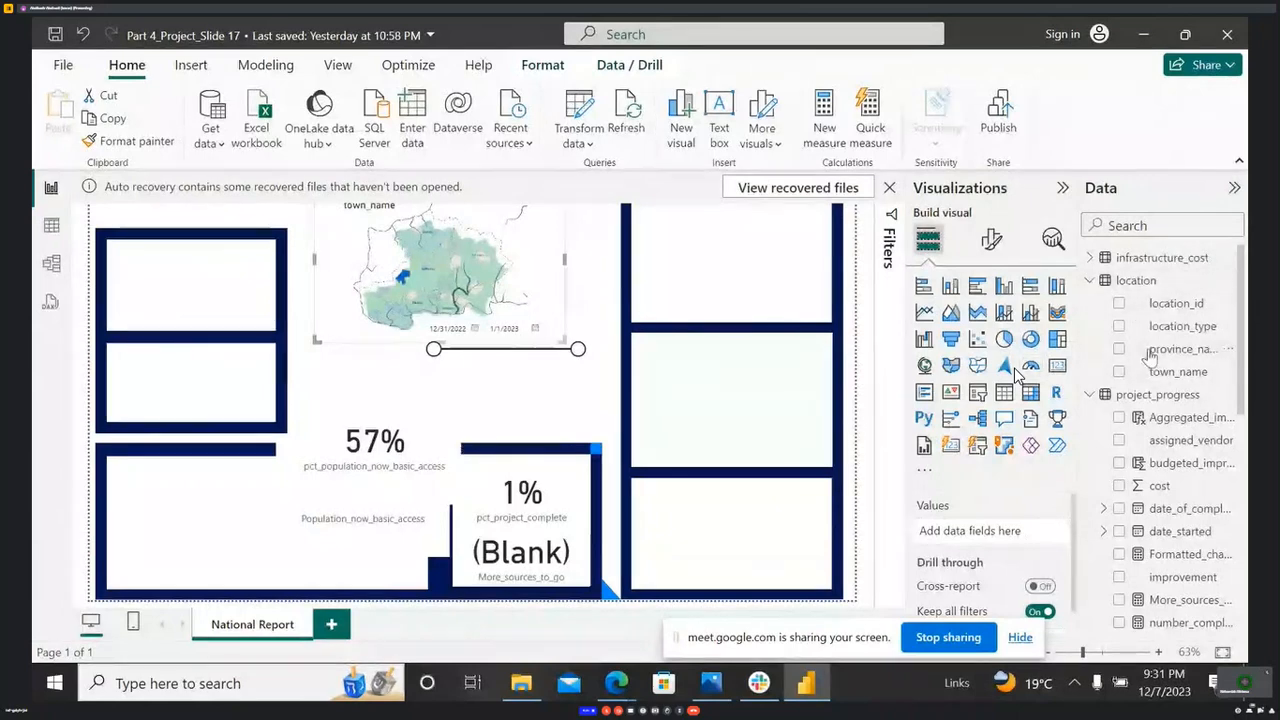
{"action": "left_click", "coordinate": [519, 228]}
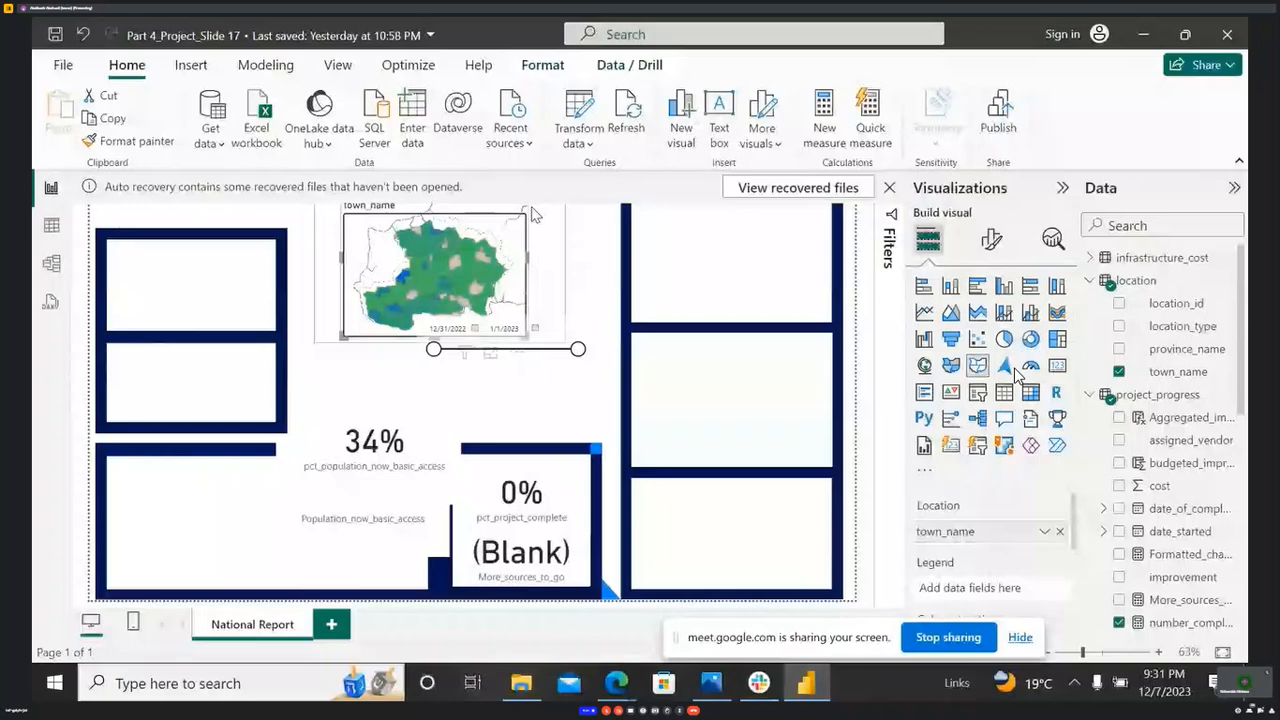
{"action": "scroll", "coordinate": [1080, 382], "scroll_direction": "down", "scroll_amount": 5}
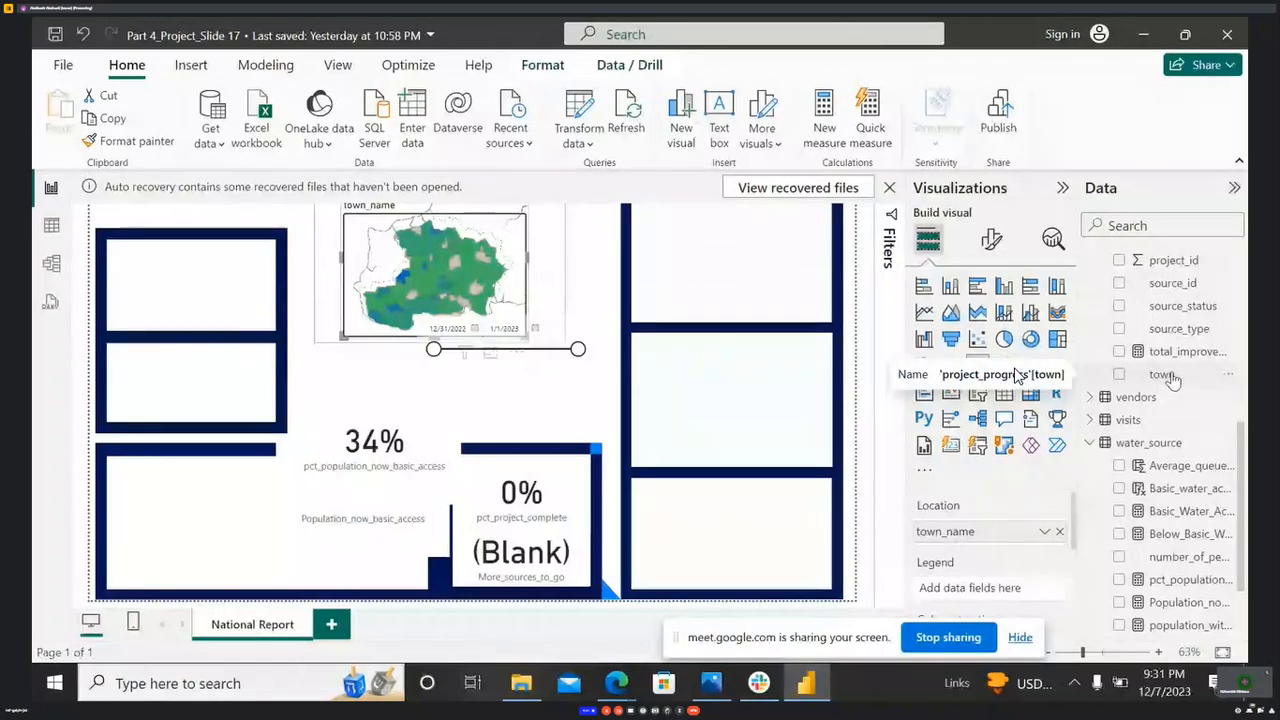
{"action": "scroll", "coordinate": [1172, 380], "scroll_direction": "up", "scroll_amount": 3}
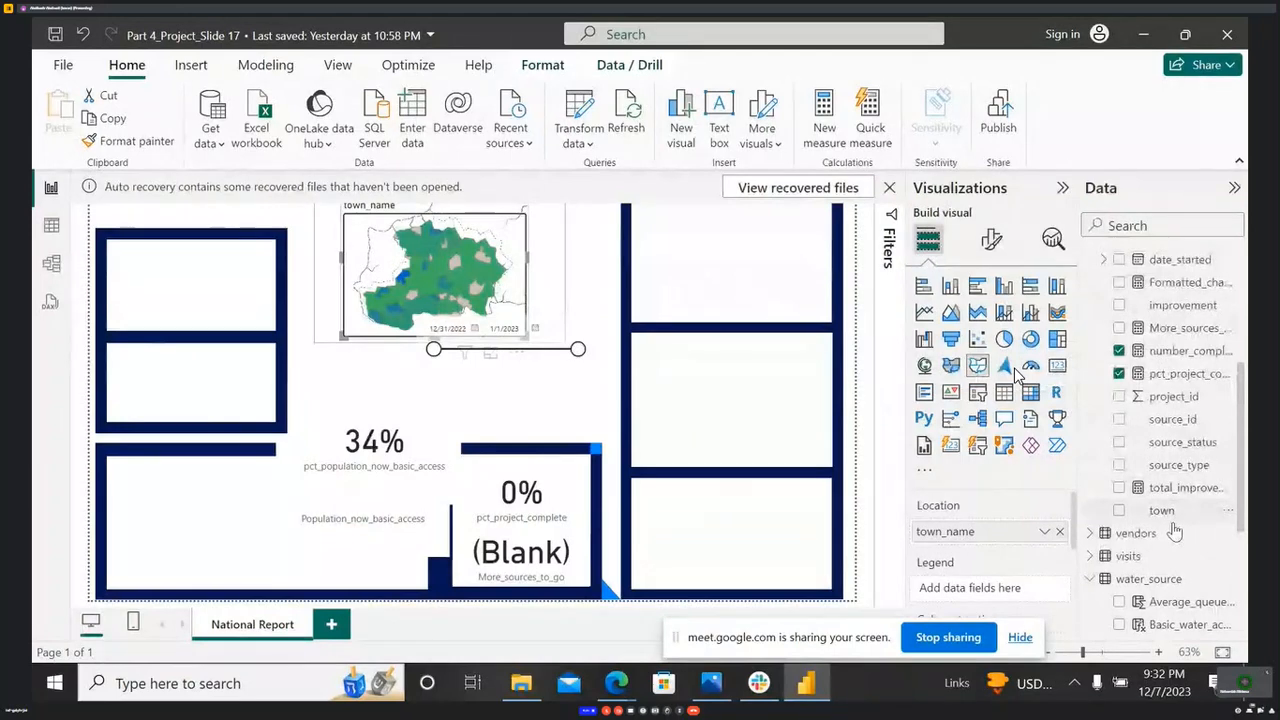
- Move the pct_population_now_basic_access card up so it sits above the Population_now_basic_access card without covering it, and deselect it
{"action": "mouse_move", "coordinate": [418, 395]}
{"action": "left_mouse_down"}
{"action": "mouse_move", "coordinate": [404, 390]}
{"action": "mouse_move", "coordinate": [435, 397]}
{"action": "mouse_move", "coordinate": [420, 373]}
{"action": "left_mouse_up"}
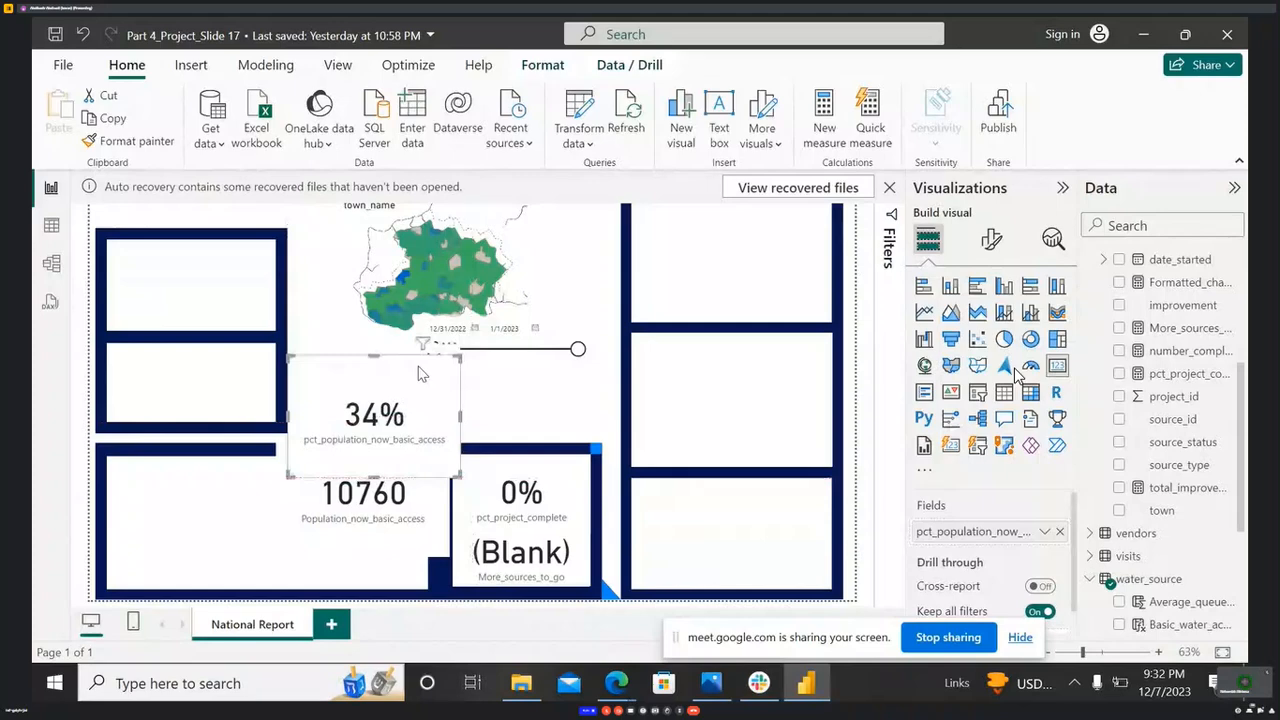
{"action": "mouse_move", "coordinate": [420, 373]}
{"action": "left_mouse_down"}
{"action": "mouse_move", "coordinate": [428, 328]}
{"action": "mouse_move", "coordinate": [428, 351]}
{"action": "mouse_move", "coordinate": [399, 365]}
{"action": "left_mouse_up"}
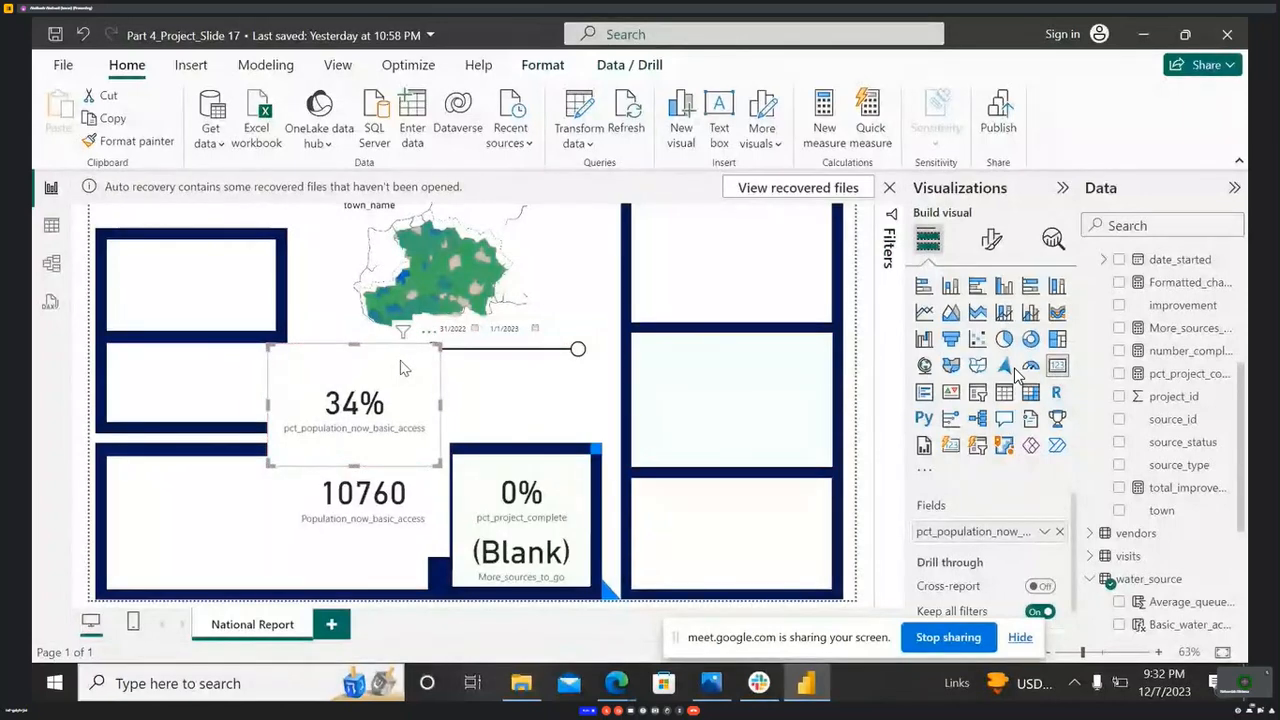
{"action": "scroll", "coordinate": [1231, 329], "scroll_direction": "up", "scroll_amount": 3}
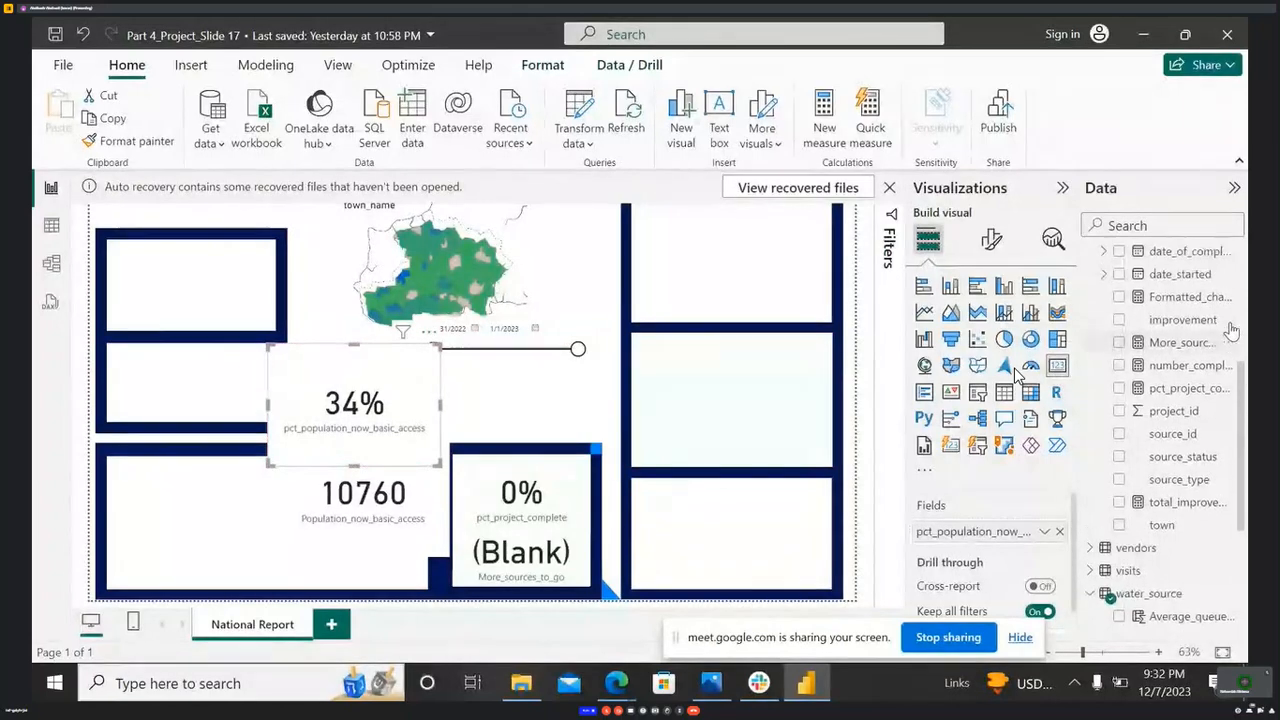
{"action": "left_click", "coordinate": [615, 400]}
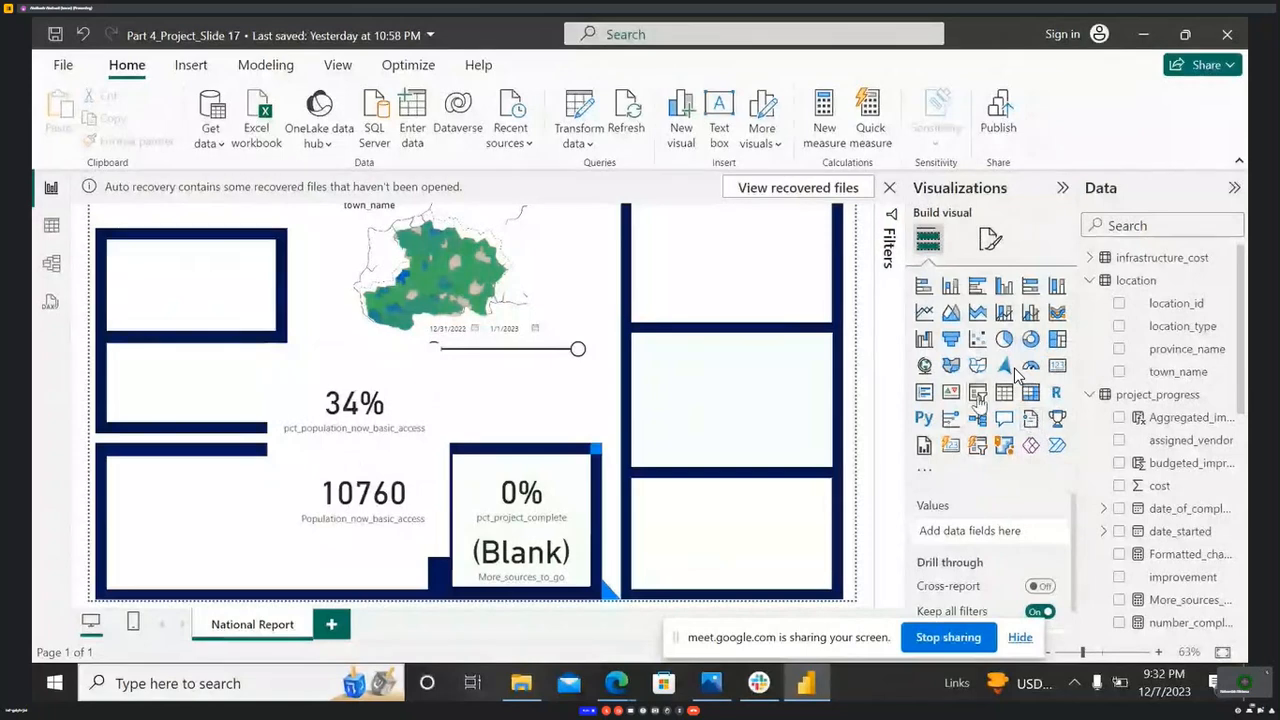
- Add a slicer with the town field from project_progress, placed over the map's southeast corner and the date_of_completion slicer
{"action": "left_click", "coordinate": [978, 393]}
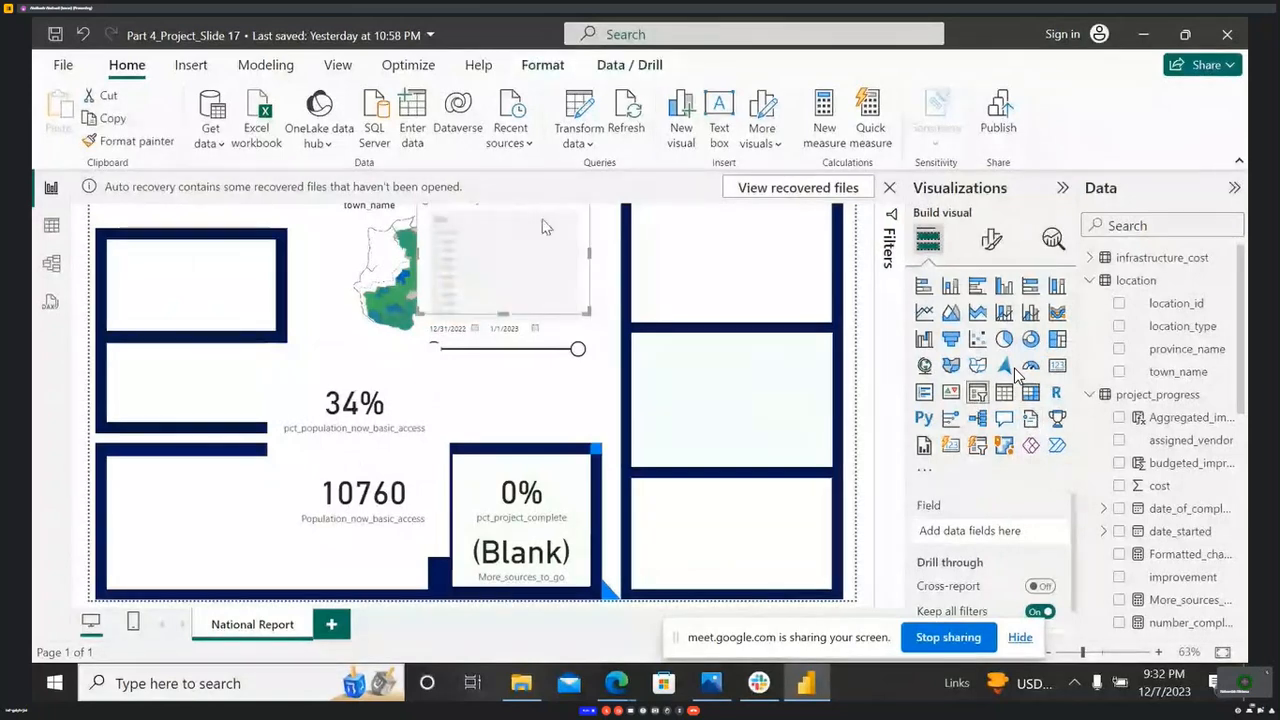
{"action": "scroll", "coordinate": [1175, 560], "scroll_direction": "down", "scroll_amount": 3}
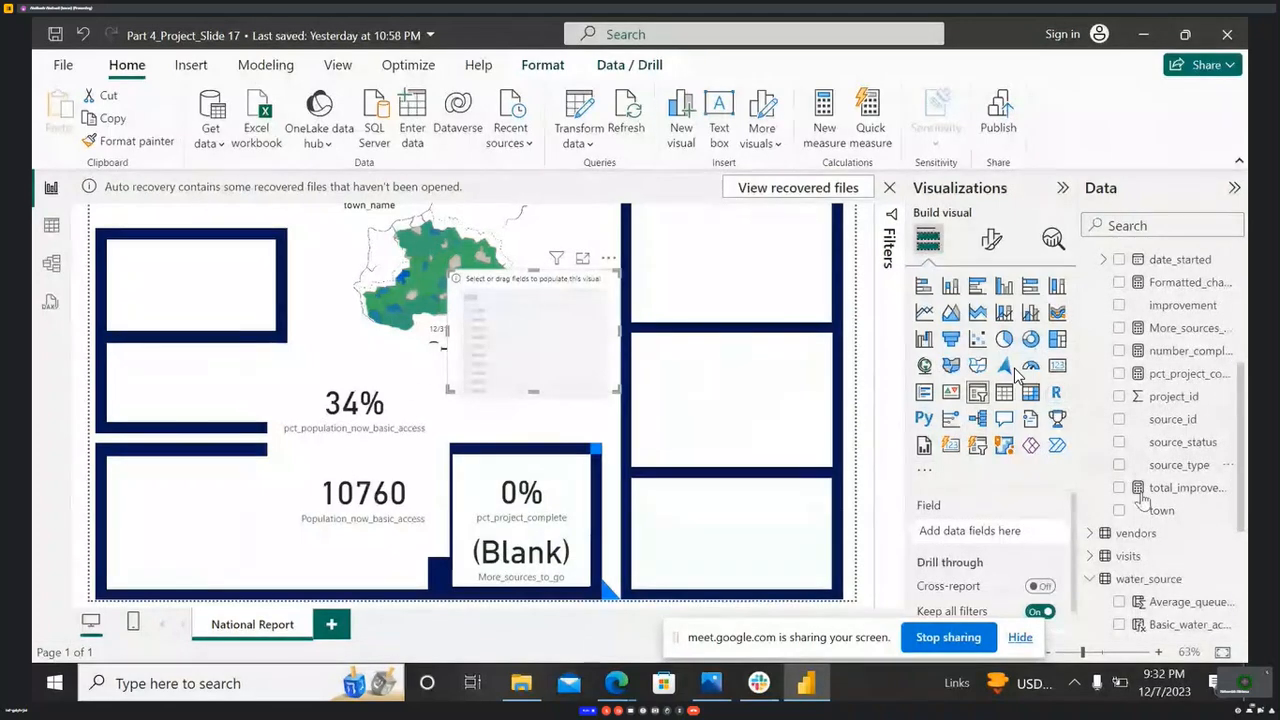
{"action": "left_click_drag", "start_coordinate": [1157, 518], "coordinate": [568, 376]}
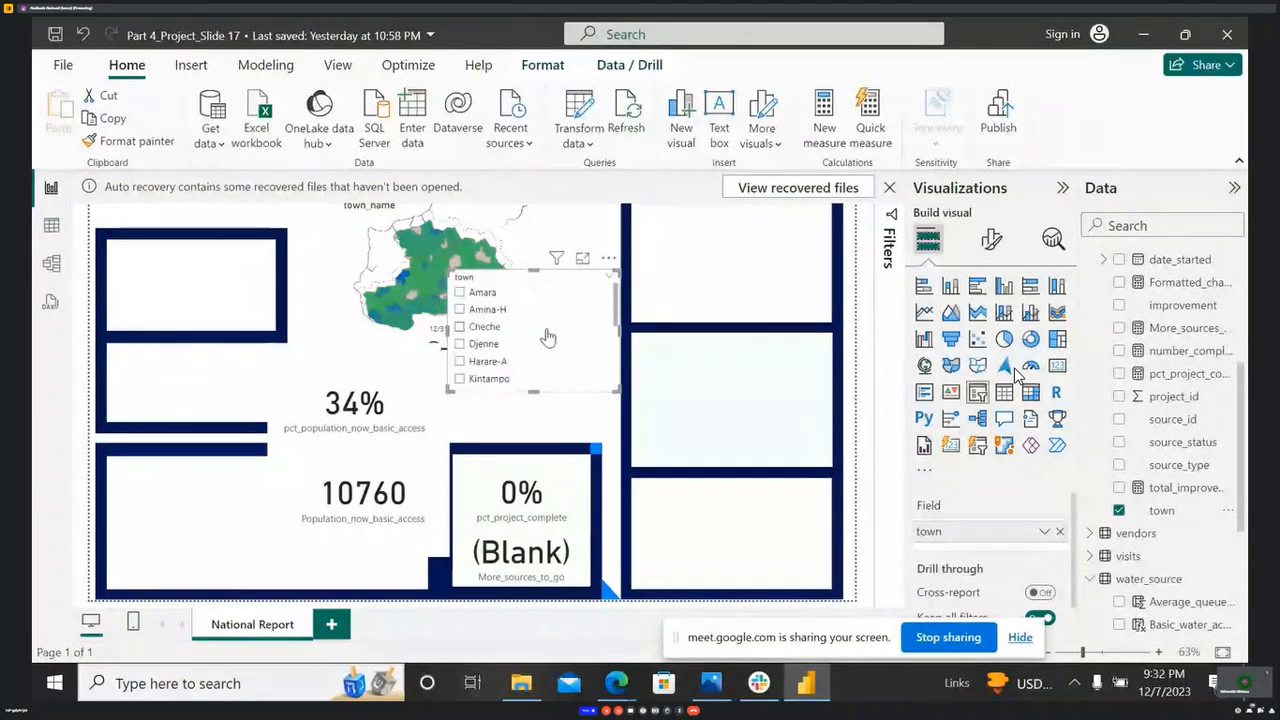
- Filter the report by Serowe in the town slicer and return to the start of the town list
{"action": "scroll", "coordinate": [545, 338], "scroll_direction": "down", "scroll_amount": 5}
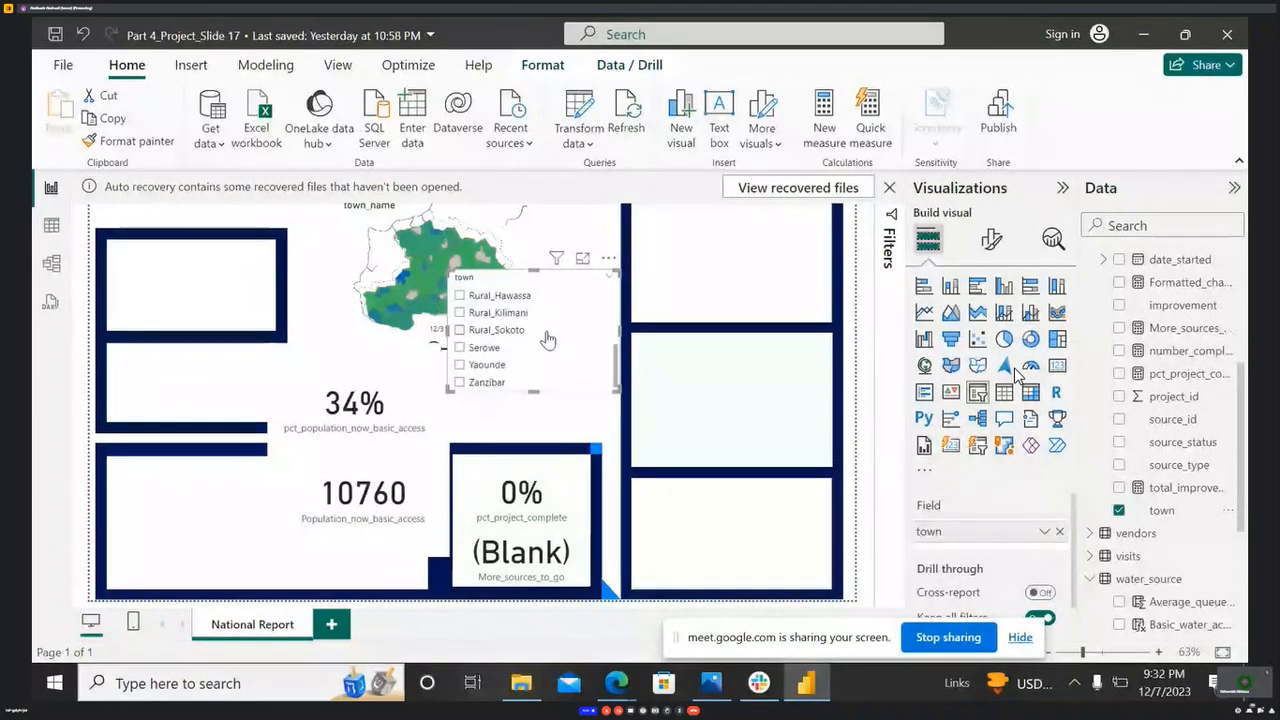
{"action": "scroll", "coordinate": [511, 348], "scroll_direction": "up", "scroll_amount": 5}
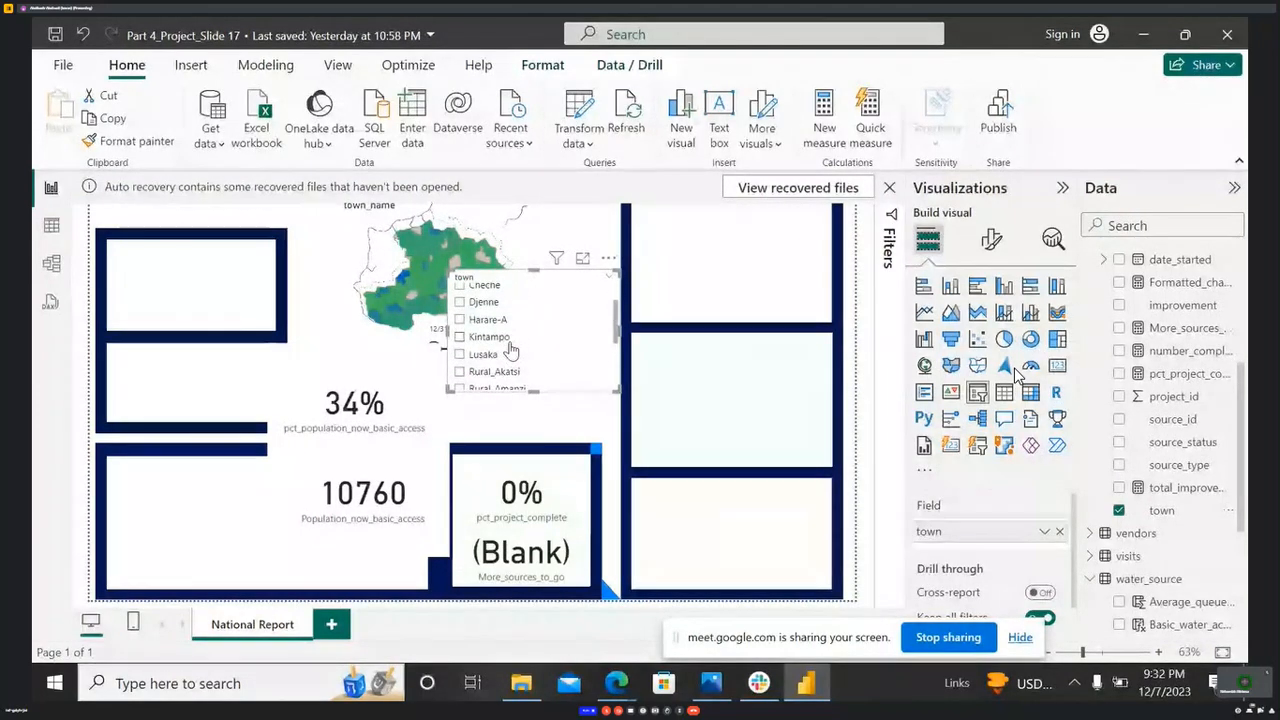
{"action": "scroll", "coordinate": [511, 348], "scroll_direction": "down", "scroll_amount": 10}
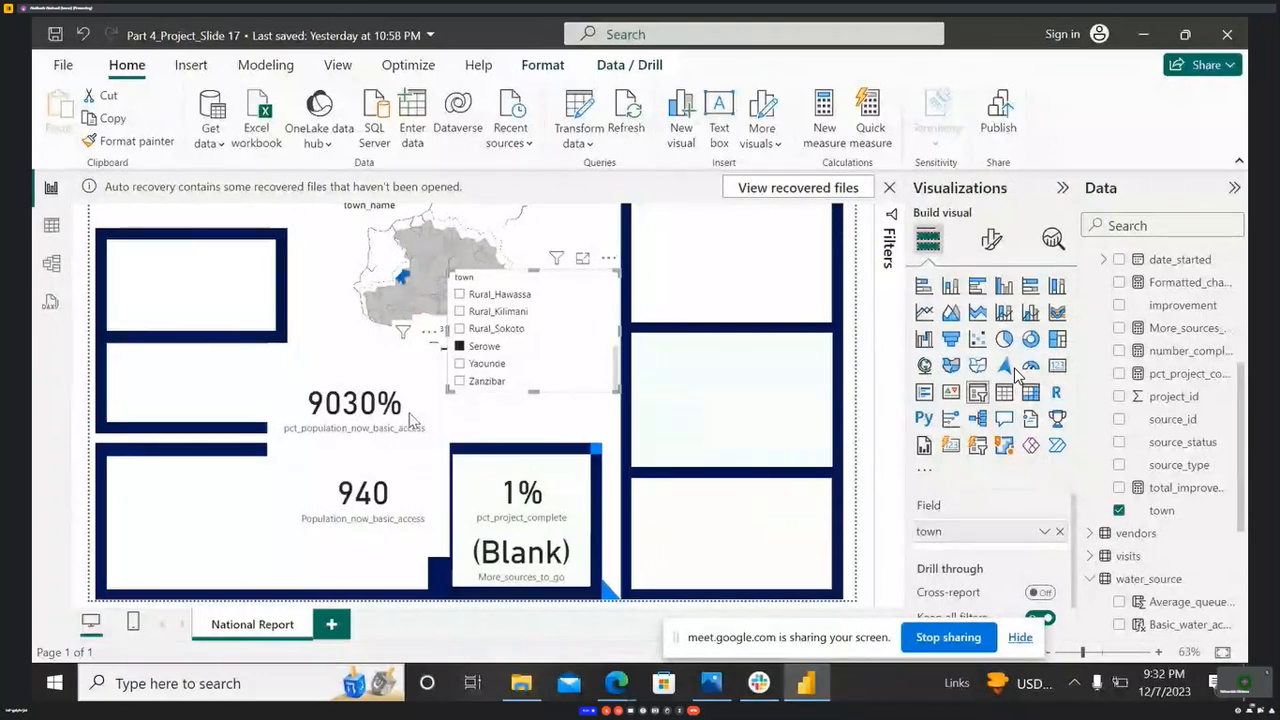
{"action": "scroll", "coordinate": [521, 351], "scroll_direction": "up", "scroll_amount": 6}
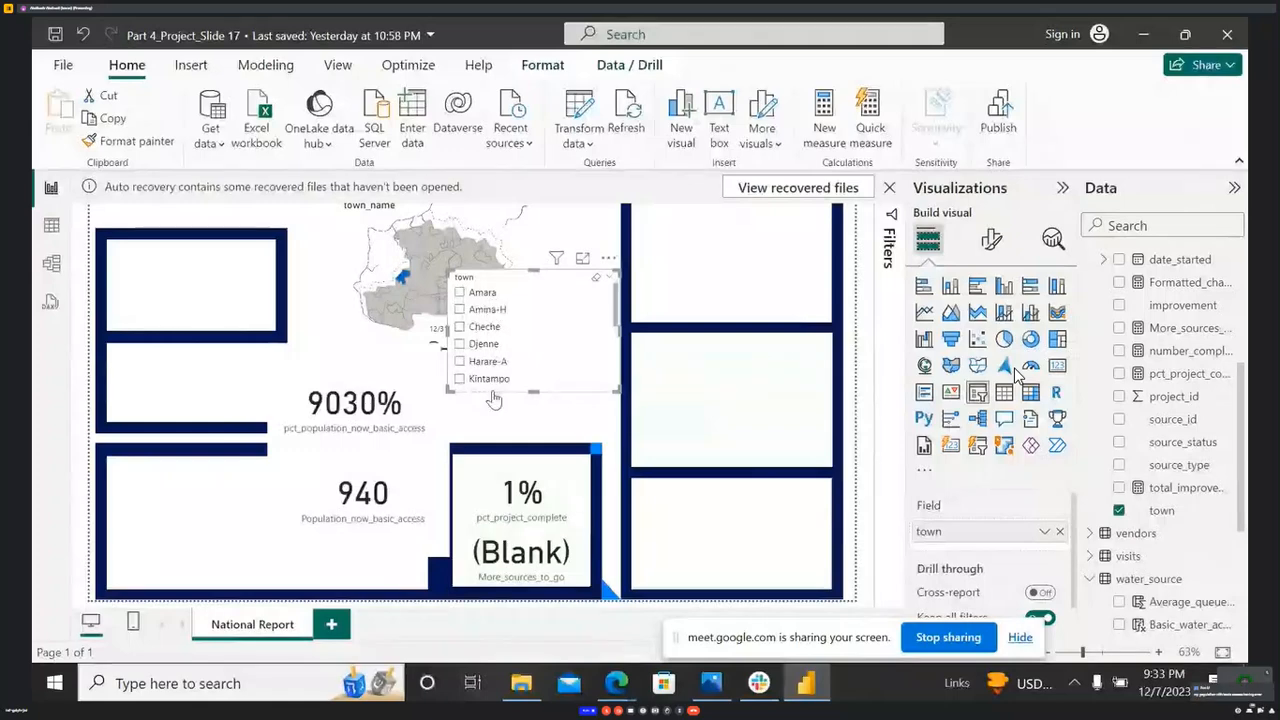
{"action": "scroll", "coordinate": [1160, 390], "scroll_direction": "up", "scroll_amount": 5}
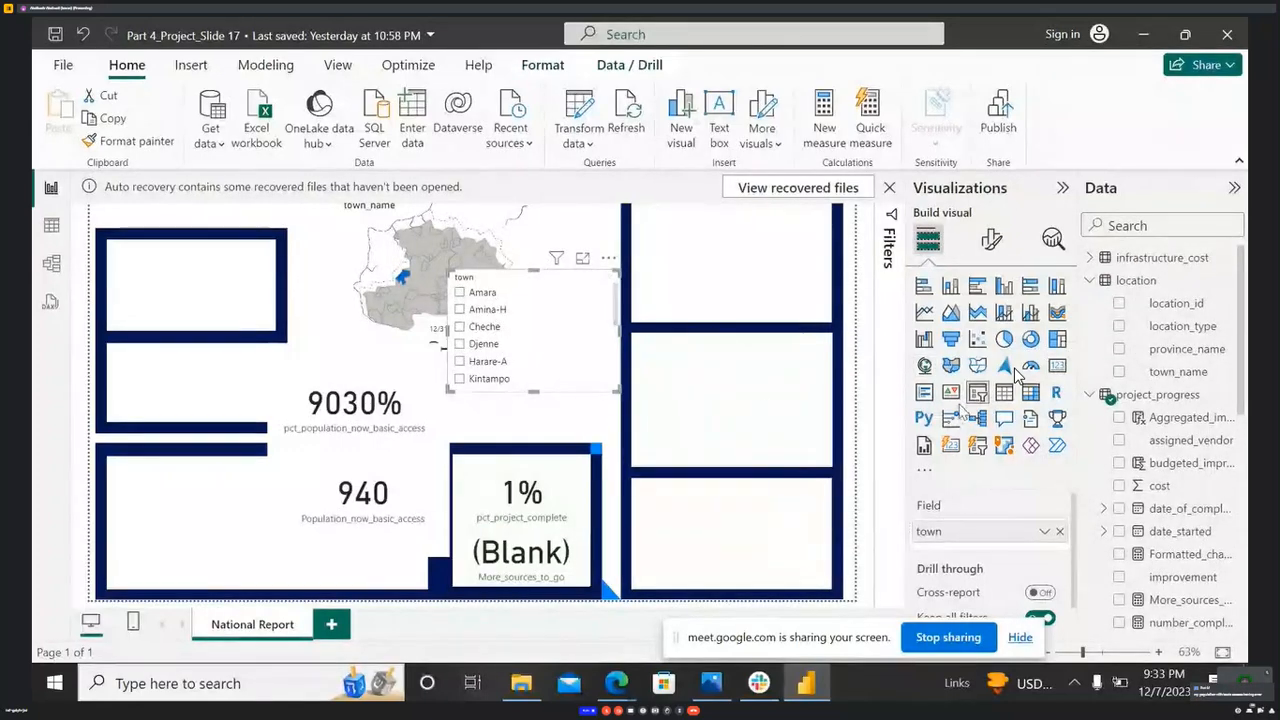
- Add a second slicer with the town_name field from location and place it left of the town slicer, over the map's southwest part
{"action": "left_click", "coordinate": [609, 414]}
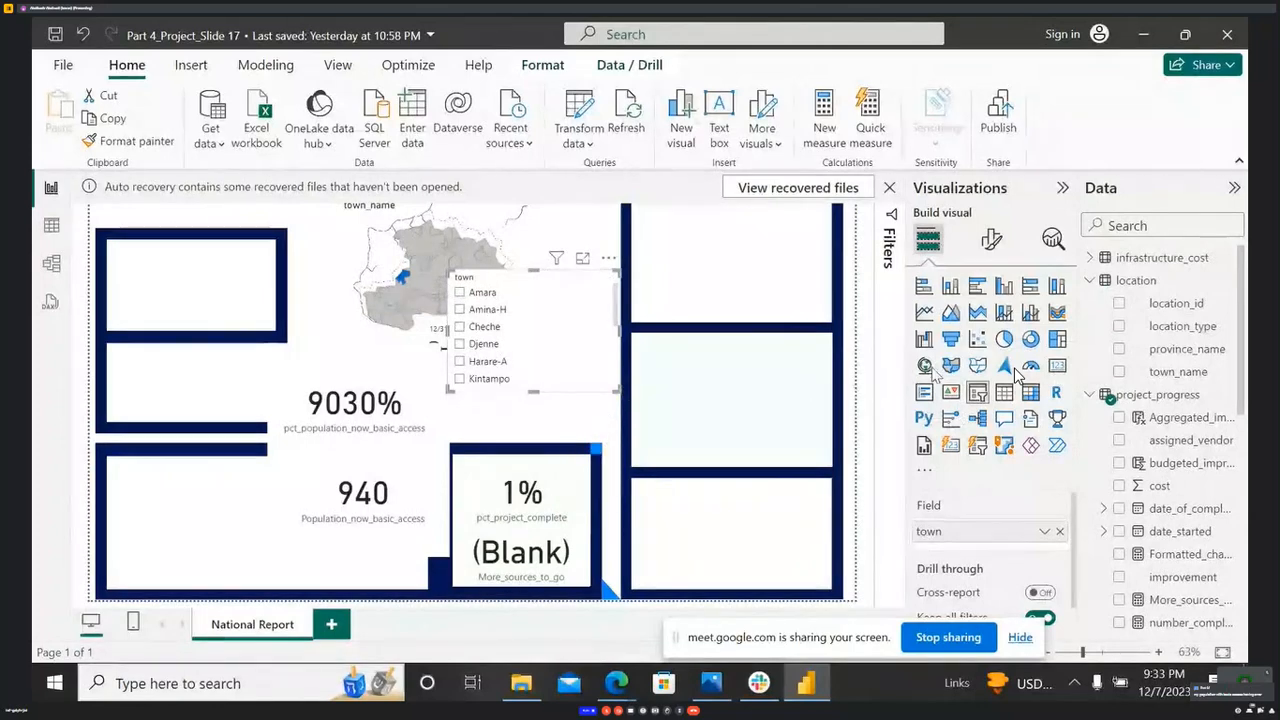
{"action": "left_click", "coordinate": [978, 392]}
{"action": "left_click_drag", "start_coordinate": [477, 227], "coordinate": [373, 305]}
{"action": "left_click_drag", "start_coordinate": [1178, 371], "coordinate": [389, 365]}
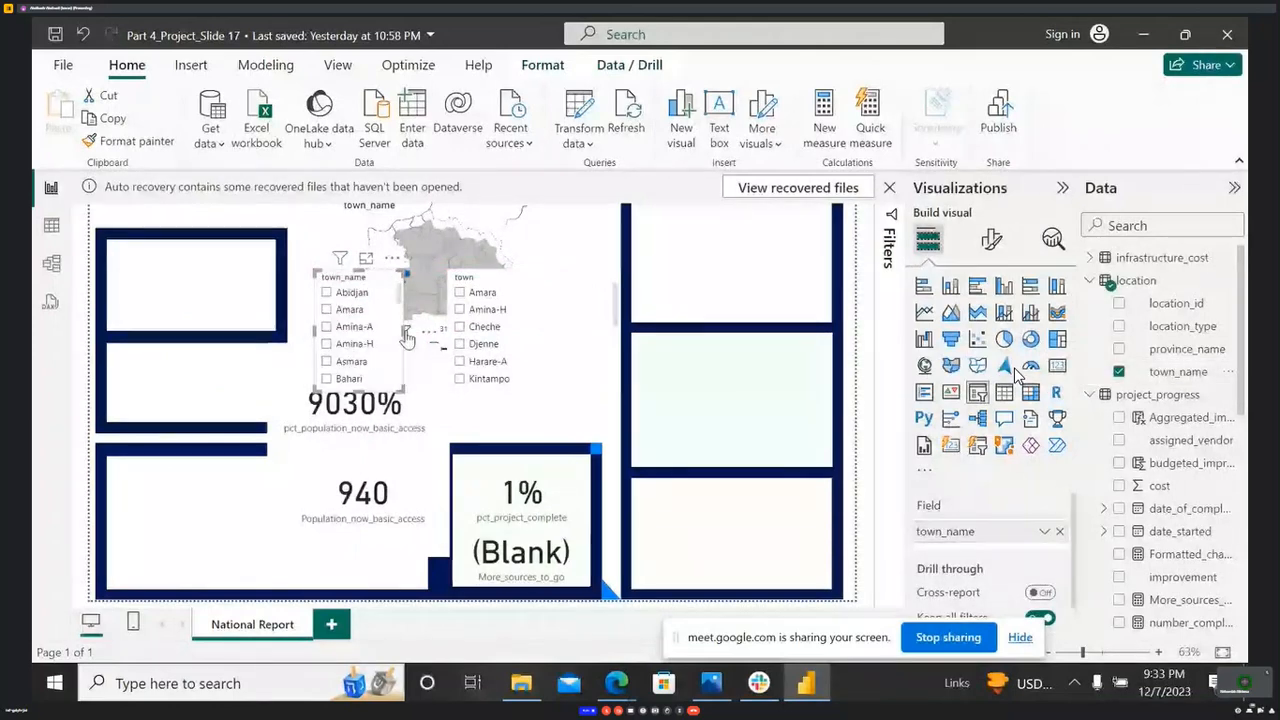
{"action": "left_click", "coordinate": [300, 335]}
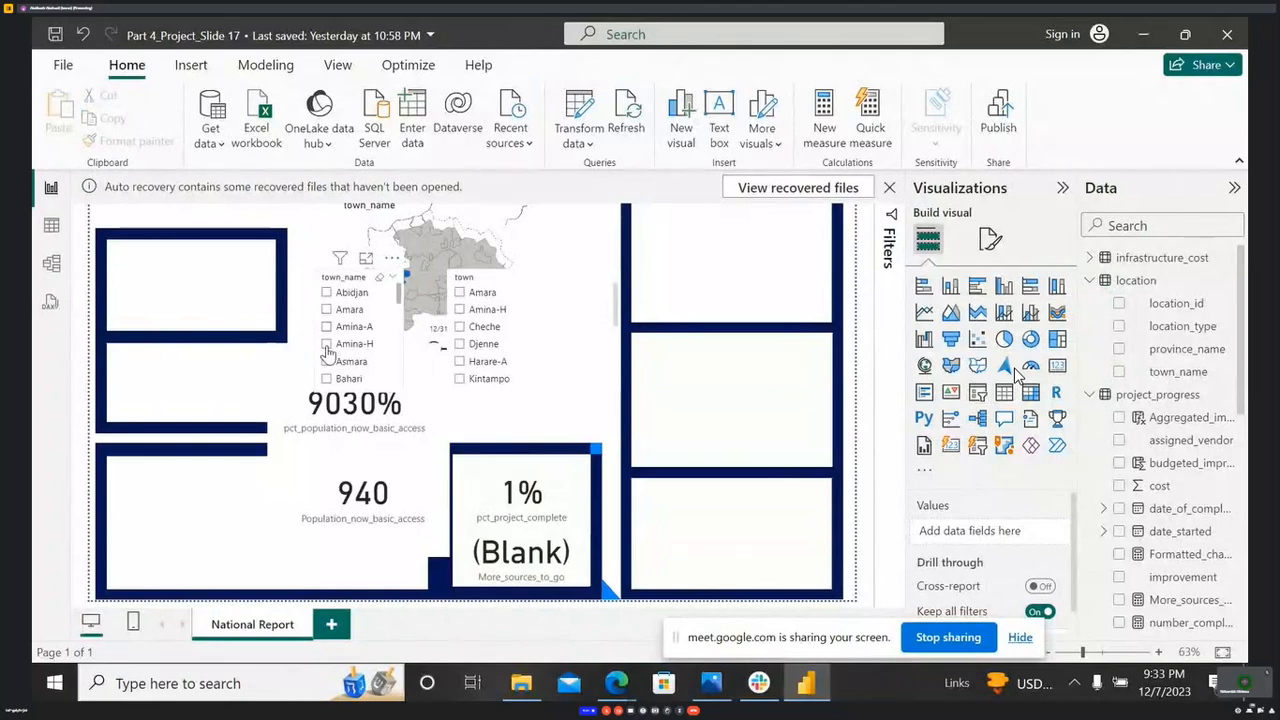
{"action": "left_click_drag", "start_coordinate": [297, 333], "coordinate": [270, 334]}
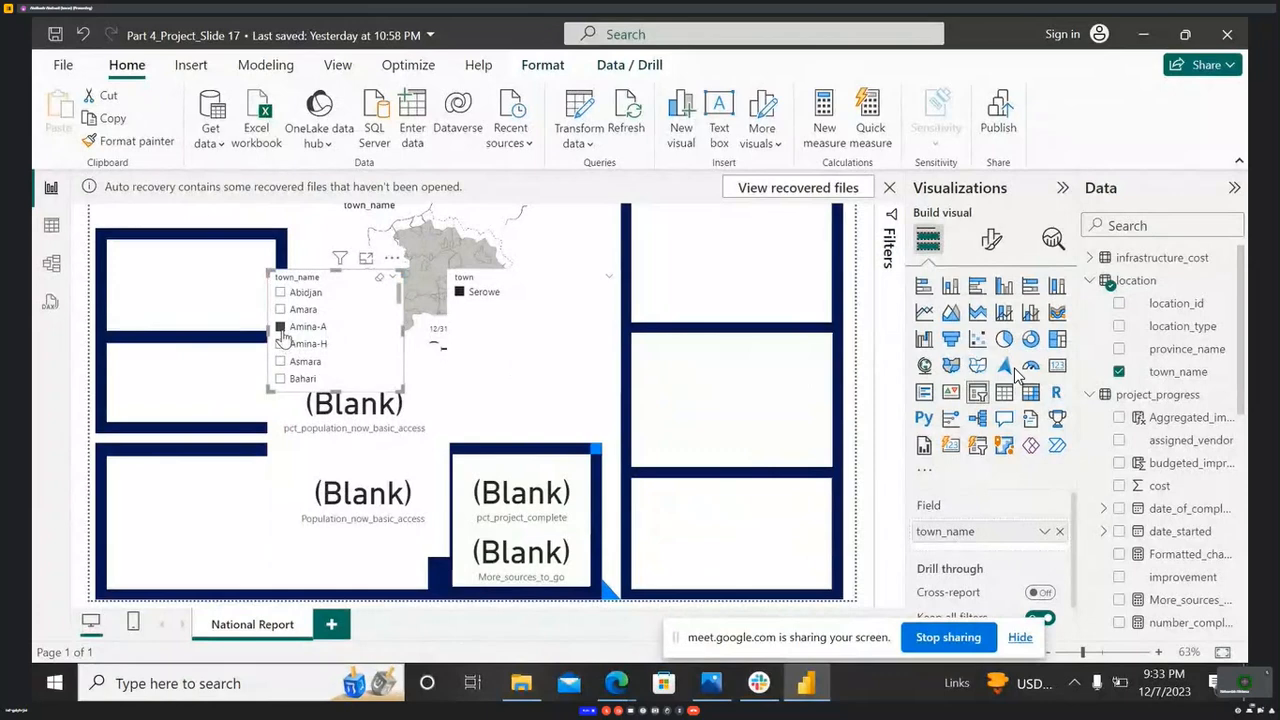
- Clear Amina-A in the town_name slicer and filter the report by Serowe there instead of in the town slicer
{"action": "left_click", "coordinate": [283, 328]}
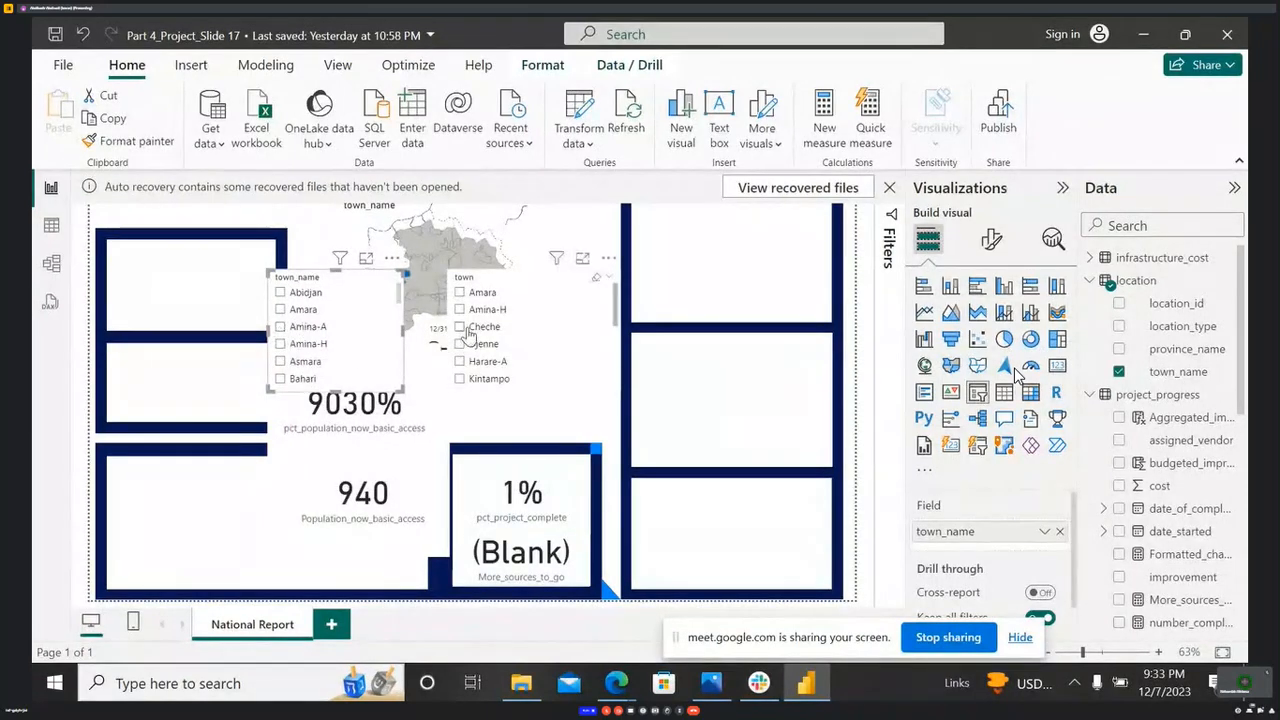
{"action": "scroll", "coordinate": [466, 337], "scroll_direction": "down", "scroll_amount": 5}
{"action": "scroll", "coordinate": [320, 350], "scroll_direction": "down", "scroll_amount": 10}
{"action": "scroll", "coordinate": [319, 351], "scroll_direction": "up", "scroll_amount": 5}
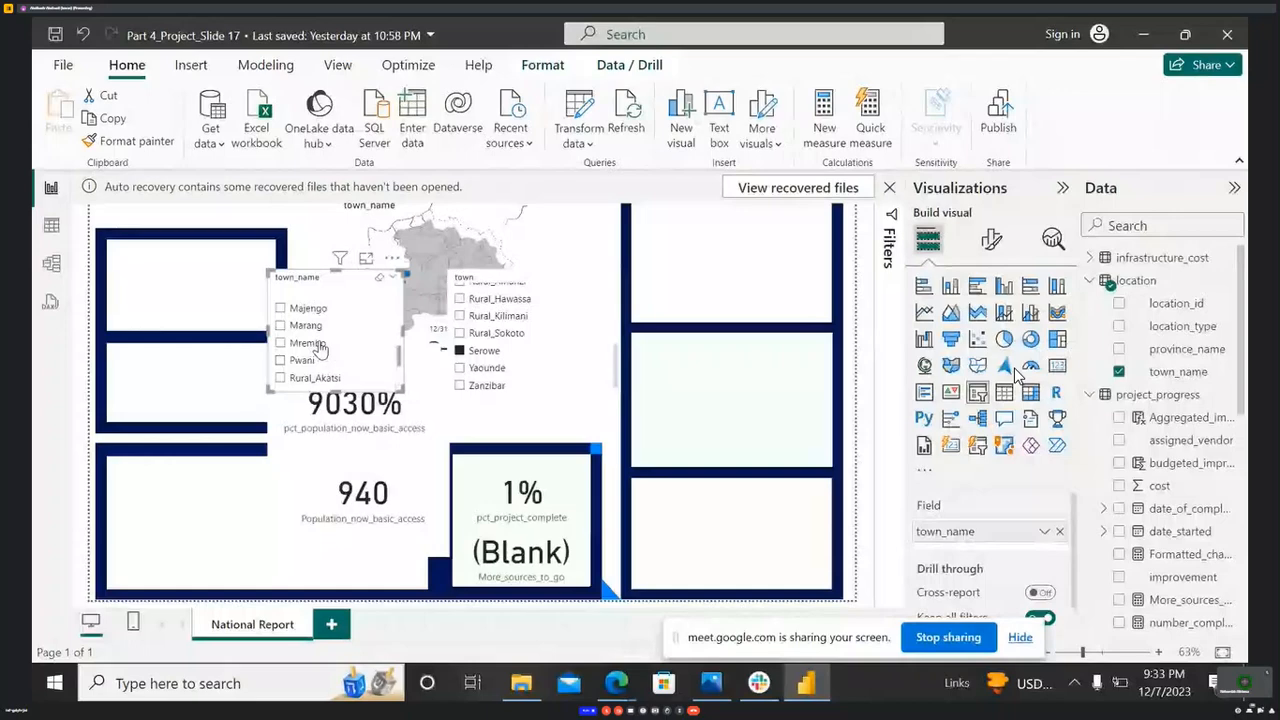
{"action": "left_click", "coordinate": [488, 310]}
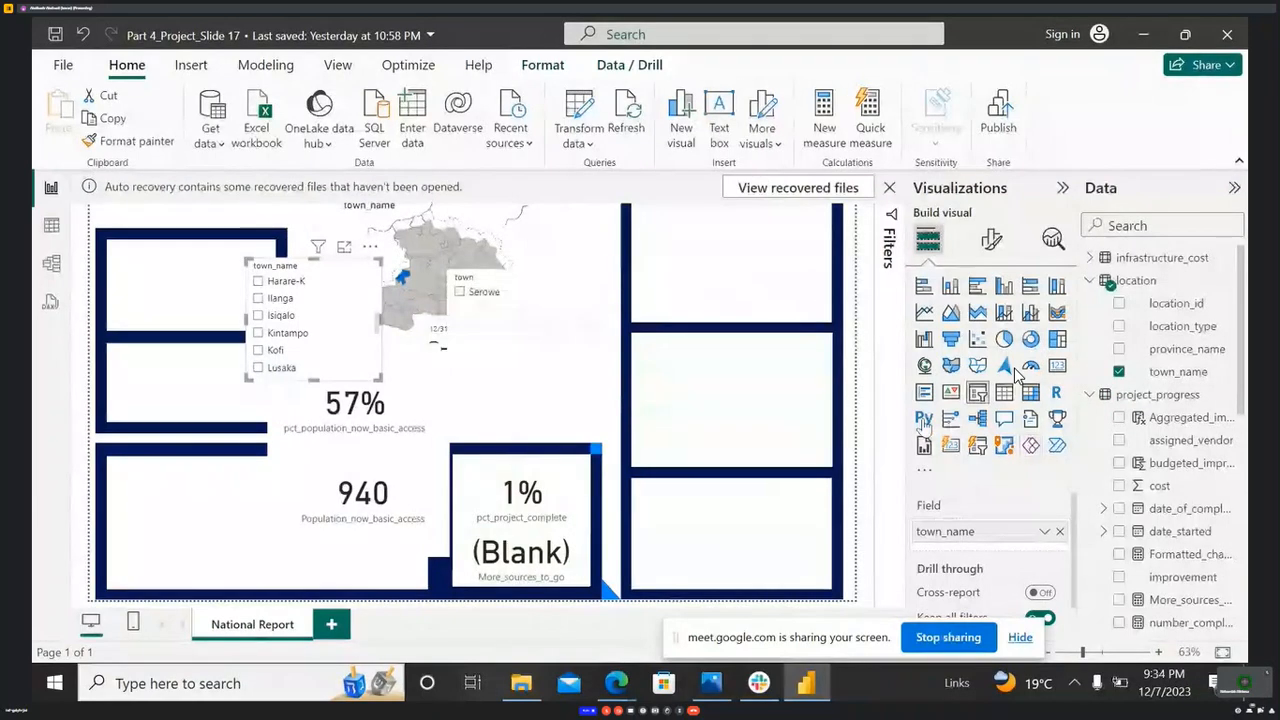
- Remove the town and town_name slicers from the report page and select the map
{"action": "right_click", "coordinate": [600, 268]}
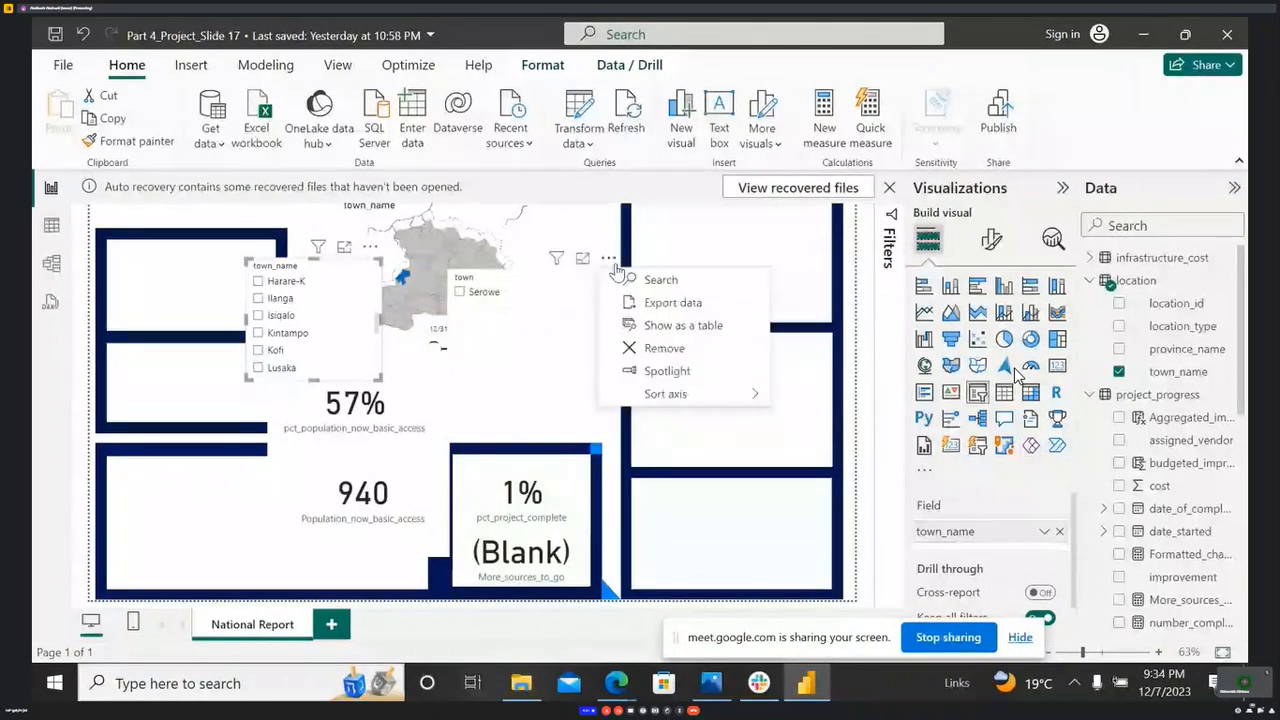
{"action": "left_click", "coordinate": [662, 348]}
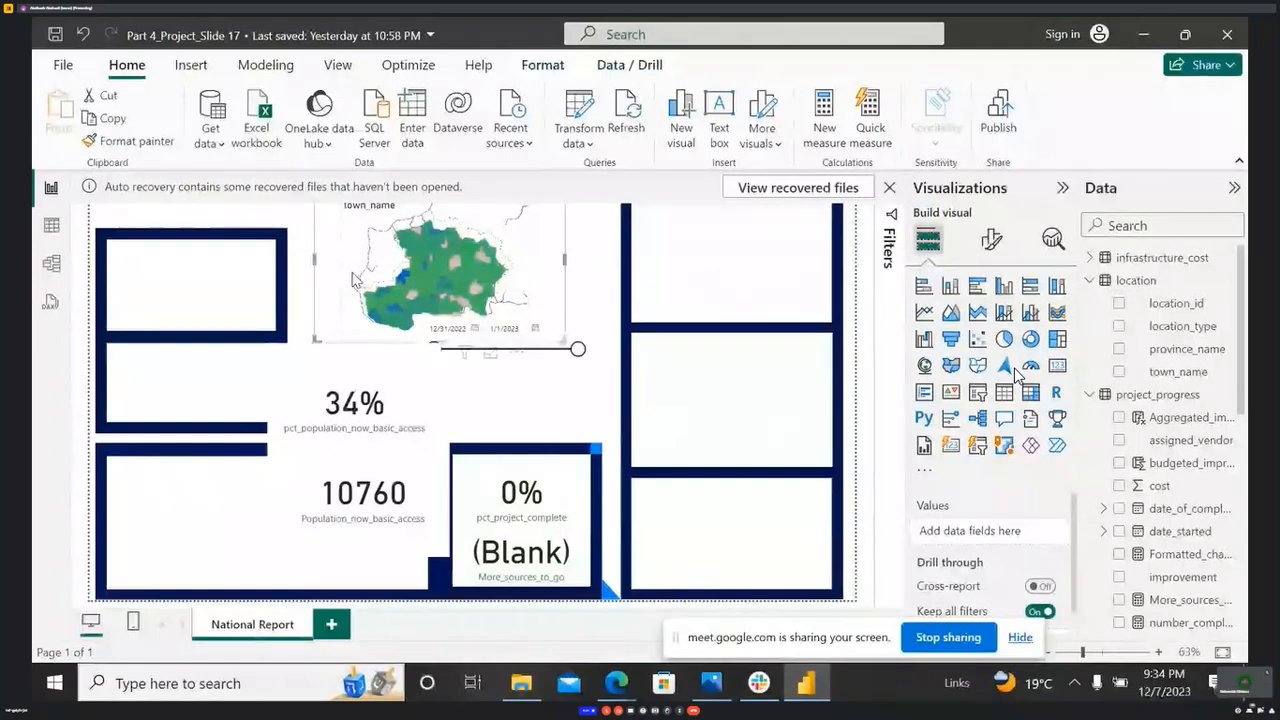
{"action": "left_click", "coordinate": [355, 280]}
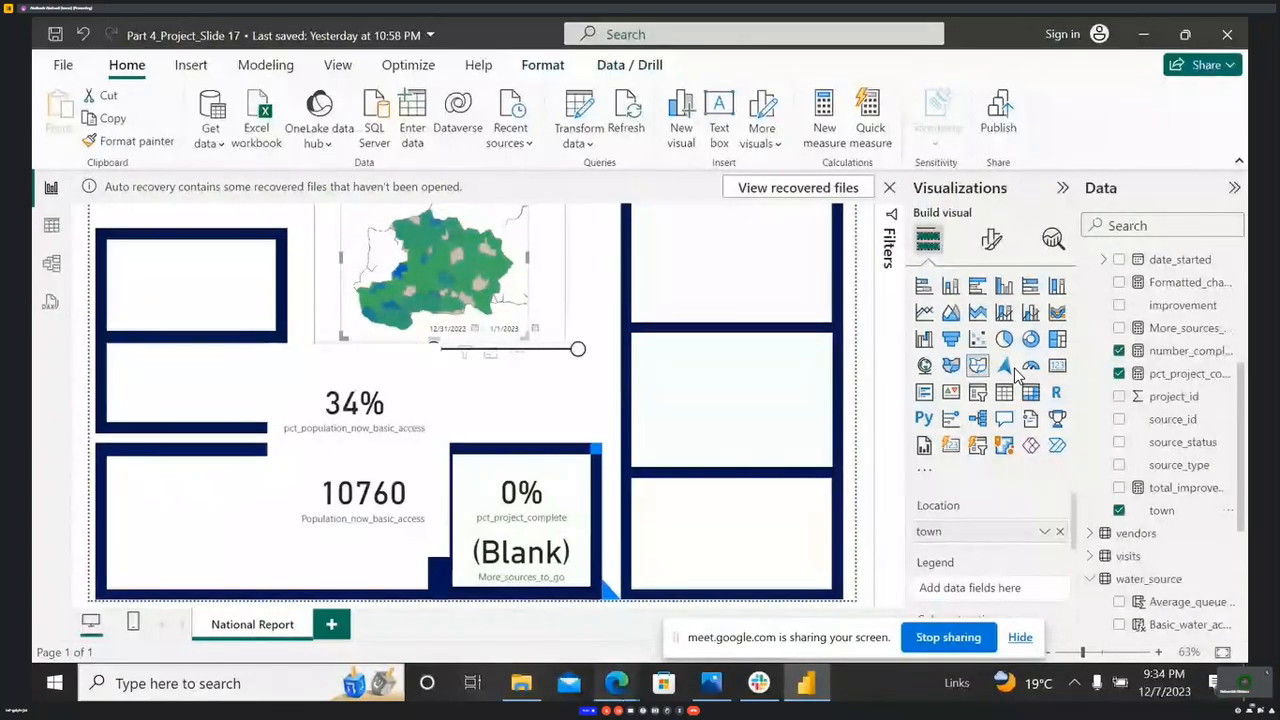
- Check the expected pct_population_now_basic_access values in Part_4.pdf, then return to the Power BI report and deselect the map
{"action": "mouse_move", "coordinate": [614, 683]}
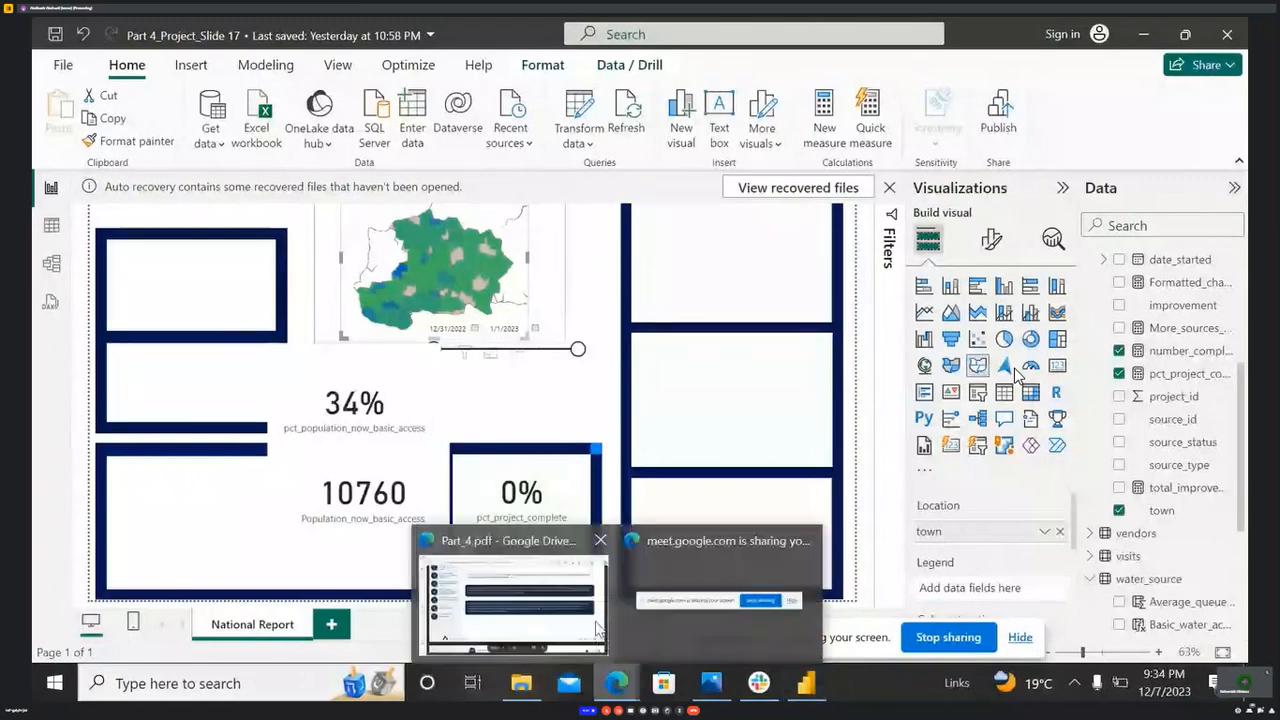
{"action": "left_click", "coordinate": [597, 630]}
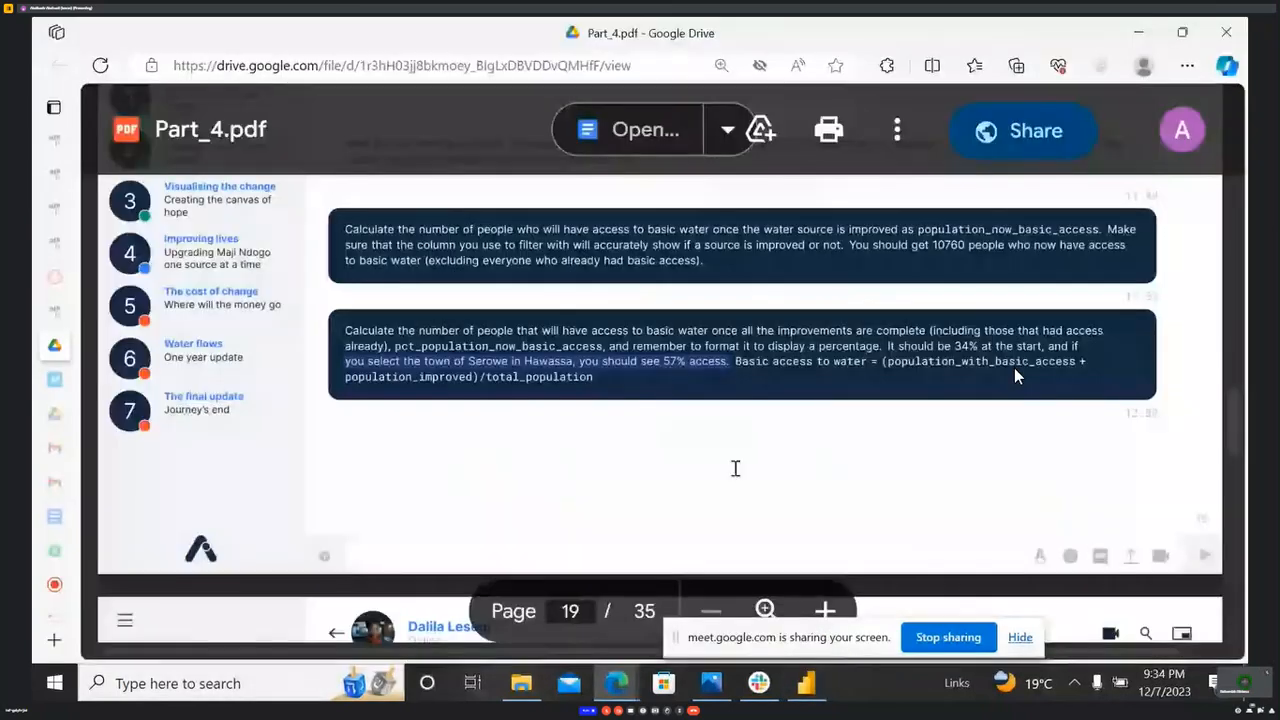
{"action": "key", "text": "alt+Tab"}
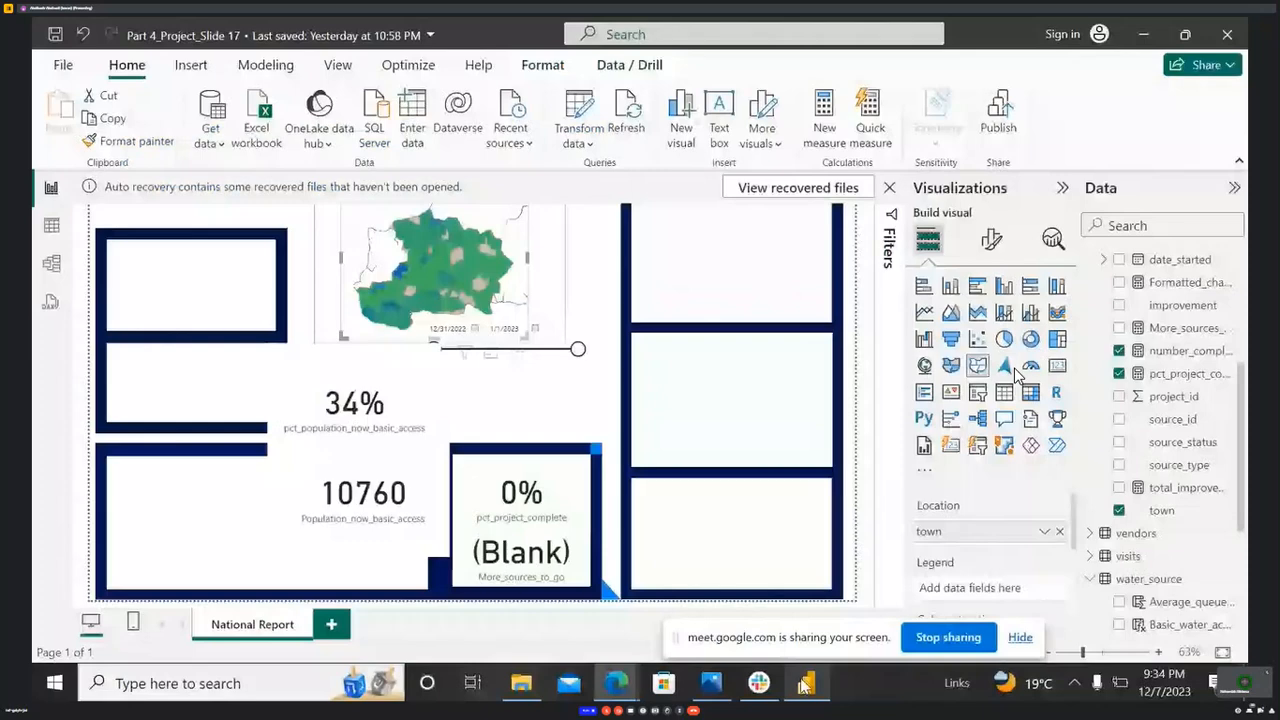
{"action": "left_click", "coordinate": [586, 395]}
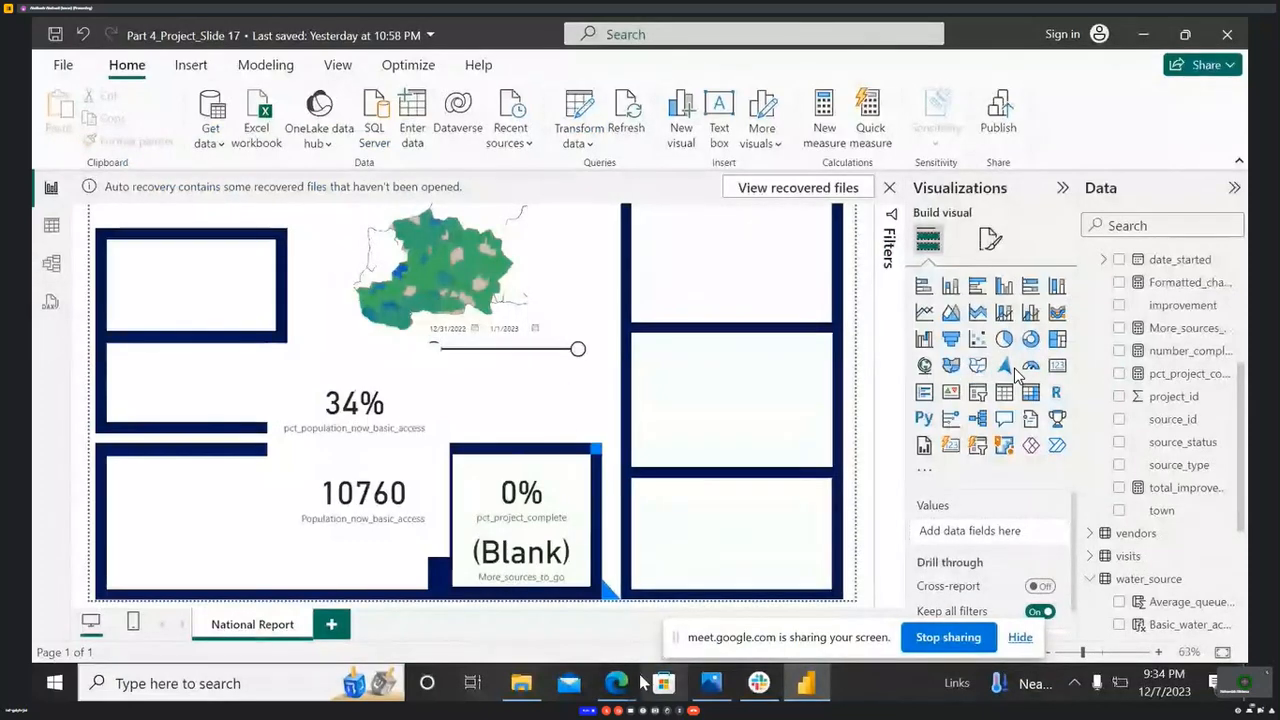
- Switch to the Google Meet call and read the in-call messages for the reported DAX problem and the shared measure formulas
{"action": "mouse_move", "coordinate": [617, 683]}
{"action": "left_click", "coordinate": [489, 588]}
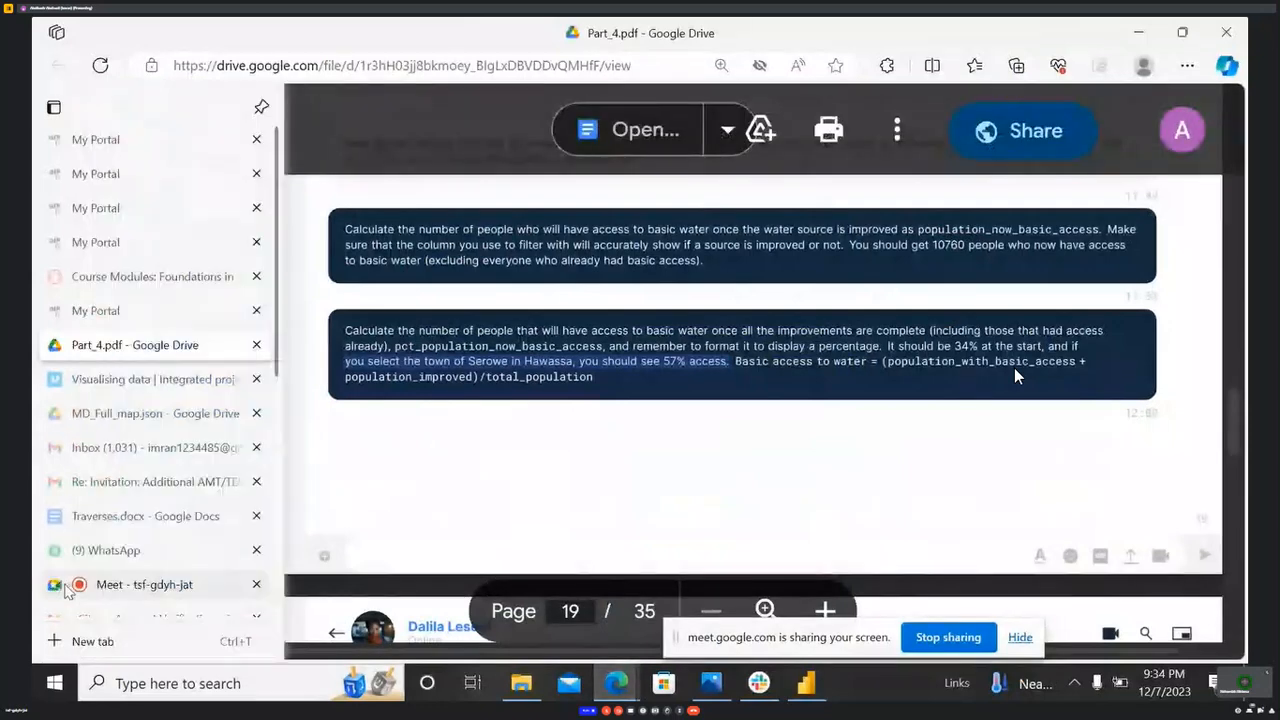
{"action": "left_click", "coordinate": [90, 584]}
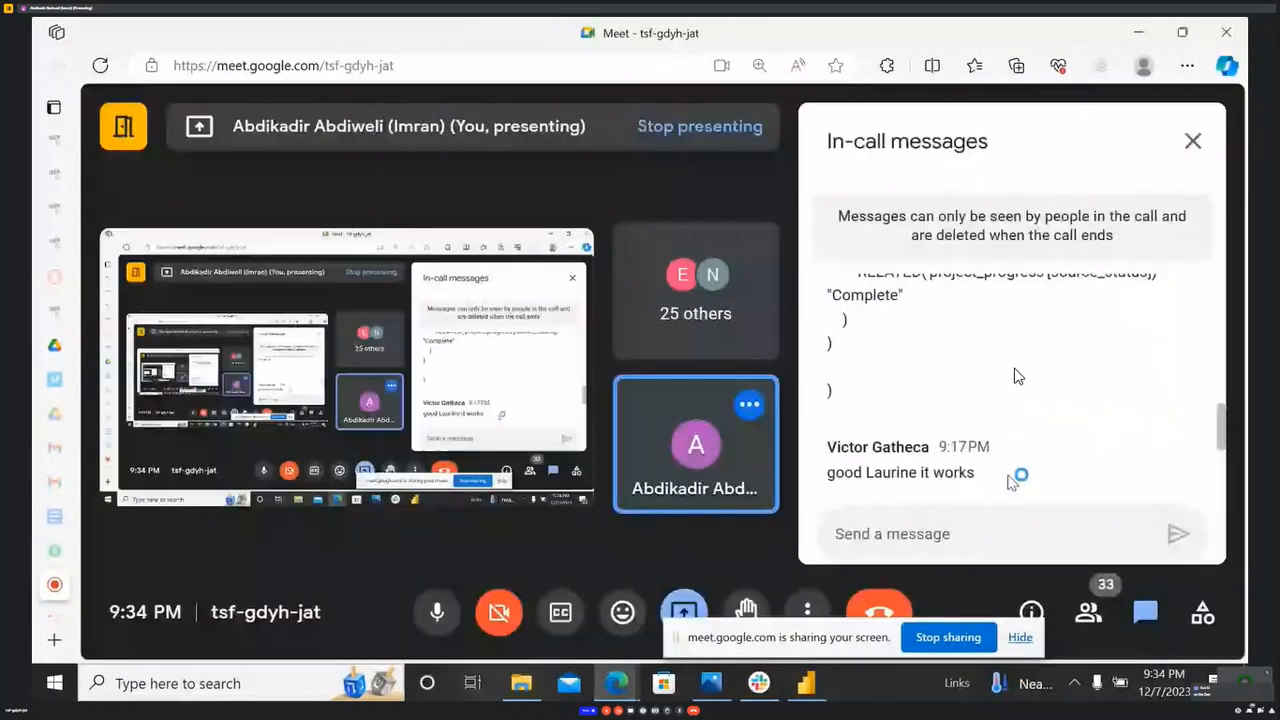
{"action": "scroll", "coordinate": [972, 447], "scroll_direction": "down", "scroll_amount": 10}
{"action": "scroll", "coordinate": [970, 447], "scroll_direction": "down", "scroll_amount": 1}
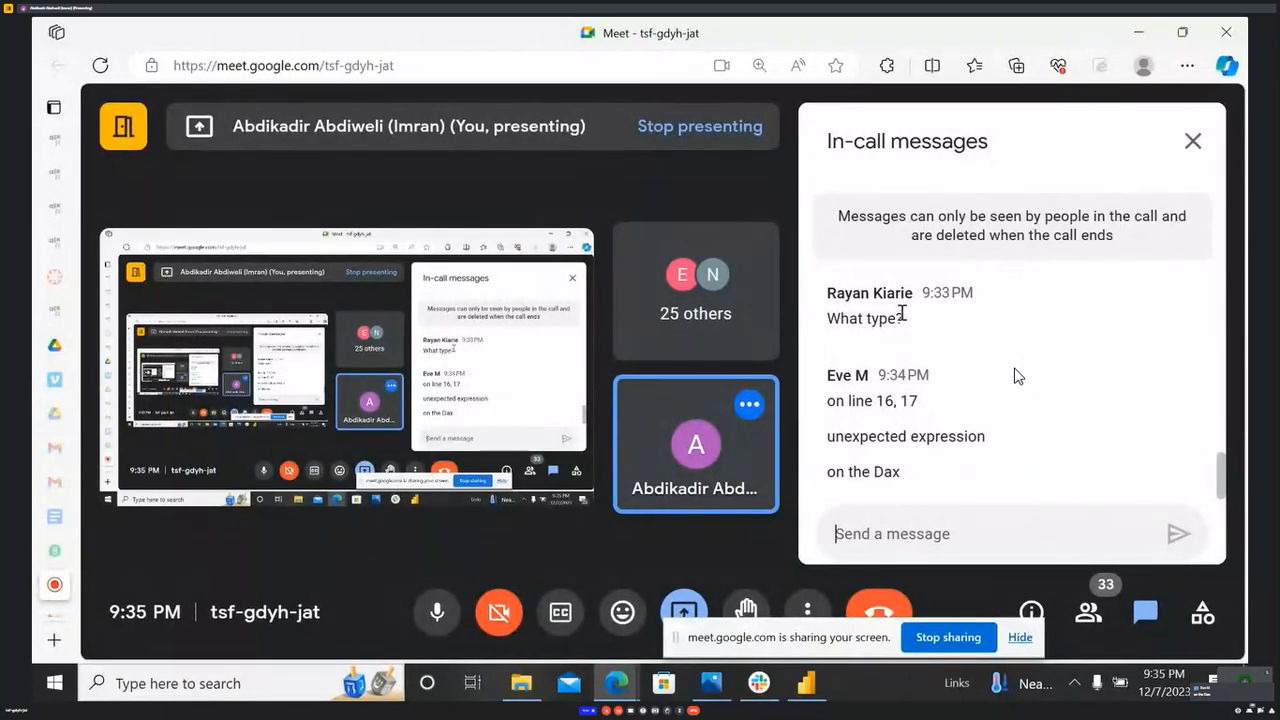
{"action": "scroll", "coordinate": [904, 316], "scroll_direction": "up", "scroll_amount": 1}
{"action": "scroll", "coordinate": [907, 325], "scroll_direction": "down", "scroll_amount": 1}
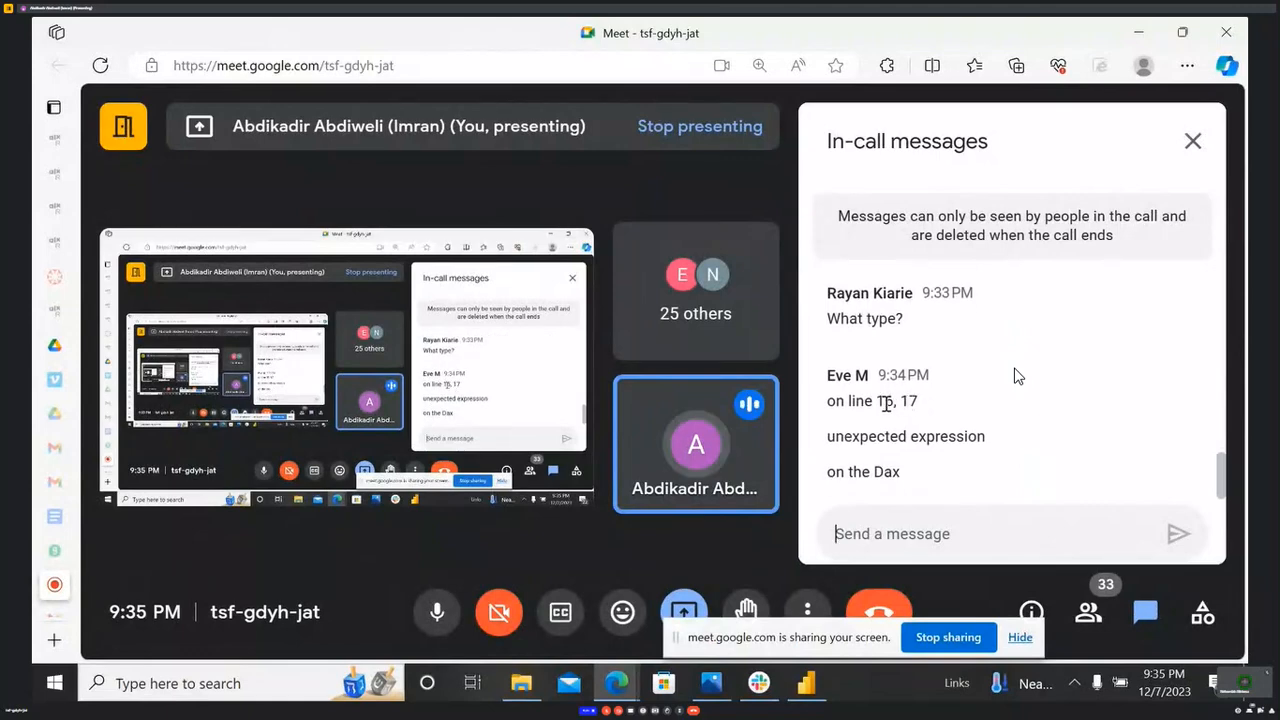
{"action": "left_click_drag", "start_coordinate": [836, 437], "coordinate": [960, 477]}
{"action": "scroll", "coordinate": [950, 460], "scroll_direction": "up", "scroll_amount": 5}
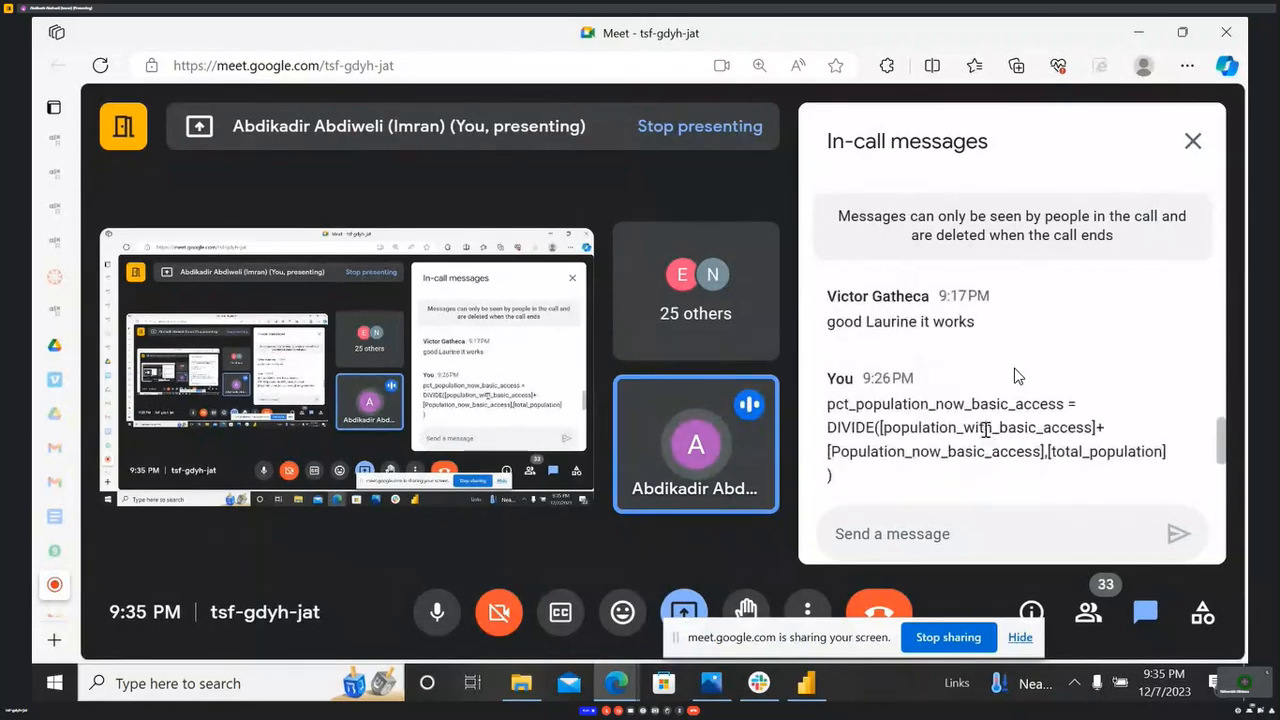
{"action": "scroll", "coordinate": [985, 430], "scroll_direction": "down", "scroll_amount": 5}
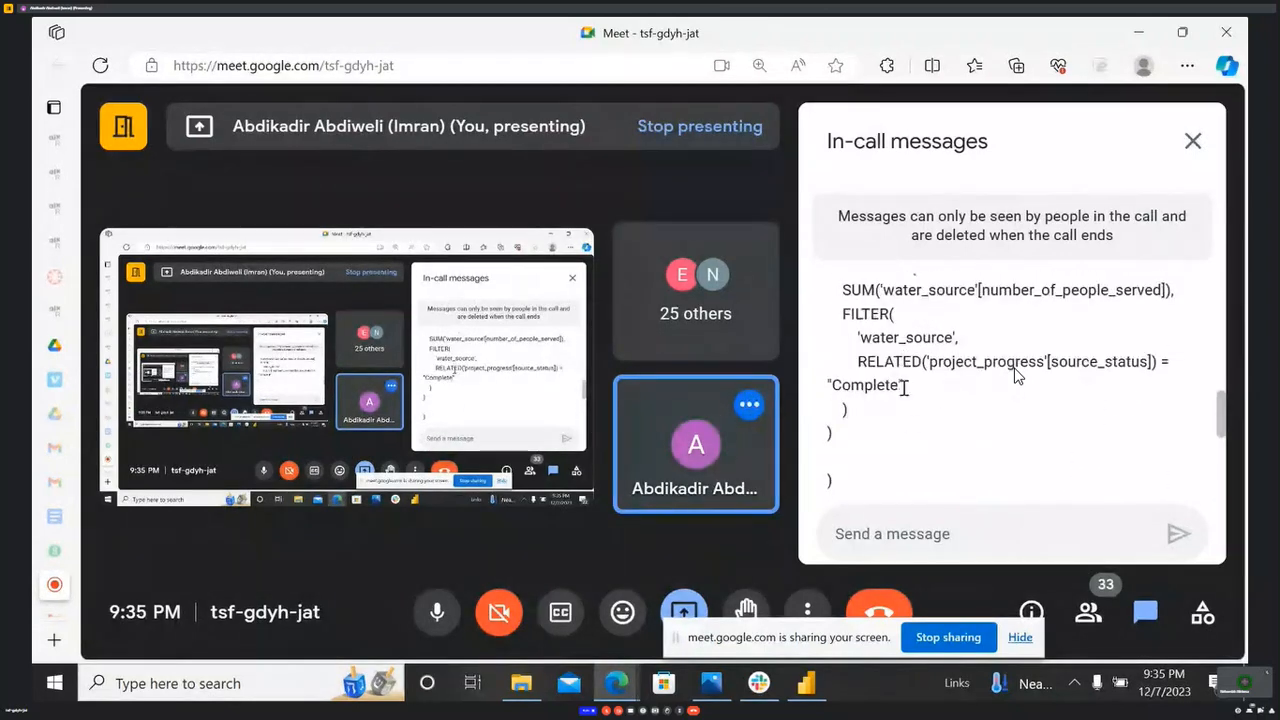
{"action": "scroll", "coordinate": [920, 390], "scroll_direction": "up", "scroll_amount": 5}
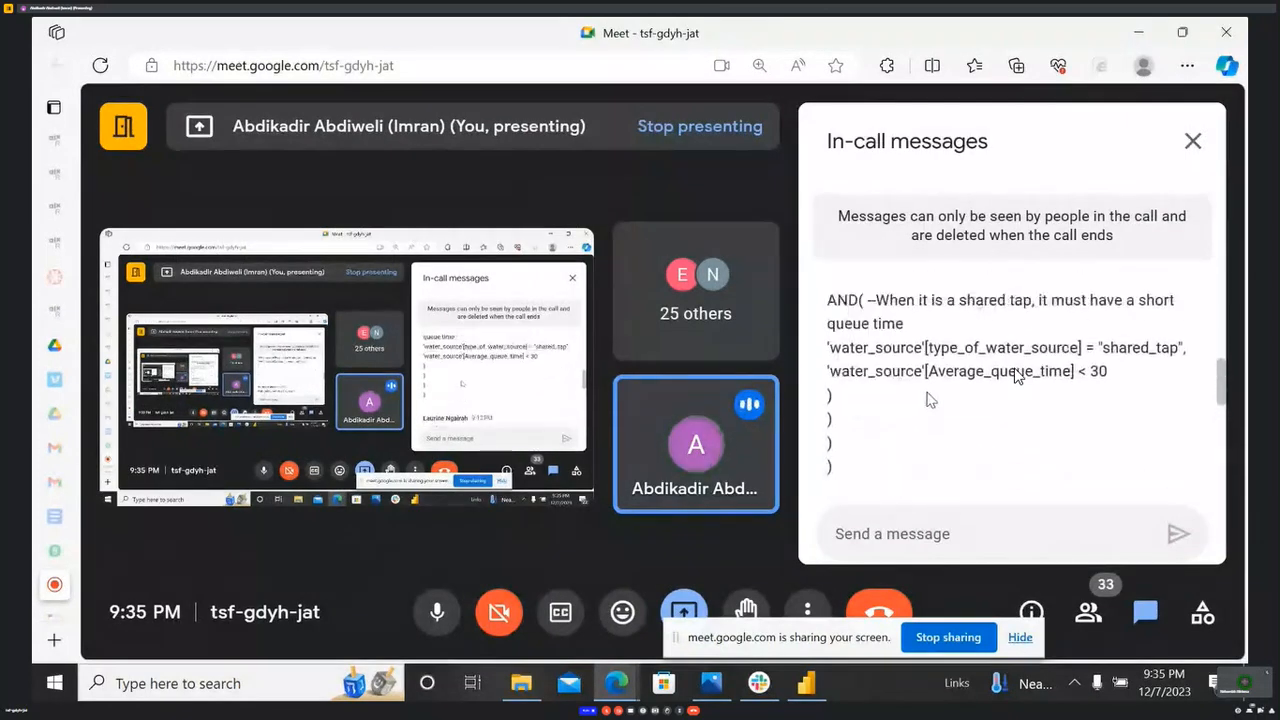
{"action": "scroll", "coordinate": [928, 398], "scroll_direction": "up", "scroll_amount": 2}
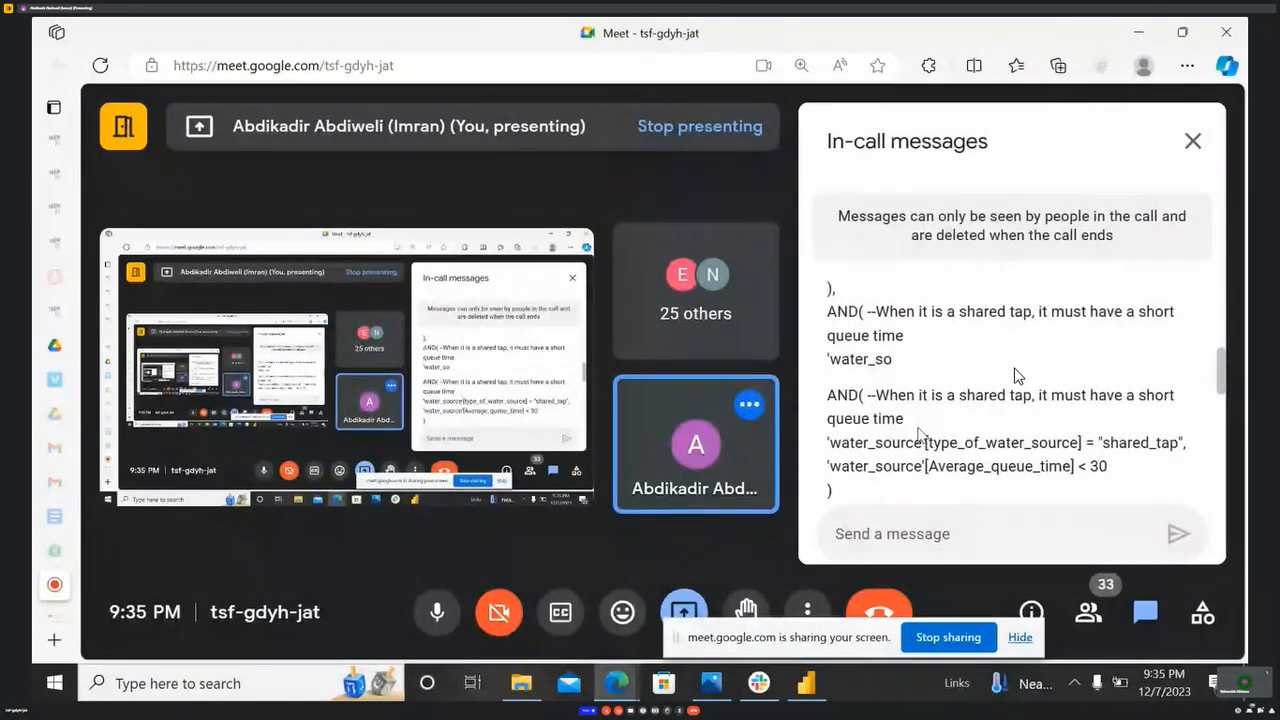
- Switch to Power BI, shift the pct_population_now_basic_access card left, and undo both that move and the removal of the two town slicers
{"action": "left_click", "coordinate": [812, 686]}
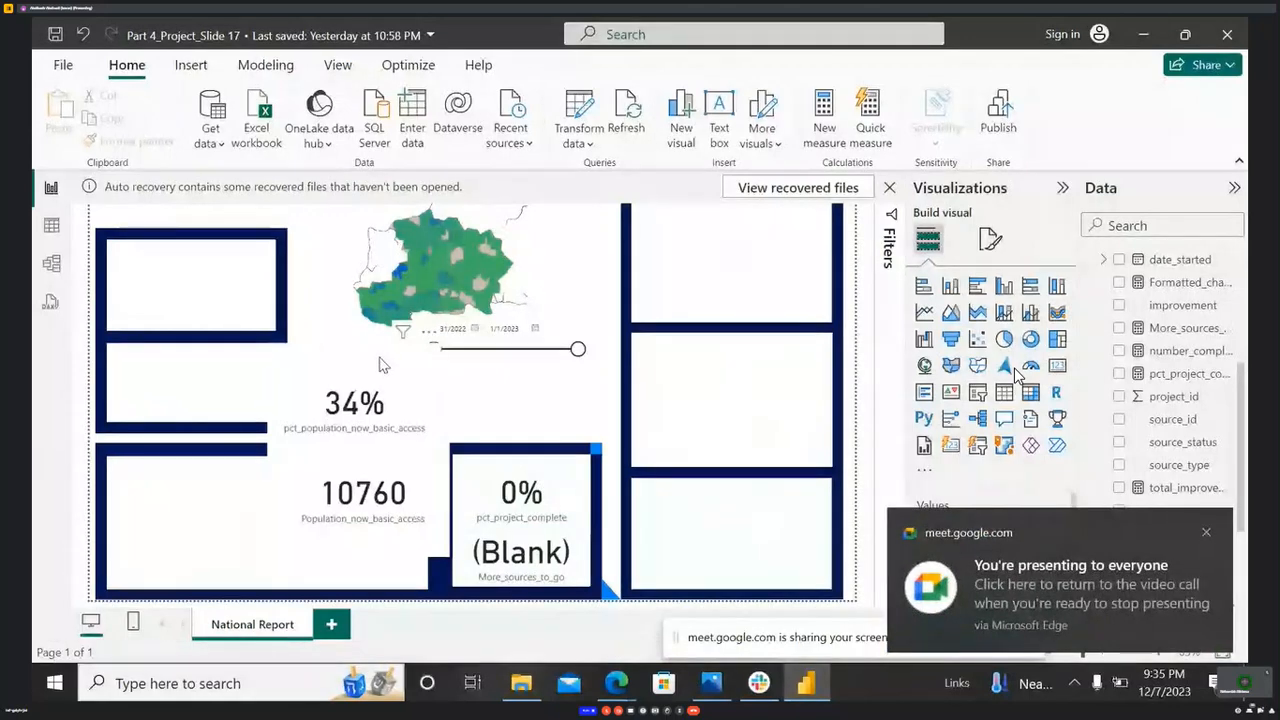
{"action": "left_click_drag", "start_coordinate": [355, 403], "coordinate": [305, 399]}
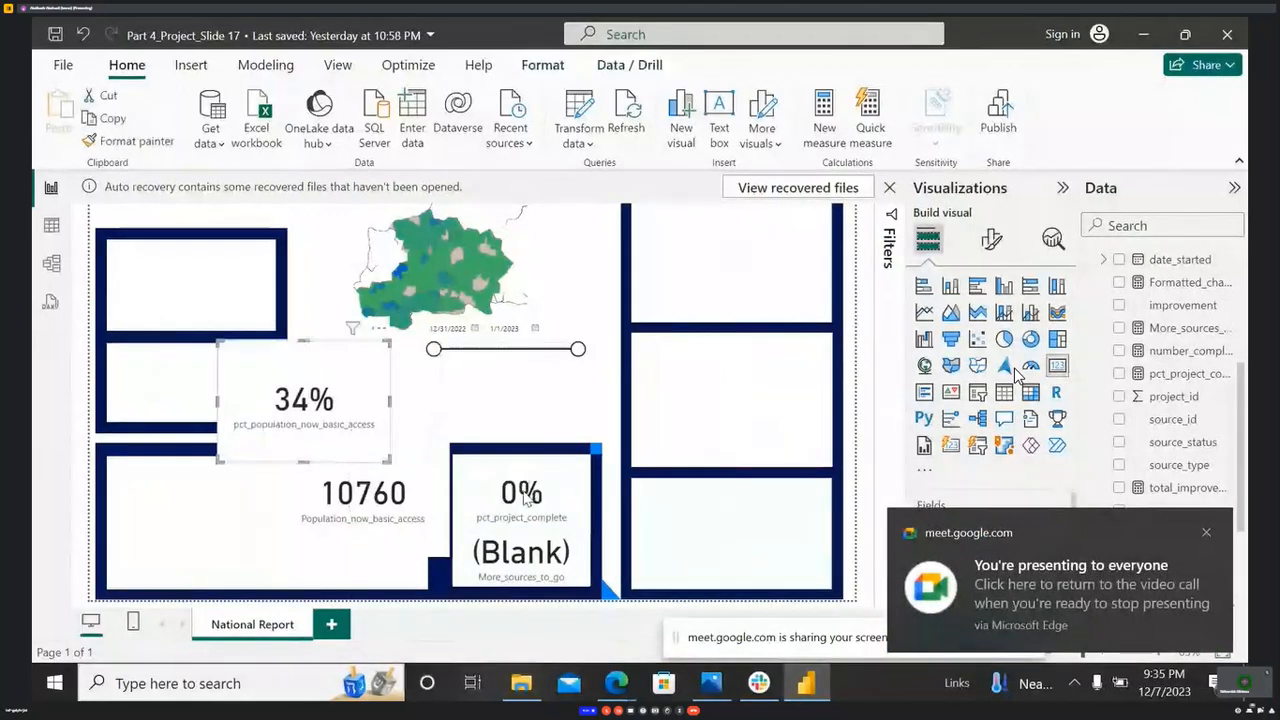
{"action": "left_click", "coordinate": [85, 37]}
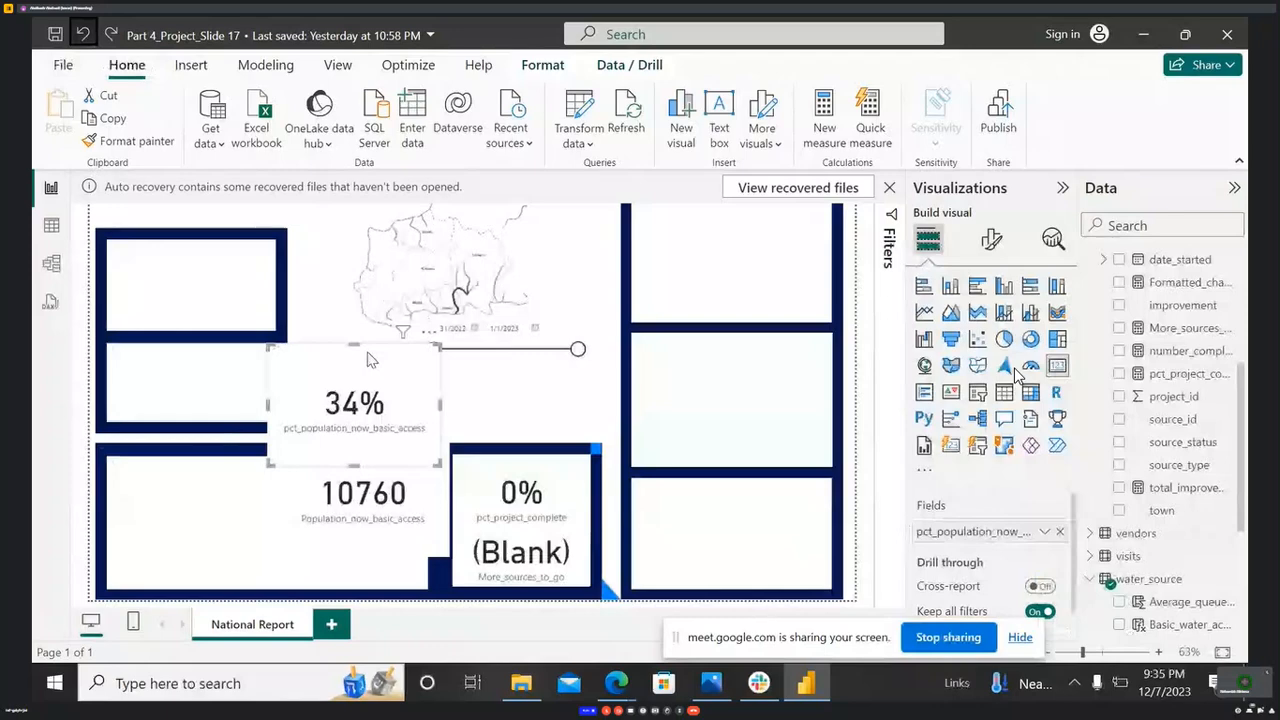
{"action": "left_click", "coordinate": [83, 35]}
{"action": "left_click", "coordinate": [83, 35]}
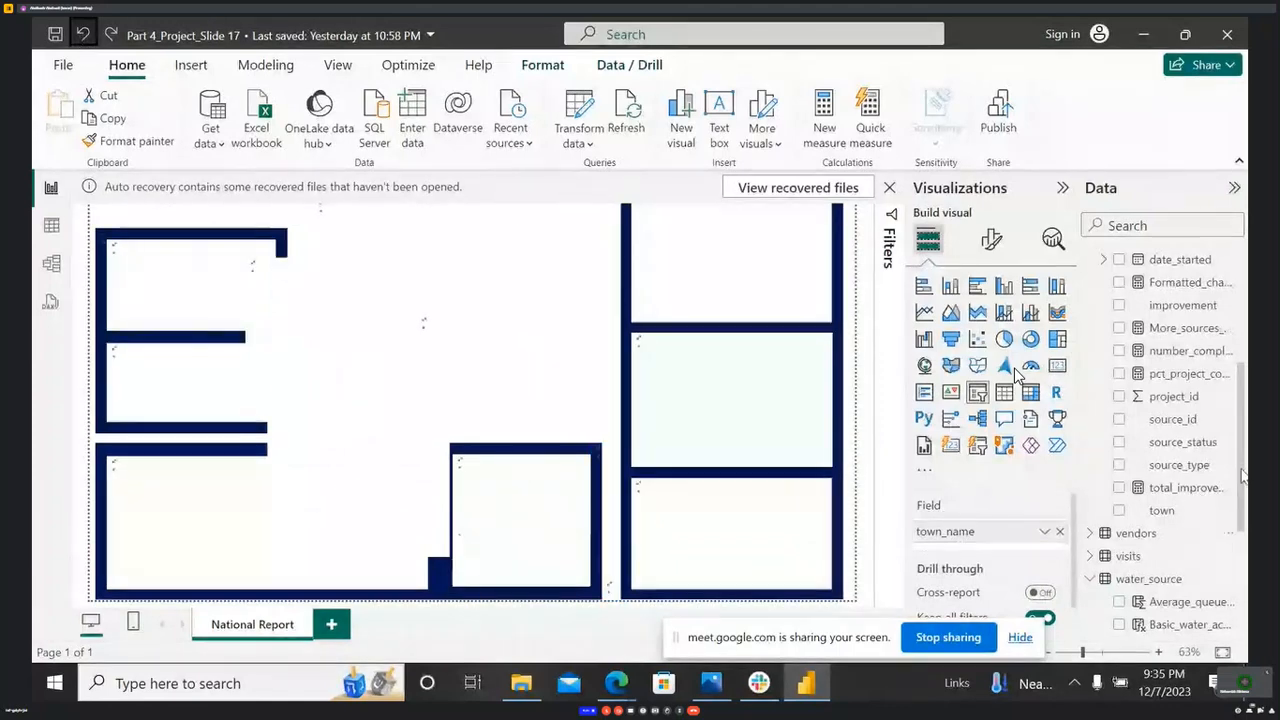
- Inspect the DAX formulas of the total_population and population_with_basic_access measures in the water_source table
{"action": "scroll", "coordinate": [1188, 530], "scroll_direction": "down", "scroll_amount": 3}
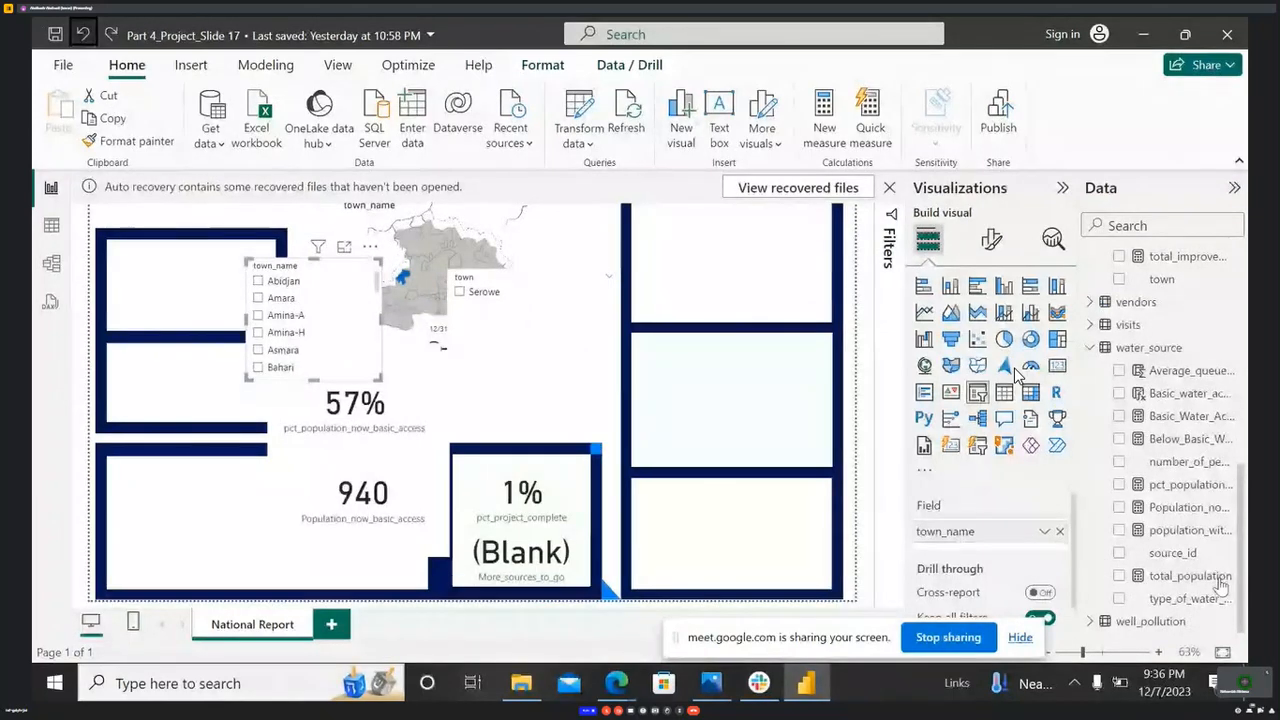
{"action": "left_click", "coordinate": [1192, 530]}
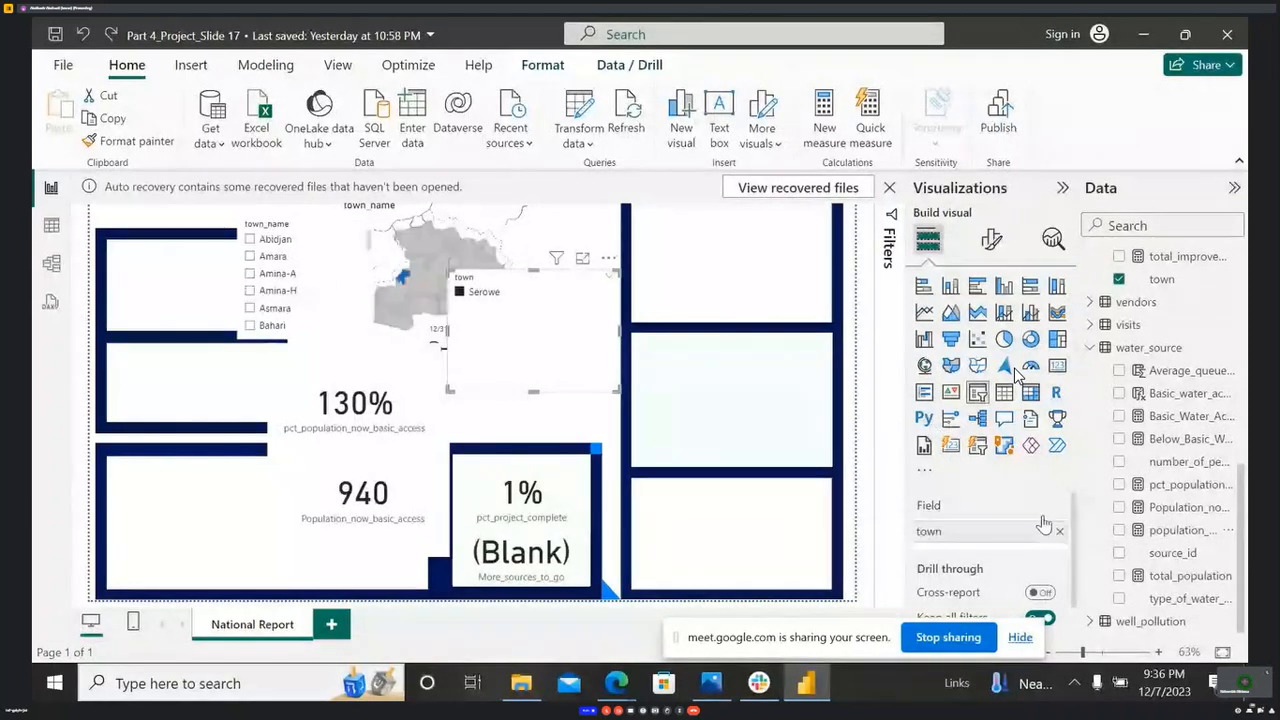
{"action": "left_click", "coordinate": [1195, 575]}
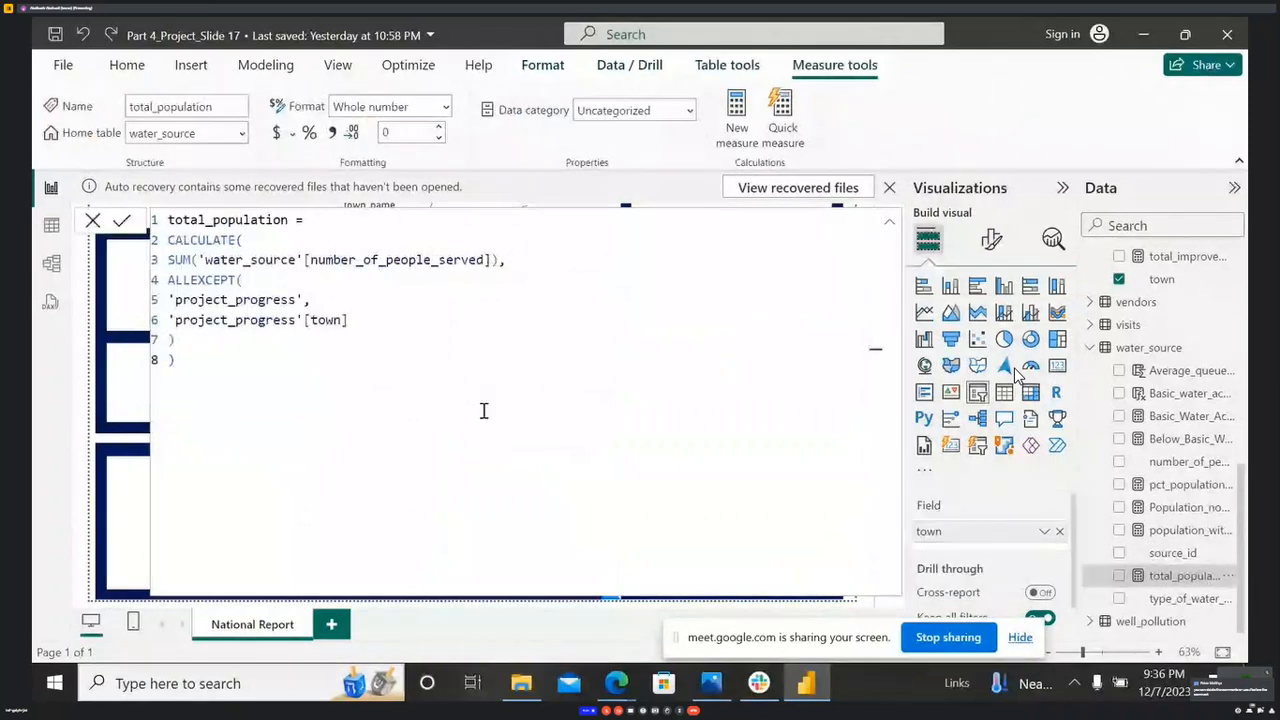
{"action": "left_click", "coordinate": [1185, 529]}
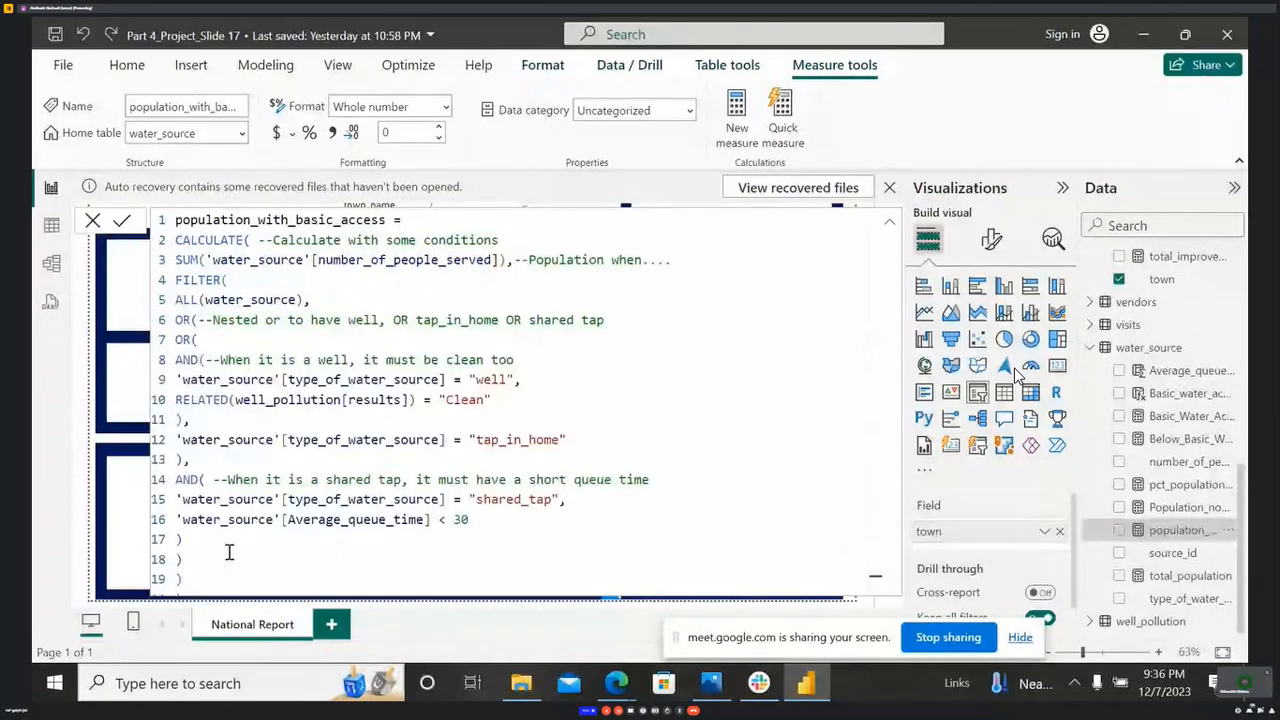
{"action": "scroll", "coordinate": [229, 552], "scroll_direction": "down", "scroll_amount": 1}
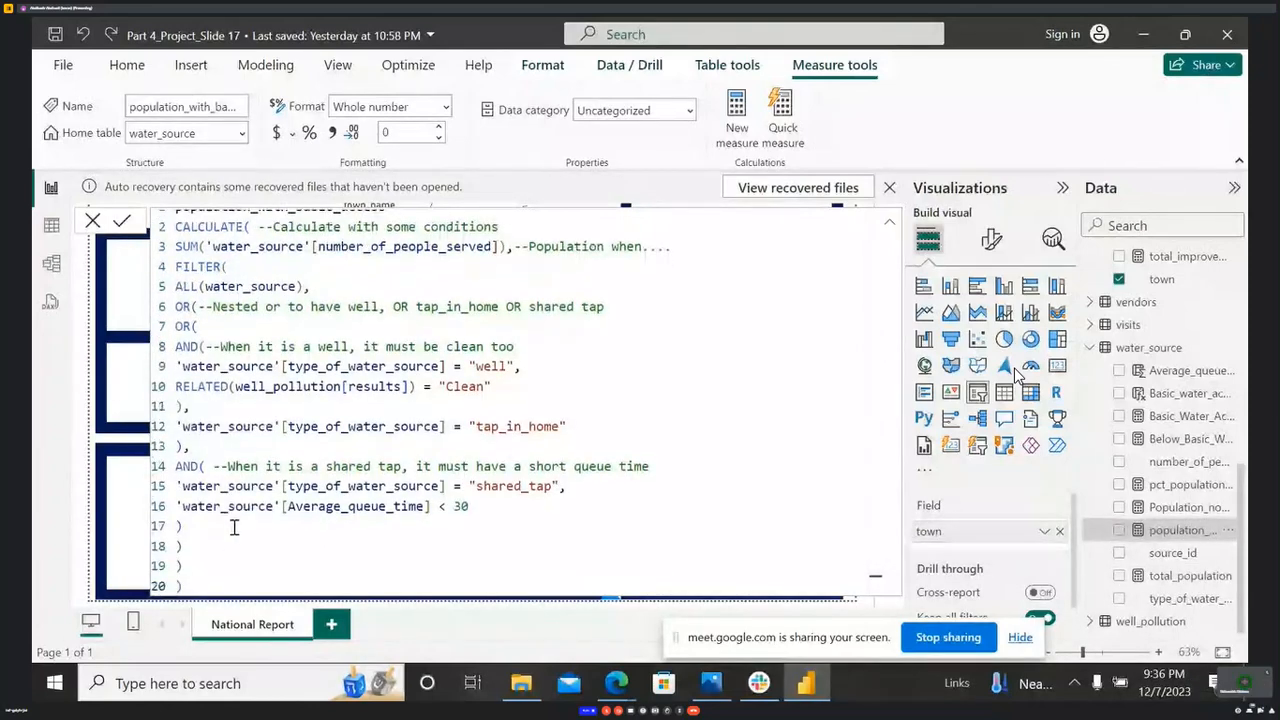
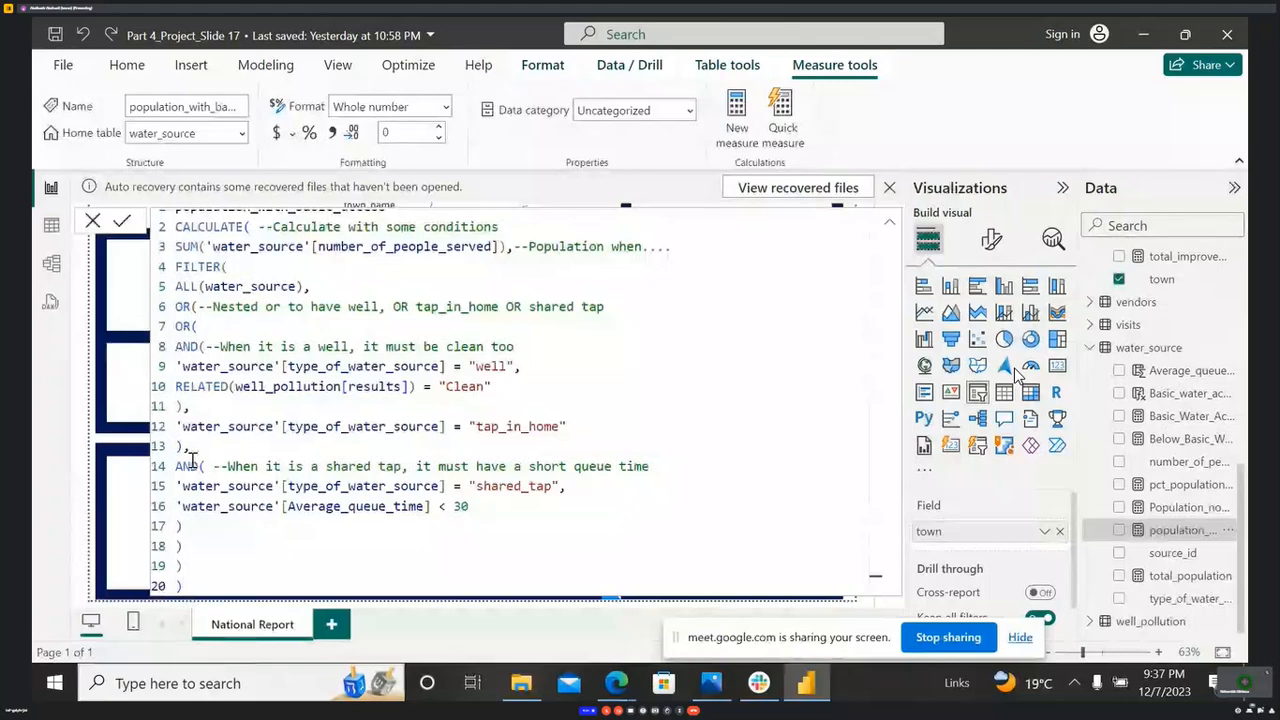
- Copy lines 1 to 11 of the population_with_basic_access formula and send them in the Google Meet in-call messages
{"action": "left_click_drag", "start_coordinate": [176, 214], "coordinate": [434, 421]}
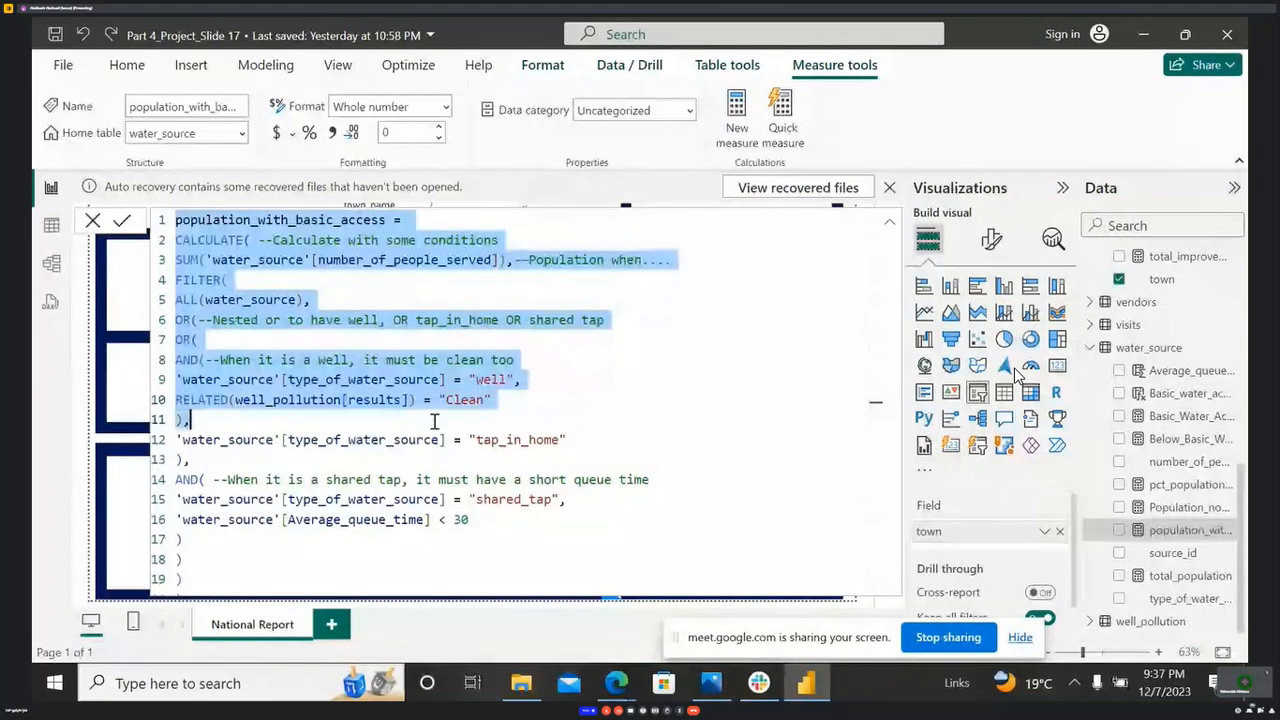
{"action": "left_click", "coordinate": [365, 437]}
{"action": "left_click", "coordinate": [195, 419]}
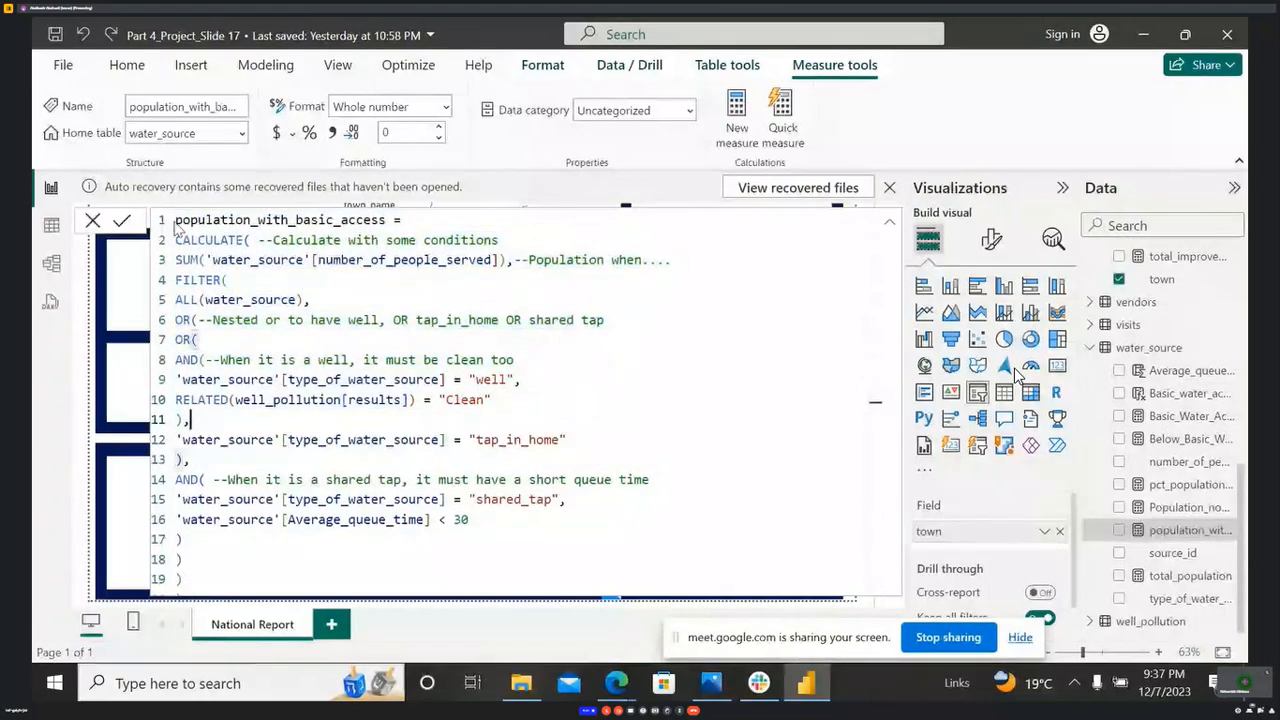
{"action": "left_click_drag", "start_coordinate": [178, 221], "coordinate": [237, 422]}
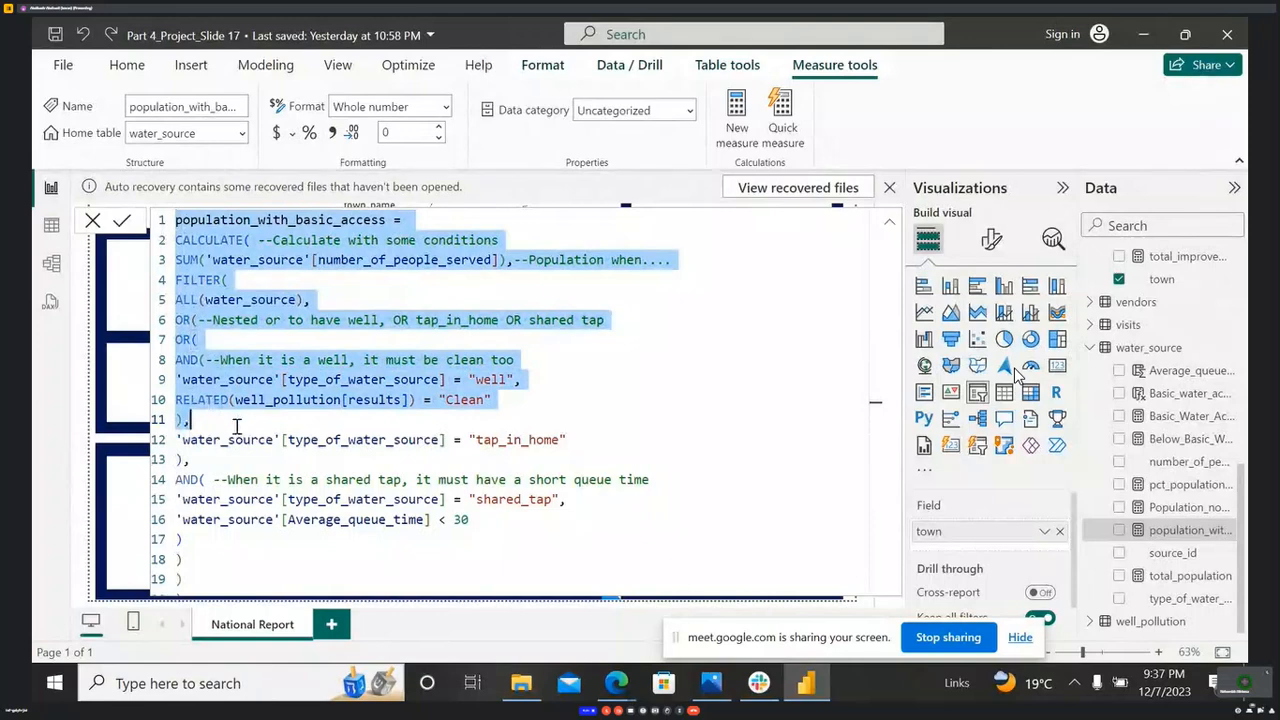
{"action": "key", "text": "alt+Tab"}
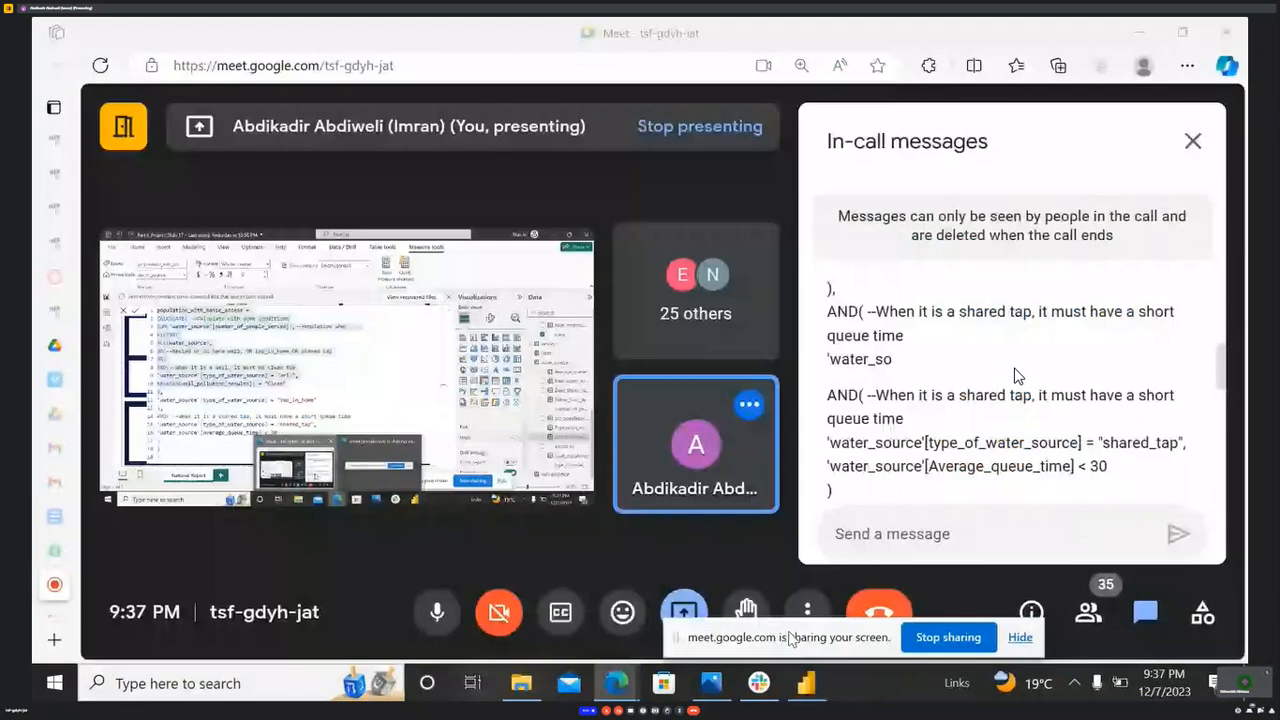
{"action": "key", "text": "ctrl+v"}
{"action": "key", "text": "Return"}
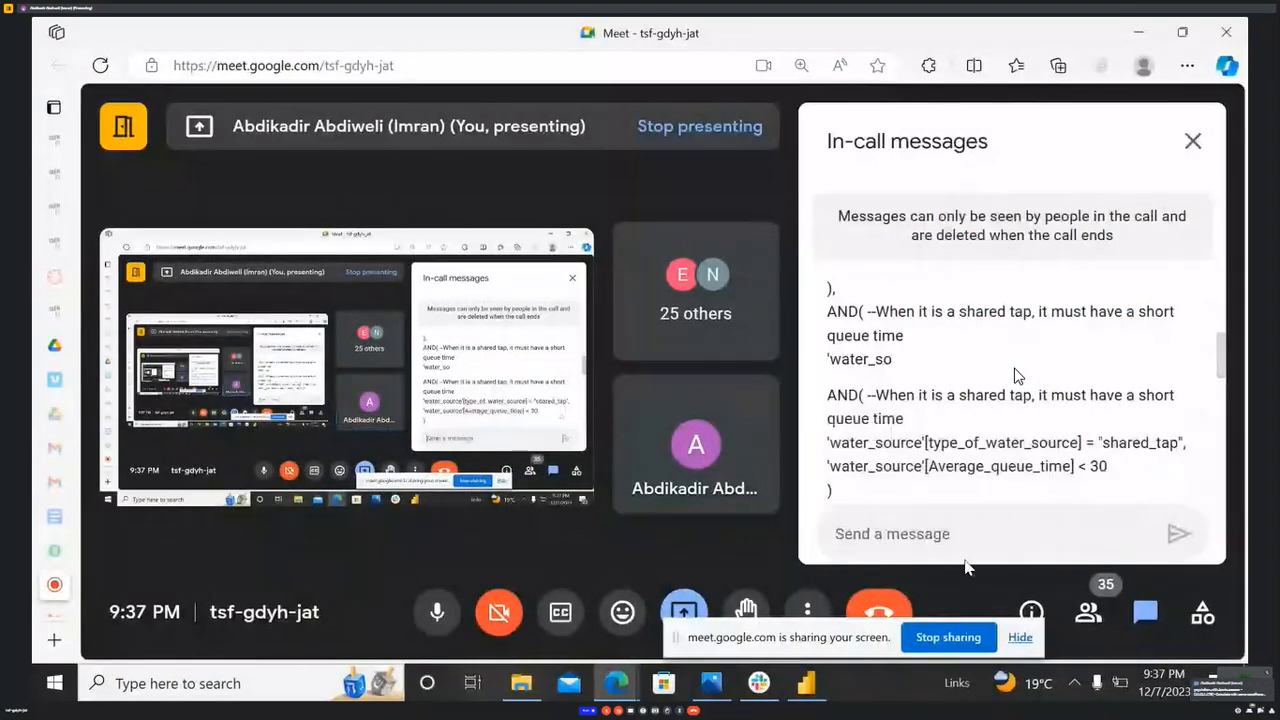
- Copy lines 12 to 20 of the population_with_basic_access formula from Power BI and send them in the Google Meet in-call messages
{"action": "left_click", "coordinate": [806, 683]}
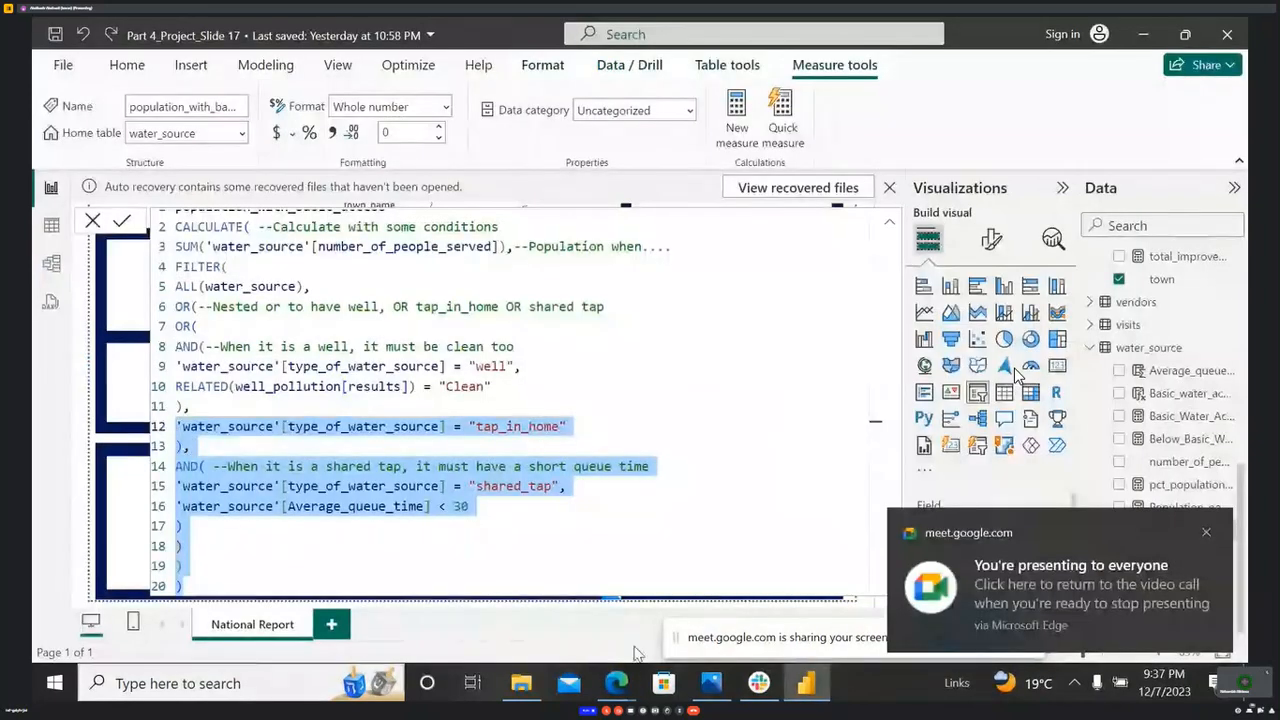
{"action": "left_click", "coordinate": [614, 686]}
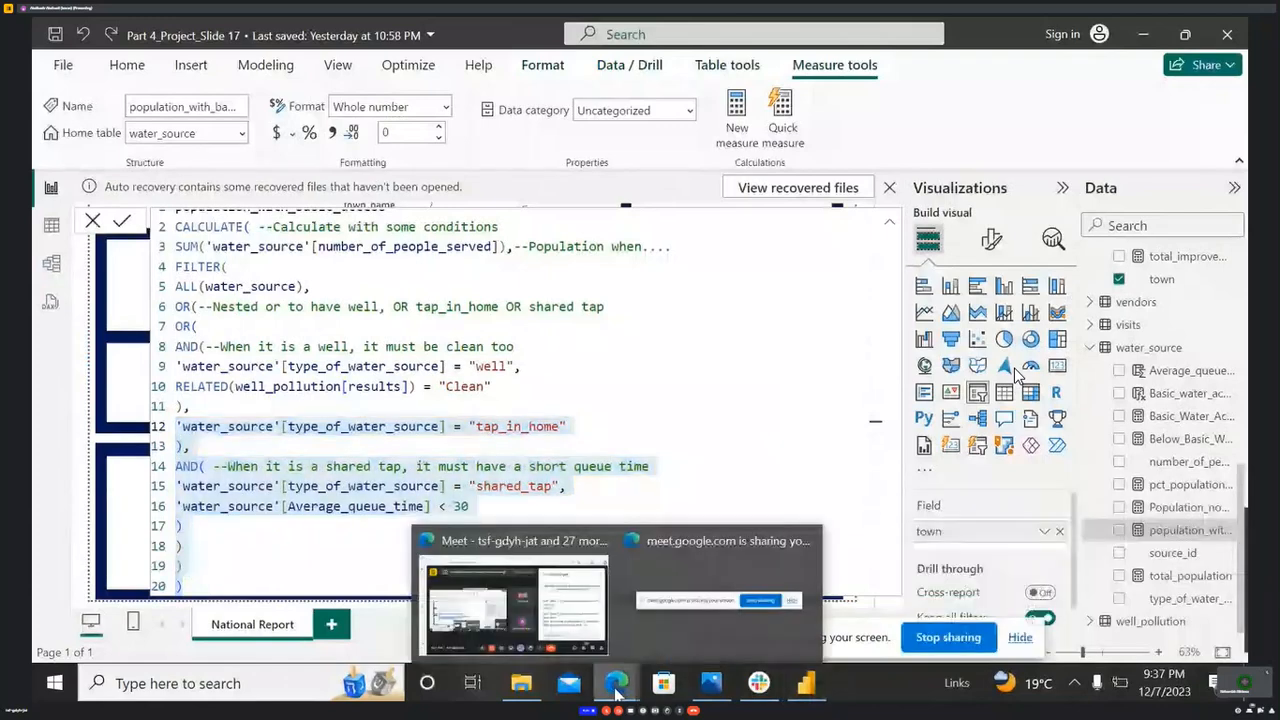
{"action": "left_click", "coordinate": [585, 604]}
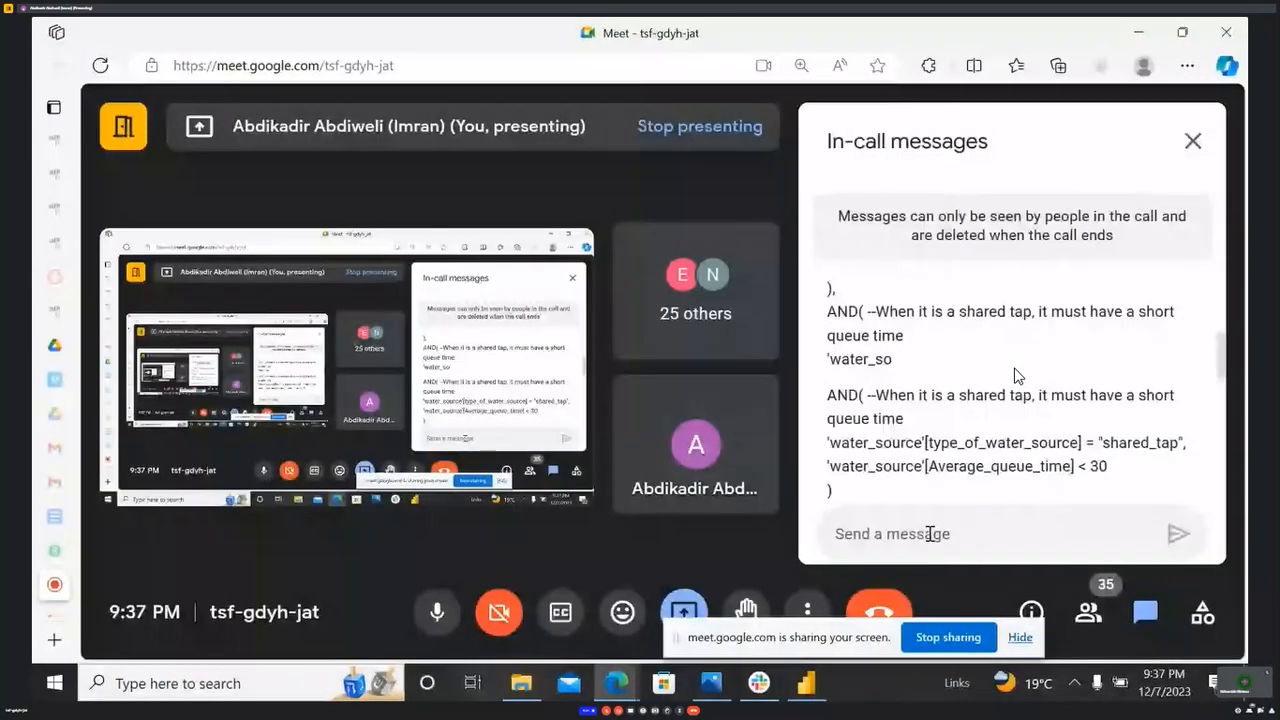
{"action": "left_click", "coordinate": [929, 533]}
{"action": "key", "text": "ctrl+v"}
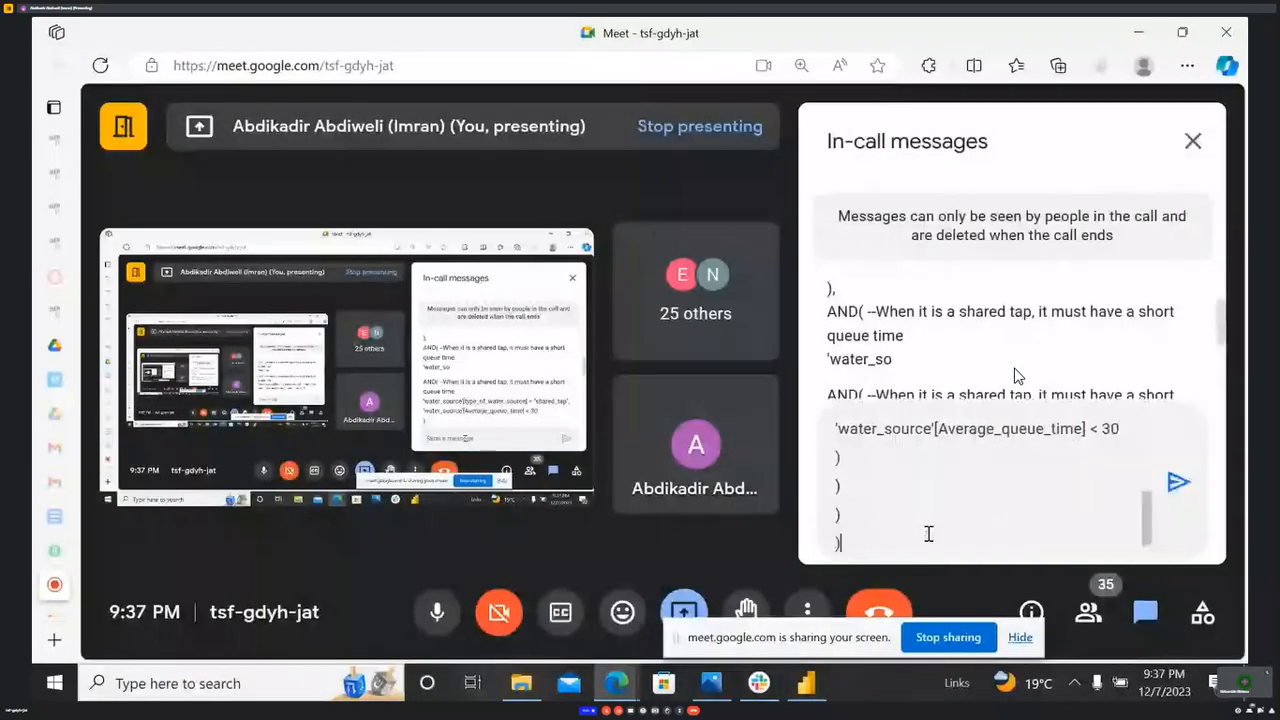
{"action": "left_click", "coordinate": [1177, 485]}
- Return to Power BI, inspect the end of the population_with_basic_access formula around lines 16 and 17, and dismiss the Meet notification
{"action": "left_click", "coordinate": [807, 683]}
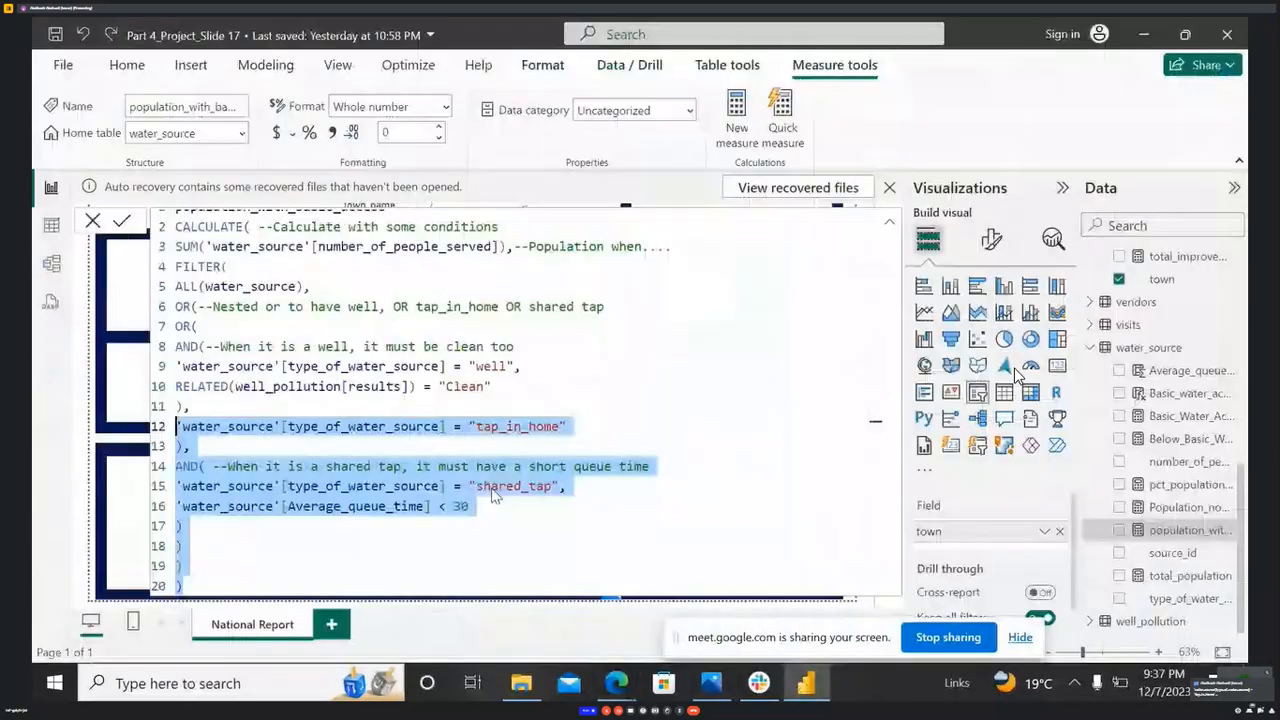
{"action": "left_click", "coordinate": [378, 426]}
{"action": "left_click", "coordinate": [377, 508]}
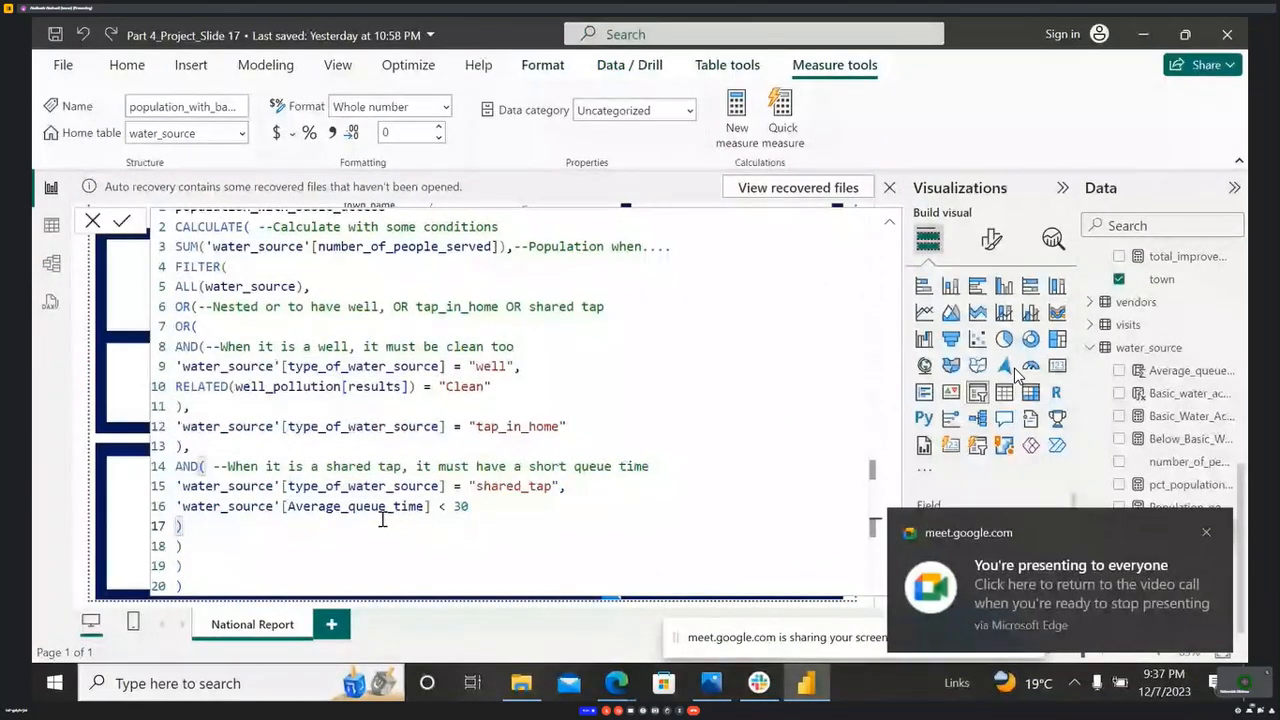
{"action": "left_click", "coordinate": [385, 520]}
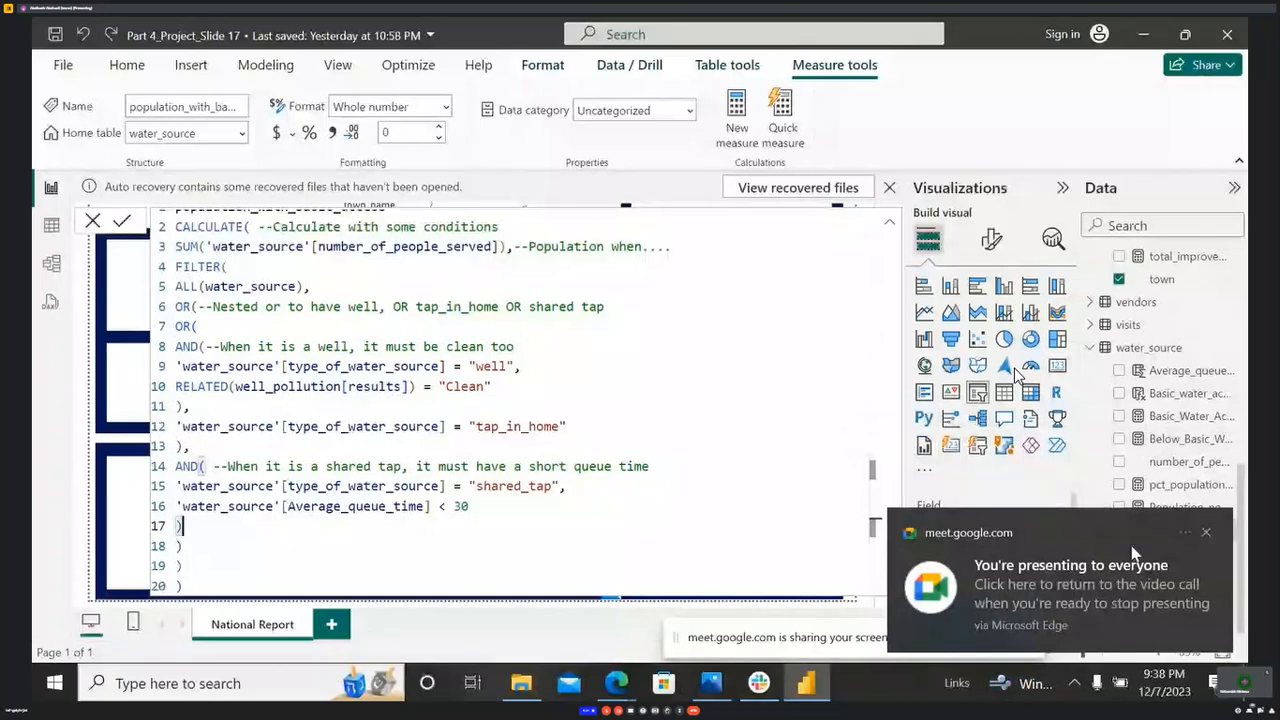
{"action": "left_click", "coordinate": [1206, 532]}
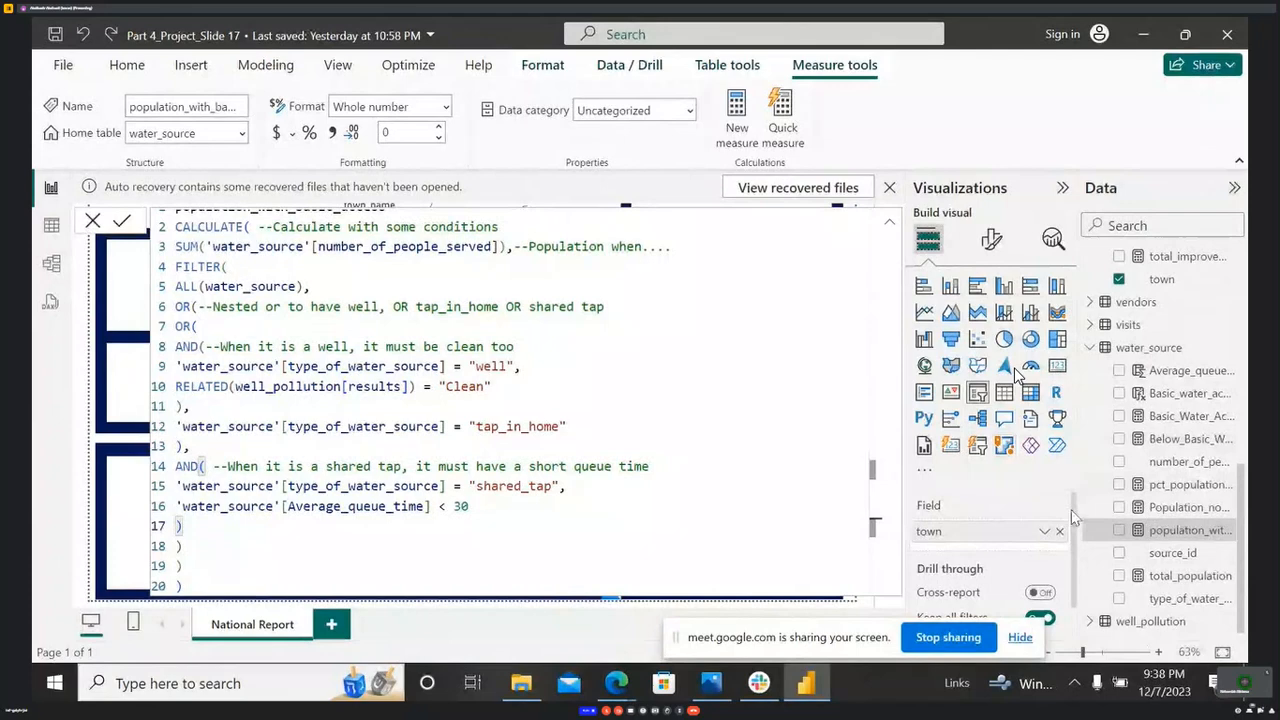
- Review the reported DAX error and shared formula in the Google Meet messages, then return to the measure in Power BI and dismiss the notification
{"action": "mouse_move", "coordinate": [616, 683]}
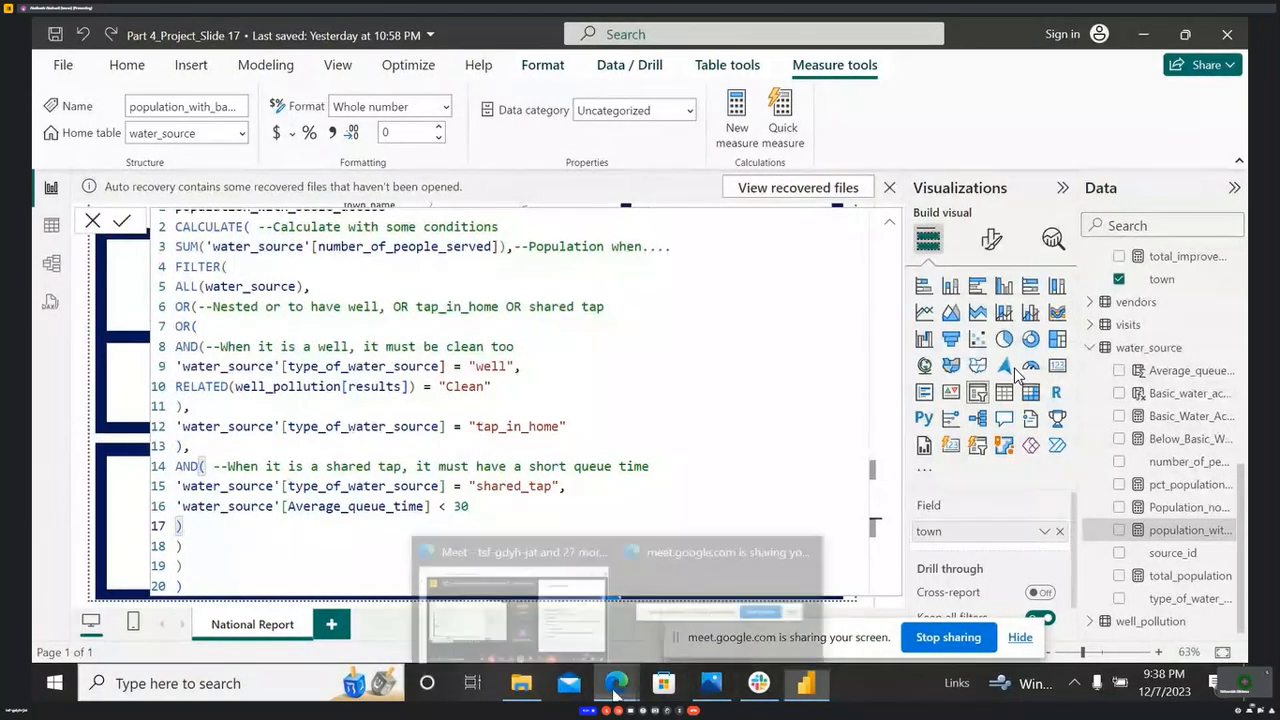
{"action": "left_click", "coordinate": [566, 628]}
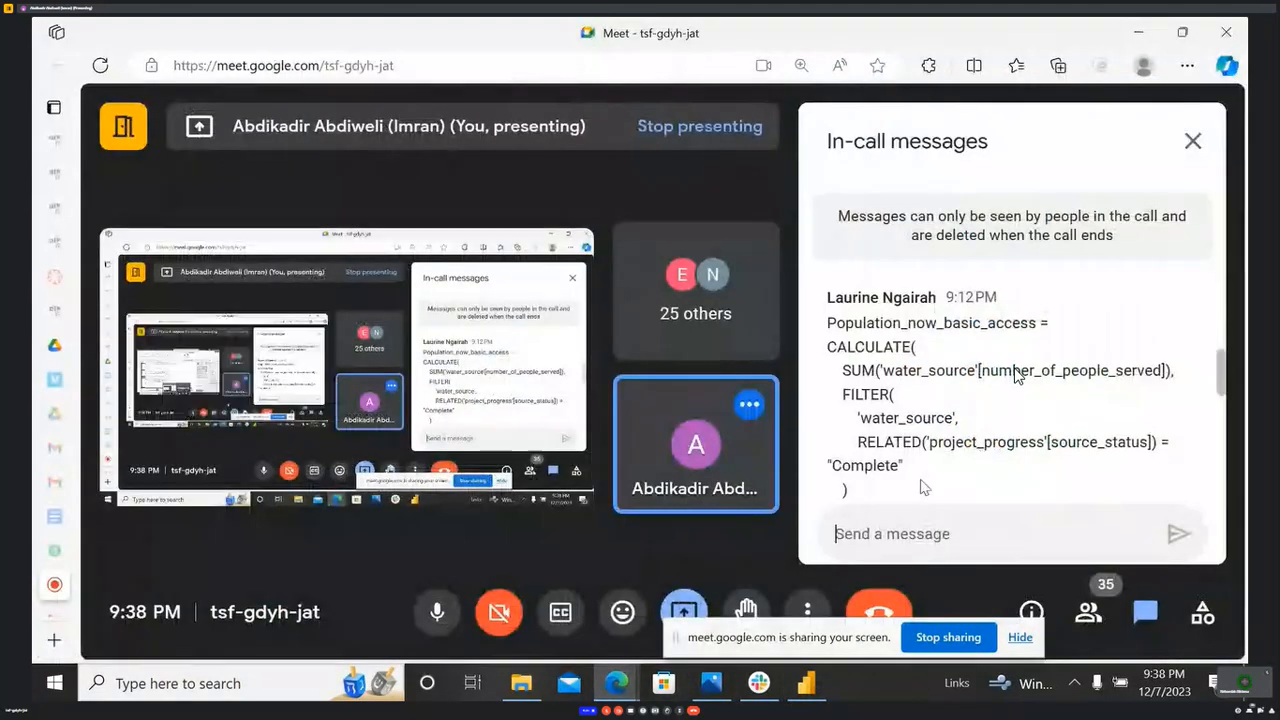
{"action": "scroll", "coordinate": [960, 383], "scroll_direction": "down", "scroll_amount": 5}
{"action": "scroll", "coordinate": [960, 383], "scroll_direction": "up", "scroll_amount": 8}
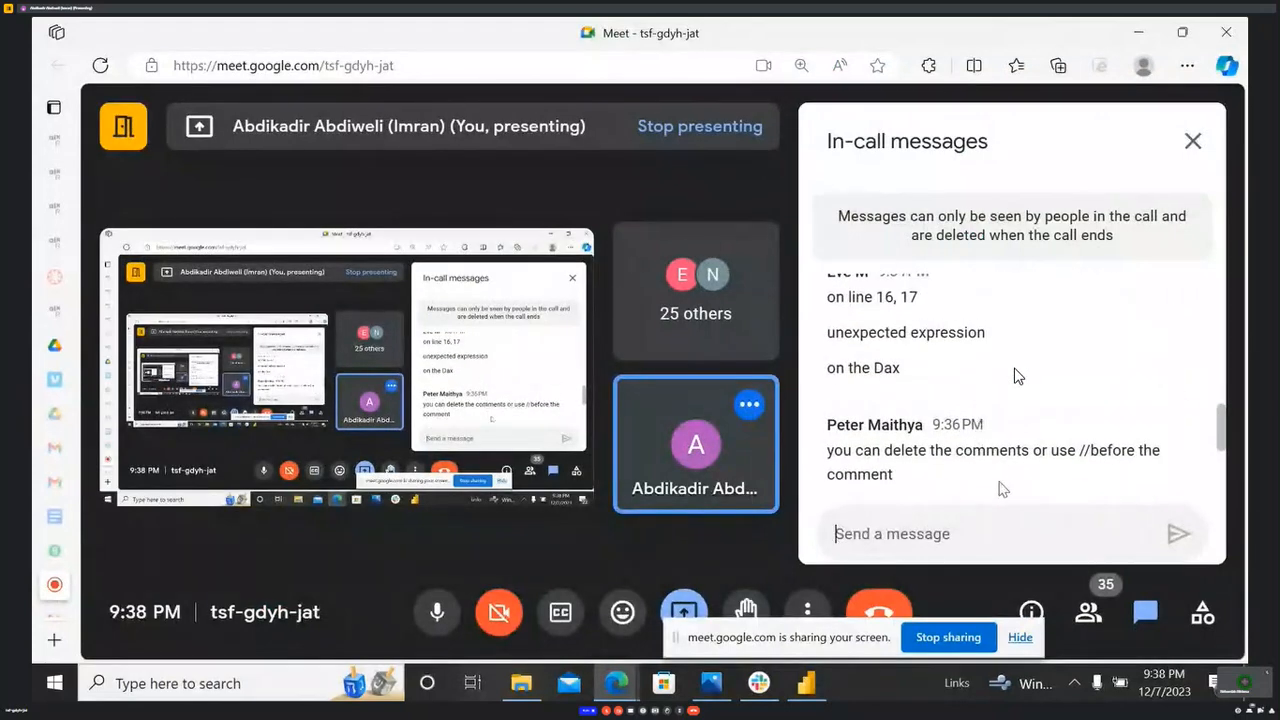
{"action": "scroll", "coordinate": [1010, 470], "scroll_direction": "up", "scroll_amount": 2}
{"action": "scroll", "coordinate": [1014, 376], "scroll_direction": "down", "scroll_amount": 10}
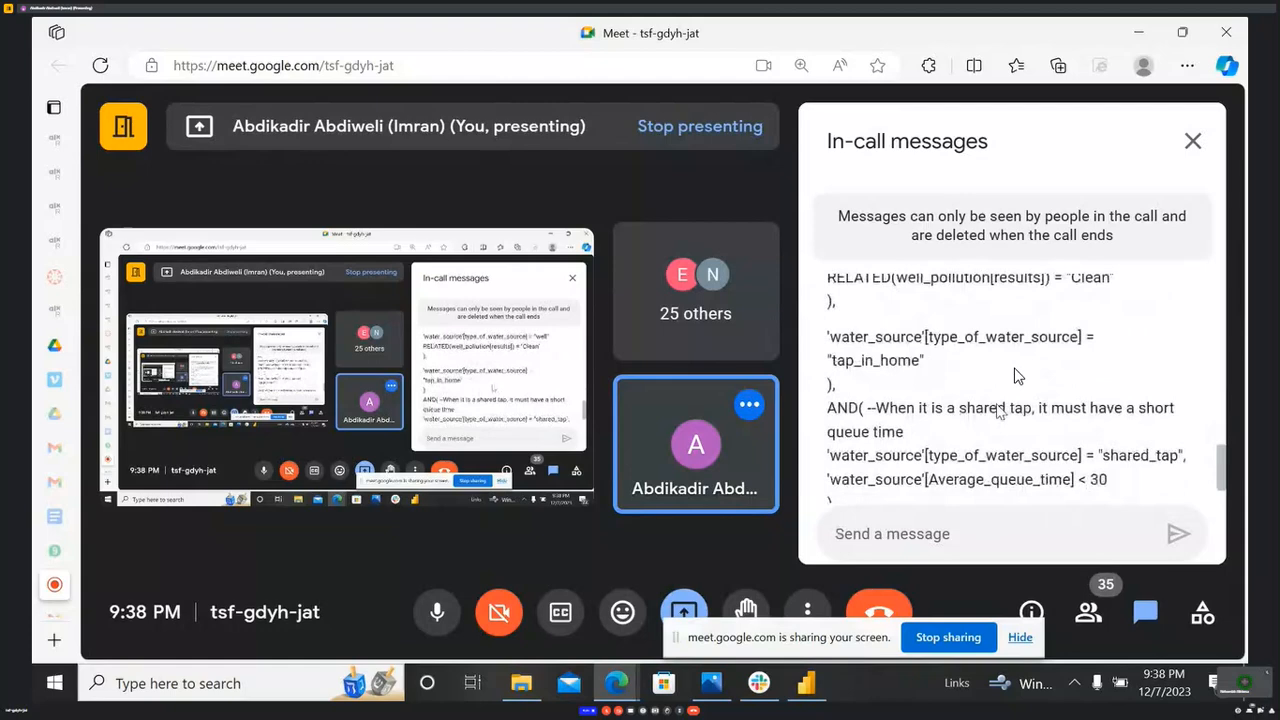
{"action": "left_click", "coordinate": [806, 683]}
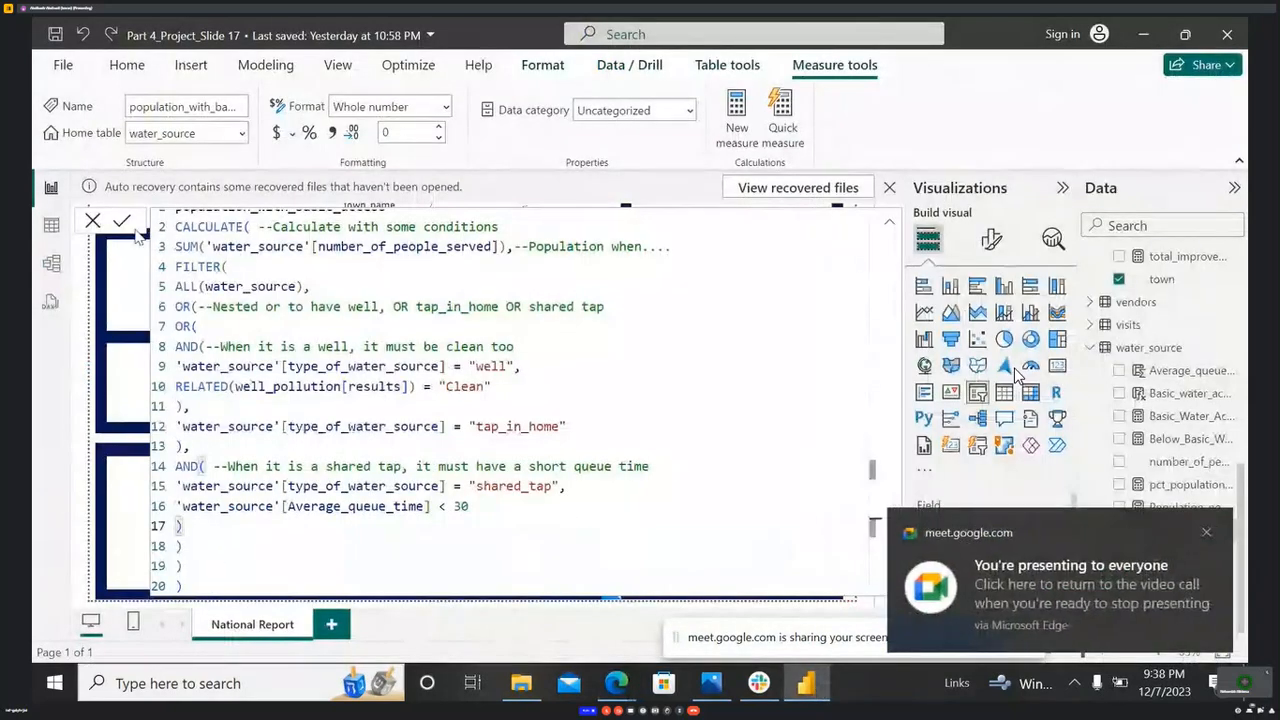
{"action": "left_click", "coordinate": [1205, 534]}
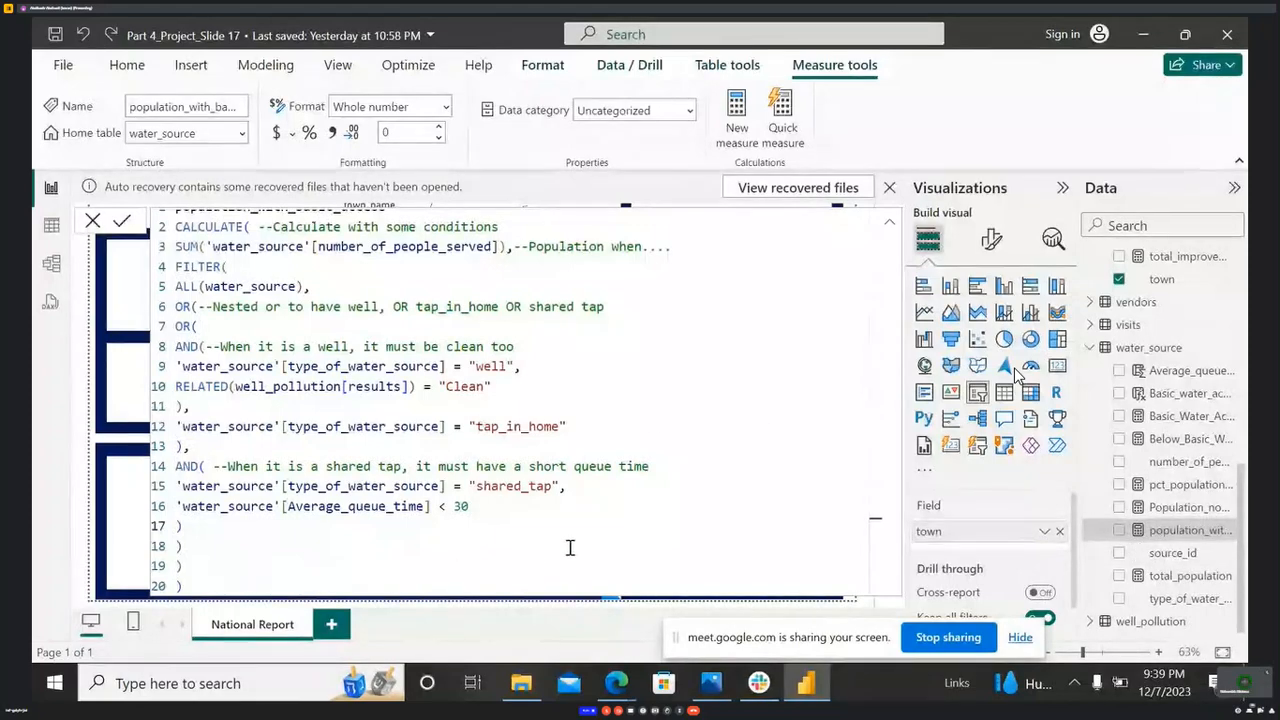
- Check the newest Google Meet messages, then switch to Part_4.pdf, go to the cost instructions on page 20 and dismiss the notification
{"action": "mouse_move", "coordinate": [624, 690]}
{"action": "left_click", "coordinate": [523, 614]}
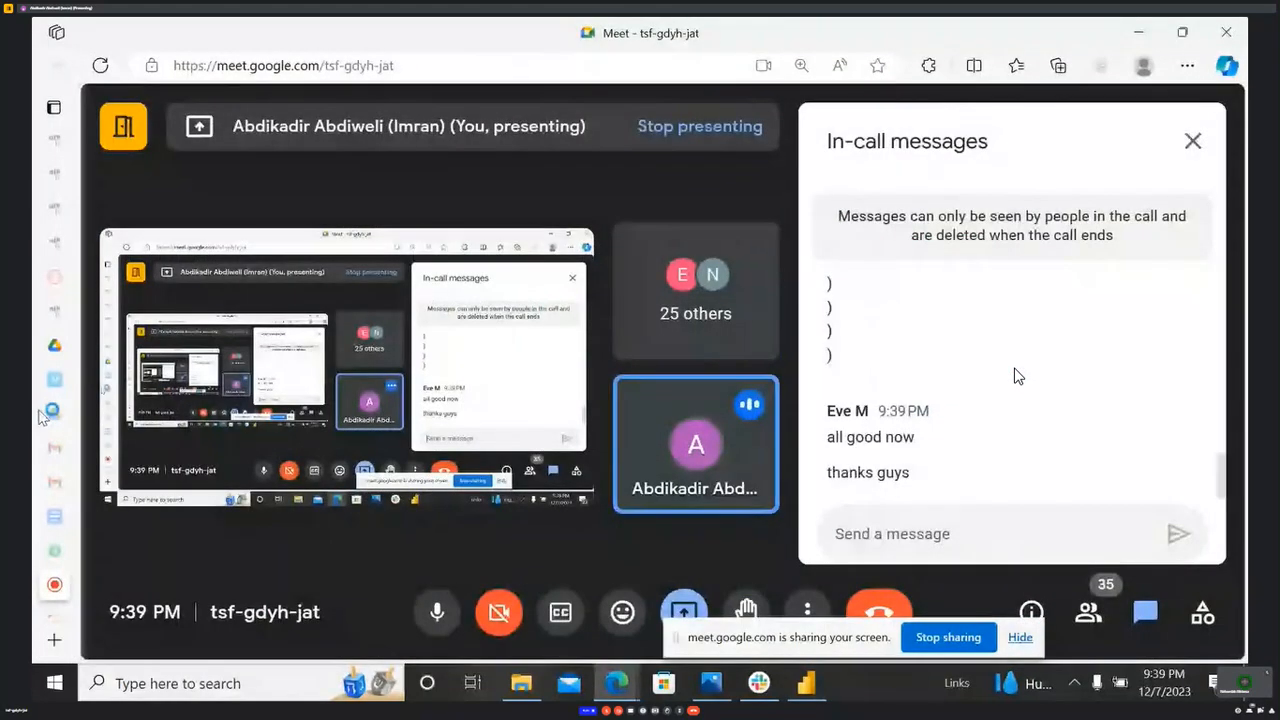
{"action": "left_click", "coordinate": [268, 342]}
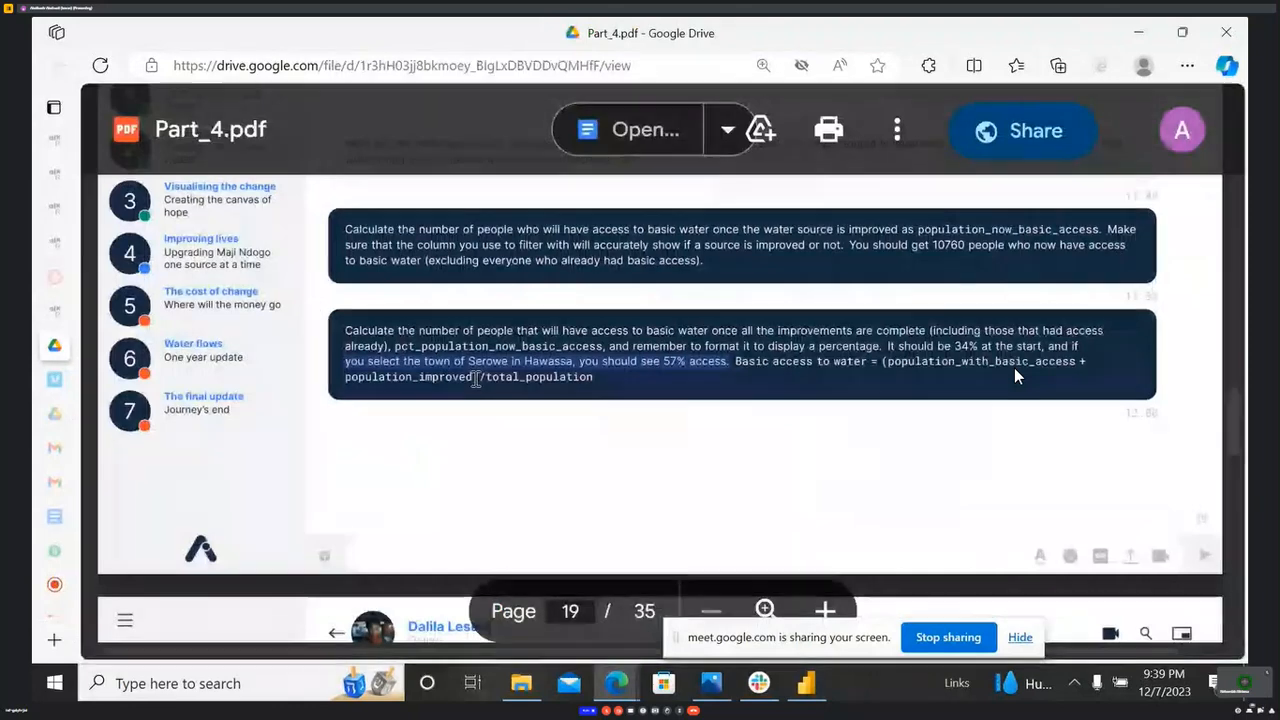
{"action": "scroll", "coordinate": [1015, 375], "scroll_direction": "down", "scroll_amount": 4}
{"action": "scroll", "coordinate": [1015, 375], "scroll_direction": "up", "scroll_amount": 2}
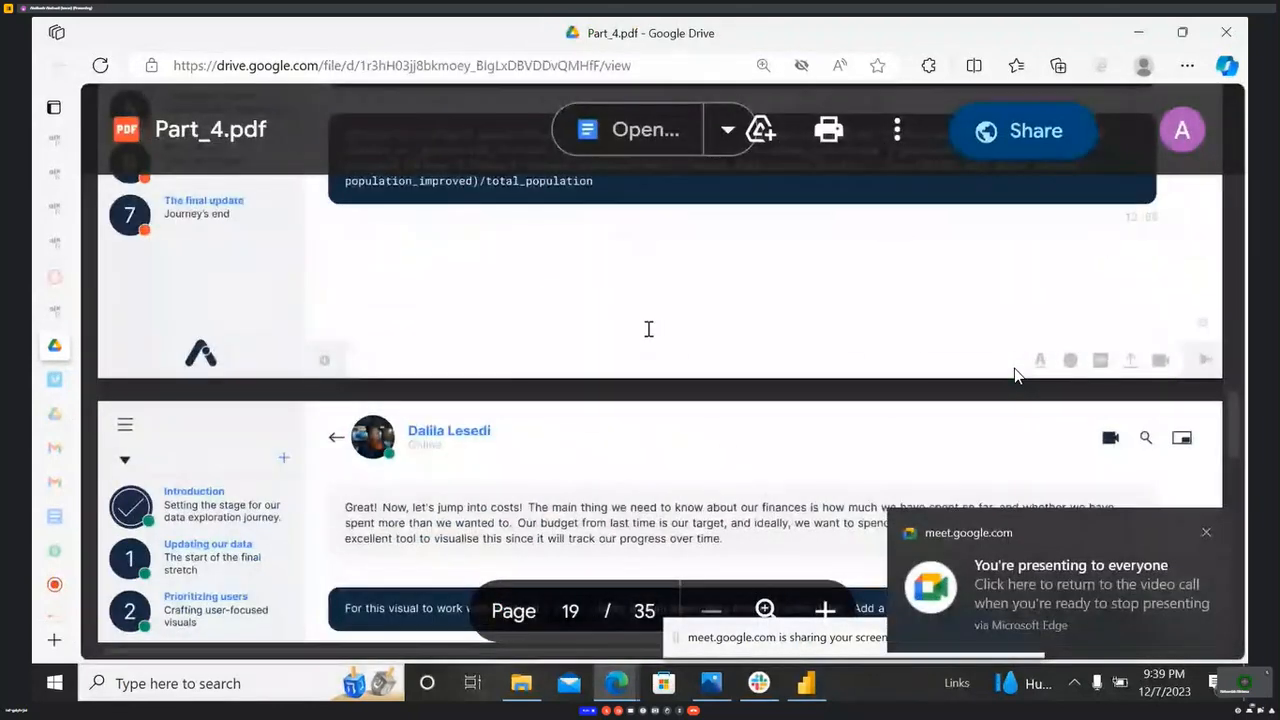
{"action": "scroll", "coordinate": [1015, 375], "scroll_direction": "down", "scroll_amount": 2}
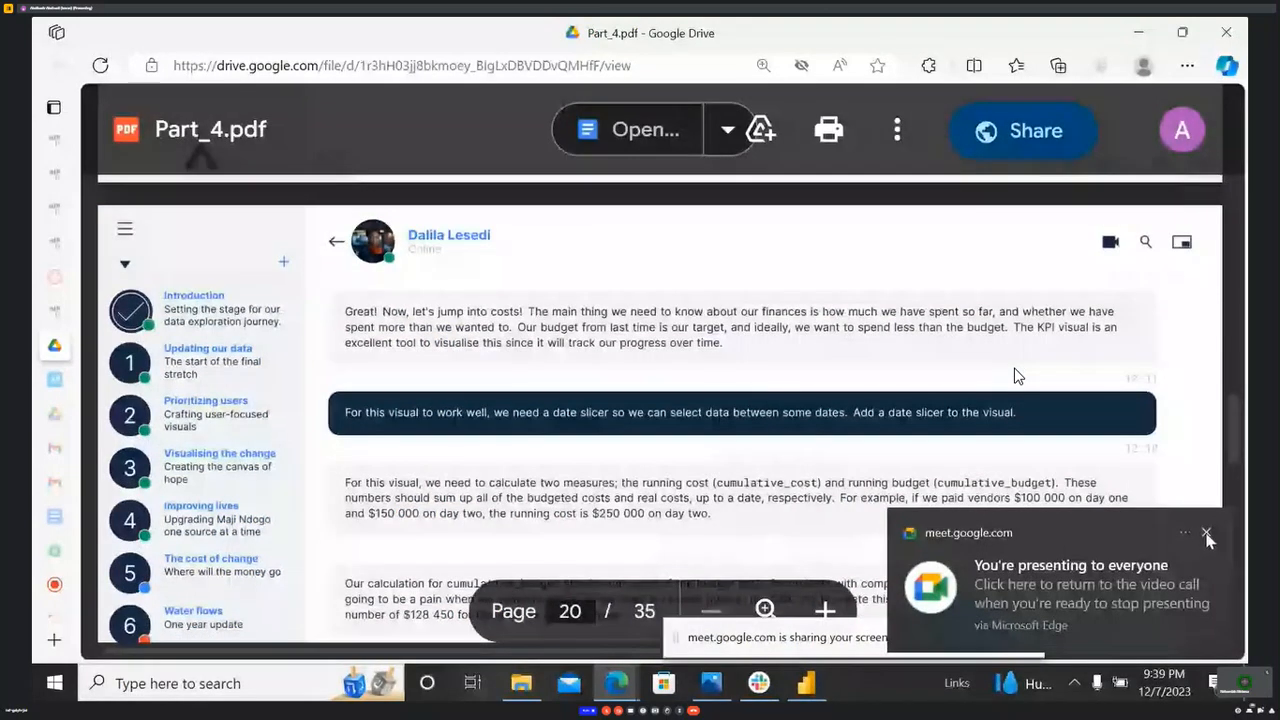
{"action": "left_click", "coordinate": [1206, 533]}
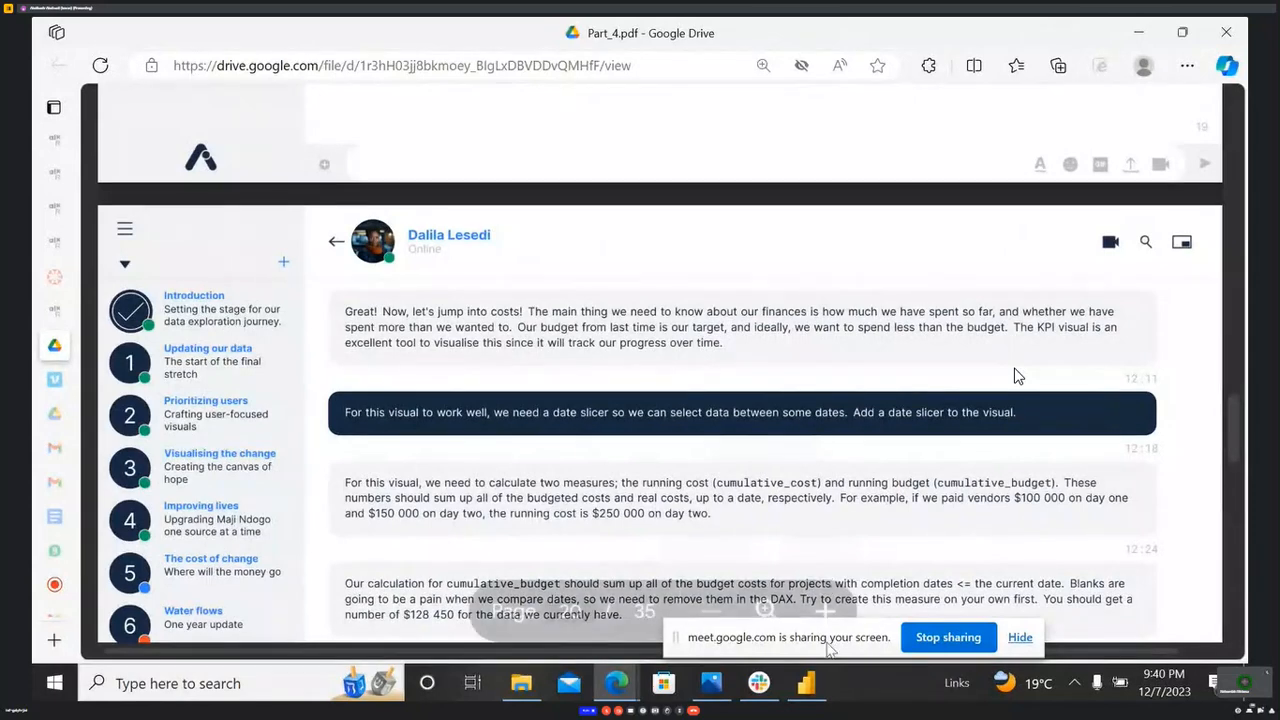
- Switch the Power BI file to Table view, then return to the cumulative_cost and cumulative_budget instructions on page 20 of Part_4.pdf
{"action": "left_click", "coordinate": [806, 683]}
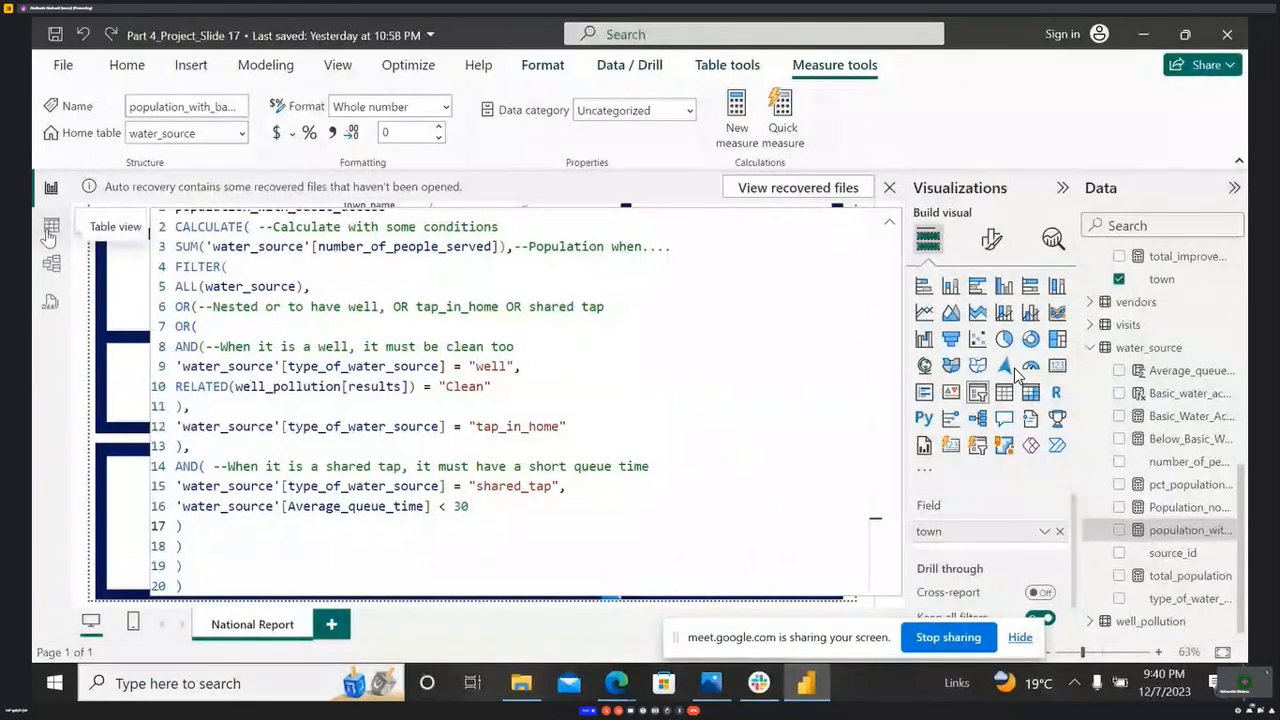
{"action": "left_click", "coordinate": [49, 232]}
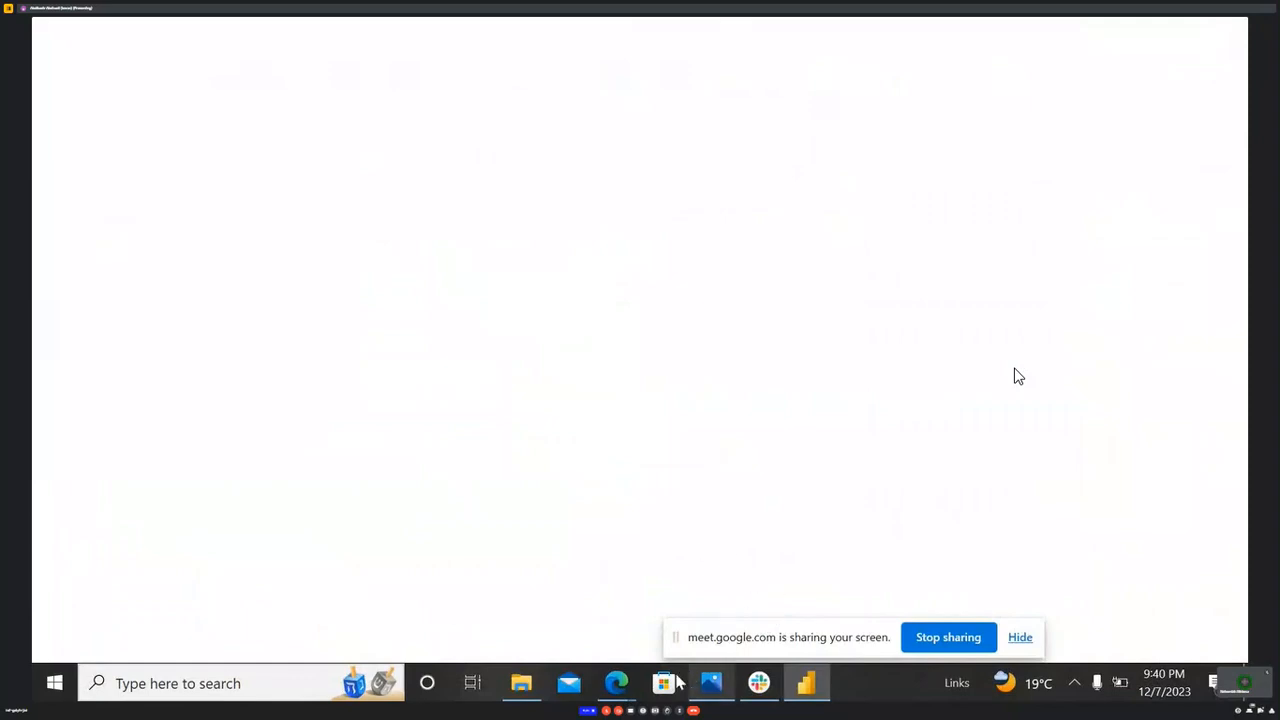
{"action": "mouse_move", "coordinate": [616, 683]}
{"action": "left_click", "coordinate": [530, 590]}
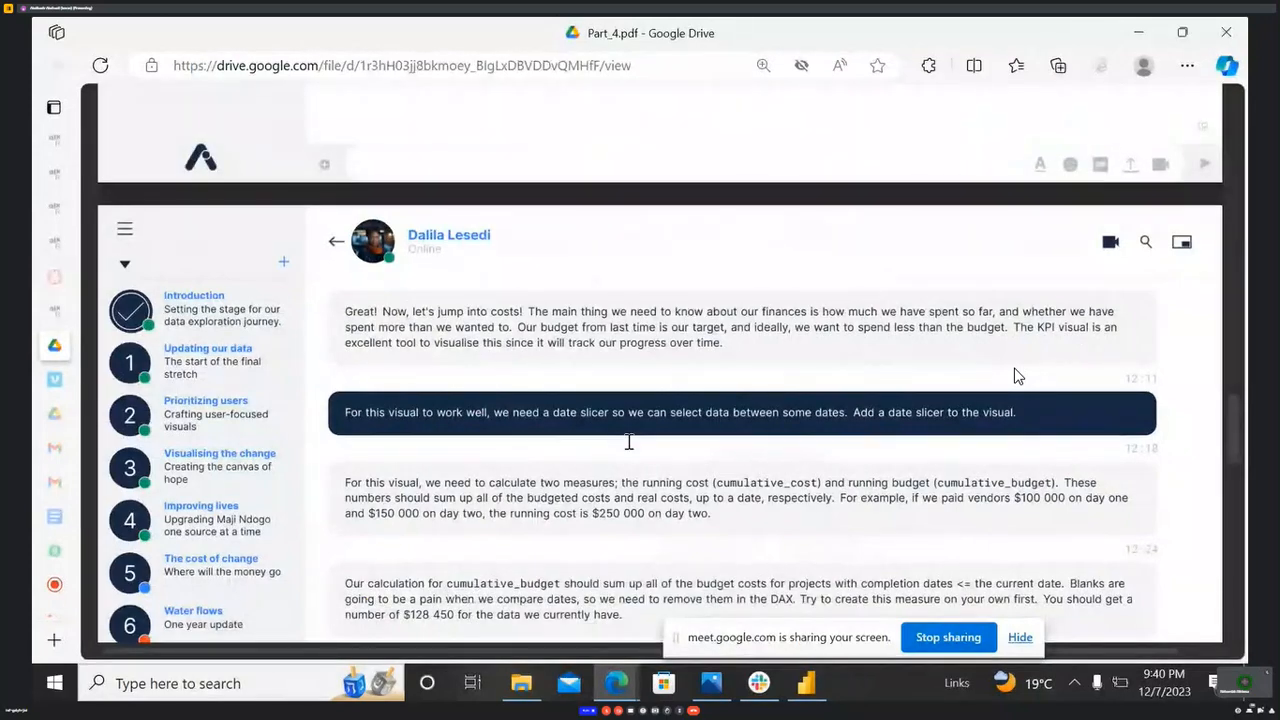
{"action": "scroll", "coordinate": [517, 499], "scroll_direction": "down", "scroll_amount": 4}
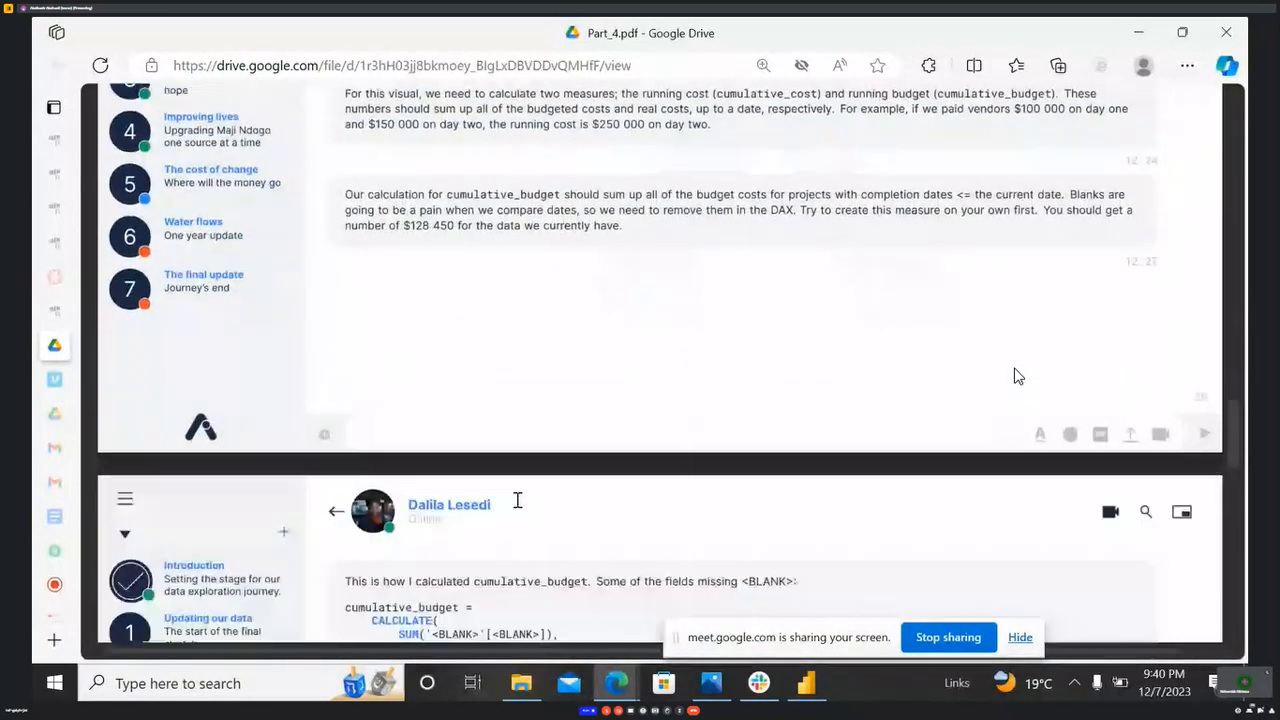
{"action": "scroll", "coordinate": [520, 496], "scroll_direction": "up", "scroll_amount": 2}
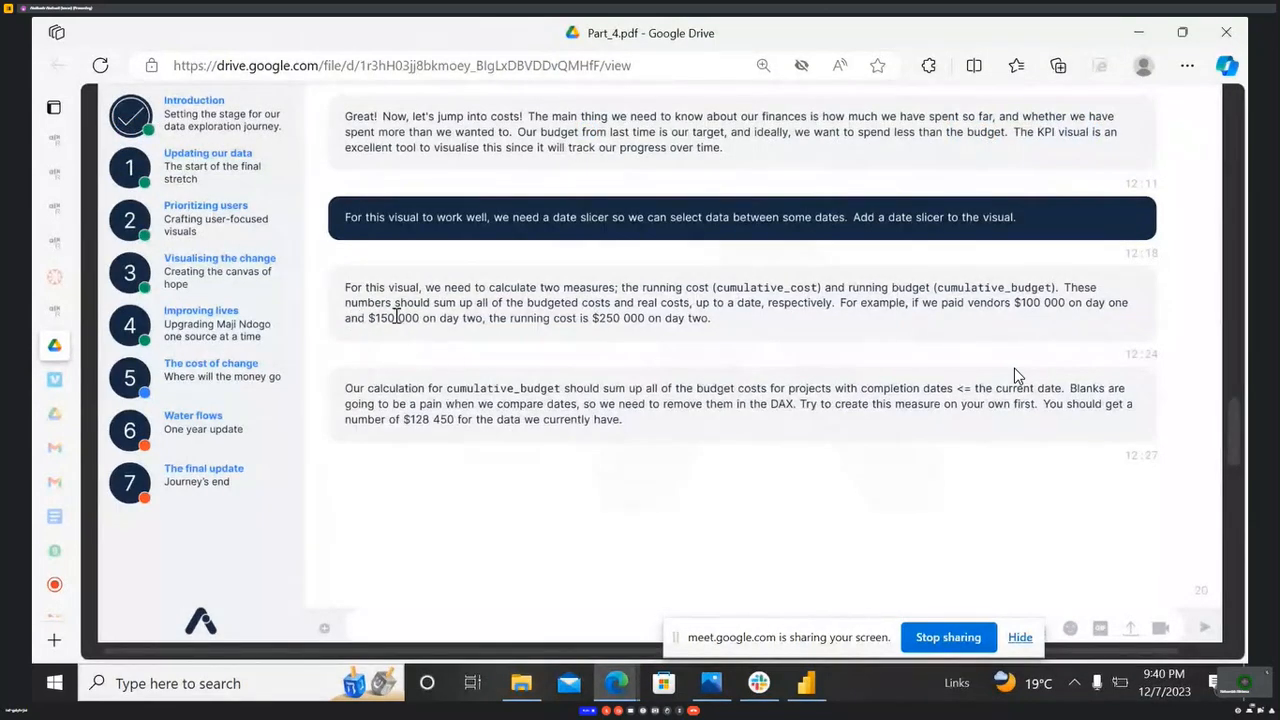
- Read the page 20 paragraph on the two KPI measures, highlighting the running cost, the running budget and the vendor payment example
{"action": "left_click_drag", "start_coordinate": [346, 288], "coordinate": [716, 291]}
{"action": "left_click", "coordinate": [632, 296]}
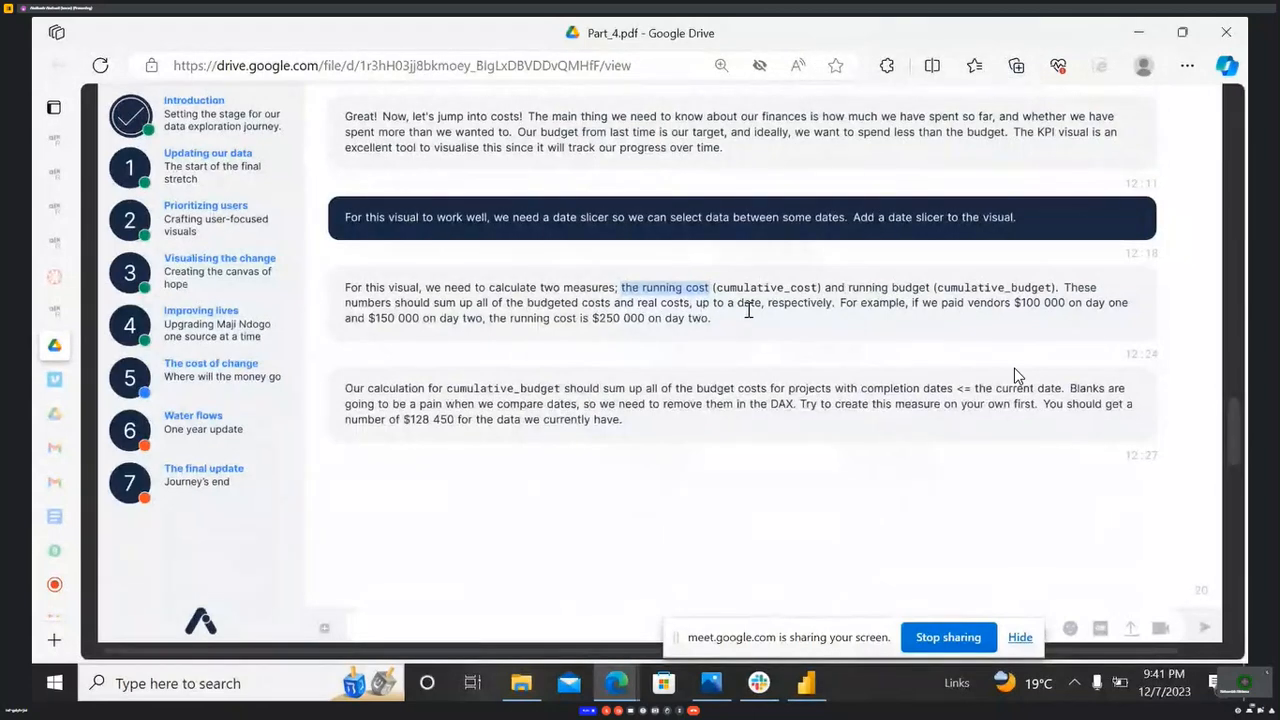
{"action": "left_click_drag", "start_coordinate": [841, 306], "coordinate": [909, 306]}
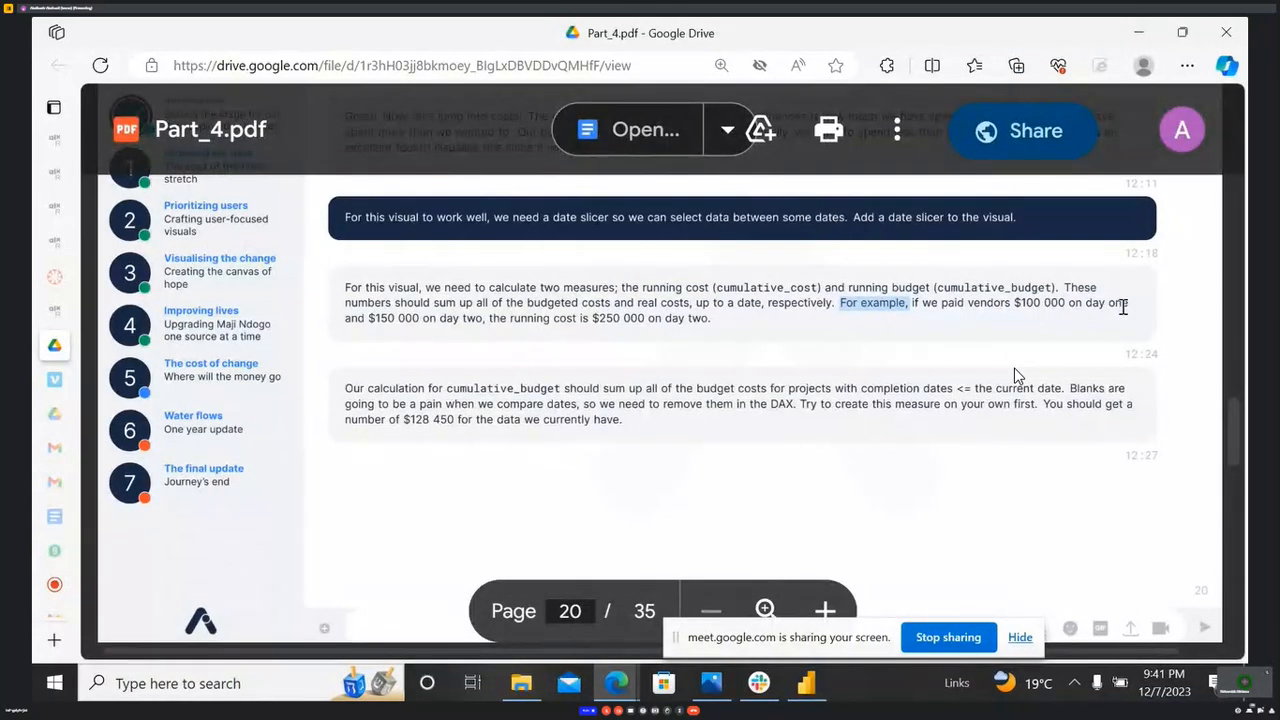
{"action": "left_click_drag", "start_coordinate": [369, 317], "coordinate": [716, 333]}
{"action": "left_click", "coordinate": [602, 323]}
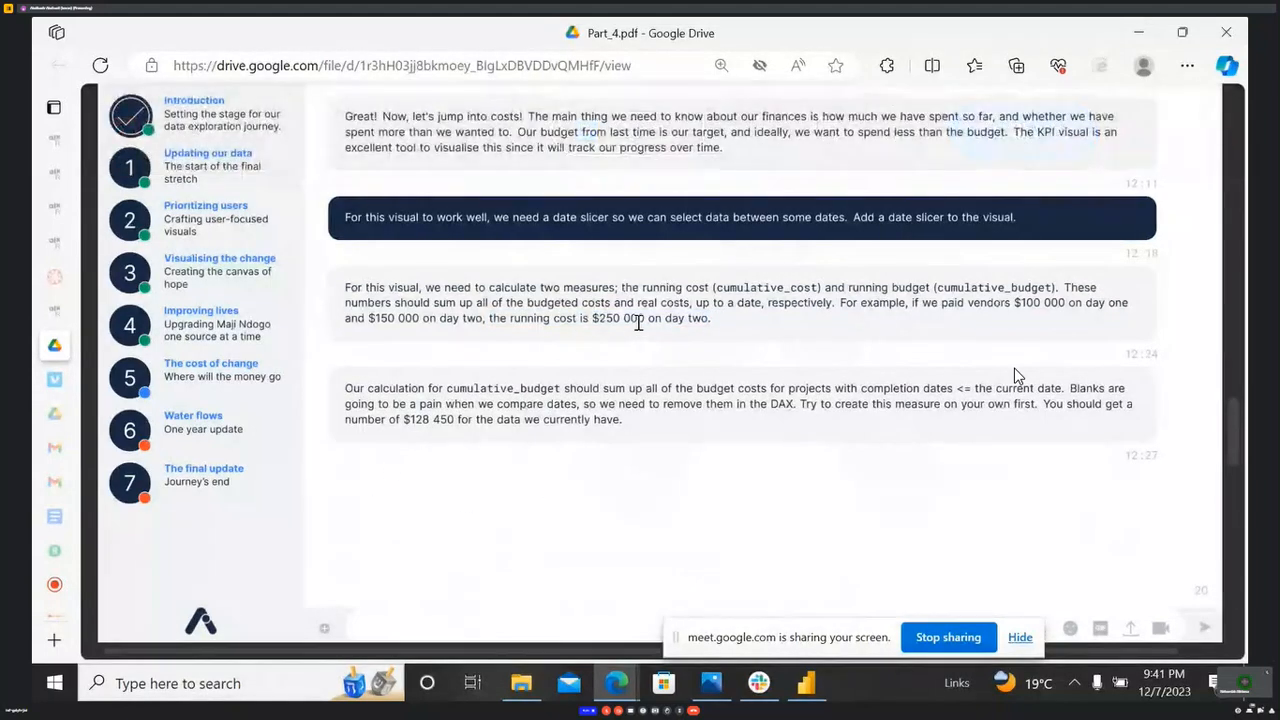
{"action": "left_click_drag", "start_coordinate": [714, 320], "coordinate": [322, 290]}
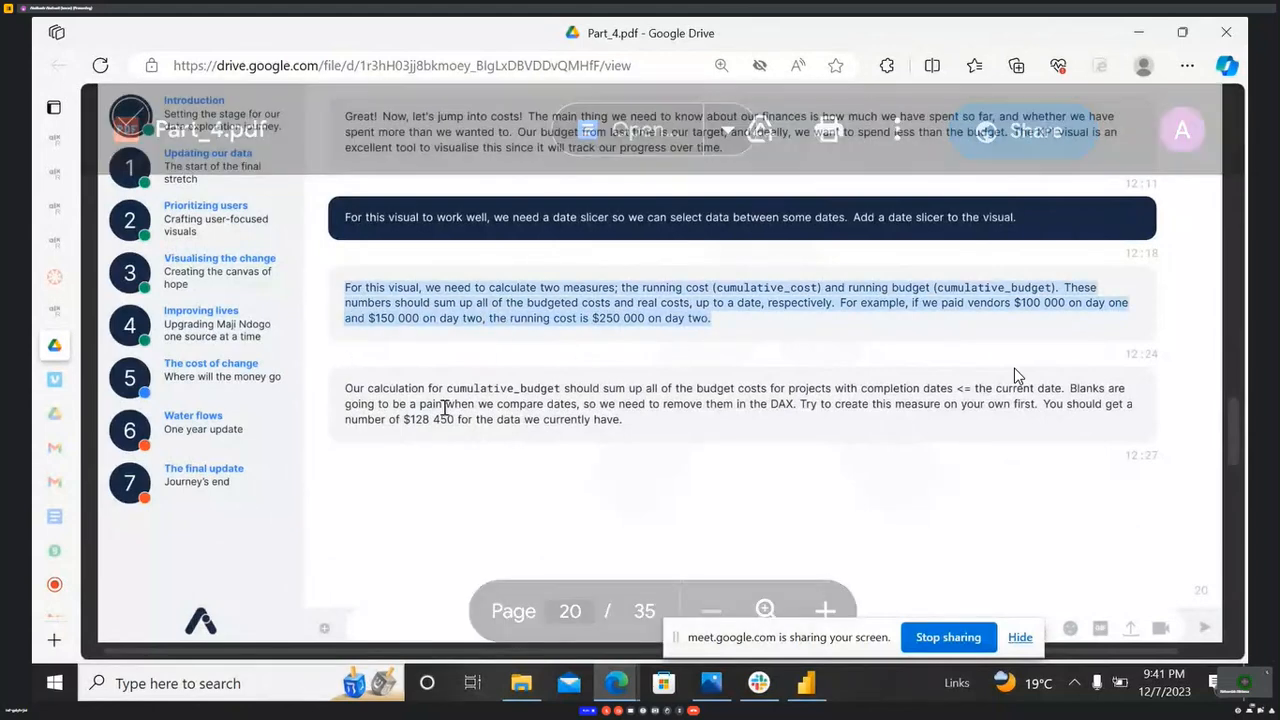
{"action": "left_click", "coordinate": [509, 356]}
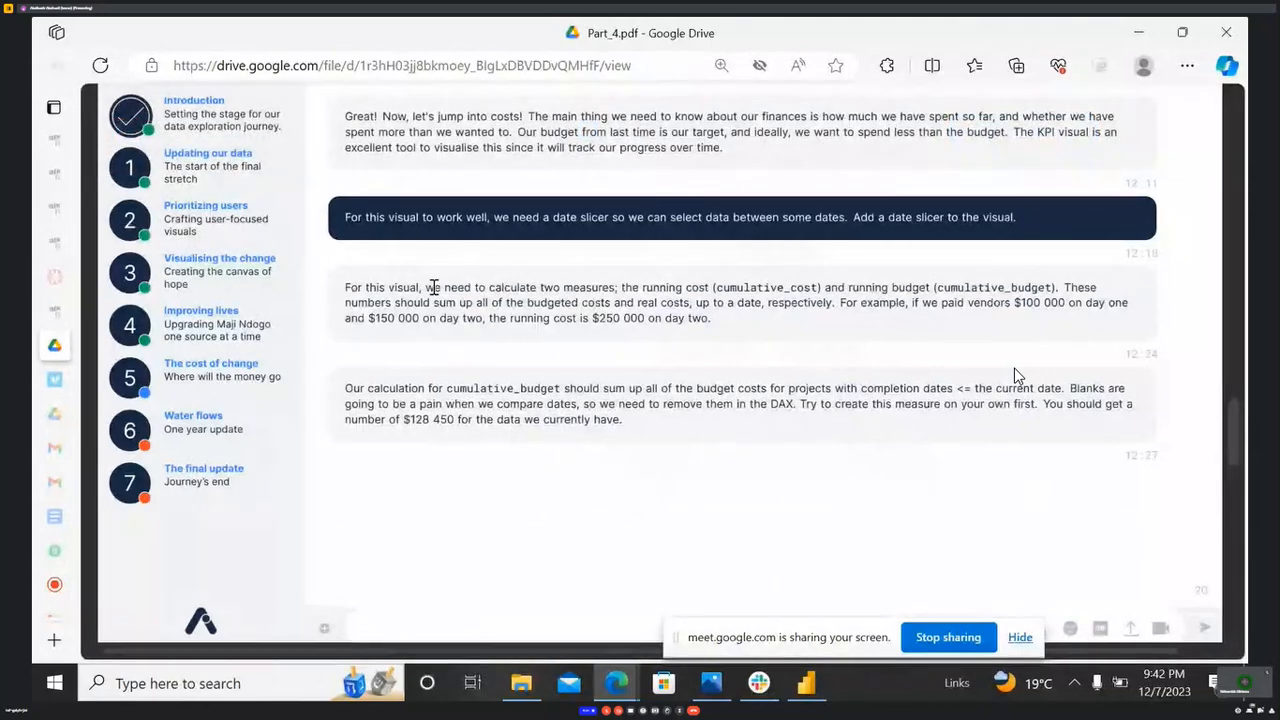
{"action": "left_click_drag", "start_coordinate": [643, 288], "coordinate": [697, 289]}
{"action": "left_click_drag", "start_coordinate": [849, 288], "coordinate": [927, 295]}
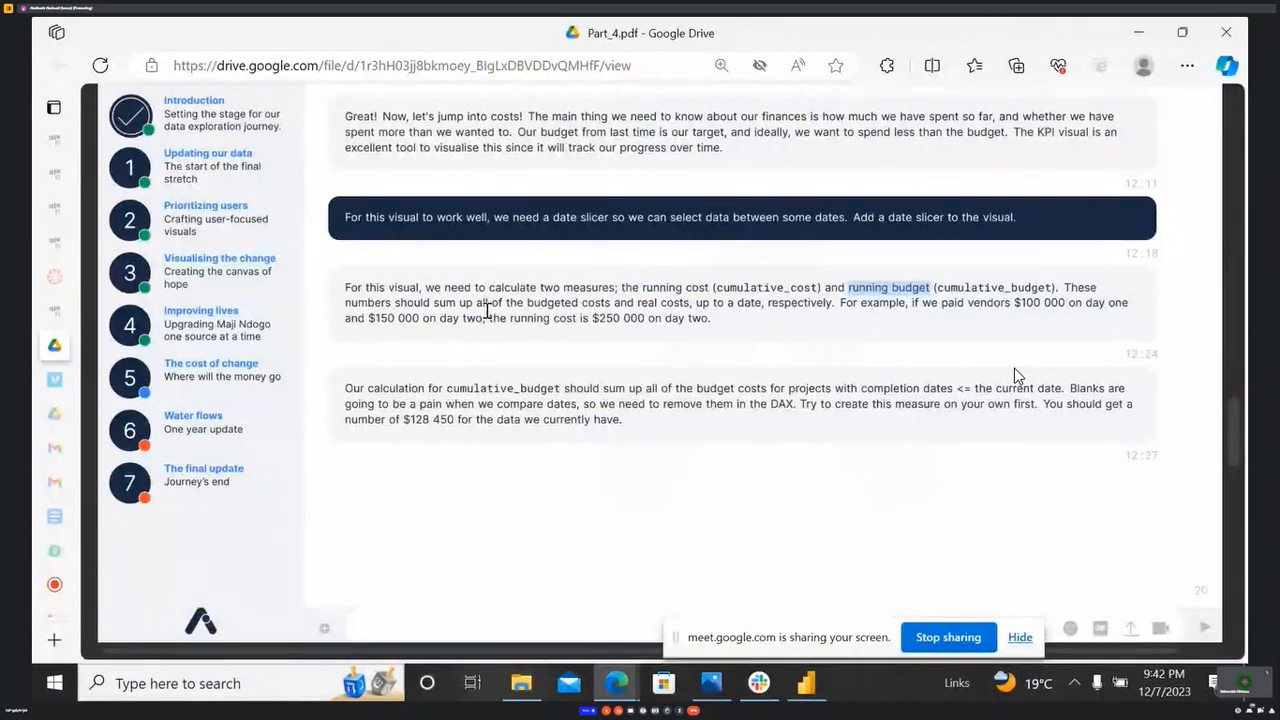
- Read the page 20 sentence on summing budgeted and real costs, highlighting "real costs, up to a date"
{"action": "left_click_drag", "start_coordinate": [490, 304], "coordinate": [690, 305]}
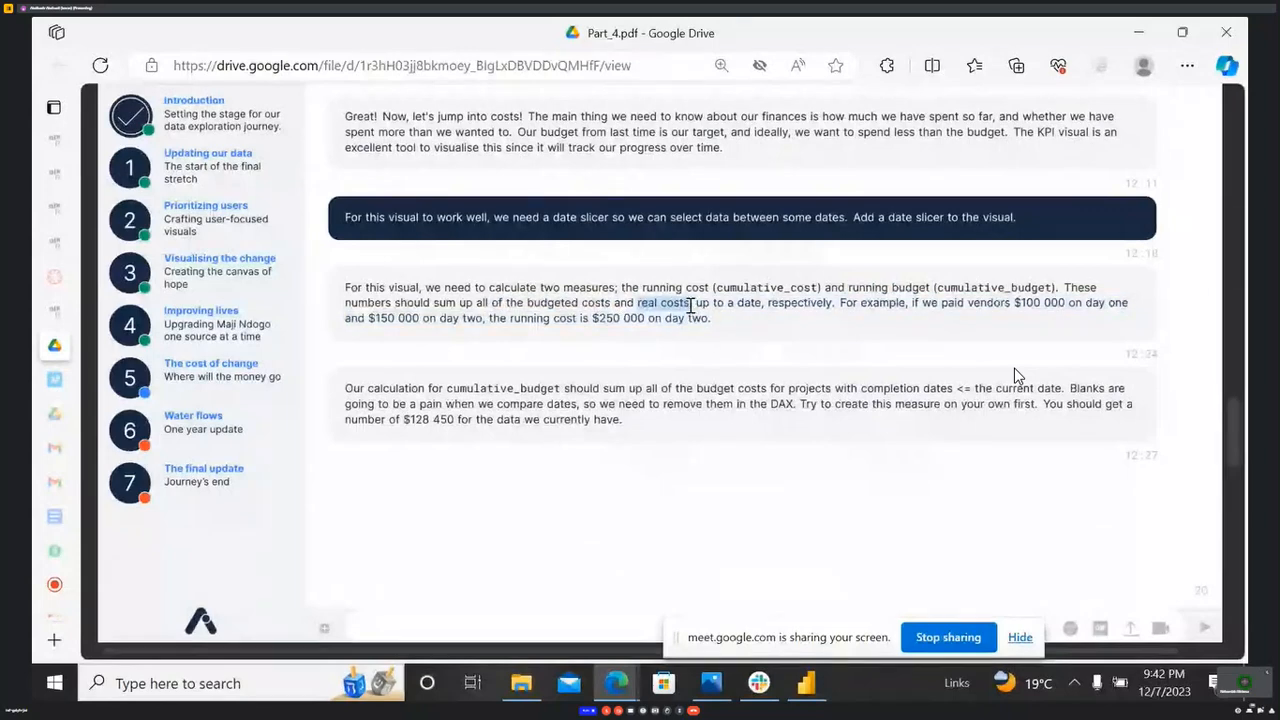
{"action": "left_click", "coordinate": [641, 308]}
{"action": "left_click_drag", "start_coordinate": [641, 309], "coordinate": [760, 315]}
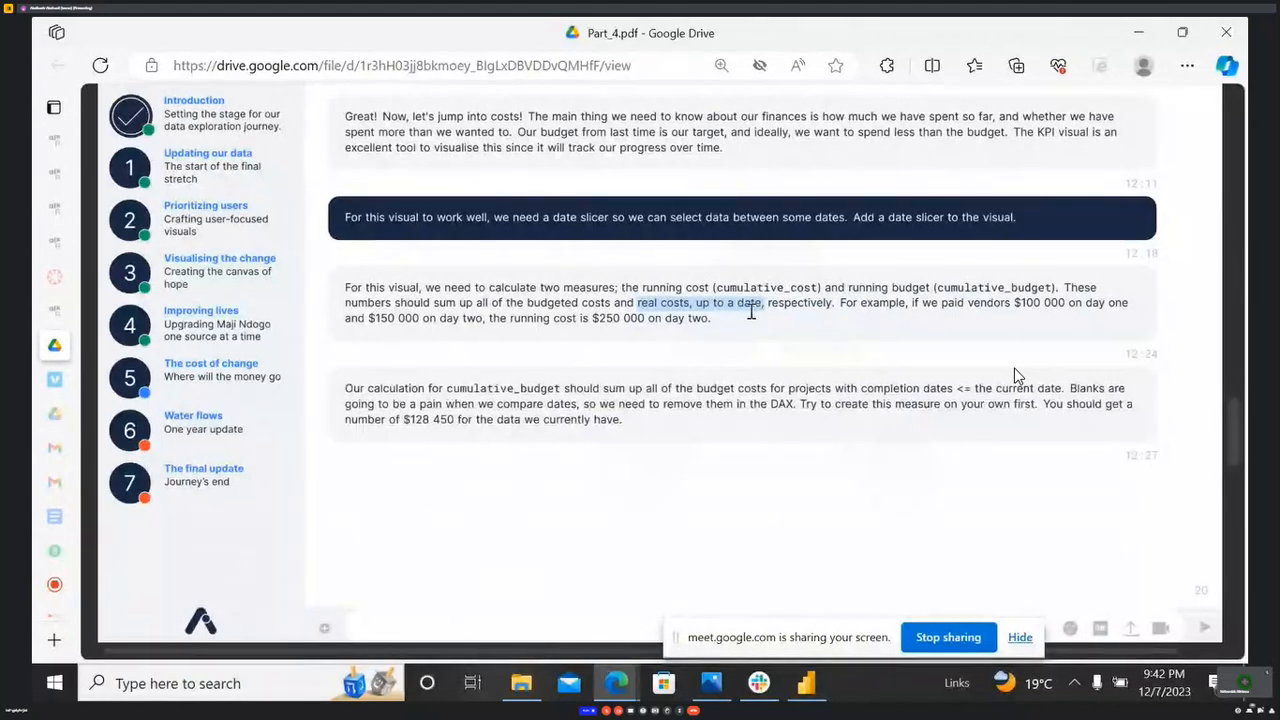
{"action": "left_click", "coordinate": [652, 300]}
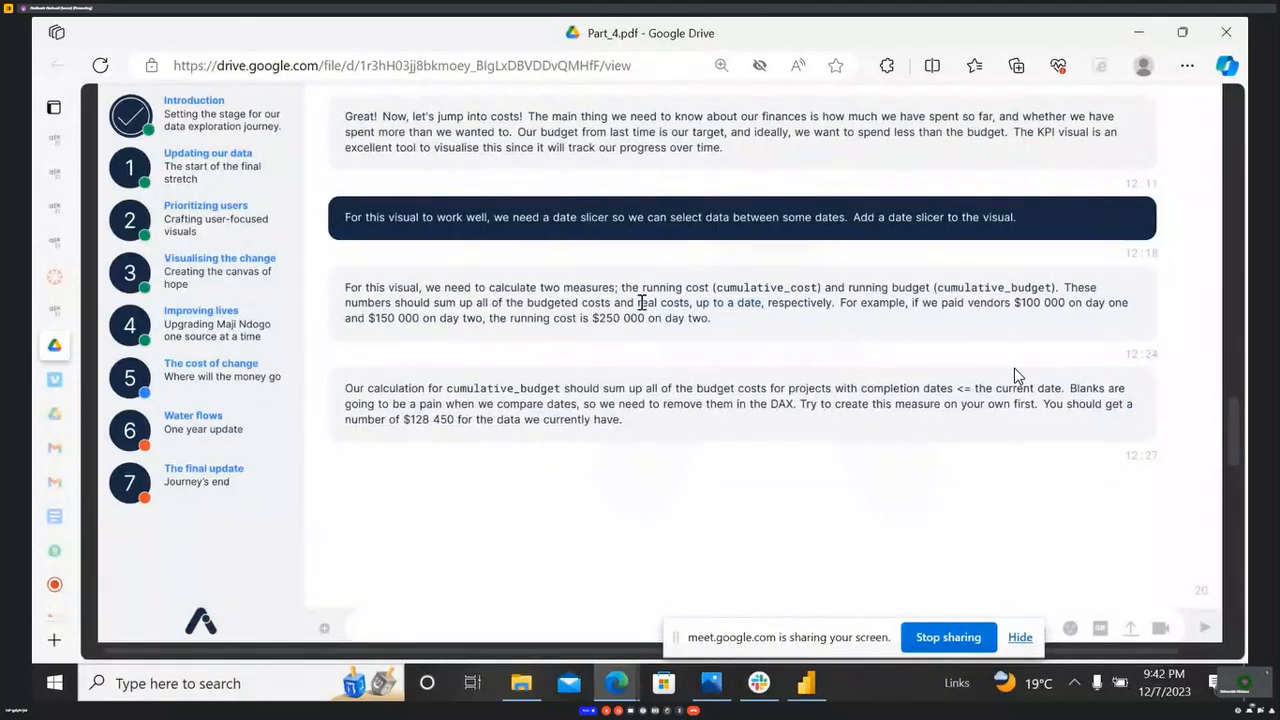
{"action": "left_click_drag", "start_coordinate": [640, 302], "coordinate": [721, 307]}
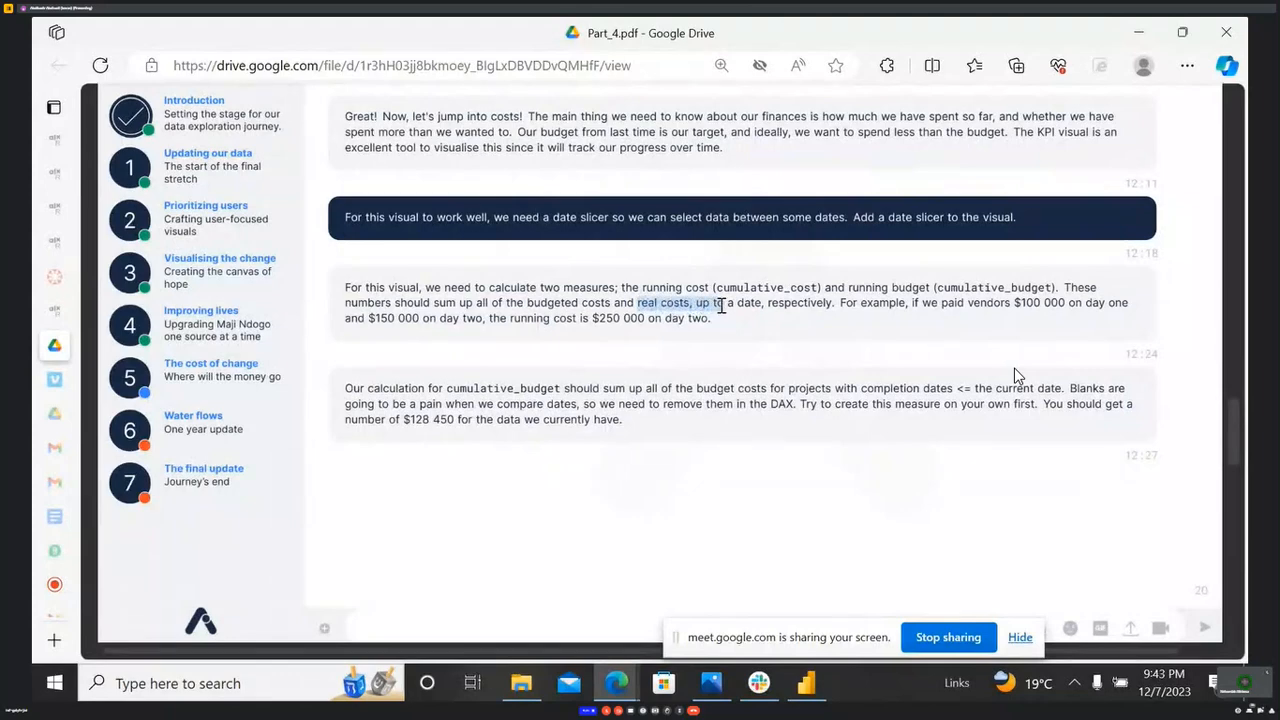
{"action": "double_click", "coordinate": [730, 303]}
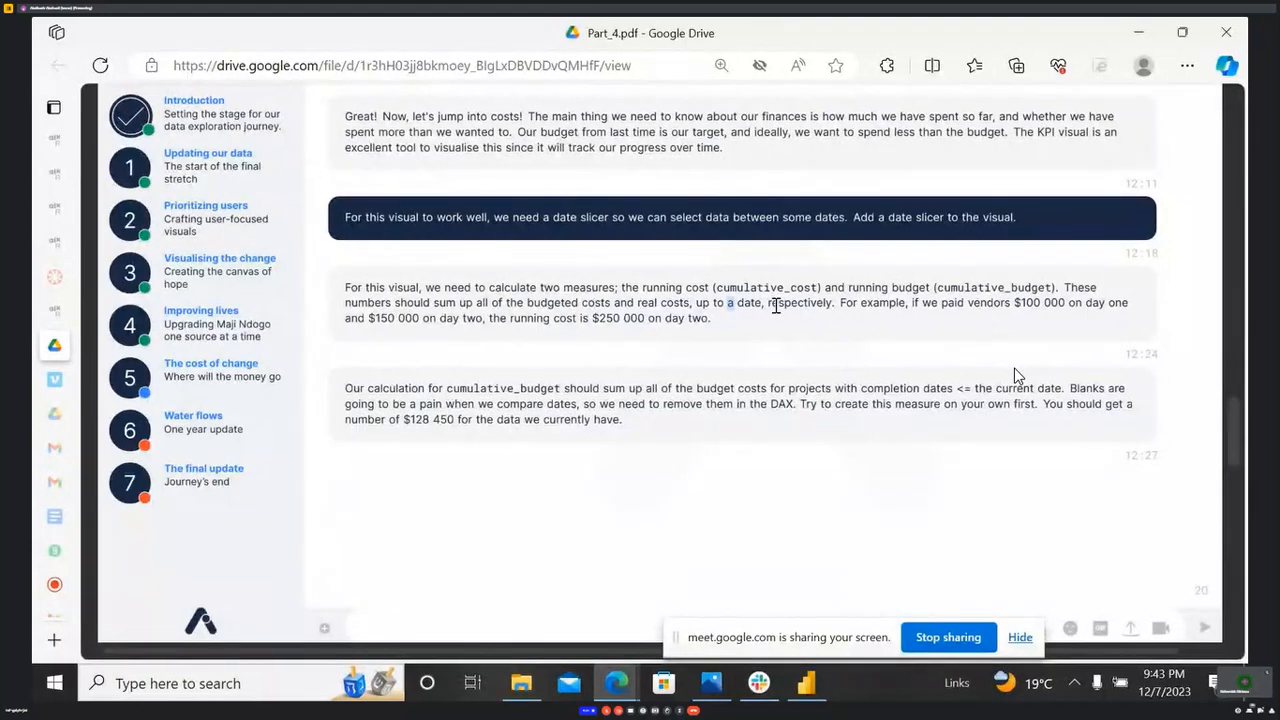
{"action": "left_click_drag", "start_coordinate": [636, 301], "coordinate": [698, 307]}
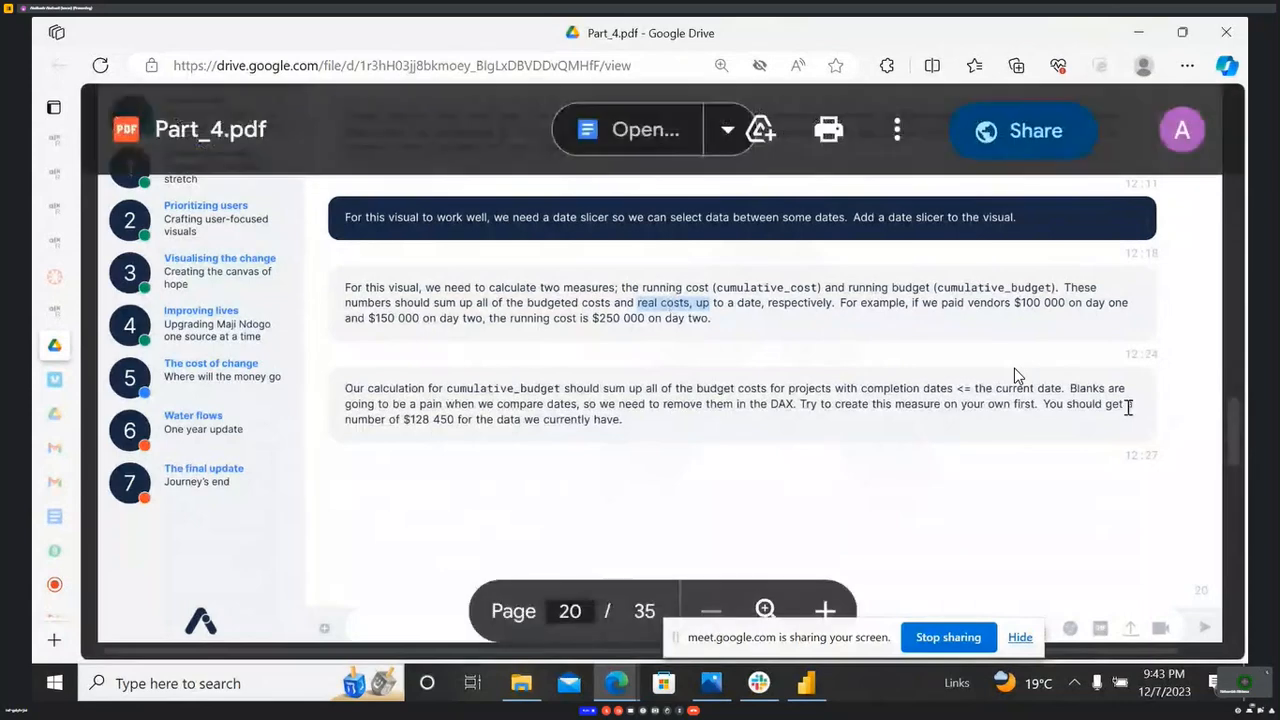
- Highlight the vendor payment example of $100 000 on day one and the $250 000 running cost on day two, then clear the highlight
{"action": "left_click_drag", "start_coordinate": [913, 302], "coordinate": [1128, 302]}
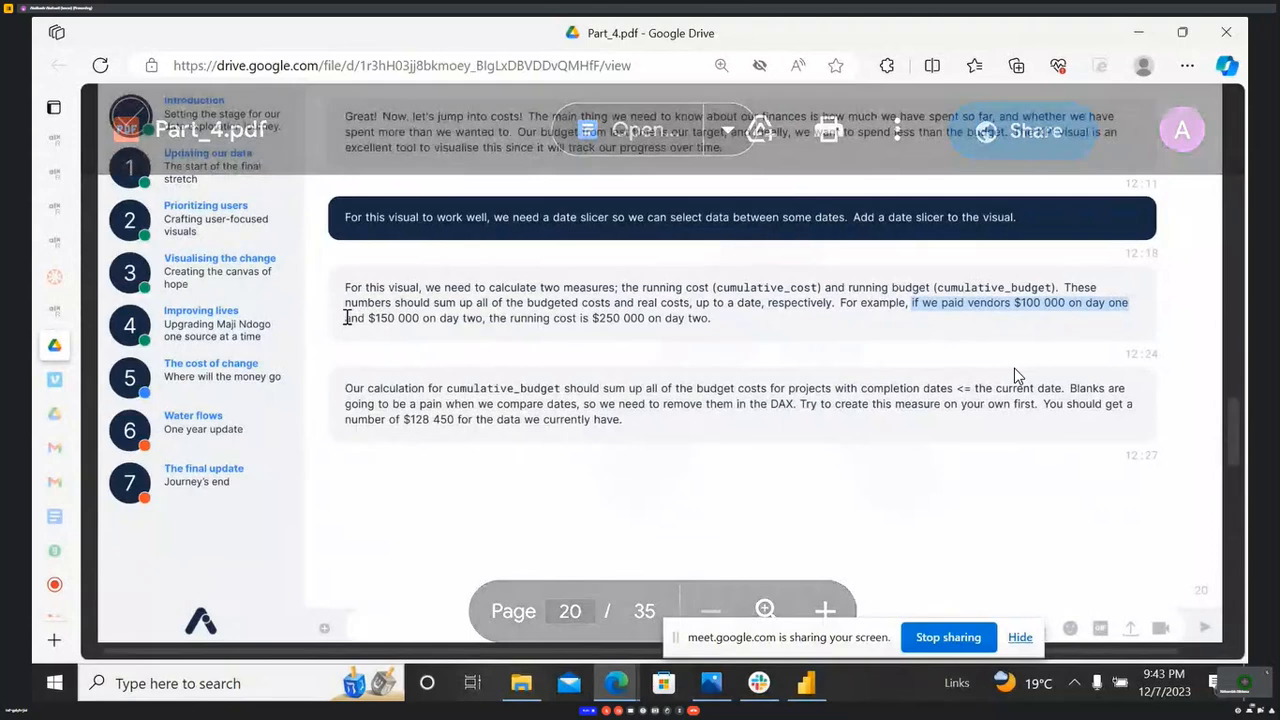
{"action": "left_click_drag", "start_coordinate": [510, 318], "coordinate": [708, 318]}
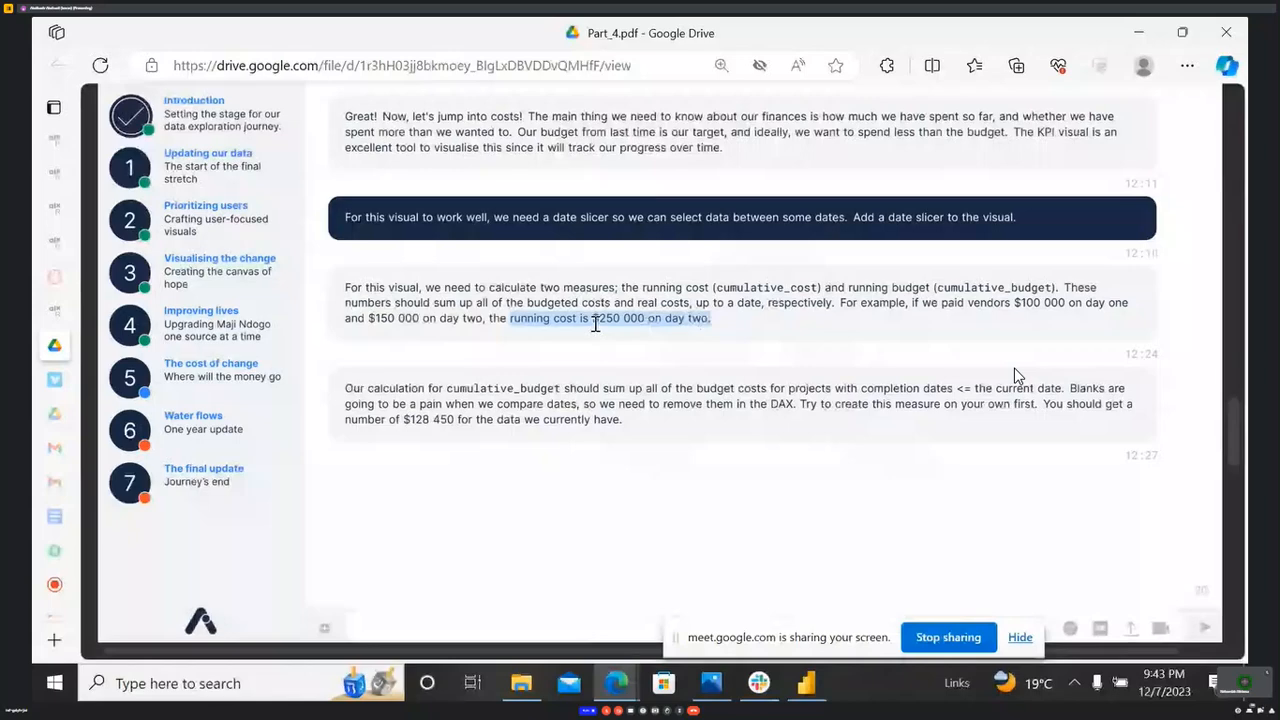
{"action": "left_click", "coordinate": [702, 386]}
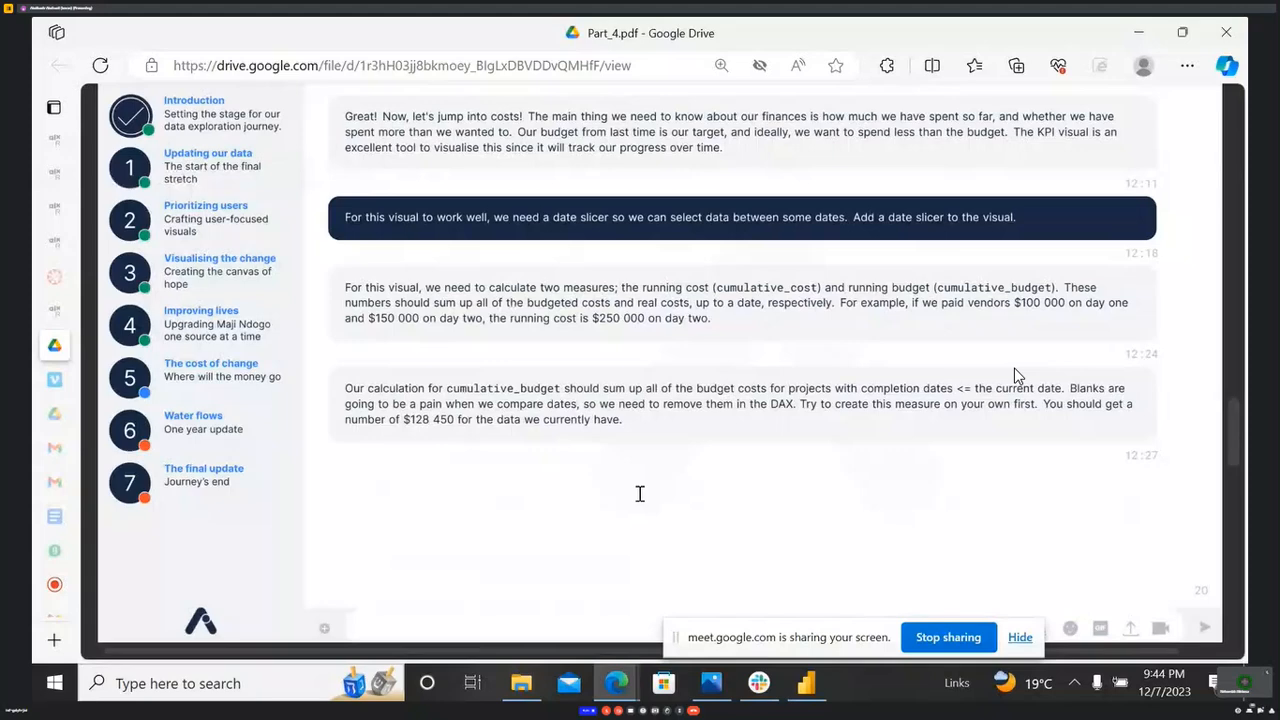
- Compare the page 20 description of cumulative_budget with its DAX template containing <BLANK> fields on page 21
{"action": "scroll", "coordinate": [640, 494], "scroll_direction": "down", "scroll_amount": 4}
{"action": "scroll", "coordinate": [613, 386], "scroll_direction": "up", "scroll_amount": 1}
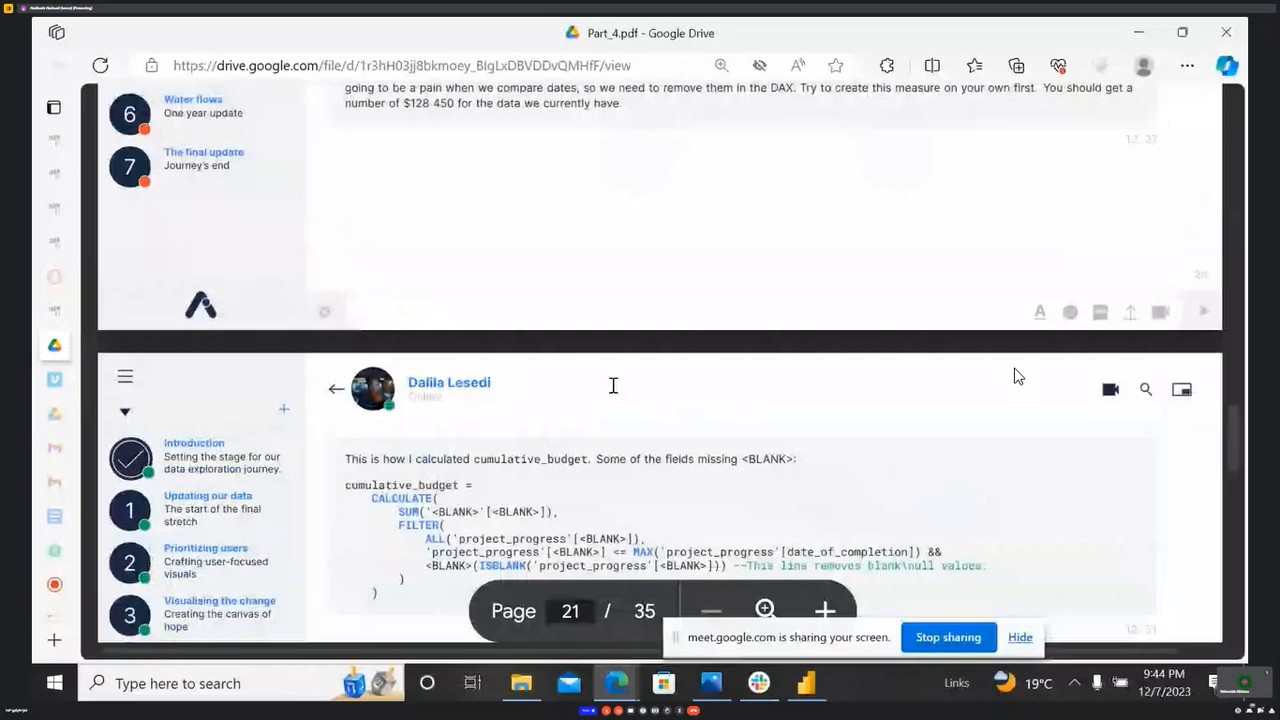
{"action": "scroll", "coordinate": [613, 386], "scroll_direction": "up", "scroll_amount": 3}
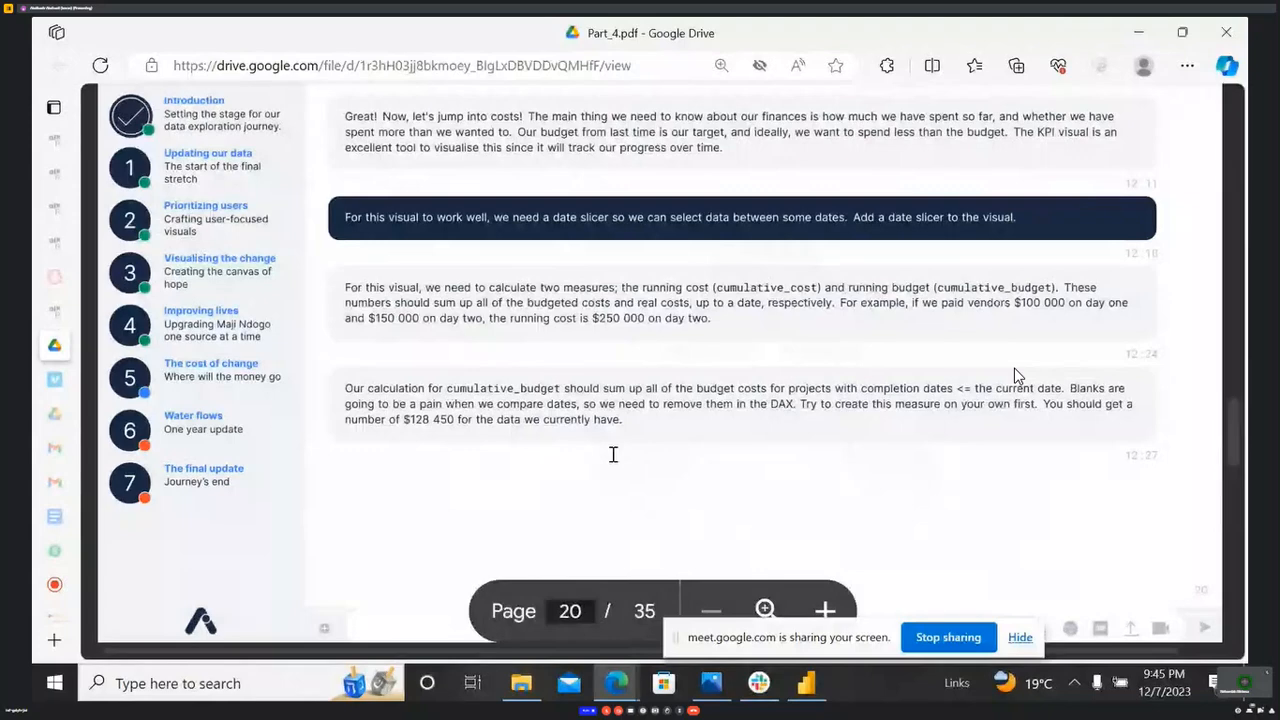
{"action": "scroll", "coordinate": [1015, 375], "scroll_direction": "down", "scroll_amount": 5}
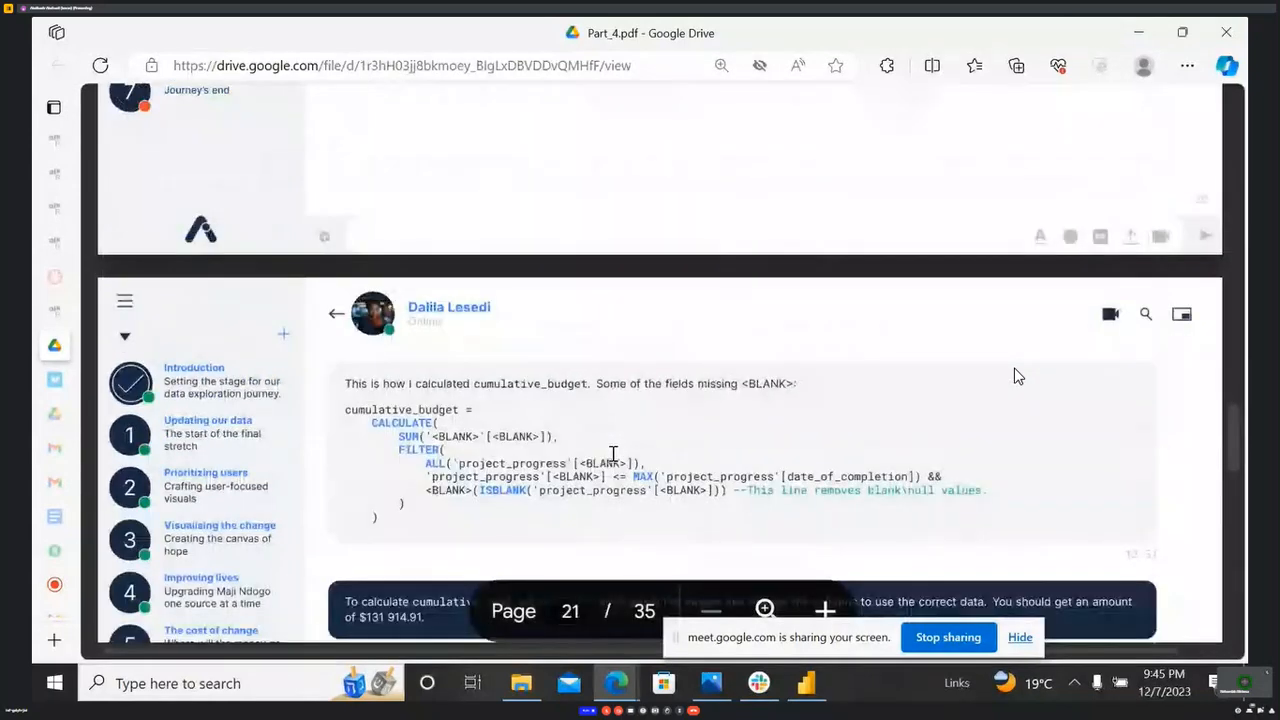
{"action": "scroll", "coordinate": [1015, 375], "scroll_direction": "up", "scroll_amount": 2}
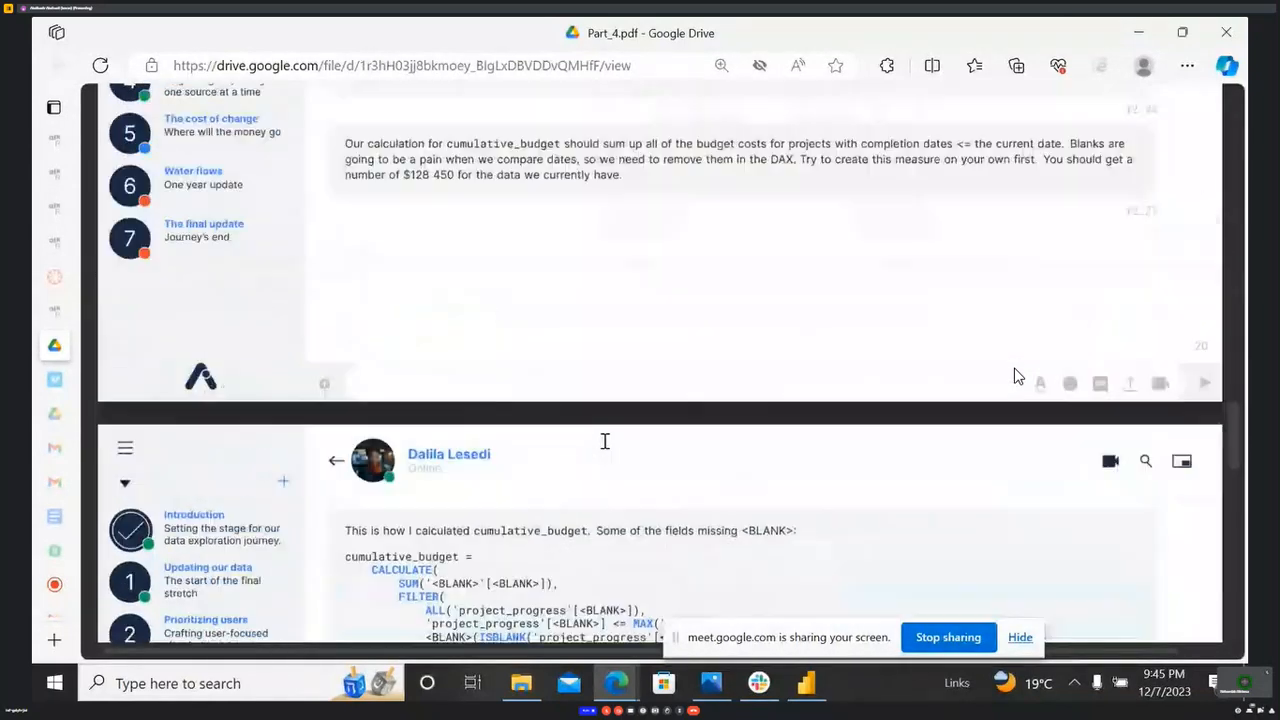
{"action": "scroll", "coordinate": [1015, 375], "scroll_direction": "up", "scroll_amount": 1}
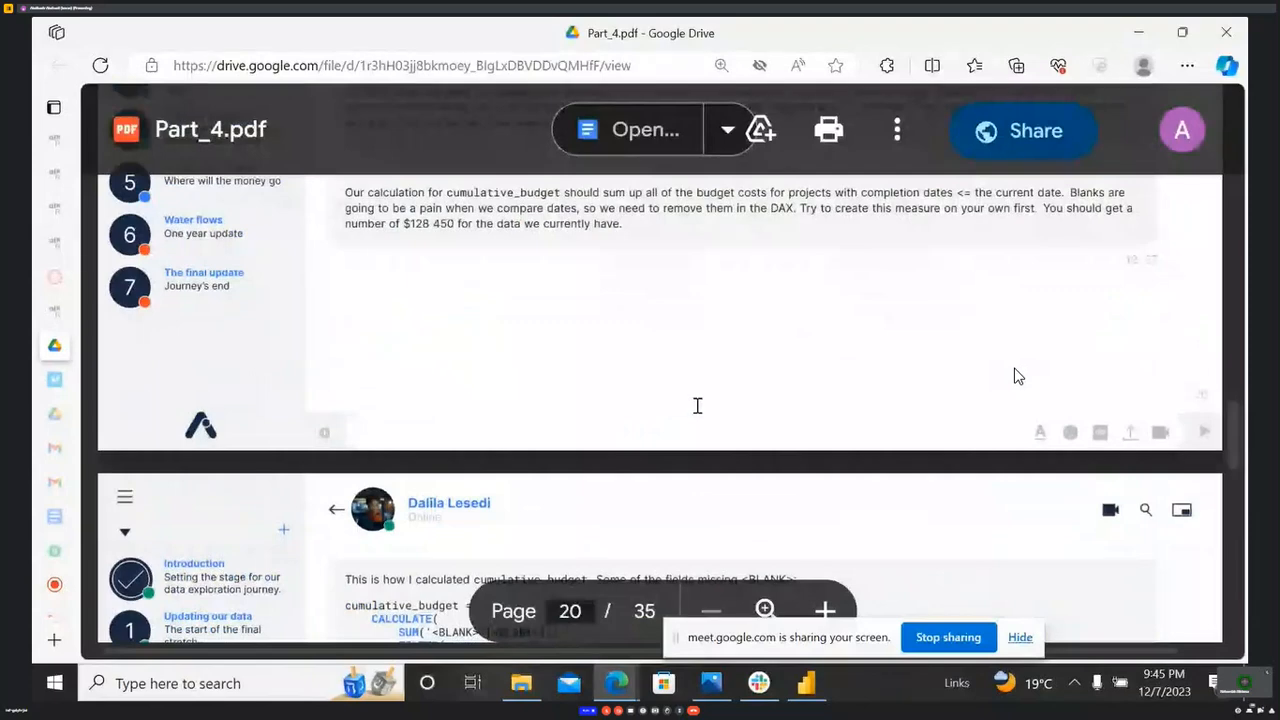
{"action": "scroll", "coordinate": [1015, 375], "scroll_direction": "up", "scroll_amount": 4}
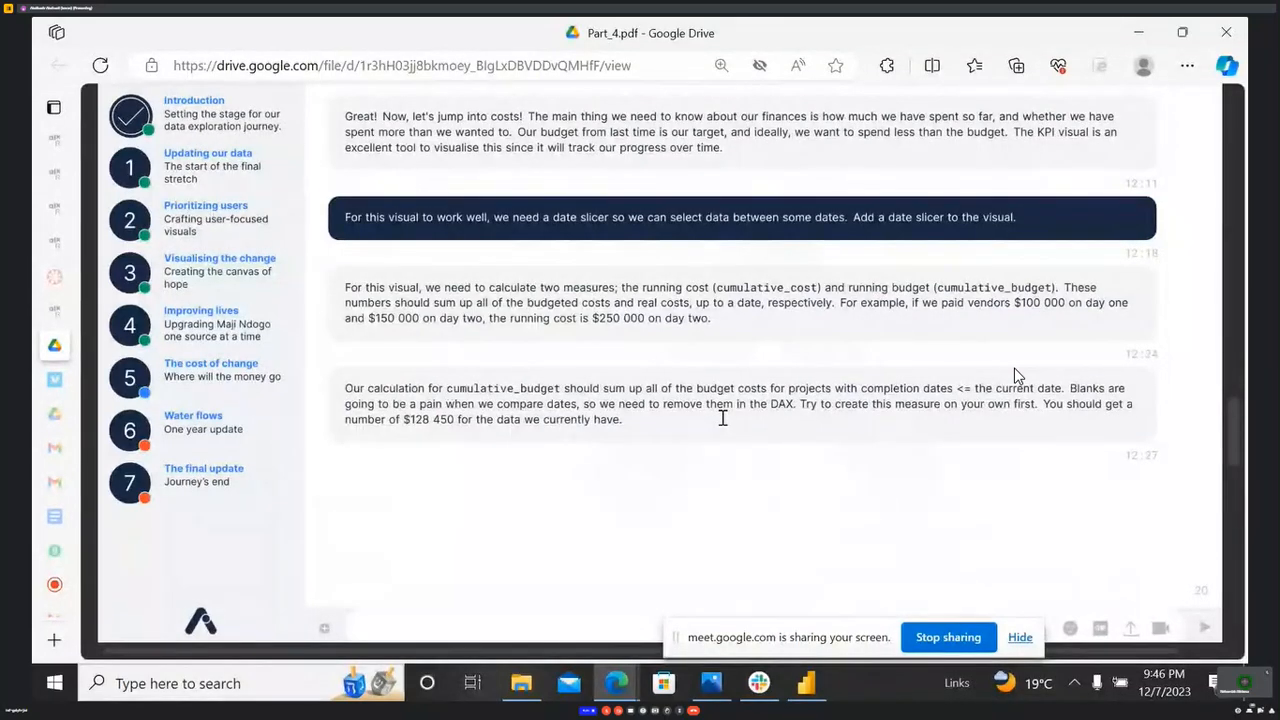
{"action": "scroll", "coordinate": [688, 440], "scroll_direction": "down", "scroll_amount": 4}
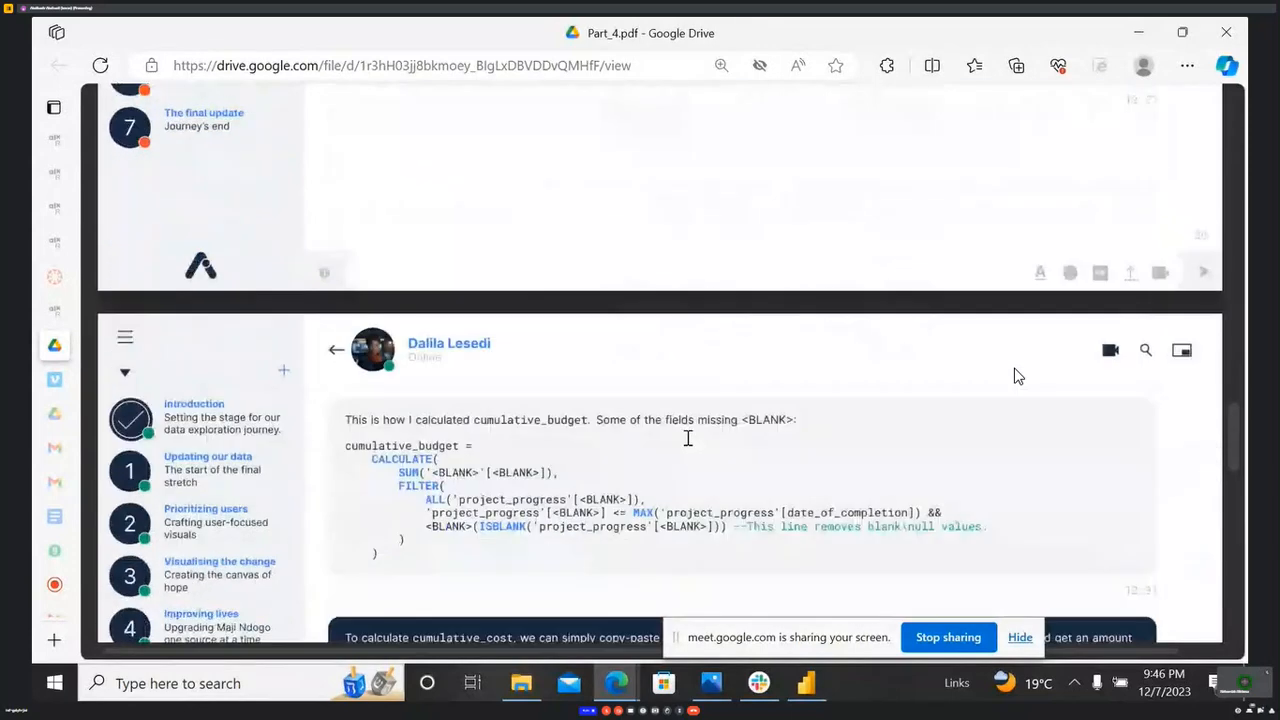
- Copy the cumulative_budget DAX template from page 21, then switch to Power BI and open Report view
{"action": "left_click_drag", "start_coordinate": [386, 519], "coordinate": [386, 415]}
{"action": "left_click", "coordinate": [389, 522]}
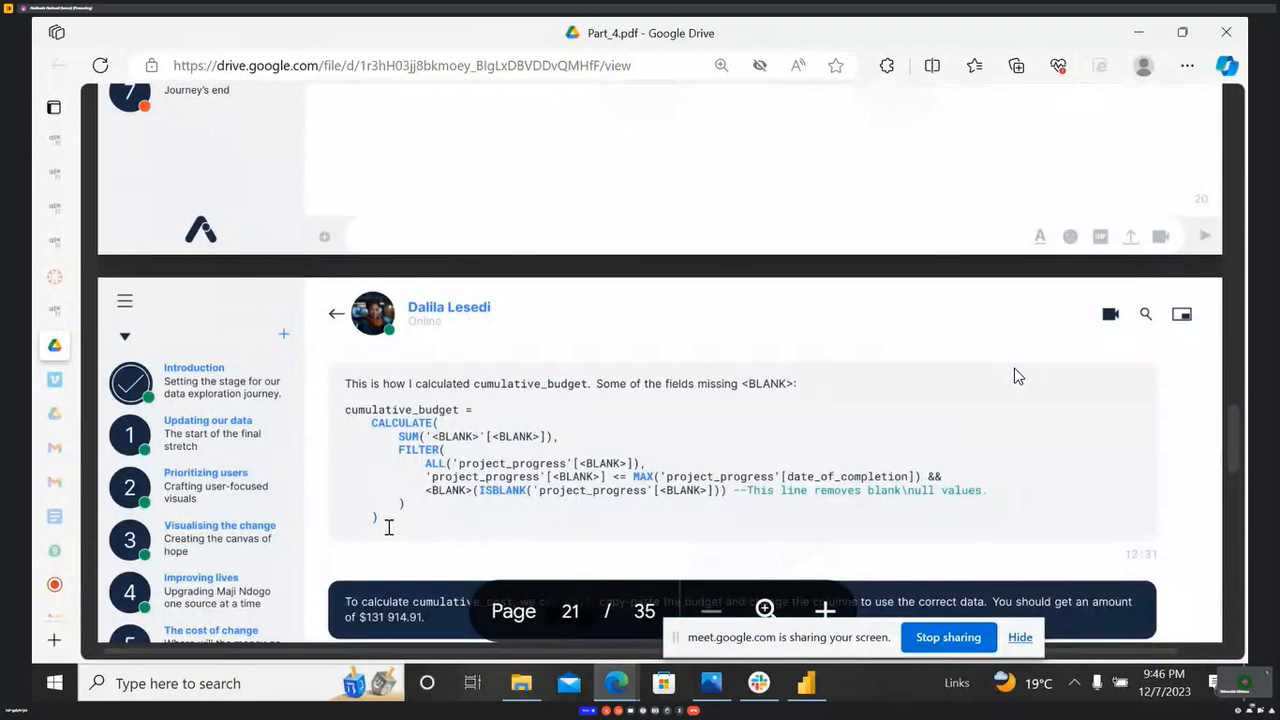
{"action": "left_click", "coordinate": [806, 684]}
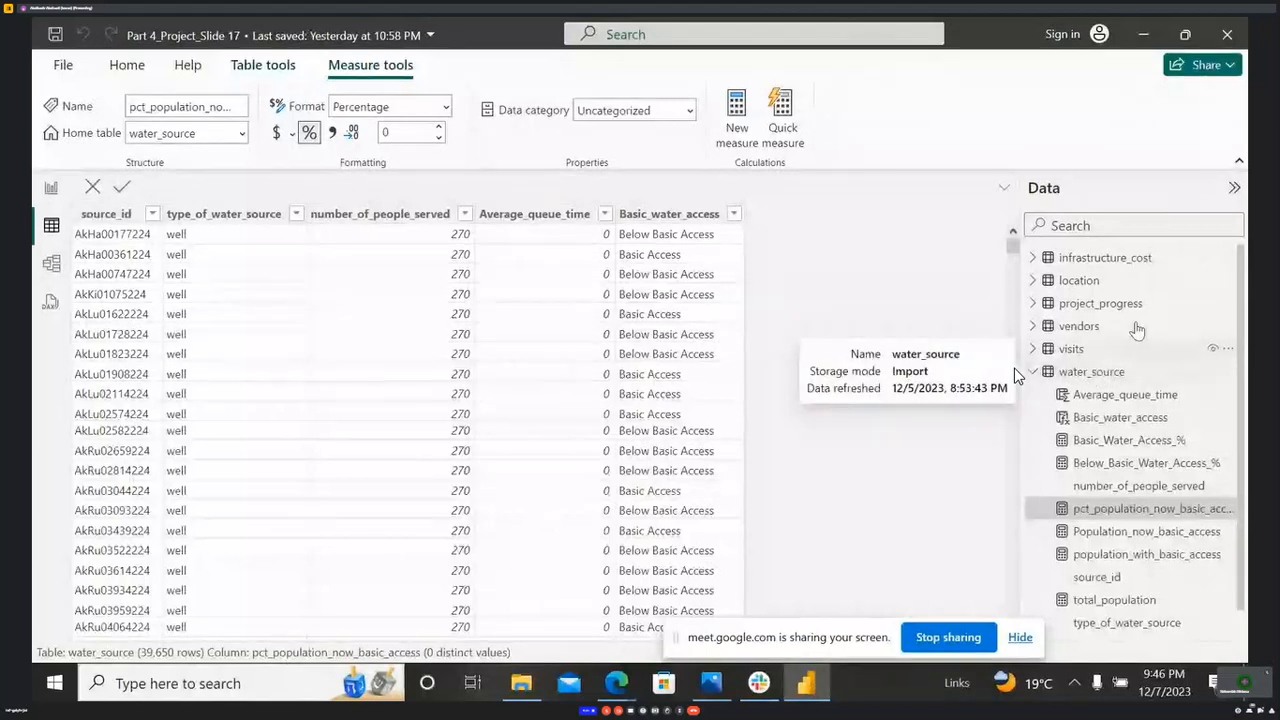
{"action": "left_click", "coordinate": [52, 190]}
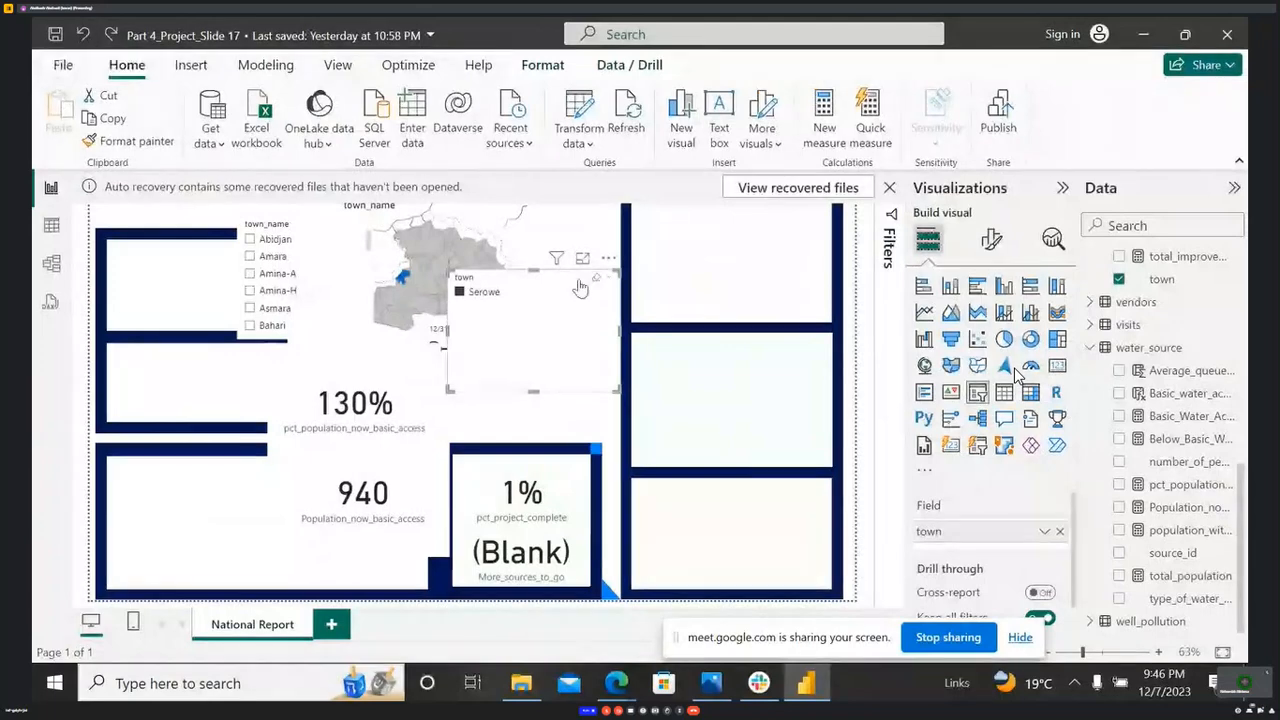
- Remove the town slicer from the National Report page
{"action": "left_click", "coordinate": [606, 259]}
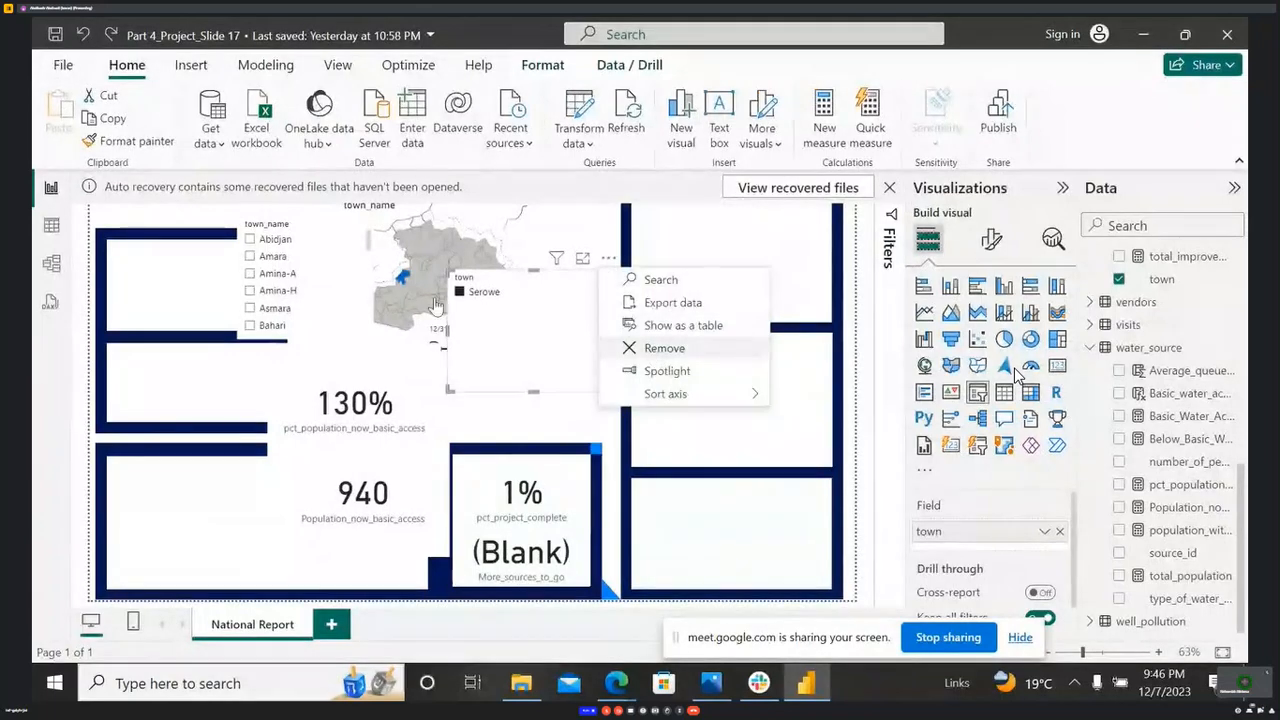
{"action": "left_click", "coordinate": [366, 224]}
{"action": "left_click", "coordinate": [363, 232]}
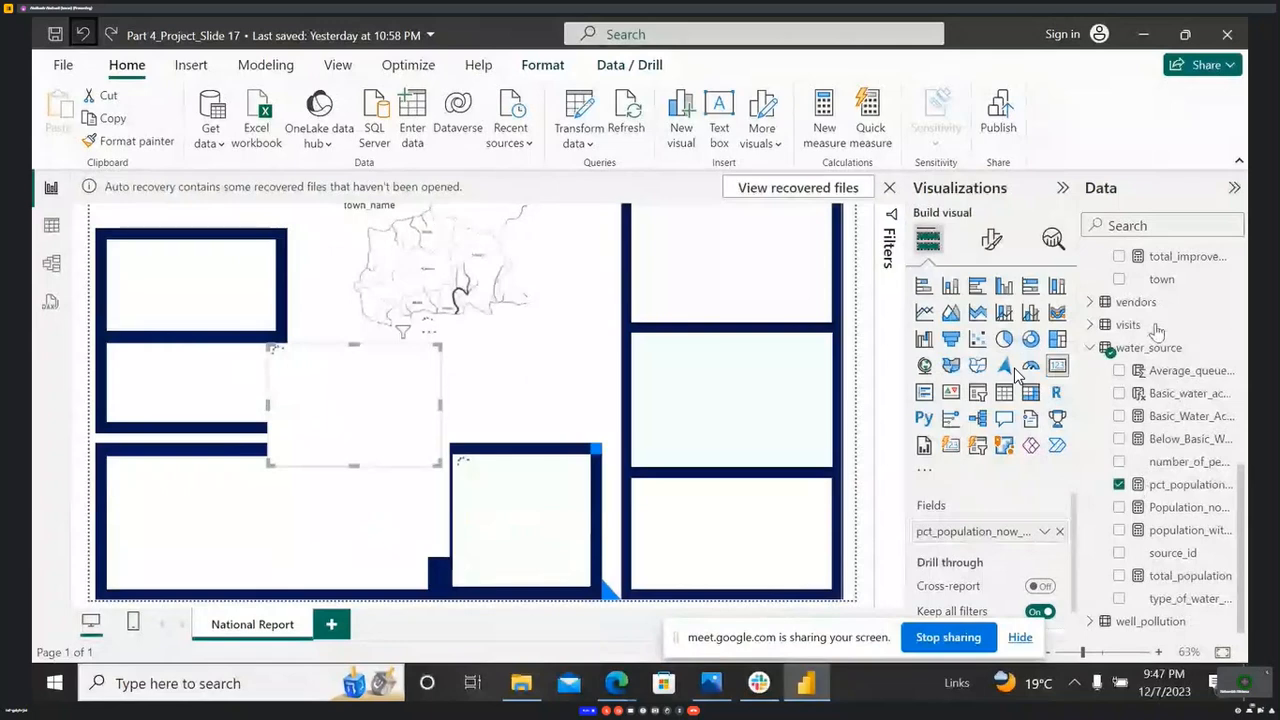
- Collapse the water_source table's field list, locate the project_progress table, and undo the latest report page changes
{"action": "left_click", "coordinate": [1090, 349]}
{"action": "scroll", "coordinate": [1137, 352], "scroll_direction": "up", "scroll_amount": 2}
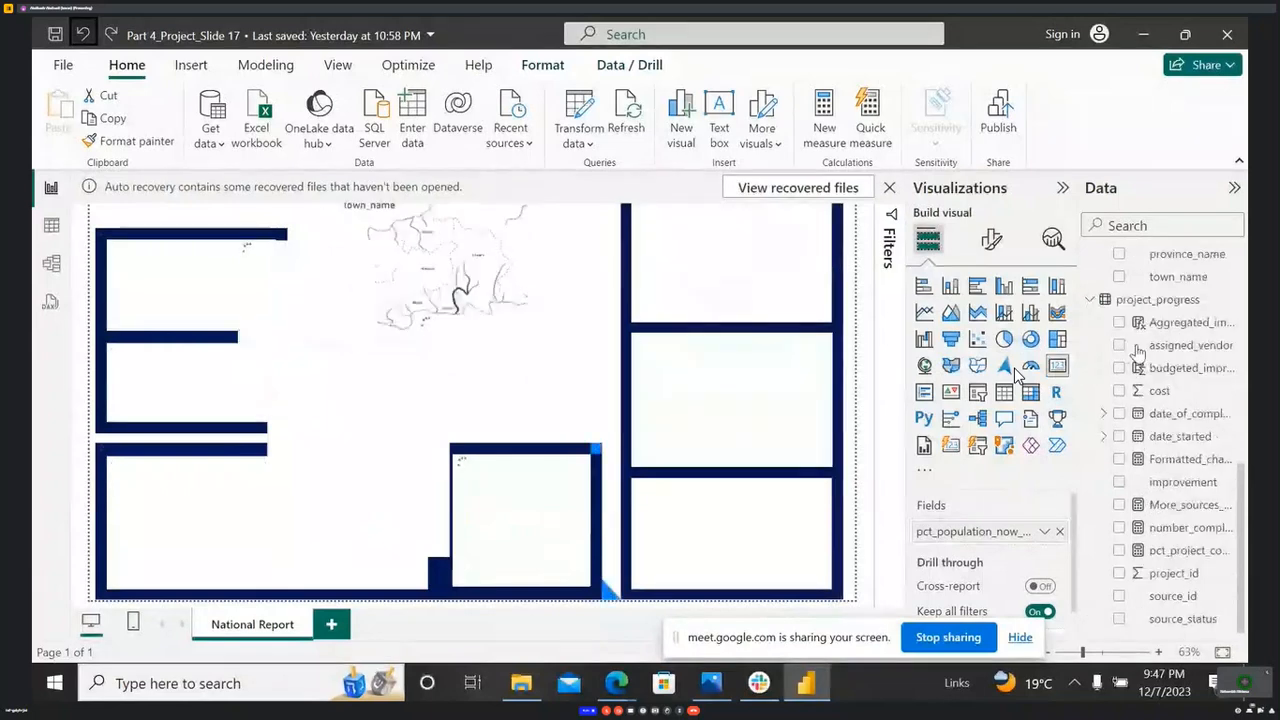
{"action": "scroll", "coordinate": [1137, 352], "scroll_direction": "up", "scroll_amount": 3}
{"action": "scroll", "coordinate": [1138, 448], "scroll_direction": "down", "scroll_amount": 5}
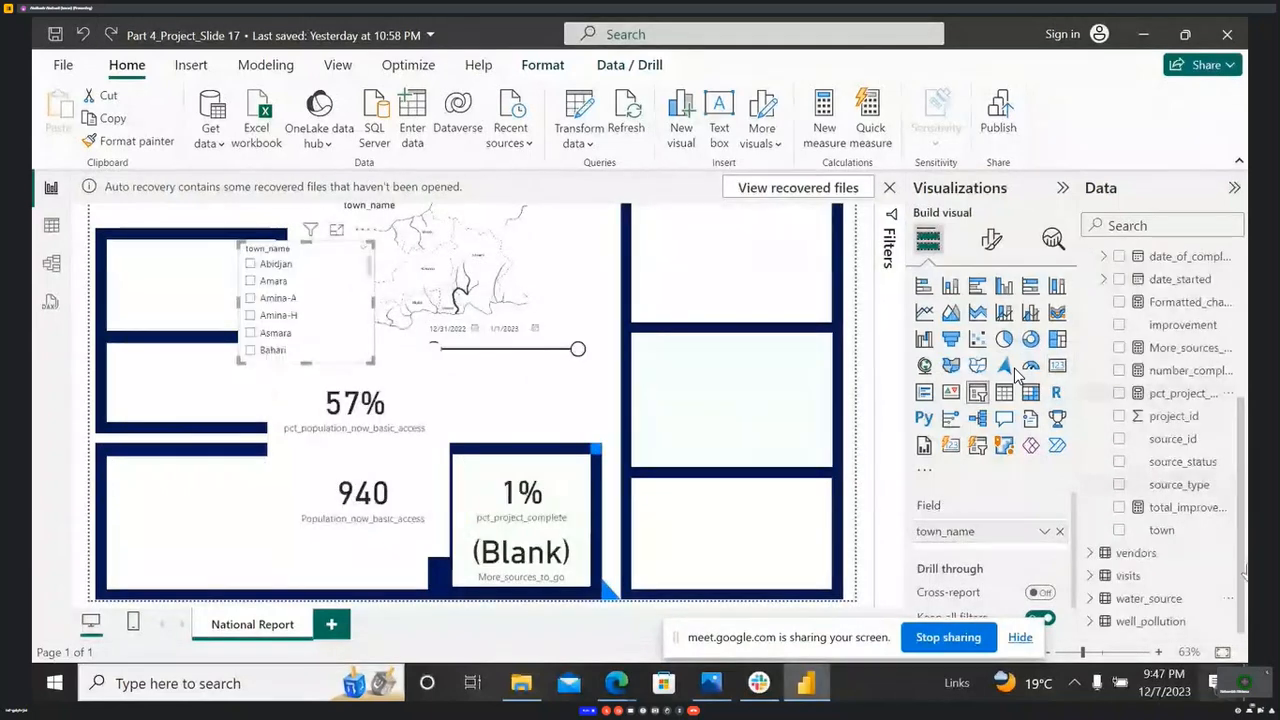
{"action": "left_click", "coordinate": [83, 37]}
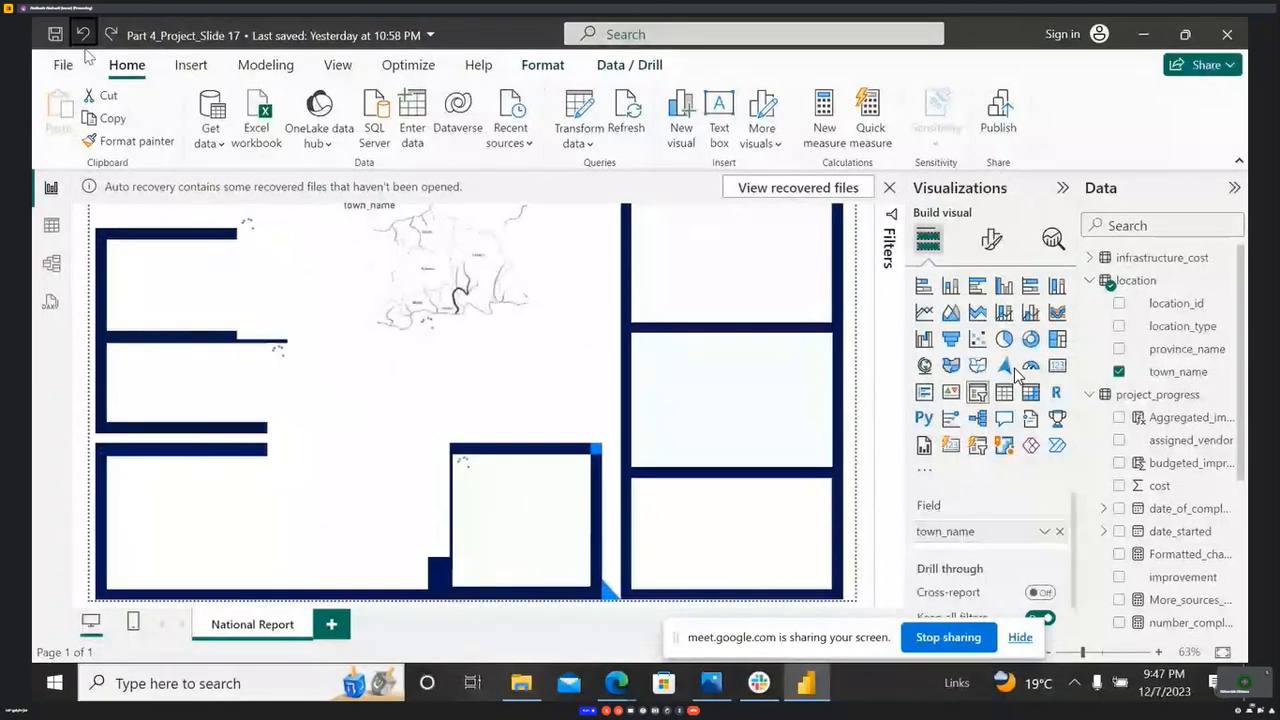
{"action": "left_click", "coordinate": [83, 37]}
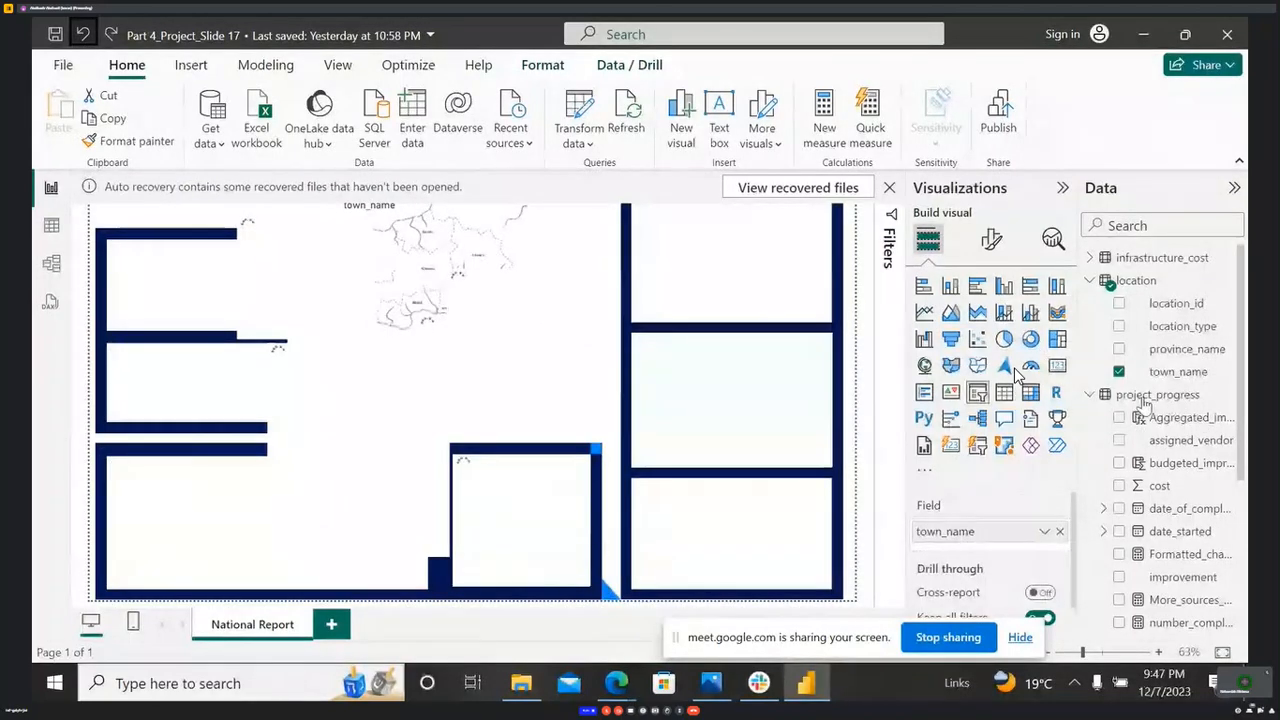
- Create a new measure in the project_progress table from the copied cumulative_budget DAX template and commit it
{"action": "right_click", "coordinate": [1143, 398]}
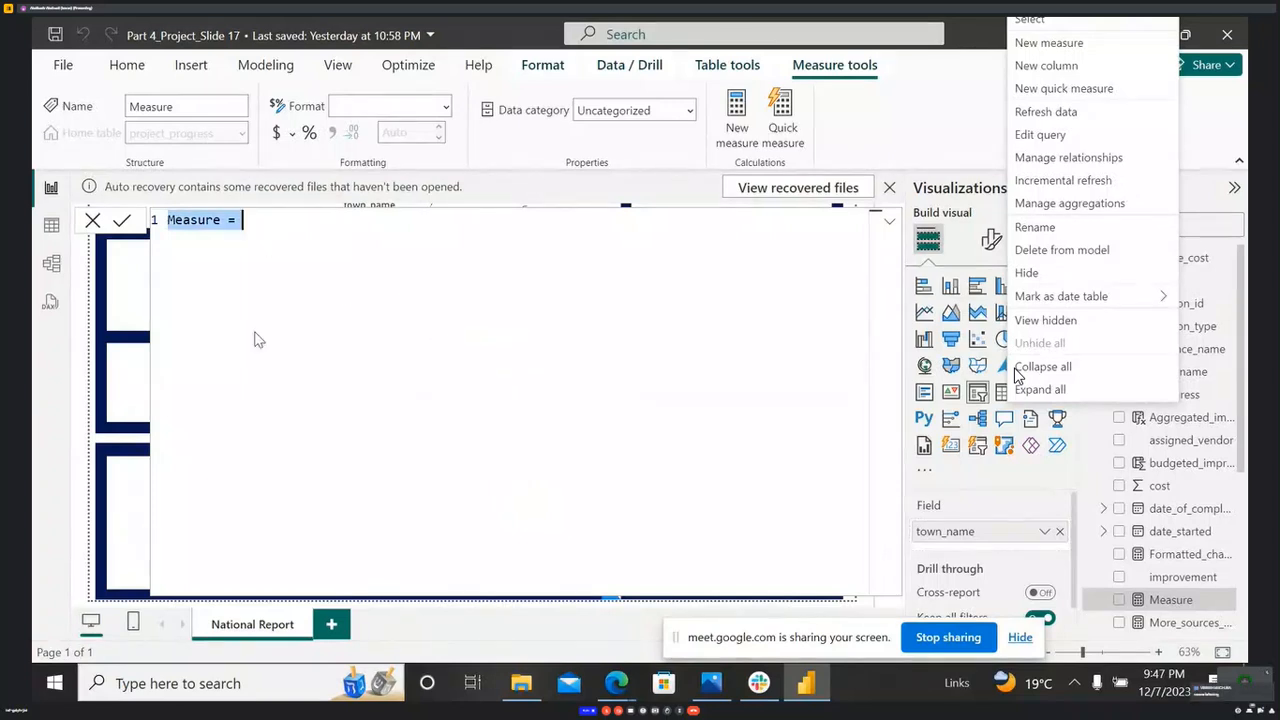
{"action": "type", "text": "cumulative_budget = CALCULATE( SUM('<BLANK>'[<BLANK>]), FILTER( ALL('project_progress'[<BLANK>]), 'project_progress'[<BLANK>] <= MAX('project_progress'[date_of_completion]) && <BLANK>(ISBLANK('project_progress'[<BLANK>])) --This line removes blank\\null values. ) )"}
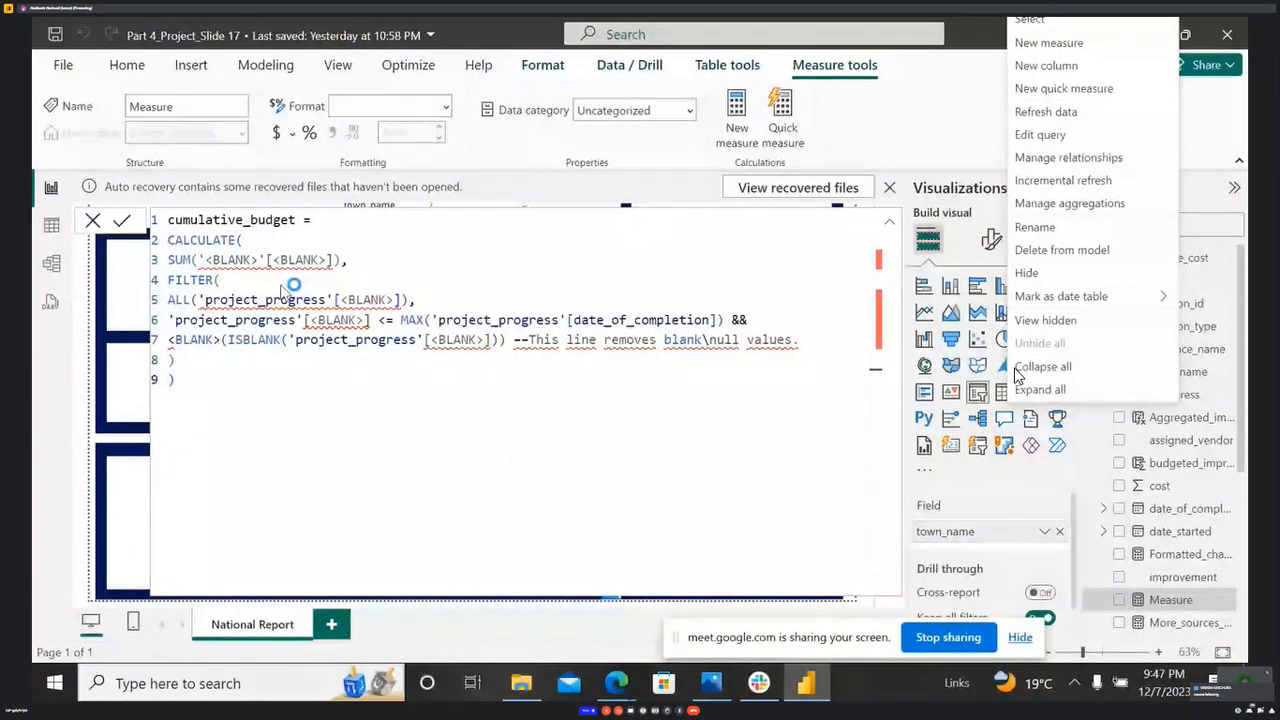
{"action": "key", "text": "Return"}
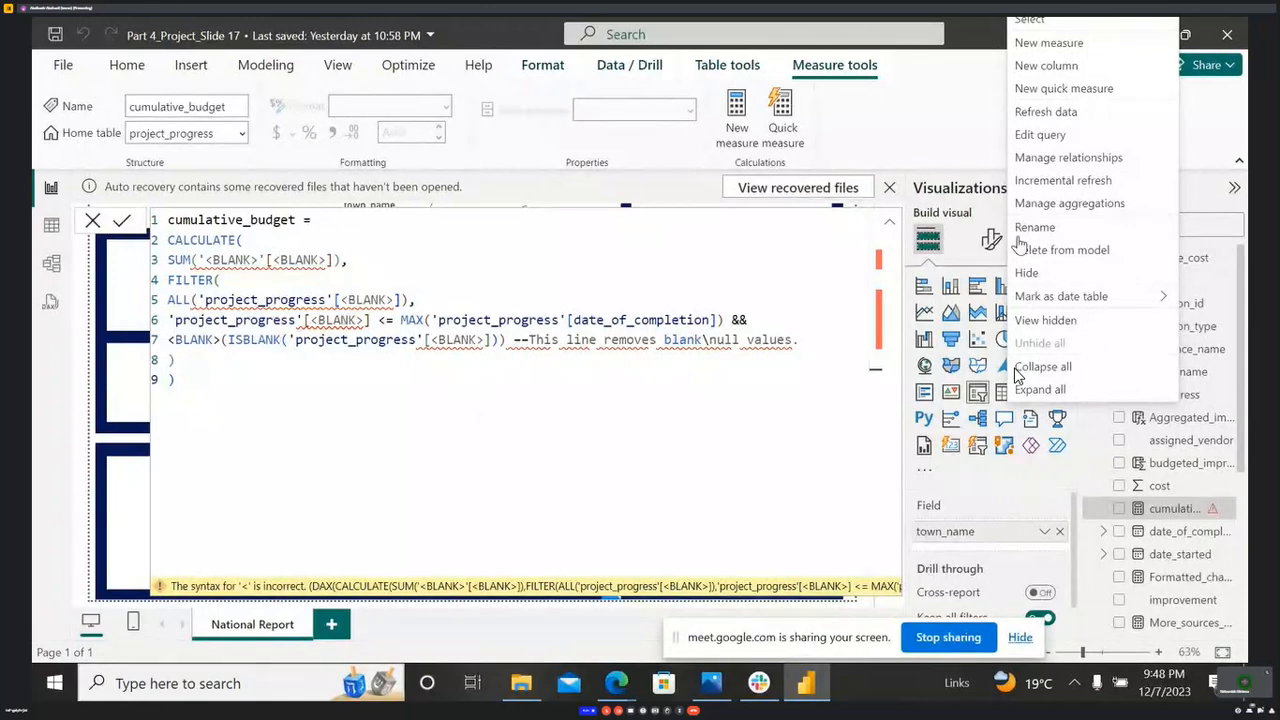
- Replace the <BLANK> table name inside SUM with the column reference 'project_progress'[budgeted_improvement_cost]
{"action": "left_click", "coordinate": [231, 310]}
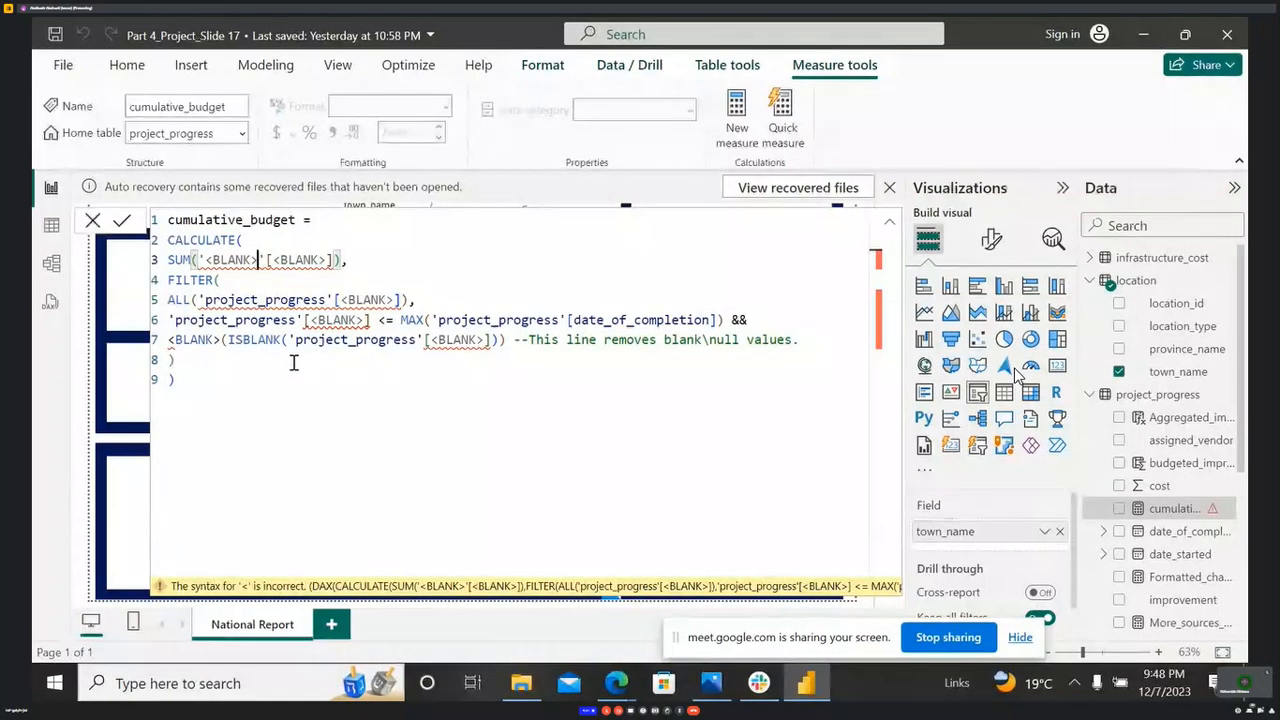
{"action": "key", "text": "BackSpace"}
{"action": "key", "text": "BackSpace"}
{"action": "key", "text": "BackSpace"}
{"action": "key", "text": "BackSpace"}
{"action": "key", "text": "BackSpace"}
{"action": "key", "text": "BackSpace"}
{"action": "key", "text": "BackSpace"}
{"action": "type", "text": "pr"}
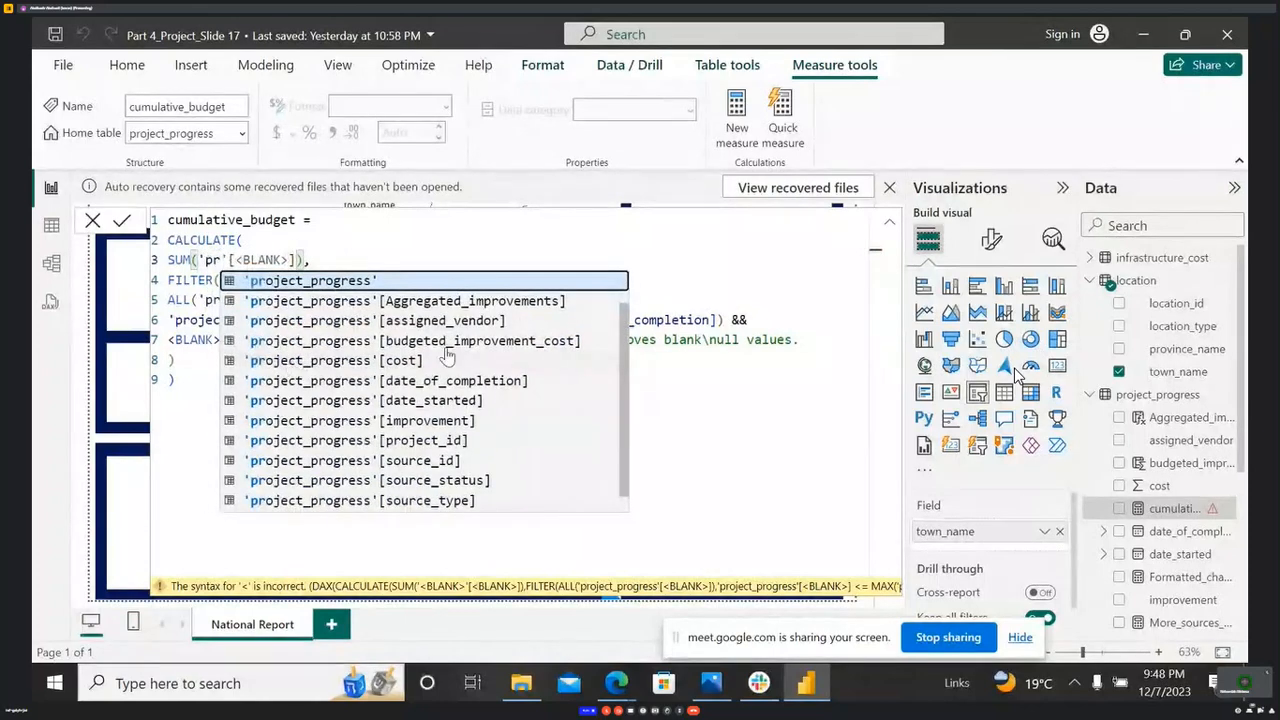
{"action": "left_click", "coordinate": [500, 341]}
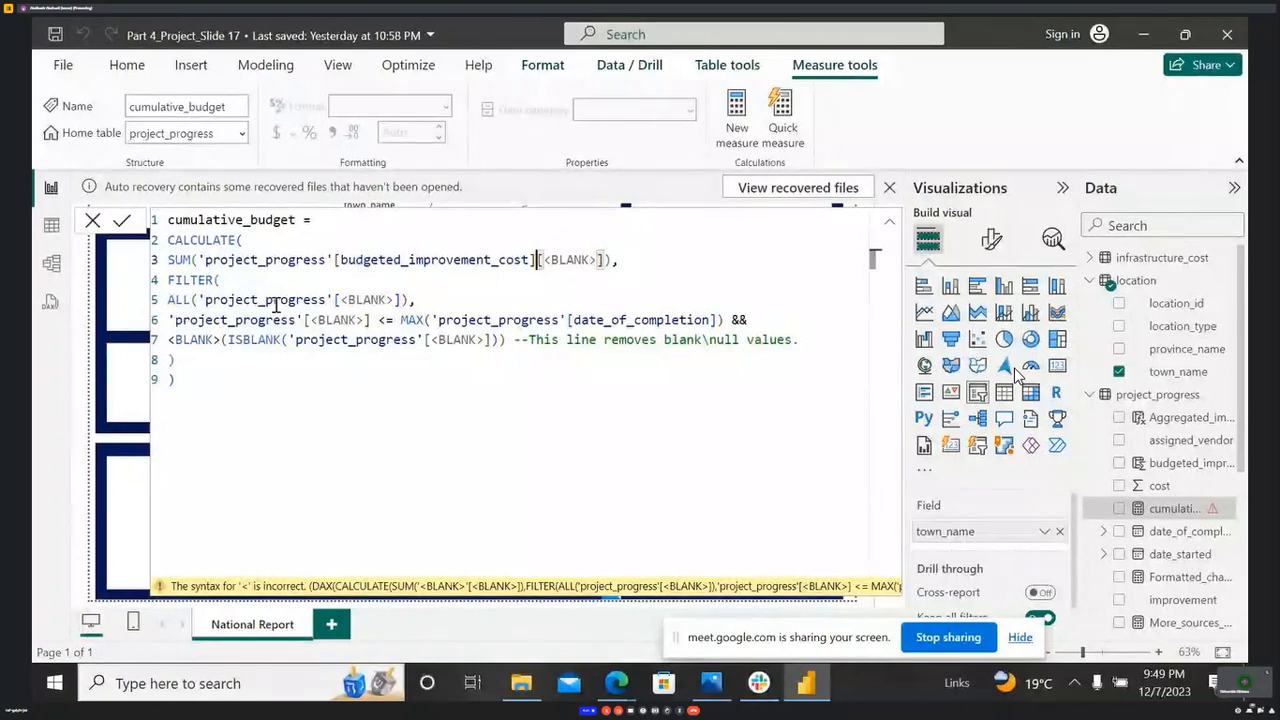
- Delete the <BLANK> placeholder from the 'project_progress' column reference inside ALL
{"action": "left_click", "coordinate": [396, 300]}
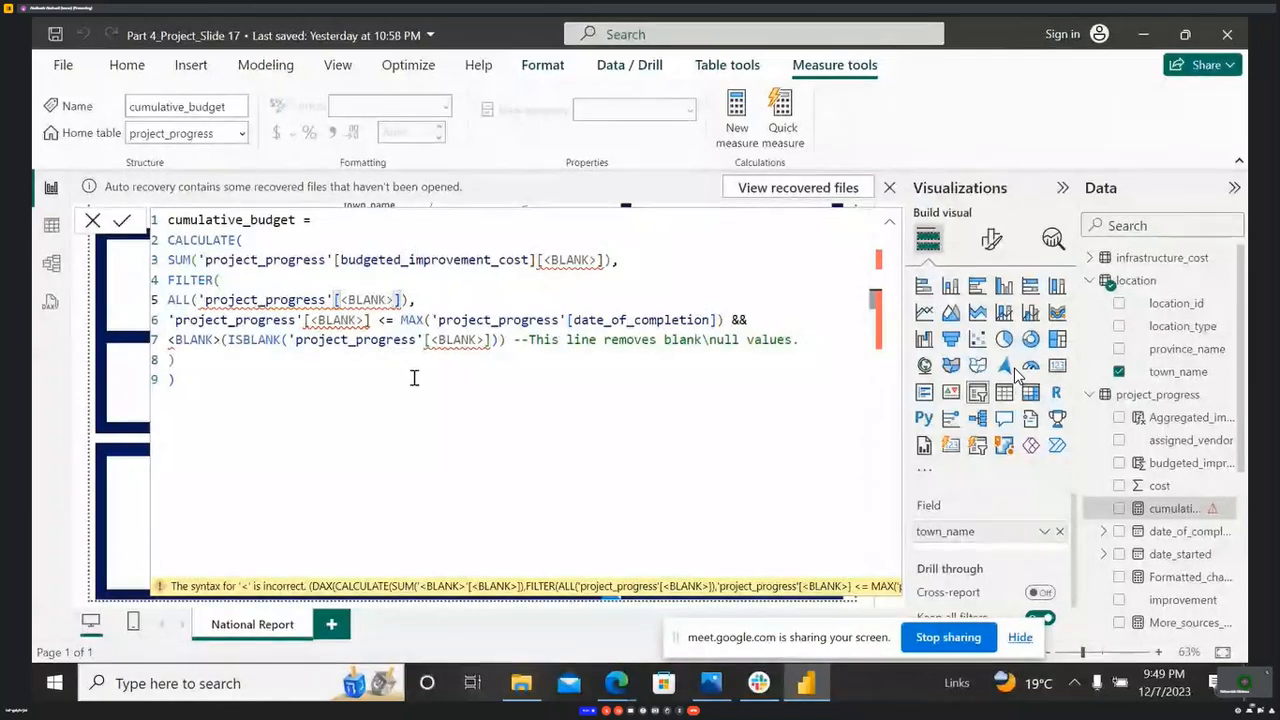
{"action": "key", "text": "BackSpace"}
{"action": "key", "text": "BackSpace"}
{"action": "key", "text": "BackSpace"}
{"action": "key", "text": "BackSpace"}
{"action": "key", "text": "BackSpace"}
{"action": "key", "text": "BackSpace"}
{"action": "key", "text": "BackSpace"}
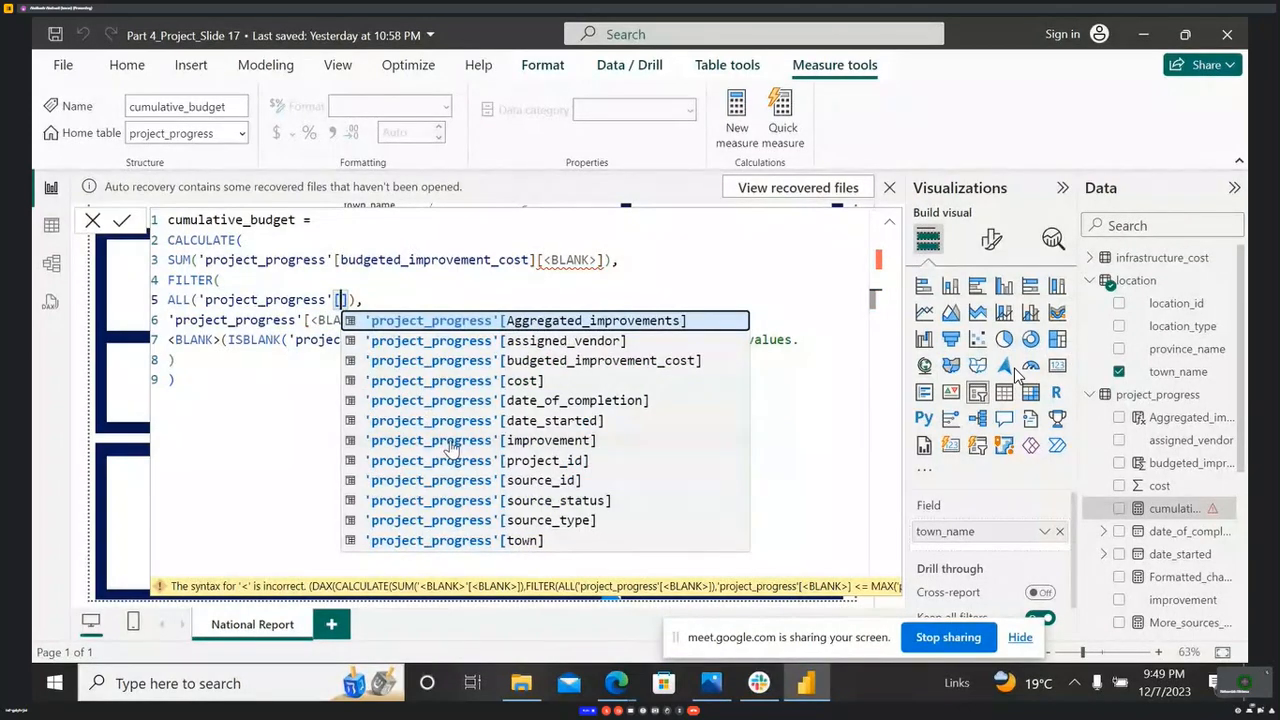
- Delete the leftover [<BLANK>] placeholder after [budgeted_improvement_cost] inside the SUM function
{"action": "left_click", "coordinate": [607, 260]}
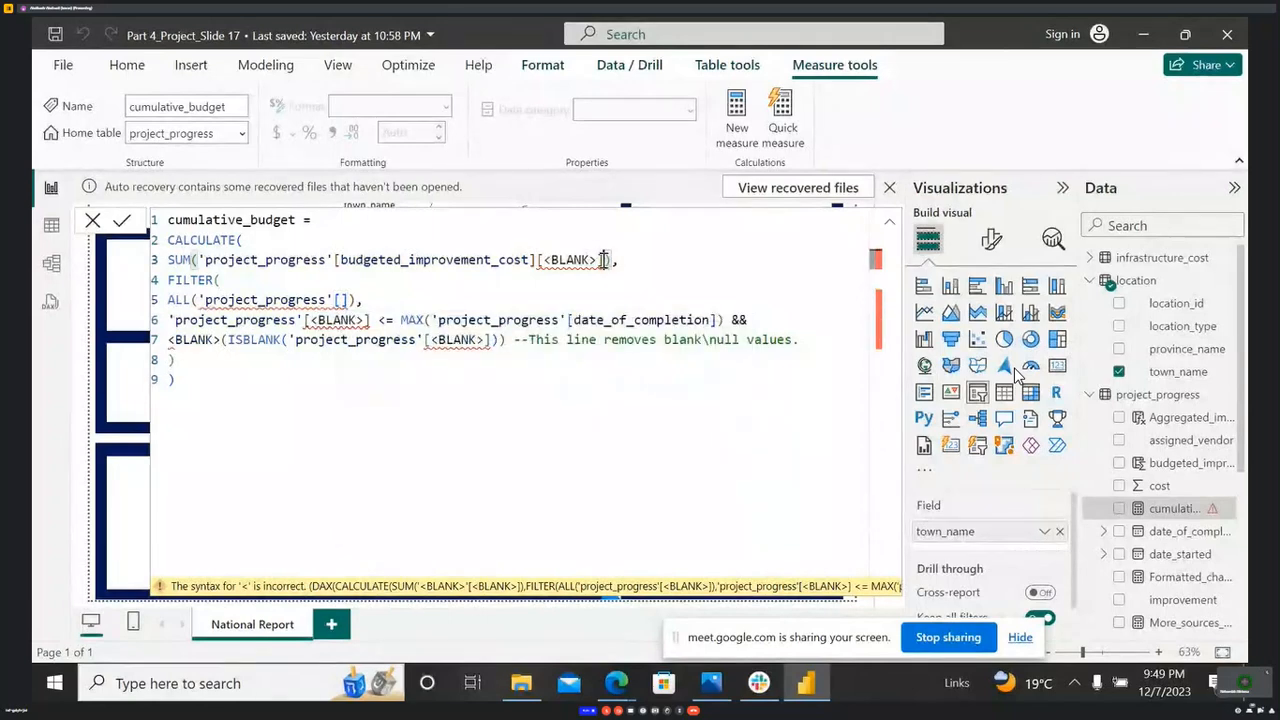
{"action": "key", "text": "BackSpace"}
{"action": "key", "text": "BackSpace"}
{"action": "key", "text": "BackSpace"}
{"action": "key", "text": "BackSpace"}
{"action": "key", "text": "BackSpace"}
{"action": "key", "text": "BackSpace"}
{"action": "key", "text": "BackSpace"}
{"action": "key", "text": "BackSpace"}
{"action": "key", "text": "BackSpace"}
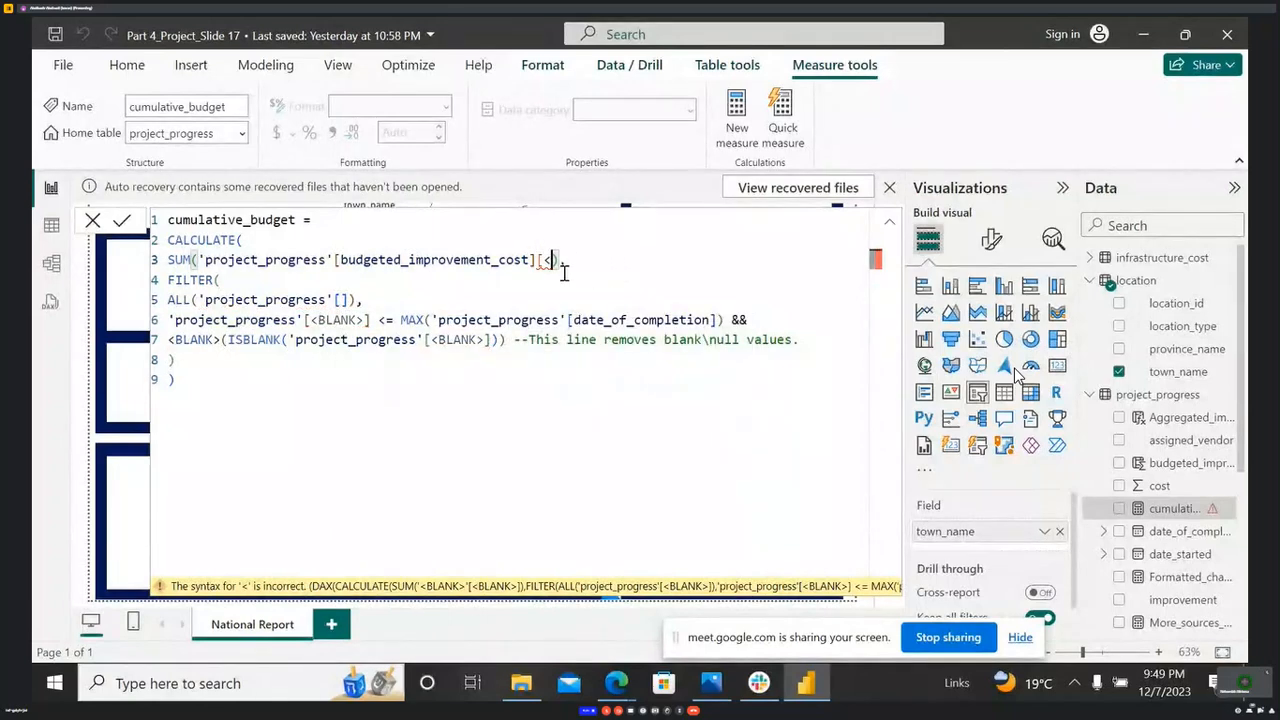
- Complete the column reference inside ALL as 'project_progress'[budgeted_improvement_cost]
{"action": "left_click", "coordinate": [341, 300]}
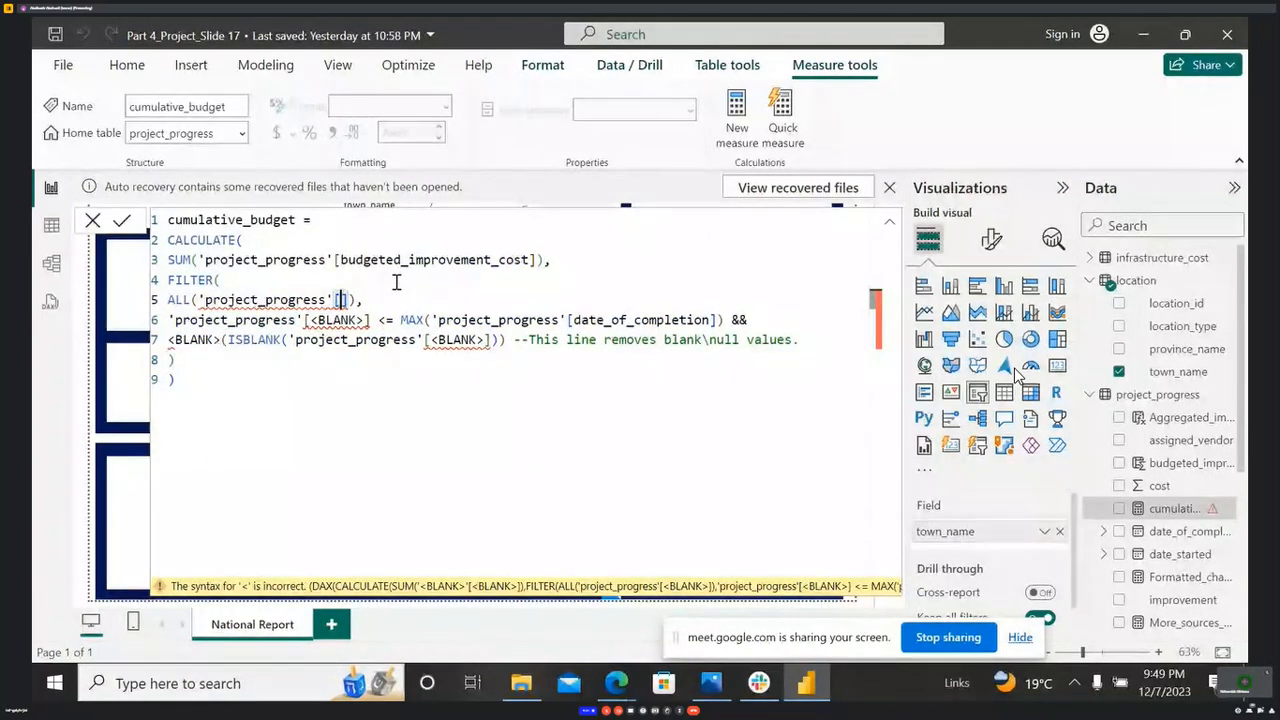
{"action": "key", "text": "BackSpace"}
{"action": "key", "text": "BackSpace"}
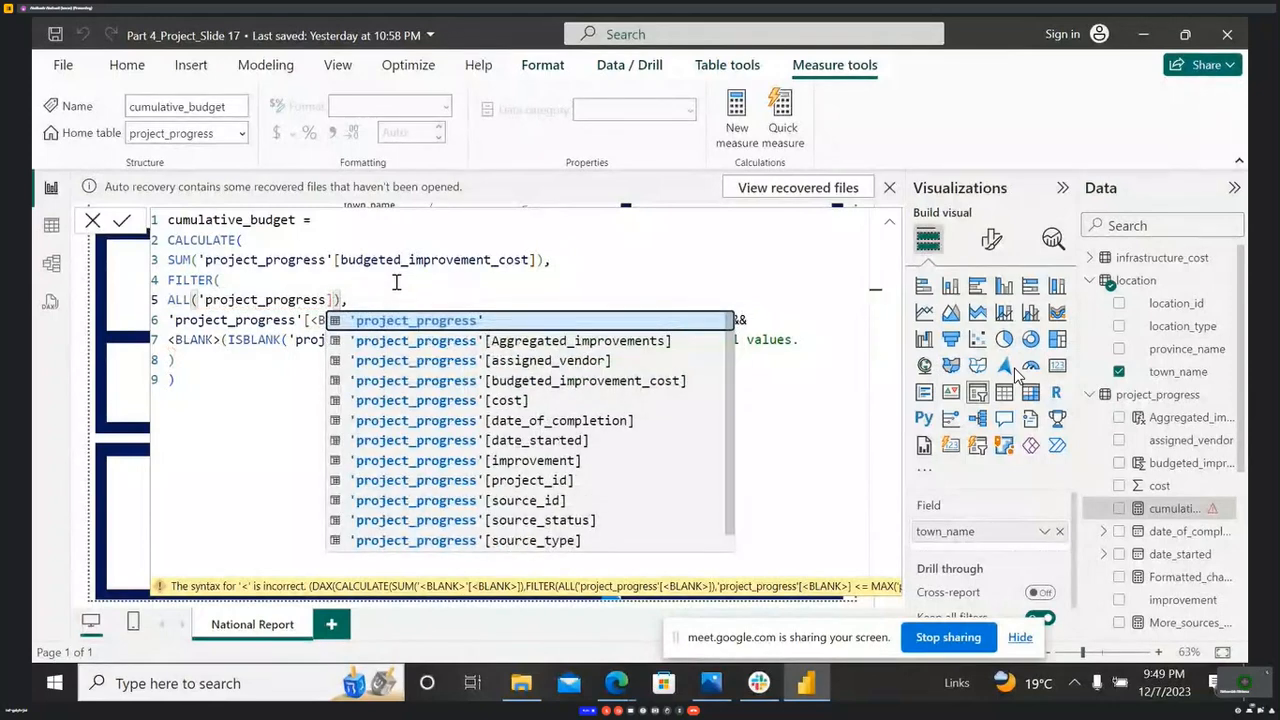
{"action": "left_click", "coordinate": [576, 389]}
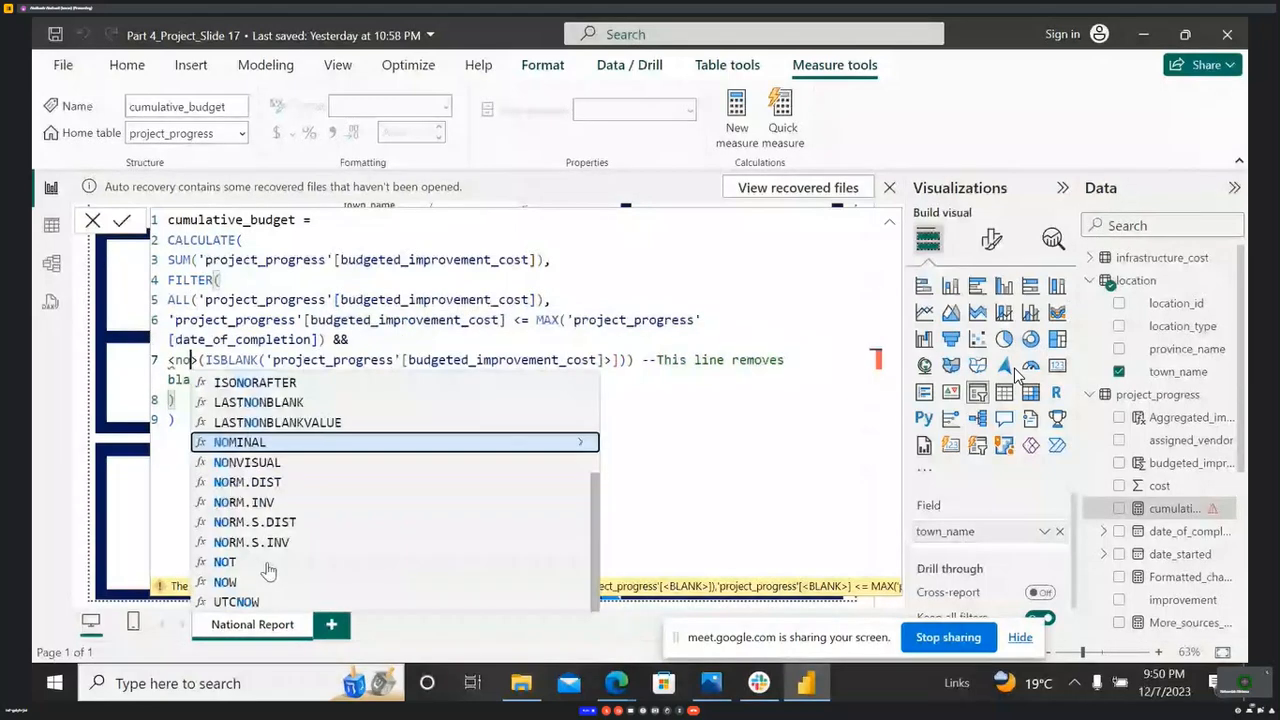
- Insert the NOT function in front of ISBLANK in place of the <BLANK> placeholder text
{"action": "left_click", "coordinate": [266, 549]}
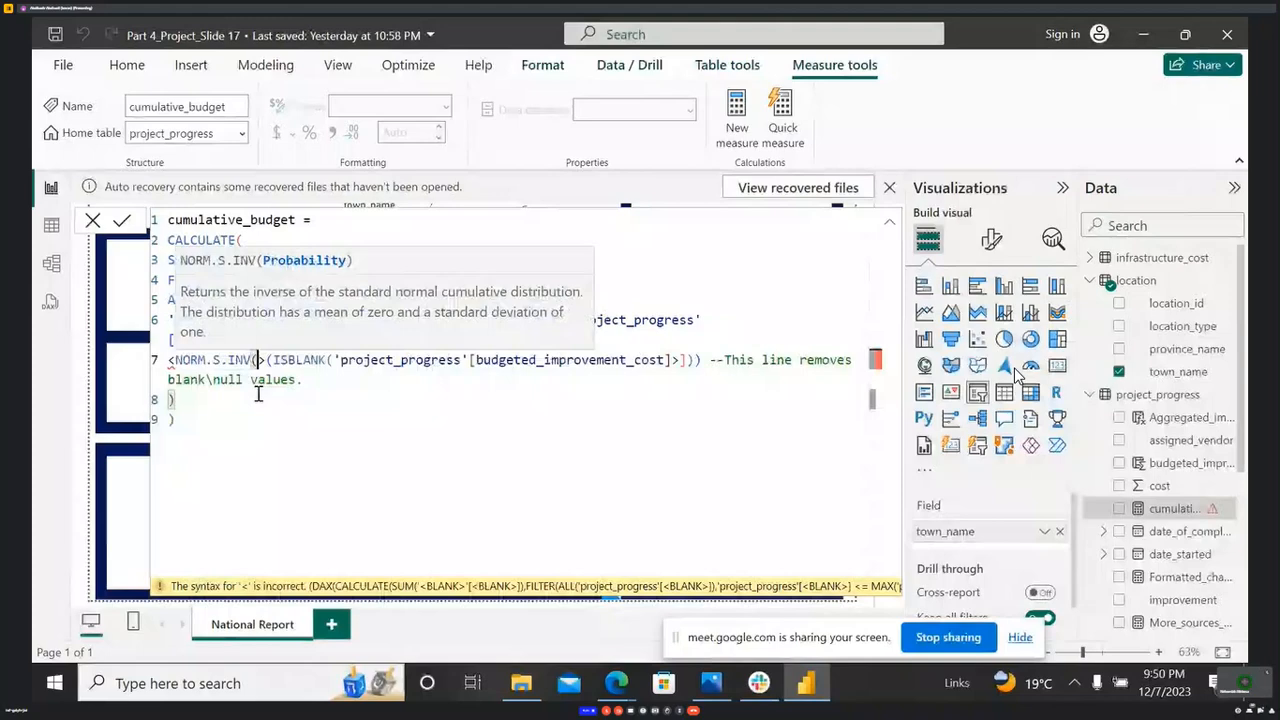
{"action": "key", "text": "ctrl+z"}
{"action": "left_click", "coordinate": [272, 562]}
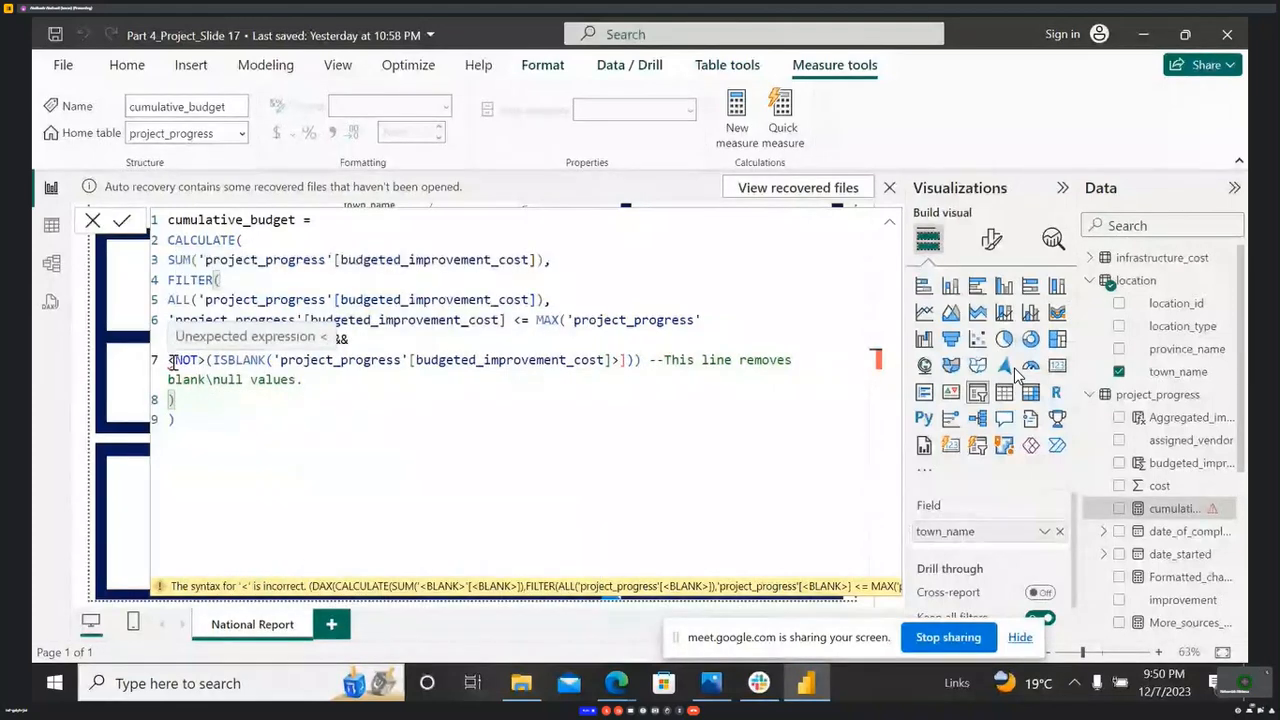
- Delete the extra closing square bracket after the column reference inside ISBLANK
{"action": "left_click", "coordinate": [625, 360]}
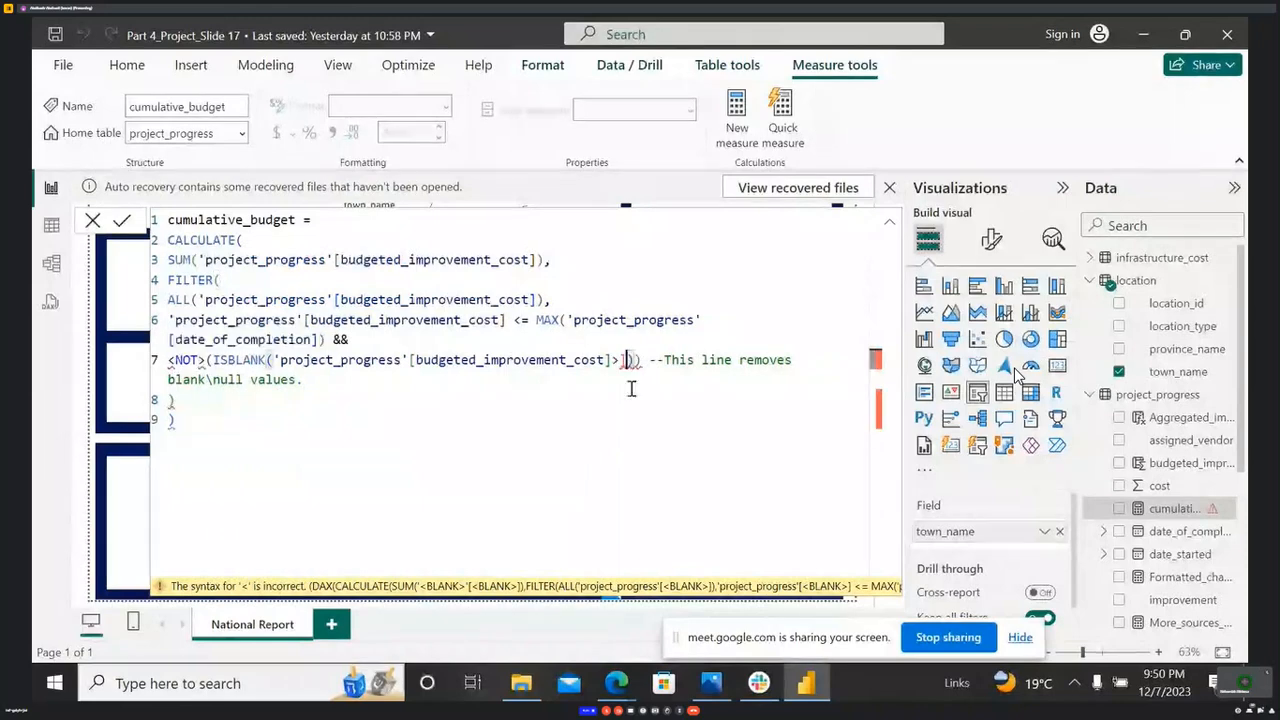
{"action": "key", "text": "Delete"}
{"action": "left_click", "coordinate": [511, 456]}
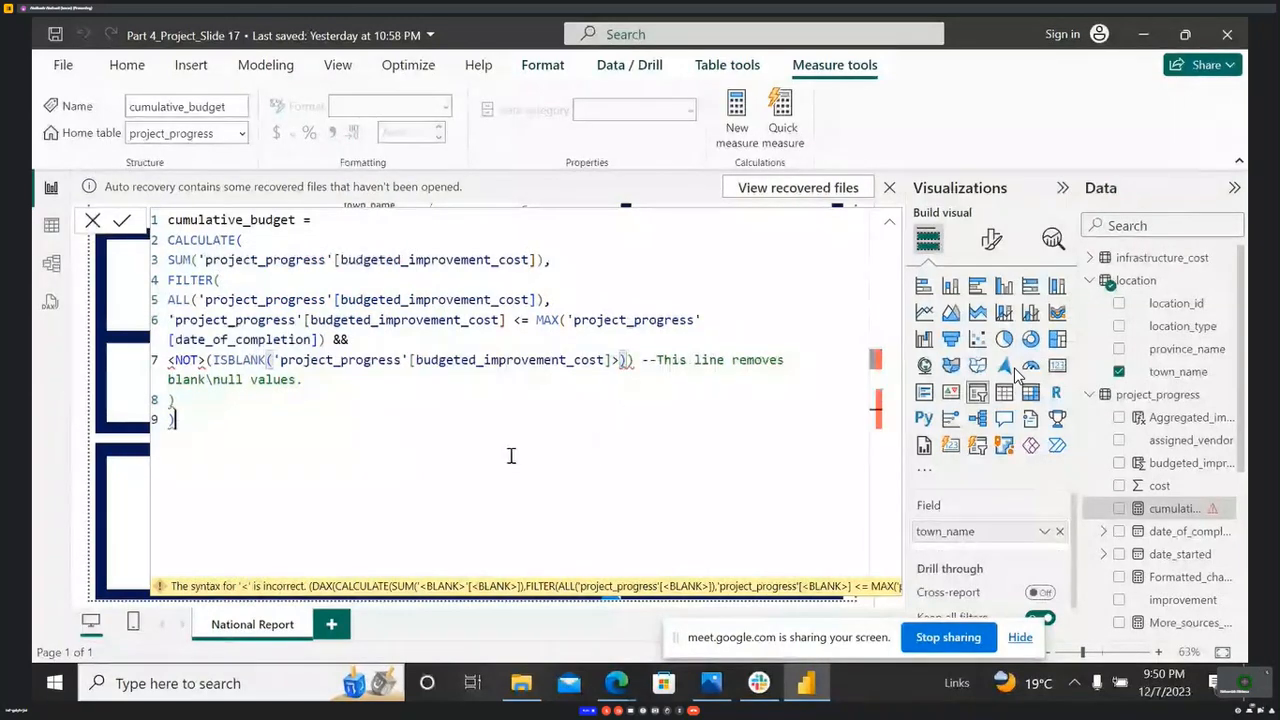
- Remove the angle brackets around NOT on the ISBLANK line of the formula
{"action": "double_click", "coordinate": [178, 360]}
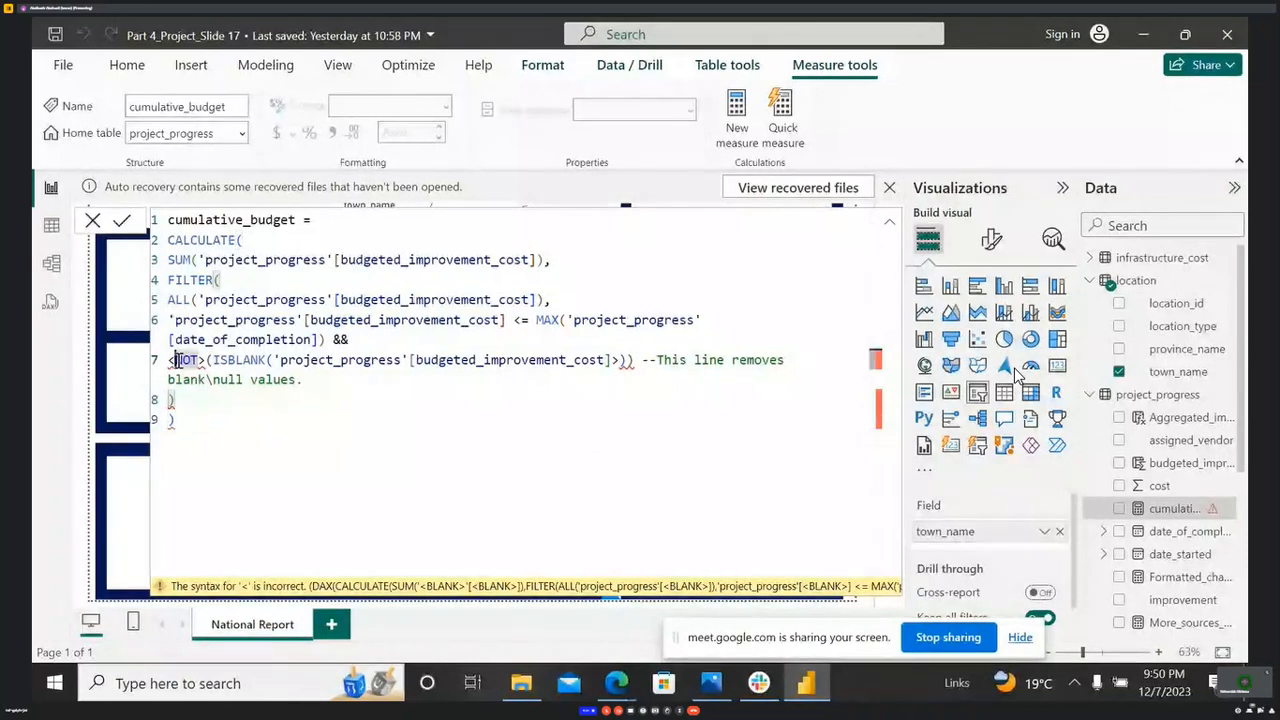
{"action": "key", "text": "BackSpace"}
{"action": "left_click", "coordinate": [199, 361]}
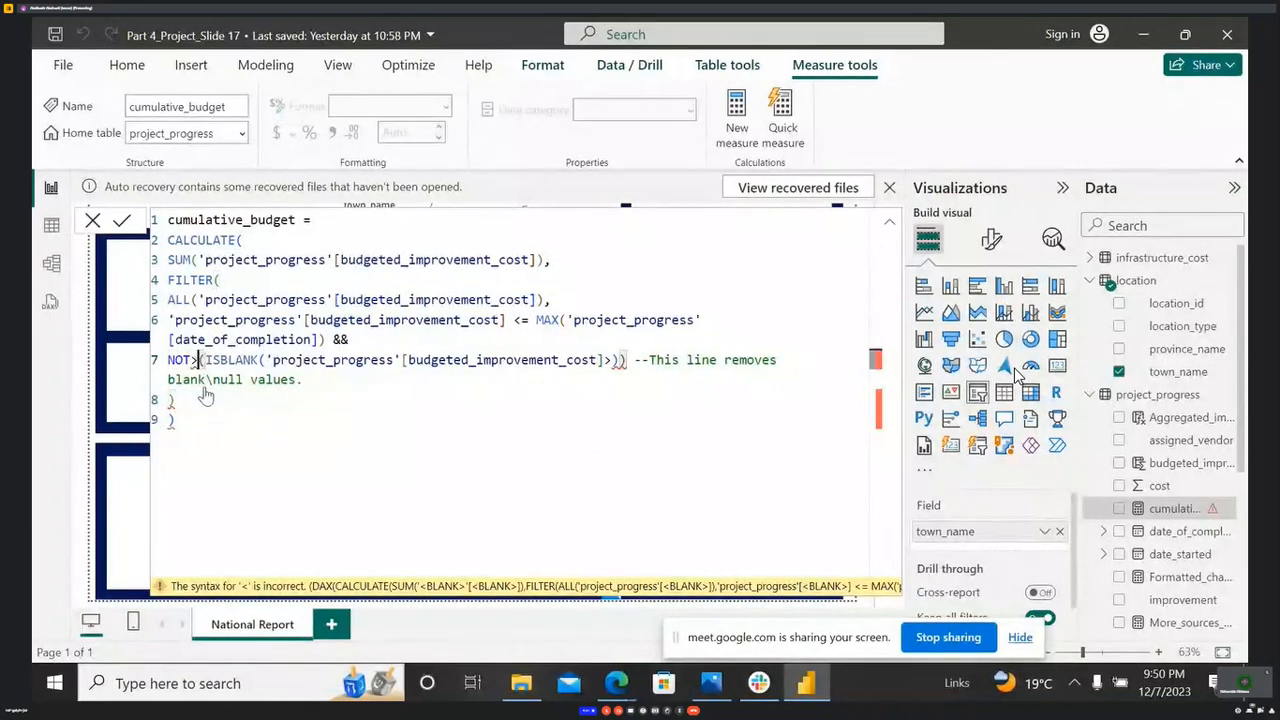
{"action": "key", "text": "BackSpace"}
{"action": "left_click", "coordinate": [214, 410]}
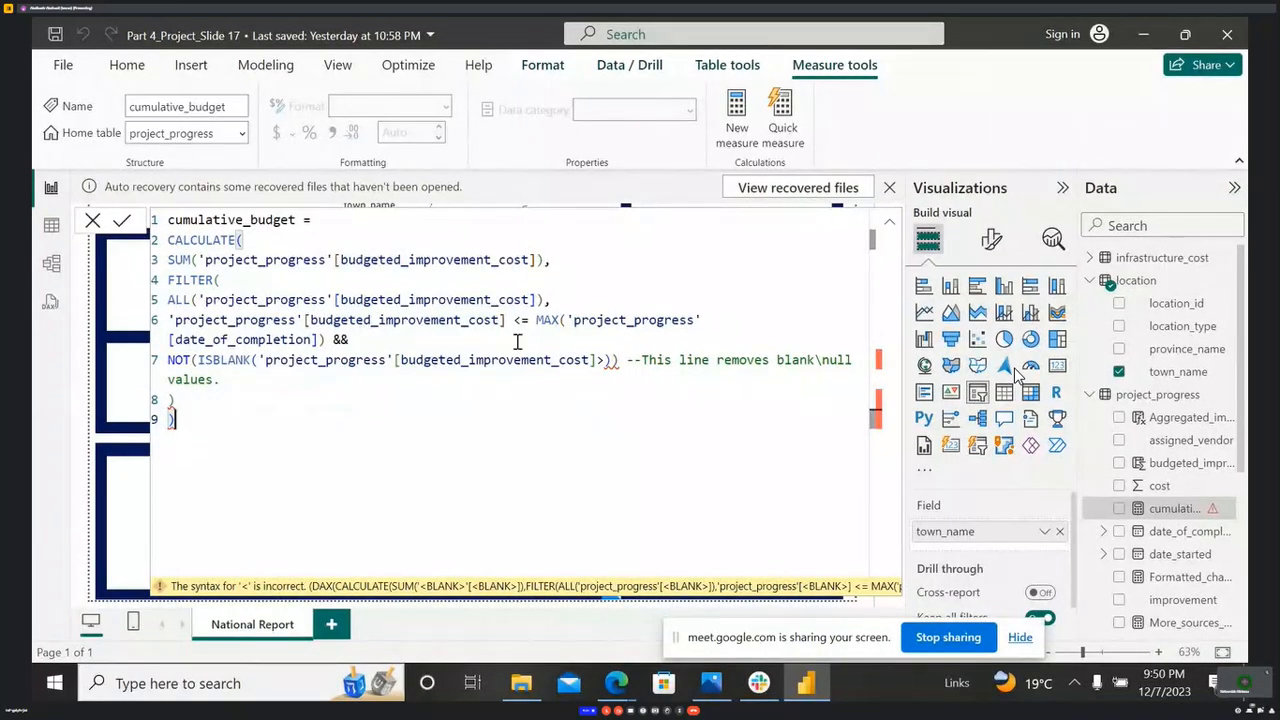
{"action": "left_click", "coordinate": [617, 360]}
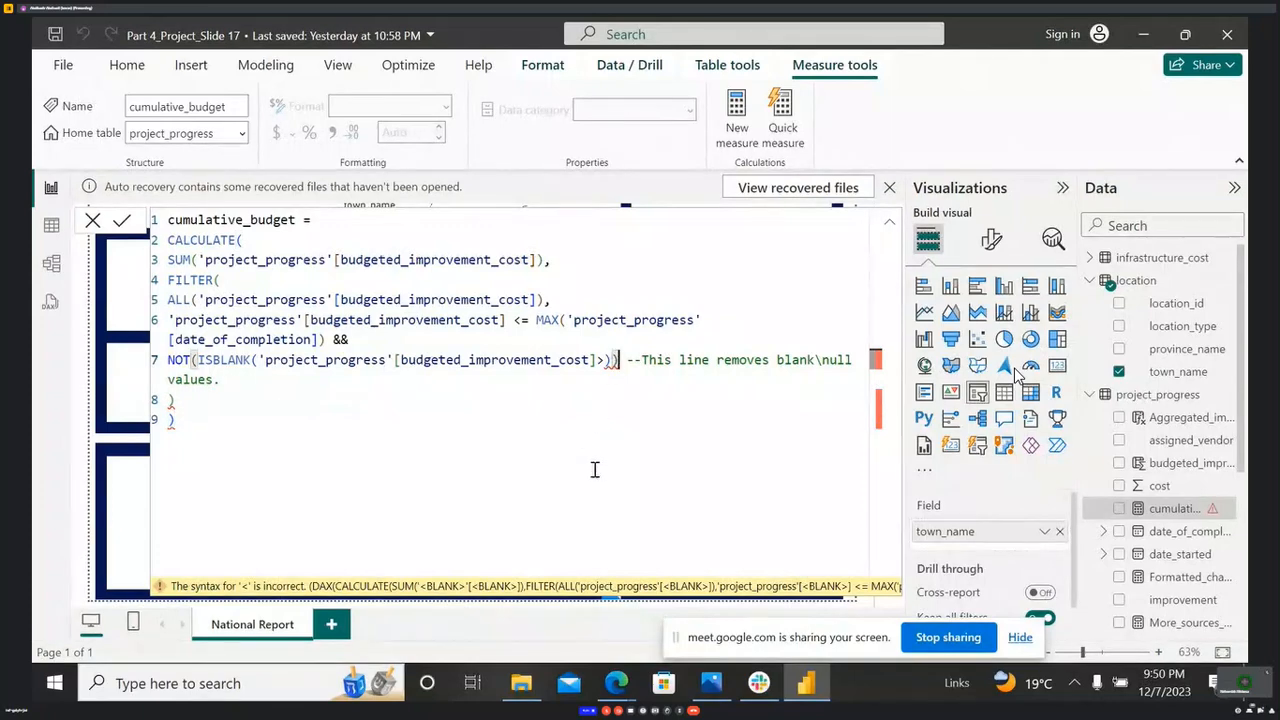
{"action": "left_click", "coordinate": [643, 360]}
{"action": "key", "text": "BackSpace"}
{"action": "key", "text": "BackSpace"}
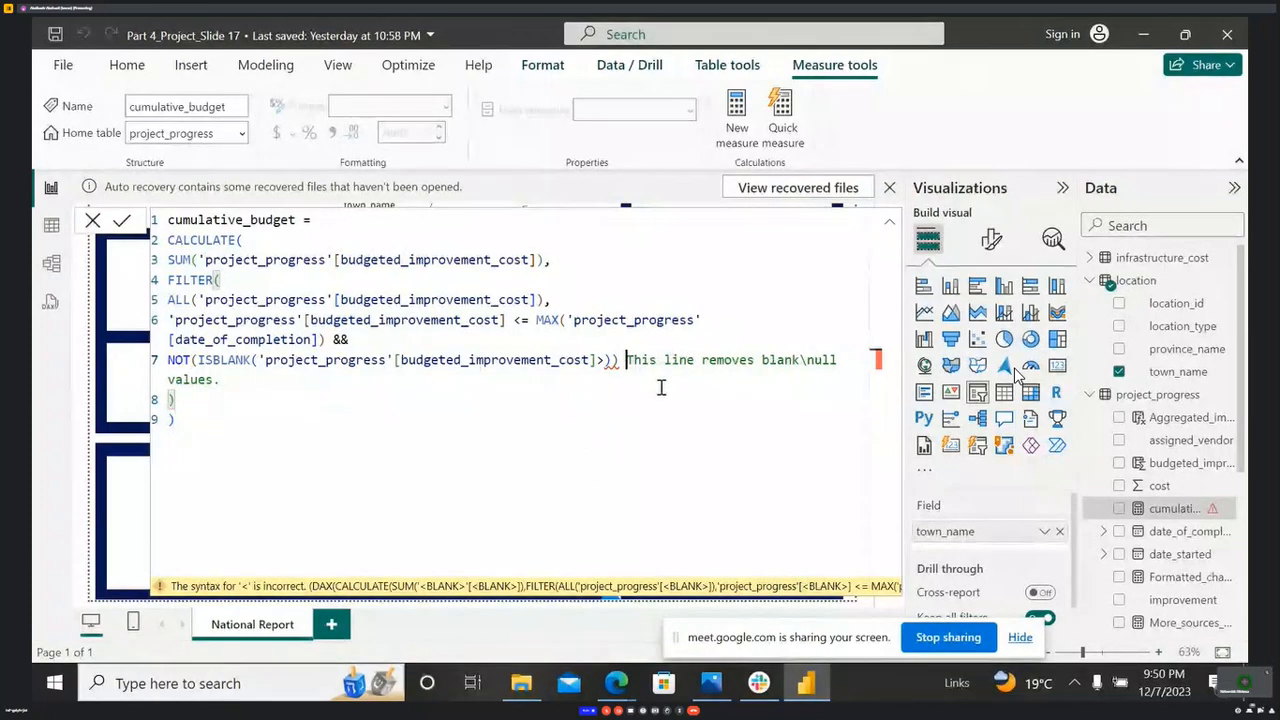
{"action": "type", "text": "--"}
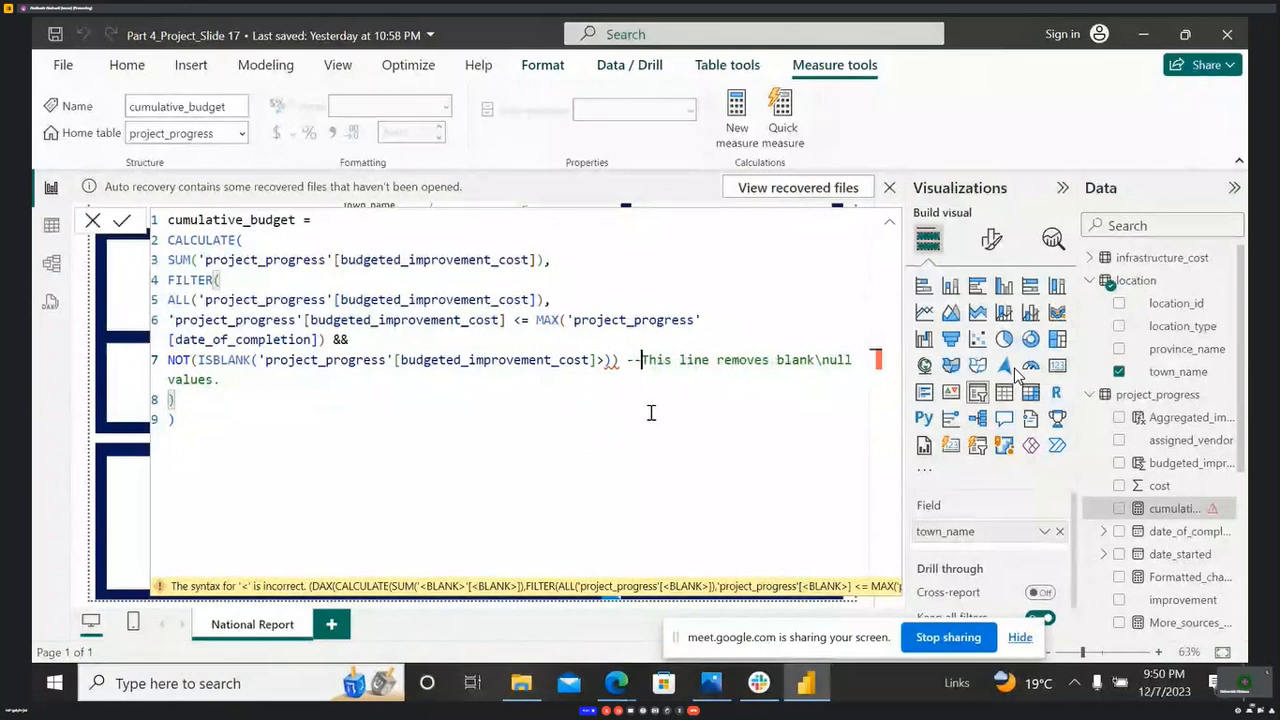
{"action": "left_click", "coordinate": [191, 440]}
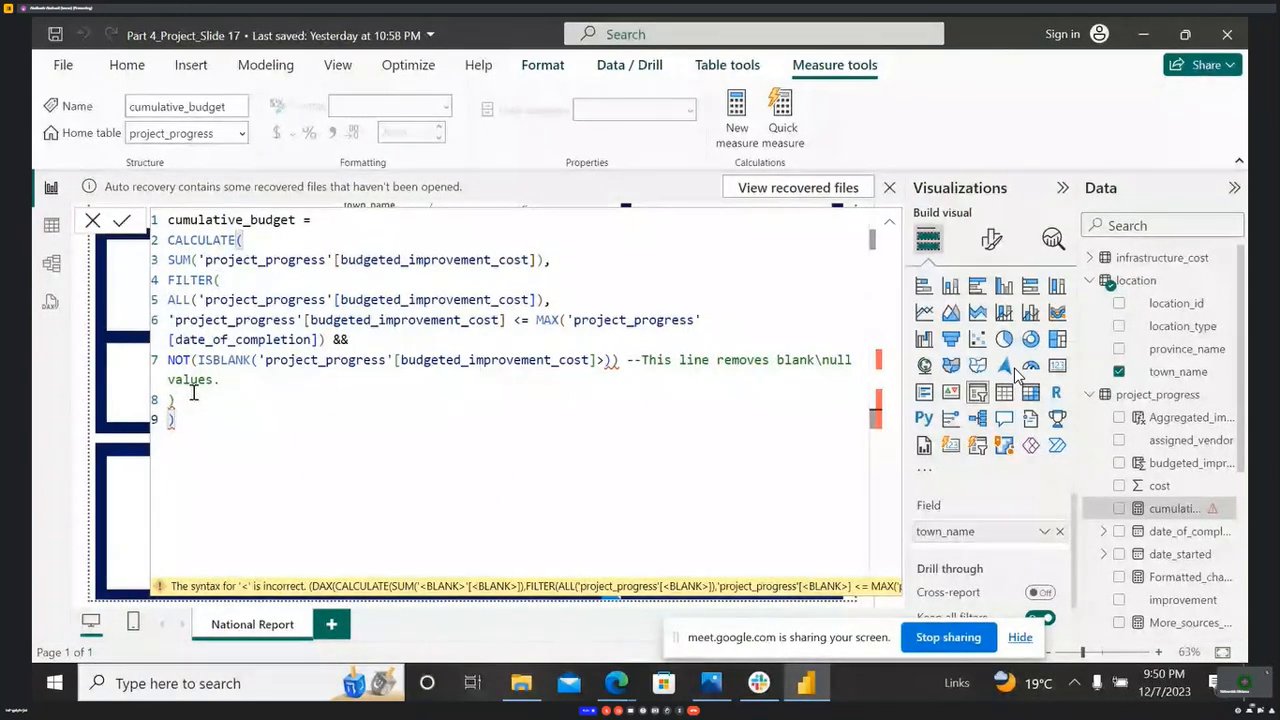
- Delete the two closing parentheses and the stray > after the ISBLANK column reference
{"action": "left_click", "coordinate": [622, 360]}
{"action": "key", "text": "BackSpace"}
{"action": "left_click", "coordinate": [363, 449]}
{"action": "left_click", "coordinate": [612, 360]}
{"action": "key", "text": "BackSpace"}
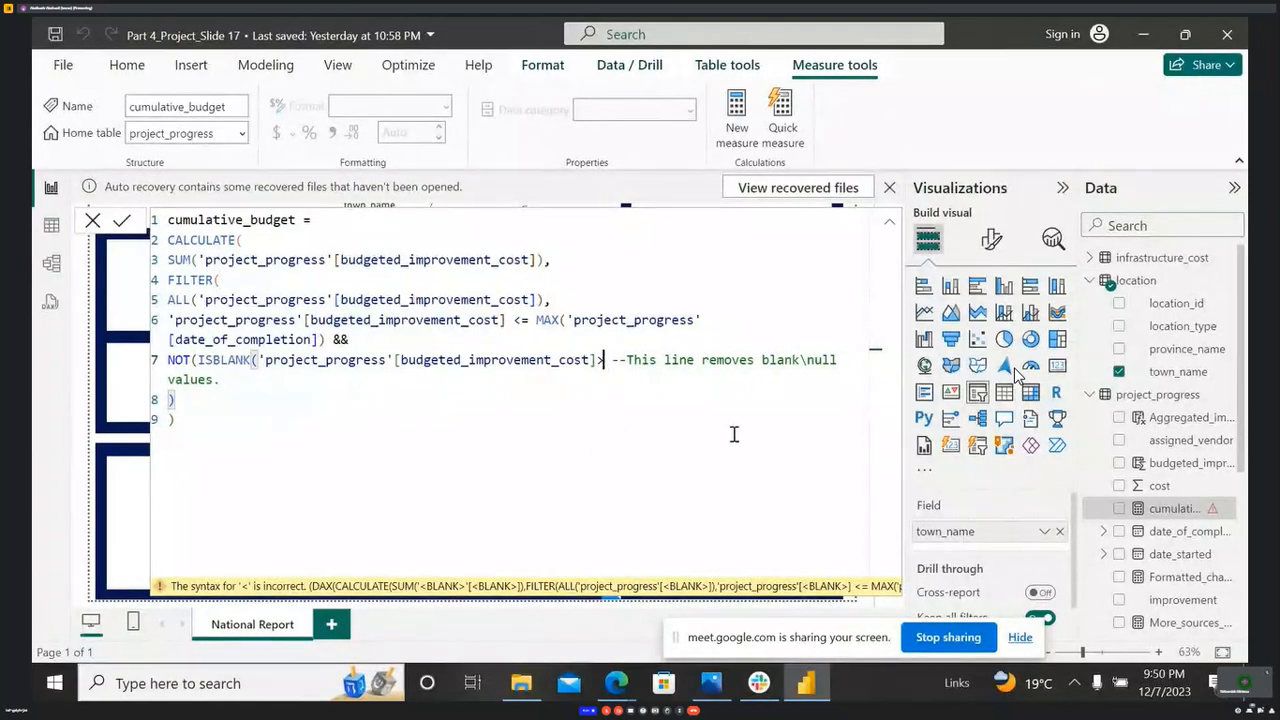
{"action": "key", "text": "BackSpace"}
- Add two closing parentheses, each on its own new line, at the end of the cumulative_budget formula
{"action": "left_click", "coordinate": [259, 423]}
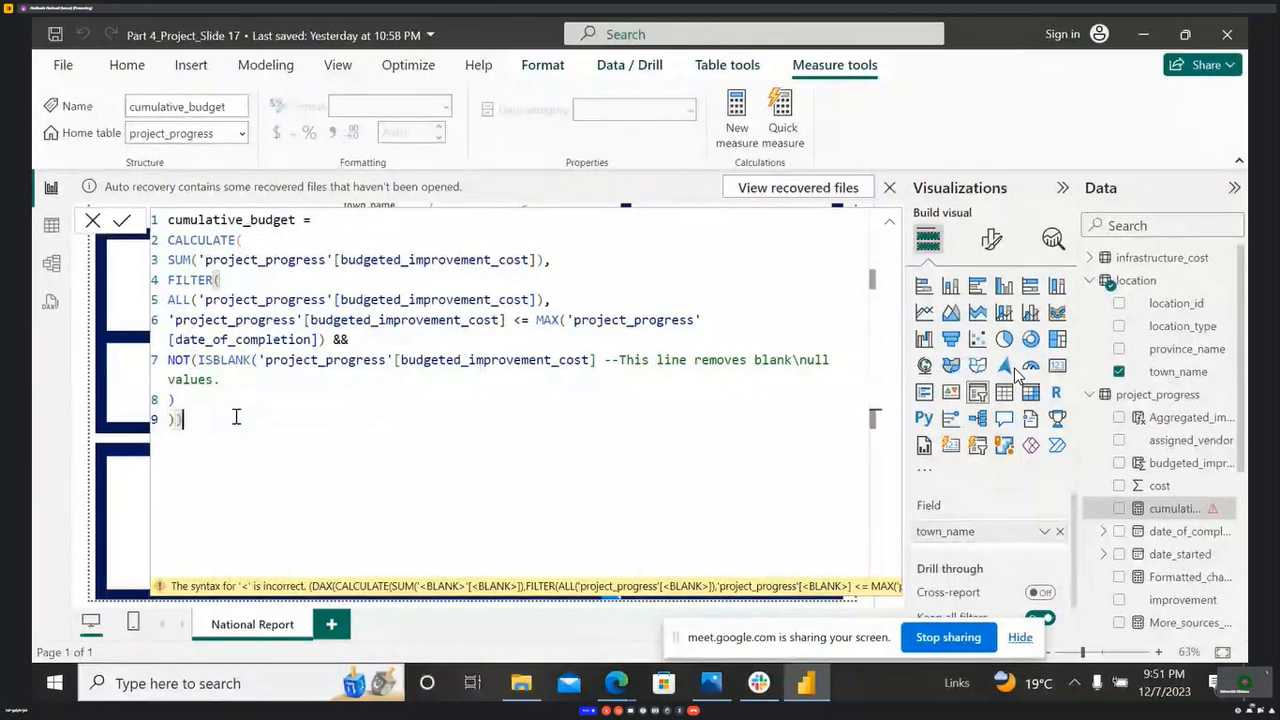
{"action": "key", "text": "Return"}
{"action": "type", "text": ")"}
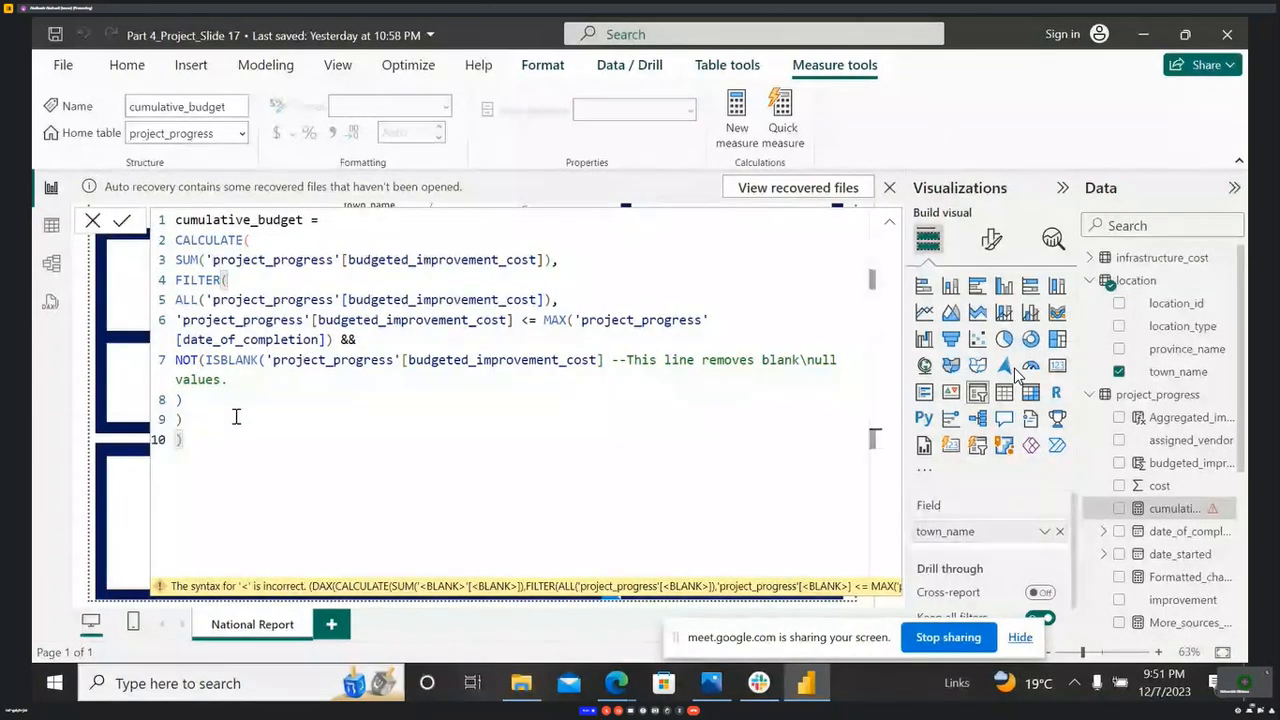
{"action": "key", "text": "Return"}
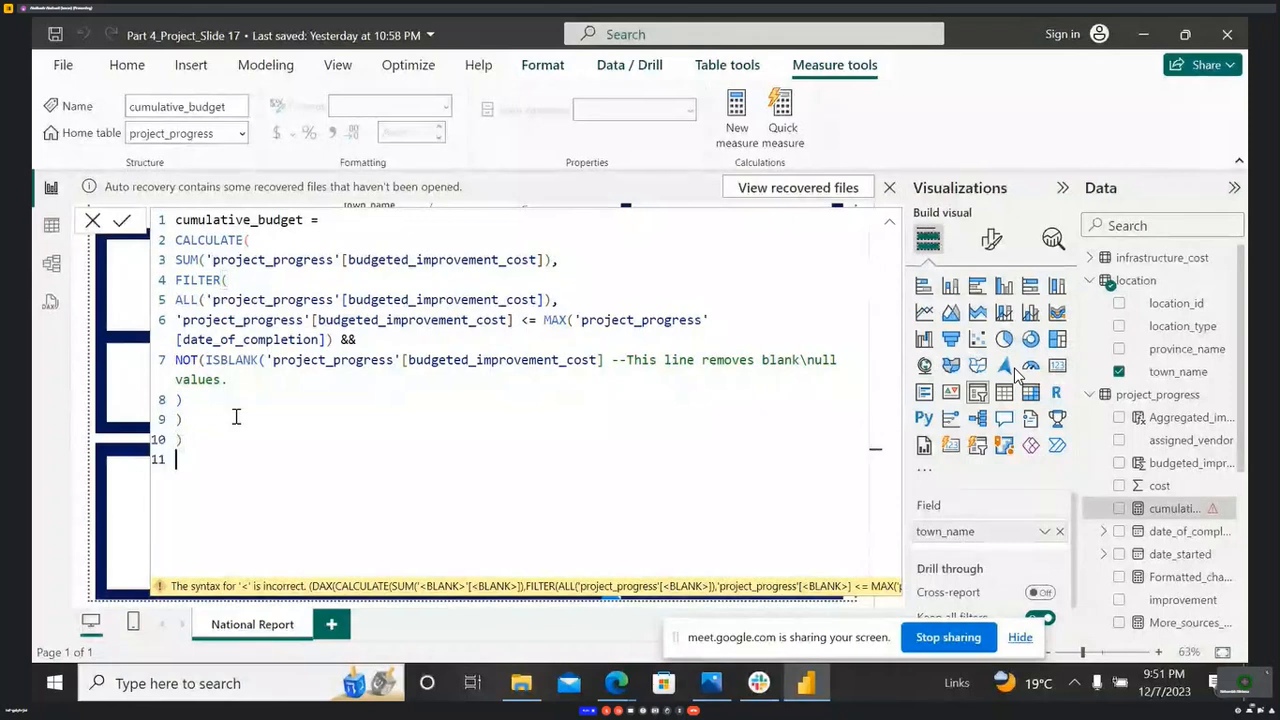
{"action": "type", "text": ")"}
{"action": "left_click", "coordinate": [252, 436]}
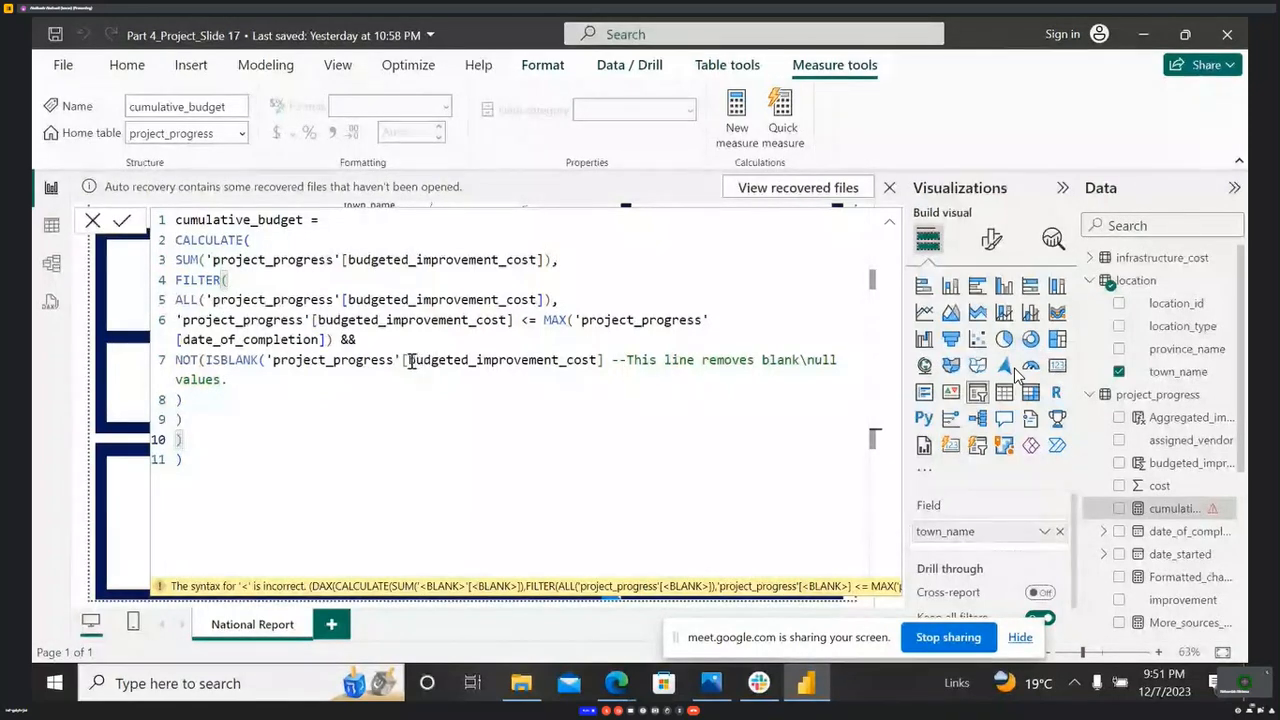
- Clear the column name from the 'project_progress' reference inside ISBLANK, leaving empty square brackets
{"action": "left_click_drag", "start_coordinate": [407, 360], "coordinate": [604, 360]}
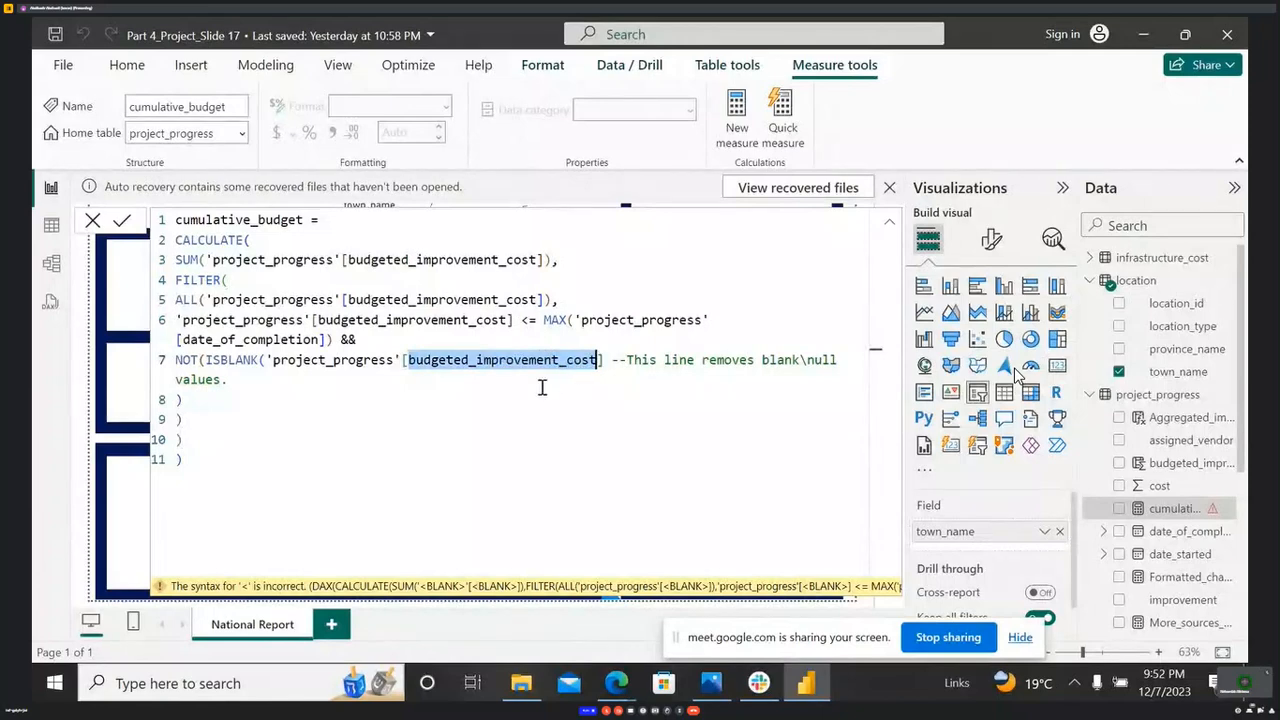
{"action": "key", "text": "BackSpace"}
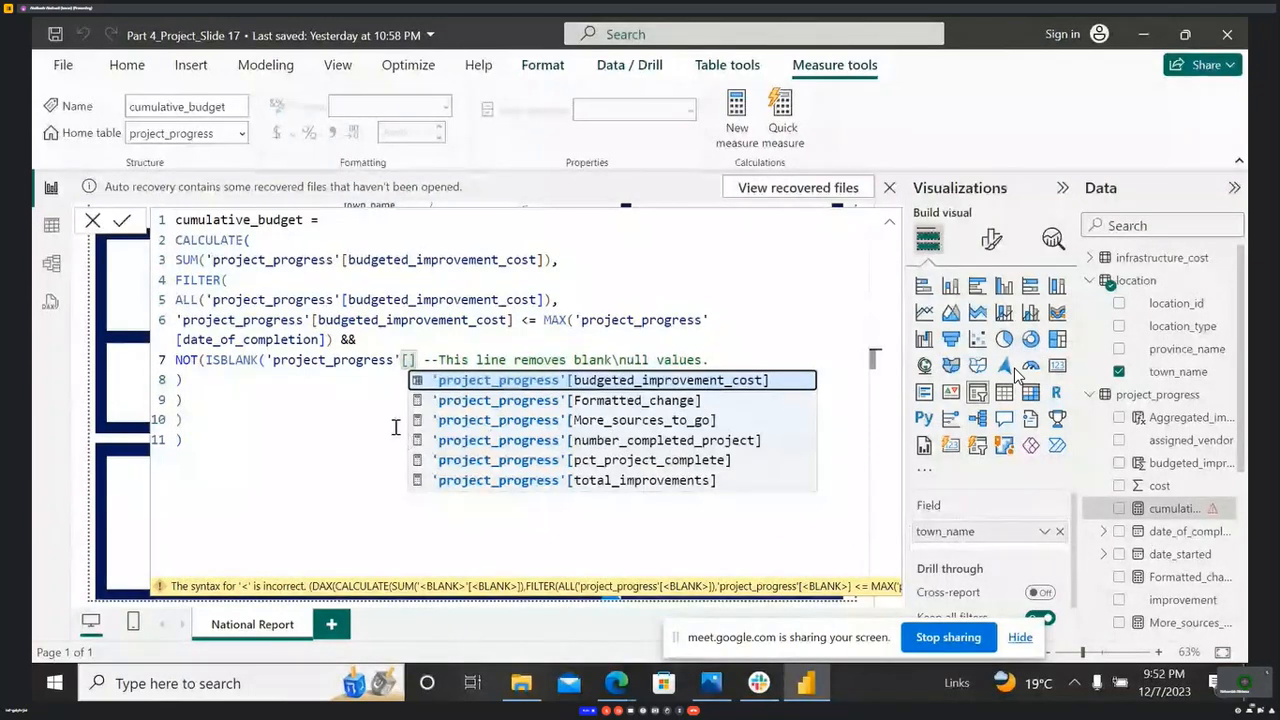
{"action": "key", "text": "BackSpace"}
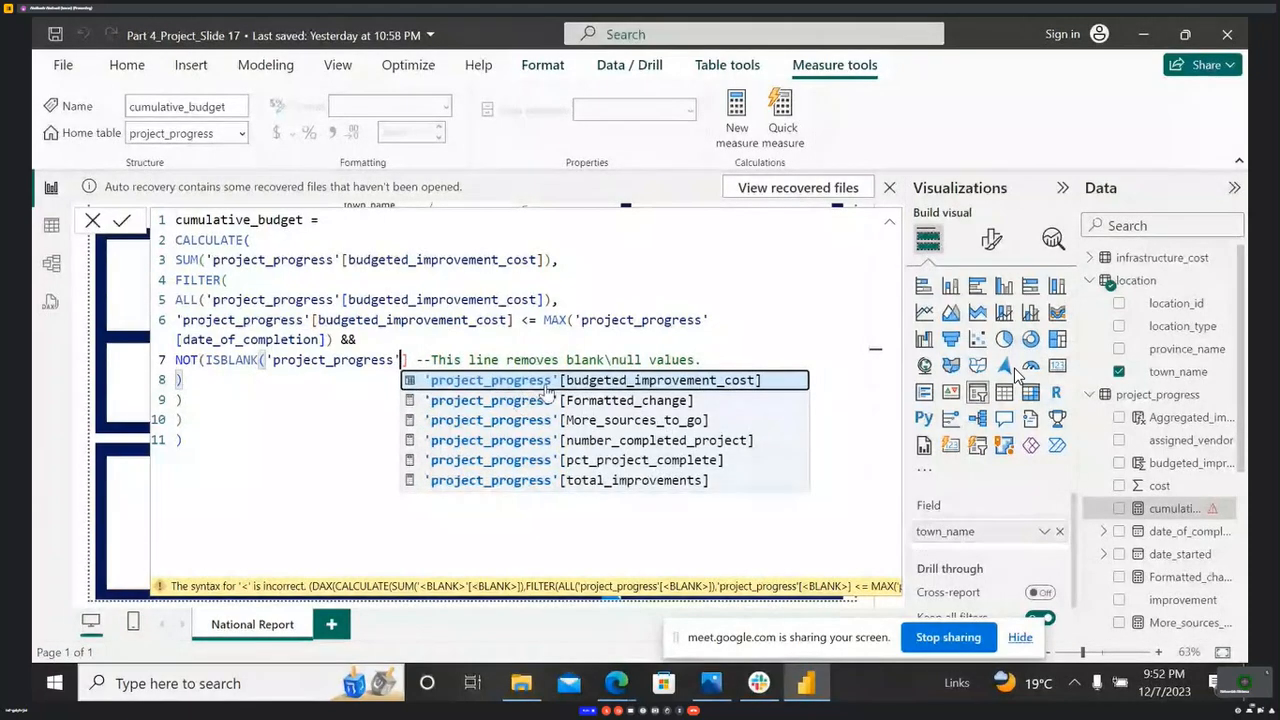
{"action": "type", "text": "["}
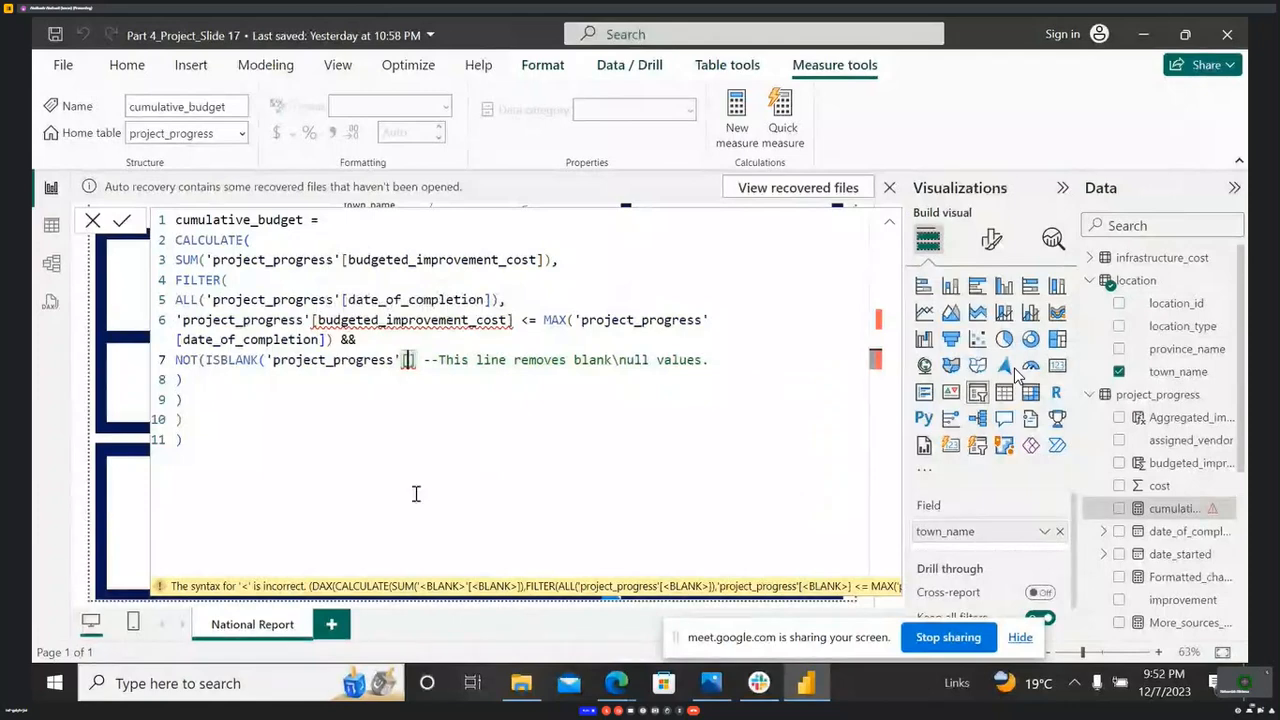
- Replace the date_of_completion column inside ALL with 'project_progress'[budgeted_improvement_cost]
{"action": "left_click_drag", "start_coordinate": [484, 299], "coordinate": [354, 299]}
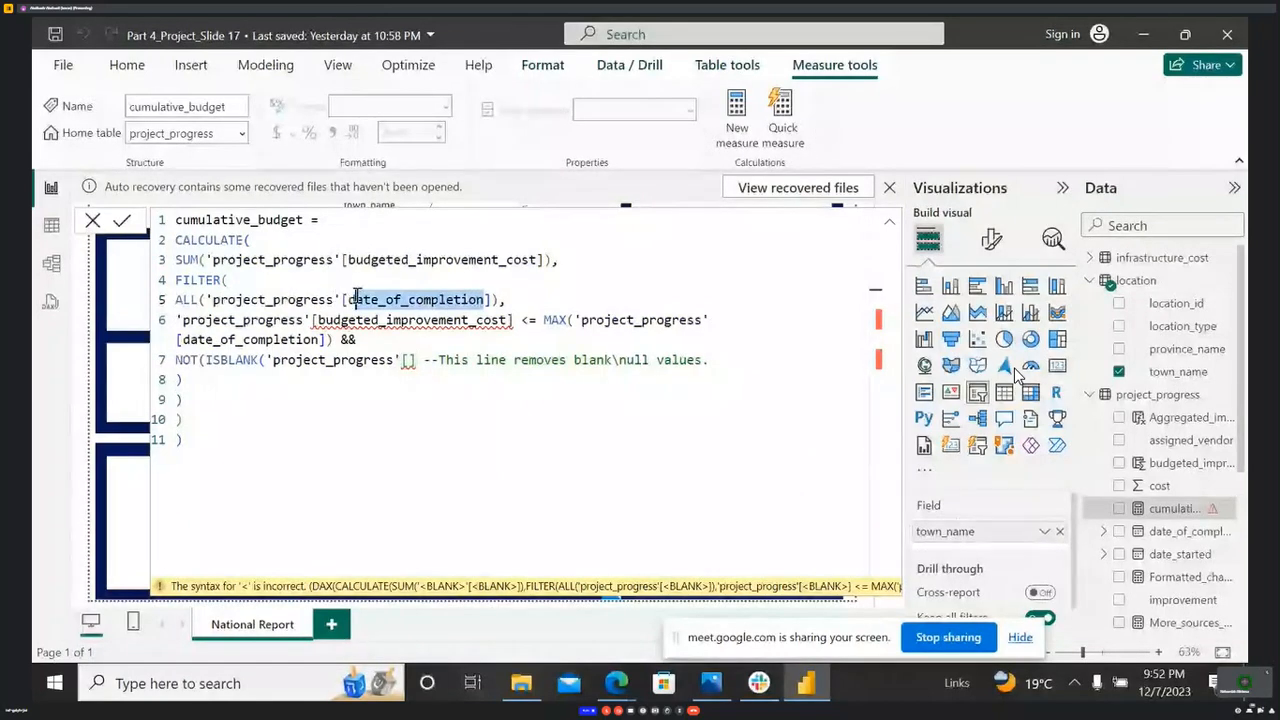
{"action": "type", "text": "d"}
{"action": "key", "text": "BackSpace"}
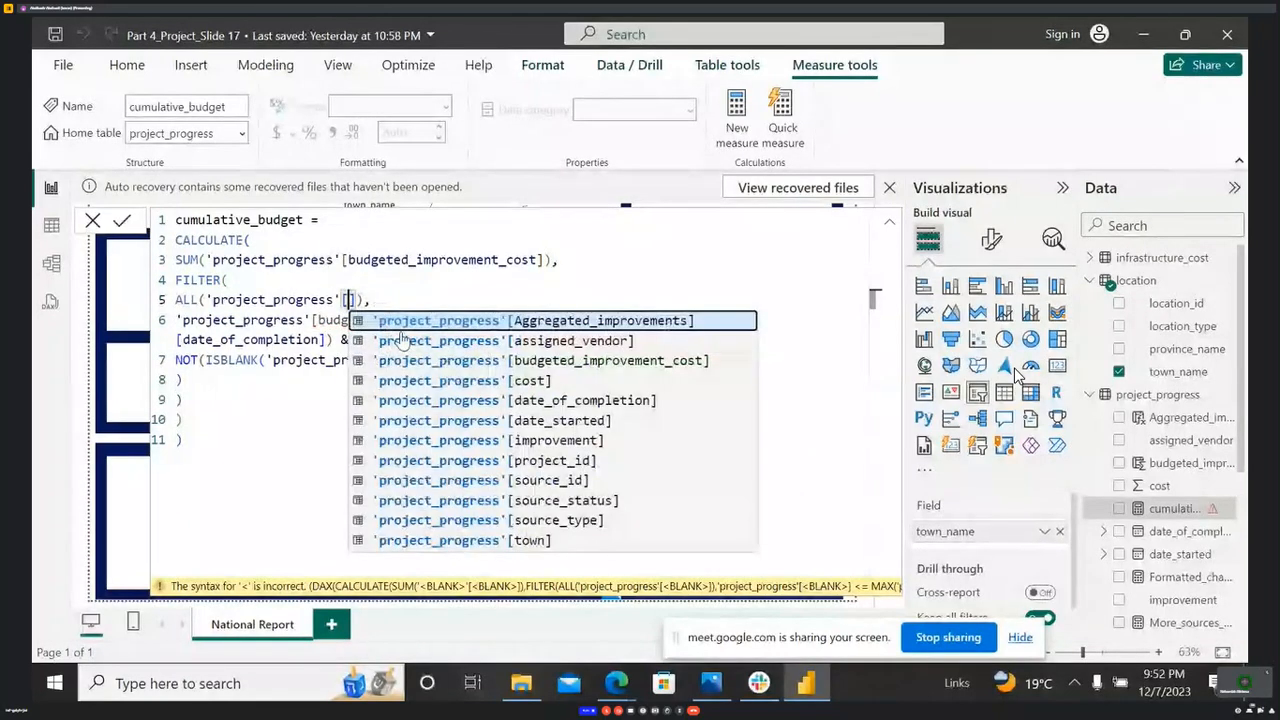
{"action": "left_click", "coordinate": [410, 360]}
- Fill the empty ISBLANK column reference with 'project_progress'[budgeted_improvement_cost] and commit the cumulative_budget measure
{"action": "left_click", "coordinate": [405, 360]}
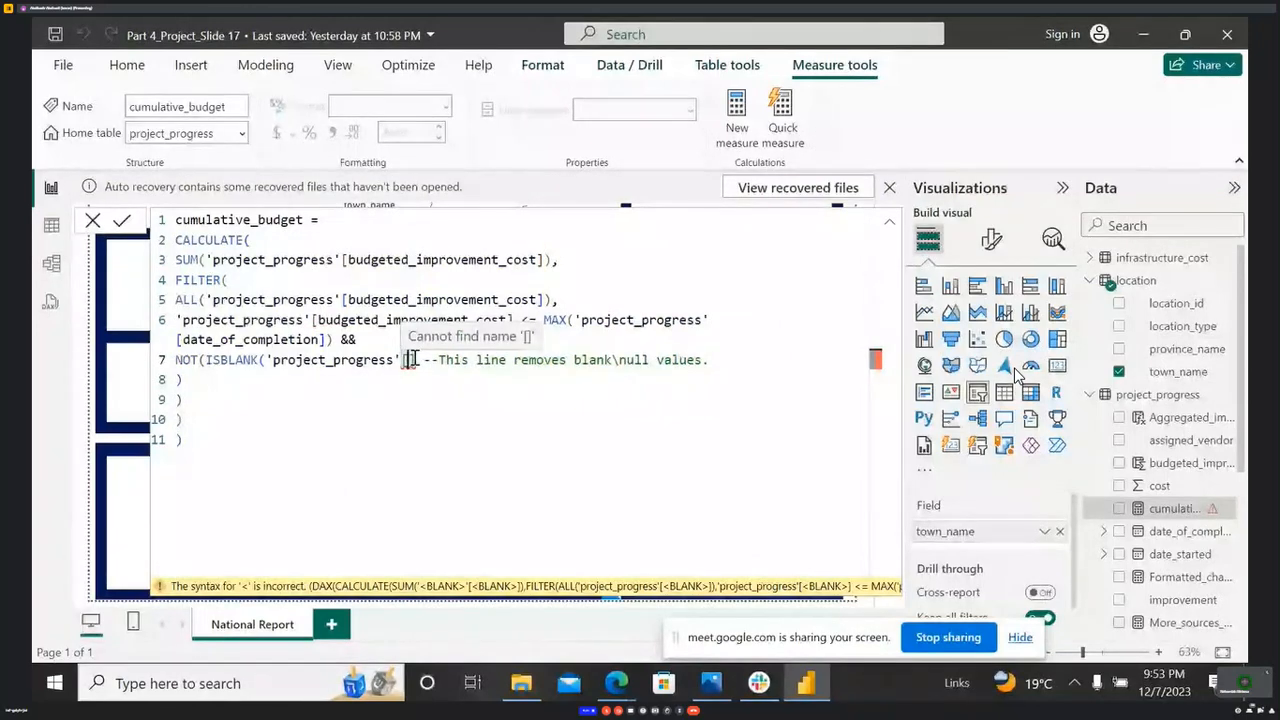
{"action": "key", "text": "BackSpace"}
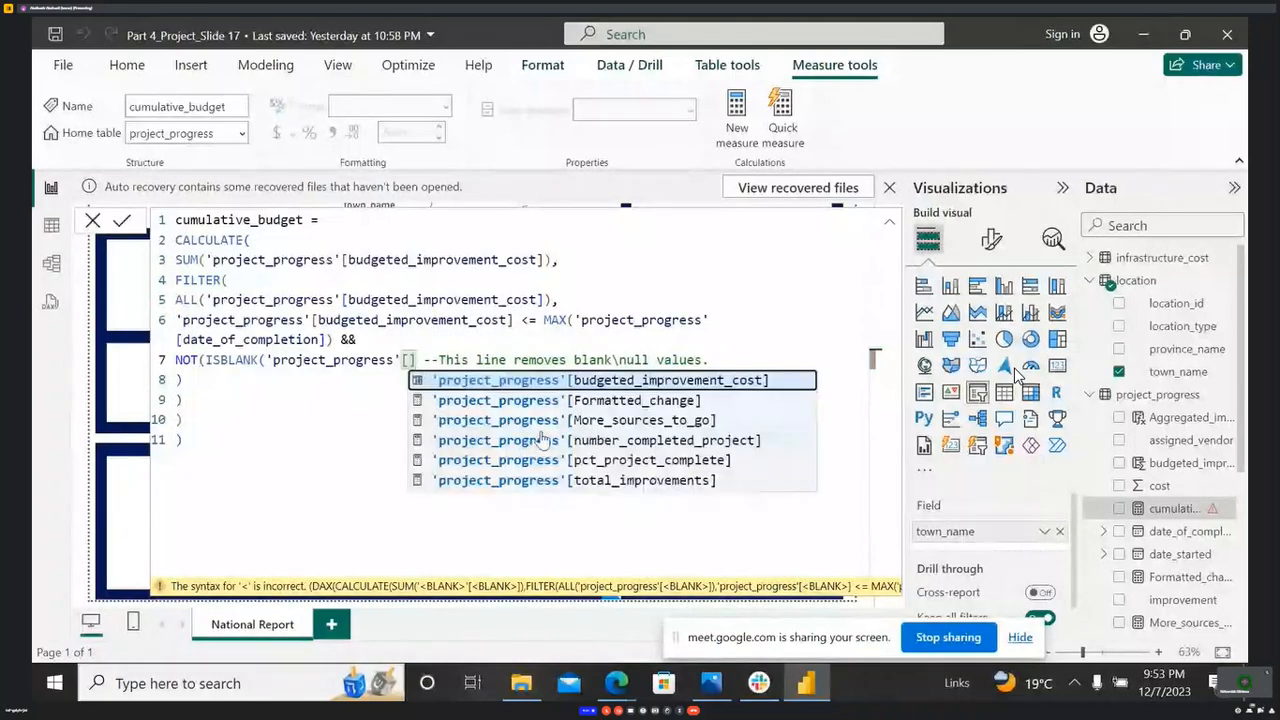
{"action": "key", "text": "Tab"}
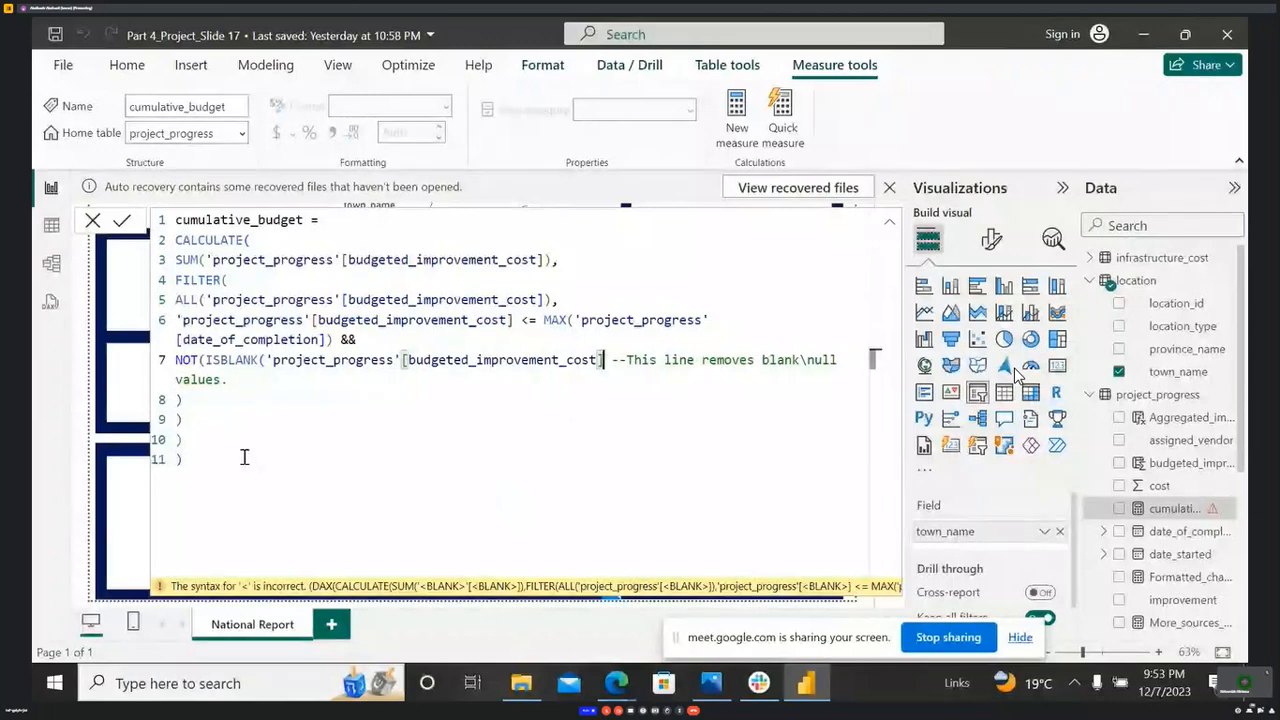
{"action": "left_click", "coordinate": [180, 462]}
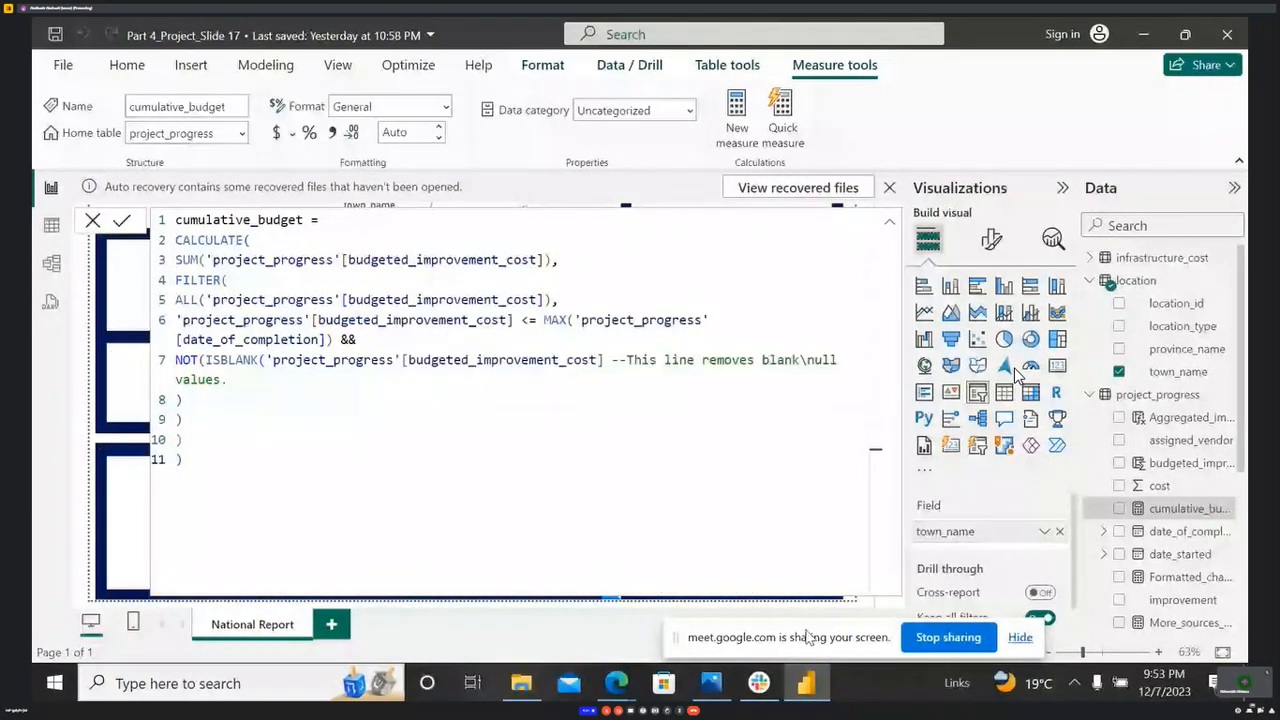
- Switch to Part_4.pdf in the browser and highlight the expected cumulative_budget amount in the instructions
{"action": "mouse_move", "coordinate": [622, 683]}
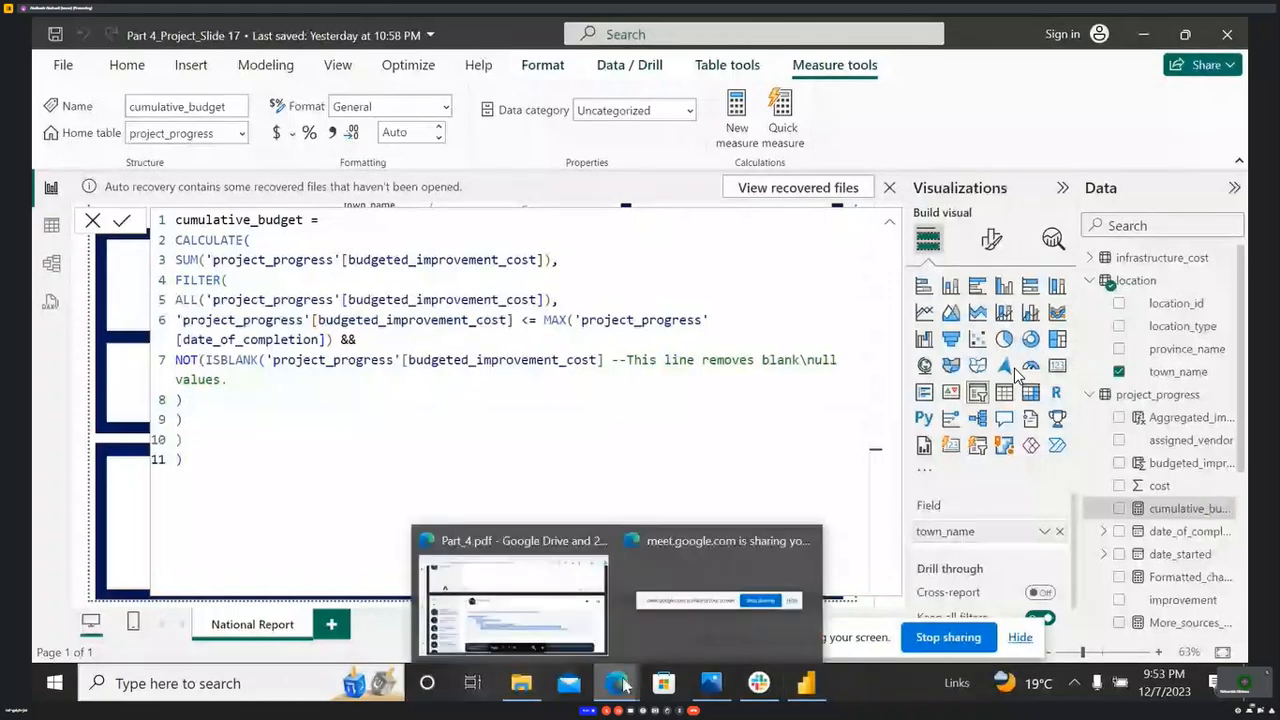
{"action": "left_click", "coordinate": [513, 600]}
{"action": "scroll", "coordinate": [1015, 375], "scroll_direction": "down", "scroll_amount": 2}
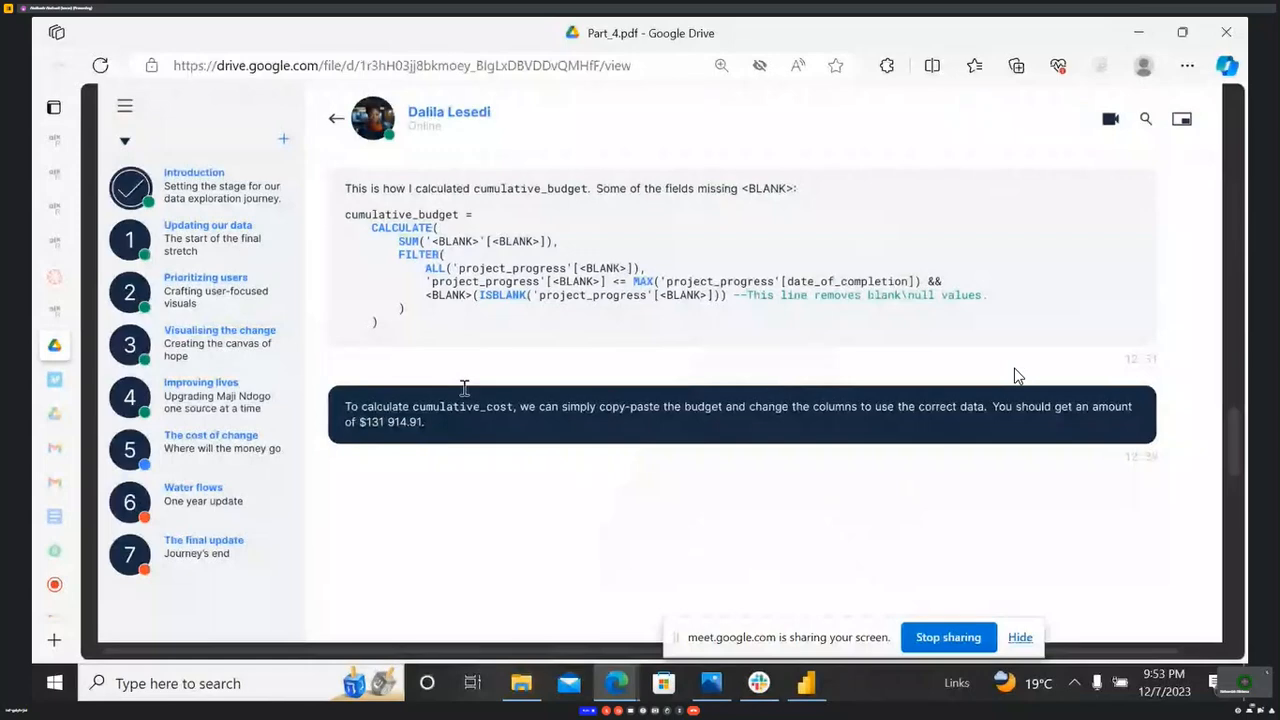
{"action": "scroll", "coordinate": [1015, 375], "scroll_direction": "up", "scroll_amount": 4}
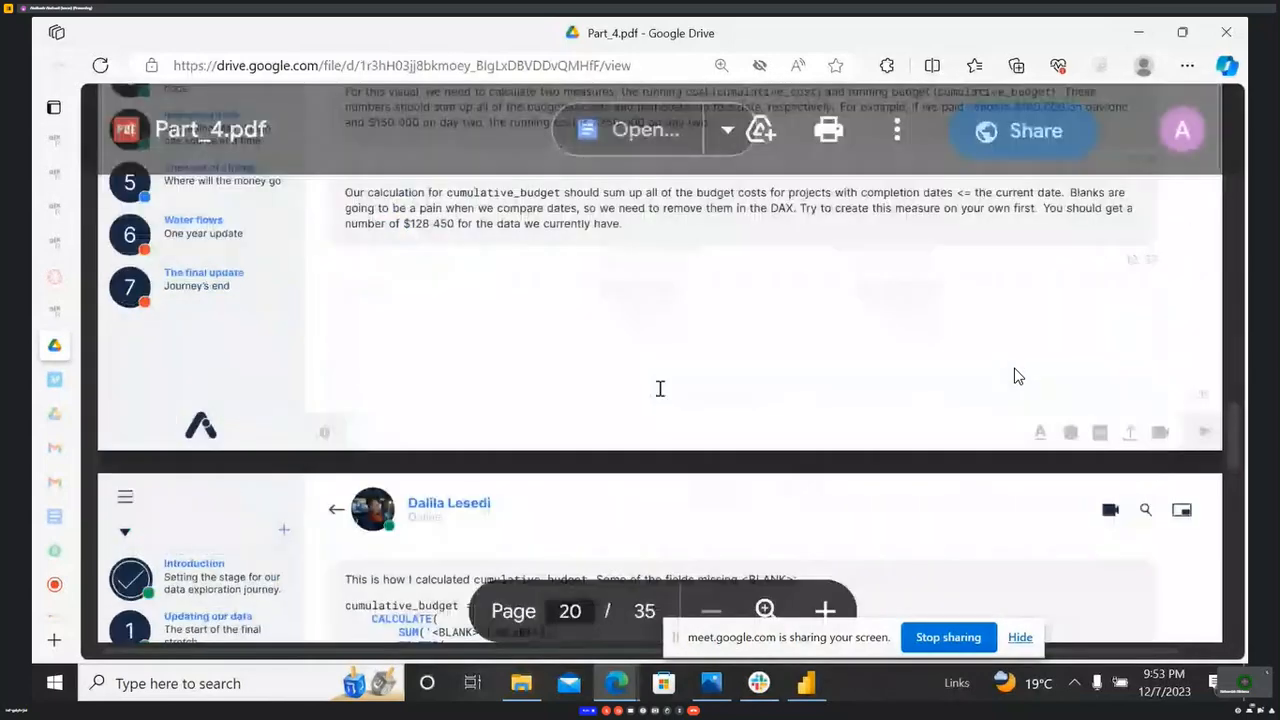
{"action": "left_click_drag", "start_coordinate": [403, 223], "coordinate": [453, 223]}
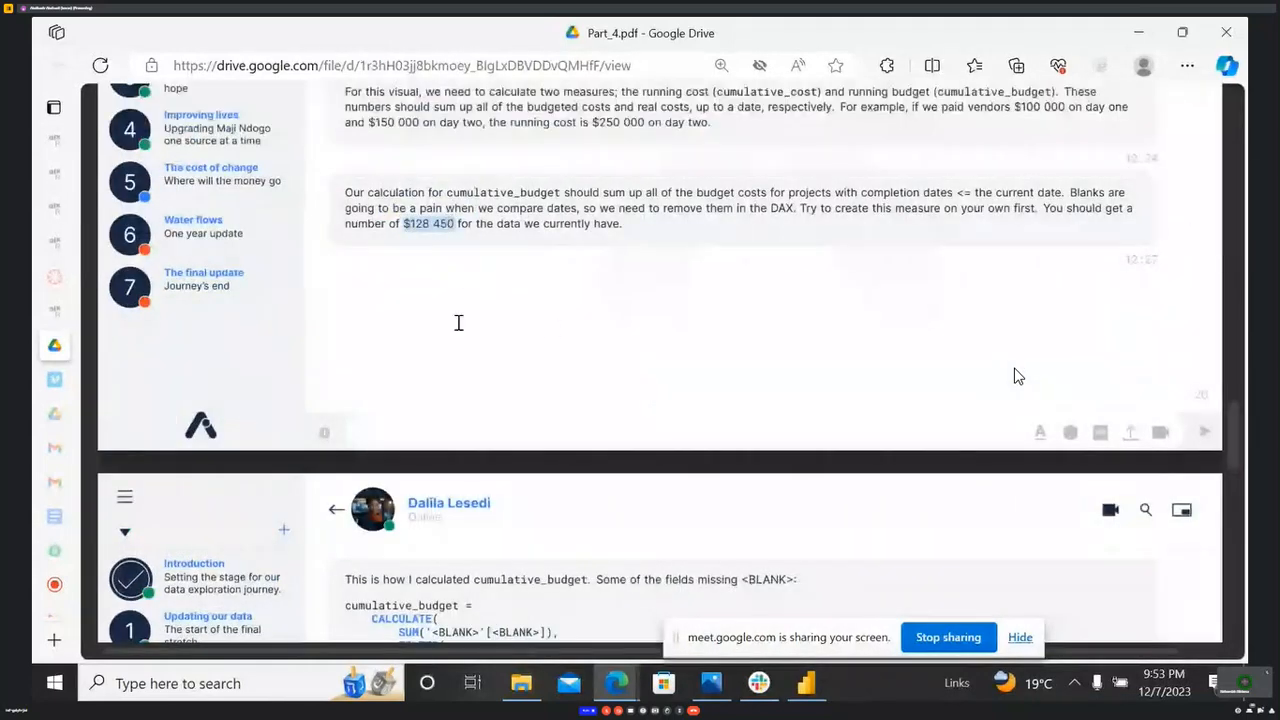
- Examine the cumulative_budget DAX template, the cumulative_cost instruction and the expected amounts for both measures in Part_4.pdf
{"action": "scroll", "coordinate": [459, 322], "scroll_direction": "down", "scroll_amount": 2}
{"action": "scroll", "coordinate": [462, 347], "scroll_direction": "down", "scroll_amount": 1}
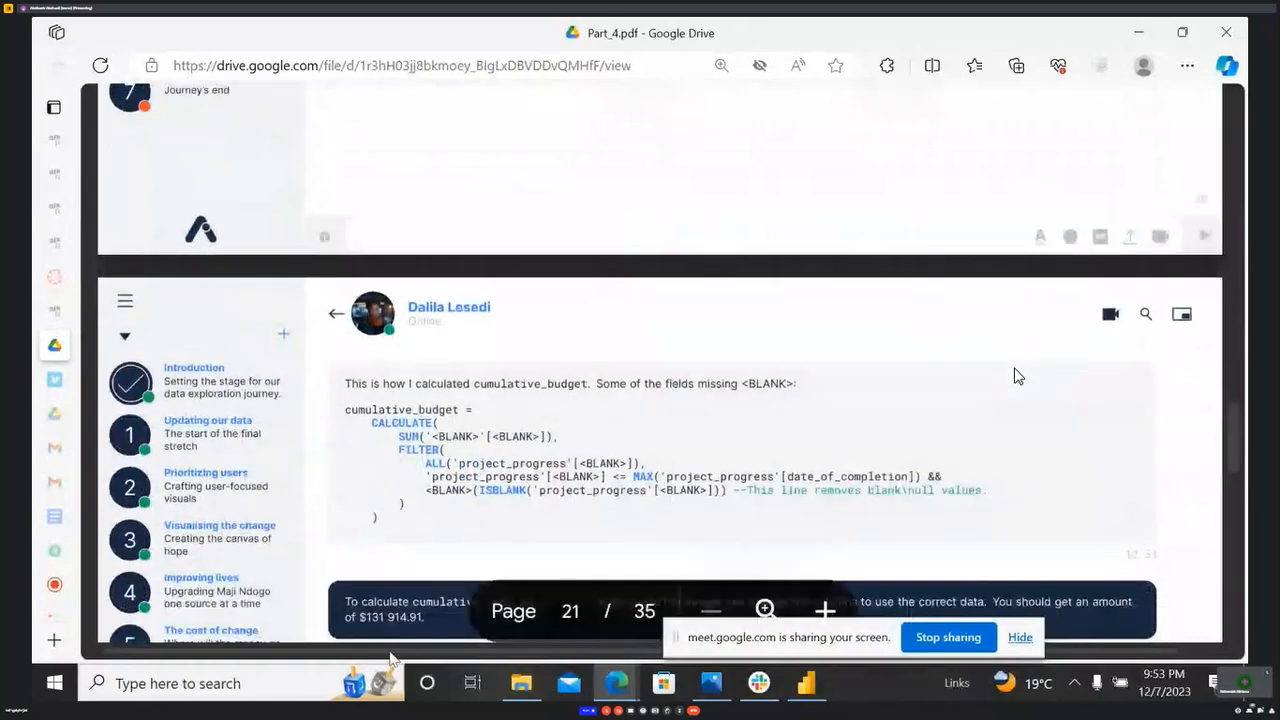
{"action": "scroll", "coordinate": [392, 655], "scroll_direction": "down", "scroll_amount": 2}
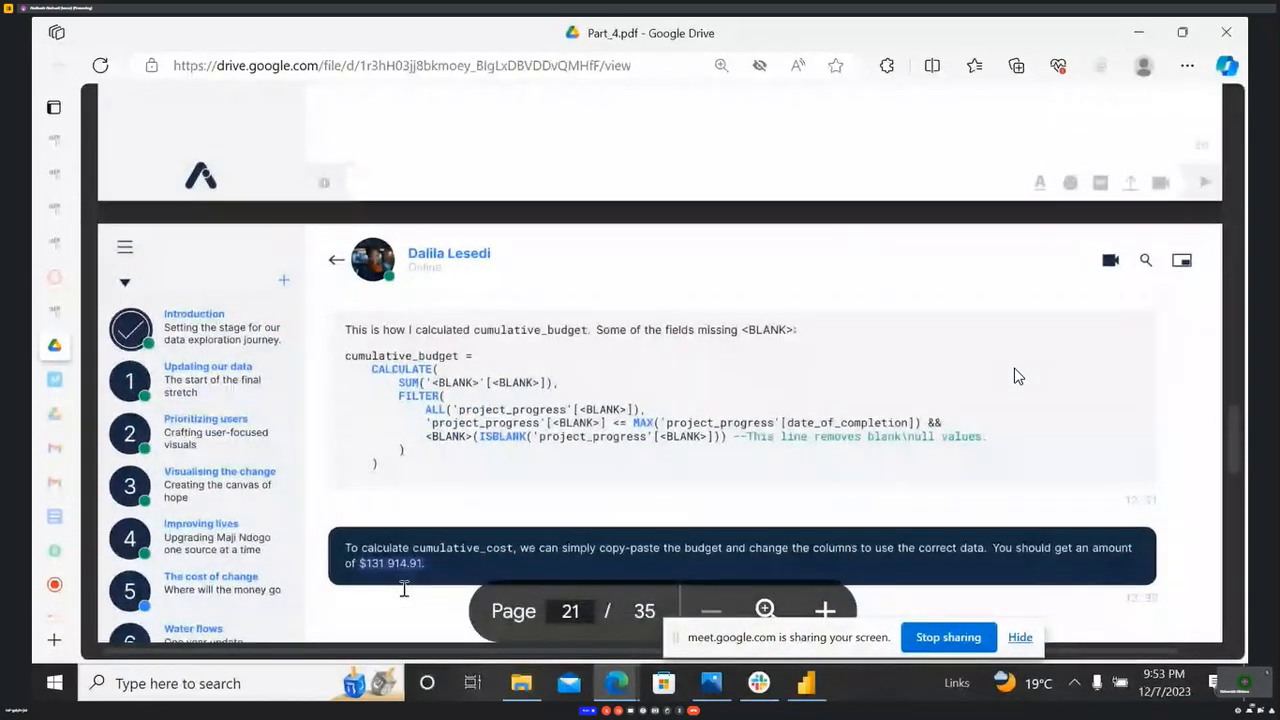
{"action": "scroll", "coordinate": [402, 588], "scroll_direction": "down", "scroll_amount": 5}
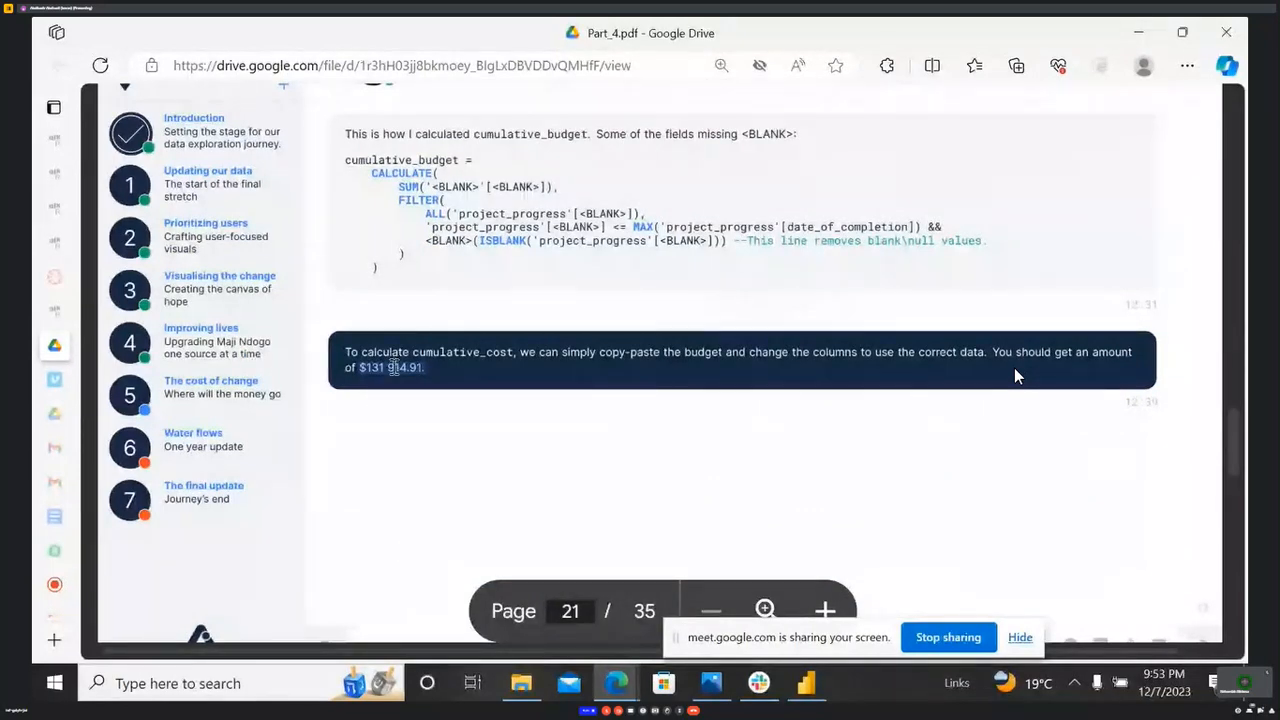
{"action": "left_click", "coordinate": [806, 683]}
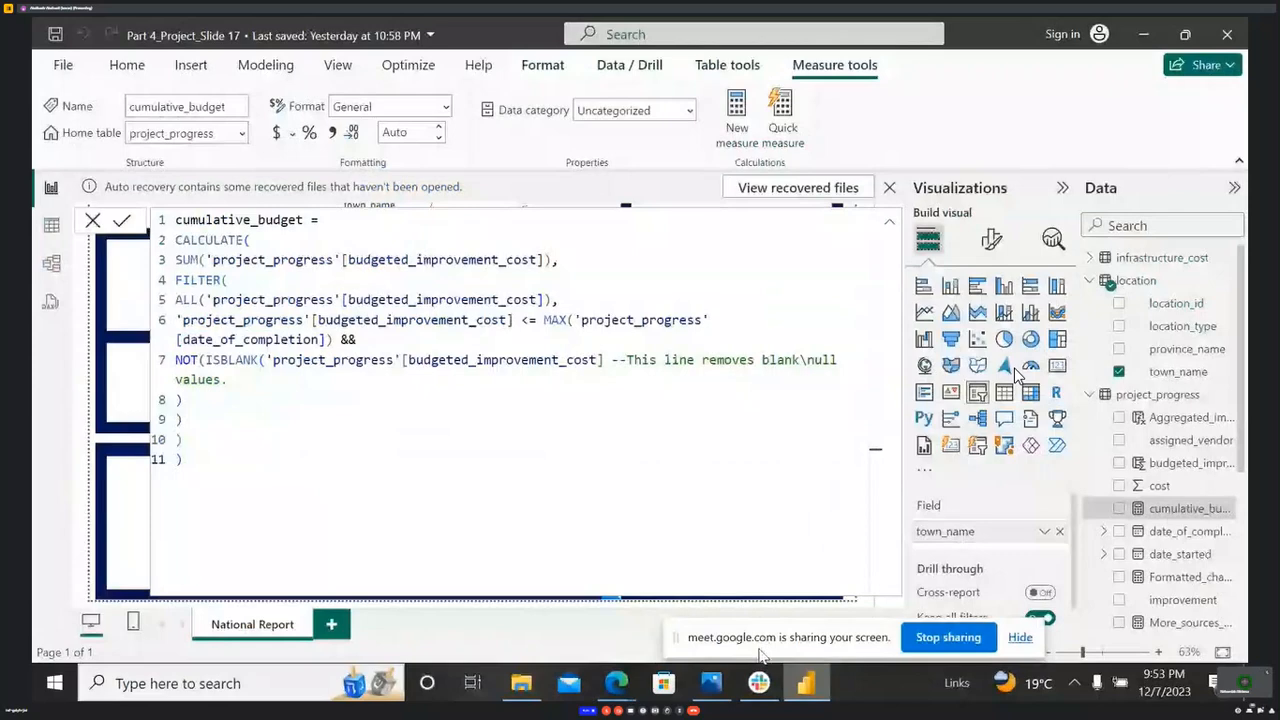
{"action": "left_click", "coordinate": [806, 688]}
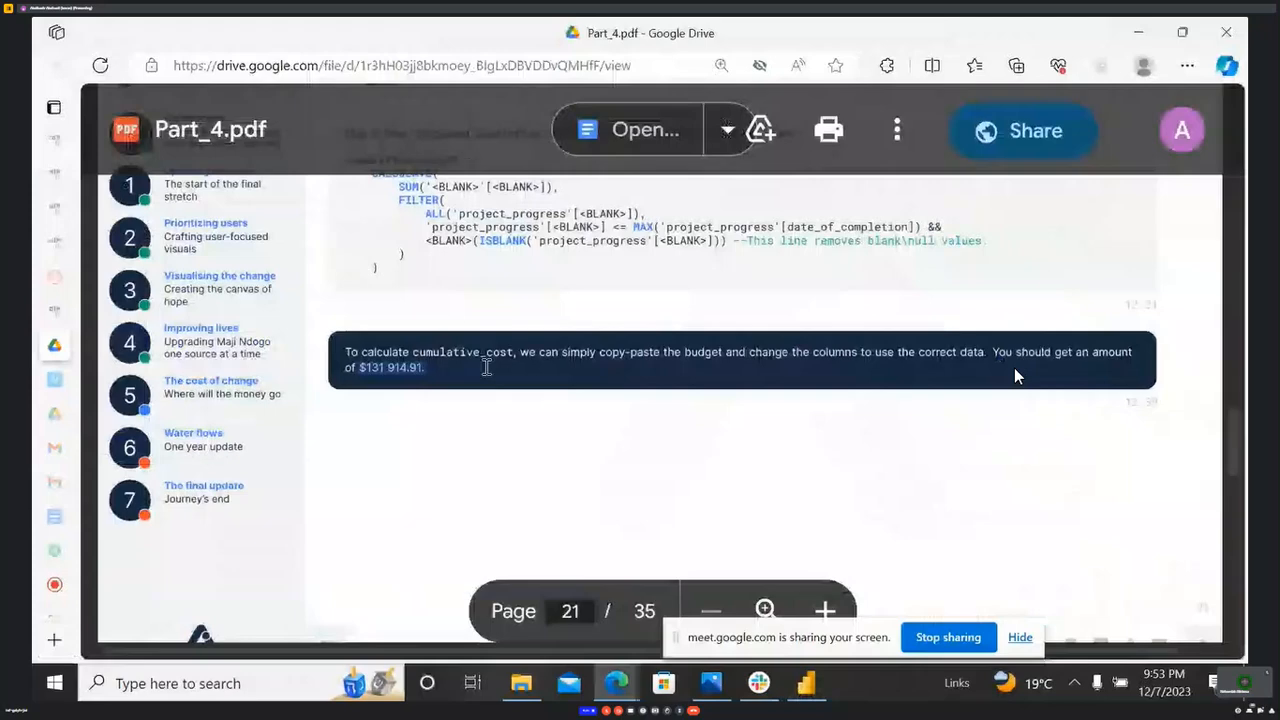
{"action": "scroll", "coordinate": [1015, 375], "scroll_direction": "up", "scroll_amount": 10}
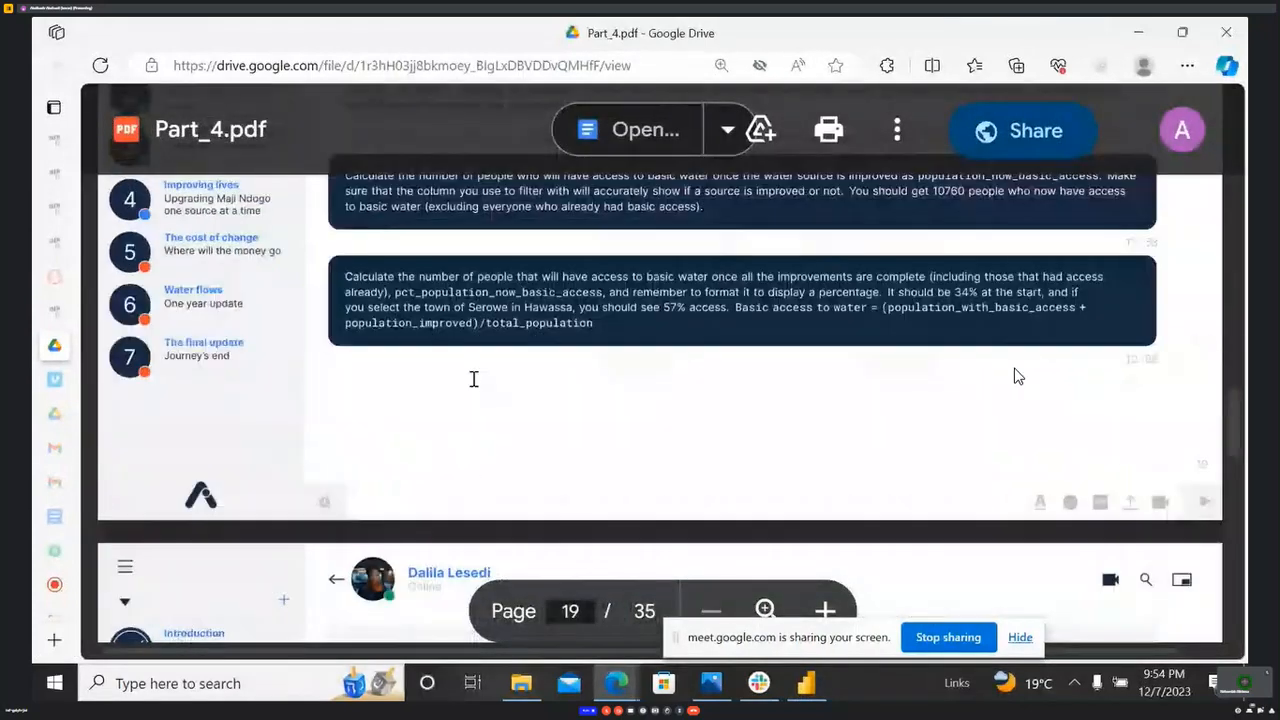
{"action": "scroll", "coordinate": [1015, 375], "scroll_direction": "down", "scroll_amount": 5}
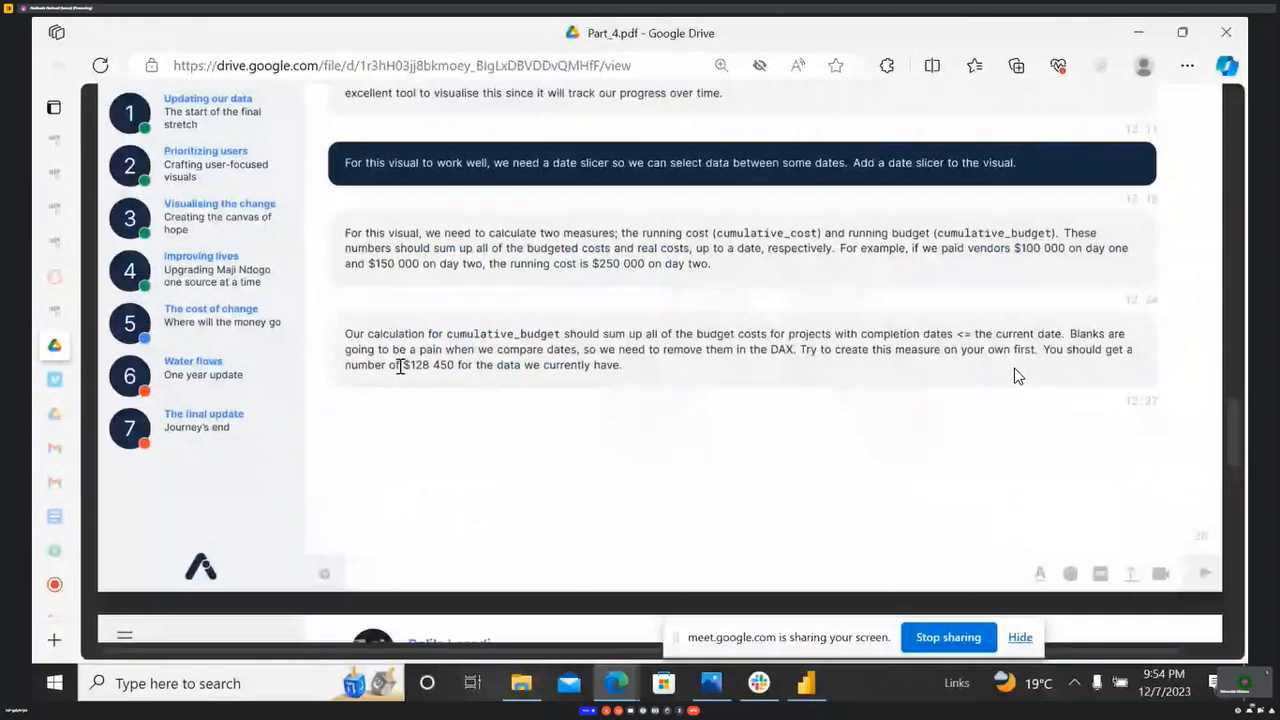
{"action": "left_click_drag", "start_coordinate": [418, 355], "coordinate": [457, 371]}
{"action": "left_click", "coordinate": [457, 371]}
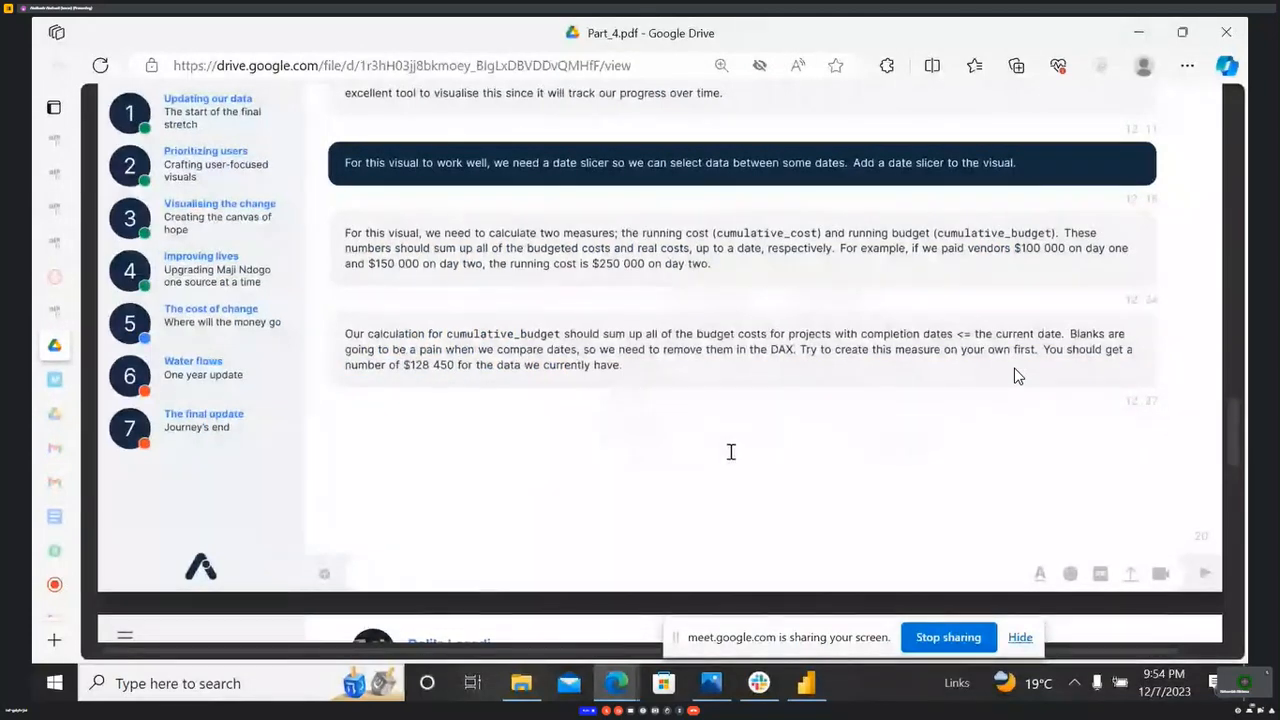
- Switch to Power BI and add a new blank visual to the National Report page
{"action": "left_click", "coordinate": [815, 681]}
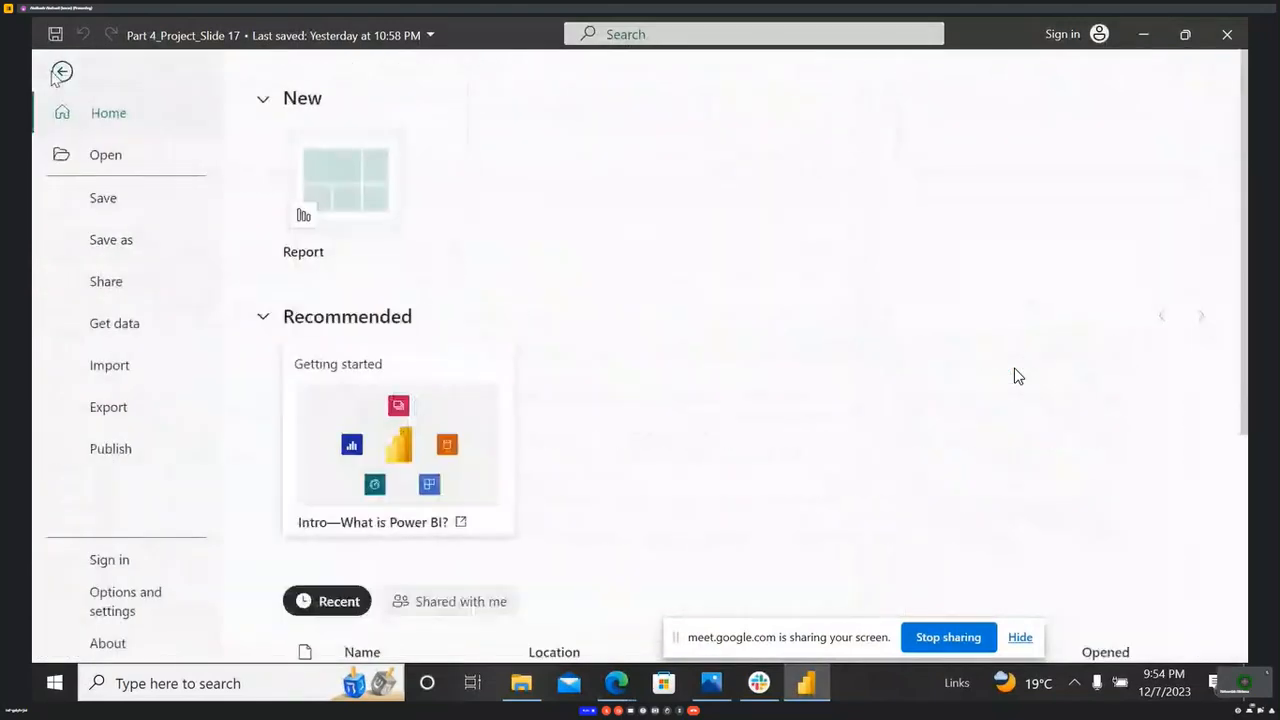
{"action": "left_click", "coordinate": [66, 73]}
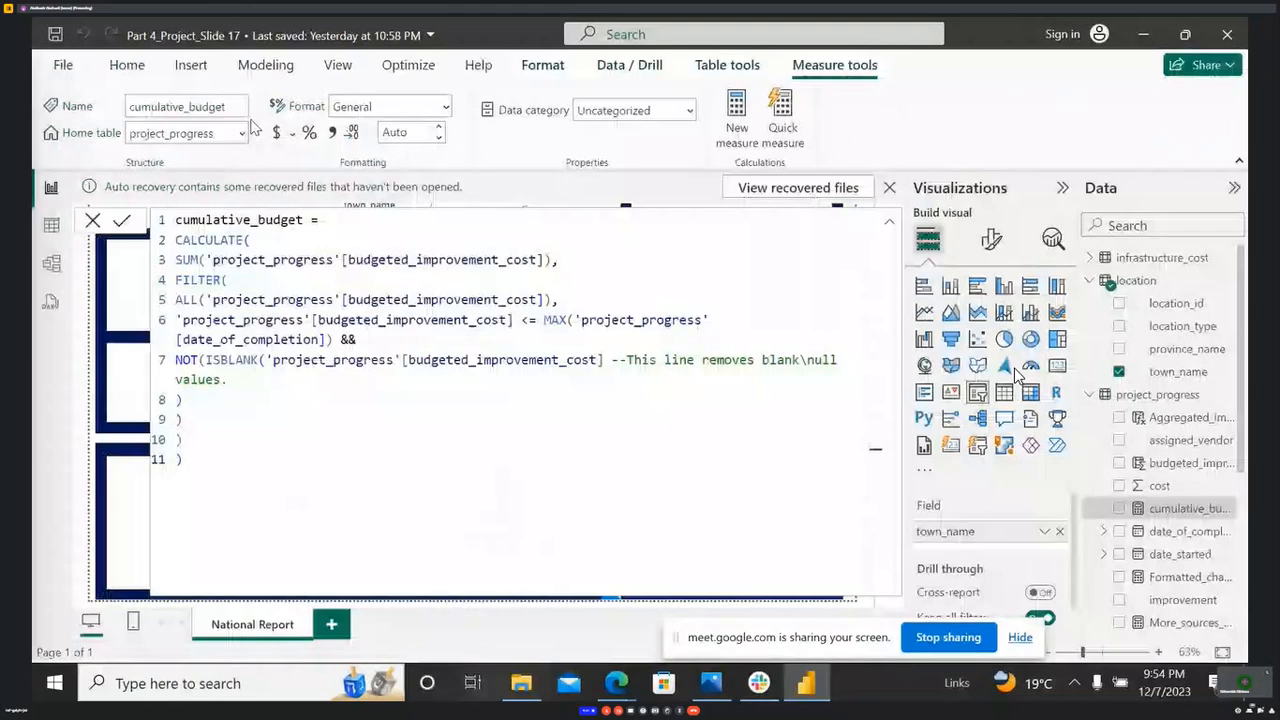
{"action": "left_click", "coordinate": [127, 65]}
{"action": "left_click", "coordinate": [681, 118]}
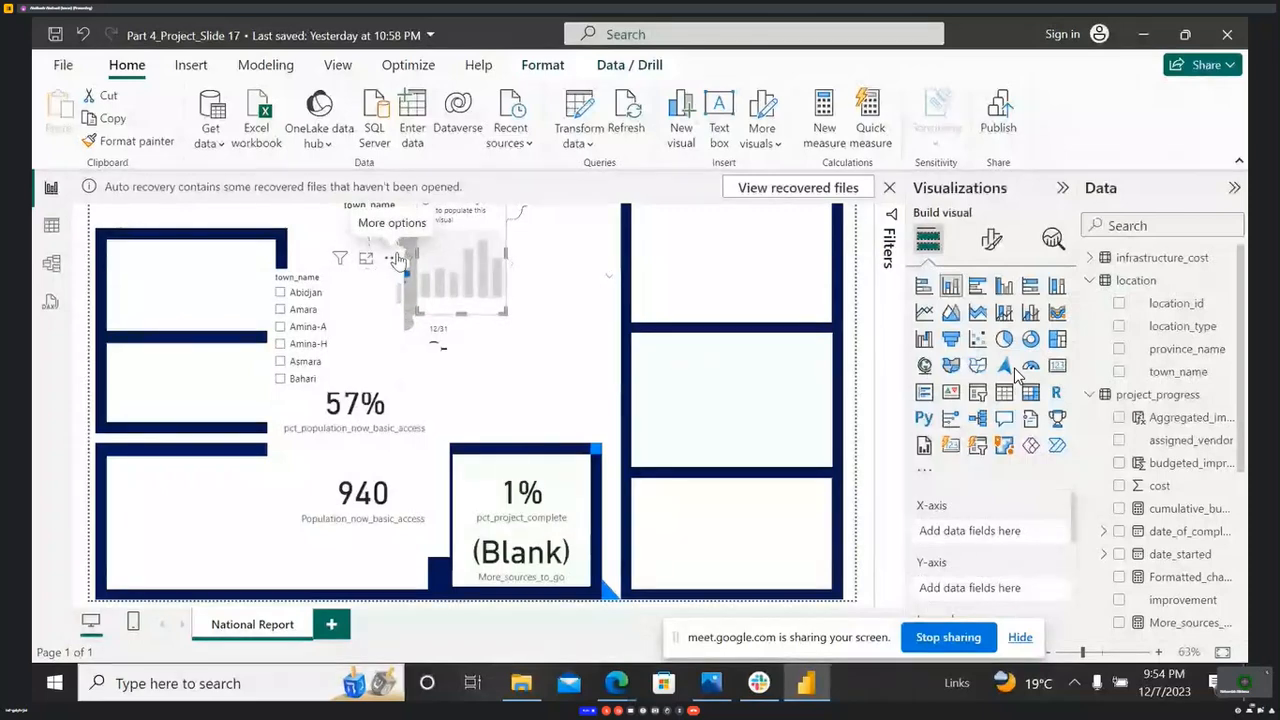
- Remove the two town slicers from the National Report page
{"action": "left_click", "coordinate": [395, 259]}
{"action": "left_click", "coordinate": [447, 348]}
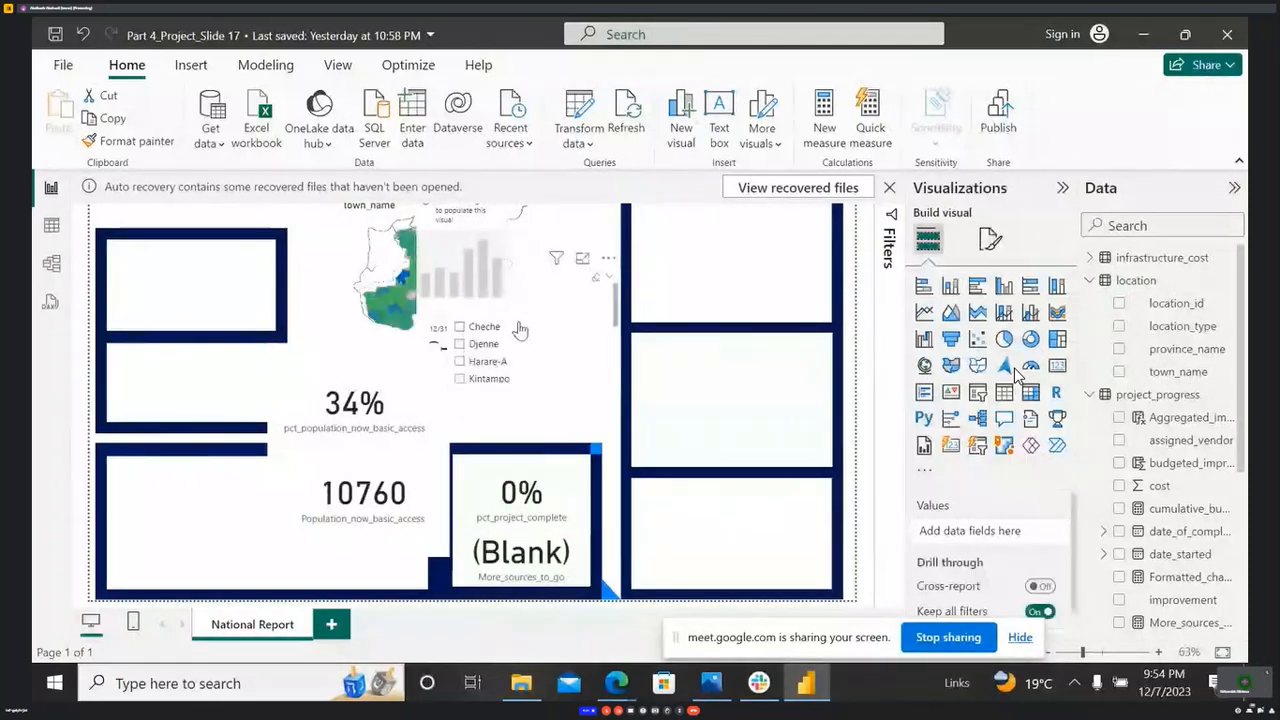
{"action": "left_click", "coordinate": [608, 258]}
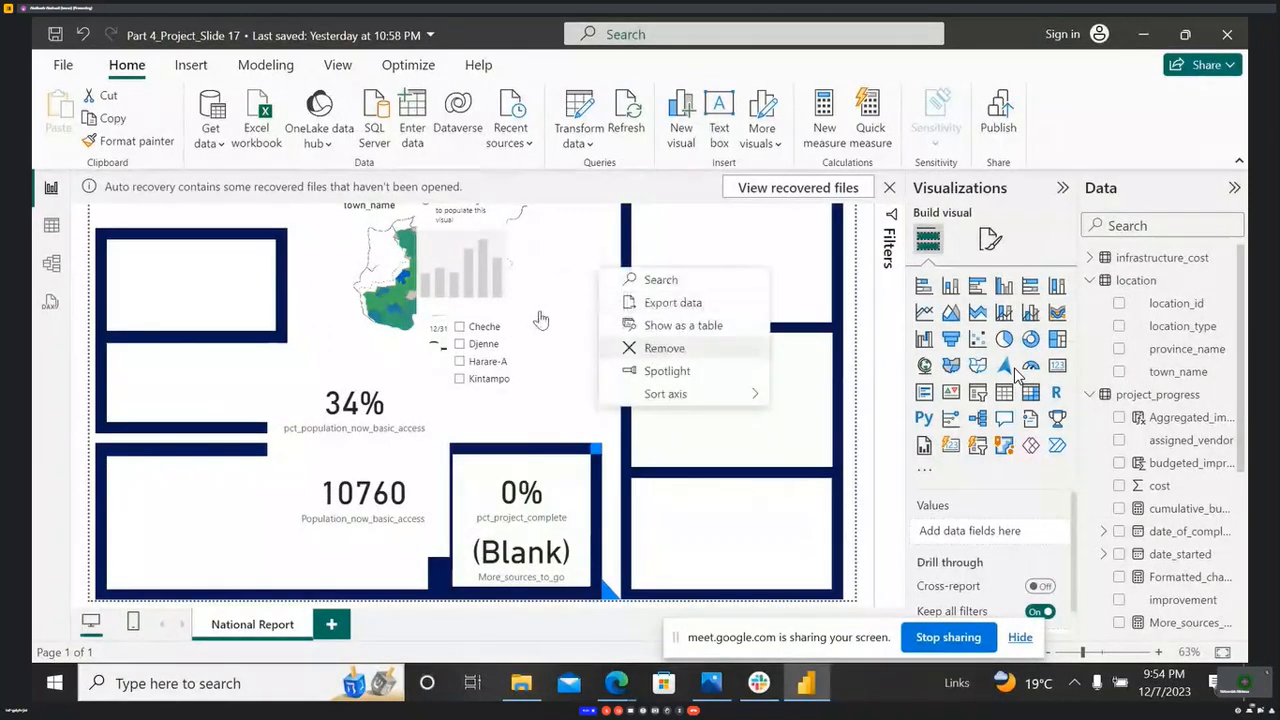
{"action": "left_click", "coordinate": [655, 348]}
{"action": "left_click_drag", "start_coordinate": [544, 238], "coordinate": [574, 260]}
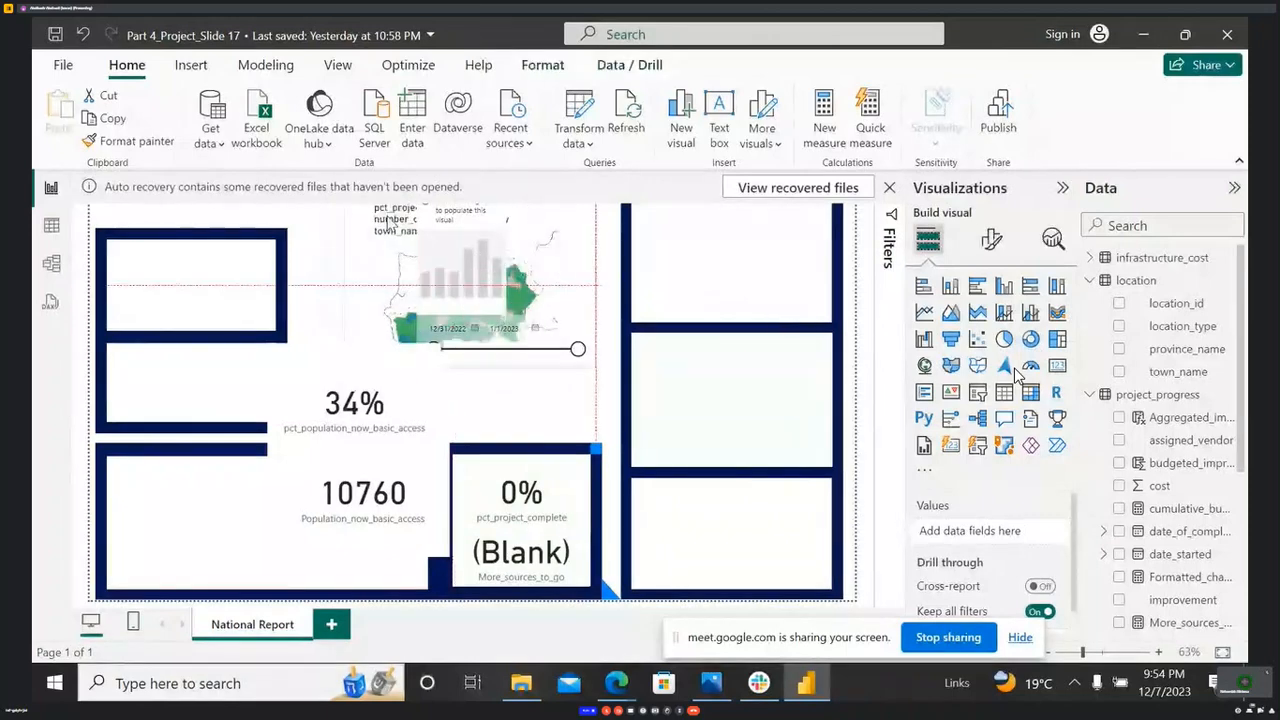
{"action": "left_click", "coordinate": [85, 38]}
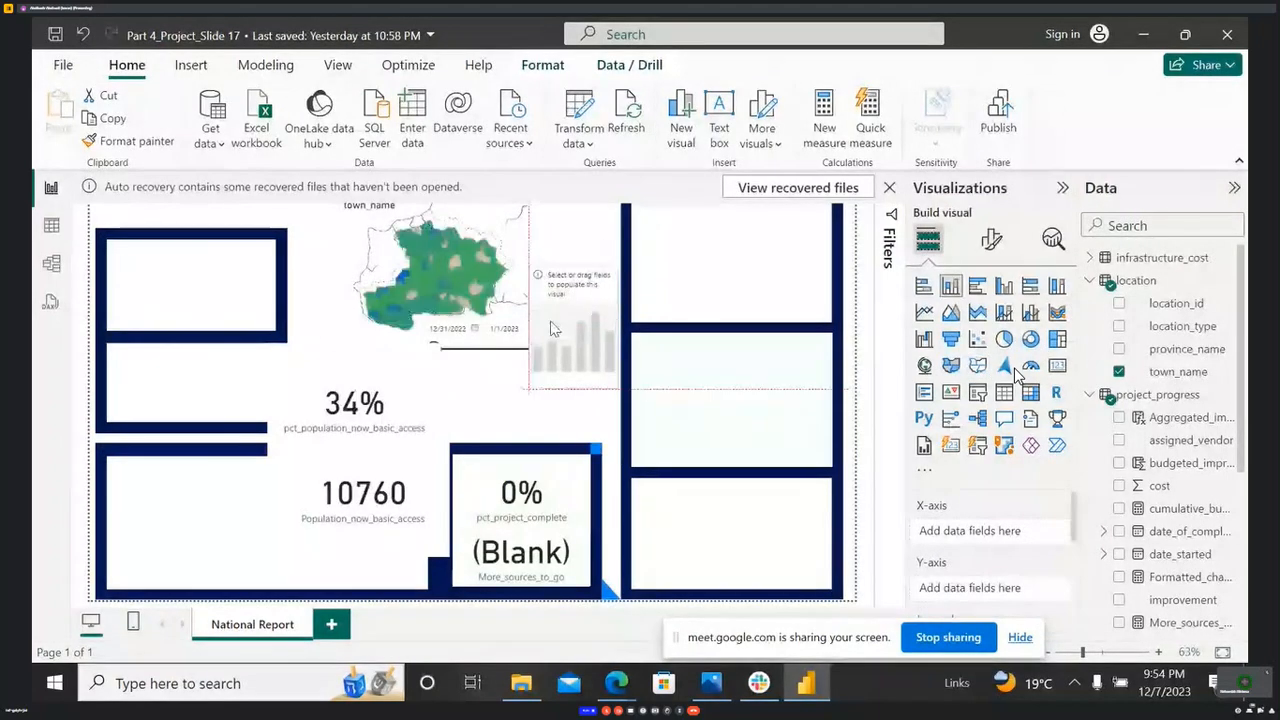
- Turn the blank visual into a card showing cumulative_budget and widen it so the whole value fits
{"action": "left_click", "coordinate": [1058, 366]}
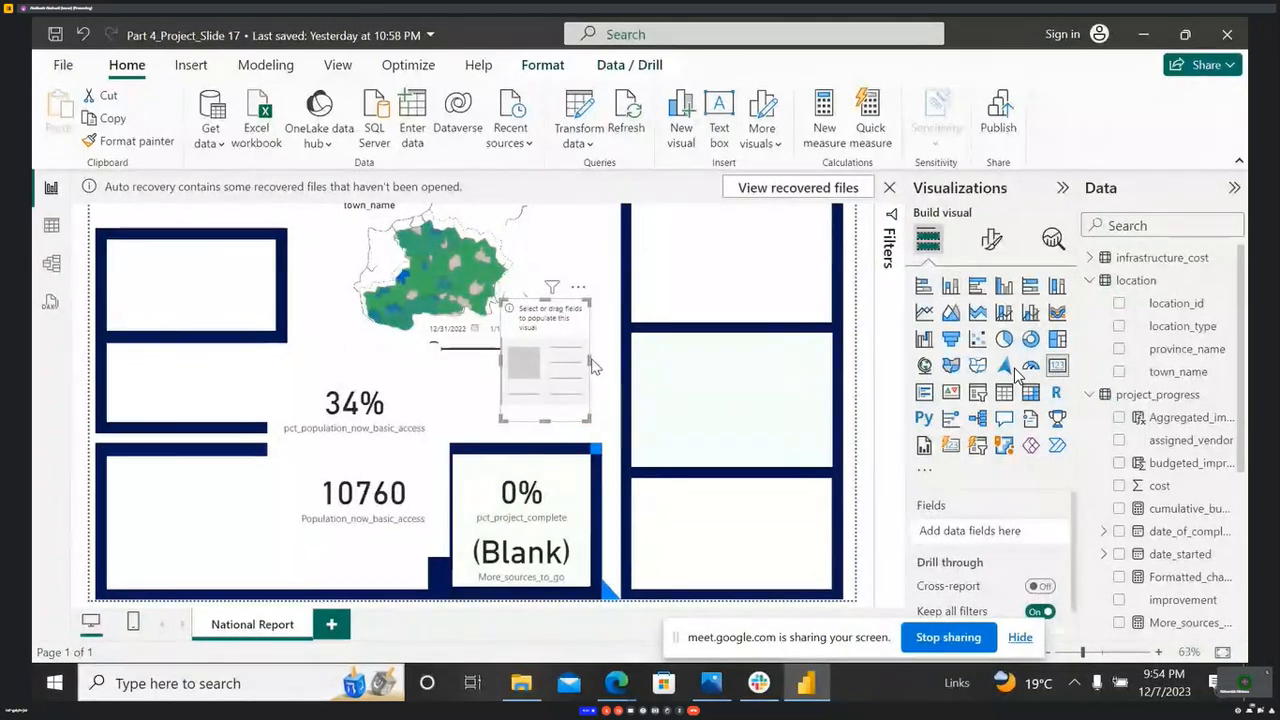
{"action": "left_click_drag", "start_coordinate": [594, 371], "coordinate": [620, 371]}
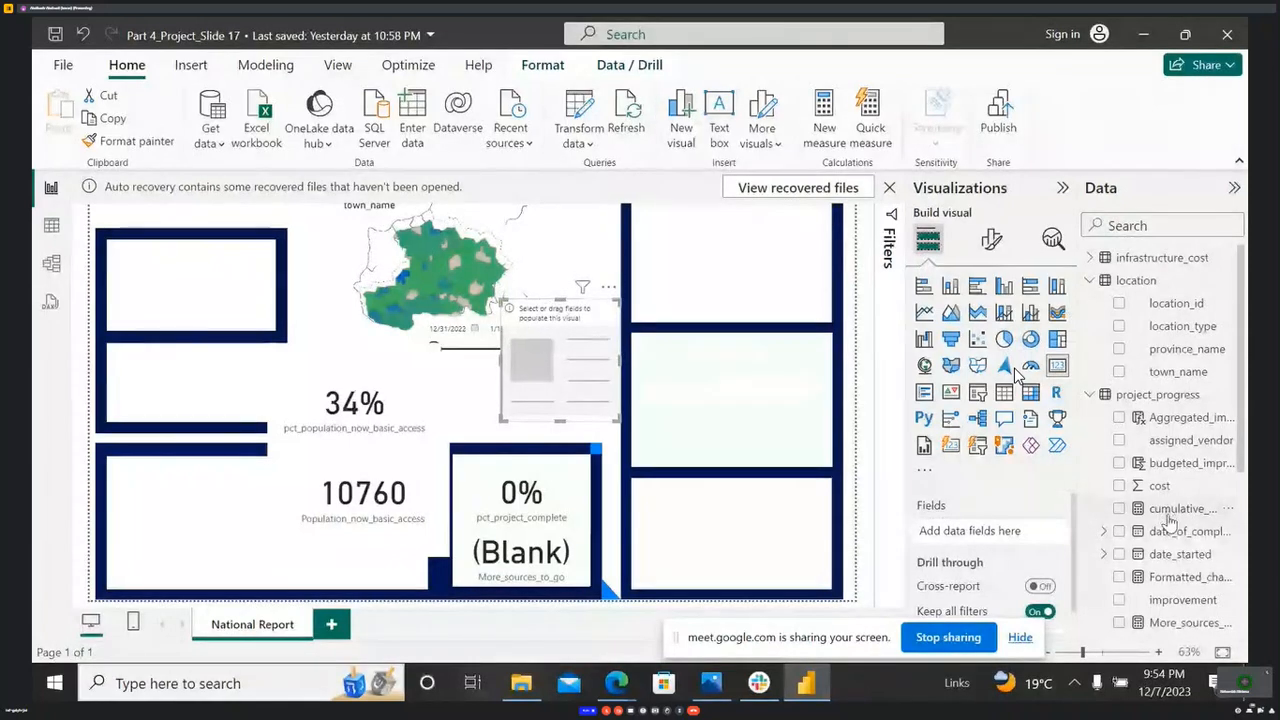
{"action": "left_click_drag", "start_coordinate": [1162, 514], "coordinate": [573, 385]}
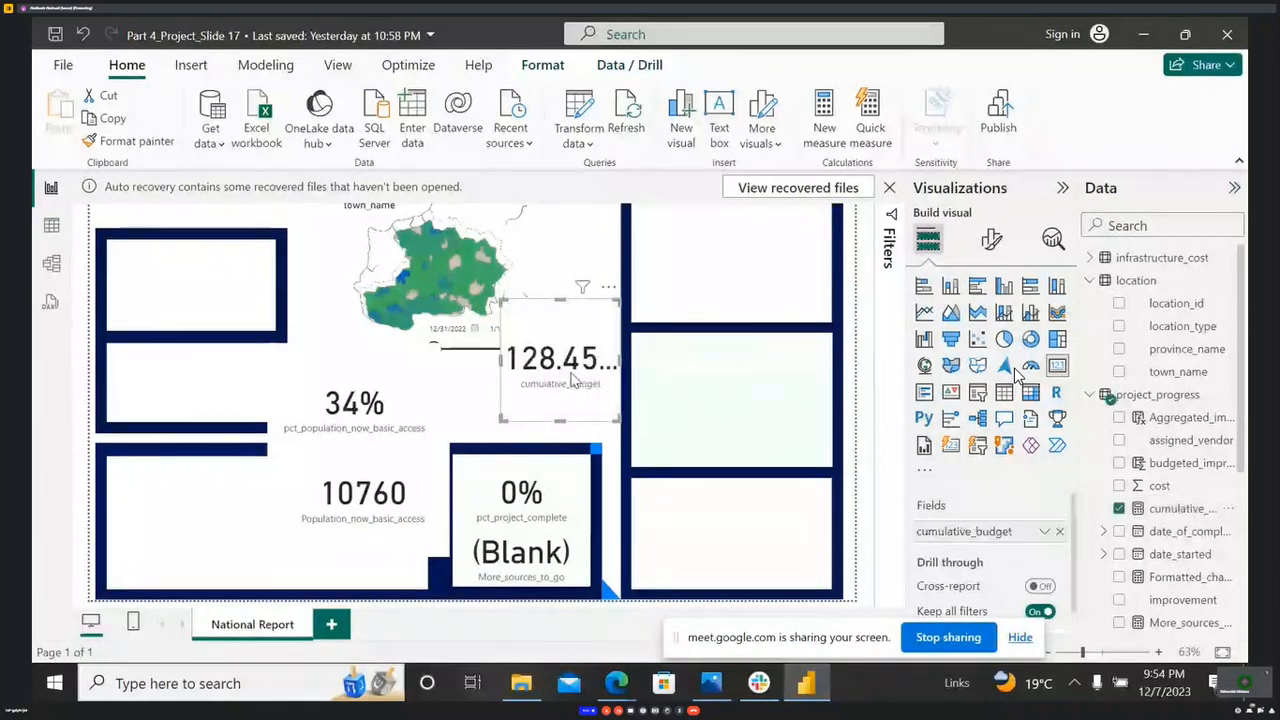
{"action": "left_click_drag", "start_coordinate": [501, 358], "coordinate": [385, 470]}
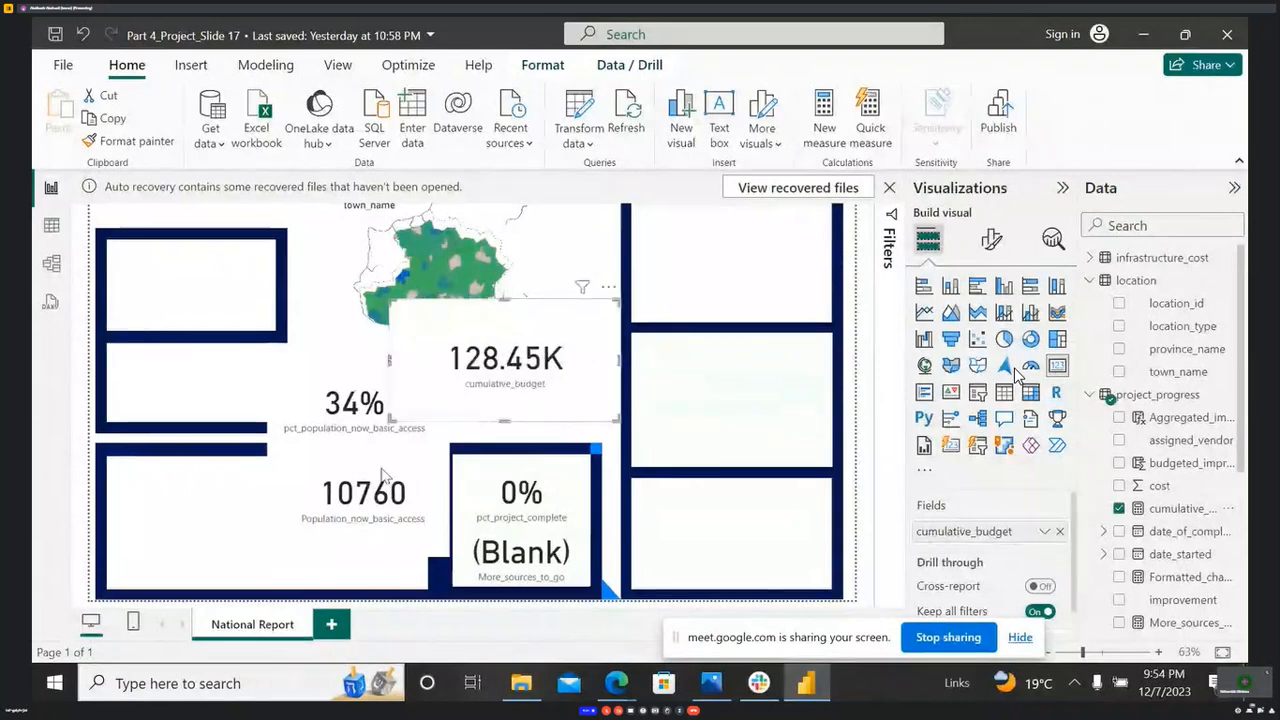
- Set the cumulative_budget card's callout value display units to None and move the card below the map
{"action": "left_click", "coordinate": [991, 239]}
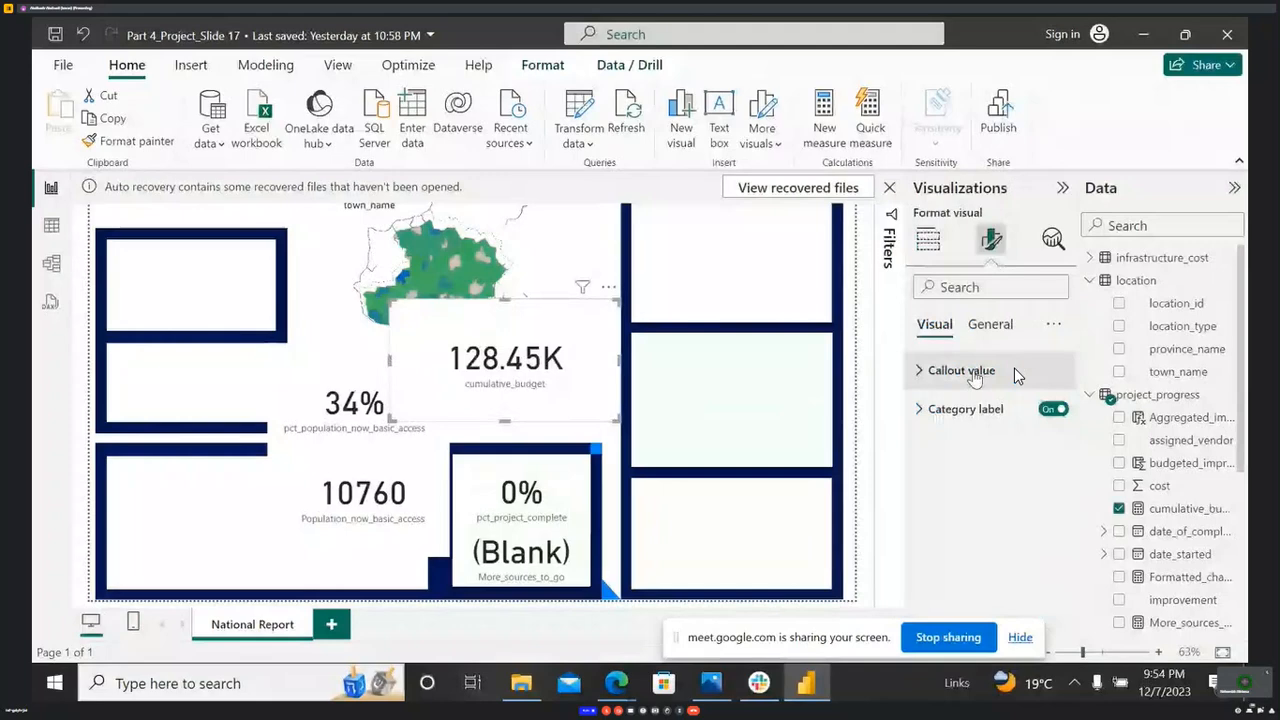
{"action": "left_click", "coordinate": [960, 370]}
{"action": "left_click", "coordinate": [1004, 566]}
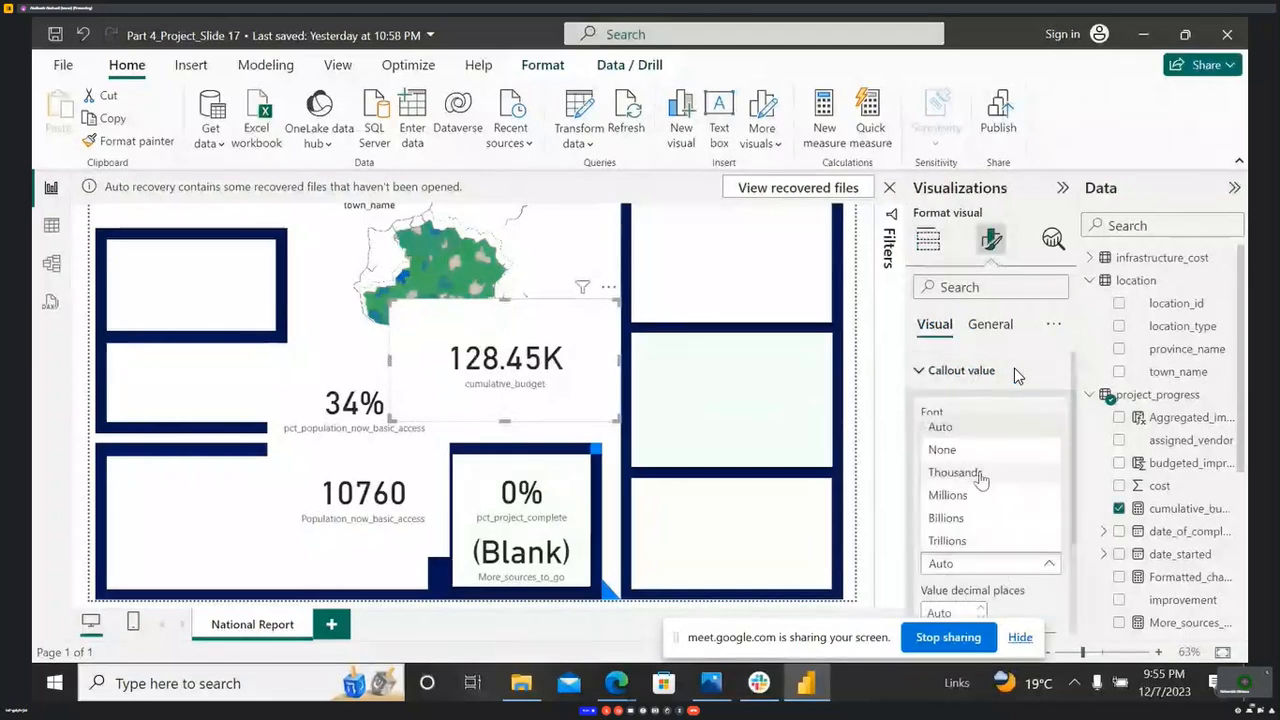
{"action": "left_click", "coordinate": [976, 452]}
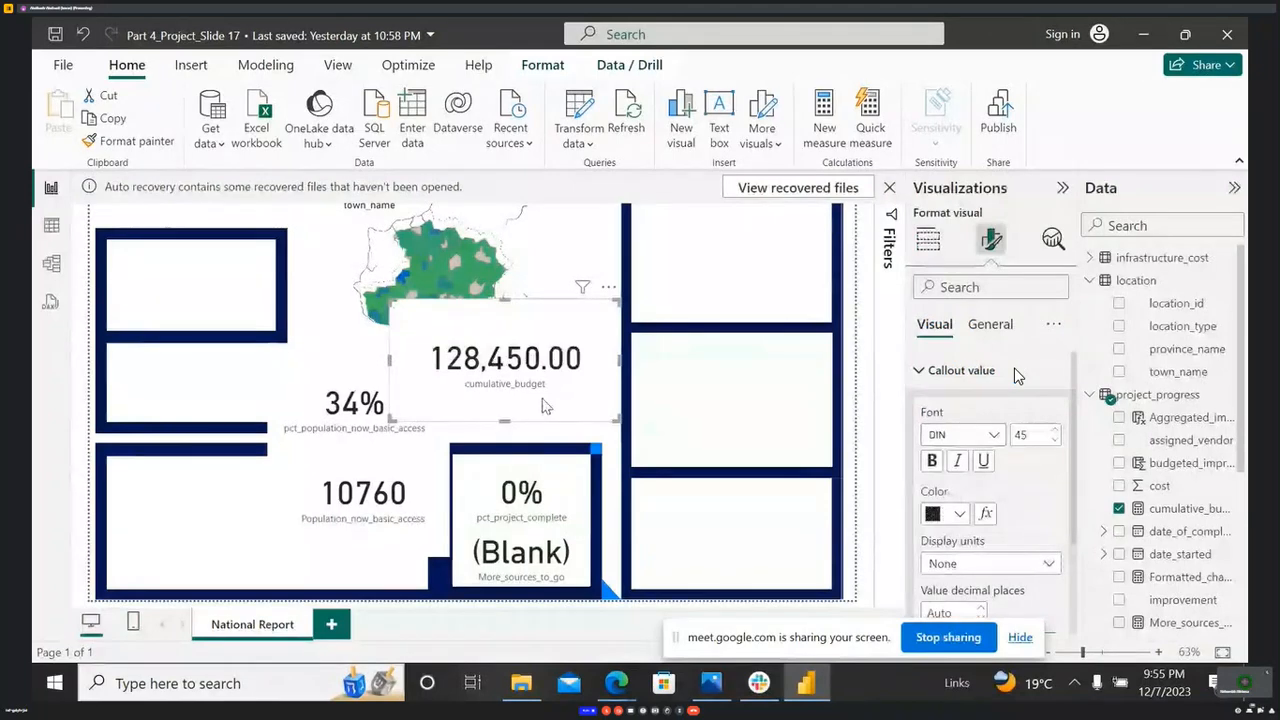
{"action": "left_click_drag", "start_coordinate": [545, 405], "coordinate": [470, 461]}
{"action": "mouse_move", "coordinate": [480, 276]}
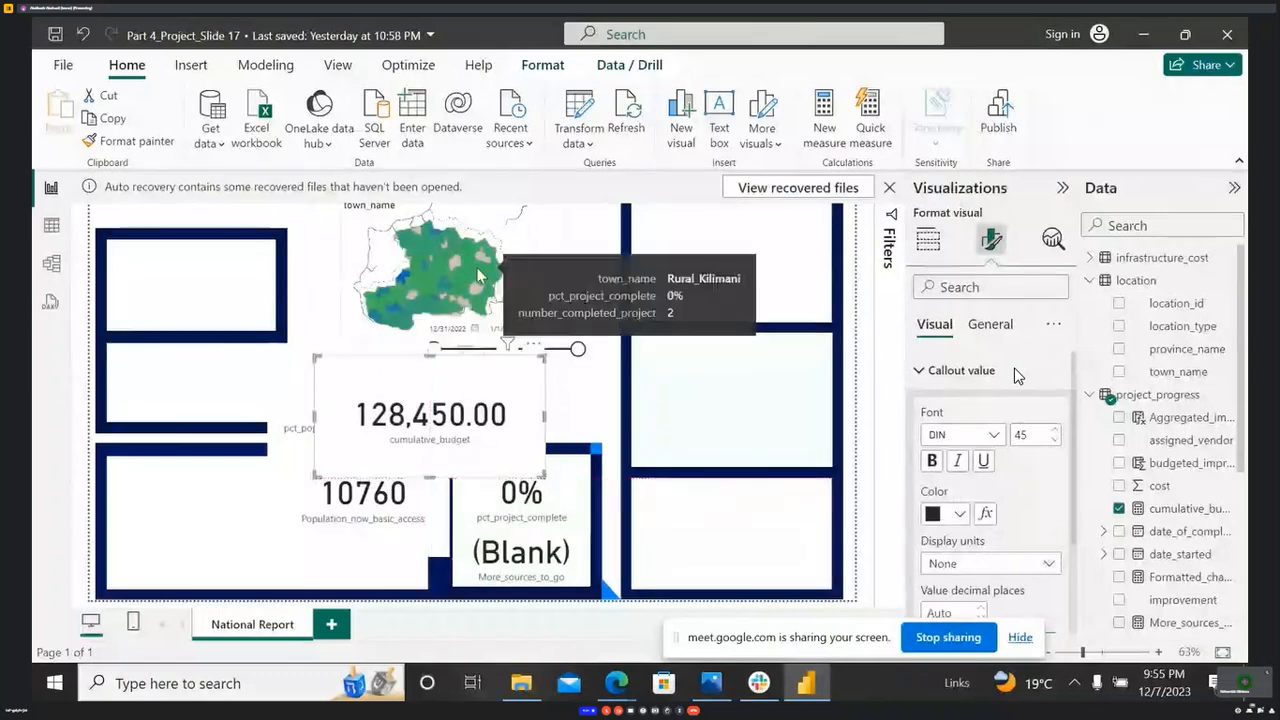
{"action": "left_click_drag", "start_coordinate": [528, 374], "coordinate": [594, 376]}
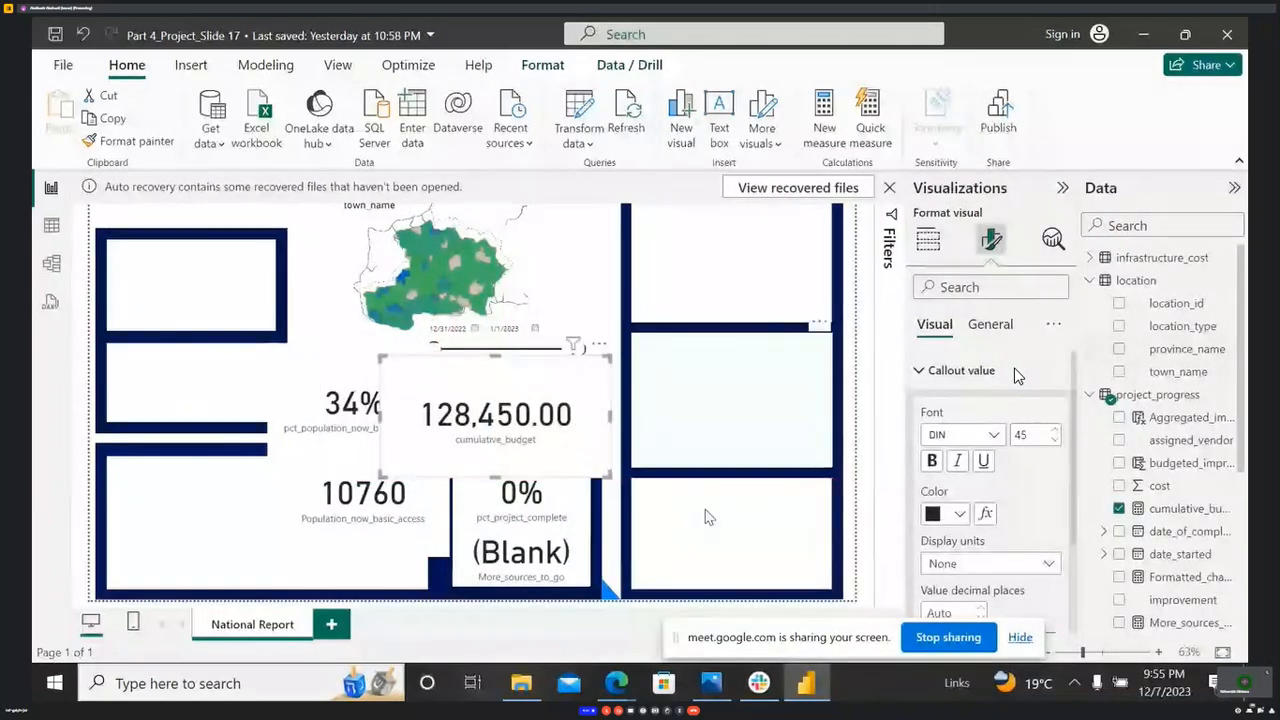
- Copy the entire cumulative_budget formula from project_progress, switch to Google Meet and send it in the in-call messages
{"action": "left_click", "coordinate": [1187, 510]}
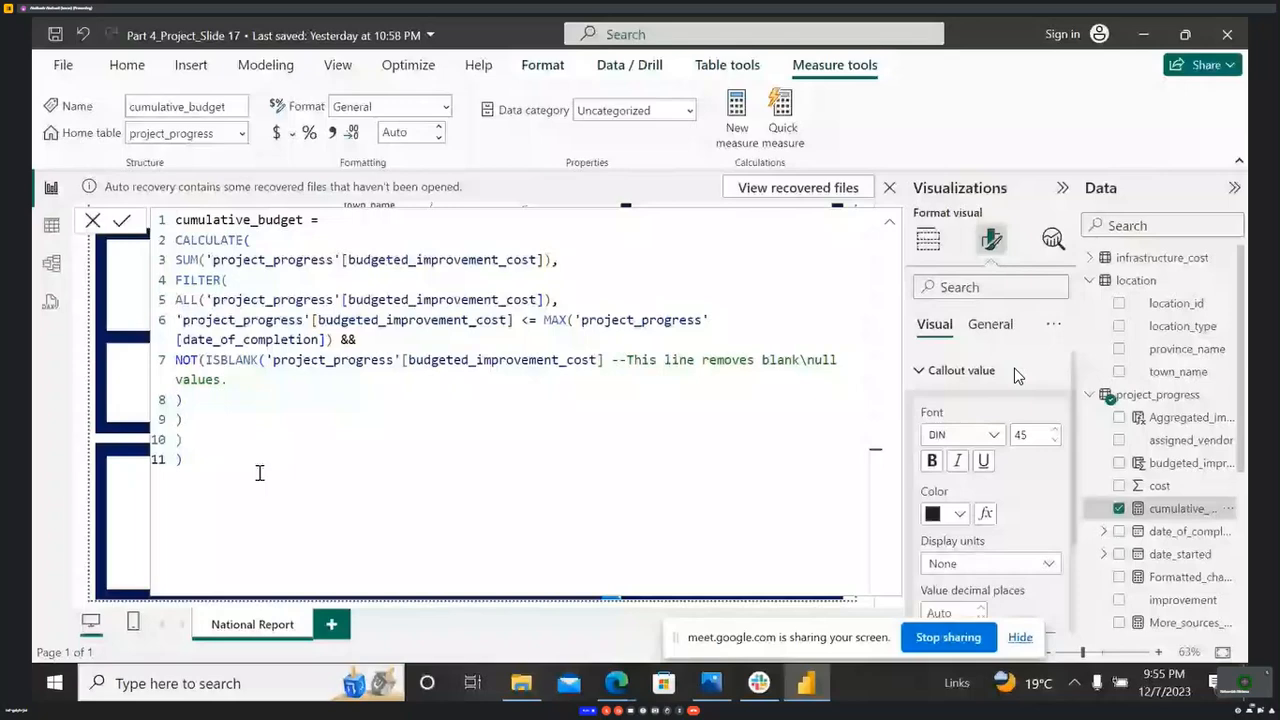
{"action": "key", "text": "ctrl+a"}
{"action": "key", "text": "ctrl+c"}
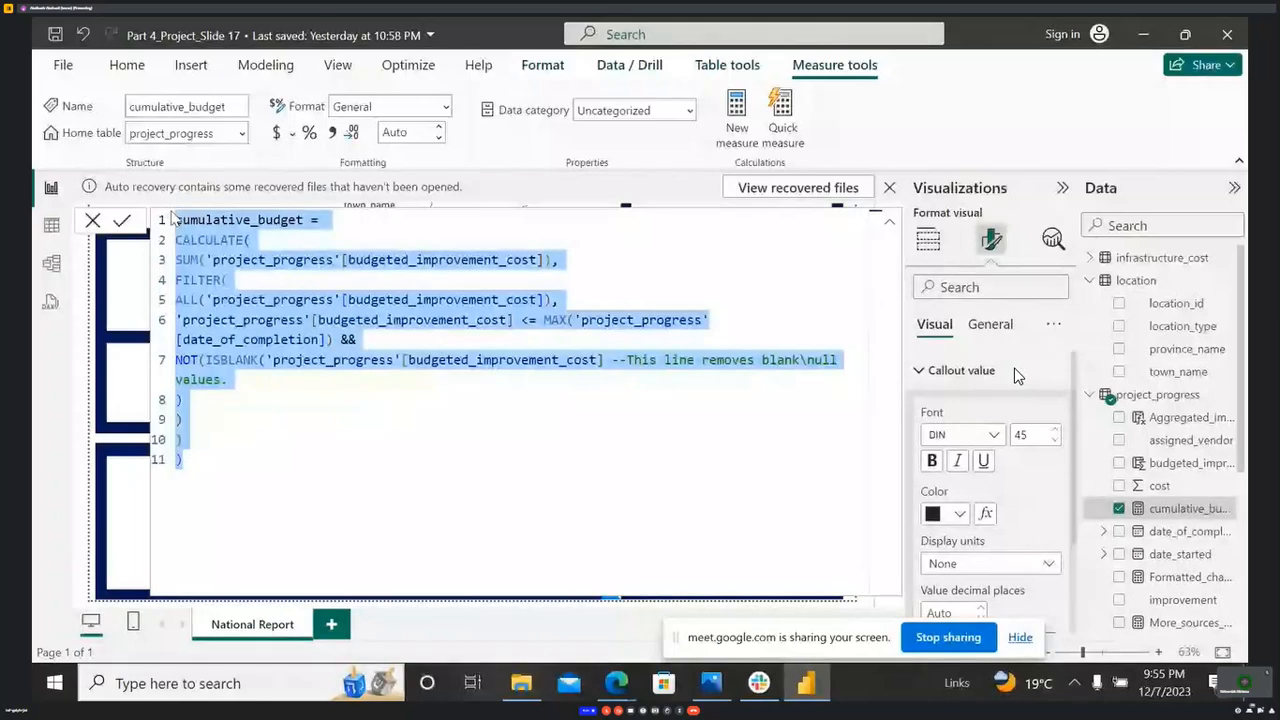
{"action": "left_click", "coordinate": [628, 688]}
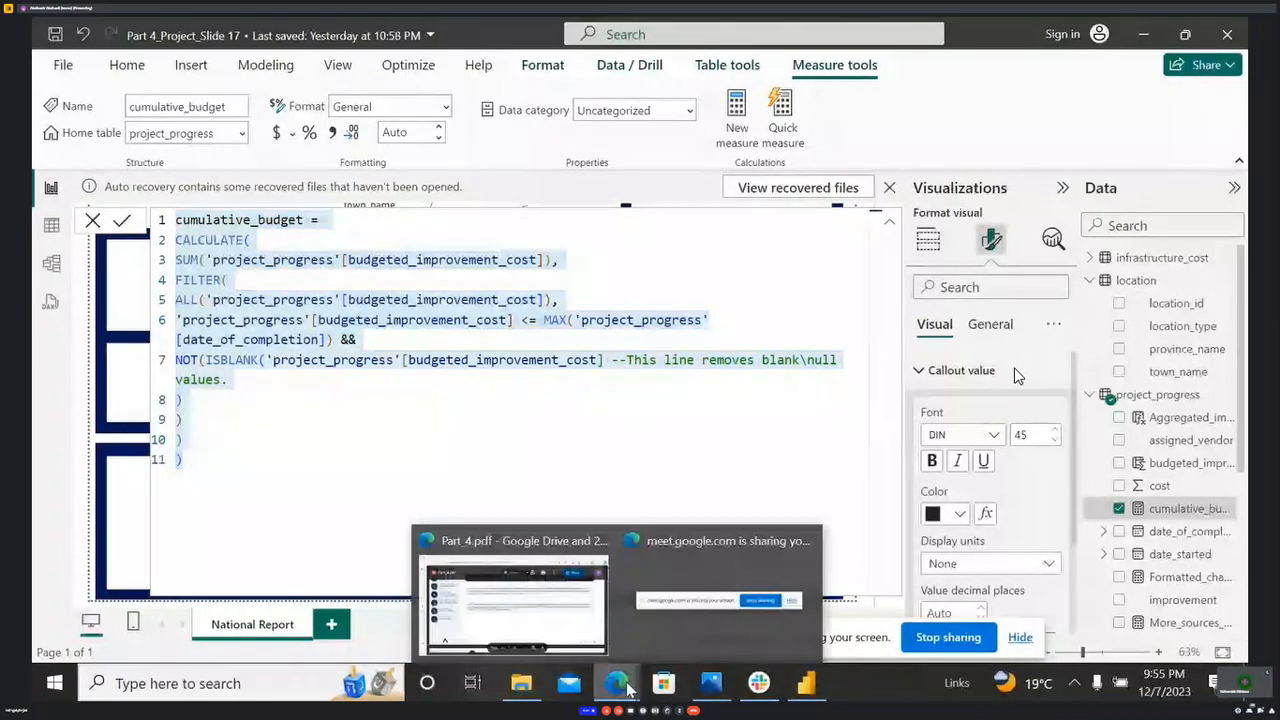
{"action": "left_click", "coordinate": [514, 605]}
{"action": "left_click", "coordinate": [1050, 520]}
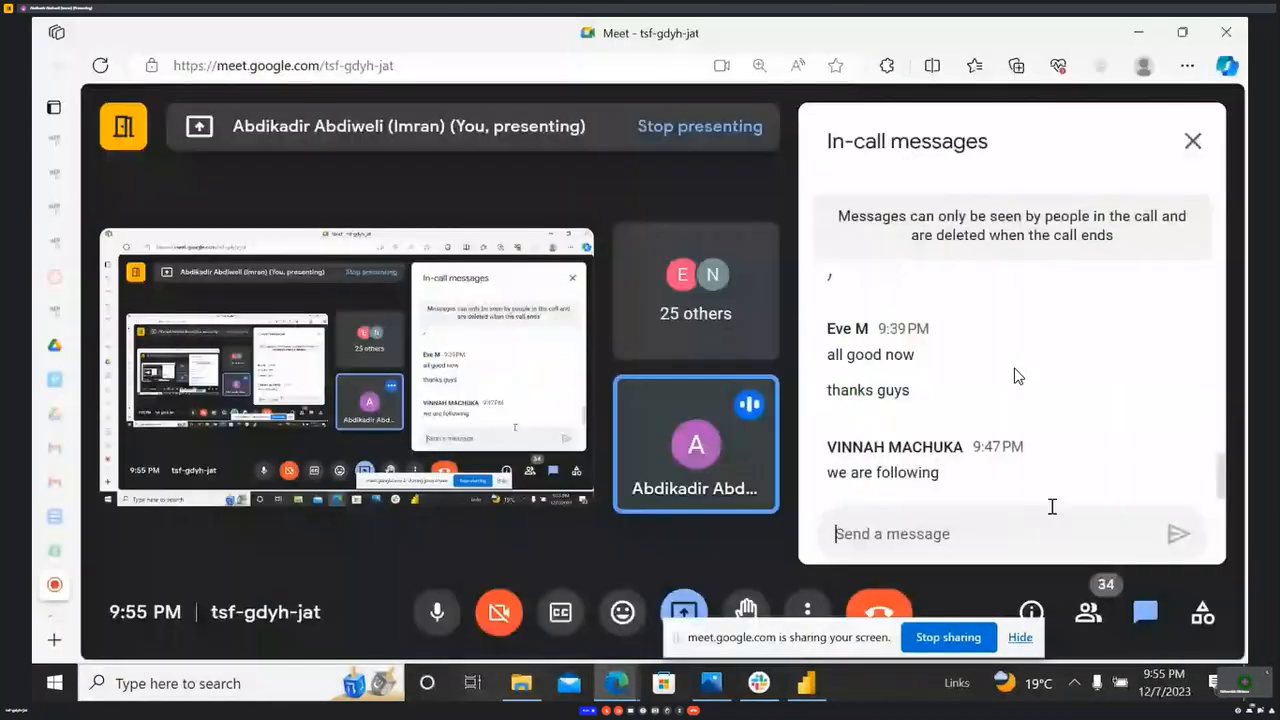
{"action": "key", "text": "ctrl+v"}
{"action": "left_click", "coordinate": [1186, 490]}
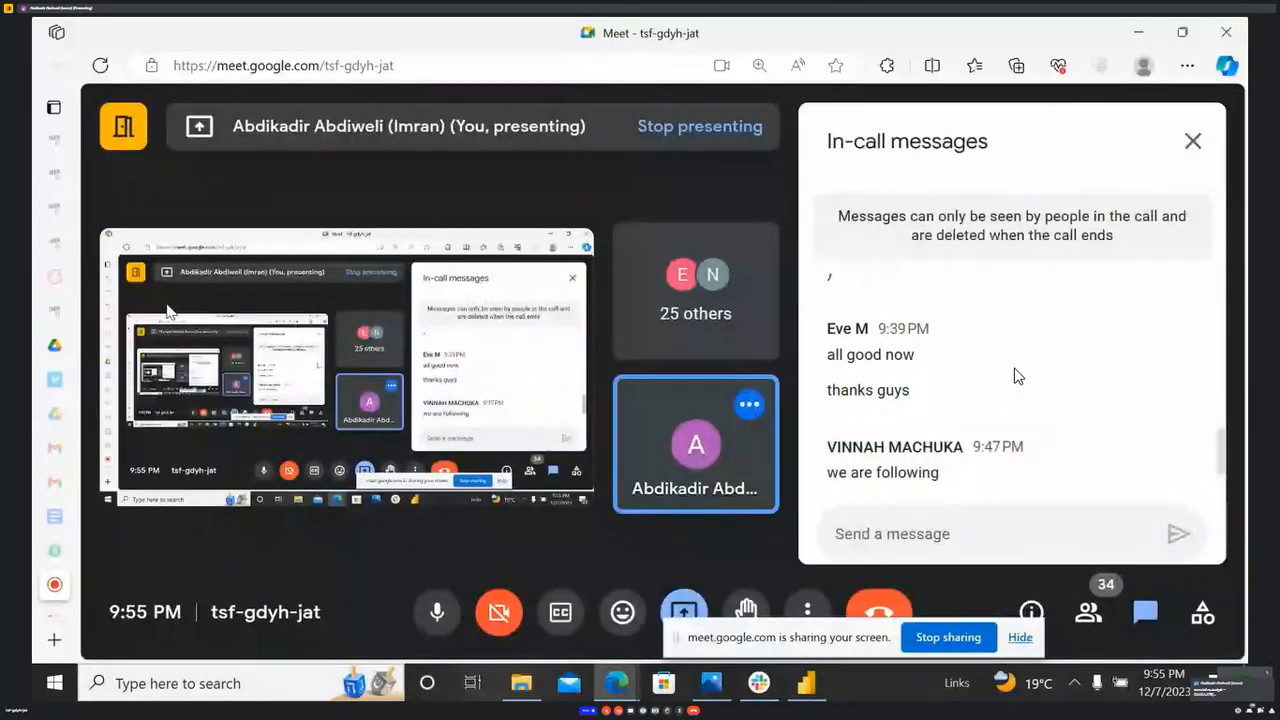
- Return to Power BI and compare the cumulative_budget formula with the measure's description in Part_4.pdf
{"action": "mouse_move", "coordinate": [62, 345]}
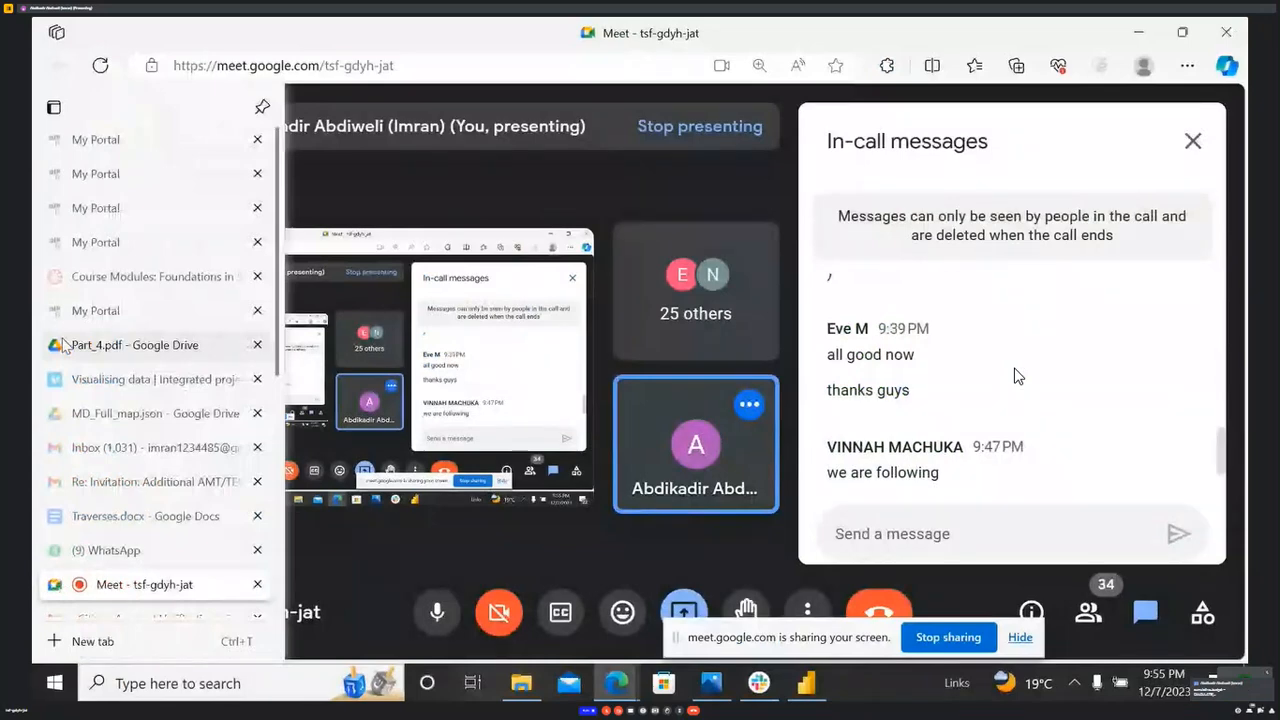
{"action": "left_click", "coordinate": [806, 683]}
{"action": "left_click", "coordinate": [217, 446]}
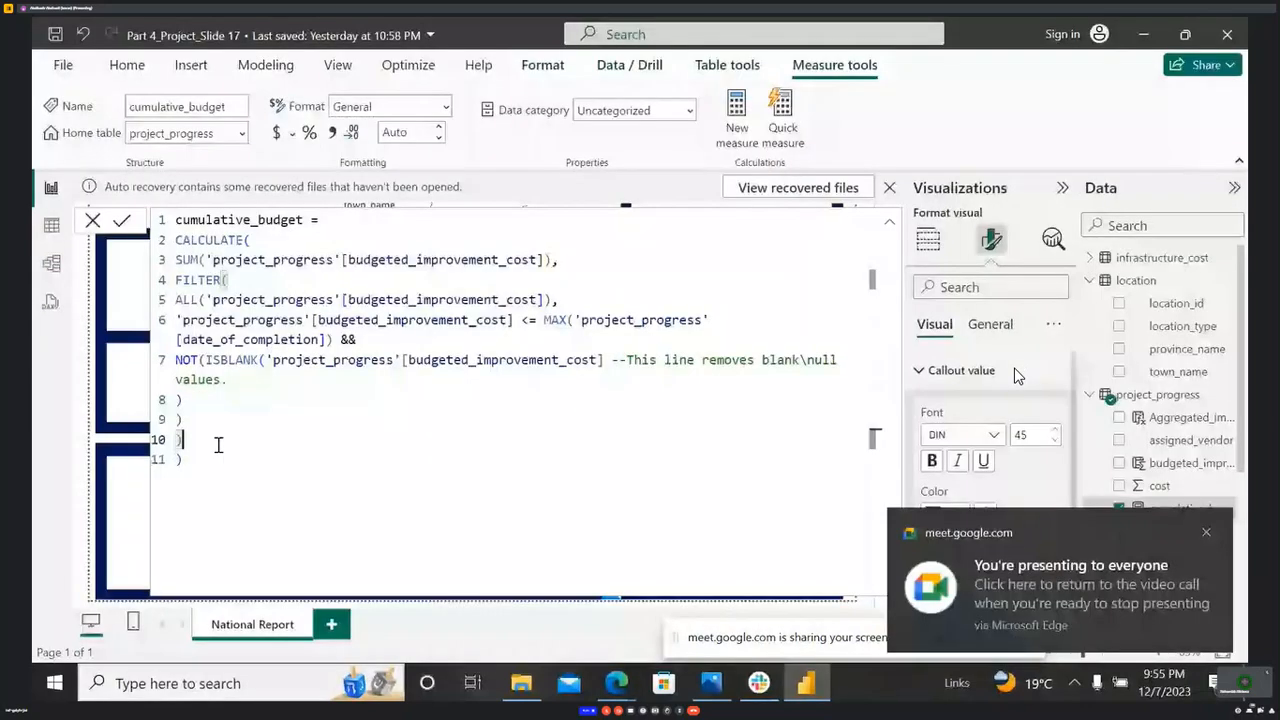
{"action": "left_click", "coordinate": [202, 466]}
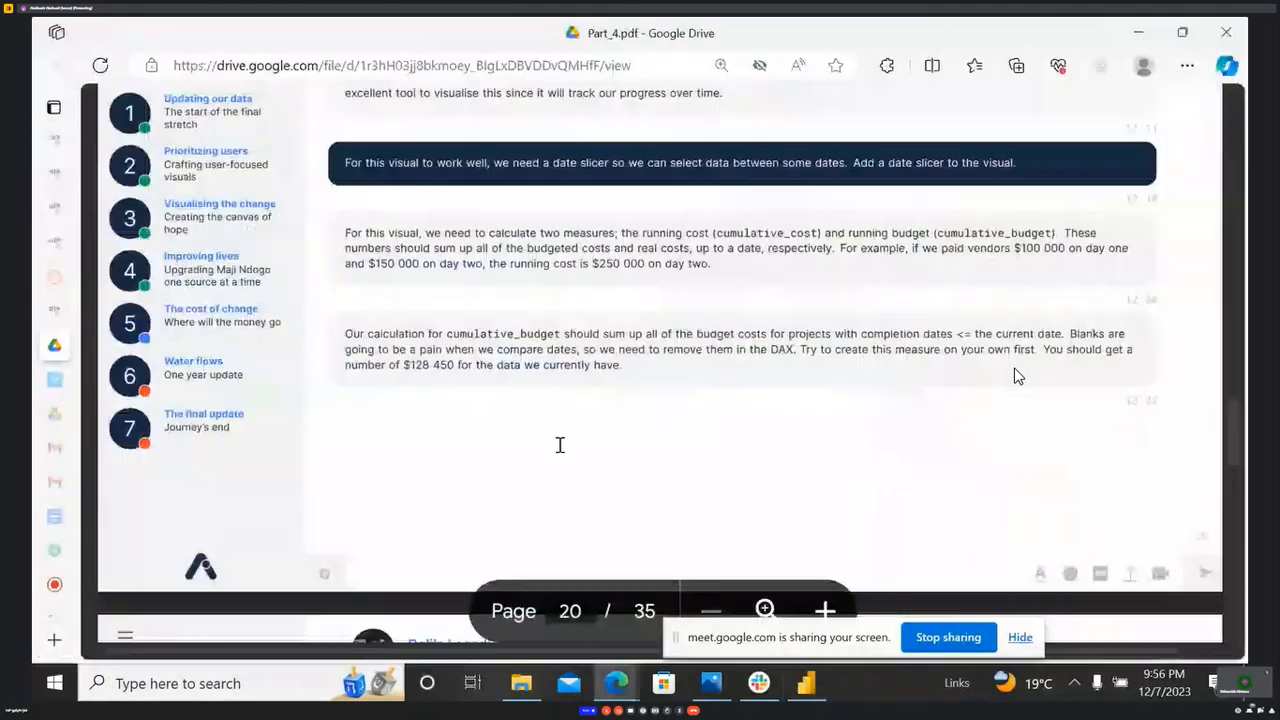
{"action": "left_click", "coordinate": [616, 683]}
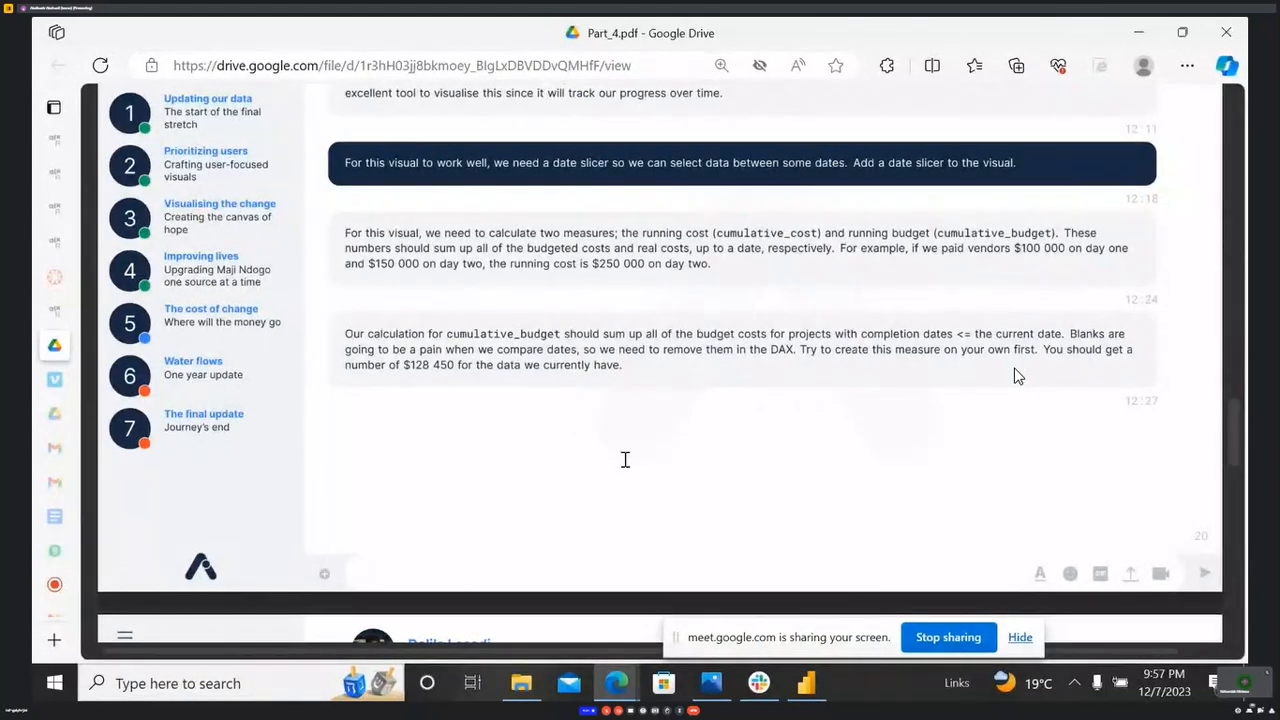
{"action": "left_click", "coordinate": [806, 683]}
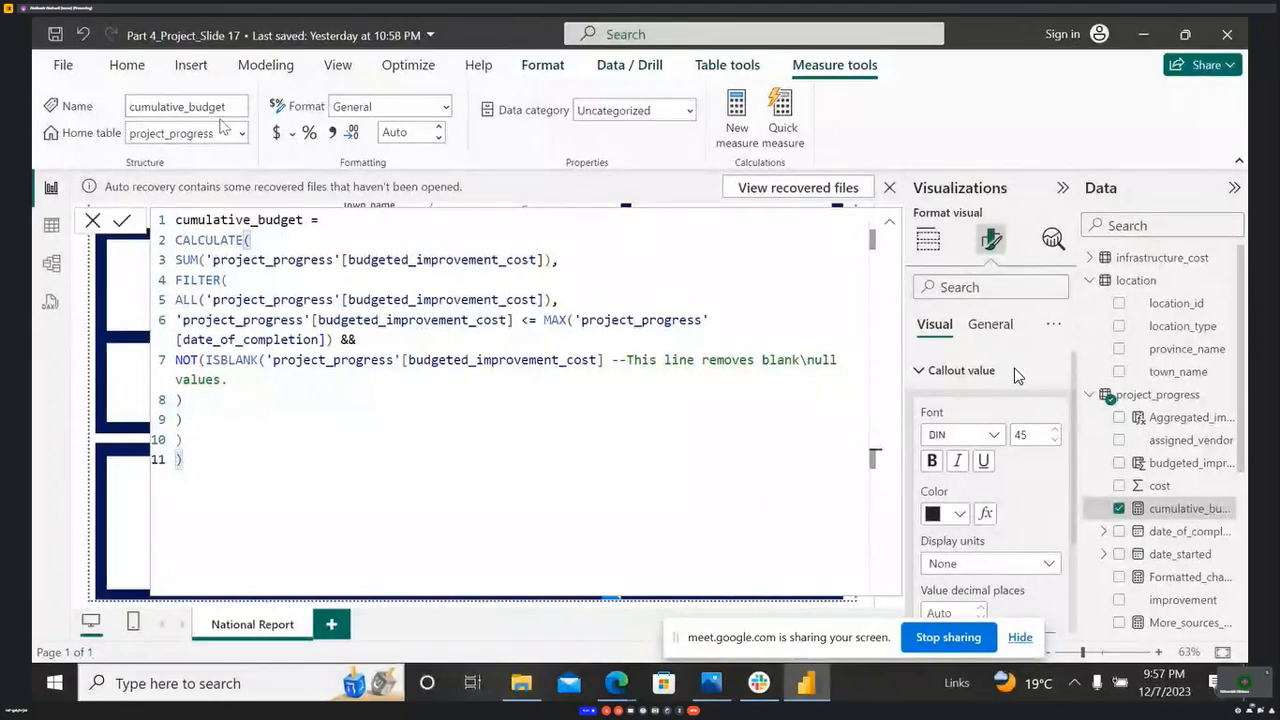
{"action": "left_click", "coordinate": [928, 238]}
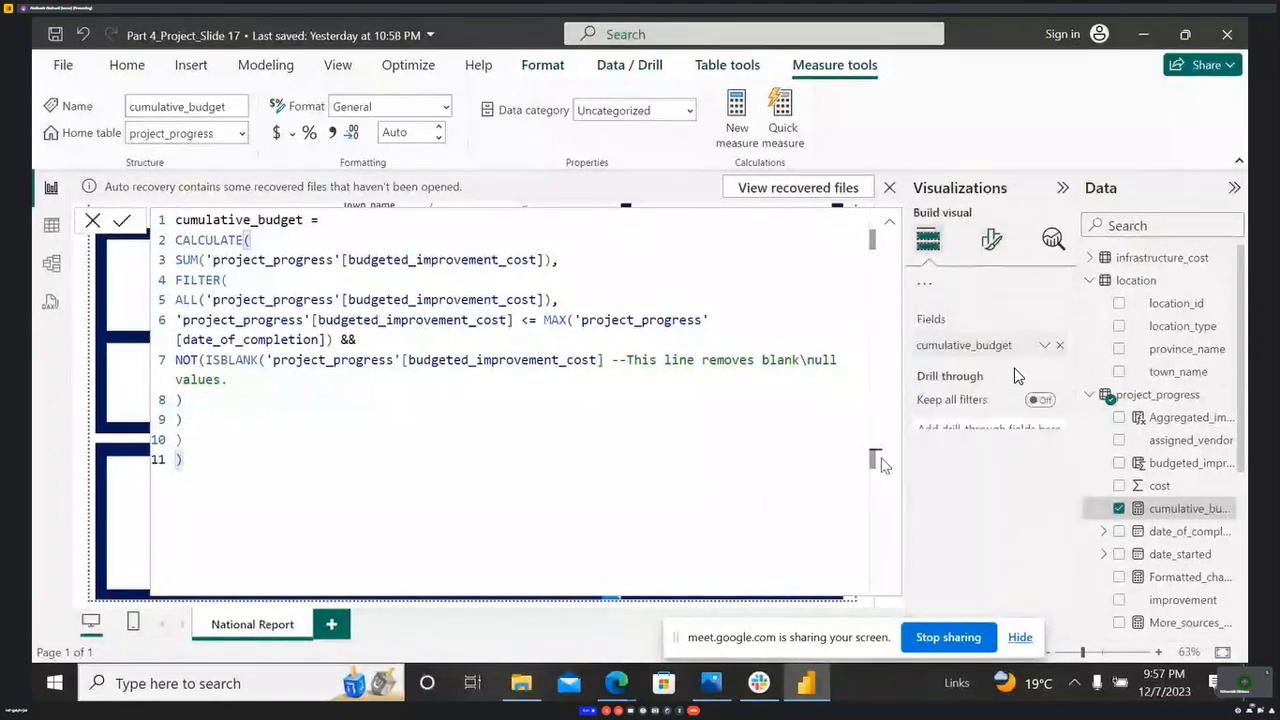
- Collapse the formula, move the cumulative_budget card to the report's middle right-hand panel and place the pct_population_now_basic_access card in the lower-left panel
{"action": "left_click", "coordinate": [889, 224]}
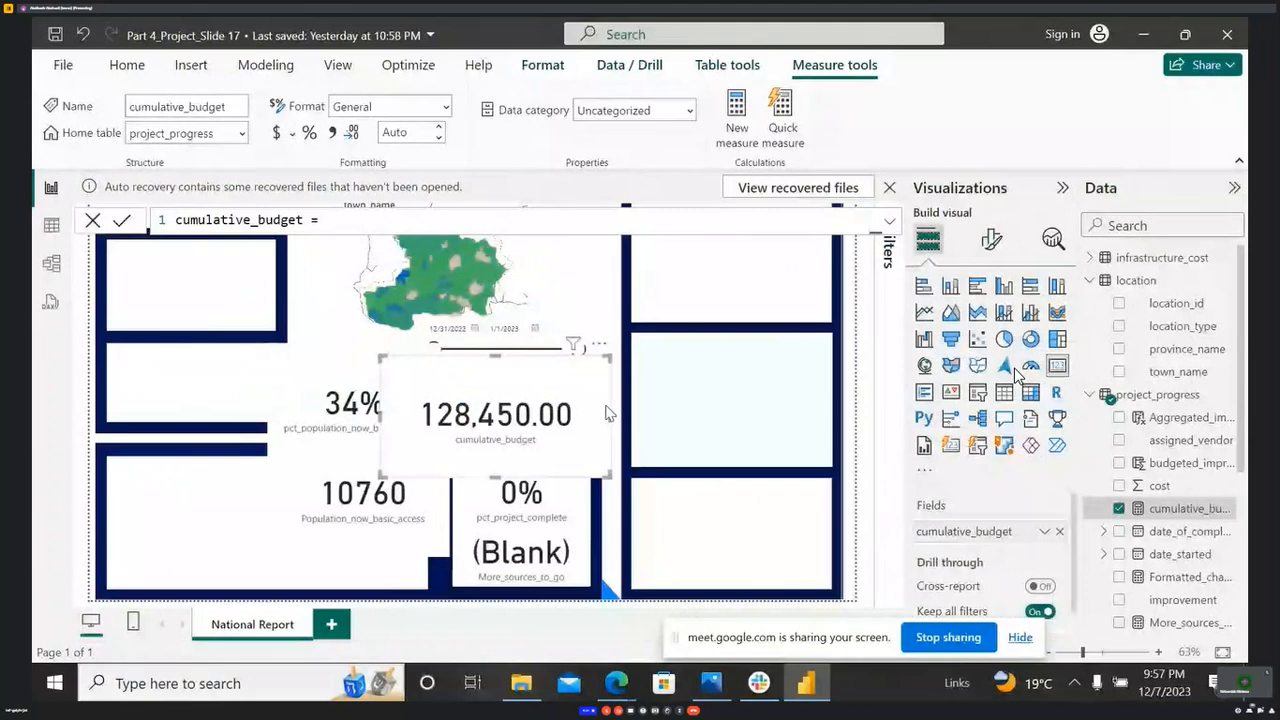
{"action": "left_click_drag", "start_coordinate": [588, 373], "coordinate": [770, 388]}
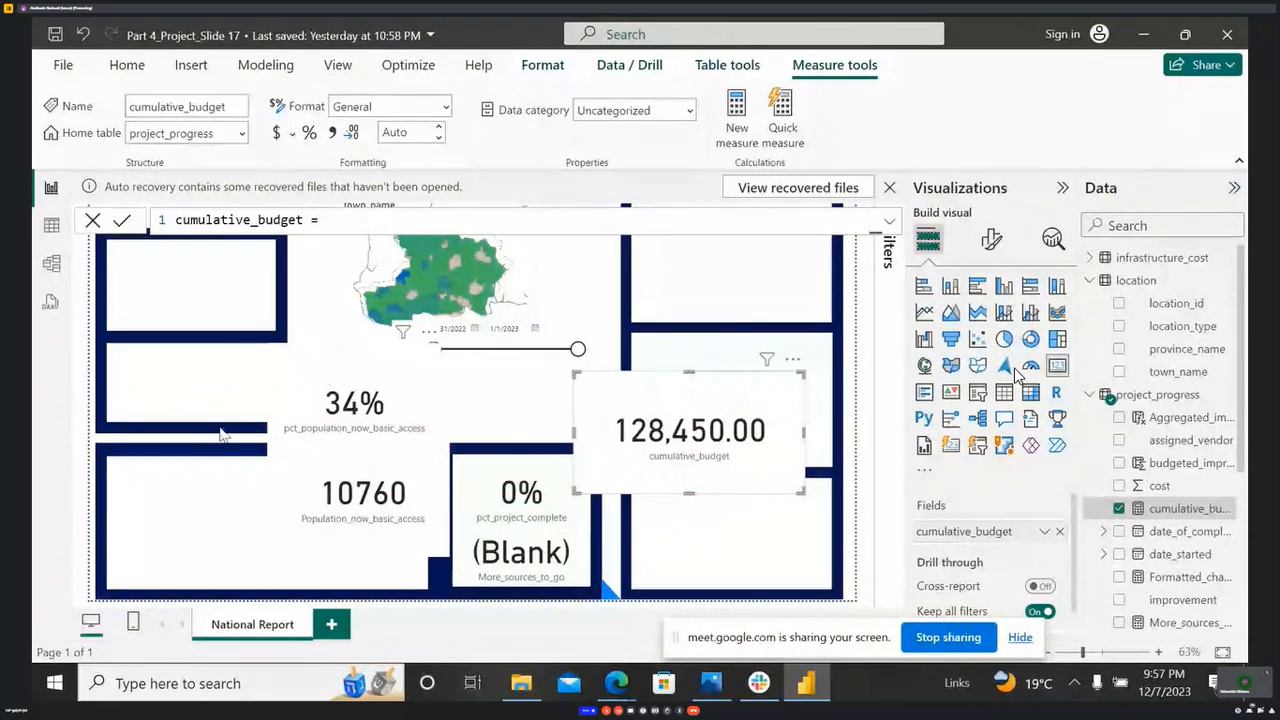
{"action": "left_click_drag", "start_coordinate": [335, 400], "coordinate": [190, 492]}
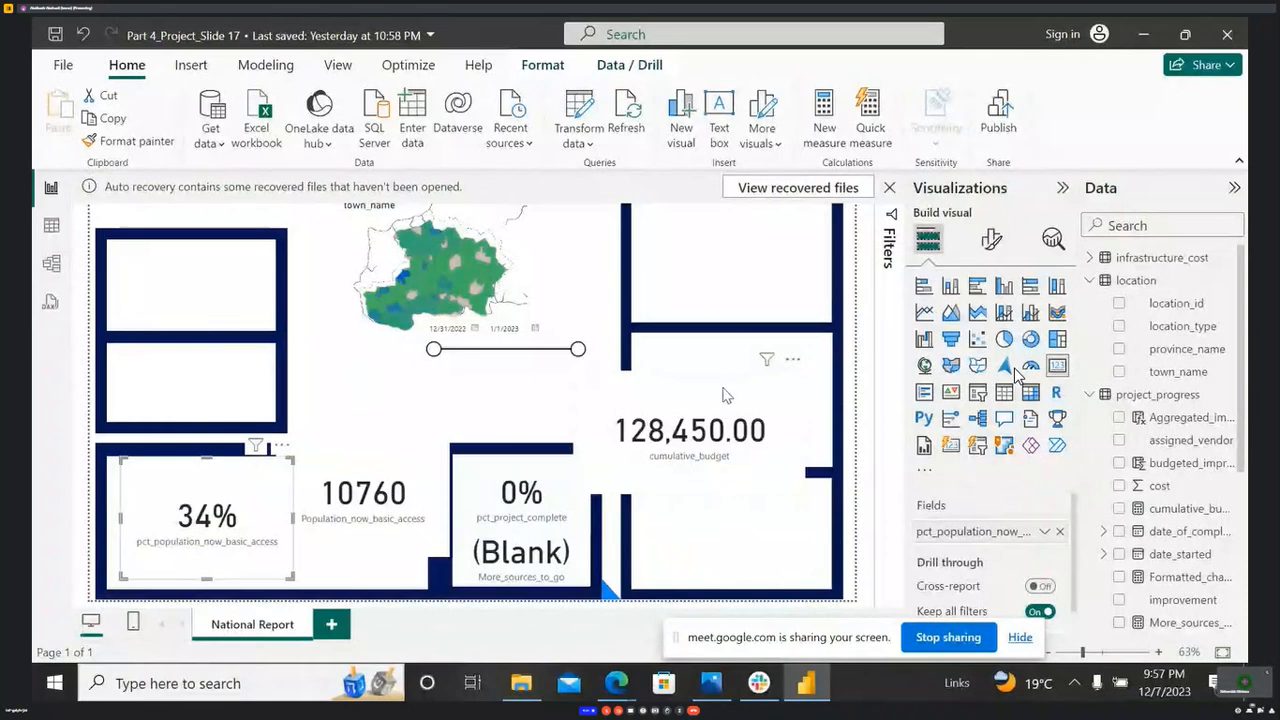
{"action": "left_click_drag", "start_coordinate": [725, 393], "coordinate": [753, 353]}
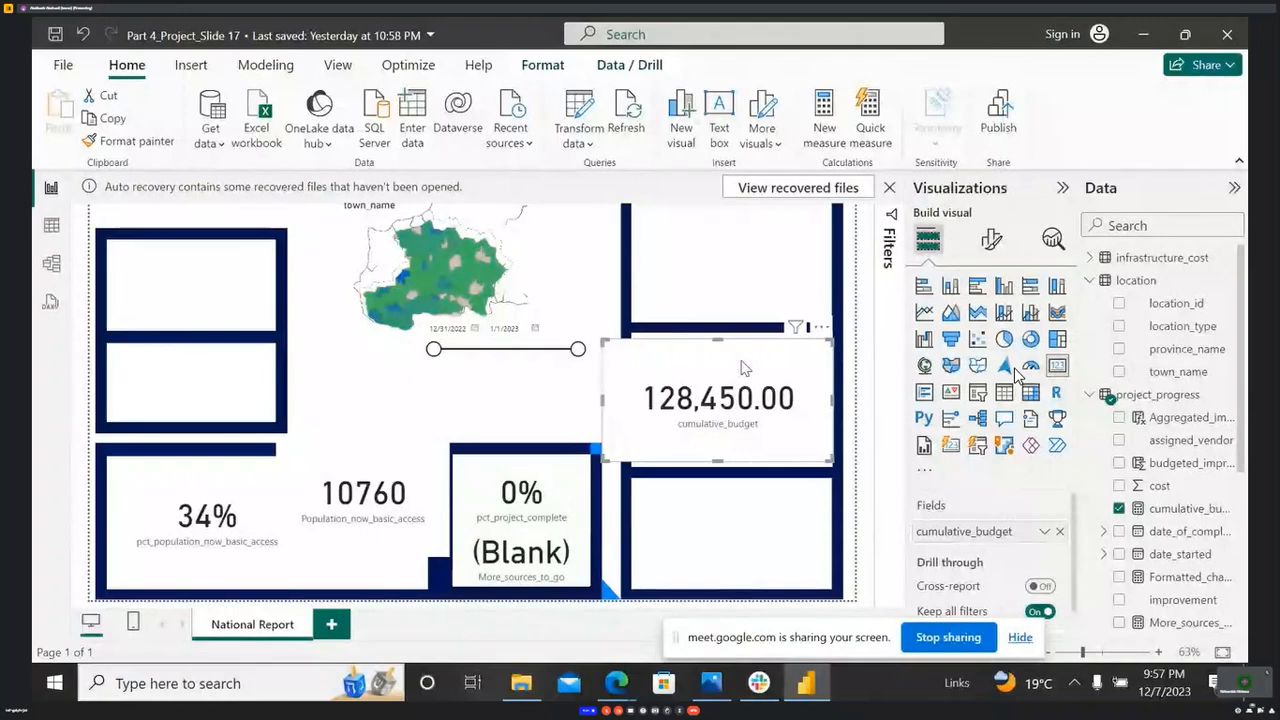
- Try Millions as the display units of the cumulative_budget card's callout value and restore None
{"action": "left_click", "coordinate": [987, 240]}
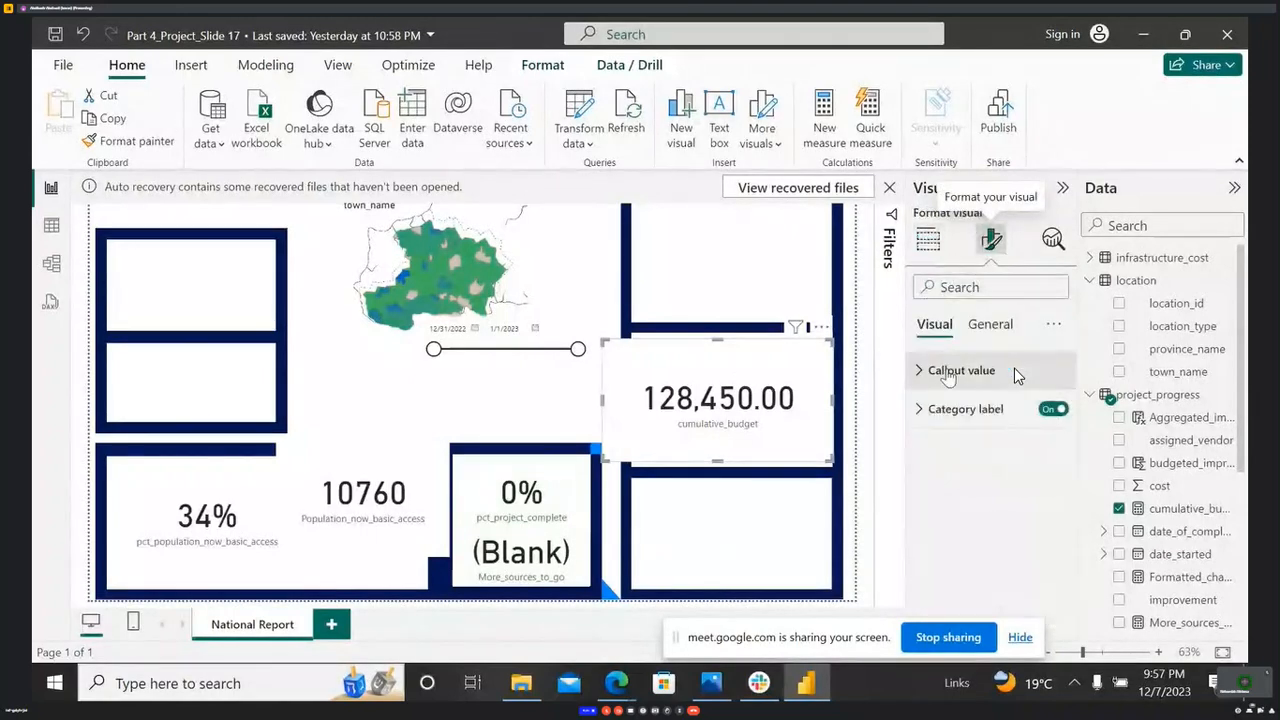
{"action": "left_click", "coordinate": [965, 370]}
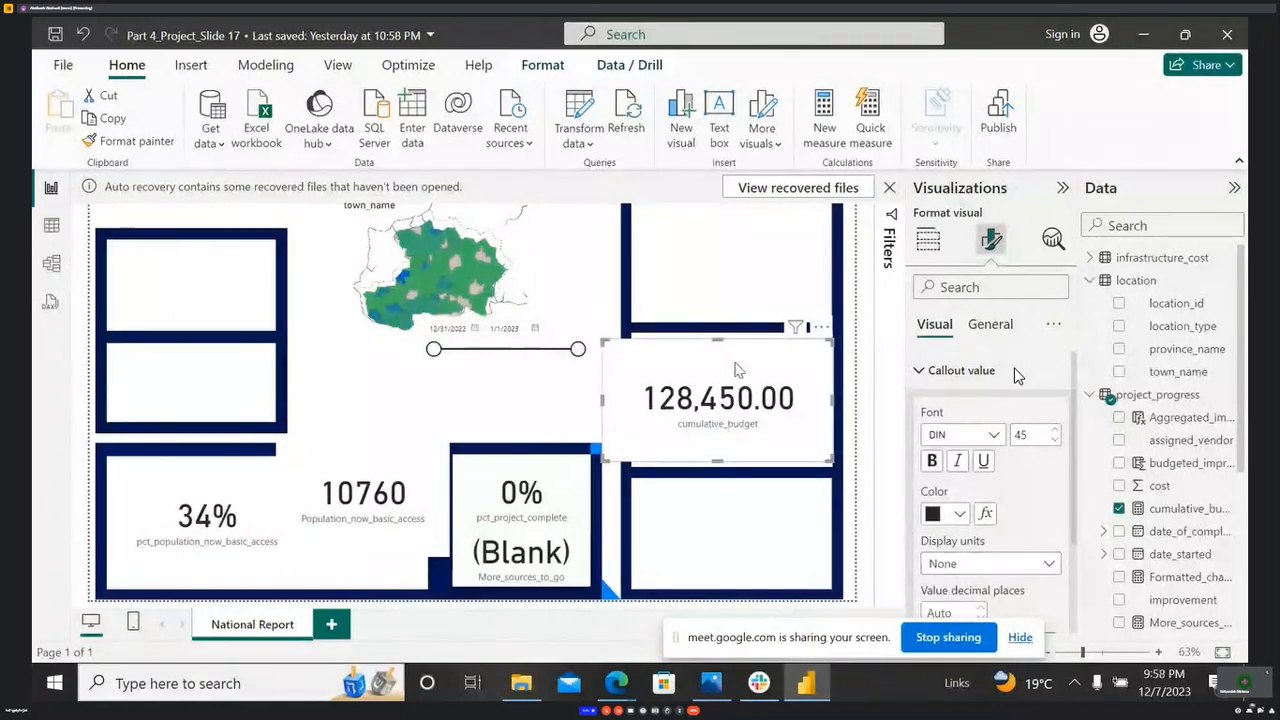
{"action": "left_click", "coordinate": [962, 564]}
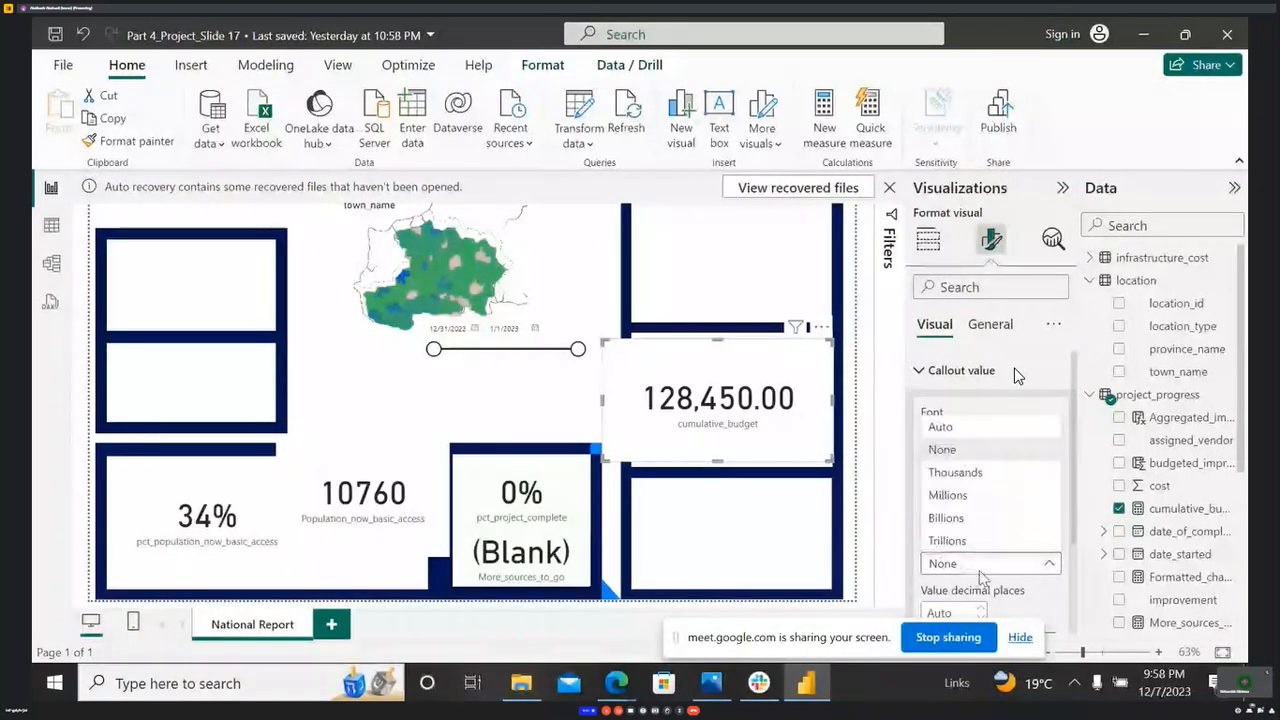
{"action": "left_click", "coordinate": [975, 495]}
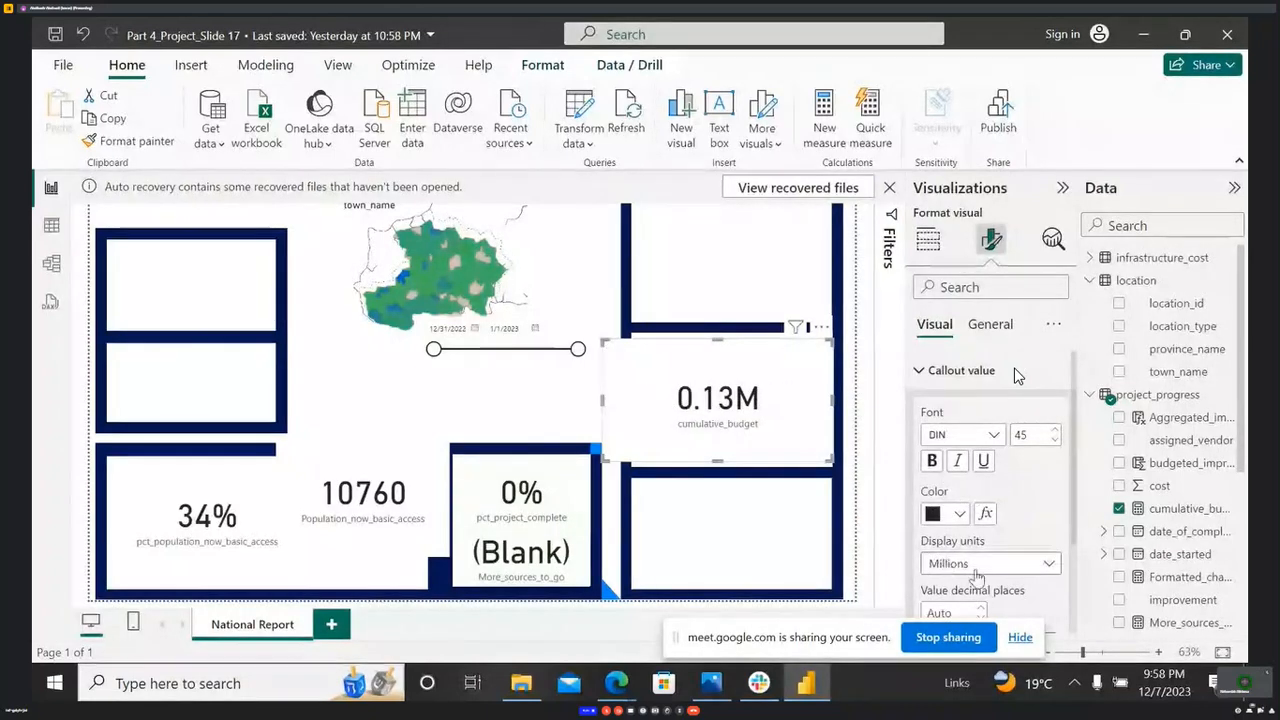
{"action": "left_click", "coordinate": [976, 570]}
{"action": "left_click", "coordinate": [964, 457]}
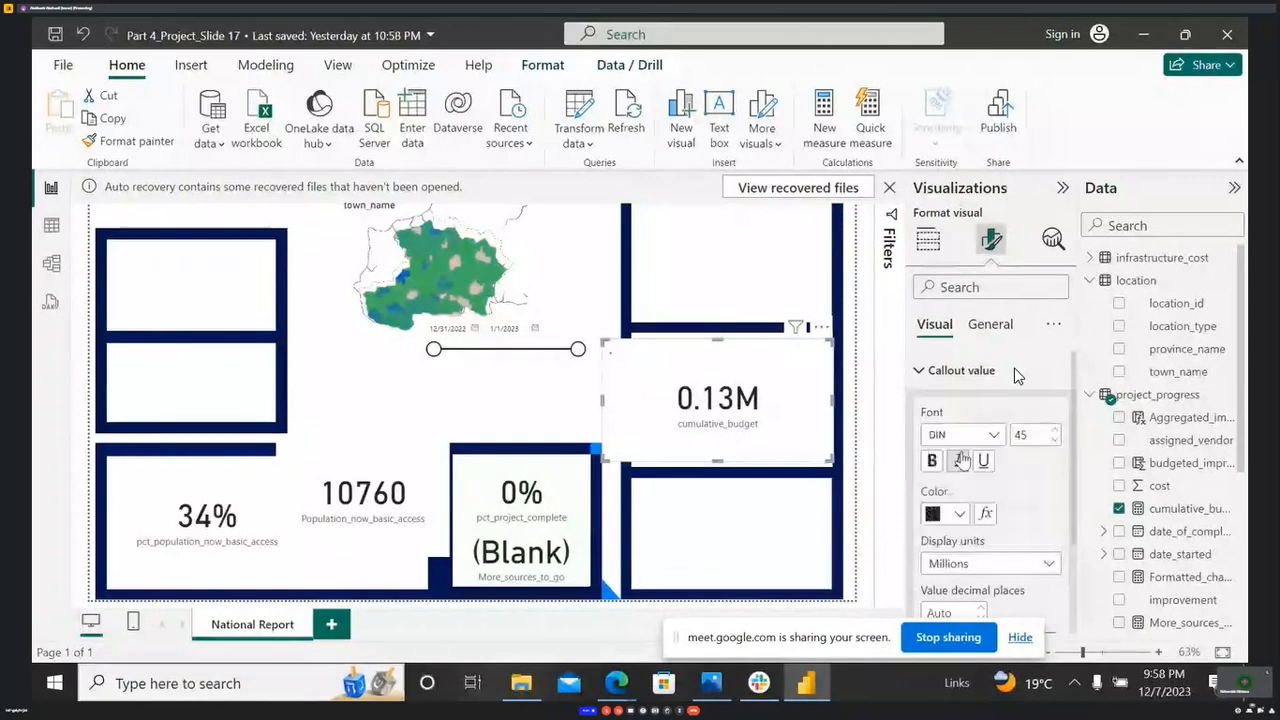
- Move the cumulative_budget card back to the middle of the report, just below the date slicer
{"action": "left_click_drag", "start_coordinate": [810, 357], "coordinate": [765, 351]}
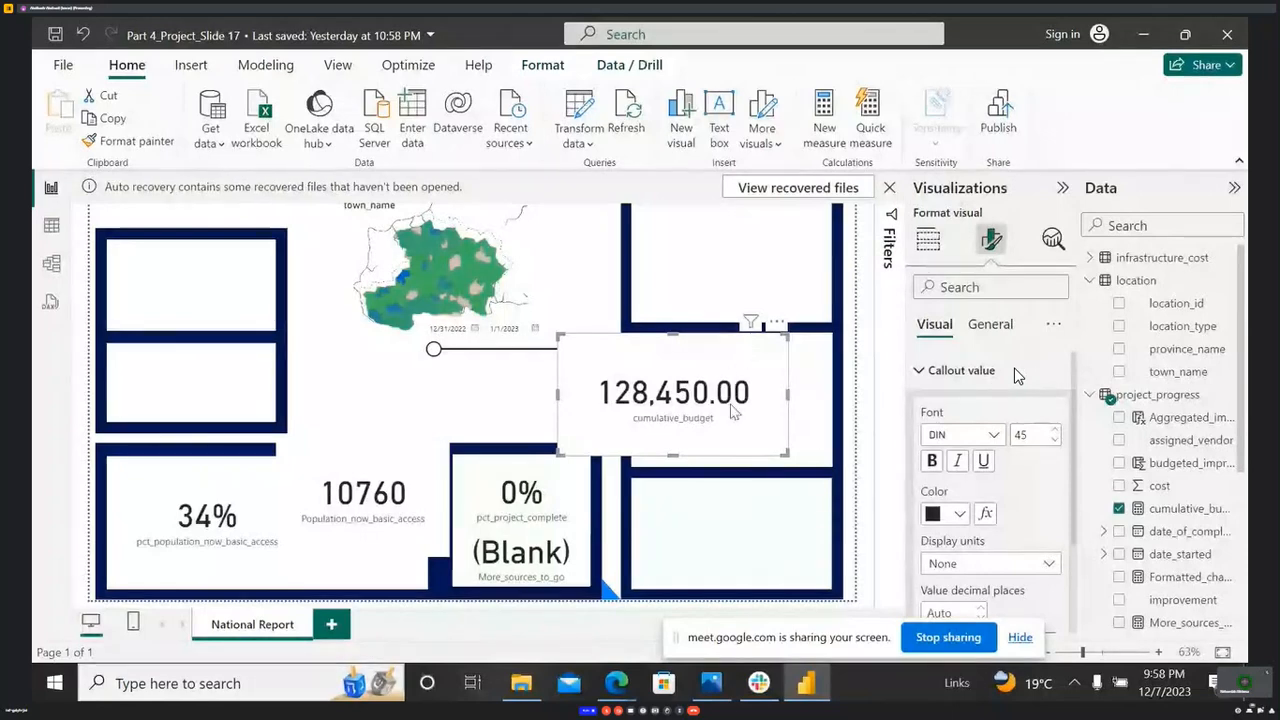
{"action": "left_click", "coordinate": [935, 240]}
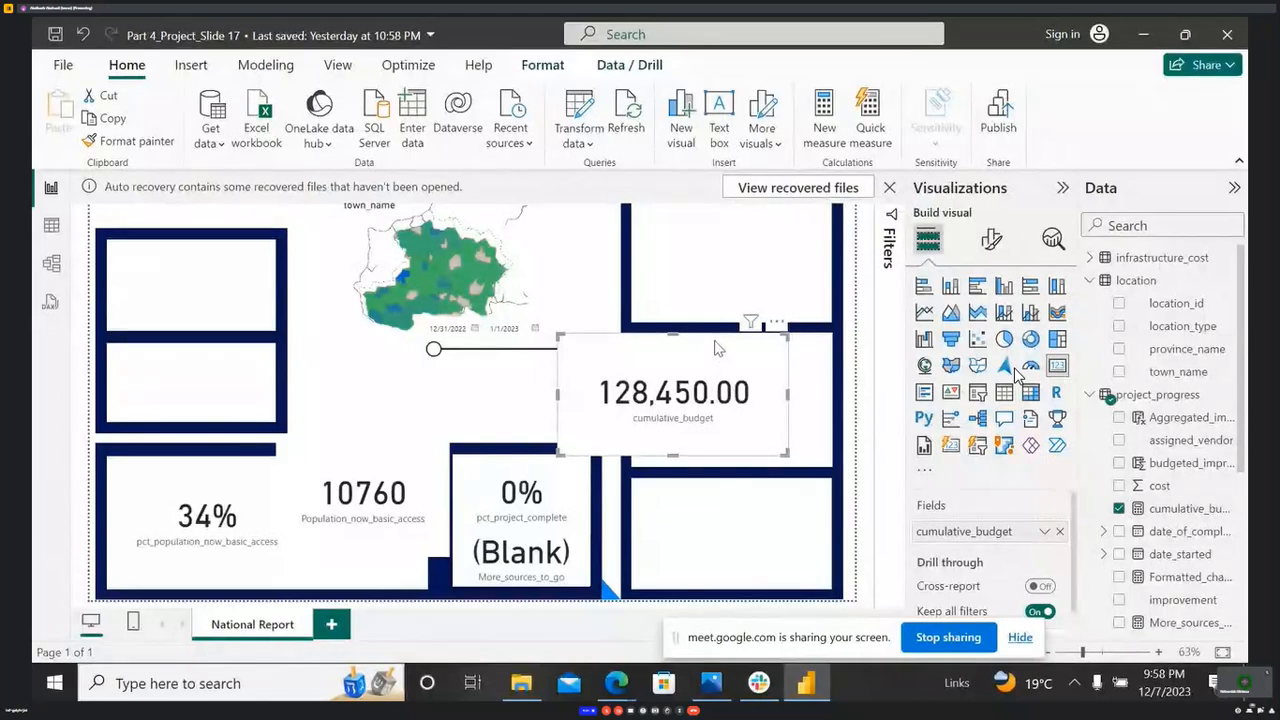
{"action": "left_click_drag", "start_coordinate": [715, 347], "coordinate": [479, 378]}
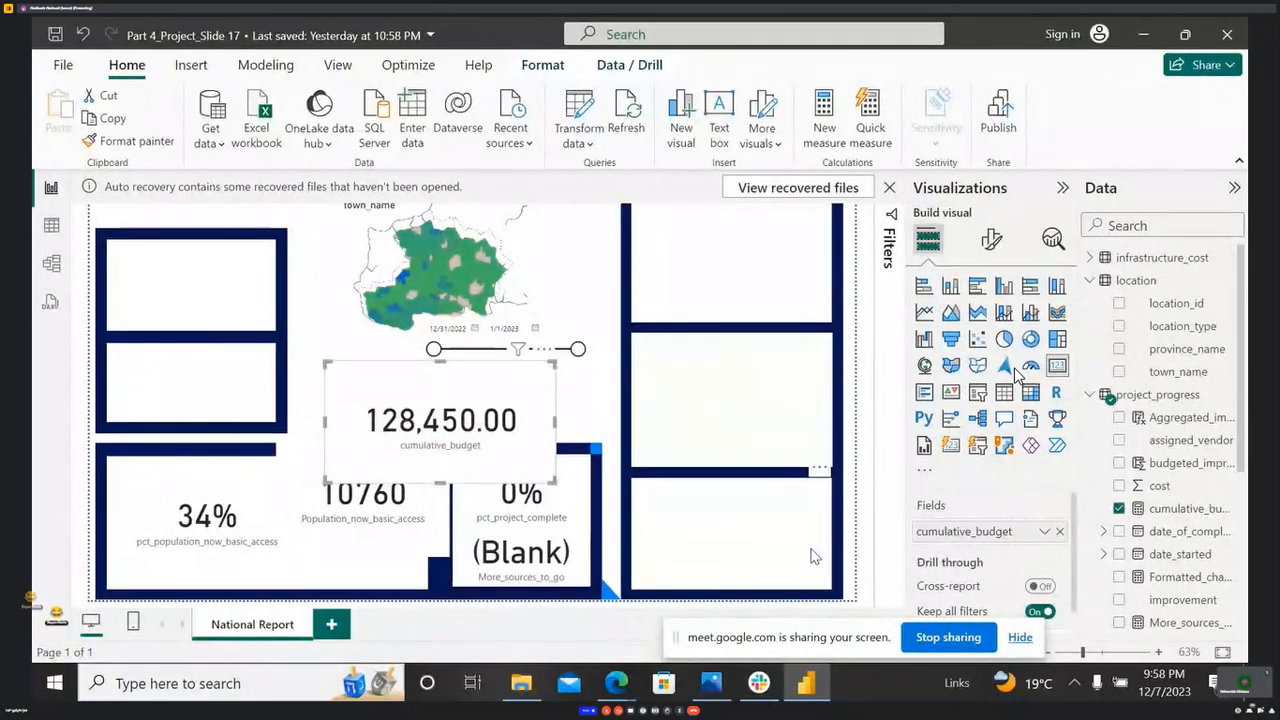
- Open the full cumulative_budget formula from project_progress and review it from the first to the last line
{"action": "left_click", "coordinate": [1176, 509]}
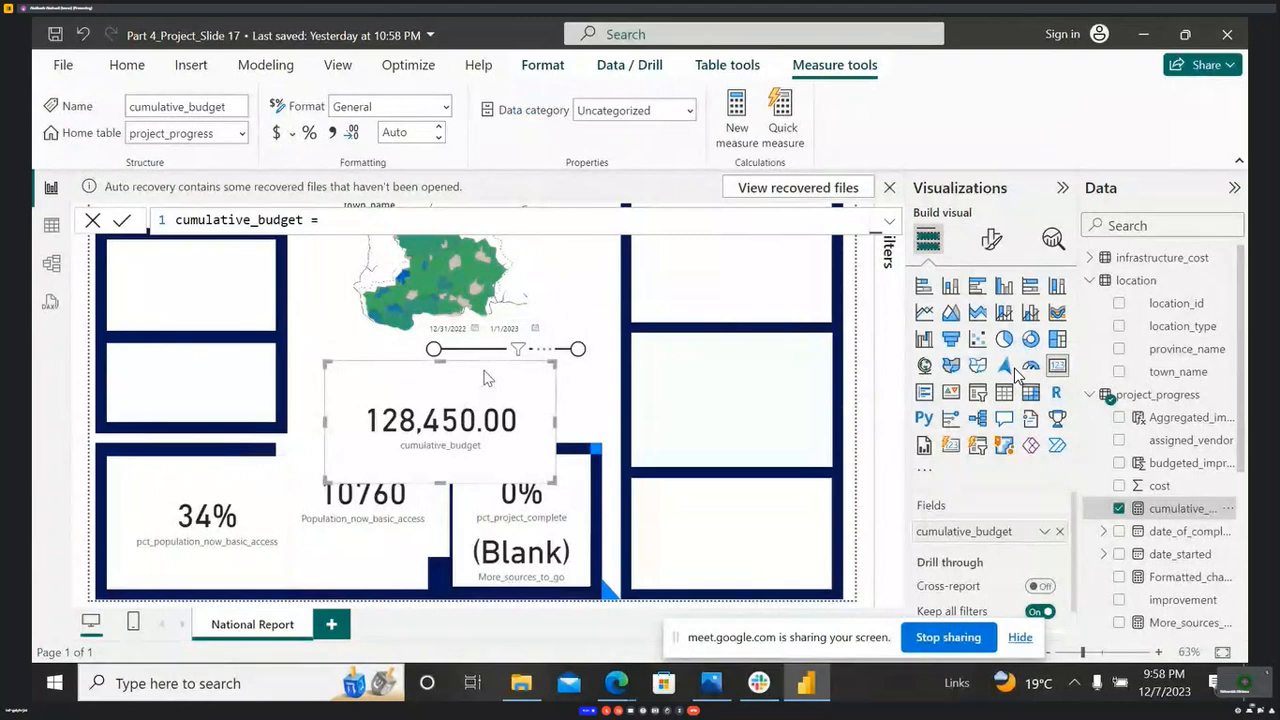
{"action": "left_click", "coordinate": [888, 224]}
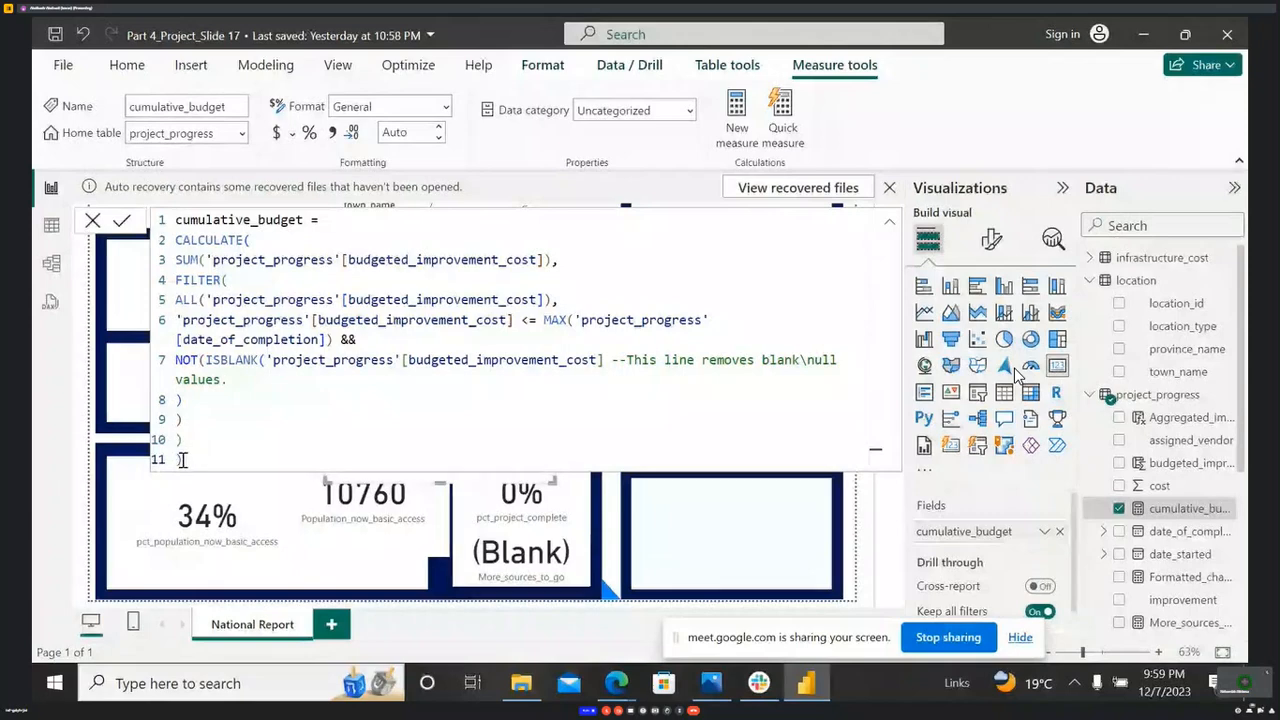
{"action": "left_click_drag", "start_coordinate": [182, 459], "coordinate": [166, 219]}
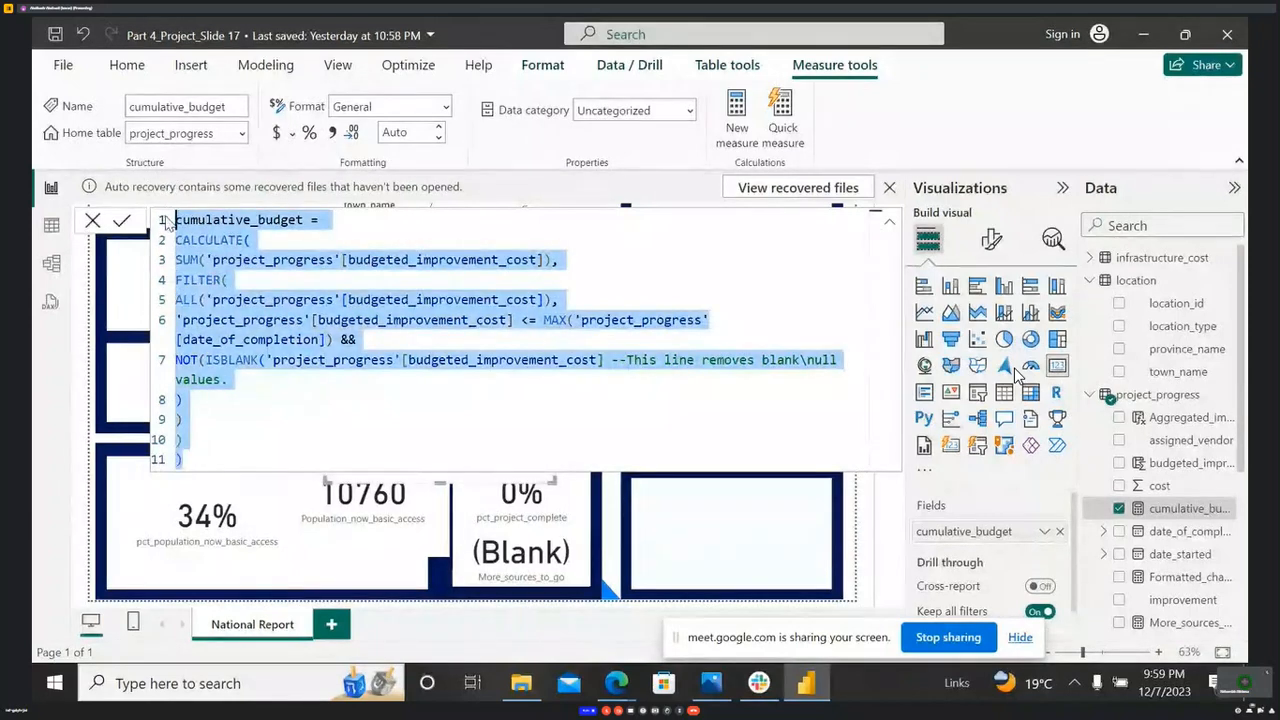
{"action": "left_click", "coordinate": [354, 428]}
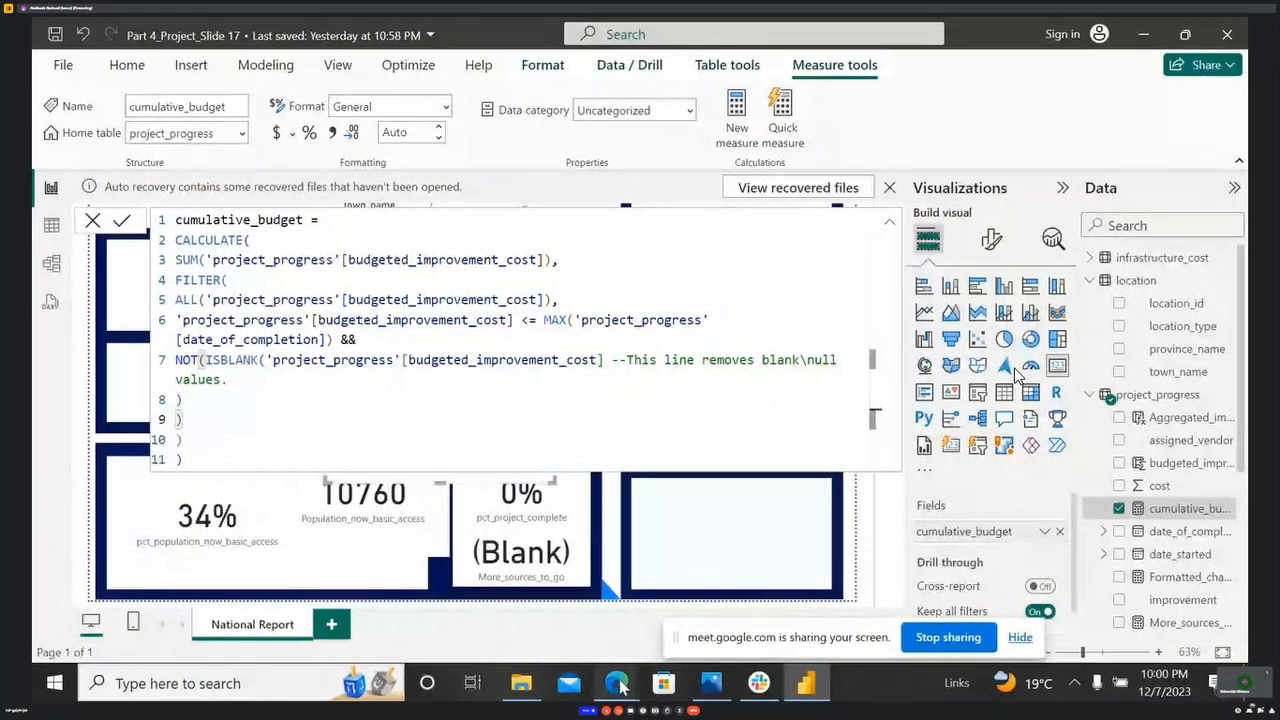
- Switch to Part_4.pdf in the browser and highlight the cumulative_budget formula template on page 21
{"action": "mouse_move", "coordinate": [617, 693]}
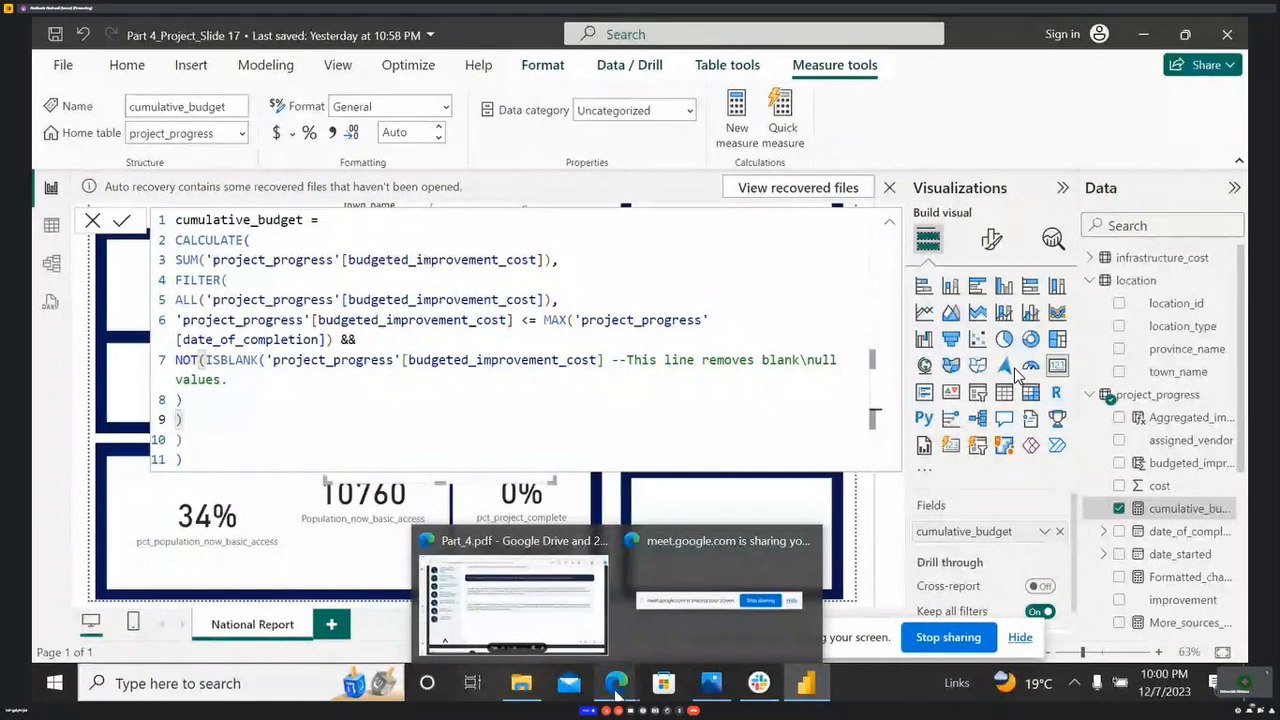
{"action": "left_click", "coordinate": [555, 610]}
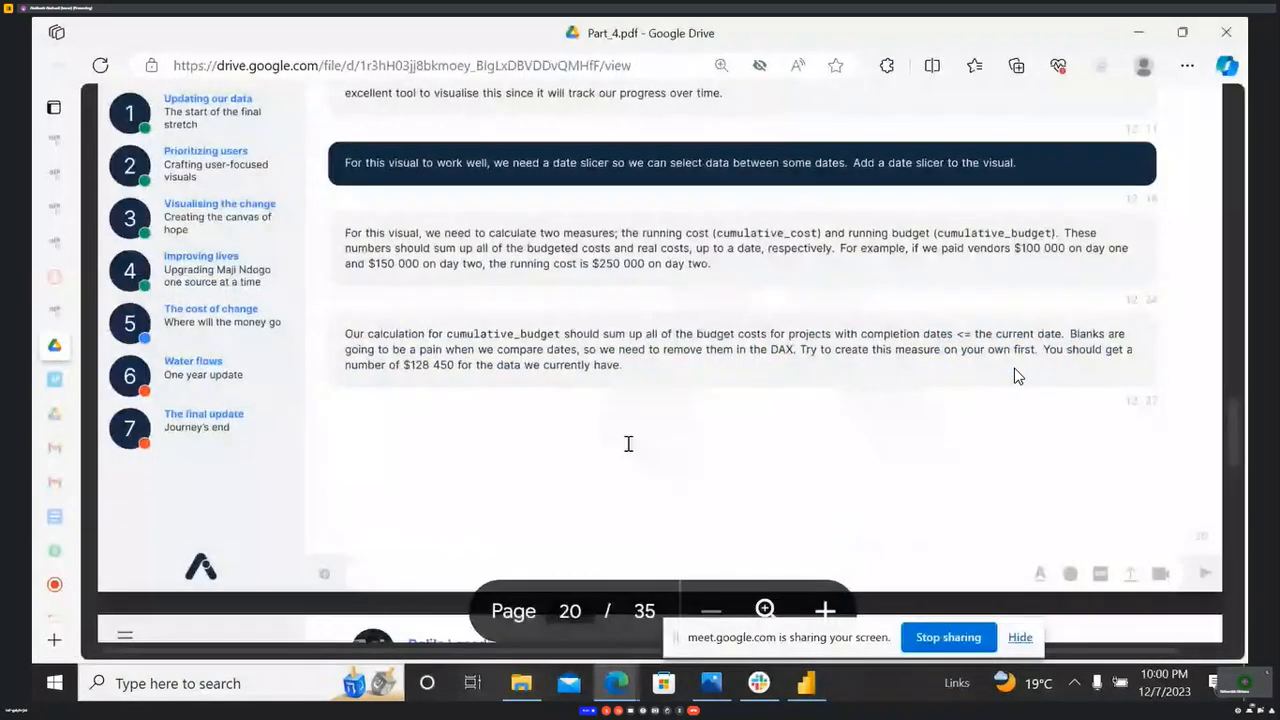
{"action": "scroll", "coordinate": [632, 426], "scroll_direction": "down", "scroll_amount": 3}
{"action": "scroll", "coordinate": [632, 426], "scroll_direction": "down", "scroll_amount": 1}
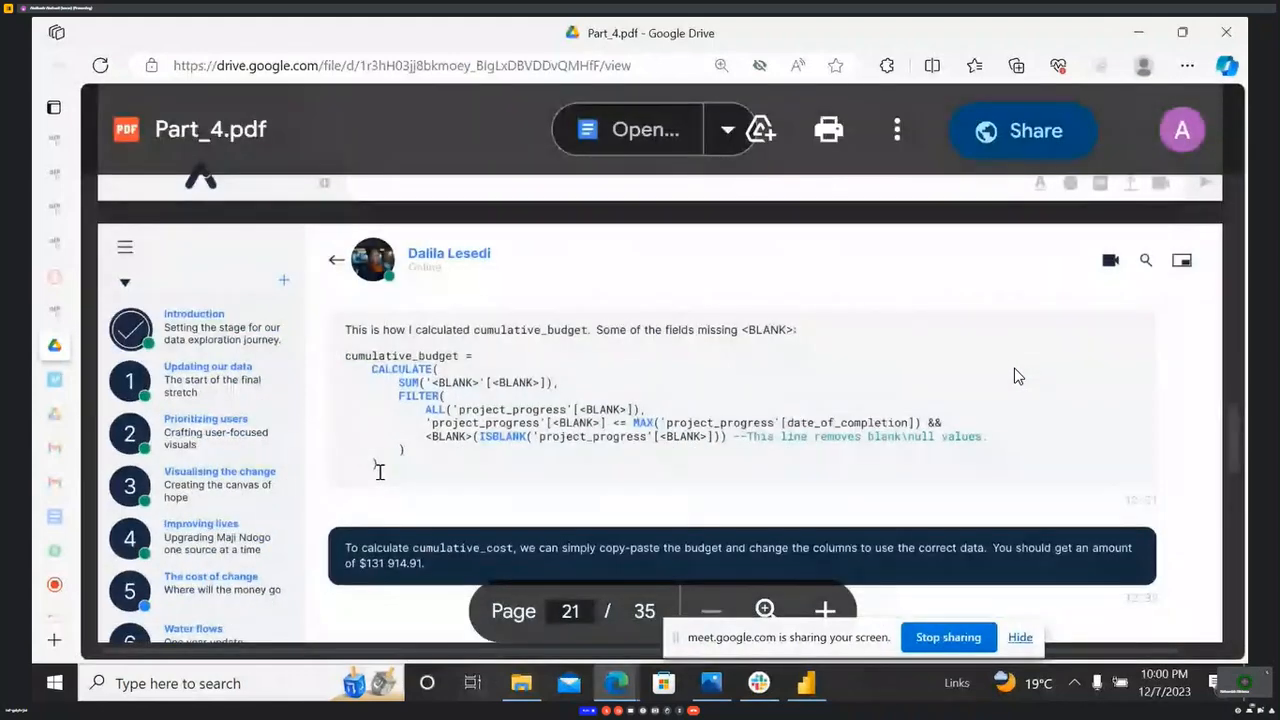
{"action": "left_click_drag", "start_coordinate": [377, 466], "coordinate": [345, 350]}
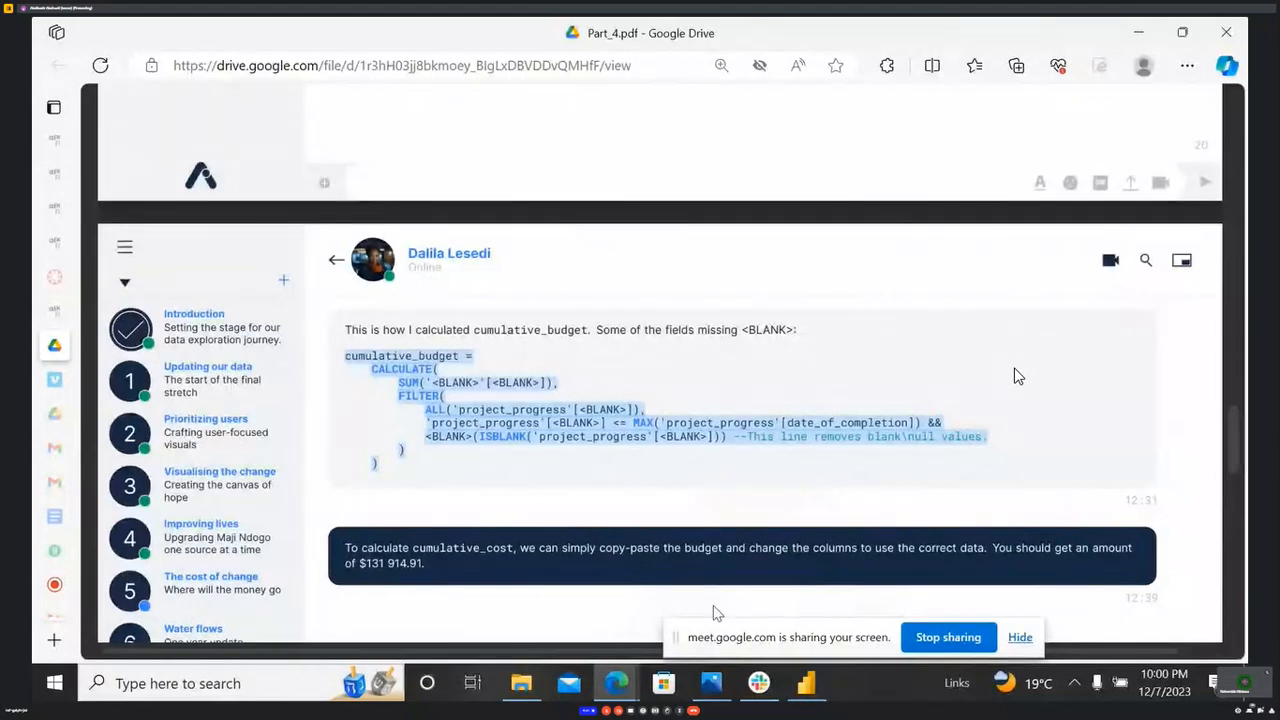
- Return to Power BI, try Auto as the cumulative_budget card's callout display units and set them back to None
{"action": "left_click", "coordinate": [806, 683]}
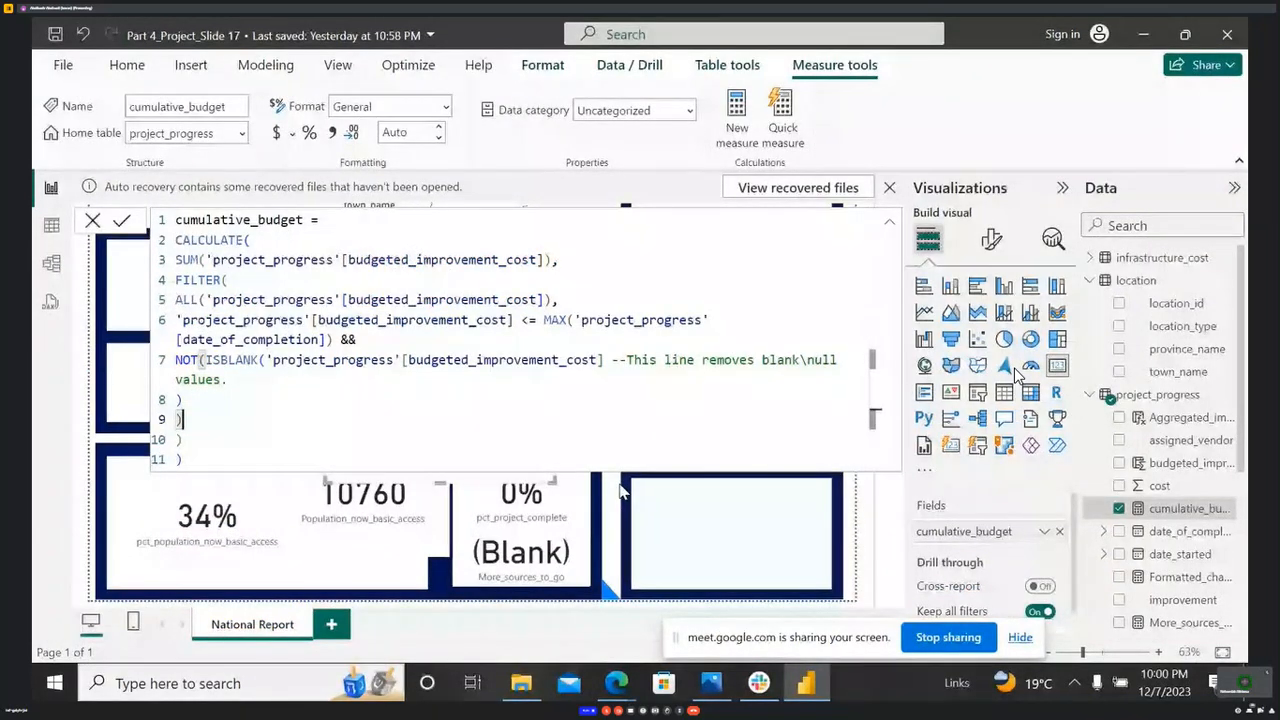
{"action": "left_click", "coordinate": [890, 224]}
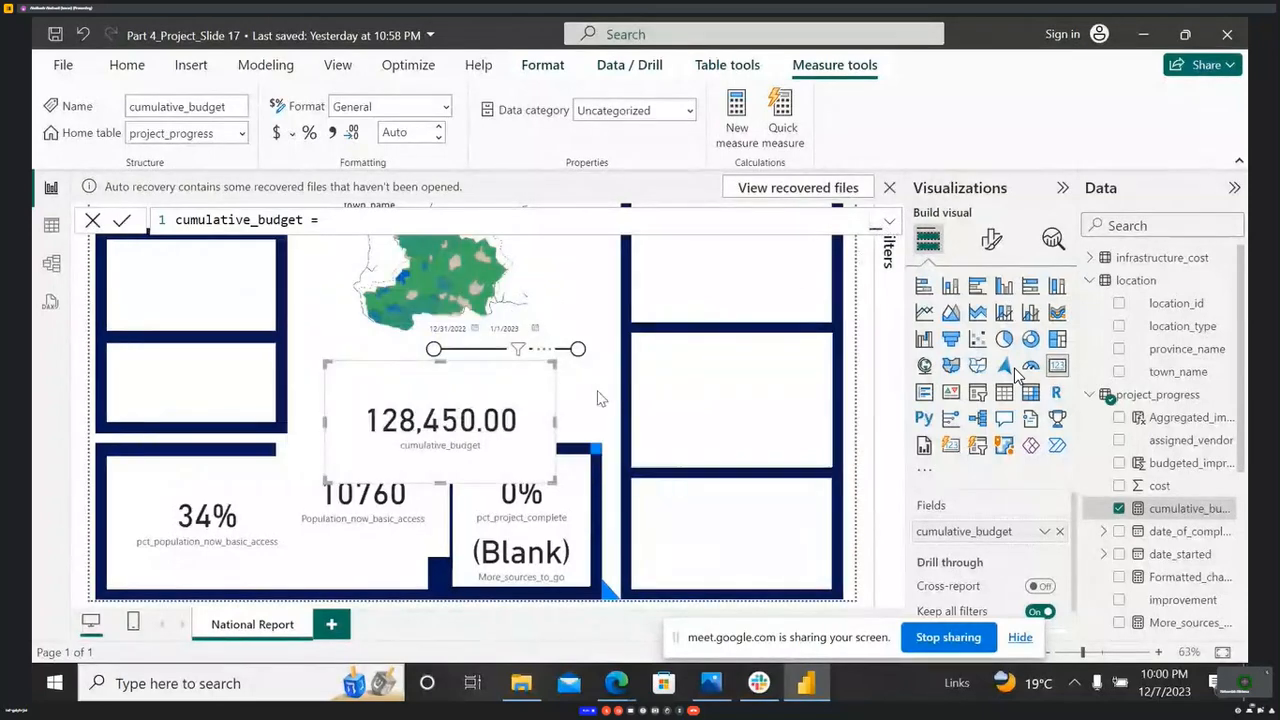
{"action": "left_click_drag", "start_coordinate": [502, 383], "coordinate": [715, 413]}
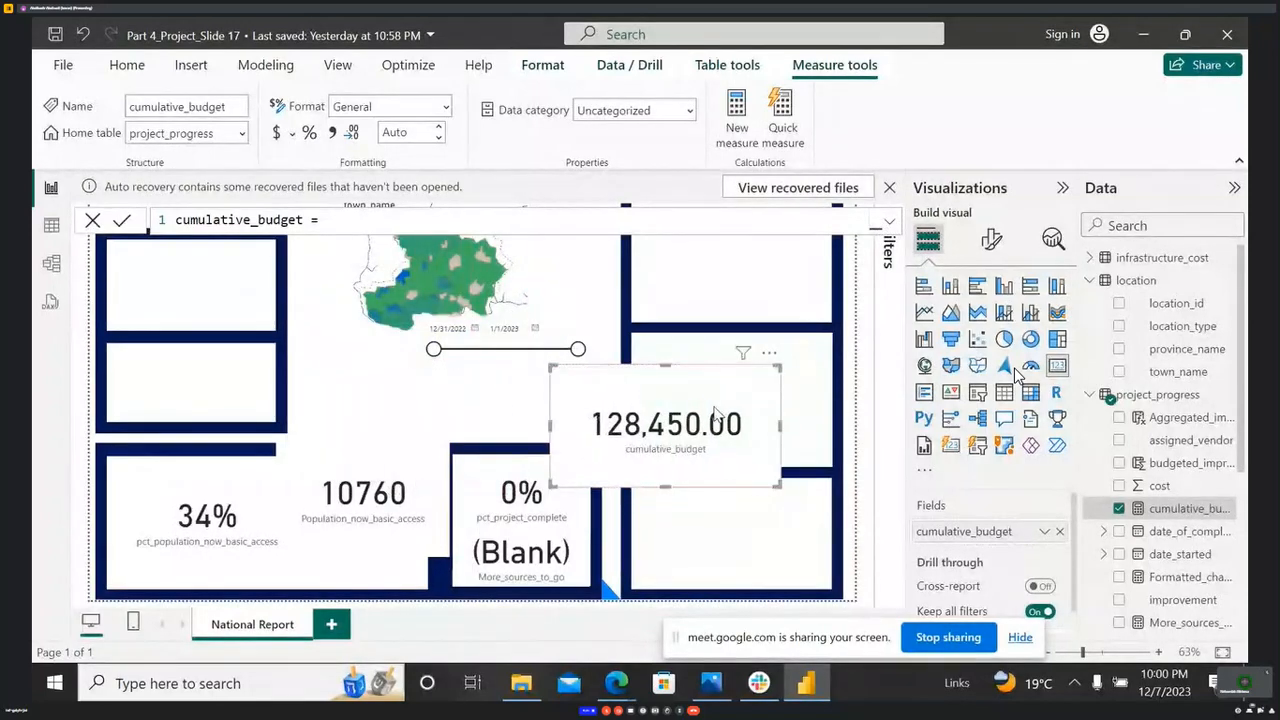
{"action": "left_click", "coordinate": [991, 238]}
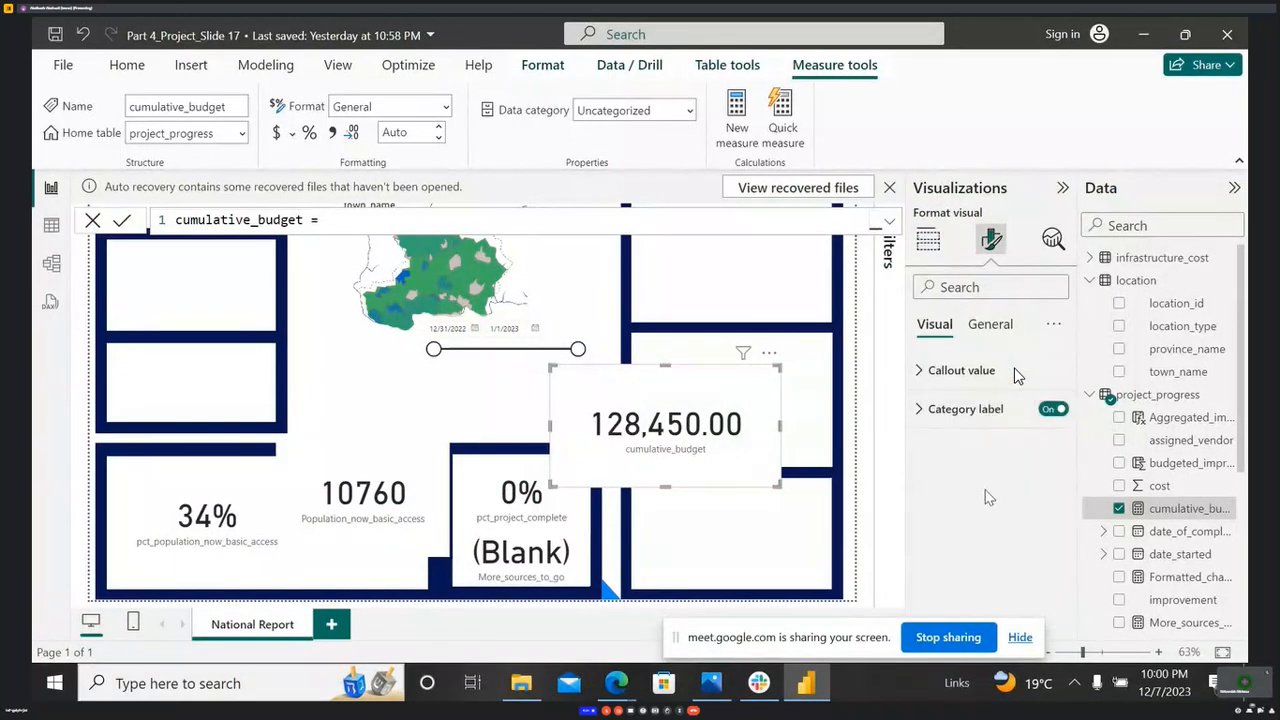
{"action": "left_click", "coordinate": [983, 380]}
{"action": "left_click", "coordinate": [1000, 565]}
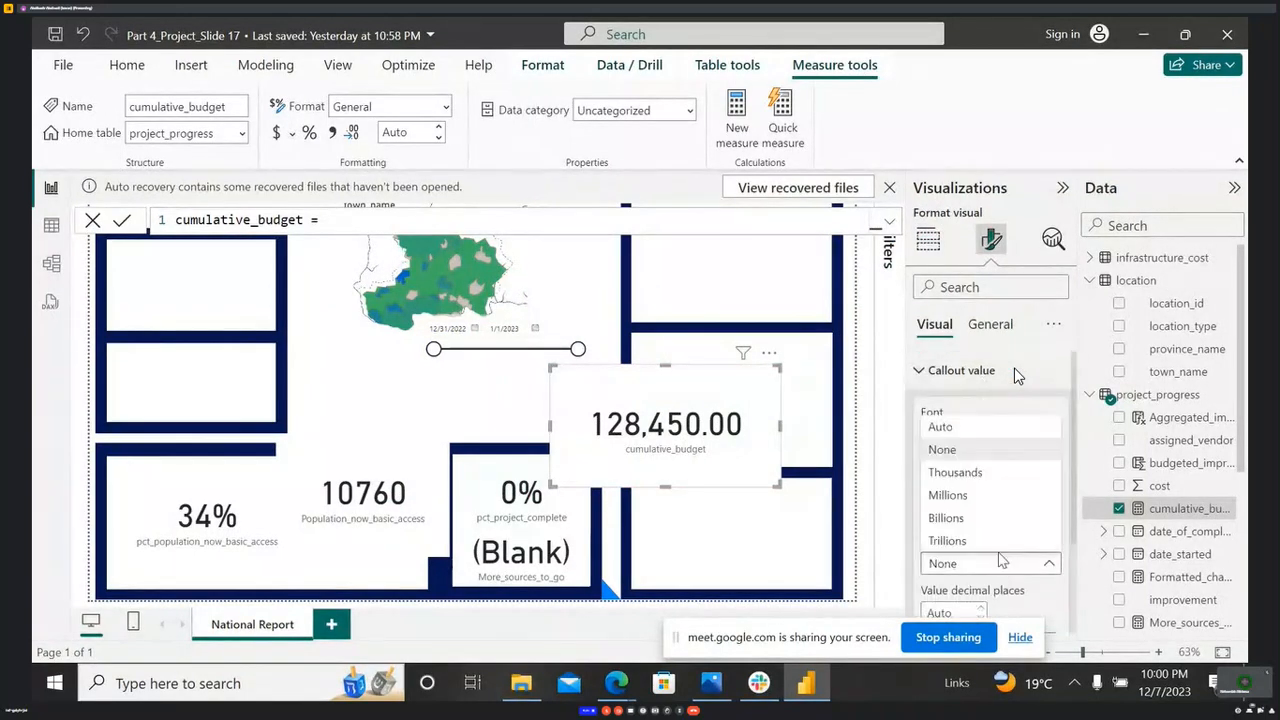
{"action": "left_click", "coordinate": [985, 444]}
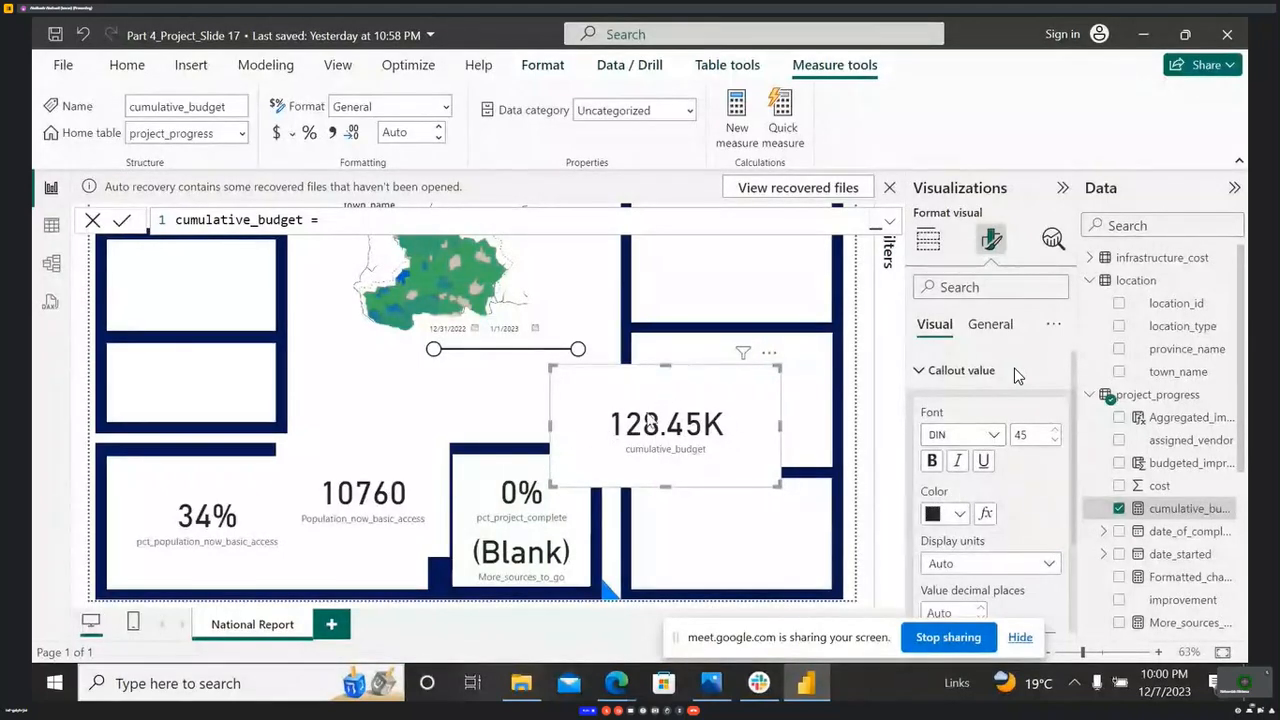
{"action": "left_click_drag", "start_coordinate": [718, 386], "coordinate": [643, 372]}
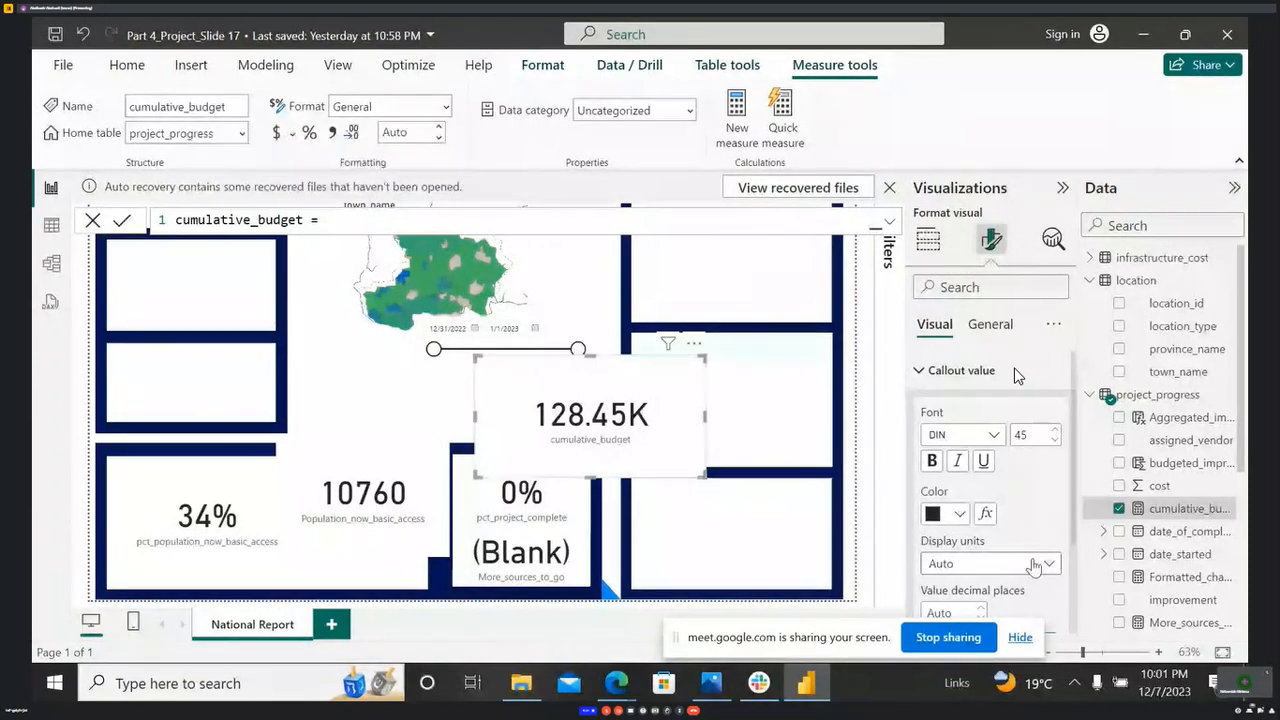
{"action": "left_click", "coordinate": [963, 570]}
{"action": "left_click", "coordinate": [949, 457]}
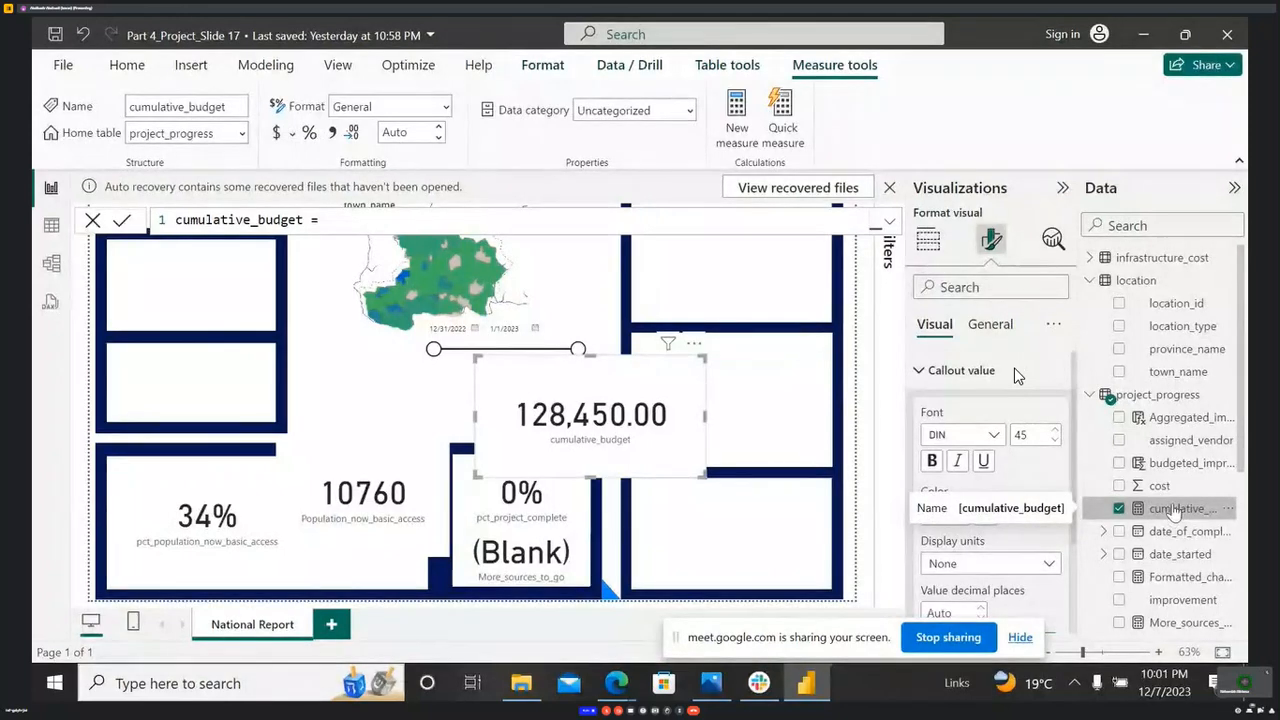
- Check the cumulative_budget template and cumulative_cost instruction on page 21 of Part_4.pdf and return to Power BI
{"action": "mouse_move", "coordinate": [620, 690]}
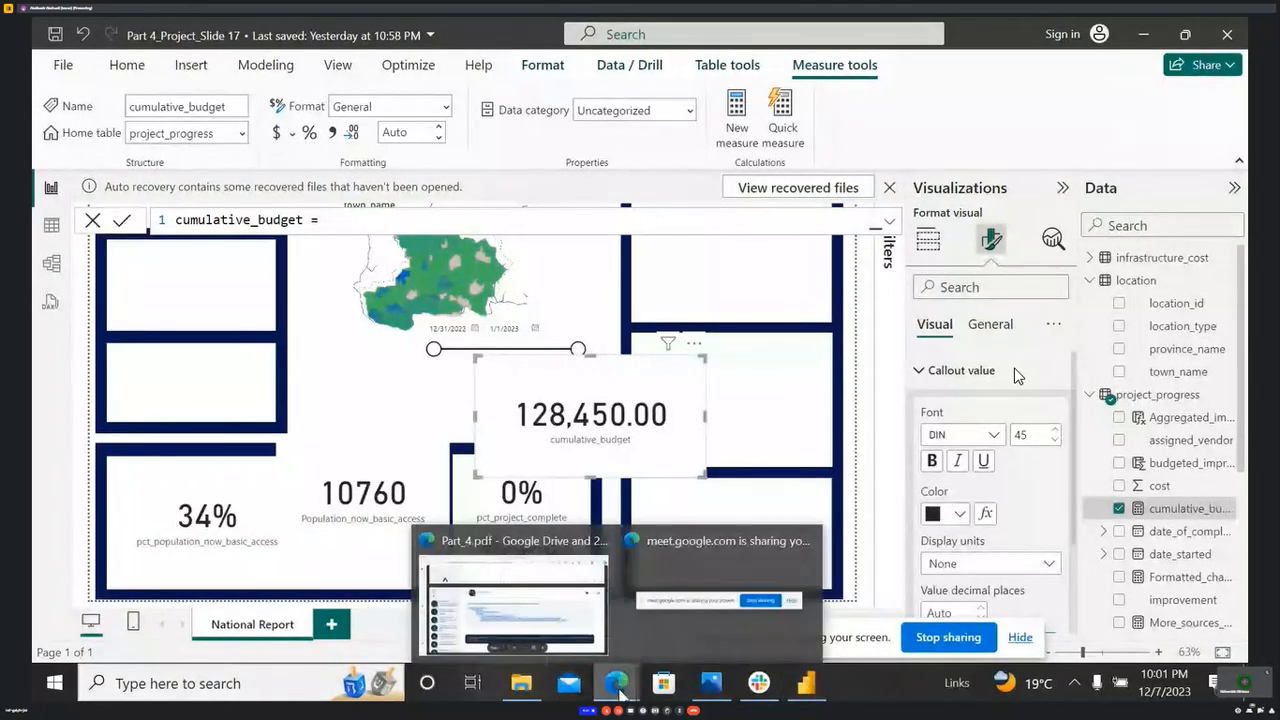
{"action": "left_click", "coordinate": [512, 600]}
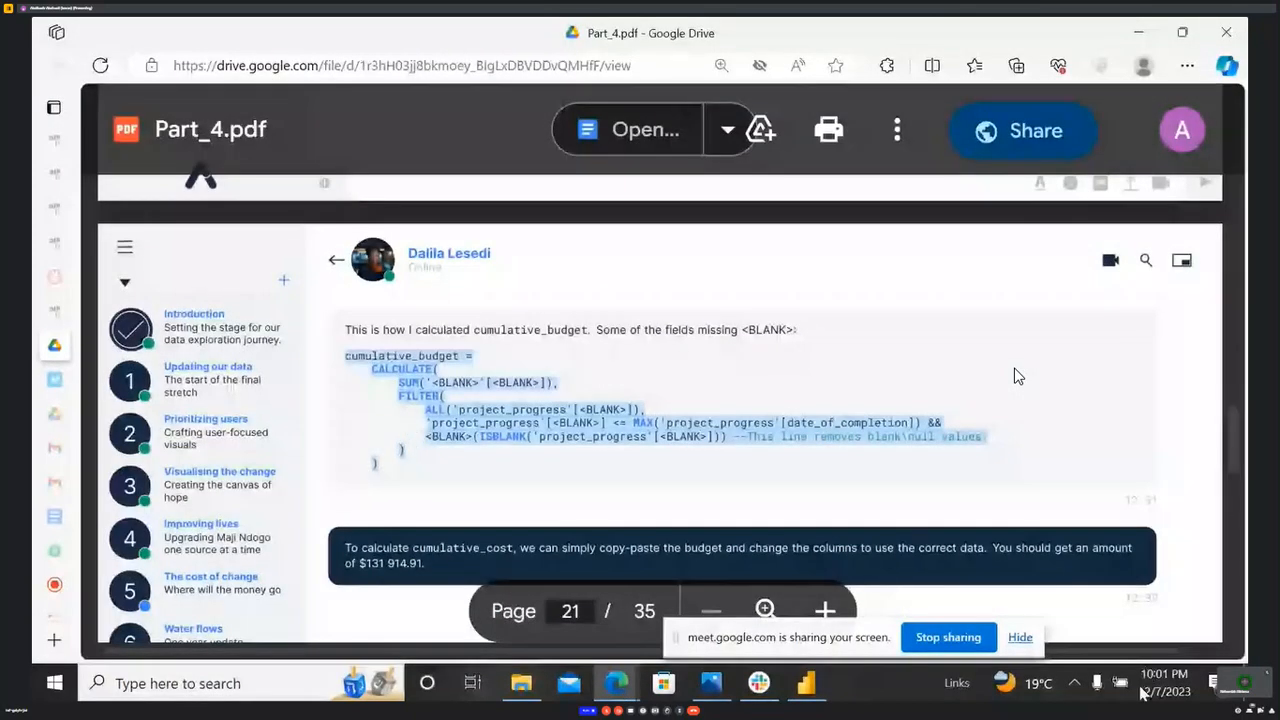
{"action": "key", "text": "alt+Tab"}
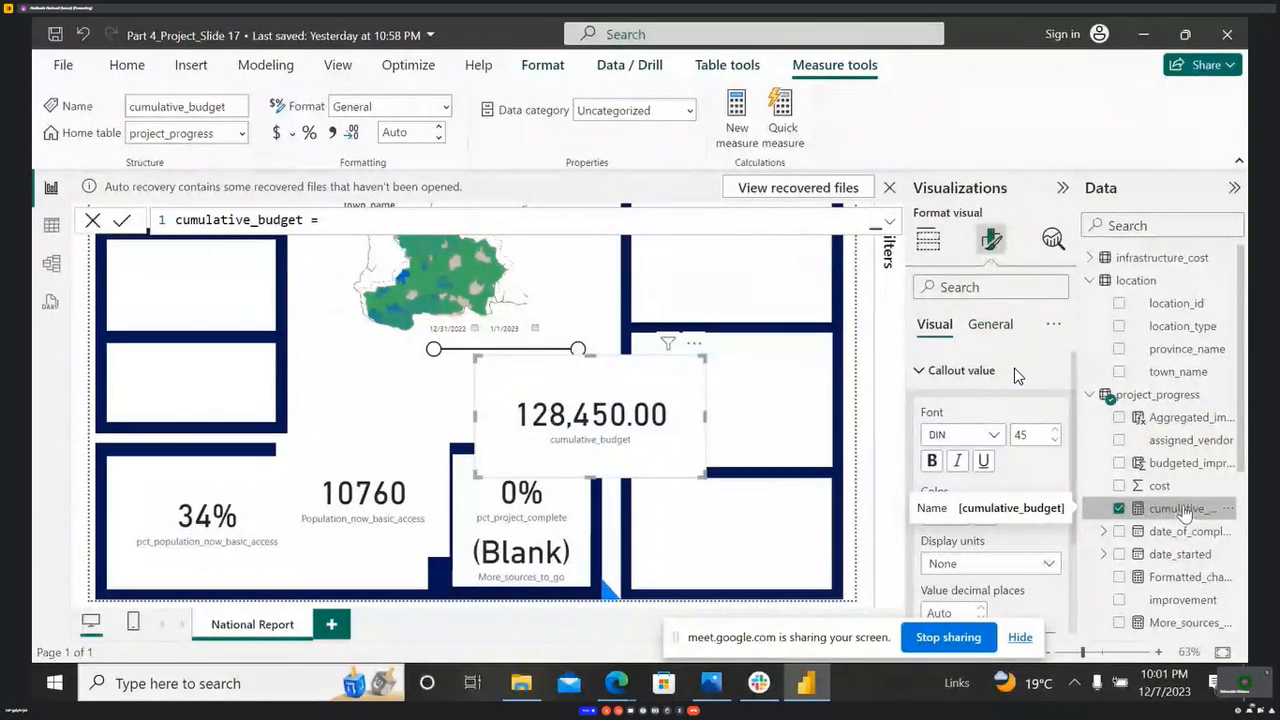
- Review the full cumulative_budget formula, collapse it and move its card over the gap between the left-hand panels and the 10760 card
{"action": "left_click", "coordinate": [887, 224]}
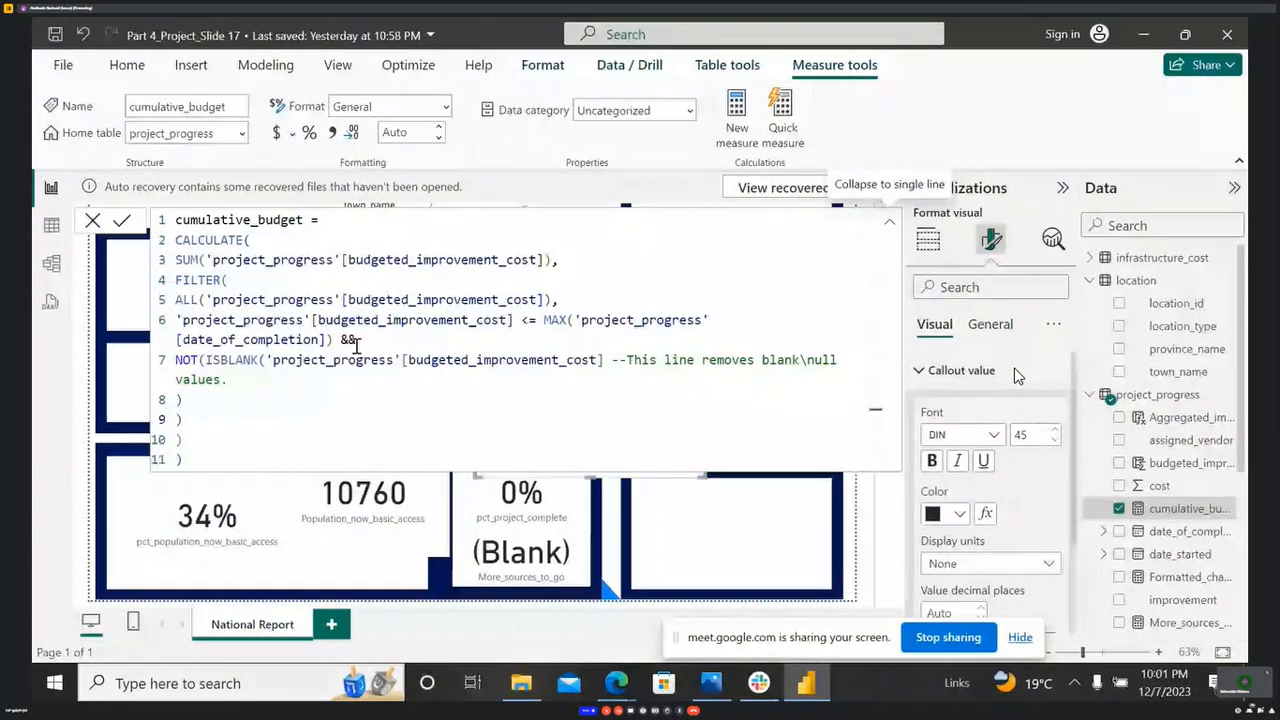
{"action": "left_click_drag", "start_coordinate": [204, 465], "coordinate": [172, 215]}
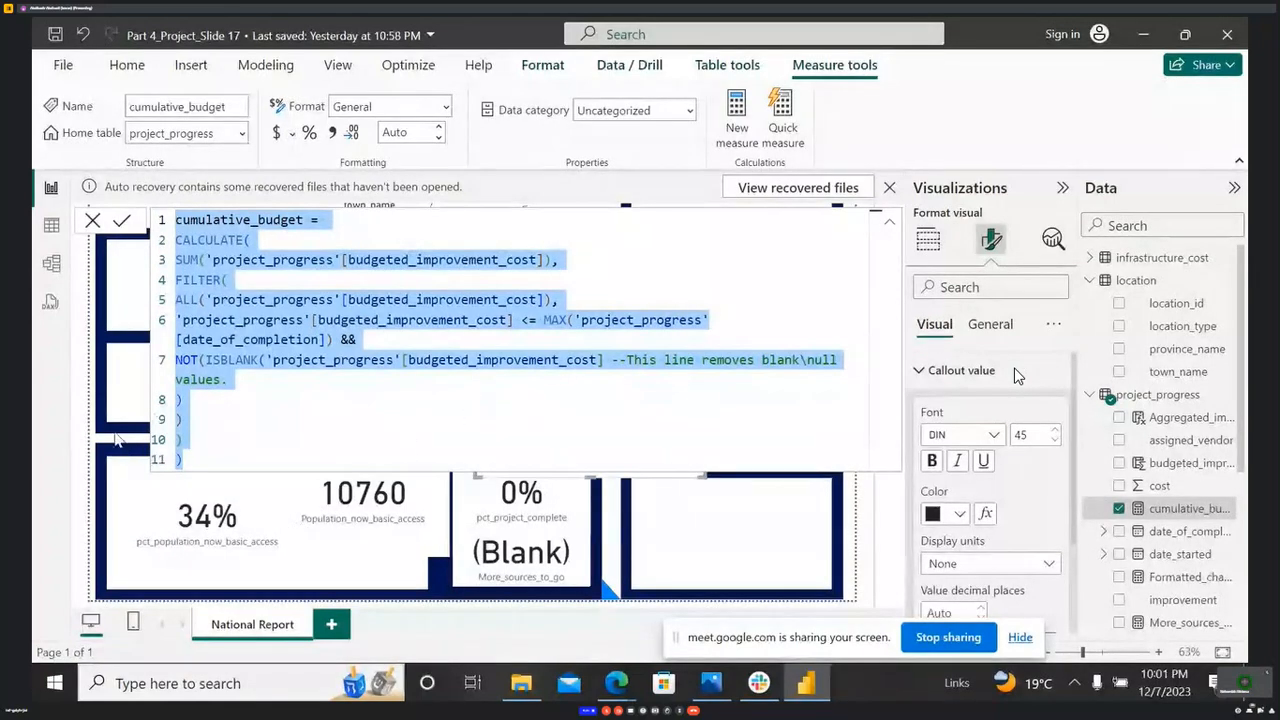
{"action": "left_click", "coordinate": [277, 403]}
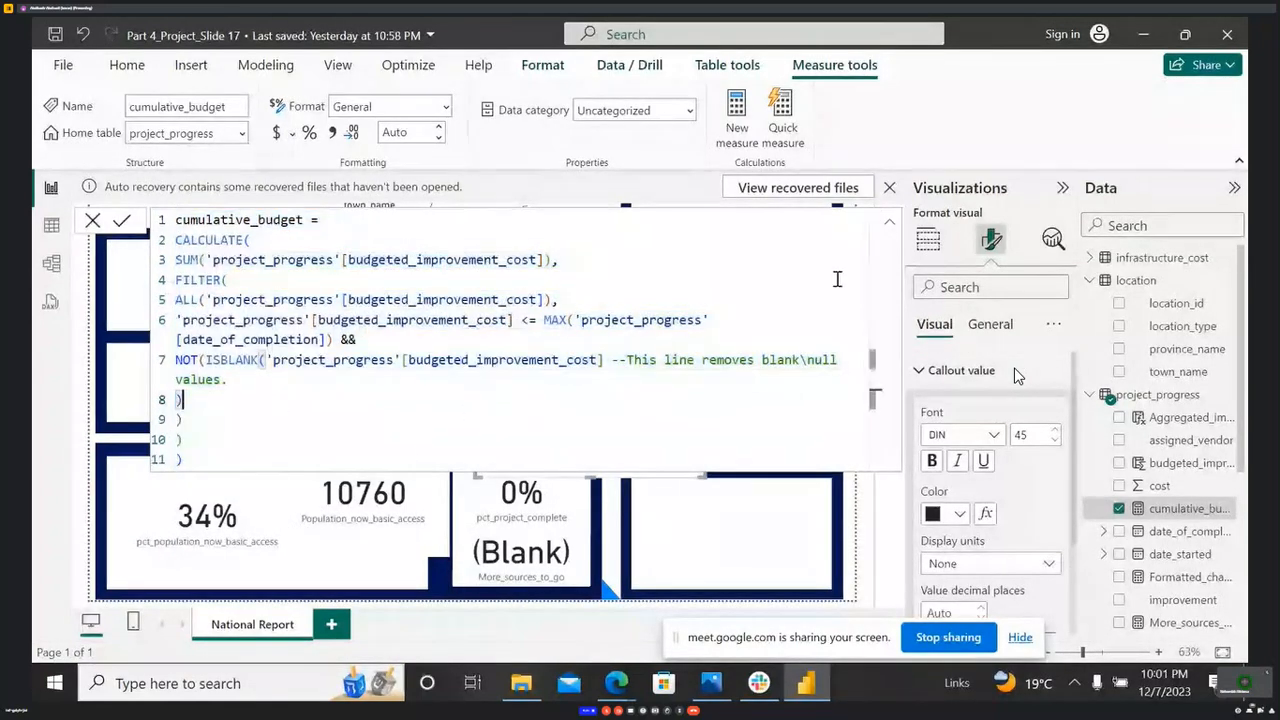
{"action": "left_click", "coordinate": [889, 222]}
{"action": "left_click_drag", "start_coordinate": [620, 377], "coordinate": [378, 387]}
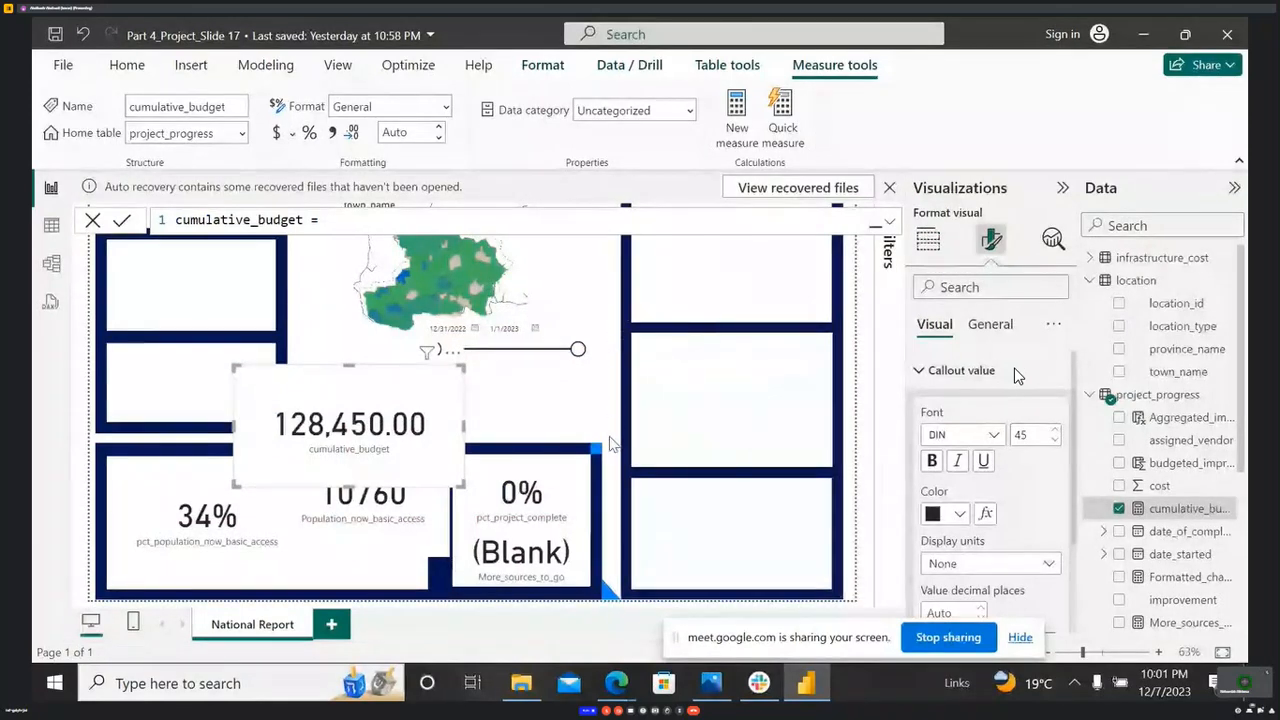
- Inspect the fields behind the More_sources_to_go and pct_project_complete cards
{"action": "left_click", "coordinate": [538, 518]}
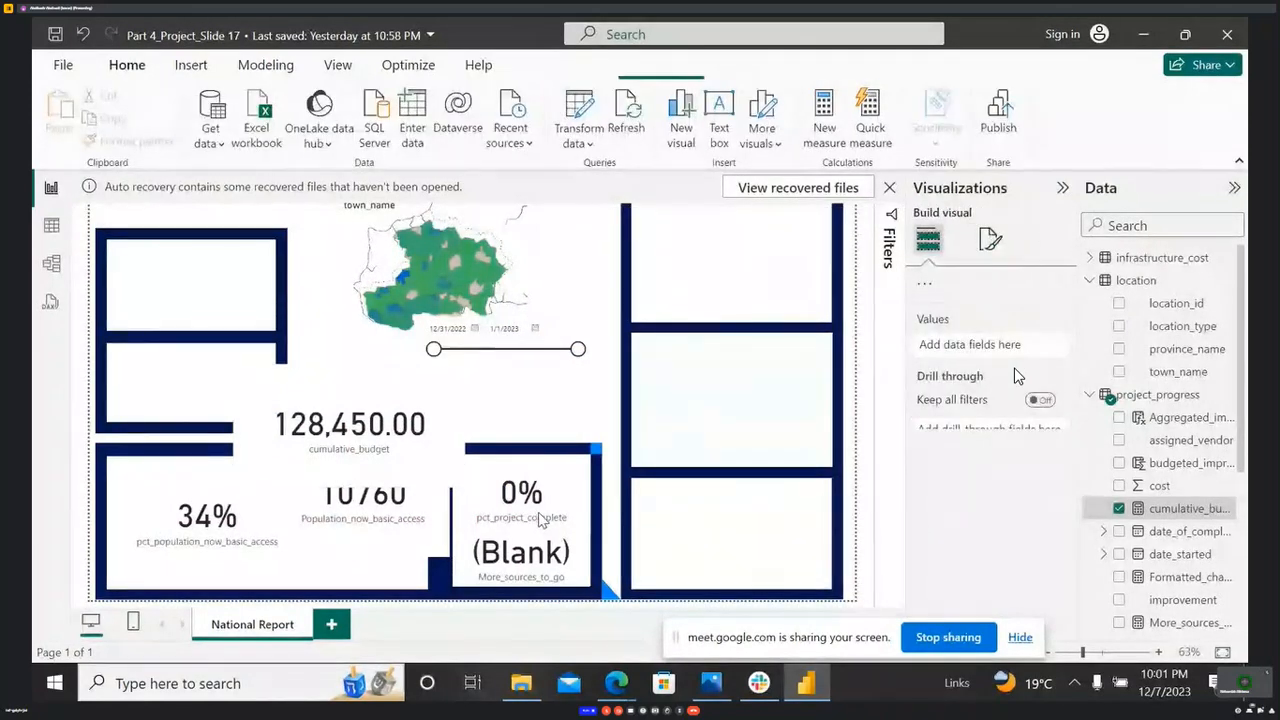
{"action": "left_click", "coordinate": [548, 548]}
{"action": "left_click", "coordinate": [556, 578]}
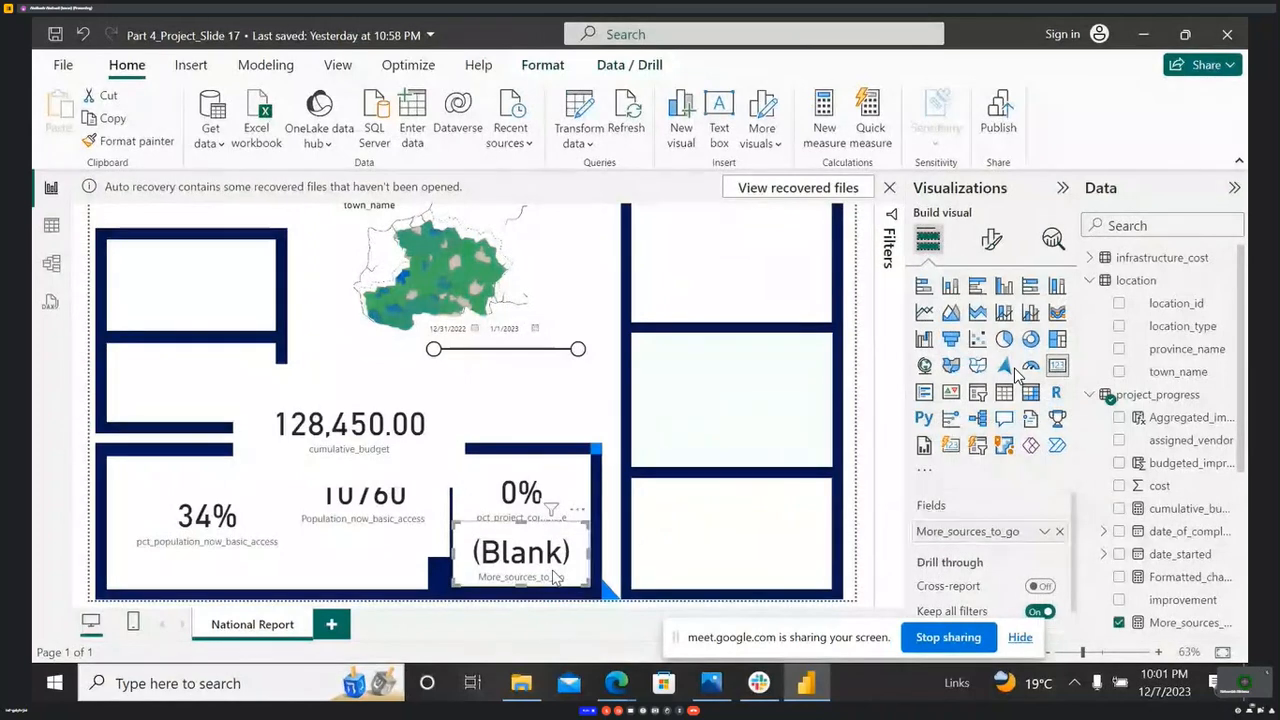
{"action": "left_click", "coordinate": [515, 482]}
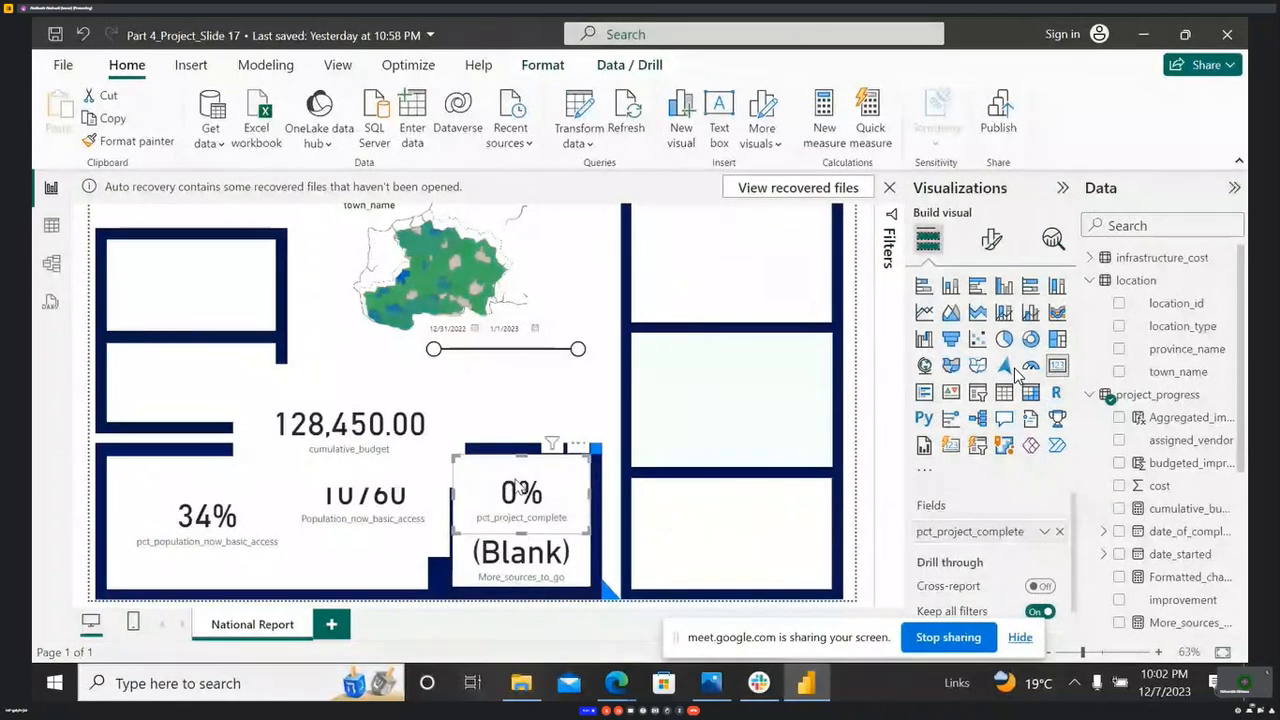
- Move the cumulative_budget card to the report's left edge, covering the second left-hand panel
{"action": "left_click_drag", "start_coordinate": [343, 376], "coordinate": [286, 343]}
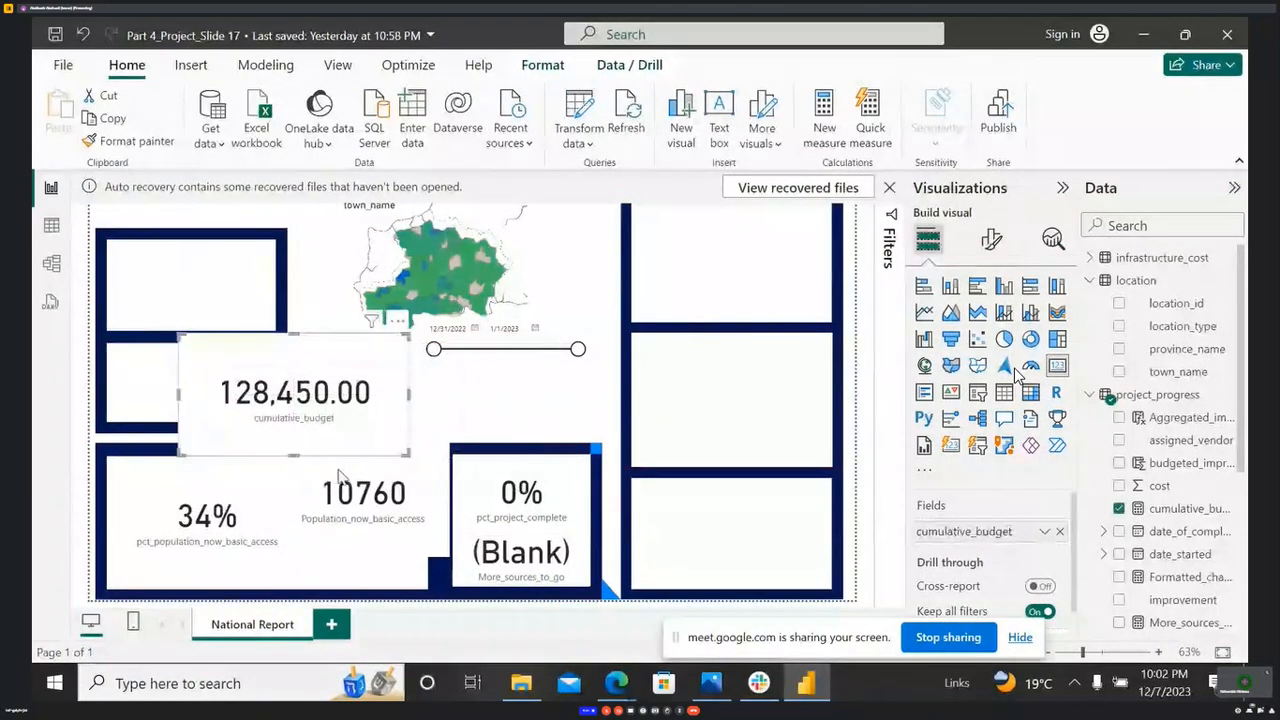
{"action": "left_click", "coordinate": [577, 410]}
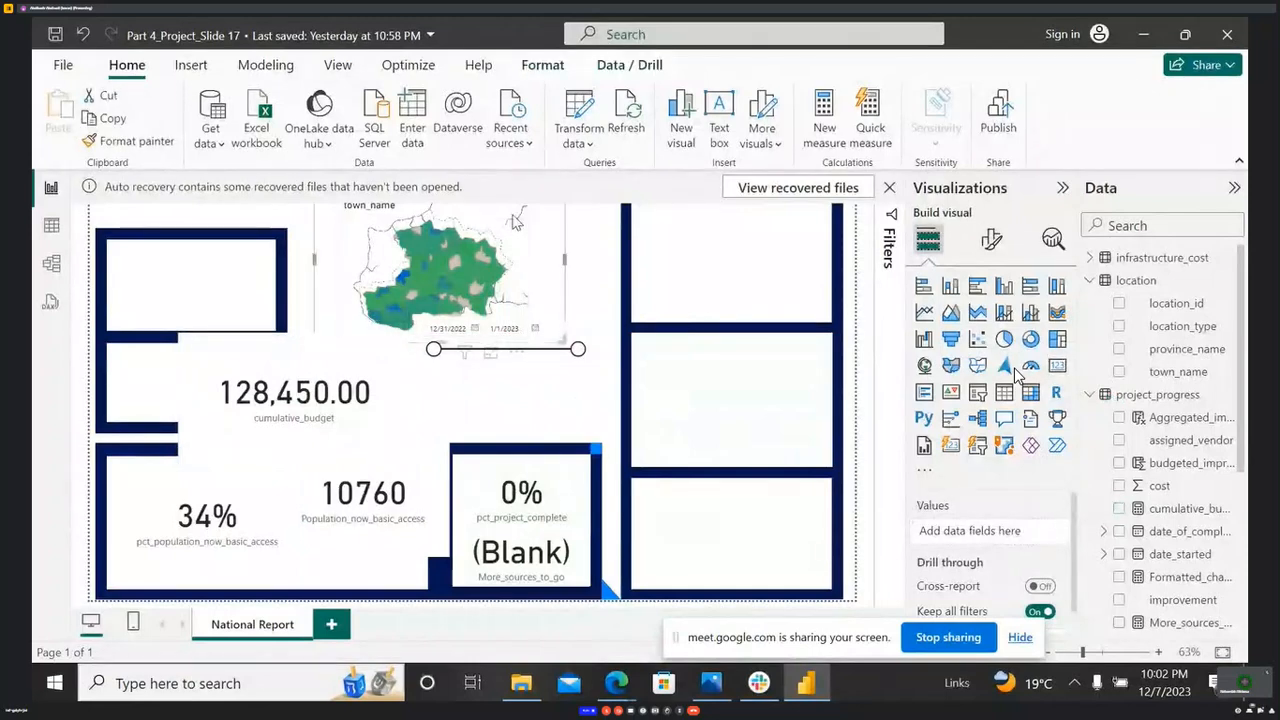
{"action": "left_click", "coordinate": [465, 240]}
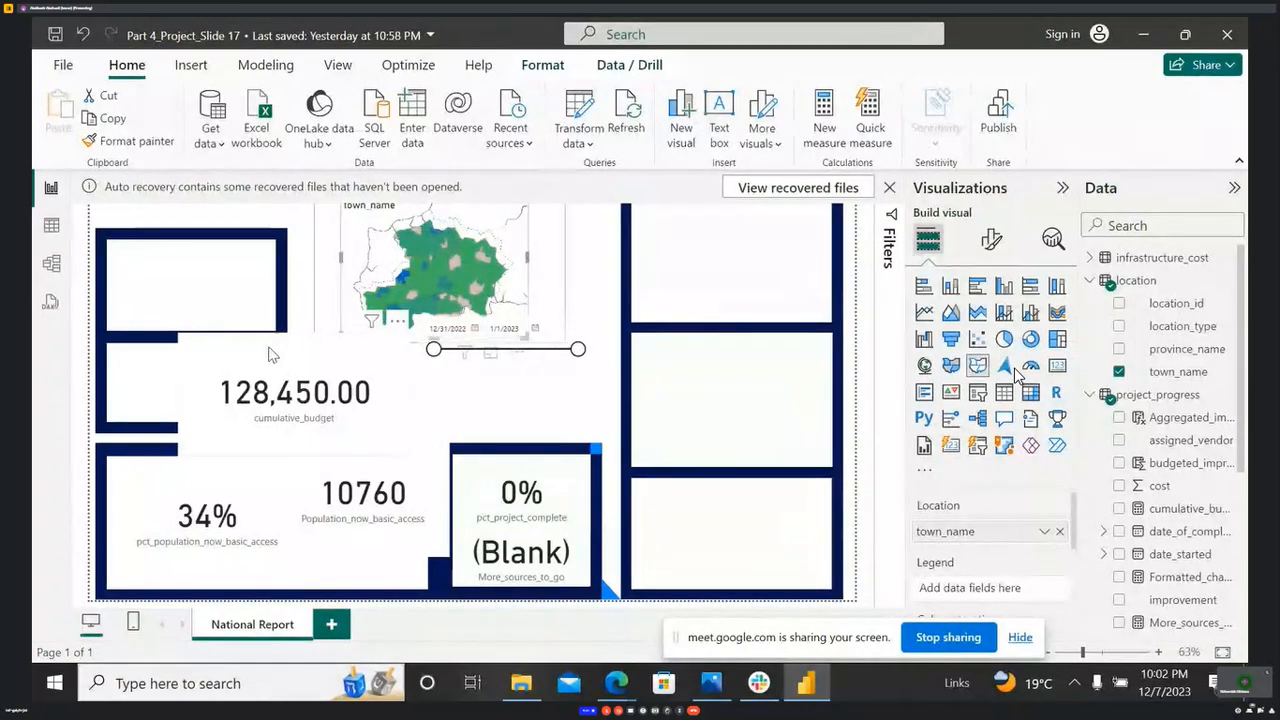
{"action": "left_click_drag", "start_coordinate": [343, 350], "coordinate": [252, 351]}
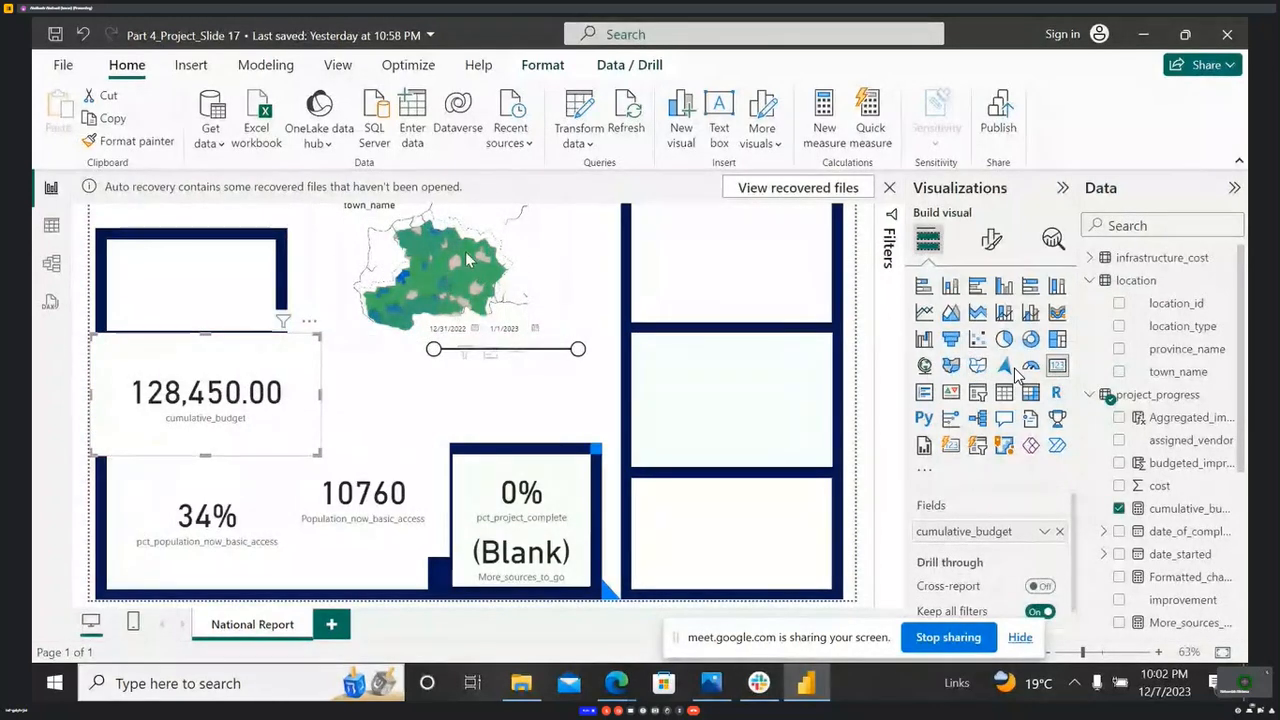
- Select the town_name map and widen its frame slightly over the background image
{"action": "left_click", "coordinate": [498, 260]}
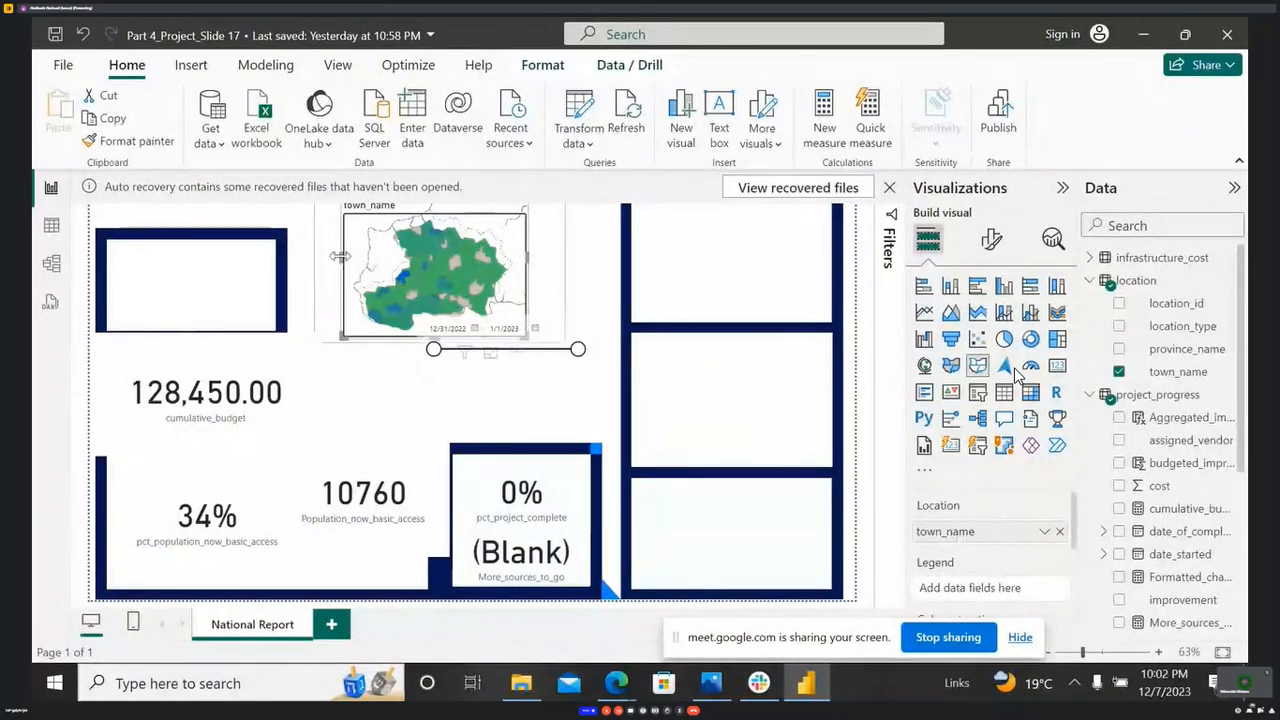
{"action": "left_click_drag", "start_coordinate": [342, 256], "coordinate": [343, 257]}
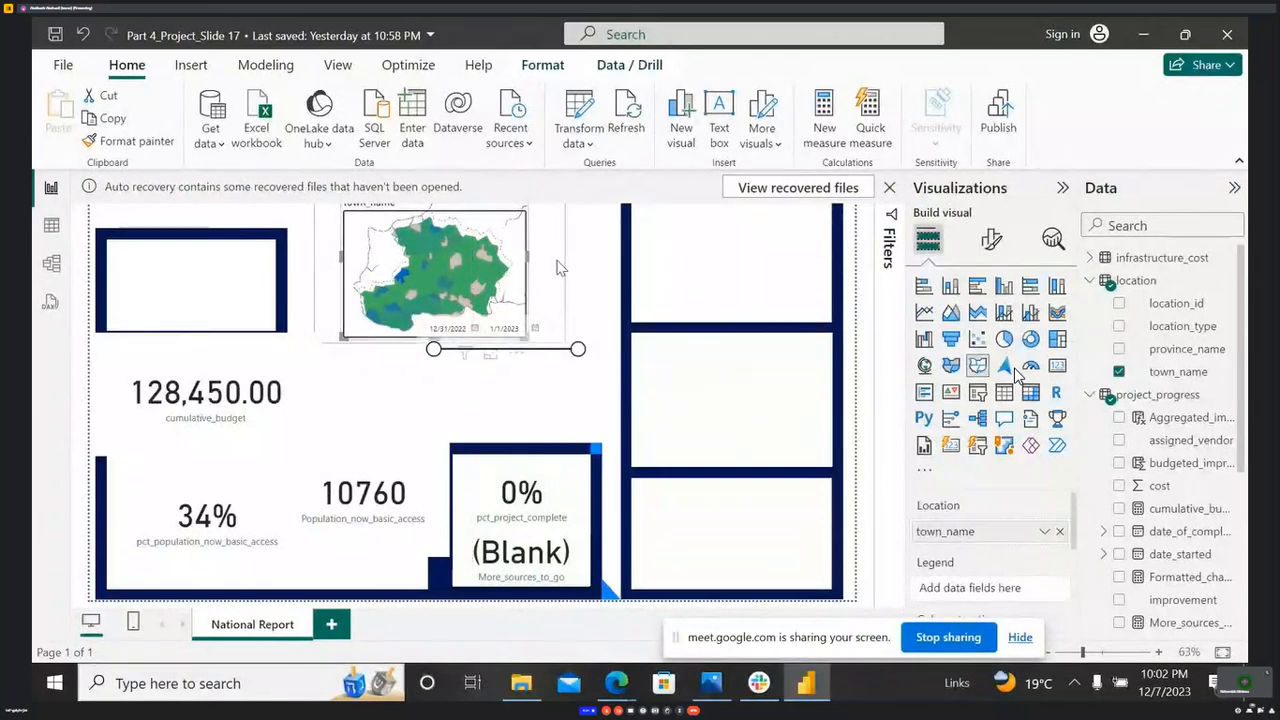
{"action": "left_click_drag", "start_coordinate": [526, 258], "coordinate": [528, 267]}
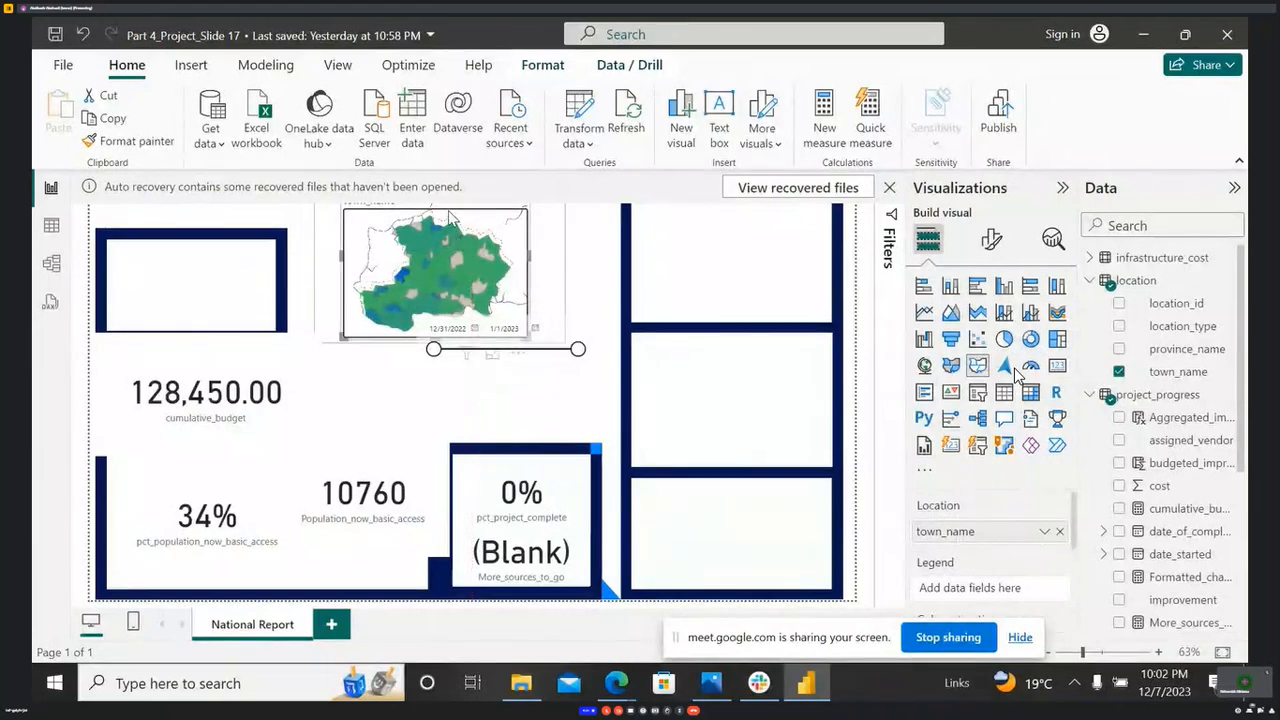
- Dismiss the auto-recovery notice, choosing to view the recovered files later
{"action": "left_click", "coordinate": [891, 187]}
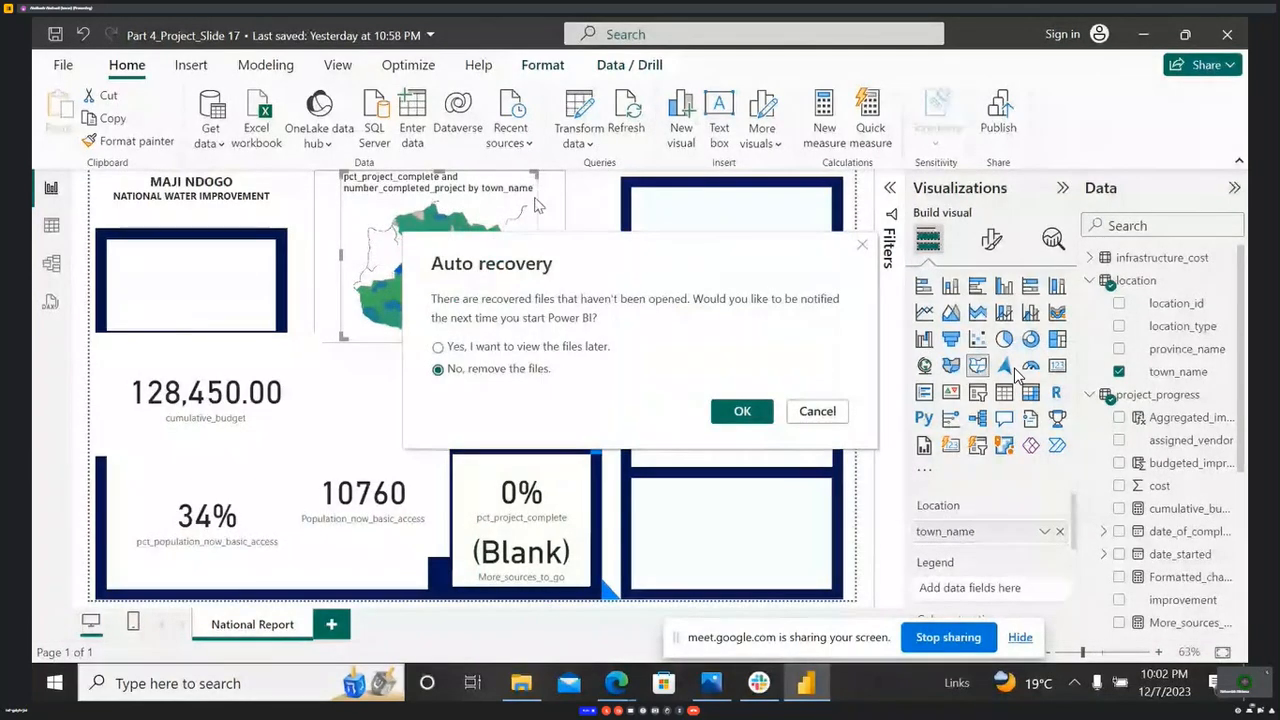
{"action": "left_click", "coordinate": [565, 350]}
{"action": "left_click", "coordinate": [745, 414]}
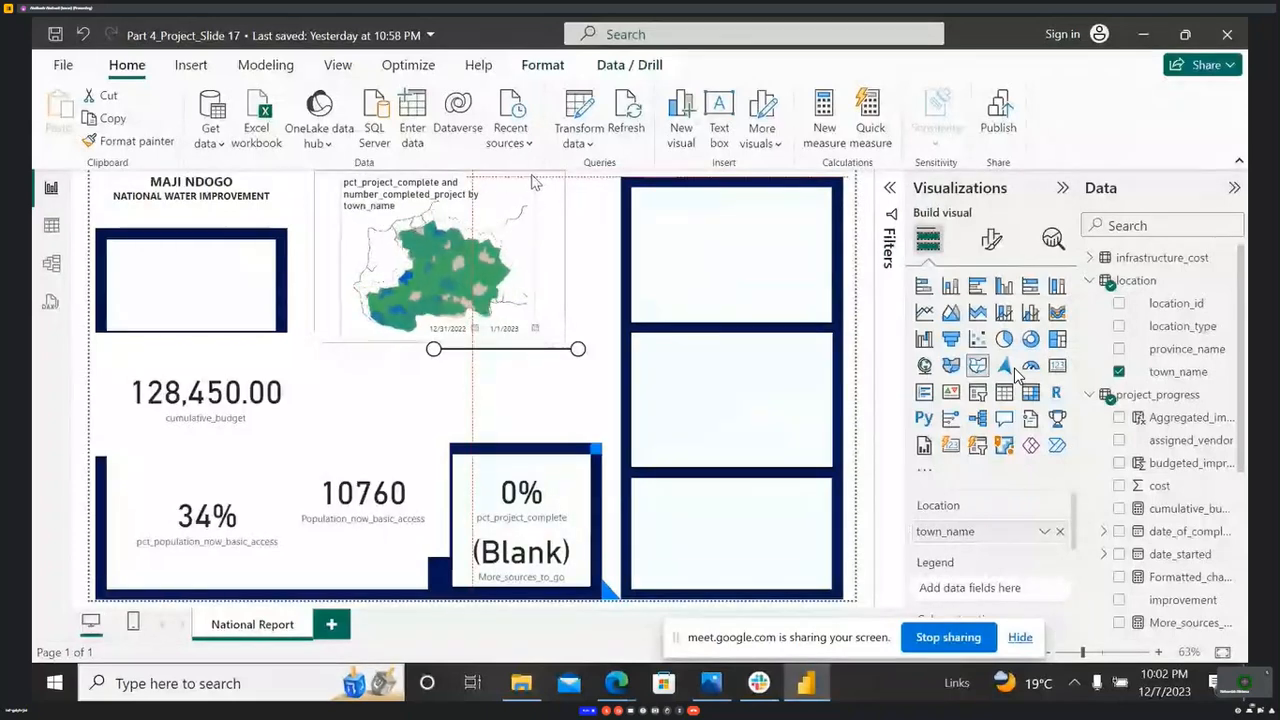
- Extend the town_name map's frame on its left side, adjust its top and bottom edges and deselect it
{"action": "left_click_drag", "start_coordinate": [339, 257], "coordinate": [337, 254]}
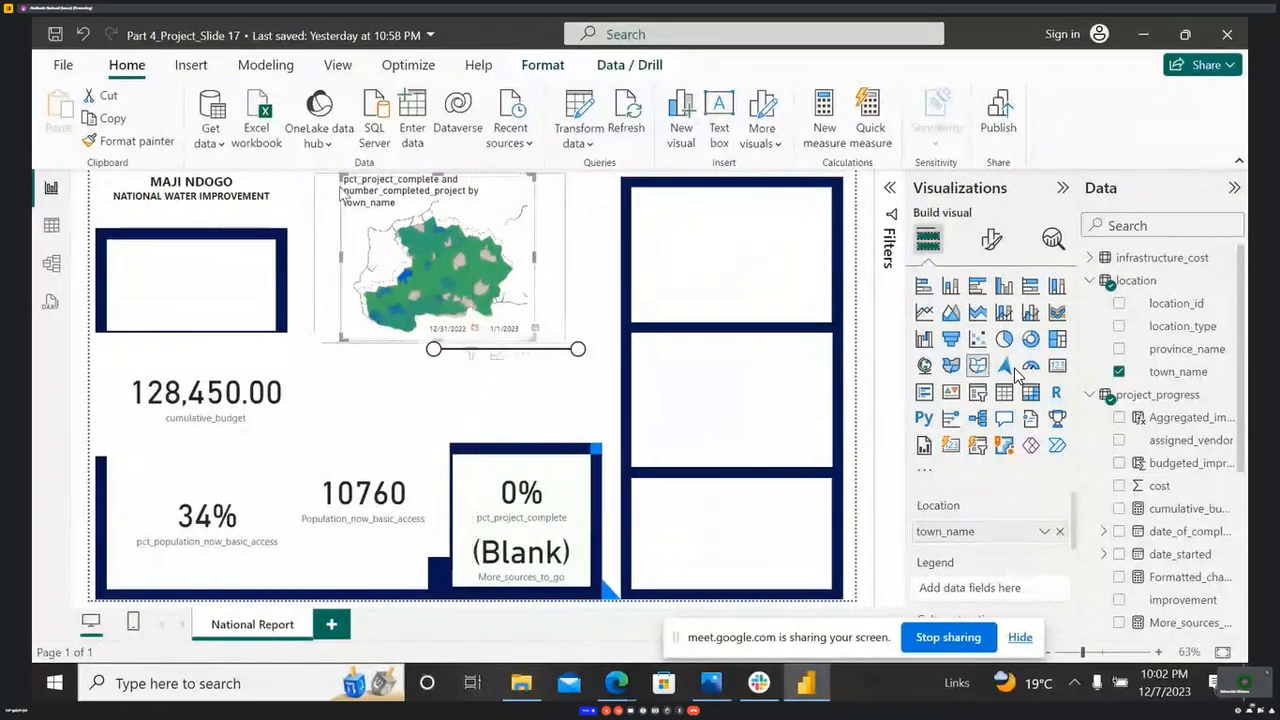
{"action": "left_click_drag", "start_coordinate": [340, 180], "coordinate": [333, 165]}
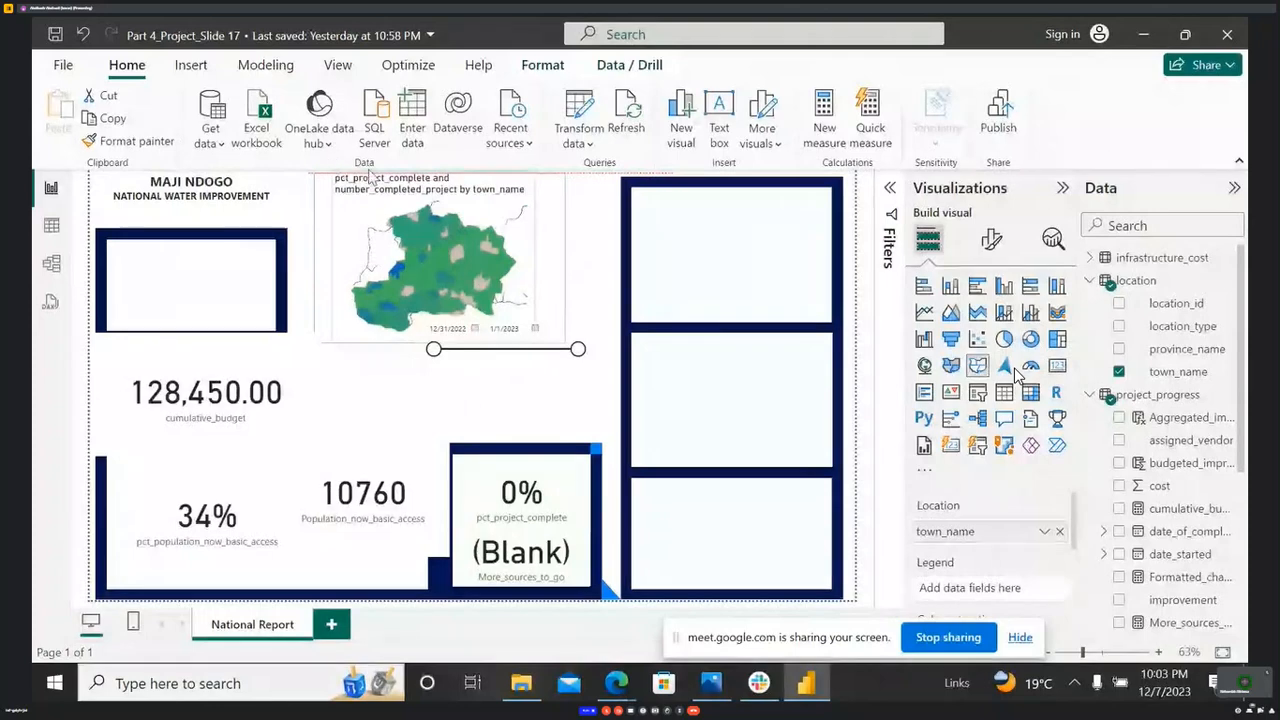
{"action": "left_click_drag", "start_coordinate": [336, 339], "coordinate": [335, 335]}
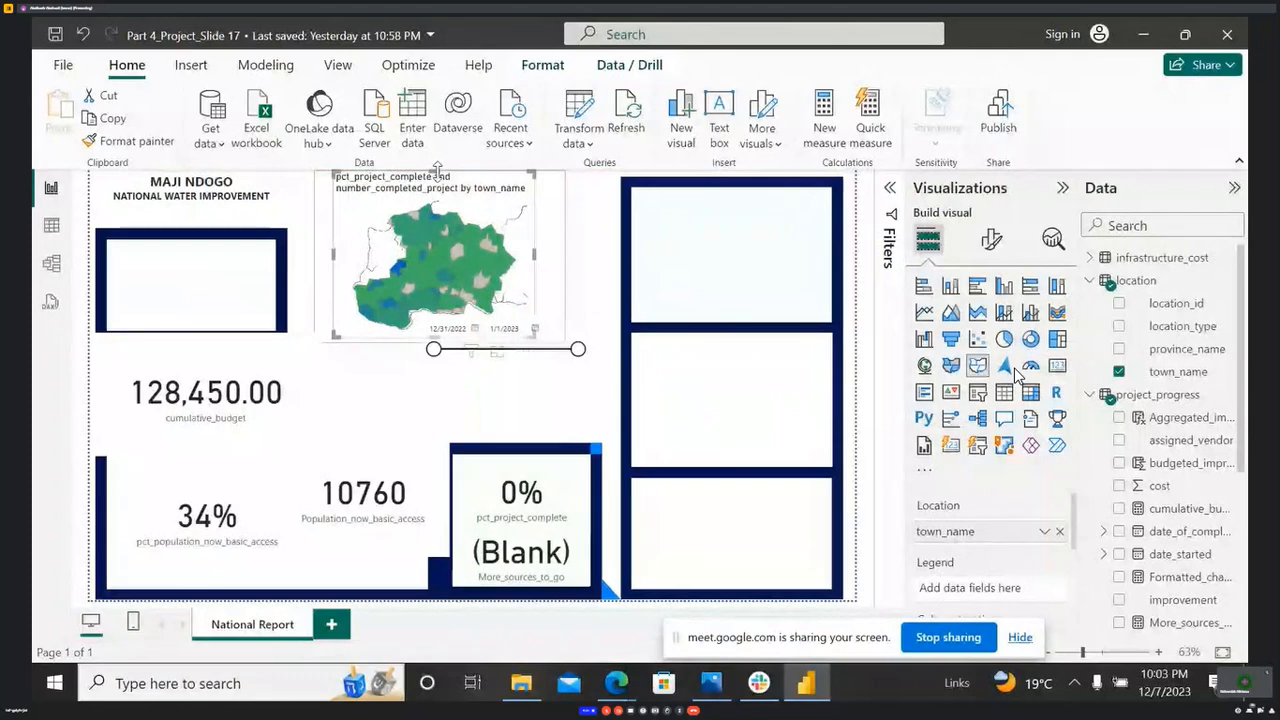
{"action": "left_click_drag", "start_coordinate": [437, 170], "coordinate": [437, 177]}
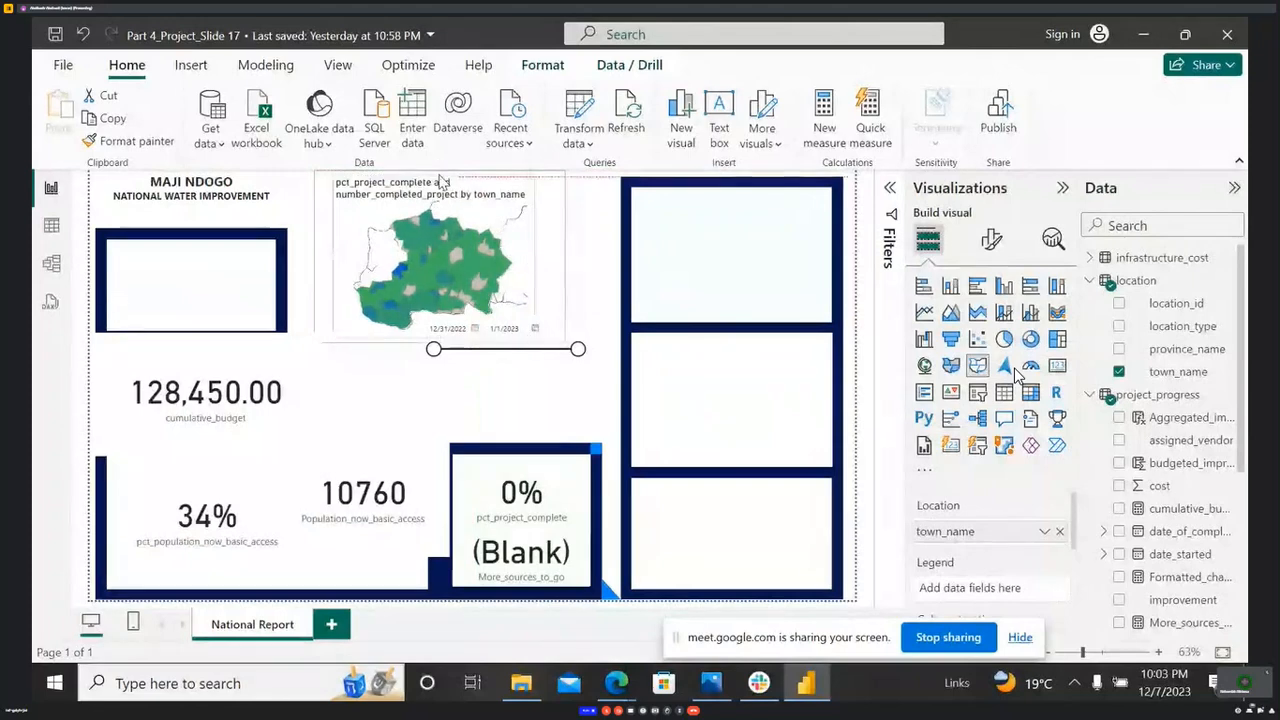
{"action": "left_click", "coordinate": [594, 267]}
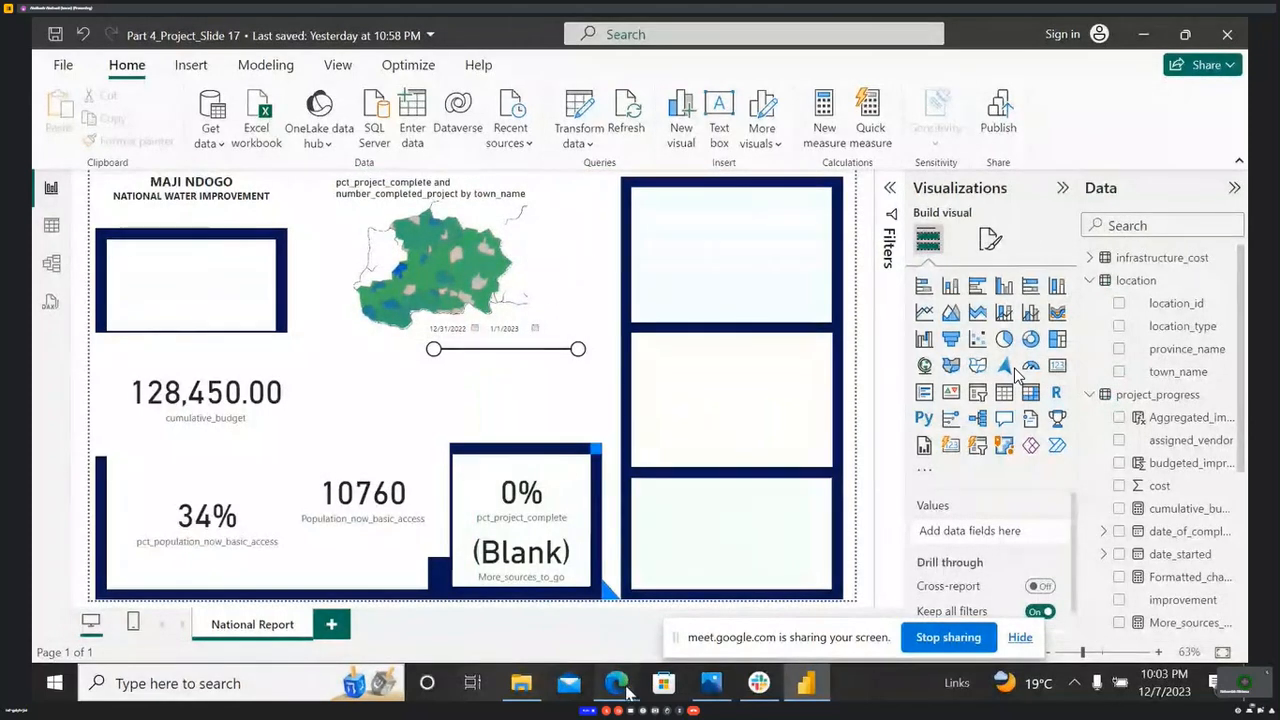
- Move the cumulative_budget card back right so it clears the date_of_completion slicer and 10760 card, and select the slicer
{"action": "mouse_move", "coordinate": [625, 690]}
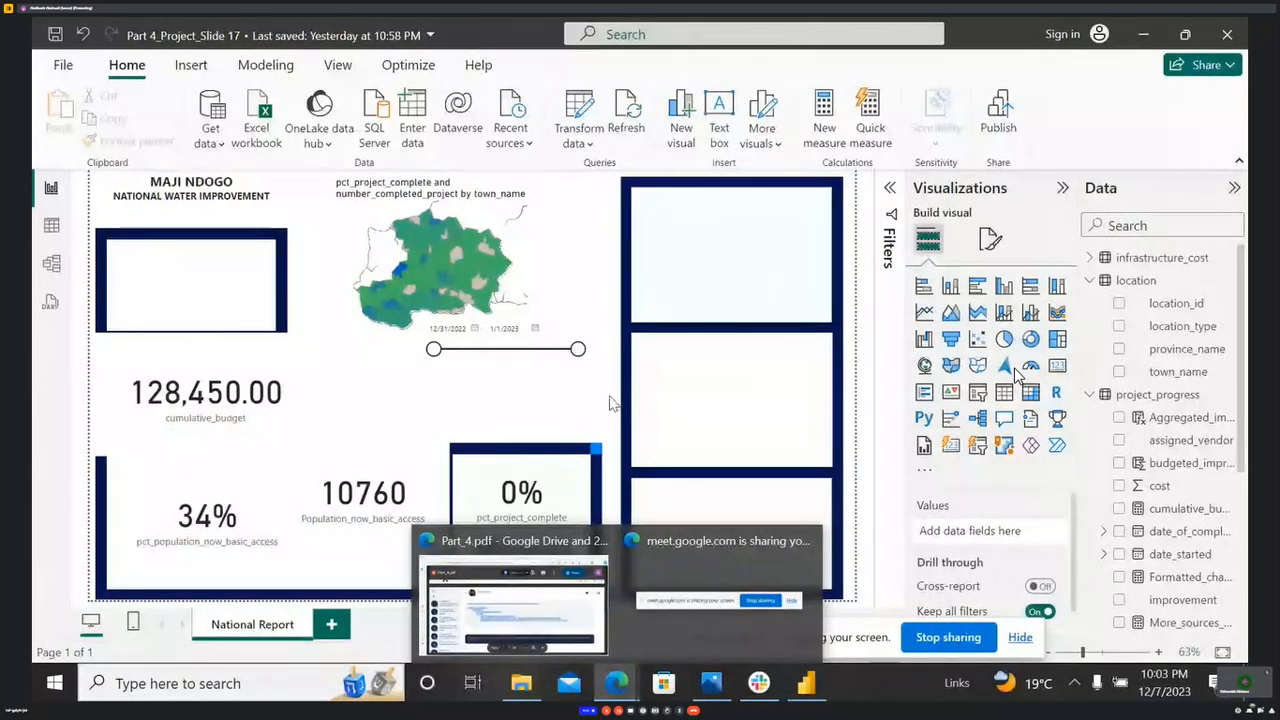
{"action": "left_click_drag", "start_coordinate": [199, 351], "coordinate": [328, 362]}
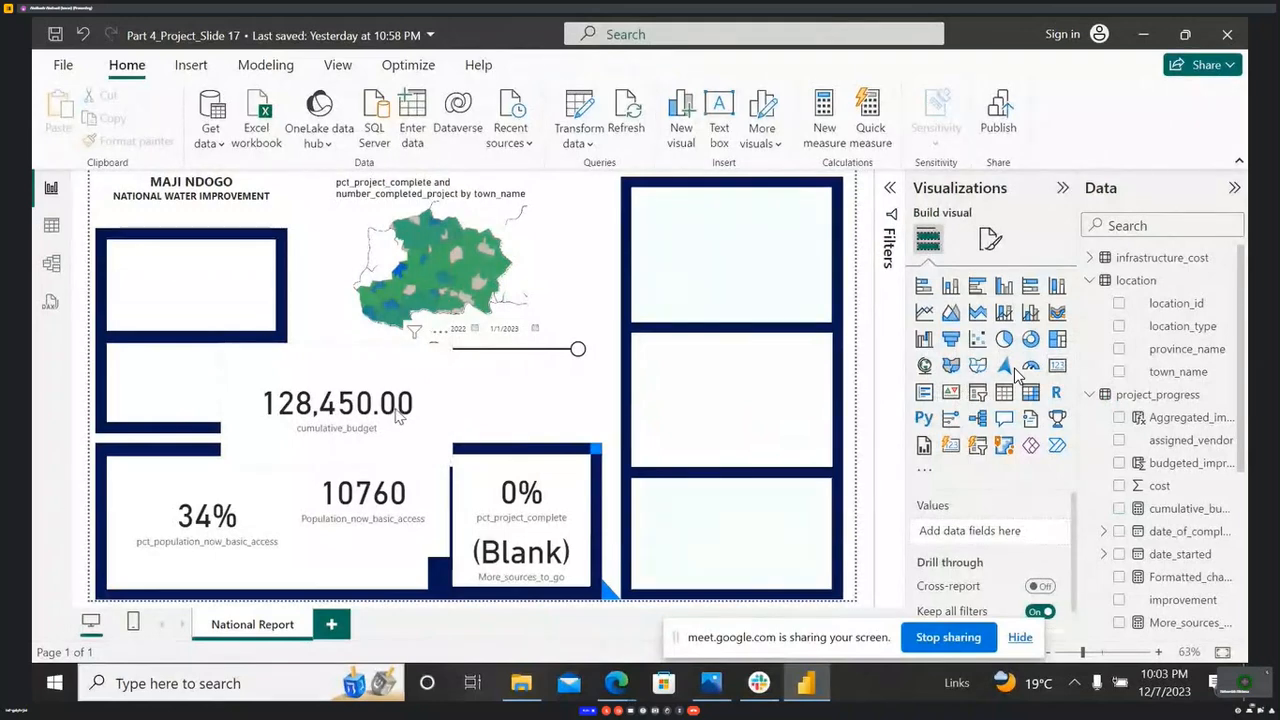
{"action": "left_click", "coordinate": [397, 417]}
{"action": "left_click_drag", "start_coordinate": [375, 362], "coordinate": [316, 347]}
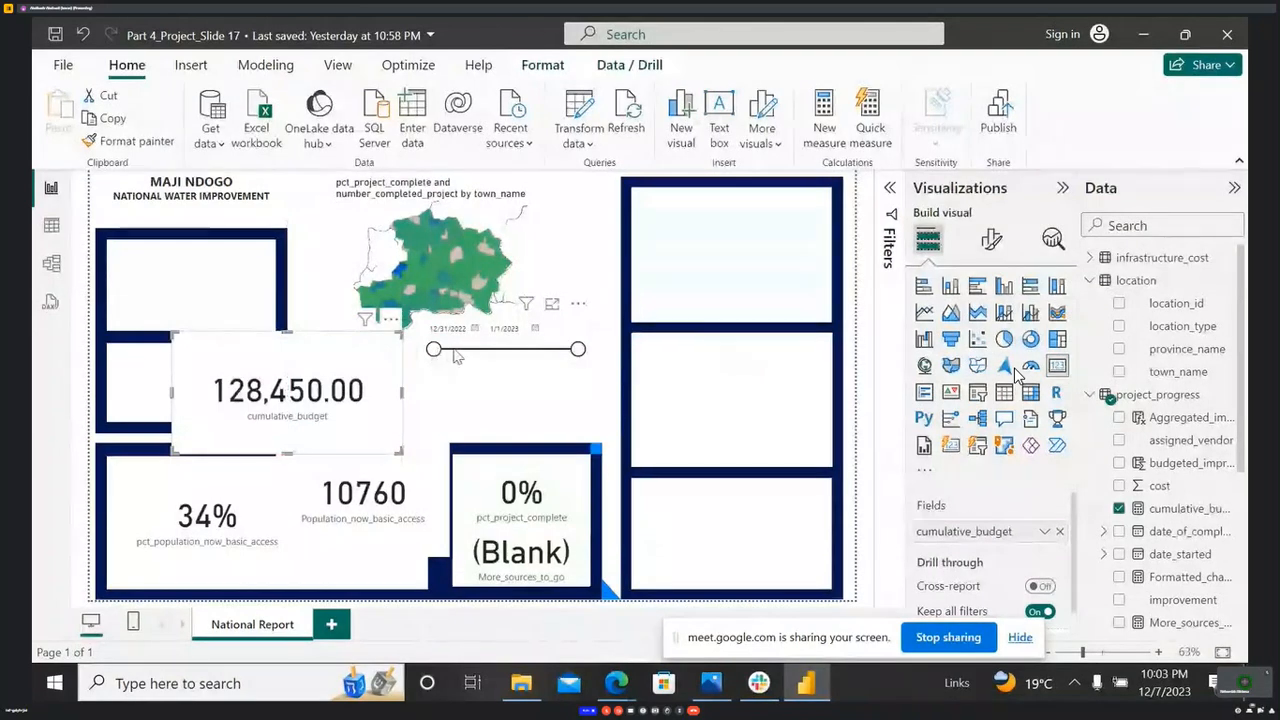
{"action": "left_click", "coordinate": [463, 358]}
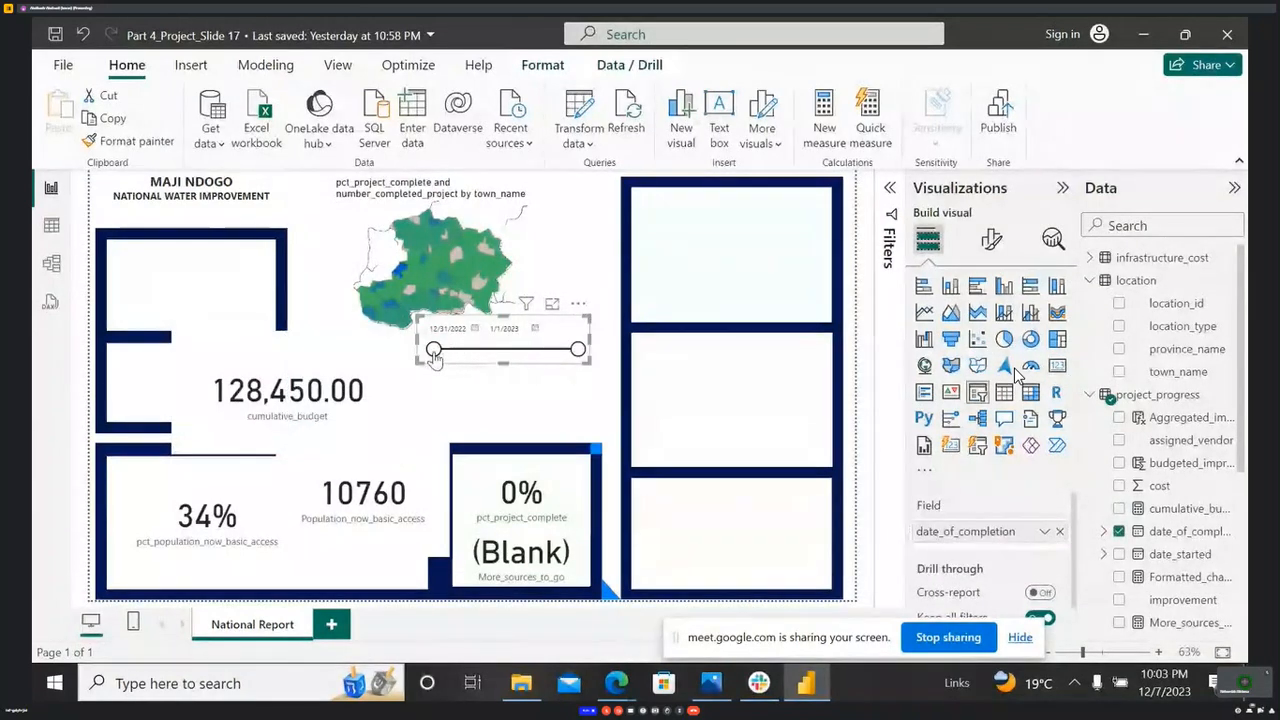
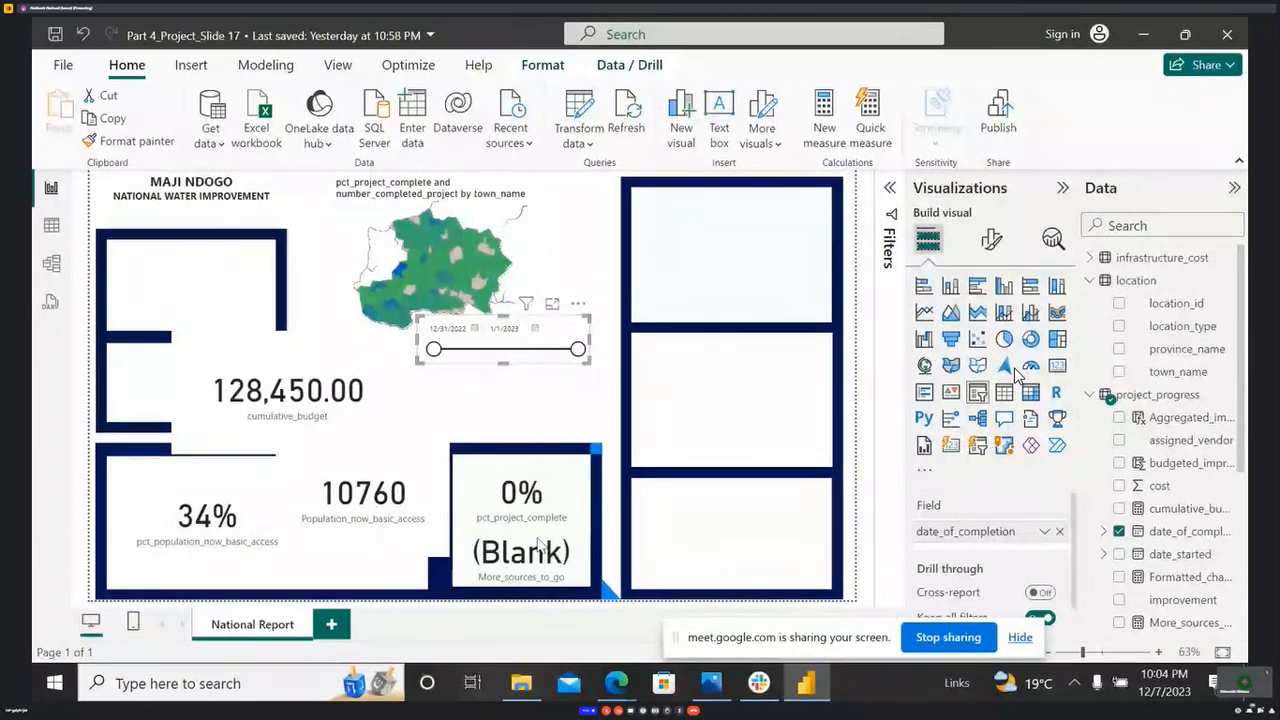
- Check the computer's Wi-Fi connection and return to the report page
{"action": "key", "text": "super"}
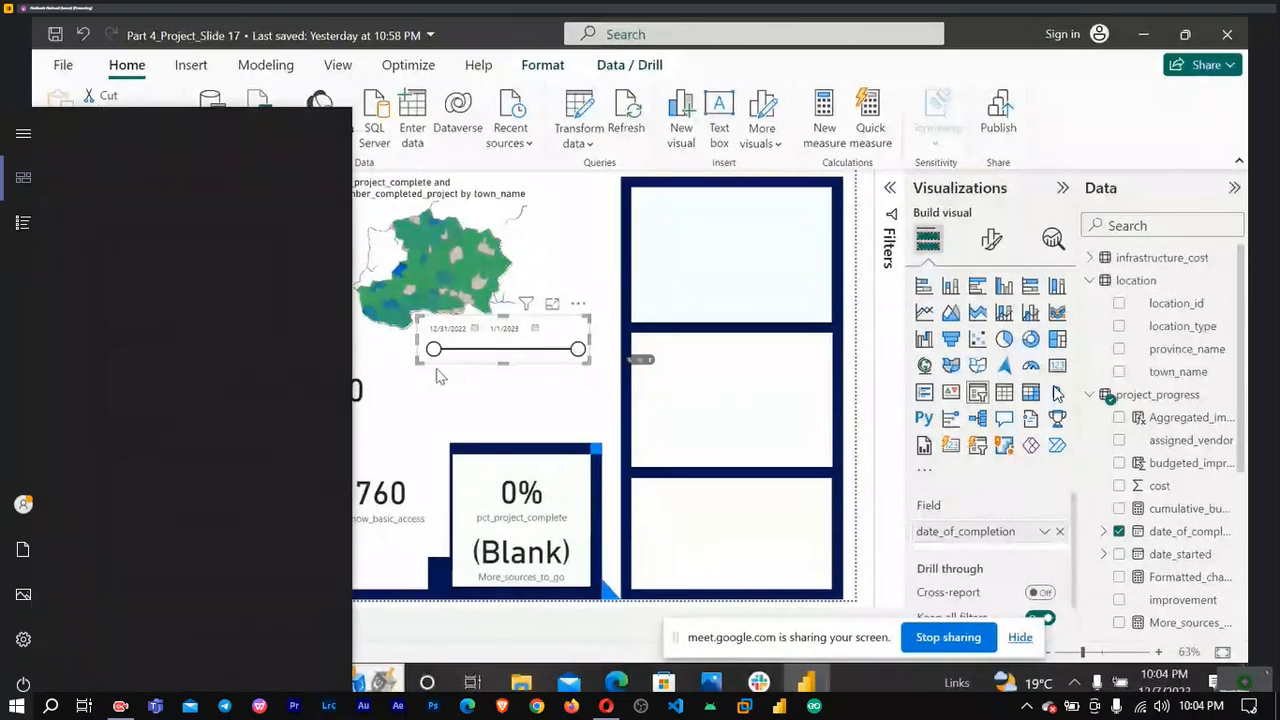
{"action": "left_click", "coordinate": [1143, 707]}
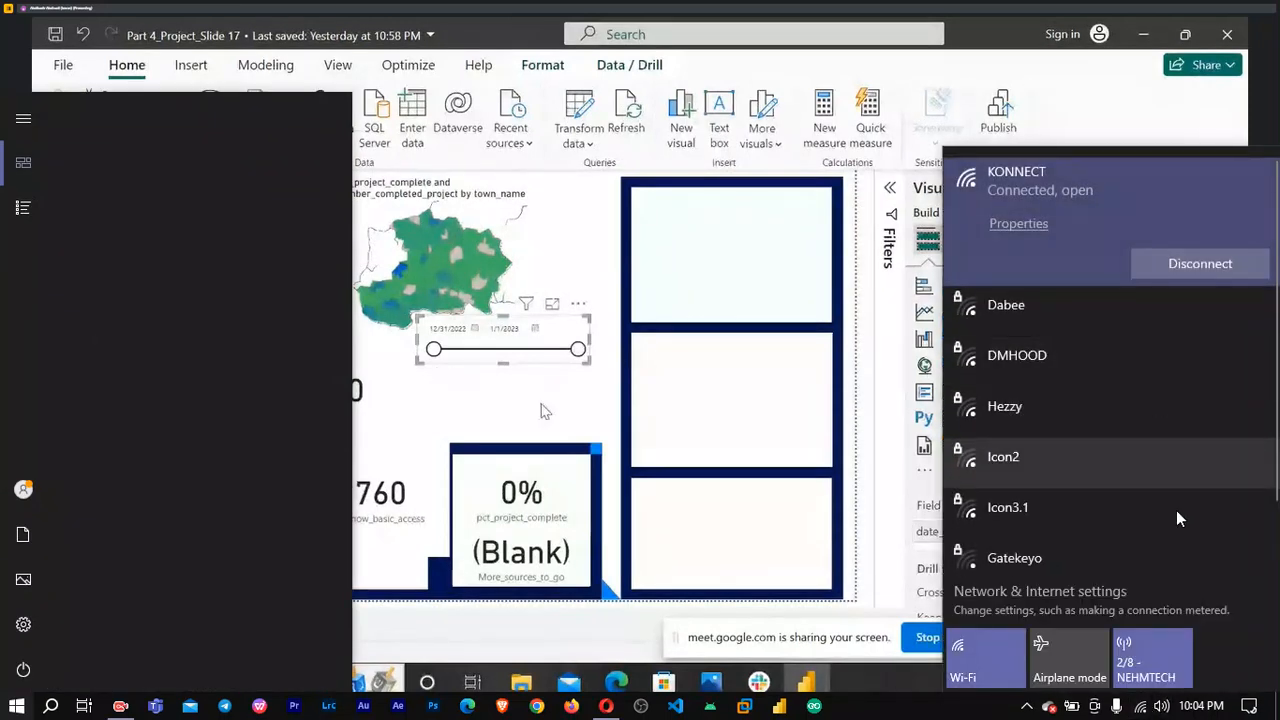
{"action": "left_click", "coordinate": [930, 712]}
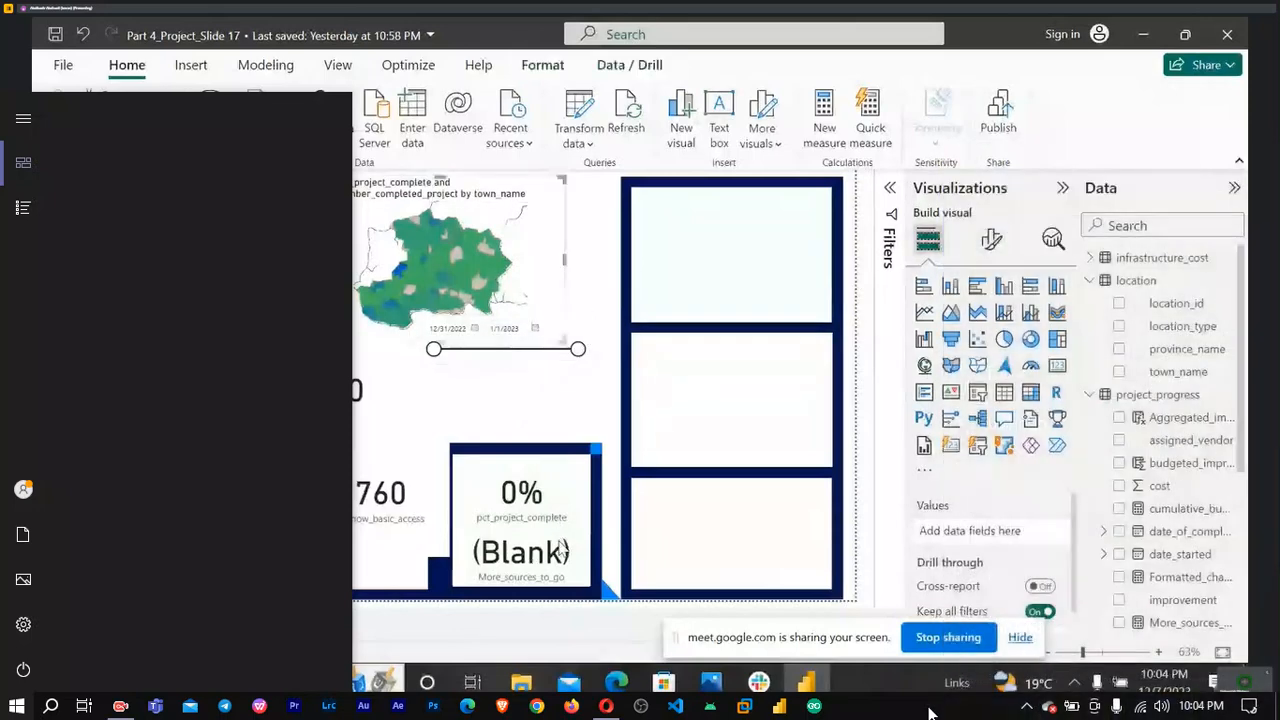
{"action": "left_click", "coordinate": [490, 215]}
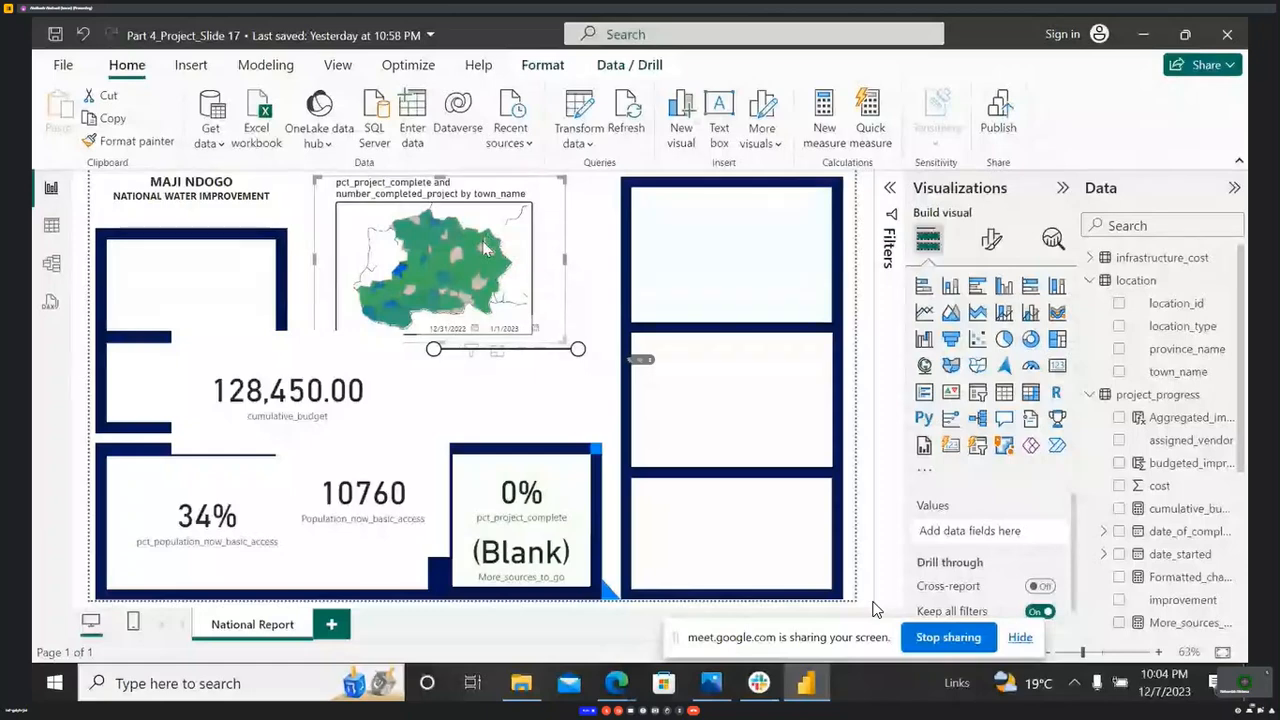
- Remove the cumulative_budget measure from its card and add it back to the same card
{"action": "left_click", "coordinate": [252, 420]}
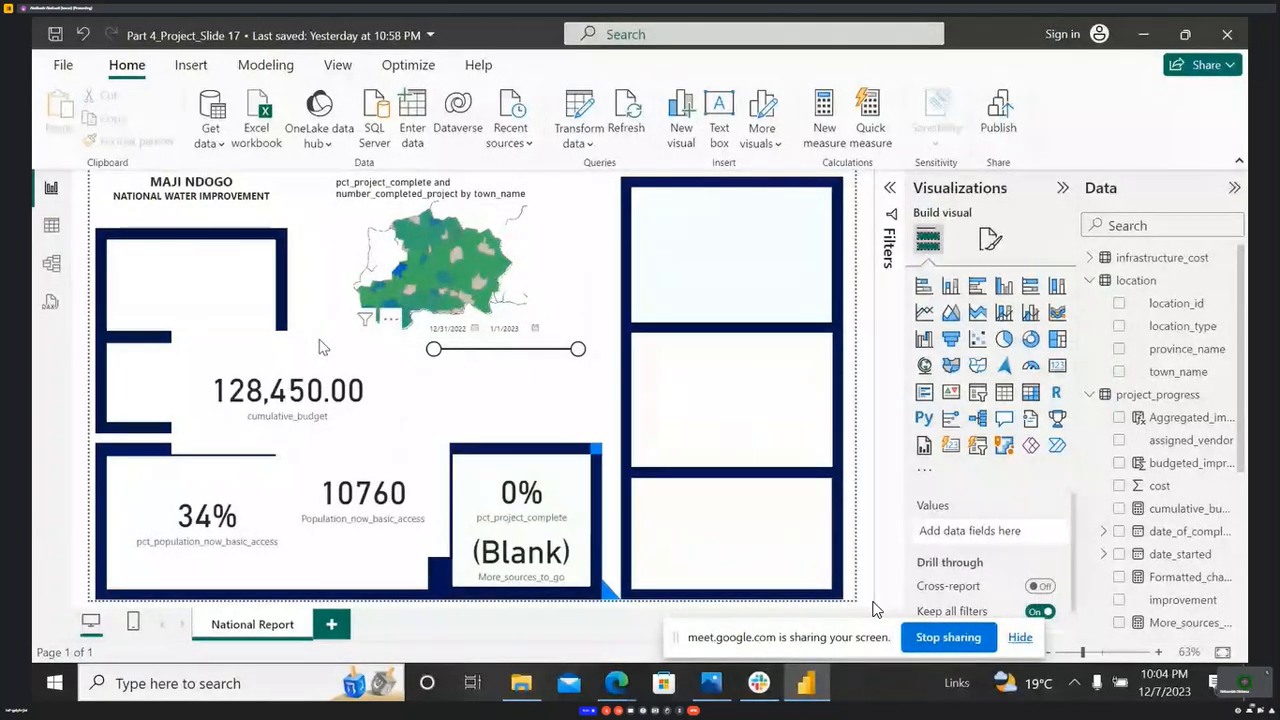
{"action": "left_click", "coordinate": [224, 404]}
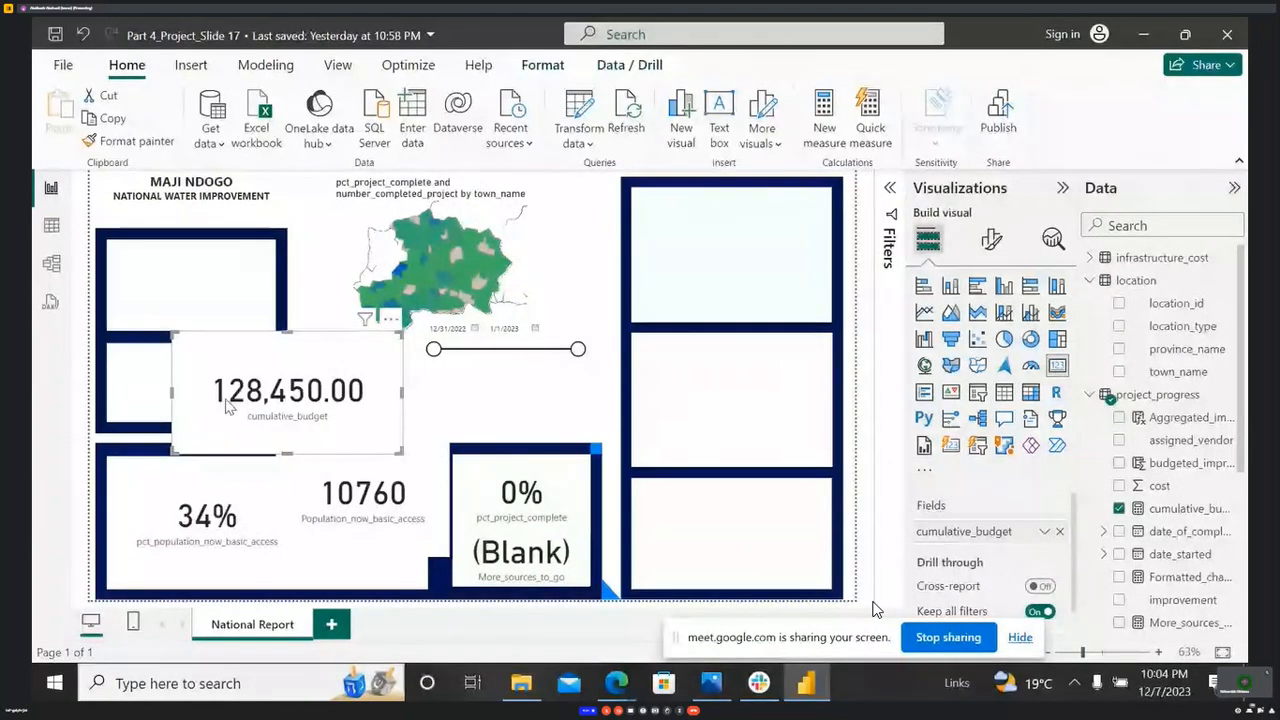
{"action": "left_click", "coordinate": [1119, 508]}
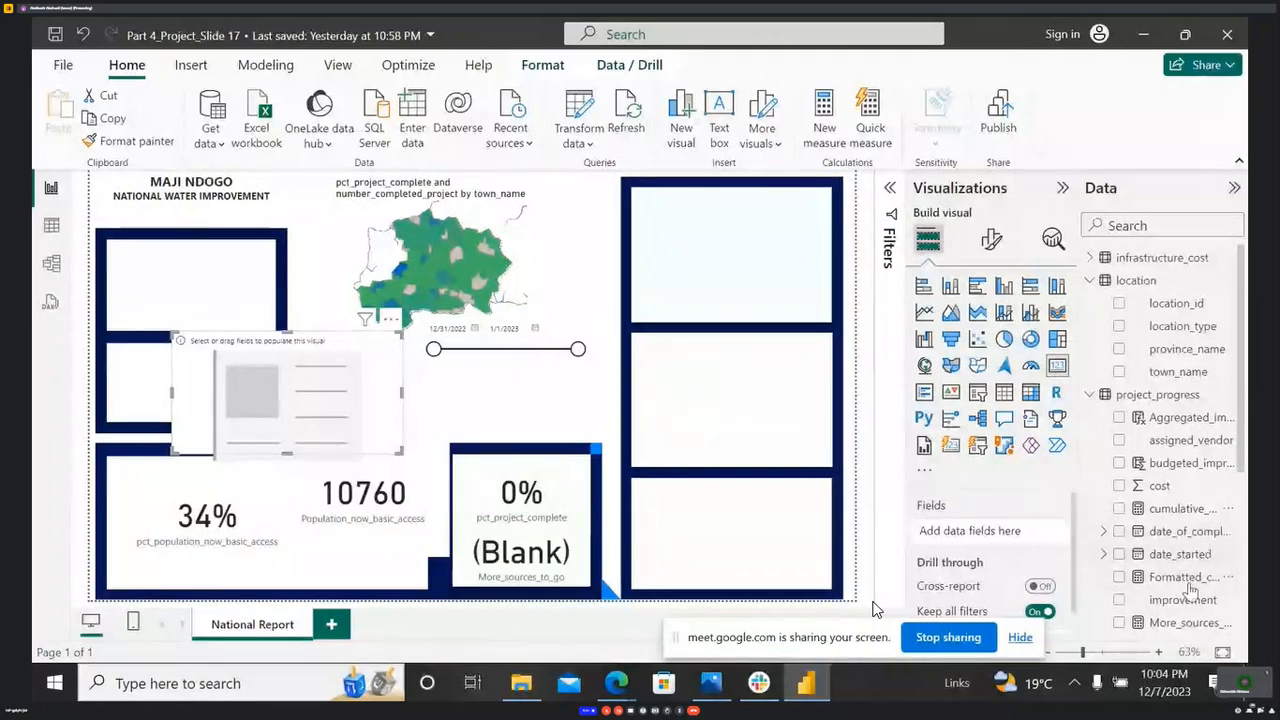
{"action": "left_click_drag", "start_coordinate": [1175, 509], "coordinate": [262, 400]}
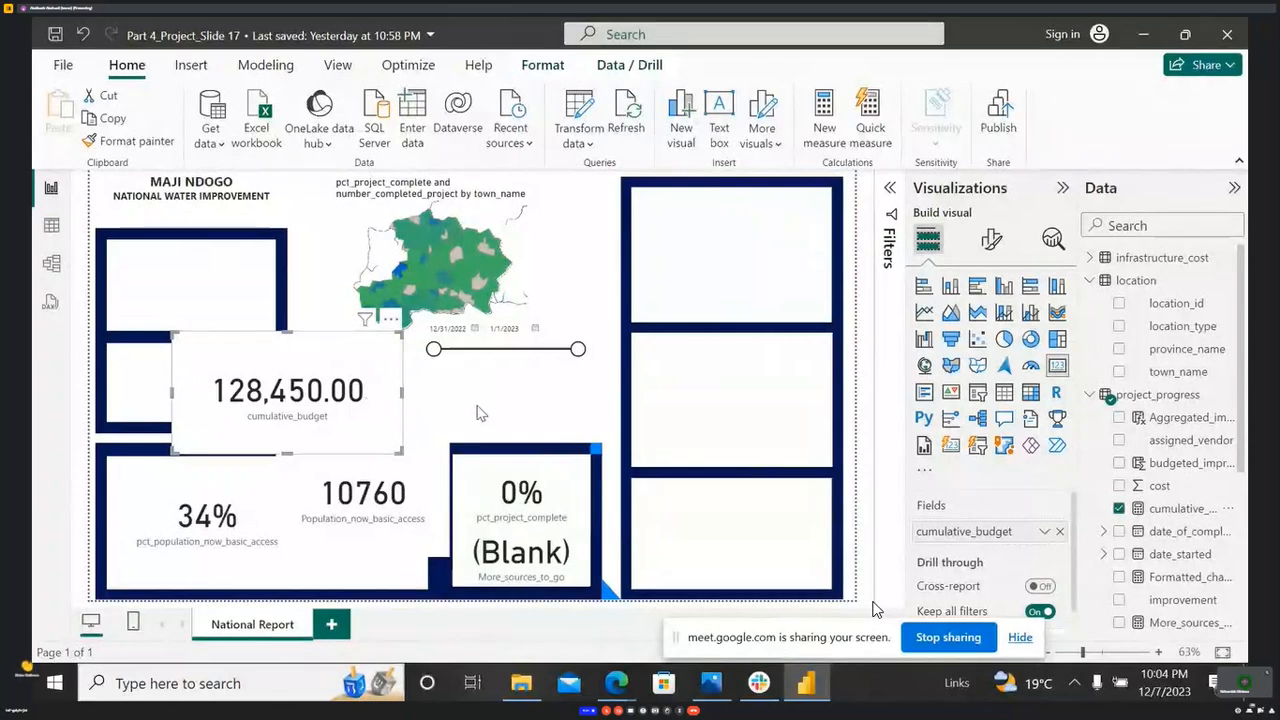
- Cross-filter the report by a town on the map, check the cumulative_budget card and date slicer, and clear the filter
{"action": "left_click", "coordinate": [476, 352]}
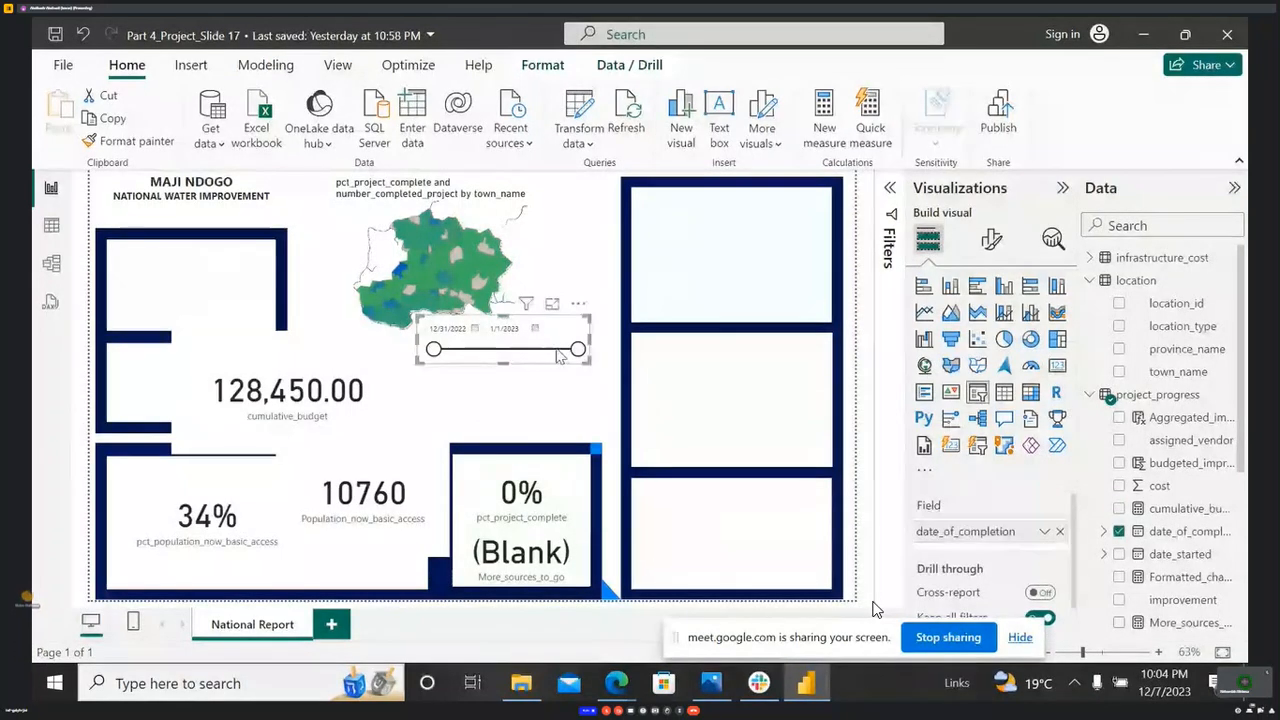
{"action": "left_click", "coordinate": [468, 260]}
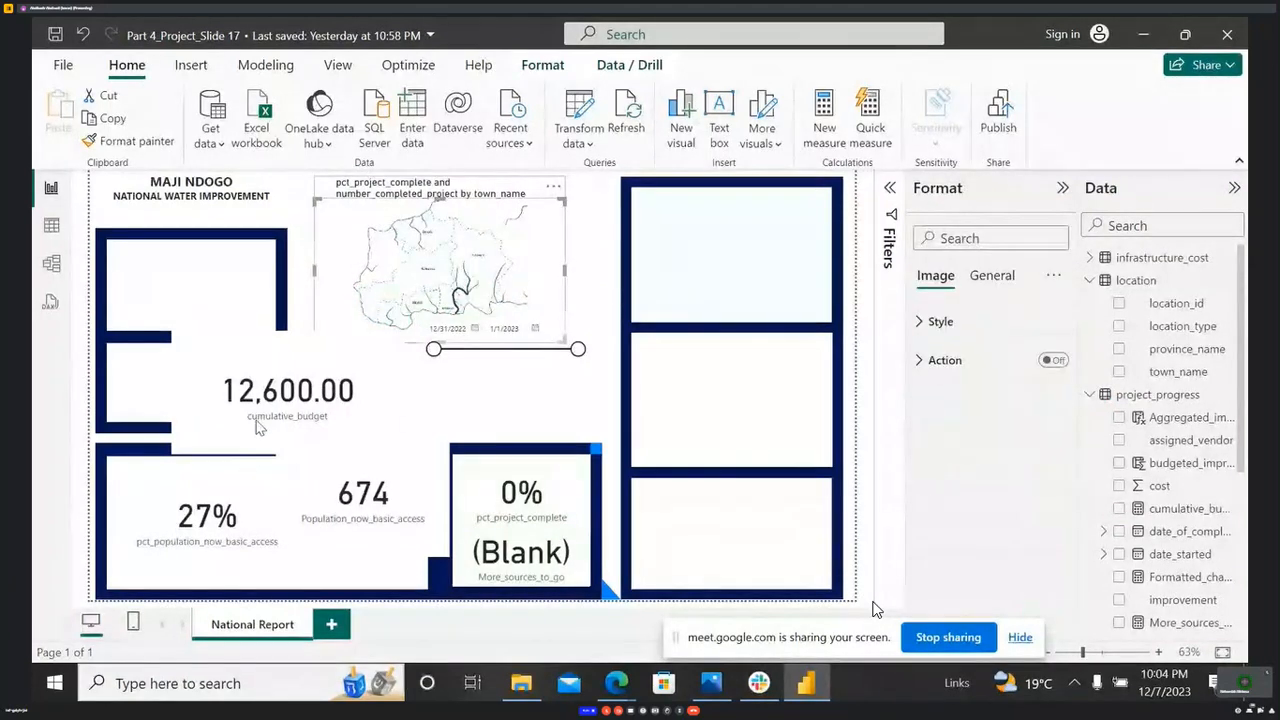
{"action": "left_click", "coordinate": [286, 392]}
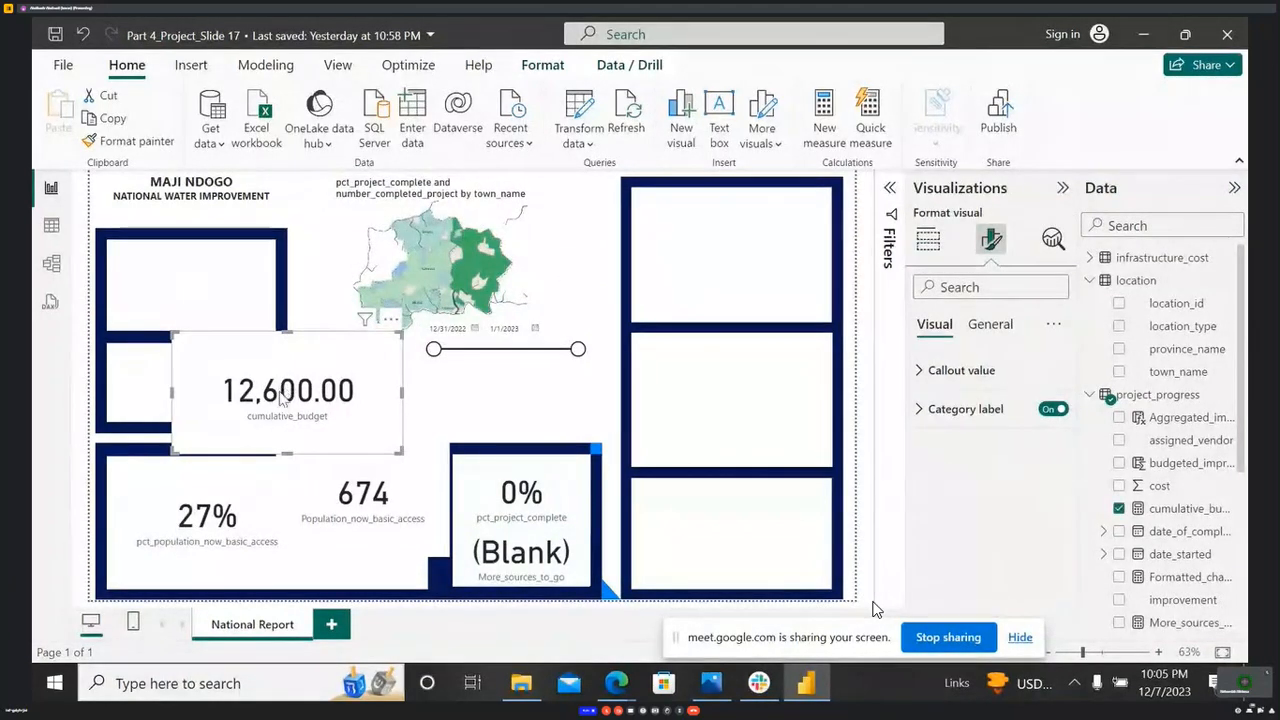
{"action": "left_click", "coordinate": [580, 352]}
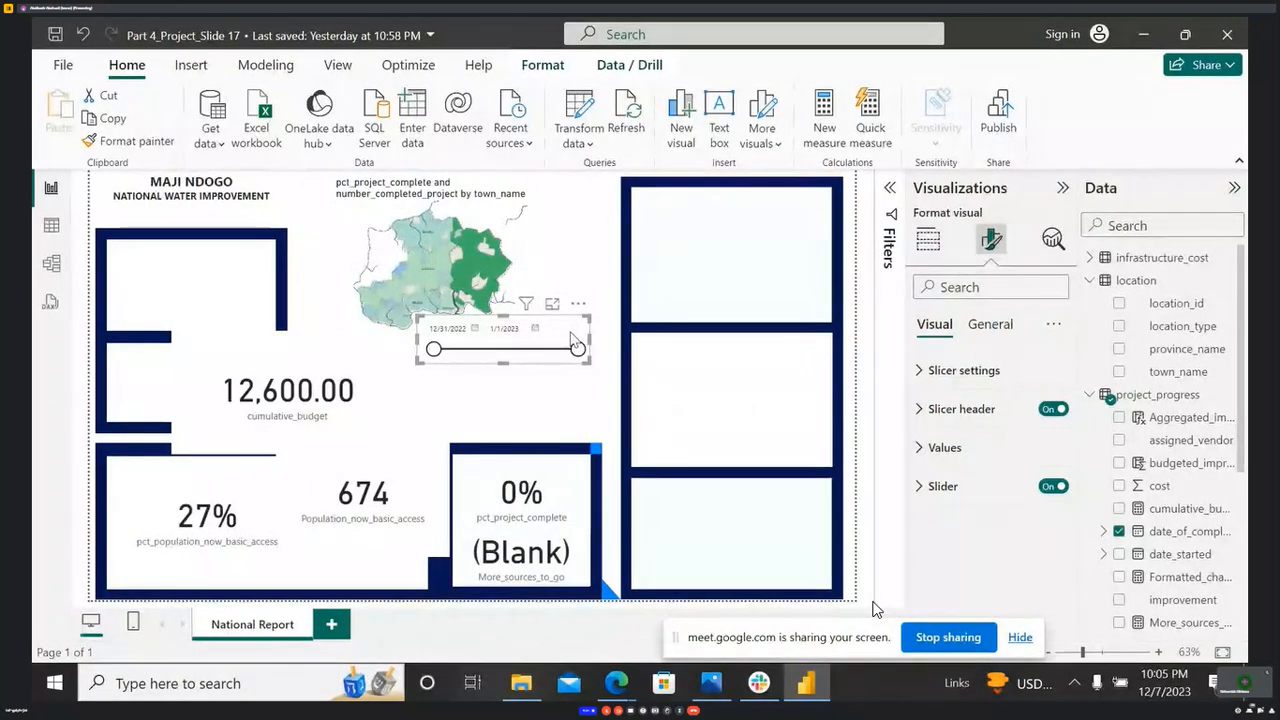
{"action": "left_click", "coordinate": [508, 397]}
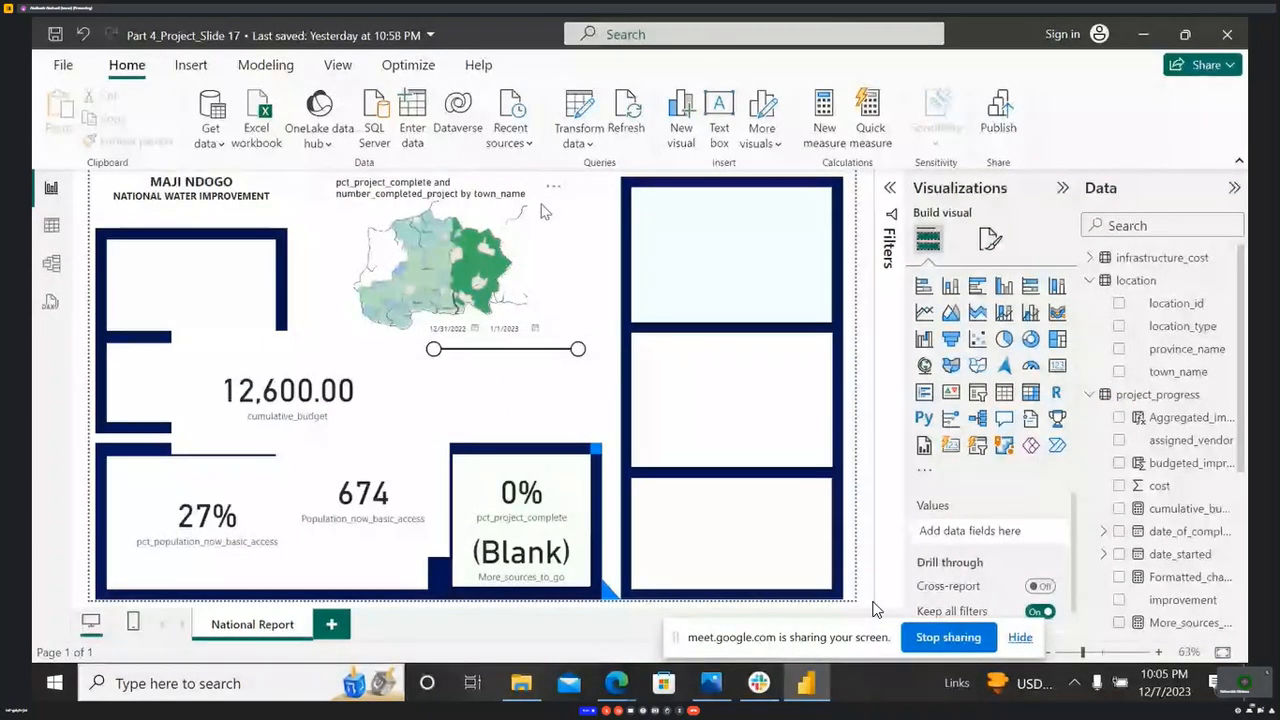
{"action": "left_click", "coordinate": [512, 190]}
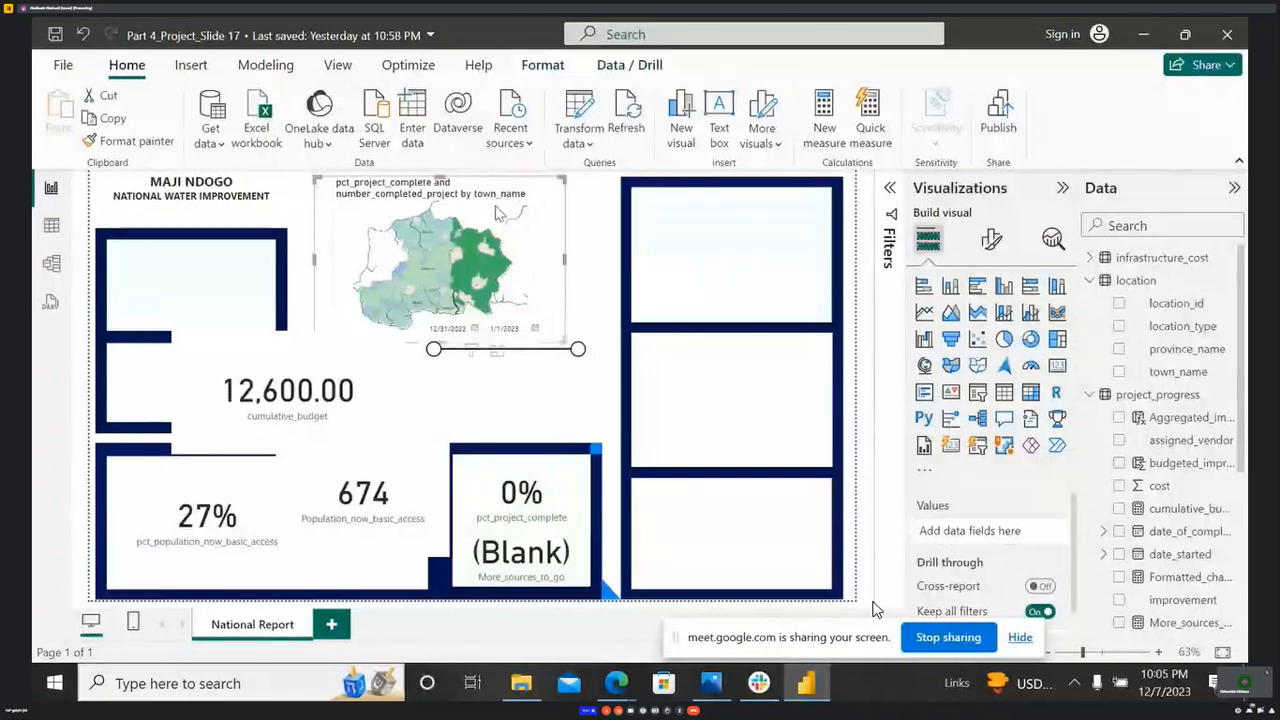
{"action": "left_click", "coordinate": [494, 206]}
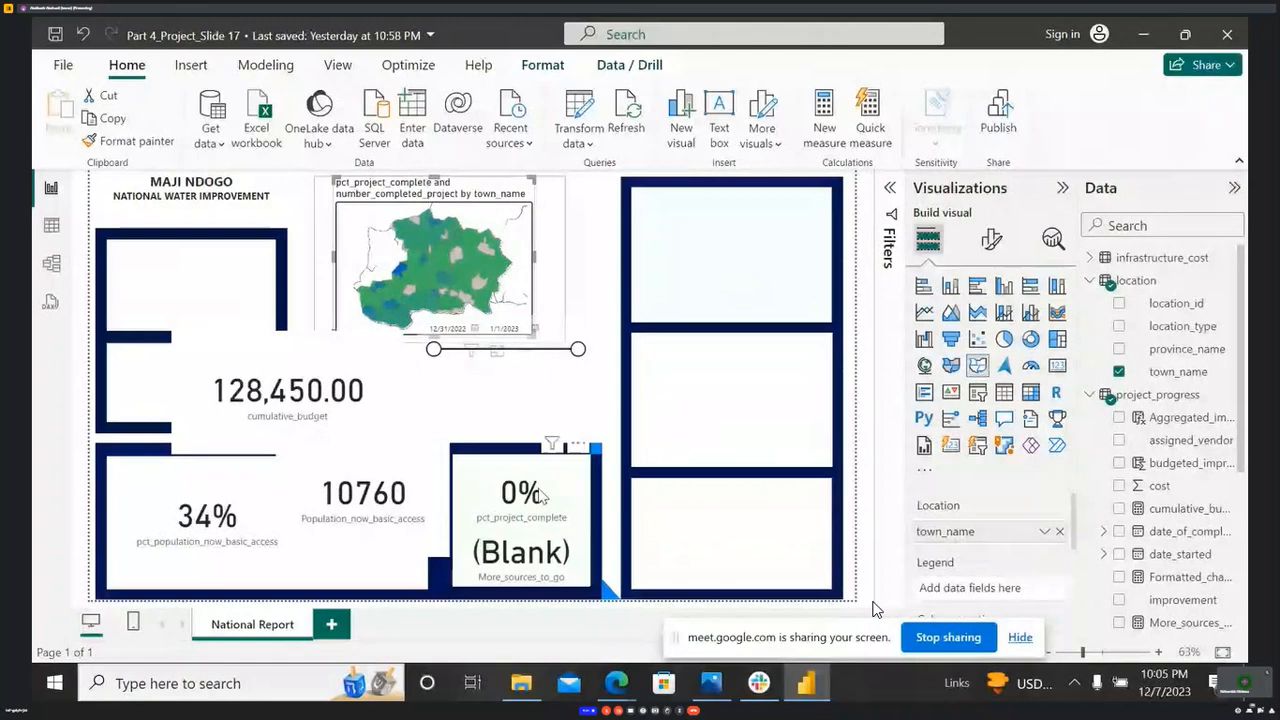
- Compare the More_sources_to_go and pct_project_complete cards by selecting each in turn
{"action": "left_click", "coordinate": [536, 556]}
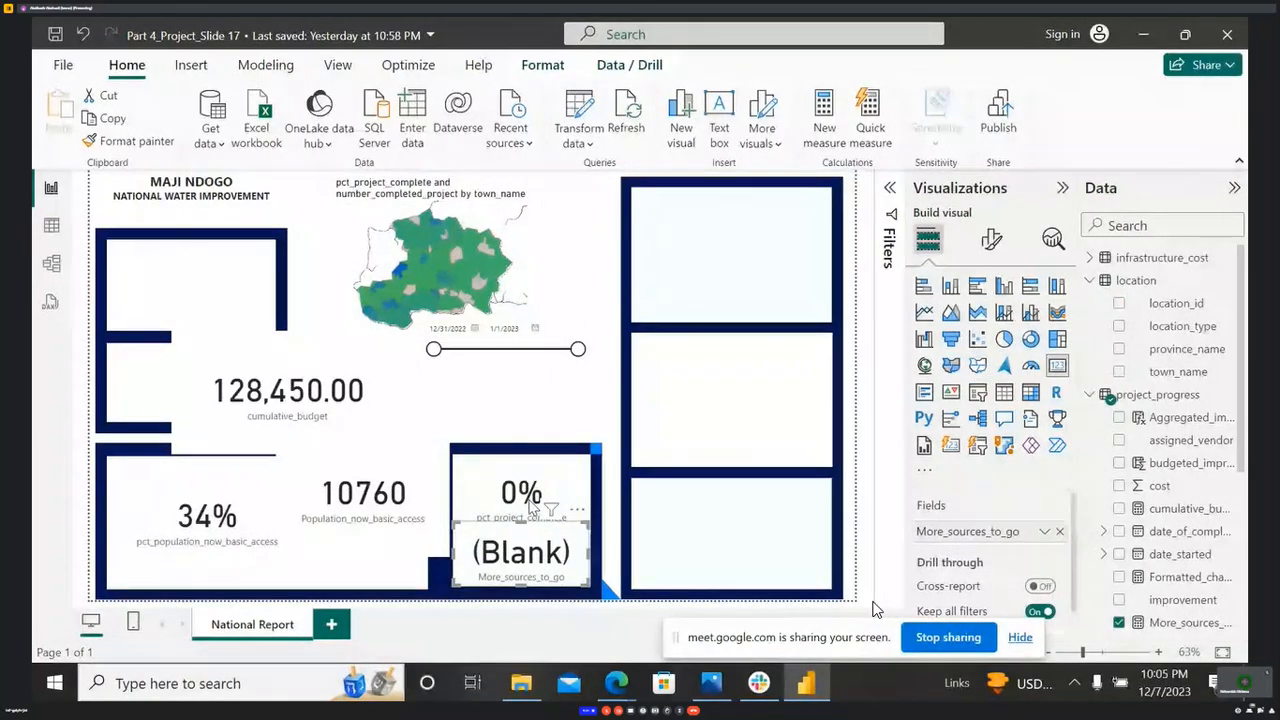
{"action": "left_click", "coordinate": [528, 502]}
{"action": "left_click", "coordinate": [520, 568]}
{"action": "left_click", "coordinate": [520, 500]}
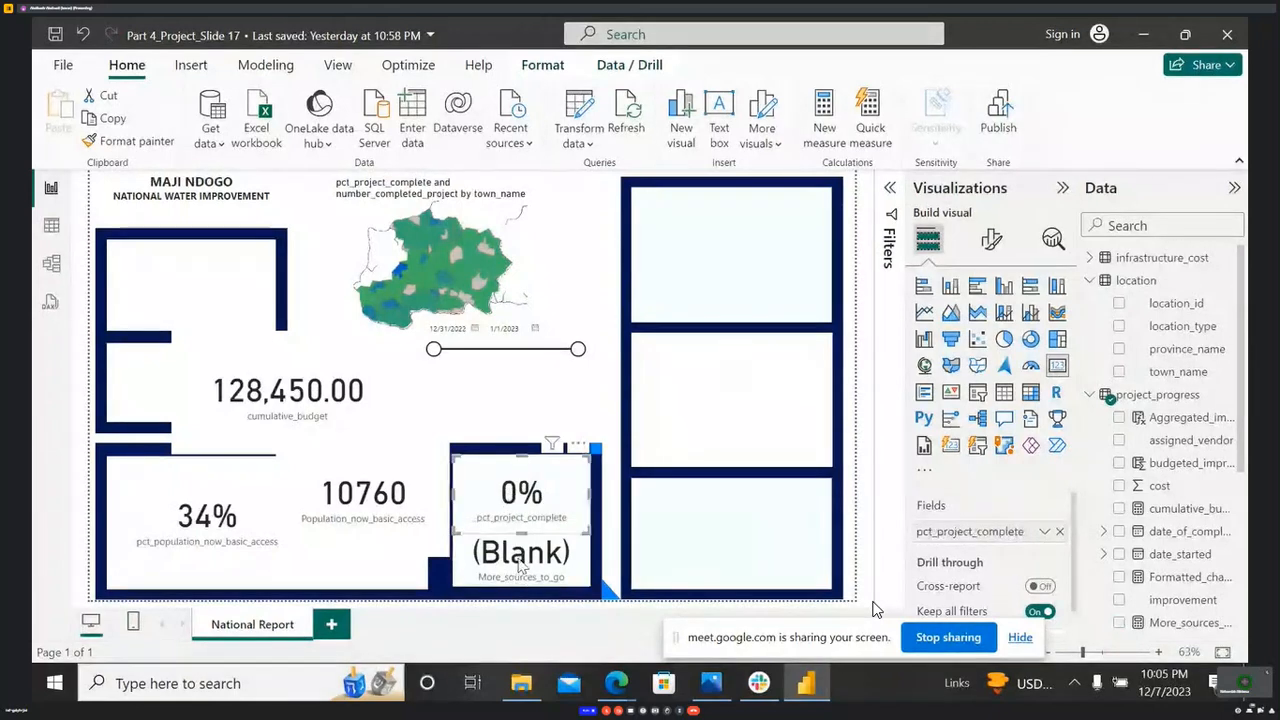
- Inspect the date_of_completion slicer and its date picker alongside the pct_project_complete and More_sources_to_go cards
{"action": "left_click", "coordinate": [476, 333]}
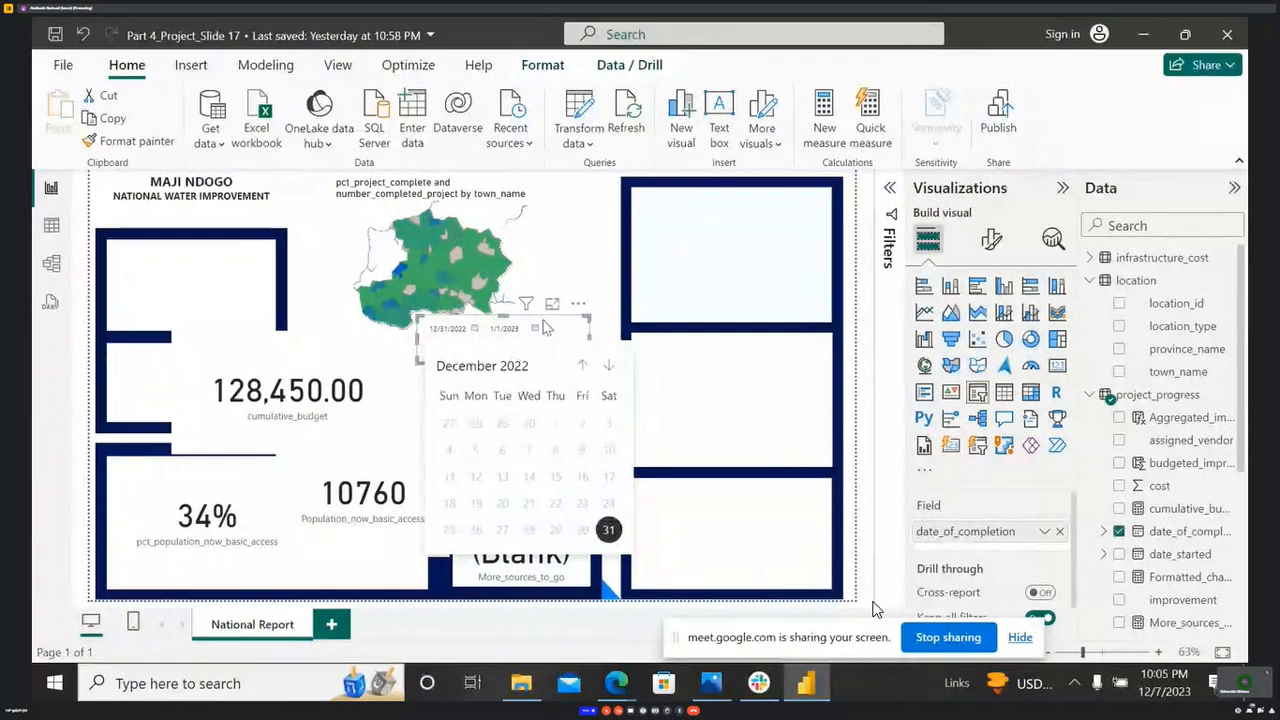
{"action": "left_click", "coordinate": [606, 322]}
{"action": "left_click", "coordinate": [495, 556]}
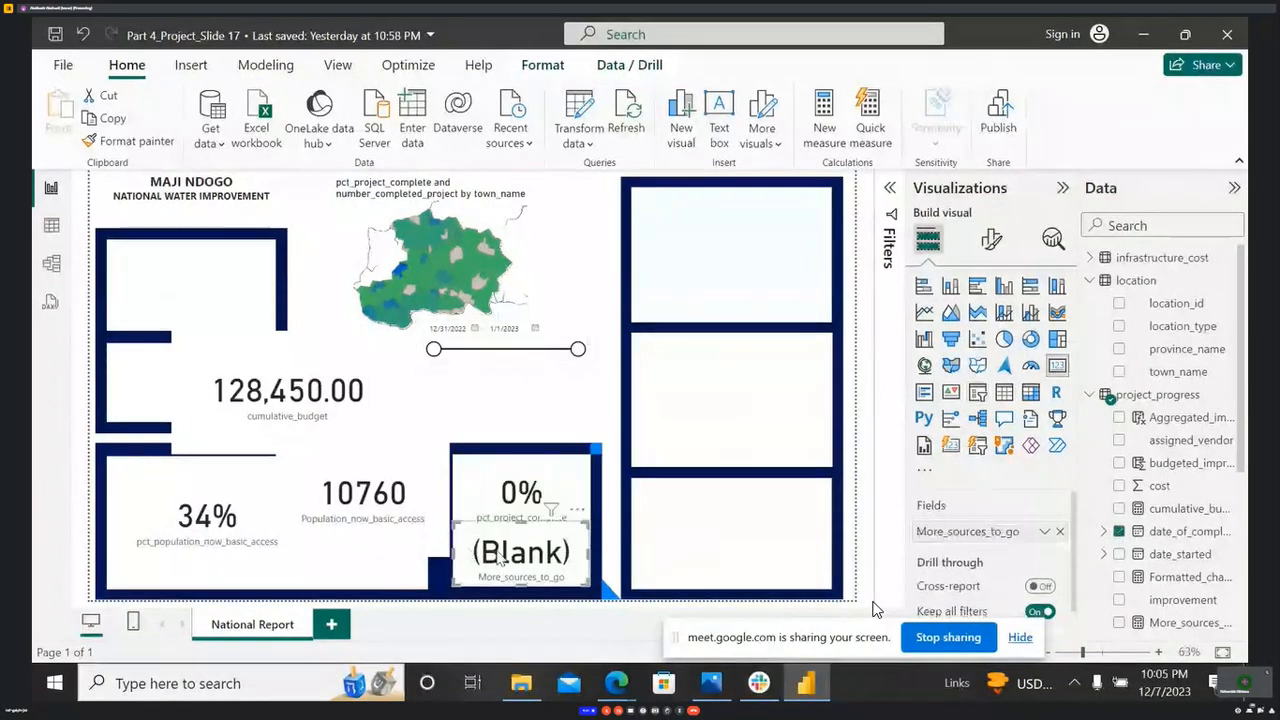
{"action": "left_click", "coordinate": [434, 354]}
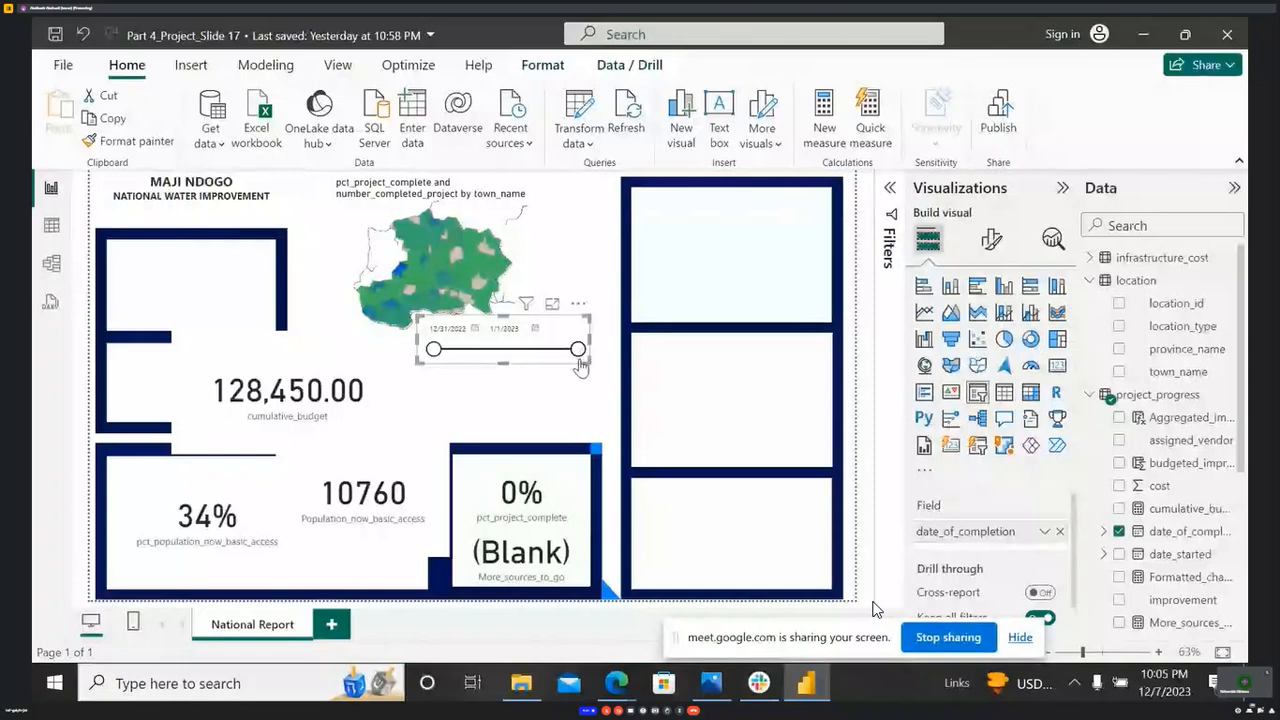
{"action": "left_click", "coordinate": [543, 572]}
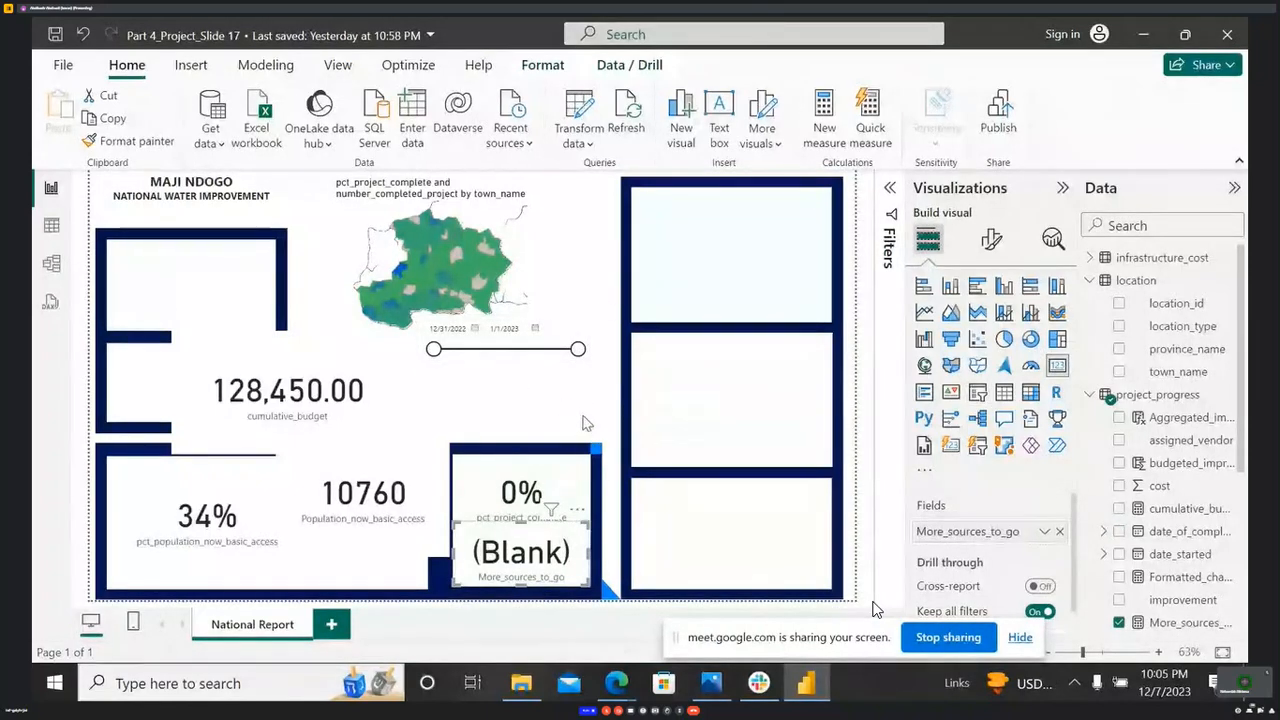
{"action": "left_click", "coordinate": [527, 492]}
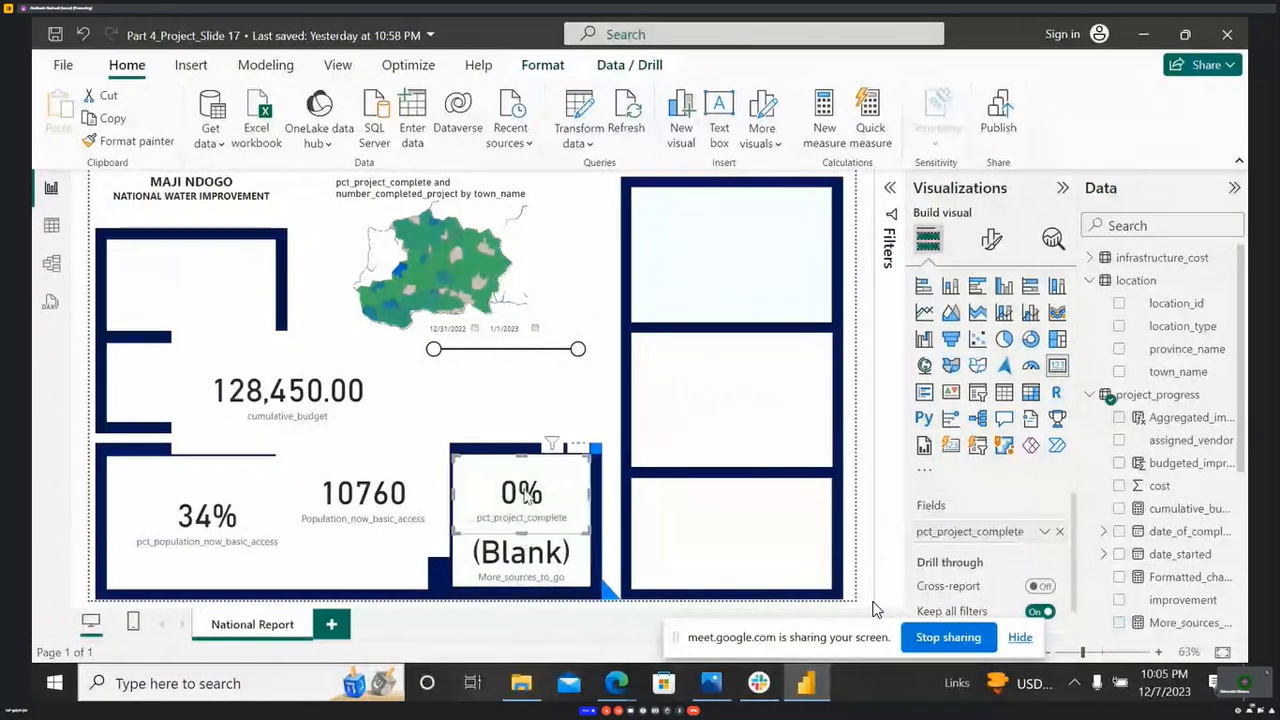
- Remove the More_sources_to_go field from its card and add it back
{"action": "left_click", "coordinate": [524, 548]}
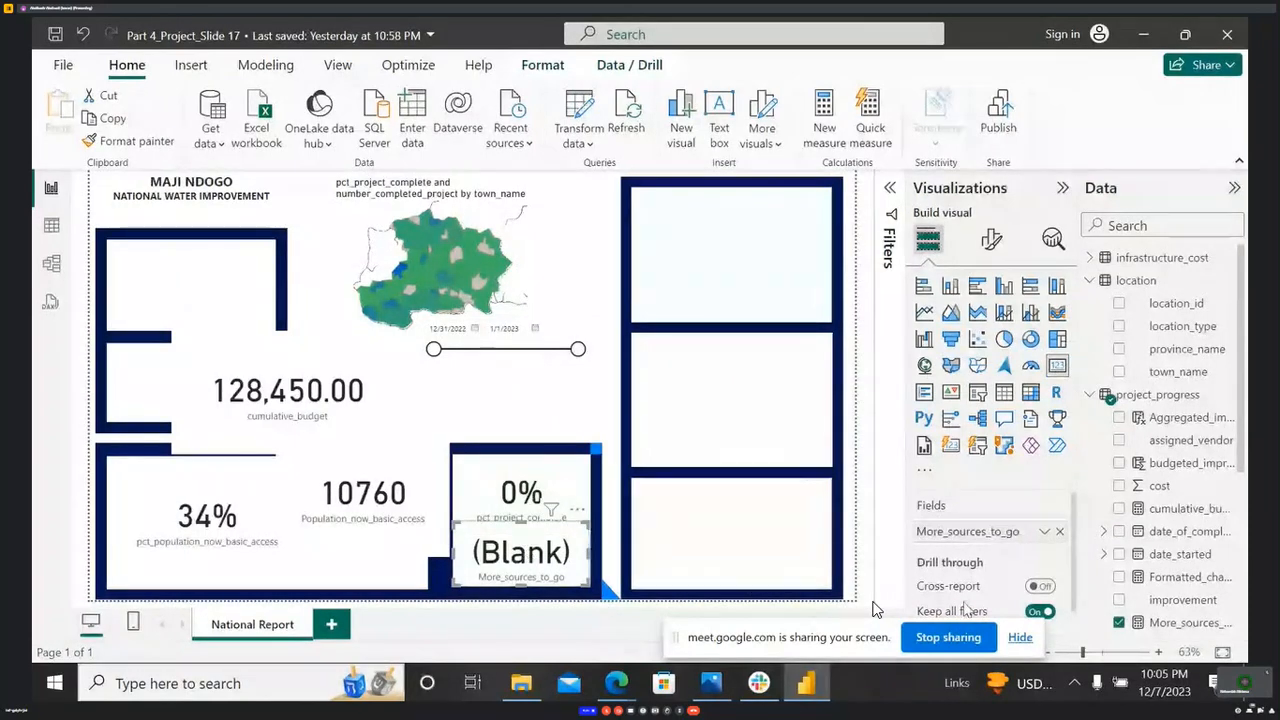
{"action": "left_click", "coordinate": [1119, 623]}
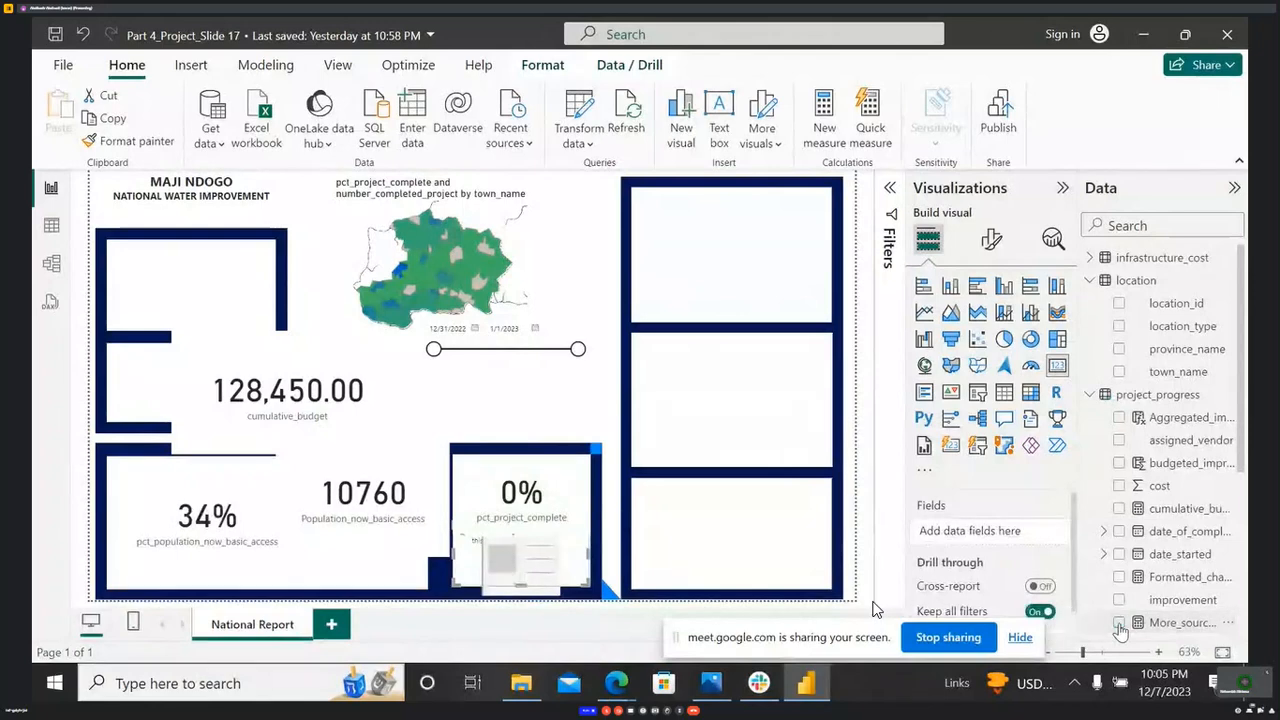
{"action": "left_click", "coordinate": [1119, 623]}
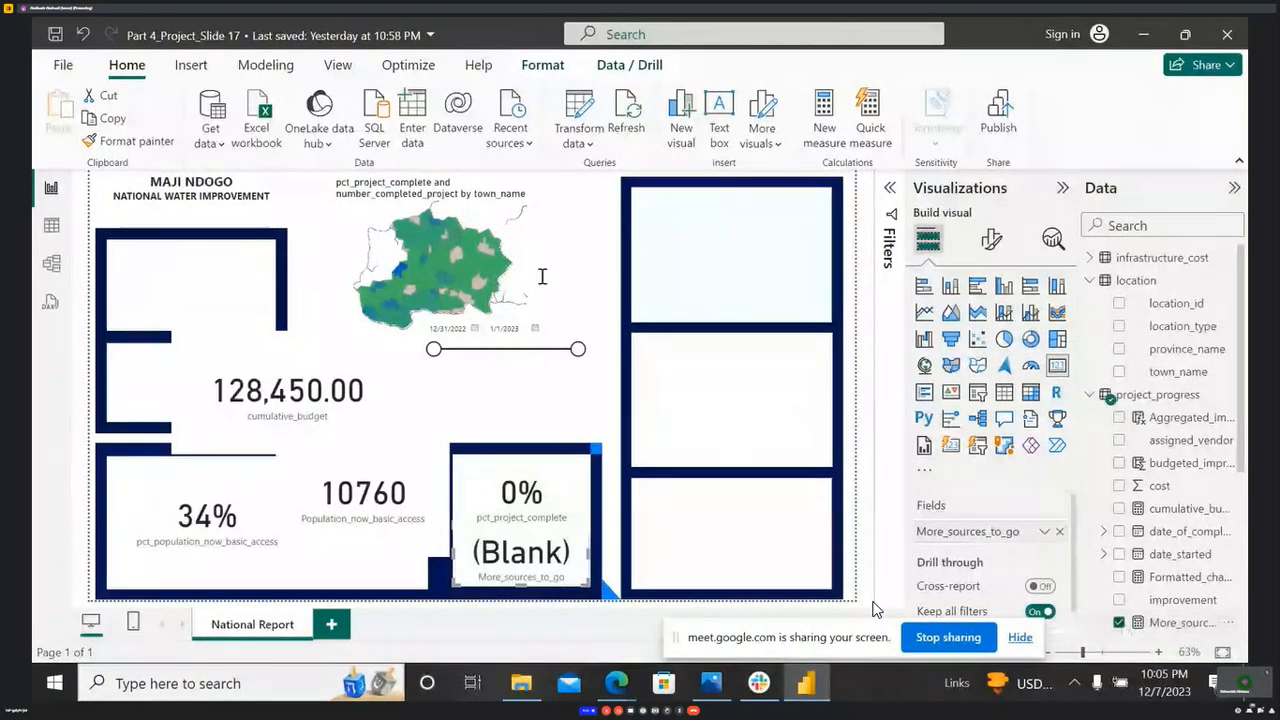
- Replace the map's Location field with town from the project_progress table
{"action": "left_click", "coordinate": [497, 215]}
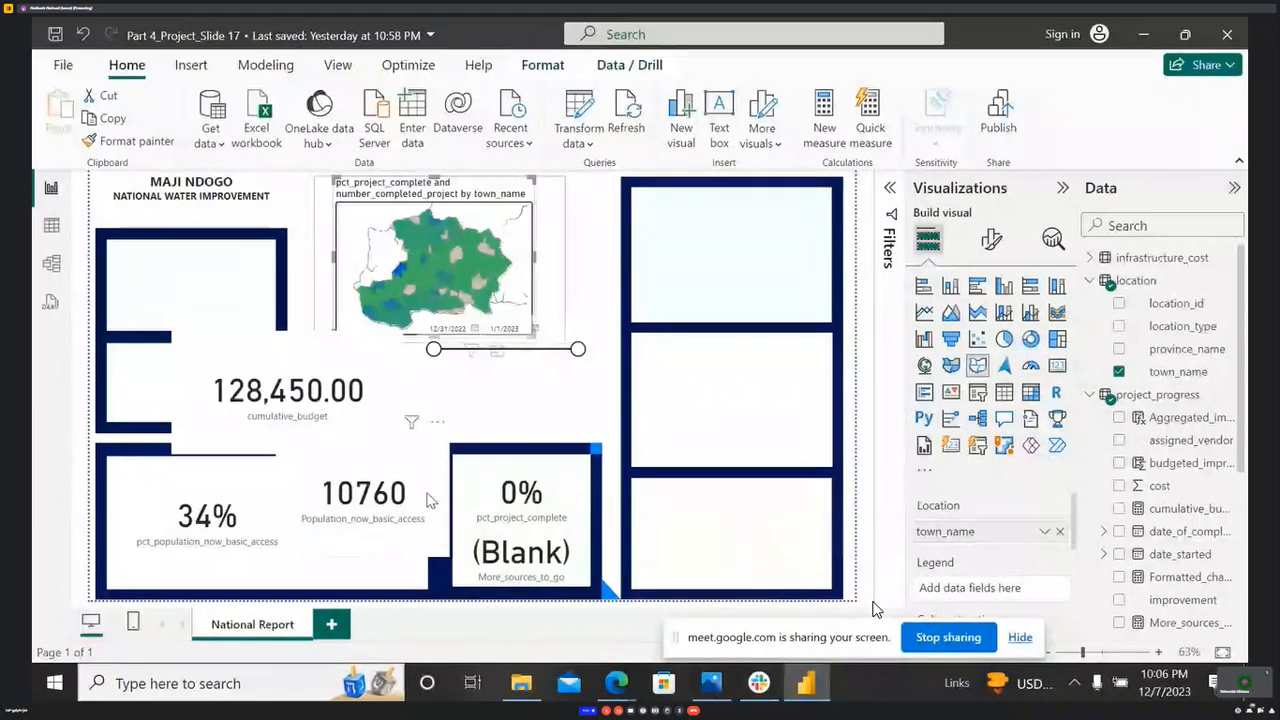
{"action": "scroll", "coordinate": [1207, 560], "scroll_direction": "down", "scroll_amount": 5}
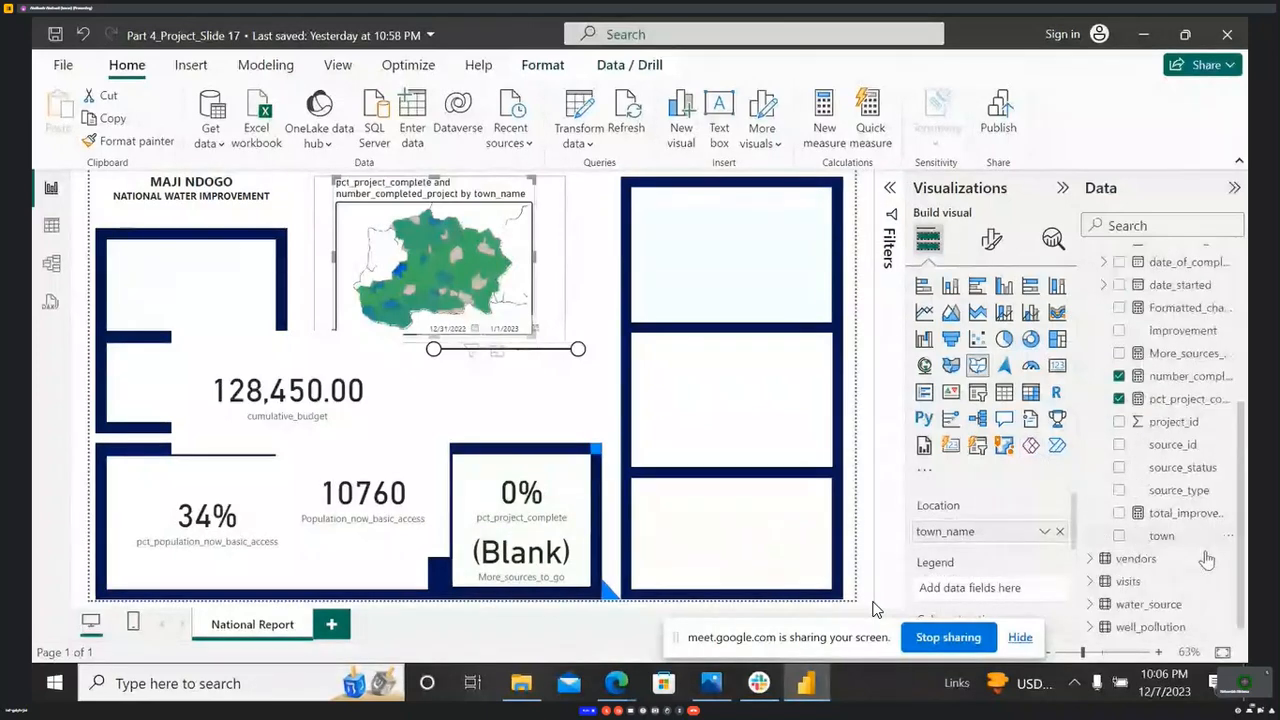
{"action": "left_click_drag", "start_coordinate": [1165, 535], "coordinate": [993, 540]}
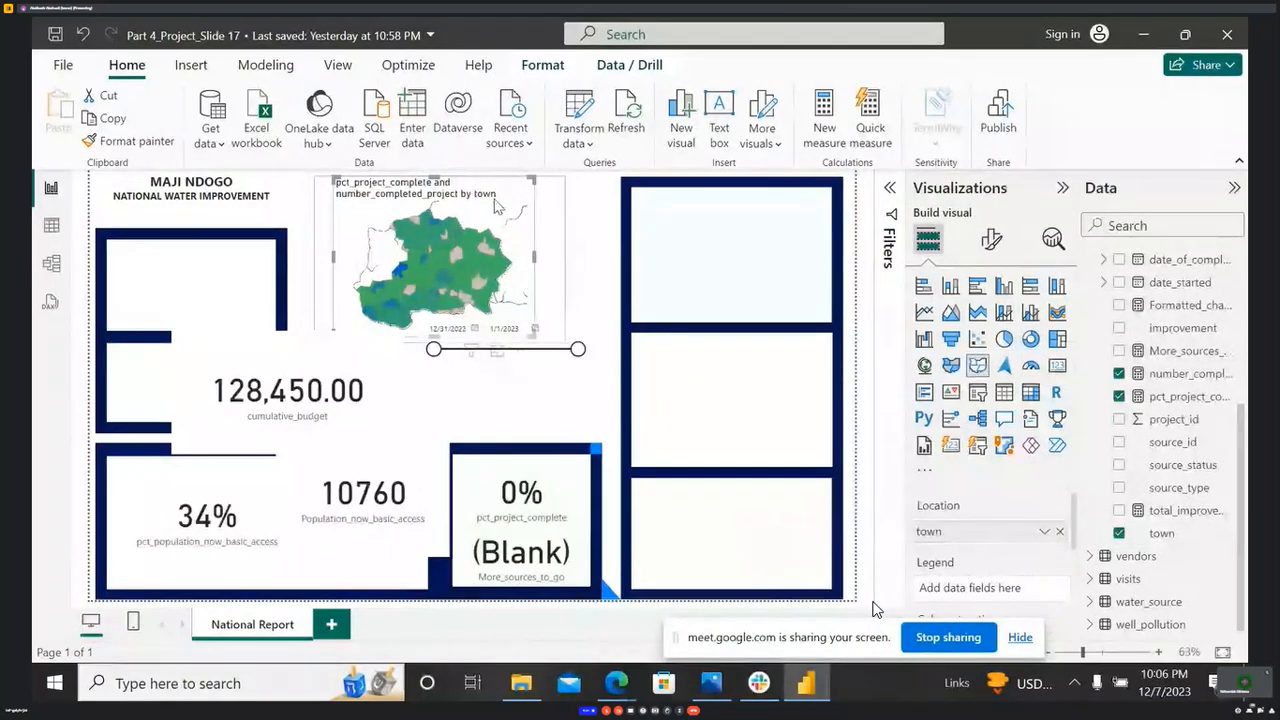
- Reset the date slicer under the map by removing its date_of_completion field and adding the same field again
{"action": "left_click", "coordinate": [509, 510]}
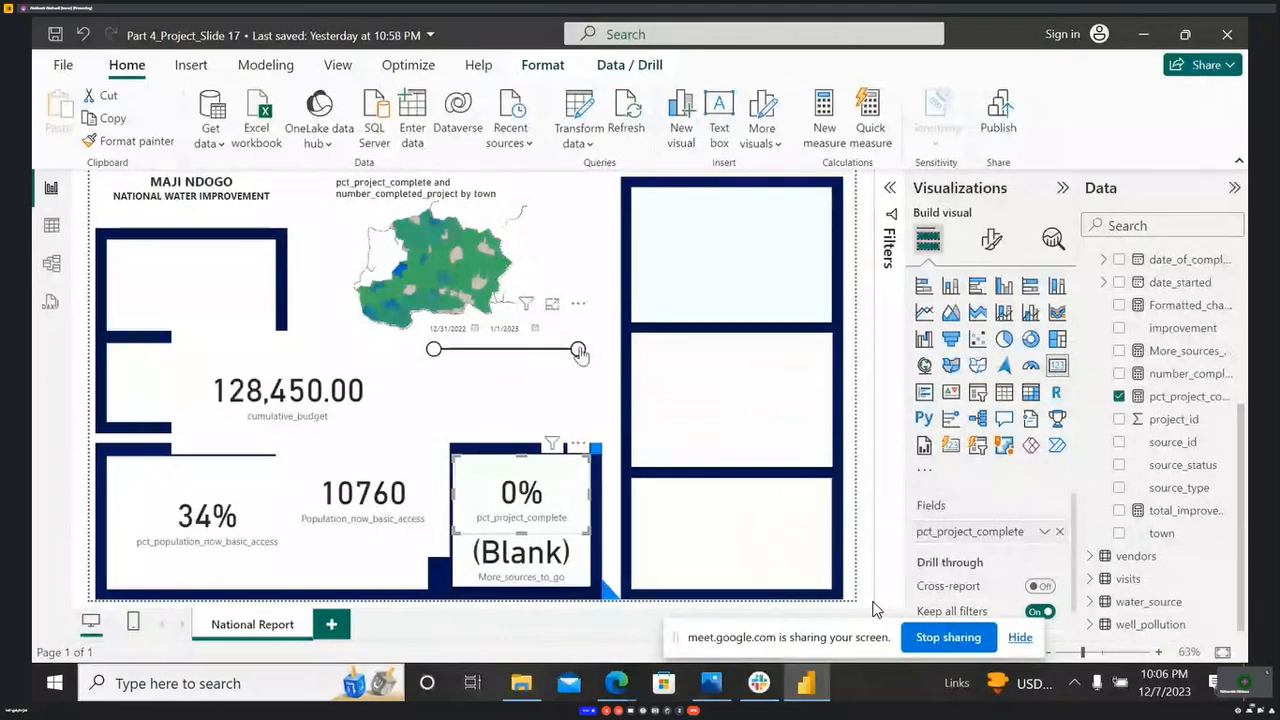
{"action": "left_click", "coordinate": [560, 553]}
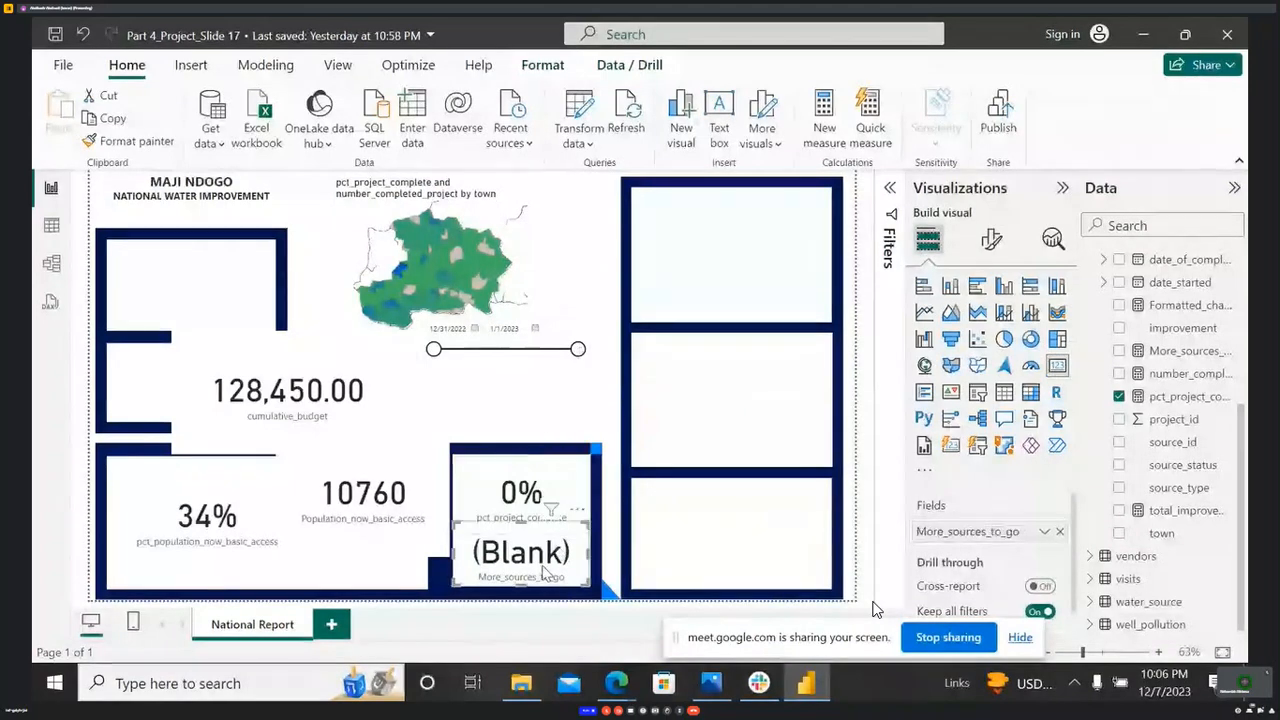
{"action": "left_click", "coordinate": [560, 335]}
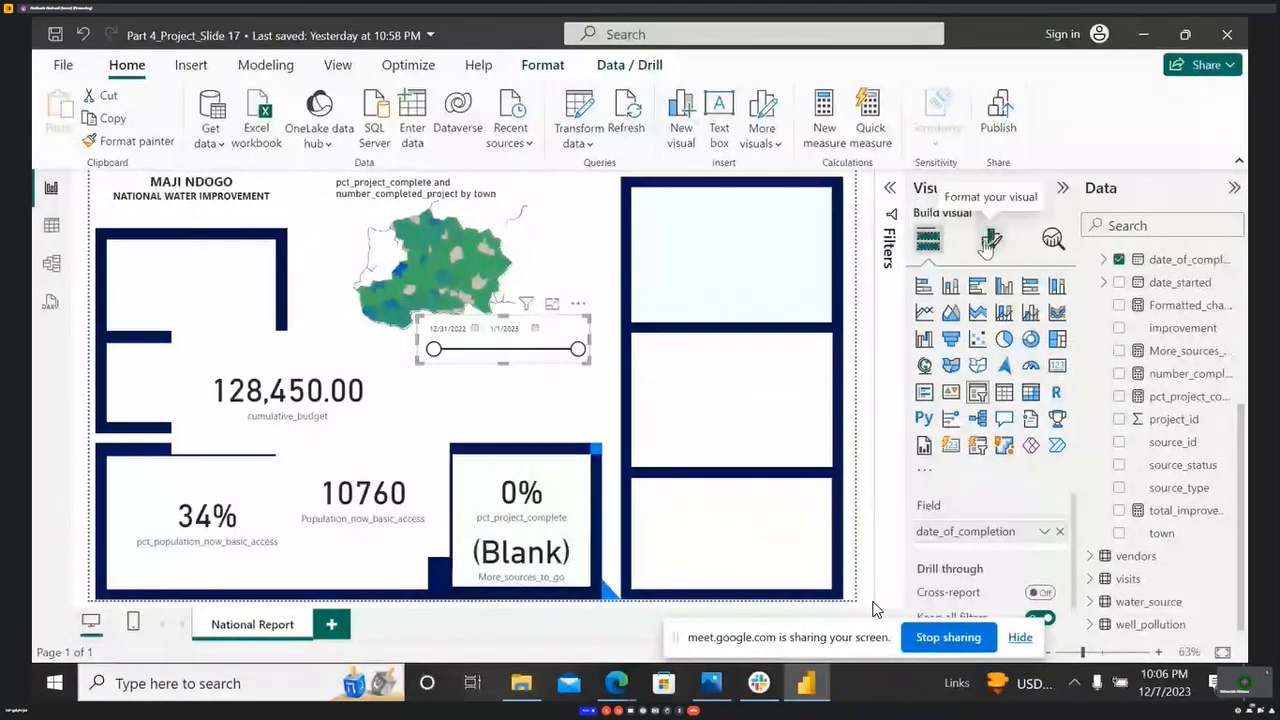
{"action": "left_click", "coordinate": [990, 237]}
{"action": "left_click", "coordinate": [928, 238]}
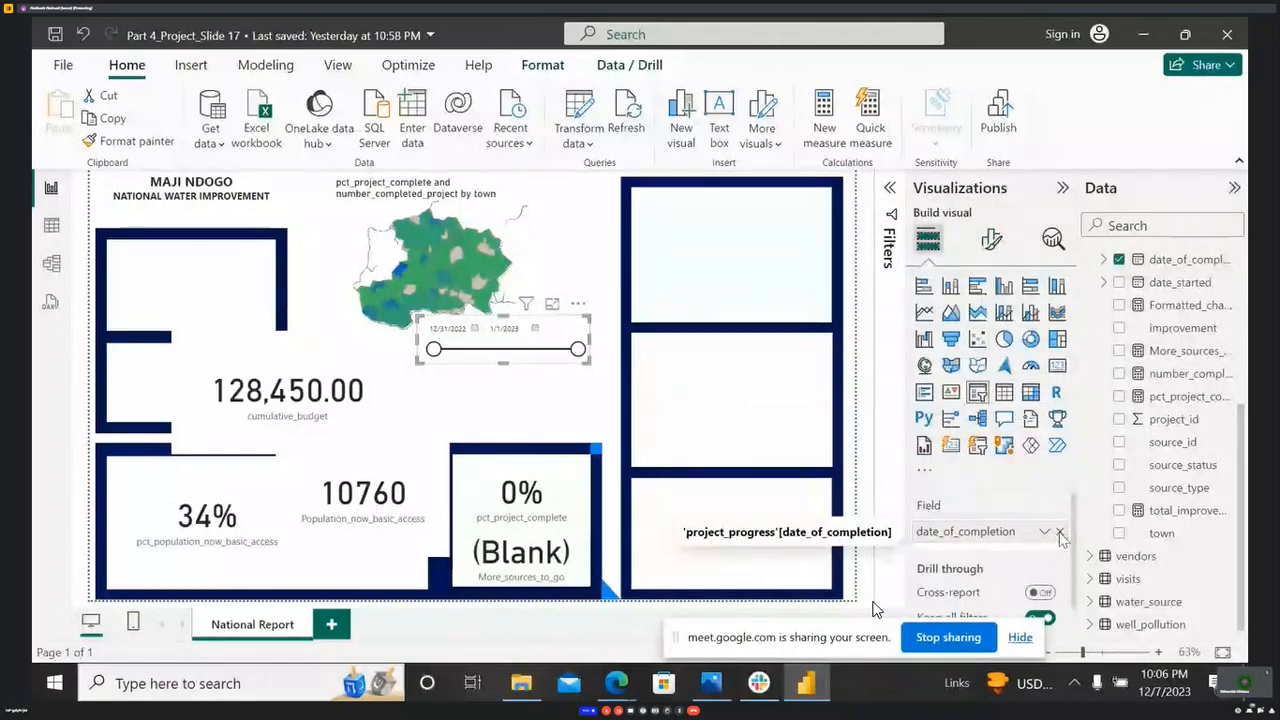
{"action": "left_click", "coordinate": [1060, 532]}
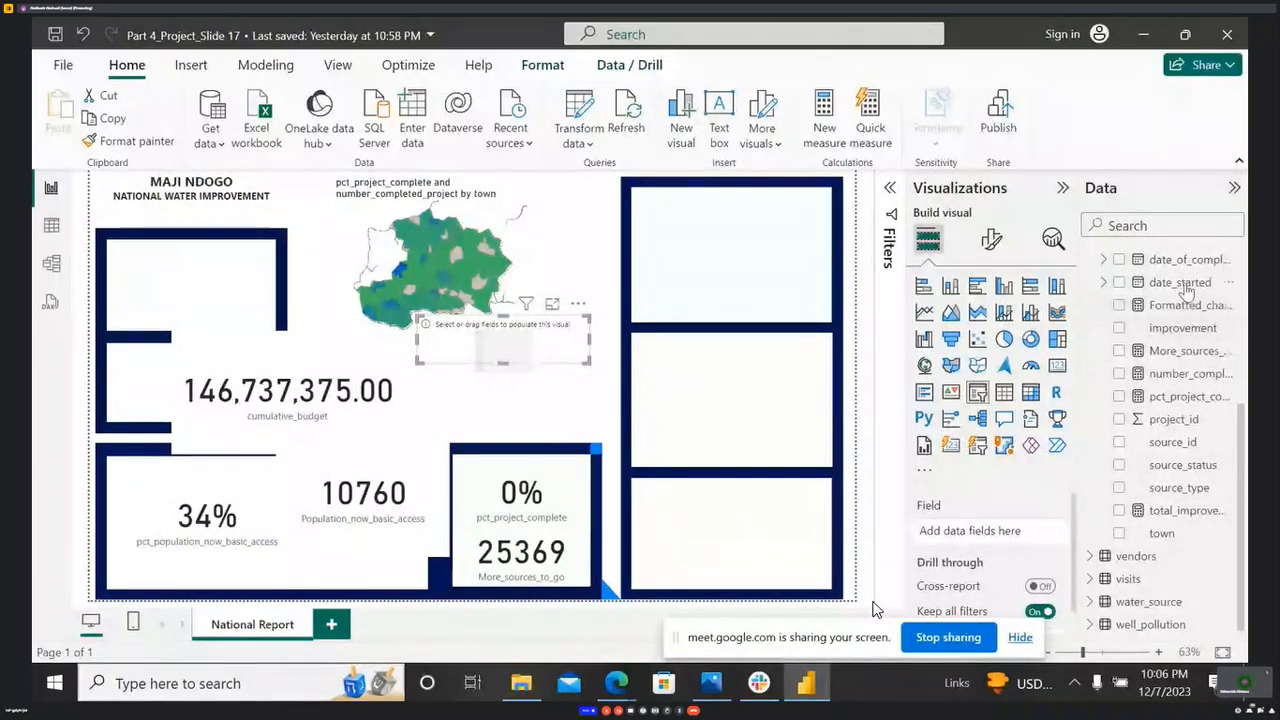
{"action": "left_click_drag", "start_coordinate": [1180, 260], "coordinate": [1010, 536]}
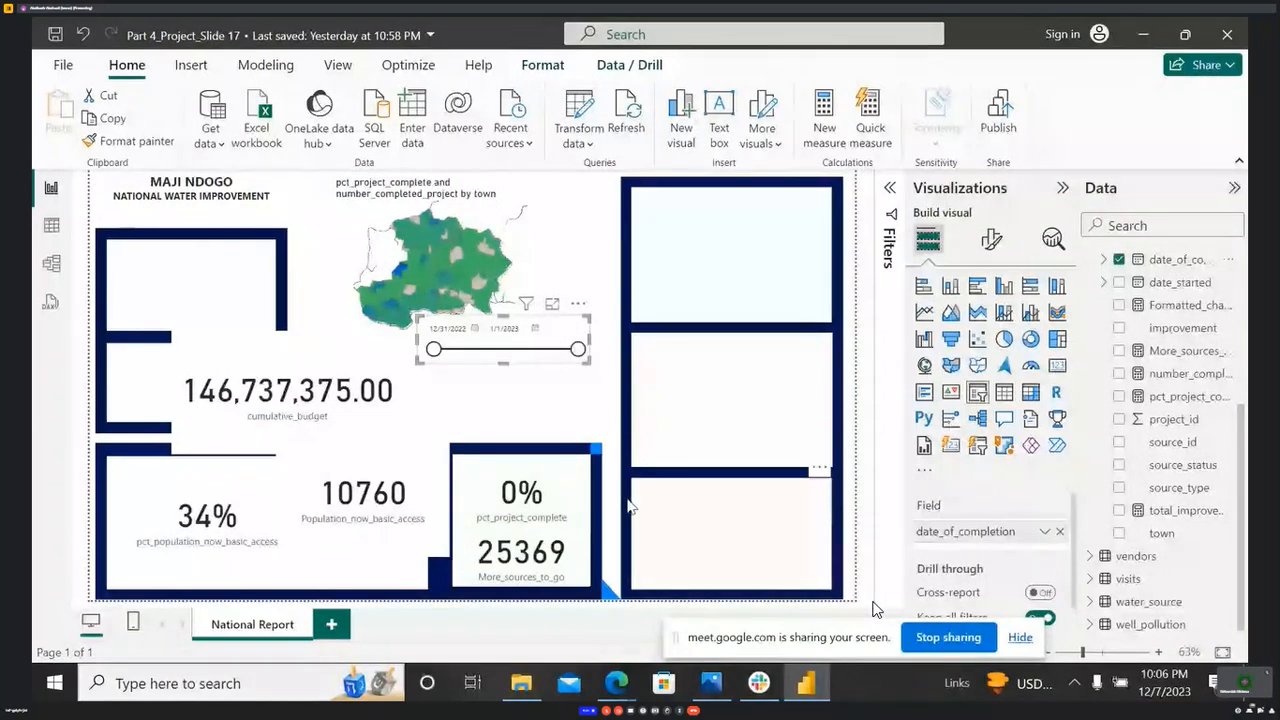
- Take date_of_completion out of the date slicer once more and reassign it as the slicer's field
{"action": "left_click", "coordinate": [613, 424]}
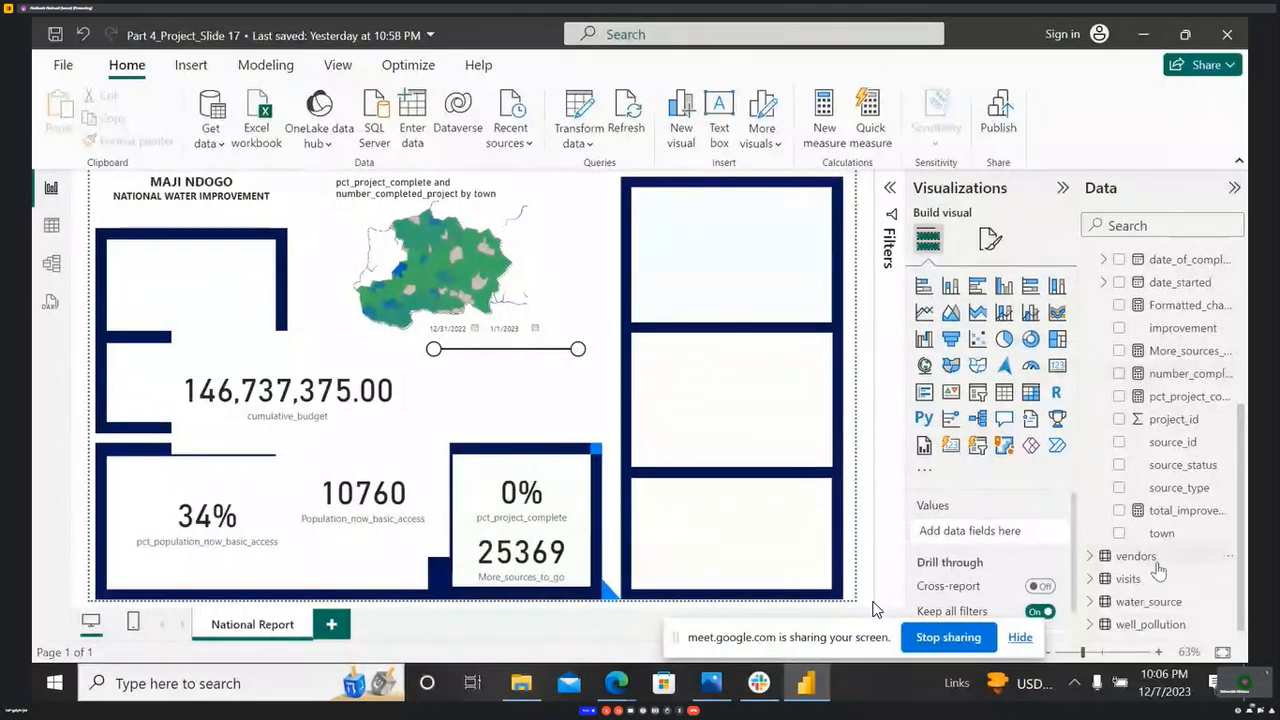
{"action": "scroll", "coordinate": [1163, 587], "scroll_direction": "down", "scroll_amount": 1}
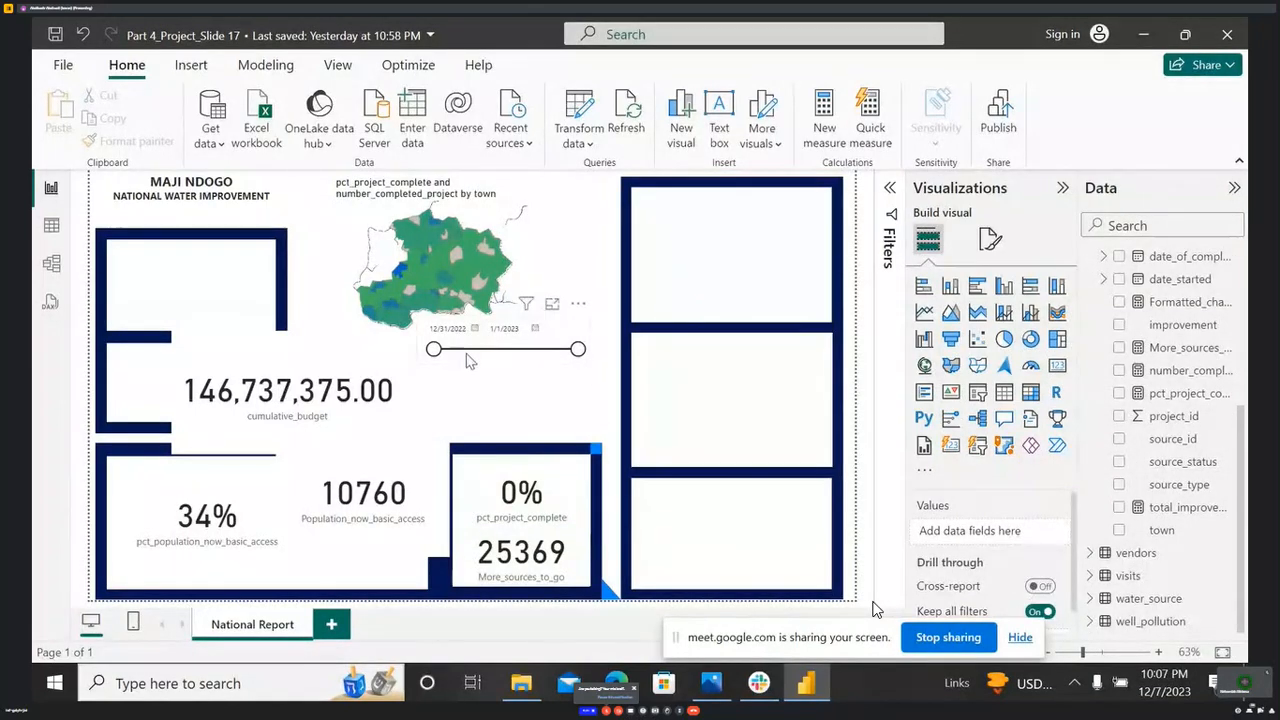
{"action": "left_click", "coordinate": [574, 334]}
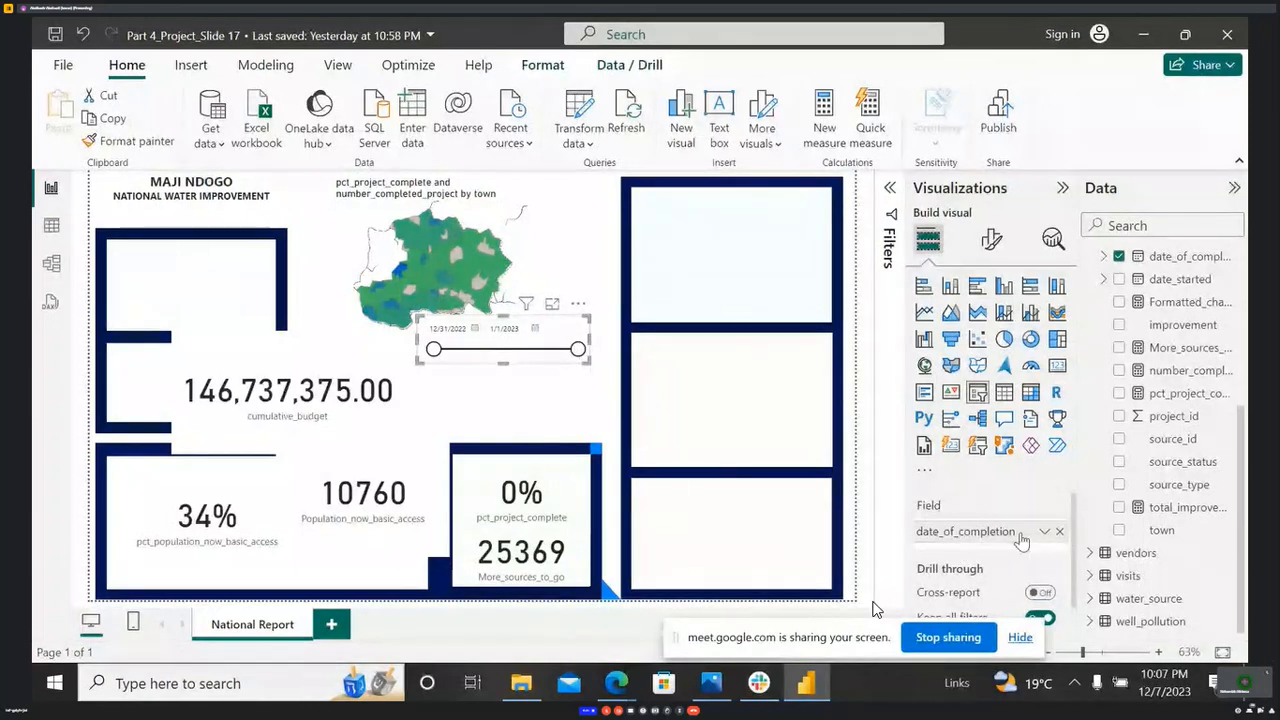
{"action": "left_click", "coordinate": [1060, 533]}
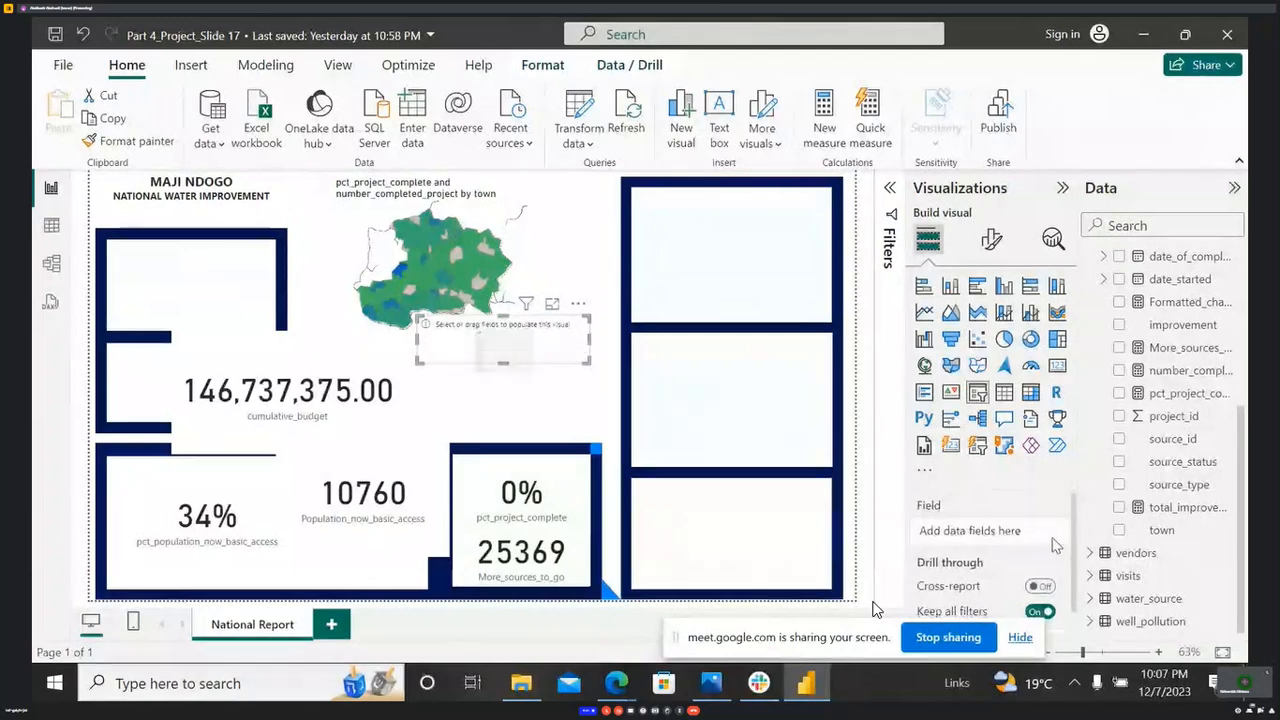
{"action": "left_click_drag", "start_coordinate": [1180, 256], "coordinate": [1000, 535]}
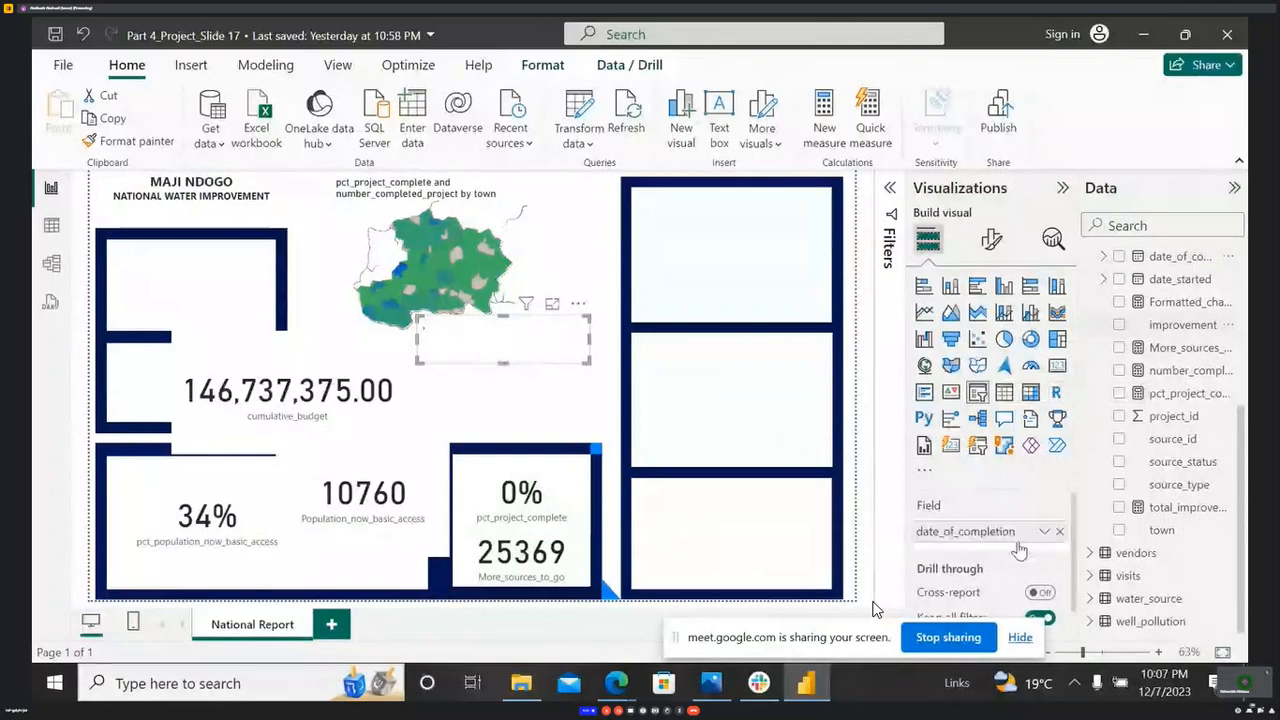
- Move the cumulative_budget card slightly down and to the left, clear of the map
{"action": "left_click", "coordinate": [263, 400]}
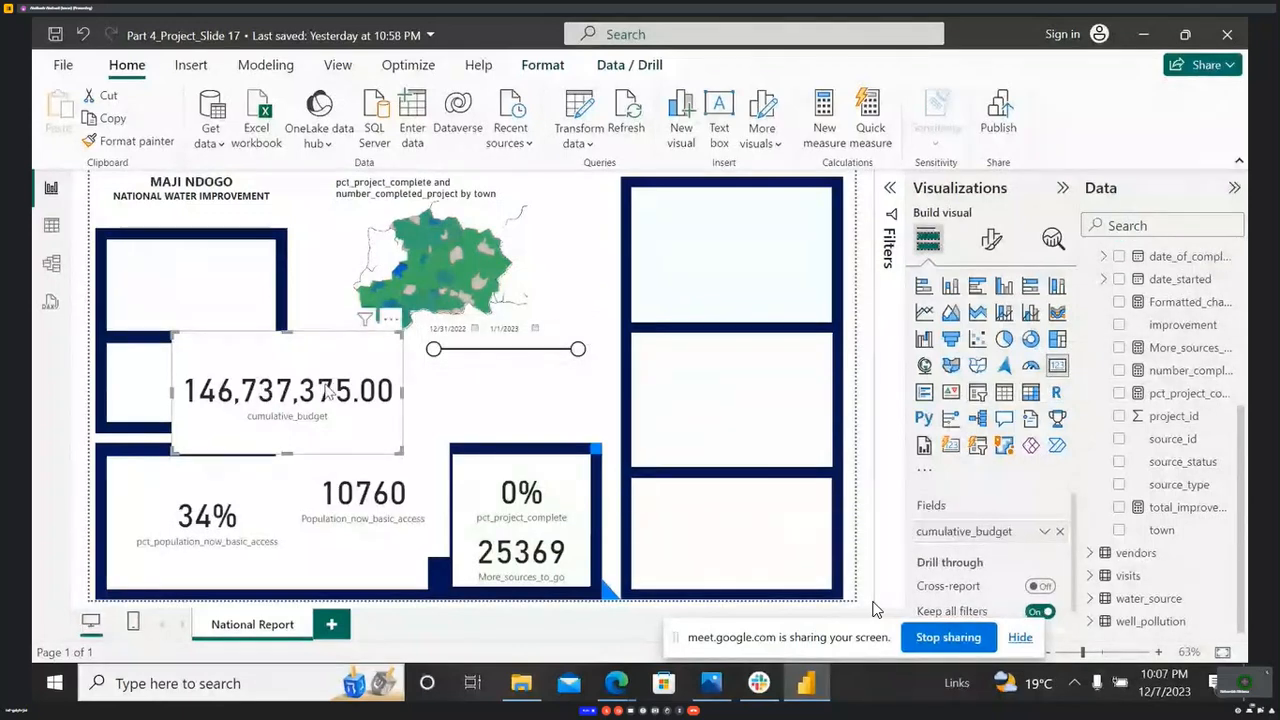
{"action": "left_click_drag", "start_coordinate": [311, 355], "coordinate": [279, 362]}
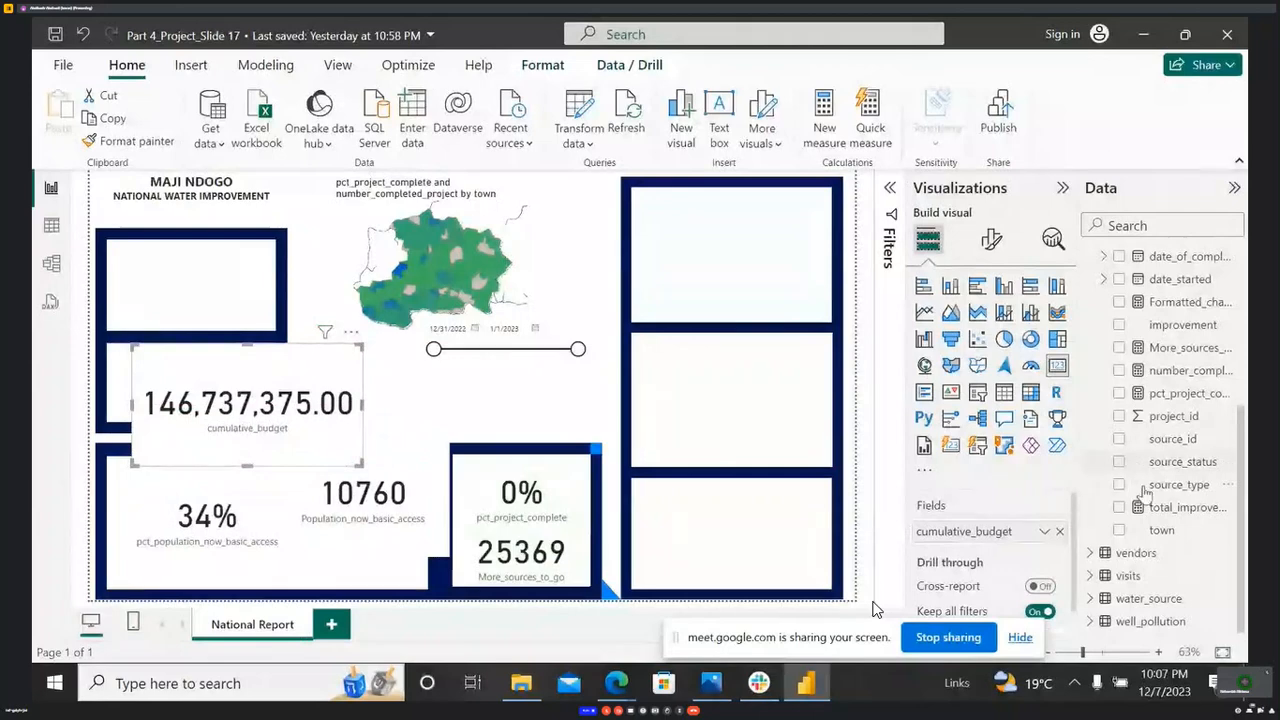
- Set the map's Location field to town_name from the location table
{"action": "left_click", "coordinate": [510, 214]}
{"action": "scroll", "coordinate": [1190, 318], "scroll_direction": "up", "scroll_amount": 3}
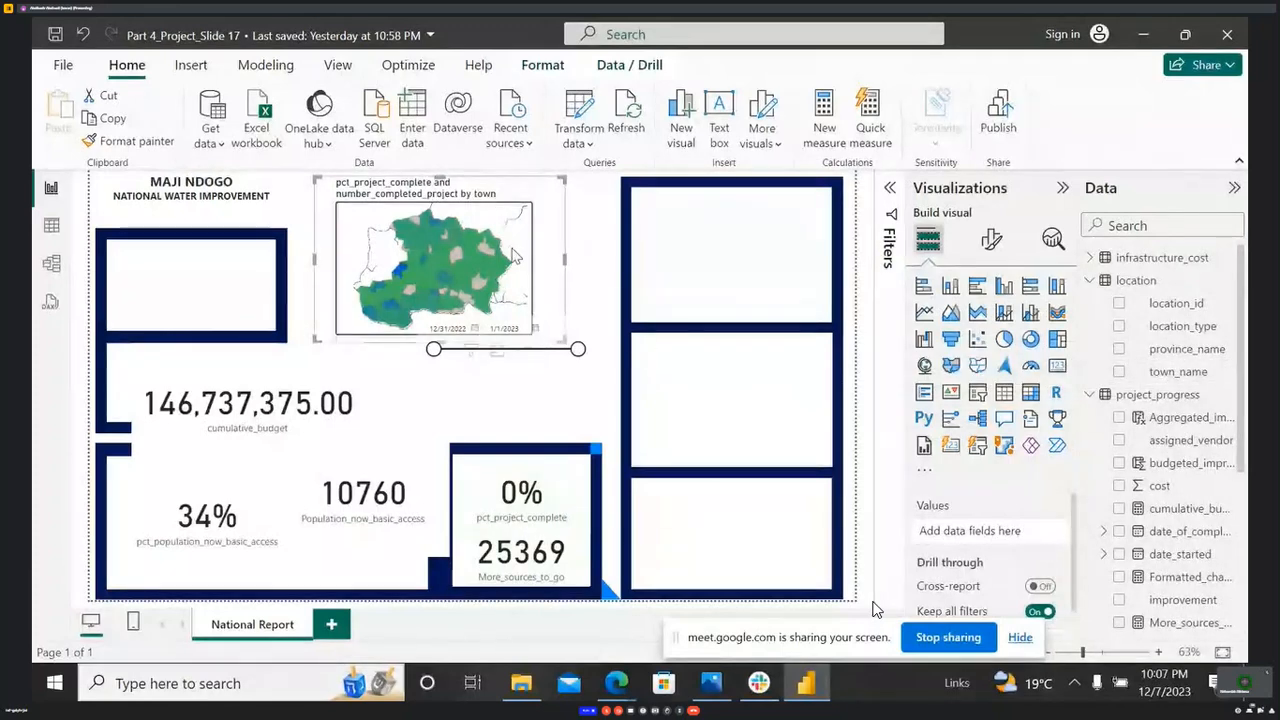
{"action": "left_click_drag", "start_coordinate": [1157, 374], "coordinate": [978, 538]}
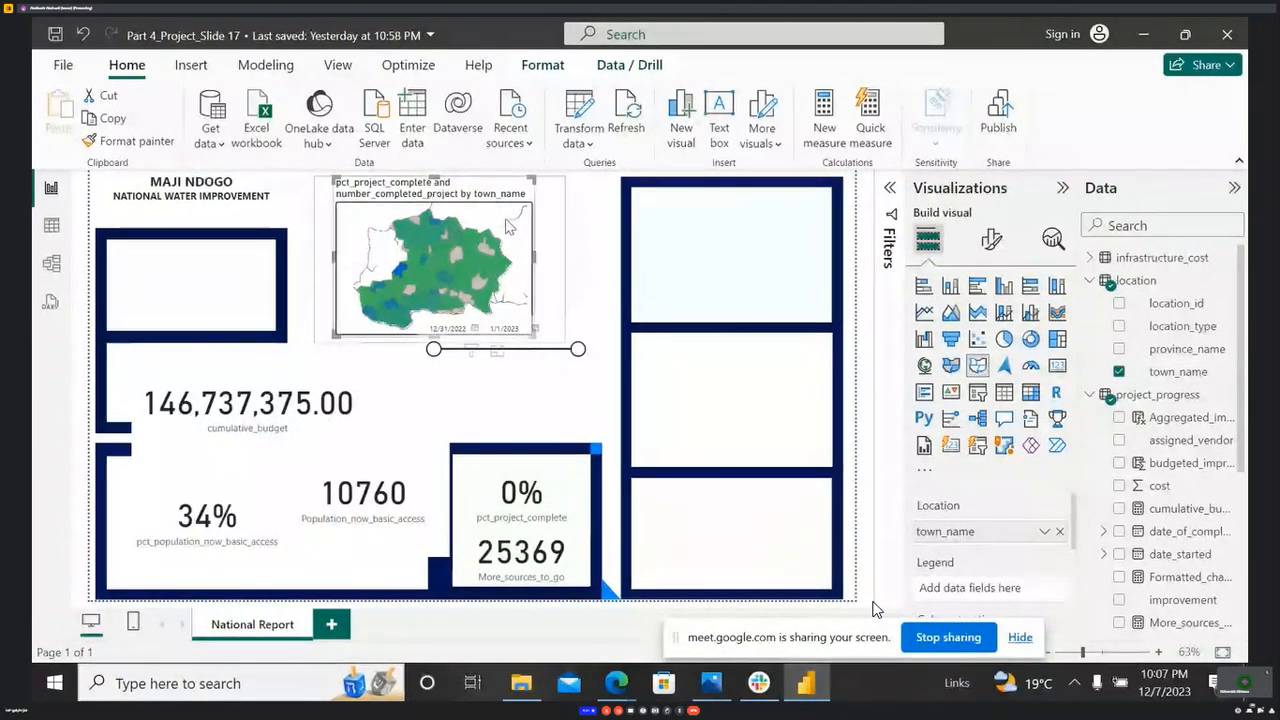
- Replace cumulative_budget in its card with the project_progress town field and check the map's Location field for comparison
{"action": "left_click", "coordinate": [200, 447]}
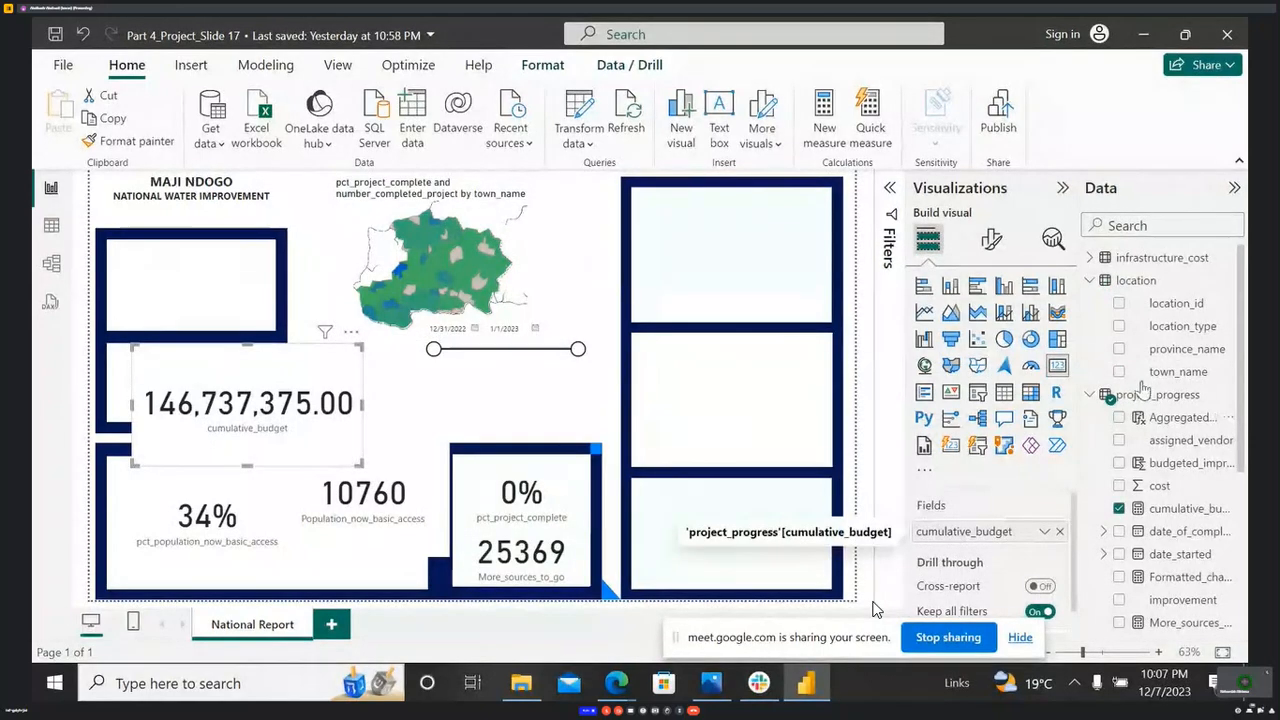
{"action": "scroll", "coordinate": [1140, 435], "scroll_direction": "down", "scroll_amount": 5}
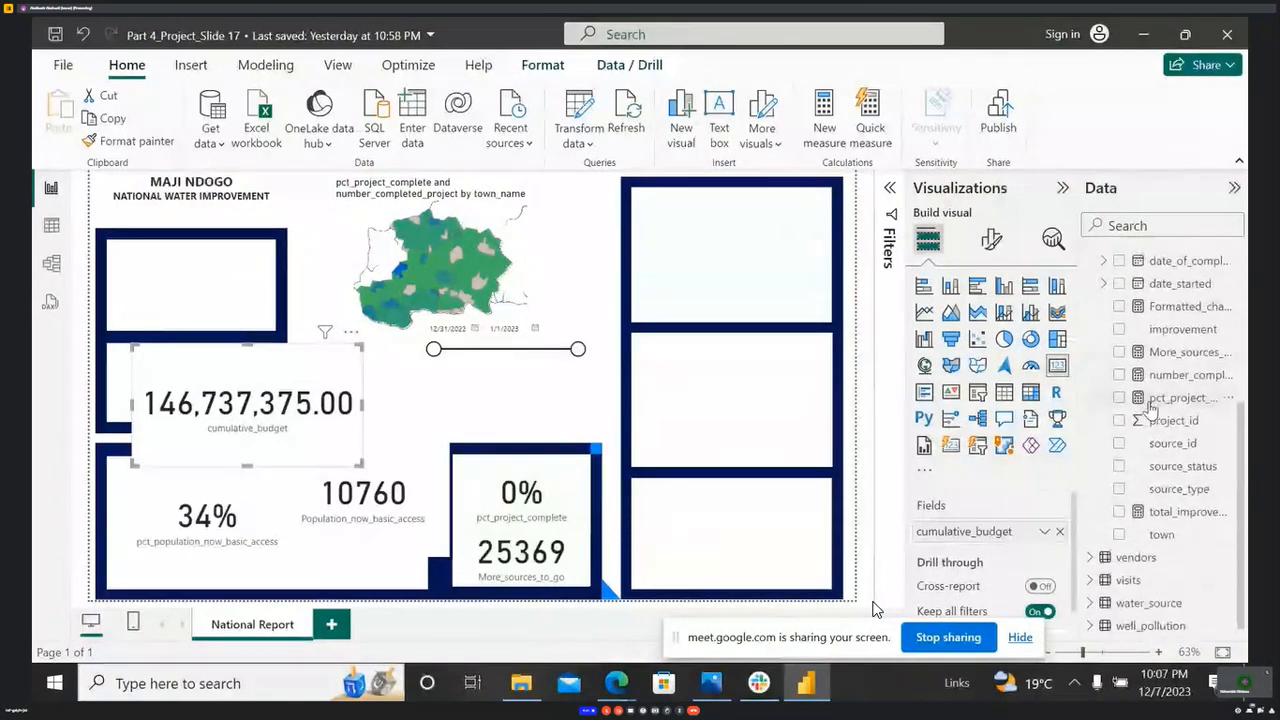
{"action": "left_click_drag", "start_coordinate": [1162, 533], "coordinate": [980, 534]}
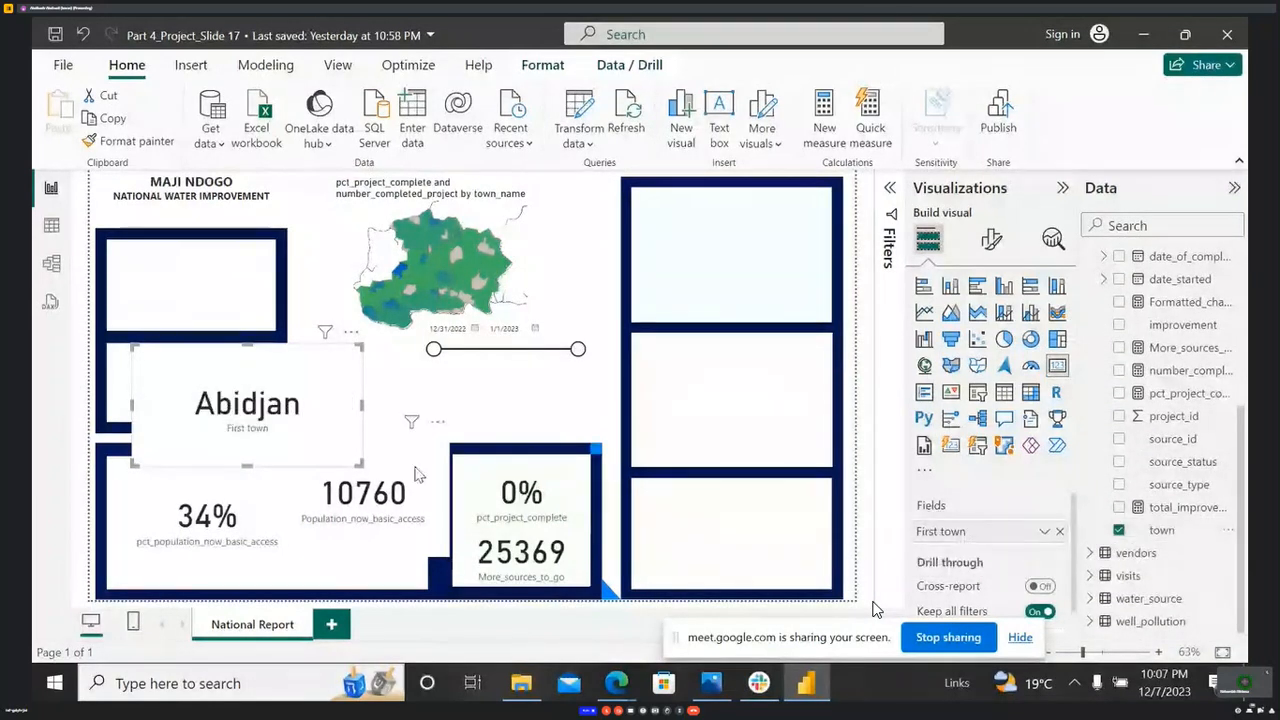
{"action": "left_click", "coordinate": [472, 220]}
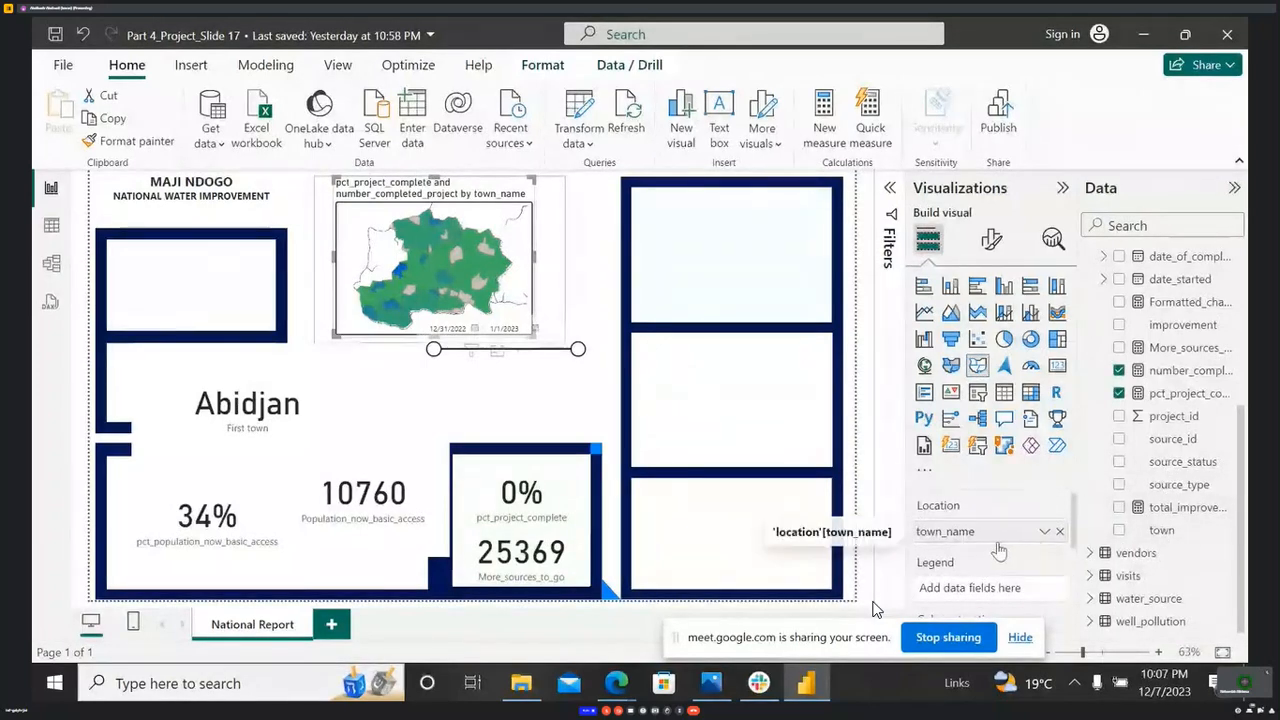
- Remove town from the card, put cumulative_budget back as its field, and check that field's value display options
{"action": "left_click", "coordinate": [226, 402]}
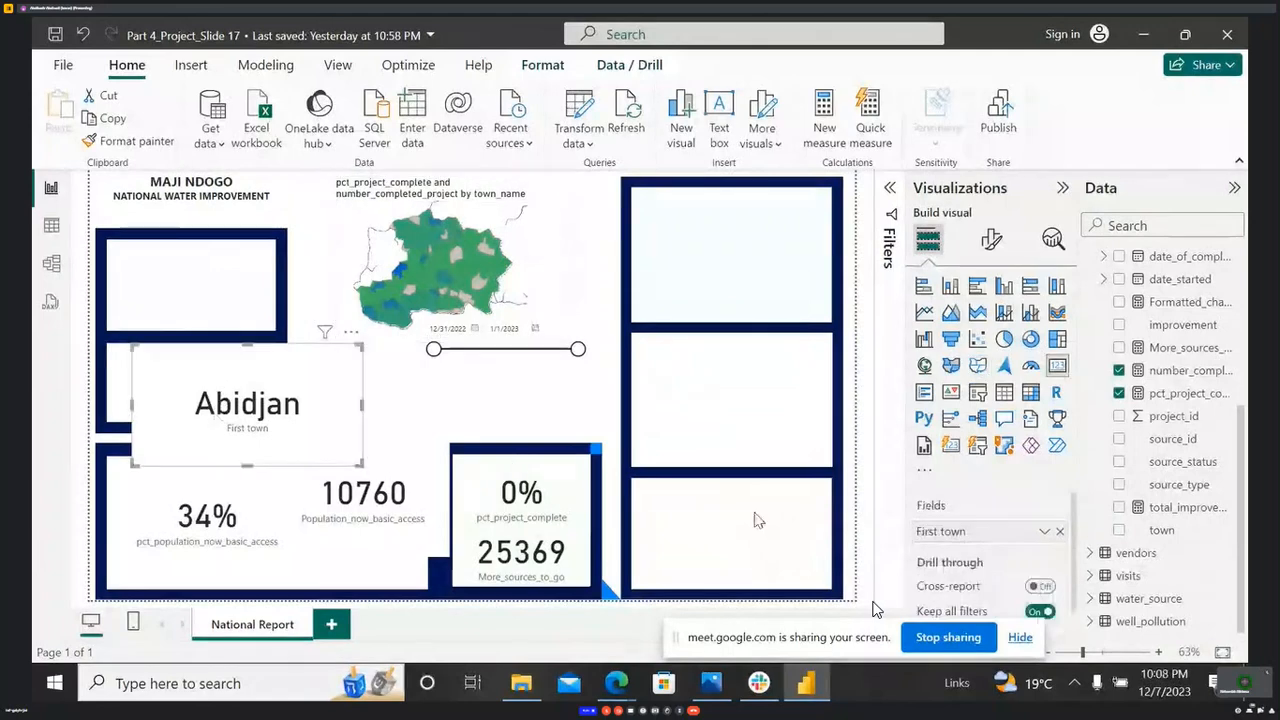
{"action": "left_click", "coordinate": [1119, 530]}
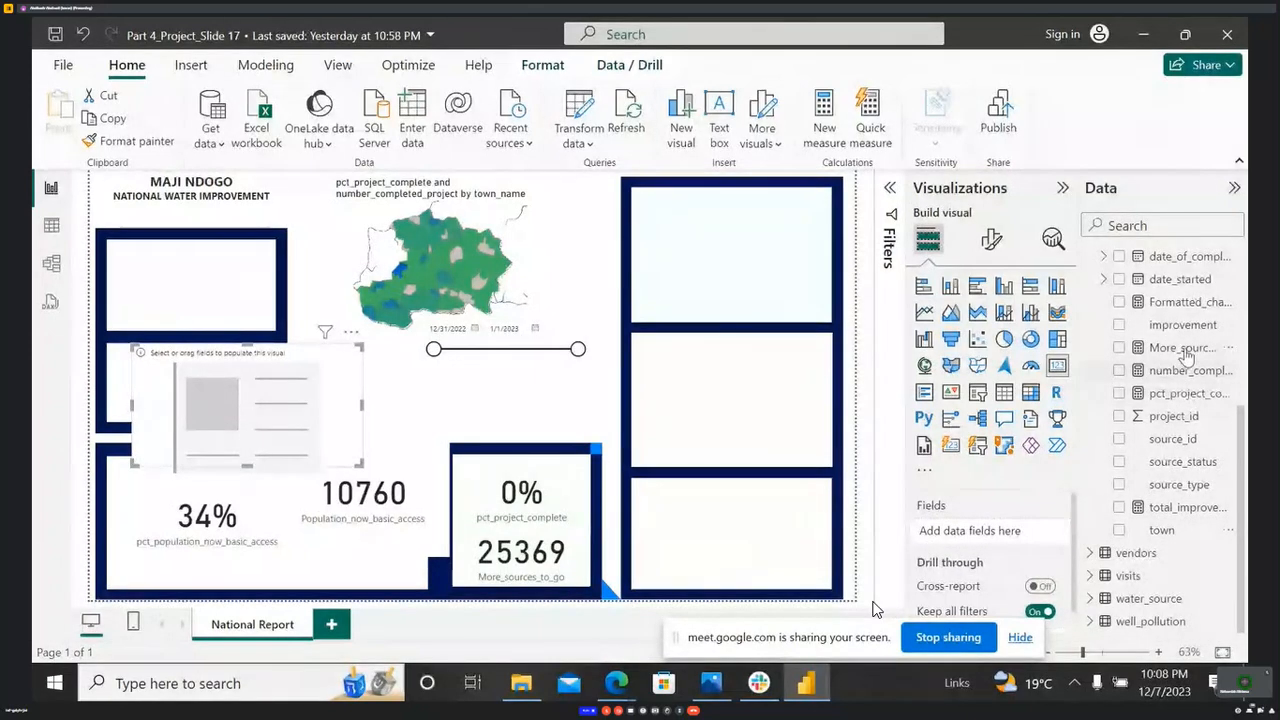
{"action": "scroll", "coordinate": [1193, 365], "scroll_direction": "up", "scroll_amount": 3}
{"action": "left_click_drag", "start_coordinate": [1193, 367], "coordinate": [299, 425]}
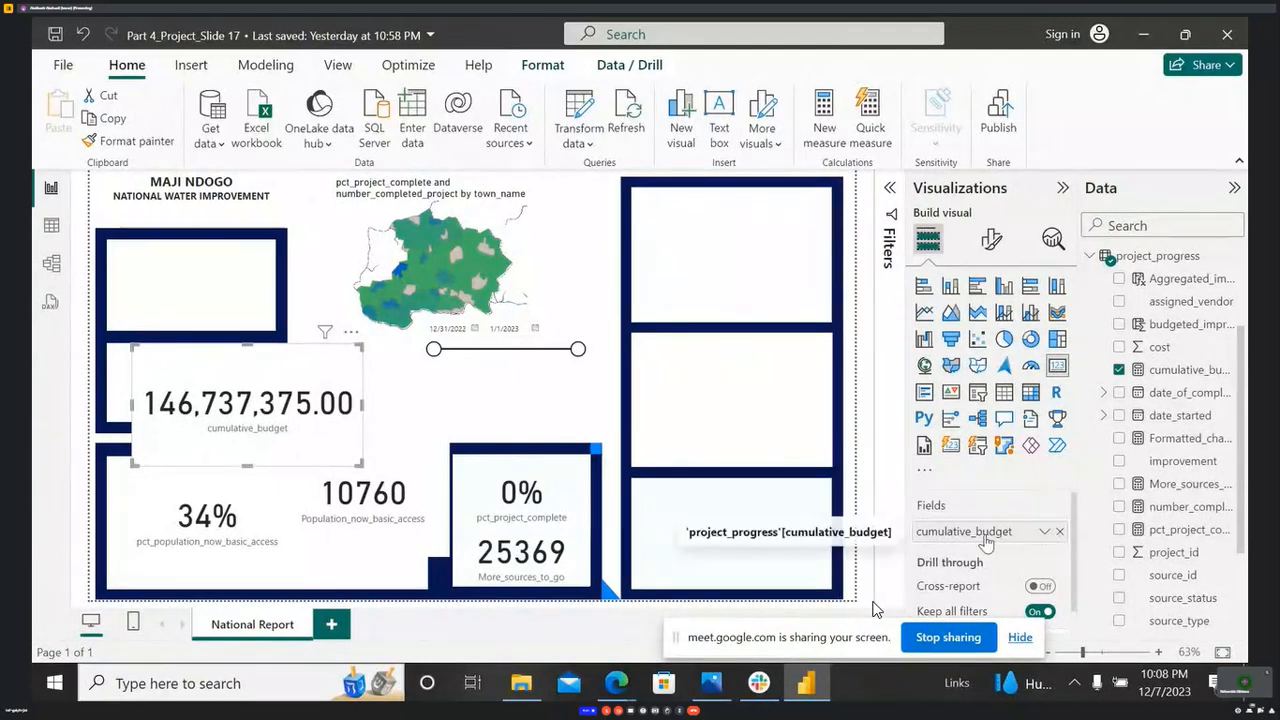
{"action": "left_click", "coordinate": [1044, 533]}
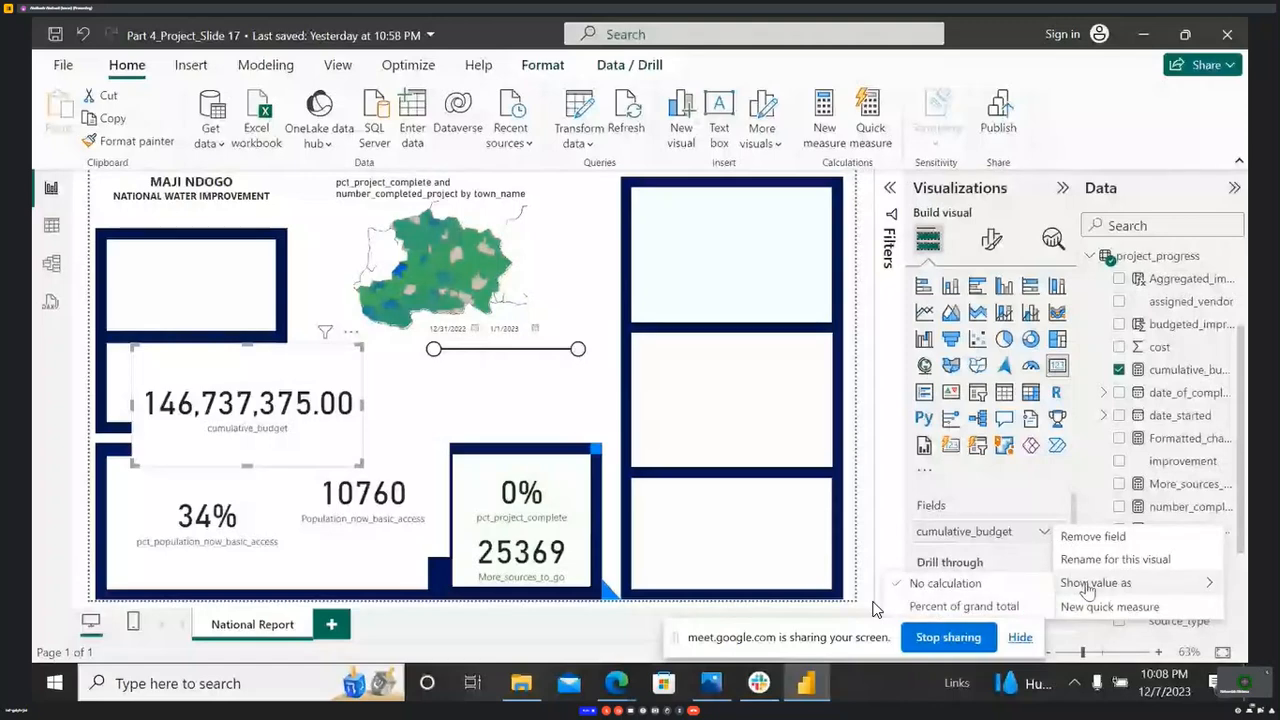
{"action": "left_click", "coordinate": [970, 535]}
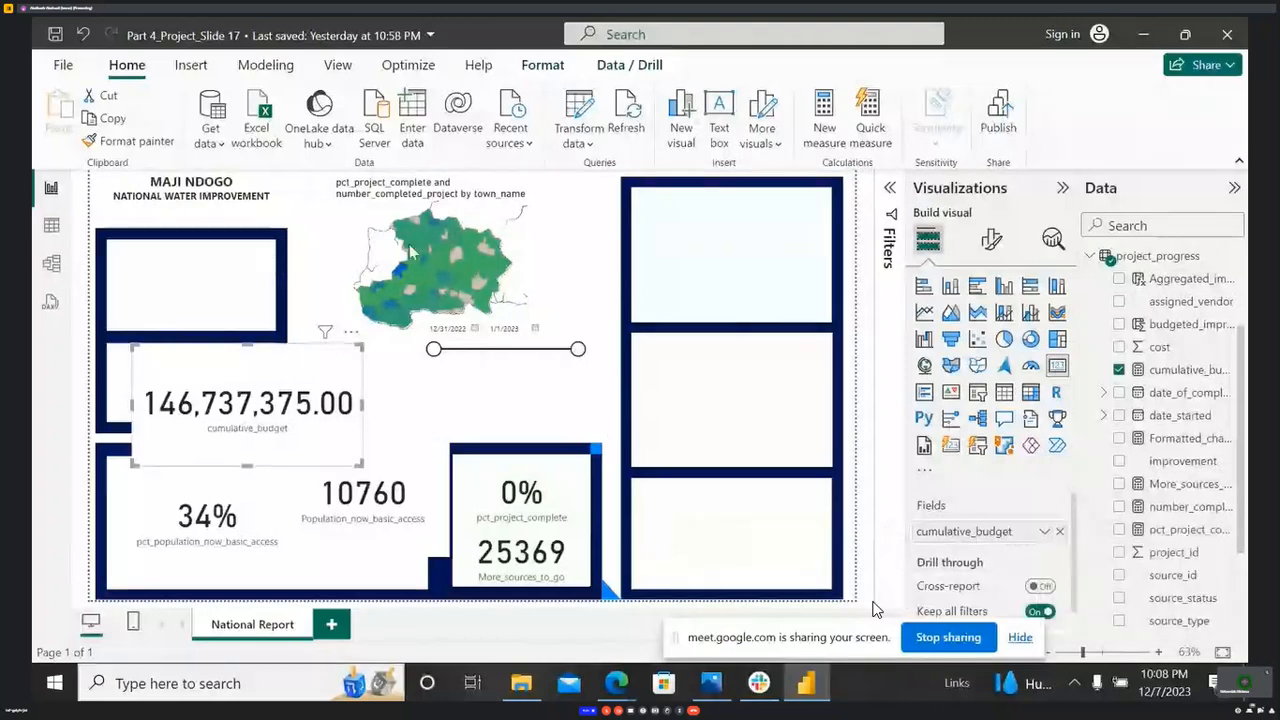
- Try the project_progress town field as the map's Location, and put town_name from the location table back in its place
{"action": "left_click", "coordinate": [490, 208]}
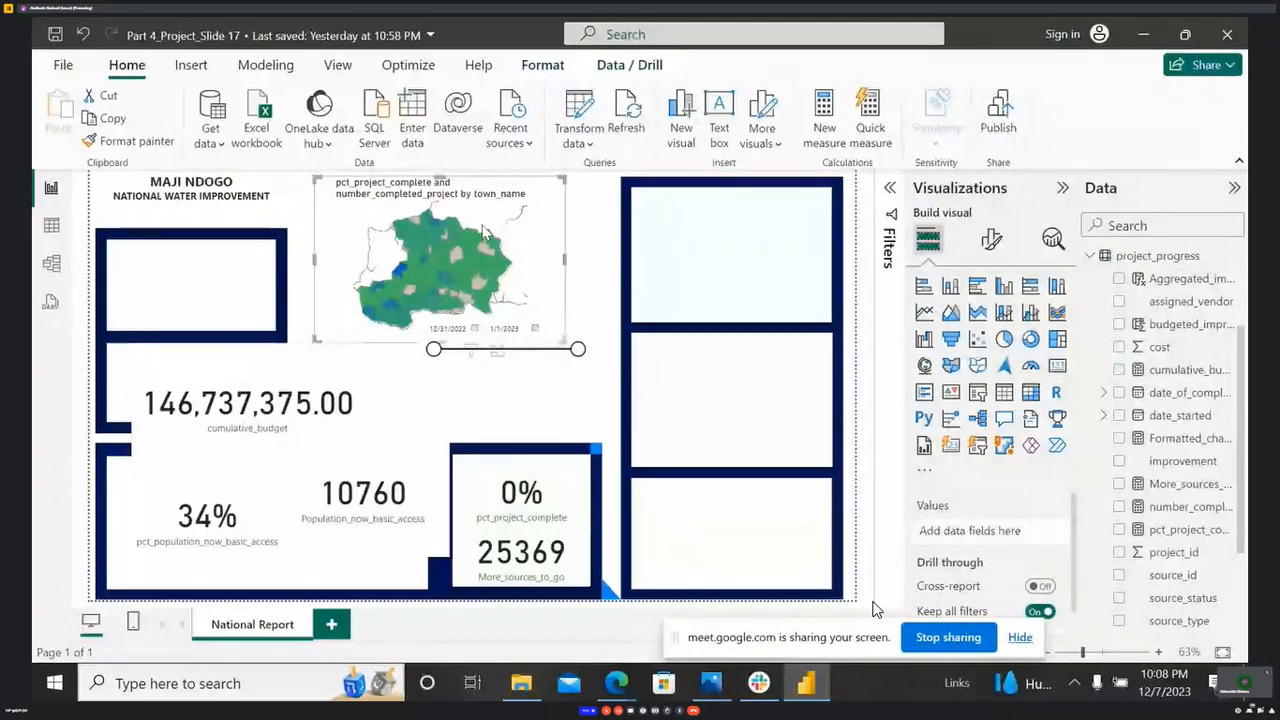
{"action": "left_click", "coordinate": [490, 225]}
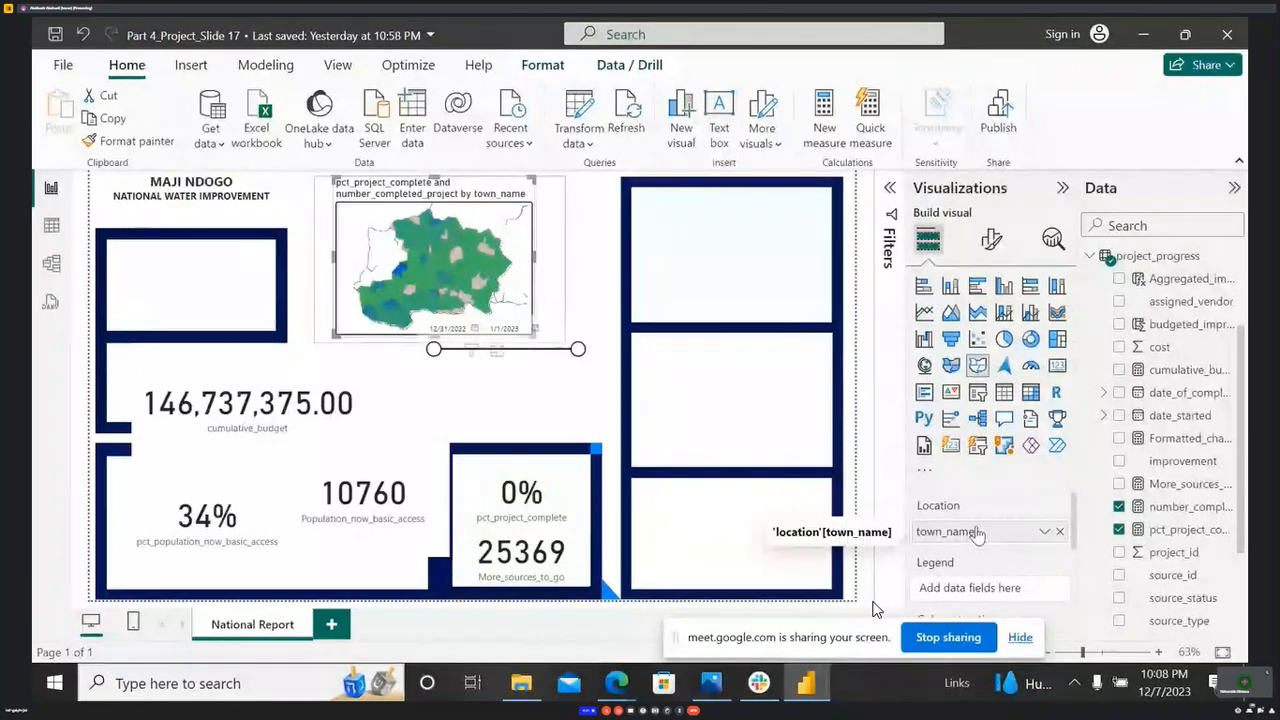
{"action": "scroll", "coordinate": [1150, 515], "scroll_direction": "down", "scroll_amount": 3}
{"action": "left_click_drag", "start_coordinate": [1158, 534], "coordinate": [997, 551]}
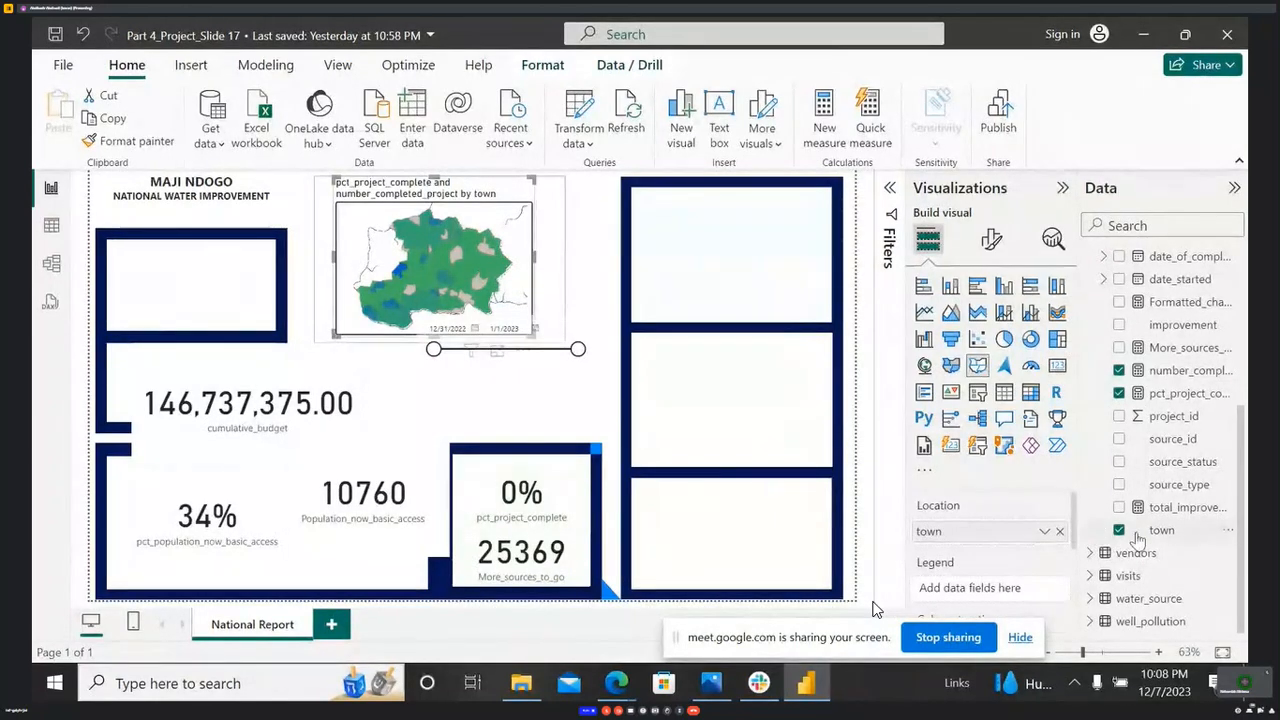
{"action": "scroll", "coordinate": [1140, 500], "scroll_direction": "up", "scroll_amount": 5}
{"action": "left_click_drag", "start_coordinate": [1178, 371], "coordinate": [997, 531]}
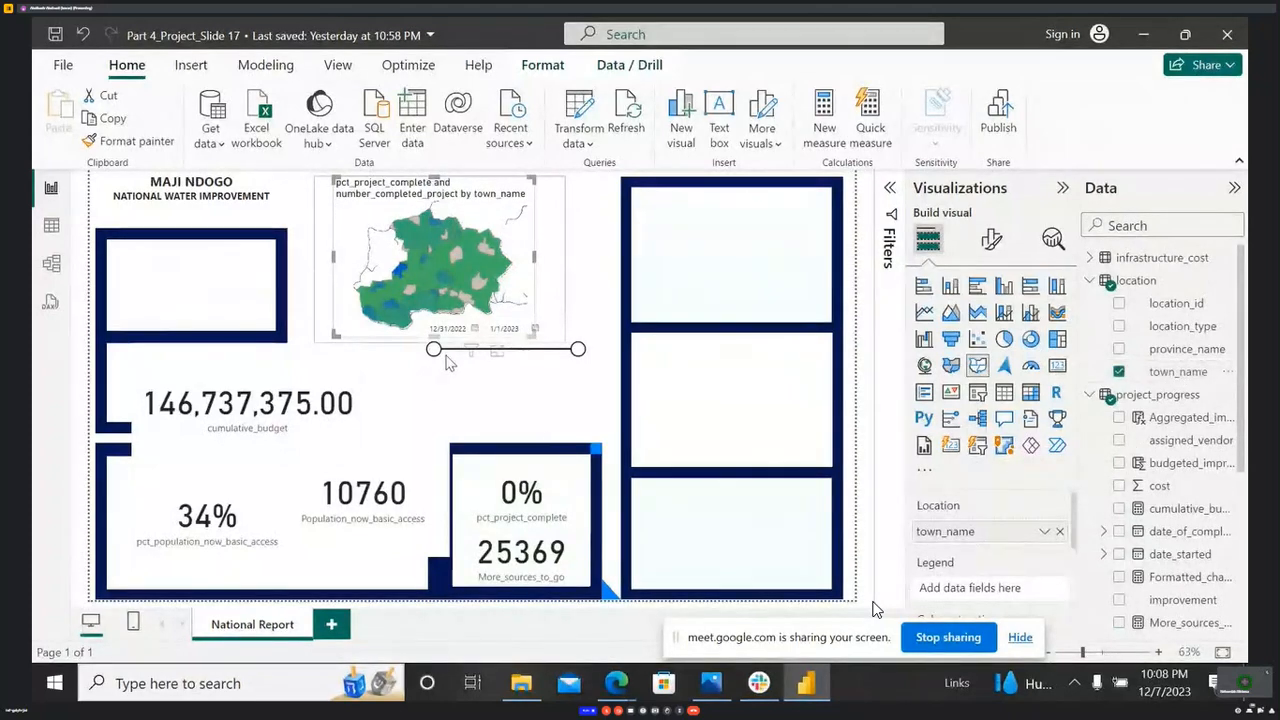
- Delete the existing cumulative_budget card and create a new card with cumulative_budget as its field
{"action": "left_click", "coordinate": [279, 441]}
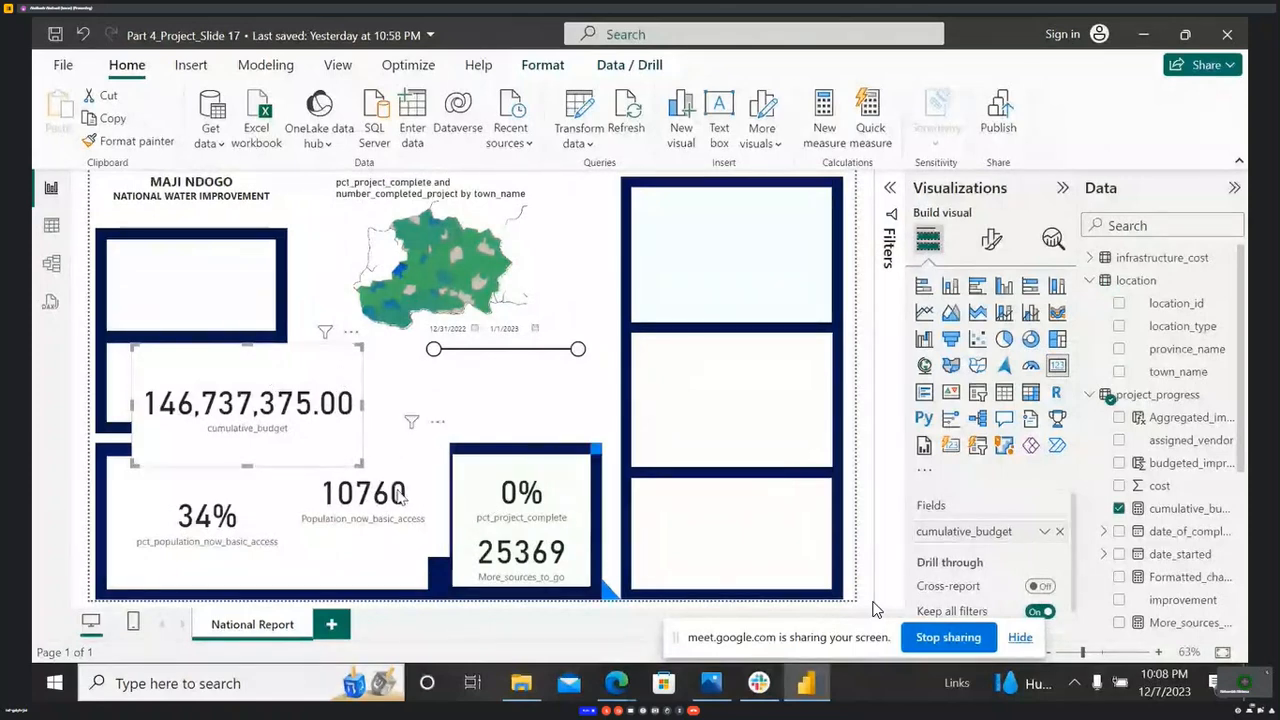
{"action": "scroll", "coordinate": [1180, 458], "scroll_direction": "down", "scroll_amount": 3}
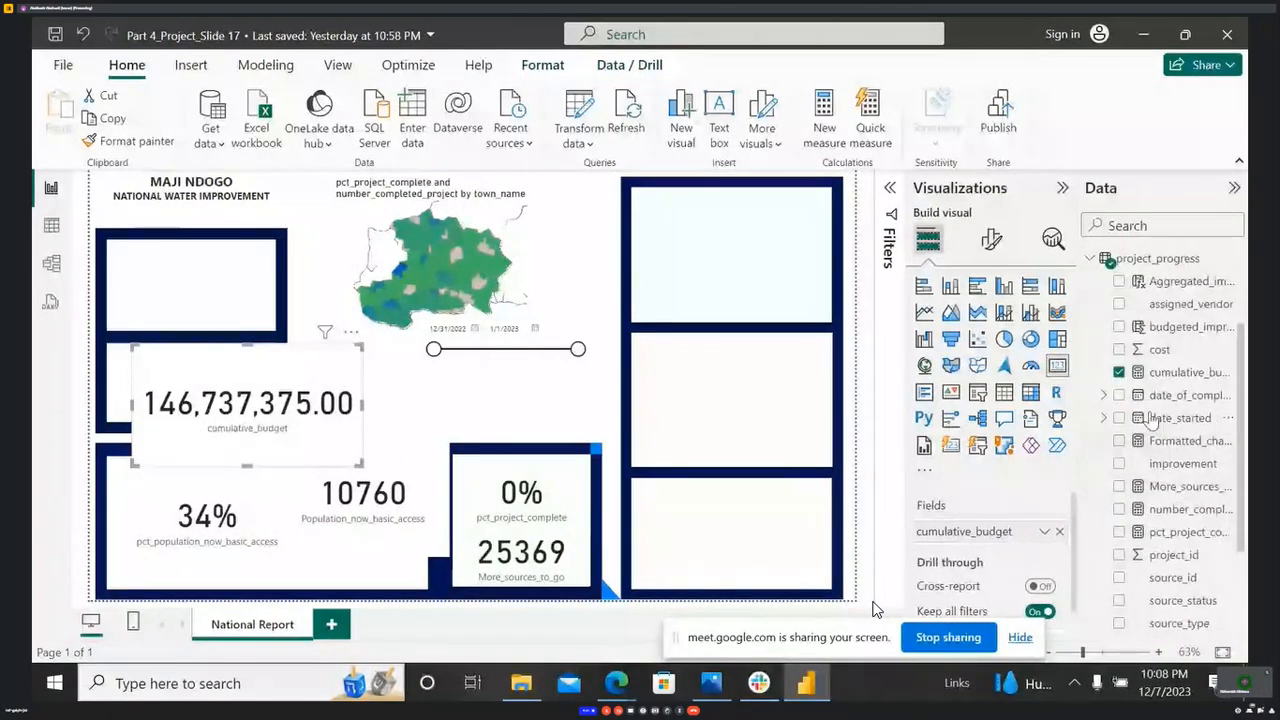
{"action": "left_click", "coordinate": [1119, 372]}
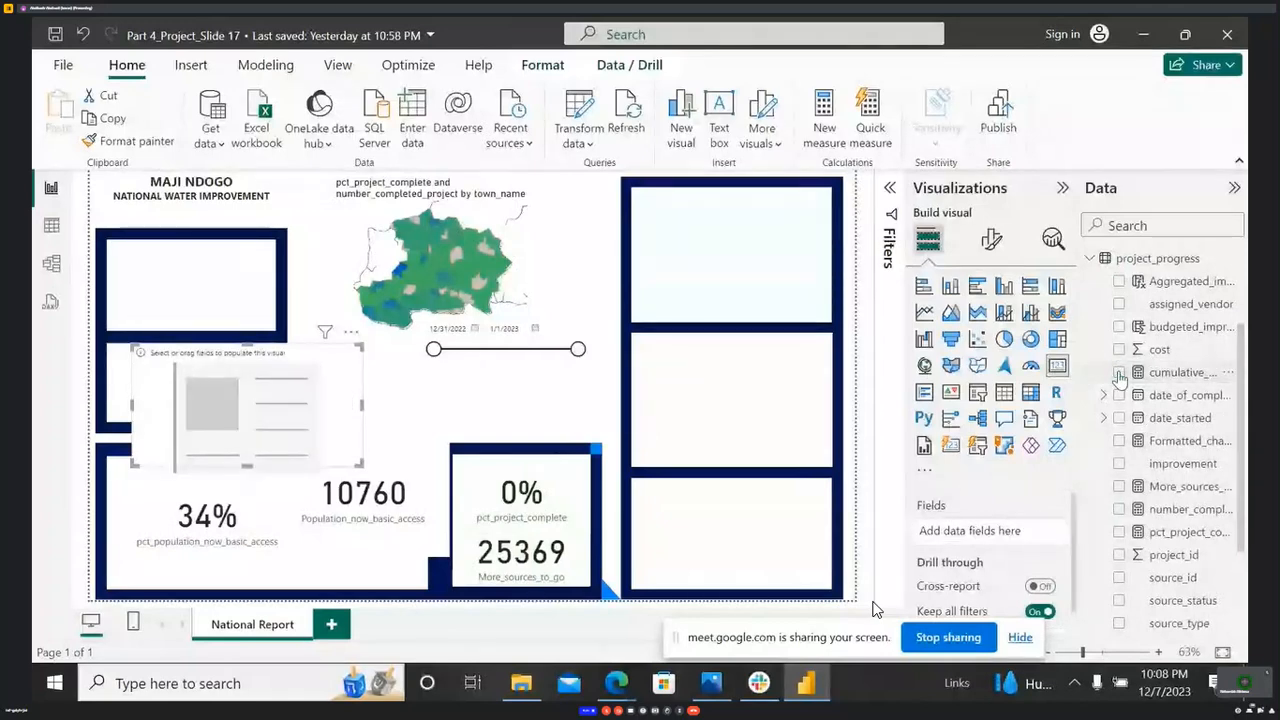
{"action": "left_click", "coordinate": [350, 331]}
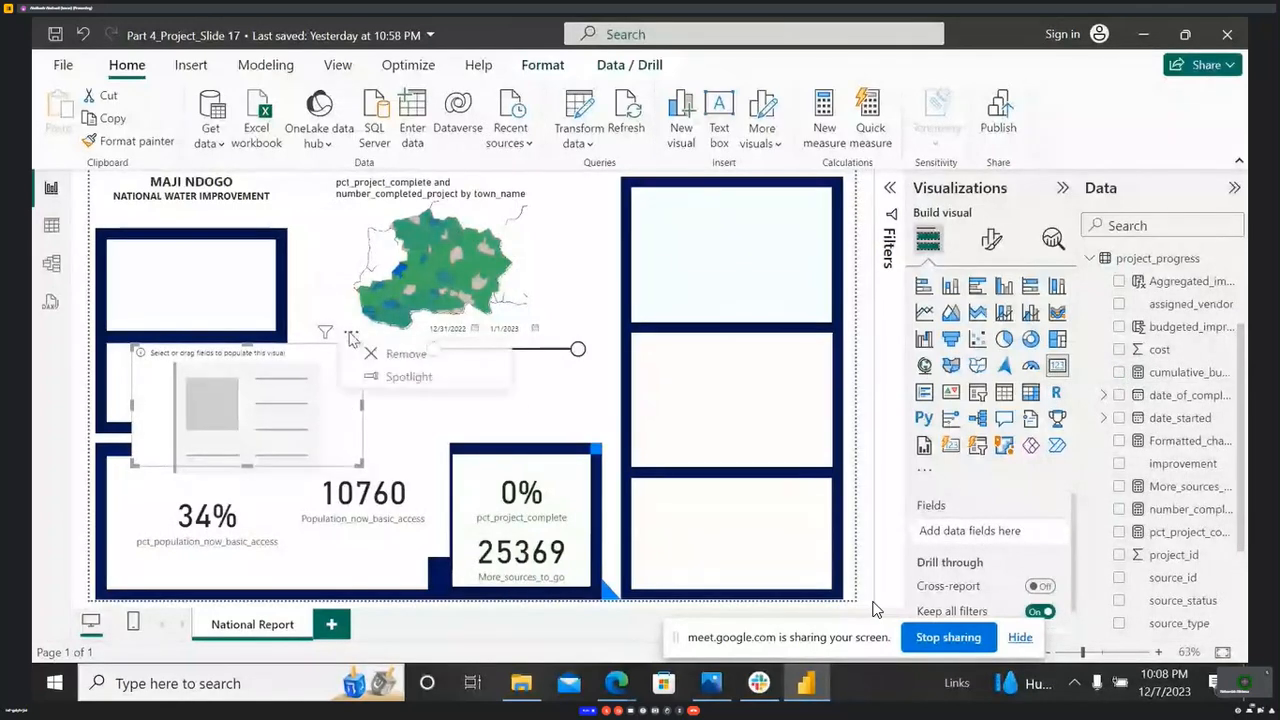
{"action": "left_click", "coordinate": [402, 354]}
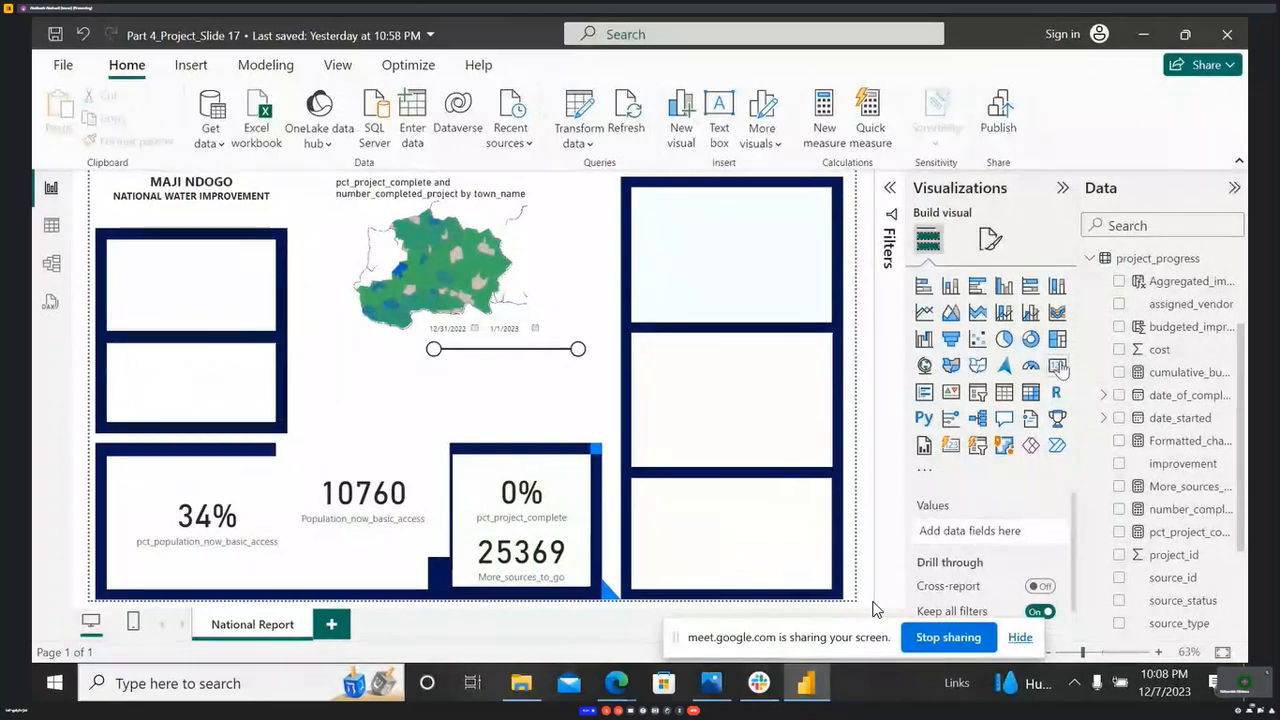
{"action": "left_click", "coordinate": [1057, 367]}
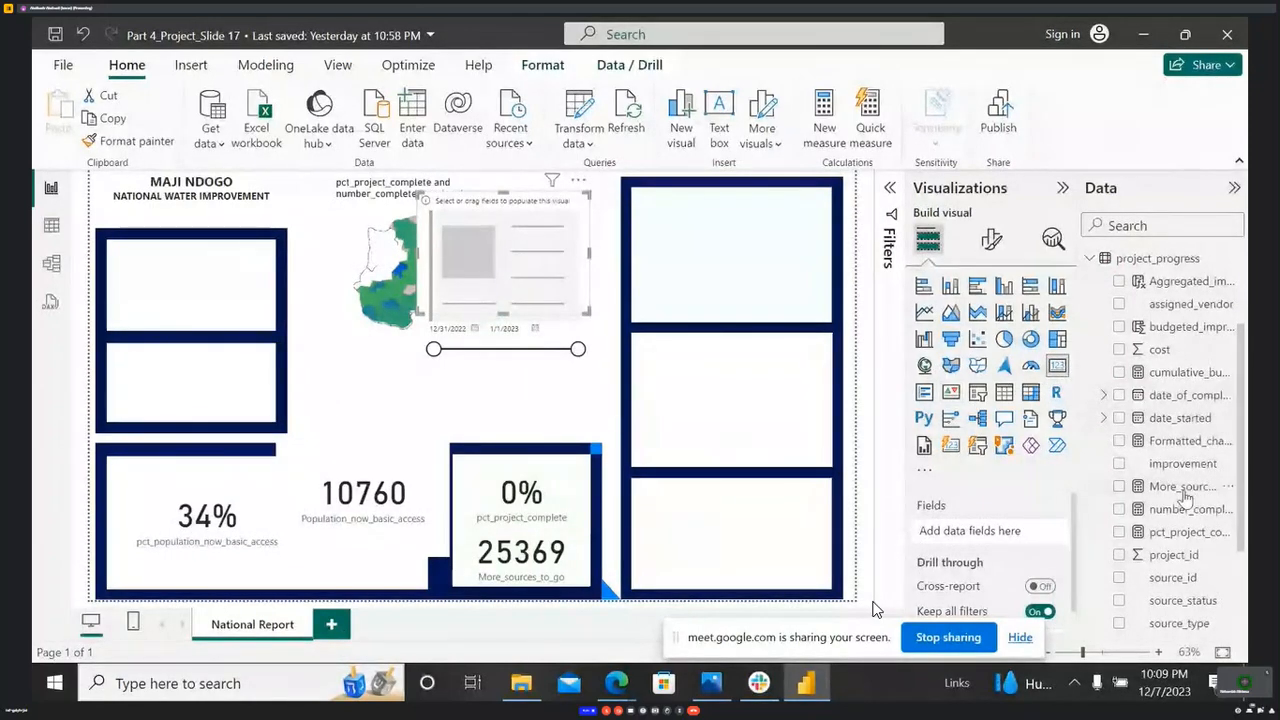
{"action": "left_click_drag", "start_coordinate": [1180, 372], "coordinate": [570, 270]}
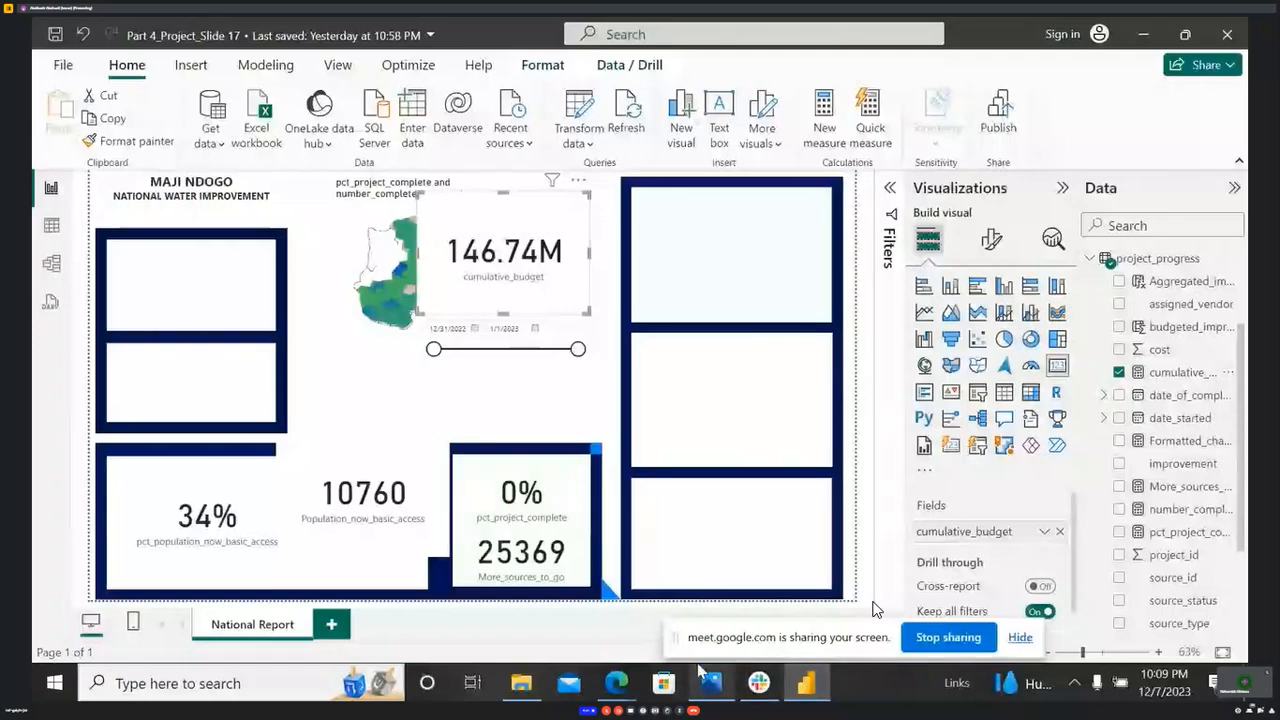
- Review the full cumulative_budget formula and re-enter project_progress[budgeted_improvement_cost] as the column inside its ISBLANK condition
{"action": "left_click", "coordinate": [1168, 372]}
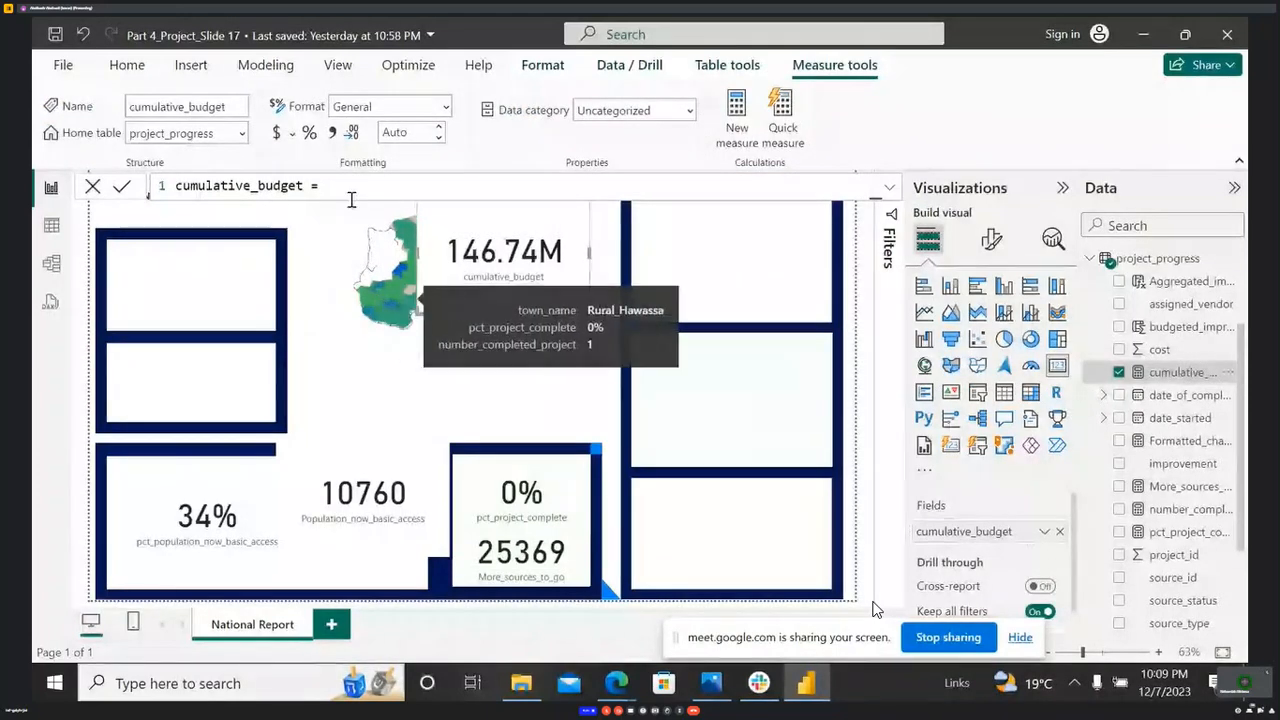
{"action": "left_click", "coordinate": [889, 187]}
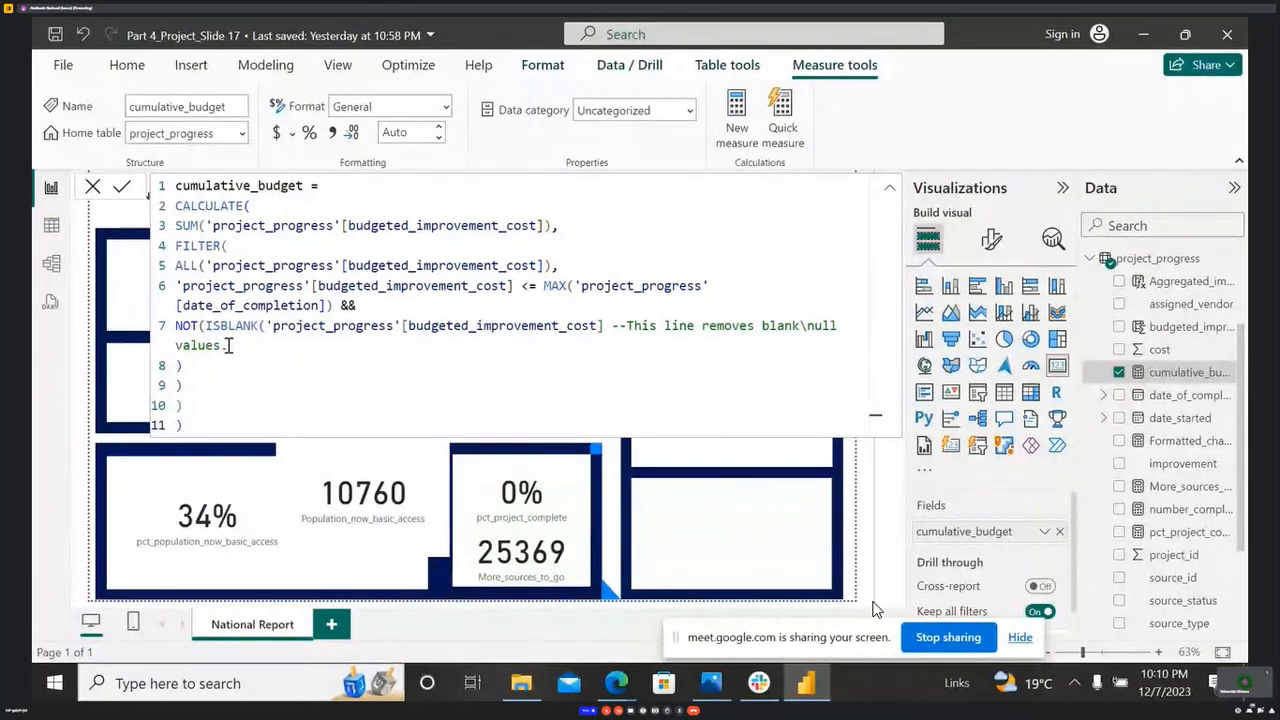
{"action": "left_click", "coordinate": [505, 328]}
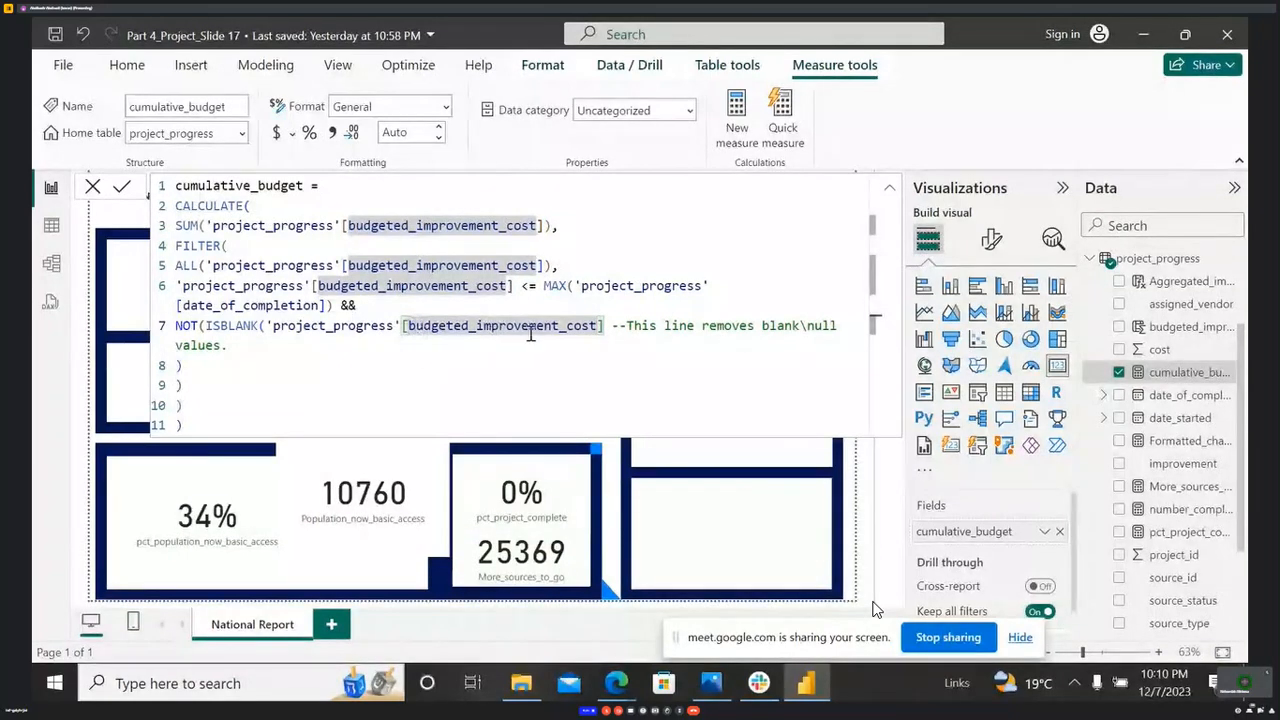
{"action": "key", "text": "BackSpace"}
{"action": "key", "text": "BackSpace"}
{"action": "key", "text": "BackSpace"}
{"action": "key", "text": "BackSpace"}
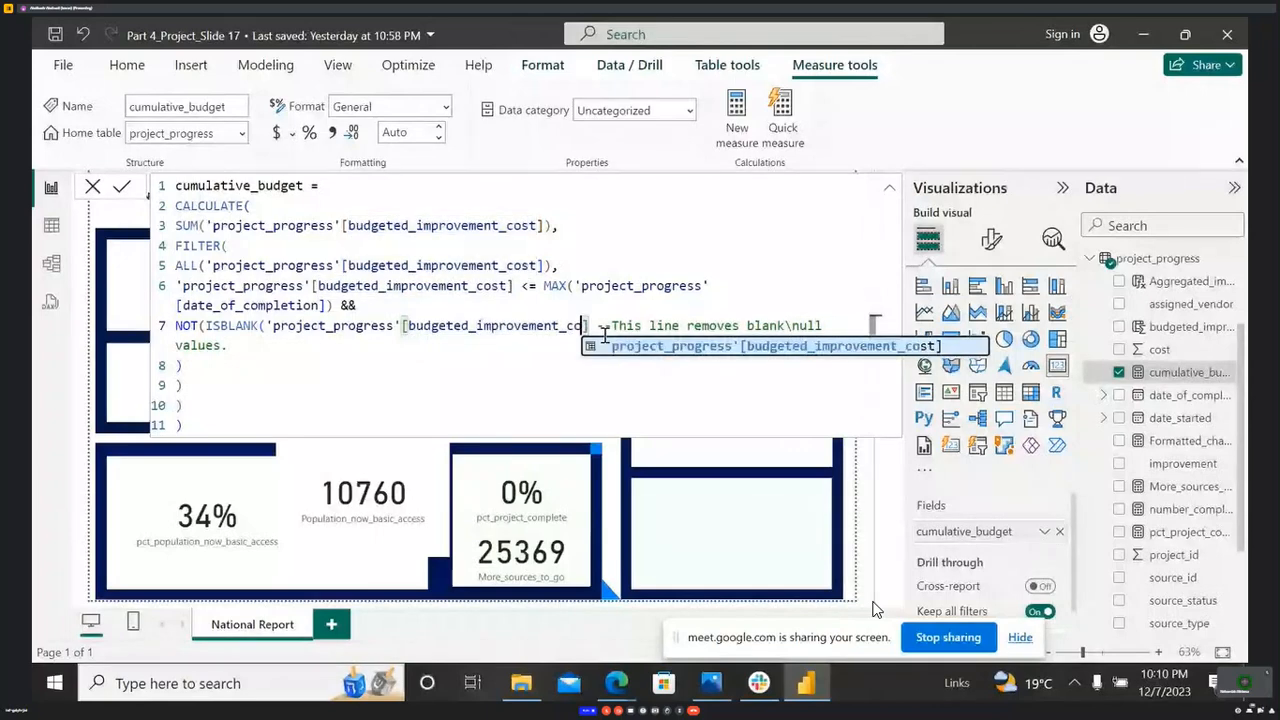
{"action": "key", "text": "BackSpace"}
{"action": "key", "text": "BackSpace"}
{"action": "key", "text": "BackSpace"}
{"action": "key", "text": "BackSpace"}
{"action": "key", "text": "BackSpace"}
{"action": "key", "text": "BackSpace"}
{"action": "key", "text": "BackSpace"}
{"action": "key", "text": "BackSpace"}
{"action": "key", "text": "BackSpace"}
{"action": "key", "text": "BackSpace"}
{"action": "key", "text": "BackSpace"}
{"action": "key", "text": "BackSpace"}
{"action": "key", "text": "BackSpace"}
{"action": "key", "text": "BackSpace"}
{"action": "key", "text": "BackSpace"}
{"action": "key", "text": "BackSpace"}
{"action": "key", "text": "BackSpace"}
{"action": "key", "text": "BackSpace"}
{"action": "key", "text": "BackSpace"}
{"action": "key", "text": "BackSpace"}
{"action": "key", "text": "BackSpace"}
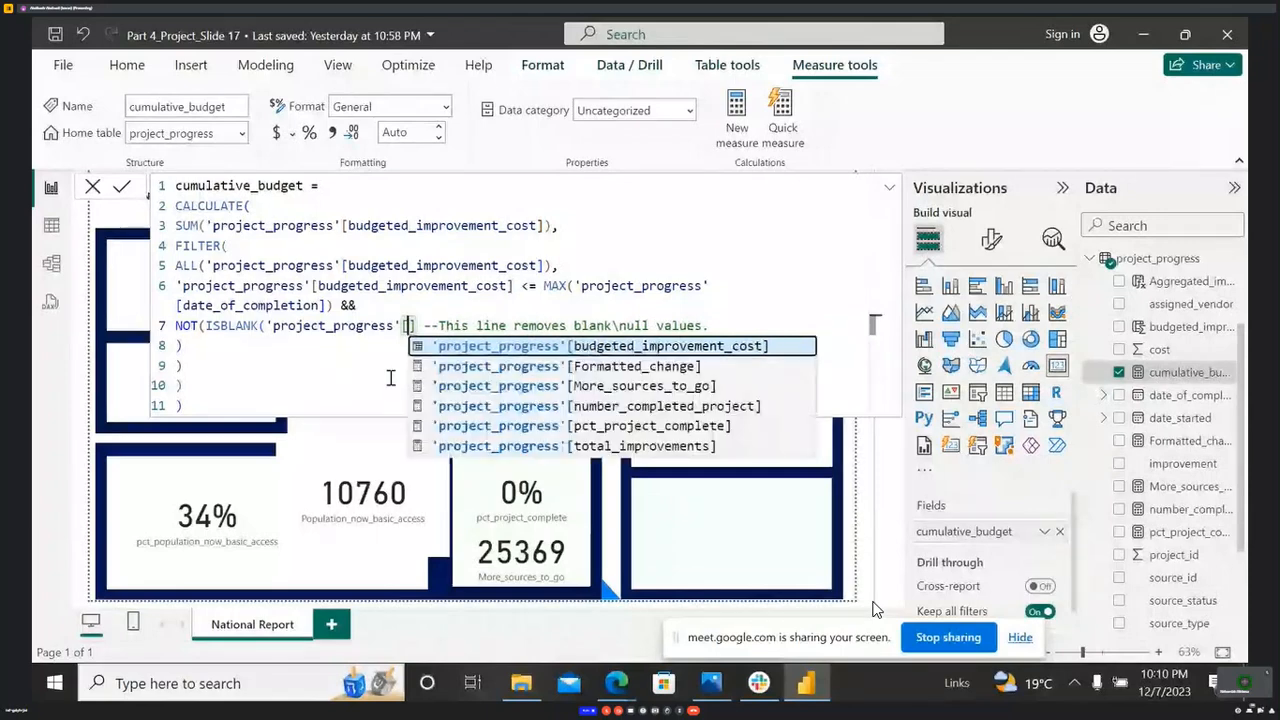
{"action": "left_click", "coordinate": [562, 344]}
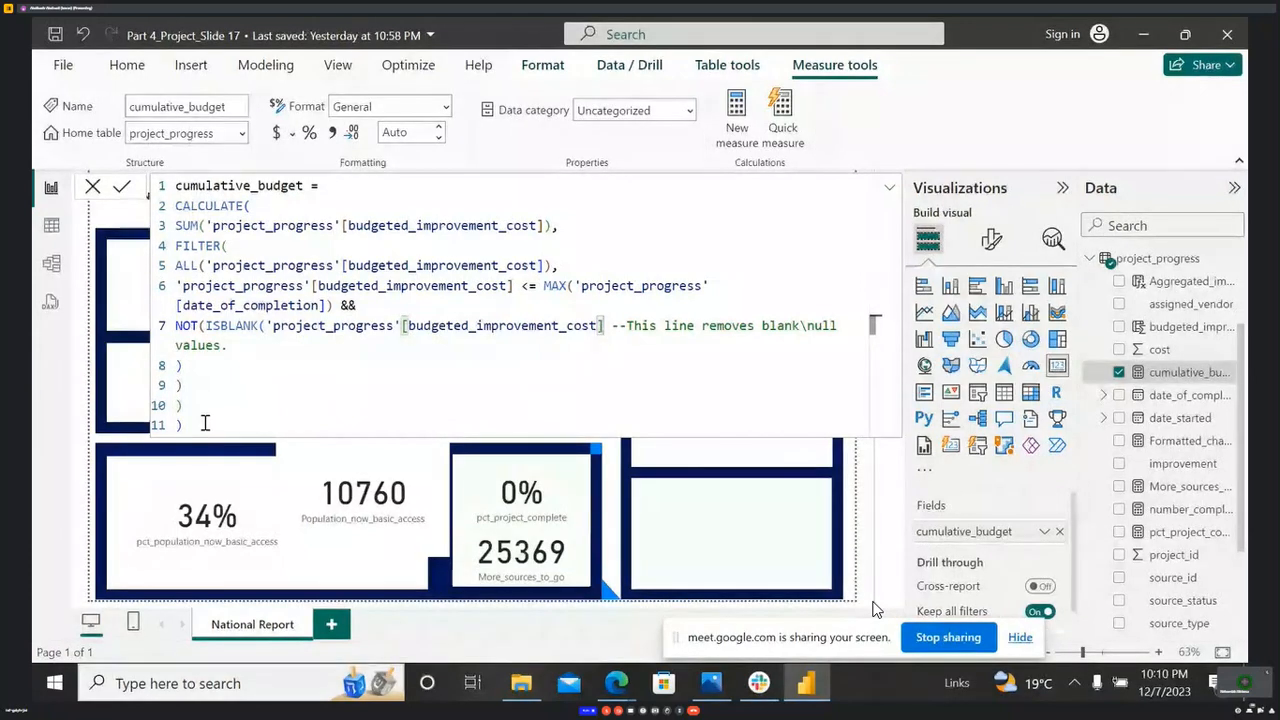
{"action": "left_click", "coordinate": [885, 196]}
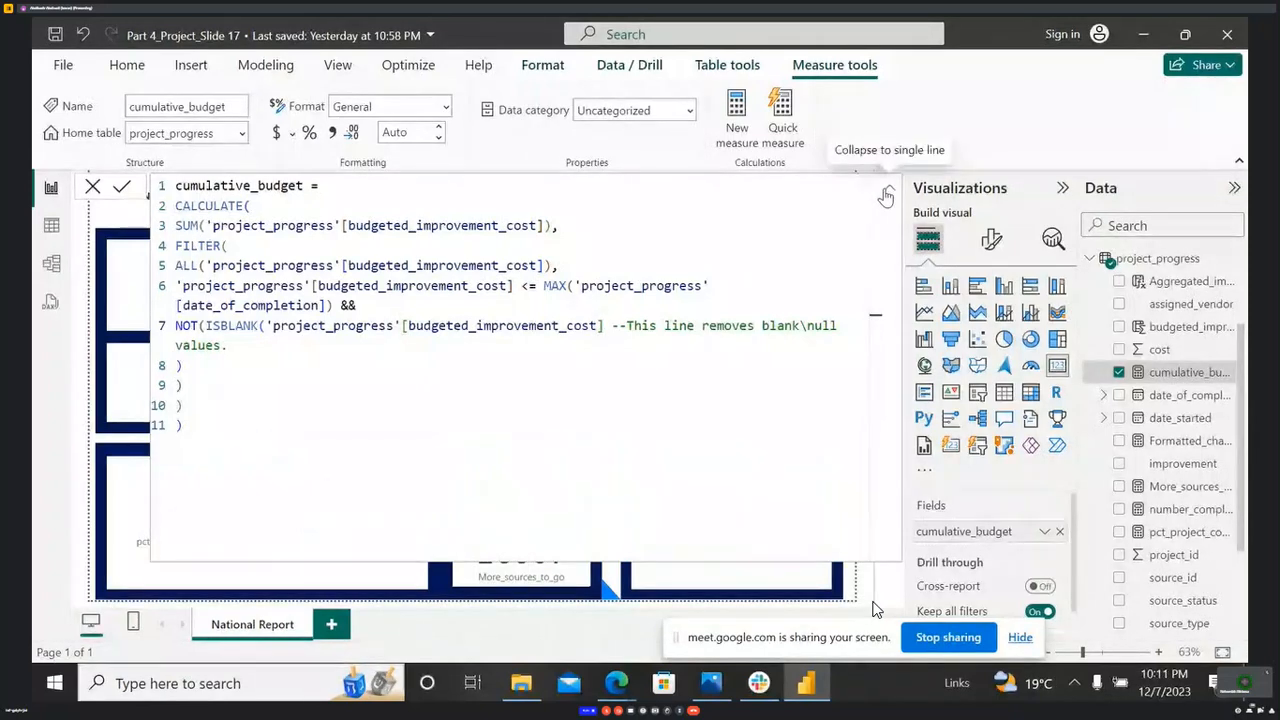
{"action": "left_click", "coordinate": [885, 196]}
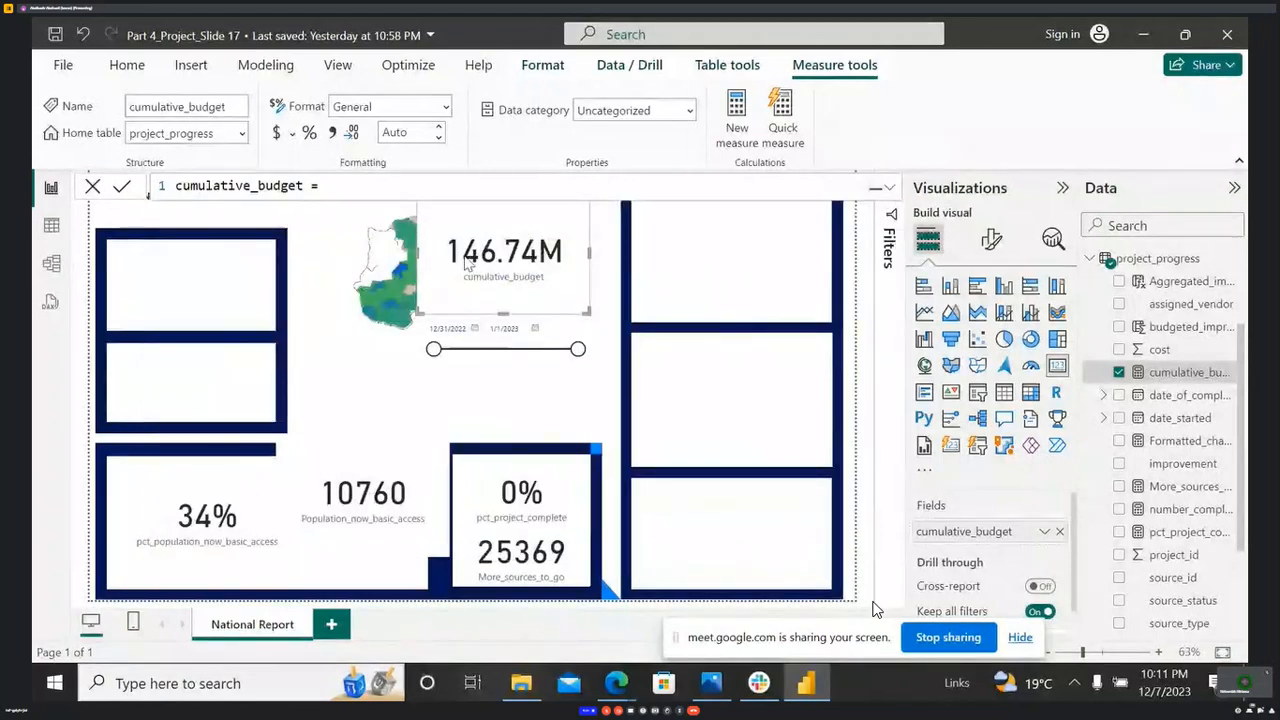
- Move the new cumulative_budget card off the map, to the space above the Population_now_basic_access card
{"action": "left_click_drag", "start_coordinate": [561, 219], "coordinate": [565, 234]}
{"action": "left_click_drag", "start_coordinate": [518, 317], "coordinate": [369, 441]}
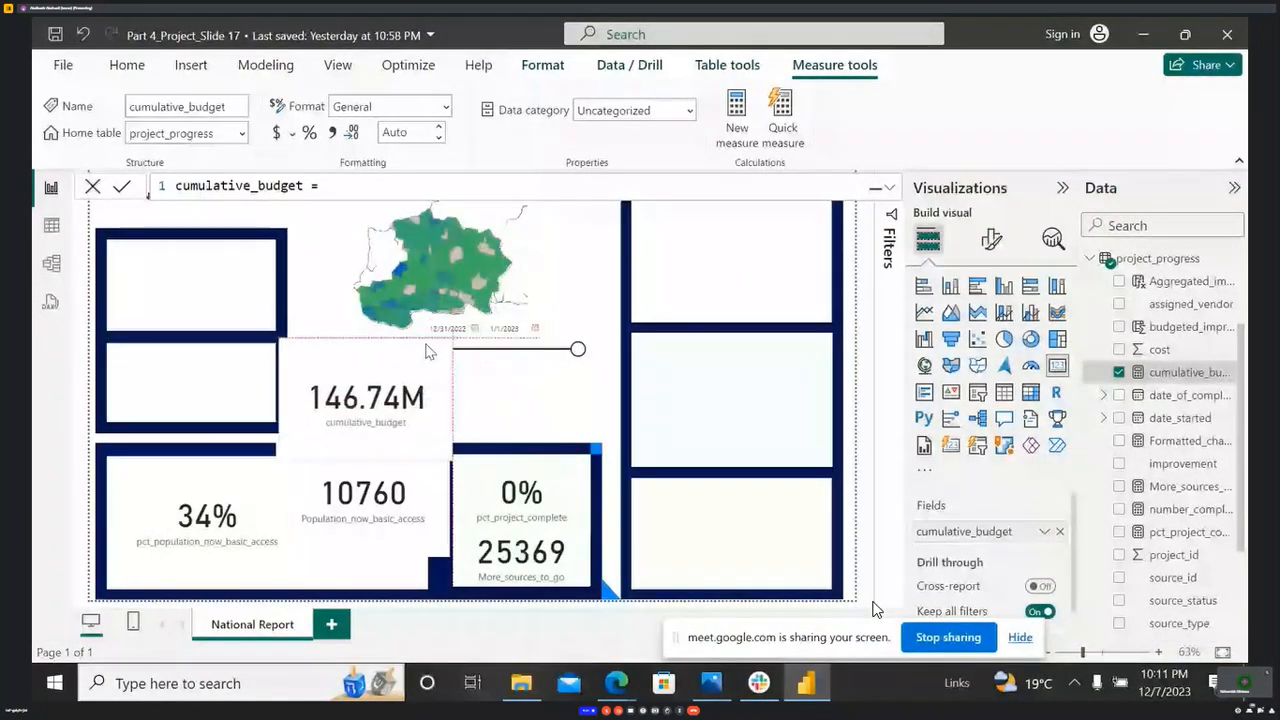
- Check the cumulative_budget card's field settings and the display units and decimal places of its callout value
{"action": "scroll", "coordinate": [1157, 467], "scroll_direction": "down", "scroll_amount": 3}
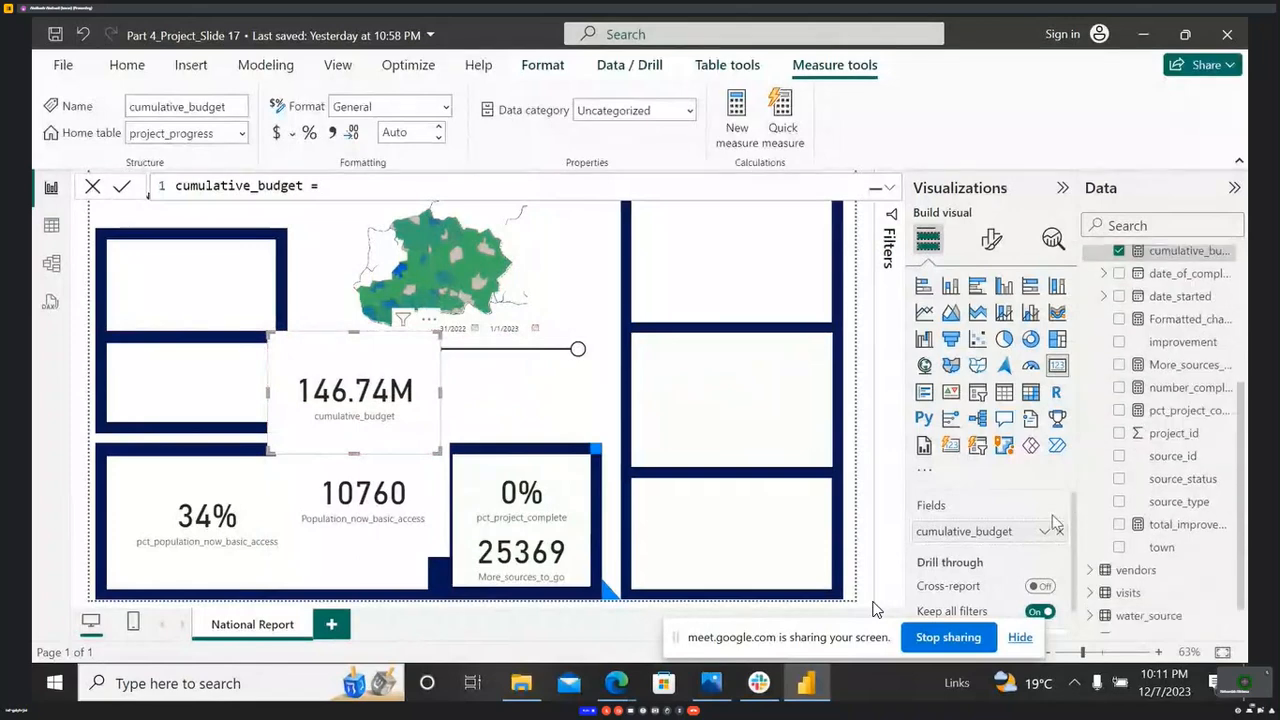
{"action": "scroll", "coordinate": [1025, 565], "scroll_direction": "down", "scroll_amount": 1}
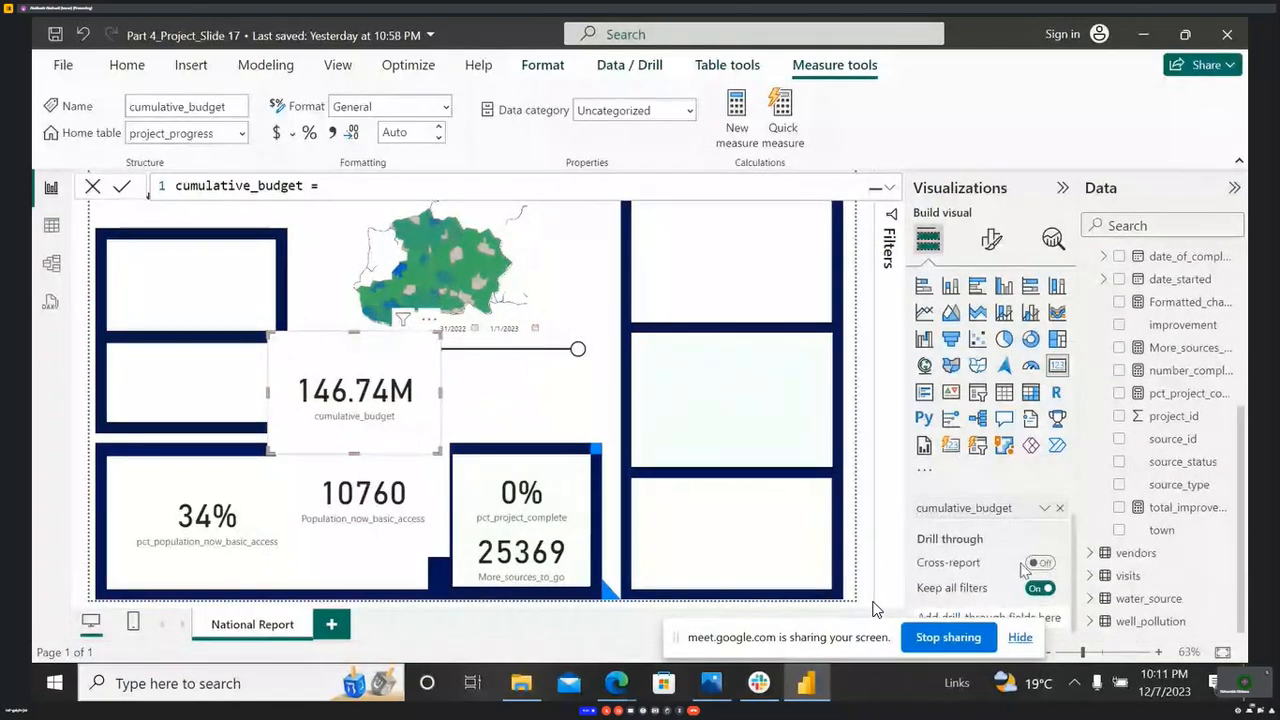
{"action": "scroll", "coordinate": [1022, 570], "scroll_direction": "up", "scroll_amount": 1}
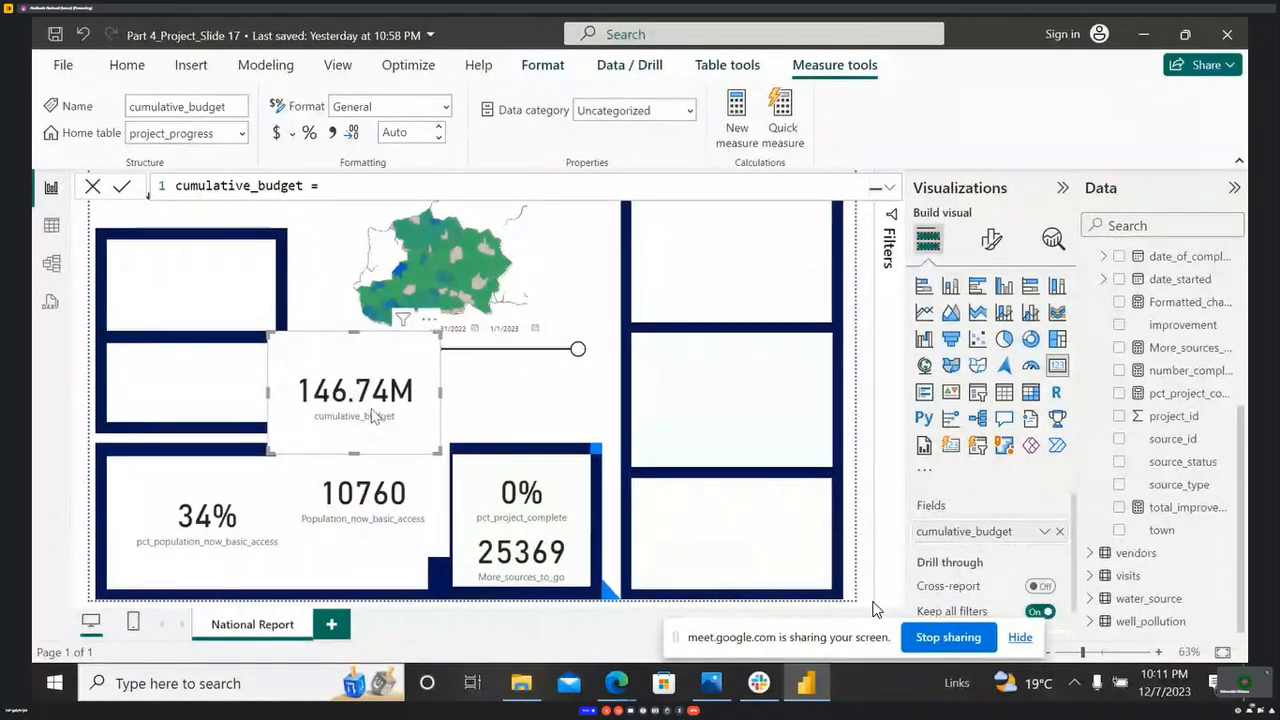
{"action": "left_click", "coordinate": [991, 245]}
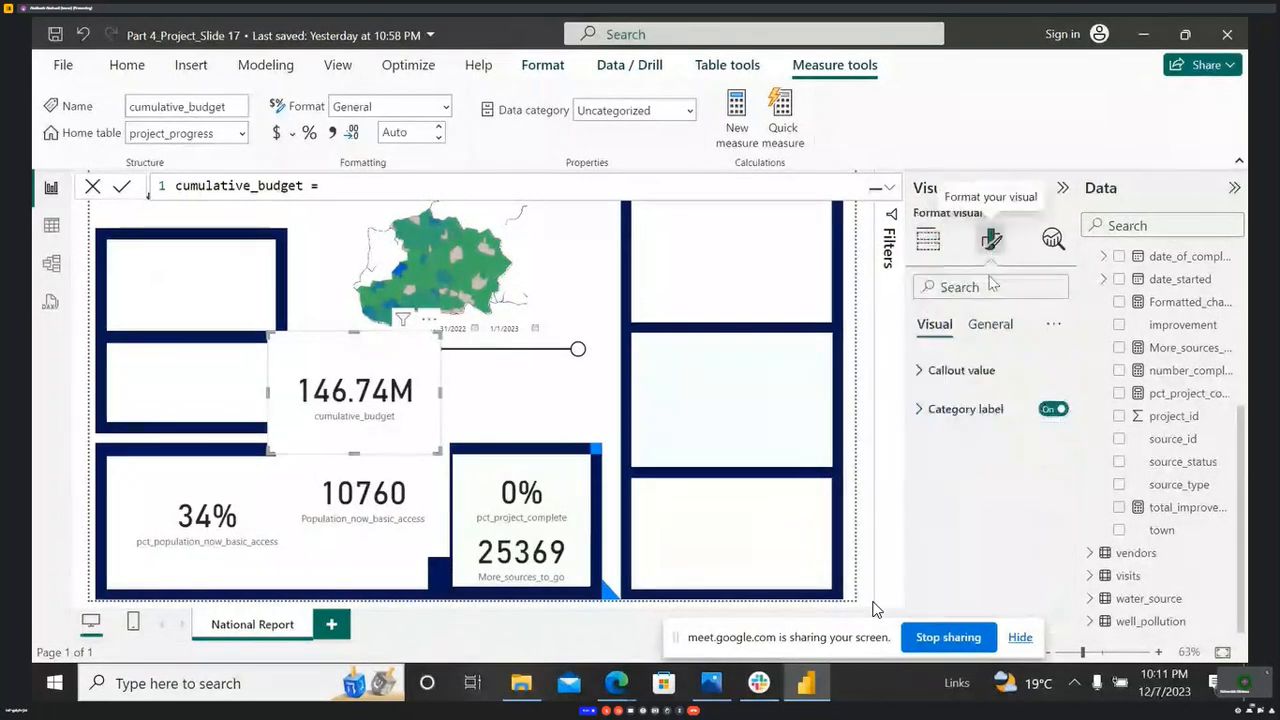
{"action": "left_click", "coordinate": [965, 371]}
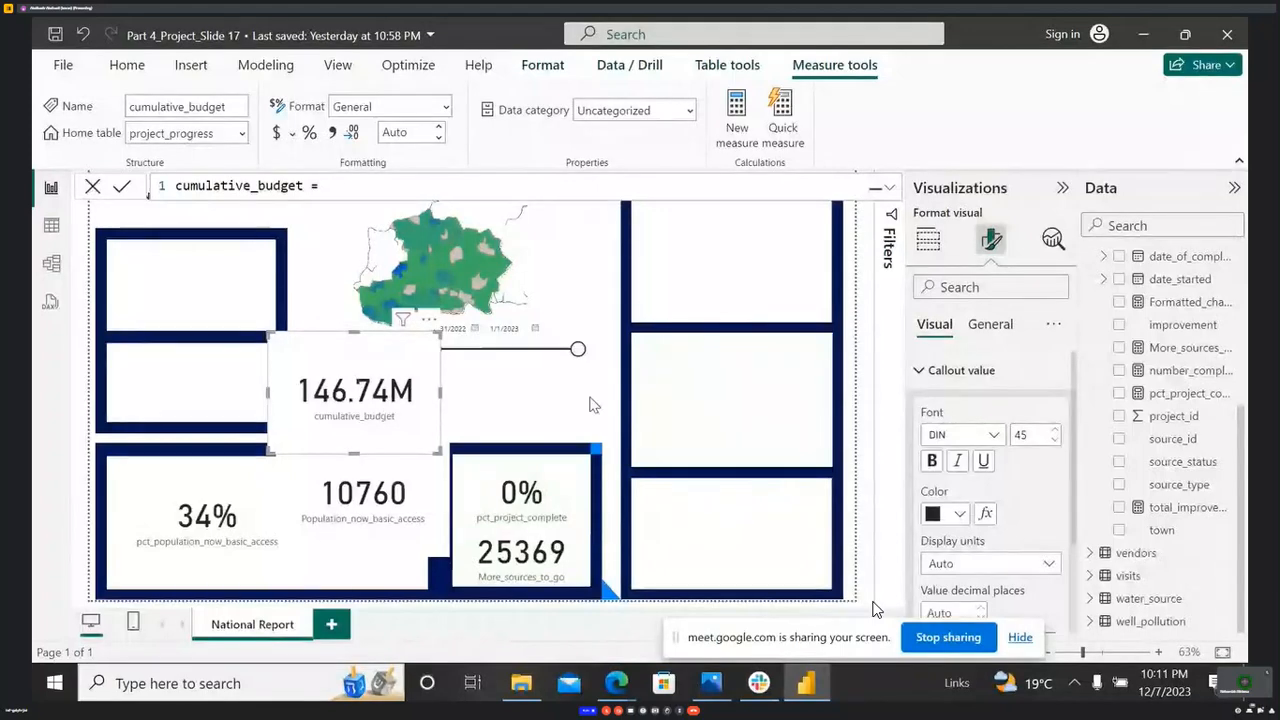
{"action": "left_click", "coordinate": [921, 245]}
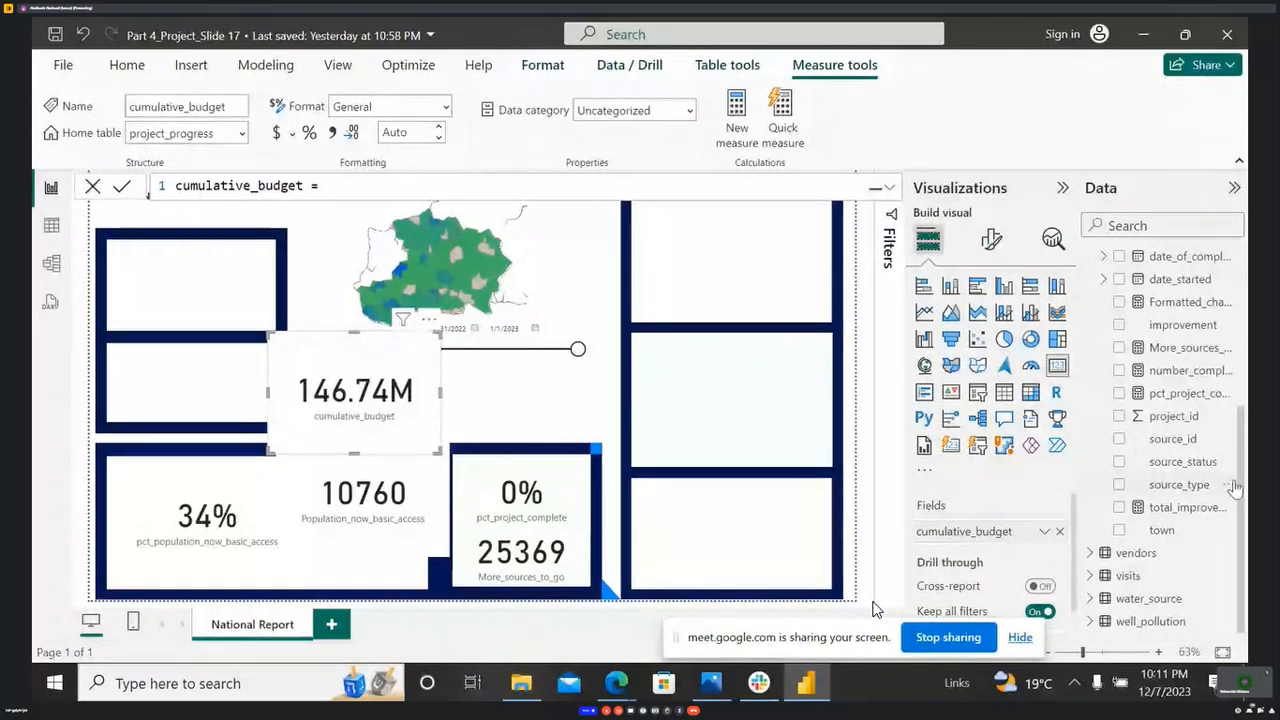
- Move the cumulative_budget card clear of the date slicer, and apply the date_of_completion range 12/31/2022 to 1/1/2023 on the slicer
{"action": "left_click", "coordinate": [481, 568]}
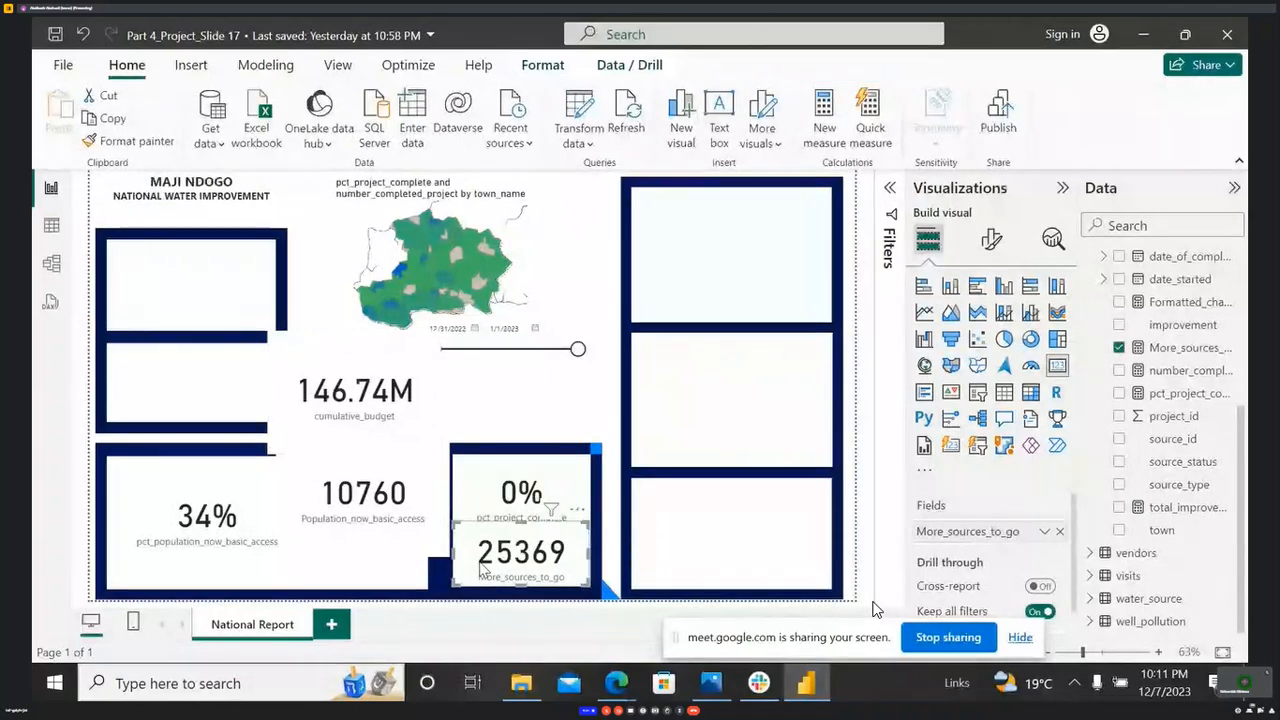
{"action": "left_click", "coordinate": [333, 410]}
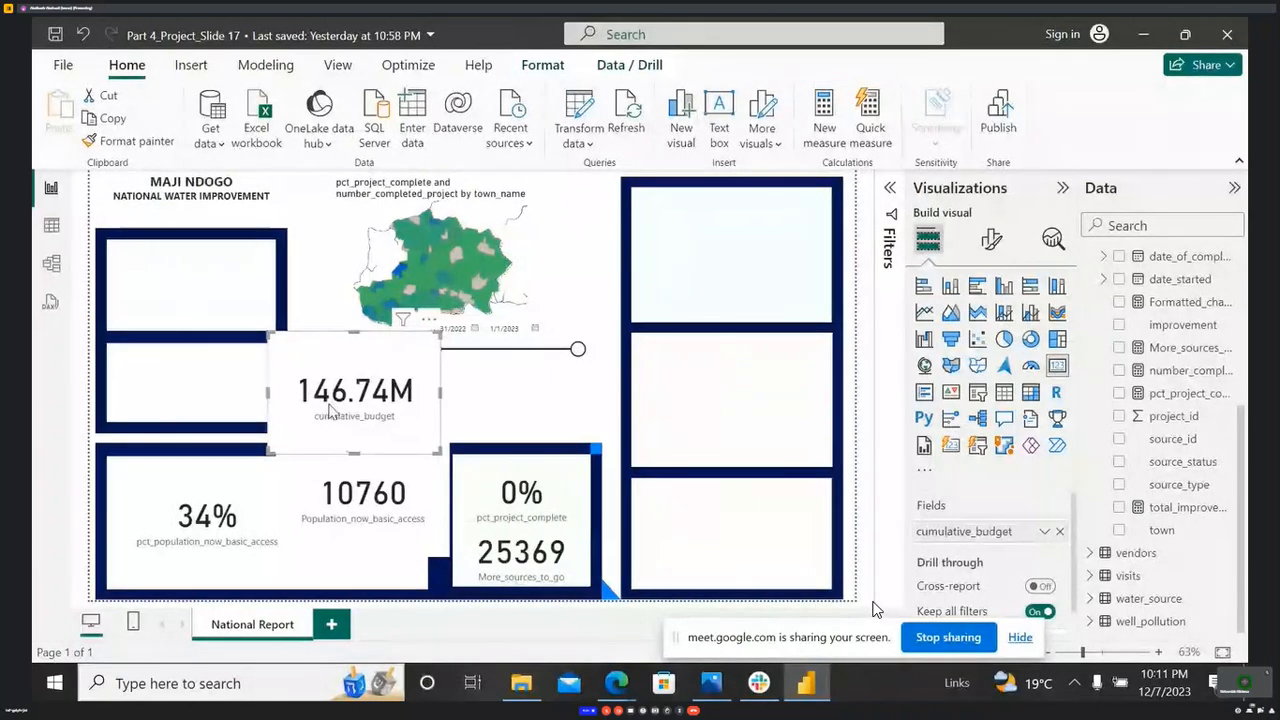
{"action": "left_click_drag", "start_coordinate": [396, 334], "coordinate": [288, 334]}
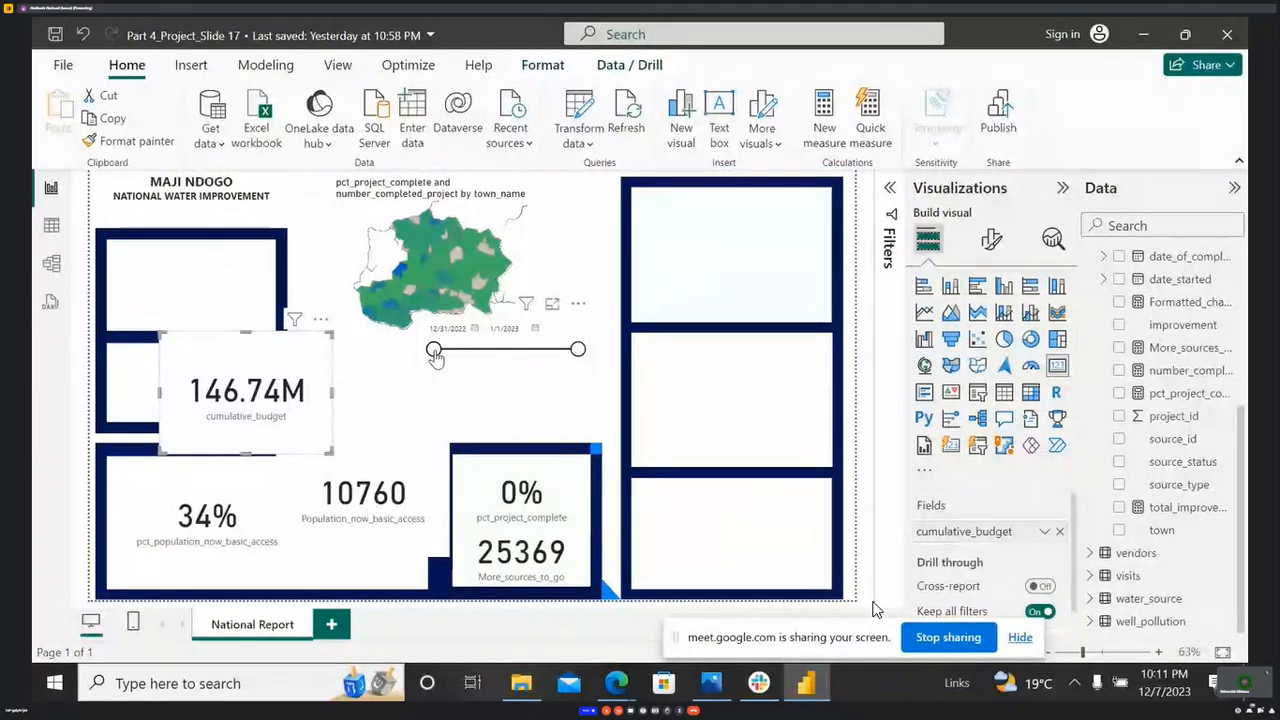
{"action": "left_click", "coordinate": [466, 360]}
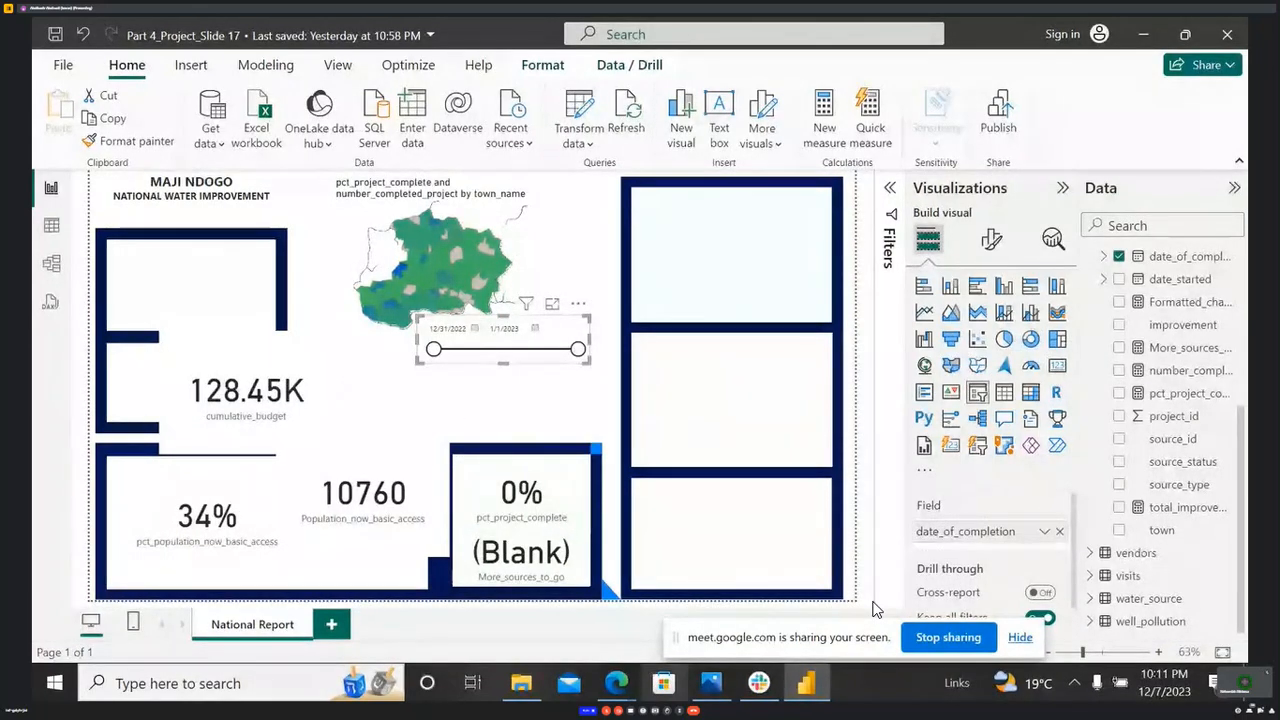
- Switch to Part_4.pdf in the browser and read the cumulative_budget instructions on pages 20 and 21, highlighting the completion-date rule
{"action": "left_click", "coordinate": [616, 683]}
{"action": "left_click", "coordinate": [508, 620]}
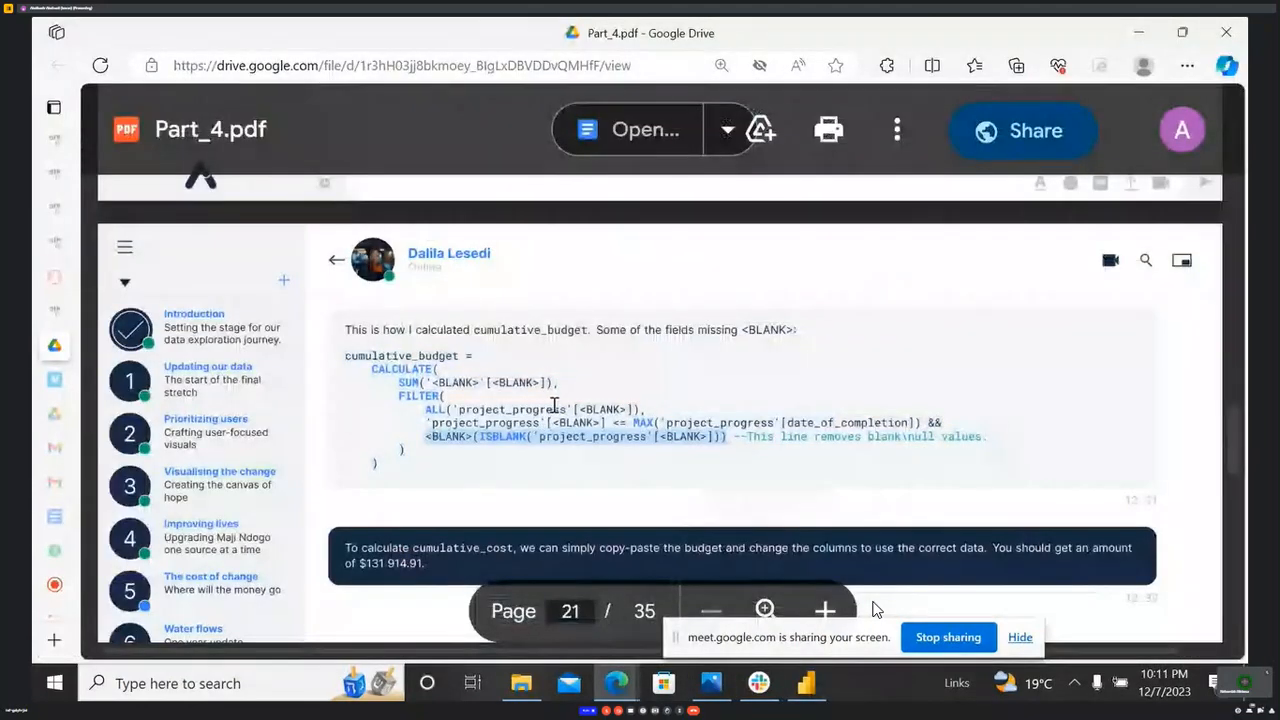
{"action": "scroll", "coordinate": [769, 396], "scroll_direction": "up", "scroll_amount": 4}
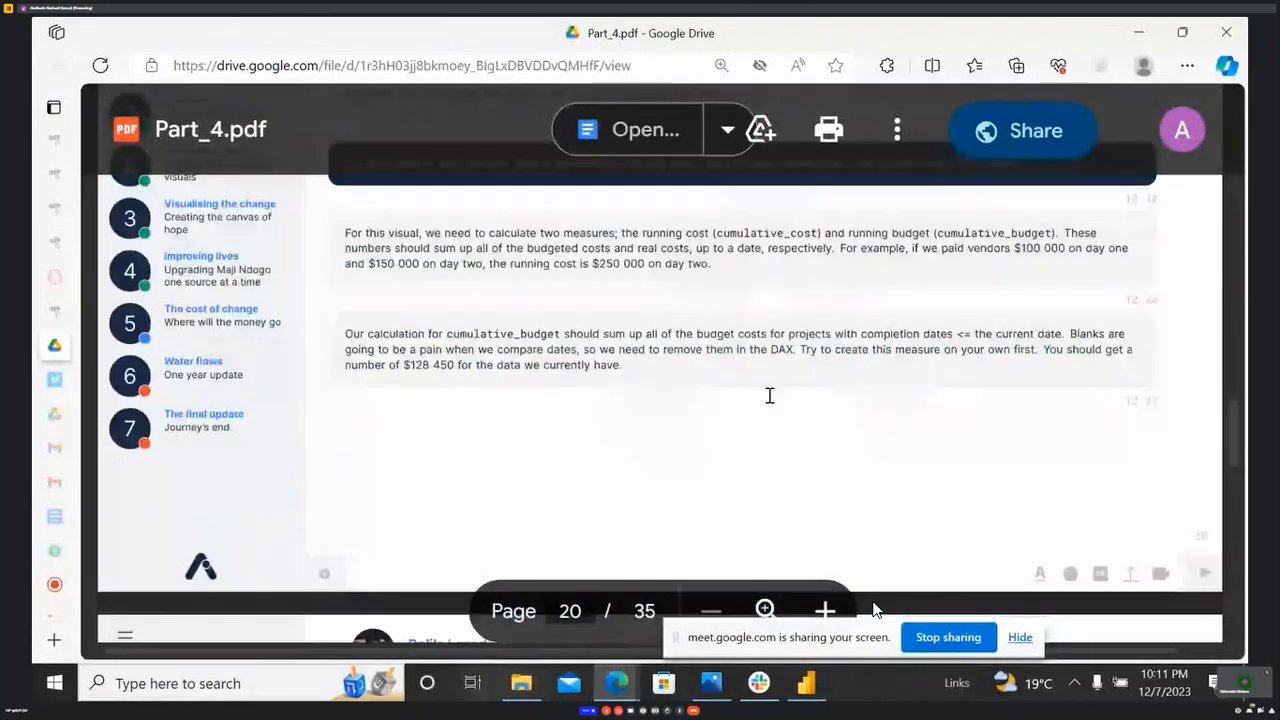
{"action": "left_click_drag", "start_coordinate": [367, 338], "coordinate": [1064, 336]}
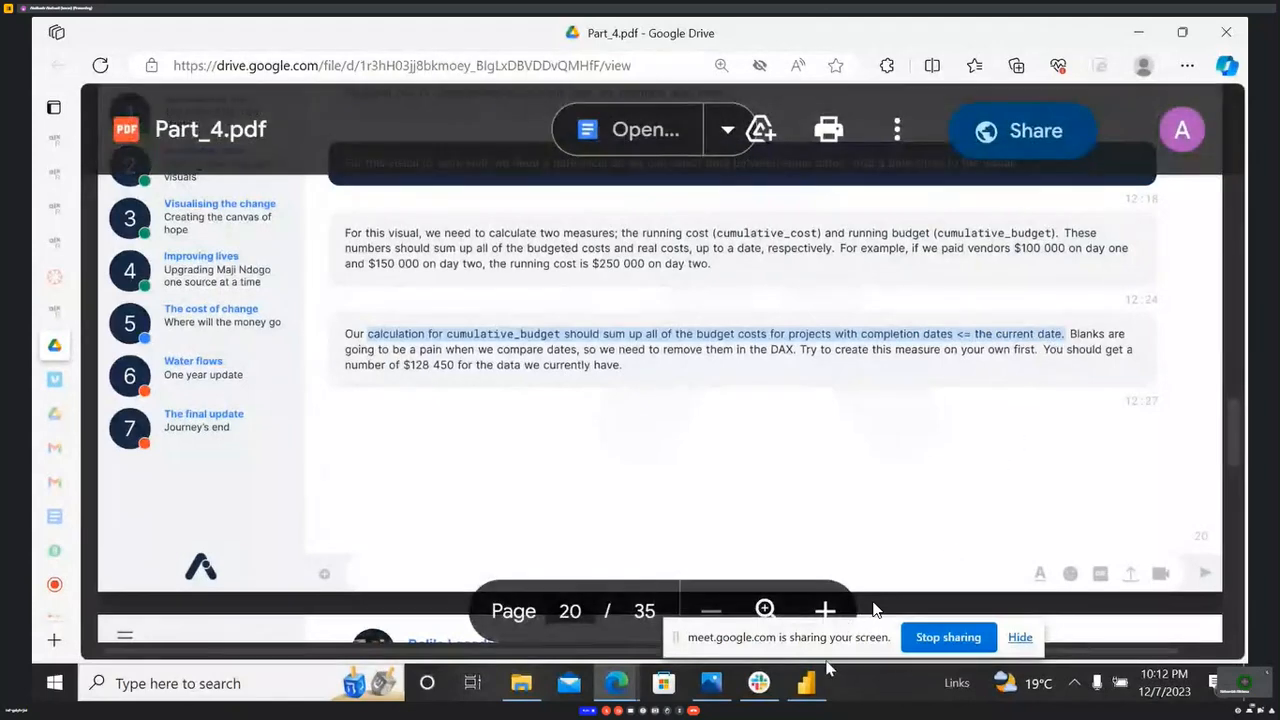
- Return to the Power BI report and move the cumulative_budget card slightly to the right
{"action": "left_click", "coordinate": [808, 690]}
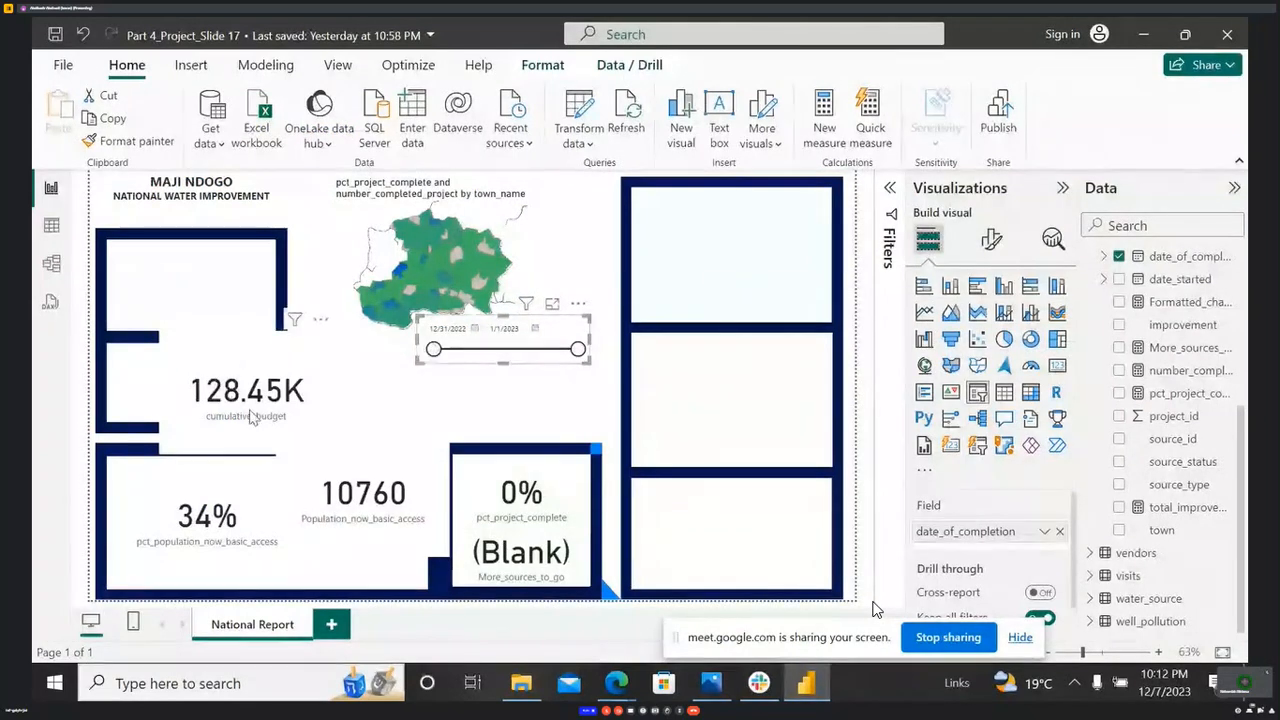
{"action": "left_click_drag", "start_coordinate": [274, 361], "coordinate": [314, 341]}
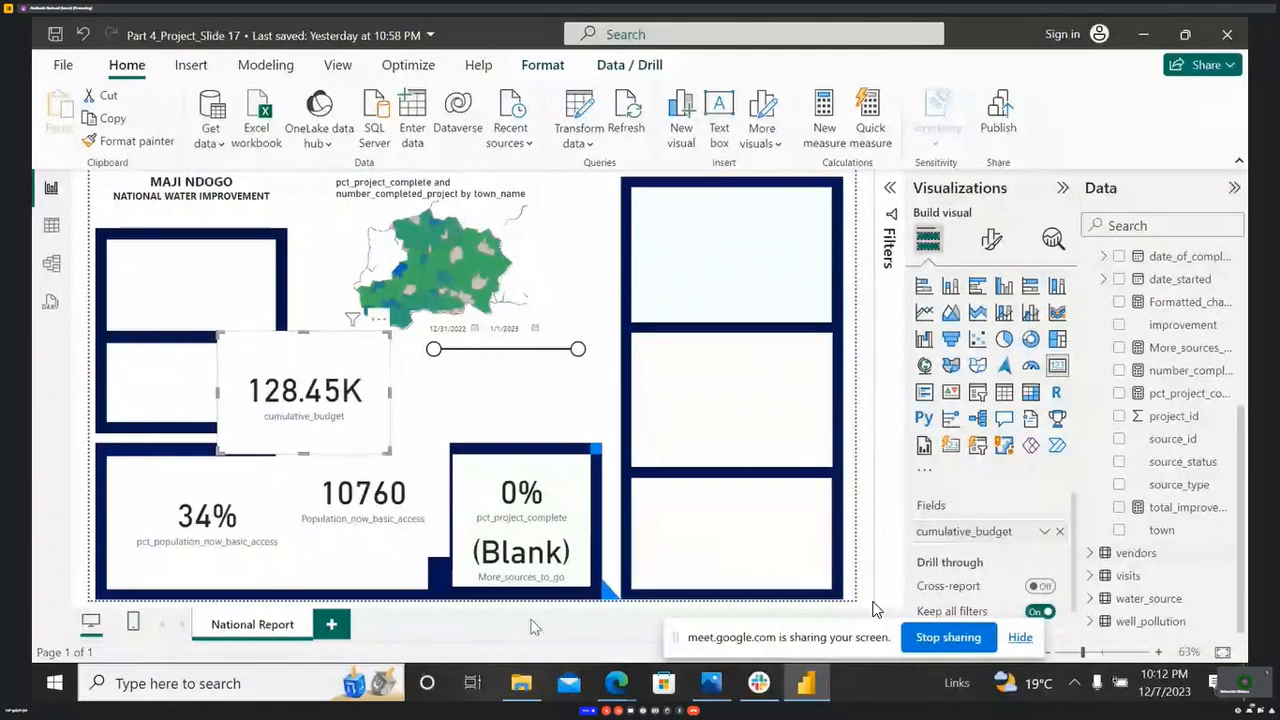
- Check the More_sources_to_go card's field by removing it and adding it back
{"action": "left_click", "coordinate": [480, 568]}
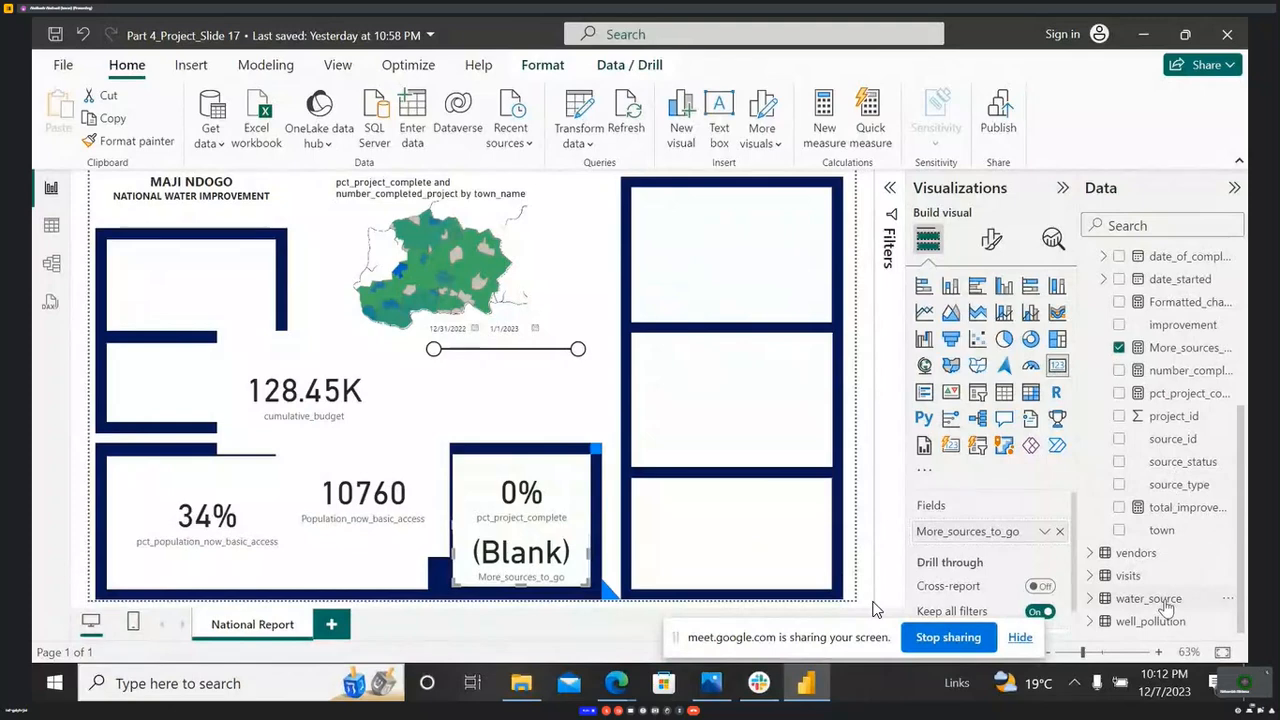
{"action": "left_click", "coordinate": [1121, 349]}
{"action": "left_click", "coordinate": [1121, 349]}
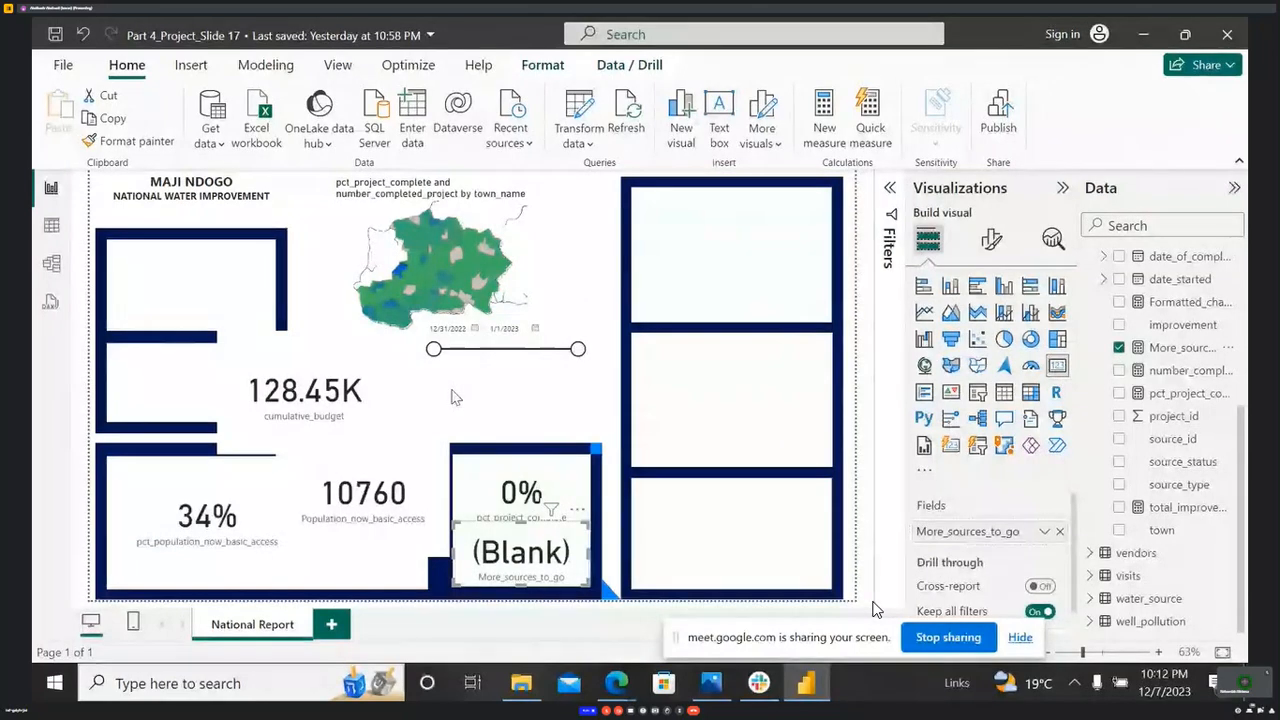
{"action": "left_click", "coordinate": [520, 412]}
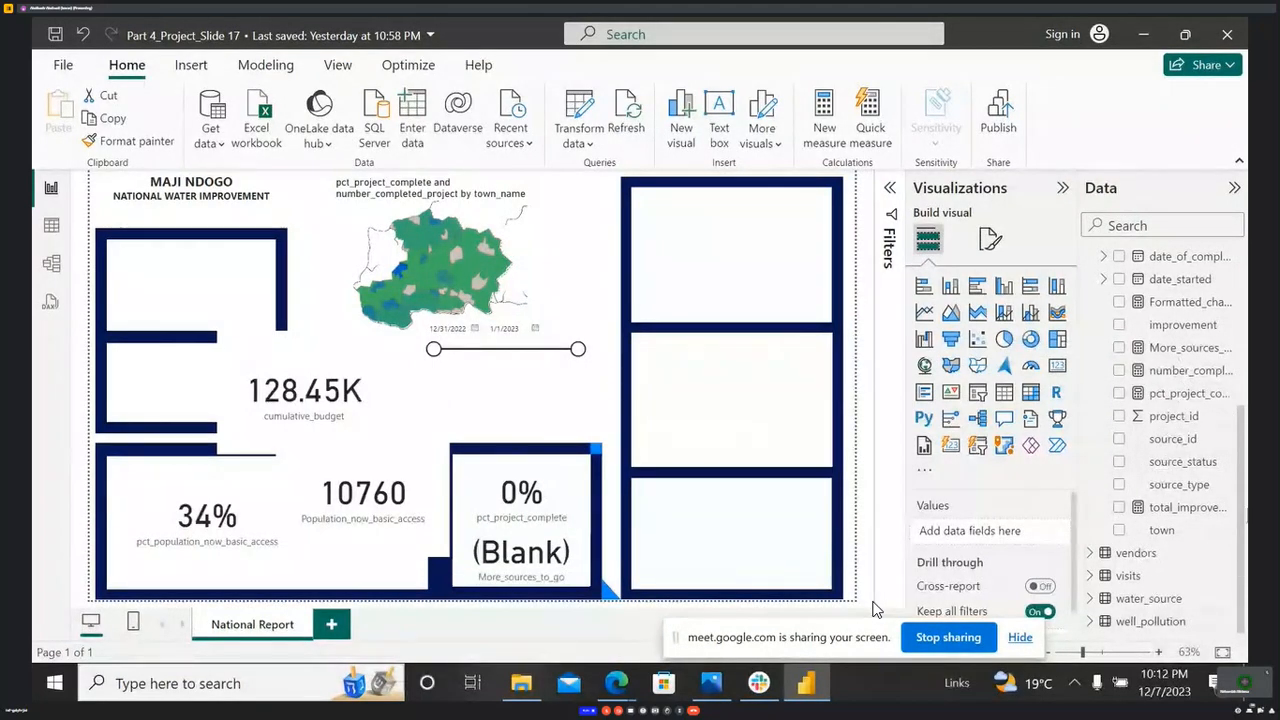
- Open the full cumulative_budget measure formula and examine its date_of_completion filter condition, MAX function and closing brackets
{"action": "scroll", "coordinate": [1163, 349], "scroll_direction": "up", "scroll_amount": 1}
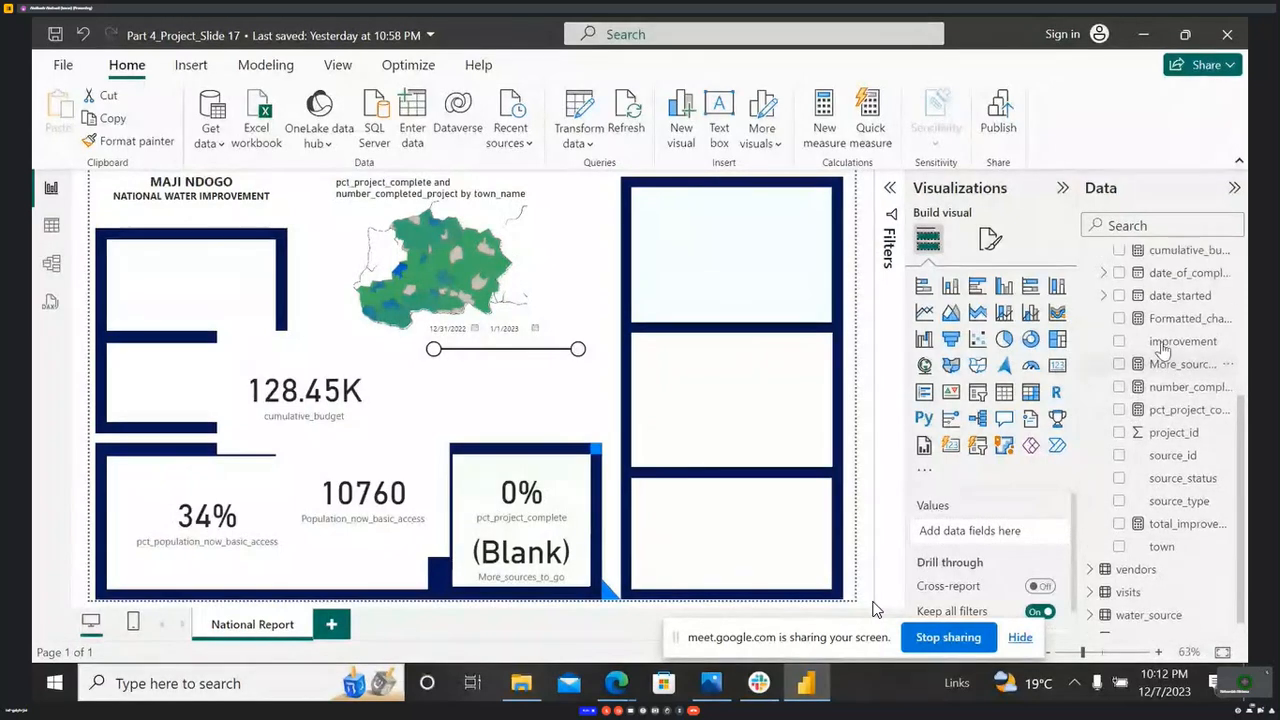
{"action": "scroll", "coordinate": [1163, 349], "scroll_direction": "up", "scroll_amount": 4}
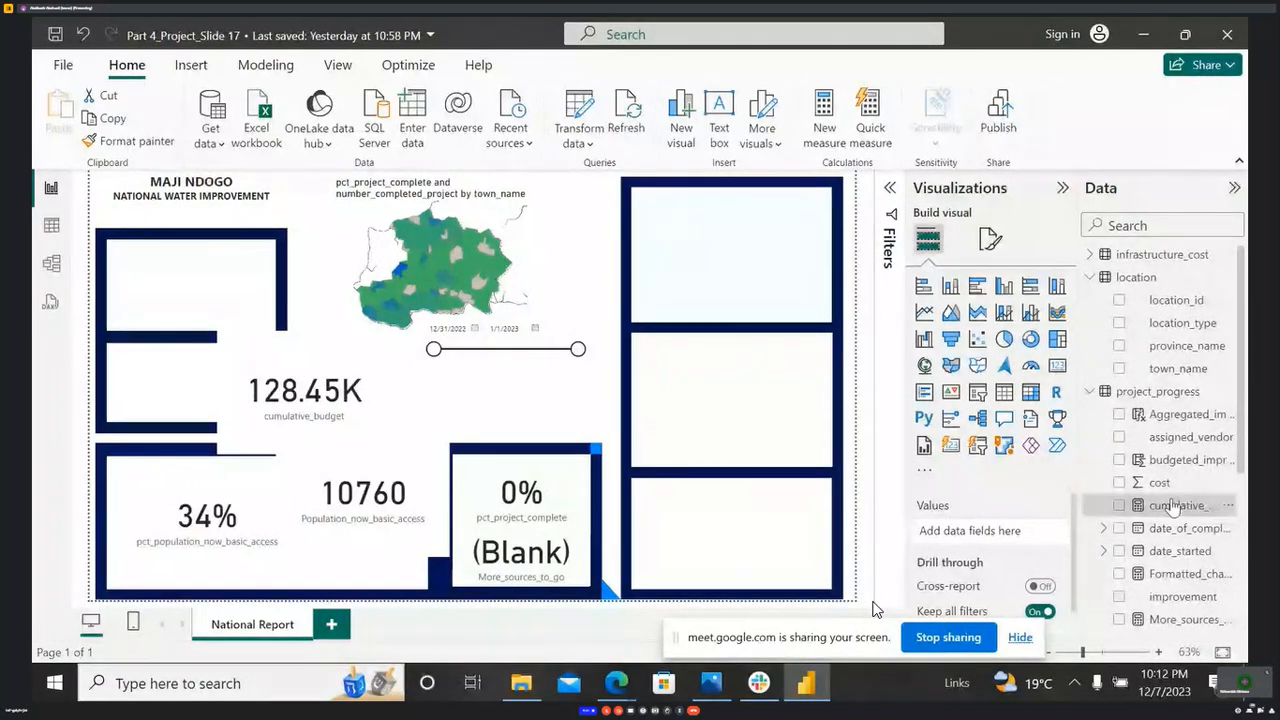
{"action": "left_click", "coordinate": [1173, 507]}
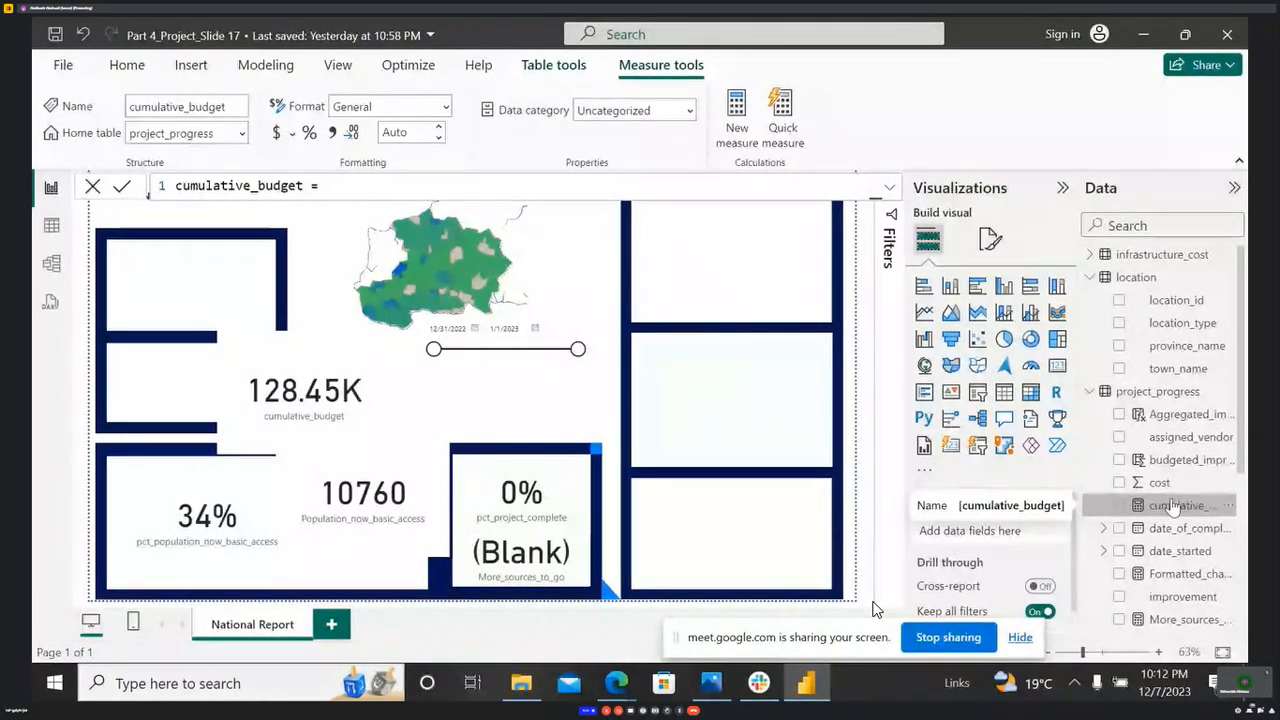
{"action": "left_click", "coordinate": [889, 187]}
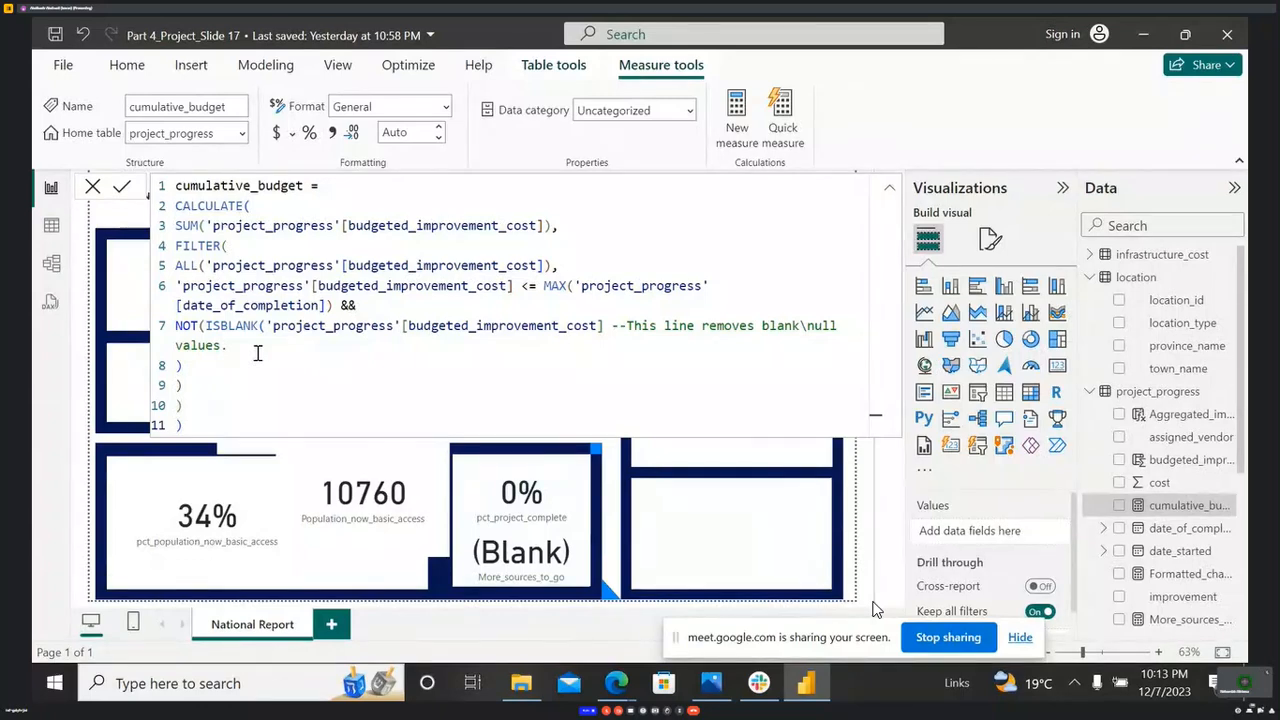
{"action": "left_click", "coordinate": [218, 305]}
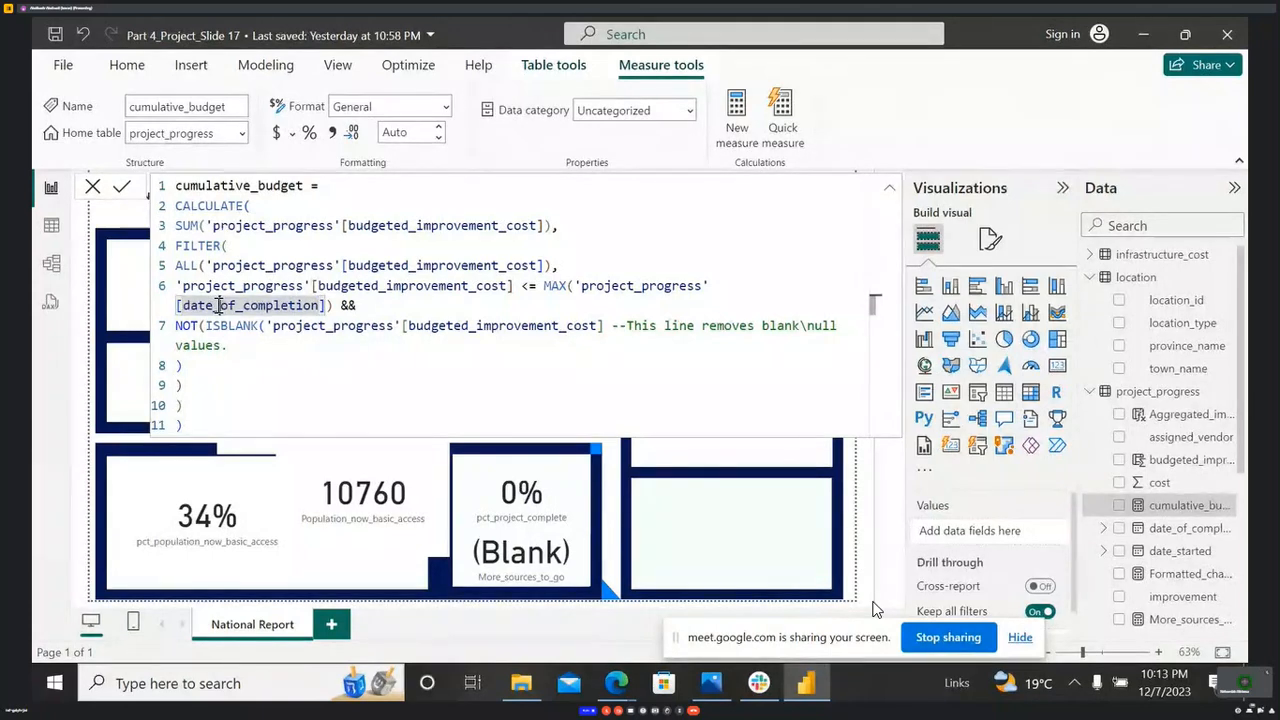
{"action": "left_click", "coordinate": [505, 286]}
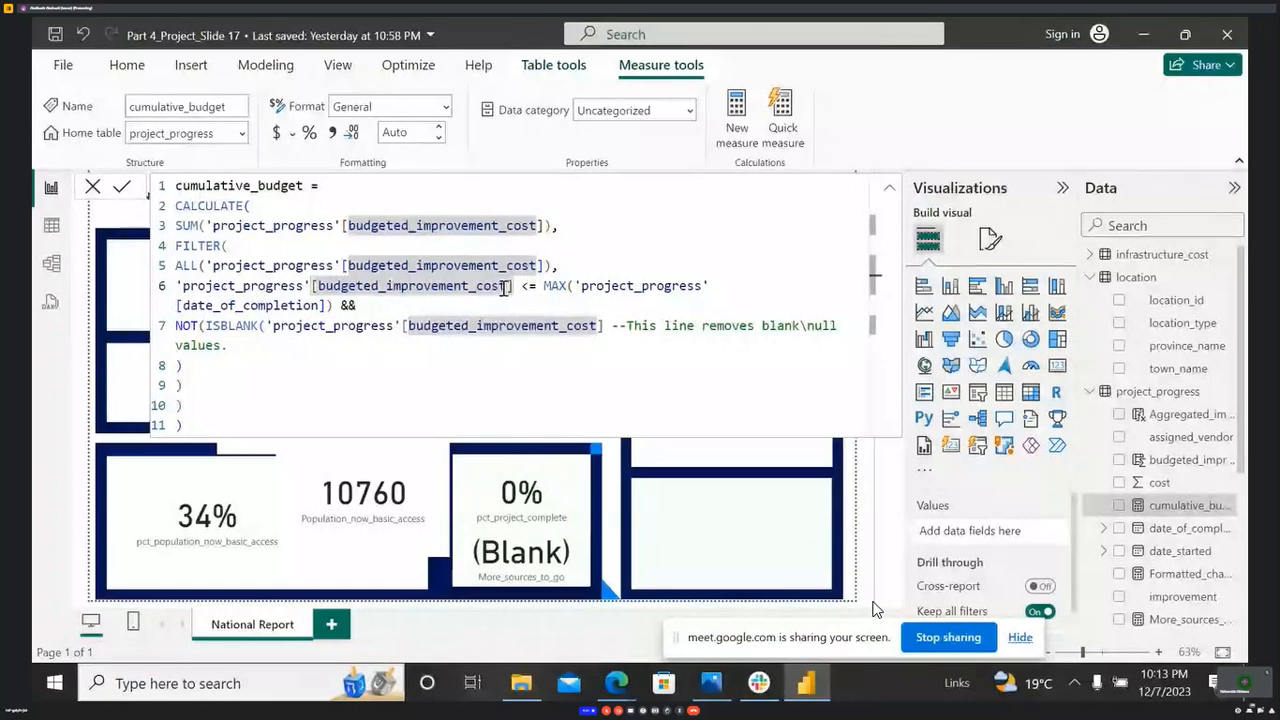
{"action": "left_click", "coordinate": [566, 286]}
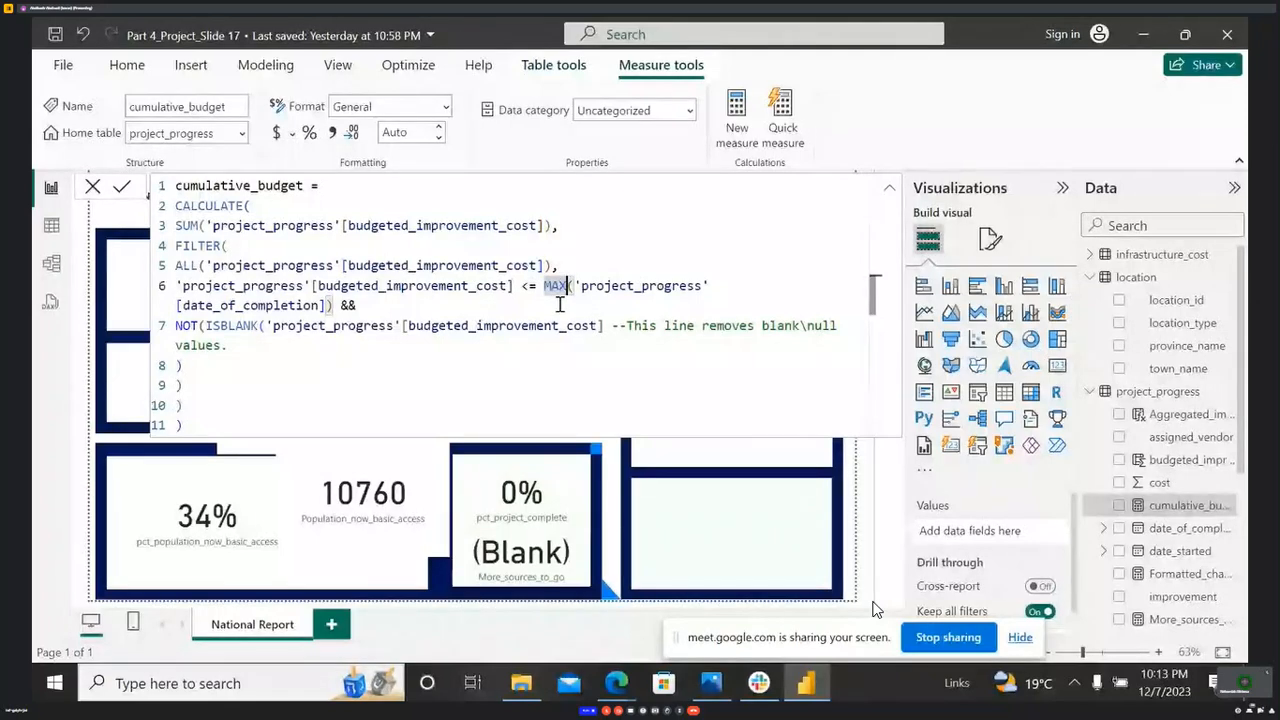
{"action": "left_click", "coordinate": [476, 389]}
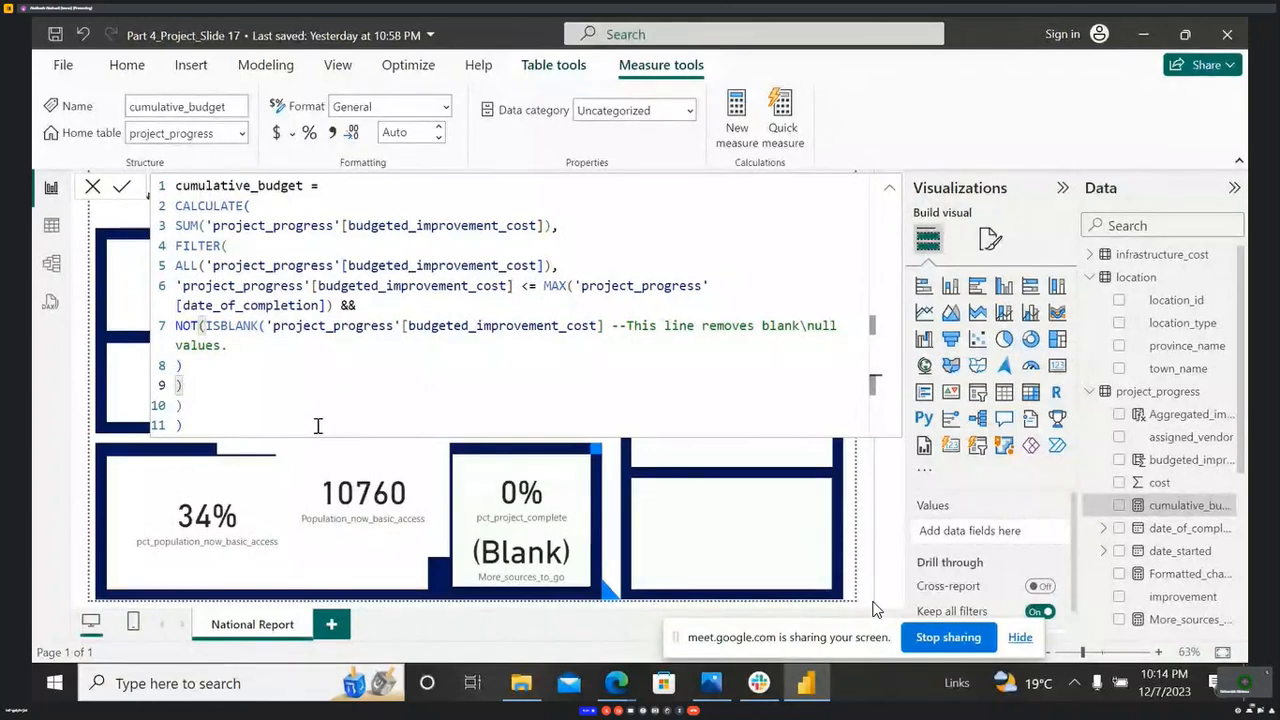
{"action": "left_click", "coordinate": [223, 429]}
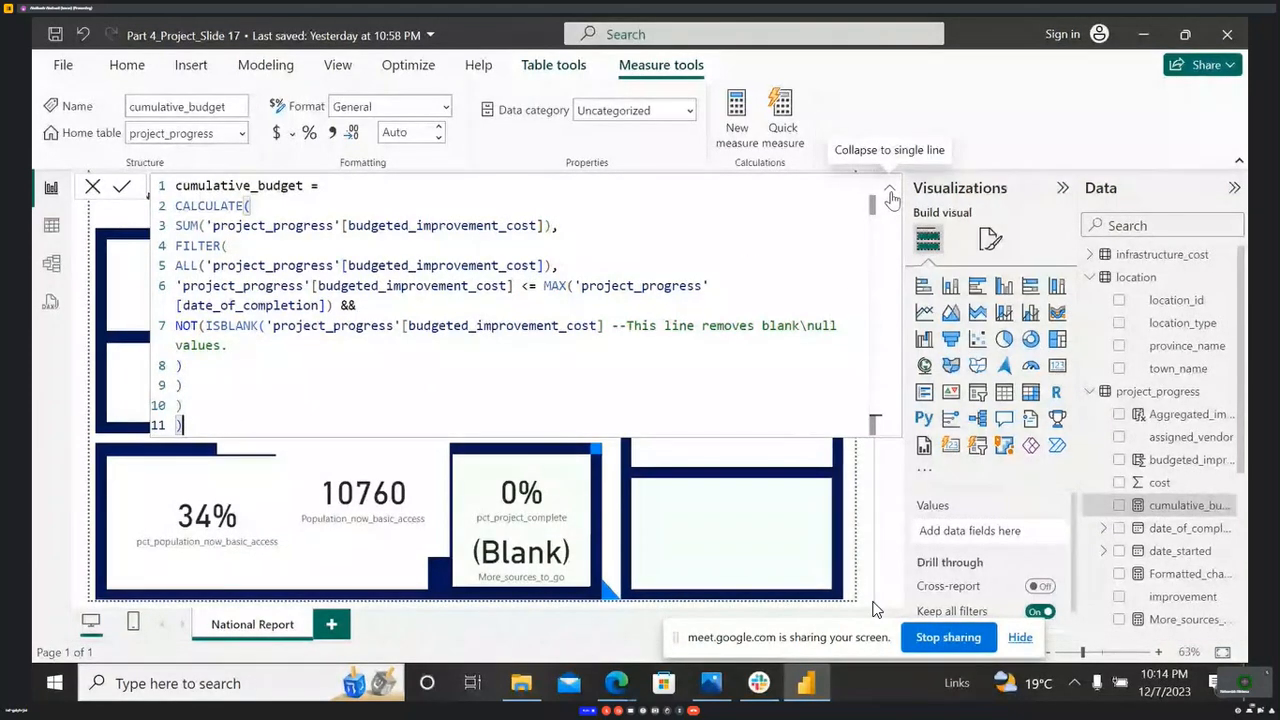
{"action": "left_click", "coordinate": [890, 192]}
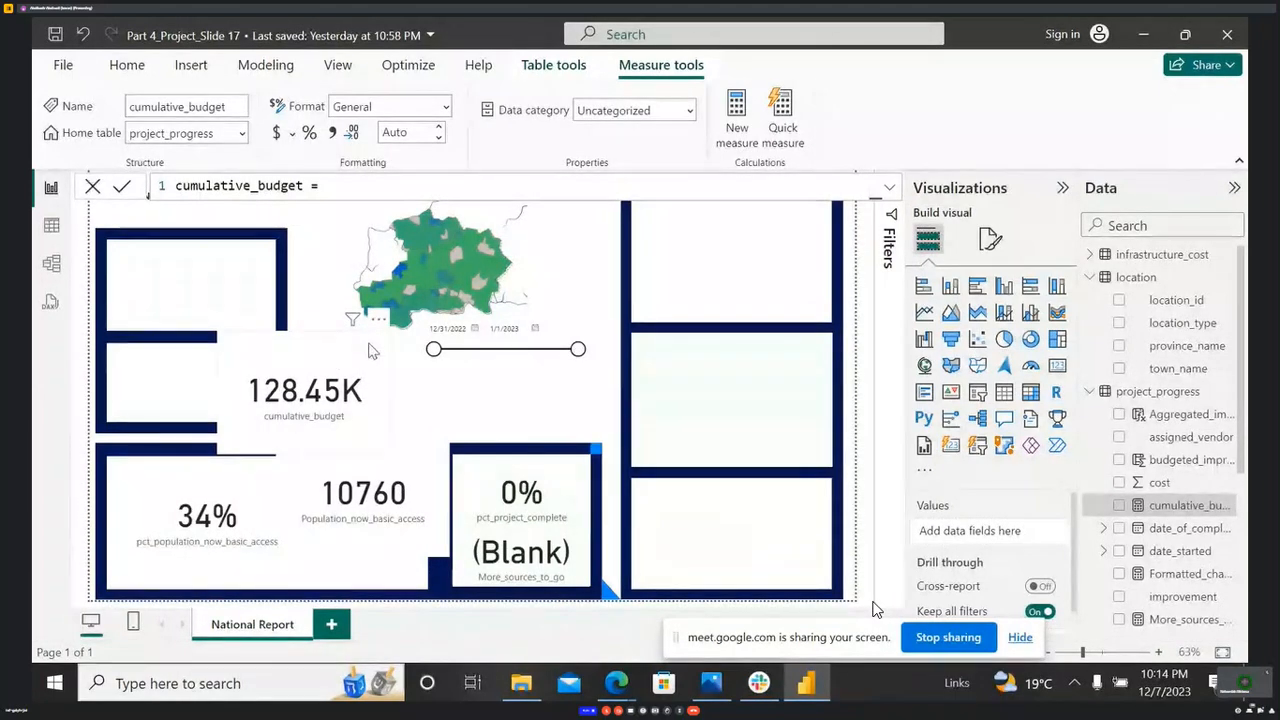
- Move the cumulative_budget card slightly down and to the right, clear of the date slicer
{"action": "mouse_move", "coordinate": [373, 346]}
{"action": "left_mouse_down"}
{"action": "mouse_move", "coordinate": [403, 380]}
{"action": "mouse_move", "coordinate": [380, 370]}
{"action": "left_mouse_up"}
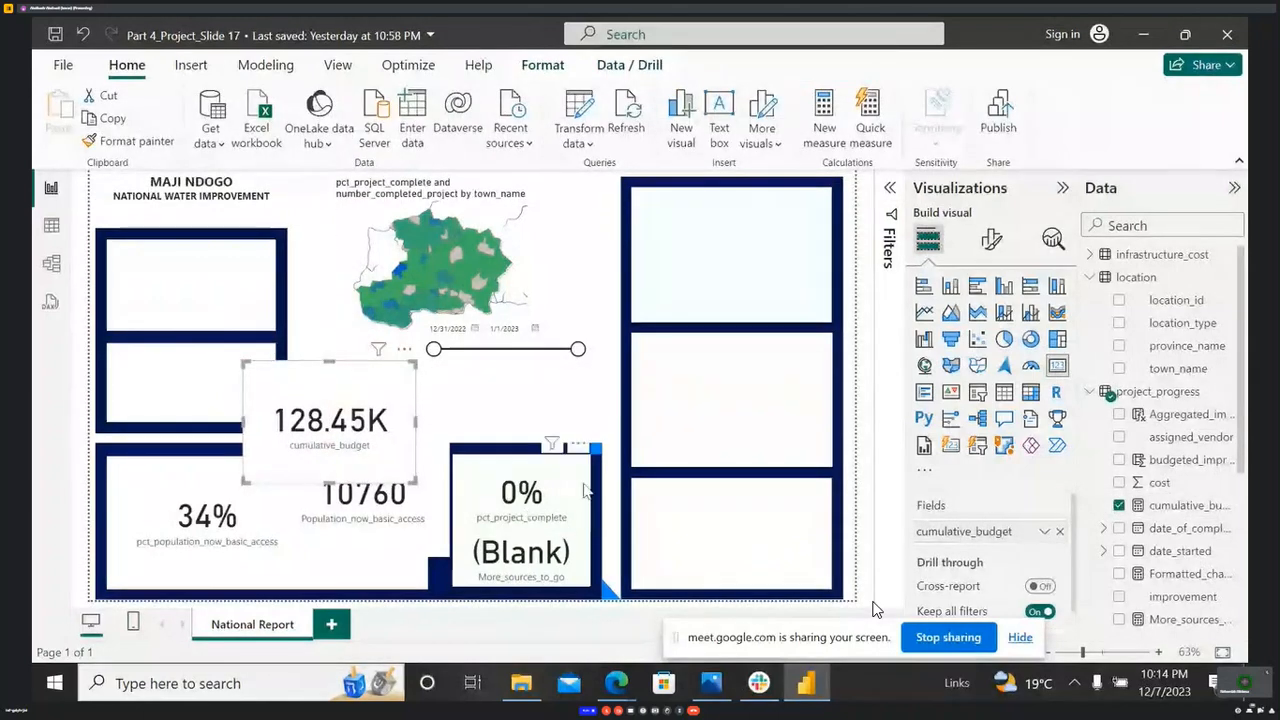
{"action": "left_click_drag", "start_coordinate": [400, 384], "coordinate": [372, 356]}
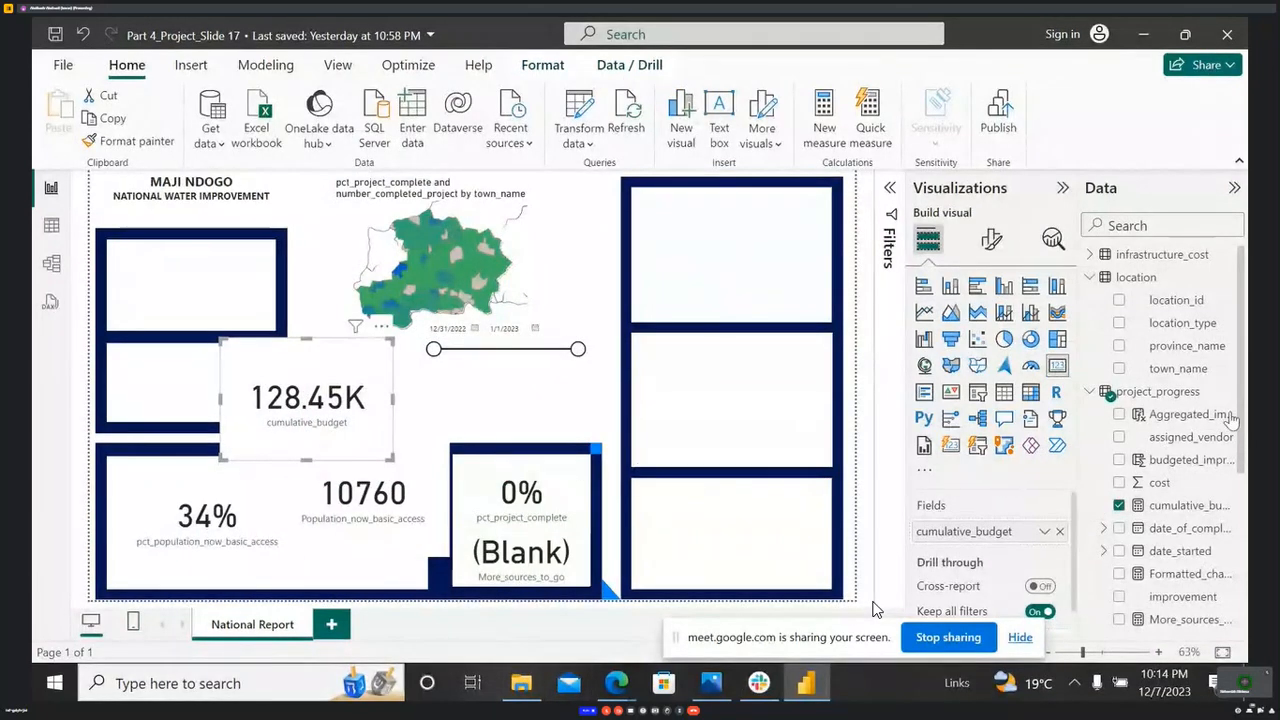
- Expand the date_of_completion field, inspect the project_progress columns in Table view, and return to the report
{"action": "left_click", "coordinate": [1104, 528]}
{"action": "scroll", "coordinate": [1105, 470], "scroll_direction": "down", "scroll_amount": 3}
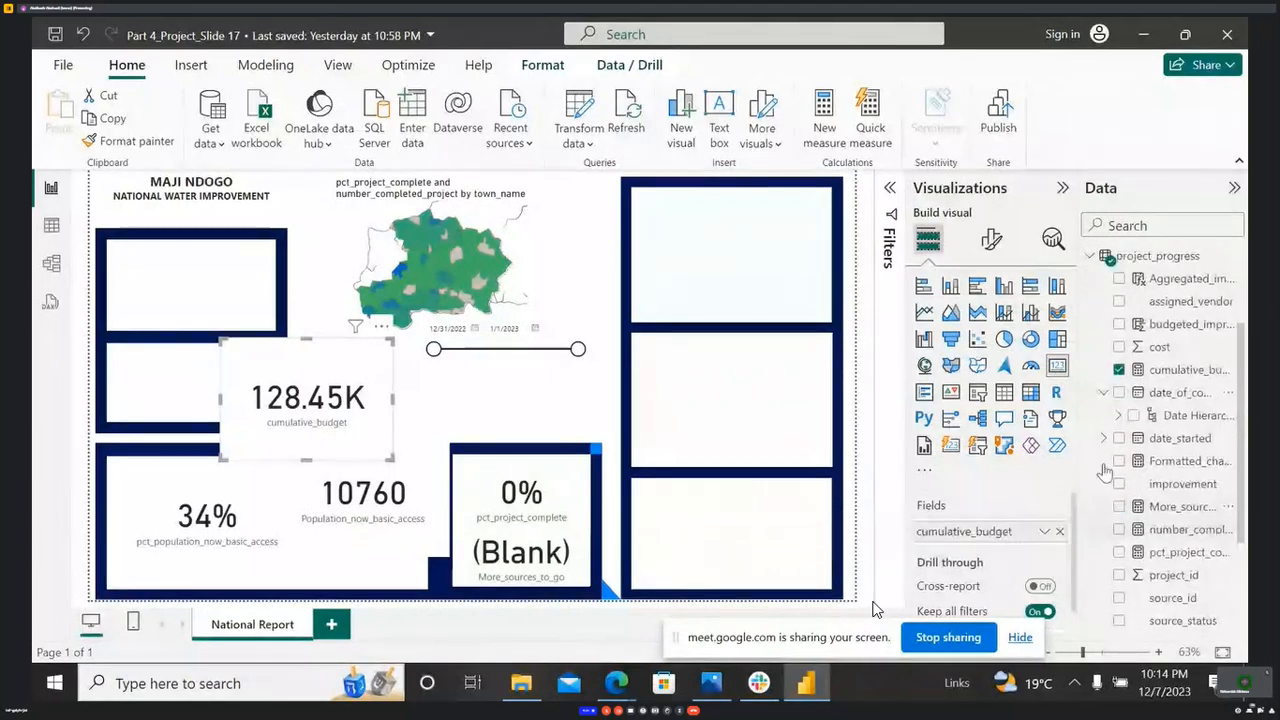
{"action": "left_click", "coordinate": [52, 229]}
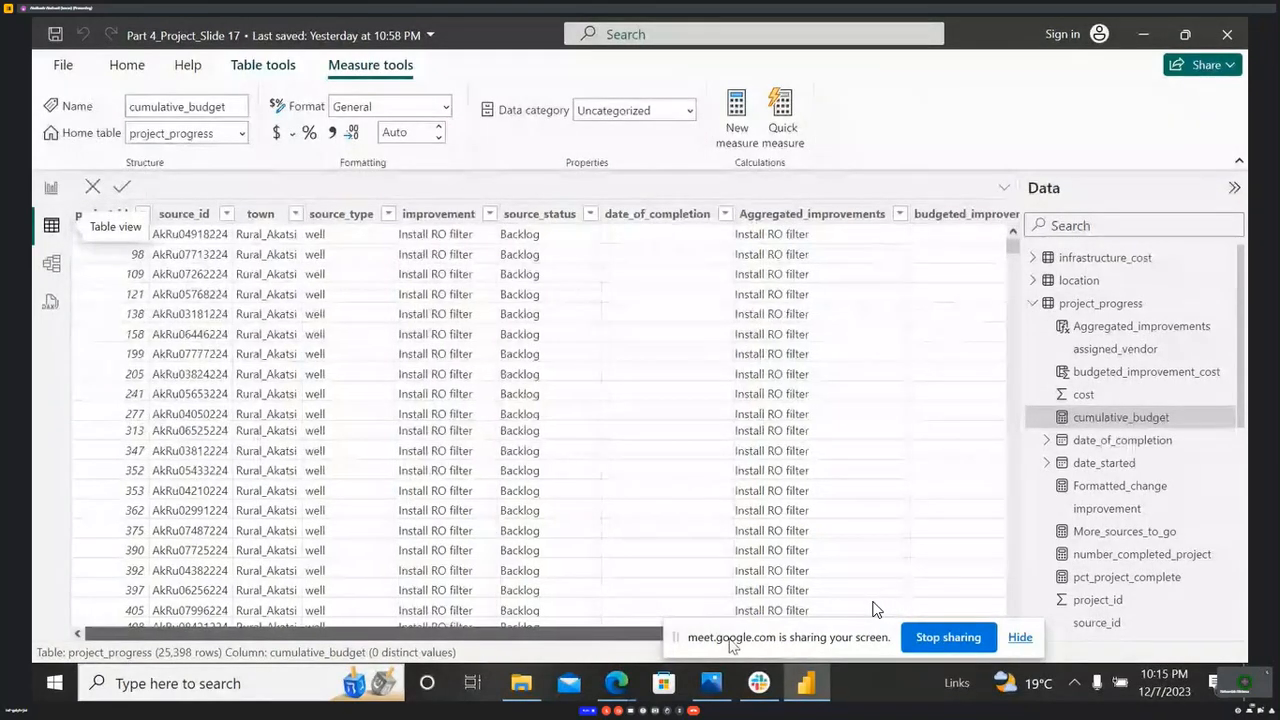
{"action": "scroll", "coordinate": [586, 645], "scroll_direction": "right", "scroll_amount": 3}
{"action": "left_click_drag", "start_coordinate": [590, 634], "coordinate": [467, 625]}
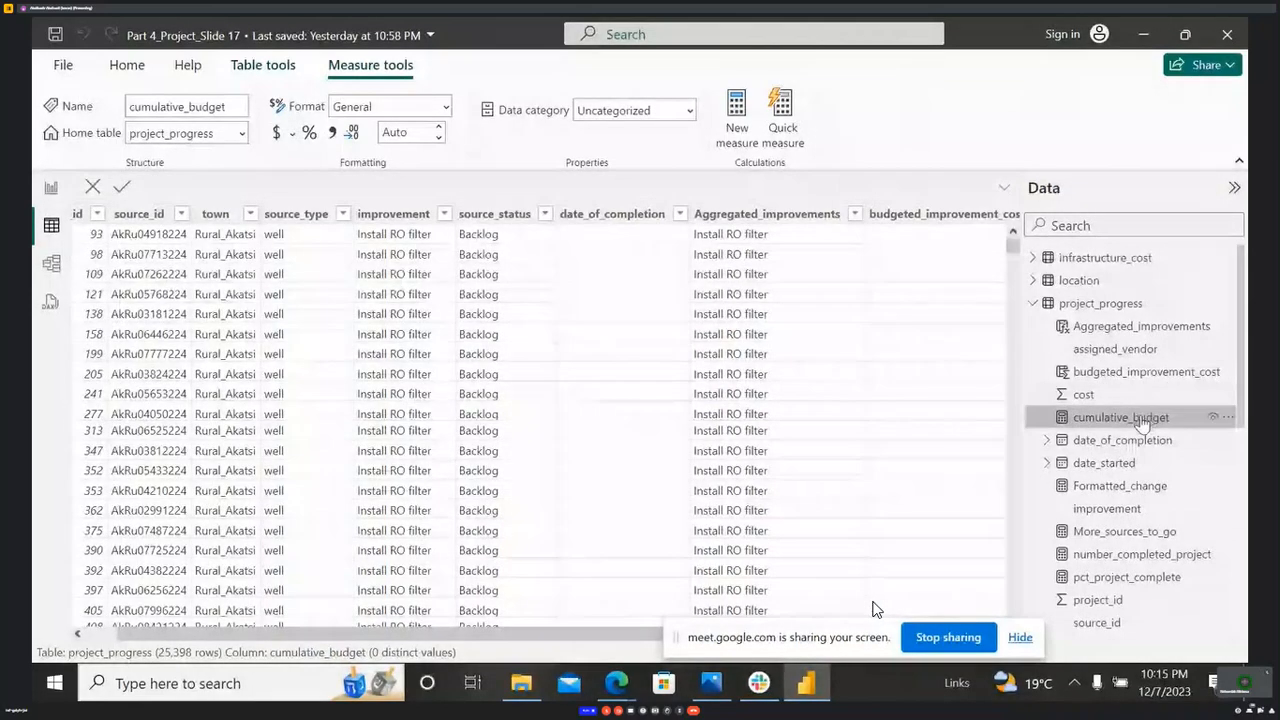
{"action": "left_click", "coordinate": [42, 186]}
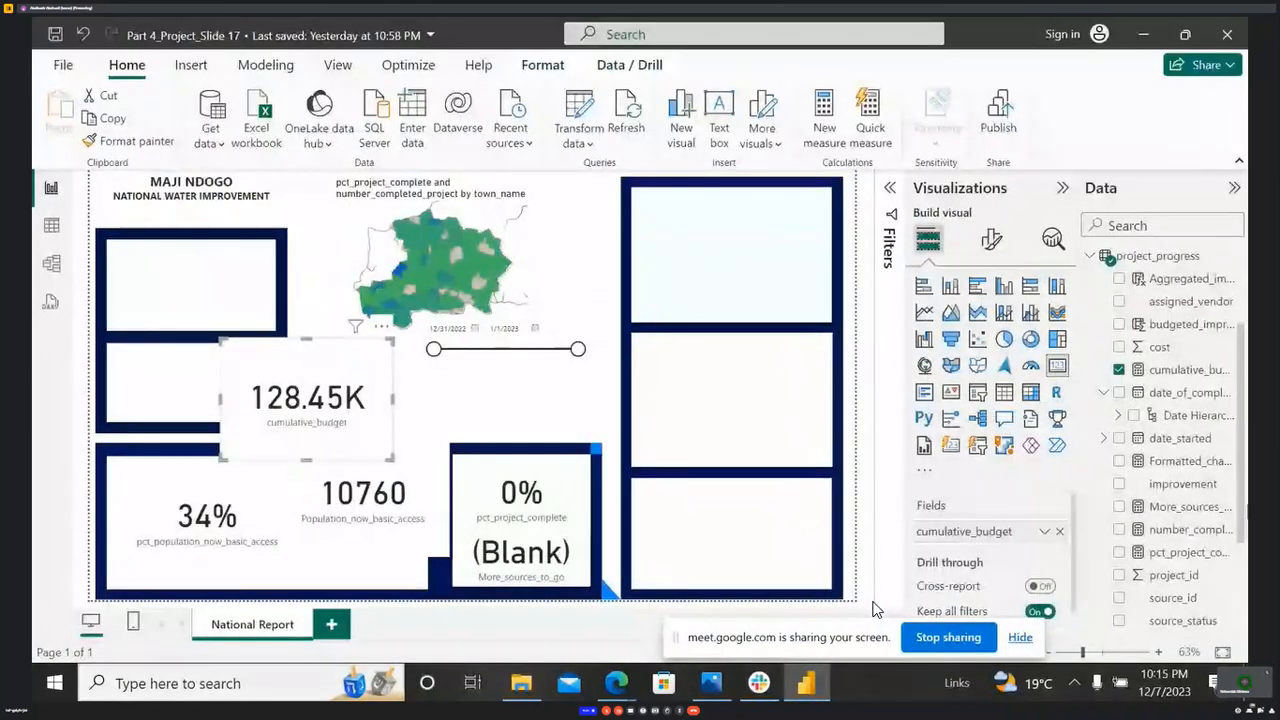
- Compare the formulas of the cumulative_budget and More_sources_to_go measures in the project_progress table
{"action": "left_click", "coordinate": [1160, 370]}
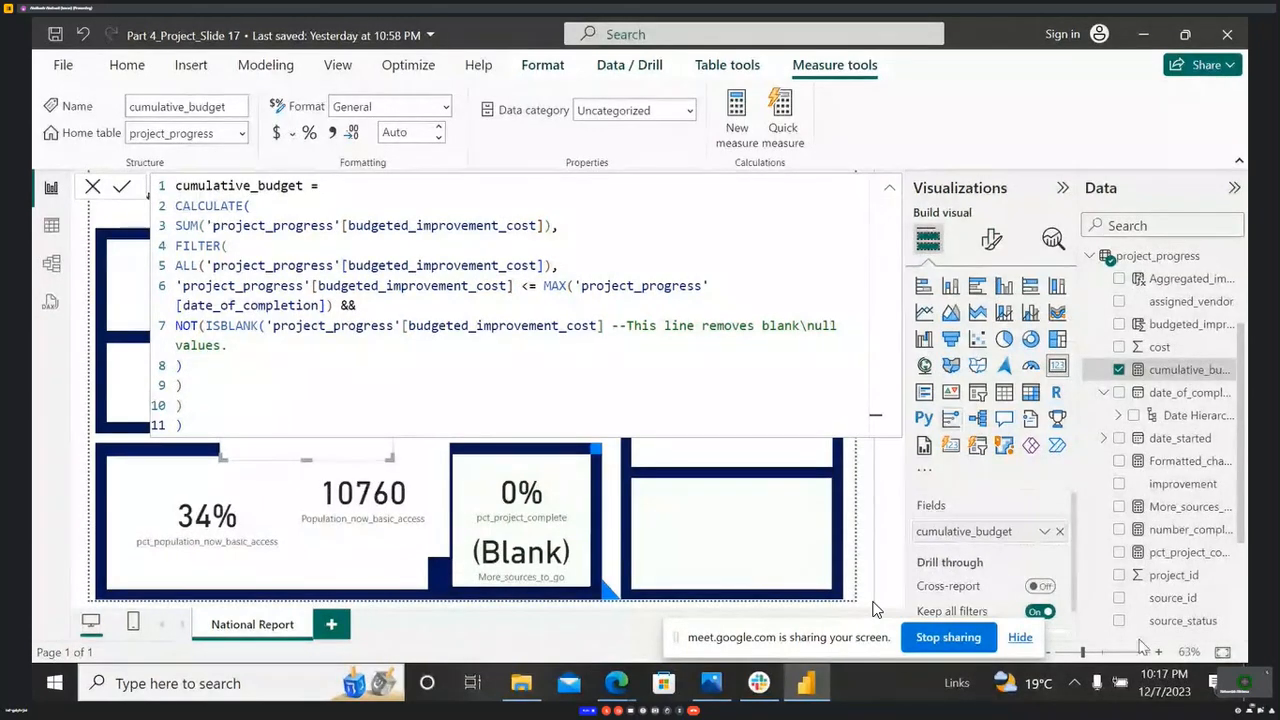
{"action": "scroll", "coordinate": [1188, 518], "scroll_direction": "down", "scroll_amount": 1}
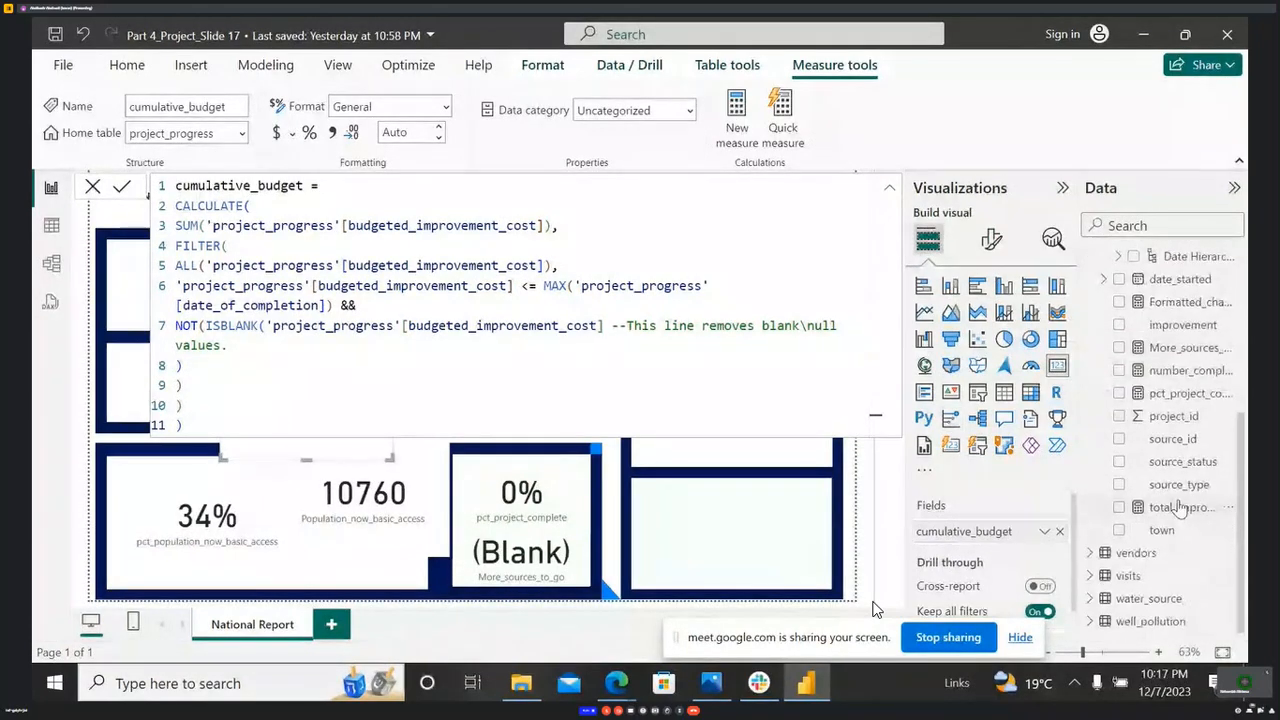
{"action": "left_click", "coordinate": [1190, 485]}
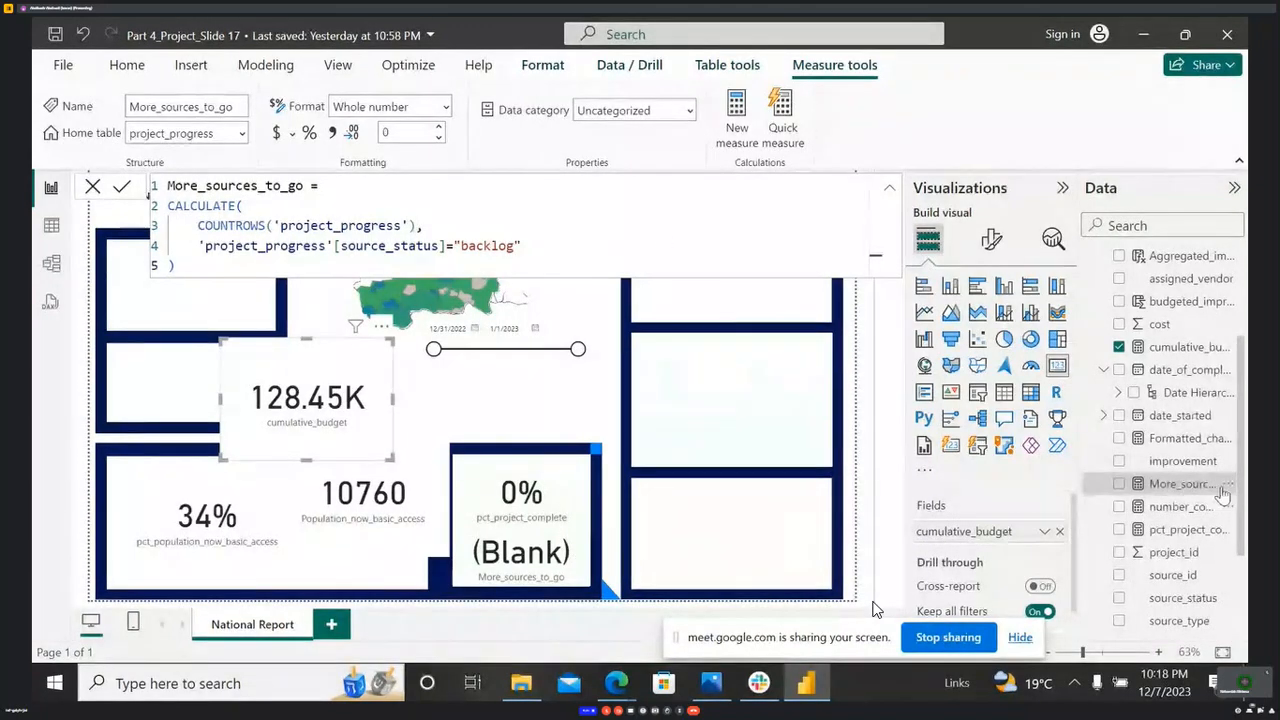
{"action": "left_click", "coordinate": [1185, 347]}
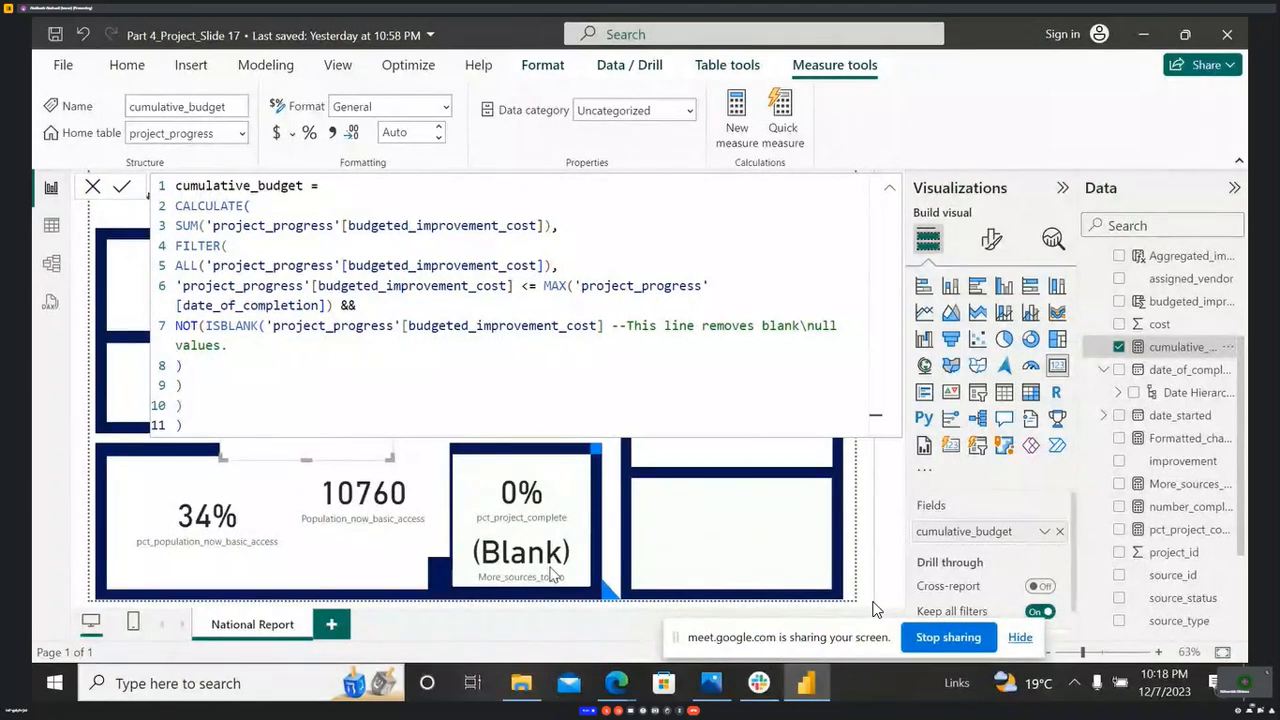
{"action": "left_click", "coordinate": [615, 530]}
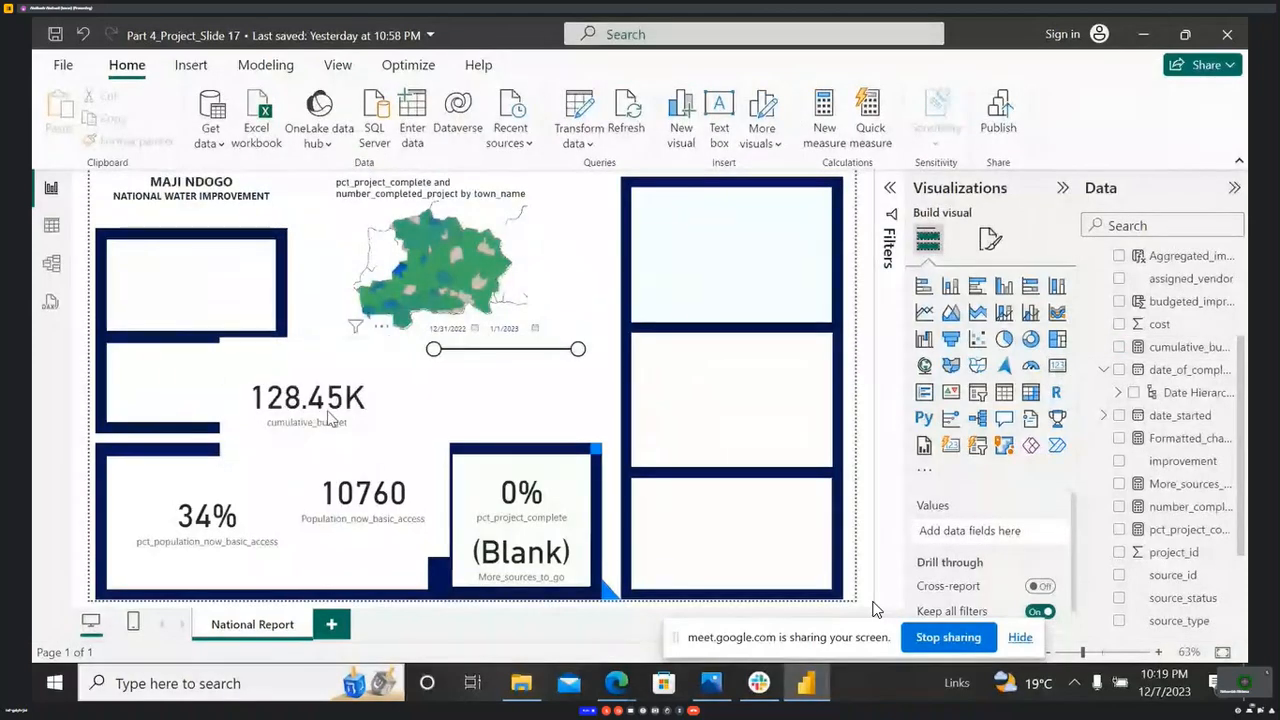
- Check which fields the More_sources_to_go and cumulative_budget cards use
{"action": "left_click", "coordinate": [512, 553]}
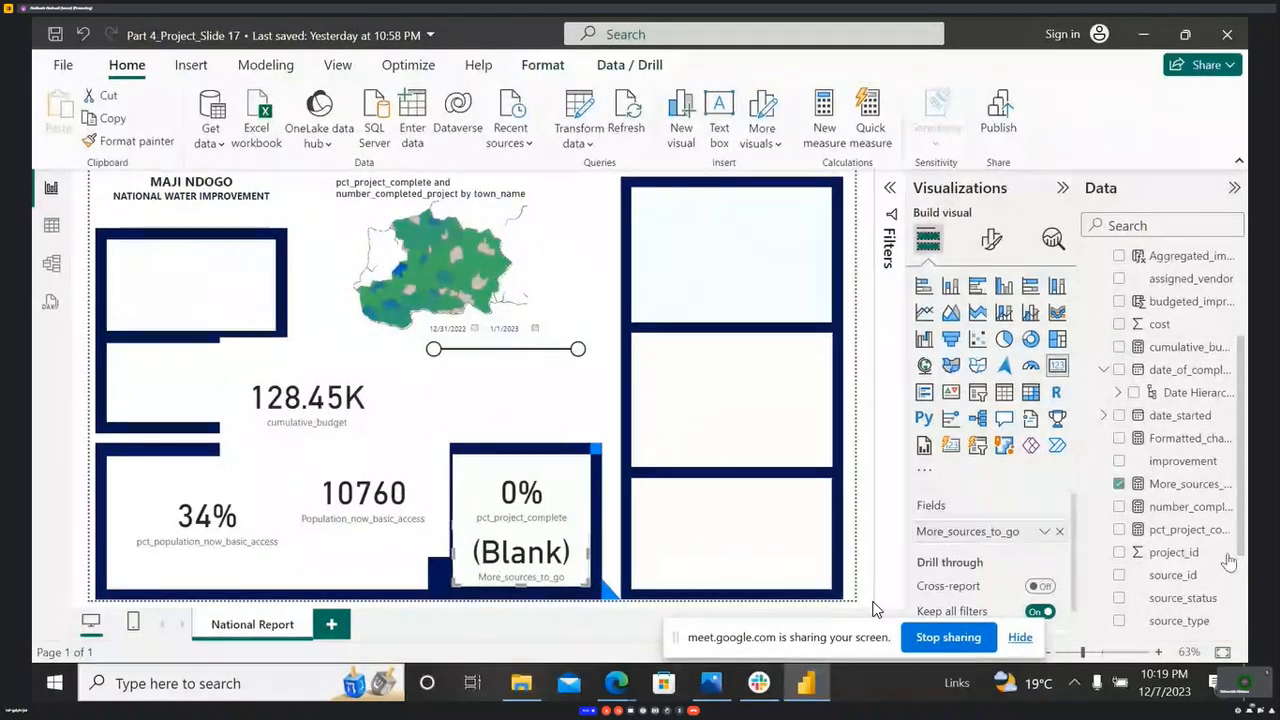
{"action": "scroll", "coordinate": [1220, 550], "scroll_direction": "down", "scroll_amount": 3}
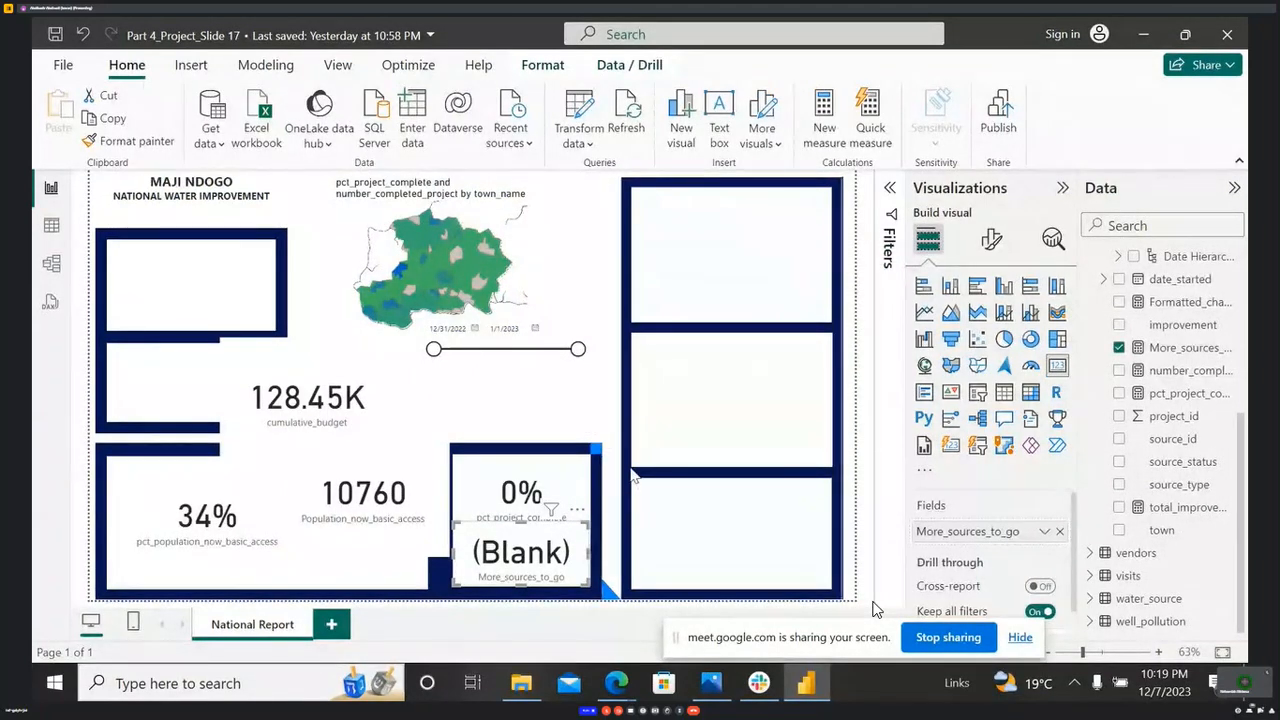
{"action": "left_click", "coordinate": [607, 397]}
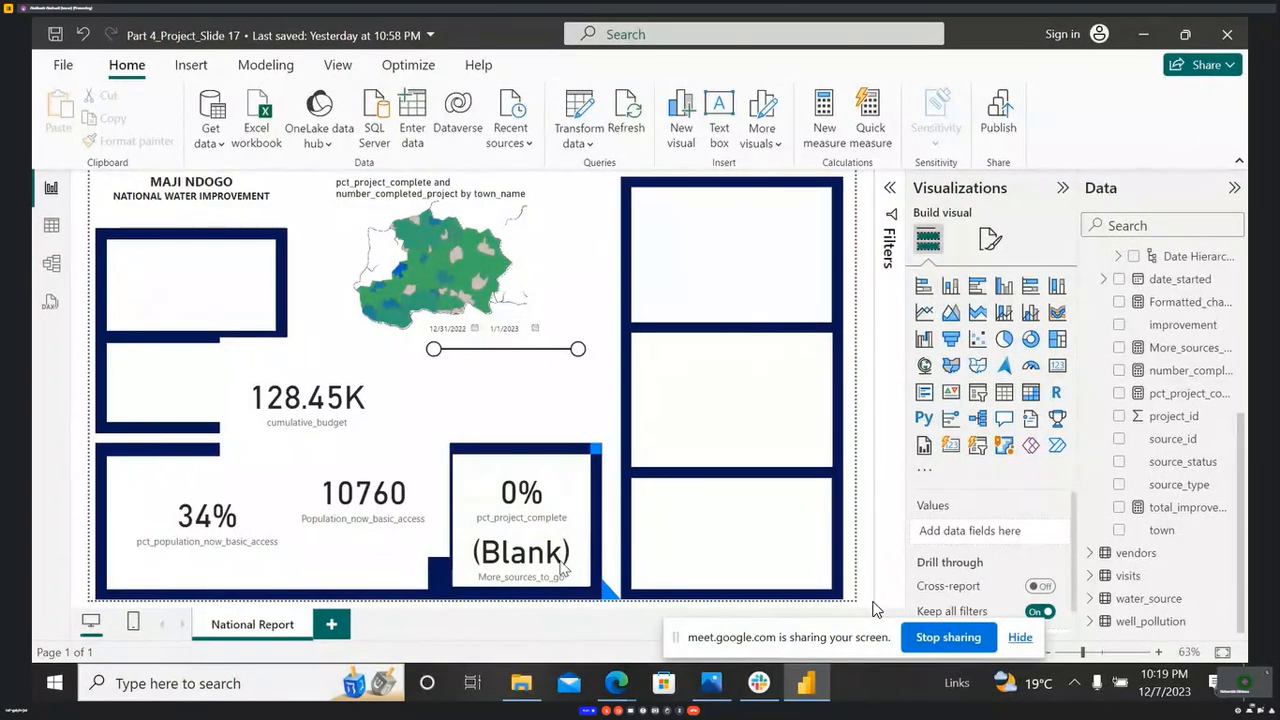
{"action": "left_click", "coordinate": [388, 352]}
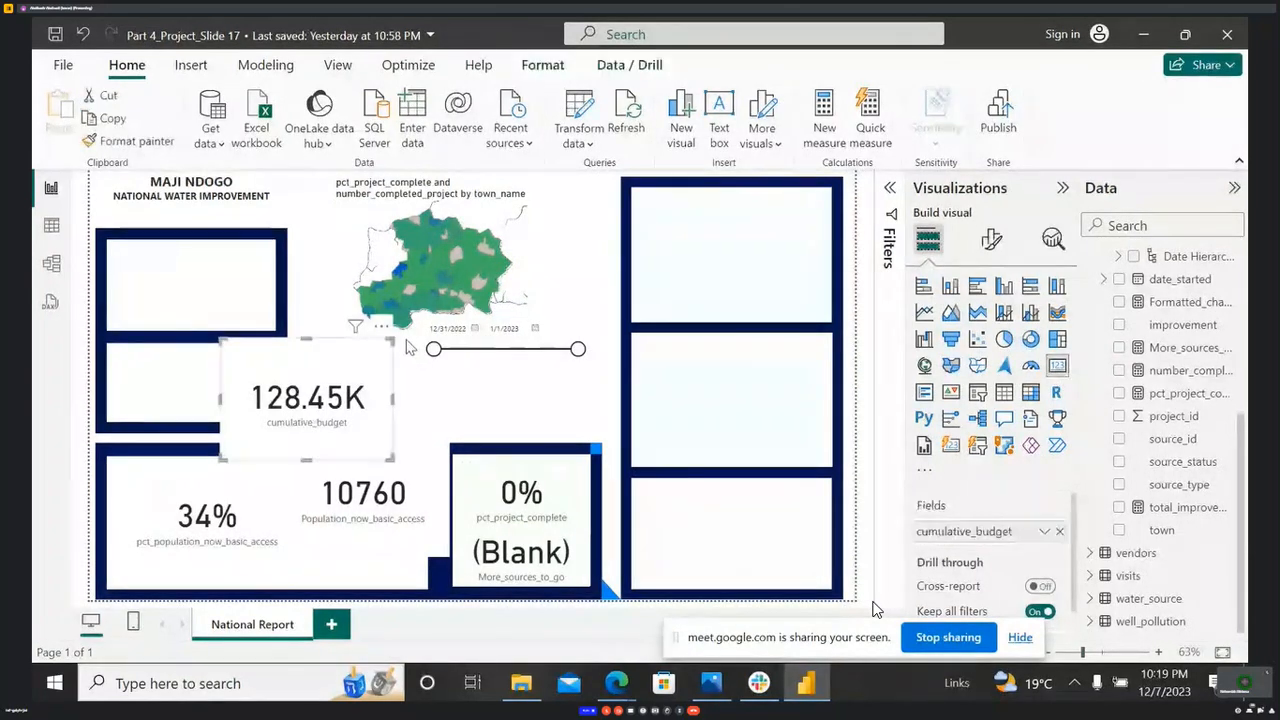
- Cross-filter the cards by selecting Rural_Kilimani and then Rural_Hawassa on the map to compare their values
{"action": "mouse_move", "coordinate": [481, 265]}
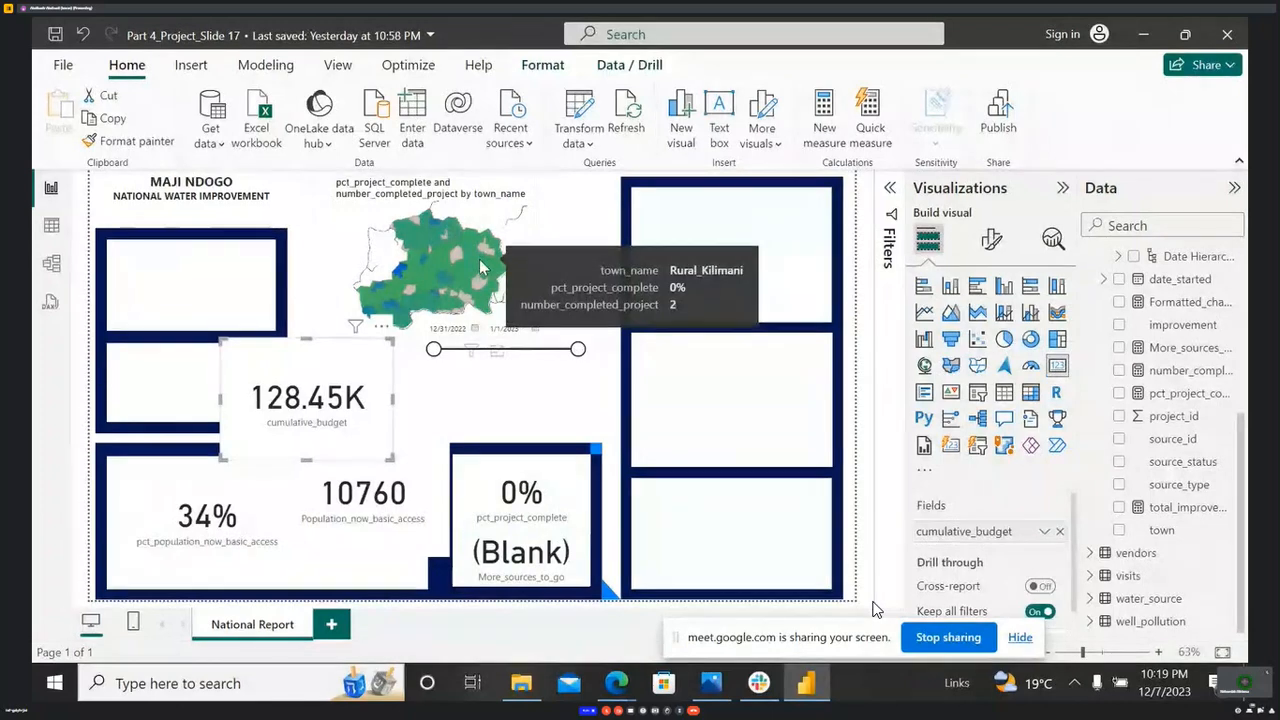
{"action": "left_click", "coordinate": [481, 265]}
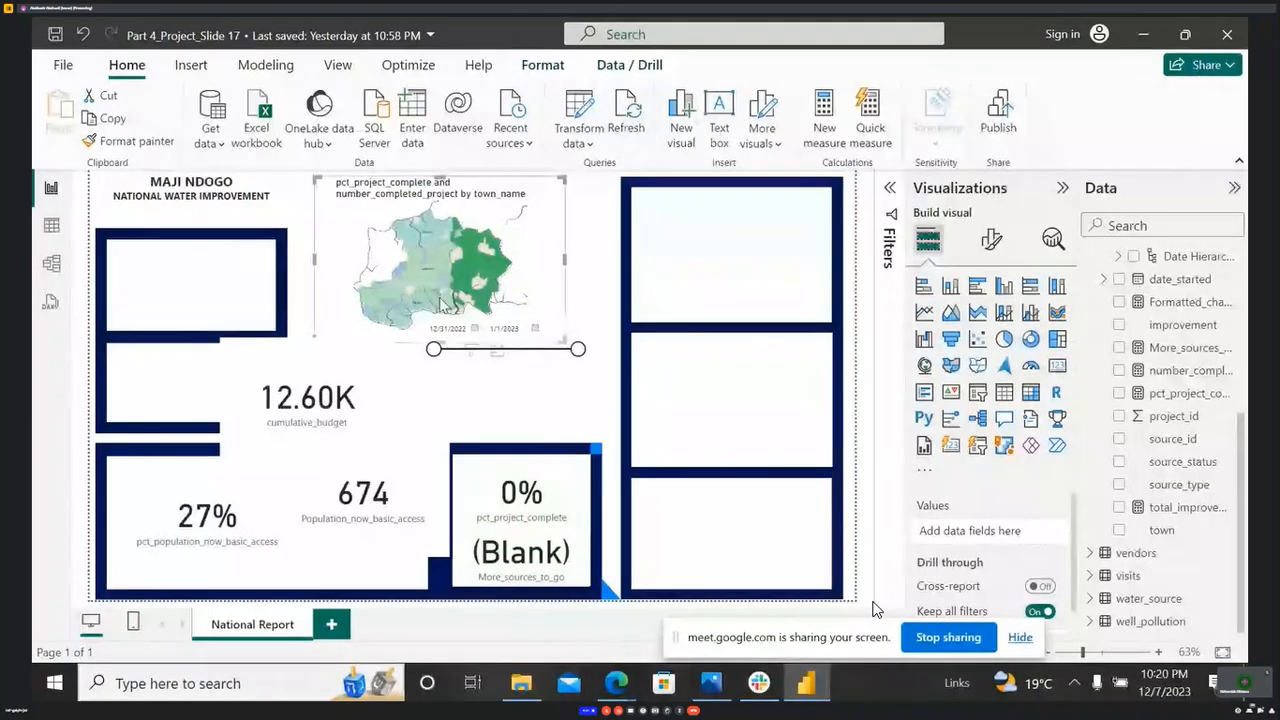
{"action": "mouse_move", "coordinate": [436, 303]}
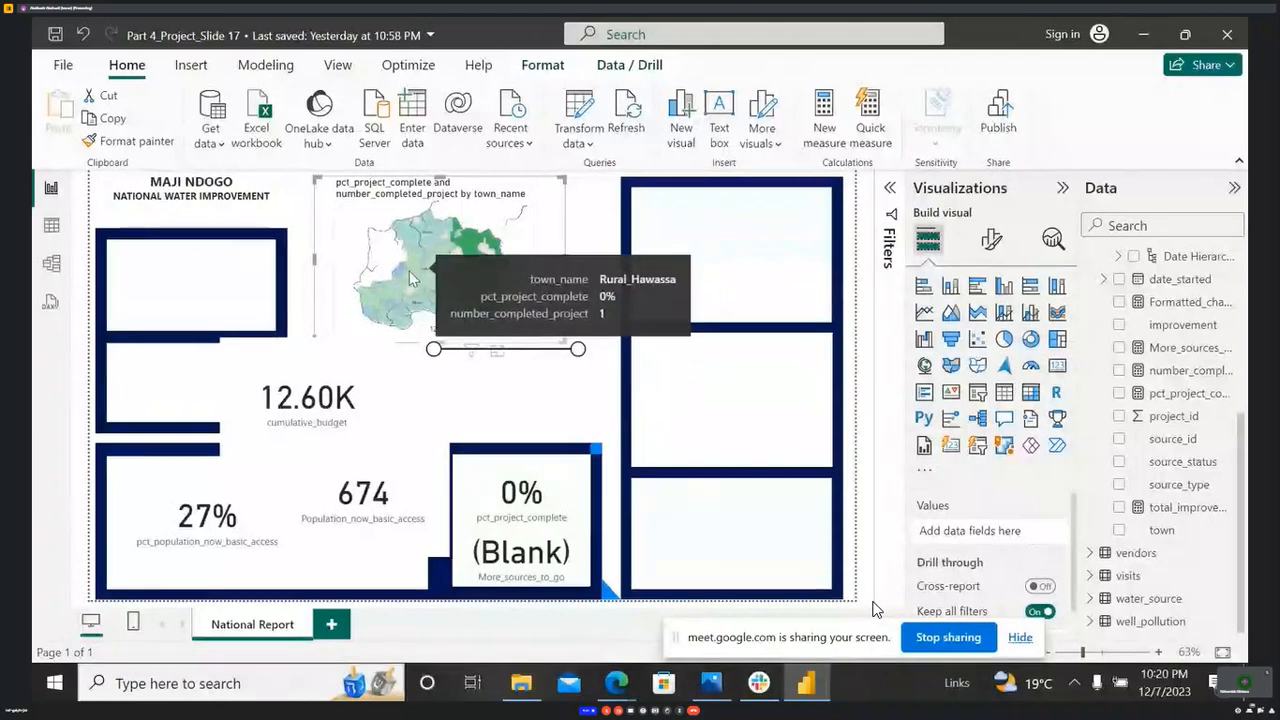
{"action": "left_click", "coordinate": [410, 278]}
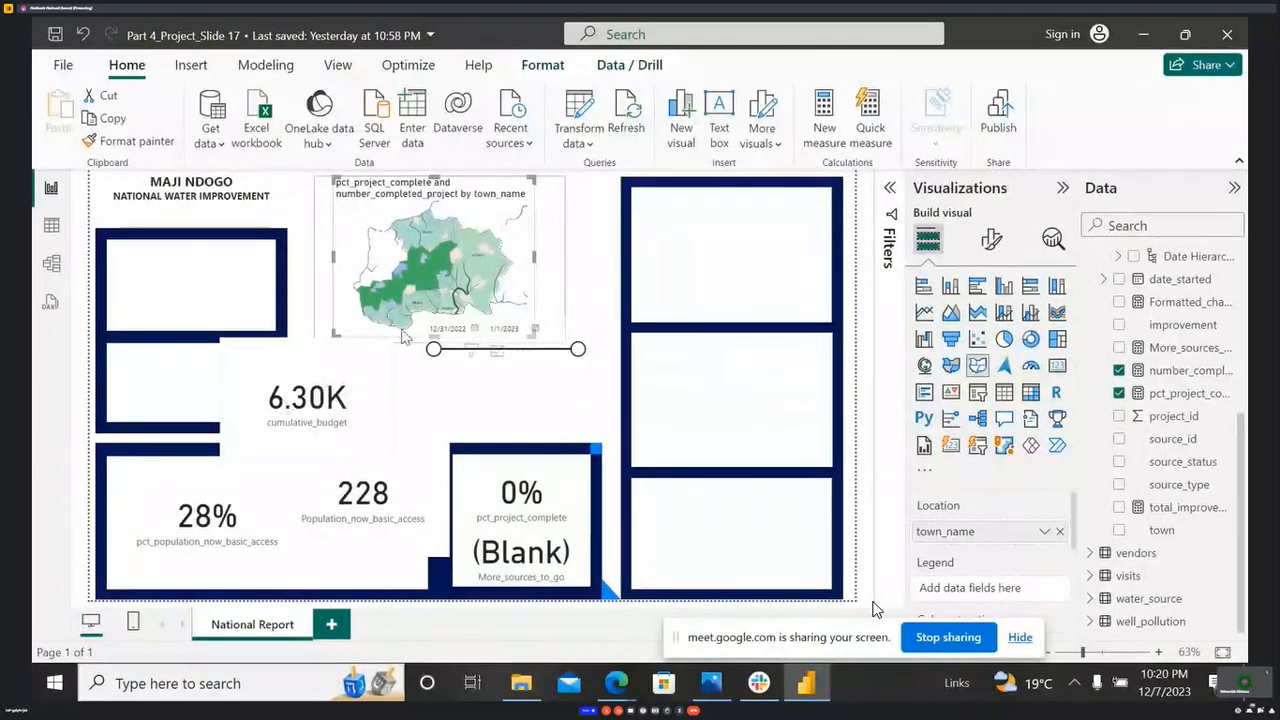
{"action": "mouse_move", "coordinate": [430, 278]}
- Reread the cumulative_budget measure formula with the map selection active, and collapse the formula to a single line
{"action": "scroll", "coordinate": [1198, 358], "scroll_direction": "up", "scroll_amount": 3}
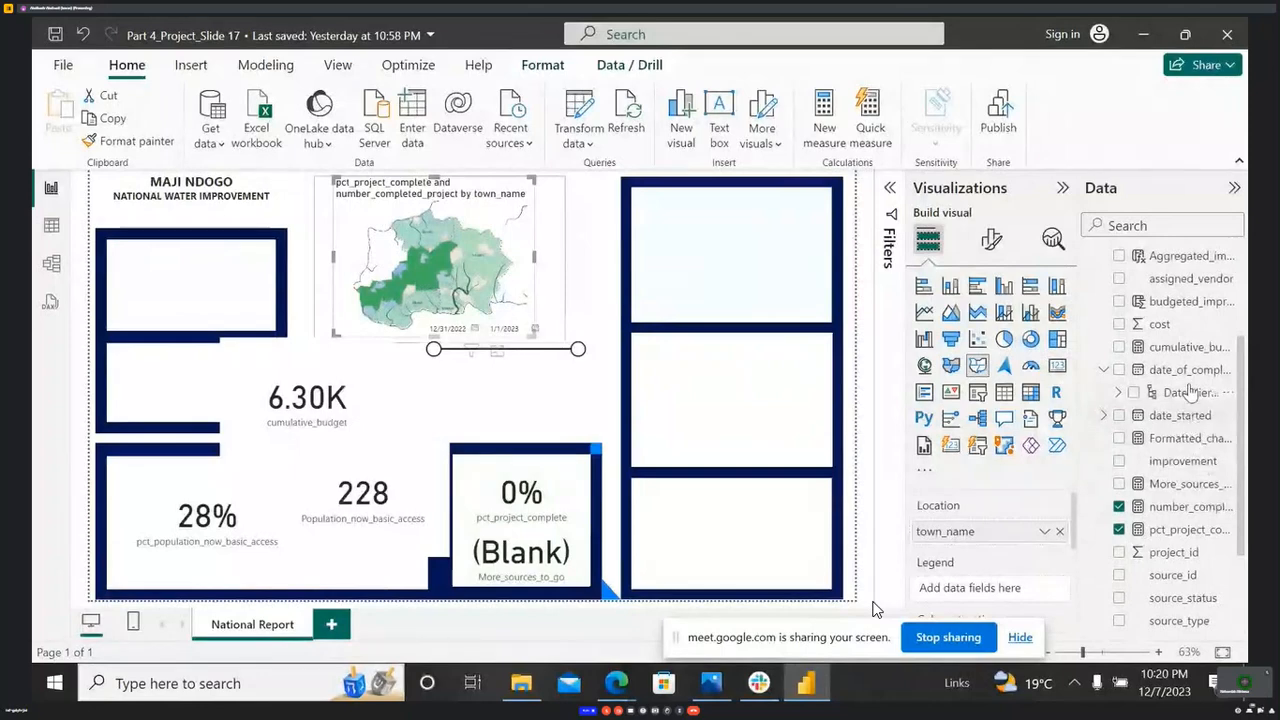
{"action": "left_click", "coordinate": [1182, 346]}
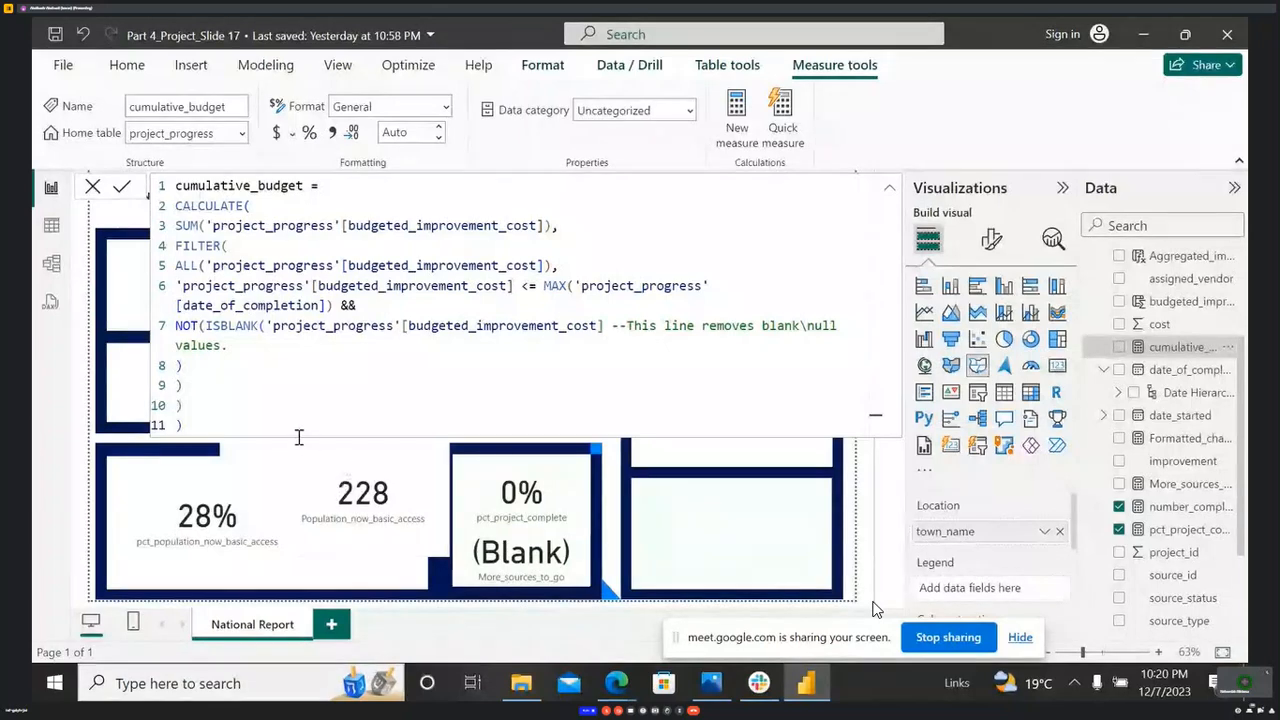
{"action": "left_click", "coordinate": [890, 195]}
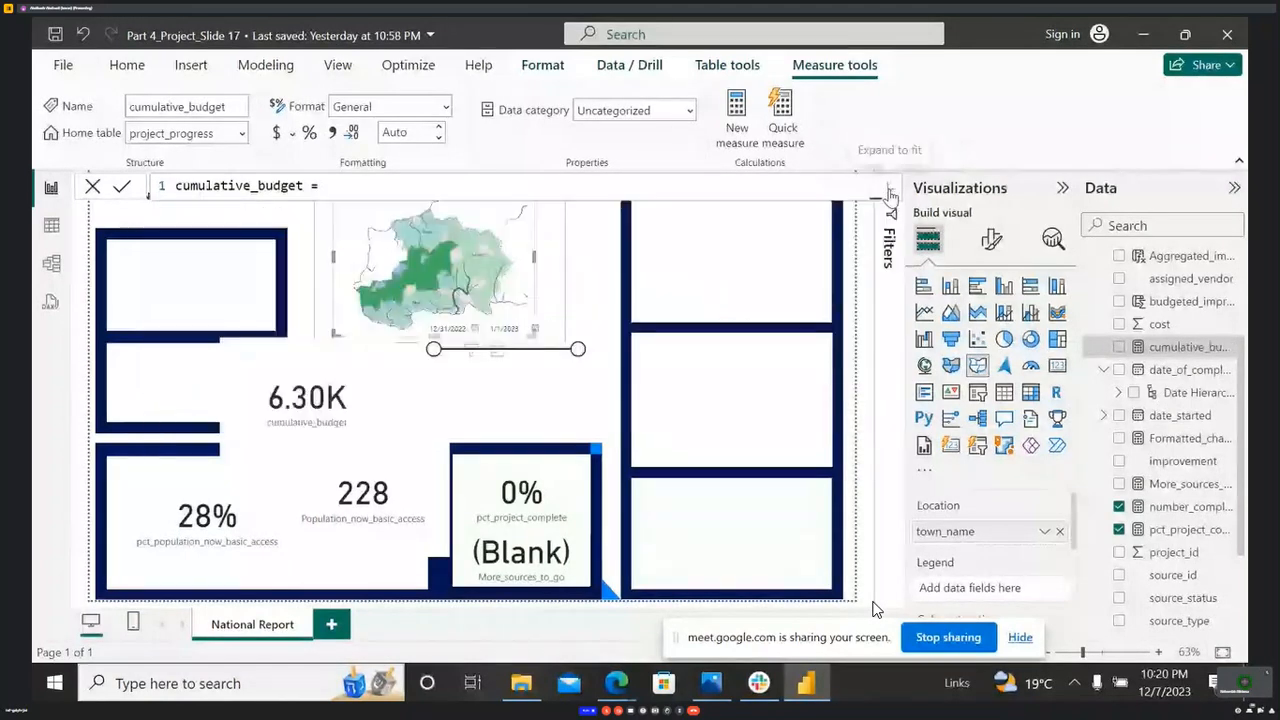
- Compare the fields assigned to the cumulative_budget and More_sources_to_go cards, ending on the cumulative_budget card
{"action": "left_click", "coordinate": [266, 426]}
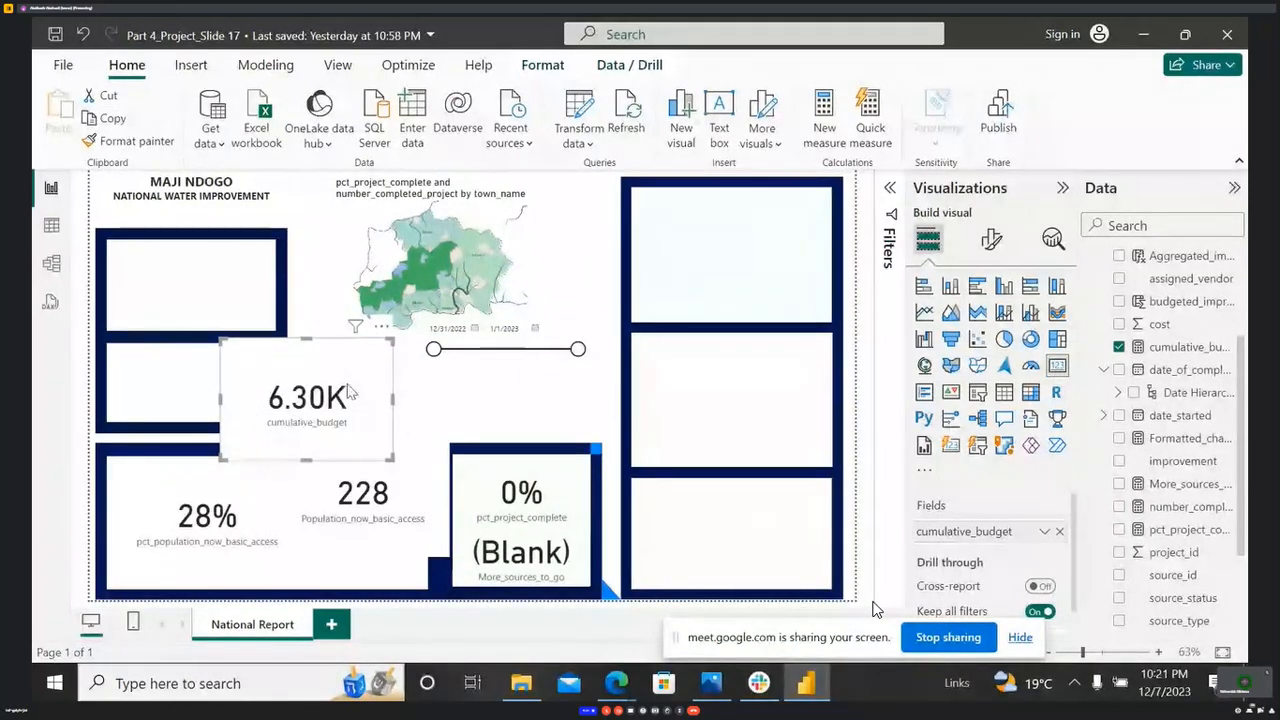
{"action": "left_click", "coordinate": [525, 578]}
{"action": "left_click", "coordinate": [305, 412]}
{"action": "left_click", "coordinate": [535, 565]}
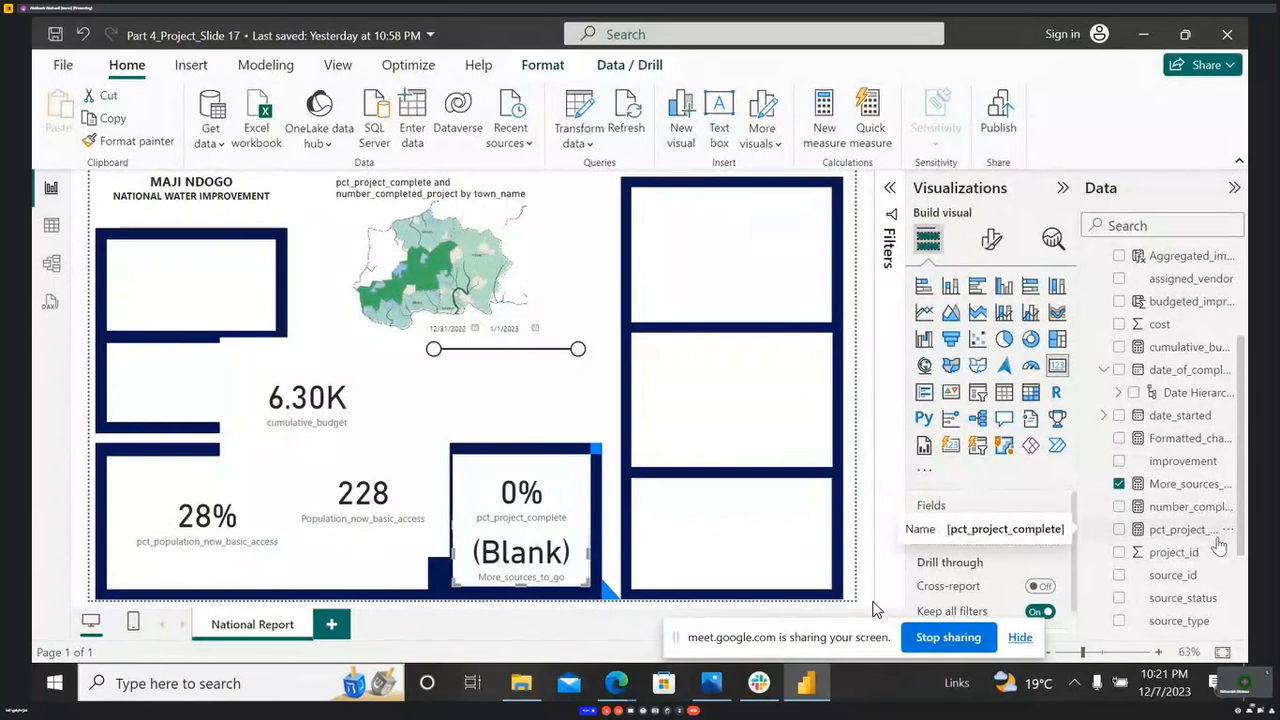
{"action": "left_click", "coordinate": [313, 423]}
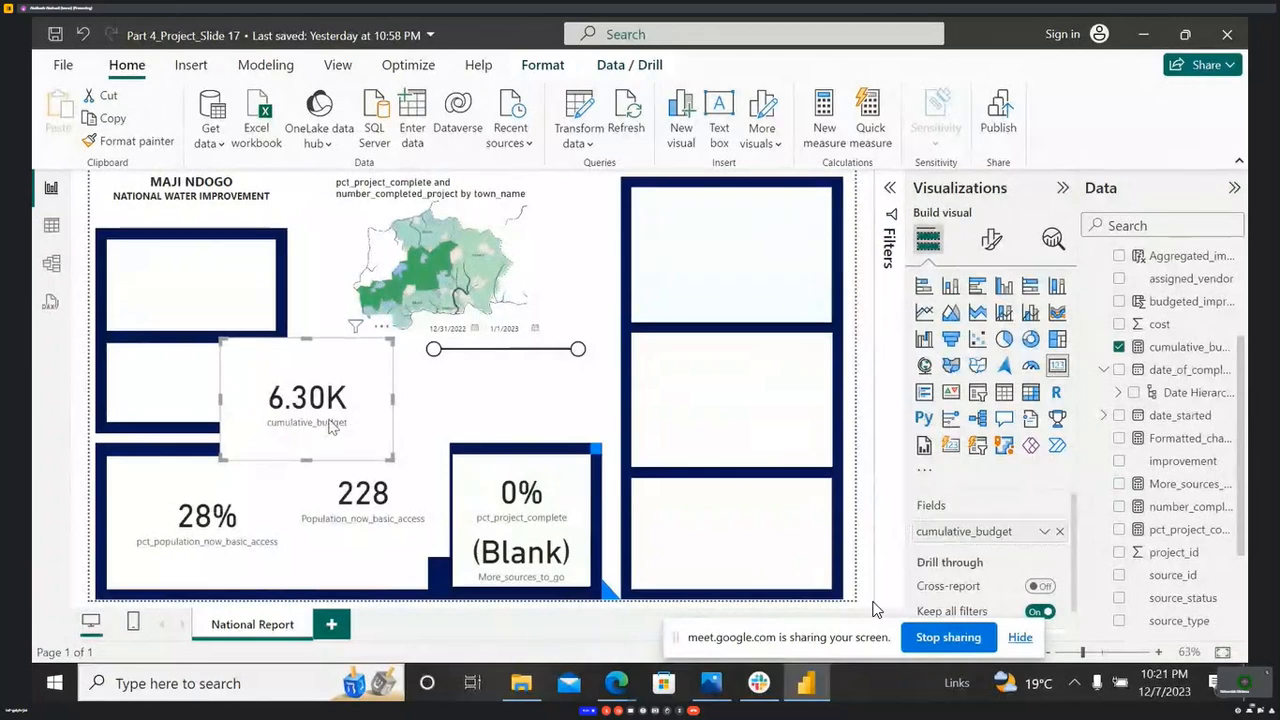
- Review the full formula of the cumulative_budget measure and collapse it to one line
{"action": "left_click", "coordinate": [1206, 347]}
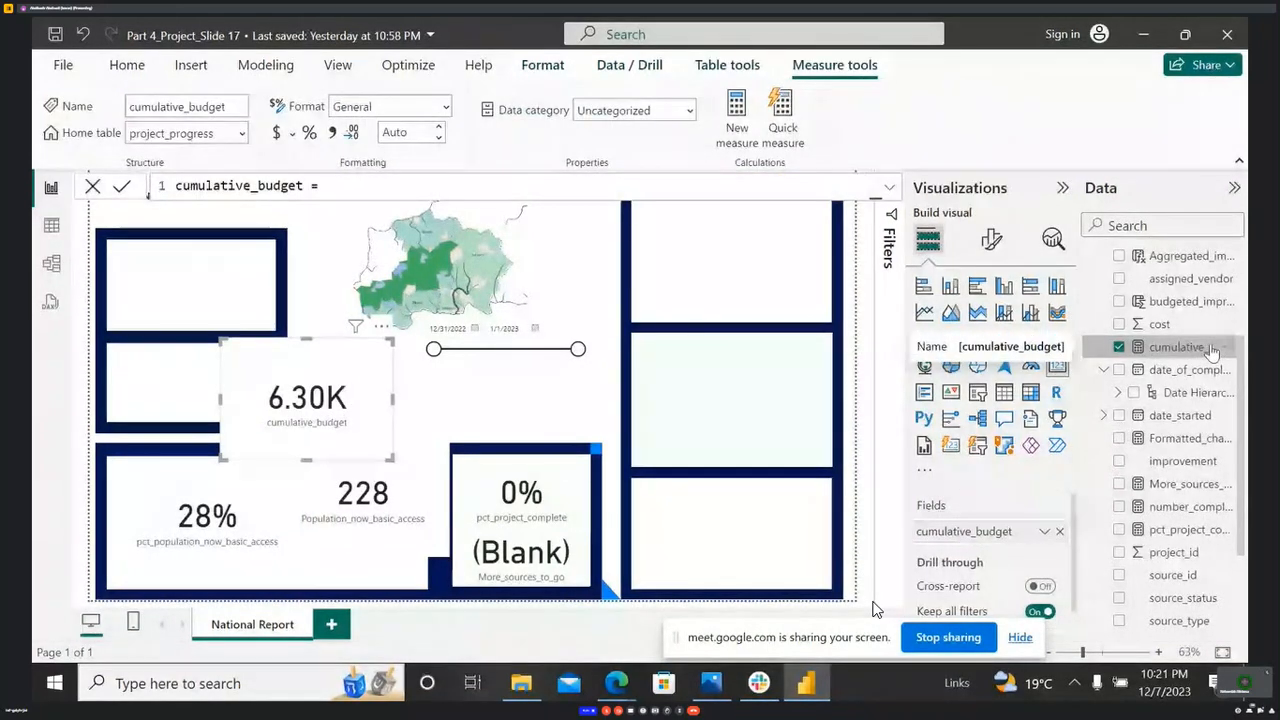
{"action": "left_click", "coordinate": [886, 190]}
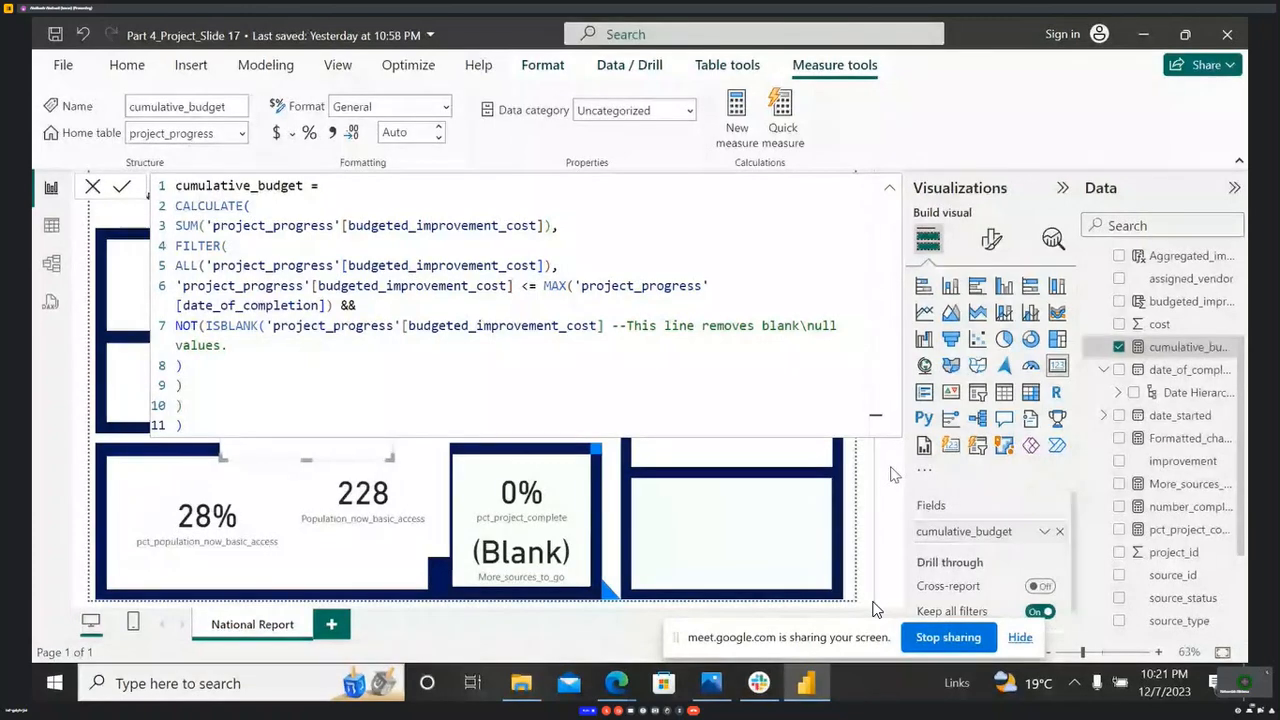
{"action": "left_click", "coordinate": [890, 194]}
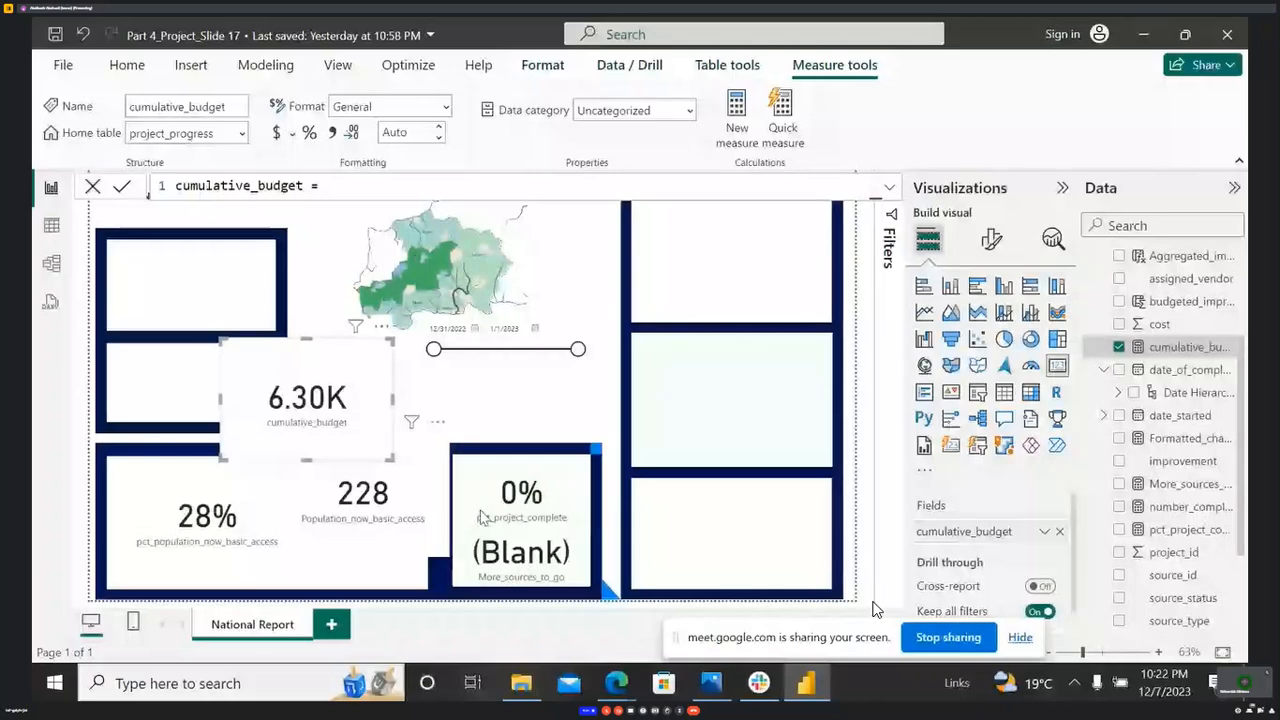
- Remove the cumulative_budget card from the National Report page
{"action": "left_click", "coordinate": [481, 517]}
{"action": "left_click_drag", "start_coordinate": [353, 352], "coordinate": [326, 352]}
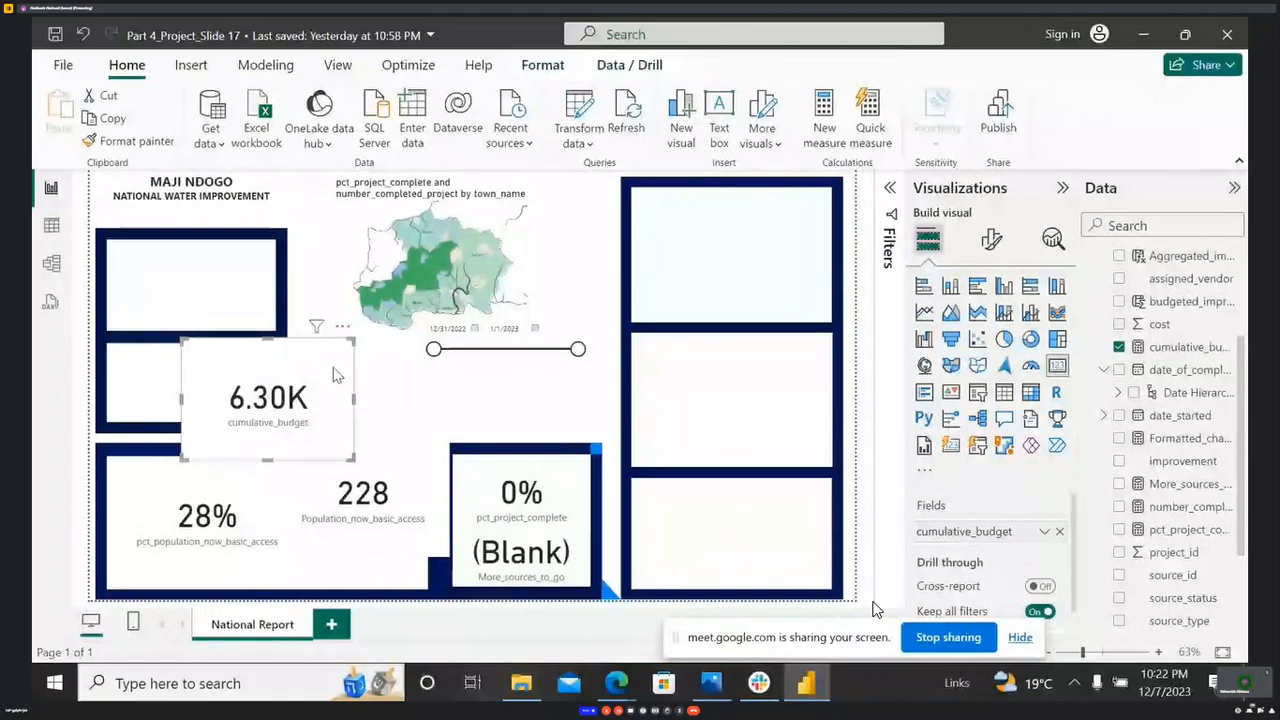
{"action": "left_click", "coordinate": [586, 573]}
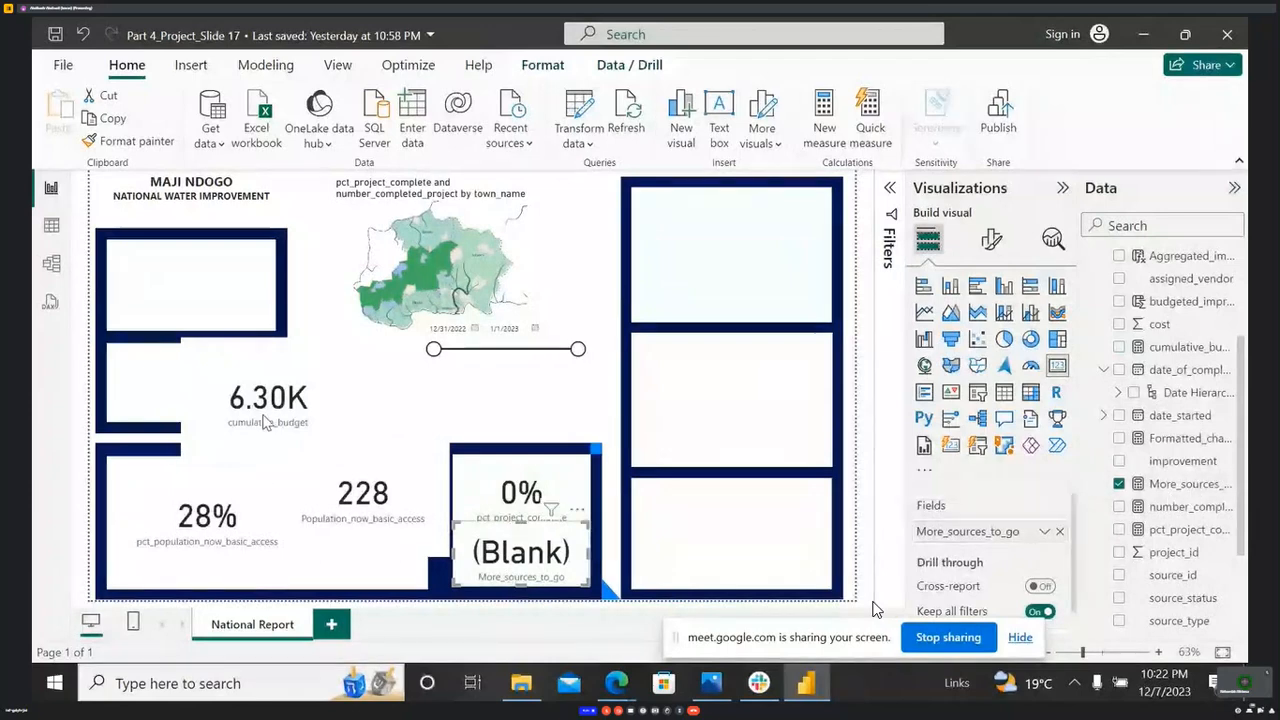
{"action": "left_click", "coordinate": [280, 376]}
{"action": "left_click", "coordinate": [342, 326]}
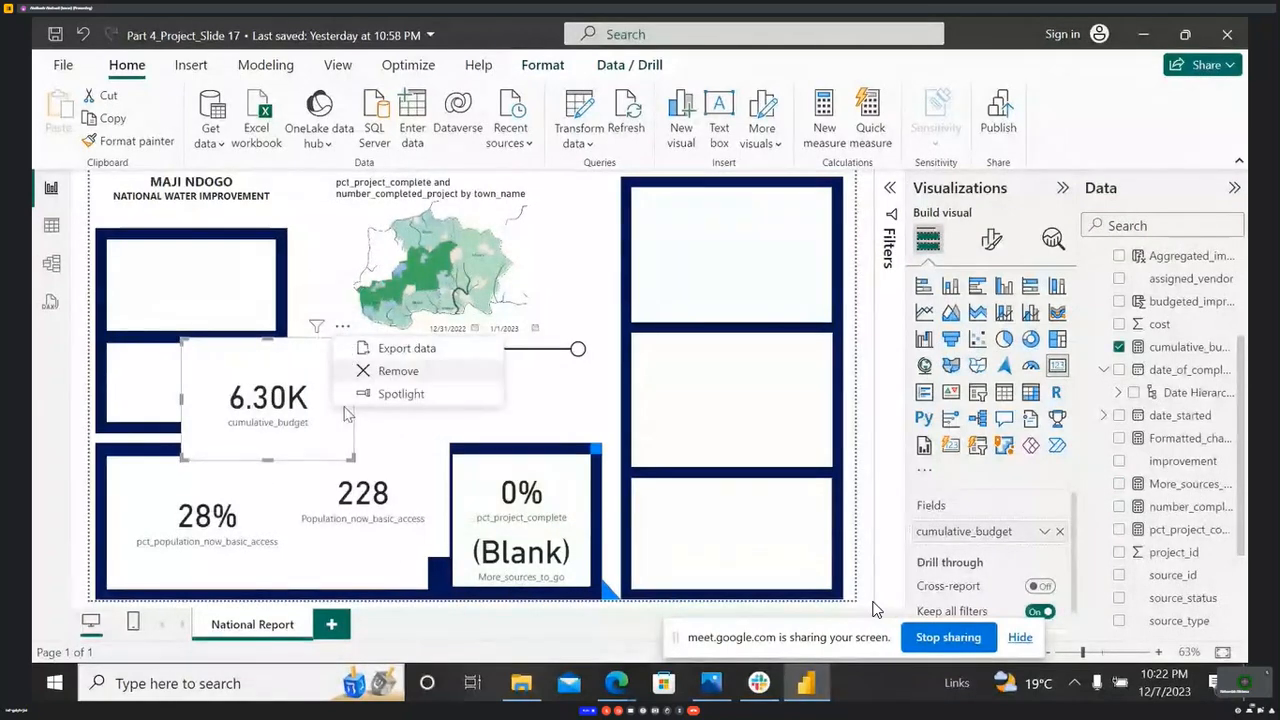
{"action": "left_click", "coordinate": [388, 371]}
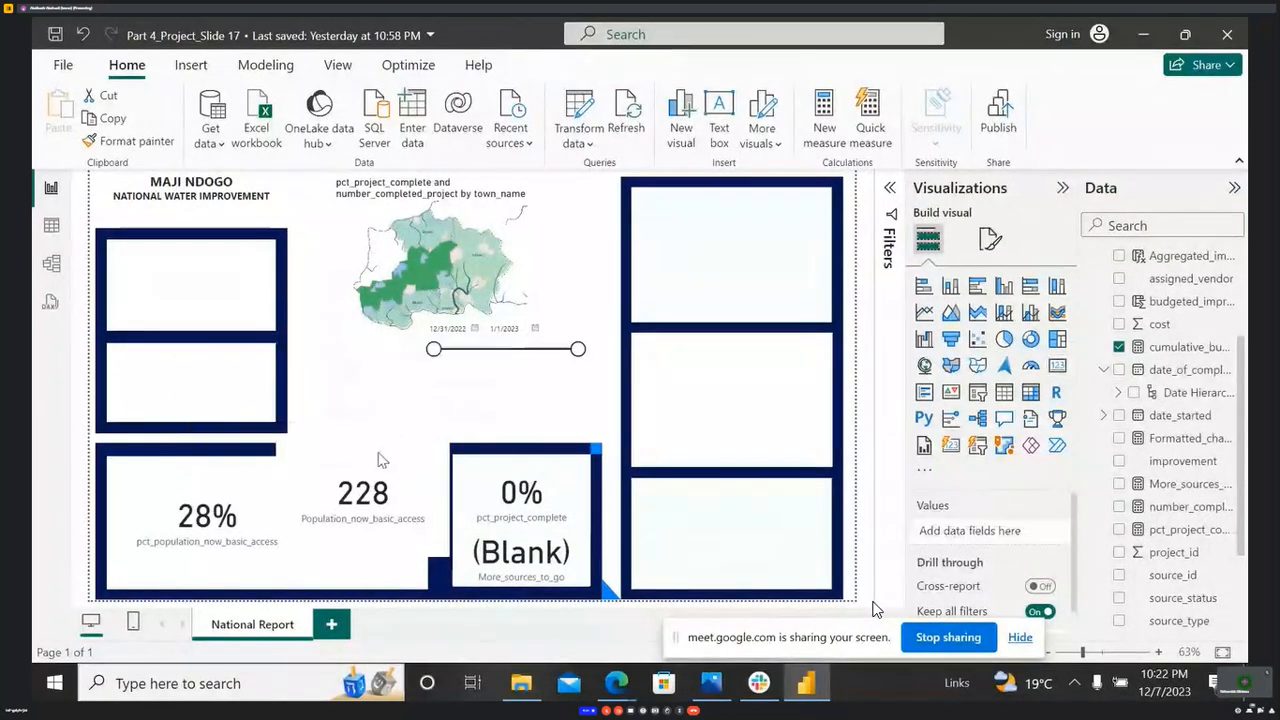
- Reapply the More_sources_to_go measure to its card and clear the town selection on the map
{"action": "left_click", "coordinate": [570, 565]}
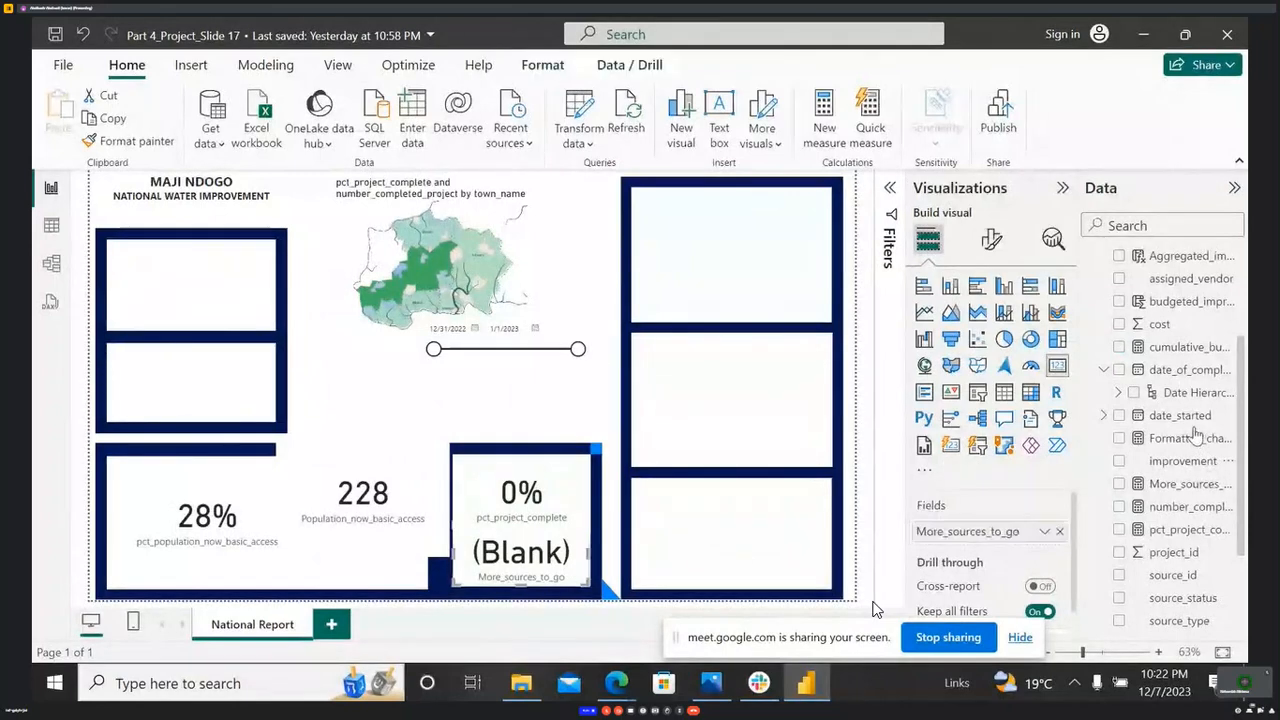
{"action": "left_click_drag", "start_coordinate": [1186, 483], "coordinate": [560, 542]}
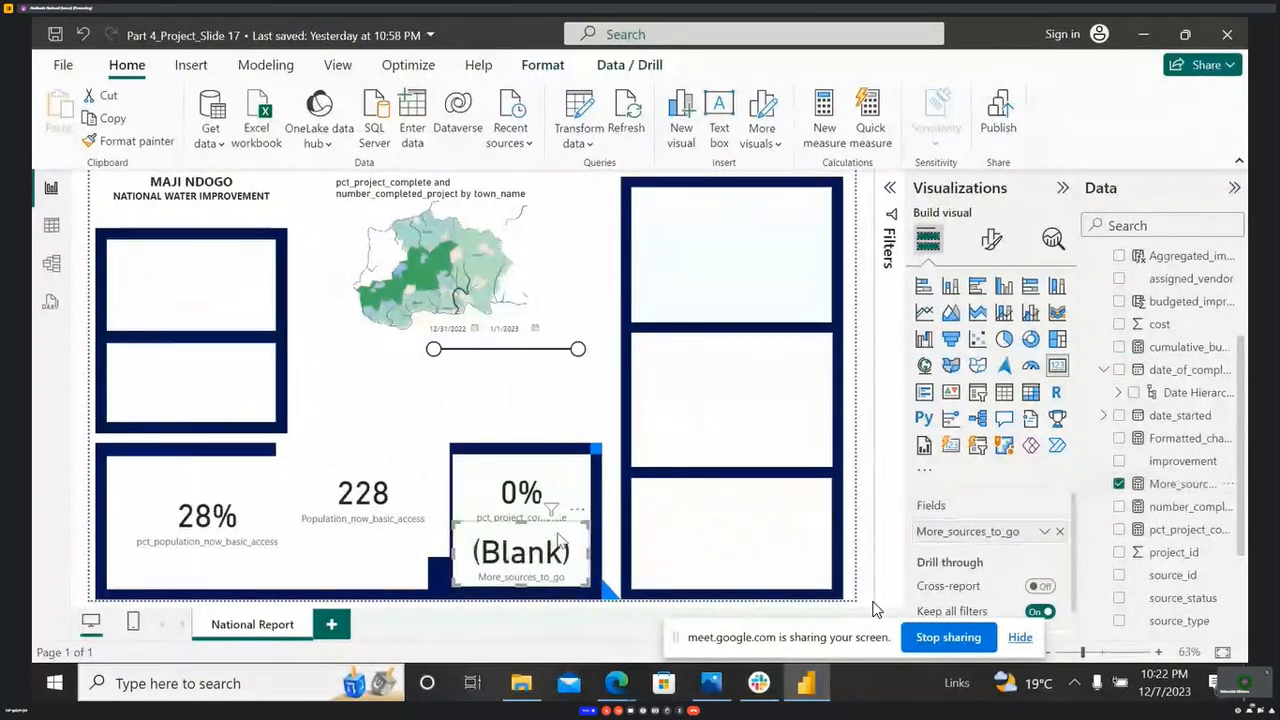
{"action": "left_click", "coordinate": [500, 222]}
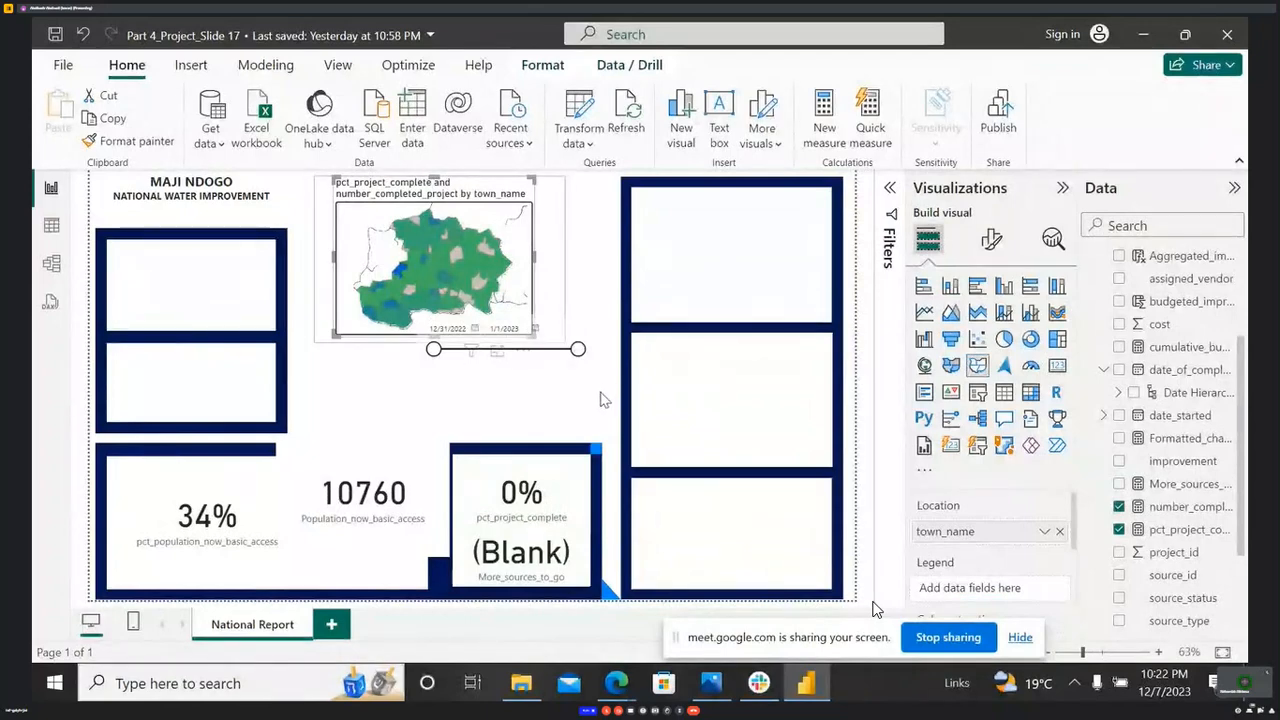
{"action": "double_click", "coordinate": [570, 561]}
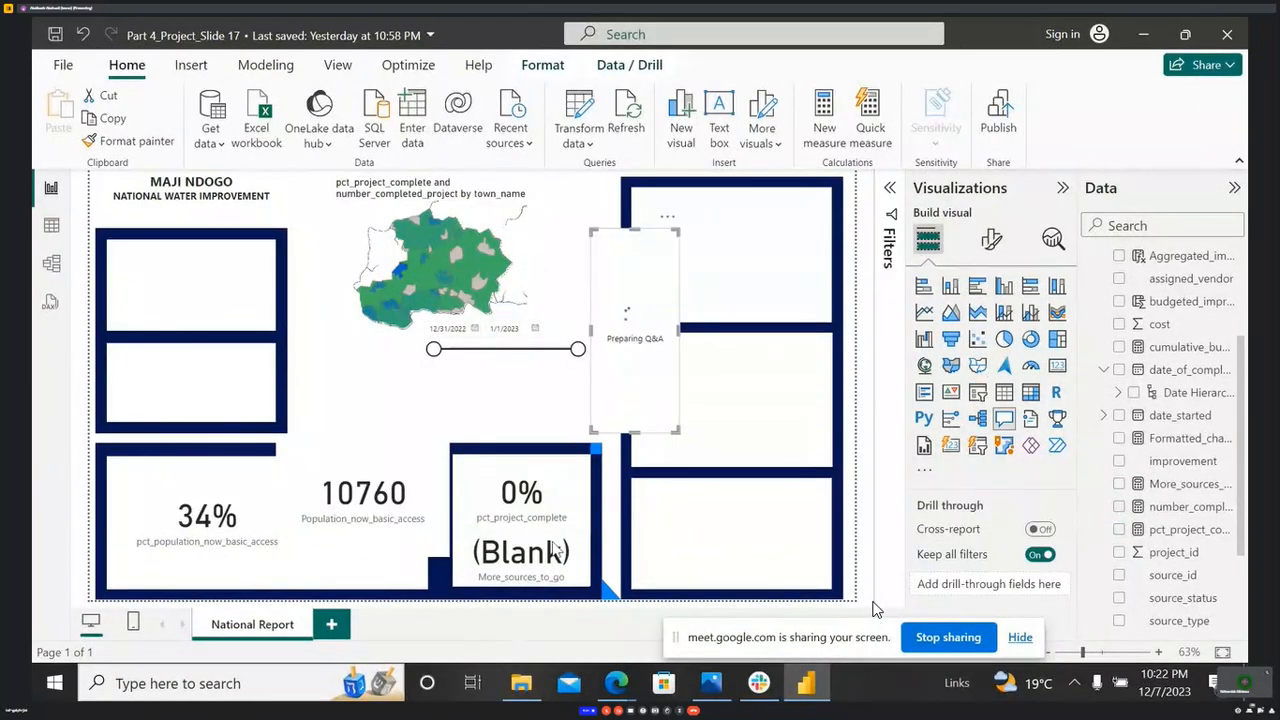
{"action": "left_click", "coordinate": [671, 220]}
{"action": "left_click", "coordinate": [701, 240]}
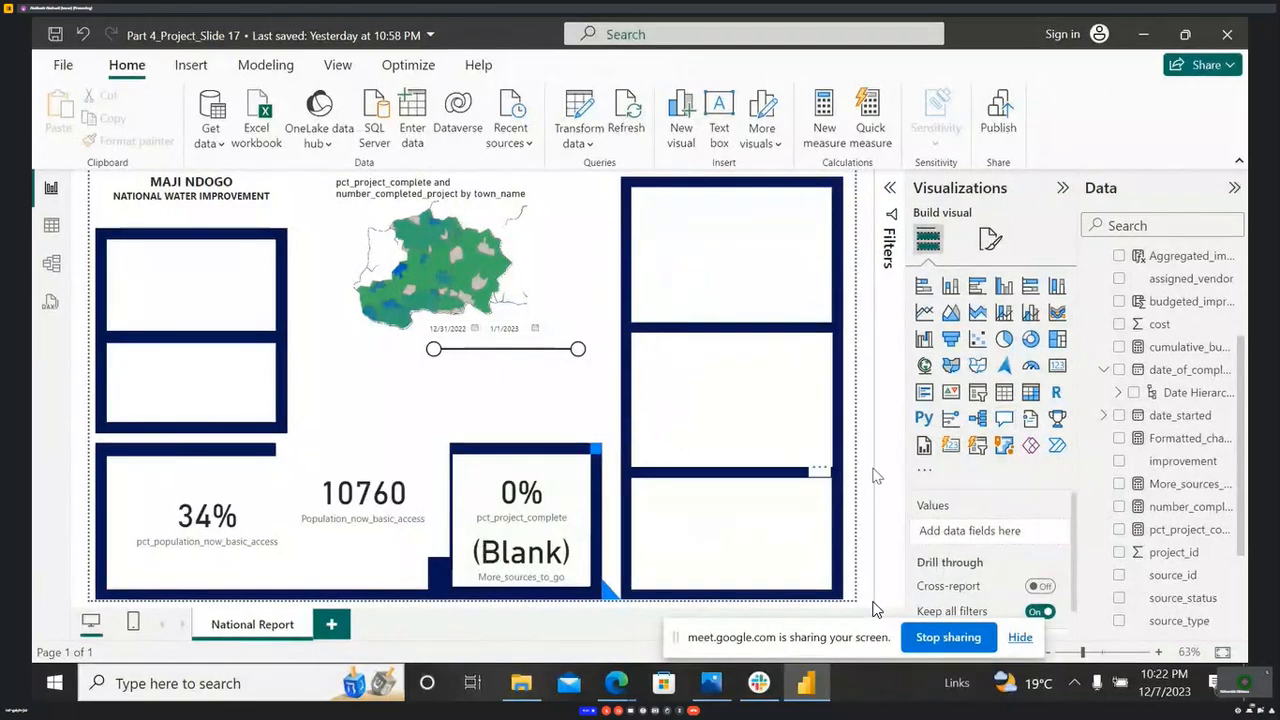
- Try to refresh the More_sources_to_go card by removing its measure and adding it back, twice
{"action": "left_click", "coordinate": [557, 576]}
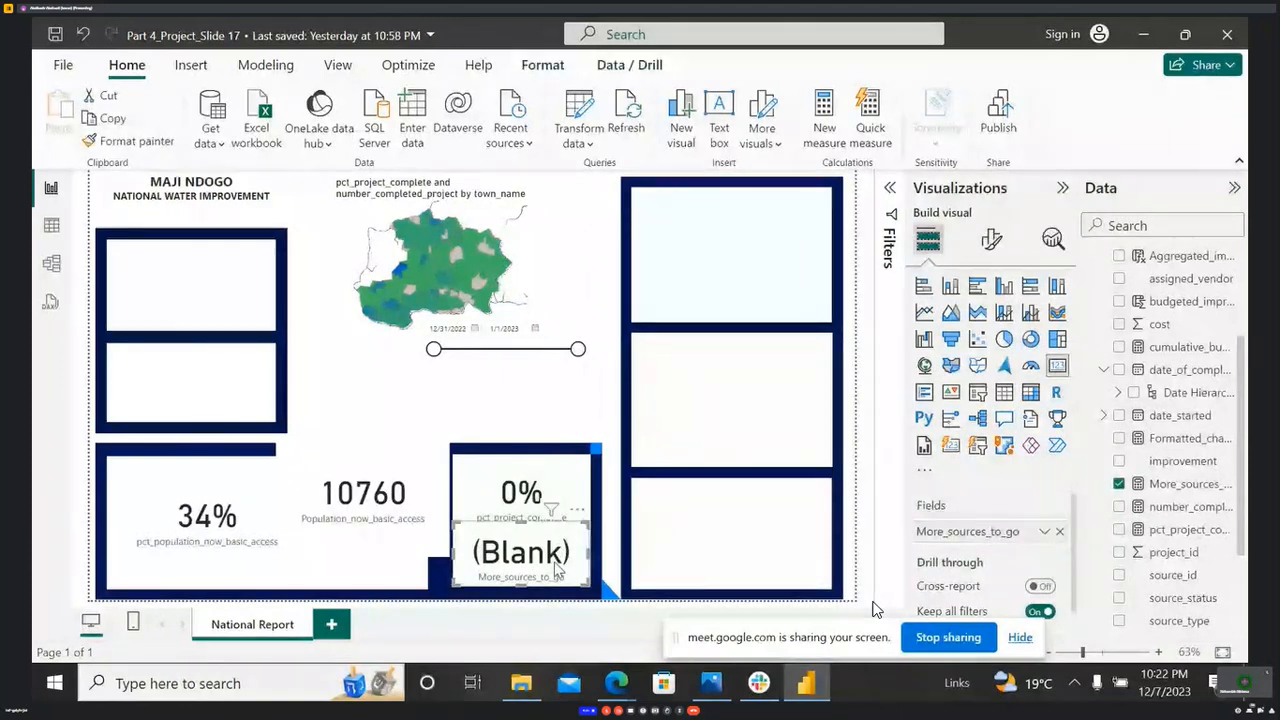
{"action": "left_click", "coordinate": [1120, 485]}
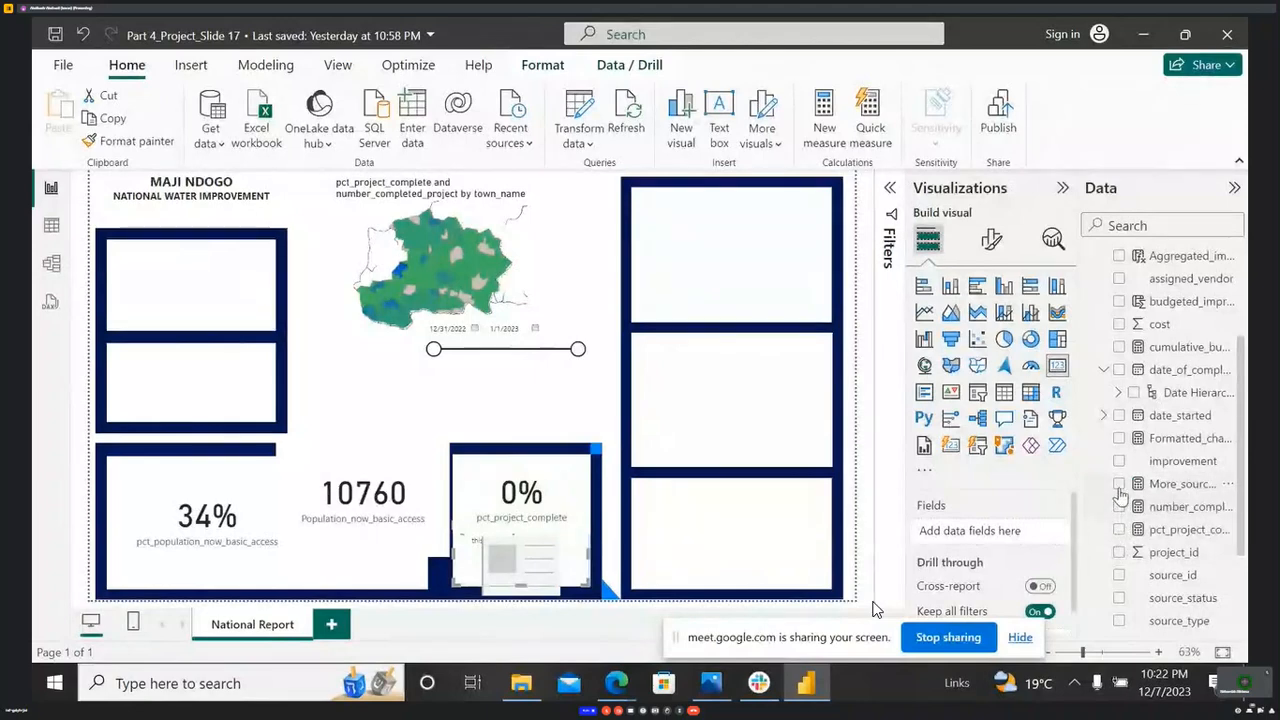
{"action": "left_click_drag", "start_coordinate": [1119, 490], "coordinate": [484, 570]}
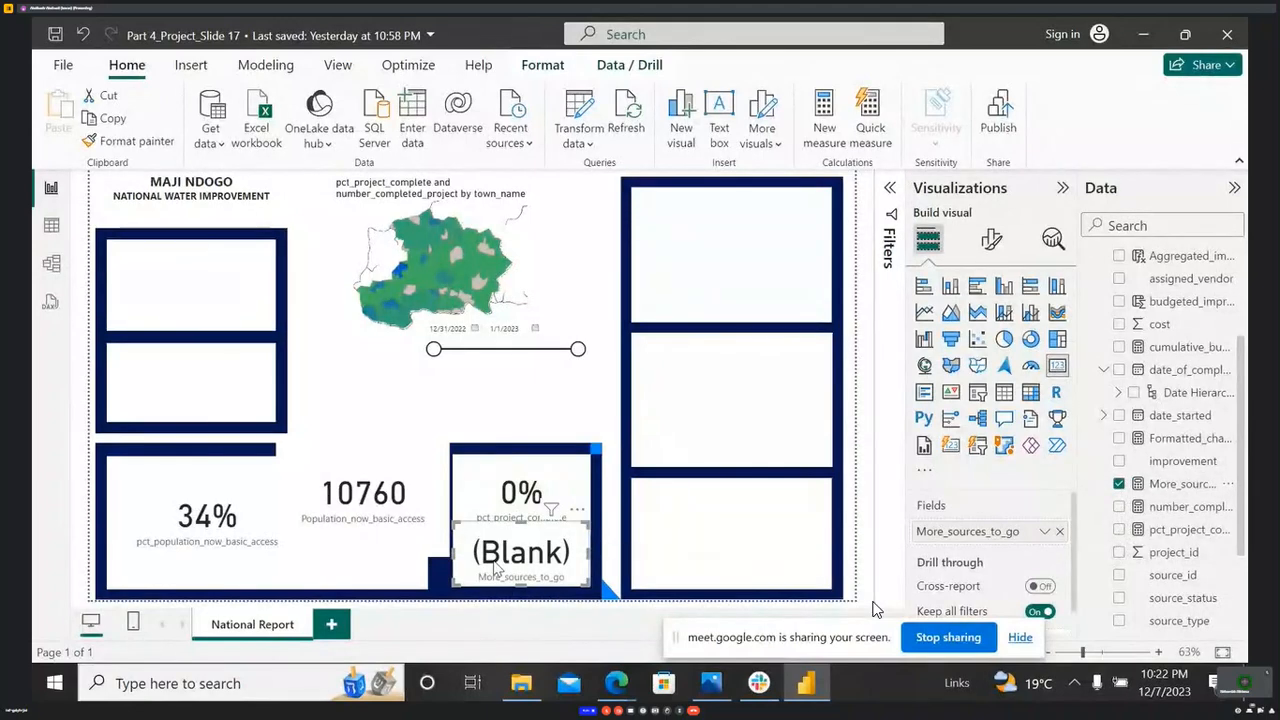
{"action": "left_click", "coordinate": [437, 356]}
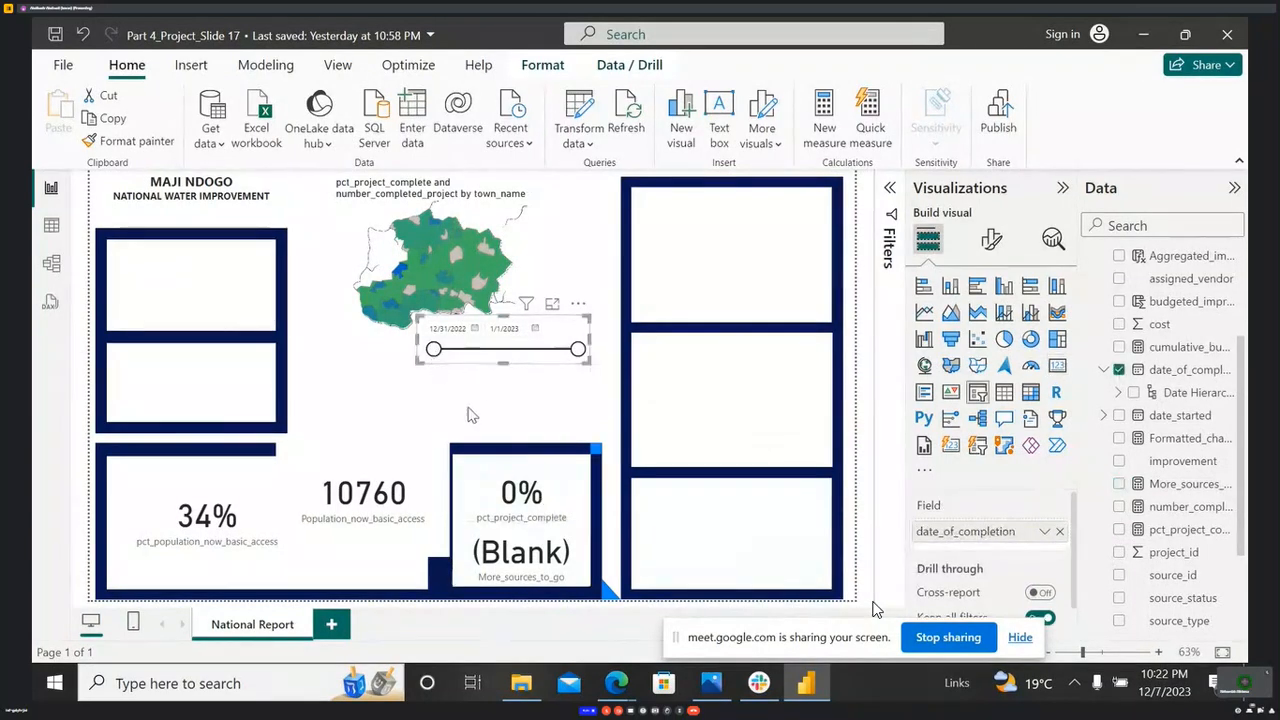
{"action": "left_click", "coordinate": [521, 566]}
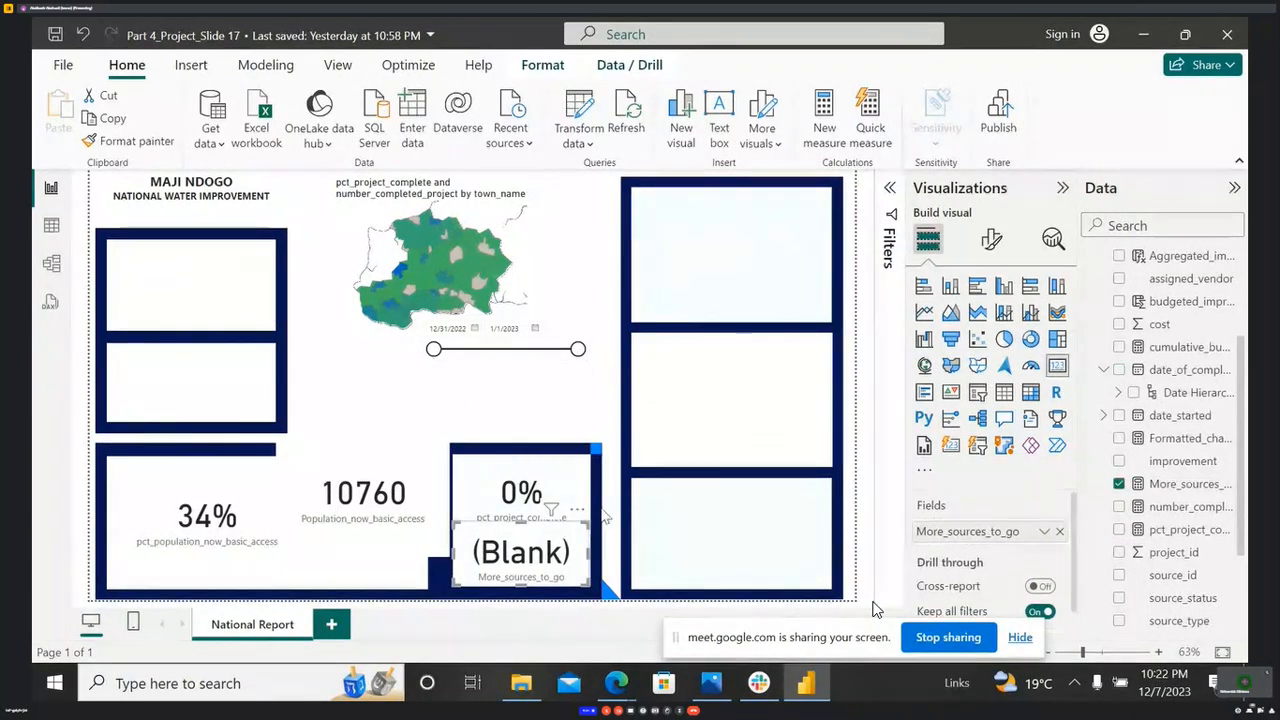
{"action": "left_click", "coordinate": [608, 508]}
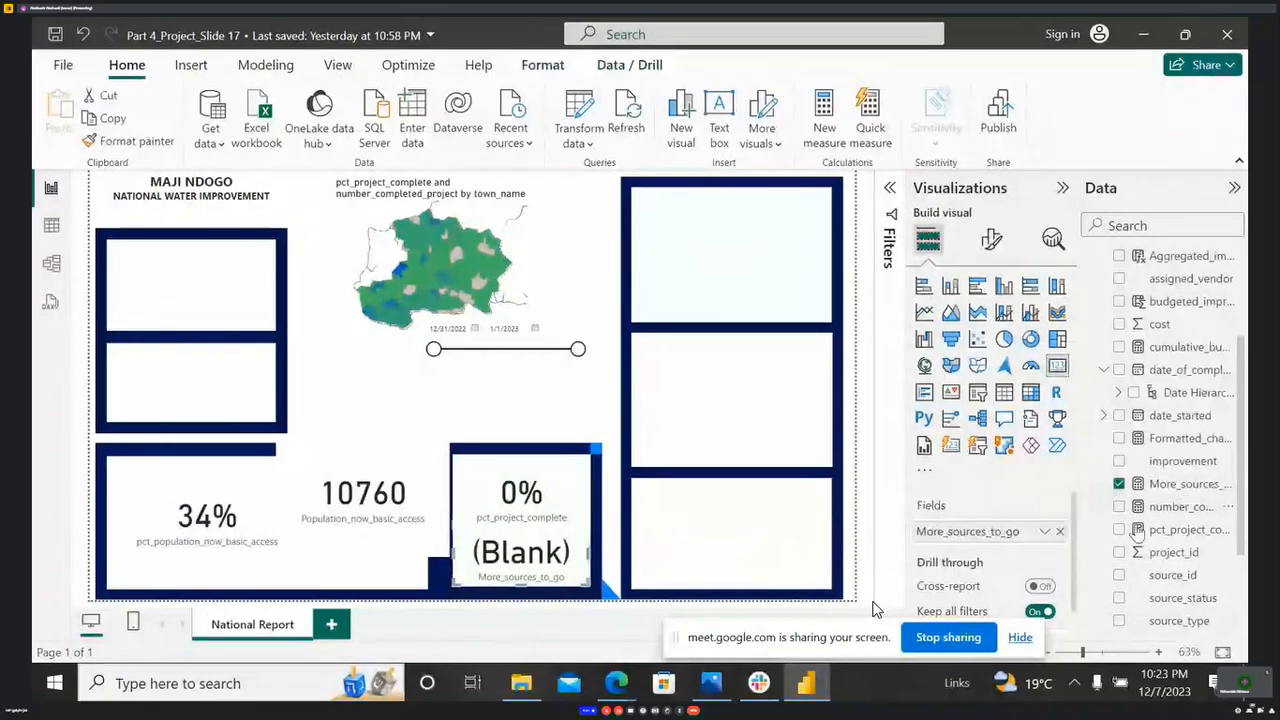
{"action": "left_click", "coordinate": [1061, 532]}
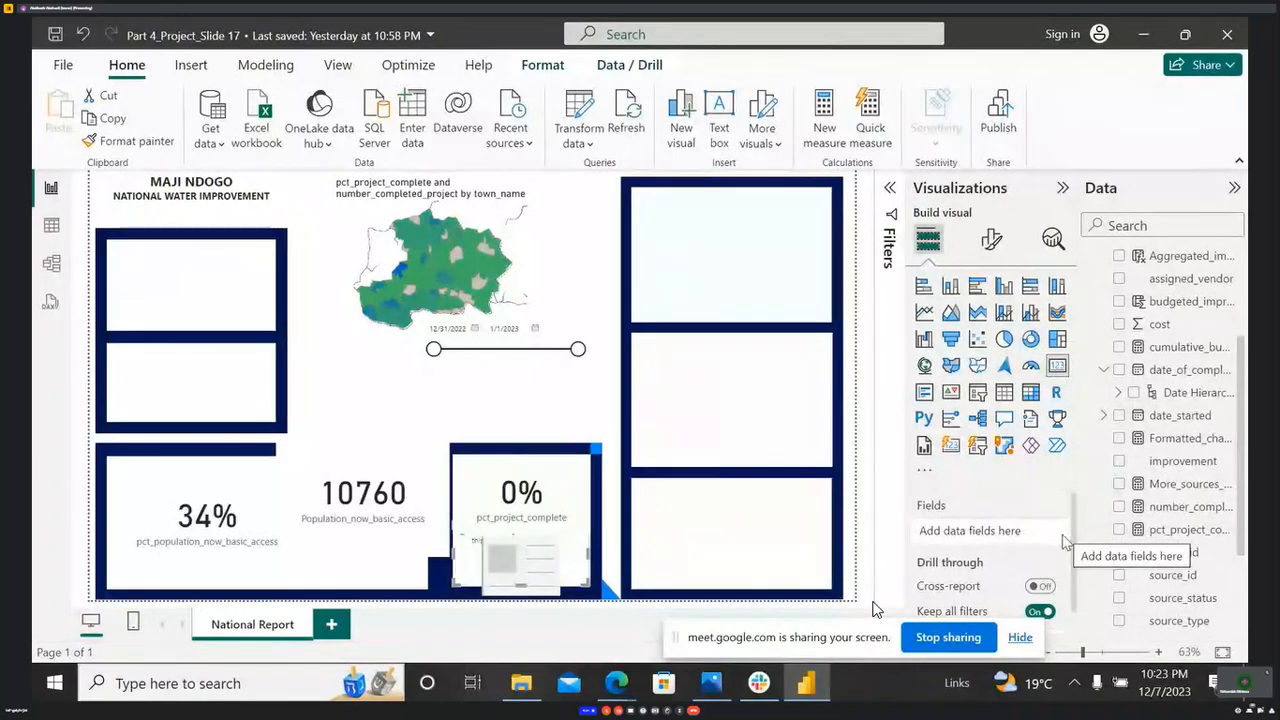
{"action": "left_click_drag", "start_coordinate": [1160, 483], "coordinate": [990, 531]}
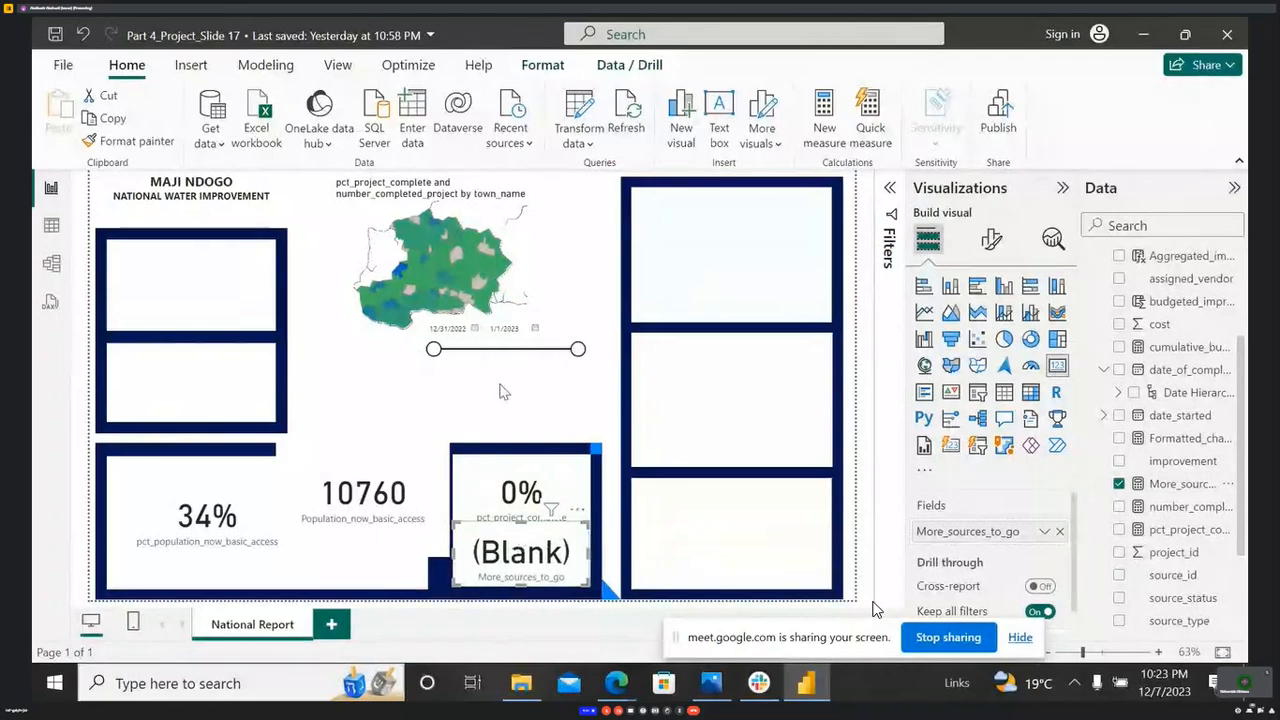
- View the date slicer's end-date calendar and convert the slicer to a Card visual
{"action": "left_click", "coordinate": [536, 330]}
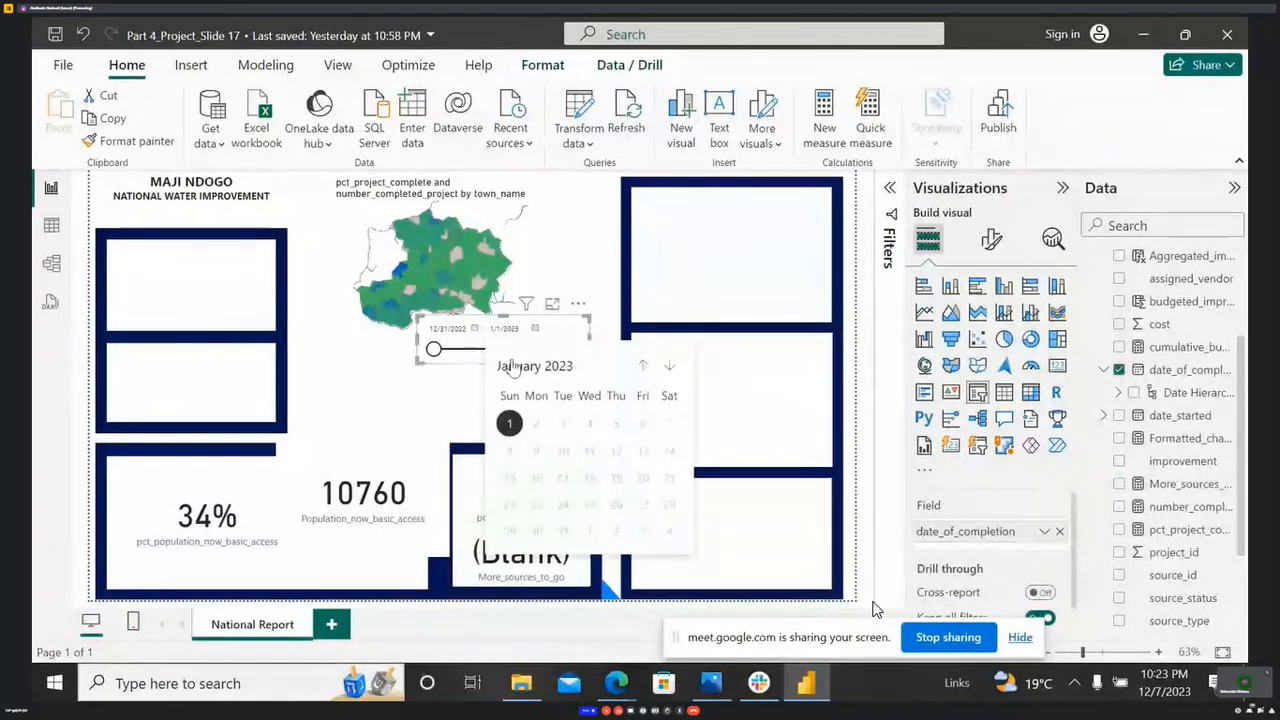
{"action": "left_click", "coordinate": [597, 322]}
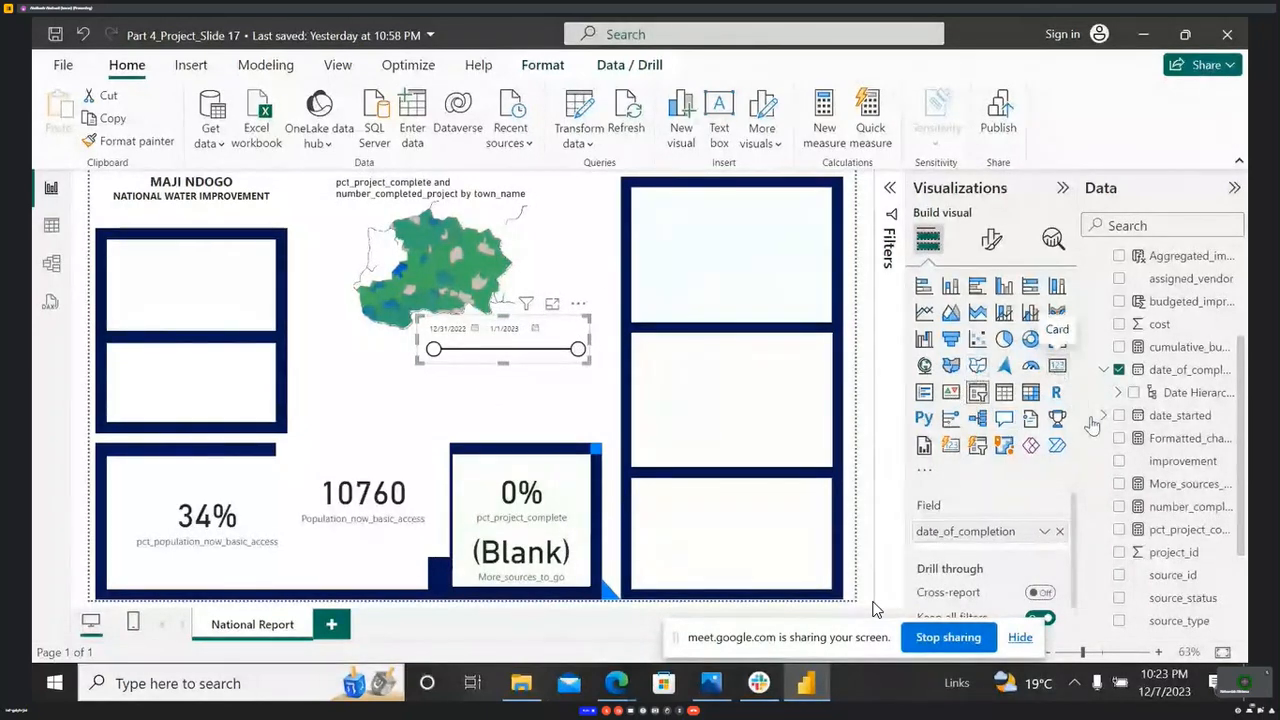
{"action": "left_click", "coordinate": [1057, 365]}
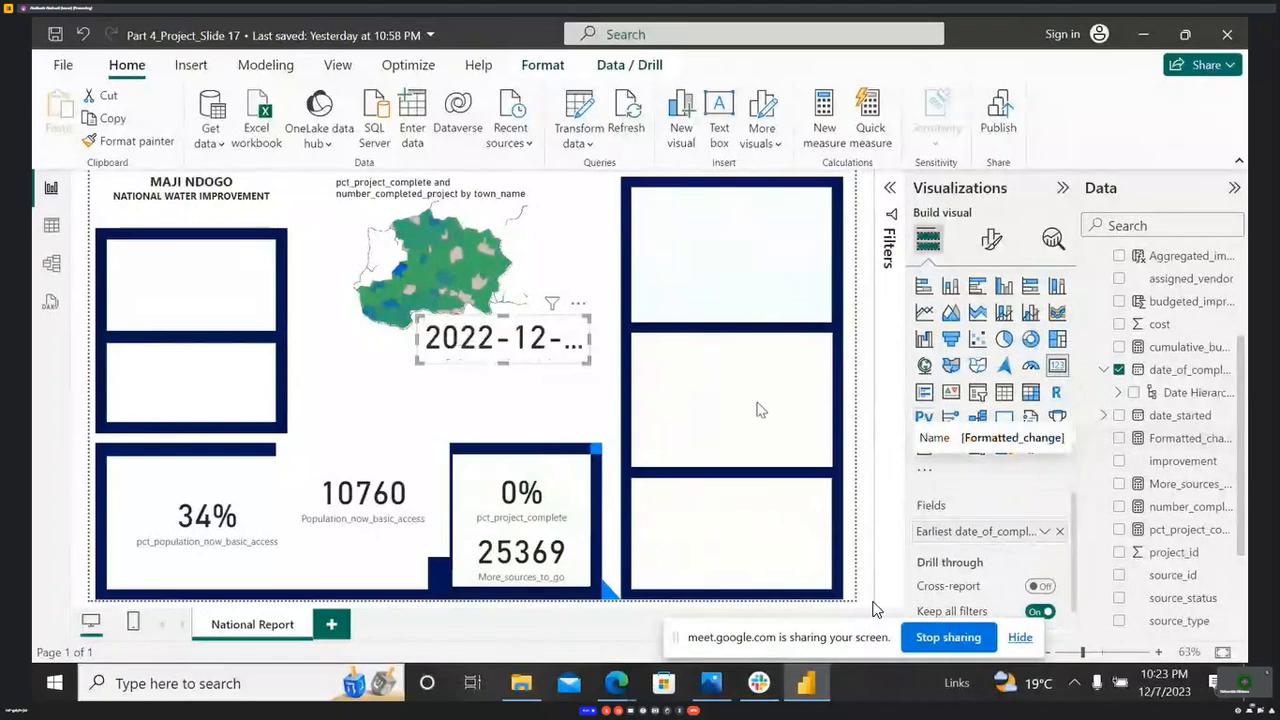
- Enlarge the Earliest date_of_completion card below the map so the full date fits, and undo the widening
{"action": "left_click", "coordinate": [592, 400]}
{"action": "left_click_drag", "start_coordinate": [558, 349], "coordinate": [506, 386]}
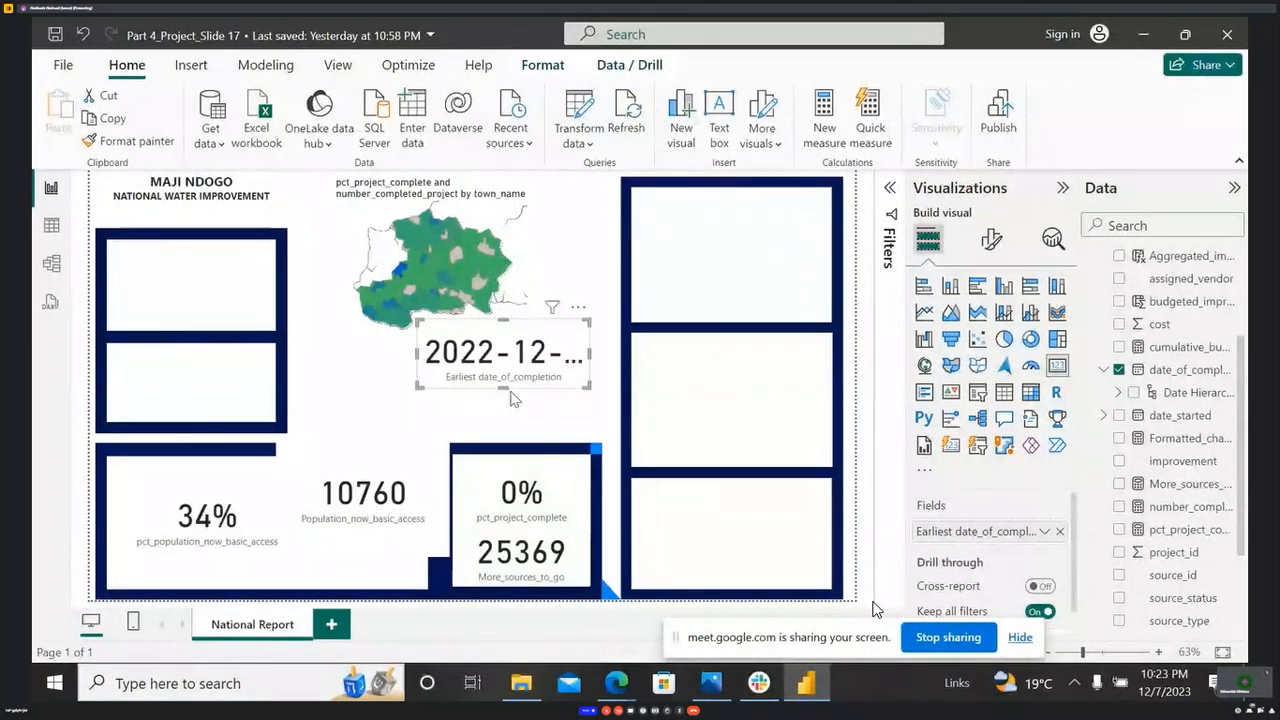
{"action": "left_click", "coordinate": [593, 362]}
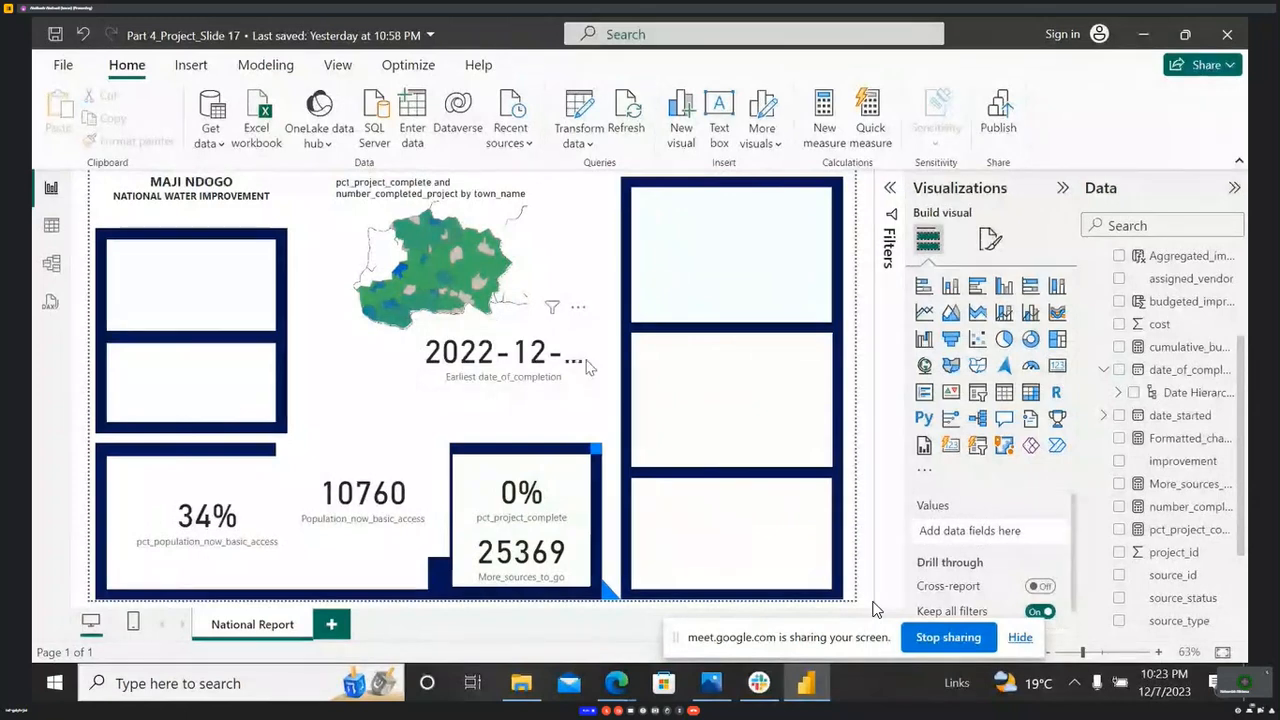
{"action": "left_click", "coordinate": [586, 362]}
{"action": "mouse_move", "coordinate": [591, 362]}
{"action": "left_mouse_down"}
{"action": "mouse_move", "coordinate": [751, 366]}
{"action": "mouse_move", "coordinate": [611, 364]}
{"action": "left_mouse_up"}
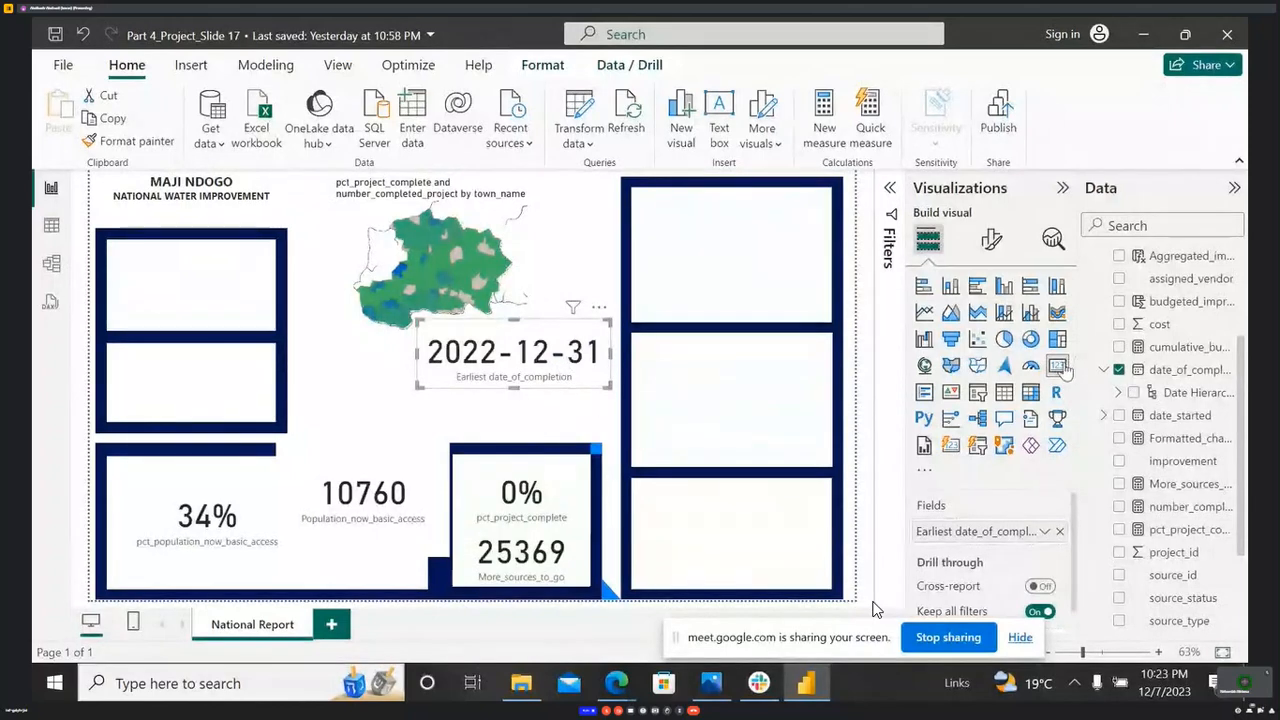
{"action": "left_click_drag", "start_coordinate": [1063, 370], "coordinate": [607, 370]}
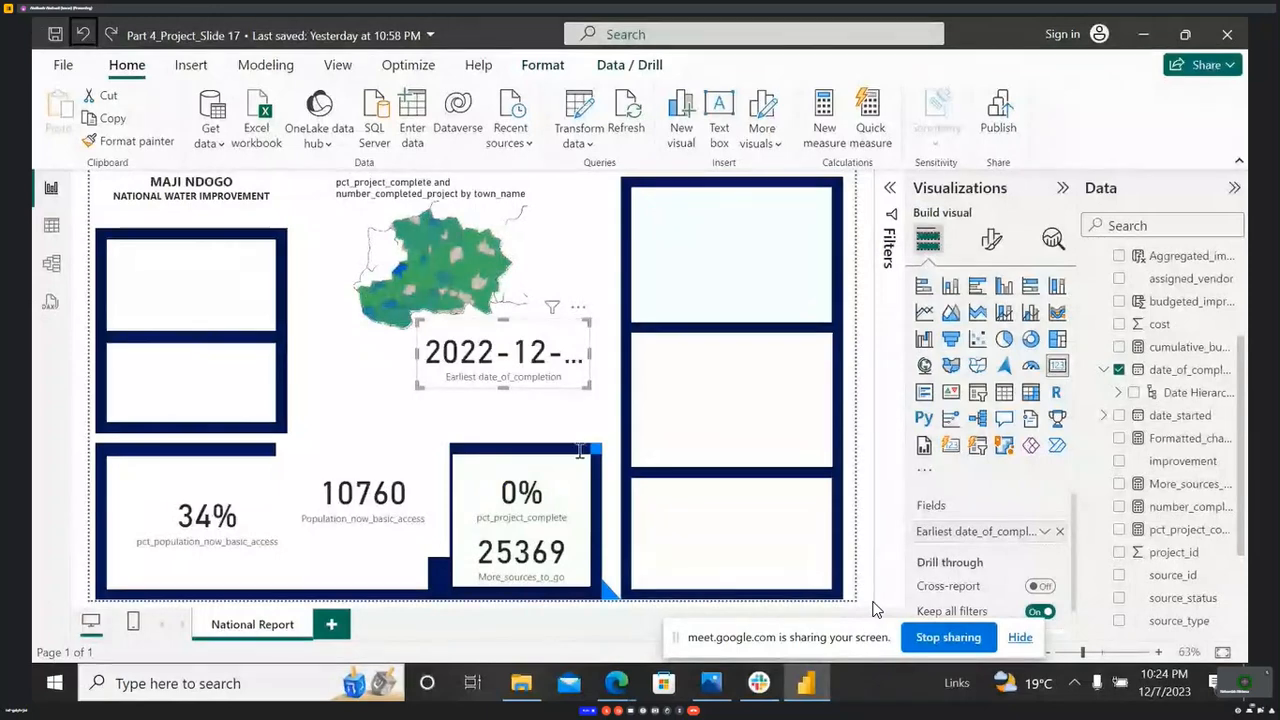
- Replace the Earliest date_of_completion card with a new slicer on date_of_completion, flattened and placed just below the map
{"action": "left_click", "coordinate": [578, 307]}
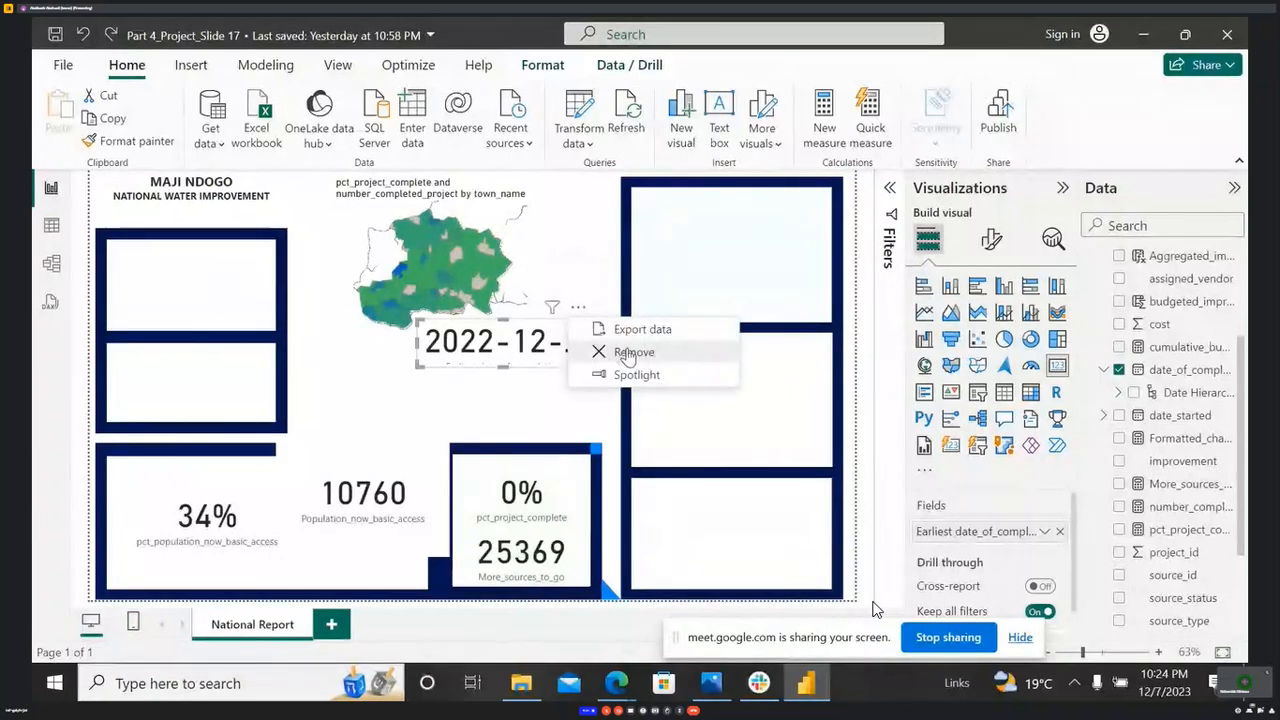
{"action": "left_click", "coordinate": [623, 354]}
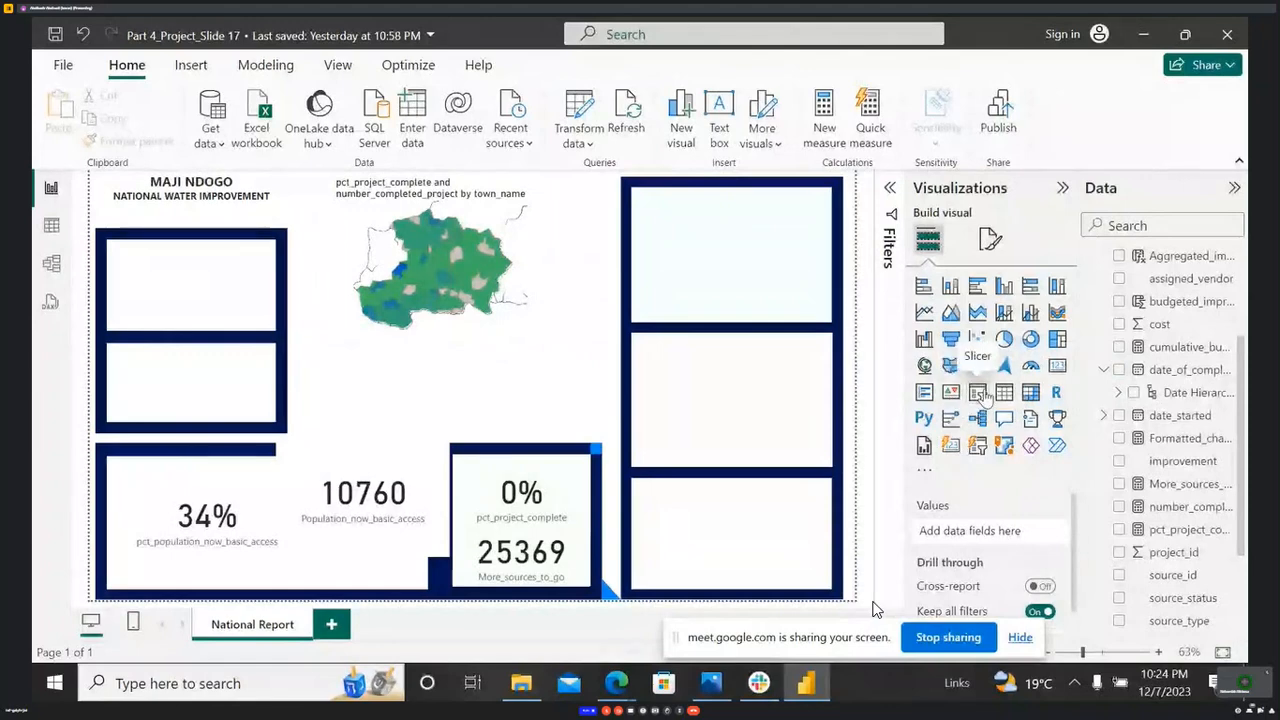
{"action": "left_click", "coordinate": [978, 392]}
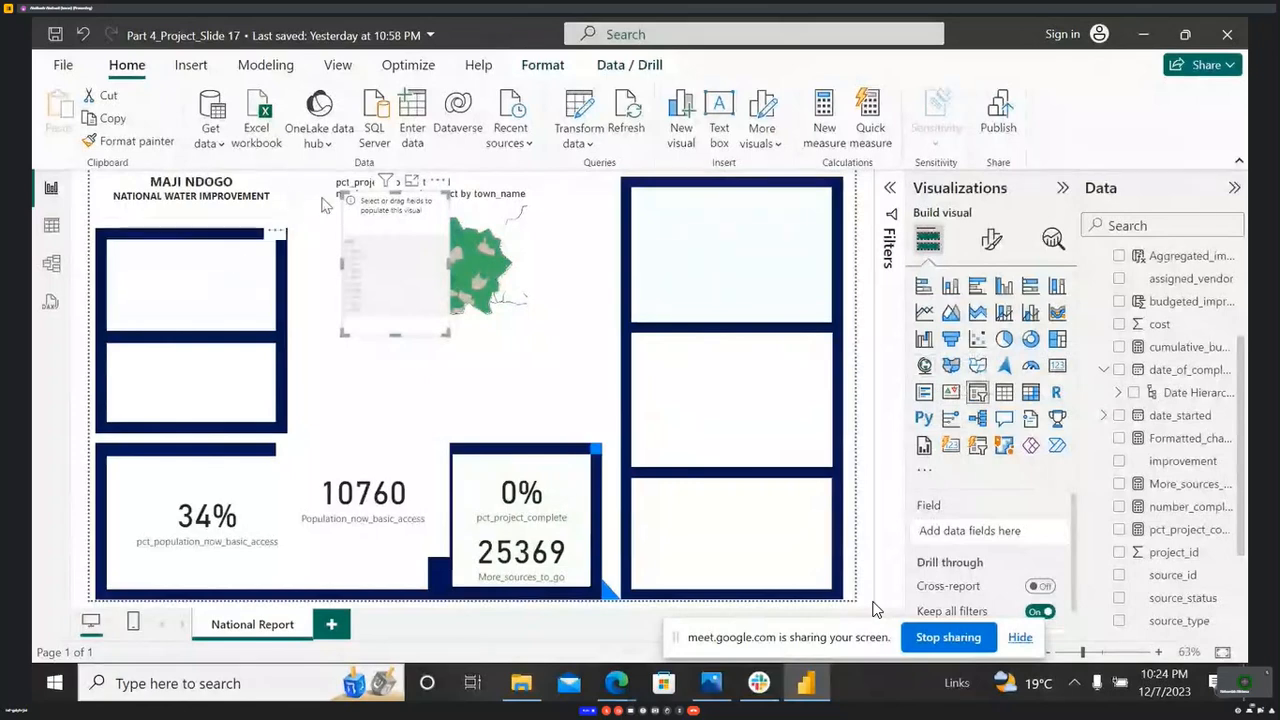
{"action": "left_click_drag", "start_coordinate": [432, 209], "coordinate": [503, 265]}
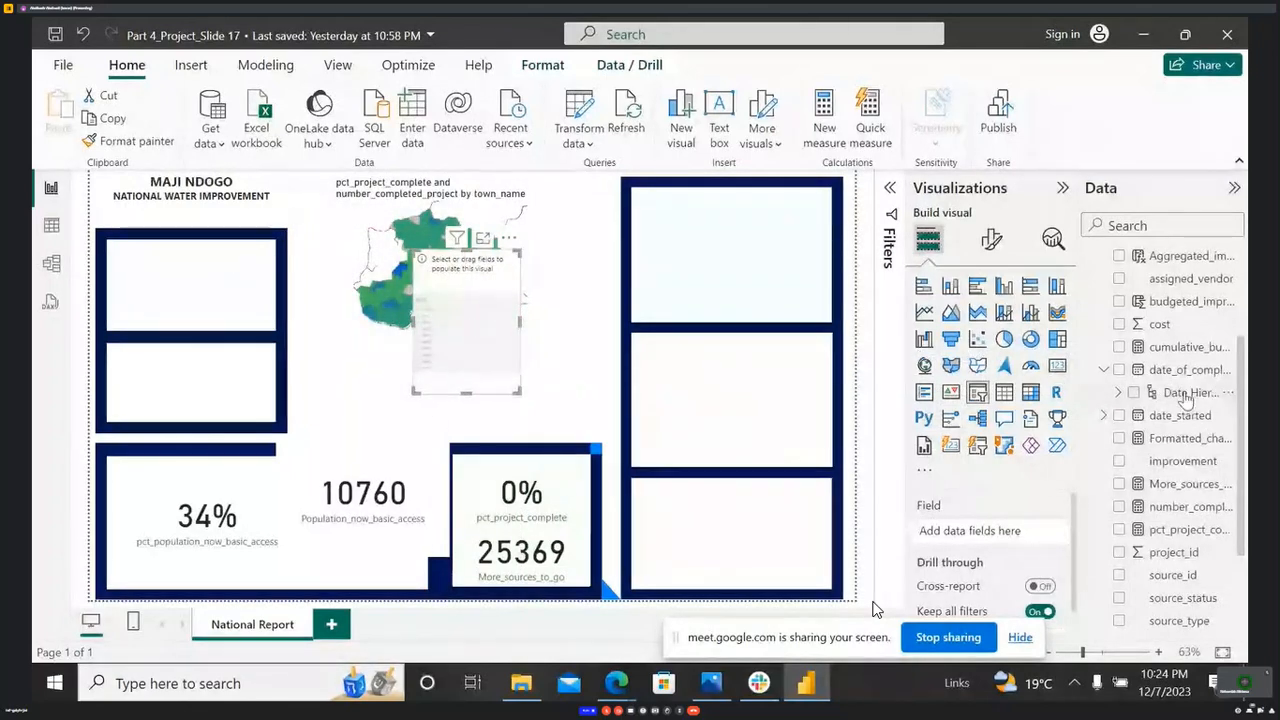
{"action": "left_click_drag", "start_coordinate": [1190, 370], "coordinate": [630, 320]}
{"action": "left_click_drag", "start_coordinate": [553, 260], "coordinate": [543, 326]}
{"action": "left_click_drag", "start_coordinate": [511, 459], "coordinate": [556, 345]}
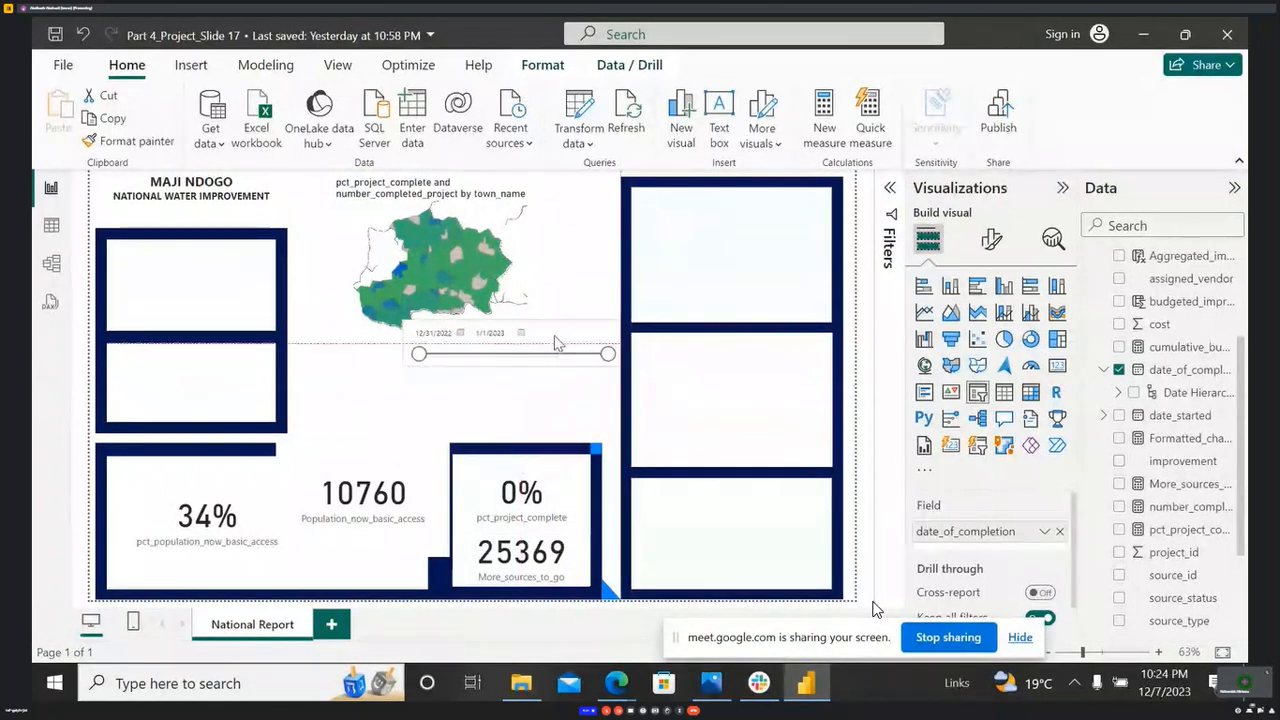
- Narrow the date_of_completion slicer below the map from both sides
{"action": "left_click_drag", "start_coordinate": [404, 346], "coordinate": [430, 348]}
{"action": "mouse_move", "coordinate": [619, 346]}
{"action": "left_mouse_down"}
{"action": "mouse_move", "coordinate": [560, 348]}
{"action": "mouse_move", "coordinate": [595, 345]}
{"action": "left_mouse_up"}
{"action": "left_click", "coordinate": [514, 411]}
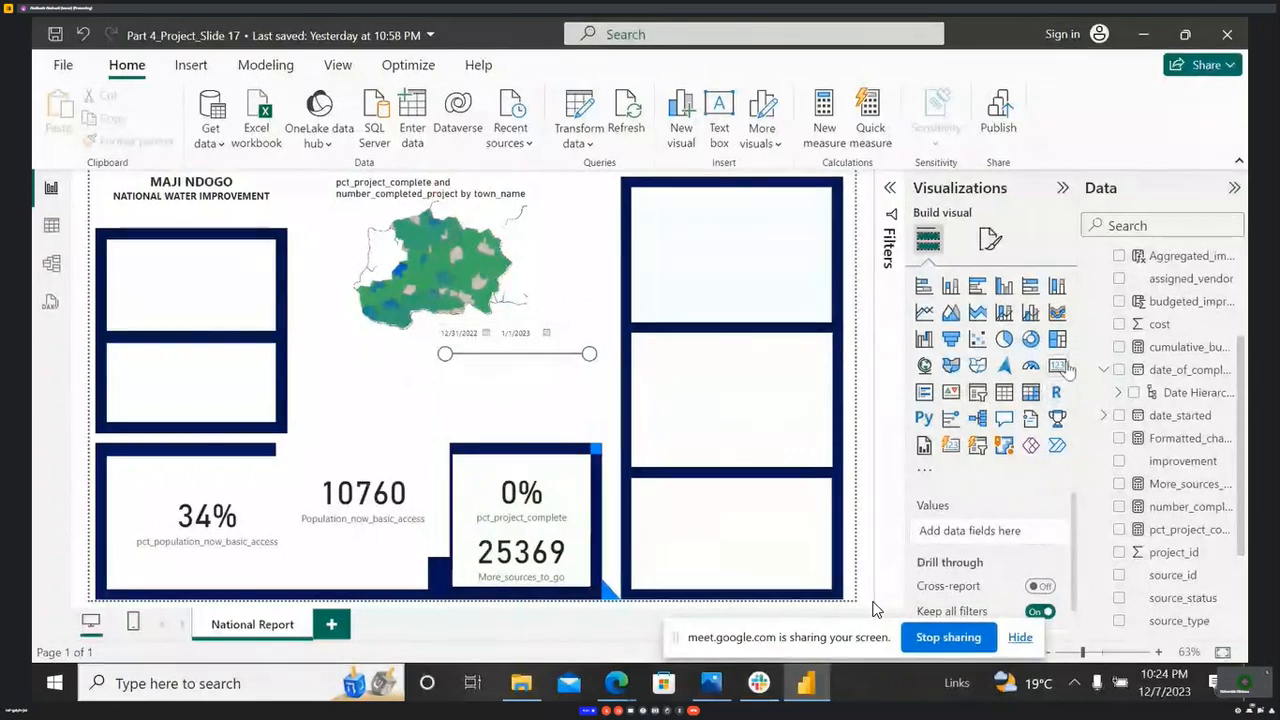
- Try the date_of_completion slicer as a Card visual, and undo the conversion back to a slicer
{"action": "left_click", "coordinate": [573, 334]}
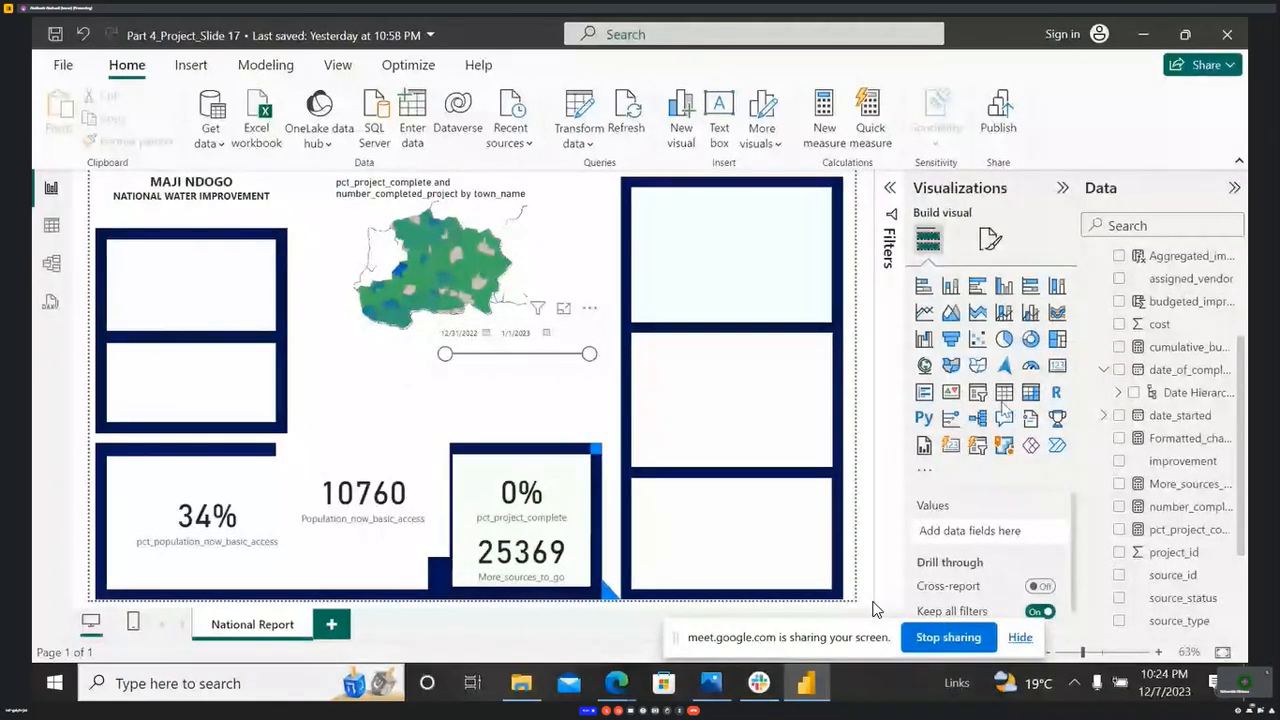
{"action": "left_click", "coordinate": [1060, 368]}
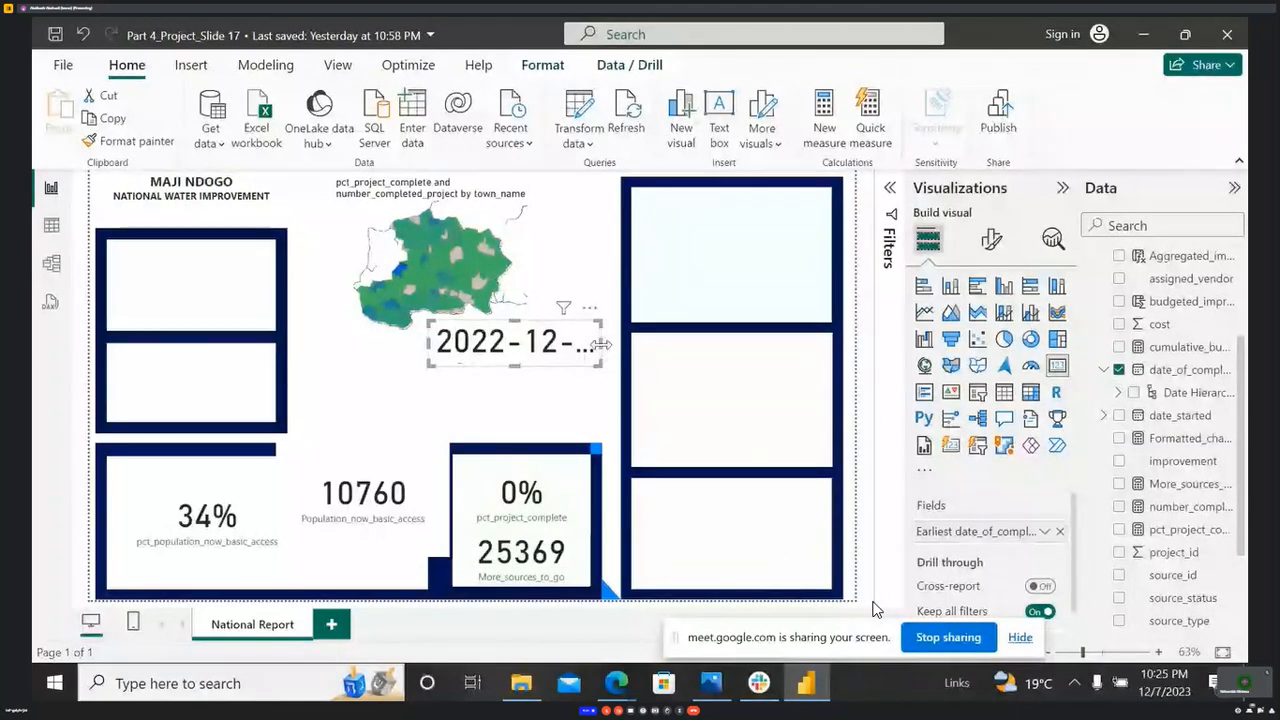
{"action": "mouse_move", "coordinate": [602, 344]}
{"action": "left_mouse_down"}
{"action": "mouse_move", "coordinate": [622, 345]}
{"action": "mouse_move", "coordinate": [601, 352]}
{"action": "left_mouse_up"}
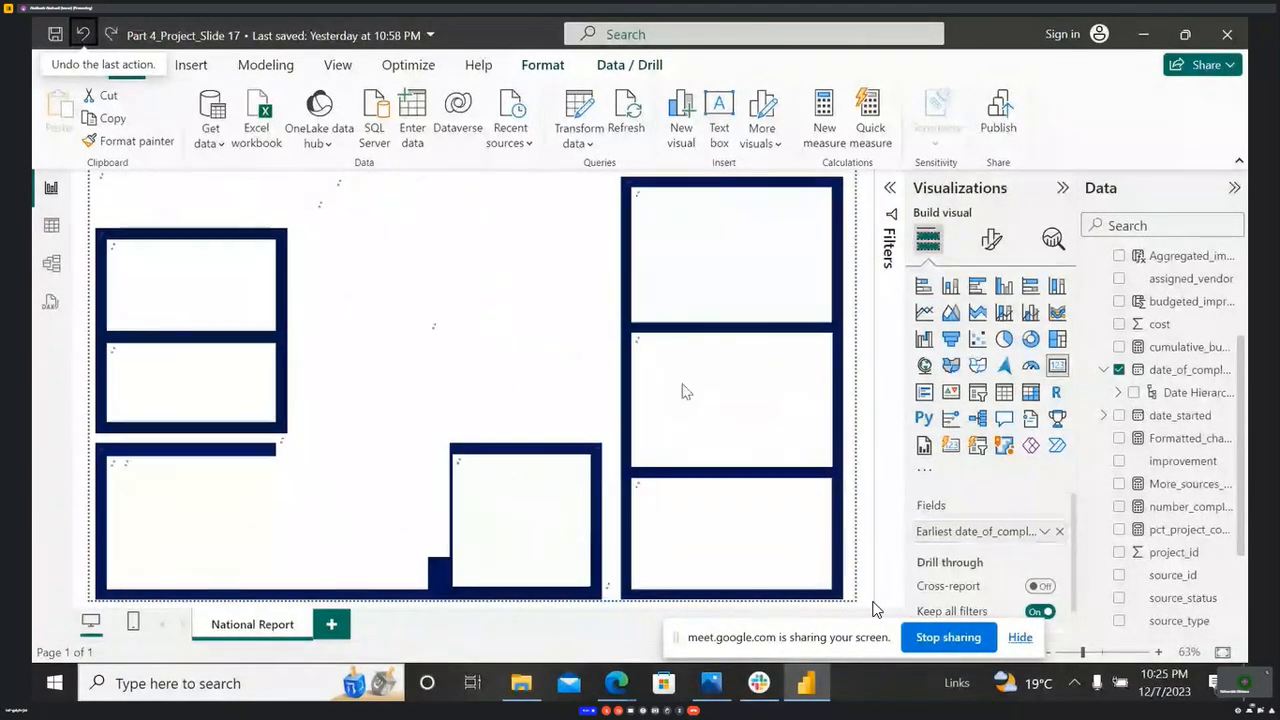
{"action": "left_click", "coordinate": [86, 38]}
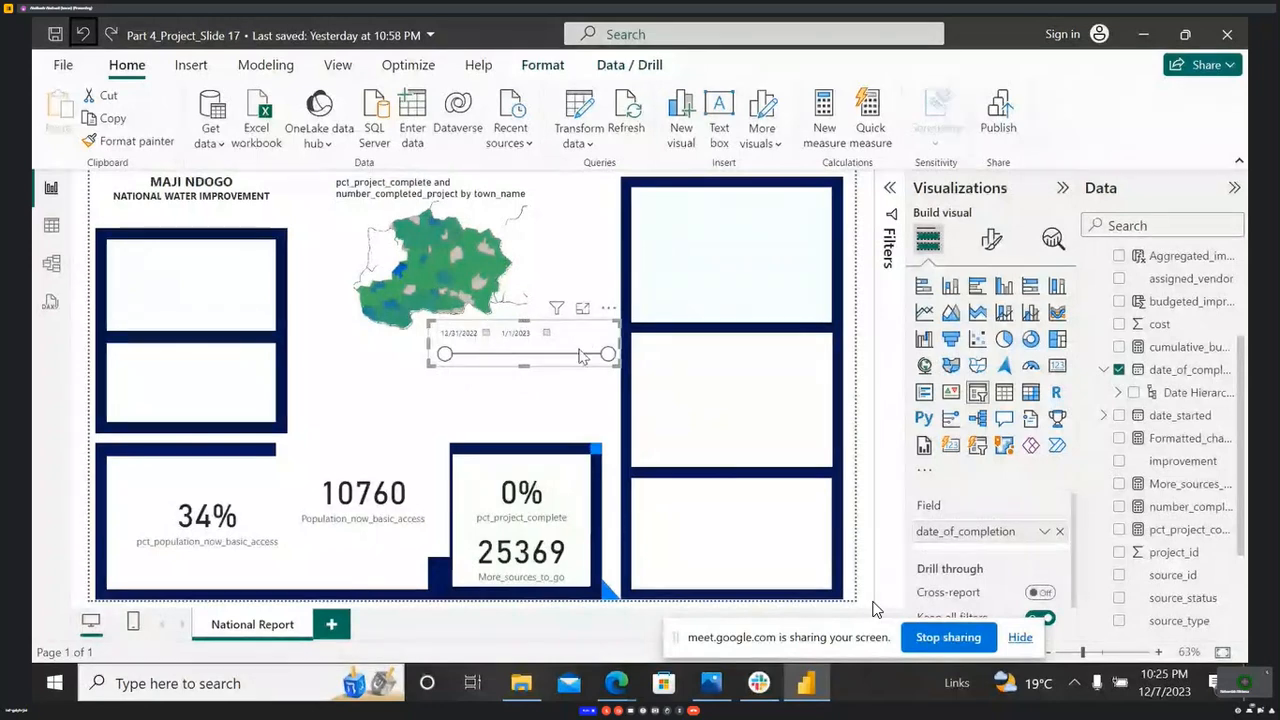
{"action": "left_click", "coordinate": [1120, 396]}
{"action": "left_click", "coordinate": [1121, 396]}
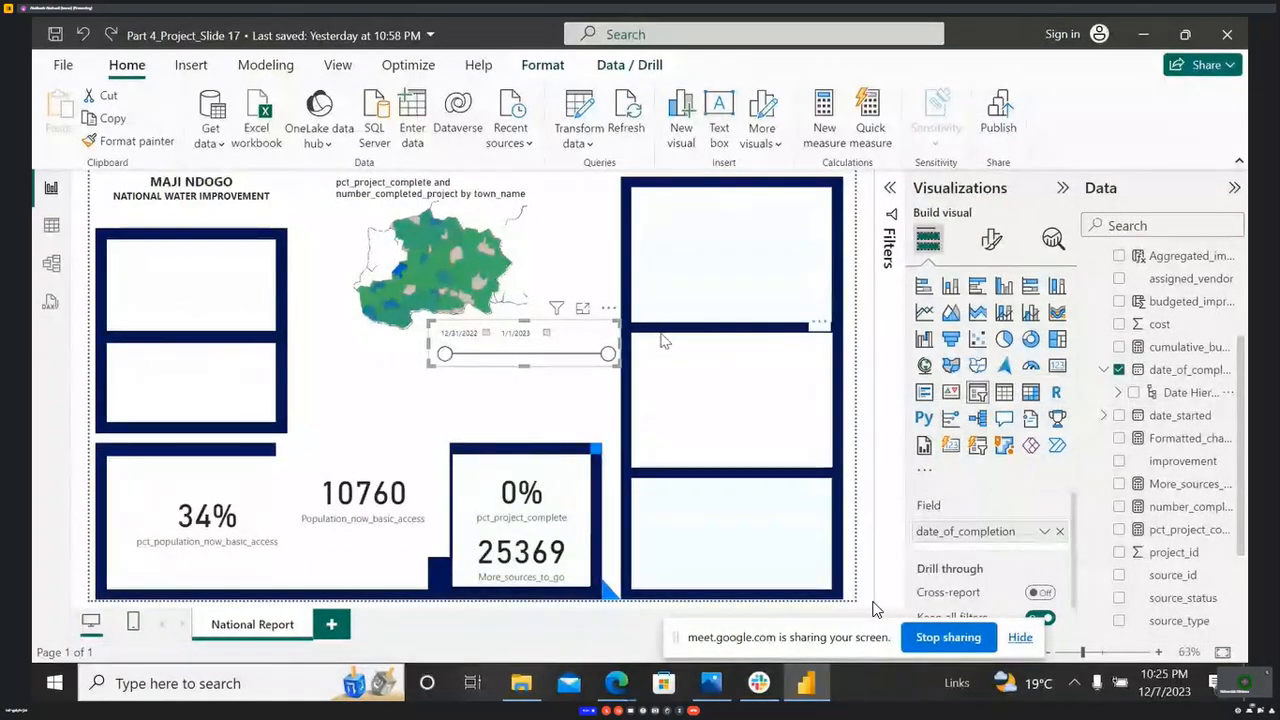
- Review the full DAX formula of the cumulative_budget measure in the project_progress table
{"action": "left_click", "coordinate": [1173, 349]}
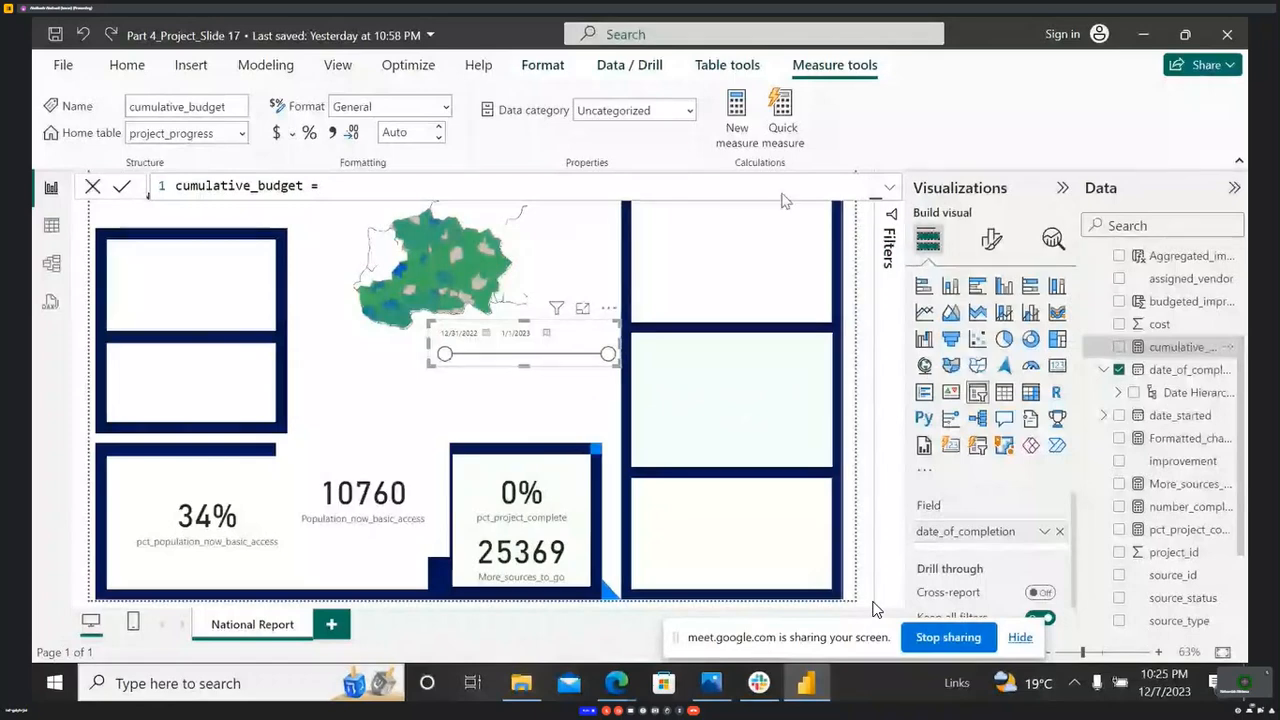
{"action": "left_click", "coordinate": [889, 188]}
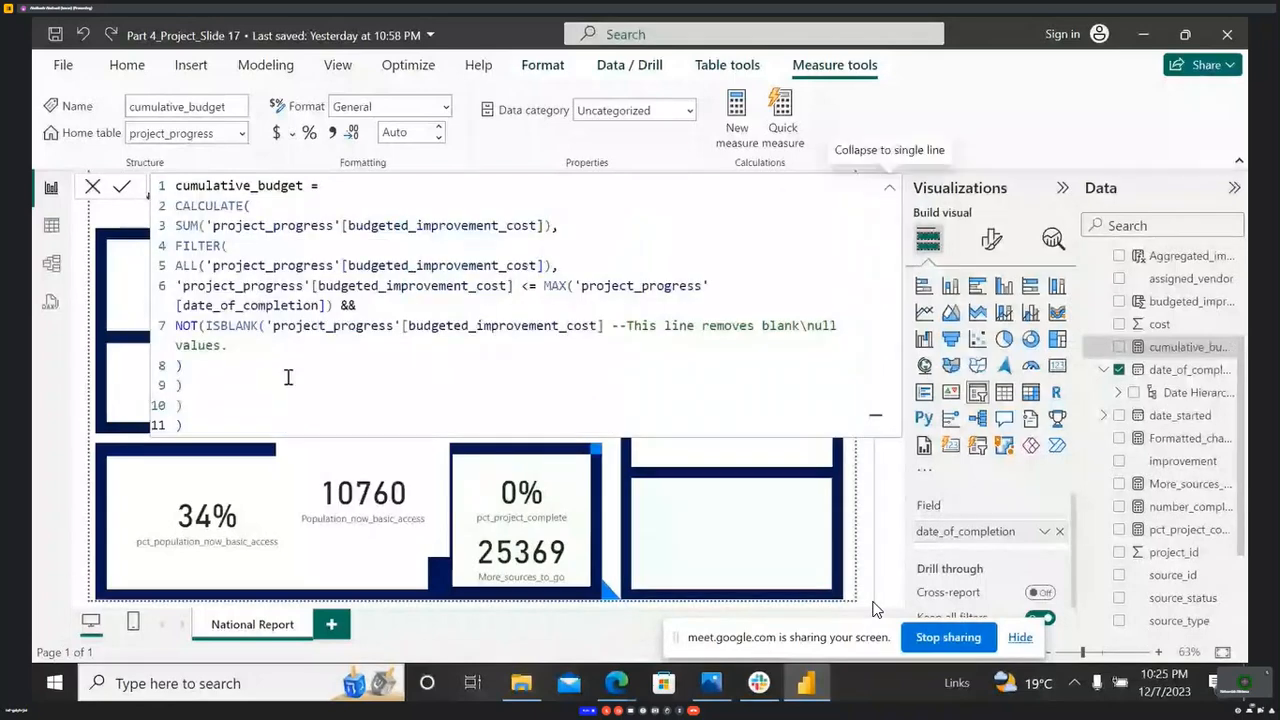
{"action": "left_click", "coordinate": [889, 190]}
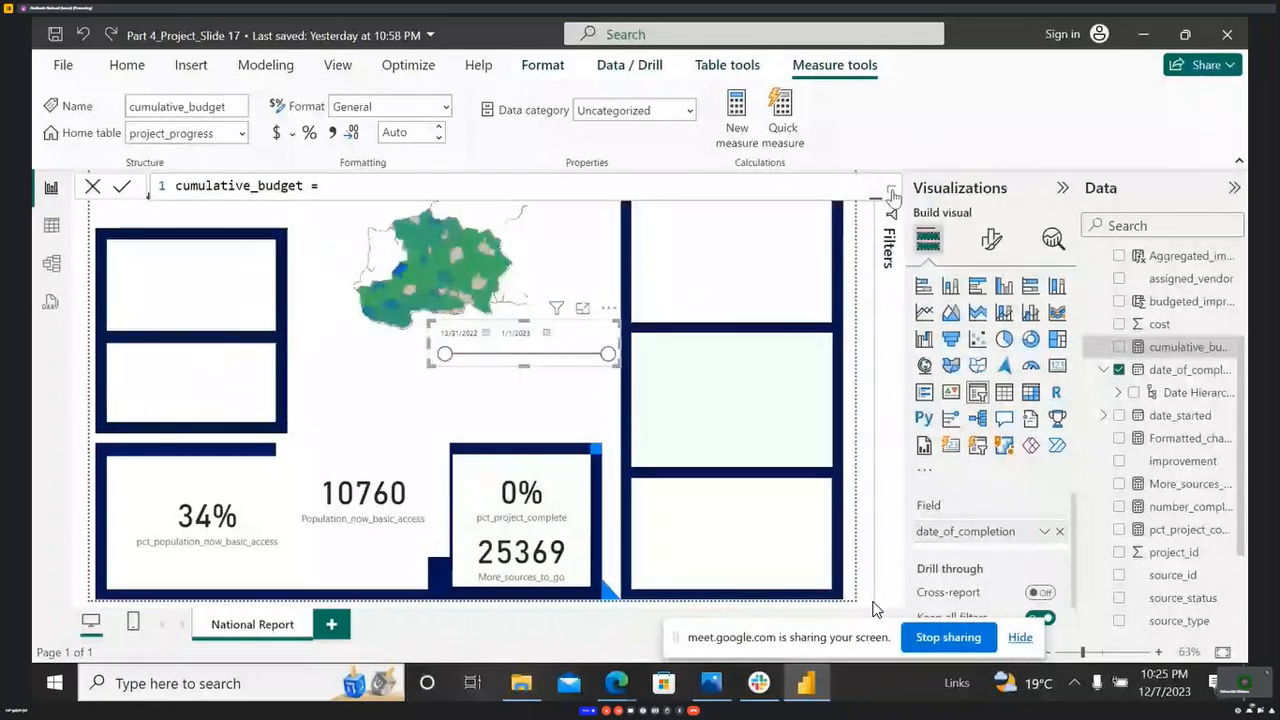
{"action": "left_click", "coordinate": [591, 421]}
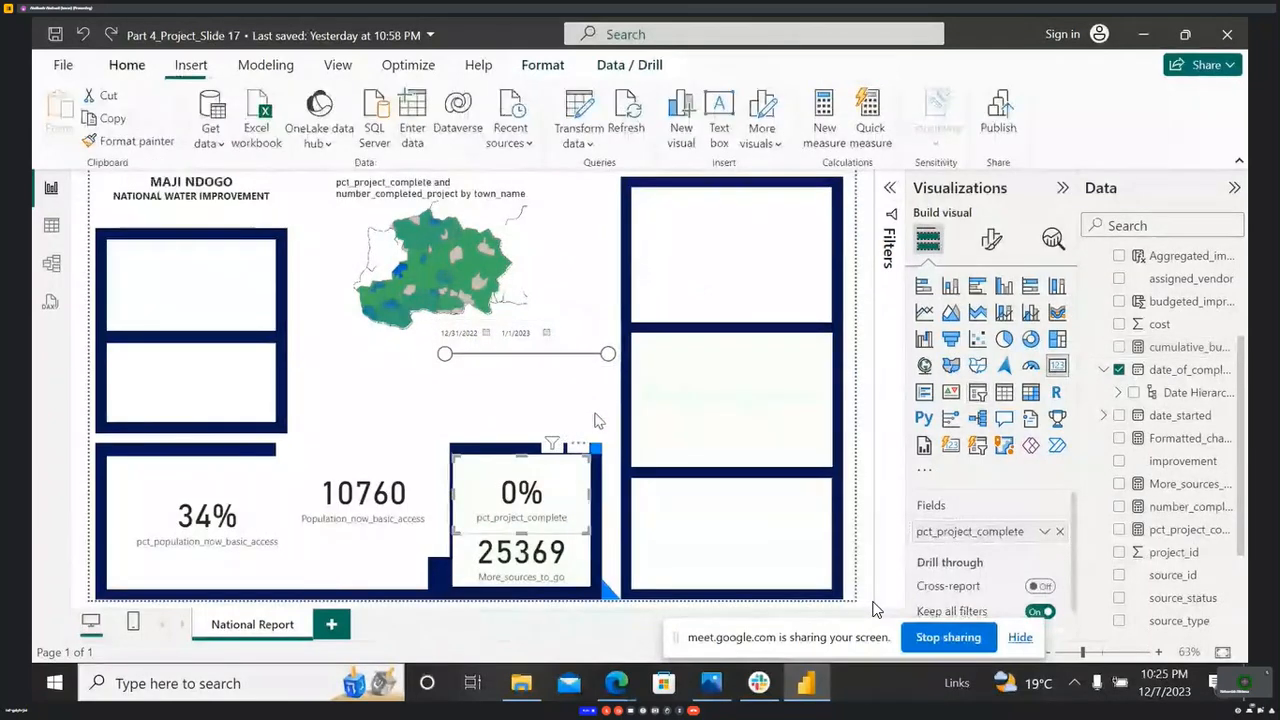
- Add a card showing cumulative_budget to the report and place it beside the map, over the two stacked frames
{"action": "left_click", "coordinate": [877, 609]}
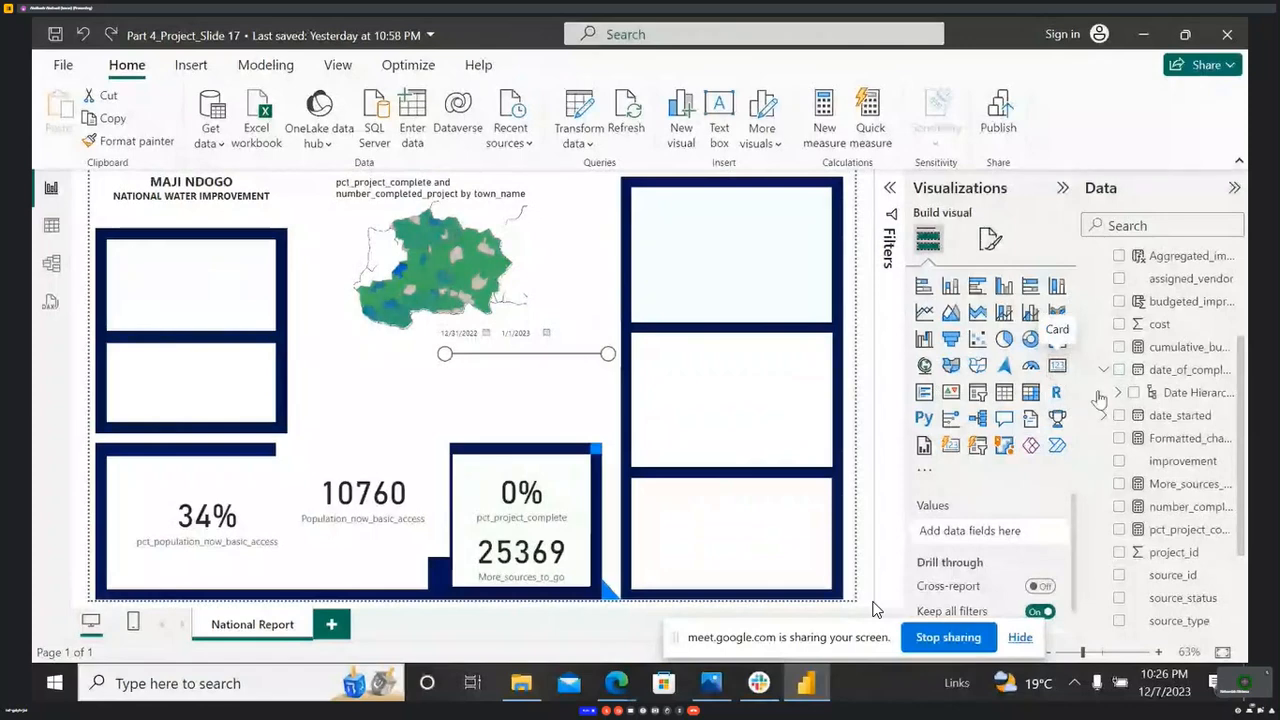
{"action": "left_click_drag", "start_coordinate": [1178, 347], "coordinate": [536, 244]}
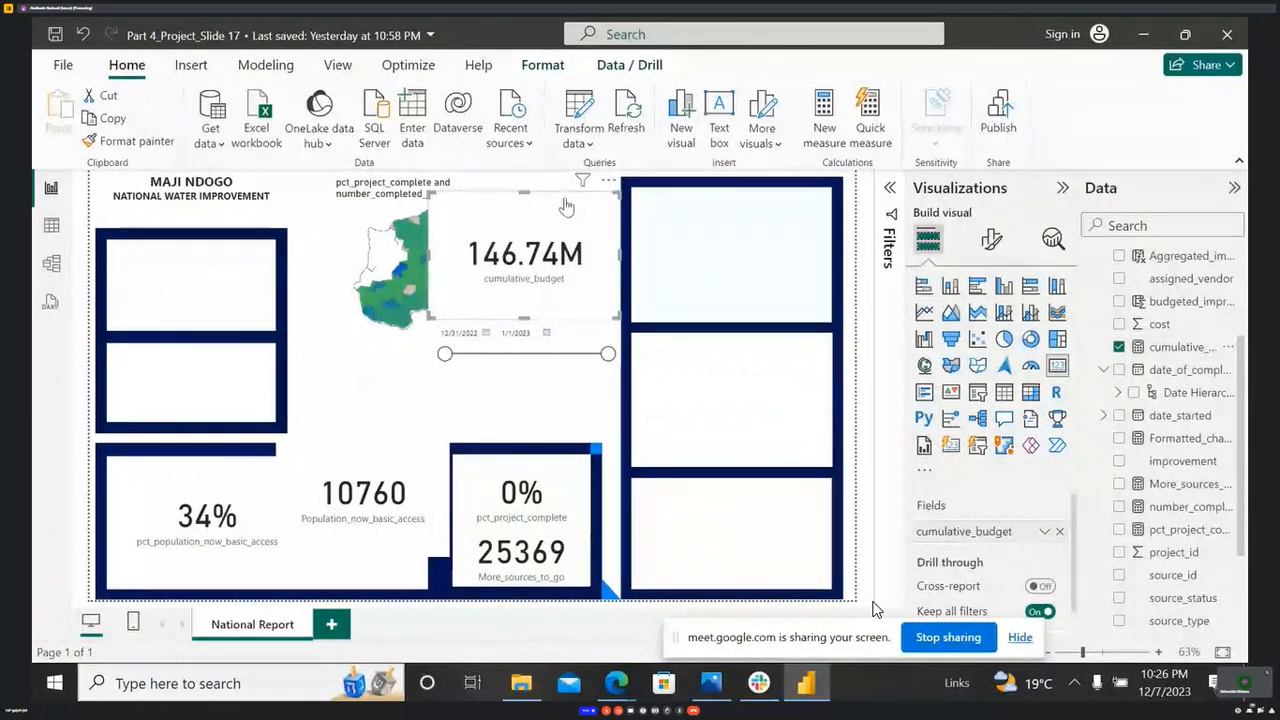
{"action": "left_click_drag", "start_coordinate": [564, 198], "coordinate": [313, 324]}
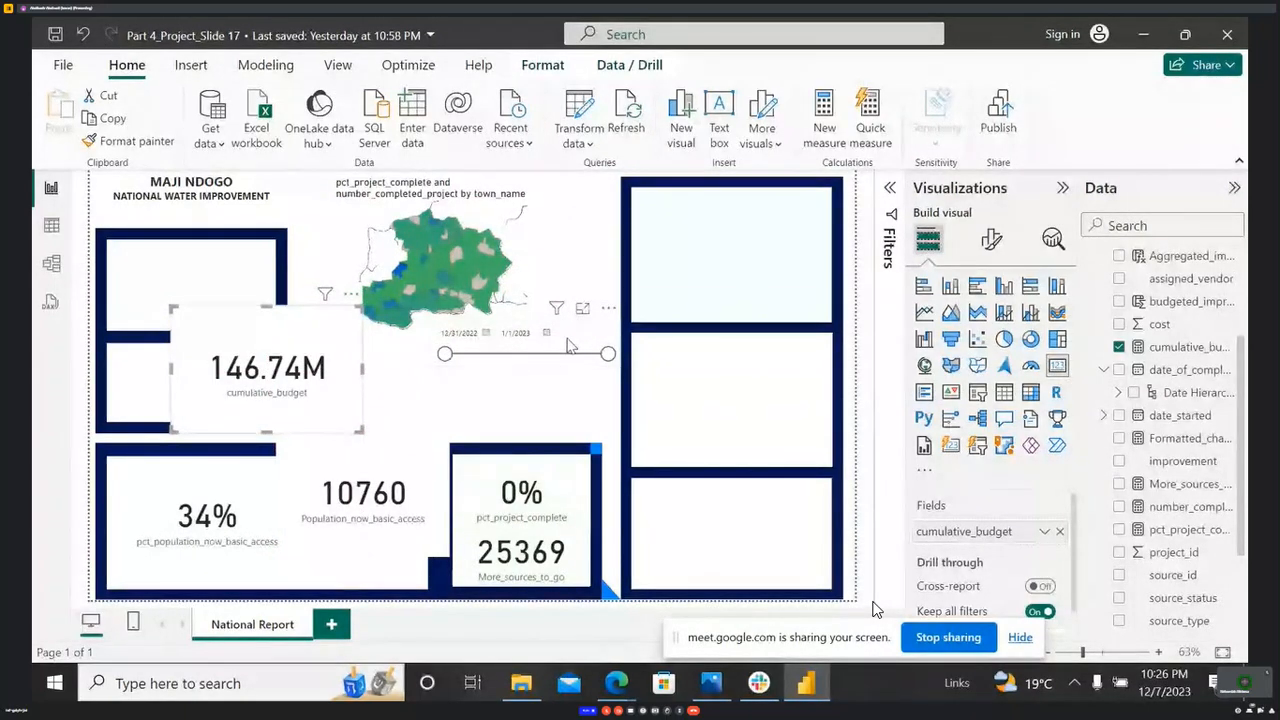
- Try to show the date_of_completion slicer as a Card visual, and select the cumulative_budget card
{"action": "left_click", "coordinate": [569, 345]}
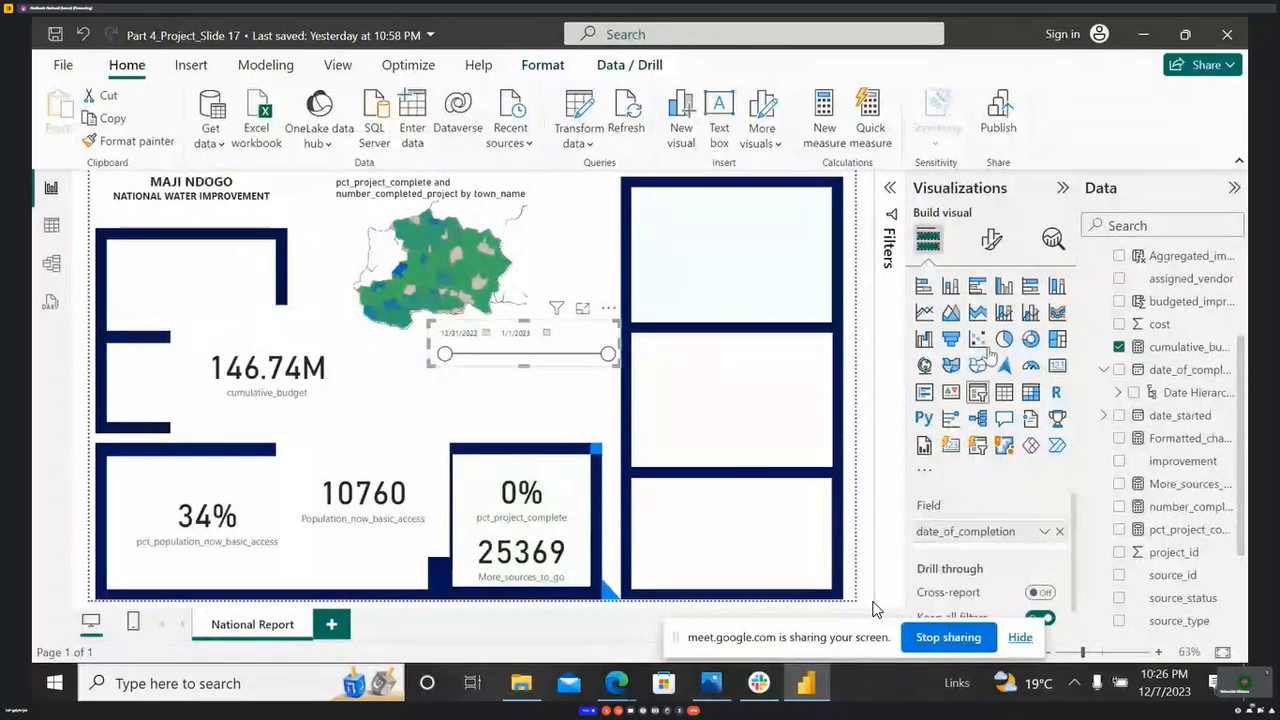
{"action": "left_click", "coordinate": [1057, 365]}
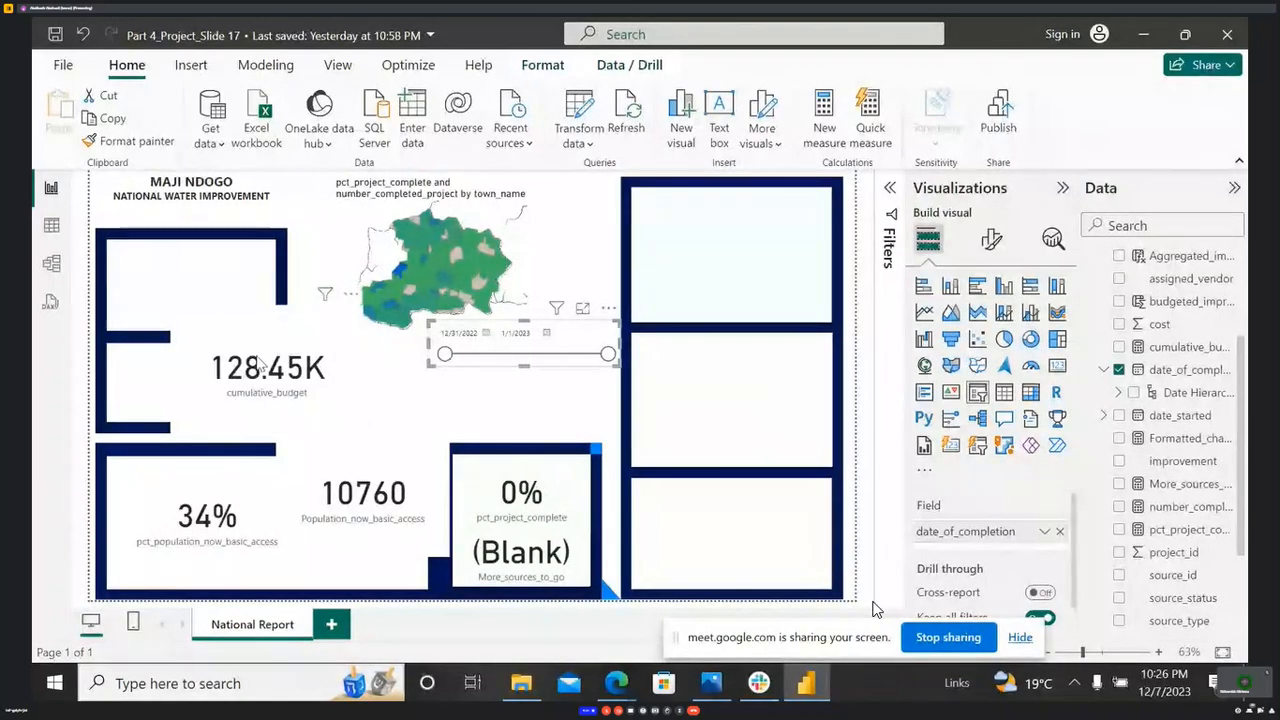
{"action": "left_click", "coordinate": [287, 381]}
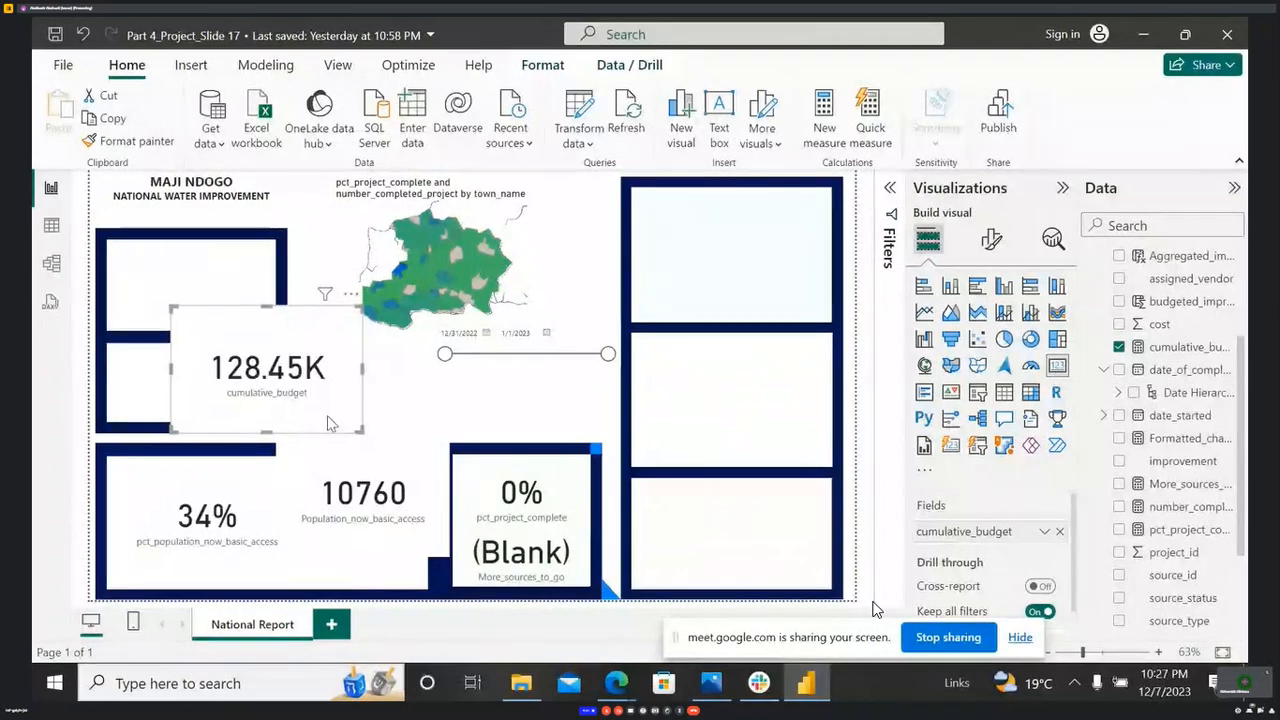
- Switch to Part_4.pdf in the browser and read the cumulative_budget formula hints and the instructions for calculating cumulative_cost
{"action": "mouse_move", "coordinate": [614, 672]}
{"action": "left_click", "coordinate": [513, 600]}
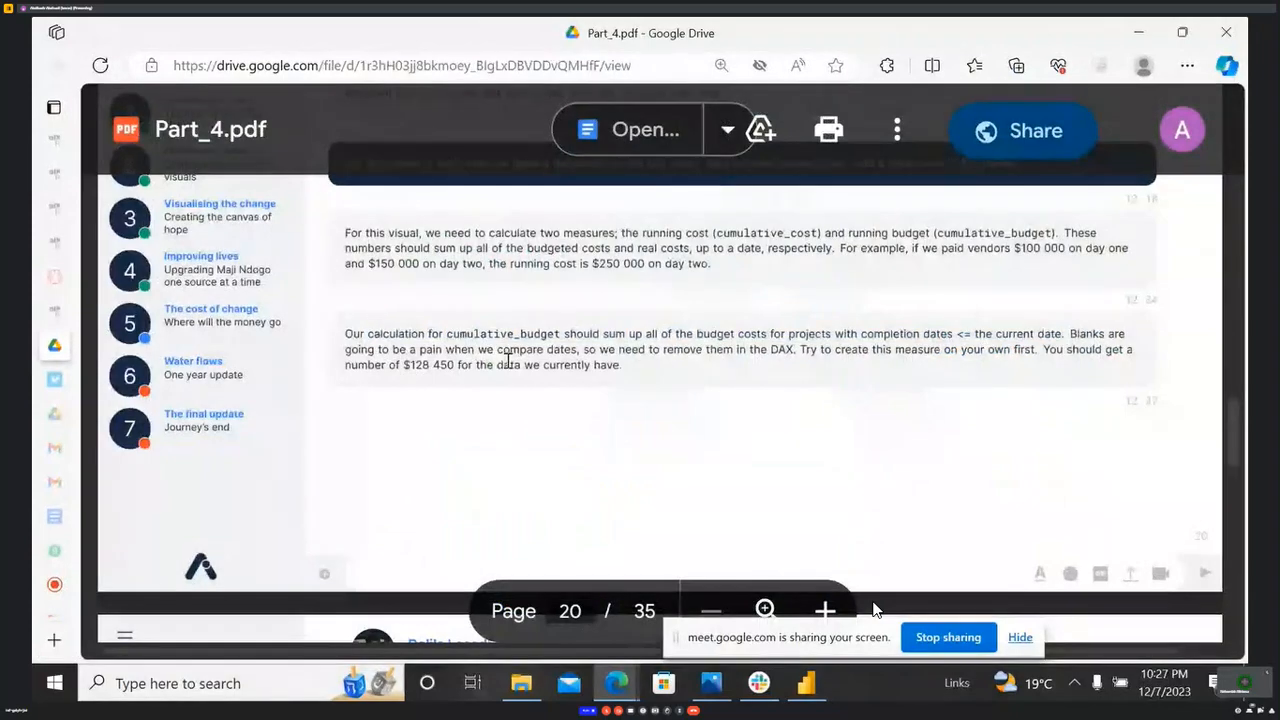
{"action": "scroll", "coordinate": [511, 374], "scroll_direction": "down", "scroll_amount": 6}
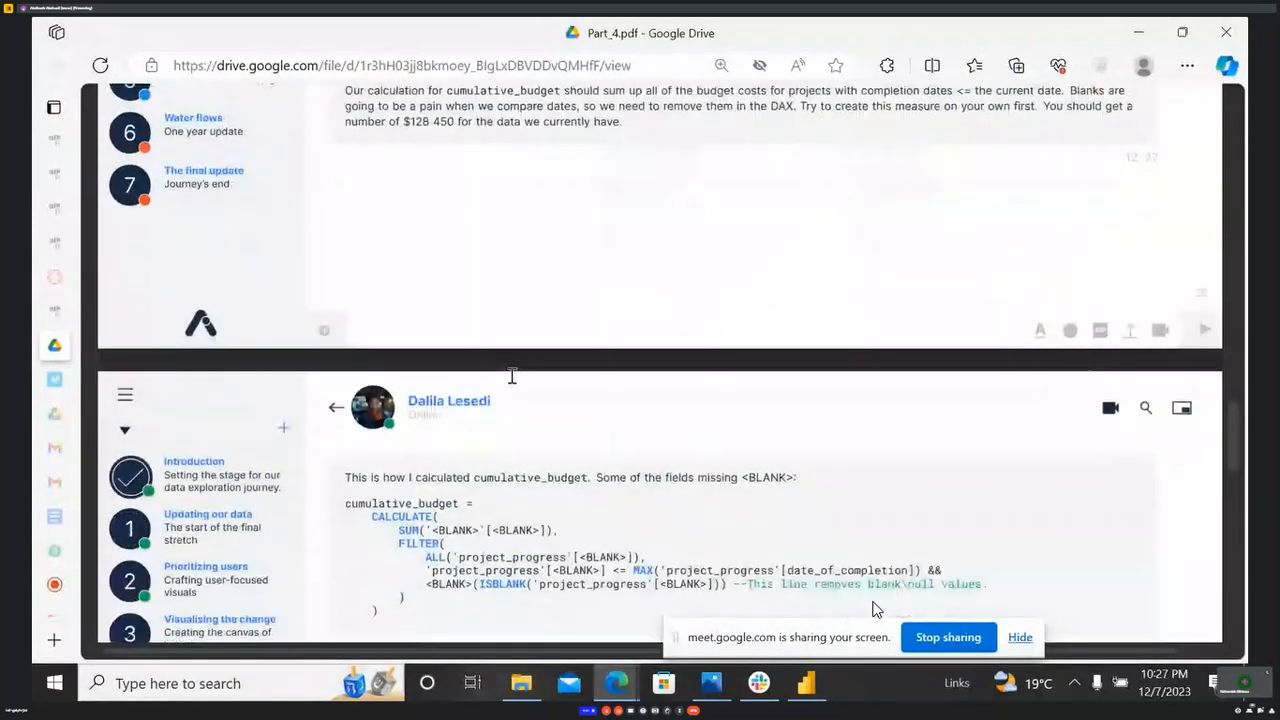
{"action": "scroll", "coordinate": [511, 384], "scroll_direction": "down", "scroll_amount": 1}
{"action": "scroll", "coordinate": [380, 300], "scroll_direction": "up", "scroll_amount": 2}
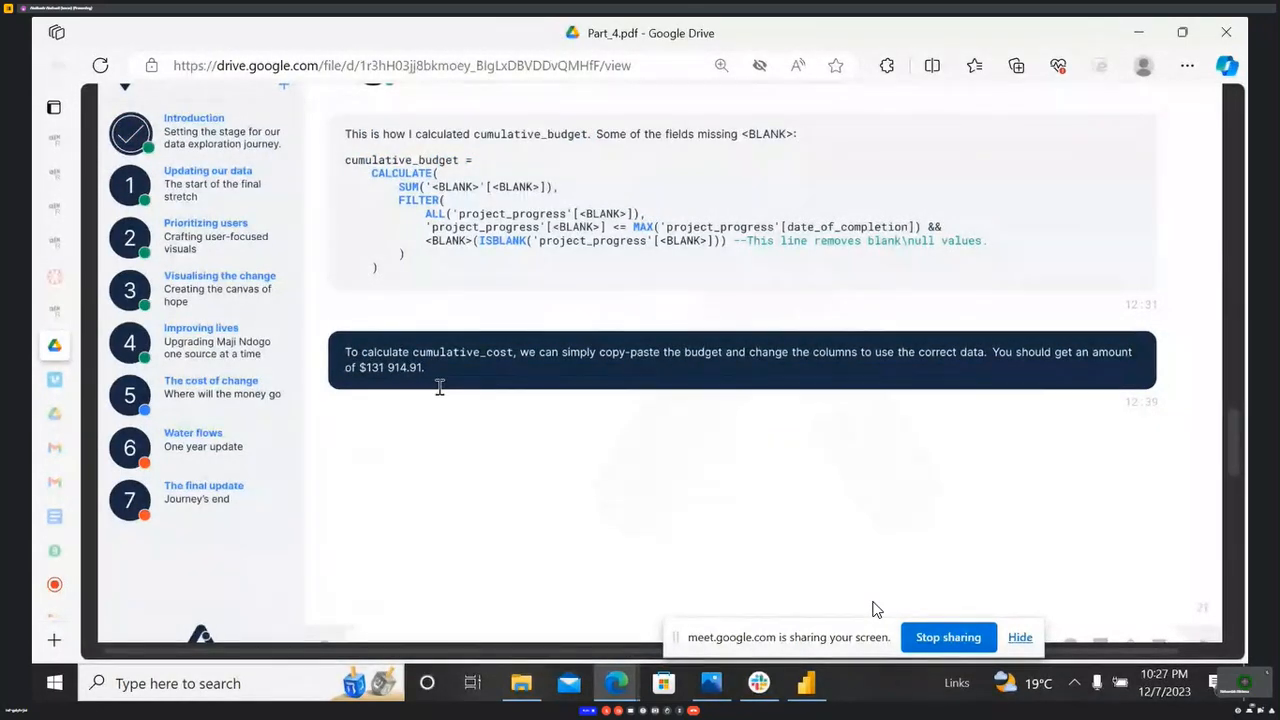
{"action": "double_click", "coordinate": [413, 352]}
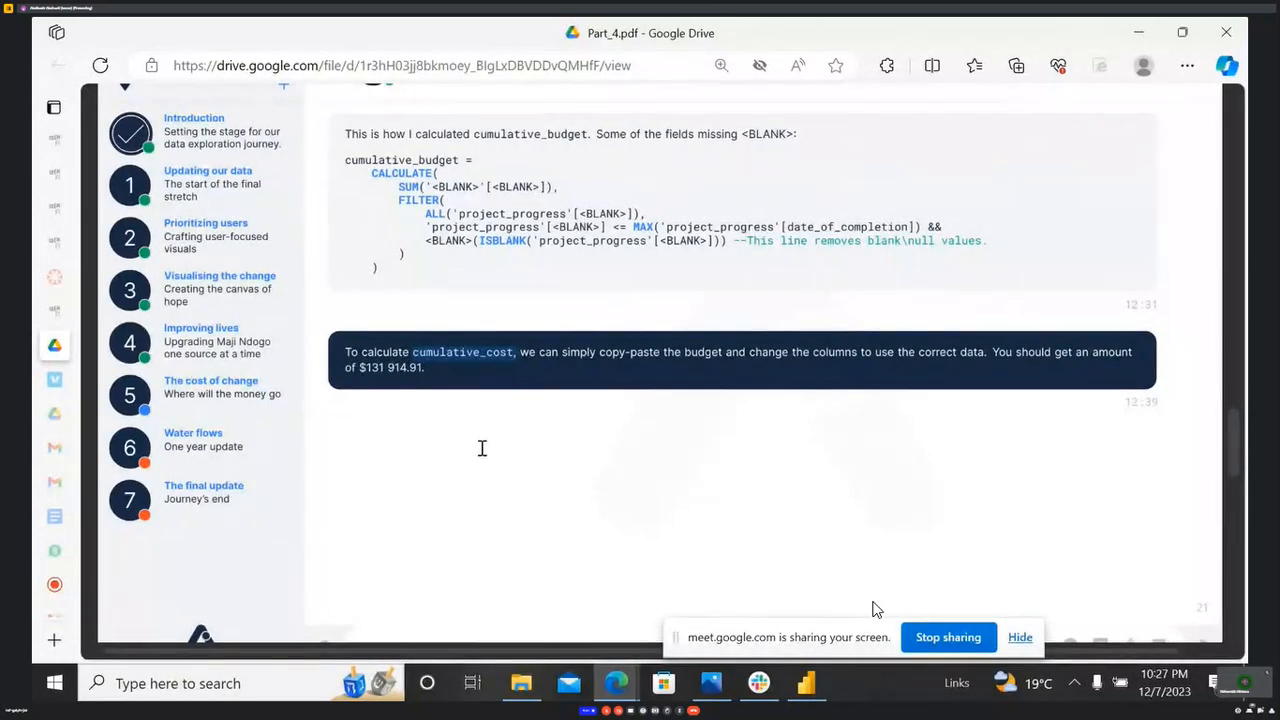
{"action": "left_click_drag", "start_coordinate": [599, 352], "coordinate": [986, 358]}
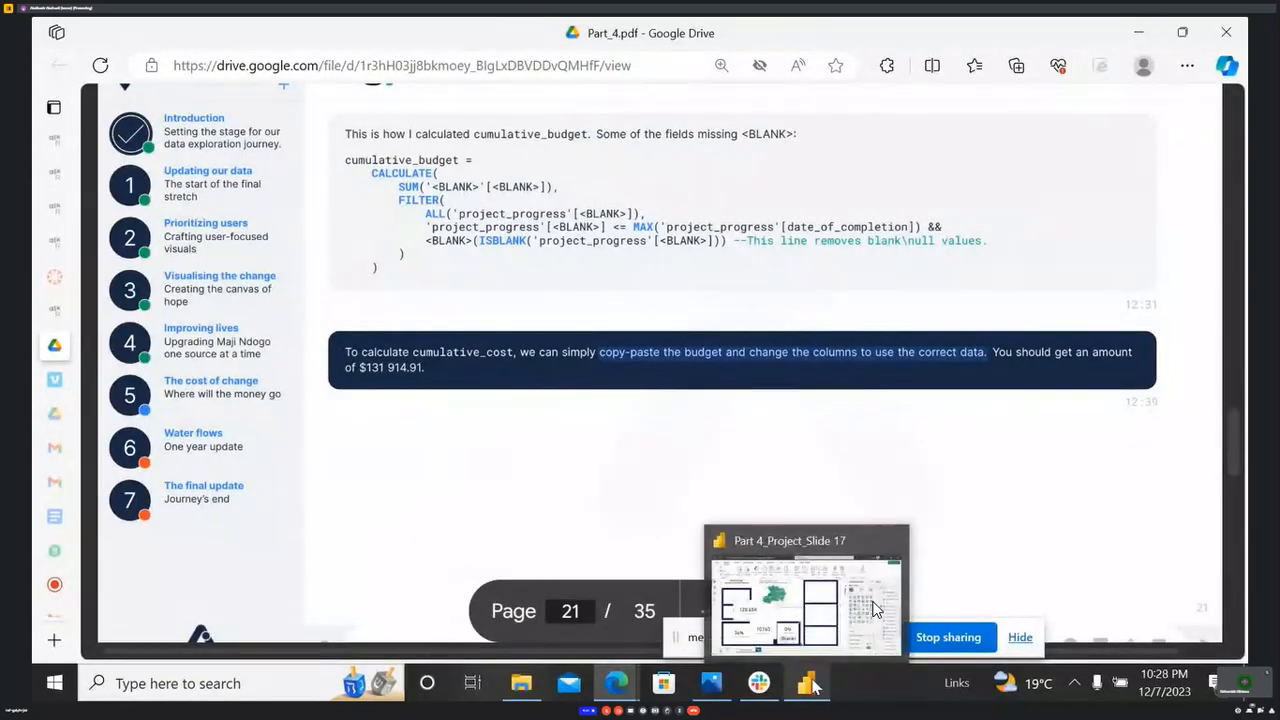
{"action": "double_click", "coordinate": [412, 352]}
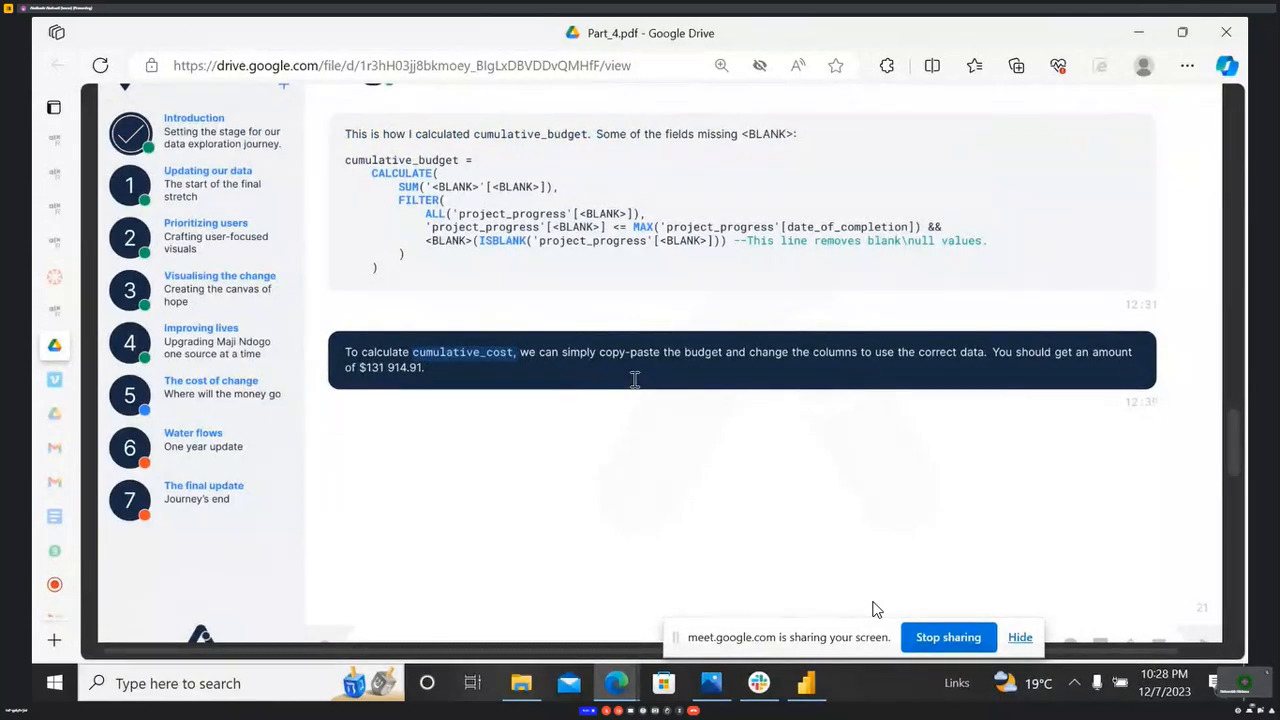
- Back in Power BI, shift the cumulative_budget card lower on the page and start a new measure in the project_progress table
{"action": "left_click", "coordinate": [806, 683]}
{"action": "left_click_drag", "start_coordinate": [312, 329], "coordinate": [298, 392]}
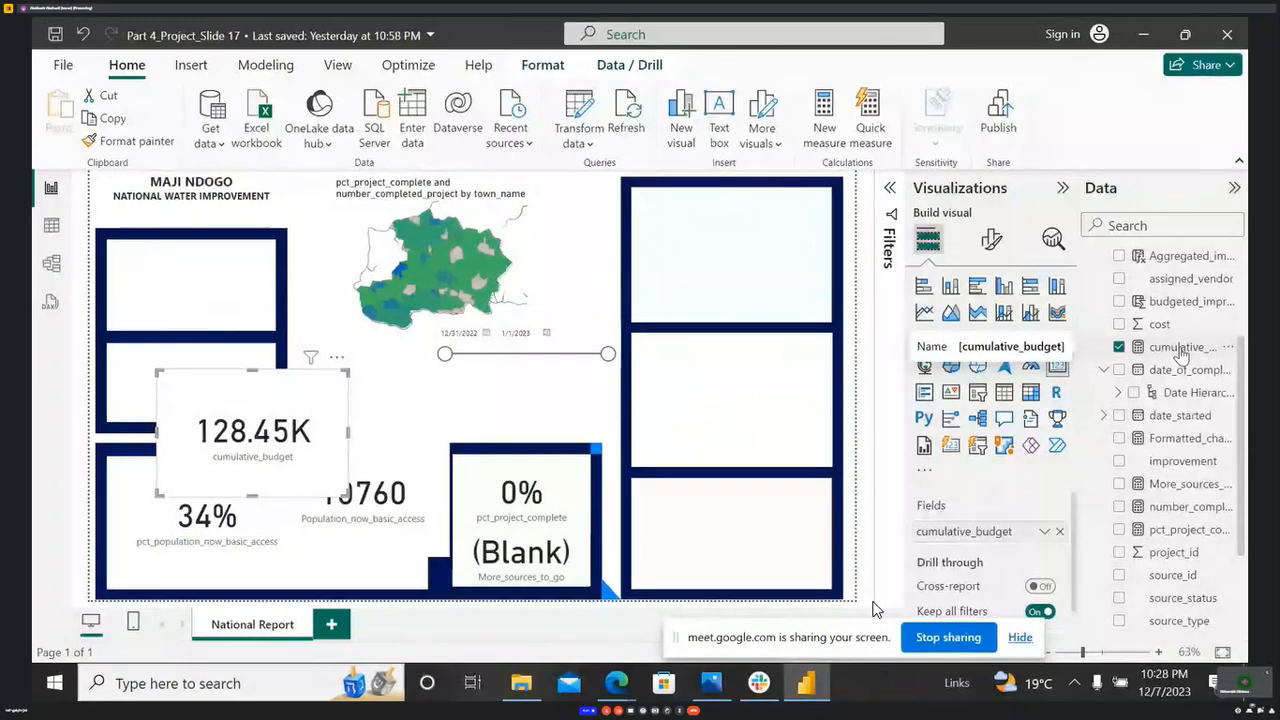
{"action": "scroll", "coordinate": [1178, 352], "scroll_direction": "up", "scroll_amount": 3}
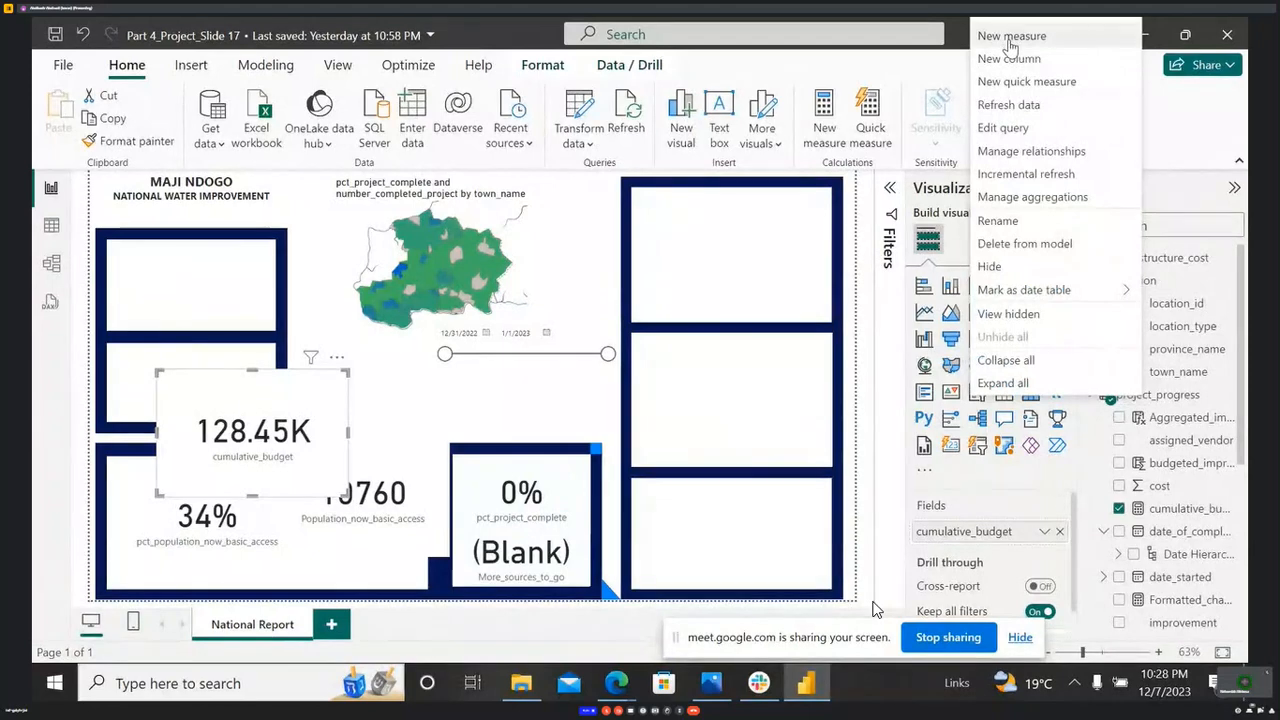
{"action": "left_click", "coordinate": [1010, 44]}
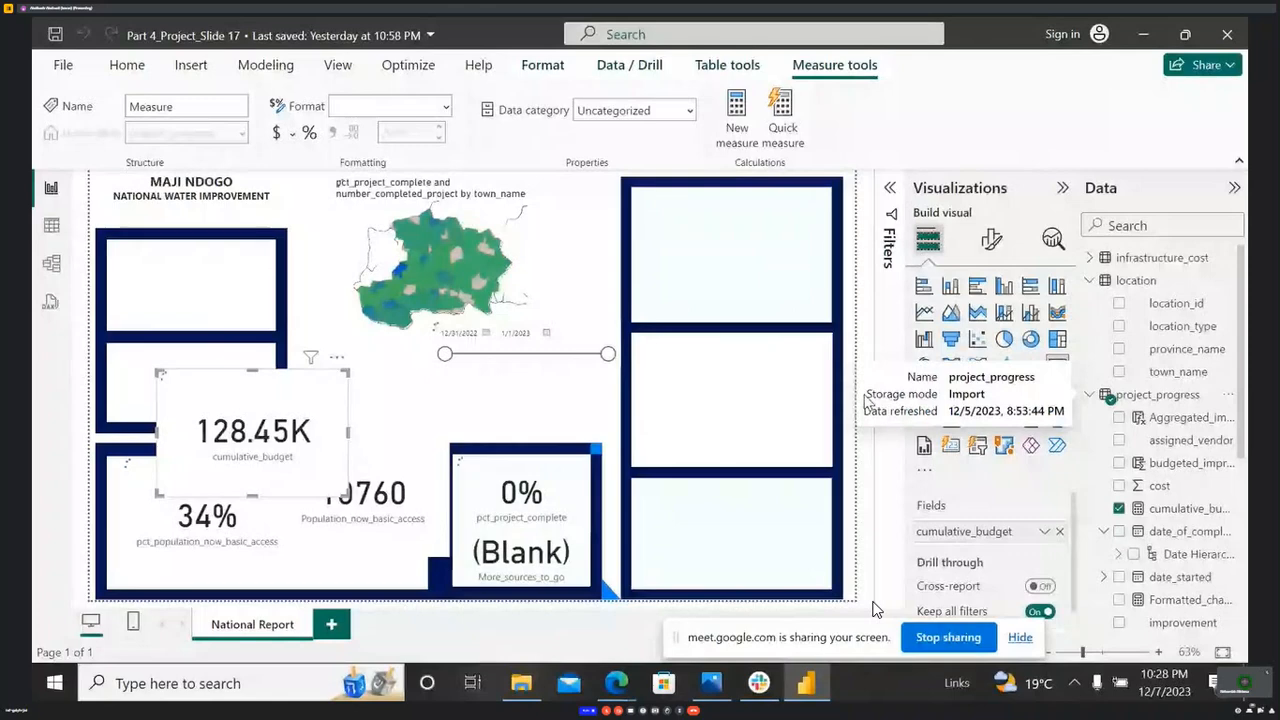
- Try to open the cumulative_budget measure's formula from the project_progress table
{"action": "left_click", "coordinate": [1165, 512]}
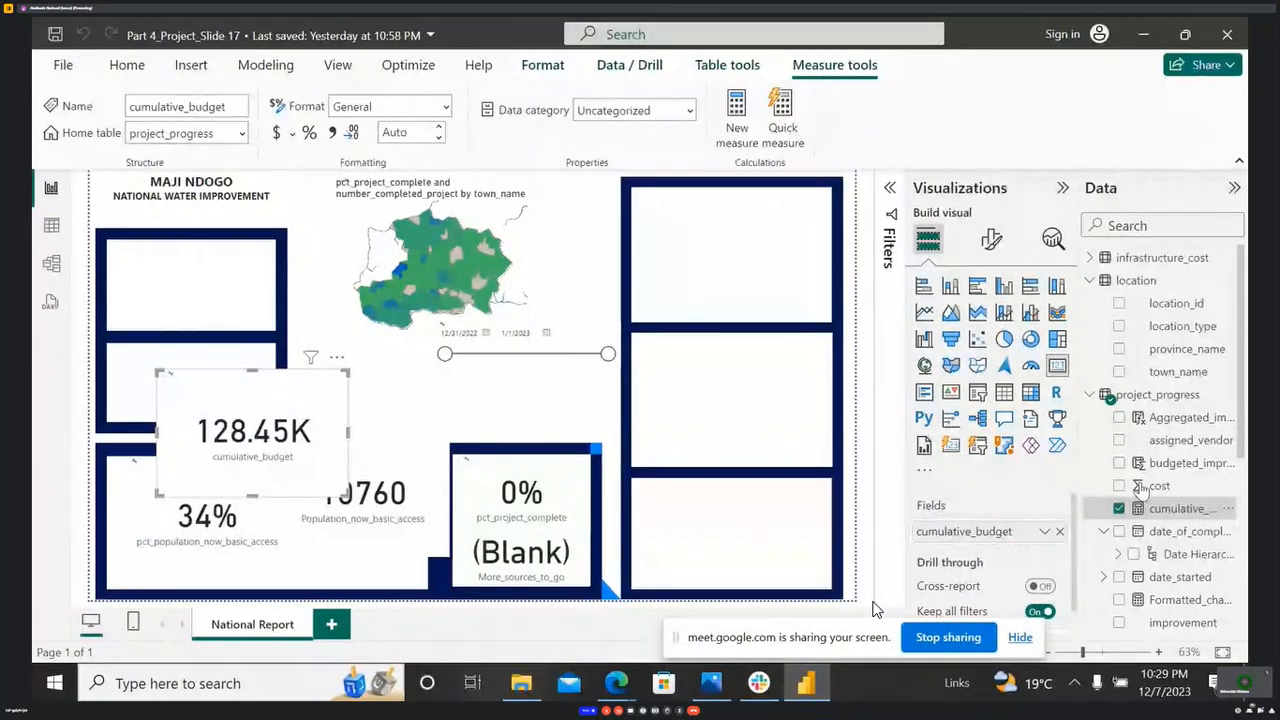
{"action": "scroll", "coordinate": [1143, 493], "scroll_direction": "down", "scroll_amount": 4}
{"action": "scroll", "coordinate": [1154, 509], "scroll_direction": "up", "scroll_amount": 4}
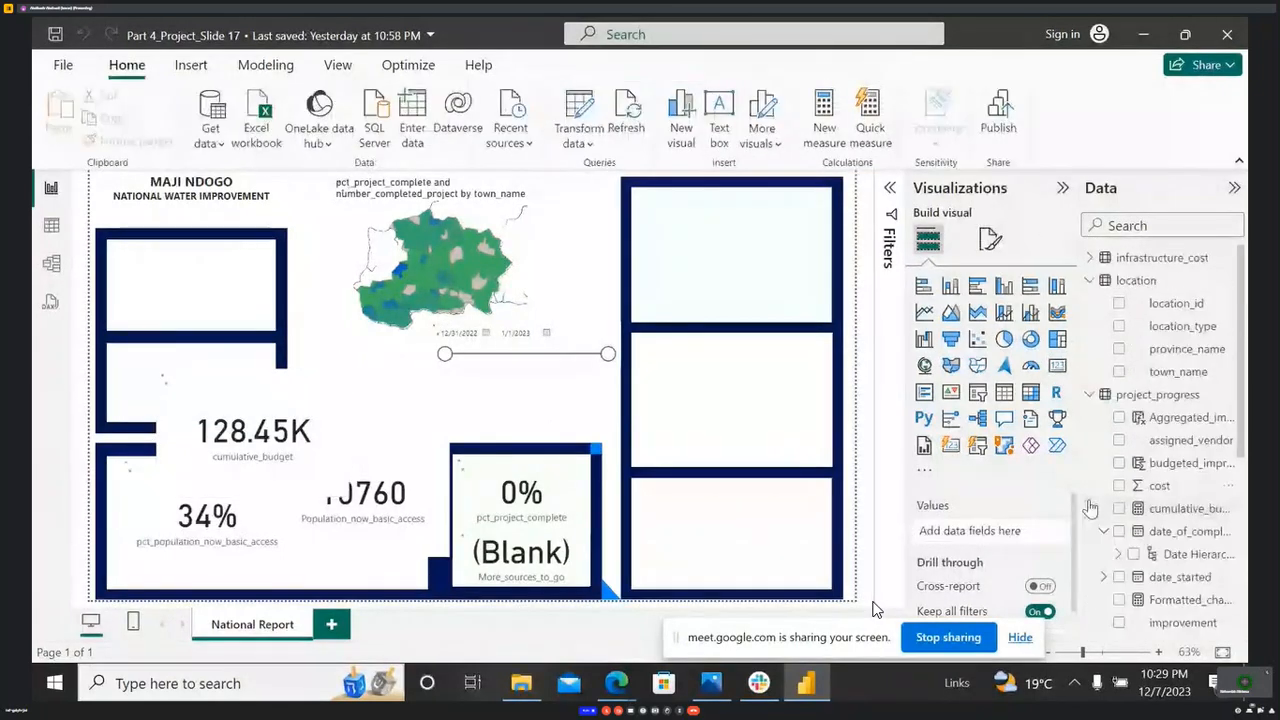
{"action": "left_click", "coordinate": [1195, 510]}
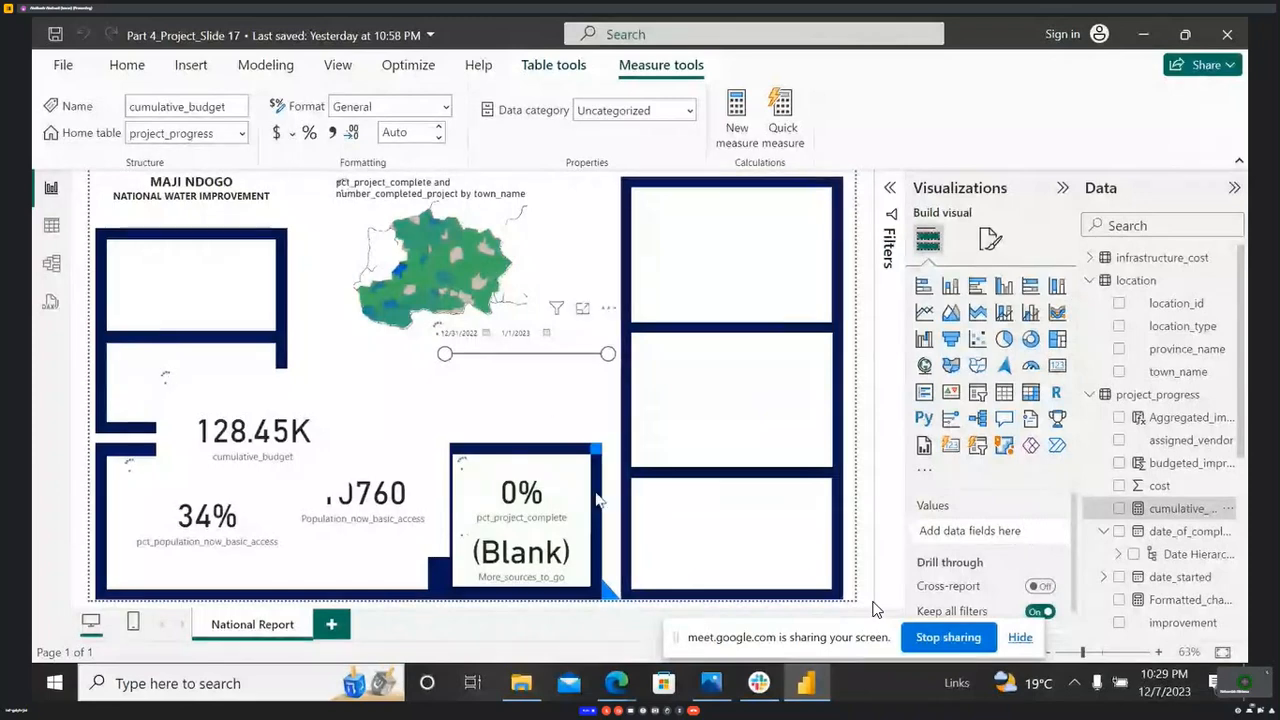
- Switch to the Google Meet call in the browser and select the cumulative_cost formula shared in the in-call messages
{"action": "mouse_move", "coordinate": [617, 690]}
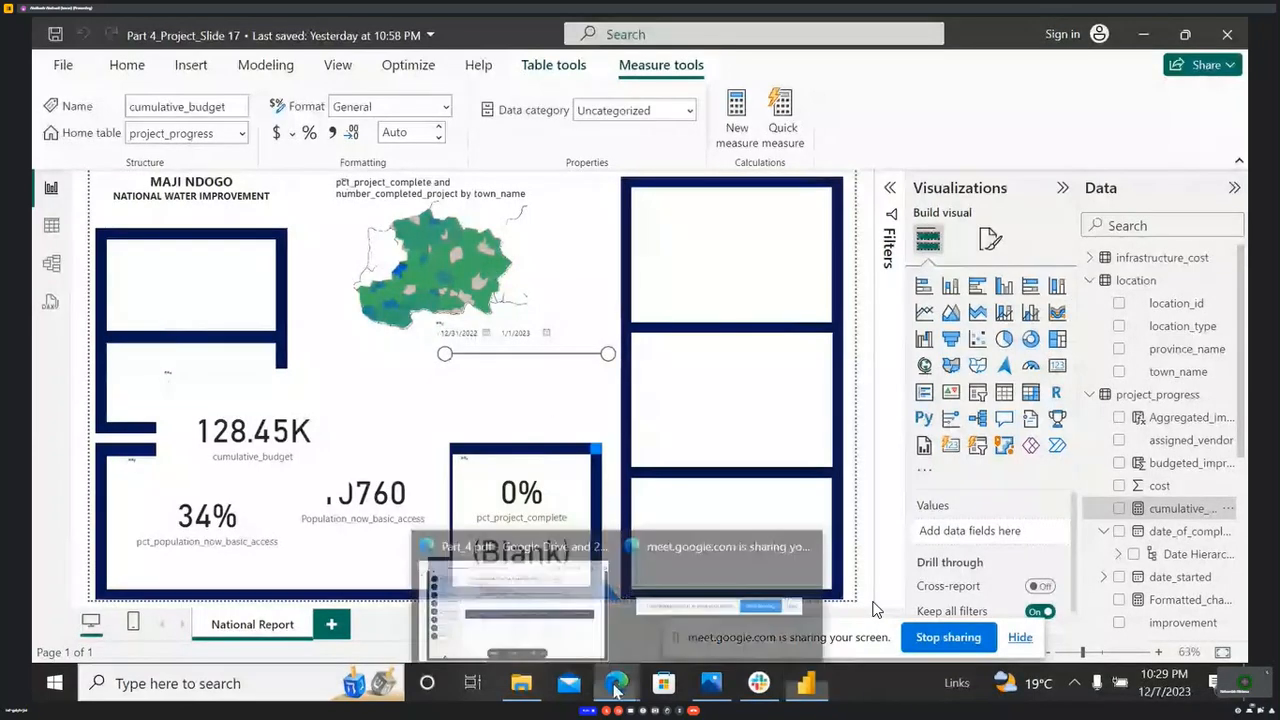
{"action": "left_click", "coordinate": [512, 600]}
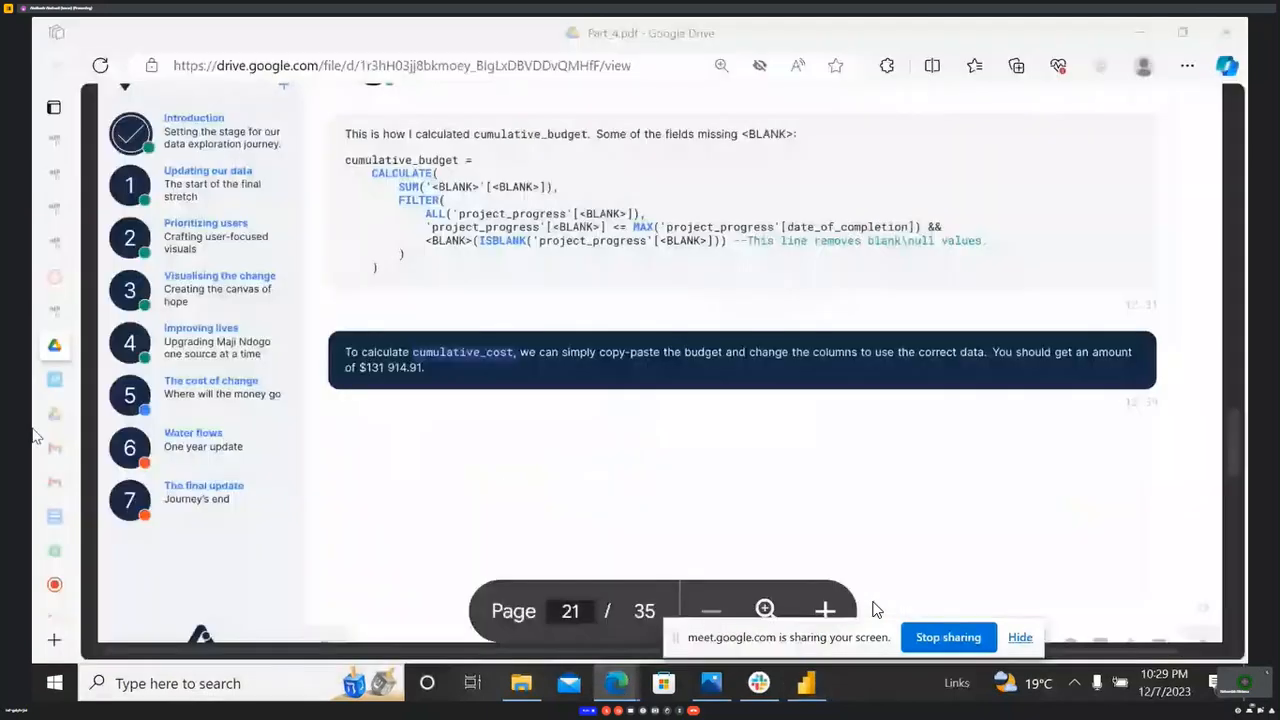
{"action": "left_click", "coordinate": [90, 127]}
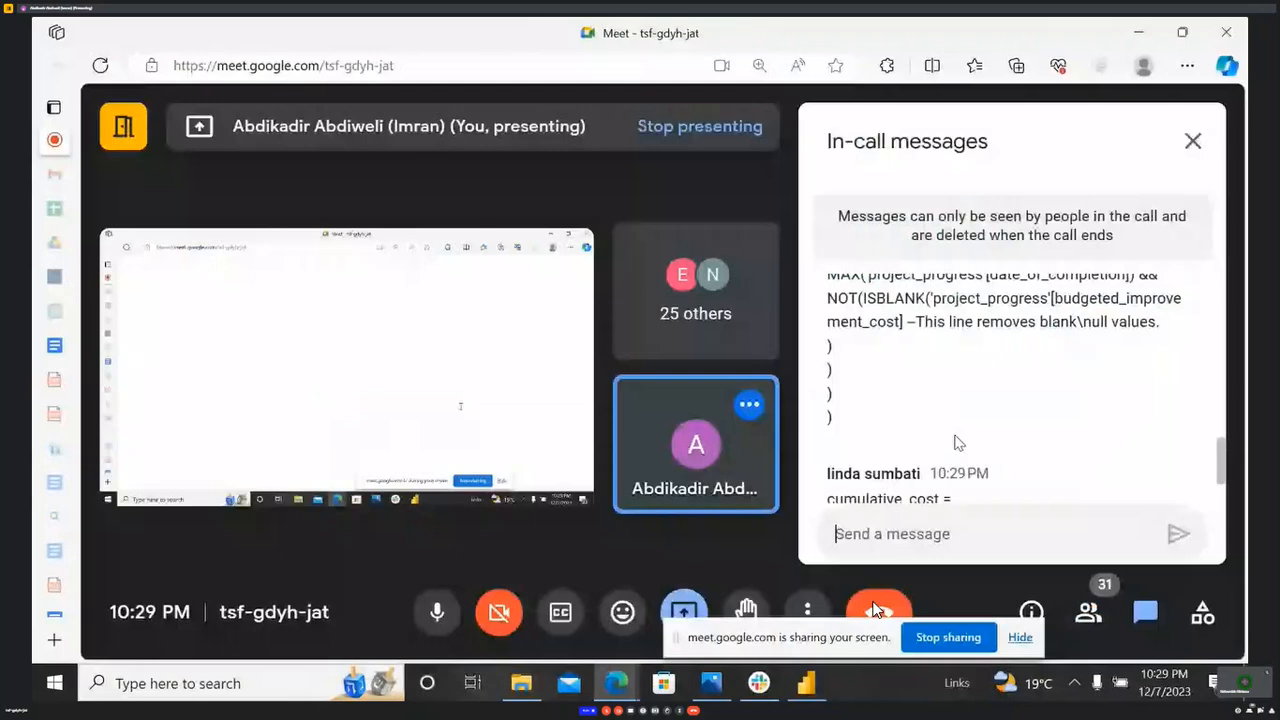
{"action": "scroll", "coordinate": [900, 460], "scroll_direction": "down", "scroll_amount": 3}
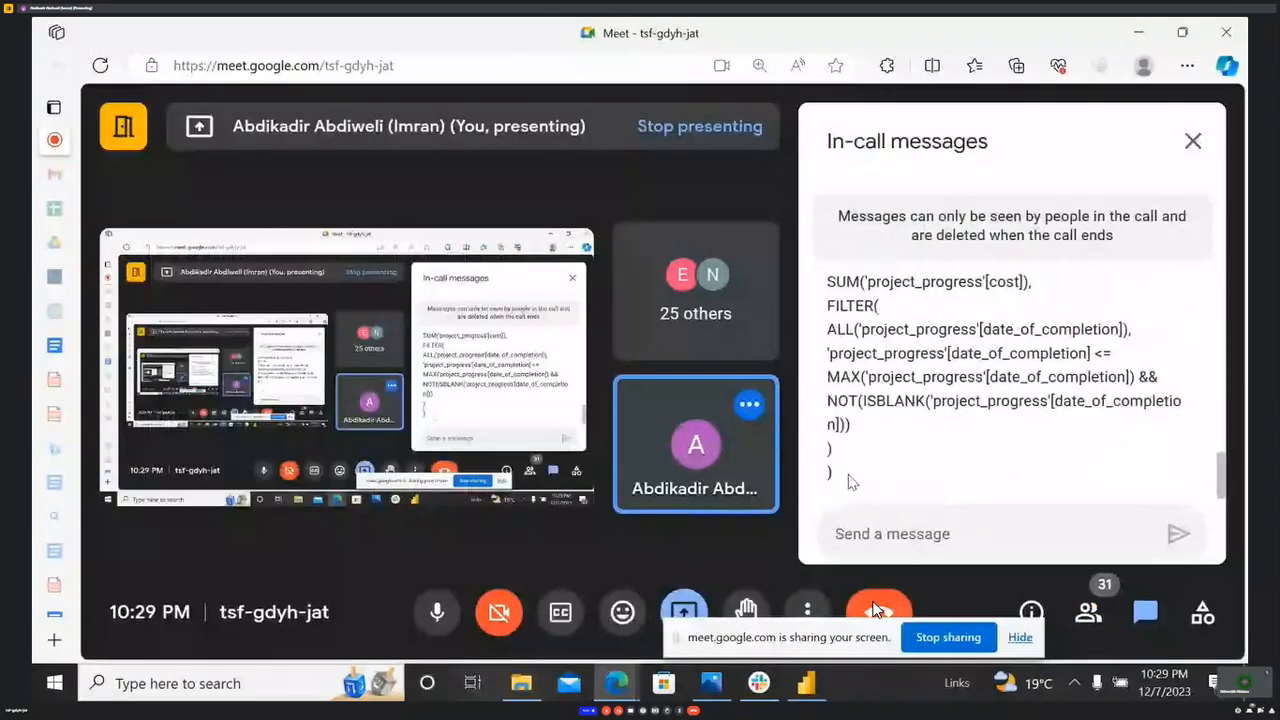
{"action": "left_click_drag", "start_coordinate": [850, 482], "coordinate": [845, 350]}
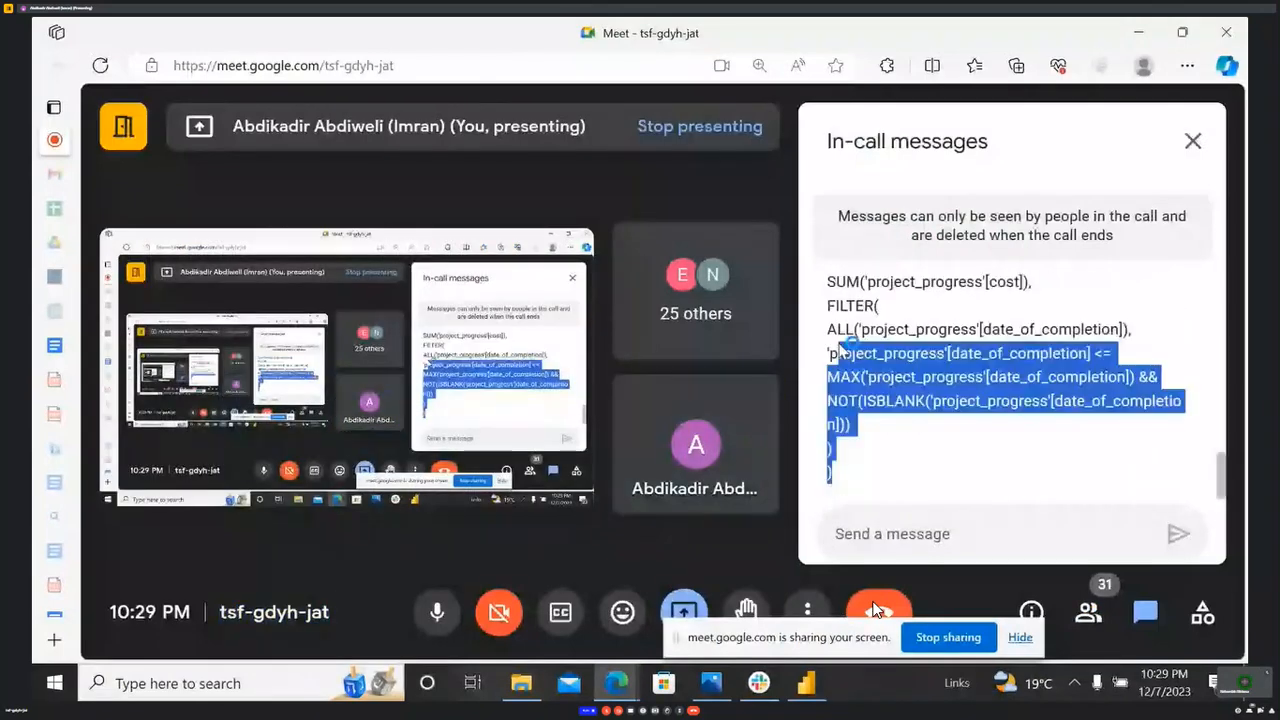
{"action": "scroll", "coordinate": [938, 372], "scroll_direction": "up", "scroll_amount": 3}
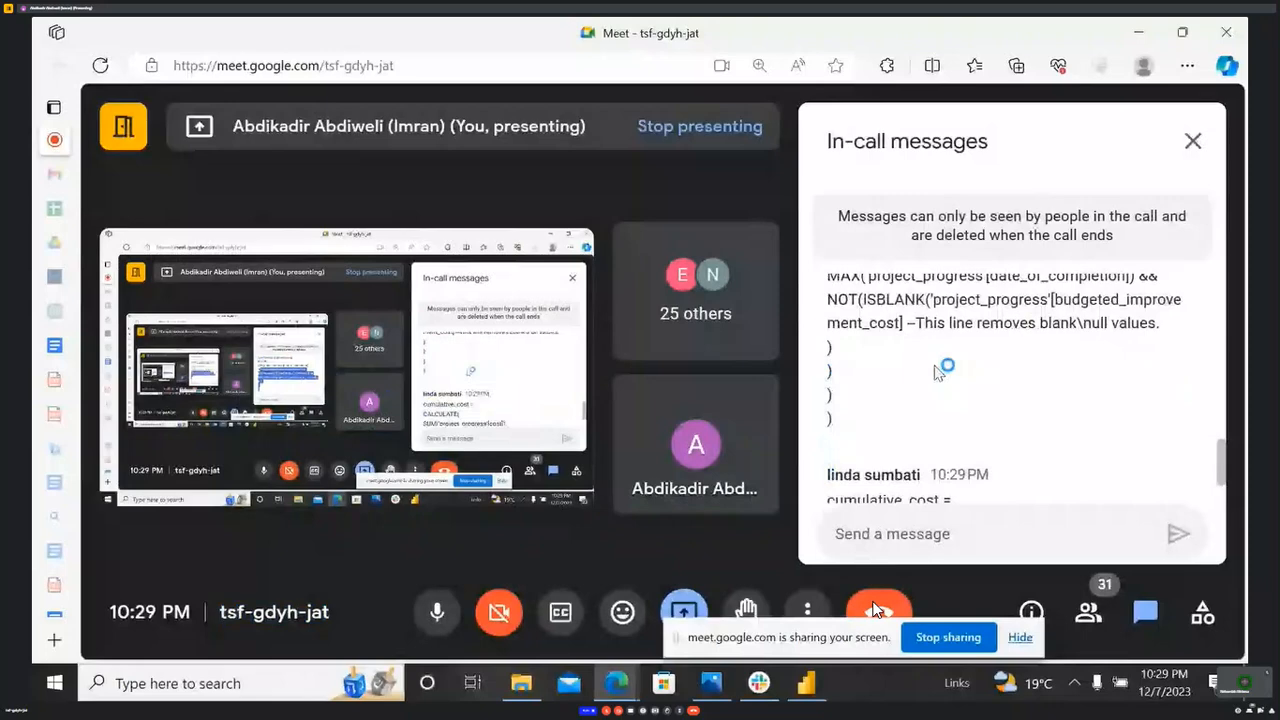
{"action": "scroll", "coordinate": [836, 402], "scroll_direction": "down", "scroll_amount": 1}
{"action": "left_click_drag", "start_coordinate": [836, 402], "coordinate": [921, 519]}
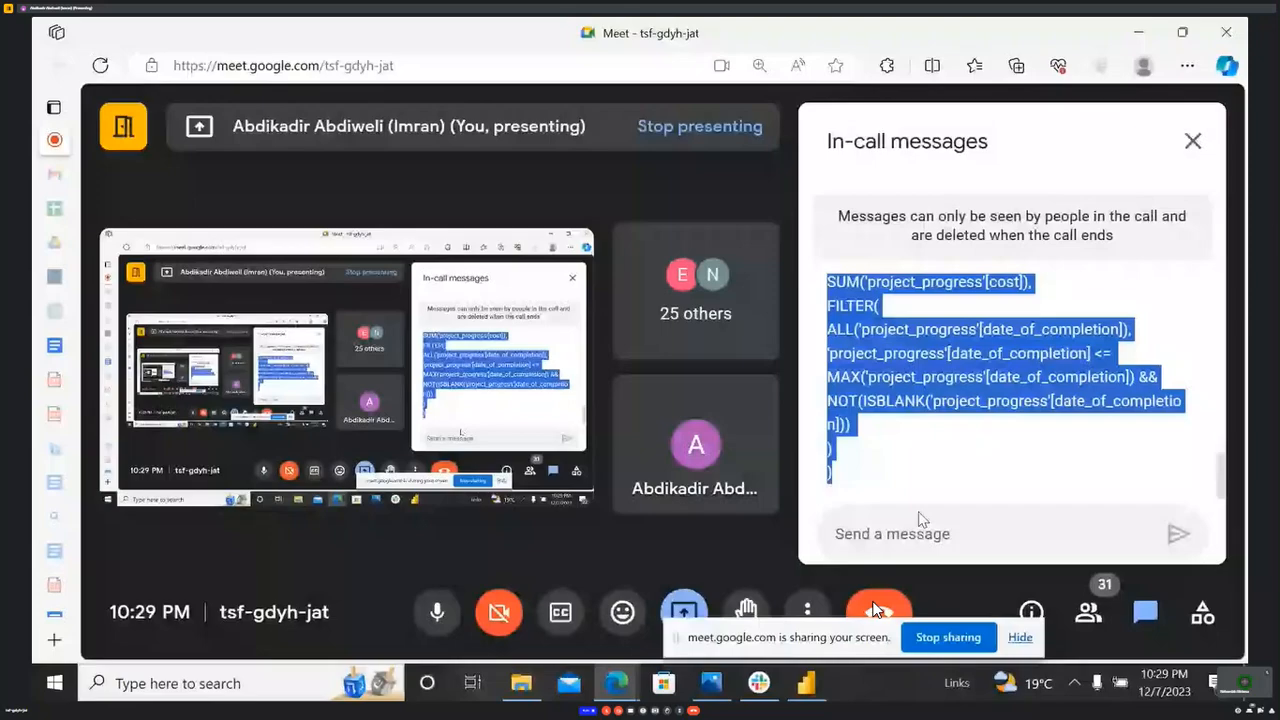
- Return to Part_4.pdf, switch back to Power BI, and start a new measure in the project_progress table
{"action": "mouse_move", "coordinate": [130, 180]}
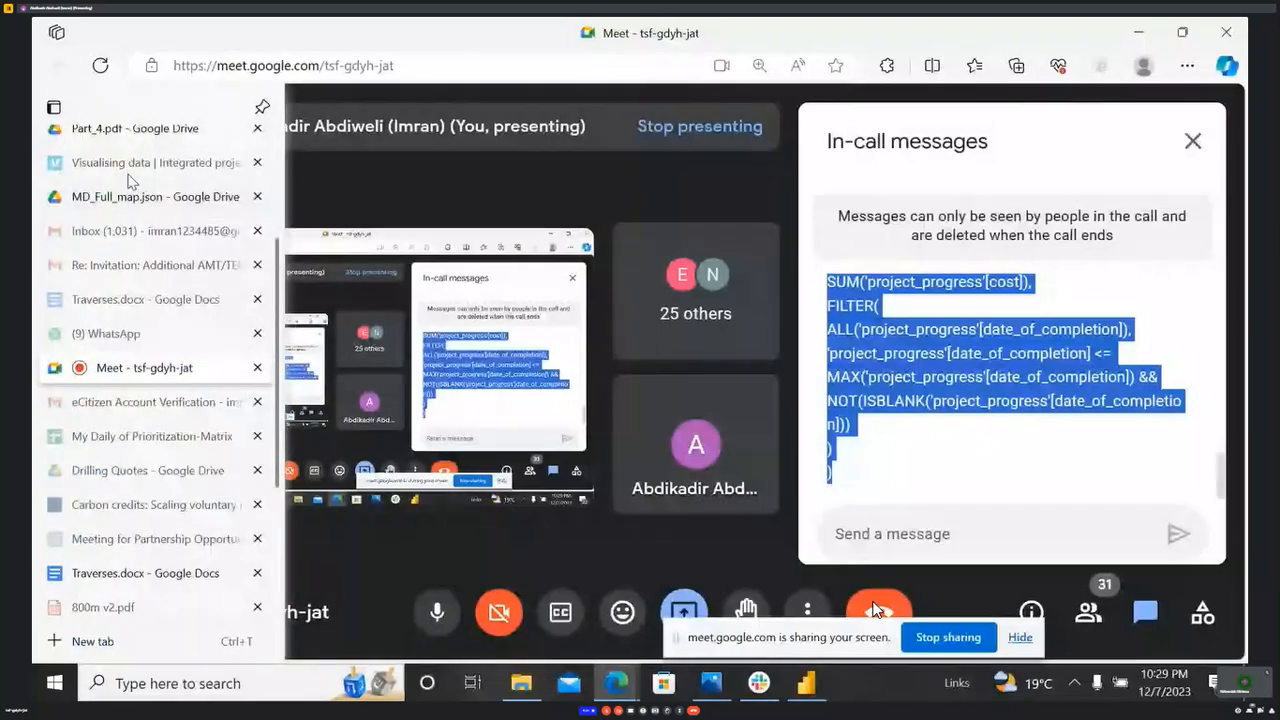
{"action": "scroll", "coordinate": [128, 200], "scroll_direction": "up", "scroll_amount": 3}
{"action": "left_click", "coordinate": [130, 338]}
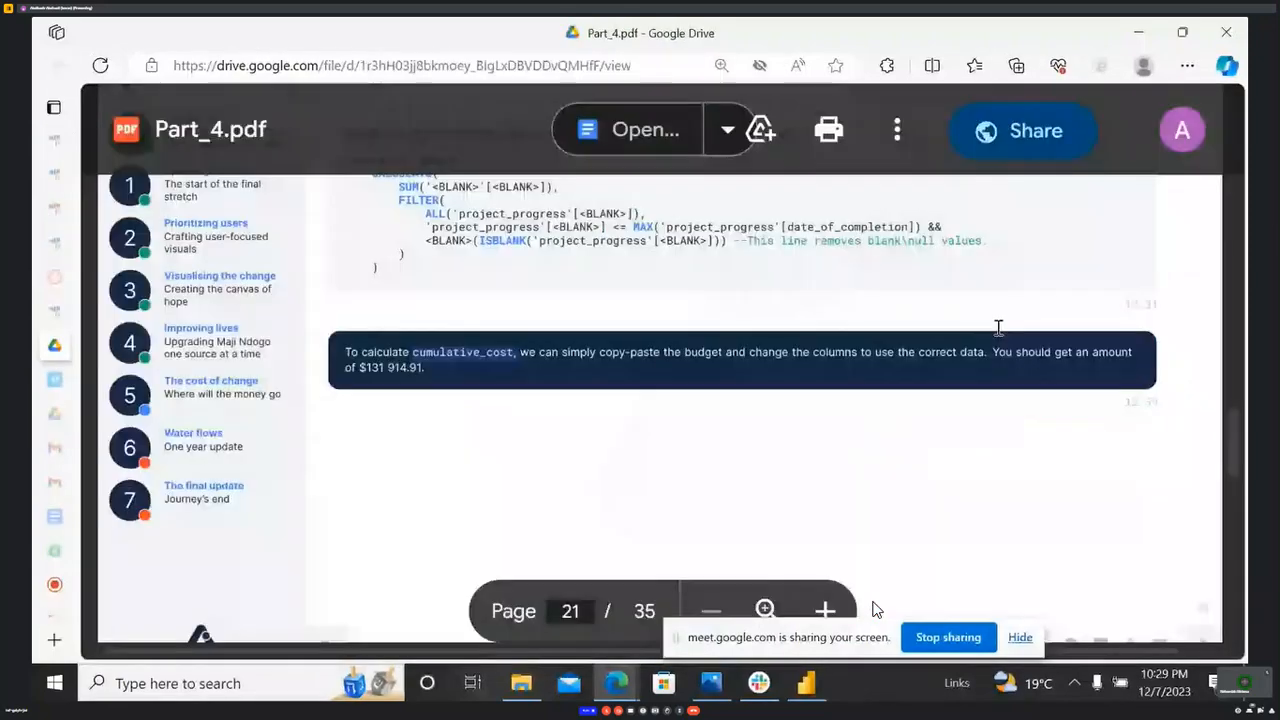
{"action": "key", "text": "alt+Tab"}
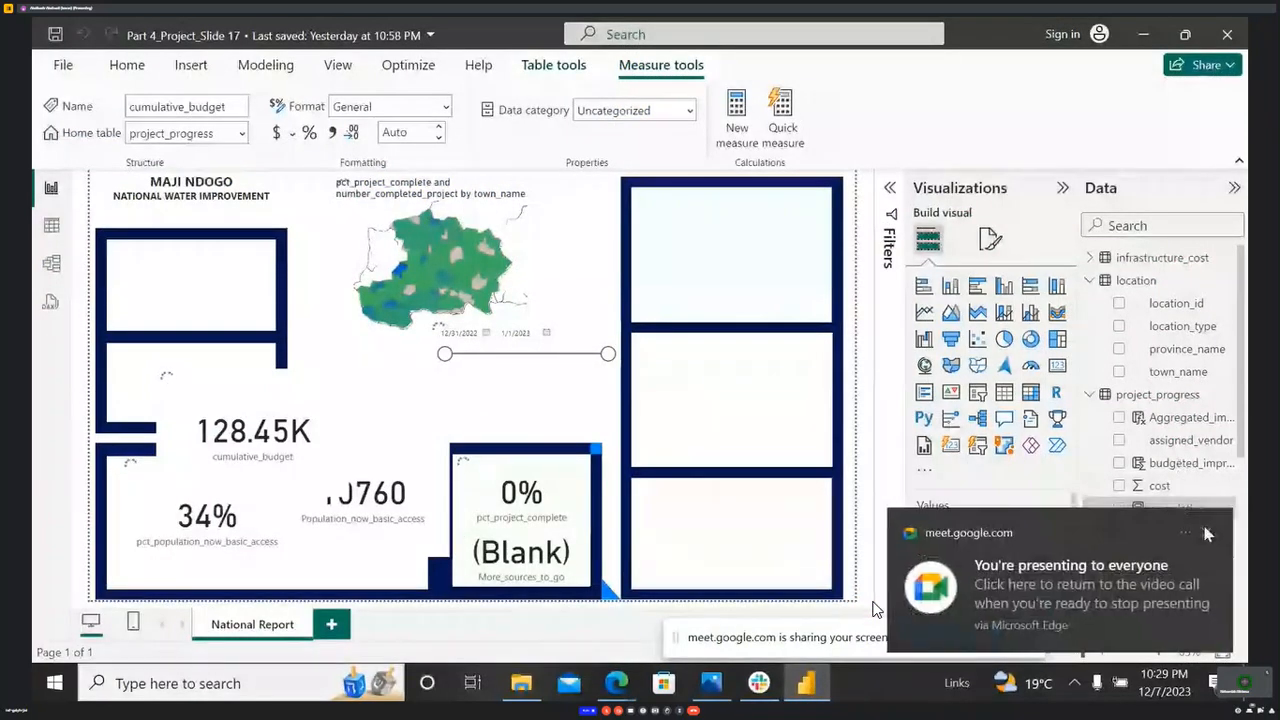
{"action": "left_click", "coordinate": [1206, 534]}
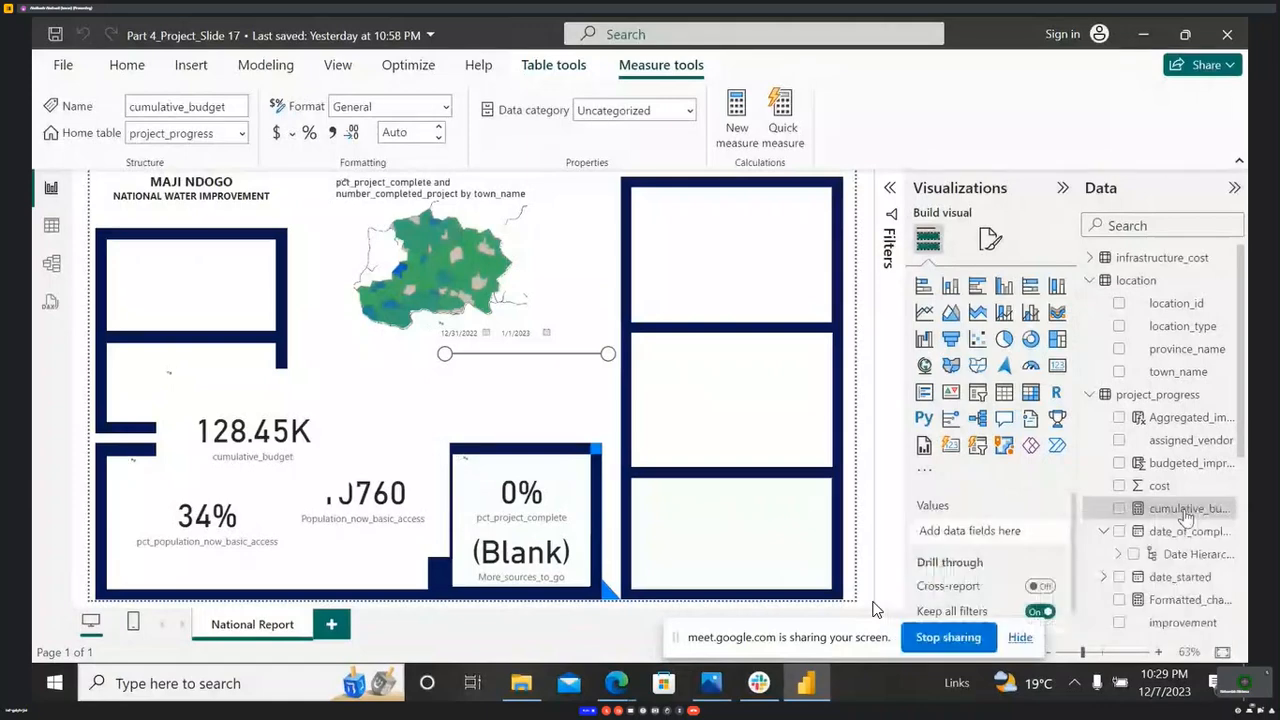
{"action": "right_click", "coordinate": [1160, 395]}
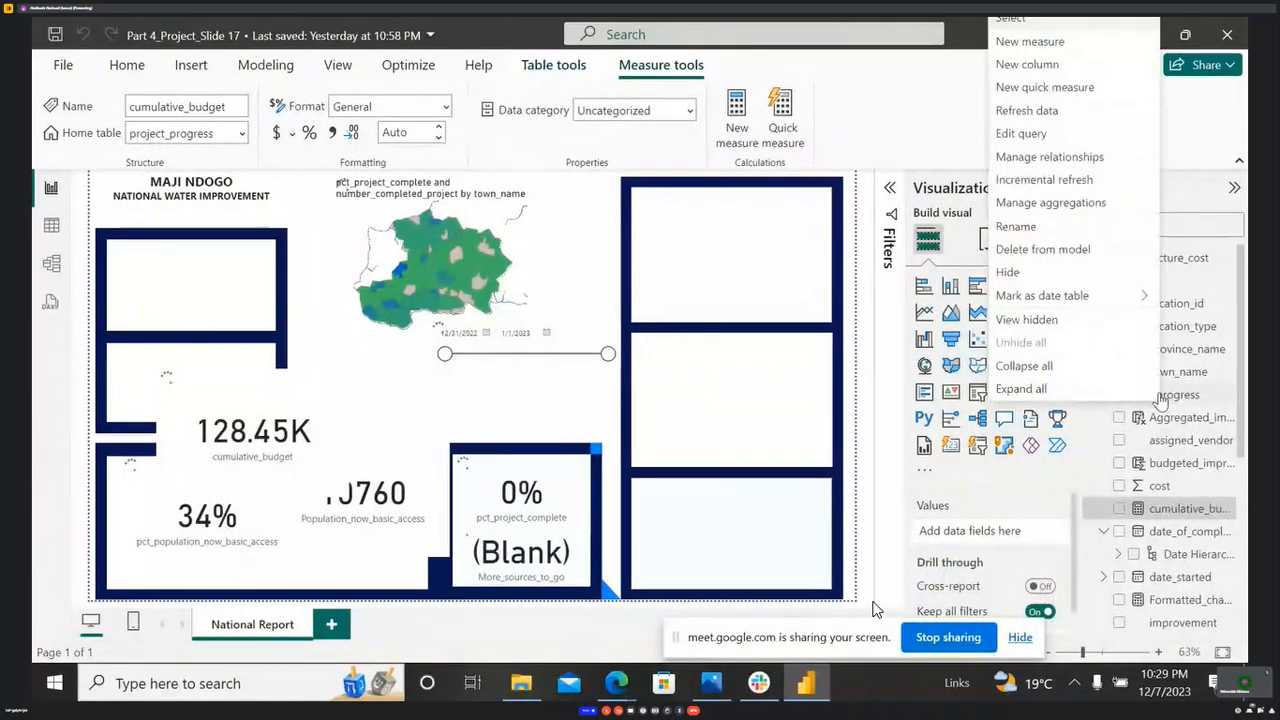
{"action": "left_click", "coordinate": [1053, 46]}
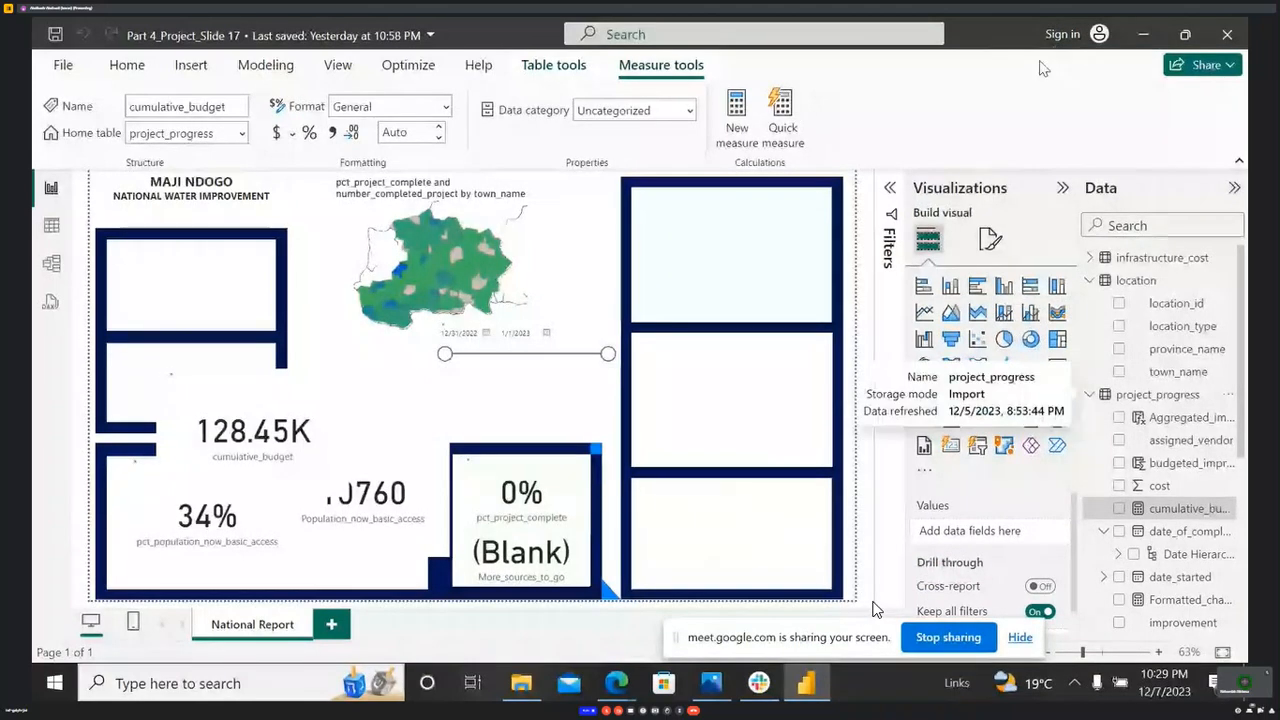
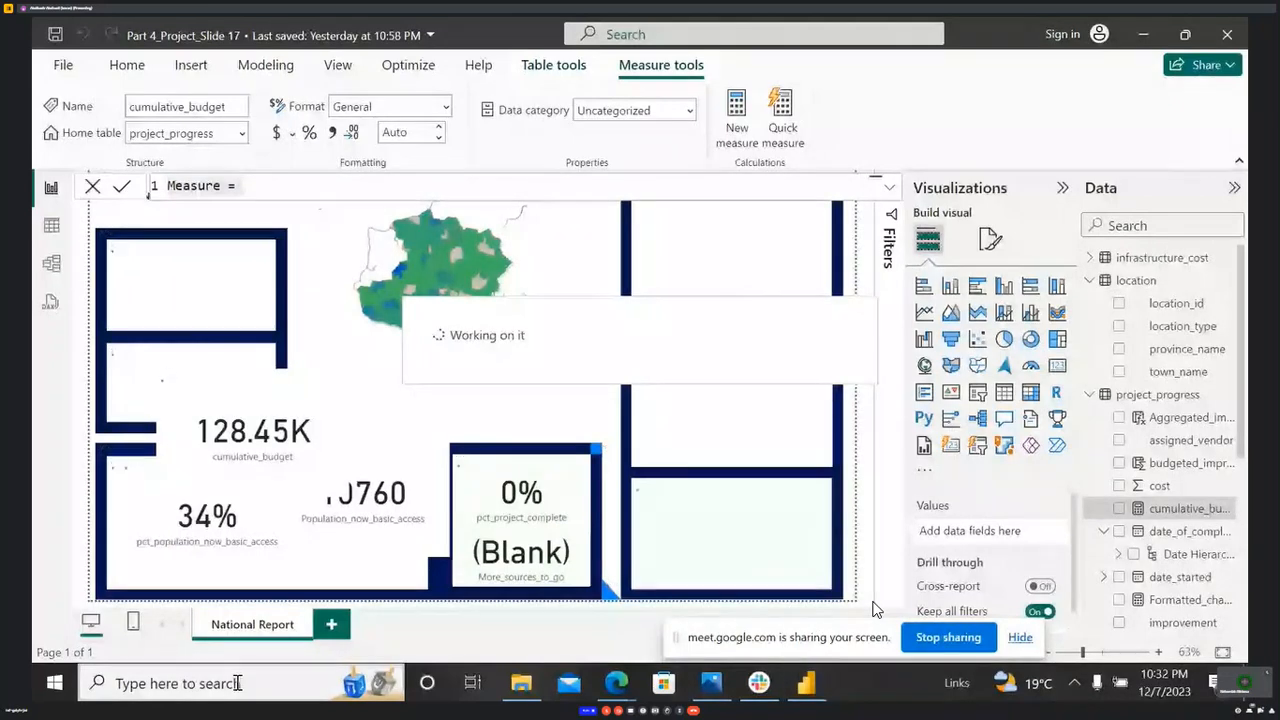
- Try to launch Task Manager by searching Windows for "task mana"
{"action": "left_click", "coordinate": [238, 683]}
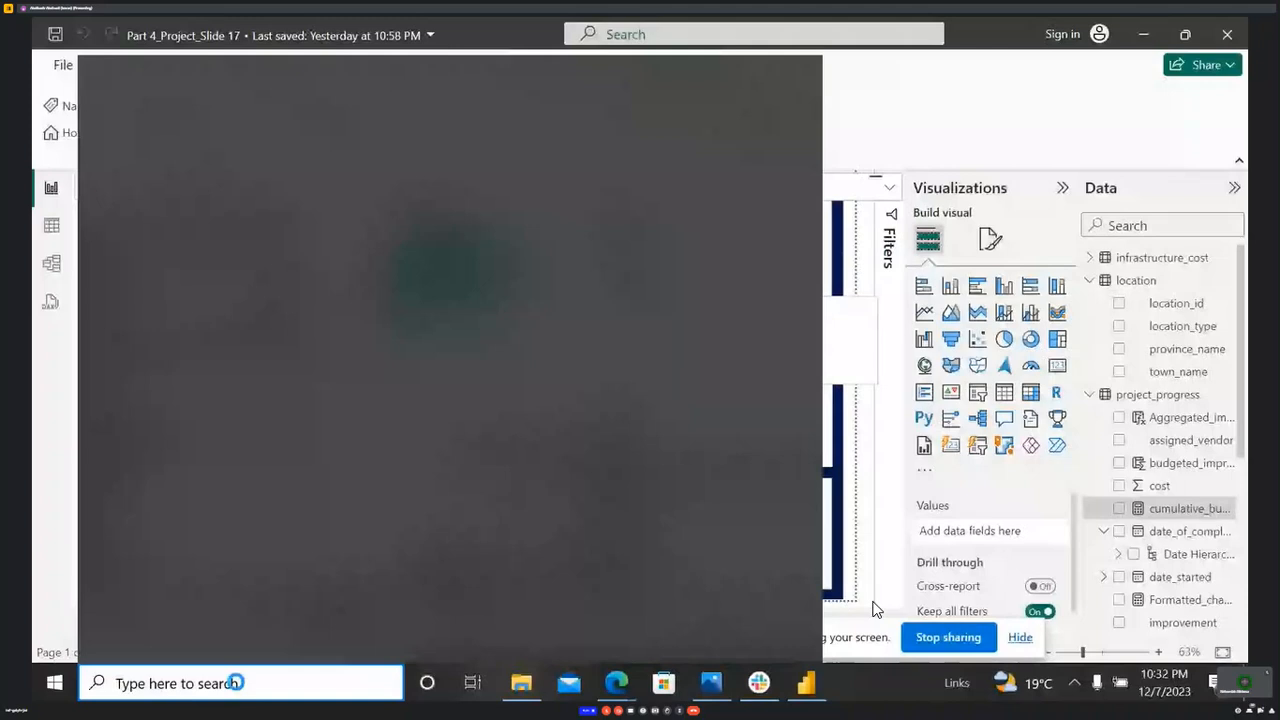
{"action": "type", "text": "ta"}
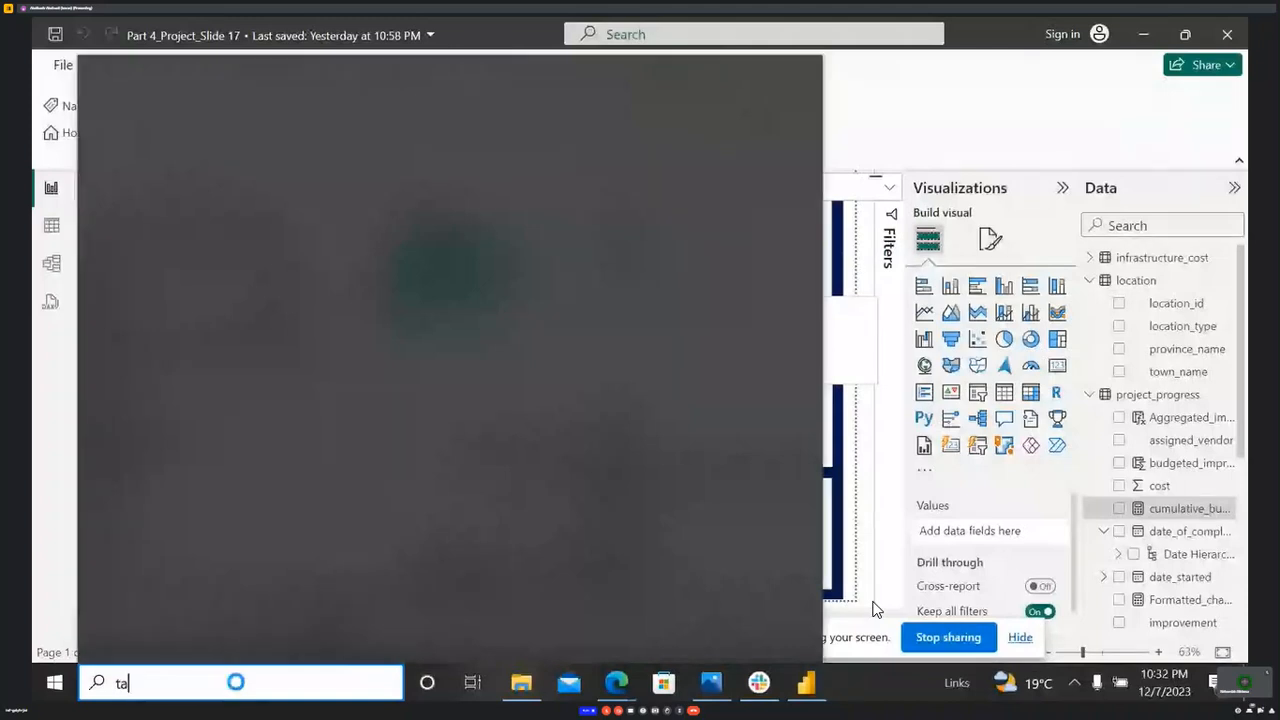
{"action": "type", "text": "sk"}
{"action": "type", "text": "mana"}
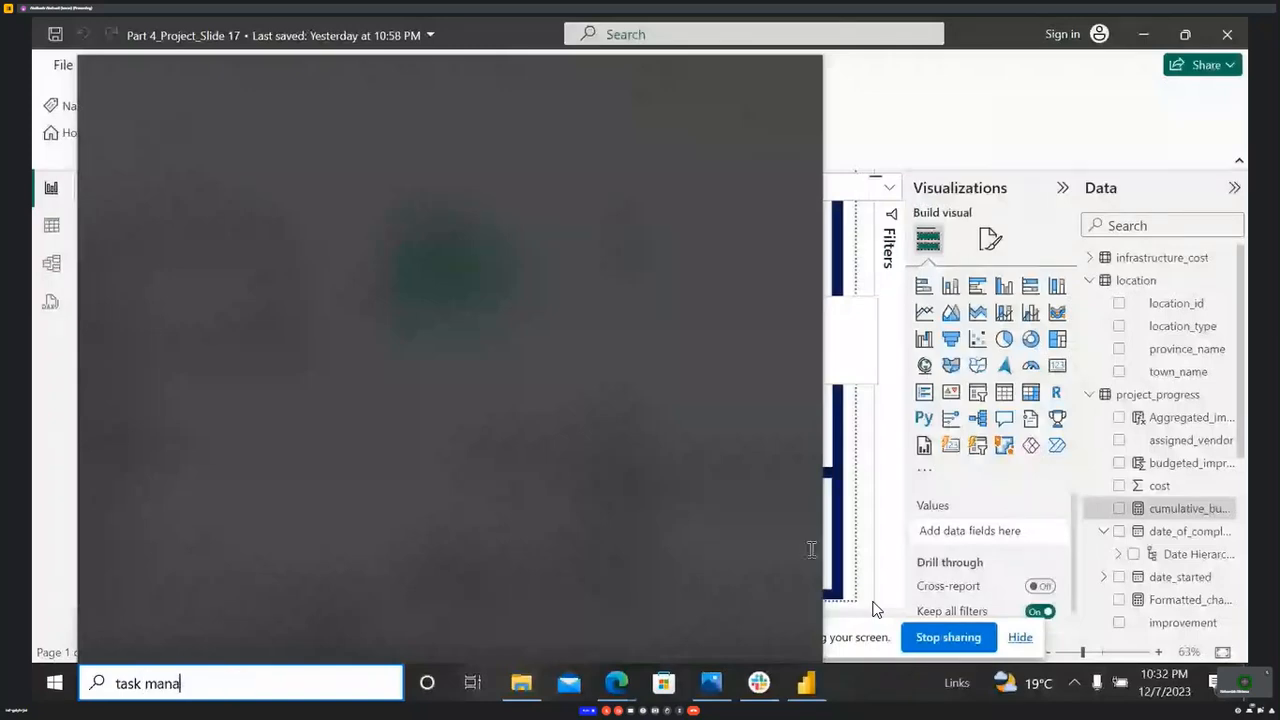
{"action": "left_click", "coordinate": [173, 172]}
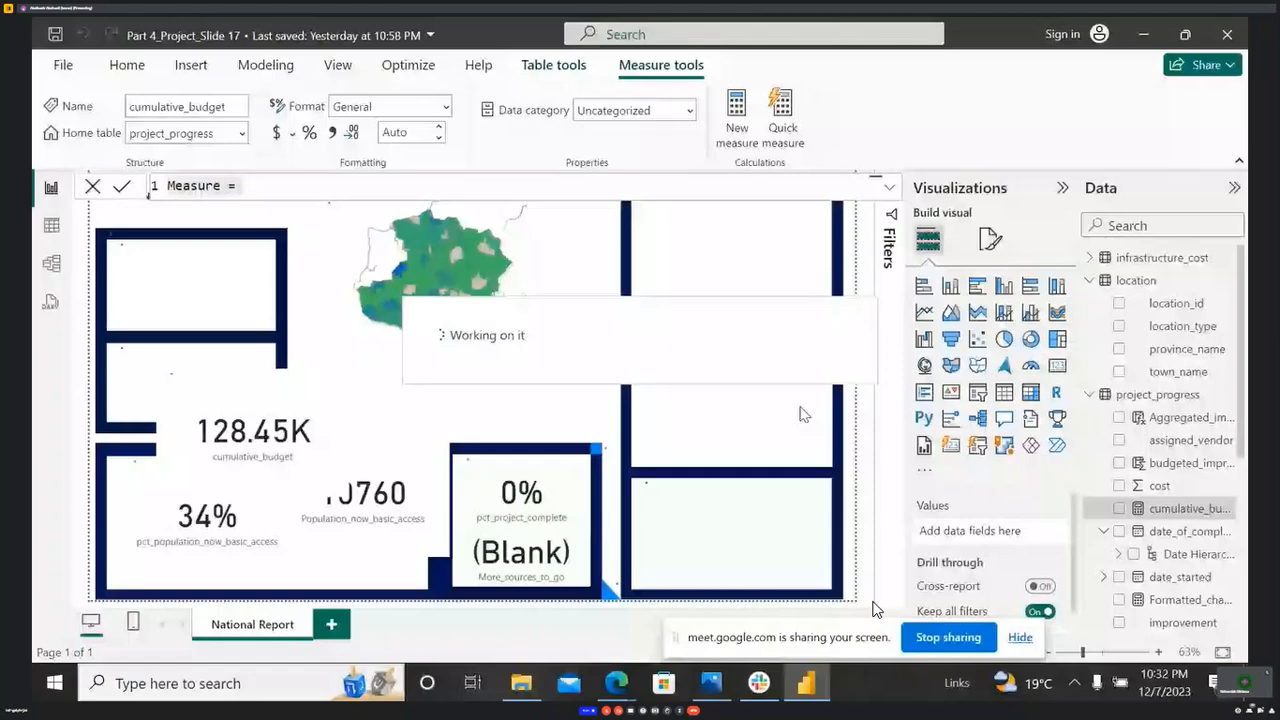
- Search Windows again for "task" and open Task Manager
{"action": "left_click", "coordinate": [256, 688]}
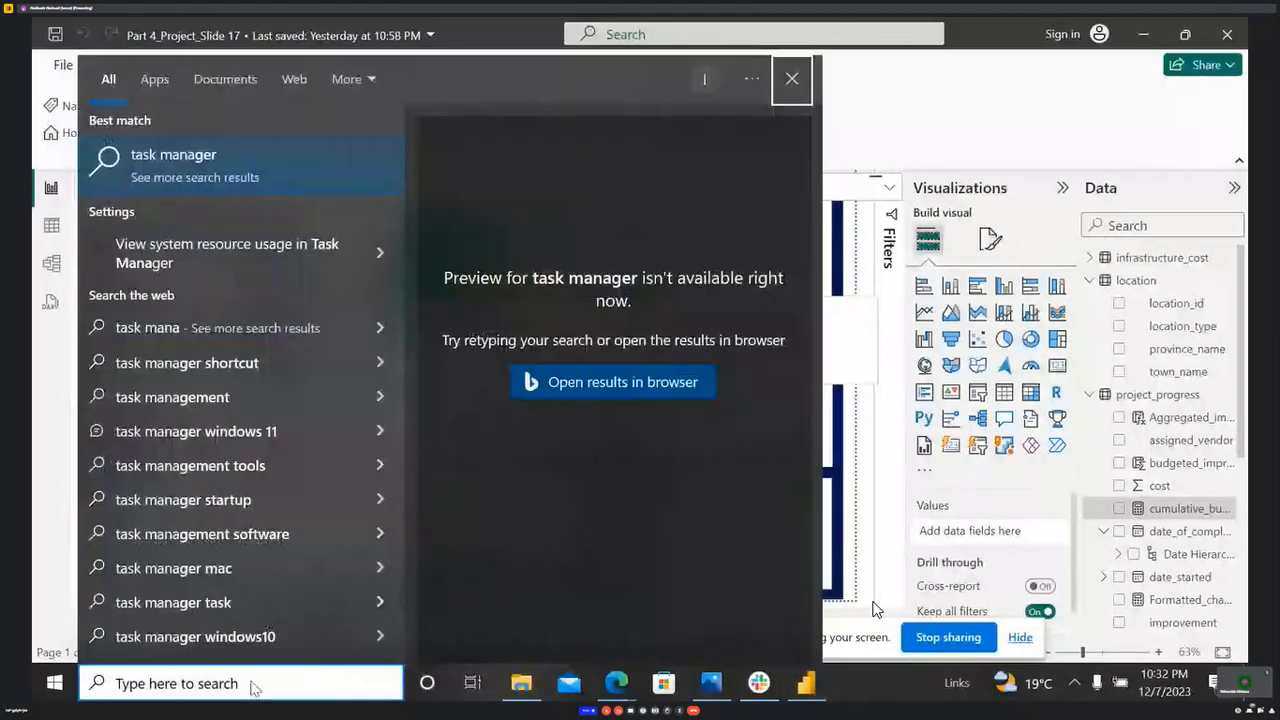
{"action": "type", "text": "tas"}
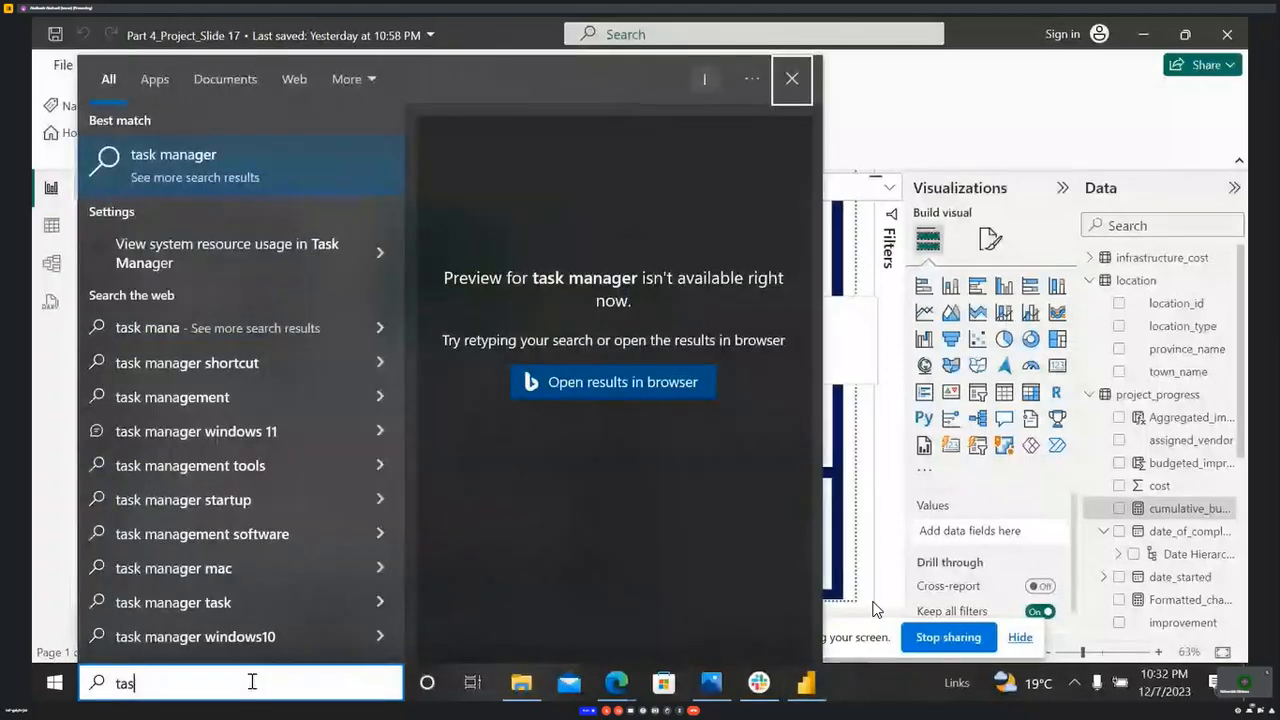
{"action": "key", "text": "BackSpace"}
{"action": "key", "text": "BackSpace"}
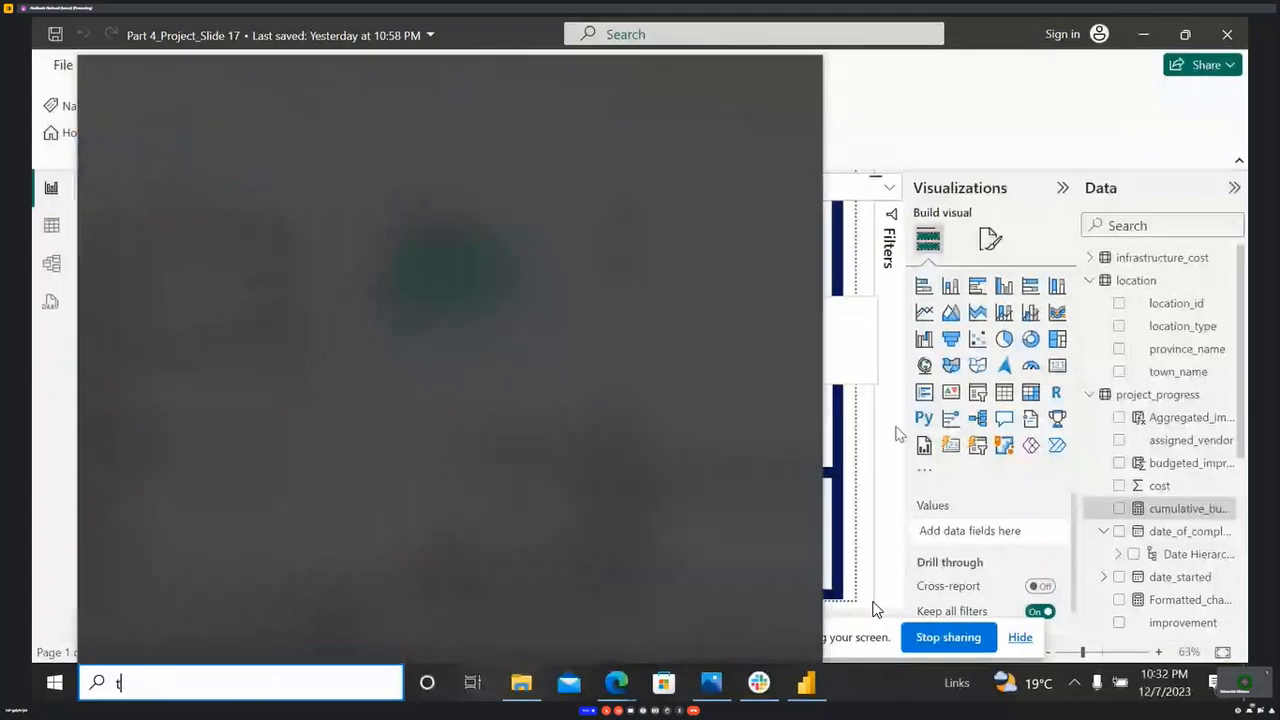
{"action": "key", "text": "BackSpace"}
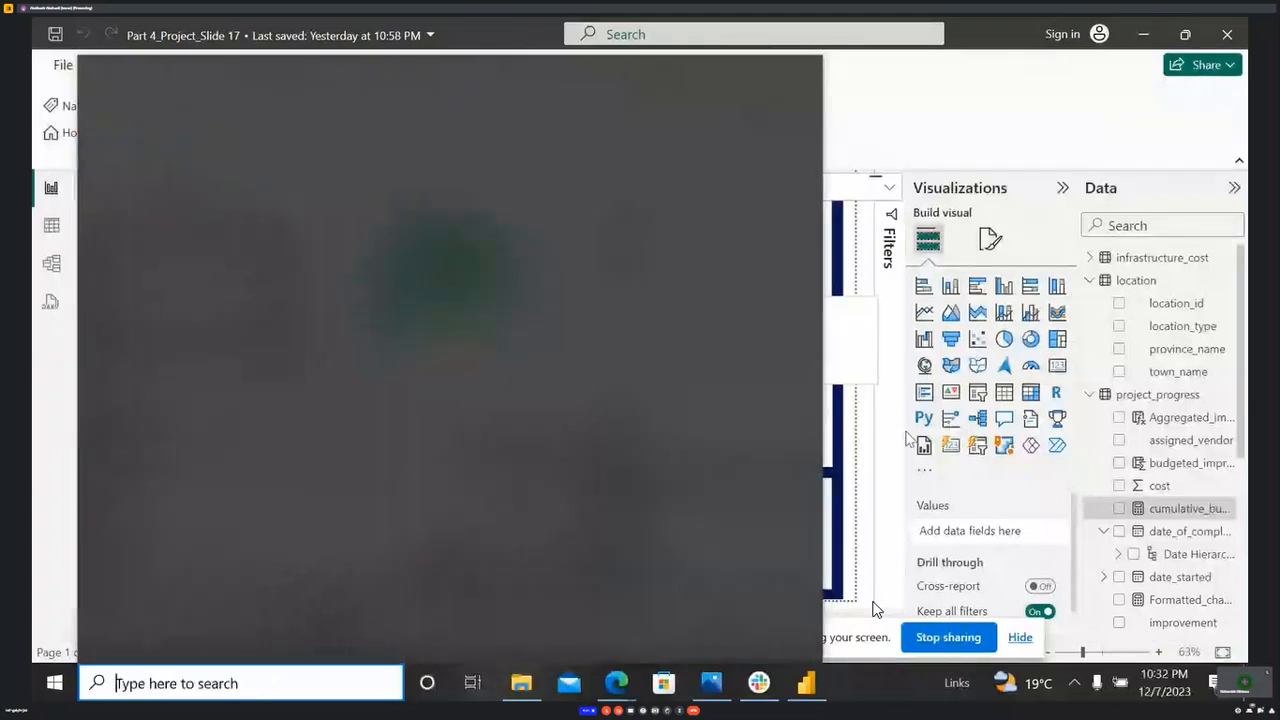
{"action": "type", "text": "ta"}
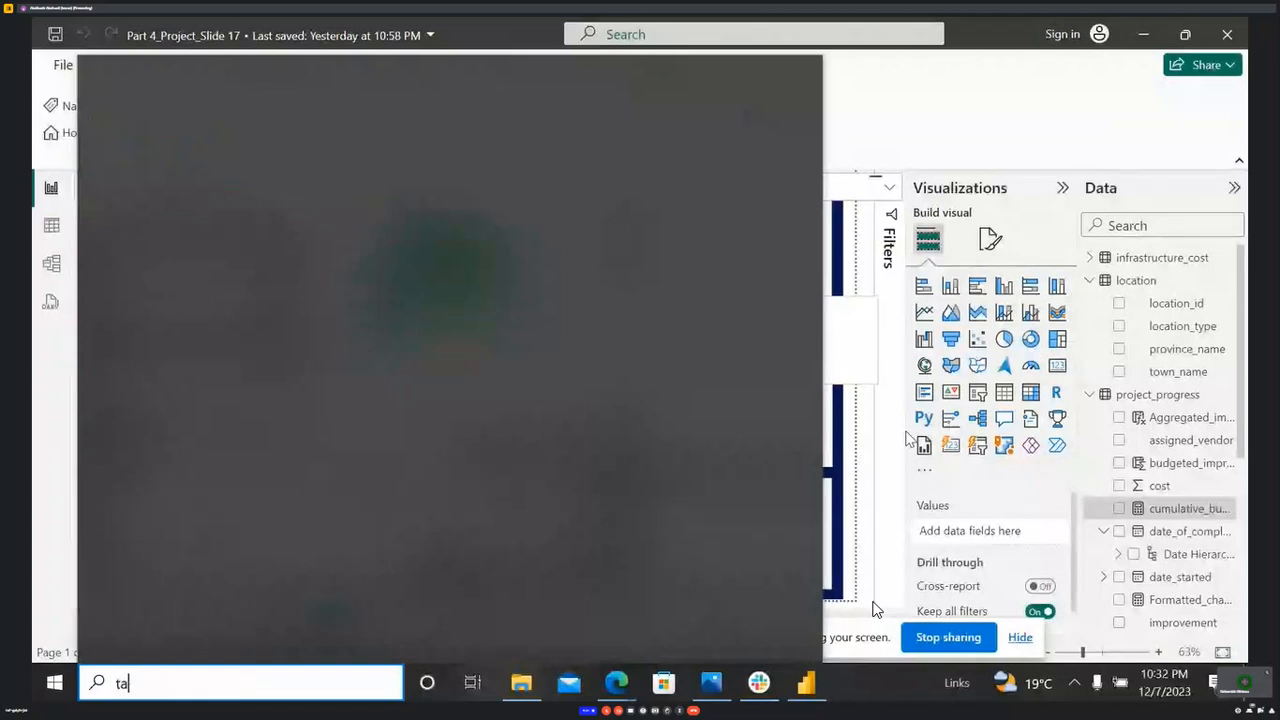
{"action": "type", "text": "sk"}
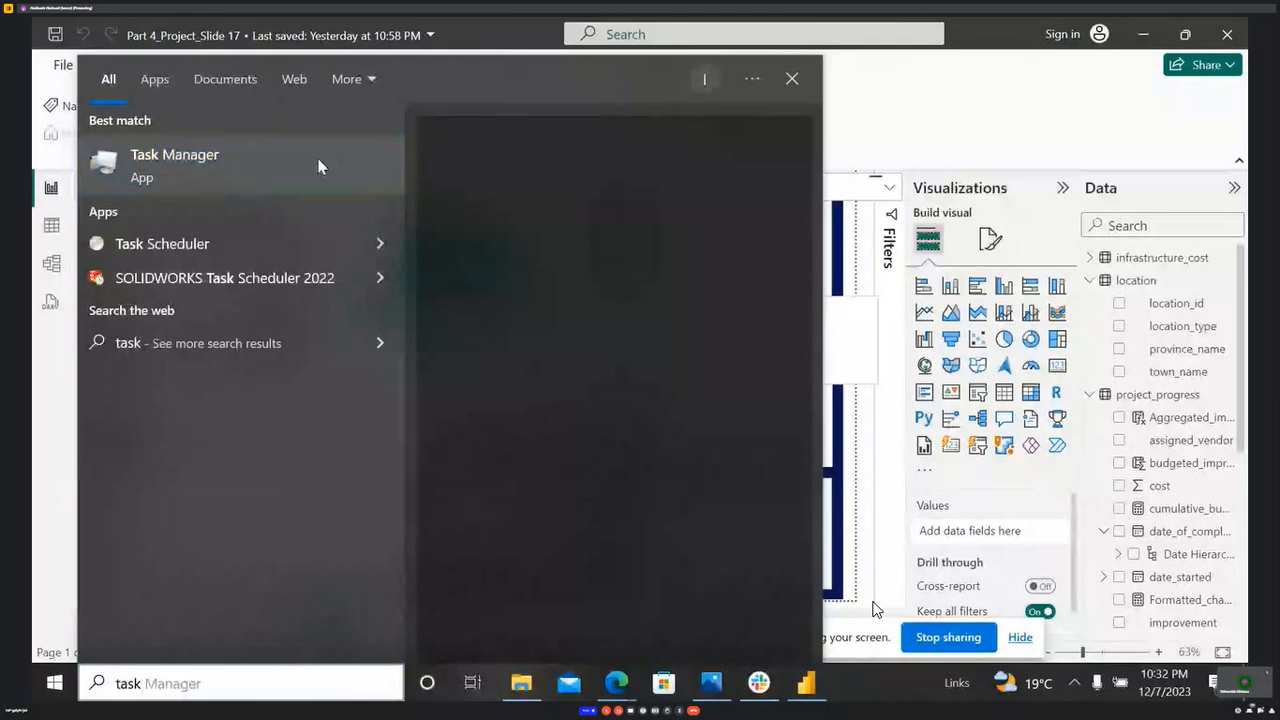
{"action": "left_click", "coordinate": [875, 453]}
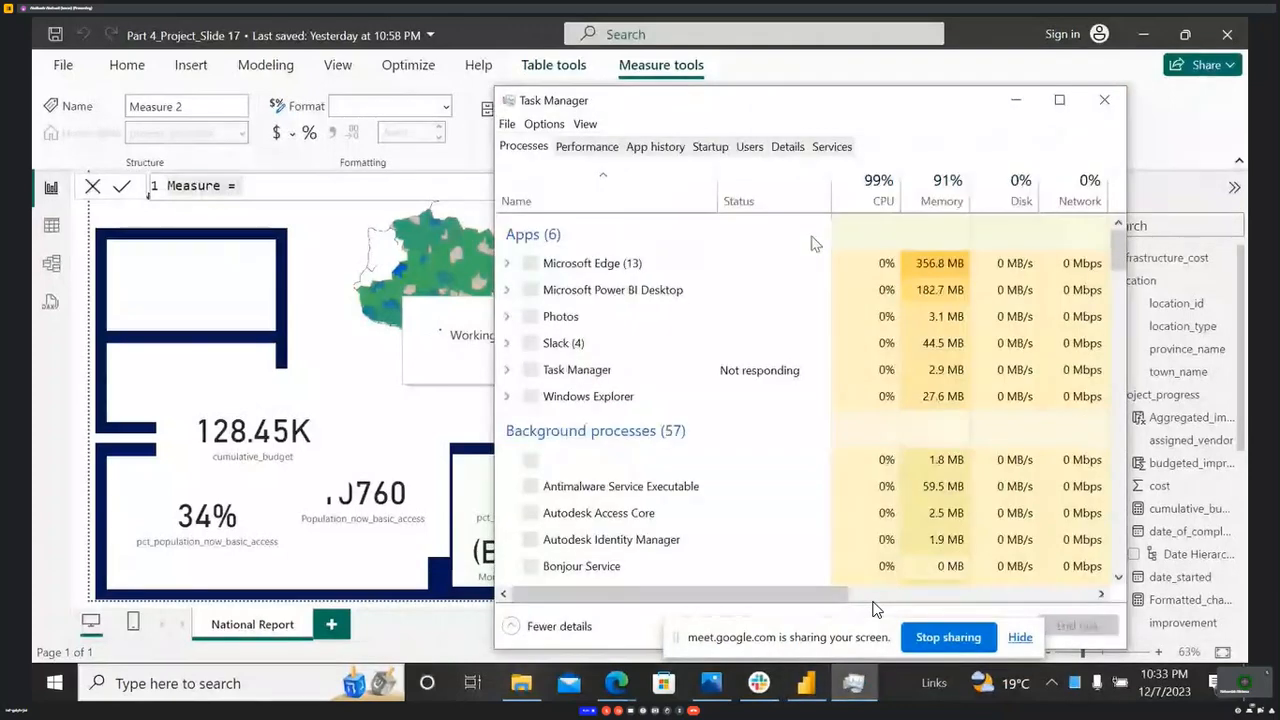
- End the Photos, Slack and Windows Explorer tasks in Task Manager, and close it
{"action": "right_click", "coordinate": [755, 328]}
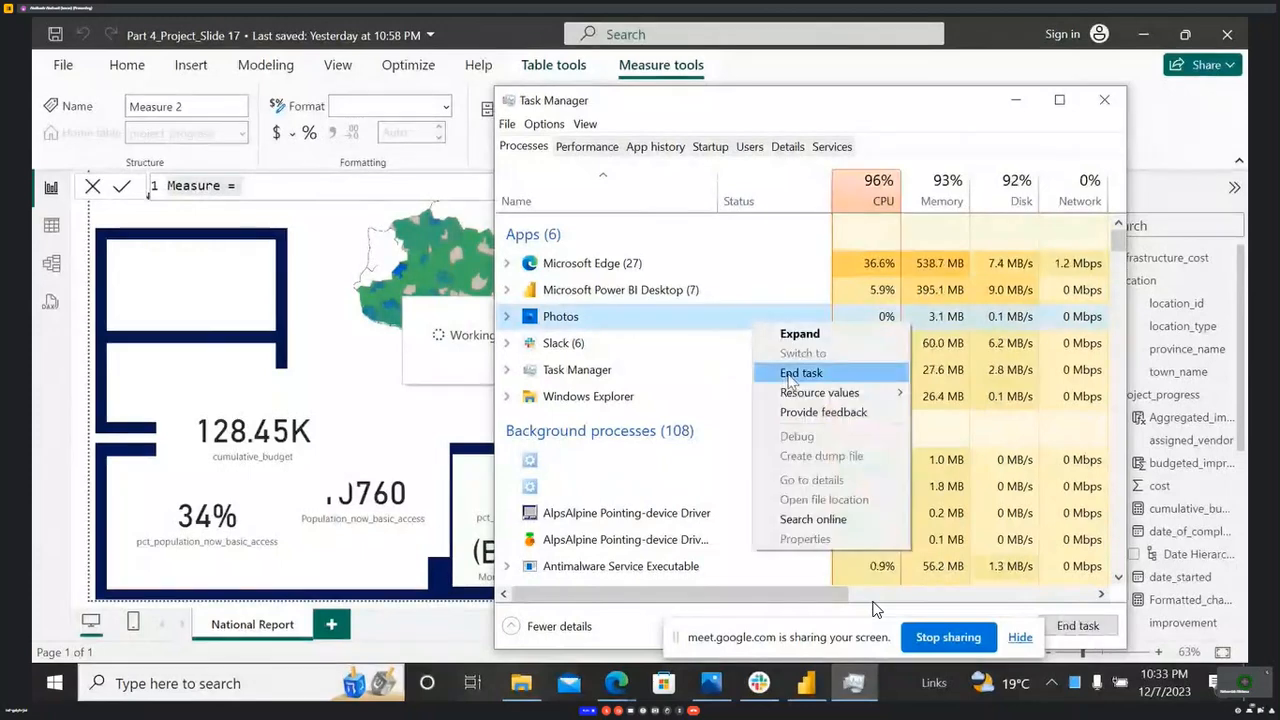
{"action": "left_click", "coordinate": [780, 371]}
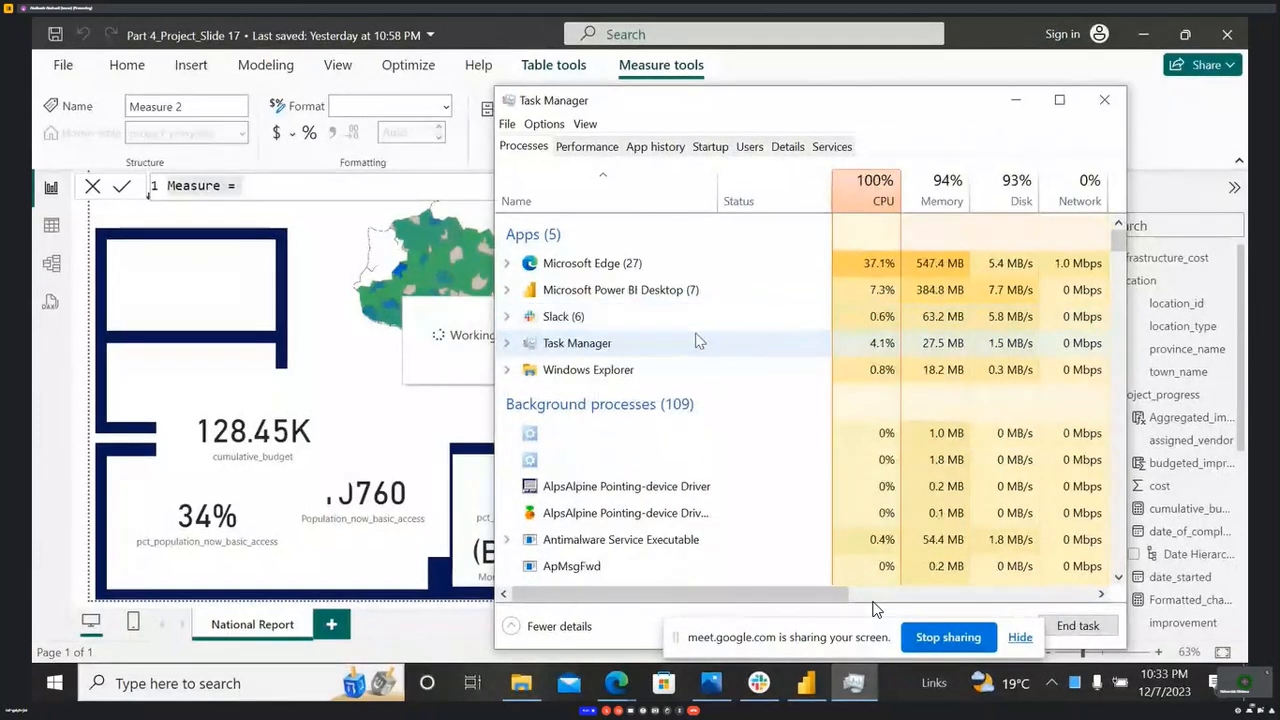
{"action": "right_click", "coordinate": [700, 318]}
{"action": "left_click", "coordinate": [745, 371]}
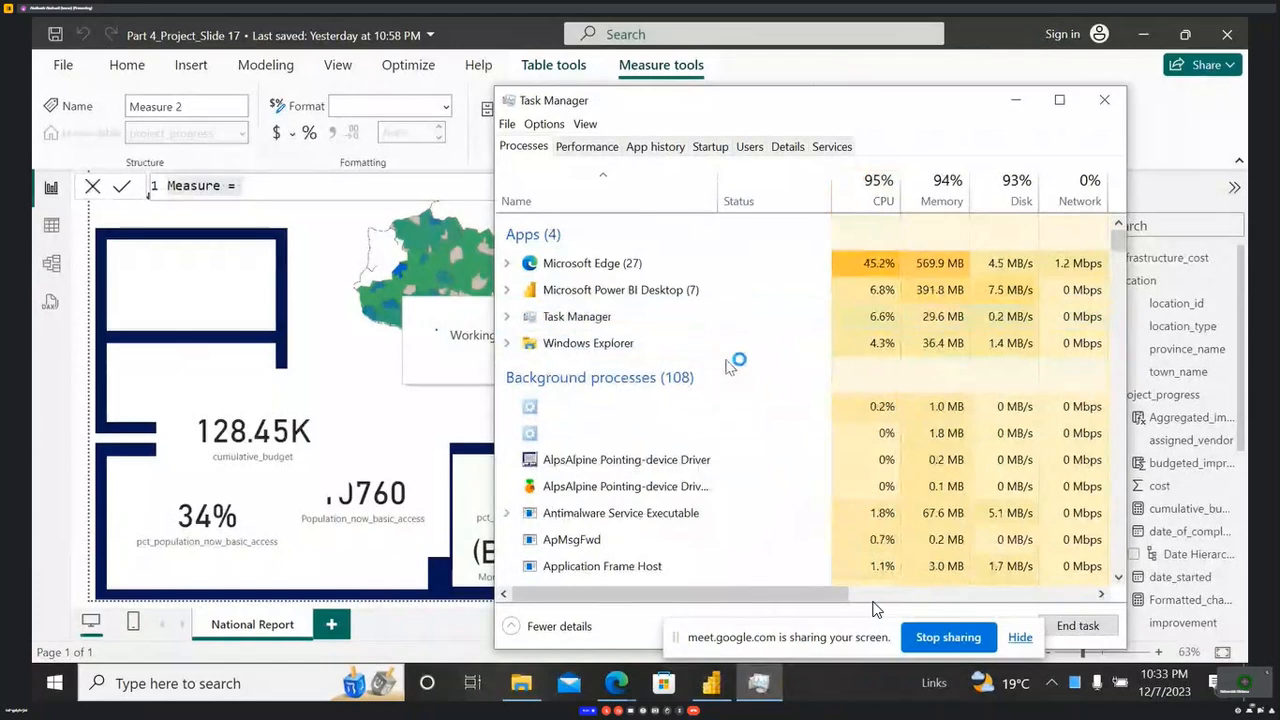
{"action": "right_click", "coordinate": [731, 343]}
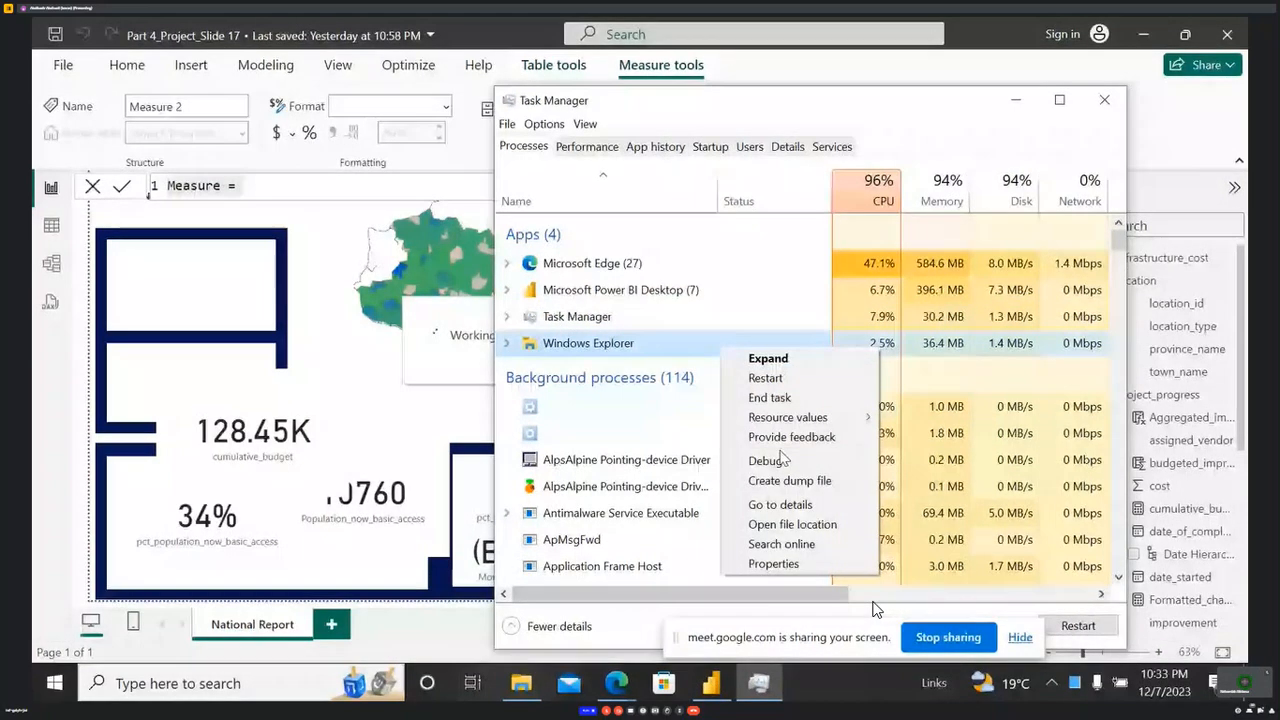
{"action": "left_click", "coordinate": [770, 397]}
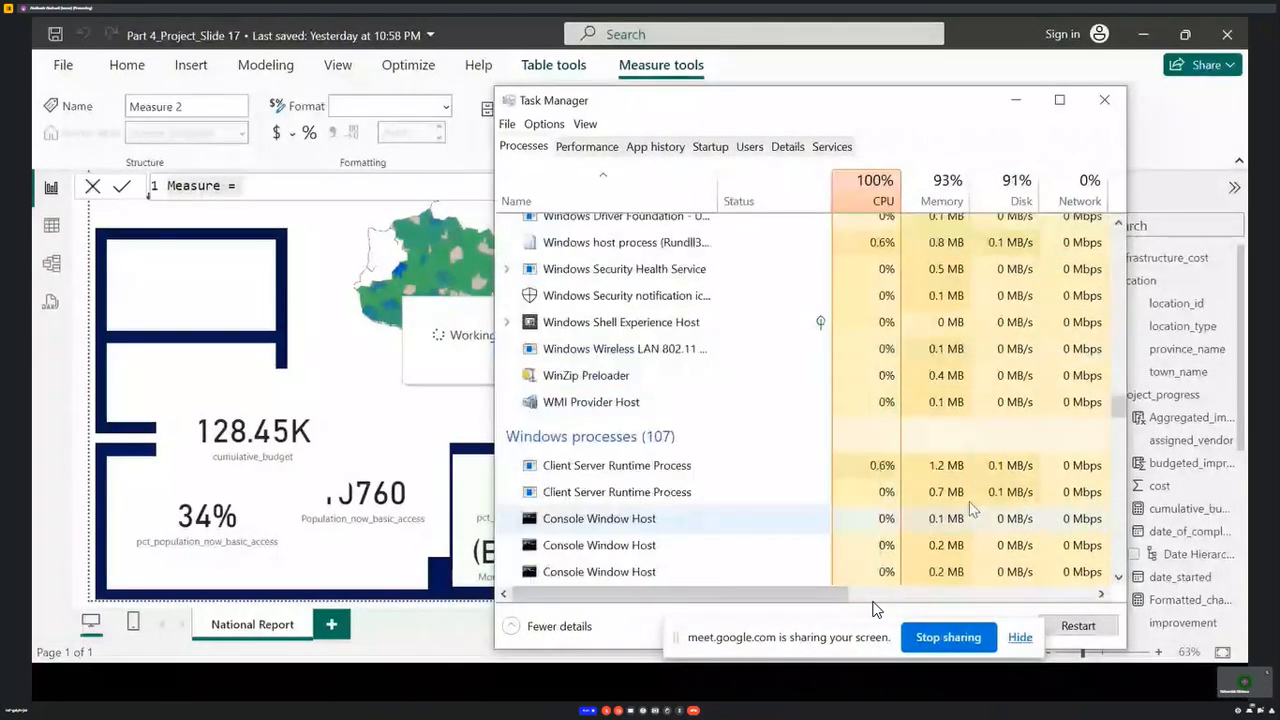
{"action": "left_click", "coordinate": [1104, 100]}
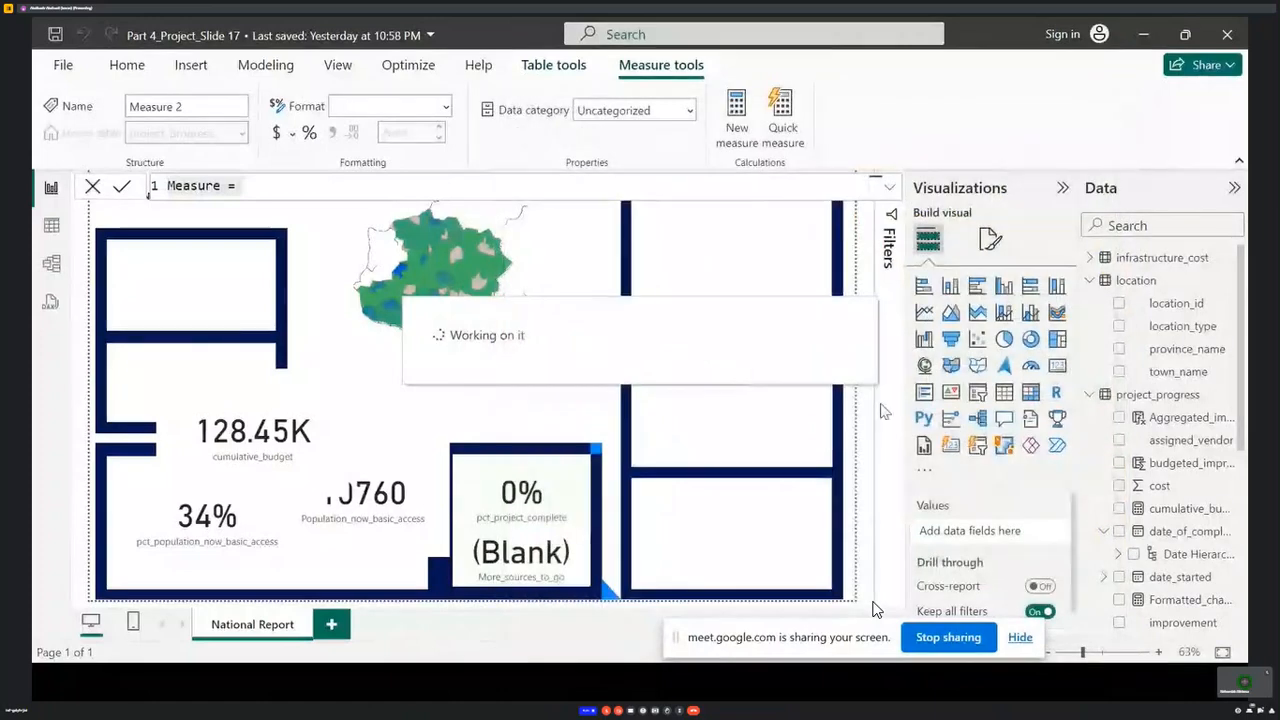
- Go to the formula of the empty Measure 2 in project_progress and discard this unfinished measure
{"action": "left_click", "coordinate": [447, 183]}
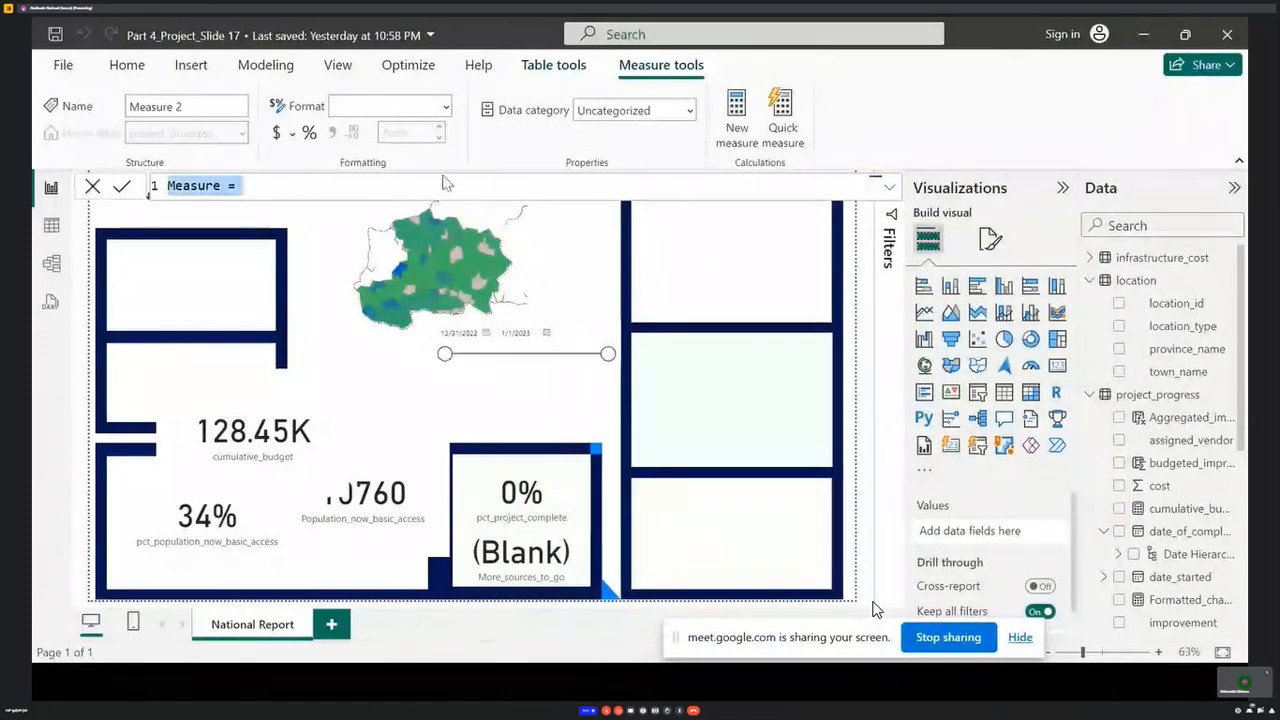
{"action": "left_click", "coordinate": [887, 185]}
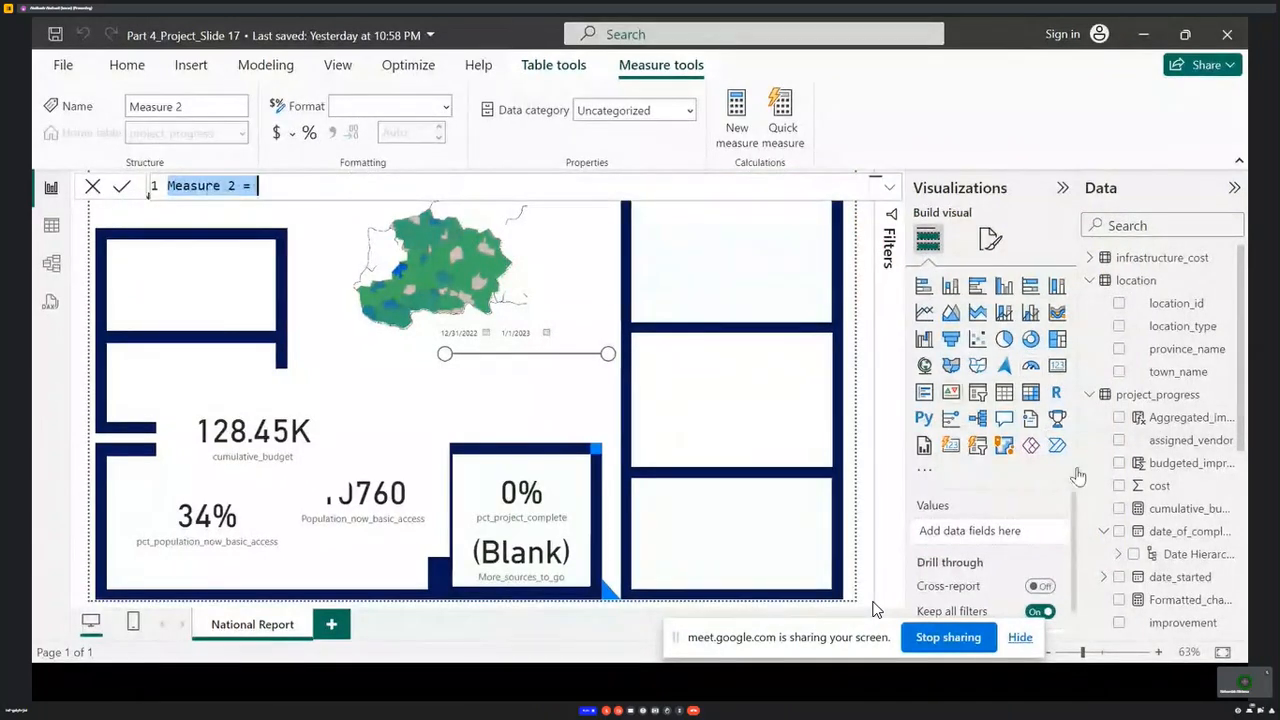
{"action": "scroll", "coordinate": [1190, 345], "scroll_direction": "down", "scroll_amount": 5}
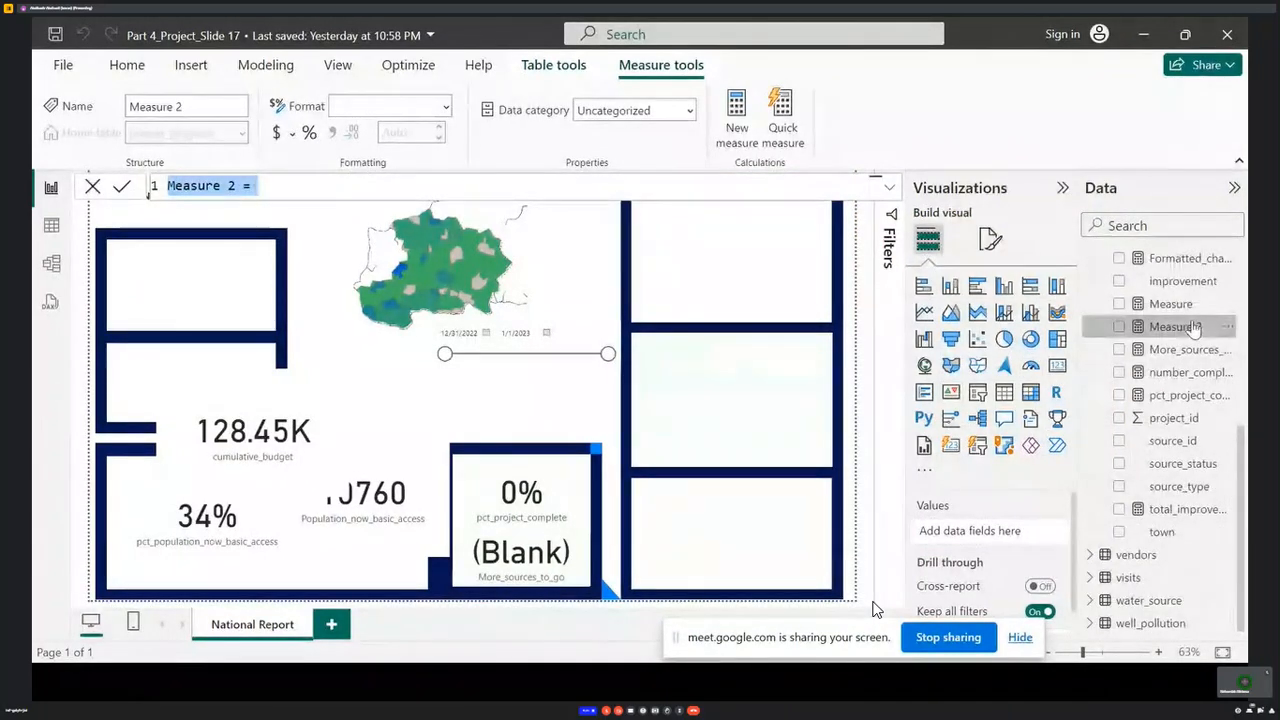
{"action": "left_click", "coordinate": [890, 189]}
{"action": "left_click", "coordinate": [291, 201]}
{"action": "left_click", "coordinate": [91, 186]}
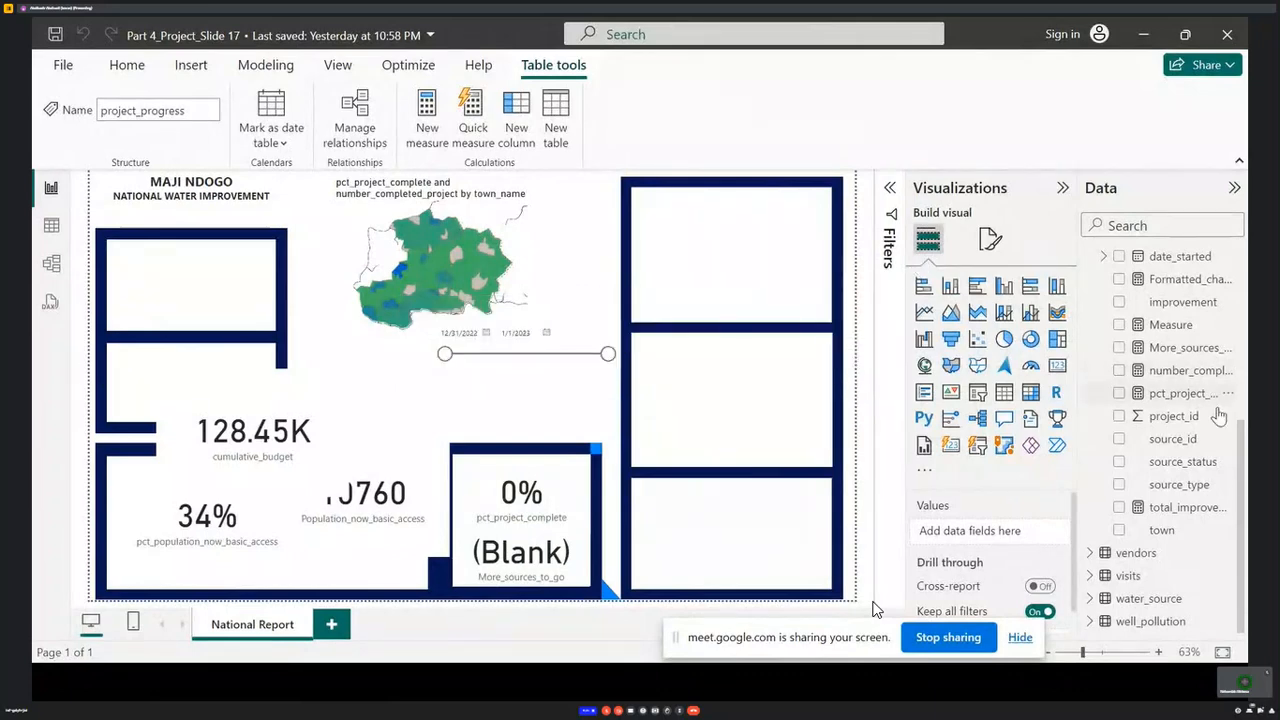
- Try to redefine the empty Measure in project_progress as cumulative_cost, summing cost over non-blank date_of_completion values up to the latest date
{"action": "left_click", "coordinate": [1163, 326]}
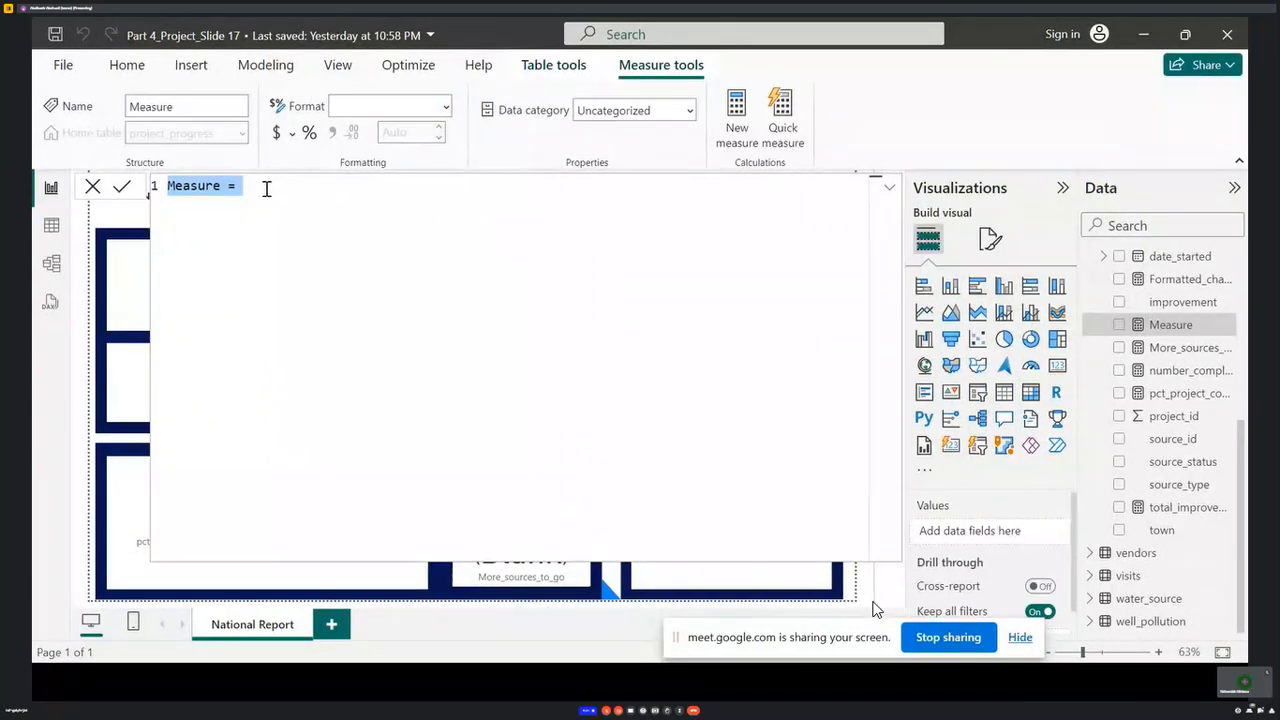
{"action": "left_click", "coordinate": [168, 206]}
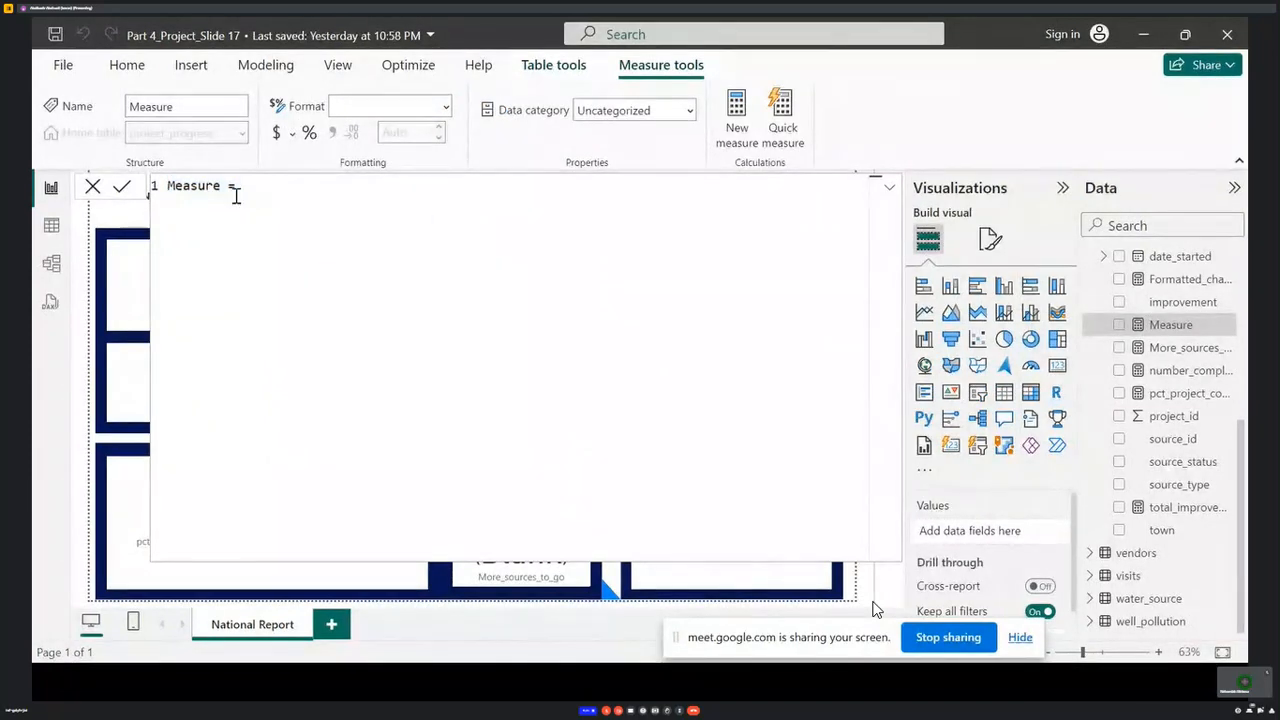
{"action": "key", "text": "ctrl+a"}
{"action": "type", "text": "cumulative_cost = CALCULATE( SUM('project_progress'[cost]), FILTER( ALL('project_progress'[date_of_completion]), 'project_progress'[date_of_completion] <= MAX('project_progress'[date_of_completion]) && NOT(ISBLANK('project_progress'[date_of_completion])) ) )"}
{"action": "left_click", "coordinate": [300, 332]}
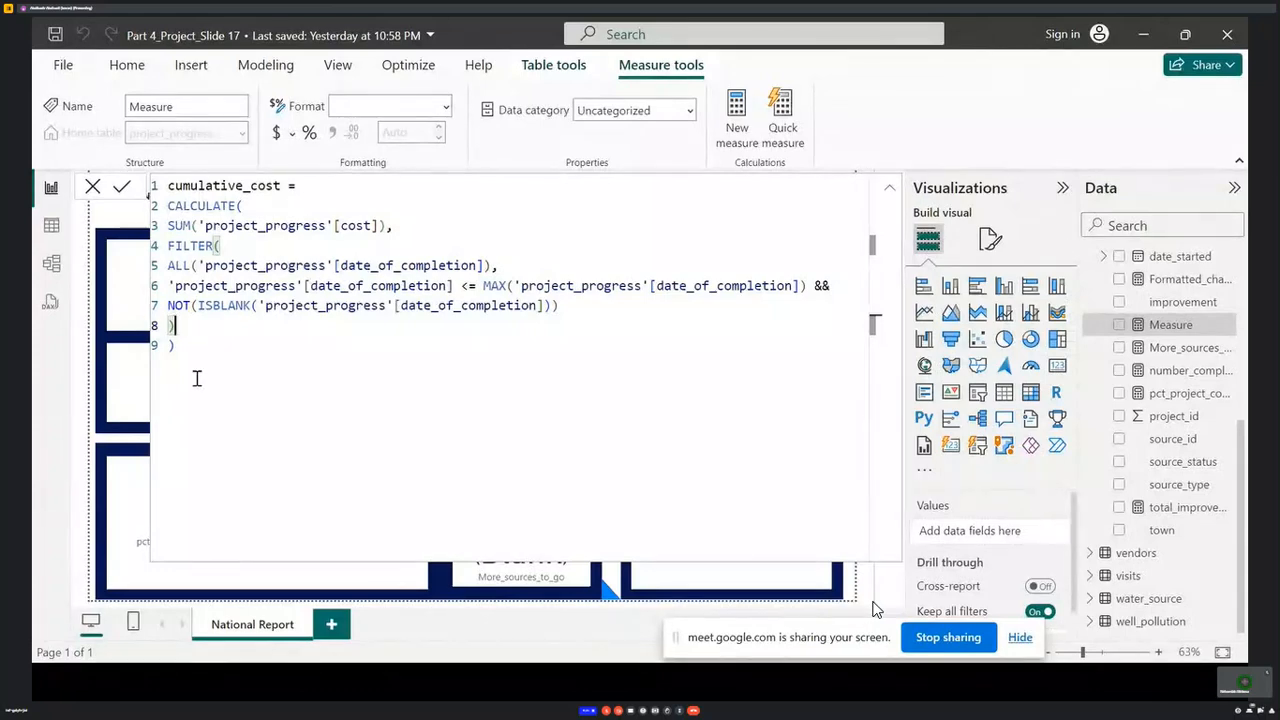
{"action": "double_click", "coordinate": [344, 225]}
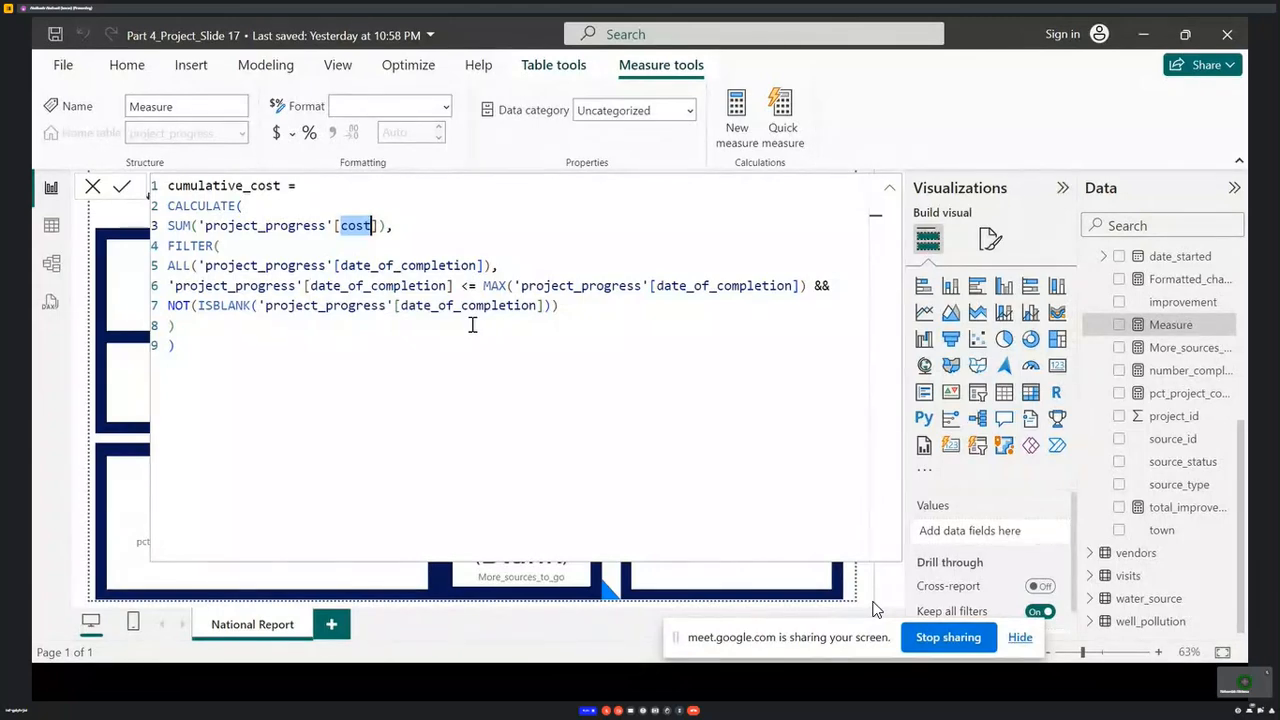
{"action": "left_click", "coordinate": [418, 266]}
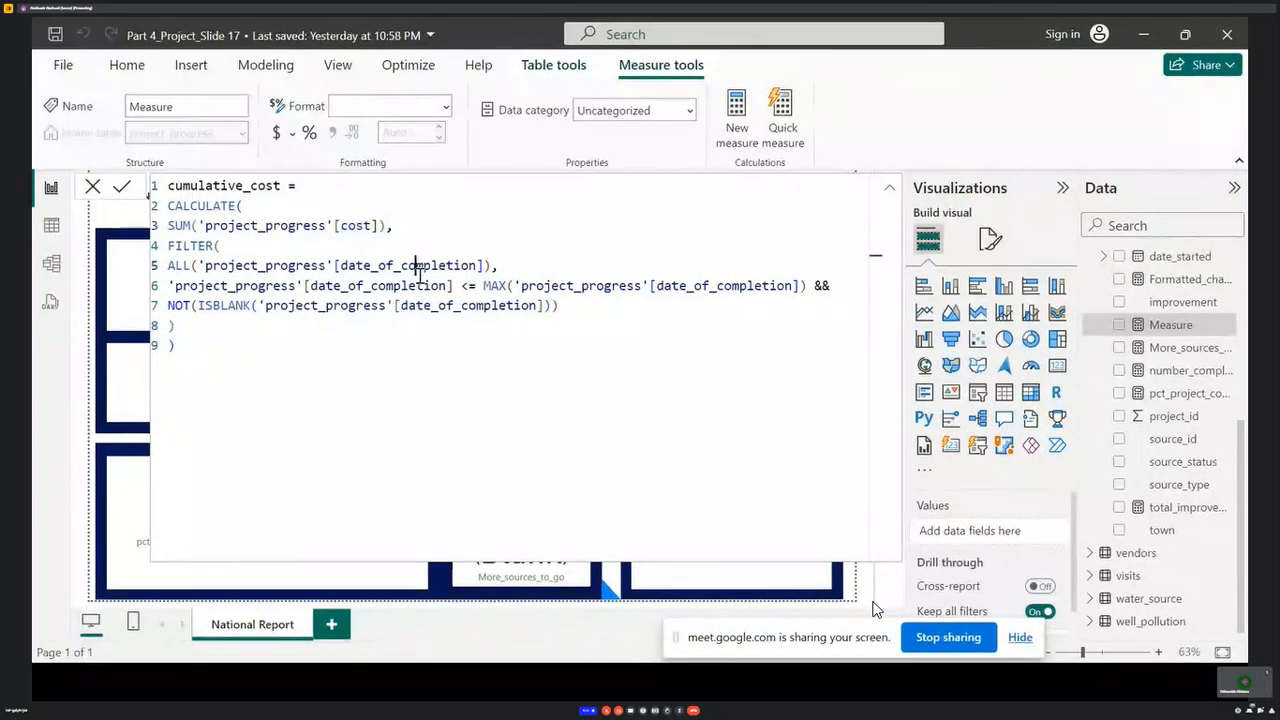
{"action": "left_click", "coordinate": [401, 342]}
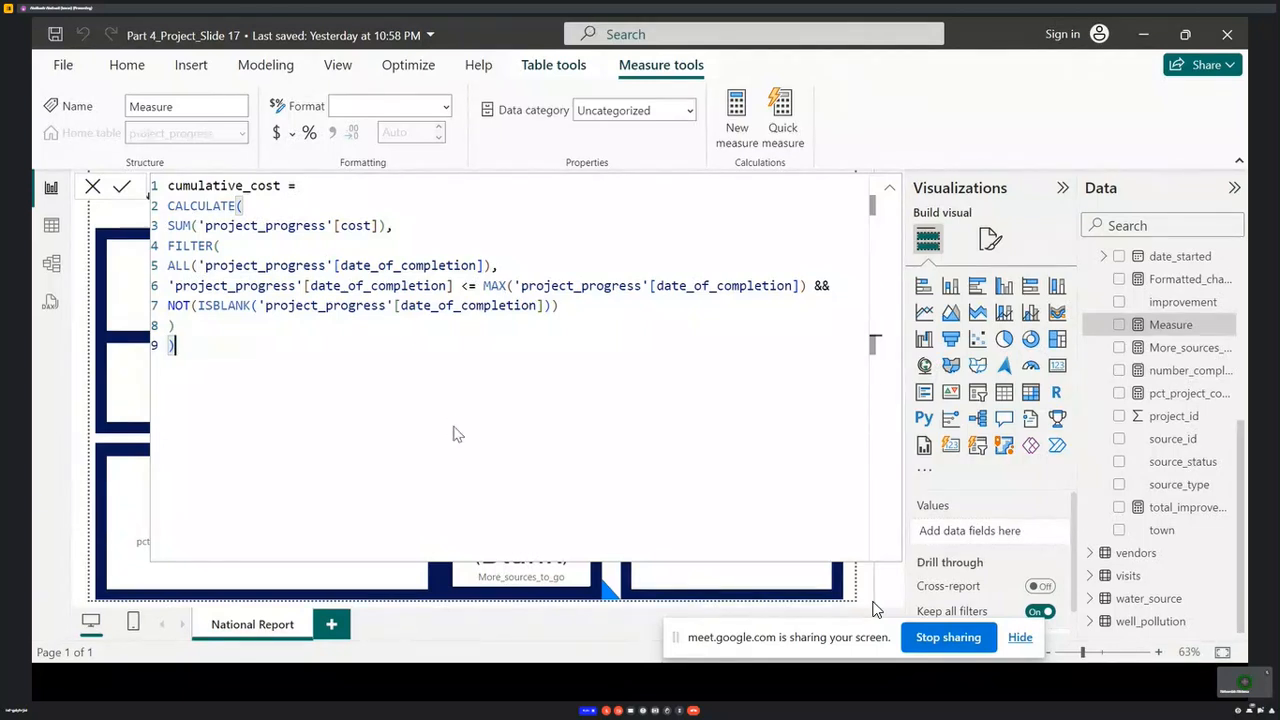
{"action": "key", "text": "Return"}
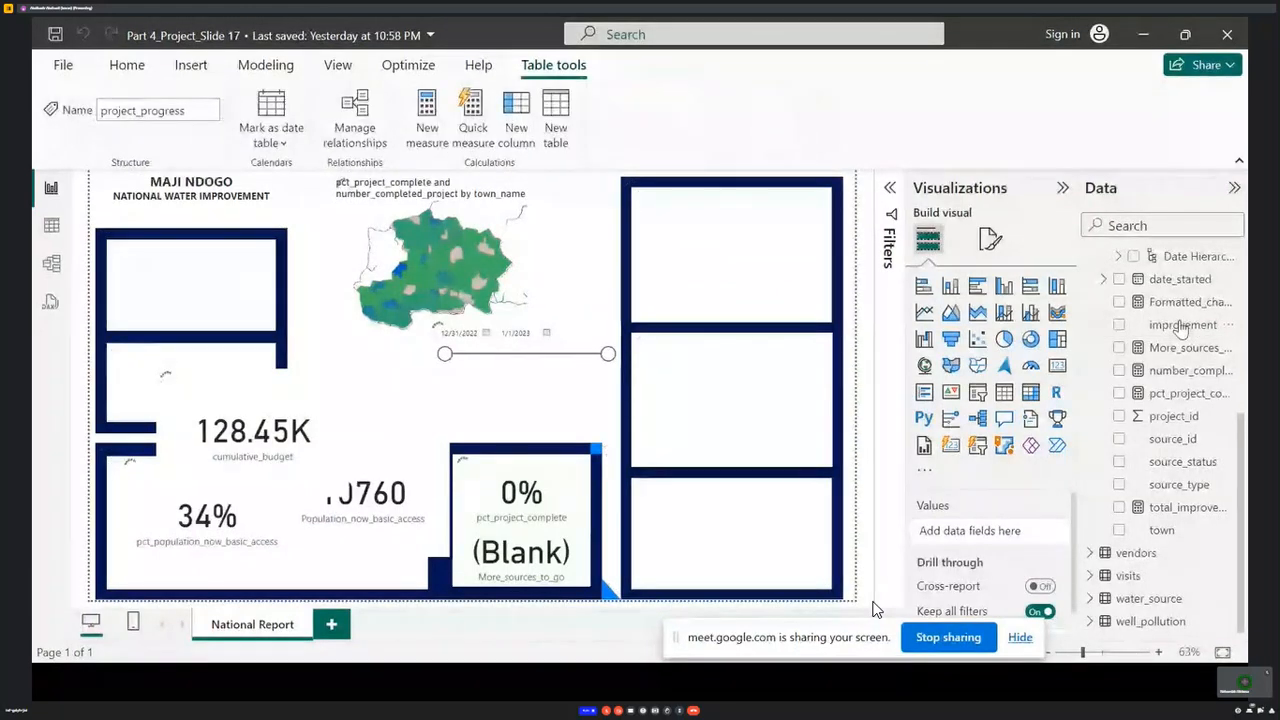
- Try to add a new measure to project_progress, and look through the table's fields for it
{"action": "right_click", "coordinate": [1181, 326]}
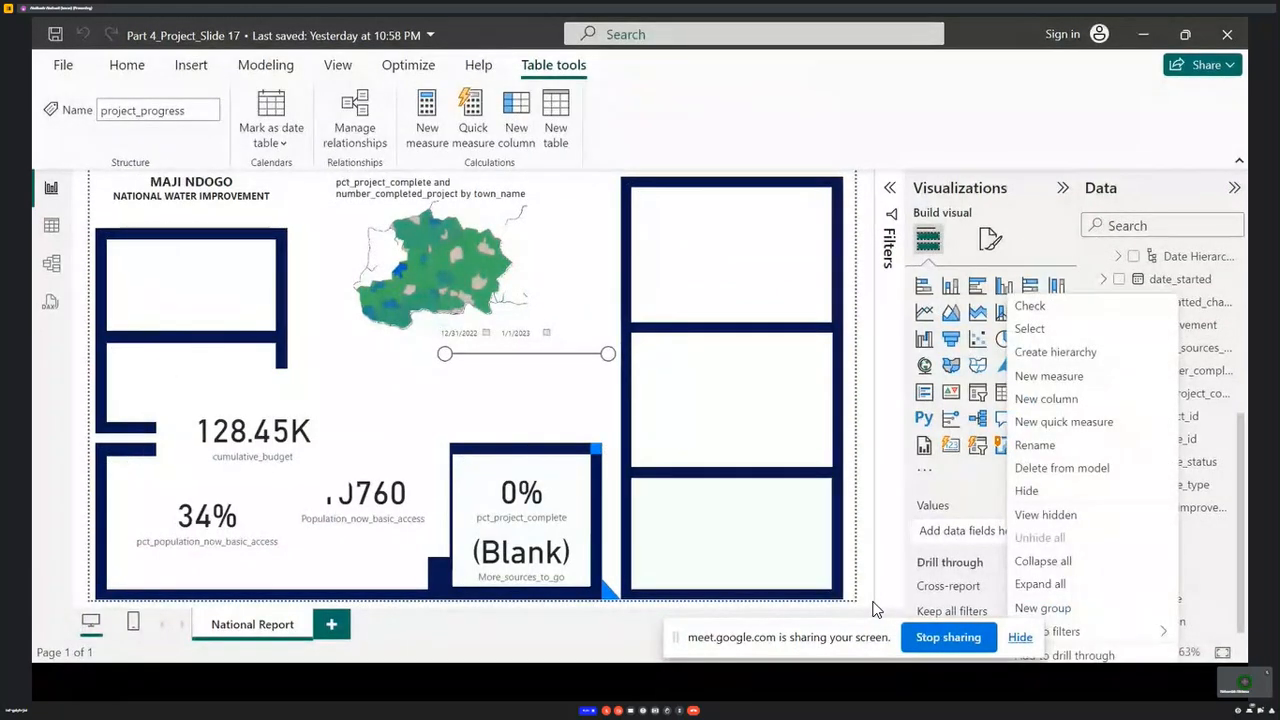
{"action": "left_click", "coordinate": [1049, 376]}
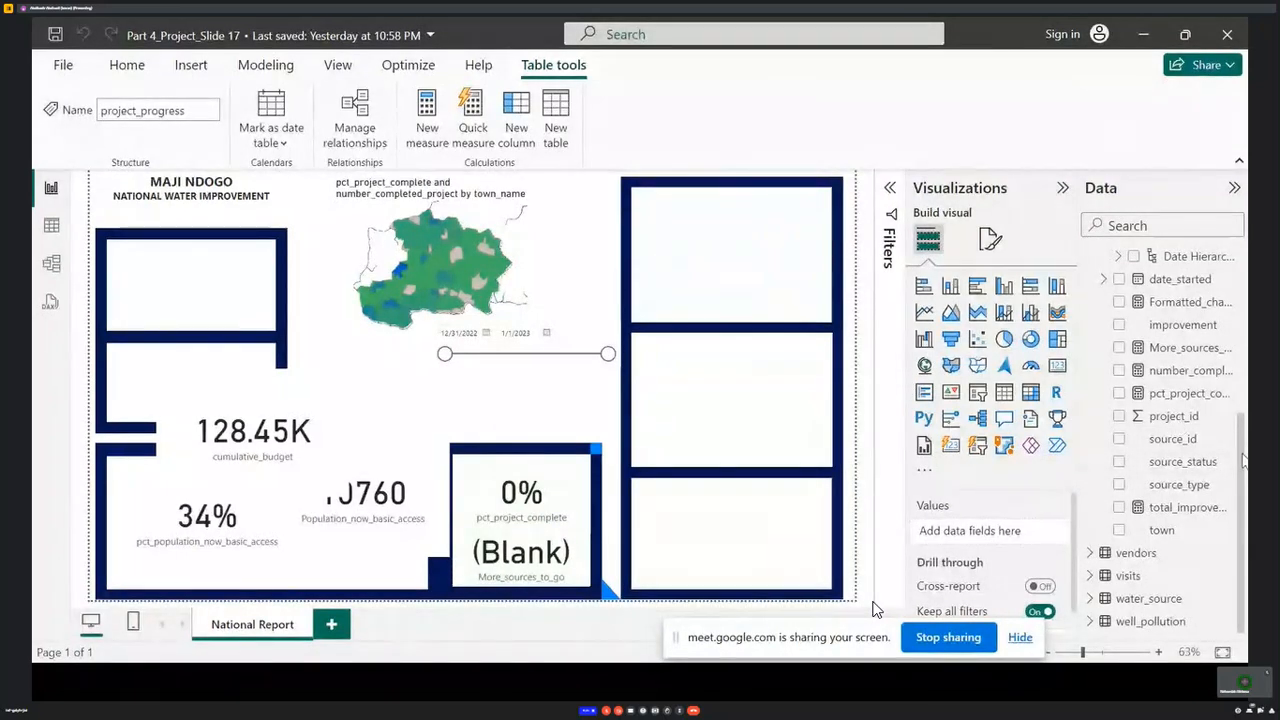
{"action": "scroll", "coordinate": [1174, 366], "scroll_direction": "up", "scroll_amount": 2}
{"action": "scroll", "coordinate": [1180, 450], "scroll_direction": "up", "scroll_amount": 6}
{"action": "scroll", "coordinate": [1180, 450], "scroll_direction": "down", "scroll_amount": 5}
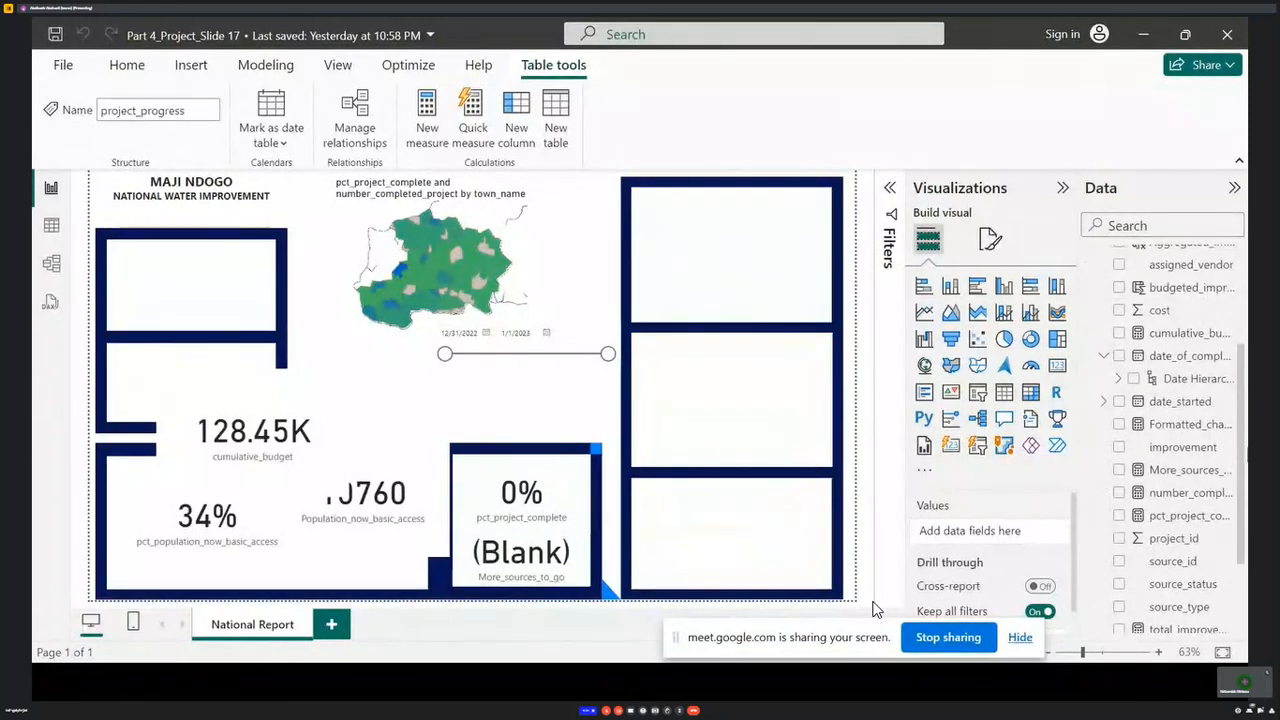
{"action": "scroll", "coordinate": [1180, 450], "scroll_direction": "down", "scroll_amount": 1}
{"action": "scroll", "coordinate": [1175, 450], "scroll_direction": "down", "scroll_amount": 1}
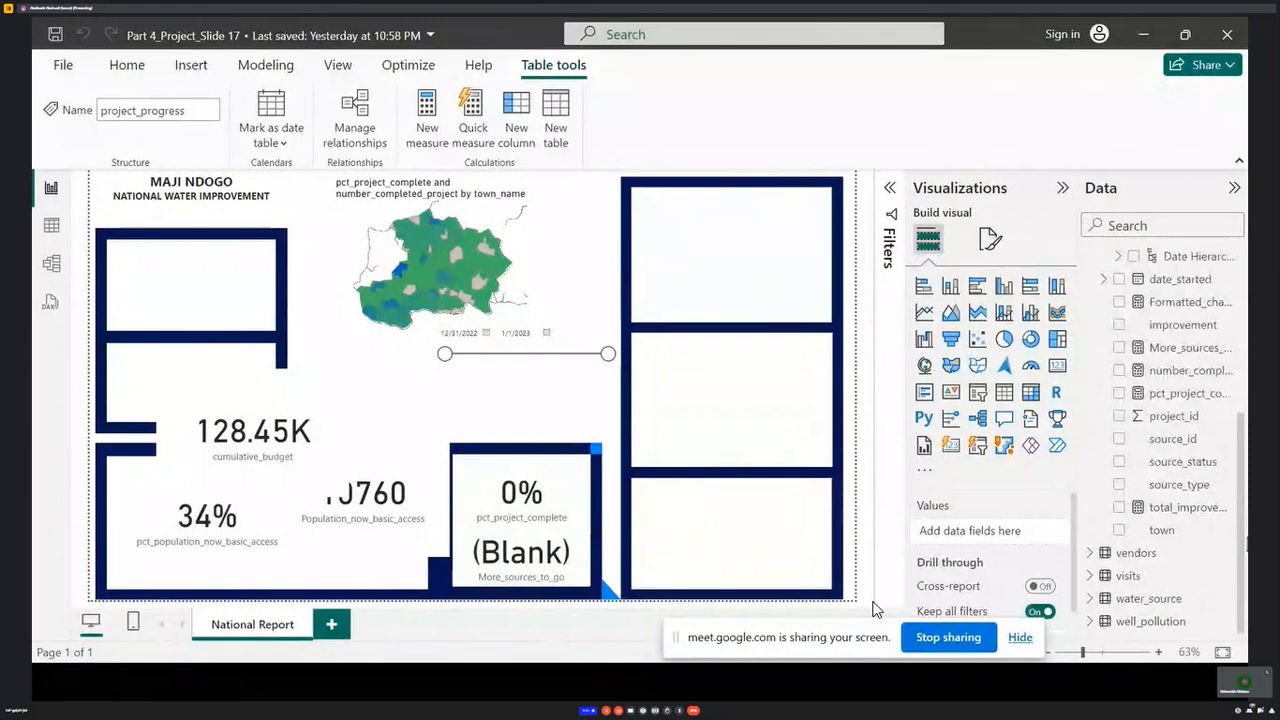
{"action": "scroll", "coordinate": [1224, 420], "scroll_direction": "up", "scroll_amount": 5}
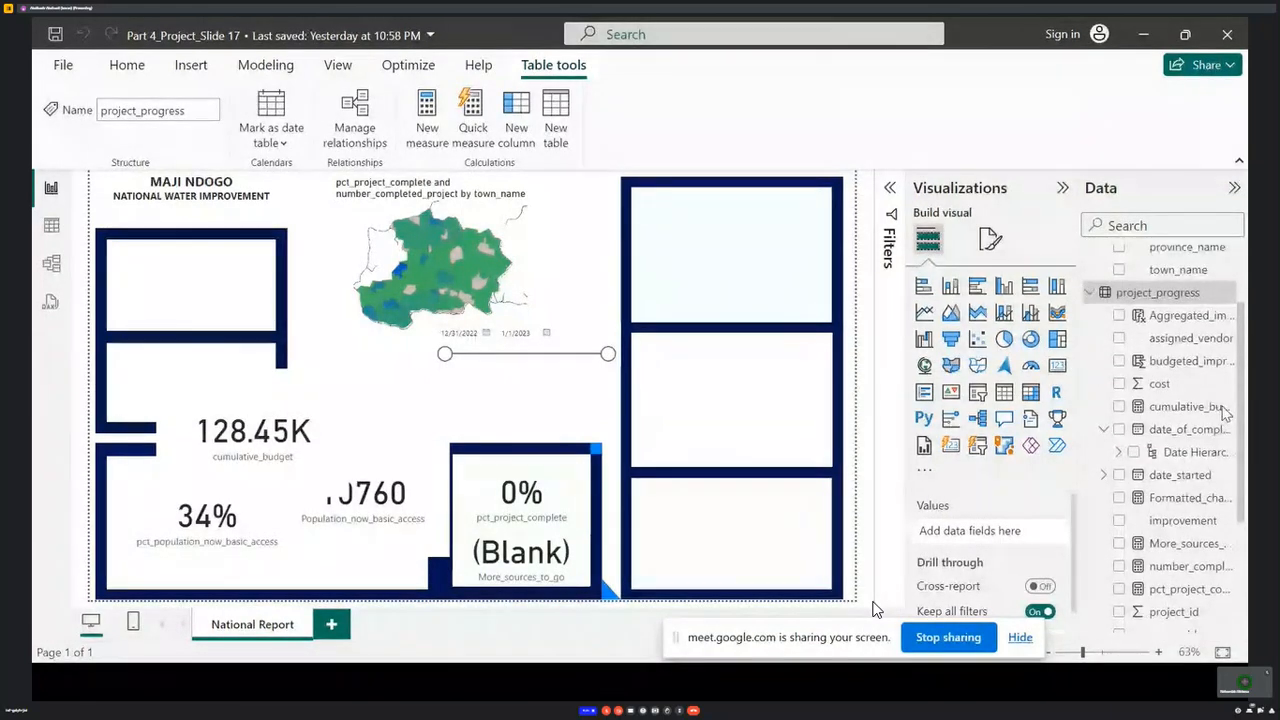
{"action": "scroll", "coordinate": [1222, 420], "scroll_direction": "down", "scroll_amount": 1}
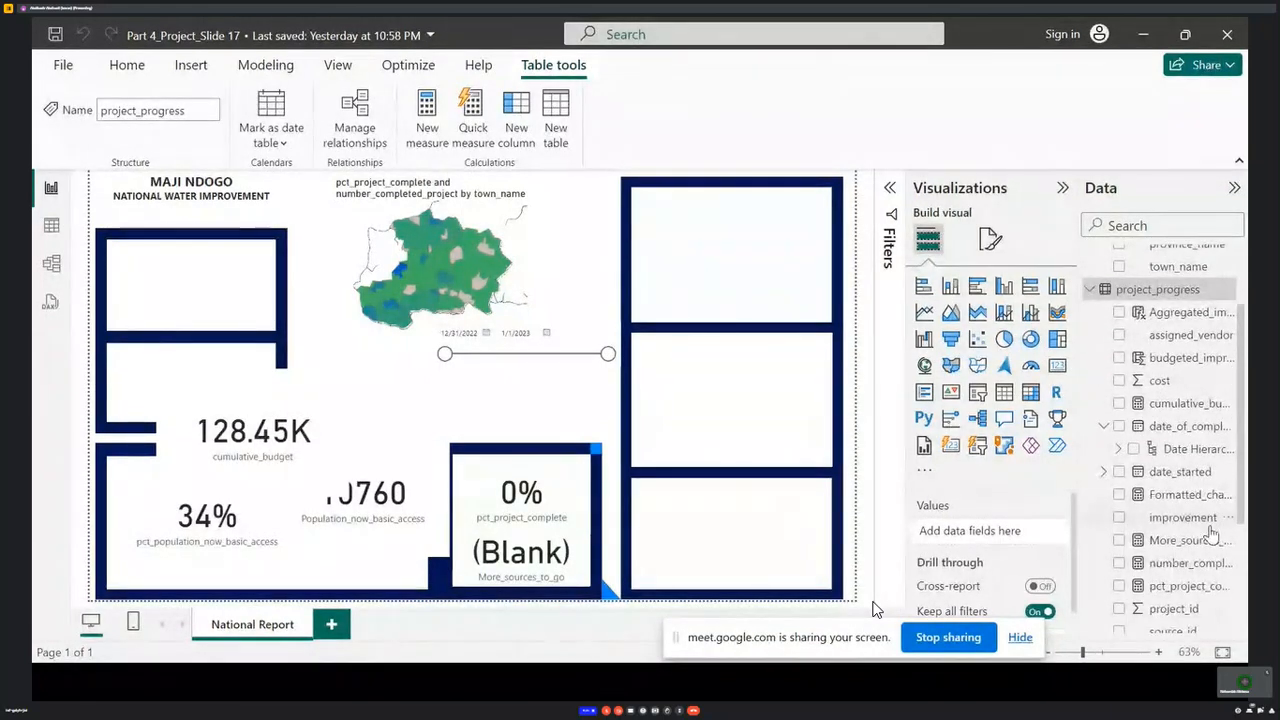
{"action": "scroll", "coordinate": [1213, 568], "scroll_direction": "down", "scroll_amount": 3}
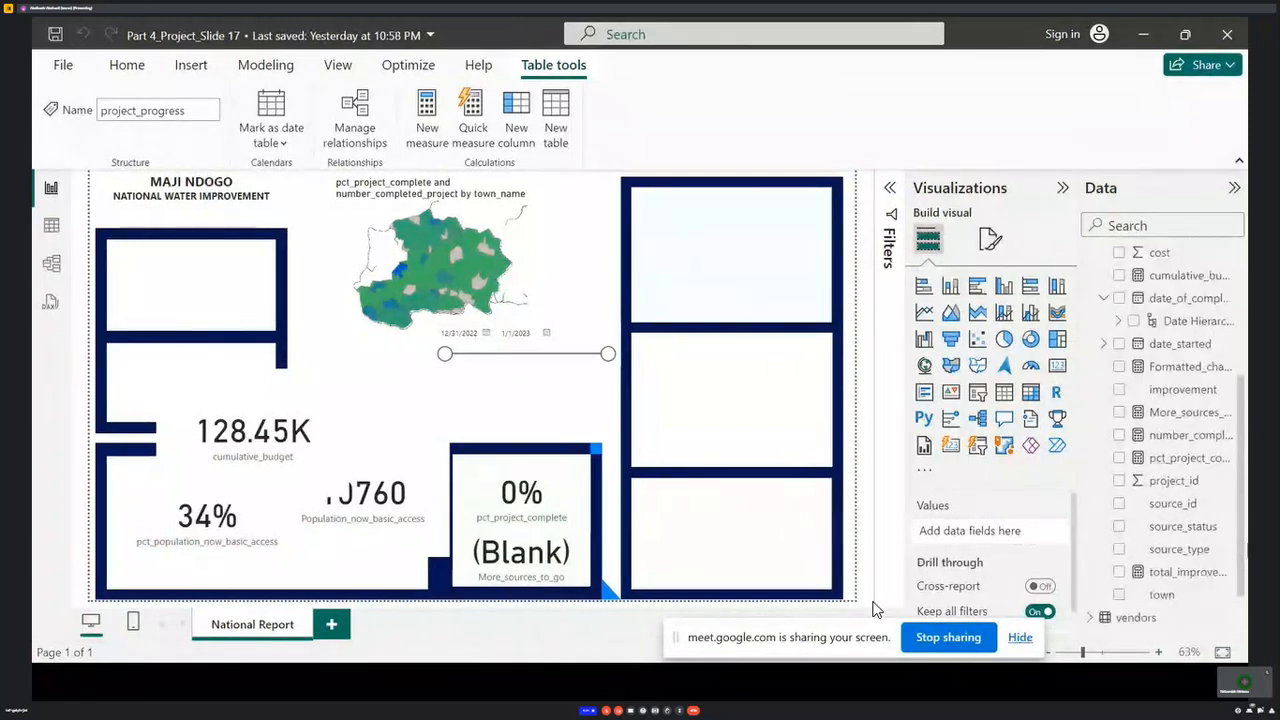
{"action": "scroll", "coordinate": [1243, 538], "scroll_direction": "up", "scroll_amount": 1}
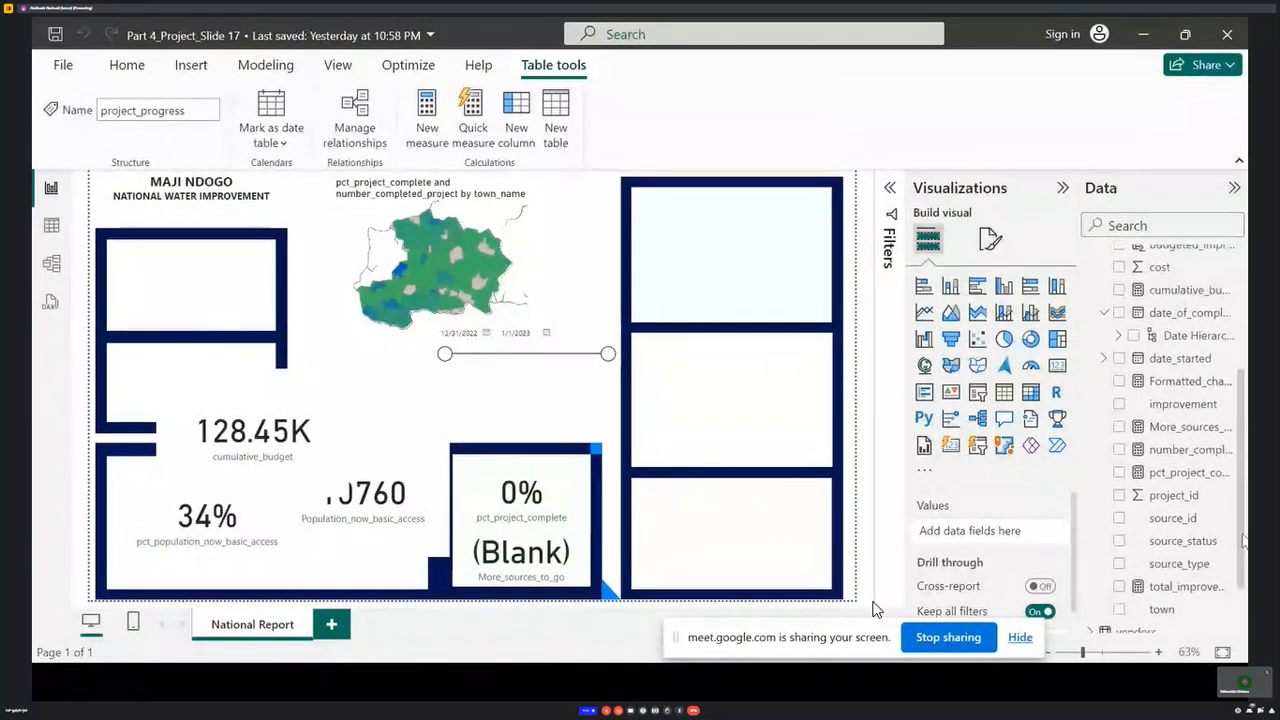
{"action": "scroll", "coordinate": [1190, 305], "scroll_direction": "up", "scroll_amount": 3}
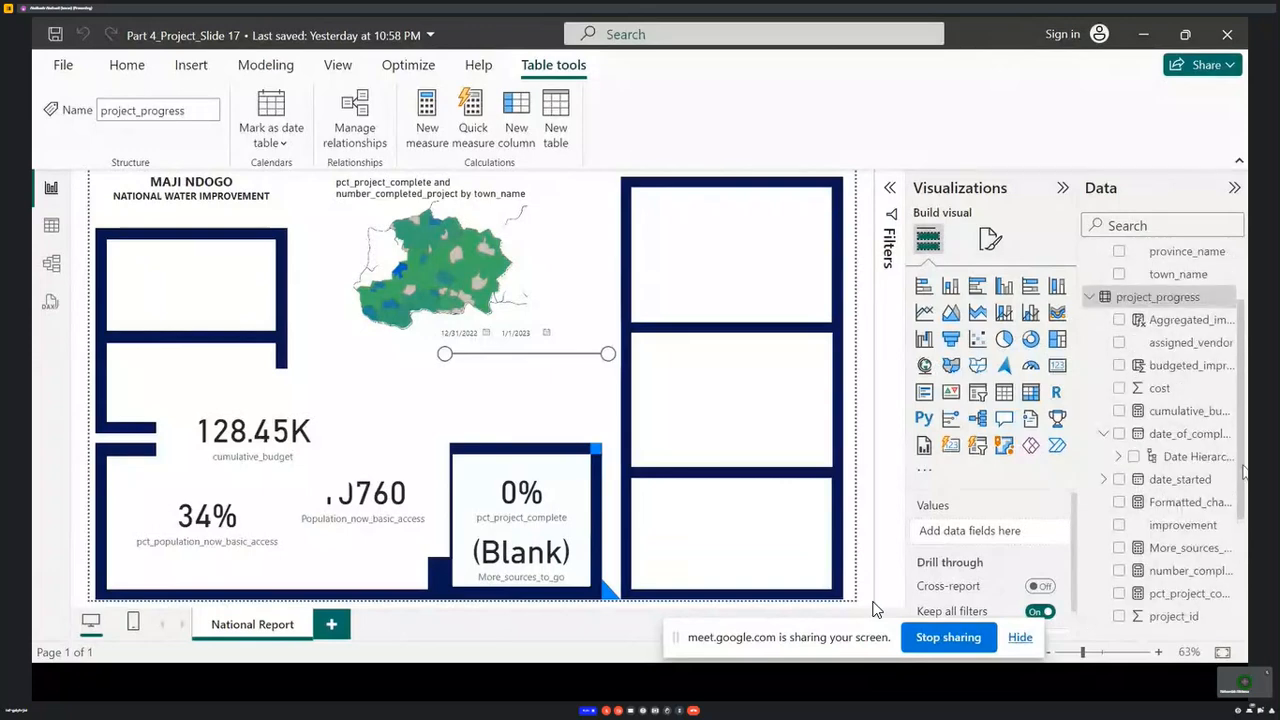
- Add a measure to project_progress: cumulative_cost = CALCULATE(SUM('project_progress'[cost]), FILTER(ALL('project_progress'[date_of_completion]), 'project_progress'[date_of_completion] <= MAX('project_progress'[date_of_completion]) && NOT(ISBLANK('project_progress'[date_of_completion]))))
{"action": "right_click", "coordinate": [1170, 311]}
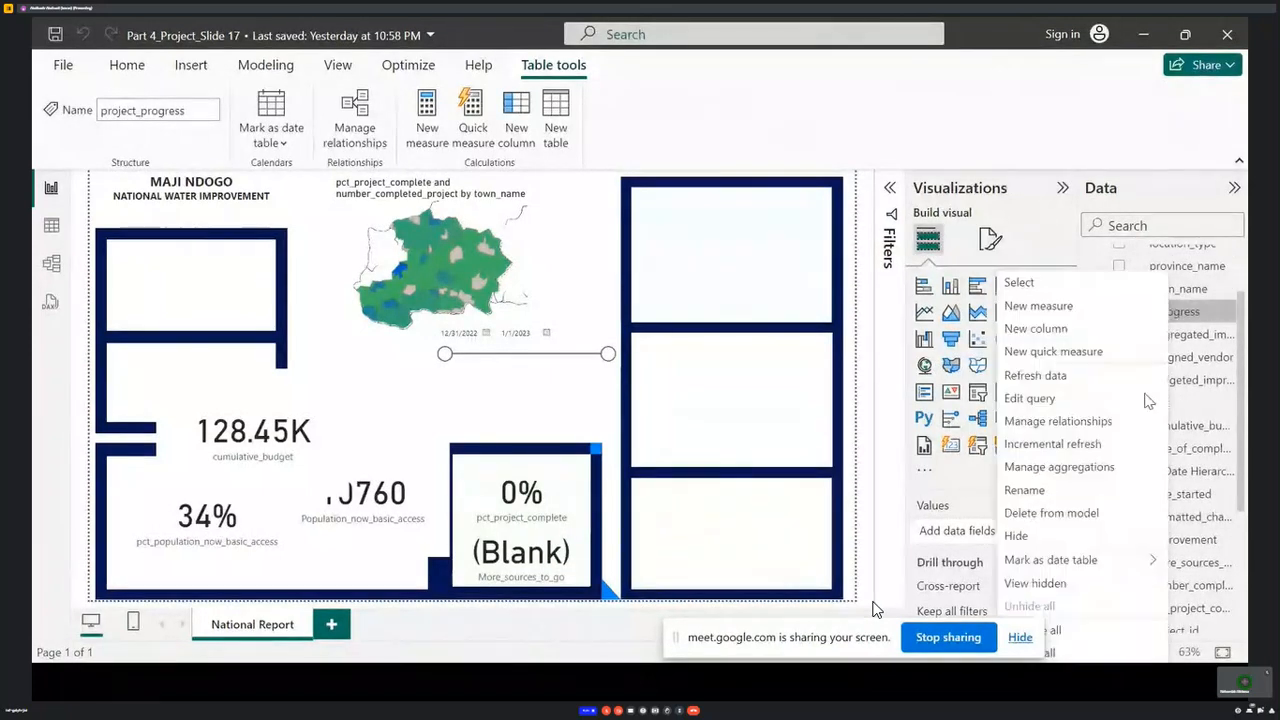
{"action": "left_click", "coordinate": [1062, 308]}
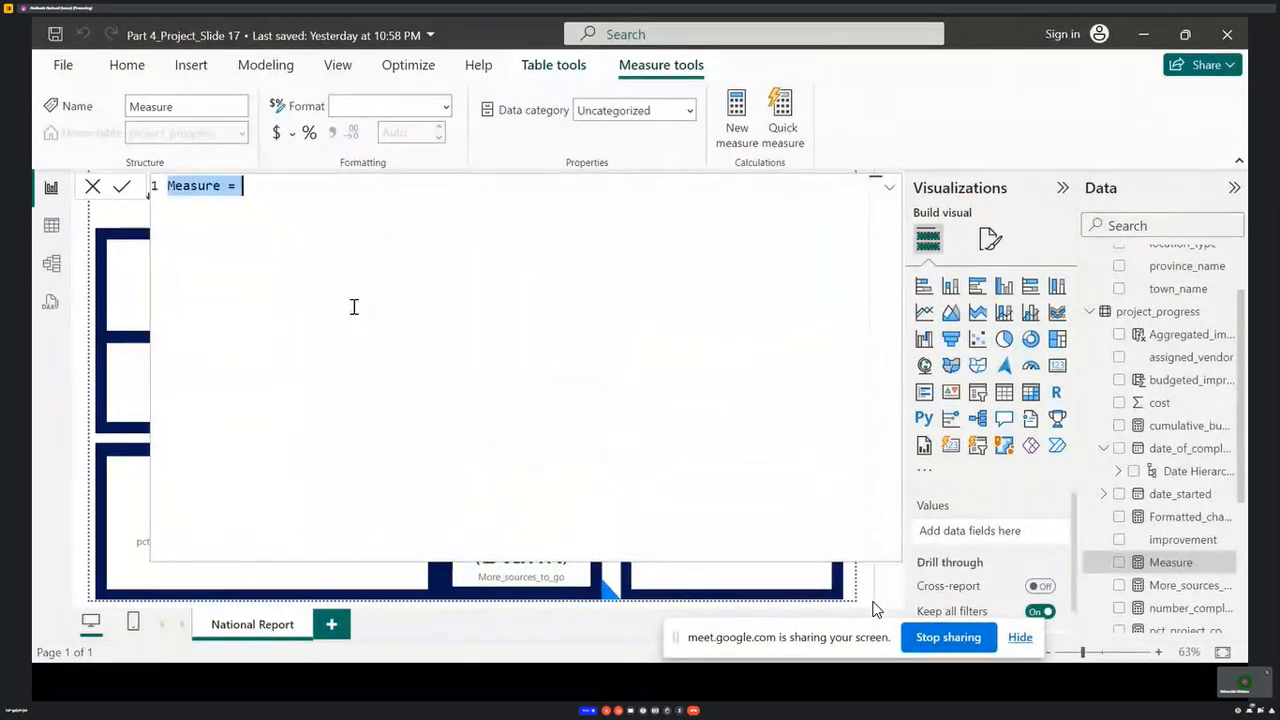
{"action": "type", "text": "cumulative_cost = CALCULATE( SUM('project_progress'[cost]), FILTER( ALL('project_progress'[date_of_completion]), 'project_progress'[date_of_completion] <= MAX('project_progress'[date_of_completion]) && NOT(ISBLANK('project_progress'[date_of_completion])) ) )"}
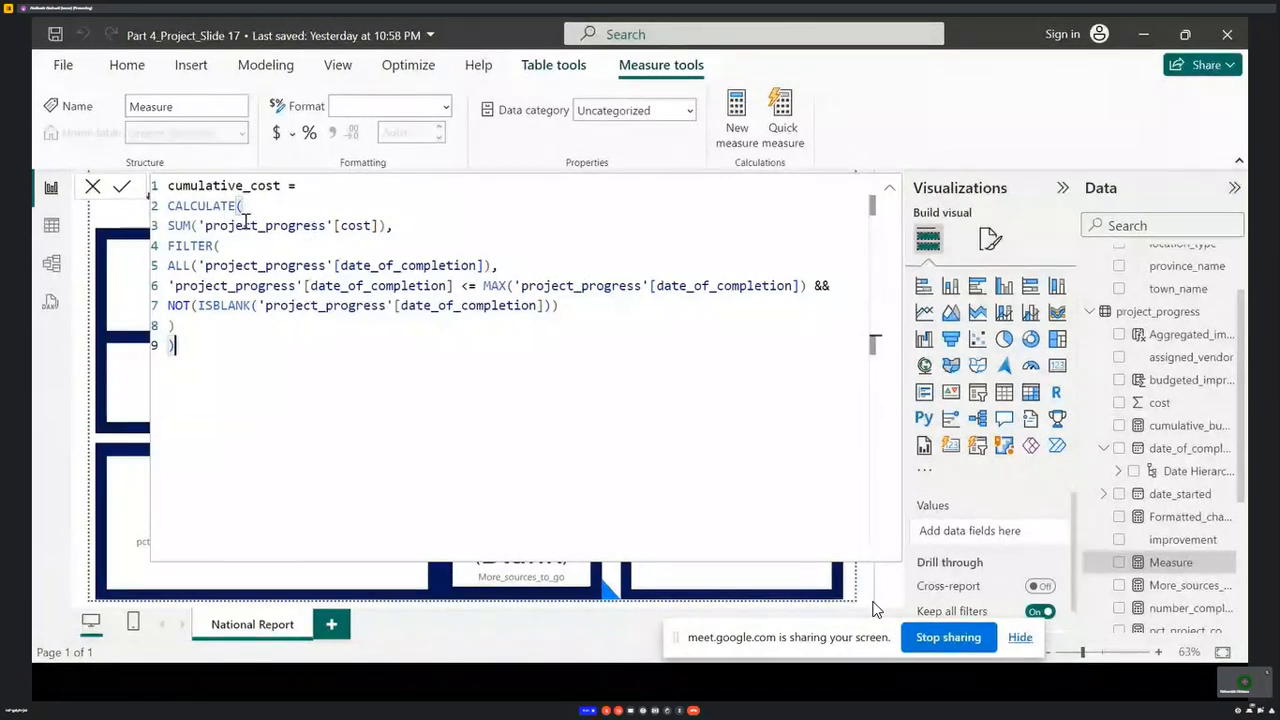
- Review the SUM, FILTER, ALL and MAX parts of the cumulative_cost formula, commit the measure and collapse its formula to one line
{"action": "left_click", "coordinate": [357, 226]}
{"action": "left_click_drag", "start_coordinate": [252, 224], "coordinate": [291, 225]}
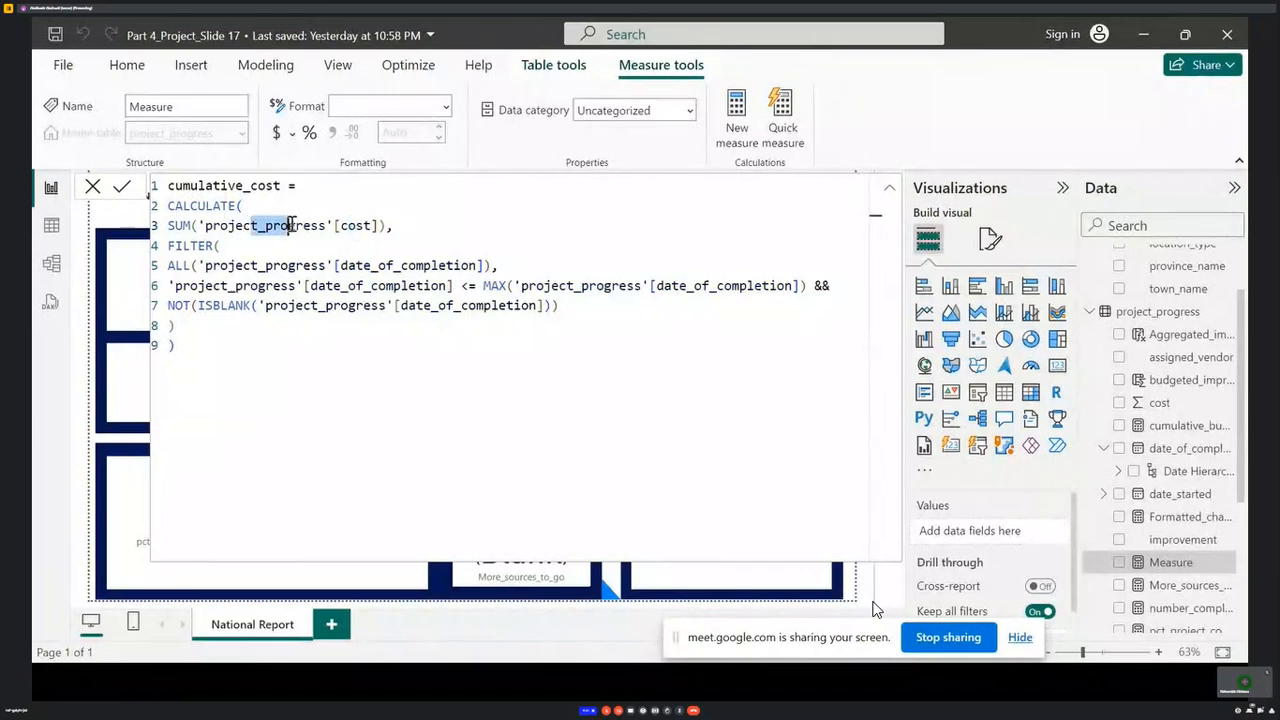
{"action": "left_click", "coordinate": [303, 246]}
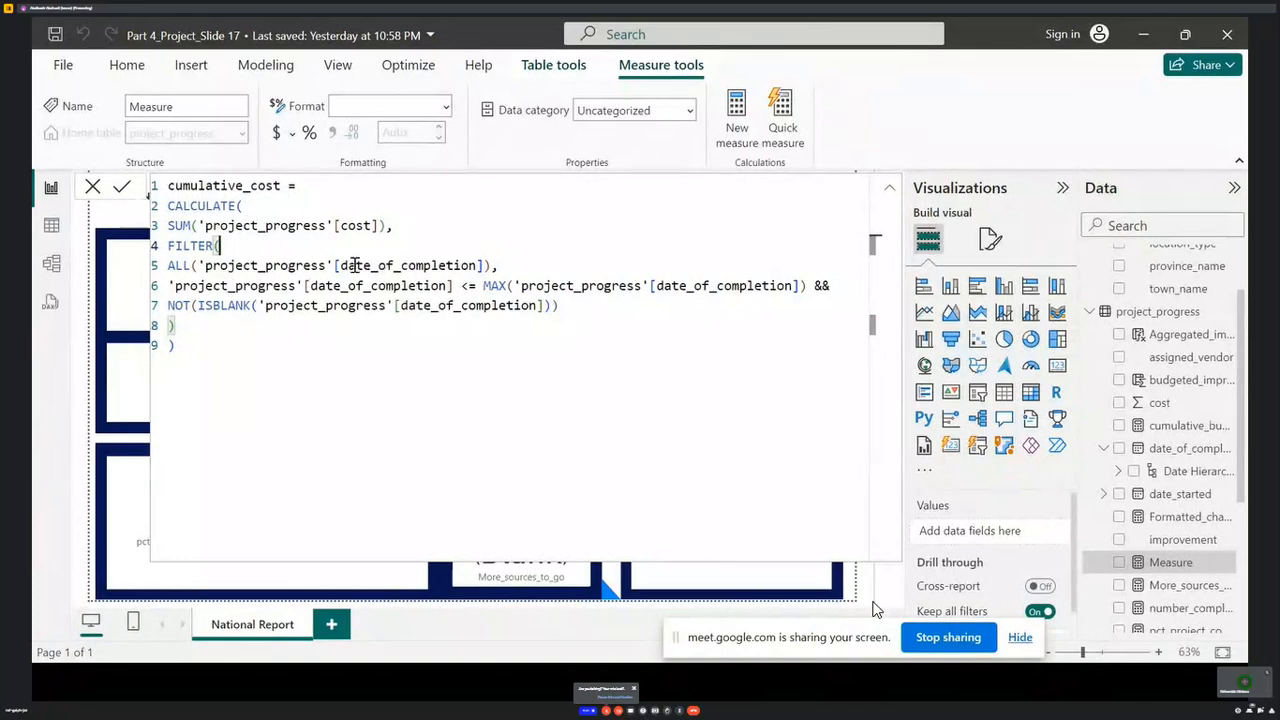
{"action": "left_click_drag", "start_coordinate": [341, 265], "coordinate": [452, 264]}
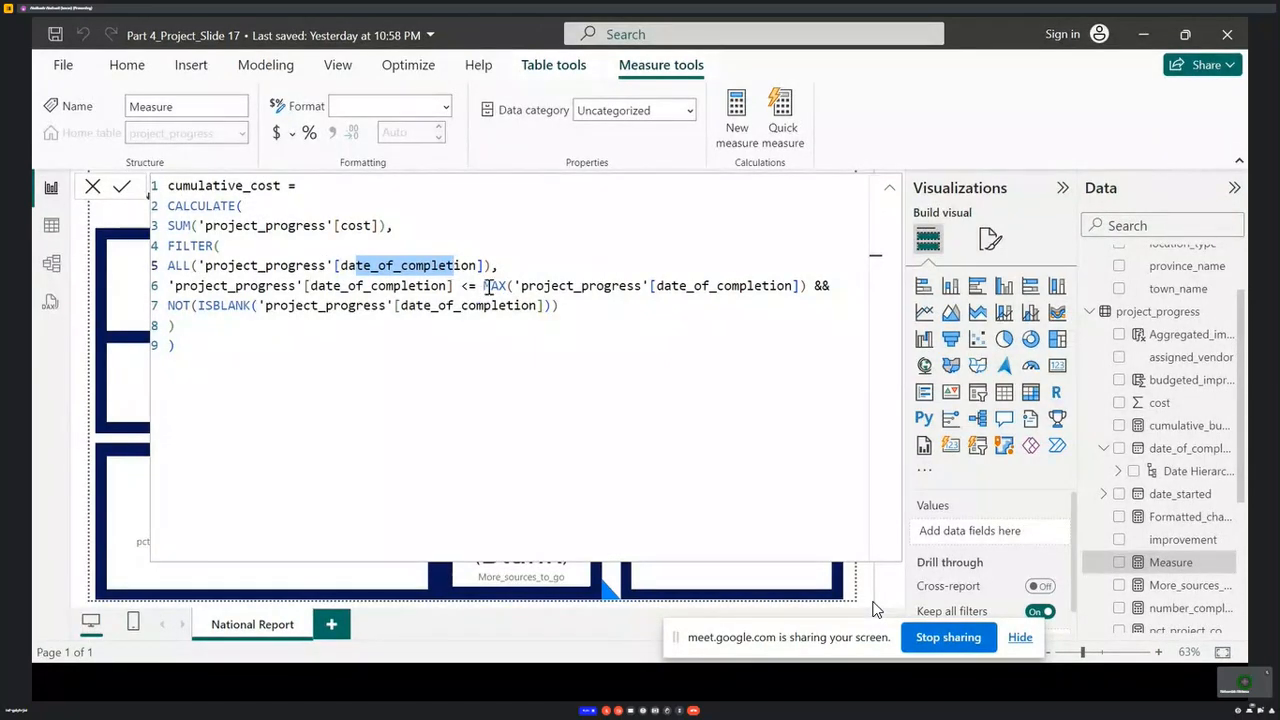
{"action": "left_click_drag", "start_coordinate": [485, 286], "coordinate": [808, 290]}
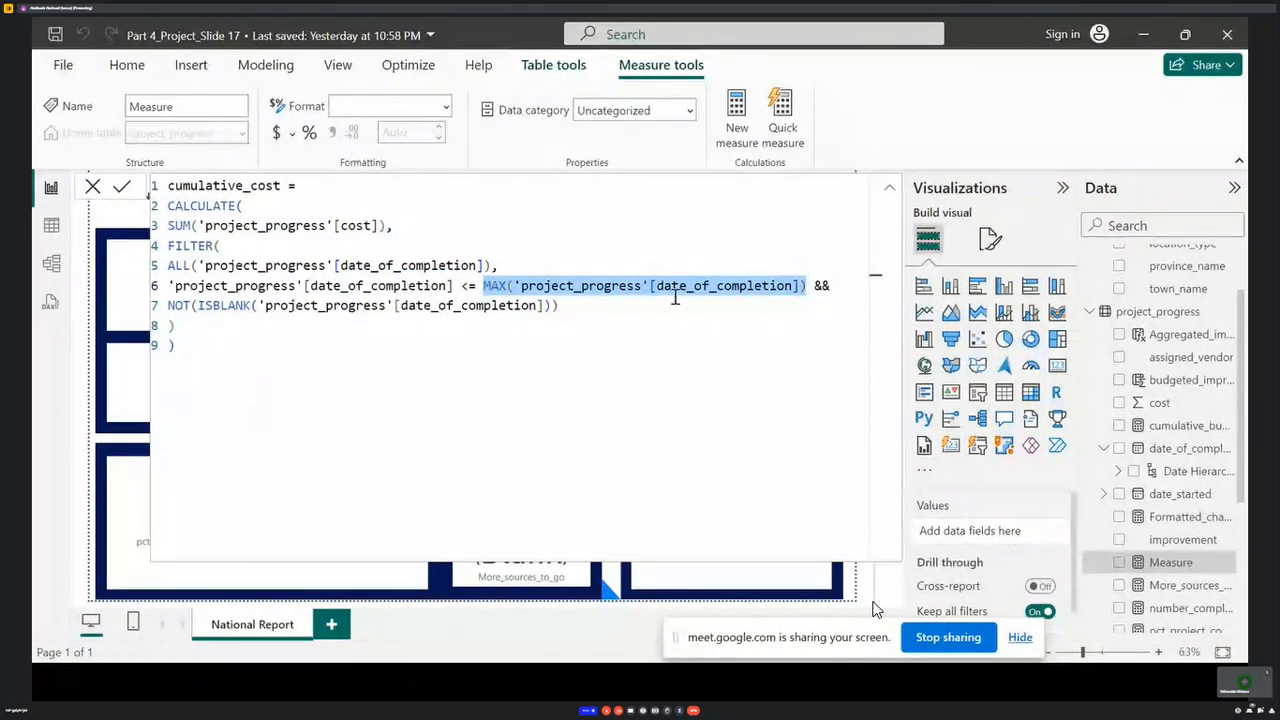
{"action": "left_click", "coordinate": [644, 309]}
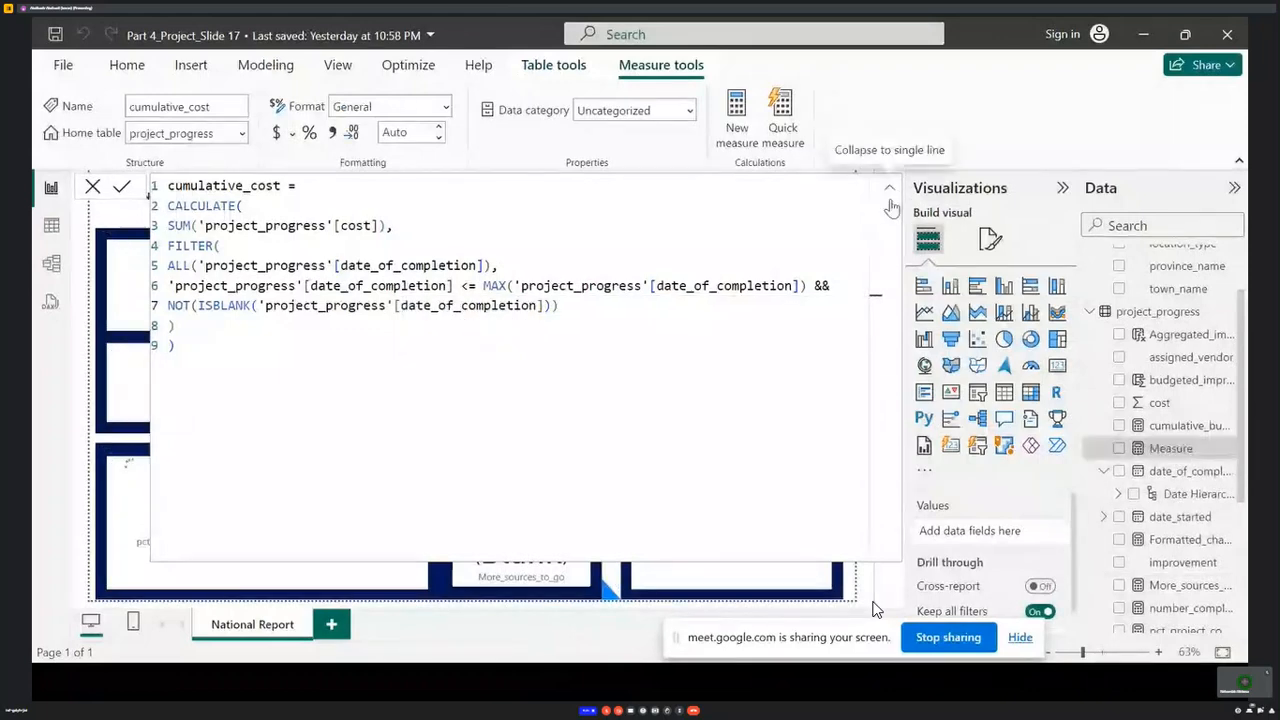
{"action": "left_click", "coordinate": [890, 190]}
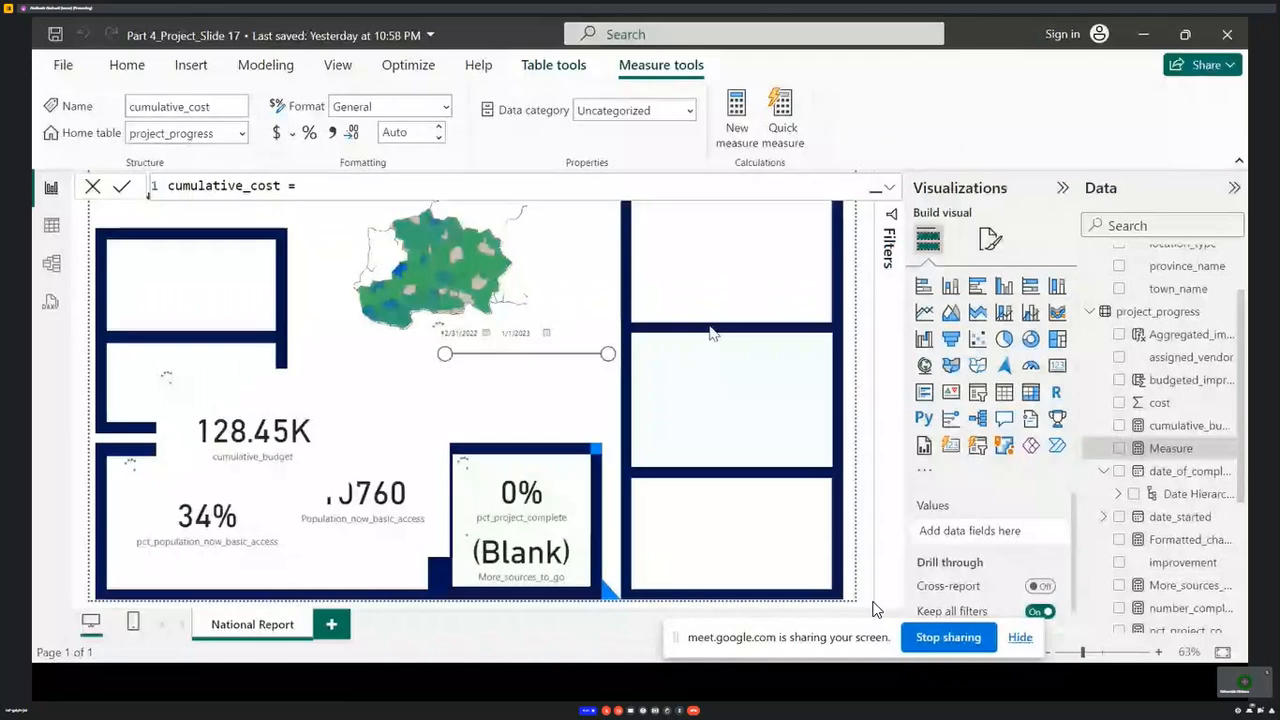
- Look up the expected cumulative_cost amount on page 21 of Part_4.pdf in Google Drive, and return to the Power BI report
{"action": "left_click", "coordinate": [1145, 38]}
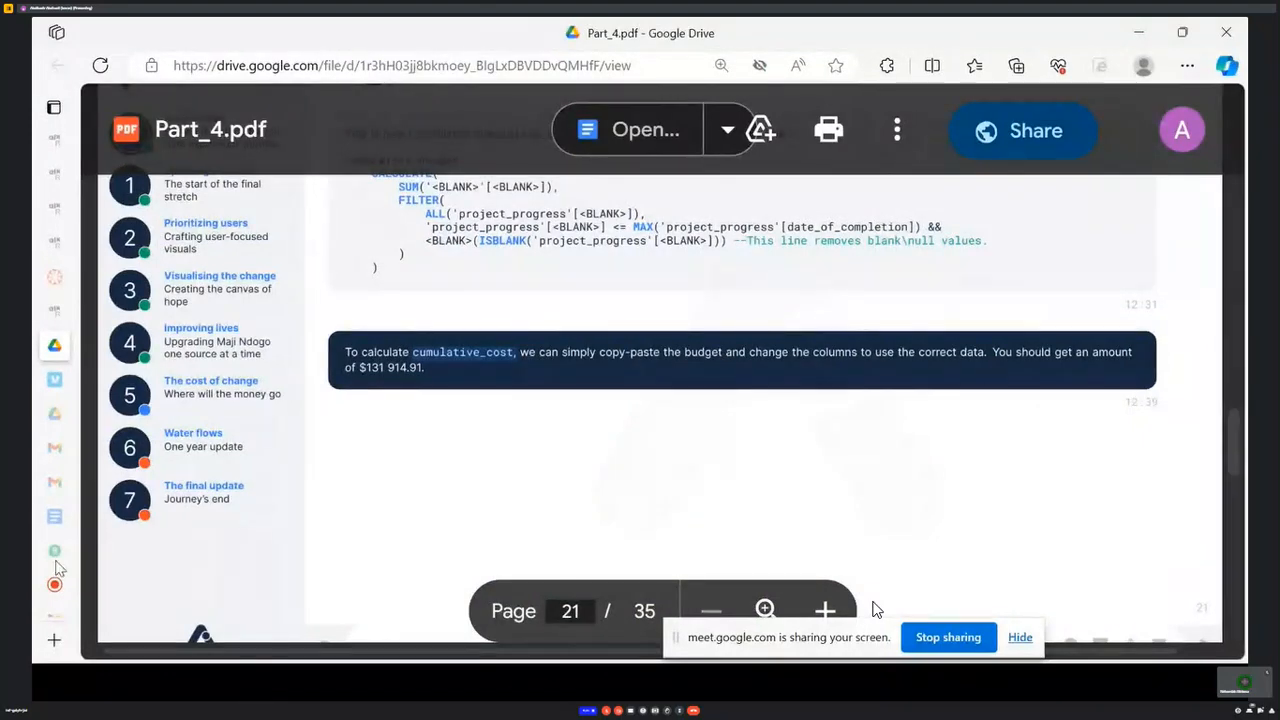
{"action": "left_click_drag", "start_coordinate": [1005, 37], "coordinate": [849, 48]}
{"action": "scroll", "coordinate": [1070, 200], "scroll_direction": "down", "scroll_amount": 6}
{"action": "left_click_drag", "start_coordinate": [981, 34], "coordinate": [1007, 34]}
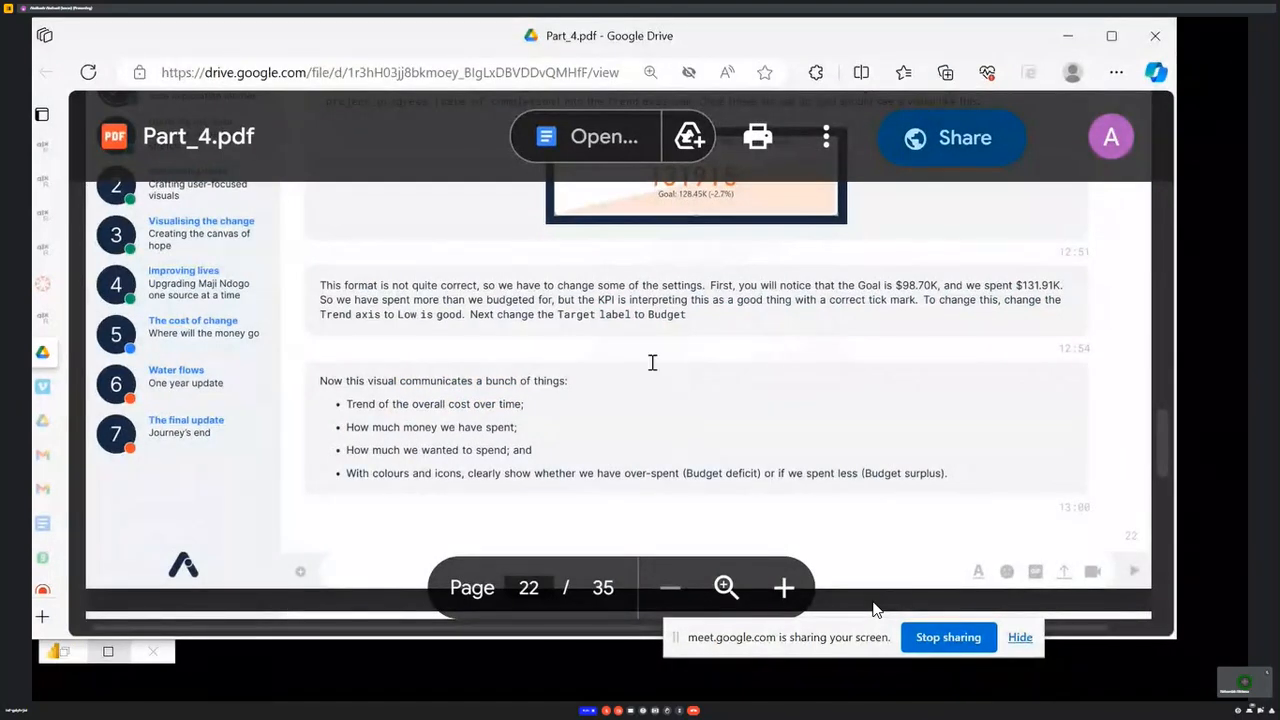
{"action": "scroll", "coordinate": [652, 362], "scroll_direction": "up", "scroll_amount": 5}
{"action": "scroll", "coordinate": [652, 362], "scroll_direction": "down", "scroll_amount": 1}
{"action": "scroll", "coordinate": [356, 477], "scroll_direction": "up", "scroll_amount": 2}
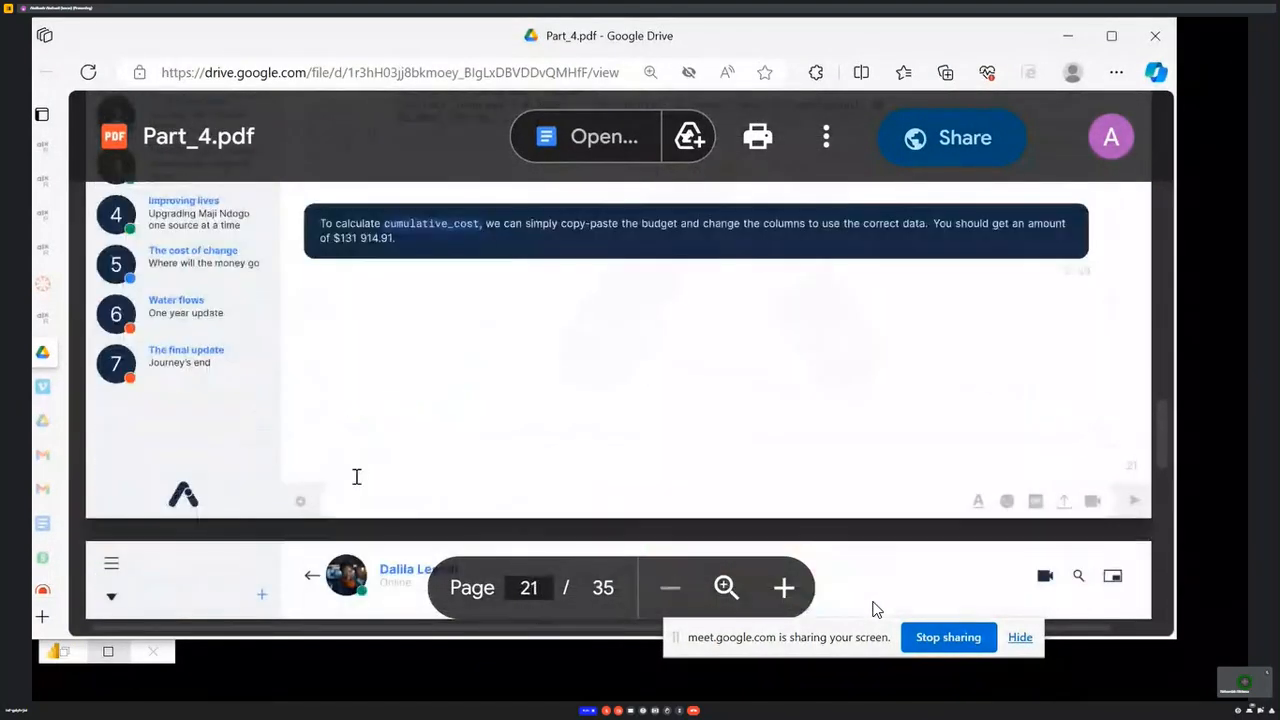
{"action": "left_click", "coordinate": [112, 652]}
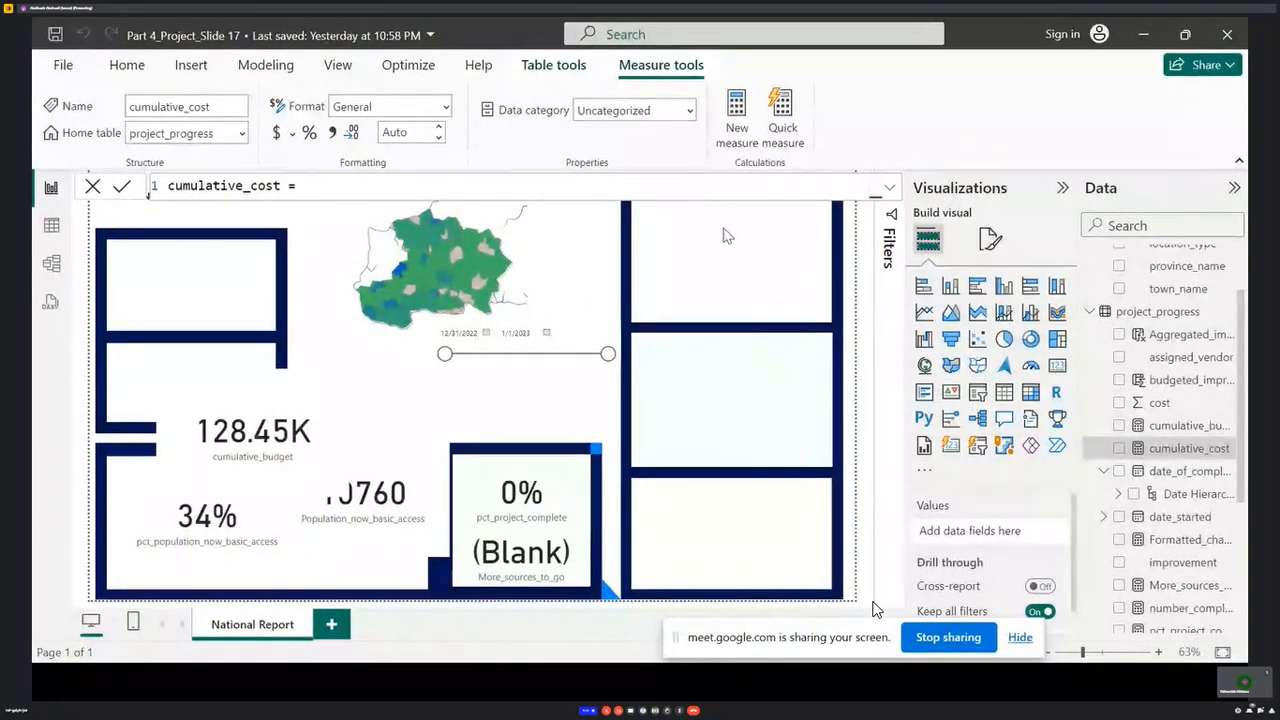
- Add a card visual to the National Report page and populate it with the cumulative_cost measure
{"action": "left_click", "coordinate": [127, 64]}
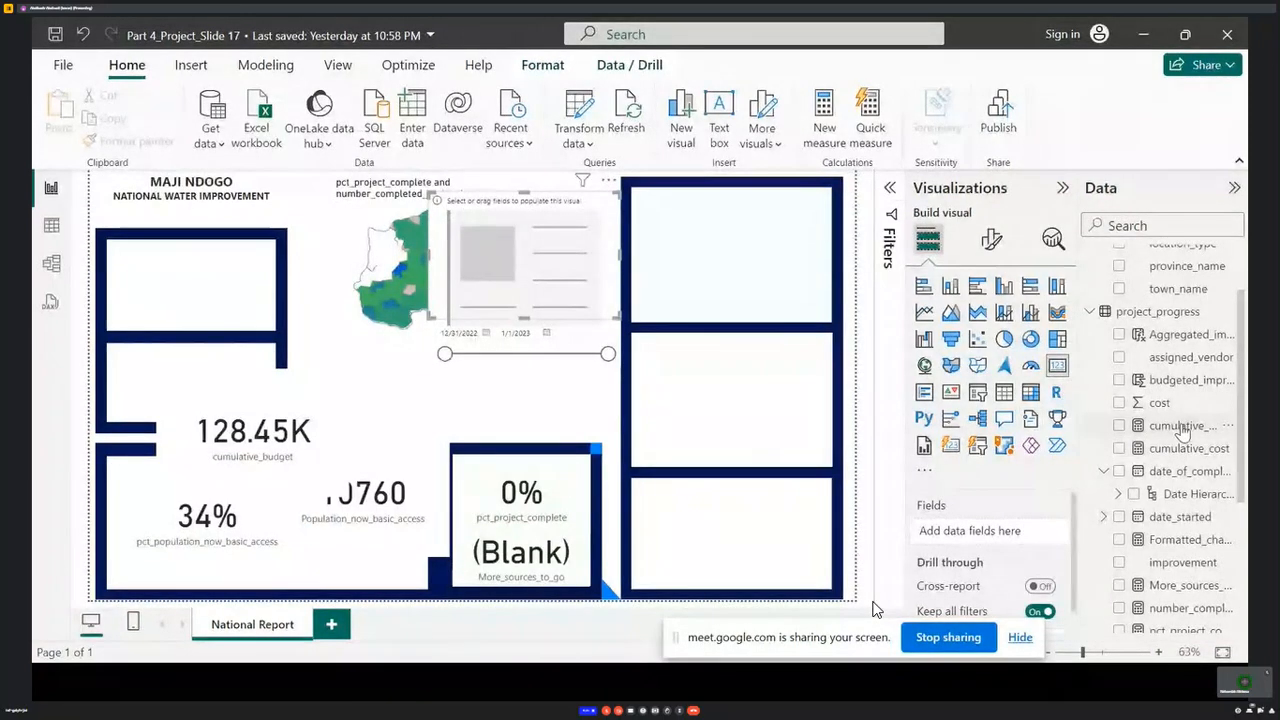
{"action": "left_click_drag", "start_coordinate": [1192, 450], "coordinate": [514, 294]}
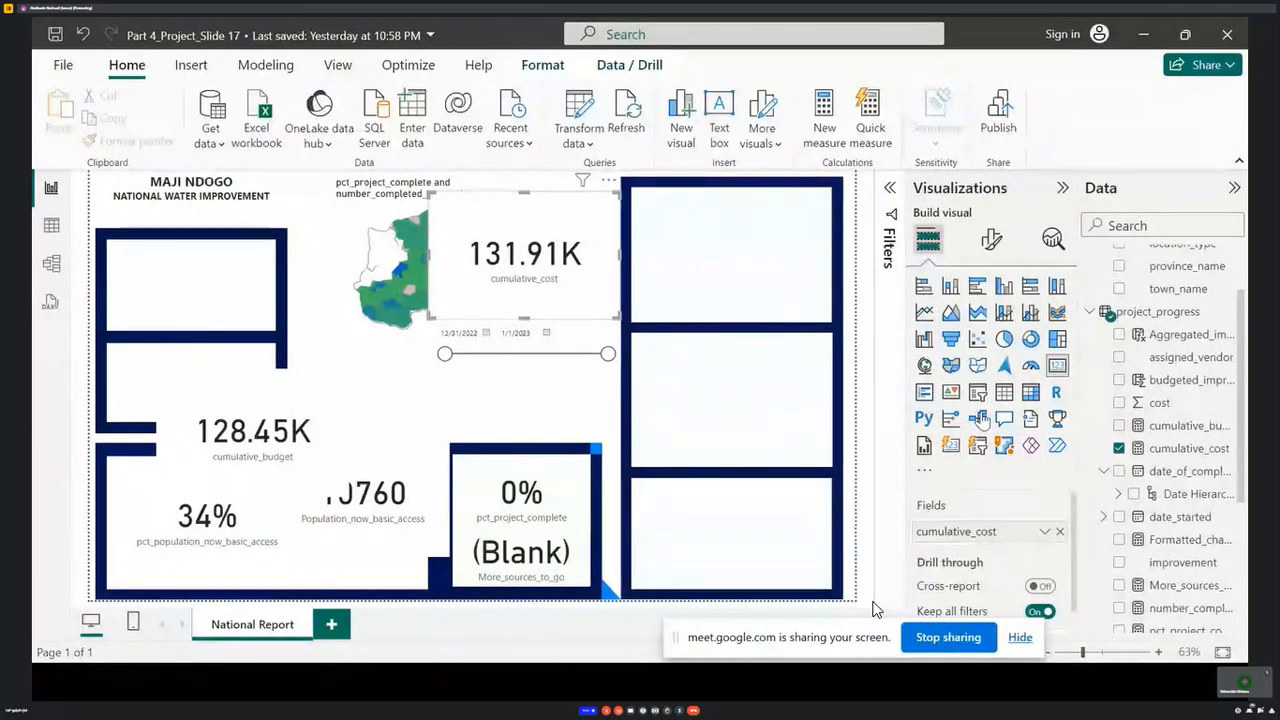
- Set the cumulative_cost card's callout value display units to None, and switch to Part_4.pdf in Google Drive to compare the amount
{"action": "left_click", "coordinate": [991, 239]}
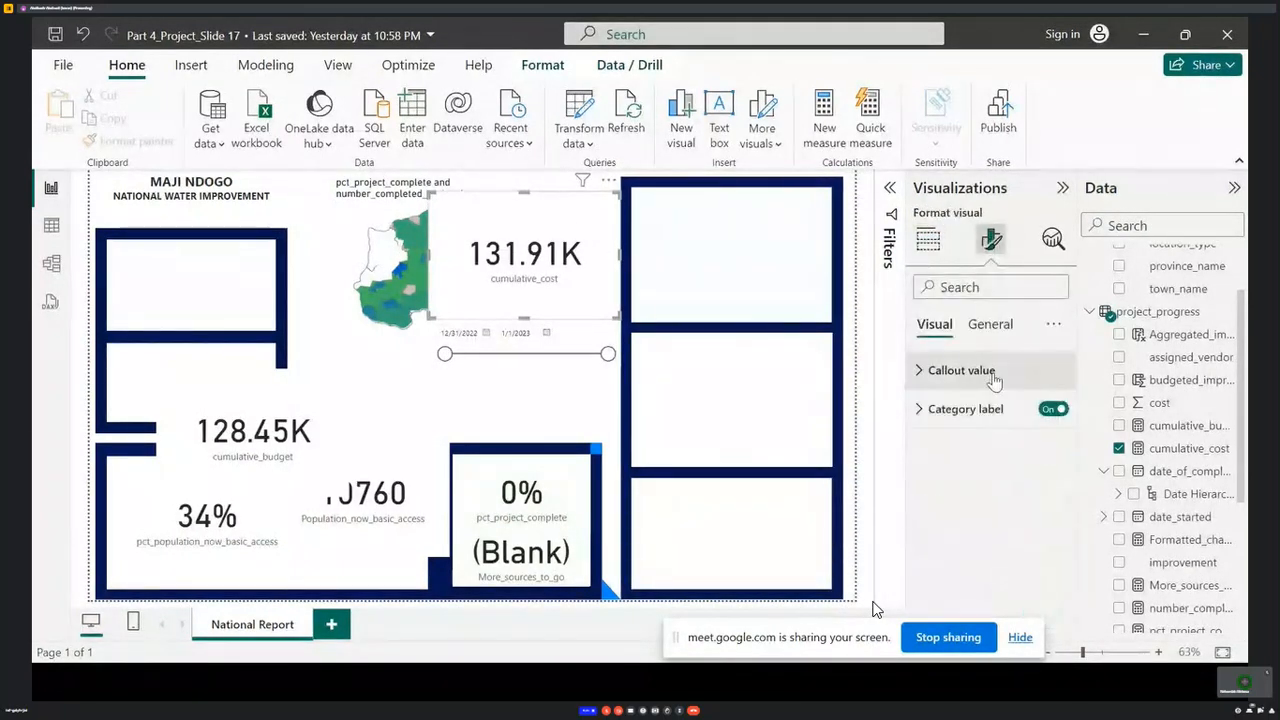
{"action": "left_click", "coordinate": [960, 370]}
{"action": "left_click", "coordinate": [990, 563]}
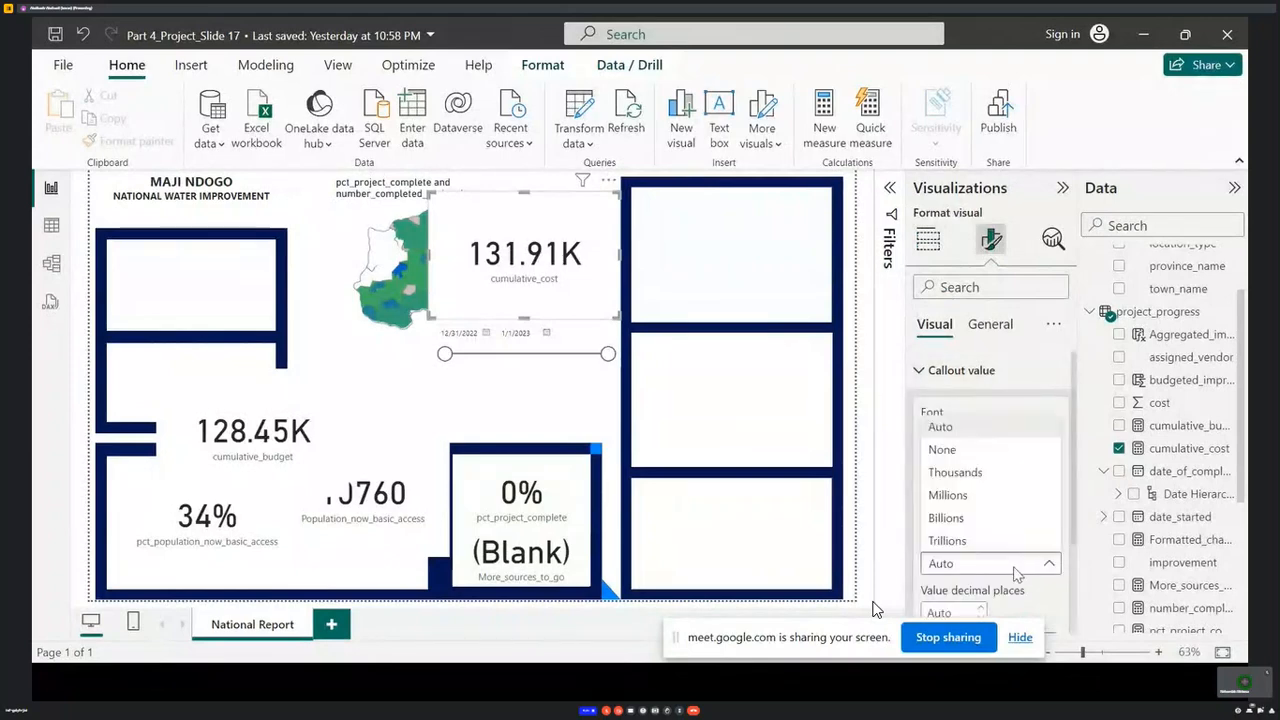
{"action": "left_click", "coordinate": [943, 454]}
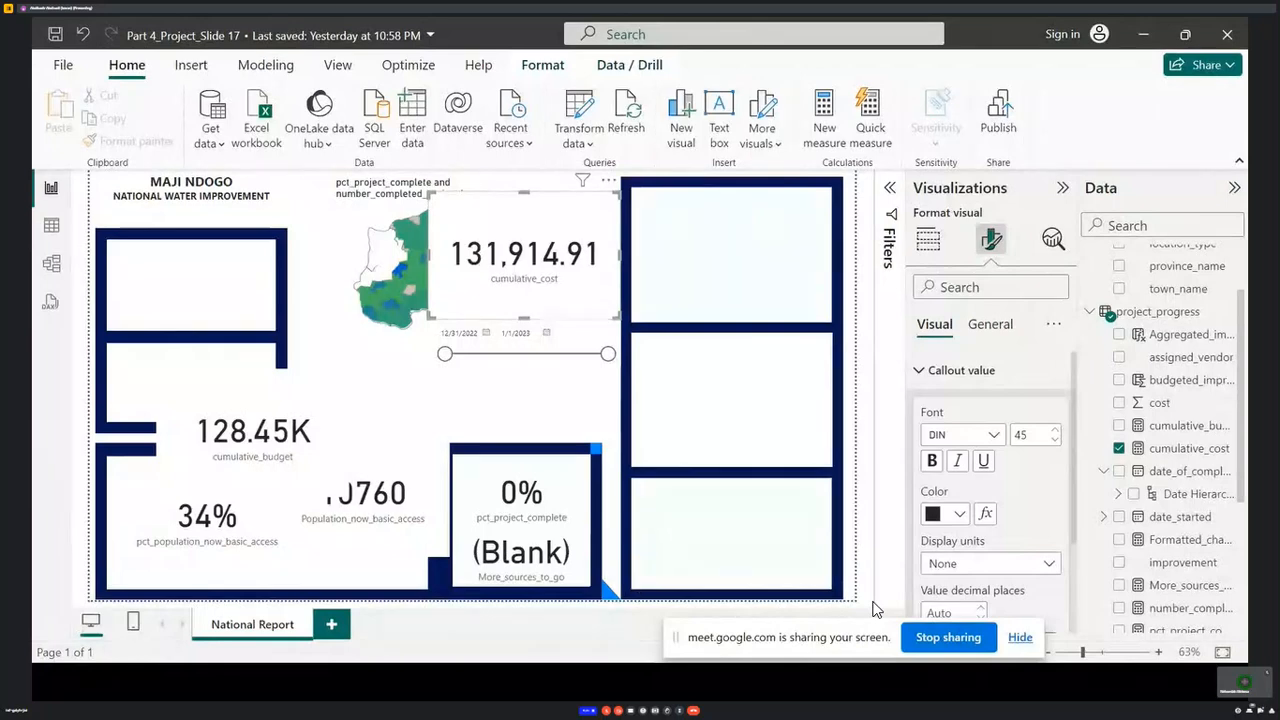
{"action": "left_click", "coordinate": [1143, 35]}
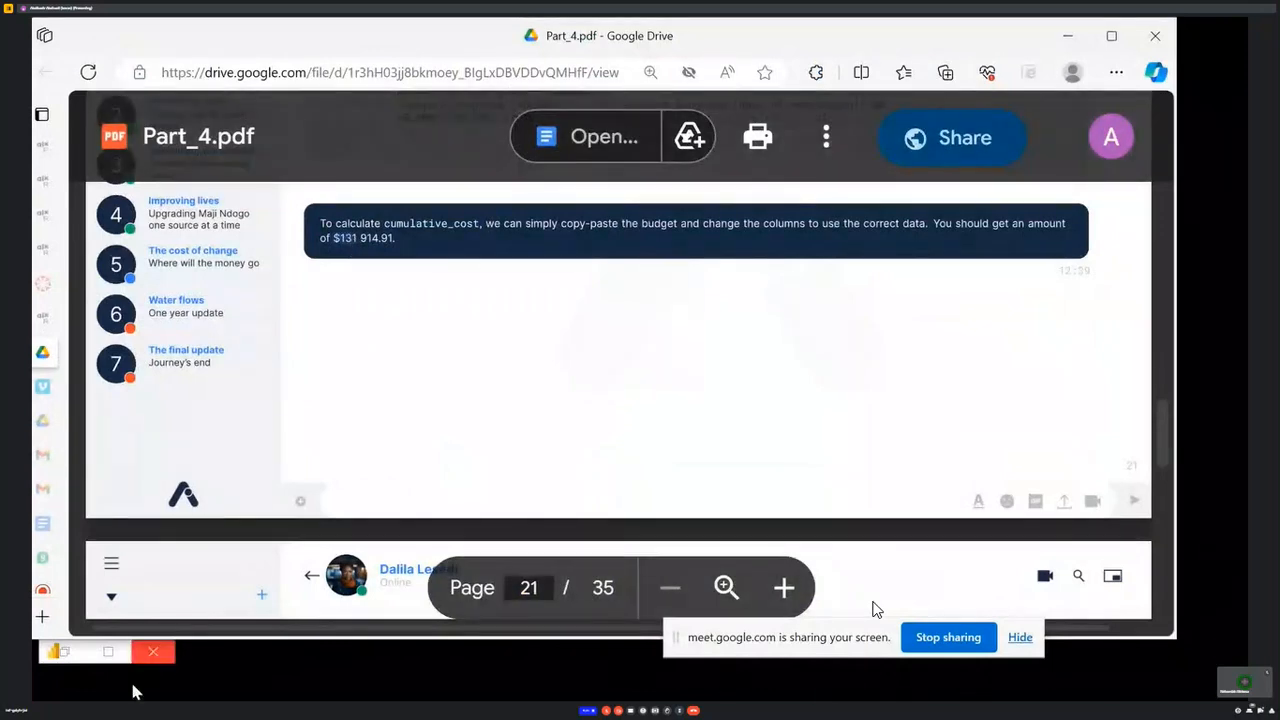
- Compare the cumulative_cost card's amount with the expected amount on page 21 of Part_4.pdf, and return to the Power BI report
{"action": "left_click", "coordinate": [112, 655]}
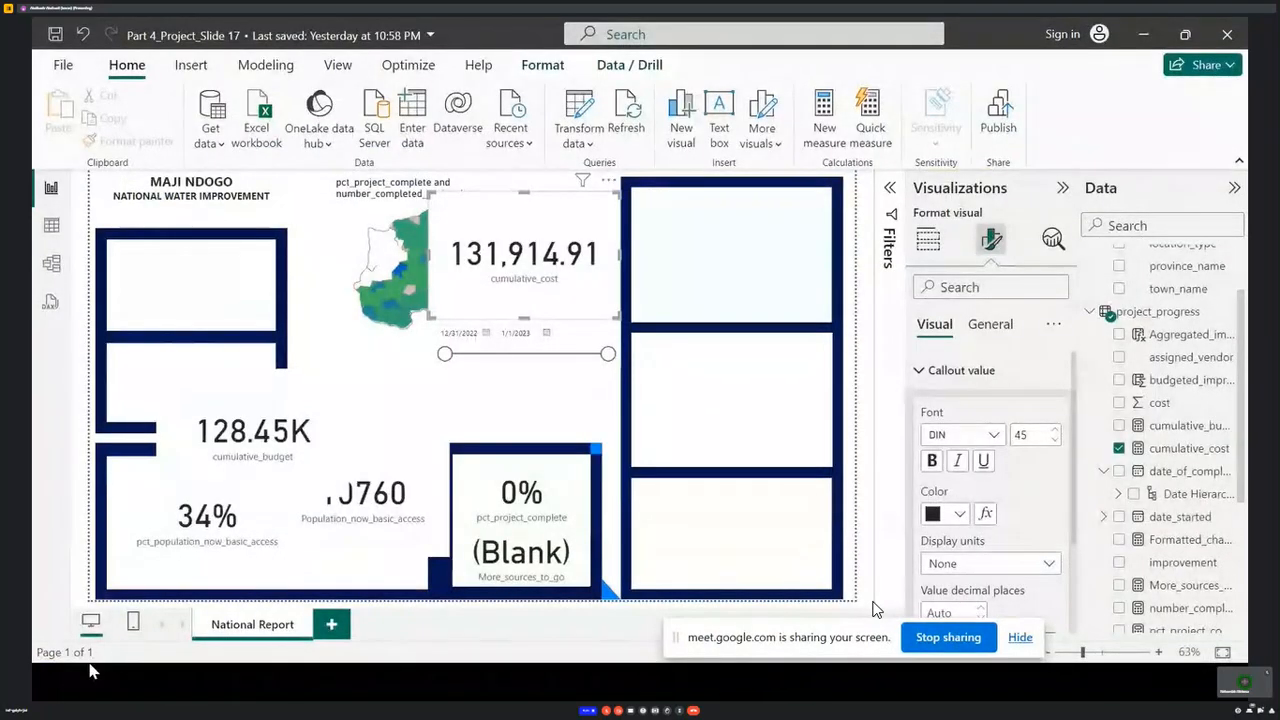
{"action": "left_click", "coordinate": [1143, 34]}
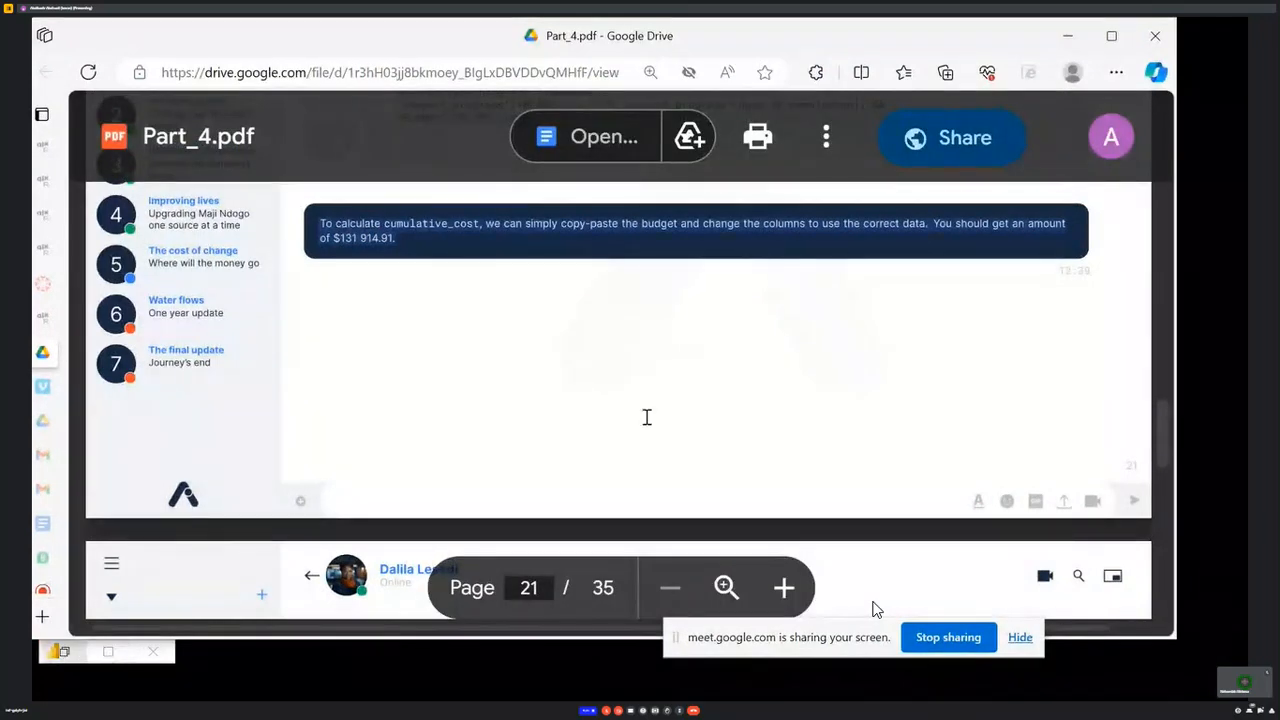
{"action": "left_click", "coordinate": [110, 655]}
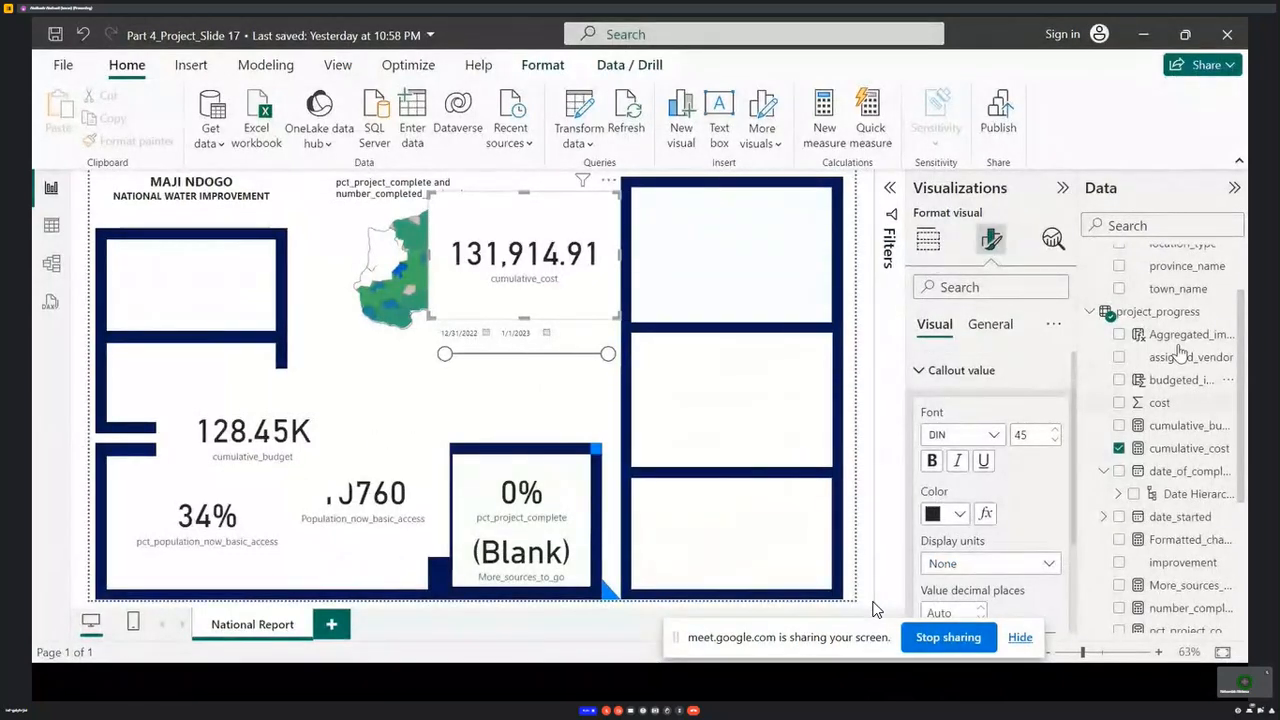
- Move the cumulative_cost card off the map onto the lower frames of the report page's right-hand column
{"action": "left_click", "coordinate": [1176, 450]}
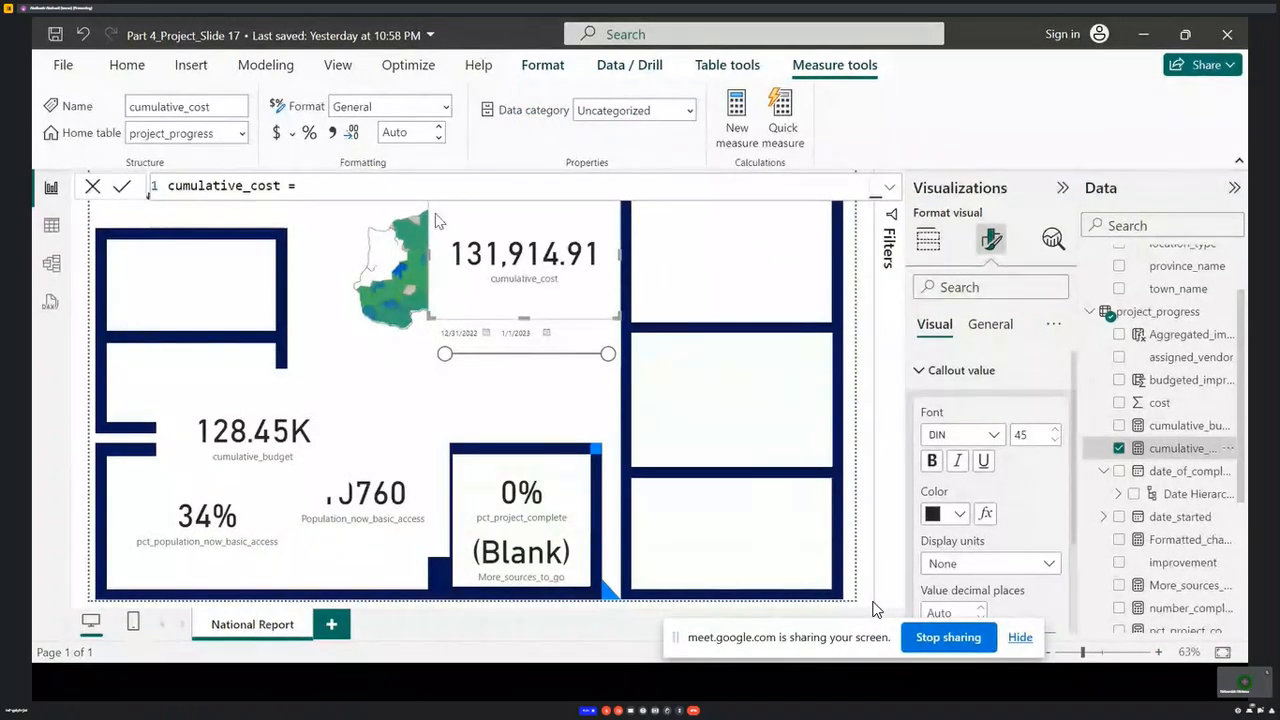
{"action": "left_click_drag", "start_coordinate": [444, 218], "coordinate": [693, 437]}
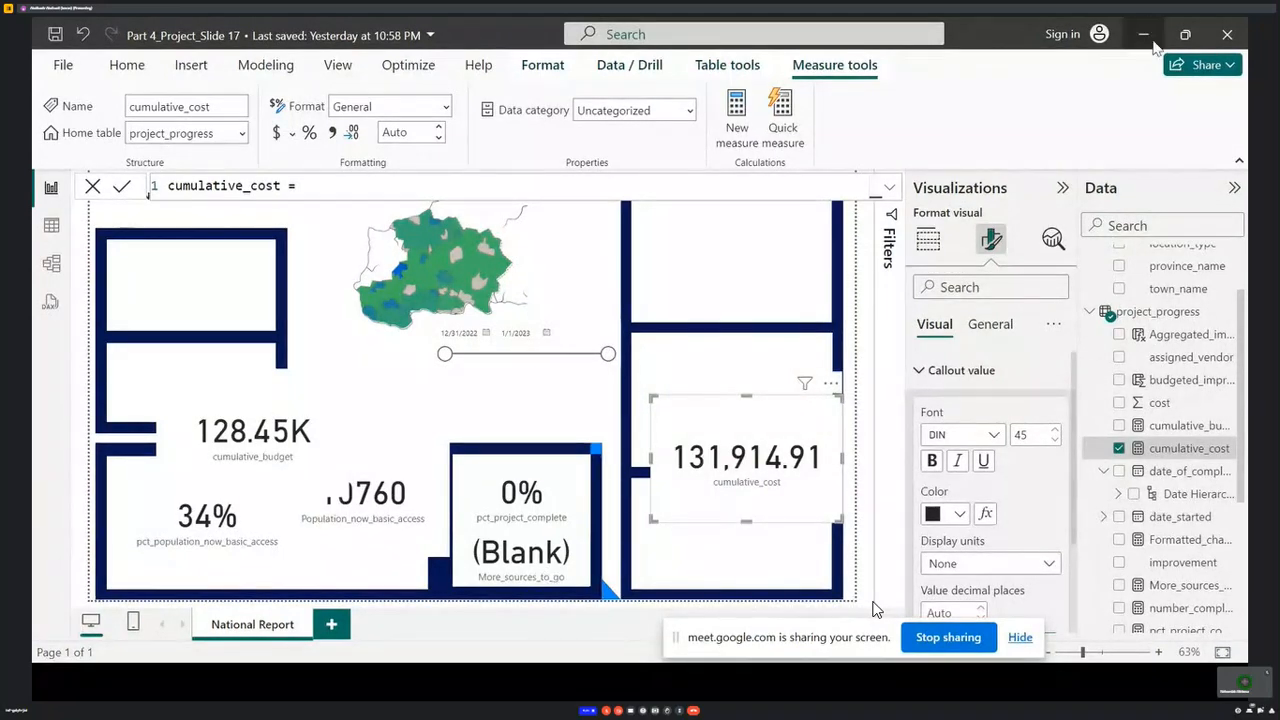
{"action": "mouse_move", "coordinate": [771, 409]}
{"action": "left_mouse_down"}
{"action": "mouse_move", "coordinate": [776, 430]}
{"action": "mouse_move", "coordinate": [760, 415]}
{"action": "left_mouse_up"}
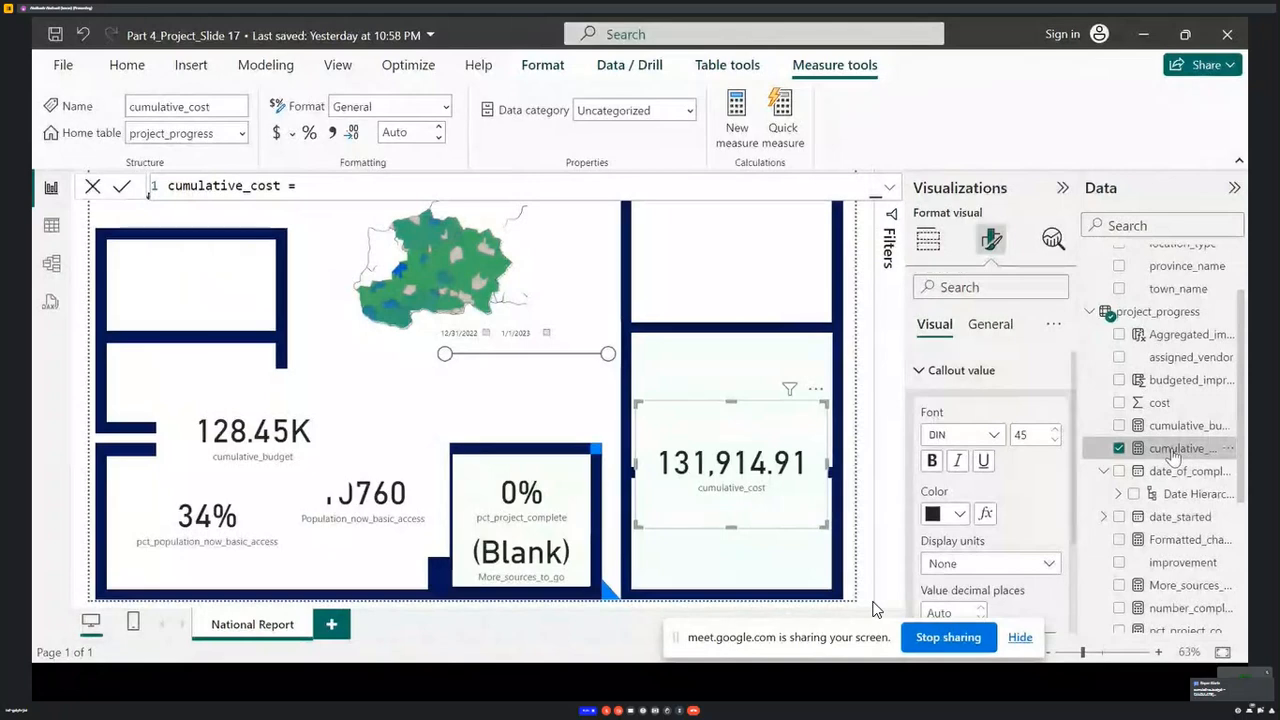
- Expand the cumulative_cost formula, compare its column references with the cumulative_budget formula, and reselect the cumulative_cost card
{"action": "left_click", "coordinate": [889, 187]}
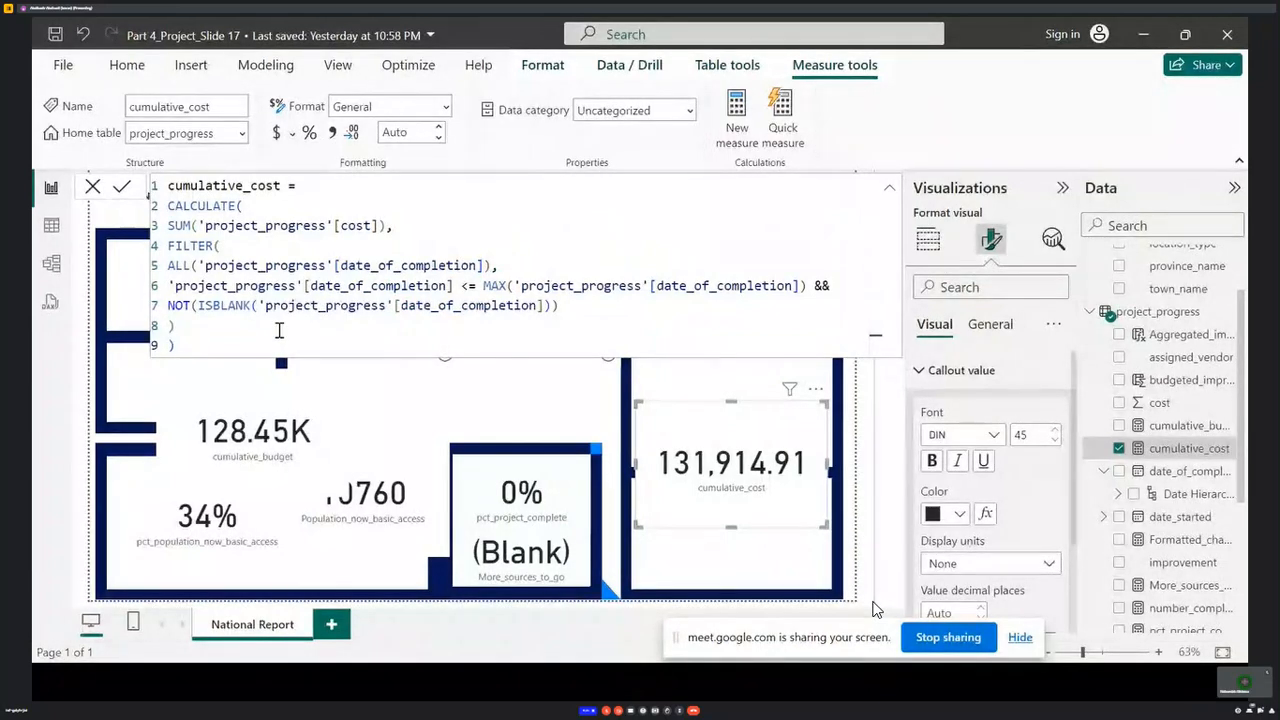
{"action": "double_click", "coordinate": [347, 226]}
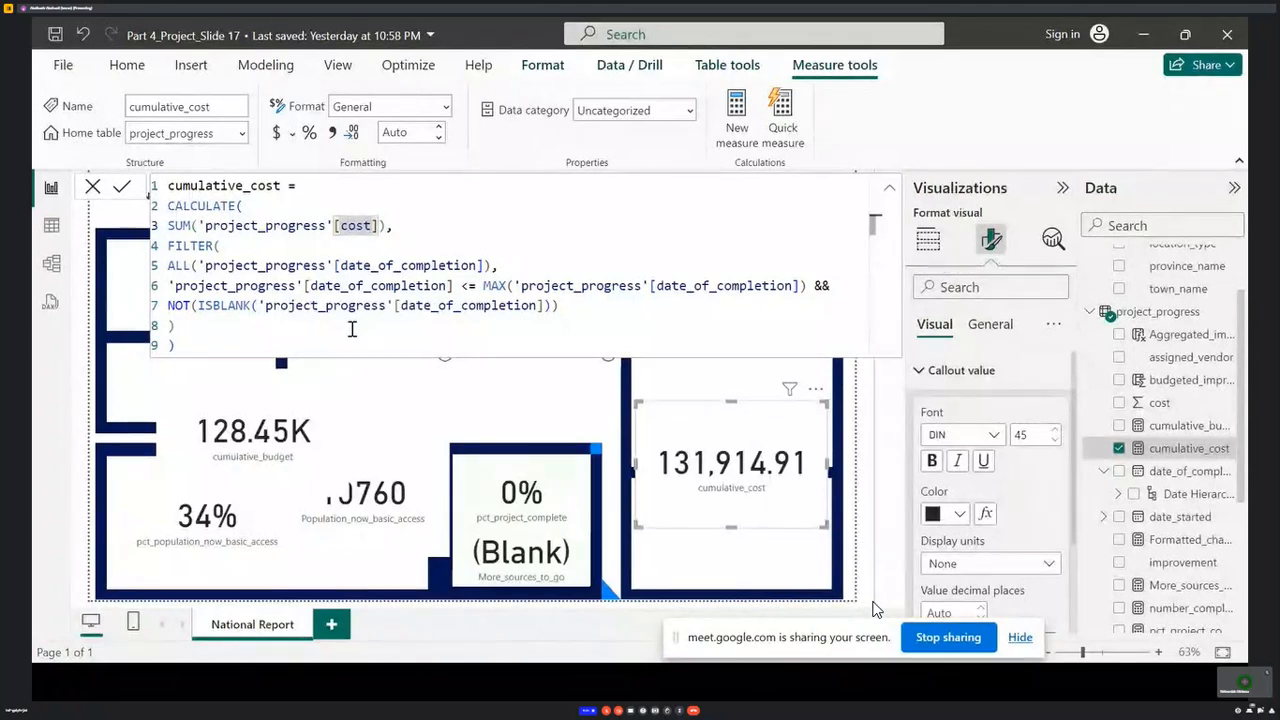
{"action": "left_click", "coordinate": [296, 394]}
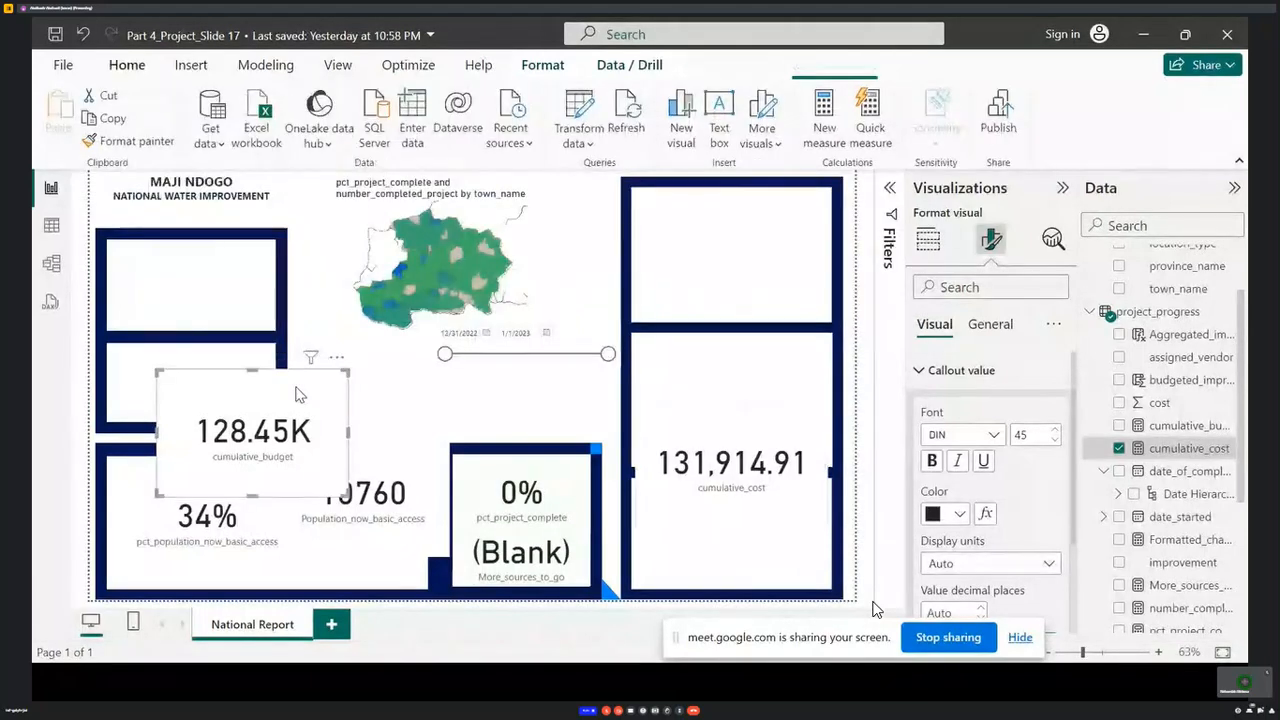
{"action": "left_click", "coordinate": [1180, 428]}
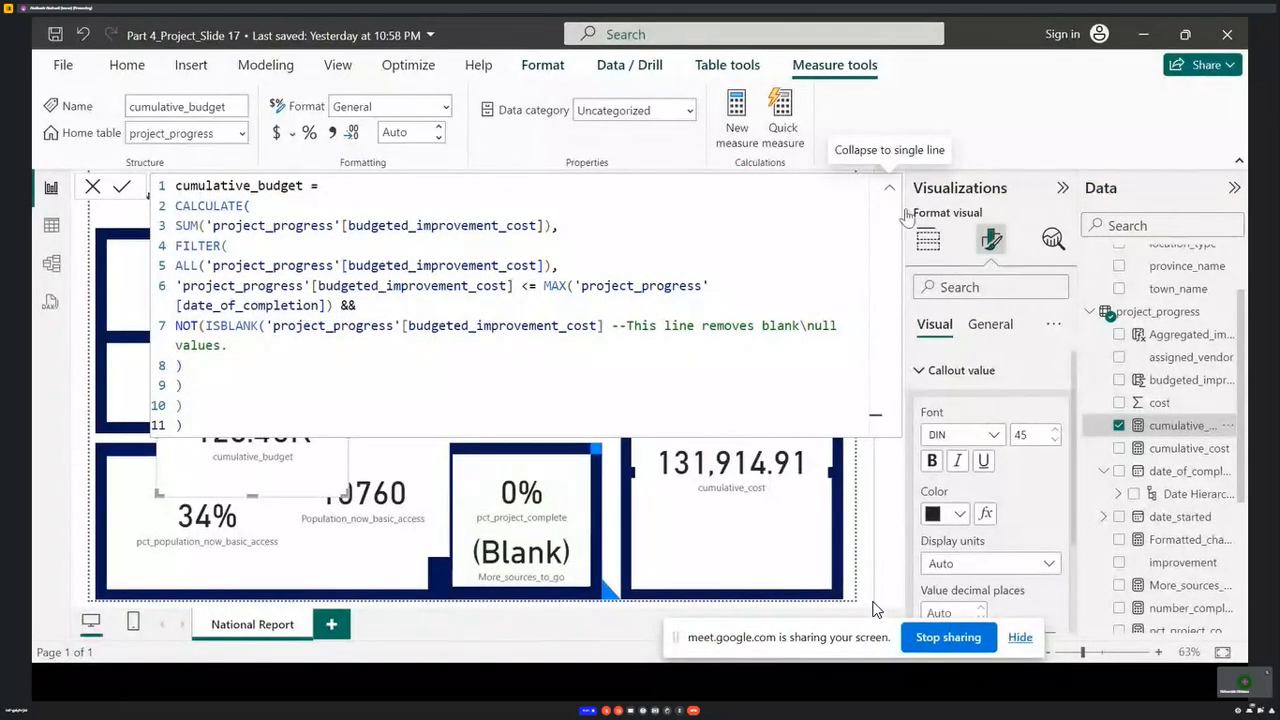
{"action": "left_click", "coordinate": [1183, 450]}
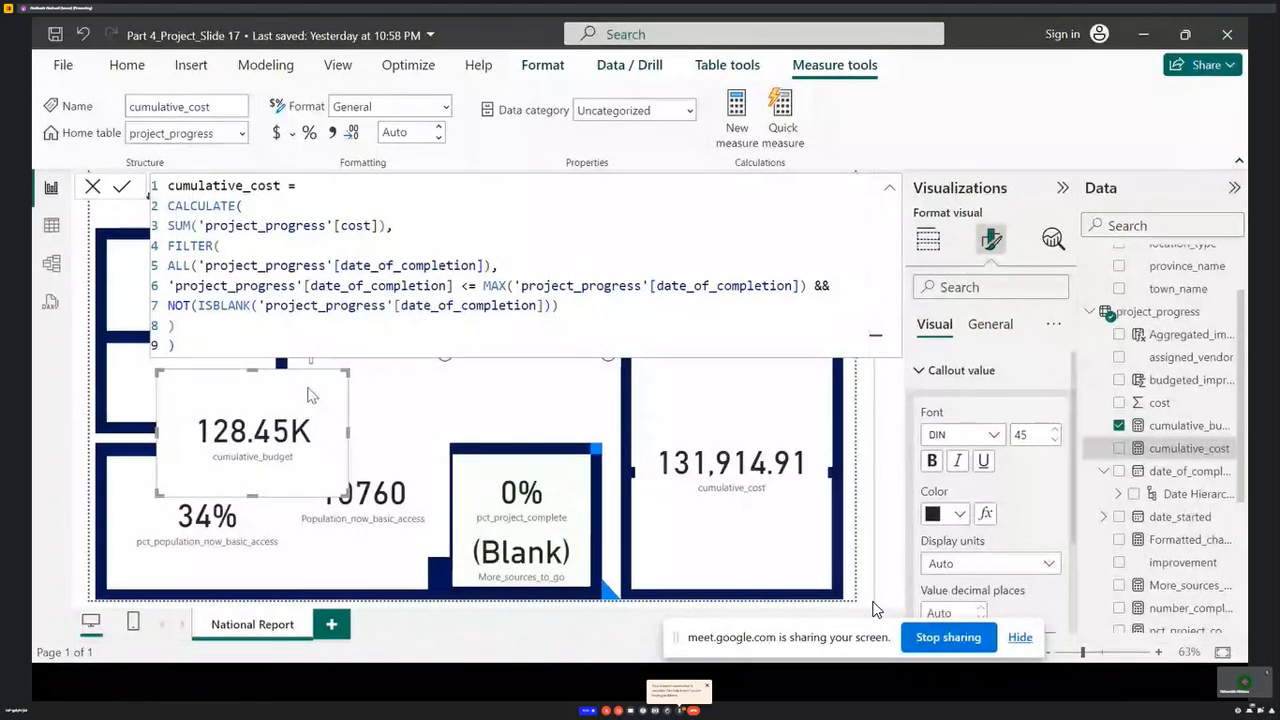
{"action": "left_click", "coordinate": [785, 425]}
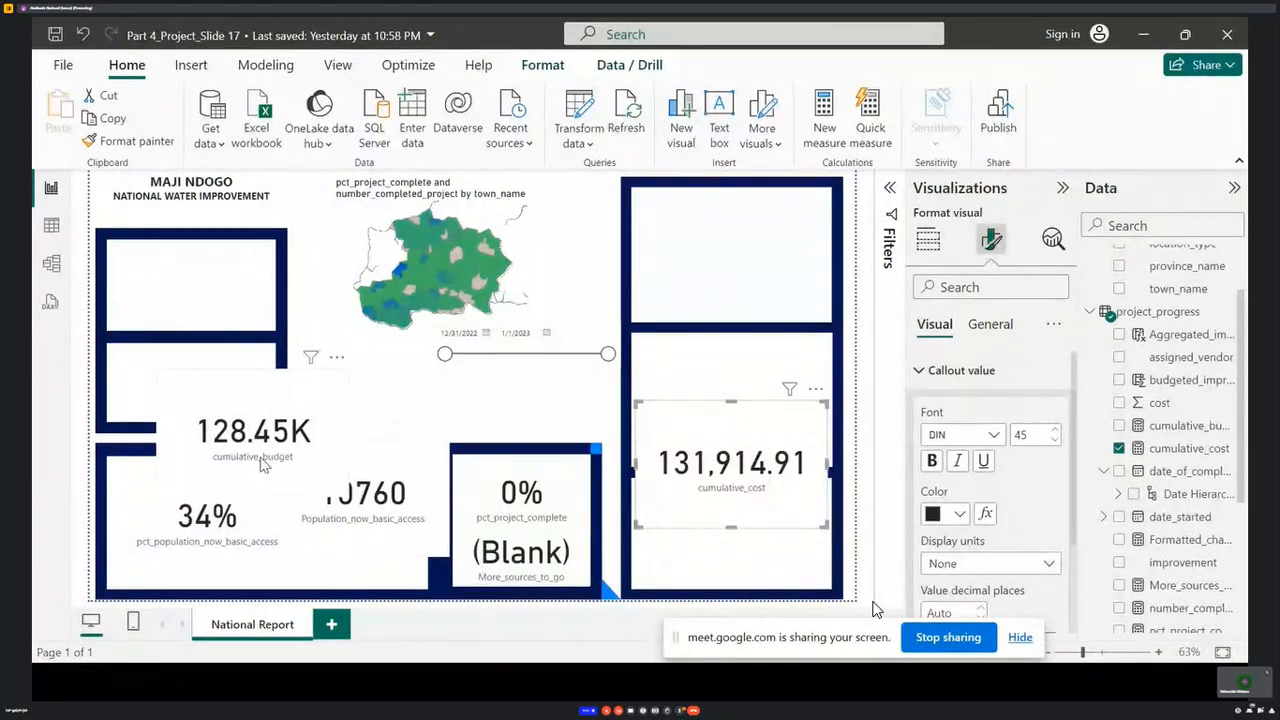
- Switch to the Google Meet call in the browser and read the cumulative_budget formula posted in the in-call messages
{"action": "left_click", "coordinate": [1146, 38]}
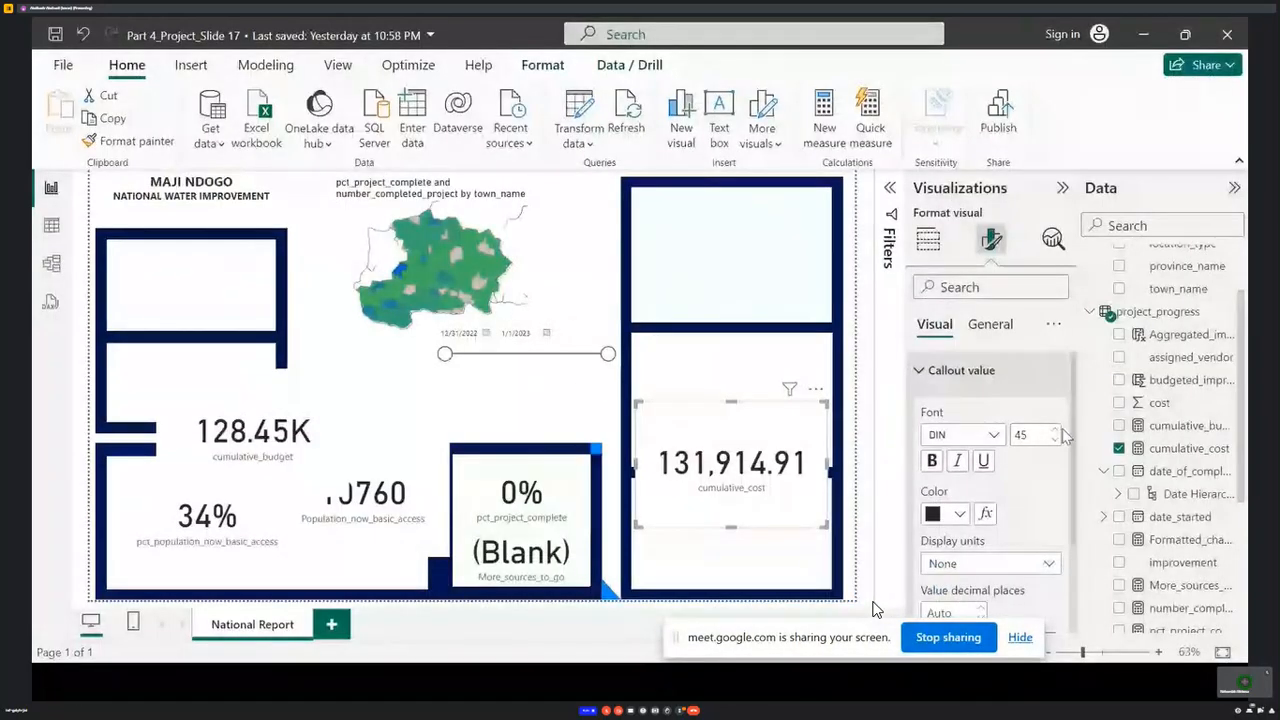
{"action": "left_click", "coordinate": [1143, 38]}
{"action": "mouse_move", "coordinate": [150, 380]}
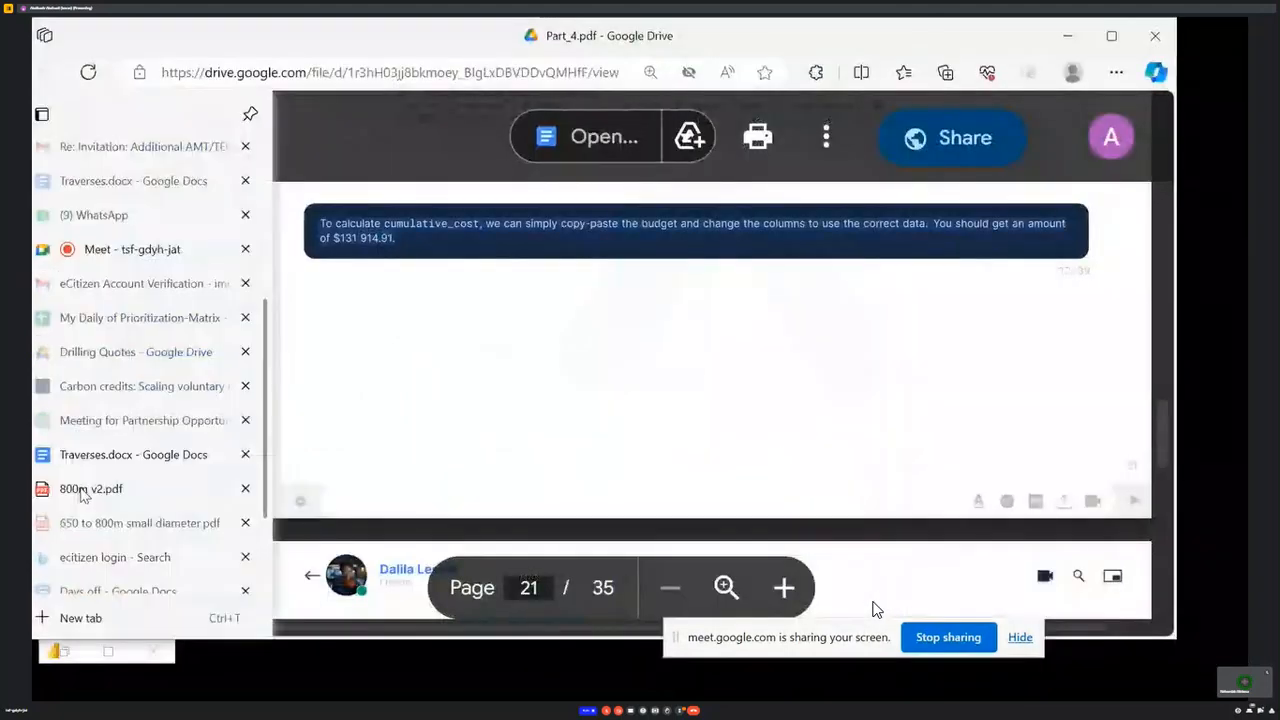
{"action": "left_click", "coordinate": [132, 250]}
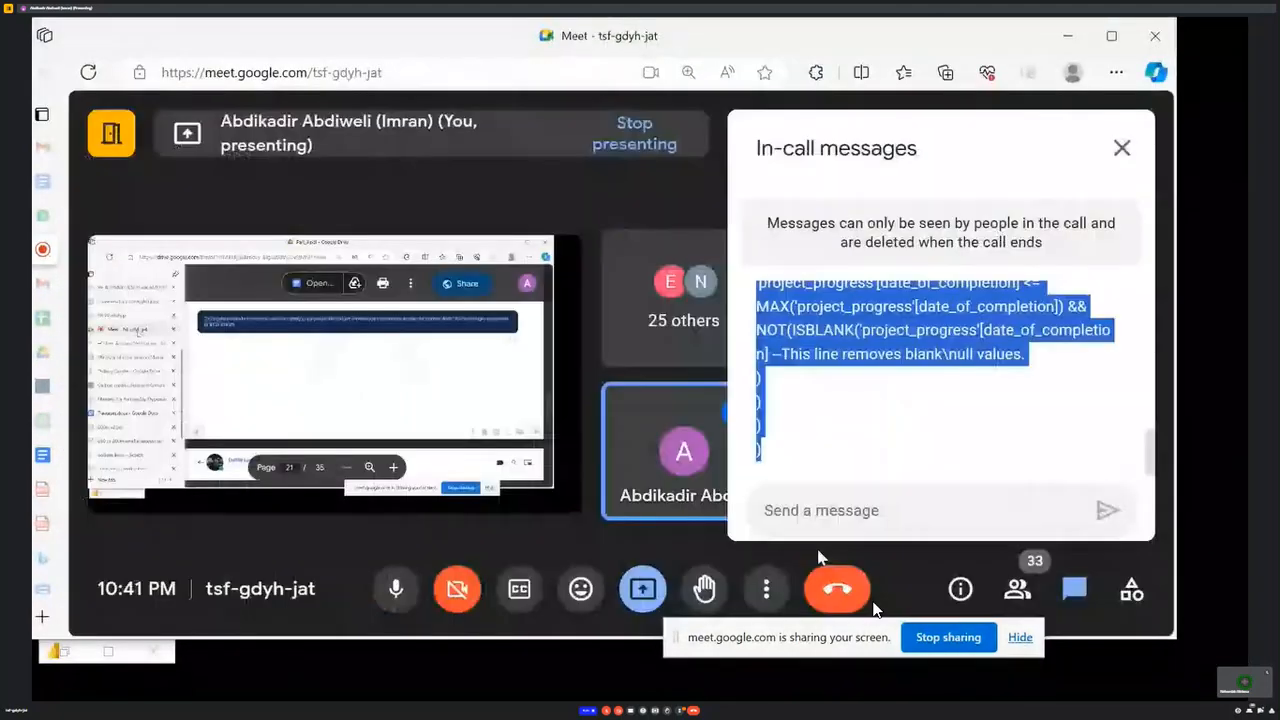
{"action": "left_click", "coordinate": [849, 420]}
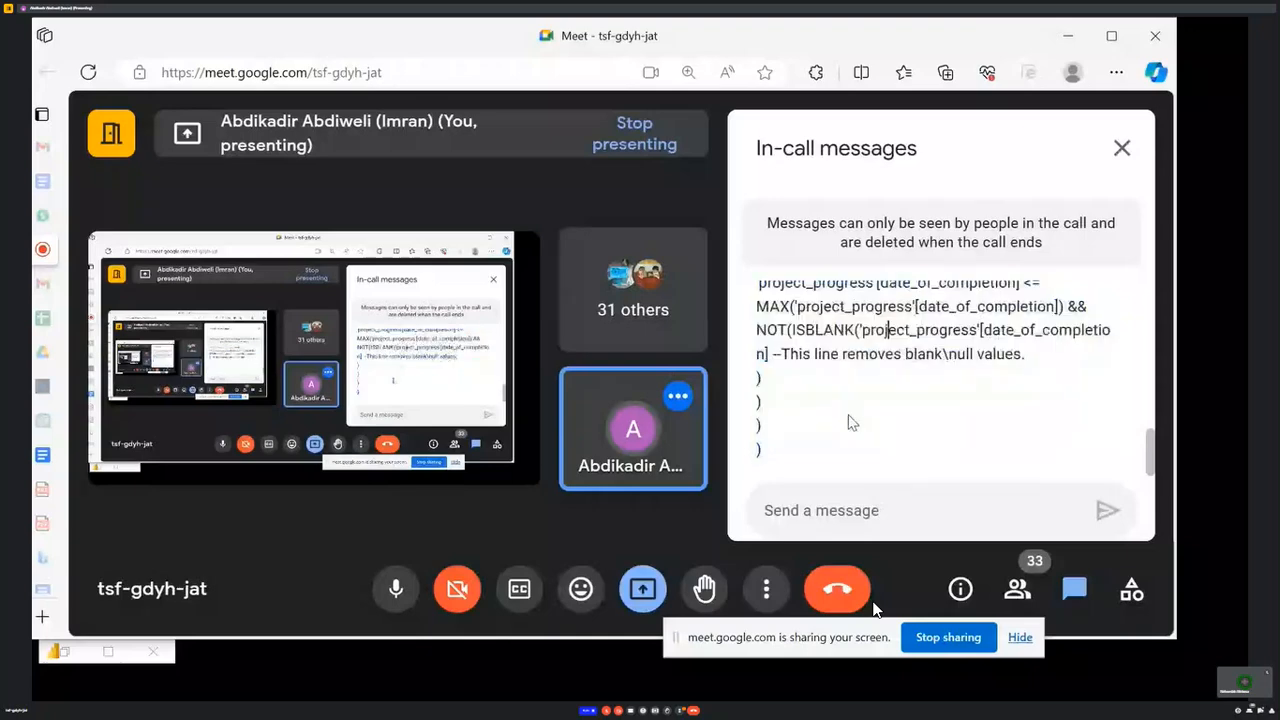
{"action": "scroll", "coordinate": [860, 340], "scroll_direction": "up", "scroll_amount": 2}
{"action": "scroll", "coordinate": [866, 356], "scroll_direction": "down", "scroll_amount": 3}
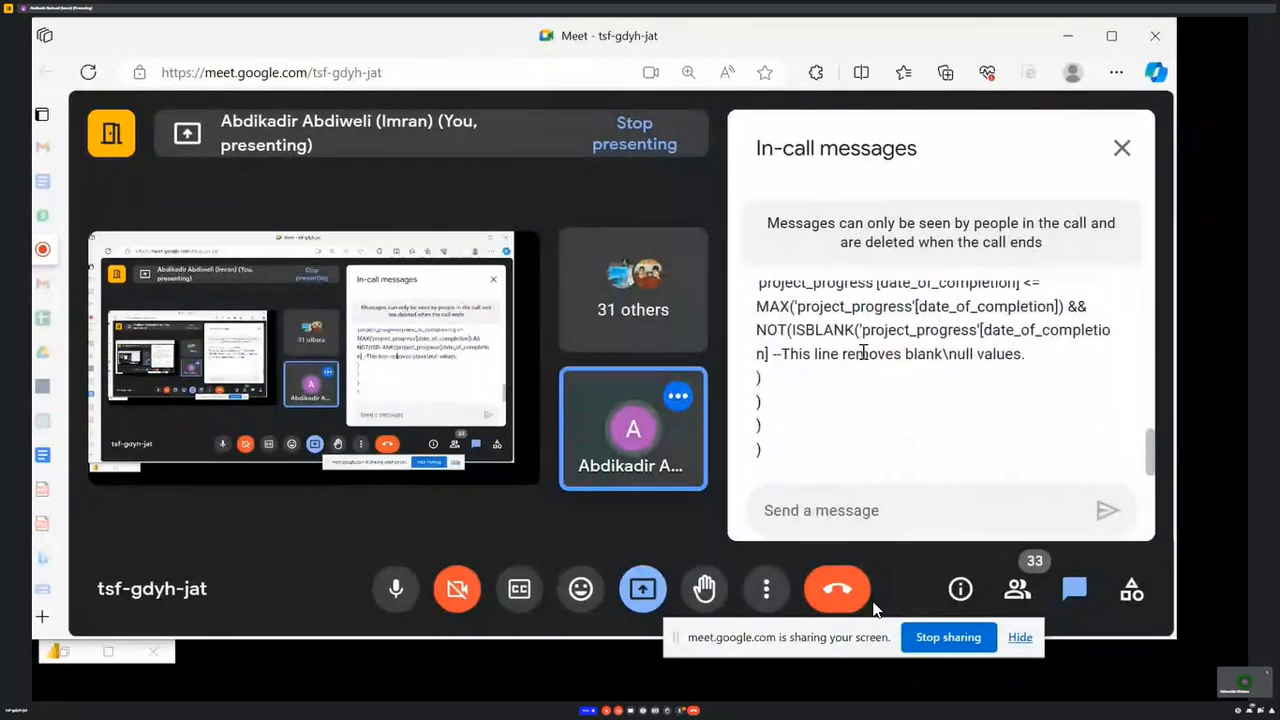
{"action": "scroll", "coordinate": [863, 352], "scroll_direction": "up", "scroll_amount": 2}
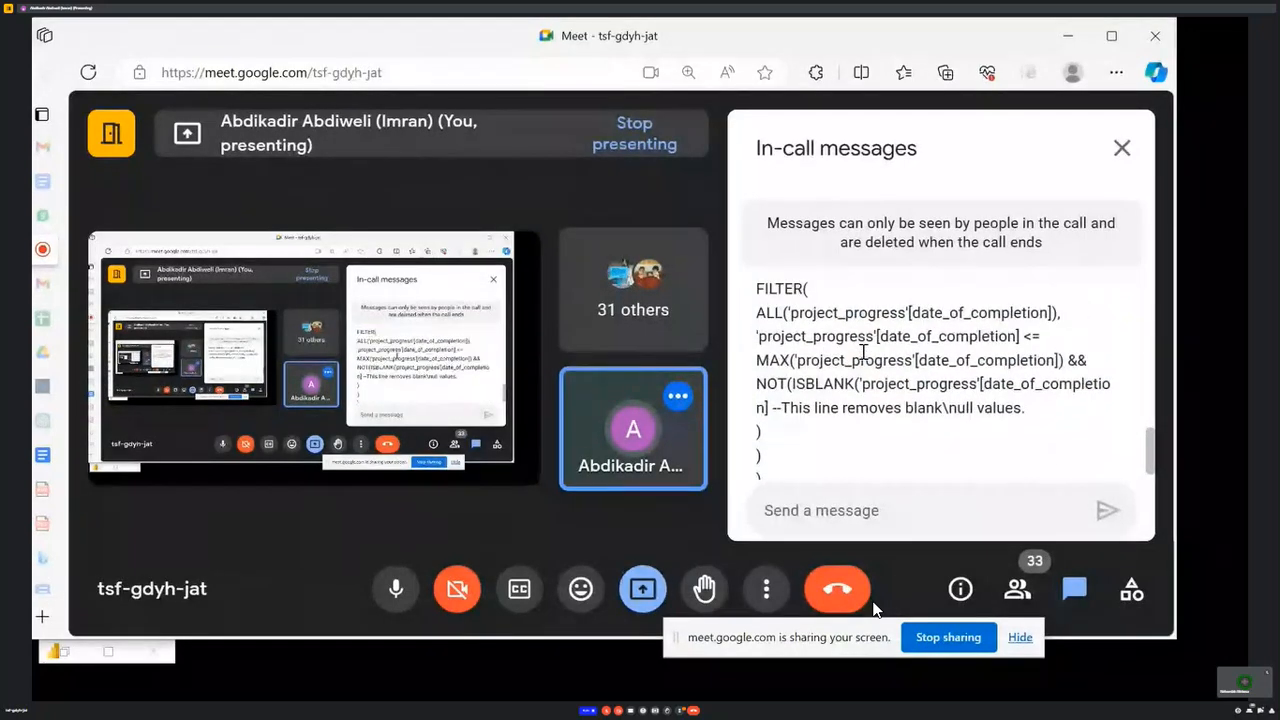
{"action": "scroll", "coordinate": [863, 352], "scroll_direction": "down", "scroll_amount": 5}
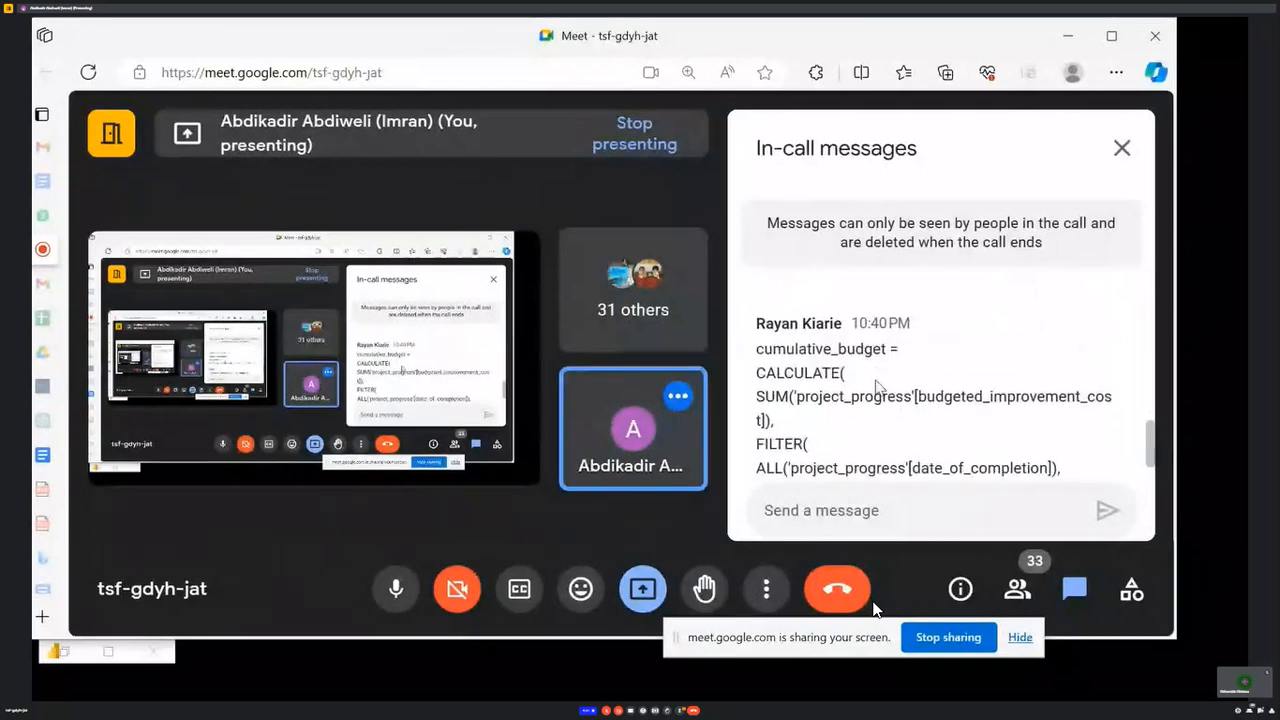
{"action": "scroll", "coordinate": [805, 420], "scroll_direction": "down", "scroll_amount": 5}
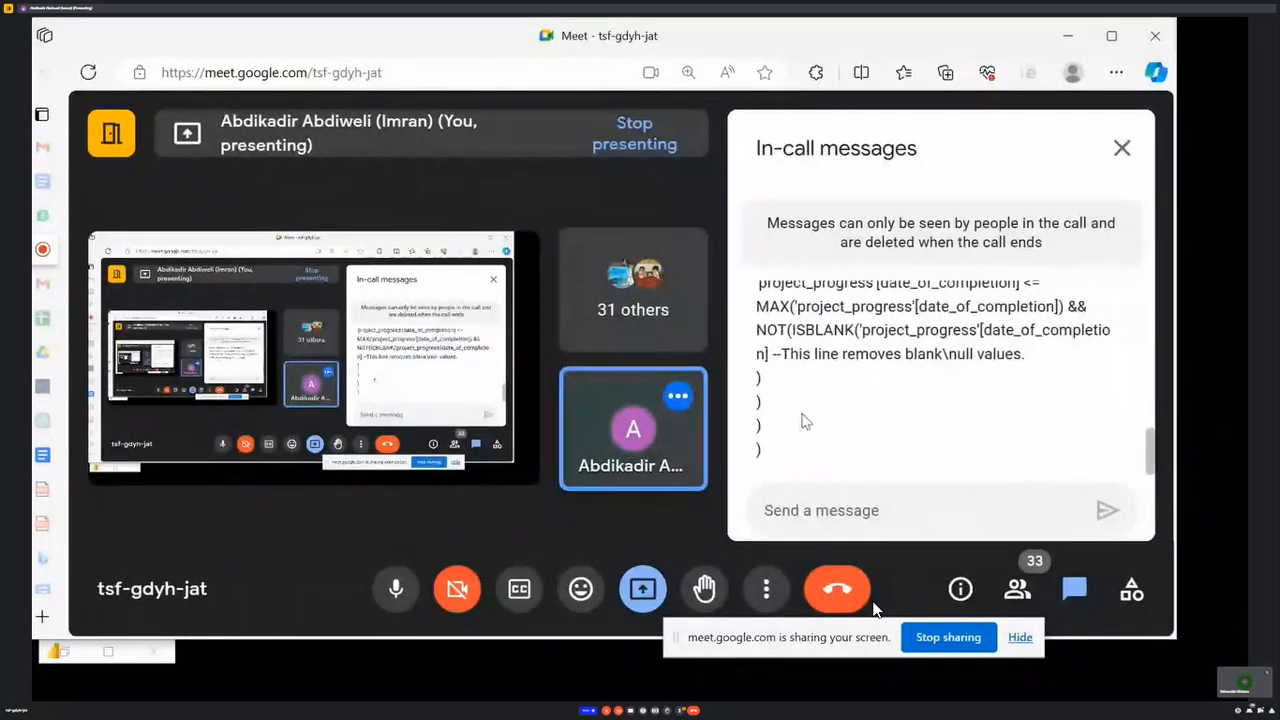
{"action": "scroll", "coordinate": [805, 420], "scroll_direction": "up", "scroll_amount": 3}
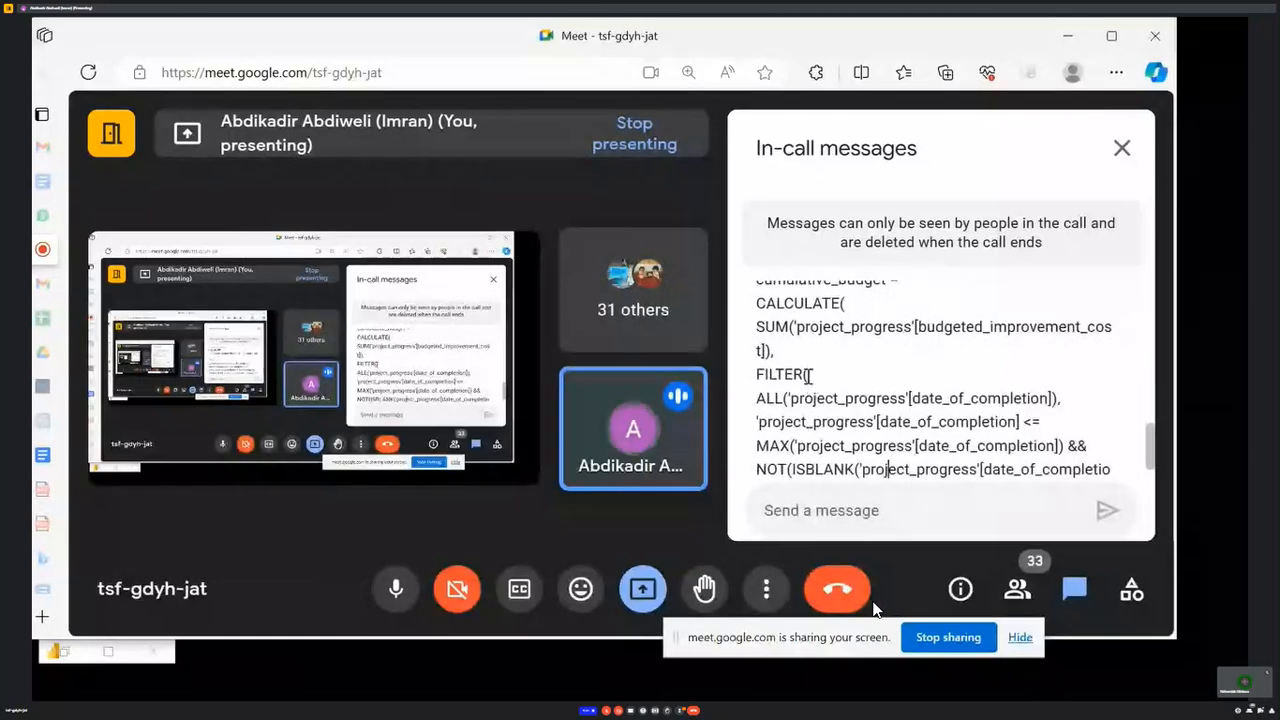
{"action": "scroll", "coordinate": [806, 375], "scroll_direction": "up", "scroll_amount": 1}
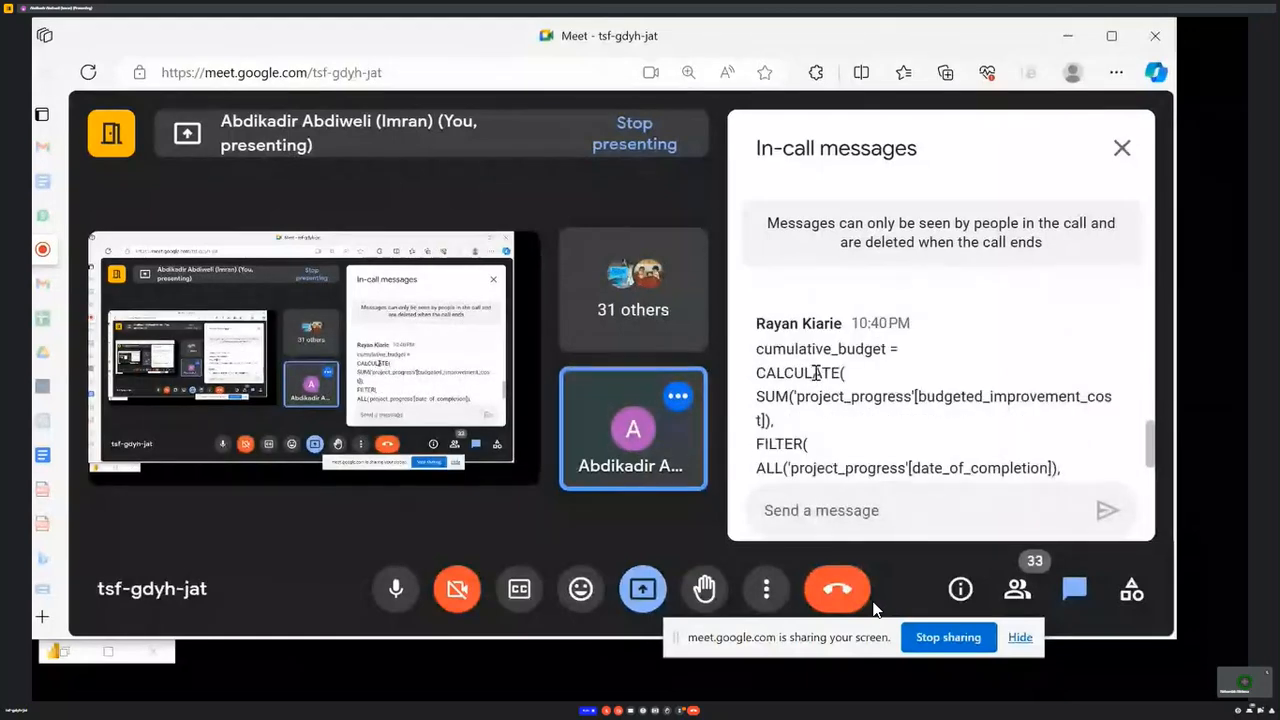
- Copy the complete cumulative_budget formula from the in-call message, from the measure name through the last closing parenthesis
{"action": "left_click_drag", "start_coordinate": [757, 349], "coordinate": [773, 352]}
{"action": "scroll", "coordinate": [877, 434], "scroll_direction": "down", "scroll_amount": 3}
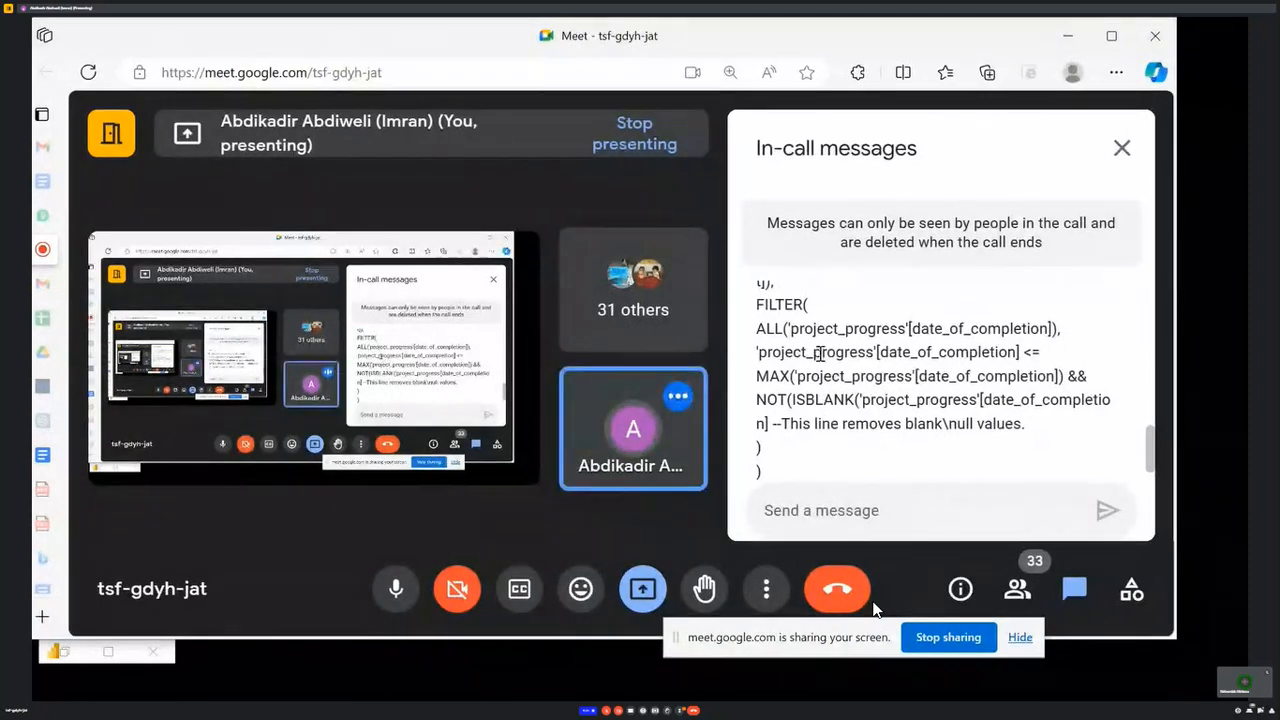
{"action": "scroll", "coordinate": [818, 358], "scroll_direction": "up", "scroll_amount": 2}
{"action": "left_click", "coordinate": [830, 402]}
{"action": "scroll", "coordinate": [850, 425], "scroll_direction": "down", "scroll_amount": 1}
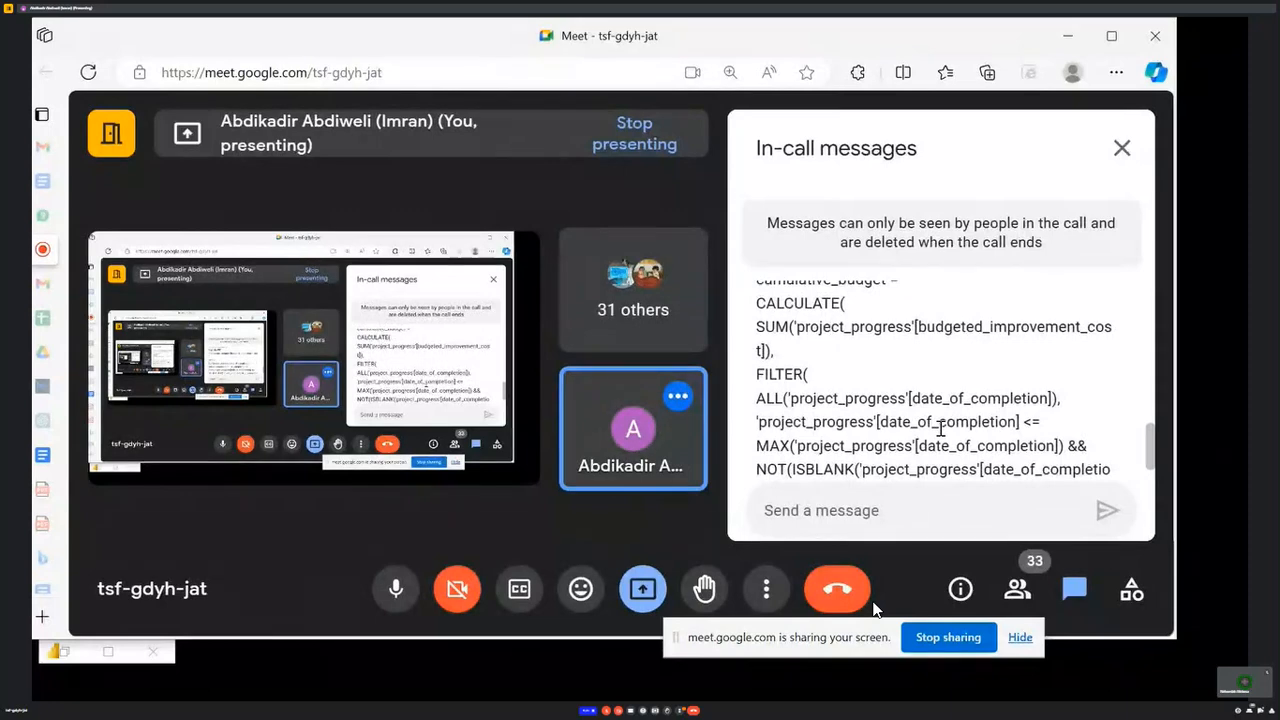
{"action": "scroll", "coordinate": [955, 398], "scroll_direction": "down", "scroll_amount": 1}
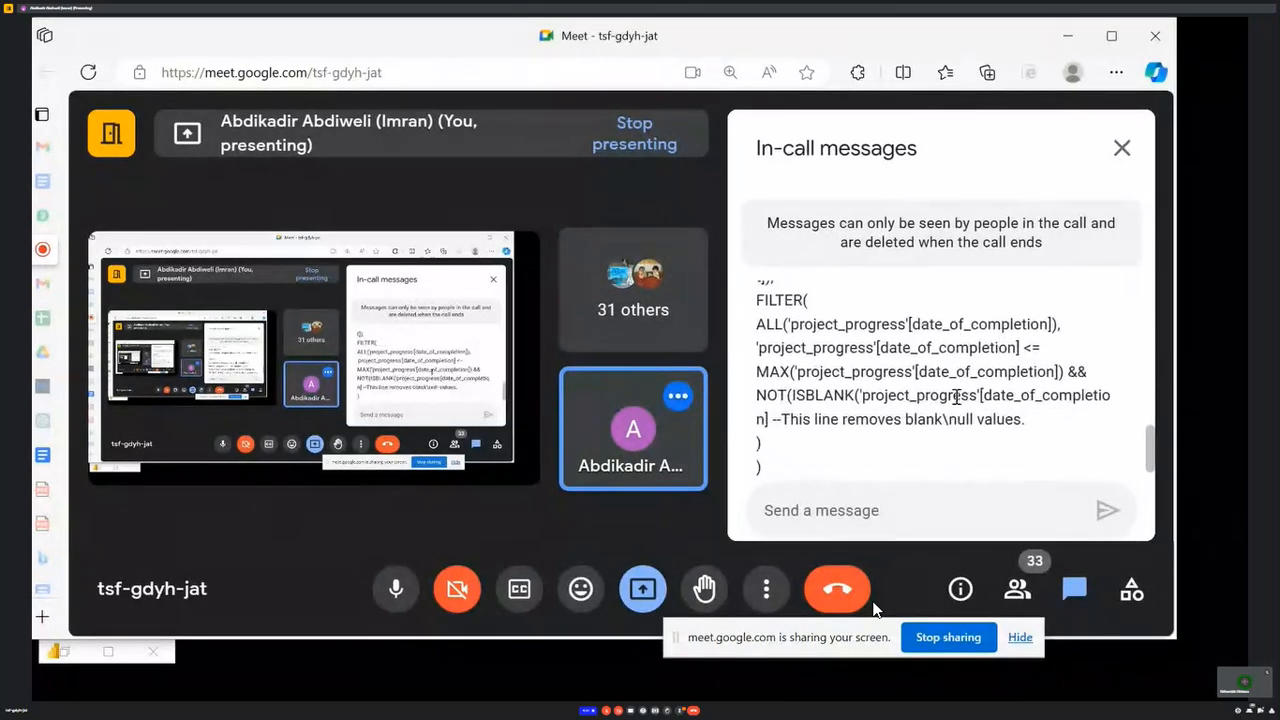
{"action": "scroll", "coordinate": [957, 398], "scroll_direction": "down", "scroll_amount": 1}
{"action": "left_click_drag", "start_coordinate": [766, 447], "coordinate": [804, 511]}
{"action": "key", "text": "ctrl+c"}
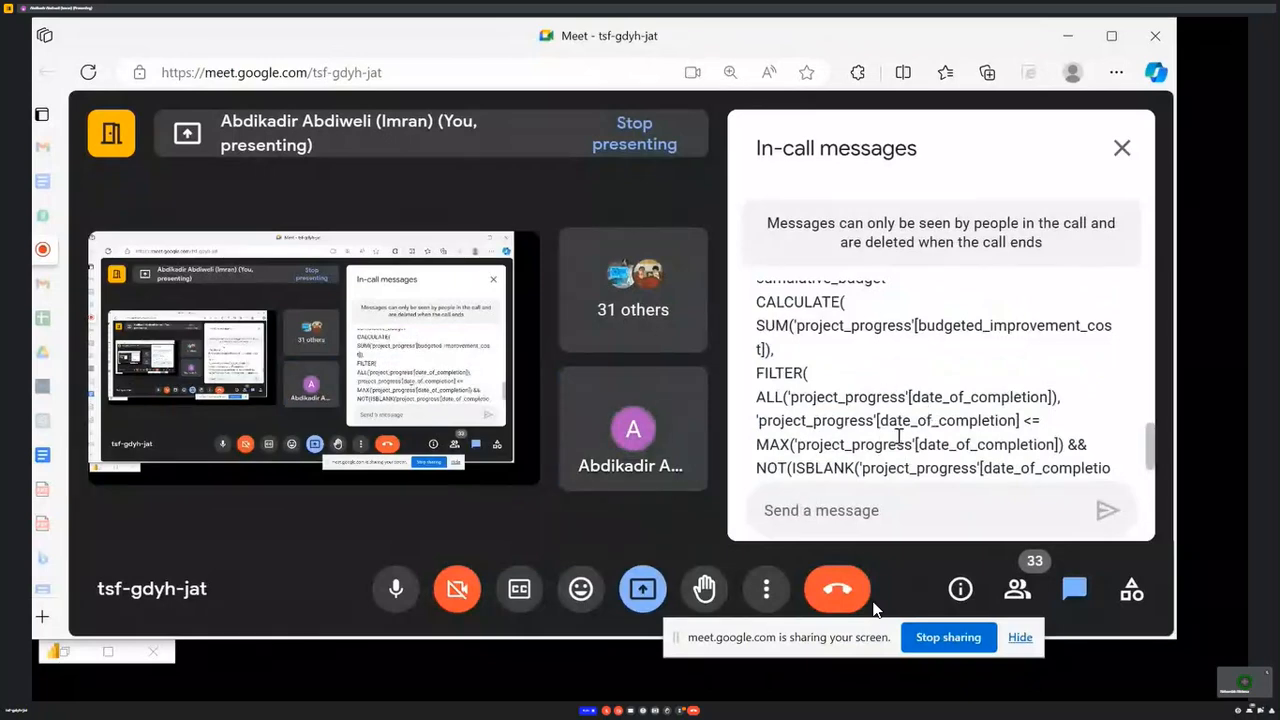
{"action": "scroll", "coordinate": [898, 437], "scroll_direction": "down", "scroll_amount": 1}
{"action": "scroll", "coordinate": [820, 366], "scroll_direction": "up", "scroll_amount": 2}
{"action": "left_click_drag", "start_coordinate": [763, 354], "coordinate": [828, 472]}
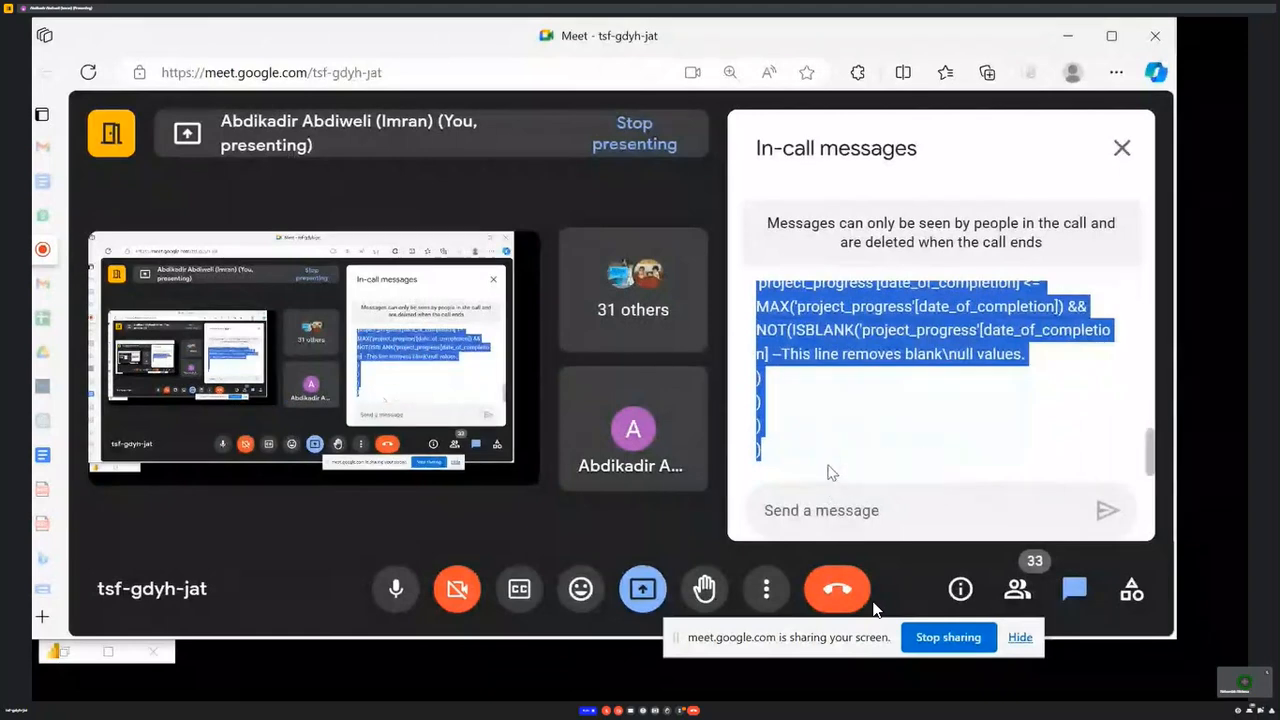
- Return to the Power BI report and replace the entire cumulative_budget measure formula with the copied version that filters on date_of_completion
{"action": "mouse_move", "coordinate": [40, 488]}
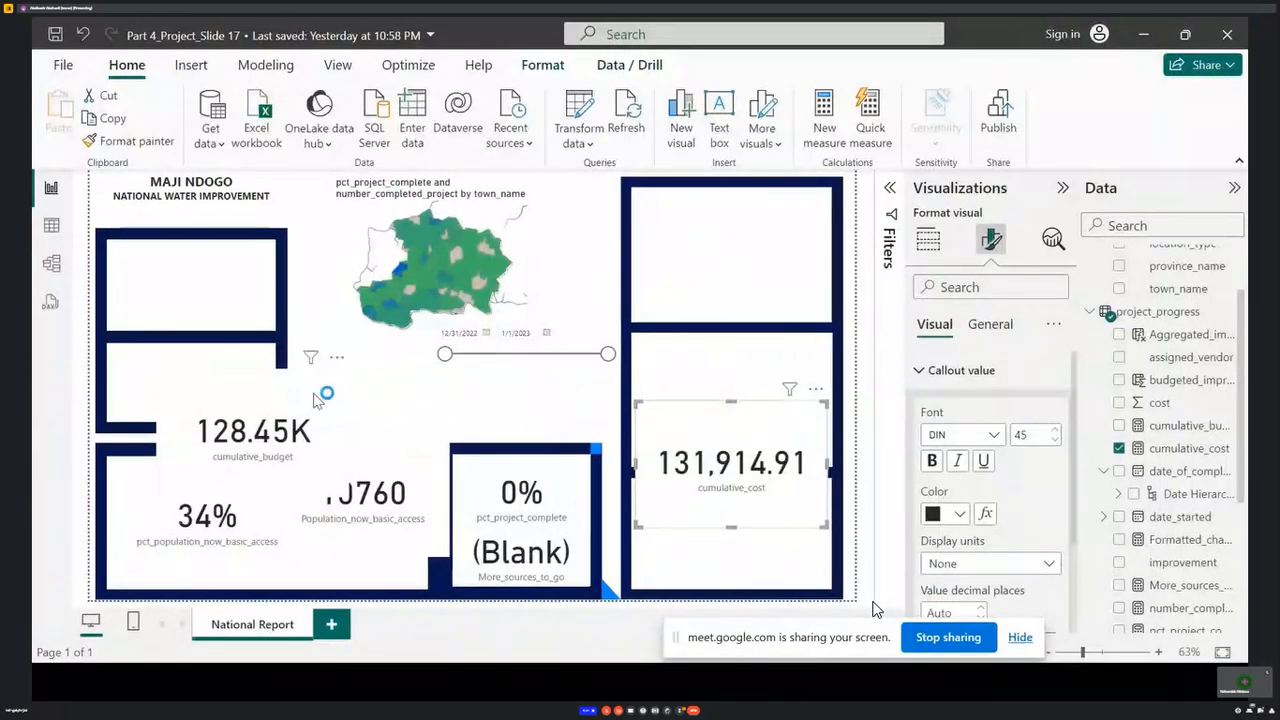
{"action": "left_click", "coordinate": [316, 399]}
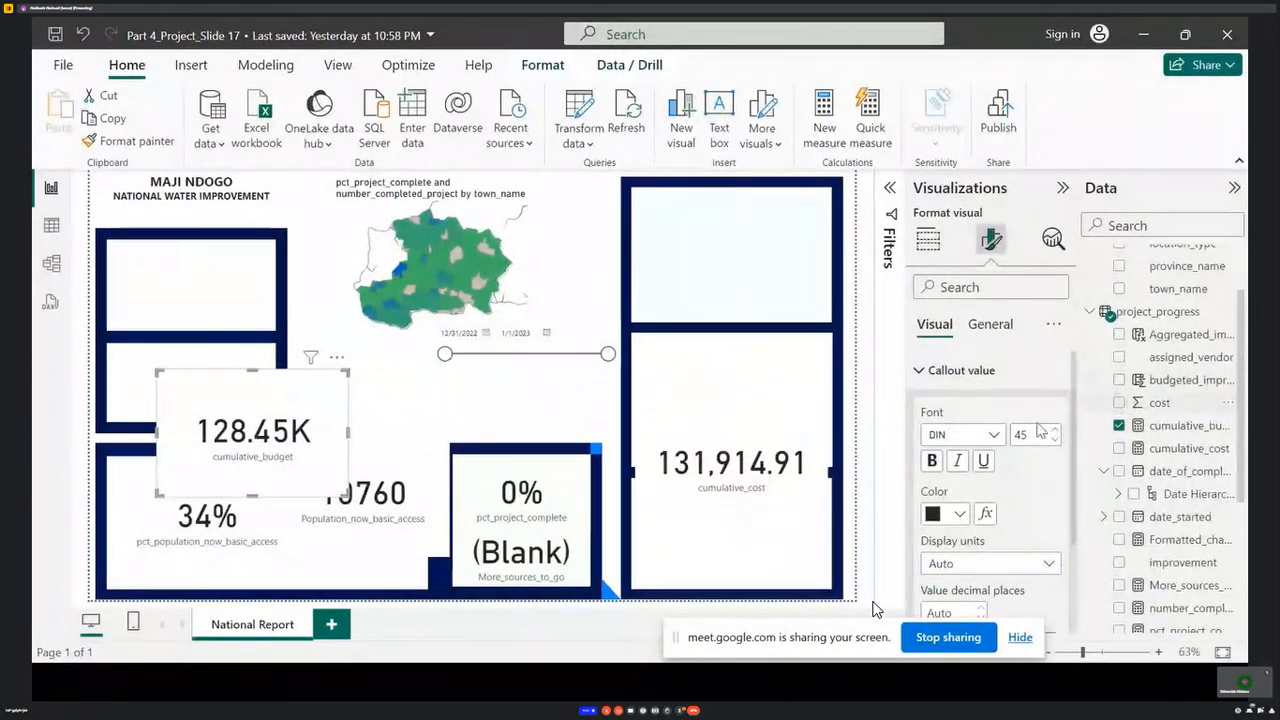
{"action": "left_click", "coordinate": [1168, 429]}
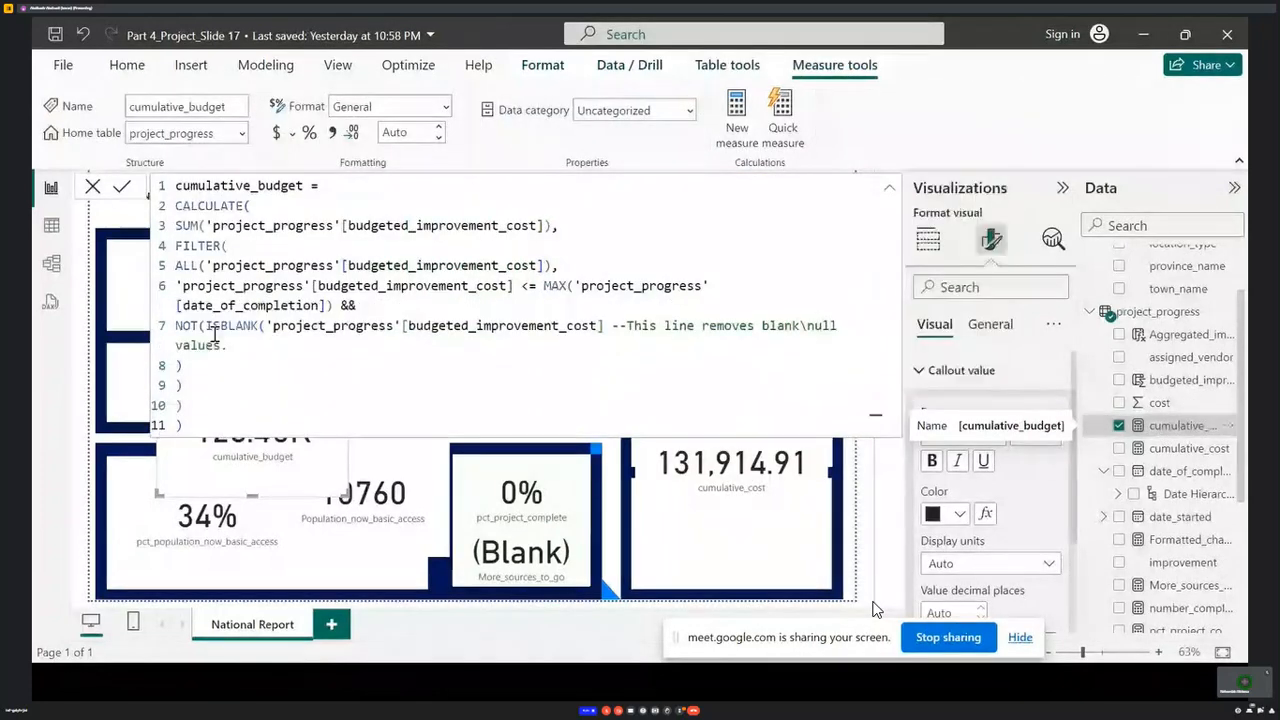
{"action": "left_click_drag", "start_coordinate": [180, 422], "coordinate": [172, 186]}
{"action": "key", "text": "ctrl+v"}
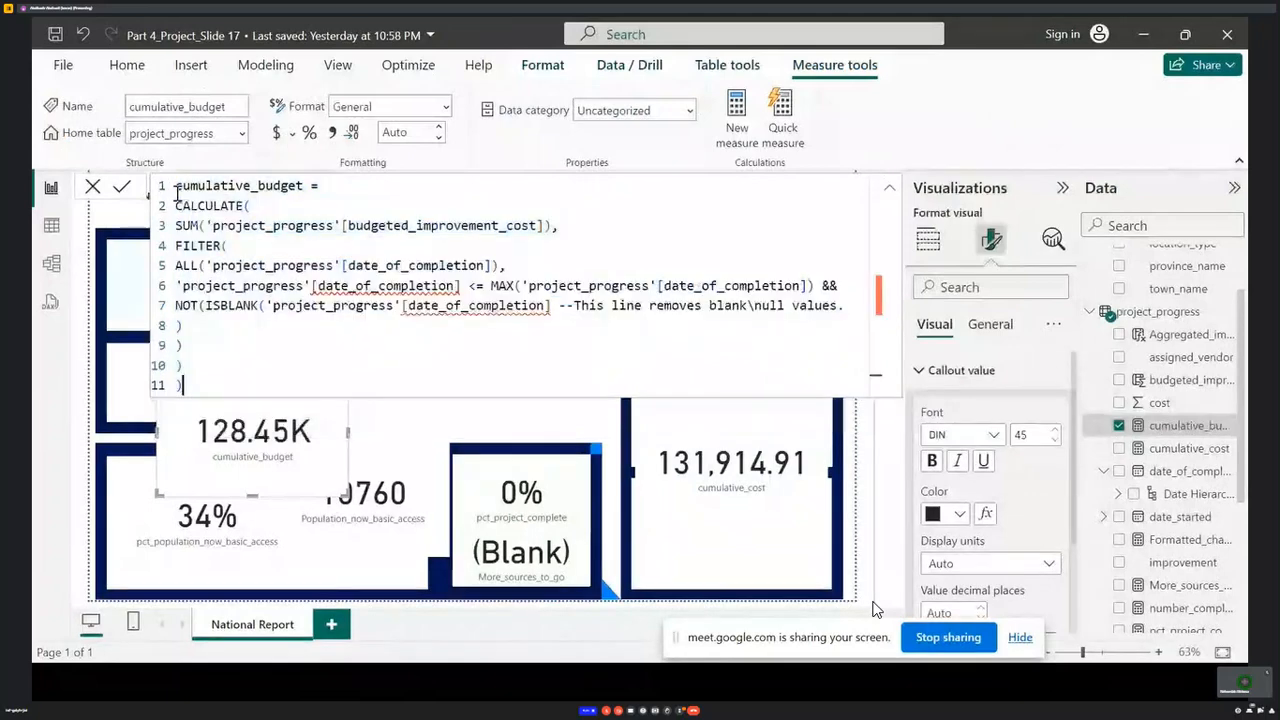
- Inspect the underlined date_of_completion references and the closing parentheses in the cumulative_budget formula for the cause of the error
{"action": "left_click", "coordinate": [382, 283]}
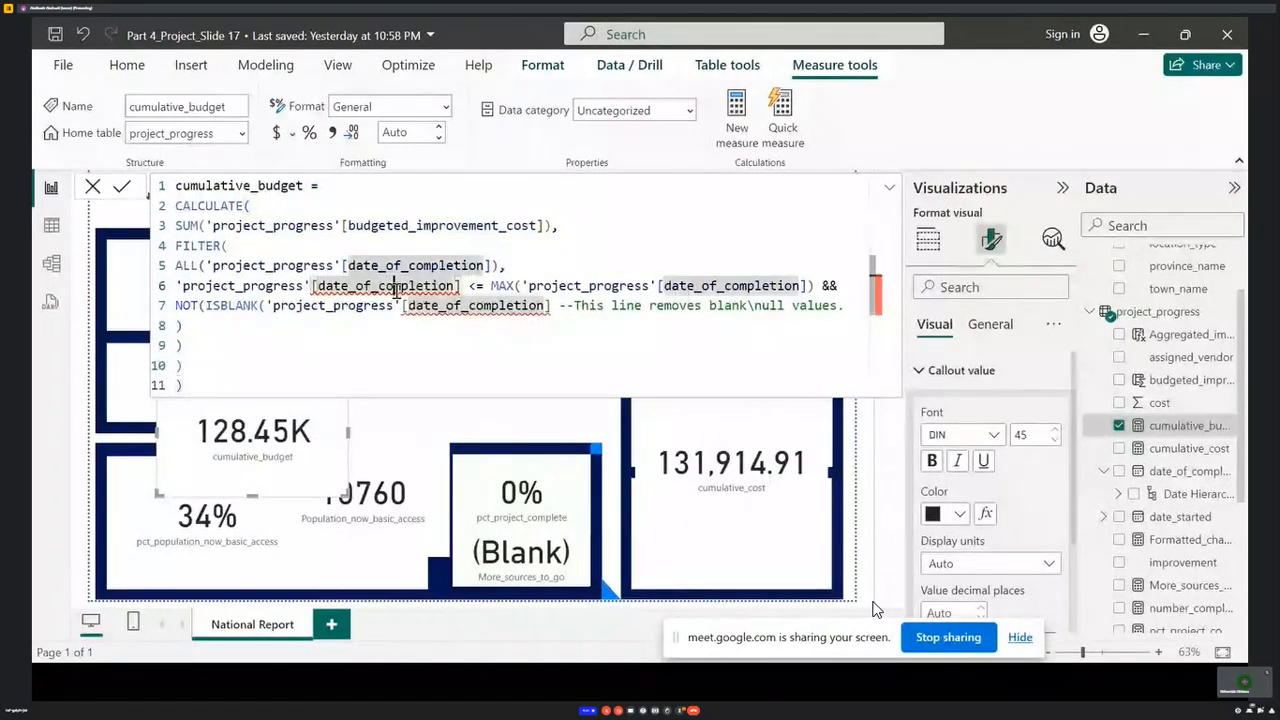
{"action": "left_click", "coordinate": [318, 345]}
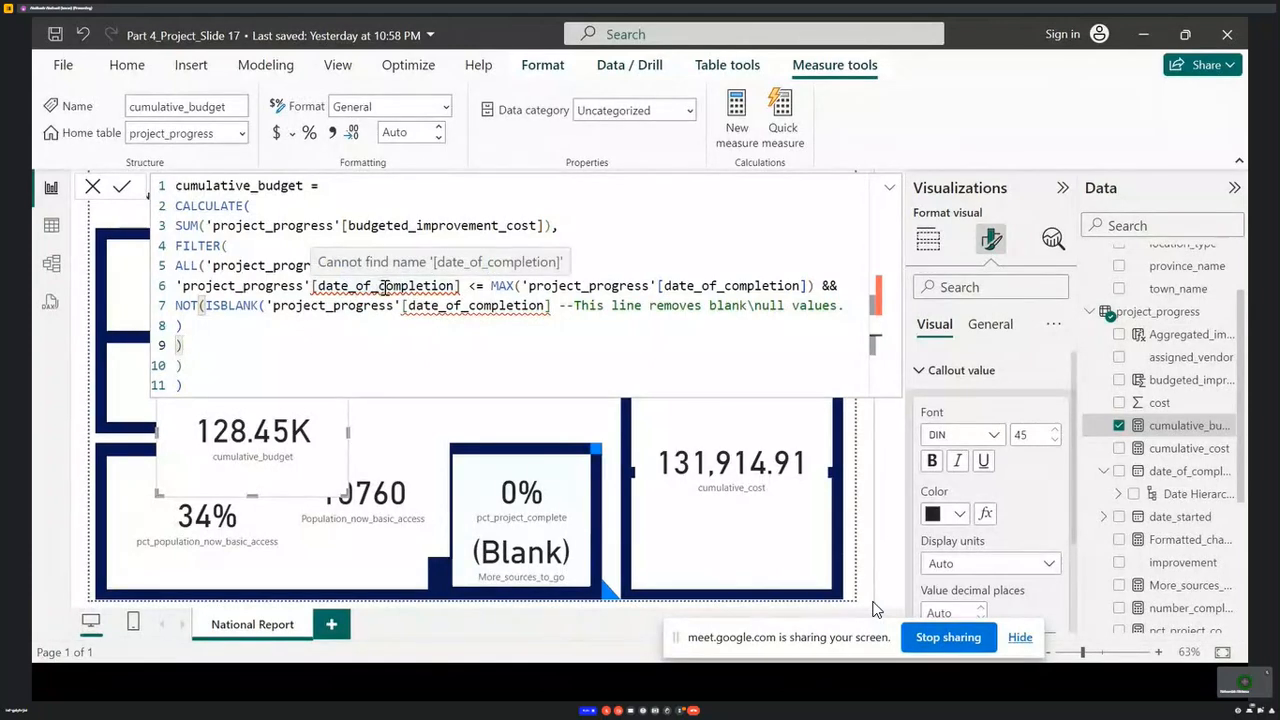
{"action": "left_click", "coordinate": [457, 286]}
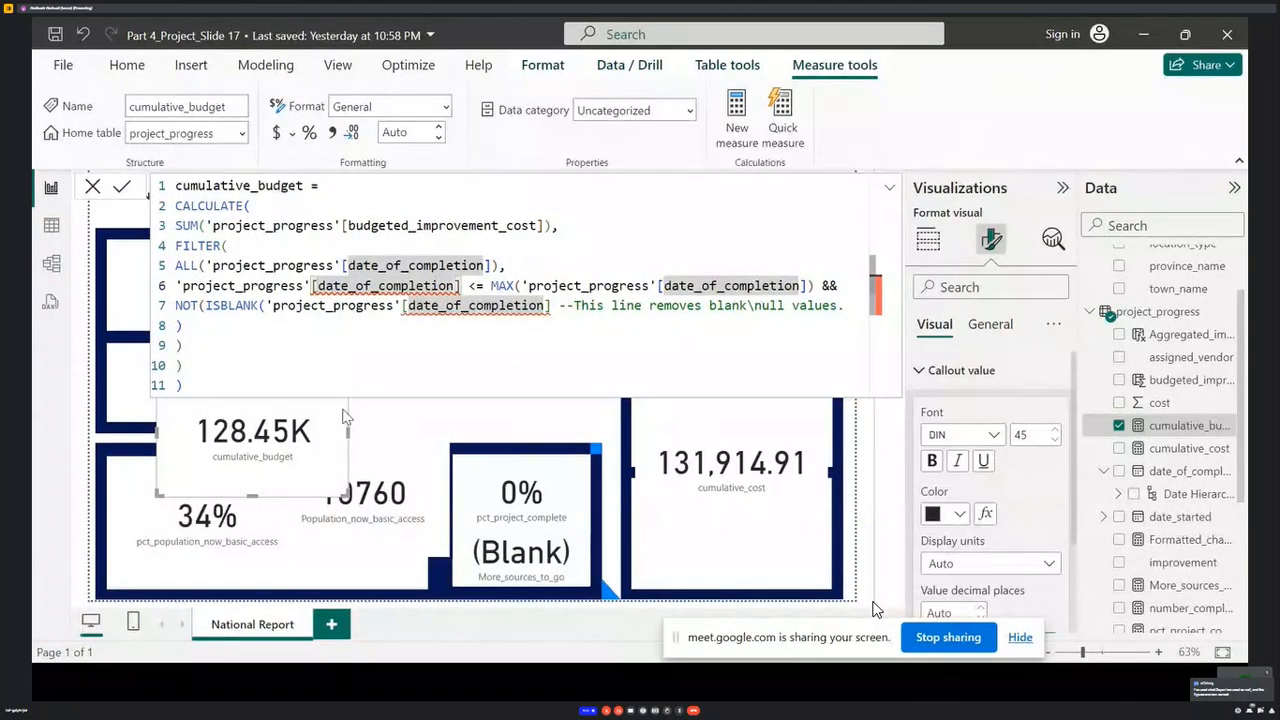
{"action": "left_click", "coordinate": [324, 349]}
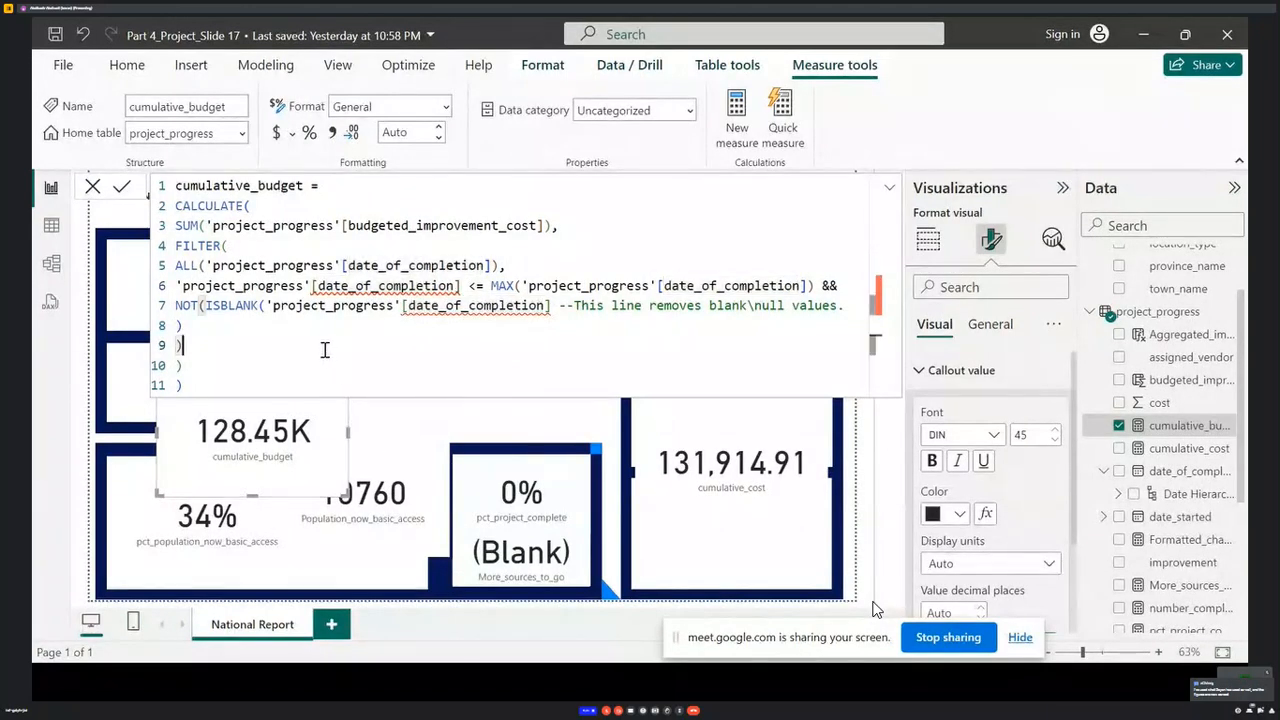
- Re-enter the date_of_completion reference before the <= comparison in the cumulative_budget formula using the suggested 'project_progress'[date_of_completion] column, and commit the measure
{"action": "left_click", "coordinate": [459, 287]}
{"action": "key", "text": "BackSpace"}
{"action": "key", "text": "BackSpace"}
{"action": "key", "text": "BackSpace"}
{"action": "key", "text": "BackSpace"}
{"action": "key", "text": "BackSpace"}
{"action": "key", "text": "BackSpace"}
{"action": "key", "text": "BackSpace"}
{"action": "key", "text": "BackSpace"}
{"action": "key", "text": "BackSpace"}
{"action": "key", "text": "BackSpace"}
{"action": "key", "text": "BackSpace"}
{"action": "key", "text": "BackSpace"}
{"action": "key", "text": "BackSpace"}
{"action": "key", "text": "BackSpace"}
{"action": "key", "text": "BackSpace"}
{"action": "key", "text": "BackSpace"}
{"action": "key", "text": "BackSpace"}
{"action": "key", "text": "BackSpace"}
{"action": "key", "text": "BackSpace"}
{"action": "key", "text": "BackSpace"}
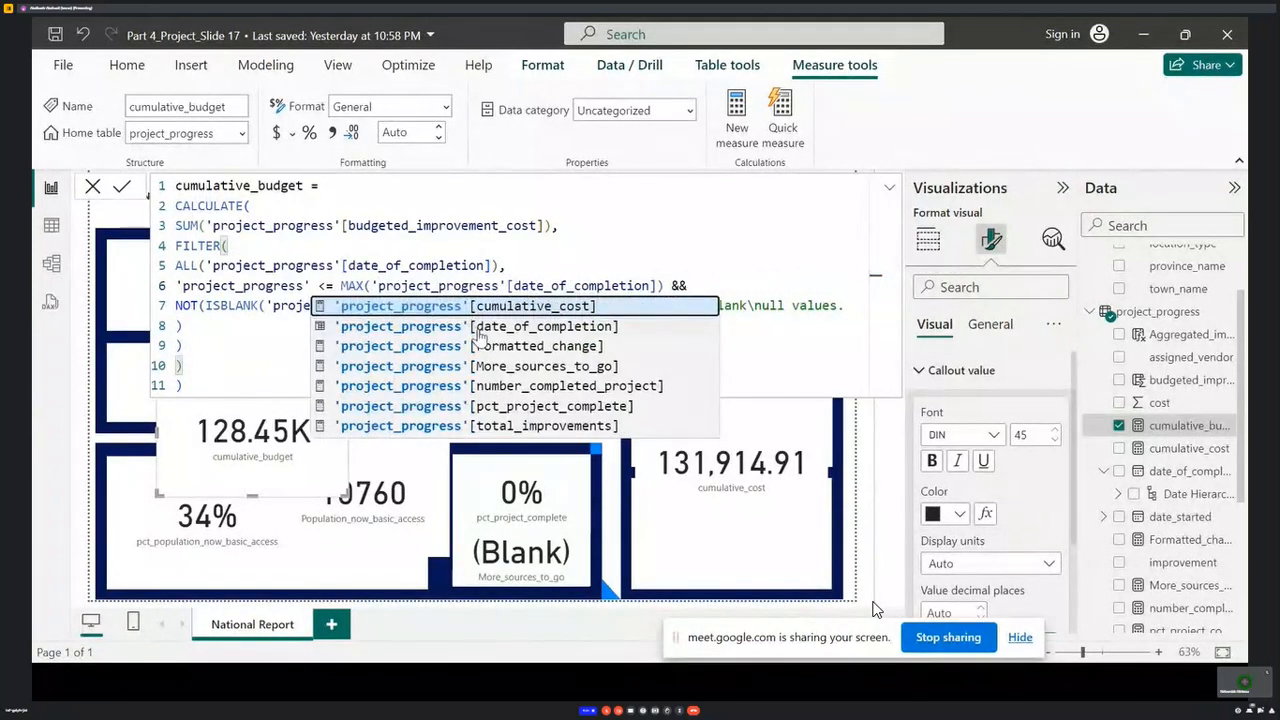
{"action": "left_click", "coordinate": [485, 327]}
{"action": "left_click", "coordinate": [450, 350]}
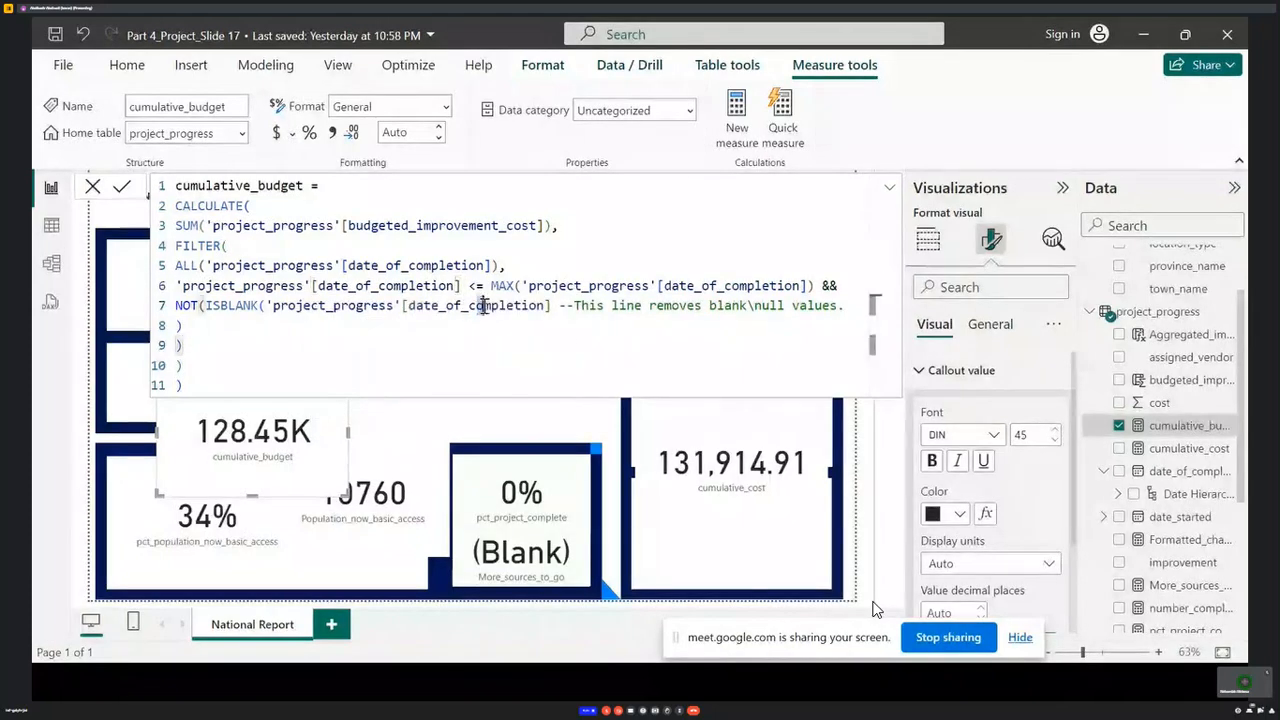
{"action": "left_click", "coordinate": [345, 388]}
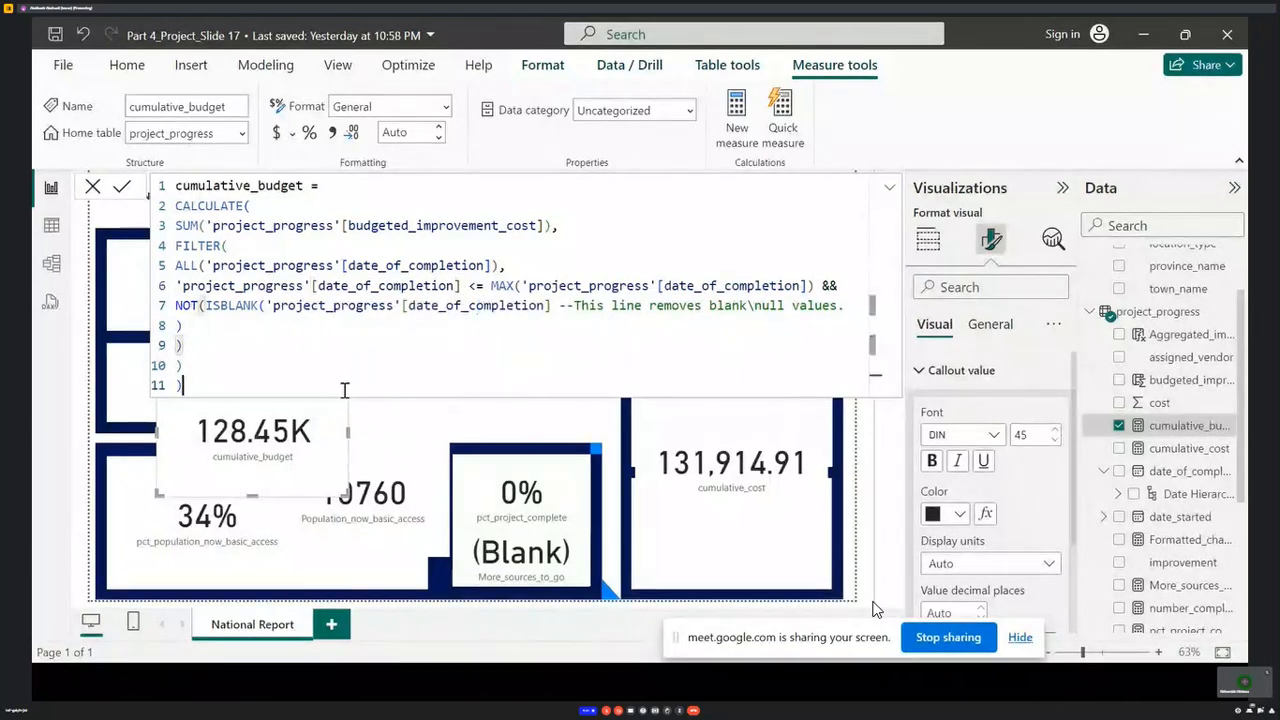
{"action": "left_click", "coordinate": [121, 186]}
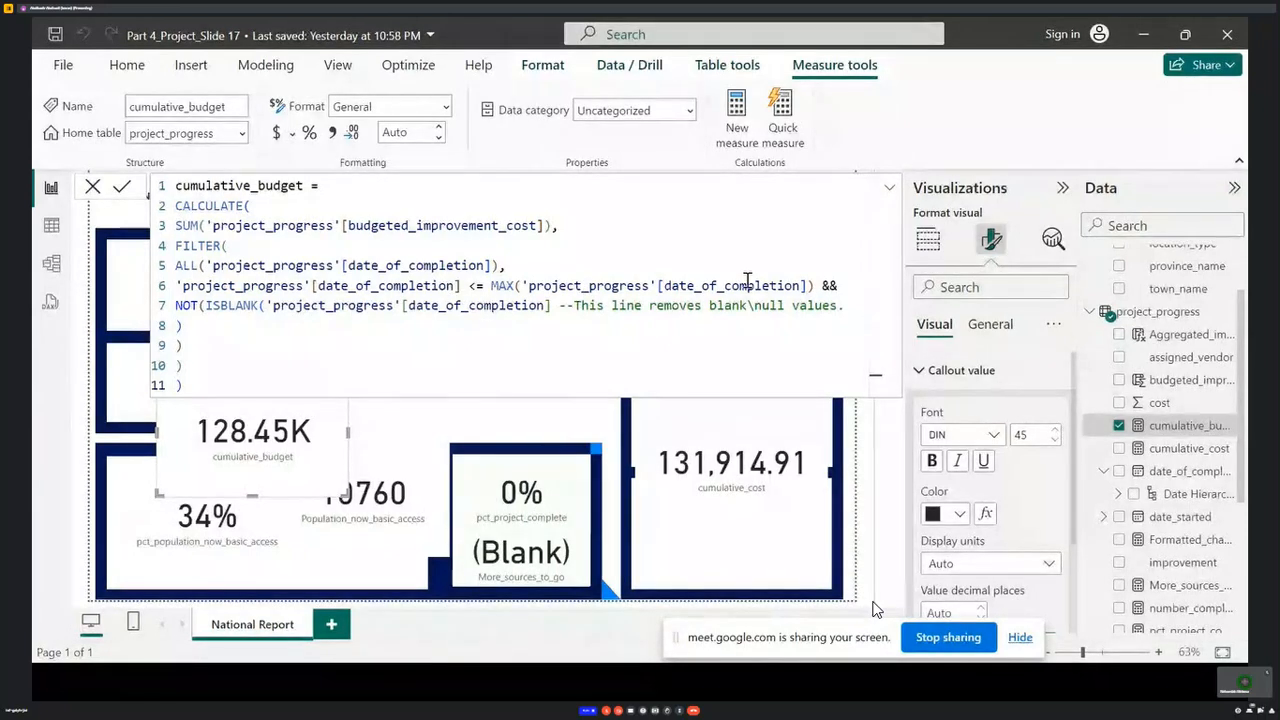
{"action": "left_click", "coordinate": [889, 187]}
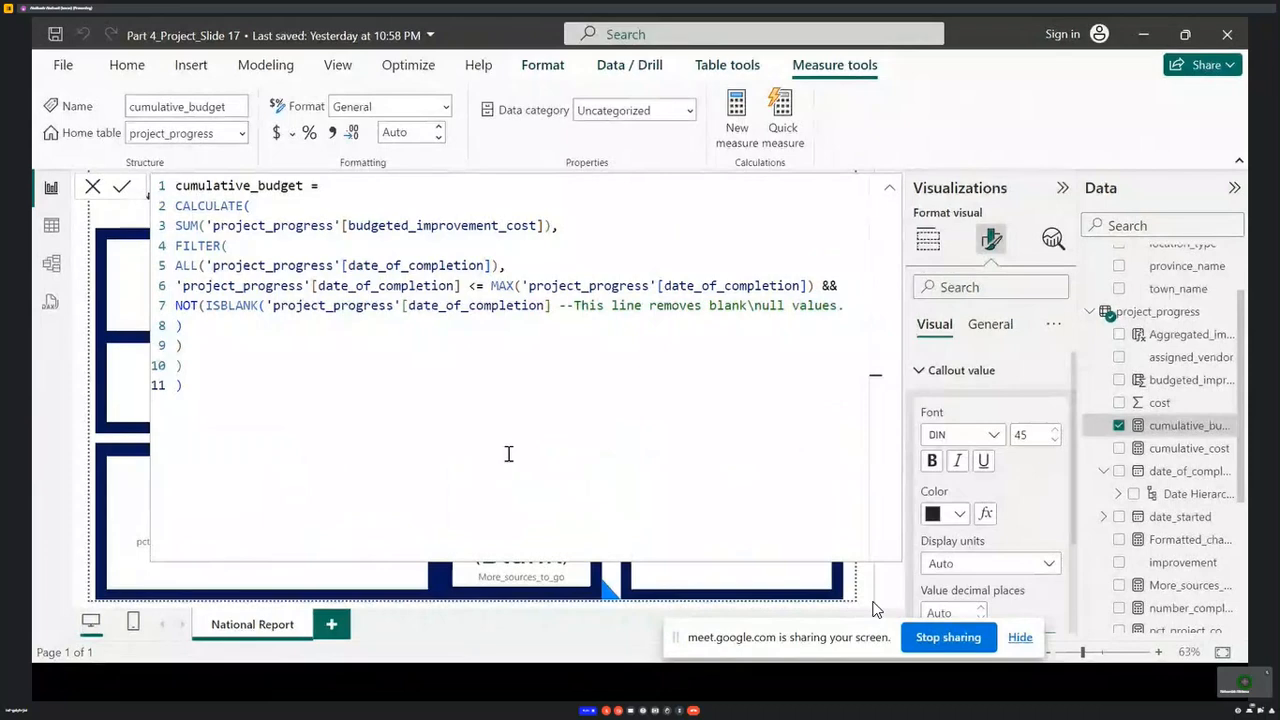
{"action": "left_click", "coordinate": [889, 187]}
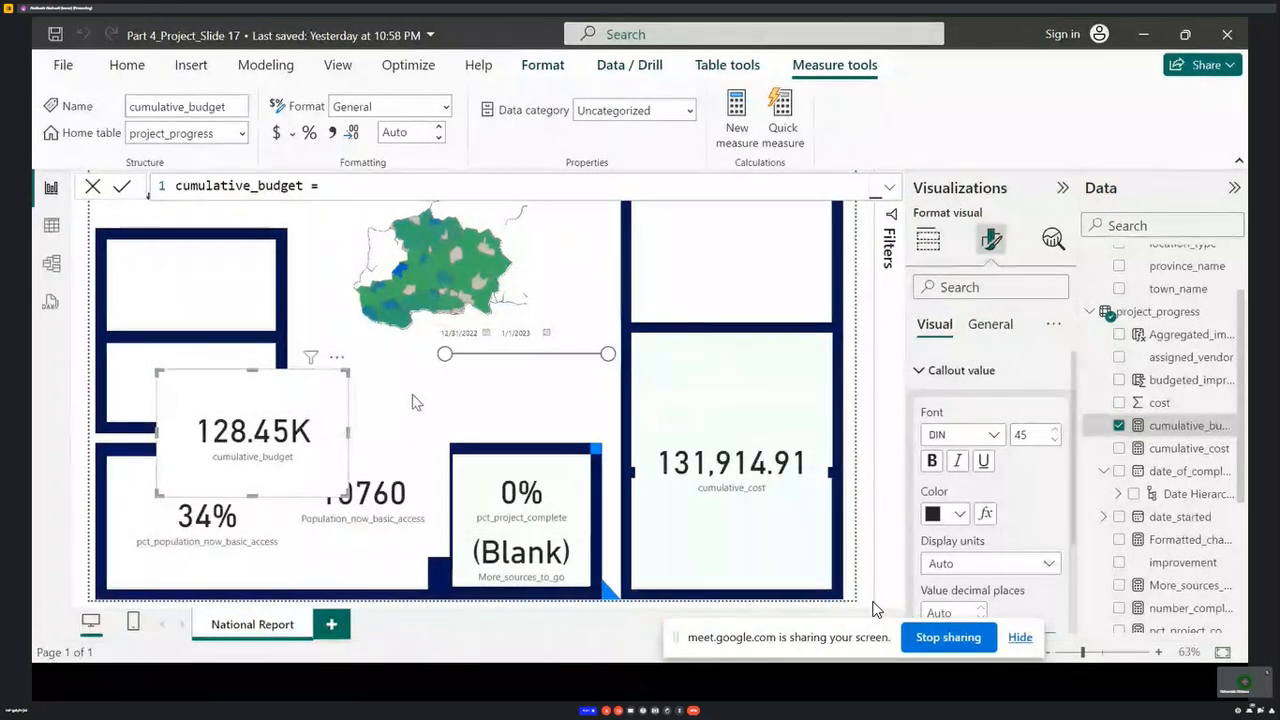
{"action": "left_click", "coordinate": [462, 362]}
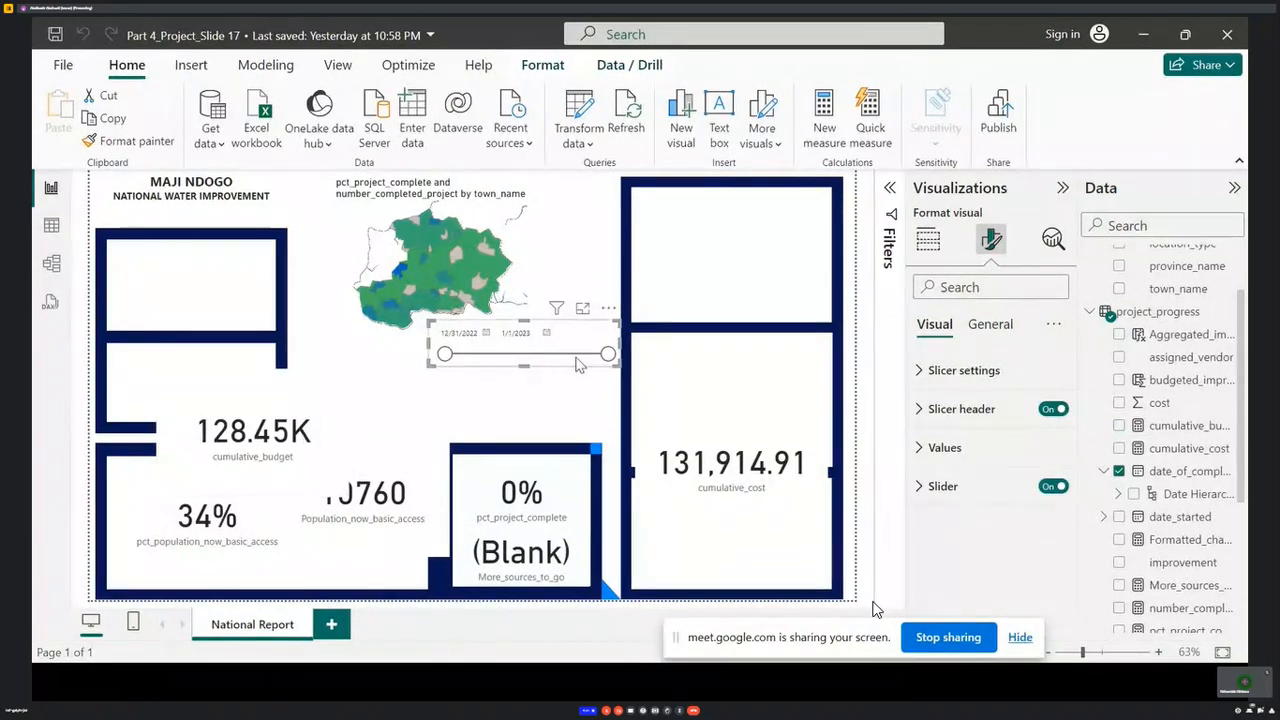
{"action": "left_click", "coordinate": [510, 566]}
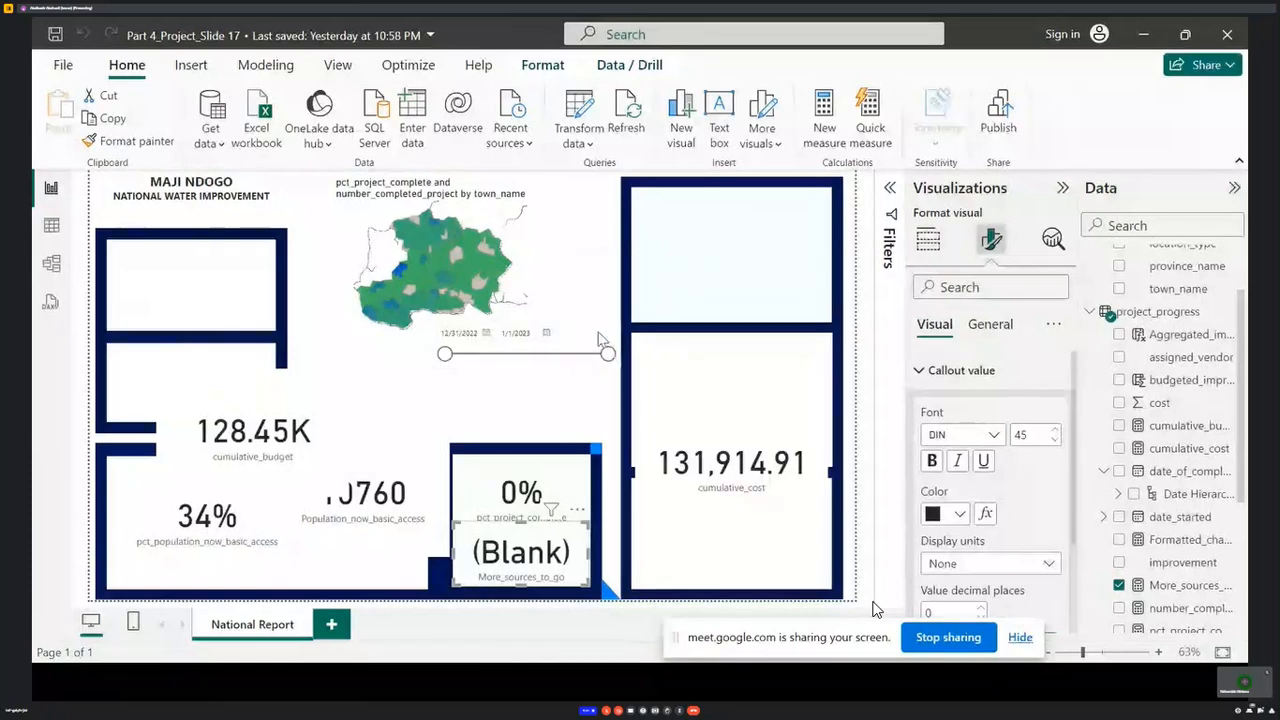
{"action": "left_click", "coordinate": [598, 342]}
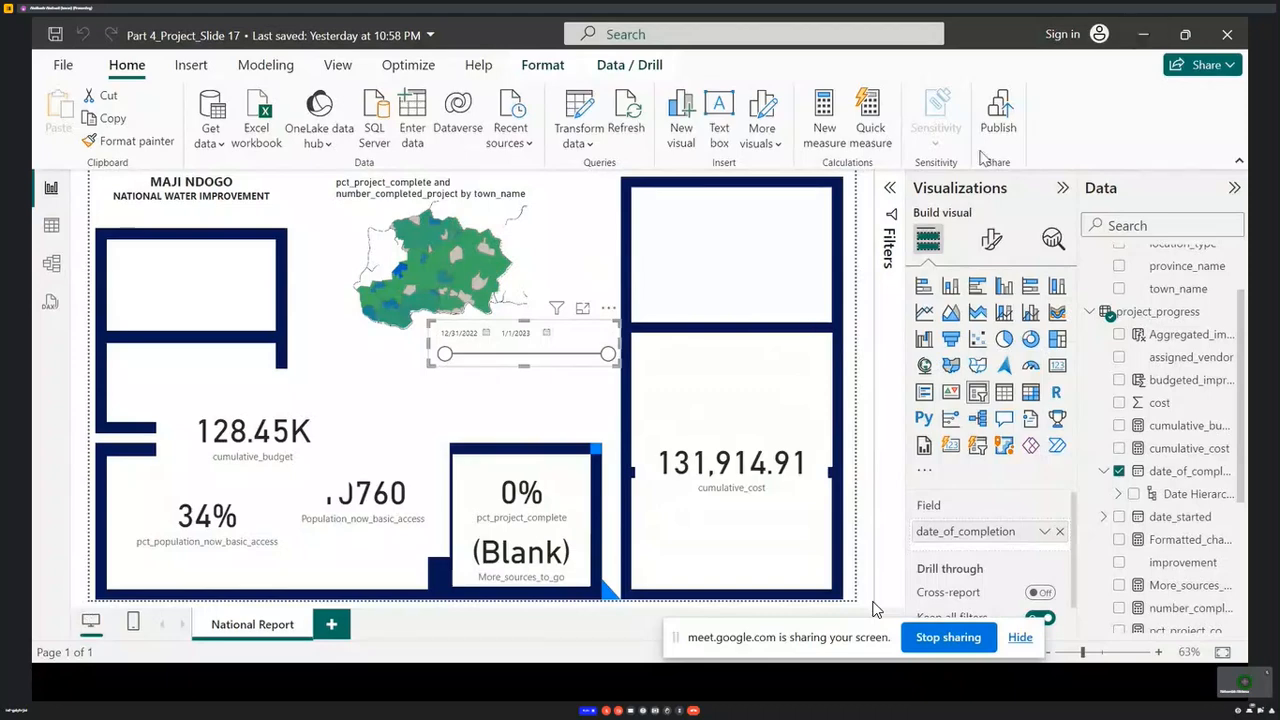
{"action": "left_click", "coordinate": [600, 390]}
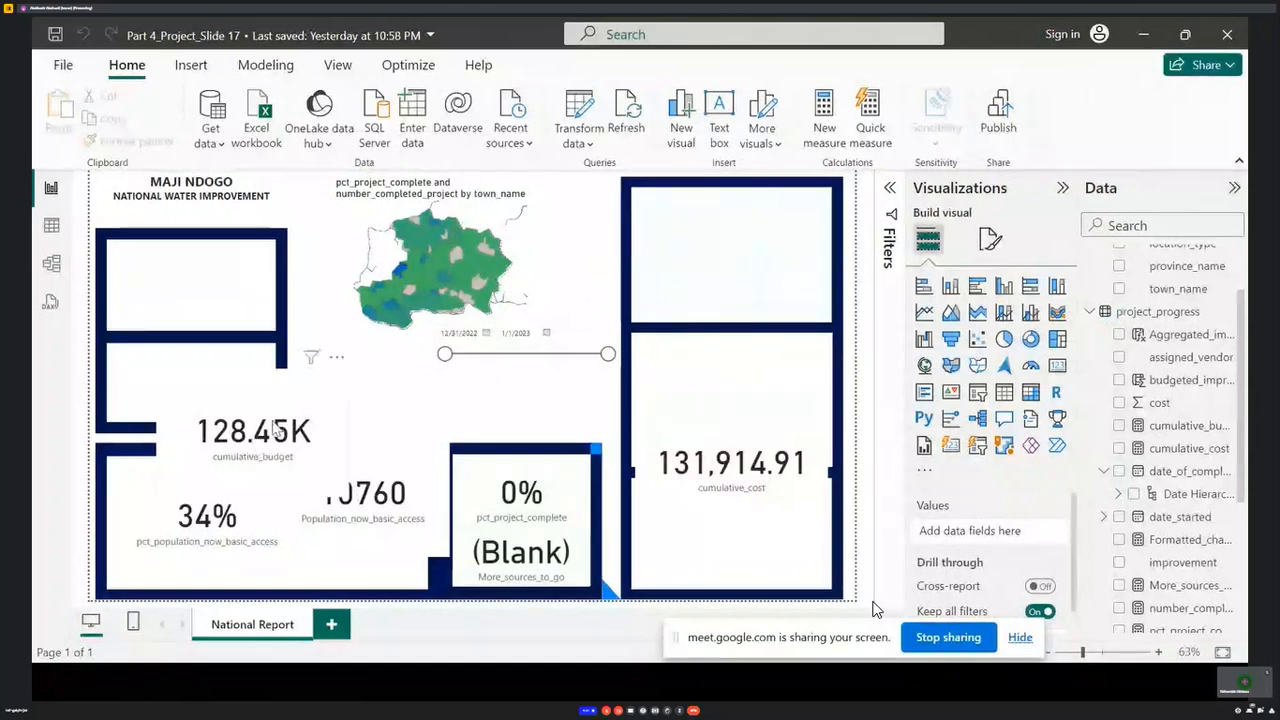
- Shift the cumulative_budget card slightly up and to the left, and reopen its full measure formula for review
{"action": "left_click_drag", "start_coordinate": [310, 380], "coordinate": [300, 362]}
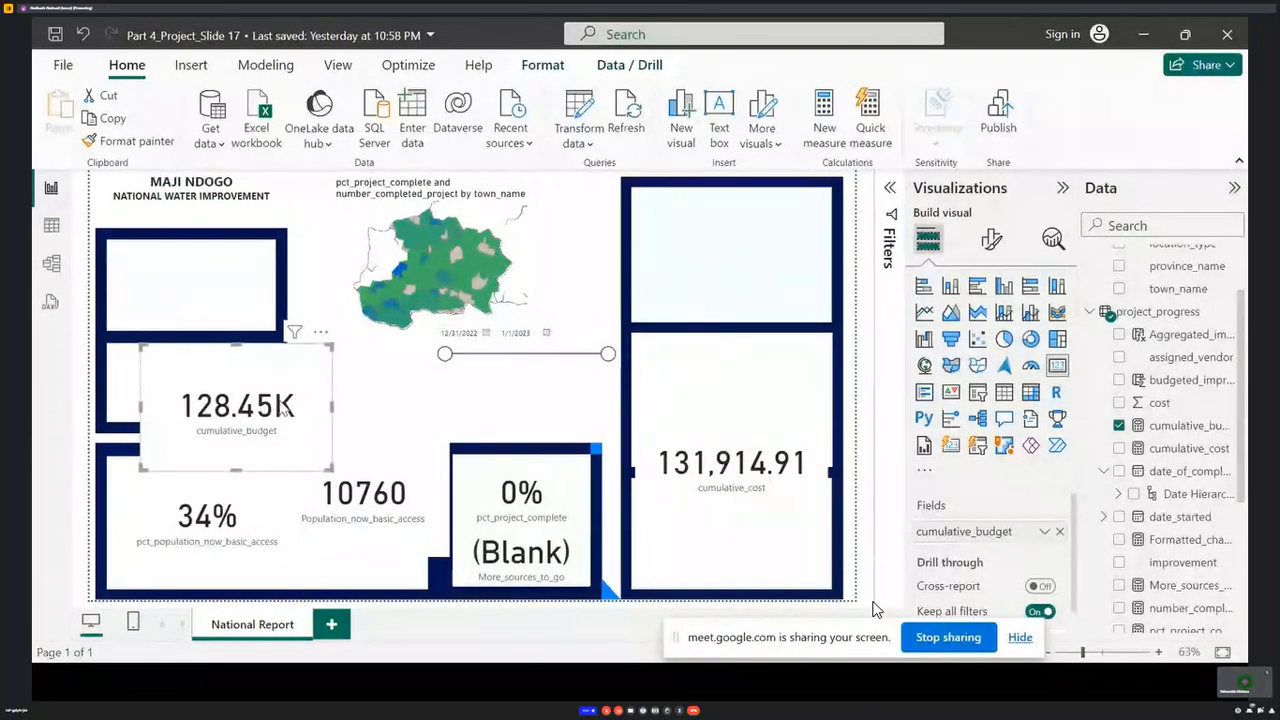
{"action": "left_click", "coordinate": [1173, 428]}
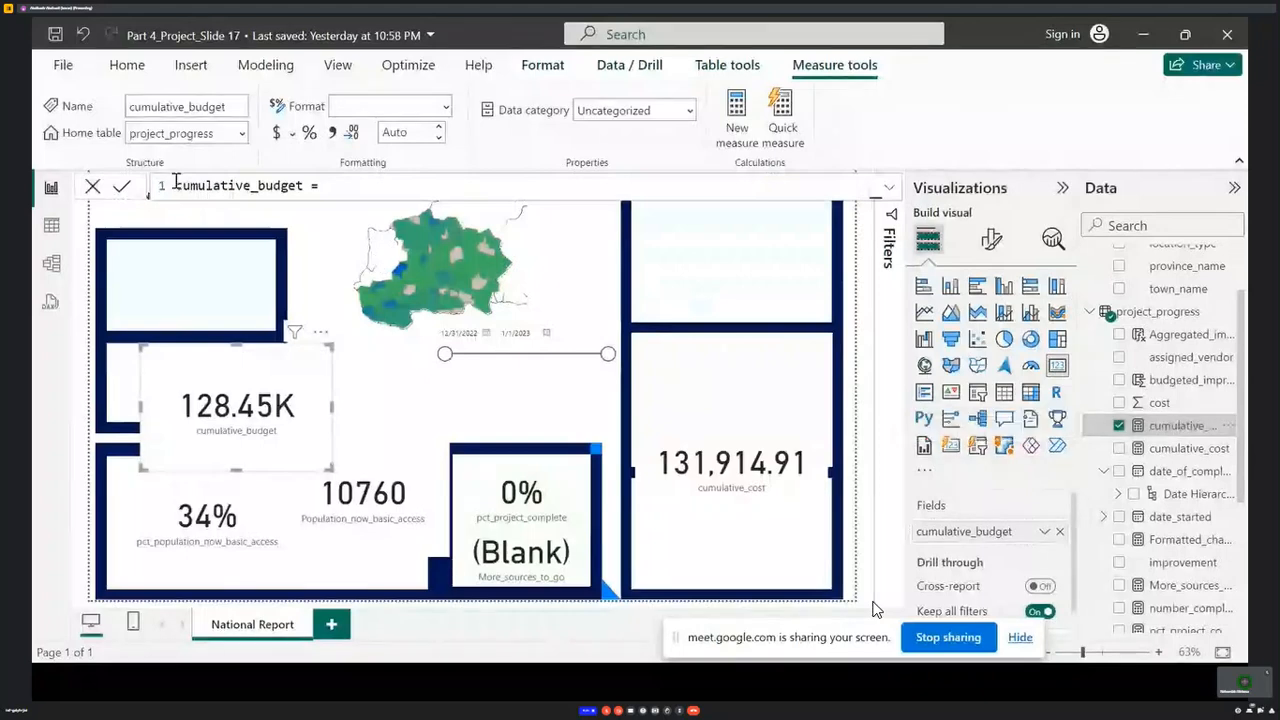
{"action": "left_click", "coordinate": [888, 188]}
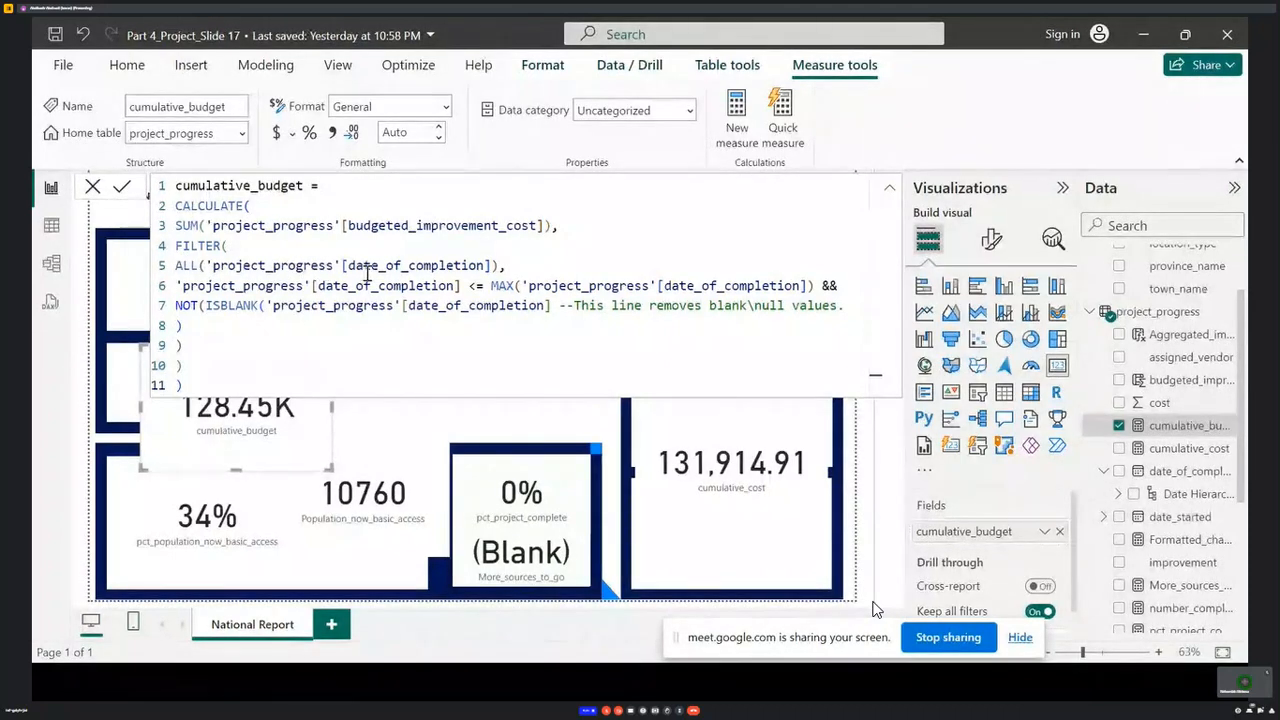
{"action": "left_click", "coordinate": [461, 288]}
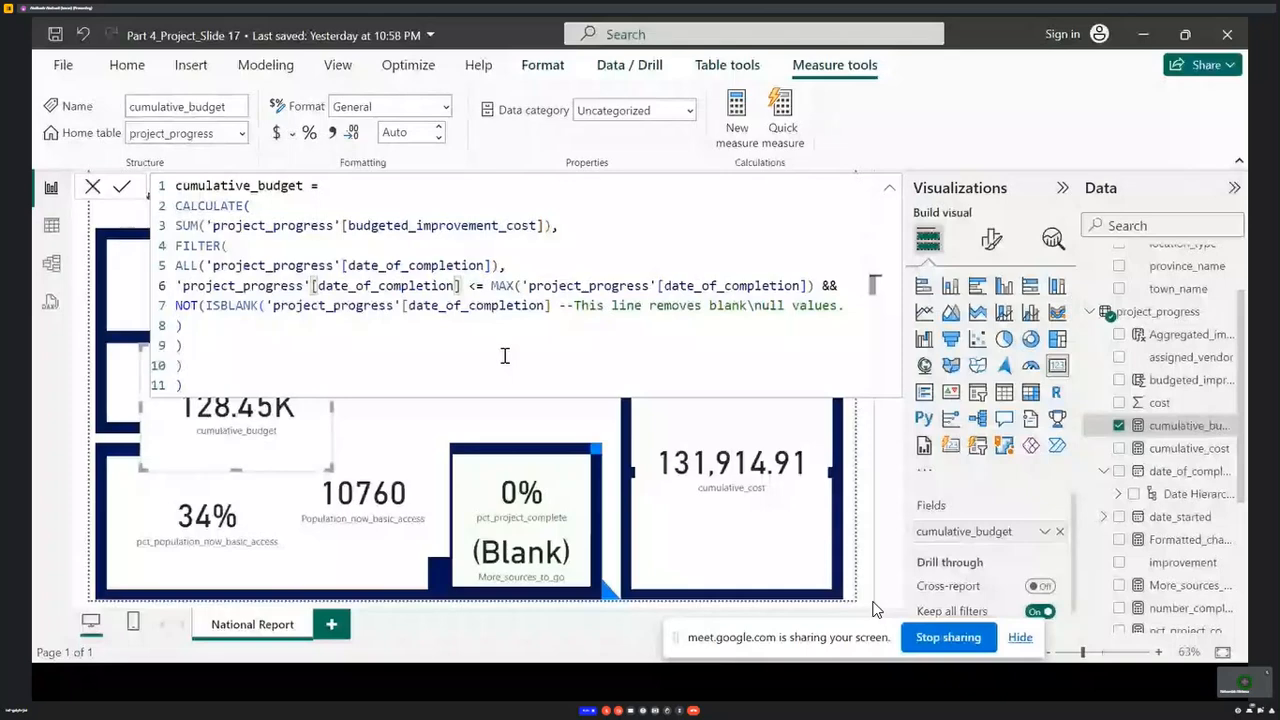
{"action": "left_click", "coordinate": [299, 374]}
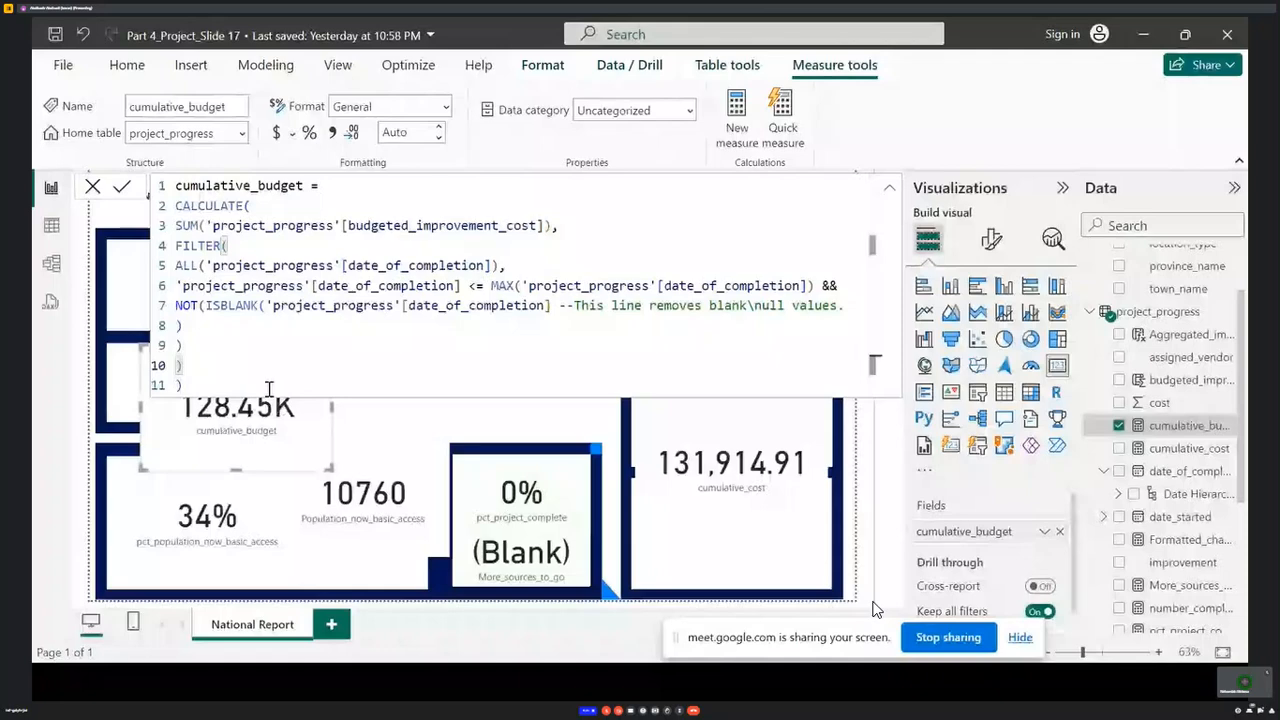
{"action": "left_click", "coordinate": [269, 386]}
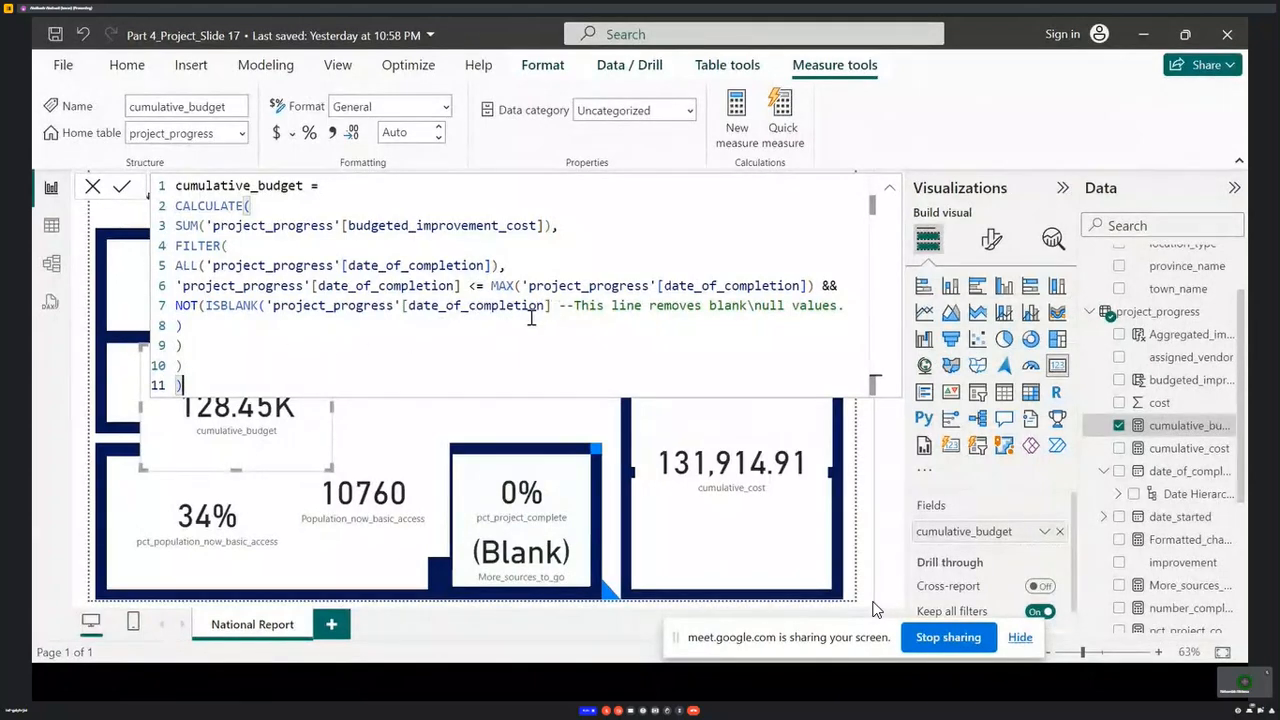
- Delete the [date_of_completion] column before the <= operator on line 6 and reinsert it from the column suggestions
{"action": "left_click_drag", "start_coordinate": [192, 385], "coordinate": [169, 167]}
{"action": "left_click", "coordinate": [255, 293]}
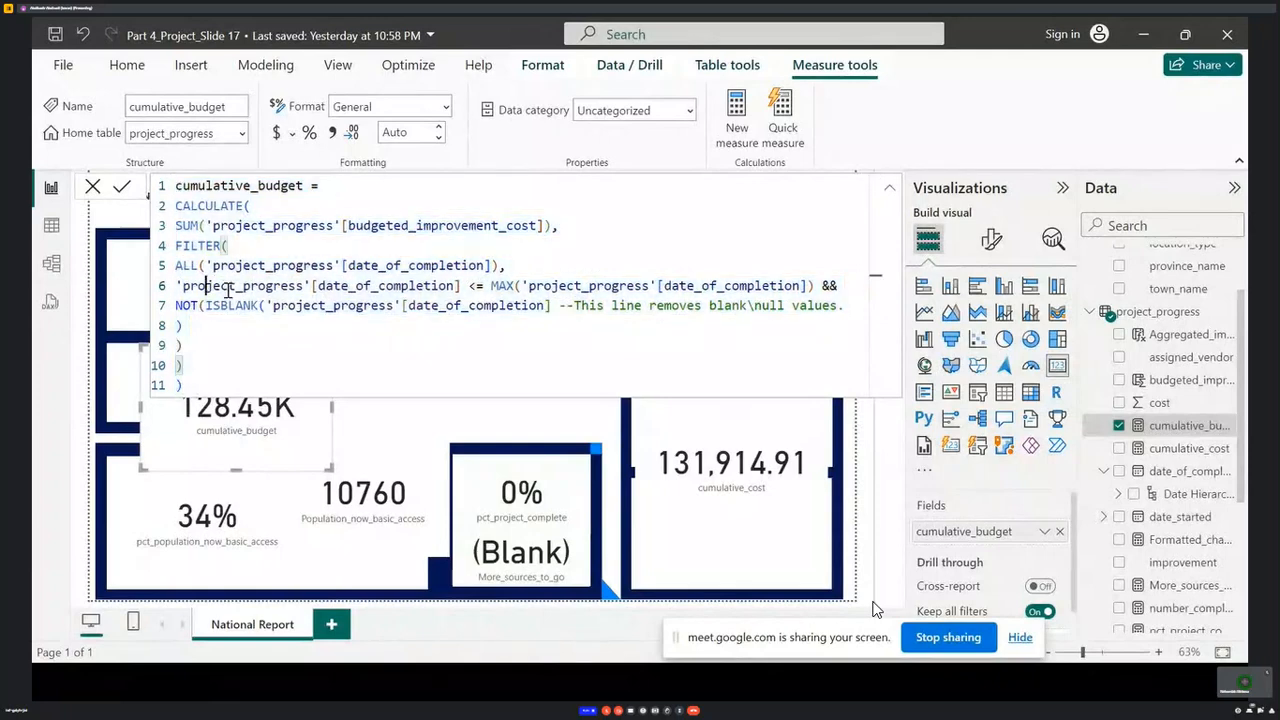
{"action": "left_click", "coordinate": [461, 286]}
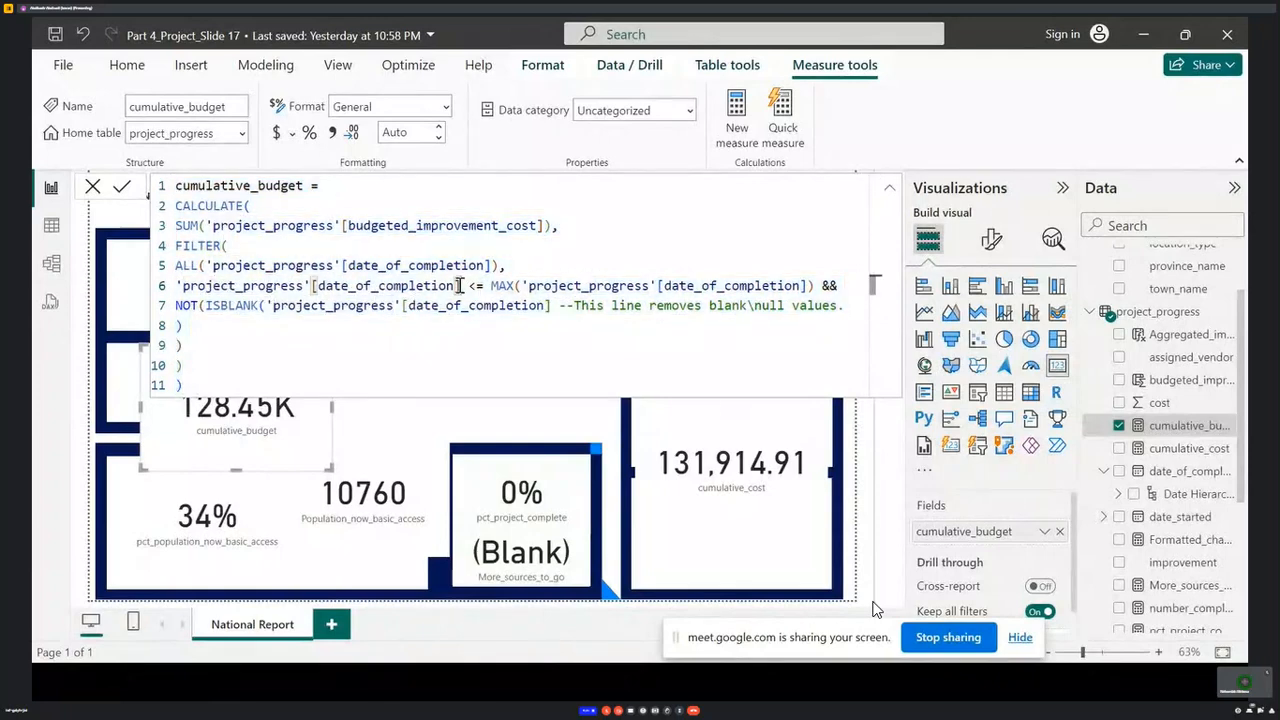
{"action": "left_click_drag", "start_coordinate": [461, 286], "coordinate": [320, 287]}
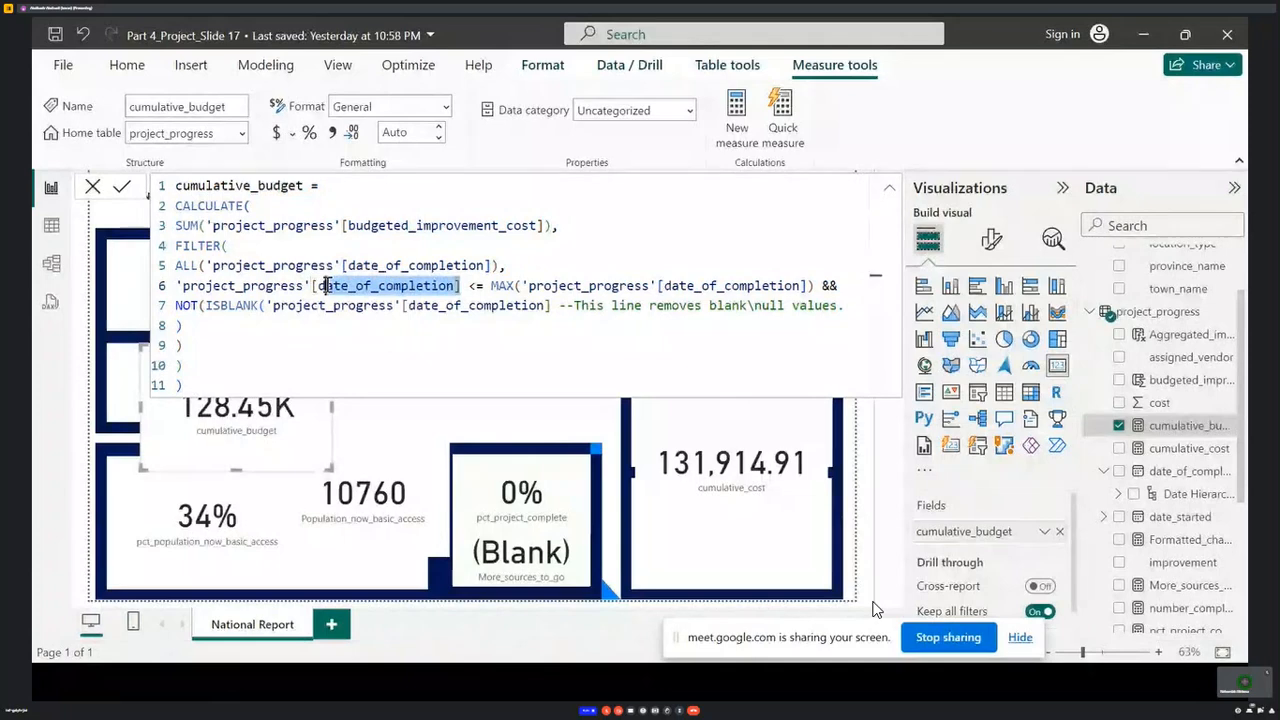
{"action": "key", "text": "BackSpace"}
{"action": "key", "text": "BackSpace"}
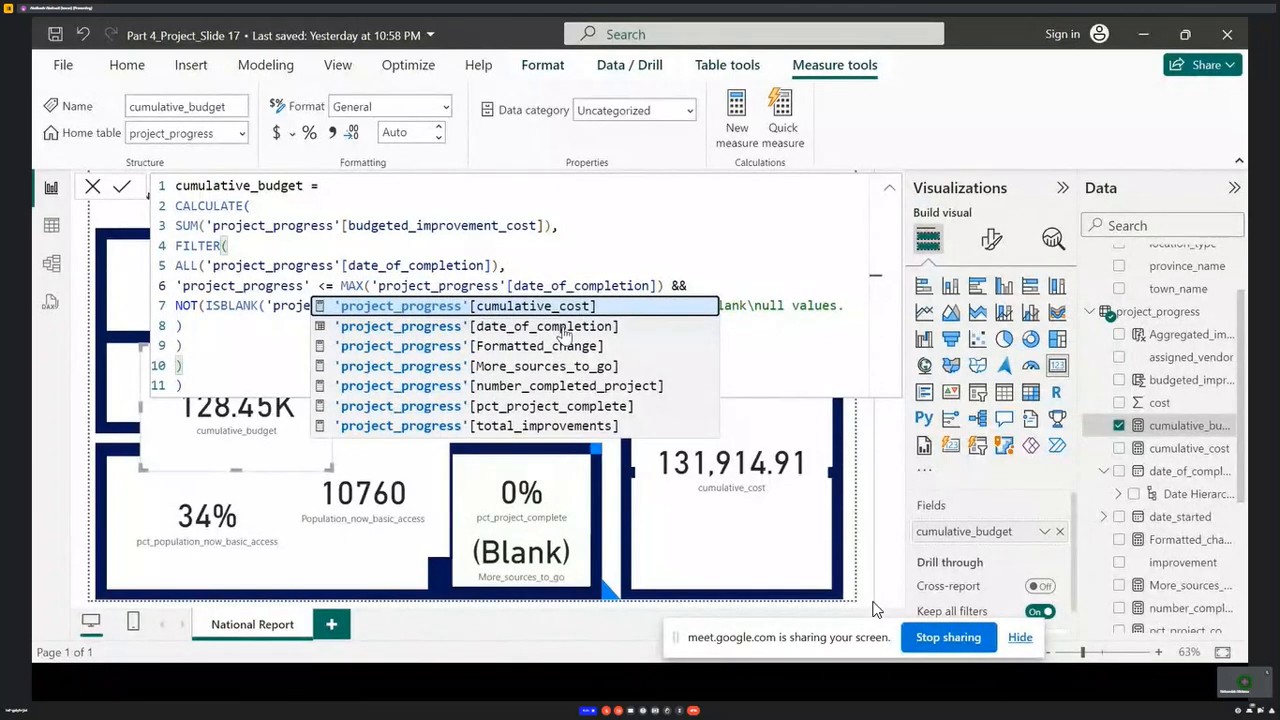
{"action": "key", "text": "Down"}
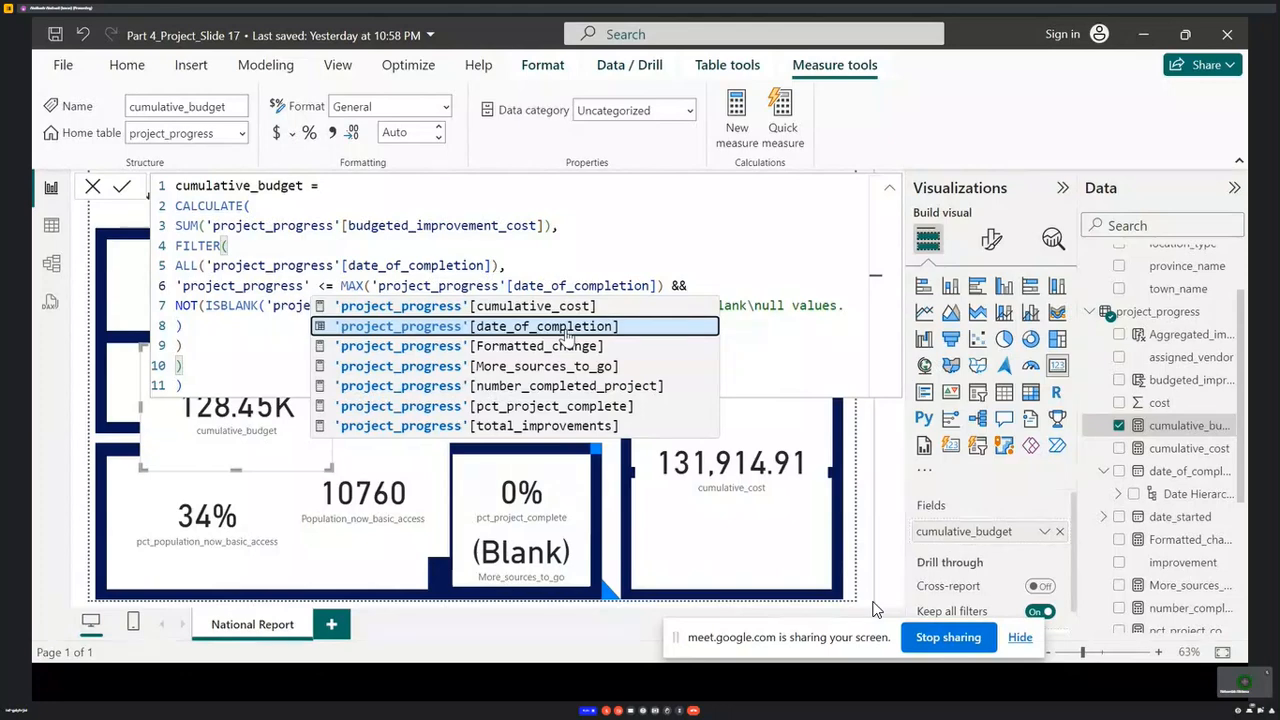
{"action": "left_click", "coordinate": [567, 326]}
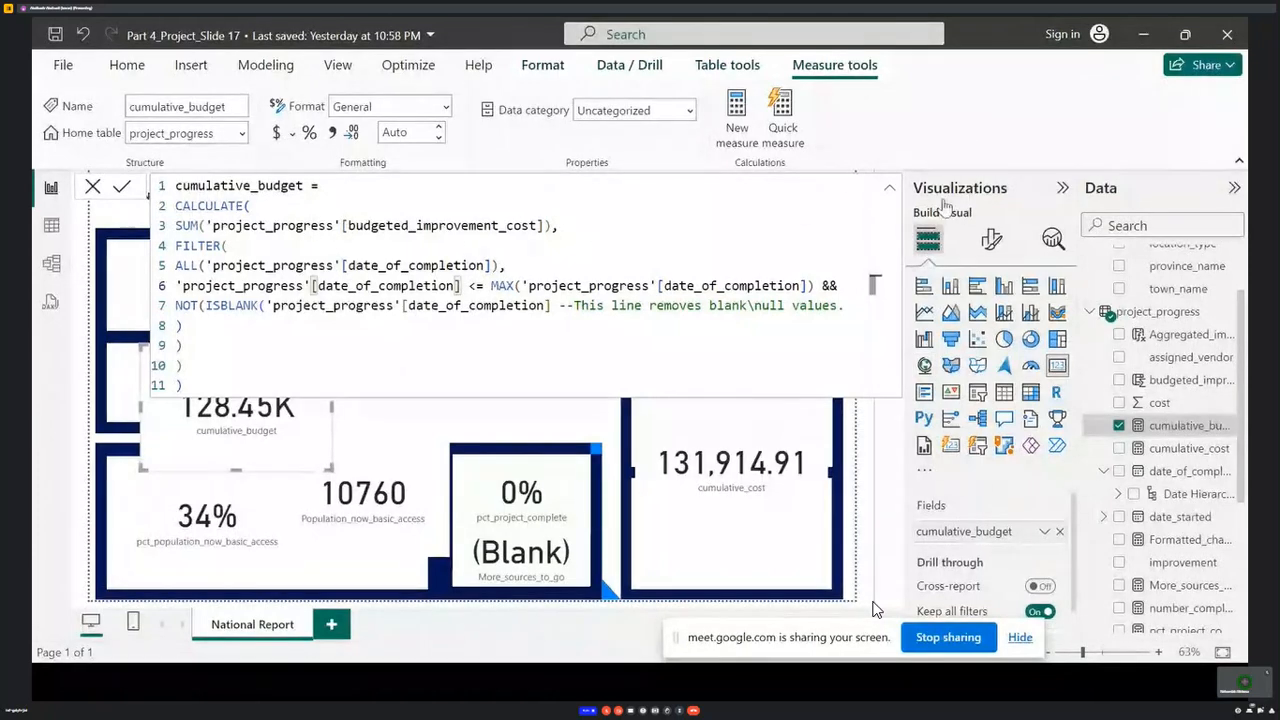
{"action": "left_click", "coordinate": [889, 189]}
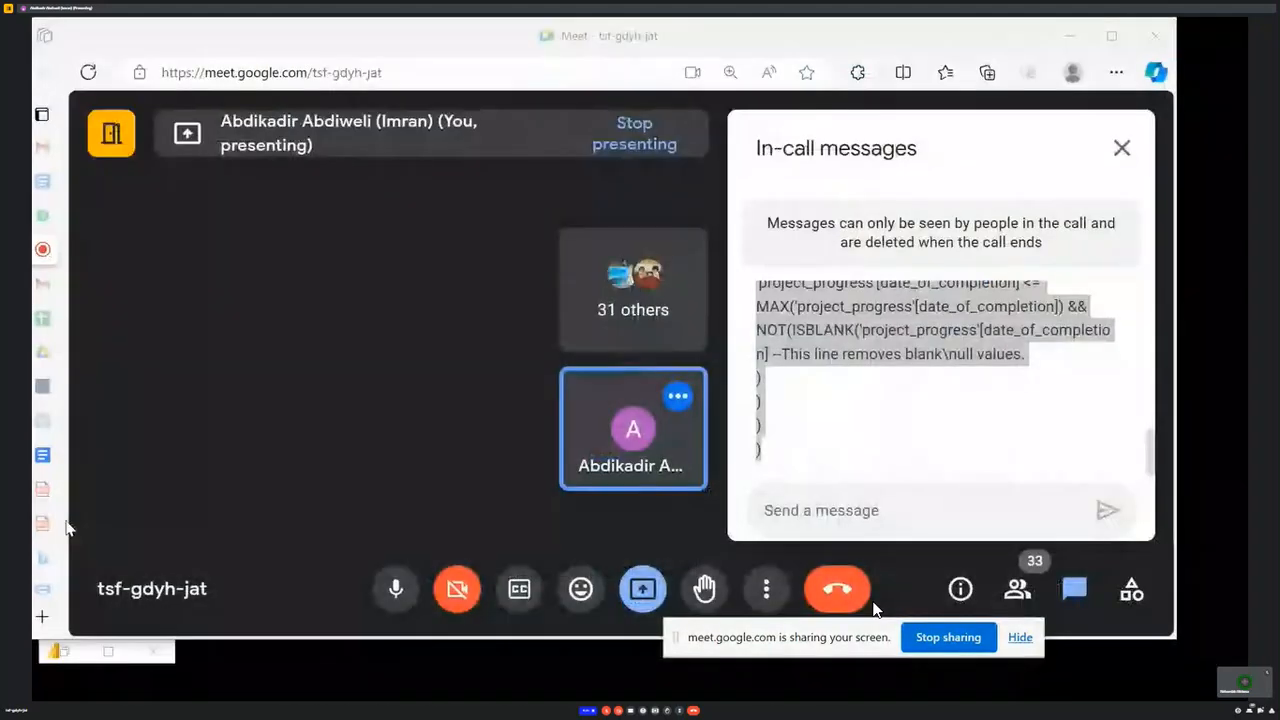
- Switch to Part_4.pdf in the browser and read the page 22 instructions for setting up the cost and budget KPI visual
{"action": "mouse_move", "coordinate": [133, 428]}
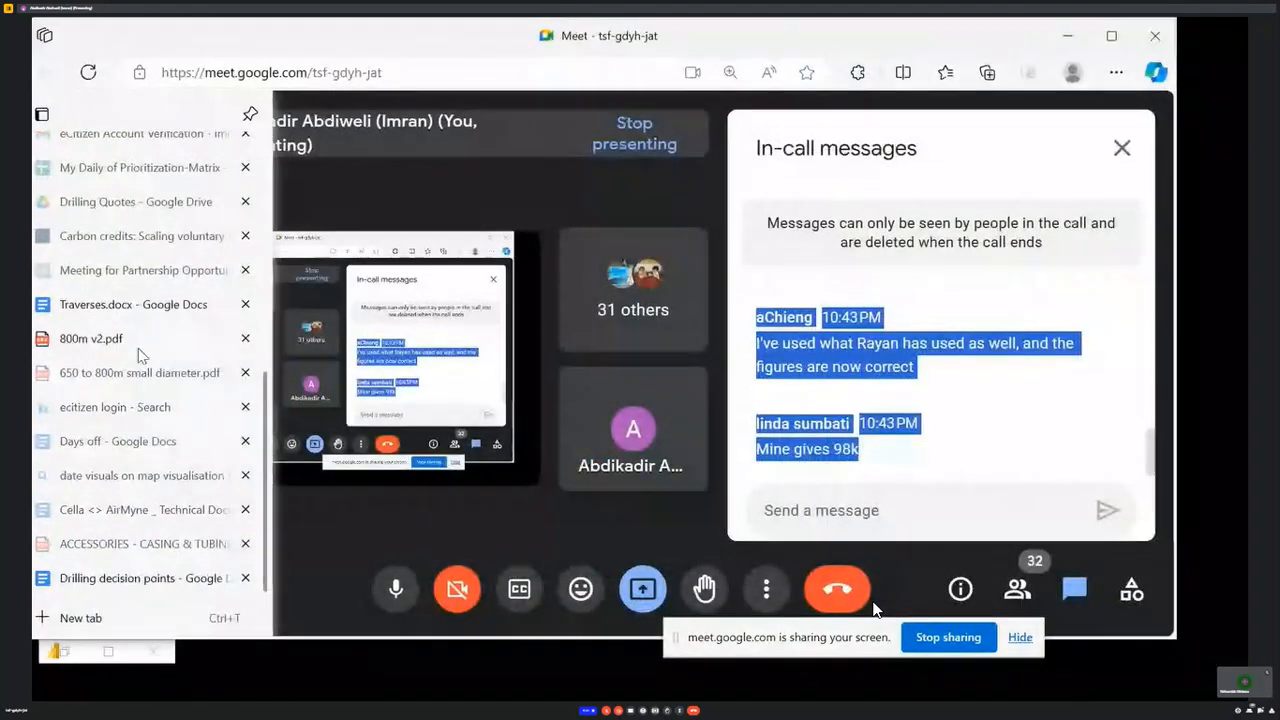
{"action": "scroll", "coordinate": [140, 346], "scroll_direction": "up", "scroll_amount": 5}
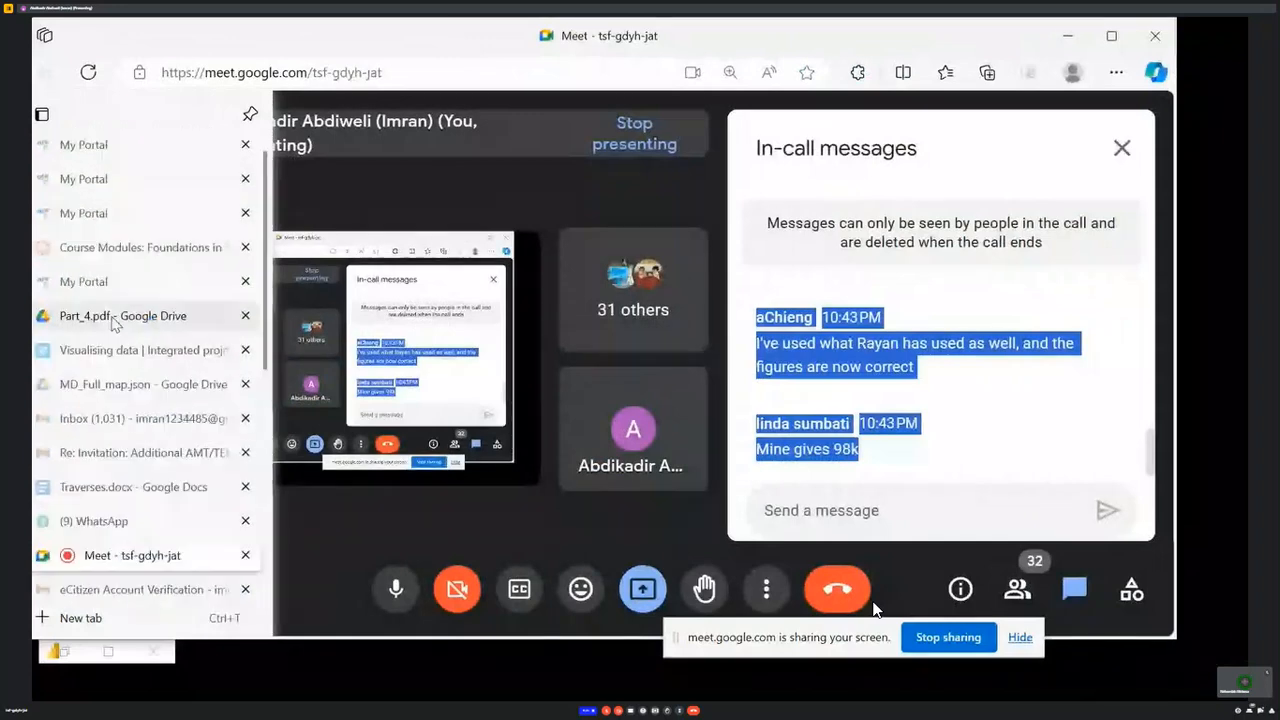
{"action": "left_click", "coordinate": [140, 322]}
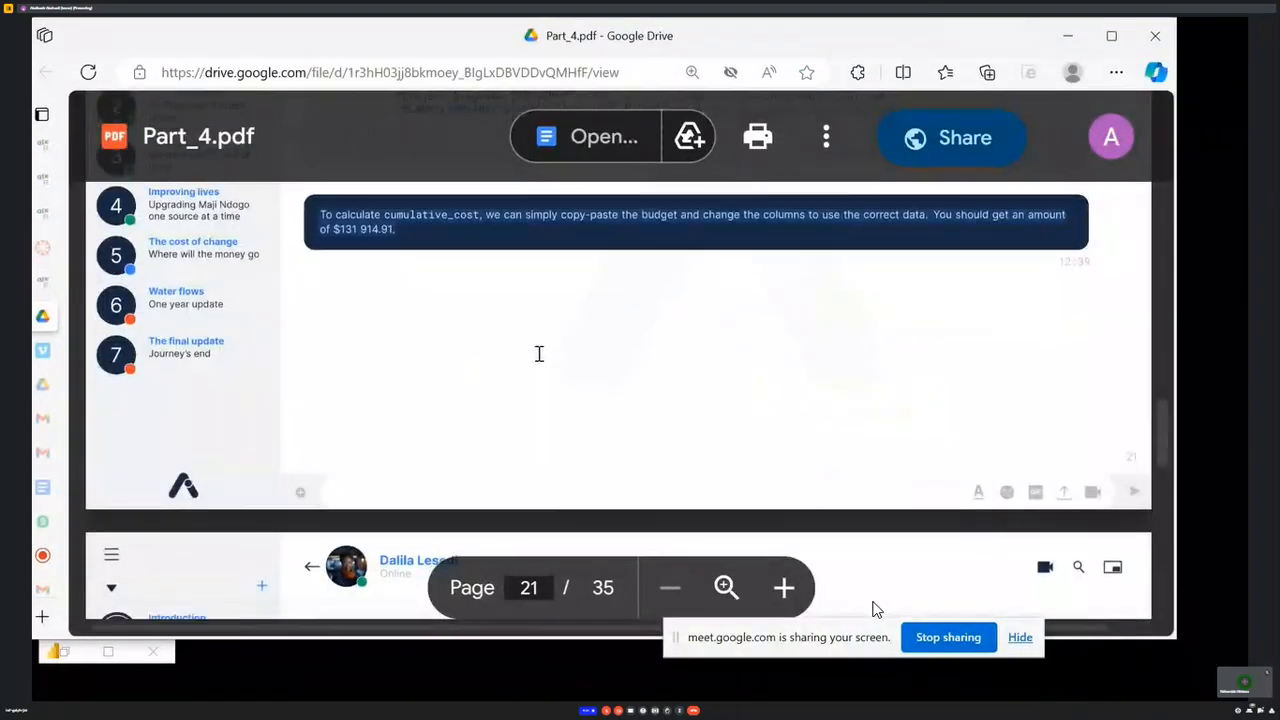
{"action": "scroll", "coordinate": [337, 303], "scroll_direction": "down", "scroll_amount": 3}
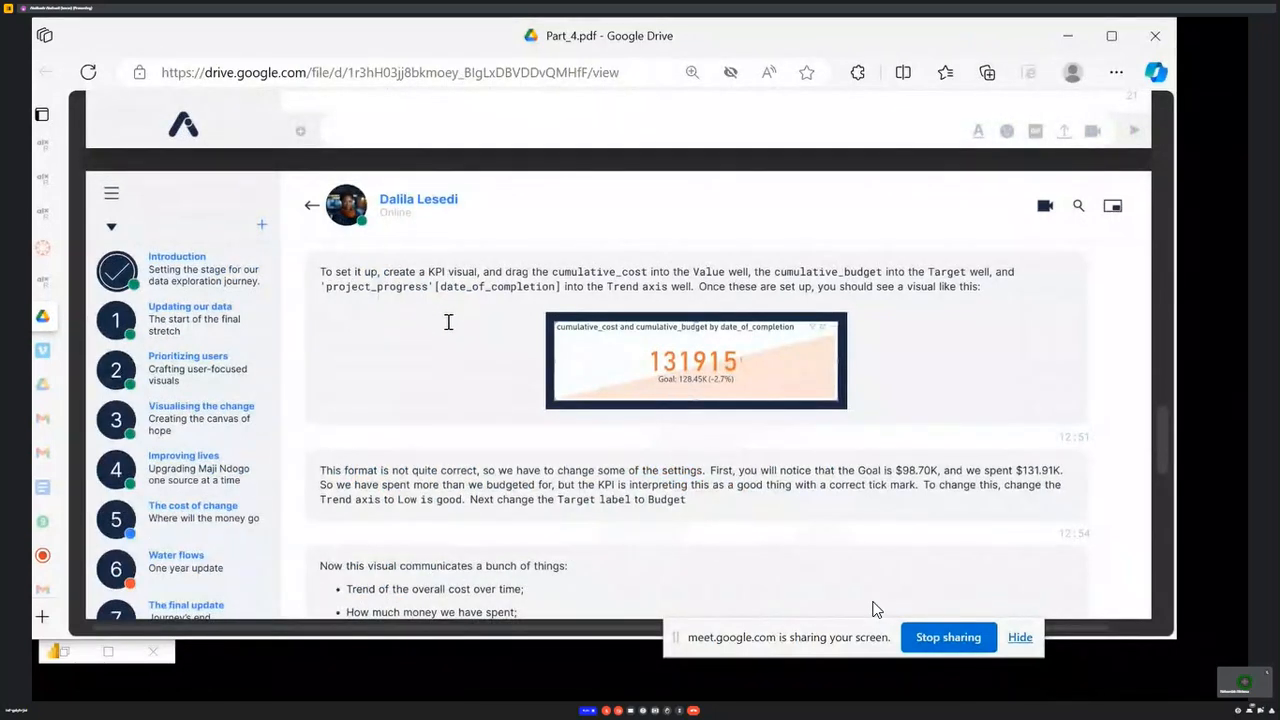
{"action": "scroll", "coordinate": [470, 305], "scroll_direction": "up", "scroll_amount": 3}
{"action": "scroll", "coordinate": [440, 315], "scroll_direction": "down", "scroll_amount": 3}
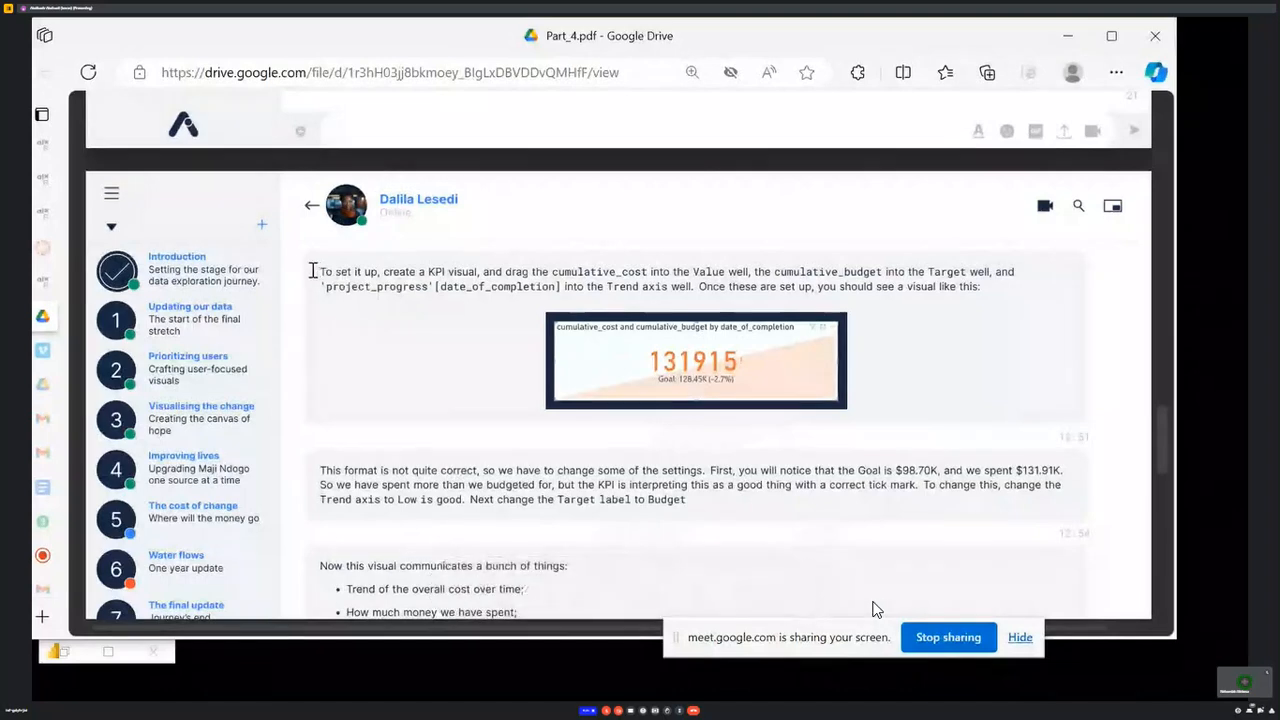
{"action": "left_click_drag", "start_coordinate": [320, 274], "coordinate": [966, 290]}
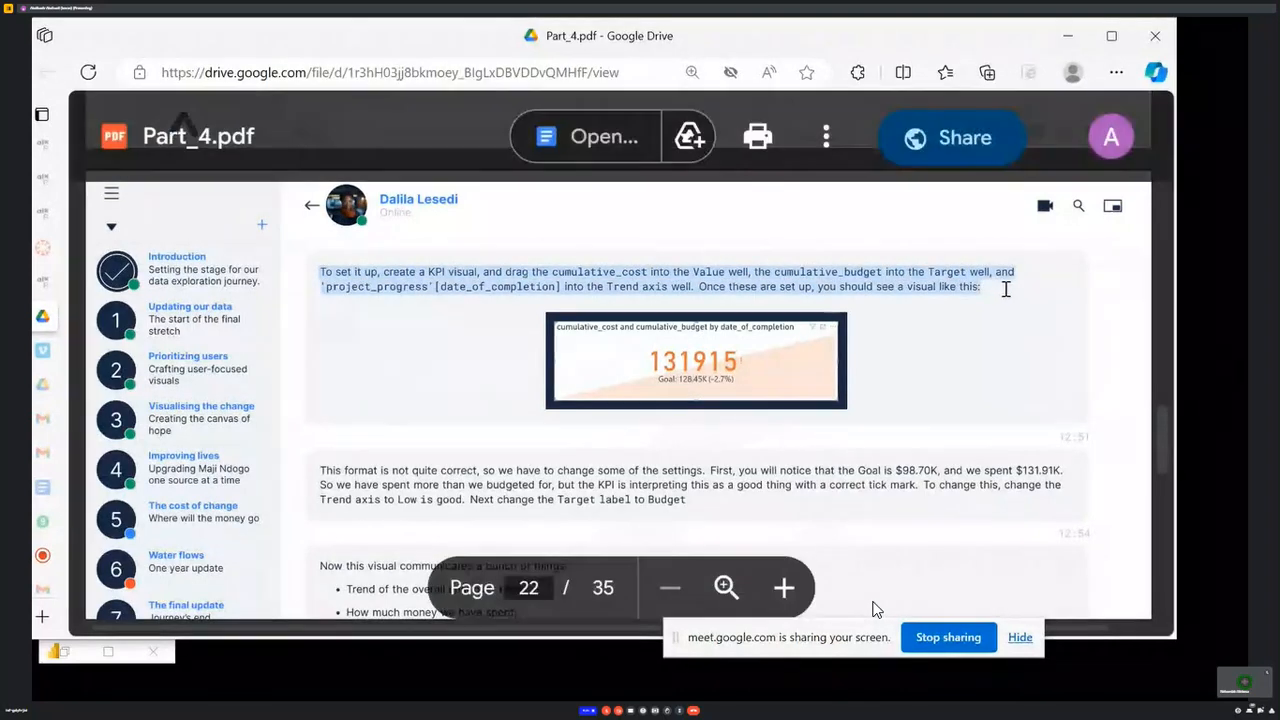
{"action": "left_click", "coordinate": [405, 350]}
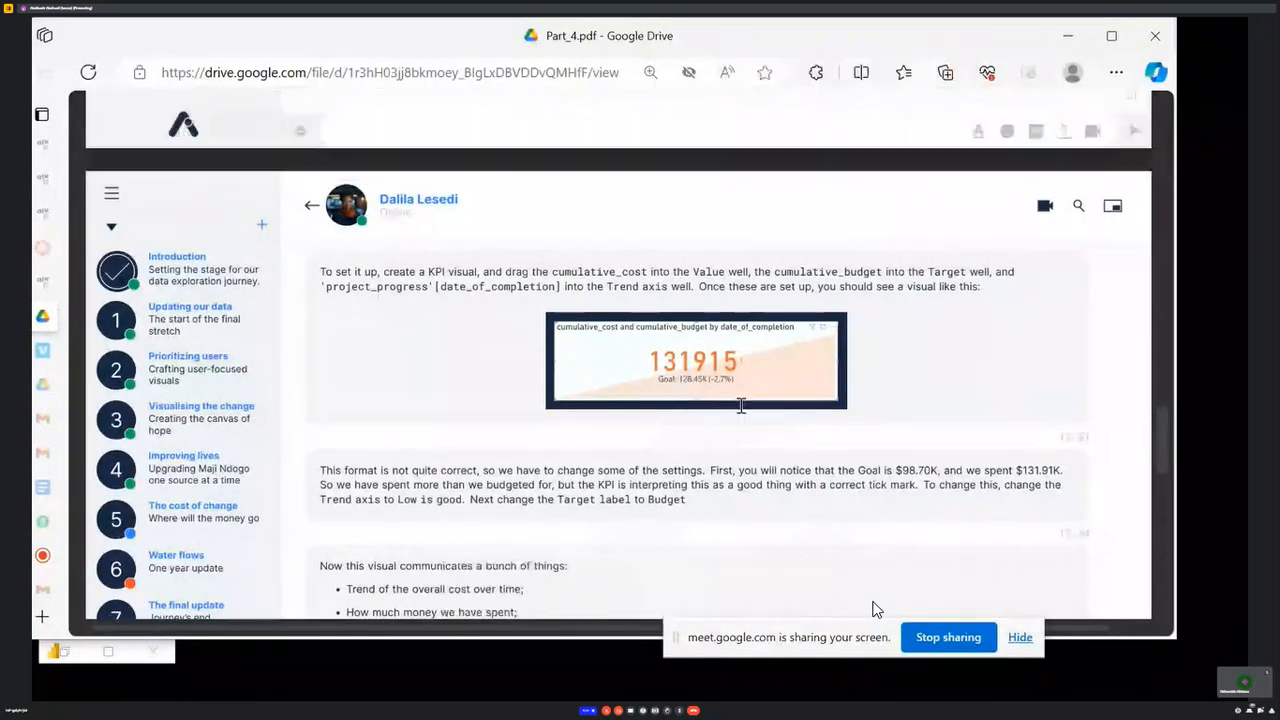
- Return to the Power BI report and move the cumulative_budget card slightly lower on the National Report page
{"action": "left_click", "coordinate": [108, 662]}
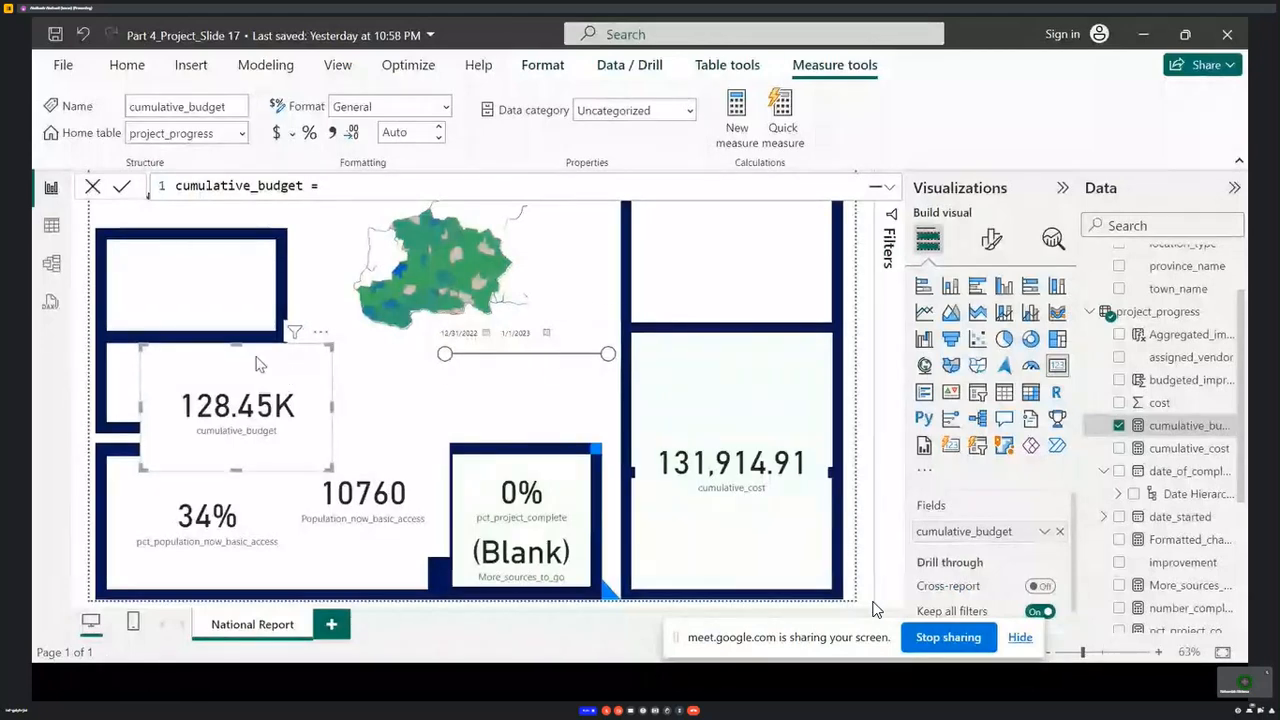
{"action": "left_click_drag", "start_coordinate": [258, 364], "coordinate": [258, 400]}
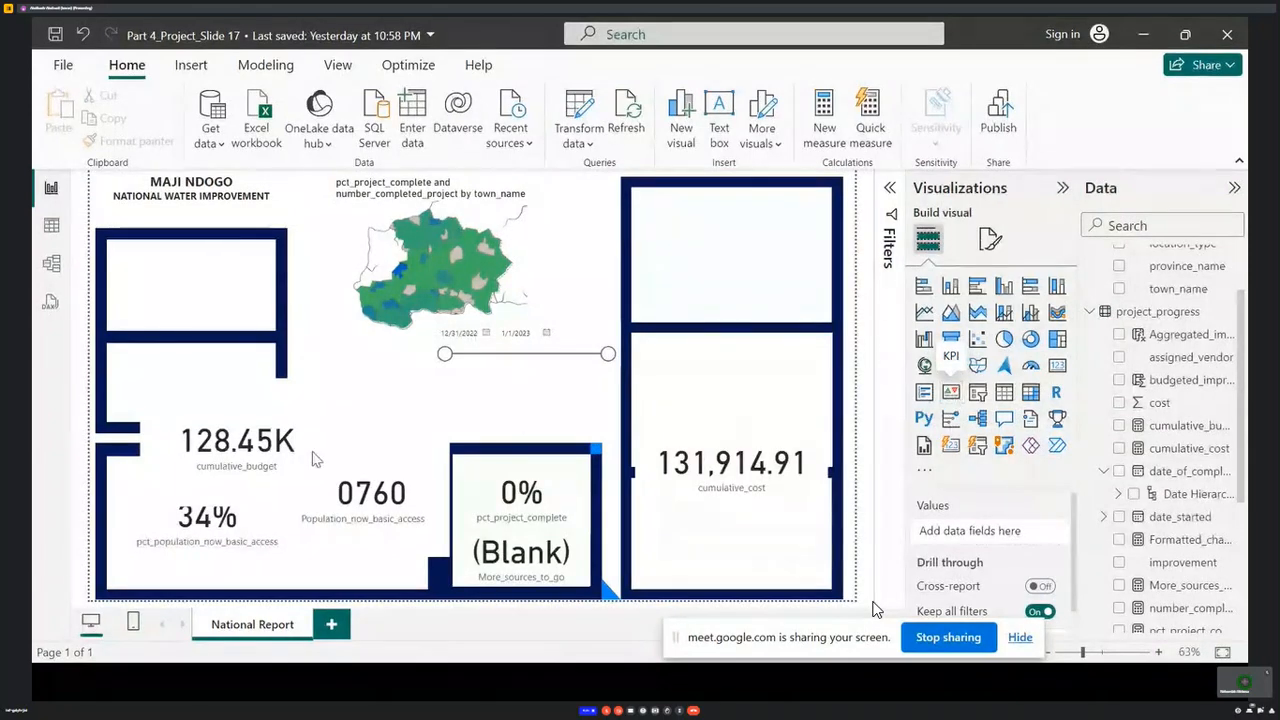
- Add a KPI visual to the National Report page and assign the cumulative_cost measure as its Value
{"action": "left_click", "coordinate": [951, 394]}
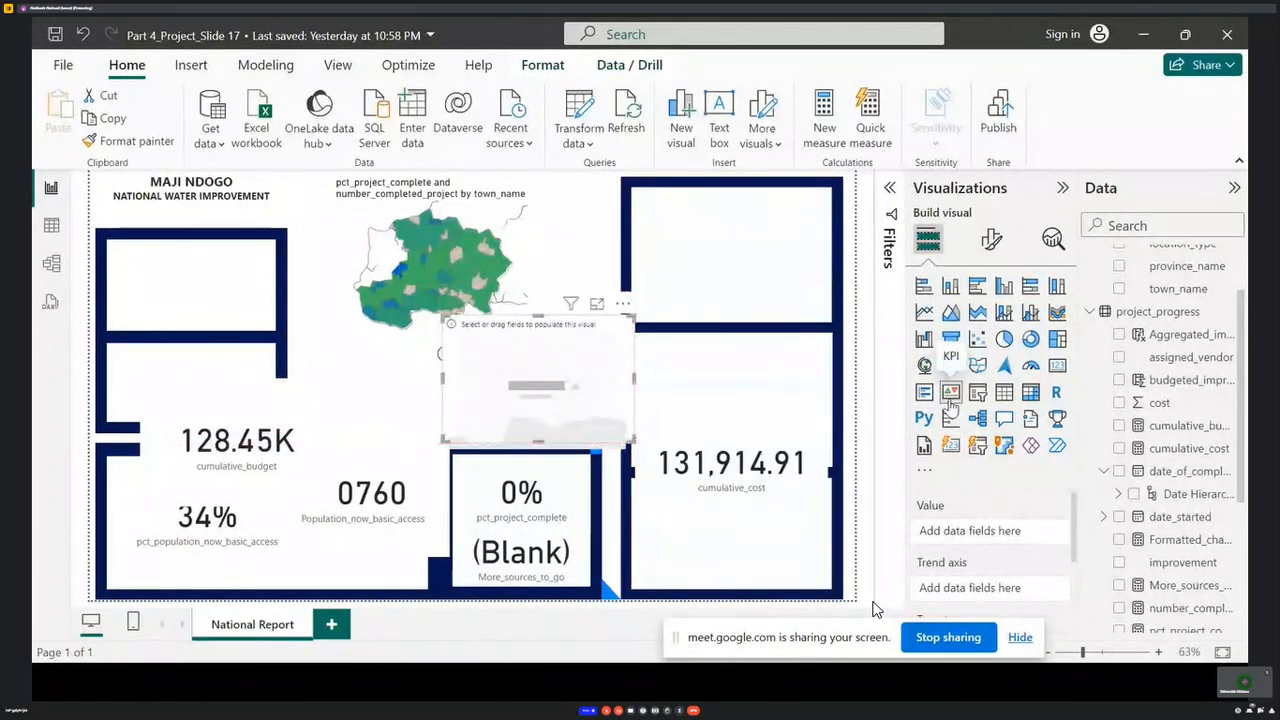
{"action": "left_click_drag", "start_coordinate": [1182, 450], "coordinate": [586, 403]}
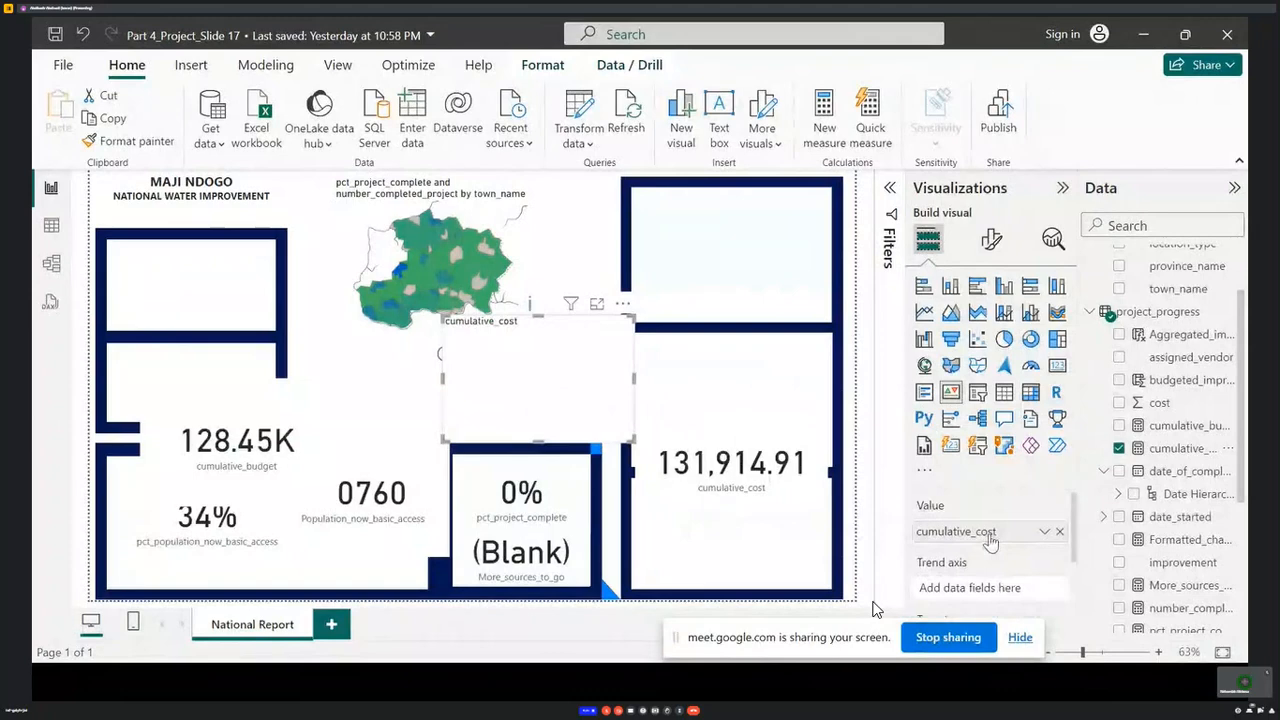
{"action": "right_click", "coordinate": [988, 542]}
{"action": "left_click", "coordinate": [988, 568]}
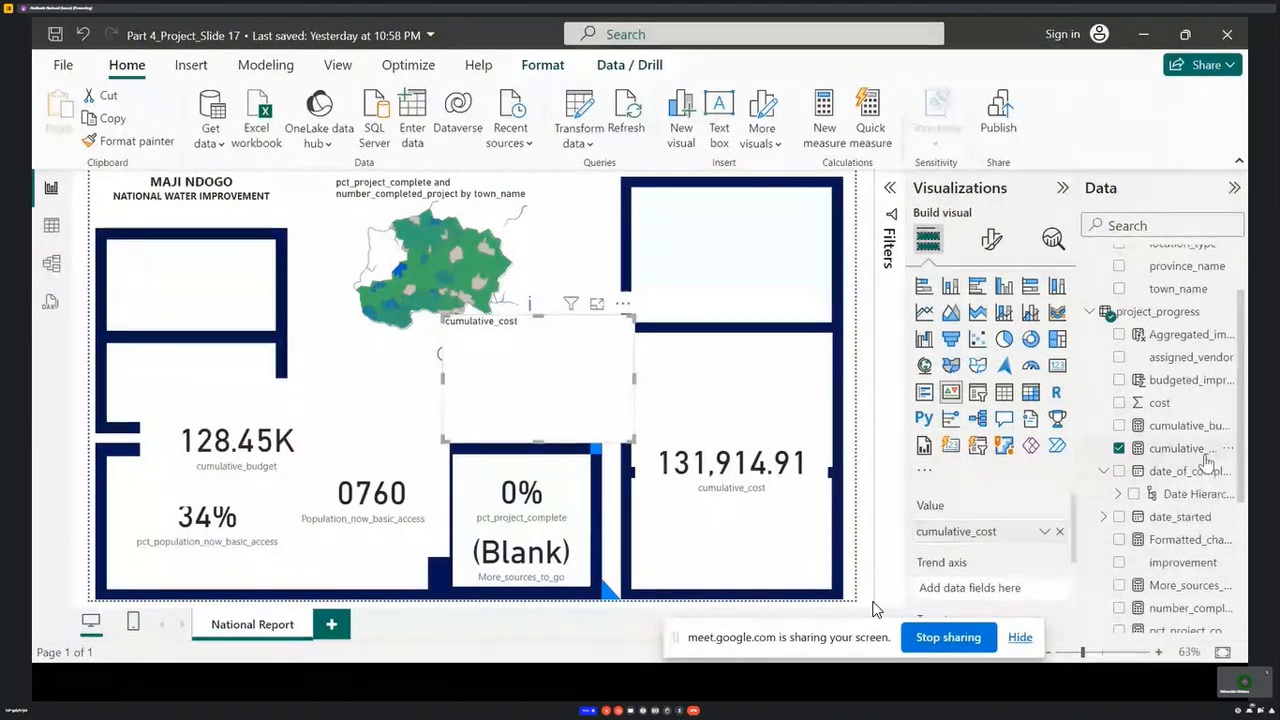
- Assign the cumulative_budget measure as the Target of the KPI visual
{"action": "left_click_drag", "start_coordinate": [1200, 428], "coordinate": [1090, 580]}
{"action": "scroll", "coordinate": [1078, 595], "scroll_direction": "down", "scroll_amount": 2}
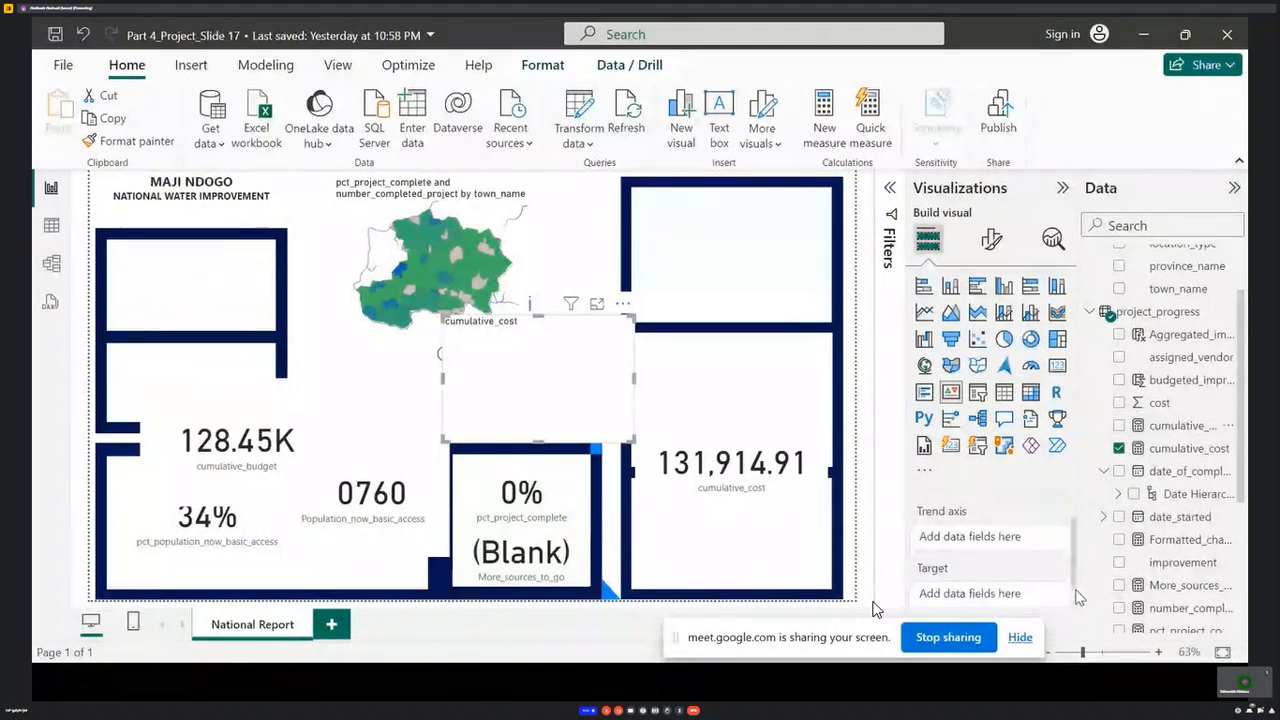
{"action": "scroll", "coordinate": [1077, 596], "scroll_direction": "down", "scroll_amount": 1}
{"action": "left_click_drag", "start_coordinate": [1163, 425], "coordinate": [1000, 576]}
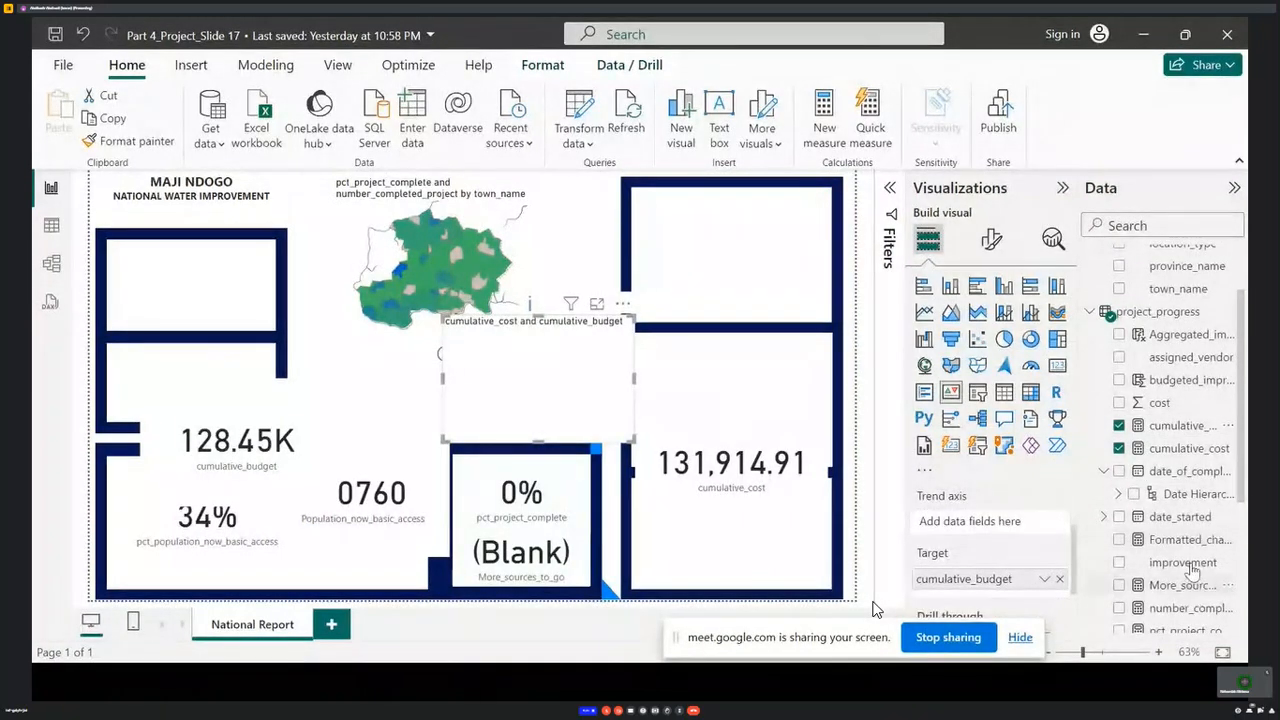
- Assign date_of_completion from the project_progress table as the Trend axis of the KPI visual
{"action": "scroll", "coordinate": [1192, 585], "scroll_direction": "down", "scroll_amount": 3}
{"action": "scroll", "coordinate": [1211, 496], "scroll_direction": "up", "scroll_amount": 3}
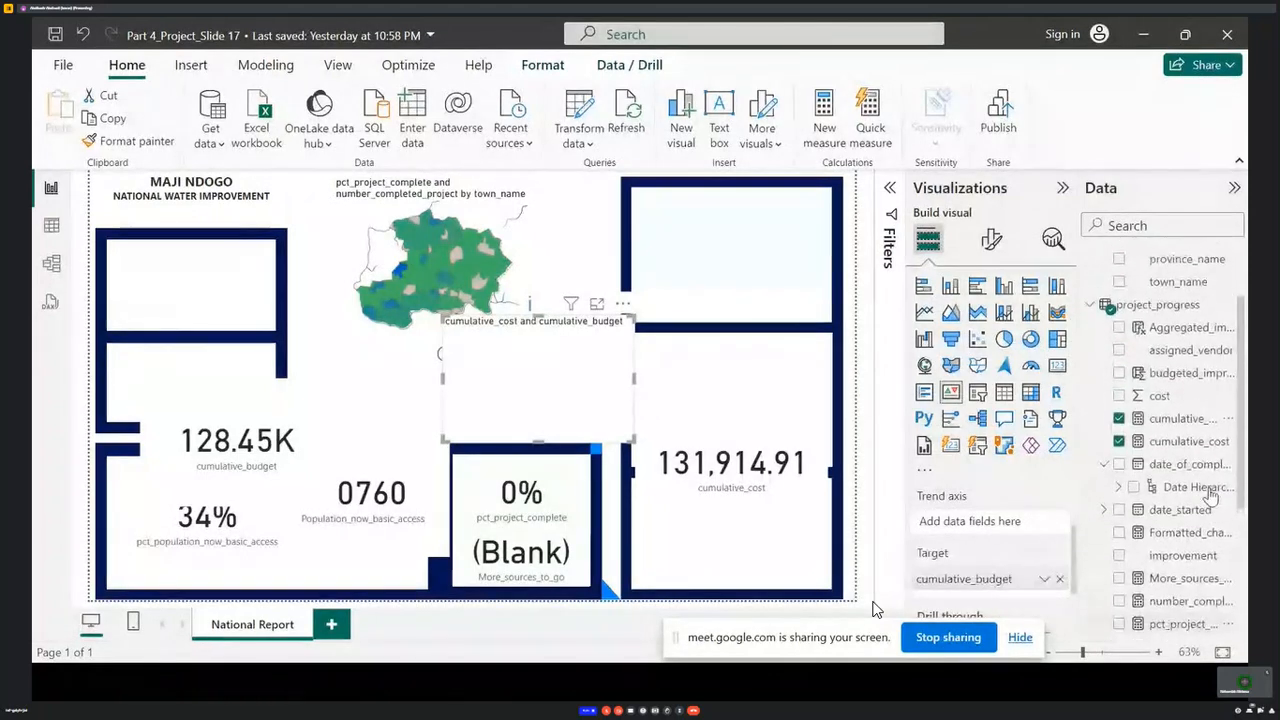
{"action": "scroll", "coordinate": [1198, 540], "scroll_direction": "down", "scroll_amount": 2}
{"action": "scroll", "coordinate": [1196, 530], "scroll_direction": "up", "scroll_amount": 5}
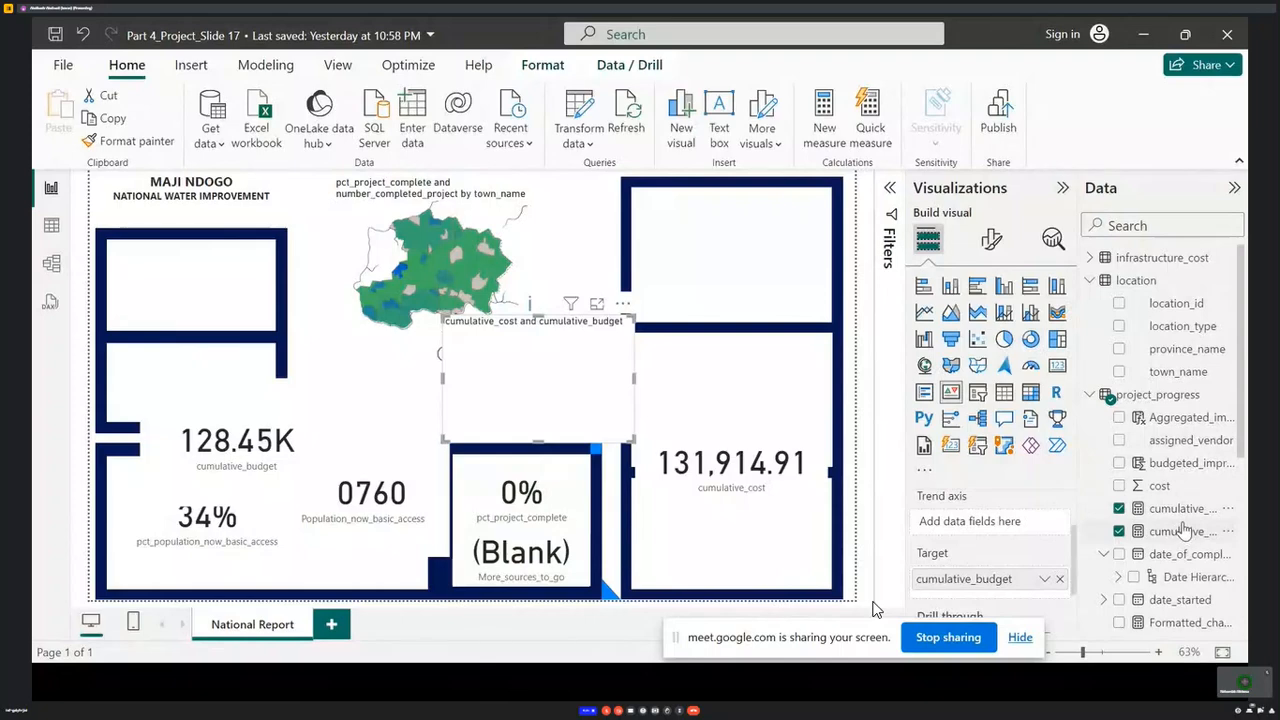
{"action": "left_click_drag", "start_coordinate": [1188, 563], "coordinate": [995, 522]}
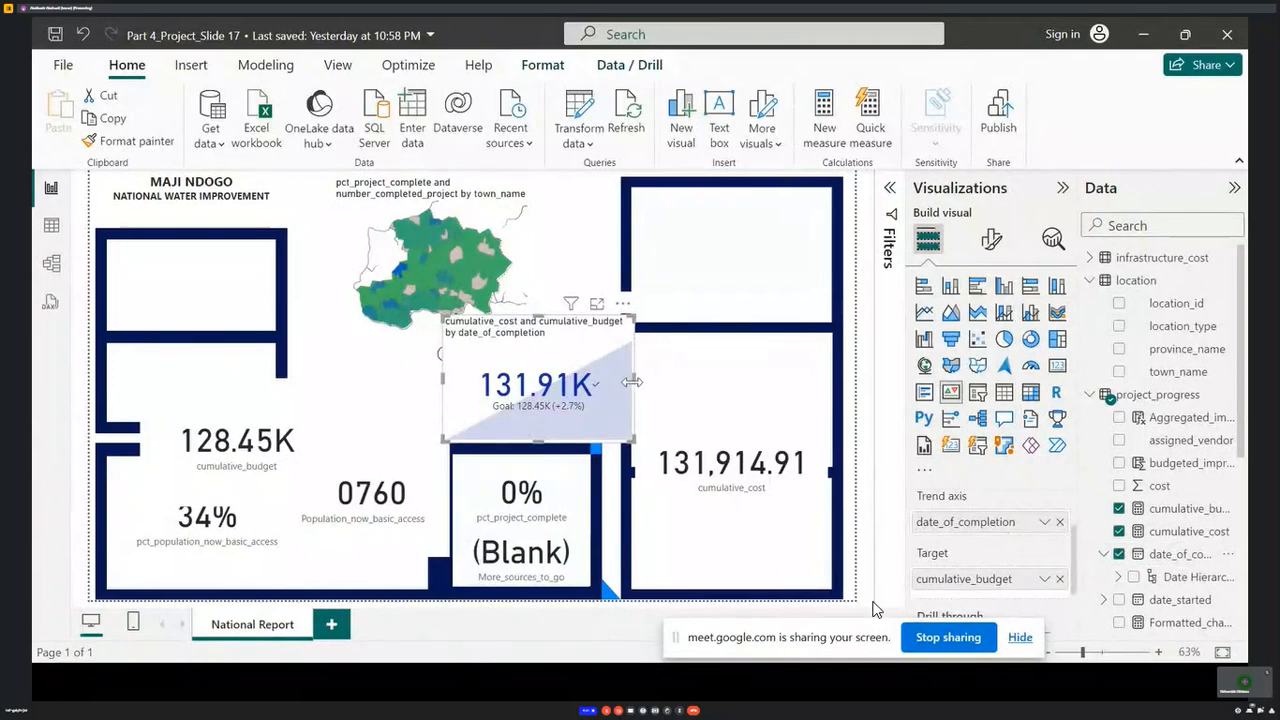
- Widen the KPI visual and move the cumulative_budget card up, nudging the pct_population_now_basic_access card slightly
{"action": "left_click_drag", "start_coordinate": [640, 390], "coordinate": [745, 390]}
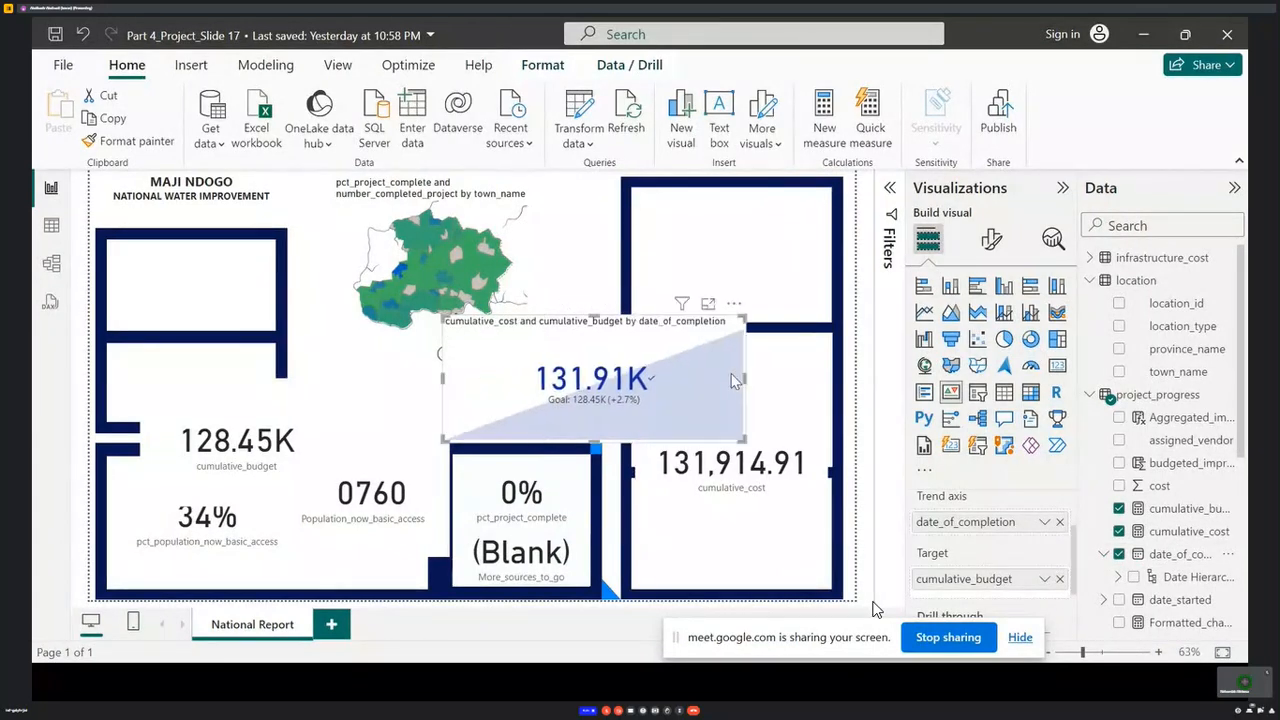
{"action": "left_click_drag", "start_coordinate": [262, 413], "coordinate": [279, 295]}
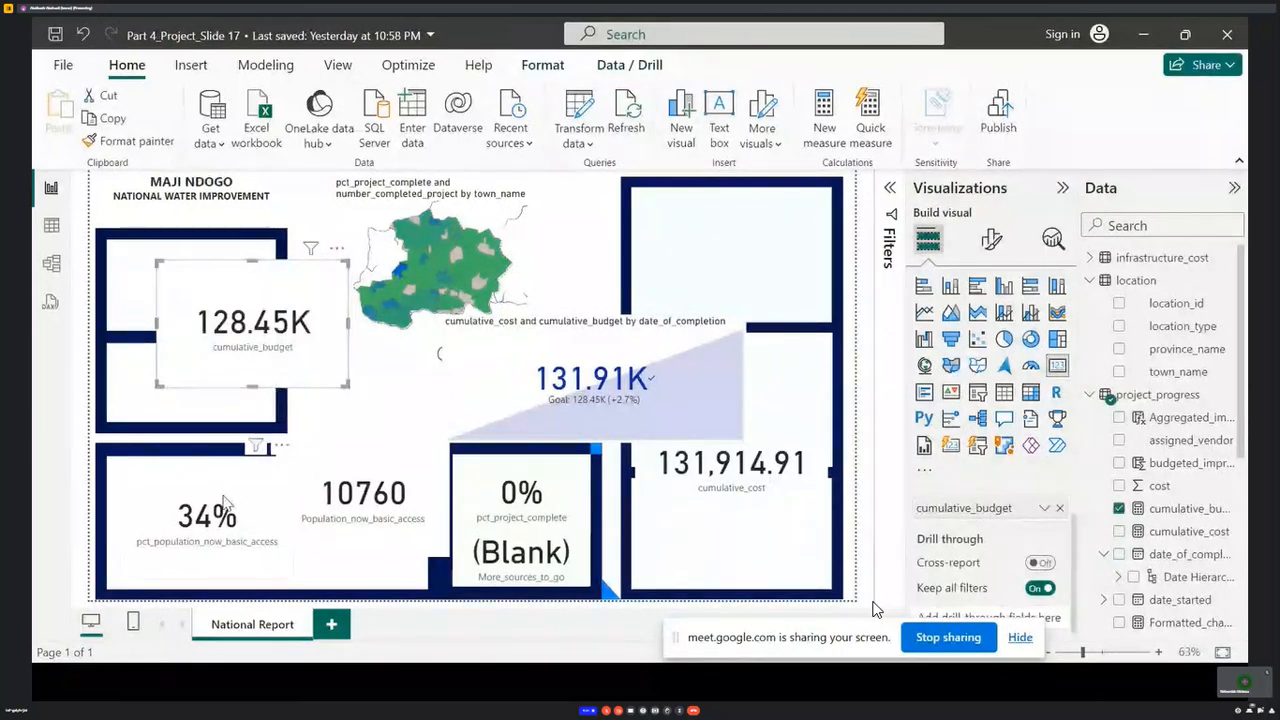
{"action": "mouse_move", "coordinate": [190, 470]}
{"action": "left_mouse_down"}
{"action": "mouse_move", "coordinate": [191, 446]}
{"action": "mouse_move", "coordinate": [194, 463]}
{"action": "left_mouse_up"}
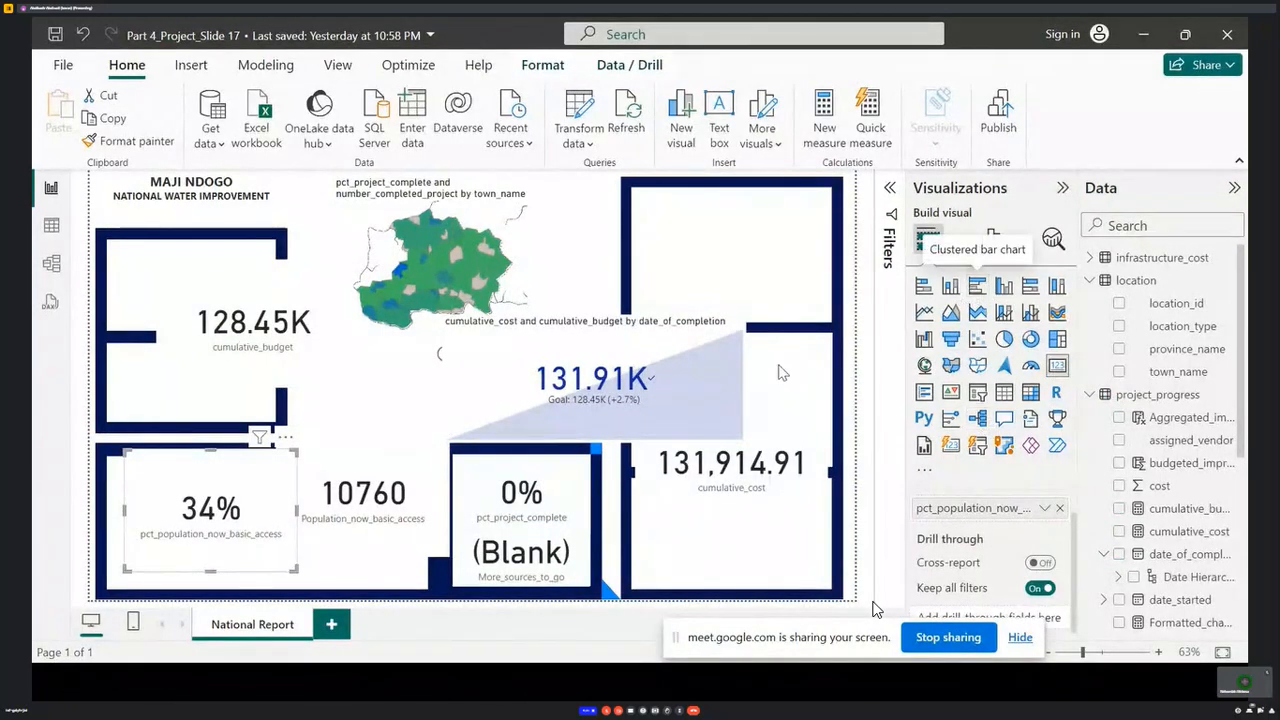
- Set the display units of the KPI visual's callout value to None
{"action": "left_click", "coordinate": [652, 373]}
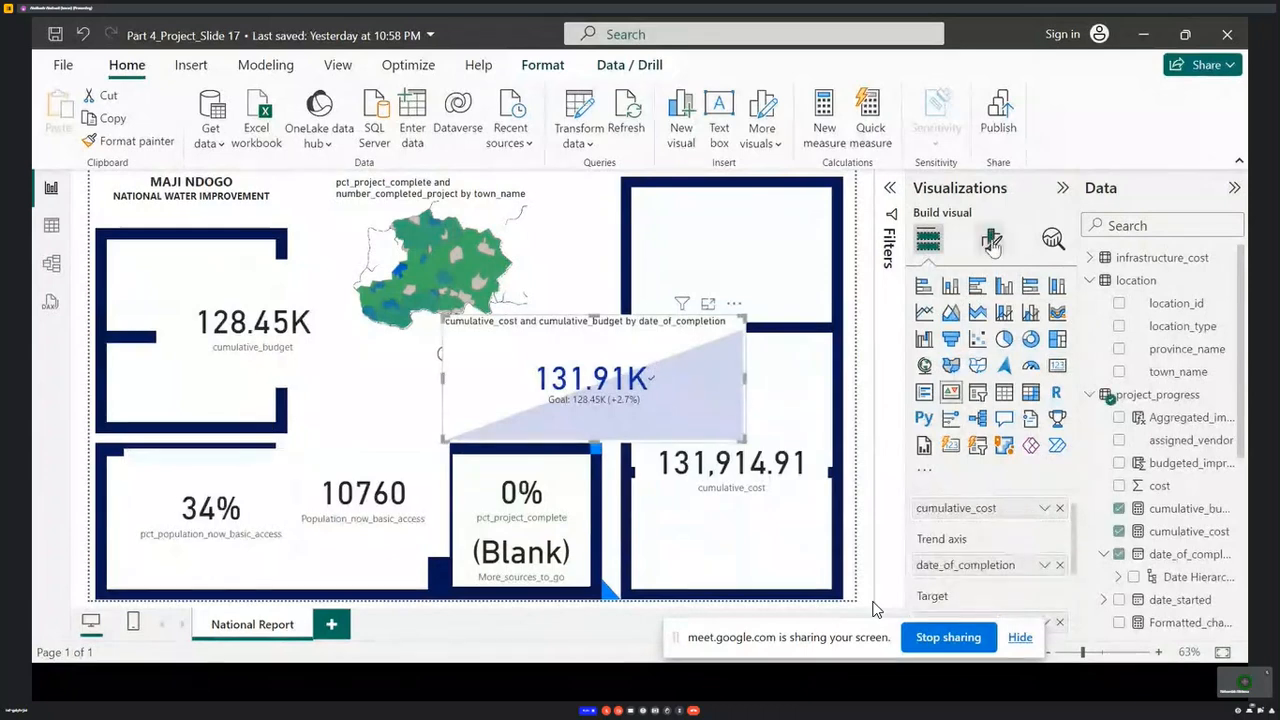
{"action": "left_click", "coordinate": [991, 239]}
{"action": "left_click", "coordinate": [961, 371]}
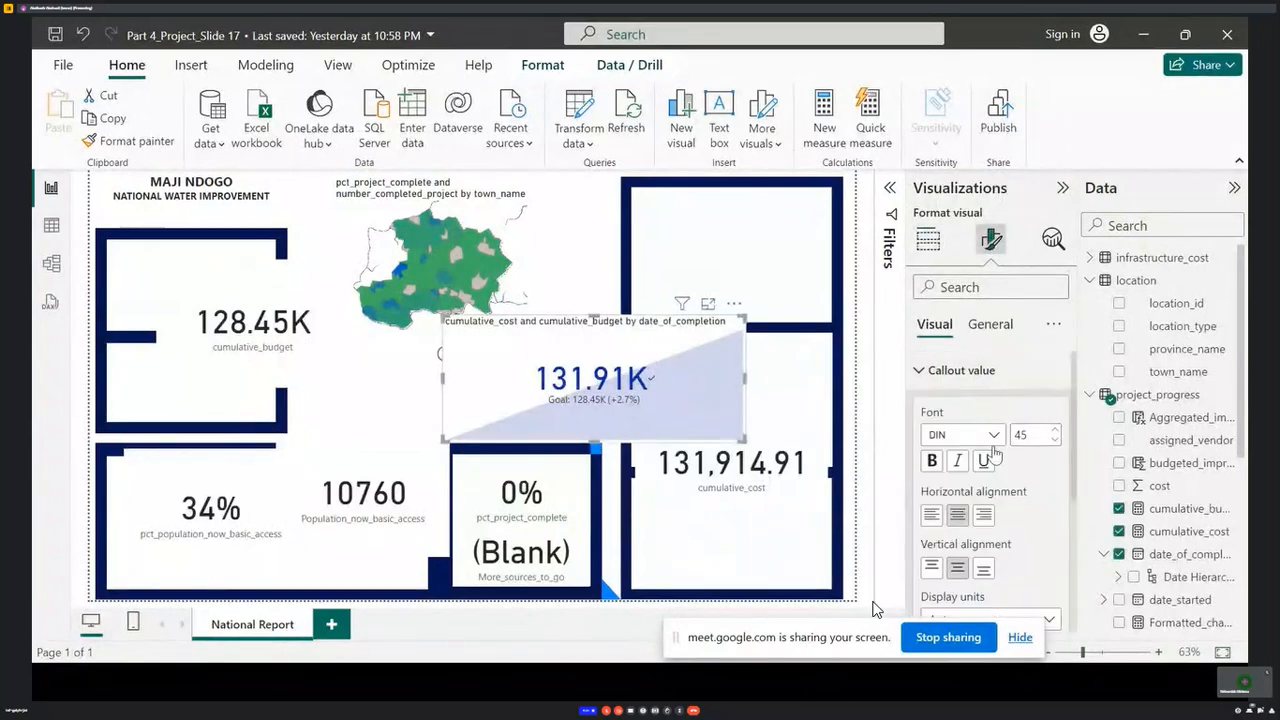
{"action": "scroll", "coordinate": [1008, 488], "scroll_direction": "down", "scroll_amount": 3}
{"action": "left_click", "coordinate": [1025, 424]}
{"action": "left_click", "coordinate": [977, 471]}
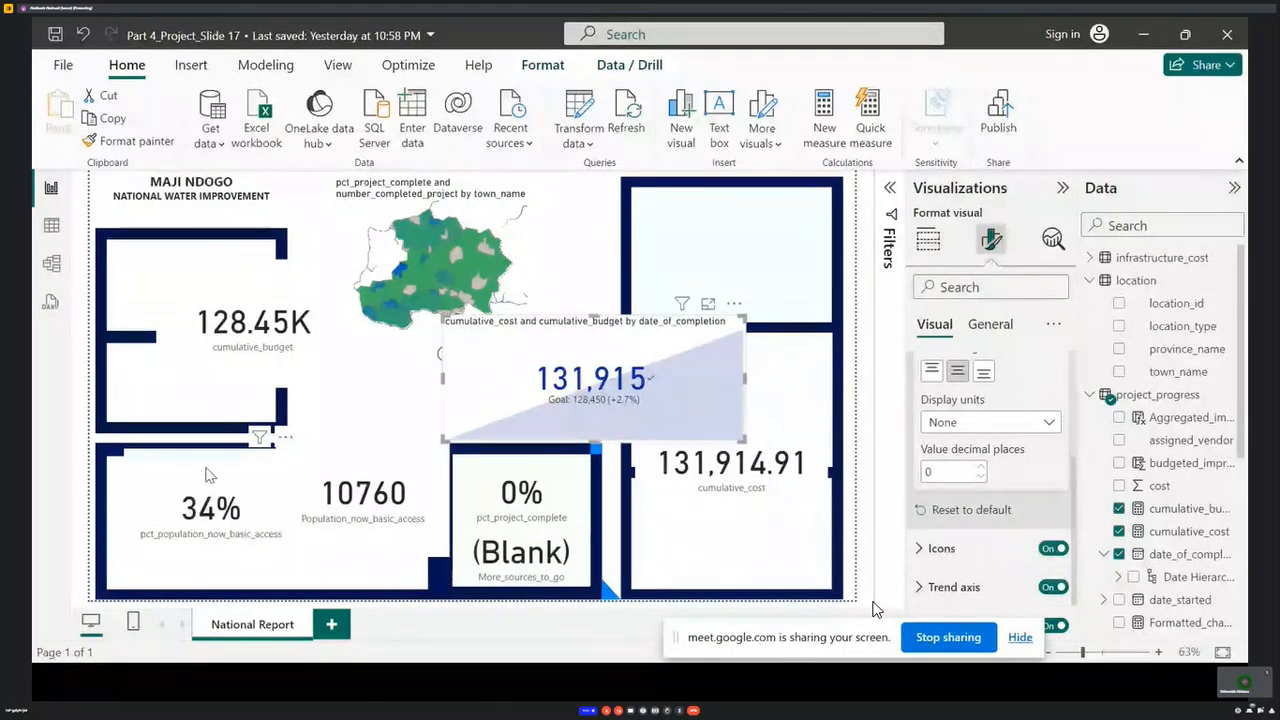
- Move the pct_population_now_basic_access and Population_now_basic_access cards upward and place the KPI visual in the lower-left frame
{"action": "left_click_drag", "start_coordinate": [210, 478], "coordinate": [212, 175]}
{"action": "left_click_drag", "start_coordinate": [349, 457], "coordinate": [345, 386]}
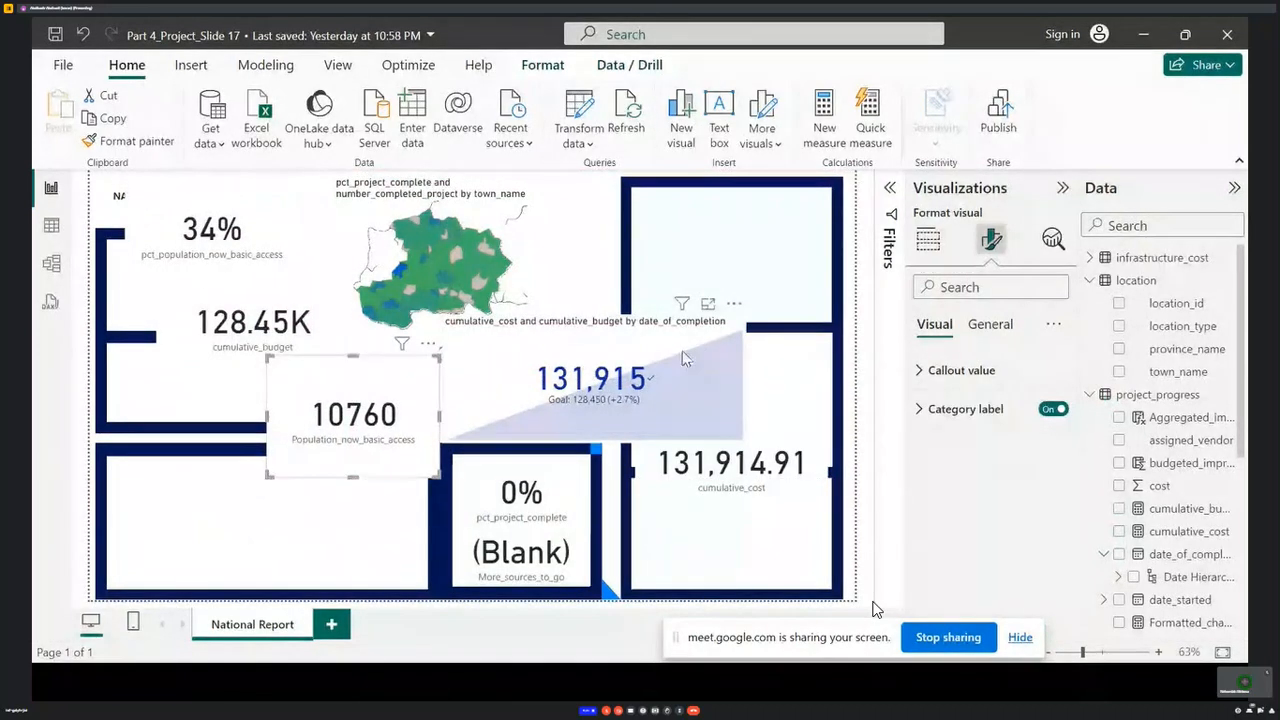
{"action": "left_click_drag", "start_coordinate": [709, 351], "coordinate": [391, 497]}
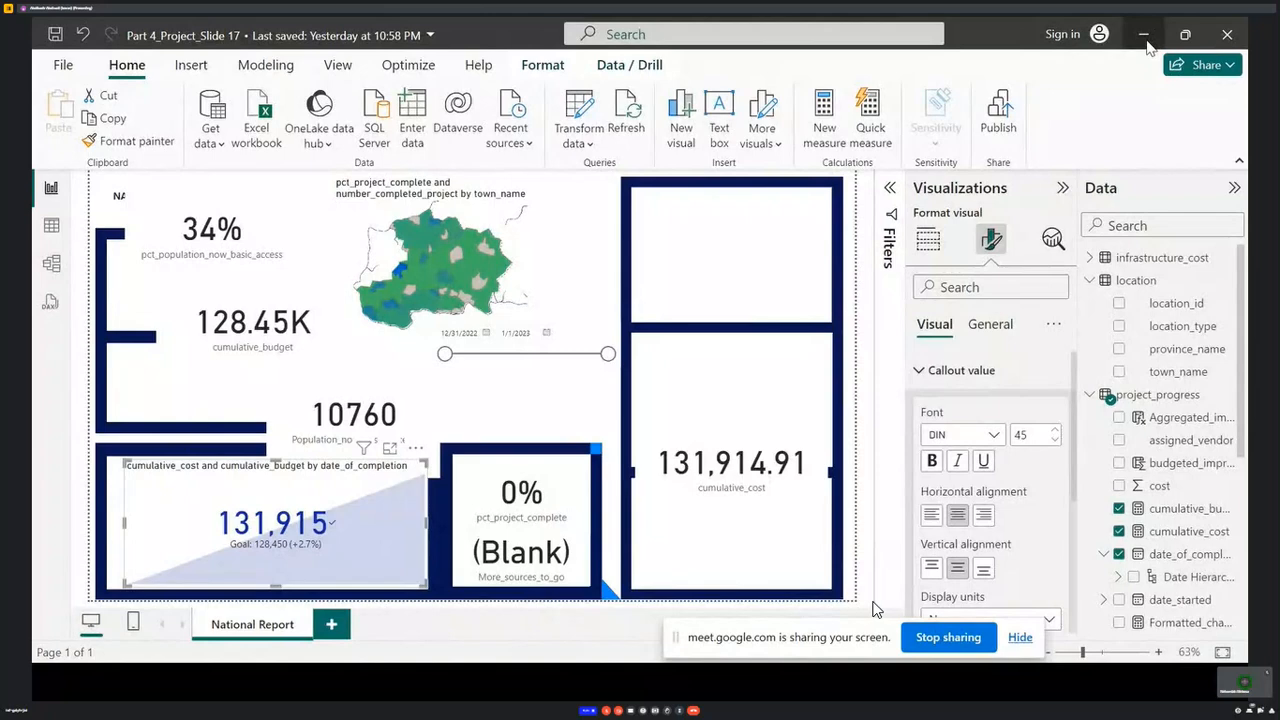
- Check the KPI formatting instructions in Part_4.pdf and return to the report to inspect the date_of_completion trend axis options
{"action": "left_click", "coordinate": [1146, 42]}
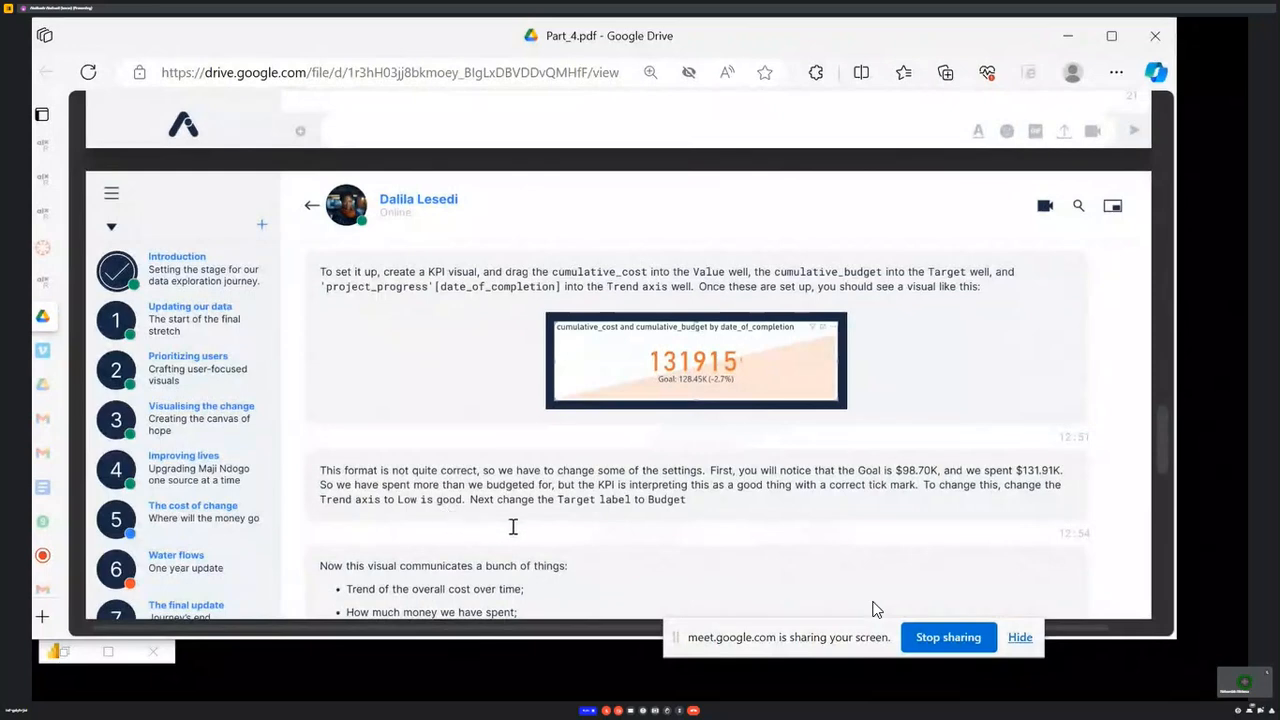
{"action": "left_click", "coordinate": [108, 655]}
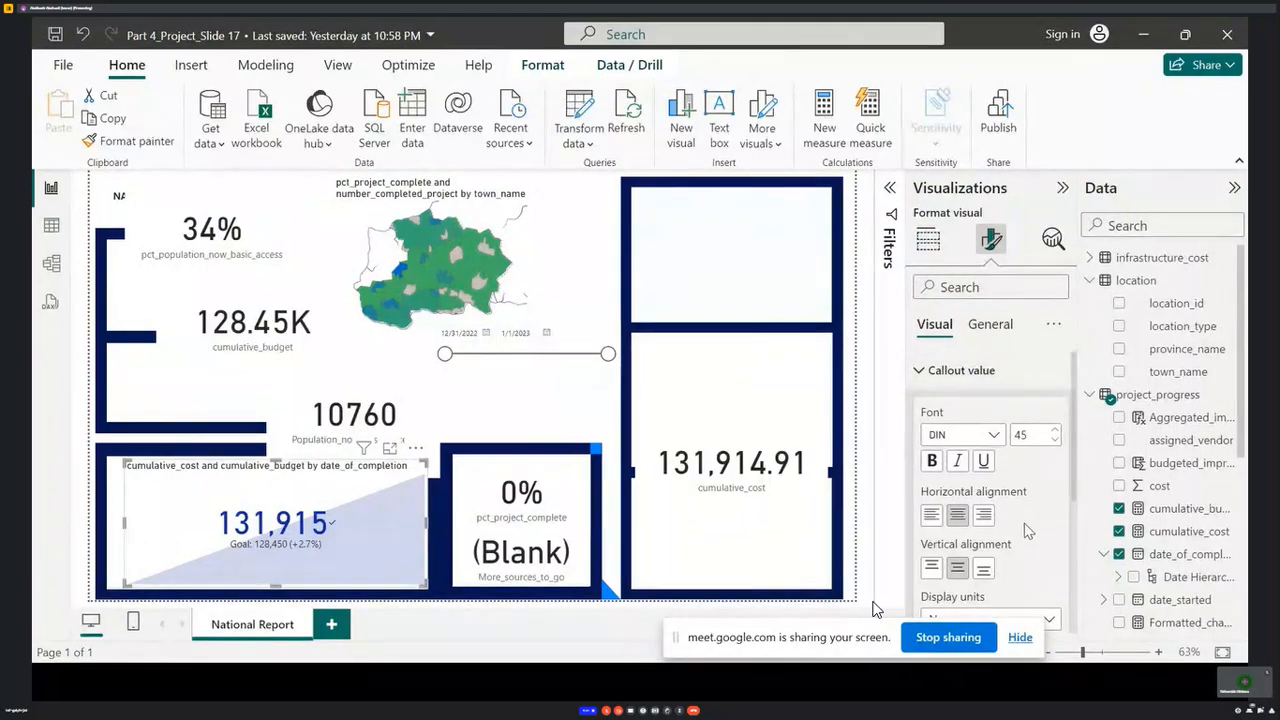
{"action": "left_click", "coordinate": [930, 243]}
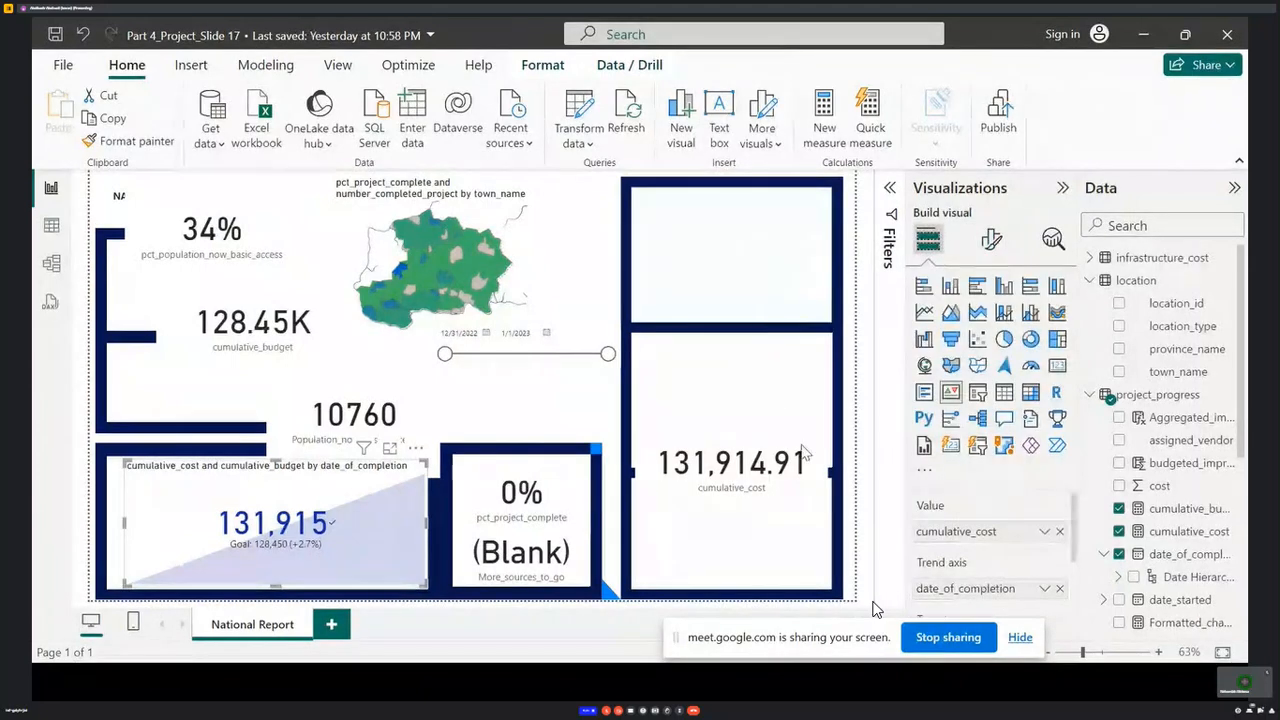
{"action": "scroll", "coordinate": [1008, 547], "scroll_direction": "down", "scroll_amount": 1}
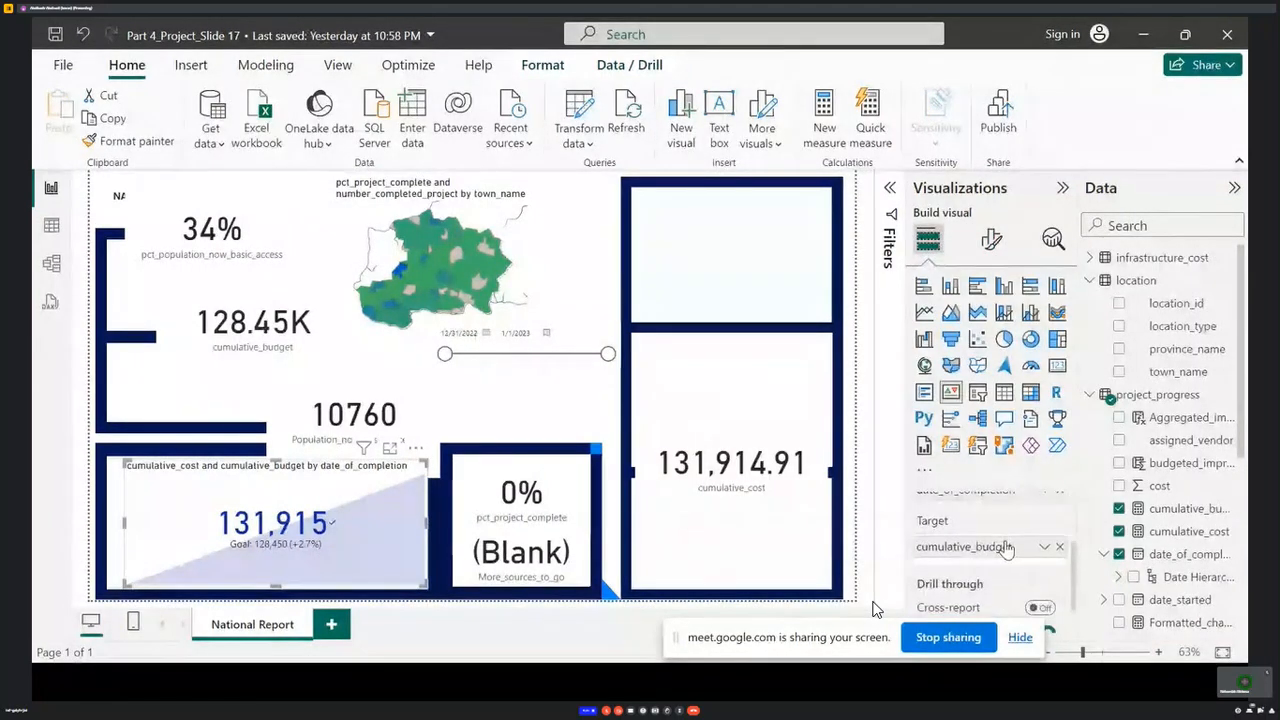
{"action": "scroll", "coordinate": [1030, 540], "scroll_direction": "up", "scroll_amount": 1}
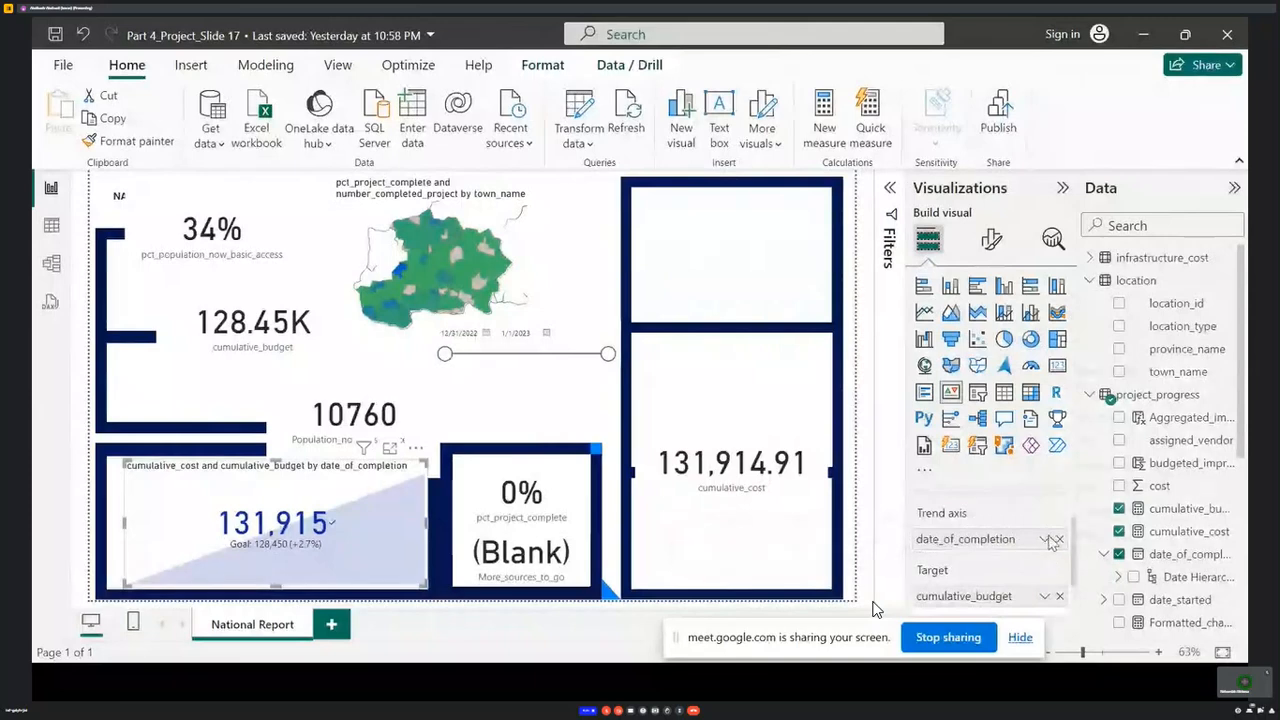
{"action": "left_click", "coordinate": [1044, 541]}
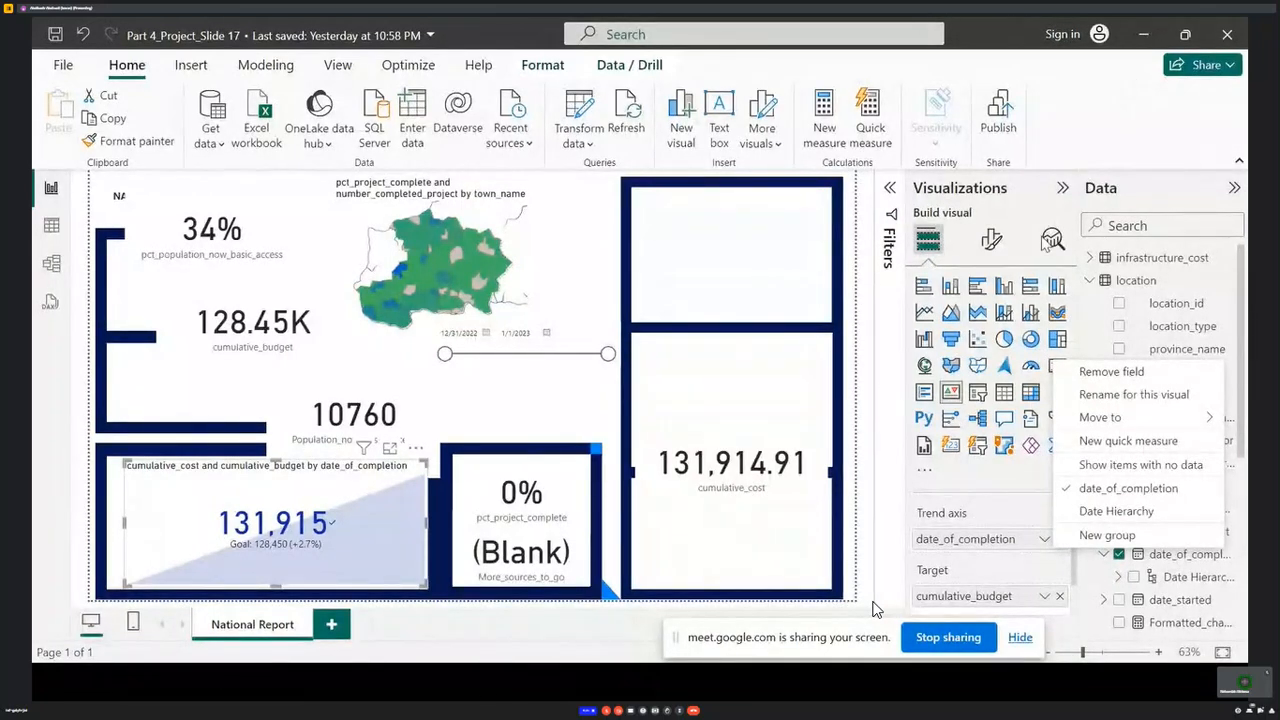
- Set the KPI visual's trend axis direction to Low is good
{"action": "left_click", "coordinate": [991, 240]}
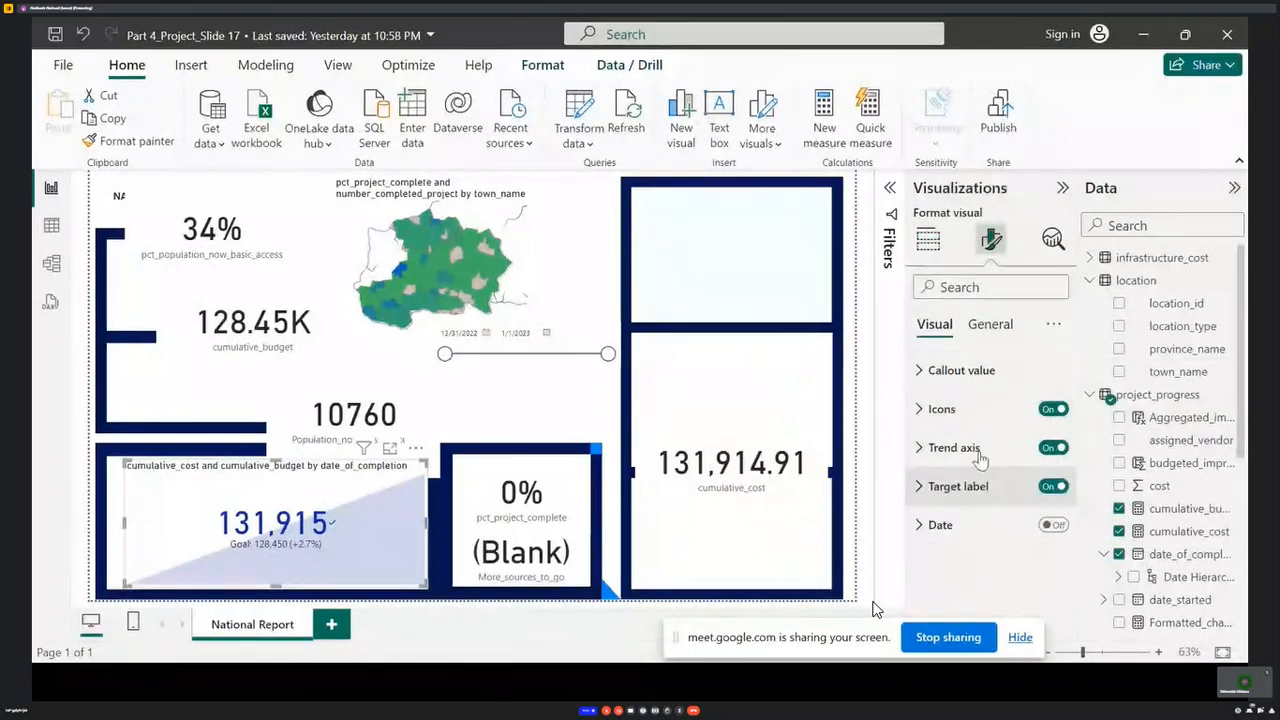
{"action": "left_click", "coordinate": [995, 372]}
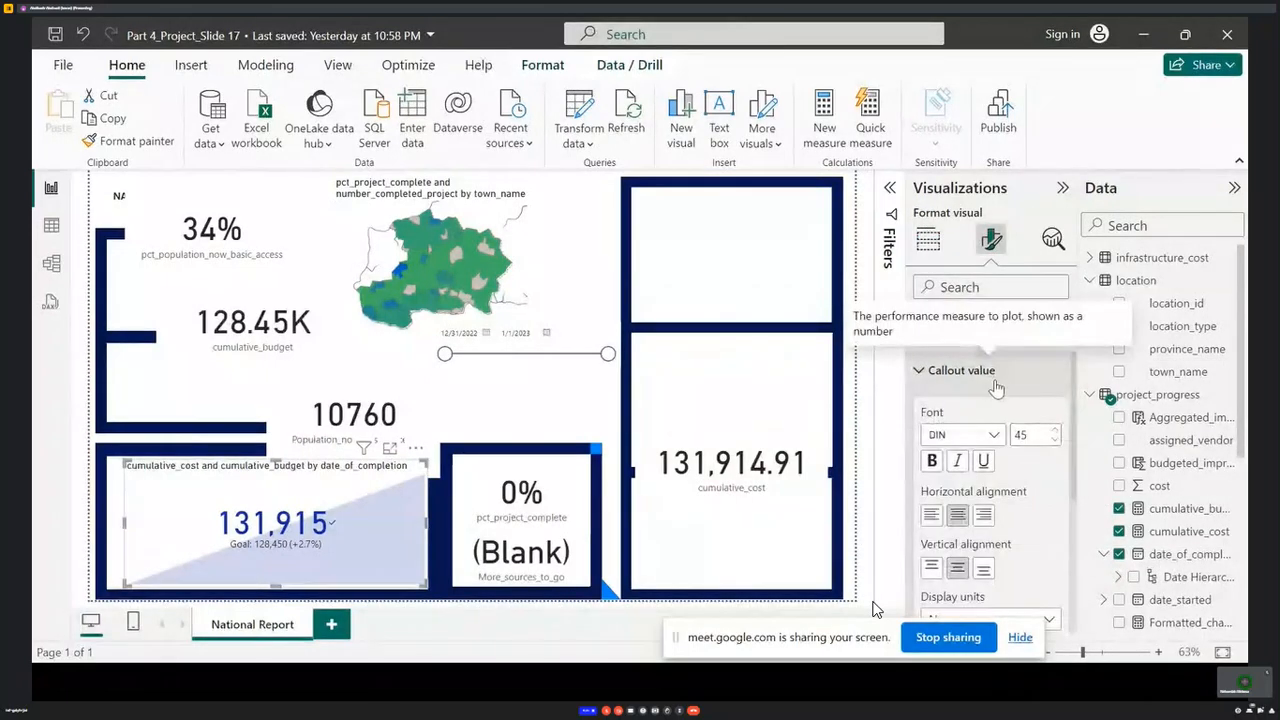
{"action": "scroll", "coordinate": [1000, 420], "scroll_direction": "down", "scroll_amount": 4}
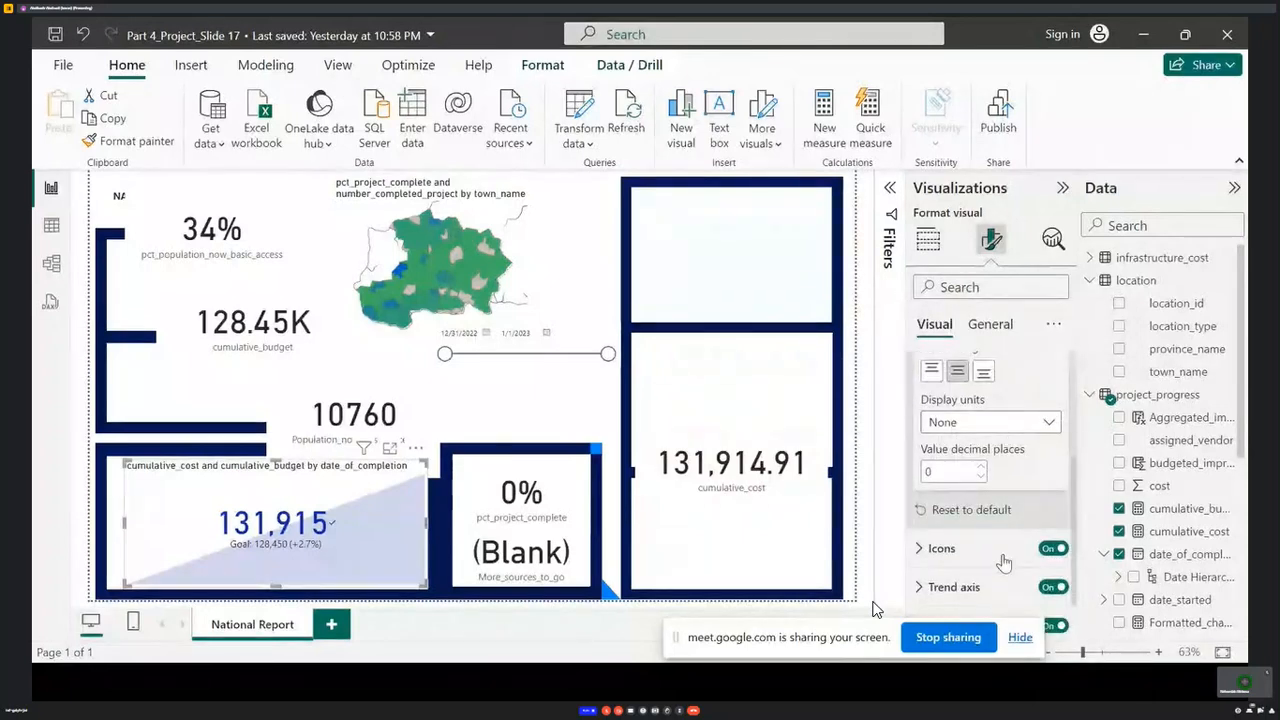
{"action": "left_click", "coordinate": [1003, 548]}
{"action": "scroll", "coordinate": [1010, 480], "scroll_direction": "down", "scroll_amount": 4}
{"action": "scroll", "coordinate": [1012, 478], "scroll_direction": "up", "scroll_amount": 1}
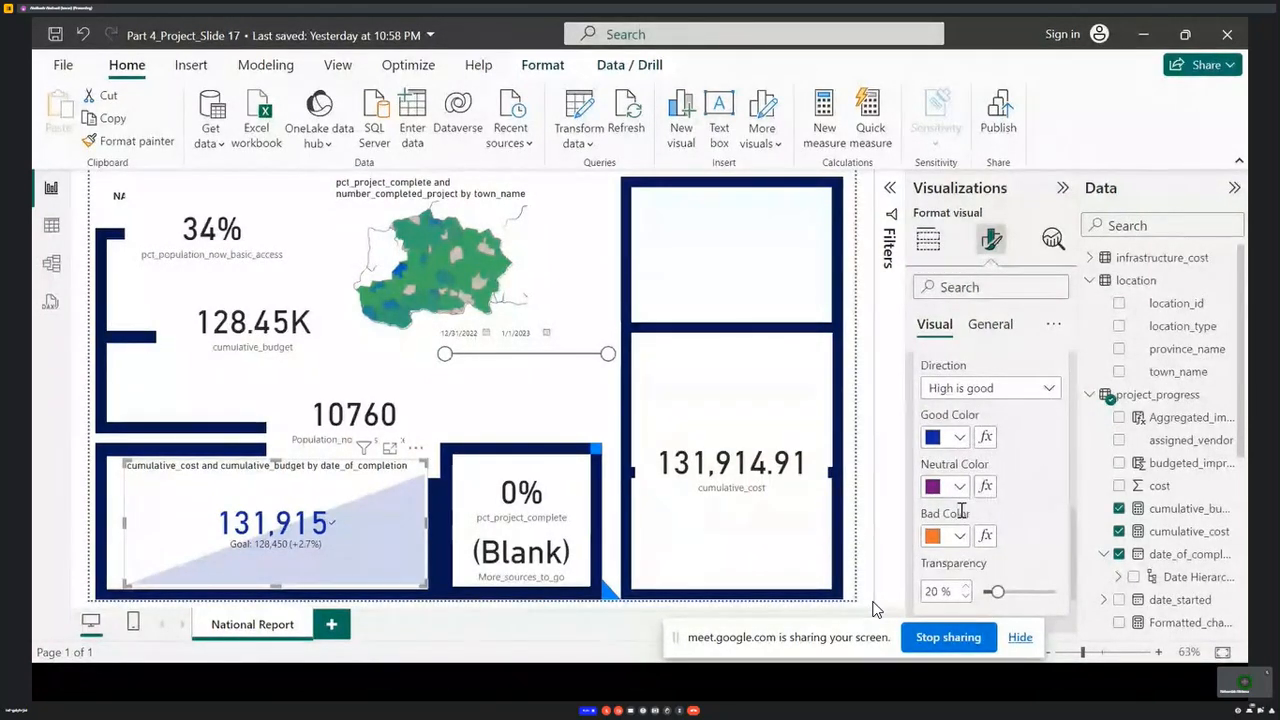
{"action": "left_click", "coordinate": [1030, 392]}
{"action": "left_click", "coordinate": [1006, 435]}
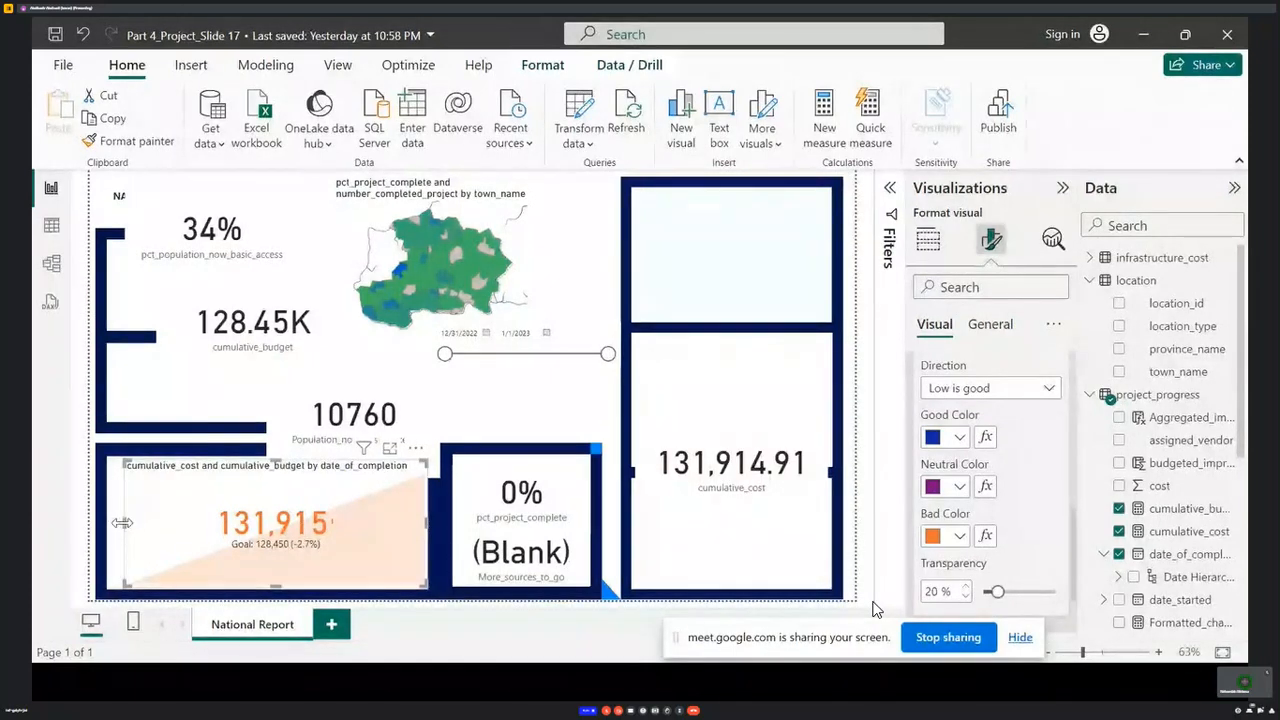
- Extend the KPI visual to the left side of its frame and delete the separate cumulative_budget card
{"action": "left_click_drag", "start_coordinate": [123, 523], "coordinate": [110, 528]}
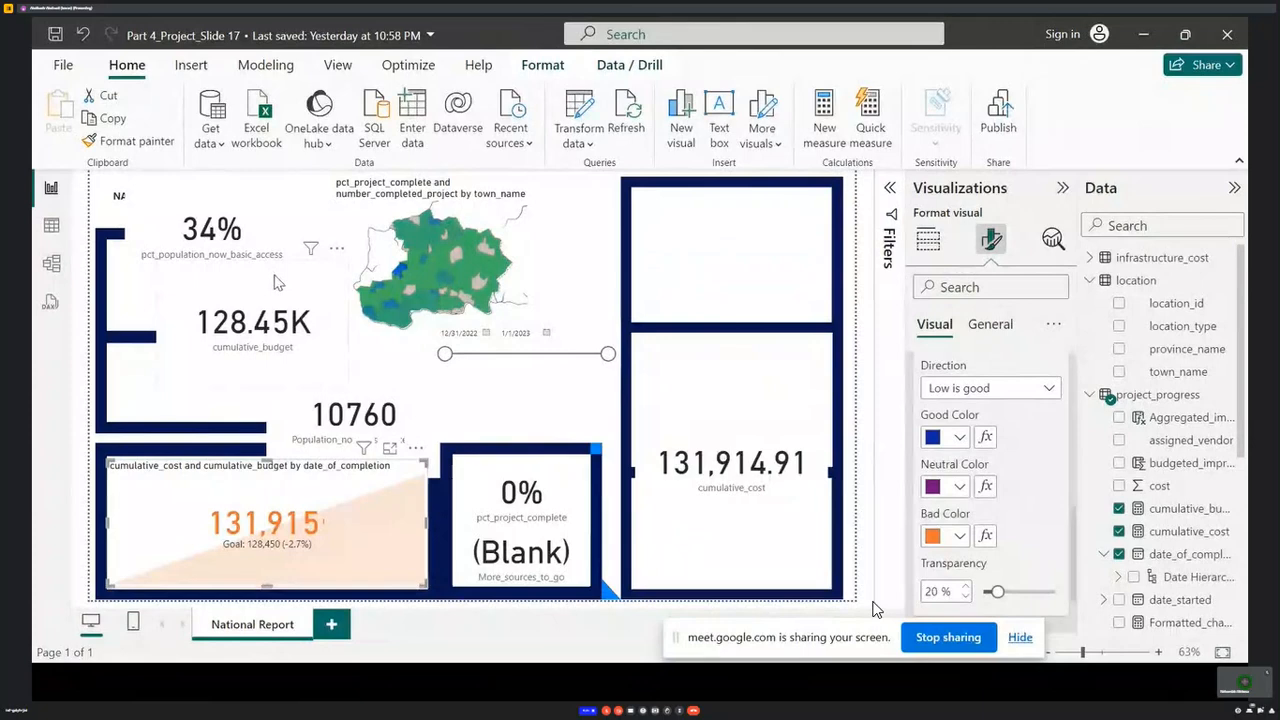
{"action": "left_click_drag", "start_coordinate": [258, 300], "coordinate": [271, 325]}
{"action": "left_click", "coordinate": [349, 272]}
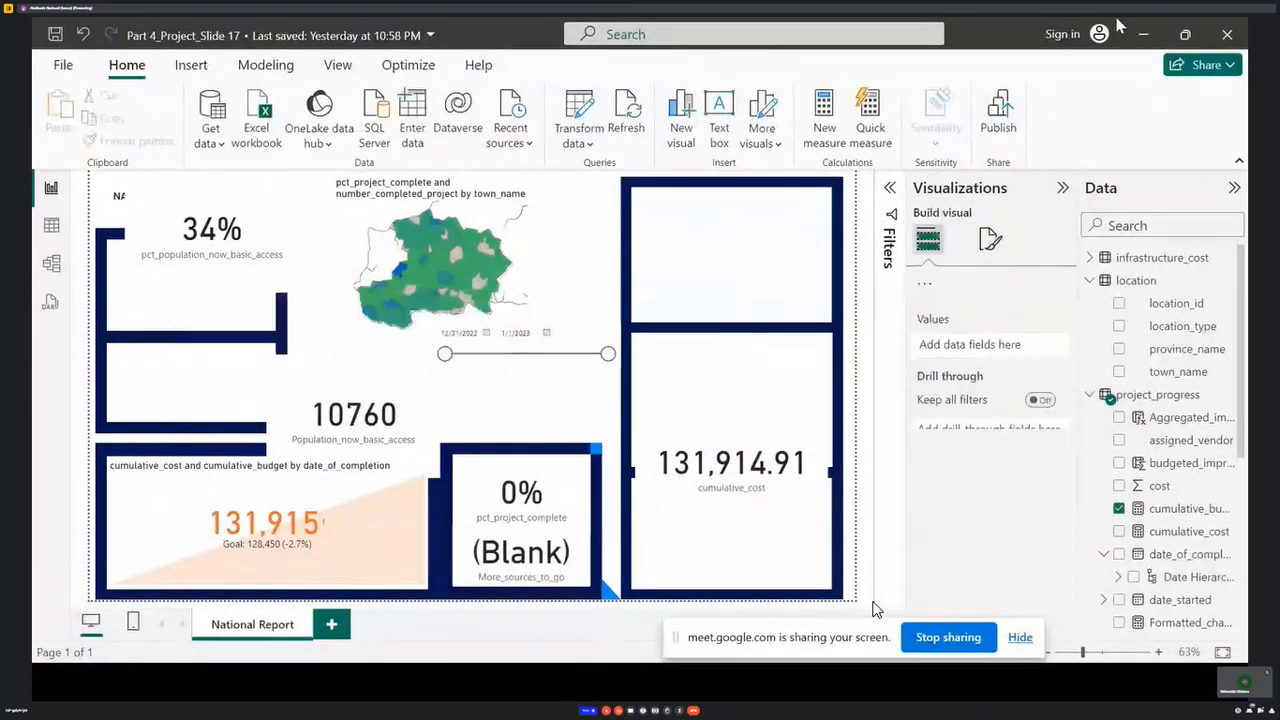
- Read the target label instruction on page 22 of Part_4.pdf and return to the Power BI report
{"action": "left_click", "coordinate": [1143, 35]}
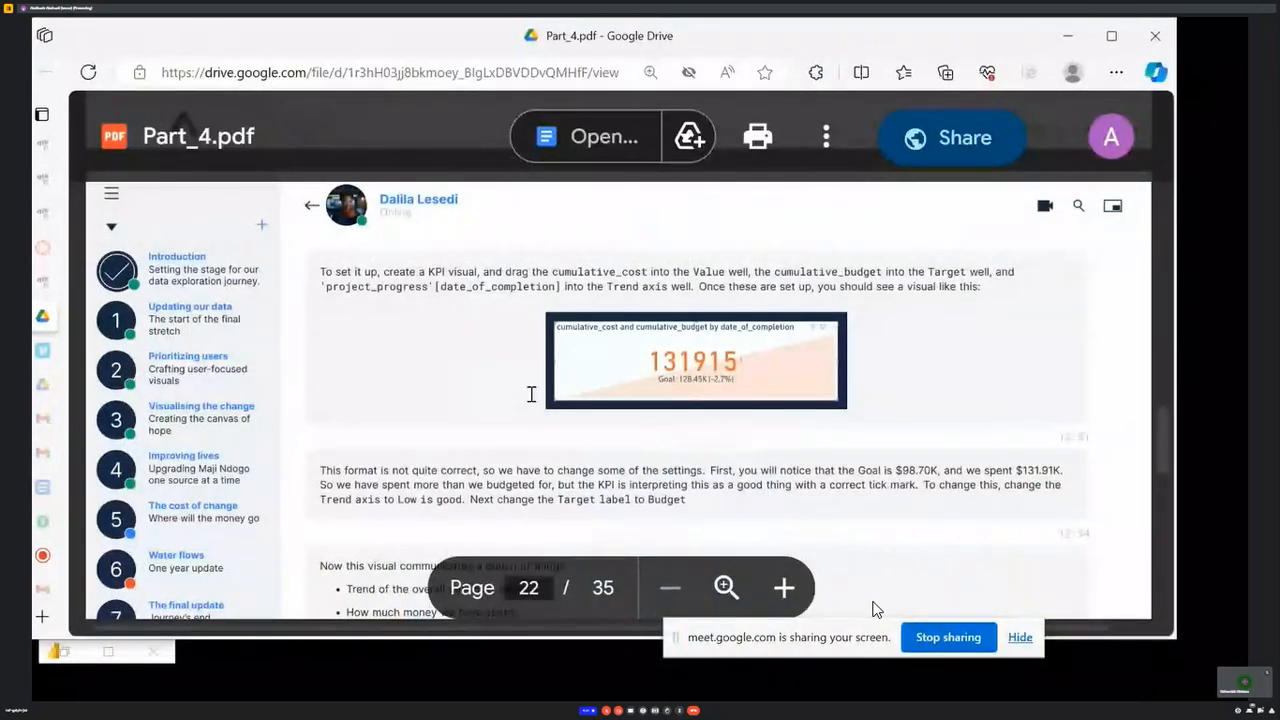
{"action": "scroll", "coordinate": [531, 394], "scroll_direction": "down", "scroll_amount": 2}
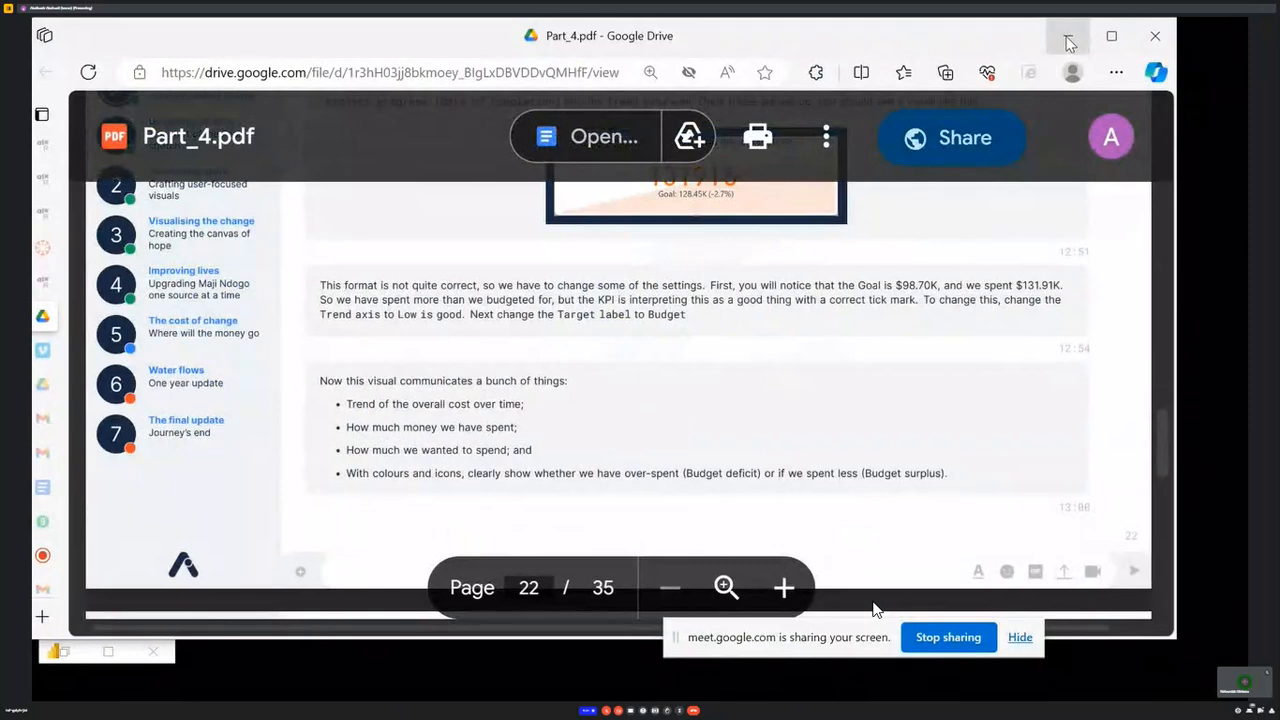
{"action": "left_click", "coordinate": [108, 652]}
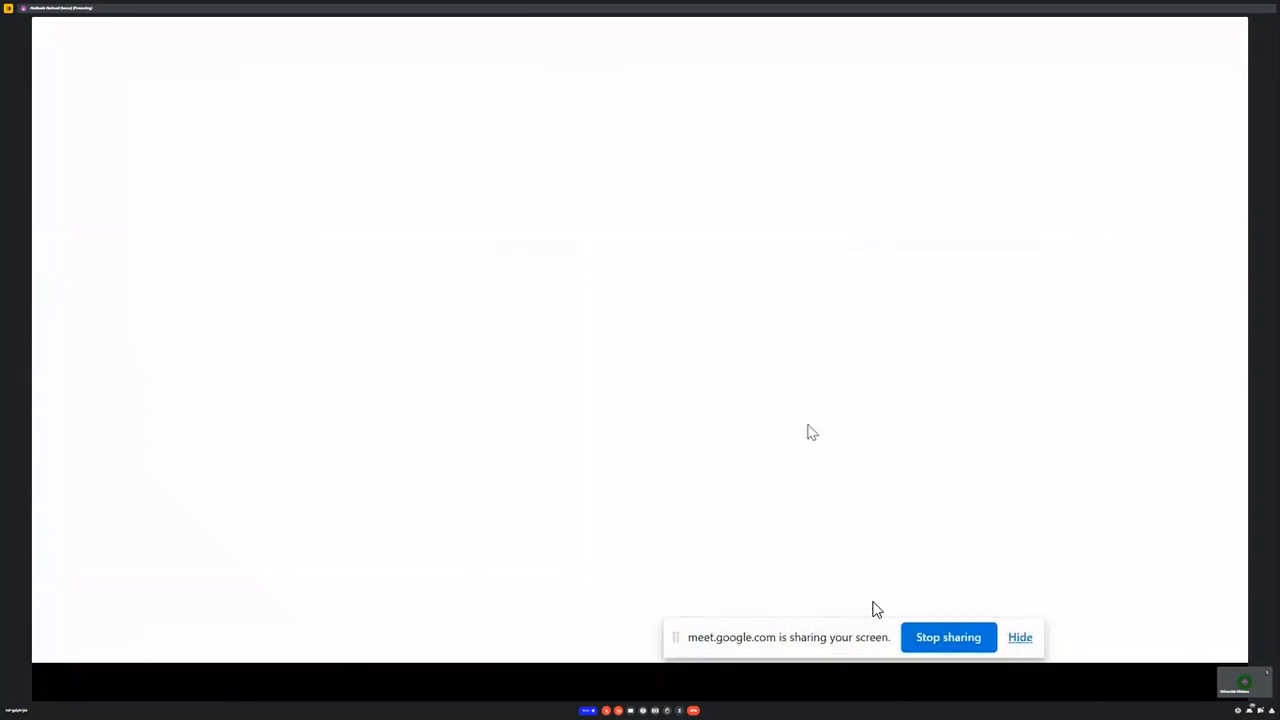
{"action": "scroll", "coordinate": [1008, 527], "scroll_direction": "down", "scroll_amount": 1}
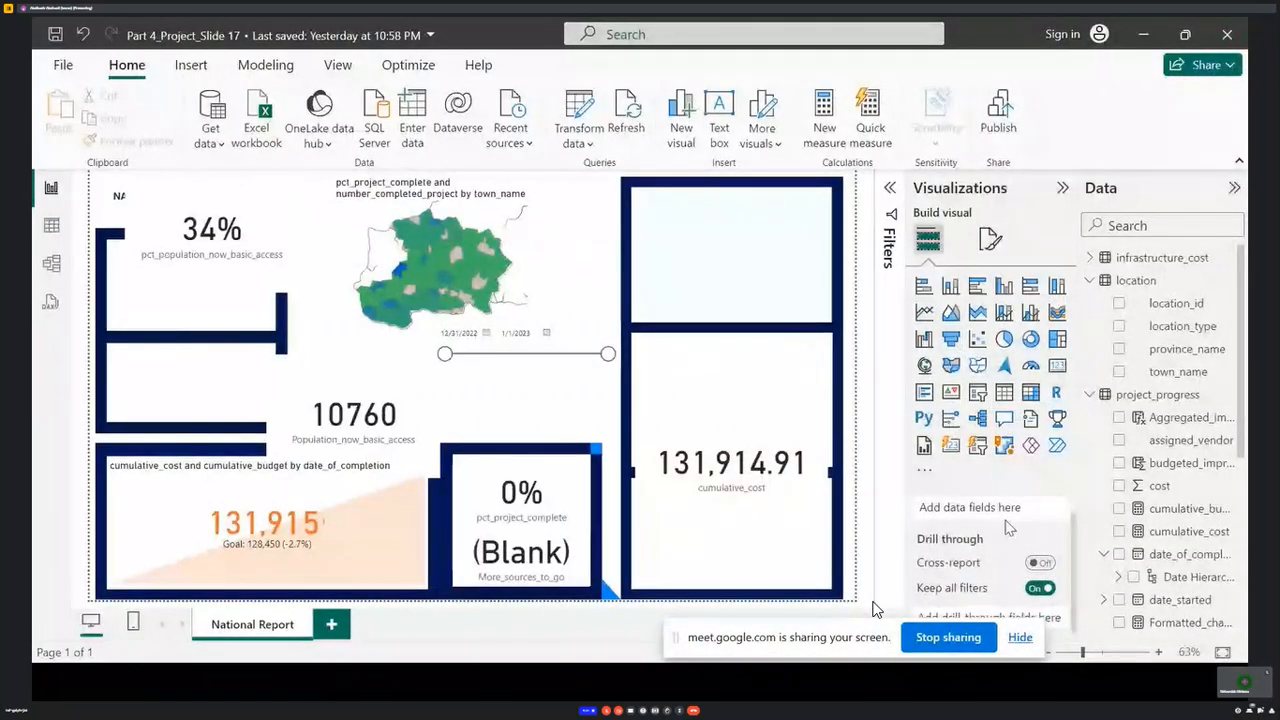
- Select the cumulative_cost and cumulative_budget KPI visual and review its Trend axis and Target fields
{"action": "left_click", "coordinate": [404, 520]}
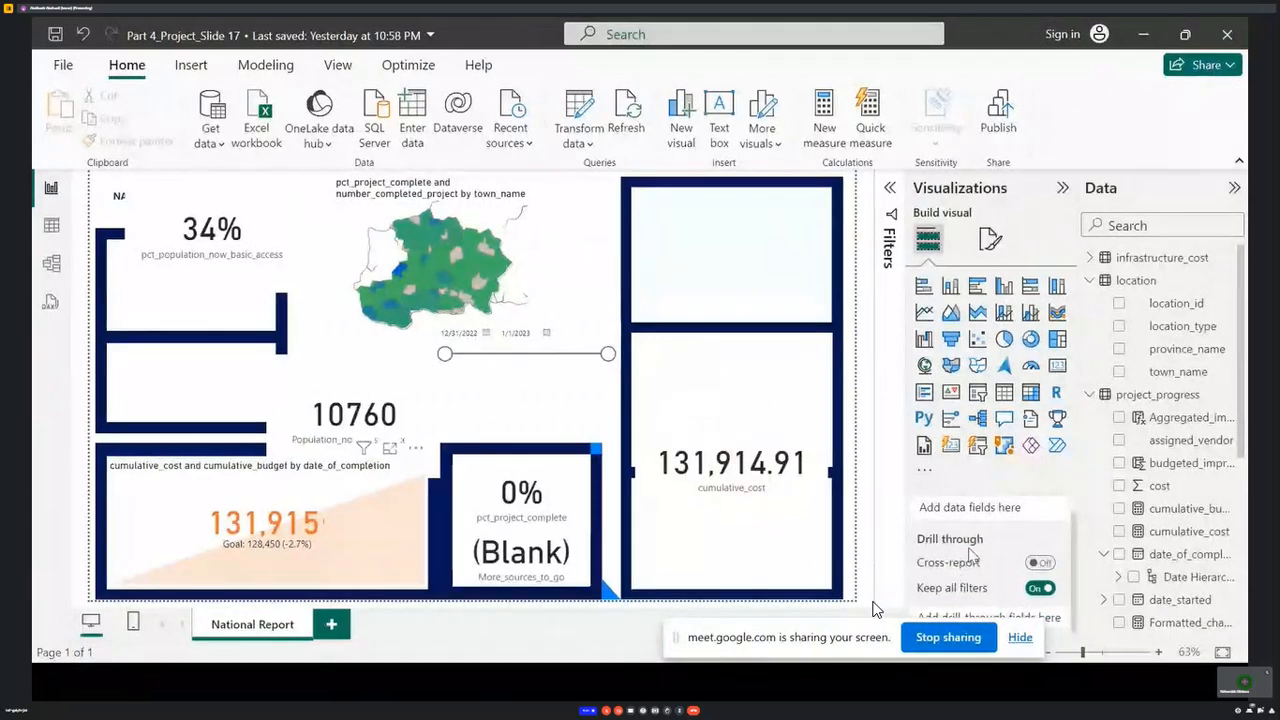
{"action": "scroll", "coordinate": [982, 548], "scroll_direction": "down", "scroll_amount": 2}
{"action": "scroll", "coordinate": [985, 549], "scroll_direction": "up", "scroll_amount": 1}
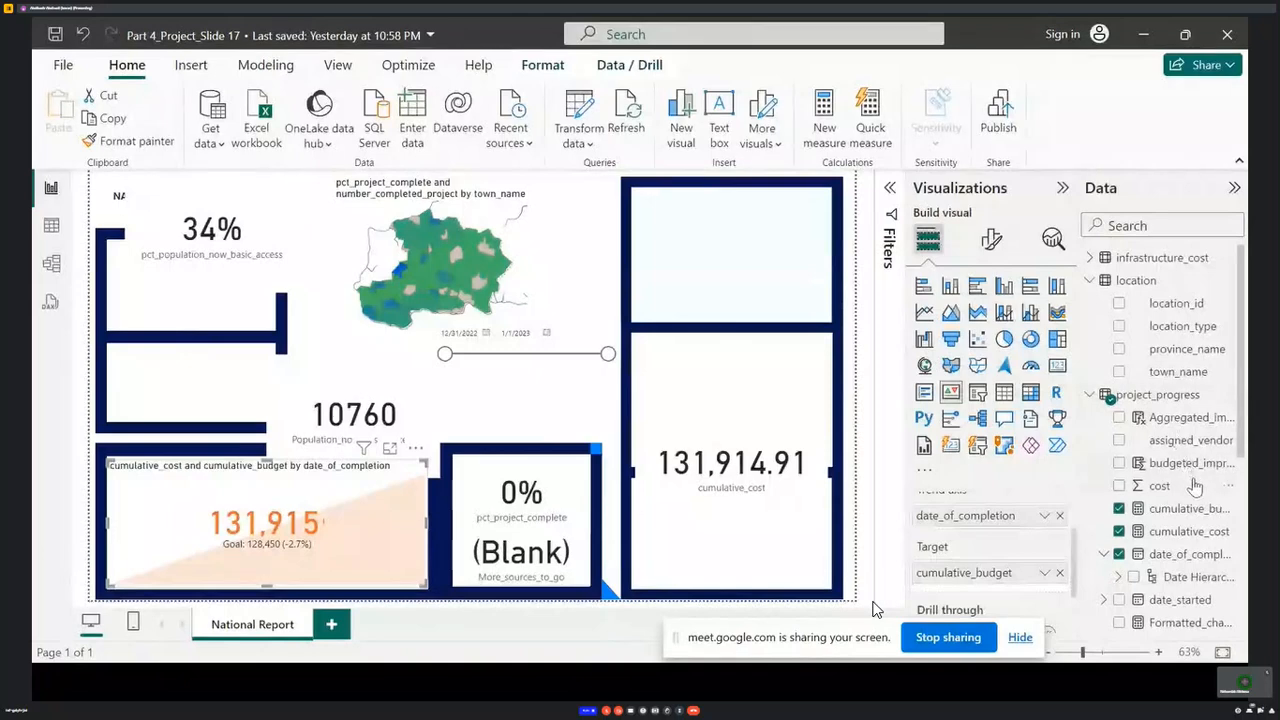
{"action": "scroll", "coordinate": [1193, 488], "scroll_direction": "down", "scroll_amount": 3}
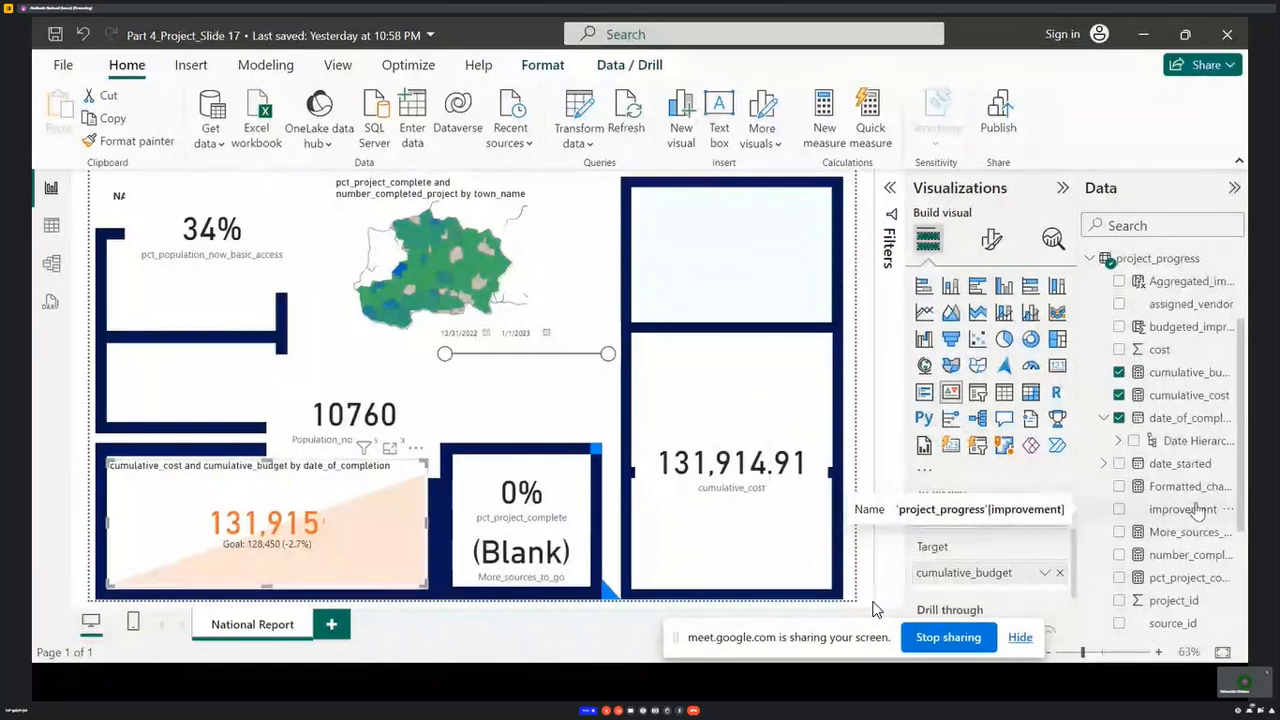
{"action": "scroll", "coordinate": [1187, 306], "scroll_direction": "up", "scroll_amount": 3}
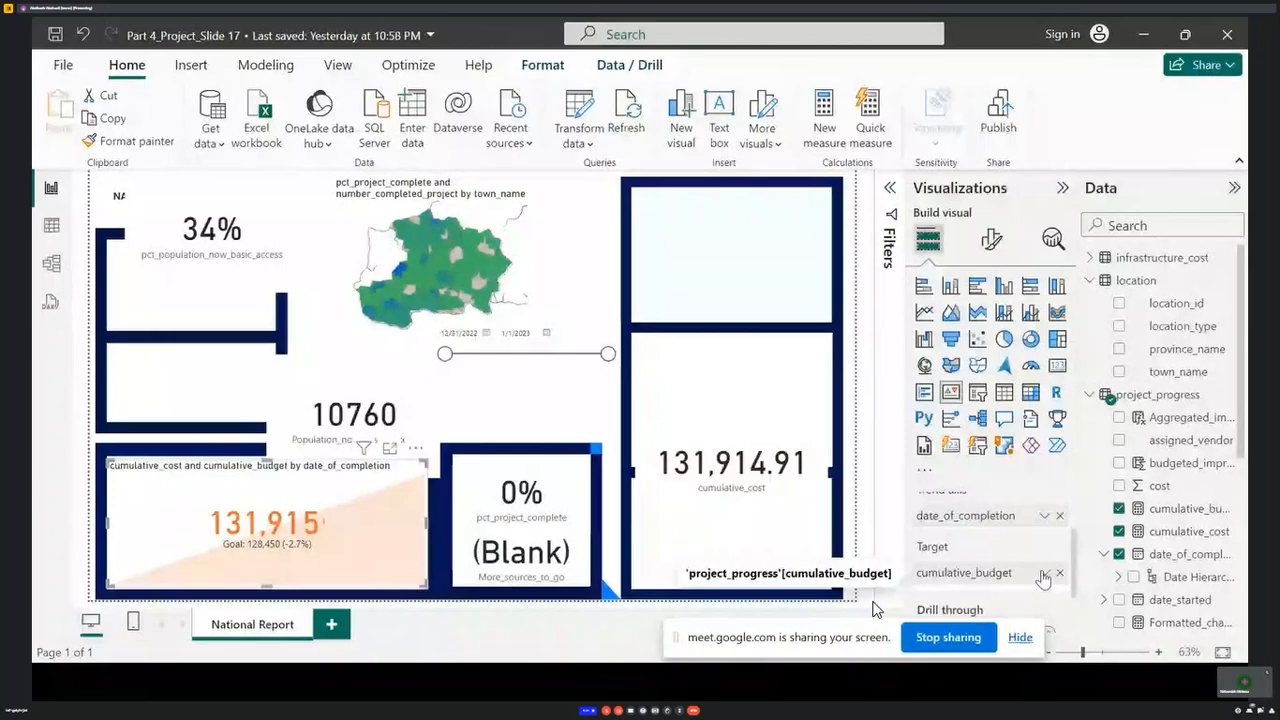
- Change the KPI visual's target label text to Budget
{"action": "left_click", "coordinate": [991, 239]}
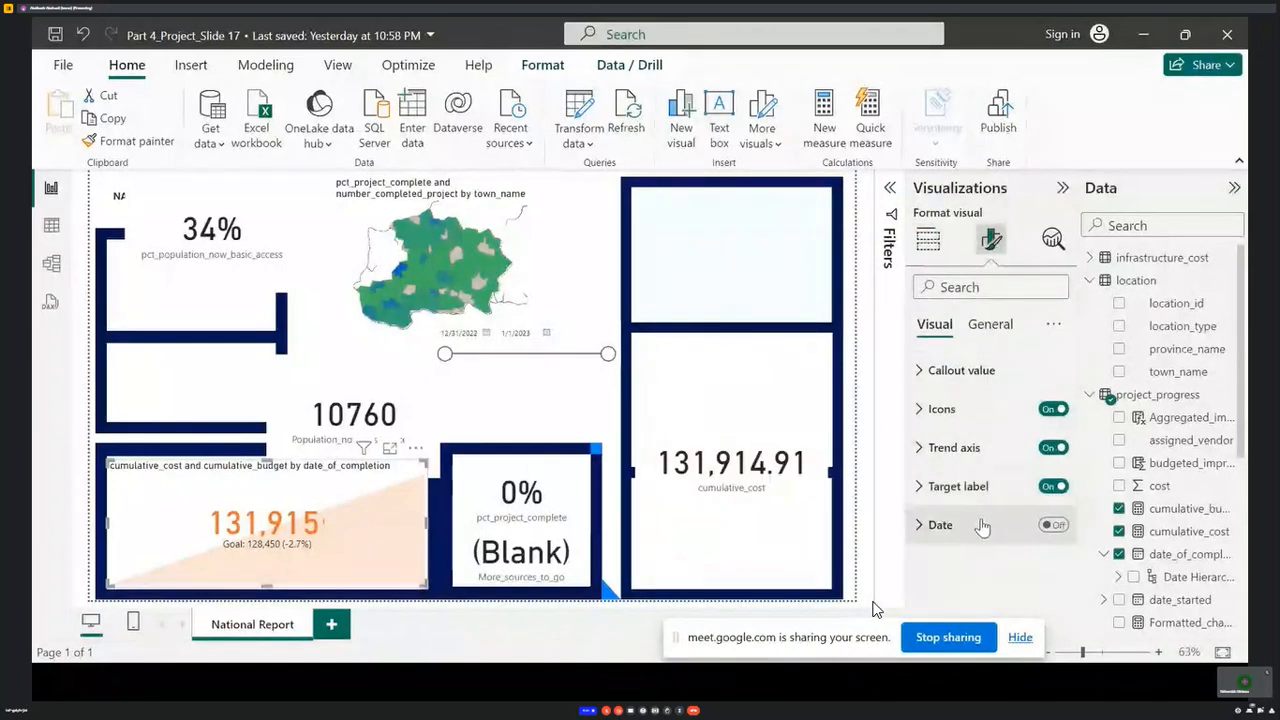
{"action": "left_click", "coordinate": [975, 486]}
{"action": "scroll", "coordinate": [981, 487], "scroll_direction": "down", "scroll_amount": 3}
{"action": "left_click", "coordinate": [981, 487]}
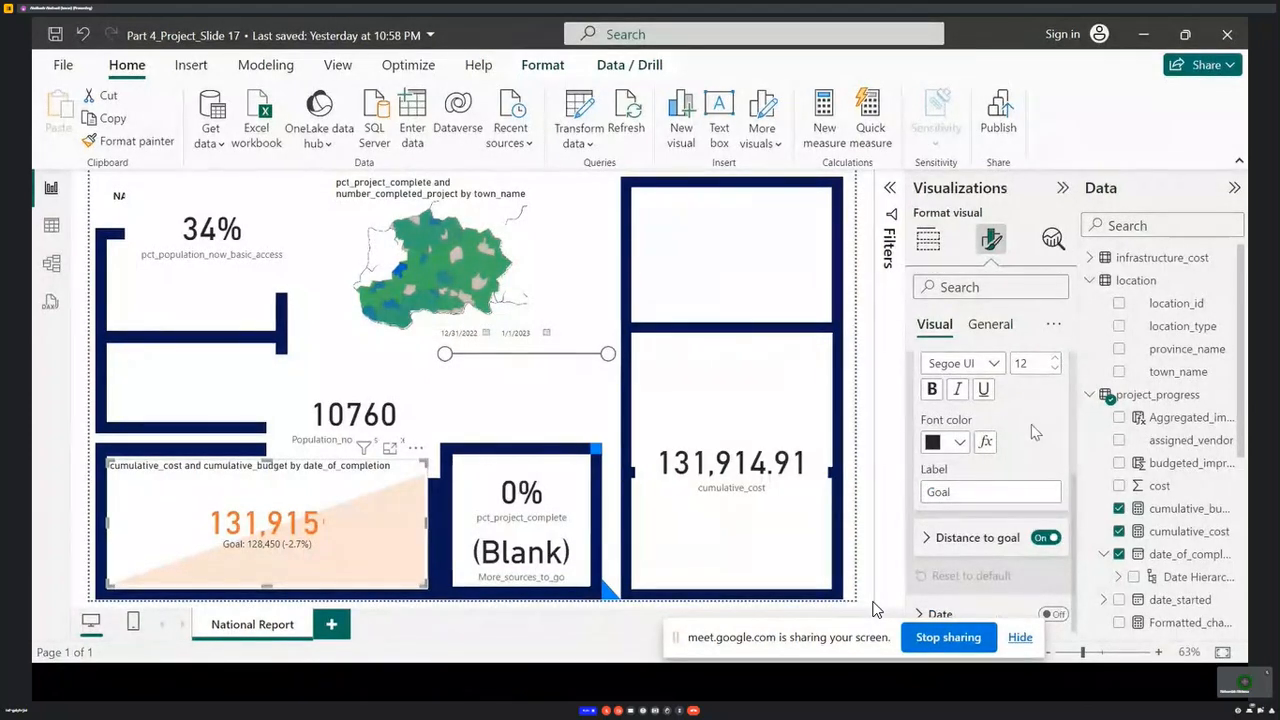
{"action": "scroll", "coordinate": [1034, 432], "scroll_direction": "up", "scroll_amount": 2}
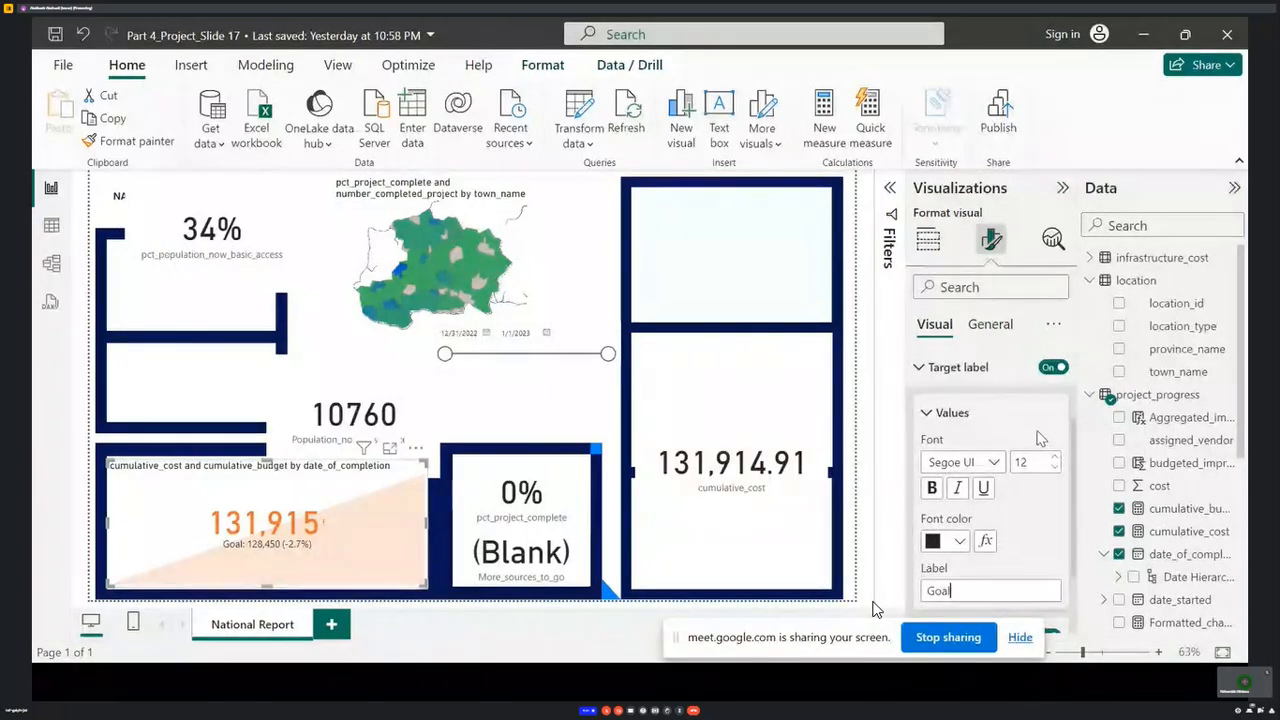
{"action": "scroll", "coordinate": [1041, 438], "scroll_direction": "down", "scroll_amount": 2}
{"action": "left_click_drag", "start_coordinate": [1040, 491], "coordinate": [855, 496]}
{"action": "type", "text": "Budget"}
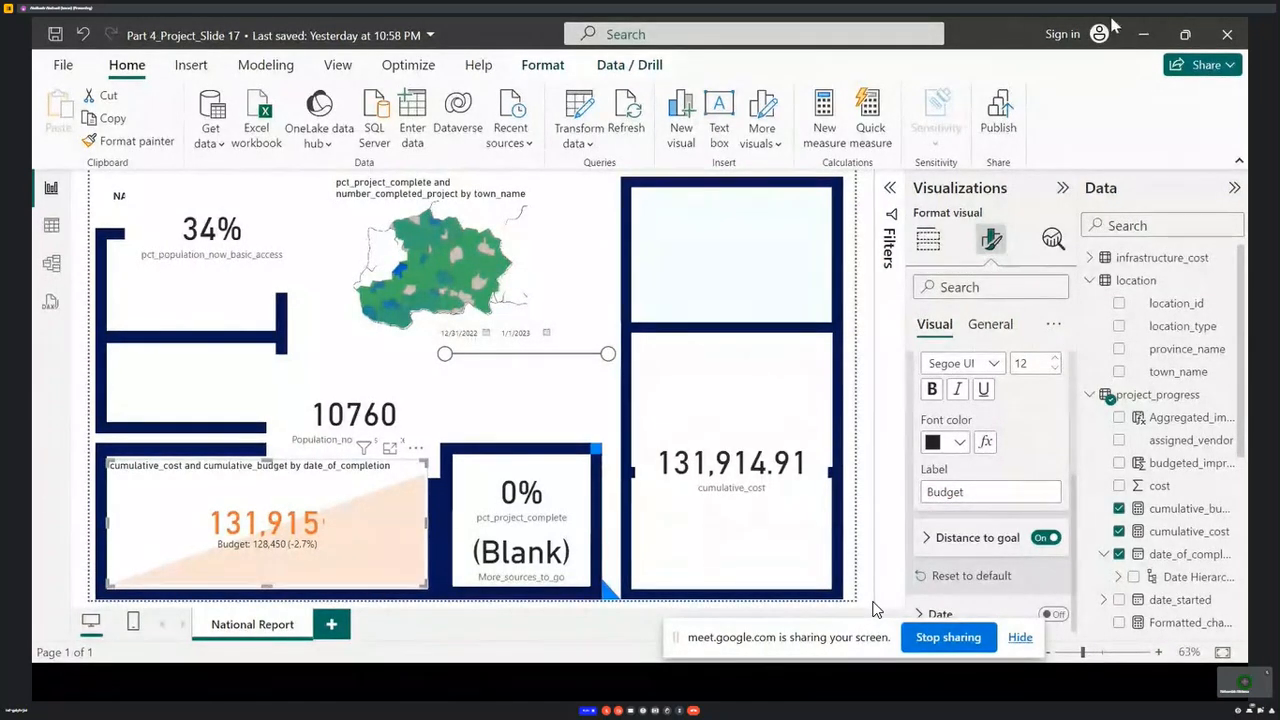
- Switch to Part_4.pdf in Google Drive and compare the page 22 KPI formatting instructions with the report's cumulative cost KPI
{"action": "left_click", "coordinate": [1144, 35]}
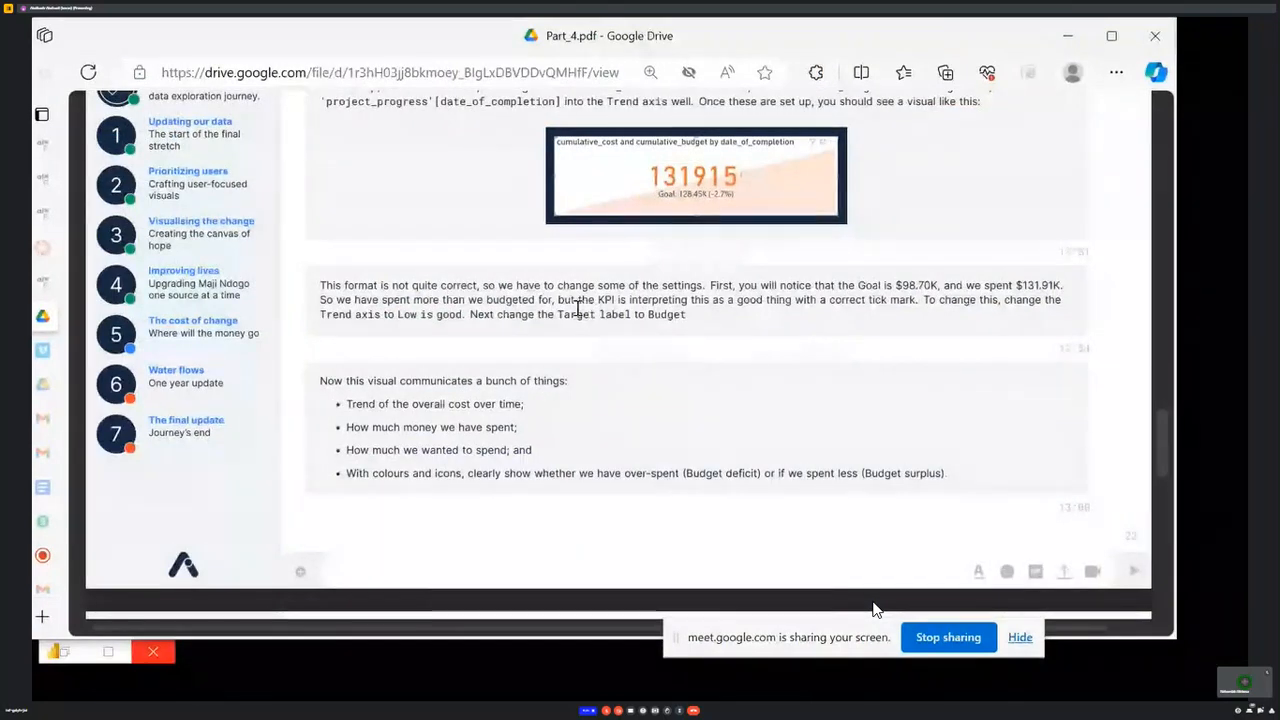
{"action": "left_click_drag", "start_coordinate": [557, 314], "coordinate": [646, 314]}
{"action": "left_click", "coordinate": [680, 263]}
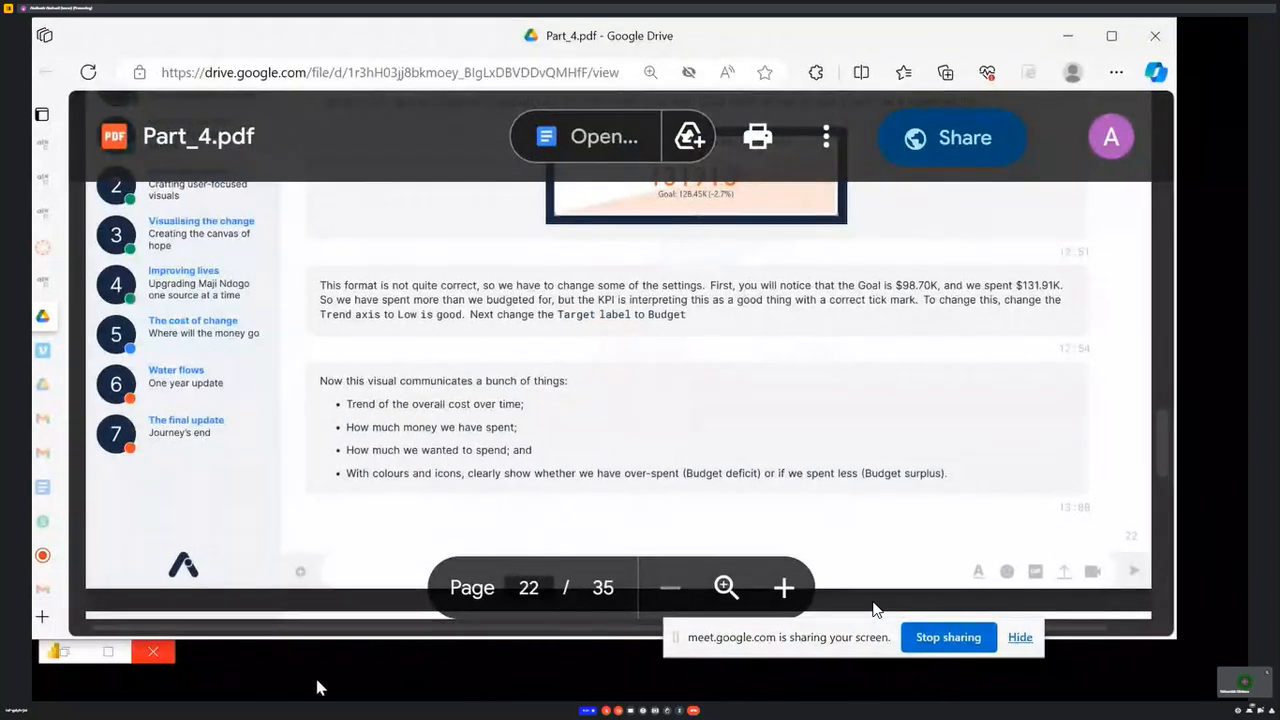
{"action": "left_click", "coordinate": [114, 664]}
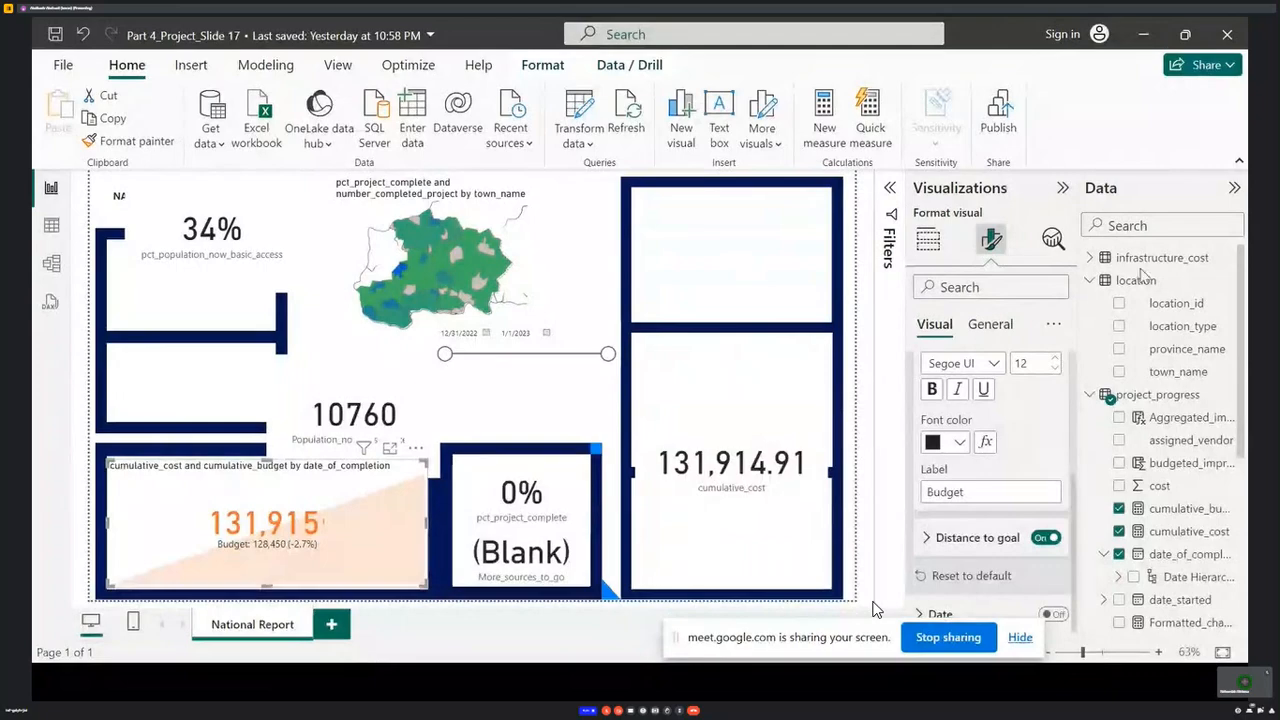
{"action": "left_click", "coordinate": [1145, 36]}
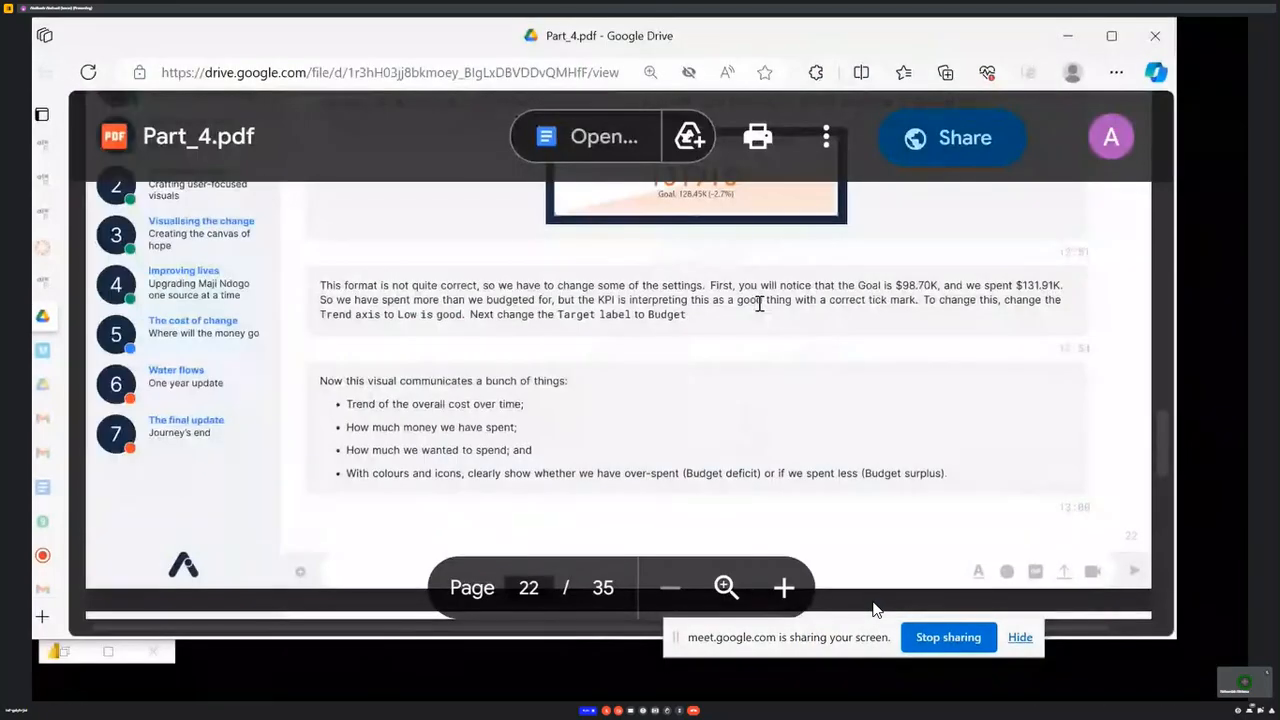
{"action": "scroll", "coordinate": [757, 303], "scroll_direction": "down", "scroll_amount": 5}
{"action": "scroll", "coordinate": [715, 288], "scroll_direction": "up", "scroll_amount": 3}
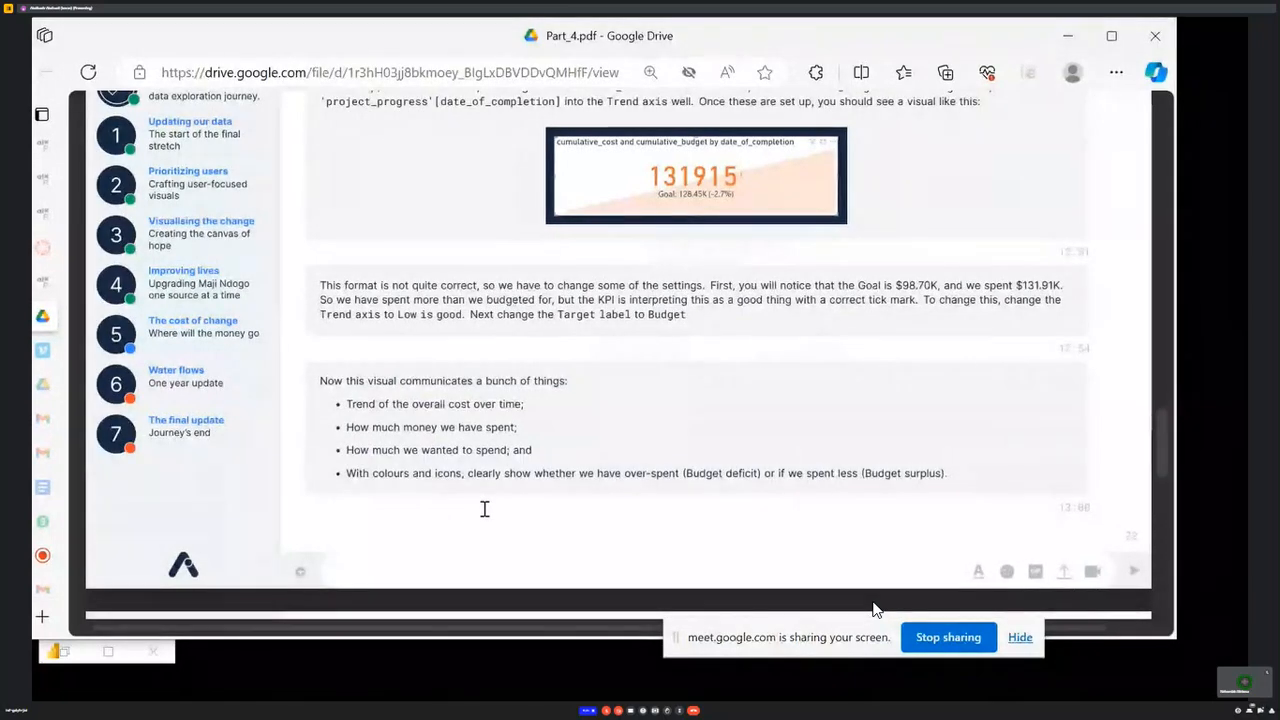
- Read the page 23 instruction about adding metrics like People helped (population_now_basic_access)
{"action": "scroll", "coordinate": [484, 509], "scroll_direction": "down", "scroll_amount": 2}
{"action": "scroll", "coordinate": [484, 509], "scroll_direction": "down", "scroll_amount": 5}
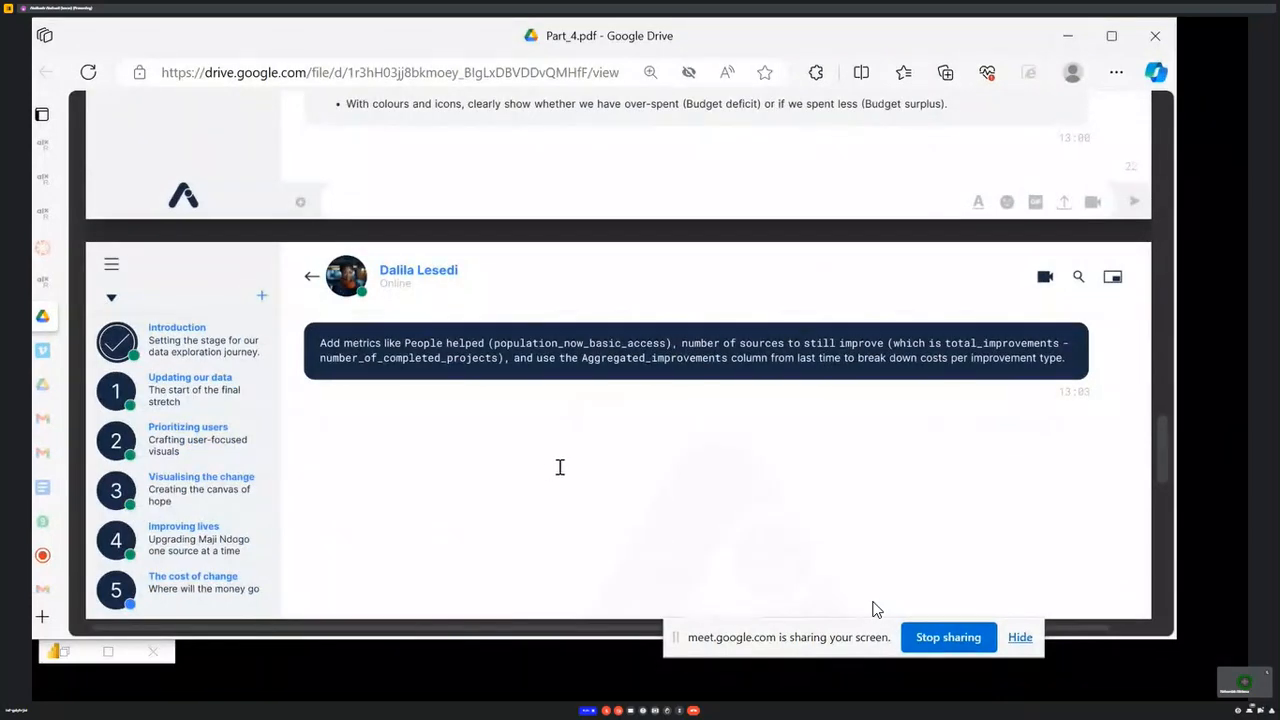
{"action": "scroll", "coordinate": [563, 468], "scroll_direction": "down", "scroll_amount": 4}
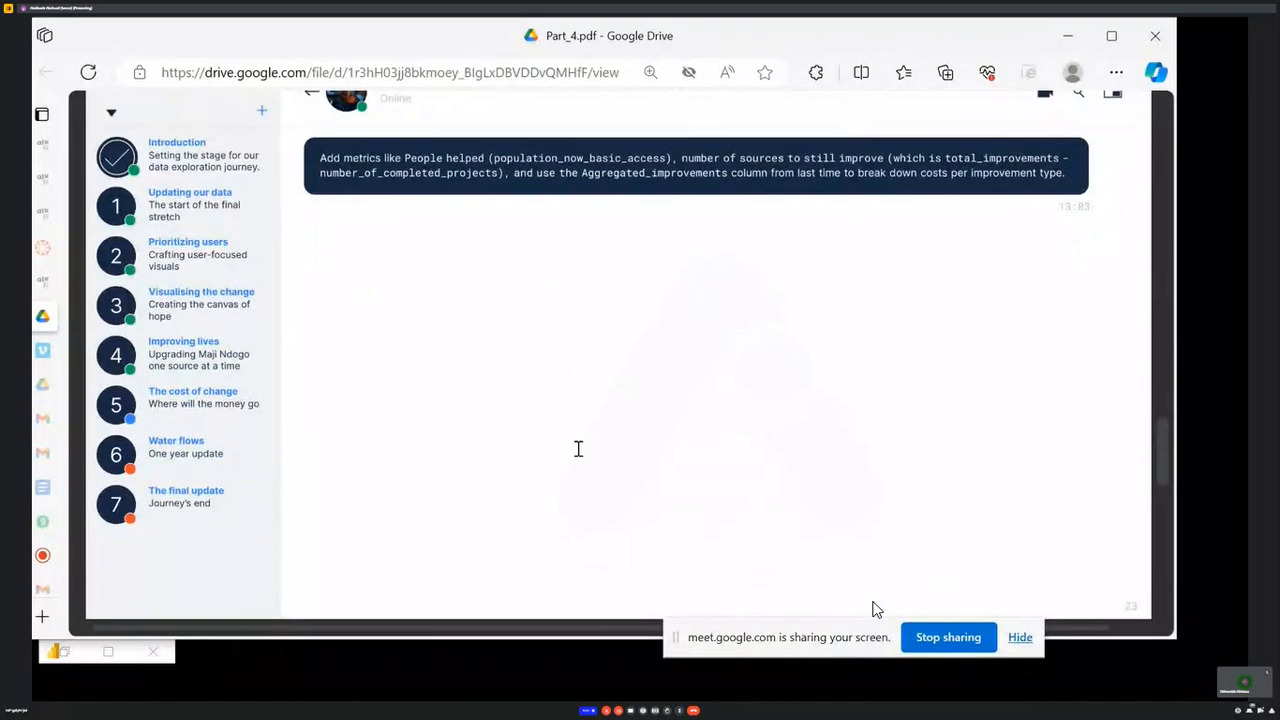
{"action": "scroll", "coordinate": [578, 449], "scroll_direction": "up", "scroll_amount": 4}
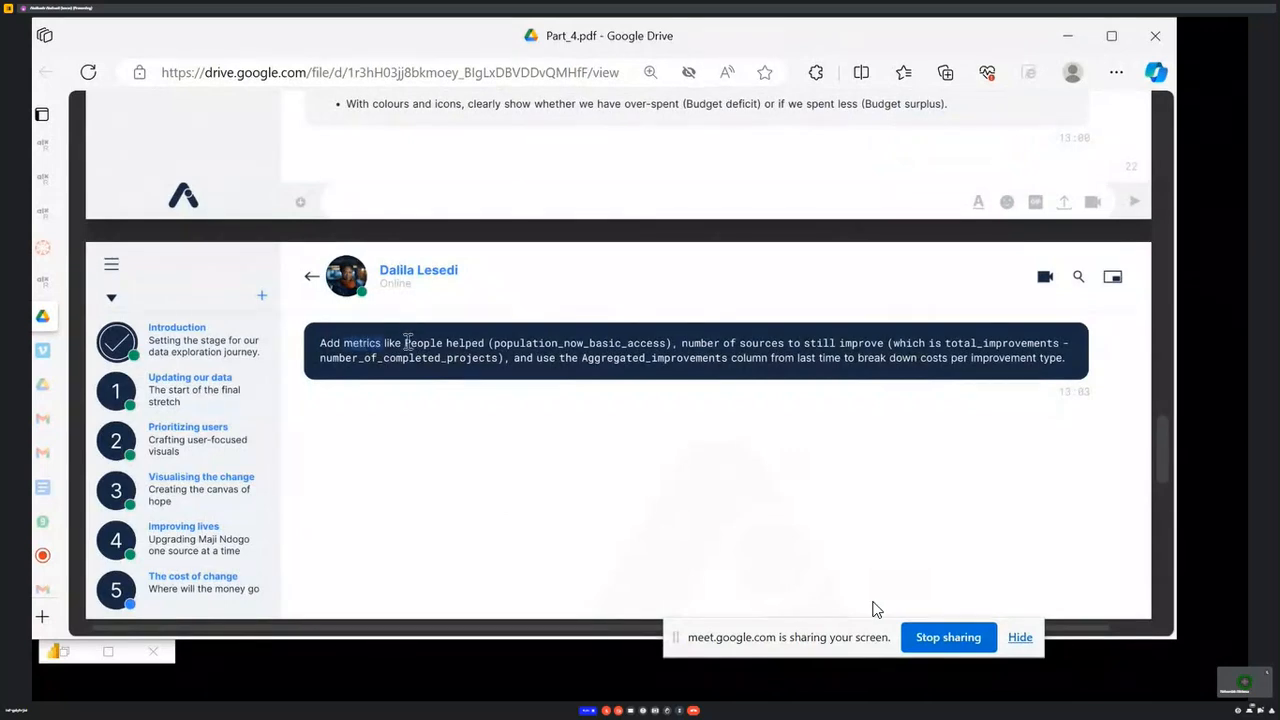
{"action": "left_click_drag", "start_coordinate": [406, 343], "coordinate": [473, 343]}
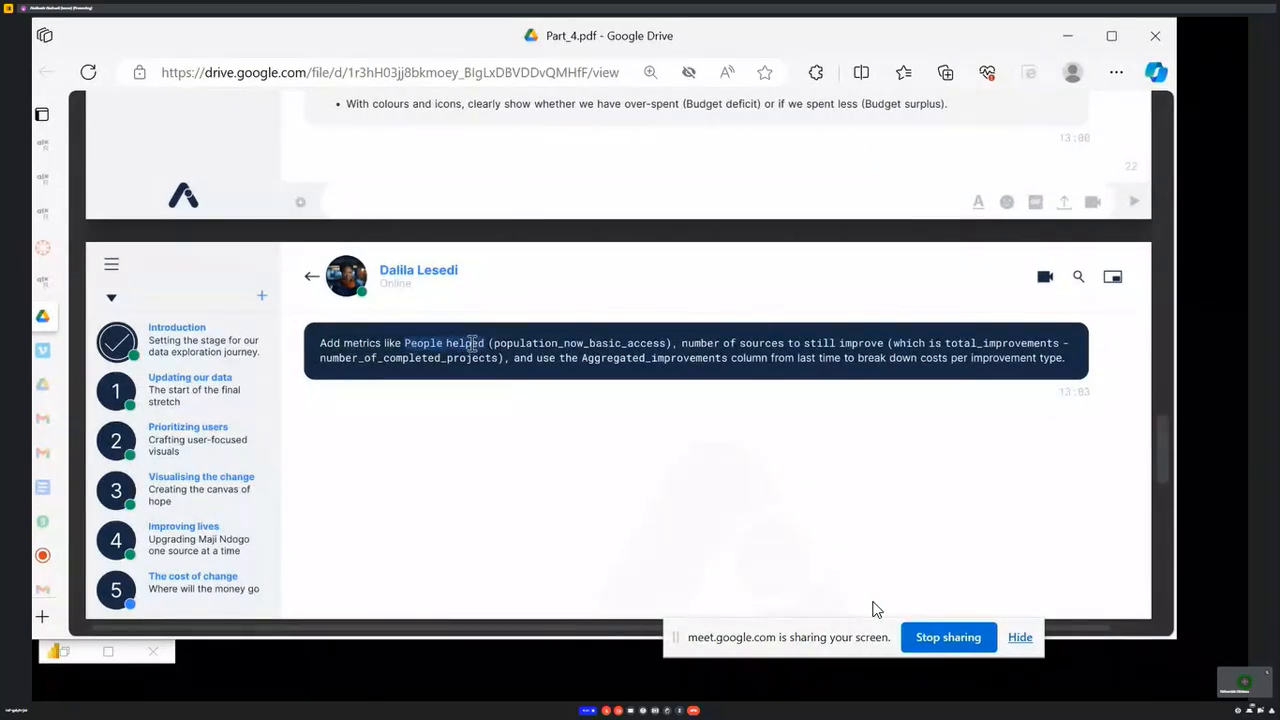
{"action": "left_click_drag", "start_coordinate": [519, 345], "coordinate": [558, 345]}
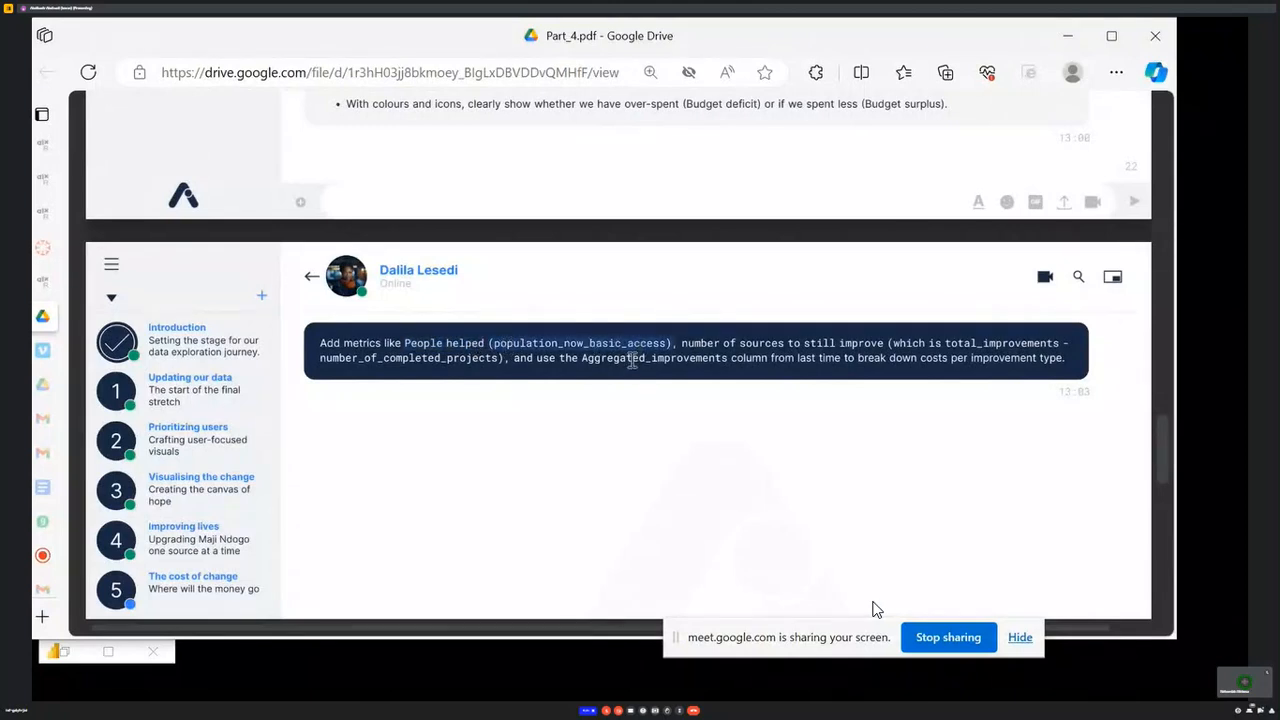
{"action": "left_click", "coordinate": [570, 343]}
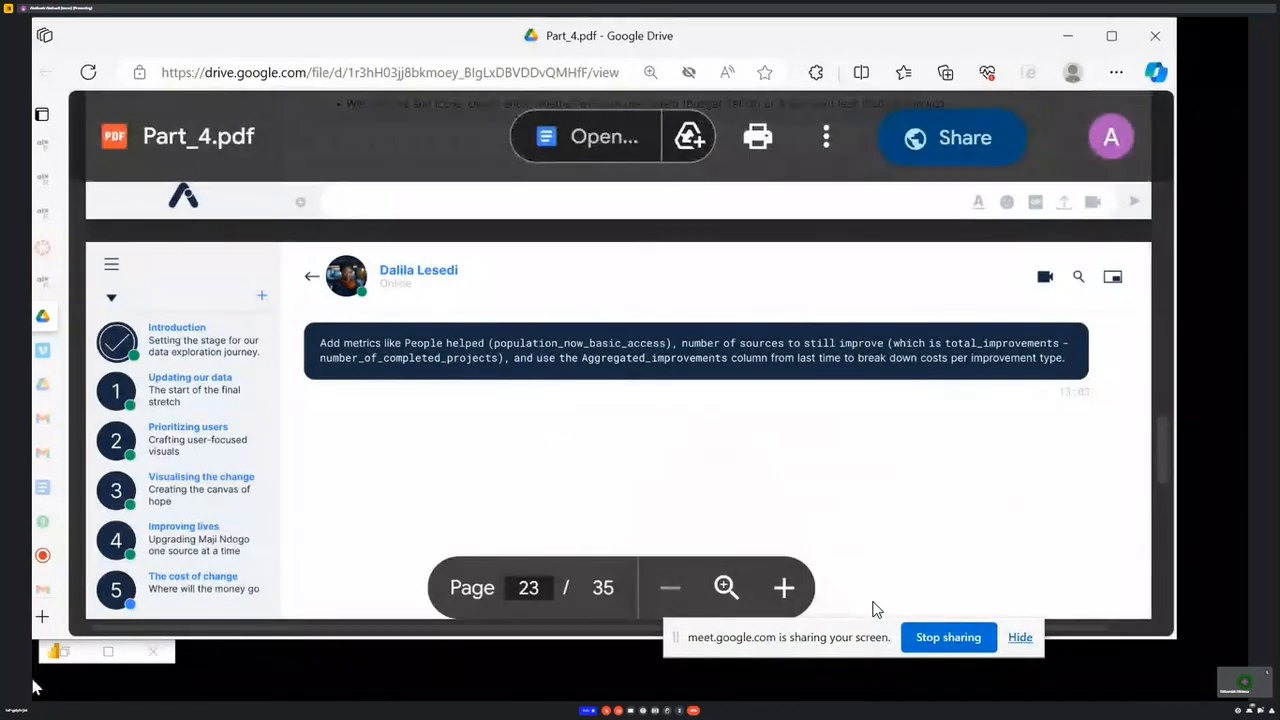
- Switch back to Power BI and move the pct_population_now_basic_access card into the upper box of the frame below the report title
{"action": "left_click", "coordinate": [107, 654]}
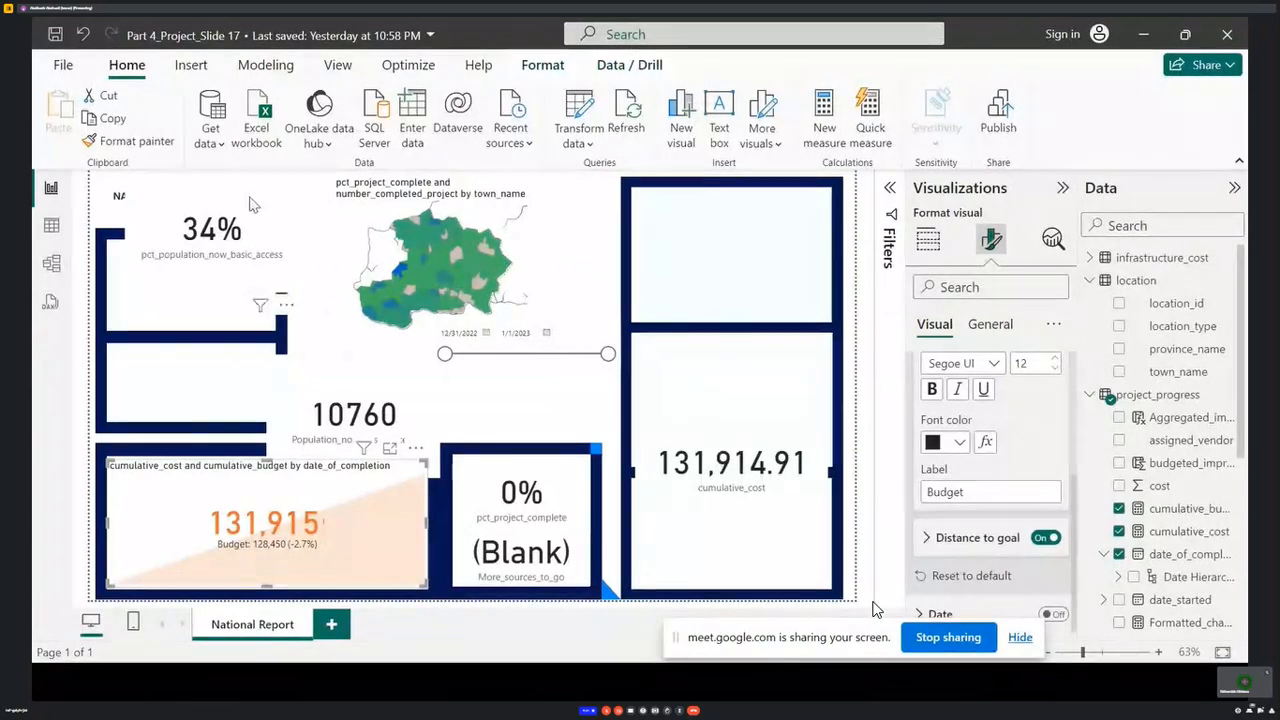
{"action": "left_click_drag", "start_coordinate": [251, 180], "coordinate": [229, 254]}
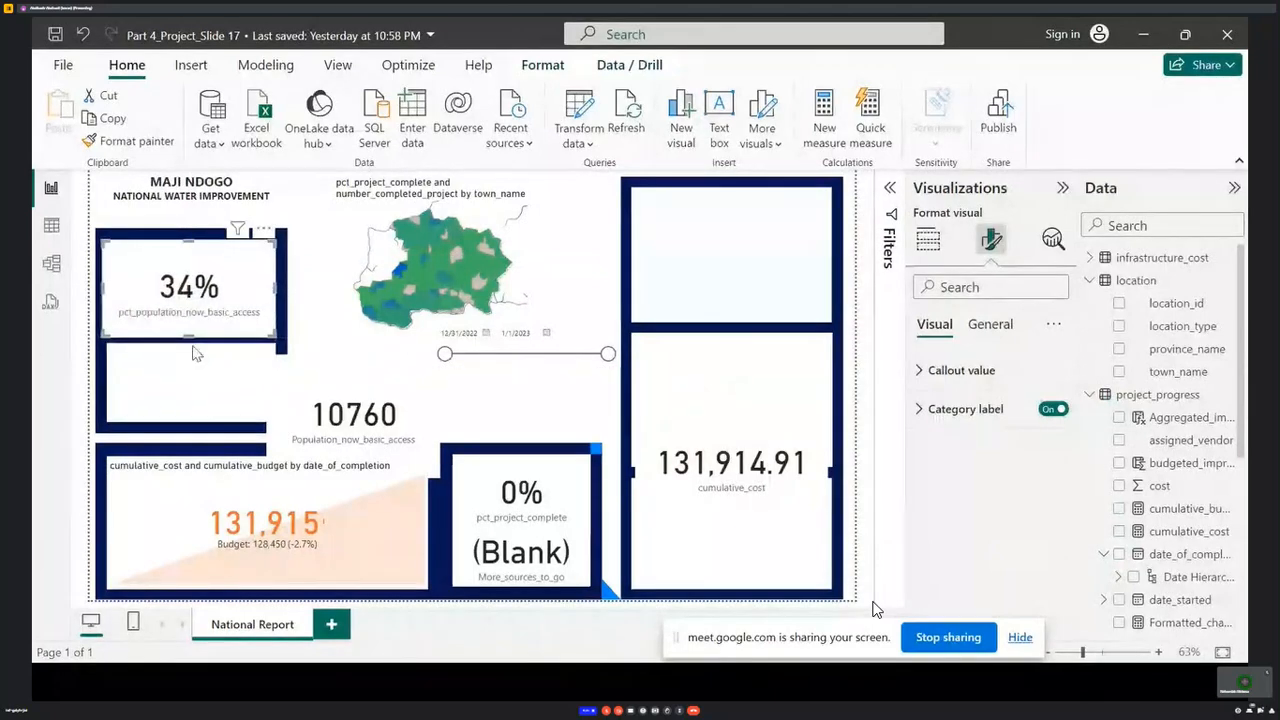
{"action": "left_click", "coordinate": [187, 400]}
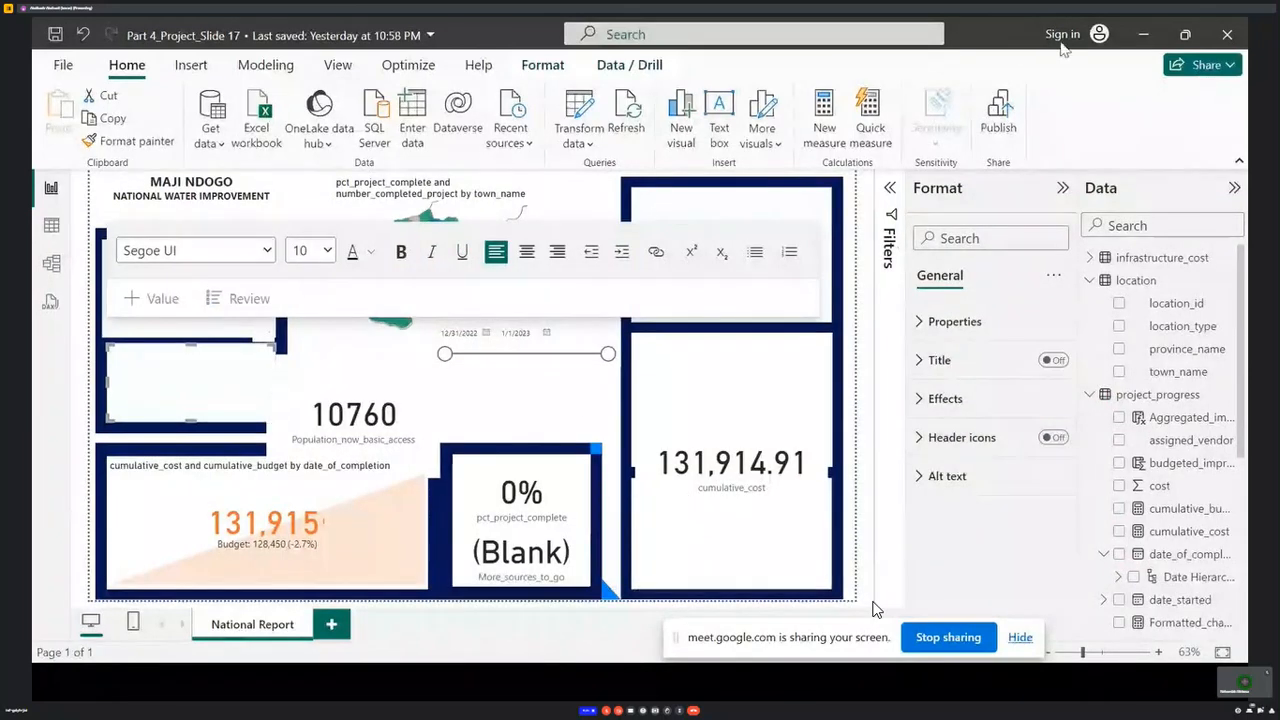
- Return to Part_4.pdf and examine how the sources still to improve are calculated and how Aggregated_improvements should break down costs
{"action": "left_click", "coordinate": [1147, 35]}
{"action": "double_click", "coordinate": [541, 345]}
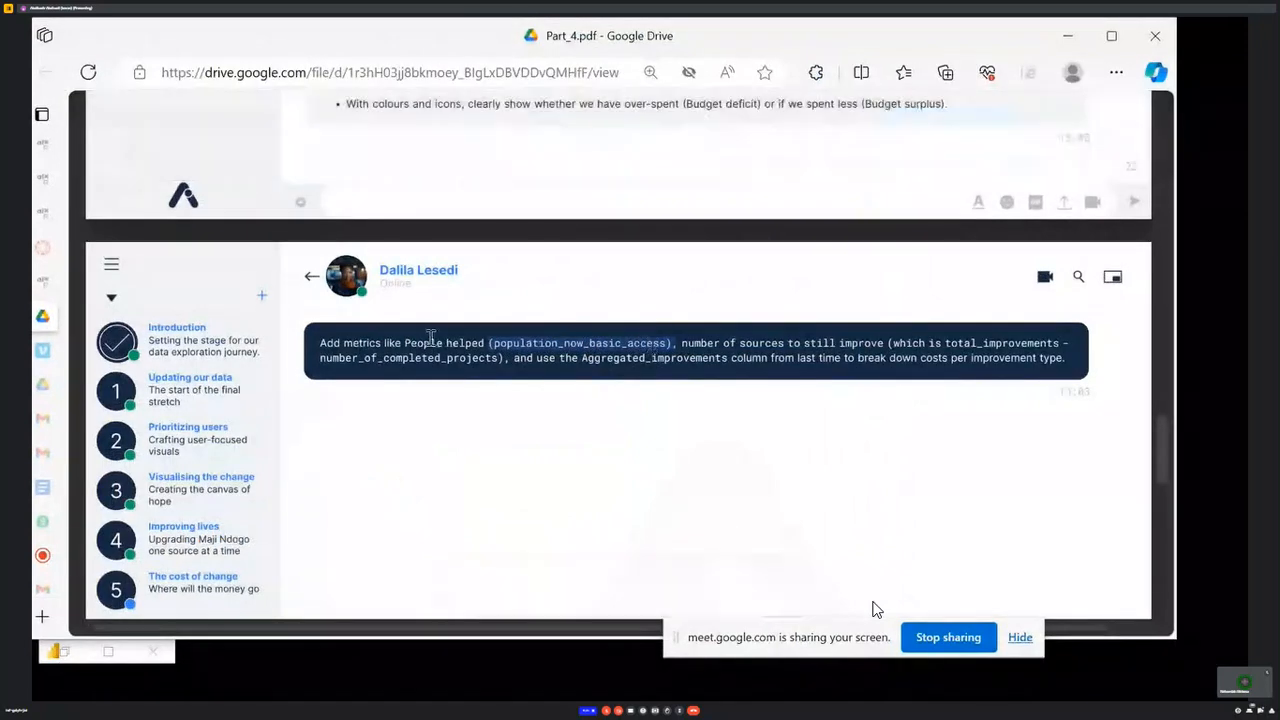
{"action": "left_click_drag", "start_coordinate": [406, 342], "coordinate": [484, 342]}
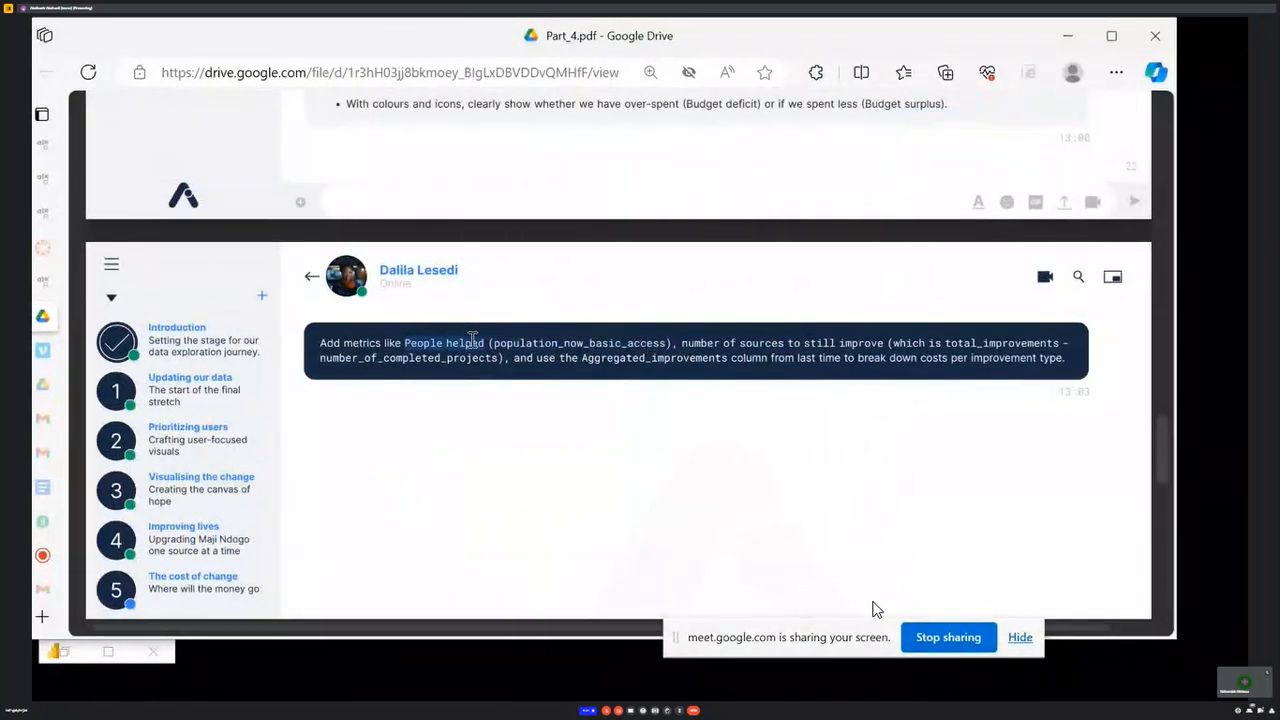
{"action": "left_click_drag", "start_coordinate": [681, 343], "coordinate": [857, 343]}
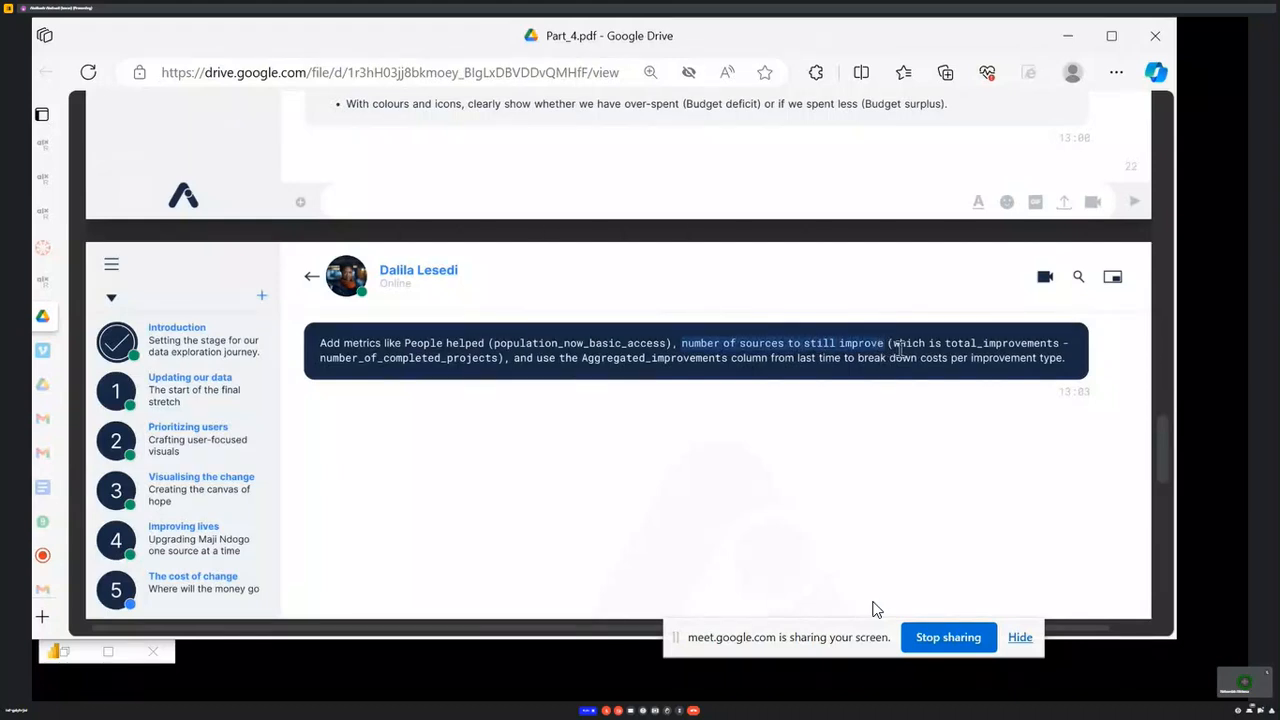
{"action": "left_click_drag", "start_coordinate": [890, 343], "coordinate": [1041, 343]}
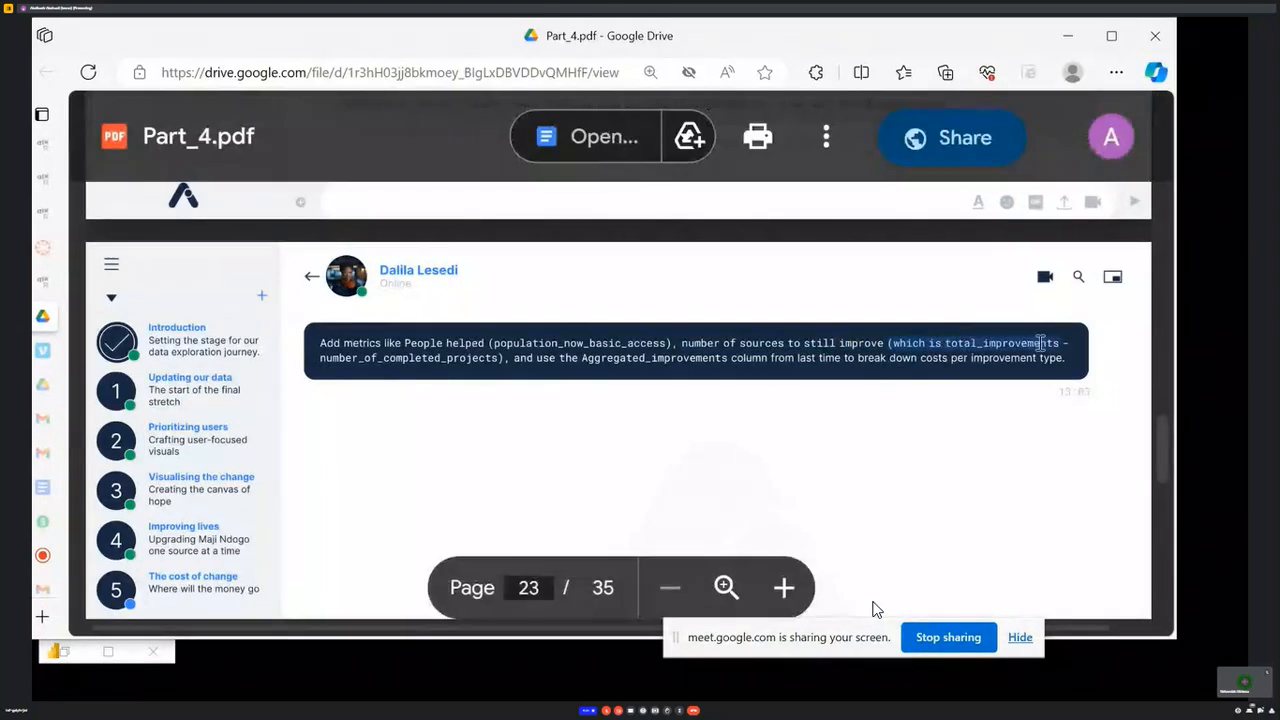
{"action": "left_click_drag", "start_coordinate": [321, 358], "coordinate": [485, 365]}
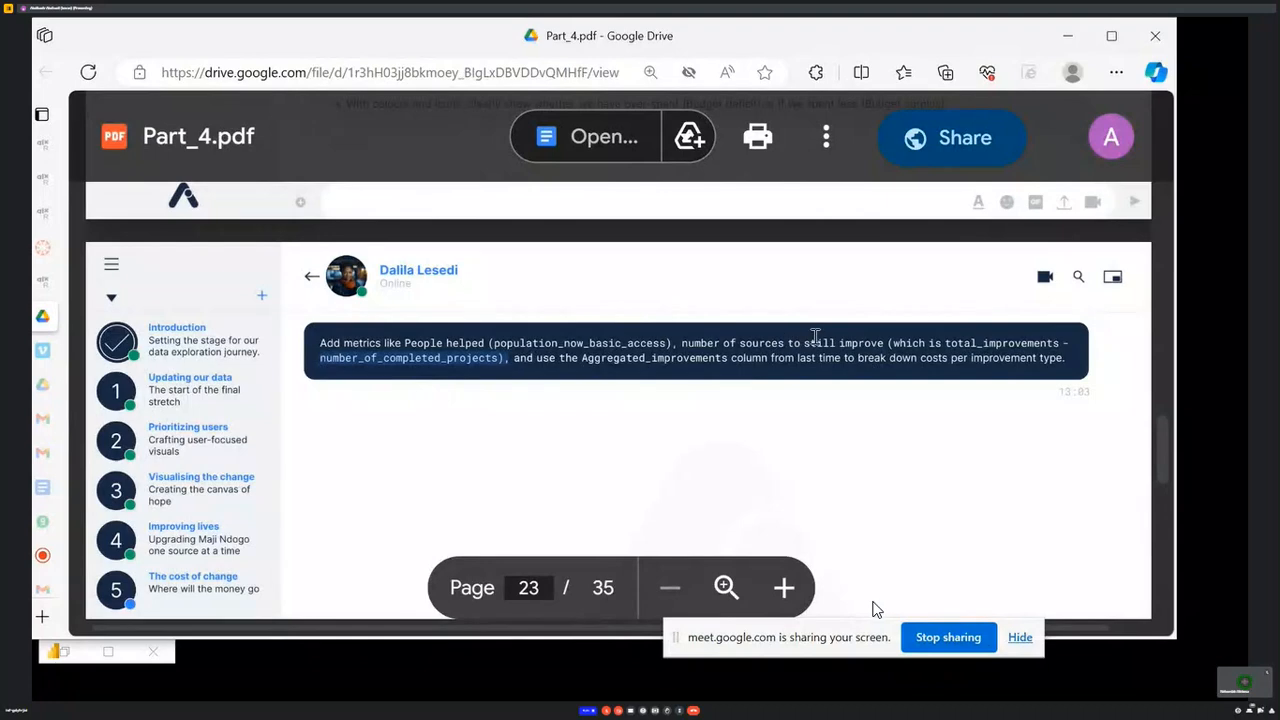
{"action": "left_click_drag", "start_coordinate": [683, 343], "coordinate": [770, 346]}
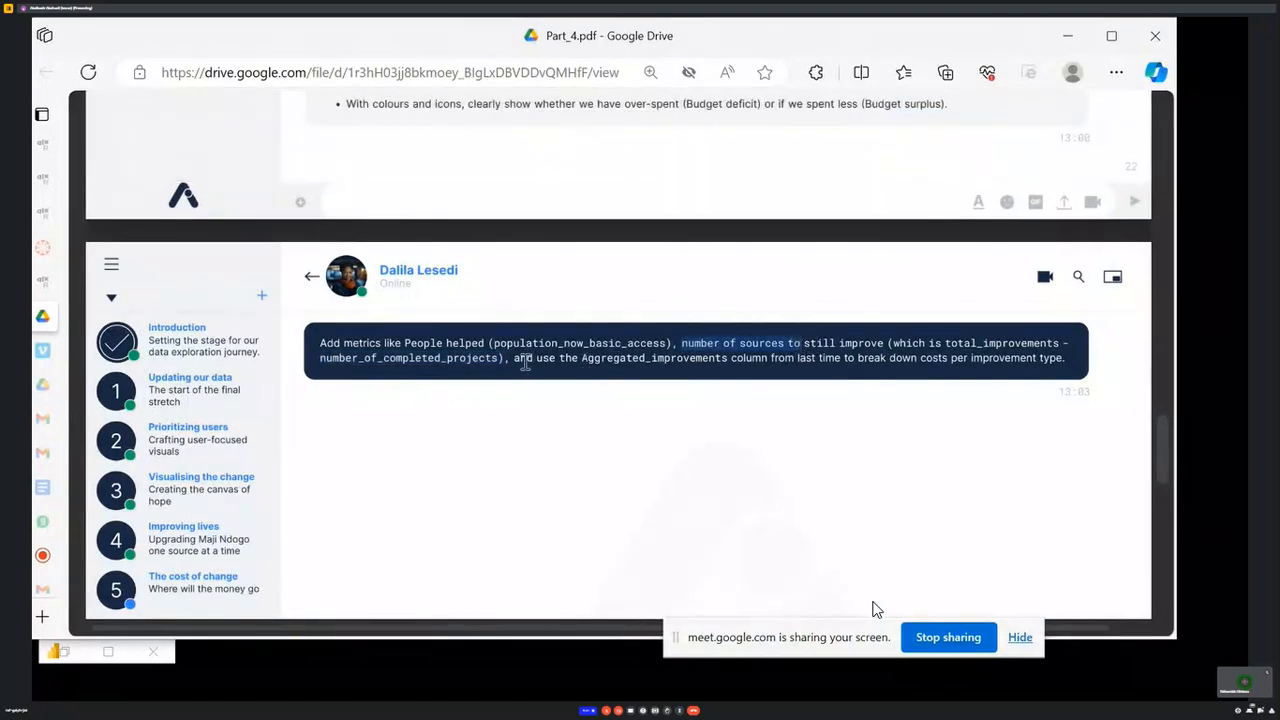
{"action": "left_click_drag", "start_coordinate": [562, 356], "coordinate": [1064, 358]}
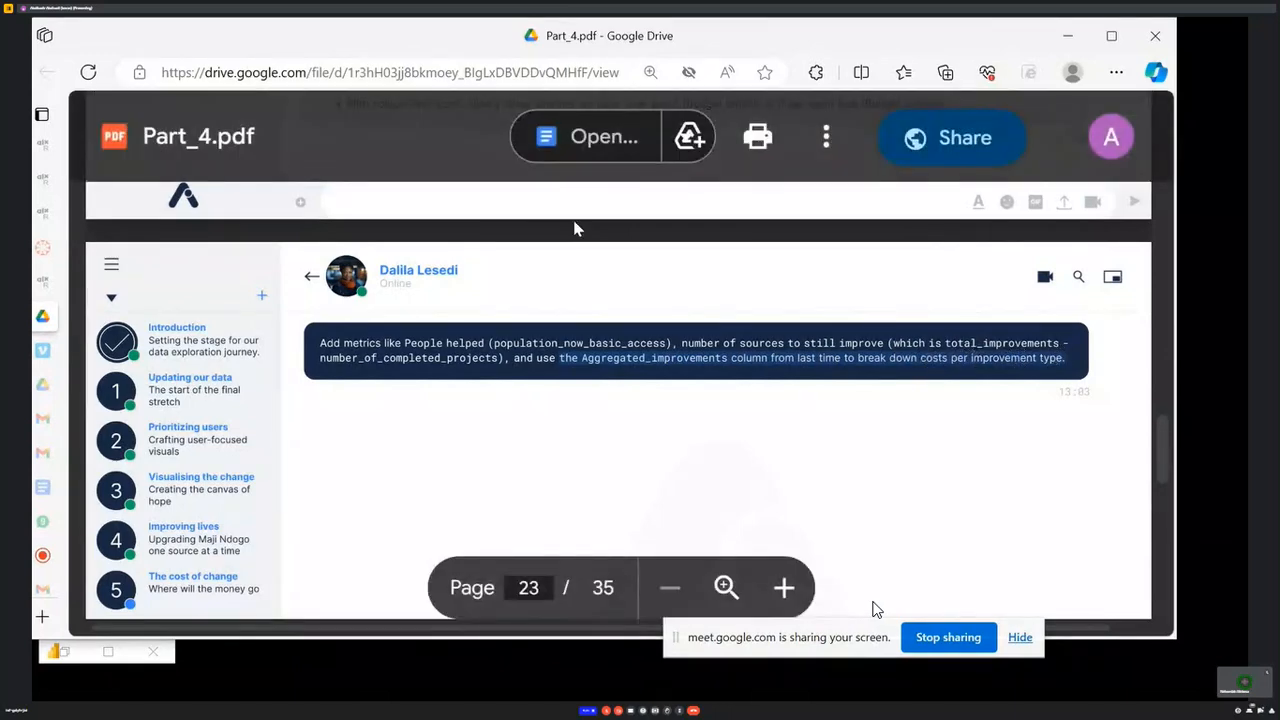
{"action": "scroll", "coordinate": [614, 345], "scroll_direction": "down", "scroll_amount": 5}
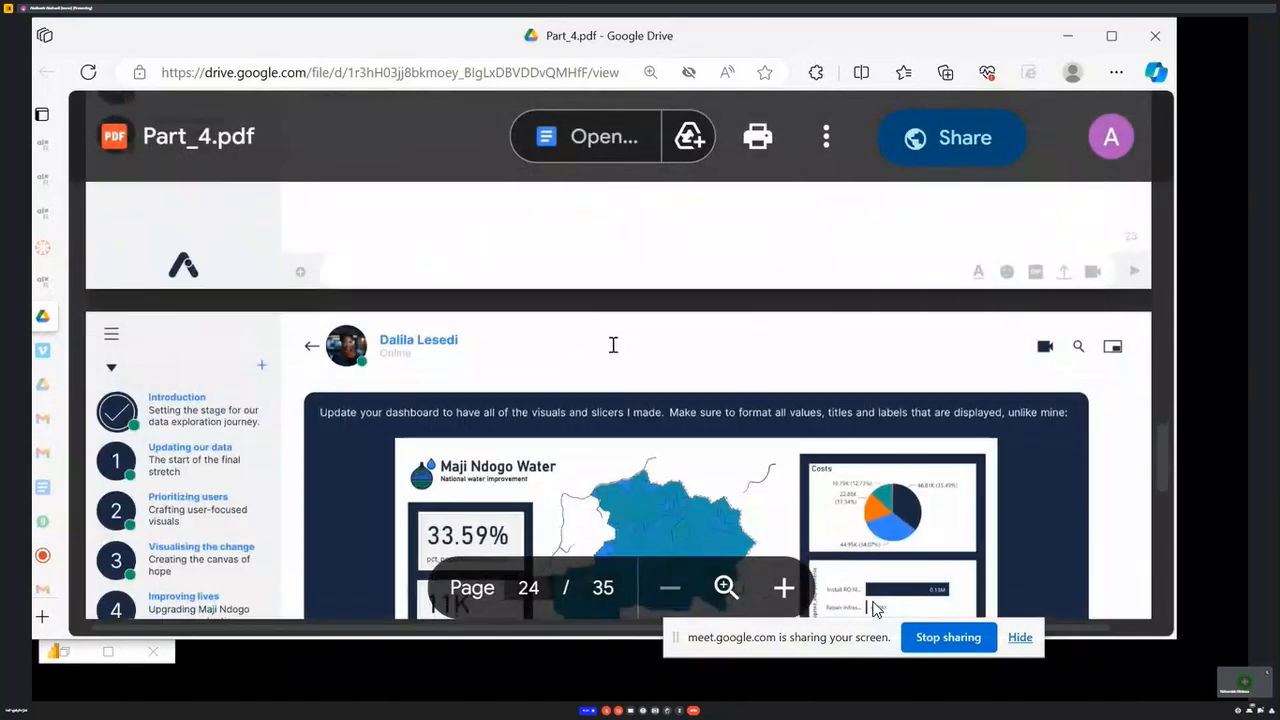
{"action": "scroll", "coordinate": [614, 345], "scroll_direction": "up", "scroll_amount": 3}
{"action": "scroll", "coordinate": [617, 330], "scroll_direction": "up", "scroll_amount": 2}
{"action": "scroll", "coordinate": [617, 330], "scroll_direction": "up", "scroll_amount": 2}
{"action": "left_click", "coordinate": [585, 385]}
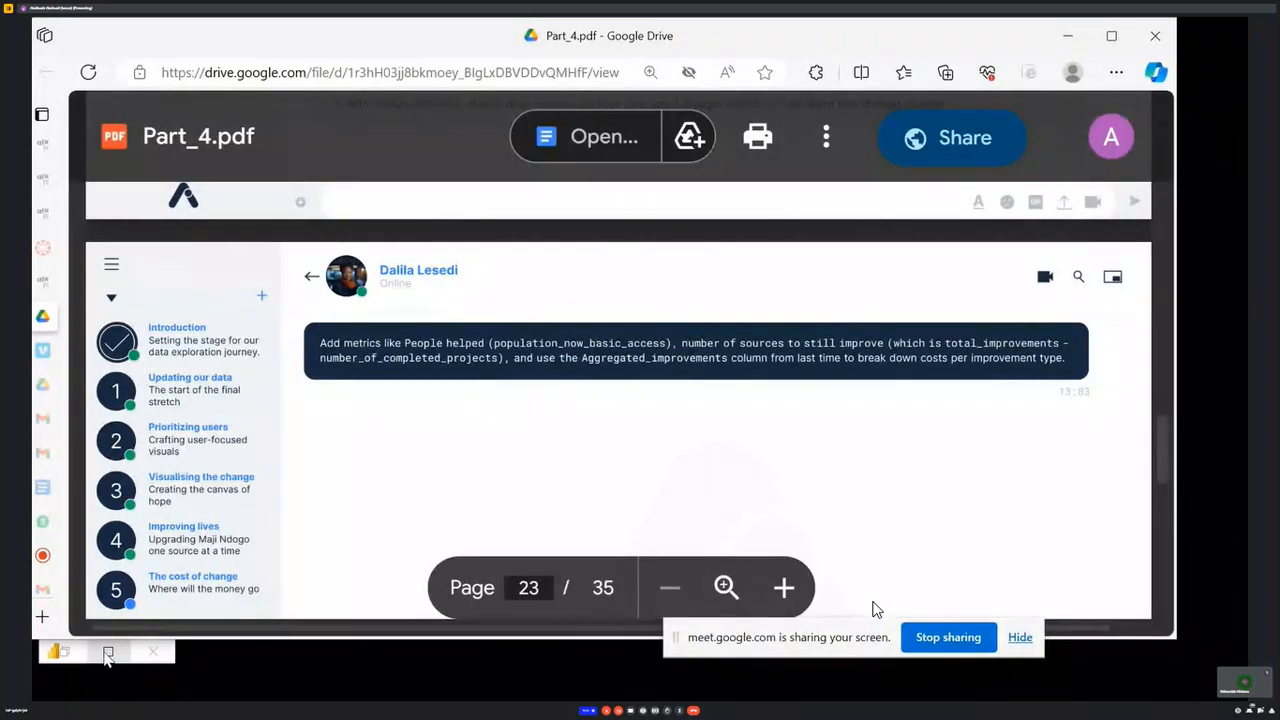
- In Power BI, move the Population_now_basic_access card clear of the navy frame and adjust the empty text box's width within that frame
{"action": "left_click", "coordinate": [108, 653]}
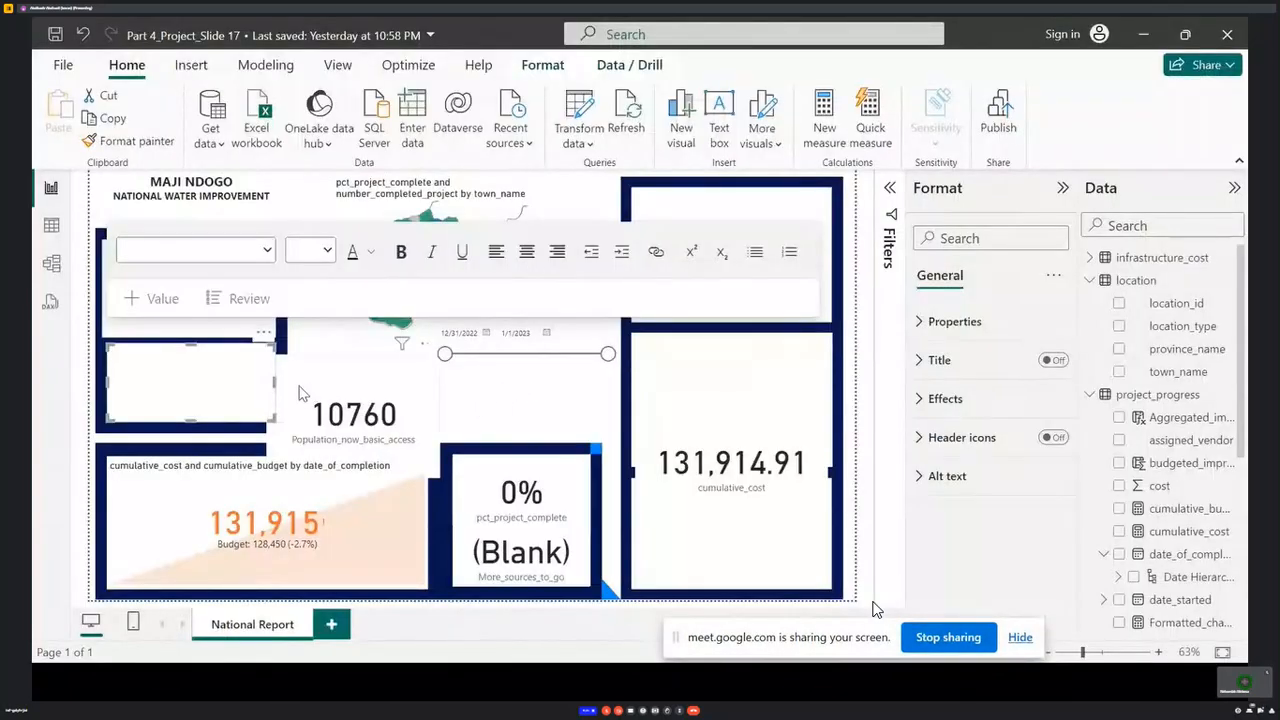
{"action": "mouse_move", "coordinate": [276, 383]}
{"action": "left_mouse_down"}
{"action": "mouse_move", "coordinate": [246, 383]}
{"action": "mouse_move", "coordinate": [271, 381]}
{"action": "left_mouse_up"}
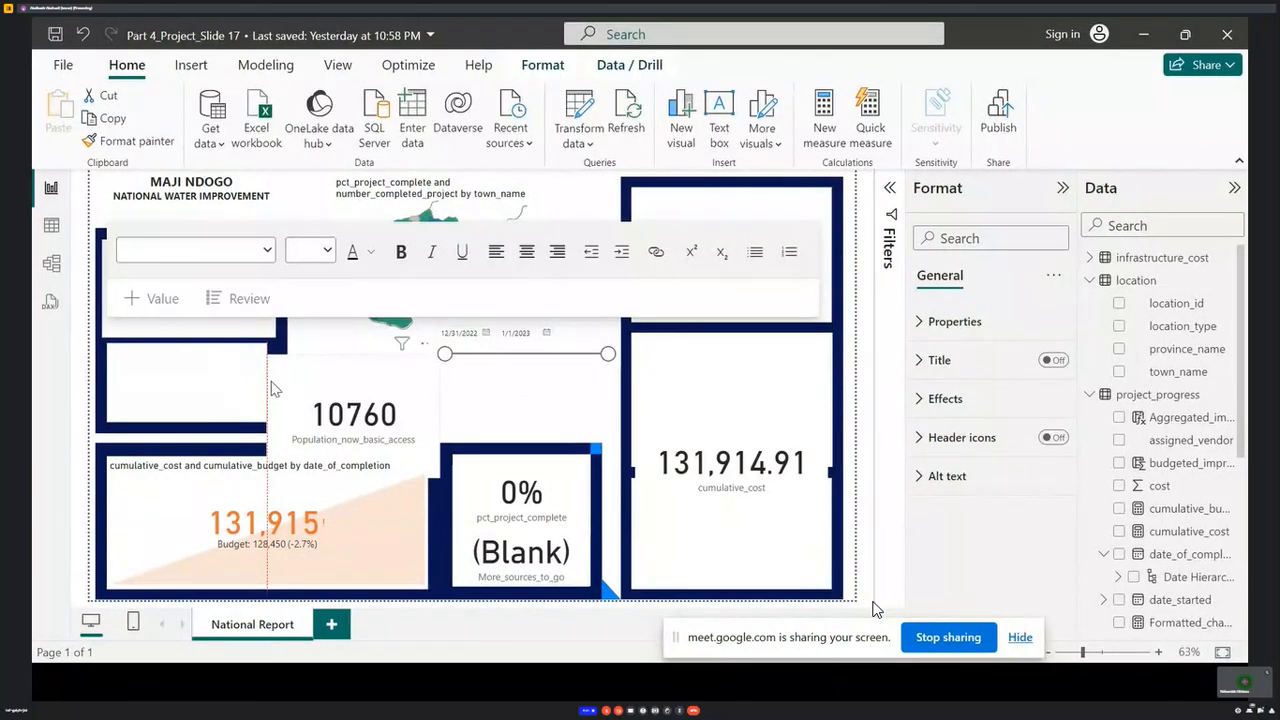
{"action": "left_click", "coordinate": [332, 359]}
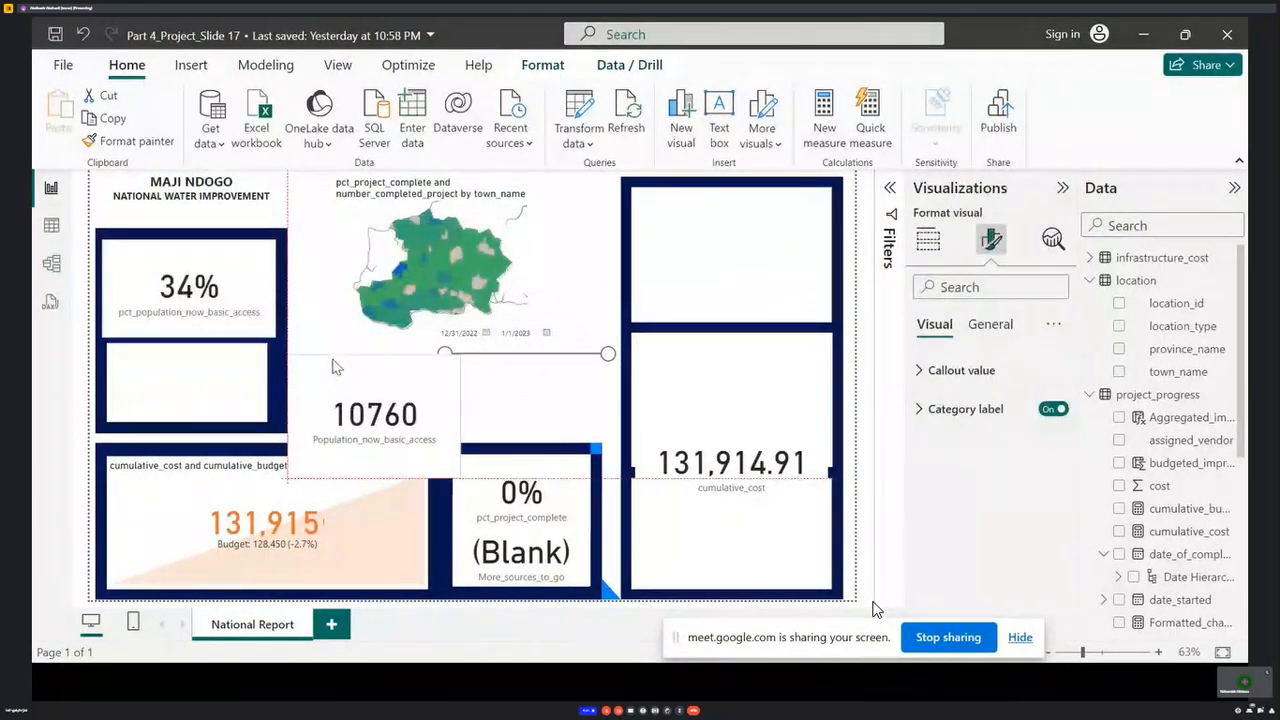
{"action": "left_click", "coordinate": [270, 388]}
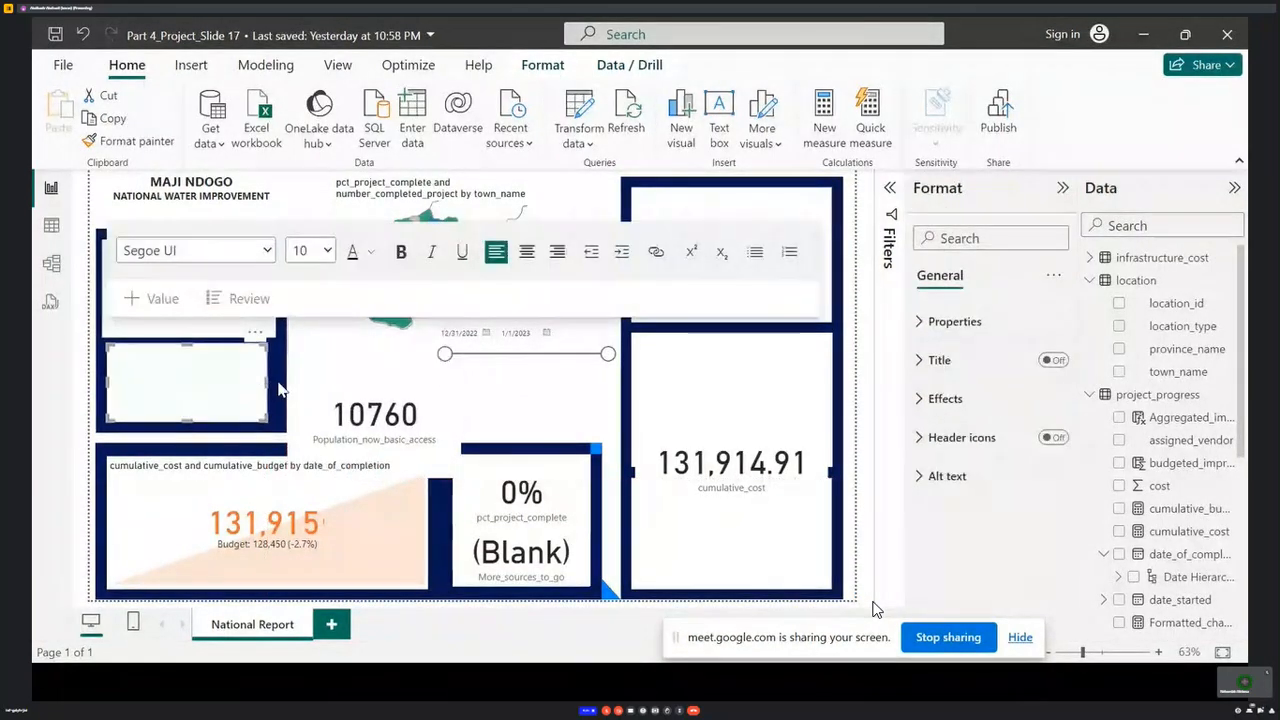
- Place the Population_now_basic_access card below the map and reduce its height to clear the lower frames
{"action": "left_click", "coordinate": [300, 400]}
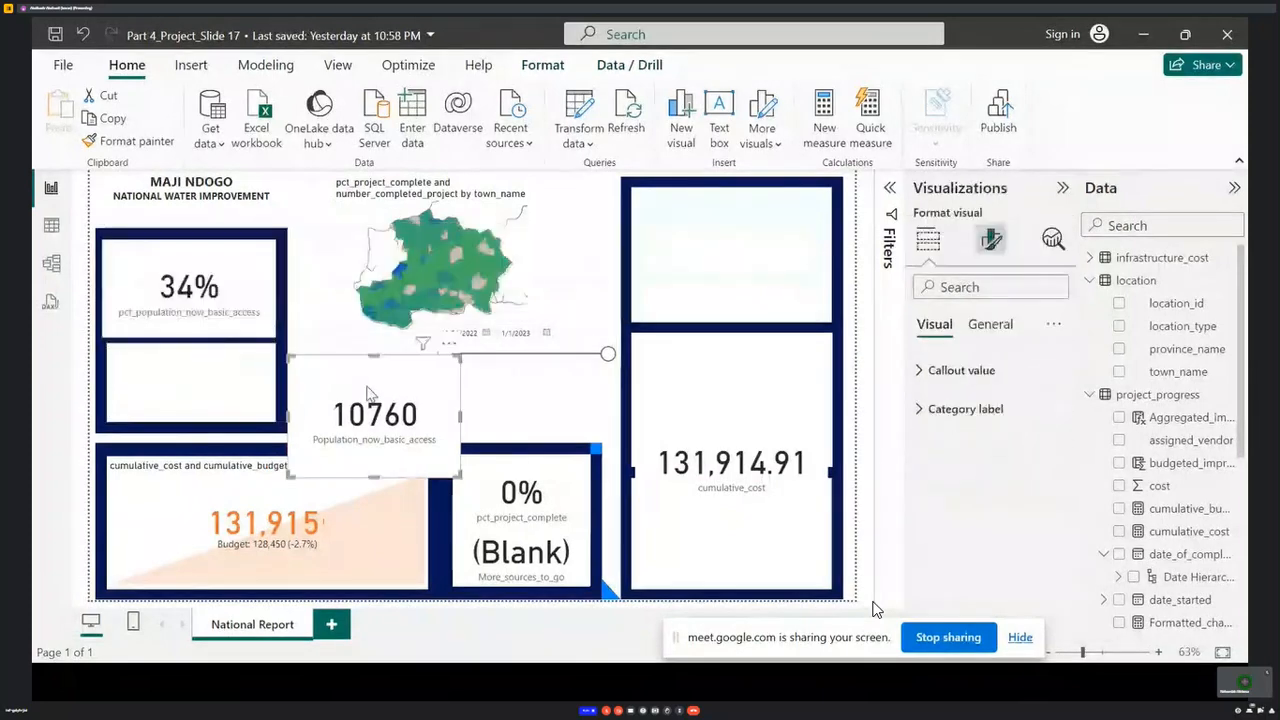
{"action": "left_click", "coordinate": [935, 243]}
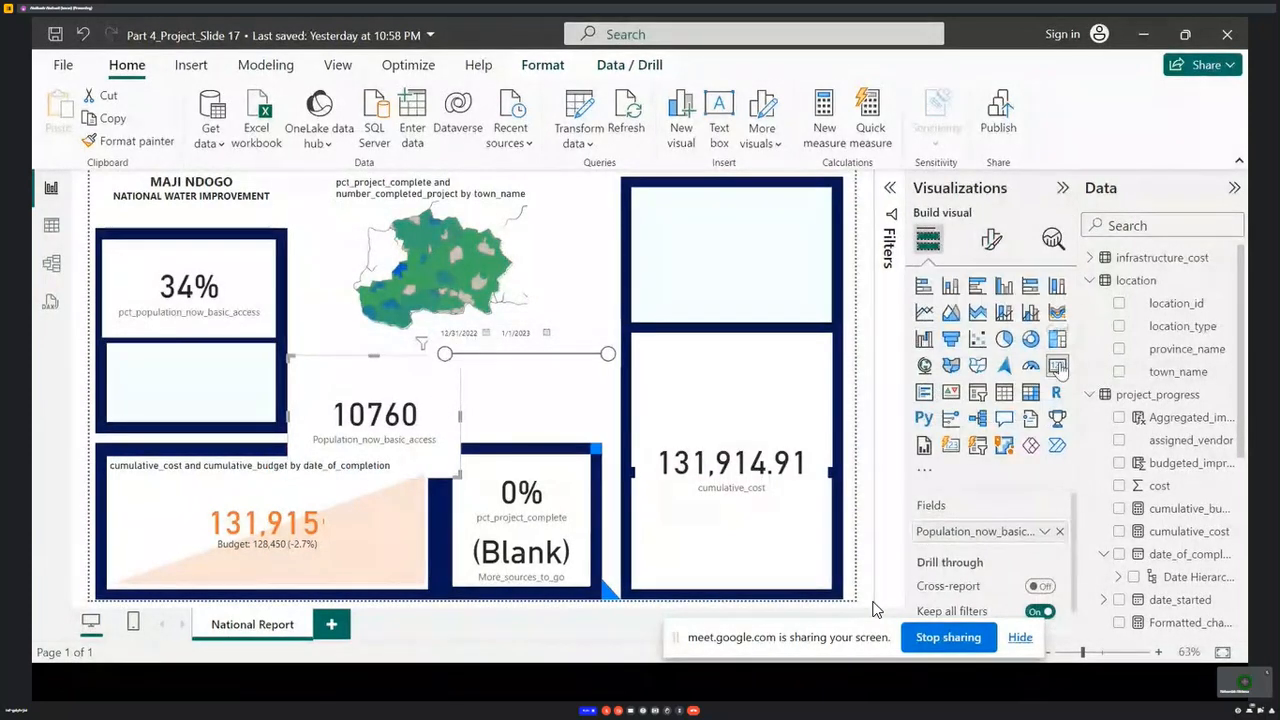
{"action": "left_click", "coordinate": [866, 408]}
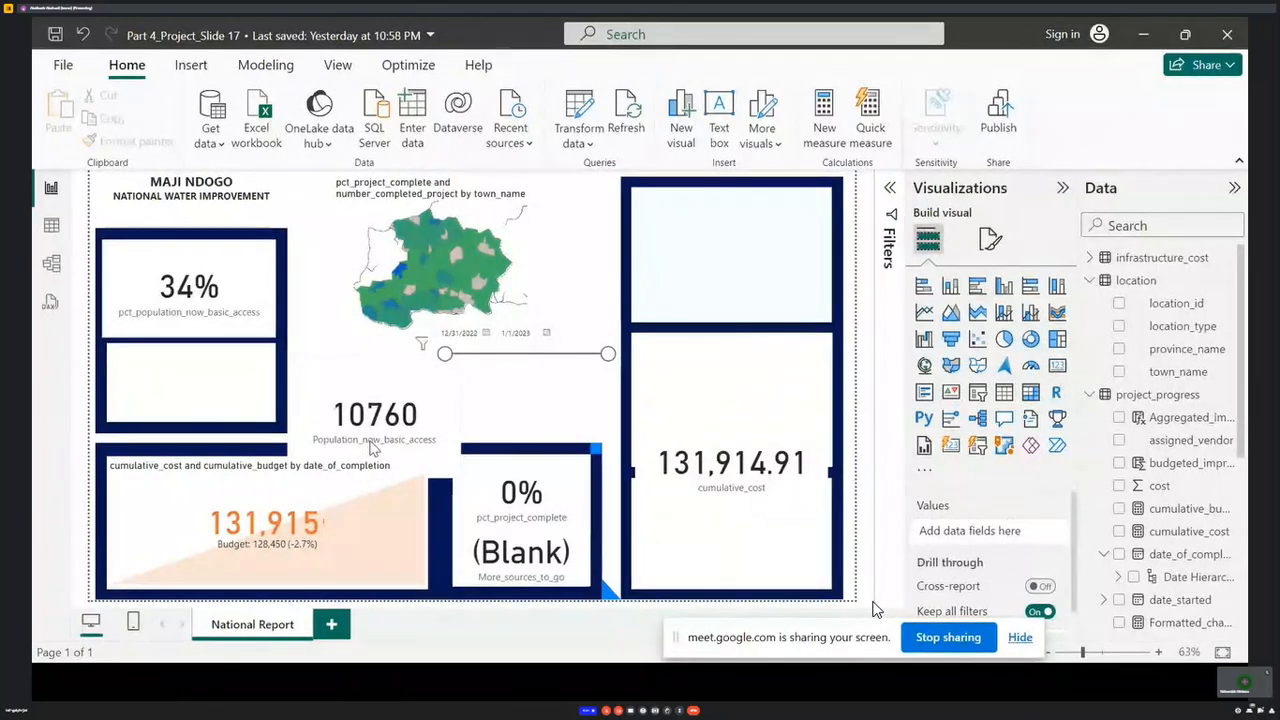
{"action": "left_click", "coordinate": [437, 414]}
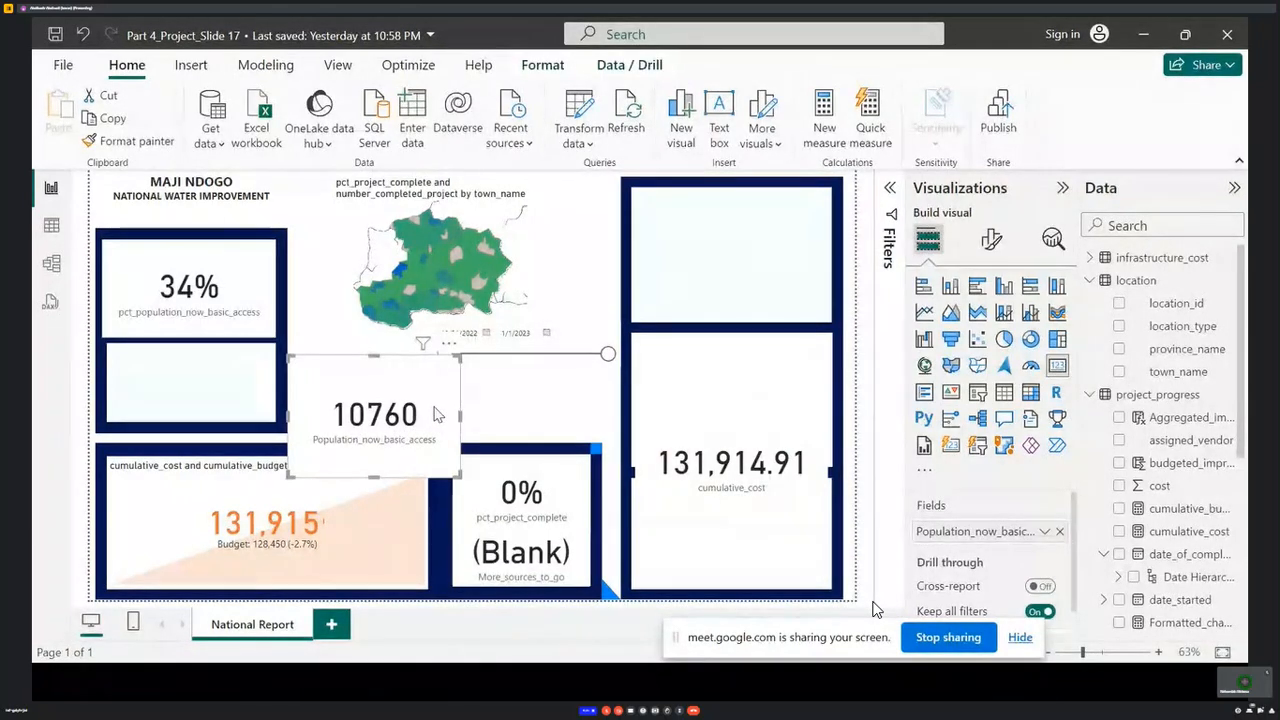
{"action": "left_click_drag", "start_coordinate": [451, 390], "coordinate": [498, 382]}
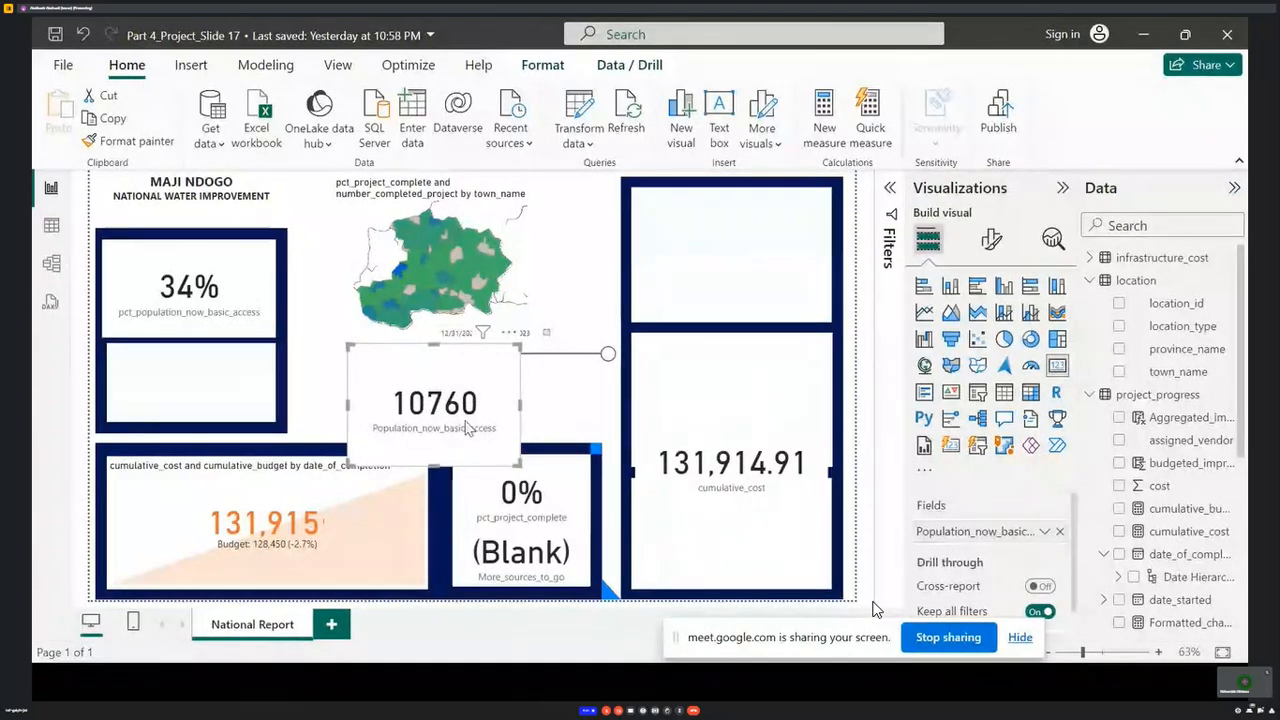
{"action": "left_click_drag", "start_coordinate": [435, 463], "coordinate": [435, 432]}
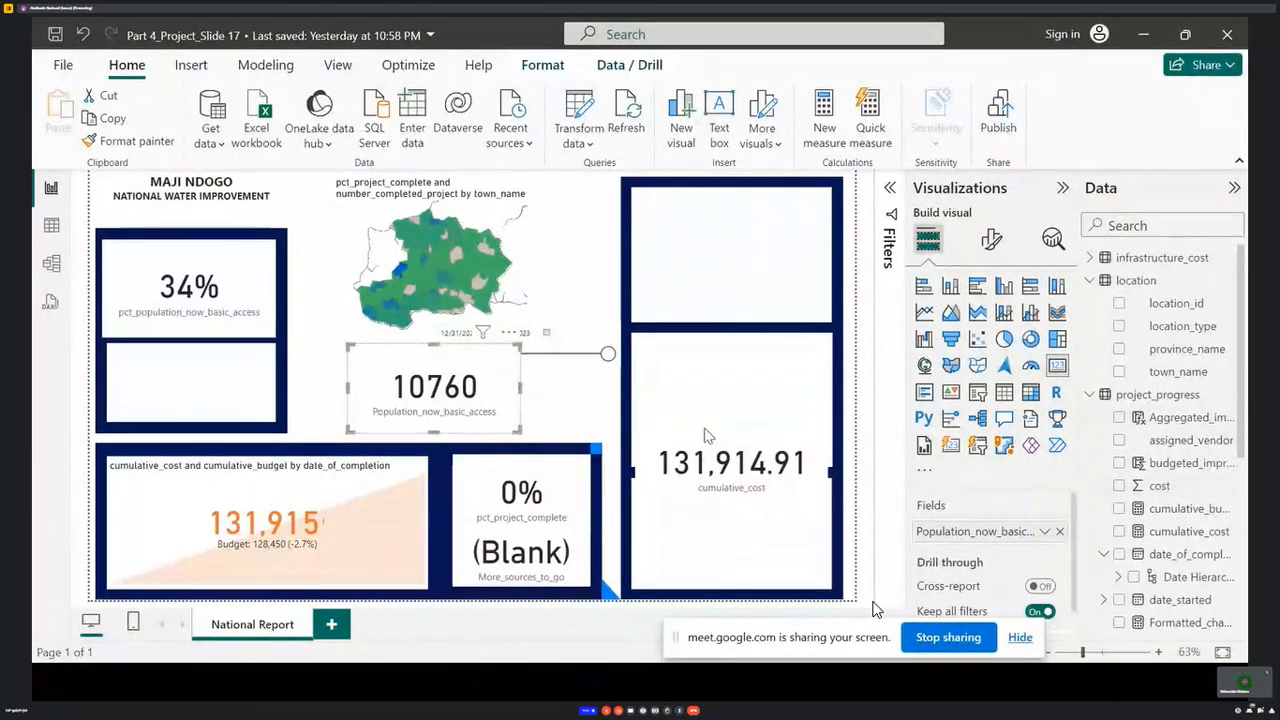
- Expand the water_source table's field list and slightly narrow the Population_now_basic_access card below the map
{"action": "scroll", "coordinate": [1181, 554], "scroll_direction": "down", "scroll_amount": 5}
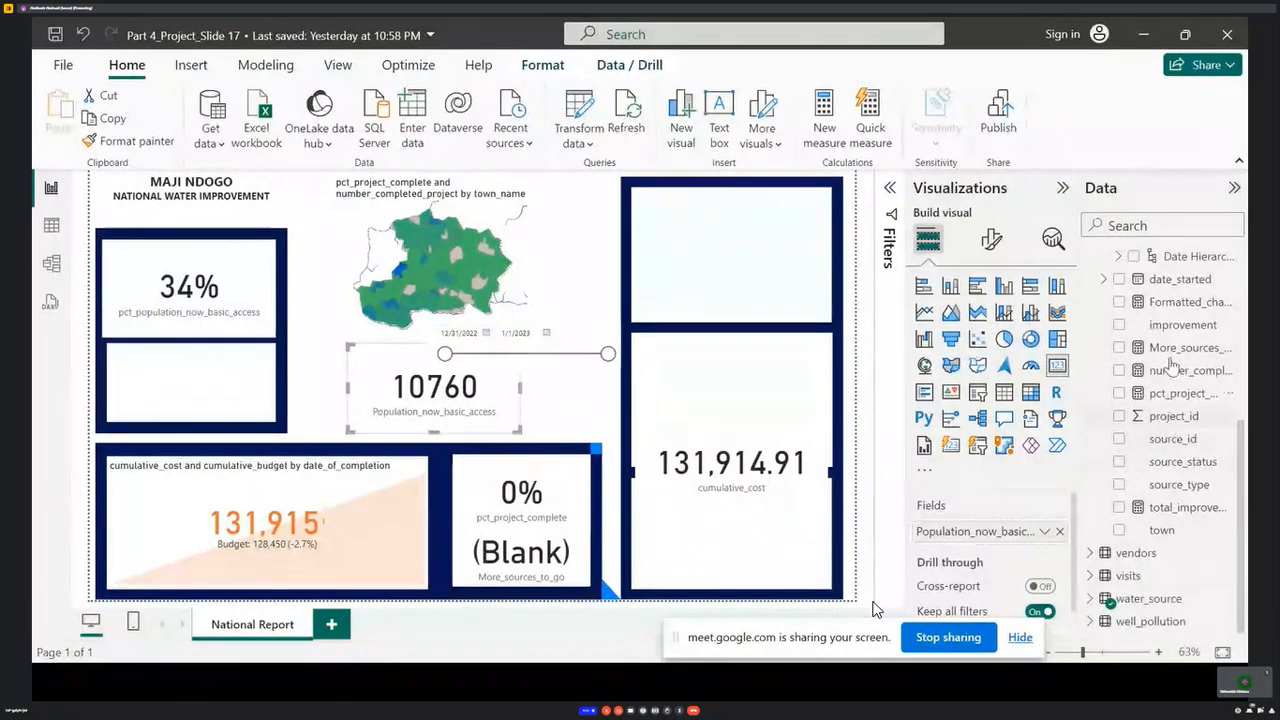
{"action": "scroll", "coordinate": [1185, 345], "scroll_direction": "up", "scroll_amount": 4}
{"action": "scroll", "coordinate": [1197, 318], "scroll_direction": "down", "scroll_amount": 4}
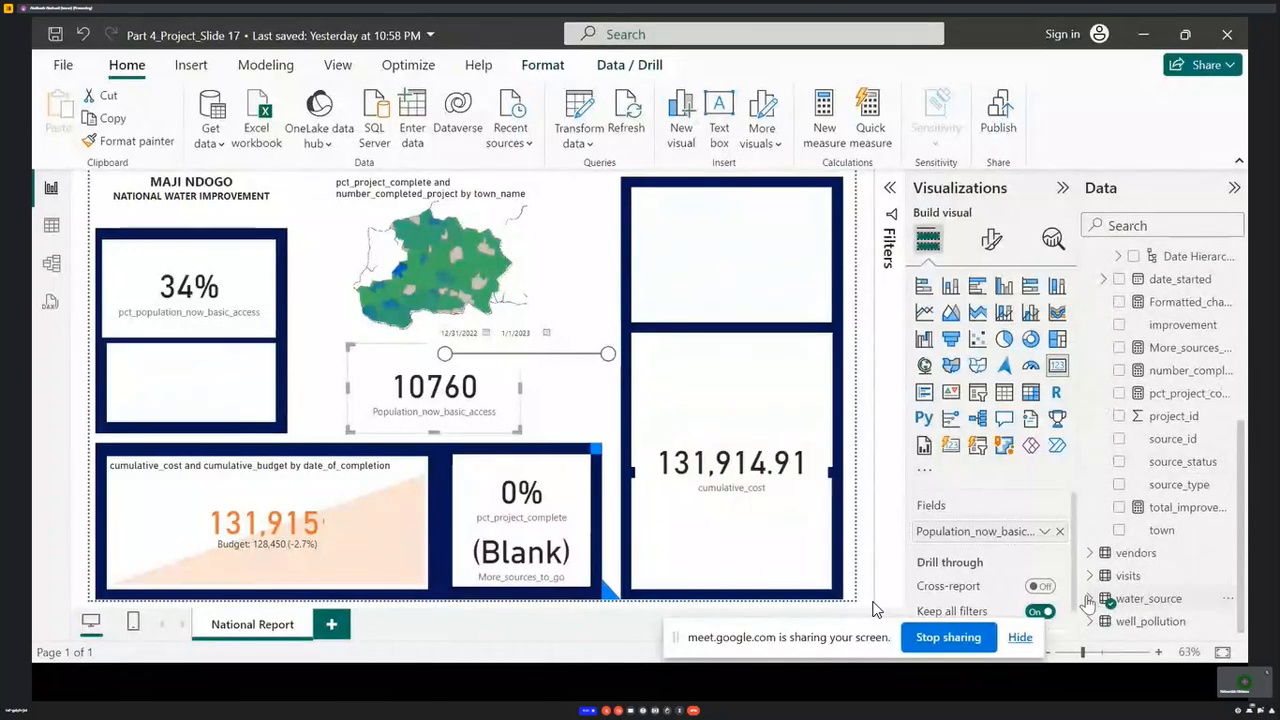
{"action": "left_click", "coordinate": [1089, 598]}
{"action": "scroll", "coordinate": [1190, 470], "scroll_direction": "down", "scroll_amount": 5}
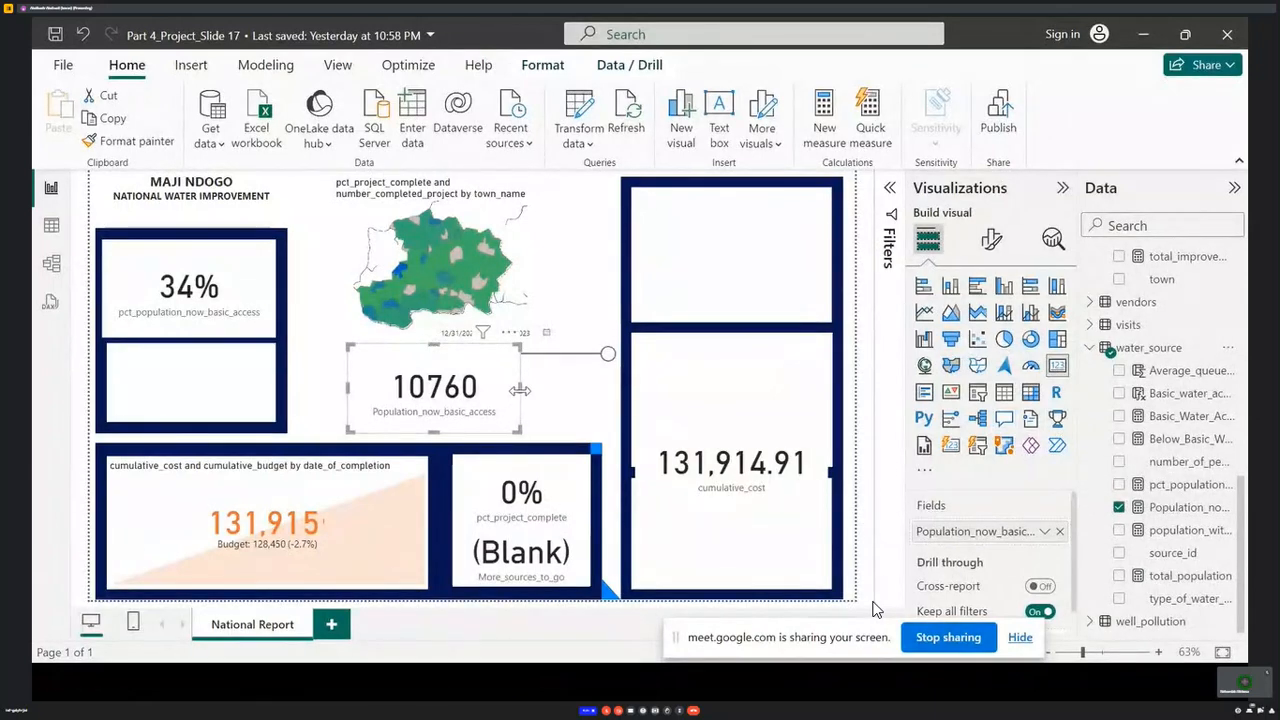
{"action": "left_click_drag", "start_coordinate": [519, 390], "coordinate": [510, 390]}
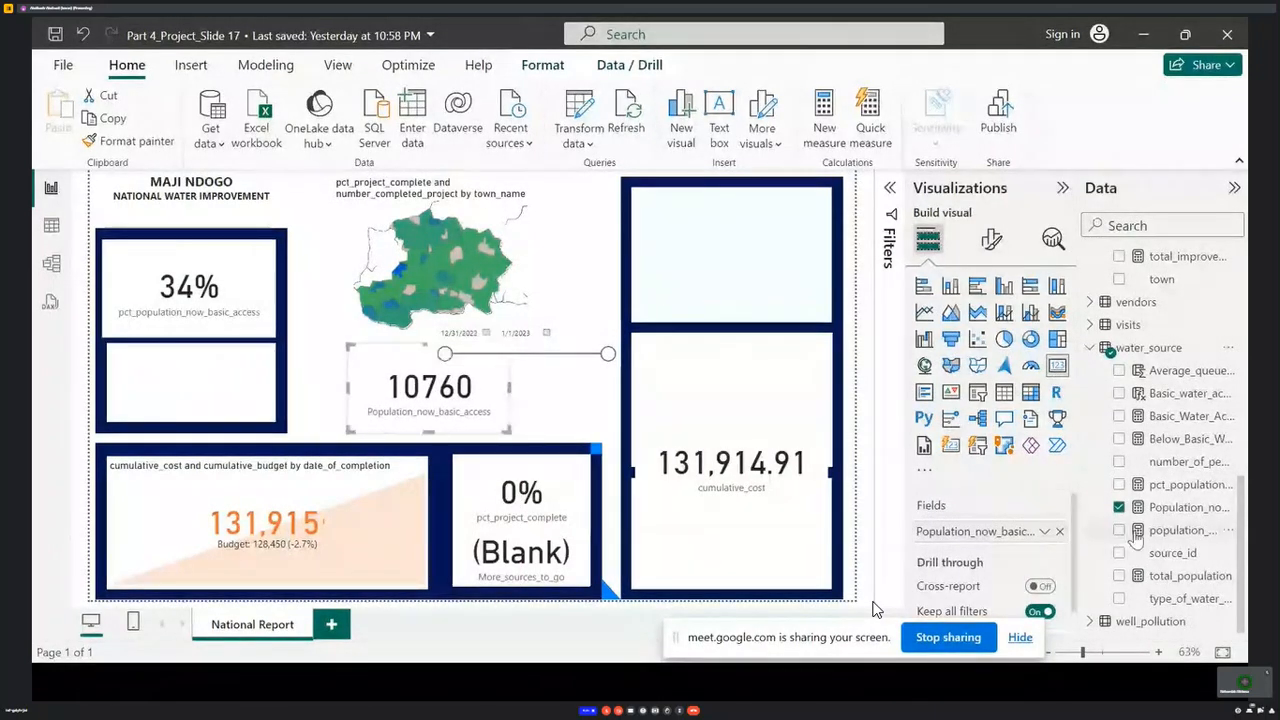
- Examine the Population_now_basic_access measure's options and the card's callout value, effects and tooltip formatting settings
{"action": "right_click", "coordinate": [1182, 508]}
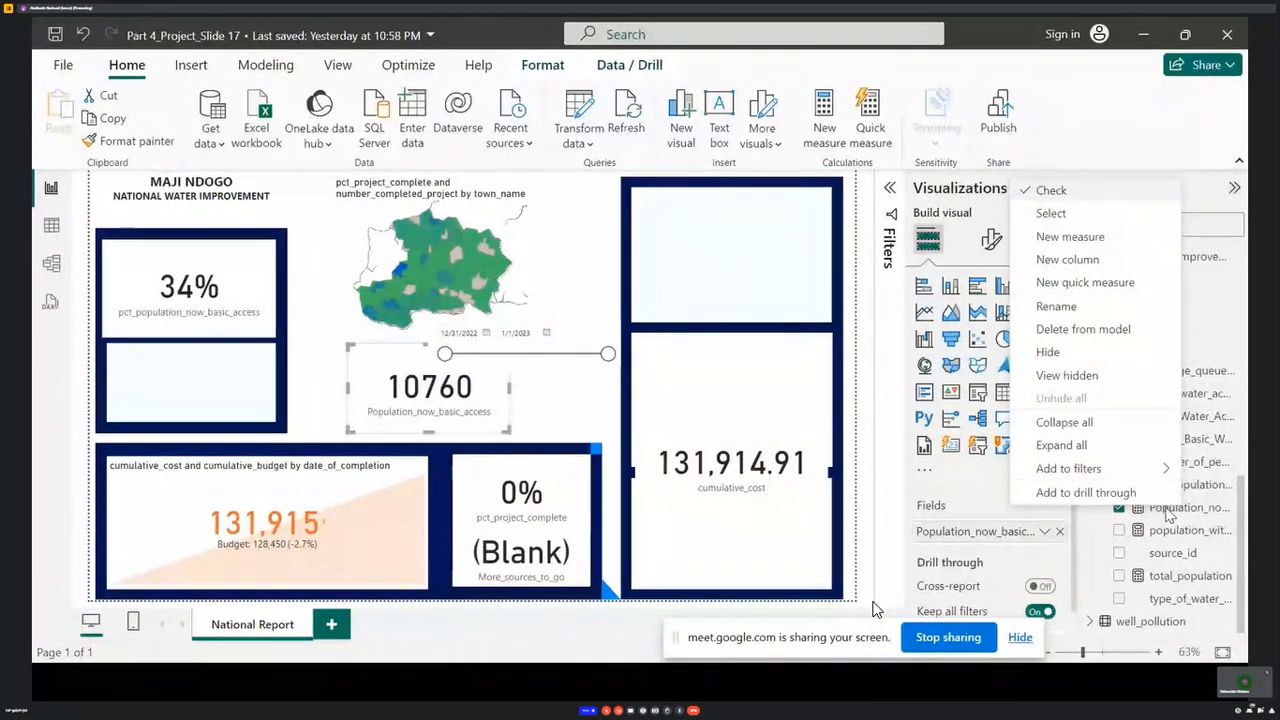
{"action": "left_click", "coordinate": [991, 239]}
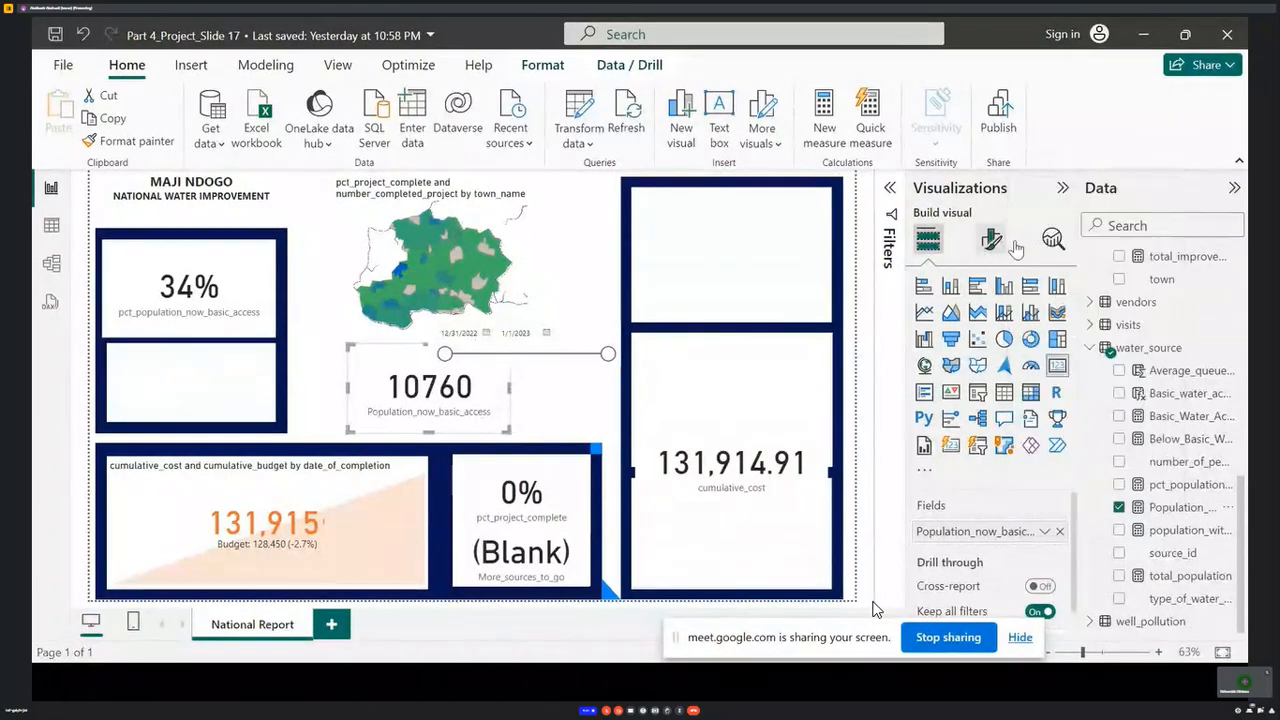
{"action": "left_click", "coordinate": [991, 239]}
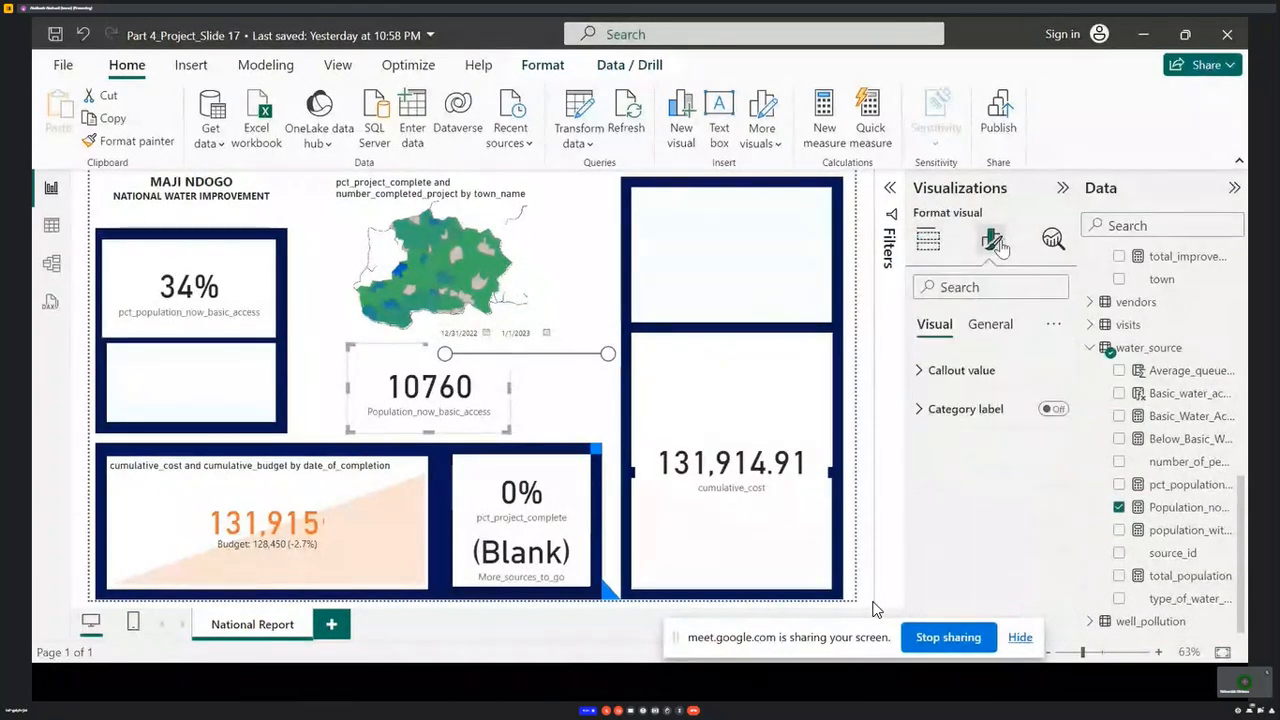
{"action": "left_click", "coordinate": [994, 374]}
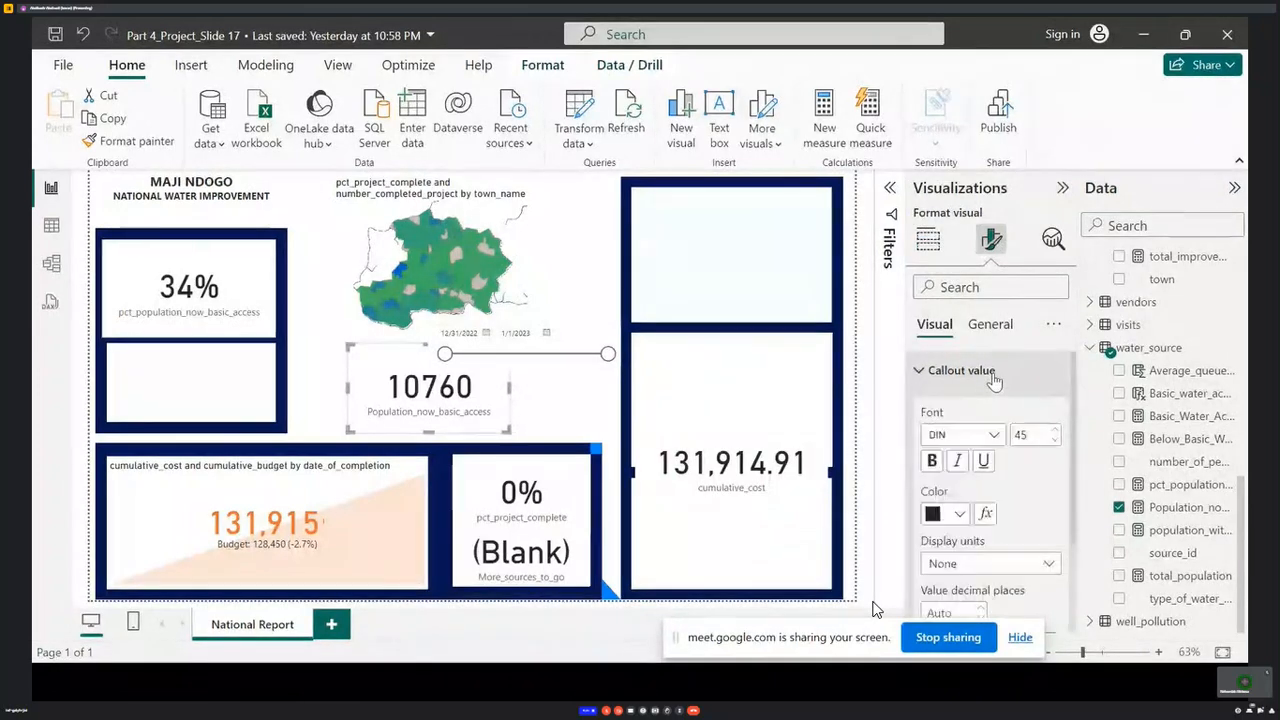
{"action": "scroll", "coordinate": [985, 370], "scroll_direction": "down", "scroll_amount": 2}
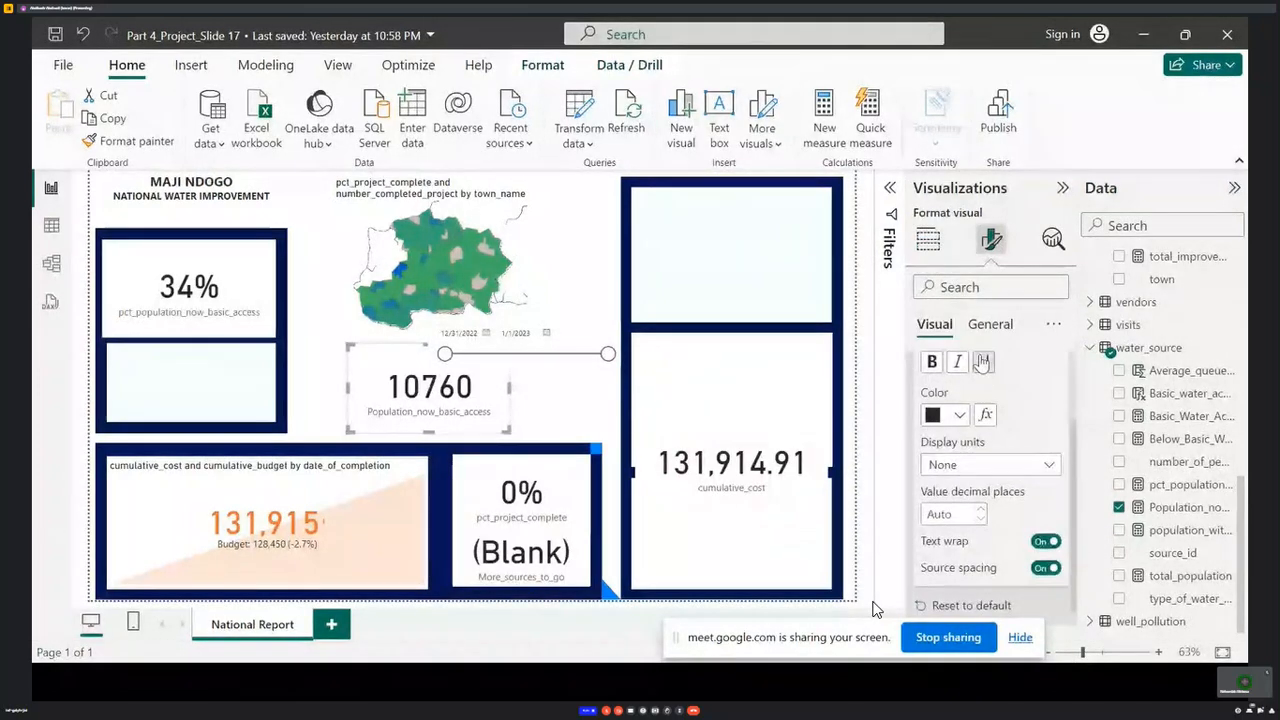
{"action": "left_click", "coordinate": [990, 324]}
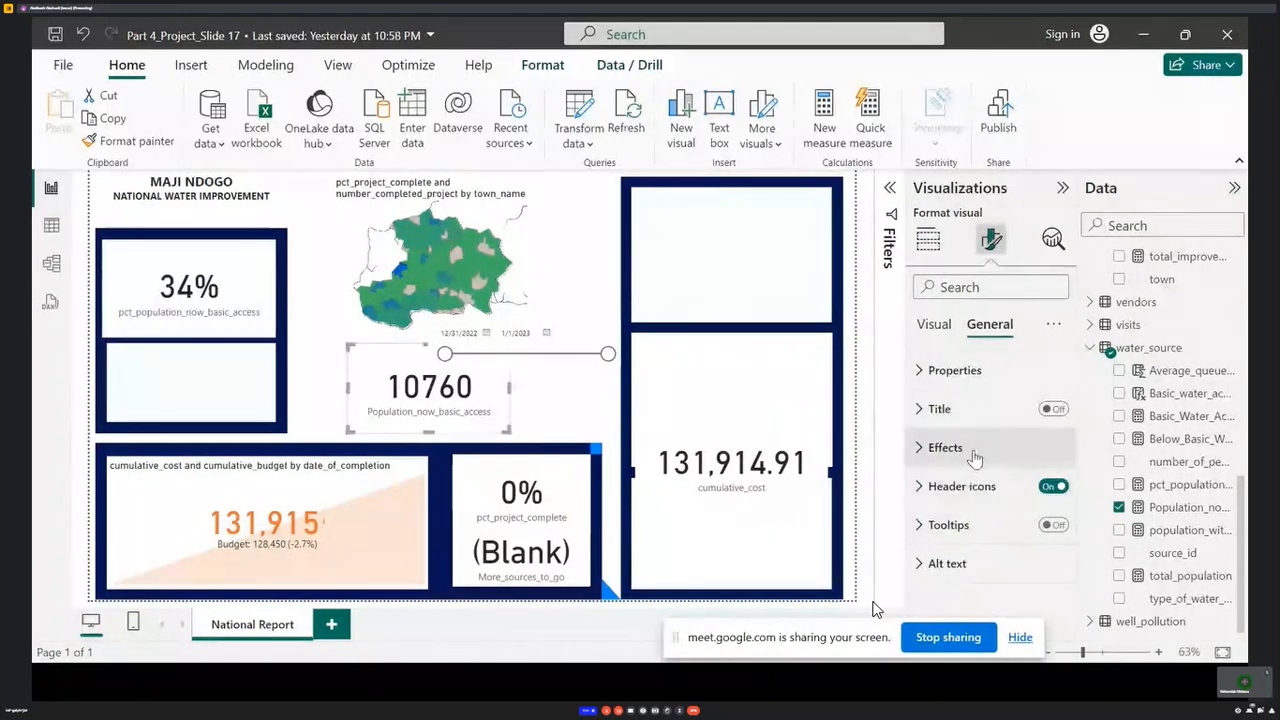
{"action": "left_click", "coordinate": [966, 530]}
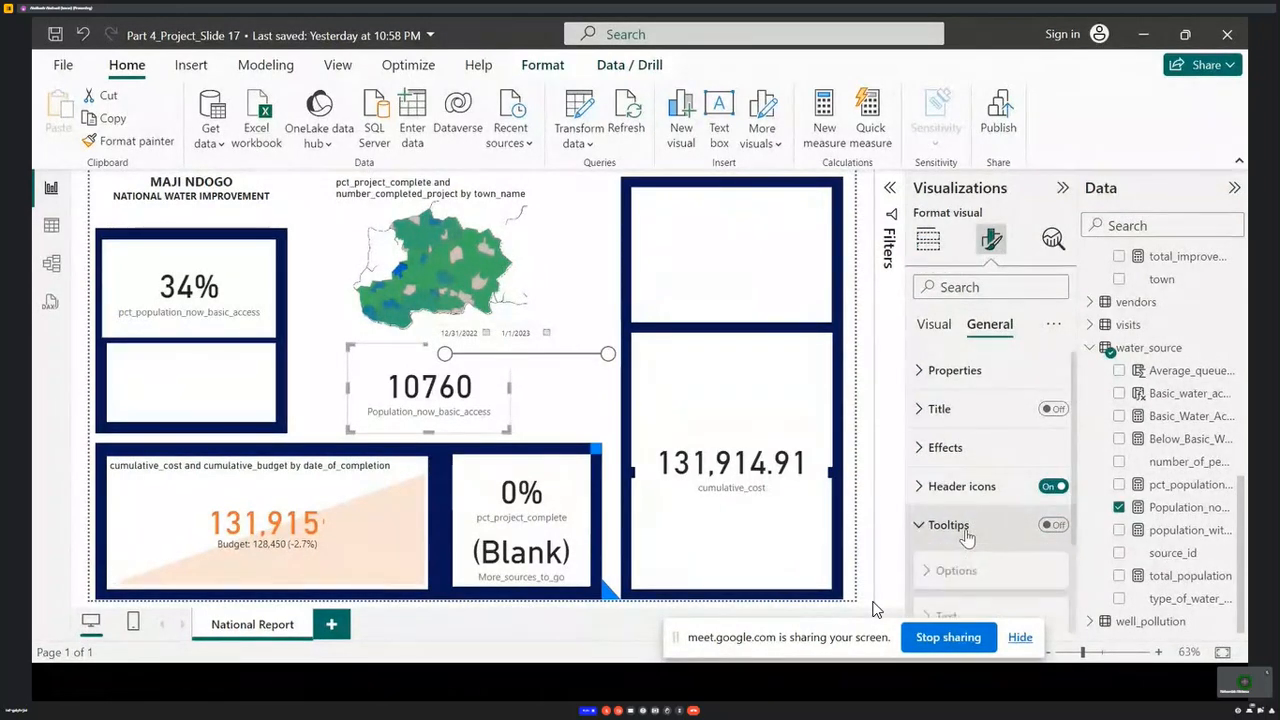
{"action": "scroll", "coordinate": [972, 547], "scroll_direction": "down", "scroll_amount": 2}
{"action": "scroll", "coordinate": [971, 530], "scroll_direction": "up", "scroll_amount": 2}
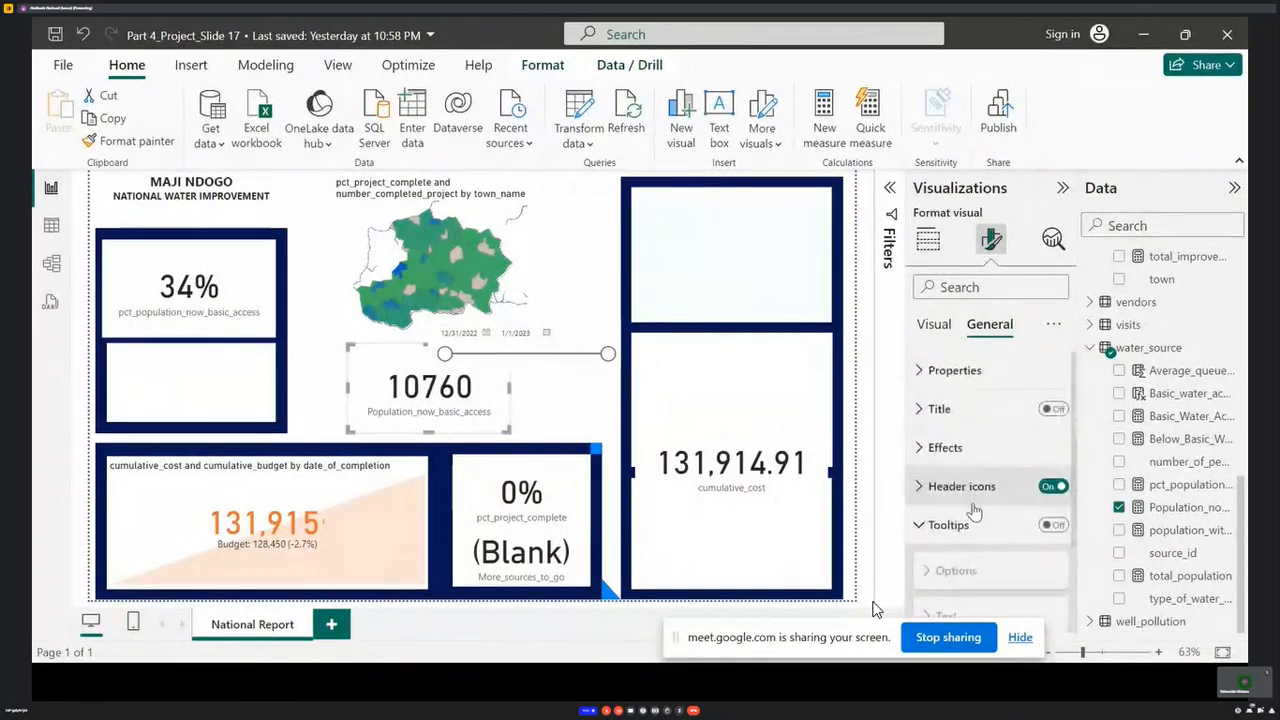
{"action": "left_click", "coordinate": [966, 458]}
{"action": "scroll", "coordinate": [966, 486], "scroll_direction": "down", "scroll_amount": 3}
{"action": "scroll", "coordinate": [974, 491], "scroll_direction": "up", "scroll_amount": 2}
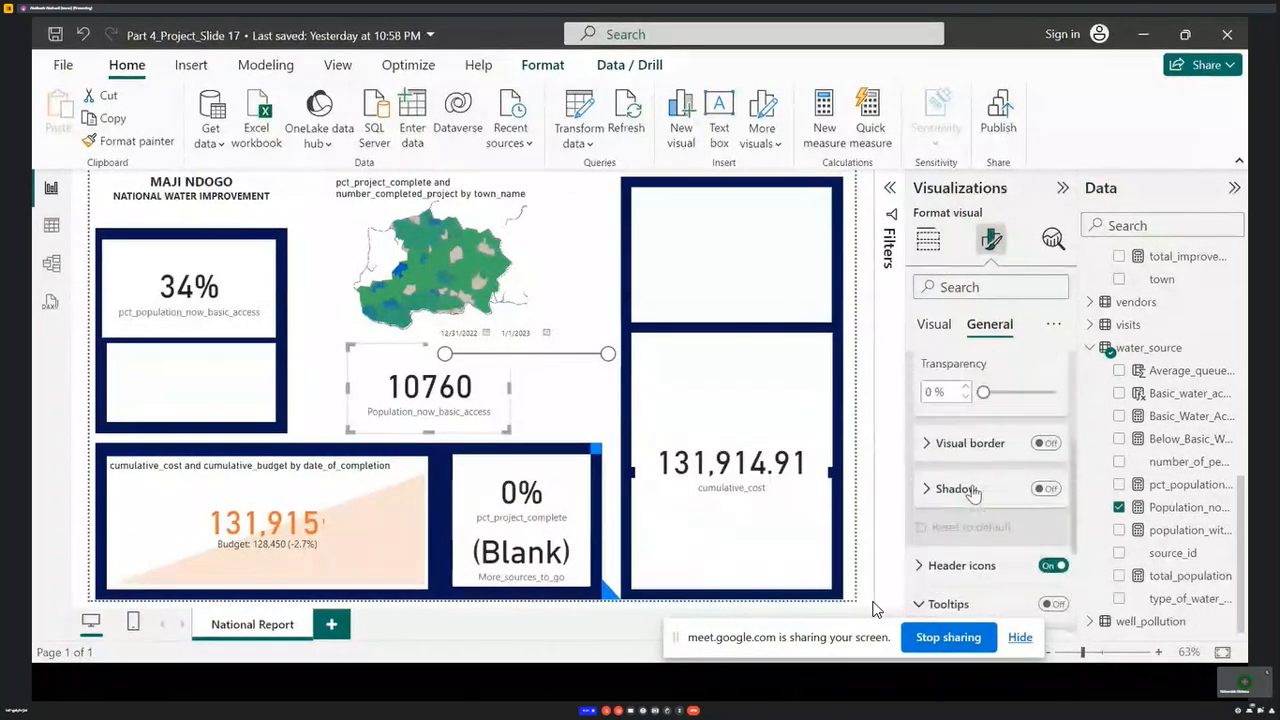
{"action": "scroll", "coordinate": [971, 525], "scroll_direction": "down", "scroll_amount": 2}
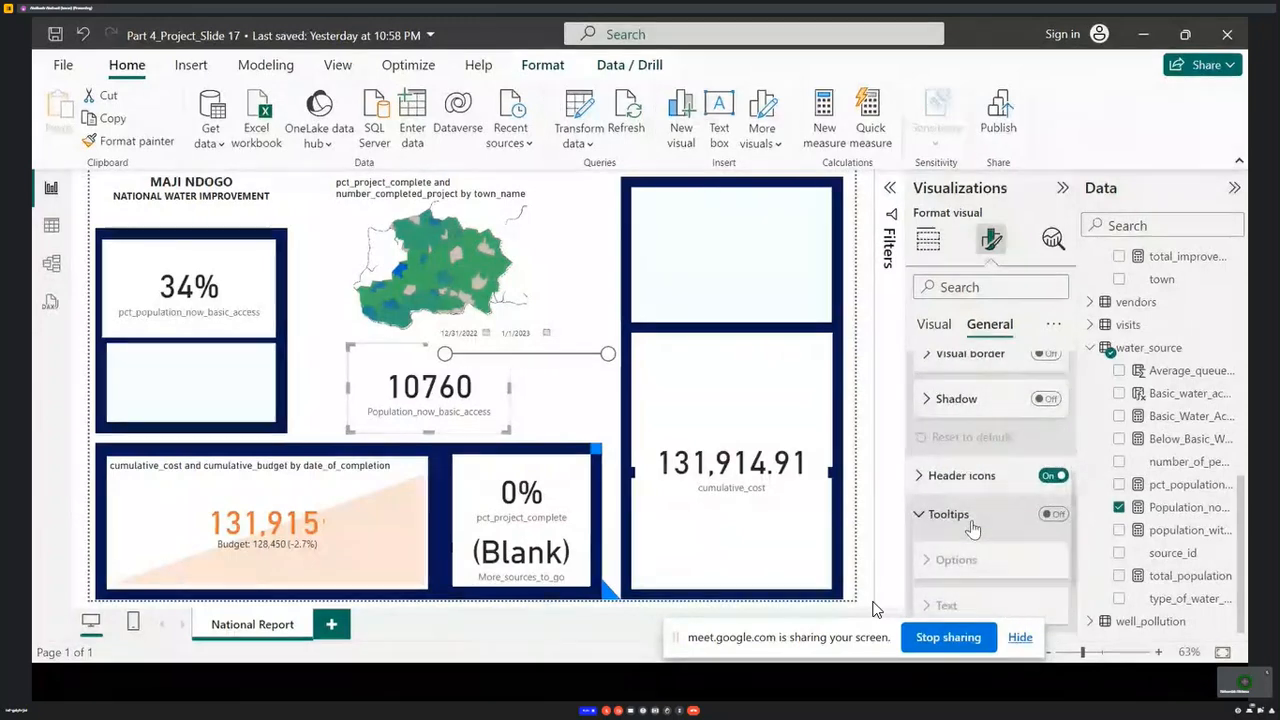
{"action": "scroll", "coordinate": [975, 528], "scroll_direction": "up", "scroll_amount": 3}
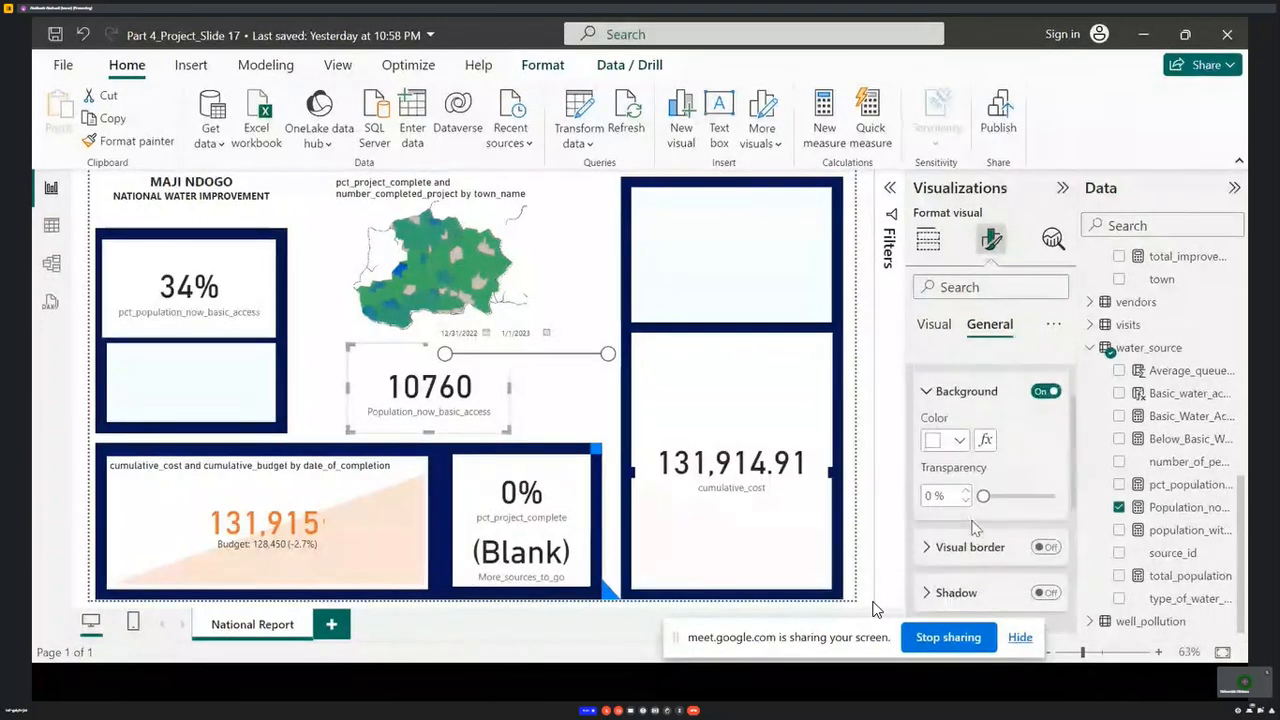
{"action": "left_click", "coordinate": [942, 327]}
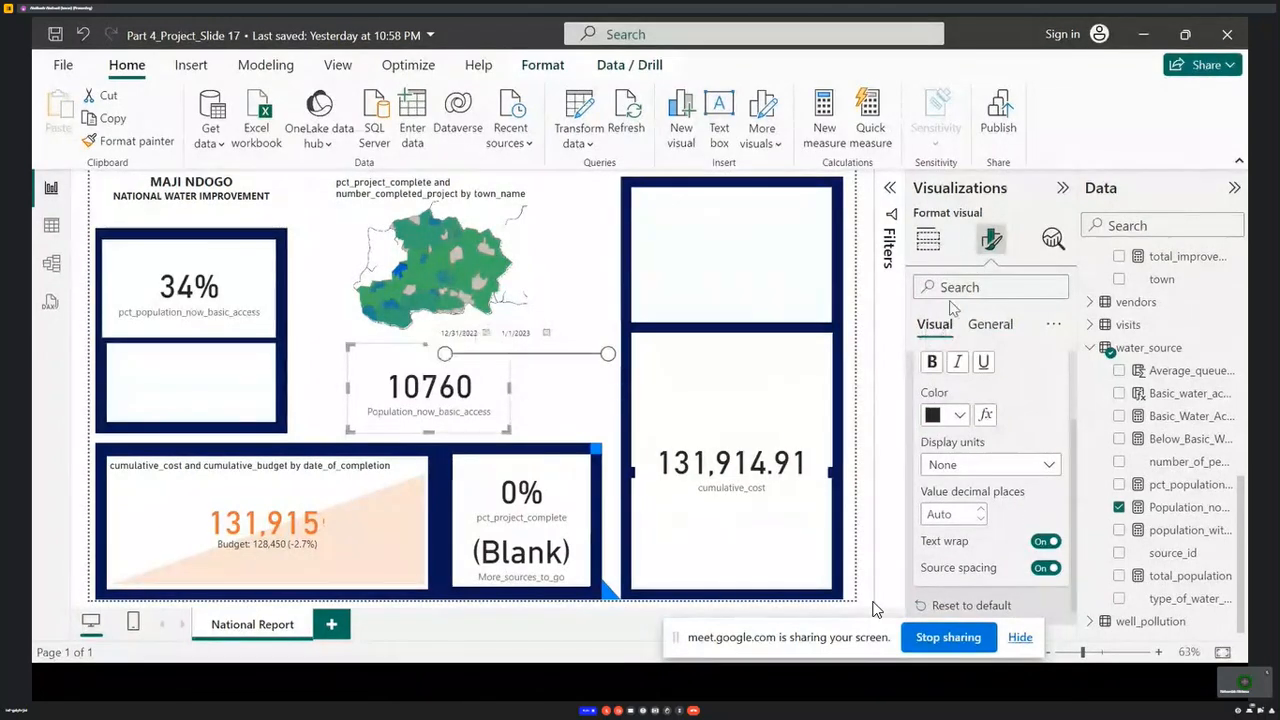
- Rename the Population_now_basic_access field to "People helped" for this card only
{"action": "left_click", "coordinate": [928, 240]}
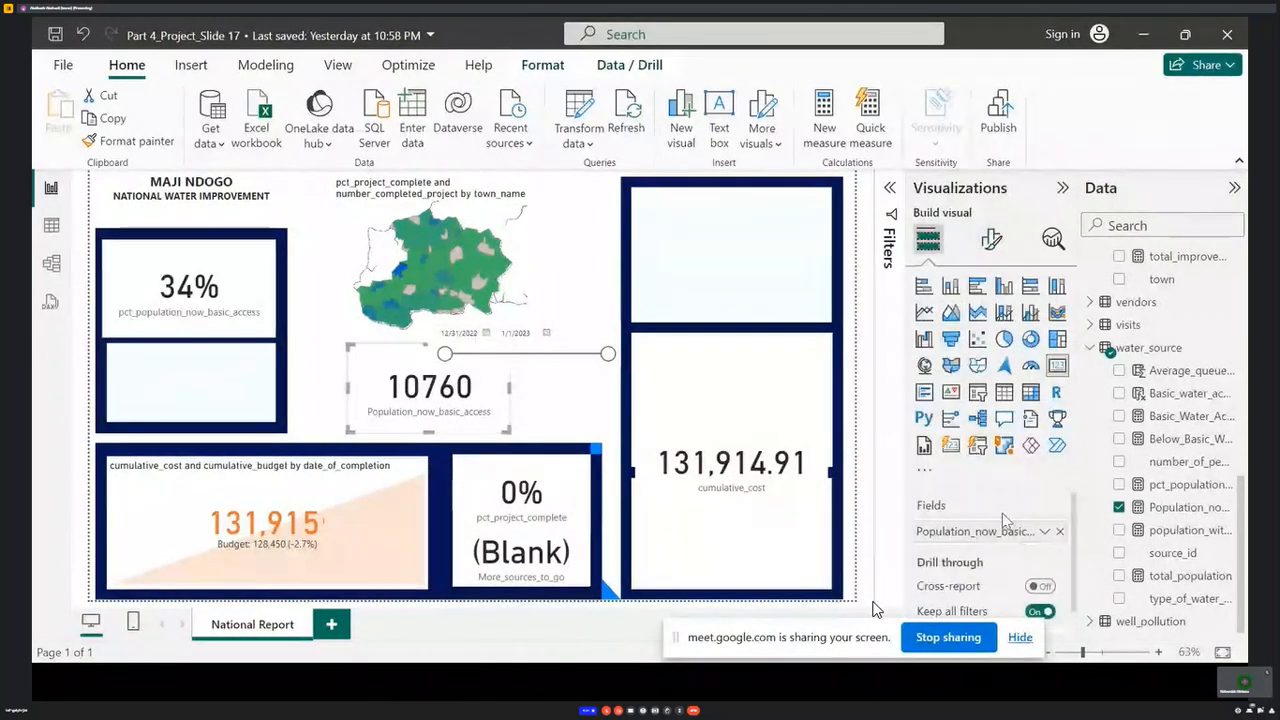
{"action": "scroll", "coordinate": [1000, 540], "scroll_direction": "down", "scroll_amount": 1}
{"action": "scroll", "coordinate": [975, 522], "scroll_direction": "up", "scroll_amount": 1}
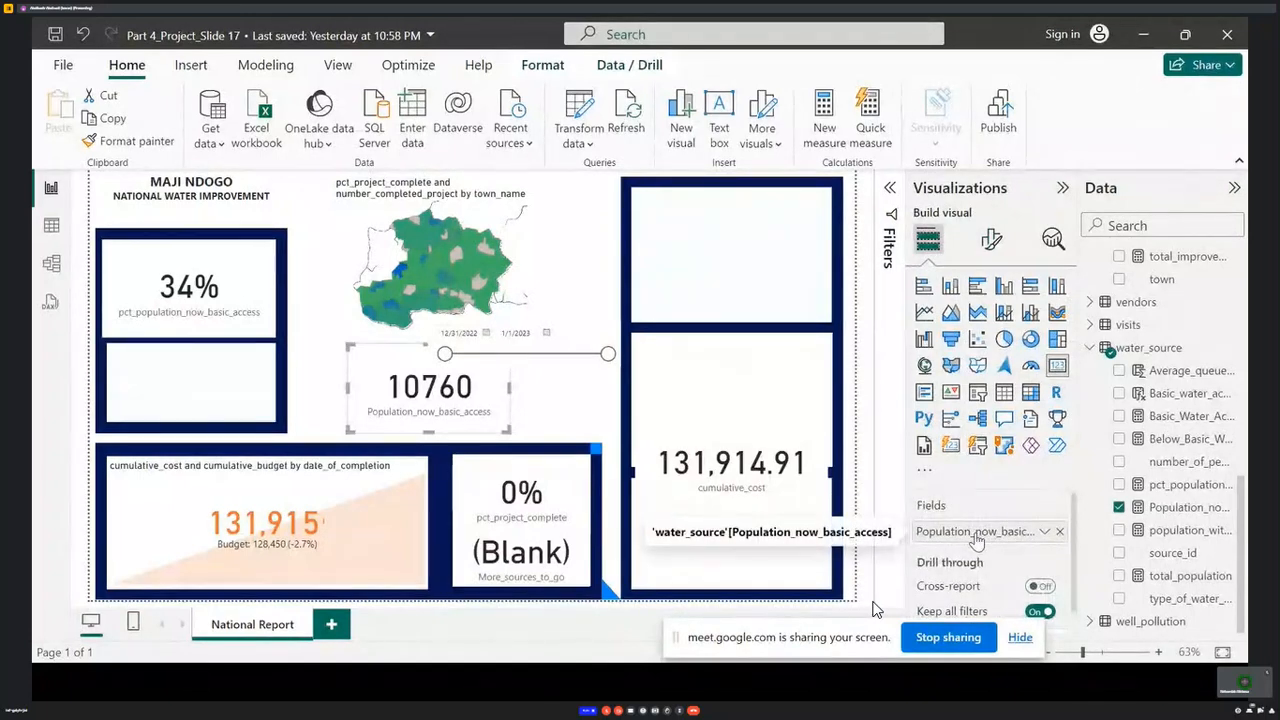
{"action": "left_click", "coordinate": [1044, 534]}
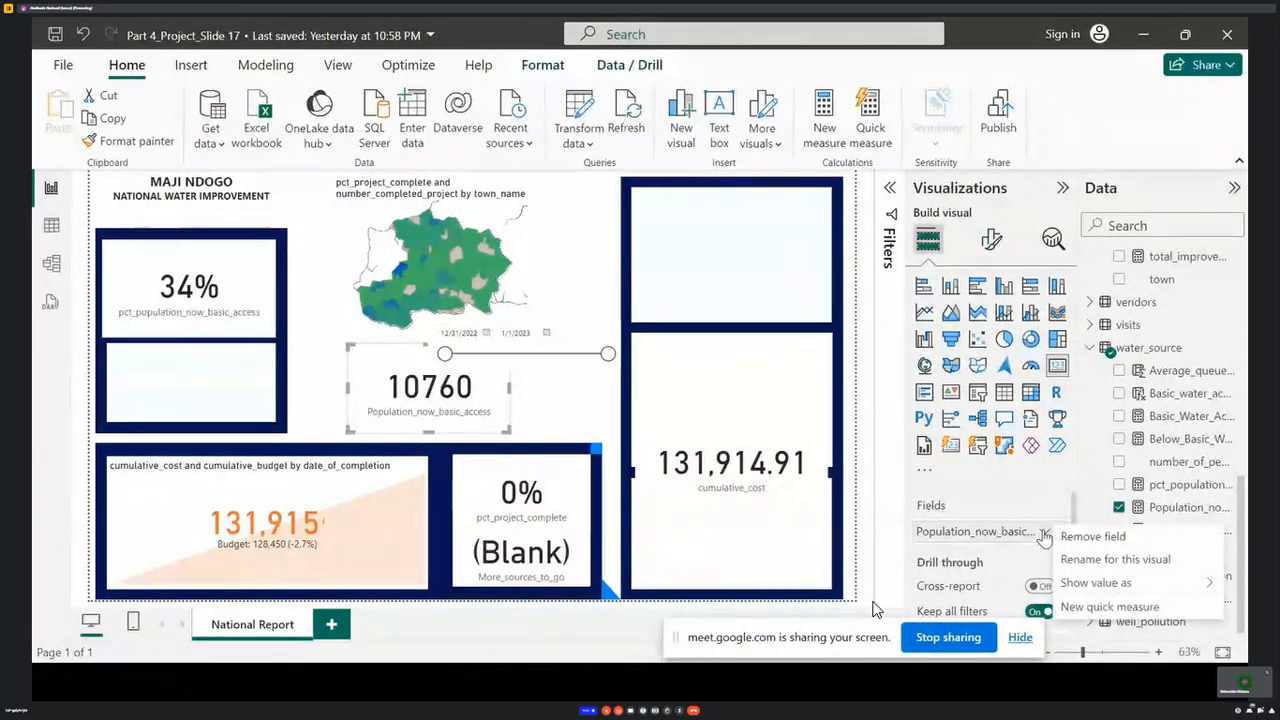
{"action": "left_click", "coordinate": [1115, 559]}
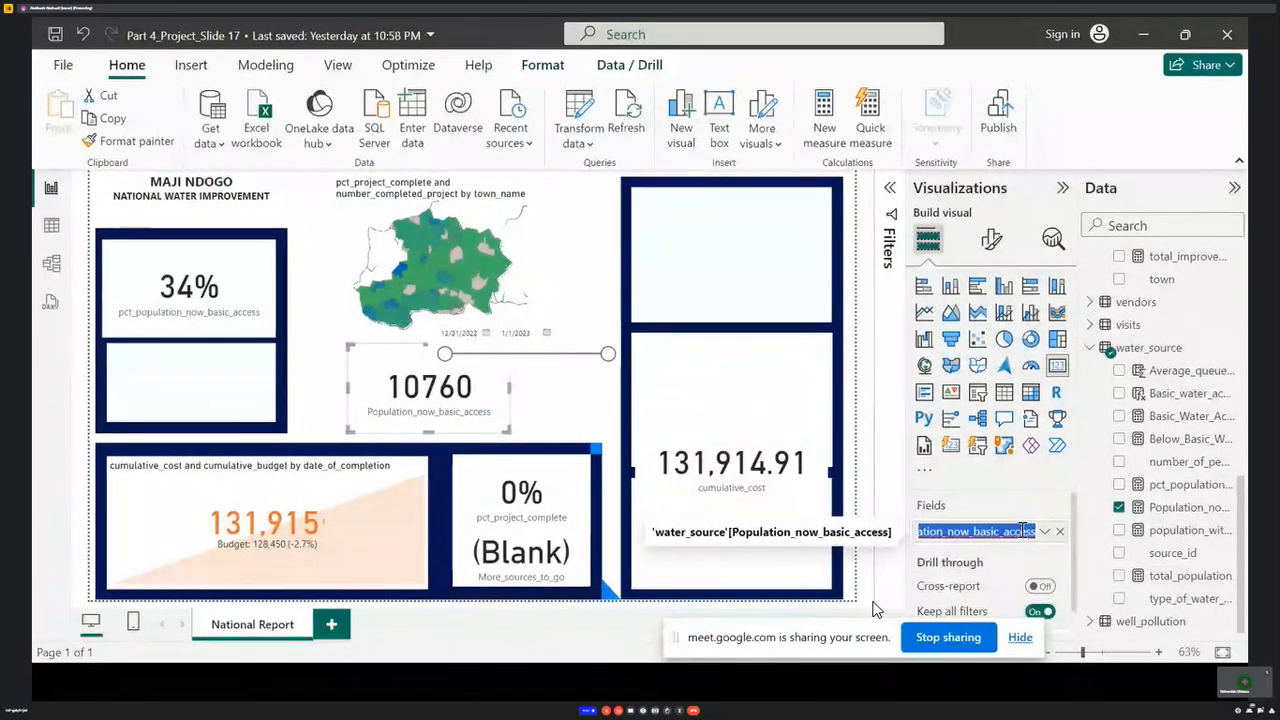
{"action": "type", "text": "Peop"}
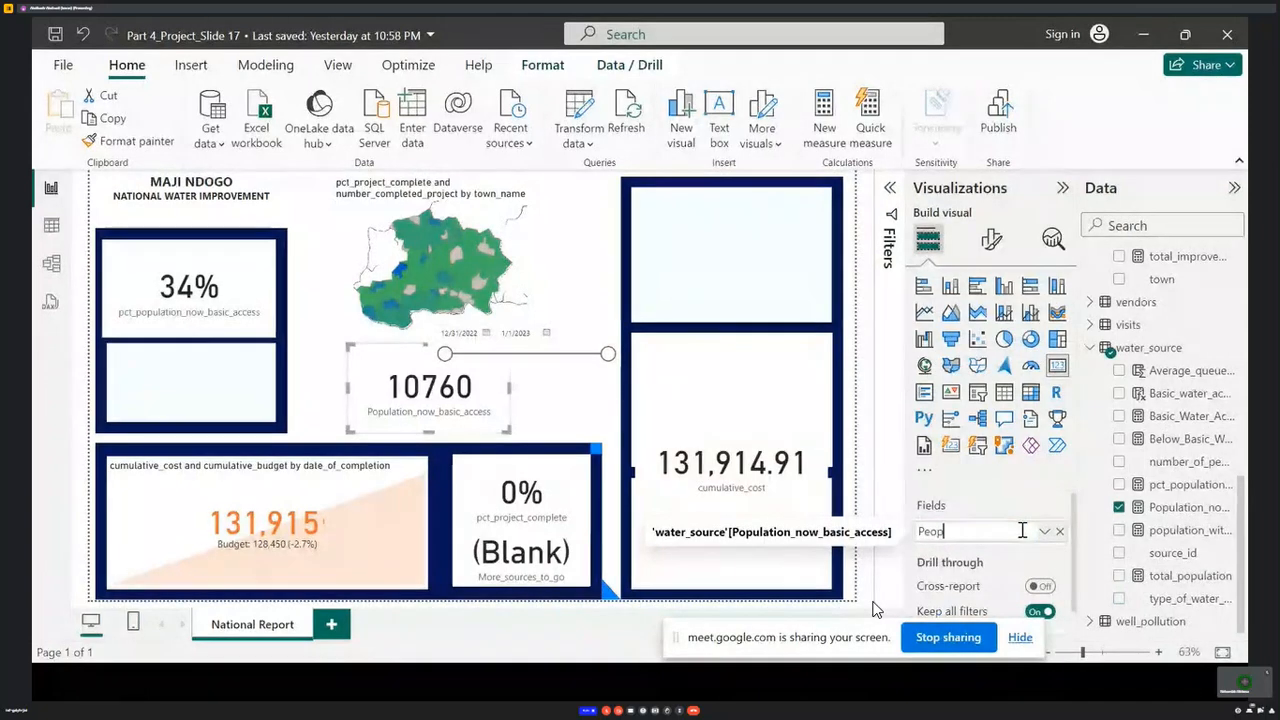
{"action": "type", "text": "le He"}
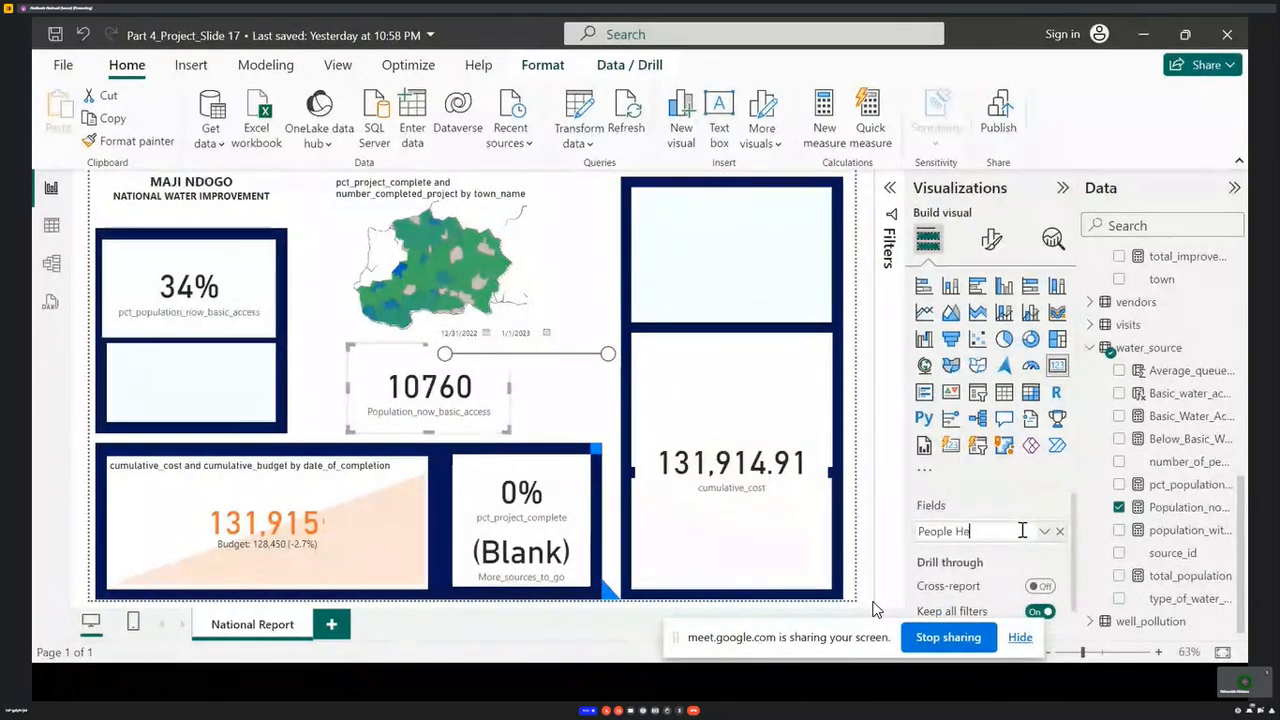
{"action": "type", "text": "N"}
{"action": "key", "text": "BackSpace"}
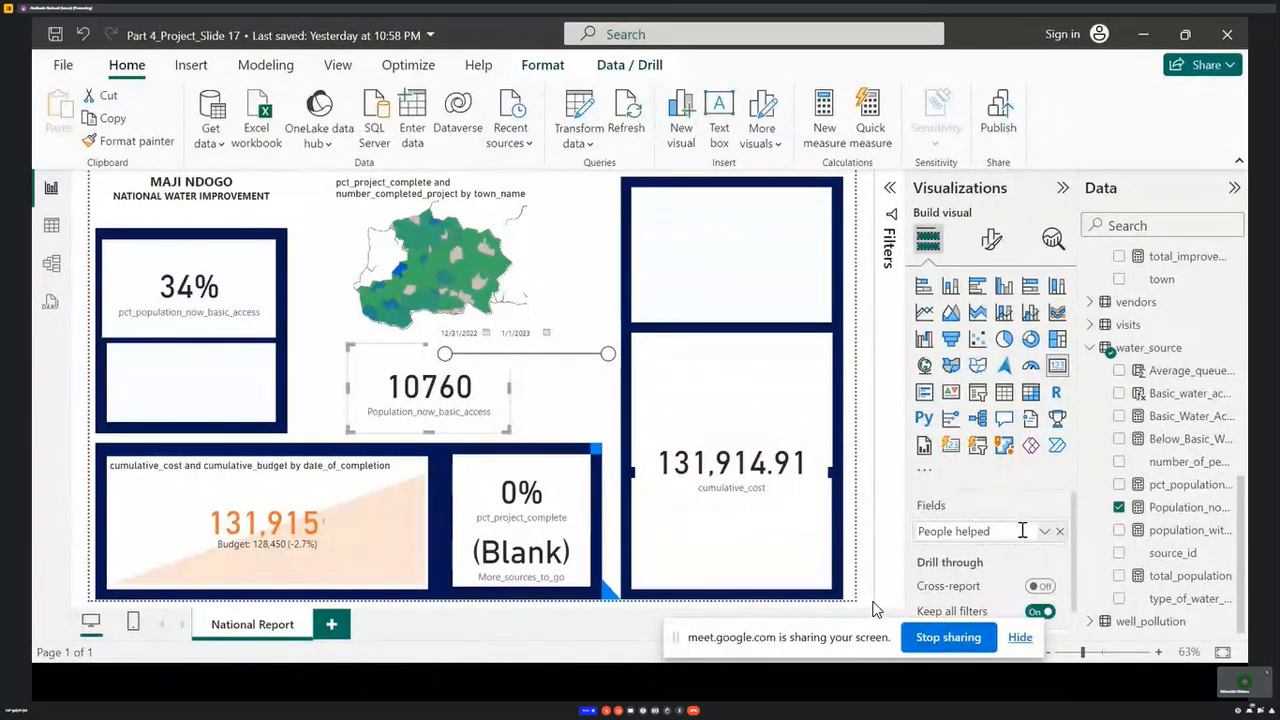
{"action": "key", "text": "Return"}
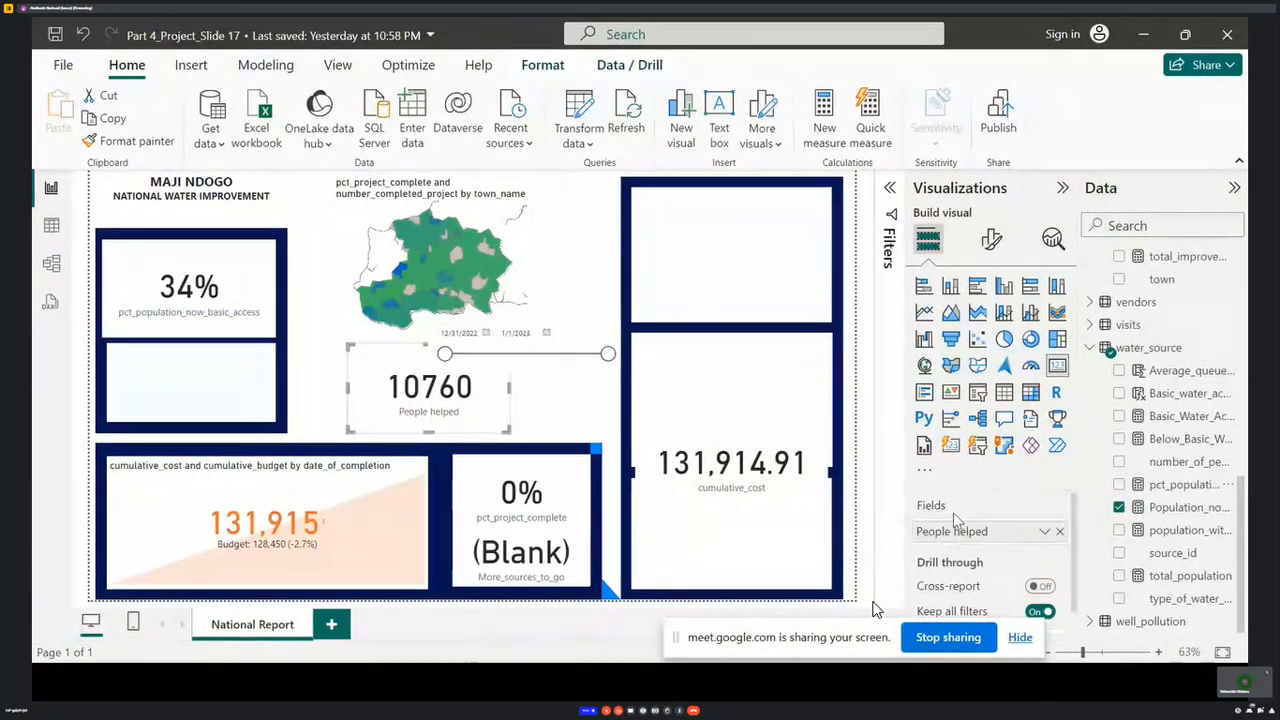
- Fit the People helped card into the empty box below the pct_population_now_basic_access card, and briefly check Part_4.pdf
{"action": "left_click_drag", "start_coordinate": [479, 343], "coordinate": [255, 371]}
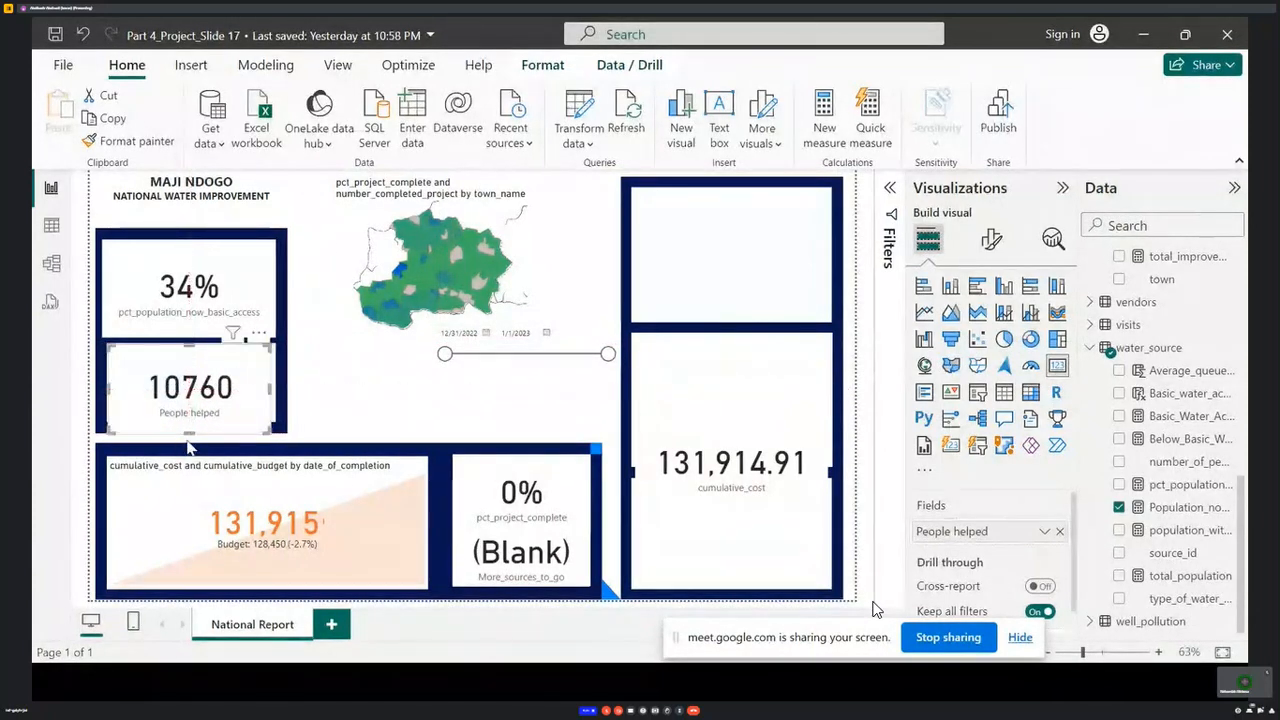
{"action": "left_click_drag", "start_coordinate": [187, 428], "coordinate": [187, 418]}
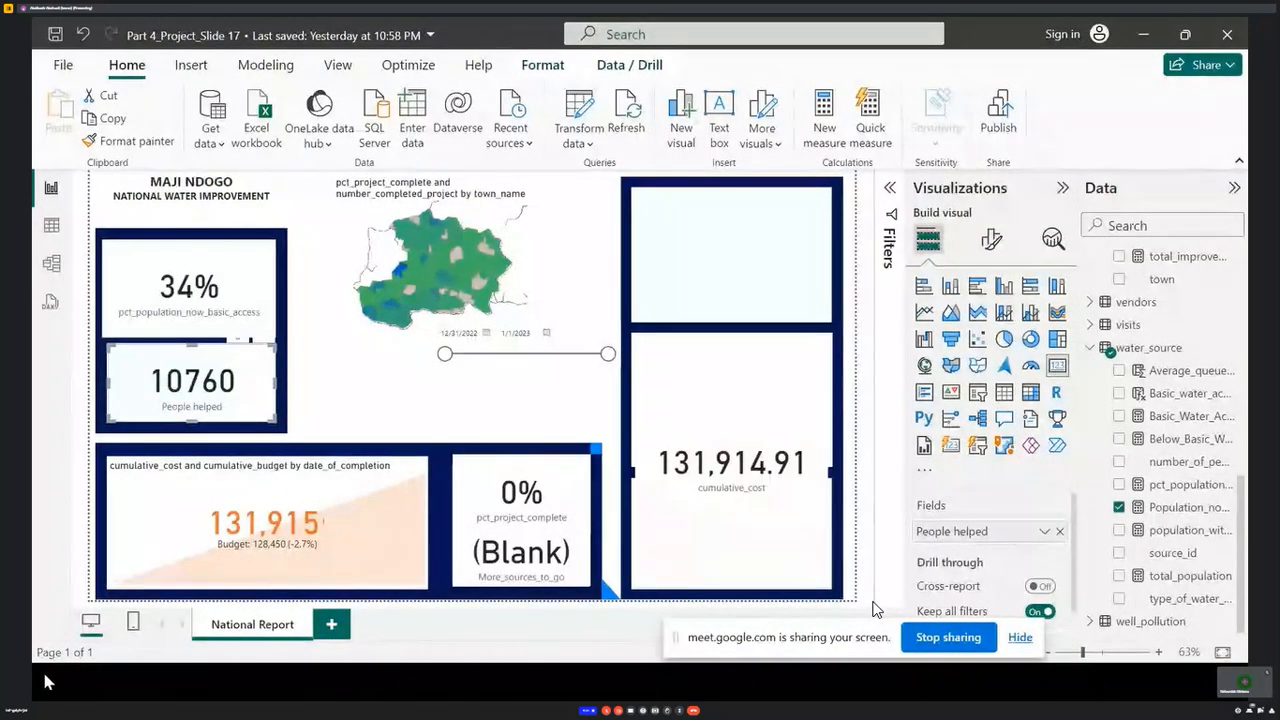
{"action": "left_click", "coordinate": [1143, 34]}
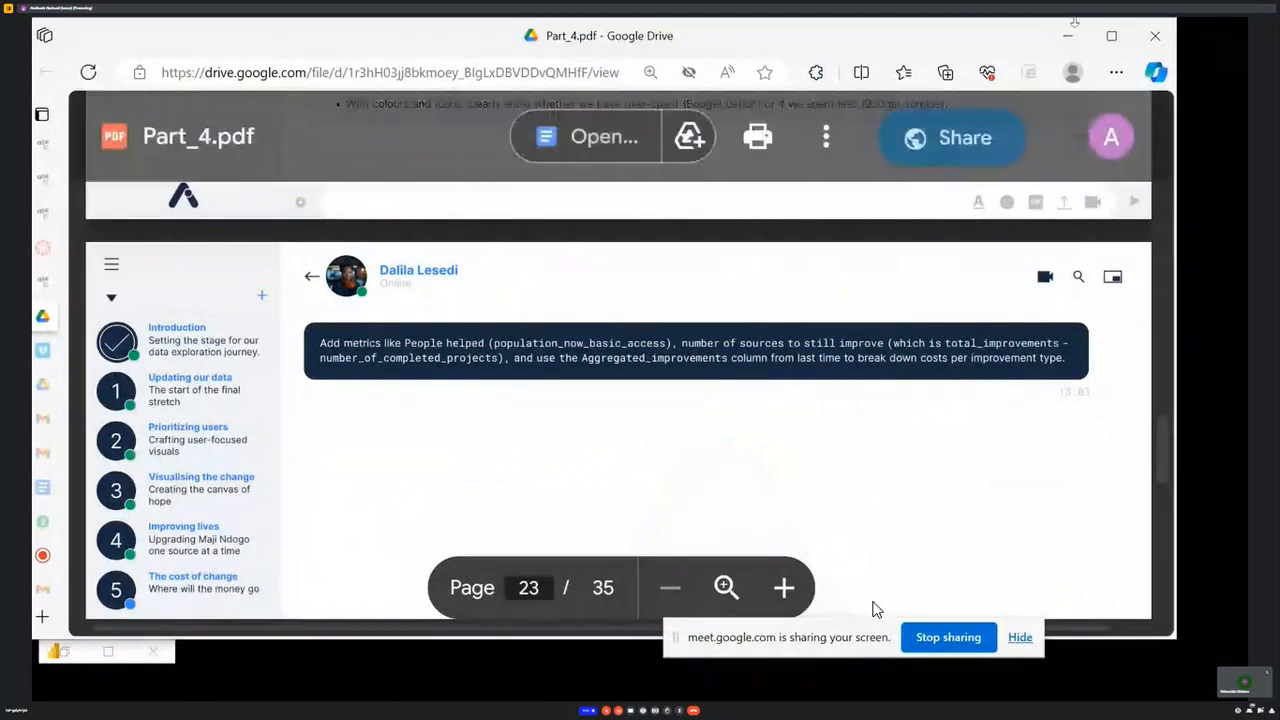
{"action": "left_click", "coordinate": [107, 655]}
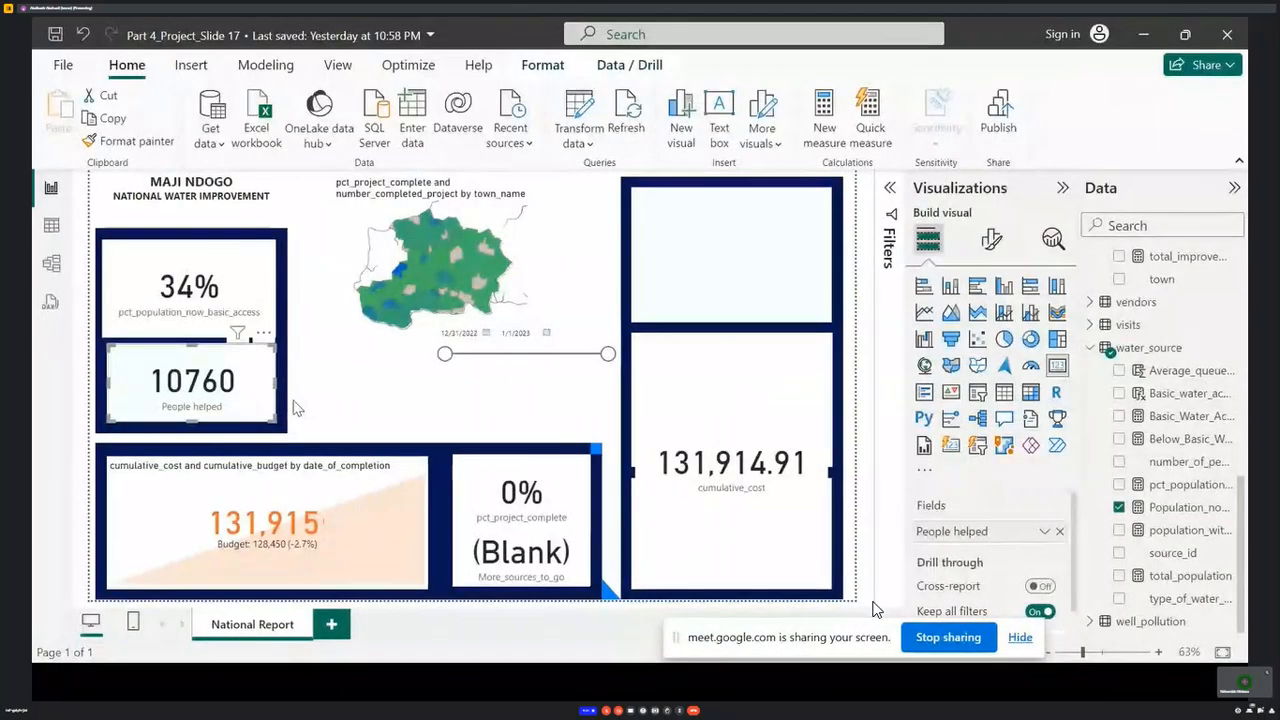
- Set the People helped card's callout value display units to Auto and deselect the card
{"action": "left_click", "coordinate": [991, 239]}
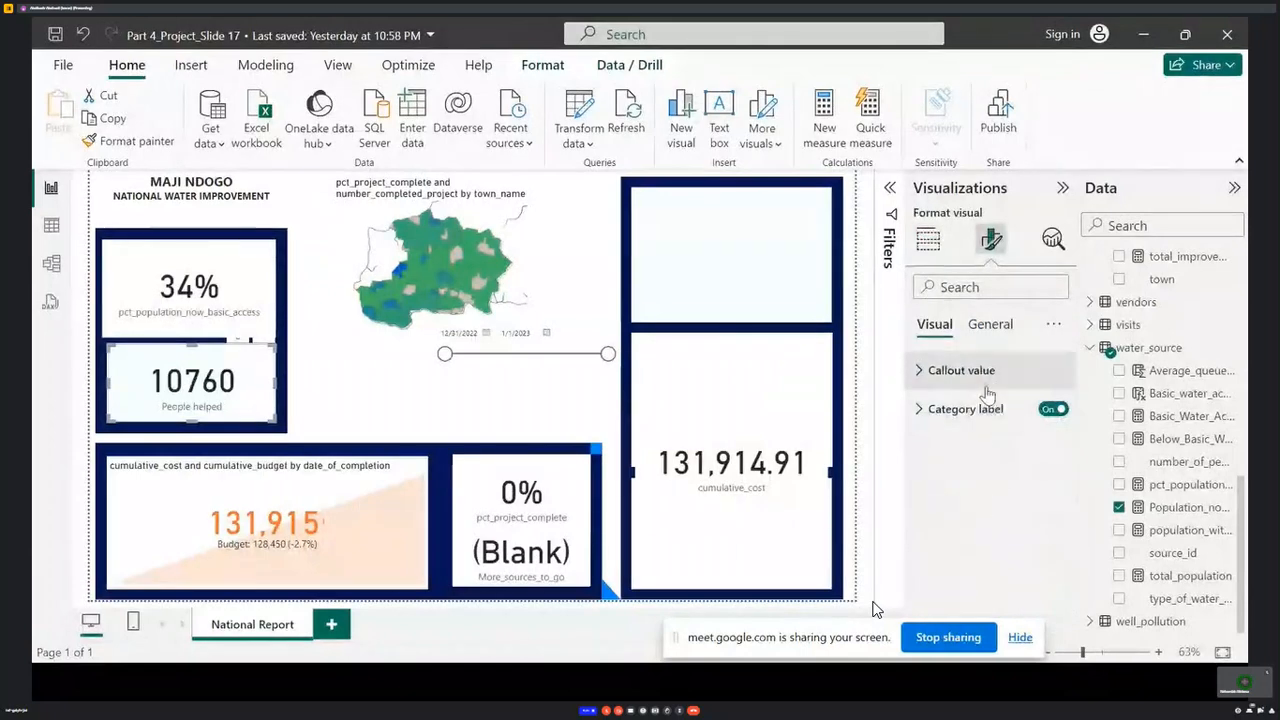
{"action": "left_click", "coordinate": [985, 375]}
{"action": "left_click", "coordinate": [1011, 565]}
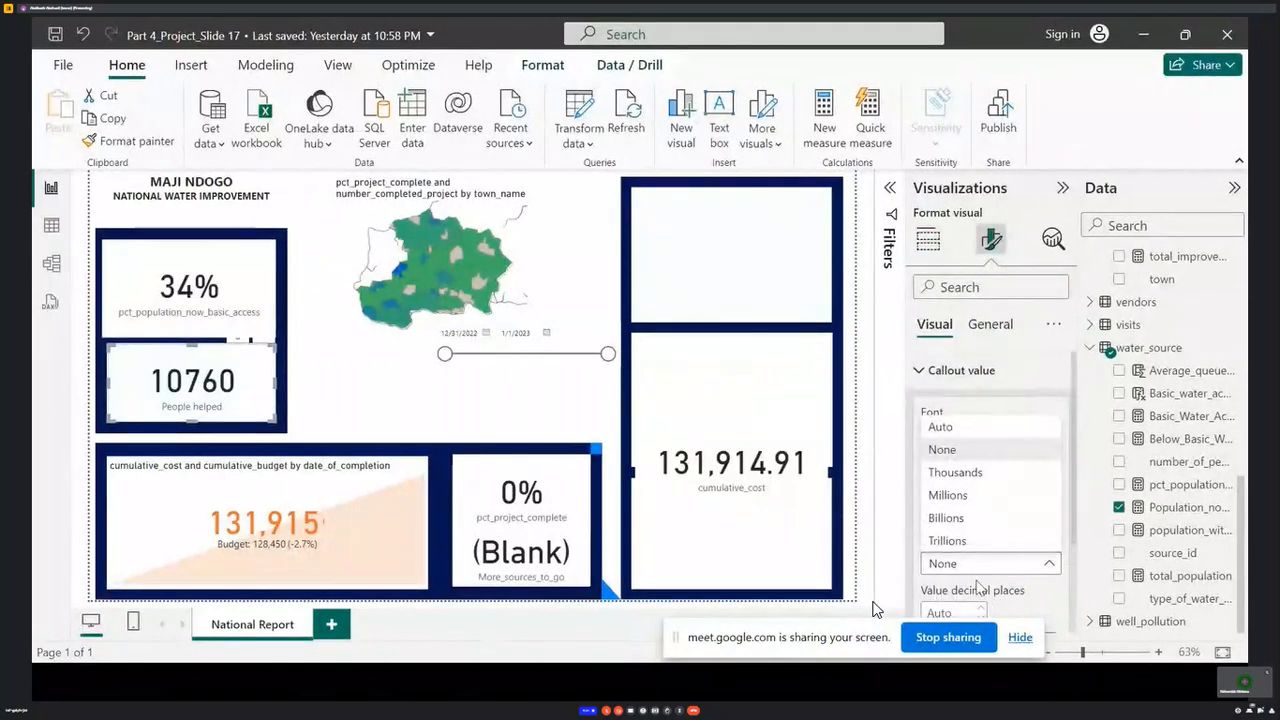
{"action": "left_click", "coordinate": [966, 441]}
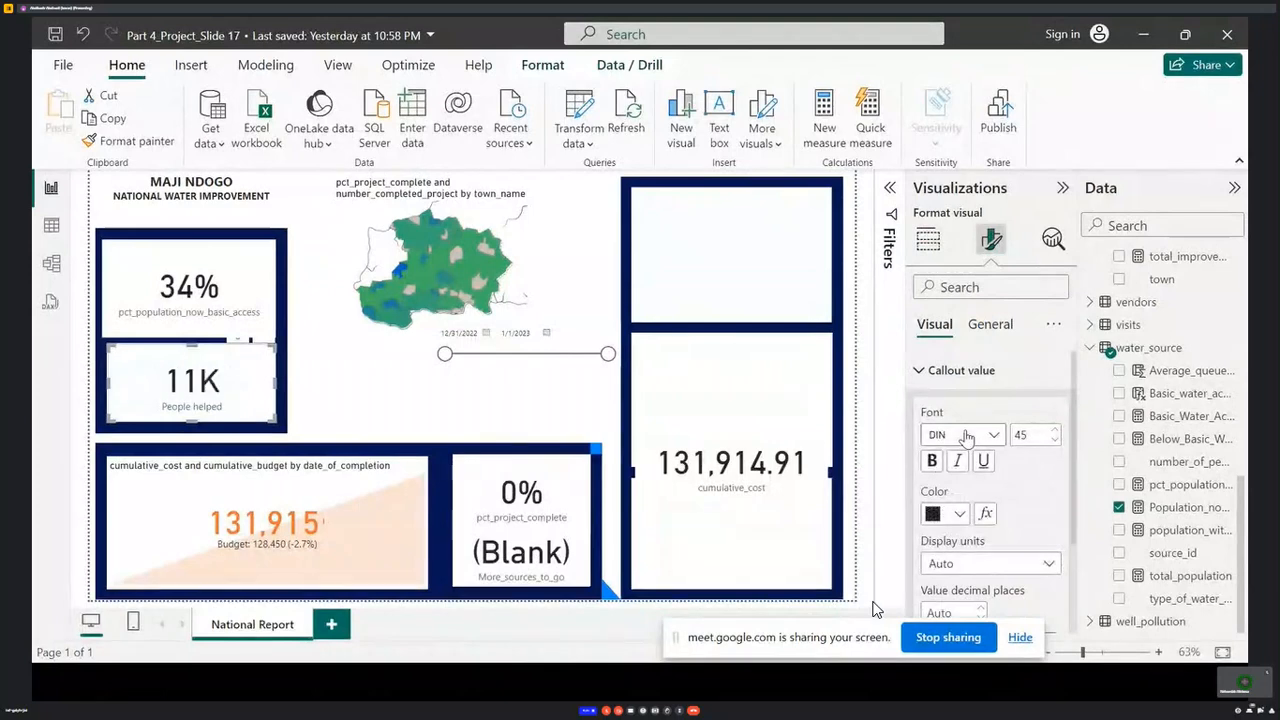
{"action": "left_click", "coordinate": [583, 423]}
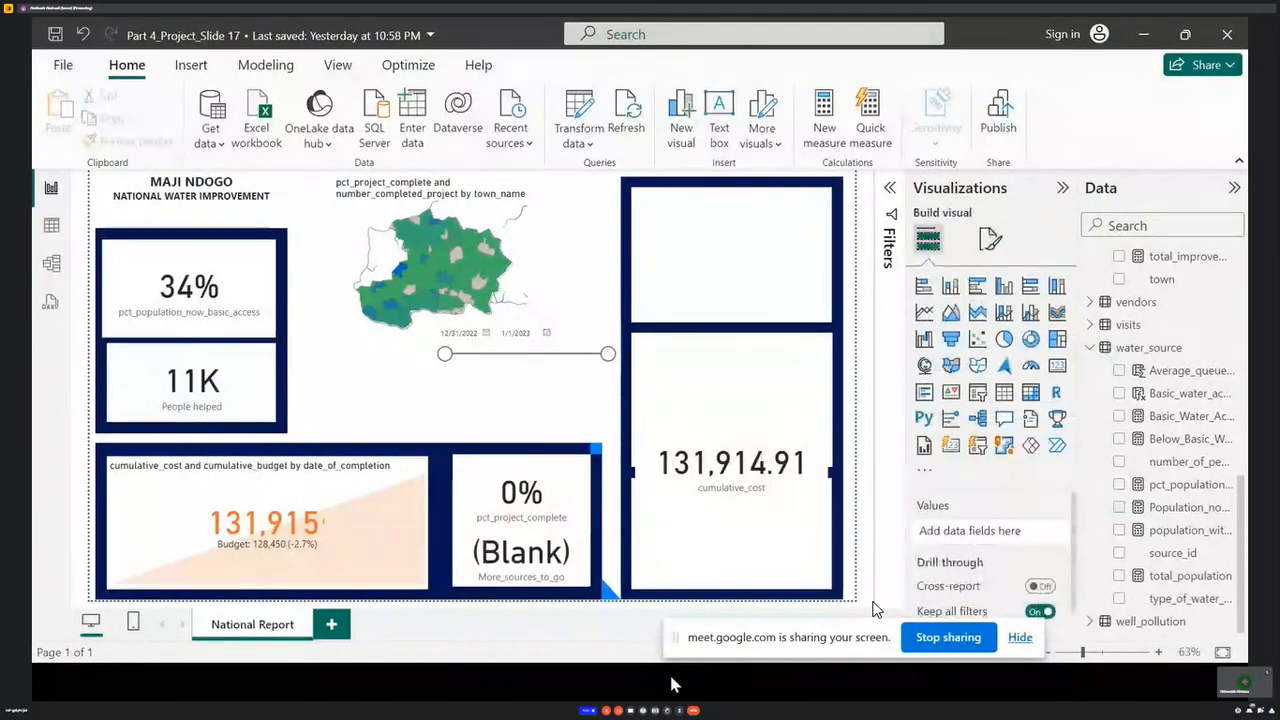
- Switch to Part_4.pdf and examine how the number of sources still to improve is defined
{"action": "left_click", "coordinate": [1141, 36]}
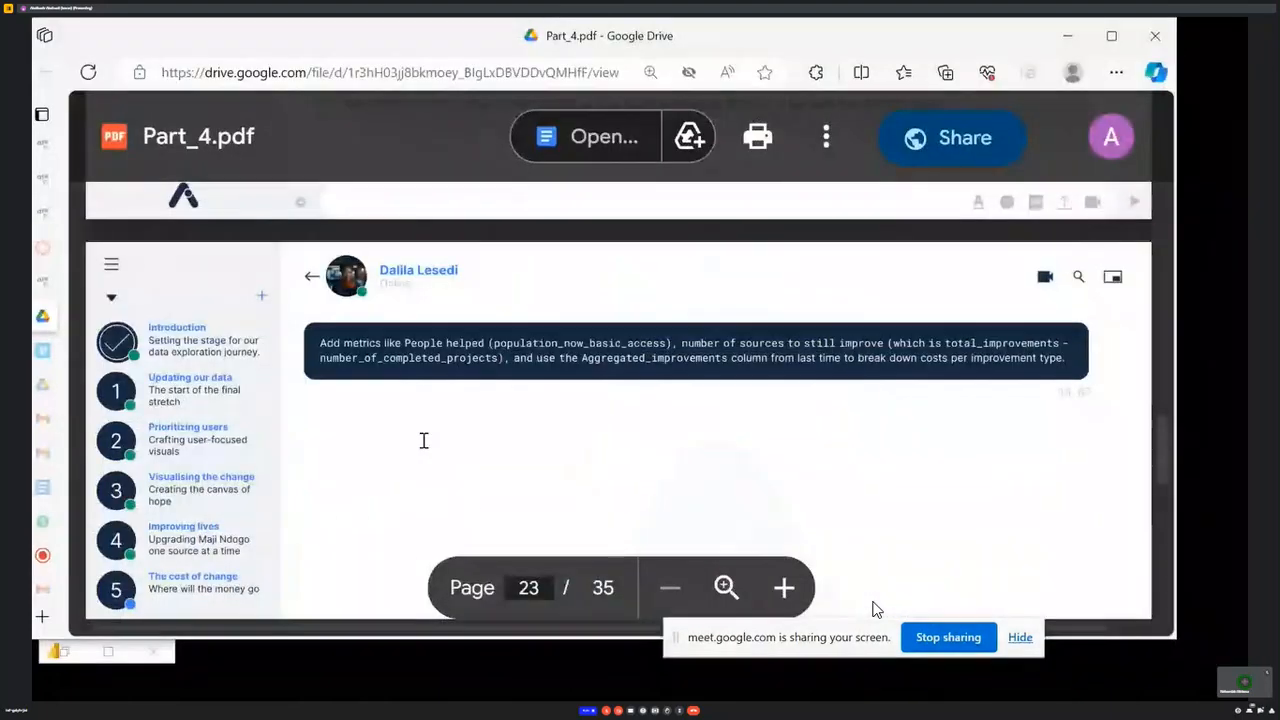
{"action": "left_click_drag", "start_coordinate": [682, 343], "coordinate": [876, 350]}
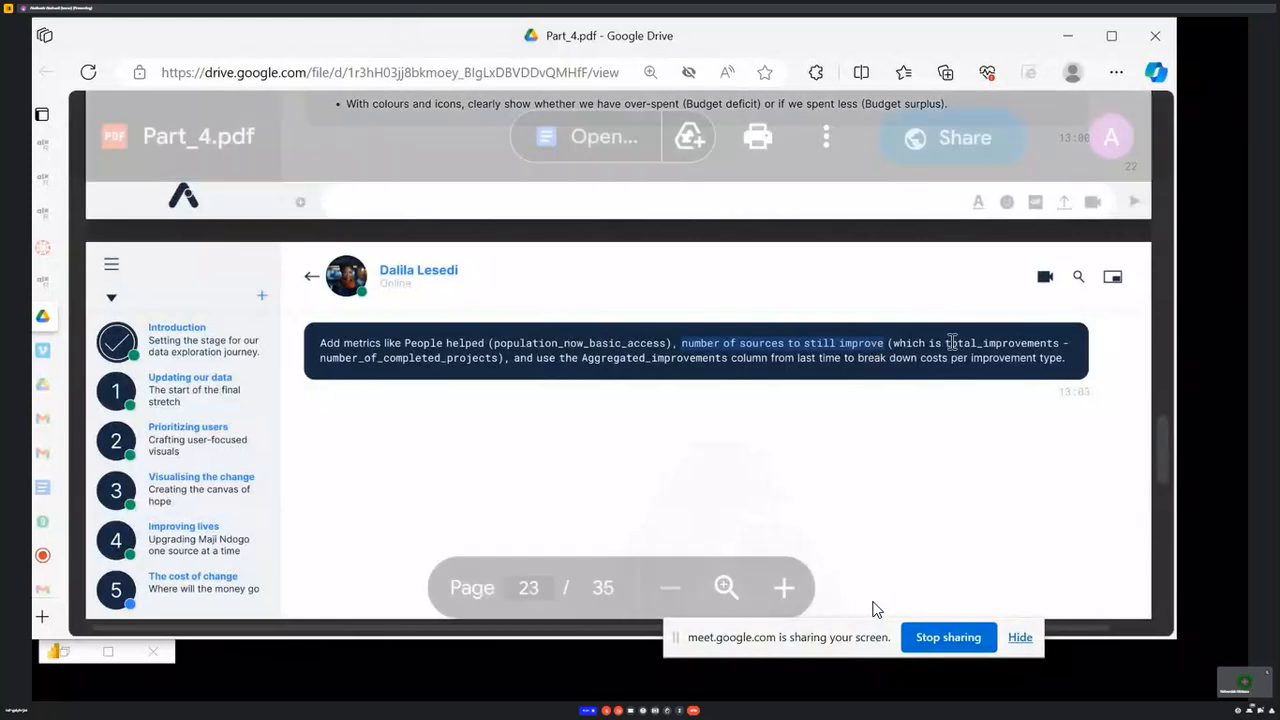
{"action": "left_click_drag", "start_coordinate": [889, 342], "coordinate": [1065, 338]}
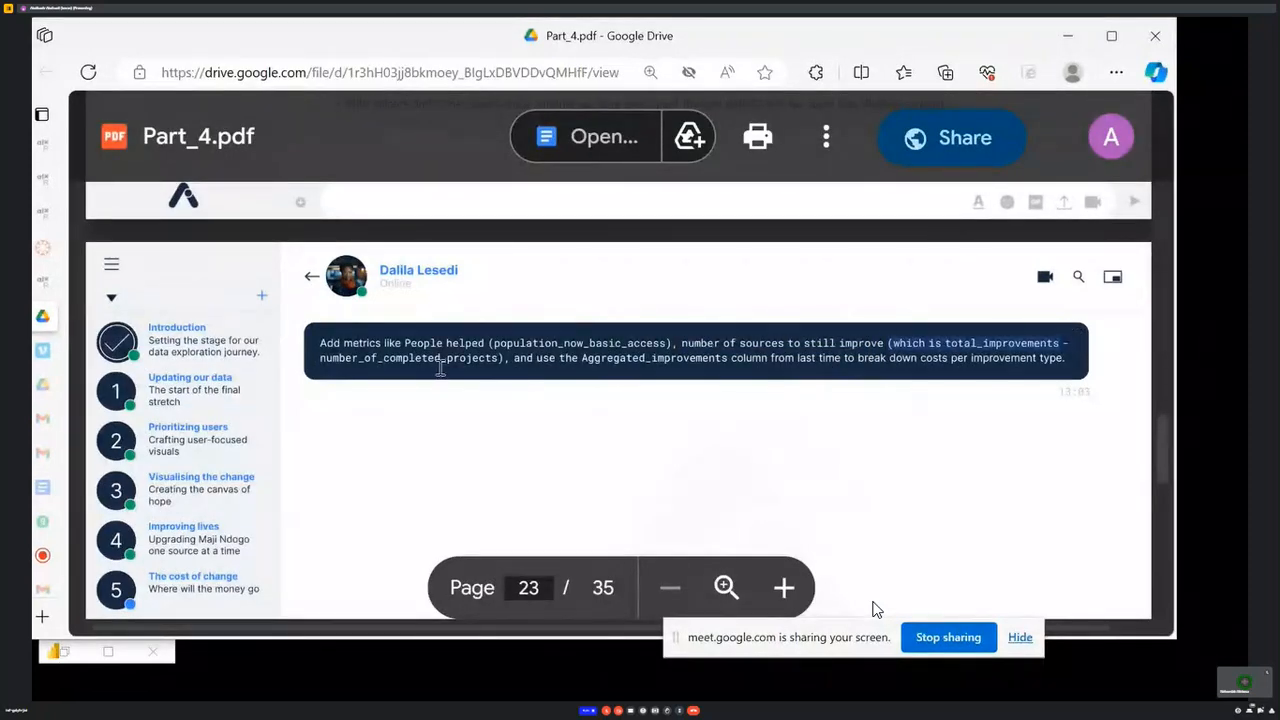
- Highlight number_of_completed_projects in Part_4.pdf, return to Power BI and look through the project_progress and water_source fields for the needed measures
{"action": "double_click", "coordinate": [325, 358]}
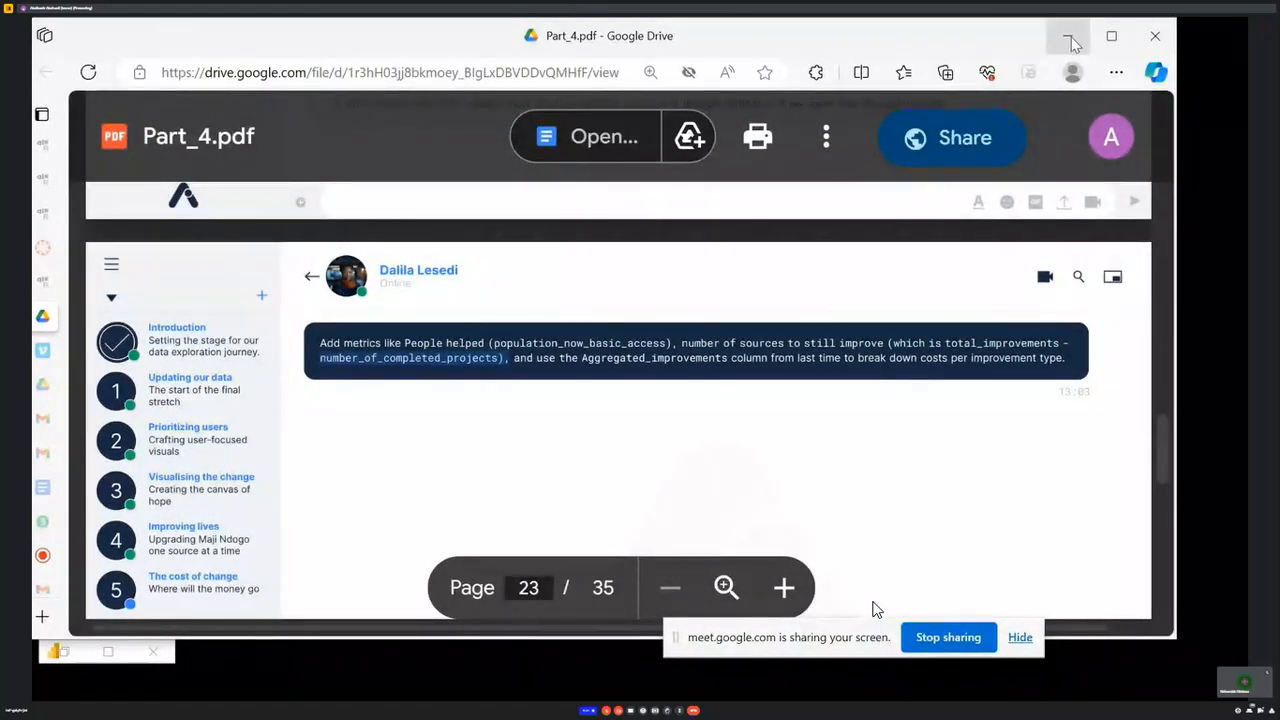
{"action": "left_click", "coordinate": [112, 651]}
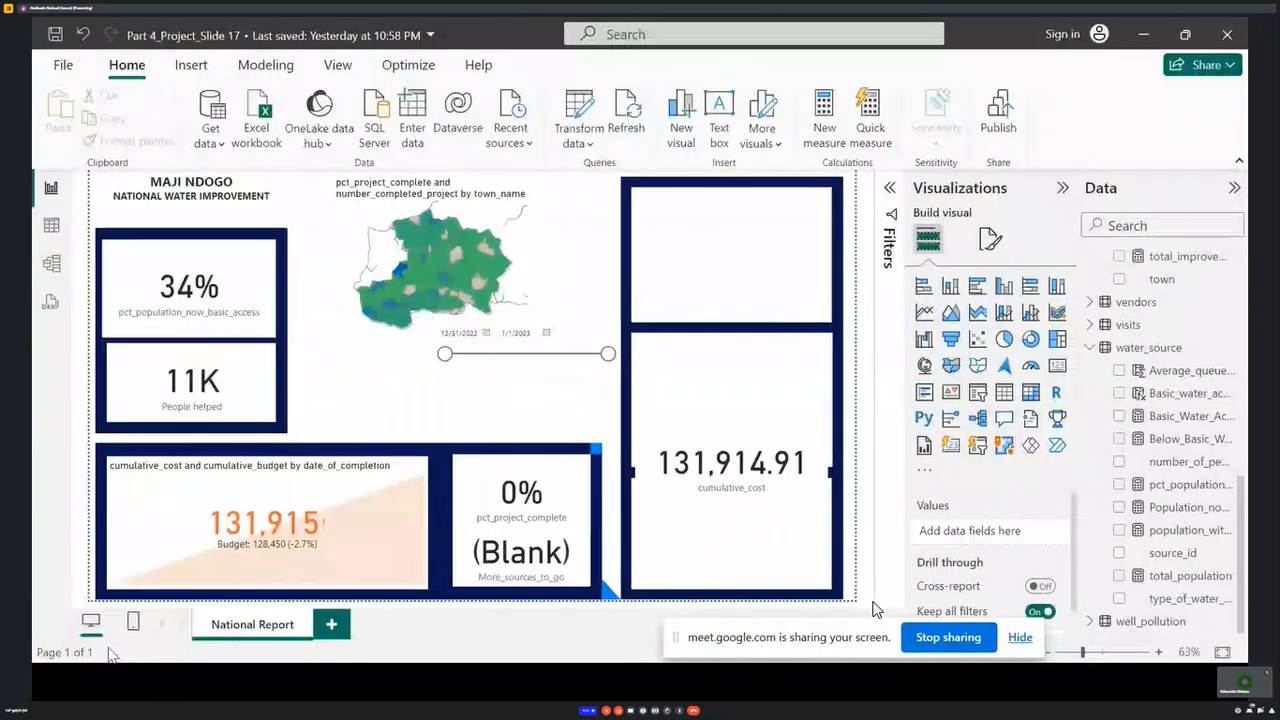
{"action": "right_click", "coordinate": [1163, 351]}
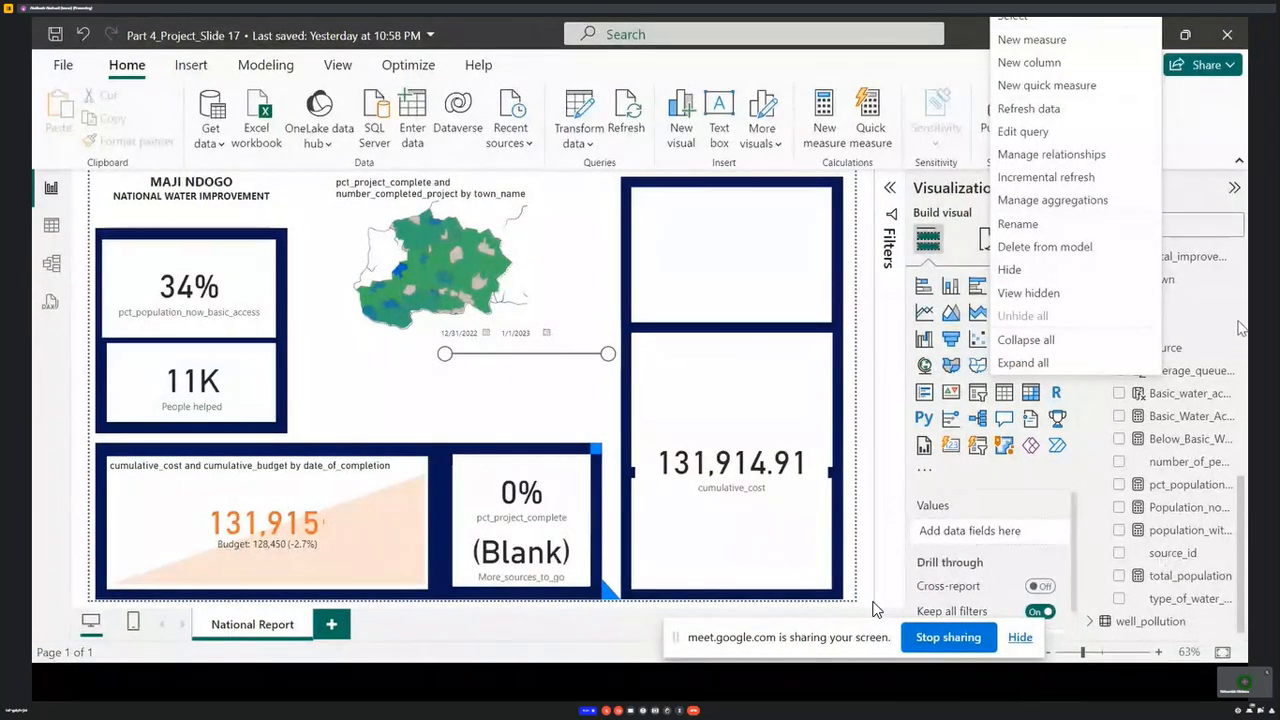
{"action": "key", "text": "Escape"}
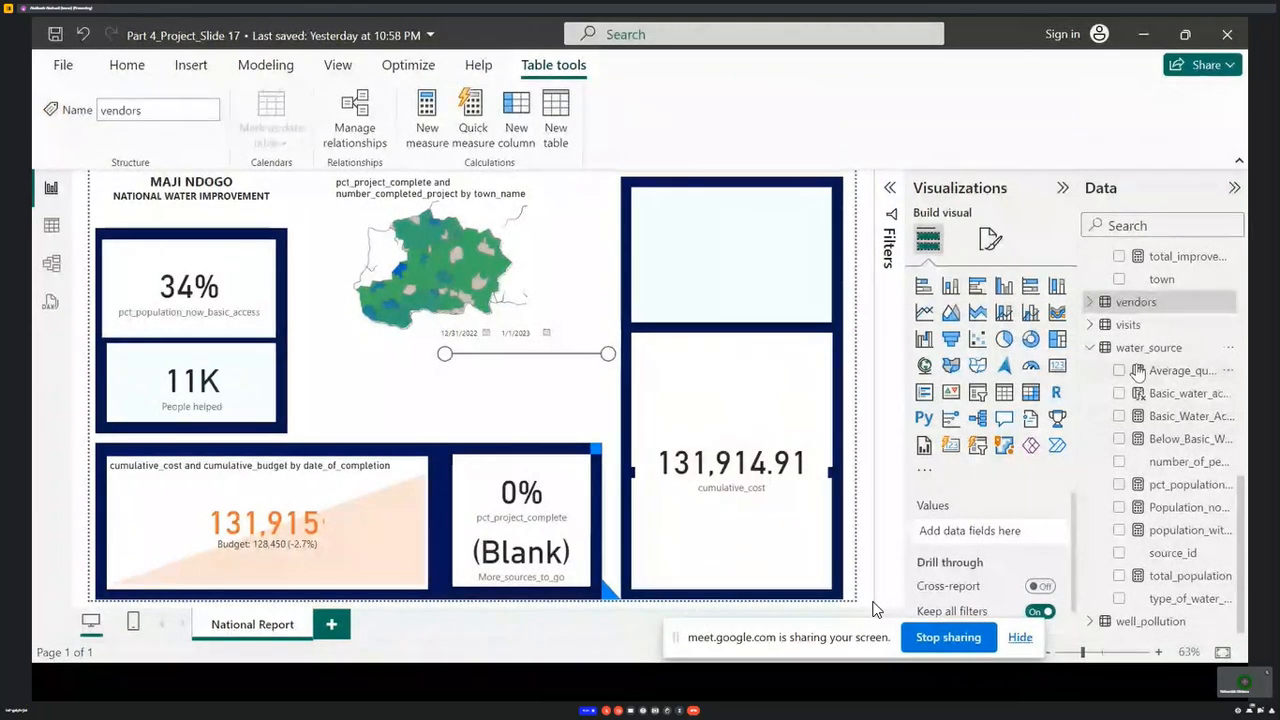
{"action": "scroll", "coordinate": [1160, 390], "scroll_direction": "up", "scroll_amount": 4}
{"action": "scroll", "coordinate": [1165, 390], "scroll_direction": "up", "scroll_amount": 2}
{"action": "scroll", "coordinate": [1170, 395], "scroll_direction": "down", "scroll_amount": 4}
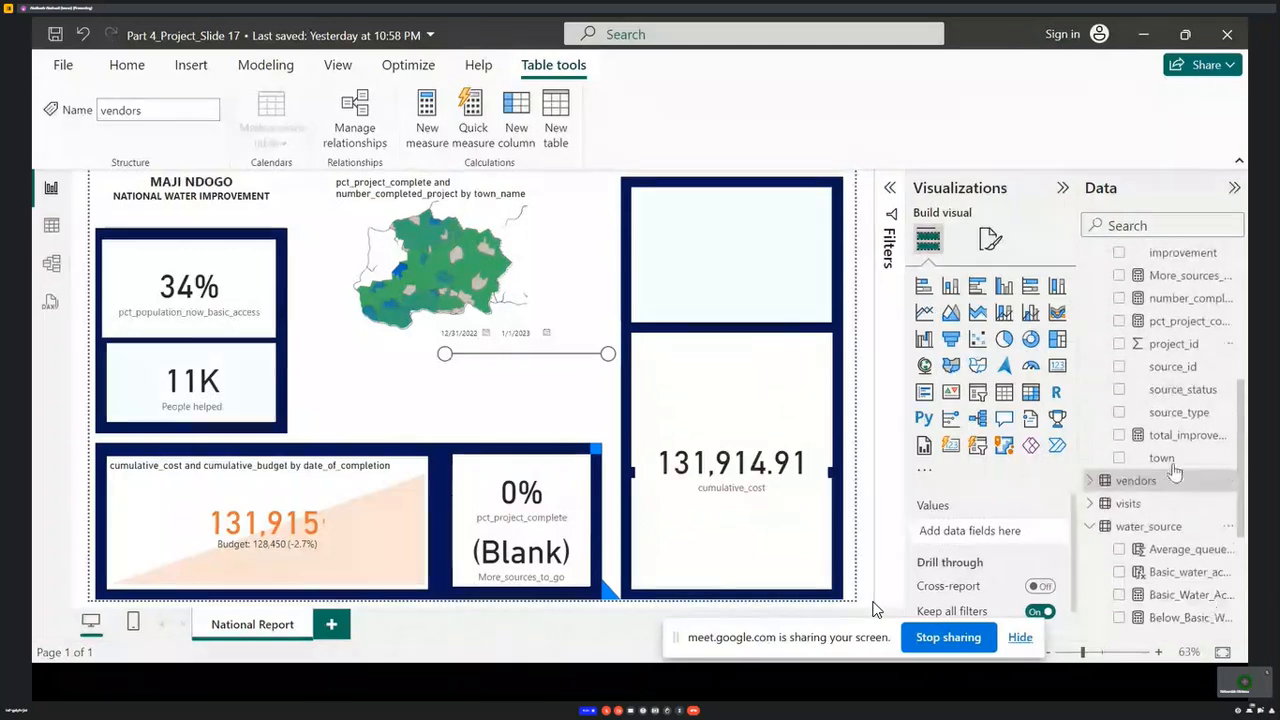
{"action": "scroll", "coordinate": [1180, 400], "scroll_direction": "up", "scroll_amount": 5}
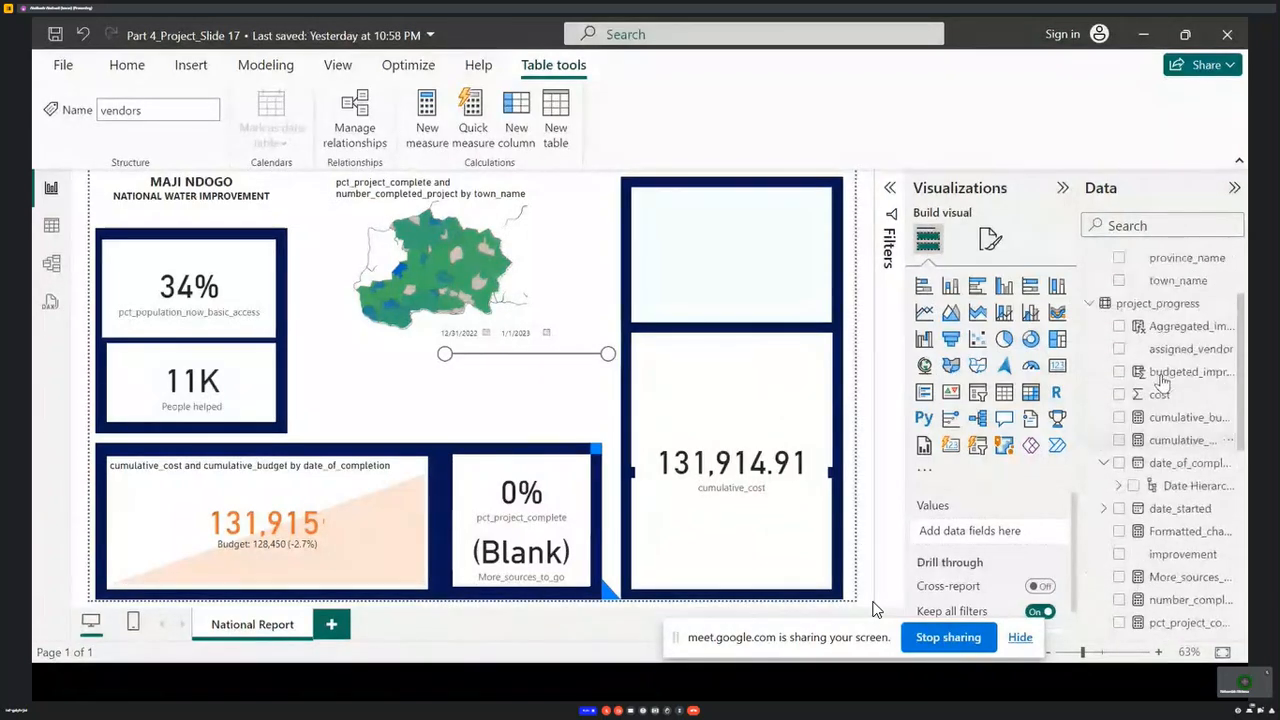
{"action": "scroll", "coordinate": [1182, 410], "scroll_direction": "down", "scroll_amount": 6}
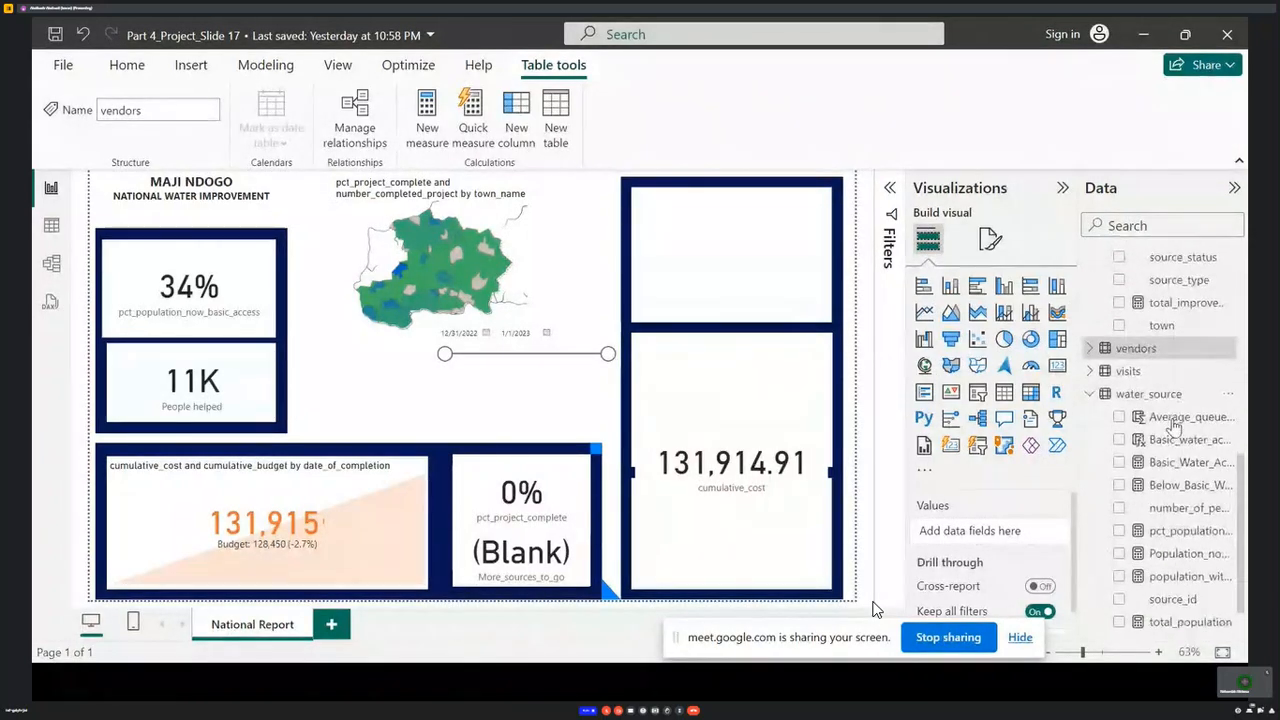
{"action": "scroll", "coordinate": [1190, 455], "scroll_direction": "up", "scroll_amount": 3}
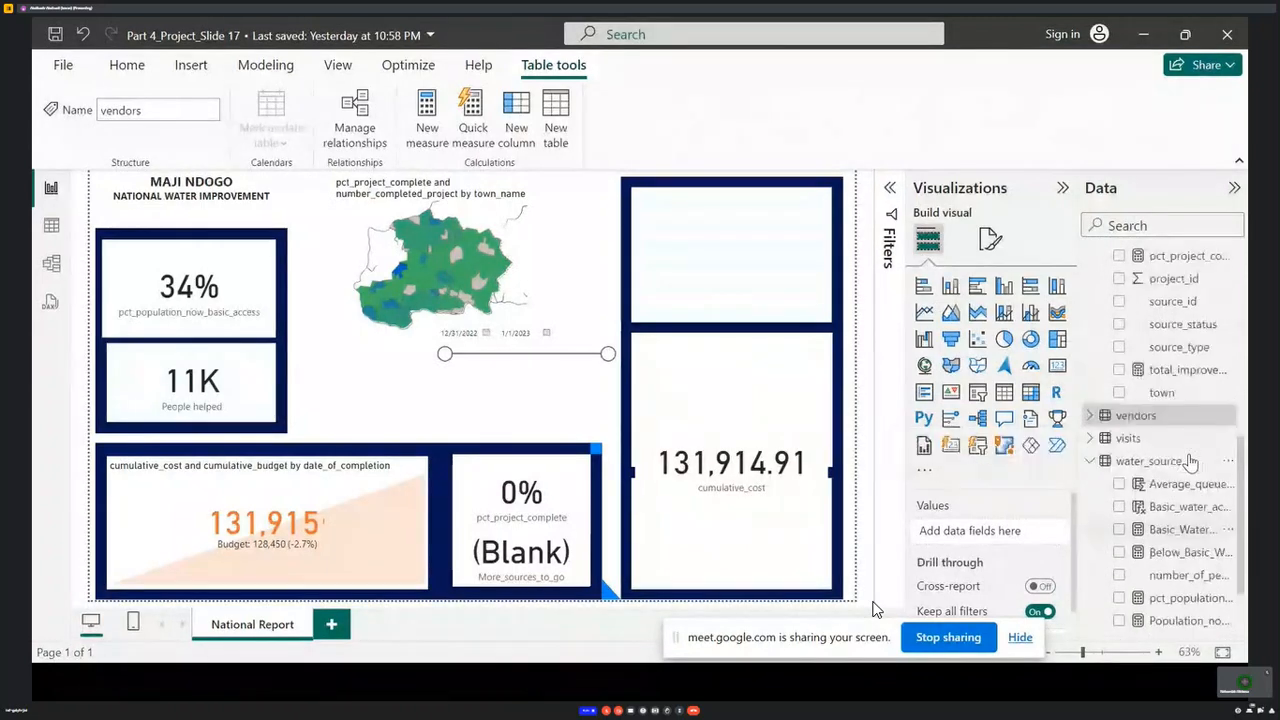
{"action": "scroll", "coordinate": [1196, 445], "scroll_direction": "up", "scroll_amount": 3}
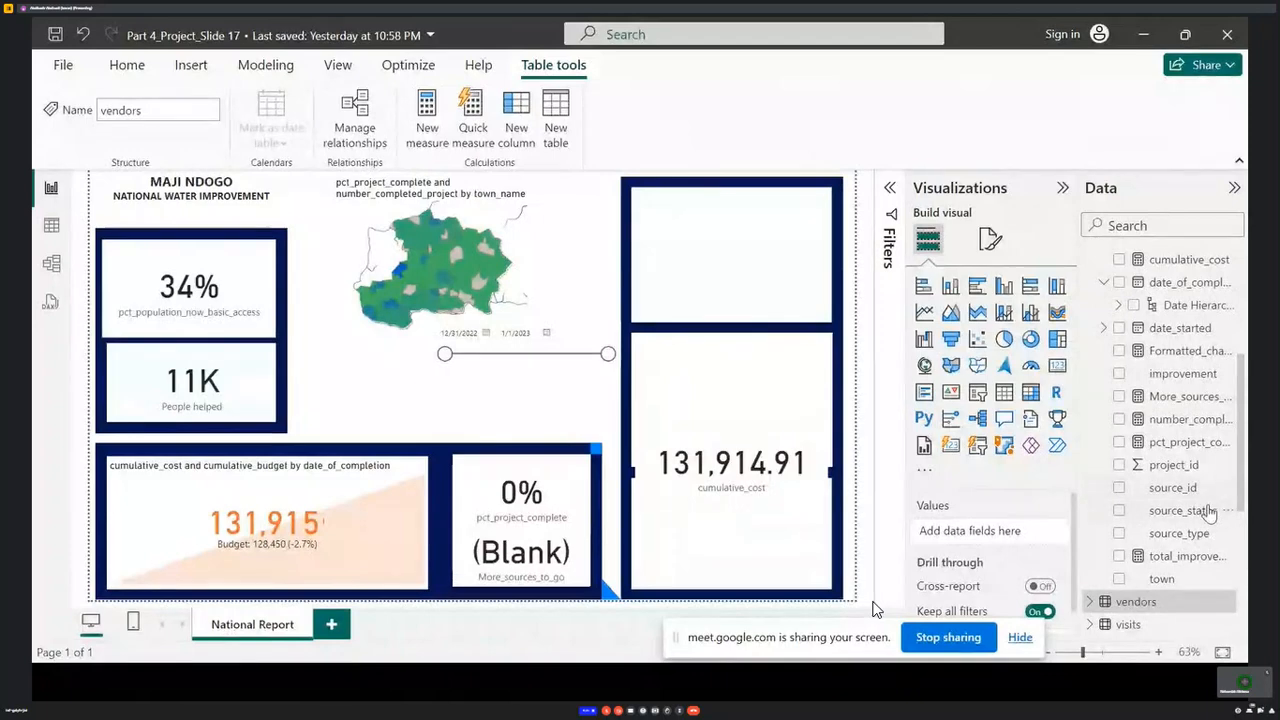
{"action": "scroll", "coordinate": [1195, 400], "scroll_direction": "up", "scroll_amount": 3}
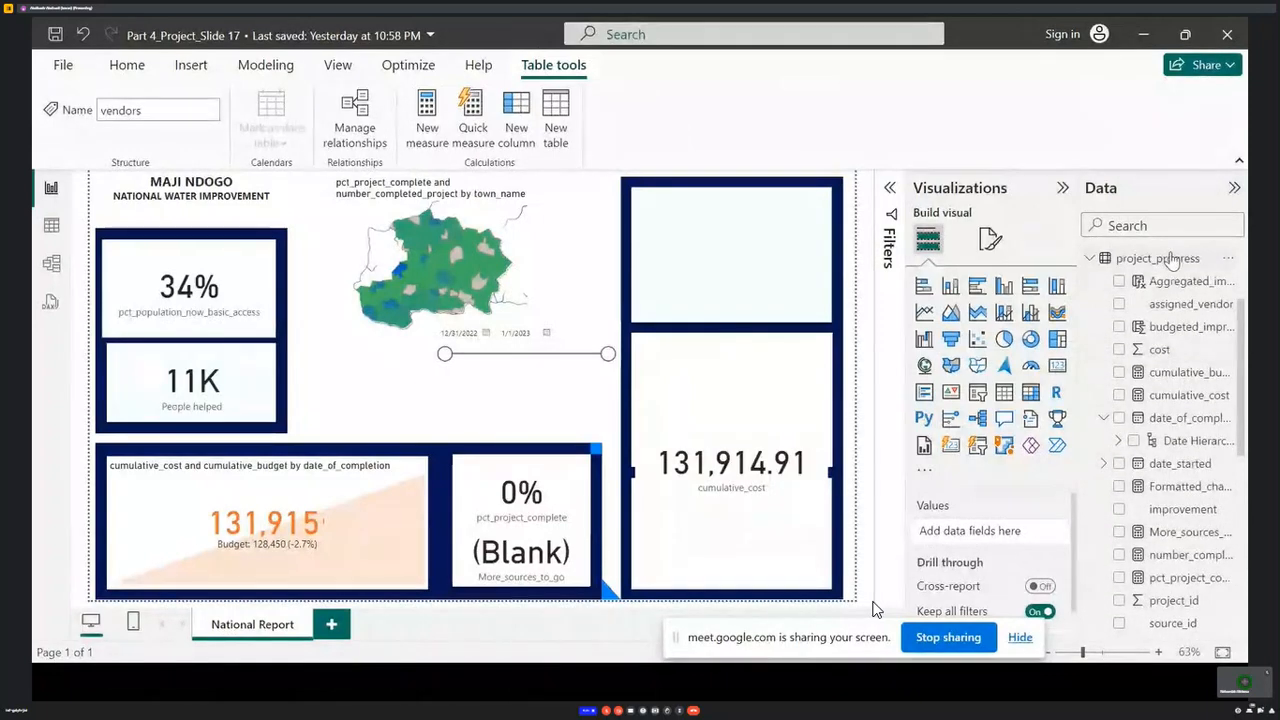
{"action": "right_click", "coordinate": [1183, 261]}
{"action": "key", "text": "Escape"}
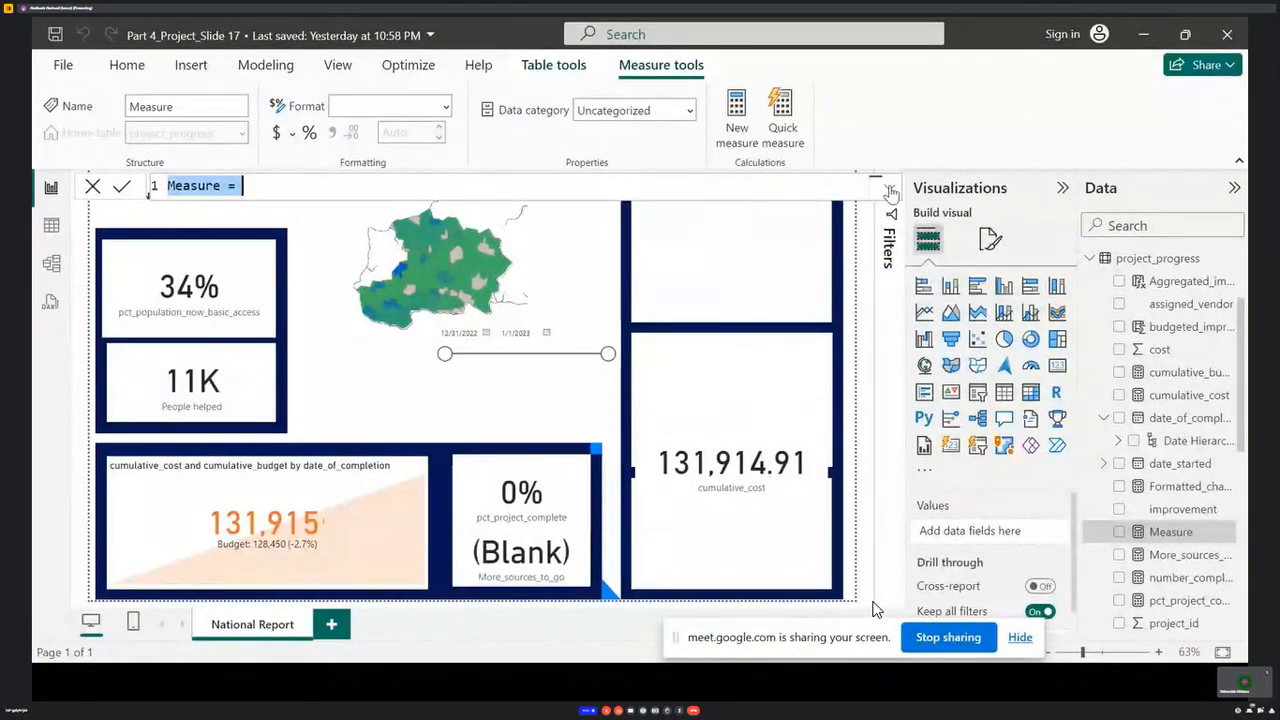
{"action": "left_click", "coordinate": [1146, 37]}
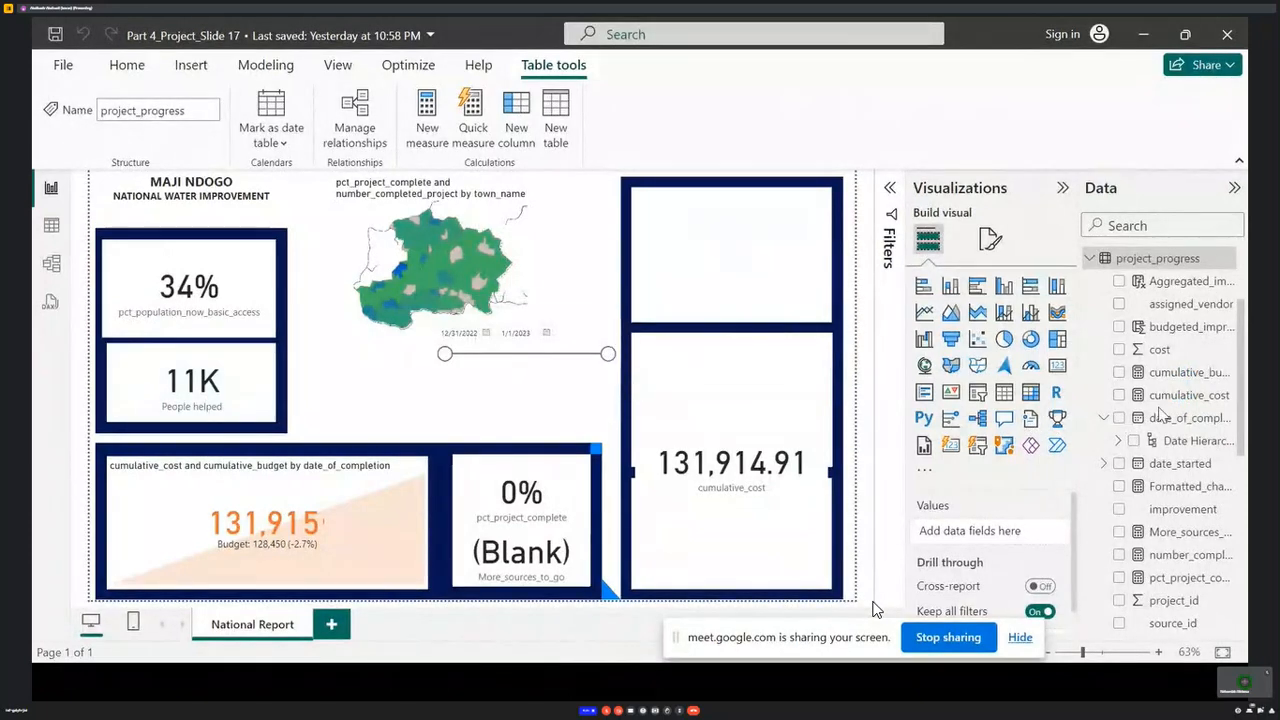
- Create a new measure in the project_progress table and try to name it "number of sources to still improve"
{"action": "right_click", "coordinate": [1158, 261]}
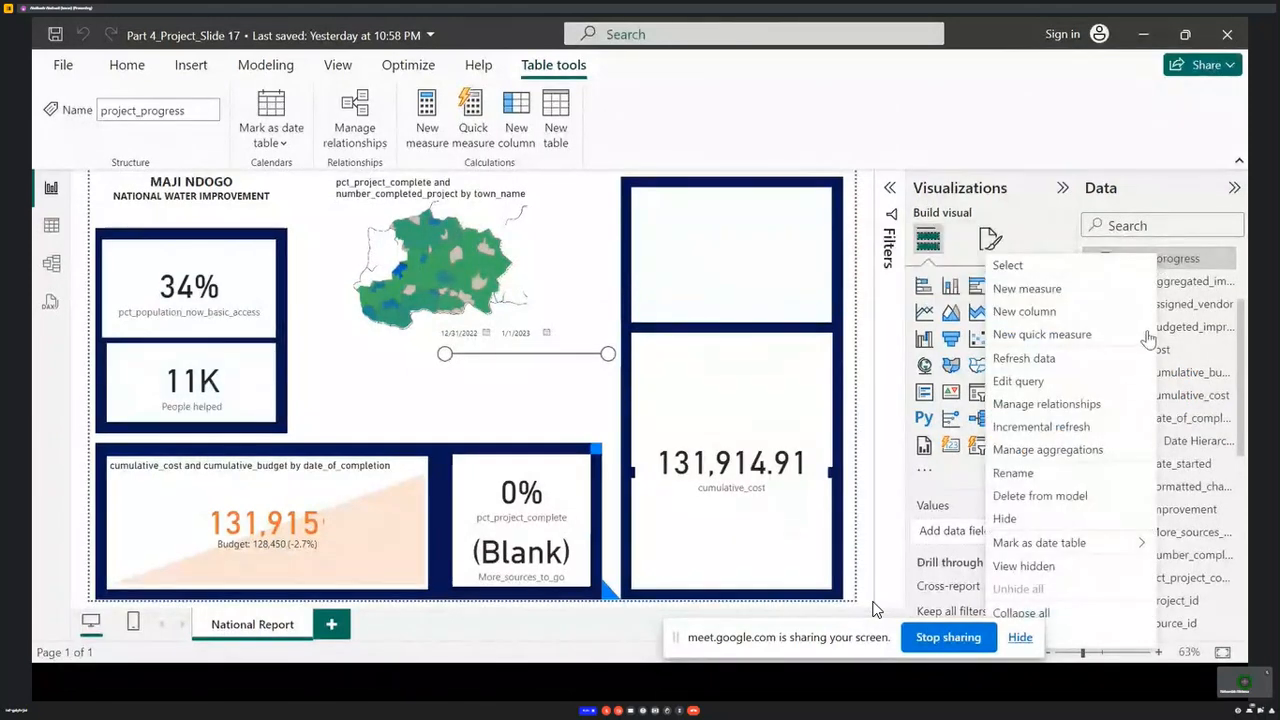
{"action": "left_click", "coordinate": [1065, 295]}
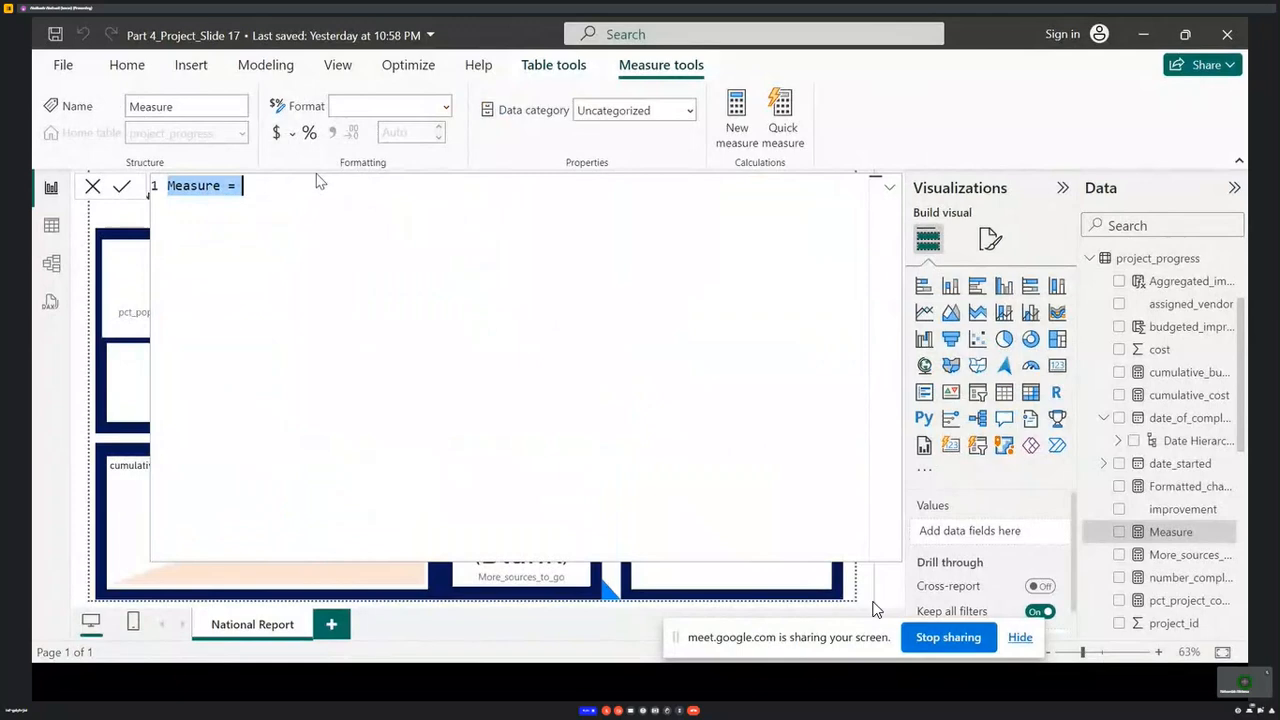
{"action": "key", "text": "BackSpace"}
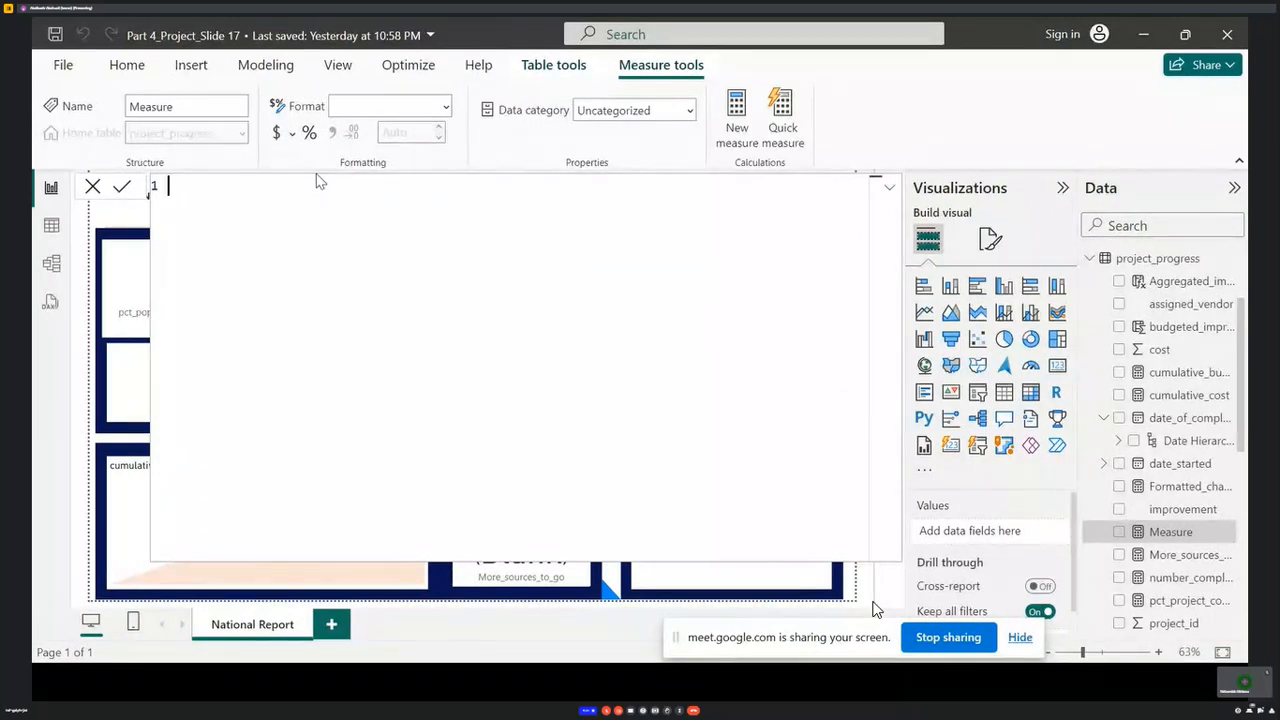
{"action": "type", "text": "number of source"}
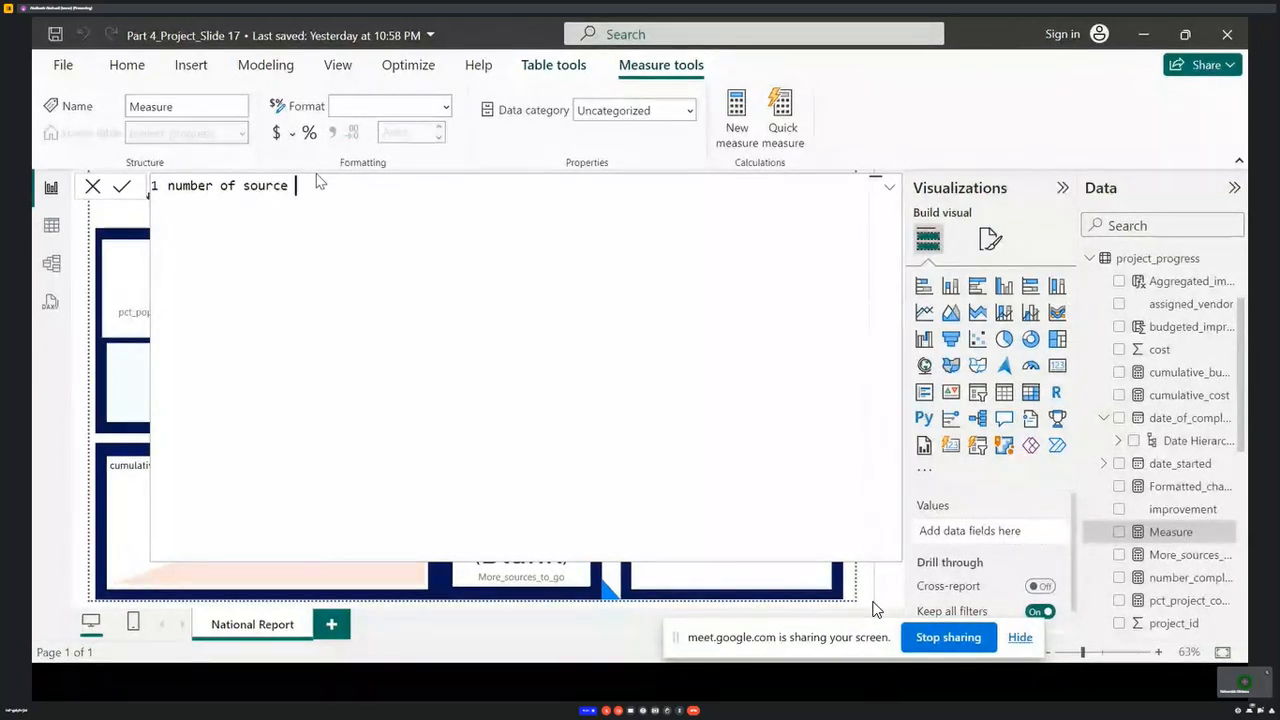
{"action": "type", "text": "s to still in"}
{"action": "type", "text": "prove"}
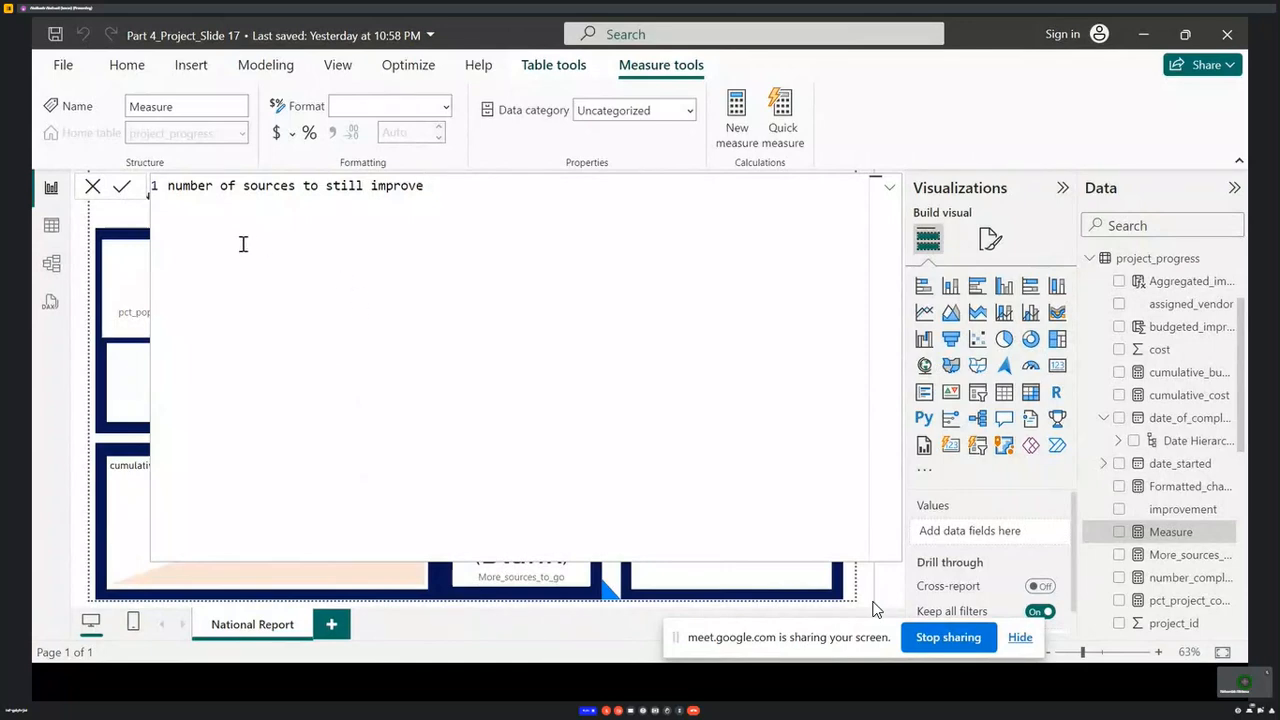
{"action": "left_click", "coordinate": [889, 188]}
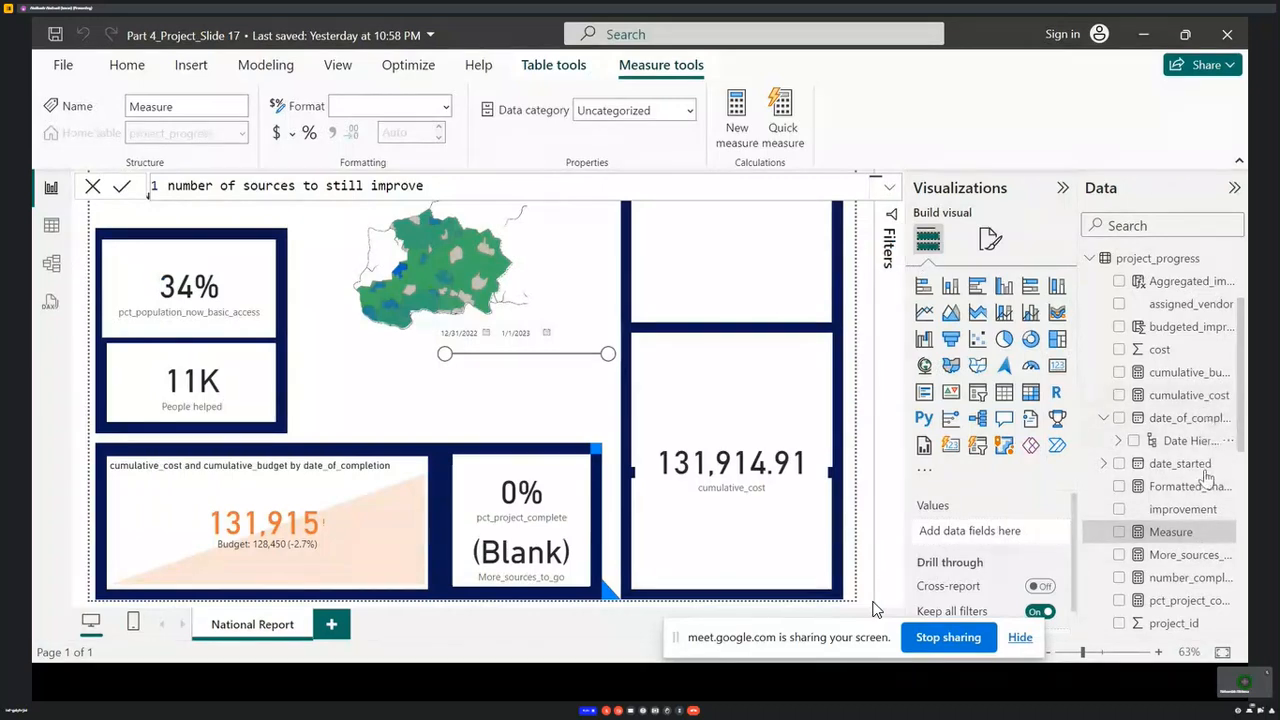
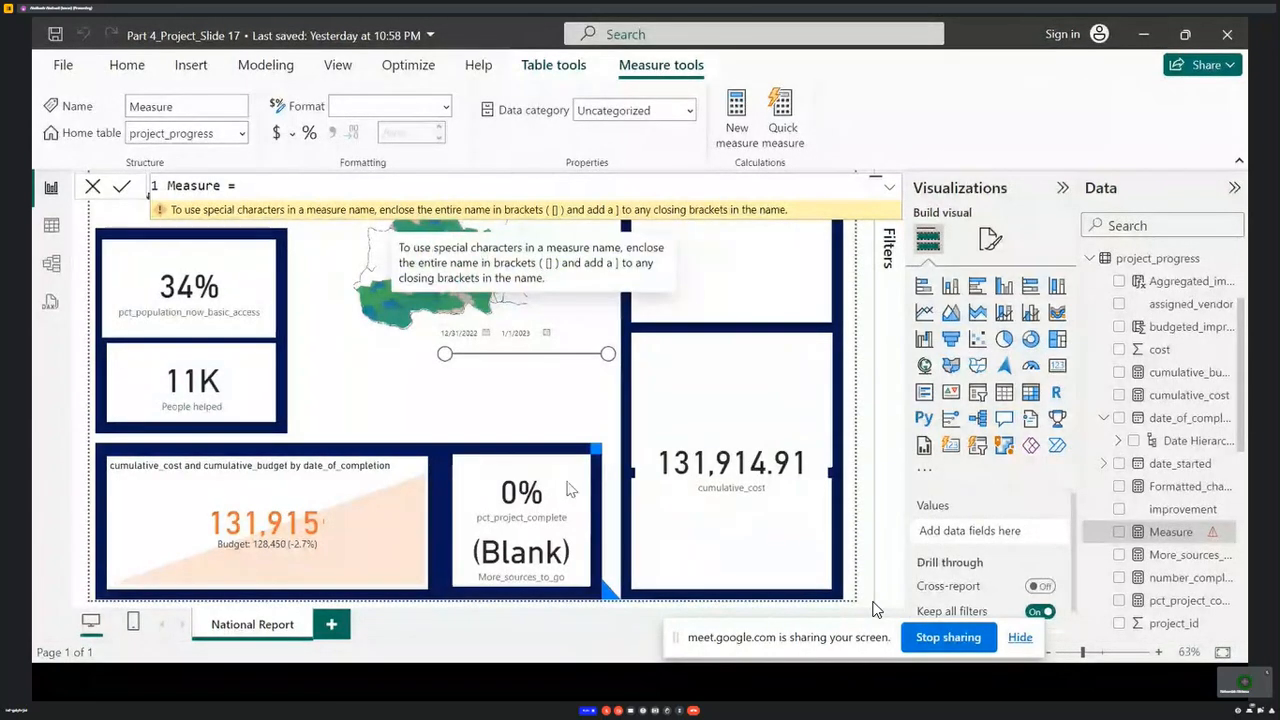
- Select the More_sources_to_go card and examine the DAX formula of its measure
{"action": "left_click", "coordinate": [555, 570]}
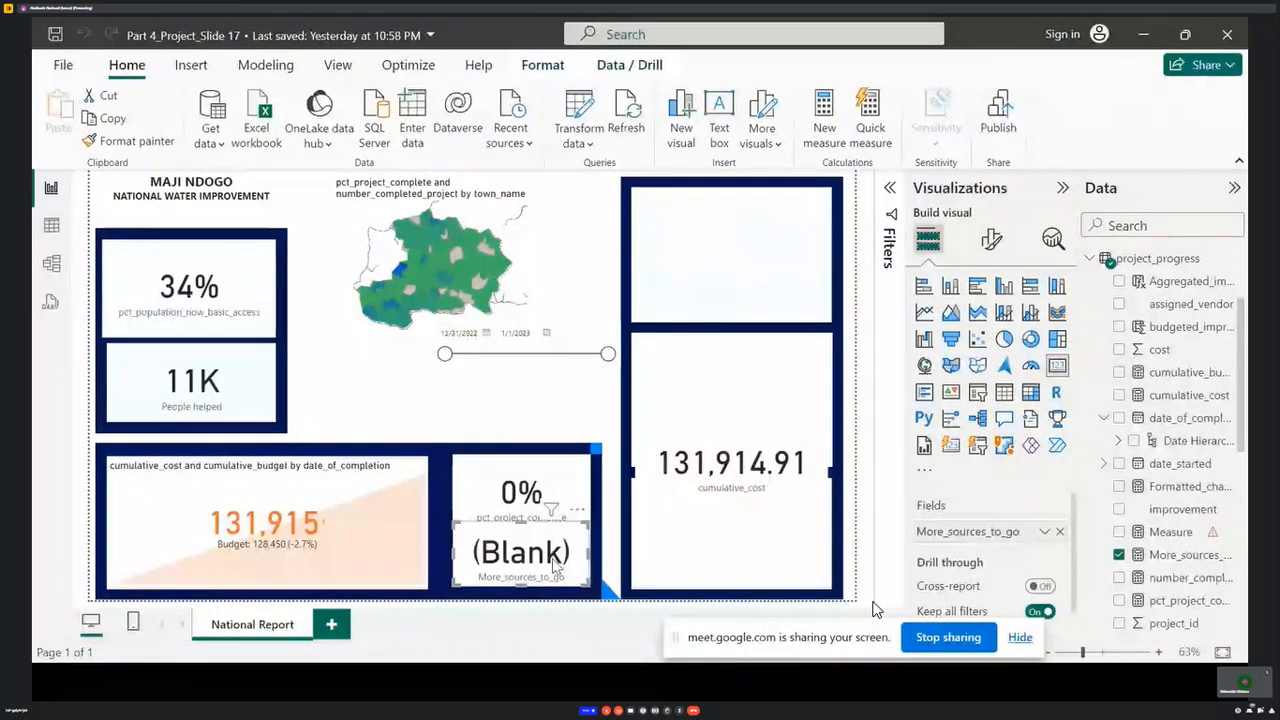
{"action": "right_click", "coordinate": [1165, 563]}
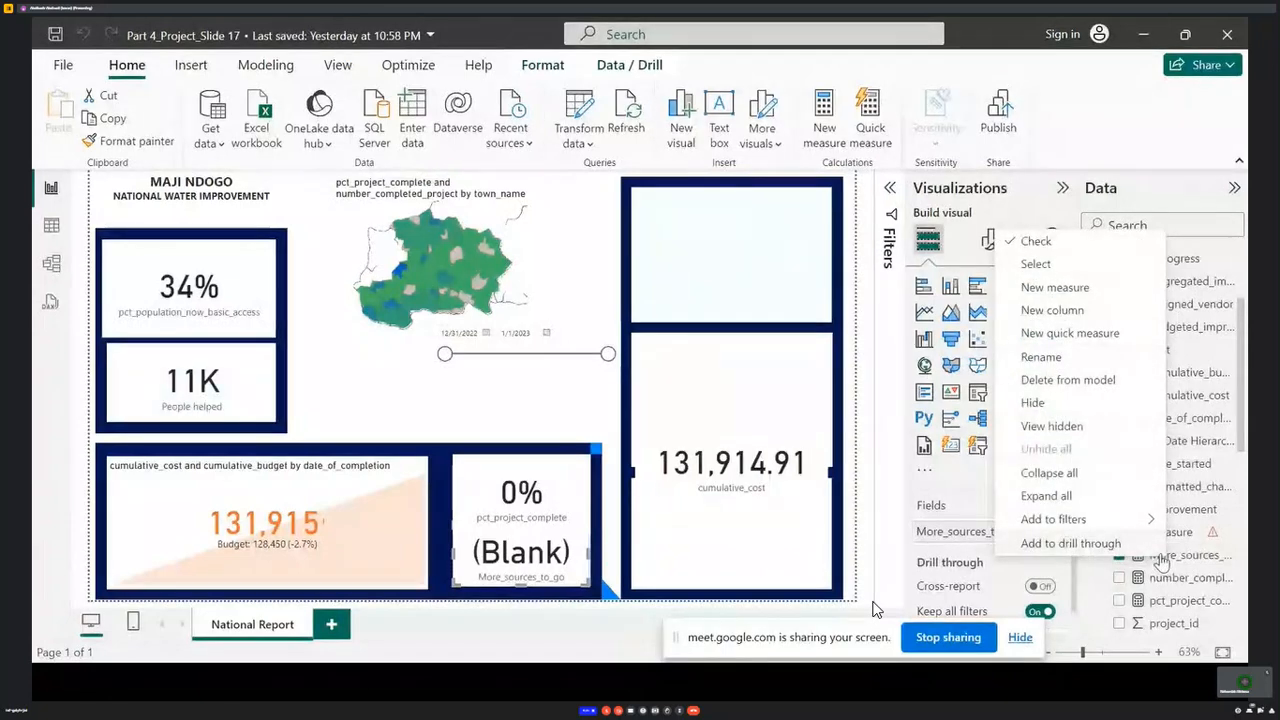
{"action": "key", "text": "Escape"}
{"action": "left_click", "coordinate": [1178, 560]}
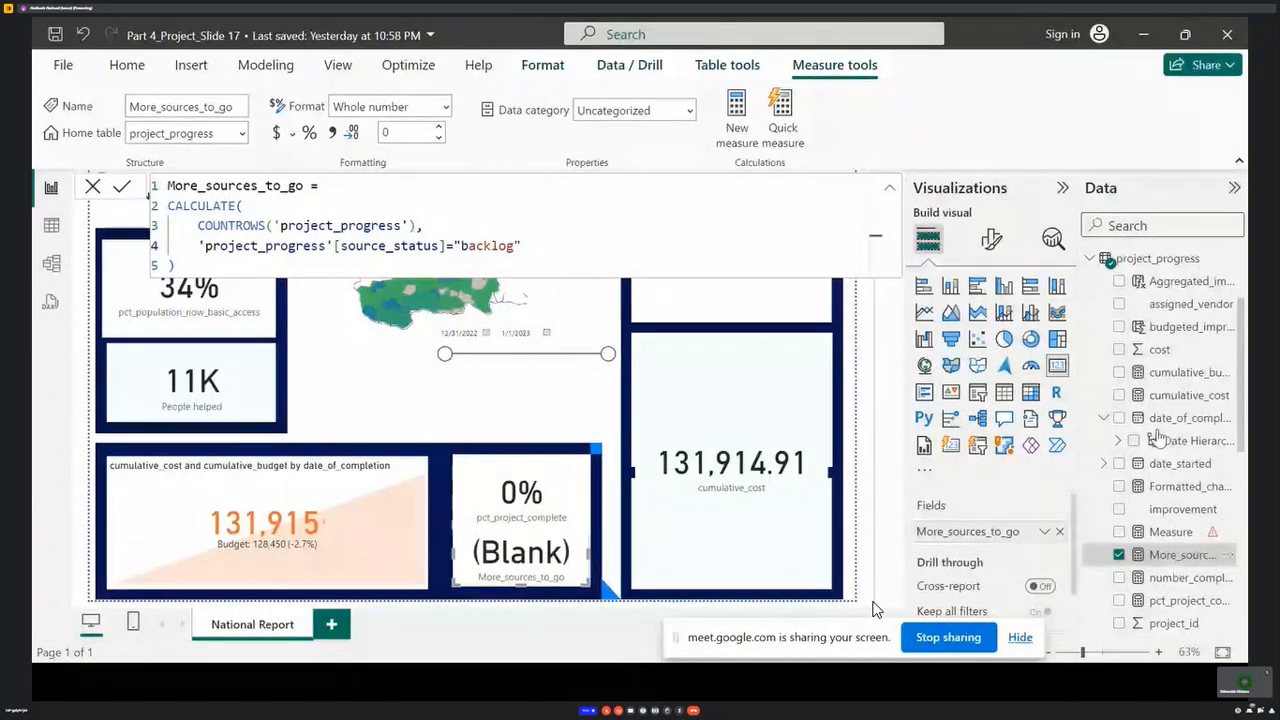
- Re-read in Part_4.pdf how the number of sources still to improve is defined, and return to the Power BI report
{"action": "left_click", "coordinate": [1143, 34]}
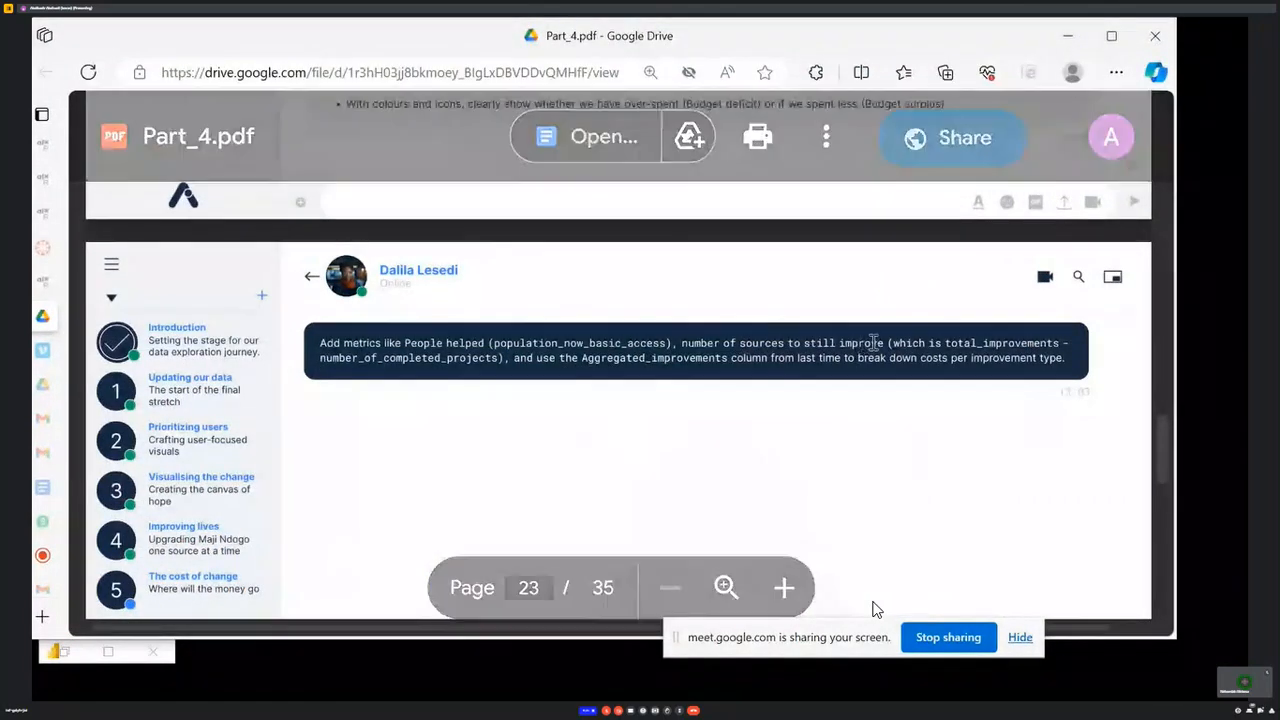
{"action": "left_click_drag", "start_coordinate": [889, 343], "coordinate": [505, 373]}
{"action": "left_click_drag", "start_coordinate": [322, 356], "coordinate": [505, 358]}
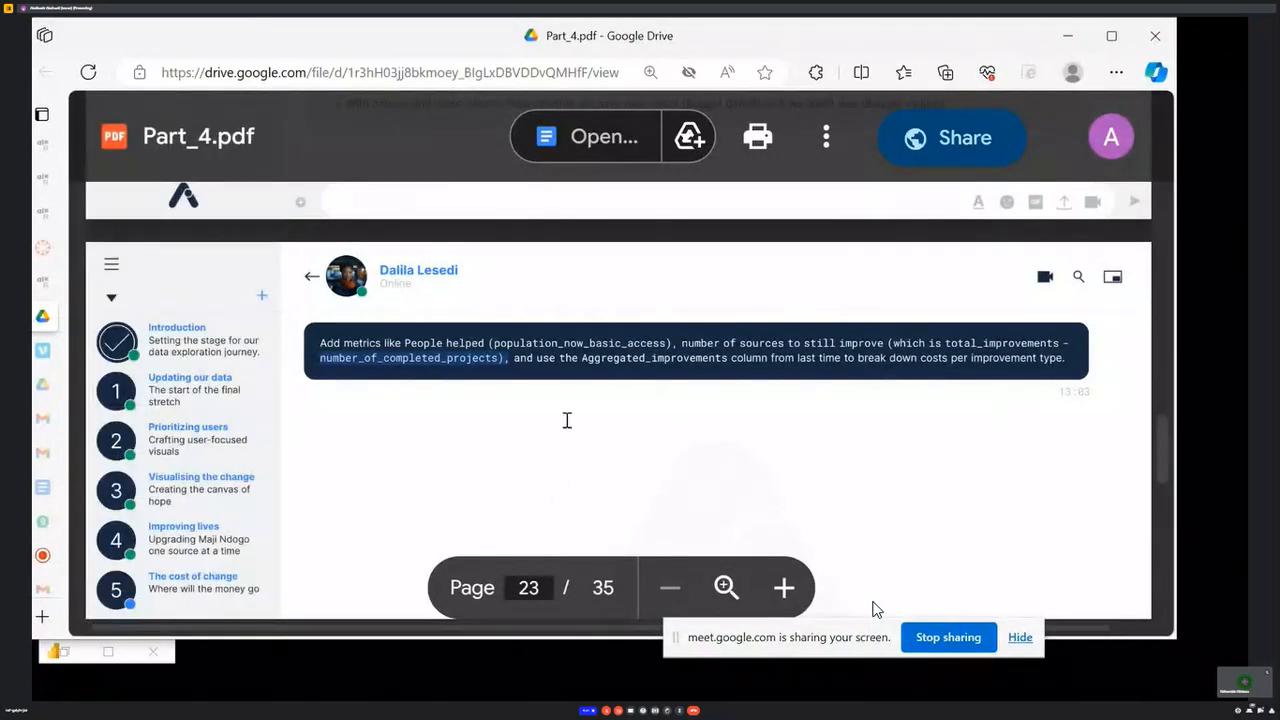
{"action": "mouse_move", "coordinate": [58, 555]}
{"action": "scroll", "coordinate": [140, 462], "scroll_direction": "down", "scroll_amount": 5}
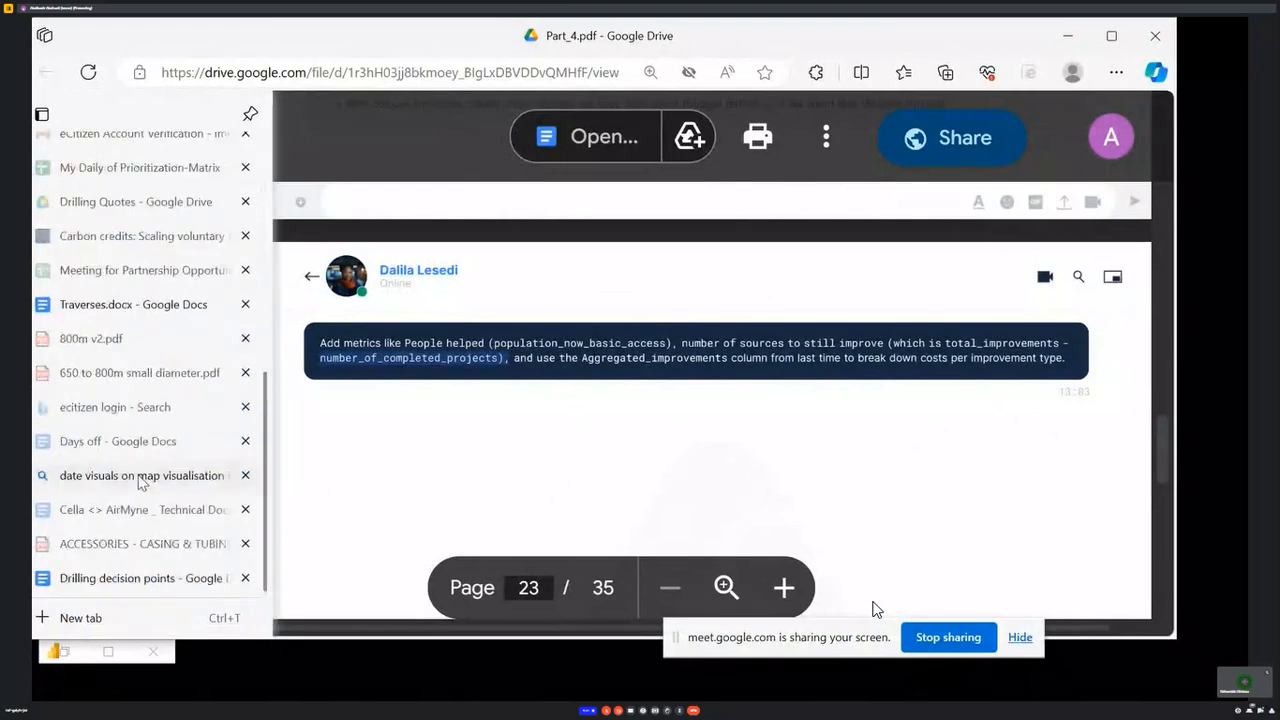
{"action": "left_click", "coordinate": [1067, 36]}
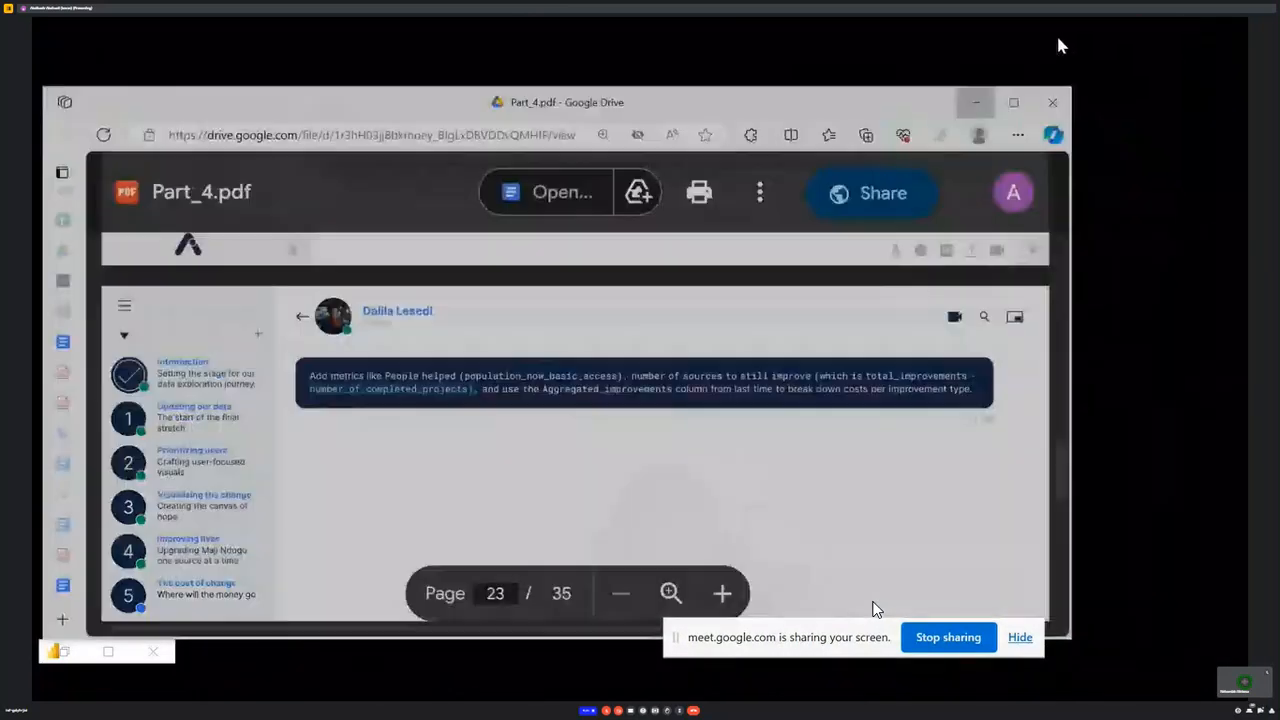
{"action": "left_click", "coordinate": [258, 648]}
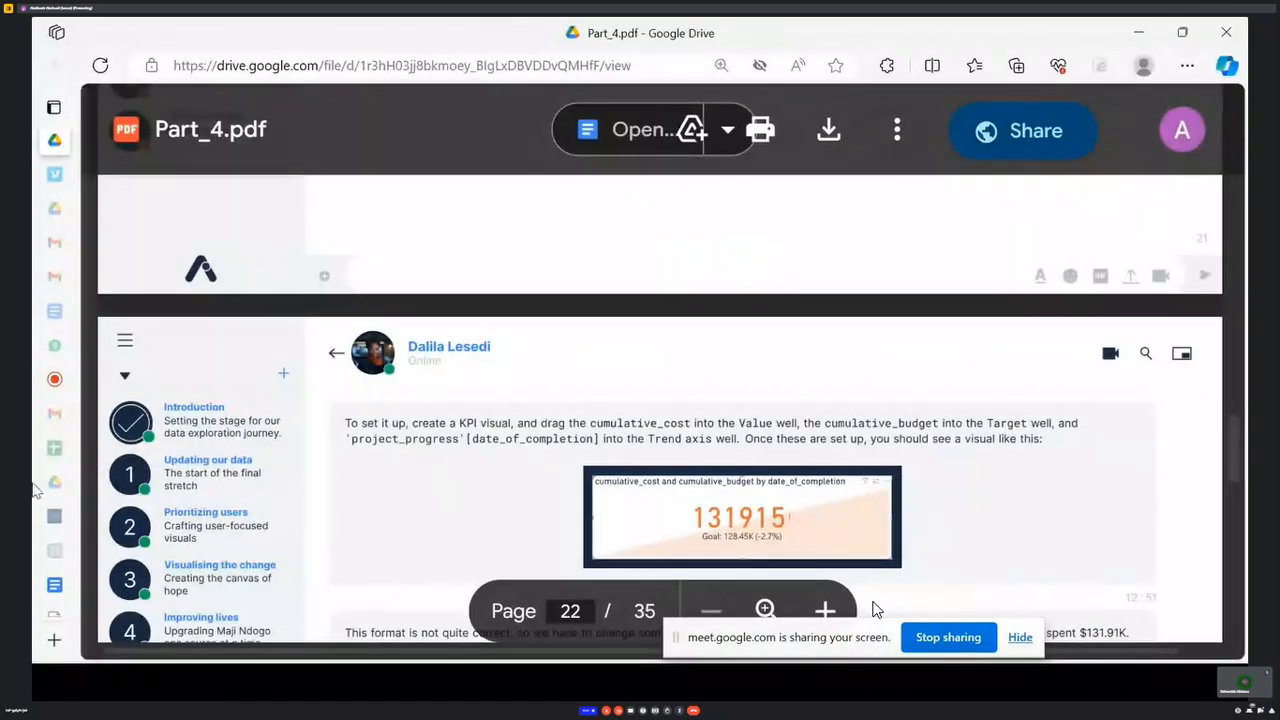
{"action": "left_click", "coordinate": [1138, 32]}
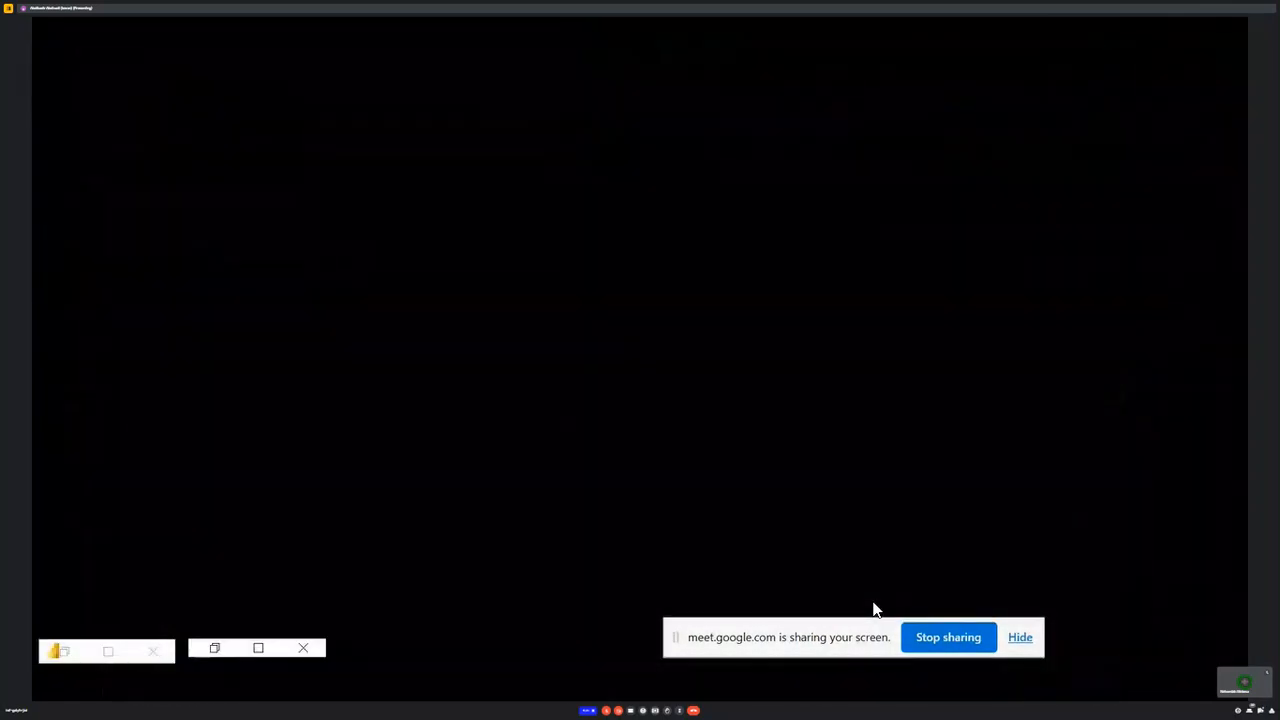
{"action": "left_click", "coordinate": [108, 651]}
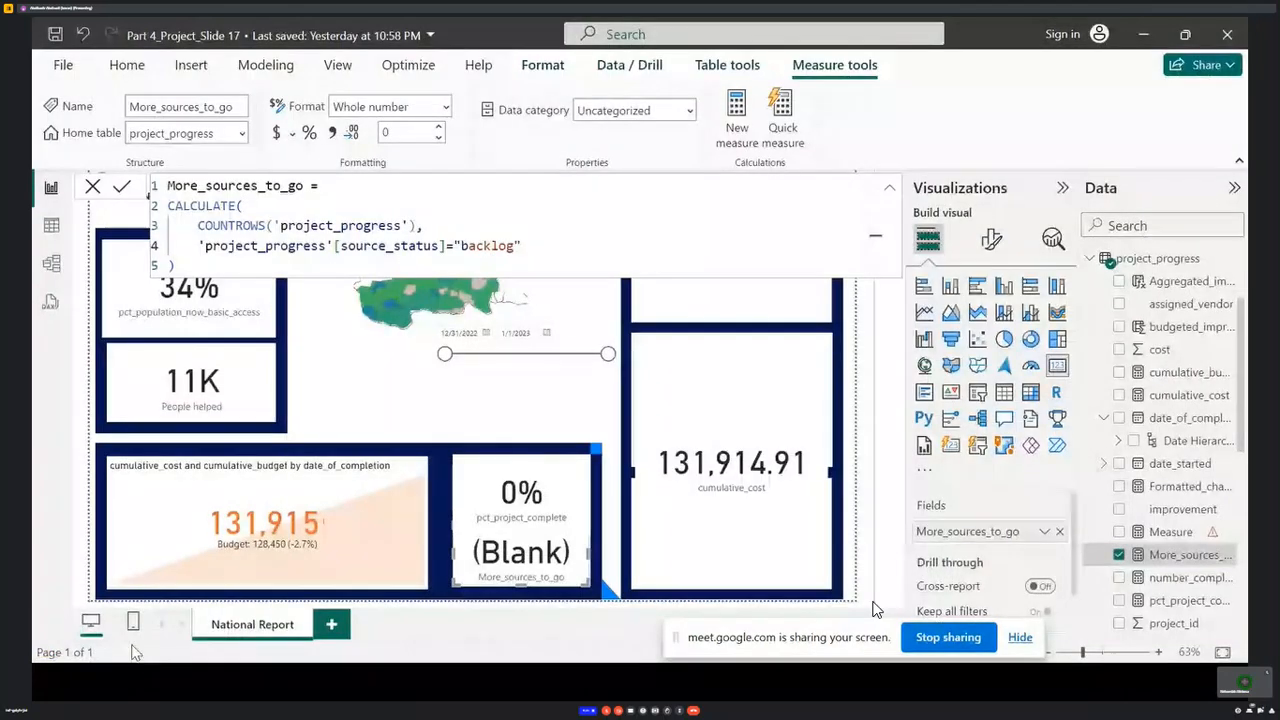
{"action": "left_click", "coordinate": [1142, 34]}
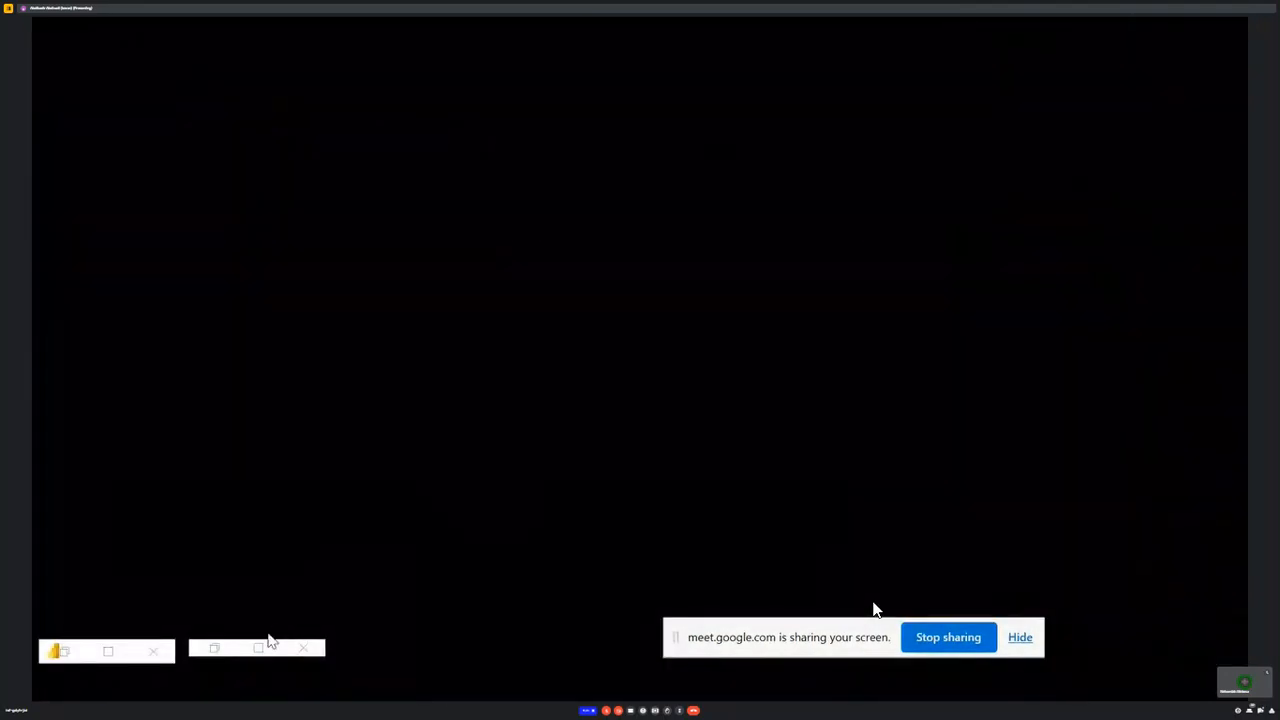
{"action": "left_click", "coordinate": [258, 650]}
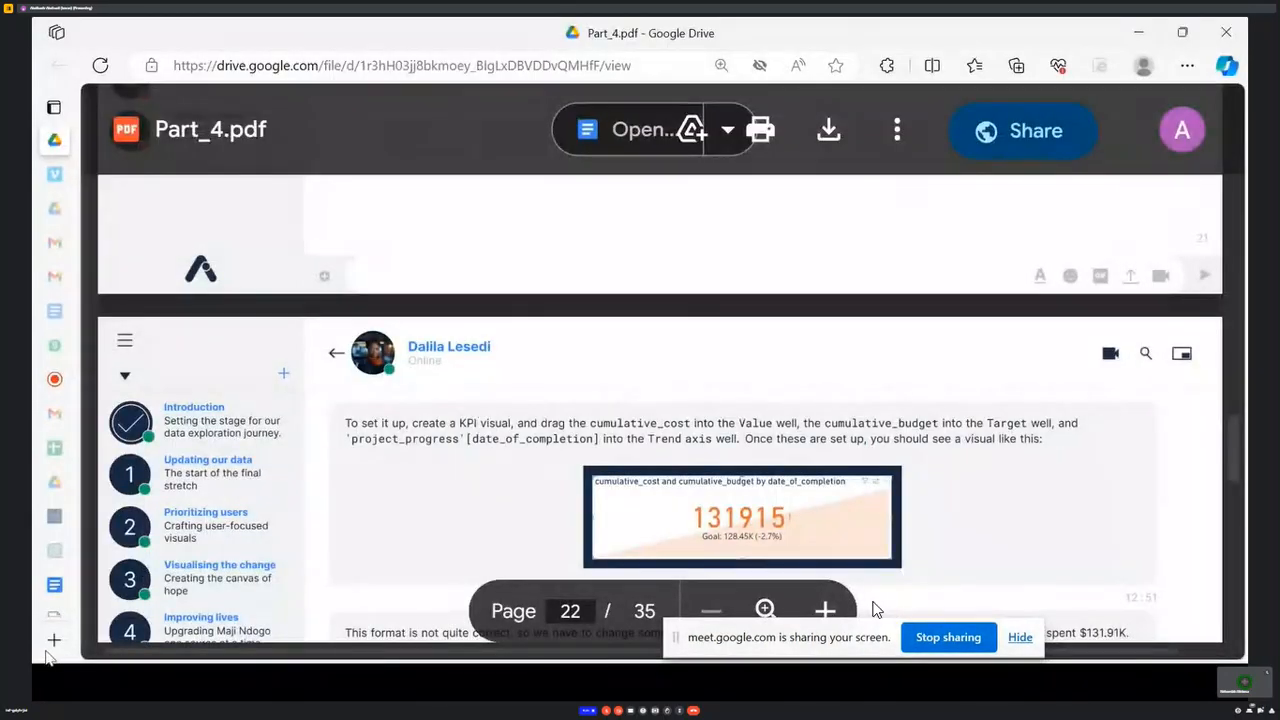
{"action": "mouse_move", "coordinate": [62, 625]}
{"action": "left_click_drag", "start_coordinate": [1029, 40], "coordinate": [1057, 137]}
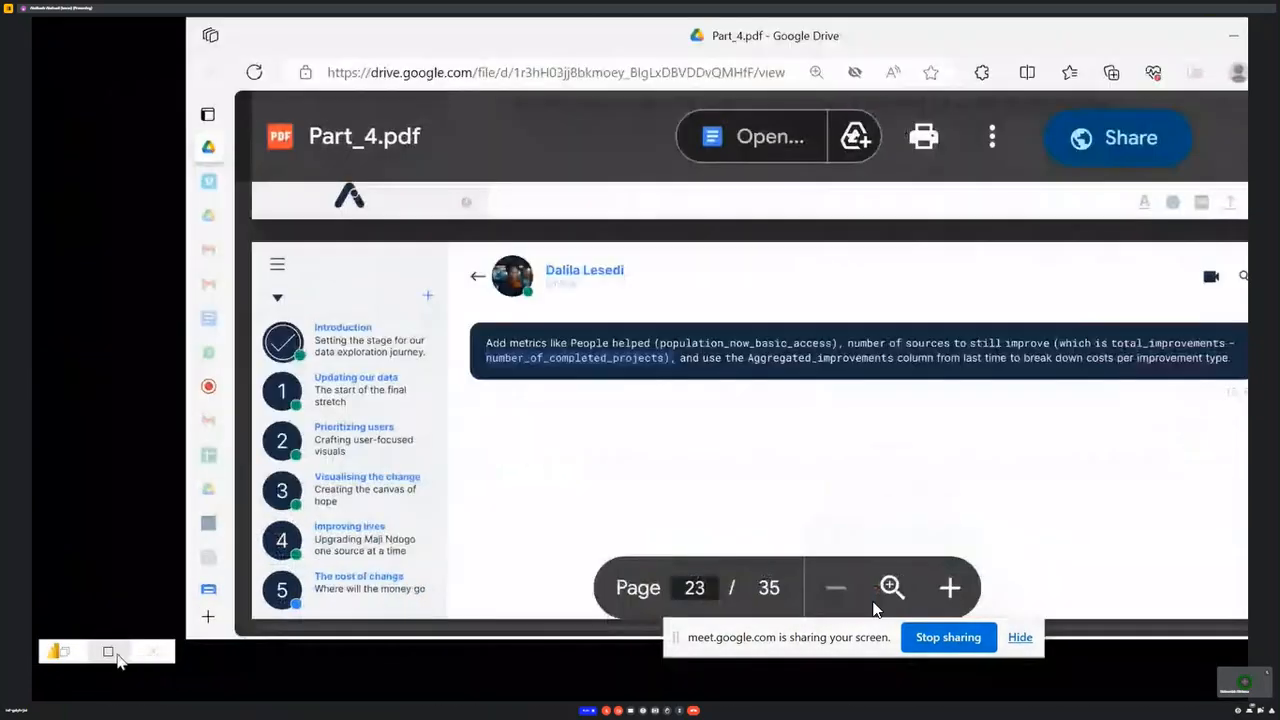
{"action": "left_click", "coordinate": [115, 656]}
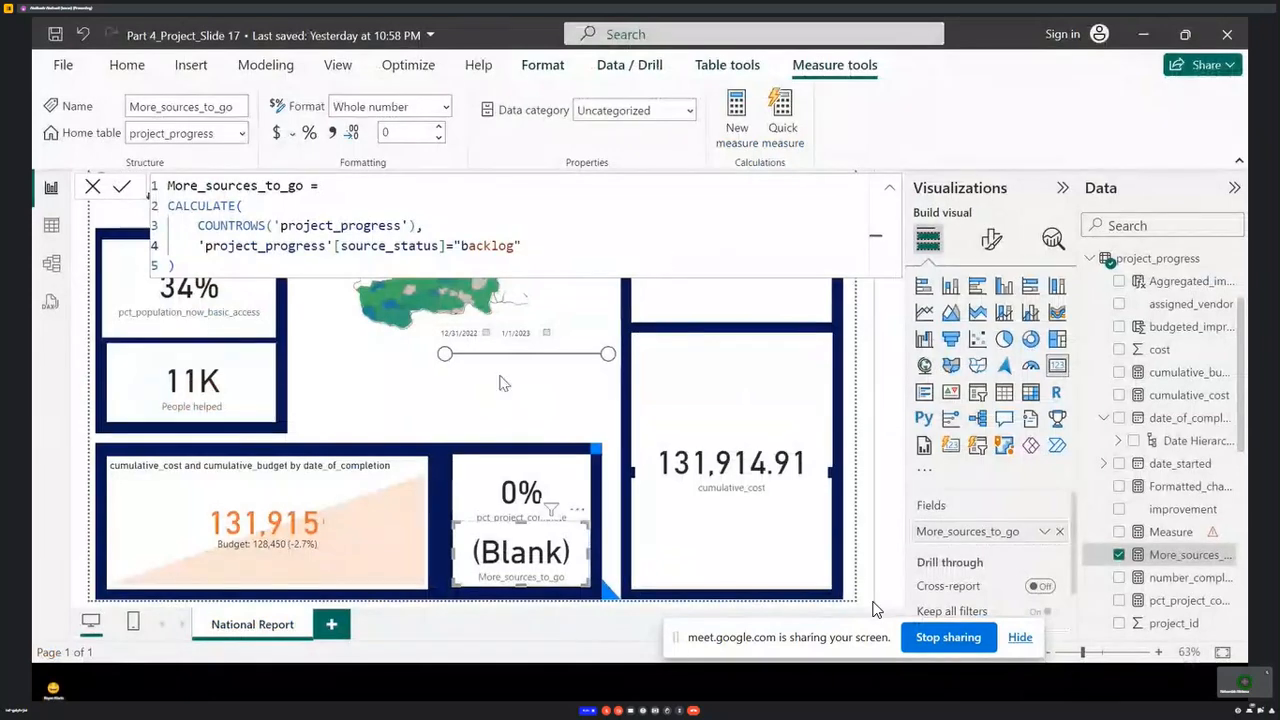
- Rename the unfinished measure in the project_progress table to "number of sources still improve" in its formula
{"action": "left_click", "coordinate": [1170, 531]}
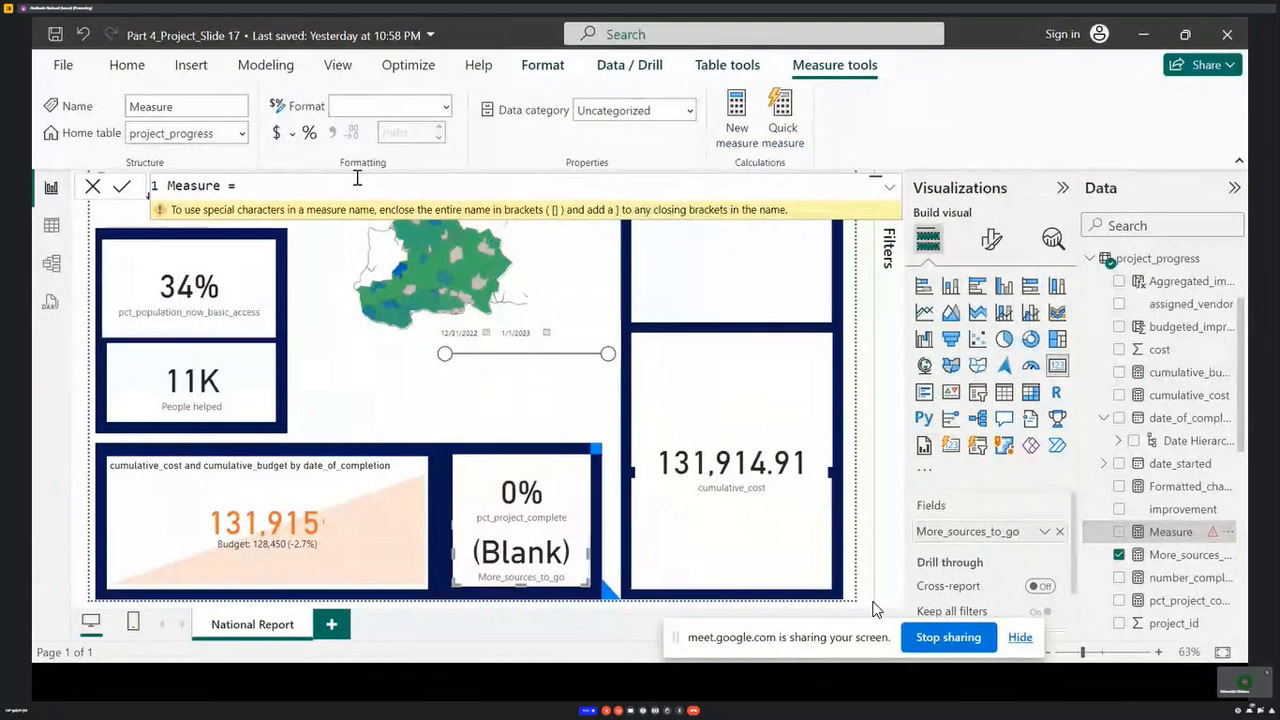
{"action": "left_click", "coordinate": [889, 192]}
{"action": "left_click_drag", "start_coordinate": [248, 187], "coordinate": [100, 188]}
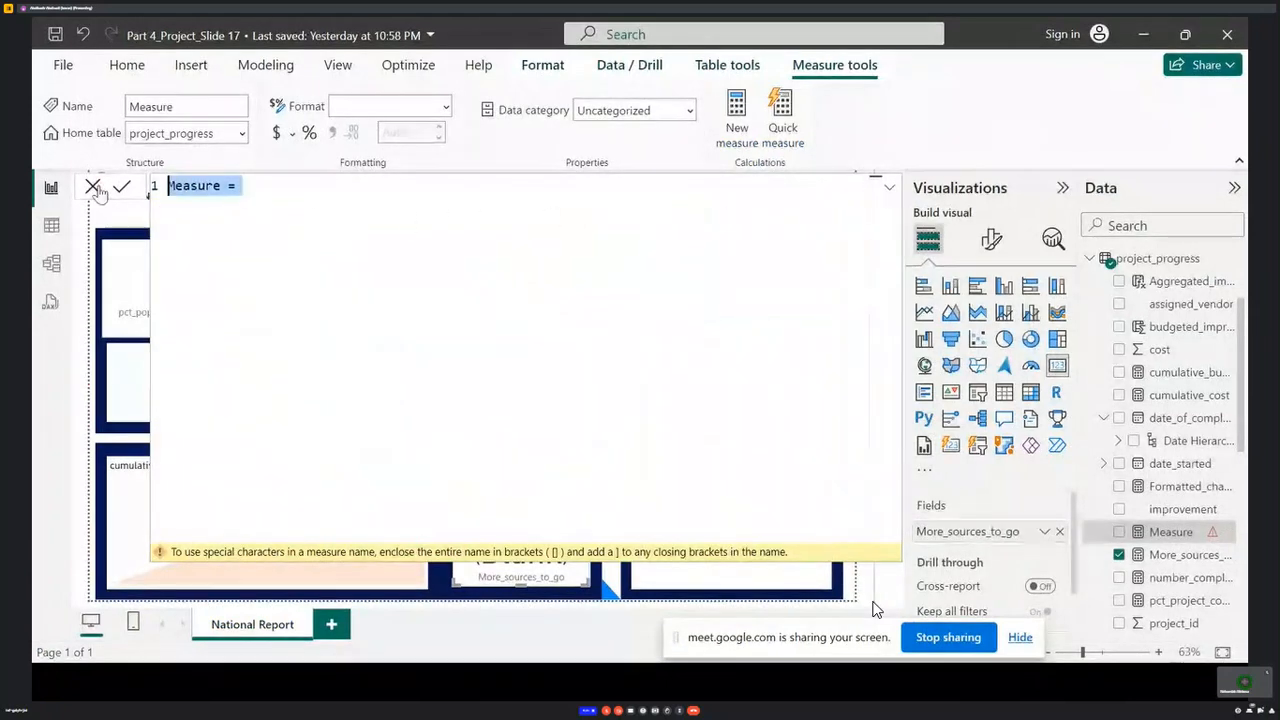
{"action": "type", "text": "more-"}
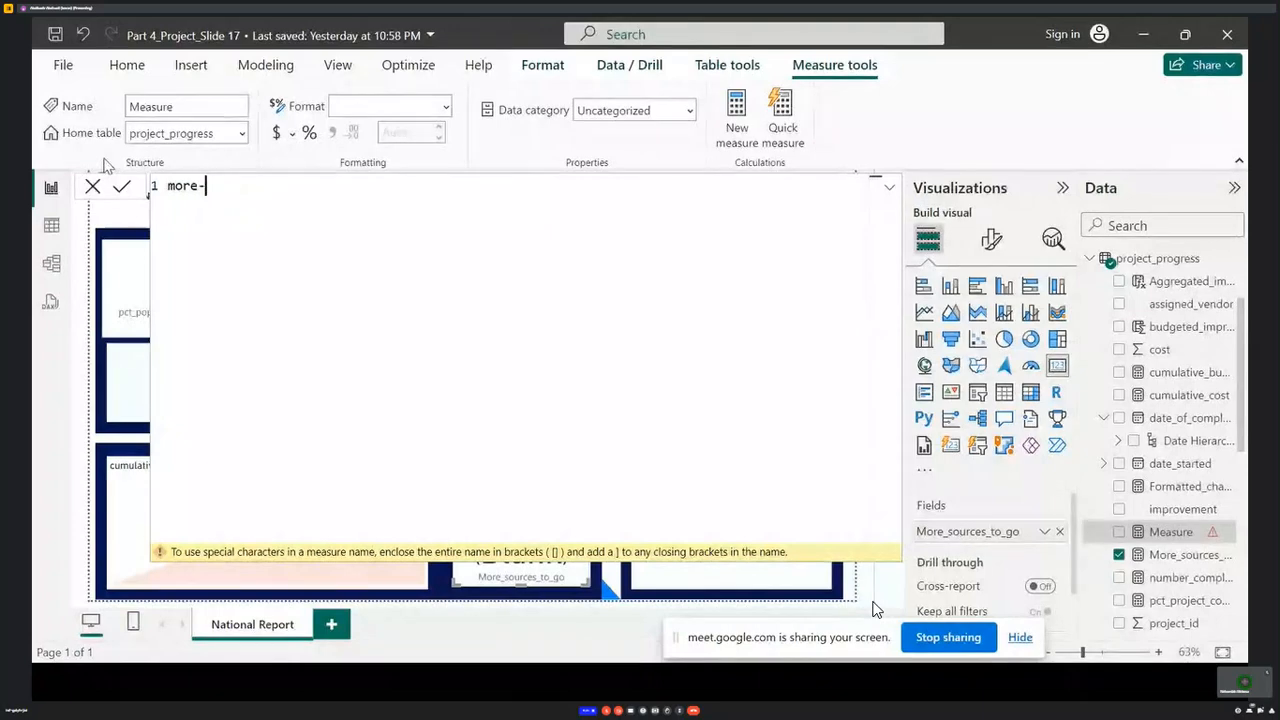
{"action": "key", "text": "BackSpace"}
{"action": "type", "text": "number o"}
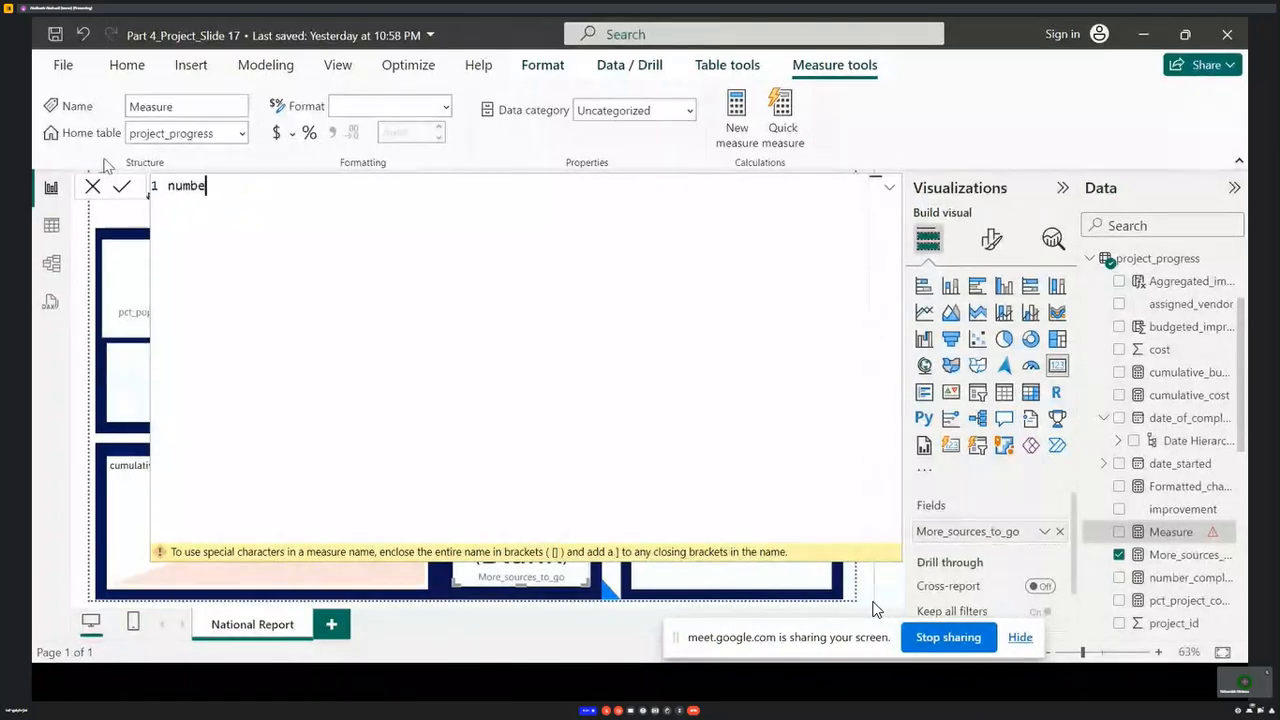
{"action": "type", "text": "f sources still im"}
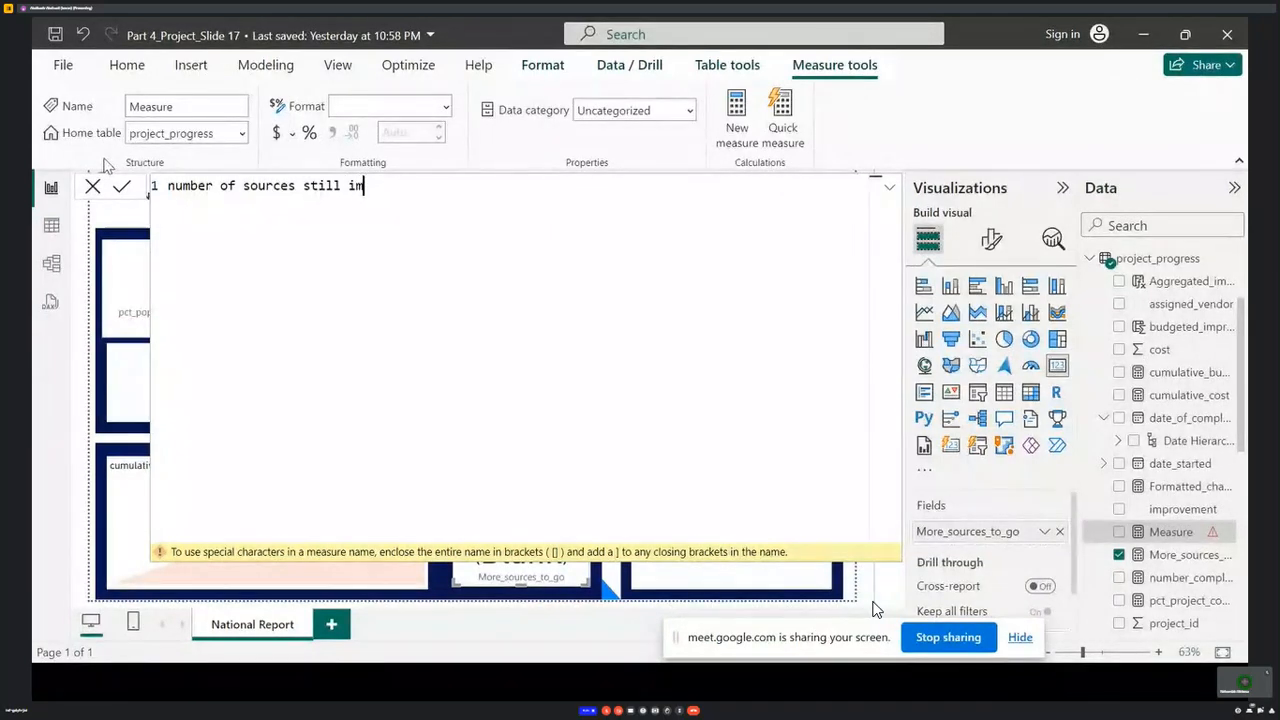
{"action": "type", "text": "prove="}
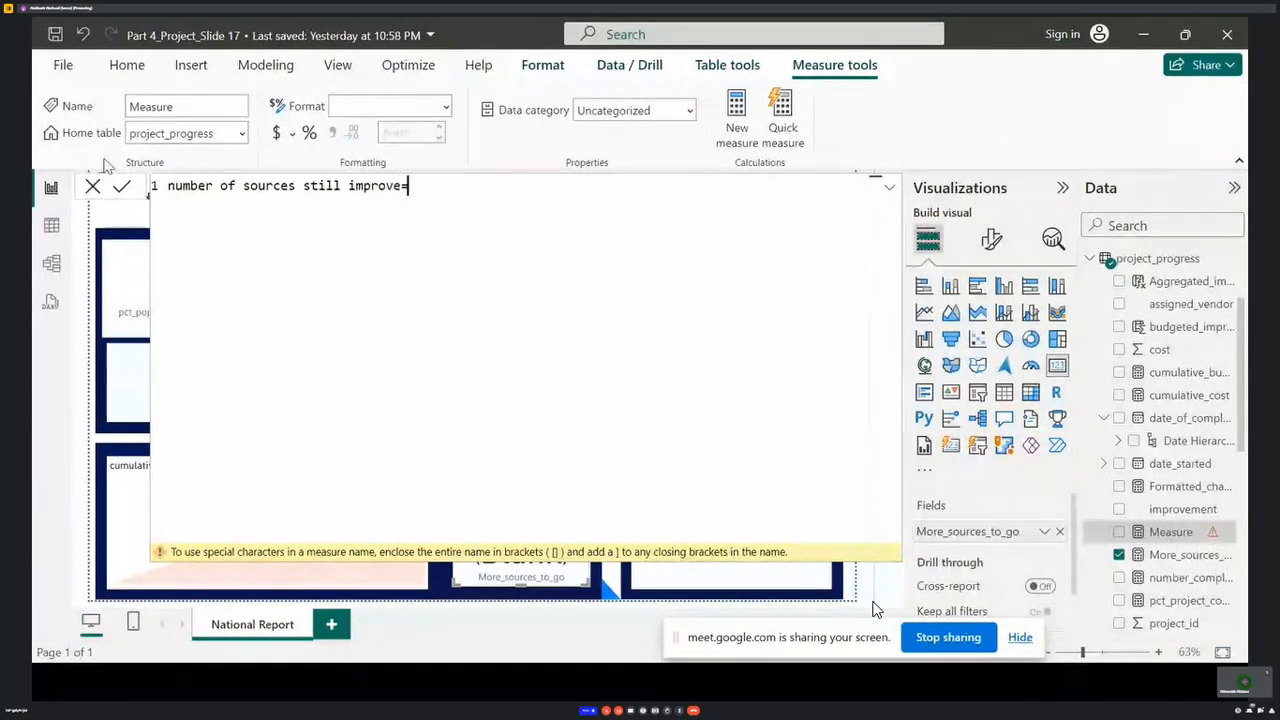
{"action": "key", "text": "shift+Return"}
{"action": "key", "text": "BackSpace"}
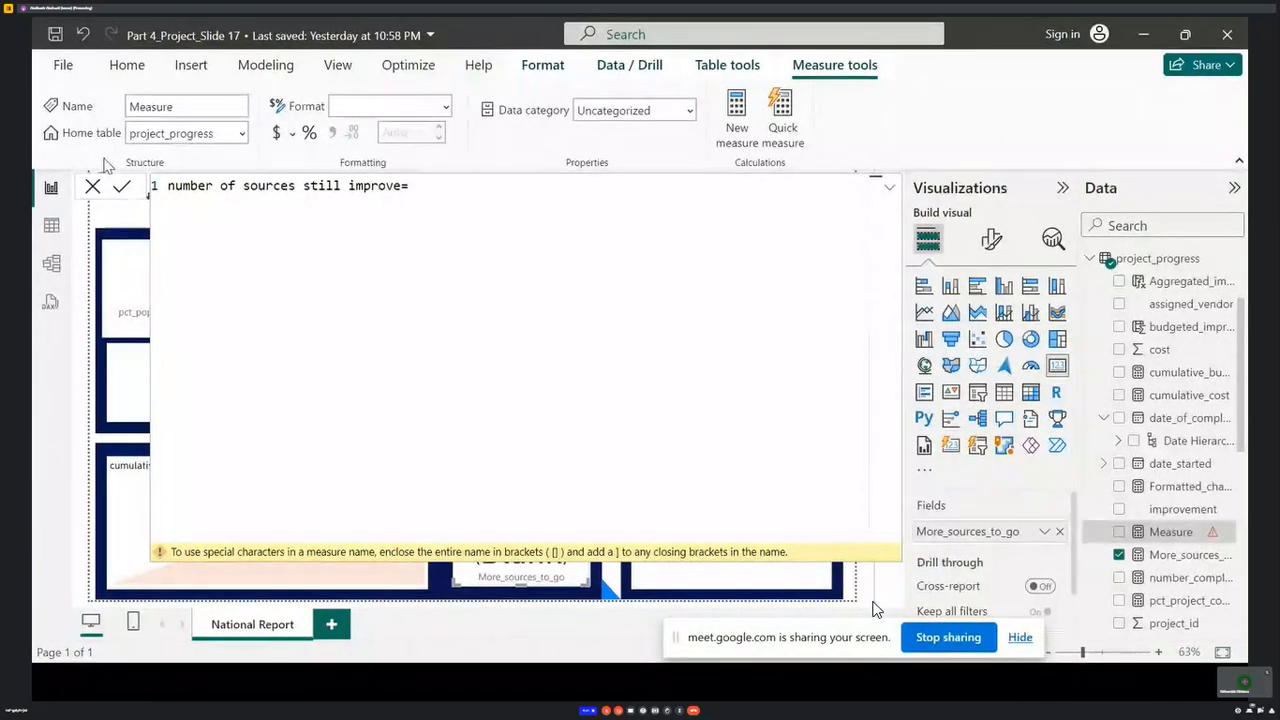
- Define the measure as [total_improvements]-[number_completed_project]
{"action": "type", "text": "["}
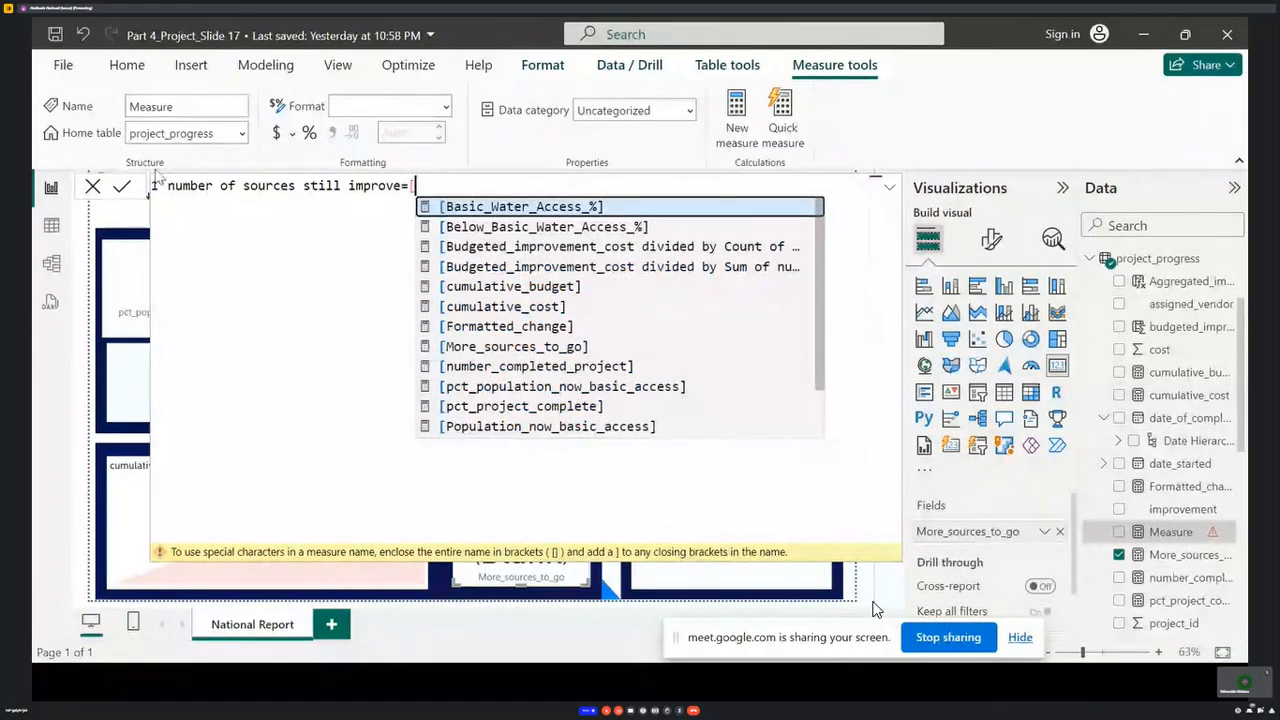
{"action": "scroll", "coordinate": [530, 310], "scroll_direction": "down", "scroll_amount": 1}
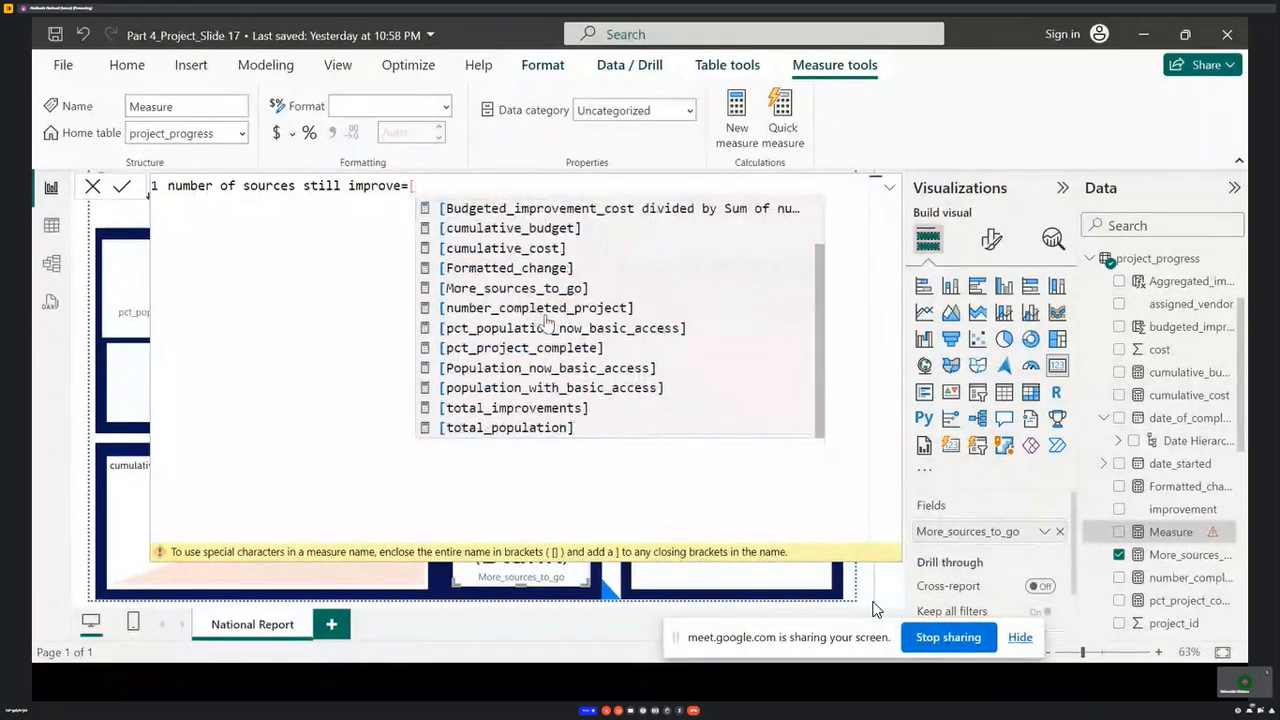
{"action": "left_click", "coordinate": [576, 407]}
{"action": "type", "text": "-"}
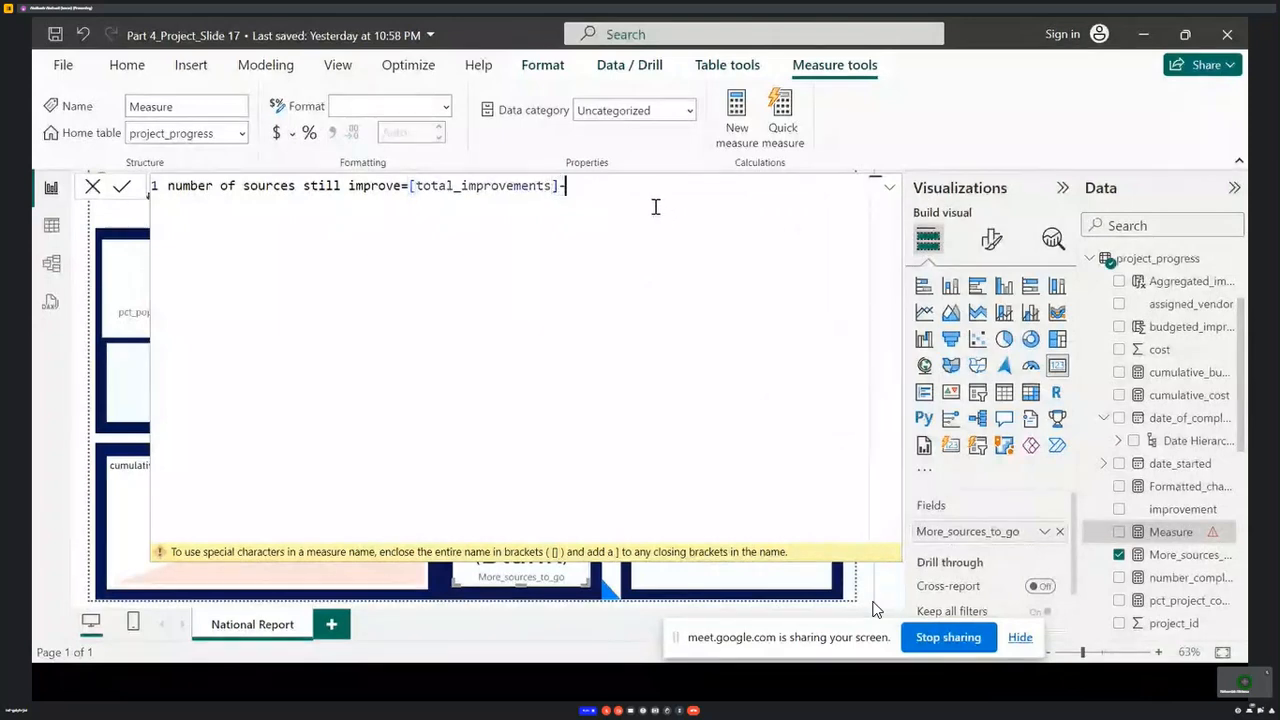
{"action": "type", "text": "["}
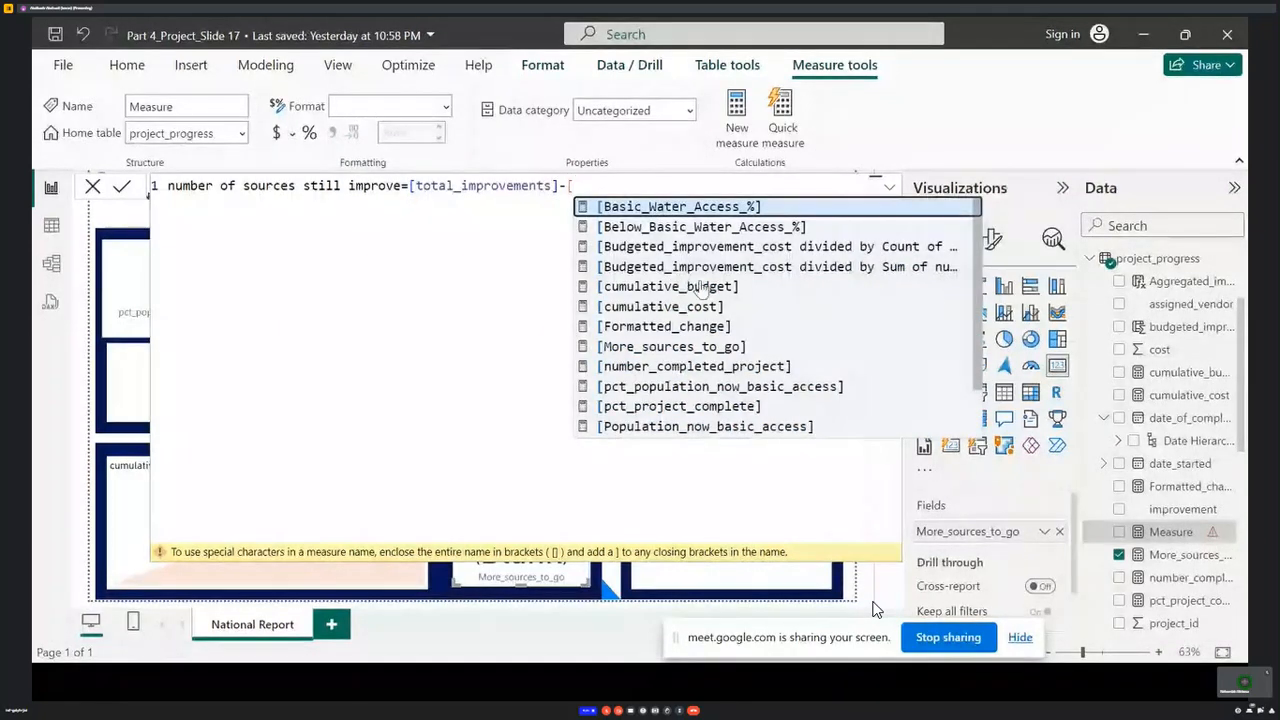
{"action": "scroll", "coordinate": [690, 410], "scroll_direction": "down", "scroll_amount": 1}
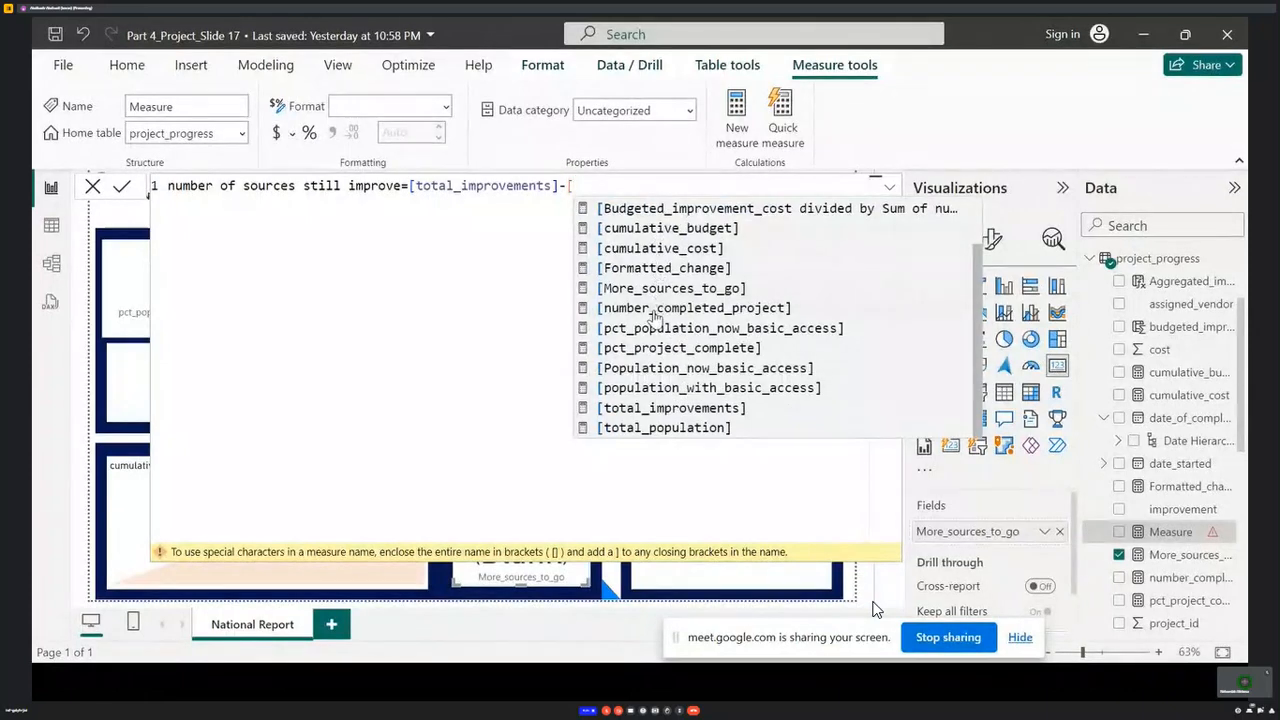
{"action": "type", "text": "n"}
{"action": "left_click", "coordinate": [705, 206]}
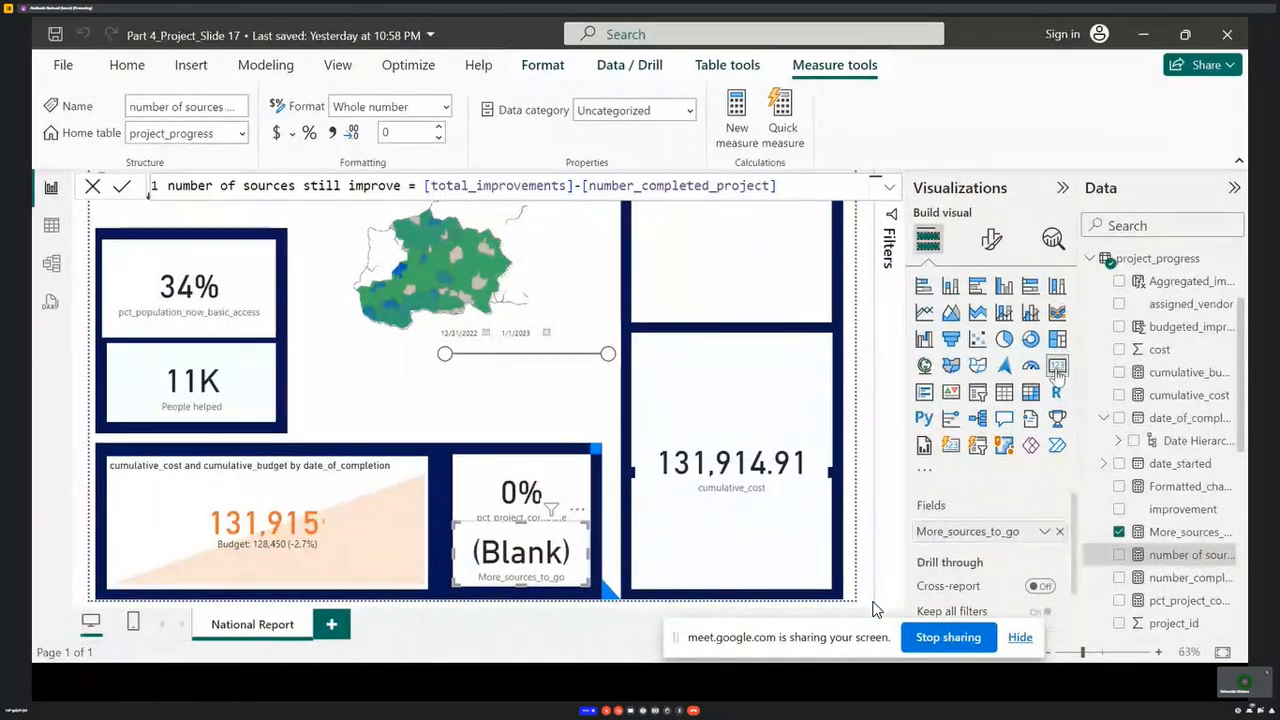
- Add a new card near the map that shows the number of sources still improve measure in place of More_sources_to_go
{"action": "left_click", "coordinate": [873, 609]}
{"action": "left_click_drag", "start_coordinate": [1190, 538], "coordinate": [602, 272]}
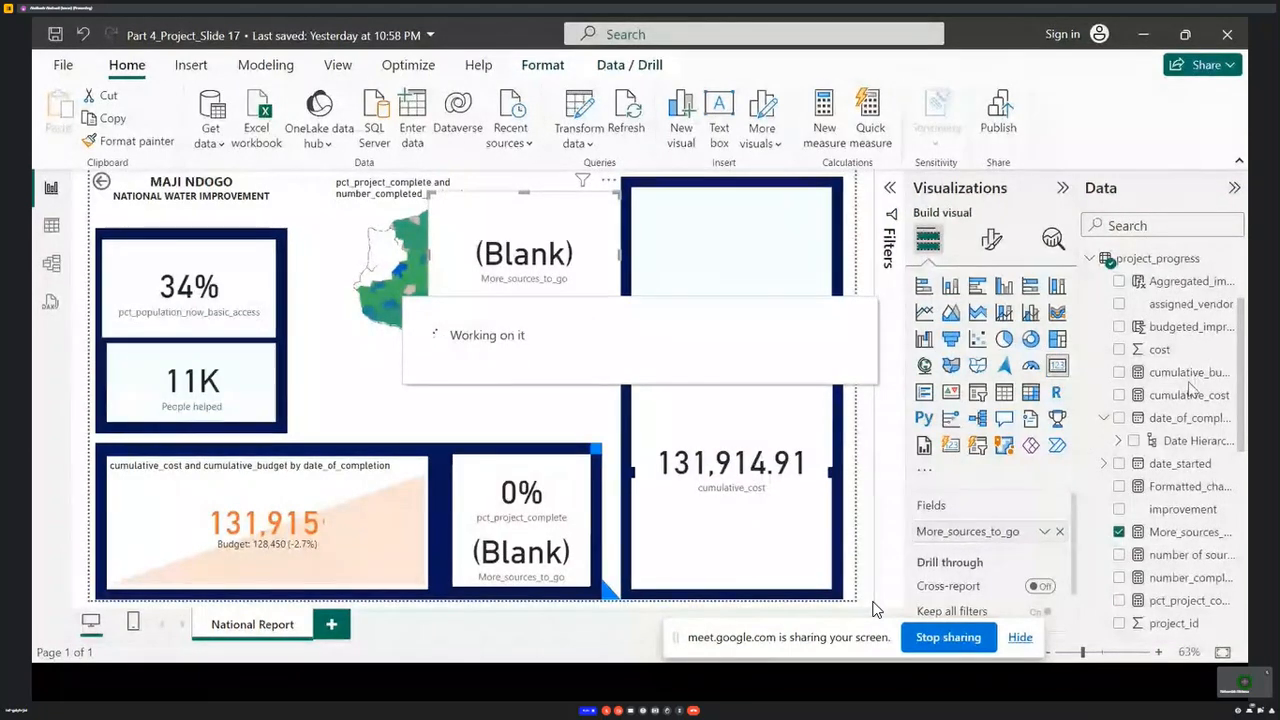
{"action": "left_click", "coordinate": [1195, 541]}
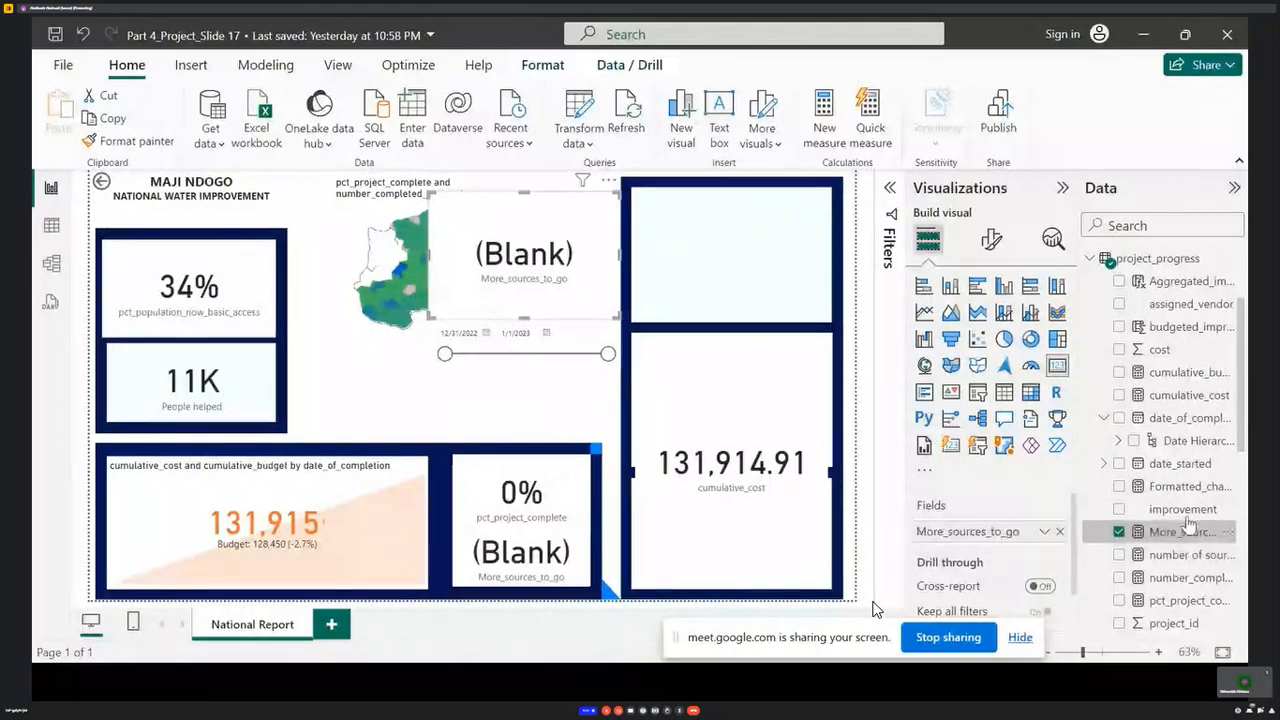
{"action": "left_click_drag", "start_coordinate": [1192, 564], "coordinate": [606, 263]}
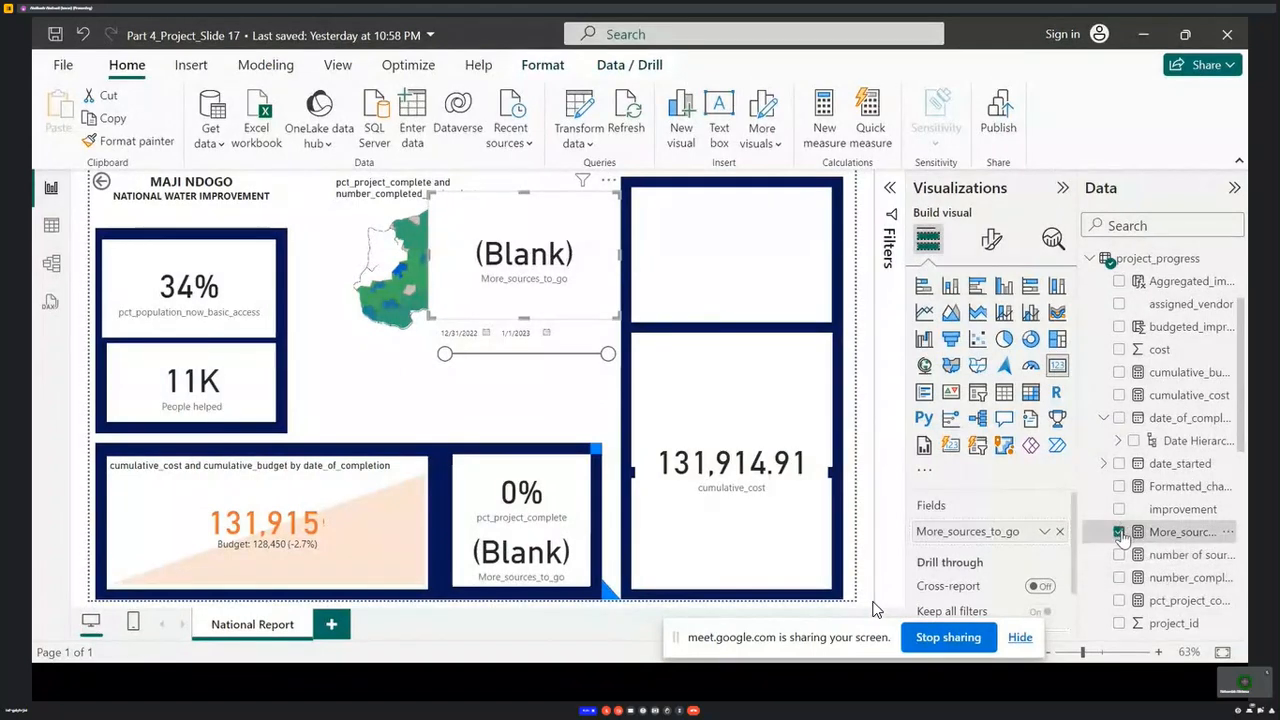
{"action": "left_click", "coordinate": [1120, 533]}
{"action": "left_click_drag", "start_coordinate": [1161, 559], "coordinate": [530, 315]}
{"action": "left_click", "coordinate": [889, 187]}
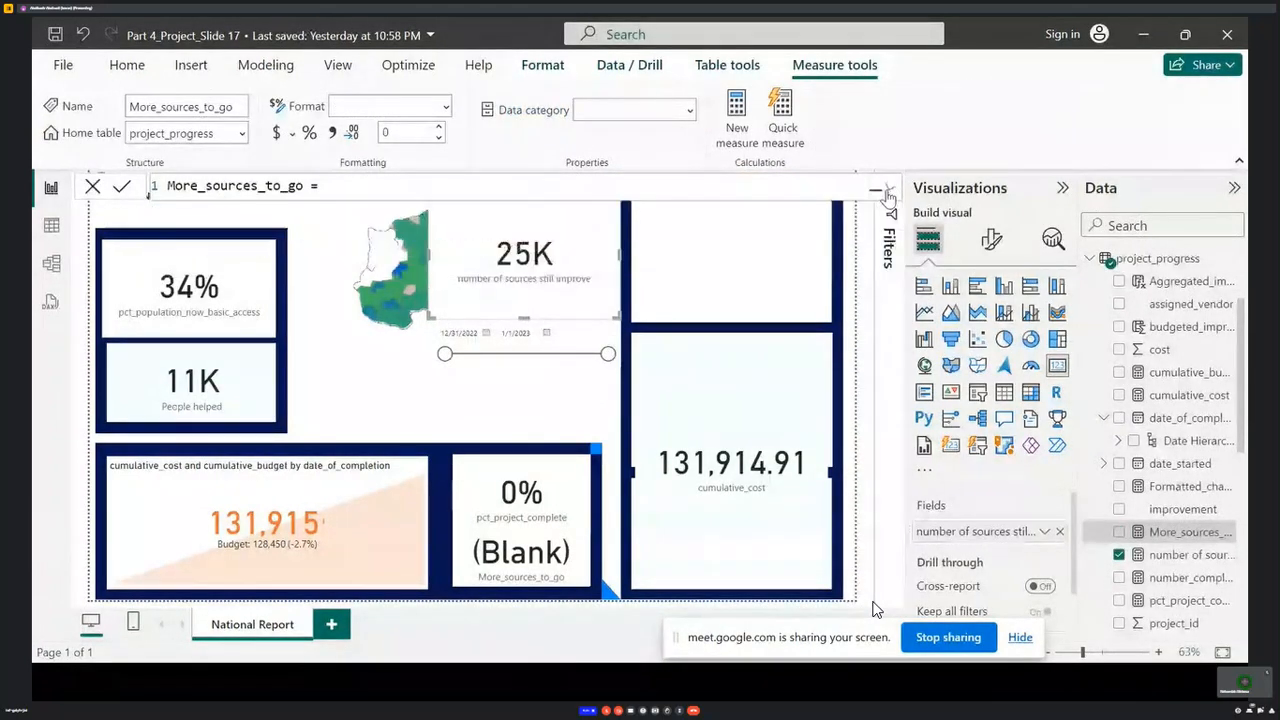
- Move the number of sources still improve card below the map and set its callout value's display units to None
{"action": "left_click_drag", "start_coordinate": [590, 234], "coordinate": [613, 369]}
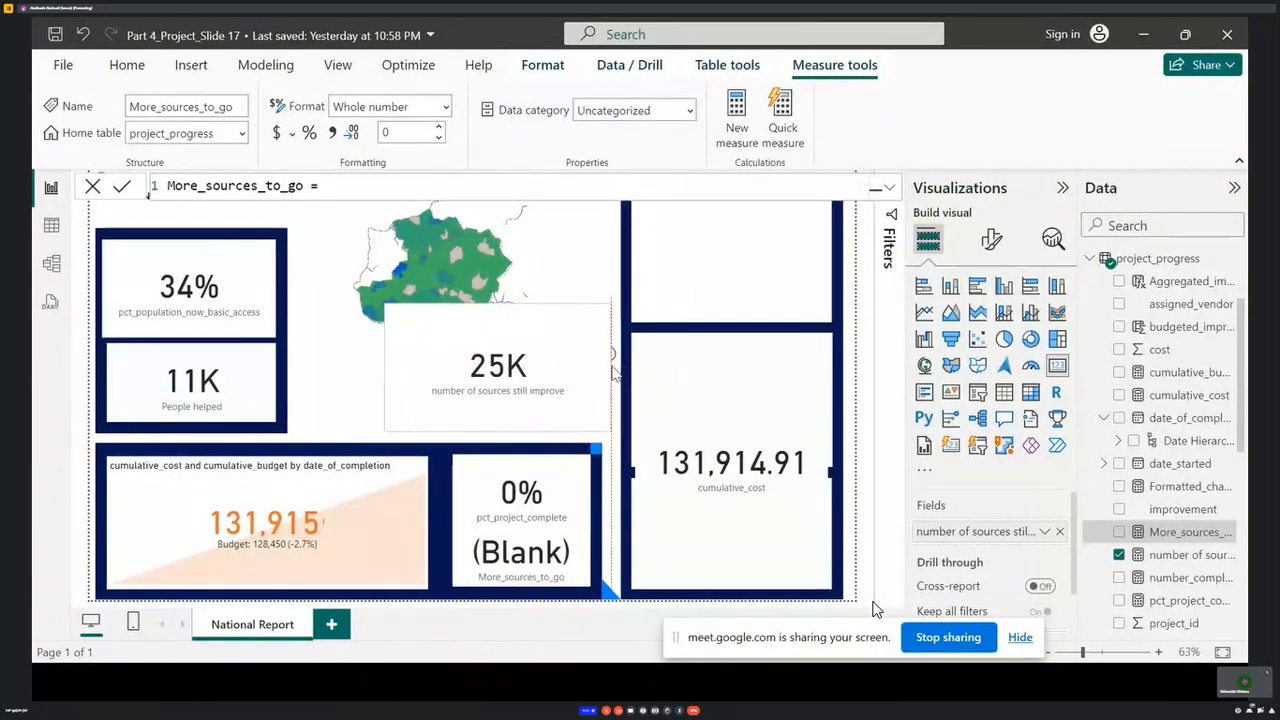
{"action": "left_click", "coordinate": [991, 239]}
{"action": "left_click", "coordinate": [975, 371]}
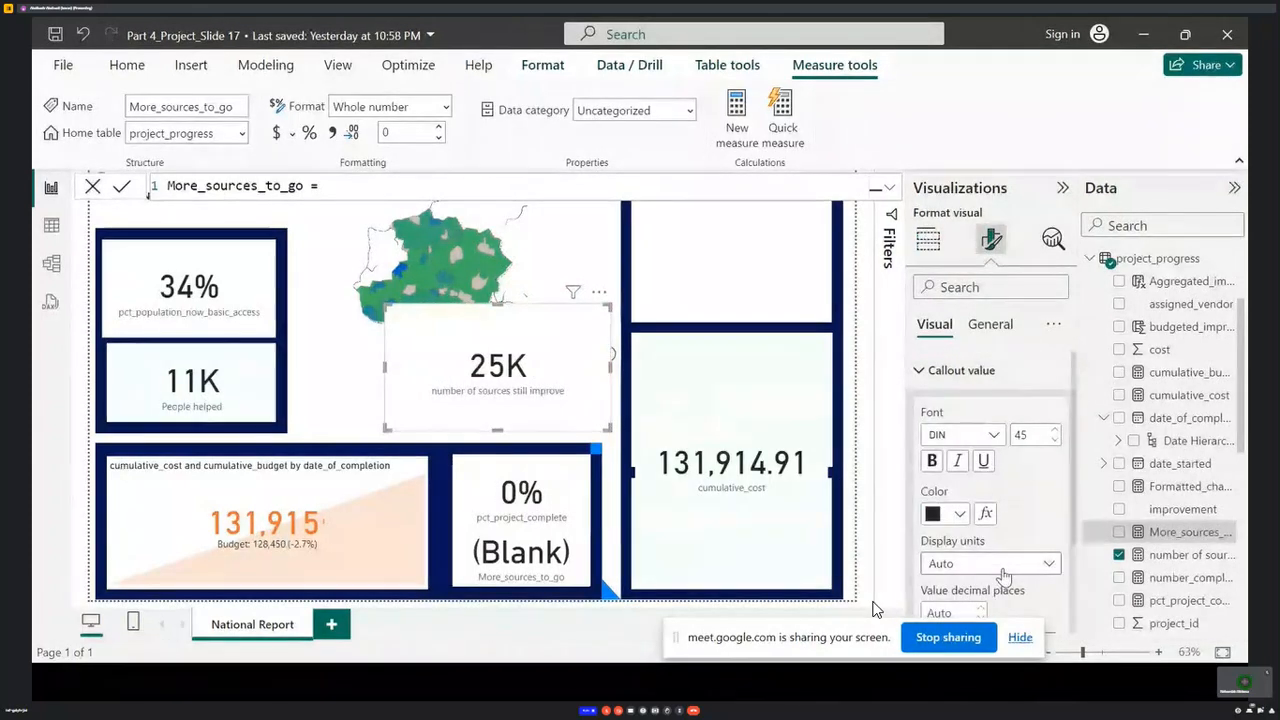
{"action": "left_click", "coordinate": [1000, 564]}
{"action": "left_click", "coordinate": [942, 449]}
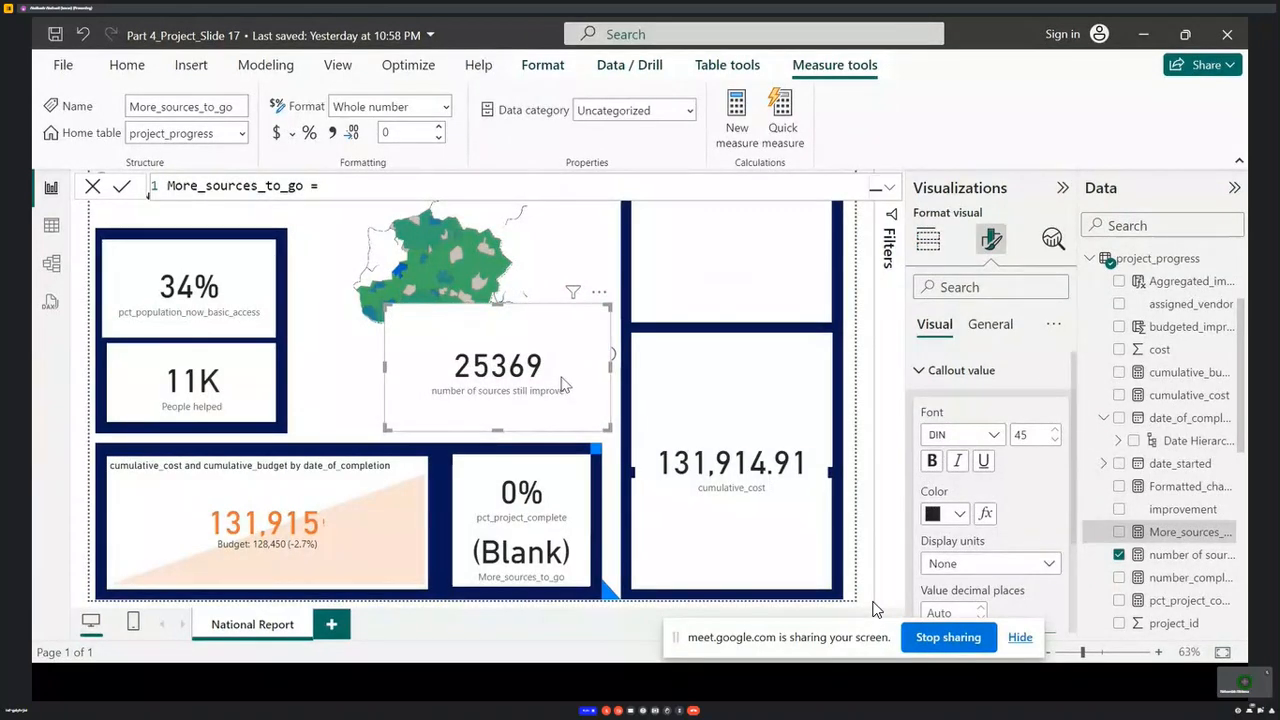
- Switch to Part_4.pdf and re-read the required metrics on page 23 and the content that follows
{"action": "left_click", "coordinate": [543, 578]}
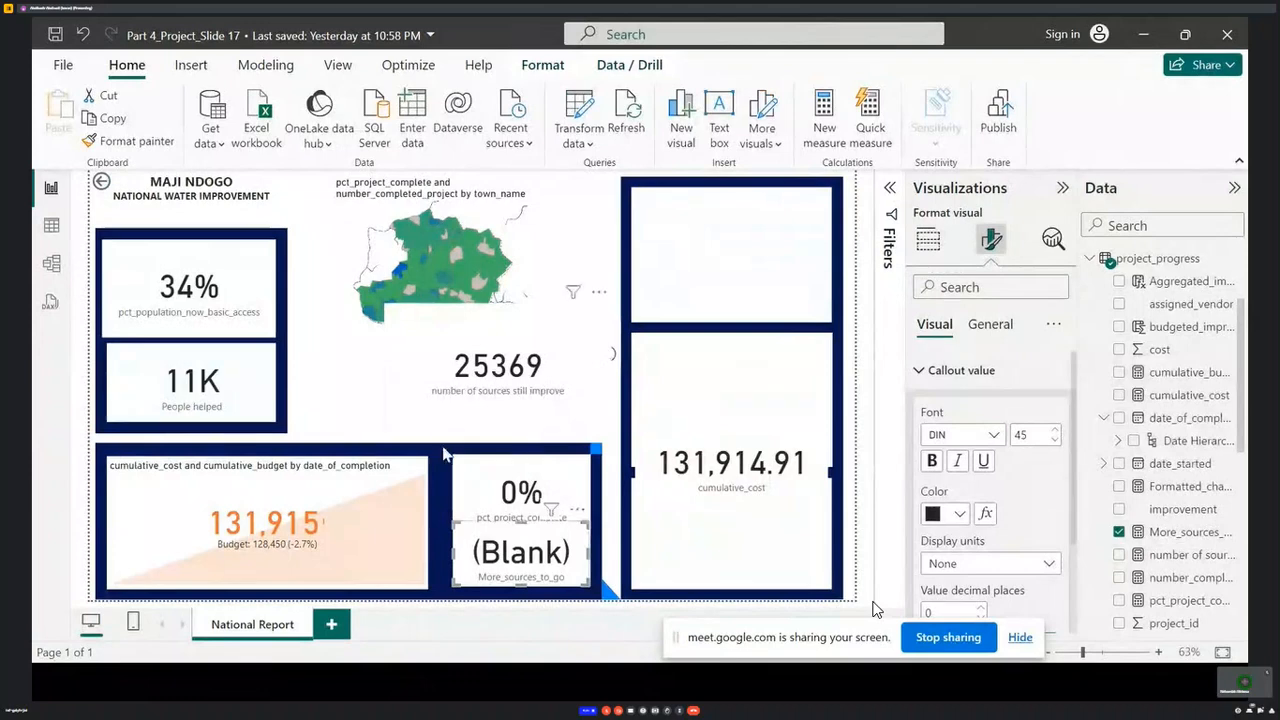
{"action": "left_click", "coordinate": [1143, 35]}
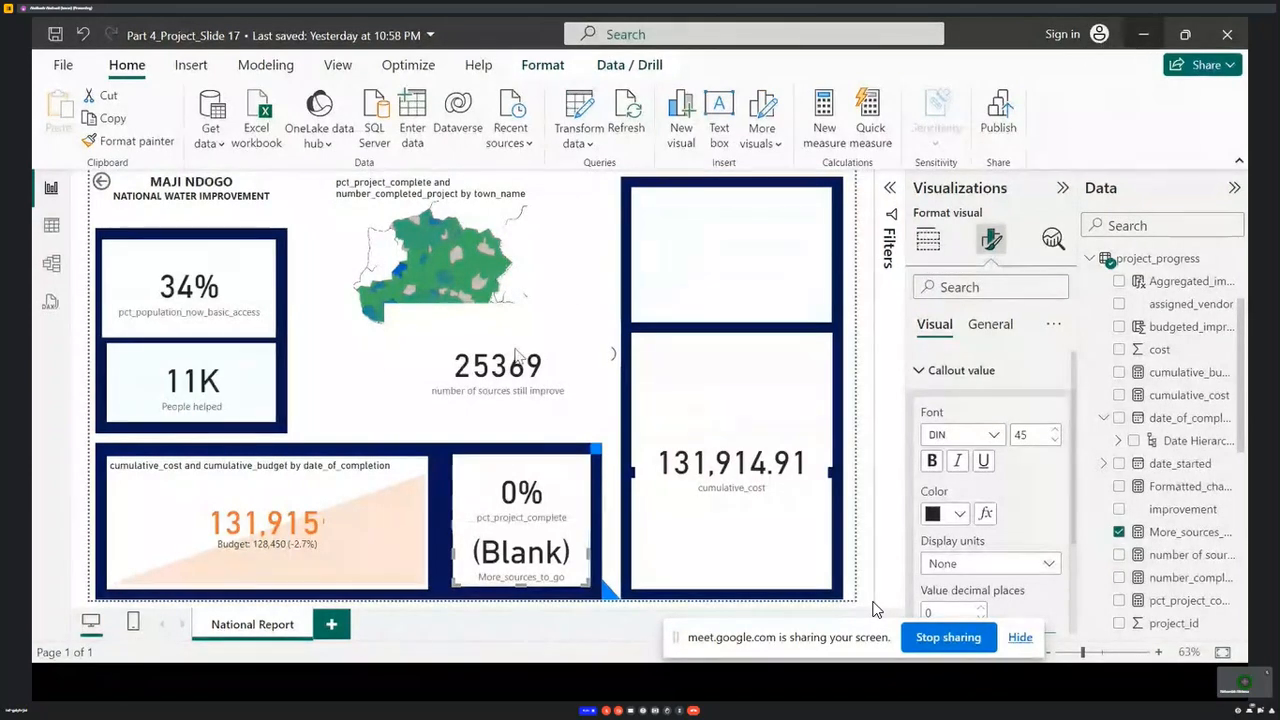
{"action": "left_click", "coordinate": [757, 346]}
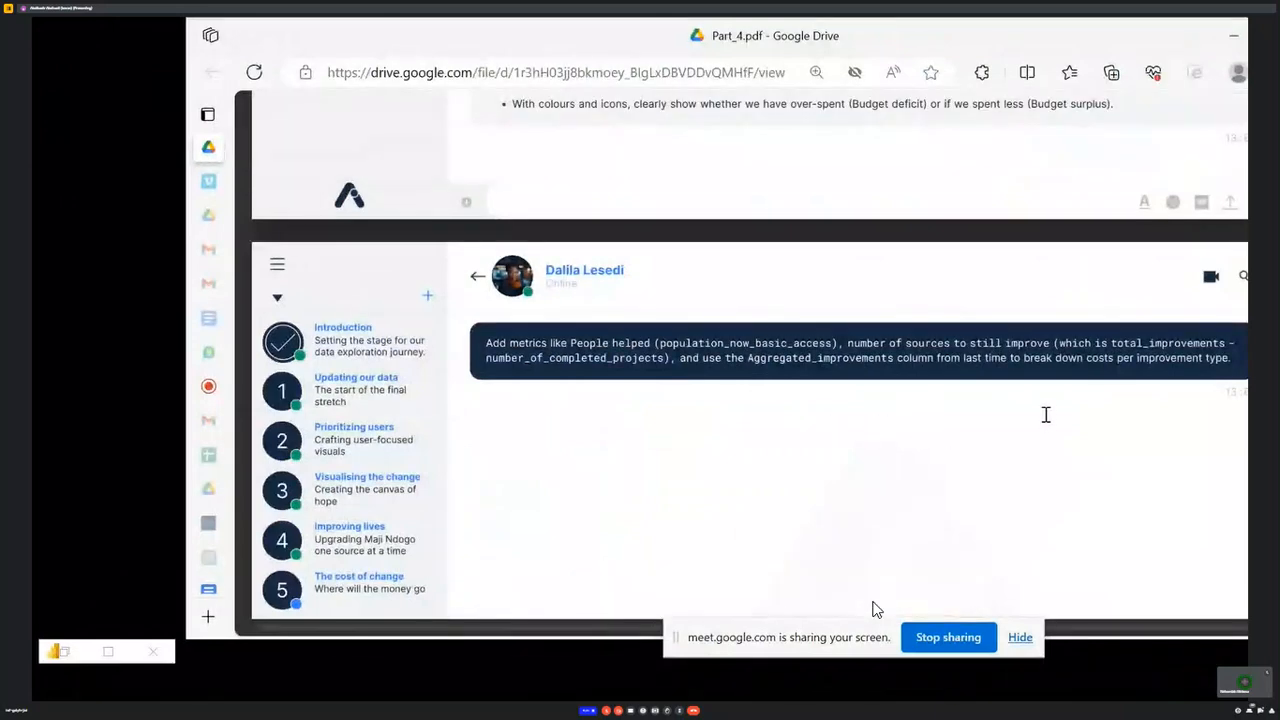
{"action": "scroll", "coordinate": [1044, 417], "scroll_direction": "right", "scroll_amount": 1}
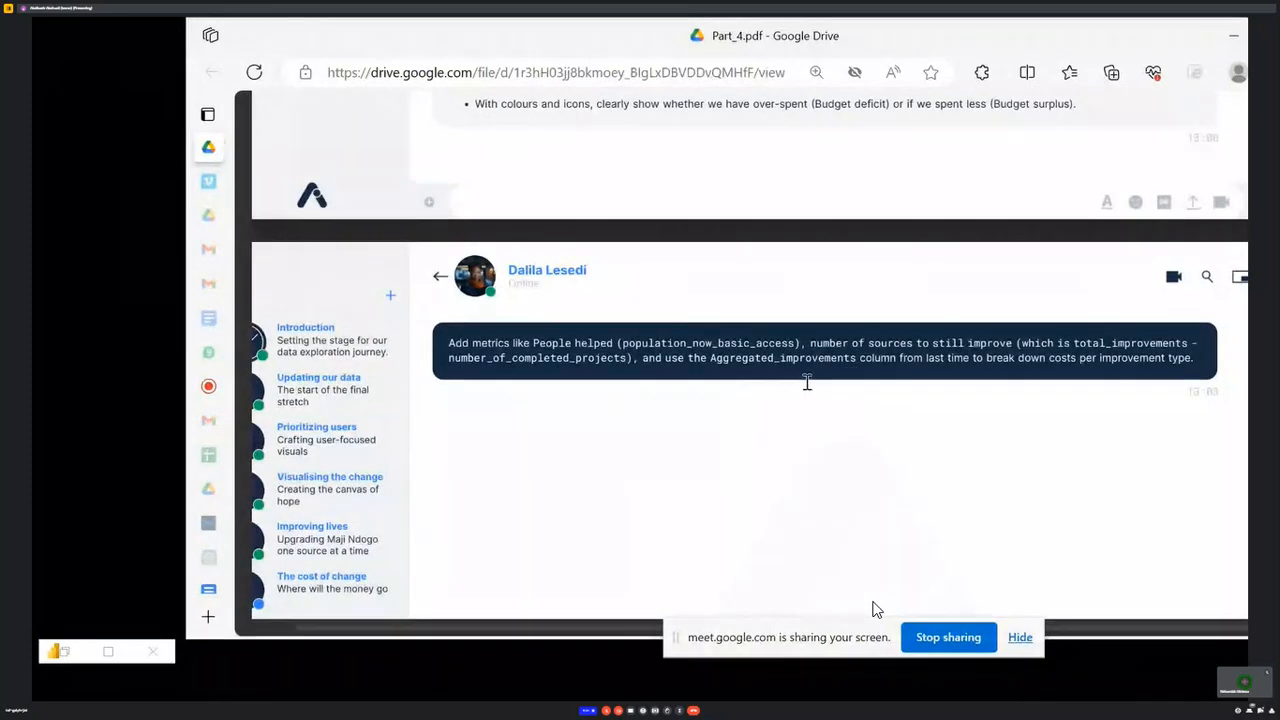
{"action": "scroll", "coordinate": [786, 378], "scroll_direction": "down", "scroll_amount": 3}
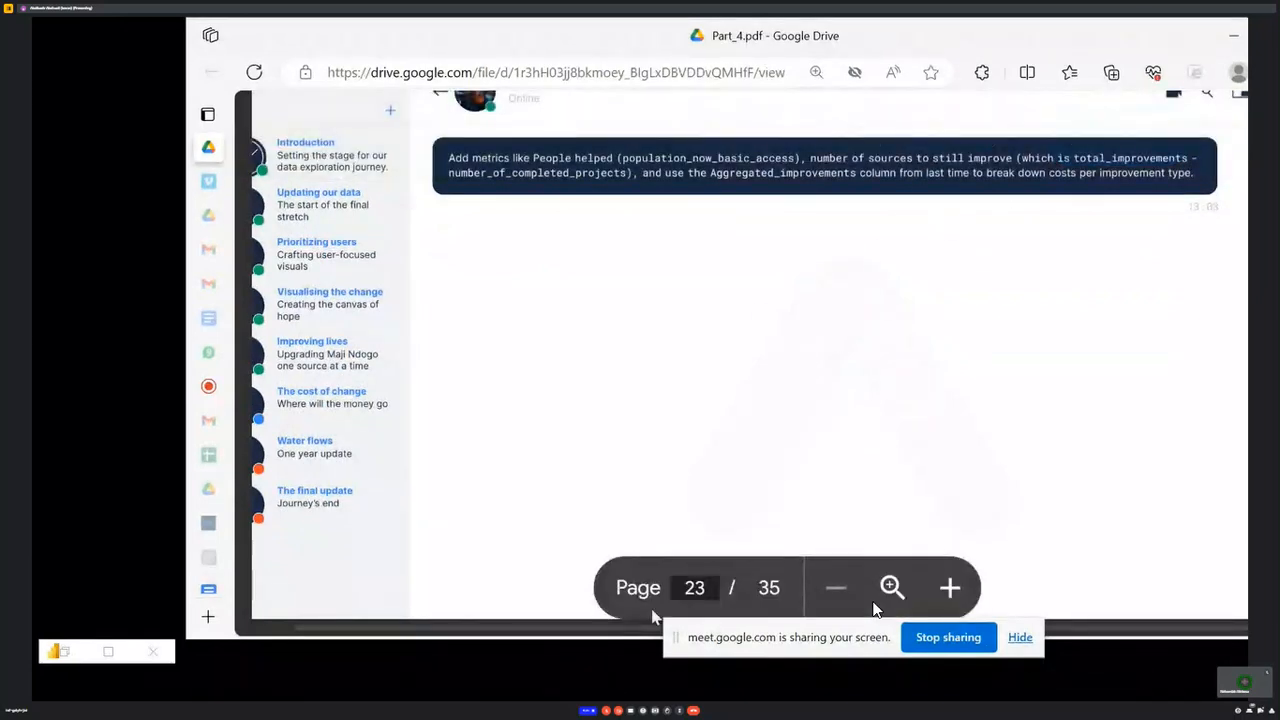
{"action": "scroll", "coordinate": [413, 446], "scroll_direction": "down", "scroll_amount": 5}
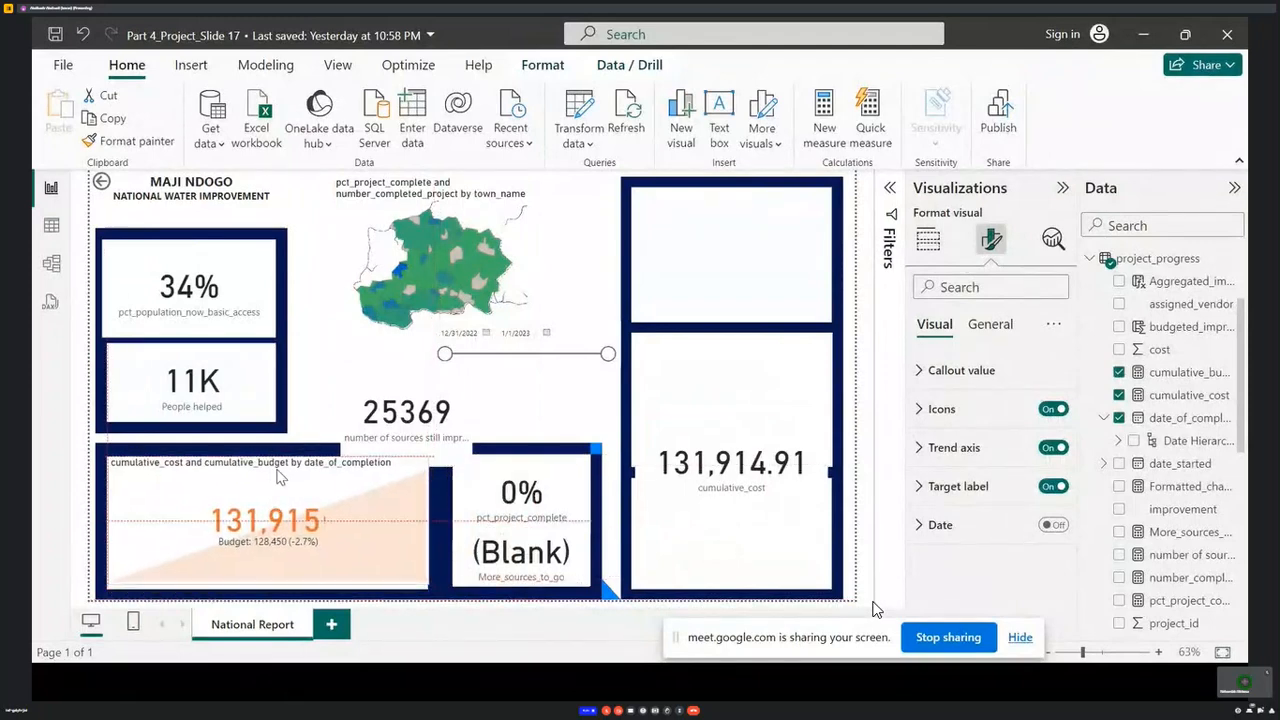
- Review the fields used by the cumulative cost and budget visual and look through the project_progress and water_source fields
{"action": "left_click_drag", "start_coordinate": [277, 470], "coordinate": [277, 471]}
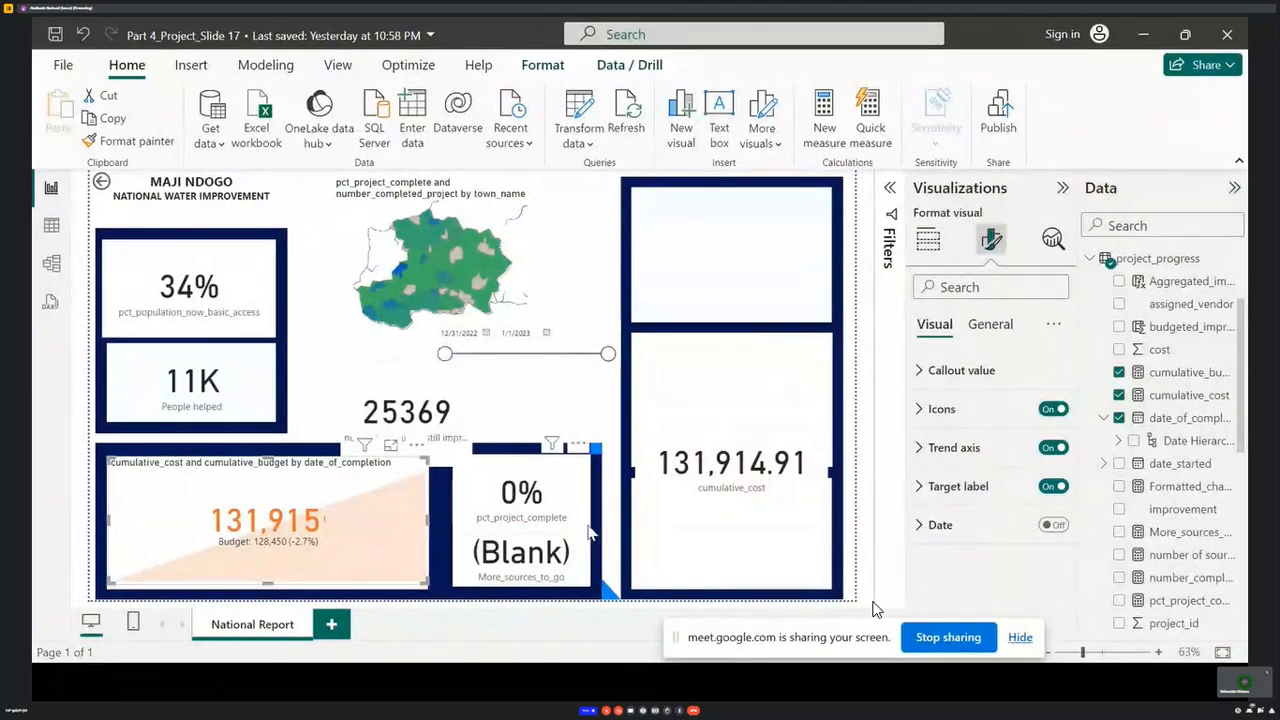
{"action": "left_click", "coordinate": [928, 238]}
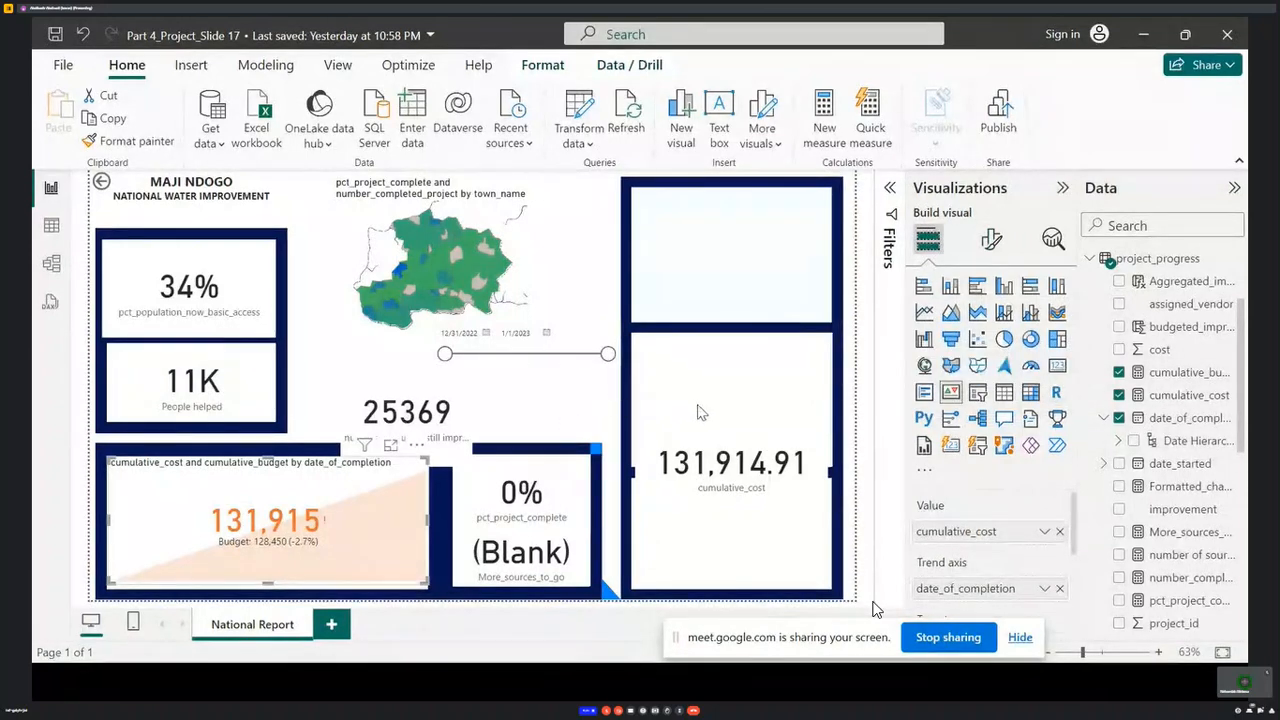
{"action": "left_click", "coordinate": [867, 378]}
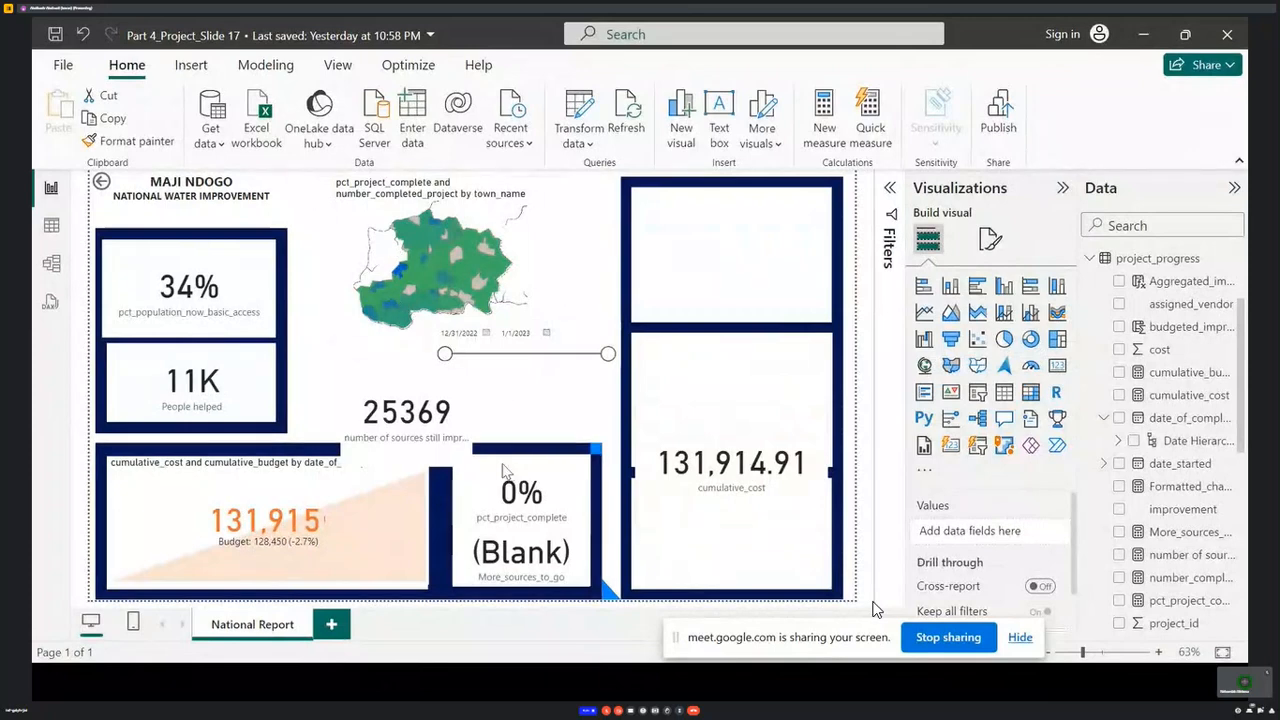
{"action": "scroll", "coordinate": [1210, 440], "scroll_direction": "down", "scroll_amount": 10}
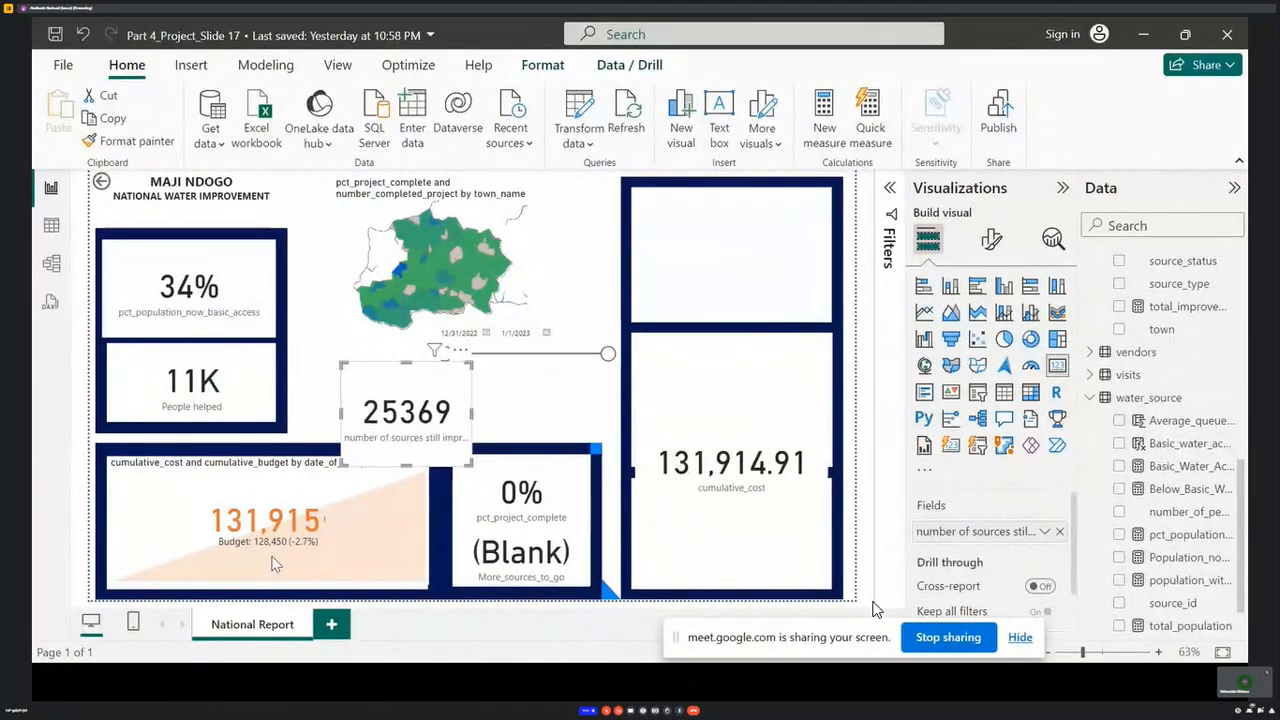
- Remove the separate cumulative_cost card from the report and select the number of sources still improve card
{"action": "left_click", "coordinate": [815, 470]}
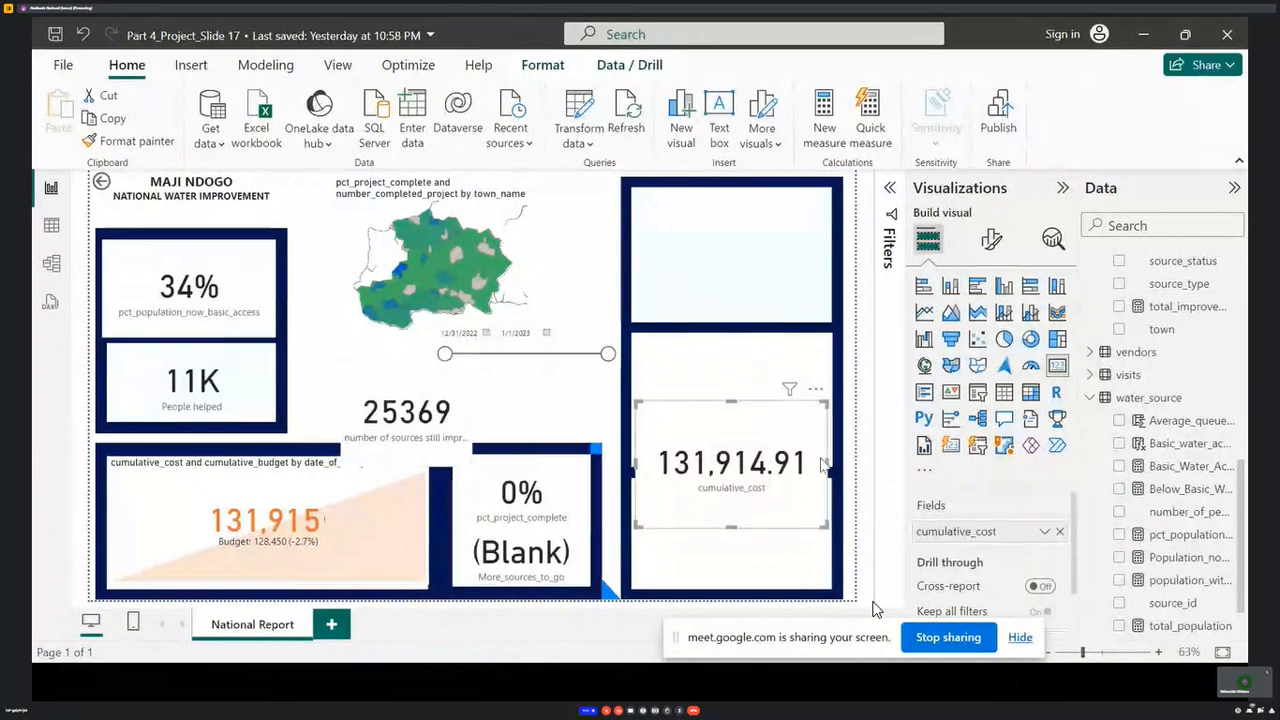
{"action": "left_click", "coordinate": [816, 392]}
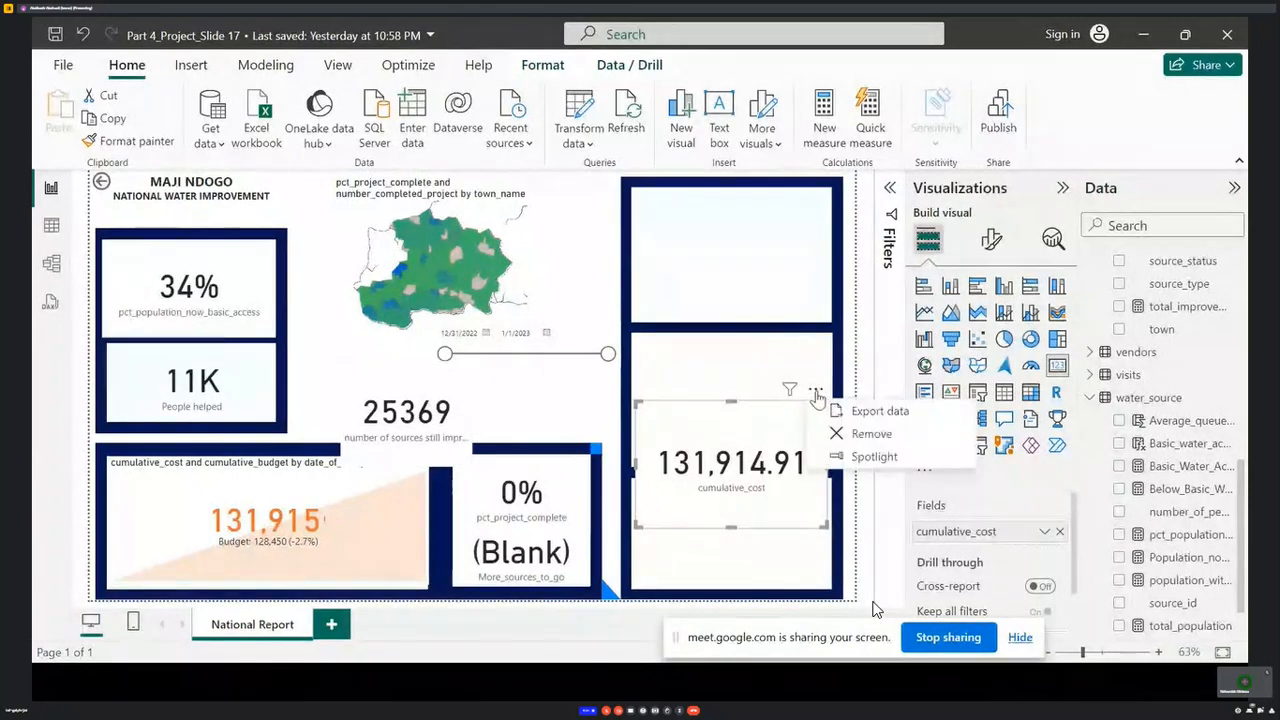
{"action": "left_click", "coordinate": [862, 436]}
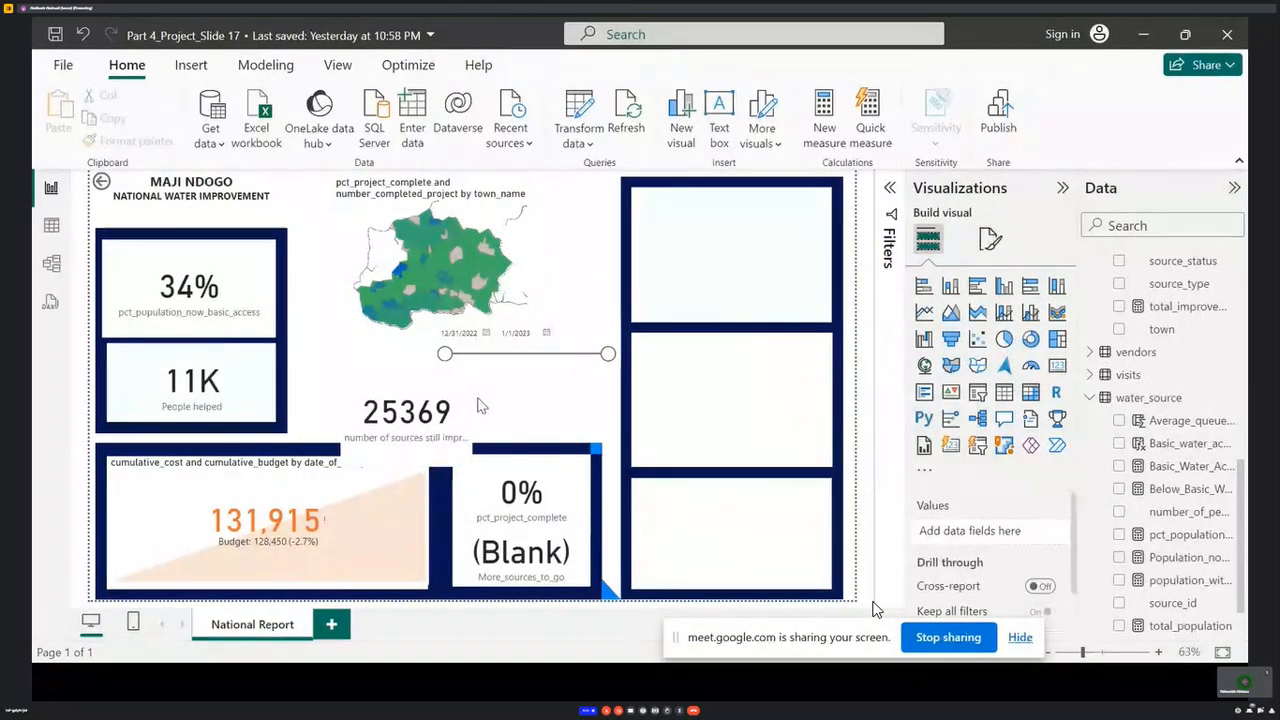
{"action": "left_click", "coordinate": [760, 412]}
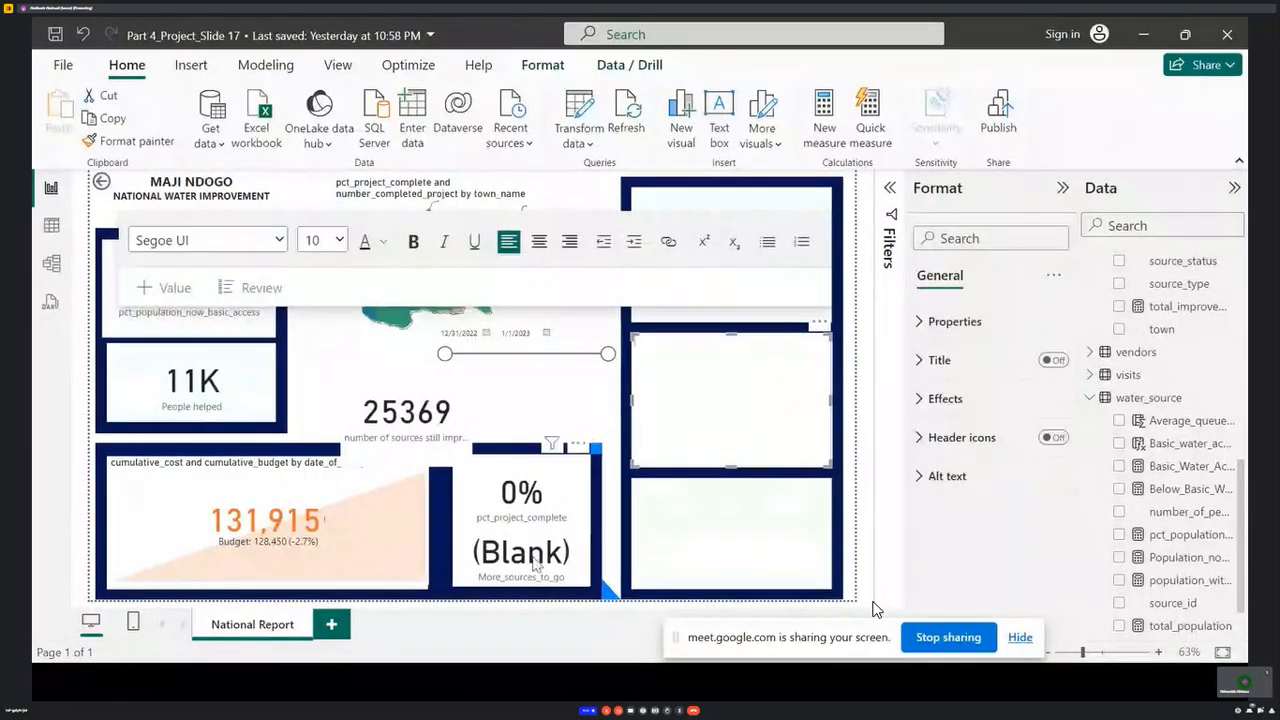
{"action": "left_click", "coordinate": [440, 425]}
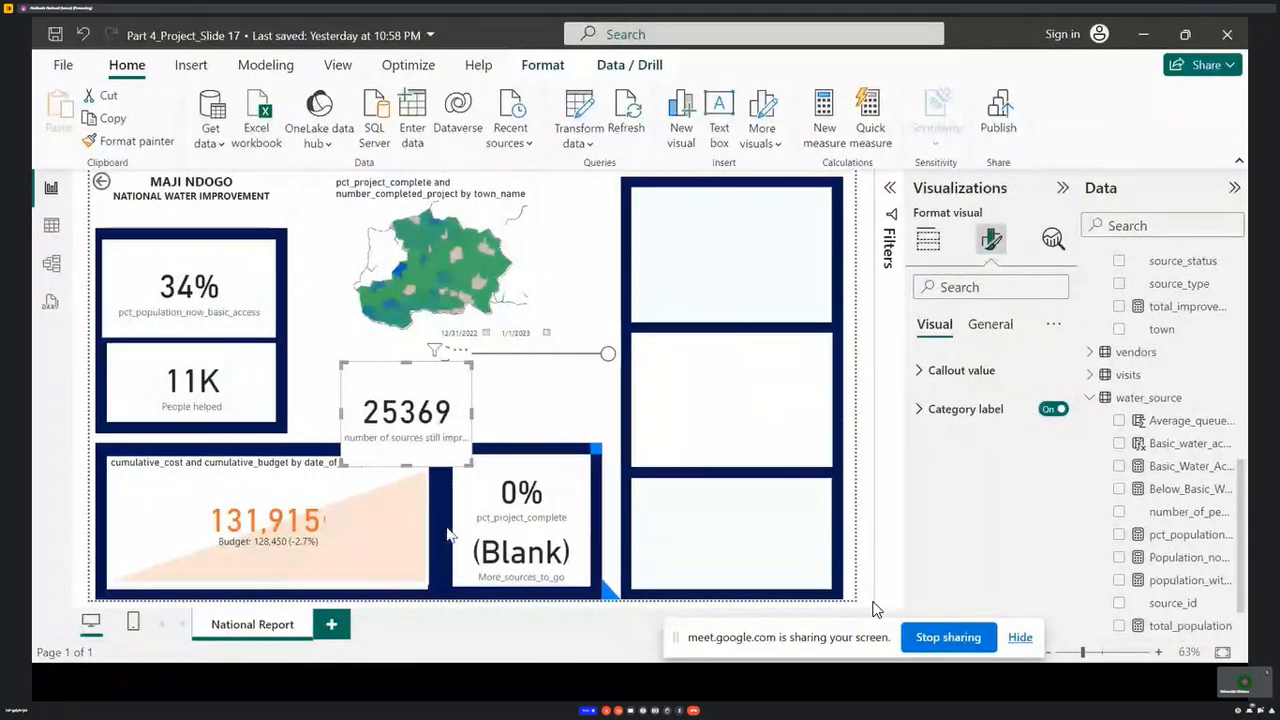
{"action": "left_click", "coordinate": [565, 570]}
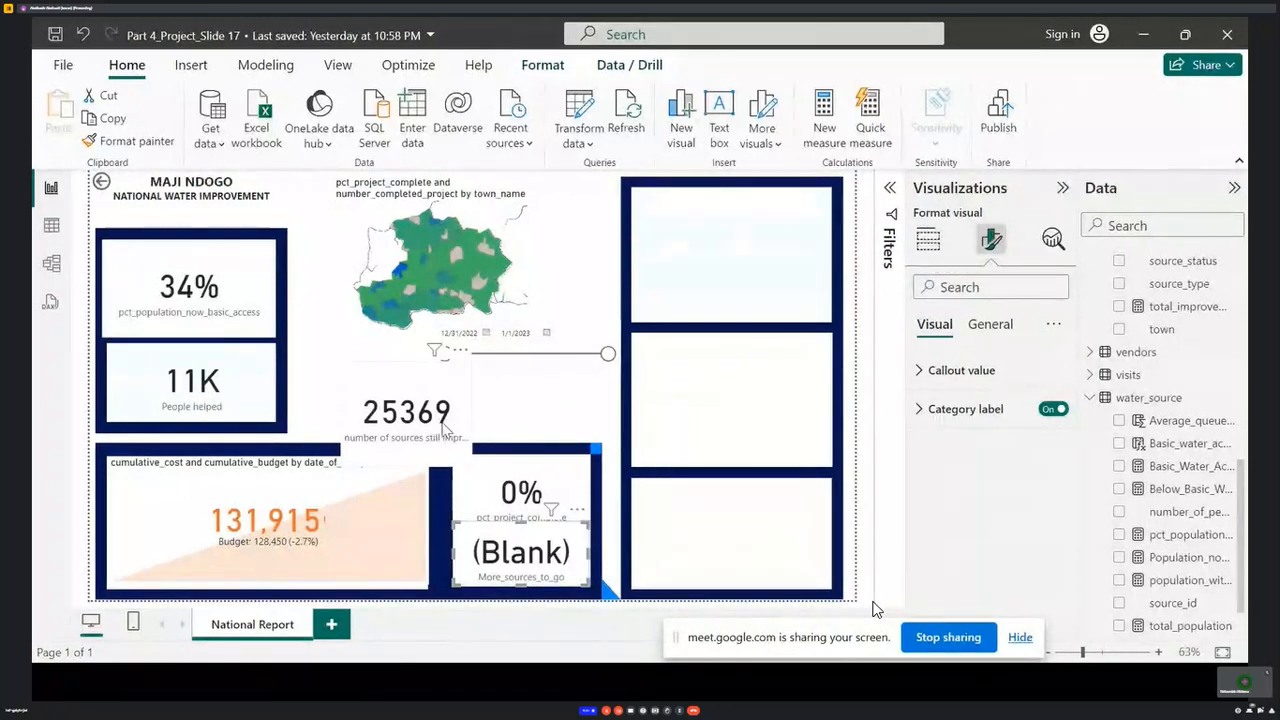
{"action": "left_click", "coordinate": [423, 443]}
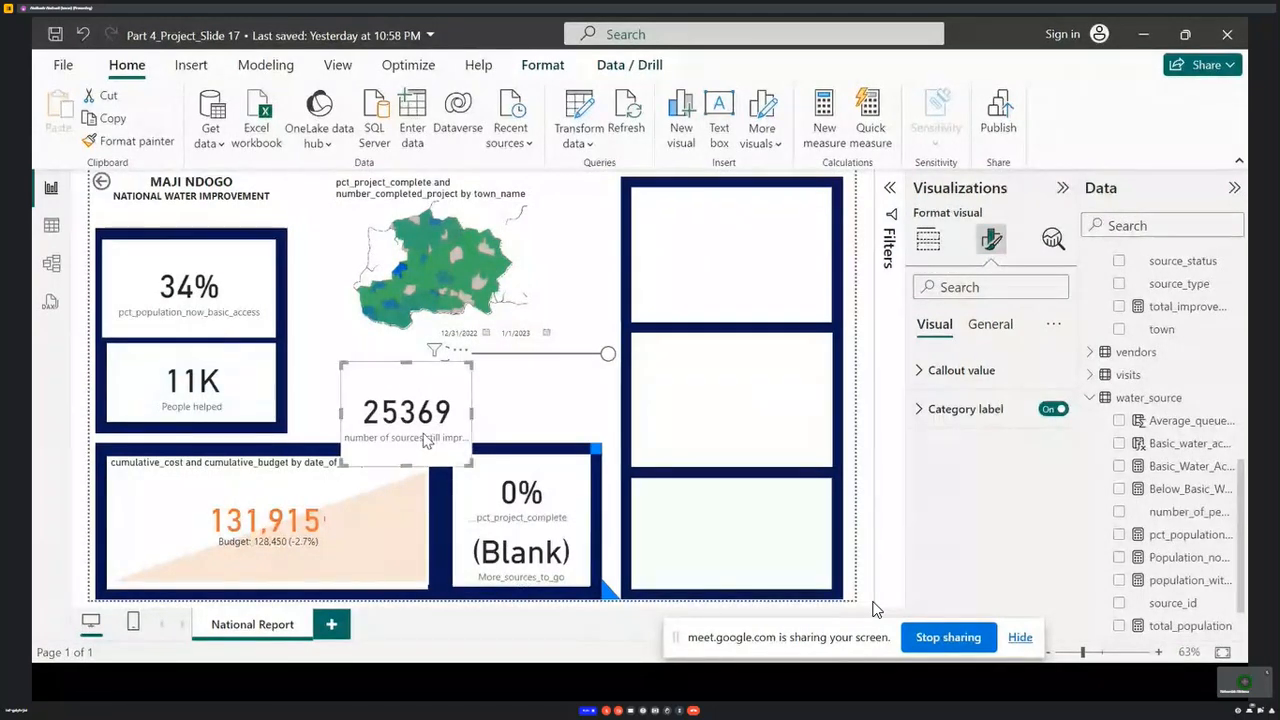
{"action": "scroll", "coordinate": [1140, 495], "scroll_direction": "down", "scroll_amount": 2}
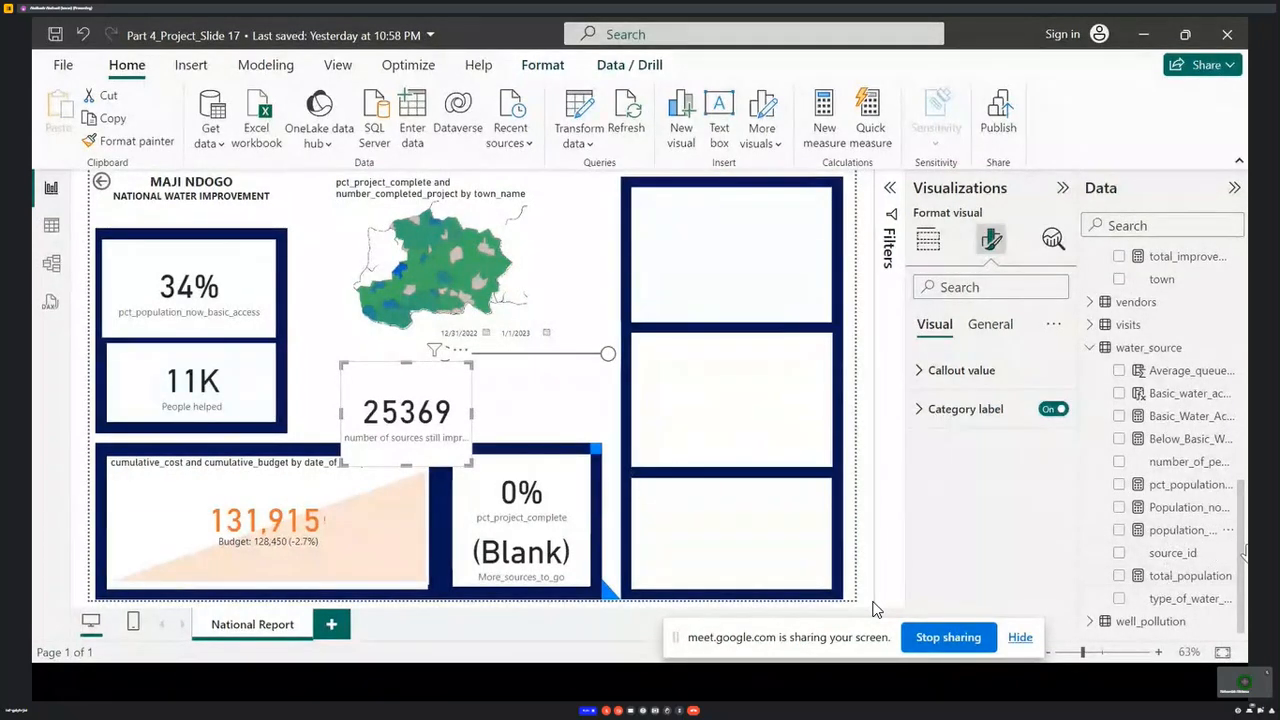
{"action": "right_click", "coordinate": [1181, 463]}
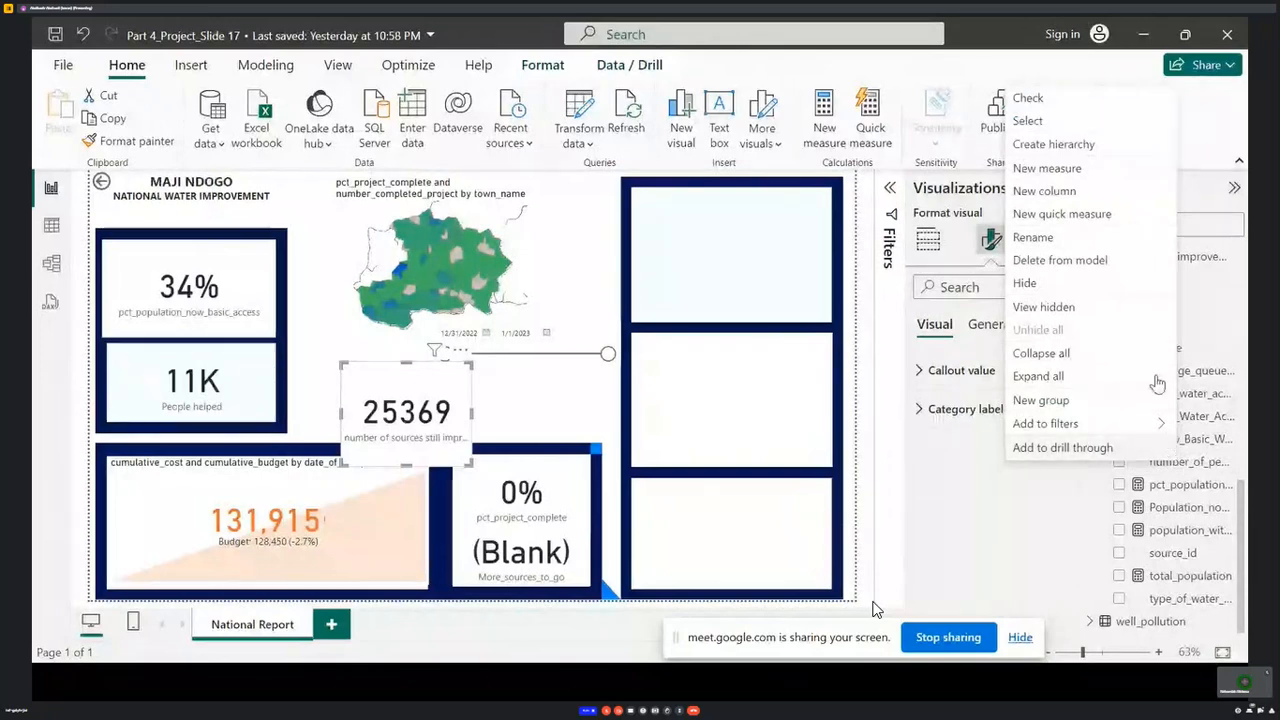
{"action": "left_click", "coordinate": [1210, 467]}
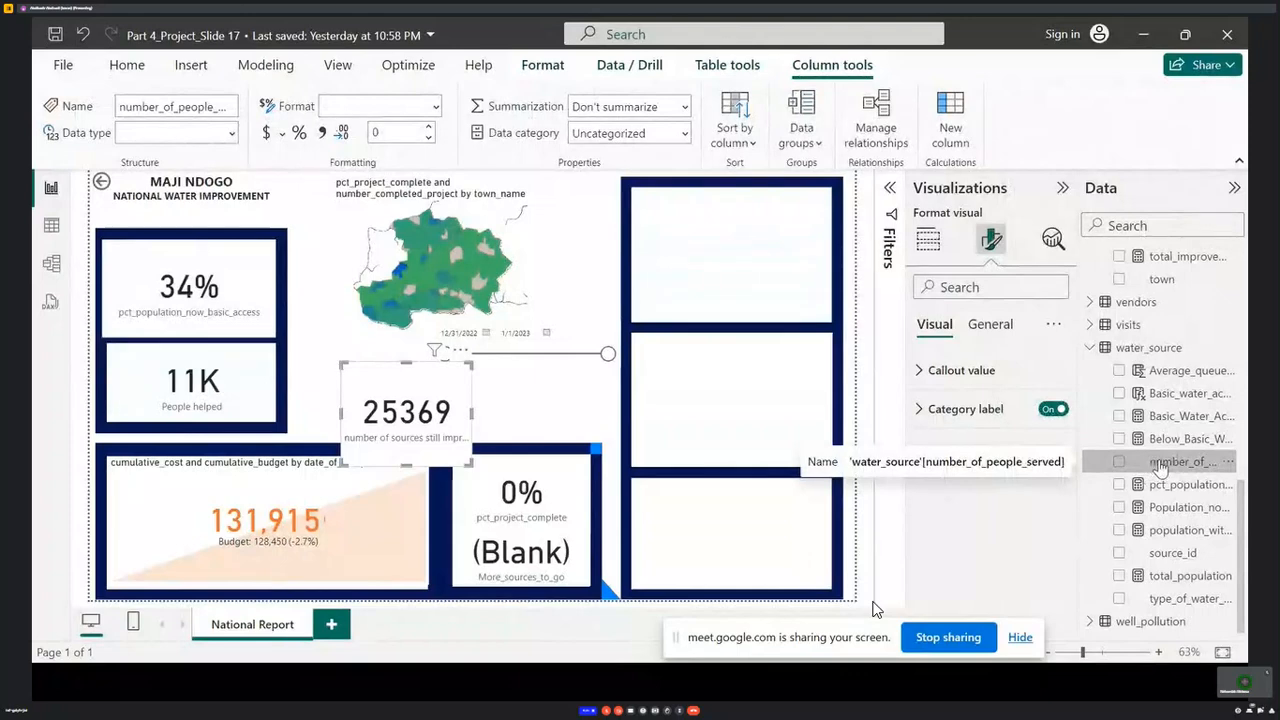
{"action": "right_click", "coordinate": [1158, 466]}
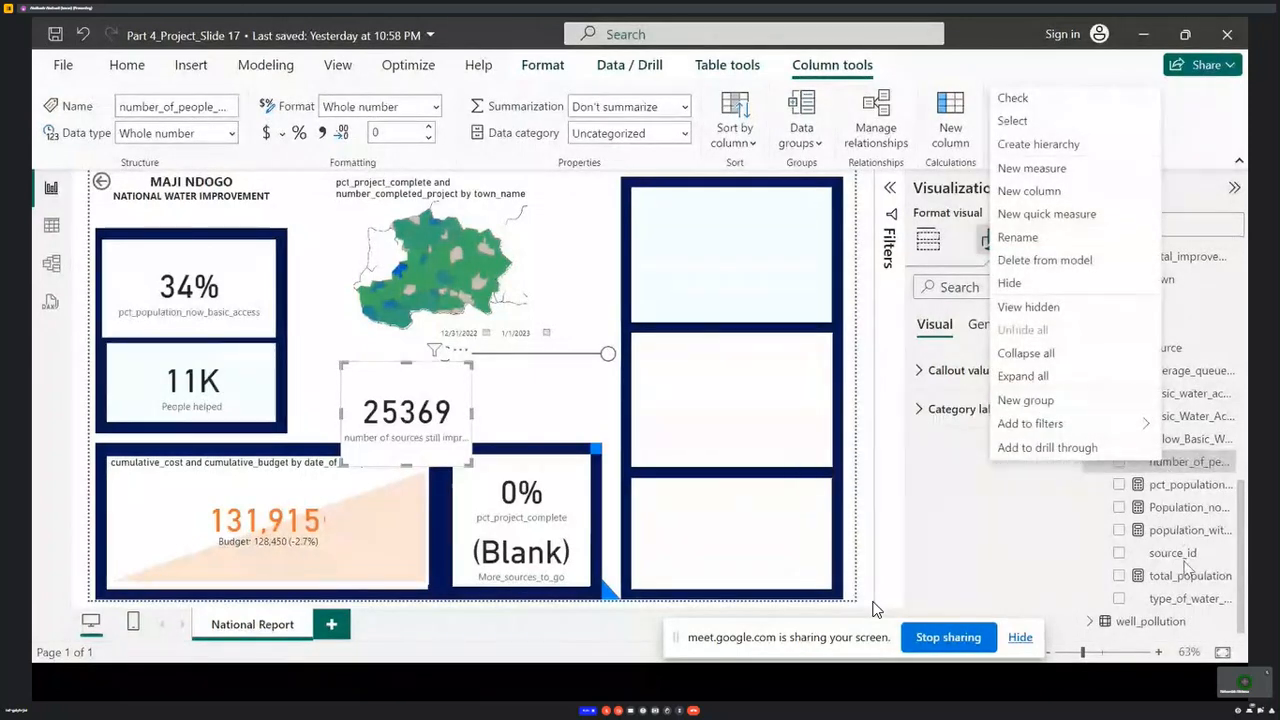
{"action": "left_click", "coordinate": [1206, 473]}
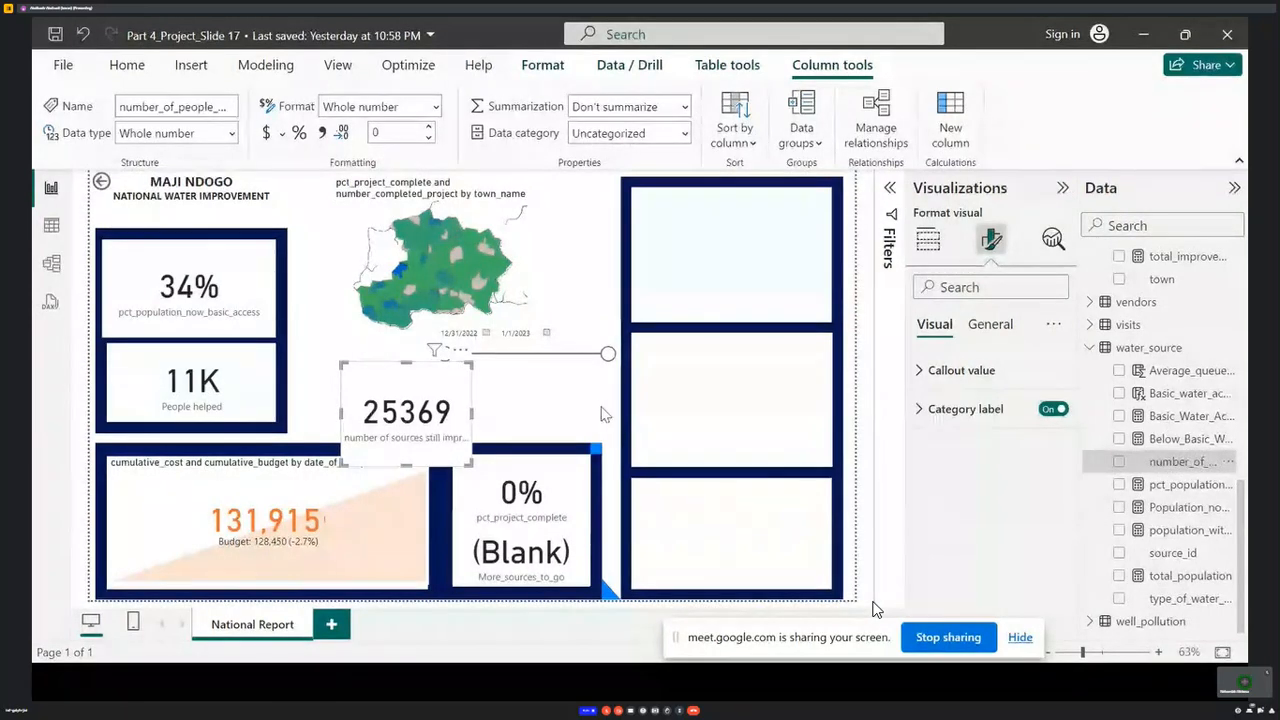
{"action": "left_click", "coordinate": [779, 496]}
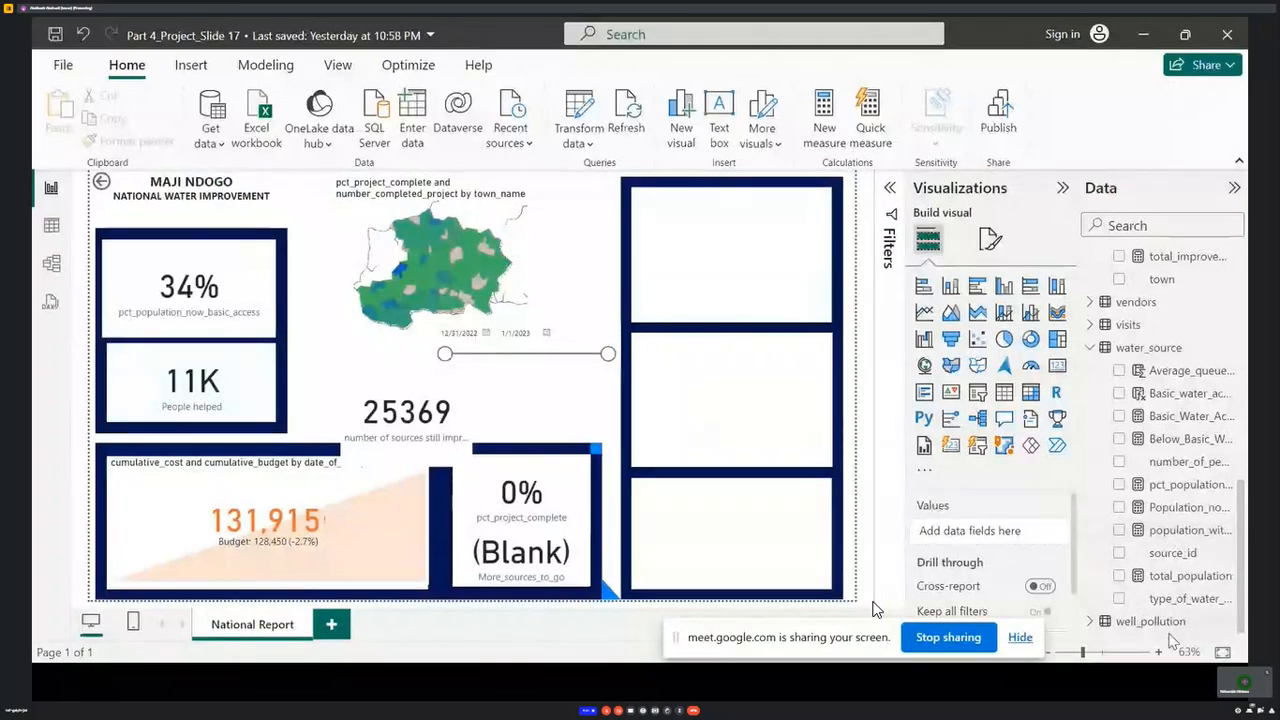
- Open the formula of the number of sources still improve measure in project_progress and select the whole expression for copying
{"action": "scroll", "coordinate": [1175, 545], "scroll_direction": "up", "scroll_amount": 5}
{"action": "scroll", "coordinate": [1165, 545], "scroll_direction": "up", "scroll_amount": 5}
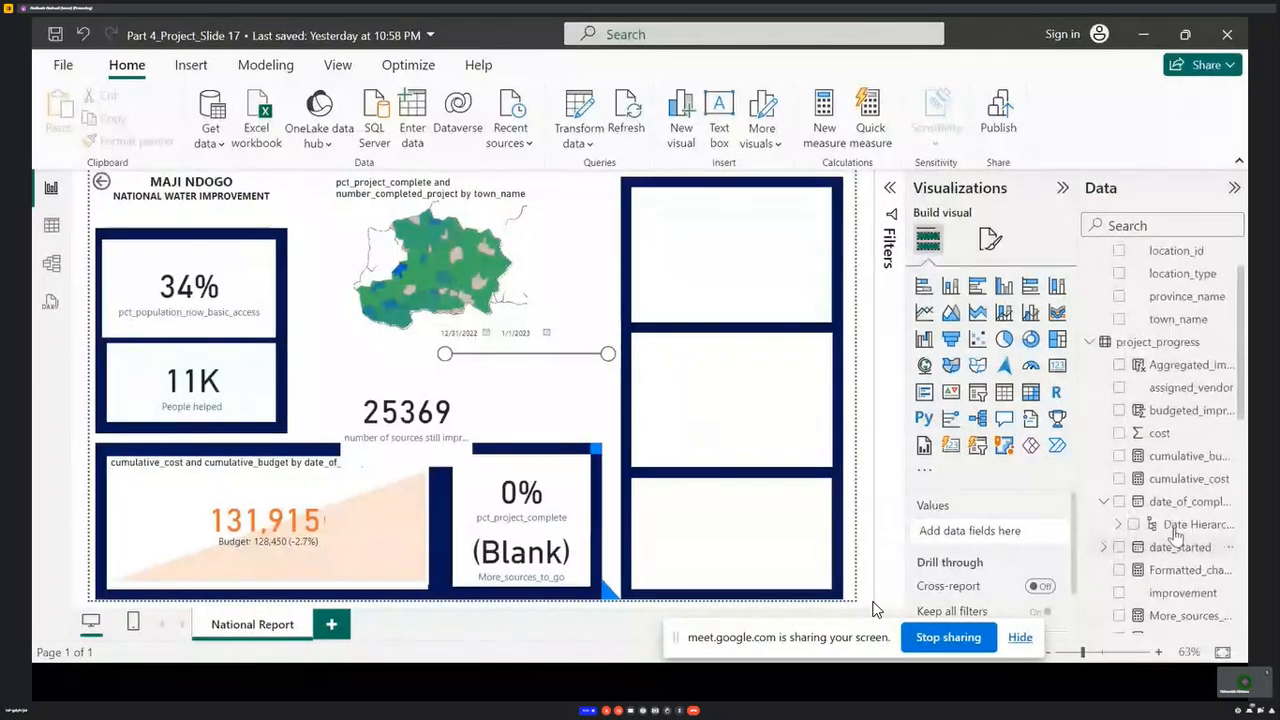
{"action": "scroll", "coordinate": [1175, 560], "scroll_direction": "down", "scroll_amount": 3}
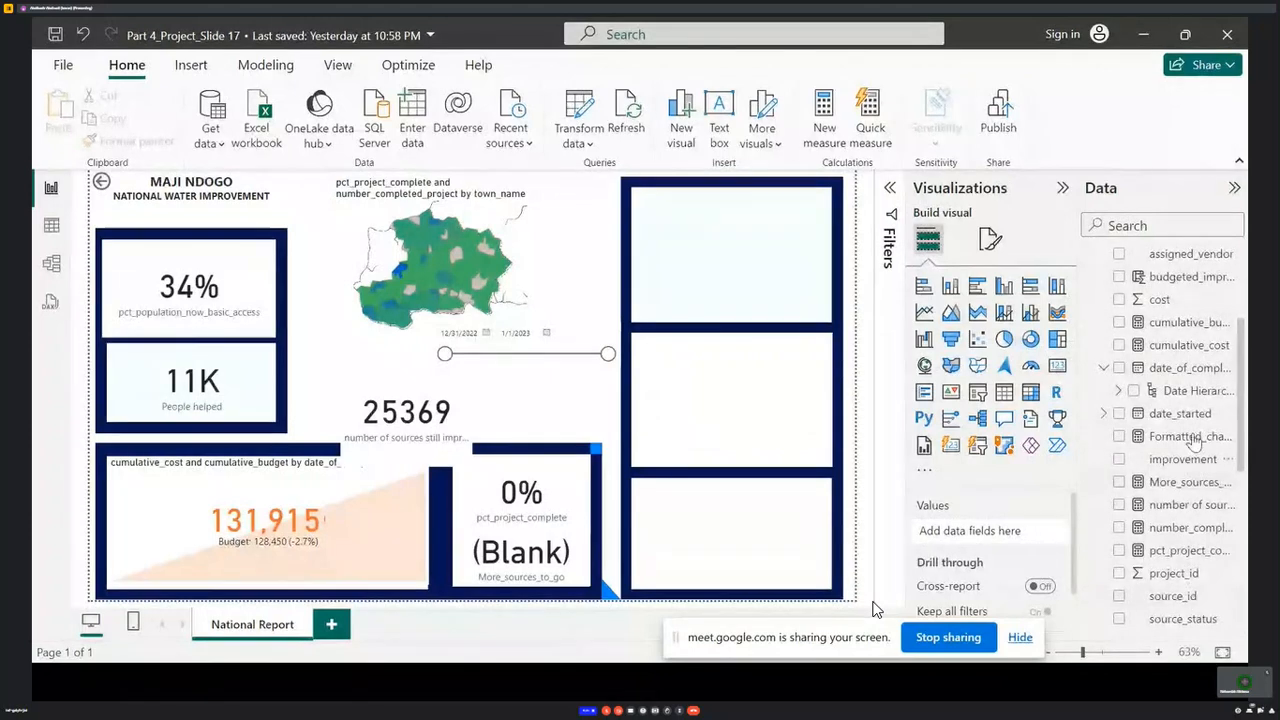
{"action": "left_click", "coordinate": [1185, 505]}
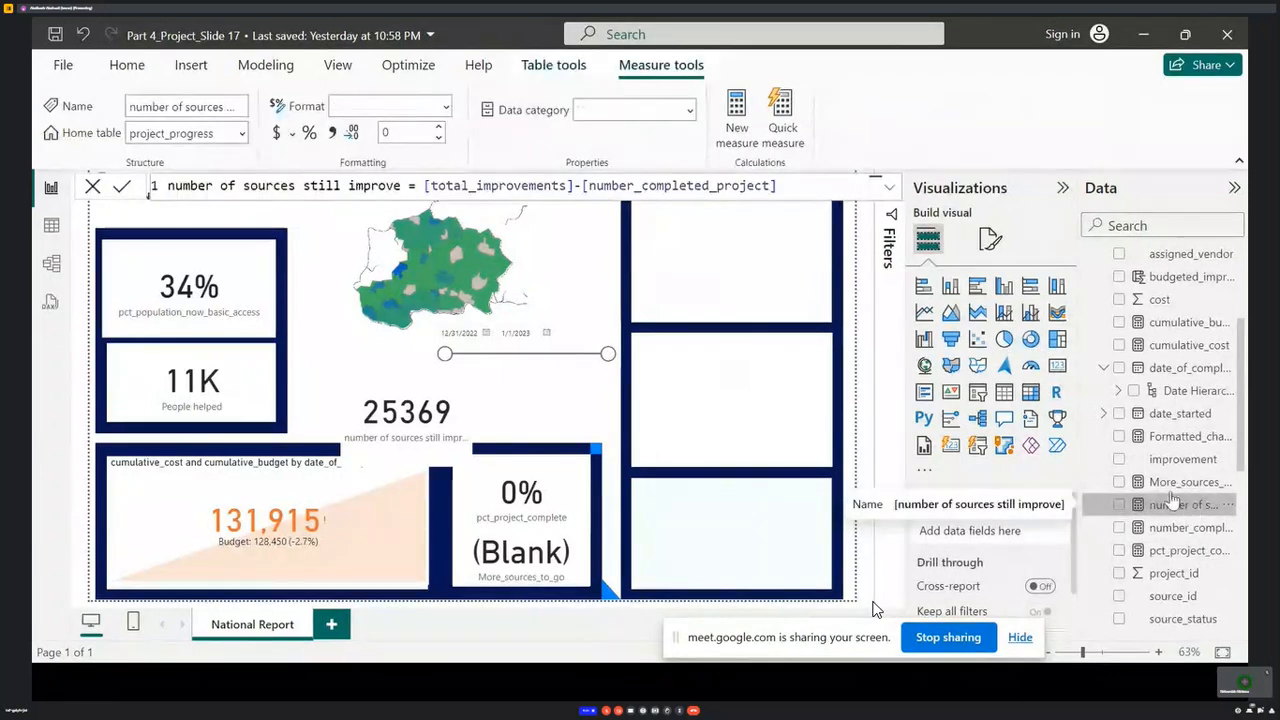
{"action": "left_click", "coordinate": [889, 187]}
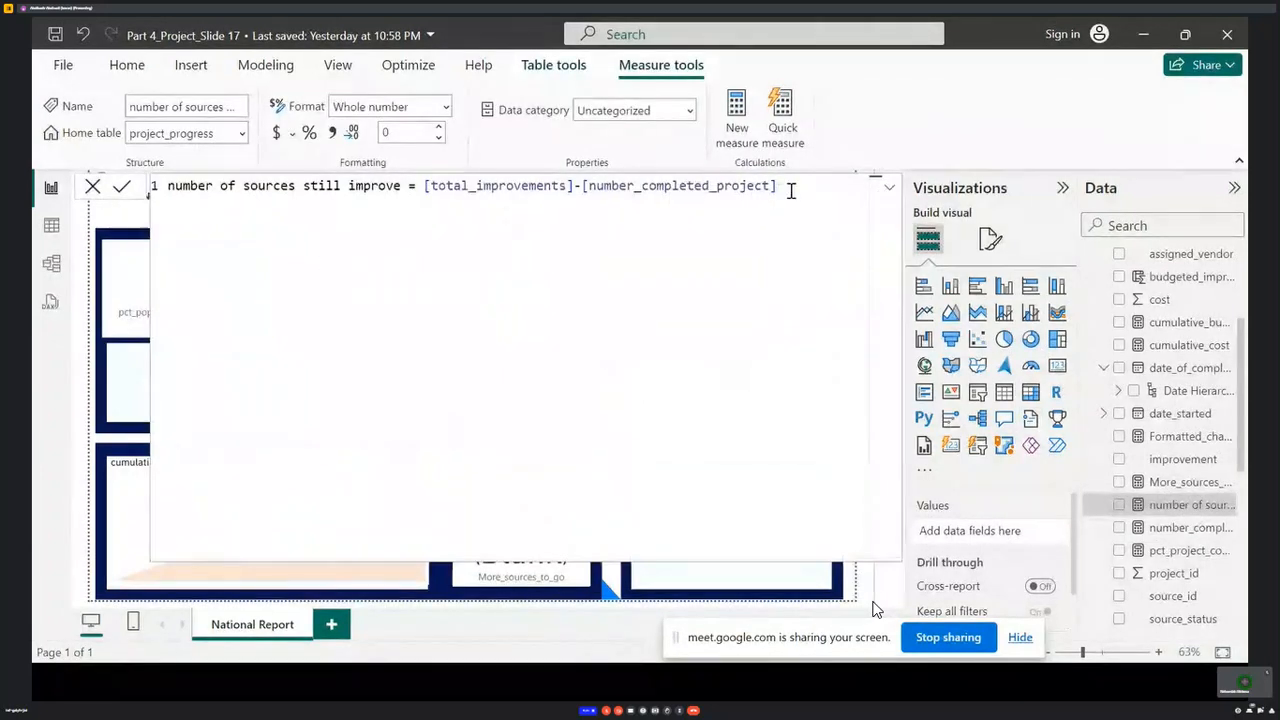
{"action": "left_click_drag", "start_coordinate": [791, 191], "coordinate": [166, 187]}
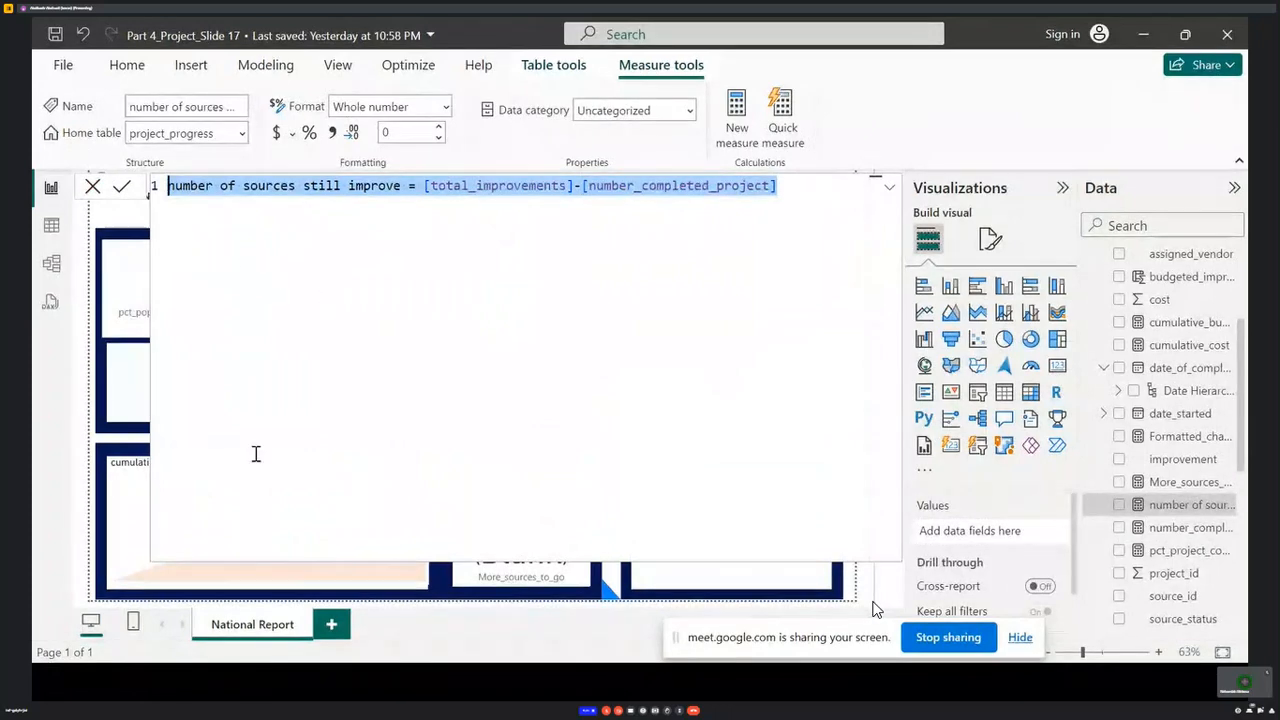
- Switch to the Google Meet call, post the copied measure formula in the chat, and return to Power BI with the formula editor collapsed
{"action": "left_click", "coordinate": [1144, 35]}
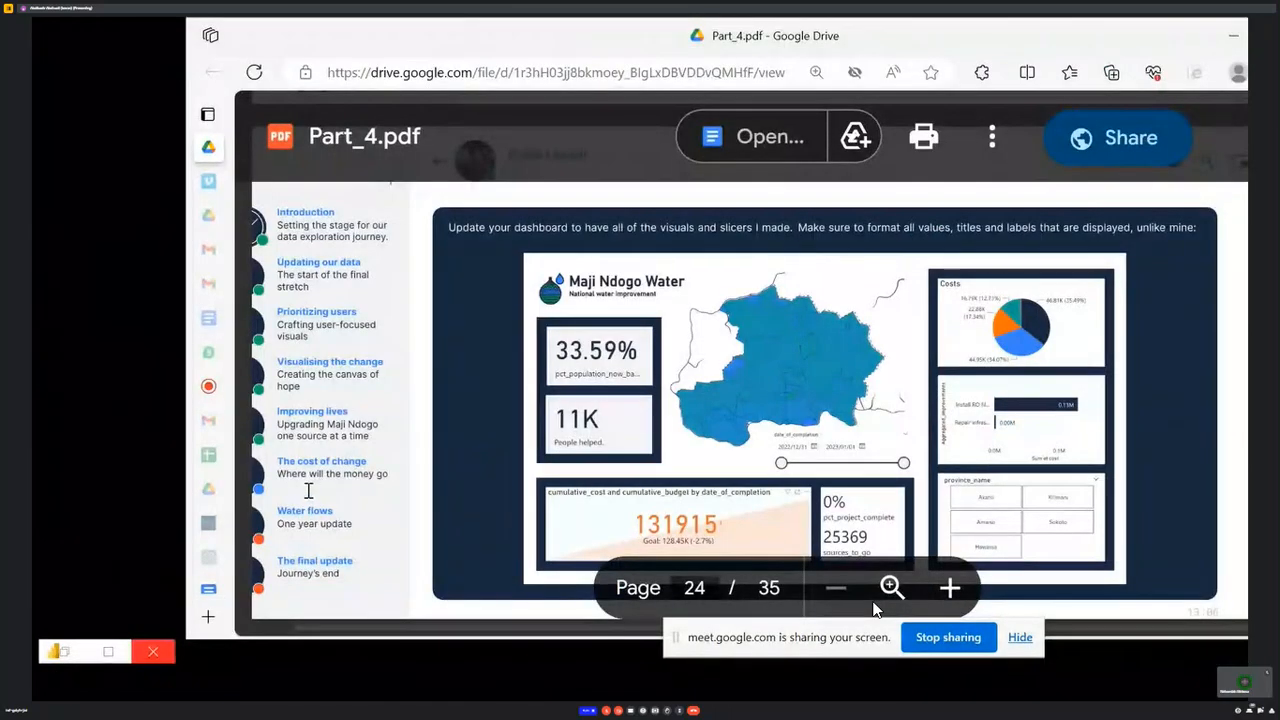
{"action": "mouse_move", "coordinate": [228, 428]}
{"action": "left_click", "coordinate": [300, 386]}
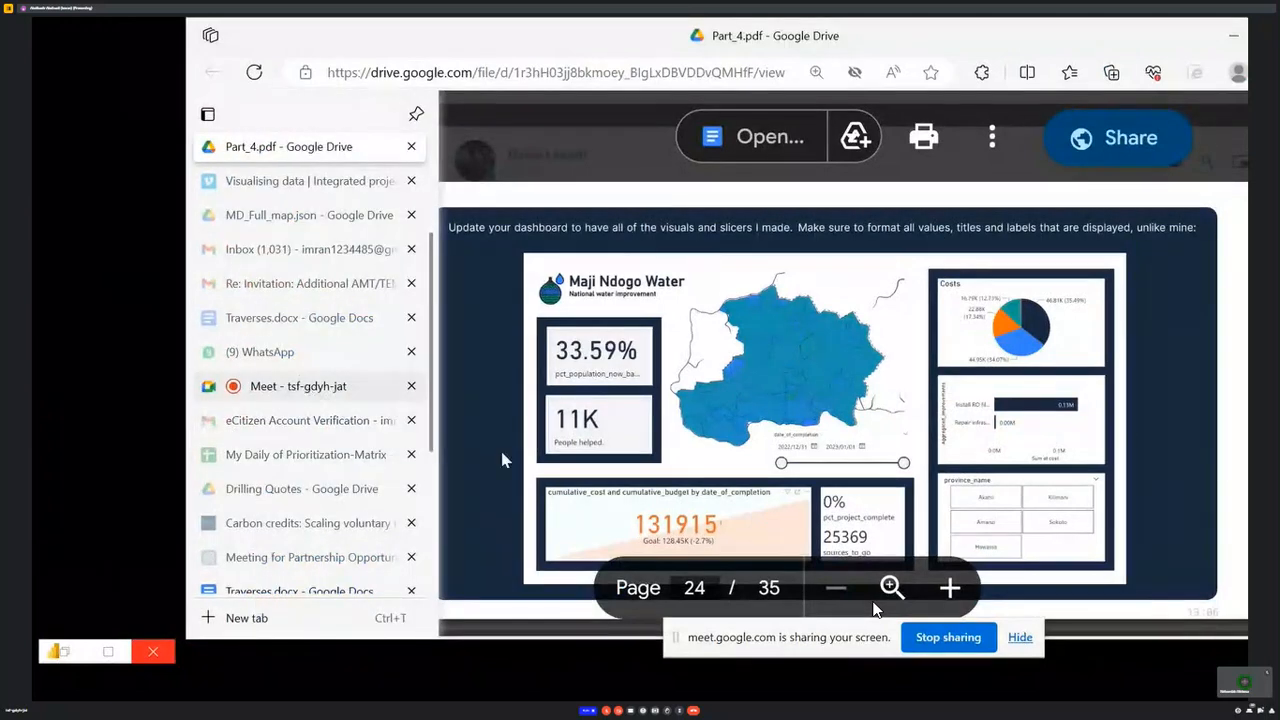
{"action": "left_click", "coordinate": [980, 510]}
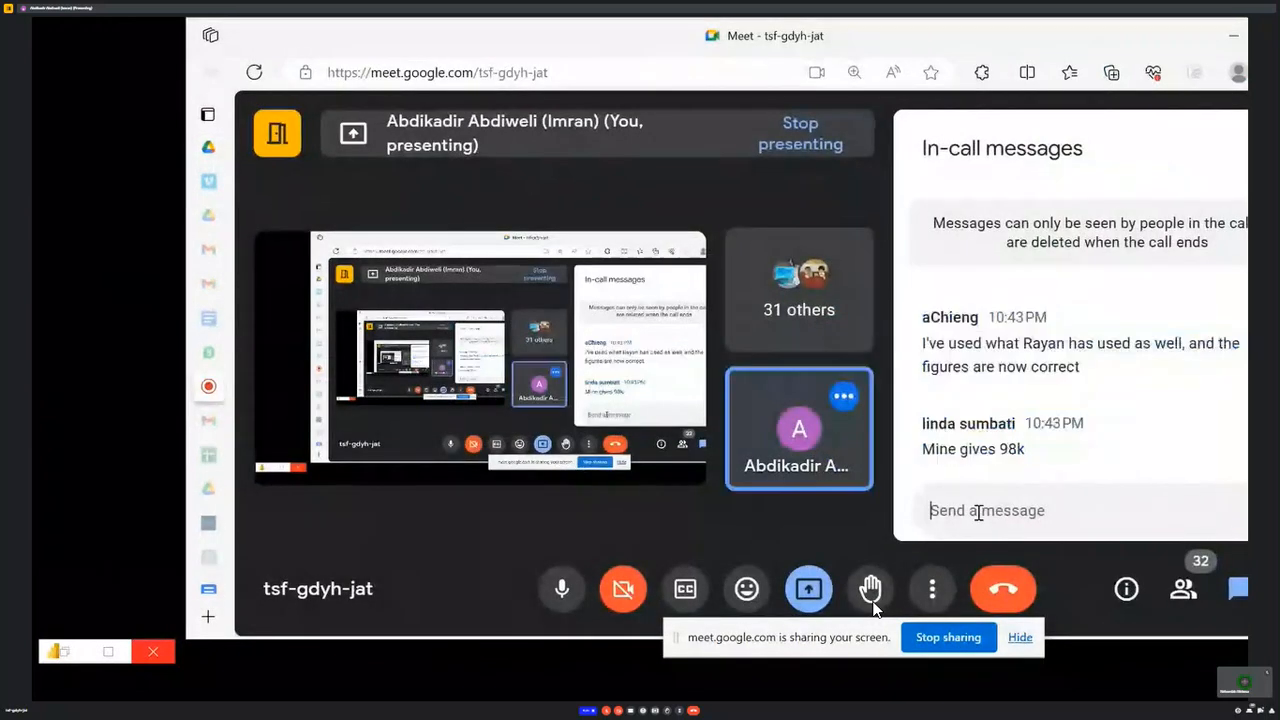
{"action": "type", "text": "[total_improvements]-[number_completed_project]"}
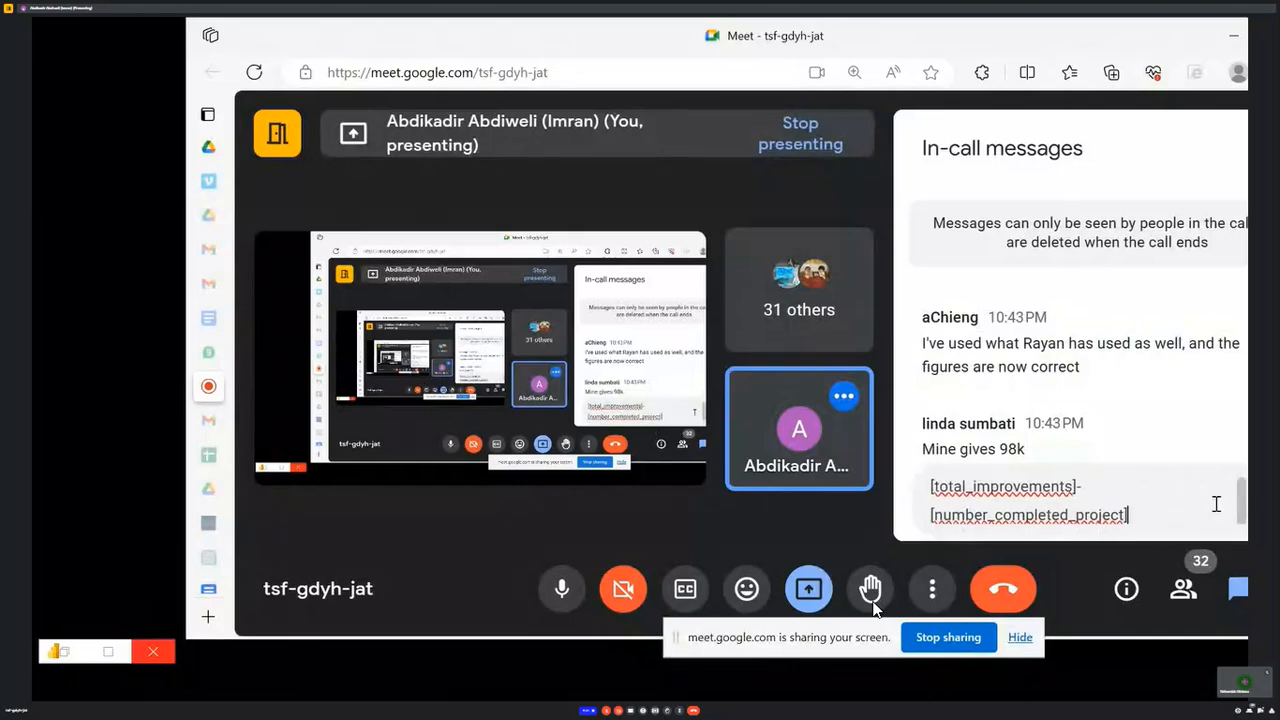
{"action": "scroll", "coordinate": [1212, 504], "scroll_direction": "up", "scroll_amount": 1}
{"action": "key", "text": "Return"}
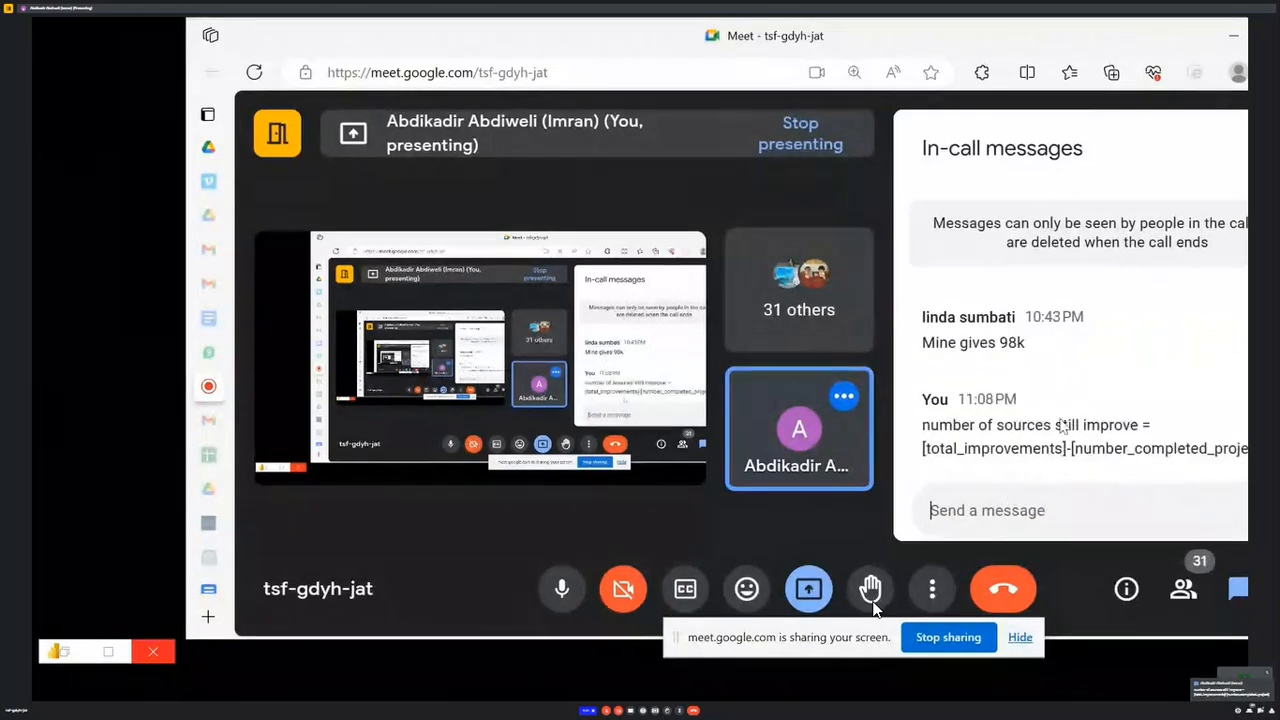
{"action": "left_click", "coordinate": [85, 662]}
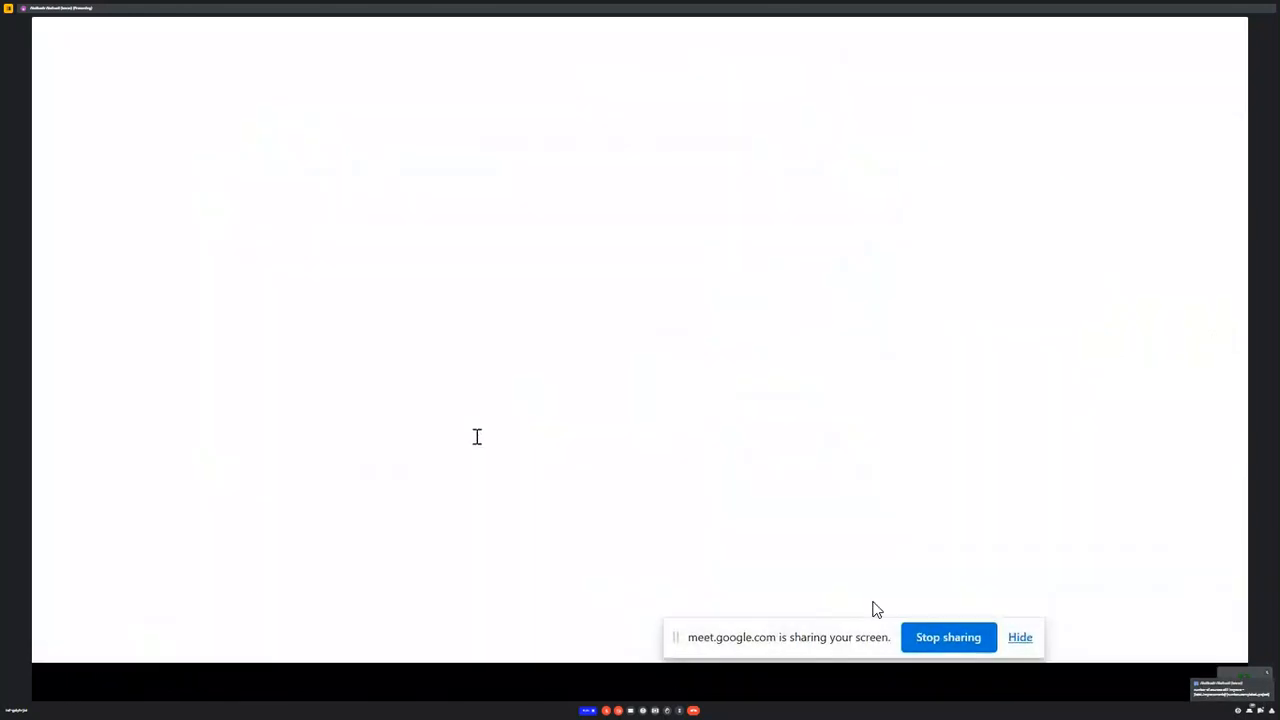
{"action": "left_click", "coordinate": [889, 187]}
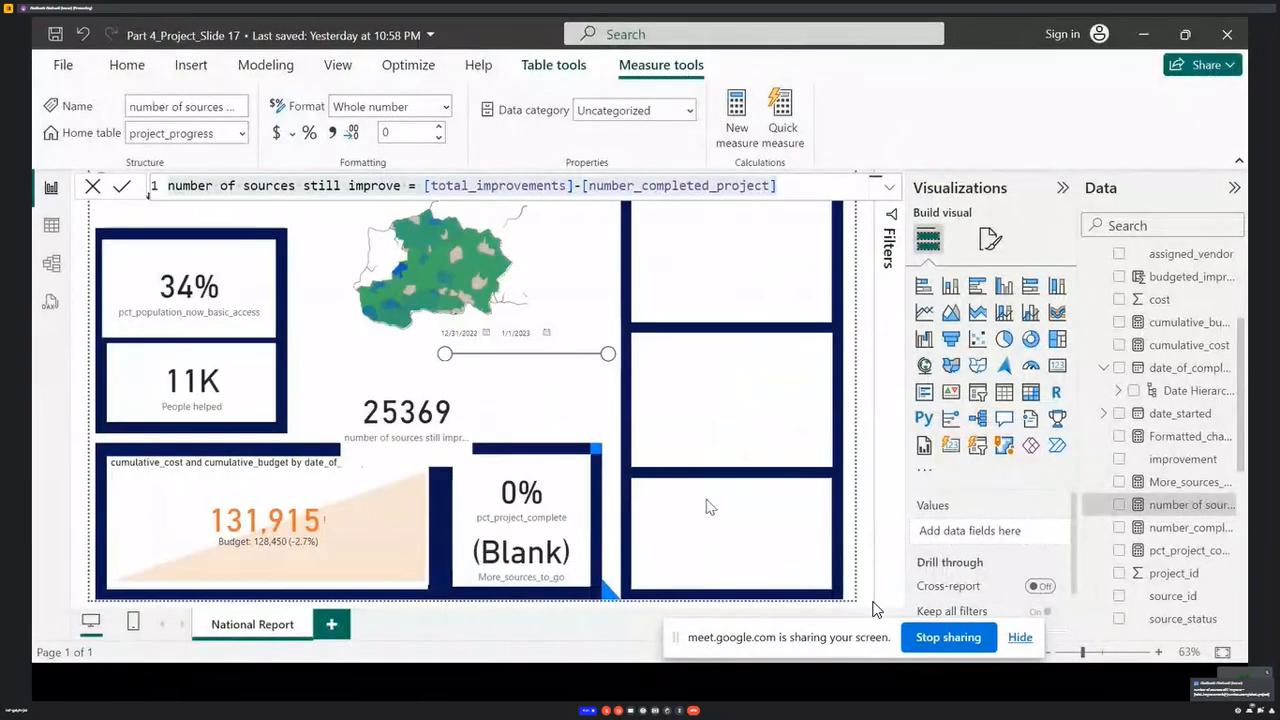
- Switch to Part_4.pdf and examine the sample dashboard on page 24 and the Aggregated_improvements cost breakdown requirement on page 23
{"action": "left_click", "coordinate": [1143, 34]}
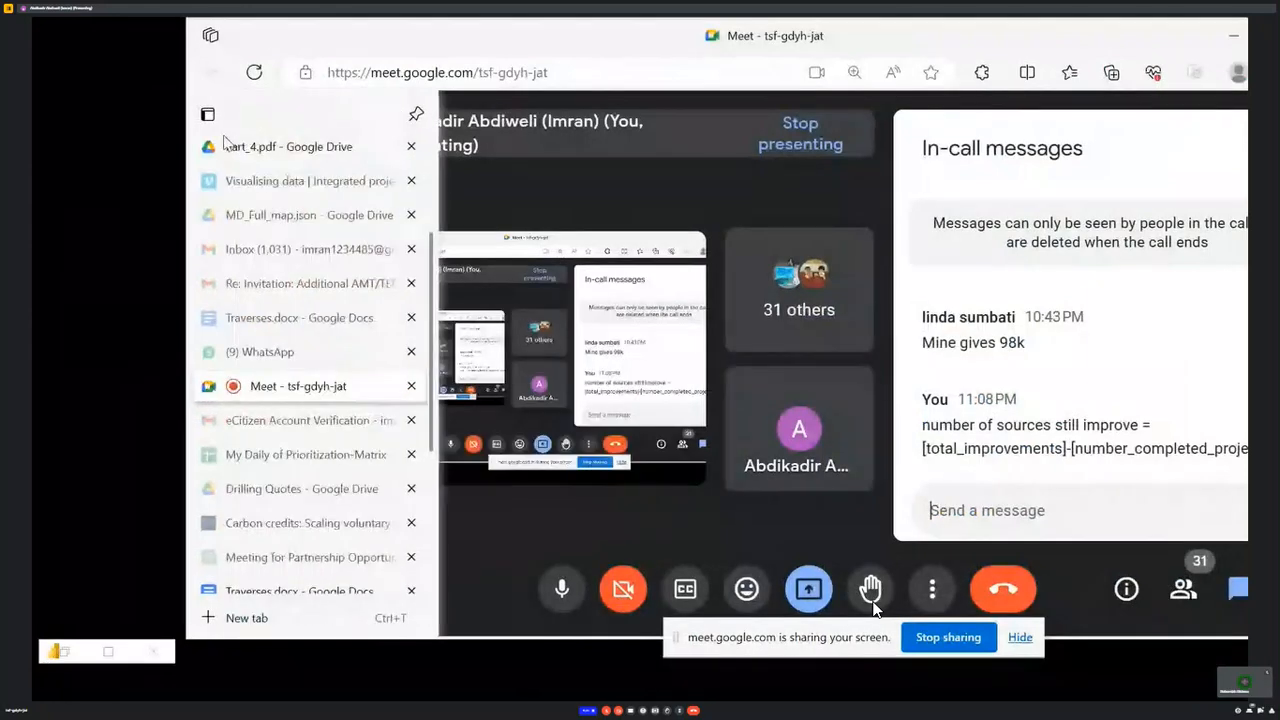
{"action": "left_click", "coordinate": [262, 146]}
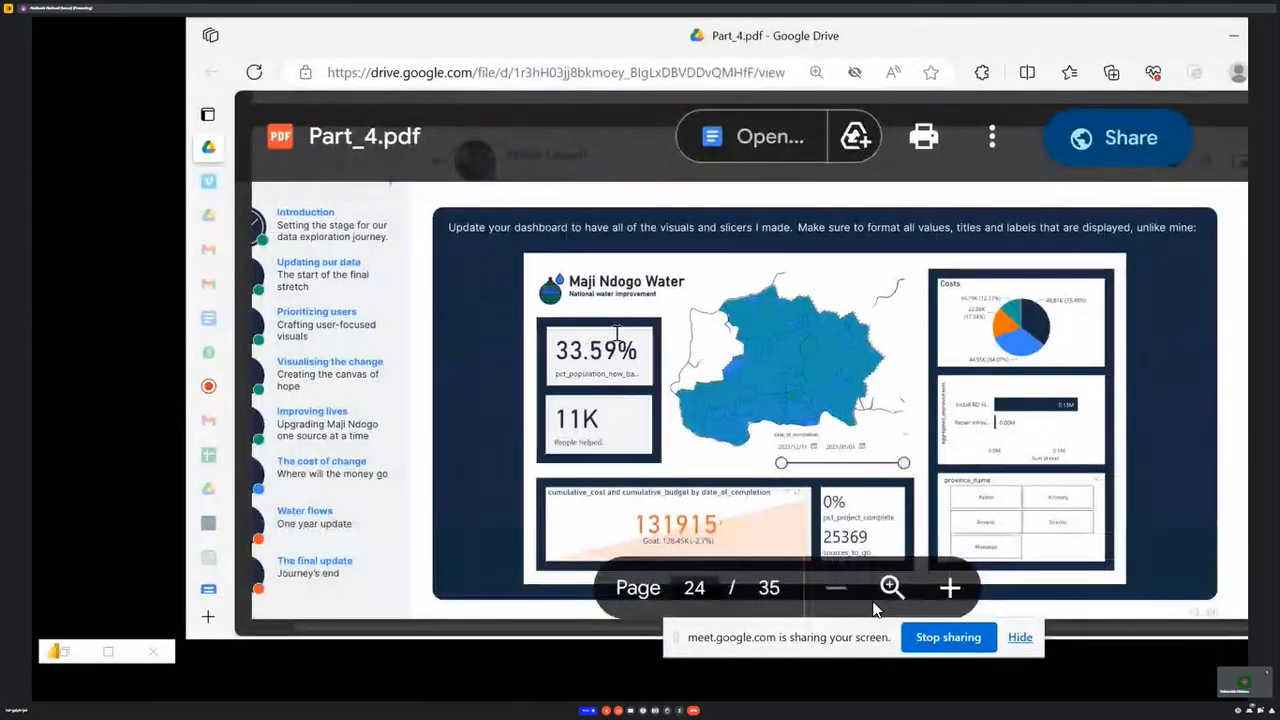
{"action": "scroll", "coordinate": [952, 437], "scroll_direction": "up", "scroll_amount": 3}
{"action": "scroll", "coordinate": [952, 437], "scroll_direction": "down", "scroll_amount": 5}
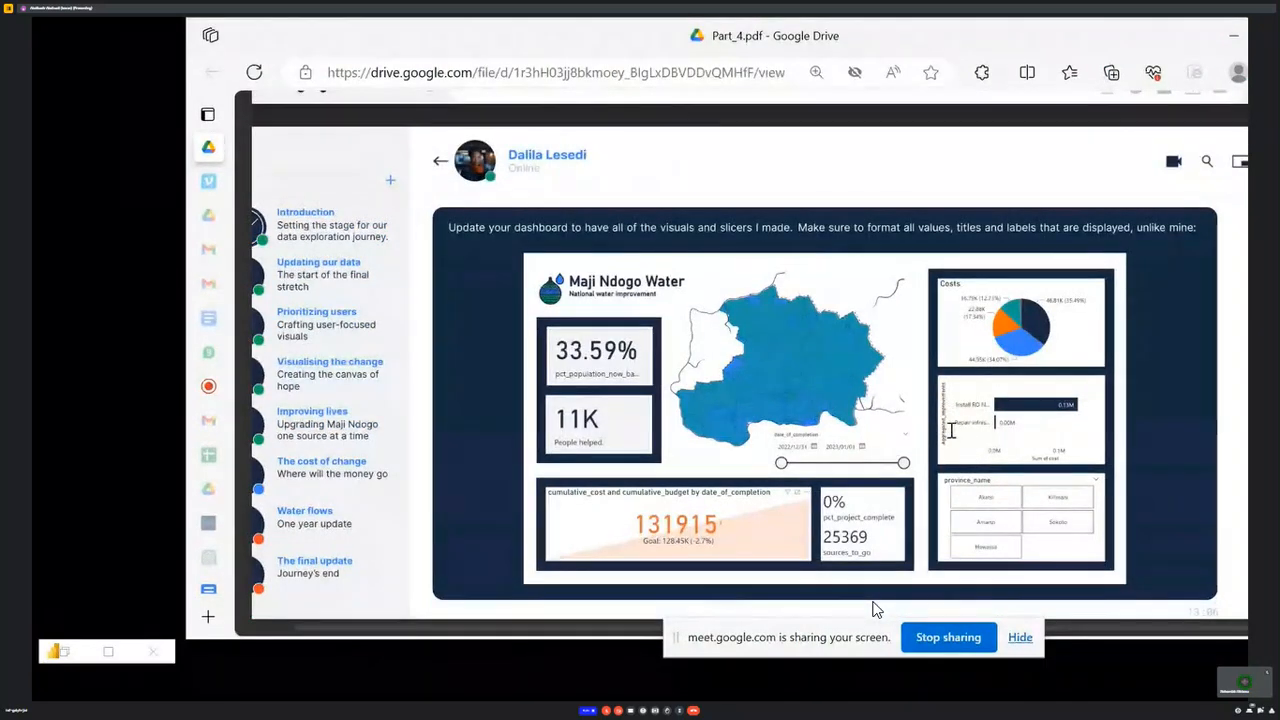
{"action": "scroll", "coordinate": [952, 430], "scroll_direction": "up", "scroll_amount": 3}
{"action": "scroll", "coordinate": [946, 428], "scroll_direction": "down", "scroll_amount": 3}
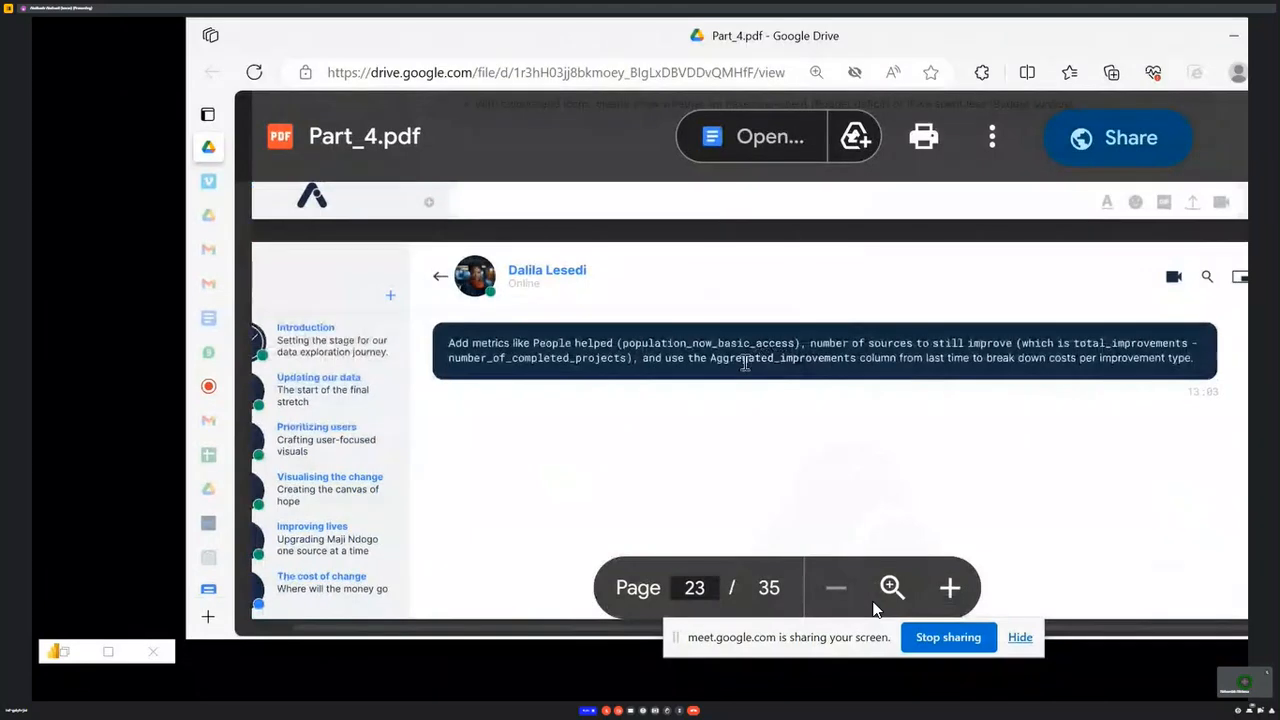
{"action": "left_click_drag", "start_coordinate": [712, 358], "coordinate": [863, 420]}
{"action": "scroll", "coordinate": [863, 420], "scroll_direction": "down", "scroll_amount": 3}
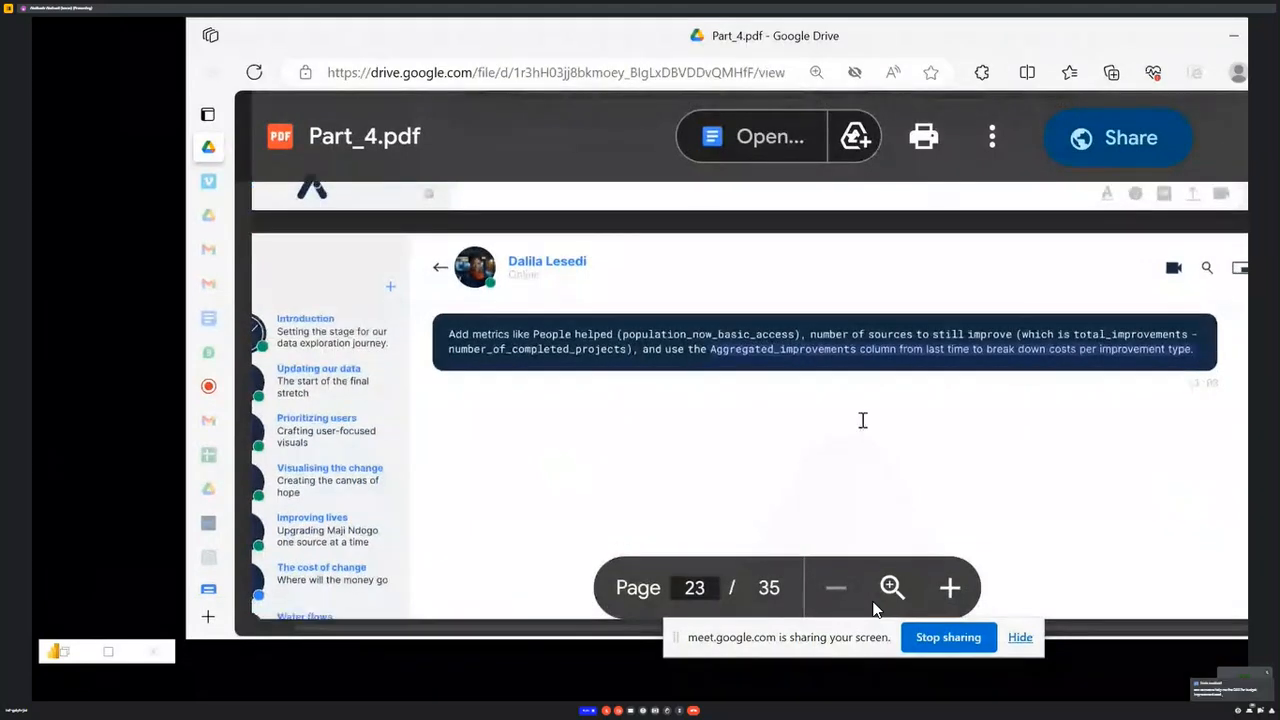
{"action": "scroll", "coordinate": [863, 411], "scroll_direction": "up", "scroll_amount": 3}
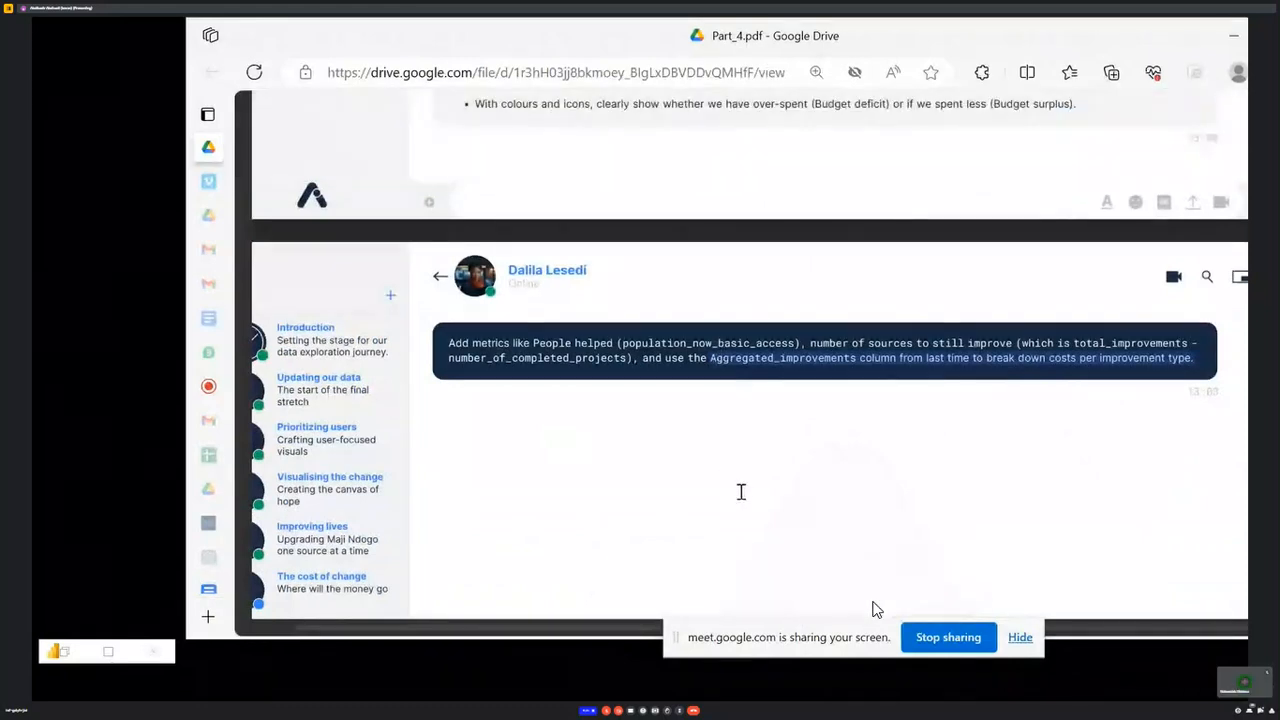
{"action": "scroll", "coordinate": [741, 491], "scroll_direction": "down", "scroll_amount": 5}
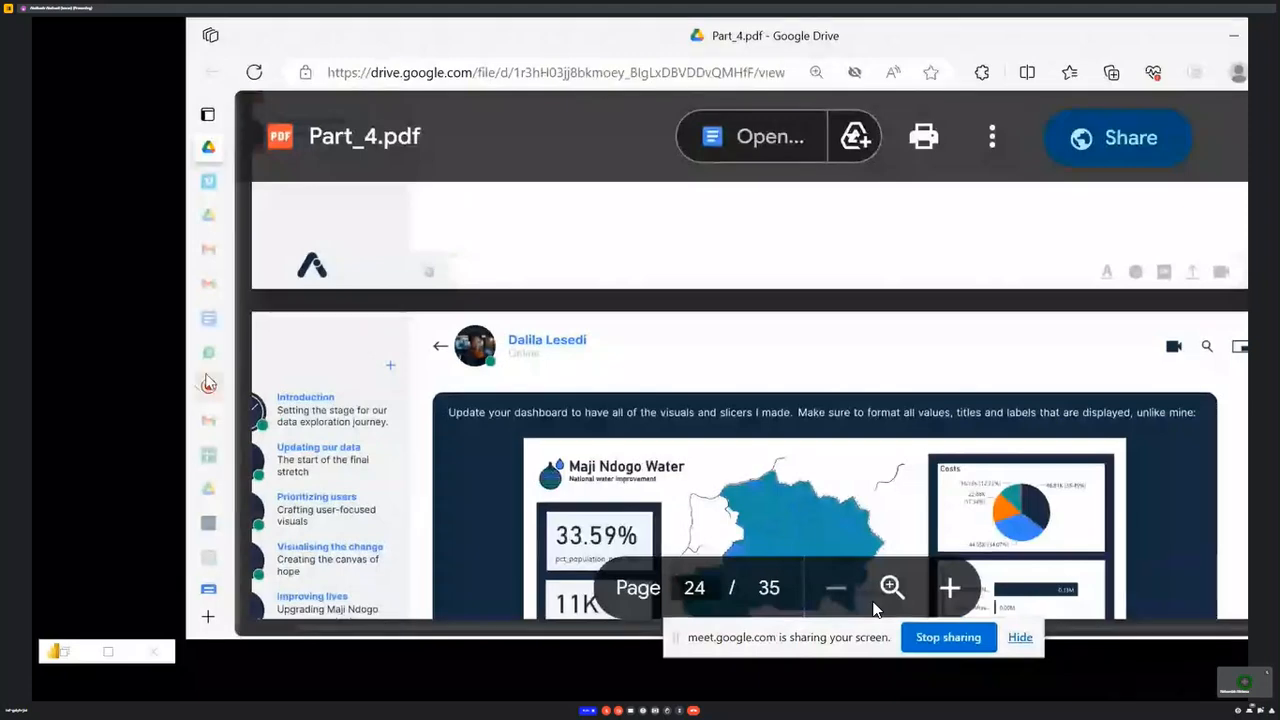
- Switch back to Power BI, add an empty stacked bar chart and move it between the map and the blank panels beside it
{"action": "left_click", "coordinate": [113, 650]}
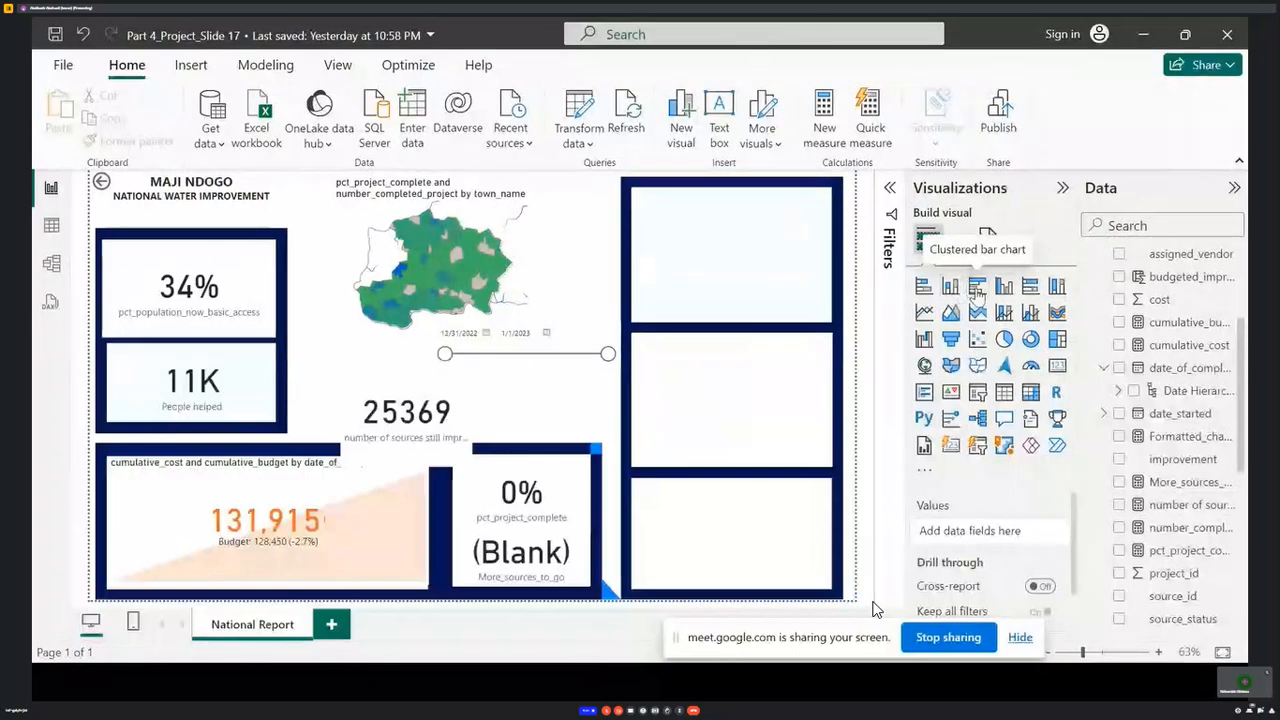
{"action": "left_click", "coordinate": [923, 286]}
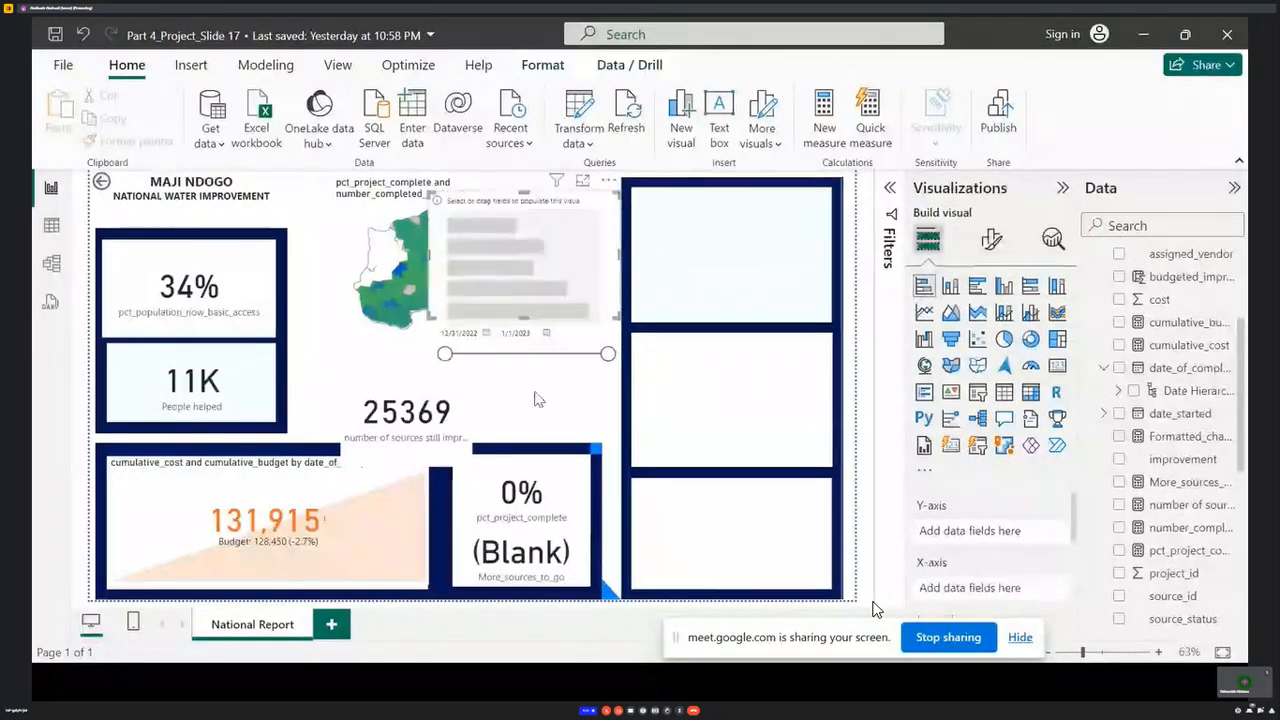
{"action": "left_click_drag", "start_coordinate": [560, 237], "coordinate": [626, 246]}
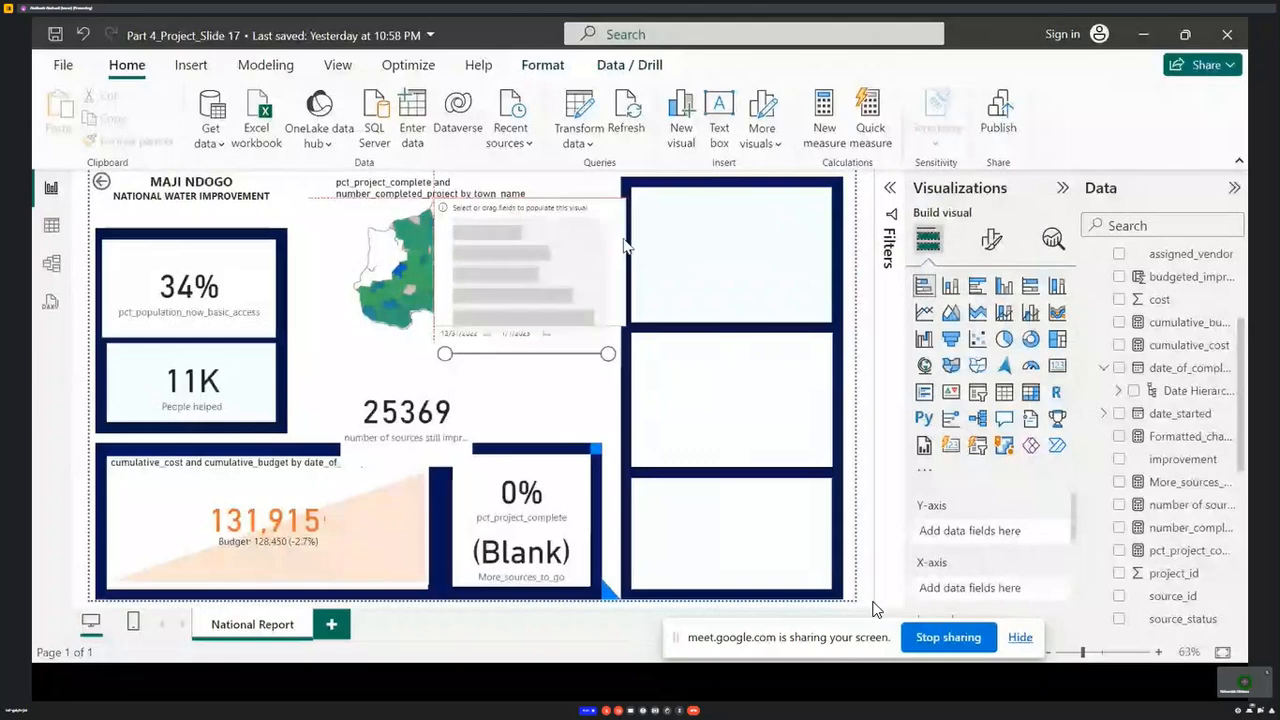
{"action": "left_click_drag", "start_coordinate": [624, 246], "coordinate": [674, 308]}
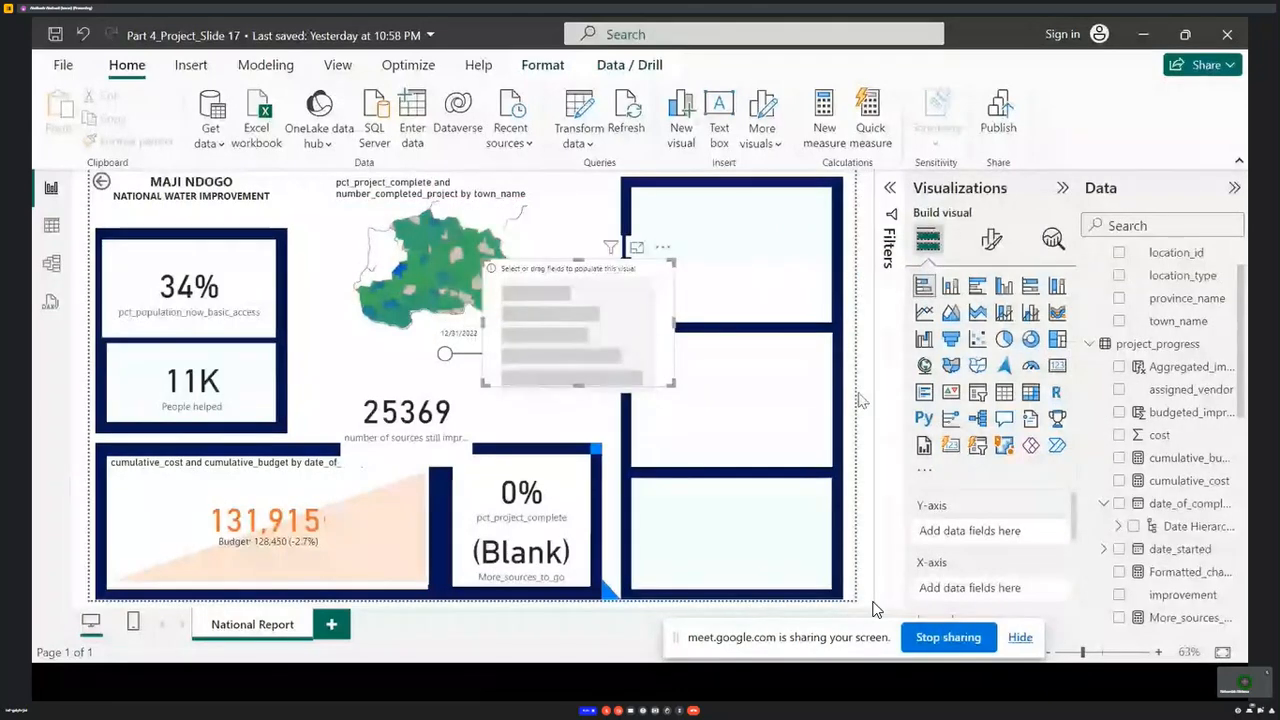
- Following page 23 of Part_4.pdf, plot cumulative_cost by Aggregated_improvements in the stacked bar chart and enlarge the chart
{"action": "left_click", "coordinate": [1158, 36]}
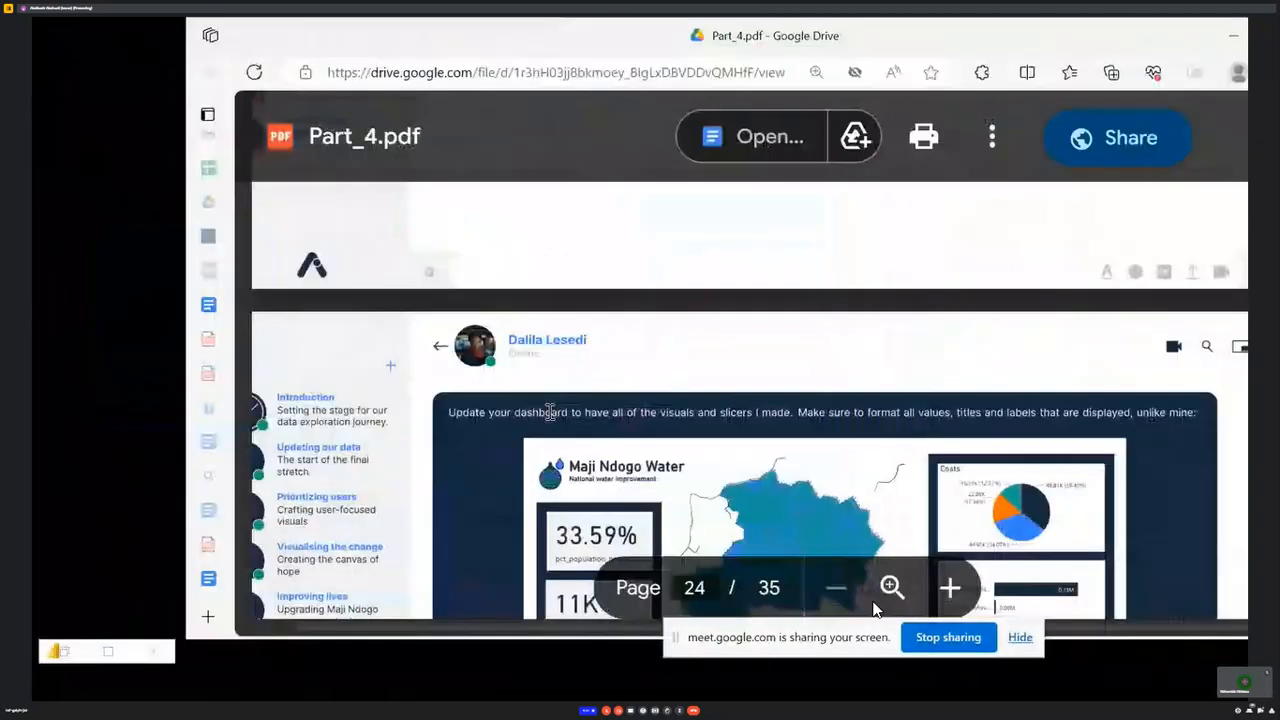
{"action": "scroll", "coordinate": [873, 608], "scroll_direction": "up", "scroll_amount": 3}
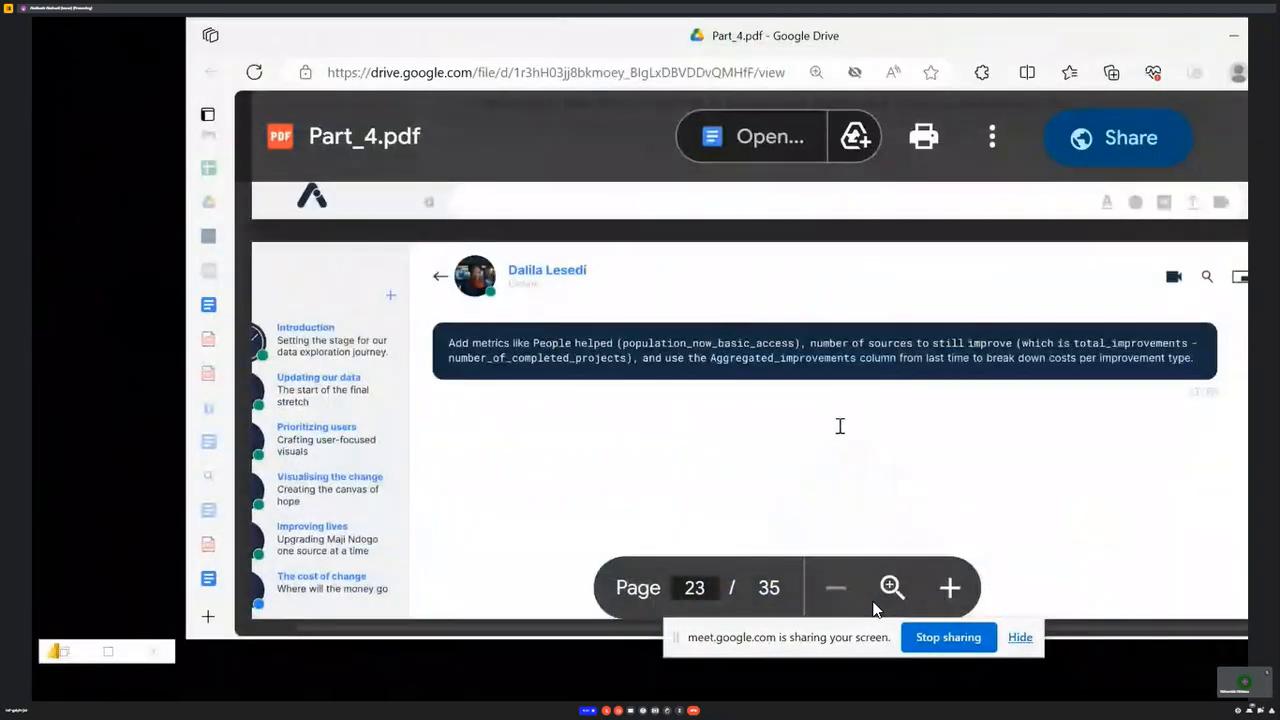
{"action": "left_click", "coordinate": [108, 652]}
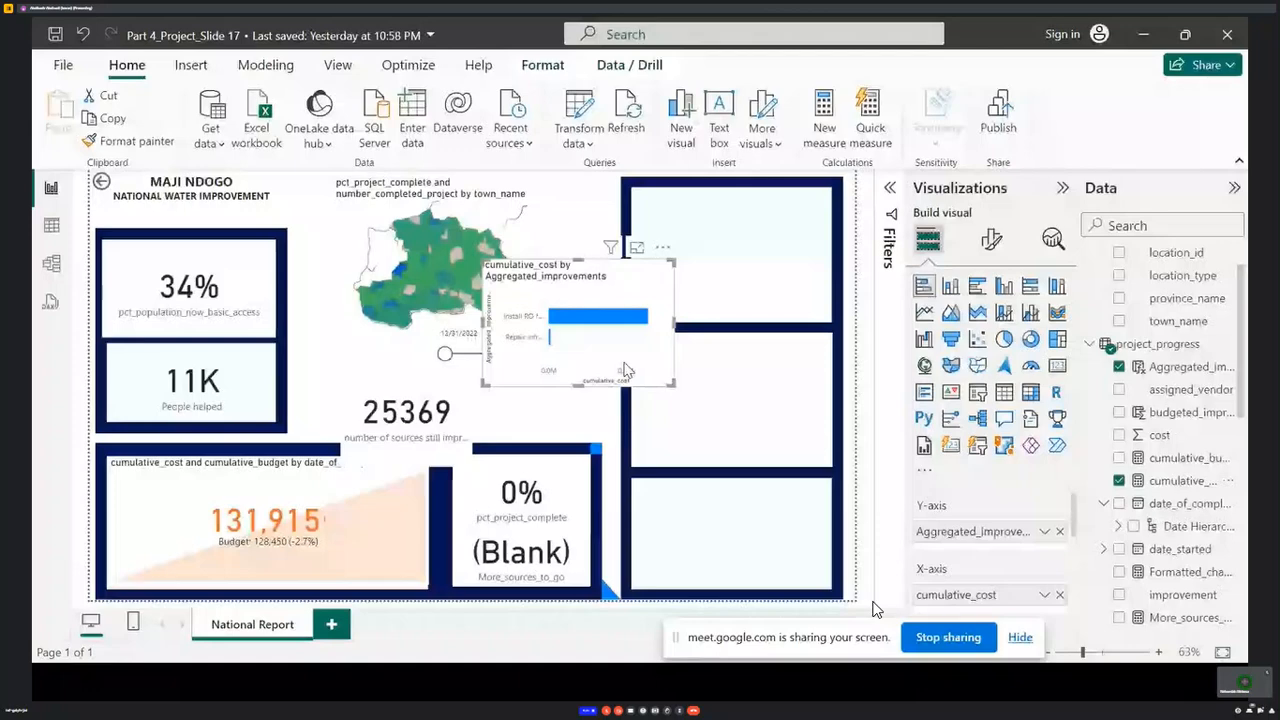
{"action": "left_click_drag", "start_coordinate": [673, 262], "coordinate": [729, 220]}
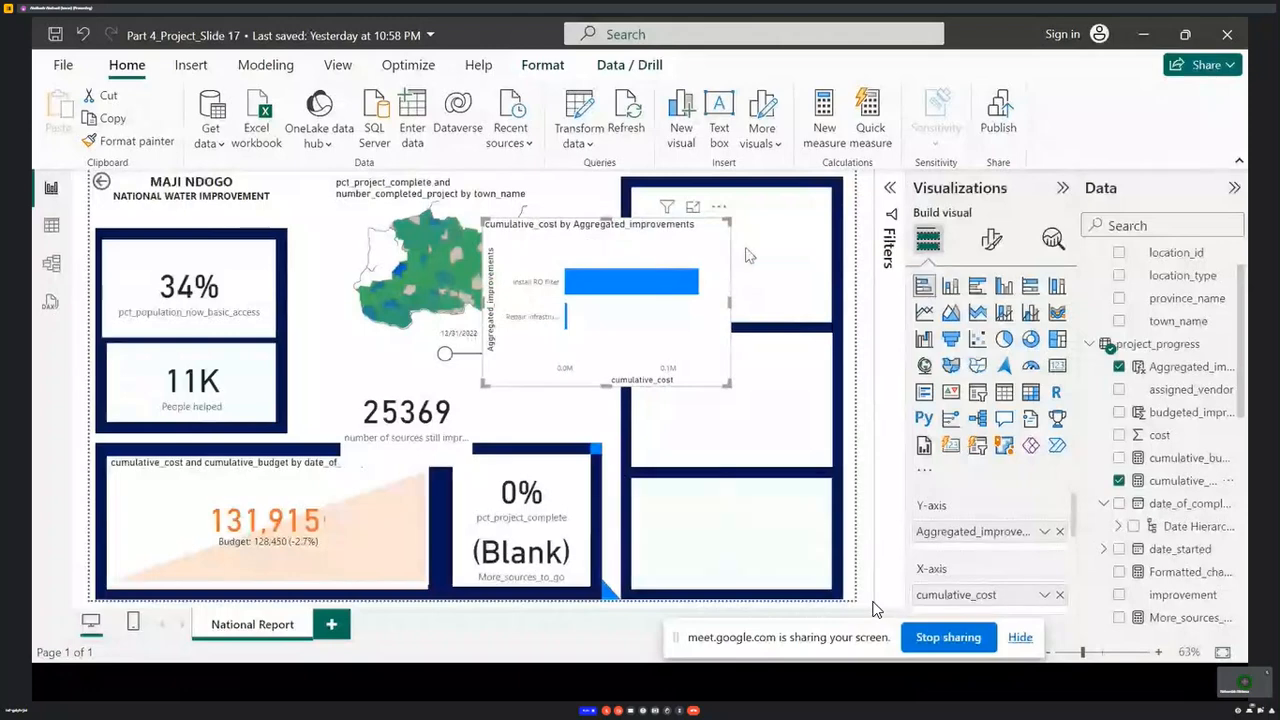
- Move the cumulative_cost by Aggregated_improvements bar chart onto the middle blank panel beside the map and resize it to fit inside the frame
{"action": "left_click_drag", "start_coordinate": [645, 232], "coordinate": [782, 352]}
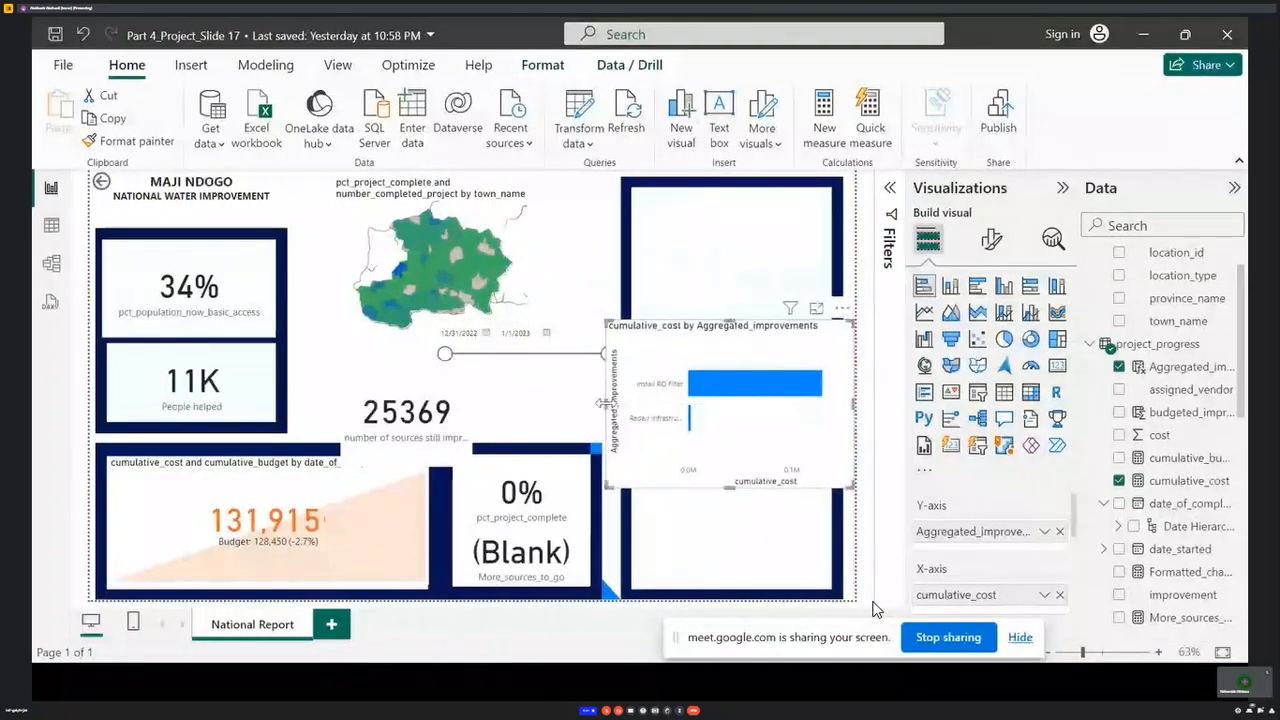
{"action": "left_click_drag", "start_coordinate": [603, 403], "coordinate": [645, 403]}
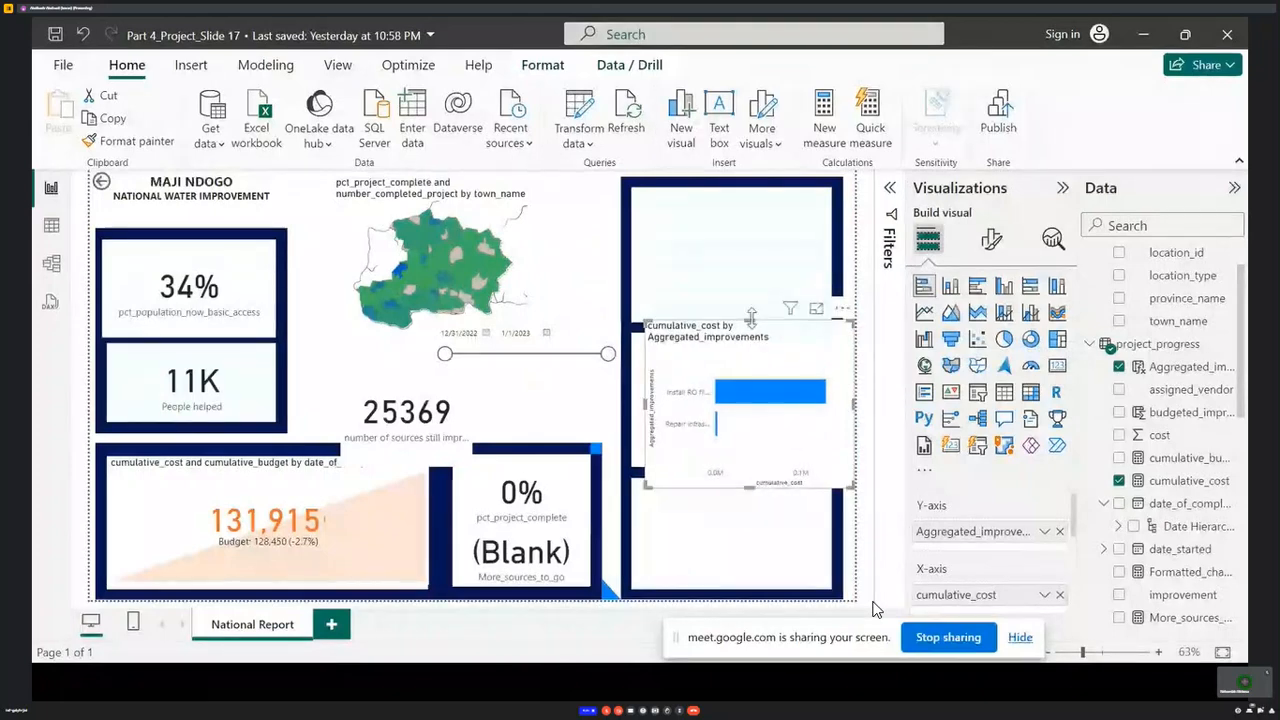
{"action": "left_click_drag", "start_coordinate": [751, 316], "coordinate": [751, 334]}
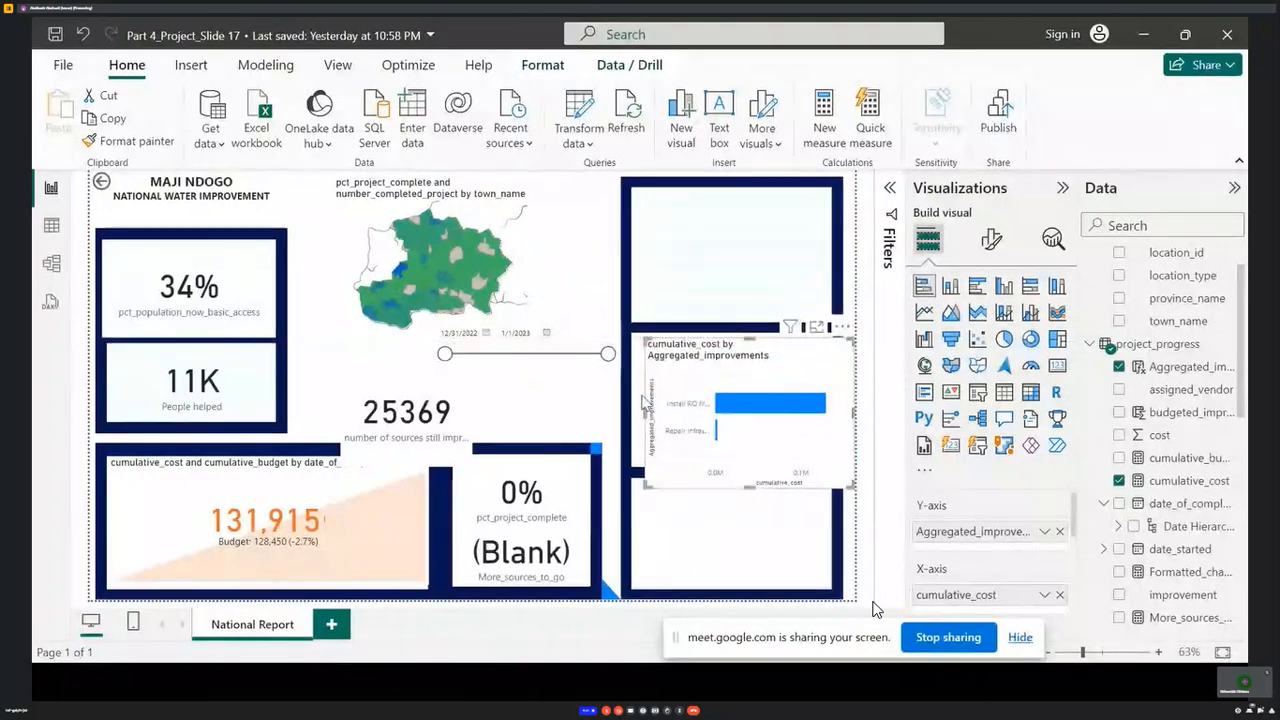
{"action": "left_click_drag", "start_coordinate": [715, 378], "coordinate": [738, 334]}
{"action": "left_click_drag", "start_coordinate": [626, 407], "coordinate": [635, 412]}
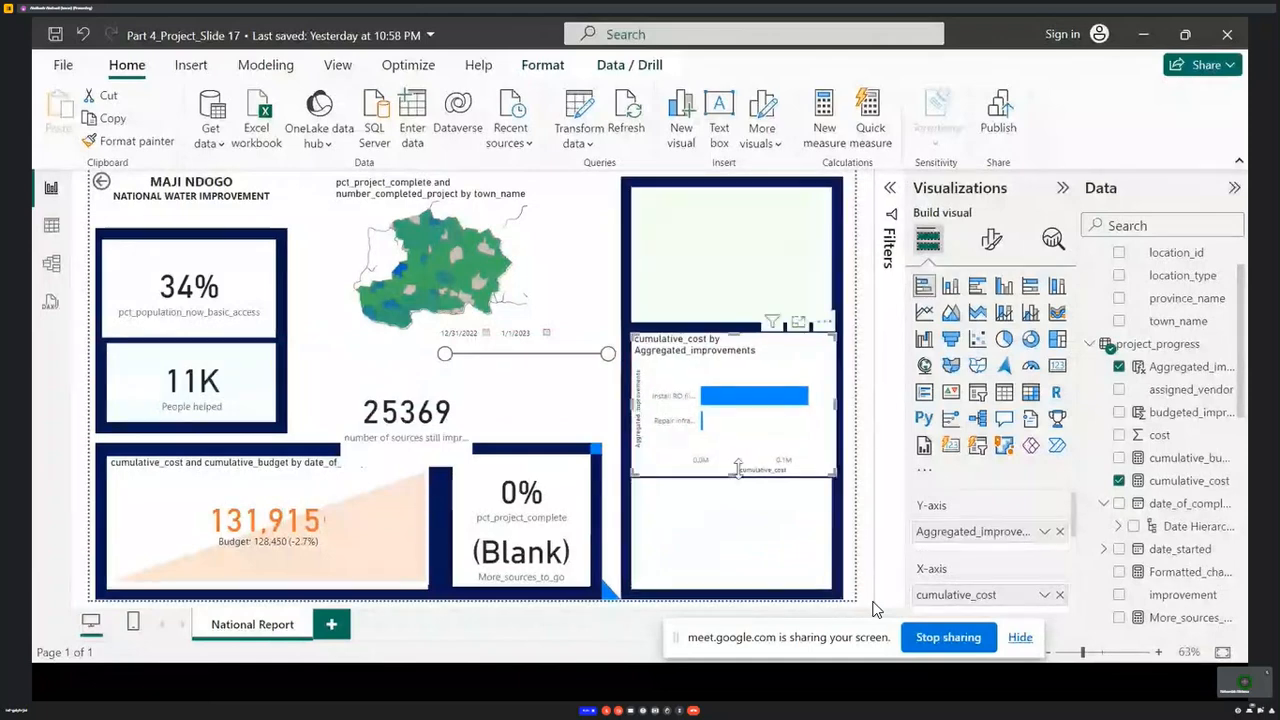
{"action": "mouse_move", "coordinate": [735, 474]}
{"action": "left_mouse_down"}
{"action": "mouse_move", "coordinate": [742, 450]}
{"action": "mouse_move", "coordinate": [742, 463]}
{"action": "left_mouse_up"}
{"action": "left_click_drag", "start_coordinate": [838, 405], "coordinate": [825, 407]}
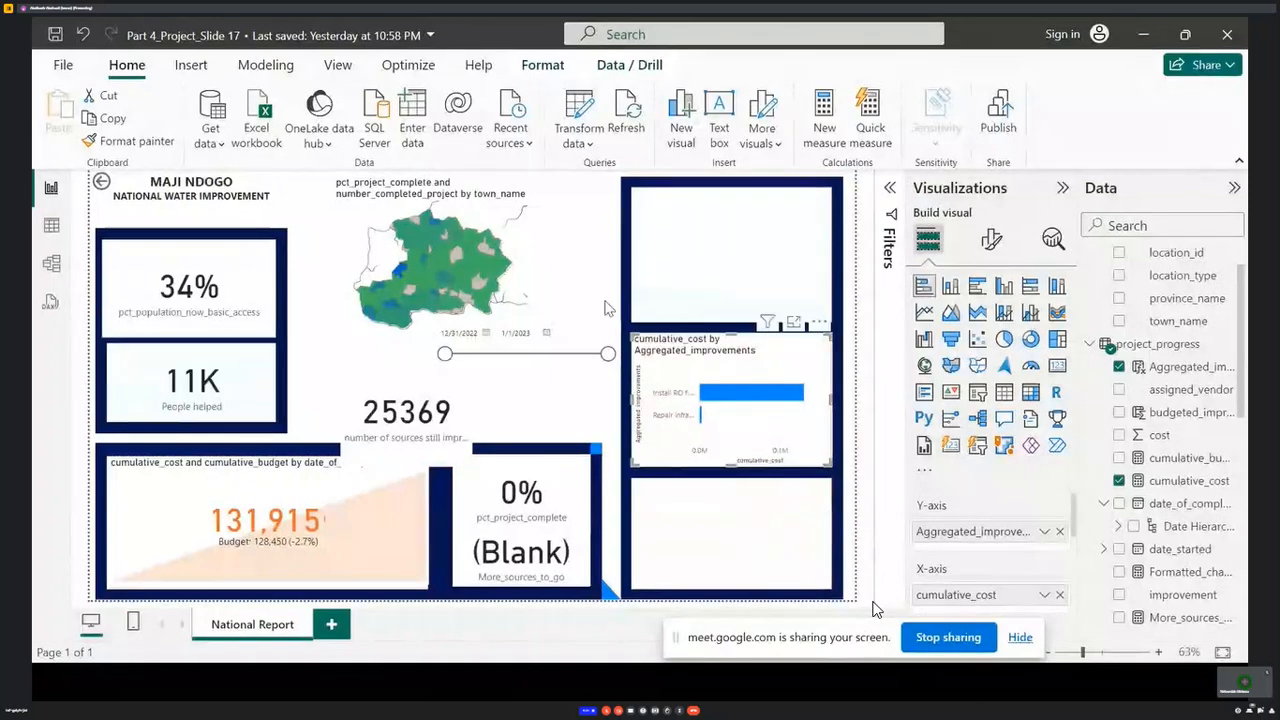
{"action": "left_click", "coordinate": [873, 603]}
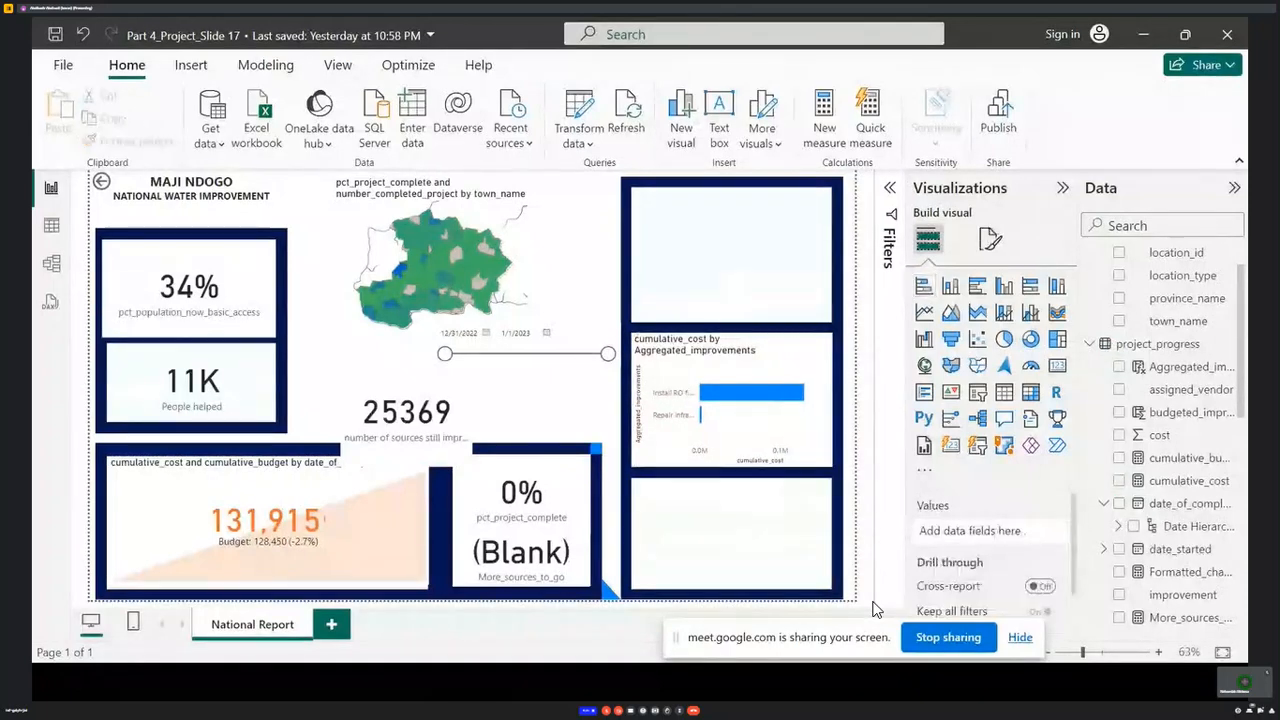
- Switch to Part_4.pdf, examine the bar chart in the sample dashboard on page 24, and return to Power BI
{"action": "left_click", "coordinate": [1143, 35]}
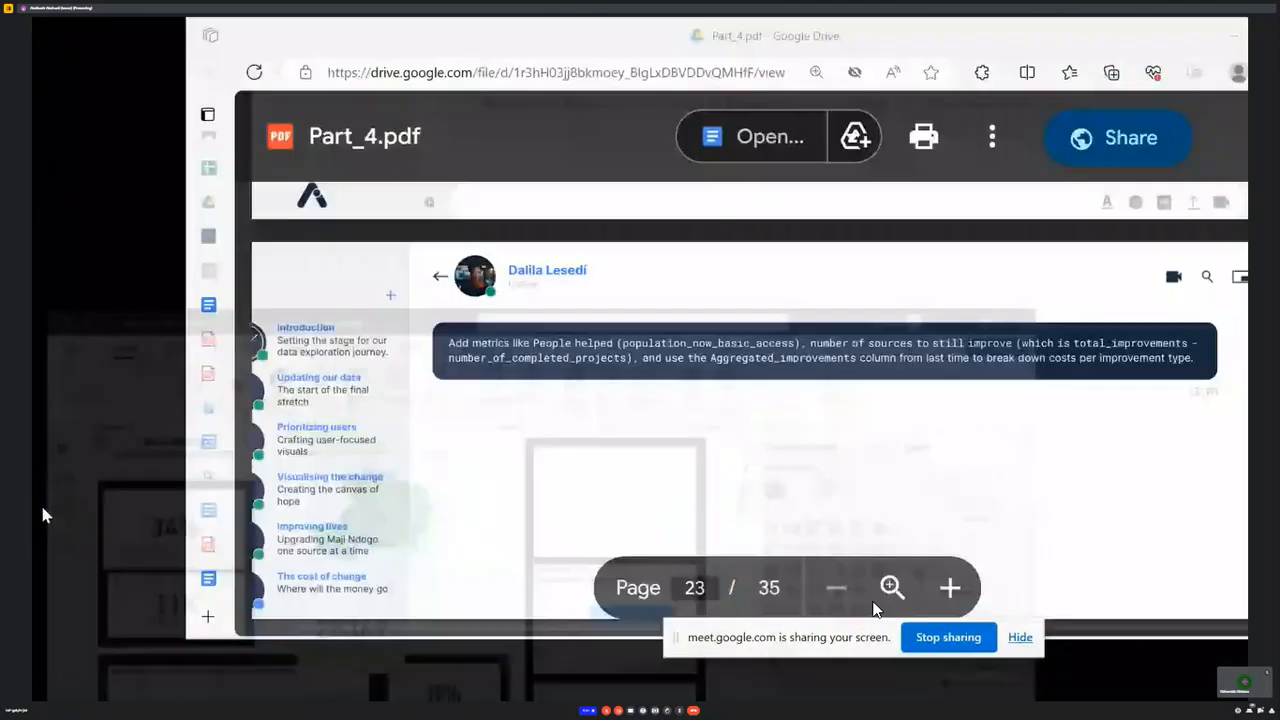
{"action": "scroll", "coordinate": [570, 358], "scroll_direction": "down", "scroll_amount": 3}
{"action": "scroll", "coordinate": [570, 358], "scroll_direction": "down", "scroll_amount": 3}
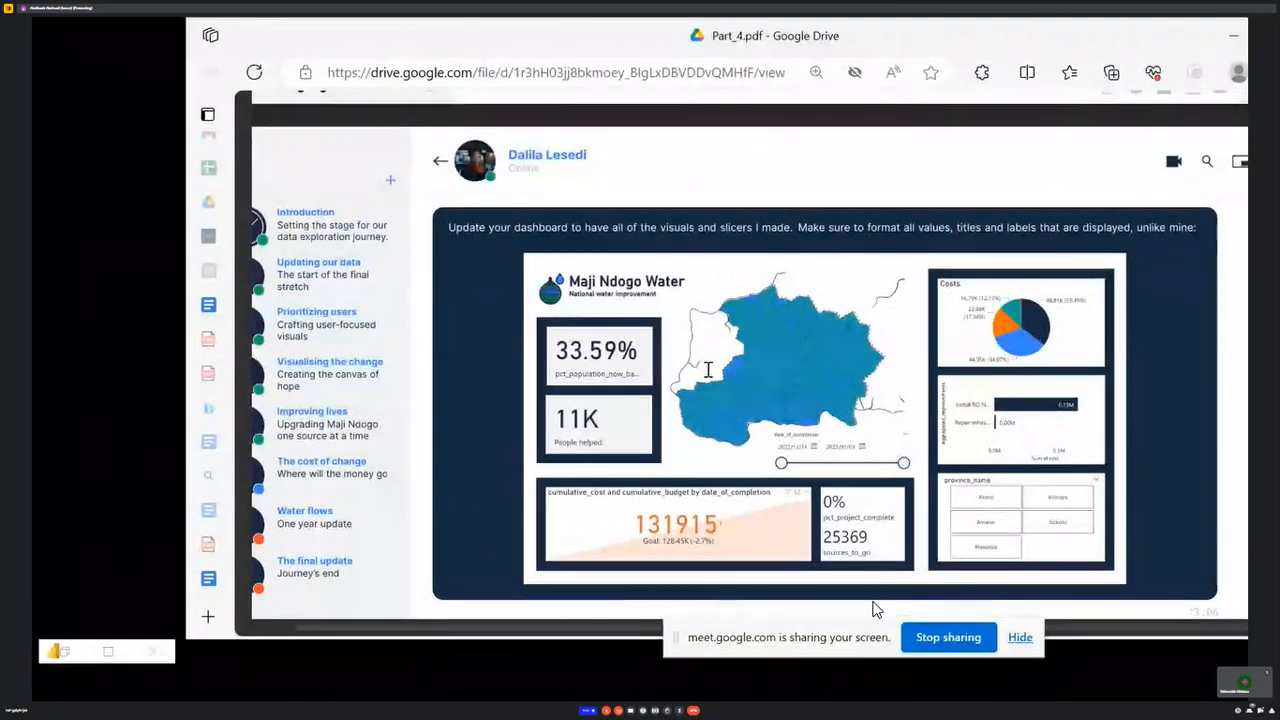
{"action": "scroll", "coordinate": [702, 361], "scroll_direction": "up", "scroll_amount": 3}
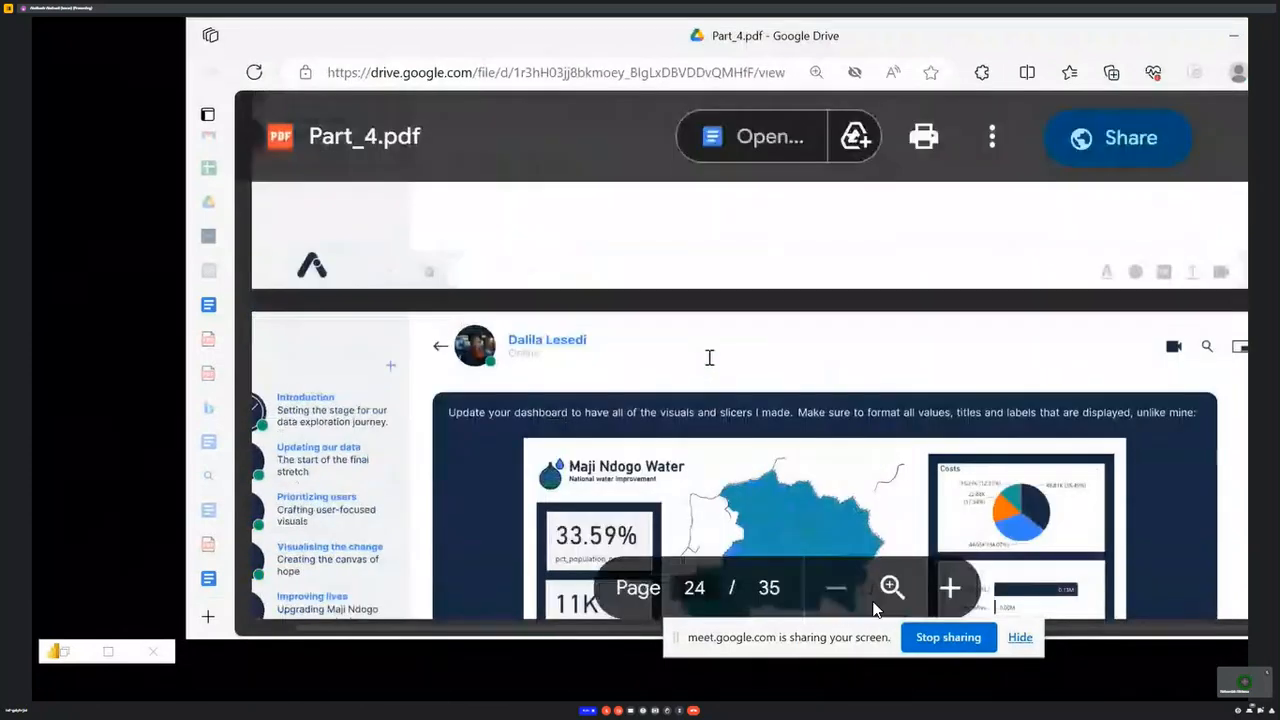
{"action": "scroll", "coordinate": [709, 360], "scroll_direction": "up", "scroll_amount": 4}
{"action": "left_click", "coordinate": [115, 645]}
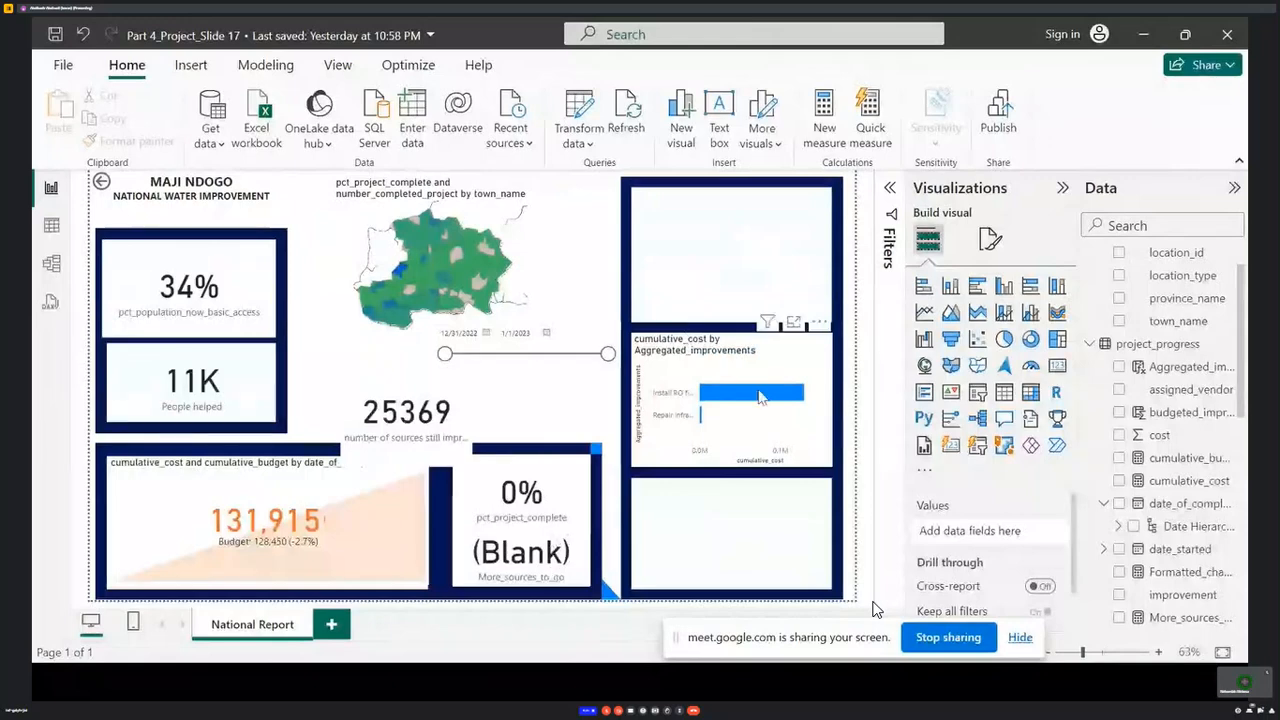
- Turn on data labels for the cumulative_cost by Aggregated_improvements bar chart
{"action": "left_click", "coordinate": [760, 407]}
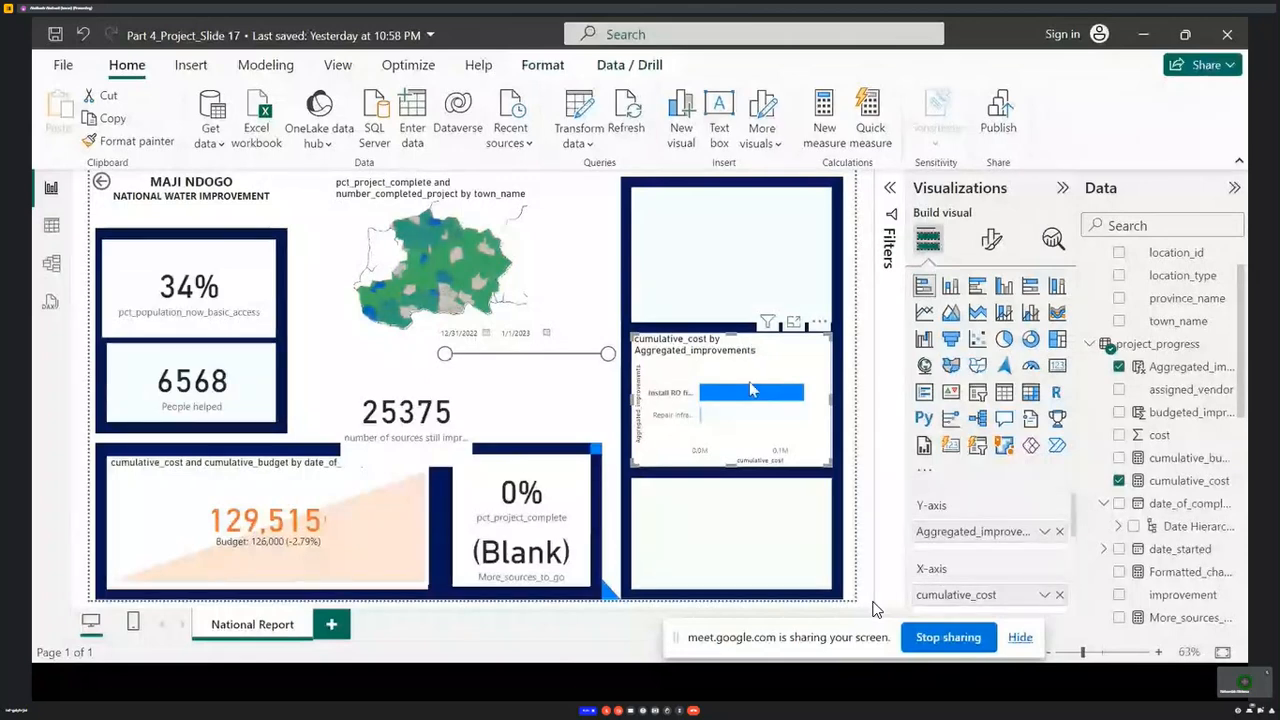
{"action": "scroll", "coordinate": [985, 600], "scroll_direction": "down", "scroll_amount": 3}
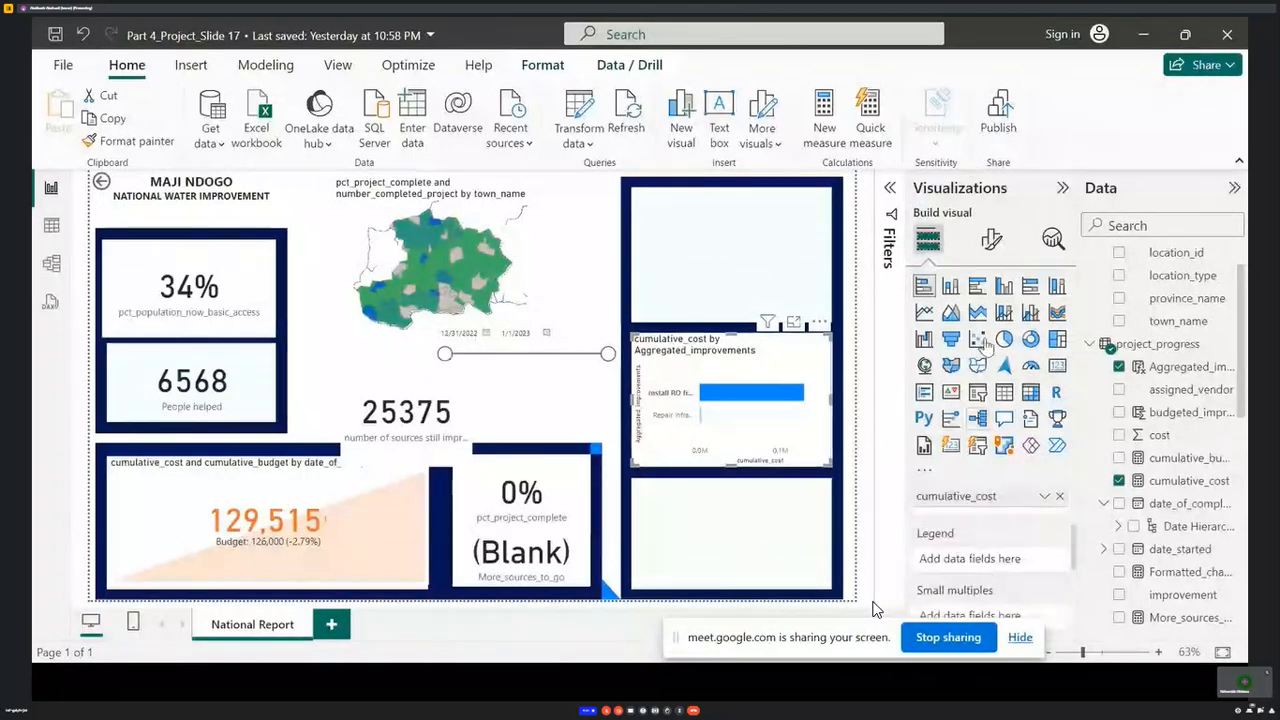
{"action": "left_click", "coordinate": [991, 242]}
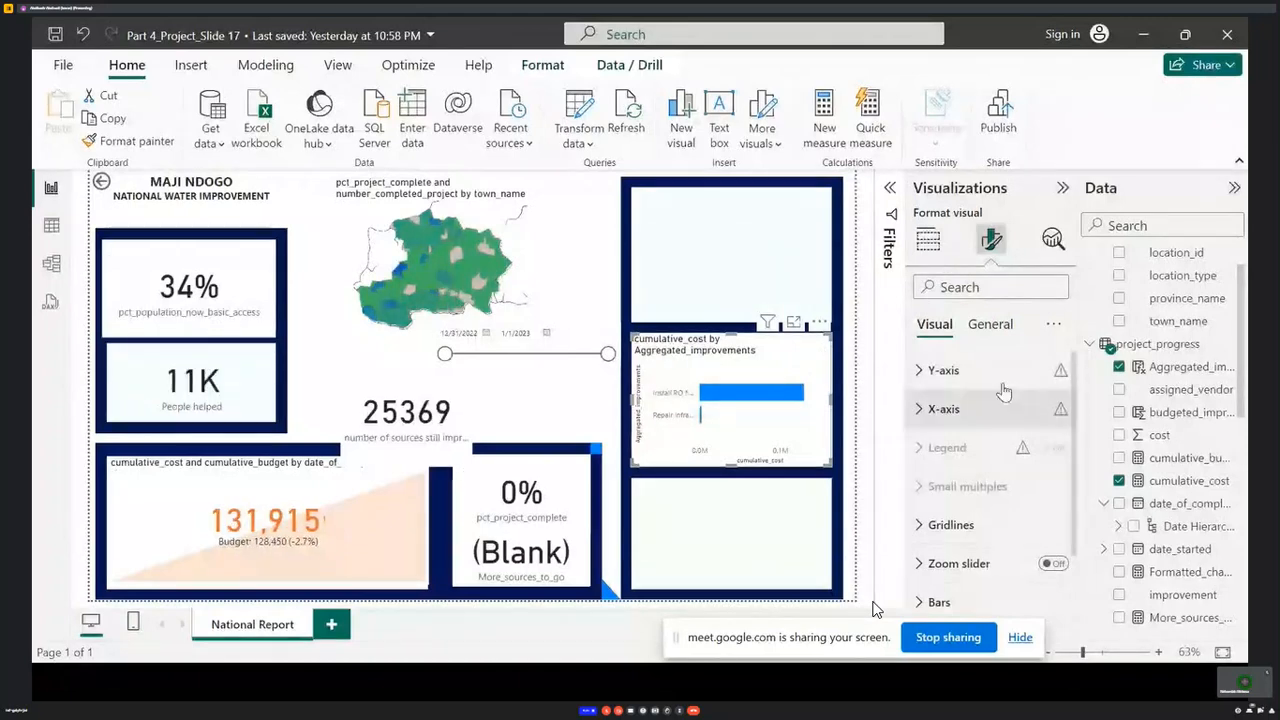
{"action": "scroll", "coordinate": [975, 420], "scroll_direction": "down", "scroll_amount": 2}
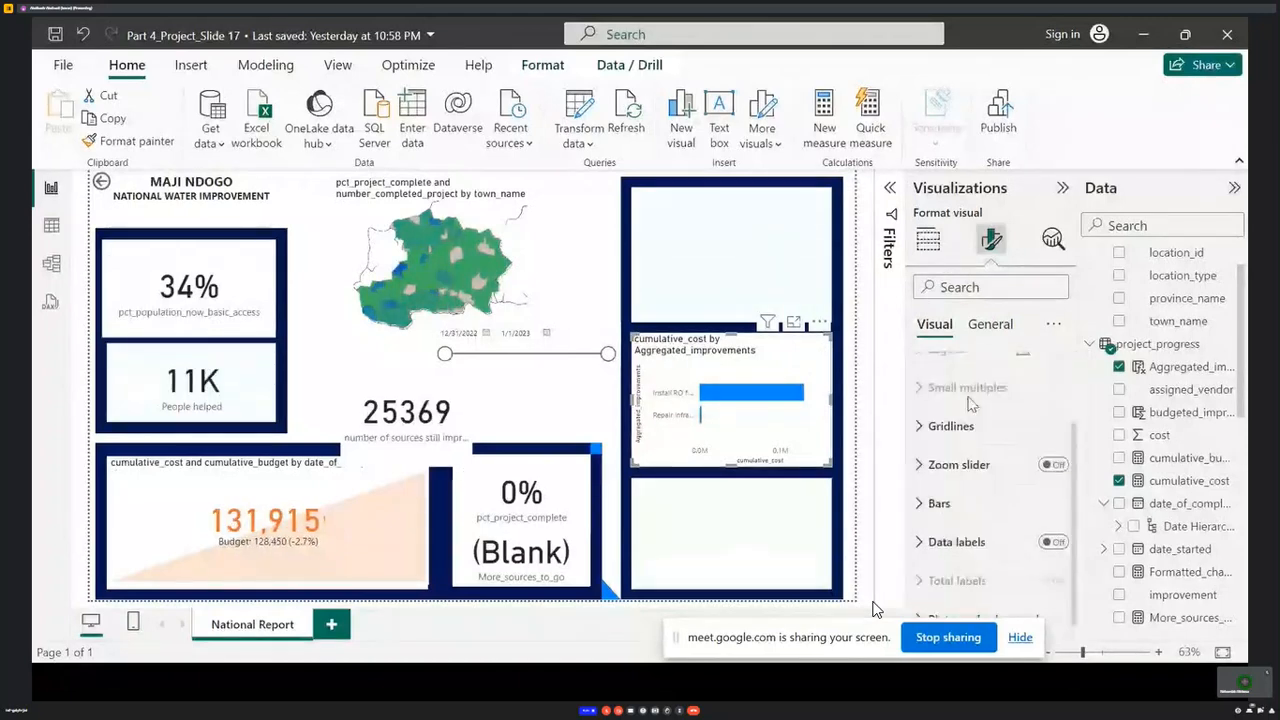
{"action": "left_click", "coordinate": [980, 546]}
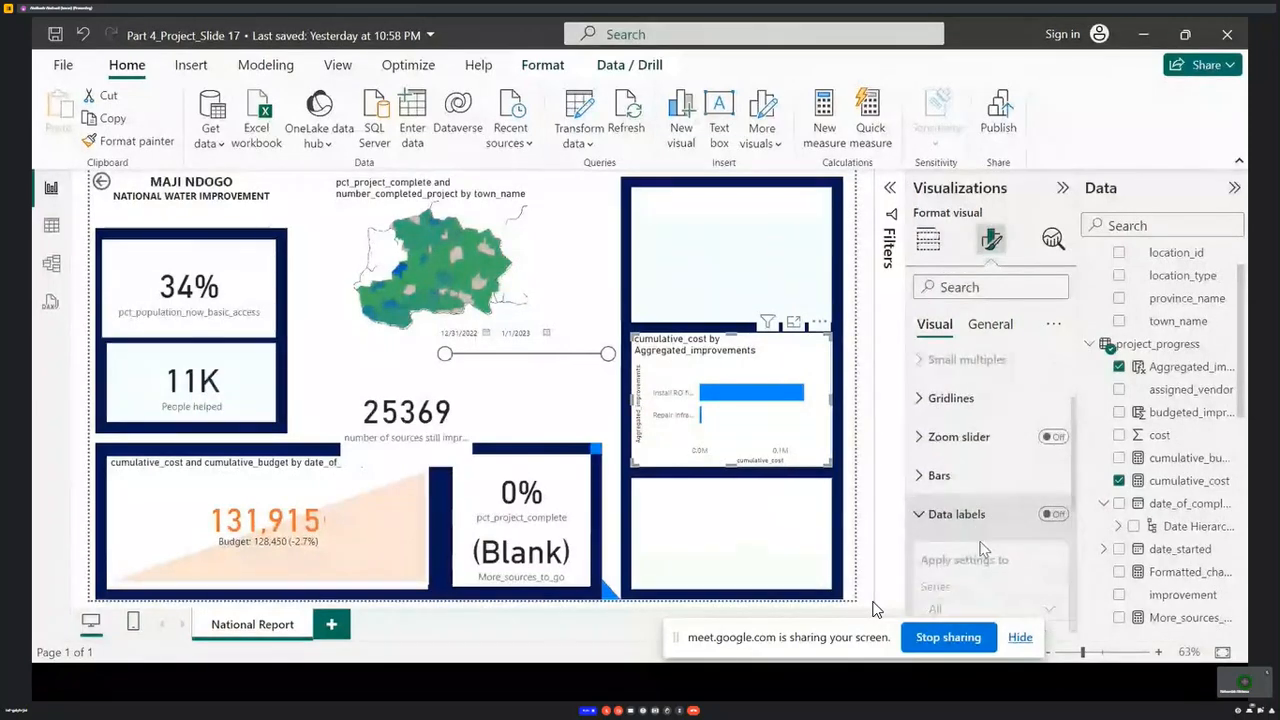
{"action": "scroll", "coordinate": [1015, 478], "scroll_direction": "up", "scroll_amount": 5}
{"action": "scroll", "coordinate": [1050, 540], "scroll_direction": "down", "scroll_amount": 2}
{"action": "left_click", "coordinate": [1052, 540]}
{"action": "scroll", "coordinate": [1040, 548], "scroll_direction": "down", "scroll_amount": 2}
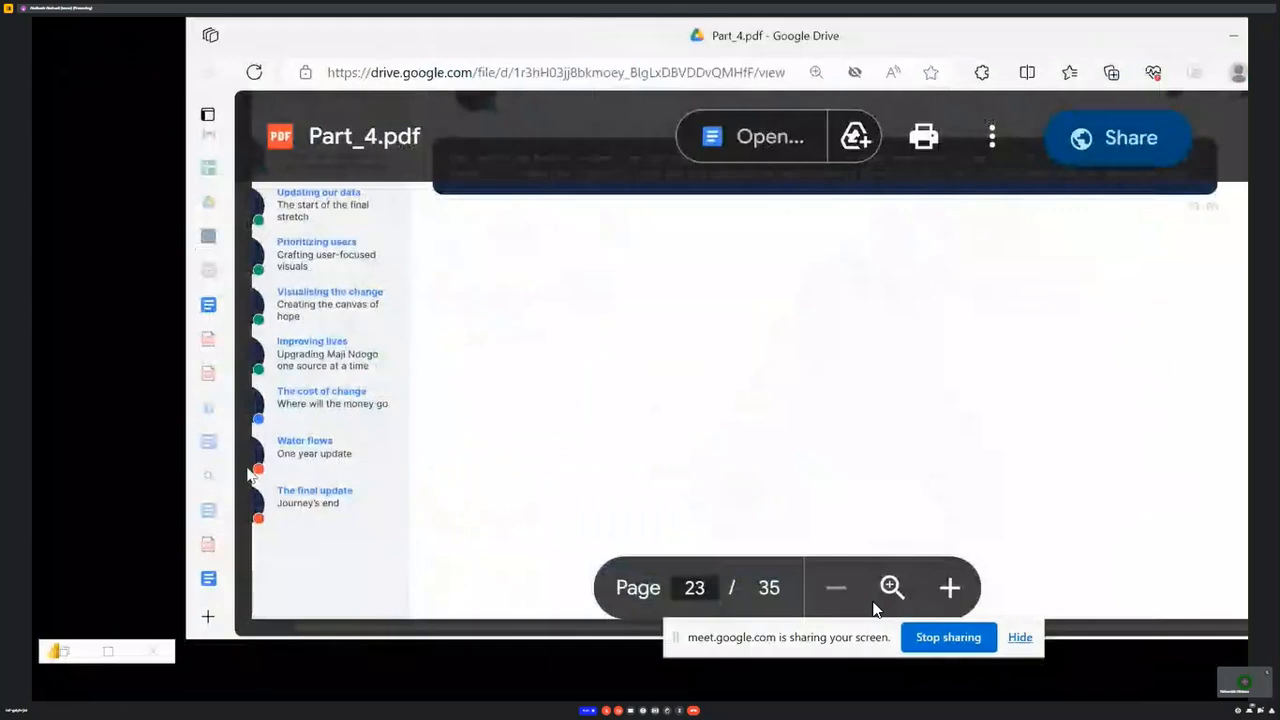
- Compare the report in Power BI with the instructions on page 23 and the sample dashboard on page 24 of Part_4.pdf
{"action": "left_click", "coordinate": [1141, 36]}
{"action": "scroll", "coordinate": [789, 314], "scroll_direction": "down", "scroll_amount": 8}
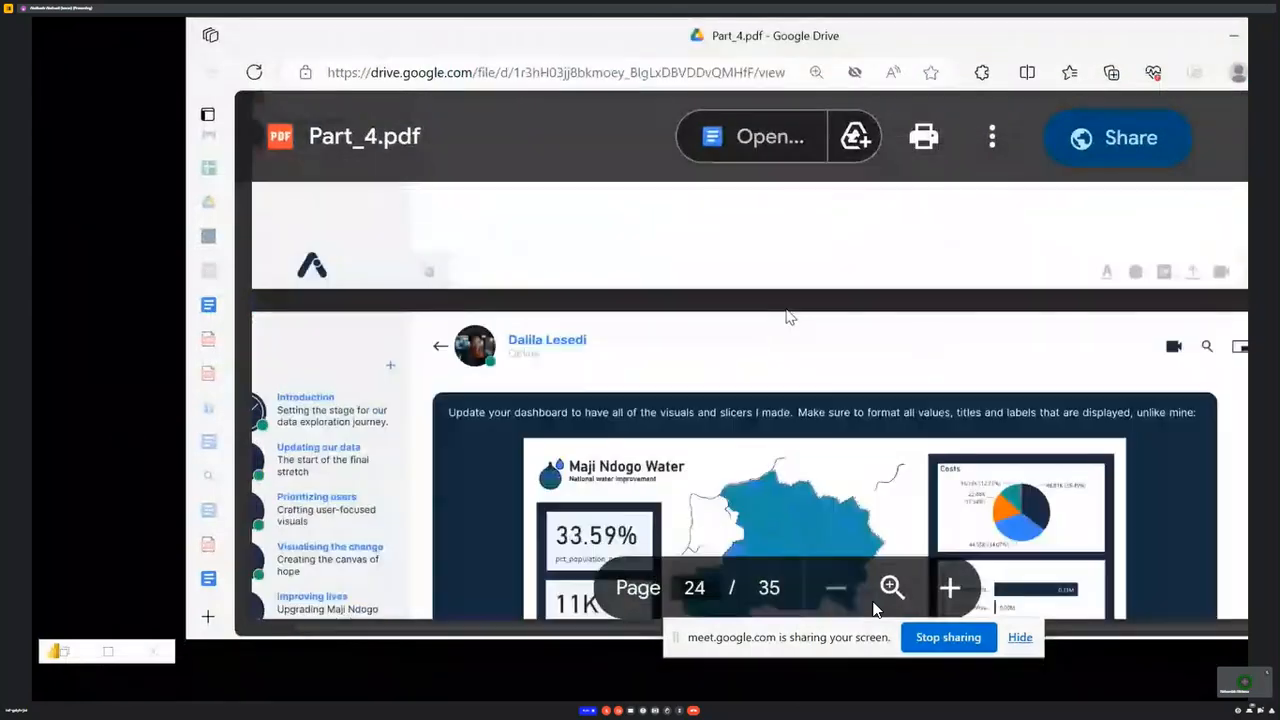
{"action": "scroll", "coordinate": [872, 609], "scroll_direction": "down", "scroll_amount": 3}
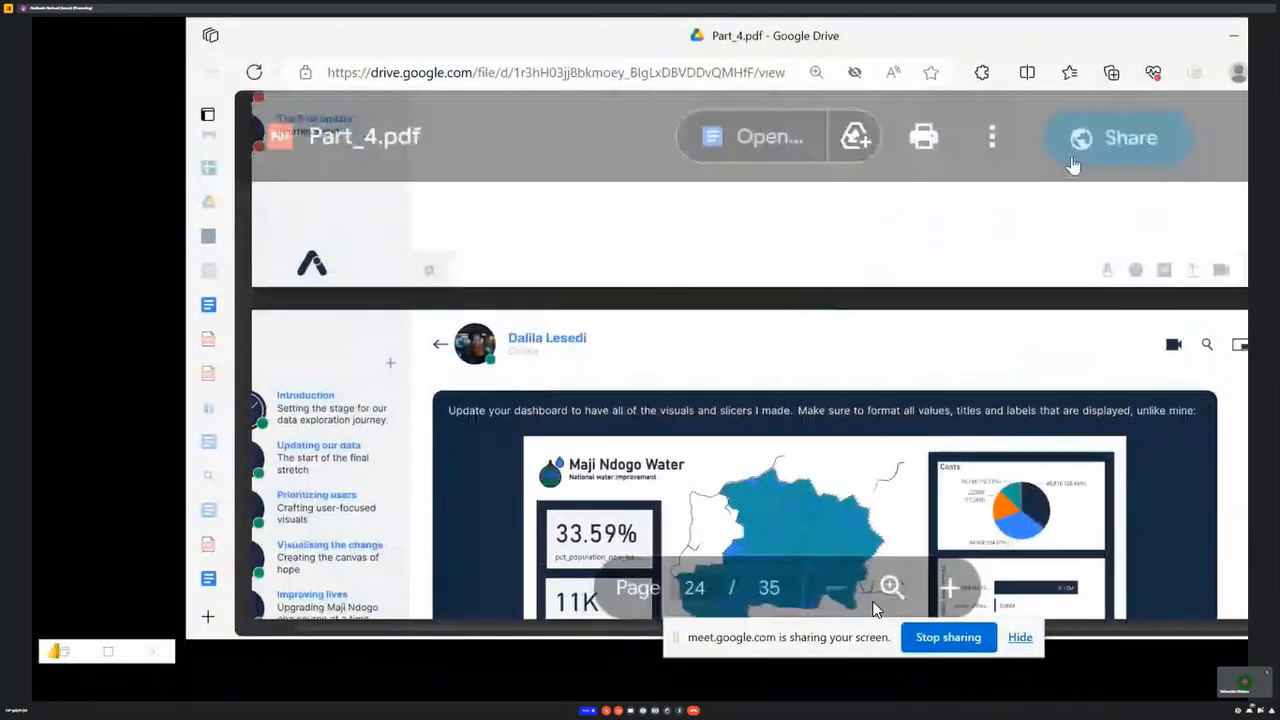
{"action": "left_click", "coordinate": [108, 652]}
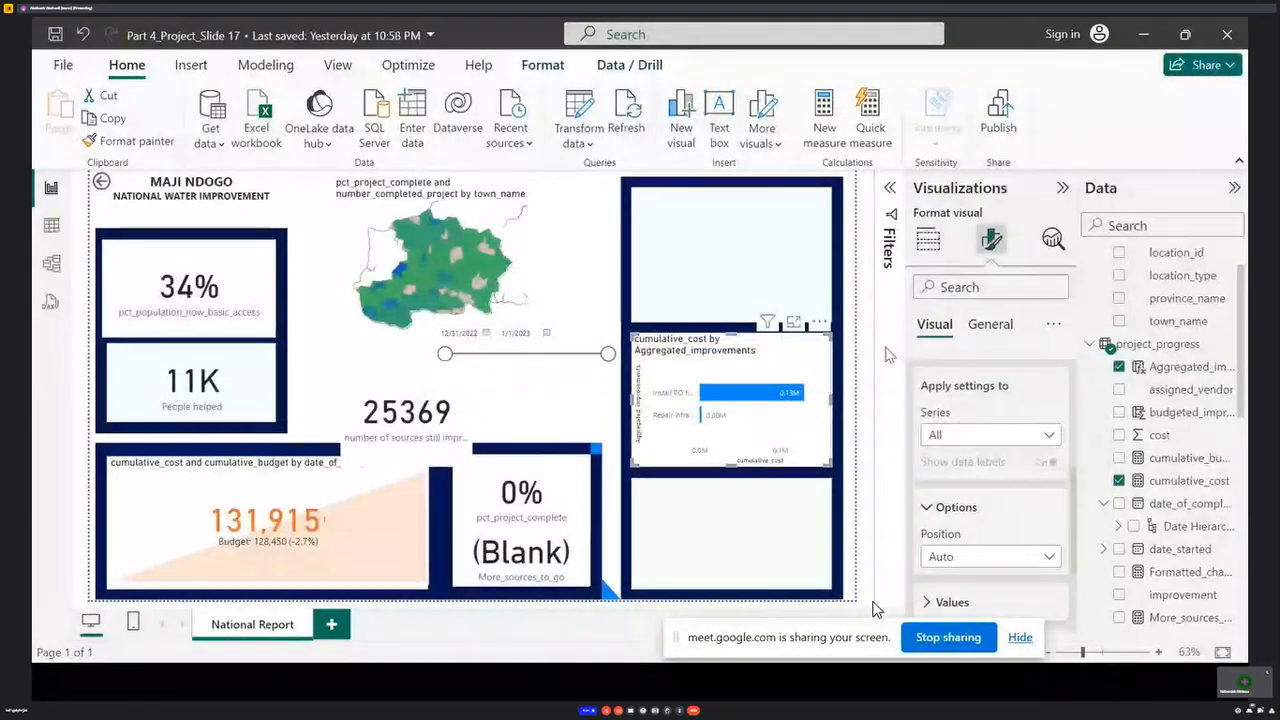
{"action": "left_click", "coordinate": [1143, 36]}
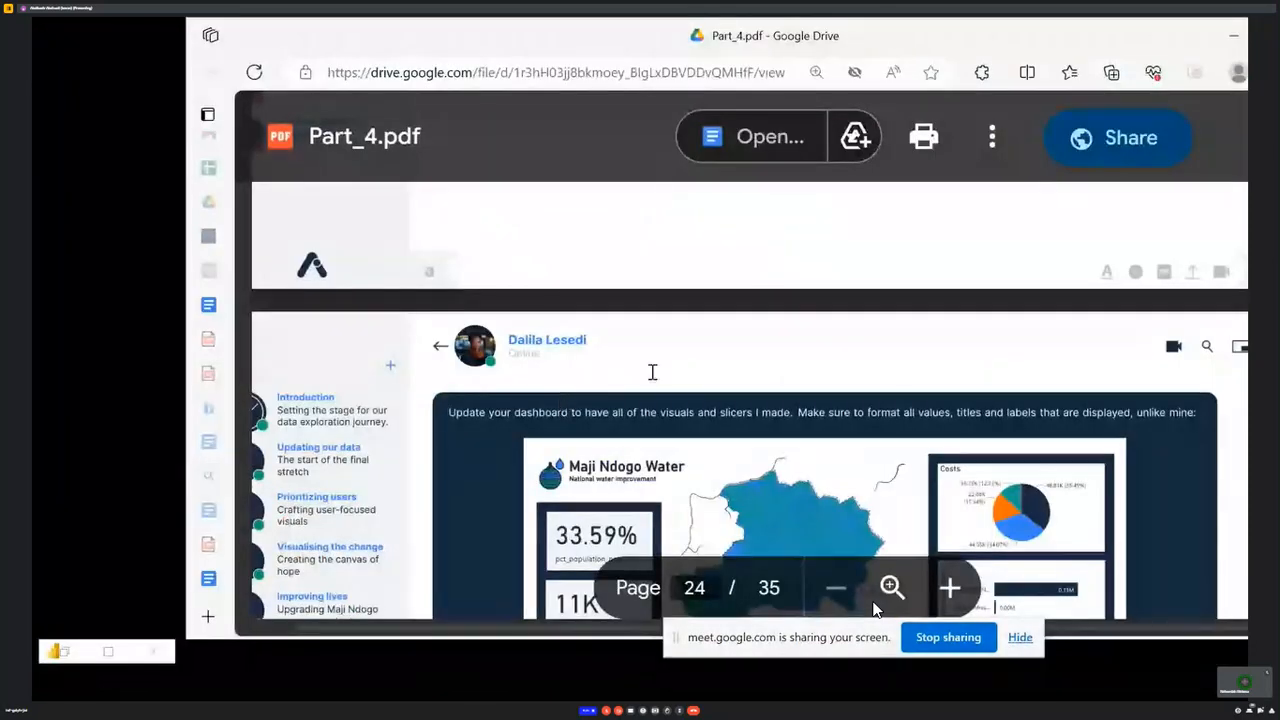
{"action": "scroll", "coordinate": [800, 385], "scroll_direction": "up", "scroll_amount": 10}
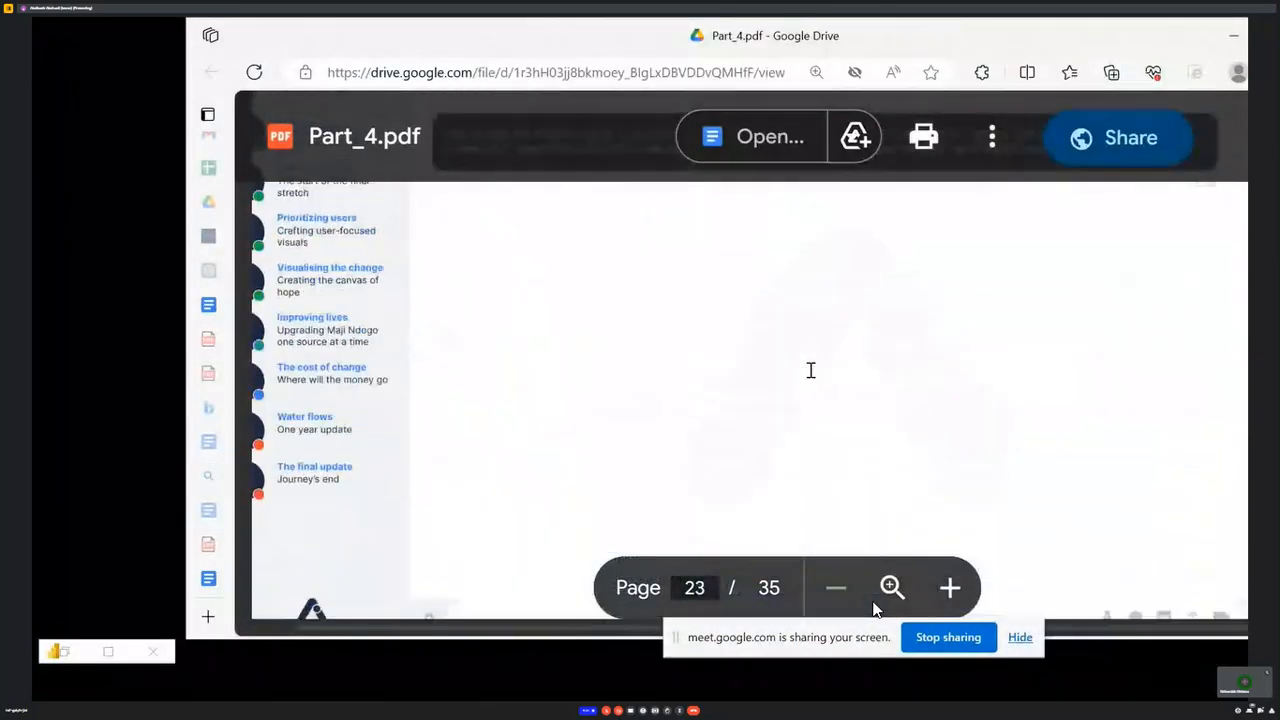
{"action": "scroll", "coordinate": [832, 365], "scroll_direction": "down", "scroll_amount": 10}
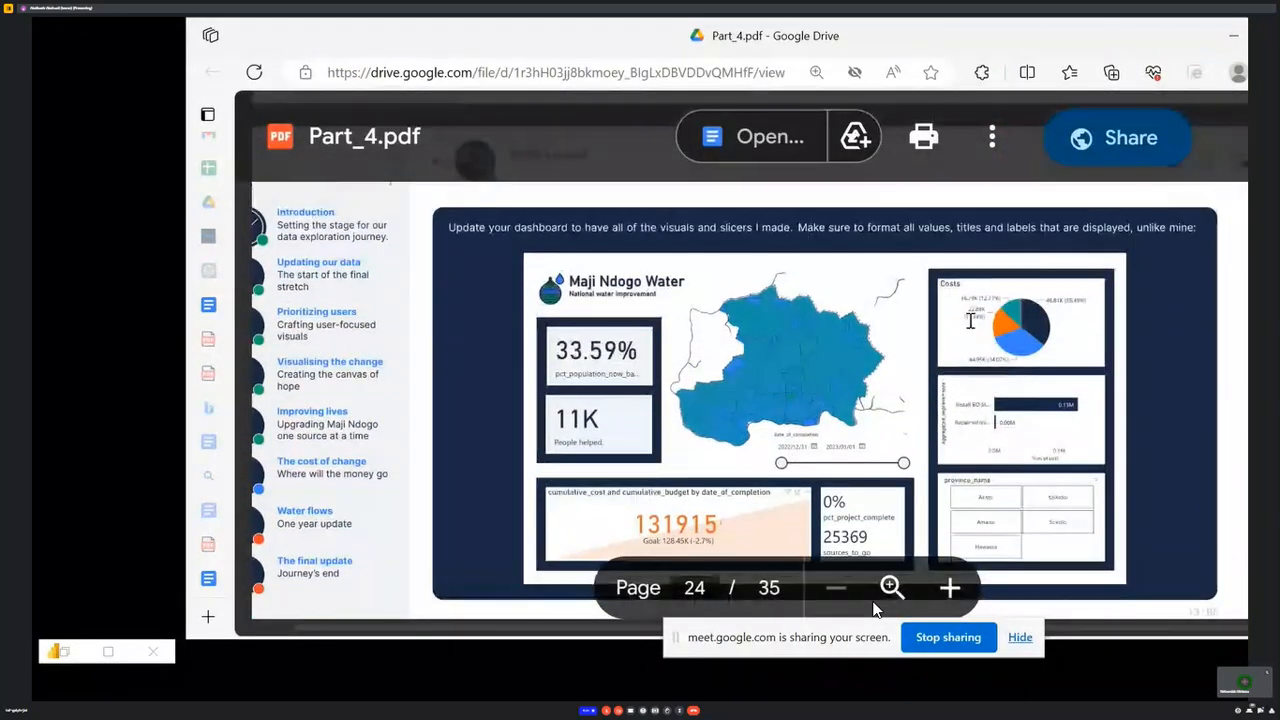
{"action": "left_click", "coordinate": [108, 651]}
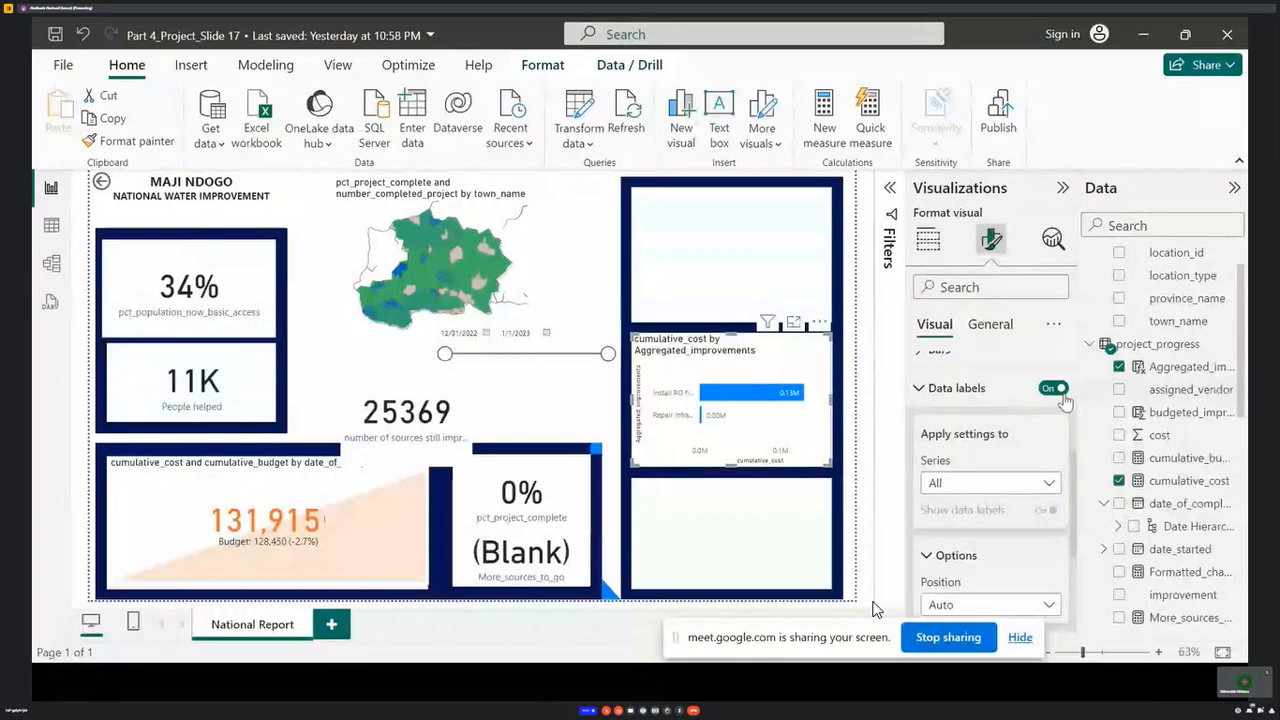
- Toggle the bar chart's data labels off and back on, and bring up the chart's field settings
{"action": "left_click", "coordinate": [1055, 389]}
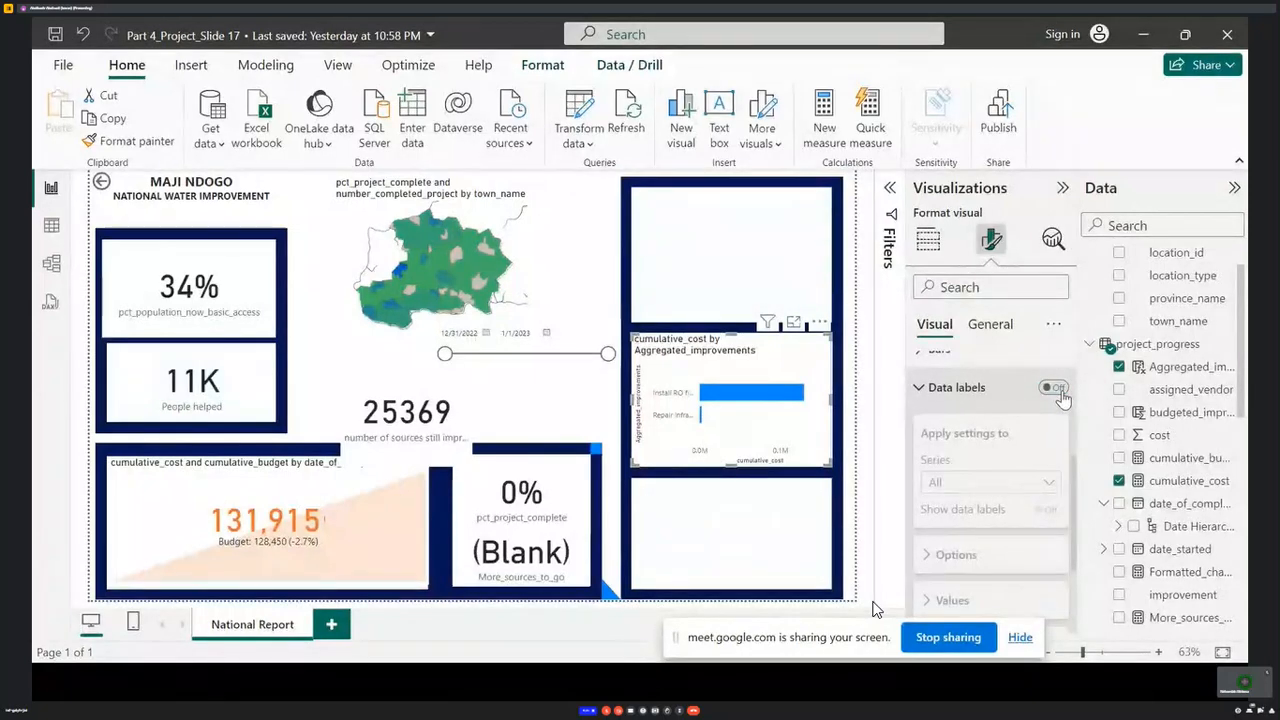
{"action": "left_click", "coordinate": [1055, 388]}
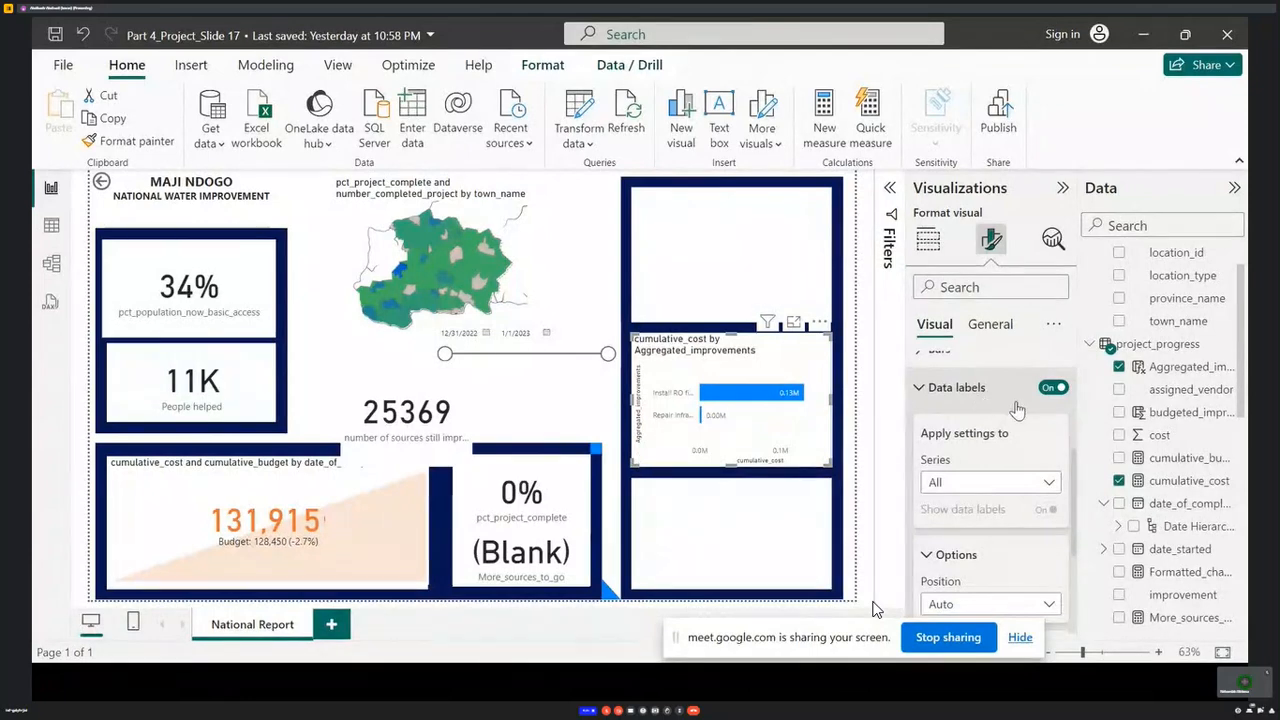
{"action": "left_click", "coordinate": [722, 273]}
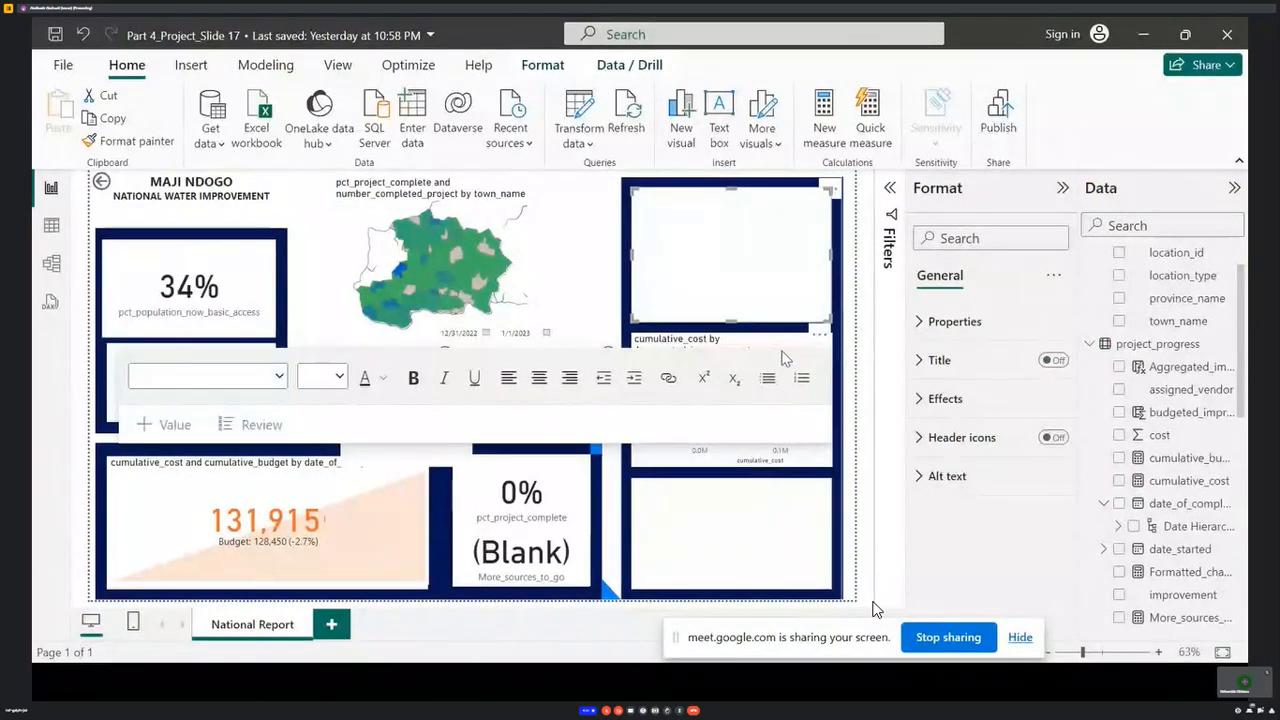
{"action": "left_click", "coordinate": [740, 283]}
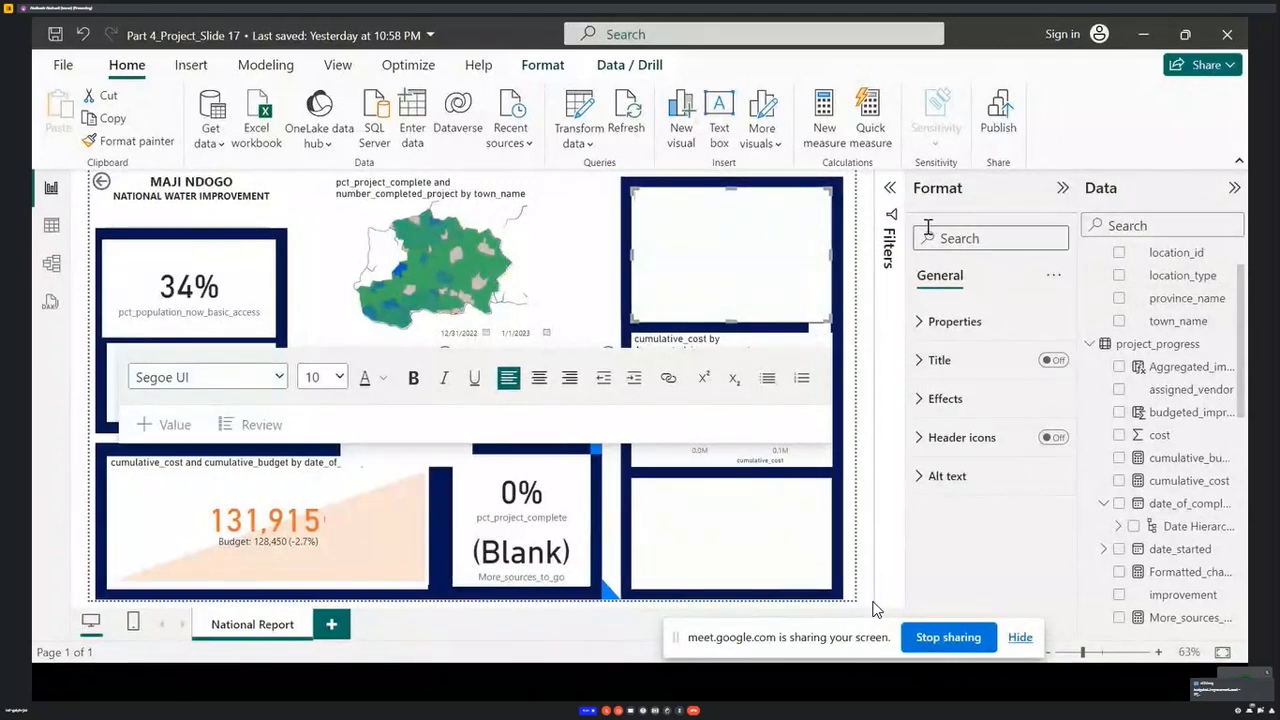
{"action": "left_click", "coordinate": [699, 347]}
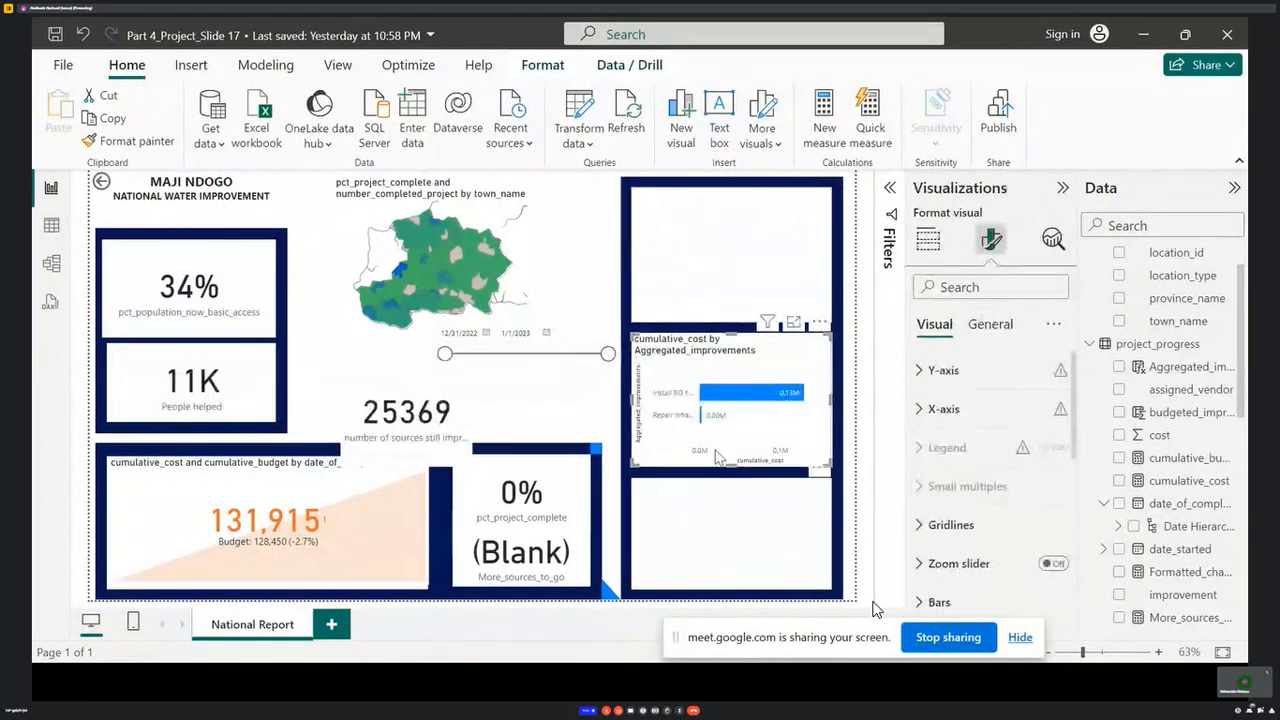
{"action": "left_click", "coordinate": [928, 239]}
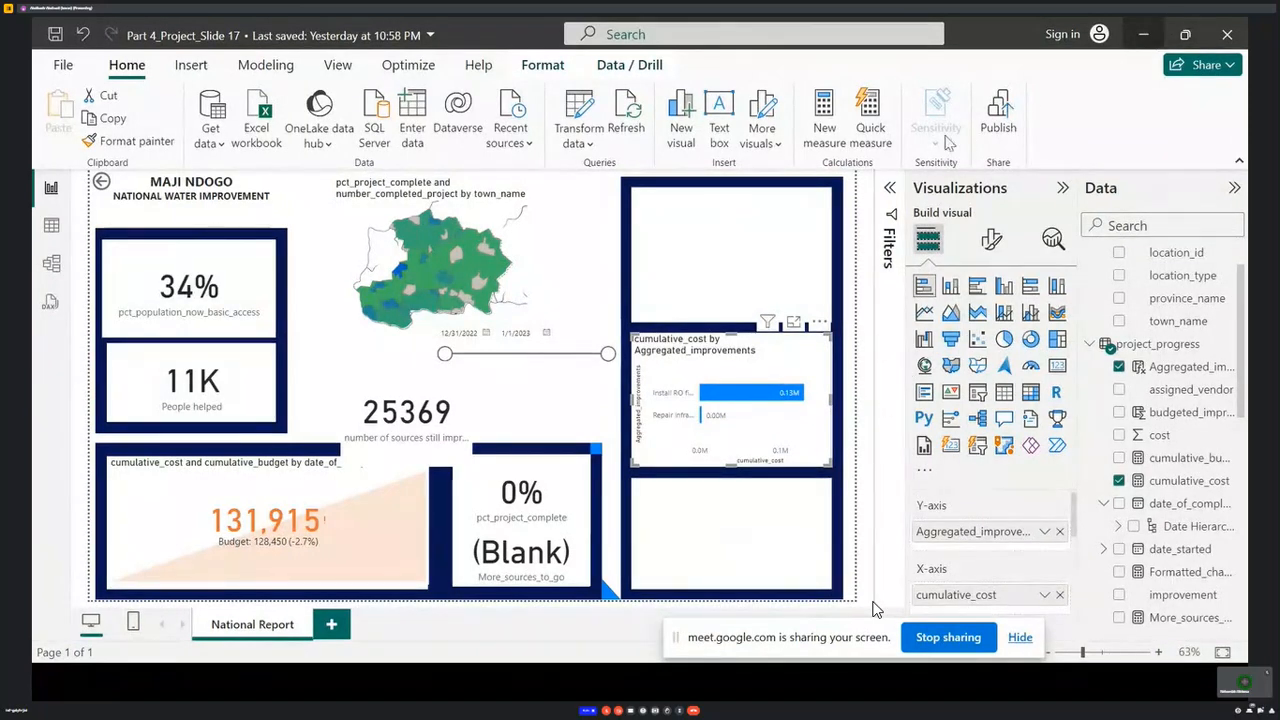
- Check the Costs chart on page 24 of Part_4.pdf, return to Power BI, and add an empty pie chart over the uppermost blank panel
{"action": "key", "text": "alt+Tab"}
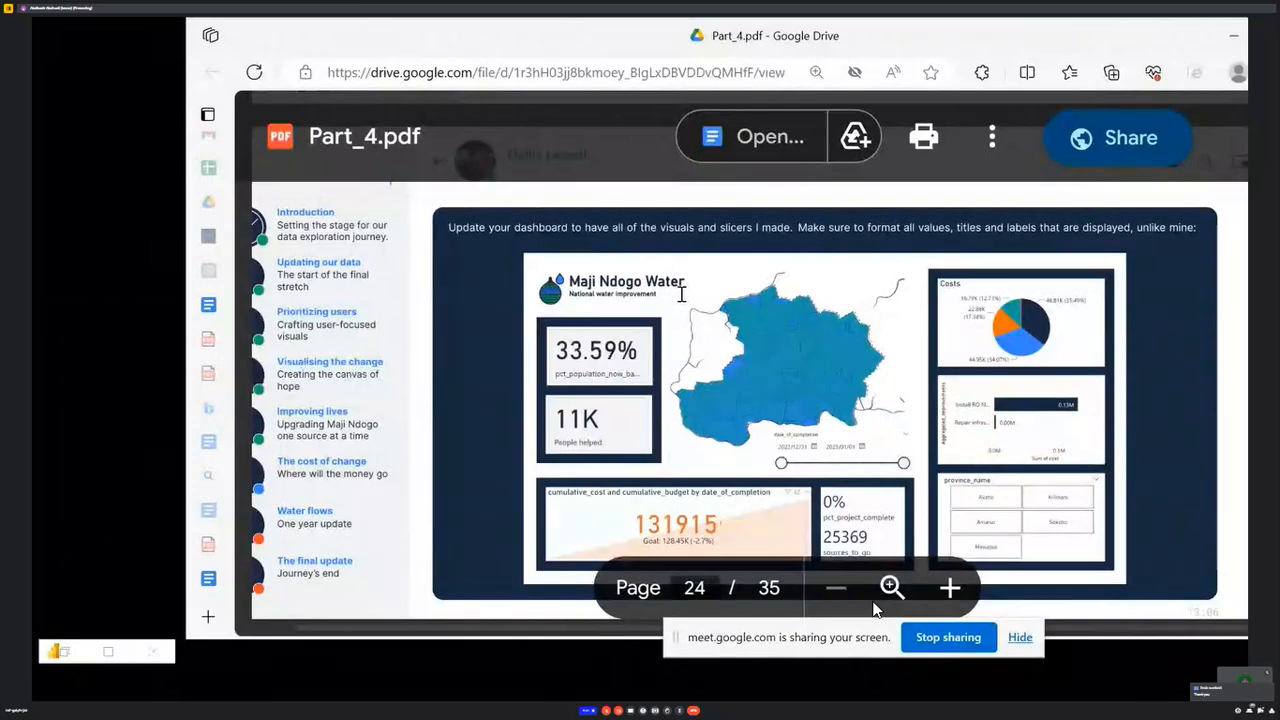
{"action": "left_click", "coordinate": [110, 653]}
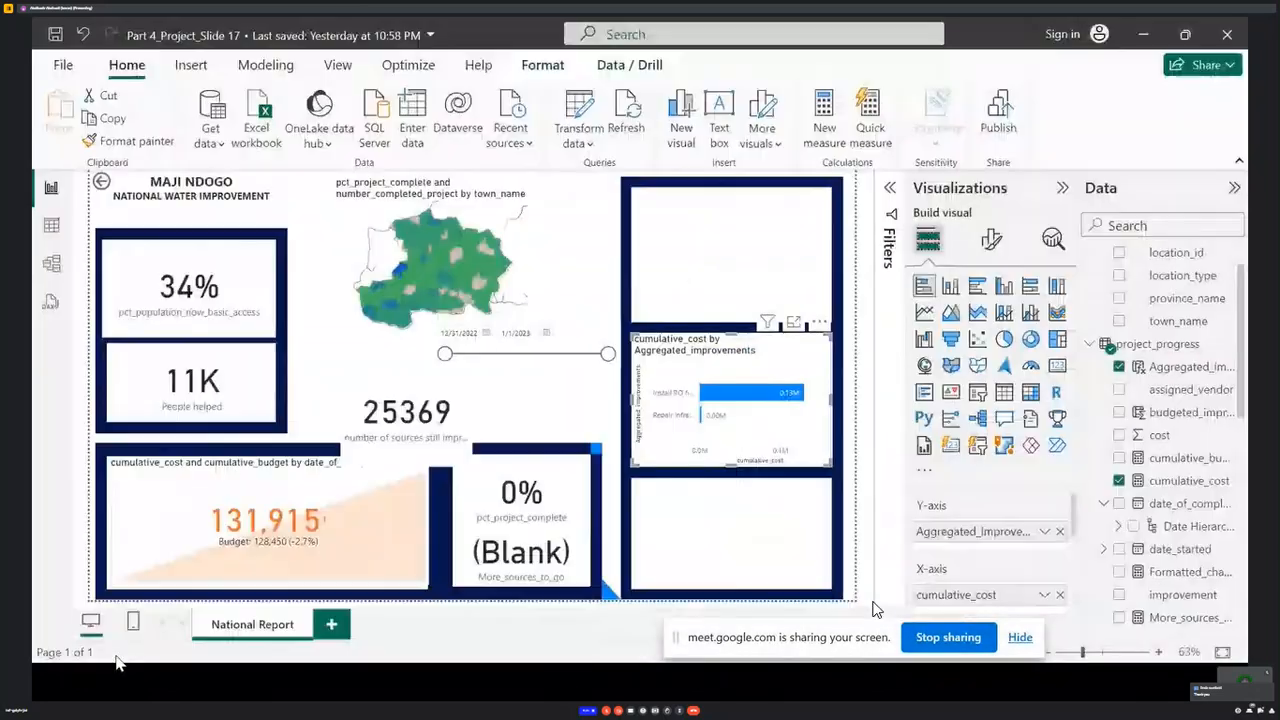
{"action": "left_click", "coordinate": [738, 257]}
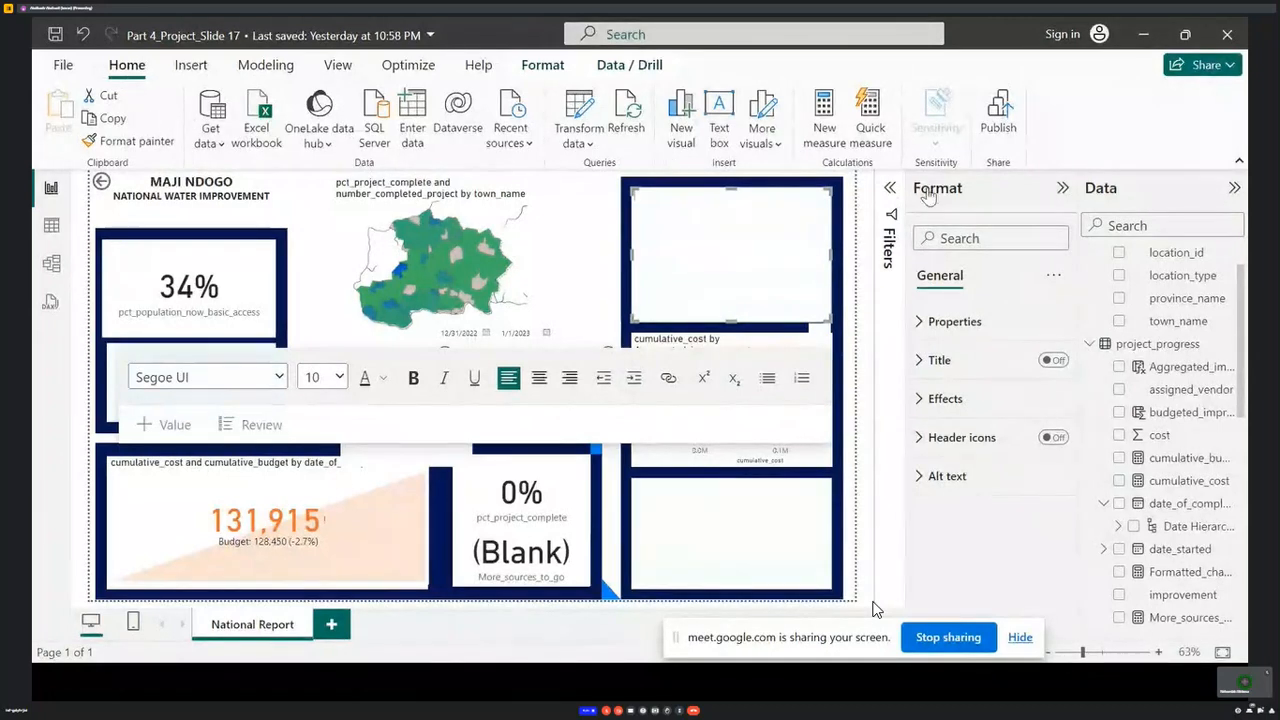
{"action": "left_click", "coordinate": [682, 140]}
{"action": "left_click_drag", "start_coordinate": [594, 206], "coordinate": [790, 206]}
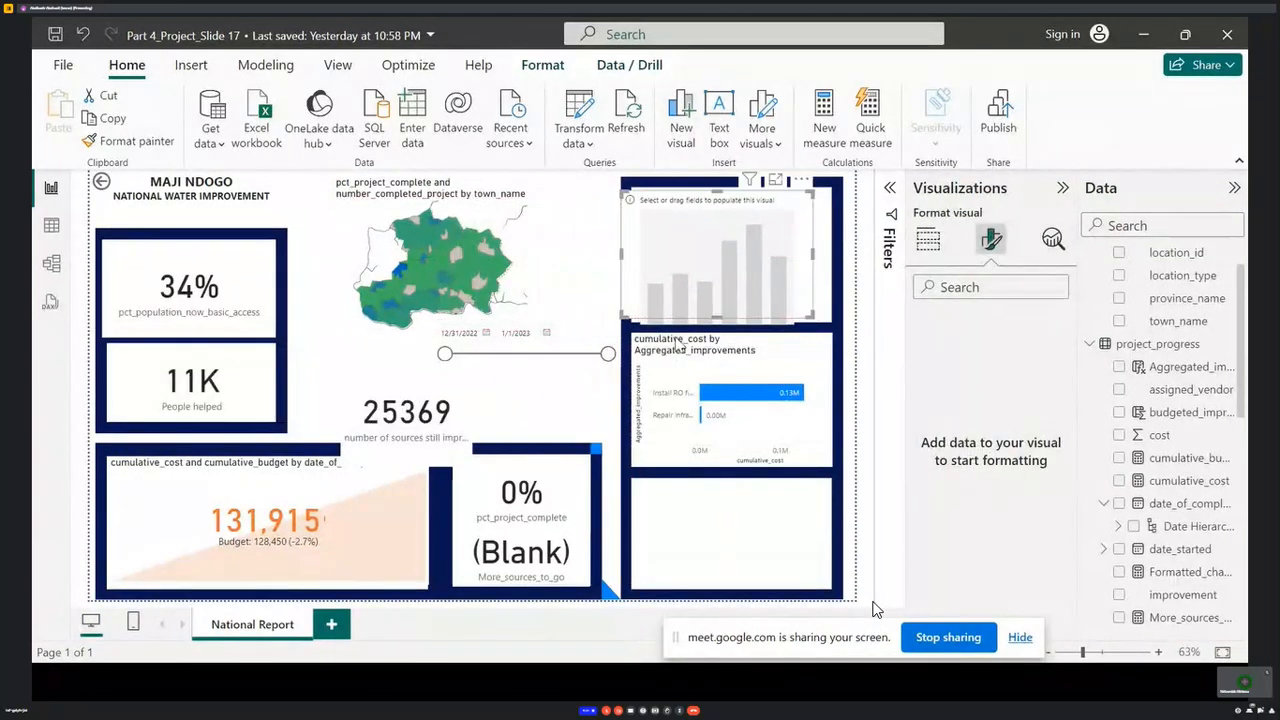
{"action": "left_click", "coordinate": [928, 238]}
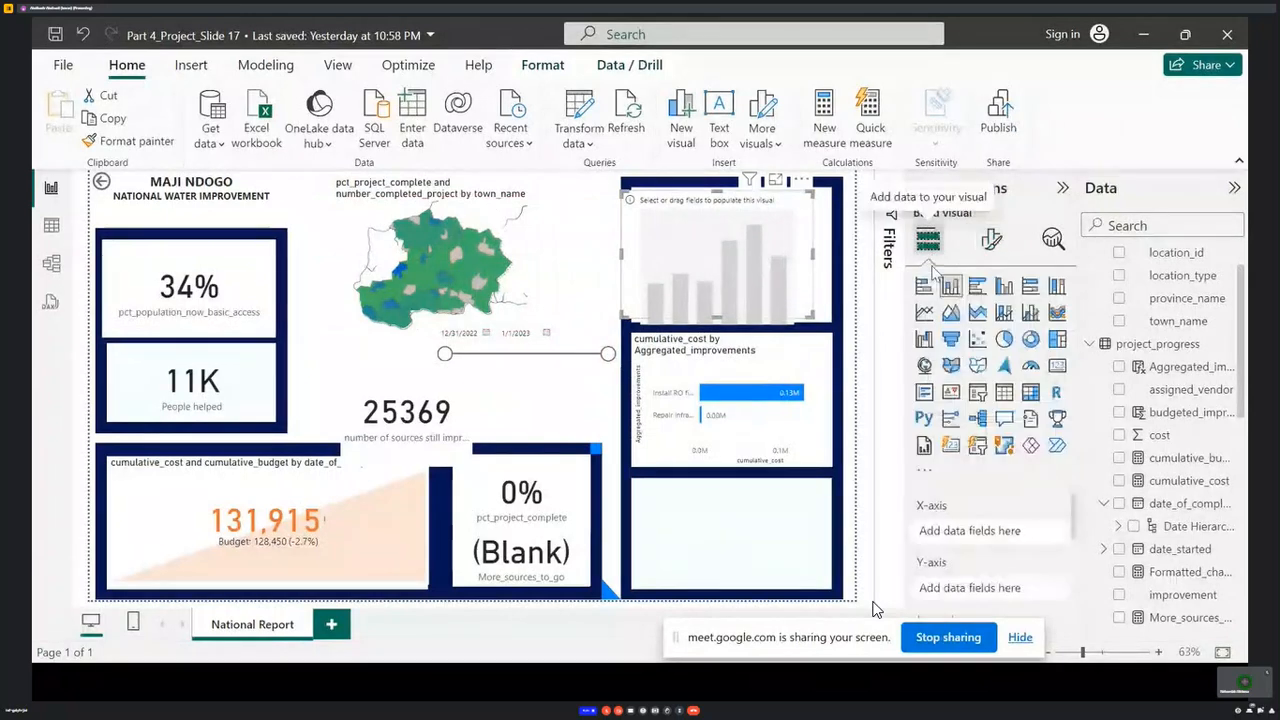
{"action": "left_click", "coordinate": [1005, 341]}
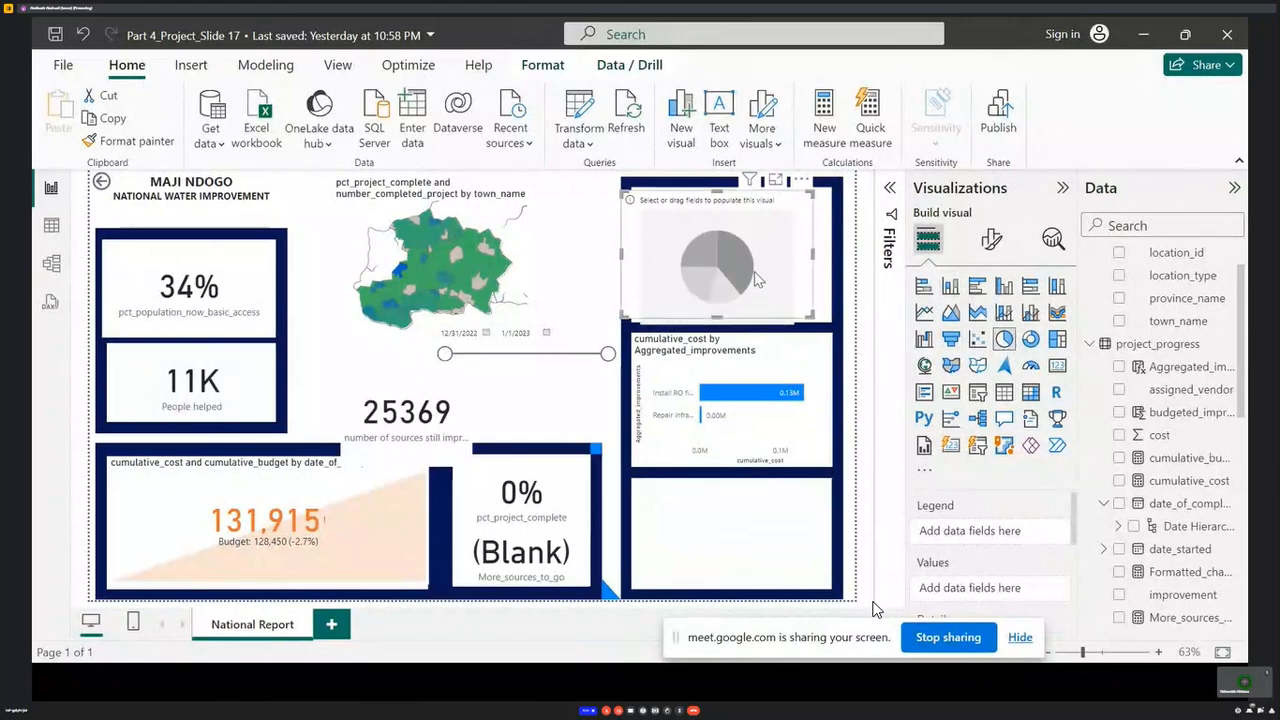
- Fit the pie chart inside the uppermost panel and use cost as its value in place of a trial cumulative_cost field
{"action": "left_click_drag", "start_coordinate": [787, 210], "coordinate": [805, 217]}
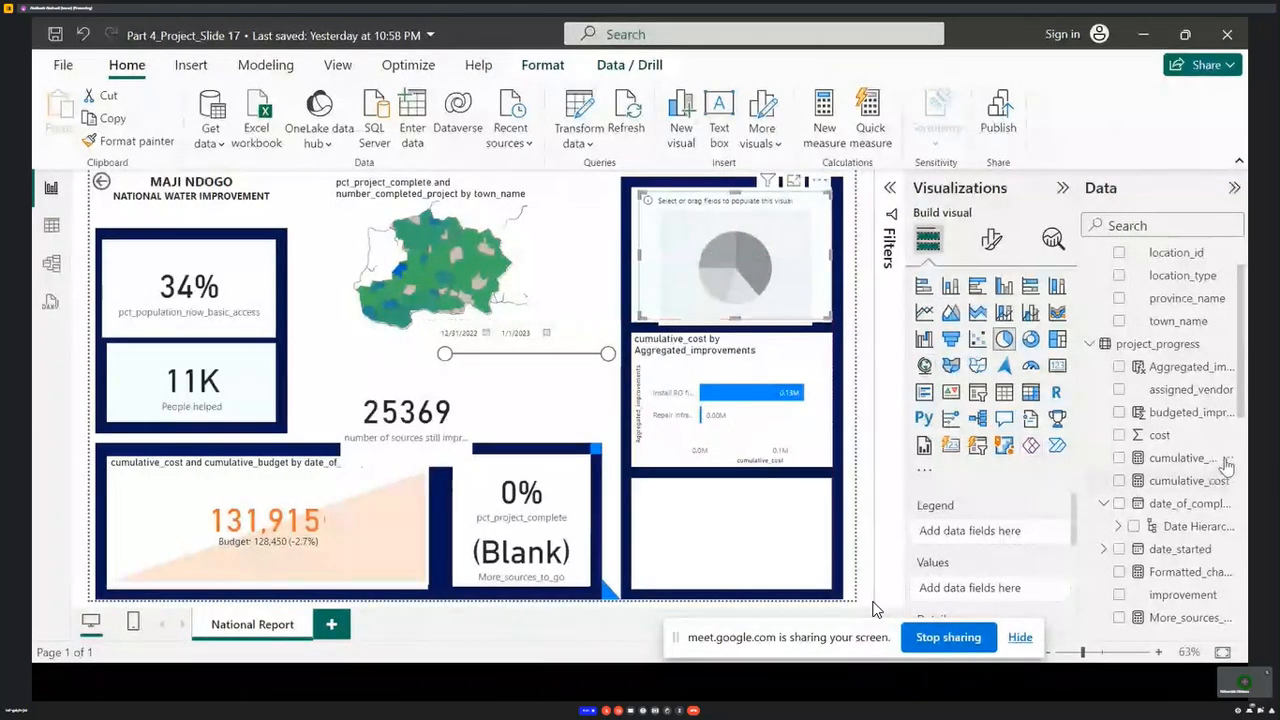
{"action": "left_click_drag", "start_coordinate": [1178, 481], "coordinate": [753, 288]}
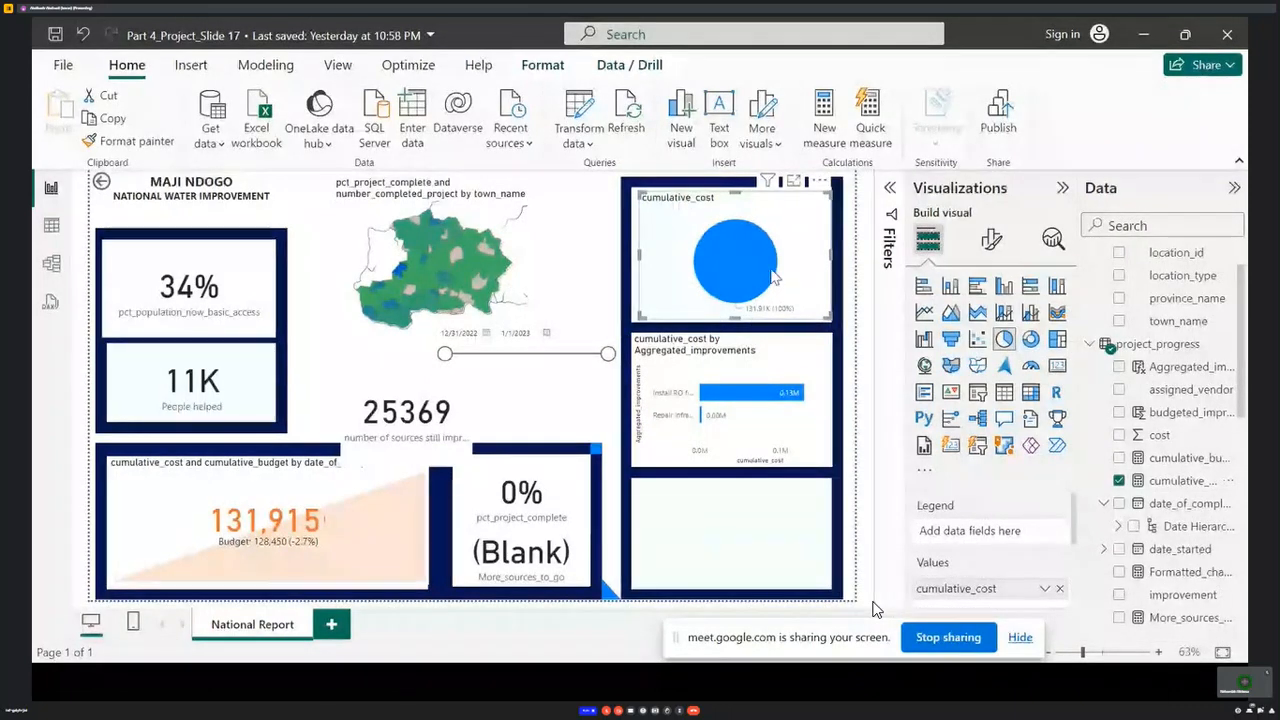
{"action": "left_click", "coordinate": [1119, 481]}
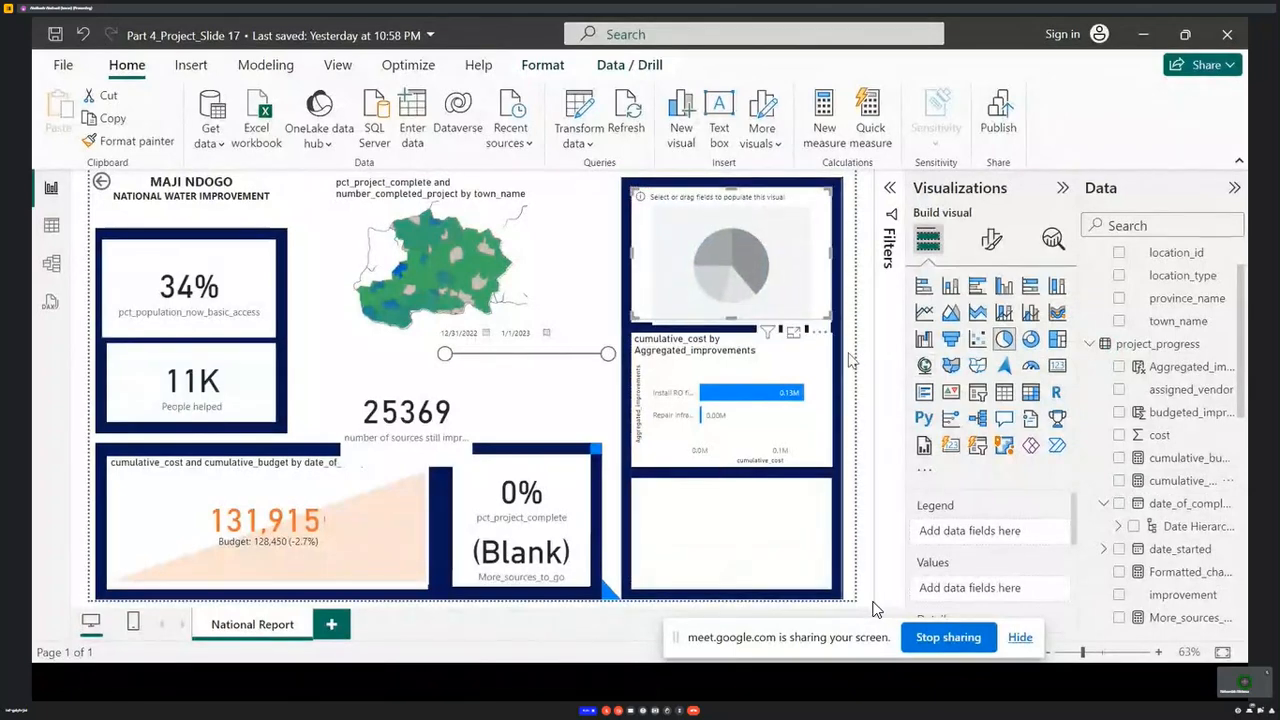
{"action": "mouse_move", "coordinate": [831, 319]}
{"action": "left_mouse_down"}
{"action": "mouse_move", "coordinate": [810, 320]}
{"action": "mouse_move", "coordinate": [832, 320]}
{"action": "left_mouse_up"}
{"action": "left_click_drag", "start_coordinate": [745, 321], "coordinate": [736, 302]}
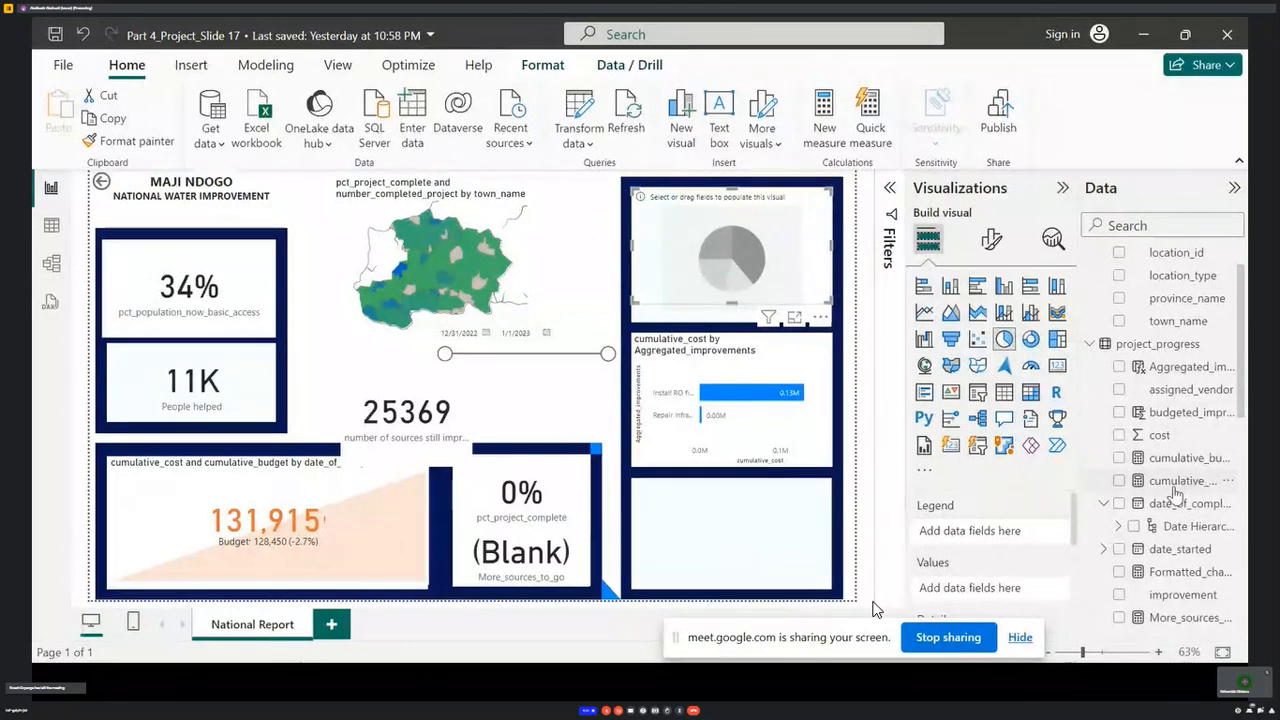
{"action": "left_click_drag", "start_coordinate": [1165, 437], "coordinate": [780, 261]}
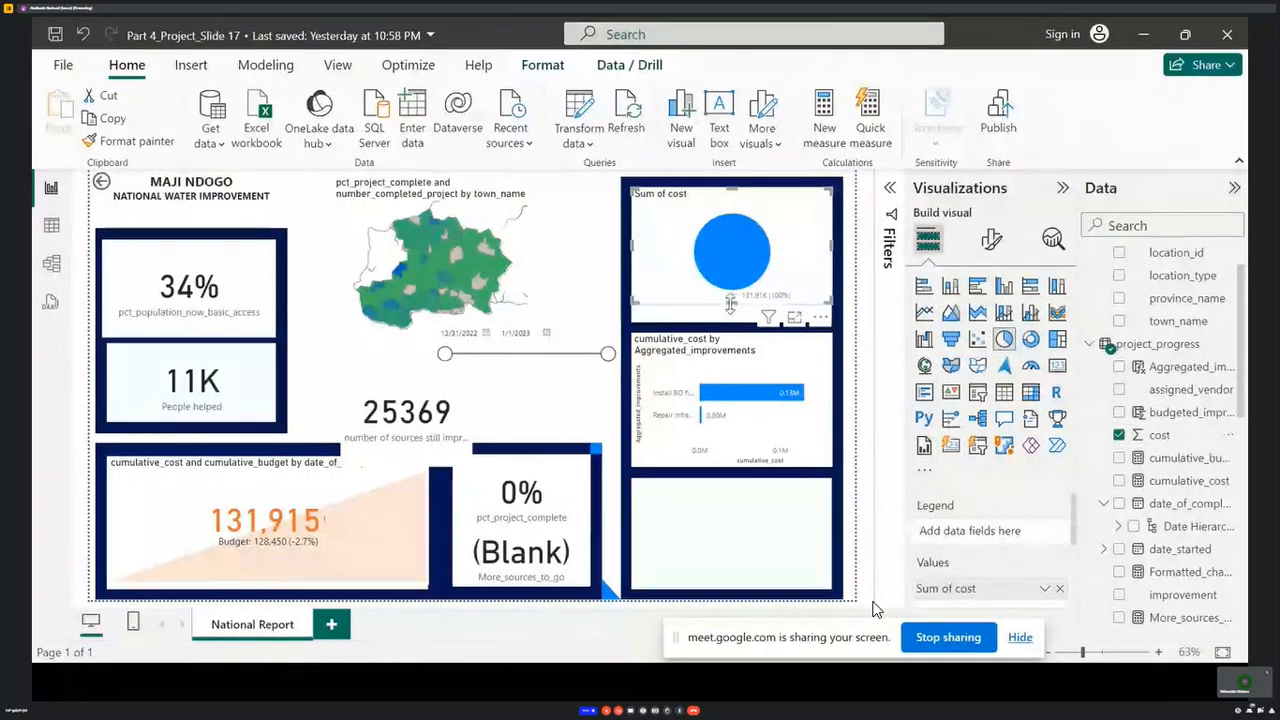
- Examine the pie chart's field assignments, the aggregation options for Sum of cost, and the available project_progress fields
{"action": "left_click", "coordinate": [991, 239]}
{"action": "left_click", "coordinate": [928, 239]}
{"action": "scroll", "coordinate": [985, 537], "scroll_direction": "down", "scroll_amount": 2}
{"action": "scroll", "coordinate": [985, 537], "scroll_direction": "up", "scroll_amount": 2}
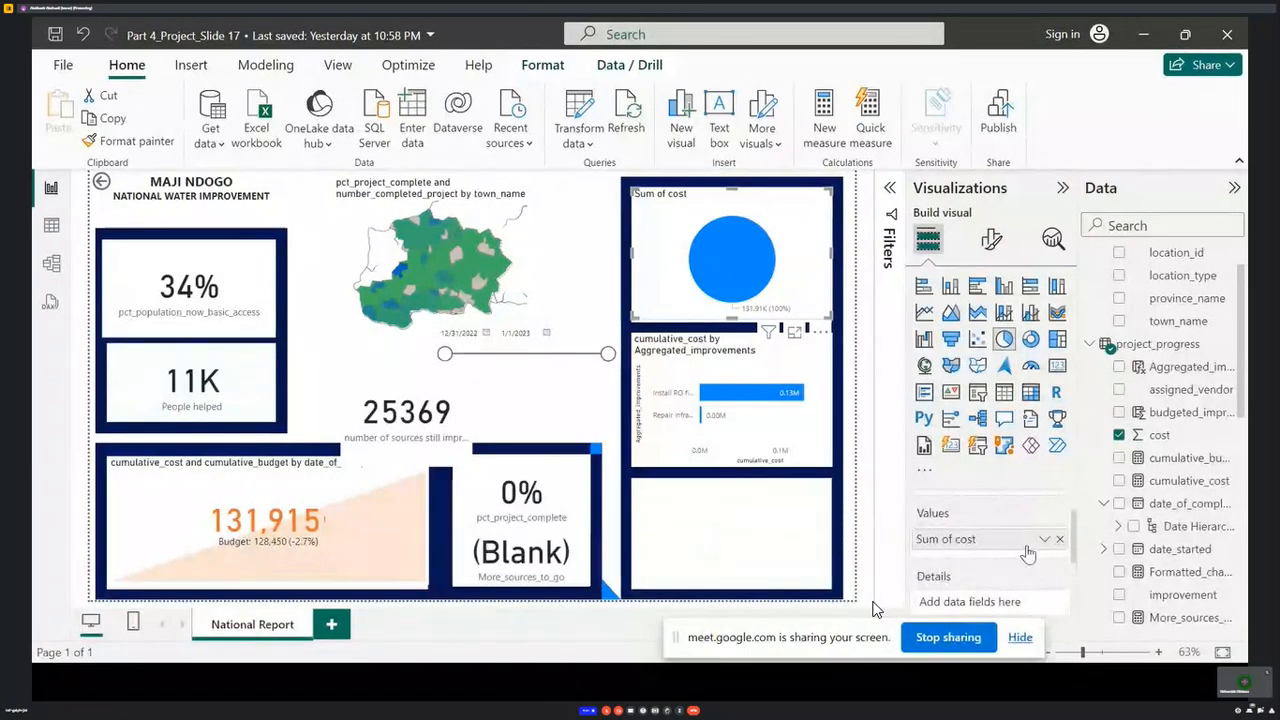
{"action": "scroll", "coordinate": [1027, 554], "scroll_direction": "up", "scroll_amount": 1}
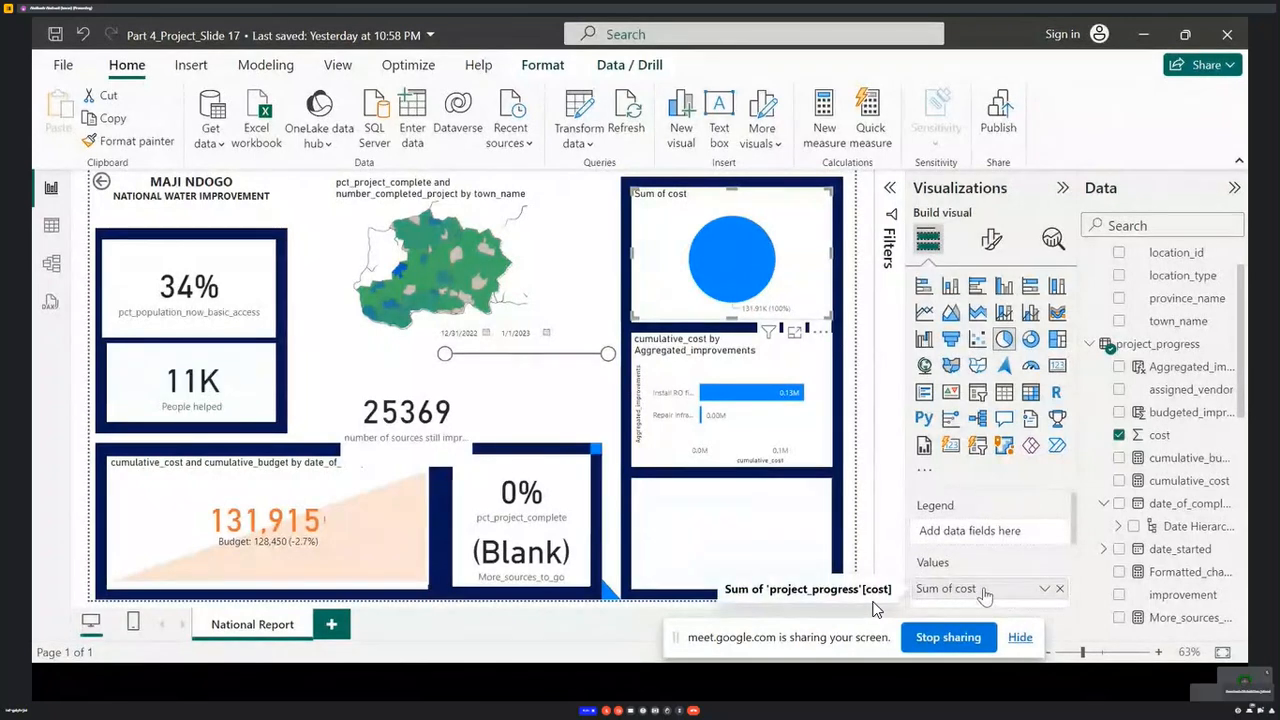
{"action": "left_click", "coordinate": [1045, 588]}
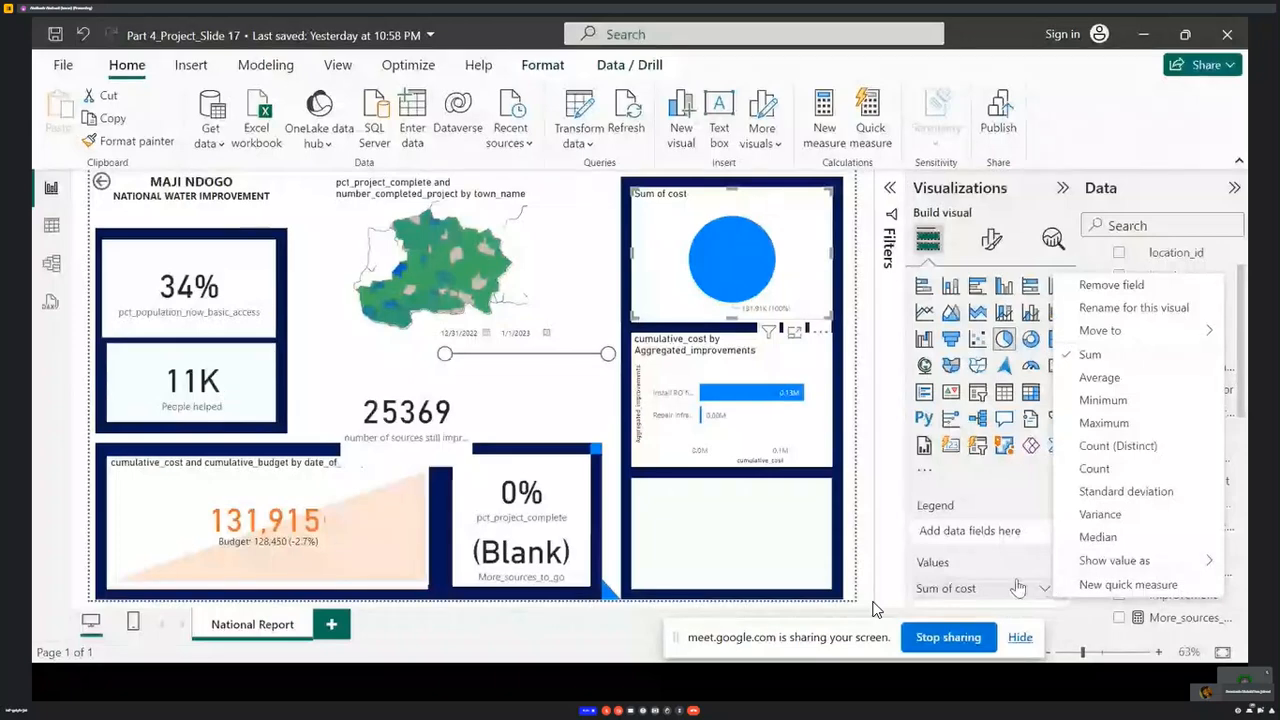
{"action": "left_click", "coordinate": [1001, 553]}
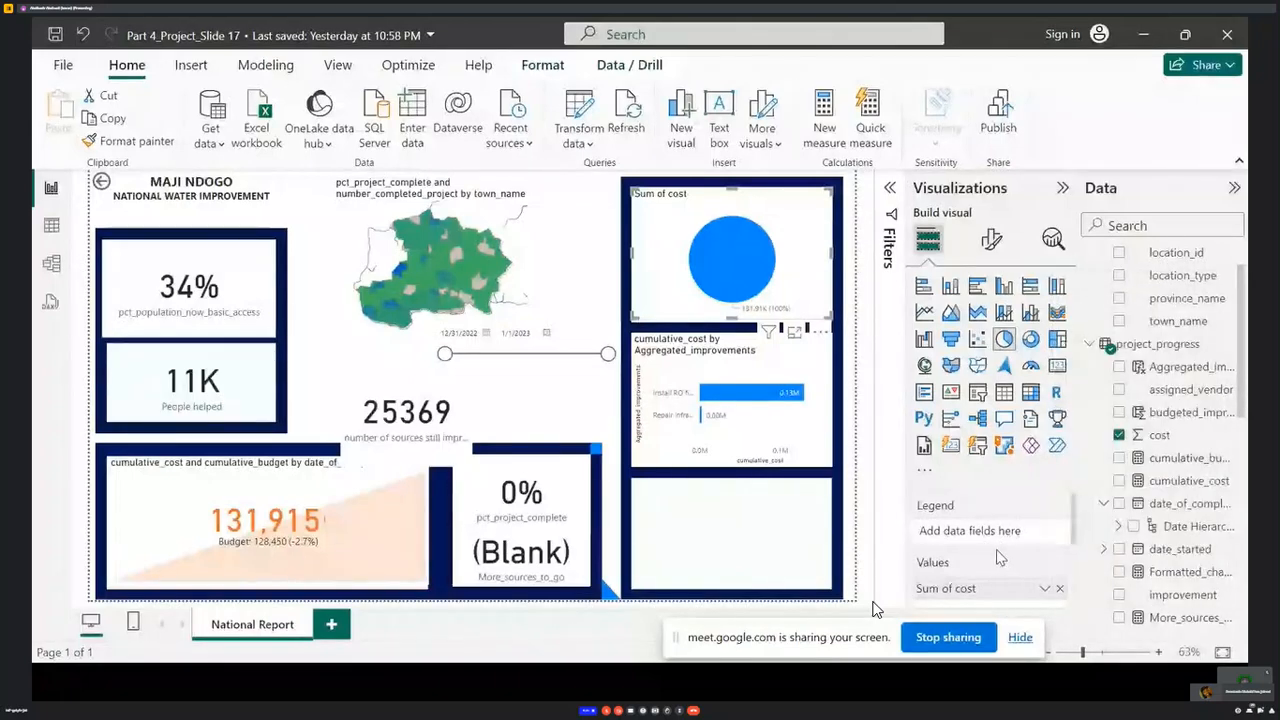
{"action": "scroll", "coordinate": [1006, 563], "scroll_direction": "down", "scroll_amount": 2}
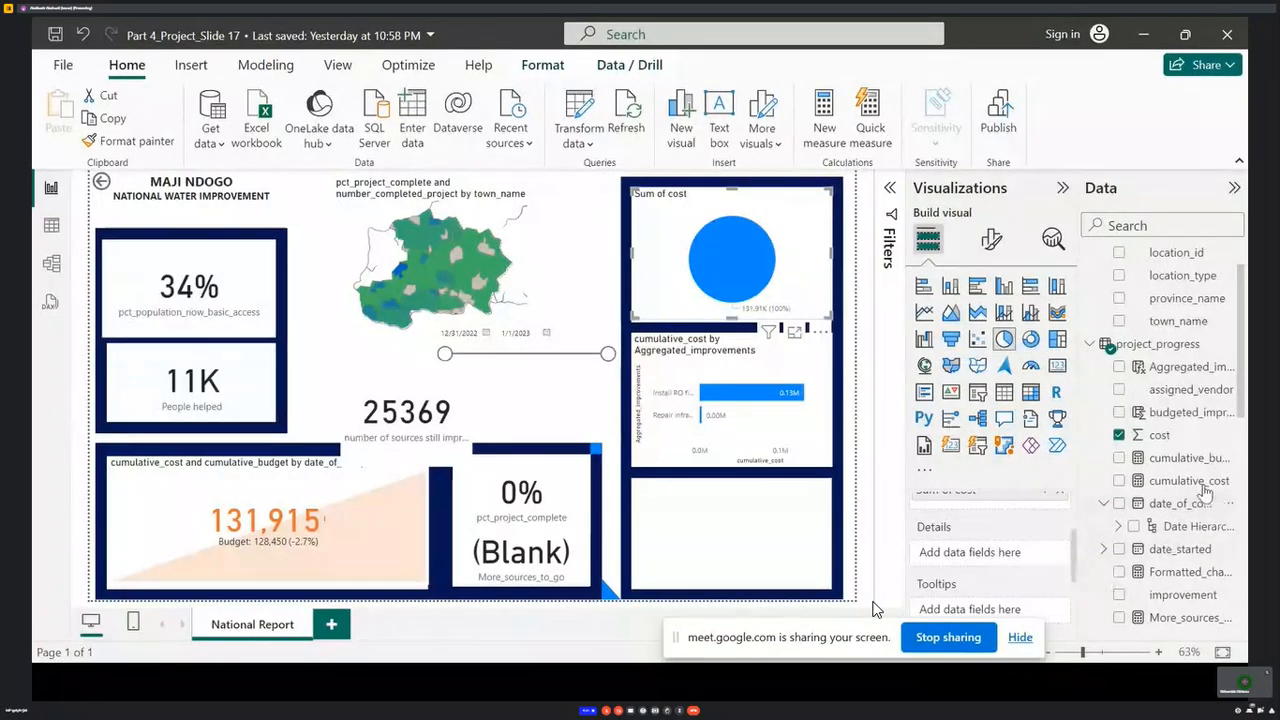
{"action": "scroll", "coordinate": [1200, 468], "scroll_direction": "down", "scroll_amount": 3}
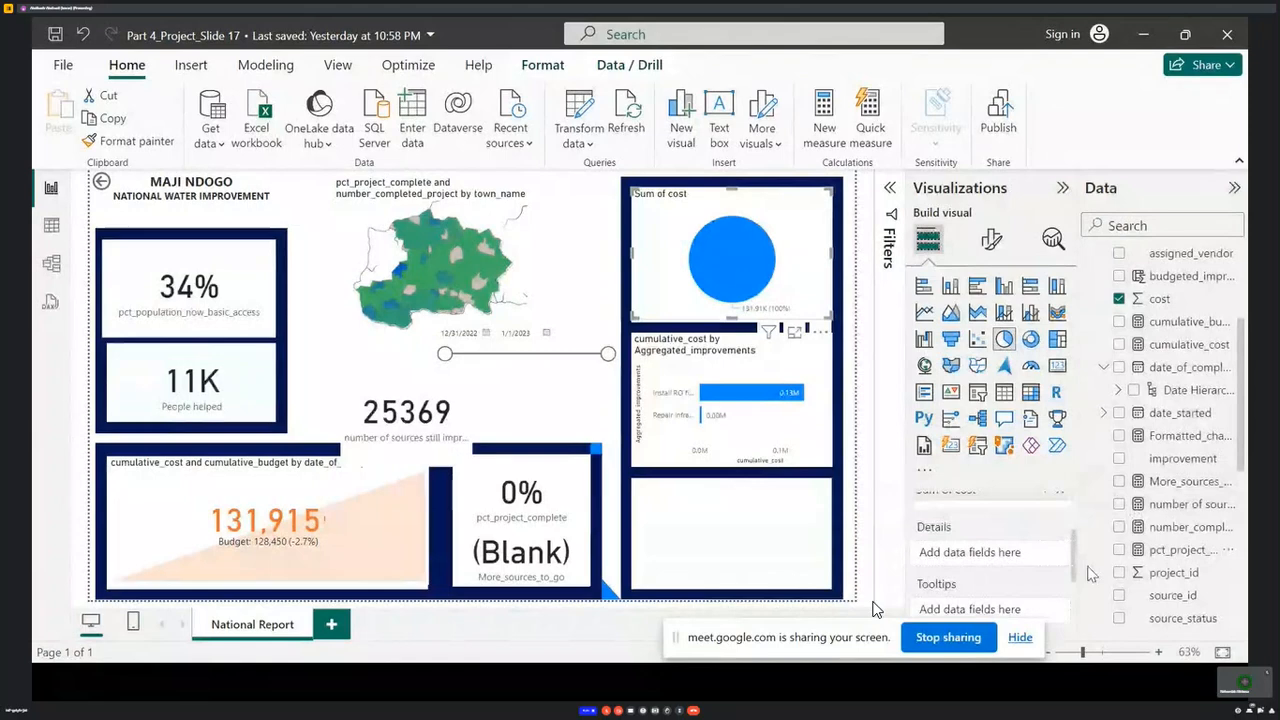
{"action": "scroll", "coordinate": [1078, 555], "scroll_direction": "up", "scroll_amount": 2}
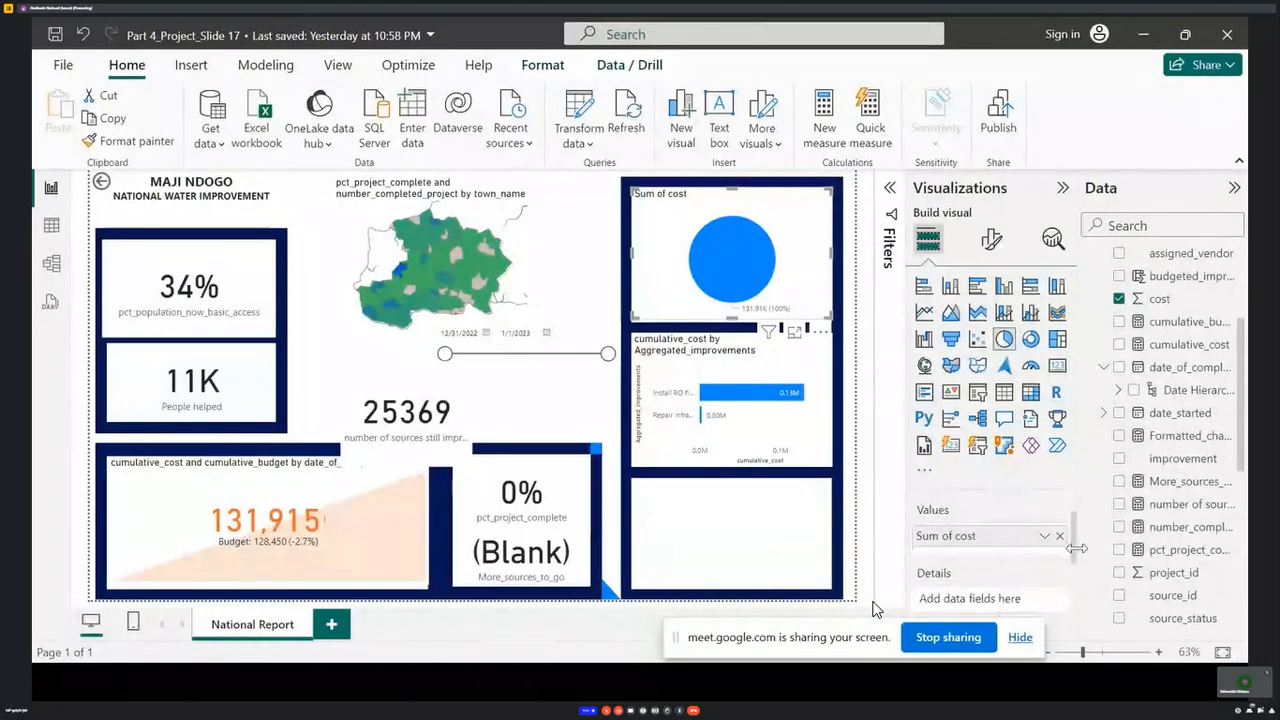
{"action": "scroll", "coordinate": [1078, 540], "scroll_direction": "up", "scroll_amount": 1}
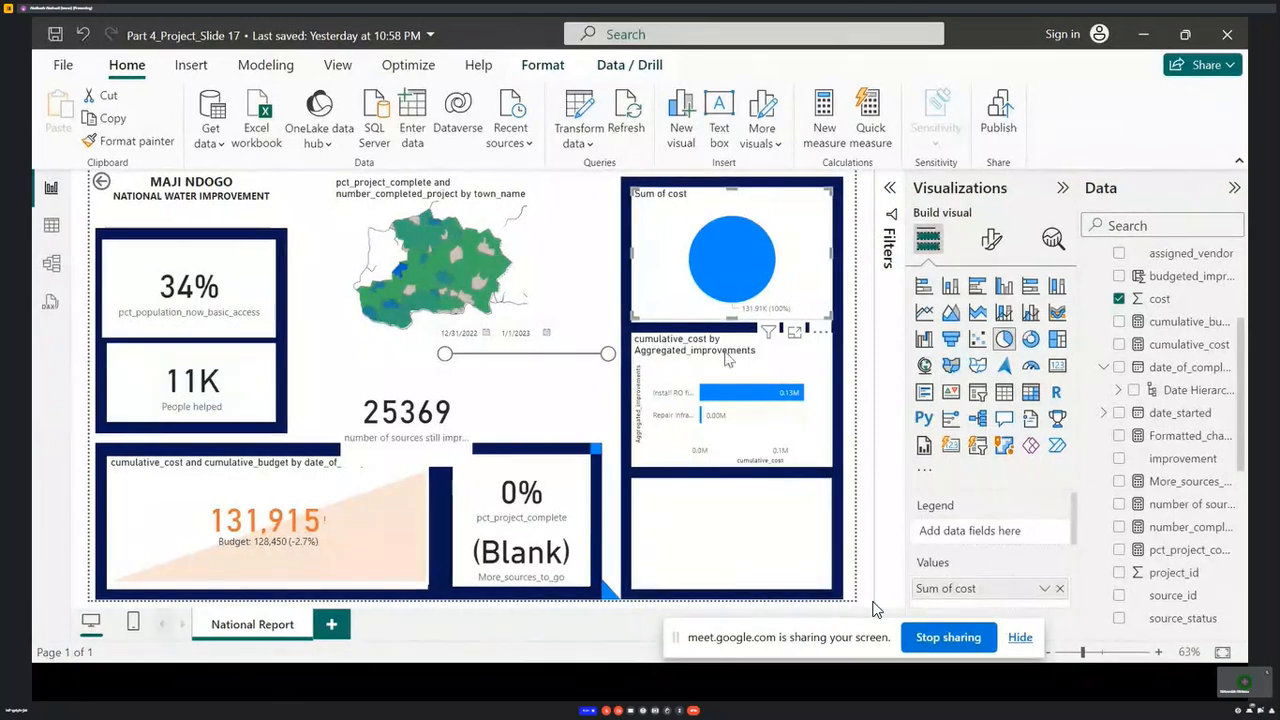
- Check the sample Costs chart on page 24 and the instructions on page 23 of Part_4.pdf, then return to Power BI
{"action": "left_click", "coordinate": [1143, 35]}
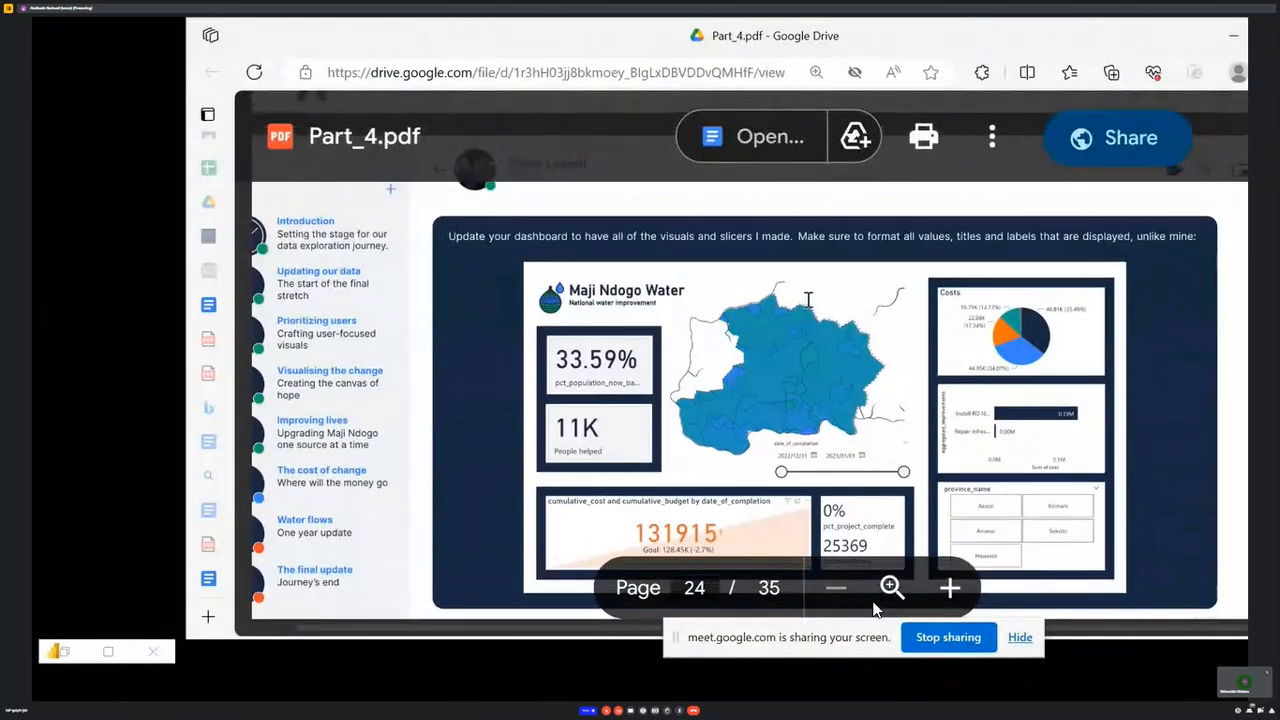
{"action": "scroll", "coordinate": [873, 610], "scroll_direction": "up", "scroll_amount": 5}
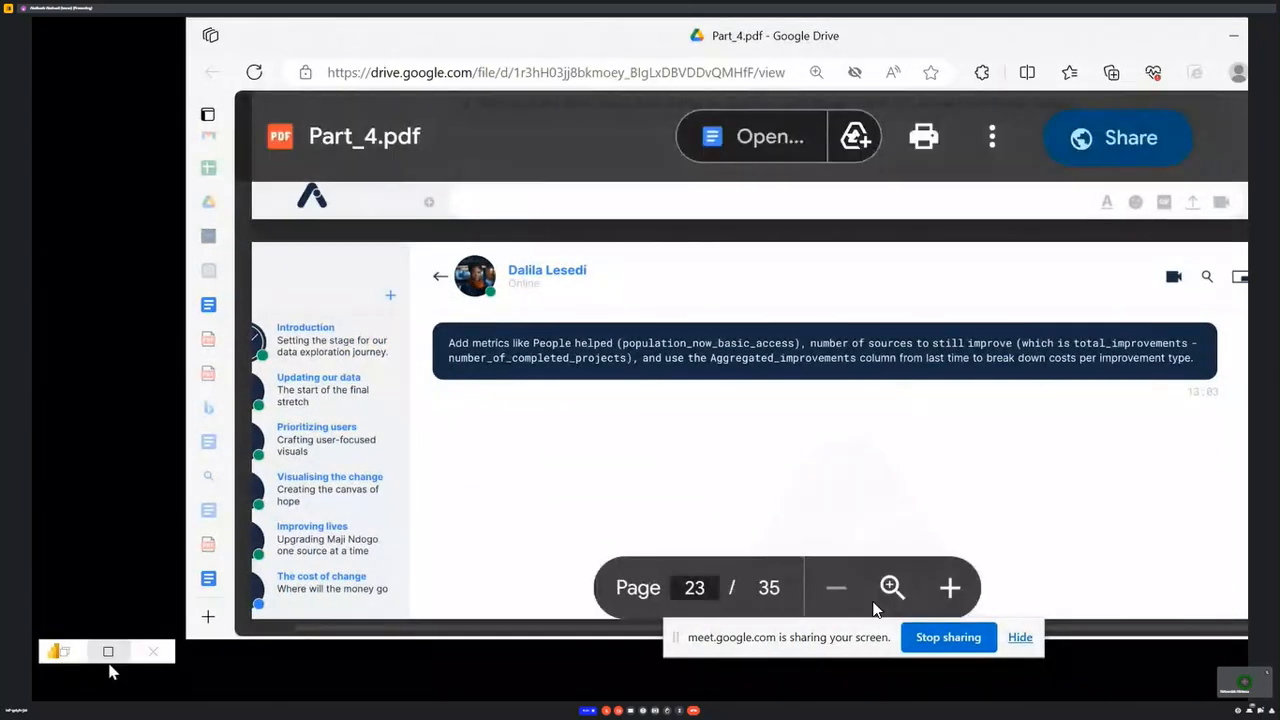
{"action": "left_click", "coordinate": [108, 652]}
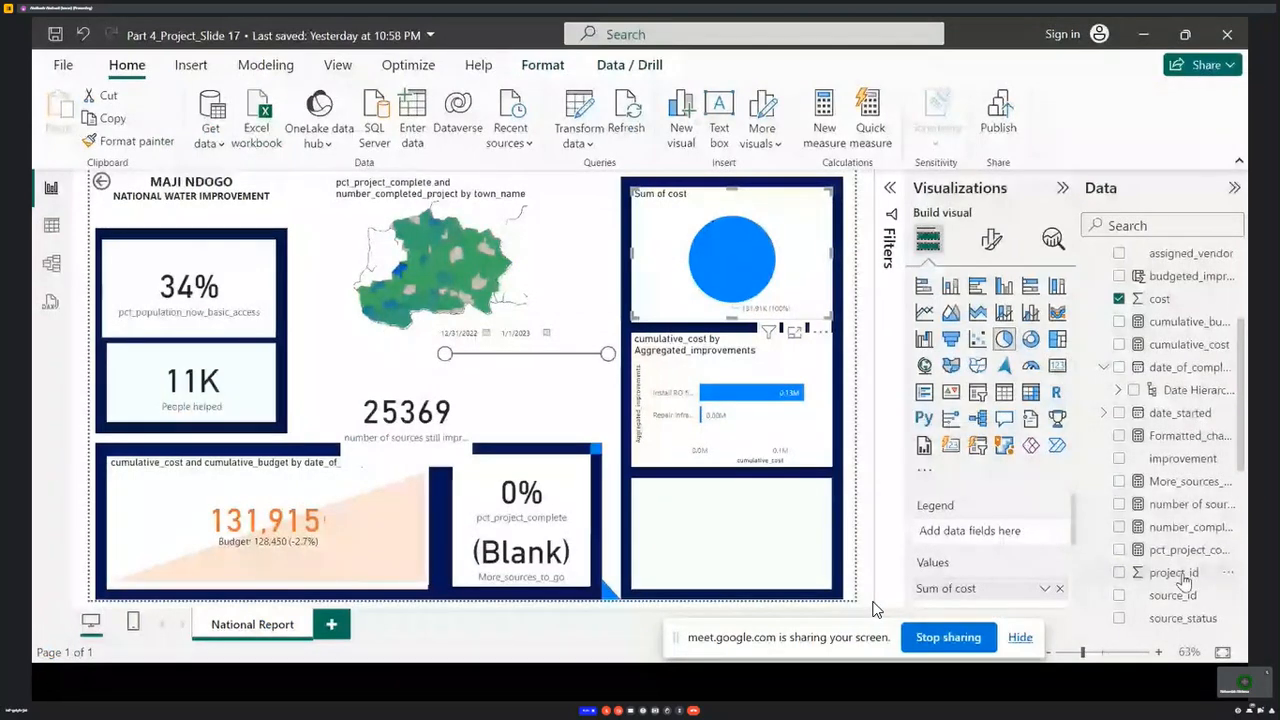
- Break the pie chart's cost down by adding the improvement field of project_progress as its legend
{"action": "scroll", "coordinate": [1197, 458], "scroll_direction": "down", "scroll_amount": 3}
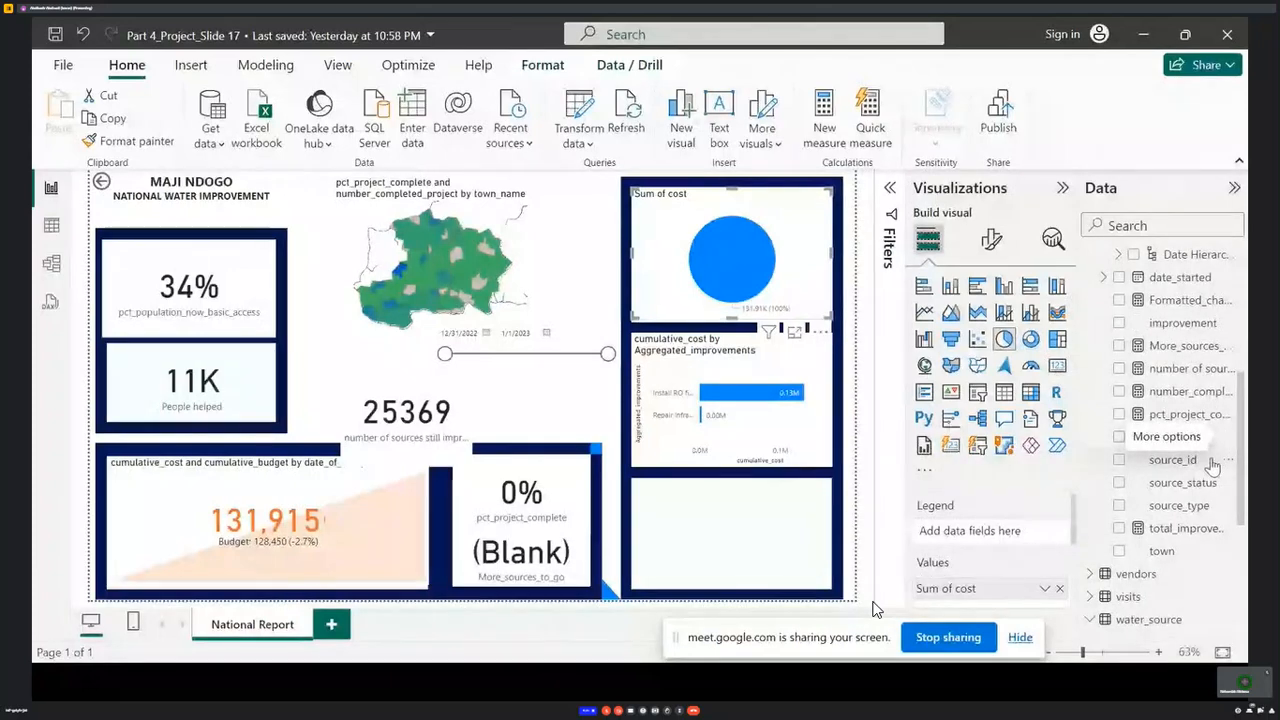
{"action": "scroll", "coordinate": [1197, 503], "scroll_direction": "up", "scroll_amount": 3}
{"action": "left_click_drag", "start_coordinate": [1185, 458], "coordinate": [1023, 541]}
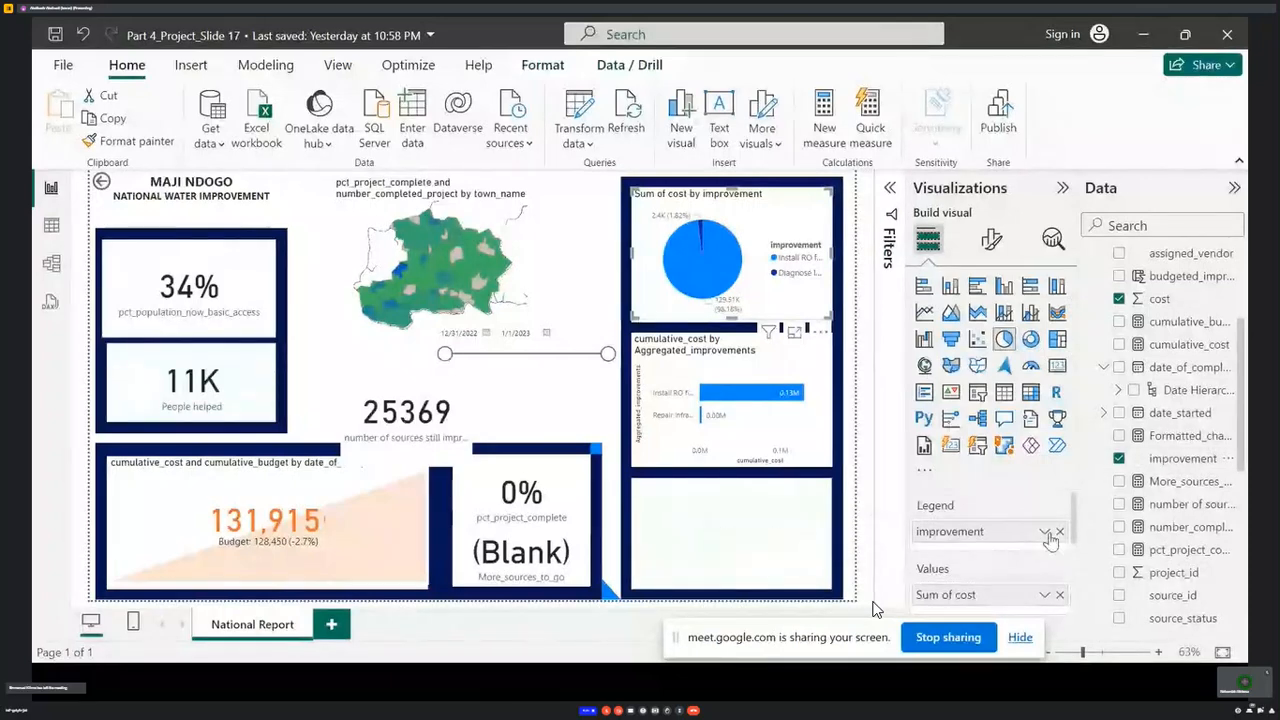
- Add province_name from the location table above improvement in the pie chart's legend, and extend the chart slightly downward to fill its panel
{"action": "scroll", "coordinate": [1186, 416], "scroll_direction": "up", "scroll_amount": 5}
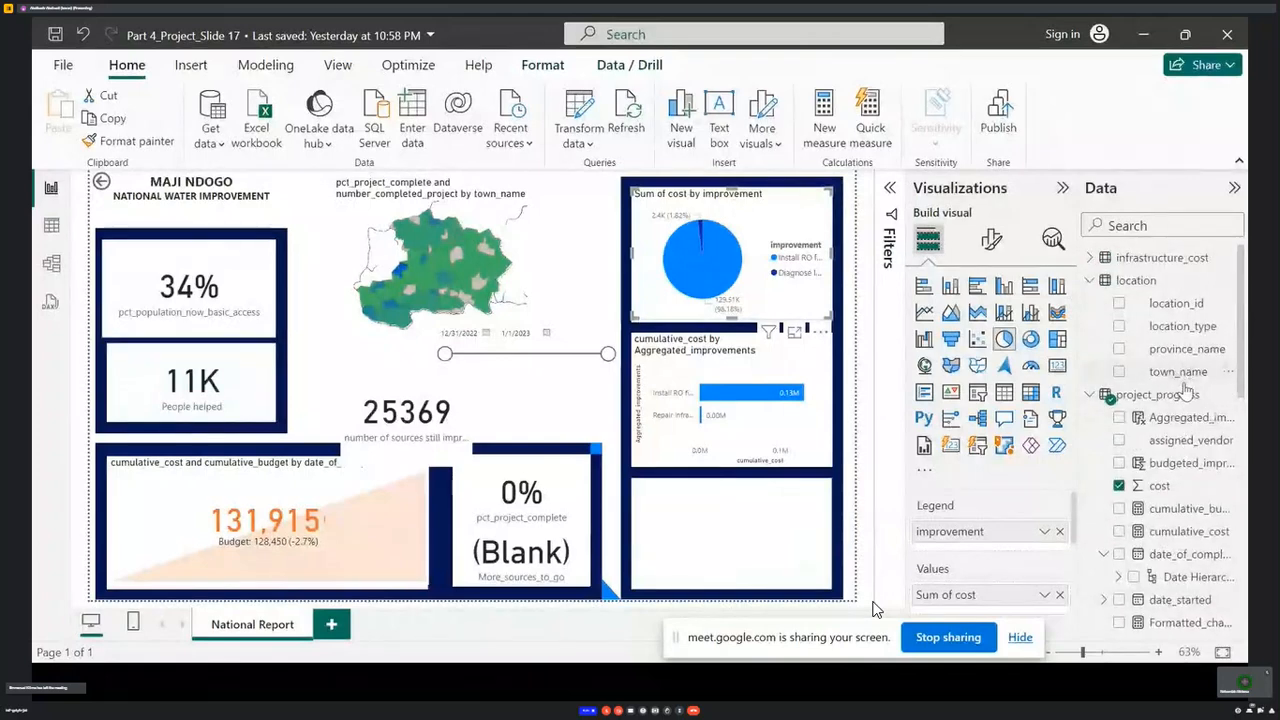
{"action": "scroll", "coordinate": [1188, 410], "scroll_direction": "down", "scroll_amount": 5}
{"action": "scroll", "coordinate": [1192, 405], "scroll_direction": "up", "scroll_amount": 5}
{"action": "left_click_drag", "start_coordinate": [1185, 348], "coordinate": [1020, 533]}
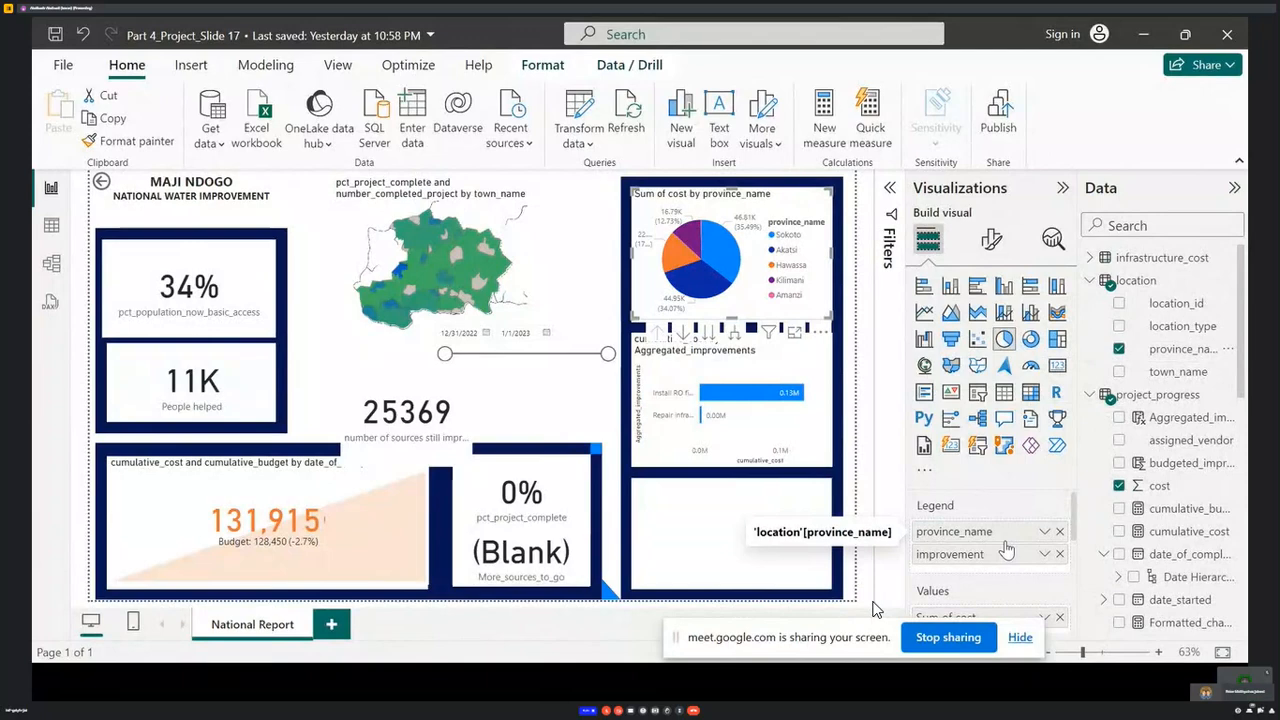
{"action": "scroll", "coordinate": [1006, 549], "scroll_direction": "down", "scroll_amount": 3}
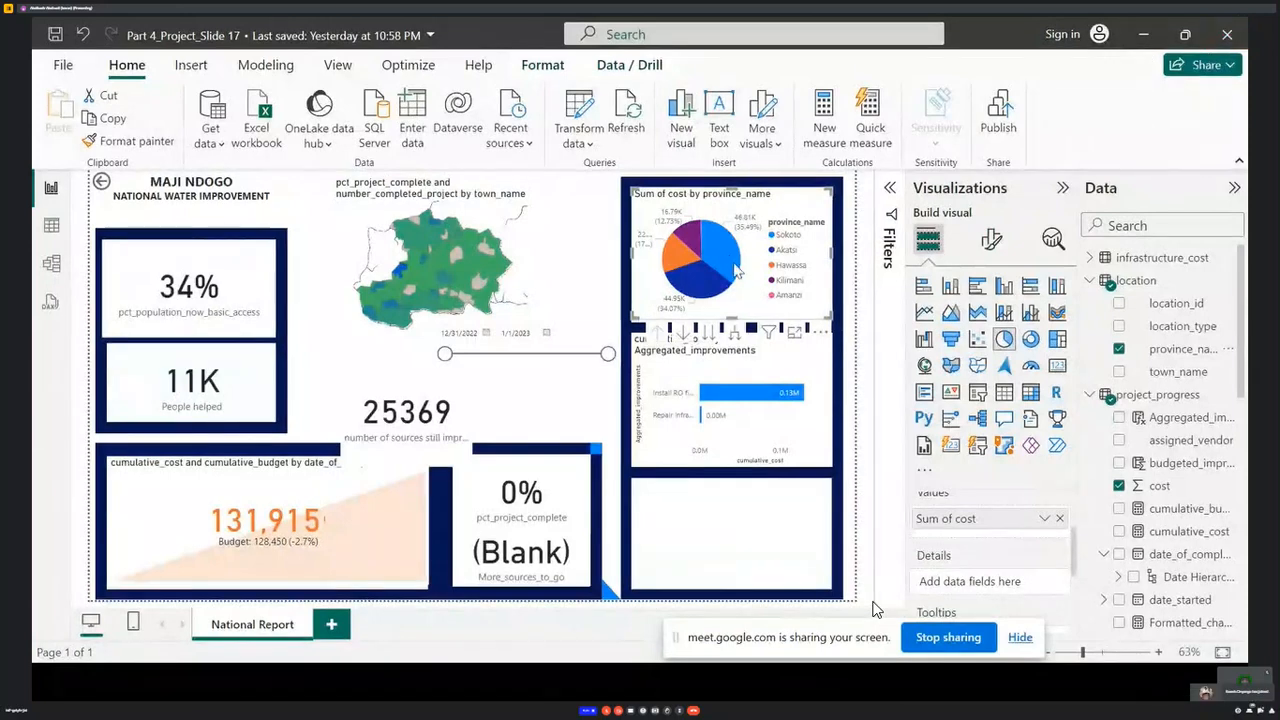
{"action": "left_click_drag", "start_coordinate": [731, 313], "coordinate": [741, 323]}
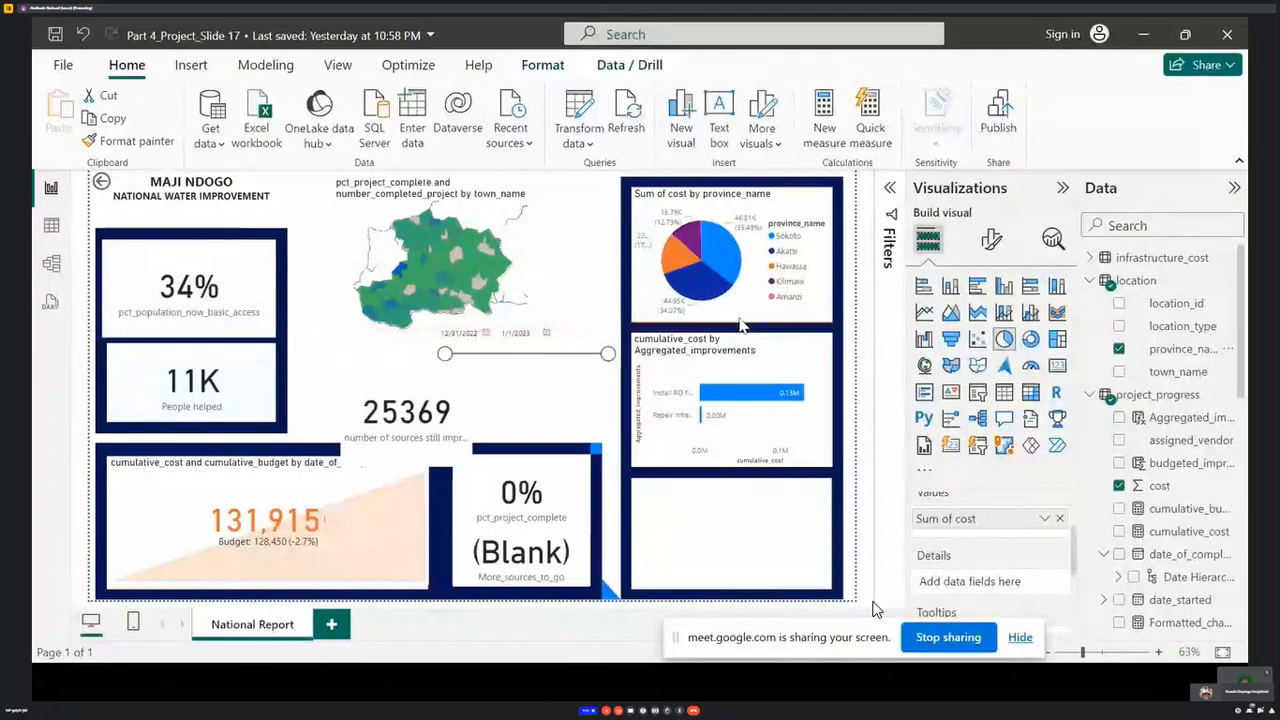
{"action": "scroll", "coordinate": [985, 530], "scroll_direction": "up", "scroll_amount": 2}
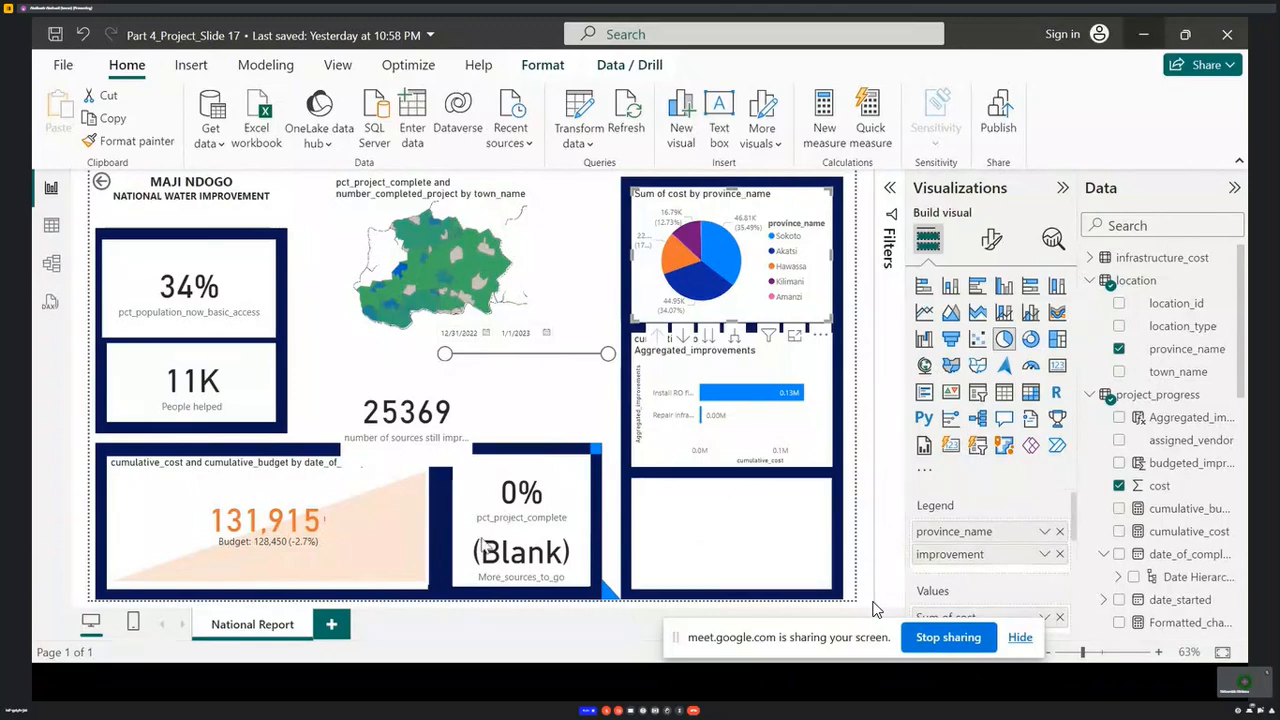
- Compare the pie chart with the Costs chart on page 24 of Part_4.pdf and return to Power BI
{"action": "left_click", "coordinate": [400, 680]}
{"action": "scroll", "coordinate": [946, 243], "scroll_direction": "down", "scroll_amount": 8}
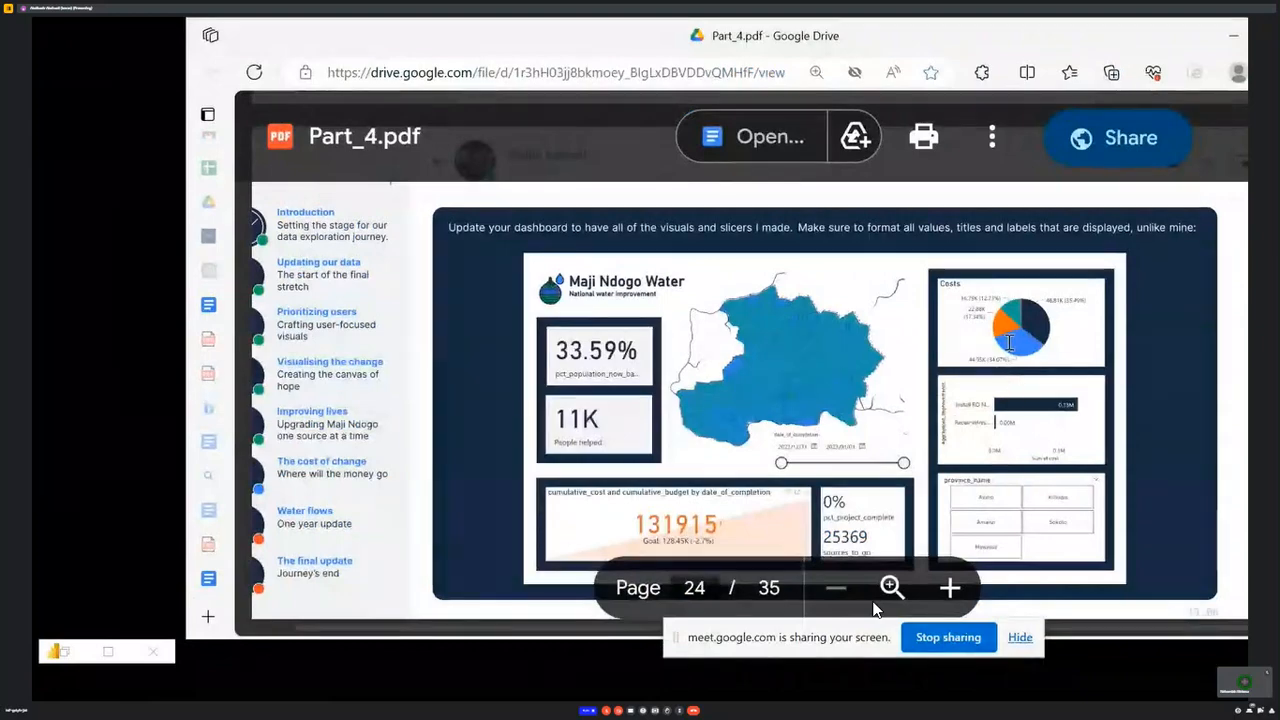
{"action": "left_click", "coordinate": [104, 652]}
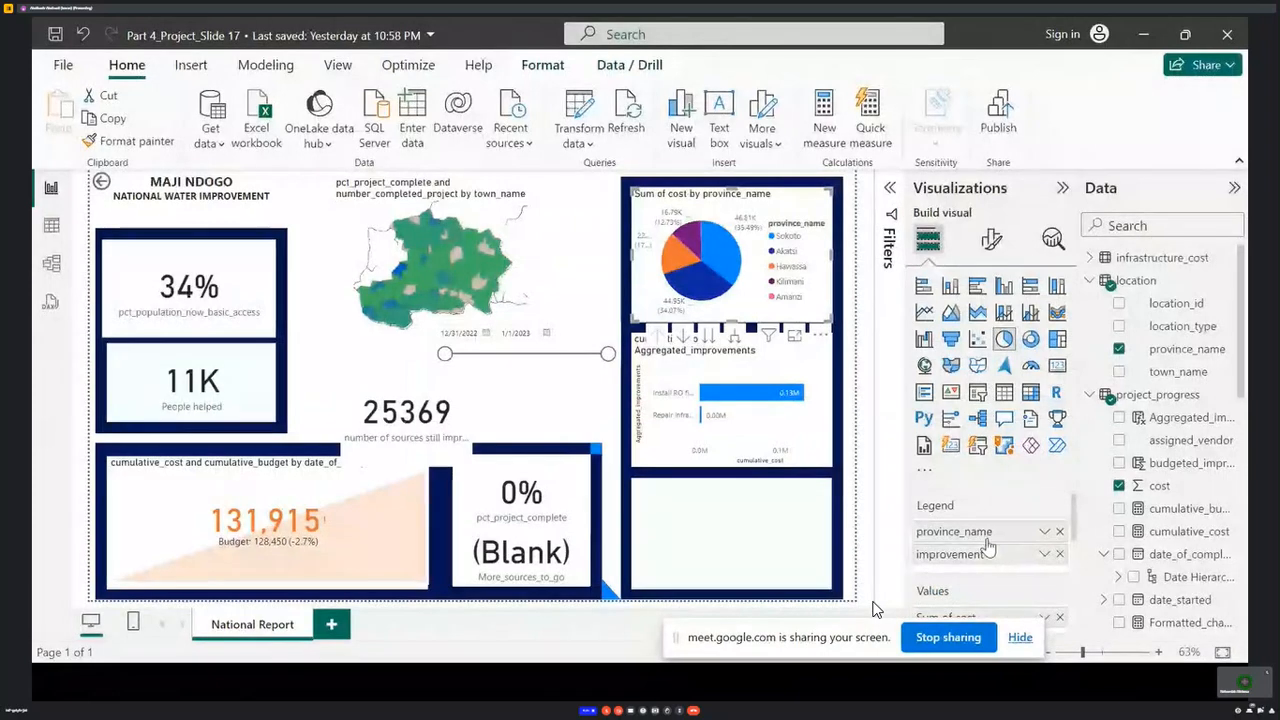
- Assign province_name to the pie chart's details, leaving improvement as the only legend field
{"action": "scroll", "coordinate": [988, 540], "scroll_direction": "down", "scroll_amount": 3}
{"action": "scroll", "coordinate": [980, 557], "scroll_direction": "up", "scroll_amount": 1}
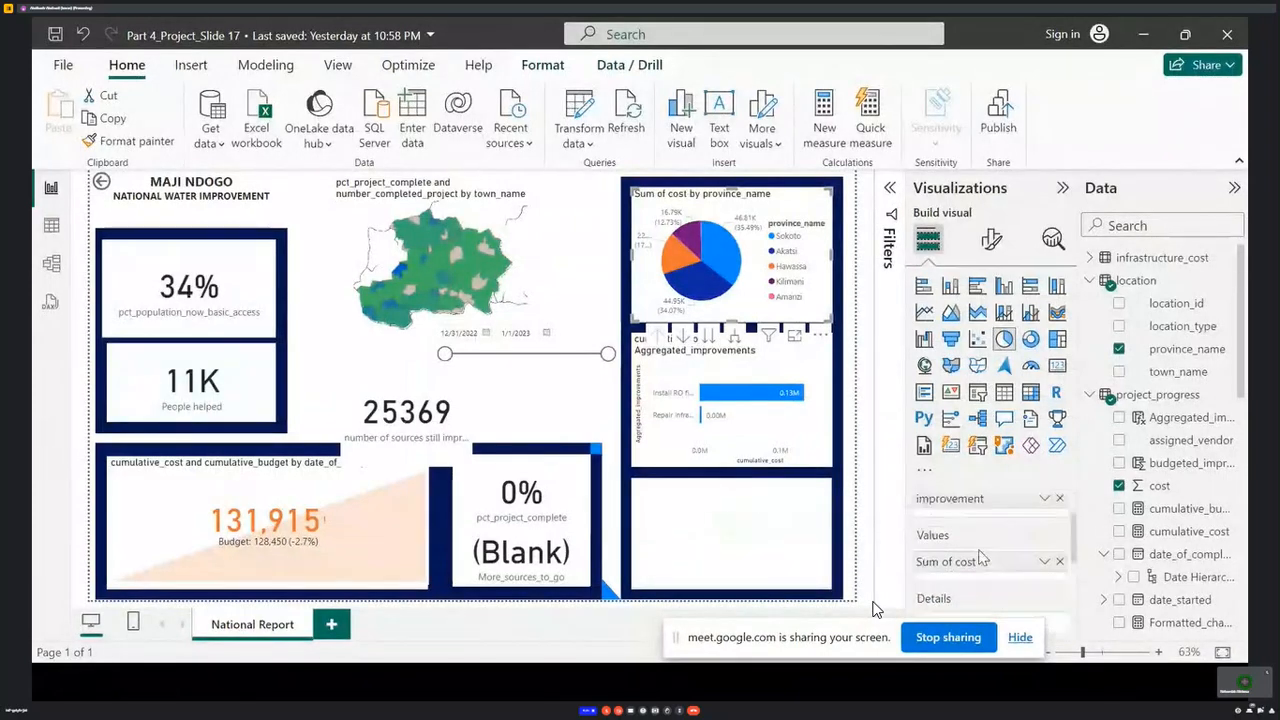
{"action": "scroll", "coordinate": [988, 514], "scroll_direction": "up", "scroll_amount": 1}
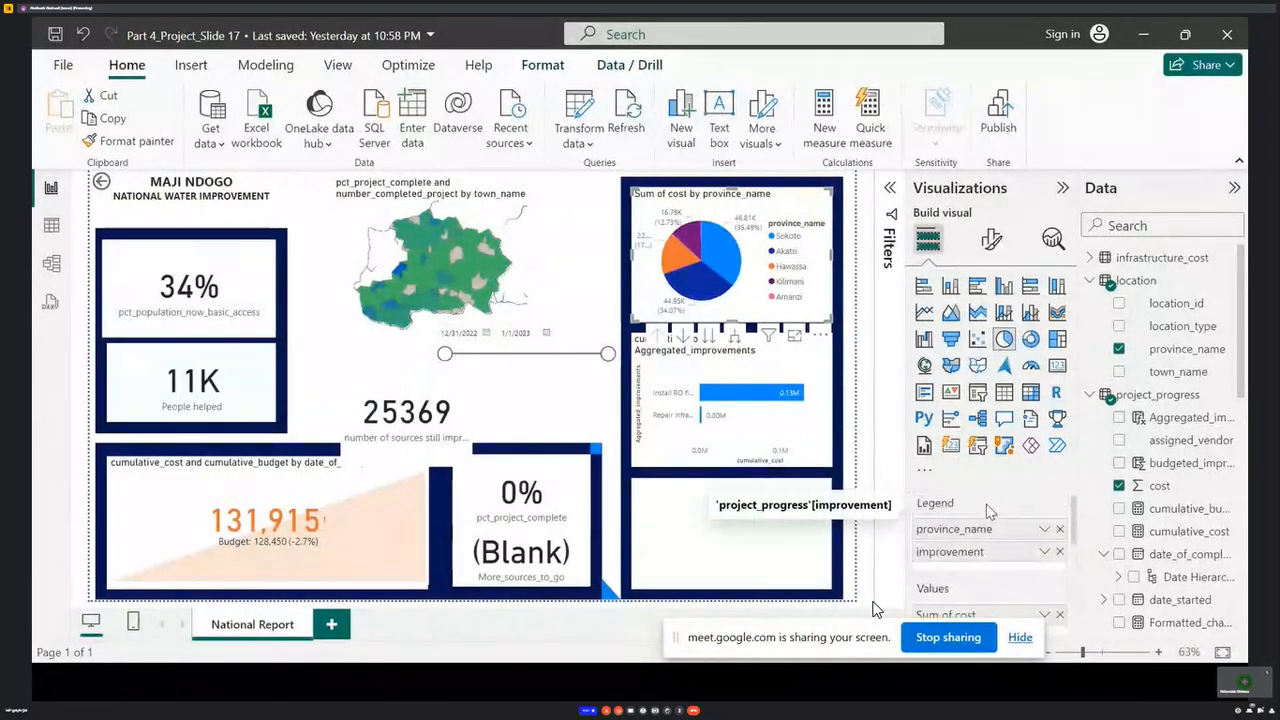
{"action": "mouse_move", "coordinate": [984, 547]}
{"action": "left_mouse_down"}
{"action": "mouse_move", "coordinate": [984, 582]}
{"action": "mouse_move", "coordinate": [1000, 535]}
{"action": "left_mouse_up"}
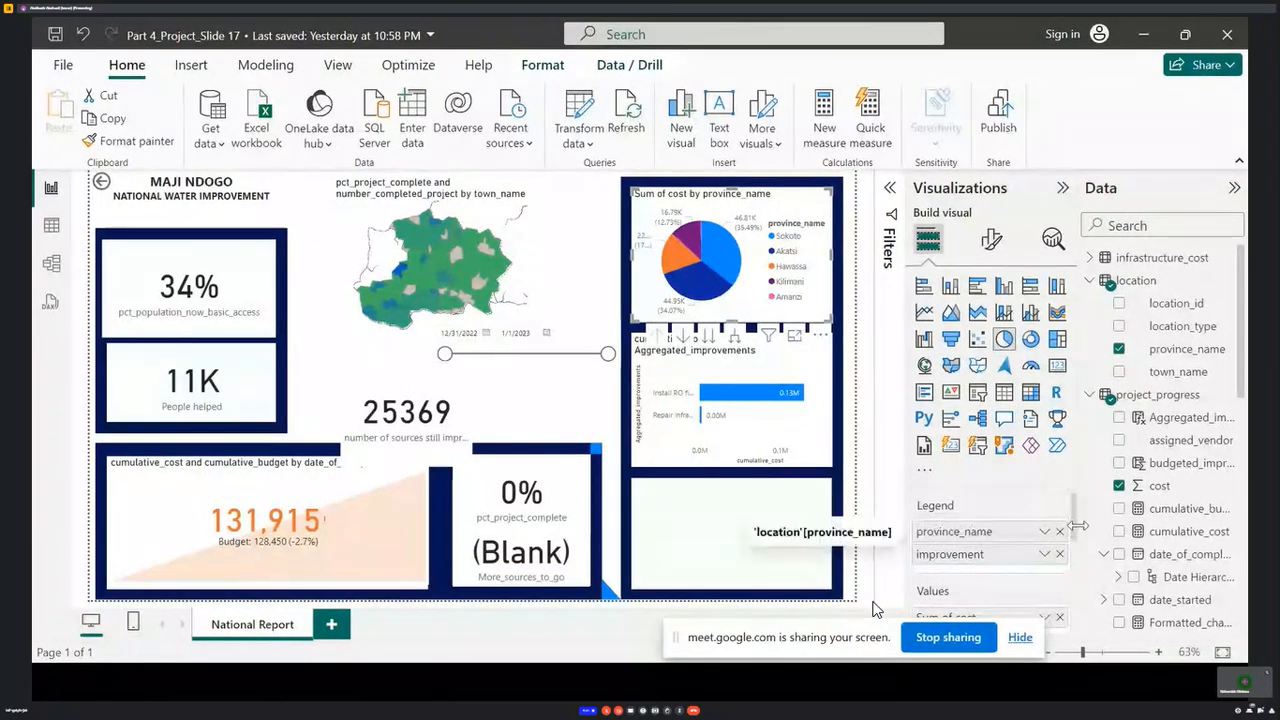
{"action": "mouse_move", "coordinate": [1075, 522]}
{"action": "left_mouse_down"}
{"action": "mouse_move", "coordinate": [1074, 553]}
{"action": "mouse_move", "coordinate": [1074, 534]}
{"action": "left_mouse_up"}
{"action": "left_click_drag", "start_coordinate": [1000, 496], "coordinate": [997, 612]}
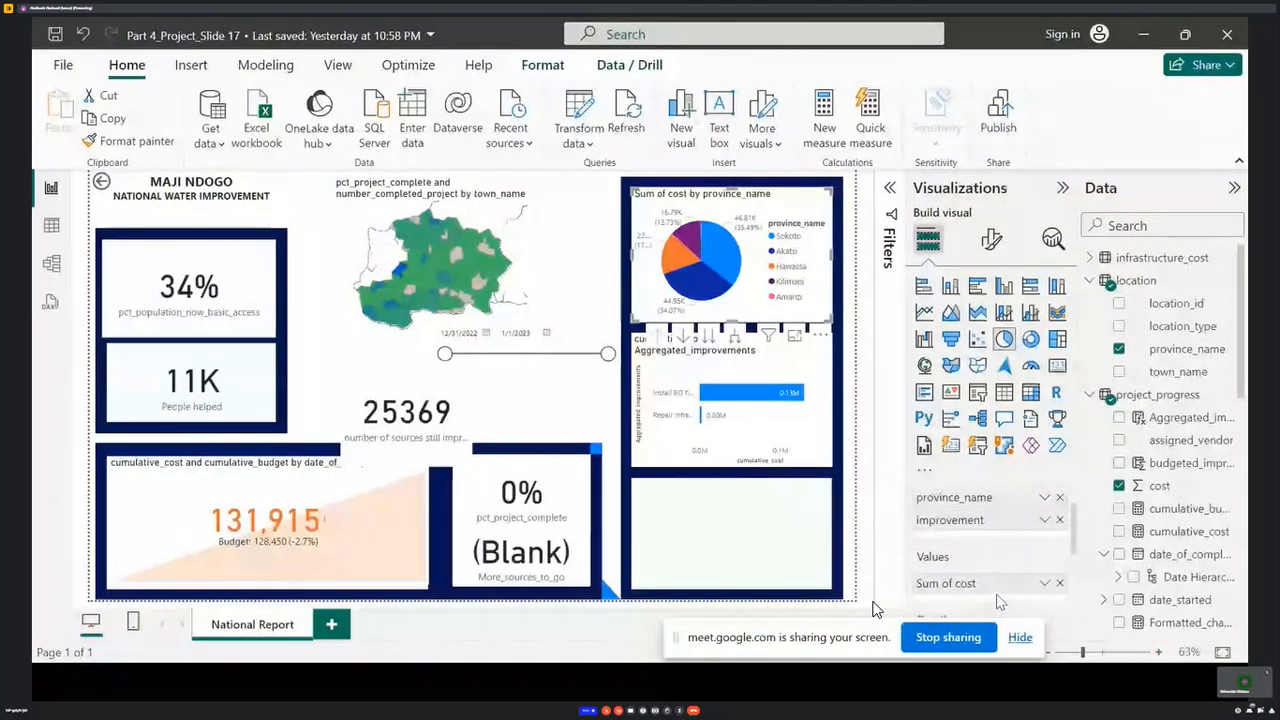
{"action": "scroll", "coordinate": [996, 585], "scroll_direction": "down", "scroll_amount": 1}
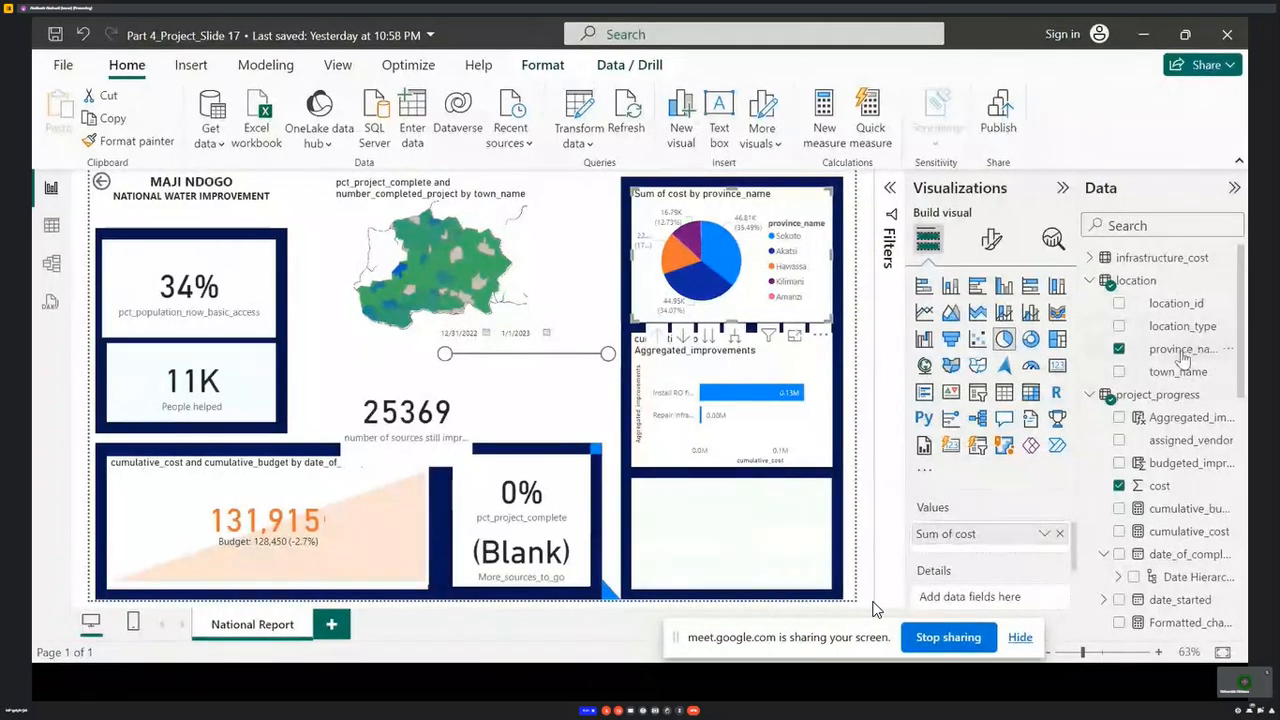
{"action": "left_click_drag", "start_coordinate": [1171, 349], "coordinate": [998, 597]}
{"action": "scroll", "coordinate": [1012, 560], "scroll_direction": "up", "scroll_amount": 1}
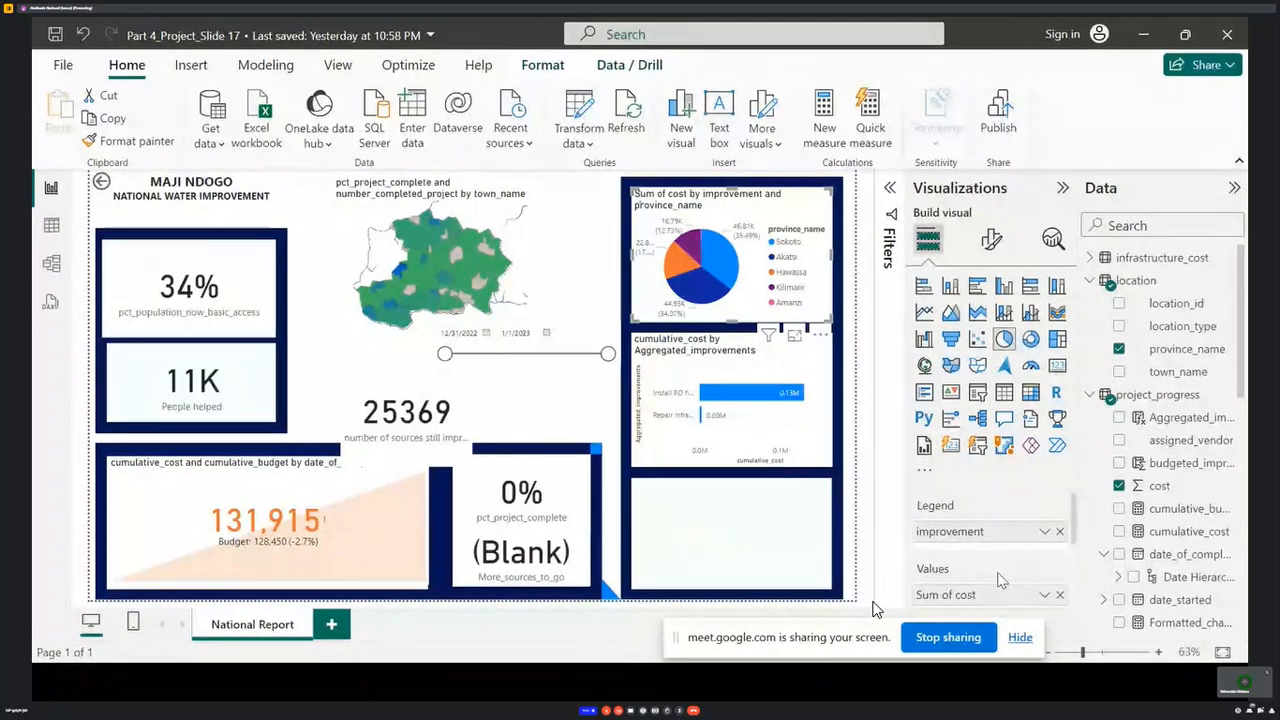
- Remove province_name from the pie chart's details and replace improvement with province_name as its only legend field
{"action": "scroll", "coordinate": [1020, 552], "scroll_direction": "down", "scroll_amount": 3}
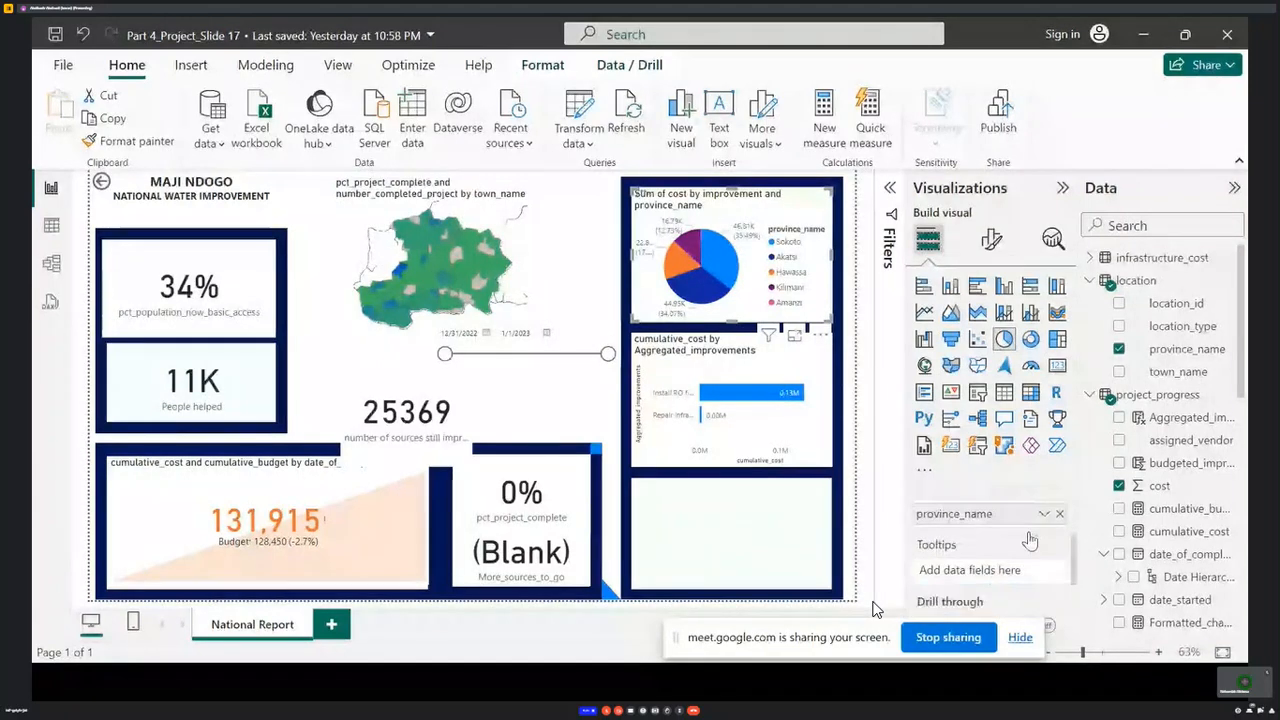
{"action": "scroll", "coordinate": [975, 550], "scroll_direction": "down", "scroll_amount": 3}
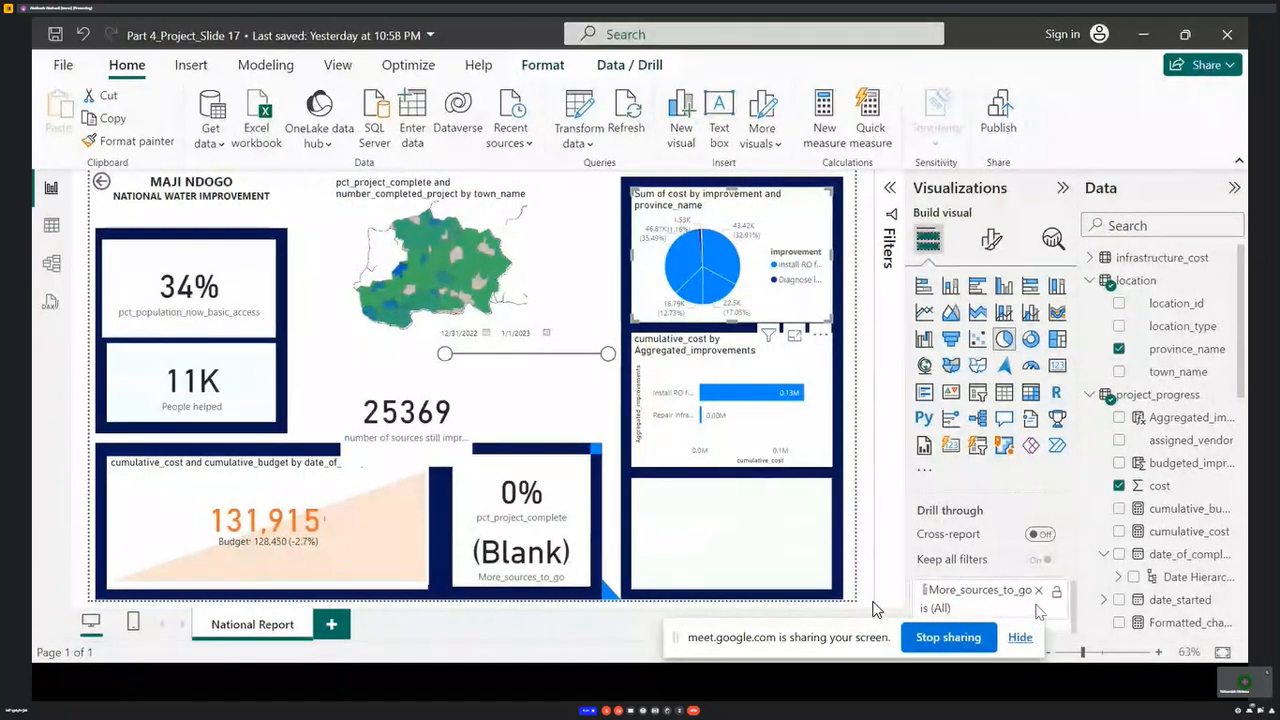
{"action": "scroll", "coordinate": [1031, 557], "scroll_direction": "up", "scroll_amount": 5}
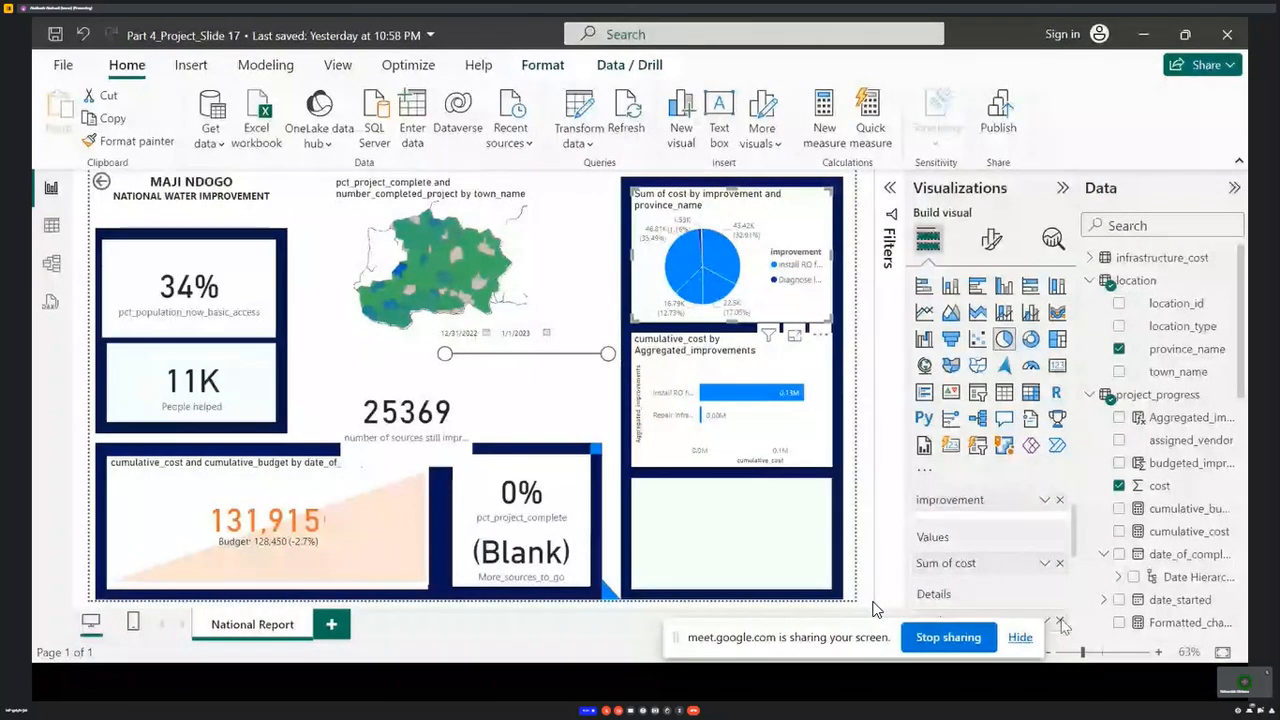
{"action": "scroll", "coordinate": [1035, 555], "scroll_direction": "down", "scroll_amount": 5}
{"action": "scroll", "coordinate": [1033, 550], "scroll_direction": "up", "scroll_amount": 1}
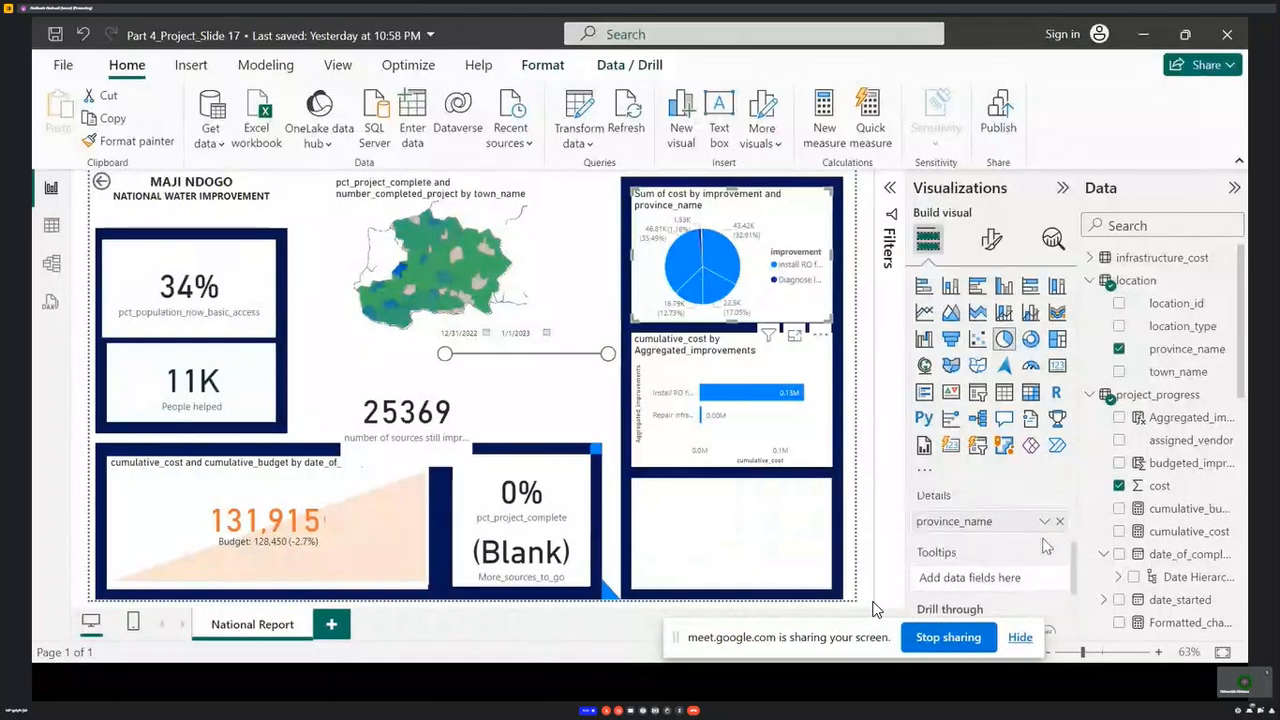
{"action": "left_click", "coordinate": [1063, 524]}
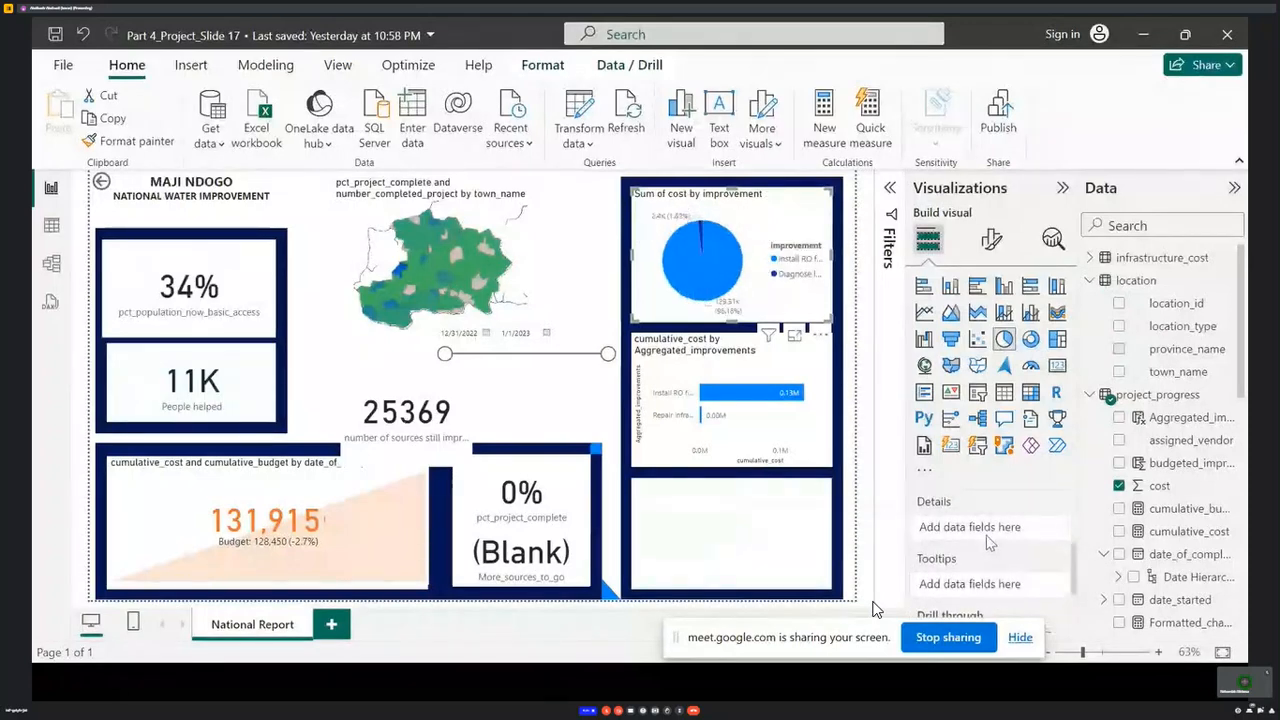
{"action": "scroll", "coordinate": [990, 545], "scroll_direction": "up", "scroll_amount": 3}
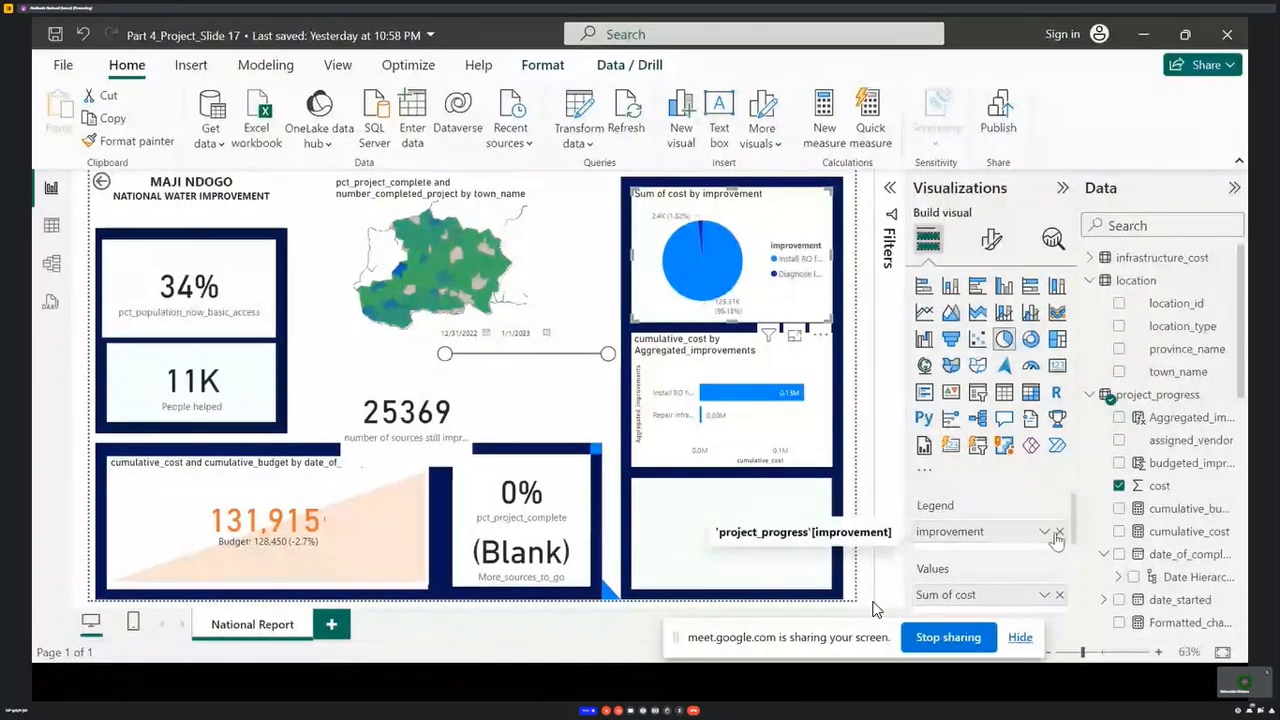
{"action": "left_click", "coordinate": [1059, 532]}
{"action": "left_click_drag", "start_coordinate": [1186, 348], "coordinate": [990, 532]}
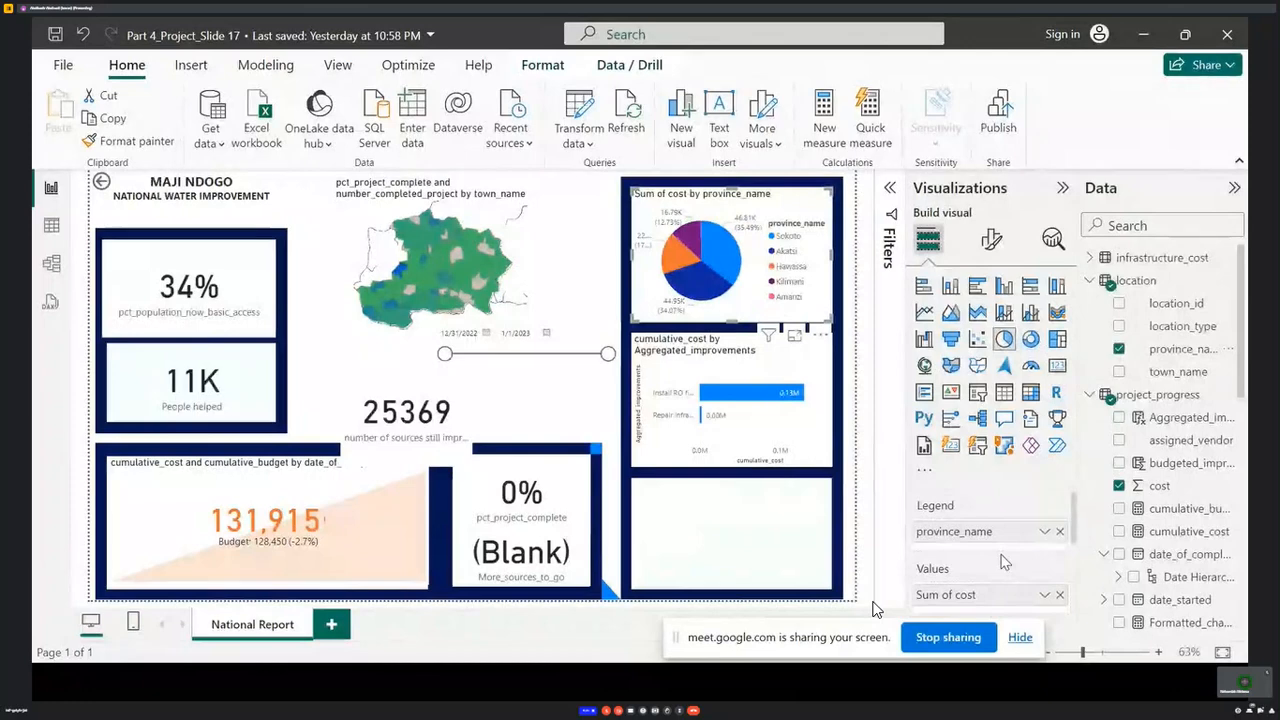
- Review the fields assigned to the pie chart's legend, values, details and tooltips
{"action": "scroll", "coordinate": [1005, 562], "scroll_direction": "down", "scroll_amount": 2}
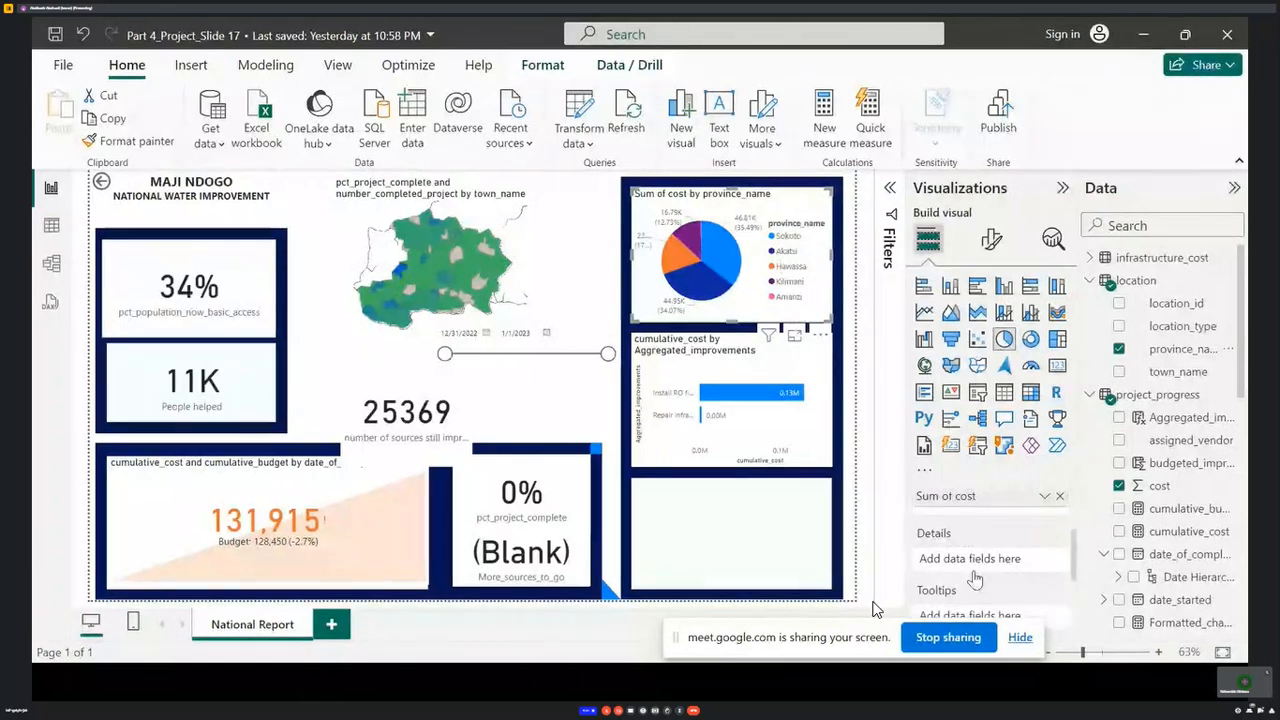
{"action": "scroll", "coordinate": [997, 540], "scroll_direction": "up", "scroll_amount": 1}
{"action": "scroll", "coordinate": [997, 524], "scroll_direction": "up", "scroll_amount": 1}
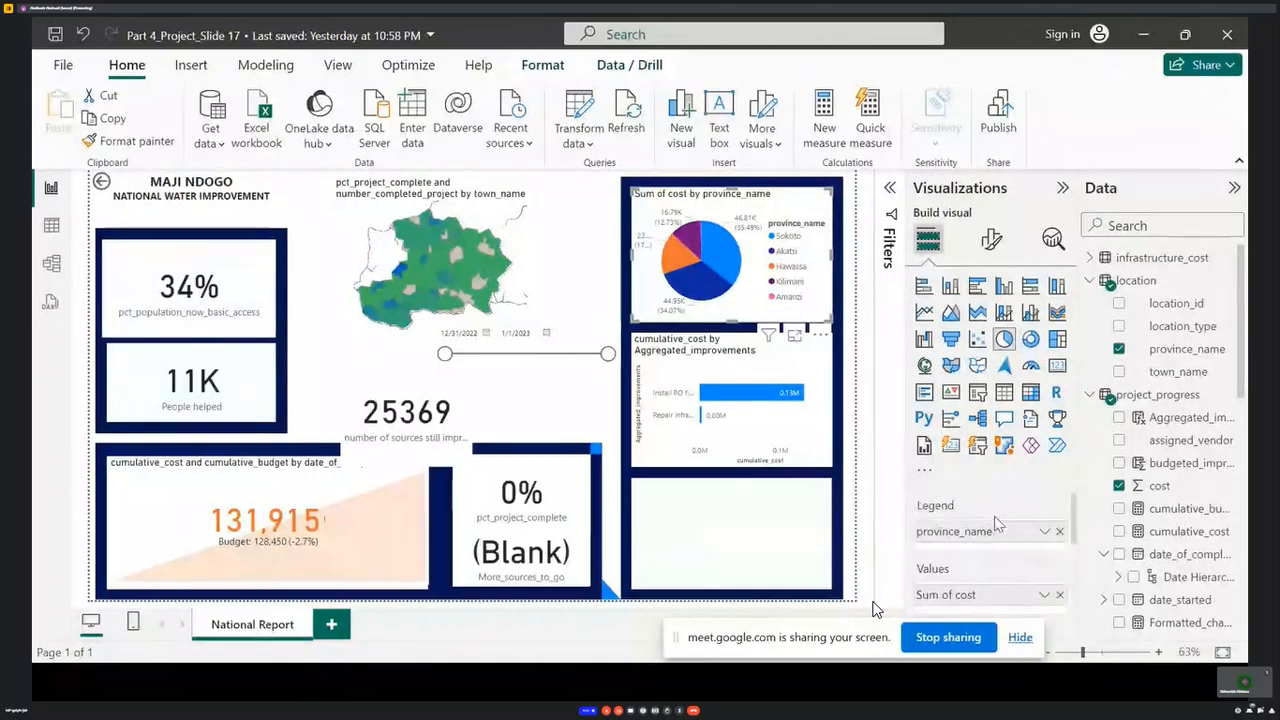
{"action": "scroll", "coordinate": [997, 527], "scroll_direction": "down", "scroll_amount": 2}
{"action": "scroll", "coordinate": [997, 526], "scroll_direction": "up", "scroll_amount": 1}
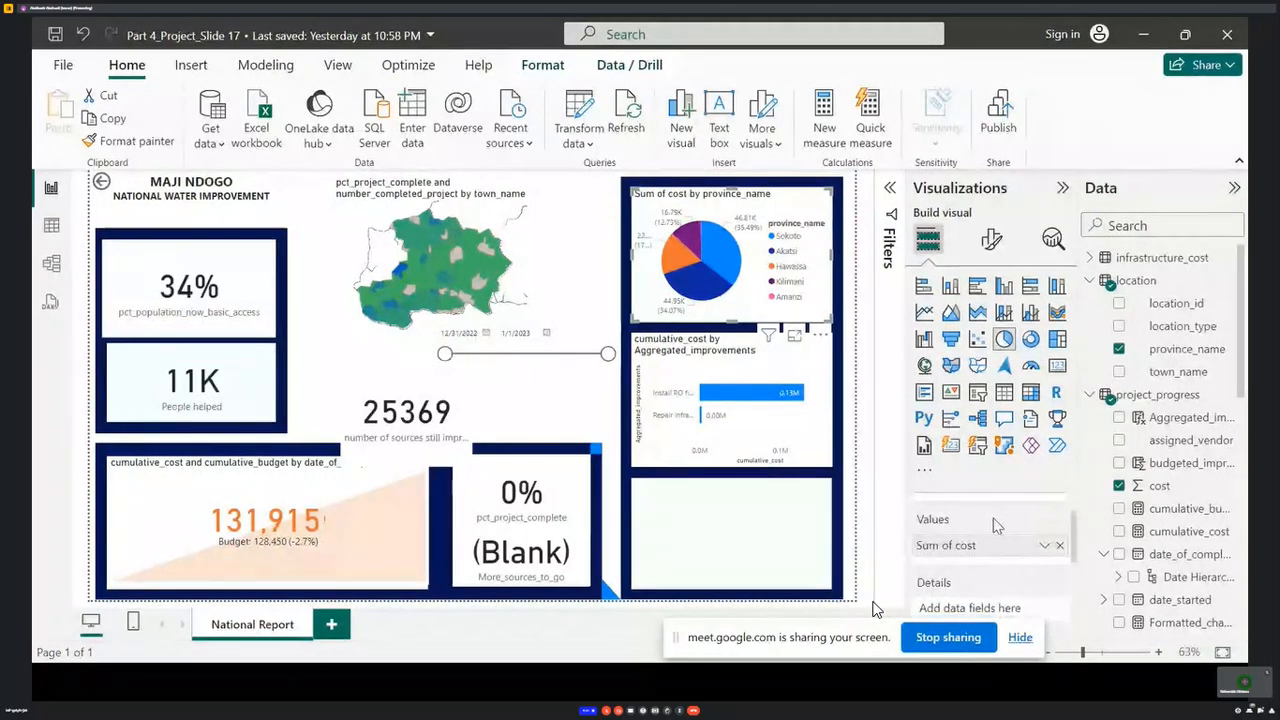
{"action": "scroll", "coordinate": [997, 526], "scroll_direction": "down", "scroll_amount": 3}
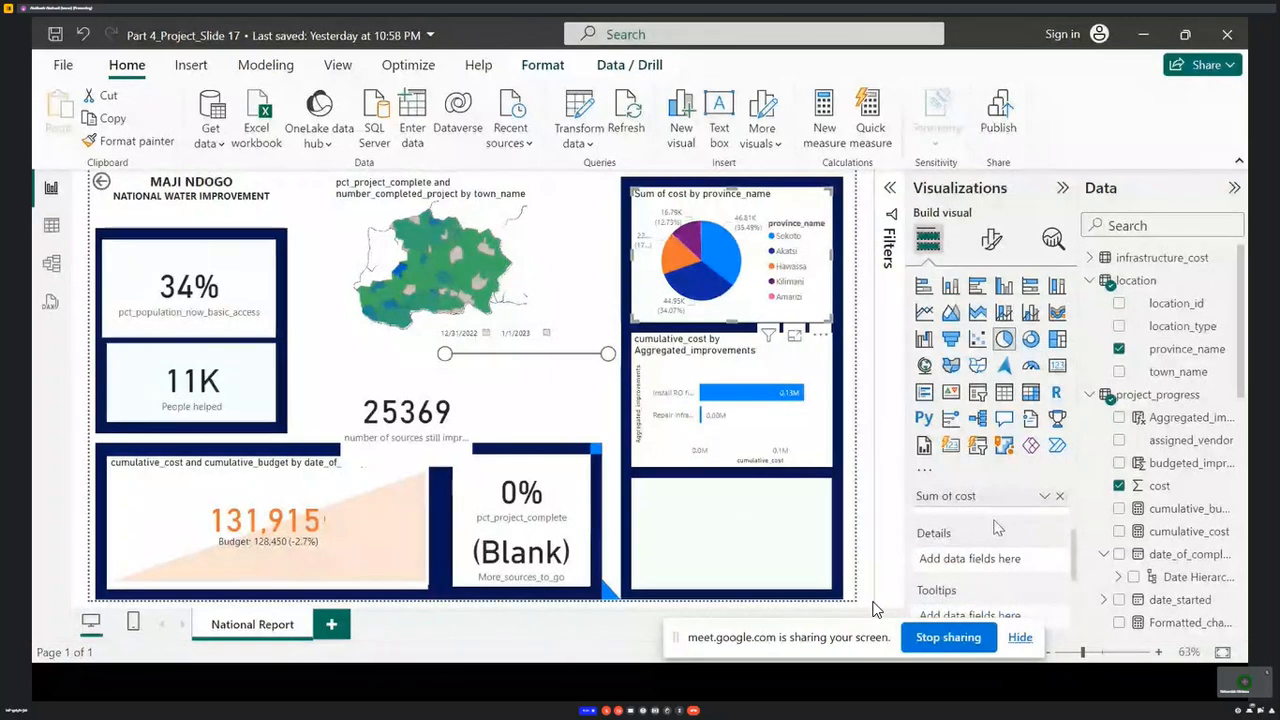
{"action": "scroll", "coordinate": [997, 527], "scroll_direction": "up", "scroll_amount": 1}
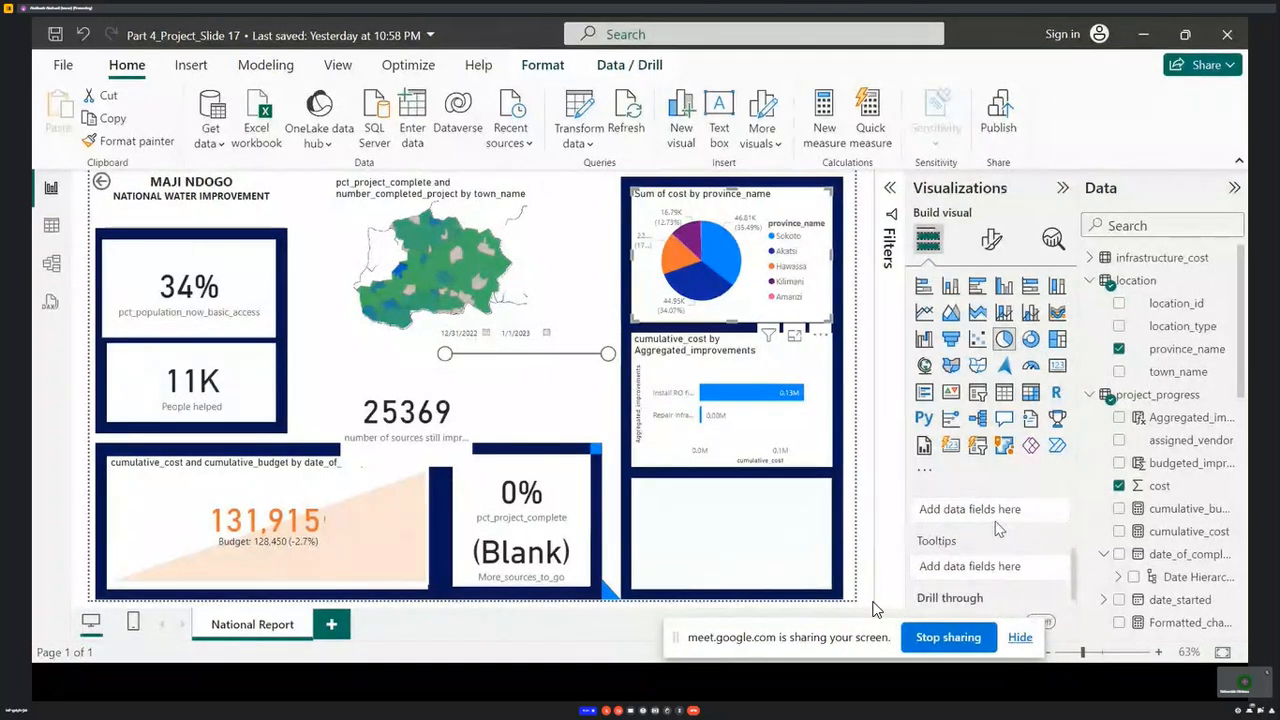
{"action": "scroll", "coordinate": [1003, 546], "scroll_direction": "up", "scroll_amount": 2}
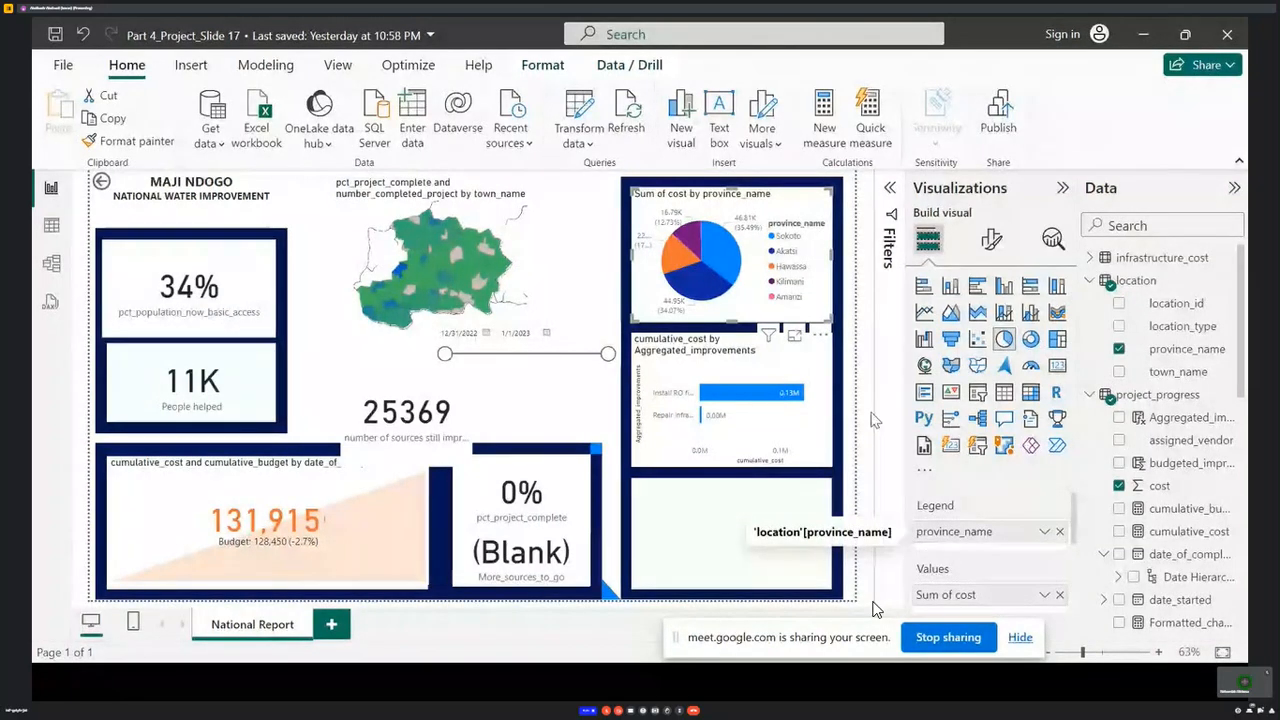
- Turn off the pie chart's legend and return to its field assignments
{"action": "left_click", "coordinate": [991, 241]}
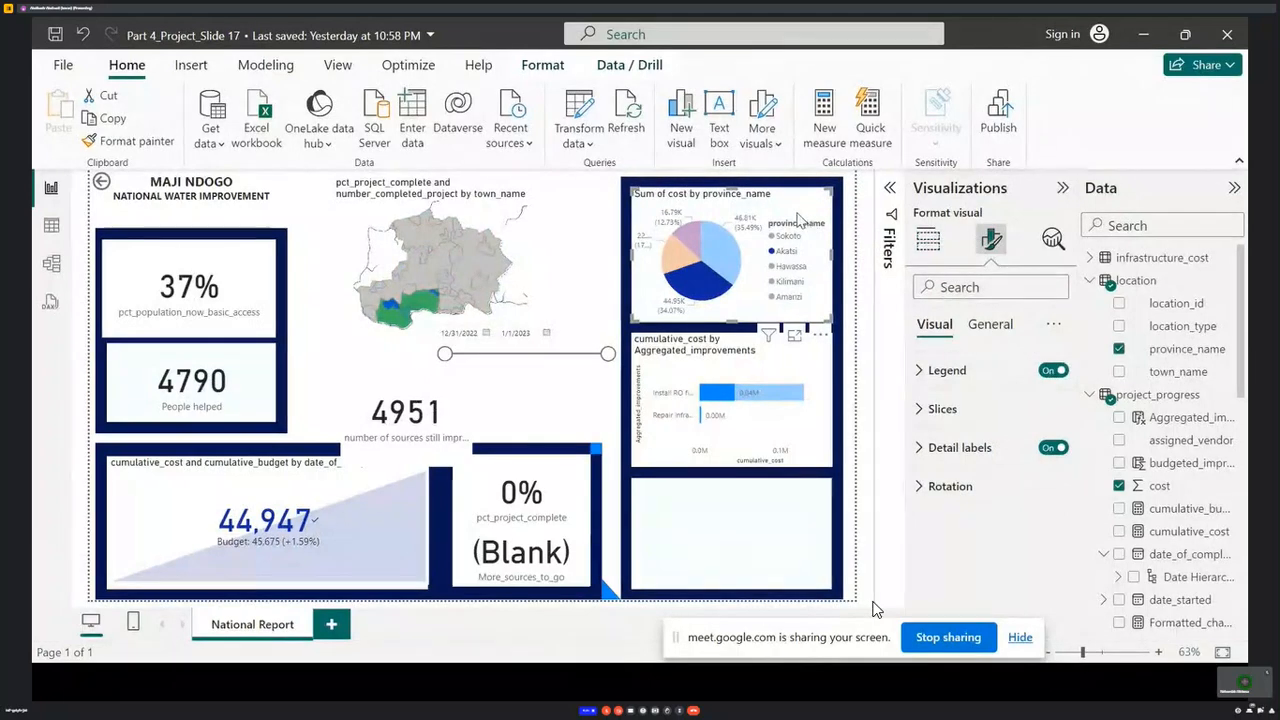
{"action": "left_click", "coordinate": [935, 240]}
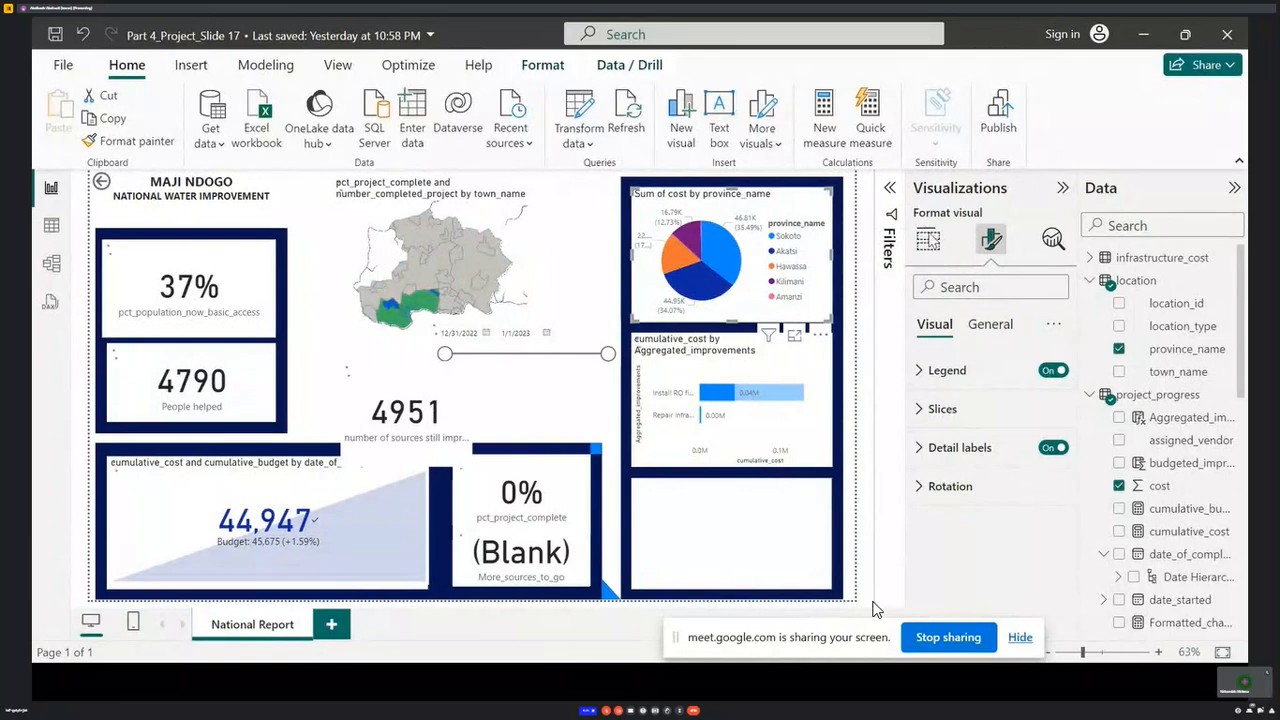
{"action": "scroll", "coordinate": [995, 550], "scroll_direction": "down", "scroll_amount": 3}
{"action": "scroll", "coordinate": [995, 552], "scroll_direction": "up", "scroll_amount": 3}
{"action": "scroll", "coordinate": [995, 552], "scroll_direction": "down", "scroll_amount": 2}
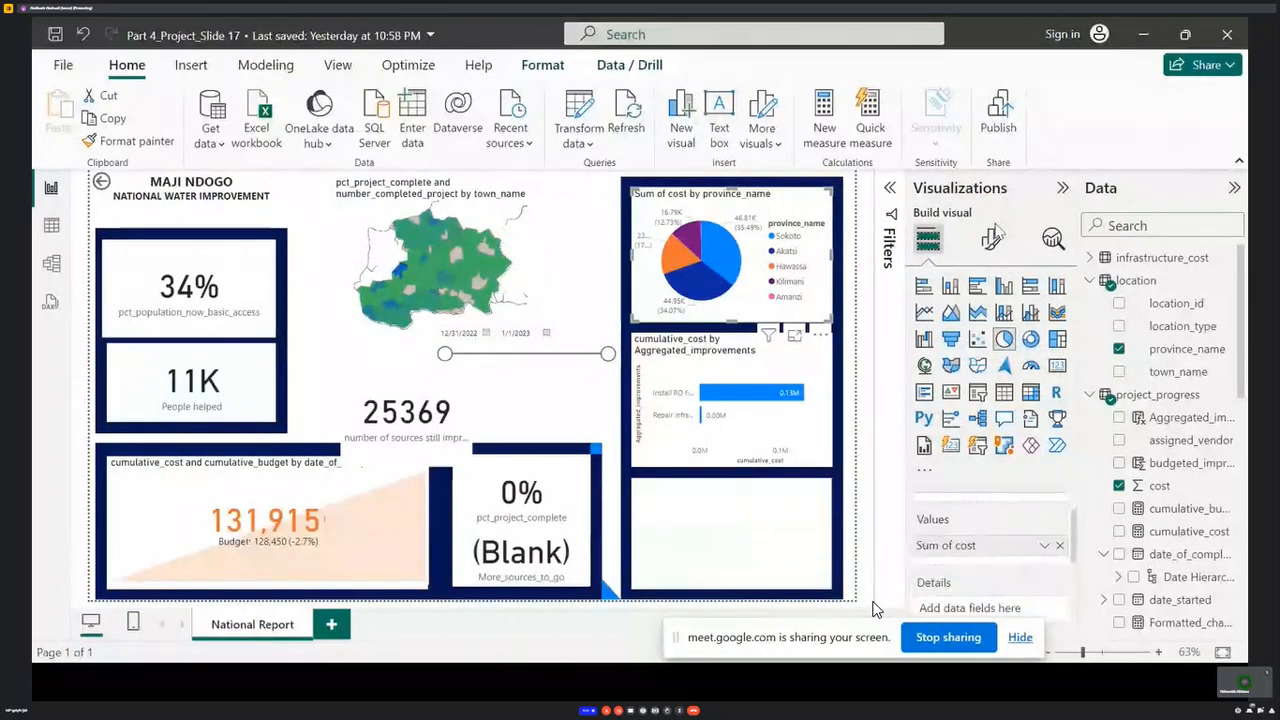
{"action": "left_click", "coordinate": [995, 248]}
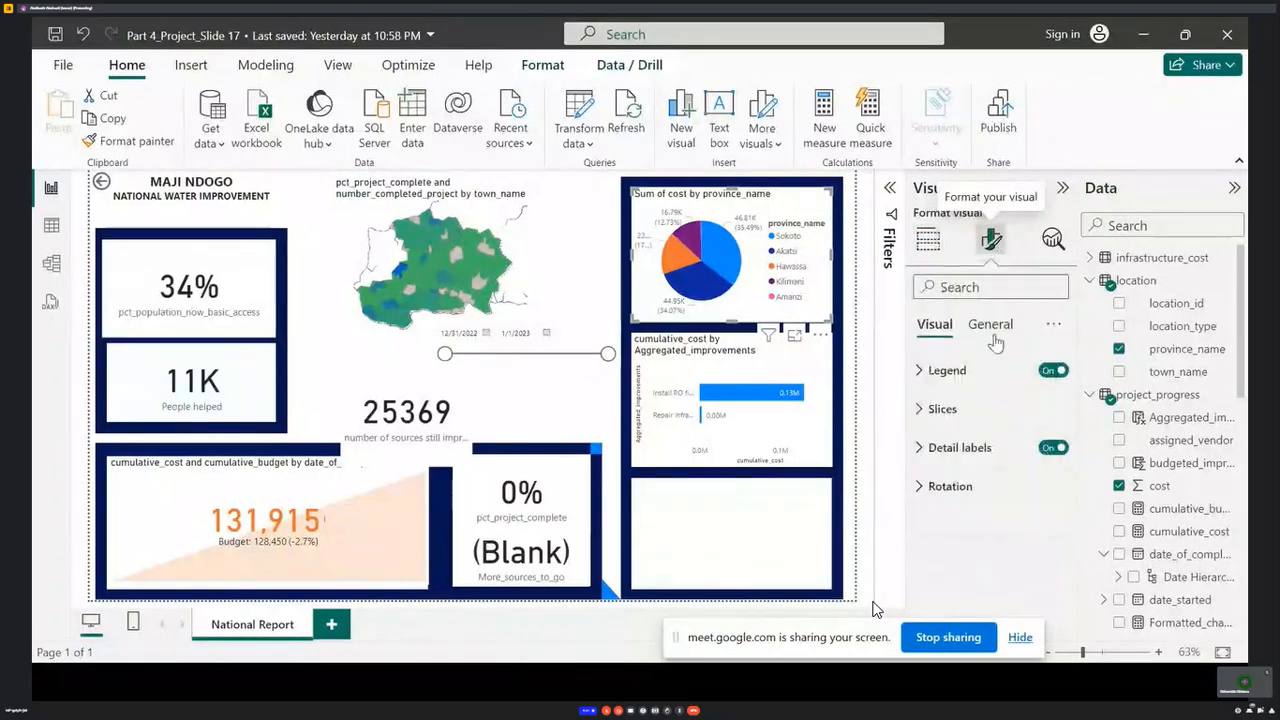
{"action": "left_click", "coordinate": [981, 381]}
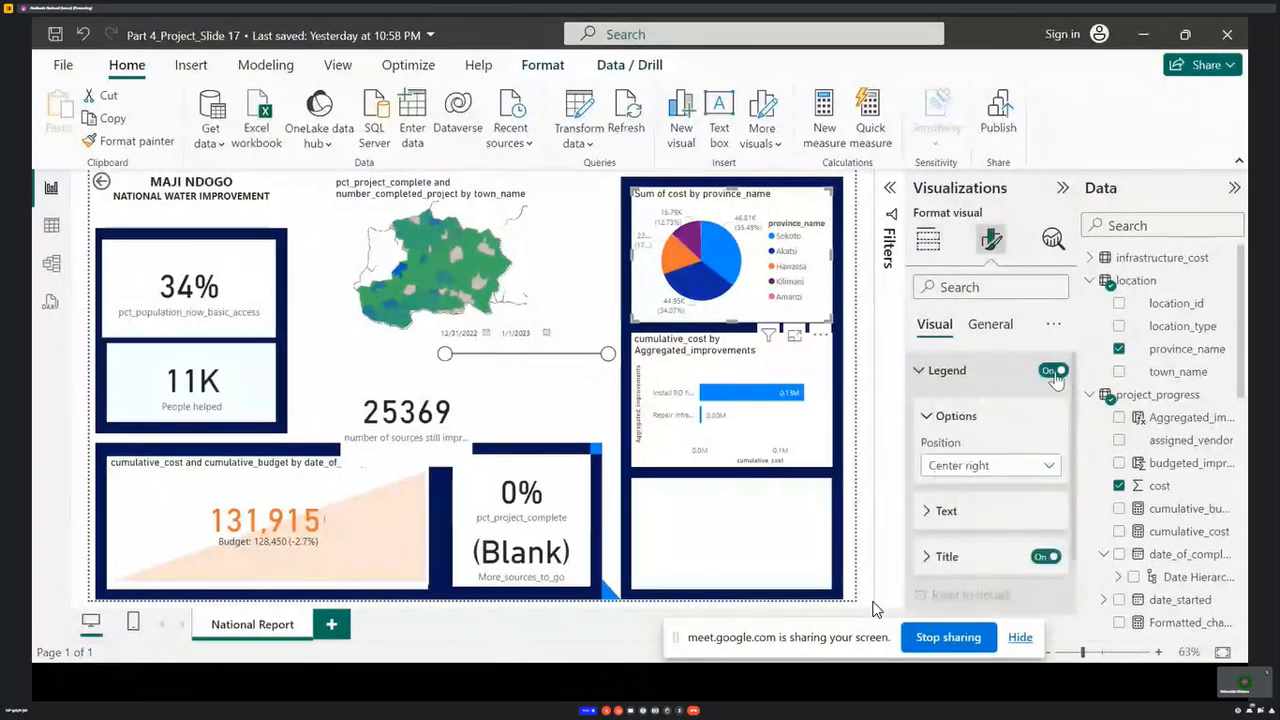
{"action": "left_click", "coordinate": [1053, 372]}
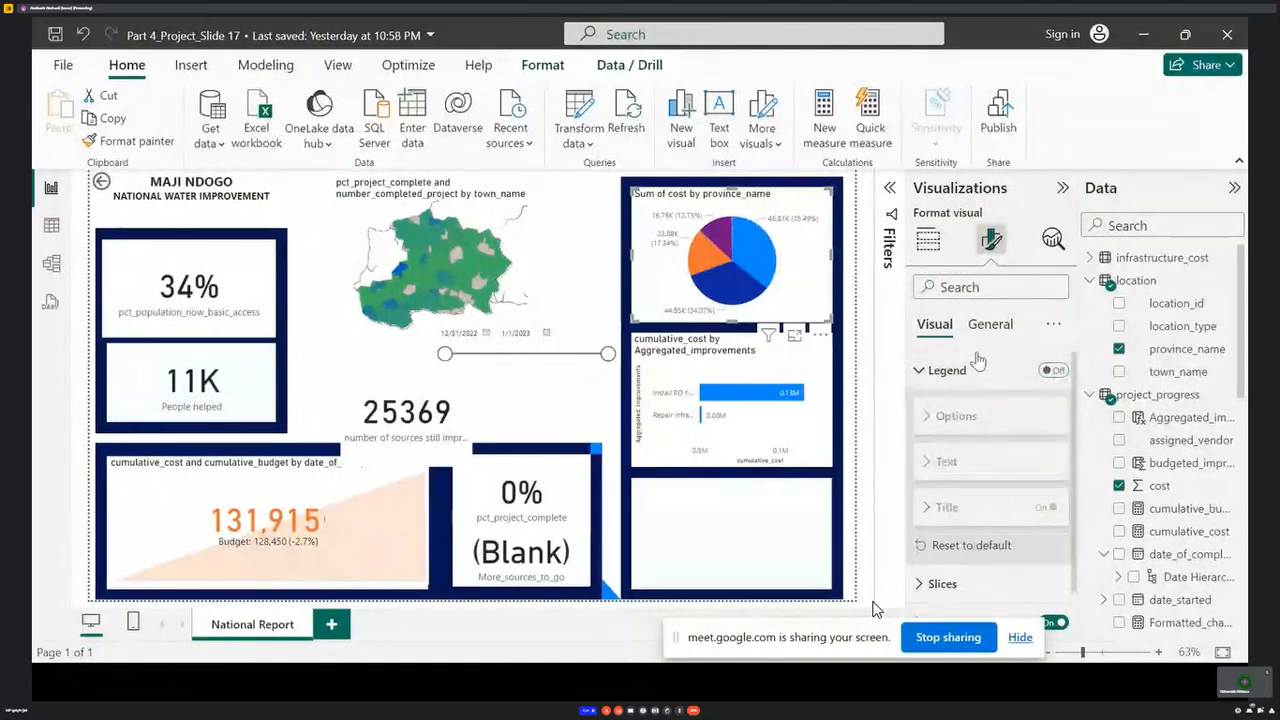
{"action": "left_click", "coordinate": [929, 240]}
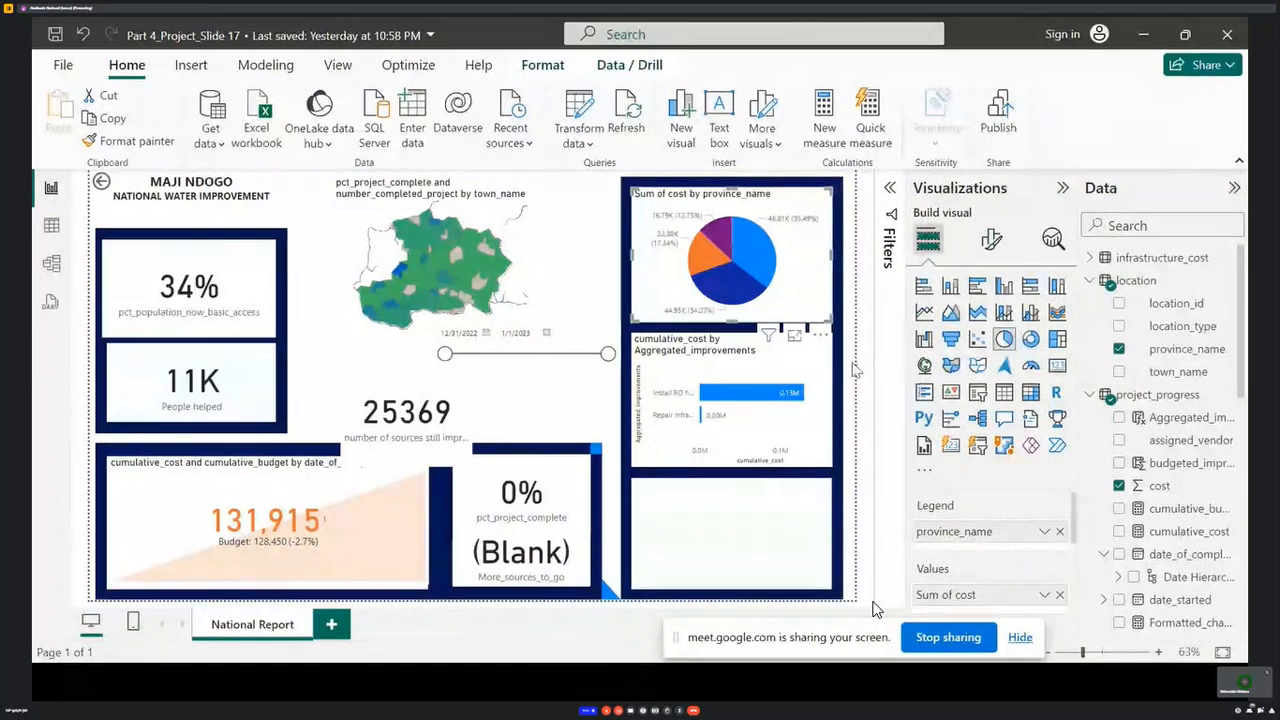
- Compare the report with the dashboard example and recap on pages 24 and 25 of Part_4.pdf, and return to Power BI
{"action": "left_click", "coordinate": [1148, 36]}
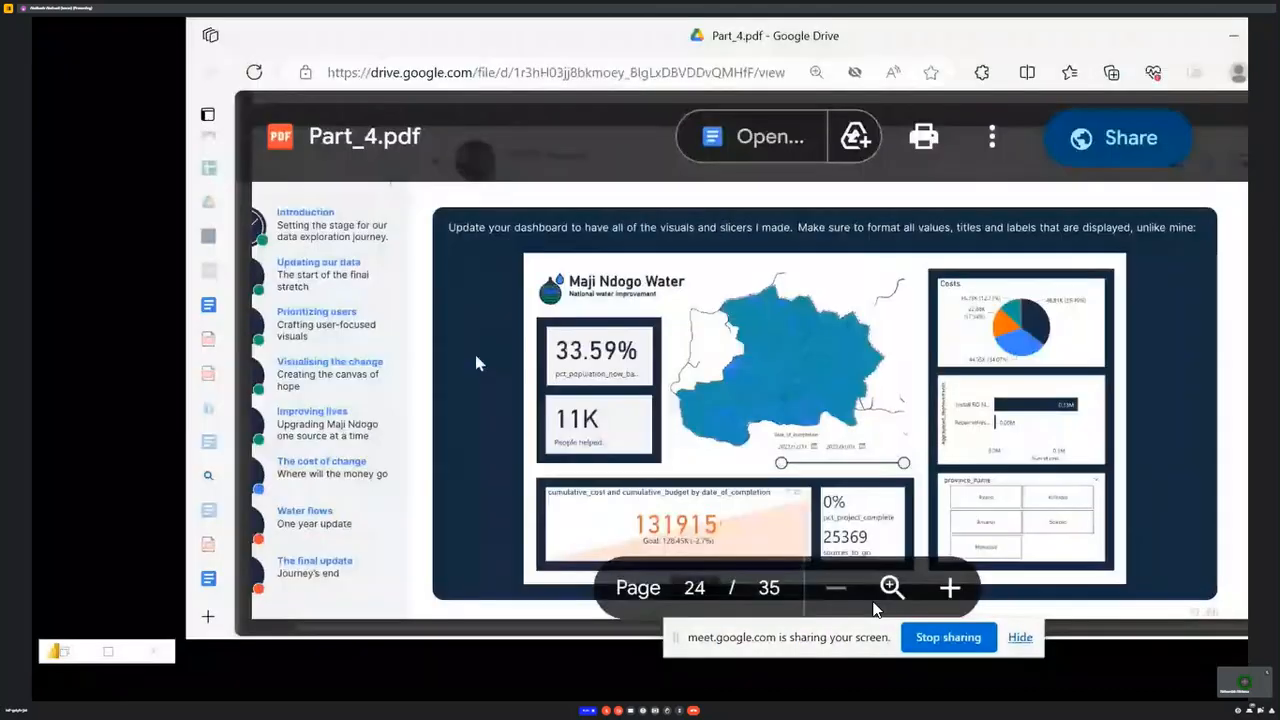
{"action": "scroll", "coordinate": [571, 340], "scroll_direction": "down", "scroll_amount": 5}
{"action": "scroll", "coordinate": [617, 318], "scroll_direction": "up", "scroll_amount": 1}
{"action": "scroll", "coordinate": [617, 318], "scroll_direction": "up", "scroll_amount": 3}
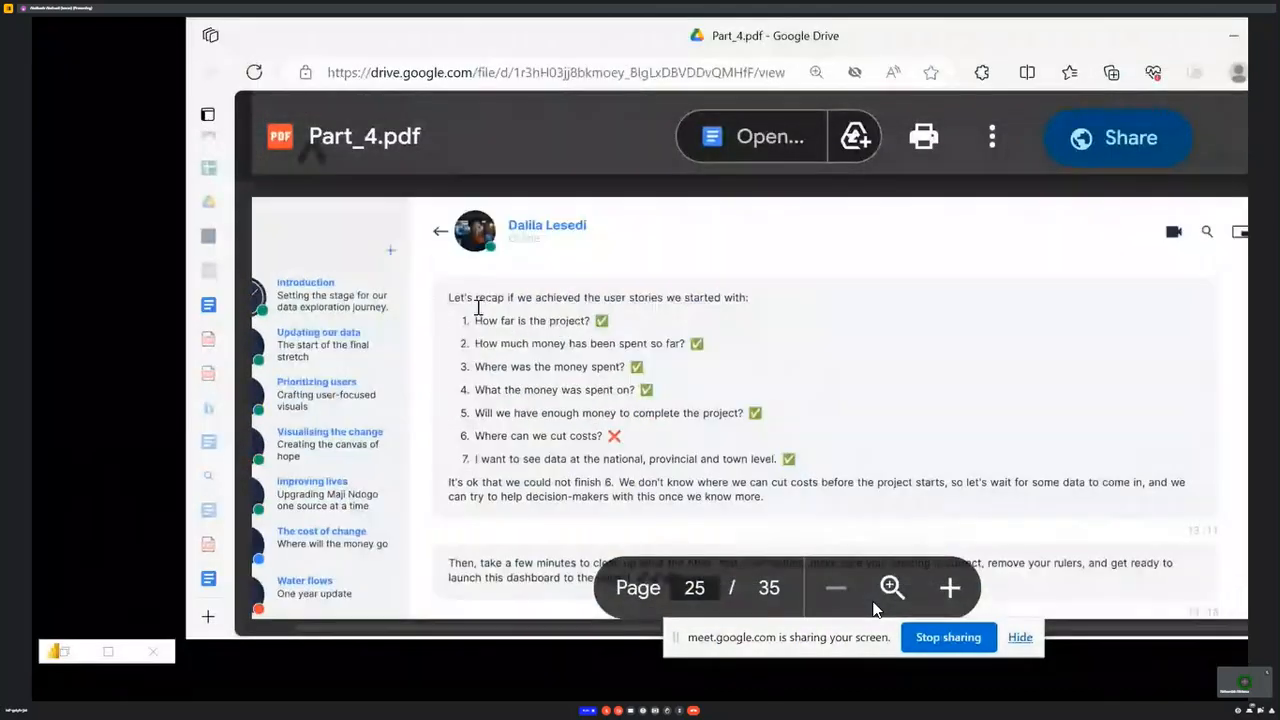
{"action": "scroll", "coordinate": [670, 320], "scroll_direction": "up", "scroll_amount": 3}
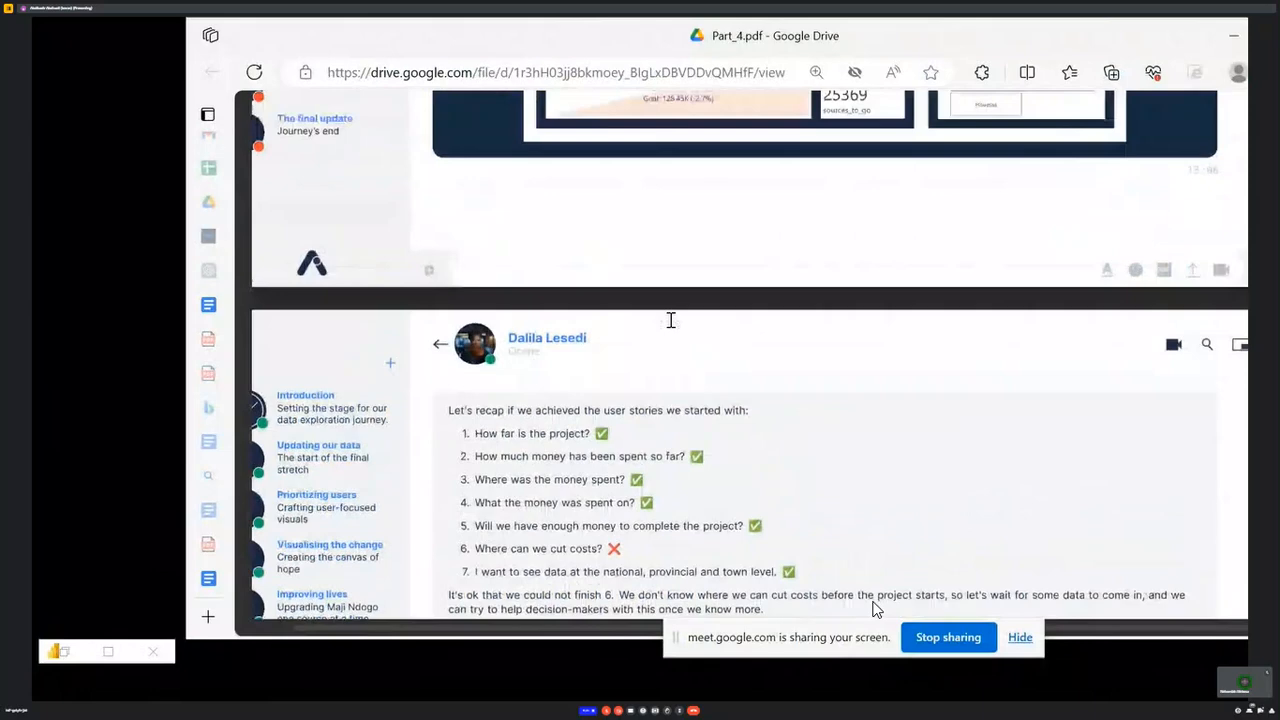
{"action": "scroll", "coordinate": [674, 329], "scroll_direction": "down", "scroll_amount": 5}
{"action": "scroll", "coordinate": [1048, 334], "scroll_direction": "up", "scroll_amount": 3}
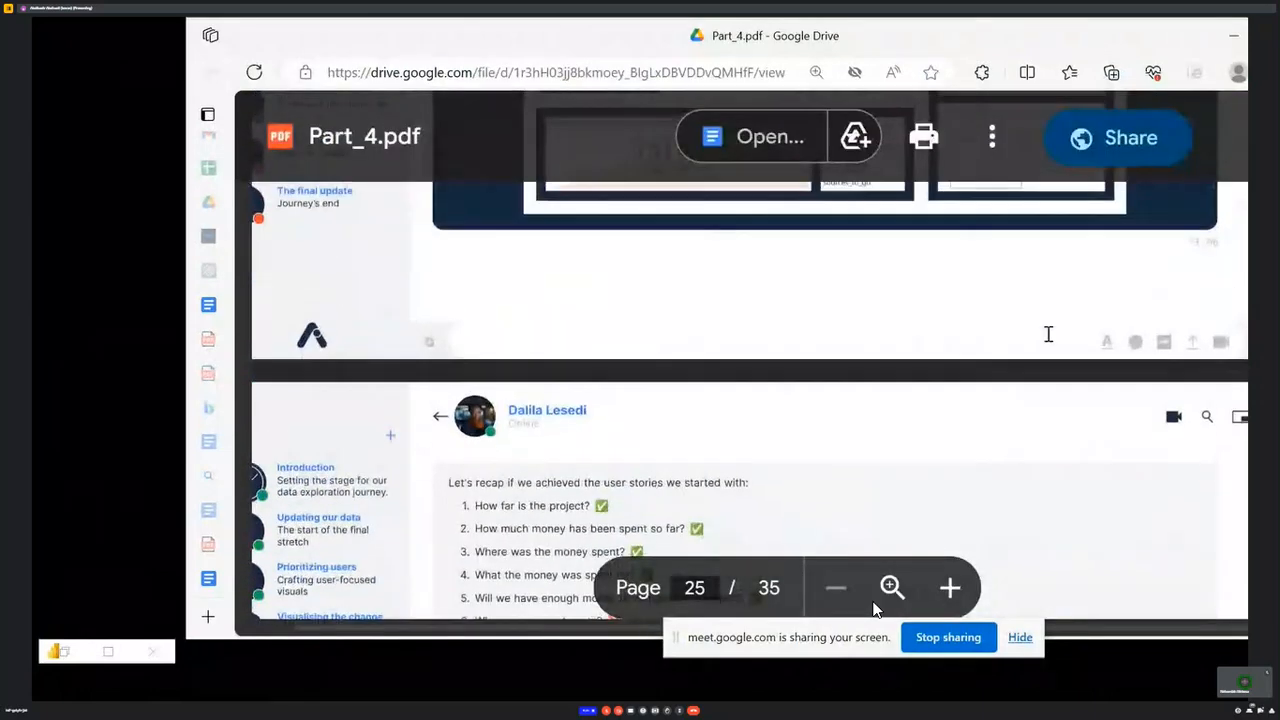
{"action": "scroll", "coordinate": [1063, 306], "scroll_direction": "up", "scroll_amount": 2}
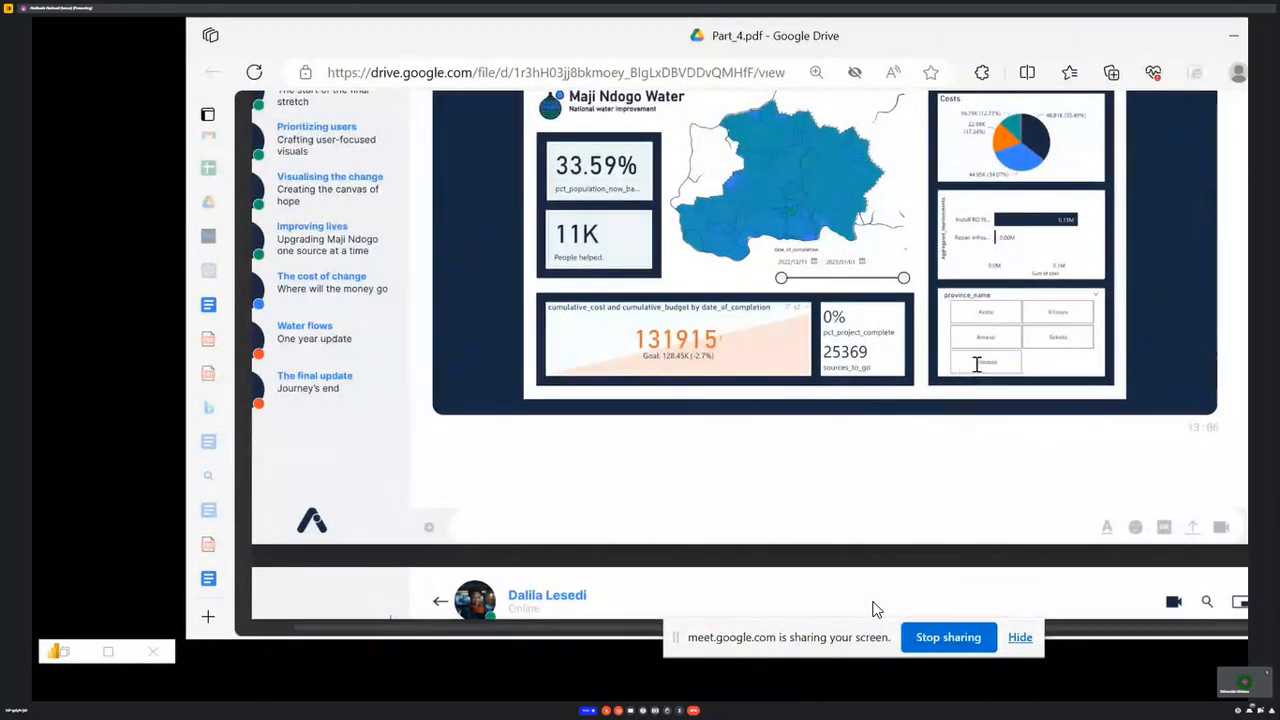
{"action": "scroll", "coordinate": [837, 463], "scroll_direction": "down", "scroll_amount": 5}
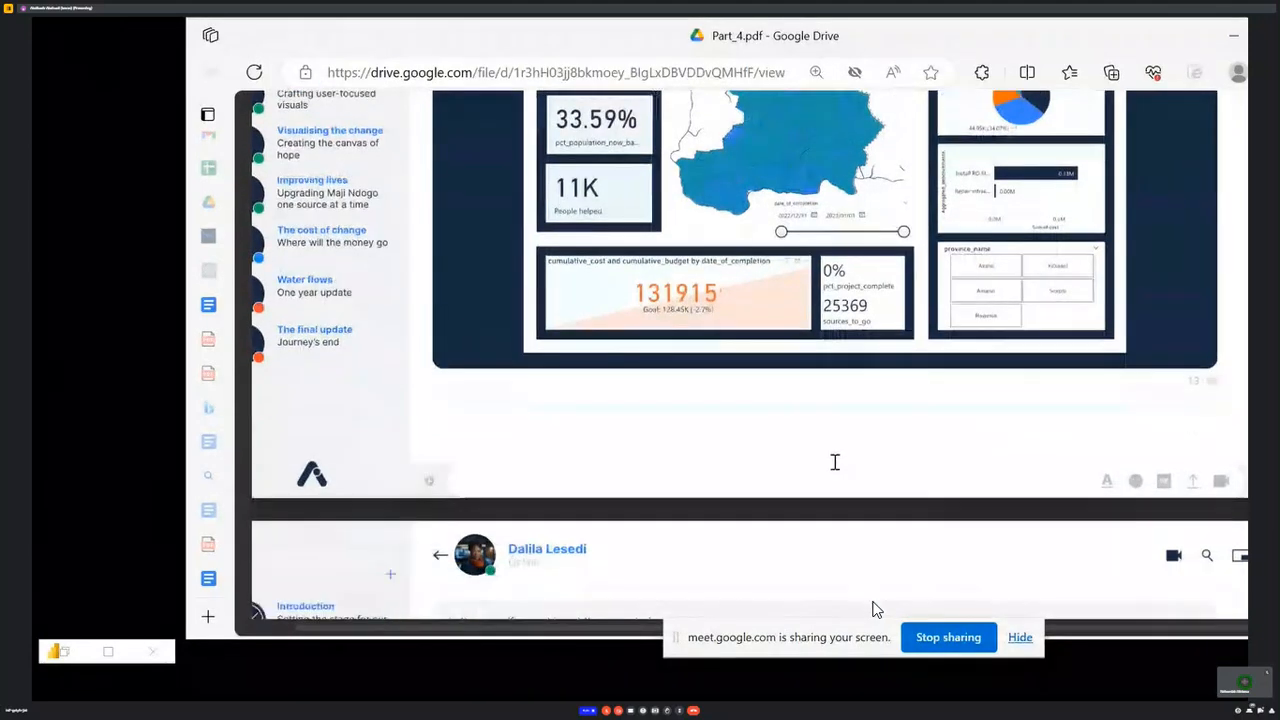
{"action": "left_click", "coordinate": [107, 651]}
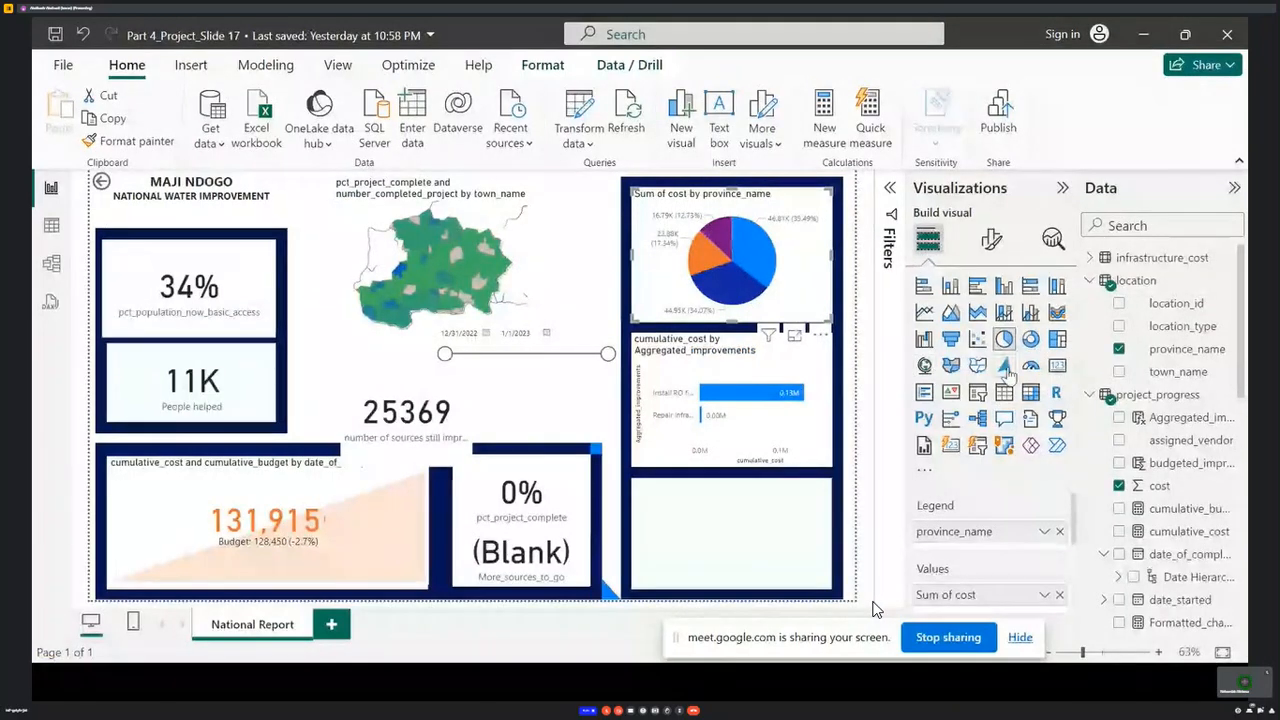
- Undo the pie chart's conversion to a slicer and add a separate province_name slicer in the empty panel below the bar chart
{"action": "left_click", "coordinate": [978, 392]}
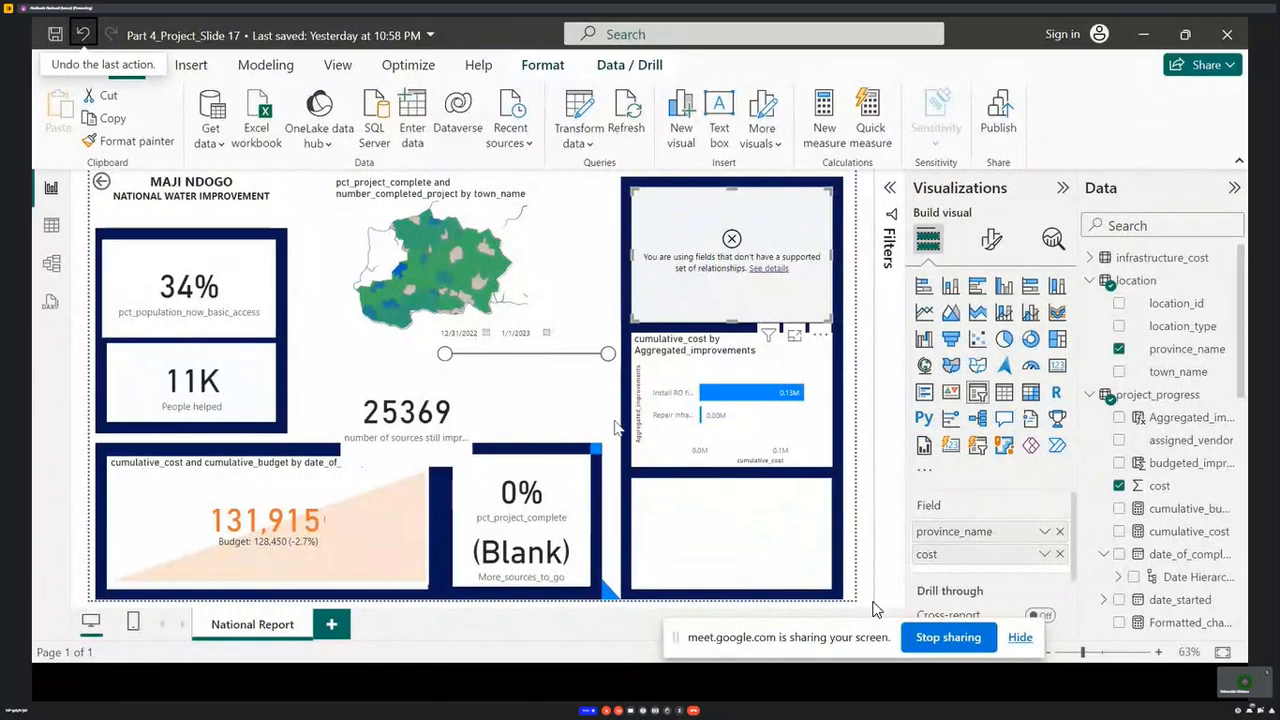
{"action": "left_click", "coordinate": [83, 34]}
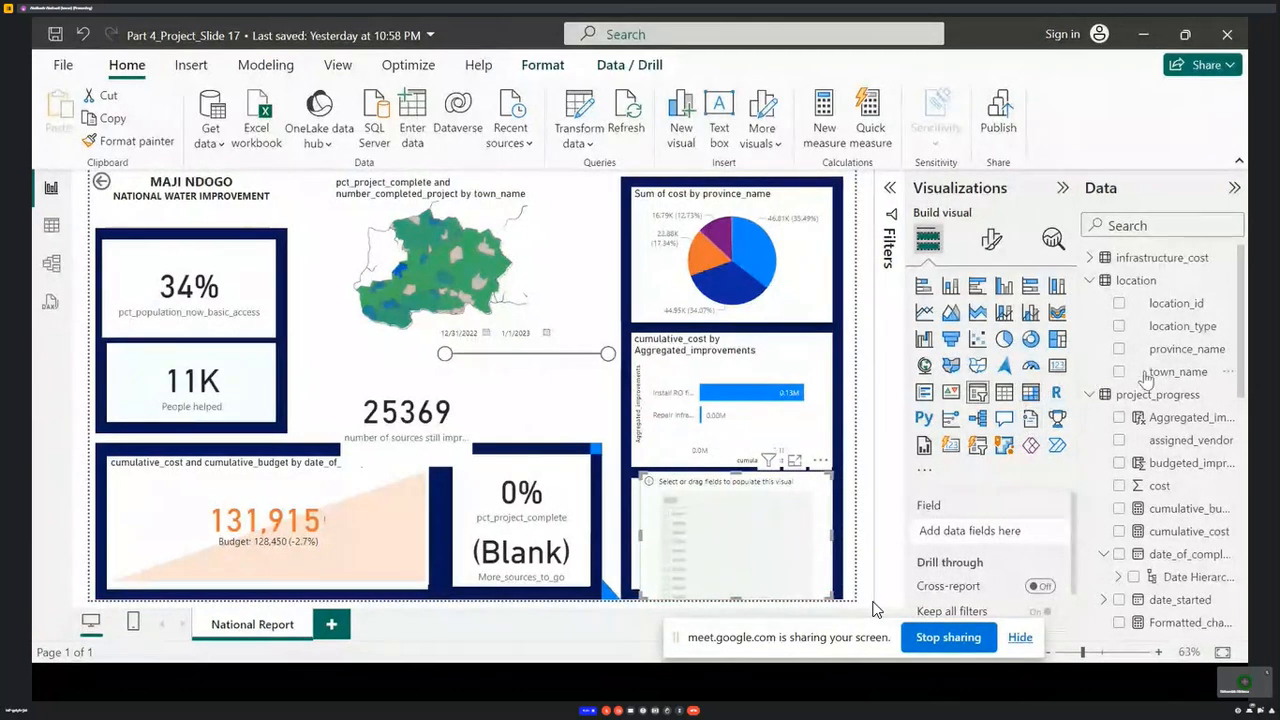
{"action": "left_click_drag", "start_coordinate": [1194, 352], "coordinate": [1056, 416]}
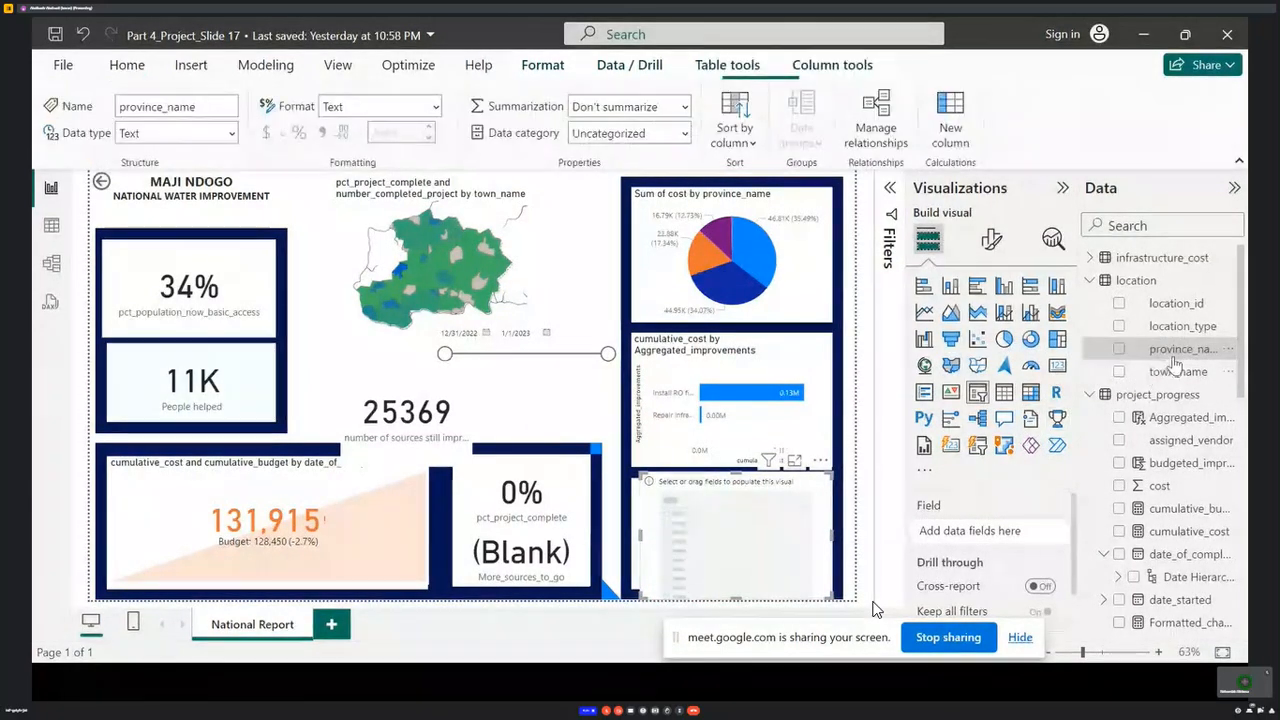
{"action": "left_click_drag", "start_coordinate": [1184, 351], "coordinate": [788, 534]}
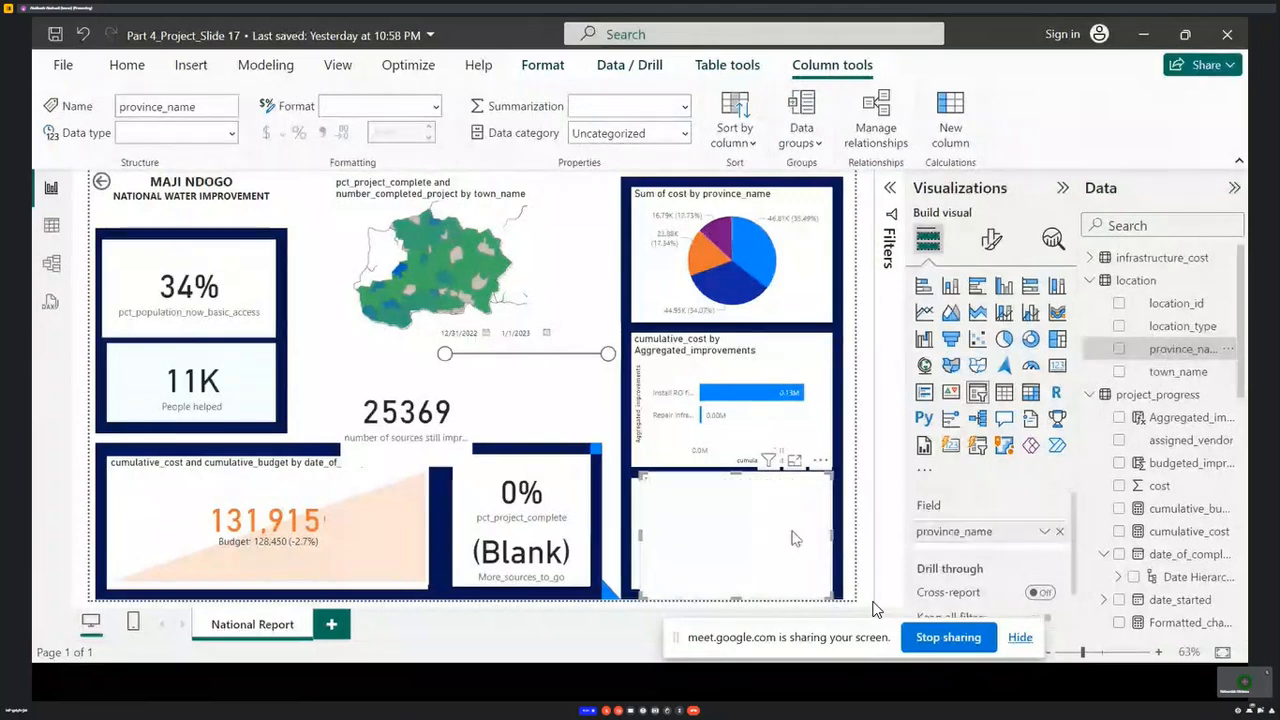
- Resize the province_name slicer on all sides to fit inside its white panel
{"action": "left_click_drag", "start_coordinate": [637, 533], "coordinate": [629, 533]}
{"action": "left_click_drag", "start_coordinate": [735, 478], "coordinate": [734, 485]}
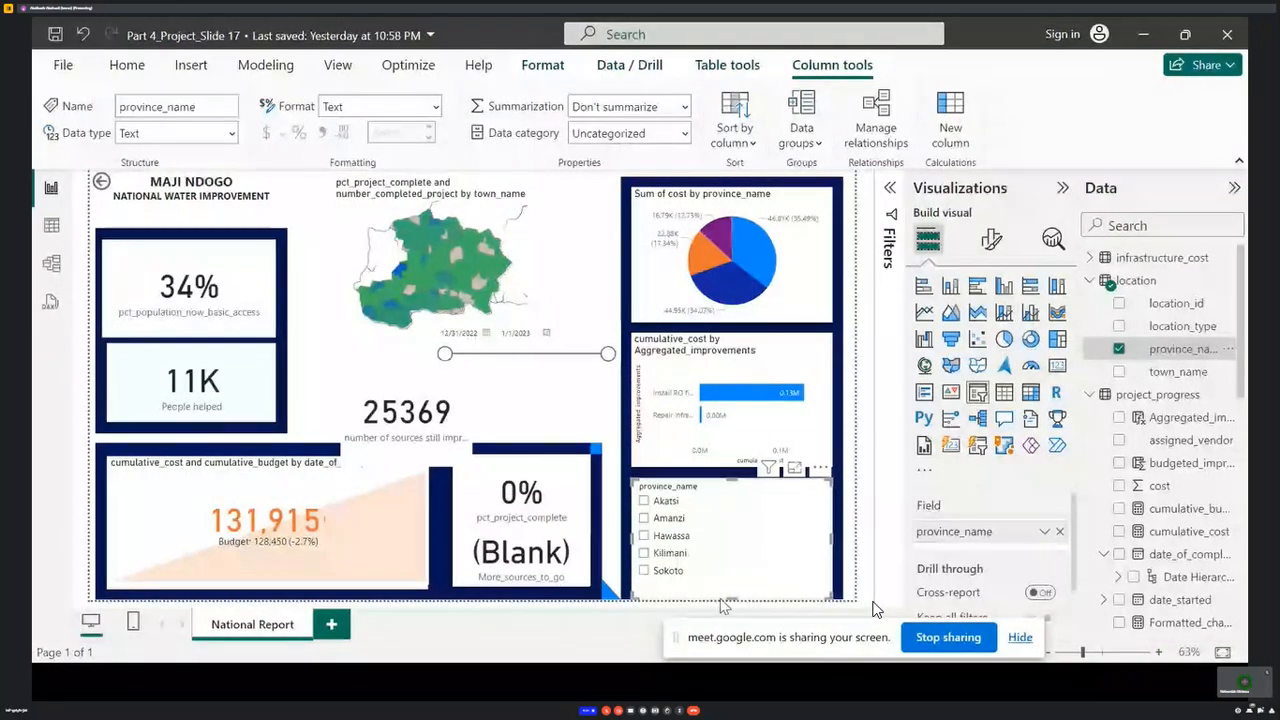
{"action": "left_click_drag", "start_coordinate": [732, 596], "coordinate": [732, 586]}
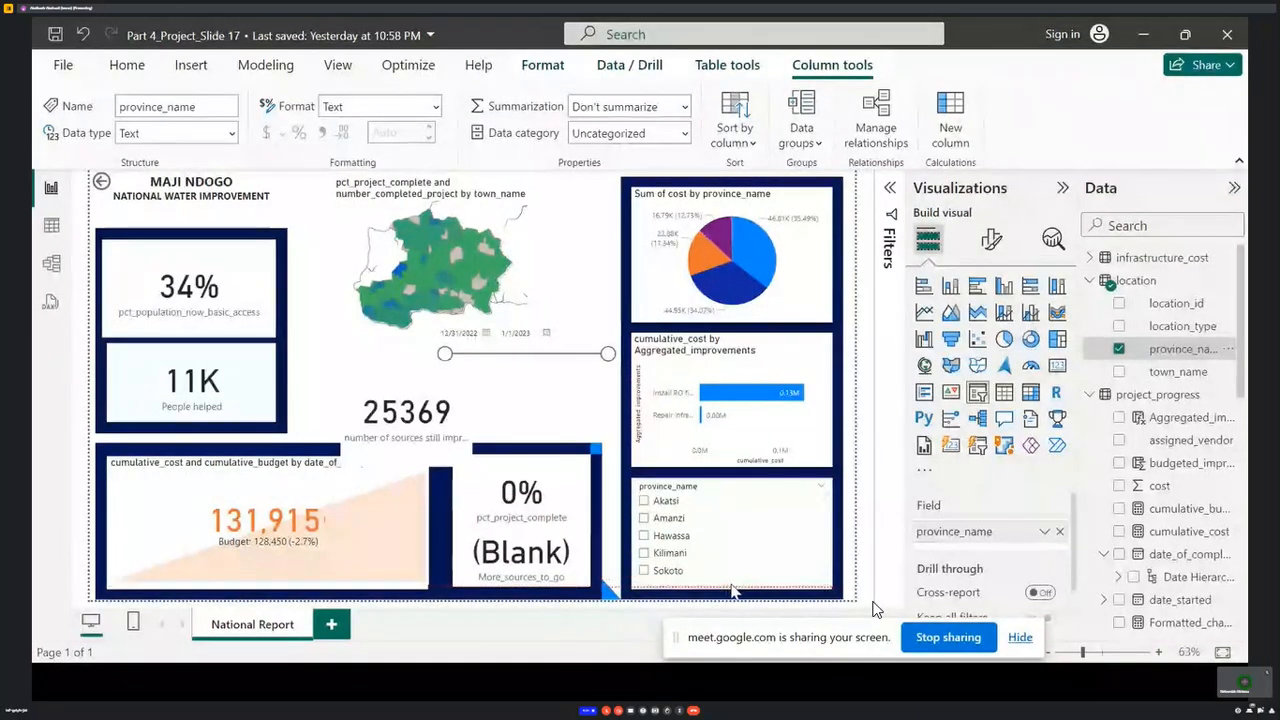
{"action": "left_click_drag", "start_coordinate": [831, 535], "coordinate": [832, 541]}
- Change the province_name slicer's style to Tile and fine-tune its edges to fit the white panel
{"action": "left_click", "coordinate": [991, 240]}
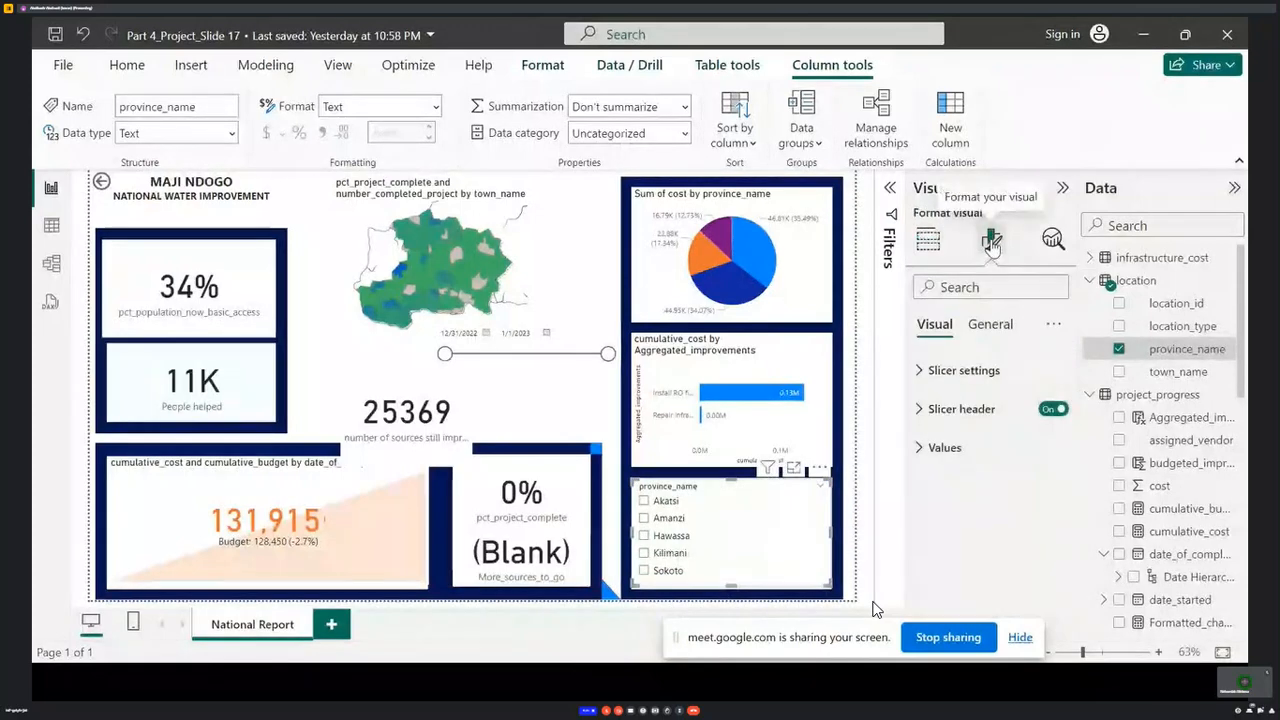
{"action": "left_click", "coordinate": [975, 371]}
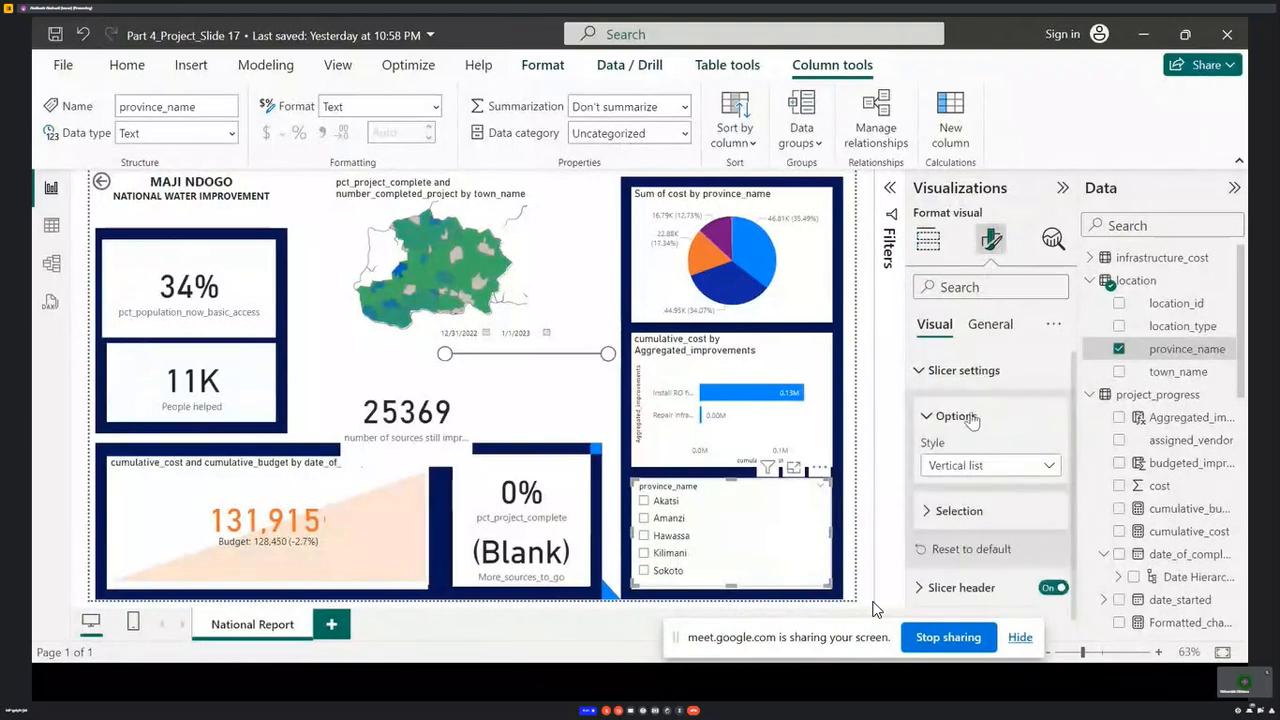
{"action": "left_click", "coordinate": [1018, 468]}
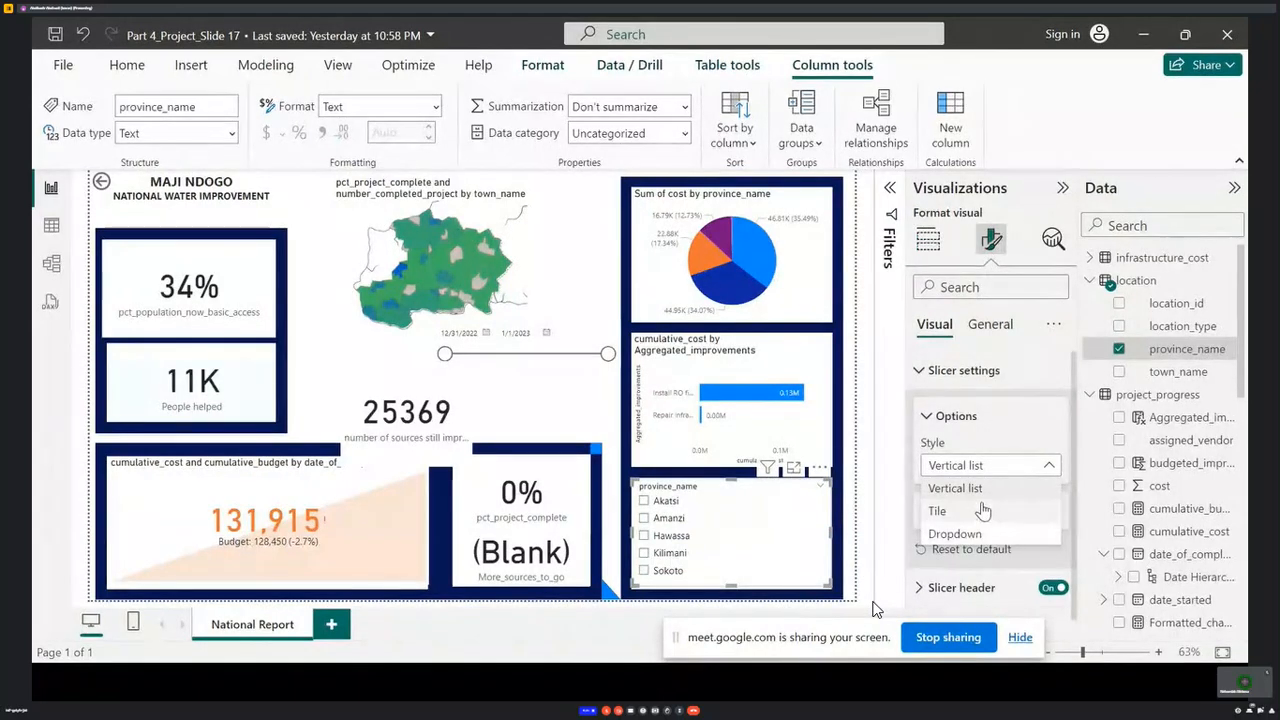
{"action": "left_click", "coordinate": [985, 510]}
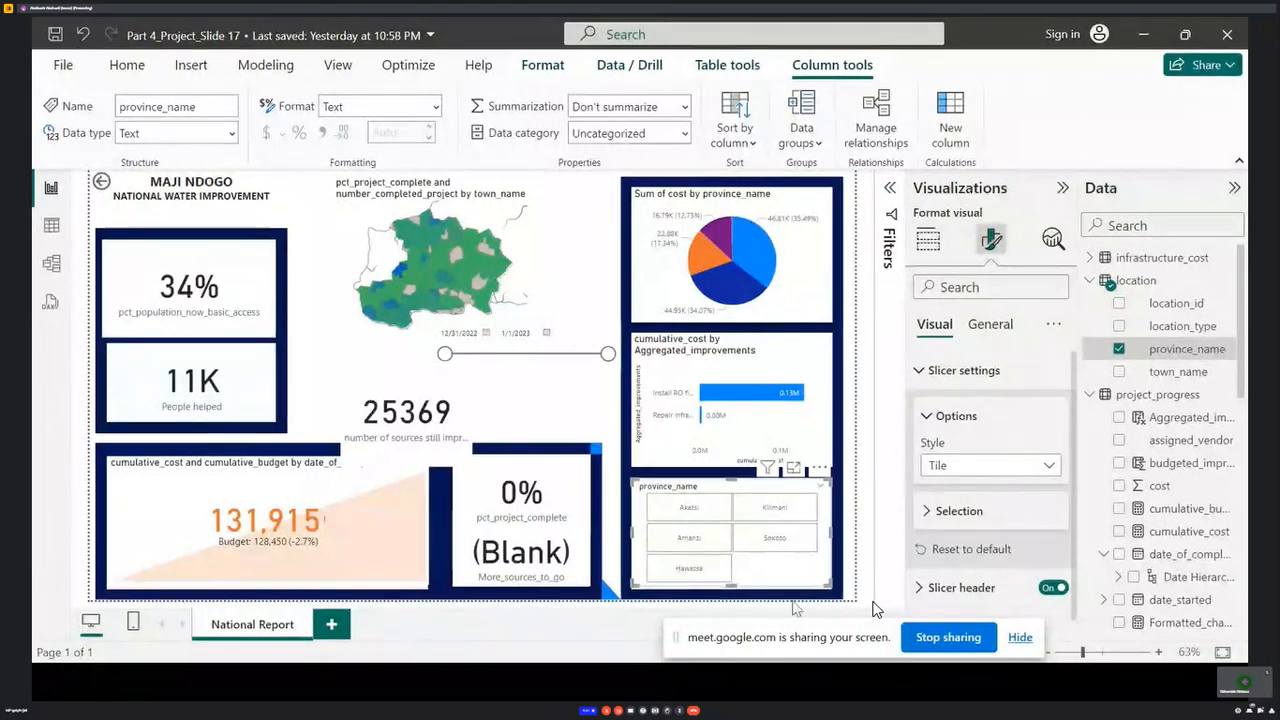
{"action": "left_click_drag", "start_coordinate": [732, 587], "coordinate": [735, 590]}
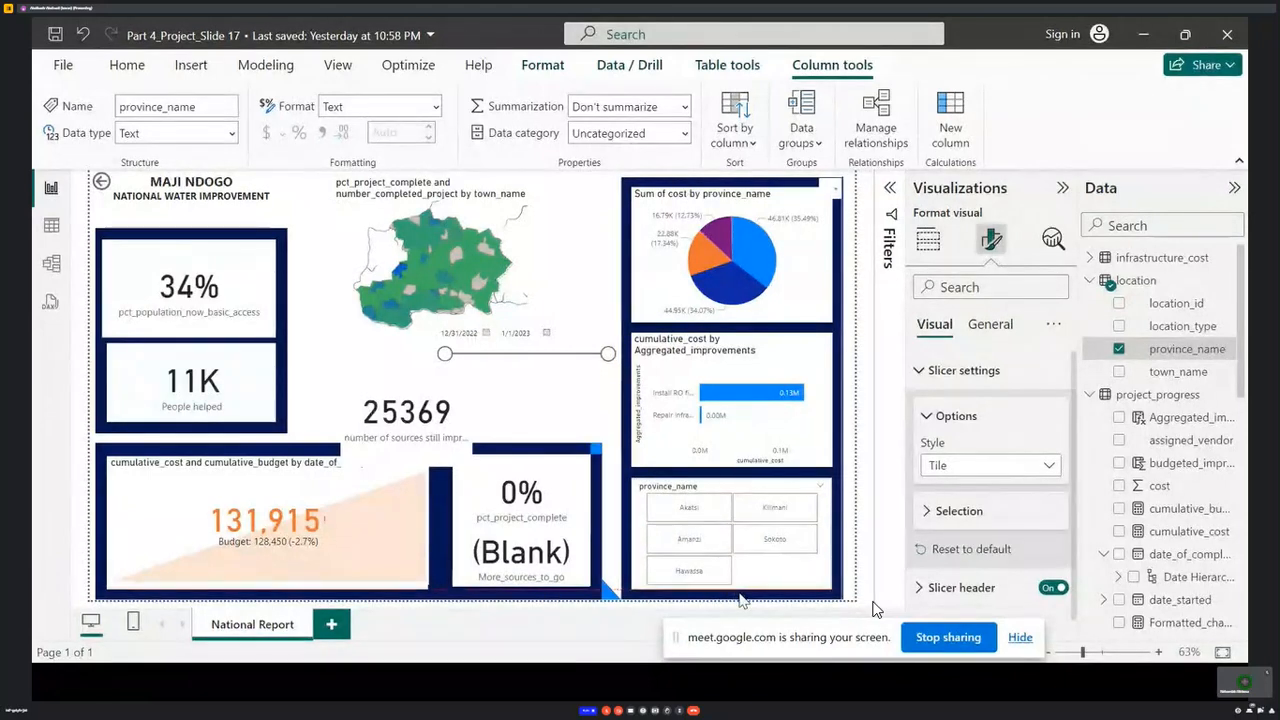
{"action": "left_click_drag", "start_coordinate": [831, 534], "coordinate": [829, 534]}
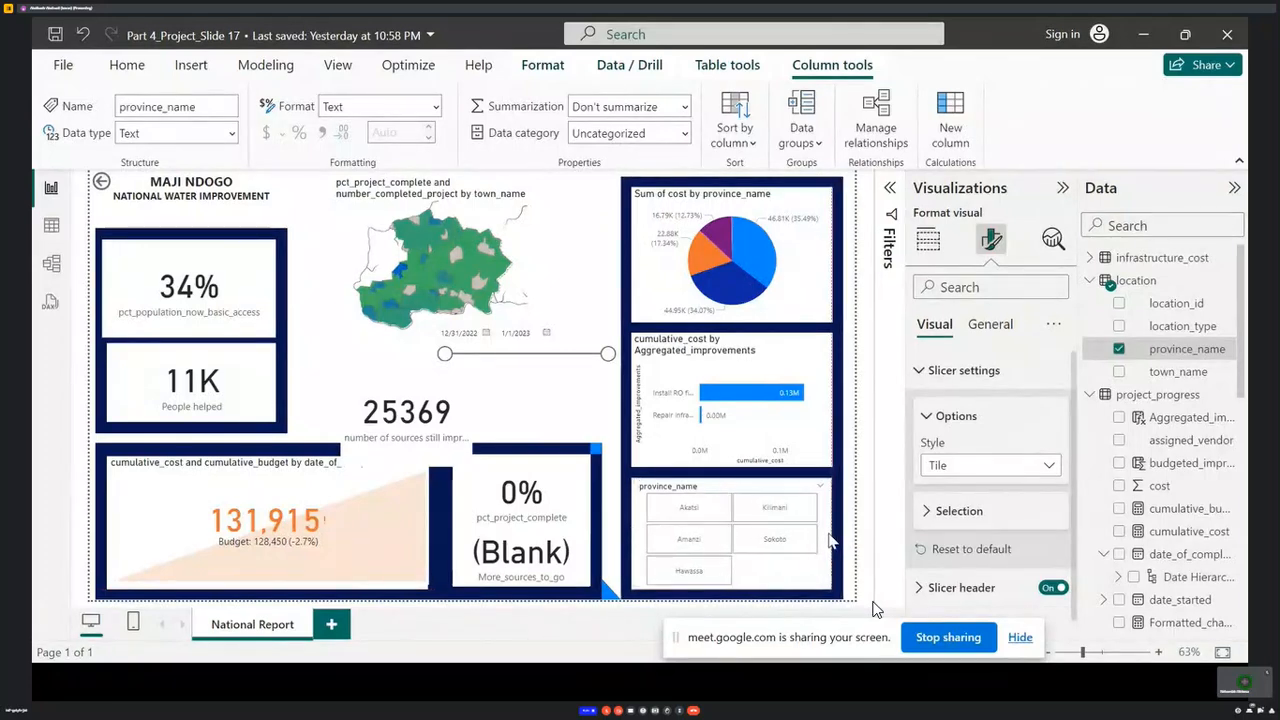
{"action": "left_click", "coordinate": [588, 408]}
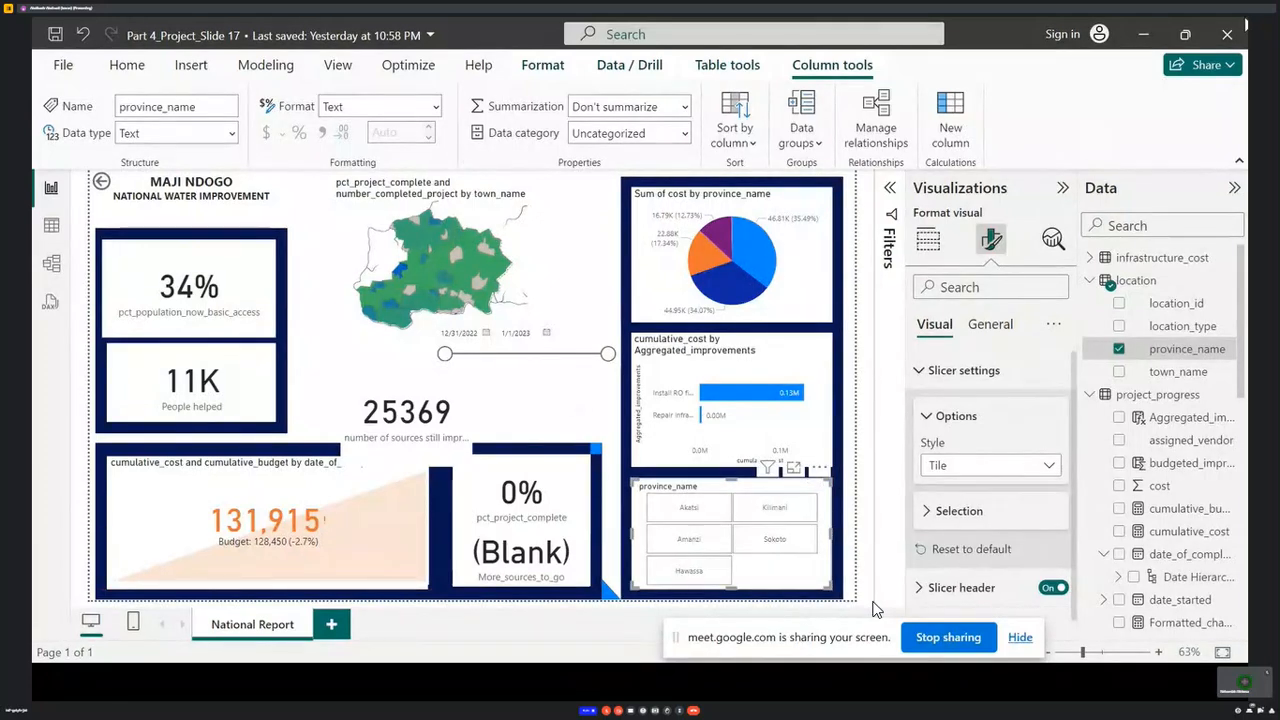
- Switch to Part_4.pdf, review user stories 3 and 4 in the recap on page 25, and return to Power BI
{"action": "left_click", "coordinate": [1143, 34]}
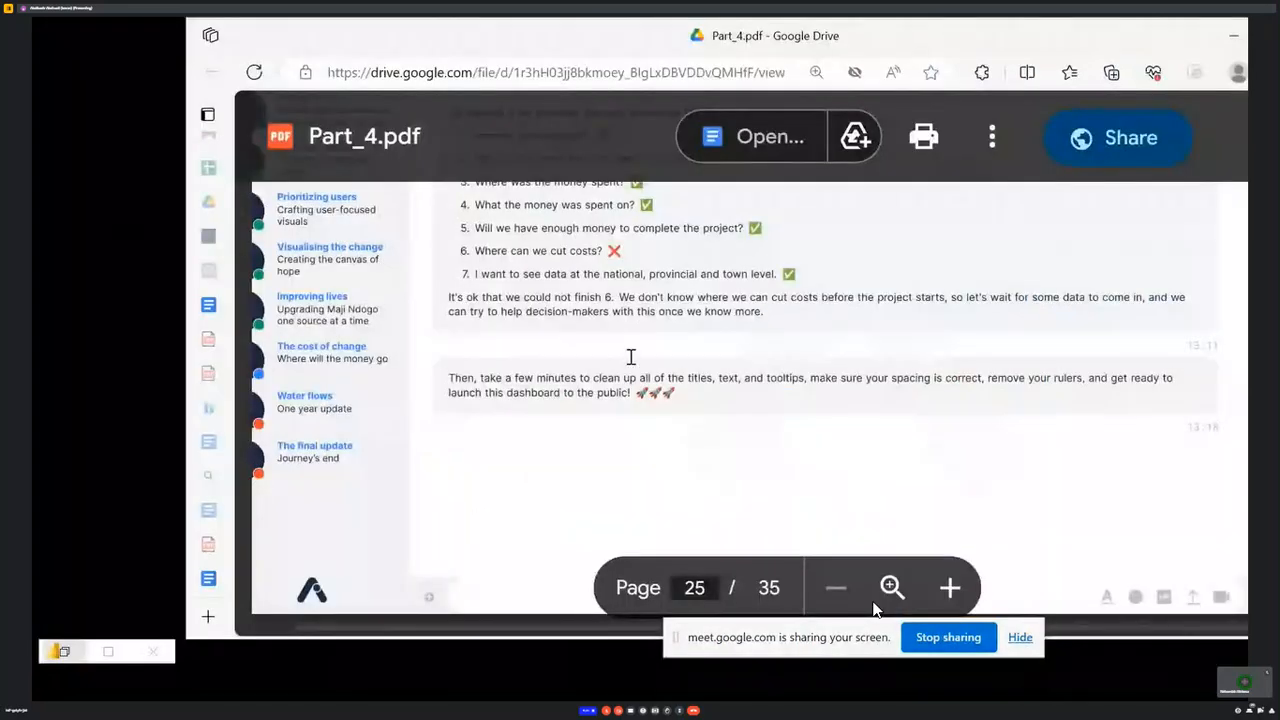
{"action": "scroll", "coordinate": [800, 364], "scroll_direction": "up", "scroll_amount": 2}
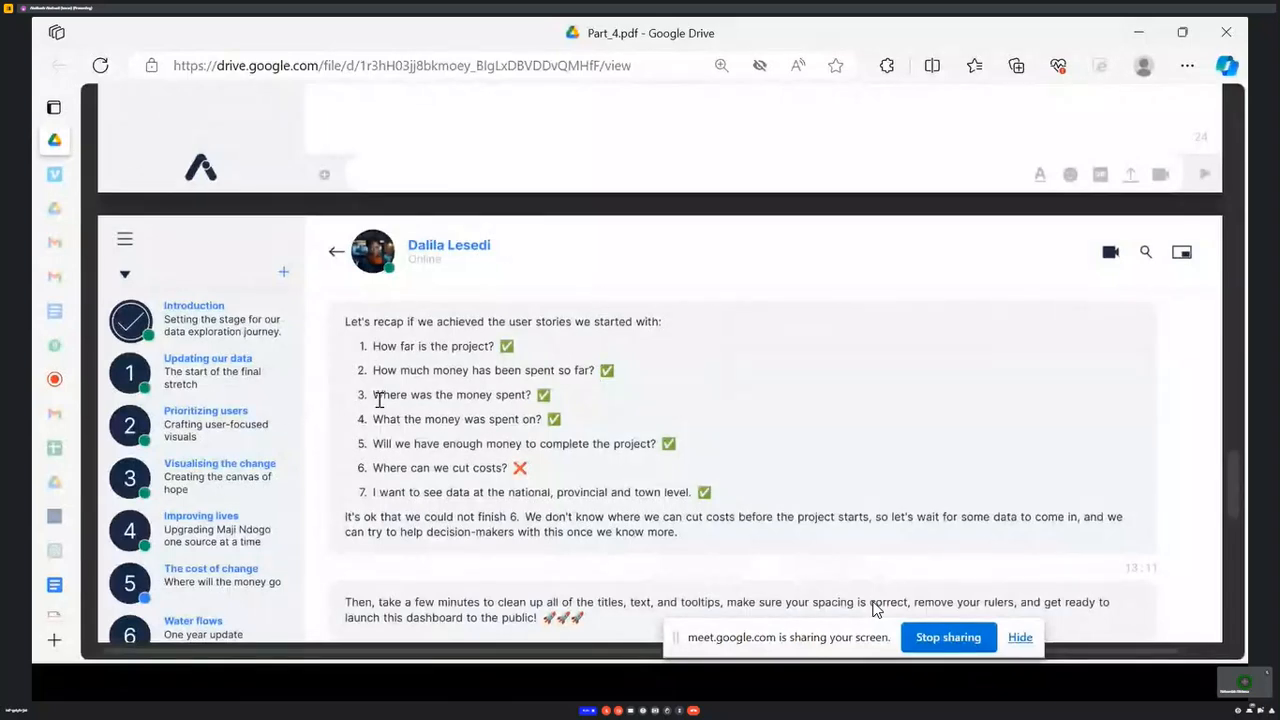
{"action": "left_click_drag", "start_coordinate": [376, 396], "coordinate": [528, 398]}
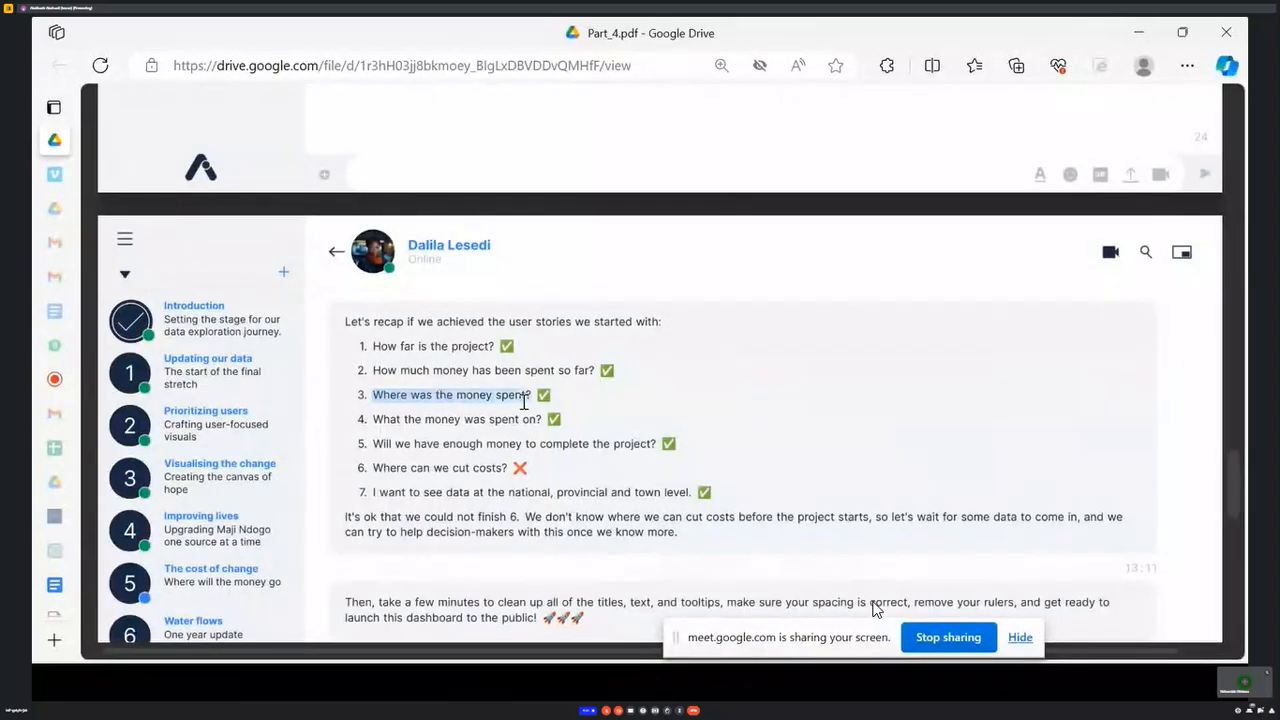
{"action": "left_click", "coordinate": [411, 416]}
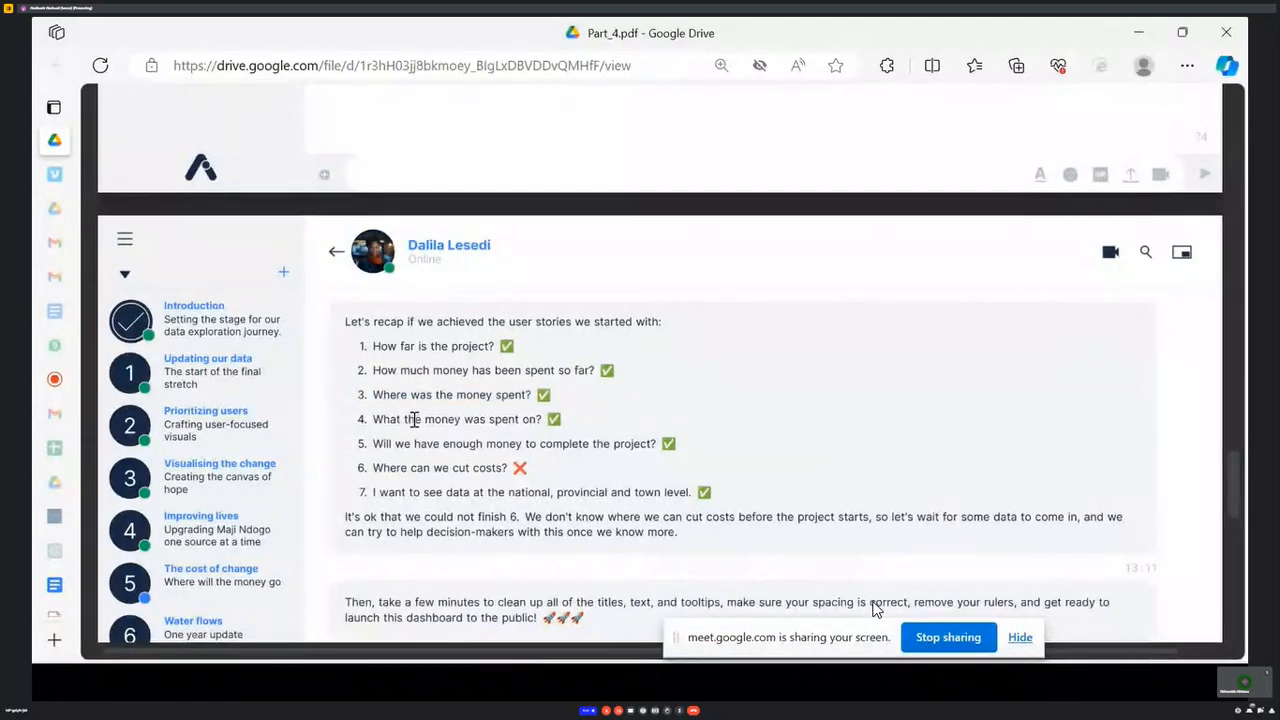
{"action": "left_click_drag", "start_coordinate": [383, 424], "coordinate": [541, 424]}
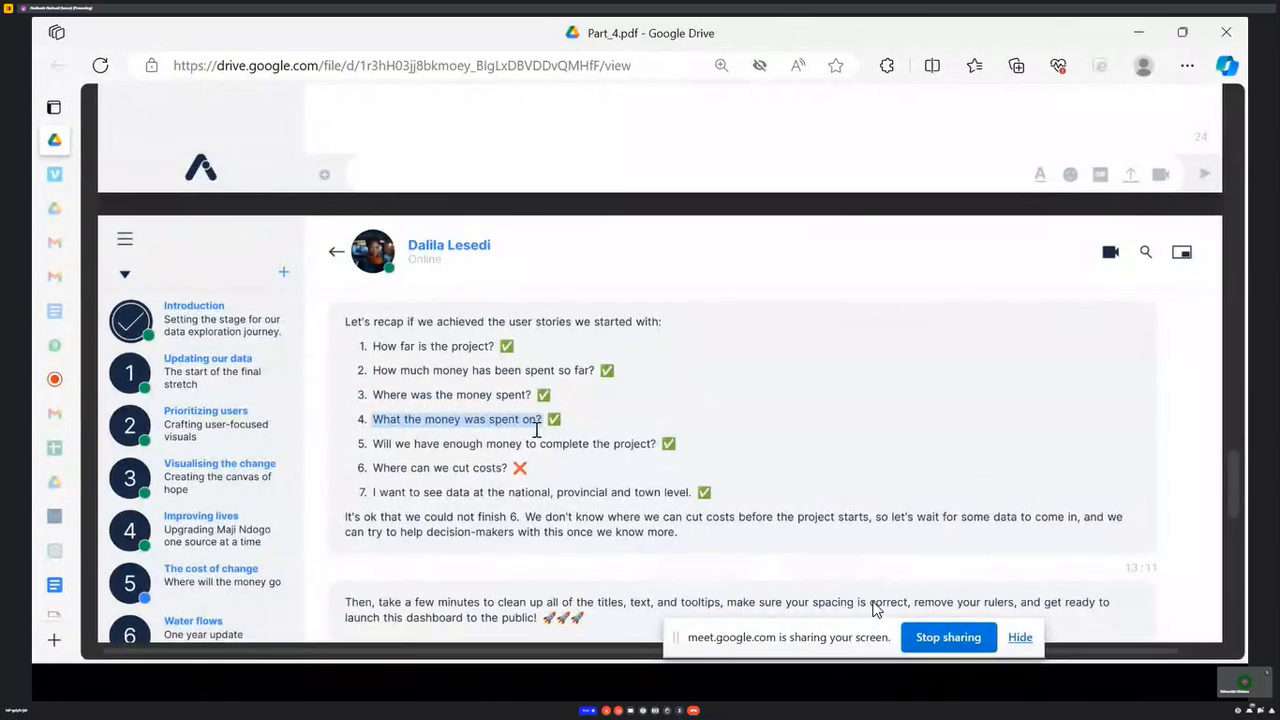
{"action": "left_click", "coordinate": [1138, 32]}
{"action": "left_click", "coordinate": [101, 659]}
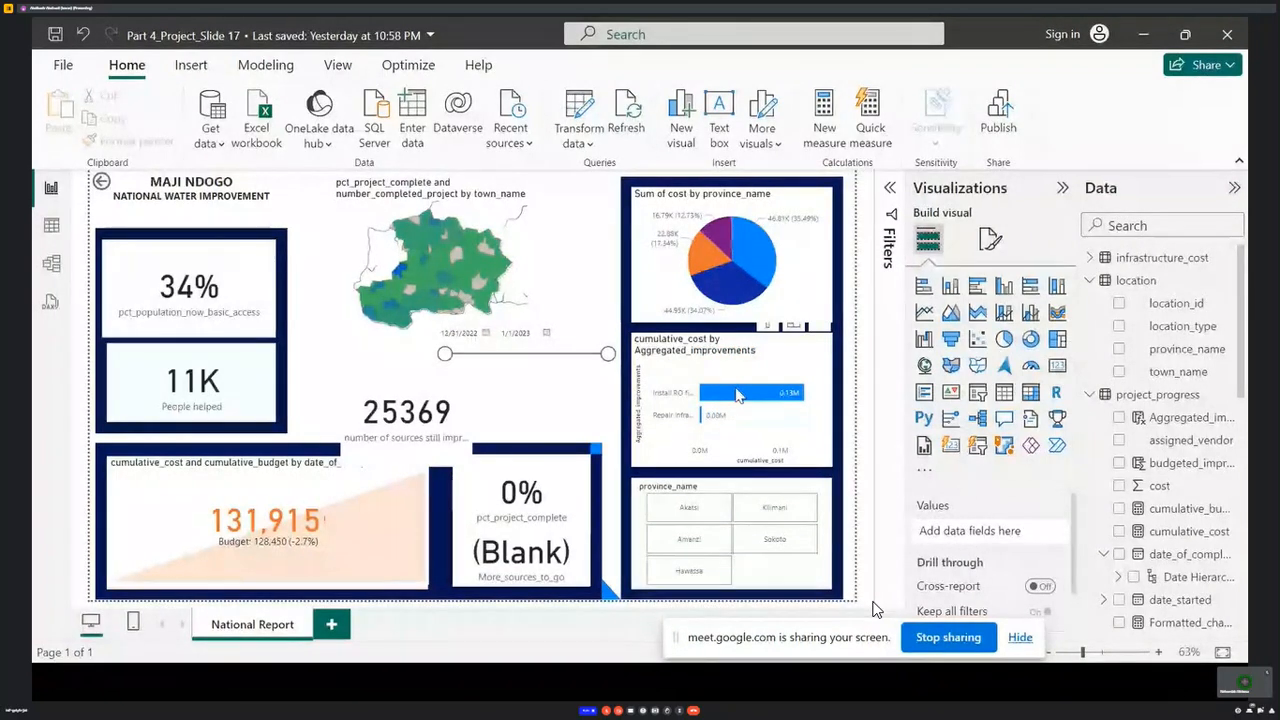
- Check the Aggregated_improvements bar chart against the user-story recap in Part_4.pdf and return to Power BI
{"action": "mouse_move", "coordinate": [737, 395]}
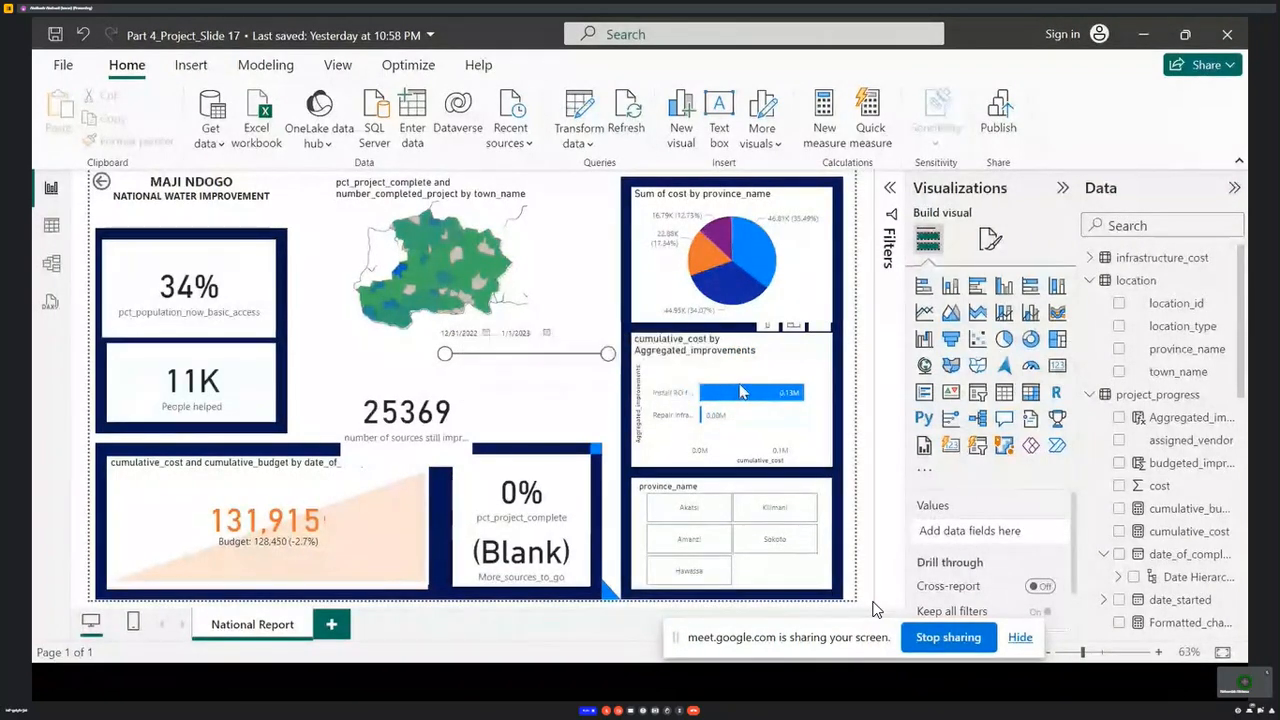
{"action": "left_click", "coordinate": [1143, 34]}
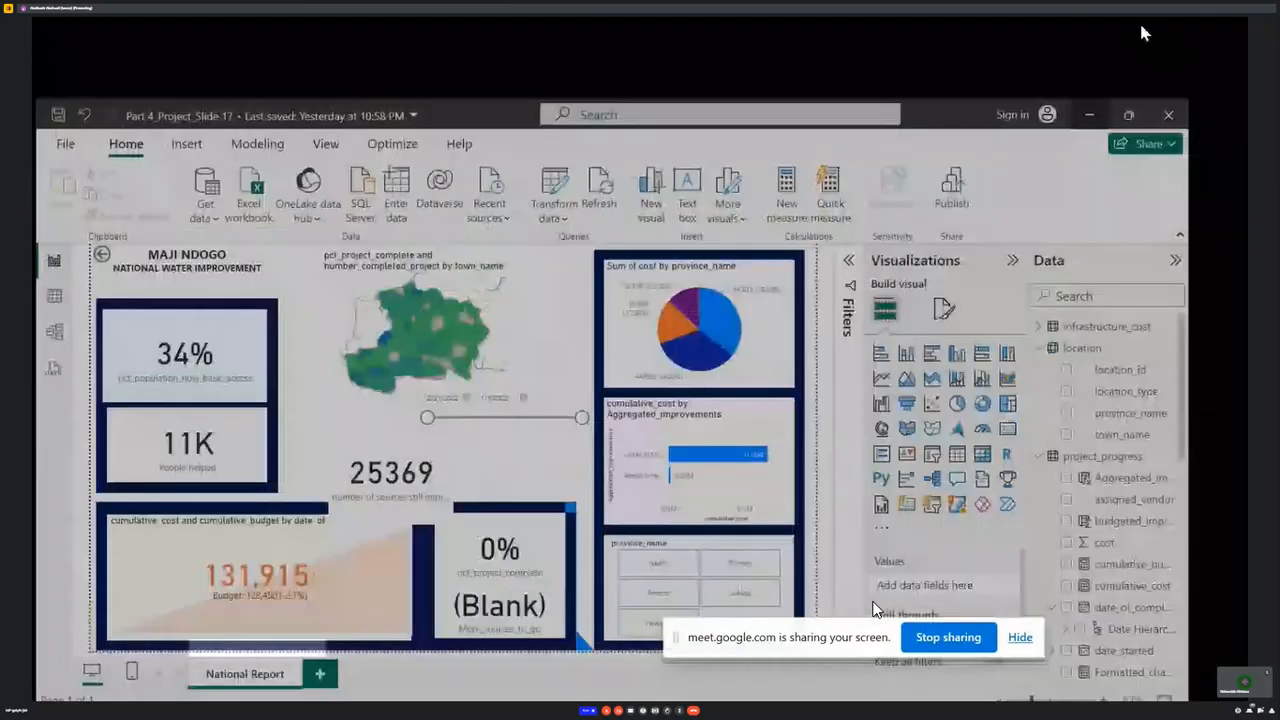
{"action": "left_click", "coordinate": [108, 651]}
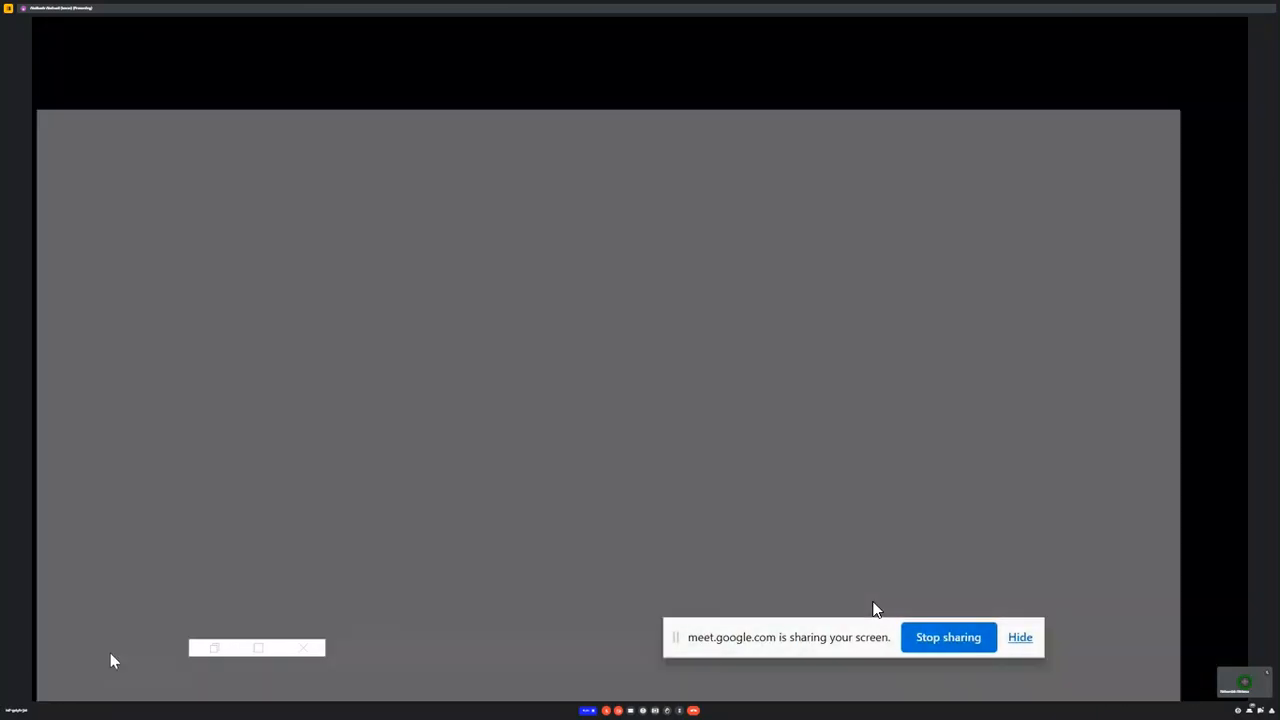
{"action": "left_click", "coordinate": [1143, 34]}
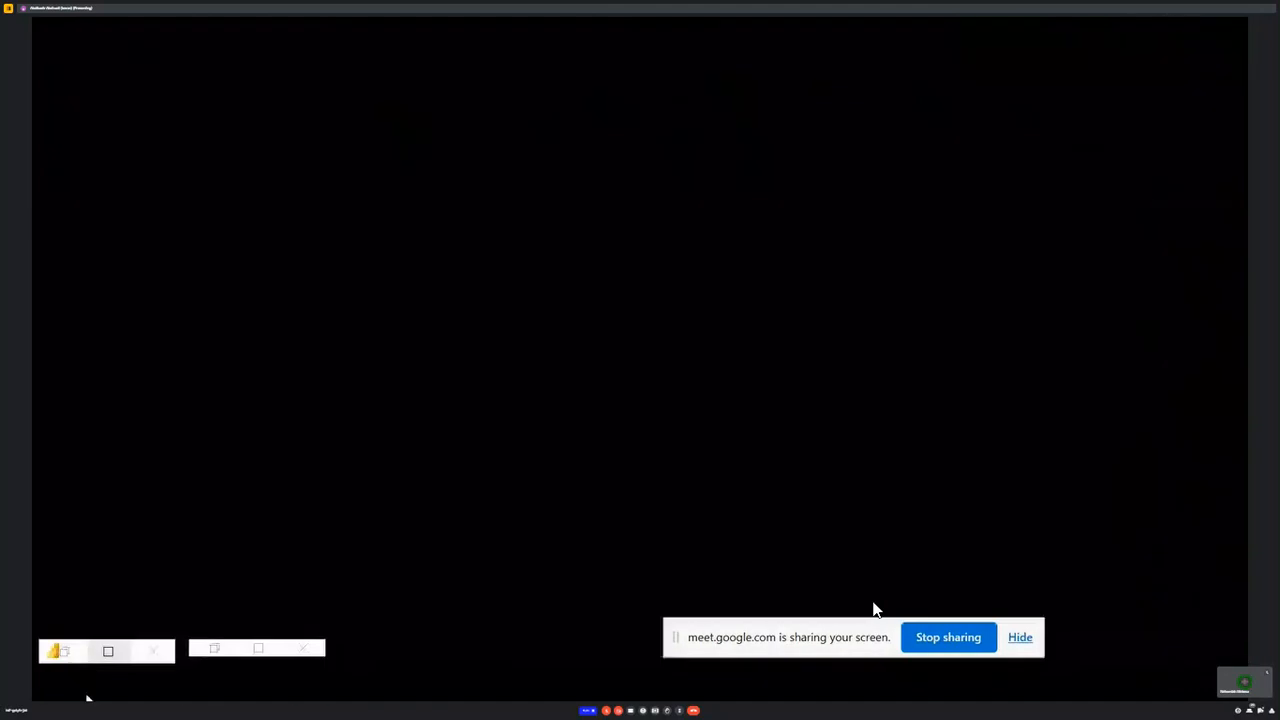
{"action": "left_click", "coordinate": [259, 652]}
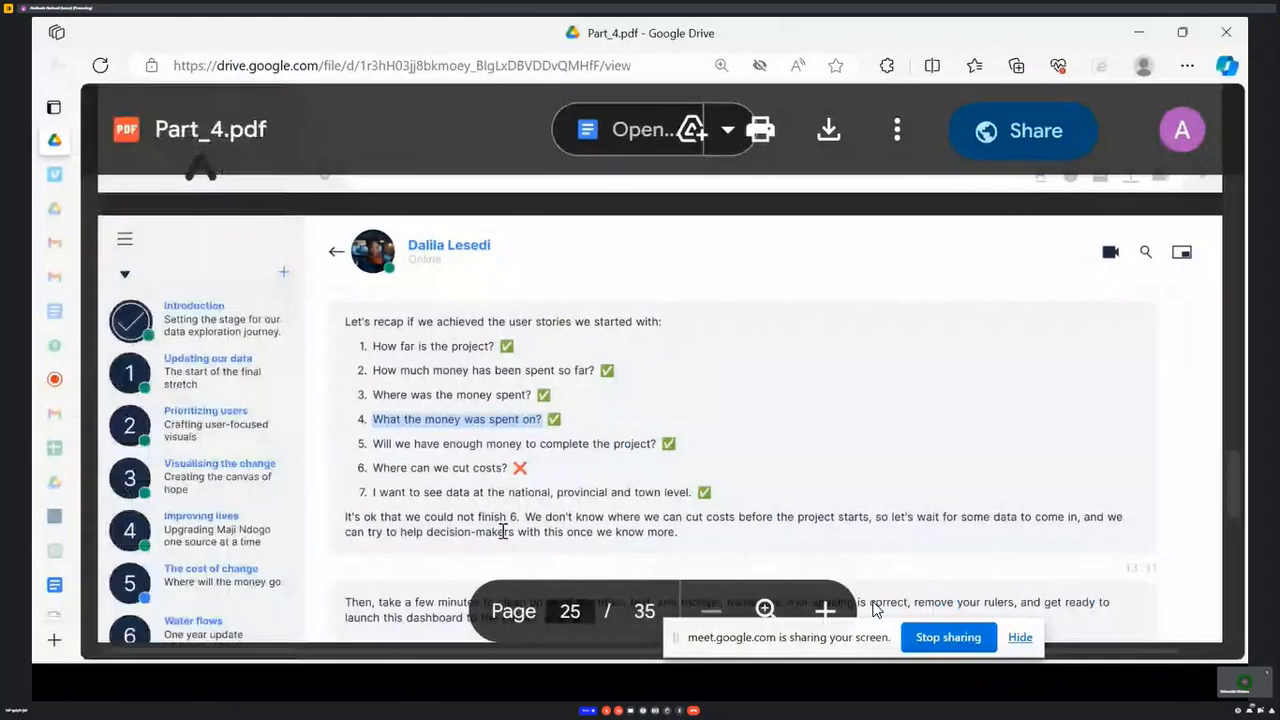
{"action": "left_click", "coordinate": [1143, 34]}
{"action": "left_click", "coordinate": [110, 655]}
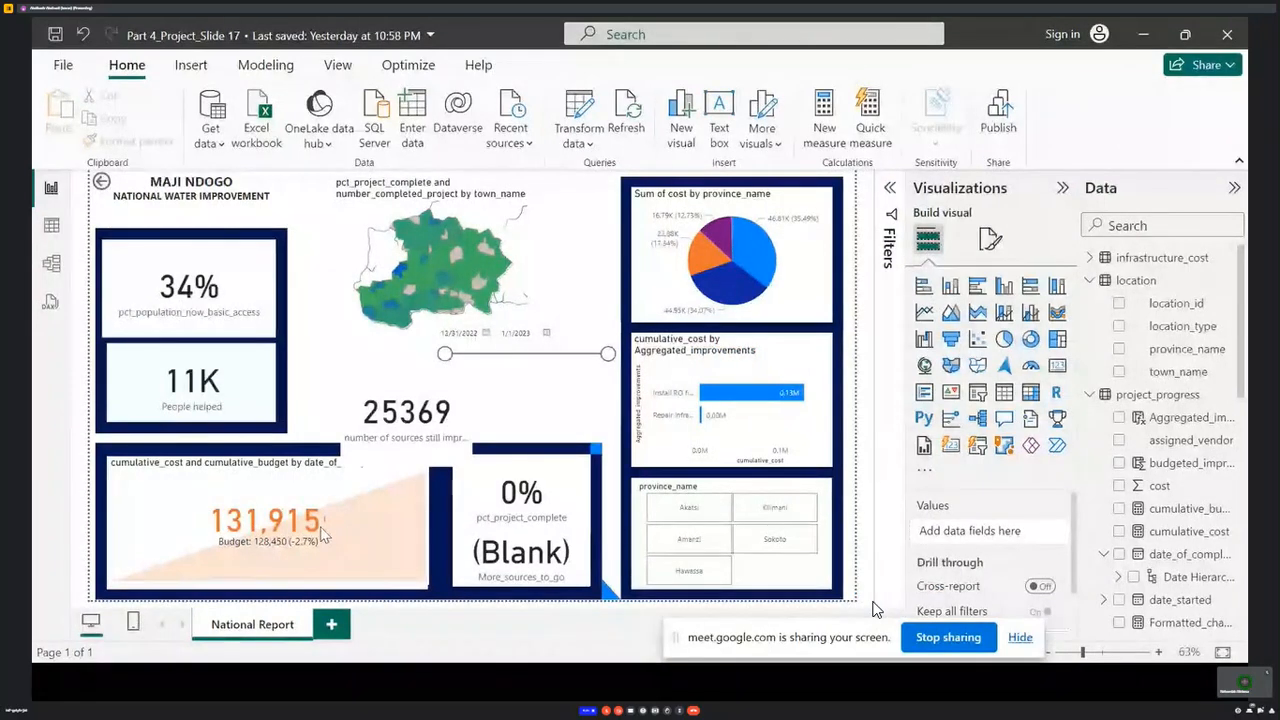
- Resize the cumulative_cost and cumulative_budget KPI visual on all sides to fit inside its white panel
{"action": "left_click", "coordinate": [308, 503]}
{"action": "left_click_drag", "start_coordinate": [418, 523], "coordinate": [428, 530]}
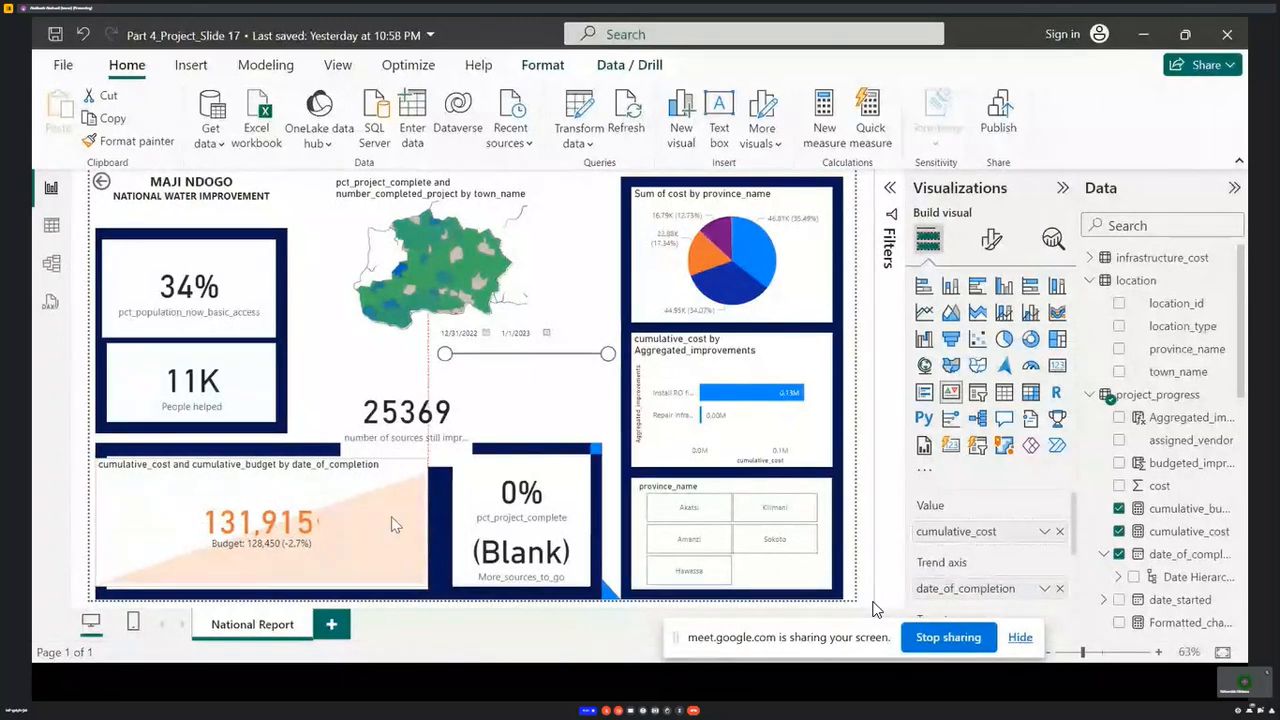
{"action": "mouse_move", "coordinate": [266, 458]}
{"action": "left_mouse_down"}
{"action": "mouse_move", "coordinate": [268, 477]}
{"action": "mouse_move", "coordinate": [270, 458]}
{"action": "left_mouse_up"}
{"action": "mouse_move", "coordinate": [94, 521]}
{"action": "left_mouse_down"}
{"action": "mouse_move", "coordinate": [118, 530]}
{"action": "mouse_move", "coordinate": [108, 533]}
{"action": "left_mouse_up"}
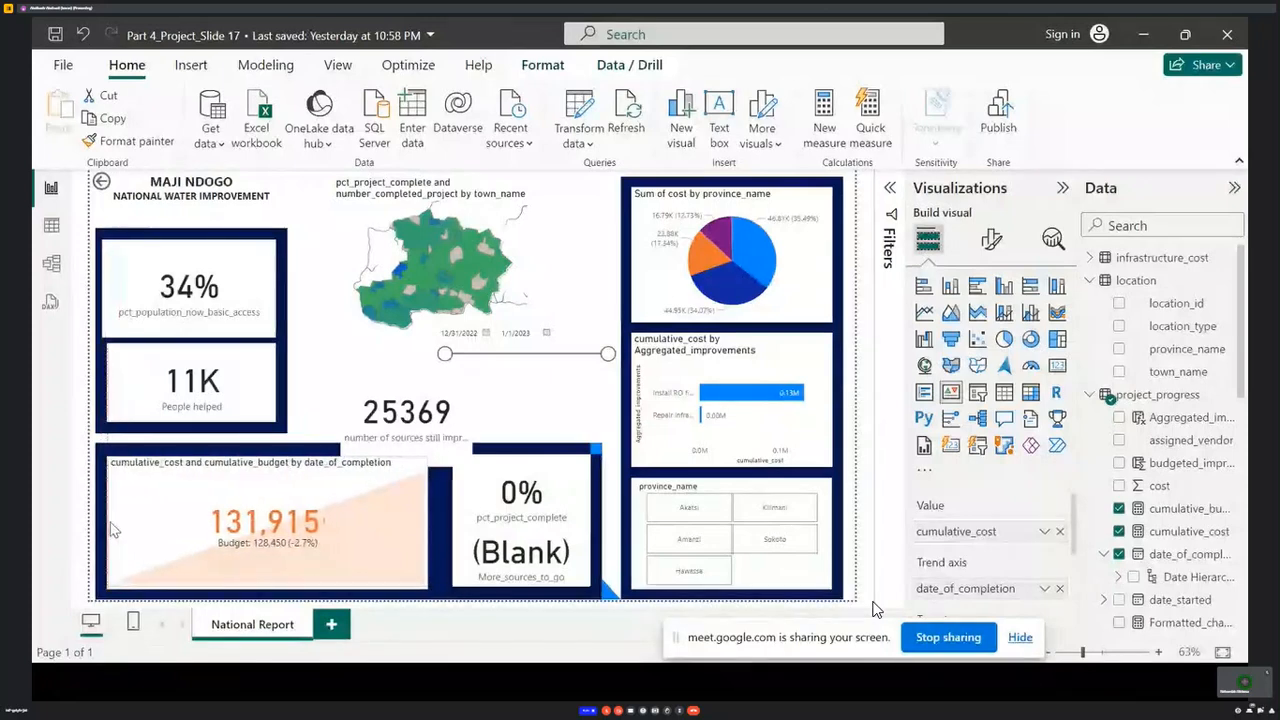
{"action": "left_click_drag", "start_coordinate": [265, 590], "coordinate": [270, 597]}
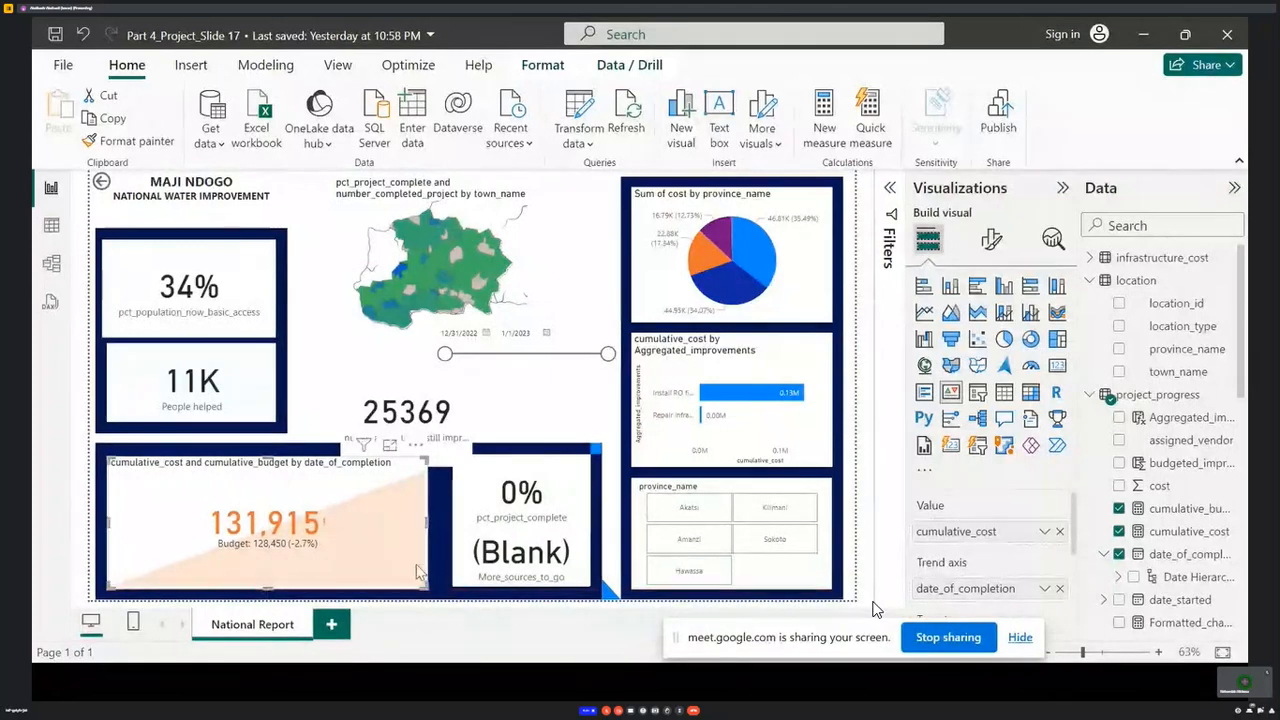
{"action": "left_click", "coordinate": [556, 417]}
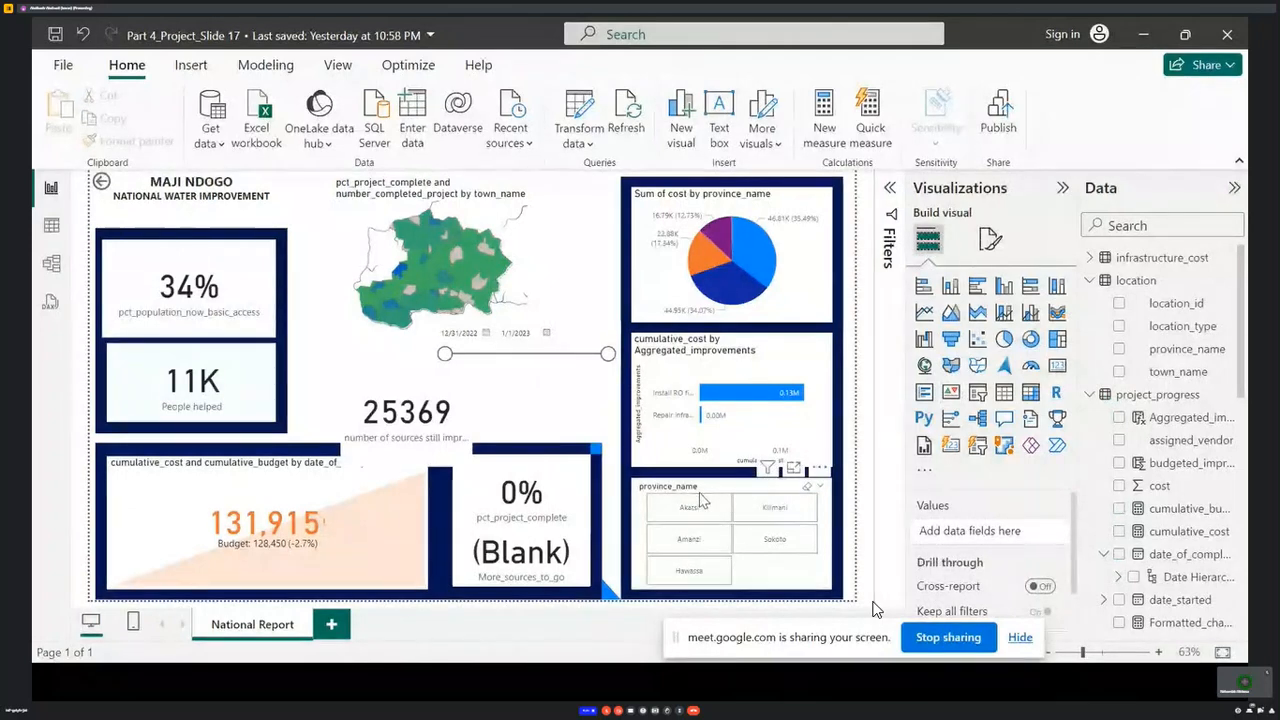
- Inspect the Rural_Kilimani area on the town map by selecting it and clear the selection
{"action": "mouse_move", "coordinate": [498, 271]}
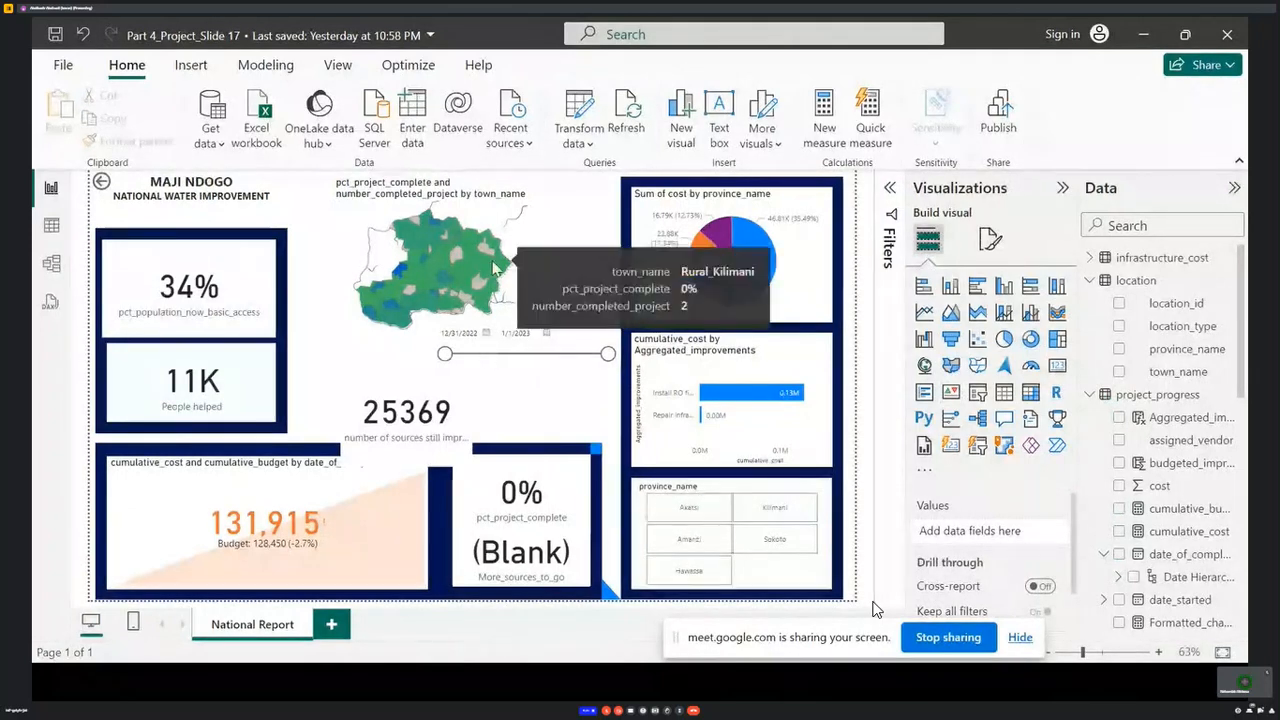
{"action": "left_click", "coordinate": [498, 271]}
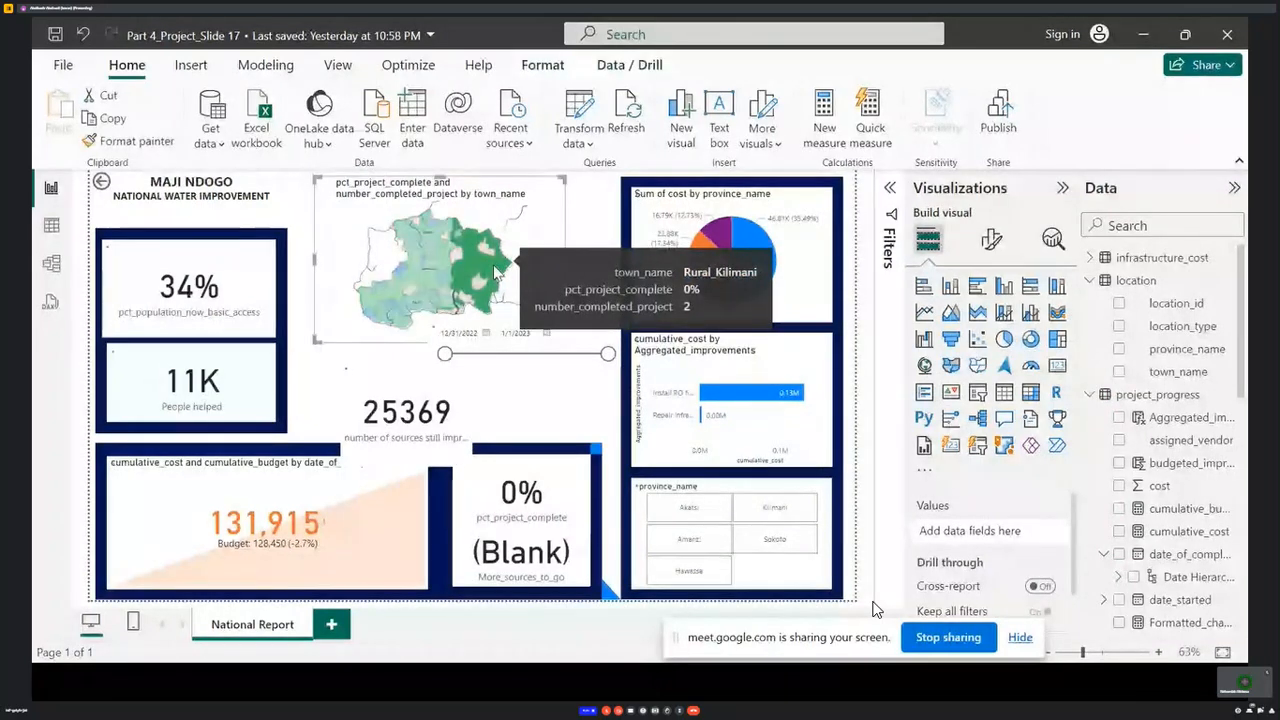
{"action": "left_click", "coordinate": [533, 221]}
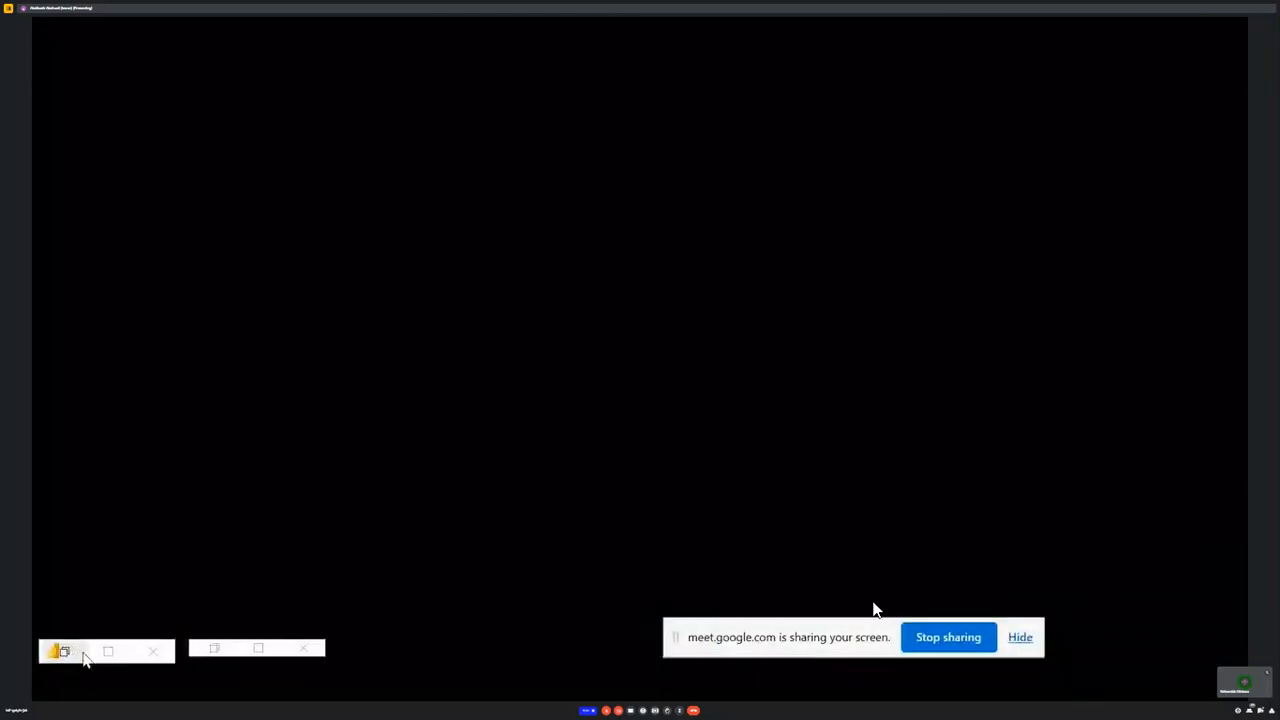
- Switch to Part_4.pdf and review the user-story recap and final clean-up instructions on page 25
{"action": "left_click", "coordinate": [257, 649]}
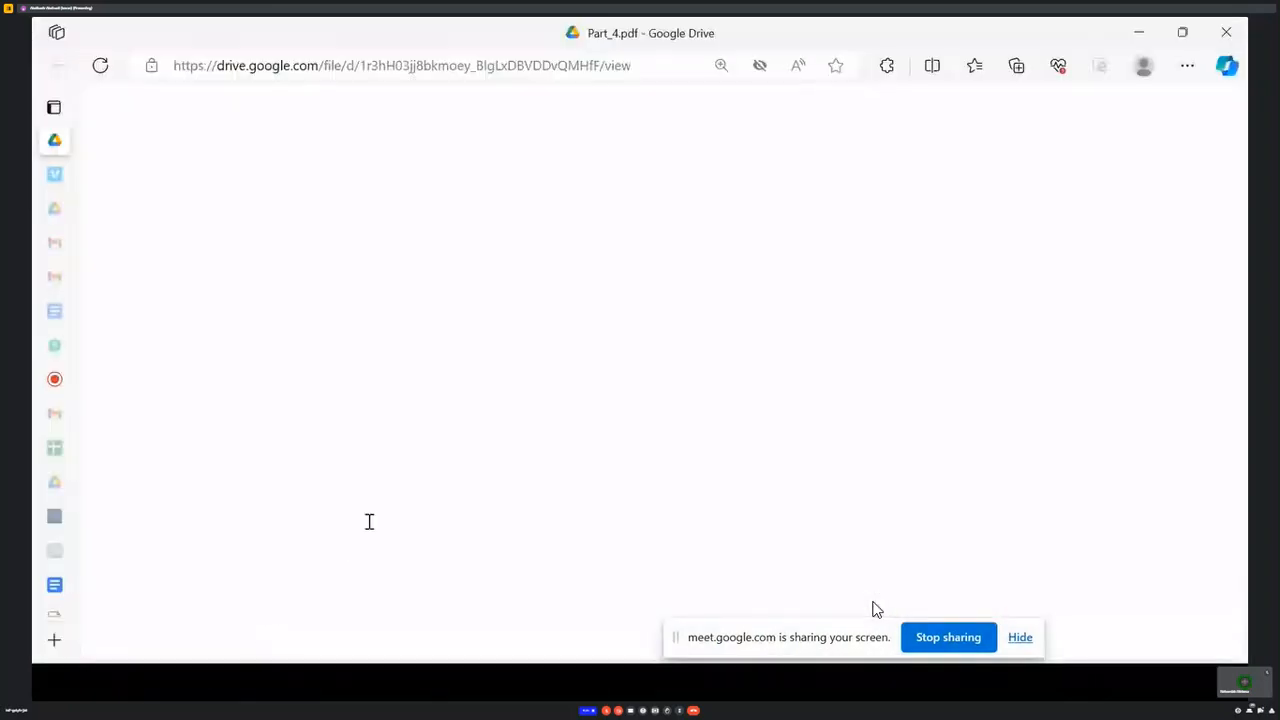
{"action": "scroll", "coordinate": [503, 455], "scroll_direction": "down", "scroll_amount": 7}
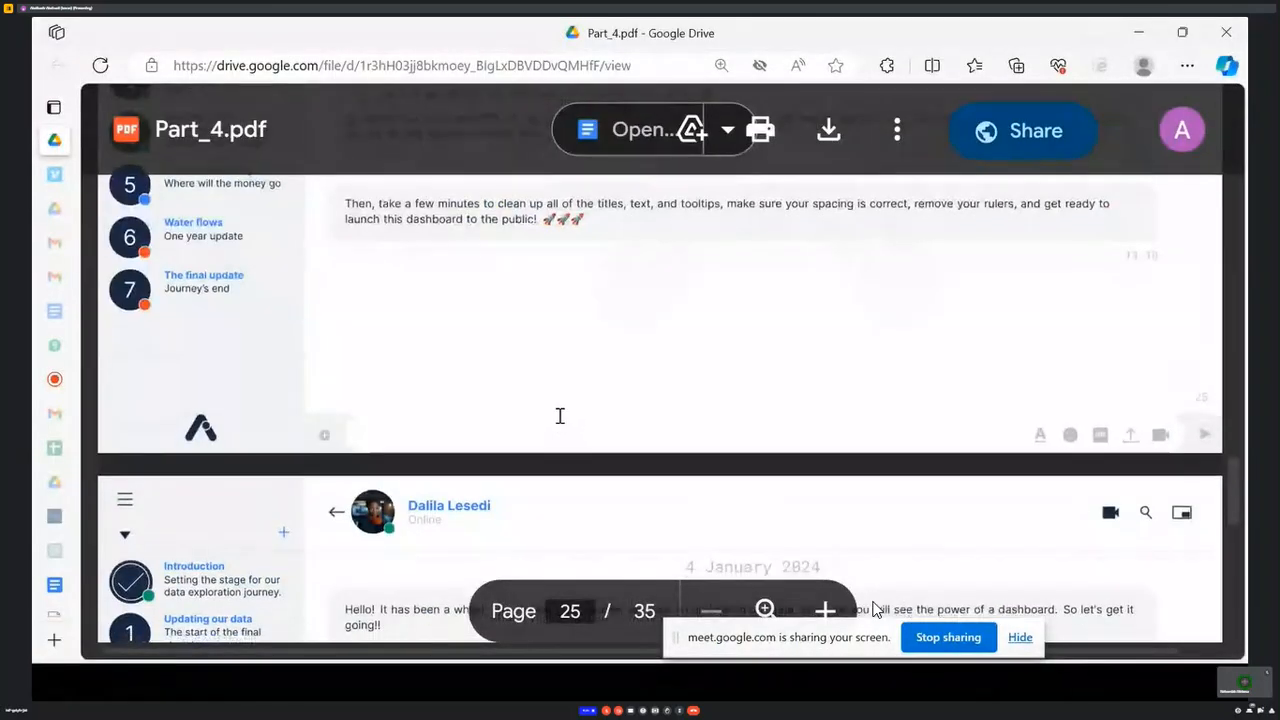
{"action": "scroll", "coordinate": [577, 408], "scroll_direction": "up", "scroll_amount": 5}
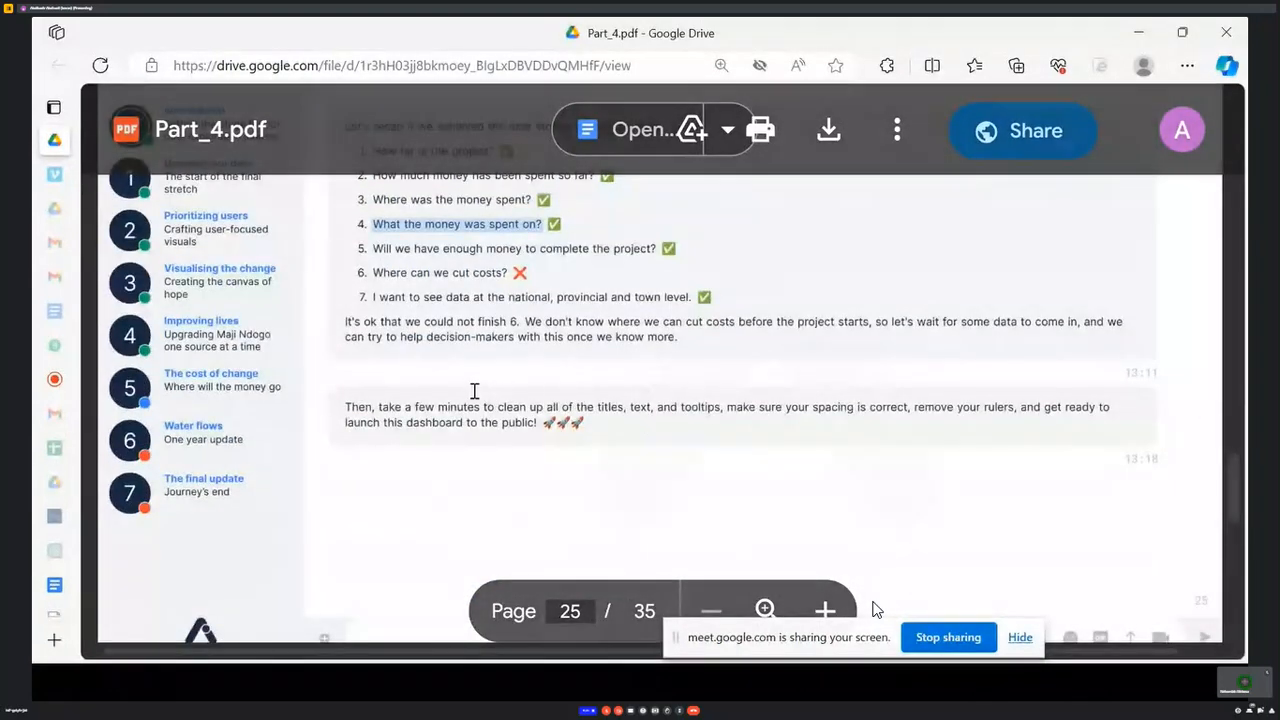
{"action": "scroll", "coordinate": [465, 368], "scroll_direction": "up", "scroll_amount": 2}
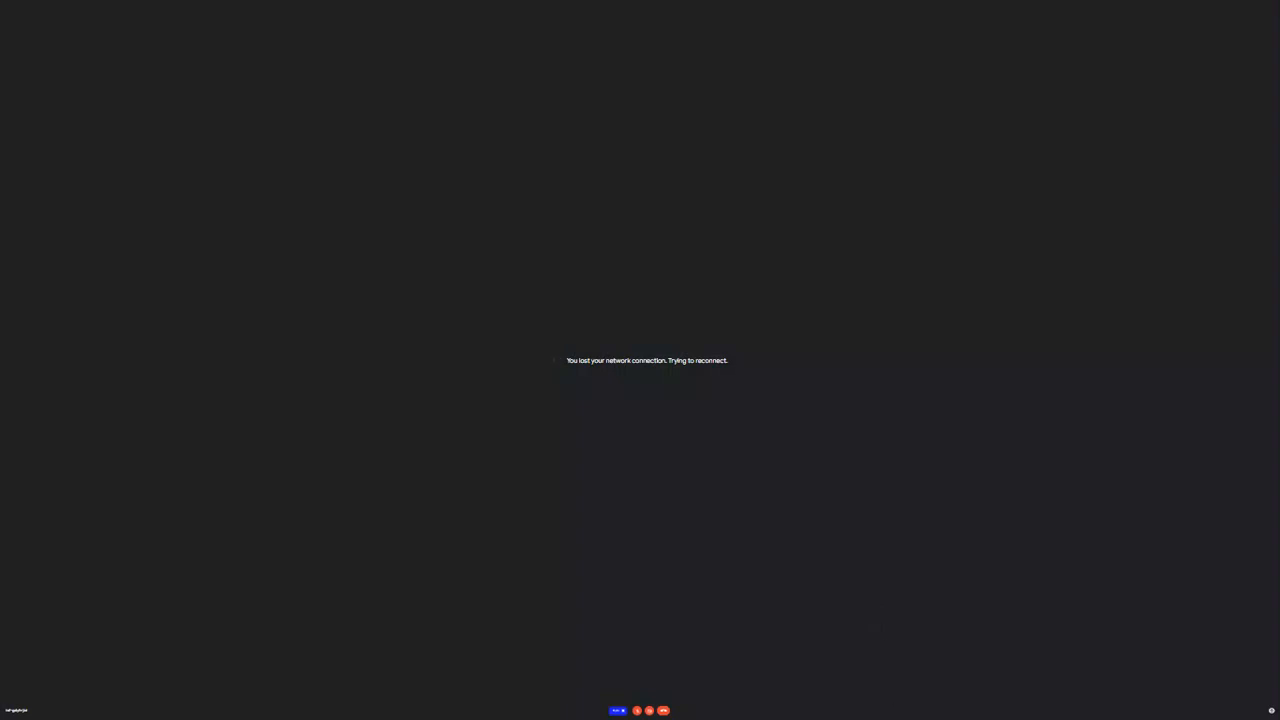
{"action": "key", "text": "super"}
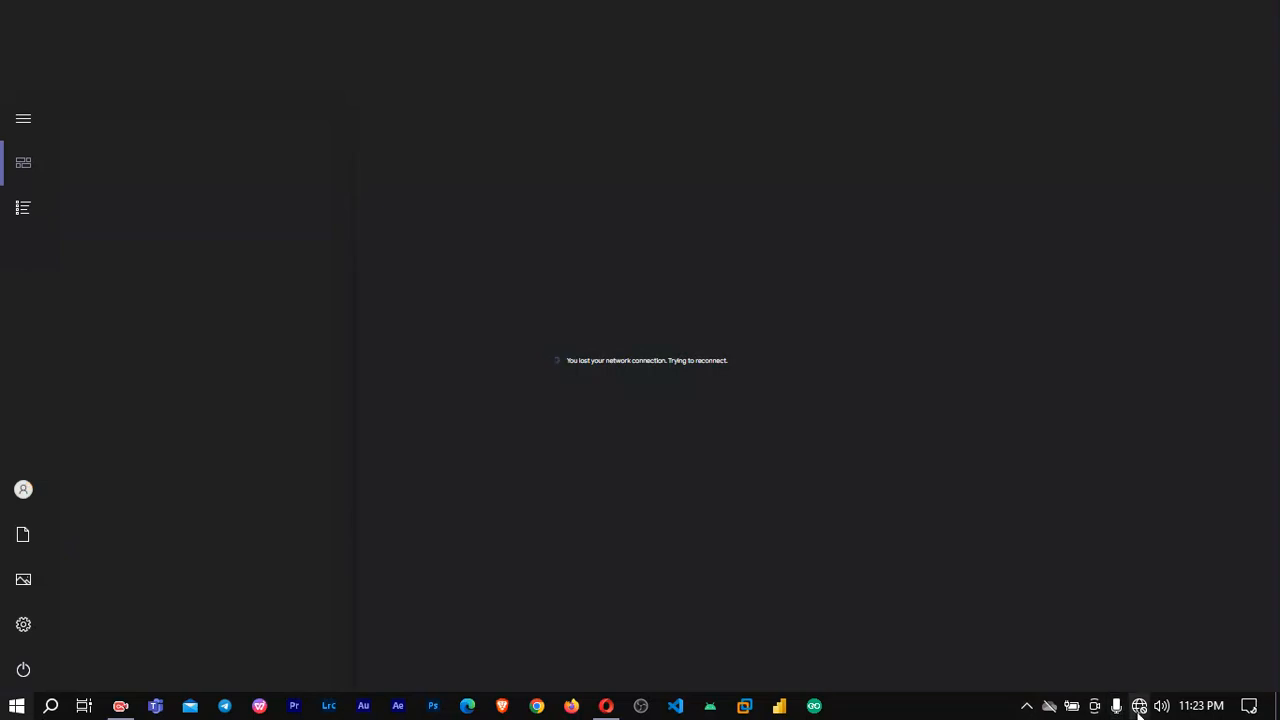
{"action": "left_click", "coordinate": [1139, 708]}
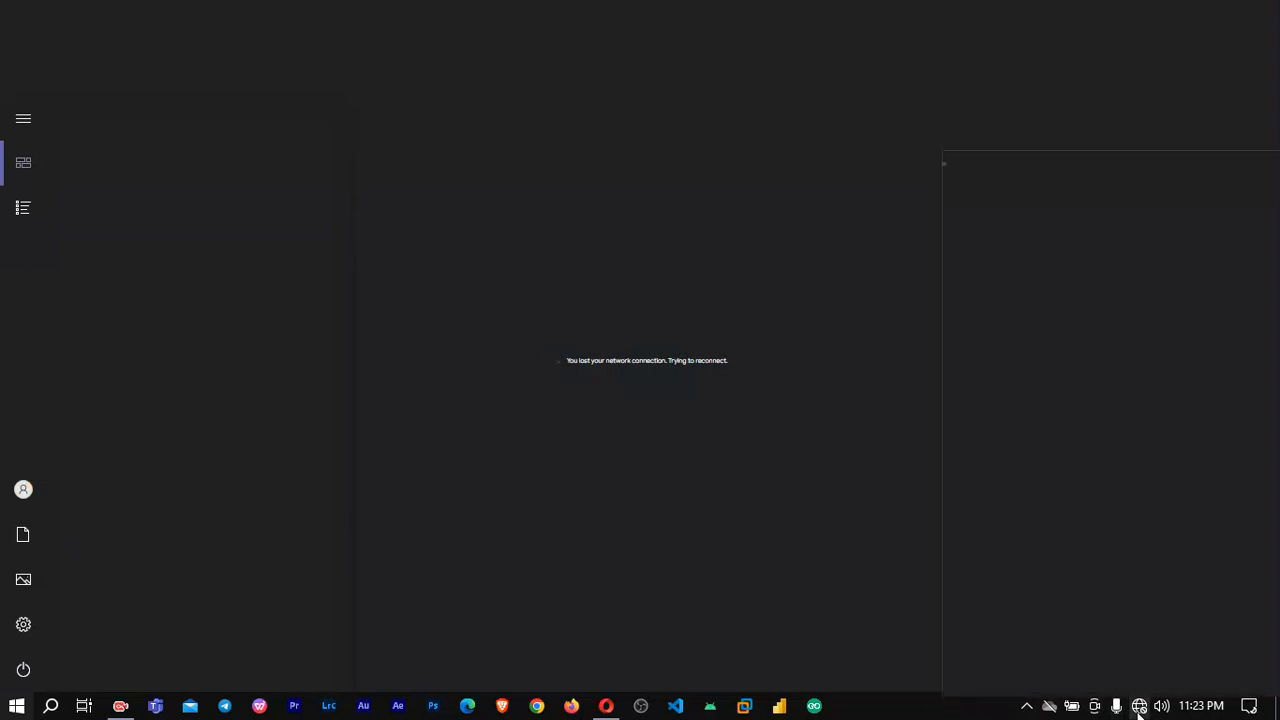
{"action": "left_click", "coordinate": [857, 561]}
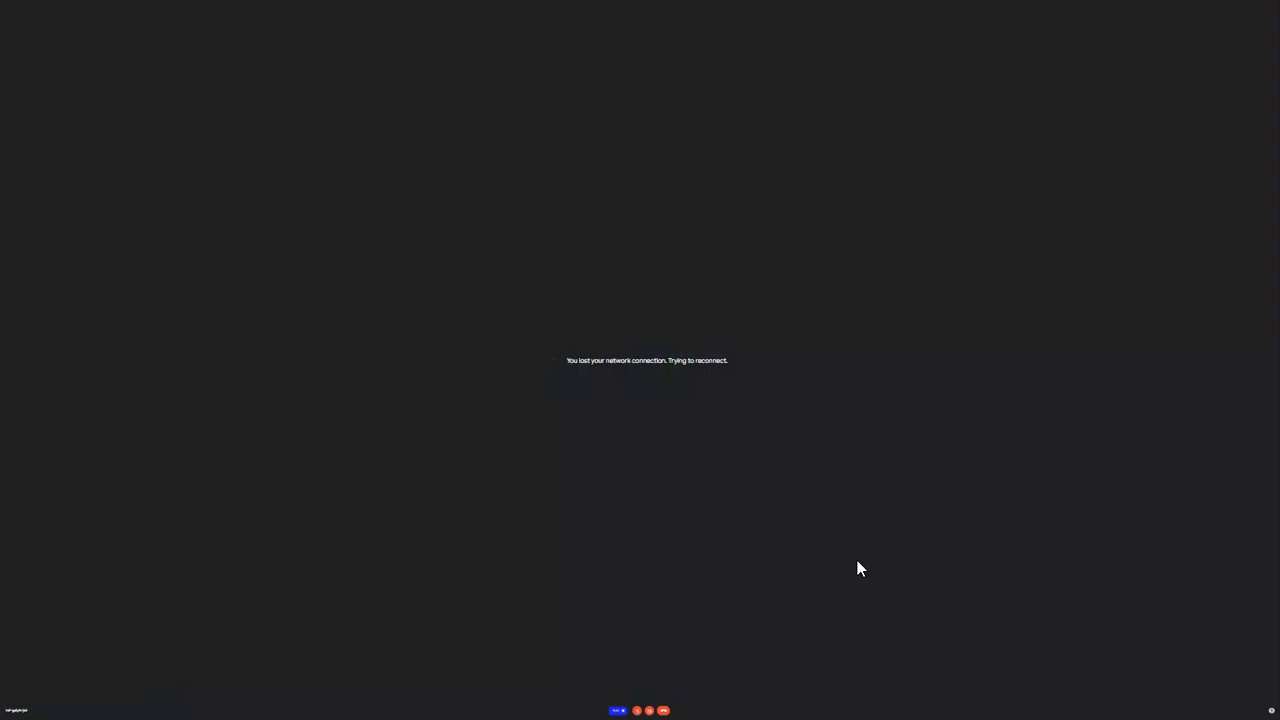
{"action": "key", "text": "ctrl+plus"}
{"action": "key", "text": "ctrl+plus"}
{"action": "key", "text": "ctrl+plus"}
{"action": "key", "text": "ctrl+plus"}
{"action": "key", "text": "ctrl+plus"}
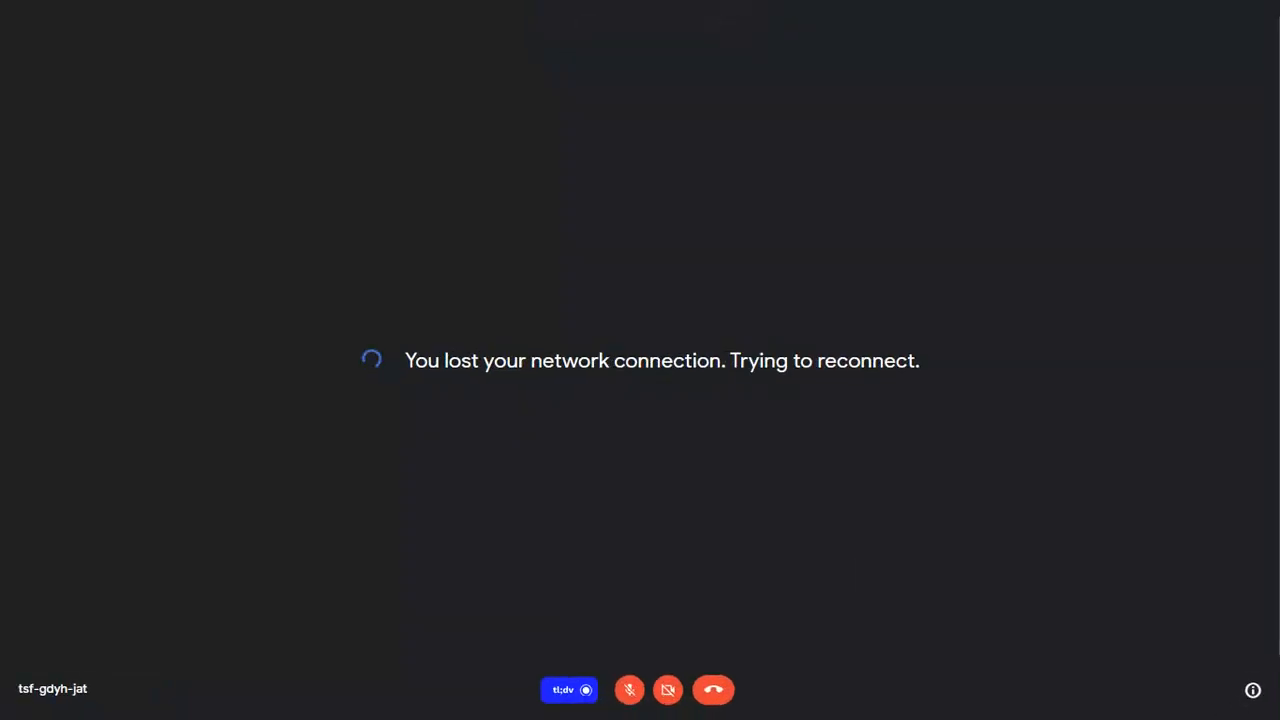
{"action": "key", "text": "super"}
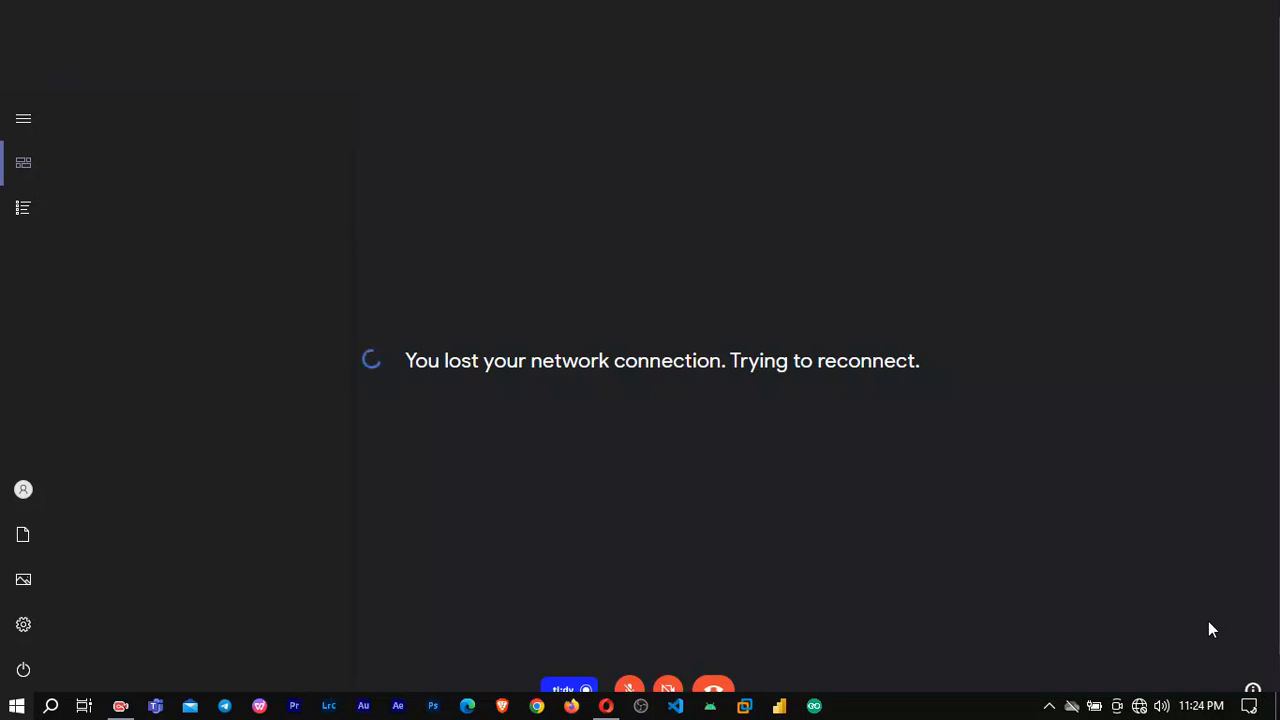
- Try to rejoin the Google Meet call that ended because the connection was lost
{"action": "left_click", "coordinate": [1140, 707]}
{"action": "left_click", "coordinate": [850, 570]}
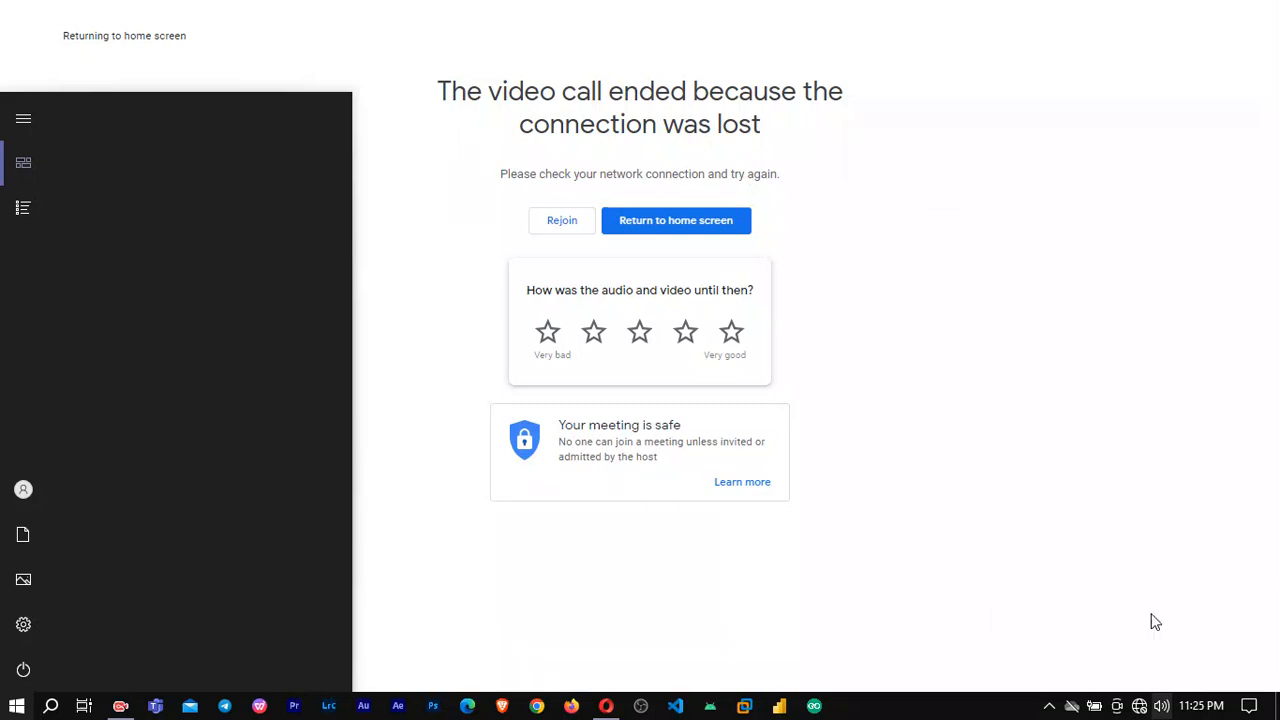
{"action": "left_click", "coordinate": [541, 228]}
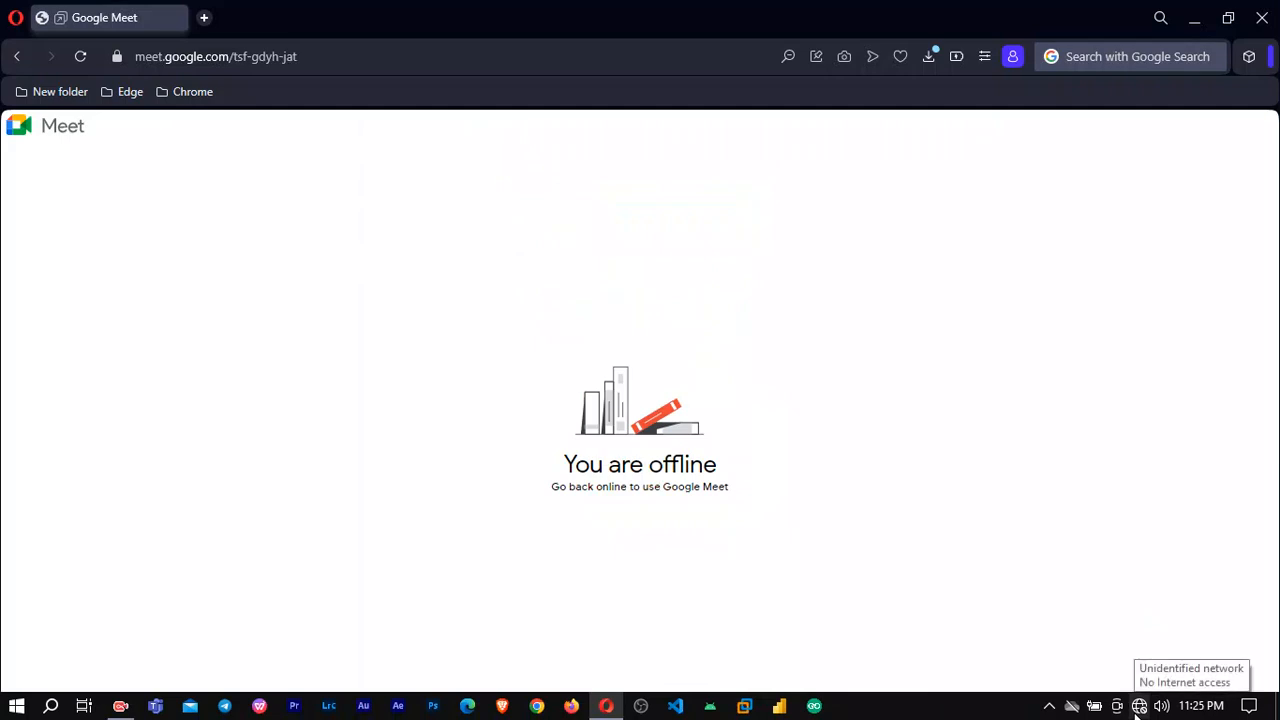
- Restart the computer's Wi-Fi by turning it off and back on
{"action": "left_click", "coordinate": [1138, 707]}
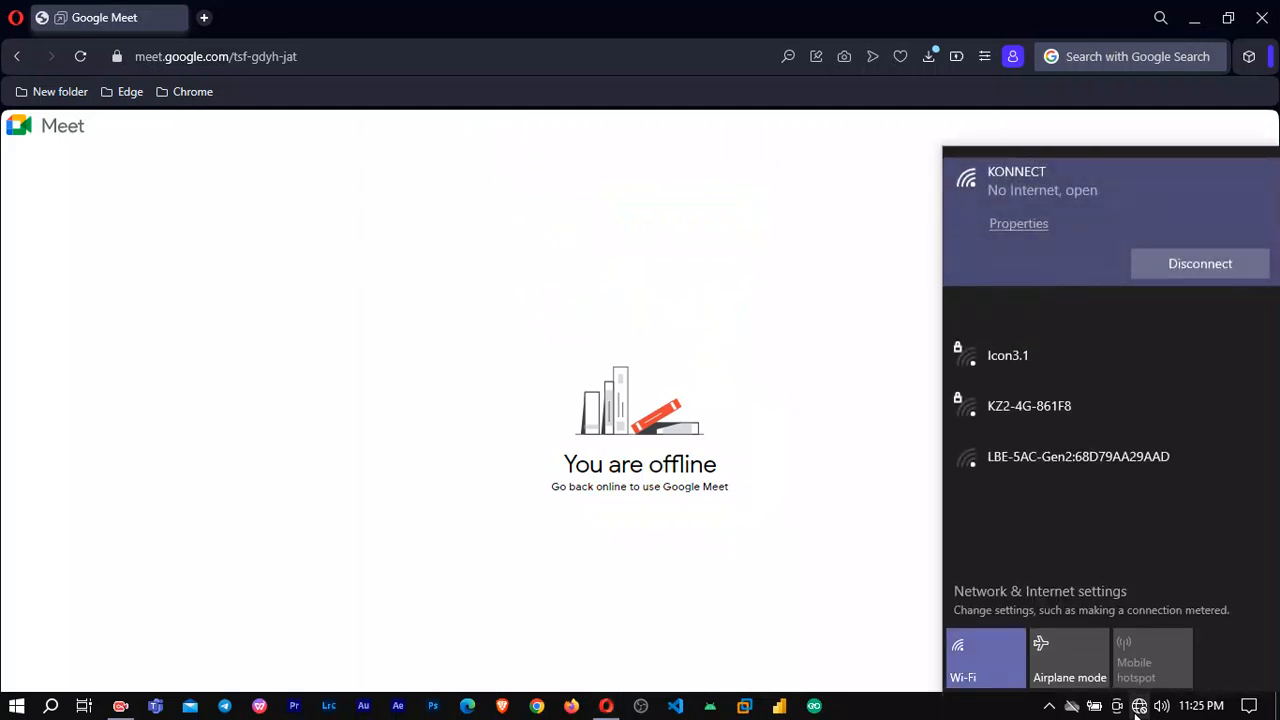
{"action": "left_click", "coordinate": [1018, 679]}
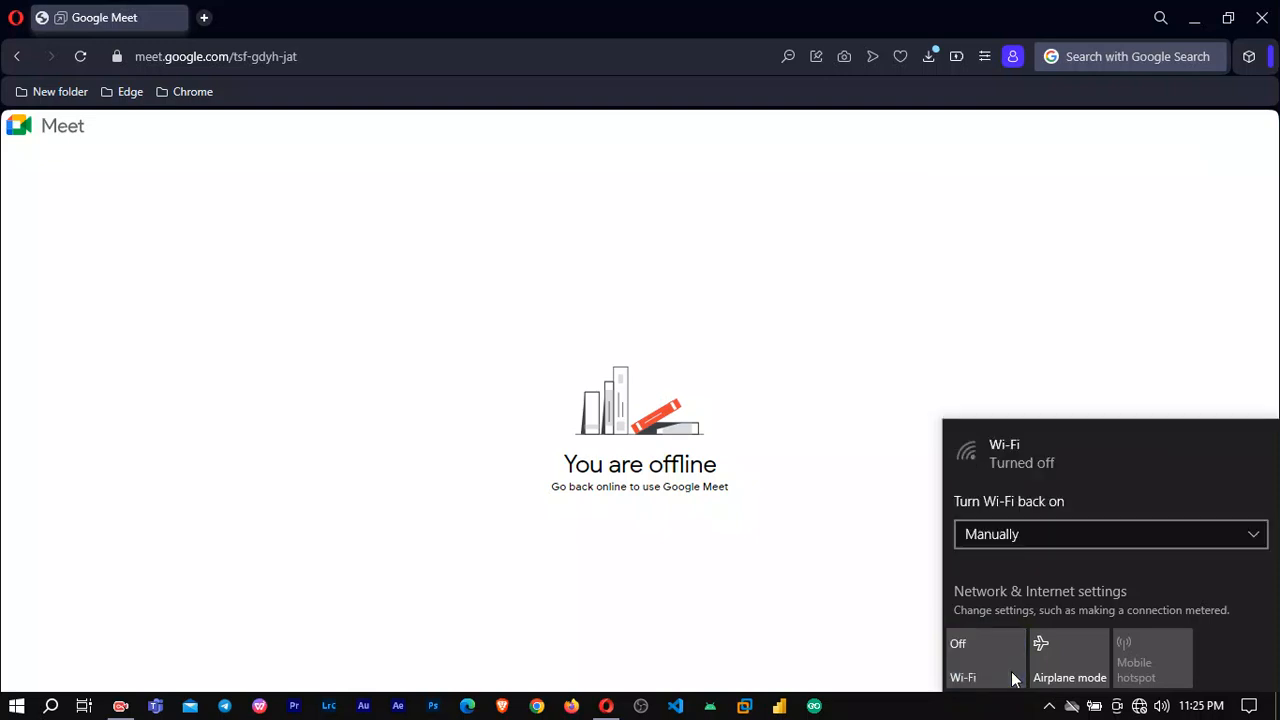
{"action": "left_click", "coordinate": [1013, 679]}
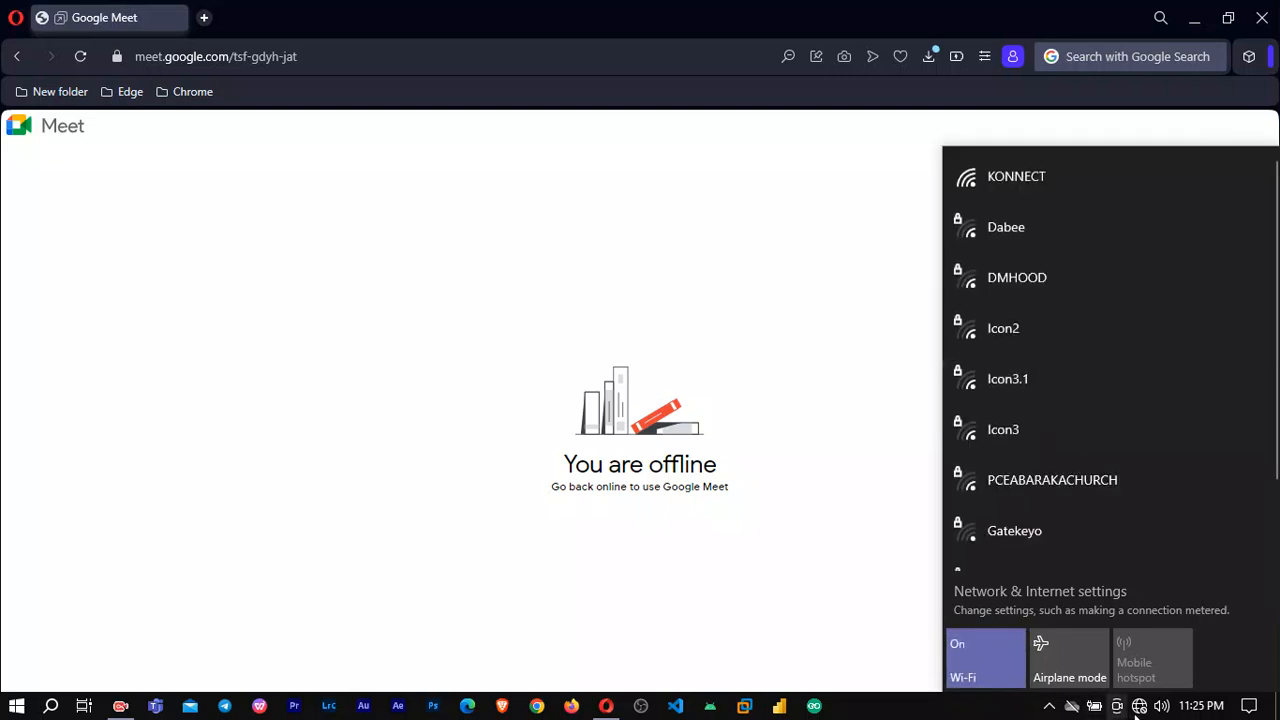
{"action": "left_click", "coordinate": [1137, 707]}
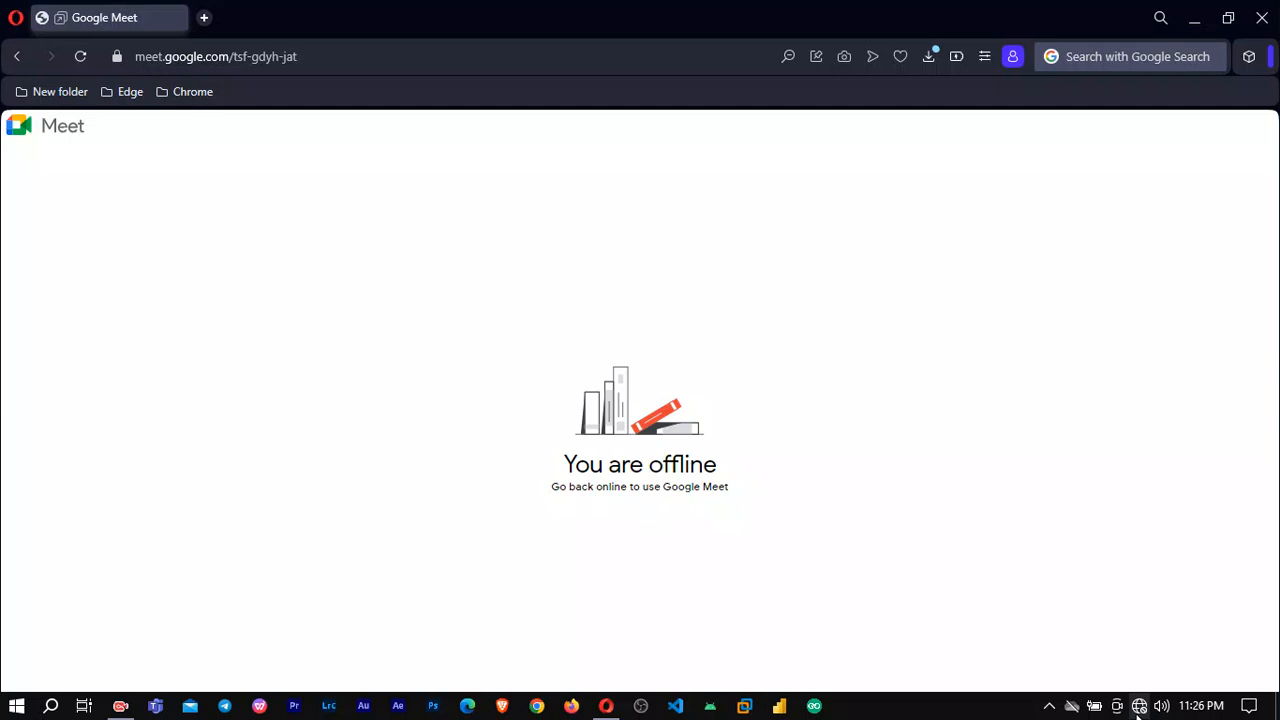
- Connect to the Galaxy A14 CB53 Wi-Fi network with its network security key and allow the PC to be discoverable
{"action": "left_click", "coordinate": [1139, 706]}
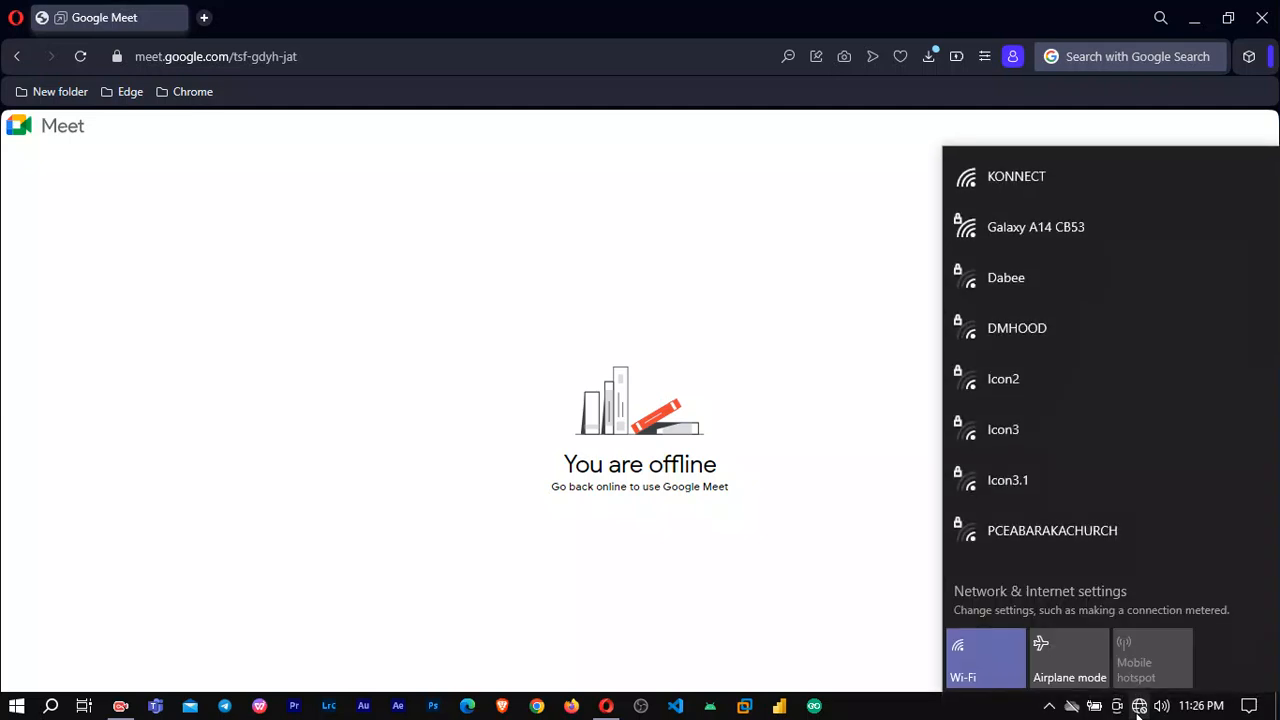
{"action": "left_click", "coordinate": [1139, 706]}
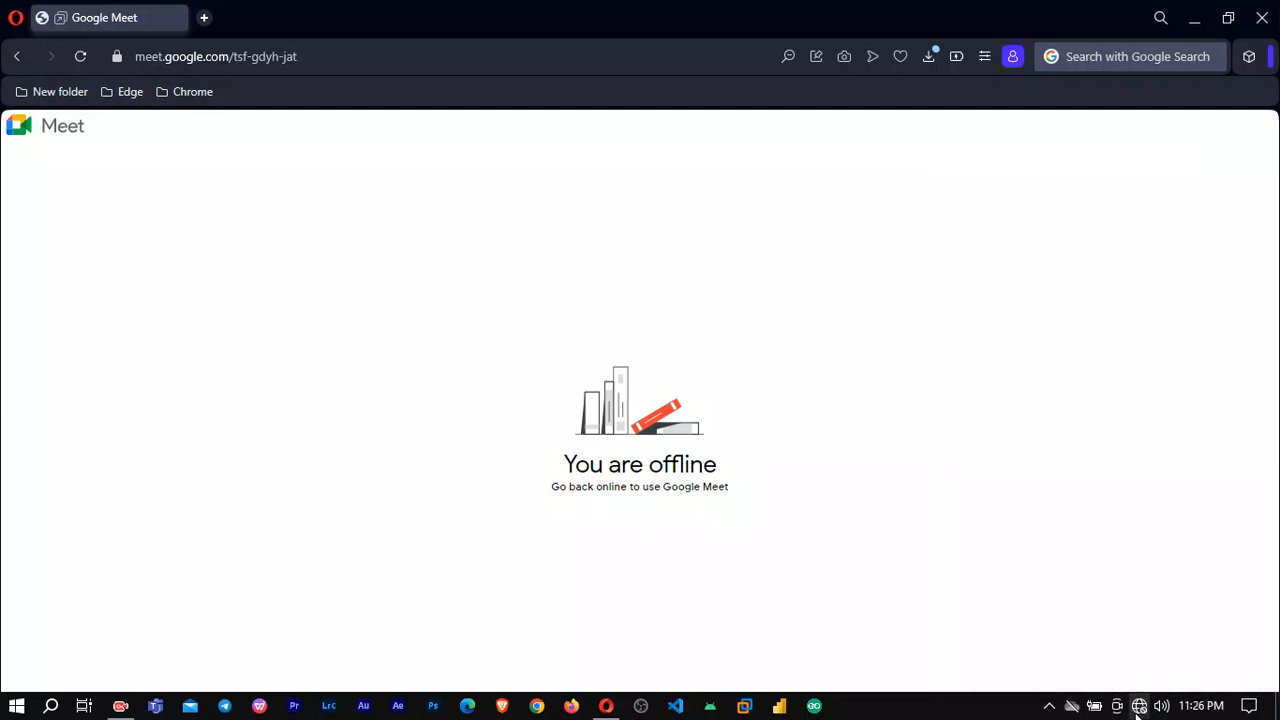
{"action": "left_click", "coordinate": [1136, 712]}
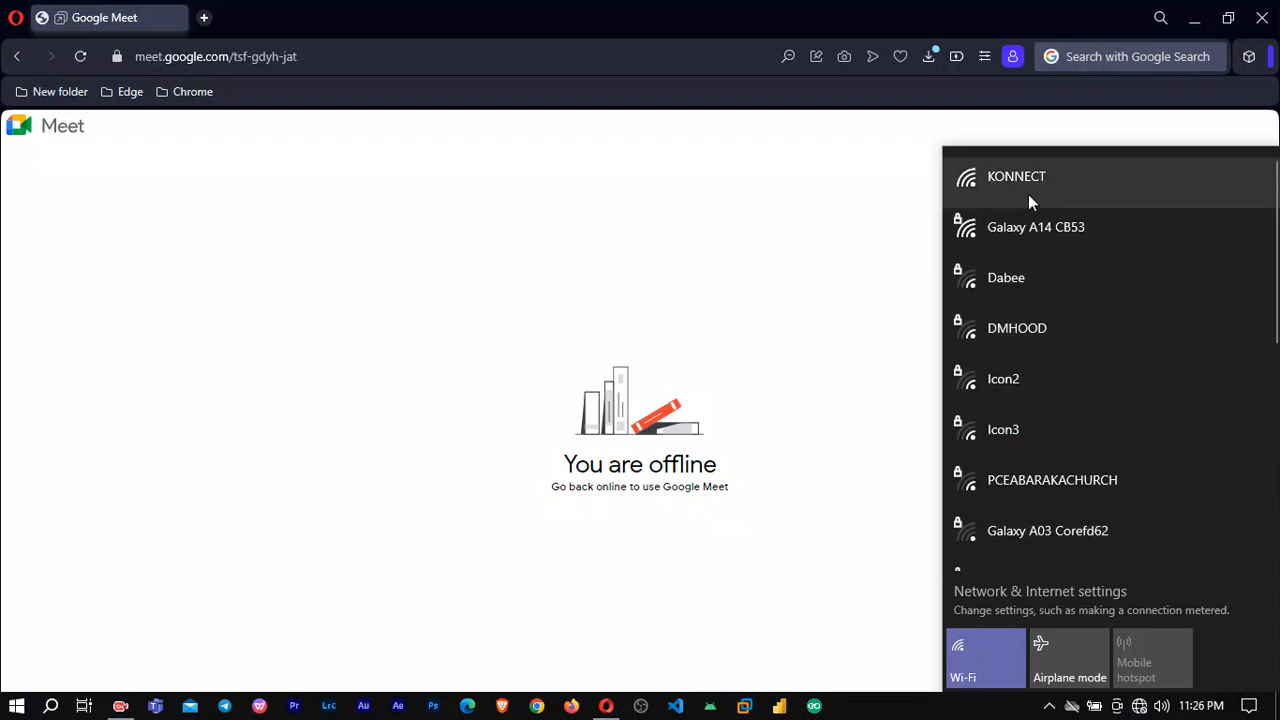
{"action": "left_click", "coordinate": [1020, 246]}
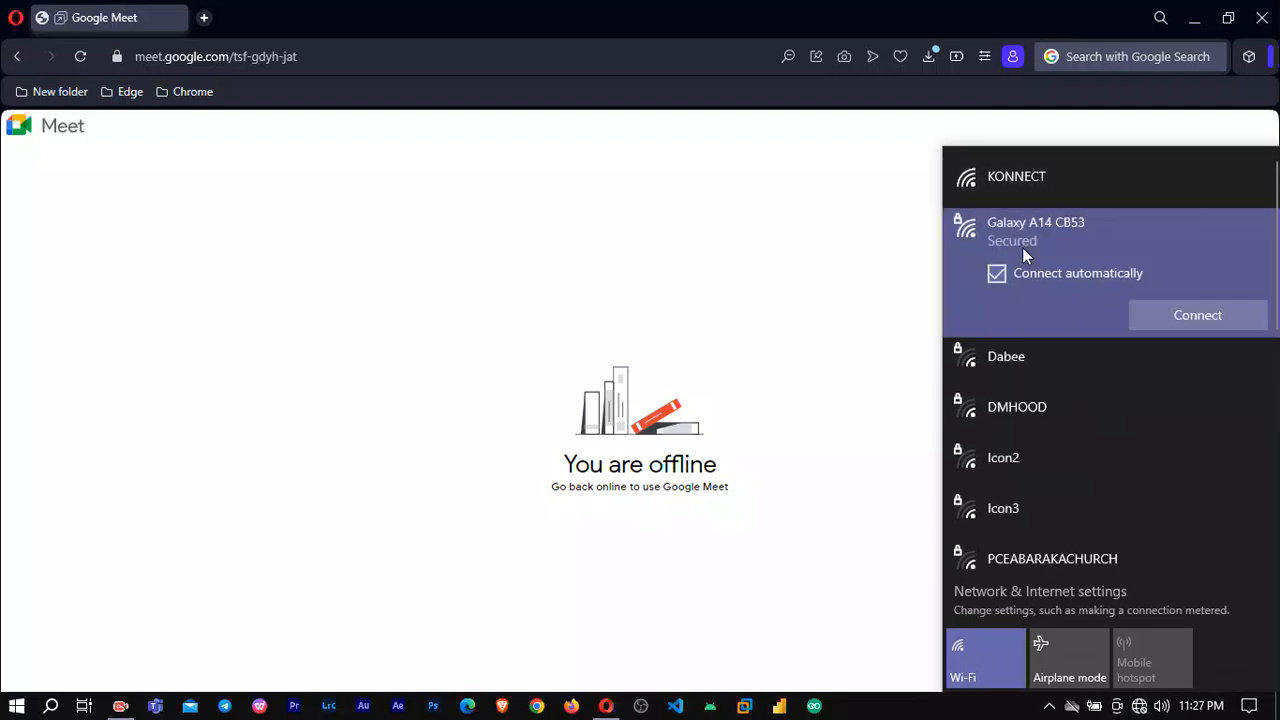
{"action": "left_click", "coordinate": [1193, 314]}
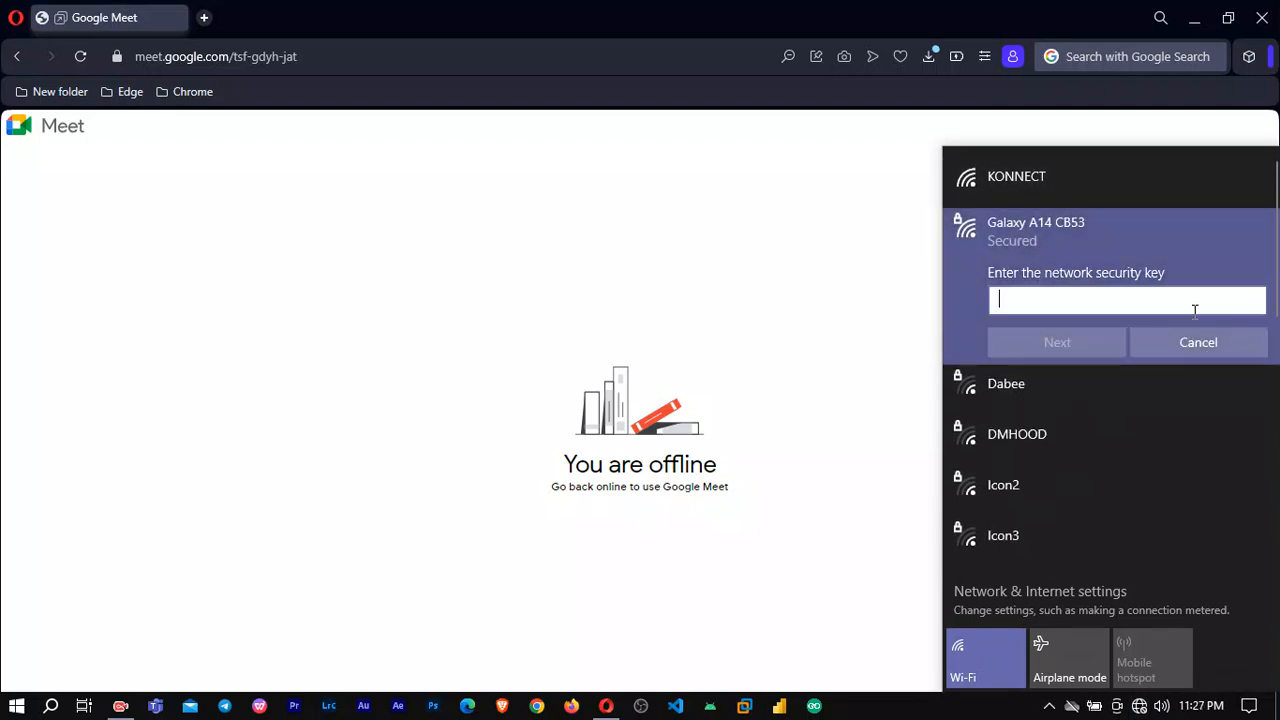
{"action": "type", "text": "********"}
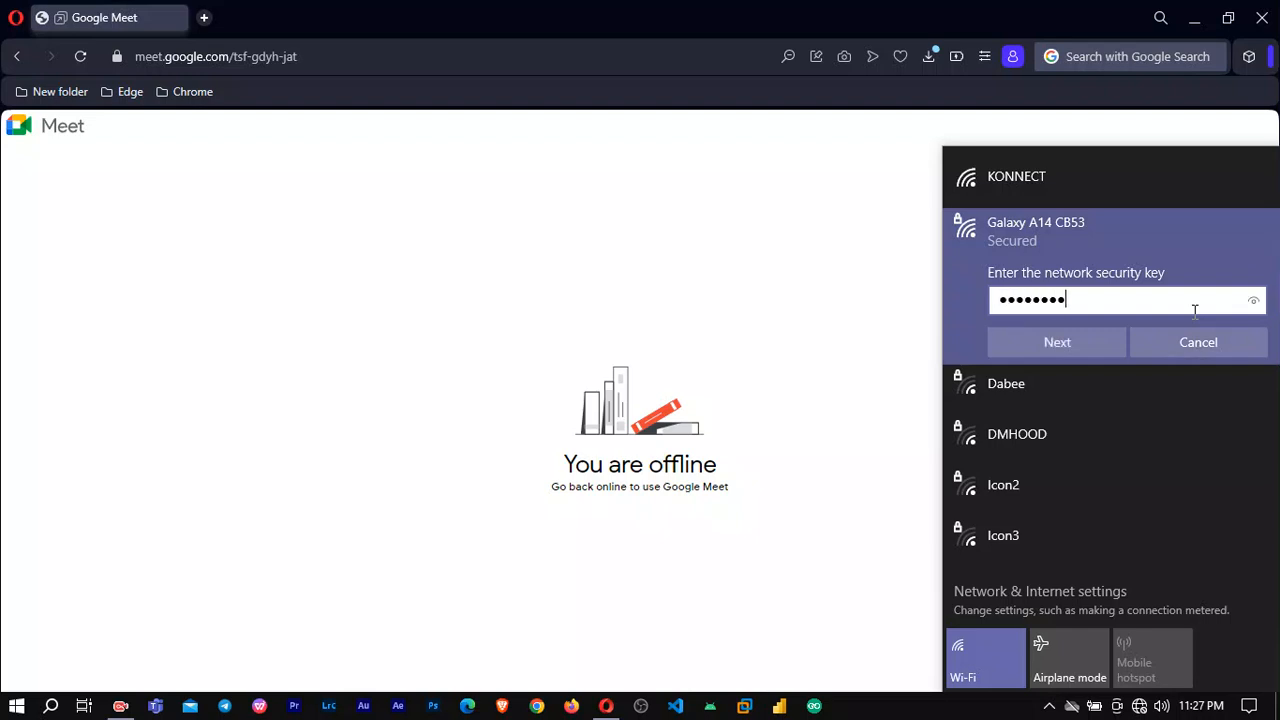
{"action": "key", "text": "Return"}
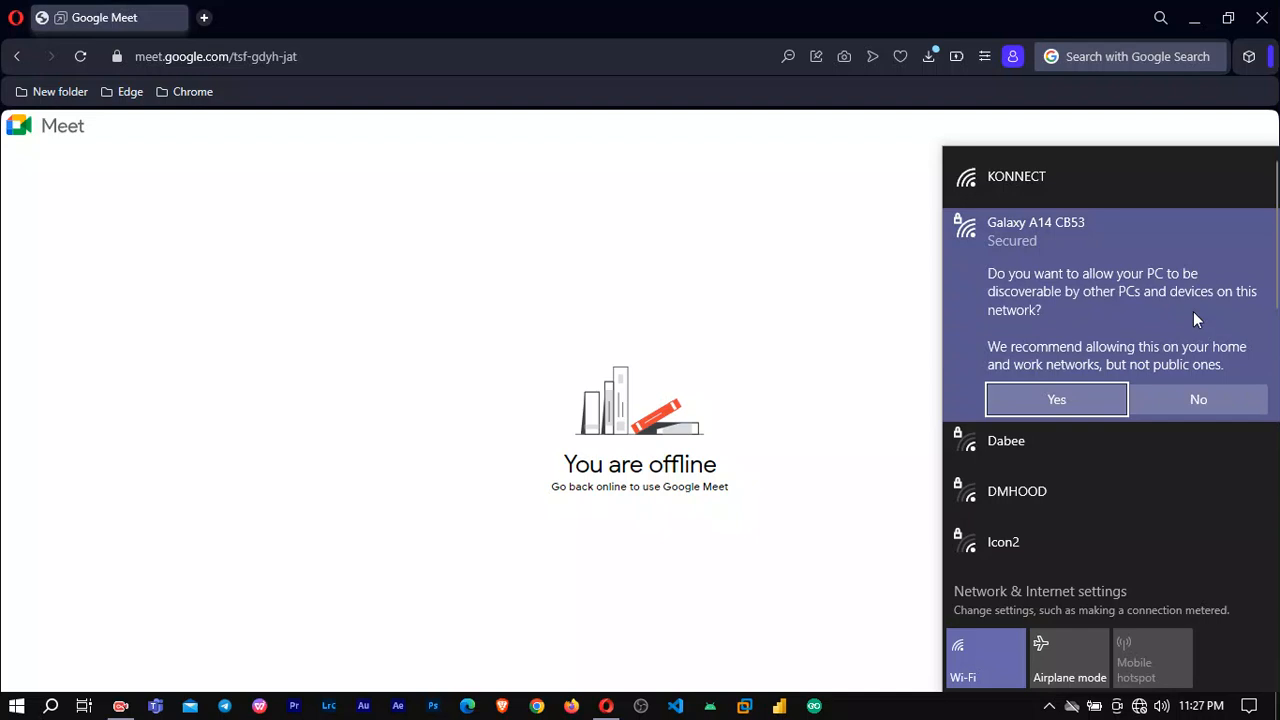
{"action": "key", "text": "Return"}
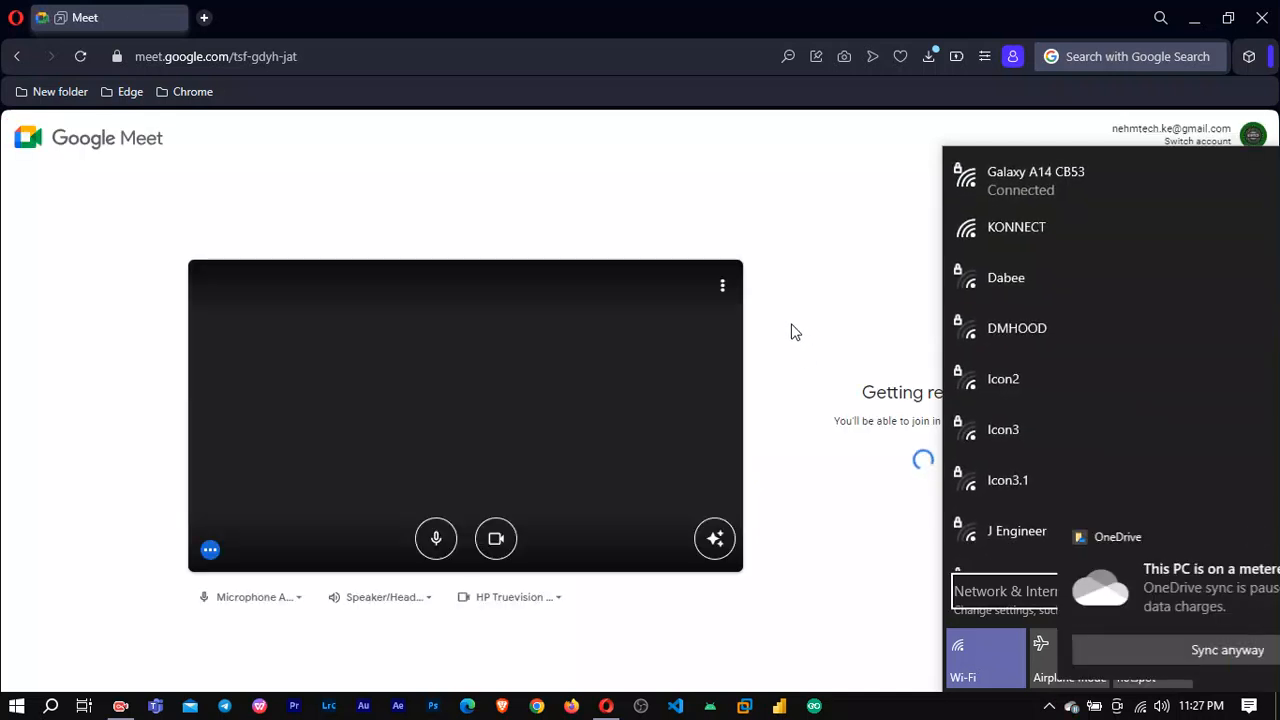
- Rejoin the Google Meet call with the camera and microphone turned off
{"action": "left_click", "coordinate": [496, 538]}
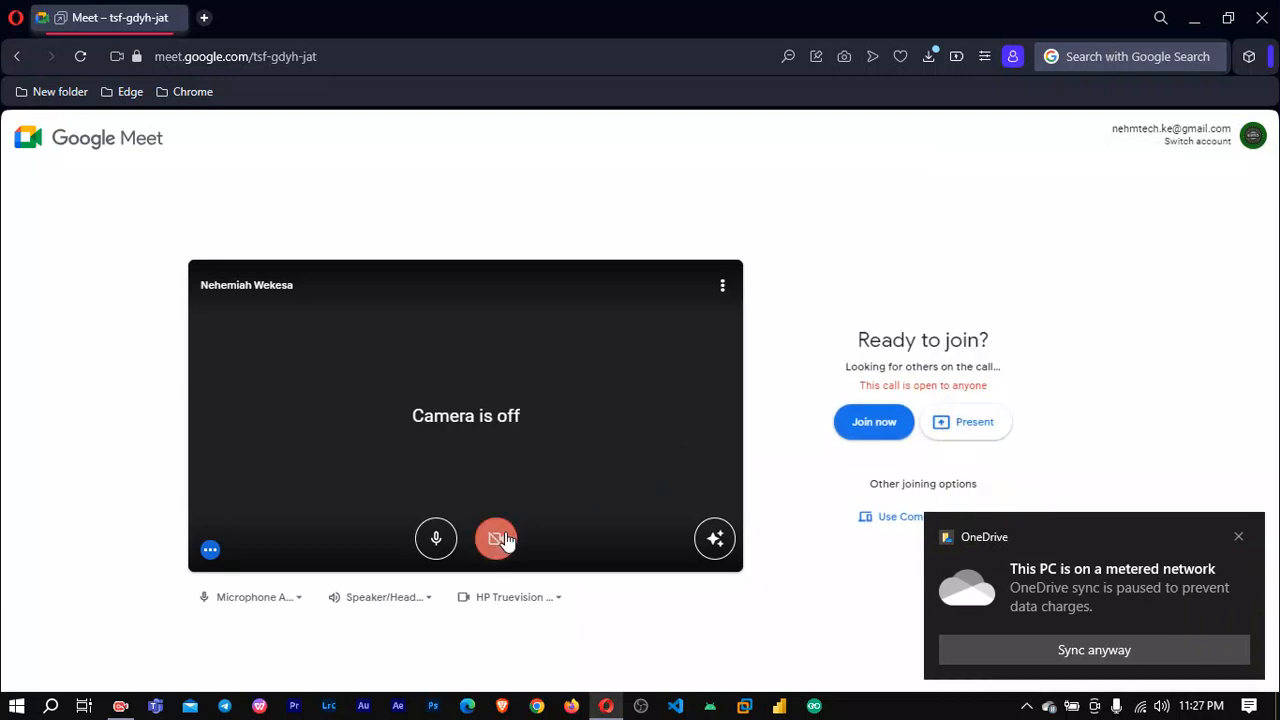
{"action": "left_click", "coordinate": [446, 534]}
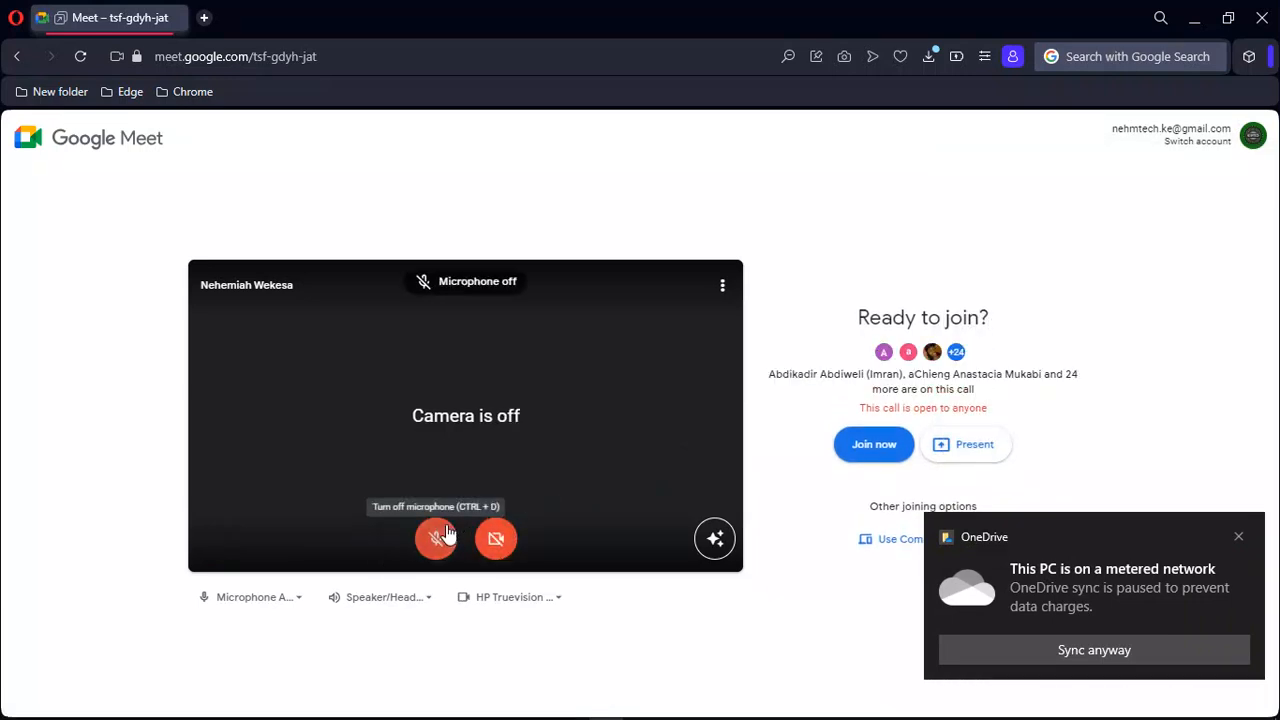
{"action": "left_click", "coordinate": [870, 443]}
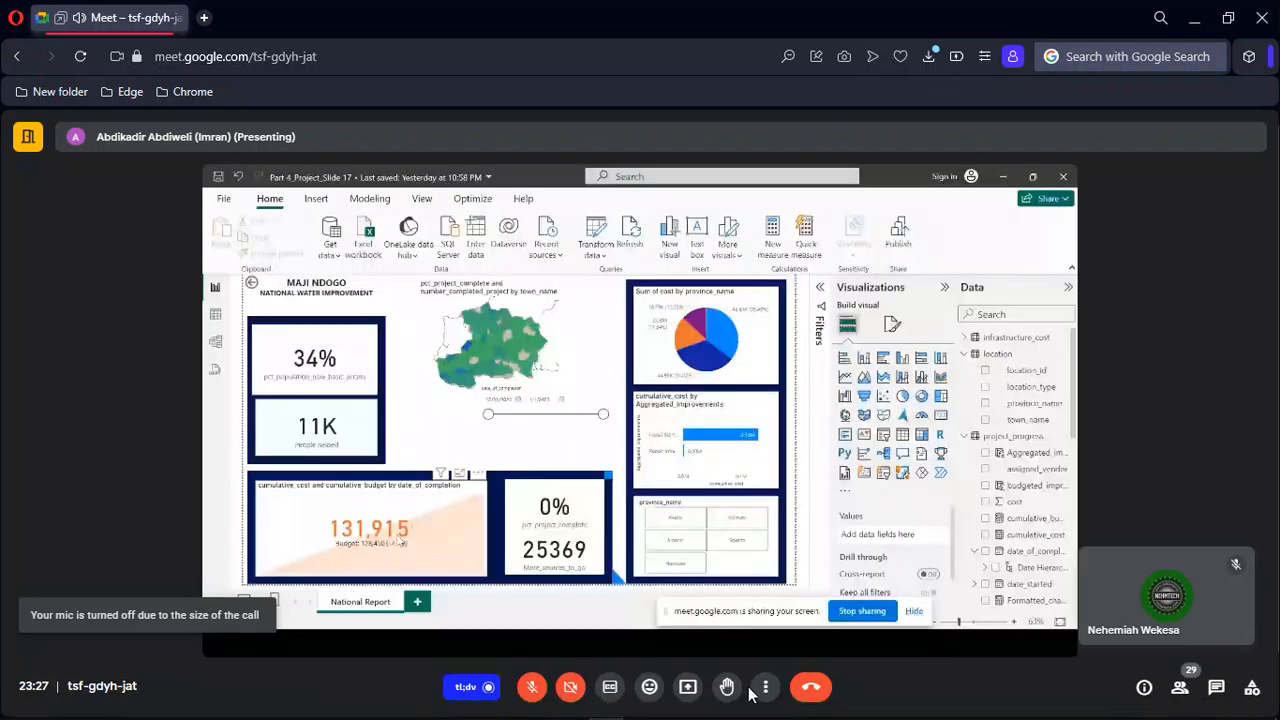
- Show the meeting in full screen and shrink its interface so the shared Power BI screen appears larger
{"action": "left_click", "coordinate": [765, 686]}
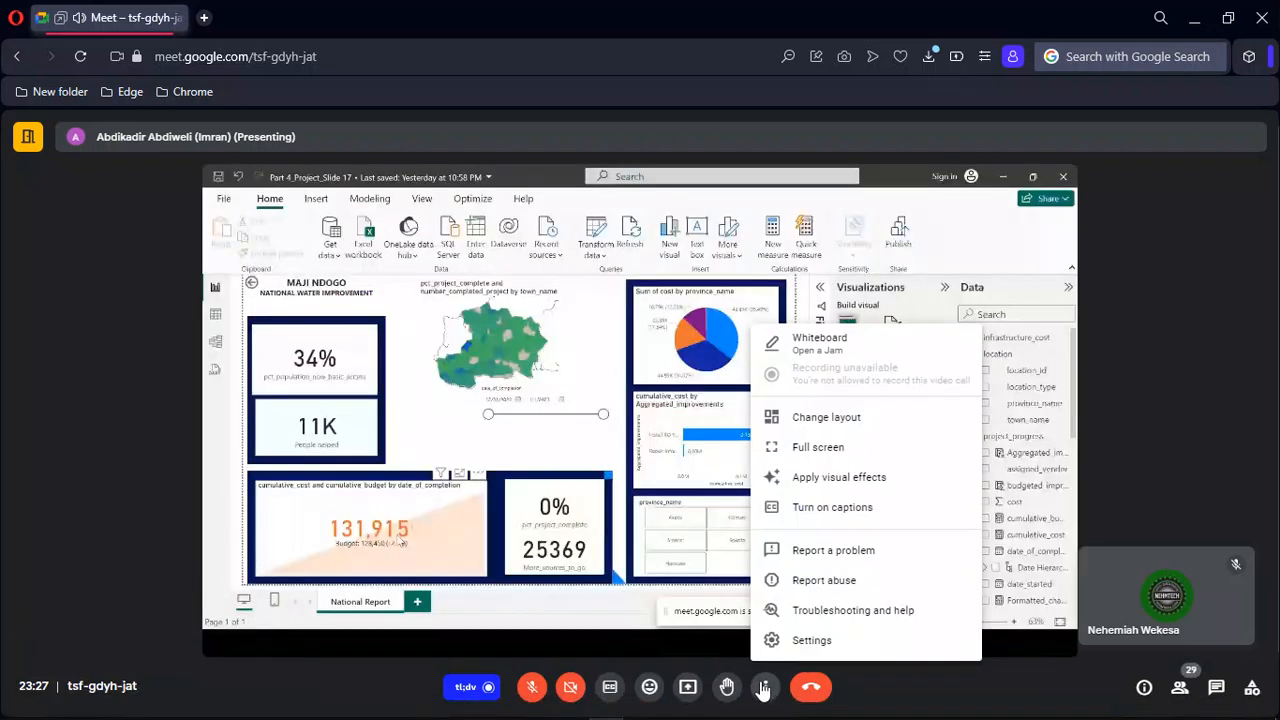
{"action": "left_click", "coordinate": [802, 453]}
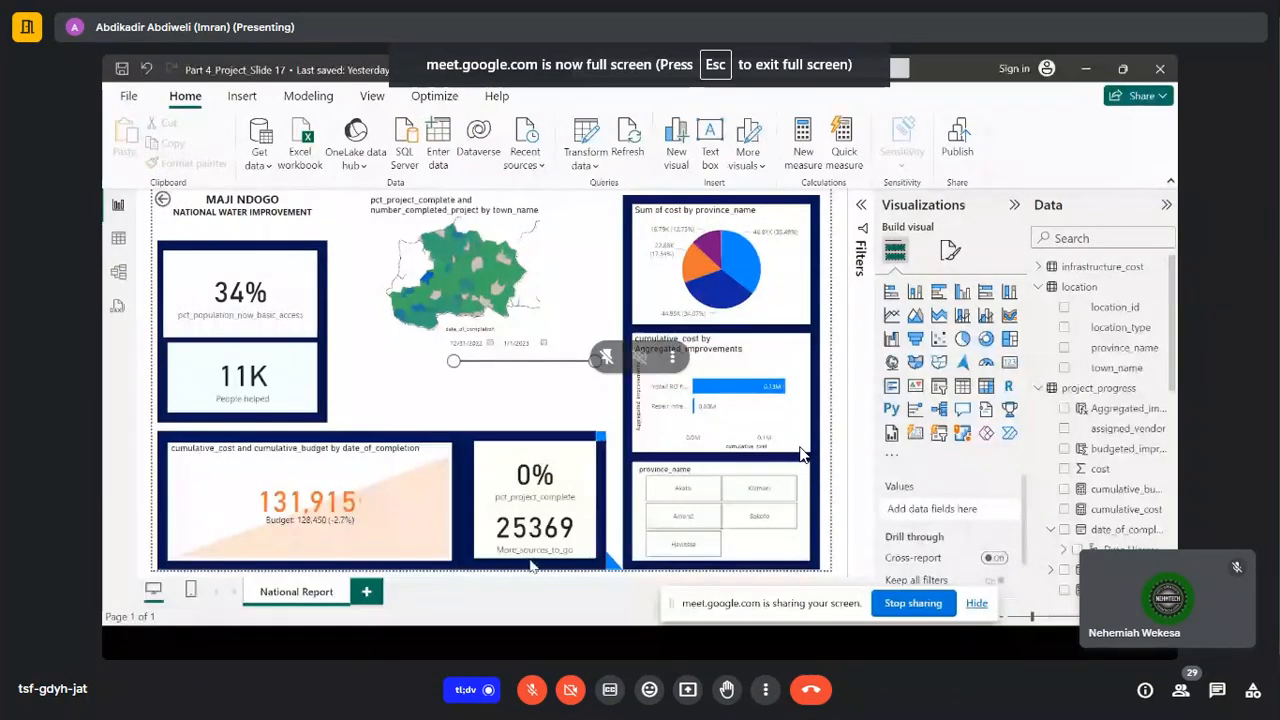
{"action": "key", "text": "ctrl+minus"}
{"action": "key", "text": "ctrl+minus"}
{"action": "key", "text": "ctrl+minus"}
{"action": "key", "text": "ctrl+minus"}
{"action": "key", "text": "ctrl+minus"}
{"action": "key", "text": "ctrl+minus"}
{"action": "key", "text": "ctrl+minus"}
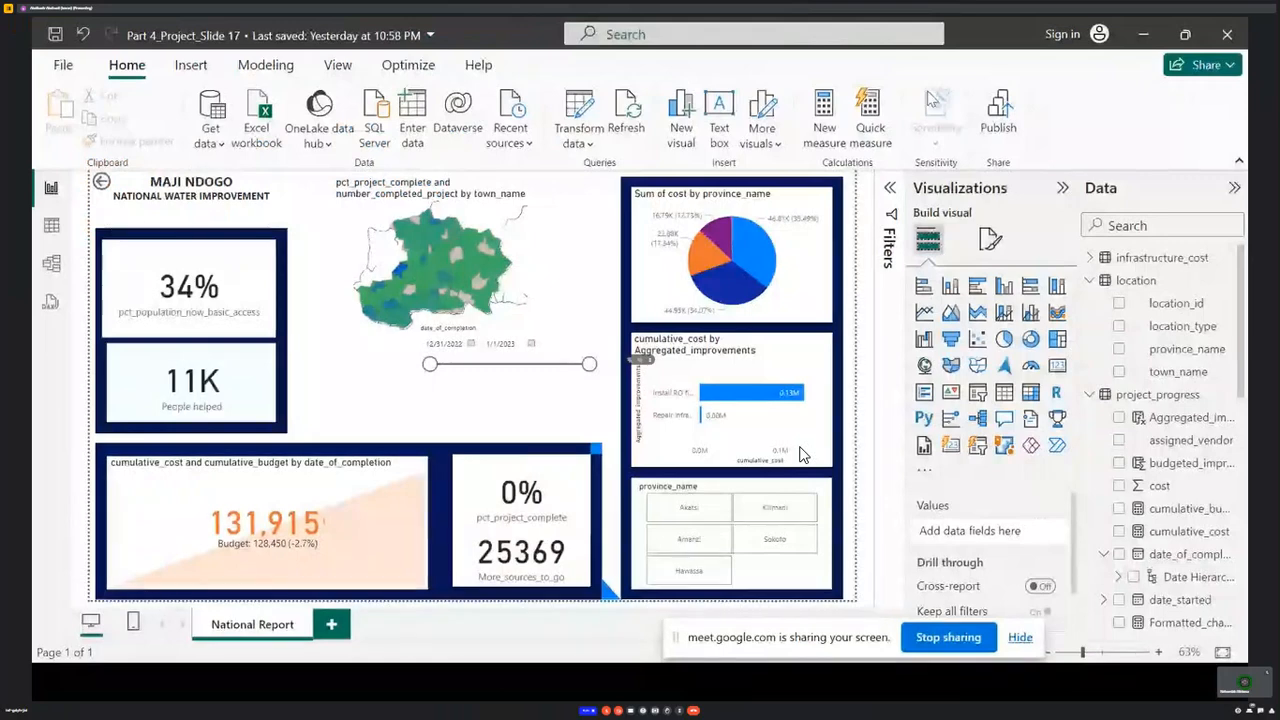
- Switch from the National Report in Power BI to page 25 of Part_4.pdf
{"action": "left_click", "coordinate": [1143, 34]}
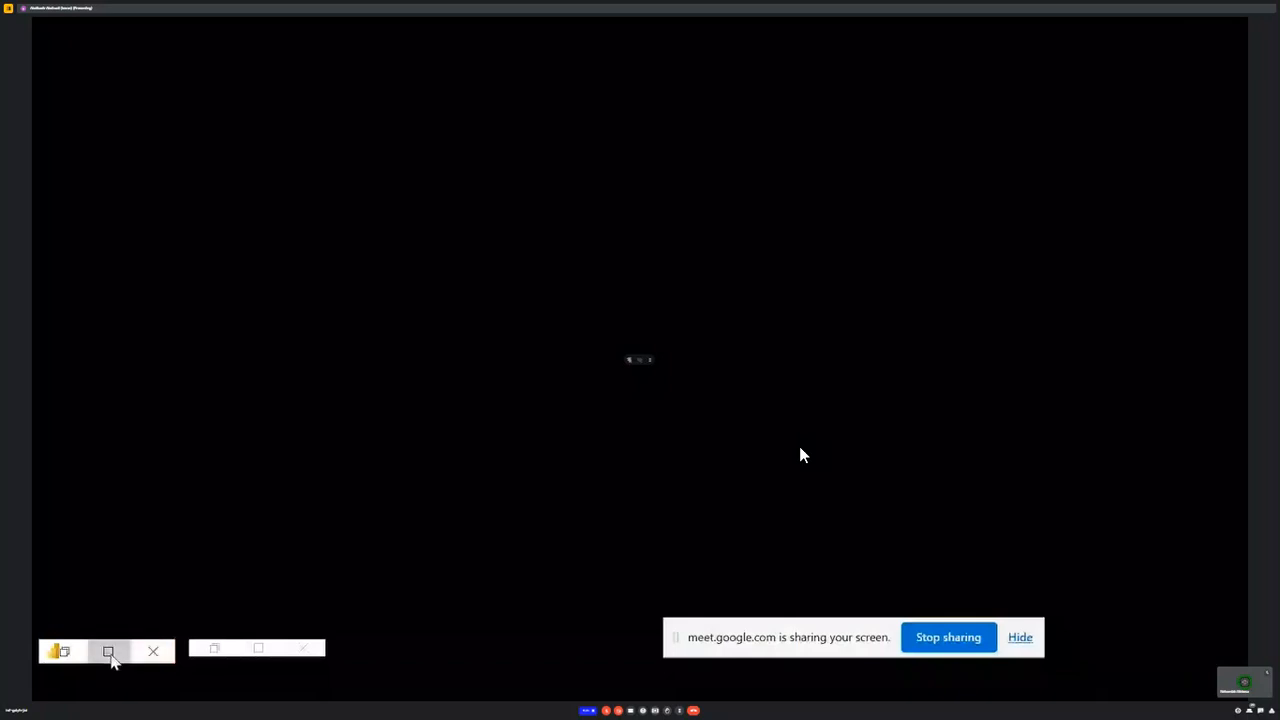
{"action": "left_click", "coordinate": [109, 652]}
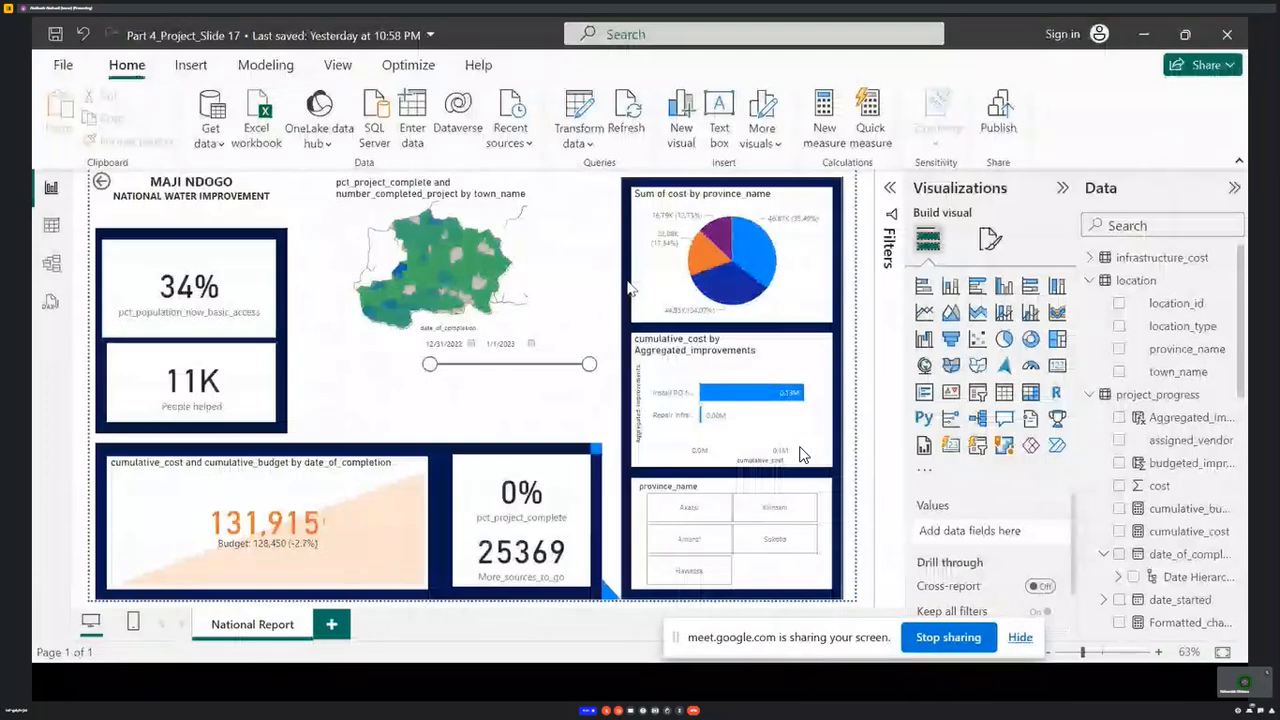
{"action": "left_click", "coordinate": [1144, 35]}
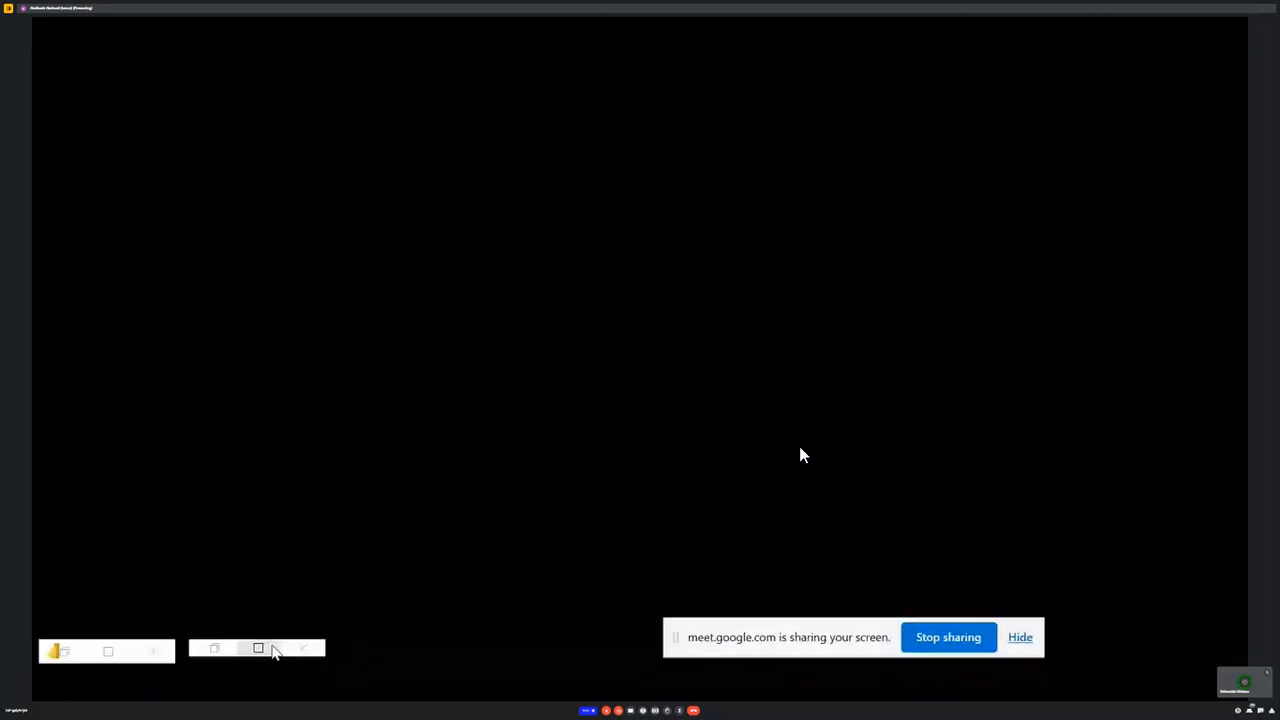
{"action": "left_click", "coordinate": [266, 649]}
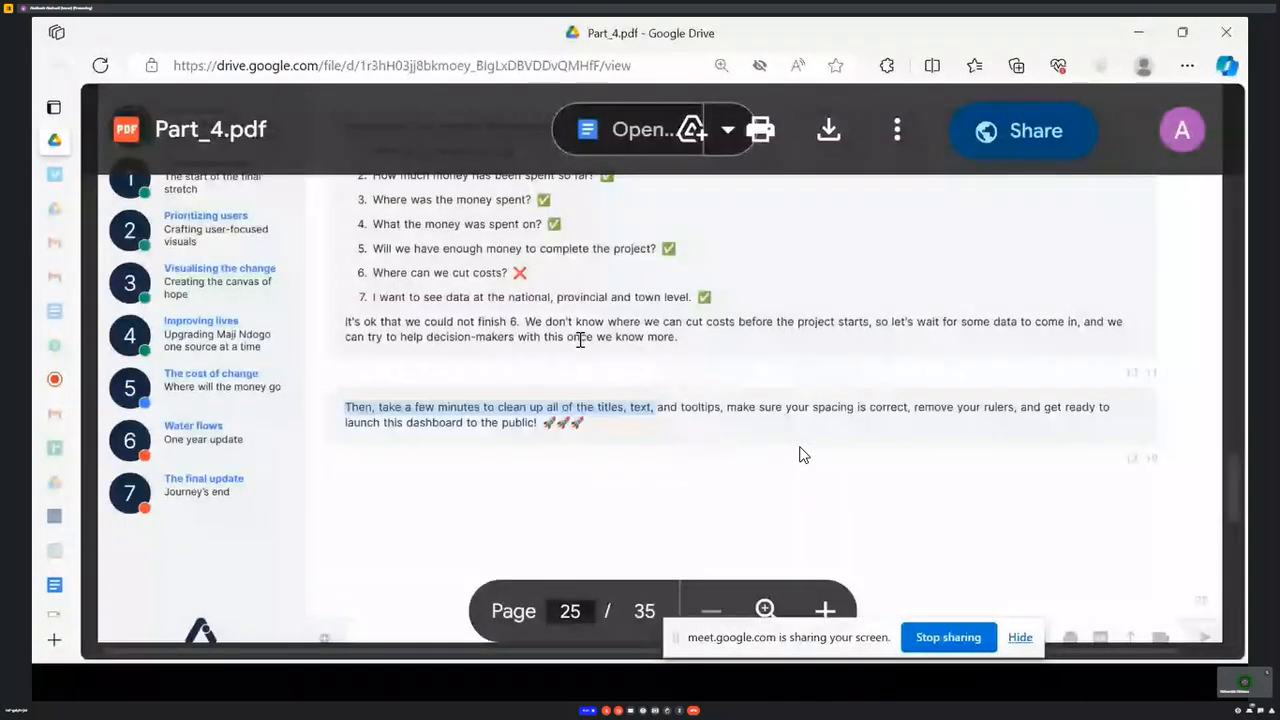
- Read the 4 January 2024 data-update instructions on page 26 of Part_4.pdf and the follow-up at the start of page 27
{"action": "scroll", "coordinate": [581, 337], "scroll_direction": "down", "scroll_amount": 5}
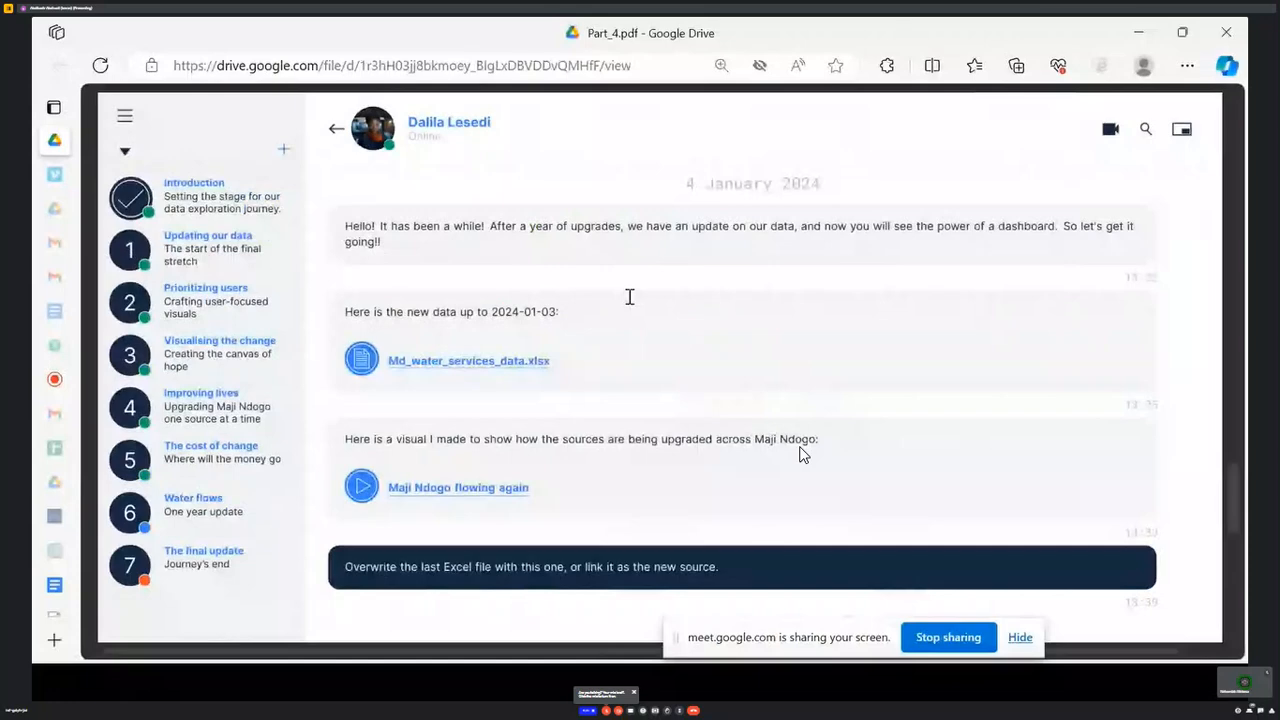
{"action": "scroll", "coordinate": [630, 297], "scroll_direction": "up", "scroll_amount": 3}
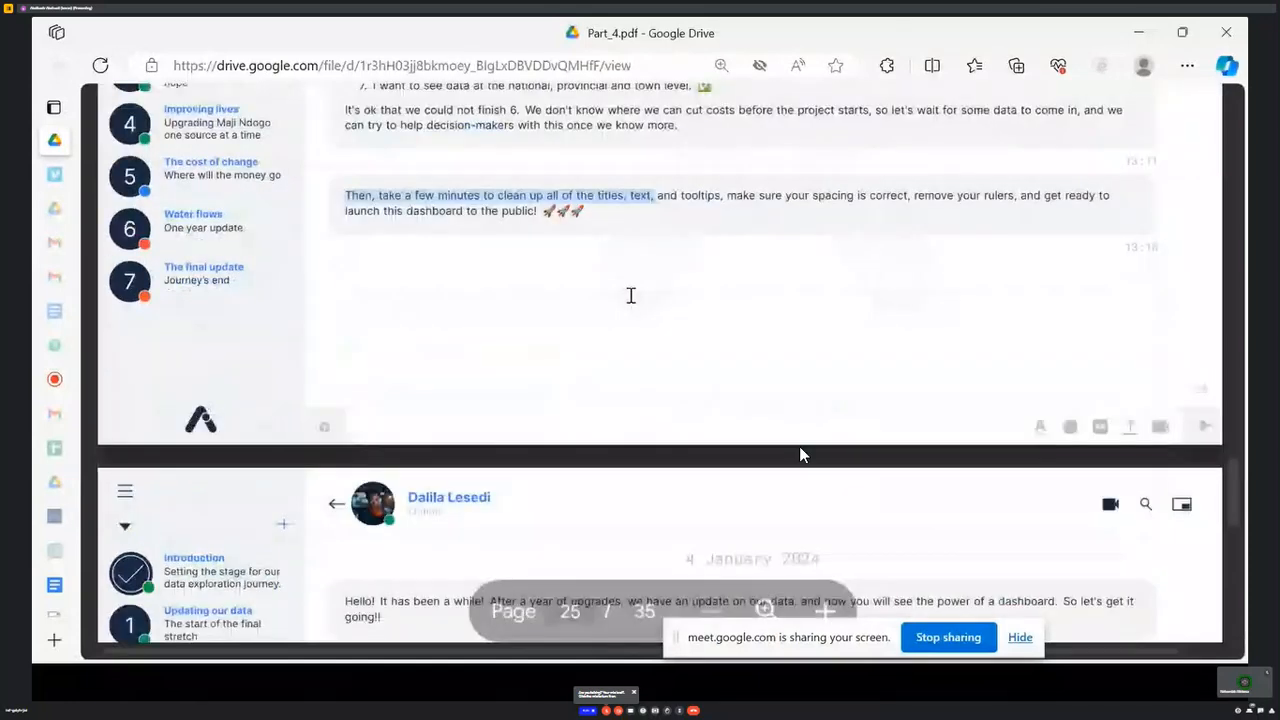
{"action": "scroll", "coordinate": [631, 296], "scroll_direction": "down", "scroll_amount": 2}
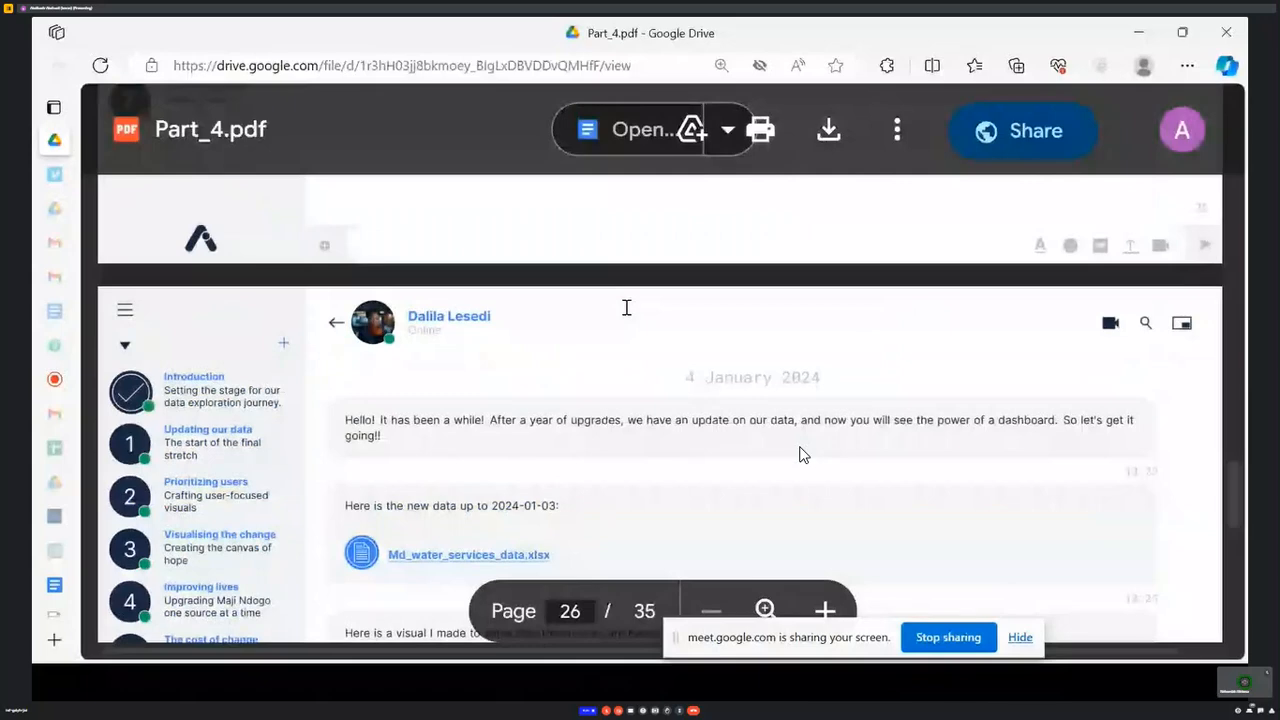
{"action": "scroll", "coordinate": [627, 307], "scroll_direction": "down", "scroll_amount": 2}
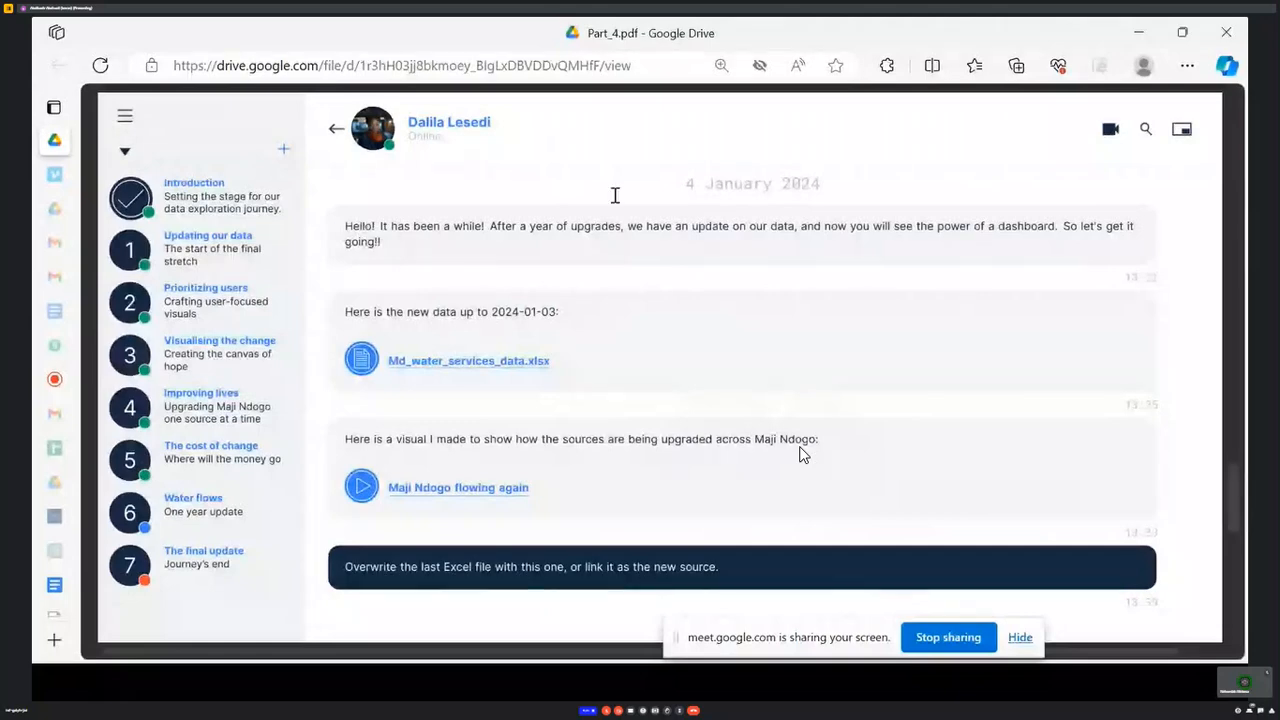
{"action": "scroll", "coordinate": [606, 283], "scroll_direction": "down", "scroll_amount": 4}
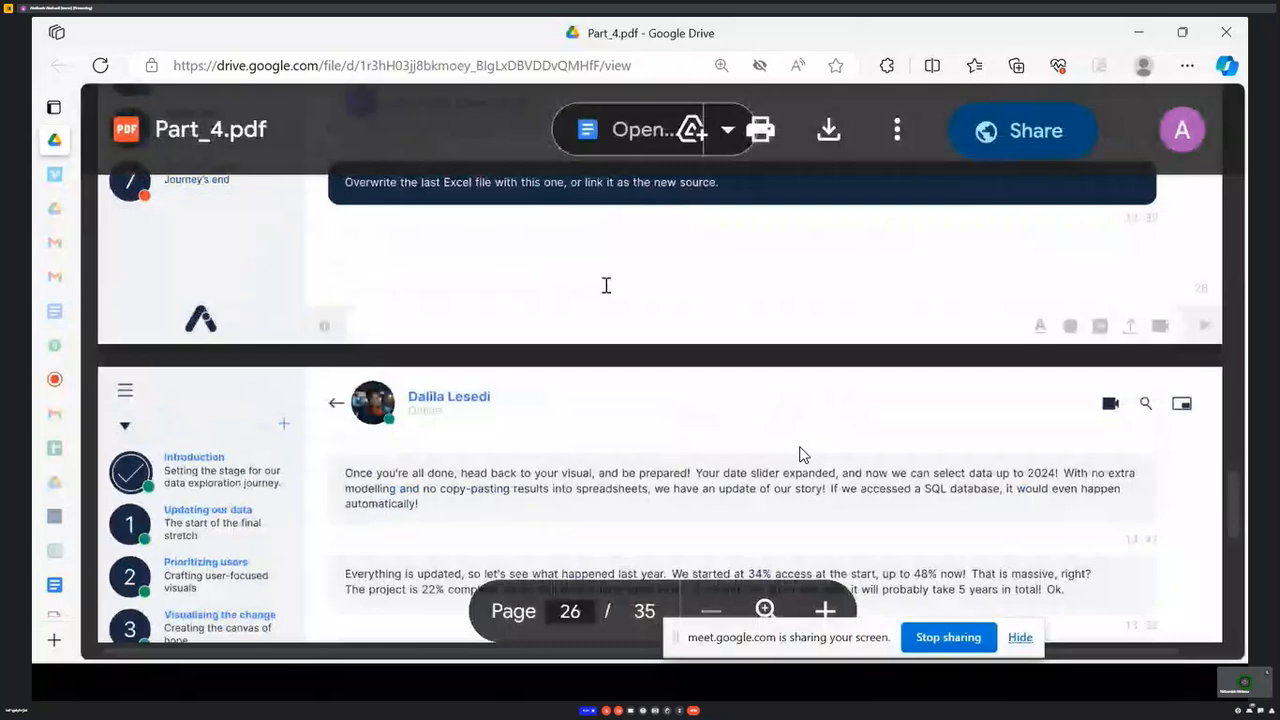
{"action": "scroll", "coordinate": [800, 455], "scroll_direction": "down", "scroll_amount": 1}
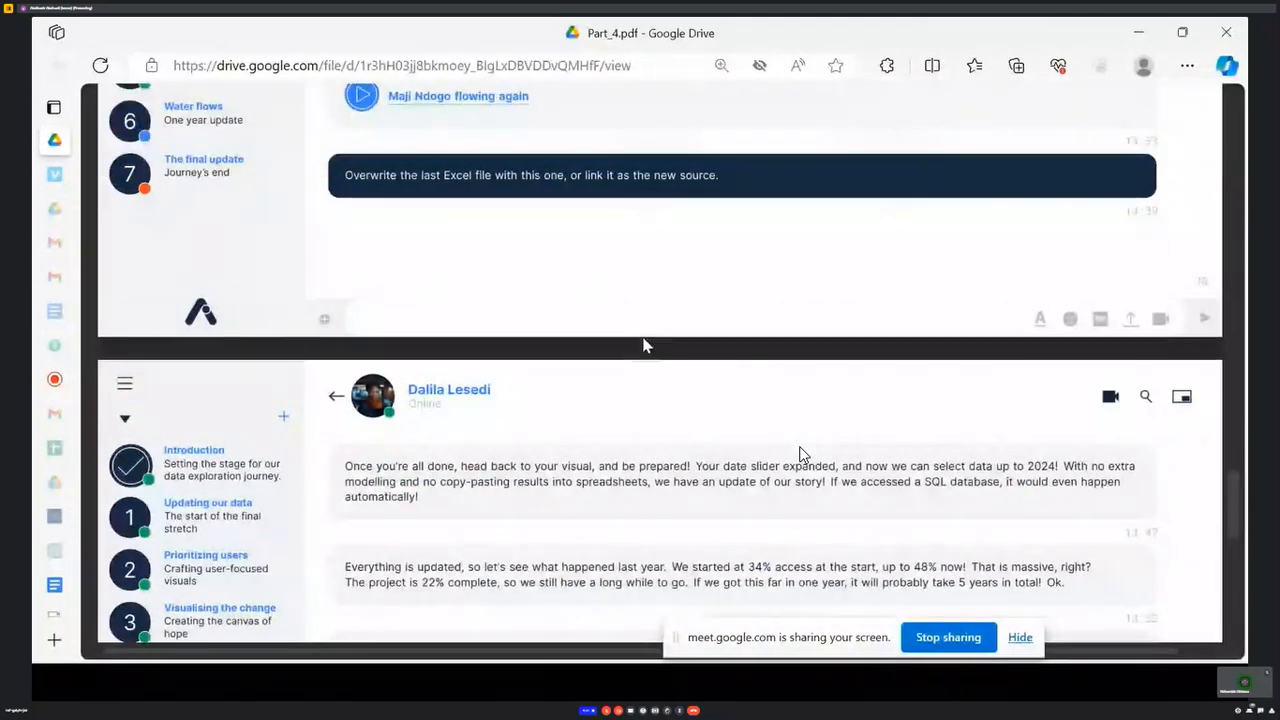
{"action": "scroll", "coordinate": [800, 455], "scroll_direction": "up", "scroll_amount": 2}
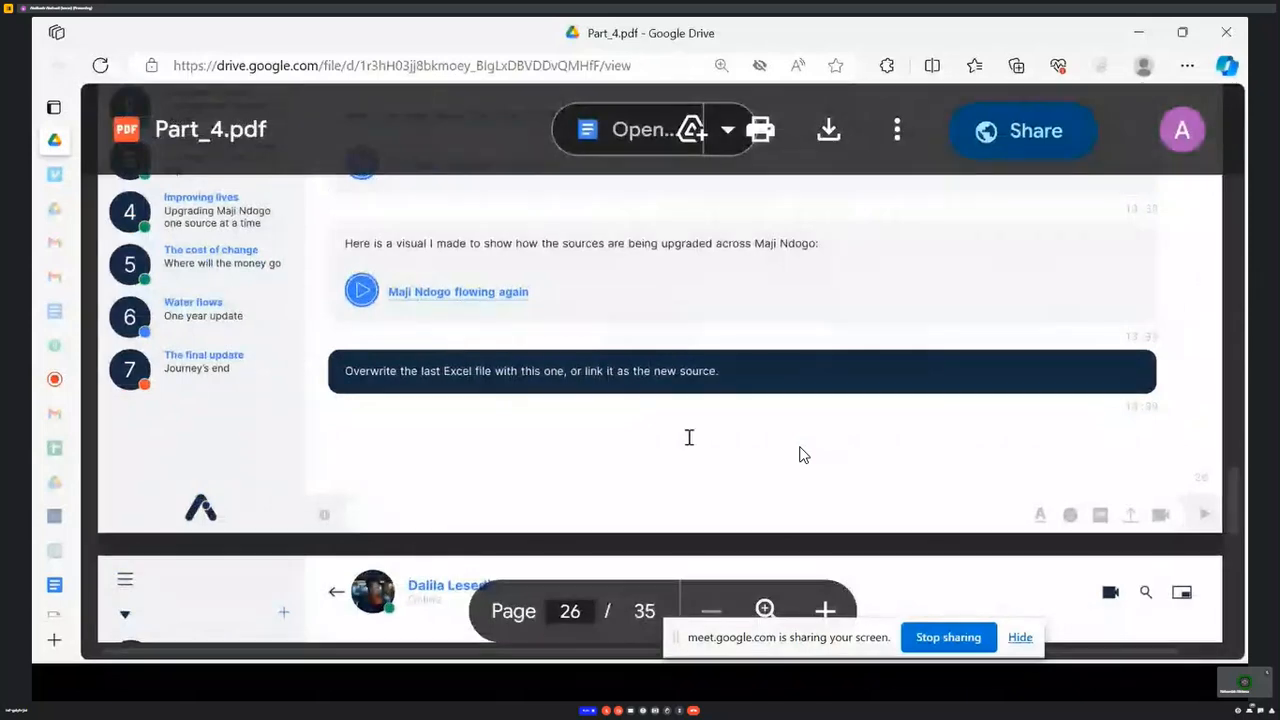
{"action": "scroll", "coordinate": [800, 455], "scroll_direction": "up", "scroll_amount": 2}
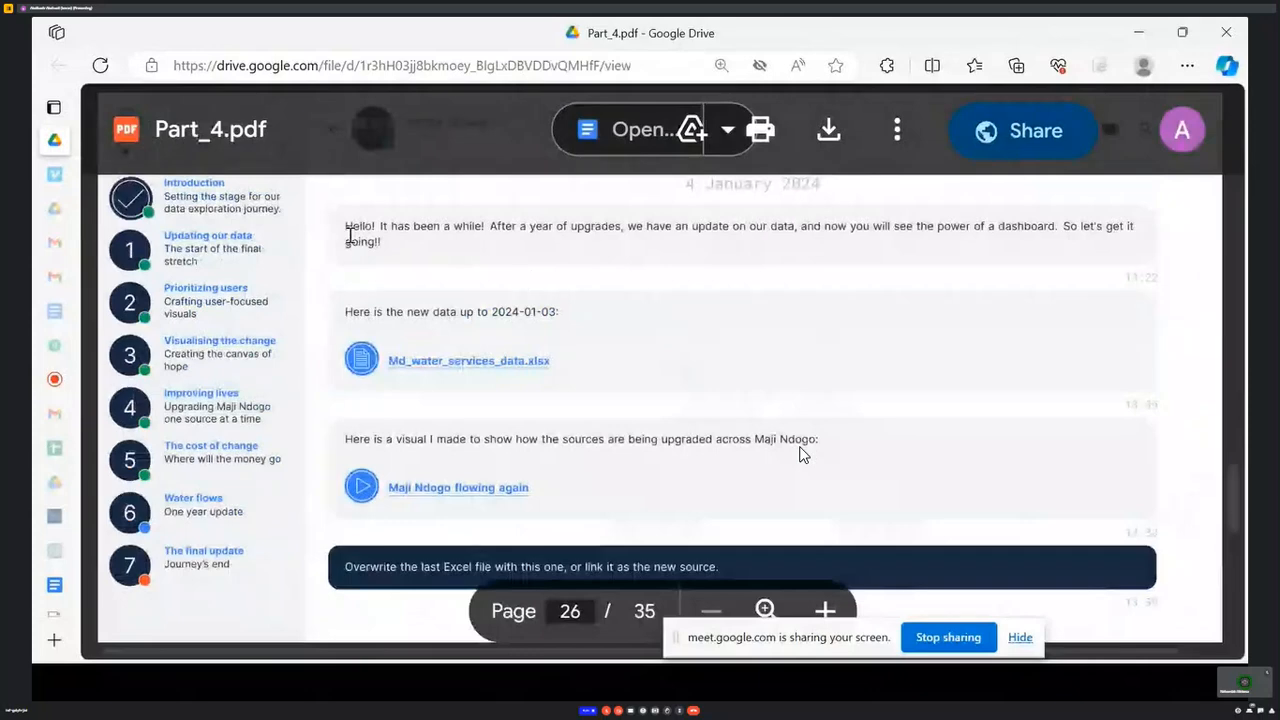
{"action": "left_click_drag", "start_coordinate": [344, 231], "coordinate": [396, 243]}
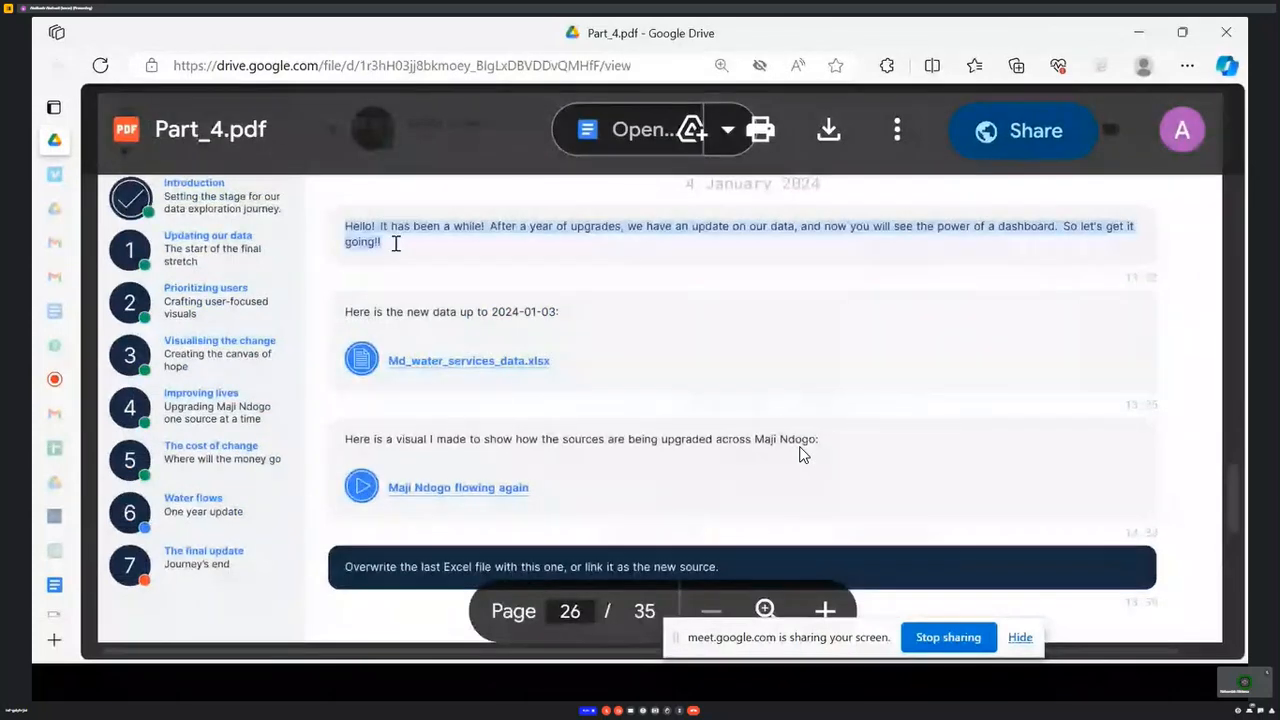
{"action": "left_click", "coordinate": [624, 273]}
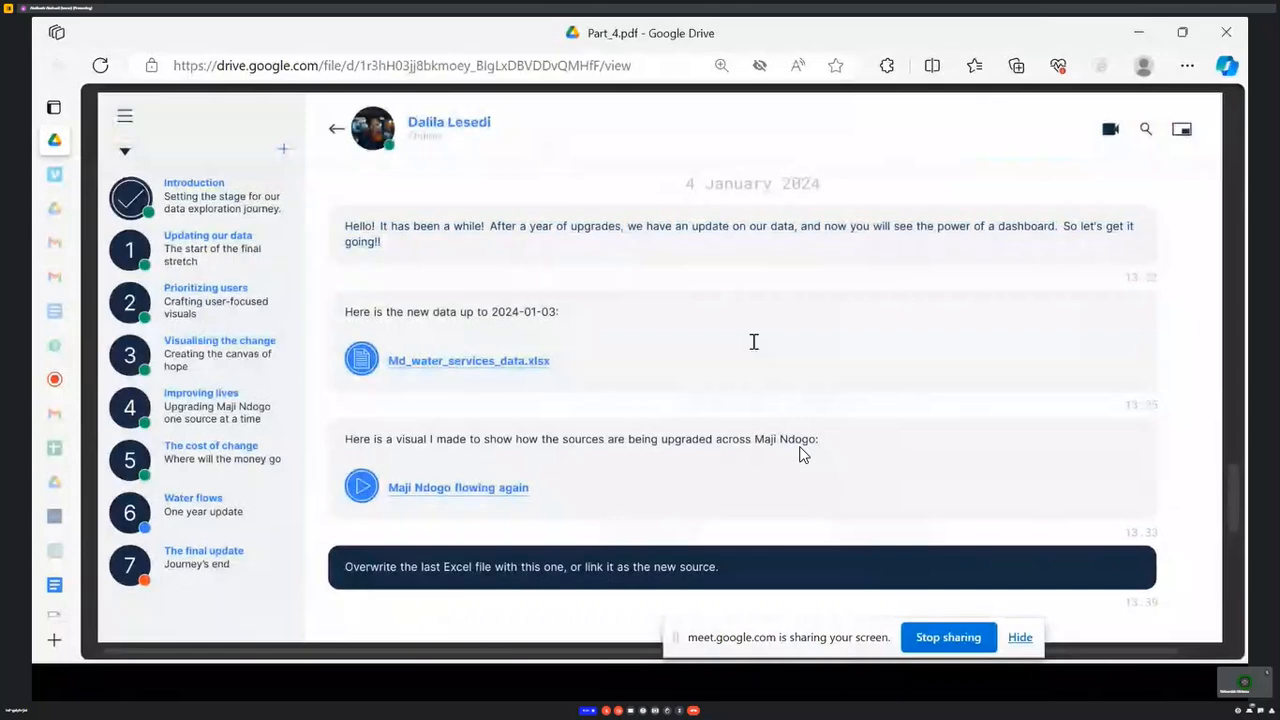
{"action": "scroll", "coordinate": [754, 342], "scroll_direction": "down", "scroll_amount": 3}
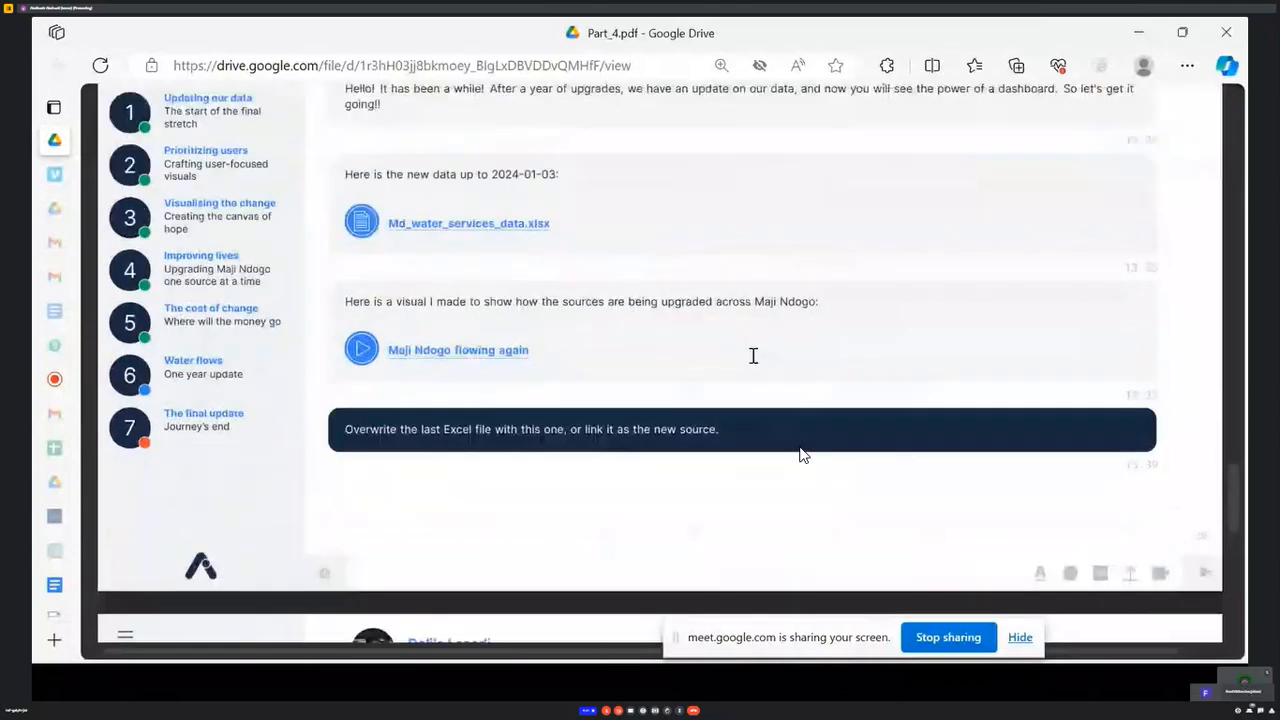
- Review the data-update instructions on page 26 of Part_4.pdf again and highlight the opening message dated 4 January 2024
{"action": "scroll", "coordinate": [754, 356], "scroll_direction": "down", "scroll_amount": 5}
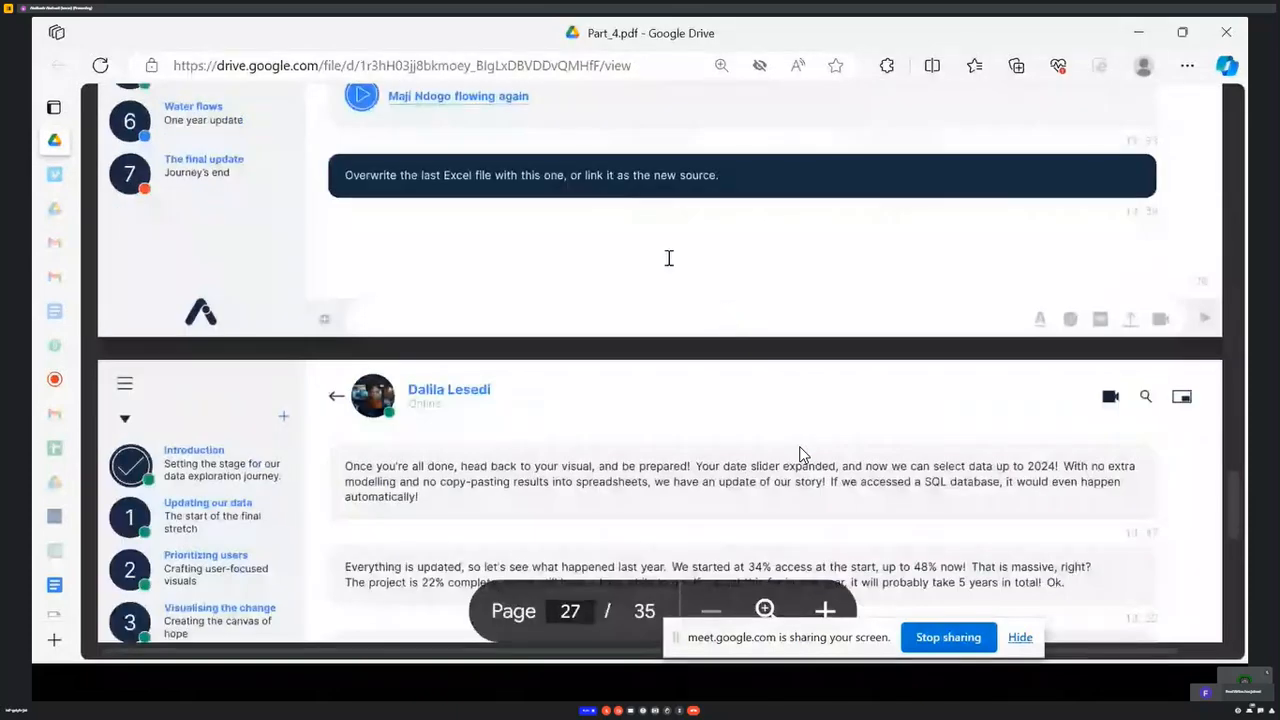
{"action": "scroll", "coordinate": [669, 258], "scroll_direction": "up", "scroll_amount": 4}
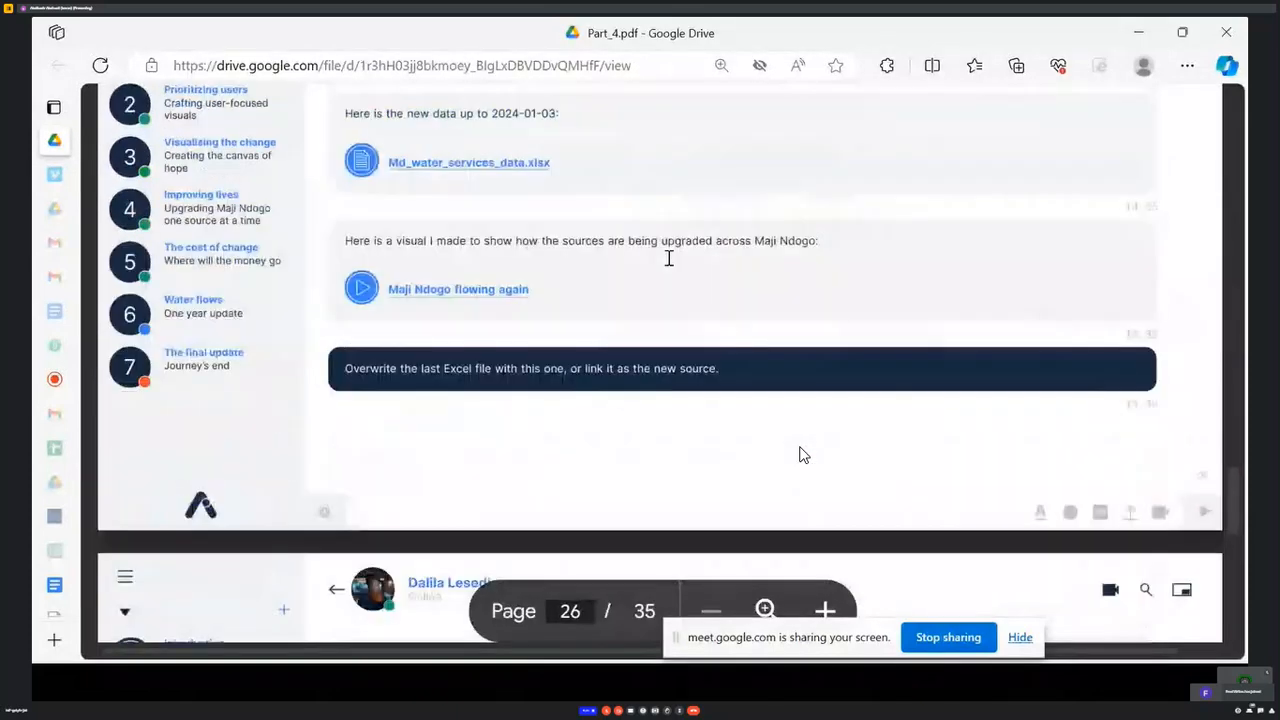
{"action": "scroll", "coordinate": [669, 258], "scroll_direction": "up", "scroll_amount": 4}
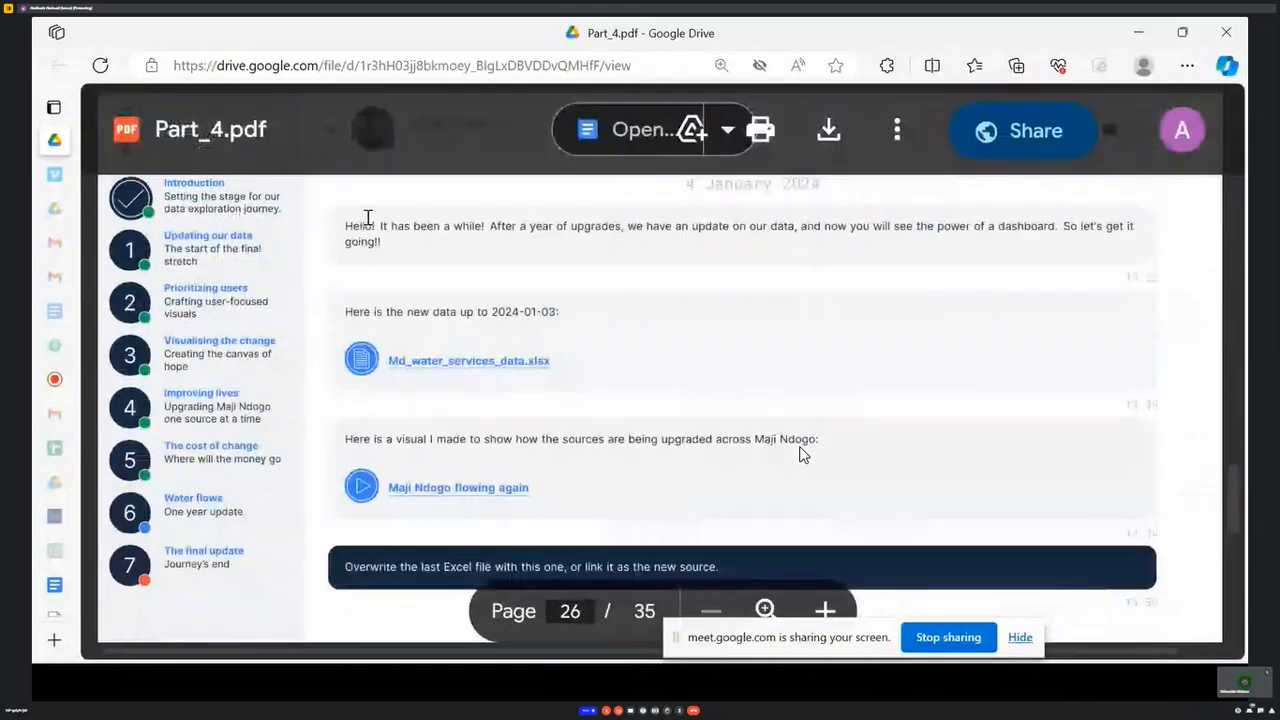
{"action": "left_click_drag", "start_coordinate": [368, 217], "coordinate": [496, 337]}
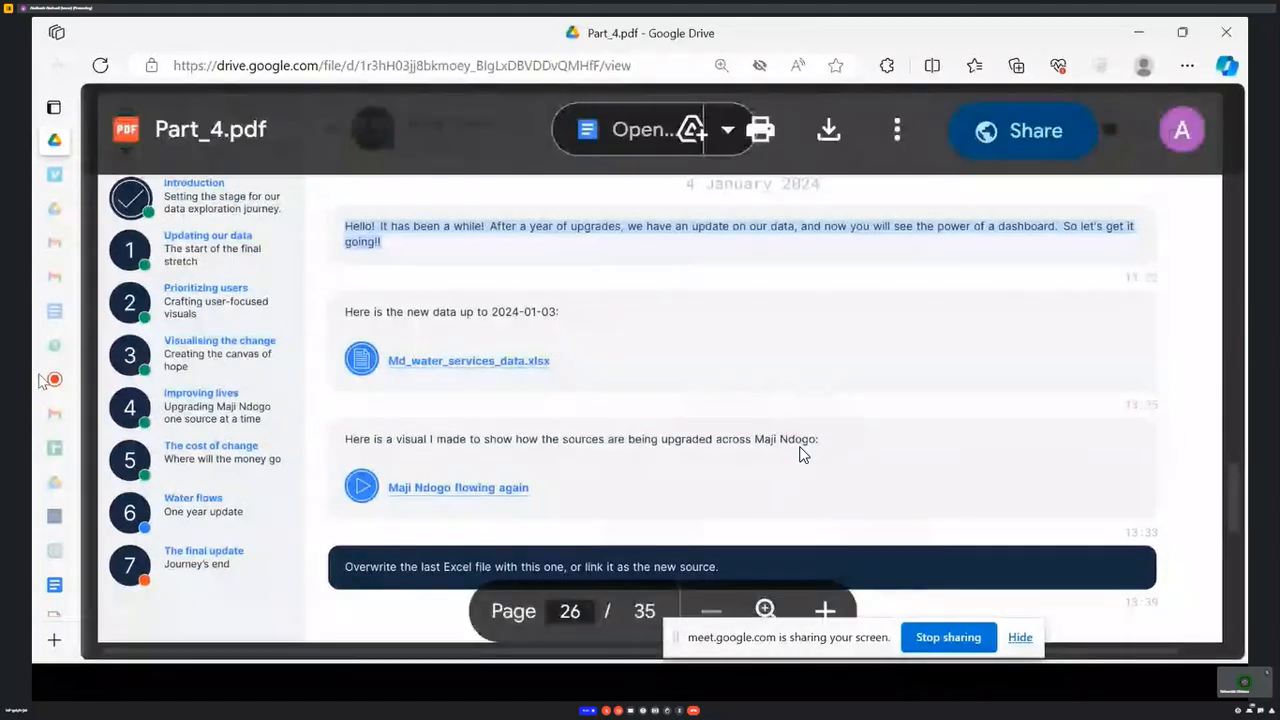
{"action": "mouse_move", "coordinate": [55, 381]}
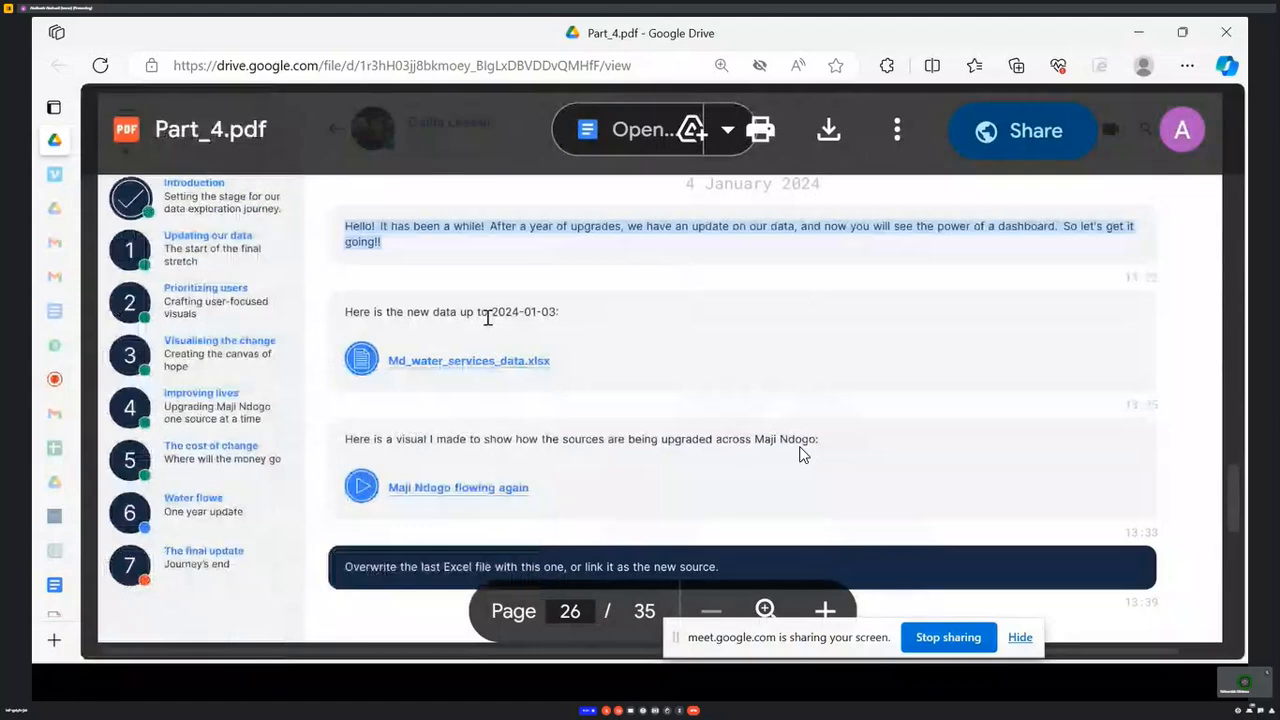
{"action": "key", "text": "super"}
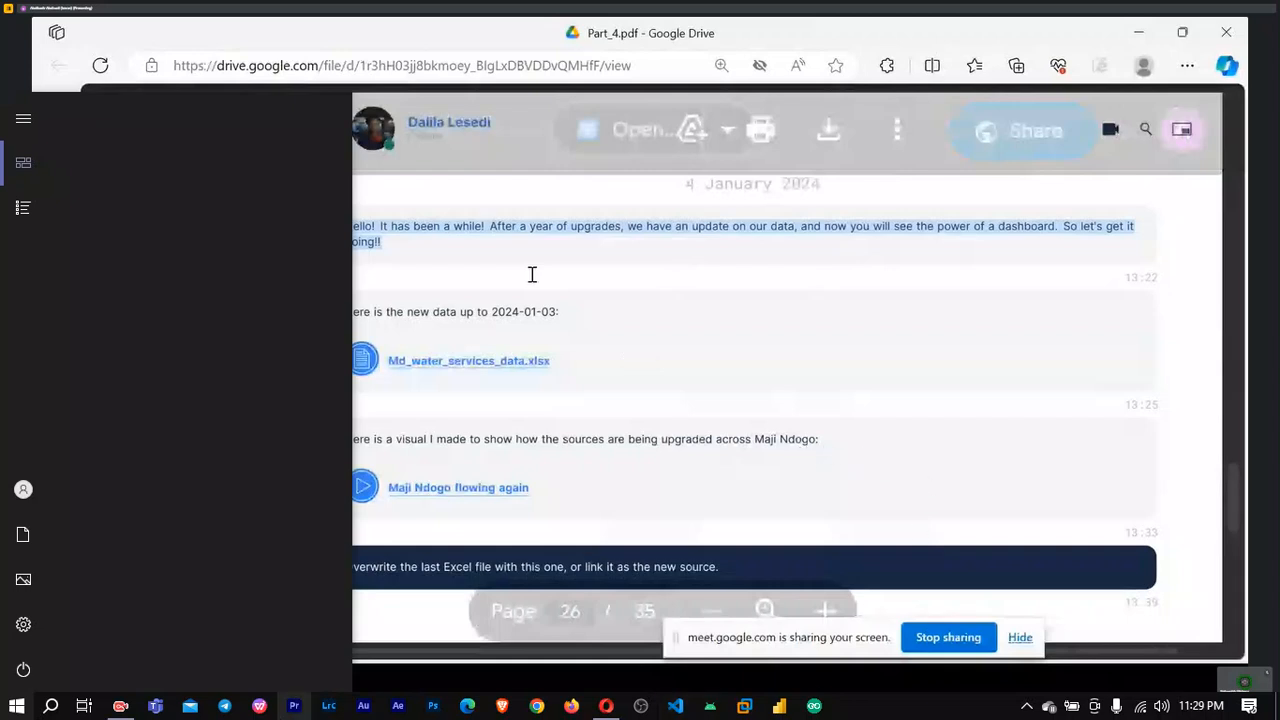
{"action": "left_click", "coordinate": [121, 707]}
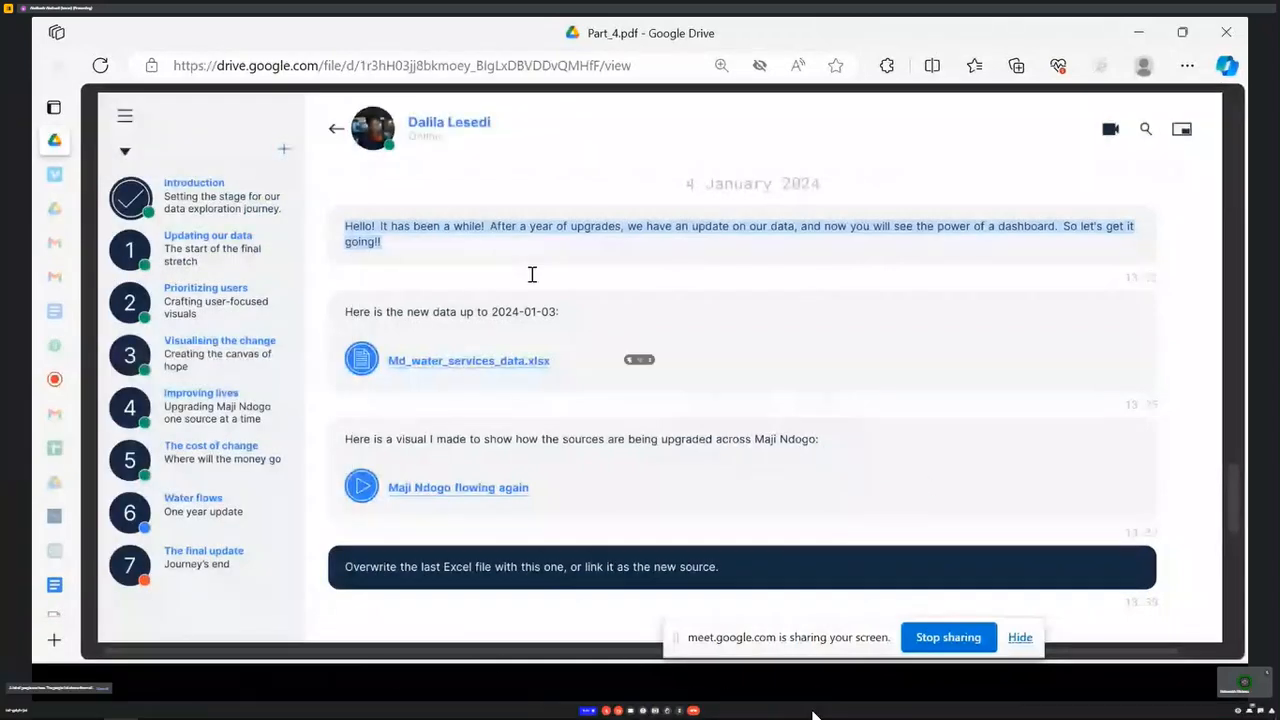